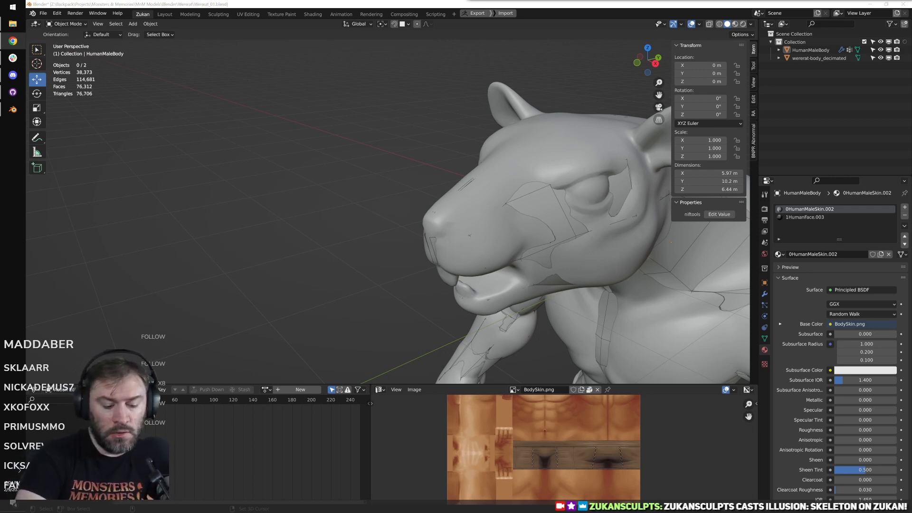
Step: Select the HumanMaleBody object and isolate it in local view
{"action": "left_click", "coordinate": [588, 13]}
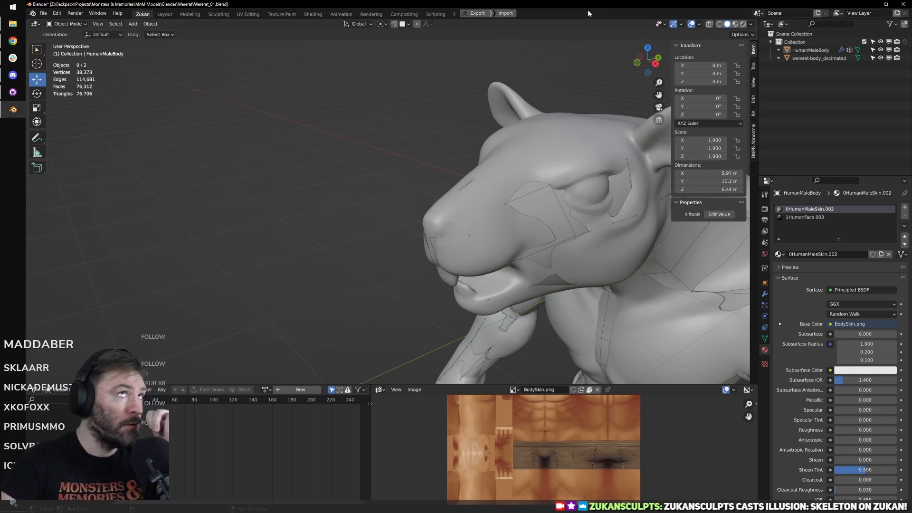
{"action": "middle_click_drag", "start_coordinate": [506, 167], "coordinate": [529, 229]}
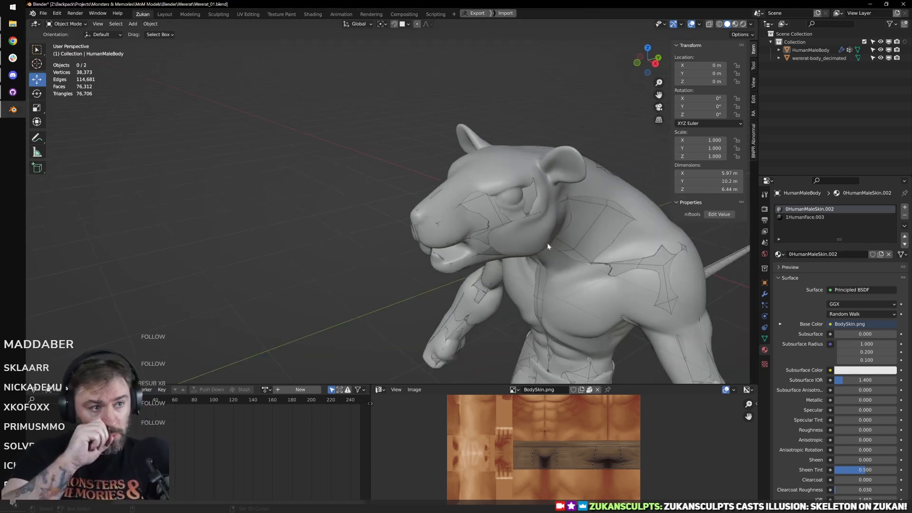
{"action": "middle_click_drag", "start_coordinate": [547, 243], "coordinate": [438, 175]}
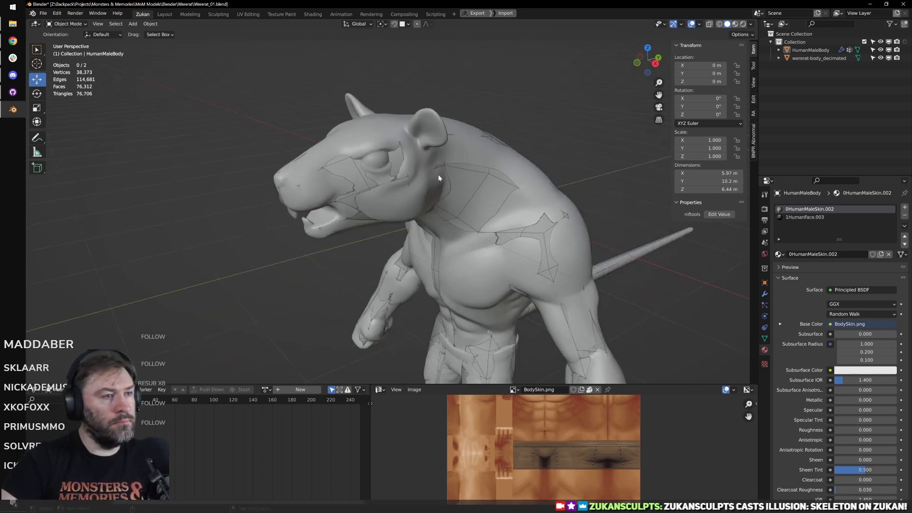
{"action": "left_click", "coordinate": [483, 194]}
{"action": "scroll", "coordinate": [423, 204], "scroll_direction": "down", "scroll_amount": 5}
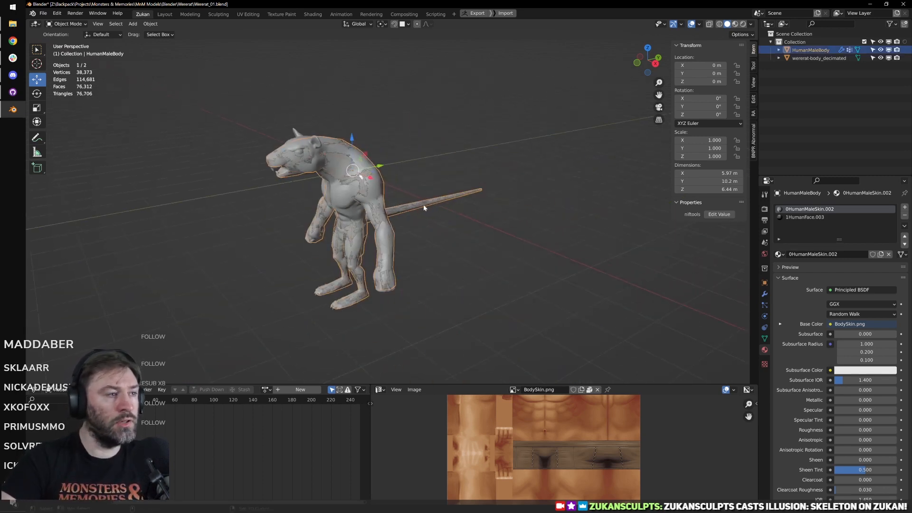
{"action": "scroll", "coordinate": [425, 198], "scroll_direction": "up", "scroll_amount": 7}
{"action": "key", "text": "KP_Divide"}
{"action": "scroll", "coordinate": [447, 178], "scroll_direction": "up", "scroll_amount": 4}
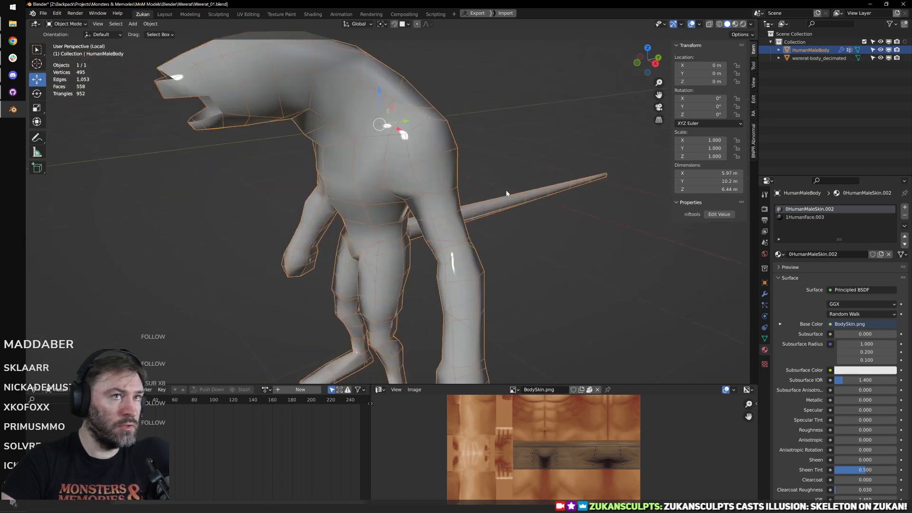
Step: Enter mesh editing on the body and set the X position of the upper jaw's front centre edge to 0 m
{"action": "scroll", "coordinate": [497, 175], "scroll_direction": "down", "scroll_amount": 3}
{"action": "key", "text": "Tab"}
{"action": "key", "text": "KP_Decimal"}
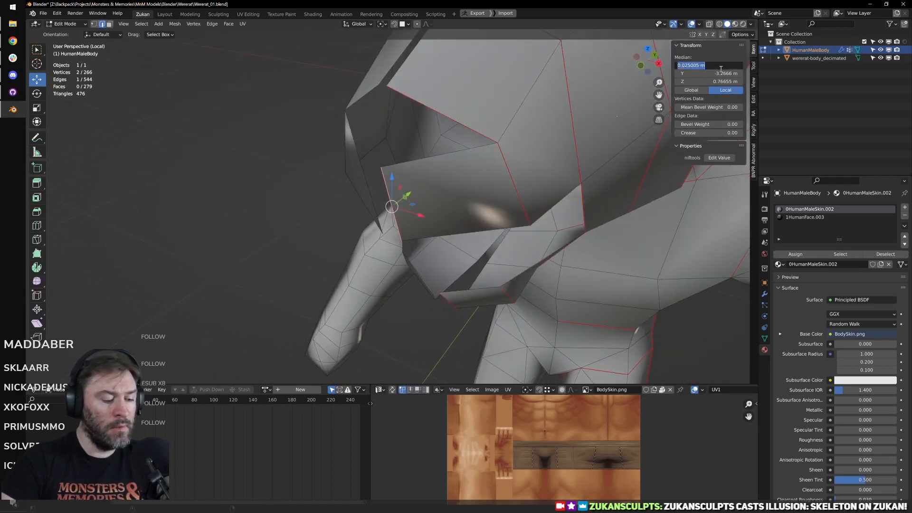
{"action": "type", "text": "0"}
{"action": "key", "text": "Return"}
Step: Flatten the lower jaw's front centre edge by scaling it to 0 along X and set its X position to 0 m
{"action": "middle_click_drag", "start_coordinate": [476, 228], "coordinate": [397, 241]}
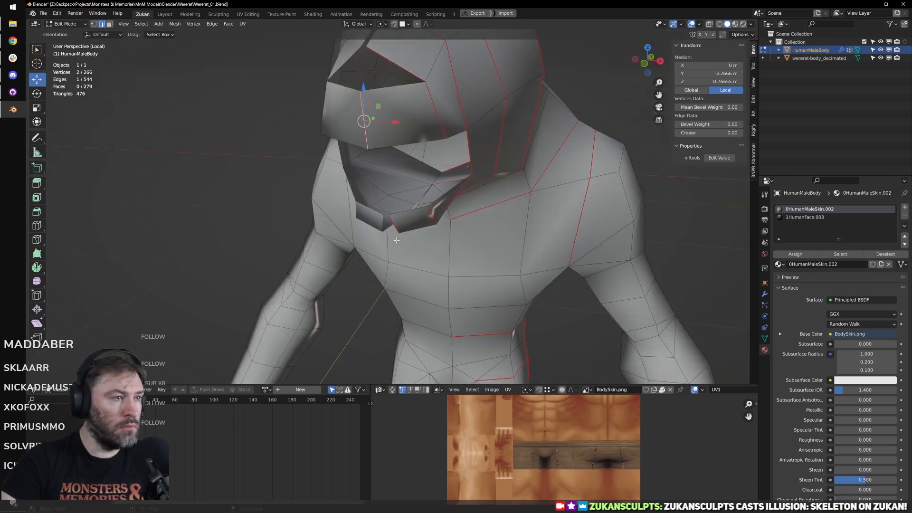
{"action": "left_click", "coordinate": [399, 223]}
{"action": "right_click_drag", "start_coordinate": [399, 223], "coordinate": [431, 219], "text": "alt"}
{"action": "left_click_drag", "start_coordinate": [431, 219], "coordinate": [429, 234], "text": "alt"}
{"action": "type", "text": "r"}
{"action": "type", "text": "0"}
{"action": "key", "text": "Return"}
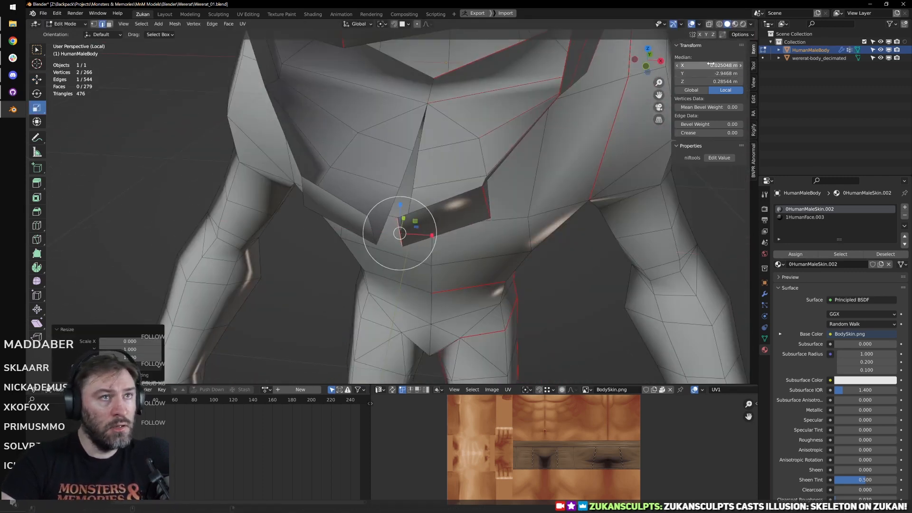
{"action": "type", "text": "0"}
{"action": "key", "text": "Return"}
Step: Align the off-centre vertex under the front of the lower jaw by setting its X coordinate to 0 m
{"action": "right_click_drag", "start_coordinate": [540, 217], "coordinate": [533, 199], "text": "alt"}
{"action": "left_click_drag", "start_coordinate": [540, 192], "coordinate": [421, 200], "text": "alt"}
{"action": "right_click", "coordinate": [478, 163]}
{"action": "left_click", "coordinate": [460, 154]}
{"action": "left_click", "coordinate": [386, 171]}
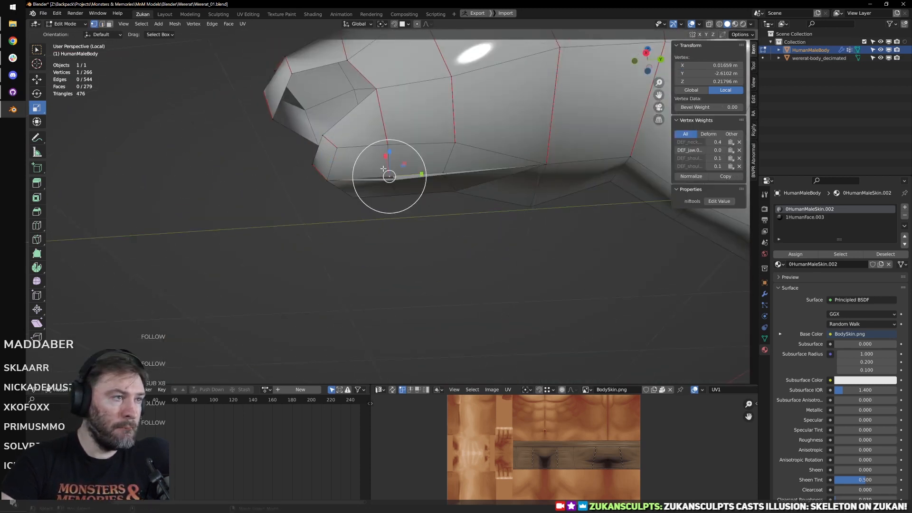
{"action": "left_click_drag", "start_coordinate": [465, 234], "coordinate": [470, 218], "text": "alt"}
{"action": "key", "text": "KP_Decimal"}
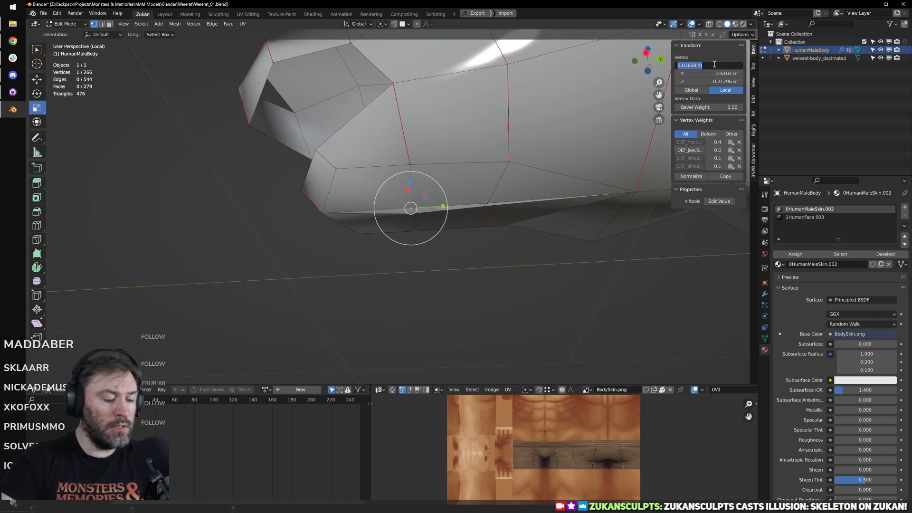
{"action": "type", "text": "0"}
{"action": "key", "text": "Return"}
Step: Set the X coordinate of the next vertex back along the jaw's underside to 0 m
{"action": "left_click", "coordinate": [490, 196]}
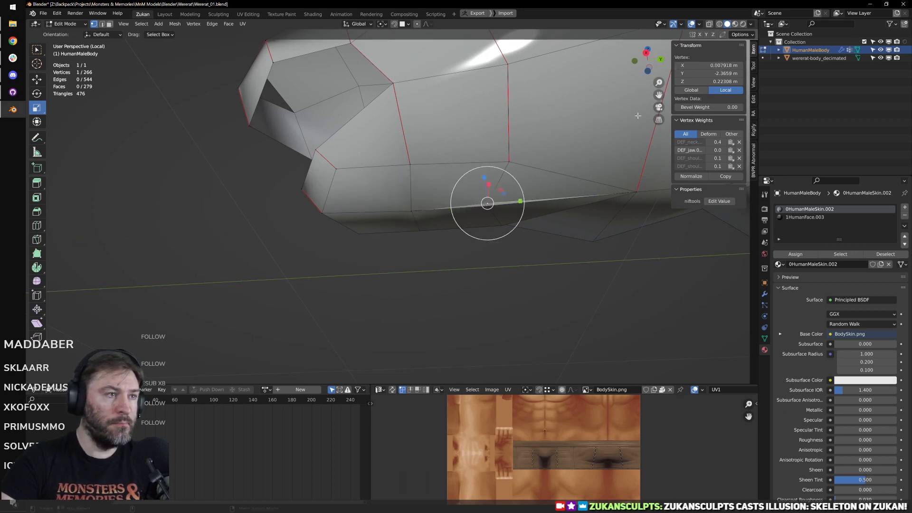
{"action": "double_click", "coordinate": [701, 63]}
{"action": "type", "text": "0"}
{"action": "key", "text": "Return"}
Step: Leave mesh editing and save the Wererat_01.blend file
{"action": "scroll", "coordinate": [513, 279], "scroll_direction": "down", "scroll_amount": 4}
{"action": "middle_click_drag", "start_coordinate": [513, 280], "coordinate": [363, 182]}
{"action": "key", "text": "Tab"}
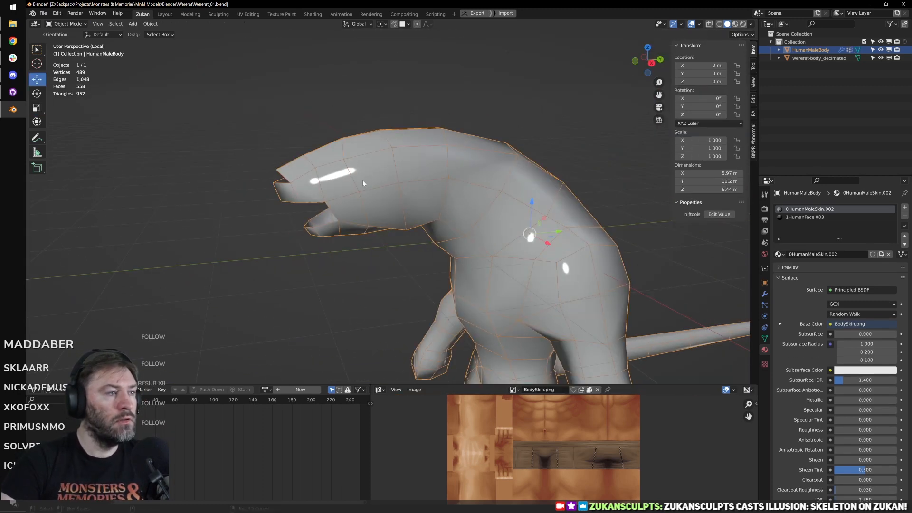
{"action": "left_click", "coordinate": [43, 13]}
{"action": "left_click", "coordinate": [66, 67]}
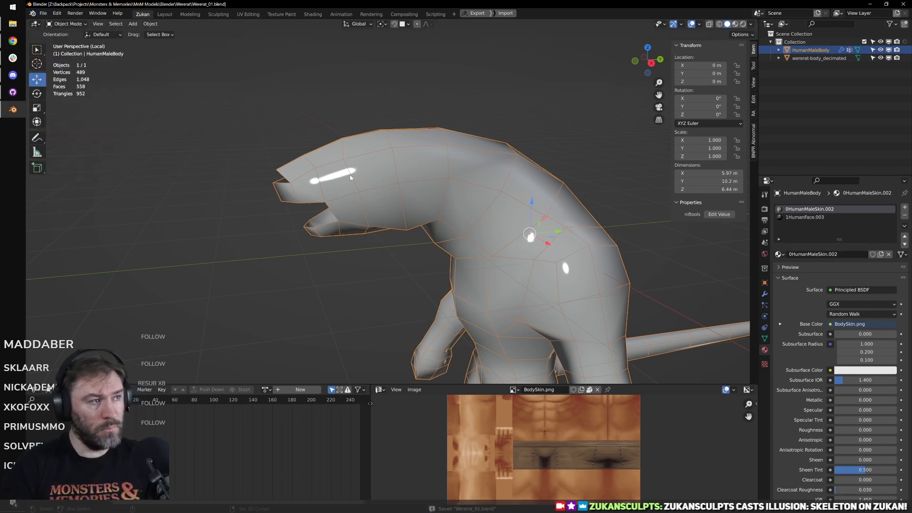
{"action": "scroll", "coordinate": [441, 295], "scroll_direction": "up", "scroll_amount": 4}
{"action": "middle_click_drag", "start_coordinate": [383, 253], "coordinate": [365, 241]}
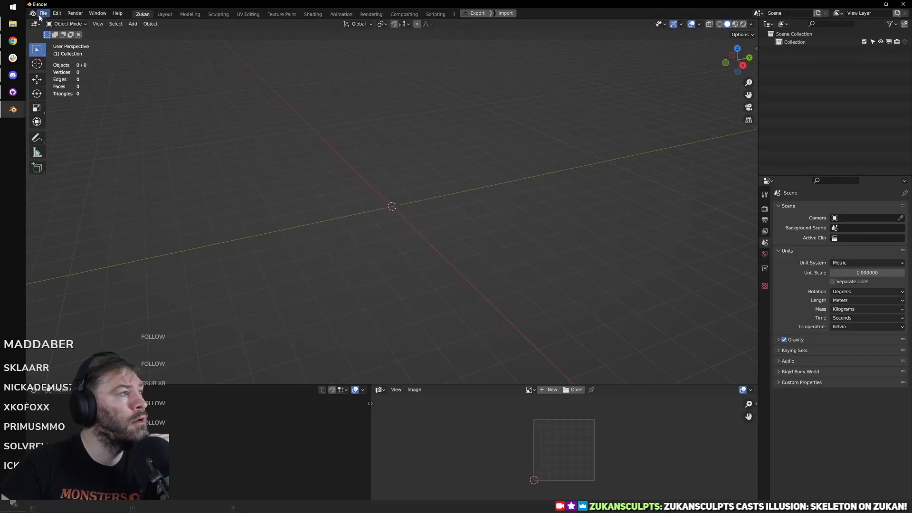
Step: In a new Blender instance, open MnM_Rat_Anim.blend from the Rat folder
{"action": "left_click", "coordinate": [42, 13]}
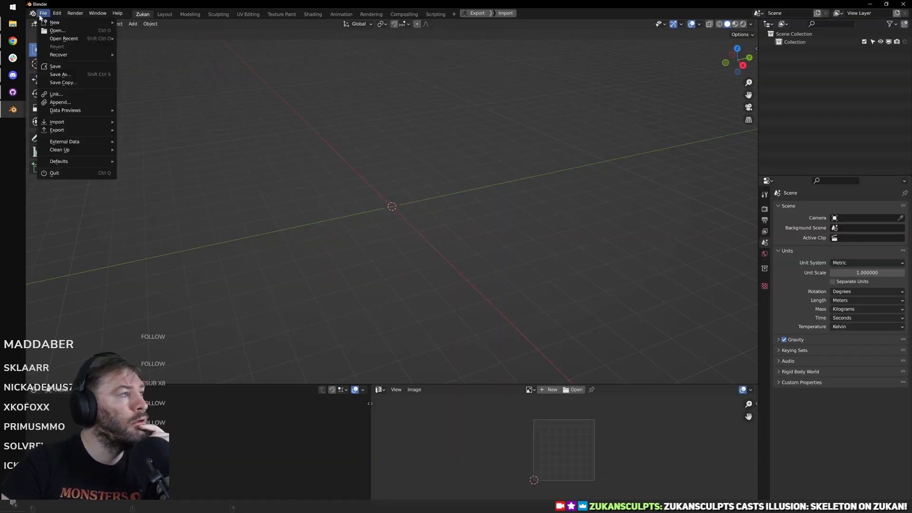
{"action": "left_click", "coordinate": [70, 33]}
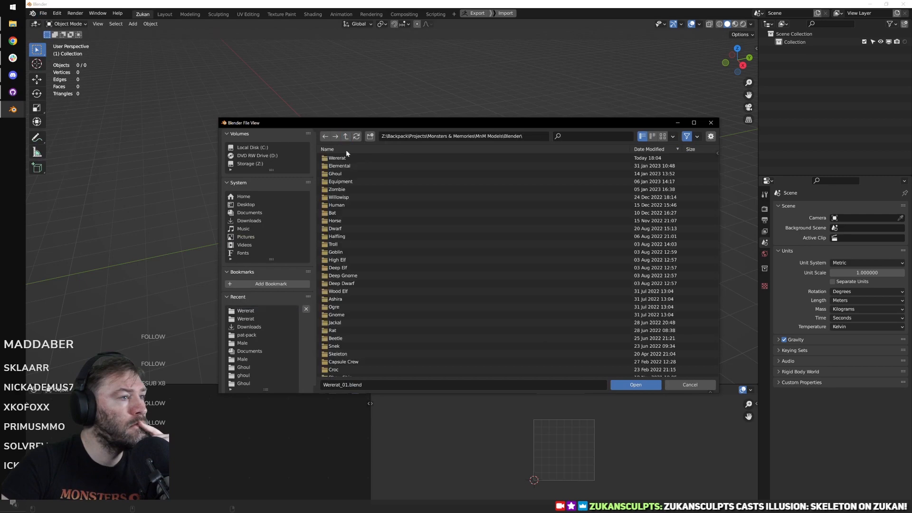
{"action": "left_click", "coordinate": [366, 330]}
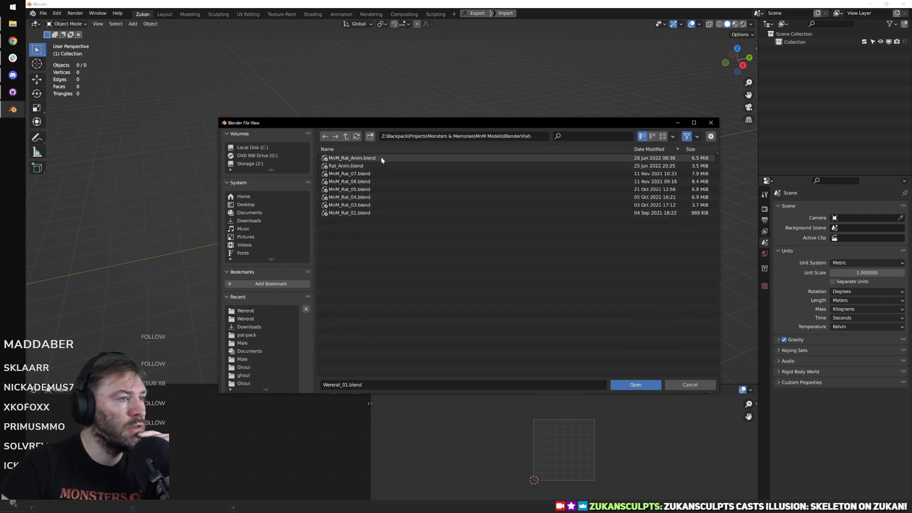
{"action": "left_click", "coordinate": [381, 157]}
{"action": "left_click", "coordinate": [625, 385]}
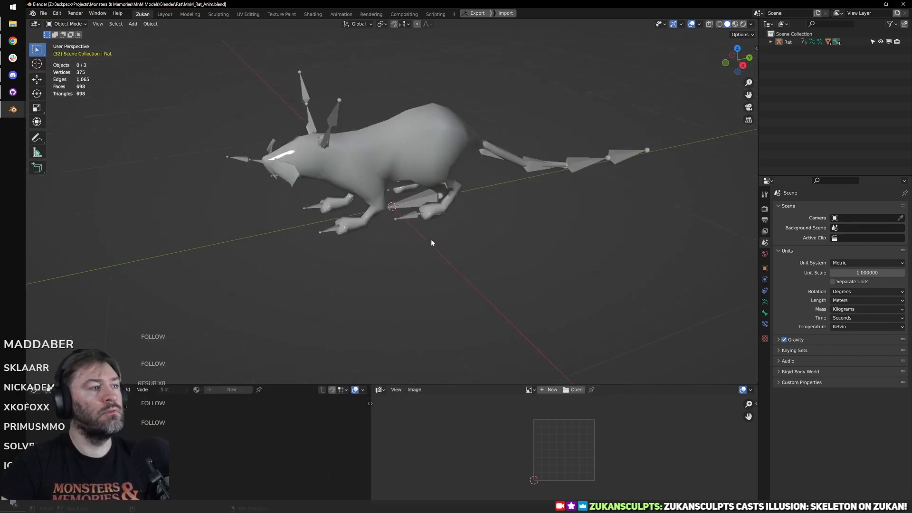
Step: Select the rat's body and display the model with its textures in Material Preview shading
{"action": "middle_click_drag", "start_coordinate": [431, 242], "coordinate": [423, 212]}
{"action": "left_click", "coordinate": [438, 203]}
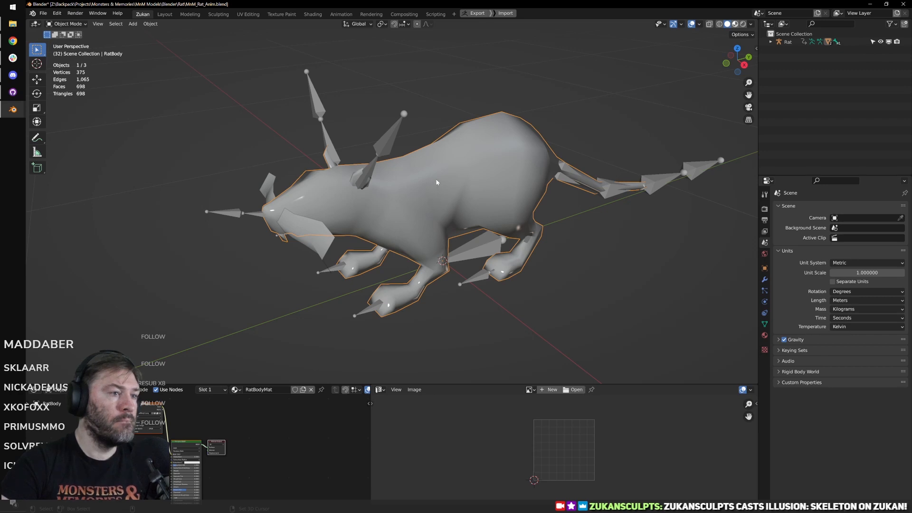
{"action": "scroll", "coordinate": [436, 180], "scroll_direction": "down", "scroll_amount": 2}
{"action": "key", "text": "z"}
{"action": "mouse_move", "coordinate": [438, 180]}
{"action": "middle_mouse_down"}
{"action": "mouse_move", "coordinate": [503, 204]}
{"action": "mouse_move", "coordinate": [482, 189]}
{"action": "mouse_move", "coordinate": [482, 211]}
{"action": "mouse_move", "coordinate": [511, 212]}
{"action": "middle_mouse_up"}
{"action": "scroll", "coordinate": [483, 211], "scroll_direction": "up", "scroll_amount": 5}
{"action": "scroll", "coordinate": [415, 212], "scroll_direction": "down", "scroll_amount": 1}
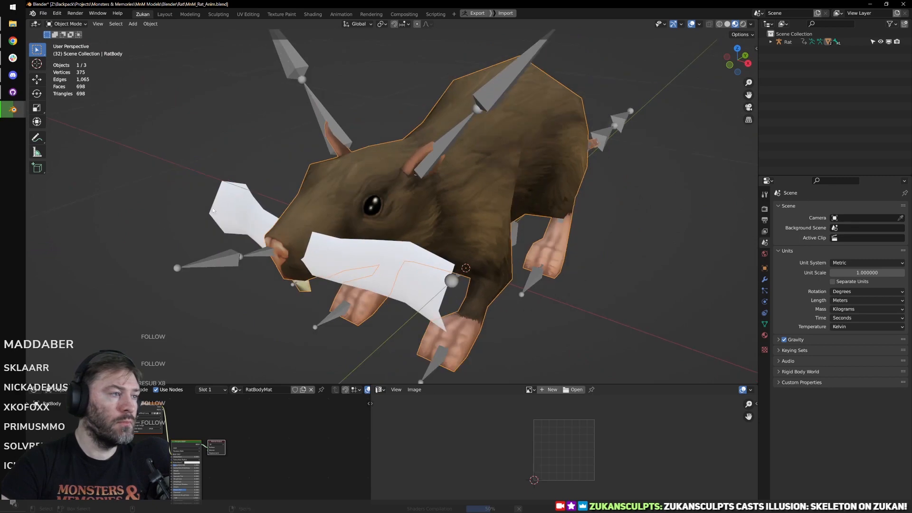
Step: Add the rat's whiskers to the selection and convert both objects to plain meshes
{"action": "left_click", "coordinate": [237, 207], "text": "shift"}
{"action": "scroll", "coordinate": [261, 201], "scroll_direction": "down", "scroll_amount": 1}
{"action": "middle_click_drag", "start_coordinate": [323, 191], "coordinate": [327, 183]}
{"action": "scroll", "coordinate": [328, 178], "scroll_direction": "up", "scroll_amount": 3}
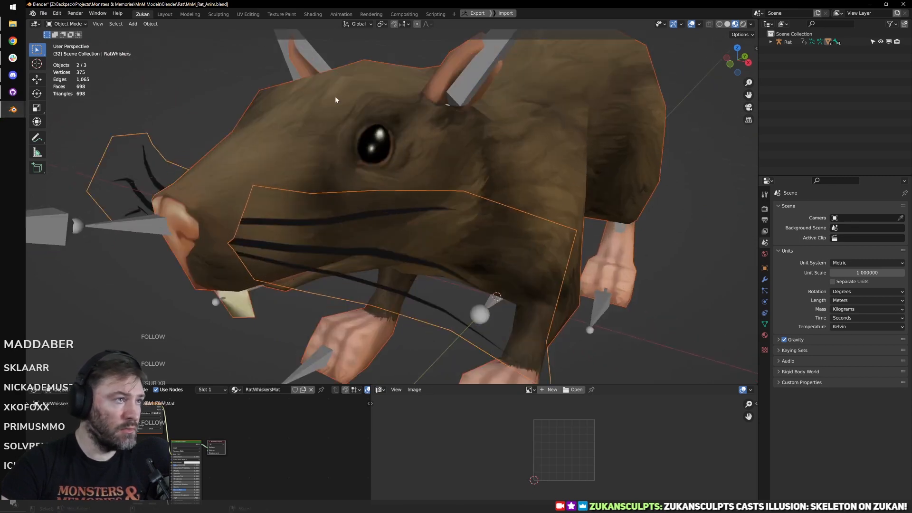
{"action": "scroll", "coordinate": [306, 67], "scroll_direction": "down", "scroll_amount": 3}
{"action": "key", "text": "alt+p"}
{"action": "key", "text": "Escape"}
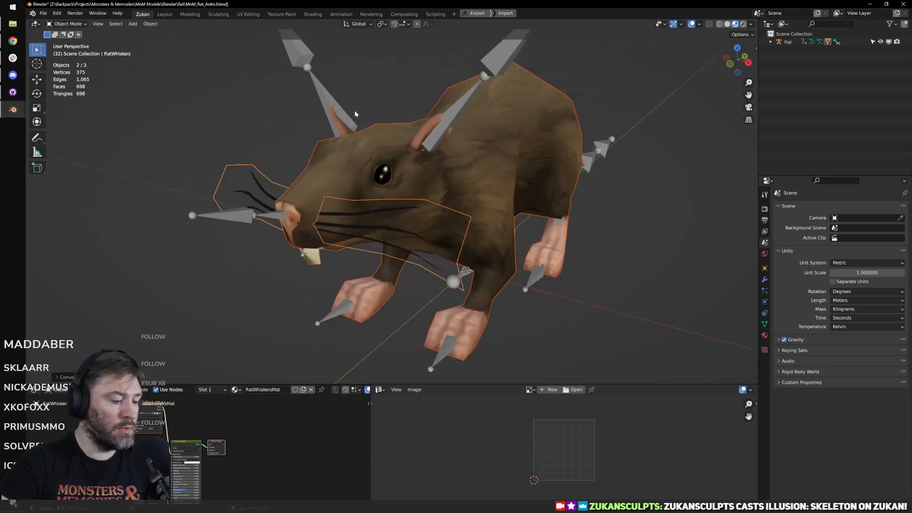
Step: Clear the parent of the rat body and whiskers and copy both objects
{"action": "key", "text": "alt+p"}
{"action": "left_click", "coordinate": [332, 122]}
{"action": "scroll", "coordinate": [496, 225], "scroll_direction": "down", "scroll_amount": 2}
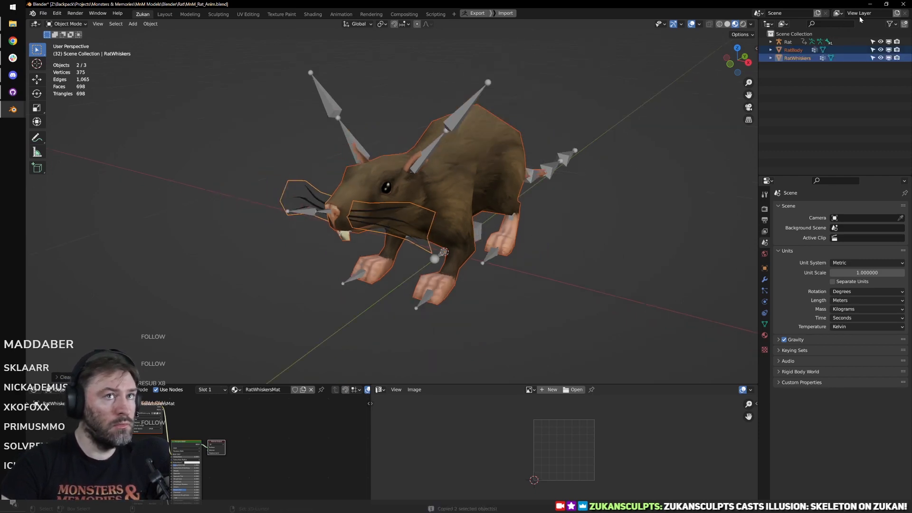
Step: Close the rat file and paste the copied rat body and whiskers into Wererat_01.blend
{"action": "left_click", "coordinate": [902, 4]}
{"action": "left_click", "coordinate": [485, 274]}
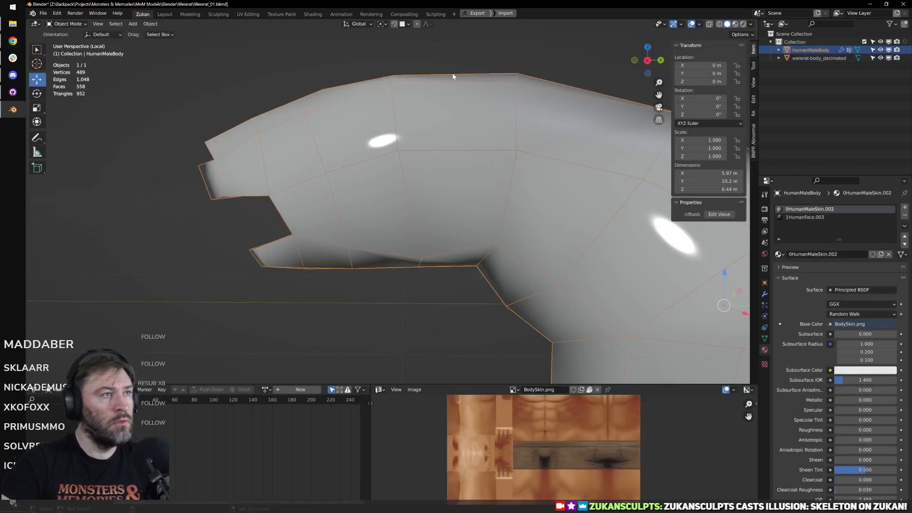
{"action": "key", "text": "ctrl+v"}
{"action": "scroll", "coordinate": [454, 261], "scroll_direction": "down", "scroll_amount": 3}
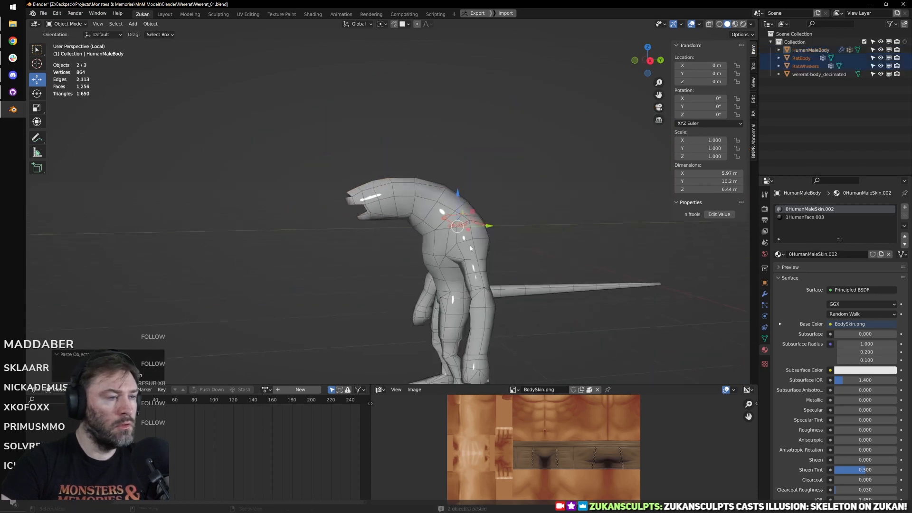
Step: Move the pasted rat body and whiskers about 2.91 m along negative X, clear of the wererat body
{"action": "middle_click_drag", "start_coordinate": [470, 248], "coordinate": [394, 204]}
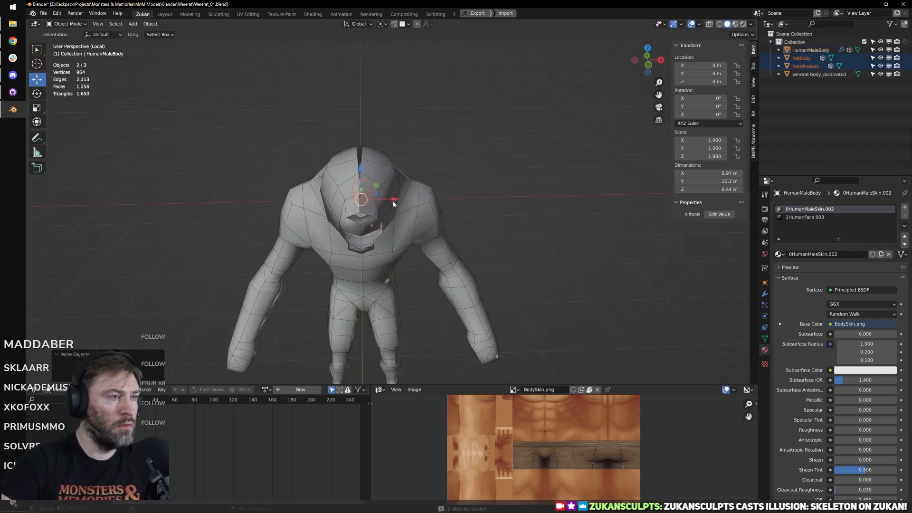
{"action": "left_click_drag", "start_coordinate": [393, 203], "coordinate": [243, 202]}
{"action": "middle_click_drag", "start_coordinate": [386, 210], "coordinate": [358, 230]}
Step: Open the rat body's mesh for editing in a left orthographic wireframe view with face selection
{"action": "scroll", "coordinate": [402, 210], "scroll_direction": "up", "scroll_amount": 3}
{"action": "left_click", "coordinate": [414, 201]}
{"action": "key", "text": "Tab"}
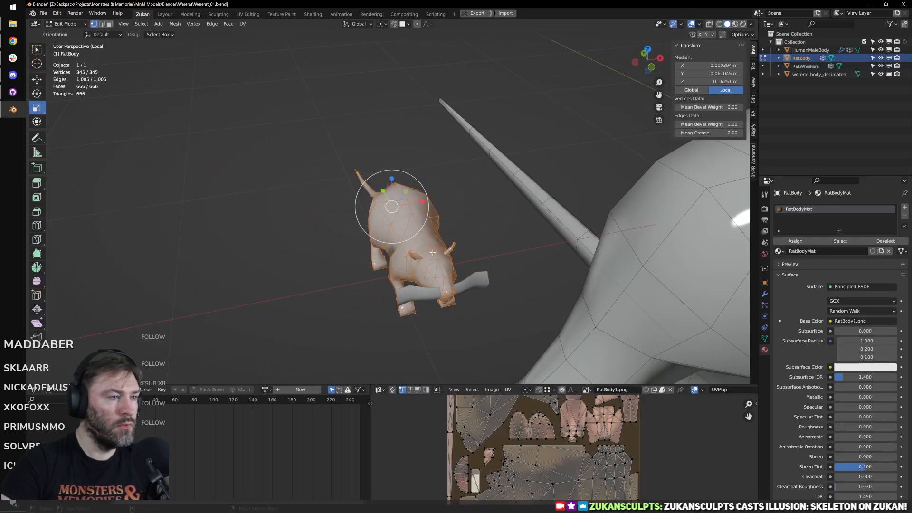
{"action": "middle_click_drag", "start_coordinate": [433, 252], "coordinate": [515, 217]}
{"action": "middle_click_drag", "start_coordinate": [515, 216], "coordinate": [426, 252], "text": "shift"}
{"action": "scroll", "coordinate": [428, 249], "scroll_direction": "up", "scroll_amount": 3}
{"action": "key", "text": "shift+z"}
{"action": "right_click", "coordinate": [485, 235]}
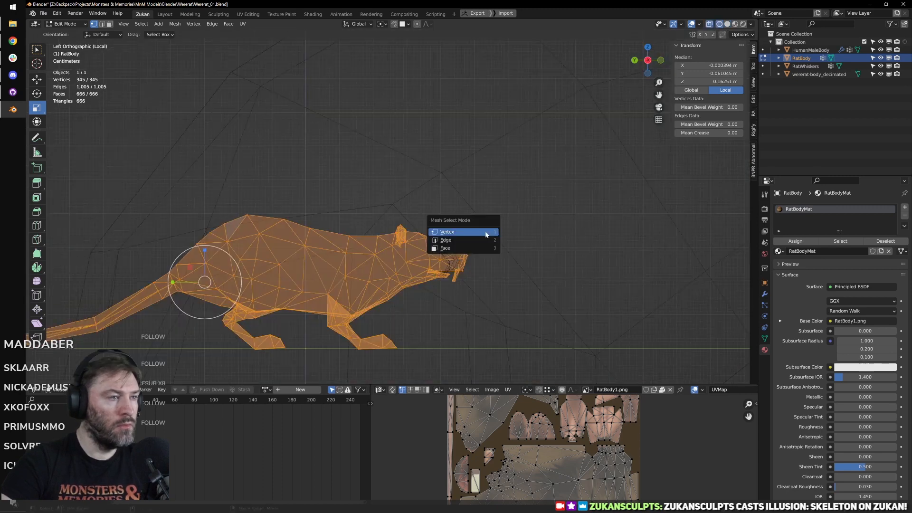
{"action": "left_click", "coordinate": [463, 248]}
Step: Select the rat's head faces, including ears and jaw, and duplicate them about 0.48 m forward and 0.19 m up
{"action": "scroll", "coordinate": [470, 228], "scroll_direction": "up", "scroll_amount": 4}
{"action": "left_click_drag", "start_coordinate": [554, 141], "coordinate": [423, 332]}
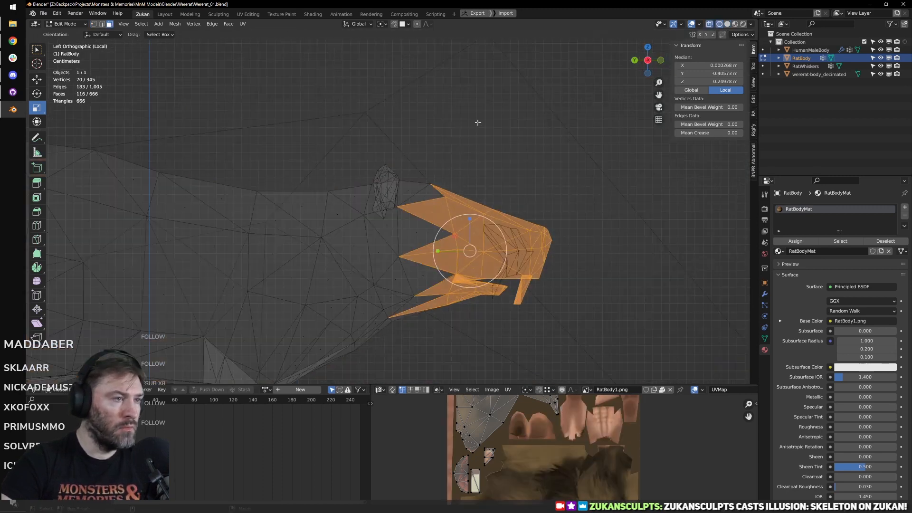
{"action": "left_click_drag", "start_coordinate": [477, 124], "coordinate": [391, 327], "text": "shift"}
{"action": "left_click_drag", "start_coordinate": [467, 131], "coordinate": [377, 275], "text": "shift"}
{"action": "left_click_drag", "start_coordinate": [451, 157], "coordinate": [375, 265], "text": "shift"}
{"action": "scroll", "coordinate": [401, 285], "scroll_direction": "down", "scroll_amount": 6}
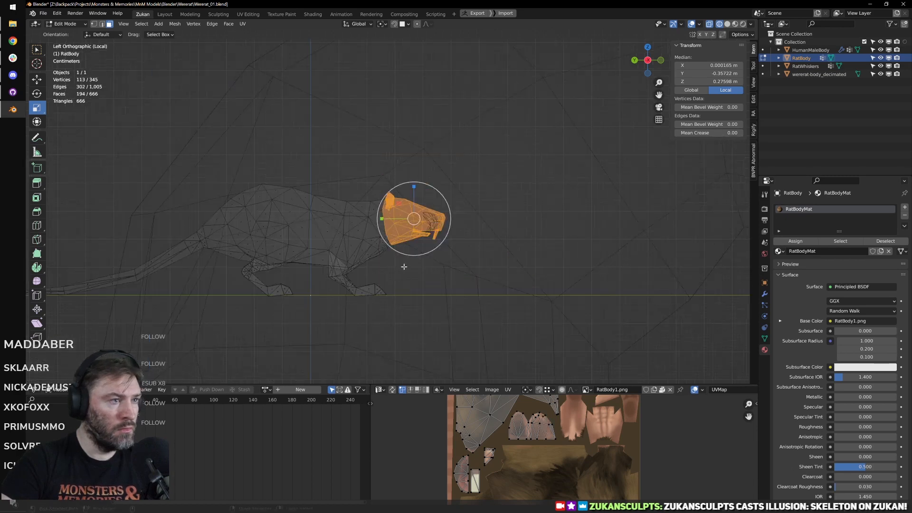
{"action": "key", "text": "shift+d"}
{"action": "left_click", "coordinate": [541, 210]}
{"action": "key", "text": "KP_Decimal"}
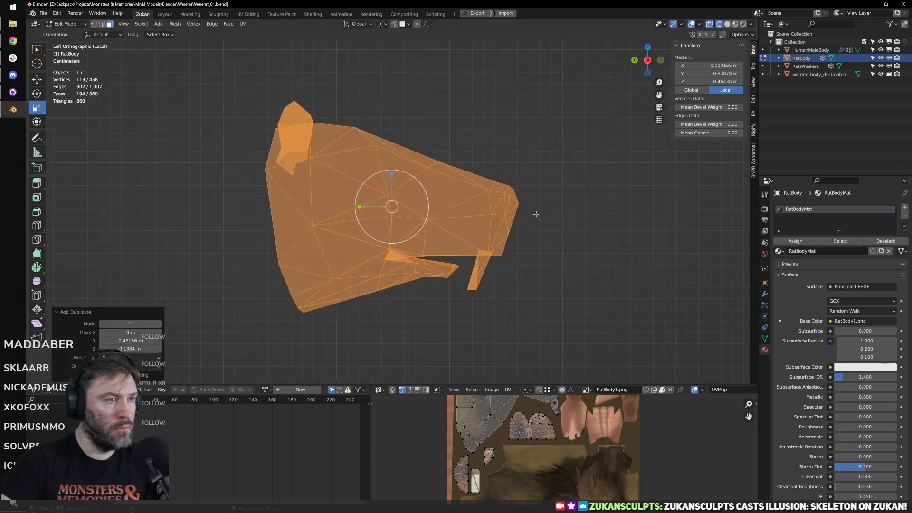
Step: Return to solid shading and separate the duplicated rat head into its own object
{"action": "mouse_move", "coordinate": [536, 214]}
{"action": "middle_mouse_down"}
{"action": "mouse_move", "coordinate": [462, 202]}
{"action": "mouse_move", "coordinate": [452, 175]}
{"action": "mouse_move", "coordinate": [469, 207]}
{"action": "middle_mouse_up"}
{"action": "key", "text": "shift+z"}
{"action": "scroll", "coordinate": [468, 203], "scroll_direction": "down", "scroll_amount": 9}
{"action": "key", "text": "p"}
{"action": "left_click", "coordinate": [469, 205]}
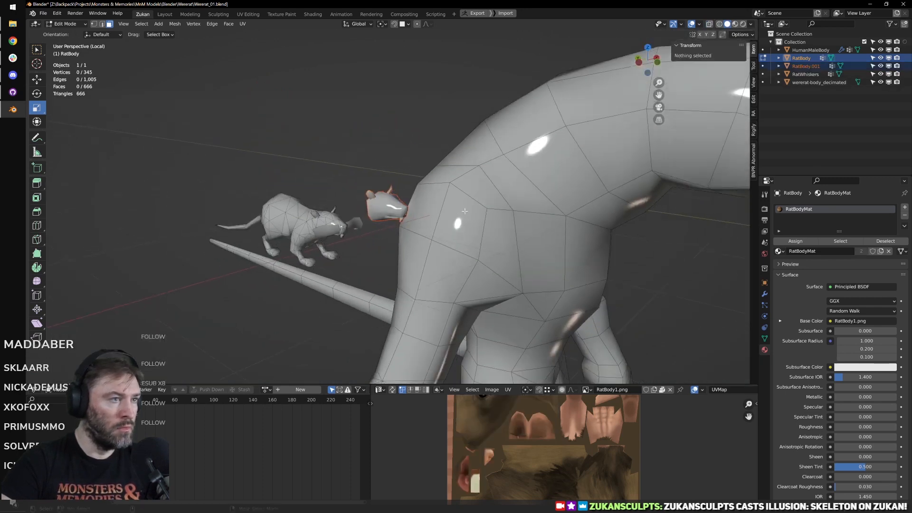
Step: Set the separated rat head's origin to its center of mass (surface) and its X location to 0 m
{"action": "key", "text": "Tab"}
{"action": "left_click", "coordinate": [398, 220]}
{"action": "scroll", "coordinate": [375, 220], "scroll_direction": "down", "scroll_amount": 5}
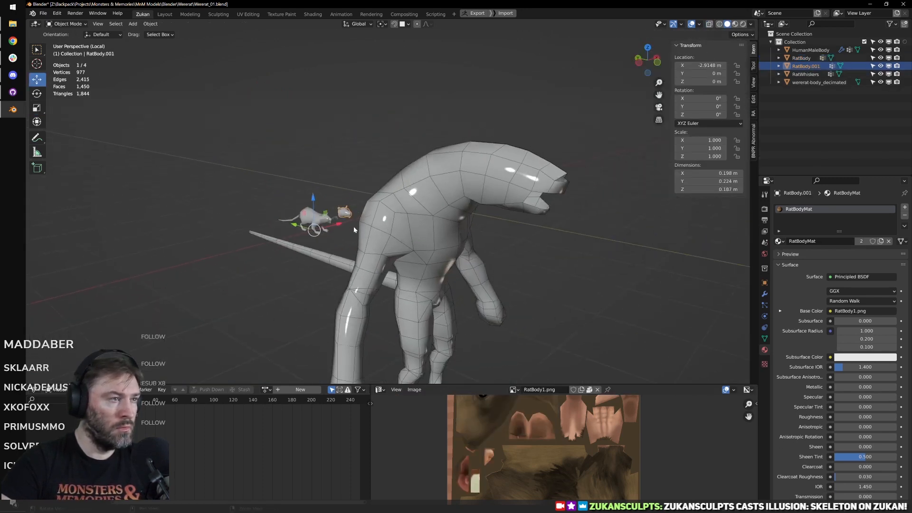
{"action": "key", "text": "shift+ctrl+alt+c"}
{"action": "left_click", "coordinate": [337, 254]}
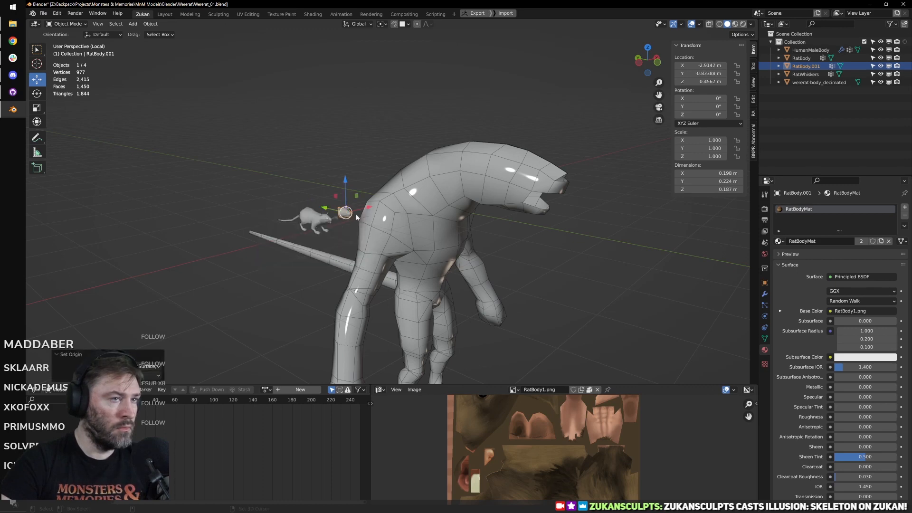
{"action": "type", "text": "0"}
{"action": "key", "text": "Return"}
Step: Scale the separated rat head uniformly to about 9.37 and move it along Y to about -2.245 m, over the wererat's snout
{"action": "left_click_drag", "start_coordinate": [580, 191], "coordinate": [416, 196], "text": "alt"}
{"action": "middle_click_drag", "start_coordinate": [416, 196], "coordinate": [451, 192], "text": "alt"}
{"action": "key", "text": "r"}
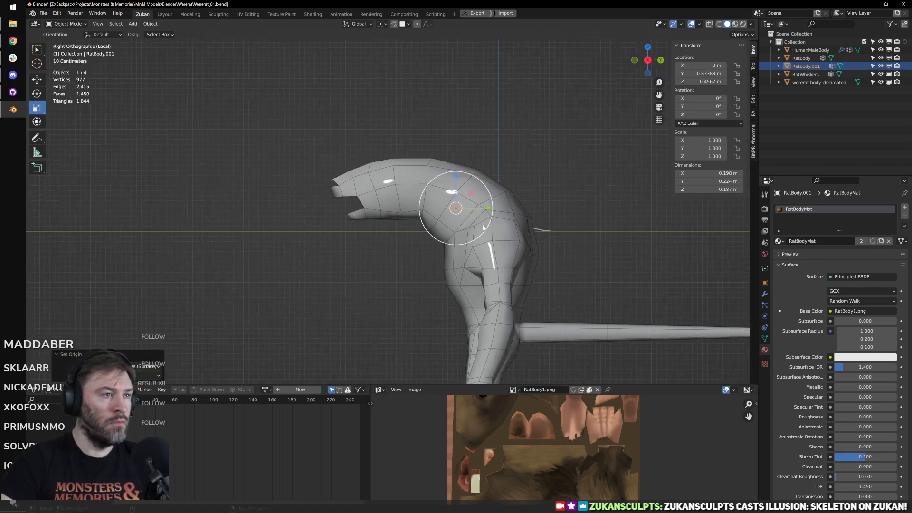
{"action": "left_click_drag", "start_coordinate": [486, 226], "coordinate": [675, 346]}
{"action": "key", "text": "g"}
{"action": "key", "text": "y"}
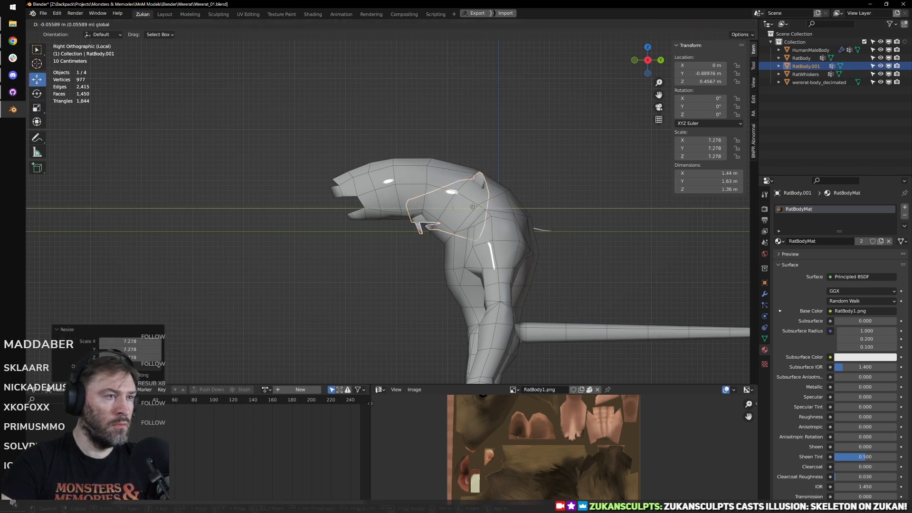
{"action": "left_click", "coordinate": [410, 231]}
{"action": "left_click_drag", "start_coordinate": [410, 231], "coordinate": [417, 238]}
{"action": "key", "text": "w"}
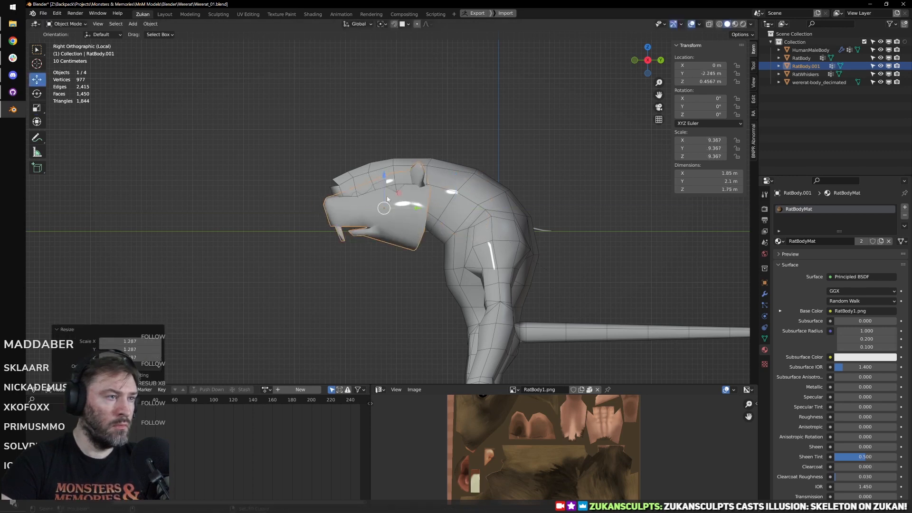
Step: Raise the rat head to a Z location of about 0.83 m so it lines up with the wererat's head
{"action": "left_click_drag", "start_coordinate": [384, 182], "coordinate": [393, 154]}
{"action": "key", "text": "KP_1"}
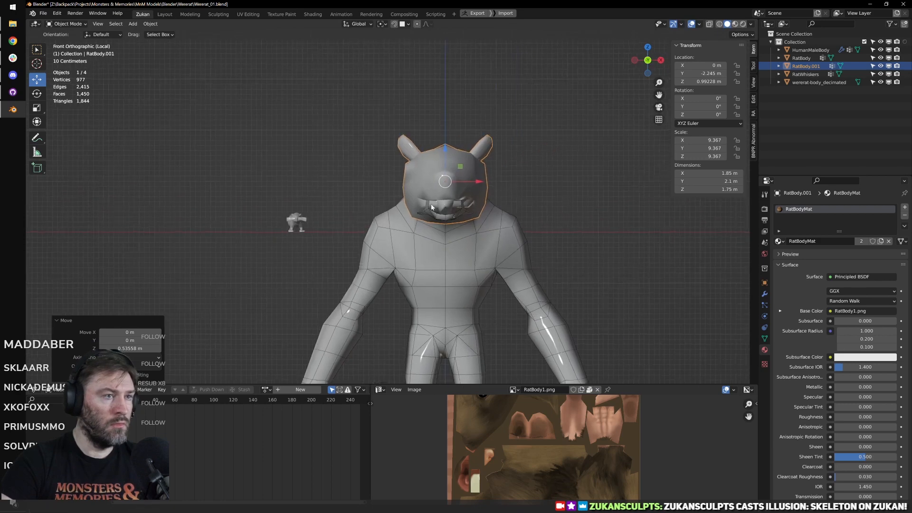
{"action": "scroll", "coordinate": [304, 175], "scroll_direction": "up", "scroll_amount": 5}
{"action": "left_click_drag", "start_coordinate": [403, 132], "coordinate": [403, 157]}
{"action": "scroll", "coordinate": [414, 161], "scroll_direction": "down", "scroll_amount": 4}
{"action": "middle_click_drag", "start_coordinate": [415, 162], "coordinate": [439, 206]}
Step: Scale the rat head down to about 8.36 along X and about 7.74 along Y
{"action": "key", "text": "r"}
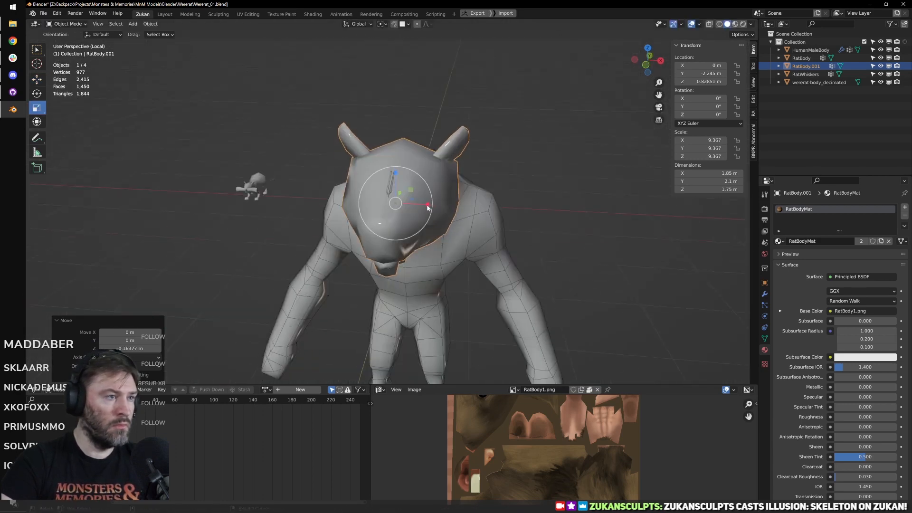
{"action": "left_click_drag", "start_coordinate": [433, 205], "coordinate": [429, 206]}
{"action": "middle_click_drag", "start_coordinate": [430, 206], "coordinate": [411, 209]}
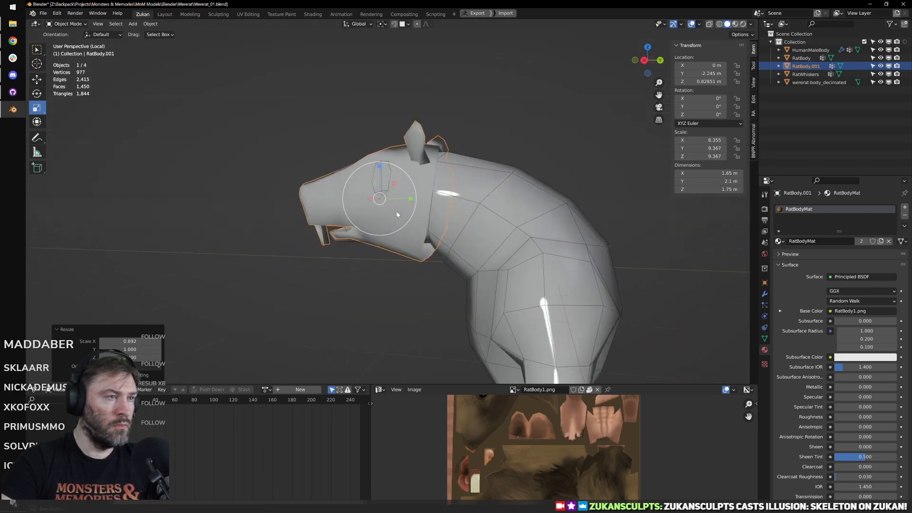
{"action": "key", "text": "KP_3"}
{"action": "key", "text": "s"}
{"action": "key", "text": "y"}
{"action": "left_click", "coordinate": [406, 198]}
{"action": "key", "text": "w"}
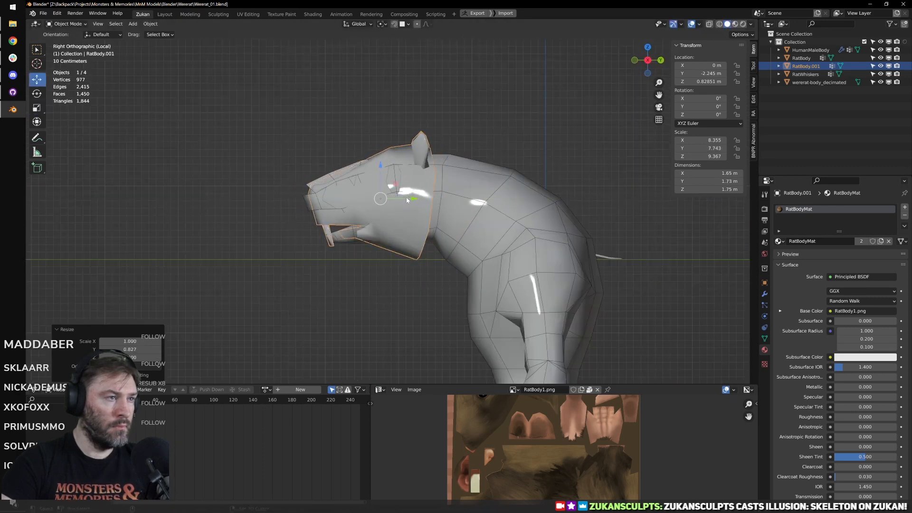
Step: Switch the viewport to Material Preview shading to show the rat and body textures, and clear the selection
{"action": "left_click", "coordinate": [406, 228]}
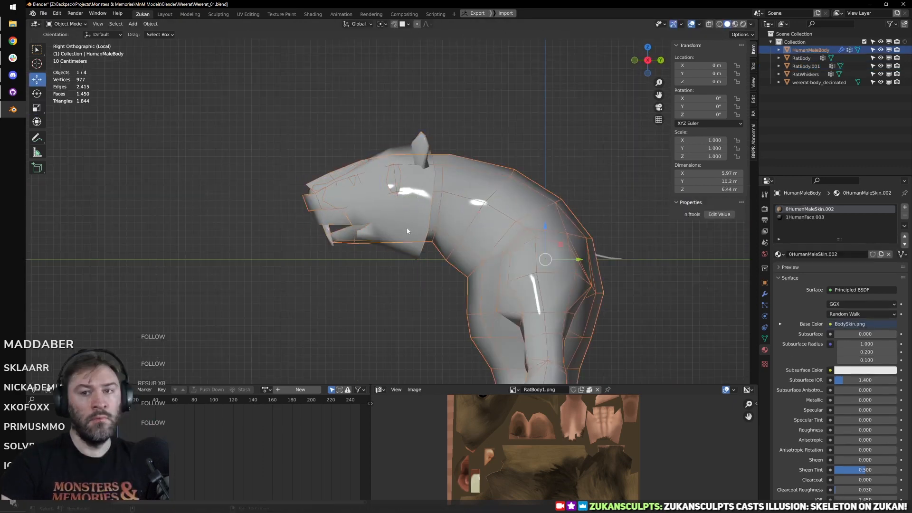
{"action": "scroll", "coordinate": [406, 224], "scroll_direction": "up", "scroll_amount": 3}
{"action": "middle_click_drag", "start_coordinate": [405, 217], "coordinate": [511, 243]}
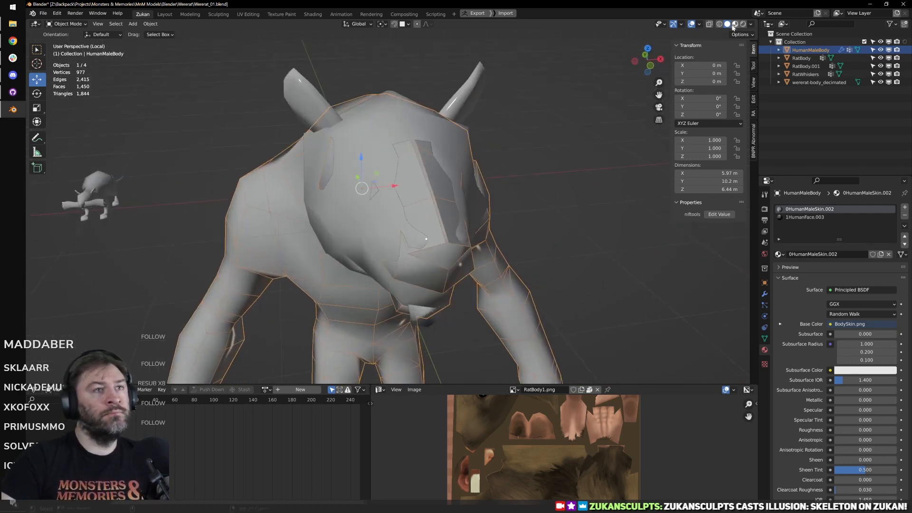
{"action": "left_click", "coordinate": [735, 24]}
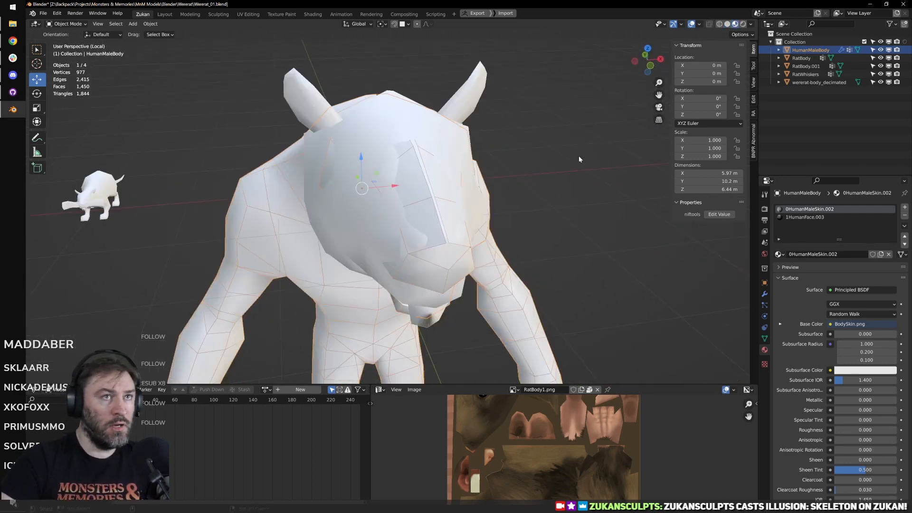
{"action": "scroll", "coordinate": [562, 179], "scroll_direction": "up", "scroll_amount": 1}
{"action": "middle_click_drag", "start_coordinate": [562, 179], "coordinate": [517, 182]}
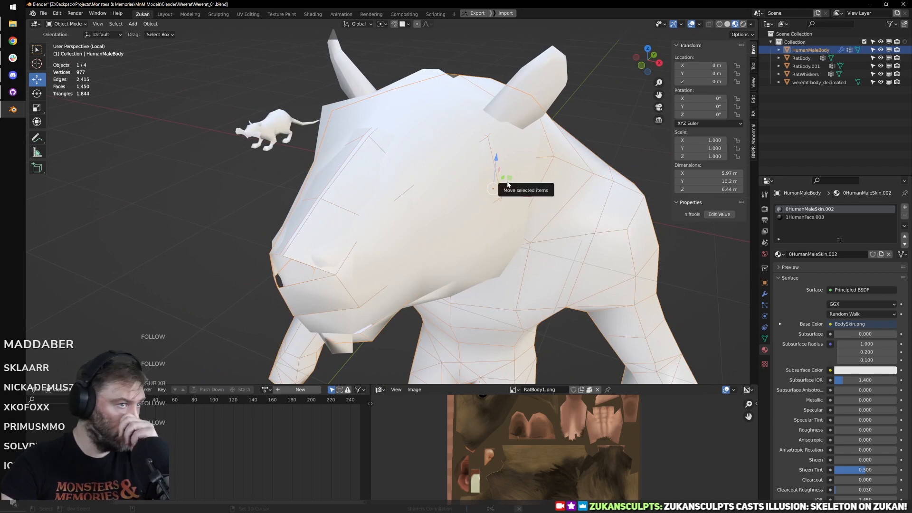
{"action": "scroll", "coordinate": [492, 207], "scroll_direction": "down", "scroll_amount": 2}
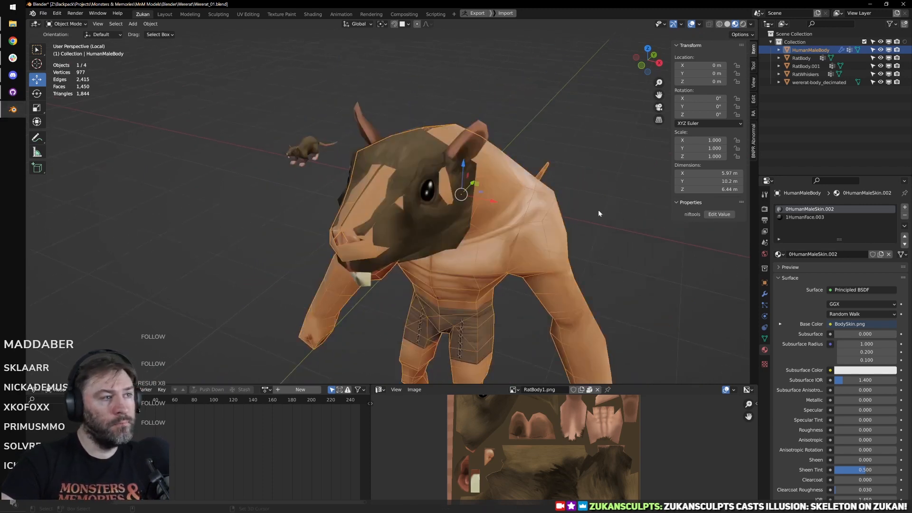
{"action": "middle_click_drag", "start_coordinate": [598, 209], "coordinate": [482, 187]}
{"action": "left_click", "coordinate": [566, 130]}
{"action": "scroll", "coordinate": [497, 181], "scroll_direction": "down", "scroll_amount": 2}
{"action": "scroll", "coordinate": [483, 185], "scroll_direction": "up", "scroll_amount": 2}
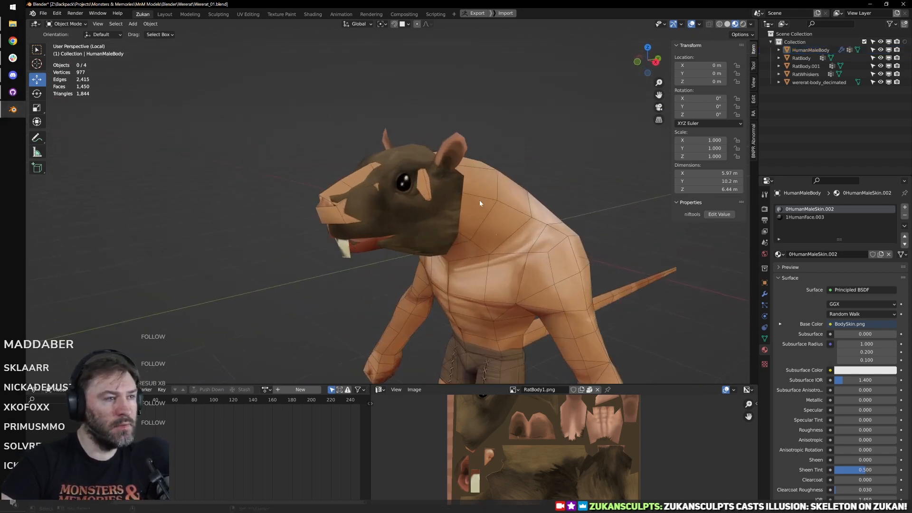
Step: Nudge the rat head forward to about Y -2.309 m and up to about Z 0.873 m
{"action": "left_click", "coordinate": [380, 210]}
{"action": "left_click_drag", "start_coordinate": [407, 202], "coordinate": [401, 202]}
{"action": "key", "text": "g"}
{"action": "key", "text": "z"}
{"action": "left_click_drag", "start_coordinate": [381, 168], "coordinate": [381, 165]}
Step: Examine the textured rat head's fit on the wererat's body, including its nose, teeth and jaw, from several sides
{"action": "scroll", "coordinate": [342, 195], "scroll_direction": "down", "scroll_amount": 4}
{"action": "middle_click_drag", "start_coordinate": [308, 218], "coordinate": [456, 224]}
{"action": "left_click", "coordinate": [457, 226]}
{"action": "scroll", "coordinate": [469, 264], "scroll_direction": "down", "scroll_amount": 2}
{"action": "mouse_move", "coordinate": [468, 263]}
{"action": "middle_mouse_down"}
{"action": "mouse_move", "coordinate": [484, 259]}
{"action": "mouse_move", "coordinate": [463, 250]}
{"action": "middle_mouse_up"}
{"action": "scroll", "coordinate": [459, 248], "scroll_direction": "up", "scroll_amount": 4}
{"action": "left_click", "coordinate": [488, 195]}
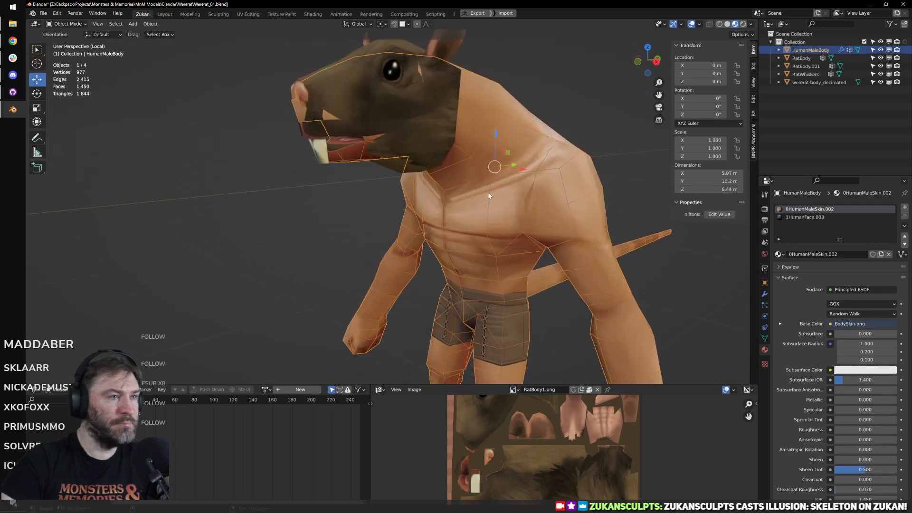
{"action": "middle_click_drag", "start_coordinate": [458, 183], "coordinate": [314, 308]}
{"action": "scroll", "coordinate": [381, 196], "scroll_direction": "up", "scroll_amount": 4}
{"action": "key", "text": "Tab"}
{"action": "scroll", "coordinate": [358, 219], "scroll_direction": "up", "scroll_amount": 3}
{"action": "key", "text": "Tab"}
{"action": "left_click", "coordinate": [318, 171]}
{"action": "key", "text": "KP_Decimal"}
{"action": "key", "text": "Tab"}
{"action": "scroll", "coordinate": [428, 223], "scroll_direction": "up", "scroll_amount": 3}
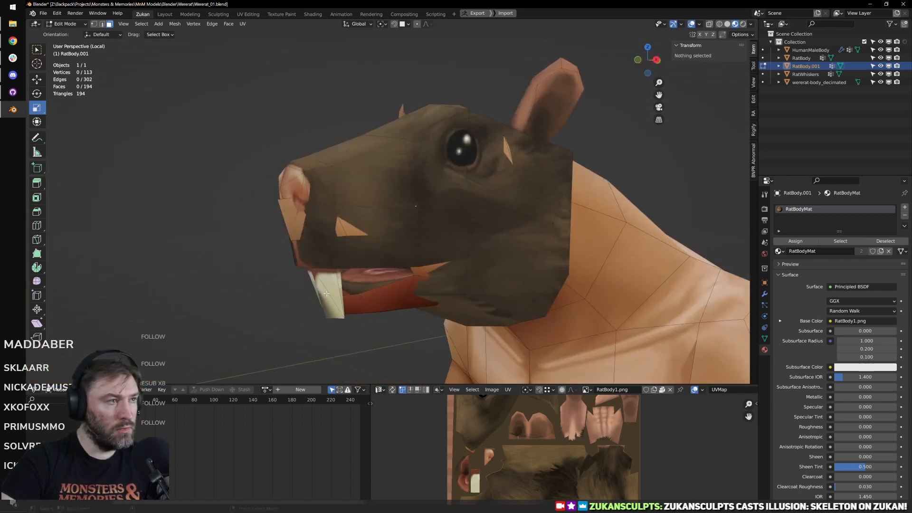
{"action": "scroll", "coordinate": [323, 265], "scroll_direction": "down", "scroll_amount": 2}
{"action": "middle_click_drag", "start_coordinate": [324, 264], "coordinate": [388, 260]}
{"action": "key", "text": "Tab"}
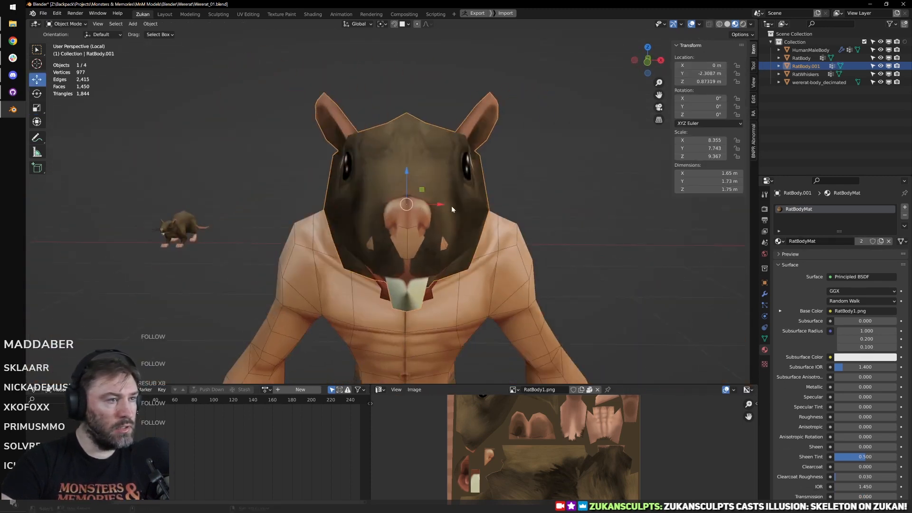
{"action": "key", "text": "Escape"}
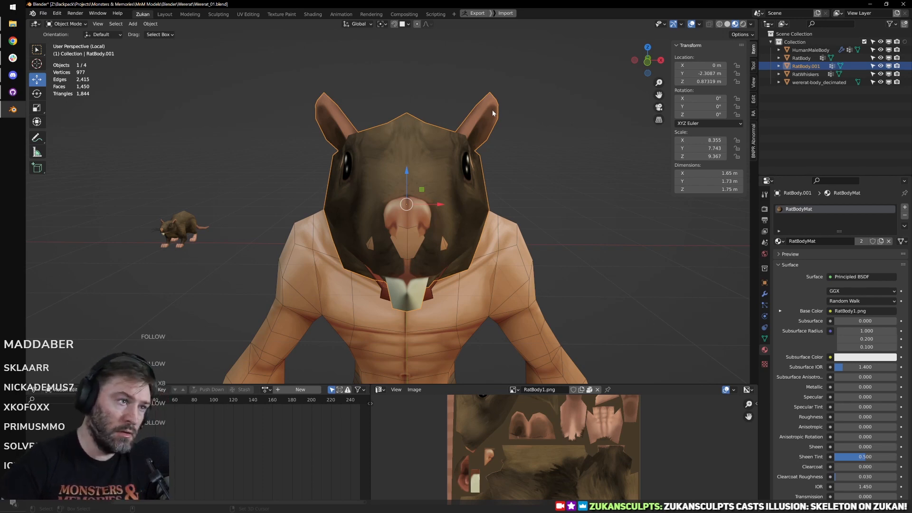
Step: Move the rat head beside the body to about X -1.545 m and open its mesh for editing
{"action": "middle_click_drag", "start_coordinate": [465, 243], "coordinate": [241, 197]}
{"action": "key", "text": "Tab"}
{"action": "scroll", "coordinate": [281, 196], "scroll_direction": "up", "scroll_amount": 4}
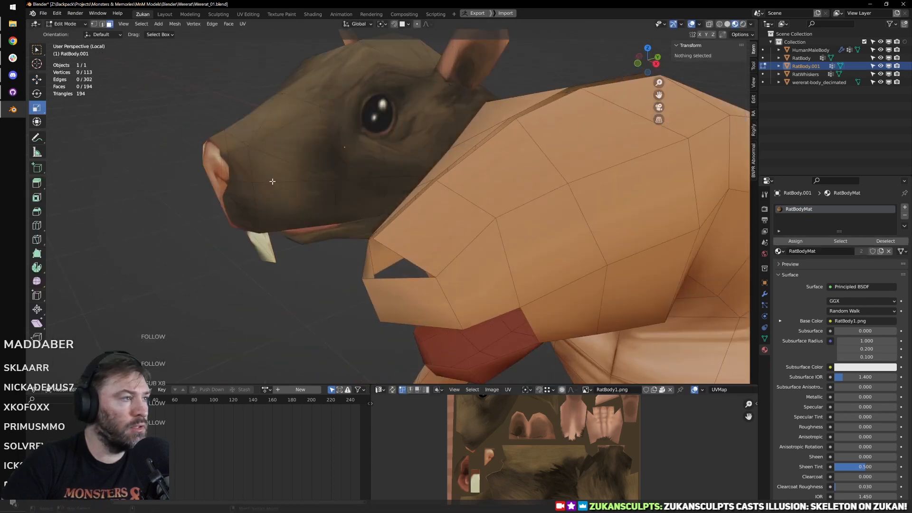
{"action": "key", "text": "l"}
{"action": "key", "text": "KP_Decimal"}
{"action": "mouse_move", "coordinate": [228, 174]}
{"action": "middle_mouse_down"}
{"action": "mouse_move", "coordinate": [546, 213]}
{"action": "mouse_move", "coordinate": [505, 207]}
{"action": "mouse_move", "coordinate": [488, 218]}
{"action": "mouse_move", "coordinate": [413, 206]}
{"action": "mouse_move", "coordinate": [459, 220]}
{"action": "mouse_move", "coordinate": [482, 215]}
{"action": "mouse_move", "coordinate": [476, 247]}
{"action": "mouse_move", "coordinate": [403, 256]}
{"action": "middle_mouse_up"}
{"action": "key", "text": "z"}
{"action": "key", "text": "ctrl+Tab"}
{"action": "left_click", "coordinate": [333, 276]}
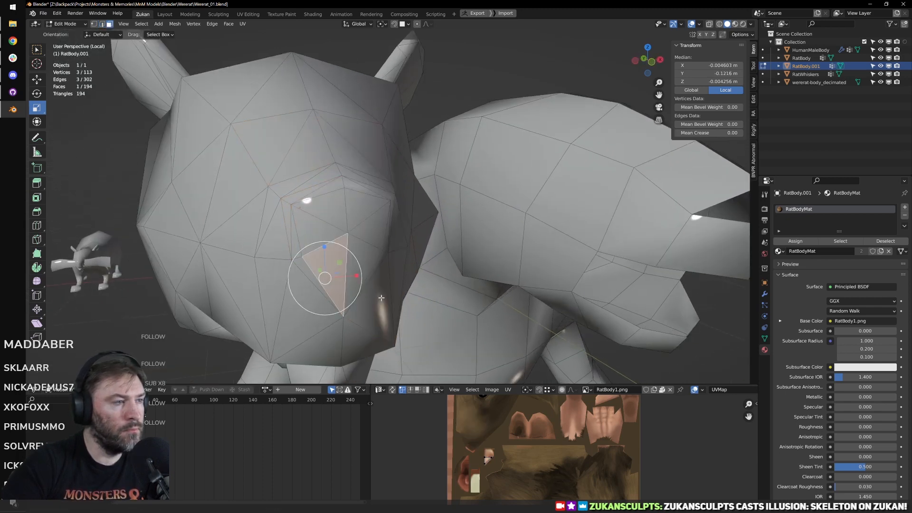
{"action": "scroll", "coordinate": [379, 282], "scroll_direction": "up", "scroll_amount": 2}
{"action": "key", "text": "w"}
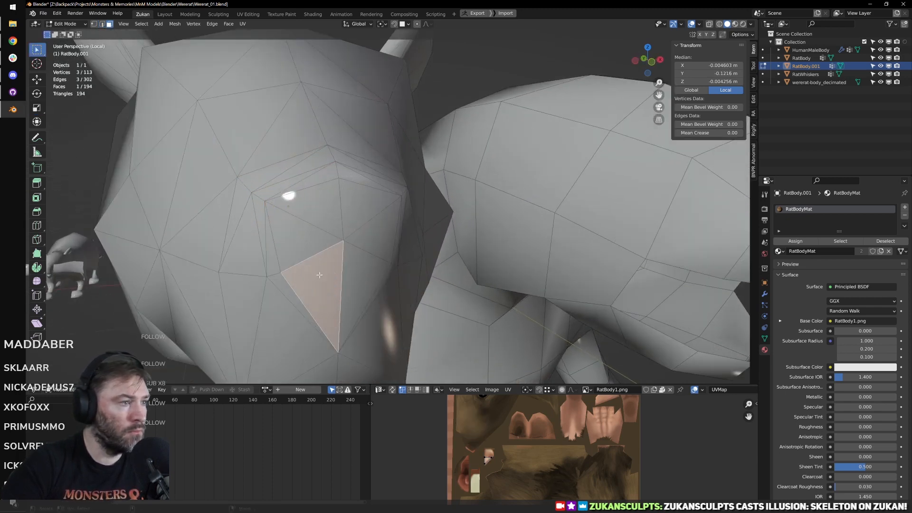
{"action": "left_click", "coordinate": [321, 222], "text": "shift"}
{"action": "left_click", "coordinate": [371, 234], "text": "shift"}
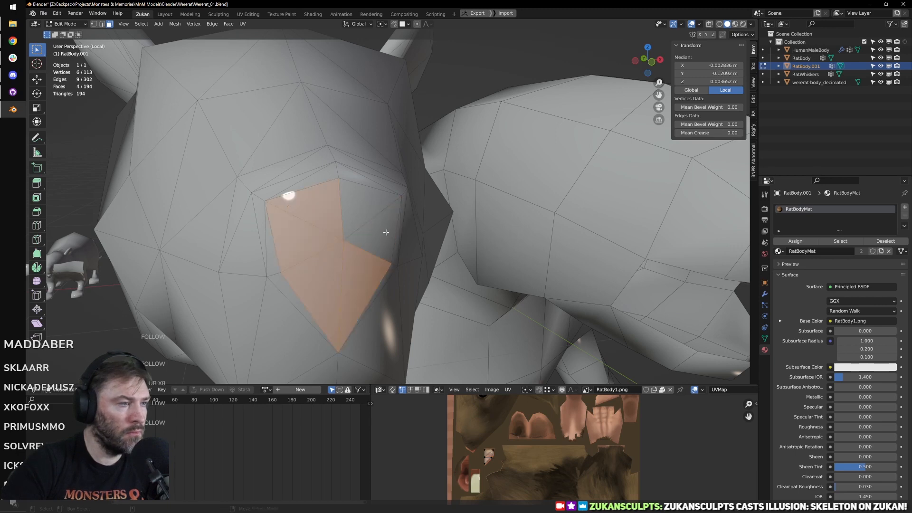
{"action": "mouse_move", "coordinate": [372, 234]}
{"action": "middle_mouse_down"}
{"action": "mouse_move", "coordinate": [315, 270]}
{"action": "mouse_move", "coordinate": [361, 219]}
{"action": "middle_mouse_up"}
{"action": "left_click", "coordinate": [314, 269], "text": "shift"}
Step: Select the negative-X half of the rat head in a front wireframe view, delete its faces and return to textured shading
{"action": "key", "text": "KP_1"}
{"action": "key", "text": "shift+z"}
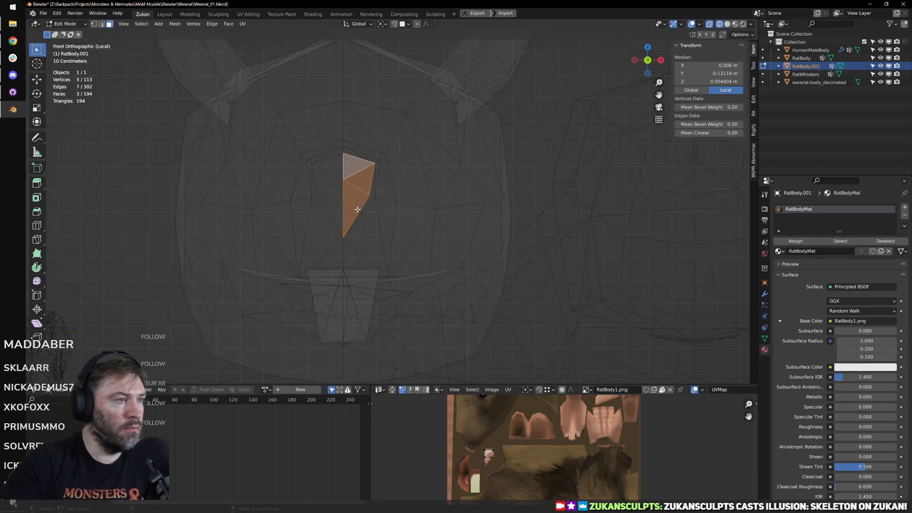
{"action": "scroll", "coordinate": [261, 118], "scroll_direction": "down", "scroll_amount": 5}
{"action": "left_click_drag", "start_coordinate": [243, 62], "coordinate": [371, 304]}
{"action": "scroll", "coordinate": [370, 303], "scroll_direction": "up", "scroll_amount": 6}
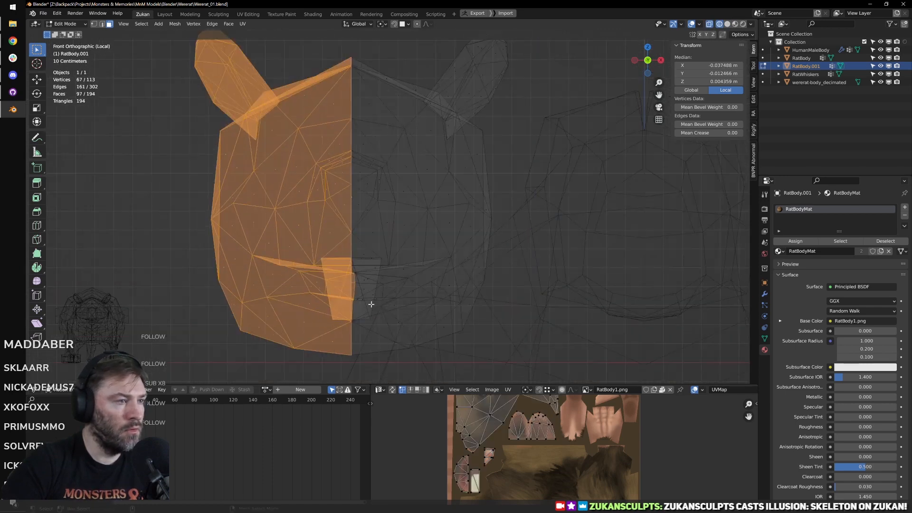
{"action": "scroll", "coordinate": [376, 190], "scroll_direction": "down", "scroll_amount": 2}
{"action": "scroll", "coordinate": [374, 170], "scroll_direction": "down", "scroll_amount": 2}
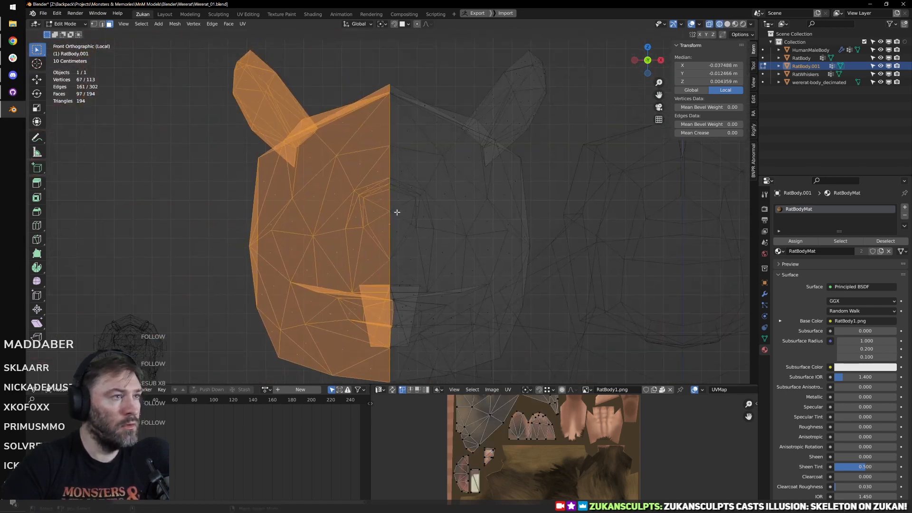
{"action": "key", "text": "x"}
{"action": "left_click", "coordinate": [396, 197]}
{"action": "mouse_move", "coordinate": [397, 201]}
{"action": "middle_mouse_down"}
{"action": "mouse_move", "coordinate": [380, 197]}
{"action": "mouse_move", "coordinate": [361, 222]}
{"action": "mouse_move", "coordinate": [399, 230]}
{"action": "mouse_move", "coordinate": [380, 241]}
{"action": "middle_mouse_up"}
{"action": "key", "text": "shift+z"}
Step: Select the eight faces that form the nose on the remaining half of the rat head
{"action": "left_click", "coordinate": [346, 230]}
{"action": "key", "text": "KP_Decimal"}
{"action": "scroll", "coordinate": [348, 244], "scroll_direction": "down", "scroll_amount": 5}
{"action": "scroll", "coordinate": [380, 241], "scroll_direction": "up", "scroll_amount": 2}
{"action": "left_click", "coordinate": [354, 296]}
{"action": "left_click", "coordinate": [352, 225], "text": "shift"}
{"action": "left_click", "coordinate": [349, 150], "text": "shift"}
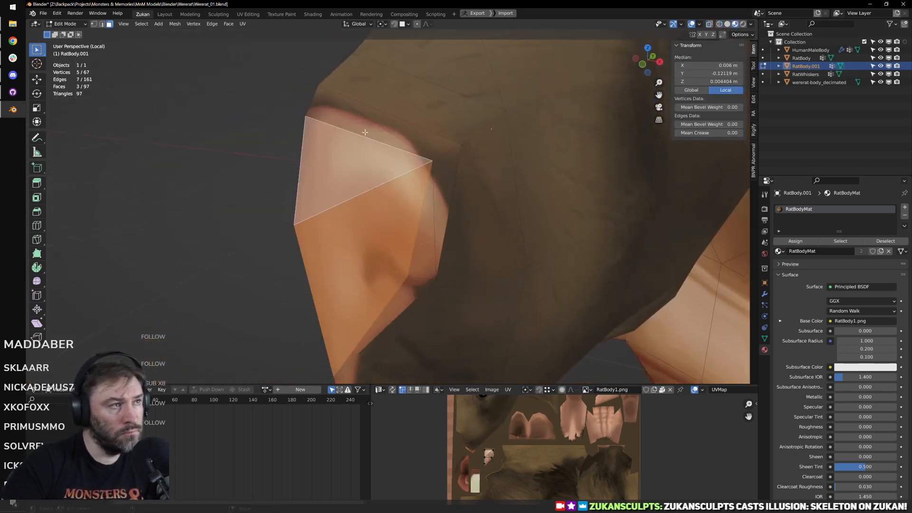
{"action": "left_click", "coordinate": [365, 135], "text": "shift"}
{"action": "left_click", "coordinate": [429, 147], "text": "shift"}
{"action": "left_click", "coordinate": [443, 165], "text": "shift"}
{"action": "left_click", "coordinate": [431, 226], "text": "shift"}
{"action": "left_click", "coordinate": [415, 296], "text": "shift"}
Step: Separate the nose faces into their own object and move it along X onto the wererat's centreline, at about 0.003 m
{"action": "scroll", "coordinate": [415, 296], "scroll_direction": "down", "scroll_amount": 8}
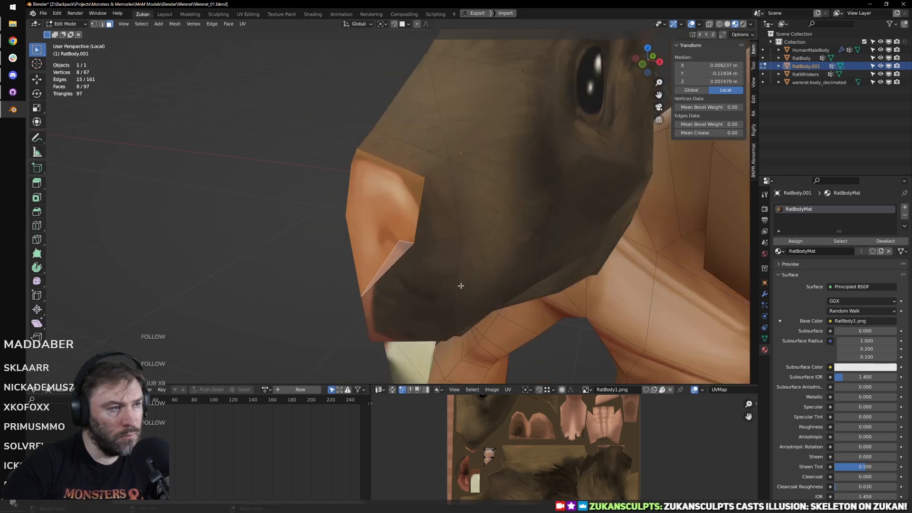
{"action": "scroll", "coordinate": [402, 209], "scroll_direction": "up", "scroll_amount": 4}
{"action": "key", "text": "p"}
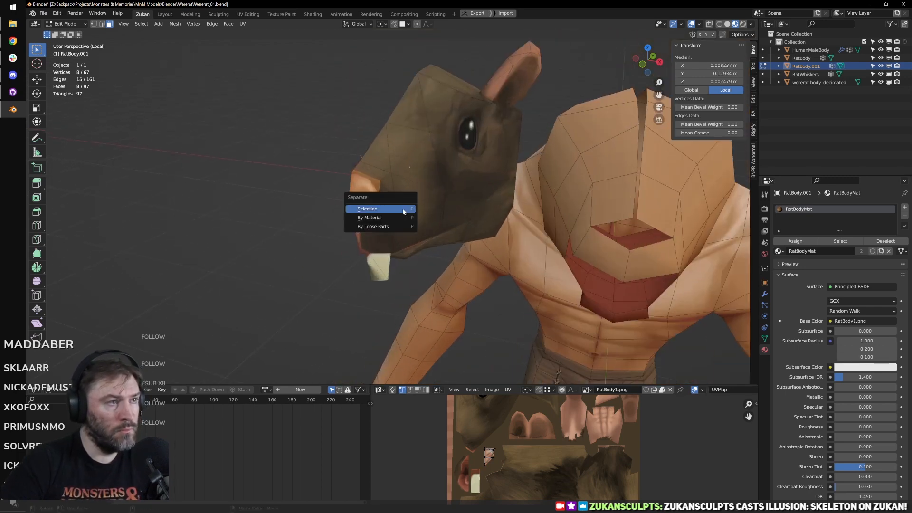
{"action": "left_click", "coordinate": [380, 205]}
{"action": "key", "text": "Tab"}
{"action": "left_click", "coordinate": [363, 204]}
{"action": "left_click_drag", "start_coordinate": [439, 170], "coordinate": [662, 195]}
Step: Select the linked incisor geometry in the half rat head's mesh and separate it into its own object
{"action": "left_click", "coordinate": [375, 277]}
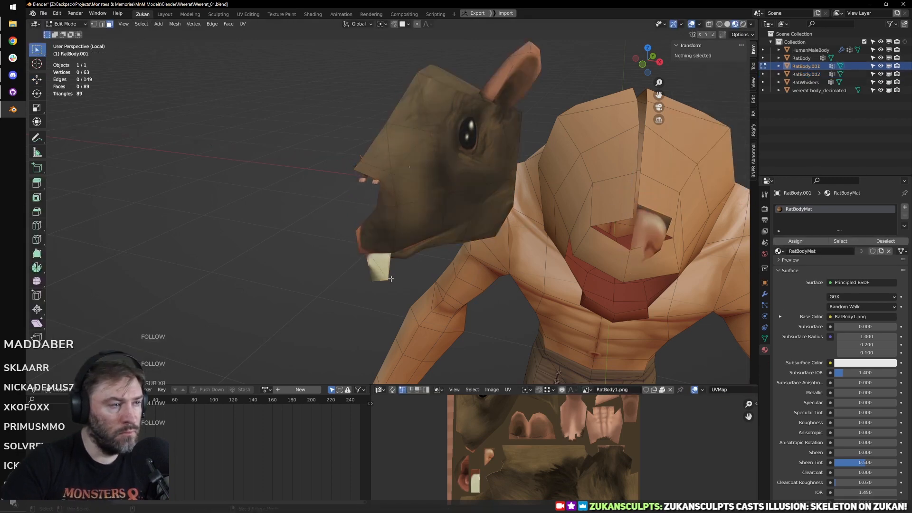
{"action": "key", "text": "Tab"}
{"action": "scroll", "coordinate": [370, 269], "scroll_direction": "up", "scroll_amount": 6}
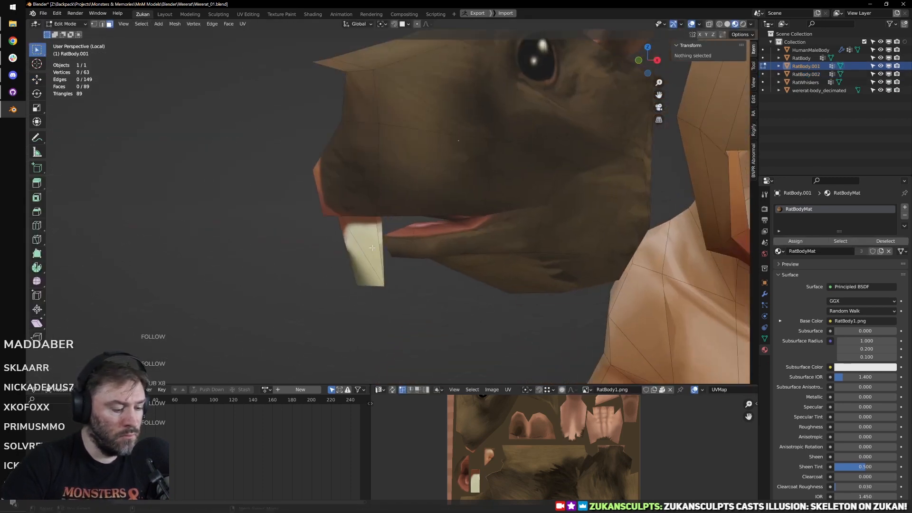
{"action": "key", "text": "l"}
{"action": "scroll", "coordinate": [374, 247], "scroll_direction": "down", "scroll_amount": 5}
{"action": "middle_click_drag", "start_coordinate": [373, 247], "coordinate": [428, 209]}
{"action": "key", "text": "p"}
{"action": "left_click", "coordinate": [430, 207]}
{"action": "key", "text": "Tab"}
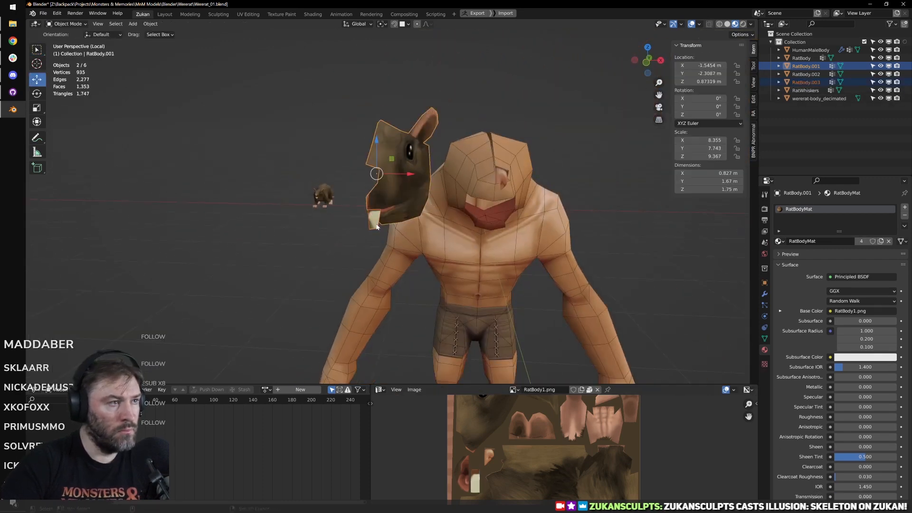
Step: Move the separated incisor about 1.516 m along X to the wererat's mouth
{"action": "left_click", "coordinate": [375, 220]}
{"action": "key", "text": "g"}
{"action": "key", "text": "x"}
{"action": "left_click", "coordinate": [515, 180]}
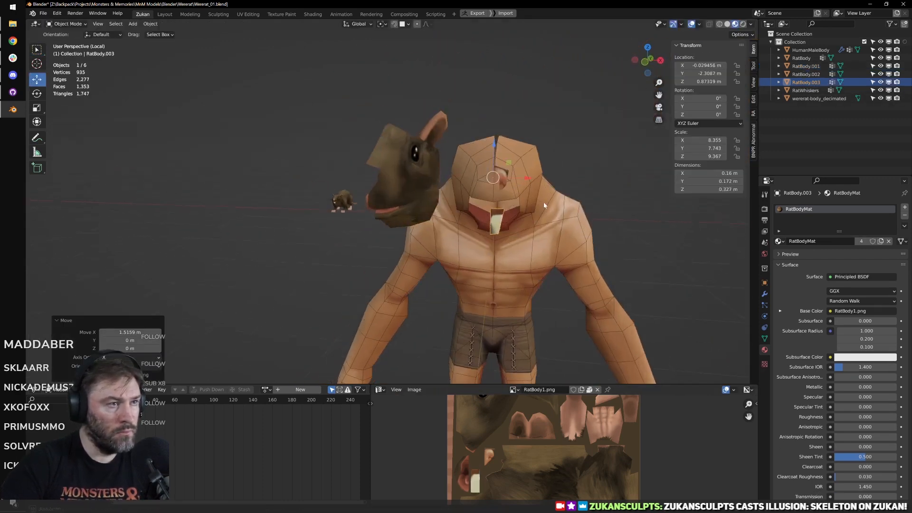
Step: Set the incisor's origin to its center of mass (surface) and raise it about 0.18 m into the wererat's upper jaw
{"action": "key", "text": "KP_3"}
{"action": "scroll", "coordinate": [423, 238], "scroll_direction": "up", "scroll_amount": 5}
{"action": "key", "text": "ctrl+alt+shift+c"}
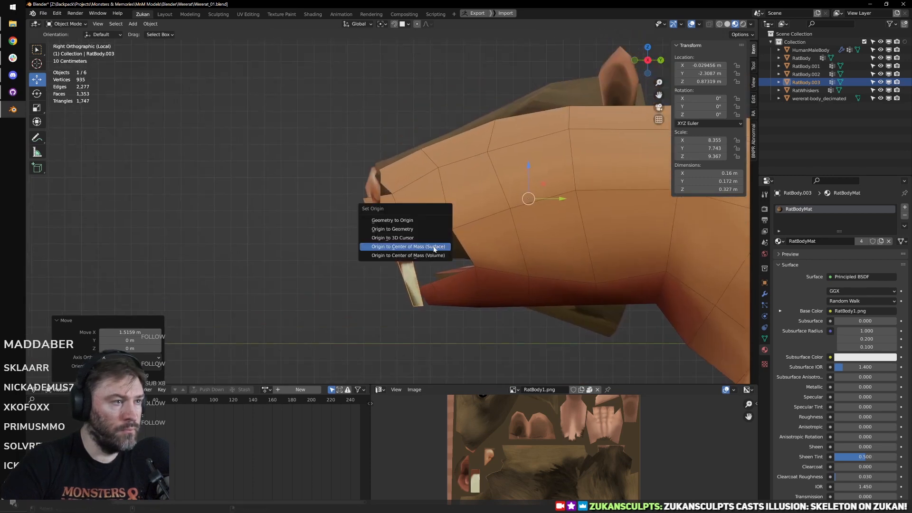
{"action": "left_click", "coordinate": [433, 247]}
{"action": "left_click_drag", "start_coordinate": [412, 244], "coordinate": [404, 215]}
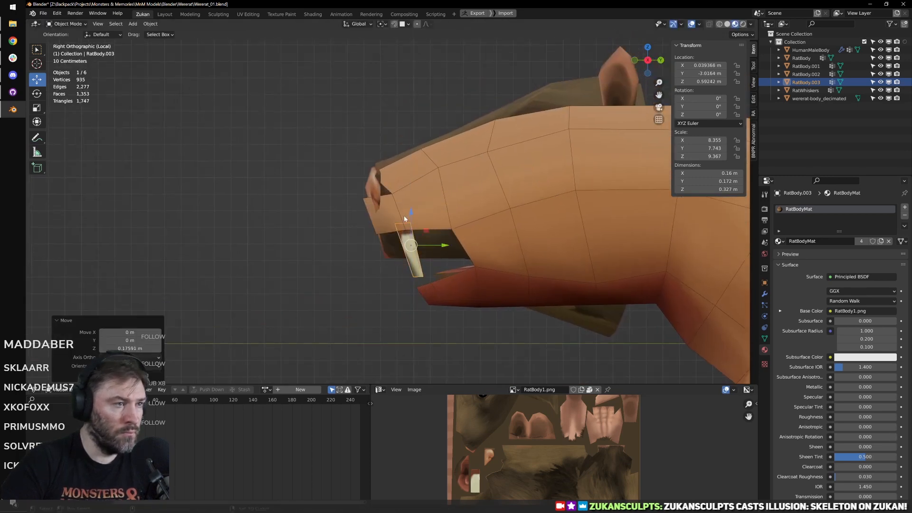
{"action": "scroll", "coordinate": [442, 261], "scroll_direction": "up", "scroll_amount": 2}
{"action": "left_click", "coordinate": [422, 276]}
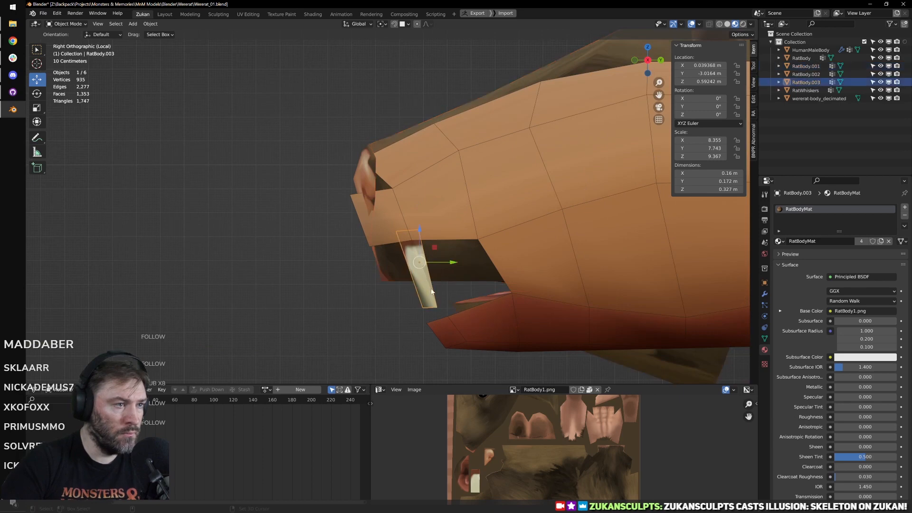
Step: Move the nose object forward about 0.026 m along Y and lower it slightly to fit the snout tip
{"action": "left_click", "coordinate": [389, 211]}
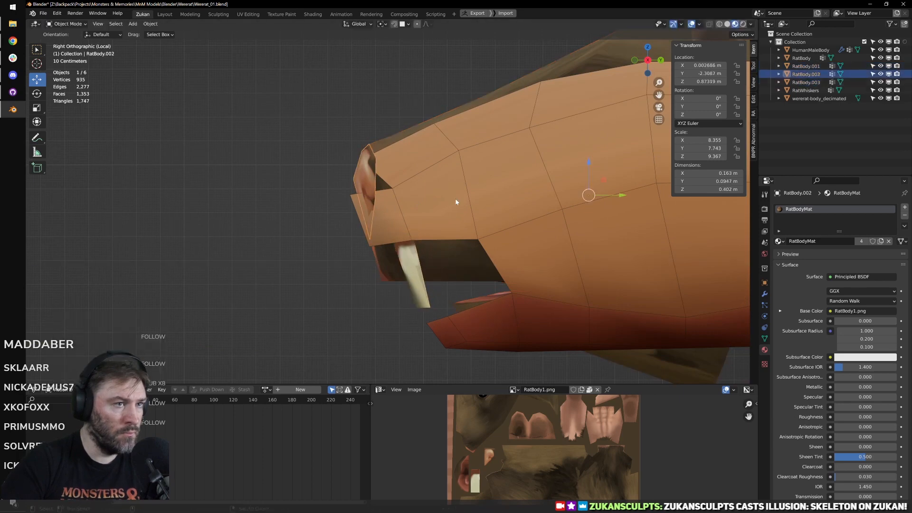
{"action": "left_click_drag", "start_coordinate": [613, 195], "coordinate": [610, 197]}
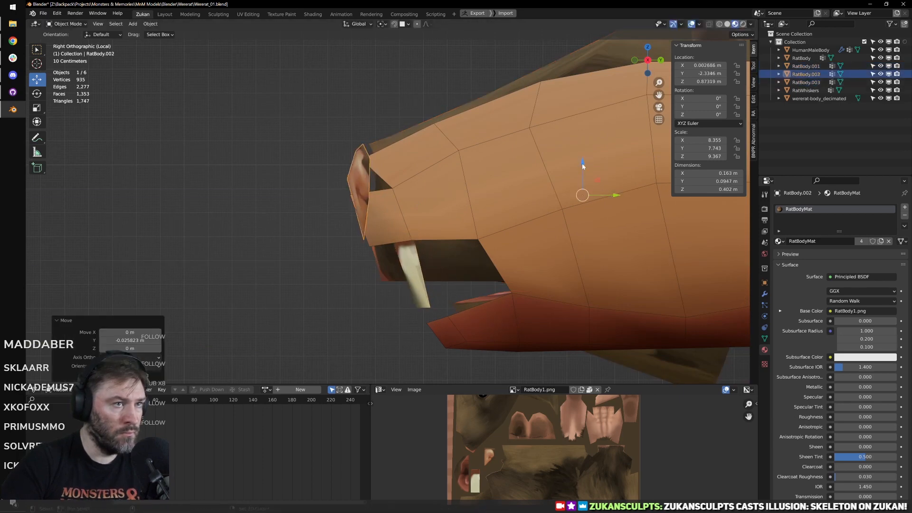
{"action": "left_click_drag", "start_coordinate": [584, 166], "coordinate": [584, 167]}
Step: Separate the linked ear geometry from the half rat head into its own object and delete the leftover head
{"action": "middle_click_drag", "start_coordinate": [584, 167], "coordinate": [372, 145]}
{"action": "left_click", "coordinate": [375, 232]}
{"action": "key", "text": "Tab"}
{"action": "key", "text": "l"}
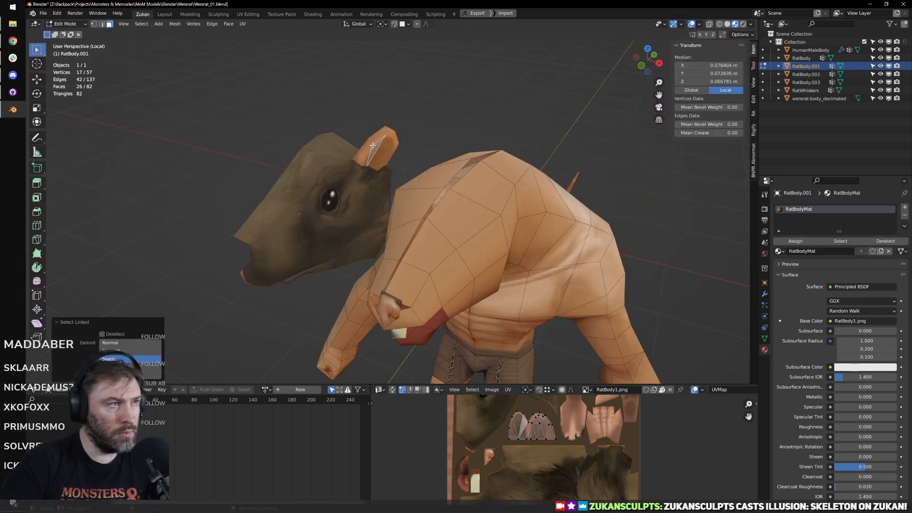
{"action": "key", "text": "p"}
{"action": "left_click", "coordinate": [361, 143]}
{"action": "key", "text": "Tab"}
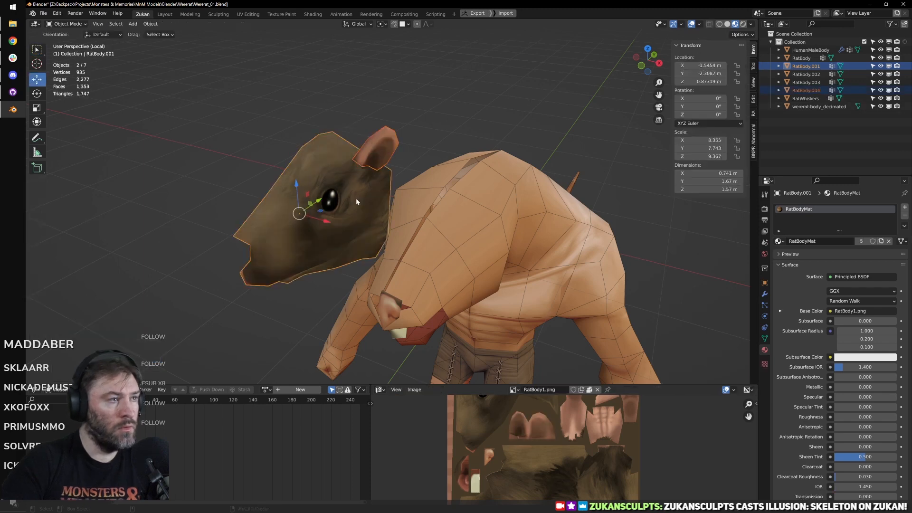
{"action": "key", "text": "Delete"}
Step: Set the ear's origin to its center of mass (surface) and move it about 1.475 m along X onto the wererat's head
{"action": "left_click", "coordinate": [381, 140]}
{"action": "key", "text": "ctrl+alt+shift+c"}
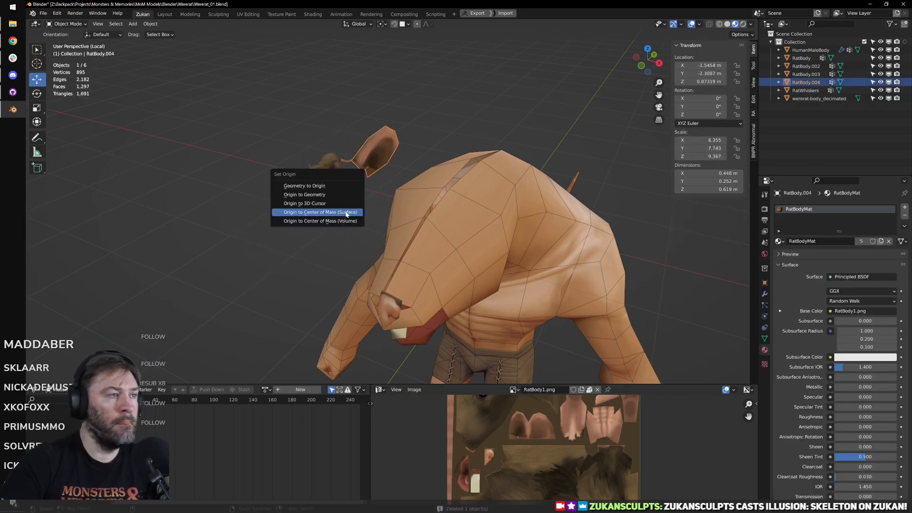
{"action": "left_click", "coordinate": [346, 212]}
{"action": "left_click_drag", "start_coordinate": [403, 158], "coordinate": [546, 199]}
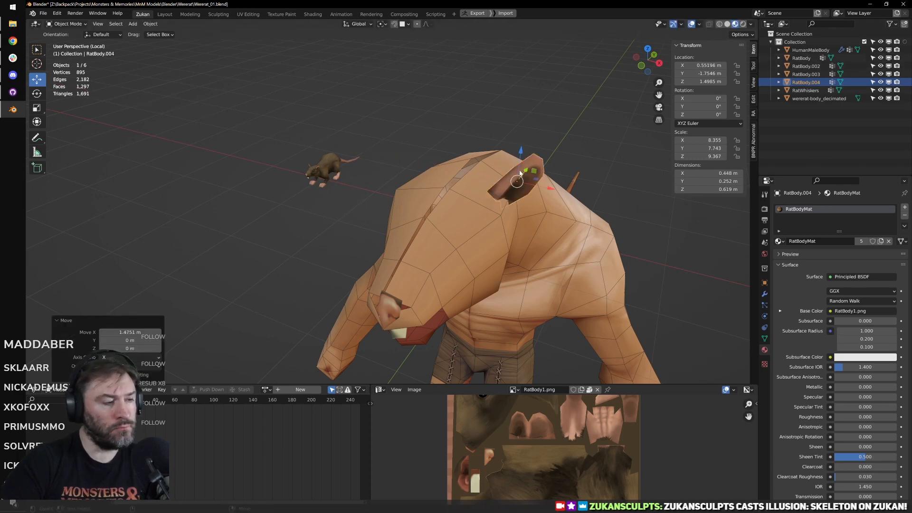
Step: Exit local view and, in front wireframe, move the ear about 0.045 m along X and -0.032 m along Z toward the sculpt's ear
{"action": "key", "text": "KP_Divide"}
{"action": "middle_click_drag", "start_coordinate": [421, 181], "coordinate": [386, 201]}
{"action": "key", "text": "KP_1"}
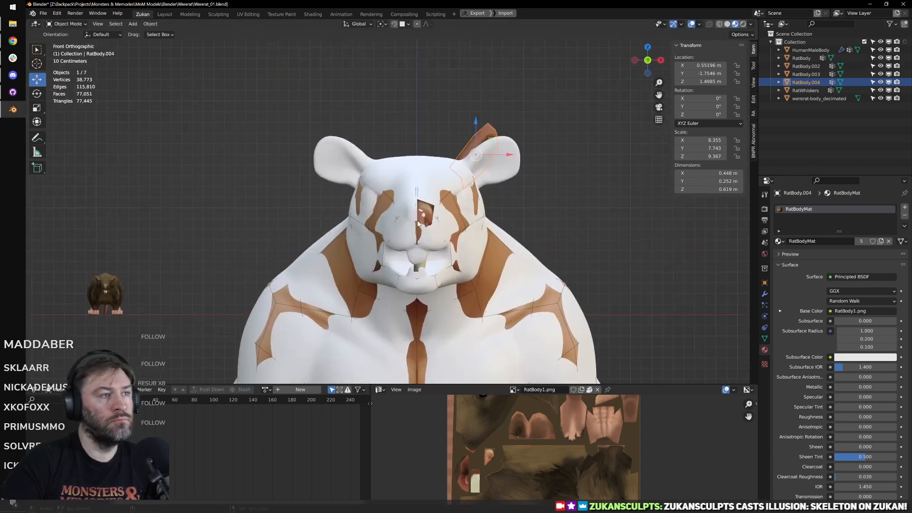
{"action": "key", "text": "shift+z"}
{"action": "scroll", "coordinate": [490, 147], "scroll_direction": "up", "scroll_amount": 3}
{"action": "key", "text": "g"}
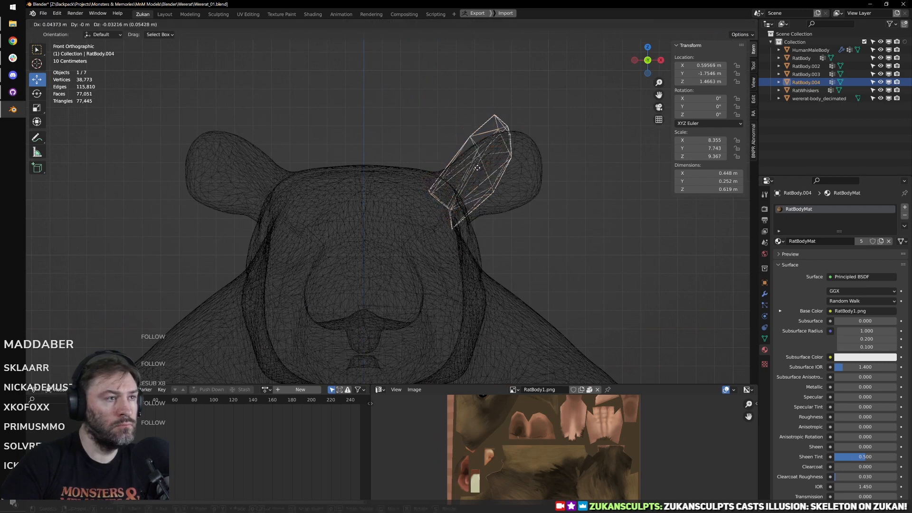
{"action": "left_click", "coordinate": [477, 167]}
{"action": "scroll", "coordinate": [493, 209], "scroll_direction": "down", "scroll_amount": 3}
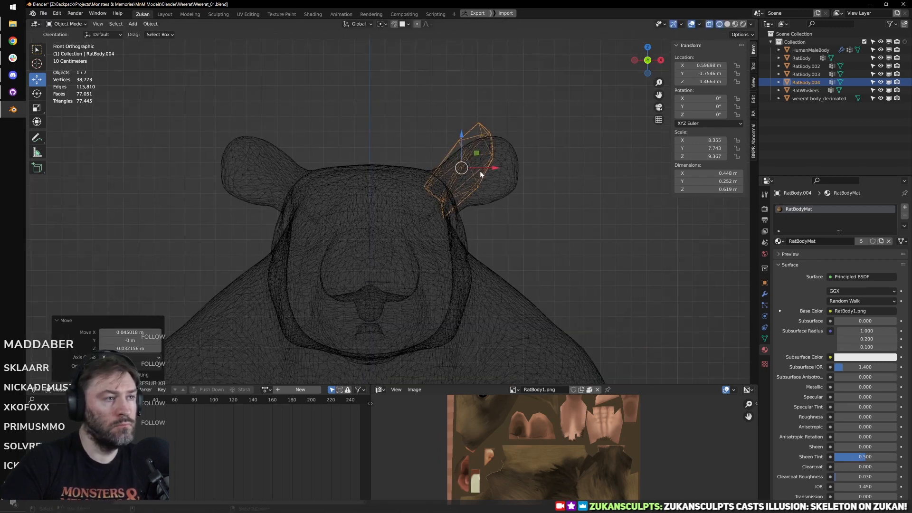
Step: Rotate the ear about 14.5° around Y and shift it about 0.034 m outward and 0.03 m down over the sculpt's ear
{"action": "scroll", "coordinate": [481, 173], "scroll_direction": "up", "scroll_amount": 2}
{"action": "key", "text": "shift+space"}
{"action": "key", "text": "r"}
{"action": "mouse_move", "coordinate": [513, 176]}
{"action": "left_mouse_down"}
{"action": "mouse_move", "coordinate": [506, 181]}
{"action": "mouse_move", "coordinate": [502, 162]}
{"action": "left_mouse_up"}
{"action": "key", "text": "shift+space"}
{"action": "key", "text": "g"}
{"action": "left_click", "coordinate": [501, 162]}
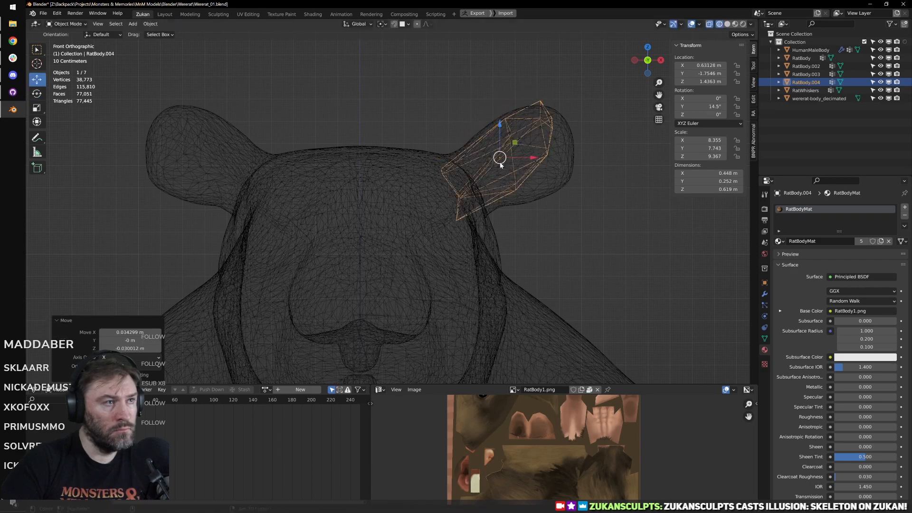
Step: Scale the incisors down to about 0.25 m tall and move them about 0.076 m forward onto the sculpt's upper tooth
{"action": "mouse_move", "coordinate": [503, 159]}
{"action": "middle_mouse_down"}
{"action": "mouse_move", "coordinate": [478, 204]}
{"action": "mouse_move", "coordinate": [512, 193]}
{"action": "mouse_move", "coordinate": [469, 199]}
{"action": "mouse_move", "coordinate": [378, 237]}
{"action": "mouse_move", "coordinate": [354, 224]}
{"action": "mouse_move", "coordinate": [388, 233]}
{"action": "mouse_move", "coordinate": [369, 232]}
{"action": "middle_mouse_up"}
{"action": "key", "text": "shift+z"}
{"action": "scroll", "coordinate": [470, 198], "scroll_direction": "up", "scroll_amount": 4}
{"action": "scroll", "coordinate": [364, 230], "scroll_direction": "up", "scroll_amount": 3}
{"action": "scroll", "coordinate": [380, 228], "scroll_direction": "up", "scroll_amount": 2}
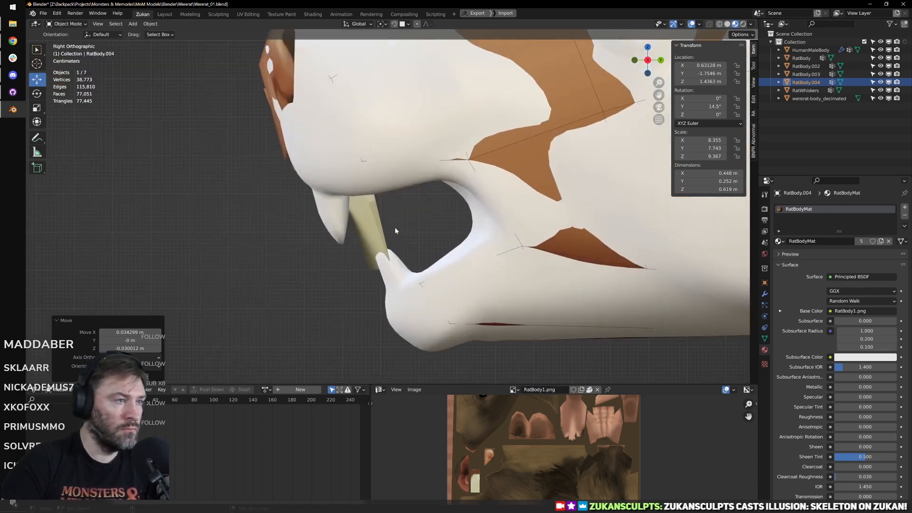
{"action": "key", "text": "shift+z"}
{"action": "left_click", "coordinate": [366, 202]}
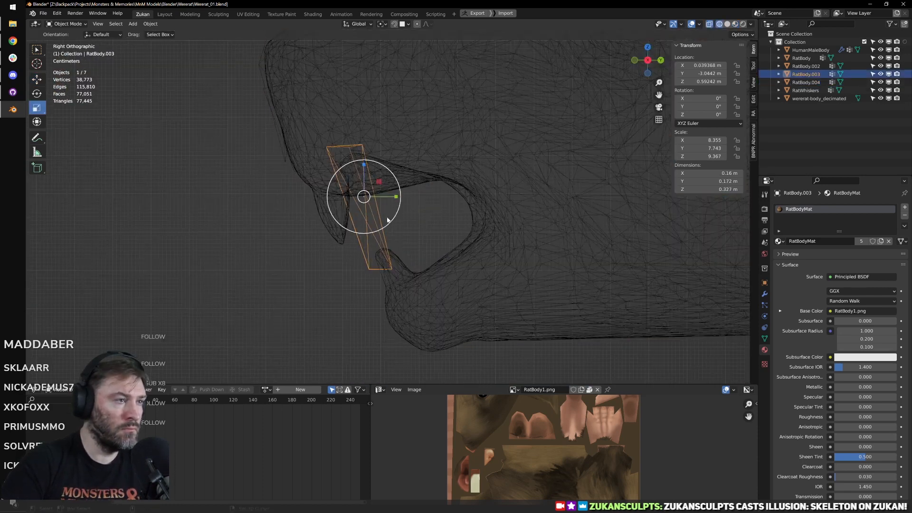
{"action": "left_click_drag", "start_coordinate": [388, 220], "coordinate": [333, 200]}
{"action": "key", "text": "g"}
{"action": "left_click", "coordinate": [333, 200]}
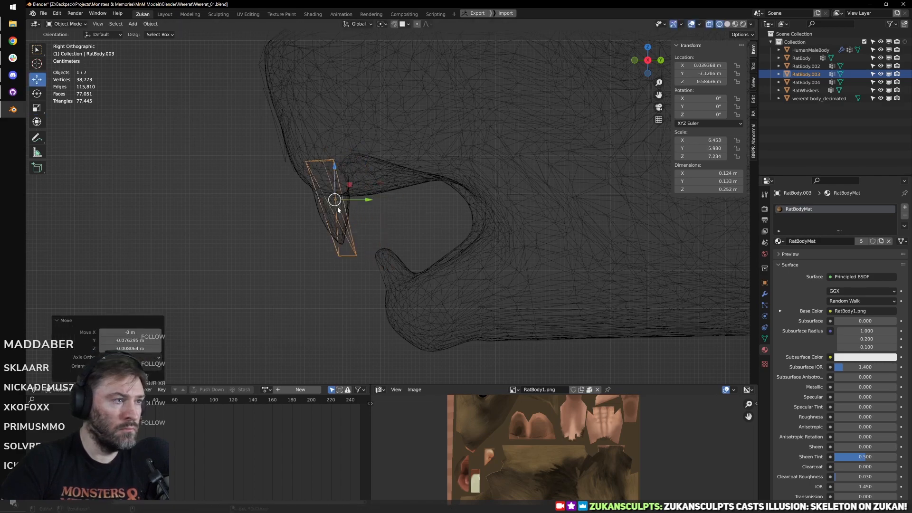
Step: Hide the wererat-body_decimated sculpt and check the nose, teeth and ear against the low-poly body
{"action": "mouse_move", "coordinate": [335, 204]}
{"action": "middle_mouse_down"}
{"action": "mouse_move", "coordinate": [421, 221]}
{"action": "mouse_move", "coordinate": [435, 205]}
{"action": "mouse_move", "coordinate": [454, 255]}
{"action": "middle_mouse_up"}
{"action": "key", "text": "KP_Decimal"}
{"action": "key", "text": "shift+z"}
{"action": "middle_click_drag", "start_coordinate": [472, 216], "coordinate": [461, 223]}
{"action": "key", "text": "z"}
{"action": "scroll", "coordinate": [462, 224], "scroll_direction": "down", "scroll_amount": 3}
{"action": "middle_click_drag", "start_coordinate": [601, 162], "coordinate": [592, 196], "text": "shift"}
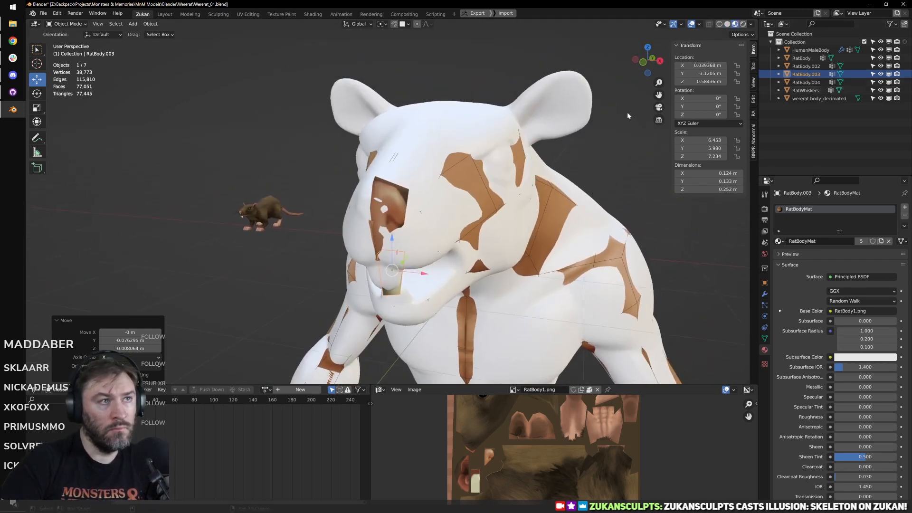
{"action": "left_click", "coordinate": [882, 98]}
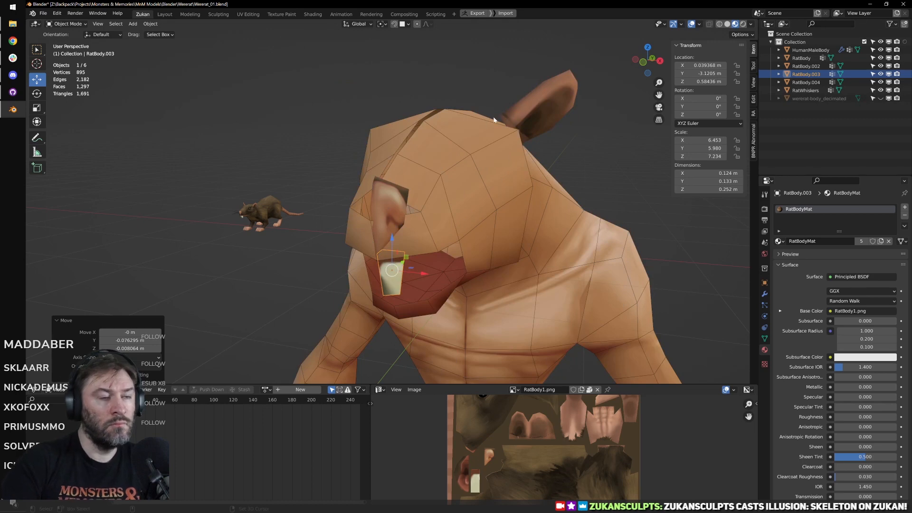
{"action": "scroll", "coordinate": [445, 111], "scroll_direction": "down", "scroll_amount": 2}
{"action": "left_click", "coordinate": [384, 196]}
{"action": "scroll", "coordinate": [517, 206], "scroll_direction": "up", "scroll_amount": 2}
{"action": "middle_click_drag", "start_coordinate": [517, 206], "coordinate": [379, 206]}
{"action": "scroll", "coordinate": [380, 207], "scroll_direction": "down", "scroll_amount": 2}
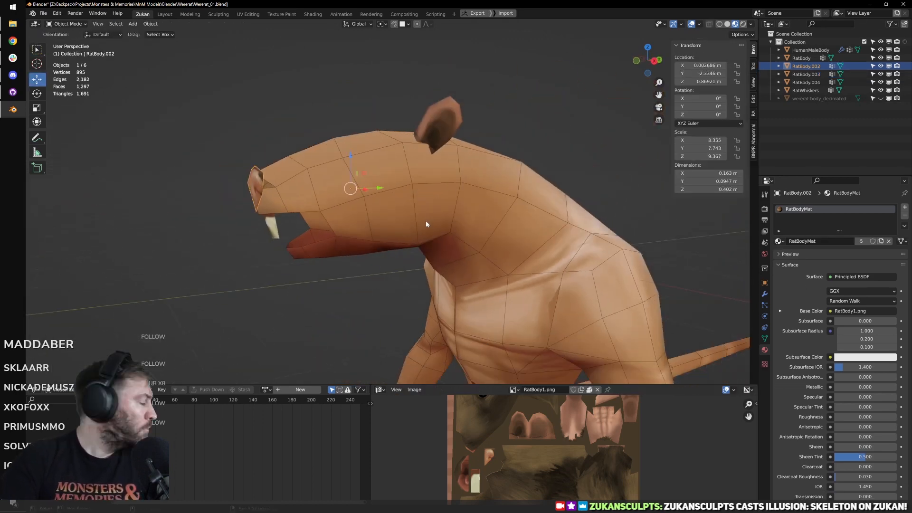
Step: Select all head and neck faces of the HumanMaleBody mesh down to the neck seam
{"action": "scroll", "coordinate": [390, 217], "scroll_direction": "up", "scroll_amount": 2}
{"action": "left_click", "coordinate": [401, 235]}
{"action": "scroll", "coordinate": [401, 235], "scroll_direction": "up", "scroll_amount": 1}
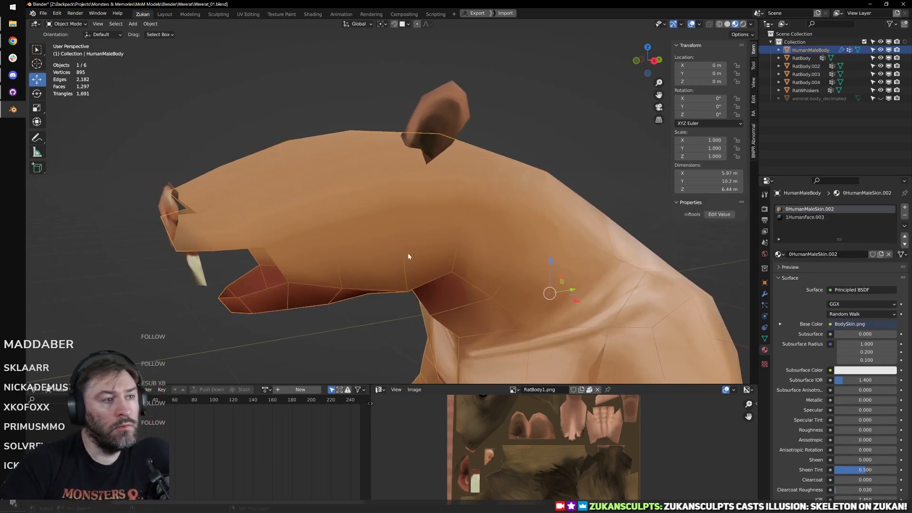
{"action": "key", "text": "Tab"}
{"action": "left_click", "coordinate": [417, 241]}
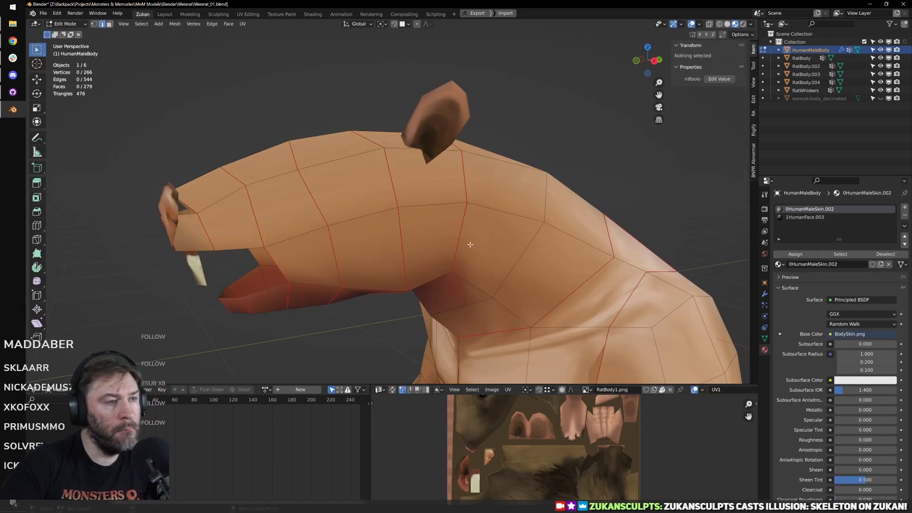
{"action": "key", "text": "l"}
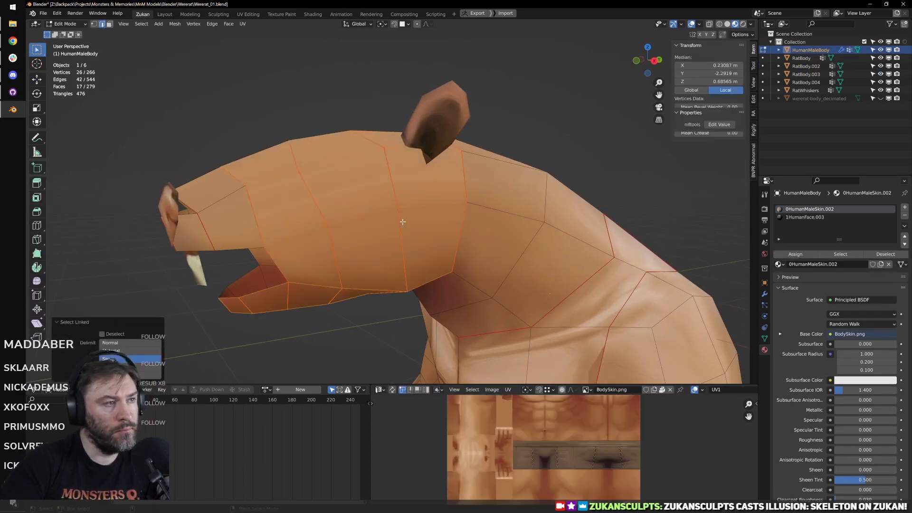
{"action": "key", "text": "ctrl+KP_Add"}
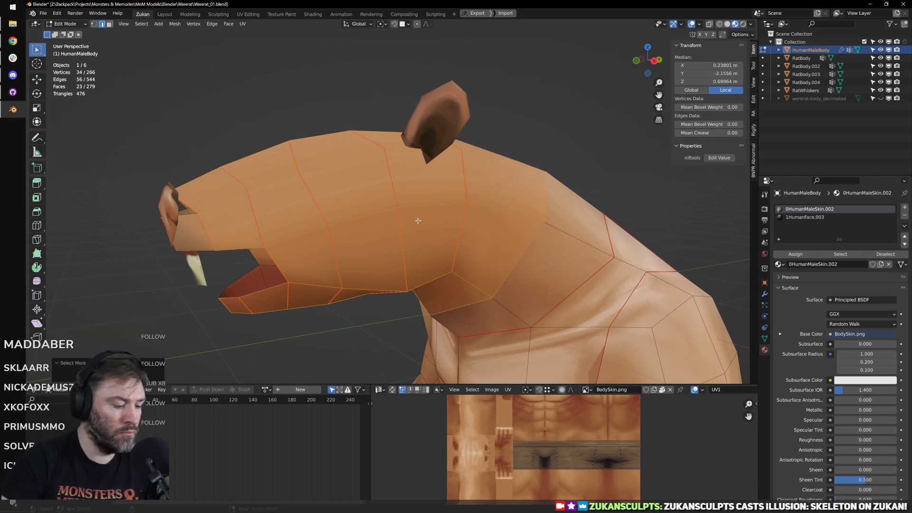
{"action": "key", "text": "ctrl+KP_Add"}
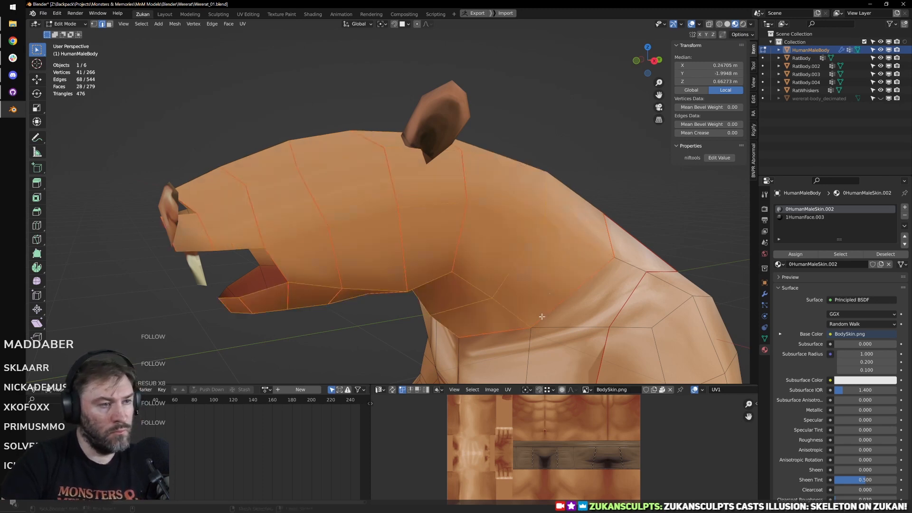
{"action": "middle_click_drag", "start_coordinate": [474, 349], "coordinate": [487, 337]}
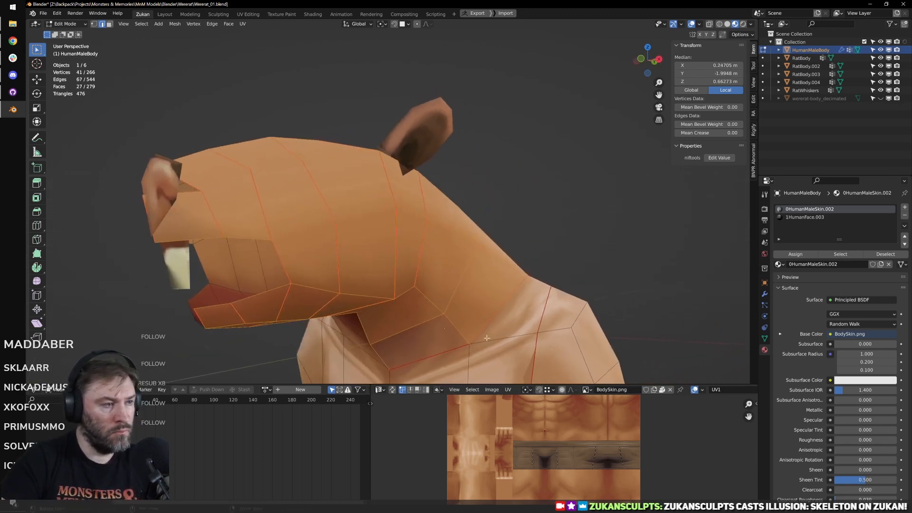
{"action": "middle_click_drag", "start_coordinate": [533, 319], "coordinate": [373, 288]}
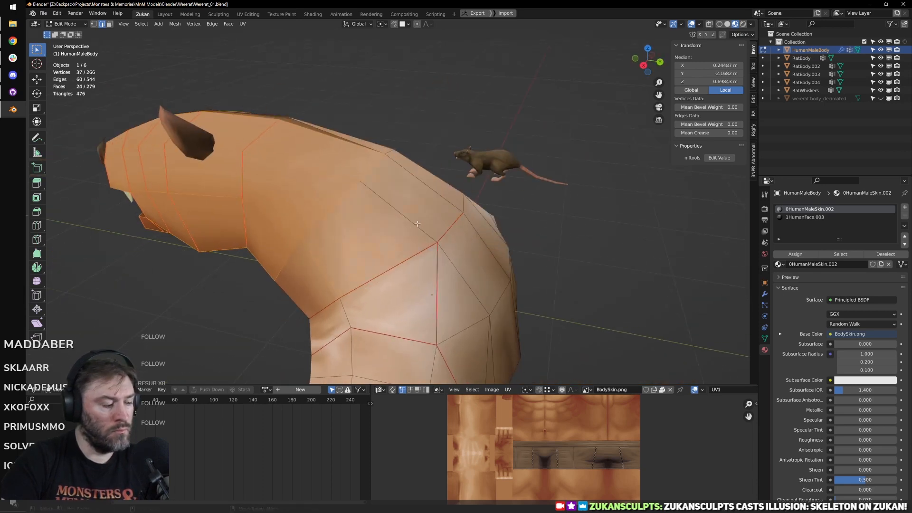
{"action": "scroll", "coordinate": [423, 223], "scroll_direction": "down", "scroll_amount": 3}
{"action": "middle_click_drag", "start_coordinate": [304, 229], "coordinate": [446, 221]}
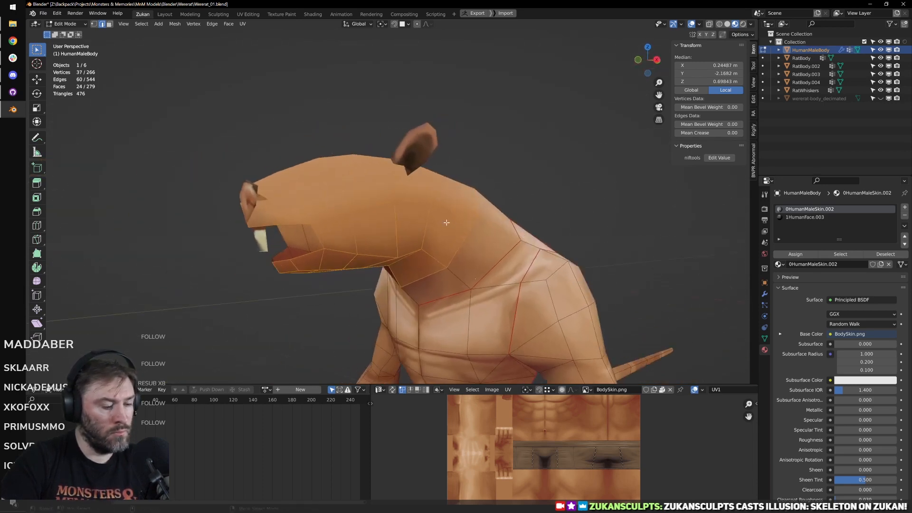
{"action": "key", "text": "l"}
Step: Unwrap the selected head and neck faces into a new UV island
{"action": "key", "text": "ctrl+space"}
{"action": "scroll", "coordinate": [521, 366], "scroll_direction": "up", "scroll_amount": 4}
{"action": "middle_click_drag", "start_coordinate": [527, 198], "coordinate": [643, 252]}
{"action": "key", "text": "u"}
{"action": "left_click", "coordinate": [561, 271]}
{"action": "key", "text": "ctrl+space"}
{"action": "key", "text": "Tab"}
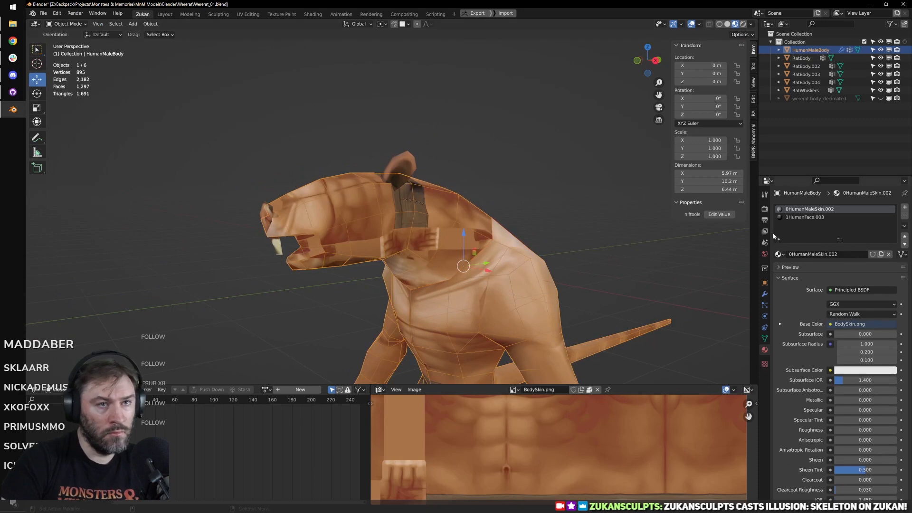
Step: Replace the body's 1HumanFace.003 material with RatBodyMat and assign it to the selected head and neck faces
{"action": "left_click", "coordinate": [794, 218]}
{"action": "left_click", "coordinate": [779, 254]}
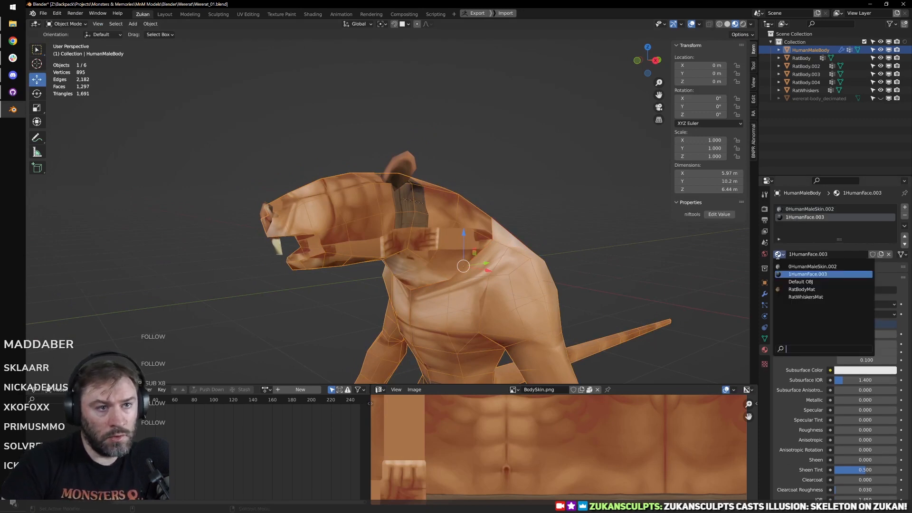
{"action": "left_click", "coordinate": [793, 289]}
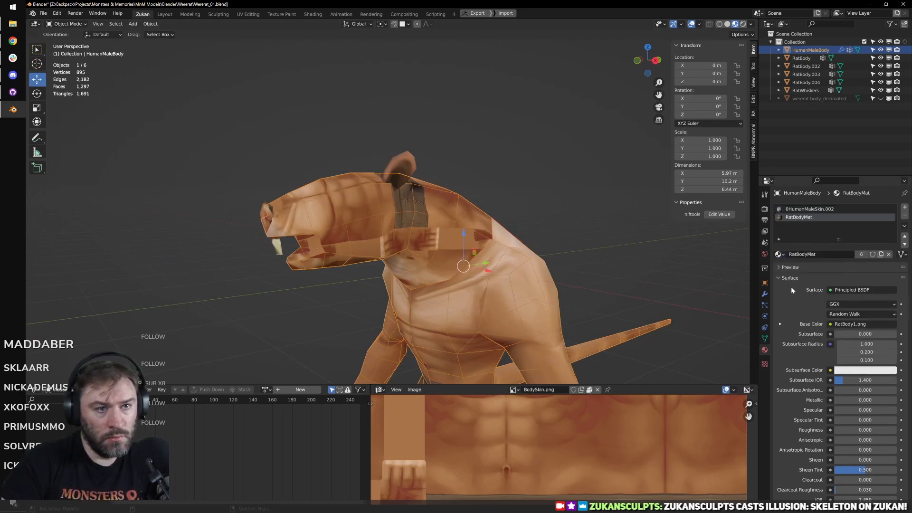
{"action": "key", "text": "Tab"}
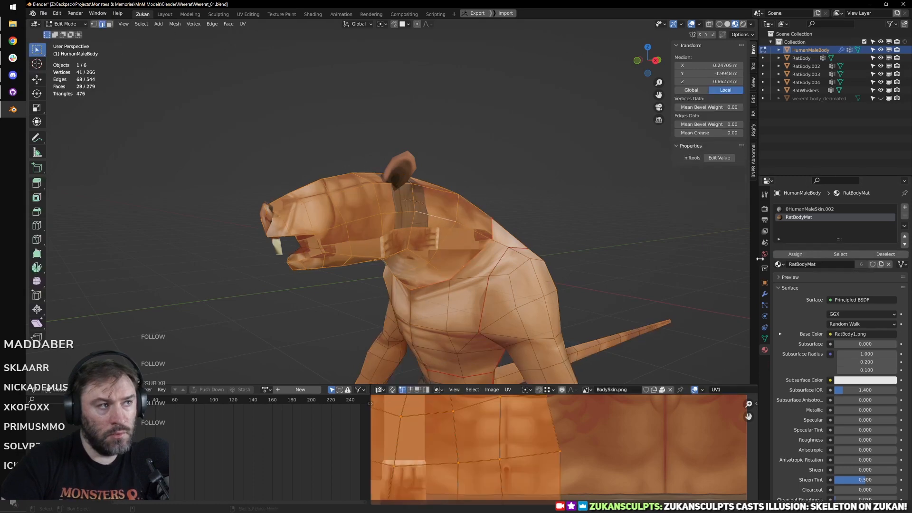
{"action": "left_click", "coordinate": [795, 254]}
Step: Shrink the head's UV island, rotate it about 180° and place it over the rat's face and eye on RatBody1.png
{"action": "key", "text": "ctrl+alt+space"}
{"action": "scroll", "coordinate": [520, 367], "scroll_direction": "down", "scroll_amount": 3}
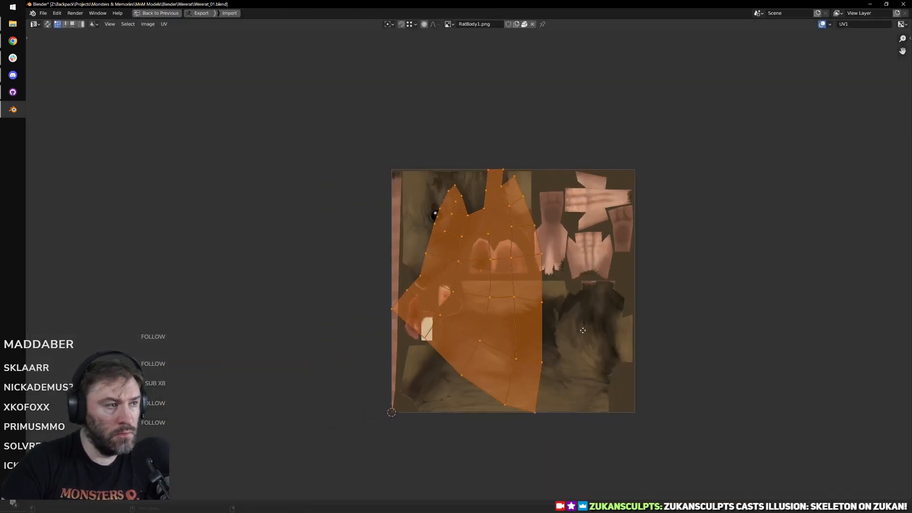
{"action": "key", "text": "s"}
{"action": "left_click", "coordinate": [597, 373]}
{"action": "key", "text": "g"}
{"action": "left_click", "coordinate": [554, 292]}
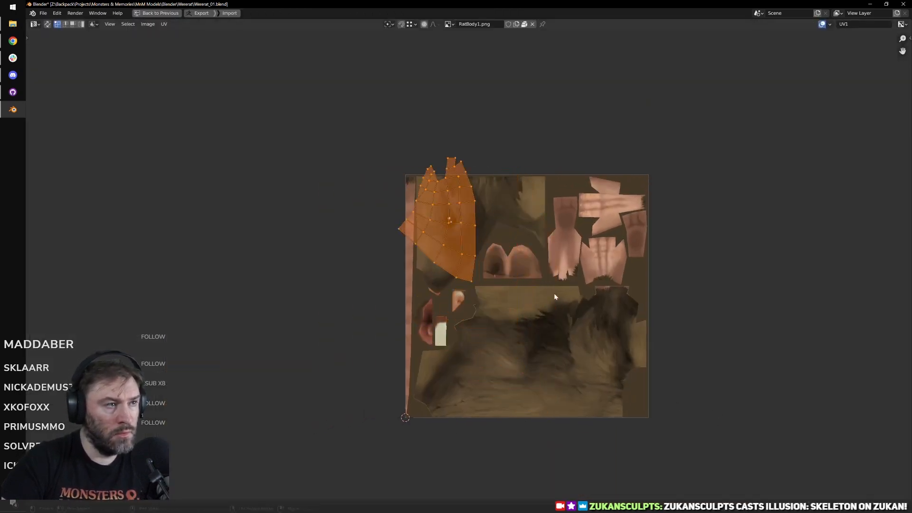
{"action": "key", "text": "r"}
{"action": "left_click", "coordinate": [377, 185]}
{"action": "scroll", "coordinate": [432, 210], "scroll_direction": "up", "scroll_amount": 5}
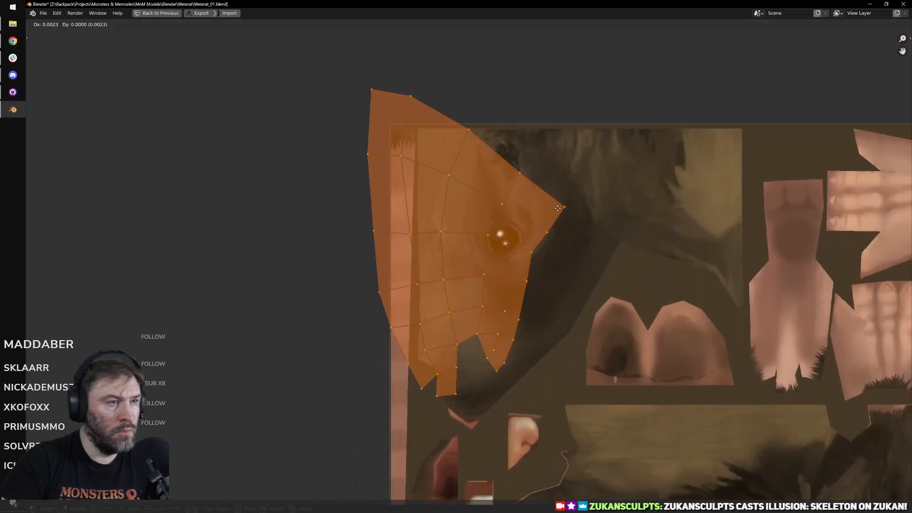
{"action": "key", "text": "ctrl+alt+space"}
Step: Rescale the head's UV island and shift it along X and Y around the rat's eye on RatBody1.png
{"action": "scroll", "coordinate": [710, 284], "scroll_direction": "up", "scroll_amount": 3}
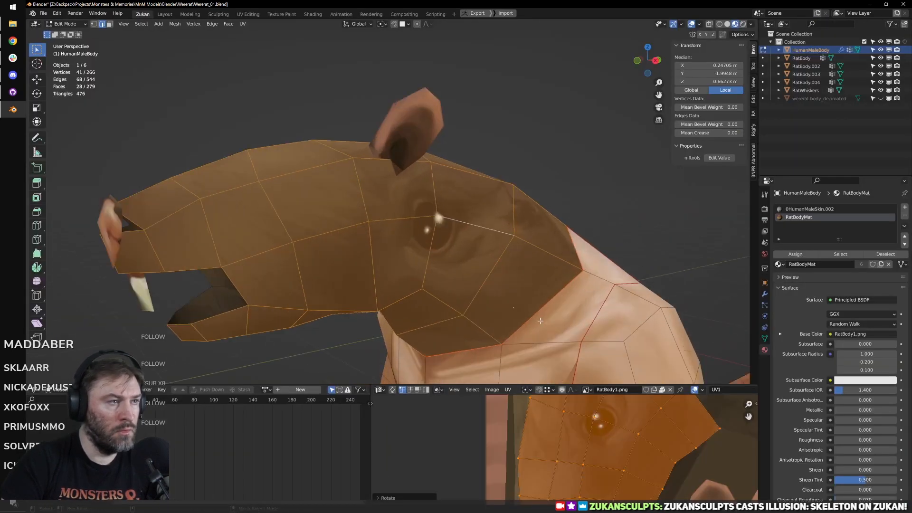
{"action": "scroll", "coordinate": [669, 445], "scroll_direction": "down", "scroll_amount": 2}
{"action": "key", "text": "g"}
{"action": "key", "text": "s"}
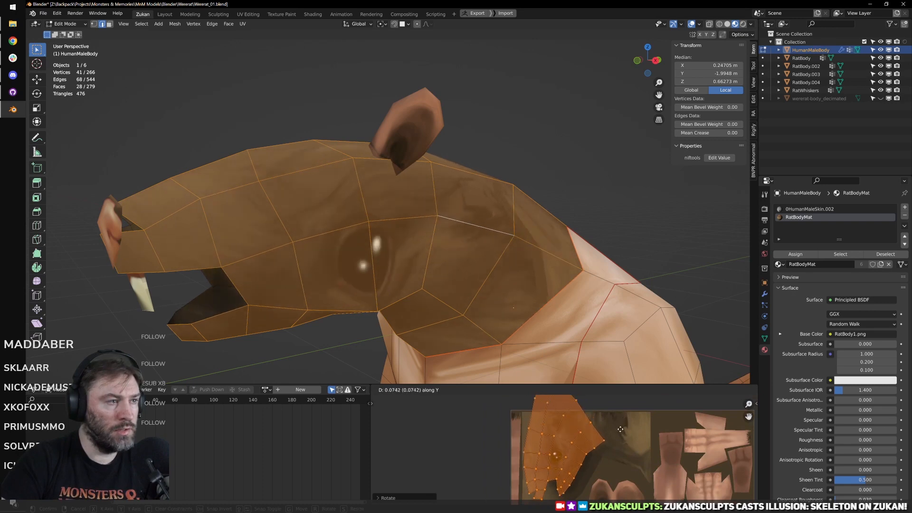
{"action": "left_click", "coordinate": [645, 437]}
{"action": "key", "text": "g"}
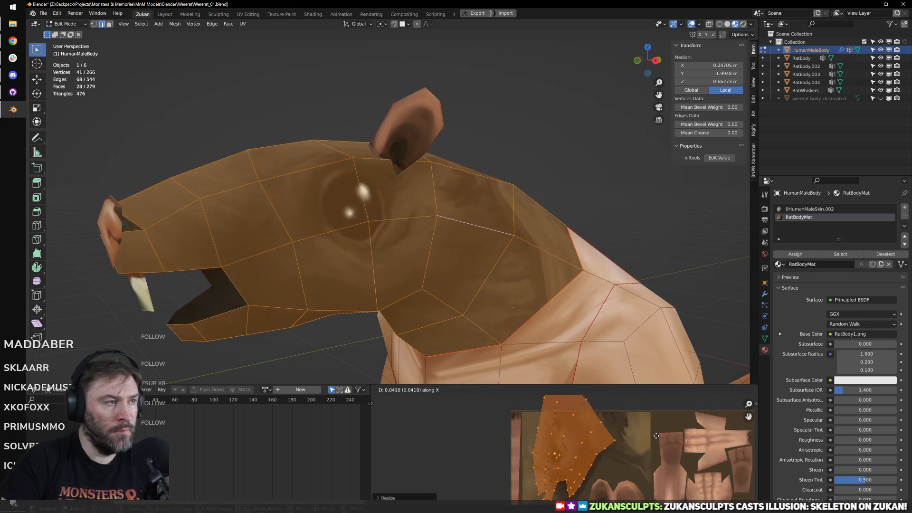
{"action": "left_click", "coordinate": [641, 435]}
{"action": "key", "text": "s"}
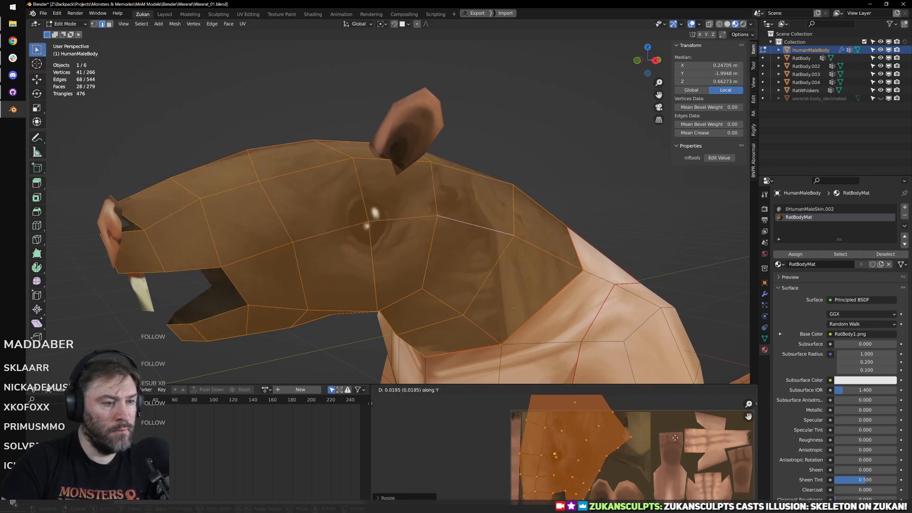
{"action": "left_click", "coordinate": [640, 439]}
Step: Shrink the head's UV island and reposition it so the rat's eye sits on the head just ahead of and below the ear
{"action": "key", "text": "g"}
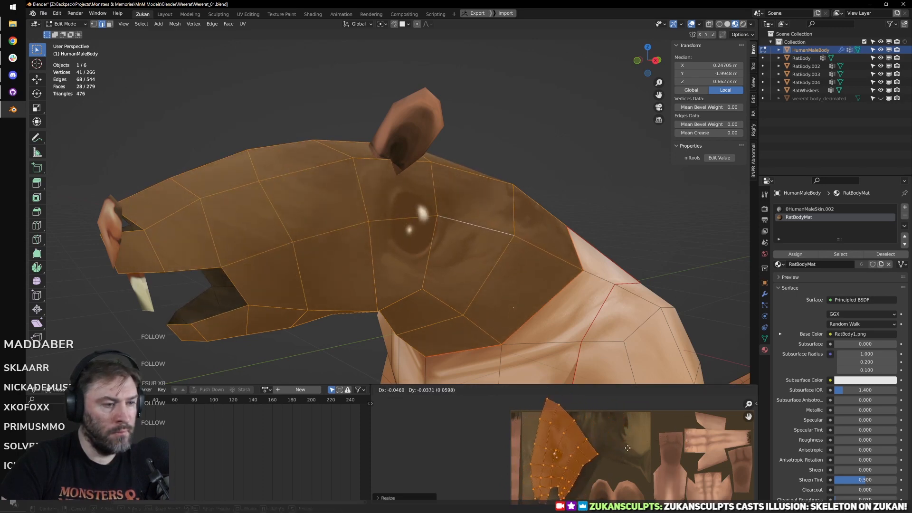
{"action": "left_click", "coordinate": [583, 441]}
{"action": "key", "text": "s"}
{"action": "key", "text": "y"}
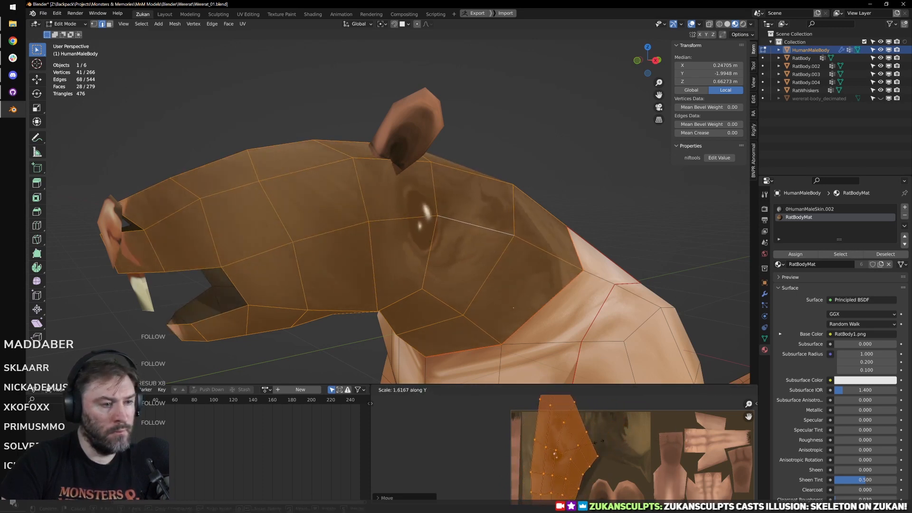
{"action": "left_click", "coordinate": [589, 441]}
{"action": "key", "text": "g"}
{"action": "key", "text": "y"}
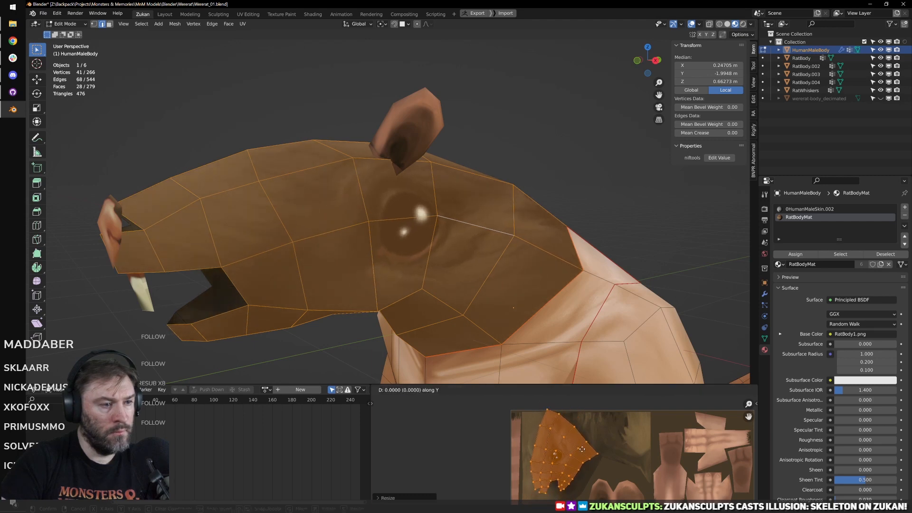
{"action": "left_click", "coordinate": [587, 440]}
{"action": "key", "text": "g"}
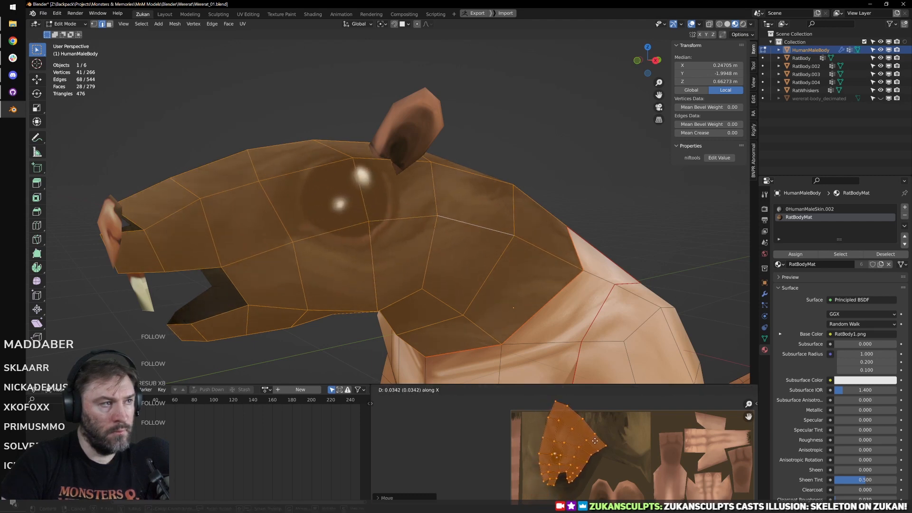
{"action": "left_click", "coordinate": [469, 288]}
Step: Examine the textured head in Object Mode from both sides and the front, checking the eye placement and proportions
{"action": "key", "text": "Tab"}
{"action": "scroll", "coordinate": [467, 280], "scroll_direction": "down", "scroll_amount": 6}
{"action": "middle_click_drag", "start_coordinate": [464, 260], "coordinate": [572, 256]}
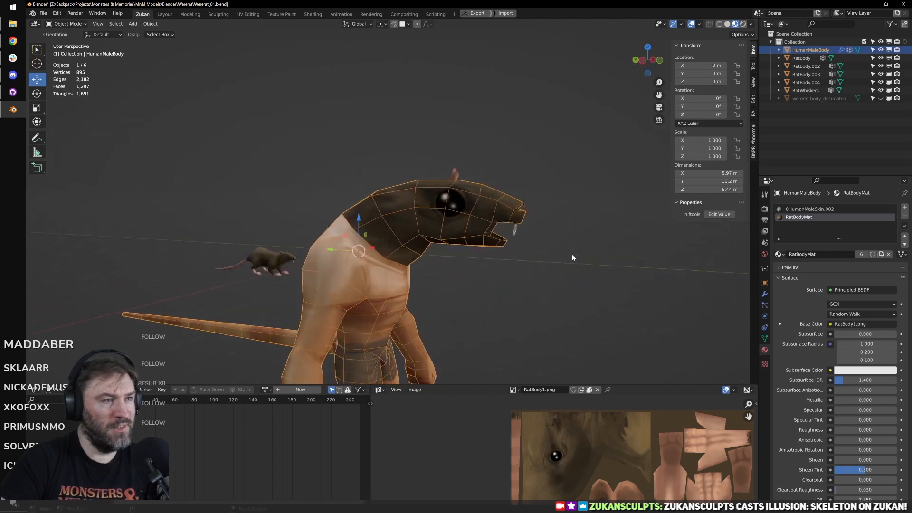
{"action": "scroll", "coordinate": [586, 237], "scroll_direction": "up", "scroll_amount": 2}
{"action": "middle_click_drag", "start_coordinate": [591, 224], "coordinate": [440, 214]}
{"action": "scroll", "coordinate": [449, 236], "scroll_direction": "down", "scroll_amount": 4}
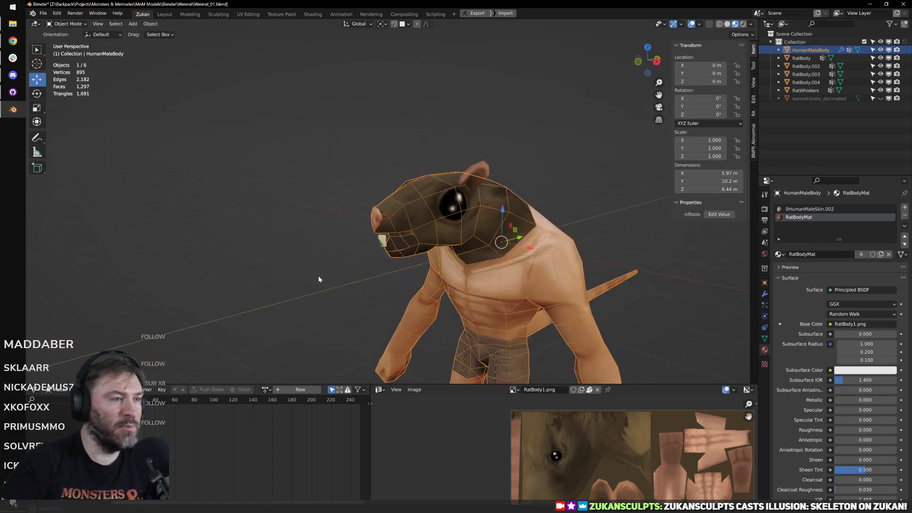
{"action": "scroll", "coordinate": [335, 265], "scroll_direction": "up", "scroll_amount": 5}
{"action": "left_click", "coordinate": [287, 273]}
{"action": "key", "text": "KP_3"}
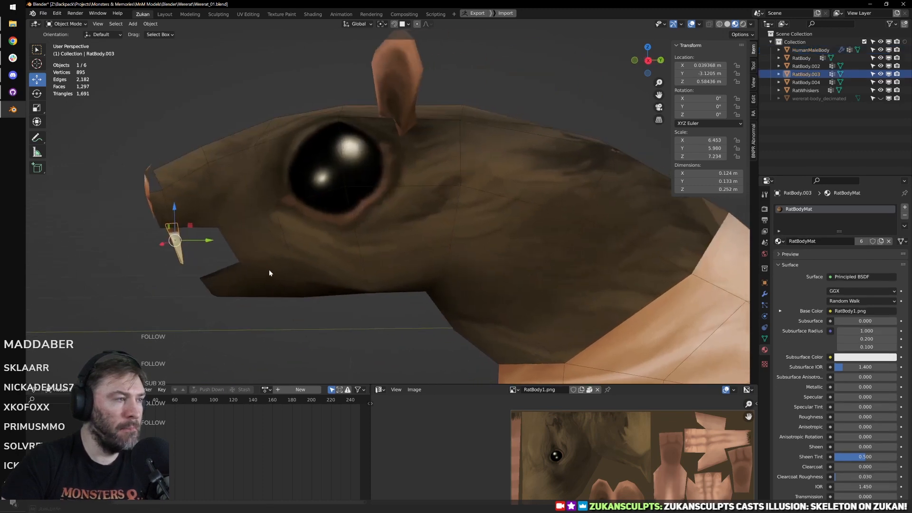
{"action": "scroll", "coordinate": [383, 250], "scroll_direction": "up", "scroll_amount": 4}
{"action": "scroll", "coordinate": [398, 223], "scroll_direction": "down", "scroll_amount": 5}
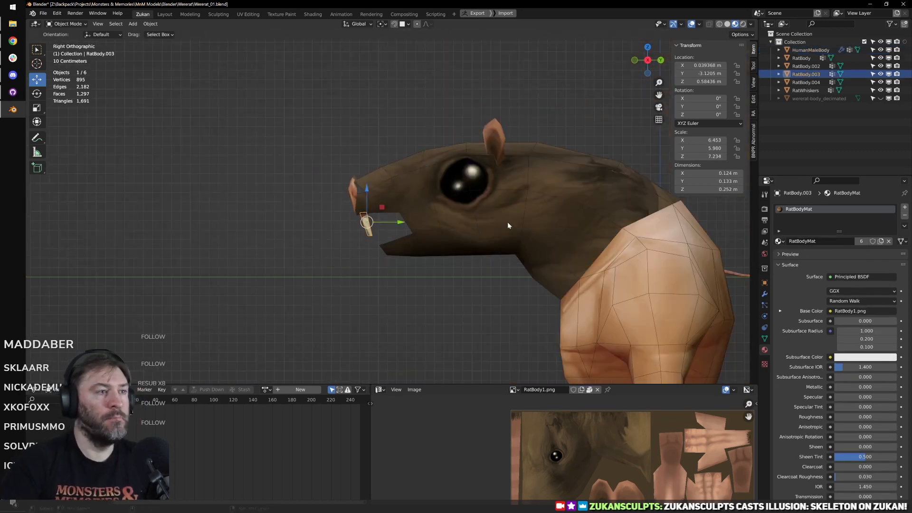
{"action": "middle_click_drag", "start_coordinate": [507, 221], "coordinate": [545, 240]}
{"action": "scroll", "coordinate": [522, 200], "scroll_direction": "up", "scroll_amount": 3}
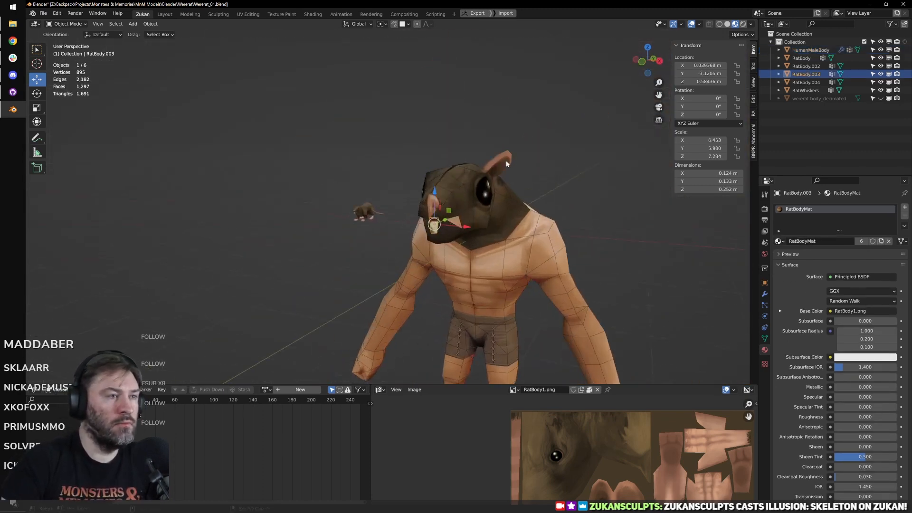
Step: Add a Mirror modifier on the X axis to the ear and apply all its object transforms
{"action": "left_click", "coordinate": [502, 162]}
{"action": "left_click", "coordinate": [764, 294]}
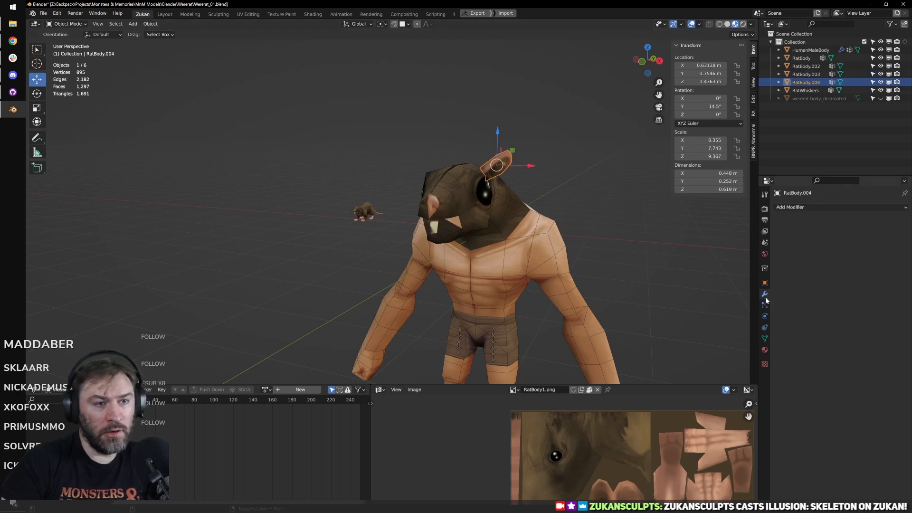
{"action": "left_click", "coordinate": [804, 207]}
{"action": "left_click", "coordinate": [734, 306]}
{"action": "key", "text": "ctrl+a"}
{"action": "left_click", "coordinate": [594, 229]}
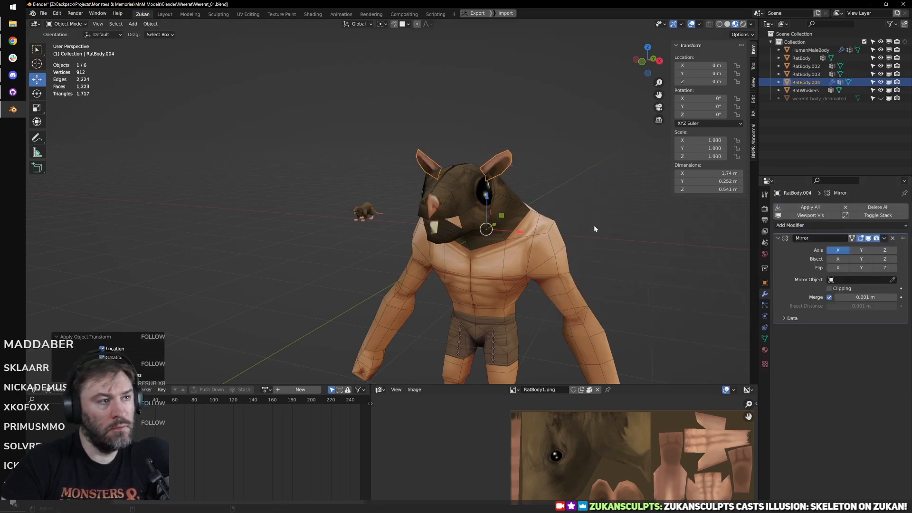
Step: Copy the ear's Mirror modifier to the nose and incisor and apply all transforms to the three objects
{"action": "left_click", "coordinate": [455, 211]}
{"action": "scroll", "coordinate": [481, 224], "scroll_direction": "up", "scroll_amount": 2}
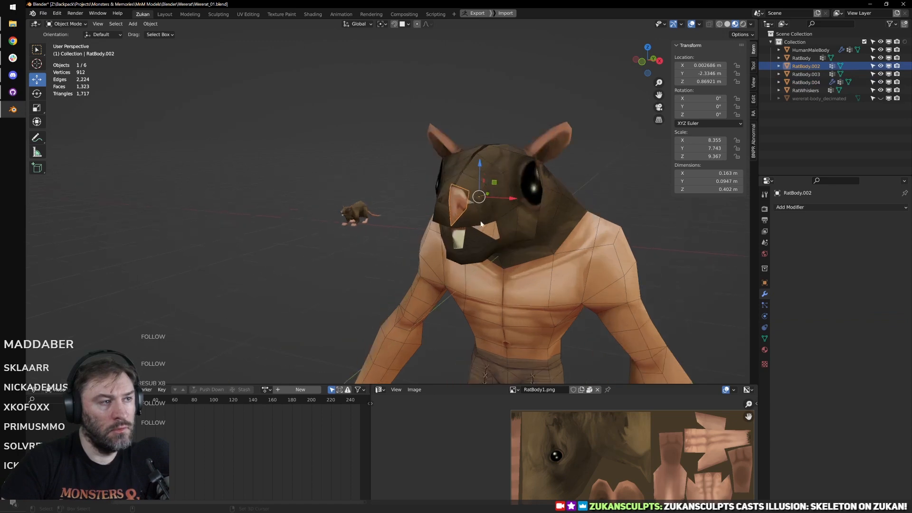
{"action": "left_click", "coordinate": [460, 239], "text": "shift"}
{"action": "left_click", "coordinate": [562, 145], "text": "shift"}
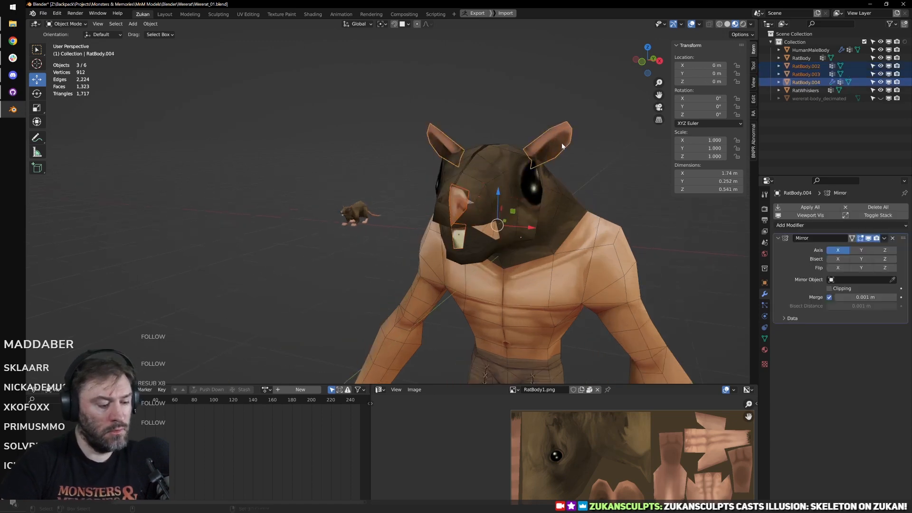
{"action": "key", "text": "ctrl+l"}
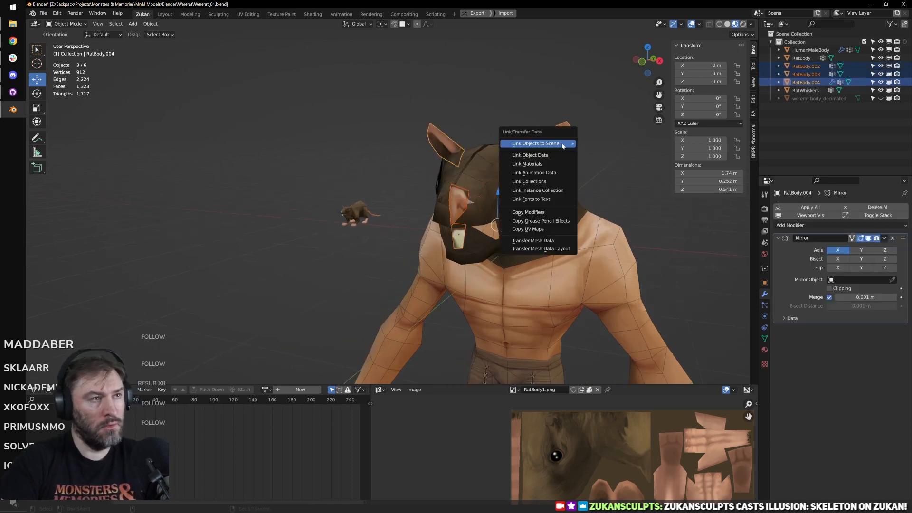
{"action": "left_click", "coordinate": [553, 212]}
{"action": "key", "text": "ctrl+a"}
{"action": "left_click", "coordinate": [568, 213]}
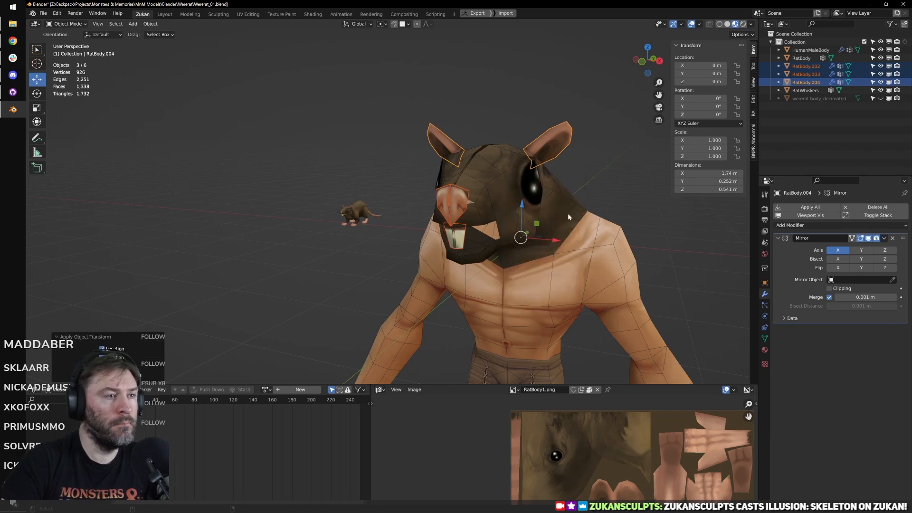
Step: Set the incisor's Mirror modifier to the Z axis only and apply the modifier
{"action": "left_click", "coordinate": [609, 173]}
{"action": "middle_click_drag", "start_coordinate": [609, 173], "coordinate": [486, 234]}
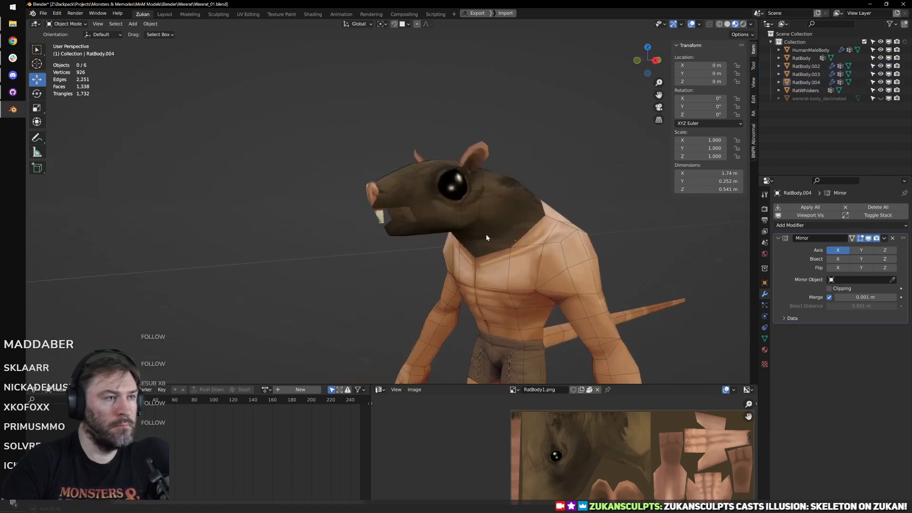
{"action": "scroll", "coordinate": [475, 236], "scroll_direction": "up", "scroll_amount": 6}
{"action": "left_click", "coordinate": [343, 238]}
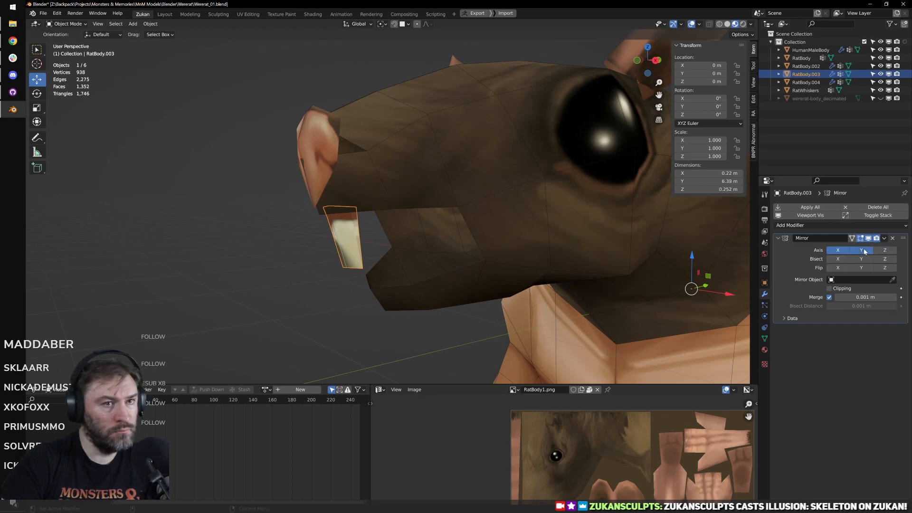
{"action": "scroll", "coordinate": [527, 213], "scroll_direction": "down", "scroll_amount": 8}
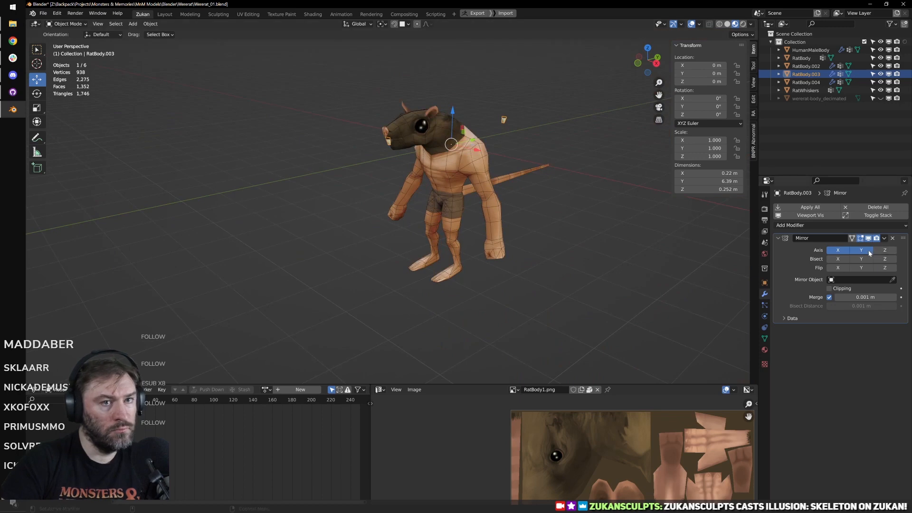
{"action": "scroll", "coordinate": [592, 229], "scroll_direction": "up", "scroll_amount": 4}
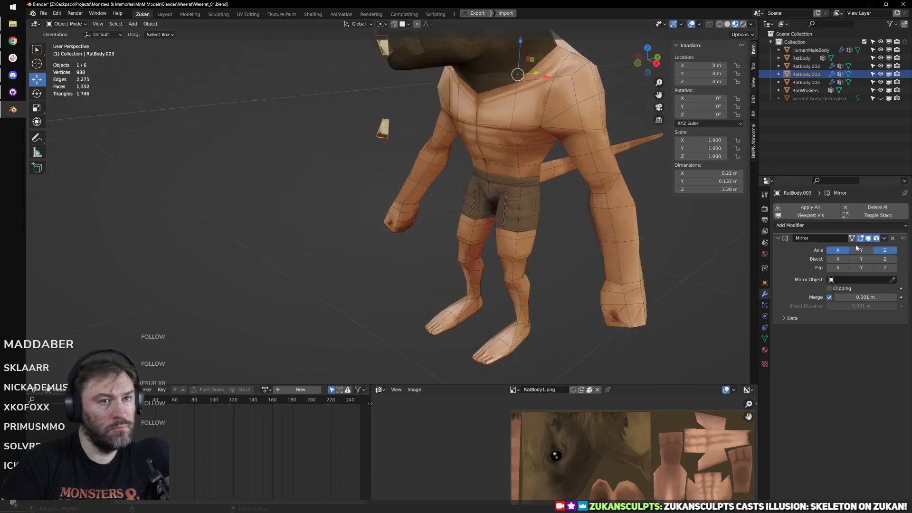
{"action": "left_click", "coordinate": [884, 238]}
{"action": "left_click", "coordinate": [850, 247]}
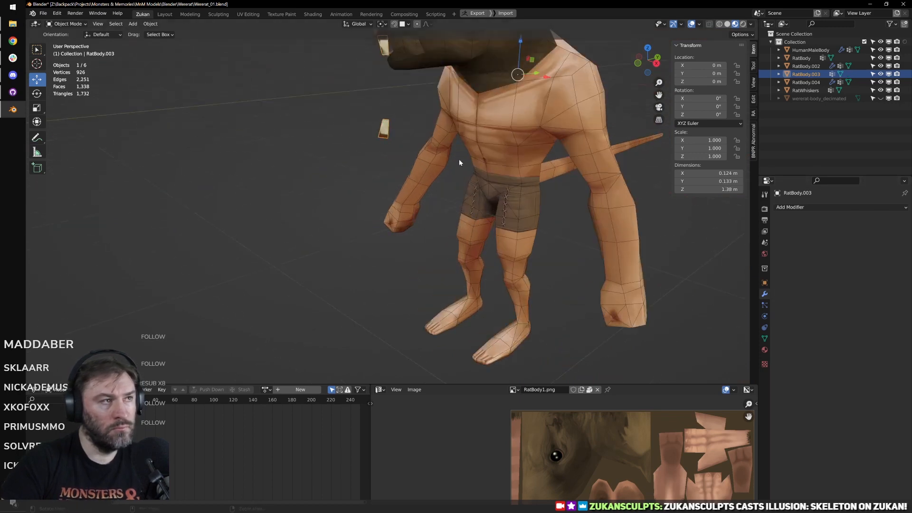
Step: Select the downward-mirrored copy of the incisor in Edit Mode and raise it about 0.91 m to just below the upper incisor
{"action": "scroll", "coordinate": [468, 261], "scroll_direction": "up", "scroll_amount": 6}
{"action": "key", "text": "Tab"}
{"action": "scroll", "coordinate": [474, 286], "scroll_direction": "up", "scroll_amount": 3}
{"action": "middle_click_drag", "start_coordinate": [474, 286], "coordinate": [470, 283]}
{"action": "key", "text": "shift+z"}
{"action": "left_click_drag", "start_coordinate": [255, 219], "coordinate": [387, 351]}
{"action": "key", "text": "w"}
{"action": "scroll", "coordinate": [335, 237], "scroll_direction": "down", "scroll_amount": 4}
{"action": "left_click_drag", "start_coordinate": [362, 203], "coordinate": [369, 143]}
{"action": "key", "text": "KP_Decimal"}
{"action": "key", "text": "KP_3"}
{"action": "scroll", "coordinate": [479, 218], "scroll_direction": "down", "scroll_amount": 5}
Step: Separate the selected lower incisor into its own object and select it in Object Mode
{"action": "key", "text": "p"}
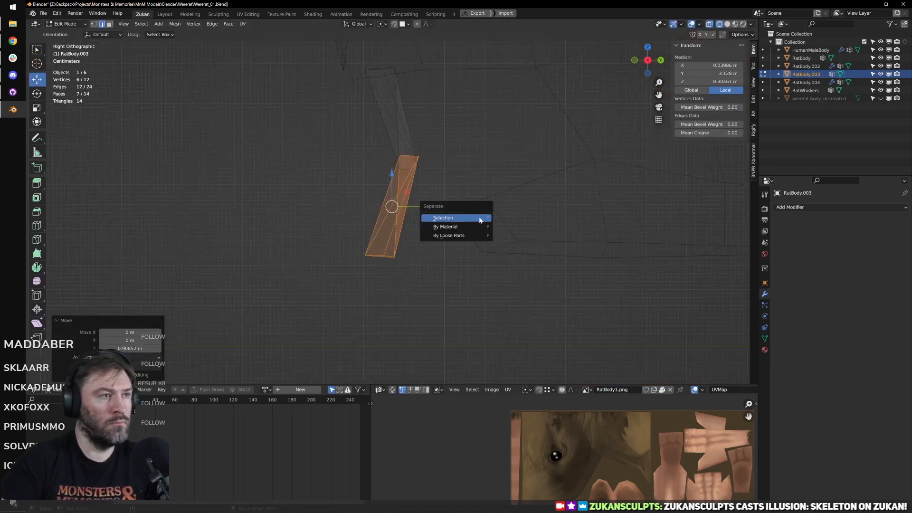
{"action": "left_click", "coordinate": [475, 217]}
{"action": "key", "text": "Tab"}
{"action": "left_click", "coordinate": [392, 239]}
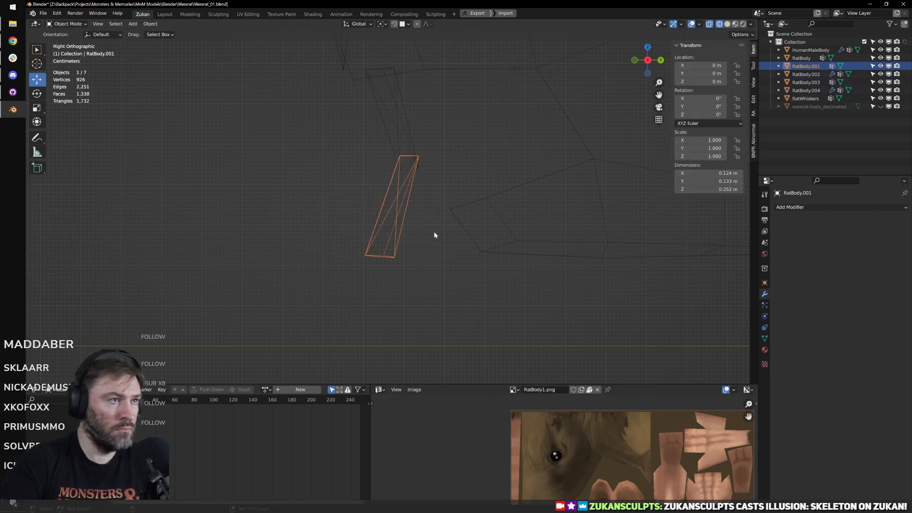
Step: Copy the nose's X-axis Mirror modifier to the upper and lower incisors
{"action": "key", "text": "shift+z"}
{"action": "scroll", "coordinate": [417, 206], "scroll_direction": "down", "scroll_amount": 3}
{"action": "left_click", "coordinate": [394, 164], "text": "shift"}
{"action": "left_click", "coordinate": [357, 65], "text": "shift"}
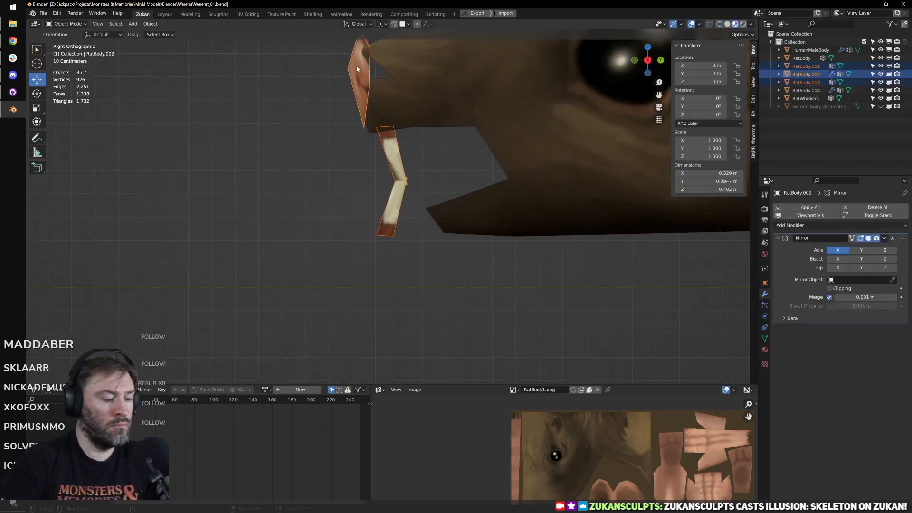
{"action": "key", "text": "ctrl+l"}
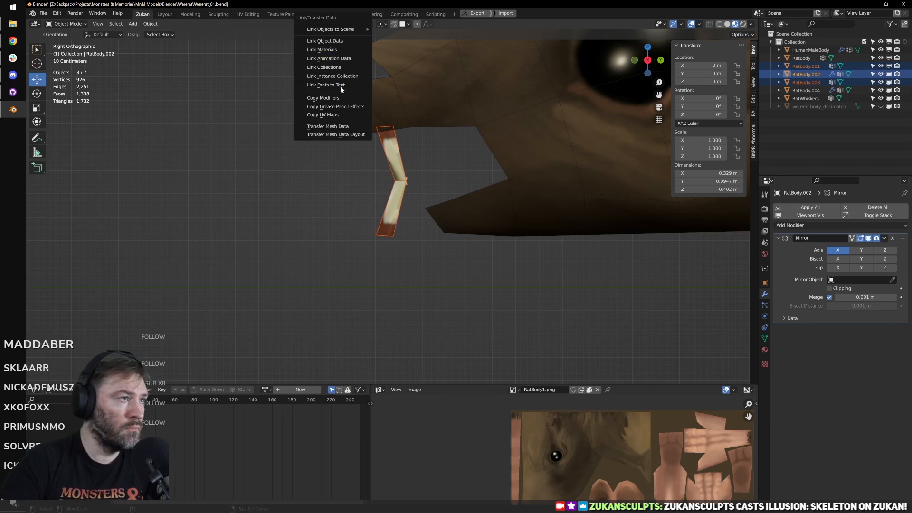
{"action": "left_click", "coordinate": [338, 98]}
Step: Move the lower incisor's mesh back about 0.18 m along Y towards the tip of the lower jaw
{"action": "middle_click_drag", "start_coordinate": [424, 224], "coordinate": [410, 247], "text": "shift"}
{"action": "left_click", "coordinate": [383, 245]}
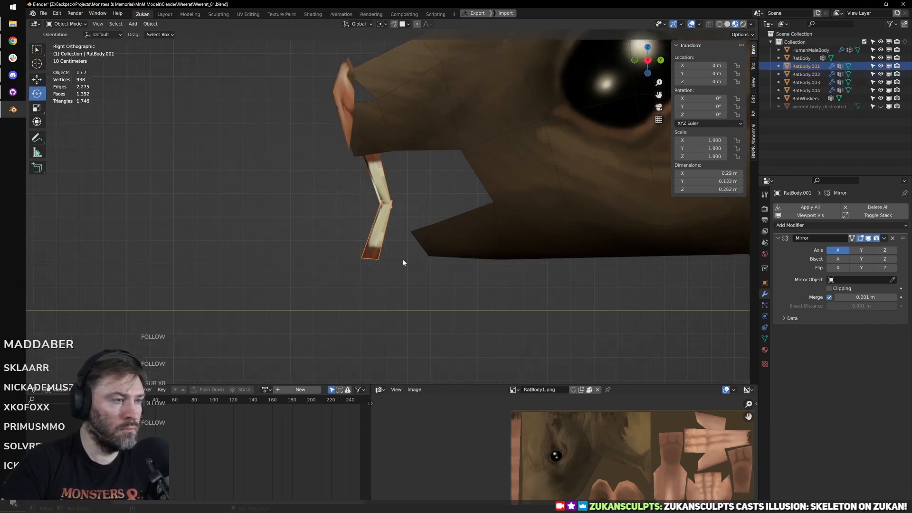
{"action": "key", "text": "Tab"}
{"action": "left_click_drag", "start_coordinate": [397, 251], "coordinate": [453, 227]}
{"action": "key", "text": "w"}
{"action": "middle_click_drag", "start_coordinate": [446, 233], "coordinate": [499, 243]}
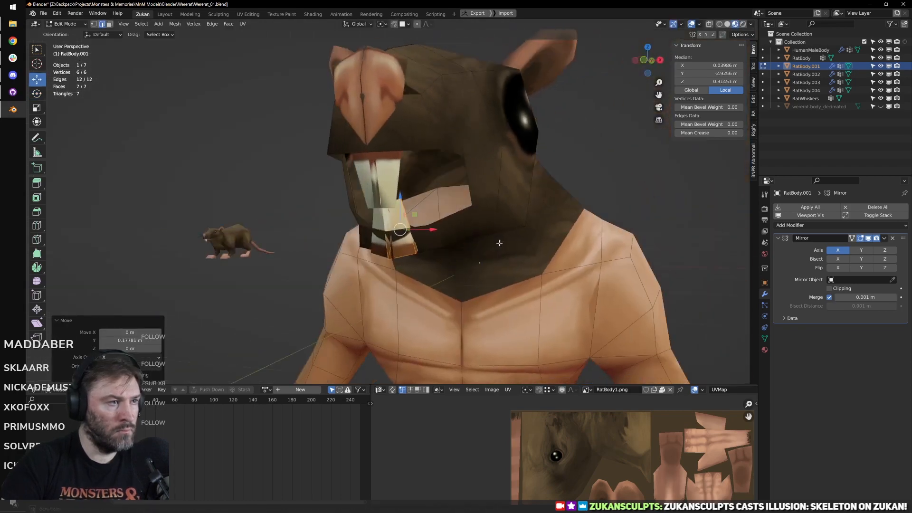
Step: Shrink the lower incisor to about 0.2 m tall and shift it about 0.018 m along X towards the centre line
{"action": "key", "text": "KP_1"}
{"action": "scroll", "coordinate": [408, 243], "scroll_direction": "up", "scroll_amount": 2}
{"action": "mouse_move", "coordinate": [427, 247]}
{"action": "left_mouse_down"}
{"action": "mouse_move", "coordinate": [423, 259]}
{"action": "mouse_move", "coordinate": [422, 247]}
{"action": "left_mouse_up"}
{"action": "key", "text": "w"}
{"action": "scroll", "coordinate": [423, 247], "scroll_direction": "down", "scroll_amount": 5}
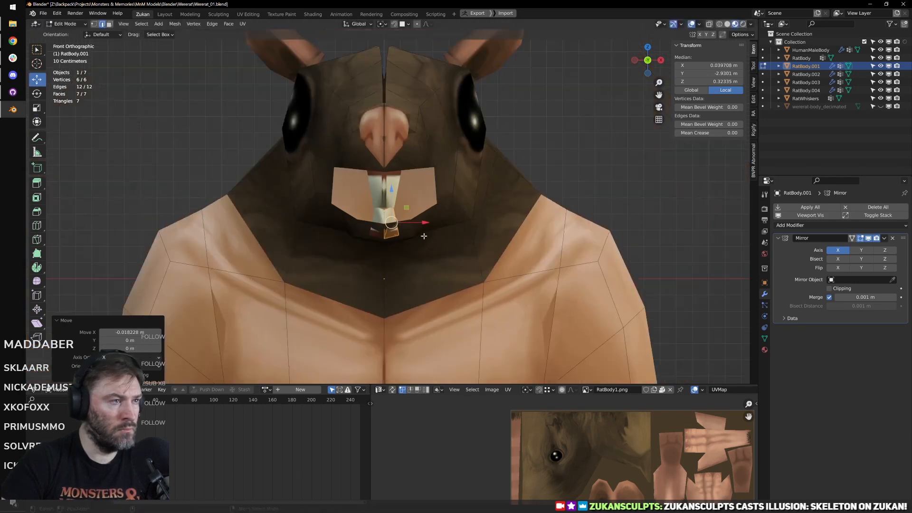
{"action": "middle_click_drag", "start_coordinate": [422, 247], "coordinate": [432, 229]}
{"action": "key", "text": "Tab"}
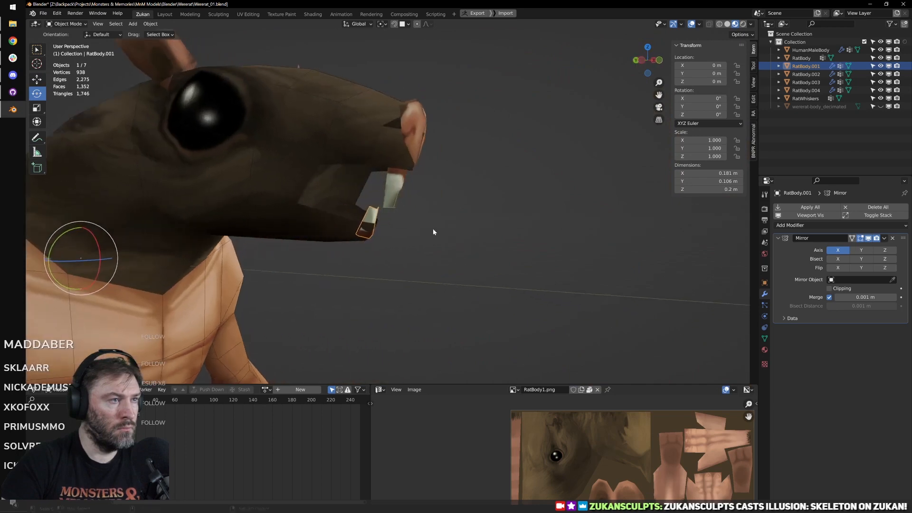
Step: Scale the upper incisor's mesh to 0.823 and move it about 0.003 m outward along X
{"action": "scroll", "coordinate": [432, 229], "scroll_direction": "up", "scroll_amount": 3}
{"action": "left_click", "coordinate": [384, 175]}
{"action": "key", "text": "Tab"}
{"action": "key", "text": "KP_1"}
{"action": "key", "text": "a"}
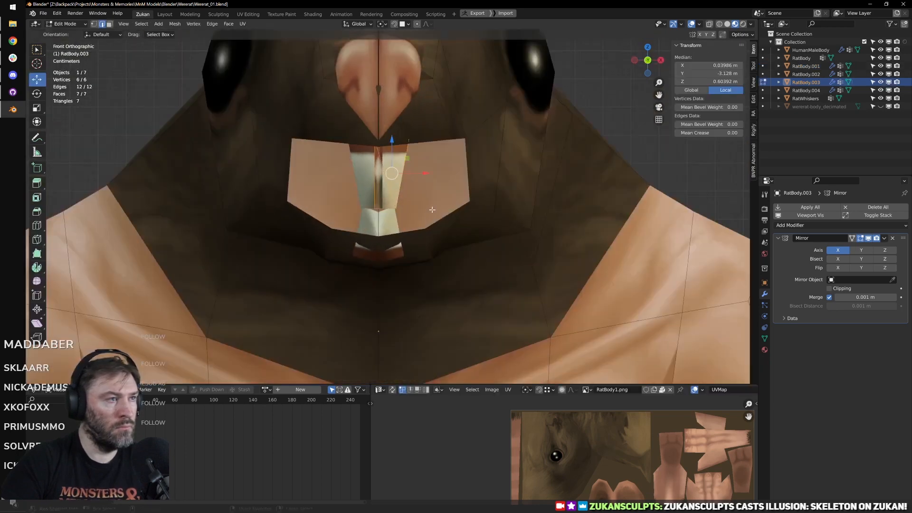
{"action": "key", "text": "s"}
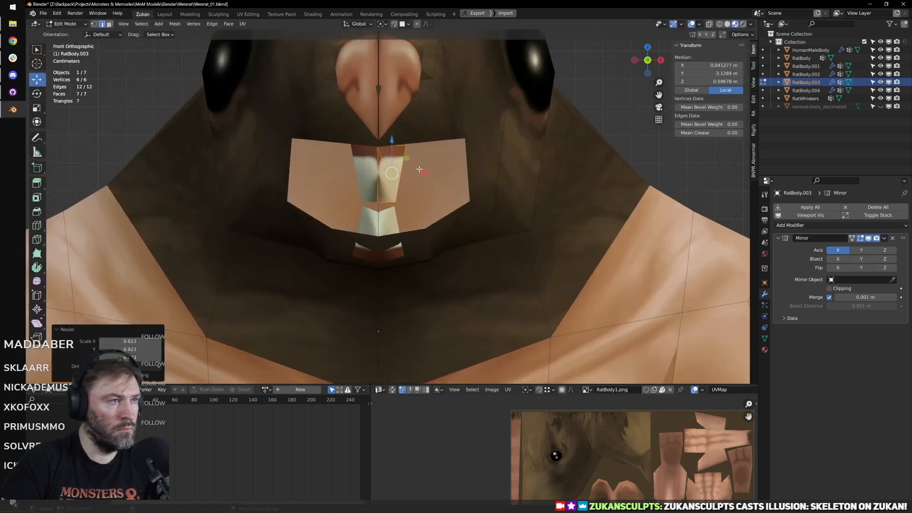
{"action": "left_click", "coordinate": [417, 188]}
{"action": "key", "text": "g"}
{"action": "key", "text": "x"}
{"action": "left_click", "coordinate": [418, 188]}
{"action": "middle_click_drag", "start_coordinate": [418, 188], "coordinate": [354, 191]}
{"action": "key", "text": "KP_3"}
{"action": "scroll", "coordinate": [379, 196], "scroll_direction": "up", "scroll_amount": 2}
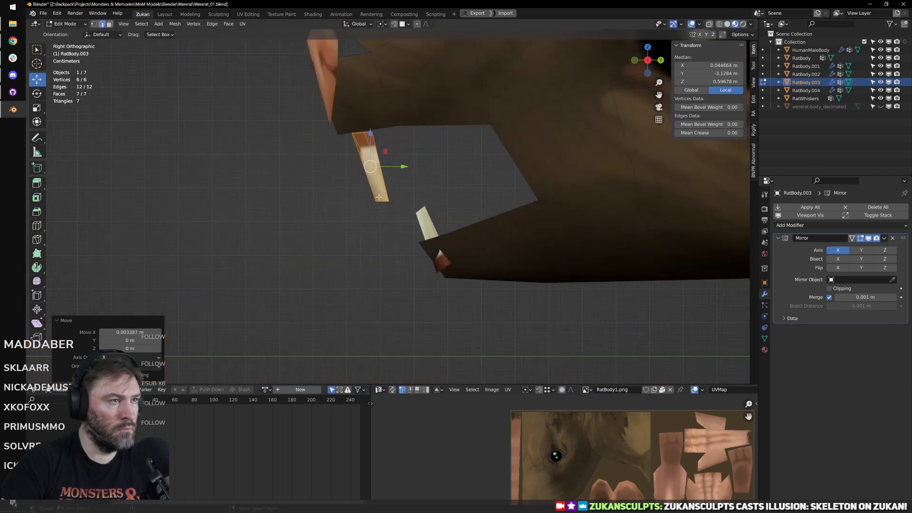
Step: Inspect the fitted rat head and the whole wererat body from the front, side and back
{"action": "key", "text": "Tab"}
{"action": "scroll", "coordinate": [418, 198], "scroll_direction": "down", "scroll_amount": 5}
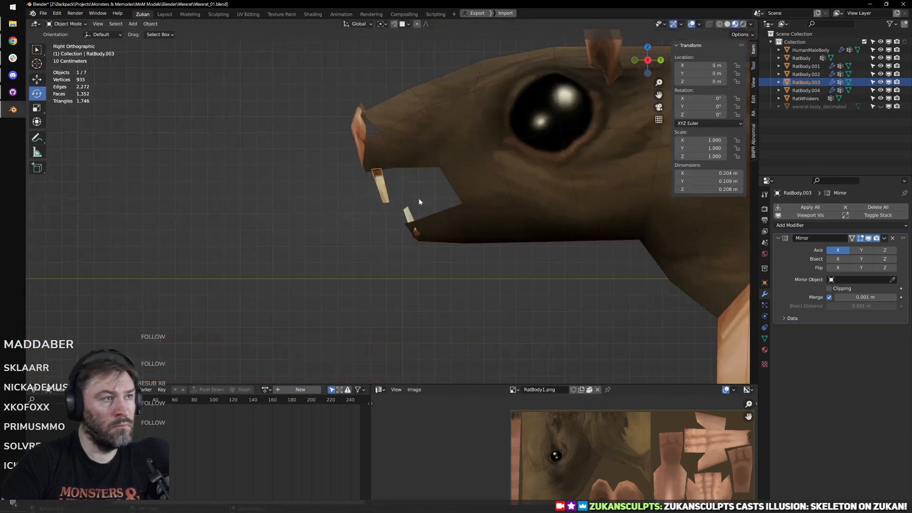
{"action": "middle_click_drag", "start_coordinate": [418, 198], "coordinate": [481, 205]}
{"action": "left_click", "coordinate": [549, 133]}
{"action": "middle_click_drag", "start_coordinate": [549, 133], "coordinate": [466, 201]}
{"action": "left_click", "coordinate": [489, 180]}
{"action": "left_click", "coordinate": [395, 234]}
{"action": "middle_click_drag", "start_coordinate": [395, 233], "coordinate": [539, 188]}
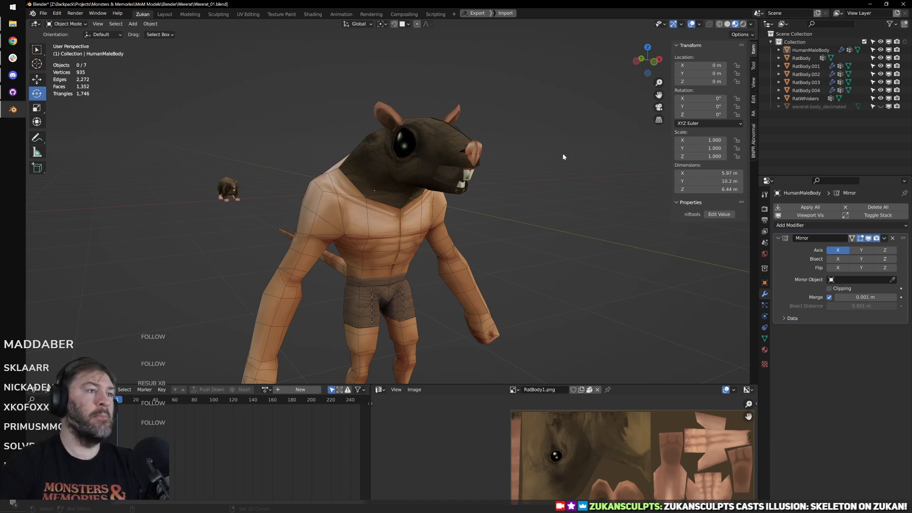
{"action": "scroll", "coordinate": [477, 201], "scroll_direction": "down", "scroll_amount": 3}
{"action": "middle_click_drag", "start_coordinate": [497, 189], "coordinate": [478, 164]}
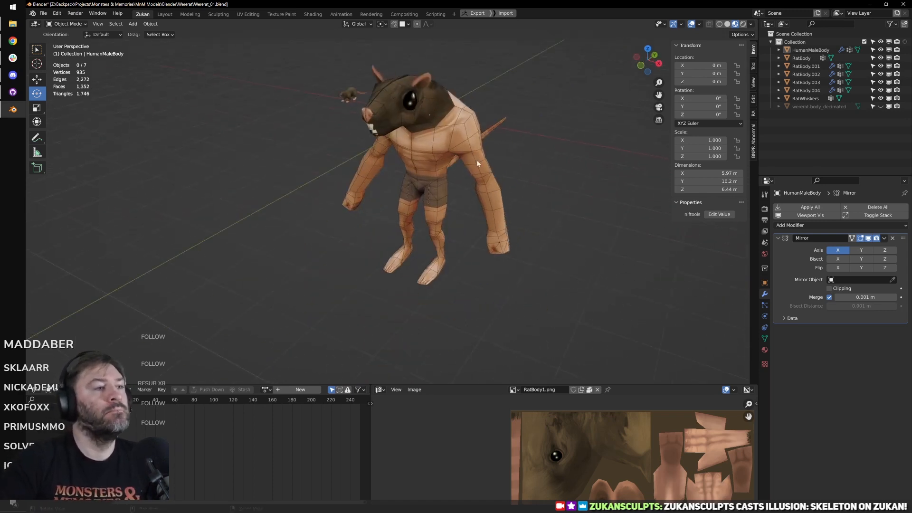
{"action": "middle_click_drag", "start_coordinate": [526, 190], "coordinate": [458, 218]}
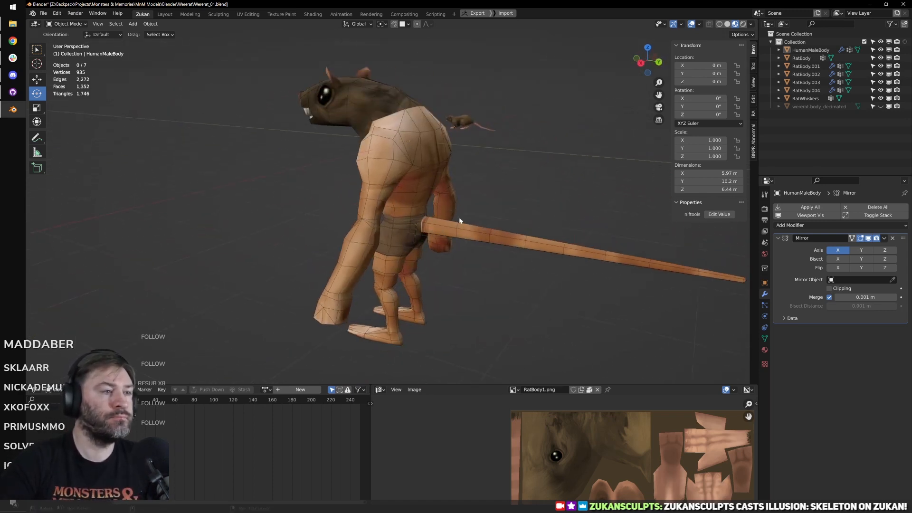
Step: Assign RatBodyMat to the linked tail faces of the body mesh
{"action": "left_click", "coordinate": [459, 218]}
{"action": "middle_click_drag", "start_coordinate": [486, 244], "coordinate": [476, 235]}
{"action": "key", "text": "Tab"}
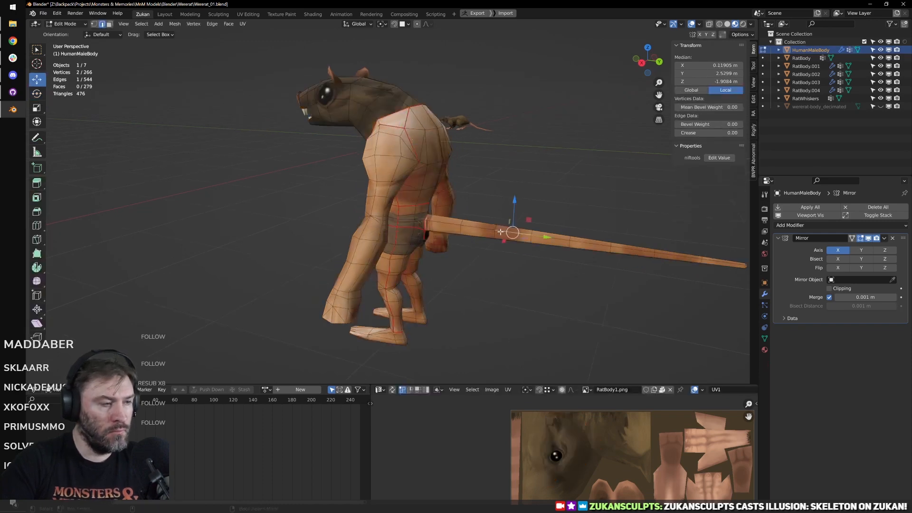
{"action": "key", "text": "l"}
{"action": "left_click", "coordinate": [765, 349]}
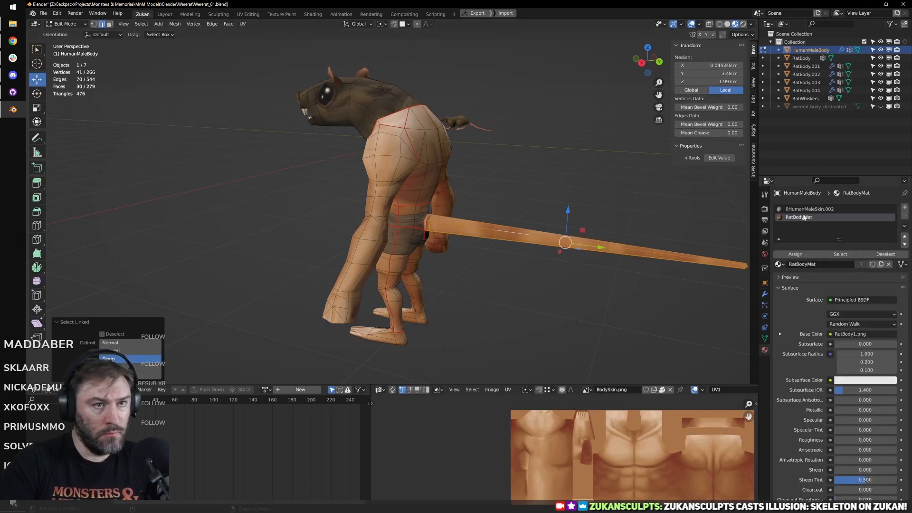
{"action": "left_click", "coordinate": [808, 255]}
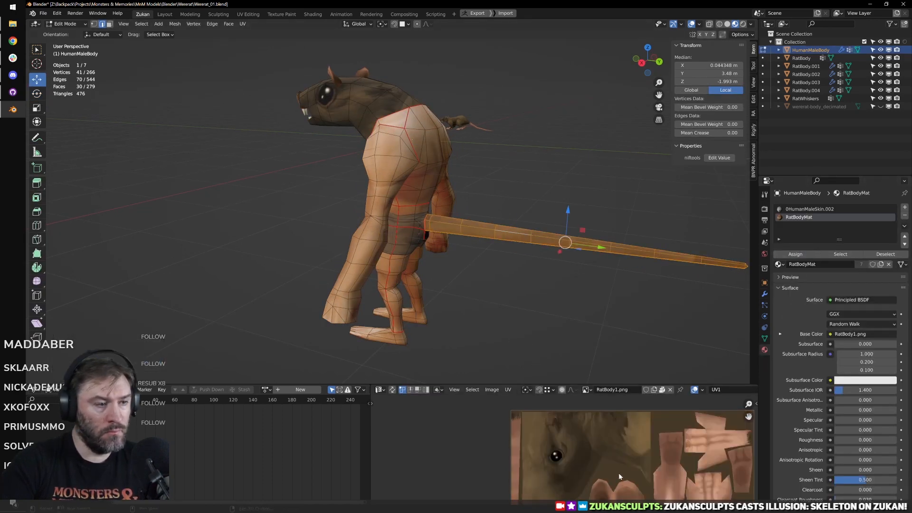
Step: Rotate the tail's UVs by 90° and place them over the painted tail strip along the texture's left edge
{"action": "key", "text": "ctrl+alt+space"}
{"action": "type", "text": "r90"}
{"action": "key", "text": "Return"}
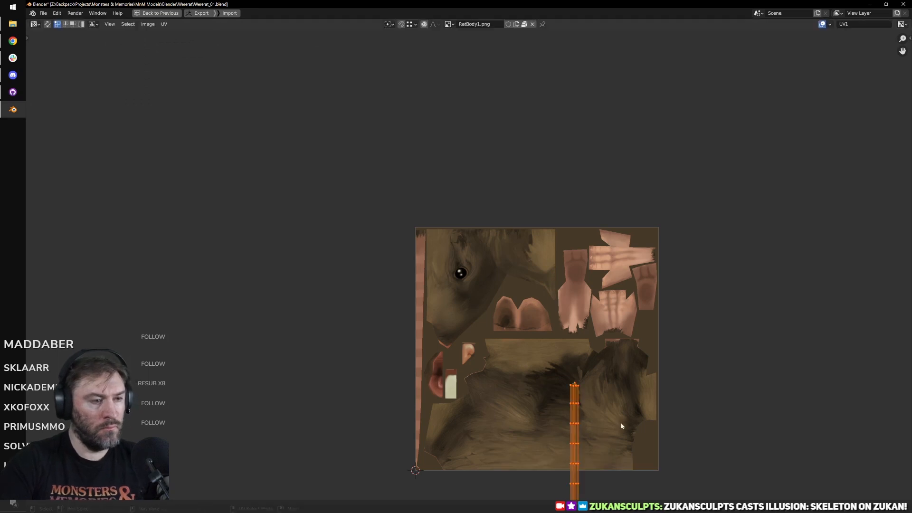
{"action": "left_click_drag", "start_coordinate": [597, 452], "coordinate": [437, 306]}
{"action": "type", "text": "r1"}
{"action": "key", "text": "Return"}
Step: Scale the tail UVs along X to fit the width of the painted tail strip
{"action": "key", "text": "s"}
{"action": "key", "text": "x"}
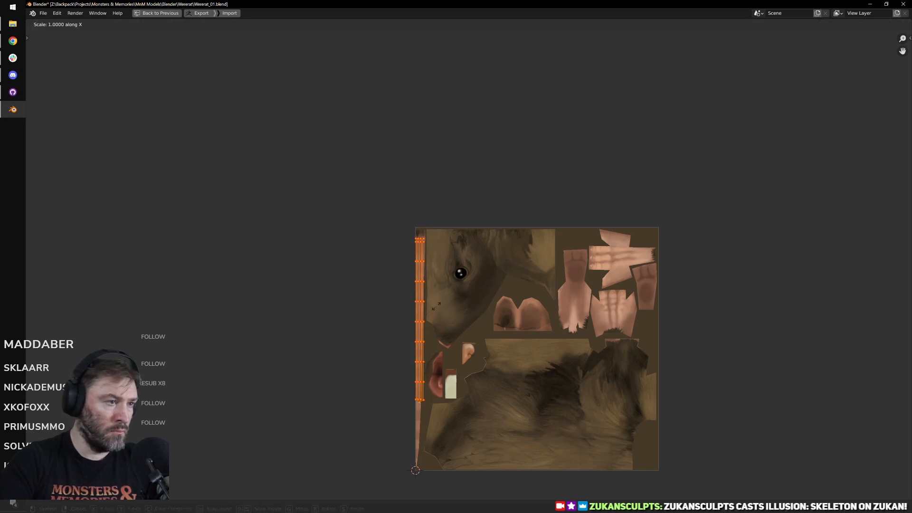
{"action": "scroll", "coordinate": [411, 305], "scroll_direction": "up", "scroll_amount": 3}
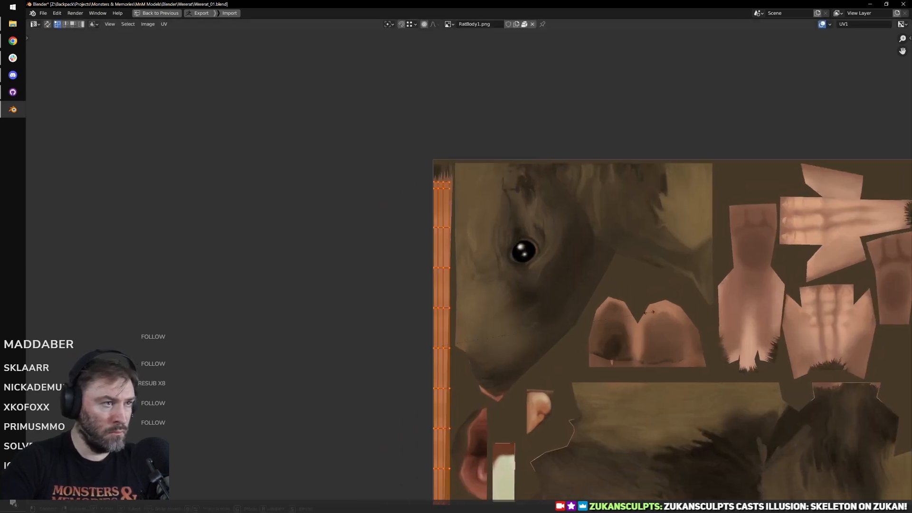
{"action": "left_click", "coordinate": [547, 321]}
{"action": "middle_click_drag", "start_coordinate": [517, 364], "coordinate": [539, 313]}
Step: Nudge the tail UVs along X and Y to line them up with the painted tail strip
{"action": "key", "text": "g"}
{"action": "key", "text": "x"}
{"action": "left_click", "coordinate": [538, 304]}
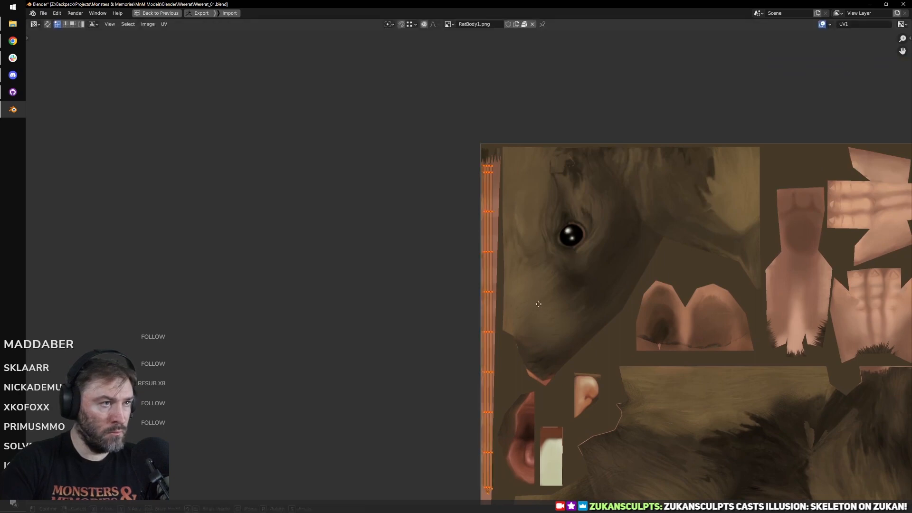
{"action": "key", "text": "g"}
{"action": "key", "text": "y"}
{"action": "left_click", "coordinate": [538, 292]}
{"action": "key", "text": "ctrl+space"}
{"action": "scroll", "coordinate": [508, 292], "scroll_direction": "down", "scroll_amount": 2}
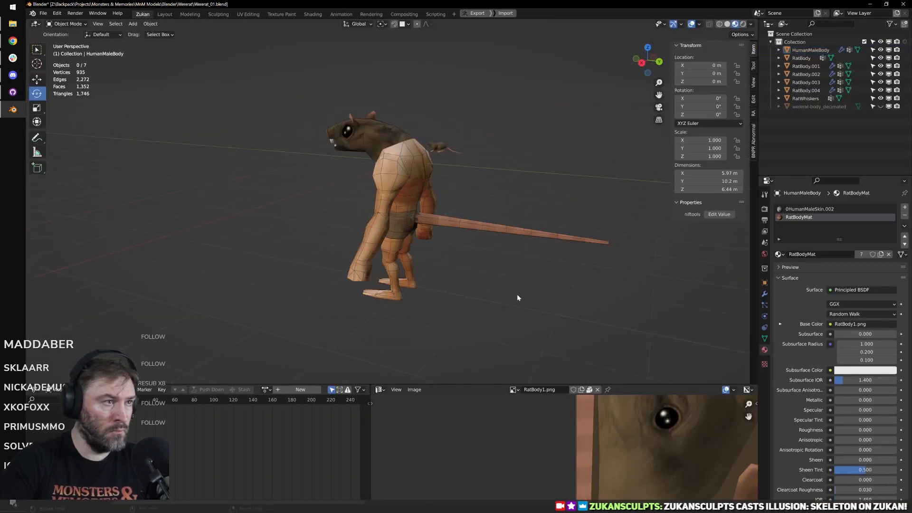
Step: Check the textured tail and body, and examine the wererat's head from the front
{"action": "middle_click_drag", "start_coordinate": [474, 292], "coordinate": [405, 239]}
{"action": "scroll", "coordinate": [489, 247], "scroll_direction": "up", "scroll_amount": 4}
{"action": "middle_click_drag", "start_coordinate": [431, 199], "coordinate": [483, 239]}
{"action": "scroll", "coordinate": [482, 239], "scroll_direction": "up", "scroll_amount": 5}
{"action": "left_click", "coordinate": [483, 240]}
{"action": "key", "text": "Tab"}
{"action": "key", "text": "Tab"}
{"action": "middle_click_drag", "start_coordinate": [378, 300], "coordinate": [457, 238], "text": "shift"}
Step: Open the nose mesh for editing with edge selection
{"action": "left_click", "coordinate": [359, 221]}
{"action": "scroll", "coordinate": [538, 255], "scroll_direction": "down", "scroll_amount": 5}
{"action": "scroll", "coordinate": [457, 238], "scroll_direction": "up", "scroll_amount": 4}
{"action": "key", "text": "Tab"}
{"action": "middle_click_drag", "start_coordinate": [362, 232], "coordinate": [433, 238], "text": "shift"}
{"action": "scroll", "coordinate": [419, 235], "scroll_direction": "up", "scroll_amount": 4}
{"action": "key", "text": "ctrl+Tab"}
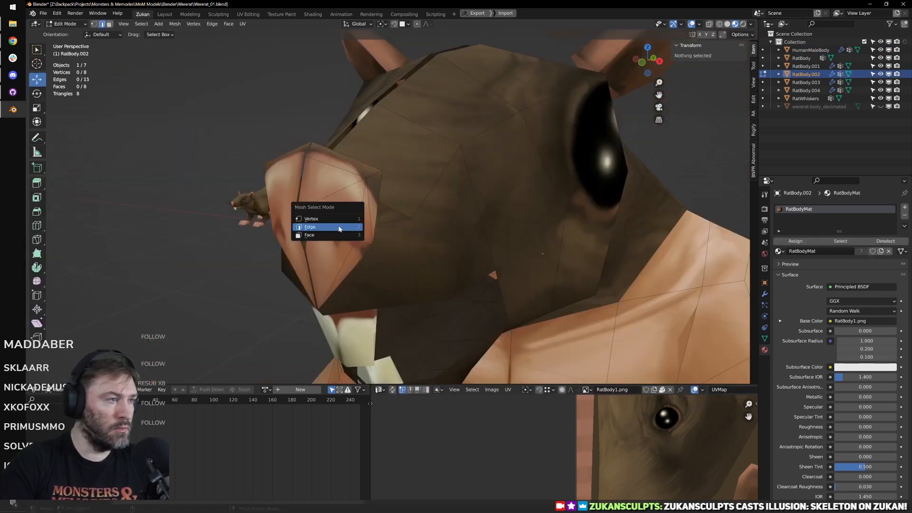
{"action": "left_click", "coordinate": [350, 227]}
Step: Try to dissolve three edges across the upper front of the nose
{"action": "left_click", "coordinate": [347, 186]}
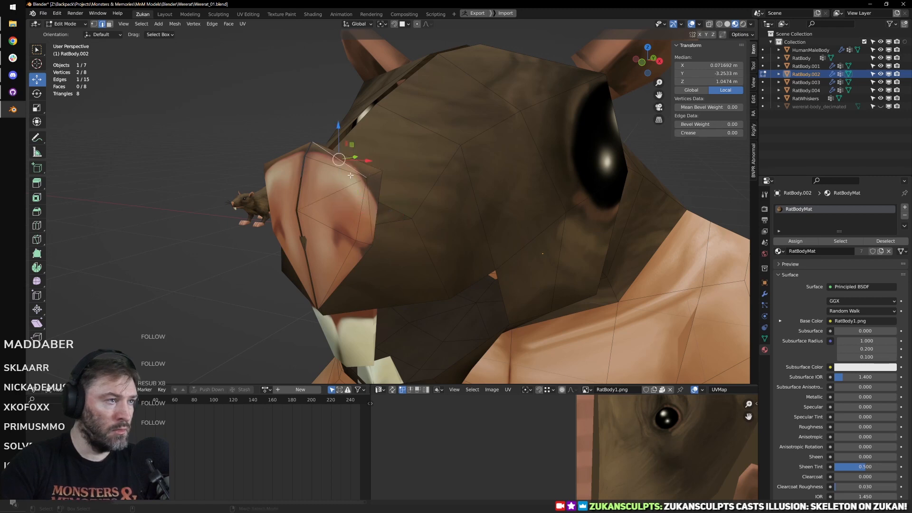
{"action": "key", "text": "x"}
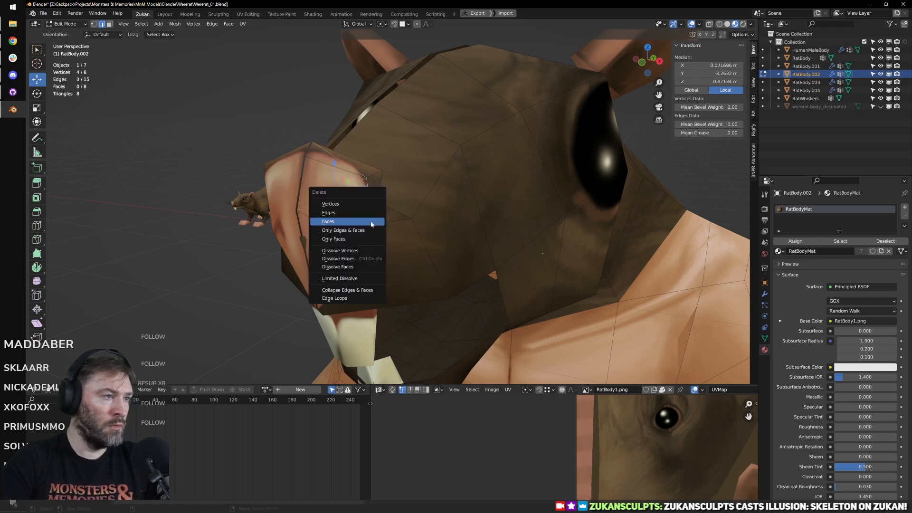
{"action": "left_click", "coordinate": [359, 262]}
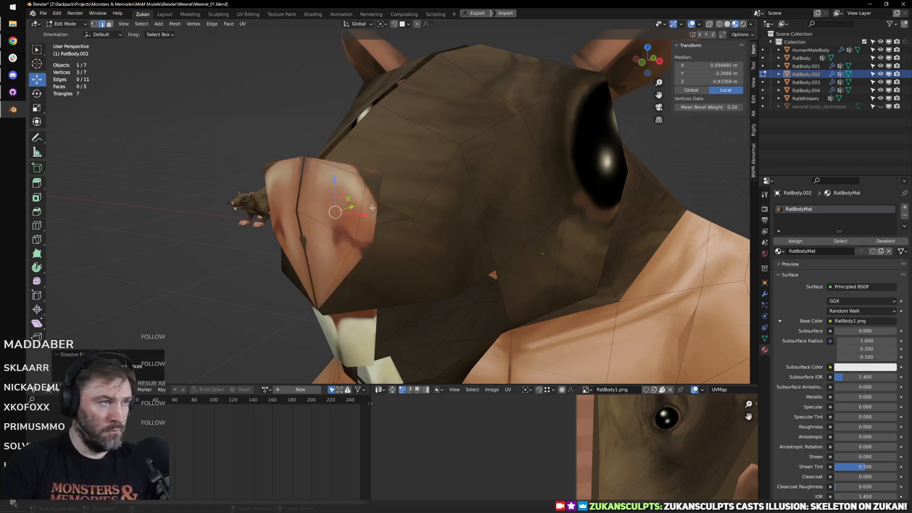
{"action": "key", "text": "ctrl+z"}
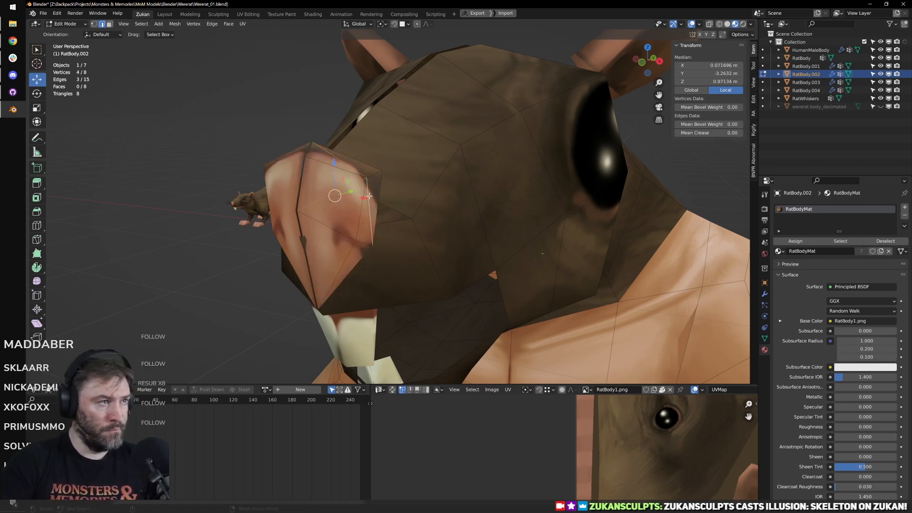
Step: Dissolve the two connected edges on the outer side of the nose's front
{"action": "key", "text": "x"}
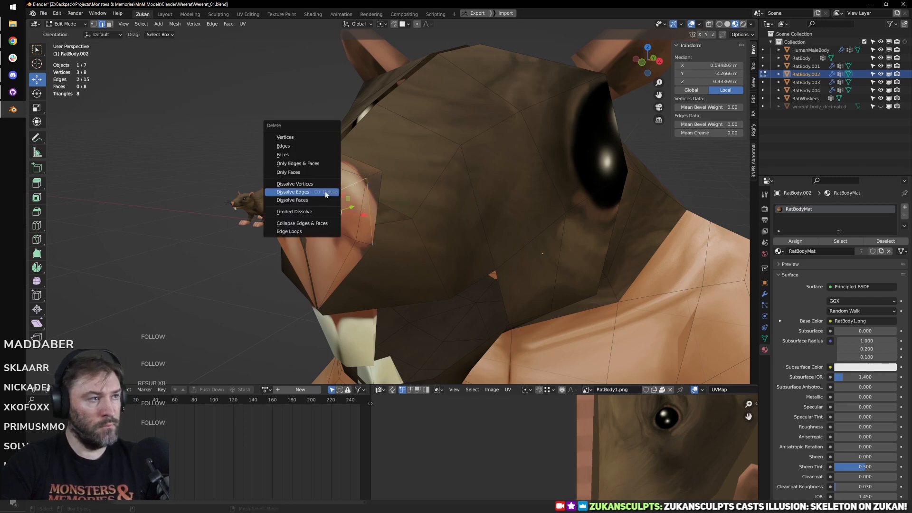
{"action": "left_click", "coordinate": [332, 192]}
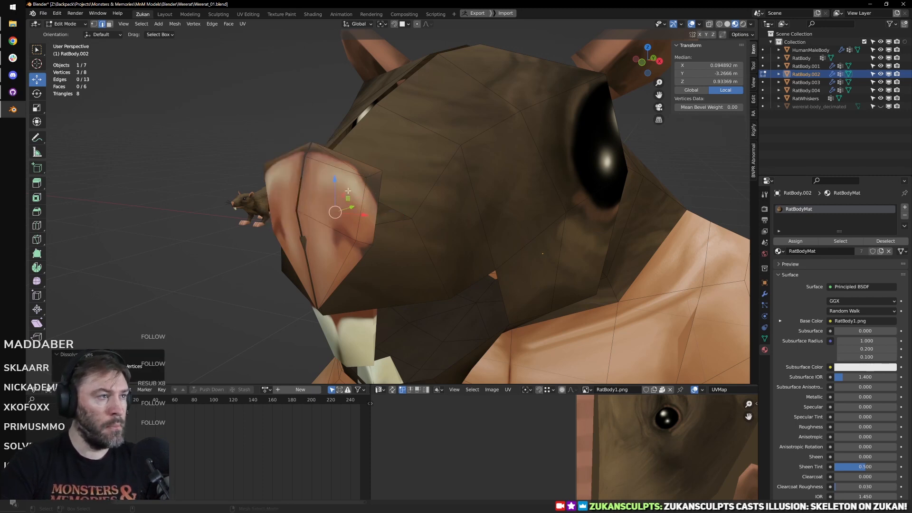
{"action": "left_click", "coordinate": [341, 168]}
{"action": "key", "text": "KP_Decimal"}
{"action": "scroll", "coordinate": [380, 199], "scroll_direction": "down", "scroll_amount": 5}
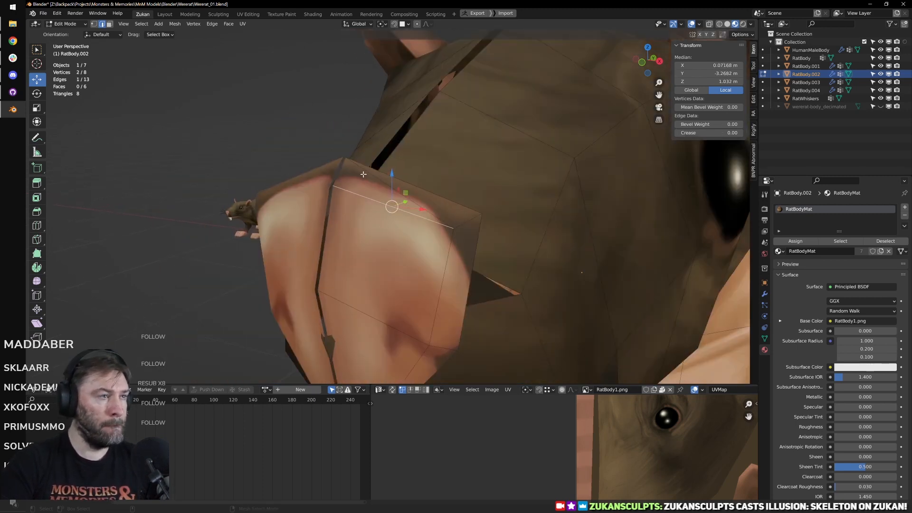
Step: Show the wererat-body_decimated sculpt for reference and scale the whole nose mesh to 0.524
{"action": "key", "text": "KP_3"}
{"action": "middle_click_drag", "start_coordinate": [419, 238], "coordinate": [445, 231], "text": "shift"}
{"action": "scroll", "coordinate": [404, 213], "scroll_direction": "down", "scroll_amount": 3}
{"action": "key", "text": "a"}
{"action": "left_click", "coordinate": [881, 106]}
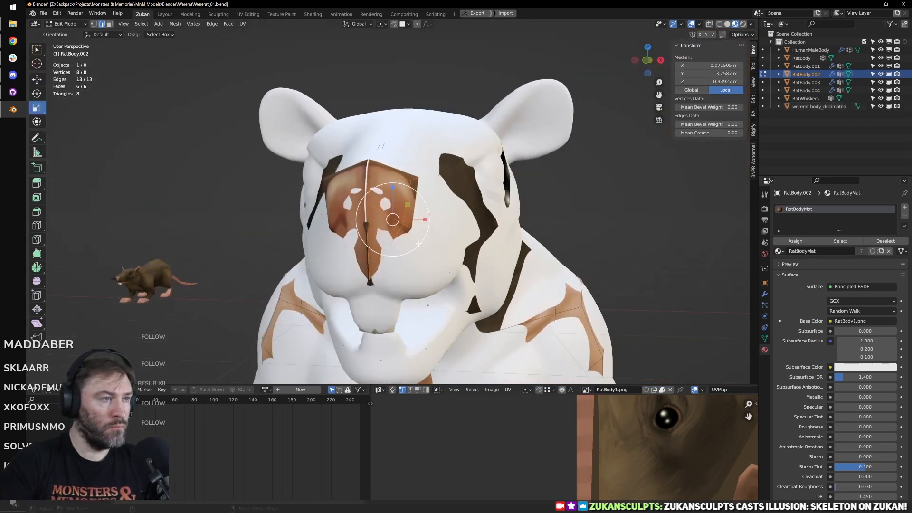
{"action": "left_click_drag", "start_coordinate": [418, 243], "coordinate": [403, 232]}
{"action": "scroll", "coordinate": [403, 233], "scroll_direction": "up", "scroll_amount": 3}
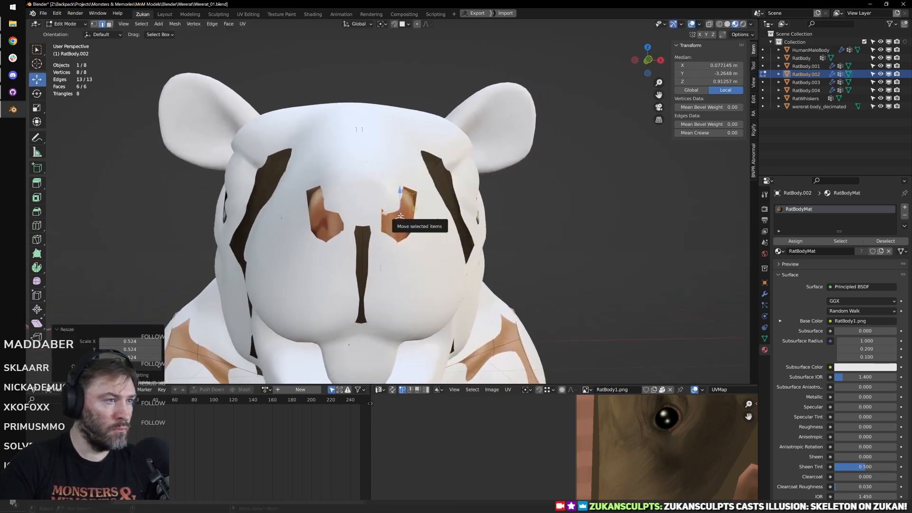
Step: Move the nose mesh about 0.034 m forward along Y and about 0.045 m inward along X, working in solid shading
{"action": "middle_click_drag", "start_coordinate": [401, 216], "coordinate": [348, 219]}
{"action": "left_click_drag", "start_coordinate": [391, 226], "coordinate": [377, 230]}
{"action": "mouse_move", "coordinate": [377, 230]}
{"action": "middle_mouse_down"}
{"action": "mouse_move", "coordinate": [416, 243]}
{"action": "mouse_move", "coordinate": [427, 220]}
{"action": "mouse_move", "coordinate": [431, 268]}
{"action": "middle_mouse_up"}
{"action": "scroll", "coordinate": [401, 236], "scroll_direction": "up", "scroll_amount": 3}
{"action": "key", "text": "z"}
{"action": "left_click", "coordinate": [429, 238]}
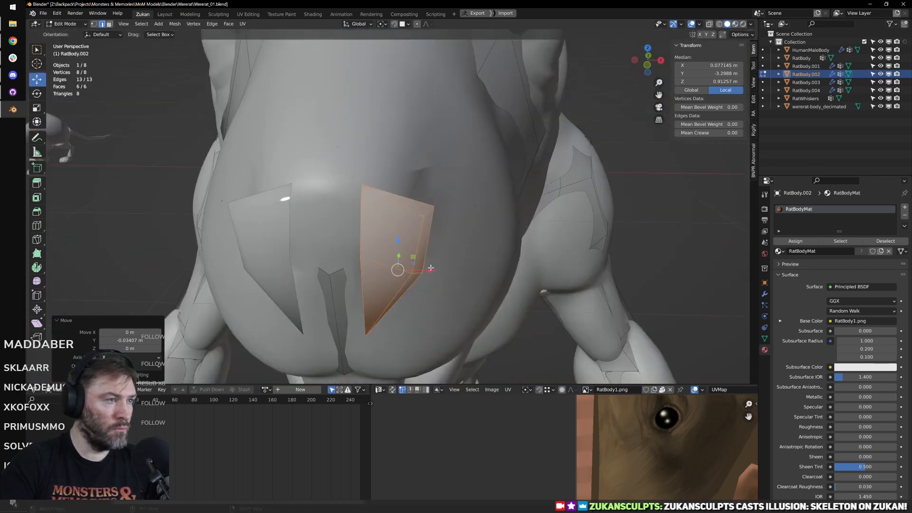
{"action": "left_click_drag", "start_coordinate": [431, 272], "coordinate": [388, 273]}
Step: Rotate the nose 11.9° about X and seat it on the sculpt's snout tip, finishing with the reference sculpt hidden
{"action": "middle_click_drag", "start_coordinate": [387, 273], "coordinate": [307, 244]}
{"action": "left_click_drag", "start_coordinate": [363, 254], "coordinate": [352, 226]}
{"action": "key", "text": "g"}
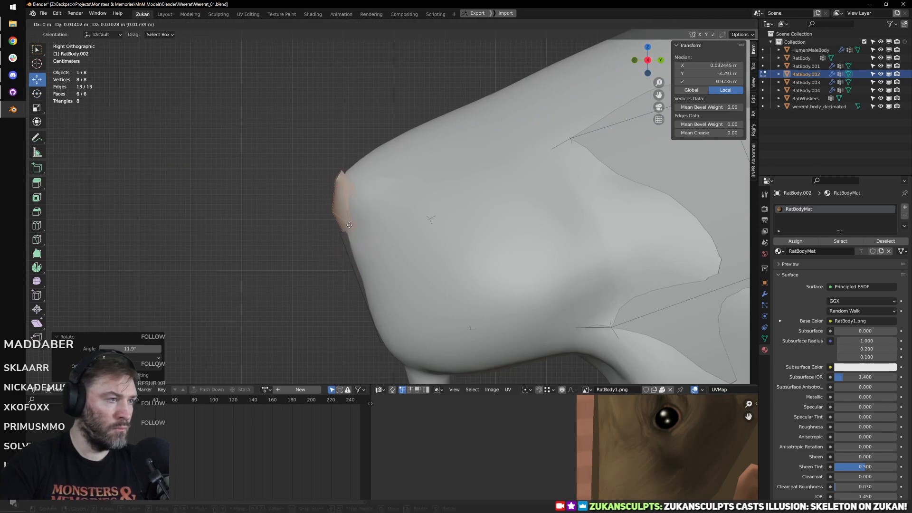
{"action": "left_click", "coordinate": [350, 225]}
{"action": "middle_click_drag", "start_coordinate": [352, 223], "coordinate": [570, 181]}
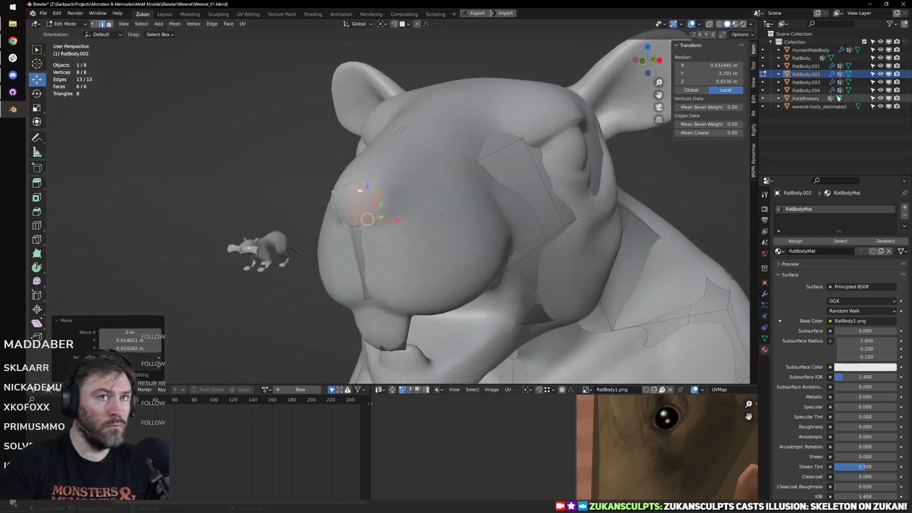
{"action": "left_click", "coordinate": [880, 107]}
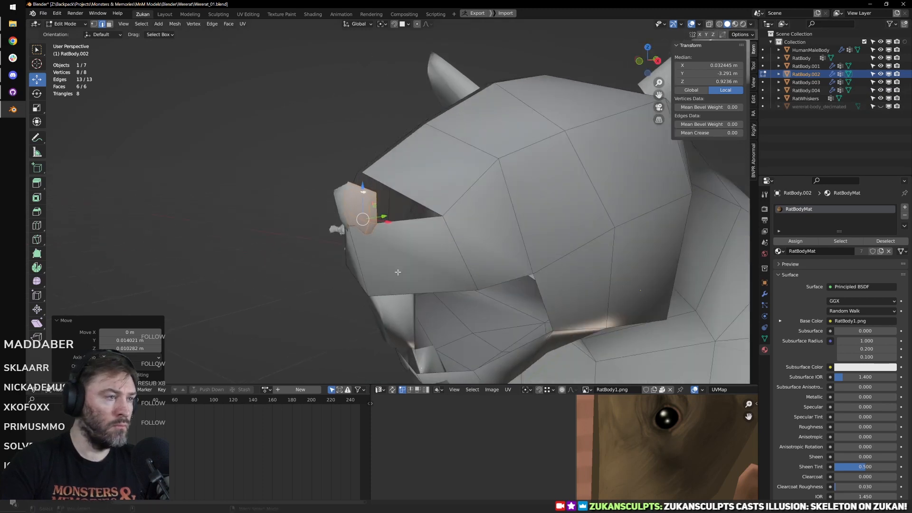
Step: Examine the body mesh's vertices around the snout tip in wireframe
{"action": "key", "text": "Tab"}
{"action": "left_click", "coordinate": [411, 263]}
{"action": "key", "text": "Tab"}
{"action": "right_click", "coordinate": [376, 262]}
{"action": "left_click", "coordinate": [374, 256]}
{"action": "key", "text": "shift+z"}
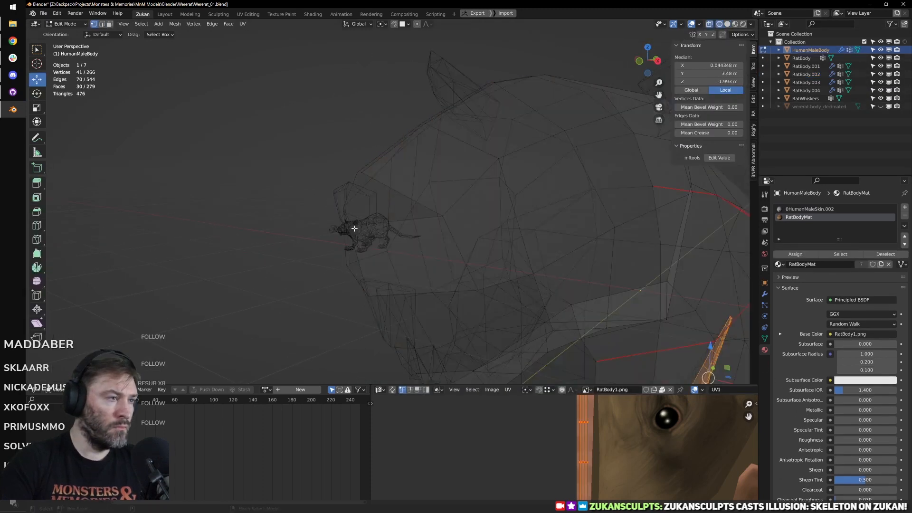
{"action": "left_click", "coordinate": [354, 229]}
{"action": "left_click_drag", "start_coordinate": [348, 195], "coordinate": [352, 230]}
{"action": "left_click_drag", "start_coordinate": [410, 259], "coordinate": [379, 244], "text": "alt"}
{"action": "middle_click_drag", "start_coordinate": [379, 243], "coordinate": [434, 246]}
{"action": "scroll", "coordinate": [434, 240], "scroll_direction": "down", "scroll_amount": 1}
{"action": "key", "text": "Tab"}
{"action": "key", "text": "shift+z"}
Step: Examine the small reference rat's mesh around its head and front legs
{"action": "left_click", "coordinate": [212, 243]}
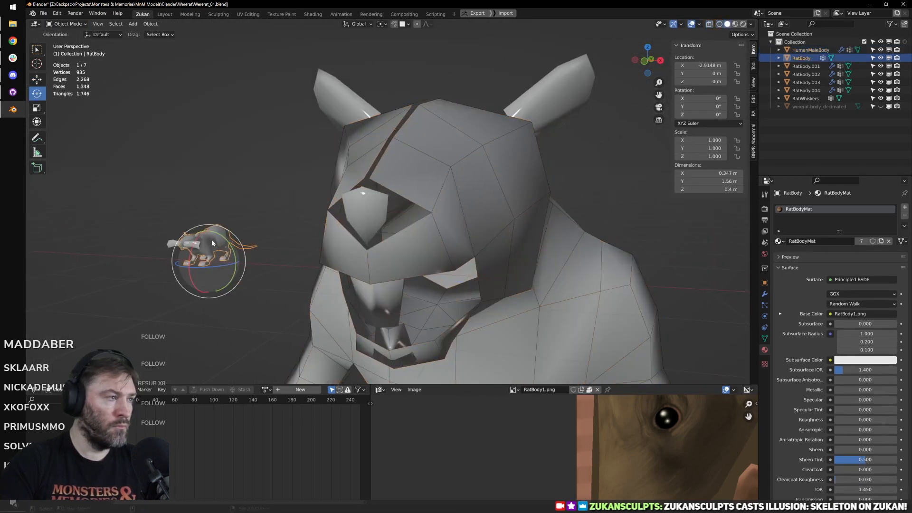
{"action": "key", "text": "Tab"}
{"action": "left_click_drag", "start_coordinate": [213, 266], "coordinate": [209, 262]}
{"action": "key", "text": "KP_Decimal"}
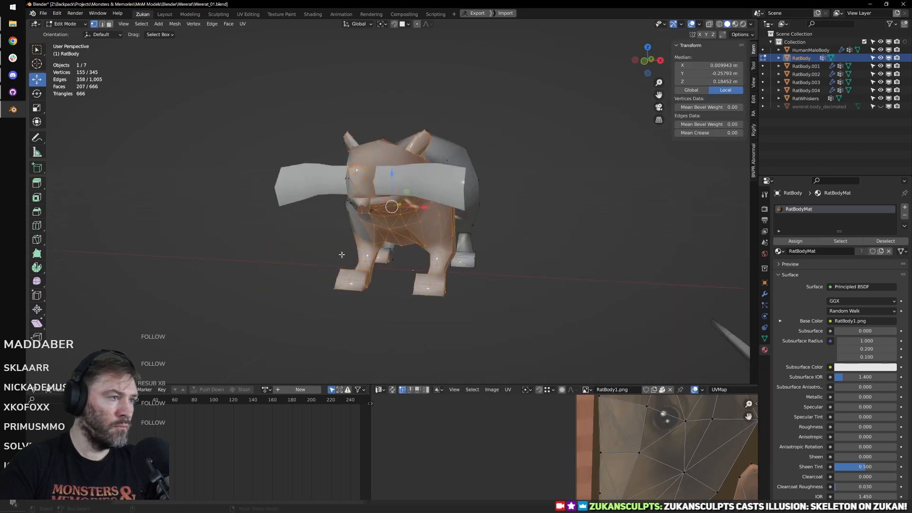
{"action": "middle_click_drag", "start_coordinate": [343, 255], "coordinate": [381, 223]}
{"action": "scroll", "coordinate": [381, 223], "scroll_direction": "up", "scroll_amount": 2}
{"action": "right_click_drag", "start_coordinate": [395, 253], "coordinate": [332, 290], "text": "alt"}
{"action": "middle_click_drag", "start_coordinate": [418, 309], "coordinate": [375, 279], "text": "alt"}
{"action": "right_click_drag", "start_coordinate": [376, 285], "coordinate": [396, 294], "text": "alt"}
{"action": "middle_click_drag", "start_coordinate": [397, 294], "coordinate": [406, 255], "text": "alt"}
{"action": "key", "text": "Tab"}
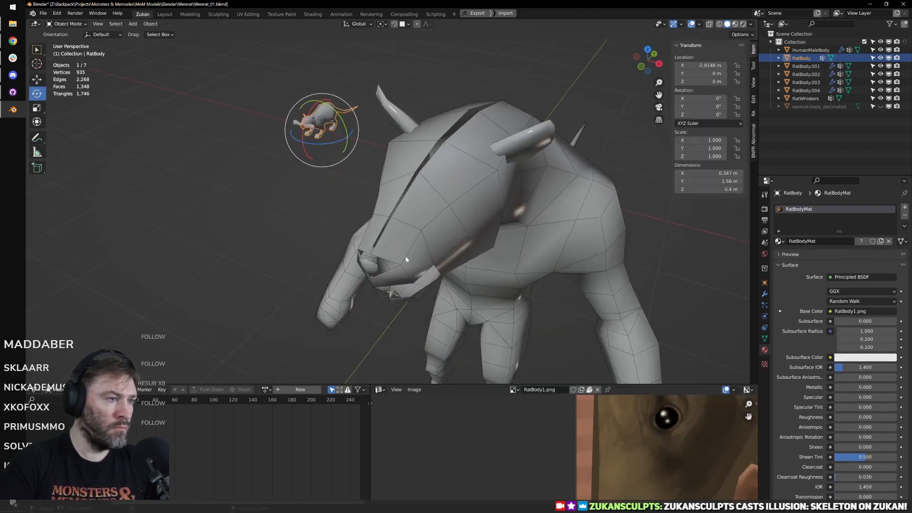
Step: Open the body mesh for editing and examine the gap beside the nose around its outer corner vertex
{"action": "left_click", "coordinate": [406, 256]}
{"action": "key", "text": "KP_Decimal"}
{"action": "left_click_drag", "start_coordinate": [406, 256], "coordinate": [289, 188], "text": "alt"}
{"action": "right_click_drag", "start_coordinate": [290, 188], "coordinate": [311, 169], "text": "alt"}
{"action": "middle_click_drag", "start_coordinate": [311, 170], "coordinate": [368, 252], "text": "alt"}
{"action": "right_click_drag", "start_coordinate": [368, 252], "coordinate": [387, 232], "text": "alt"}
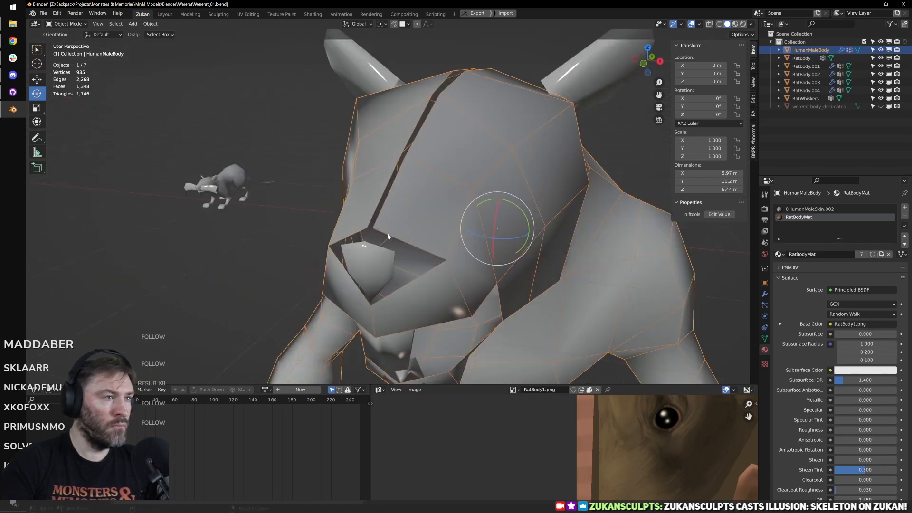
{"action": "mouse_move", "coordinate": [387, 233]}
{"action": "left_mouse_down", "text": "alt"}
{"action": "mouse_move", "coordinate": [419, 239]}
{"action": "mouse_move", "coordinate": [372, 223]}
{"action": "left_mouse_up", "text": "alt"}
{"action": "key", "text": "Tab"}
{"action": "left_click", "coordinate": [434, 245]}
{"action": "key", "text": "KP_Decimal"}
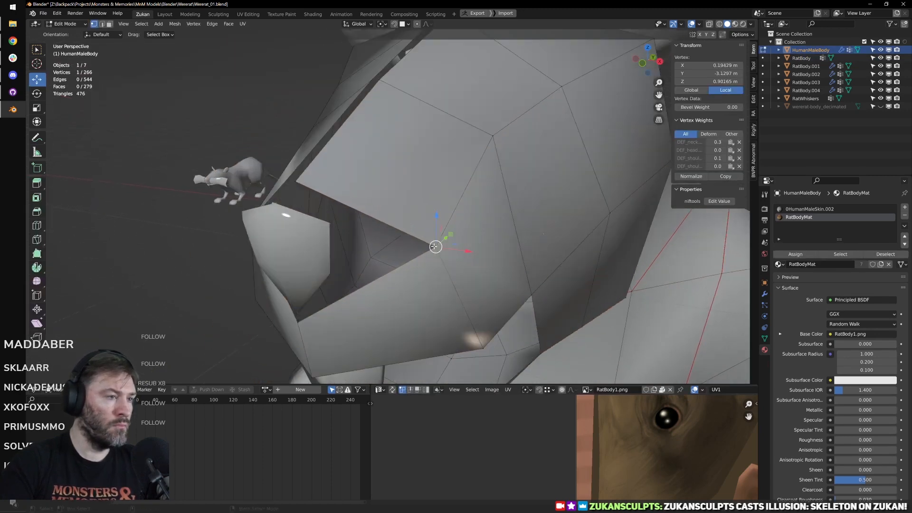
{"action": "mouse_move", "coordinate": [400, 217]}
{"action": "right_mouse_down", "text": "alt"}
{"action": "mouse_move", "coordinate": [396, 192]}
{"action": "mouse_move", "coordinate": [407, 213]}
{"action": "right_mouse_up", "text": "alt"}
{"action": "right_click", "coordinate": [407, 213]}
{"action": "left_click", "coordinate": [407, 213]}
{"action": "middle_click_drag", "start_coordinate": [460, 219], "coordinate": [504, 257], "text": "alt"}
Step: Delete the two snout faces above and behind the gap beside the nose
{"action": "key", "text": "ctrl+Tab"}
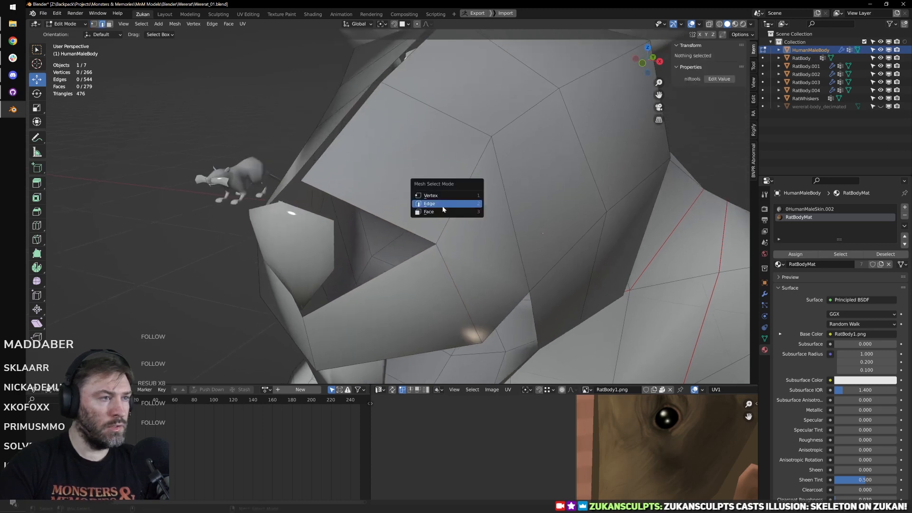
{"action": "left_click", "coordinate": [429, 210]}
{"action": "left_click", "coordinate": [407, 155]}
{"action": "left_click", "coordinate": [470, 249], "text": "shift"}
{"action": "key", "text": "x"}
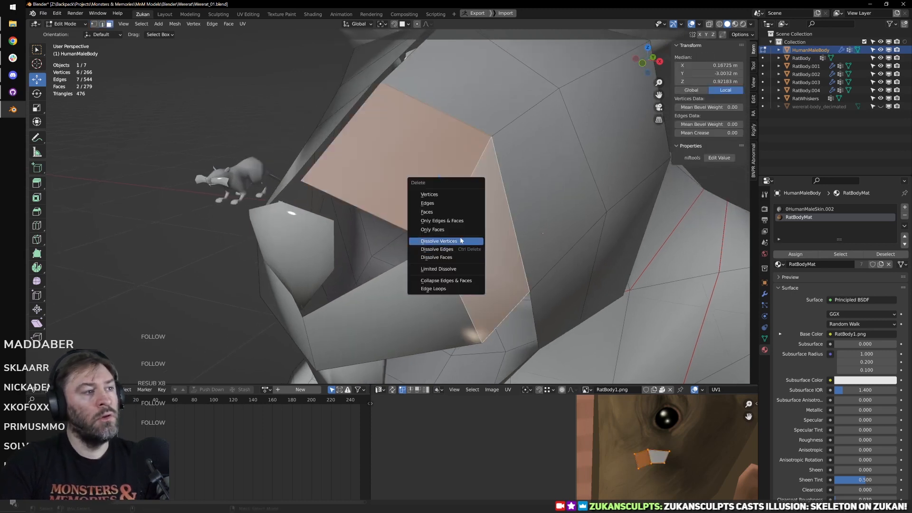
{"action": "left_click", "coordinate": [458, 217]}
{"action": "middle_click_drag", "start_coordinate": [458, 216], "coordinate": [380, 247]}
{"action": "key", "text": "ctrl+Tab"}
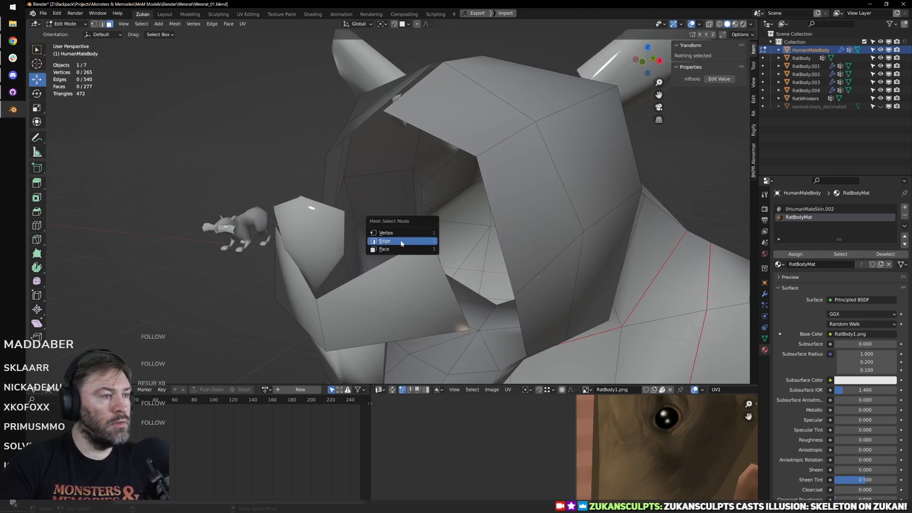
Step: Extrude the snout's open edge beside the nose and move the new edge upward and outward
{"action": "left_click", "coordinate": [380, 240]}
{"action": "left_click", "coordinate": [368, 269]}
{"action": "key", "text": "e"}
{"action": "right_click", "coordinate": [359, 209]}
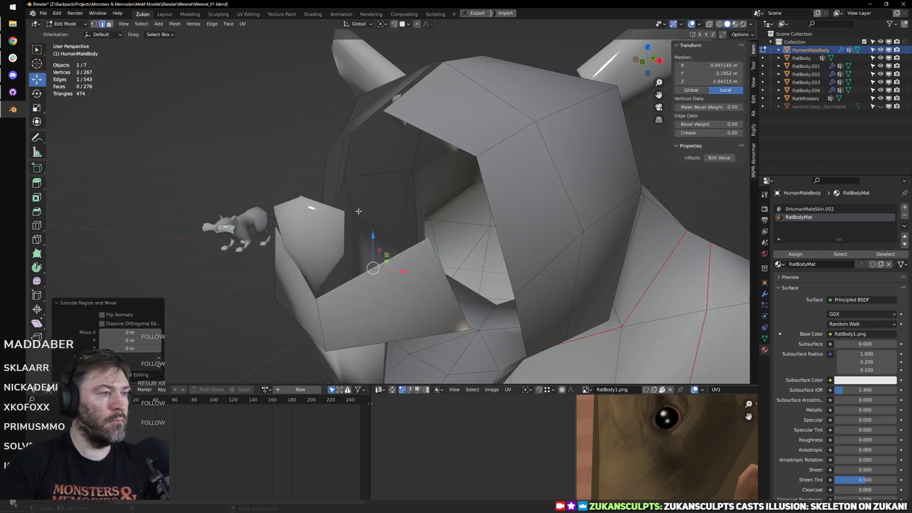
{"action": "middle_click_drag", "start_coordinate": [359, 209], "coordinate": [428, 252]}
{"action": "key", "text": "g"}
{"action": "key", "text": "z"}
{"action": "left_click", "coordinate": [365, 223]}
{"action": "key", "text": "g"}
{"action": "left_click", "coordinate": [369, 194]}
{"action": "key", "text": "g"}
{"action": "left_click", "coordinate": [439, 214]}
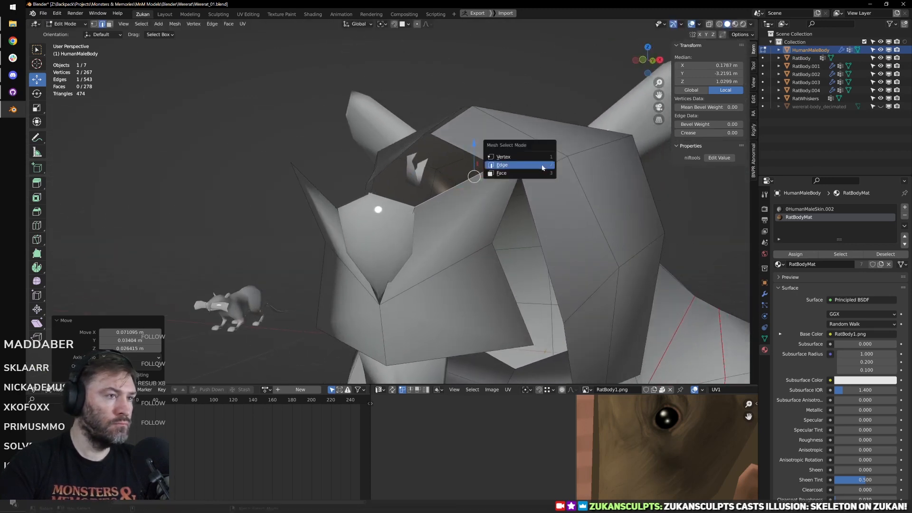
Step: Extrude the upper edge of the new snout-side face inward toward the centre line in front view
{"action": "left_click", "coordinate": [530, 148]}
{"action": "left_click_drag", "start_coordinate": [531, 148], "coordinate": [478, 174]}
{"action": "key", "text": "KP_1"}
{"action": "key", "text": "ctrl+Tab"}
{"action": "left_click", "coordinate": [459, 200]}
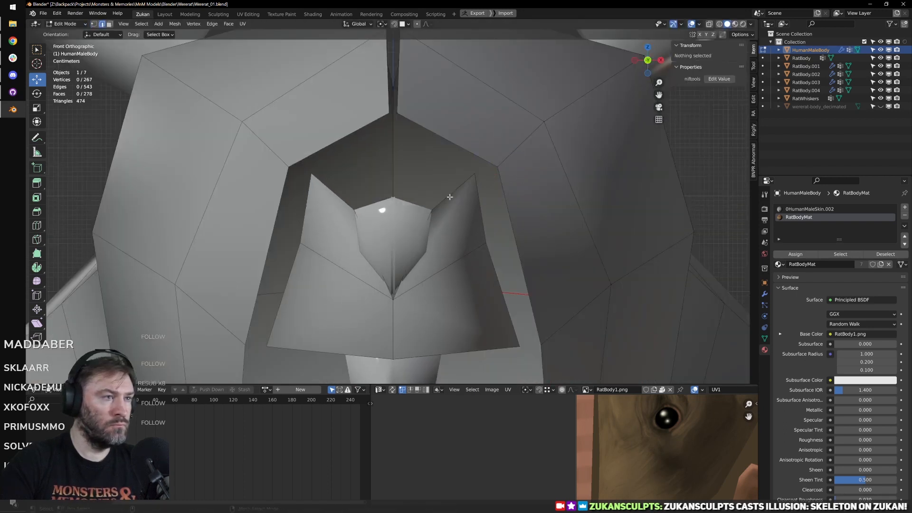
{"action": "left_click", "coordinate": [450, 192]}
{"action": "key", "text": "e"}
{"action": "left_click", "coordinate": [422, 174]}
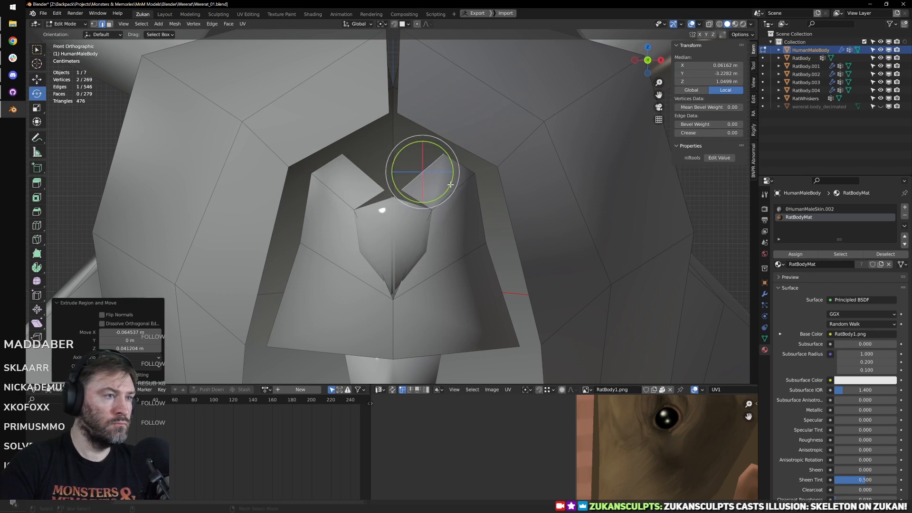
Step: Straighten the extruded edge by scaling it to 0 on X and set its median X to 0 m
{"action": "left_click_drag", "start_coordinate": [450, 185], "coordinate": [430, 170]}
{"action": "key", "text": "w"}
{"action": "key", "text": "r"}
{"action": "key", "text": "x"}
{"action": "key", "text": "0"}
{"action": "key", "text": "Return"}
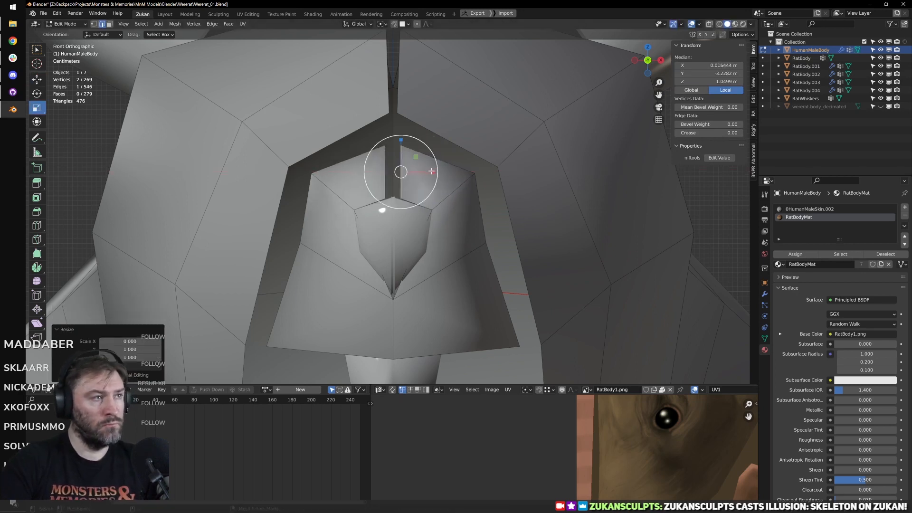
{"action": "left_click", "coordinate": [703, 65]}
{"action": "type", "text": "0"}
{"action": "key", "text": "Return"}
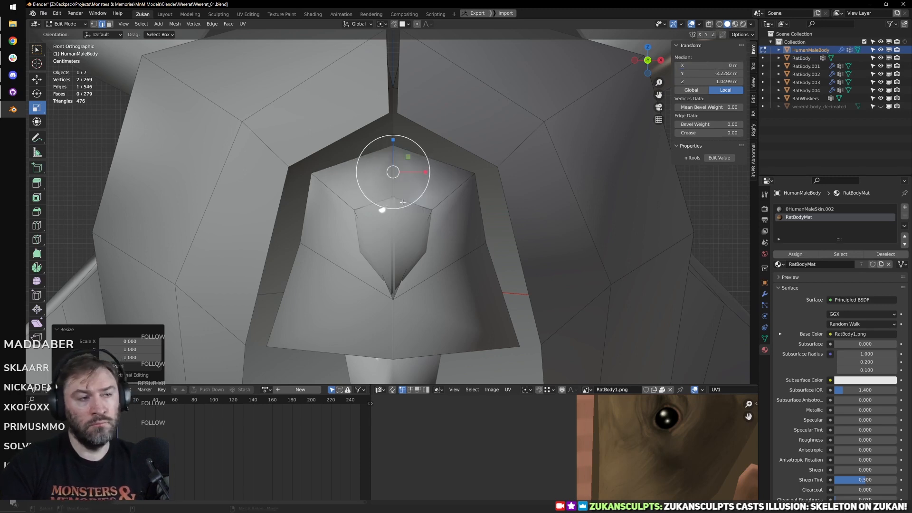
Step: Shift the snout's top centre edge slightly along Y in side view
{"action": "key", "text": "KP_3"}
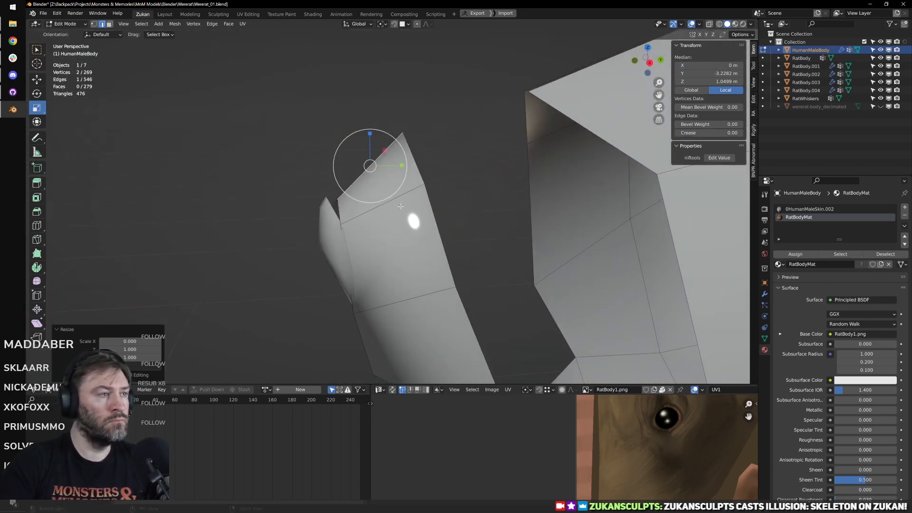
{"action": "middle_click_drag", "start_coordinate": [390, 202], "coordinate": [434, 203], "text": "alt"}
{"action": "key", "text": "w"}
{"action": "left_click_drag", "start_coordinate": [414, 166], "coordinate": [407, 166]}
{"action": "middle_click_drag", "start_coordinate": [407, 165], "coordinate": [471, 229]}
Step: Move the snout's outer side vertices horizontally in top view to refine its outline
{"action": "left_click_drag", "start_coordinate": [515, 249], "coordinate": [573, 283], "text": "alt"}
{"action": "key", "text": "ctrl+Tab"}
{"action": "left_click", "coordinate": [483, 288]}
{"action": "left_click", "coordinate": [472, 247]}
{"action": "key", "text": "g"}
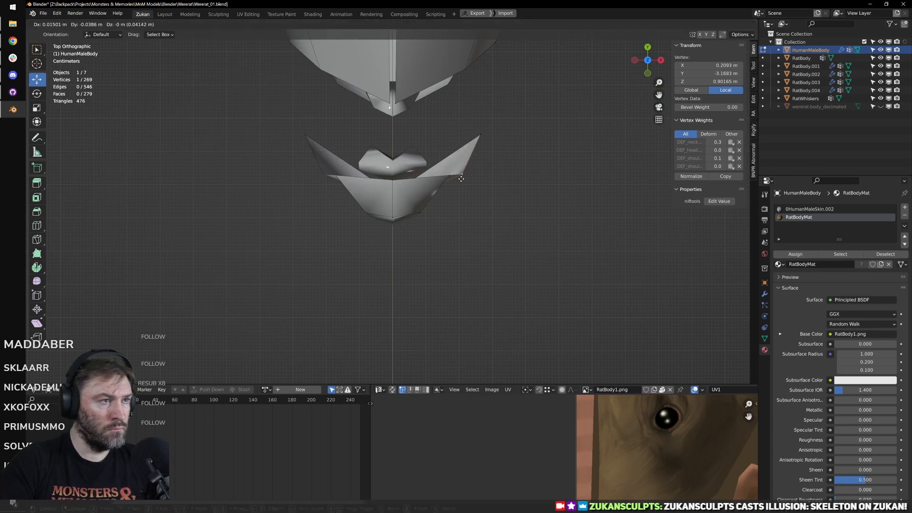
{"action": "left_click", "coordinate": [463, 174]}
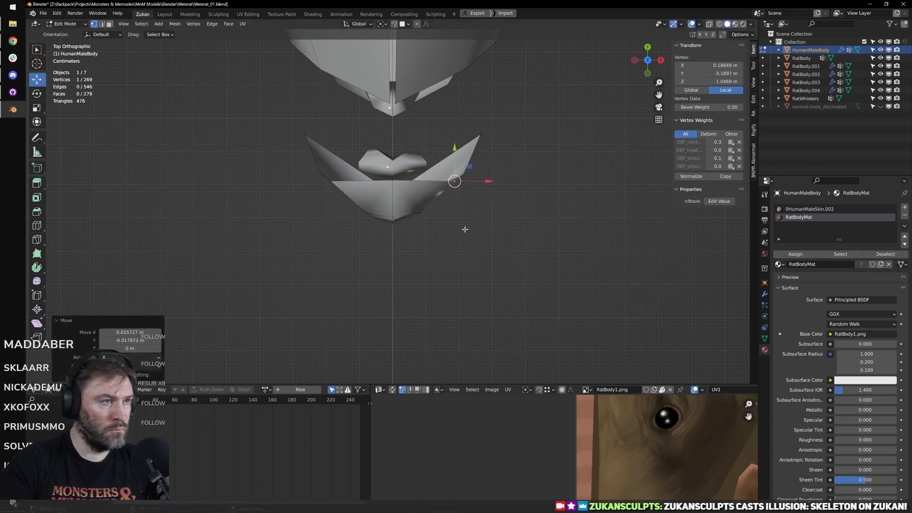
Step: Join the separate nose object into the body mesh and reopen the mesh for editing
{"action": "left_click_drag", "start_coordinate": [464, 228], "coordinate": [526, 176], "text": "alt"}
{"action": "key", "text": "Tab"}
{"action": "left_click", "coordinate": [463, 201]}
{"action": "left_click", "coordinate": [461, 204], "text": "shift"}
{"action": "key", "text": "ctrl+j"}
{"action": "key", "text": "Tab"}
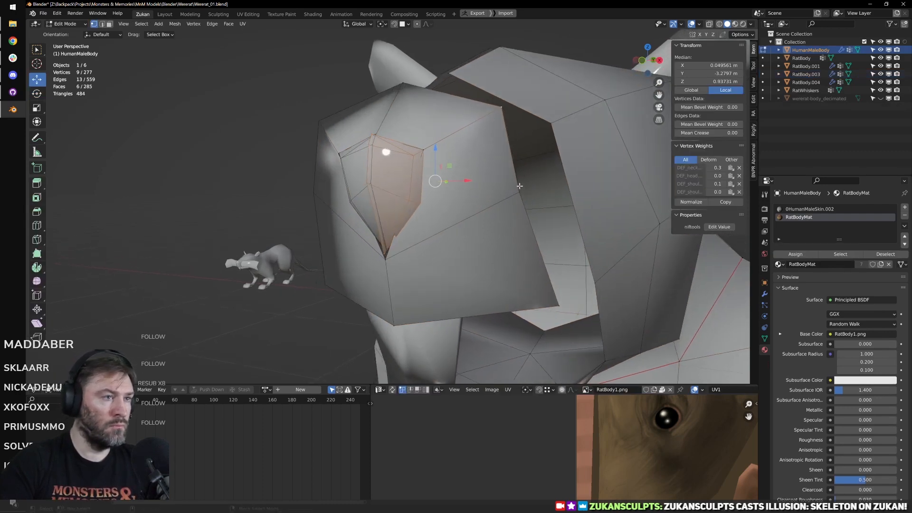
Step: Add one centred loop cut across the snout side and merge its inner vertex into the nose's side vertex
{"action": "left_click", "coordinate": [454, 197]}
{"action": "right_click", "coordinate": [455, 197]}
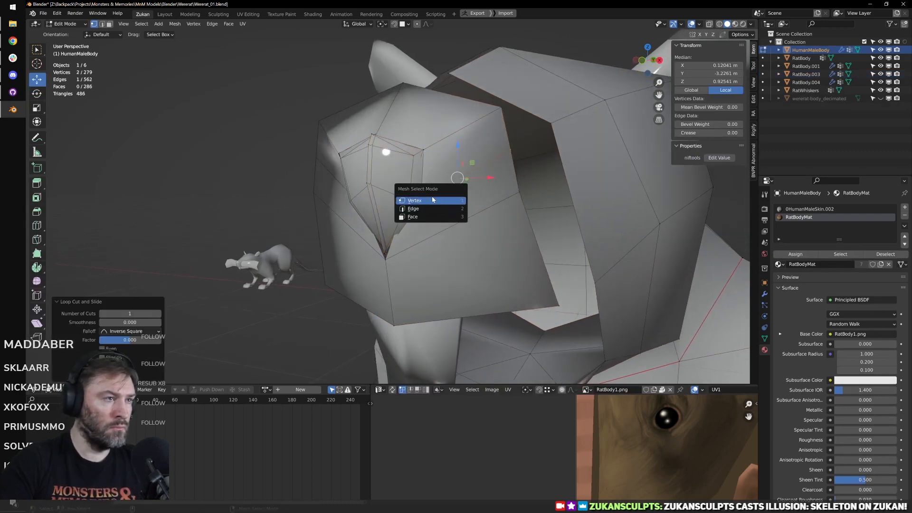
{"action": "left_click", "coordinate": [445, 201]}
{"action": "key", "text": "z"}
{"action": "scroll", "coordinate": [427, 204], "scroll_direction": "up", "scroll_amount": 1}
{"action": "left_click", "coordinate": [407, 207]}
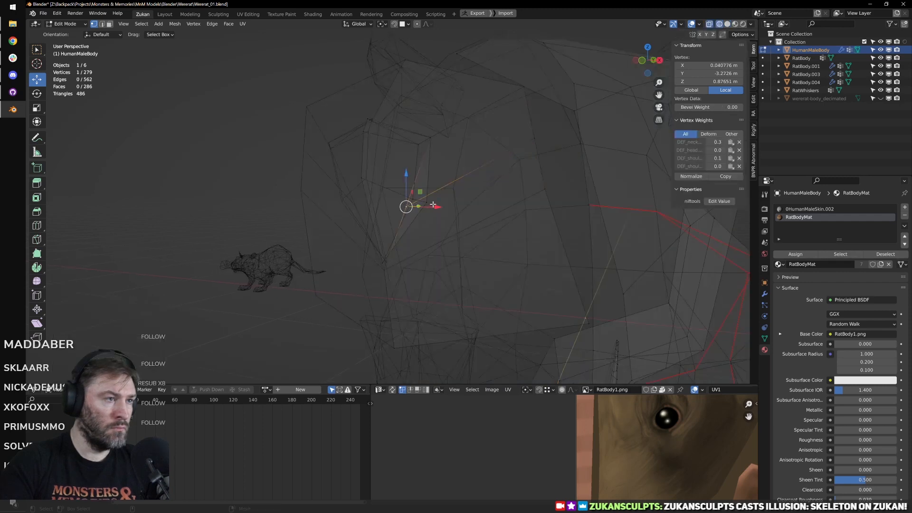
{"action": "left_click", "coordinate": [426, 198], "text": "shift"}
{"action": "key", "text": "m"}
{"action": "left_click", "coordinate": [416, 201]}
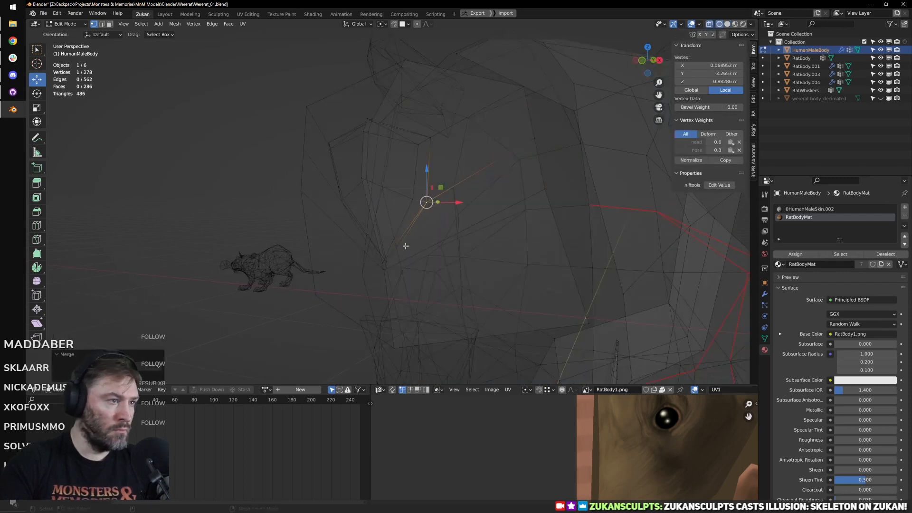
Step: Merge the snout's vertex below the nose with the nose's lowest vertex, using At Last
{"action": "scroll", "coordinate": [409, 268], "scroll_direction": "up", "scroll_amount": 2}
{"action": "scroll", "coordinate": [409, 268], "scroll_direction": "up", "scroll_amount": 3}
{"action": "left_click", "coordinate": [401, 281]}
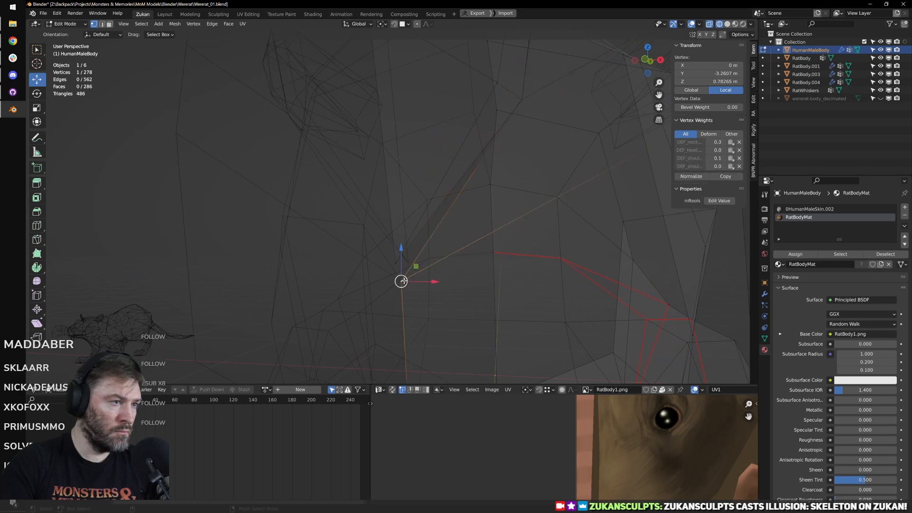
{"action": "left_click", "coordinate": [397, 266], "text": "shift"}
{"action": "key", "text": "m"}
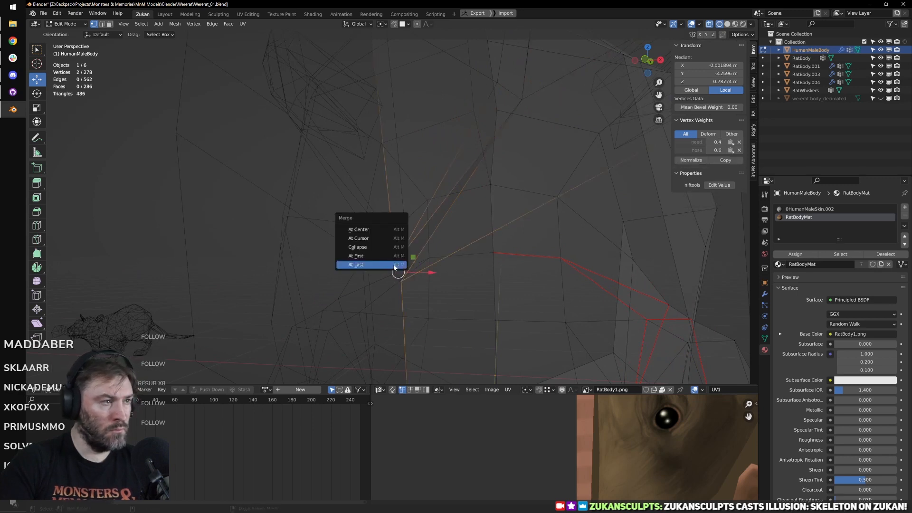
{"action": "left_click", "coordinate": [397, 267]}
Step: Merge the paired vertices at the nose's upper outer corner
{"action": "scroll", "coordinate": [394, 228], "scroll_direction": "down", "scroll_amount": 3}
{"action": "middle_click_drag", "start_coordinate": [456, 252], "coordinate": [430, 235]}
{"action": "scroll", "coordinate": [431, 237], "scroll_direction": "up", "scroll_amount": 2}
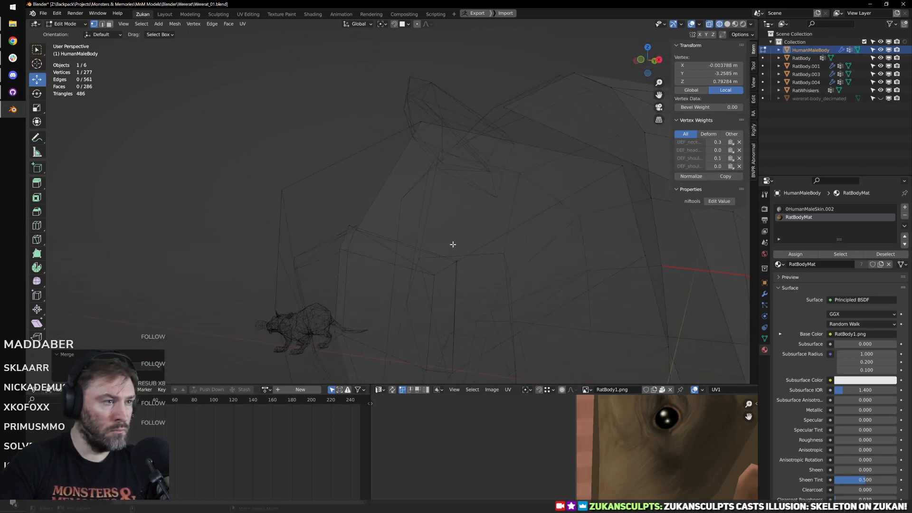
{"action": "left_click_drag", "start_coordinate": [458, 243], "coordinate": [453, 278]}
{"action": "key", "text": "m"}
{"action": "left_click", "coordinate": [453, 277]}
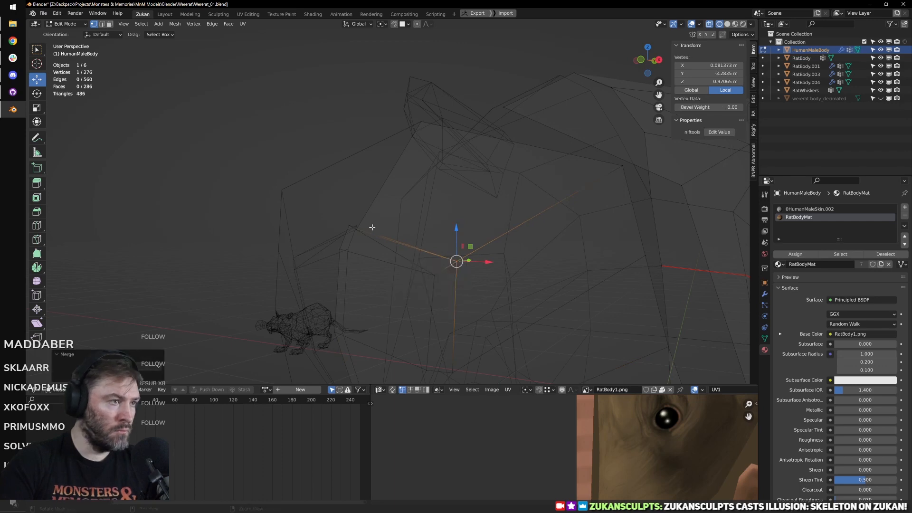
Step: Merge the paired vertices at the nose's top centre
{"action": "scroll", "coordinate": [373, 226], "scroll_direction": "up", "scroll_amount": 3}
{"action": "middle_click_drag", "start_coordinate": [372, 226], "coordinate": [350, 235]}
{"action": "left_click_drag", "start_coordinate": [345, 231], "coordinate": [361, 245]}
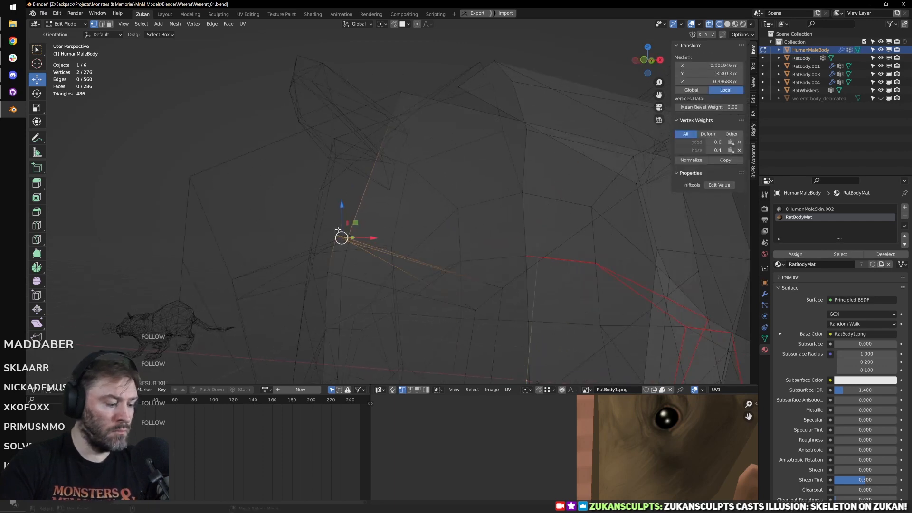
{"action": "key", "text": "m"}
{"action": "left_click", "coordinate": [326, 265]}
Step: Select the centre-line vertices through the nose and snout and flatten them by scaling to 0 on X
{"action": "middle_click_drag", "start_coordinate": [361, 238], "coordinate": [394, 172]}
{"action": "left_click", "coordinate": [393, 171], "text": "ctrl"}
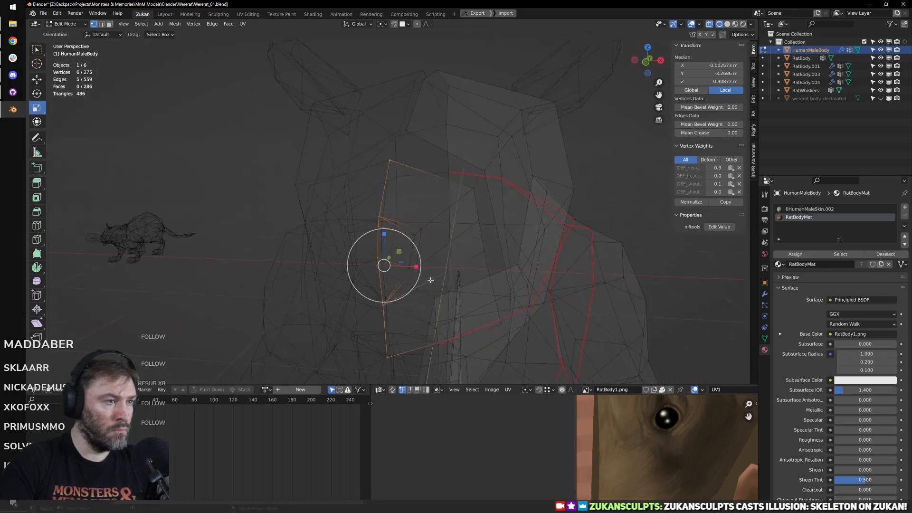
{"action": "middle_click_drag", "start_coordinate": [440, 276], "coordinate": [402, 263]}
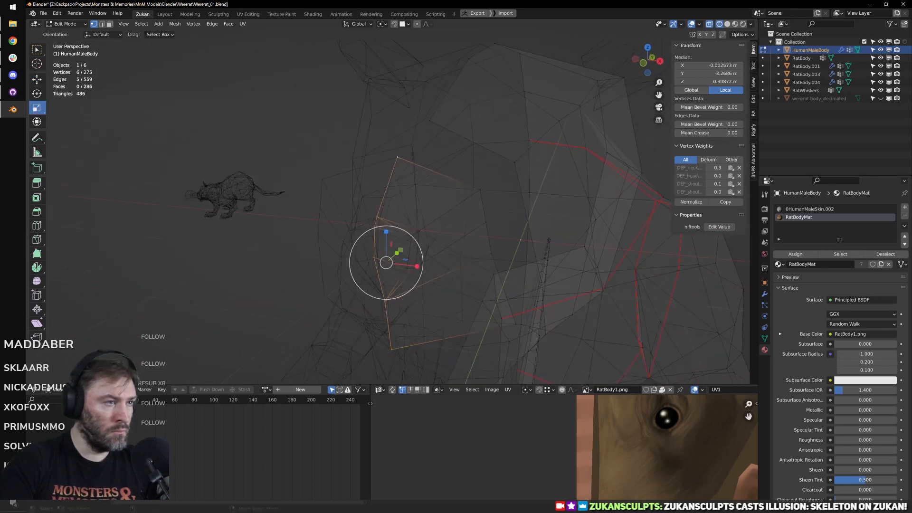
{"action": "left_click_drag", "start_coordinate": [417, 266], "coordinate": [411, 265]}
{"action": "key", "text": "Return"}
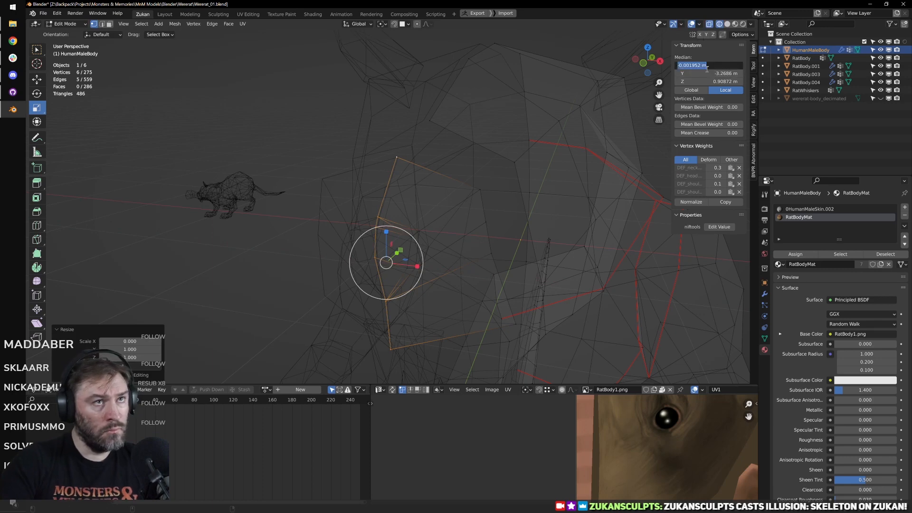
{"action": "mouse_move", "coordinate": [636, 122]}
{"action": "middle_mouse_down"}
{"action": "mouse_move", "coordinate": [499, 257]}
{"action": "mouse_move", "coordinate": [432, 228]}
{"action": "mouse_move", "coordinate": [429, 238]}
{"action": "middle_mouse_up"}
Step: Merge the middle vertex on the snout's rear side edge into the vertex below it
{"action": "key", "text": "shift+z"}
{"action": "left_click", "coordinate": [429, 203]}
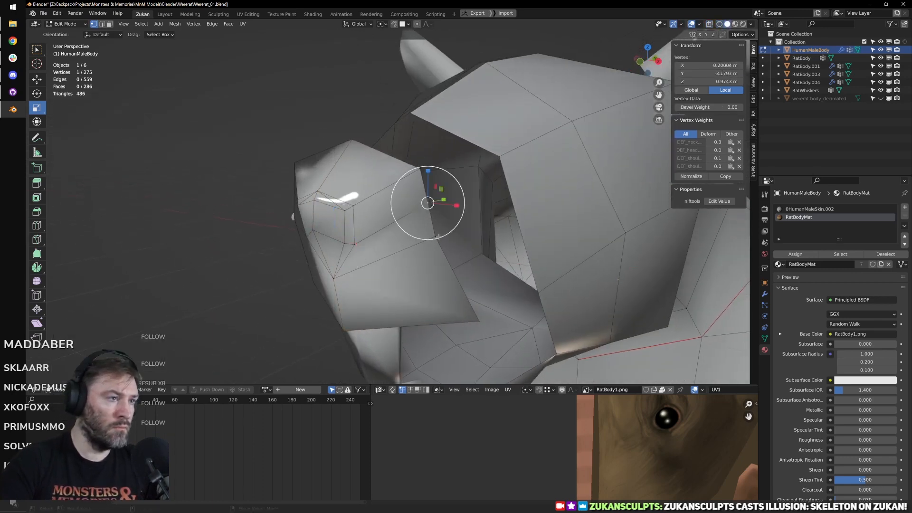
{"action": "key", "text": "s"}
{"action": "left_click", "coordinate": [440, 239]}
{"action": "left_click", "coordinate": [38, 51]}
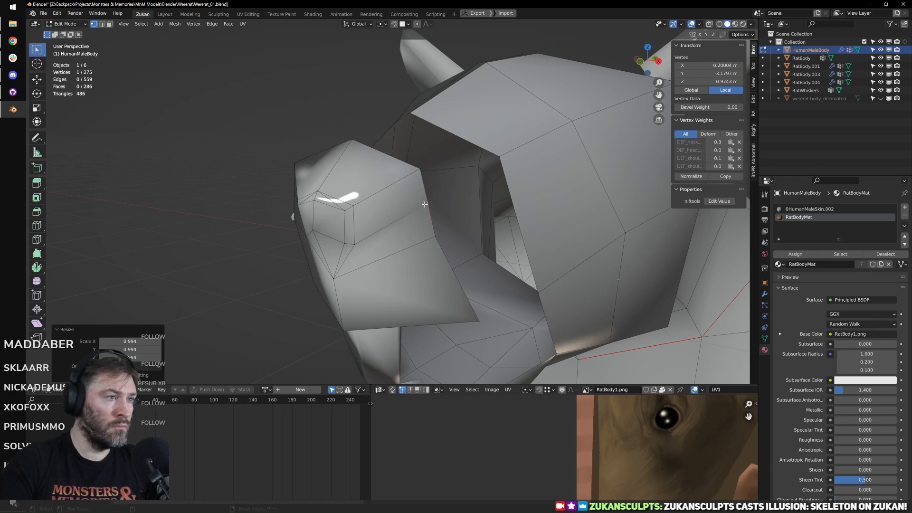
{"action": "left_click", "coordinate": [433, 240], "text": "shift"}
{"action": "key", "text": "alt+m"}
{"action": "left_click", "coordinate": [434, 241]}
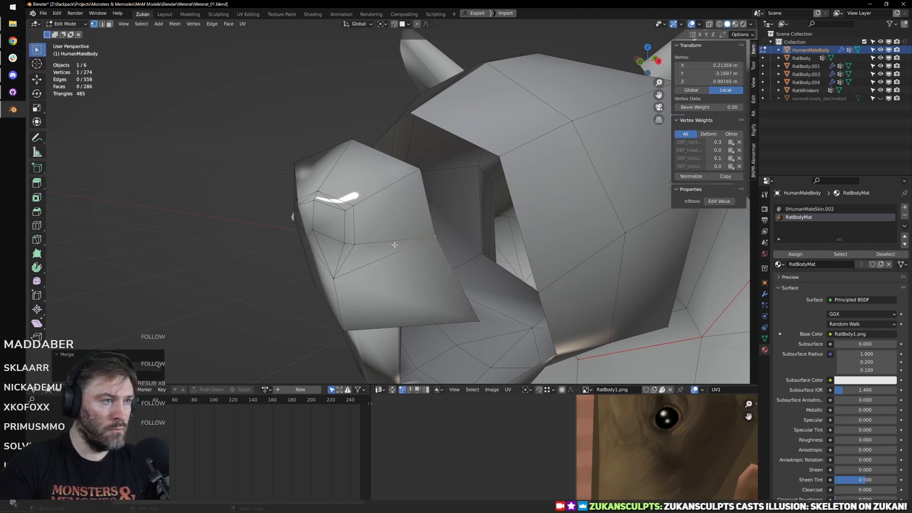
Step: Unhide the wererat-body_decimated sculpt for use as a shape reference around the head
{"action": "middle_click_drag", "start_coordinate": [434, 243], "coordinate": [396, 250]}
{"action": "scroll", "coordinate": [396, 250], "scroll_direction": "down", "scroll_amount": 8}
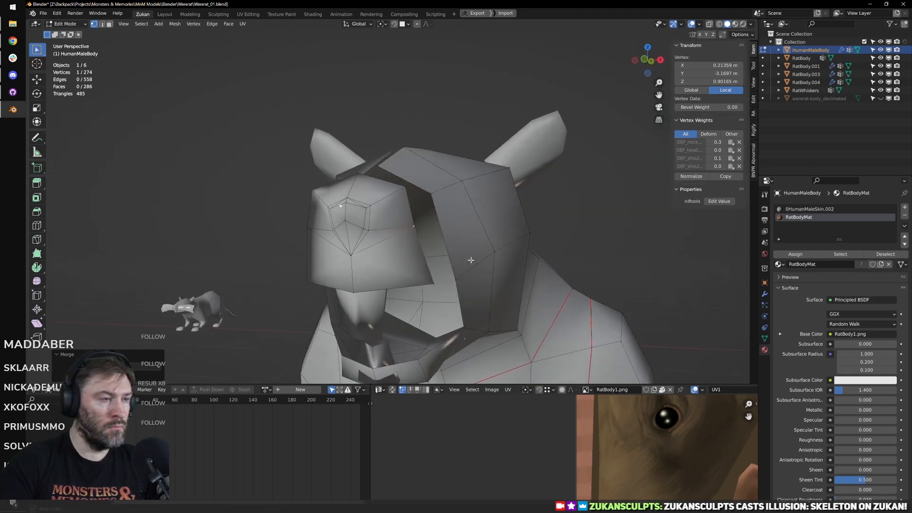
{"action": "scroll", "coordinate": [494, 229], "scroll_direction": "up", "scroll_amount": 5}
{"action": "middle_click_drag", "start_coordinate": [495, 229], "coordinate": [503, 229]}
{"action": "left_click", "coordinate": [882, 98]}
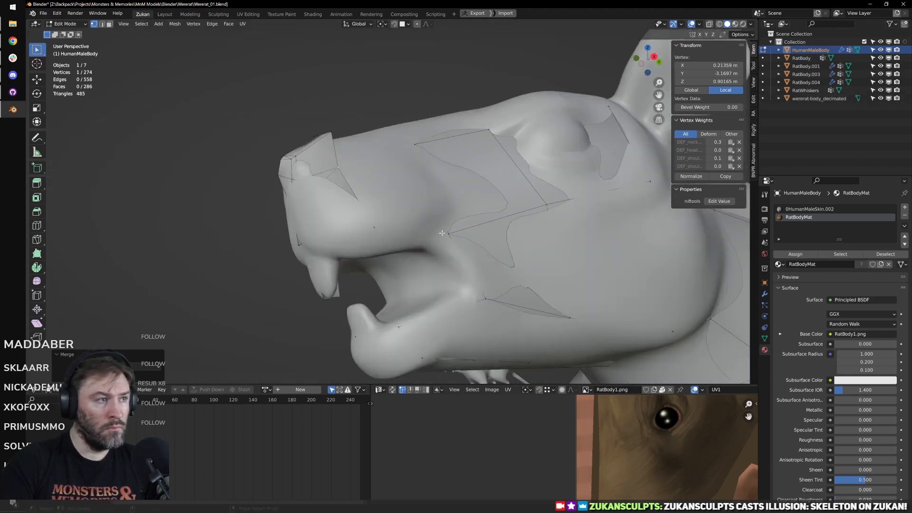
Step: Enable snapping and move the snout's rear side vertex onto the sculpt's surface
{"action": "key", "text": "KP_3"}
{"action": "key", "text": "shift+z"}
{"action": "left_click_drag", "start_coordinate": [390, 219], "coordinate": [405, 251], "text": "alt"}
{"action": "right_click", "coordinate": [409, 226]}
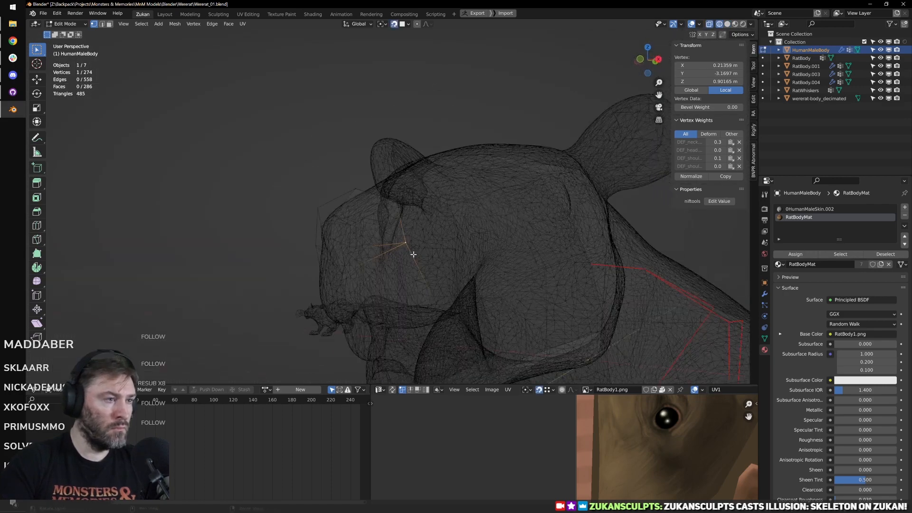
{"action": "left_click", "coordinate": [409, 248]}
{"action": "key", "text": "KP_Decimal"}
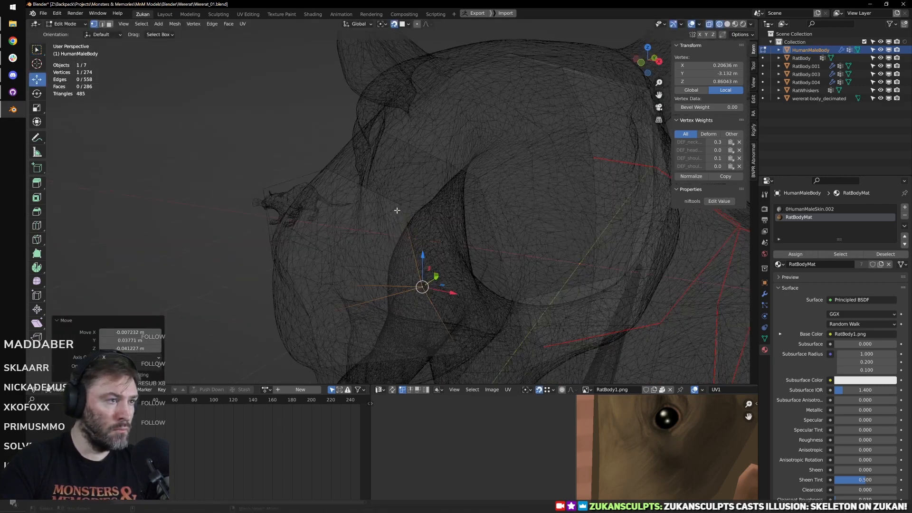
Step: Snap the snout's upper rear corner vertex onto the sculpt's surface
{"action": "right_click", "coordinate": [374, 220]}
{"action": "scroll", "coordinate": [375, 217], "scroll_direction": "down", "scroll_amount": 5}
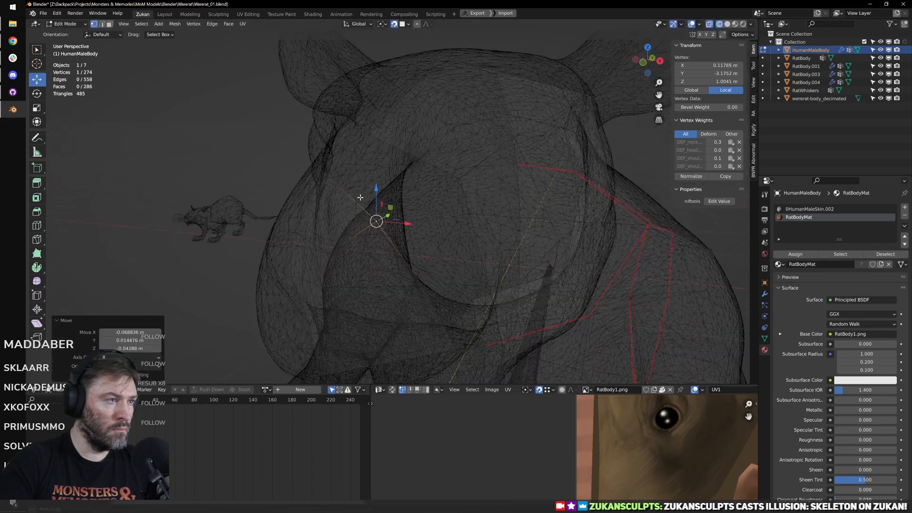
{"action": "left_click", "coordinate": [332, 197]}
{"action": "key", "text": "a"}
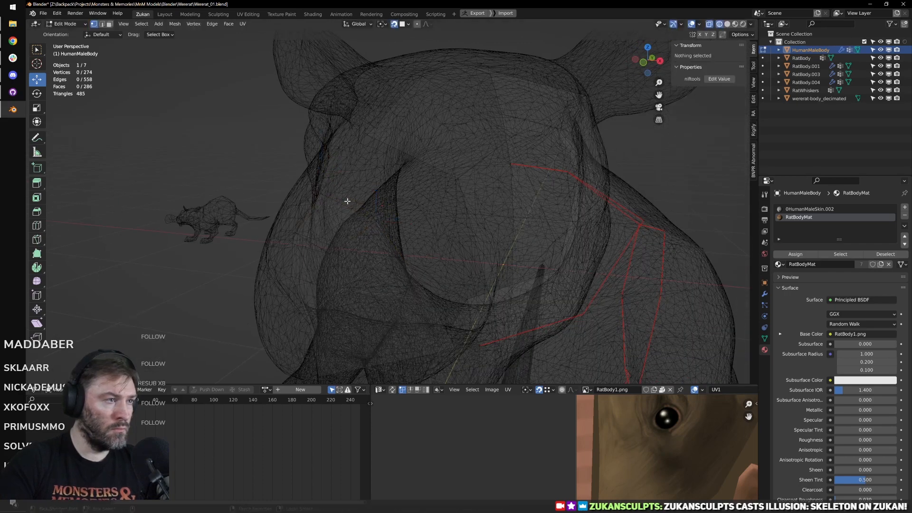
Step: Snap the remaining vertices around the snout's side and lower edge onto the sculpt's surface
{"action": "key", "text": "a"}
{"action": "middle_click_drag", "start_coordinate": [468, 232], "coordinate": [389, 255]}
{"action": "left_click", "coordinate": [414, 229]}
{"action": "left_click", "coordinate": [395, 262]}
{"action": "key", "text": "a"}
{"action": "left_click", "coordinate": [448, 283]}
{"action": "key", "text": "g"}
{"action": "left_click", "coordinate": [398, 290]}
{"action": "key", "text": "a"}
{"action": "key", "text": "alt+a"}
{"action": "key", "text": "a"}
{"action": "left_click", "coordinate": [429, 233]}
{"action": "key", "text": "shift+z"}
{"action": "key", "text": "g"}
{"action": "key", "text": "Escape"}
{"action": "key", "text": "shift+z"}
{"action": "key", "text": "a"}
{"action": "left_click", "coordinate": [376, 232]}
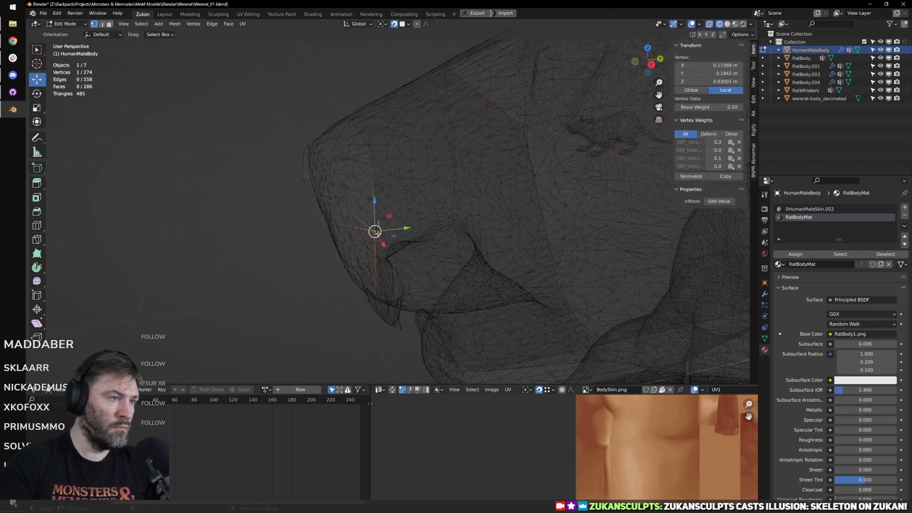
{"action": "left_click", "coordinate": [376, 230]}
Step: Bridge the snout's top rear edge to the facing open edge of the head
{"action": "scroll", "coordinate": [404, 210], "scroll_direction": "down", "scroll_amount": 2}
{"action": "right_click", "coordinate": [448, 180]}
{"action": "left_click", "coordinate": [423, 190]}
{"action": "middle_click_drag", "start_coordinate": [386, 173], "coordinate": [426, 195], "text": "shift"}
{"action": "left_click", "coordinate": [369, 184]}
{"action": "left_click", "coordinate": [453, 169], "text": "shift"}
{"action": "key", "text": "ctrl+e"}
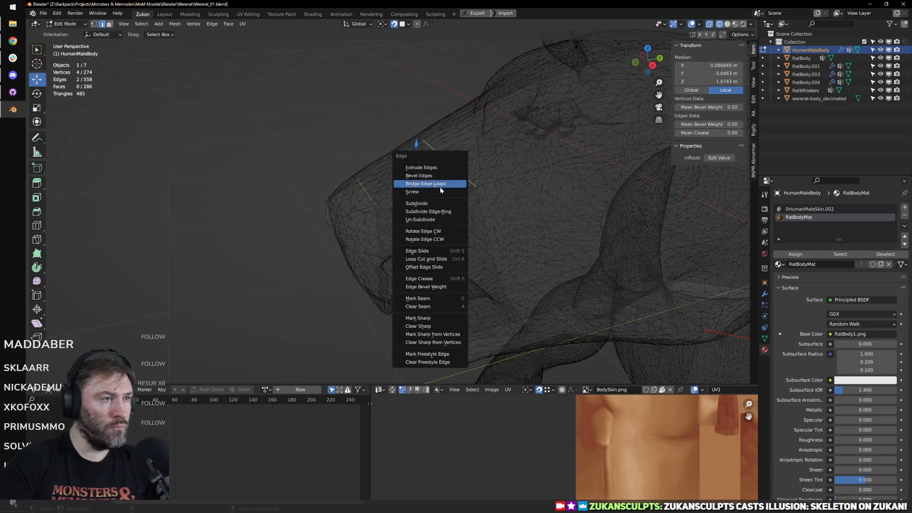
{"action": "left_click", "coordinate": [440, 184]}
{"action": "key", "text": "a"}
{"action": "middle_click_drag", "start_coordinate": [413, 163], "coordinate": [404, 209]}
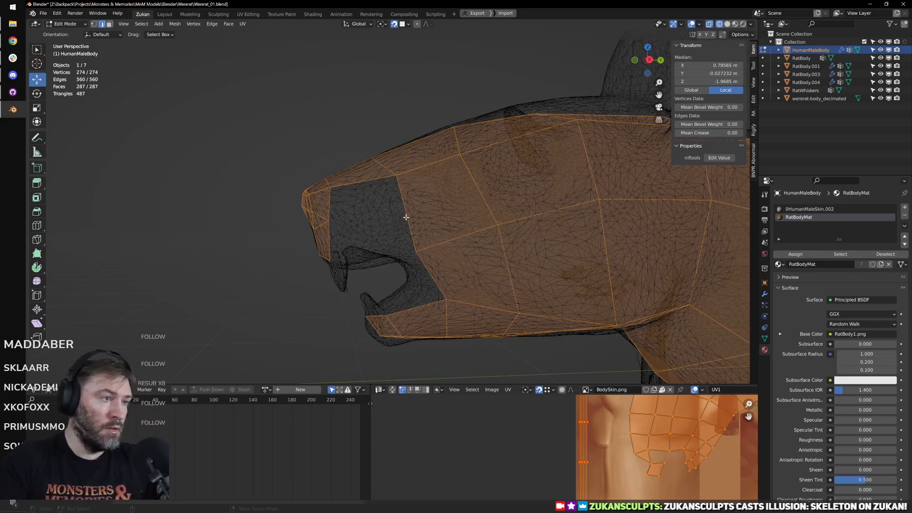
{"action": "mouse_move", "coordinate": [423, 237]}
{"action": "middle_mouse_down"}
{"action": "mouse_move", "coordinate": [452, 220]}
{"action": "mouse_move", "coordinate": [336, 210]}
{"action": "mouse_move", "coordinate": [436, 234]}
{"action": "mouse_move", "coordinate": [424, 236]}
{"action": "middle_mouse_up"}
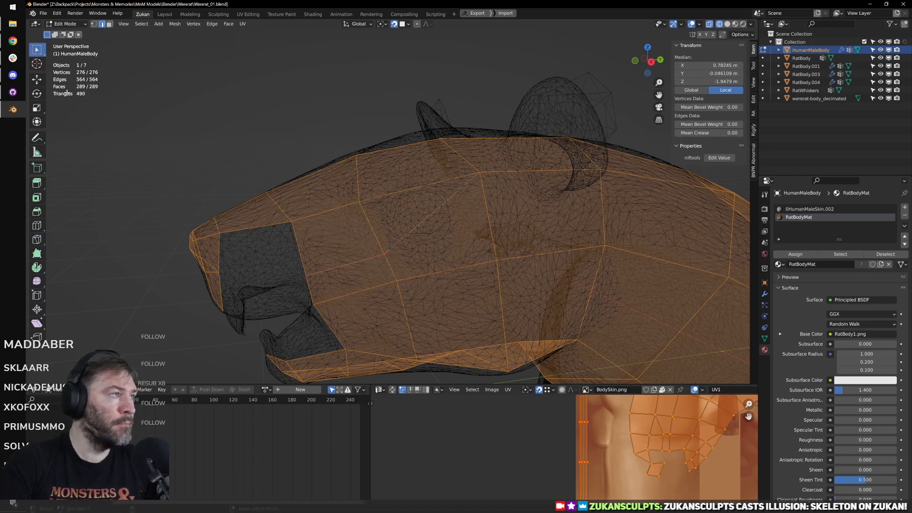
Step: Bridge the open rear side edges of the snout to the facing open edges of the head with Bridge Edge Loops
{"action": "middle_click_drag", "start_coordinate": [287, 247], "coordinate": [341, 234], "text": "shift"}
{"action": "right_click", "coordinate": [321, 236]}
{"action": "left_click", "coordinate": [321, 236]}
{"action": "left_click", "coordinate": [345, 242]}
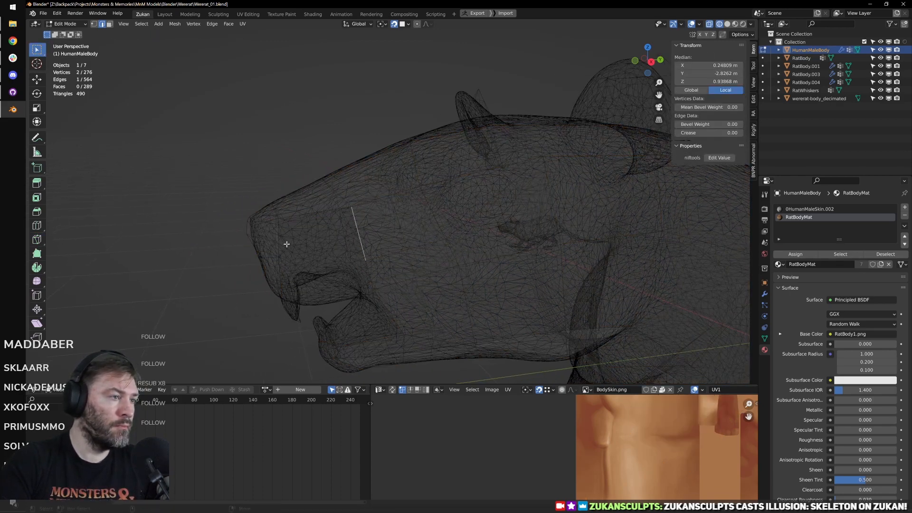
{"action": "right_click", "coordinate": [377, 274]}
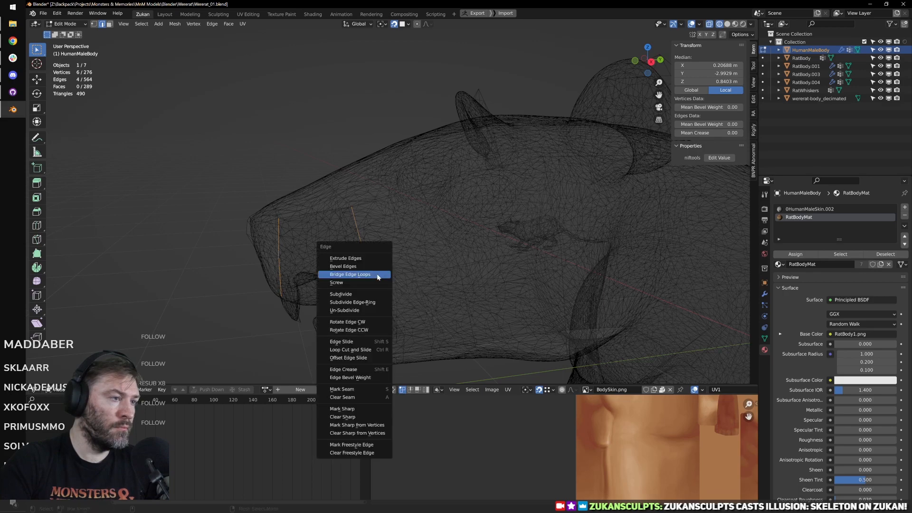
{"action": "left_click", "coordinate": [375, 271]}
Step: Switch to vertex selection and snap the cheek vertex in front of the eye onto the sculpt's surface
{"action": "middle_click_drag", "start_coordinate": [353, 271], "coordinate": [418, 259]}
{"action": "key", "text": "ctrl+Tab"}
{"action": "left_click", "coordinate": [432, 254]}
{"action": "key", "text": "alt+z"}
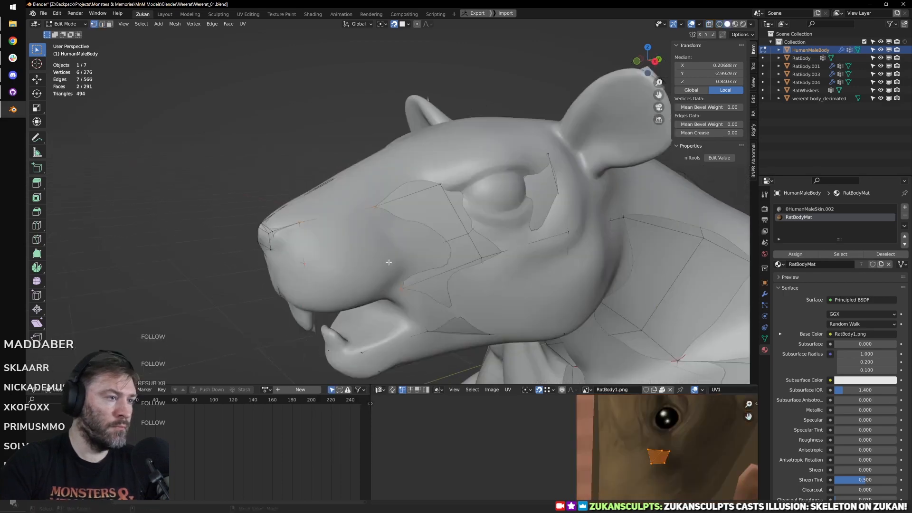
{"action": "left_click", "coordinate": [398, 263]}
{"action": "middle_click_drag", "start_coordinate": [401, 263], "coordinate": [389, 261]}
{"action": "key", "text": "alt+z"}
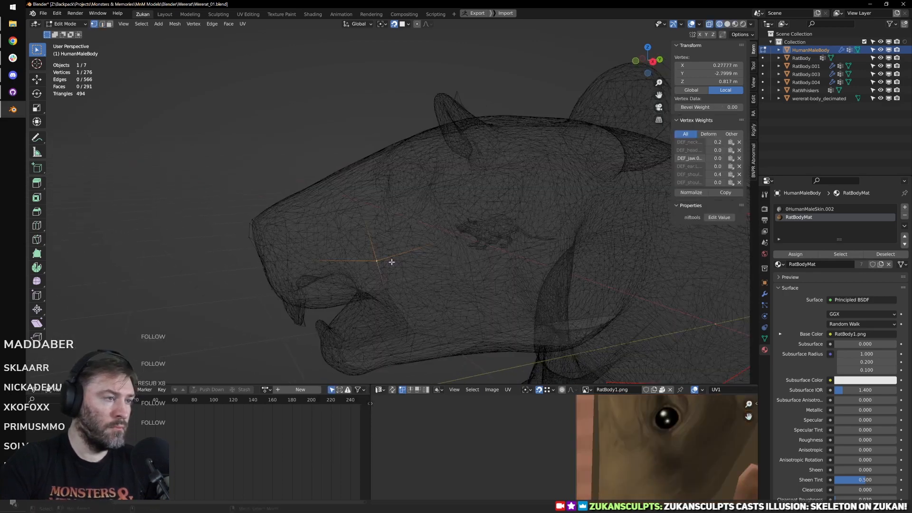
{"action": "key", "text": "alt+z"}
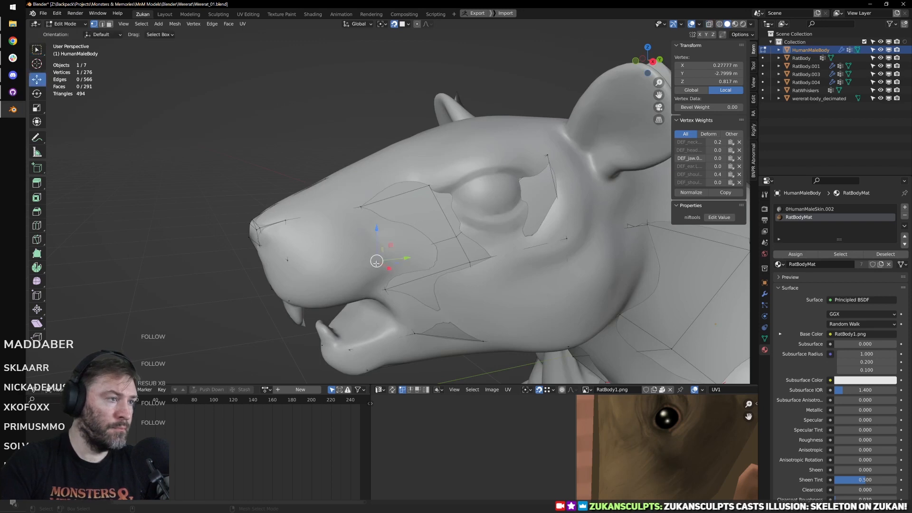
{"action": "left_click_drag", "start_coordinate": [377, 261], "coordinate": [439, 208]}
{"action": "key", "text": "alt+z"}
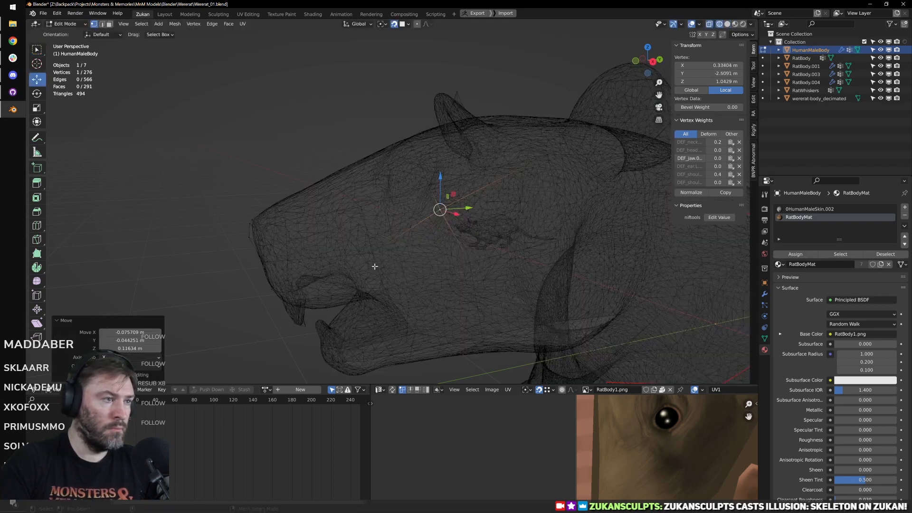
Step: Snap the cheek vertex below the eye onto the sculpt's surface
{"action": "key", "text": "alt+a"}
{"action": "key", "text": "alt+z"}
{"action": "left_click", "coordinate": [471, 259]}
{"action": "mouse_move", "coordinate": [471, 259]}
{"action": "left_mouse_down"}
{"action": "mouse_move", "coordinate": [450, 252]}
{"action": "mouse_move", "coordinate": [463, 249]}
{"action": "left_mouse_up"}
{"action": "key", "text": "alt+z"}
{"action": "key", "text": "a"}
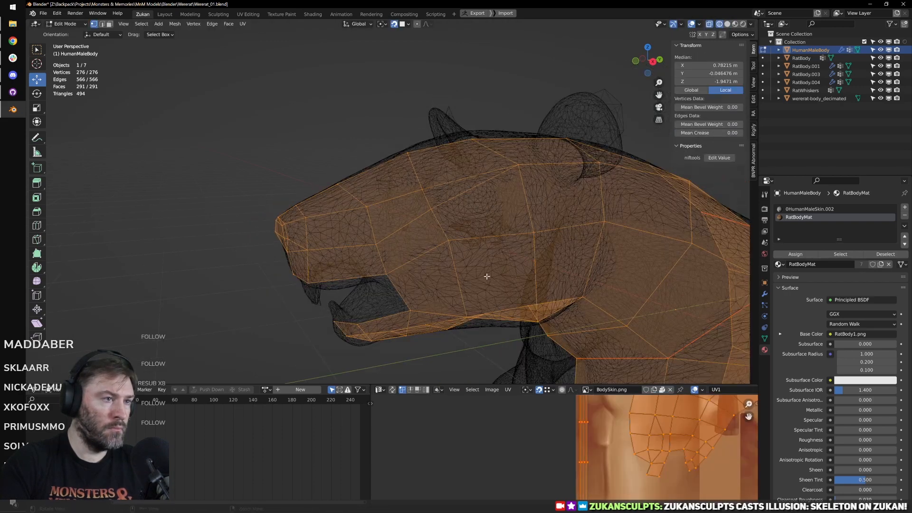
{"action": "middle_click_drag", "start_coordinate": [489, 273], "coordinate": [466, 266]}
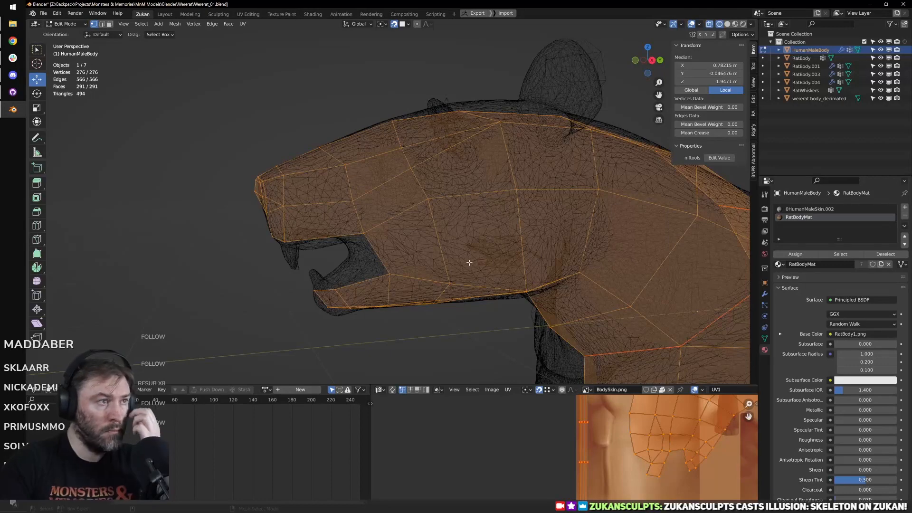
Step: Move the side vertex on the snout's lower edge back along the sculpt's upper lip
{"action": "middle_click_drag", "start_coordinate": [431, 216], "coordinate": [418, 260]}
{"action": "left_click", "coordinate": [395, 255]}
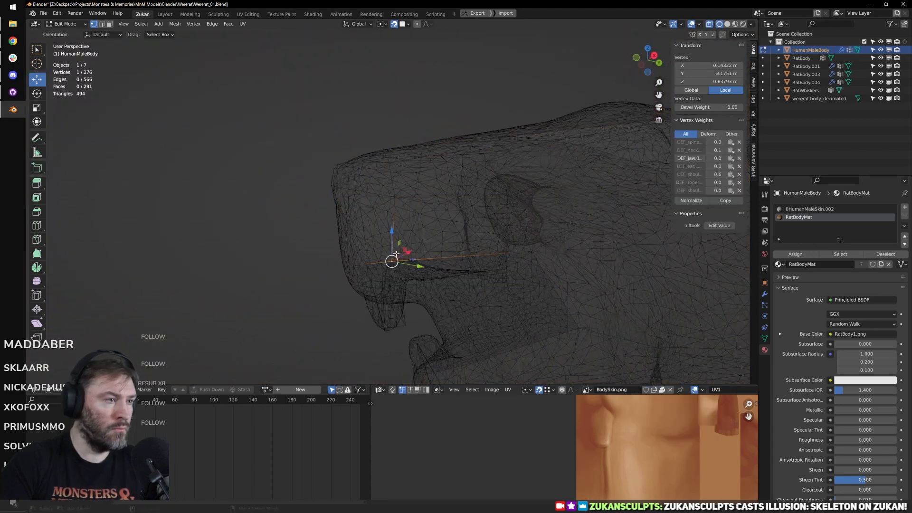
{"action": "key", "text": "shift+z"}
{"action": "key", "text": "g"}
{"action": "left_click", "coordinate": [428, 265]}
{"action": "key", "text": "shift+z"}
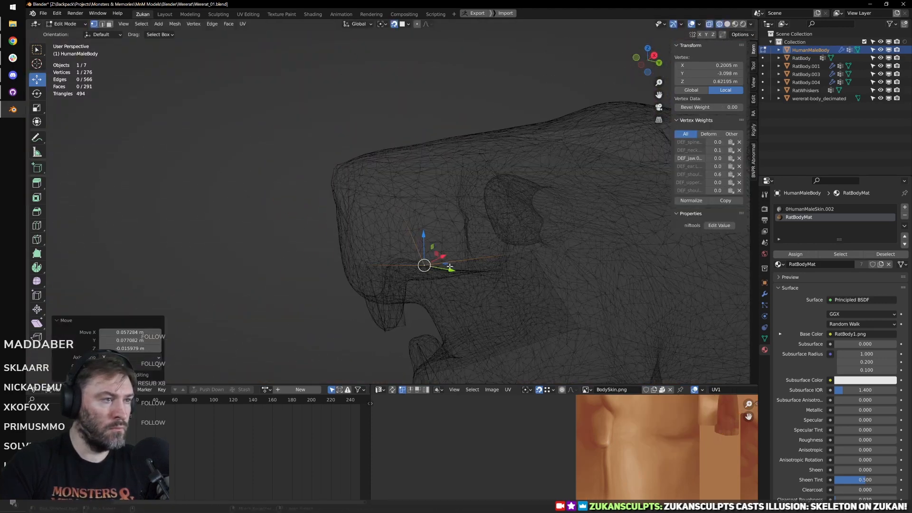
{"action": "key", "text": "a"}
Step: Select the mesh's centre-line edge loop and flatten it by scaling it to 0 along X
{"action": "middle_click_drag", "start_coordinate": [430, 259], "coordinate": [579, 232]}
{"action": "left_click", "coordinate": [410, 294]}
{"action": "left_click", "coordinate": [421, 297]}
{"action": "key", "text": "a"}
{"action": "scroll", "coordinate": [432, 221], "scroll_direction": "down", "scroll_amount": 2}
{"action": "left_click", "coordinate": [403, 178], "text": "alt"}
{"action": "scroll", "coordinate": [475, 201], "scroll_direction": "down", "scroll_amount": 4}
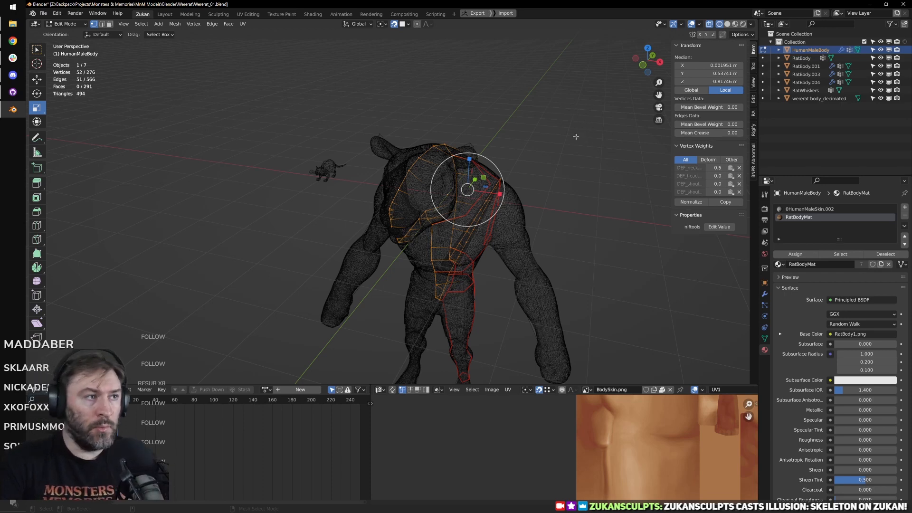
{"action": "middle_click_drag", "start_coordinate": [556, 167], "coordinate": [535, 240]}
{"action": "scroll", "coordinate": [472, 219], "scroll_direction": "up", "scroll_amount": 2}
{"action": "left_click_drag", "start_coordinate": [473, 185], "coordinate": [471, 182]}
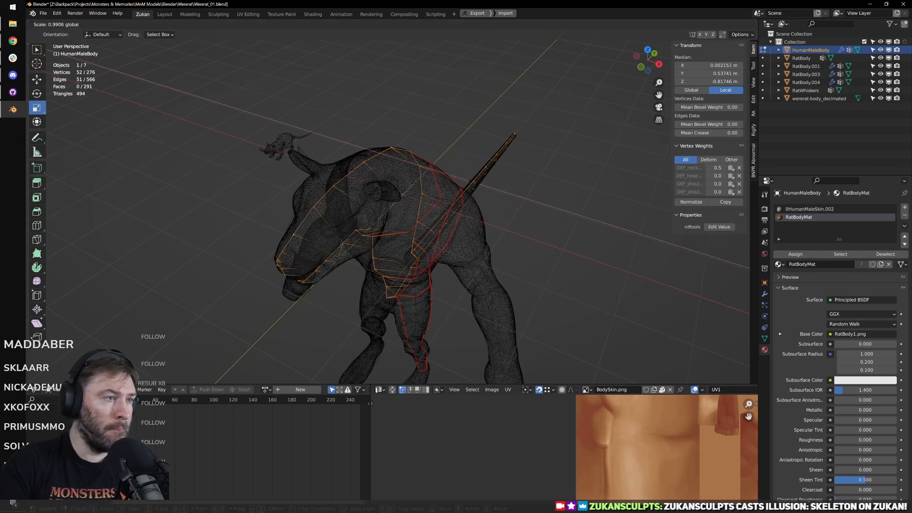
{"action": "key", "text": "0"}
{"action": "key", "text": "Return"}
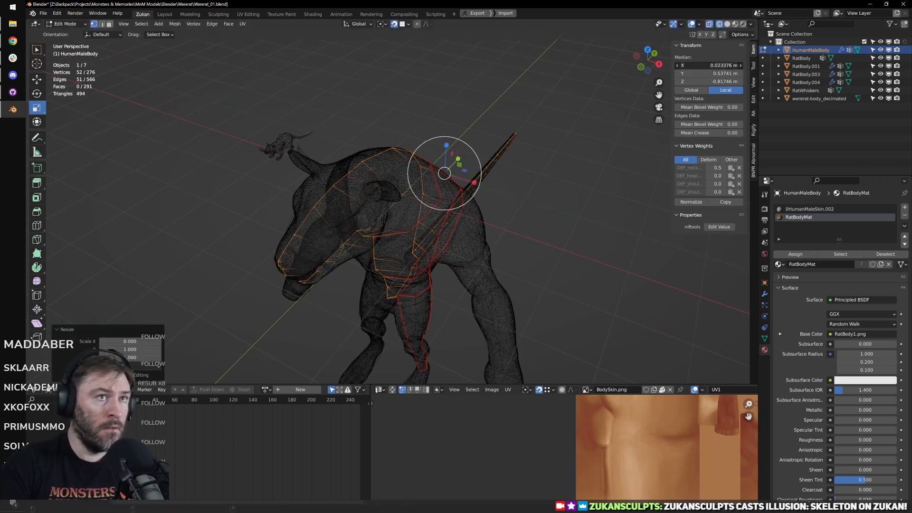
Step: Set the median X position of the centre-line loop to 0 m
{"action": "left_click", "coordinate": [709, 66]}
{"action": "type", "text": "0"}
{"action": "key", "text": "Return"}
Step: Leave edit mode, hide the wererat-body_decimated sculpt and show the low-poly model with its textures
{"action": "middle_click_drag", "start_coordinate": [465, 223], "coordinate": [460, 167]}
{"action": "mouse_move", "coordinate": [460, 167]}
{"action": "middle_mouse_down", "text": "shift"}
{"action": "mouse_move", "coordinate": [544, 199]}
{"action": "mouse_move", "coordinate": [495, 204]}
{"action": "mouse_move", "coordinate": [462, 230]}
{"action": "mouse_move", "coordinate": [488, 213]}
{"action": "mouse_move", "coordinate": [589, 205]}
{"action": "mouse_move", "coordinate": [540, 221]}
{"action": "mouse_move", "coordinate": [469, 216]}
{"action": "mouse_move", "coordinate": [486, 226]}
{"action": "mouse_move", "coordinate": [476, 227]}
{"action": "mouse_move", "coordinate": [527, 207]}
{"action": "mouse_move", "coordinate": [552, 216]}
{"action": "mouse_move", "coordinate": [579, 208]}
{"action": "mouse_move", "coordinate": [467, 203]}
{"action": "mouse_move", "coordinate": [515, 202]}
{"action": "mouse_move", "coordinate": [504, 203]}
{"action": "middle_mouse_up", "text": "shift"}
{"action": "scroll", "coordinate": [551, 198], "scroll_direction": "up", "scroll_amount": 5}
{"action": "scroll", "coordinate": [423, 143], "scroll_direction": "down", "scroll_amount": 4}
{"action": "key", "text": "shift+z"}
{"action": "key", "text": "Tab"}
{"action": "left_click", "coordinate": [880, 98]}
{"action": "key", "text": "z"}
{"action": "scroll", "coordinate": [489, 209], "scroll_direction": "up", "scroll_amount": 3}
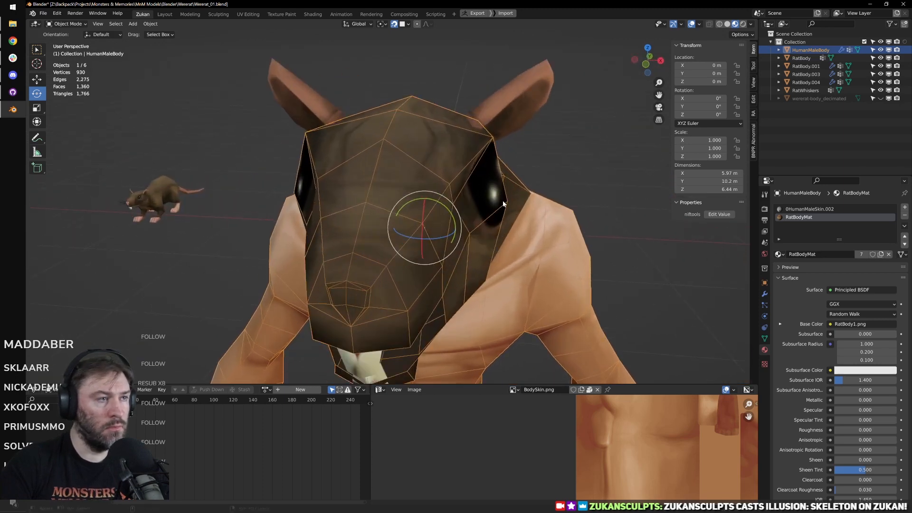
Step: Move the head vertex in front of the eye along X to refine the head's width there
{"action": "key", "text": "Tab"}
{"action": "key", "text": "ctrl+Tab"}
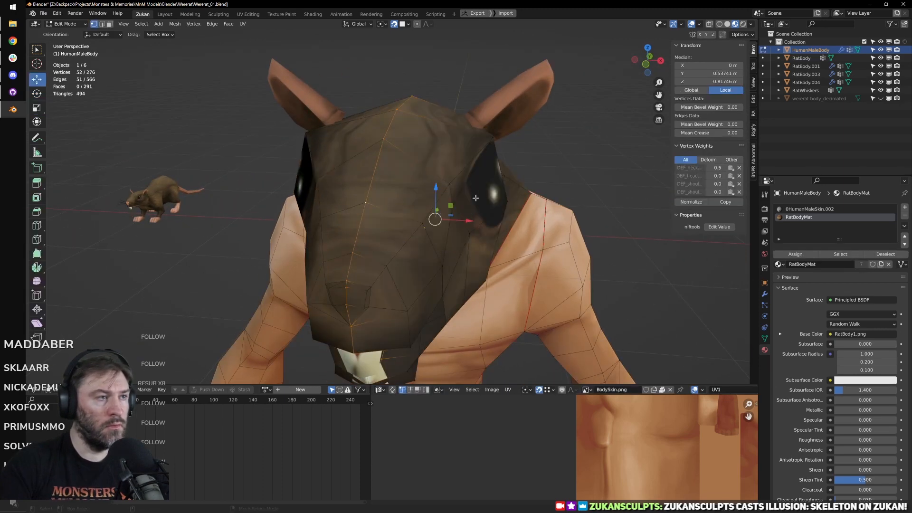
{"action": "left_click", "coordinate": [453, 203]}
{"action": "left_click_drag", "start_coordinate": [484, 206], "coordinate": [489, 207]}
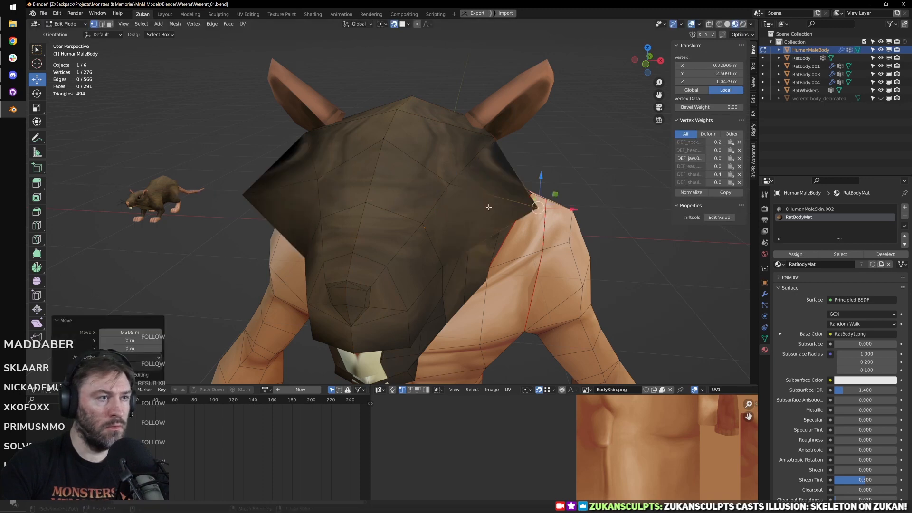
{"action": "key", "text": "ctrl+z"}
{"action": "key", "text": "g"}
{"action": "key", "text": "x"}
{"action": "left_click", "coordinate": [489, 206]}
Step: Extrude the edges around the mouth opening's side and move them inward about 0.12 m along X
{"action": "middle_click_drag", "start_coordinate": [489, 205], "coordinate": [386, 266]}
{"action": "left_click", "coordinate": [439, 205]}
{"action": "scroll", "coordinate": [439, 205], "scroll_direction": "up", "scroll_amount": 3}
{"action": "left_click", "coordinate": [407, 139], "text": "alt"}
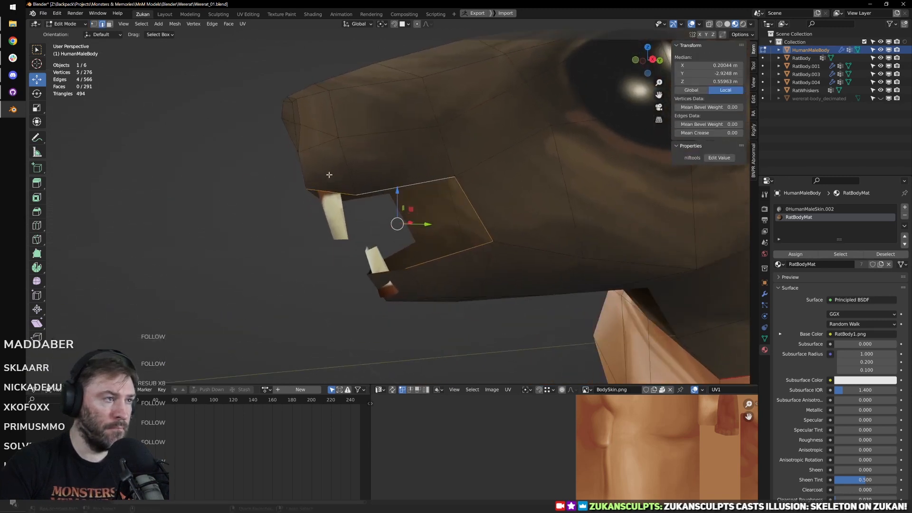
{"action": "left_click", "coordinate": [333, 192], "text": "shift"}
{"action": "middle_click_drag", "start_coordinate": [333, 192], "coordinate": [434, 205]}
{"action": "left_click", "coordinate": [444, 134], "text": "shift"}
{"action": "middle_click_drag", "start_coordinate": [444, 133], "coordinate": [473, 154]}
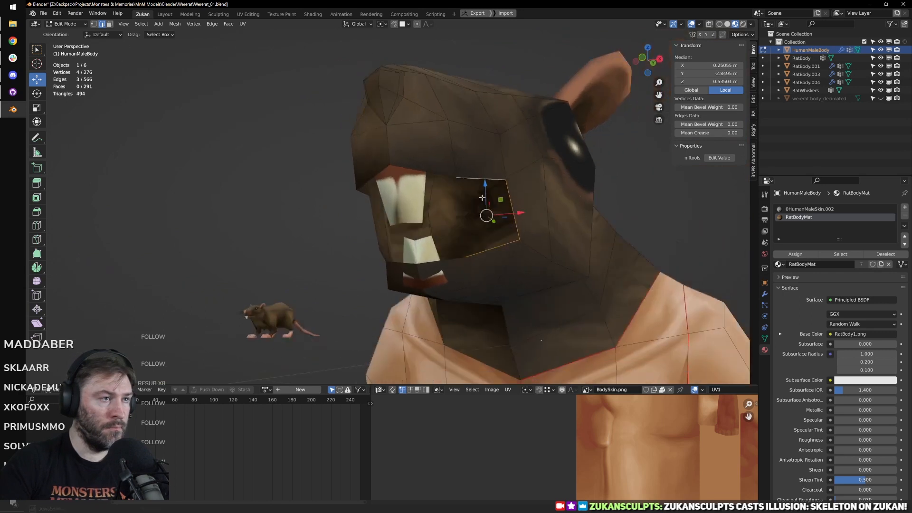
{"action": "key", "text": "e"}
{"action": "right_click", "coordinate": [483, 200]}
{"action": "left_click_drag", "start_coordinate": [521, 216], "coordinate": [492, 217]}
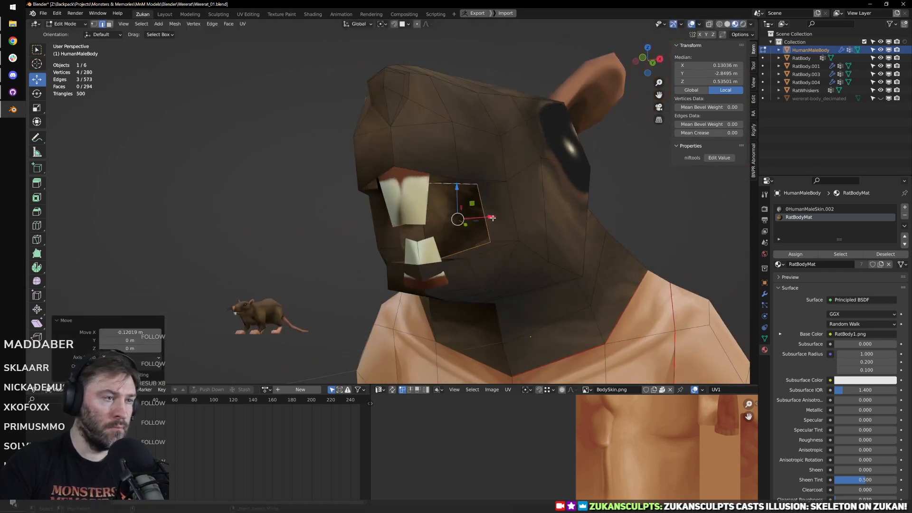
Step: Flatten the extruded mouth edges by scaling them to 0 along X and place them at X 0 m
{"action": "key", "text": "s"}
{"action": "left_click", "coordinate": [482, 217]}
{"action": "middle_click_drag", "start_coordinate": [482, 217], "coordinate": [528, 242]}
{"action": "scroll", "coordinate": [382, 236], "scroll_direction": "up", "scroll_amount": 3}
{"action": "left_click", "coordinate": [386, 241]}
{"action": "scroll", "coordinate": [380, 237], "scroll_direction": "down", "scroll_amount": 4}
{"action": "left_click_drag", "start_coordinate": [530, 245], "coordinate": [523, 241]}
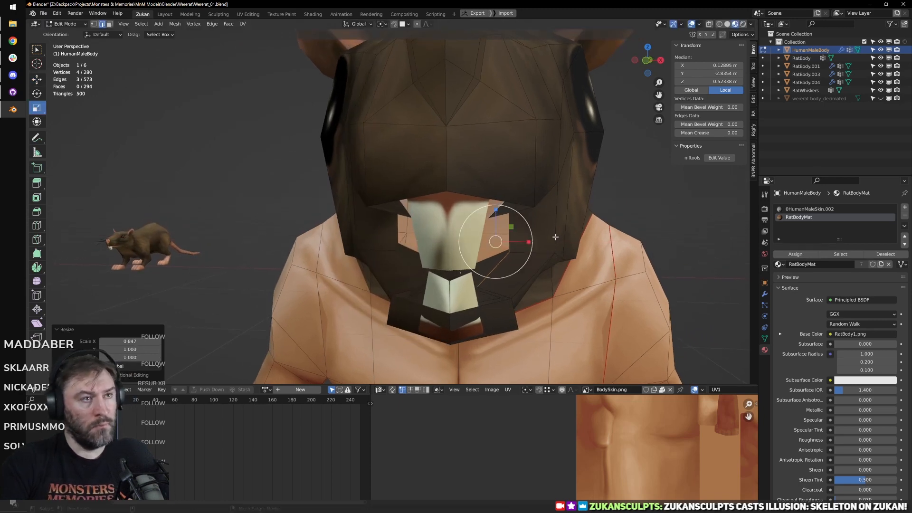
{"action": "key", "text": "s"}
{"action": "key", "text": "x"}
{"action": "key", "text": "0"}
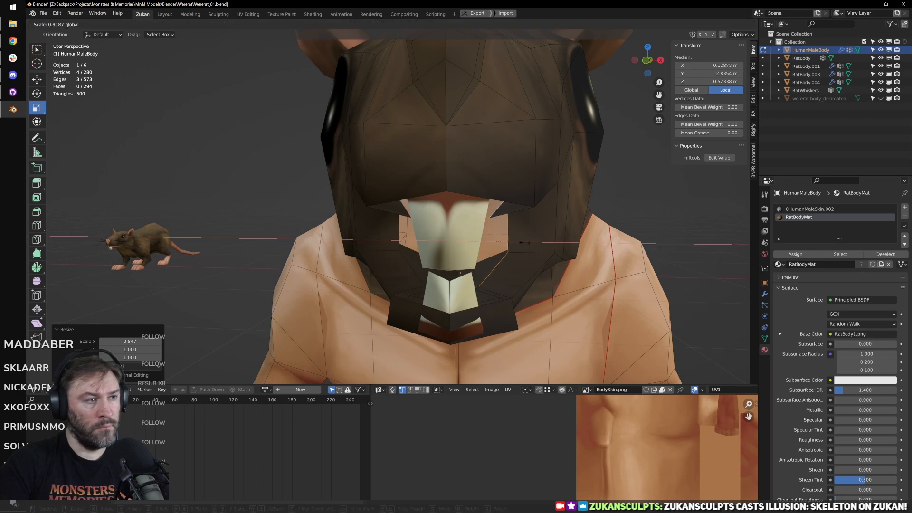
{"action": "key", "text": "Return"}
{"action": "key", "text": "Return"}
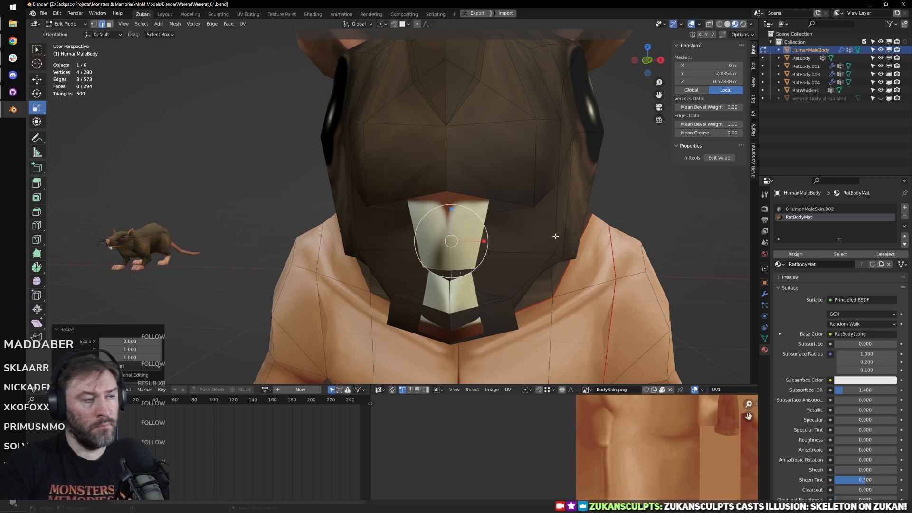
Step: In a wireframe side view, fit the upper centre edge of the mouth's inner surface to the upper lip line
{"action": "middle_click_drag", "start_coordinate": [555, 236], "coordinate": [420, 269]}
{"action": "key", "text": "shift+z"}
{"action": "right_click", "coordinate": [474, 243]}
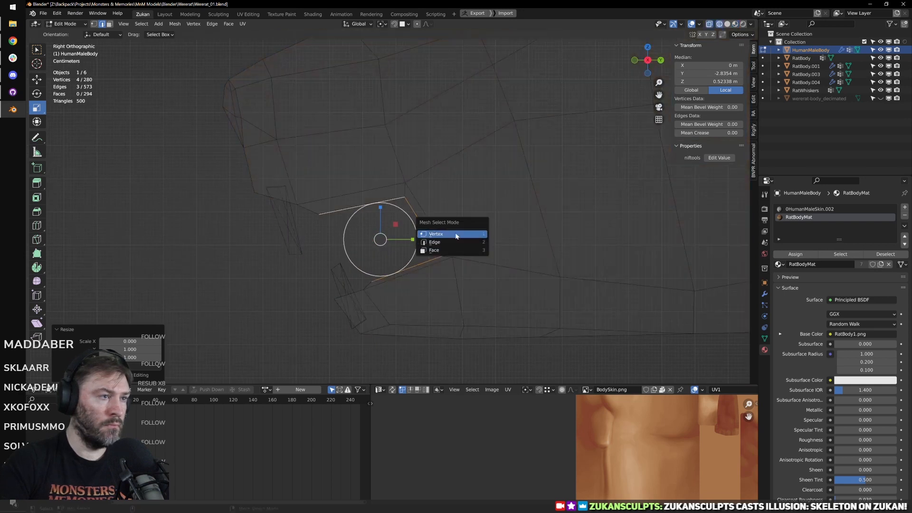
{"action": "left_click", "coordinate": [456, 234]}
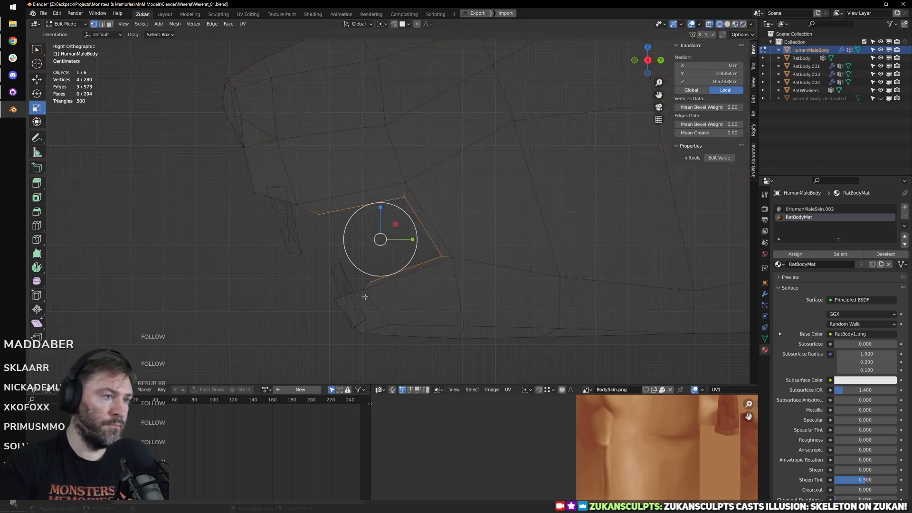
{"action": "left_click_drag", "start_coordinate": [353, 308], "coordinate": [437, 257], "text": "ctrl"}
{"action": "left_click", "coordinate": [436, 261], "text": "shift"}
{"action": "middle_click_drag", "start_coordinate": [399, 254], "coordinate": [448, 261], "text": "shift"}
{"action": "key", "text": "w"}
{"action": "left_click_drag", "start_coordinate": [414, 216], "coordinate": [410, 205]}
Step: Move the inner mouth's lower centre edge about 0.05 m along Y and its upper centre edge about 0.02 m along Y and Z
{"action": "left_click", "coordinate": [461, 228], "text": "alt"}
{"action": "left_click_drag", "start_coordinate": [301, 150], "coordinate": [482, 212], "text": "ctrl"}
{"action": "left_click_drag", "start_coordinate": [456, 276], "coordinate": [459, 282]}
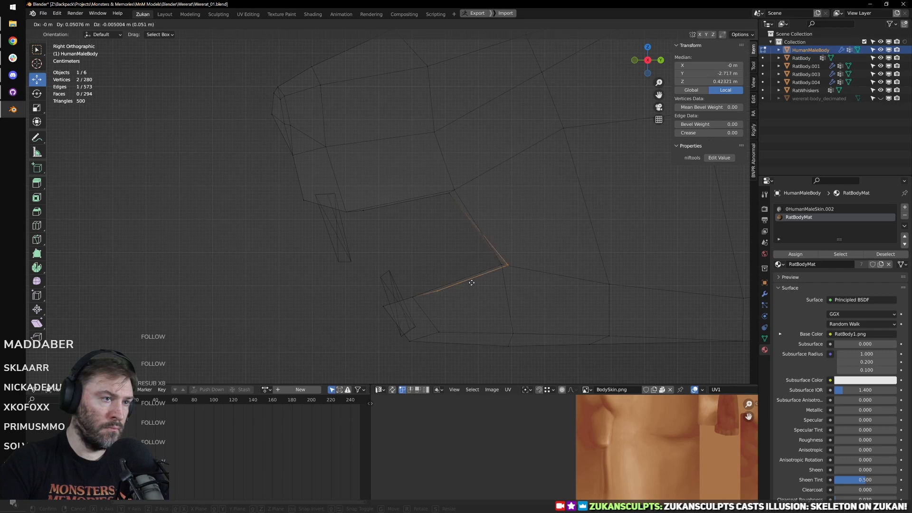
{"action": "left_click_drag", "start_coordinate": [472, 283], "coordinate": [472, 282]}
{"action": "left_click", "coordinate": [454, 204], "text": "alt+shift"}
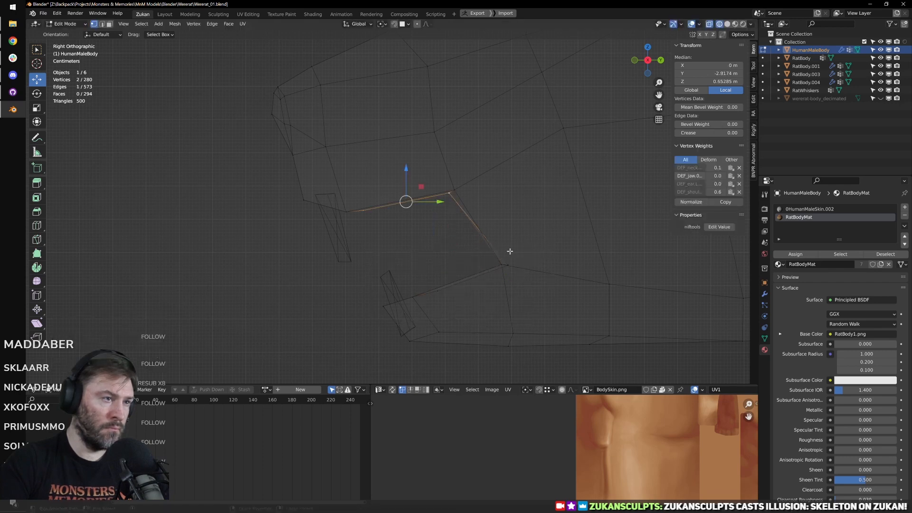
{"action": "left_click_drag", "start_coordinate": [415, 207], "coordinate": [416, 195]}
Step: Return to solid shading and extrude the front edge of the lower jaw's inner mouth surface forward
{"action": "mouse_move", "coordinate": [384, 252]}
{"action": "middle_mouse_down"}
{"action": "mouse_move", "coordinate": [414, 277]}
{"action": "mouse_move", "coordinate": [410, 226]}
{"action": "middle_mouse_up"}
{"action": "scroll", "coordinate": [413, 277], "scroll_direction": "up", "scroll_amount": 2}
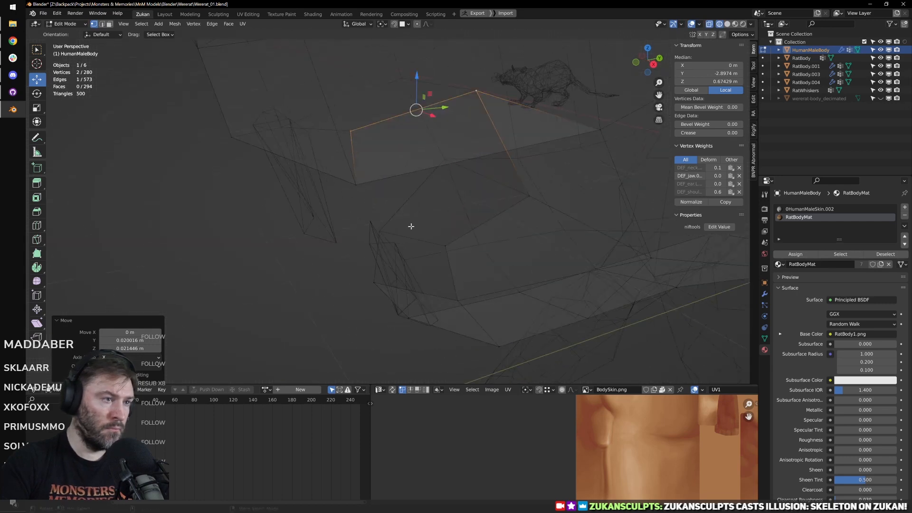
{"action": "key", "text": "z"}
{"action": "key", "text": "ctrl+Tab"}
{"action": "left_click", "coordinate": [455, 271]}
{"action": "key", "text": "alt+e"}
{"action": "left_click", "coordinate": [456, 274]}
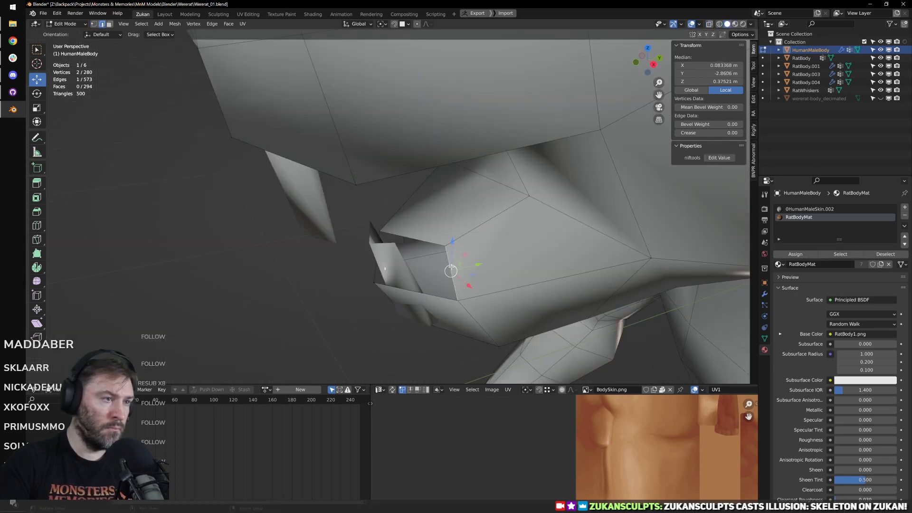
{"action": "left_click", "coordinate": [406, 256]}
Step: Merge the extruded edge's vertices into the centre-line vertex at the front of the lower jaw
{"action": "key", "text": "ctrl+Tab"}
{"action": "left_click", "coordinate": [399, 252]}
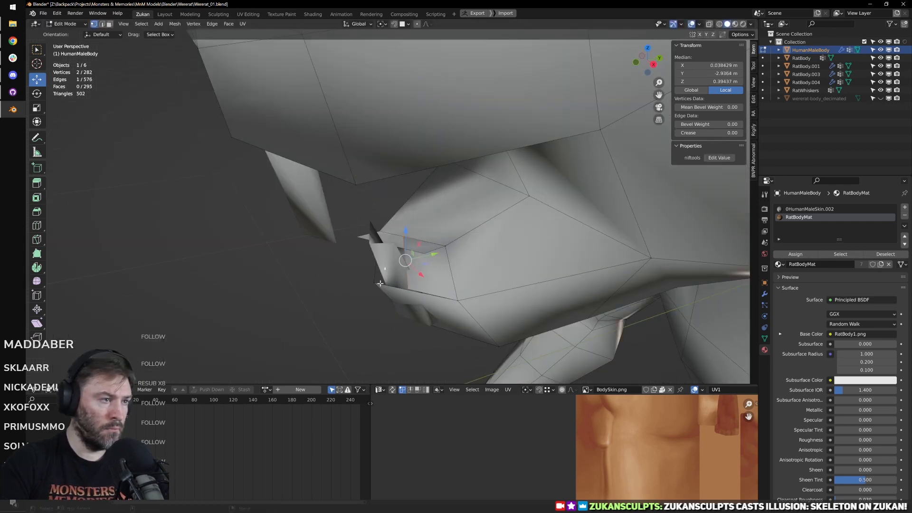
{"action": "left_click", "coordinate": [376, 285], "text": "shift"}
{"action": "key", "text": "alt+m"}
{"action": "middle_click_drag", "start_coordinate": [379, 283], "coordinate": [403, 150]}
{"action": "key", "text": "alt+m"}
{"action": "left_click", "coordinate": [468, 280]}
Step: Extrude the front edge of the upper inner mouth surface and merge its vertices At Last into the upper lip's centre vertex
{"action": "key", "text": "ctrl+Tab"}
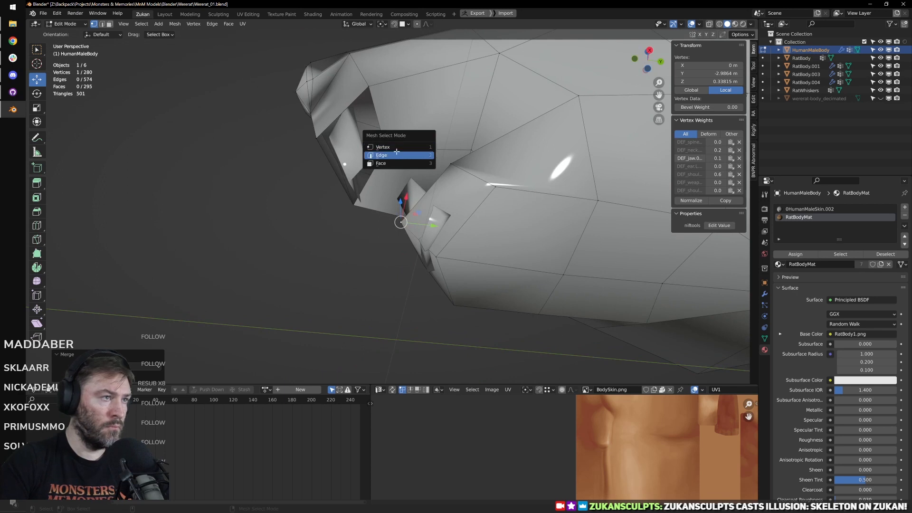
{"action": "left_click", "coordinate": [397, 153]}
{"action": "left_click", "coordinate": [370, 125]}
{"action": "key", "text": "e"}
{"action": "right_click", "coordinate": [369, 126]}
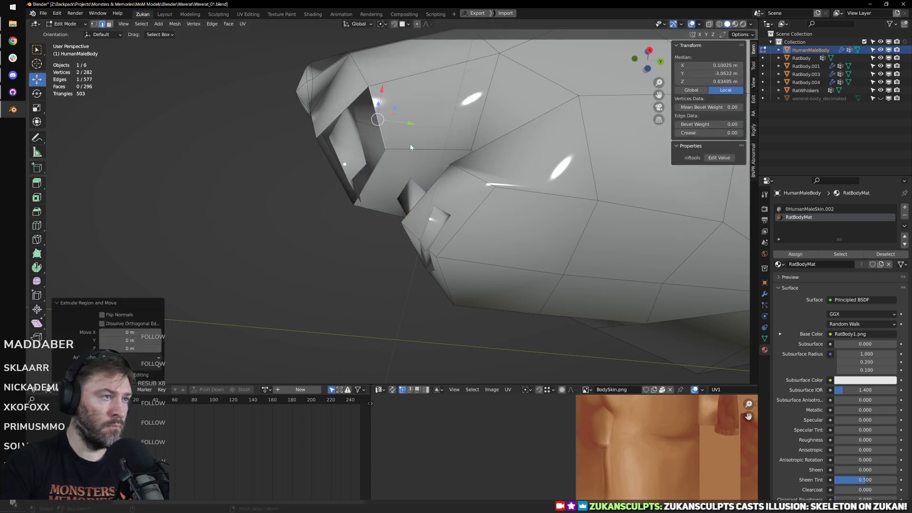
{"action": "key", "text": "ctrl+Tab"}
{"action": "left_click", "coordinate": [394, 136]}
{"action": "left_click", "coordinate": [371, 104], "text": "shift"}
{"action": "key", "text": "alt+m"}
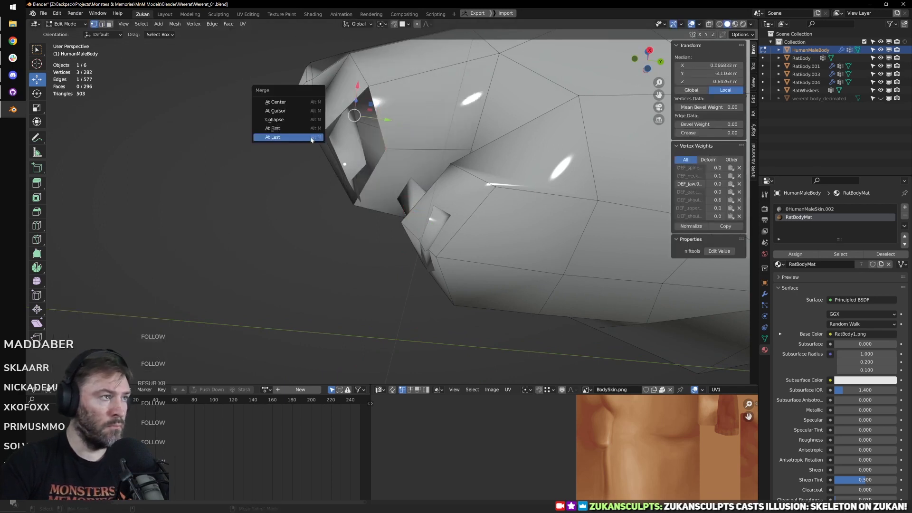
{"action": "left_click", "coordinate": [312, 138]}
Step: Raise the front centre vertex of the mouth's roof about 0.011 m along Z
{"action": "middle_click_drag", "start_coordinate": [417, 204], "coordinate": [493, 217]}
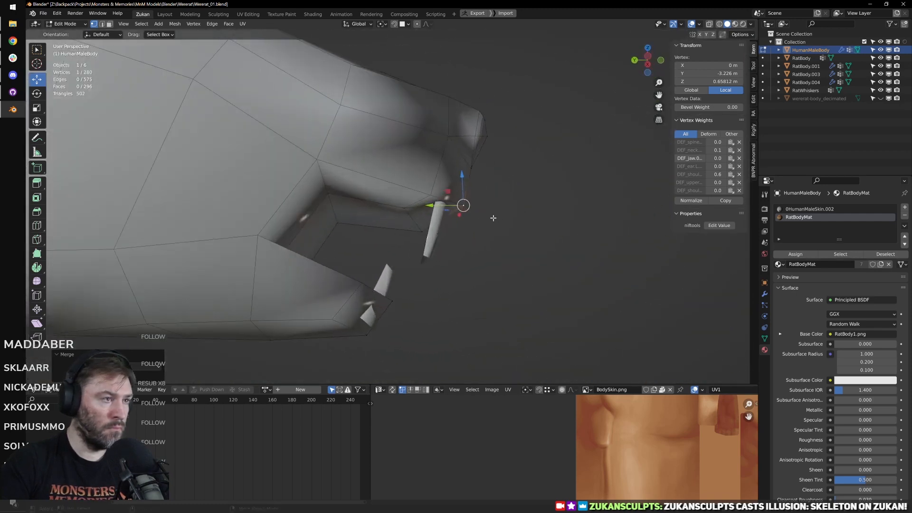
{"action": "scroll", "coordinate": [494, 218], "scroll_direction": "up", "scroll_amount": 2}
{"action": "left_click", "coordinate": [426, 216]}
{"action": "middle_click_drag", "start_coordinate": [427, 216], "coordinate": [405, 192]}
{"action": "left_click_drag", "start_coordinate": [404, 163], "coordinate": [417, 158]}
{"action": "left_click_drag", "start_coordinate": [403, 191], "coordinate": [421, 204]}
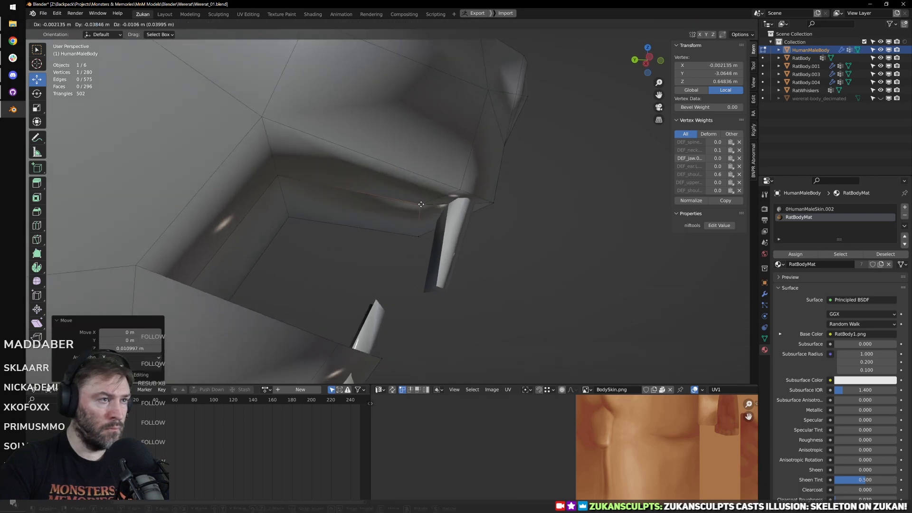
{"action": "right_click", "coordinate": [421, 205]}
{"action": "middle_click_drag", "start_coordinate": [421, 206], "coordinate": [302, 212]}
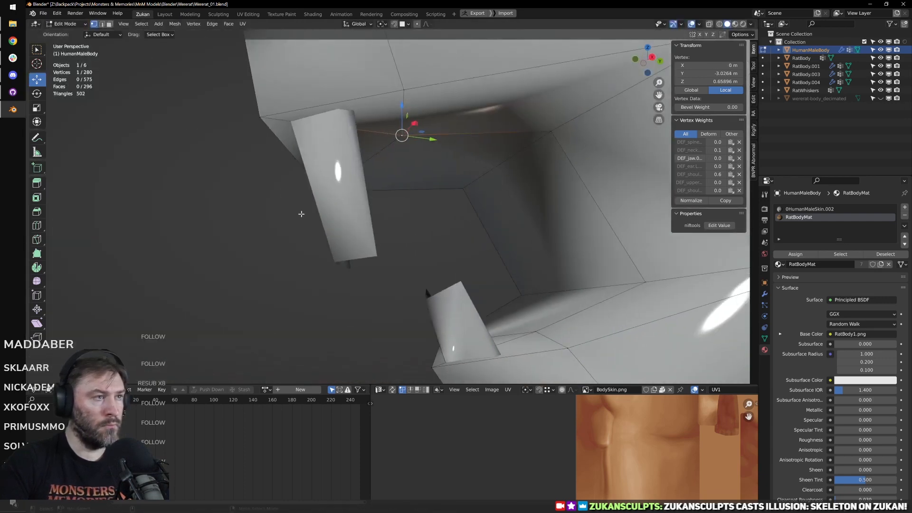
Step: In the right side view, lower the front centre vertex of the mouth's roof and shift it slightly forward
{"action": "key", "text": "KP_3"}
{"action": "scroll", "coordinate": [385, 211], "scroll_direction": "up", "scroll_amount": 1}
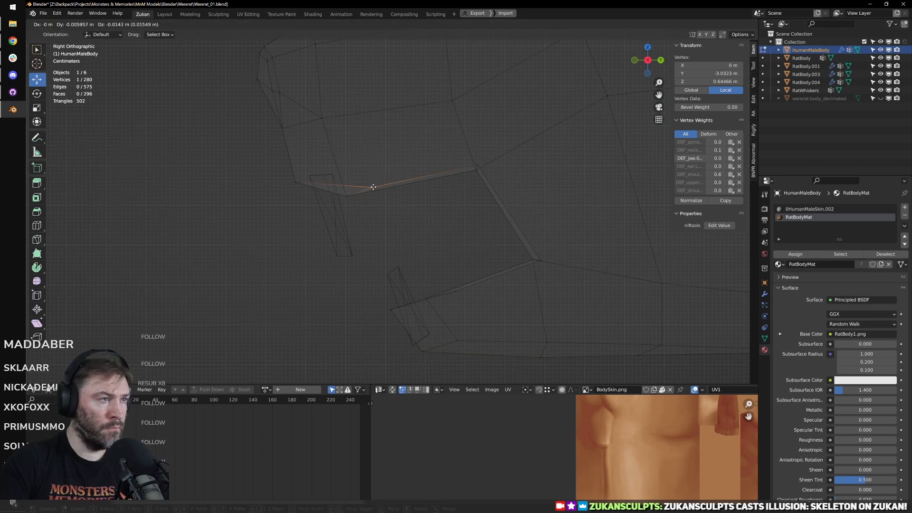
{"action": "left_click_drag", "start_coordinate": [373, 187], "coordinate": [373, 202]}
Step: Move the lower jaw's inner centre vertex about 0.015 m forward and 0.007 m down
{"action": "left_click", "coordinate": [456, 291]}
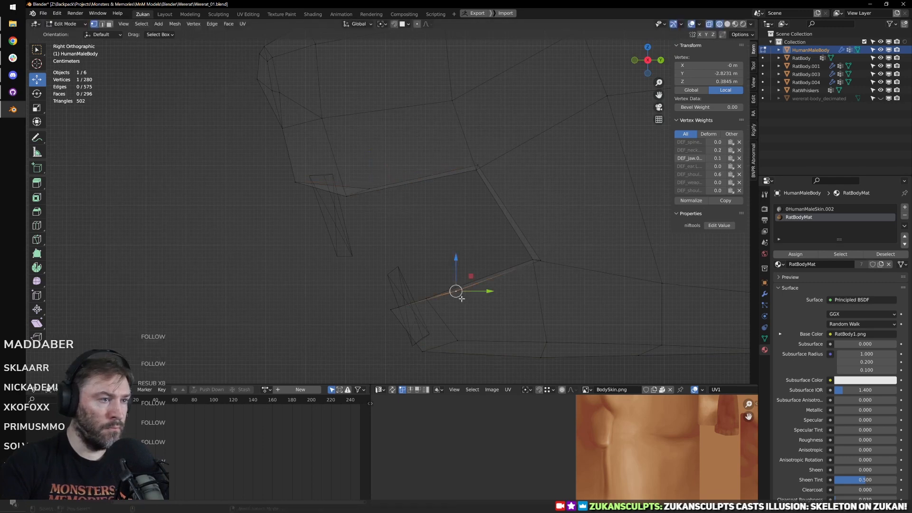
{"action": "key", "text": "shift+z"}
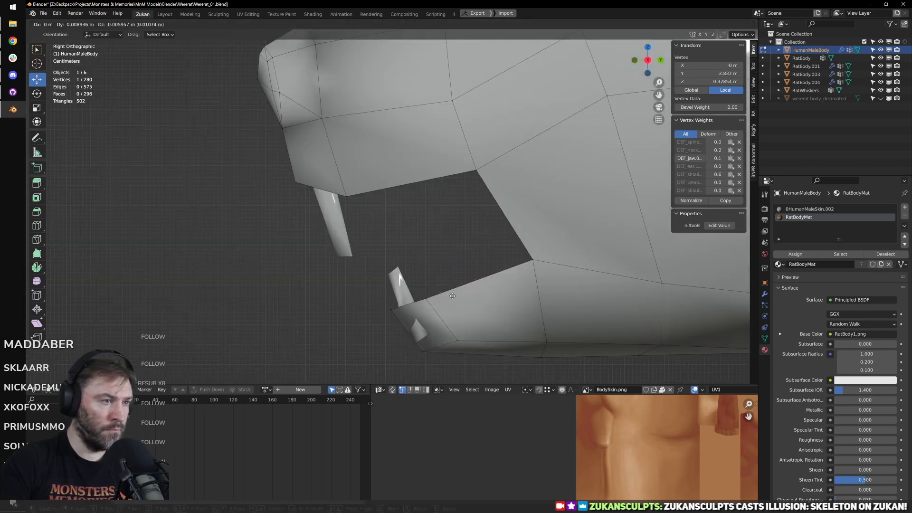
{"action": "key", "text": "Escape"}
{"action": "scroll", "coordinate": [451, 296], "scroll_direction": "down", "scroll_amount": 5}
{"action": "middle_click_drag", "start_coordinate": [451, 295], "coordinate": [454, 190]}
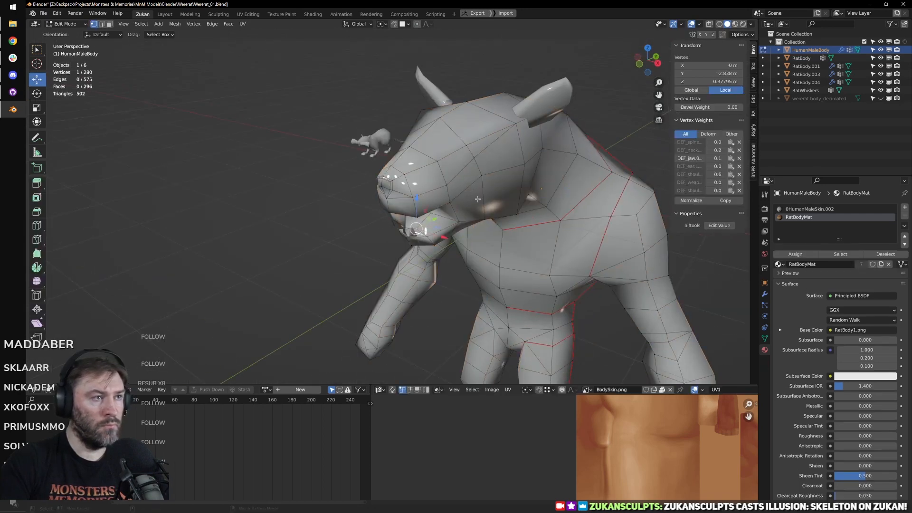
Step: Select the body's centre-line edge loop and flatten it by scaling it to 0 along X
{"action": "key", "text": "ctrl+Tab"}
{"action": "left_click", "coordinate": [454, 188]}
{"action": "key", "text": "shift+z"}
{"action": "left_click", "coordinate": [432, 131], "text": "alt"}
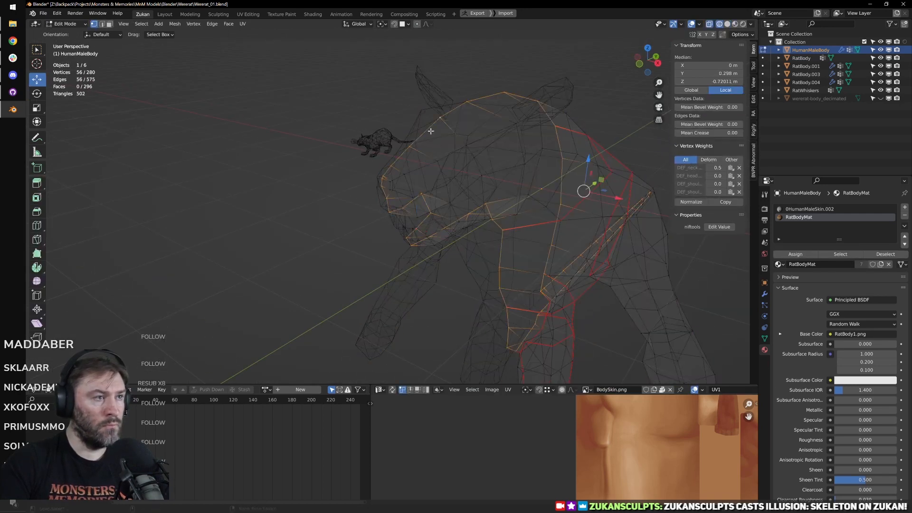
{"action": "scroll", "coordinate": [476, 176], "scroll_direction": "down", "scroll_amount": 2}
{"action": "middle_click_drag", "start_coordinate": [513, 224], "coordinate": [517, 237]}
{"action": "key", "text": "s"}
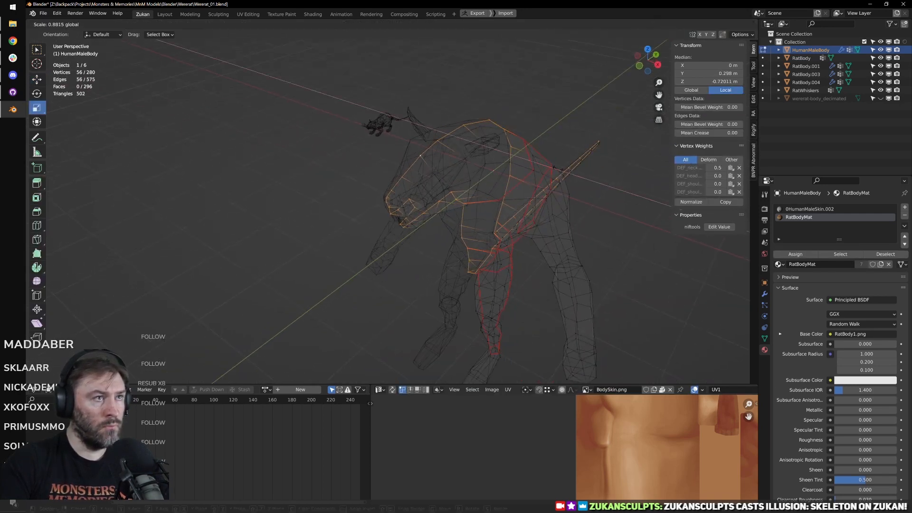
{"action": "key", "text": "x"}
{"action": "key", "text": "0"}
{"action": "key", "text": "Return"}
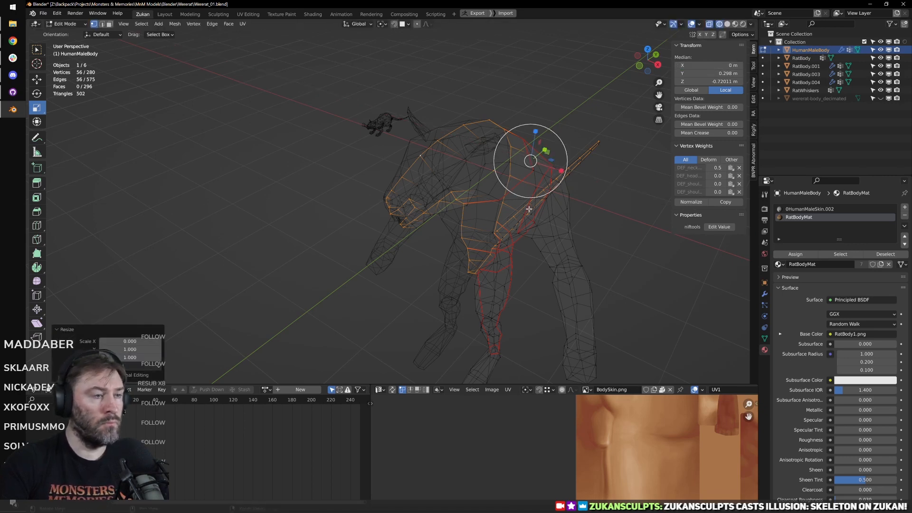
Step: Apply all transforms to the wererat body and recalculate the normals of all its faces outside
{"action": "key", "text": "Tab"}
{"action": "key", "text": "shift+z"}
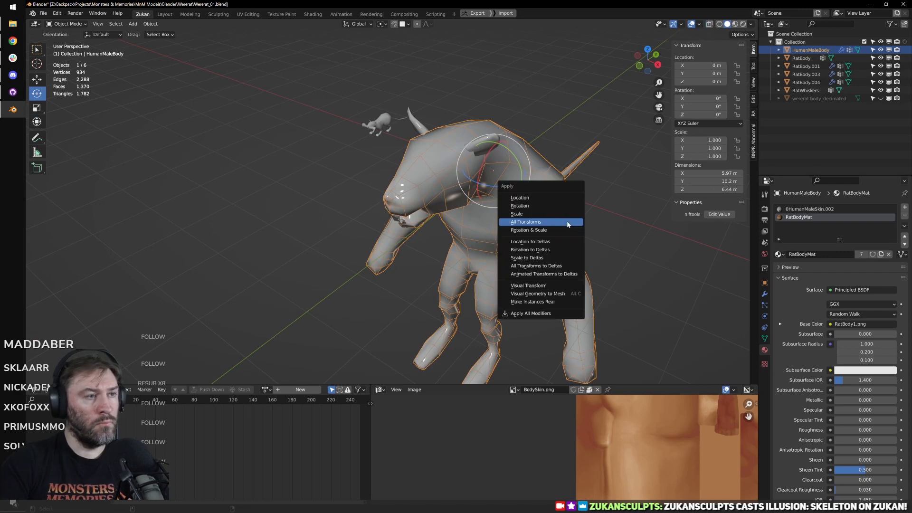
{"action": "key", "text": "Tab"}
{"action": "key", "text": "ctrl+Tab"}
{"action": "left_click", "coordinate": [549, 237]}
{"action": "key", "text": "a"}
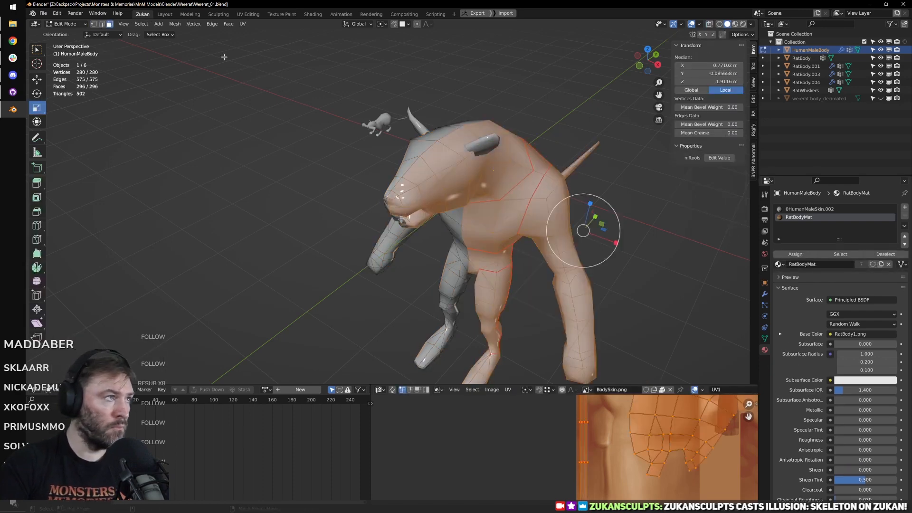
{"action": "left_click", "coordinate": [175, 24]}
{"action": "mouse_move", "coordinate": [194, 23]}
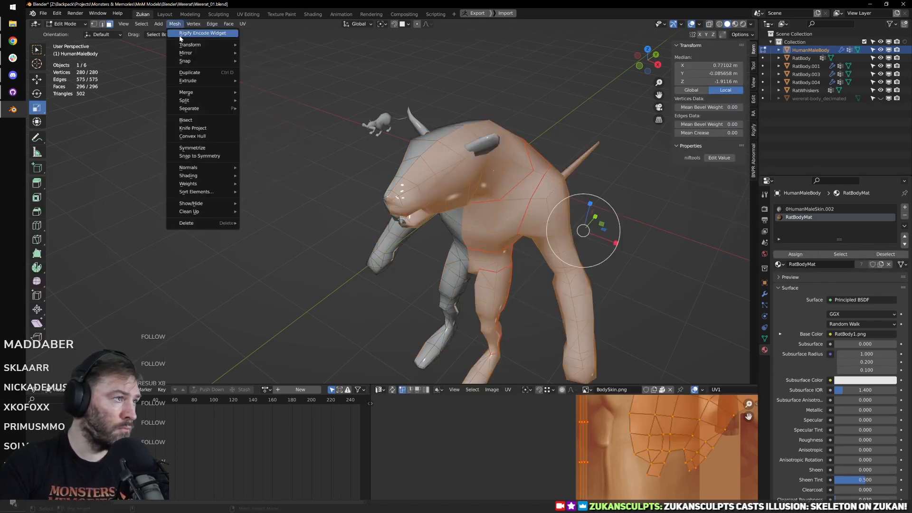
{"action": "mouse_move", "coordinate": [231, 171]}
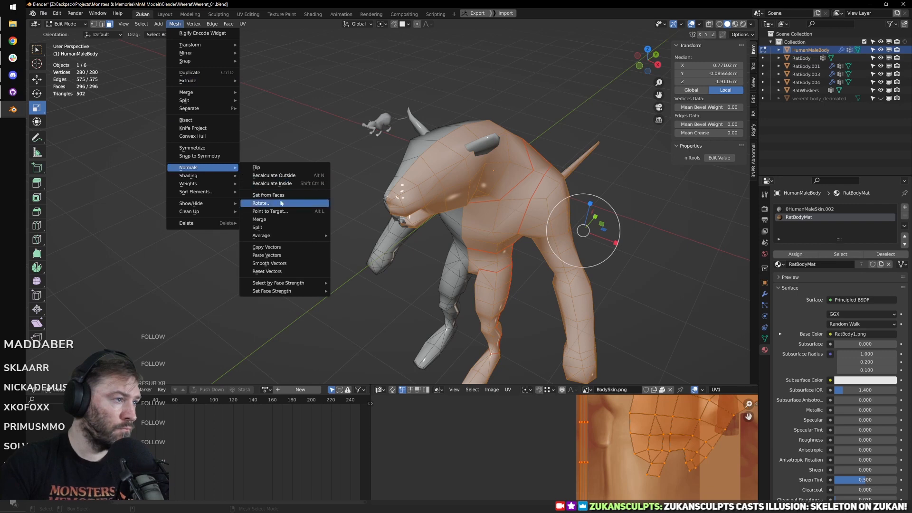
{"action": "left_click", "coordinate": [285, 176]}
Step: Set the normals of the whole wererat mesh from its faces
{"action": "left_click", "coordinate": [174, 23]}
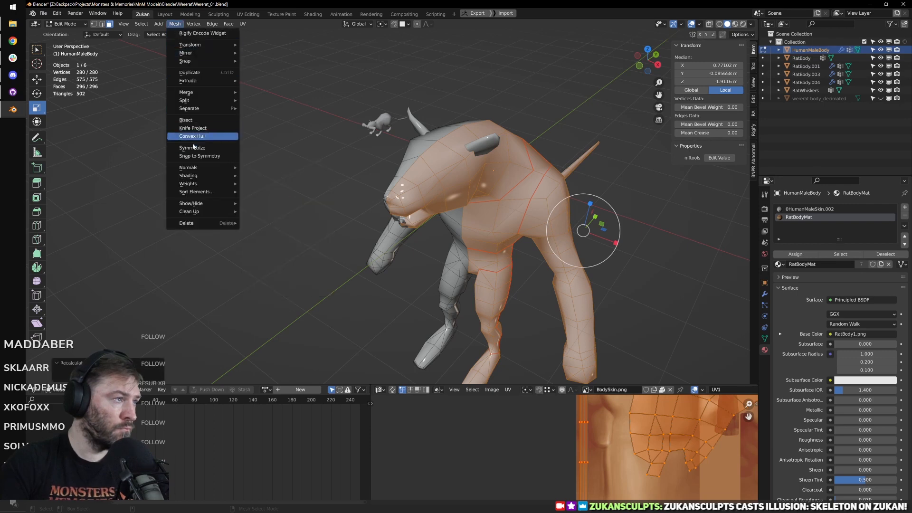
{"action": "mouse_move", "coordinate": [199, 169]}
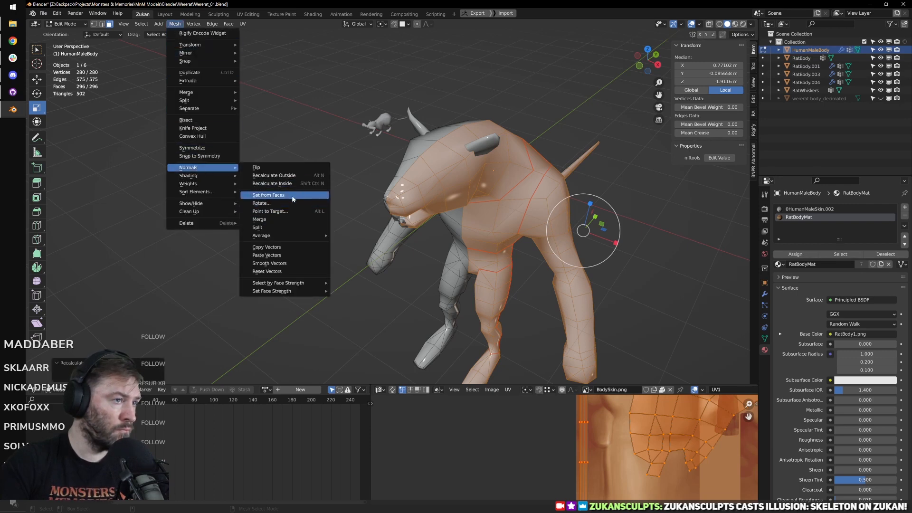
{"action": "left_click", "coordinate": [285, 195]}
{"action": "middle_click_drag", "start_coordinate": [293, 199], "coordinate": [332, 228]}
Step: Check the textured wererat in Object Mode, return to solid shading and deselect the body
{"action": "key", "text": "Tab"}
{"action": "scroll", "coordinate": [363, 247], "scroll_direction": "up", "scroll_amount": 2}
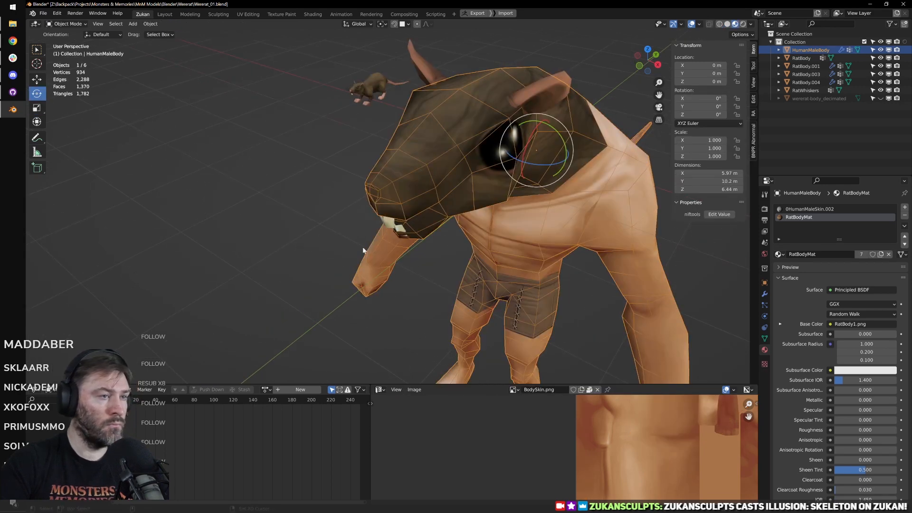
{"action": "key", "text": "shift+z"}
{"action": "left_click", "coordinate": [727, 24]}
{"action": "left_click", "coordinate": [342, 185]}
{"action": "scroll", "coordinate": [342, 186], "scroll_direction": "down", "scroll_amount": 4}
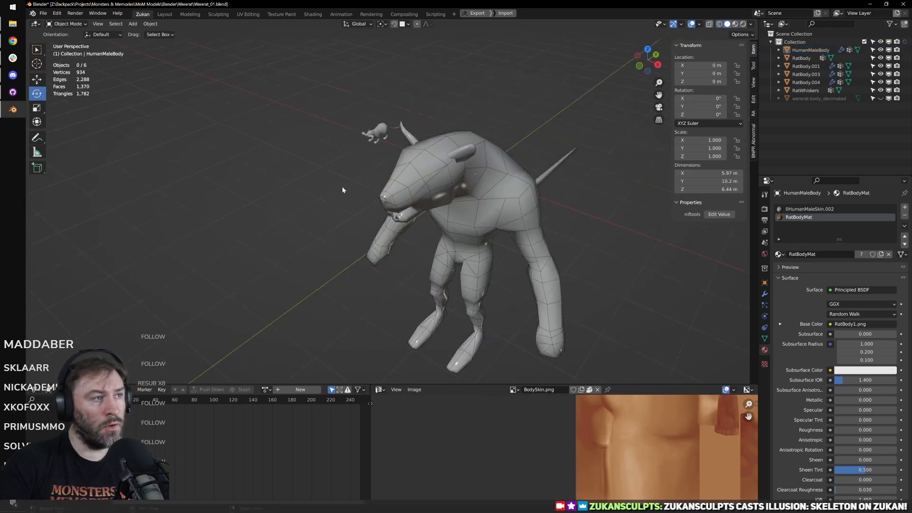
Step: Examine the original small rat's head topology in Edit Mode, focusing on the face beside its eye
{"action": "middle_click_drag", "start_coordinate": [343, 187], "coordinate": [454, 201]}
{"action": "scroll", "coordinate": [470, 209], "scroll_direction": "up", "scroll_amount": 3}
{"action": "mouse_move", "coordinate": [568, 257]}
{"action": "middle_mouse_down"}
{"action": "mouse_move", "coordinate": [532, 238]}
{"action": "mouse_move", "coordinate": [466, 233]}
{"action": "mouse_move", "coordinate": [490, 258]}
{"action": "mouse_move", "coordinate": [457, 216]}
{"action": "mouse_move", "coordinate": [303, 200]}
{"action": "middle_mouse_up"}
{"action": "left_click", "coordinate": [303, 200]}
{"action": "key", "text": "KP_Decimal"}
{"action": "scroll", "coordinate": [380, 204], "scroll_direction": "up", "scroll_amount": 3}
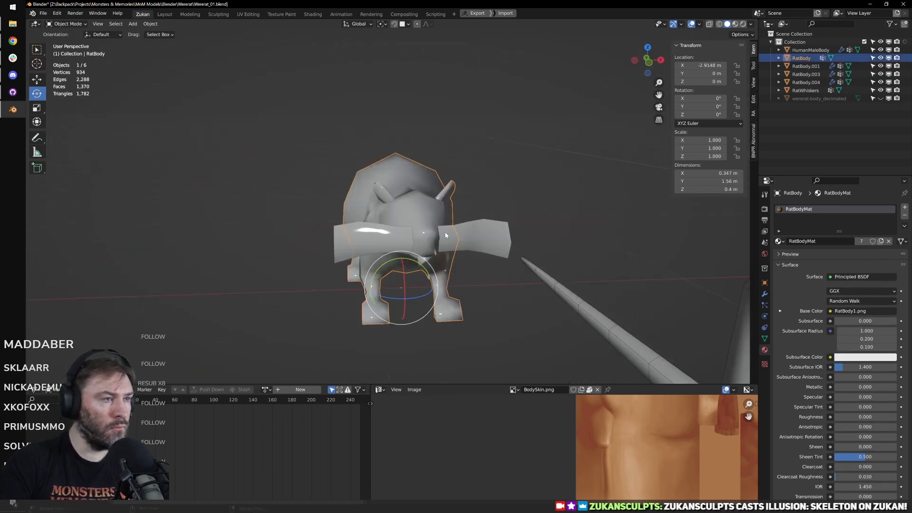
{"action": "middle_click_drag", "start_coordinate": [448, 234], "coordinate": [381, 264]}
{"action": "key", "text": "Tab"}
{"action": "left_click", "coordinate": [375, 221]}
{"action": "key", "text": "KP_Decimal"}
{"action": "scroll", "coordinate": [428, 219], "scroll_direction": "down", "scroll_amount": 8}
{"action": "scroll", "coordinate": [518, 211], "scroll_direction": "up", "scroll_amount": 4}
{"action": "key", "text": "Tab"}
{"action": "scroll", "coordinate": [502, 184], "scroll_direction": "down", "scroll_amount": 3}
{"action": "key", "text": "Tab"}
{"action": "scroll", "coordinate": [359, 222], "scroll_direction": "up", "scroll_amount": 4}
{"action": "left_click_drag", "start_coordinate": [360, 222], "coordinate": [380, 256], "text": "alt"}
{"action": "left_click_drag", "start_coordinate": [456, 209], "coordinate": [467, 176], "text": "alt"}
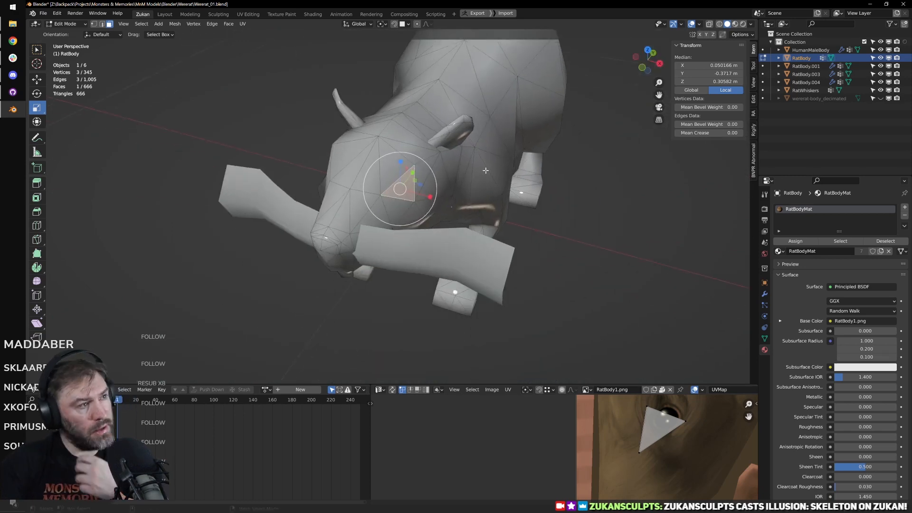
Step: Select the wererat body in Object Mode and examine the shape of its head up close
{"action": "scroll", "coordinate": [485, 170], "scroll_direction": "down", "scroll_amount": 12}
{"action": "middle_click_drag", "start_coordinate": [447, 214], "coordinate": [414, 189], "text": "shift"}
{"action": "key", "text": "Tab"}
{"action": "left_click", "coordinate": [416, 190]}
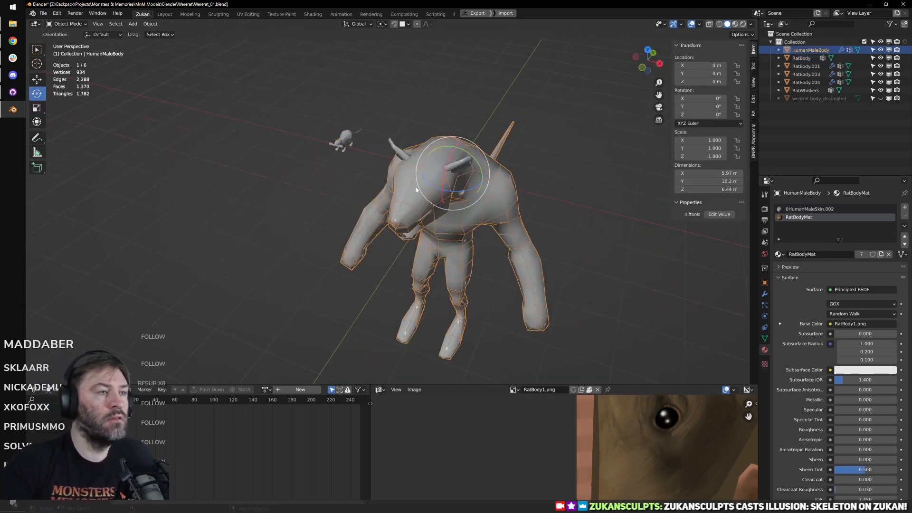
{"action": "scroll", "coordinate": [416, 190], "scroll_direction": "down", "scroll_amount": 3}
{"action": "middle_click_drag", "start_coordinate": [501, 201], "coordinate": [443, 209], "text": "shift"}
{"action": "scroll", "coordinate": [380, 233], "scroll_direction": "up", "scroll_amount": 9}
{"action": "middle_click_drag", "start_coordinate": [360, 242], "coordinate": [470, 217], "text": "shift"}
{"action": "scroll", "coordinate": [470, 215], "scroll_direction": "down", "scroll_amount": 3}
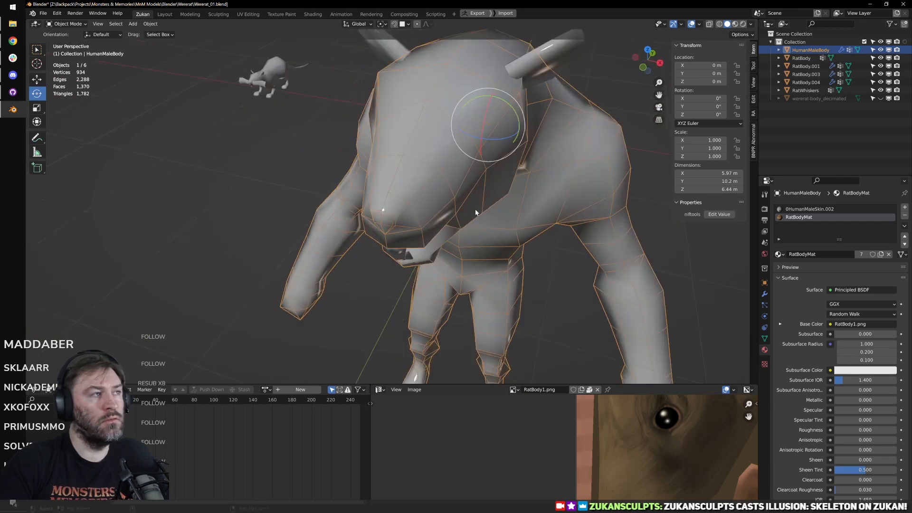
Step: Compare the original rat's head and jaw profile with the wererat's from the side
{"action": "middle_click_drag", "start_coordinate": [228, 145], "coordinate": [362, 208], "text": "shift"}
{"action": "key", "text": "Tab"}
{"action": "key", "text": "Tab"}
{"action": "left_click", "coordinate": [390, 143]}
{"action": "key", "text": "Tab"}
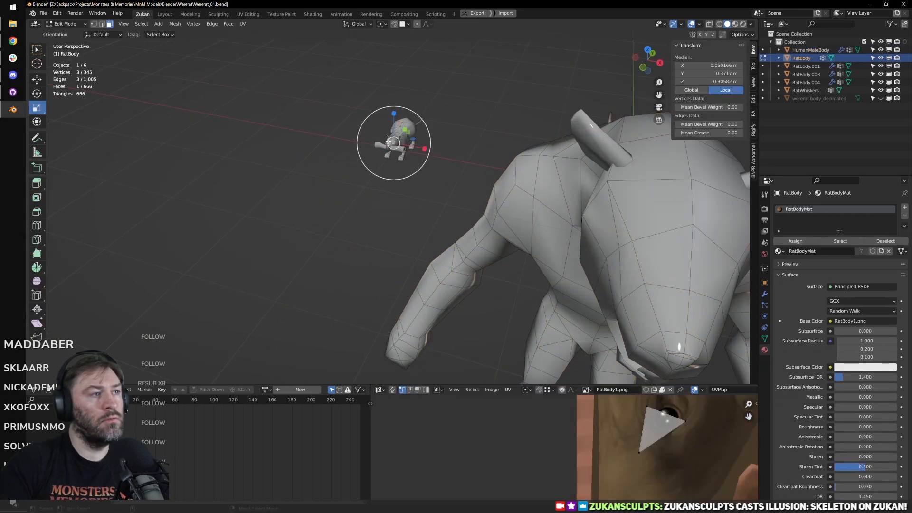
{"action": "key", "text": "KP_Decimal"}
{"action": "middle_click_drag", "start_coordinate": [393, 142], "coordinate": [468, 252]}
{"action": "scroll", "coordinate": [404, 266], "scroll_direction": "down", "scroll_amount": 5}
{"action": "scroll", "coordinate": [382, 229], "scroll_direction": "down", "scroll_amount": 2}
{"action": "middle_click_drag", "start_coordinate": [636, 194], "coordinate": [336, 222], "text": "shift"}
{"action": "scroll", "coordinate": [565, 210], "scroll_direction": "down", "scroll_amount": 4}
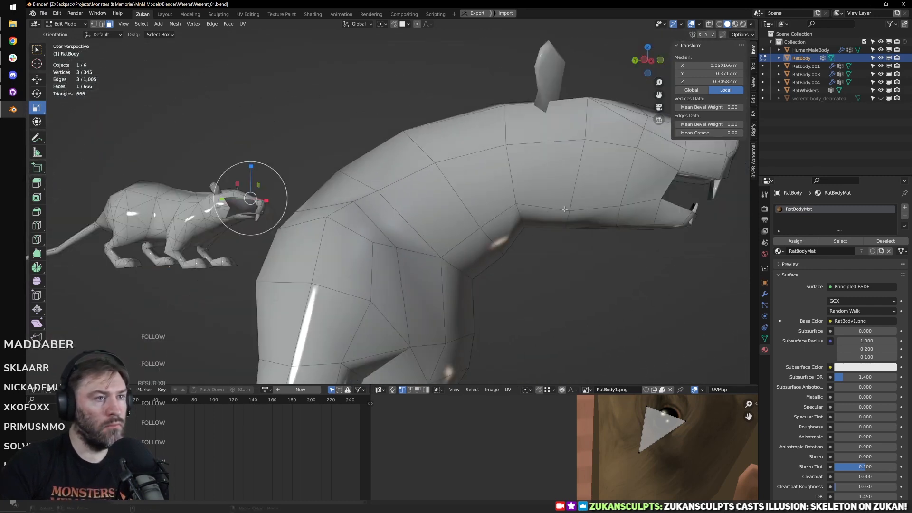
{"action": "middle_click_drag", "start_coordinate": [565, 209], "coordinate": [519, 209], "text": "shift"}
Step: Switch editing to the wererat body and frame the two large cheek faces behind the mouth
{"action": "key", "text": "alt+q"}
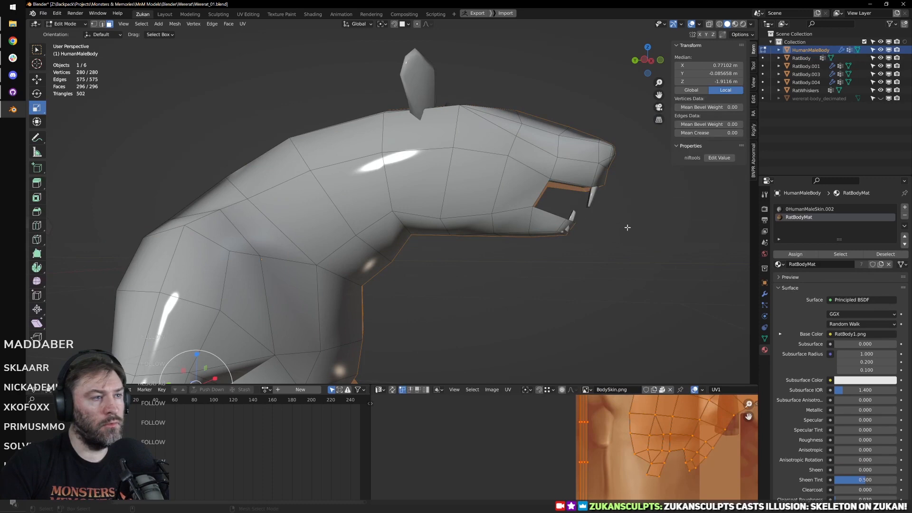
{"action": "key", "text": "KP_Decimal"}
{"action": "middle_click_drag", "start_coordinate": [628, 228], "coordinate": [521, 271]}
{"action": "scroll", "coordinate": [518, 256], "scroll_direction": "up", "scroll_amount": 8}
{"action": "left_click", "coordinate": [457, 195]}
{"action": "left_click", "coordinate": [492, 204], "text": "shift"}
{"action": "key", "text": "KP_Decimal"}
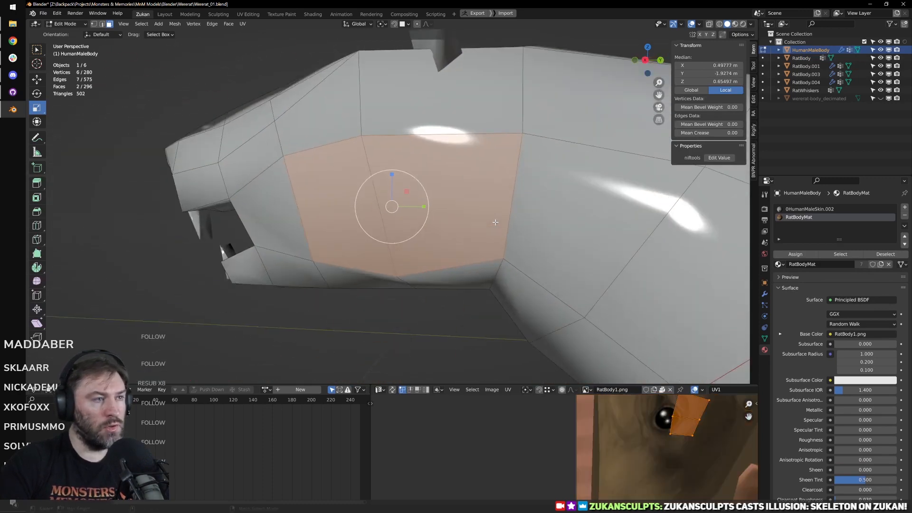
Step: Knife-cut a new edge from the vertex under the jaw back to the neck vertex behind the cheek
{"action": "scroll", "coordinate": [496, 221], "scroll_direction": "down", "scroll_amount": 3}
{"action": "middle_click_drag", "start_coordinate": [496, 222], "coordinate": [398, 313]}
{"action": "scroll", "coordinate": [491, 251], "scroll_direction": "up", "scroll_amount": 3}
{"action": "left_click", "coordinate": [413, 278]}
{"action": "left_click", "coordinate": [378, 268]}
{"action": "left_click", "coordinate": [366, 285]}
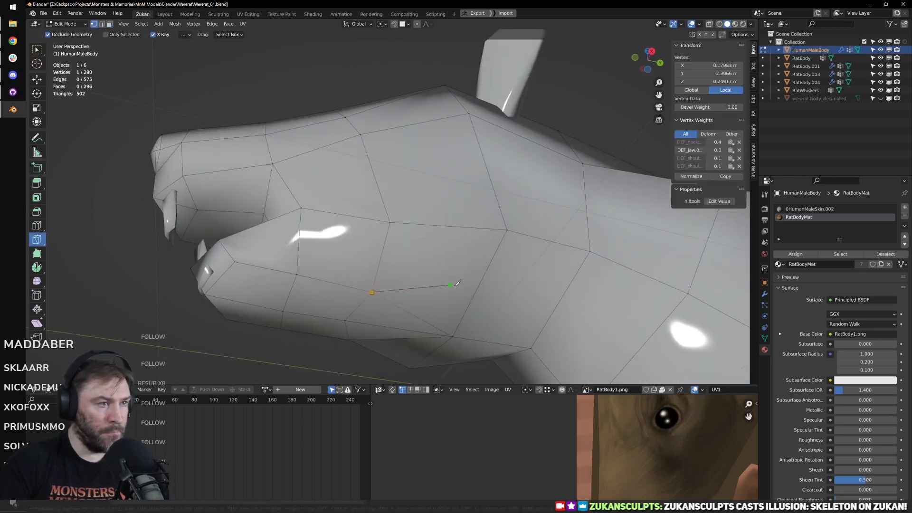
{"action": "left_click", "coordinate": [590, 251]}
{"action": "key", "text": "Return"}
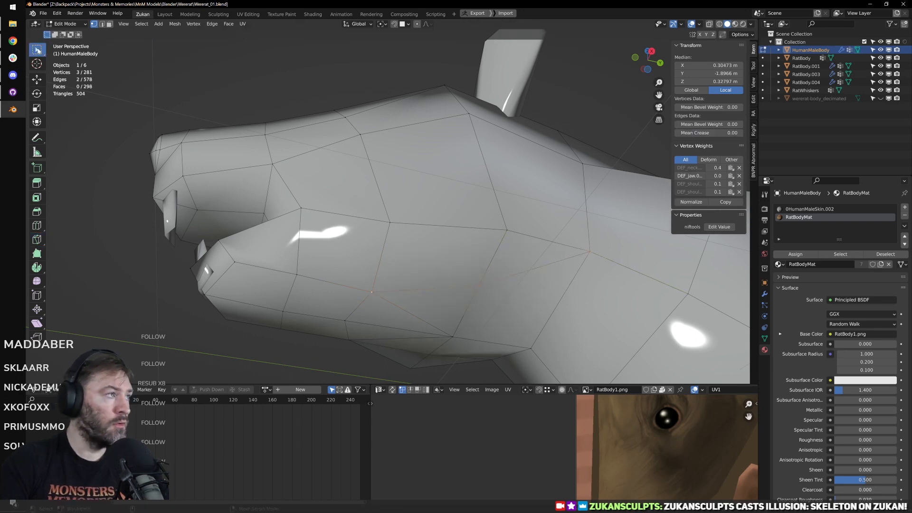
Step: Dissolve the diagonal edge on the jaw's underside that runs to the centre line
{"action": "left_click", "coordinate": [475, 292]}
{"action": "middle_click_drag", "start_coordinate": [474, 292], "coordinate": [412, 316]}
{"action": "left_click", "coordinate": [340, 313]}
{"action": "left_click", "coordinate": [341, 307]}
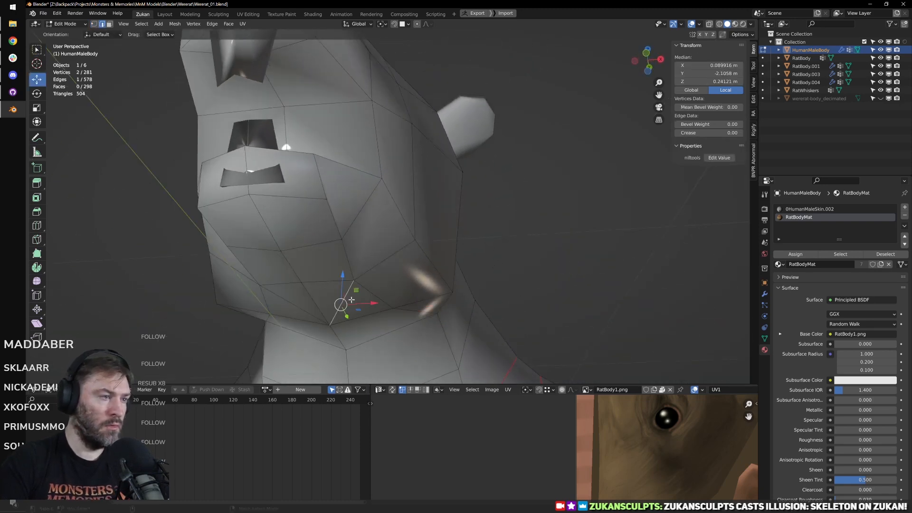
{"action": "key", "text": "x"}
{"action": "left_click", "coordinate": [363, 328]}
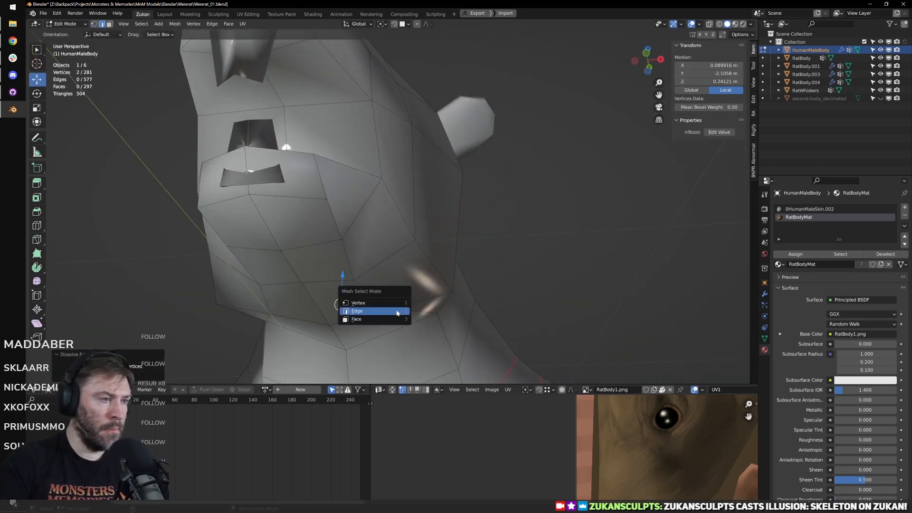
Step: Adjust the vertices under the jaw, moving the front one about 0.11 m outward, 0.05 m forward and 0.01 m up
{"action": "left_click", "coordinate": [398, 304]}
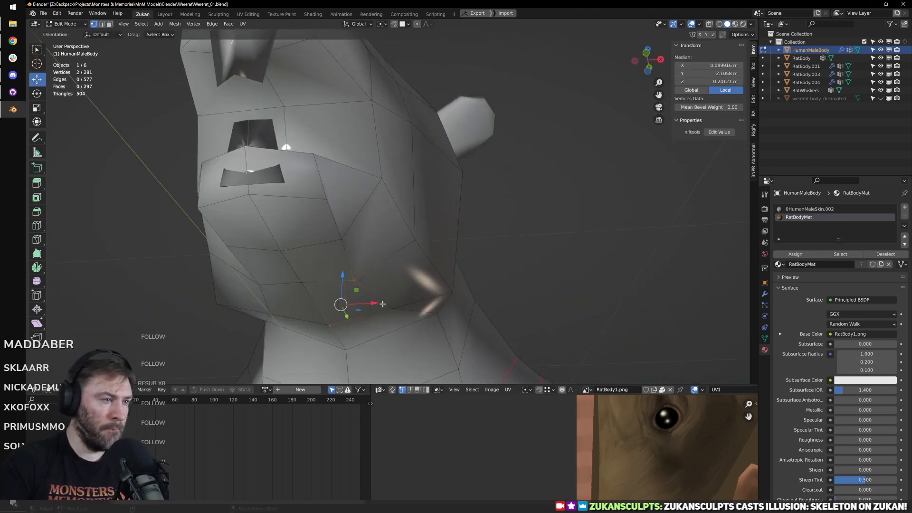
{"action": "left_click", "coordinate": [400, 310]}
{"action": "key", "text": "KP_1"}
{"action": "middle_click_drag", "start_coordinate": [405, 331], "coordinate": [410, 266], "text": "alt"}
{"action": "left_click", "coordinate": [439, 260]}
{"action": "left_click", "coordinate": [382, 265]}
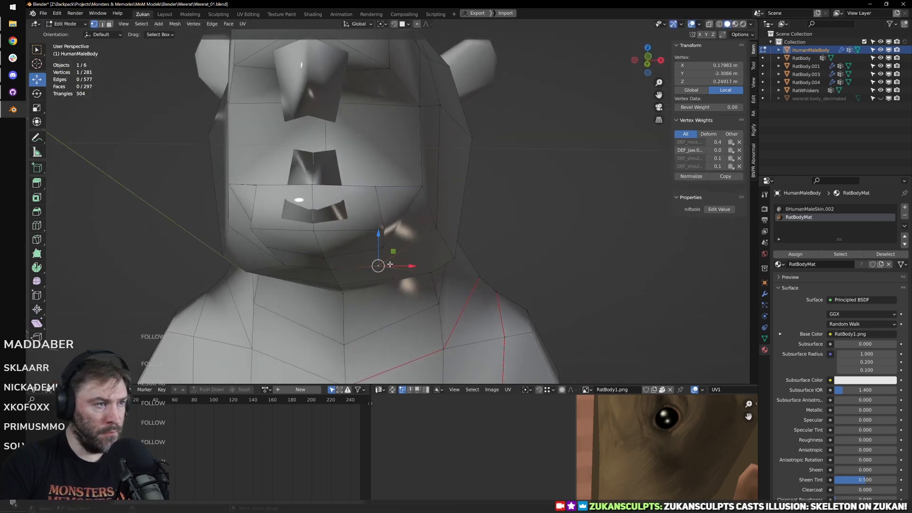
{"action": "left_click", "coordinate": [433, 261]}
{"action": "middle_click_drag", "start_coordinate": [465, 266], "coordinate": [381, 285]}
{"action": "left_click", "coordinate": [374, 272]}
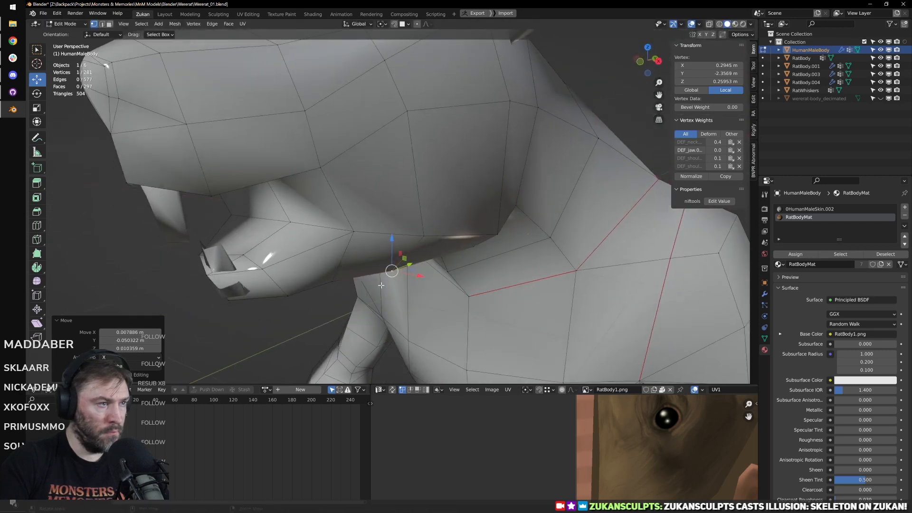
Step: Raise the vertex at the rear of the lower jaw about 0.08 m along Z
{"action": "middle_click_drag", "start_coordinate": [496, 248], "coordinate": [475, 238]}
{"action": "left_click", "coordinate": [473, 229]}
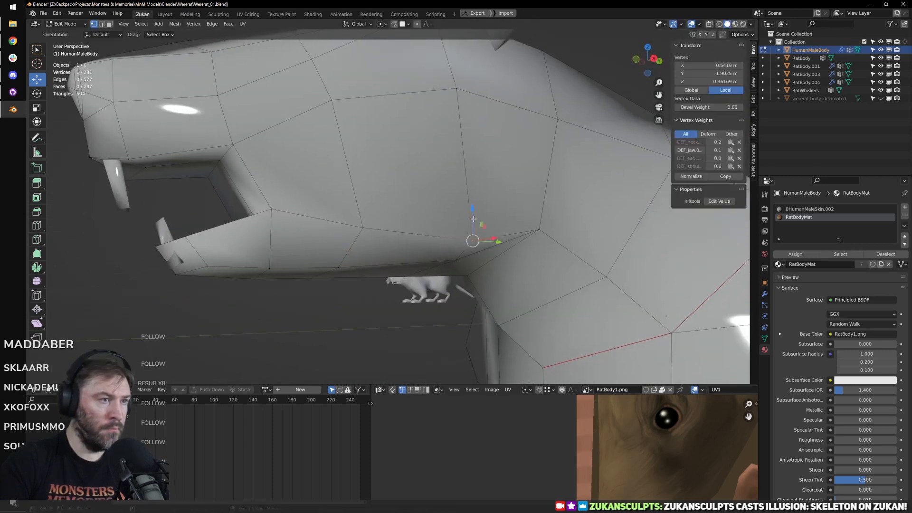
{"action": "left_click", "coordinate": [477, 192]}
Step: Knife-cut from the lower jaw line at the rear of the head up to the cheek's horizontal edge
{"action": "middle_click_drag", "start_coordinate": [476, 191], "coordinate": [454, 268]}
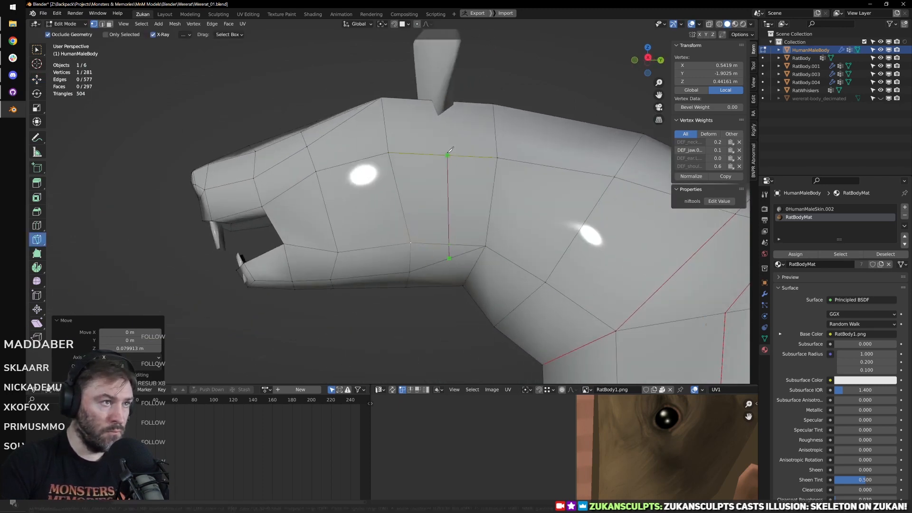
{"action": "key", "text": "Return"}
{"action": "mouse_move", "coordinate": [416, 172]}
{"action": "middle_mouse_down"}
{"action": "mouse_move", "coordinate": [409, 185]}
{"action": "mouse_move", "coordinate": [419, 182]}
{"action": "middle_mouse_up"}
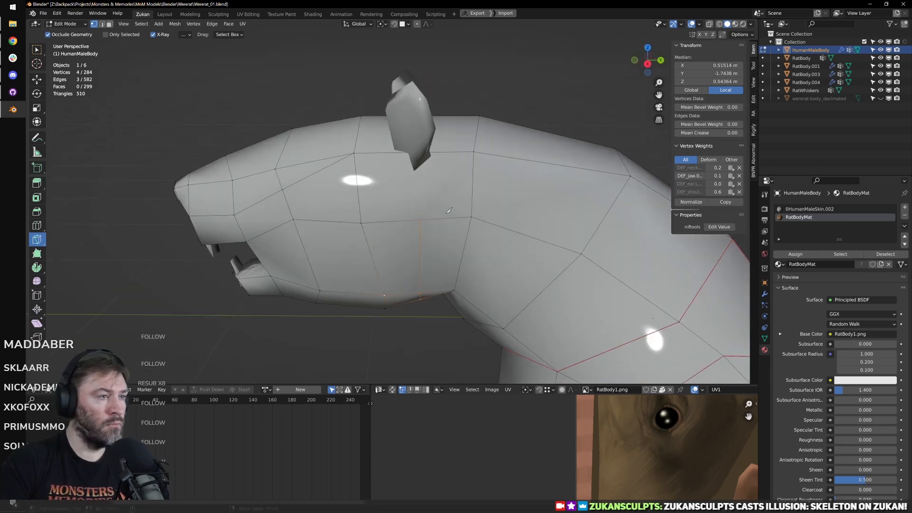
{"action": "middle_click_drag", "start_coordinate": [448, 210], "coordinate": [437, 223]}
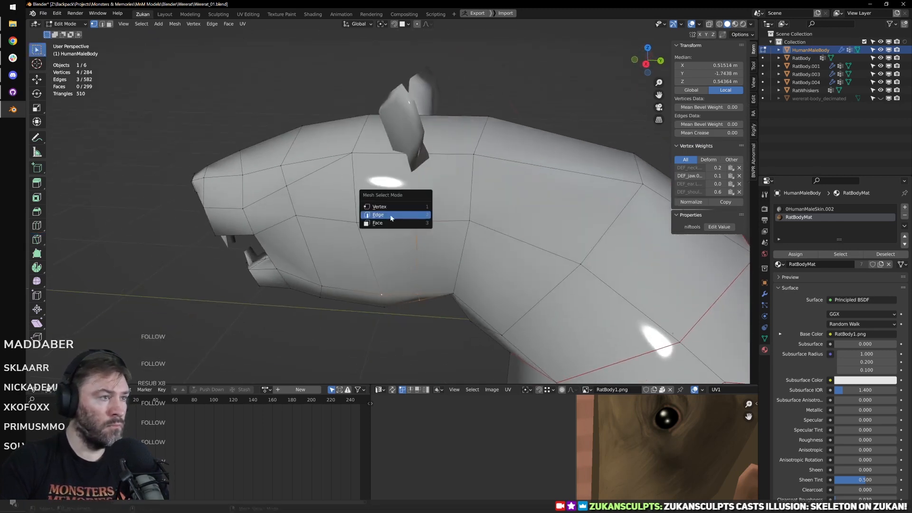
Step: Dissolve the newly cut vertical edge across the rear cheek
{"action": "left_click", "coordinate": [391, 217]}
{"action": "key", "text": "x"}
{"action": "left_click", "coordinate": [415, 245]}
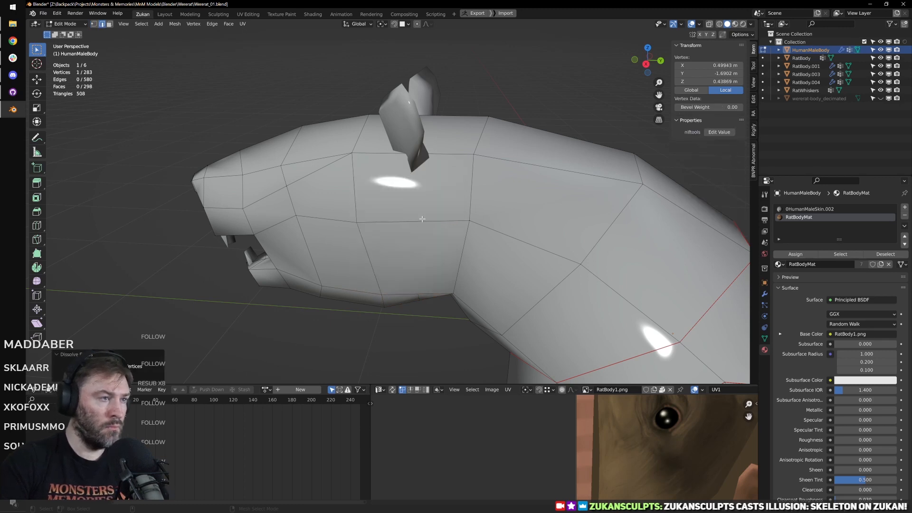
Step: Undo the dissolve across the rear cheek and connect the cheek-line vertex to the jaw-line vertex below with a vertical edge
{"action": "key", "text": "ctrl+z"}
{"action": "key", "text": "ctrl+z"}
{"action": "key", "text": "ctrl+z"}
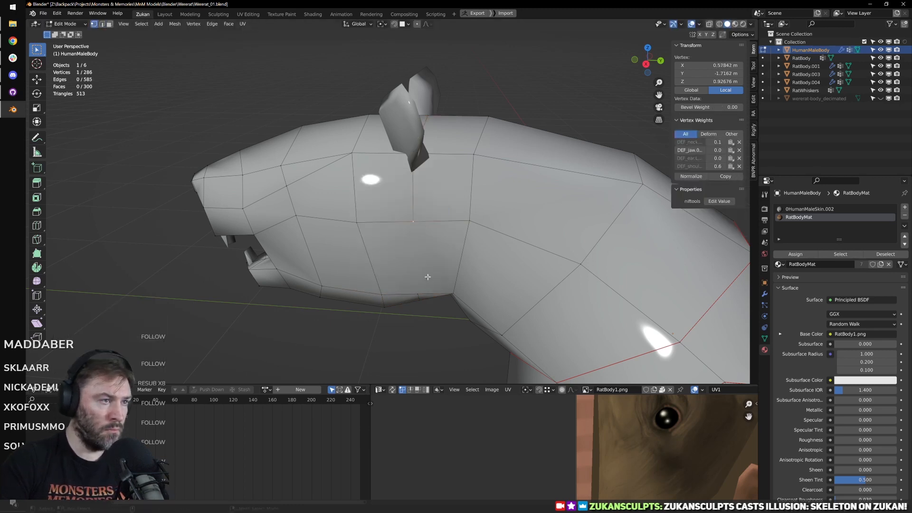
{"action": "key", "text": "ctrl+e"}
{"action": "key", "text": "Escape"}
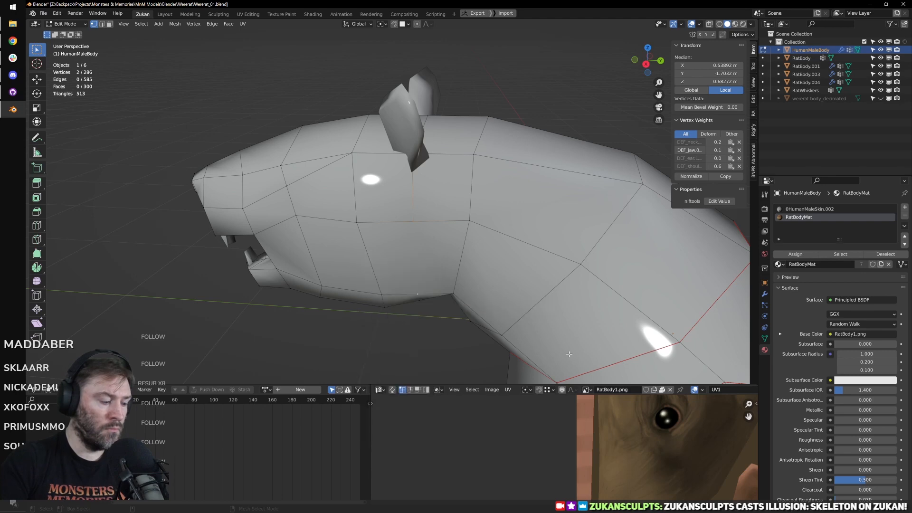
{"action": "key", "text": "ctrl+v"}
{"action": "left_click", "coordinate": [535, 358]}
{"action": "middle_click_drag", "start_coordinate": [535, 358], "coordinate": [453, 214]}
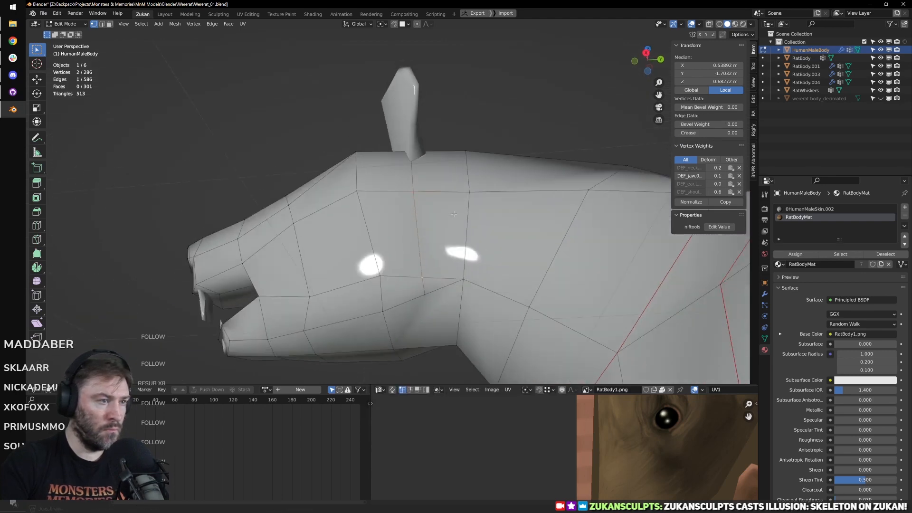
Step: Knife-cut down to the rear corner of the lower jaw and dissolve the short edge between the jaw line and the neck
{"action": "left_click", "coordinate": [452, 278]}
{"action": "key", "text": "ctrl+v"}
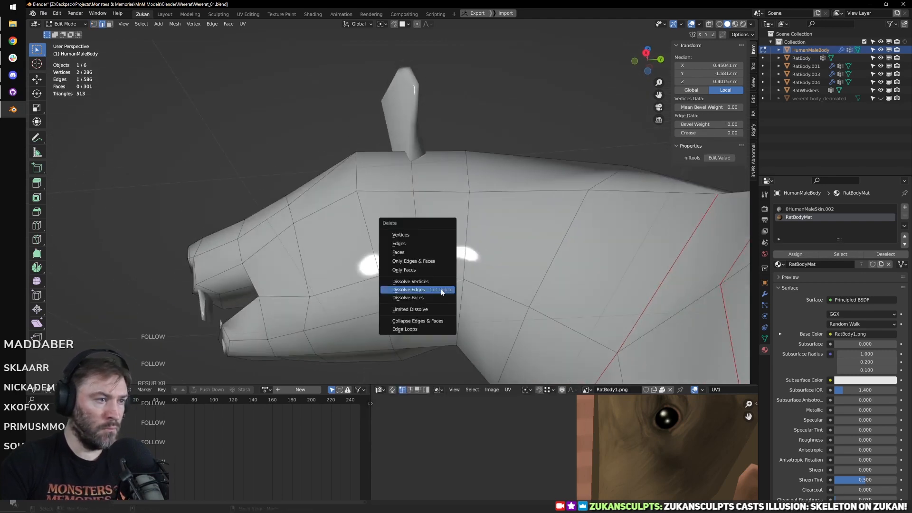
{"action": "key", "text": "Escape"}
{"action": "middle_click_drag", "start_coordinate": [440, 289], "coordinate": [458, 242]}
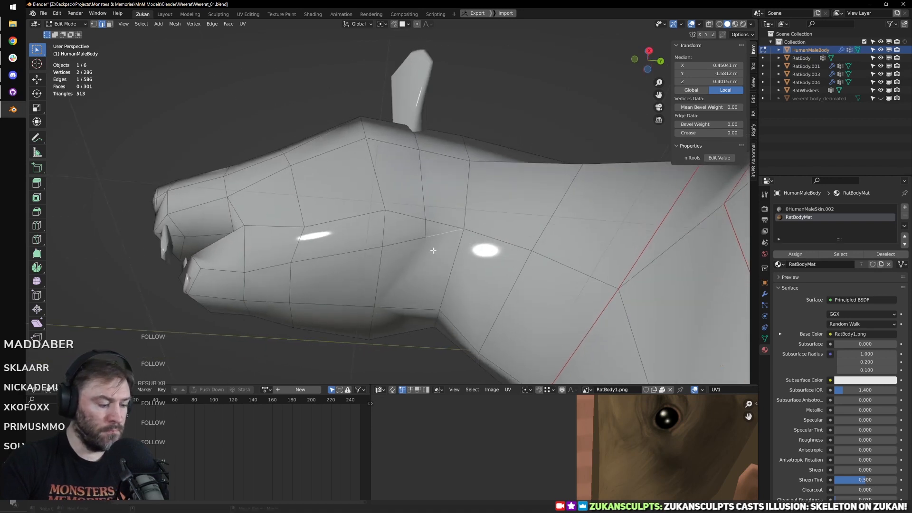
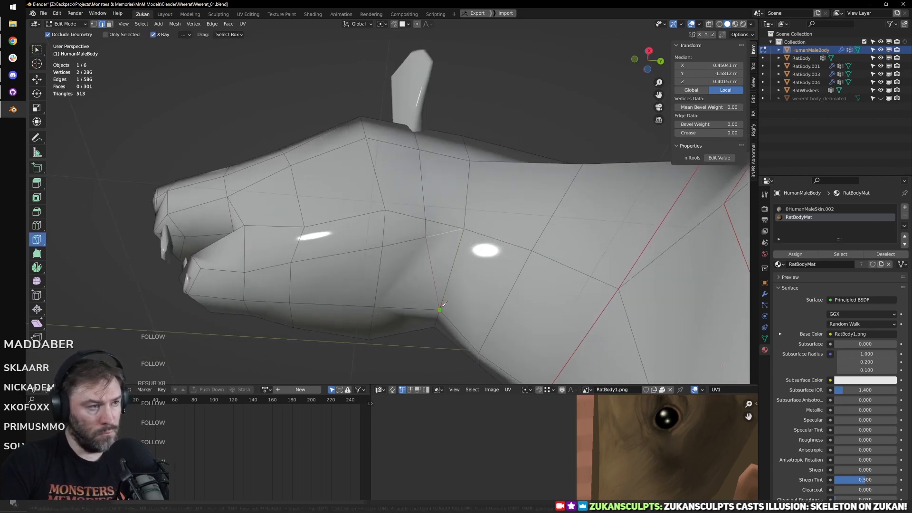
{"action": "key", "text": "ctrl+Tab"}
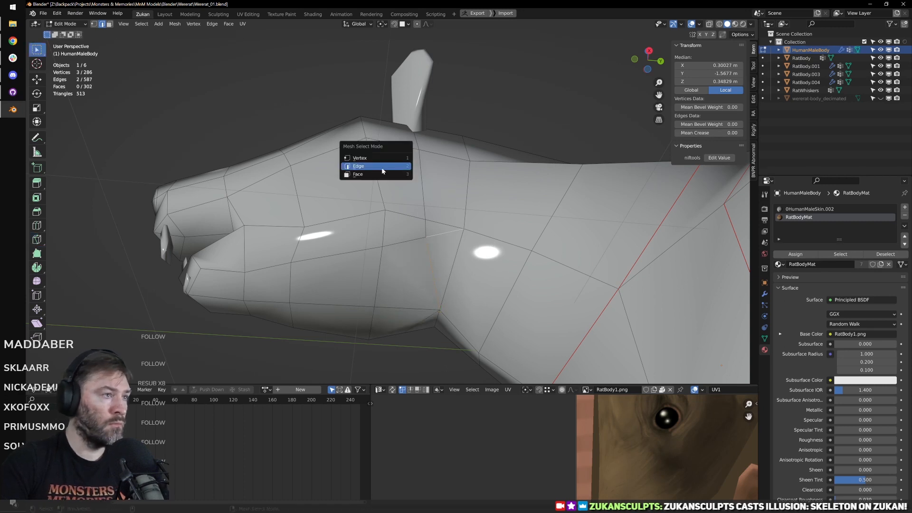
{"action": "key", "text": "x"}
{"action": "left_click", "coordinate": [437, 236]}
{"action": "middle_click_drag", "start_coordinate": [437, 236], "coordinate": [451, 238]}
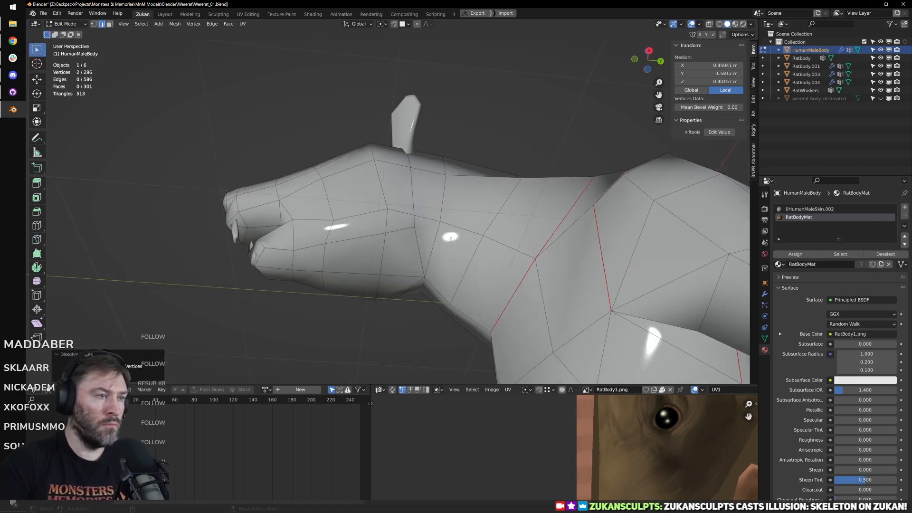
Step: Move the rear jaw vertex about 0.06 m inward, 0.04 m back and 0.06 m down, and adjust the neighbouring jaw vertices
{"action": "scroll", "coordinate": [427, 232], "scroll_direction": "up", "scroll_amount": 2}
{"action": "left_click", "coordinate": [427, 240]}
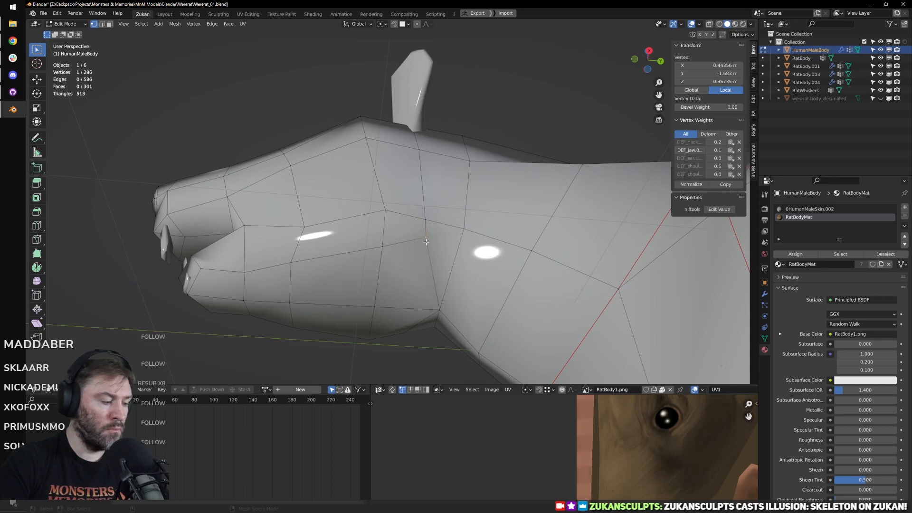
{"action": "left_click", "coordinate": [434, 256]}
{"action": "middle_click_drag", "start_coordinate": [434, 256], "coordinate": [442, 307]}
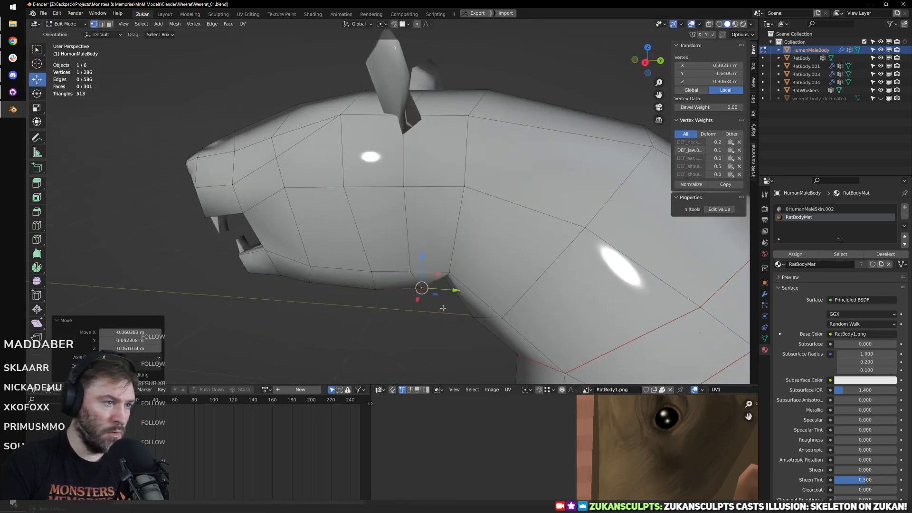
{"action": "scroll", "coordinate": [442, 307], "scroll_direction": "up", "scroll_amount": 2}
{"action": "middle_click_drag", "start_coordinate": [442, 251], "coordinate": [489, 214]}
{"action": "left_click", "coordinate": [362, 238]}
{"action": "left_click", "coordinate": [374, 251]}
{"action": "left_click", "coordinate": [444, 233]}
Step: Move the upper vertices of the edge loop behind the ear forward along Y, towards the head
{"action": "left_click", "coordinate": [434, 188], "text": "alt"}
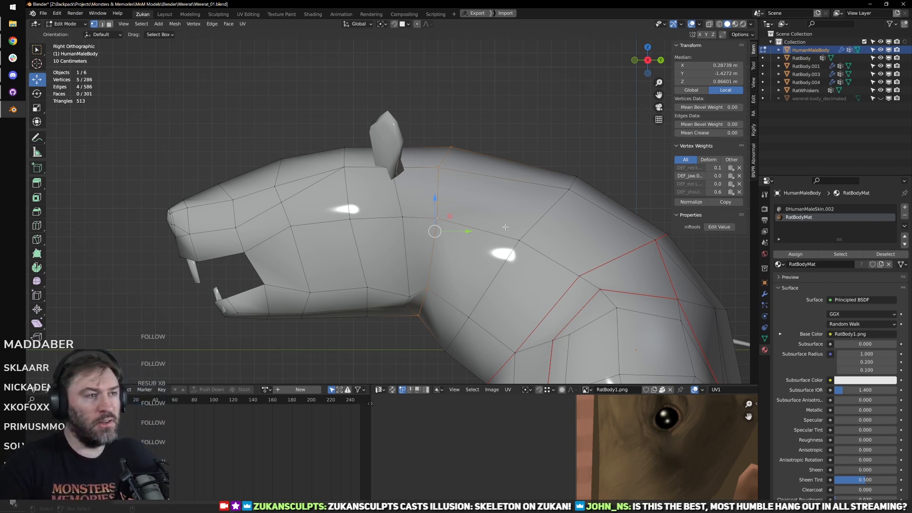
{"action": "middle_click_drag", "start_coordinate": [442, 176], "coordinate": [461, 195], "text": "shift"}
{"action": "scroll", "coordinate": [461, 195], "scroll_direction": "up", "scroll_amount": 3}
{"action": "key", "text": "shift+z"}
{"action": "left_click_drag", "start_coordinate": [458, 136], "coordinate": [540, 295]}
{"action": "key", "text": "shift+z"}
{"action": "key", "text": "z"}
{"action": "scroll", "coordinate": [515, 218], "scroll_direction": "down", "scroll_amount": 2}
{"action": "key", "text": "z"}
{"action": "mouse_move", "coordinate": [515, 218]}
{"action": "middle_mouse_down"}
{"action": "mouse_move", "coordinate": [487, 238]}
{"action": "mouse_move", "coordinate": [503, 178]}
{"action": "middle_mouse_up"}
{"action": "left_click", "coordinate": [477, 229]}
{"action": "left_click", "coordinate": [503, 178]}
{"action": "left_click_drag", "start_coordinate": [508, 151], "coordinate": [499, 152]}
{"action": "middle_click_drag", "start_coordinate": [499, 152], "coordinate": [544, 133]}
Step: Move the upper centre-line throat vertex back and up in side view, and shift the one below it along Y
{"action": "left_click", "coordinate": [433, 298]}
{"action": "middle_click_drag", "start_coordinate": [486, 300], "coordinate": [458, 300], "text": "alt"}
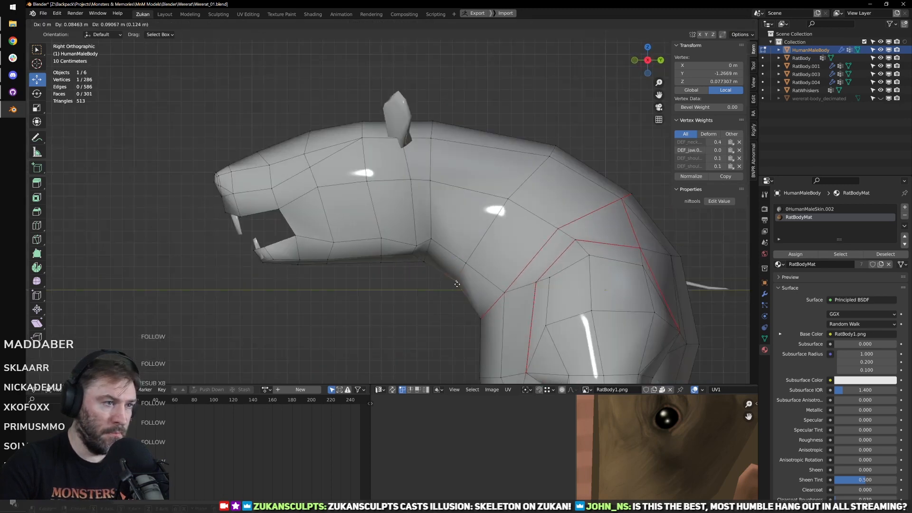
{"action": "scroll", "coordinate": [469, 325], "scroll_direction": "down", "scroll_amount": 1}
{"action": "left_click", "coordinate": [466, 300]}
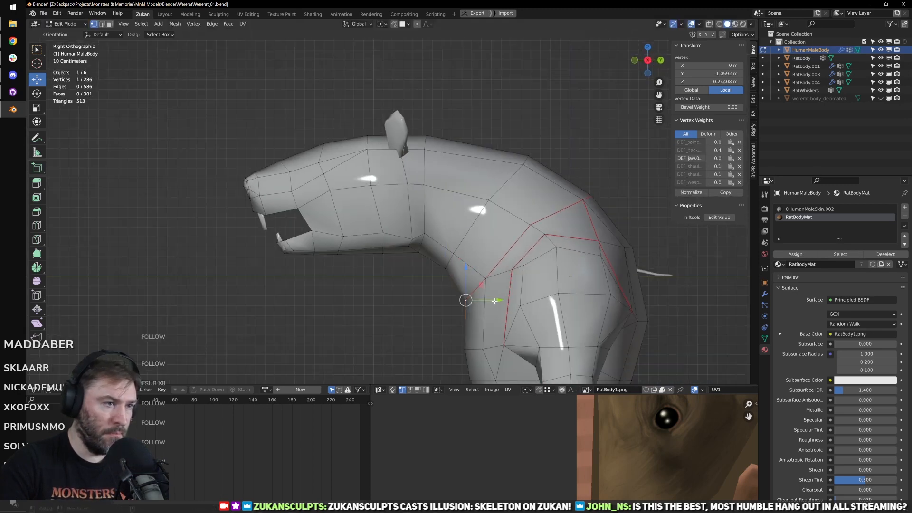
{"action": "left_click_drag", "start_coordinate": [489, 302], "coordinate": [486, 302]}
Step: Widen the neck base by moving its side vertex and the adjacent upper vertex outward along X
{"action": "scroll", "coordinate": [475, 302], "scroll_direction": "down", "scroll_amount": 4}
{"action": "middle_click_drag", "start_coordinate": [340, 296], "coordinate": [382, 254]}
{"action": "left_click", "coordinate": [547, 287]}
{"action": "scroll", "coordinate": [548, 287], "scroll_direction": "up", "scroll_amount": 4}
{"action": "scroll", "coordinate": [414, 252], "scroll_direction": "up", "scroll_amount": 4}
{"action": "left_click", "coordinate": [401, 243]}
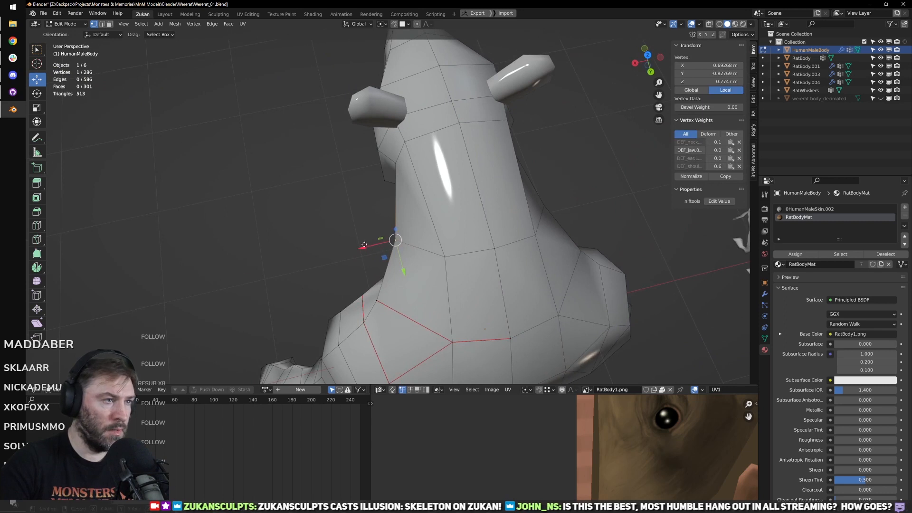
{"action": "left_click", "coordinate": [440, 260]}
{"action": "left_click_drag", "start_coordinate": [440, 259], "coordinate": [425, 260]}
Step: Move the upper shoulder vertex on the seam about 0.10 m outward, 0.04 m forward and 0.01 m up
{"action": "scroll", "coordinate": [428, 263], "scroll_direction": "down", "scroll_amount": 2}
{"action": "middle_click_drag", "start_coordinate": [449, 304], "coordinate": [437, 257], "text": "shift"}
{"action": "left_click", "coordinate": [441, 281]}
{"action": "left_click", "coordinate": [410, 281]}
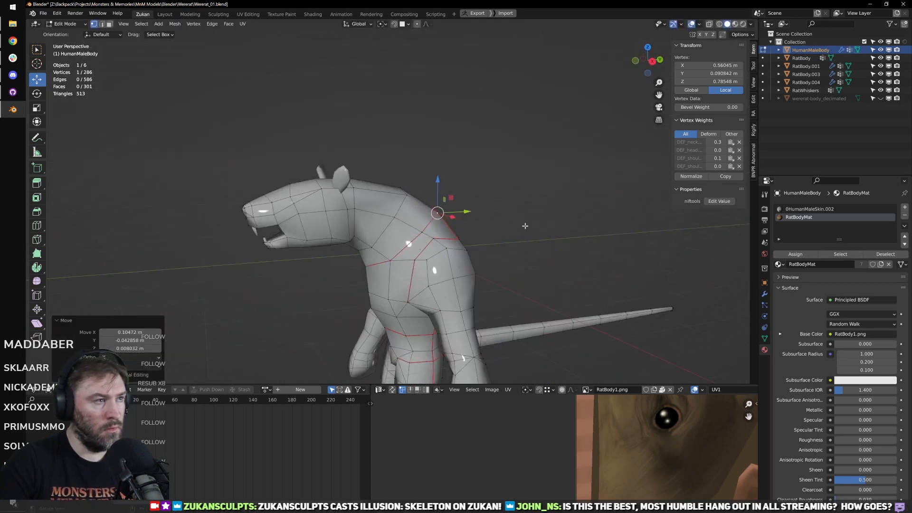
Step: Connect the vertex behind the ear to the neck's side vertex with a diagonal edge
{"action": "scroll", "coordinate": [439, 252], "scroll_direction": "up", "scroll_amount": 5}
{"action": "key", "text": "ctrl+Tab"}
{"action": "left_click", "coordinate": [371, 189]}
{"action": "middle_click_drag", "start_coordinate": [371, 189], "coordinate": [416, 322]}
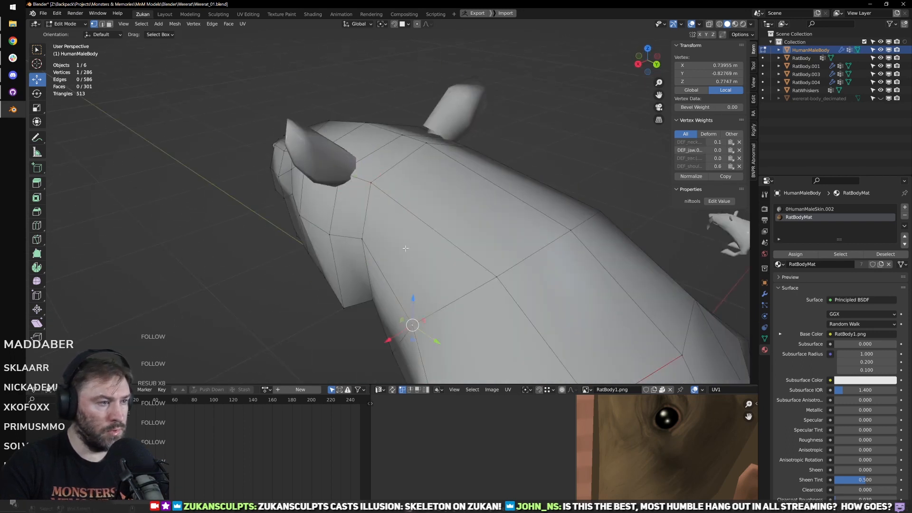
{"action": "left_click", "coordinate": [377, 191], "text": "shift"}
{"action": "key", "text": "ctrl+v"}
{"action": "left_click", "coordinate": [378, 193]}
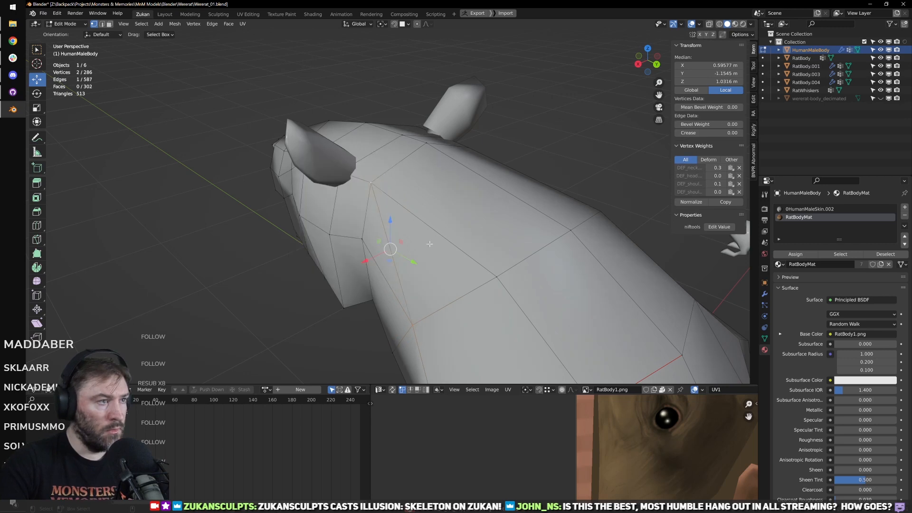
Step: Connect the outer vertex at the rear jaw corner to the rearmost vertex of the cheek line
{"action": "middle_click_drag", "start_coordinate": [380, 238], "coordinate": [422, 283]}
{"action": "scroll", "coordinate": [297, 249], "scroll_direction": "down", "scroll_amount": 2}
{"action": "key", "text": "Tab"}
{"action": "left_click", "coordinate": [292, 251]}
{"action": "scroll", "coordinate": [292, 254], "scroll_direction": "down", "scroll_amount": 2}
{"action": "key", "text": "Tab"}
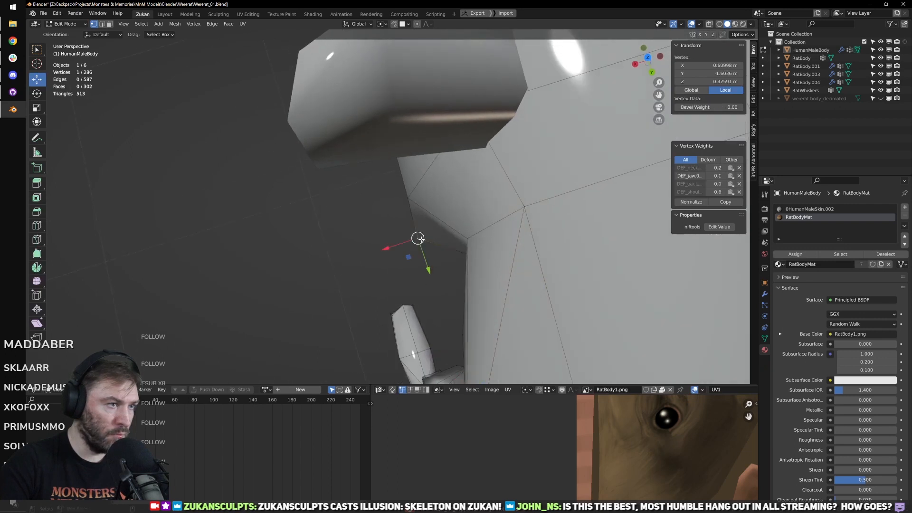
{"action": "middle_click_drag", "start_coordinate": [418, 238], "coordinate": [469, 227]}
{"action": "left_click", "coordinate": [469, 230]}
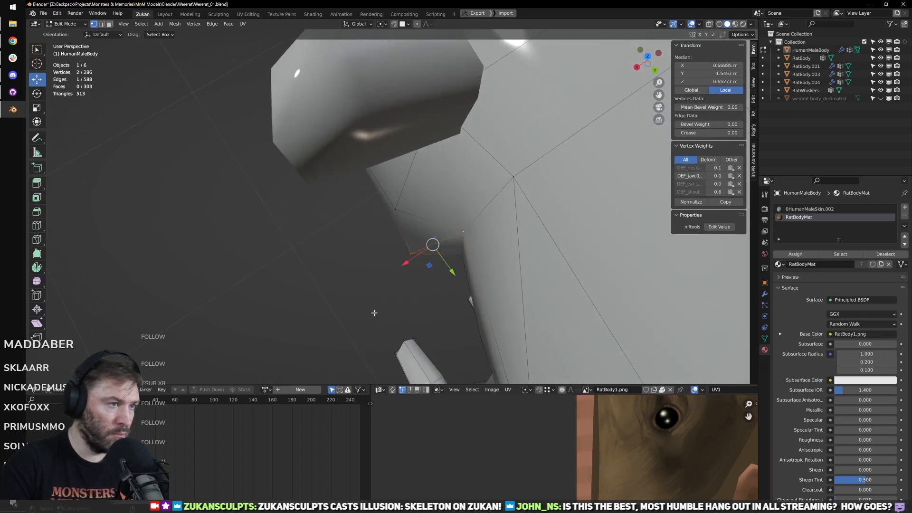
Step: Connect the cheek vertex below the ear to the vertex behind the ear with a diagonal edge
{"action": "middle_click_drag", "start_coordinate": [395, 224], "coordinate": [388, 222]}
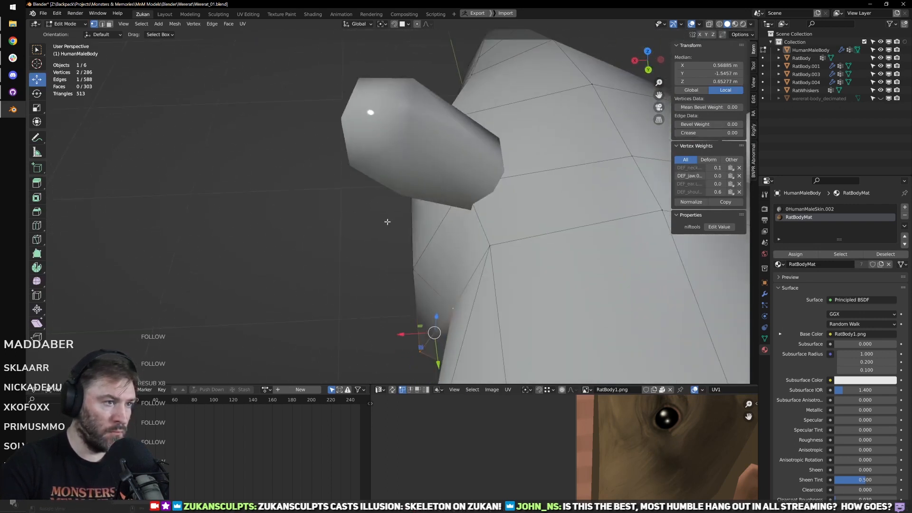
{"action": "left_click", "coordinate": [415, 269]}
{"action": "left_click", "coordinate": [489, 246], "text": "shift"}
{"action": "key", "text": "j"}
{"action": "scroll", "coordinate": [414, 257], "scroll_direction": "down", "scroll_amount": 5}
{"action": "middle_click_drag", "start_coordinate": [373, 266], "coordinate": [428, 209]}
{"action": "scroll", "coordinate": [479, 226], "scroll_direction": "up", "scroll_amount": 5}
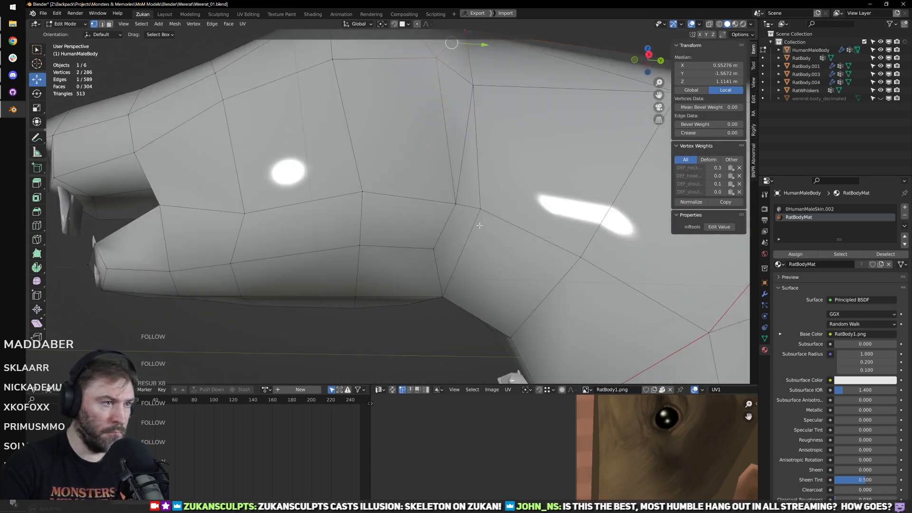
Step: Move the inner vertex under the rear jaw about 0.01 m outward, 0.02 m back and 0.02 m down
{"action": "scroll", "coordinate": [480, 226], "scroll_direction": "down", "scroll_amount": 5}
{"action": "middle_click_drag", "start_coordinate": [492, 241], "coordinate": [427, 235]}
{"action": "left_click", "coordinate": [419, 239]}
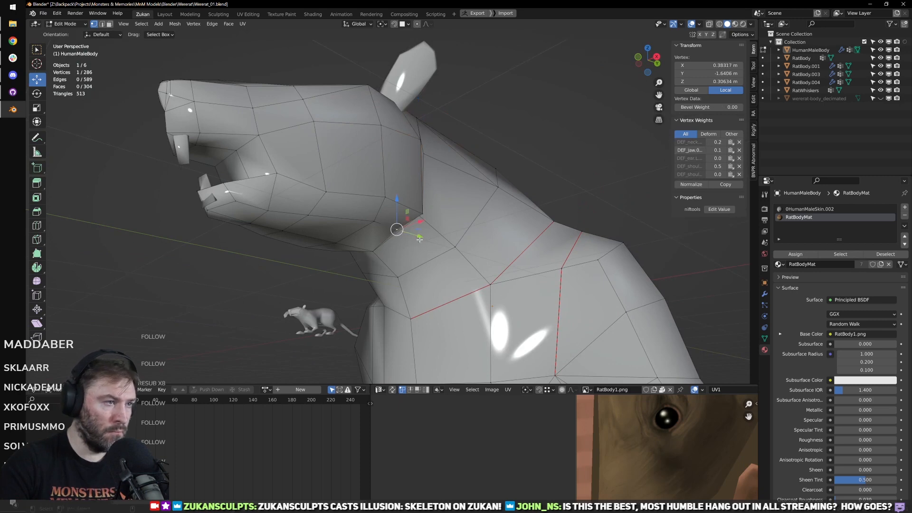
{"action": "scroll", "coordinate": [420, 239], "scroll_direction": "up", "scroll_amount": 2}
{"action": "left_click", "coordinate": [408, 254]}
{"action": "scroll", "coordinate": [408, 254], "scroll_direction": "down", "scroll_amount": 3}
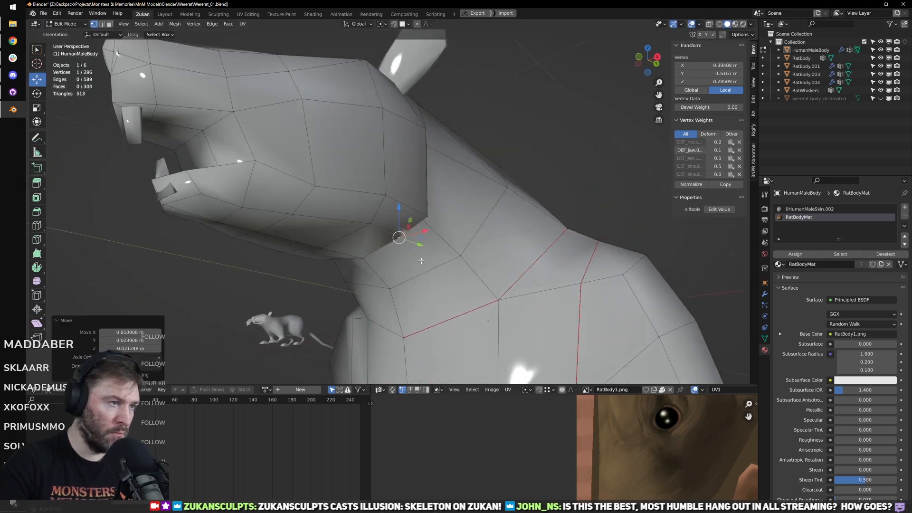
Step: Nudge the next vertex forward on the jaw's underside slightly outward and down
{"action": "middle_click_drag", "start_coordinate": [413, 238], "coordinate": [458, 267]}
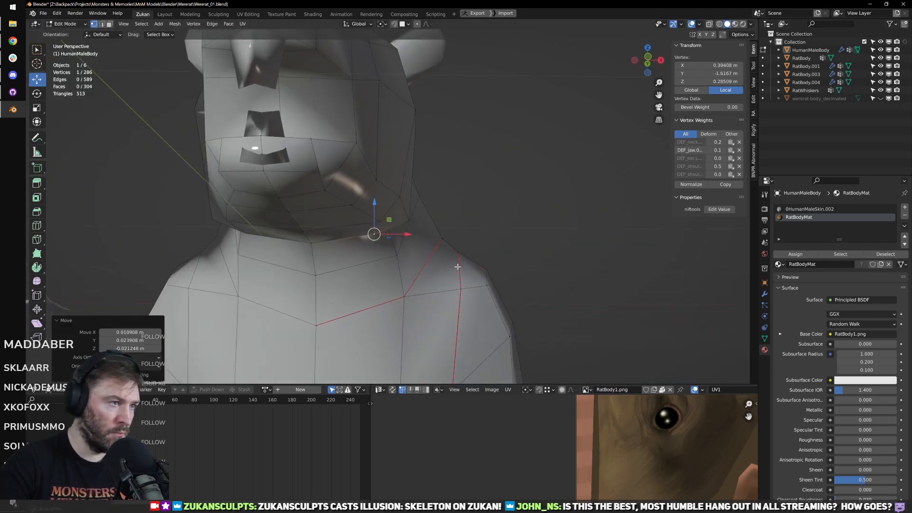
{"action": "left_click", "coordinate": [380, 221]}
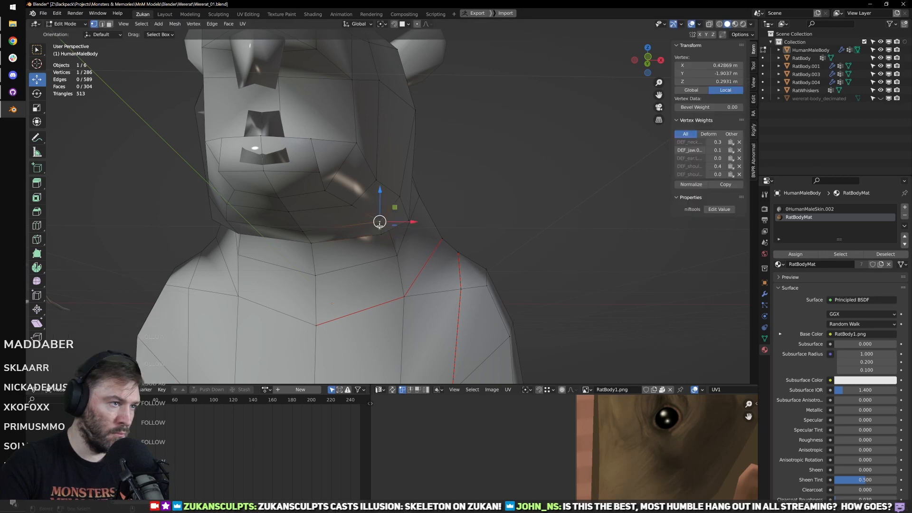
{"action": "left_click", "coordinate": [380, 225]}
{"action": "scroll", "coordinate": [380, 221], "scroll_direction": "up", "scroll_amount": 4}
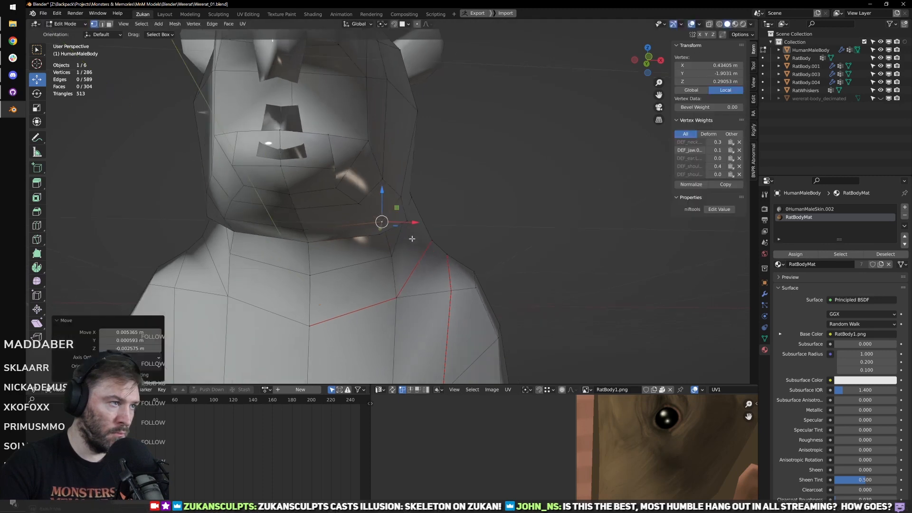
{"action": "middle_click_drag", "start_coordinate": [474, 258], "coordinate": [385, 275]}
{"action": "key", "text": "g"}
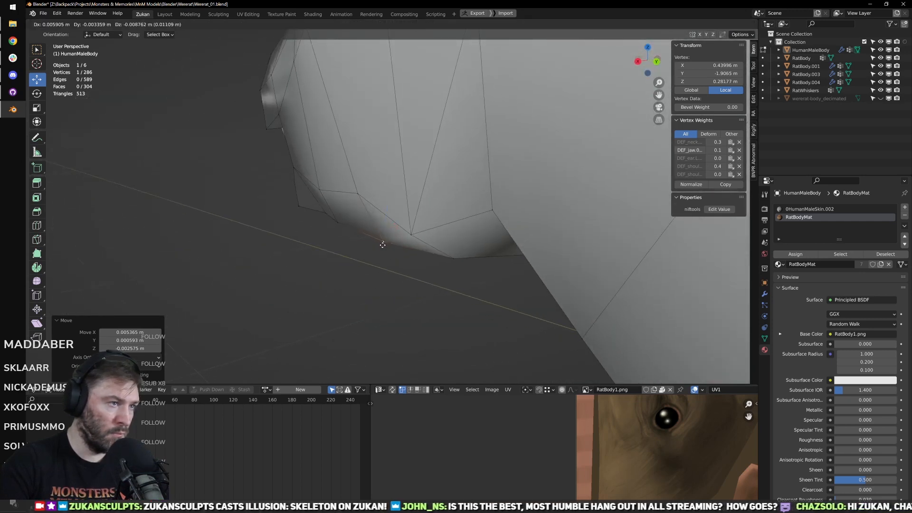
{"action": "left_click", "coordinate": [385, 258]}
Step: Move the outer jaw-corner vertex about 0.005 m inward, 0.001 m back and 0.008 m up
{"action": "middle_click_drag", "start_coordinate": [386, 258], "coordinate": [386, 266]}
{"action": "left_click", "coordinate": [386, 266]}
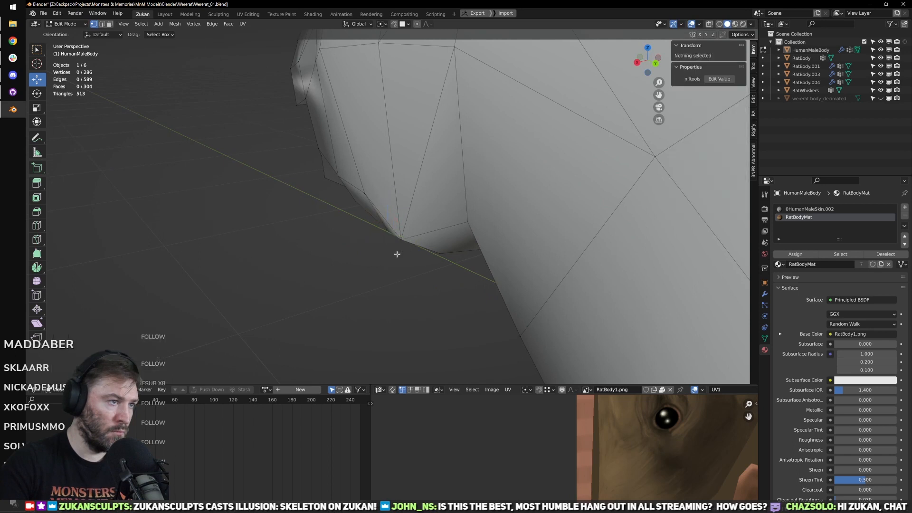
{"action": "double_click", "coordinate": [405, 237]}
{"action": "left_click", "coordinate": [402, 239]}
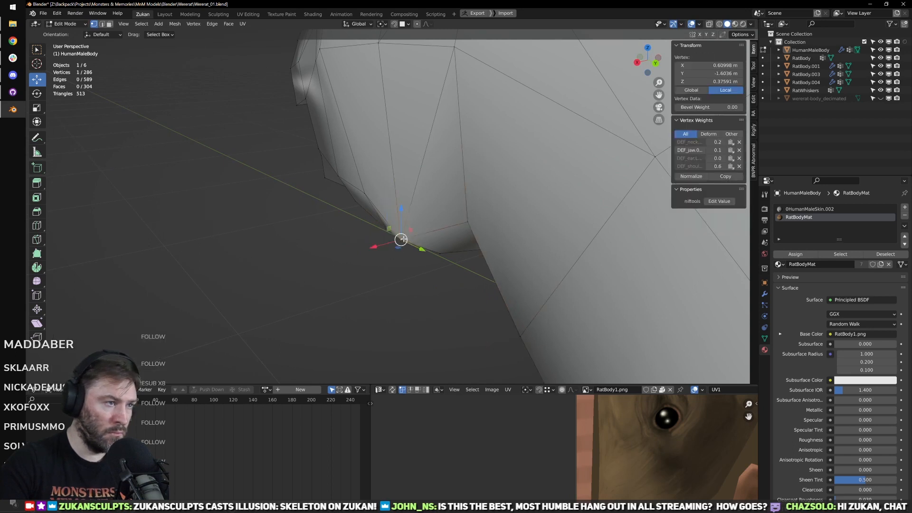
{"action": "left_click", "coordinate": [405, 237]}
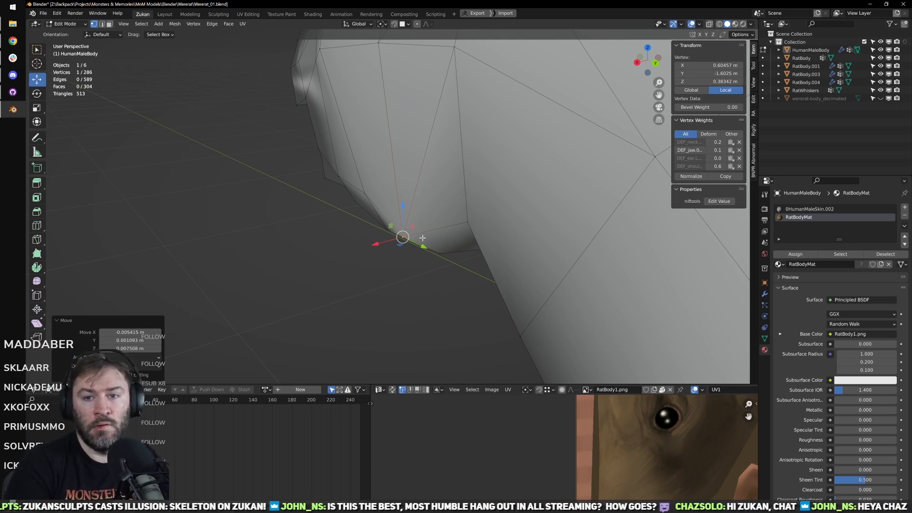
{"action": "middle_click_drag", "start_coordinate": [466, 158], "coordinate": [503, 204]}
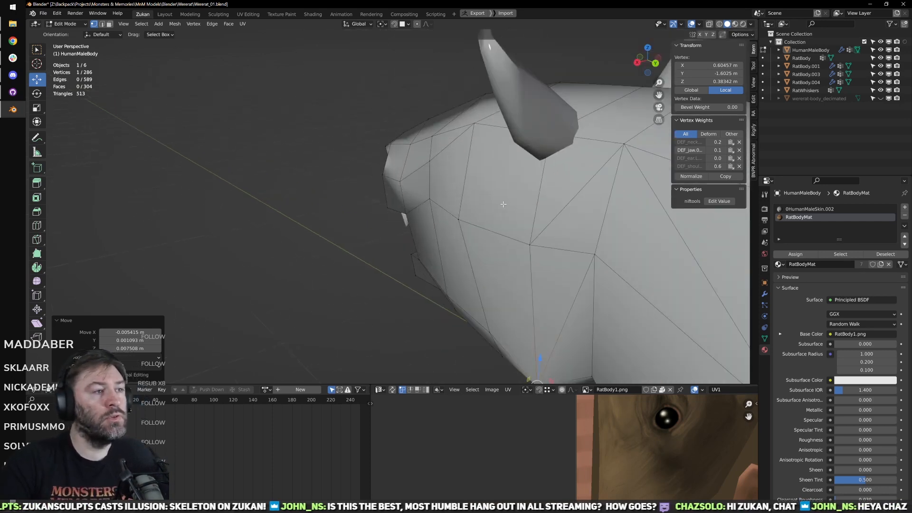
{"action": "middle_click_drag", "start_coordinate": [408, 197], "coordinate": [449, 200]}
{"action": "left_click", "coordinate": [436, 201]}
{"action": "key", "text": "alt+a"}
{"action": "left_click", "coordinate": [423, 195]}
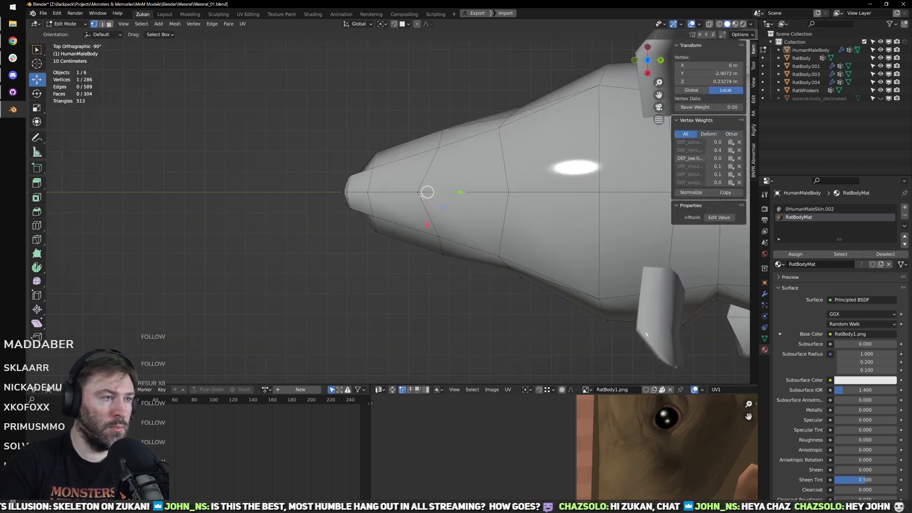
{"action": "middle_click_drag", "start_coordinate": [411, 248], "coordinate": [412, 254]}
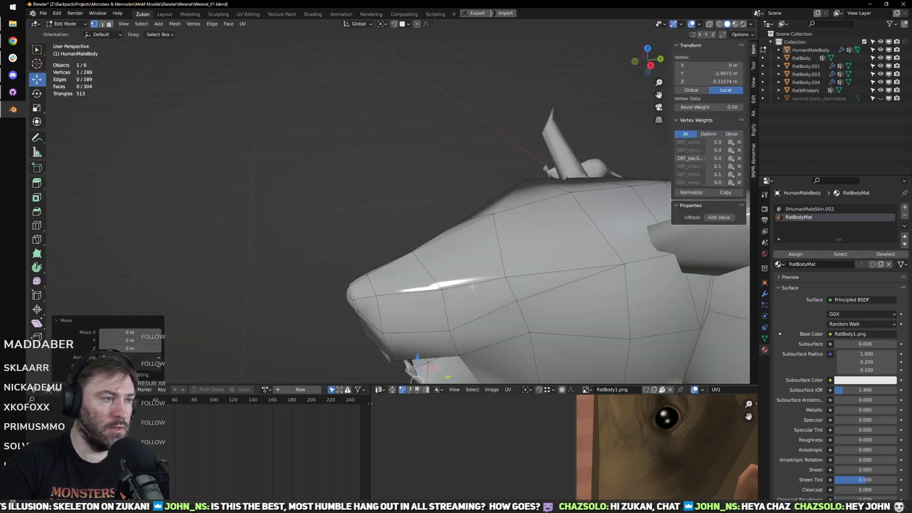
Step: In side view, move the snout's top centre vertex about 0.03 m back and 0.01 m up, and shift the vertex below it up and forward
{"action": "middle_click_drag", "start_coordinate": [472, 287], "coordinate": [449, 225], "text": "alt"}
{"action": "key", "text": "alt+a"}
{"action": "left_click", "coordinate": [423, 222]}
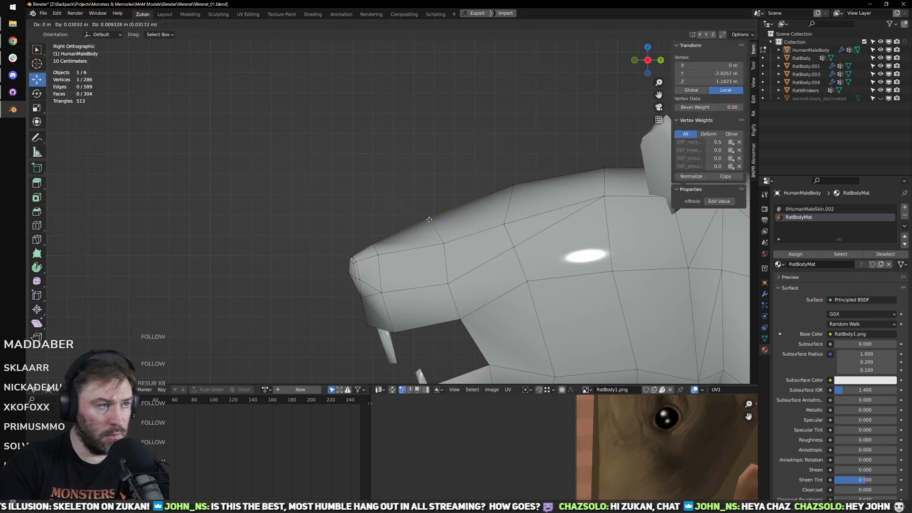
{"action": "right_click", "coordinate": [429, 219]}
{"action": "left_click", "coordinate": [444, 244]}
{"action": "left_click", "coordinate": [448, 232]}
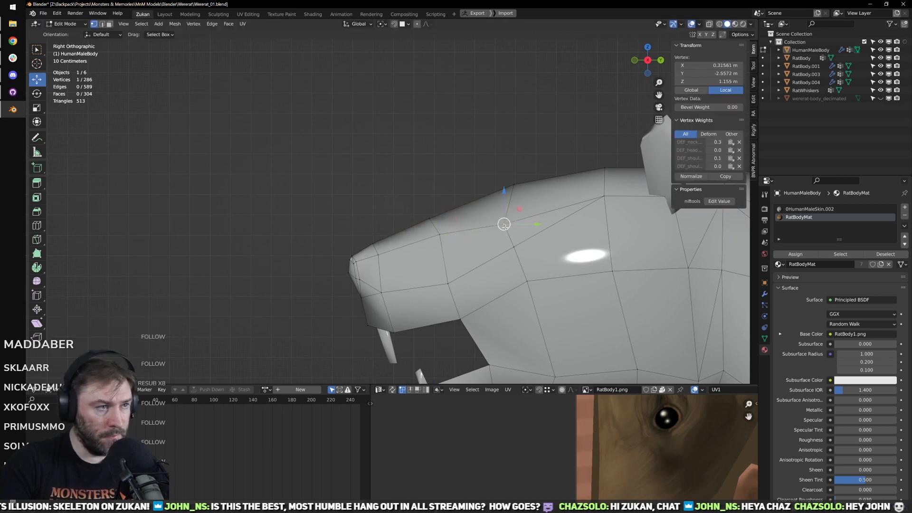
Step: Move the cheek vertex beside the snout about 0.018 m inward along X
{"action": "scroll", "coordinate": [408, 205], "scroll_direction": "down", "scroll_amount": 2}
{"action": "middle_click_drag", "start_coordinate": [408, 205], "coordinate": [427, 262]}
{"action": "left_click", "coordinate": [430, 214]}
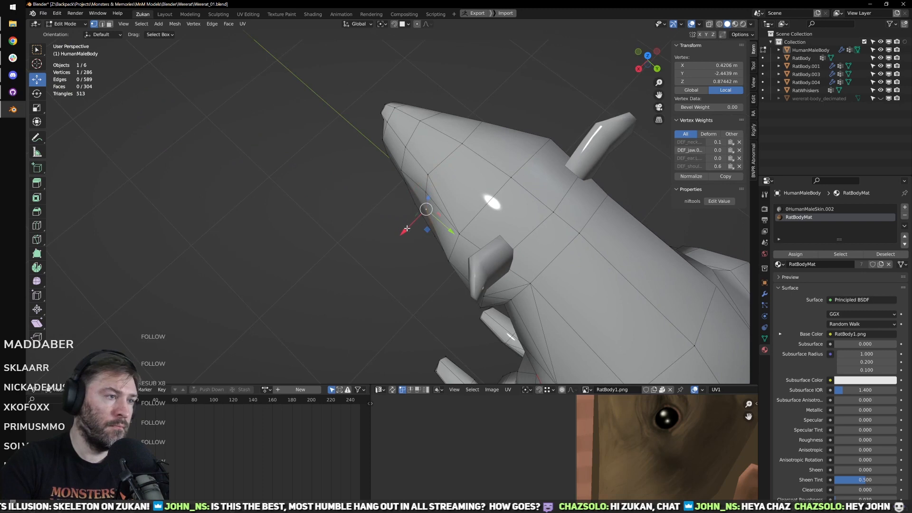
{"action": "left_click_drag", "start_coordinate": [407, 229], "coordinate": [410, 227]}
{"action": "scroll", "coordinate": [421, 210], "scroll_direction": "down", "scroll_amount": 4}
{"action": "middle_click_drag", "start_coordinate": [409, 227], "coordinate": [418, 207]}
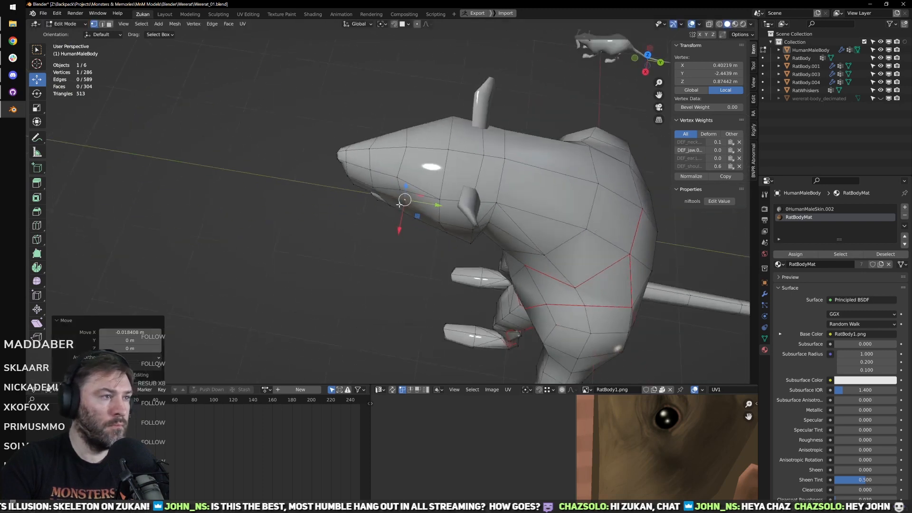
Step: Move the upper-lip vertex about 0.027 m outward and the side vertex near the nose about 0.014 m outward
{"action": "scroll", "coordinate": [413, 204], "scroll_direction": "up", "scroll_amount": 4}
{"action": "left_click", "coordinate": [369, 196]}
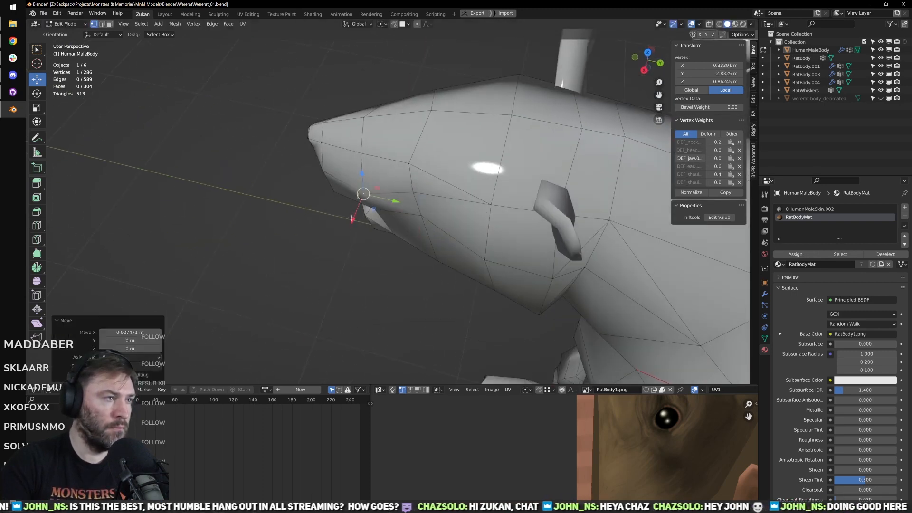
{"action": "left_click", "coordinate": [324, 177]}
{"action": "middle_click_drag", "start_coordinate": [324, 178], "coordinate": [472, 245]}
{"action": "key", "text": "KP_Decimal"}
{"action": "scroll", "coordinate": [349, 205], "scroll_direction": "up", "scroll_amount": 4}
{"action": "key", "text": "KP_7"}
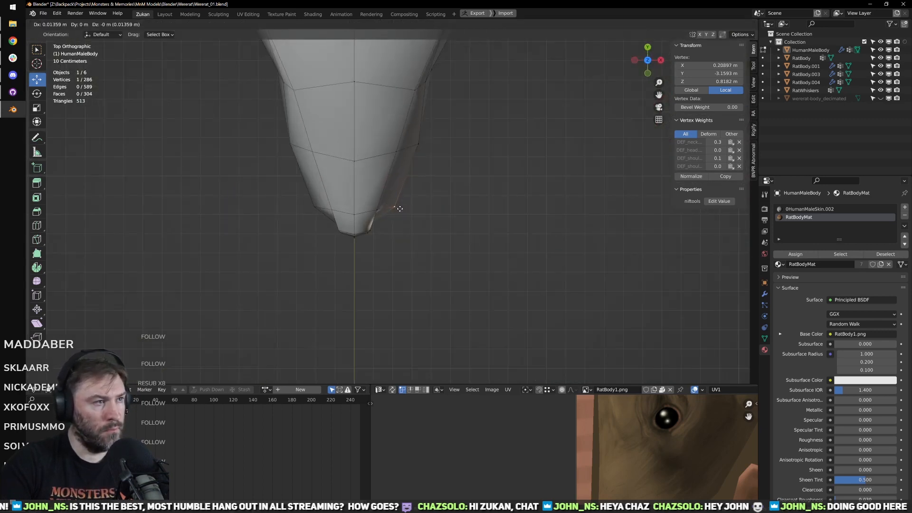
{"action": "left_click", "coordinate": [399, 208]}
Step: Raise the front centre vertex behind the upper teeth about 0.019 m
{"action": "scroll", "coordinate": [399, 209], "scroll_direction": "down", "scroll_amount": 5}
{"action": "middle_click_drag", "start_coordinate": [399, 209], "coordinate": [333, 219]}
{"action": "scroll", "coordinate": [451, 225], "scroll_direction": "up", "scroll_amount": 3}
{"action": "scroll", "coordinate": [309, 214], "scroll_direction": "down", "scroll_amount": 1}
{"action": "left_click", "coordinate": [298, 210]}
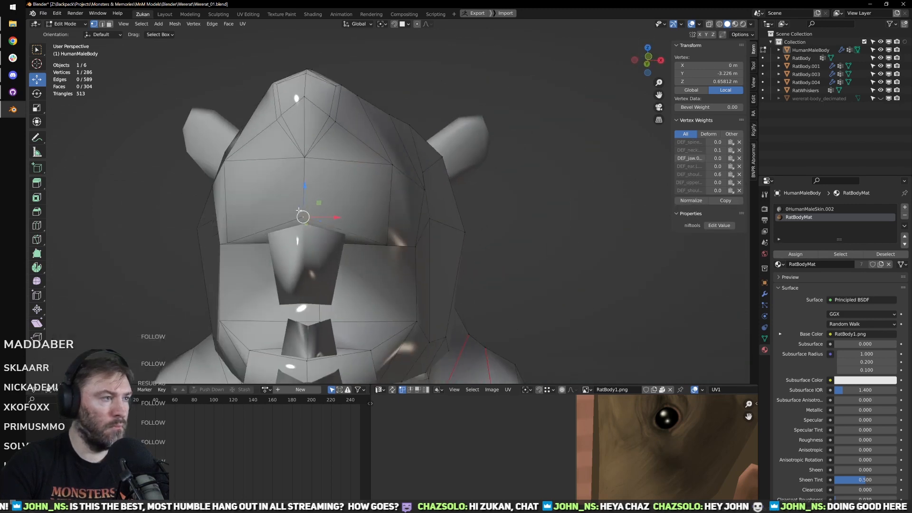
{"action": "left_click_drag", "start_coordinate": [309, 174], "coordinate": [309, 175]}
{"action": "middle_click_drag", "start_coordinate": [409, 209], "coordinate": [332, 213]}
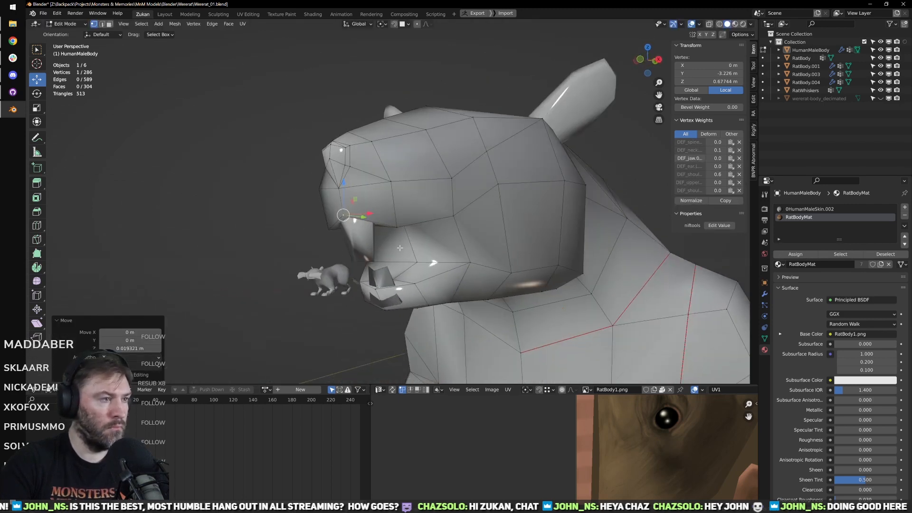
Step: Lower the next vertex inside the mouth opening along Z
{"action": "middle_click_drag", "start_coordinate": [352, 247], "coordinate": [353, 204], "text": "shift"}
{"action": "scroll", "coordinate": [356, 209], "scroll_direction": "up", "scroll_amount": 2}
{"action": "left_click", "coordinate": [370, 219]}
{"action": "left_click_drag", "start_coordinate": [367, 187], "coordinate": [367, 201]}
{"action": "scroll", "coordinate": [380, 209], "scroll_direction": "up", "scroll_amount": 3}
Step: Move the centre vertex of the lower jaw's floor about 0.011 m forward and 0.034 m up
{"action": "middle_click_drag", "start_coordinate": [380, 209], "coordinate": [428, 222]}
{"action": "left_click", "coordinate": [430, 220]}
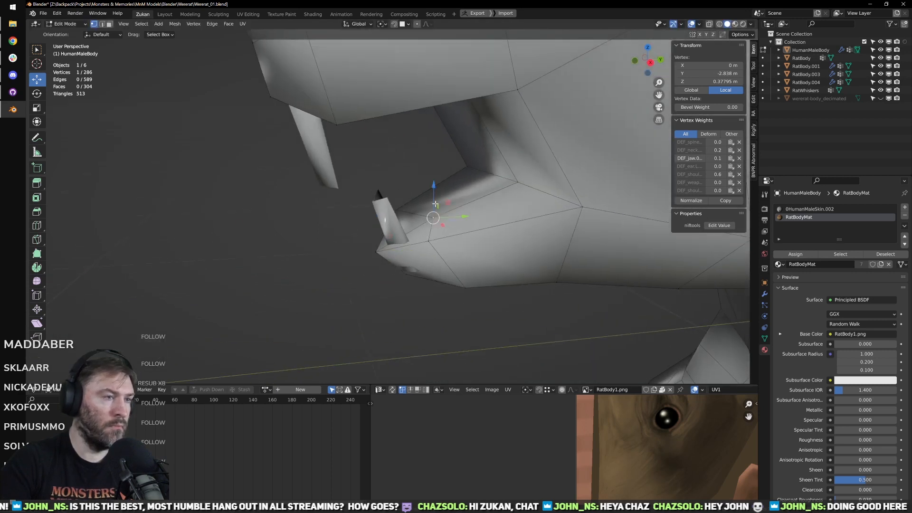
{"action": "left_click_drag", "start_coordinate": [433, 185], "coordinate": [425, 181]}
{"action": "key", "text": "KP_3"}
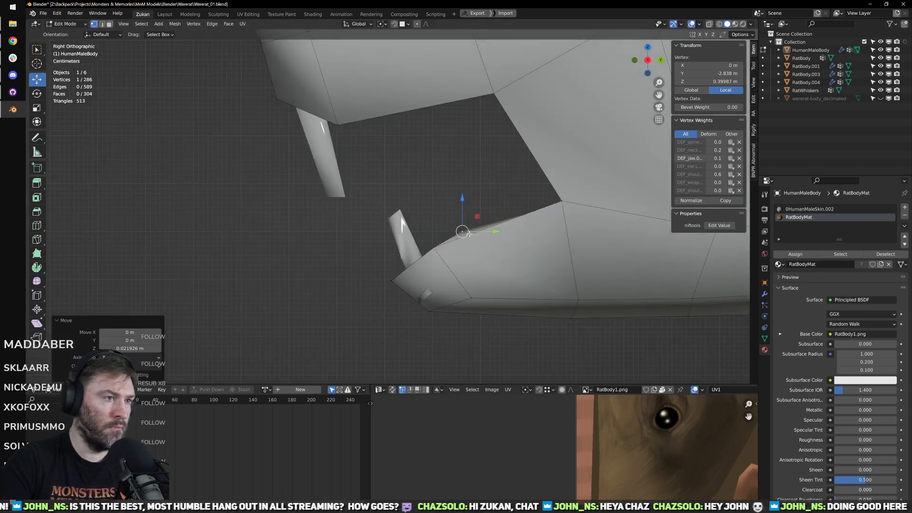
{"action": "left_click_drag", "start_coordinate": [464, 232], "coordinate": [457, 230]}
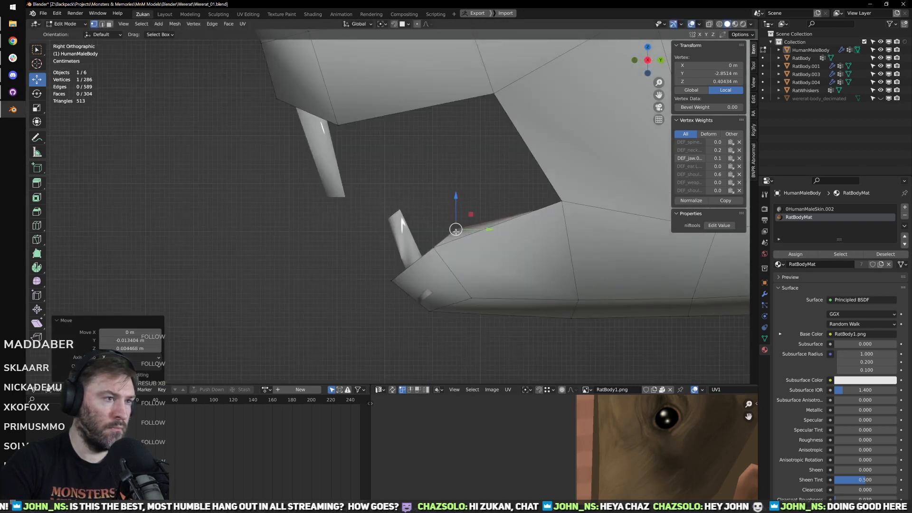
{"action": "left_click", "coordinate": [458, 227]}
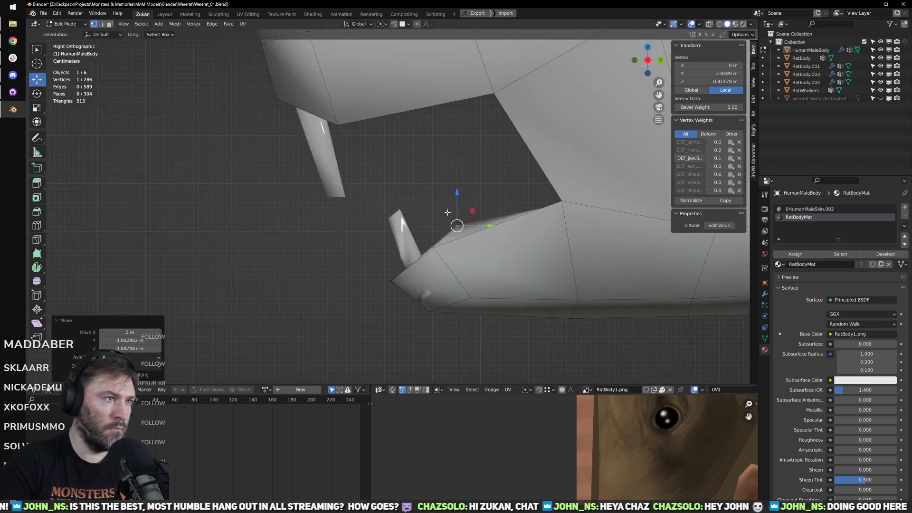
Step: Reposition the middle centre vertex of the mouth's roof in side view
{"action": "middle_click_drag", "start_coordinate": [458, 226], "coordinate": [380, 152]}
{"action": "left_click", "coordinate": [375, 149]}
{"action": "key", "text": "KP_3"}
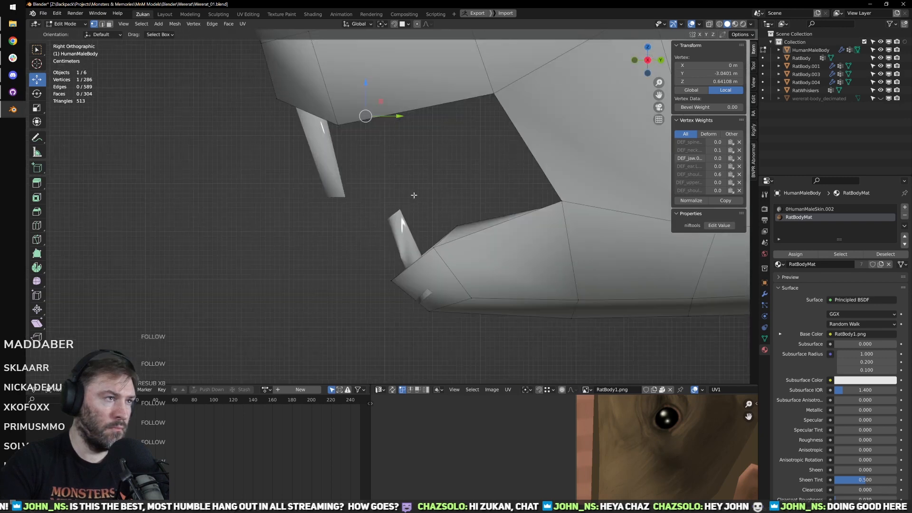
{"action": "left_click", "coordinate": [373, 143]}
{"action": "scroll", "coordinate": [401, 217], "scroll_direction": "down", "scroll_amount": 4}
{"action": "middle_click_drag", "start_coordinate": [401, 218], "coordinate": [440, 196]}
Step: Try to shift the rear centre vertex of the mouth's roof backward
{"action": "left_click", "coordinate": [399, 161]}
{"action": "middle_click_drag", "start_coordinate": [399, 162], "coordinate": [379, 166]}
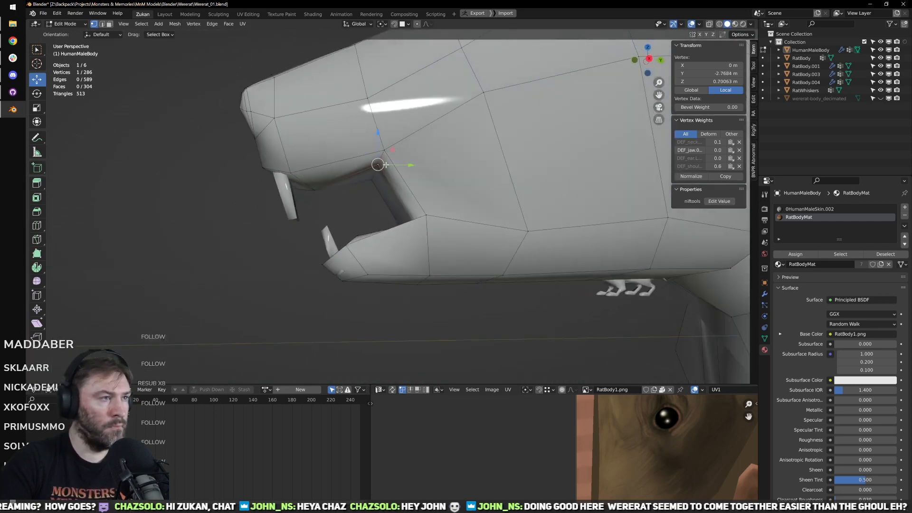
{"action": "left_click_drag", "start_coordinate": [379, 166], "coordinate": [393, 164]}
{"action": "left_click", "coordinate": [394, 164]}
{"action": "scroll", "coordinate": [404, 171], "scroll_direction": "down", "scroll_amount": 3}
{"action": "middle_click_drag", "start_coordinate": [403, 171], "coordinate": [523, 202]}
{"action": "key", "text": "ctrl+z"}
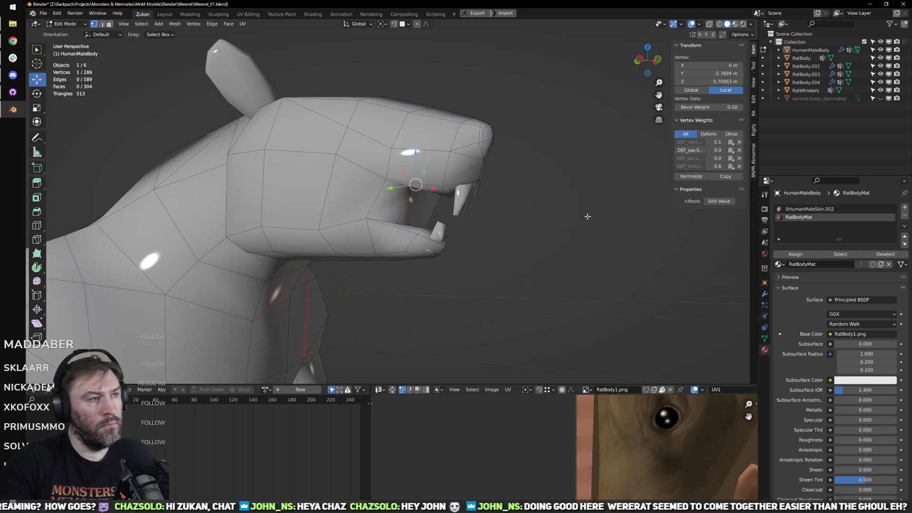
Step: Move the rear centre vertex of the mouth's roof about 0.023 m back along Y
{"action": "middle_click_drag", "start_coordinate": [588, 217], "coordinate": [407, 182]}
{"action": "left_click_drag", "start_coordinate": [408, 182], "coordinate": [411, 183]}
{"action": "middle_click_drag", "start_coordinate": [410, 182], "coordinate": [476, 206]}
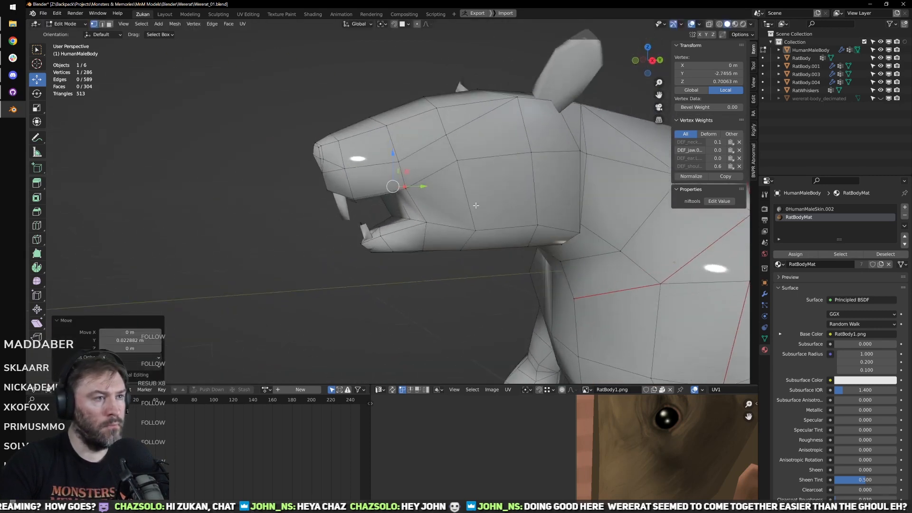
Step: Raise the vertex near the corner of the mouth along Z
{"action": "middle_click_drag", "start_coordinate": [530, 222], "coordinate": [456, 222]}
{"action": "left_click", "coordinate": [425, 224]}
{"action": "middle_click_drag", "start_coordinate": [542, 254], "coordinate": [494, 250]}
{"action": "left_click_drag", "start_coordinate": [403, 193], "coordinate": [401, 179]}
Step: Move the lower rear jaw vertex about 0.05 m outward and 0.05 m up
{"action": "left_click", "coordinate": [453, 218]}
{"action": "middle_click_drag", "start_coordinate": [455, 220], "coordinate": [558, 221]}
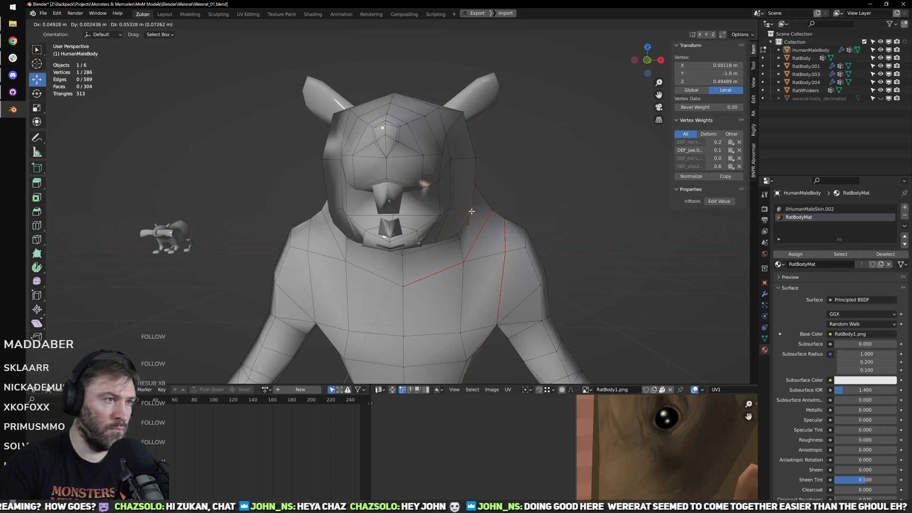
{"action": "left_click_drag", "start_coordinate": [472, 212], "coordinate": [472, 211]}
{"action": "middle_click_drag", "start_coordinate": [472, 211], "coordinate": [368, 209]}
Step: Move the upper rear cheek vertex about 0.016 m outward and 0.03 m down, readjust it from another angle, and leave Edit Mode
{"action": "left_click", "coordinate": [460, 163]}
{"action": "middle_click_drag", "start_coordinate": [460, 163], "coordinate": [493, 172]}
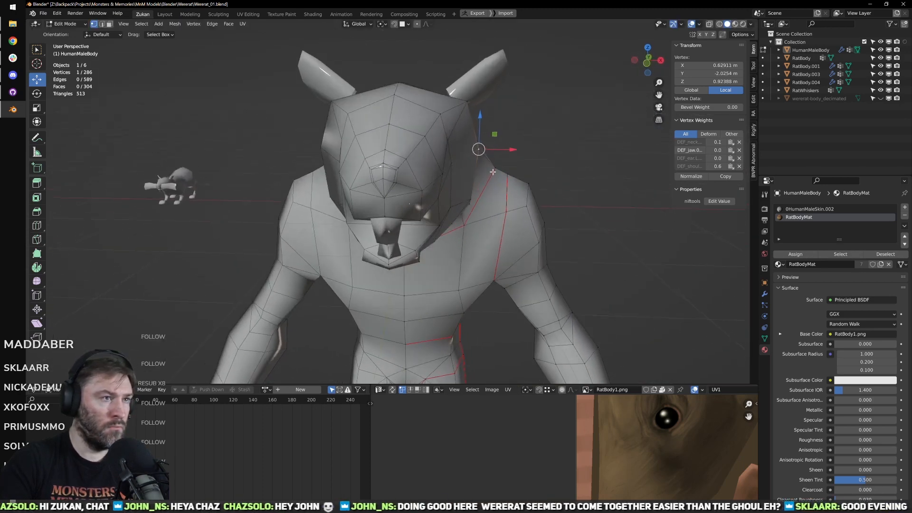
{"action": "scroll", "coordinate": [492, 172], "scroll_direction": "down", "scroll_amount": 3}
{"action": "key", "text": "g"}
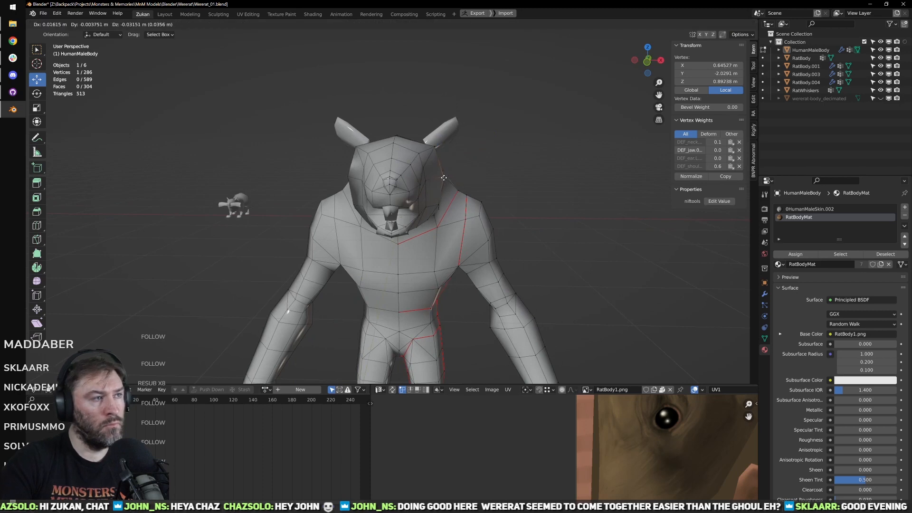
{"action": "left_click", "coordinate": [443, 178]}
{"action": "middle_click_drag", "start_coordinate": [443, 177], "coordinate": [545, 193]}
{"action": "key", "text": "g"}
{"action": "left_click", "coordinate": [421, 181]}
{"action": "key", "text": "Tab"}
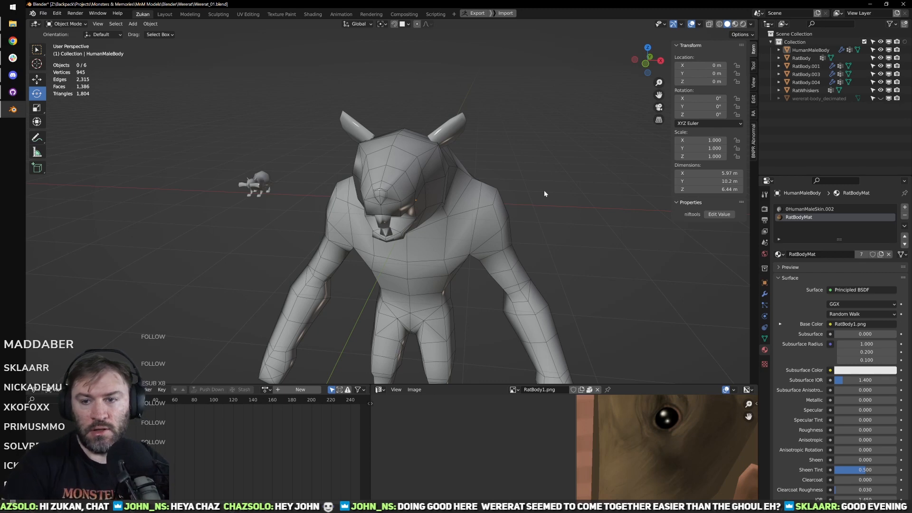
Step: Select HumanMaleBody and apply its object transforms, including location and rotation
{"action": "middle_click_drag", "start_coordinate": [534, 234], "coordinate": [475, 222]}
{"action": "scroll", "coordinate": [463, 192], "scroll_direction": "down", "scroll_amount": 4}
{"action": "key", "text": "Tab"}
{"action": "key", "text": "Tab"}
{"action": "left_click", "coordinate": [466, 213]}
{"action": "key", "text": "ctrl+a"}
{"action": "left_click", "coordinate": [476, 224]}
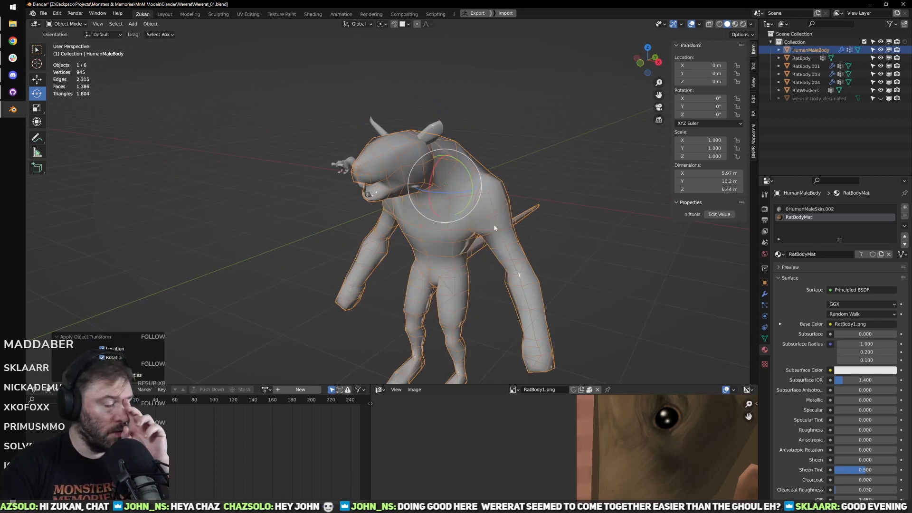
Step: Select every face of the body mesh in Edit Mode and recalculate the normals outside
{"action": "scroll", "coordinate": [505, 213], "scroll_direction": "down", "scroll_amount": 1}
{"action": "middle_click_drag", "start_coordinate": [504, 223], "coordinate": [443, 215], "text": "shift"}
{"action": "scroll", "coordinate": [443, 214], "scroll_direction": "up", "scroll_amount": 1}
{"action": "key", "text": "Tab"}
{"action": "middle_click_drag", "start_coordinate": [366, 201], "coordinate": [440, 212]}
{"action": "key", "text": "ctrl+Tab"}
{"action": "key", "text": "Tab"}
{"action": "key", "text": "Tab"}
{"action": "key", "text": "ctrl+Tab"}
{"action": "left_click", "coordinate": [445, 193]}
{"action": "key", "text": "a"}
{"action": "middle_click_drag", "start_coordinate": [288, 123], "coordinate": [264, 138], "text": "shift"}
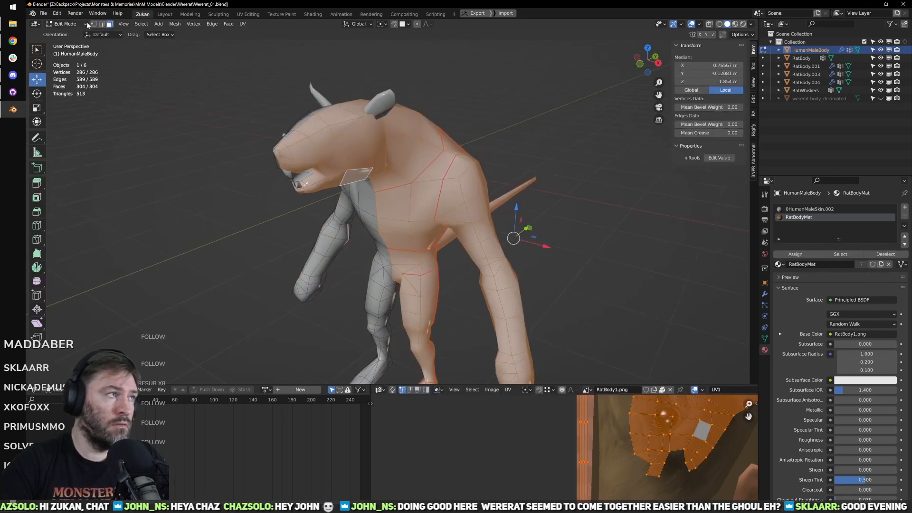
{"action": "left_click", "coordinate": [141, 24]}
{"action": "mouse_move", "coordinate": [168, 25]}
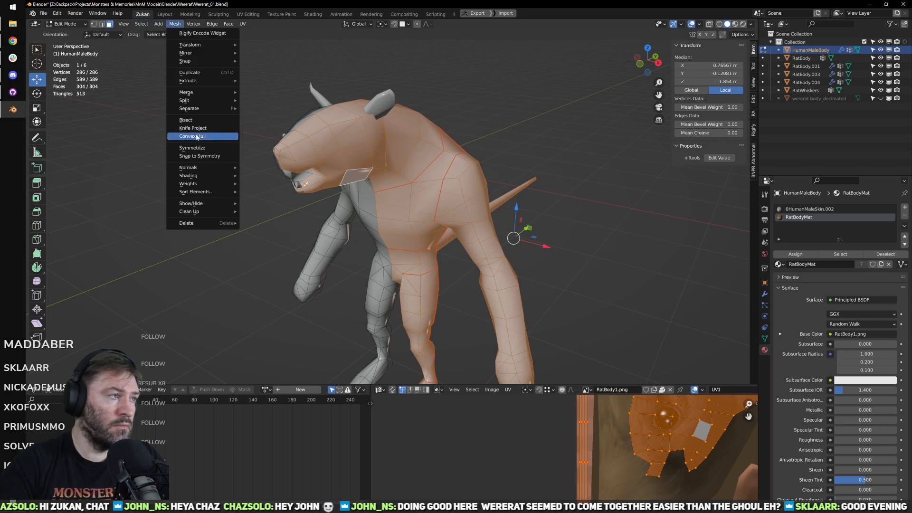
{"action": "mouse_move", "coordinate": [200, 169]}
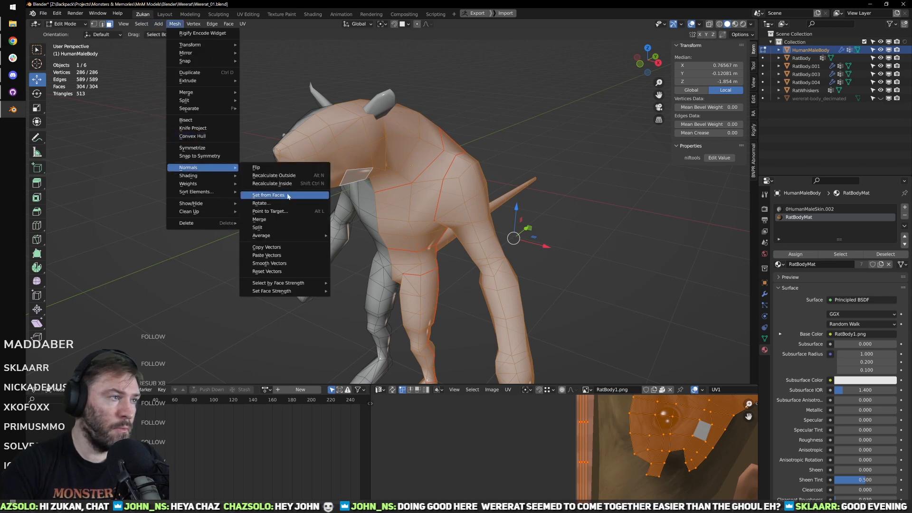
{"action": "left_click", "coordinate": [294, 176]}
Step: Set the normals of the whole selected body mesh from its faces
{"action": "left_click", "coordinate": [176, 24]}
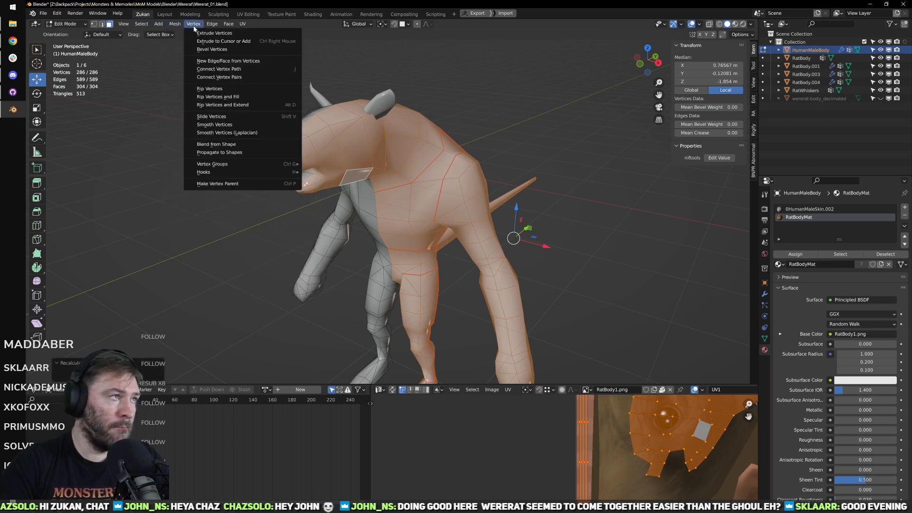
{"action": "mouse_move", "coordinate": [208, 170]}
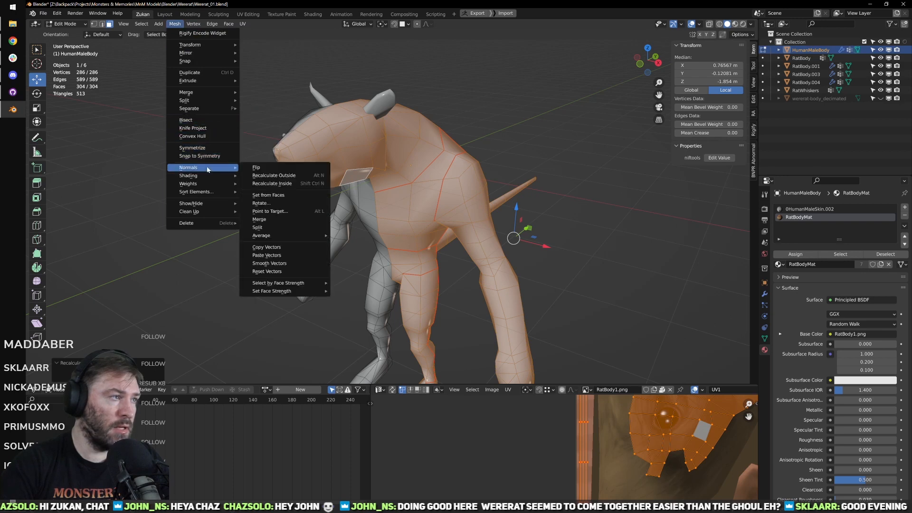
{"action": "left_click", "coordinate": [289, 195]}
{"action": "middle_click_drag", "start_coordinate": [289, 199], "coordinate": [278, 229]}
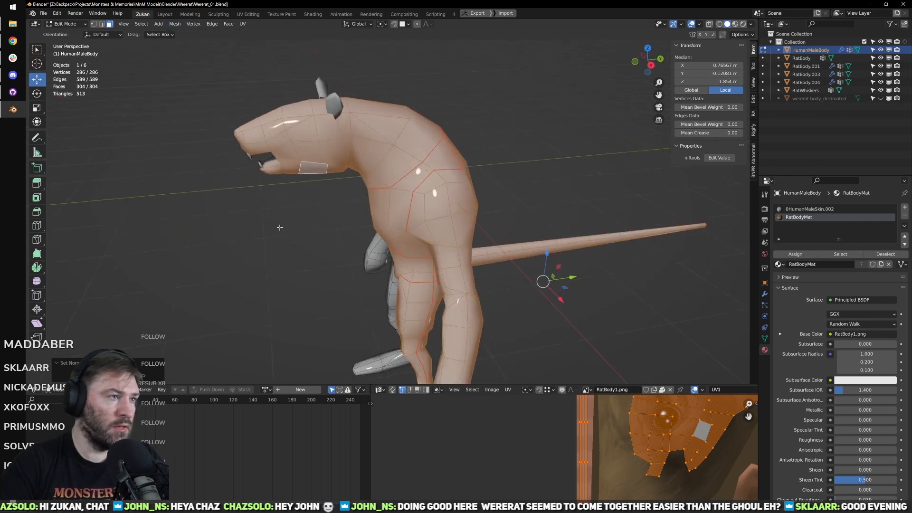
Step: In edge select mode, mark a seam along the edge loop where the head meets the neck
{"action": "scroll", "coordinate": [306, 253], "scroll_direction": "up", "scroll_amount": 3}
{"action": "key", "text": "ctrl+Tab"}
{"action": "left_click", "coordinate": [309, 240]}
{"action": "scroll", "coordinate": [307, 239], "scroll_direction": "down", "scroll_amount": 2}
{"action": "middle_click_drag", "start_coordinate": [352, 276], "coordinate": [313, 215], "text": "shift"}
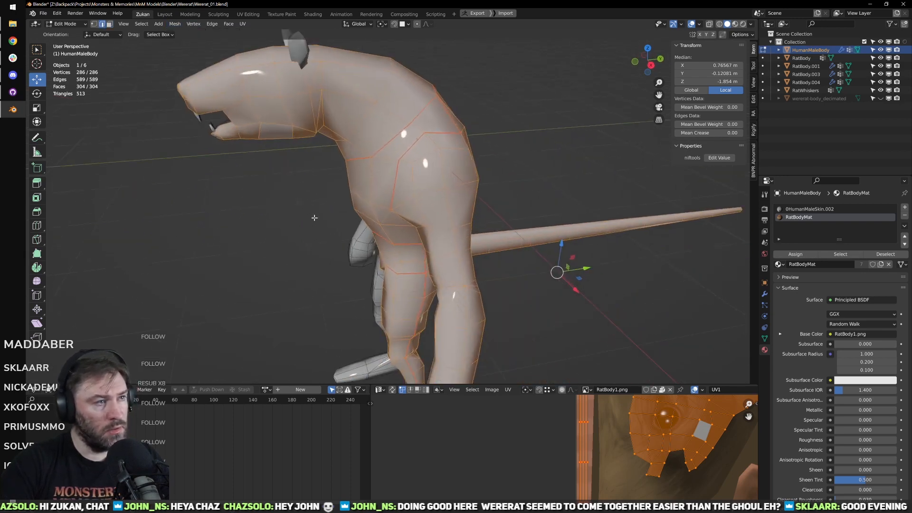
{"action": "middle_click_drag", "start_coordinate": [404, 230], "coordinate": [369, 190]}
{"action": "left_click", "coordinate": [369, 188]}
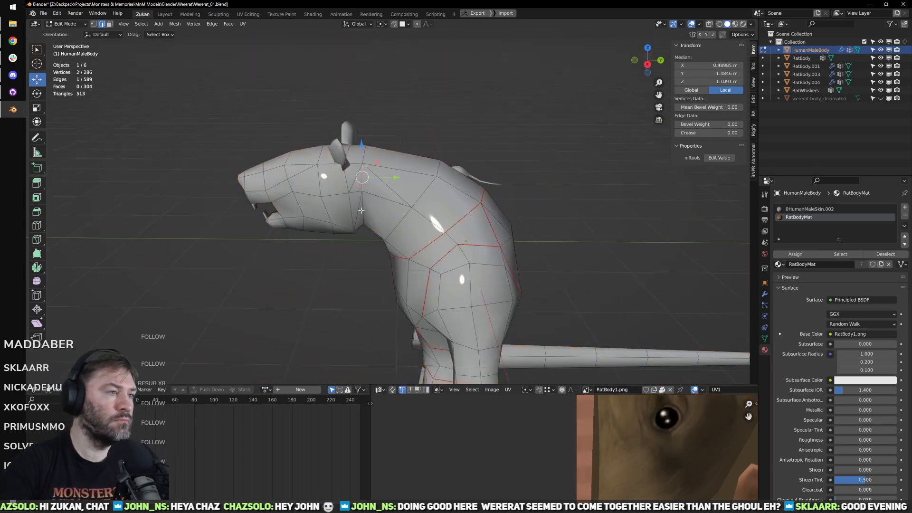
{"action": "middle_click_drag", "start_coordinate": [377, 242], "coordinate": [383, 269]}
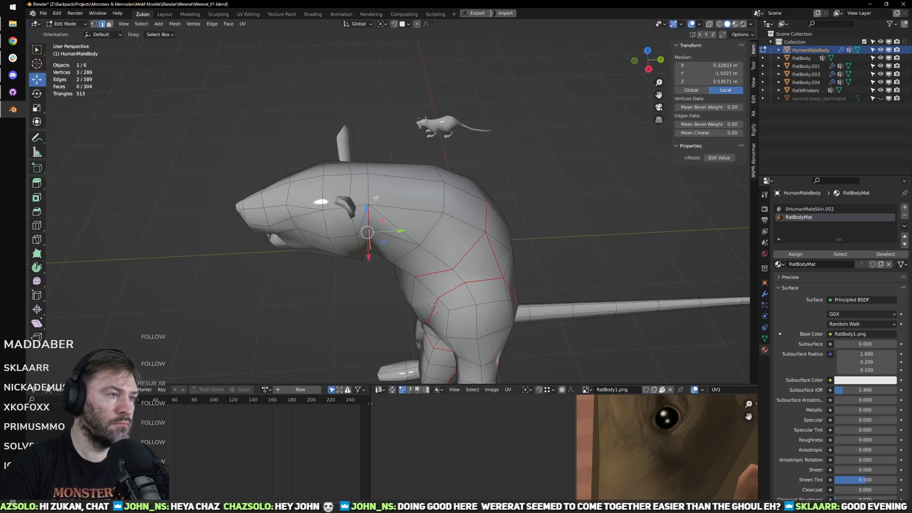
Step: Mark a seam down the side of the neck from the head to the shoulder and clear the seam across the upper chest
{"action": "middle_click_drag", "start_coordinate": [435, 238], "coordinate": [412, 207]}
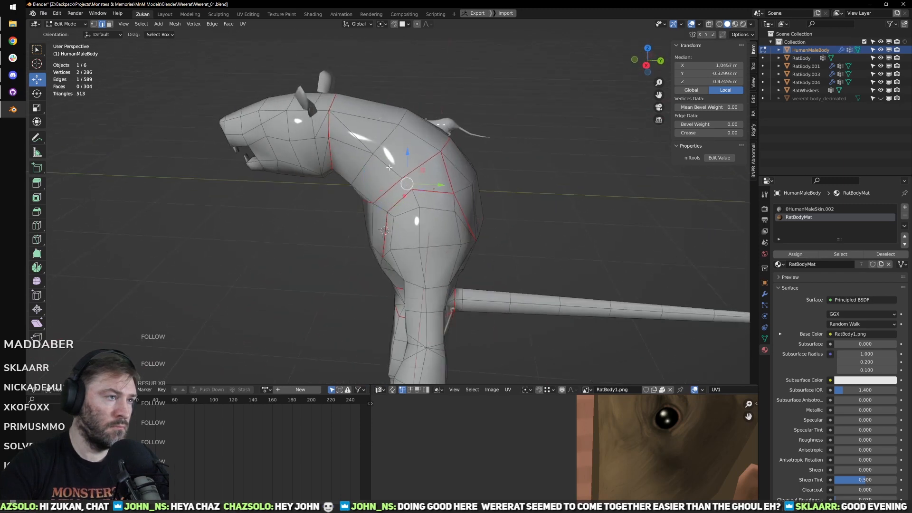
{"action": "middle_click_drag", "start_coordinate": [389, 167], "coordinate": [347, 174]}
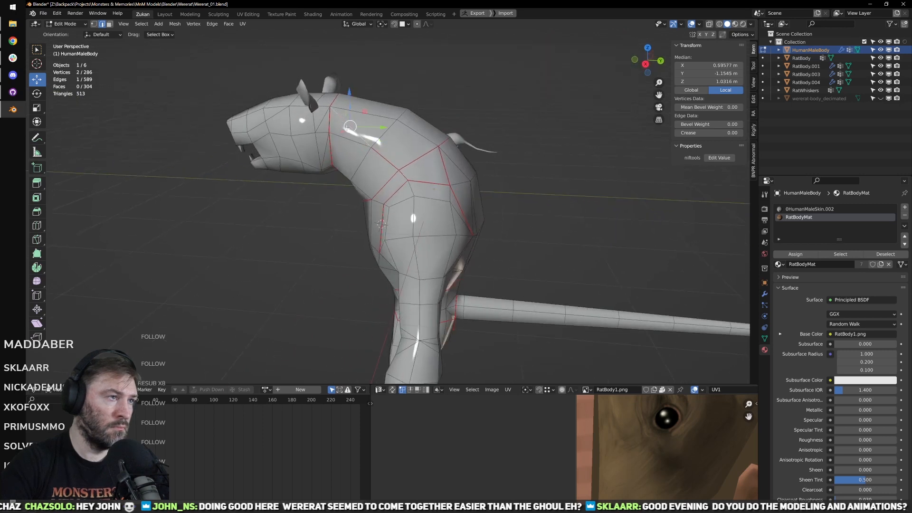
{"action": "middle_click_drag", "start_coordinate": [428, 180], "coordinate": [404, 155]}
{"action": "middle_click_drag", "start_coordinate": [367, 199], "coordinate": [506, 173]}
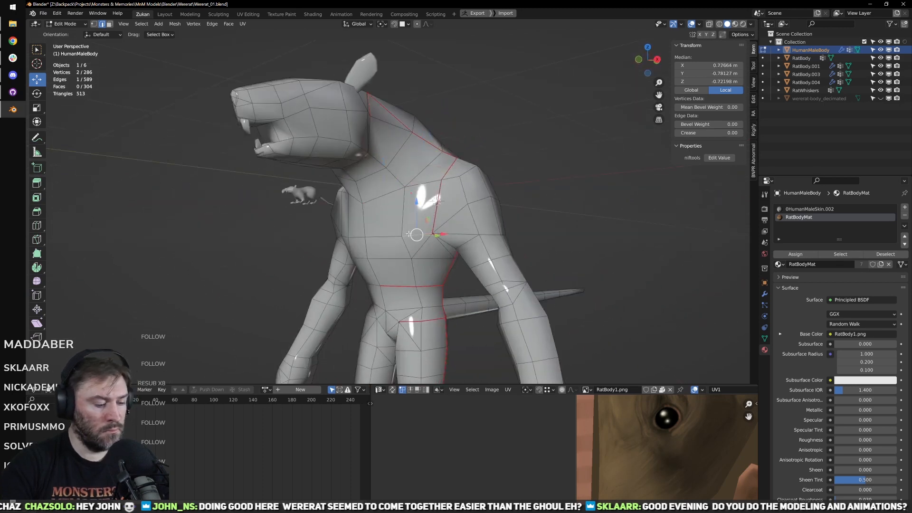
Step: Unwrap the linked front neck and chest faces and scale their UV island down onto the brown fur texture
{"action": "key", "text": "l"}
{"action": "key", "text": "ctrl+space"}
{"action": "scroll", "coordinate": [537, 233], "scroll_direction": "down", "scroll_amount": 2}
{"action": "middle_click_drag", "start_coordinate": [537, 231], "coordinate": [329, 251]}
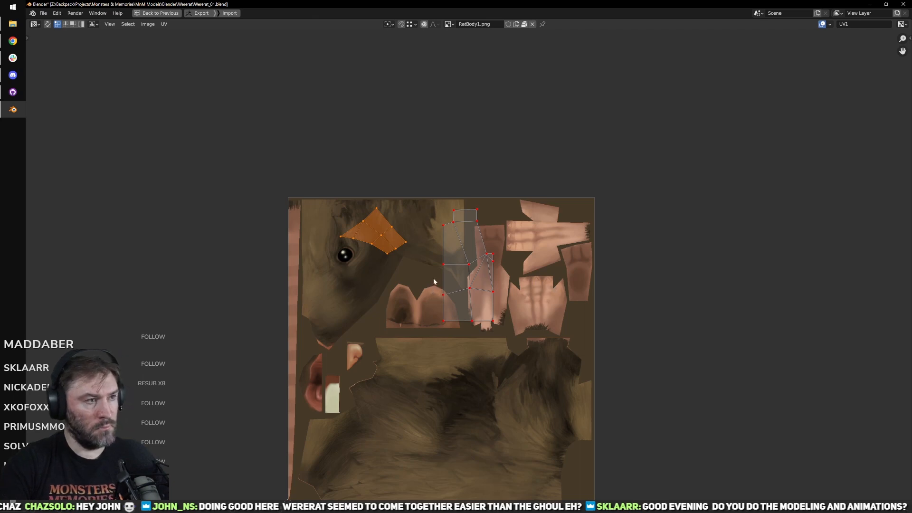
{"action": "key", "text": "v"}
{"action": "key", "text": "ctrl+space"}
Step: Select the linked faces at the side of the neck and upper back and unwrap their UVs on the rat texture
{"action": "middle_click_drag", "start_coordinate": [448, 261], "coordinate": [472, 195]}
{"action": "scroll", "coordinate": [431, 270], "scroll_direction": "up", "scroll_amount": 2}
{"action": "scroll", "coordinate": [498, 270], "scroll_direction": "up", "scroll_amount": 3}
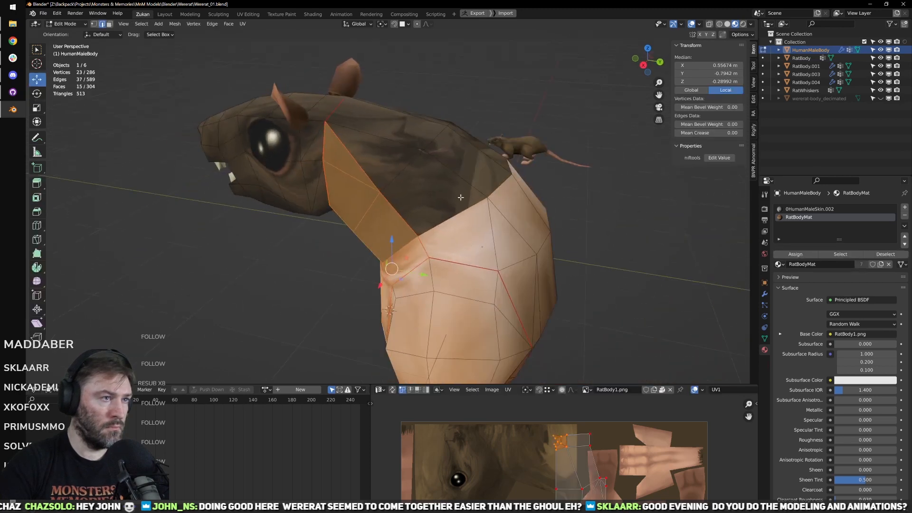
{"action": "left_click", "coordinate": [473, 194]}
{"action": "key", "text": "l"}
{"action": "key", "text": "ctrl+space"}
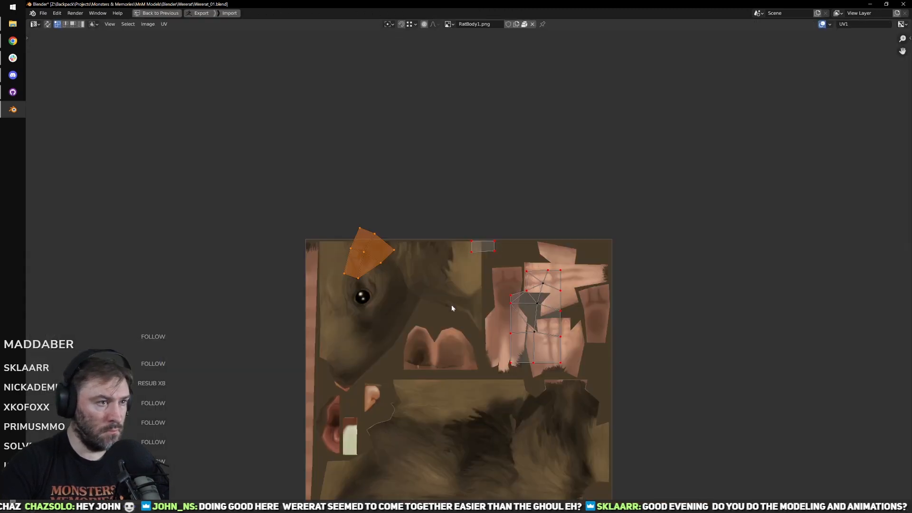
{"action": "left_click_drag", "start_coordinate": [232, 162], "coordinate": [503, 300]}
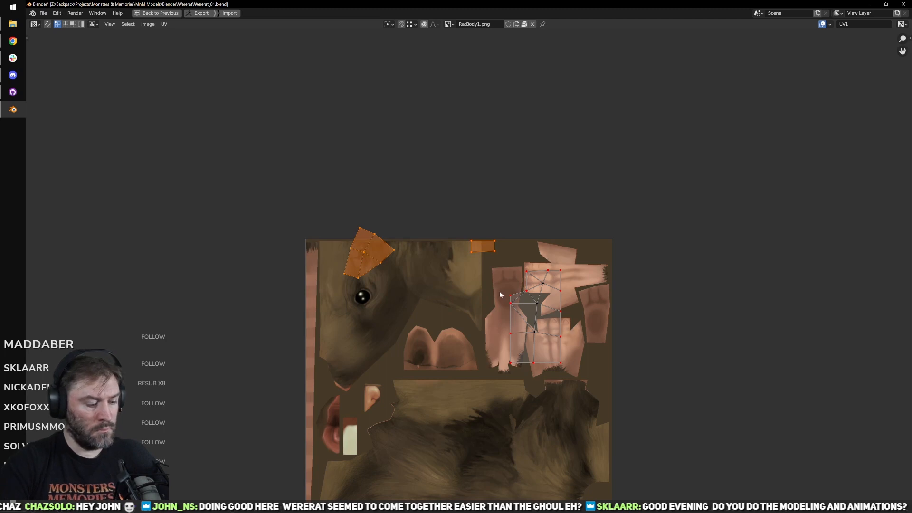
{"action": "left_click", "coordinate": [497, 289]}
{"action": "key", "text": "ctrl+space"}
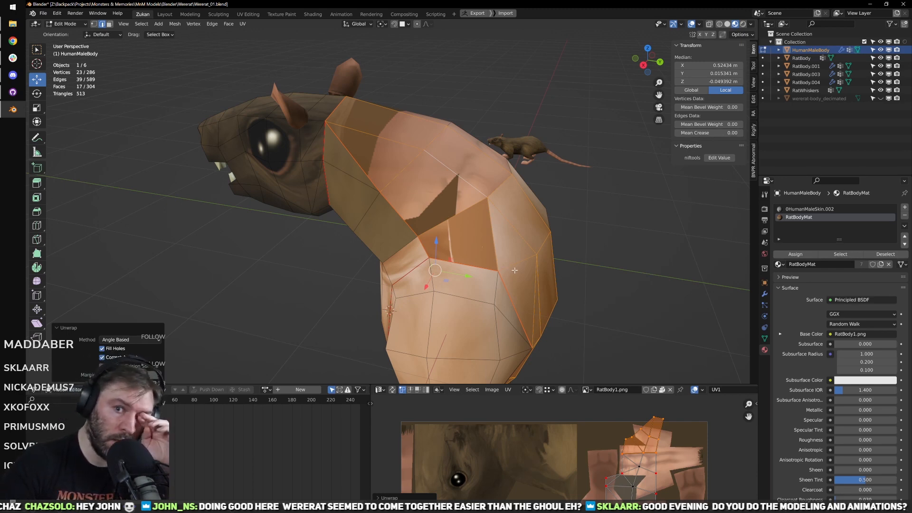
Step: Examine the texture on the neck, shoulders and head from the side and front of the wererat
{"action": "middle_click_drag", "start_coordinate": [502, 257], "coordinate": [459, 271]}
{"action": "scroll", "coordinate": [466, 225], "scroll_direction": "up", "scroll_amount": 4}
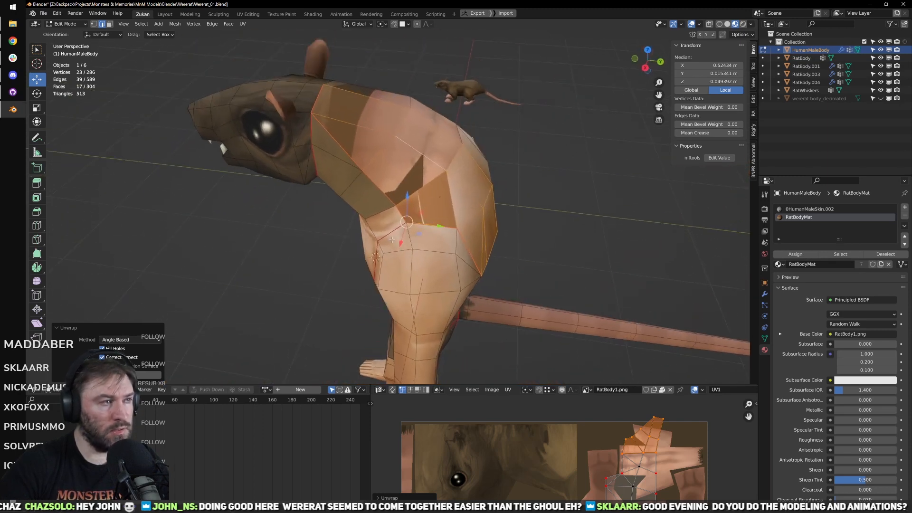
{"action": "scroll", "coordinate": [371, 231], "scroll_direction": "up", "scroll_amount": 2}
{"action": "middle_click_drag", "start_coordinate": [323, 204], "coordinate": [420, 267], "text": "shift"}
{"action": "scroll", "coordinate": [442, 237], "scroll_direction": "down", "scroll_amount": 5}
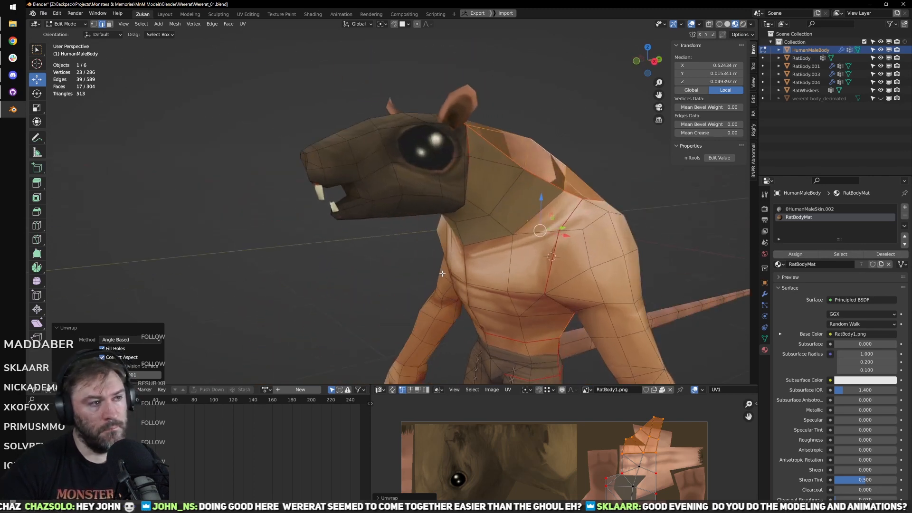
{"action": "key", "text": "Tab"}
{"action": "middle_click_drag", "start_coordinate": [419, 304], "coordinate": [554, 313]}
{"action": "scroll", "coordinate": [457, 310], "scroll_direction": "down", "scroll_amount": 4}
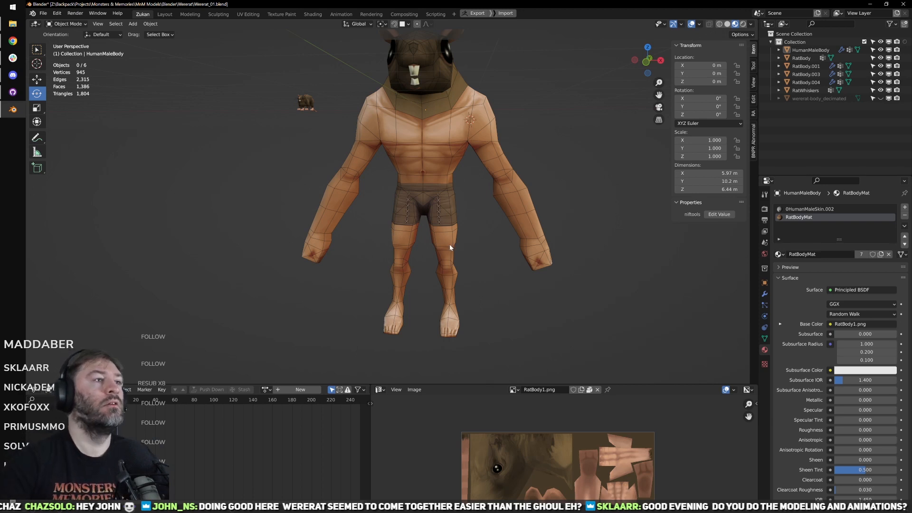
{"action": "middle_click_drag", "start_coordinate": [475, 81], "coordinate": [401, 229], "text": "shift"}
{"action": "scroll", "coordinate": [477, 226], "scroll_direction": "up", "scroll_amount": 2}
Step: Select the linked head faces and check where their UV island lies on the rat texture
{"action": "key", "text": "Tab"}
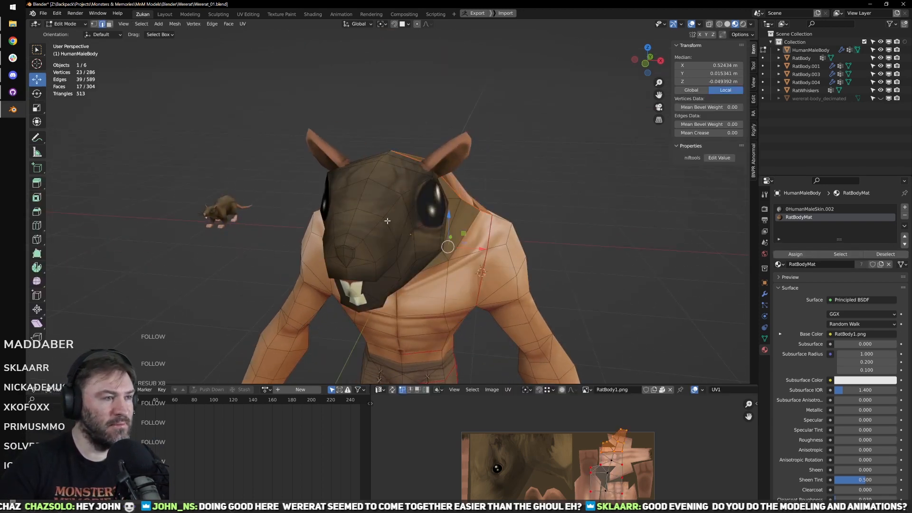
{"action": "key", "text": "l"}
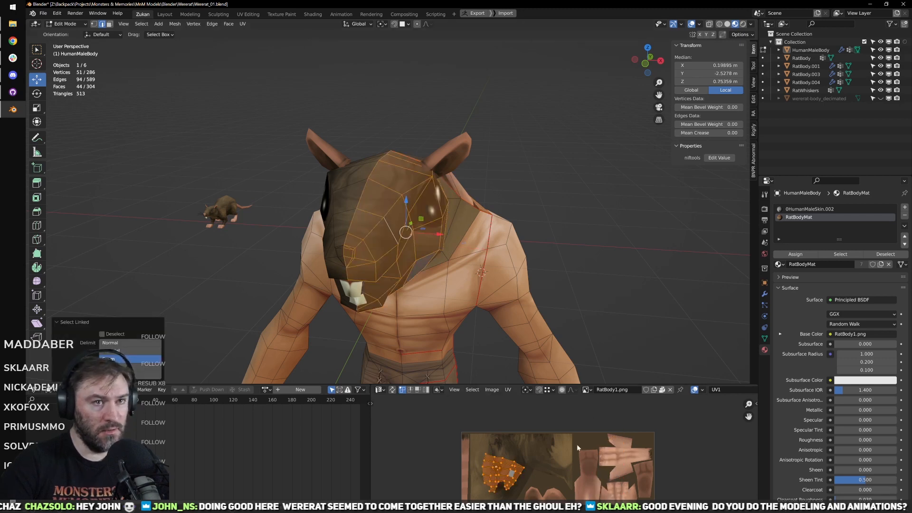
{"action": "key", "text": "ctrl+space"}
{"action": "scroll", "coordinate": [332, 407], "scroll_direction": "up", "scroll_amount": 4}
{"action": "middle_click_drag", "start_coordinate": [331, 407], "coordinate": [482, 273]}
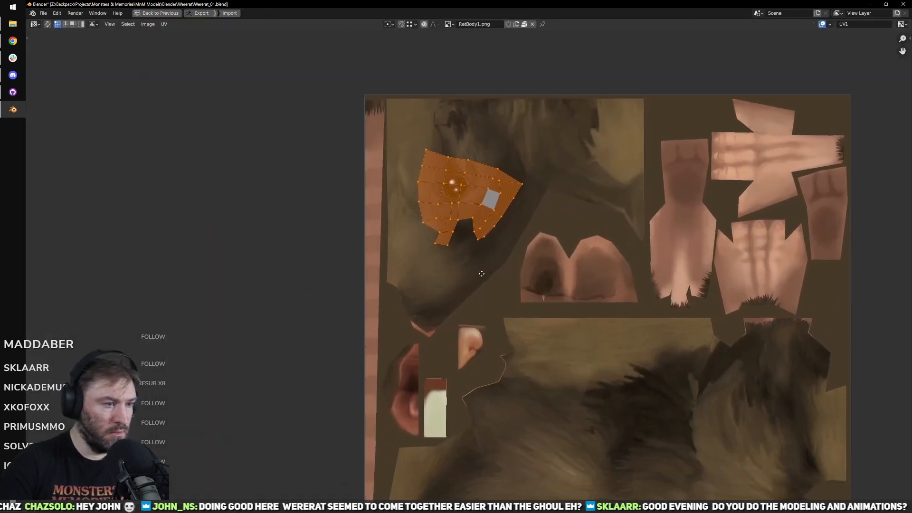
{"action": "key", "text": "ctrl+space"}
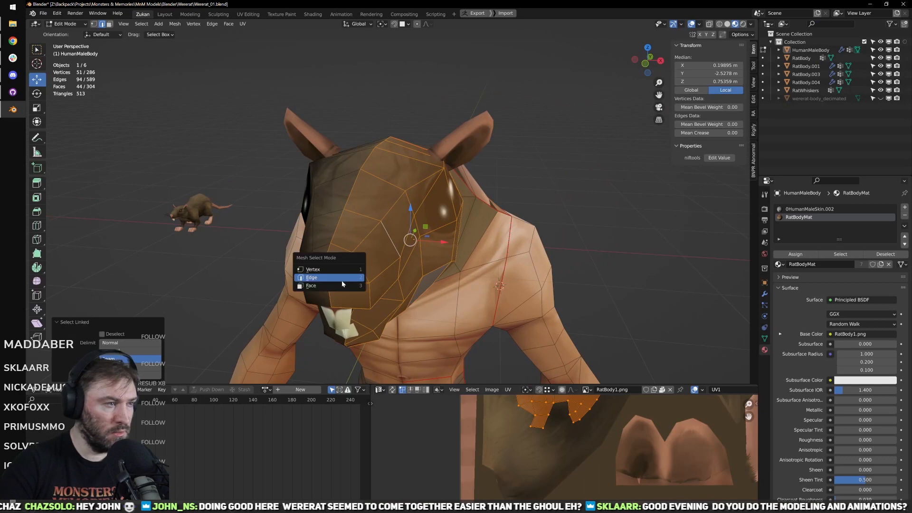
Step: In edge select mode, mark a seam around the nose tip at the end of the snout
{"action": "left_click", "coordinate": [341, 280]}
{"action": "key", "text": "KP_Decimal"}
{"action": "left_click", "coordinate": [422, 198]}
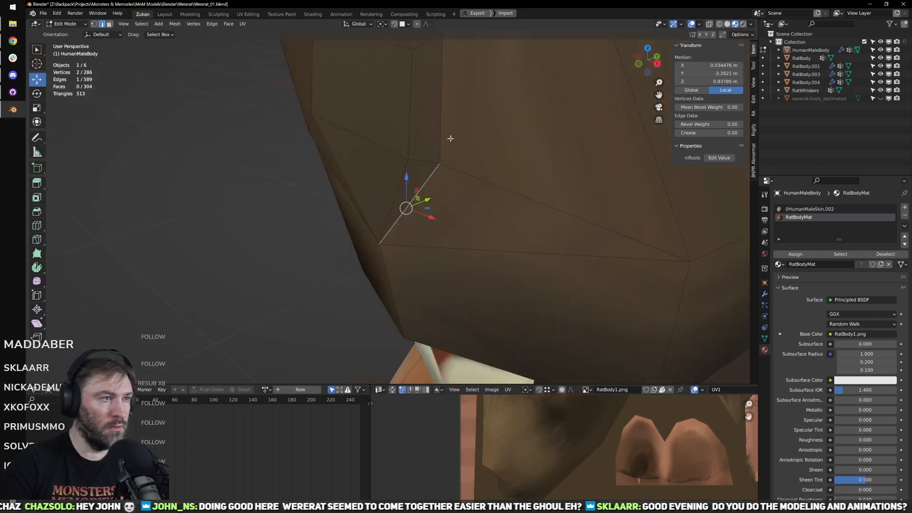
{"action": "key", "text": "KP_Decimal"}
{"action": "left_click", "coordinate": [398, 156]}
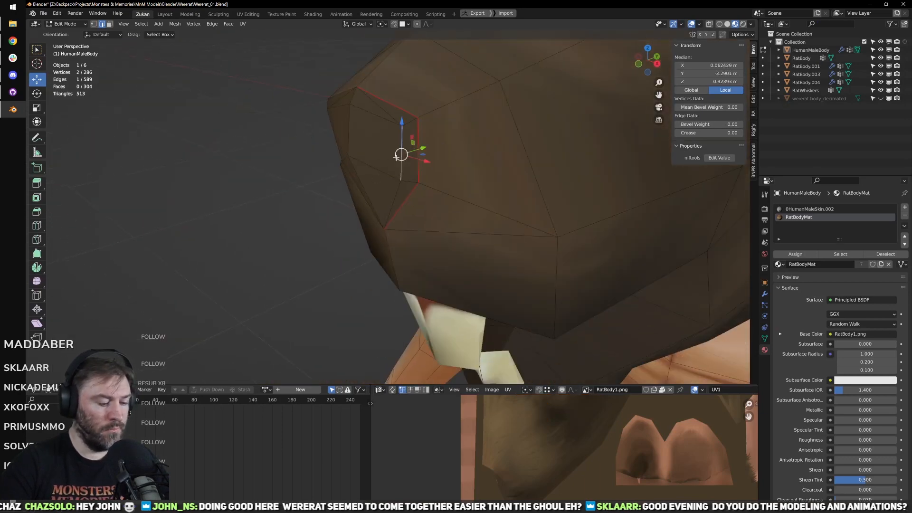
Step: Select the linked nose faces inside the seam and project their UVs from the front view
{"action": "key", "text": "ctrl+l"}
{"action": "key", "text": "ctrl+space"}
{"action": "scroll", "coordinate": [518, 356], "scroll_direction": "down", "scroll_amount": 4}
{"action": "key", "text": "ctrl+space"}
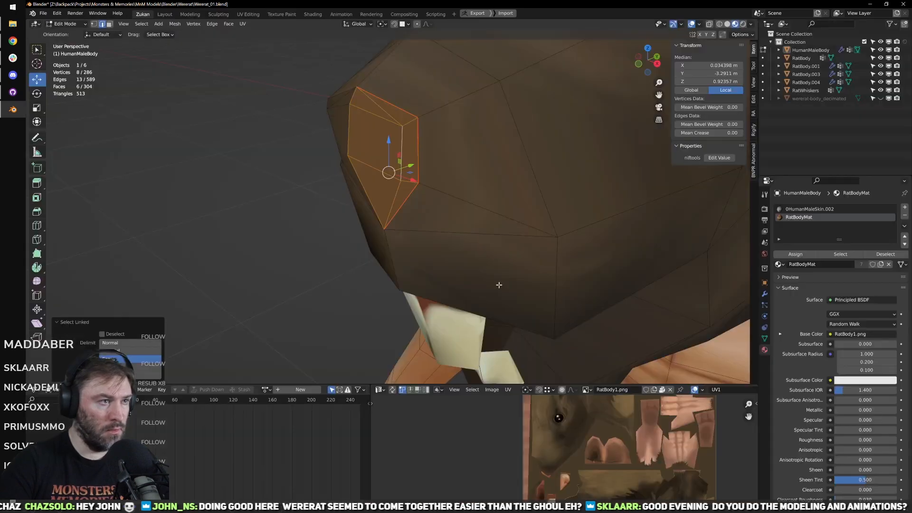
{"action": "key", "text": "KP_1"}
{"action": "key", "text": "KP_Decimal"}
{"action": "right_click", "coordinate": [513, 221]}
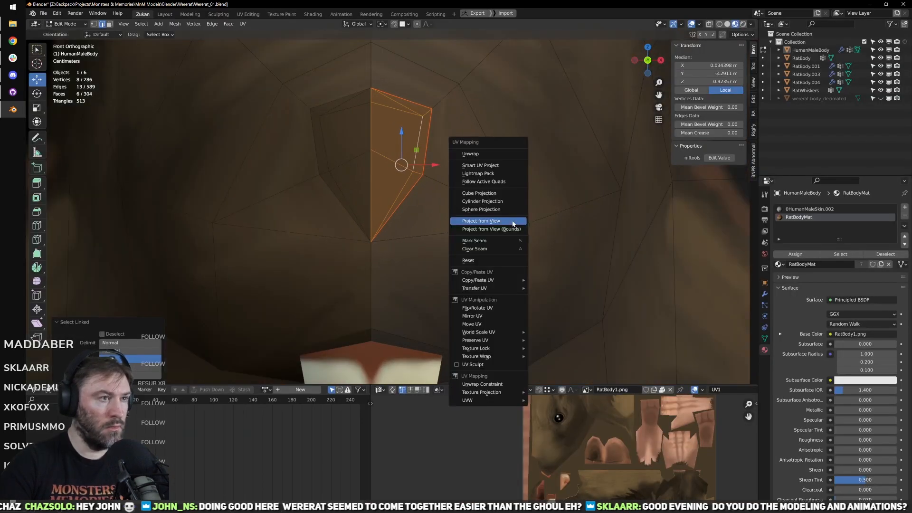
{"action": "left_click", "coordinate": [511, 221]}
Step: Move the nose UV island onto the painted pink nose and scale it down to roughly match
{"action": "key", "text": "ctrl+space"}
{"action": "scroll", "coordinate": [510, 343], "scroll_direction": "up", "scroll_amount": 2}
{"action": "key", "text": "a"}
{"action": "key", "text": "g"}
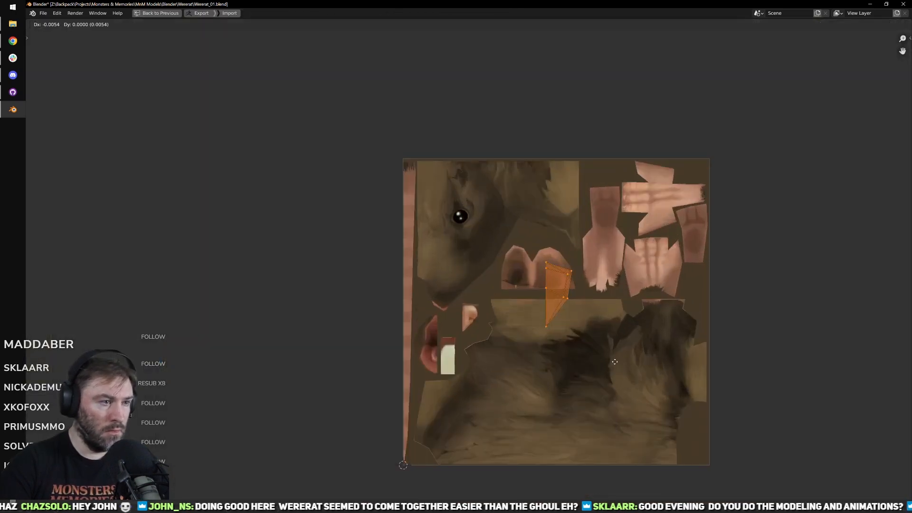
{"action": "left_click", "coordinate": [522, 384]}
{"action": "scroll", "coordinate": [522, 382], "scroll_direction": "up", "scroll_amount": 4}
{"action": "middle_click_drag", "start_coordinate": [521, 382], "coordinate": [556, 275]}
{"action": "key", "text": "s"}
{"action": "left_click", "coordinate": [591, 334]}
{"action": "key", "text": "g"}
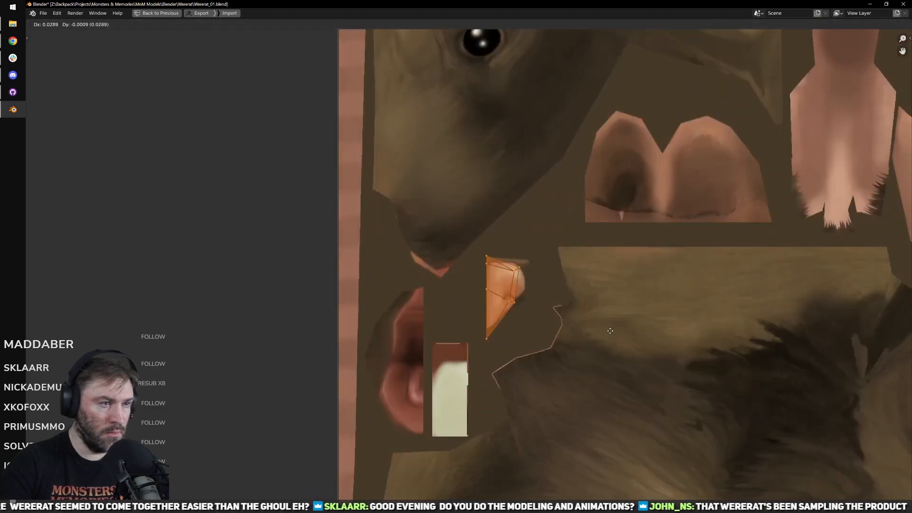
{"action": "left_click", "coordinate": [611, 331]}
Step: Align the nose UV island with the painted nose's straight edge and shrink it along Y to fit its height
{"action": "scroll", "coordinate": [611, 331], "scroll_direction": "up", "scroll_amount": 4}
{"action": "key", "text": "g"}
{"action": "left_click", "coordinate": [588, 332]}
{"action": "key", "text": "s"}
{"action": "key", "text": "y"}
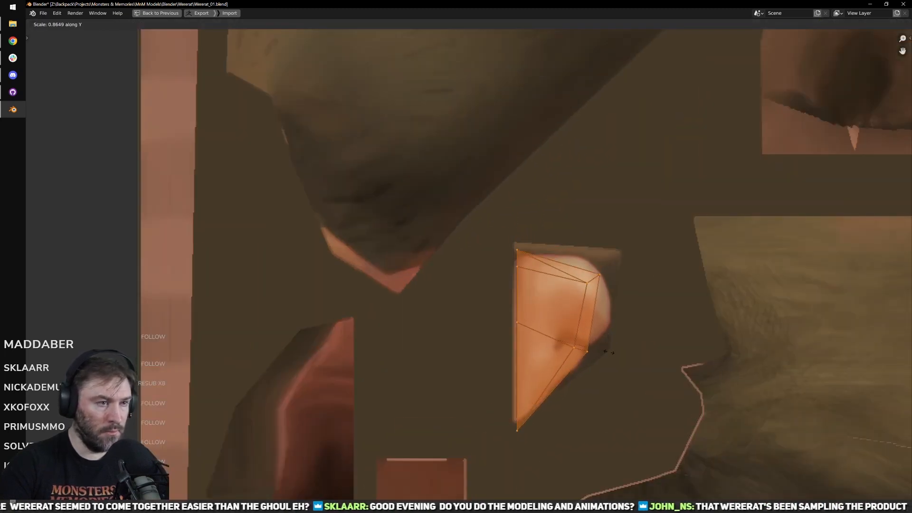
{"action": "left_click", "coordinate": [605, 346]}
{"action": "key", "text": "g"}
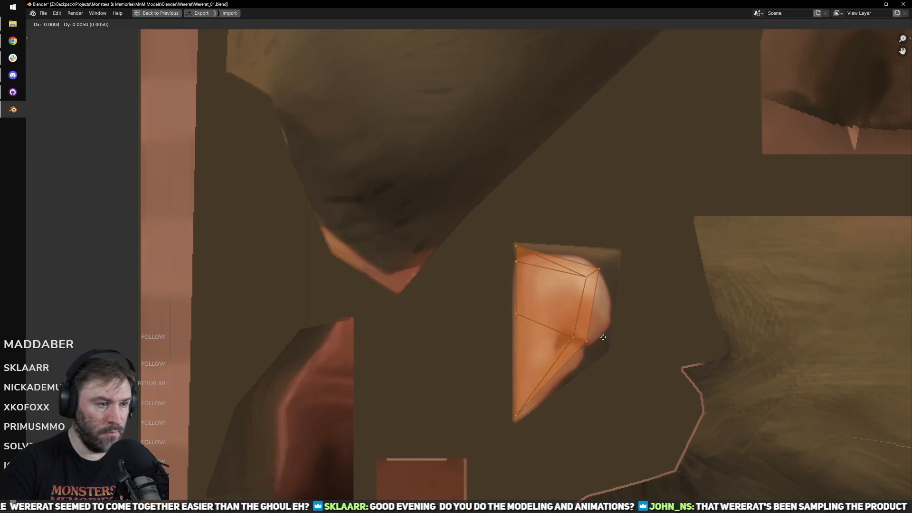
{"action": "left_click", "coordinate": [606, 341]}
Step: Try enlarging the nose UV island uniformly and shifting it over the painted nose
{"action": "key", "text": "s"}
{"action": "left_click", "coordinate": [642, 348]}
{"action": "key", "text": "g"}
{"action": "left_click", "coordinate": [646, 350]}
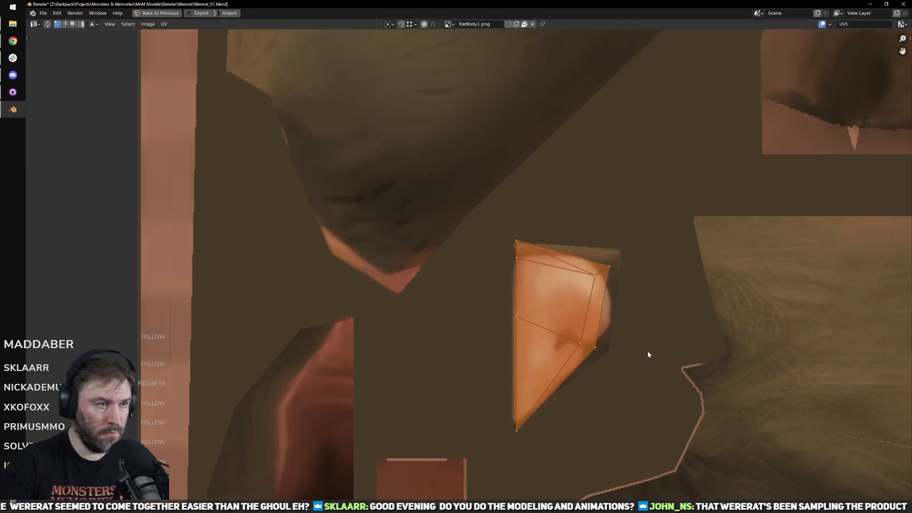
Step: Widen the nose UV island along X and reposition it over the painted nose
{"action": "key", "text": "s"}
{"action": "key", "text": "x"}
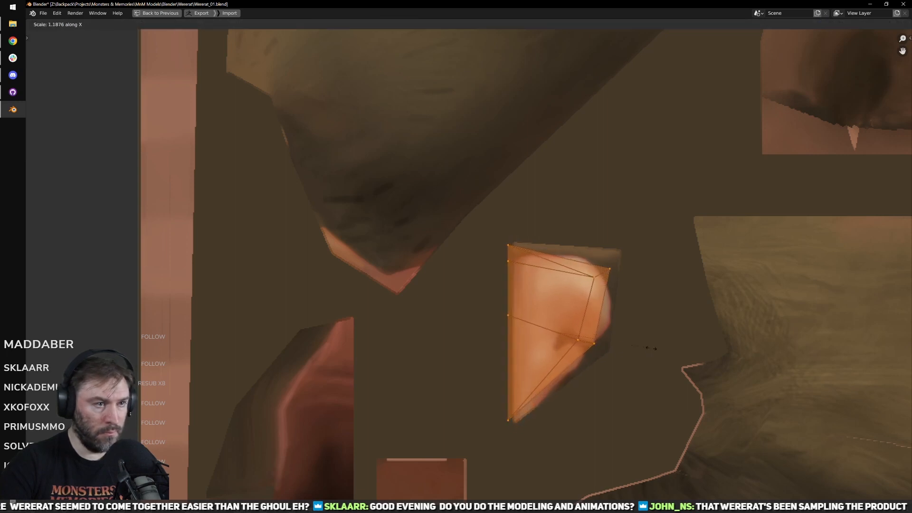
{"action": "left_click", "coordinate": [648, 346]}
{"action": "key", "text": "g"}
{"action": "left_click", "coordinate": [659, 348]}
{"action": "key", "text": "ctrl+space"}
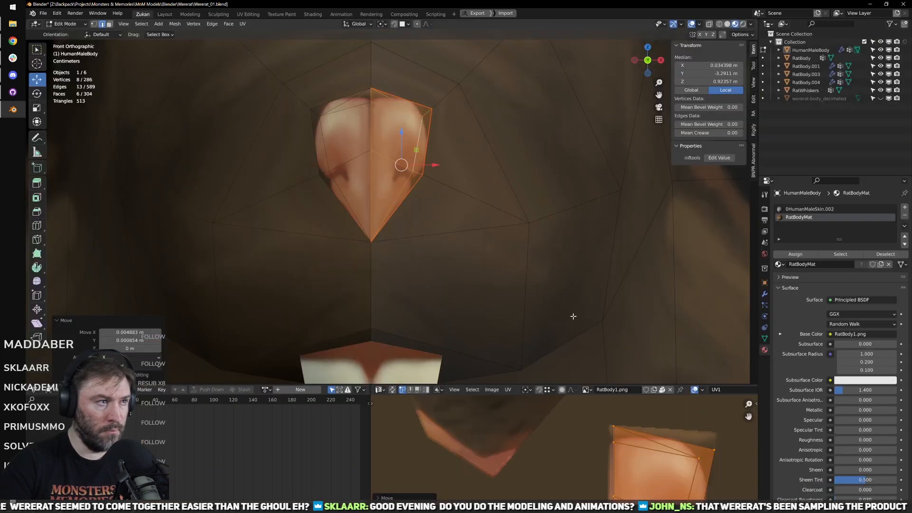
Step: Adjust the upper UV vertices of the nose island to follow the top of the painted nose
{"action": "left_click_drag", "start_coordinate": [599, 432], "coordinate": [669, 487]}
{"action": "key", "text": "g"}
{"action": "left_click", "coordinate": [668, 466]}
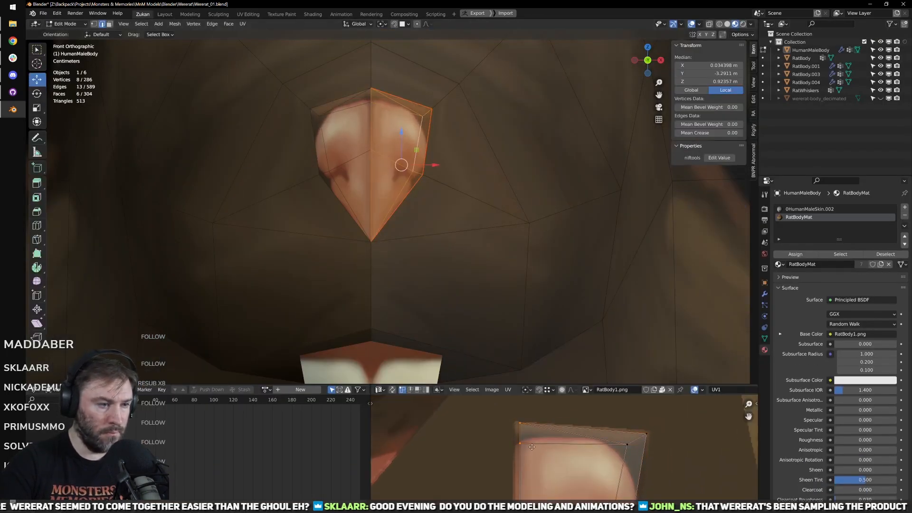
{"action": "scroll", "coordinate": [529, 446], "scroll_direction": "up", "scroll_amount": 3}
{"action": "middle_click_drag", "start_coordinate": [588, 454], "coordinate": [586, 447]}
{"action": "left_click_drag", "start_coordinate": [561, 428], "coordinate": [623, 476]}
{"action": "key", "text": "g"}
{"action": "left_click", "coordinate": [621, 481]}
{"action": "scroll", "coordinate": [527, 463], "scroll_direction": "down", "scroll_amount": 1}
{"action": "middle_click_drag", "start_coordinate": [520, 462], "coordinate": [537, 424]}
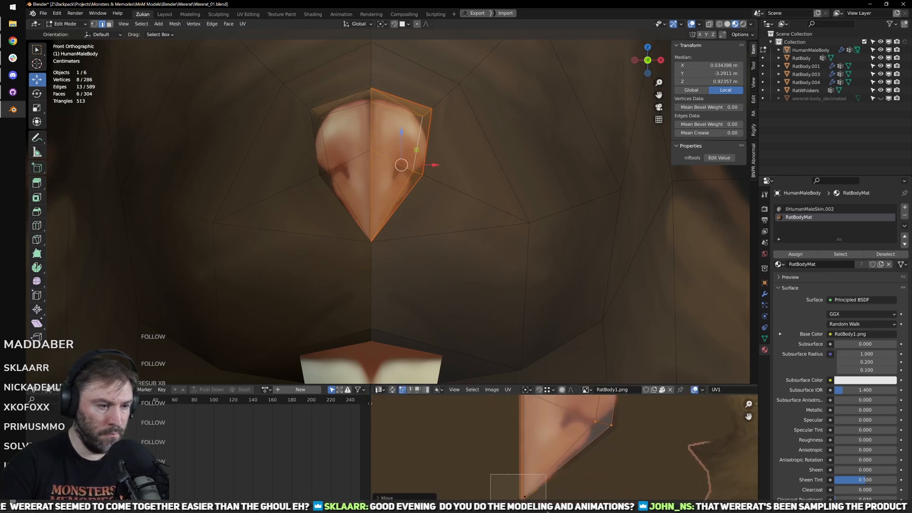
Step: Fit the nose island's bottom tip to the texture, adjust its middle centerline UV vertex along X and Y, and leave Edit Mode
{"action": "left_click_drag", "start_coordinate": [546, 509], "coordinate": [544, 509]}
{"action": "middle_click_drag", "start_coordinate": [556, 489], "coordinate": [566, 467]}
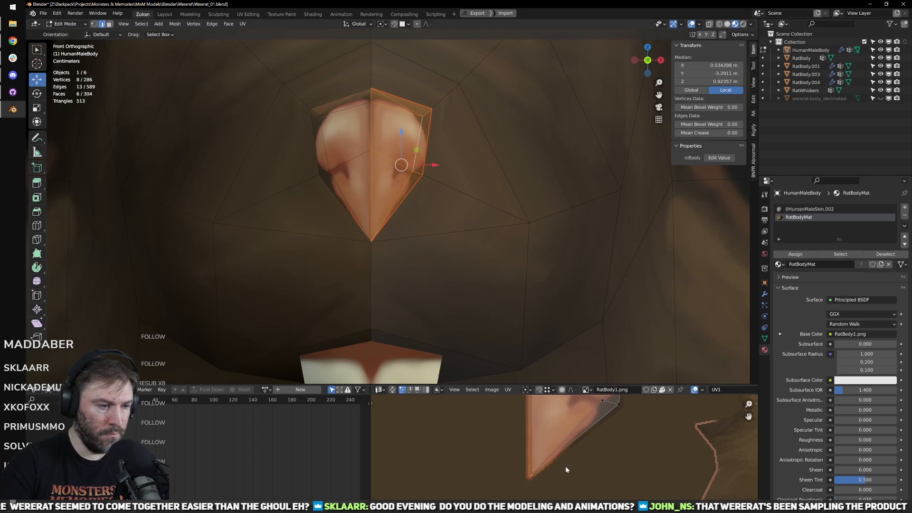
{"action": "key", "text": "g"}
{"action": "left_click", "coordinate": [564, 466]}
{"action": "middle_click_drag", "start_coordinate": [538, 416], "coordinate": [536, 467]}
{"action": "left_click", "coordinate": [532, 422]}
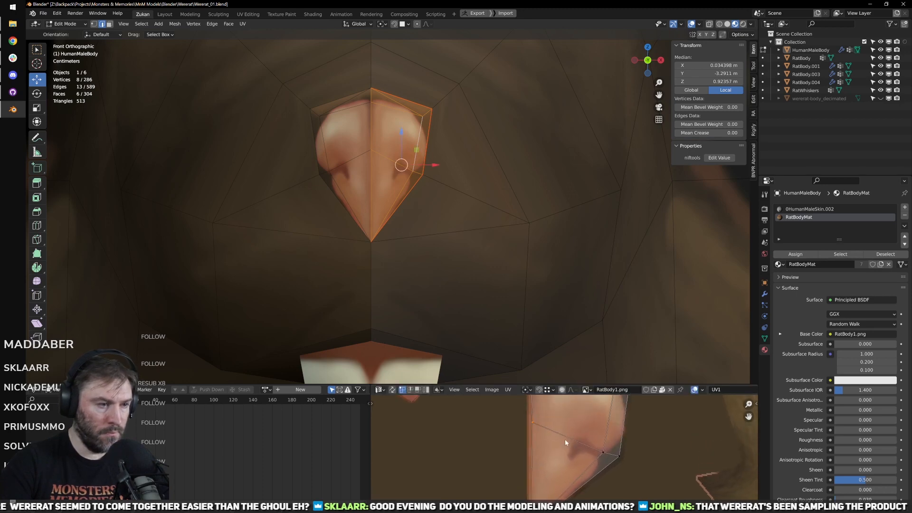
{"action": "key", "text": "g"}
{"action": "key", "text": "x"}
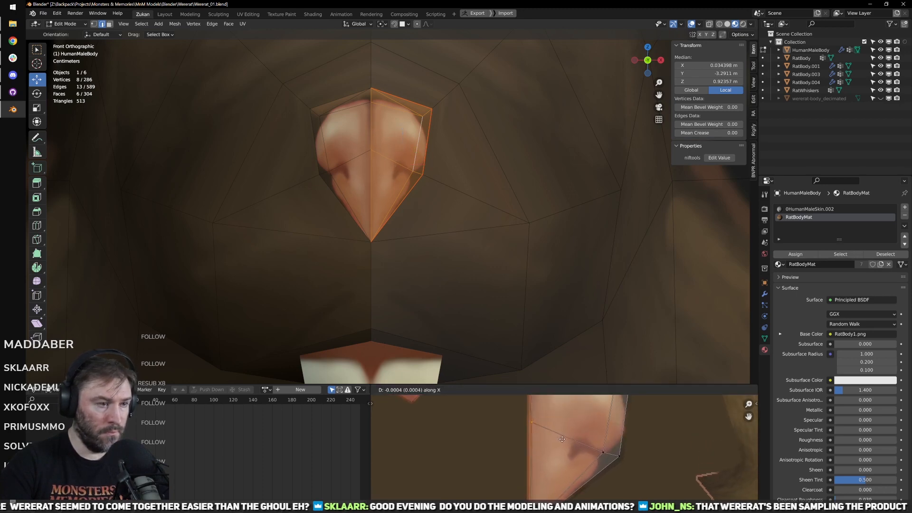
{"action": "left_click", "coordinate": [561, 439]}
{"action": "scroll", "coordinate": [561, 437], "scroll_direction": "down", "scroll_amount": 3}
{"action": "key", "text": "g"}
{"action": "key", "text": "y"}
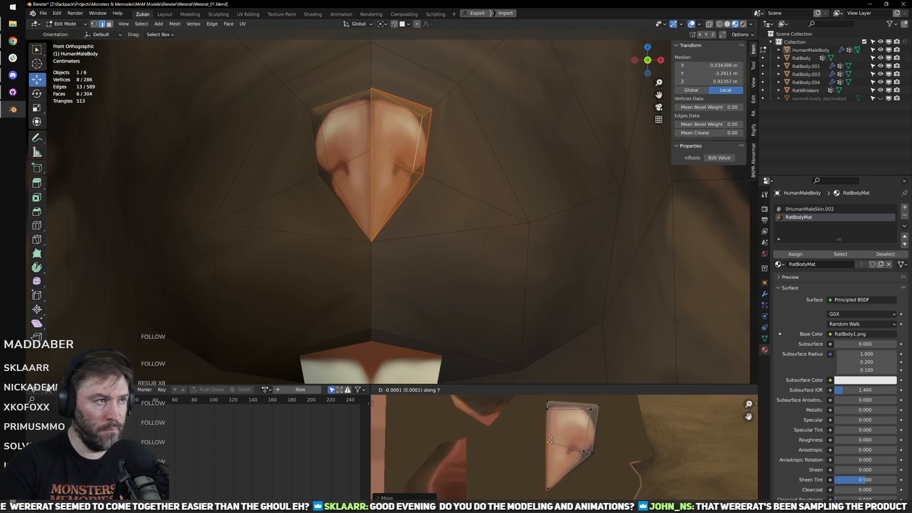
{"action": "left_click", "coordinate": [550, 442]}
{"action": "key", "text": "Tab"}
{"action": "scroll", "coordinate": [537, 264], "scroll_direction": "down", "scroll_amount": 8}
{"action": "middle_click_drag", "start_coordinate": [538, 264], "coordinate": [540, 299]}
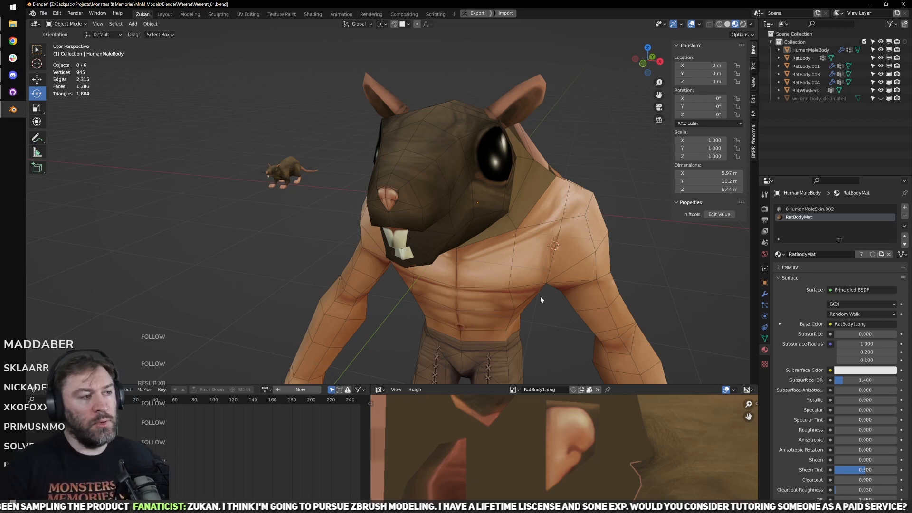
Step: Select the elbow vertices and examine the arm's topology from the back in wireframe
{"action": "middle_click_drag", "start_coordinate": [547, 281], "coordinate": [416, 267]}
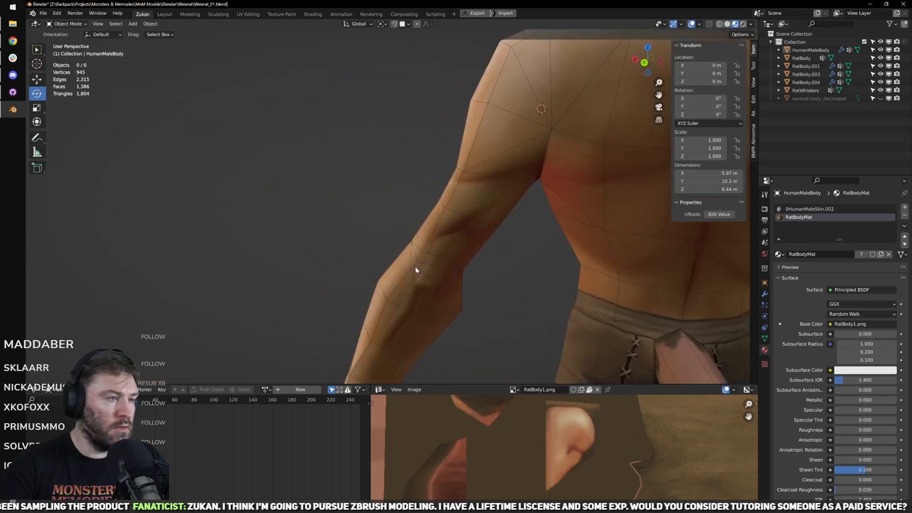
{"action": "key", "text": "Tab"}
{"action": "left_click_drag", "start_coordinate": [394, 232], "coordinate": [476, 312]}
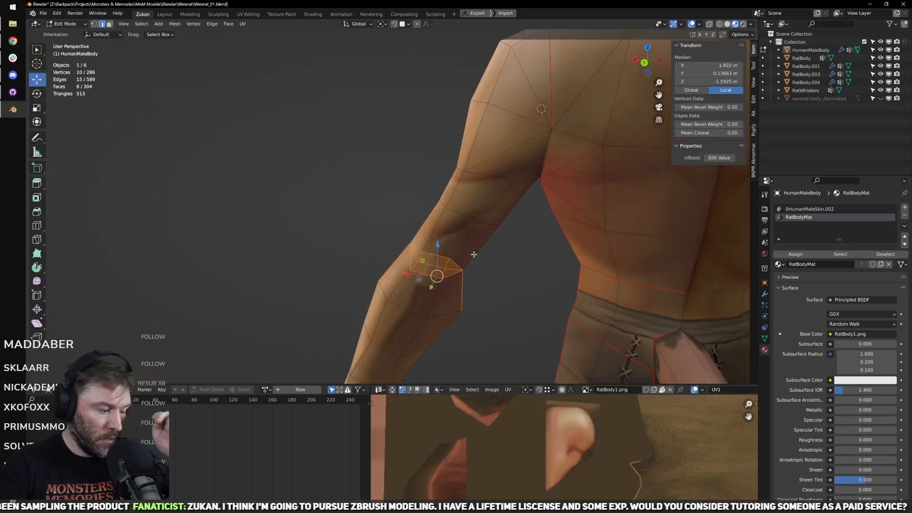
{"action": "key", "text": "ctrl+KP_1"}
{"action": "key", "text": "shift+z"}
{"action": "scroll", "coordinate": [451, 276], "scroll_direction": "up", "scroll_amount": 3}
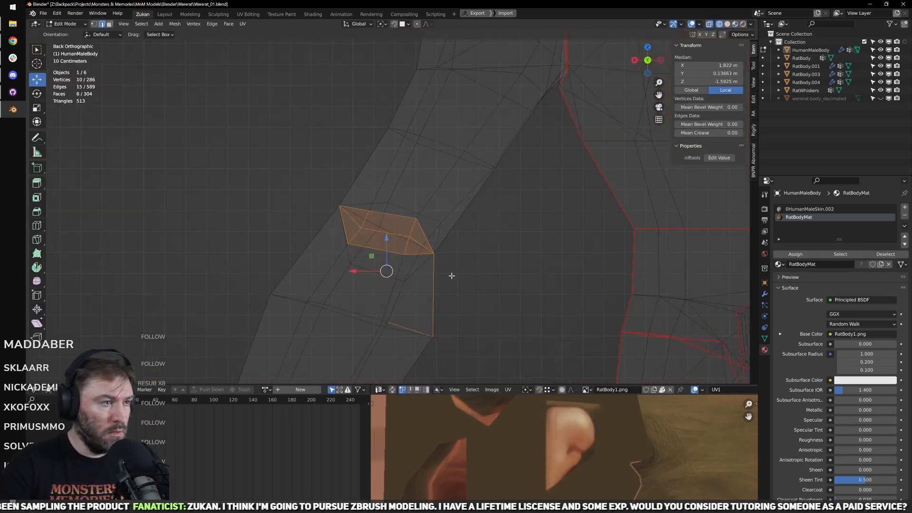
{"action": "scroll", "coordinate": [452, 272], "scroll_direction": "up", "scroll_amount": 2}
{"action": "scroll", "coordinate": [428, 259], "scroll_direction": "down", "scroll_amount": 7}
{"action": "middle_click_drag", "start_coordinate": [395, 244], "coordinate": [523, 247]}
{"action": "scroll", "coordinate": [522, 246], "scroll_direction": "down", "scroll_amount": 4}
{"action": "key", "text": "Tab"}
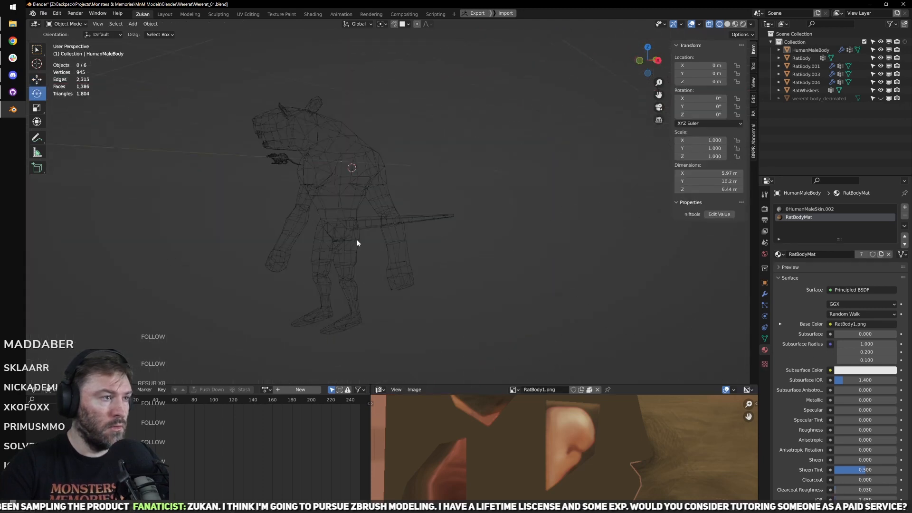
Step: Make a linked duplicate of the wererat body, place it above the original, and switch to the front view
{"action": "middle_click_drag", "start_coordinate": [358, 240], "coordinate": [380, 236]}
{"action": "left_click", "coordinate": [401, 232]}
{"action": "key", "text": "alt+d"}
{"action": "left_click", "coordinate": [437, 101]}
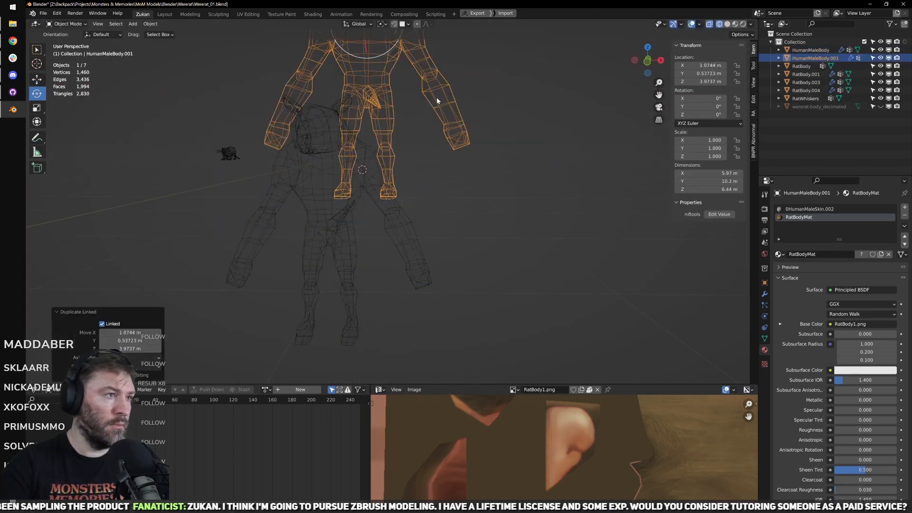
{"action": "key", "text": "KP_1"}
{"action": "scroll", "coordinate": [472, 258], "scroll_direction": "up", "scroll_amount": 3}
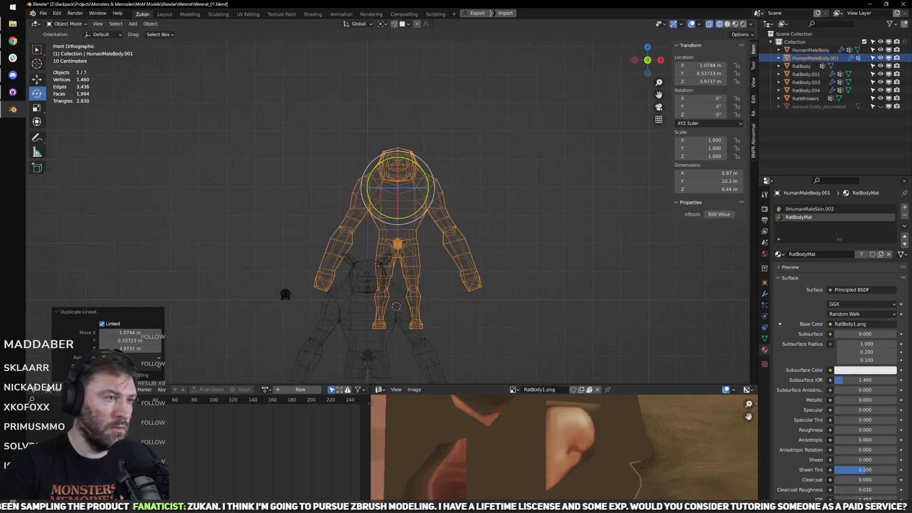
Step: Rotate the duplicate body about -68.5° in the front view so one arm lies horizontally, and start editing its mesh
{"action": "key", "text": "r"}
{"action": "left_click", "coordinate": [464, 176]}
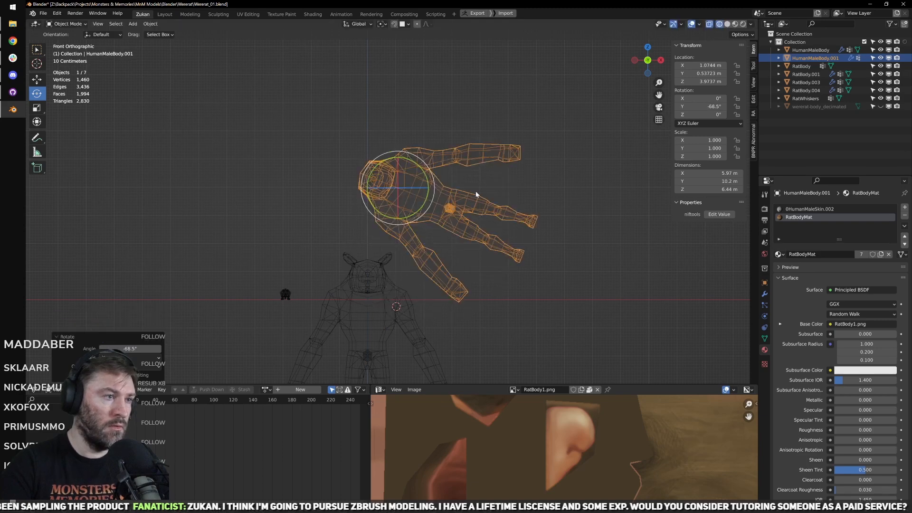
{"action": "key", "text": "Tab"}
{"action": "scroll", "coordinate": [456, 199], "scroll_direction": "up", "scroll_amount": 5}
Step: In vertex selection mode, select the mid-forearm edge loop and flatten it along X with a scale of 0
{"action": "key", "text": "ctrl+Tab"}
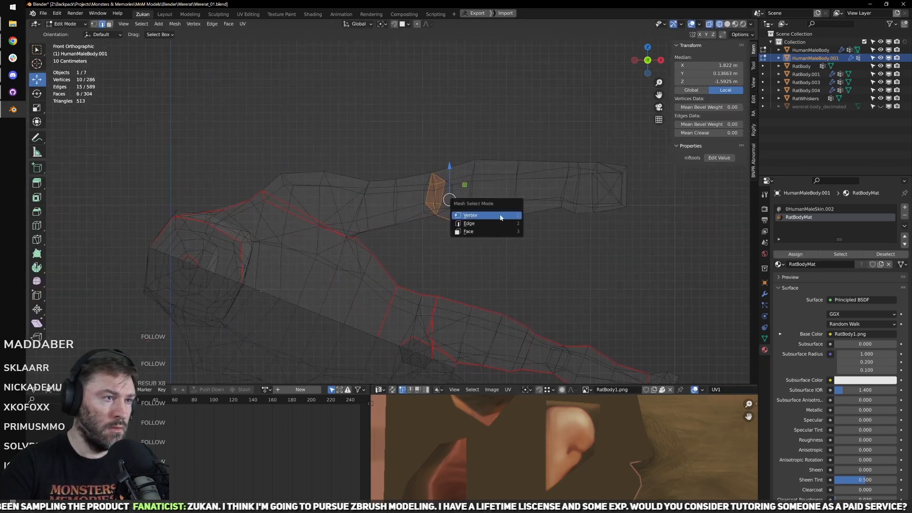
{"action": "left_click", "coordinate": [500, 217]}
{"action": "left_click", "coordinate": [518, 209], "text": "alt"}
{"action": "middle_click_drag", "start_coordinate": [517, 209], "coordinate": [513, 221]}
{"action": "key", "text": "shift+space"}
{"action": "key", "text": "s"}
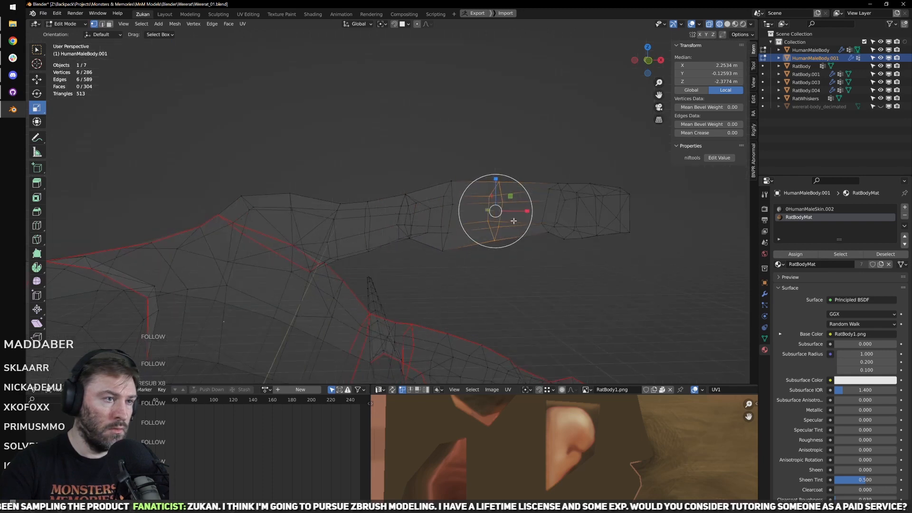
{"action": "left_click_drag", "start_coordinate": [527, 210], "coordinate": [521, 209]}
{"action": "key", "text": "0"}
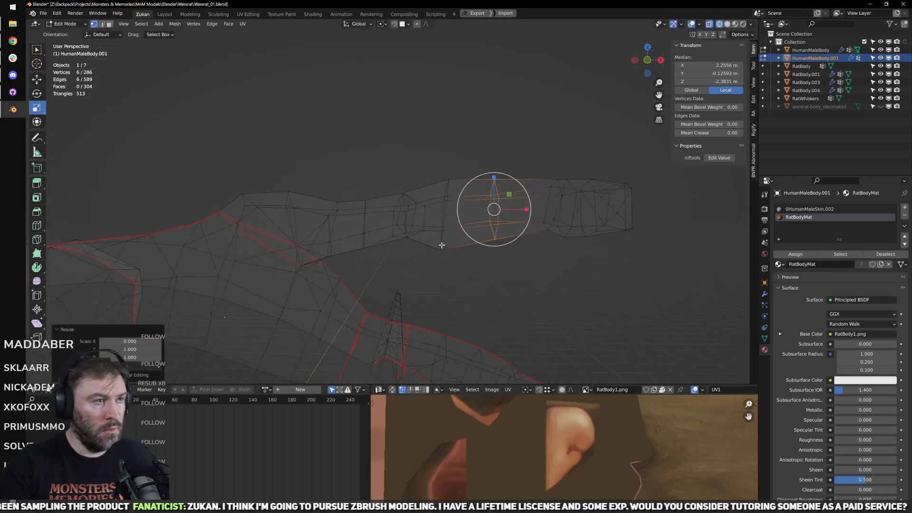
Step: From the front, flatten the arm's other edge loops along X, from the upper forearm to the upper arm near the shoulder
{"action": "key", "text": "KP_1"}
{"action": "left_click", "coordinate": [439, 219], "text": "alt"}
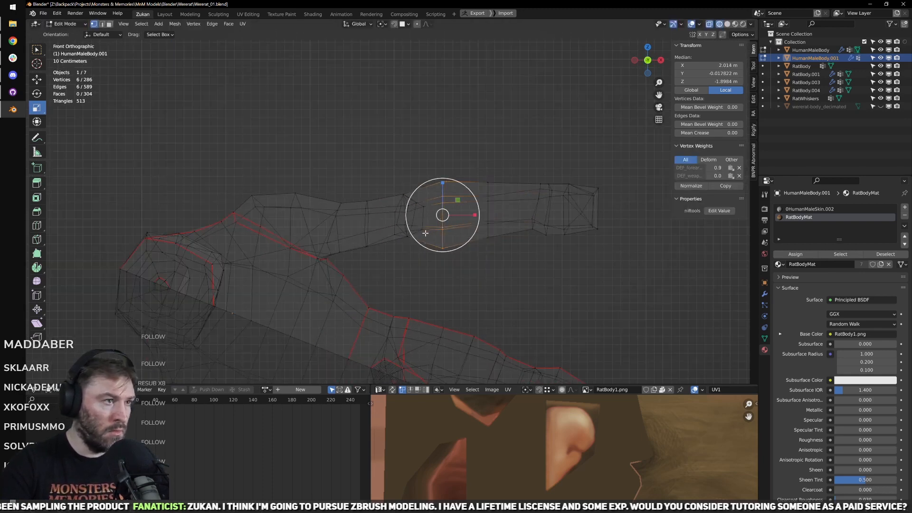
{"action": "scroll", "coordinate": [425, 233], "scroll_direction": "up", "scroll_amount": 2}
{"action": "left_click", "coordinate": [357, 230], "text": "alt"}
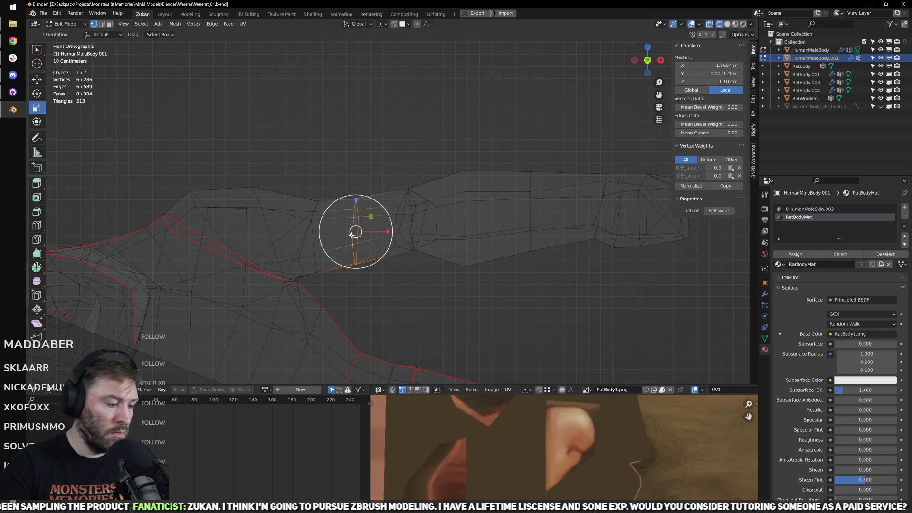
{"action": "left_click", "coordinate": [307, 223], "text": "alt"}
{"action": "scroll", "coordinate": [384, 283], "scroll_direction": "up", "scroll_amount": 3}
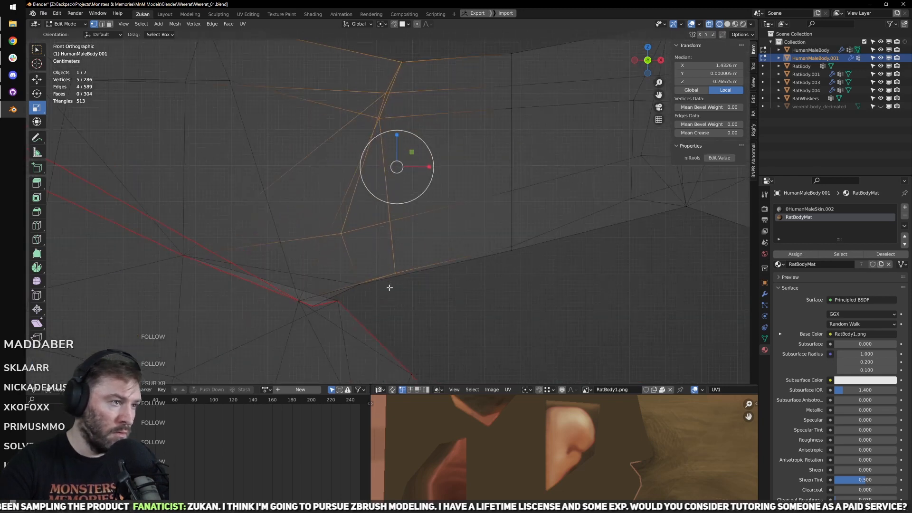
{"action": "left_click", "coordinate": [406, 250], "text": "alt"}
{"action": "scroll", "coordinate": [419, 247], "scroll_direction": "down", "scroll_amount": 3}
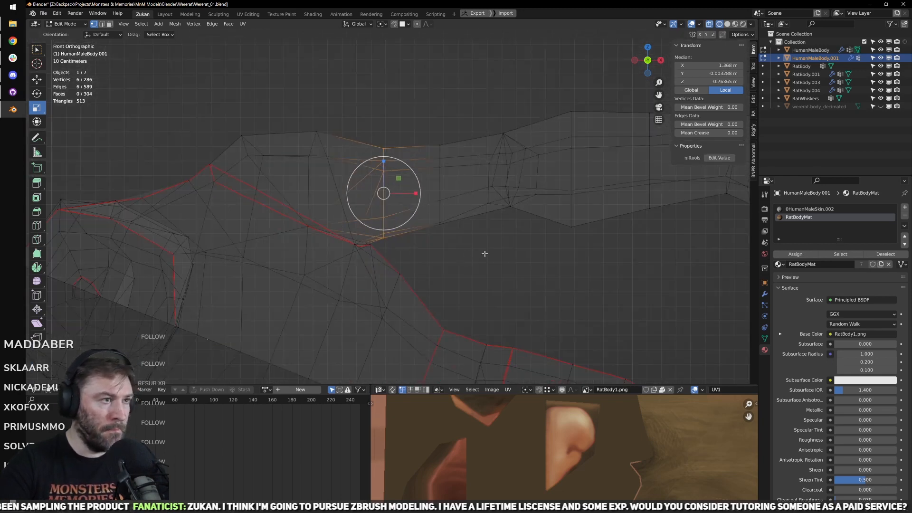
Step: Select the complete edge loop through the elbow in solid shading and flatten it along X with a scale of 0
{"action": "scroll", "coordinate": [411, 238], "scroll_direction": "up", "scroll_amount": 3}
{"action": "left_click", "coordinate": [417, 217], "text": "alt"}
{"action": "mouse_move", "coordinate": [417, 217]}
{"action": "middle_mouse_down"}
{"action": "mouse_move", "coordinate": [411, 228]}
{"action": "mouse_move", "coordinate": [393, 221]}
{"action": "mouse_move", "coordinate": [465, 233]}
{"action": "middle_mouse_up"}
{"action": "scroll", "coordinate": [424, 237], "scroll_direction": "up", "scroll_amount": 3}
{"action": "key", "text": "shift+z"}
{"action": "left_click", "coordinate": [362, 191], "text": "alt+shift"}
{"action": "scroll", "coordinate": [375, 199], "scroll_direction": "down", "scroll_amount": 3}
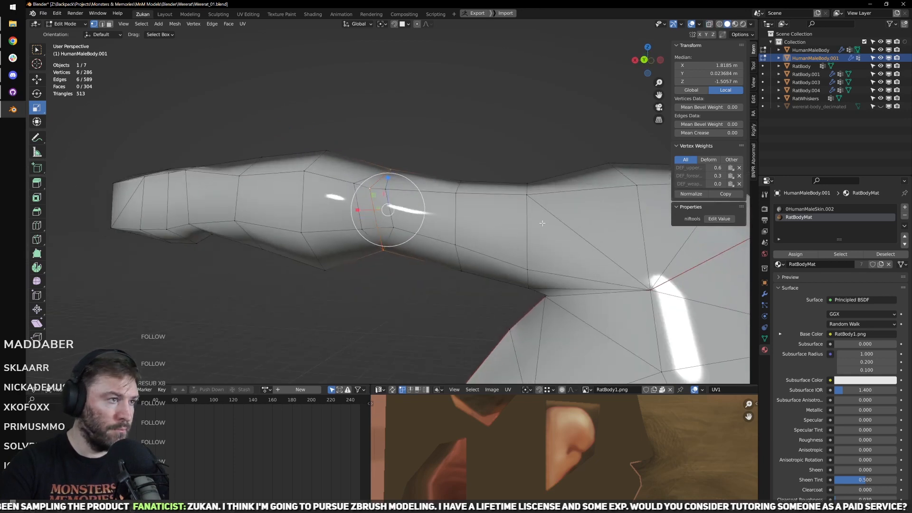
{"action": "middle_click_drag", "start_coordinate": [543, 222], "coordinate": [440, 227]}
{"action": "key", "text": "s"}
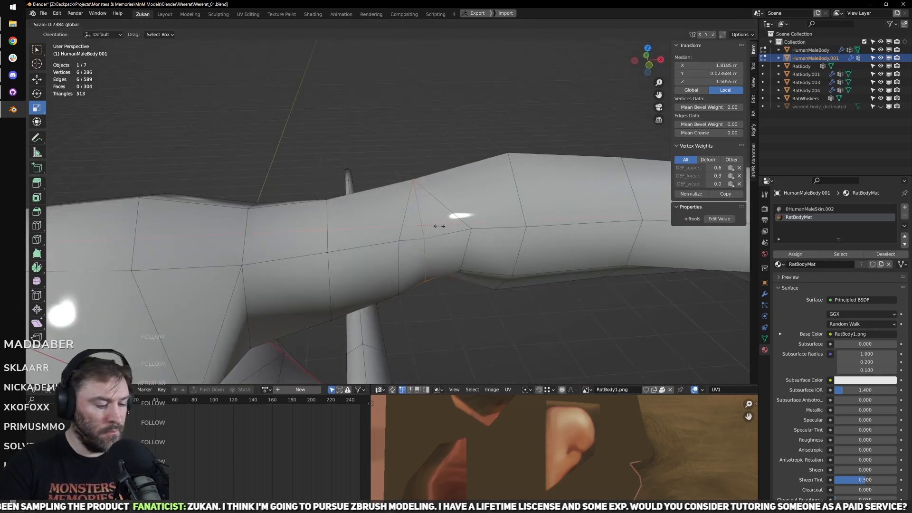
{"action": "key", "text": "0"}
{"action": "left_click_drag", "start_coordinate": [439, 226], "coordinate": [437, 226]}
Step: In edge selection mode, pick the single cross edges around the elbow and scale the one on the back of the arm along X
{"action": "middle_click_drag", "start_coordinate": [478, 266], "coordinate": [462, 234]}
{"action": "key", "text": "ctrl+Tab"}
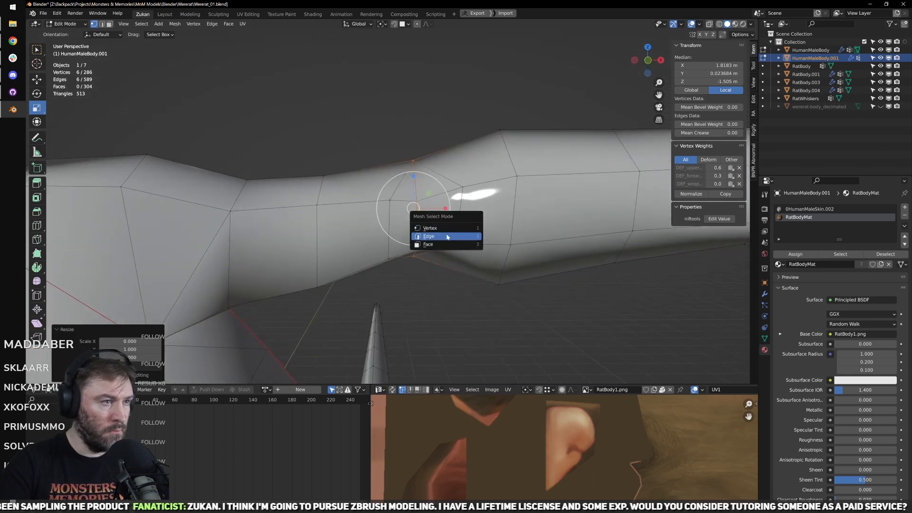
{"action": "left_click", "coordinate": [447, 236]}
{"action": "left_click", "coordinate": [456, 217]}
{"action": "left_click", "coordinate": [397, 230]}
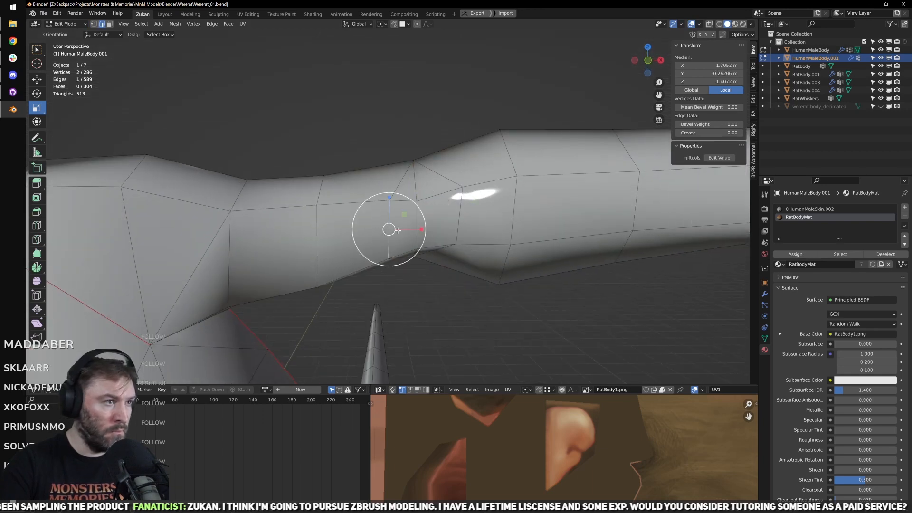
{"action": "middle_click_drag", "start_coordinate": [308, 232], "coordinate": [360, 220]}
{"action": "left_click", "coordinate": [387, 205]}
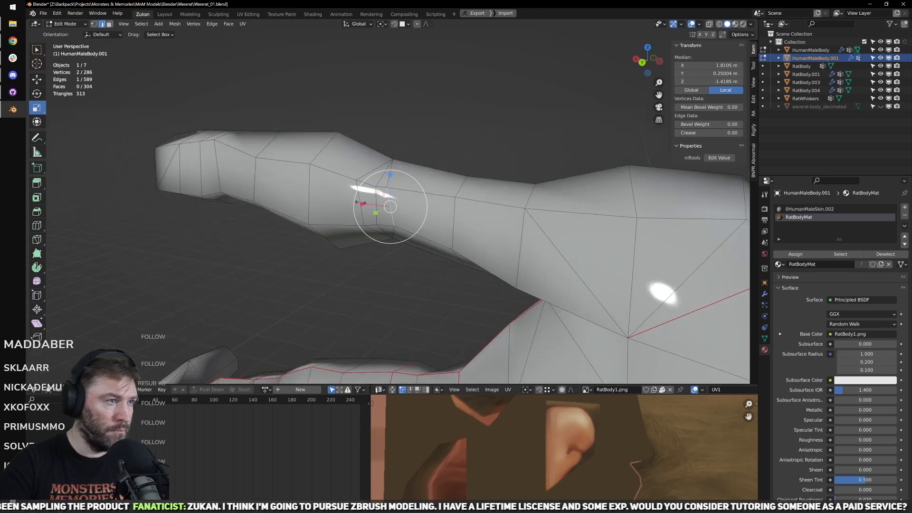
{"action": "left_click_drag", "start_coordinate": [361, 203], "coordinate": [363, 203]}
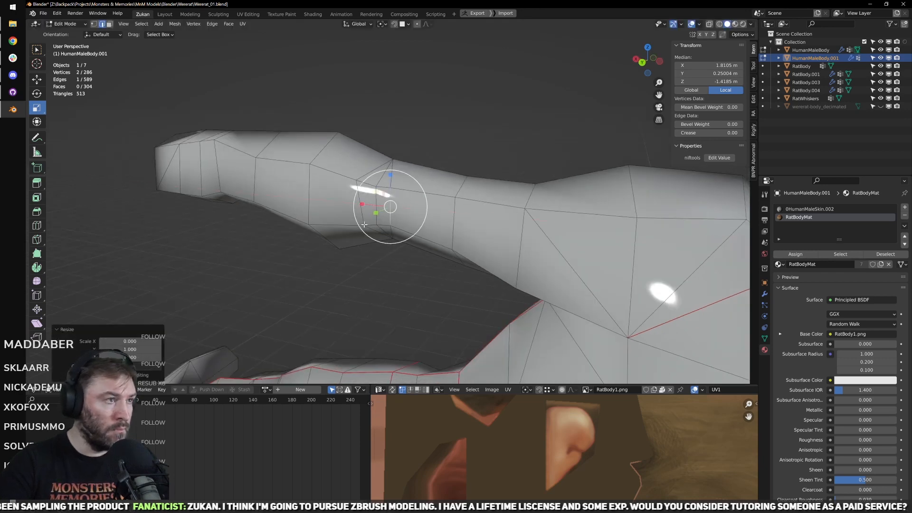
Step: Activate the selection tool and select the neighboring cross edges around the elbow, on both the back and front of the arm
{"action": "left_click", "coordinate": [318, 203]}
{"action": "left_click", "coordinate": [361, 202]}
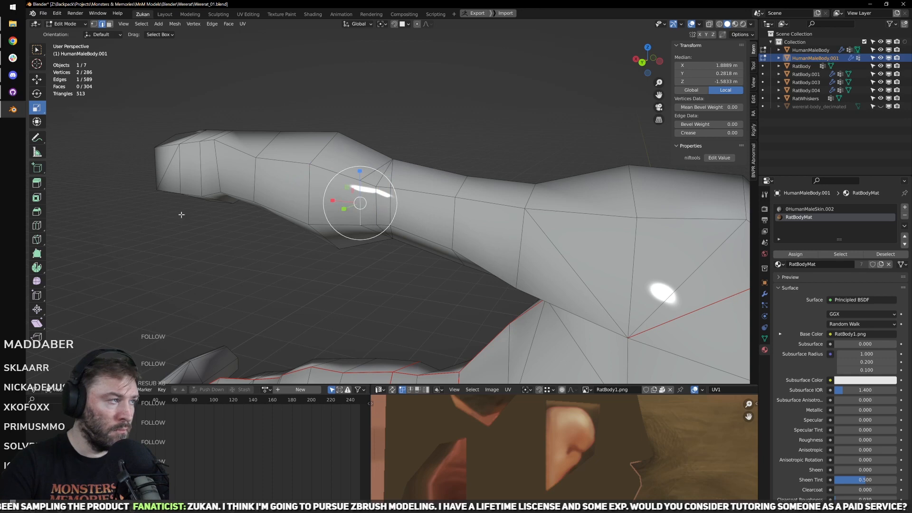
{"action": "key", "text": "w"}
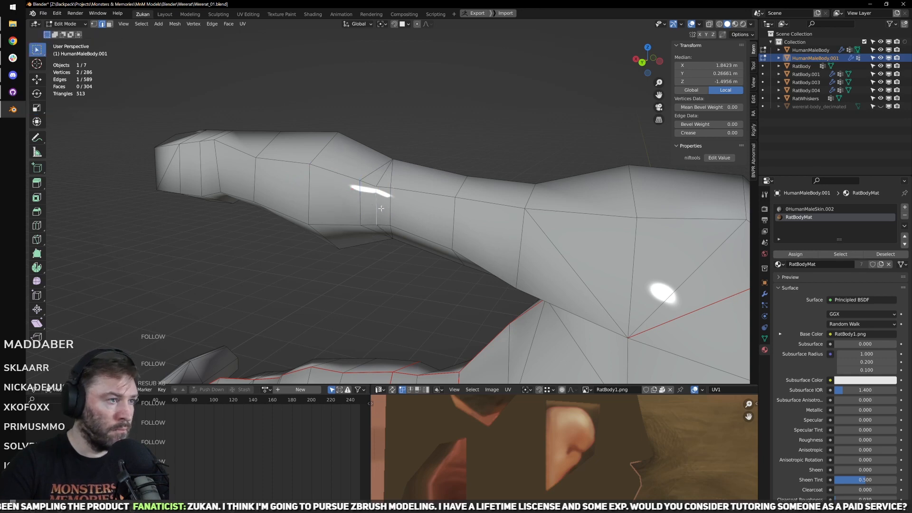
{"action": "mouse_move", "coordinate": [381, 208]}
{"action": "middle_mouse_down"}
{"action": "mouse_move", "coordinate": [394, 190]}
{"action": "mouse_move", "coordinate": [375, 220]}
{"action": "middle_mouse_up"}
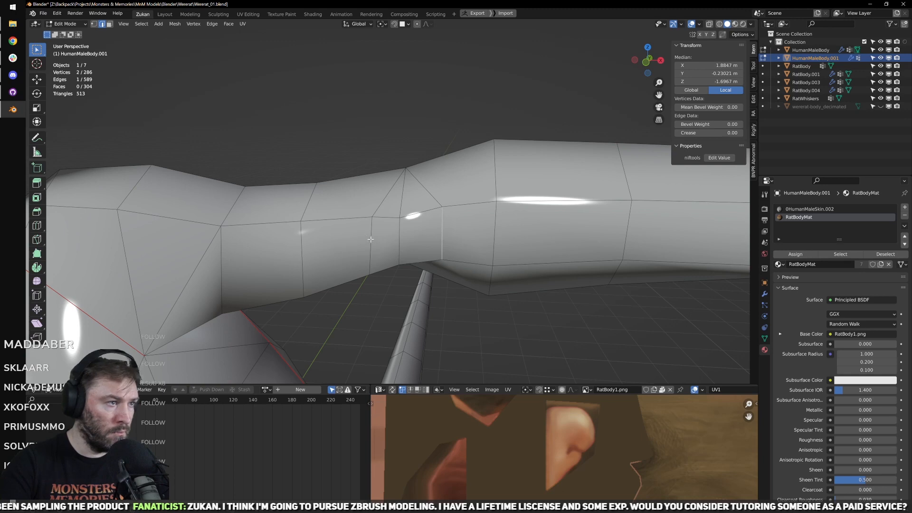
Step: Inspect the wrist edge loops on the rotated duplicate body's arm in a front wireframe view
{"action": "scroll", "coordinate": [463, 214], "scroll_direction": "down", "scroll_amount": 3}
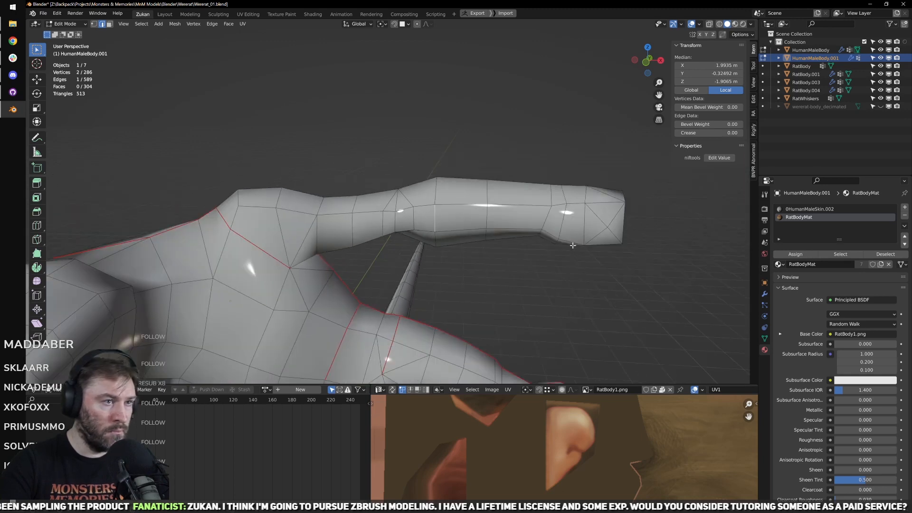
{"action": "left_click", "coordinate": [546, 219], "text": "alt"}
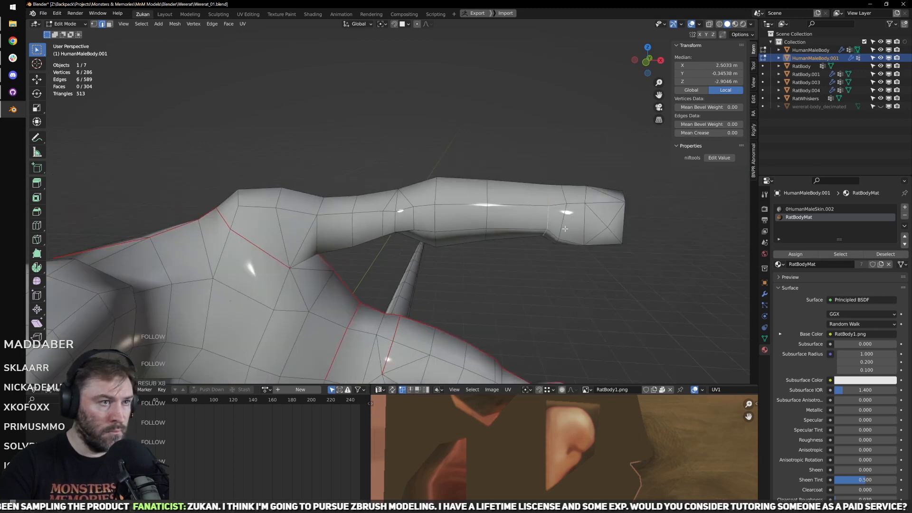
{"action": "middle_click_drag", "start_coordinate": [586, 231], "coordinate": [487, 242], "text": "shift"}
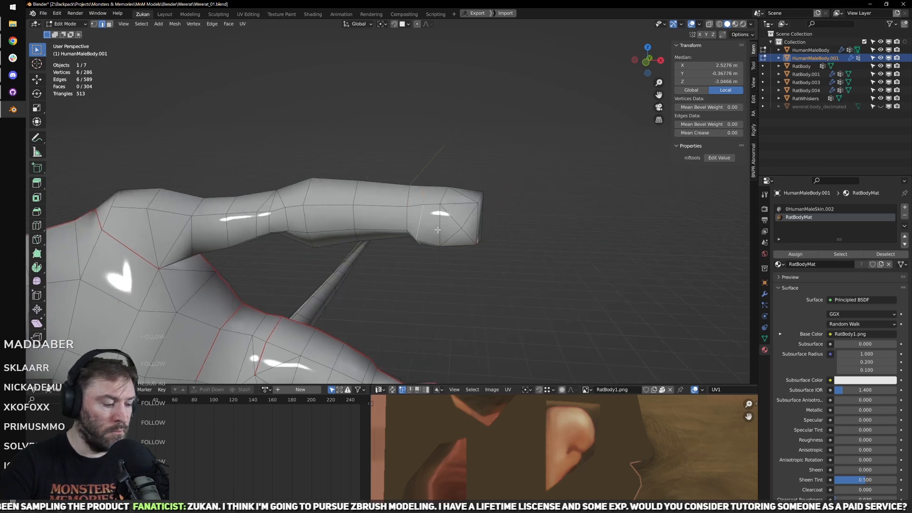
{"action": "key", "text": "KP_1"}
{"action": "key", "text": "alt+z"}
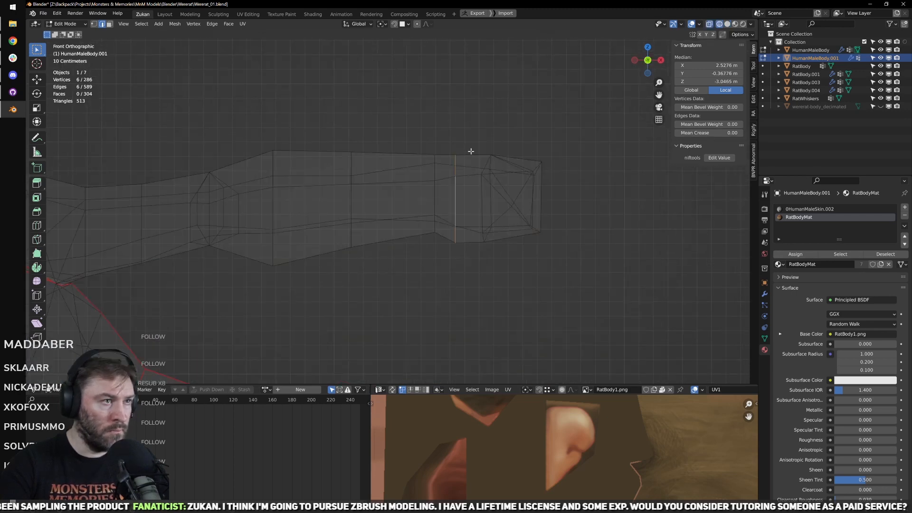
{"action": "left_click_drag", "start_coordinate": [460, 126], "coordinate": [494, 283]}
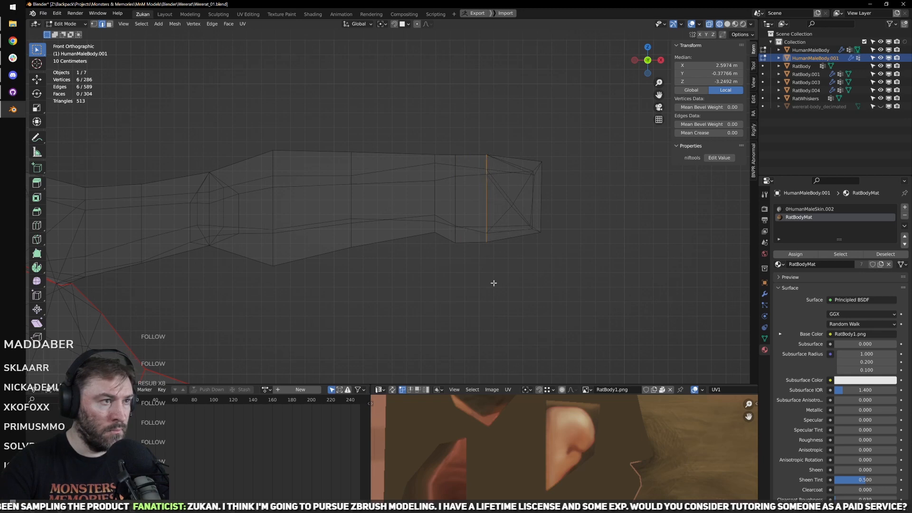
Step: Leave mesh editing and delete the rotated duplicate body HumanMaleBody.001 from the scene
{"action": "scroll", "coordinate": [350, 266], "scroll_direction": "down", "scroll_amount": 8}
{"action": "key", "text": "Tab"}
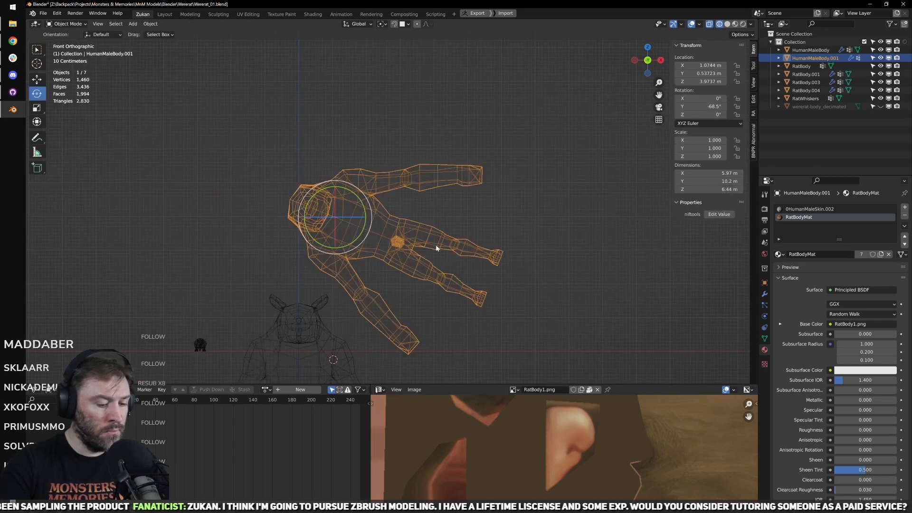
{"action": "key", "text": "Delete"}
{"action": "scroll", "coordinate": [435, 244], "scroll_direction": "up", "scroll_amount": 6}
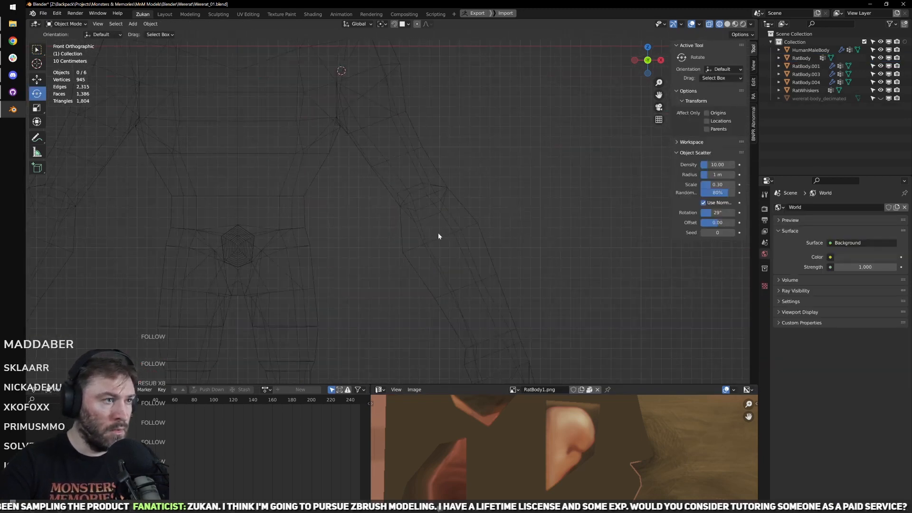
Step: Open the remaining HumanMaleBody mesh for editing with solid shading and bring its arm into view
{"action": "key", "text": "shift+z"}
{"action": "left_click", "coordinate": [449, 227]}
{"action": "key", "text": "Tab"}
{"action": "scroll", "coordinate": [472, 275], "scroll_direction": "down", "scroll_amount": 3}
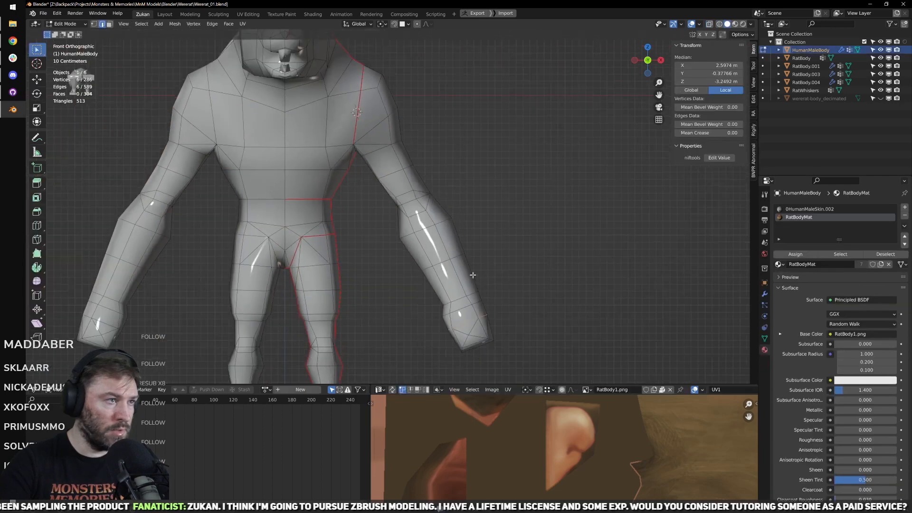
{"action": "key", "text": "shift+z"}
{"action": "scroll", "coordinate": [422, 240], "scroll_direction": "up", "scroll_amount": 3}
{"action": "mouse_move", "coordinate": [475, 222]}
{"action": "middle_mouse_down"}
{"action": "mouse_move", "coordinate": [417, 245]}
{"action": "mouse_move", "coordinate": [301, 238]}
{"action": "mouse_move", "coordinate": [434, 228]}
{"action": "mouse_move", "coordinate": [475, 236]}
{"action": "middle_mouse_up"}
{"action": "scroll", "coordinate": [290, 229], "scroll_direction": "down", "scroll_amount": 2}
{"action": "key", "text": "shift+z"}
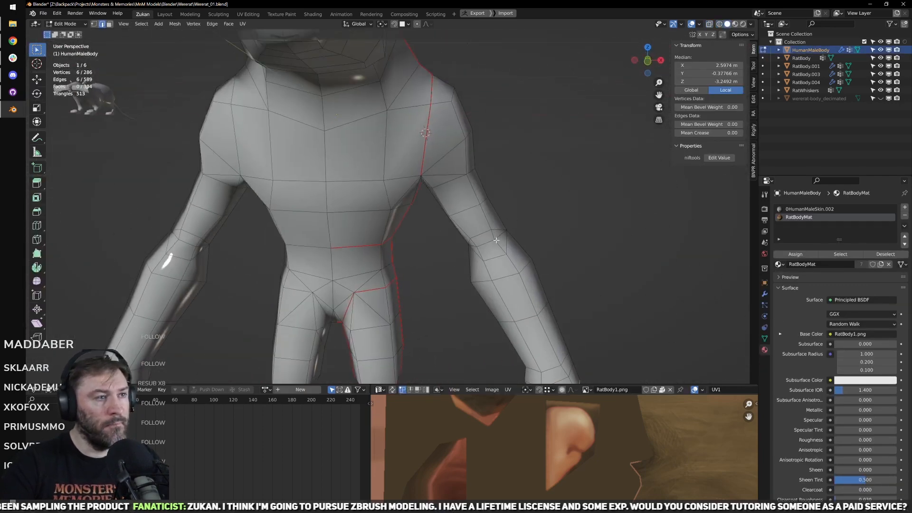
Step: Show the body with its textures and select the arm's whole linked mesh island
{"action": "left_click", "coordinate": [474, 236]}
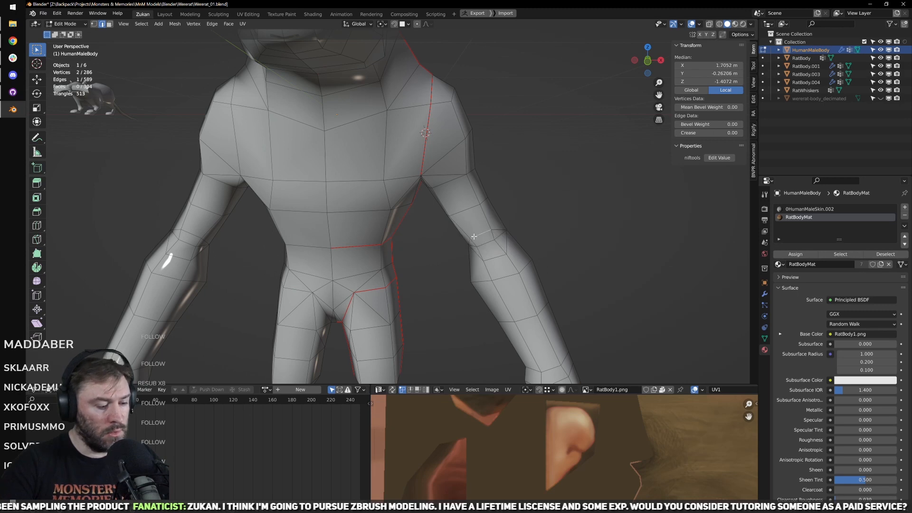
{"action": "left_click", "coordinate": [736, 24]}
{"action": "scroll", "coordinate": [552, 201], "scroll_direction": "down", "scroll_amount": 2}
{"action": "key", "text": "l"}
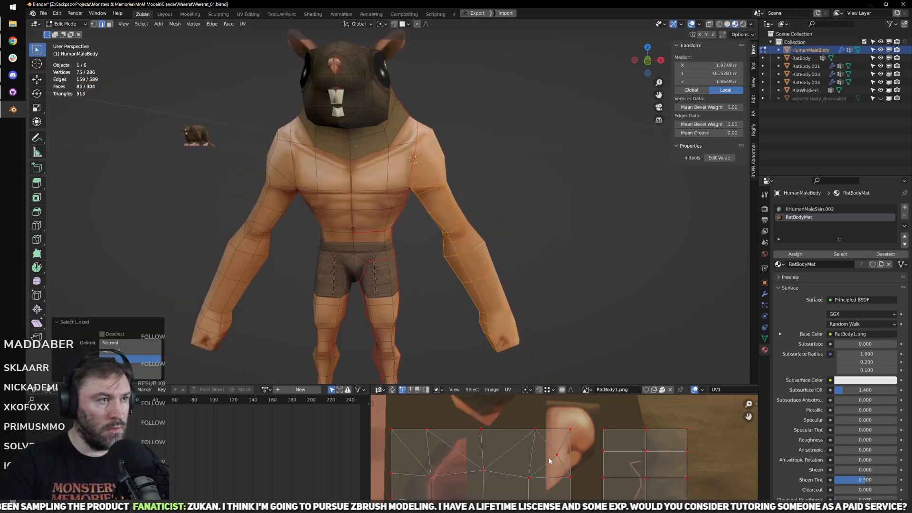
Step: Set the UV selection mode to Vertex for the arm's UV layout
{"action": "key", "text": "ctrl+space"}
{"action": "scroll", "coordinate": [495, 280], "scroll_direction": "down", "scroll_amount": 2}
{"action": "scroll", "coordinate": [421, 379], "scroll_direction": "up", "scroll_amount": 2}
{"action": "scroll", "coordinate": [461, 314], "scroll_direction": "up", "scroll_amount": 1}
{"action": "key", "text": "ctrl+Tab"}
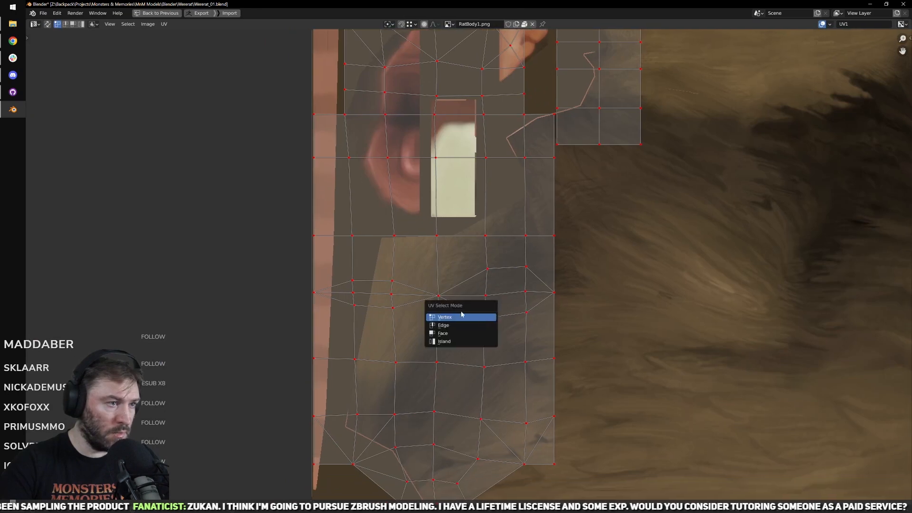
{"action": "left_click", "coordinate": [461, 314]}
{"action": "key", "text": "ctrl+space"}
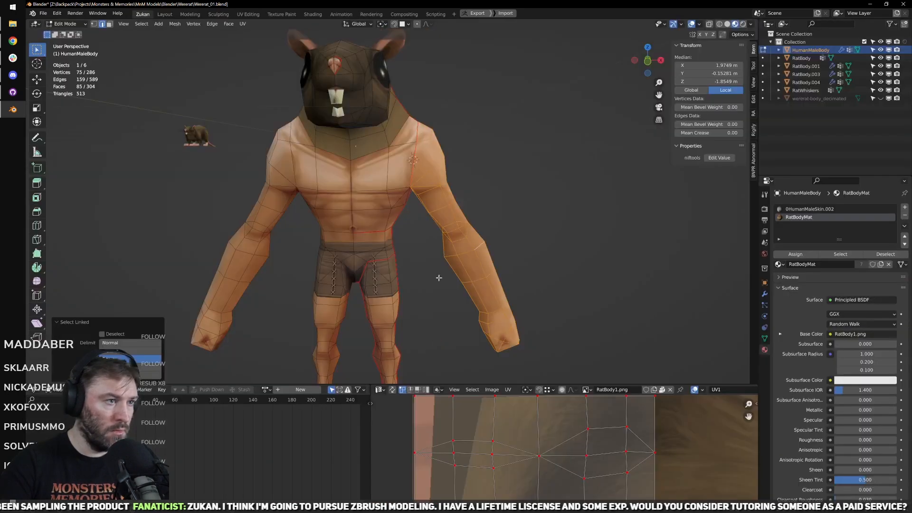
Step: Switch the mesh to face selection, pick a forearm face using BodySkin.png, and enlarge the UV editor
{"action": "key", "text": "ctrl+Tab"}
{"action": "left_click", "coordinate": [423, 284]}
{"action": "left_click", "coordinate": [452, 277]}
{"action": "key", "text": "ctrl+space"}
{"action": "key", "text": "ctrl+space"}
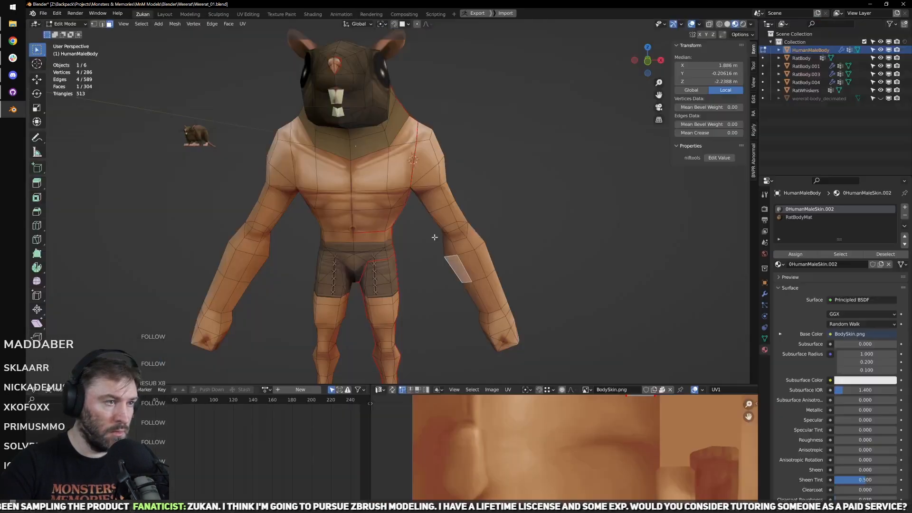
{"action": "key", "text": "ctrl+space"}
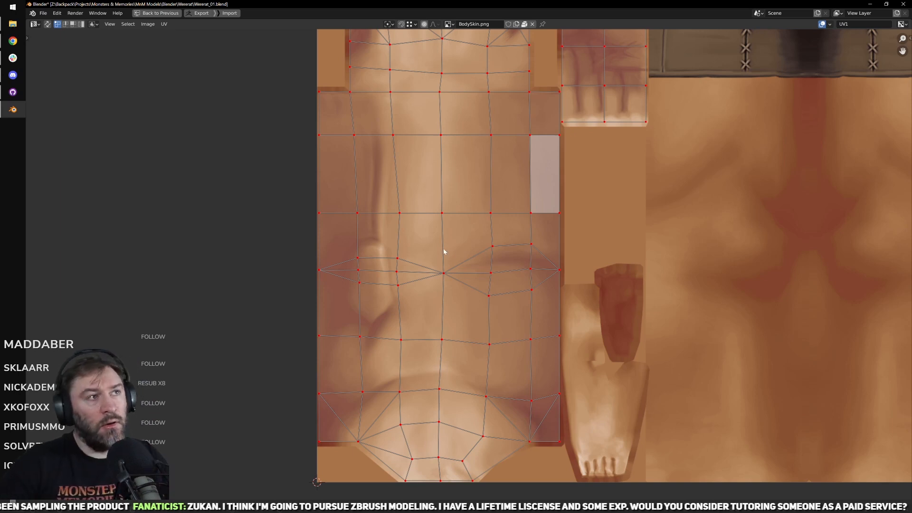
Step: Align the arm UV island's horizontal vertex row nearest the shoulder cap with Align Y
{"action": "scroll", "coordinate": [496, 277], "scroll_direction": "down", "scroll_amount": 3}
{"action": "scroll", "coordinate": [348, 321], "scroll_direction": "up", "scroll_amount": 3}
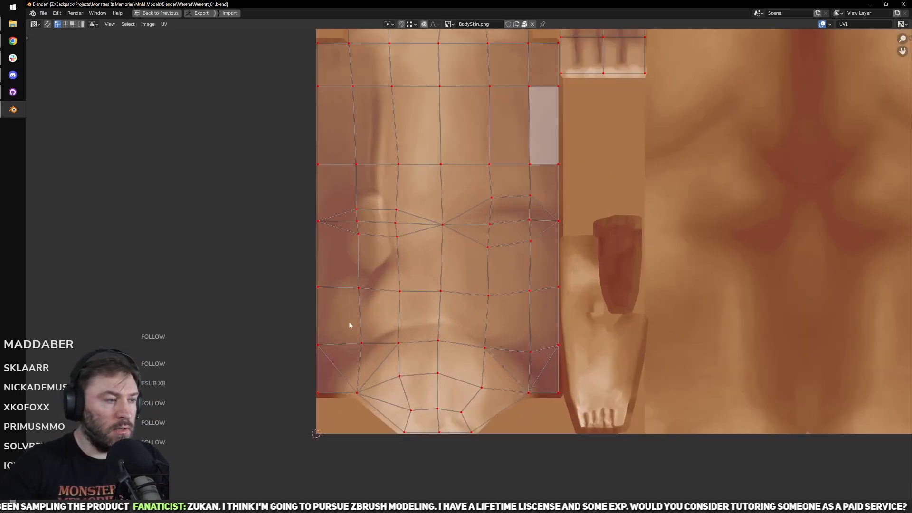
{"action": "left_click_drag", "start_coordinate": [290, 322], "coordinate": [591, 359]}
{"action": "key", "text": "q"}
{"action": "mouse_move", "coordinate": [564, 353]}
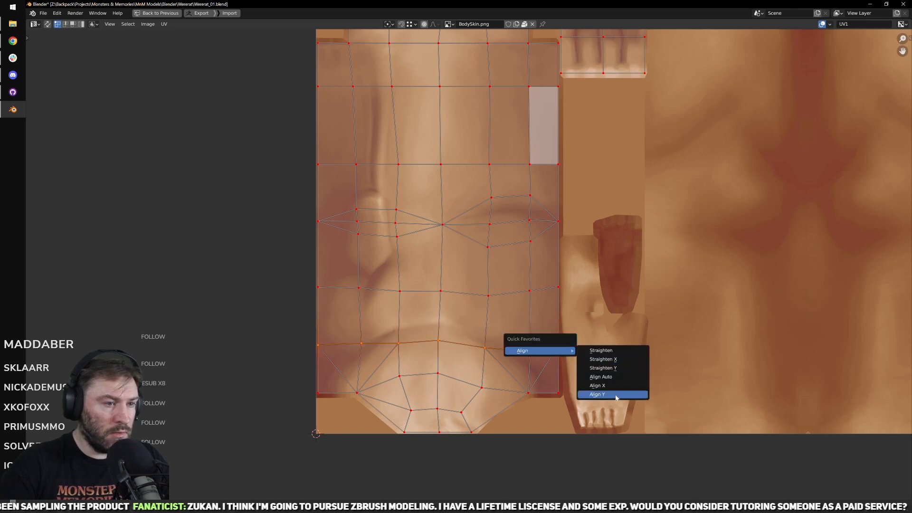
{"action": "left_click", "coordinate": [615, 396]}
Step: Straighten the horizontal UV vertex rows on the upper arm and just past the elbow on the forearm
{"action": "middle_click_drag", "start_coordinate": [427, 304], "coordinate": [428, 354]}
{"action": "left_click_drag", "start_coordinate": [250, 315], "coordinate": [618, 376]}
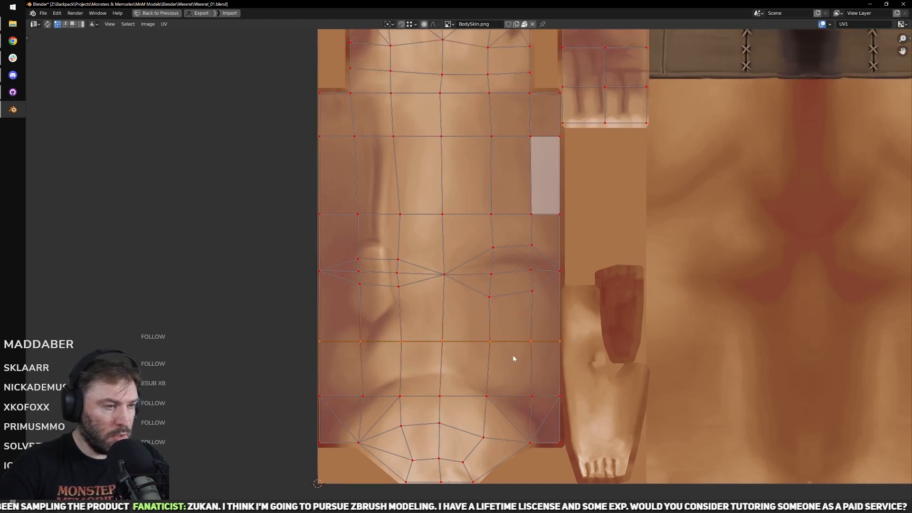
{"action": "middle_click_drag", "start_coordinate": [512, 354], "coordinate": [517, 436]}
{"action": "left_click_drag", "start_coordinate": [252, 260], "coordinate": [622, 307]}
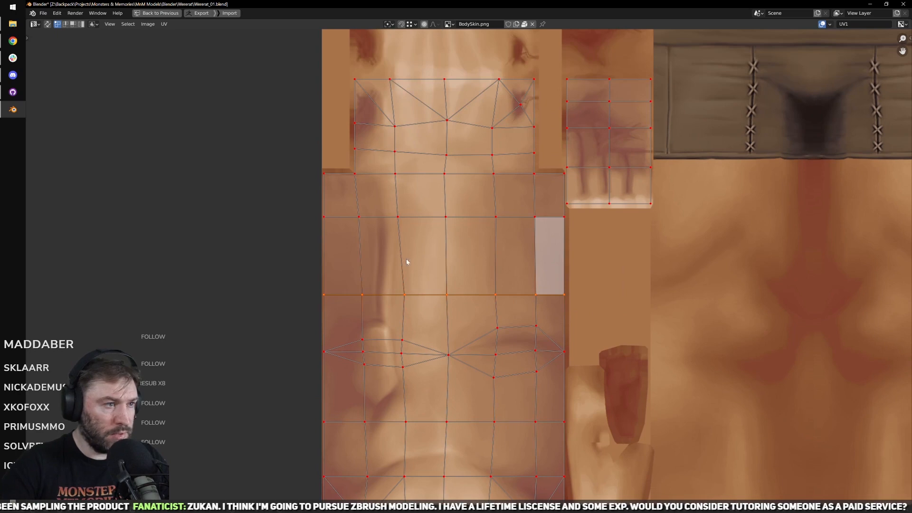
Step: Straighten the horizontal UV vertex rows on the forearm towards the wrist
{"action": "middle_click_drag", "start_coordinate": [407, 260], "coordinate": [407, 331]}
{"action": "left_click_drag", "start_coordinate": [256, 331], "coordinate": [591, 272]}
{"action": "left_click_drag", "start_coordinate": [258, 320], "coordinate": [589, 285]}
{"action": "scroll", "coordinate": [337, 266], "scroll_direction": "up", "scroll_amount": 3}
{"action": "middle_click_drag", "start_coordinate": [338, 267], "coordinate": [328, 285]}
{"action": "left_click_drag", "start_coordinate": [61, 274], "coordinate": [655, 242]}
{"action": "scroll", "coordinate": [655, 242], "scroll_direction": "down", "scroll_amount": 3}
Step: Flatten the UV vertex row at the wrist by scaling it to 0 along Y
{"action": "middle_click_drag", "start_coordinate": [475, 238], "coordinate": [472, 268]}
{"action": "left_click_drag", "start_coordinate": [304, 248], "coordinate": [543, 281]}
{"action": "key", "text": "s"}
{"action": "key", "text": "y"}
{"action": "key", "text": "0"}
{"action": "key", "text": "Return"}
Step: Flatten the central elbow row of UV vertices by scaling it to 0 along Y
{"action": "middle_click_drag", "start_coordinate": [498, 395], "coordinate": [513, 266]}
{"action": "scroll", "coordinate": [467, 301], "scroll_direction": "up", "scroll_amount": 3}
{"action": "left_click_drag", "start_coordinate": [164, 351], "coordinate": [740, 376]}
{"action": "key", "text": "s"}
{"action": "key", "text": "y"}
{"action": "key", "text": "0"}
{"action": "key", "text": "Return"}
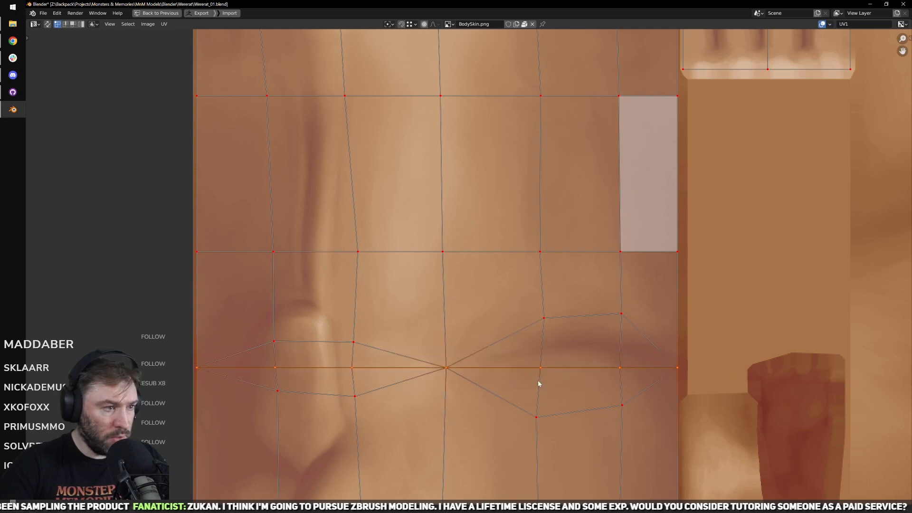
Step: Flatten the two-vertex UV segments above and below the elbow row on the elbow-point side, using a Y scale of 0
{"action": "scroll", "coordinate": [540, 383], "scroll_direction": "down", "scroll_amount": 2}
{"action": "left_click_drag", "start_coordinate": [293, 289], "coordinate": [423, 325]}
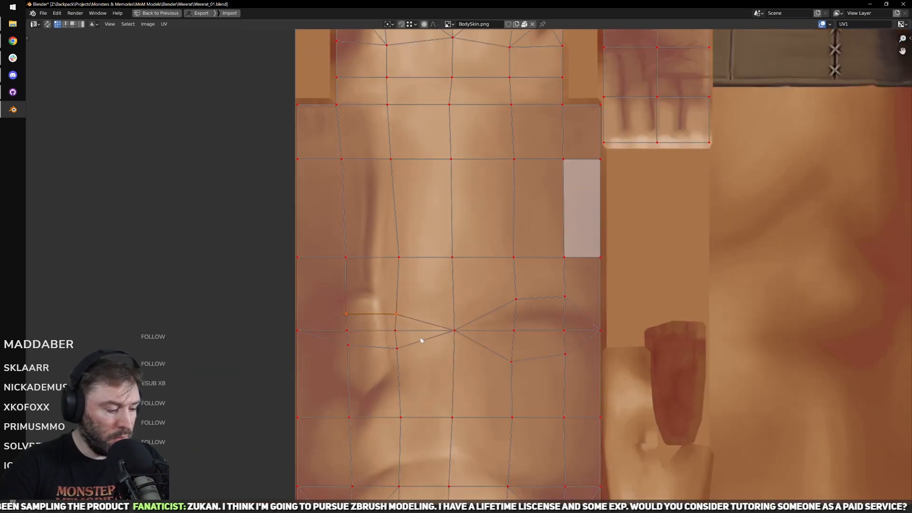
{"action": "left_click_drag", "start_coordinate": [308, 365], "coordinate": [426, 338]}
{"action": "key", "text": "s"}
{"action": "key", "text": "y"}
{"action": "key", "text": "0"}
{"action": "key", "text": "Return"}
Step: Flatten the two-vertex UV segments above and below the elbow row on the inner-crease side, using a Y scale of 0
{"action": "left_click_drag", "start_coordinate": [488, 385], "coordinate": [588, 349]}
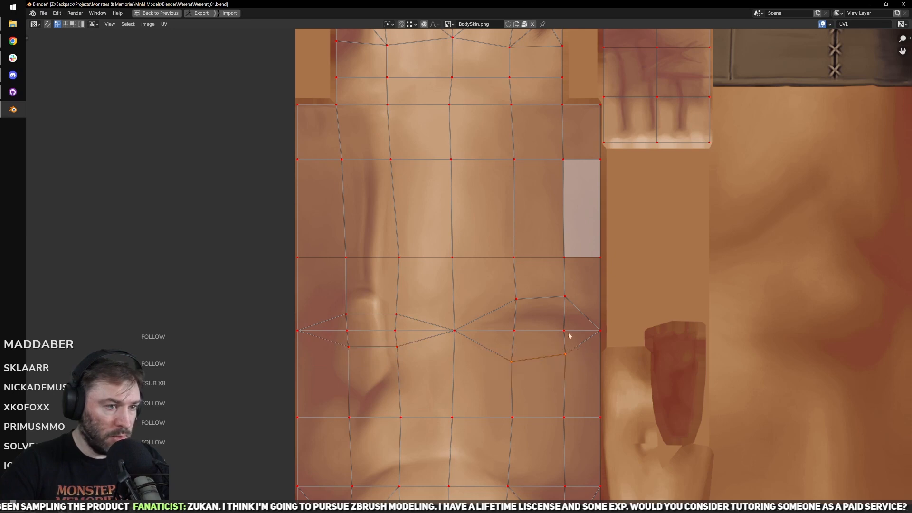
{"action": "key", "text": "s"}
{"action": "key", "text": "y"}
{"action": "key", "text": "0"}
{"action": "key", "text": "Return"}
{"action": "left_click_drag", "start_coordinate": [477, 265], "coordinate": [582, 313]}
{"action": "scroll", "coordinate": [456, 352], "scroll_direction": "down", "scroll_amount": 3}
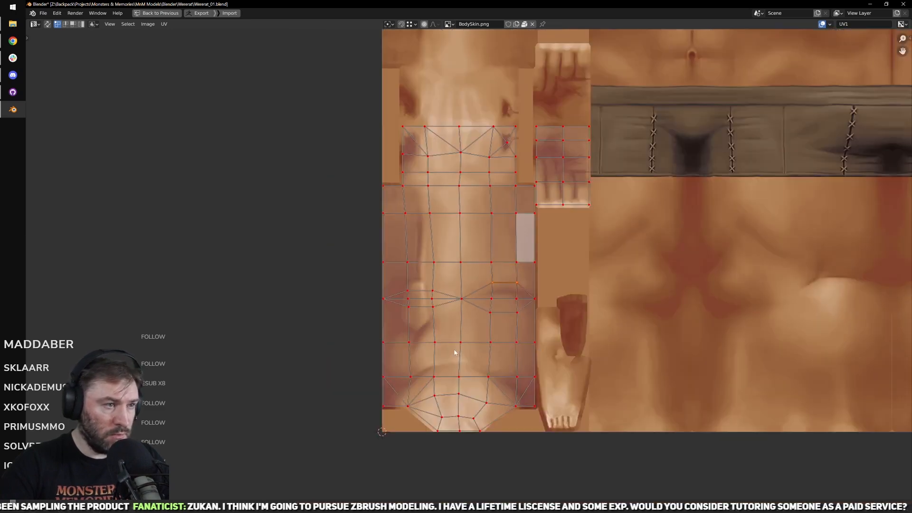
Step: Return to the full workspace and open the body mesh for editing with vertex selection around the arm
{"action": "middle_click_drag", "start_coordinate": [451, 216], "coordinate": [554, 265]}
{"action": "key", "text": "ctrl+space"}
{"action": "scroll", "coordinate": [564, 268], "scroll_direction": "up", "scroll_amount": 5}
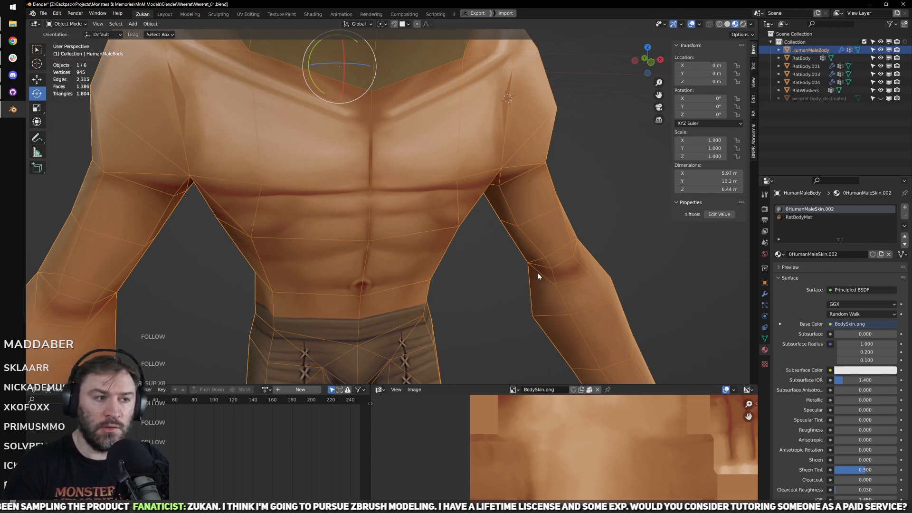
{"action": "middle_click_drag", "start_coordinate": [538, 272], "coordinate": [544, 229]}
{"action": "scroll", "coordinate": [545, 233], "scroll_direction": "down", "scroll_amount": 3}
{"action": "key", "text": "Tab"}
{"action": "key", "text": "ctrl+Tab"}
{"action": "left_click", "coordinate": [489, 216]}
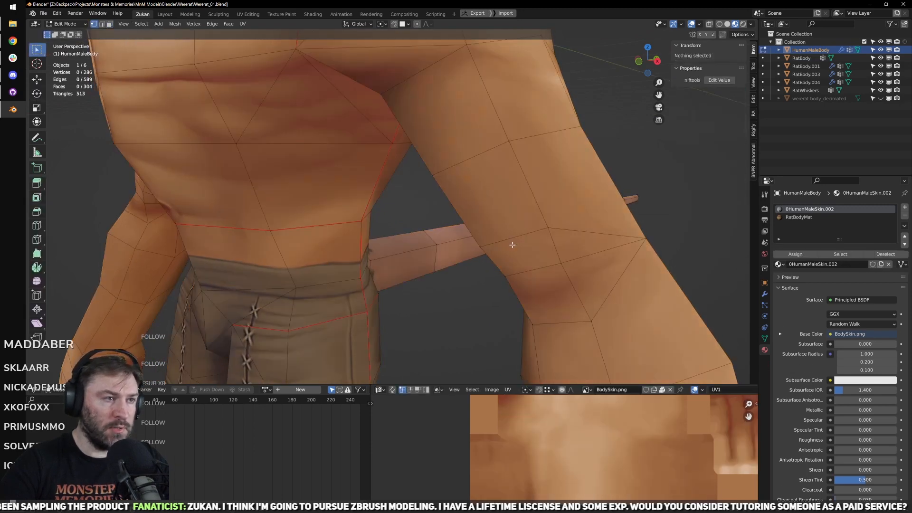
Step: Switch to edge selection and select the short edge at the inner elbow
{"action": "key", "text": "ctrl+Tab"}
{"action": "middle_click_drag", "start_coordinate": [478, 251], "coordinate": [430, 249]}
{"action": "left_click", "coordinate": [408, 257]}
{"action": "scroll", "coordinate": [444, 260], "scroll_direction": "up", "scroll_amount": 4}
{"action": "left_click", "coordinate": [429, 244]}
{"action": "key", "text": "ctrl+Tab"}
{"action": "left_click", "coordinate": [410, 245]}
{"action": "left_click", "coordinate": [414, 240]}
Step: Scale the selected inner-elbow edge along the global Y axis
{"action": "key", "text": "s"}
{"action": "scroll", "coordinate": [469, 272], "scroll_direction": "down", "scroll_amount": 4}
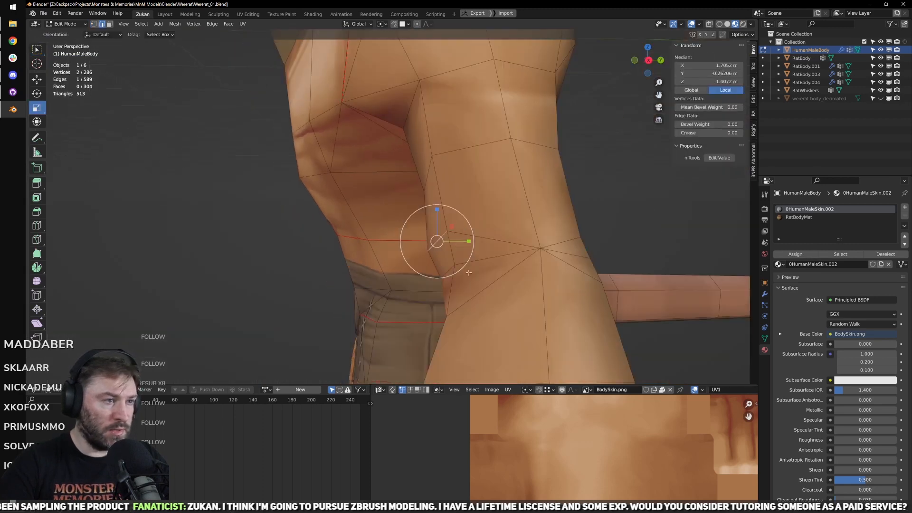
{"action": "middle_click_drag", "start_coordinate": [469, 273], "coordinate": [517, 285]}
{"action": "key", "text": "s"}
{"action": "key", "text": "0"}
{"action": "key", "text": "Return"}
{"action": "key", "text": "s"}
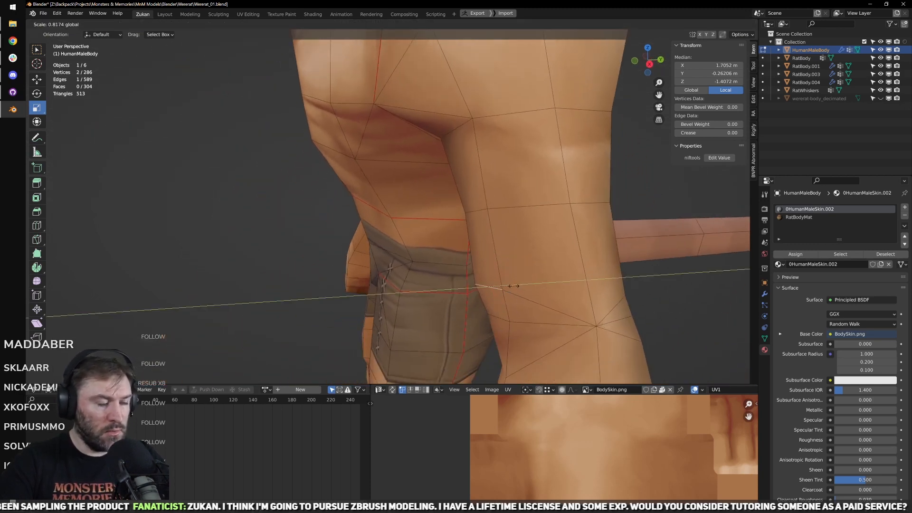
{"action": "left_click", "coordinate": [513, 286]}
Step: Examine the cross edges along the upper arm, elbow and forearm one by one
{"action": "left_click", "coordinate": [475, 205]}
{"action": "middle_click_drag", "start_coordinate": [475, 205], "coordinate": [362, 209]}
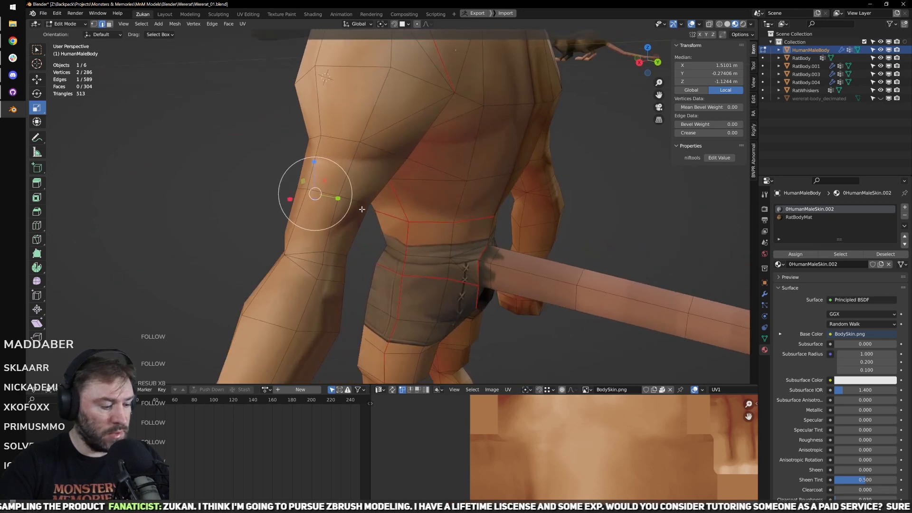
{"action": "left_click", "coordinate": [361, 203]}
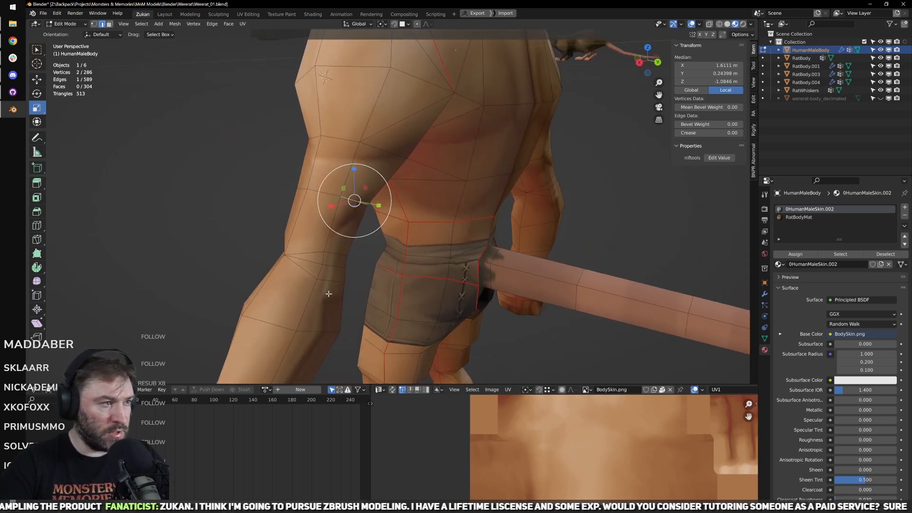
{"action": "middle_click_drag", "start_coordinate": [328, 293], "coordinate": [475, 199]}
{"action": "left_click", "coordinate": [435, 194]}
{"action": "left_click", "coordinate": [476, 225]}
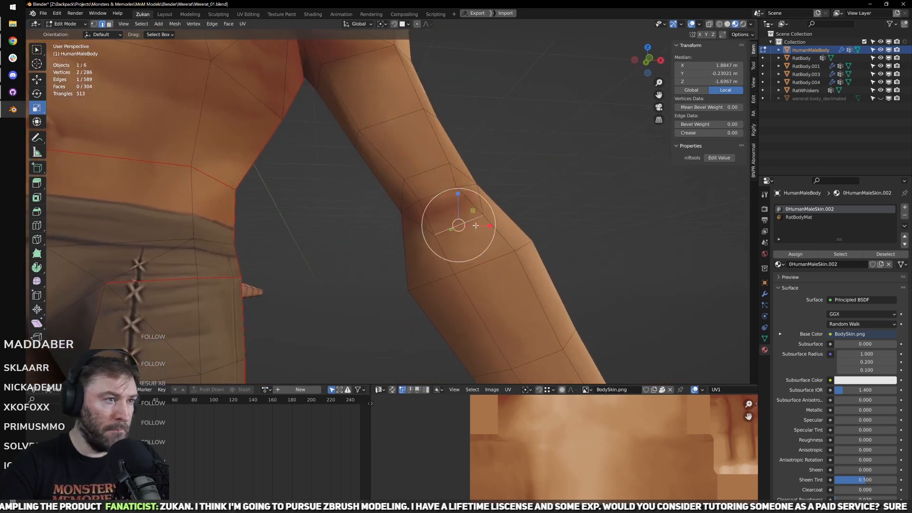
{"action": "left_click", "coordinate": [491, 267]}
{"action": "scroll", "coordinate": [491, 267], "scroll_direction": "down", "scroll_amount": 2}
{"action": "left_click", "coordinate": [512, 336]}
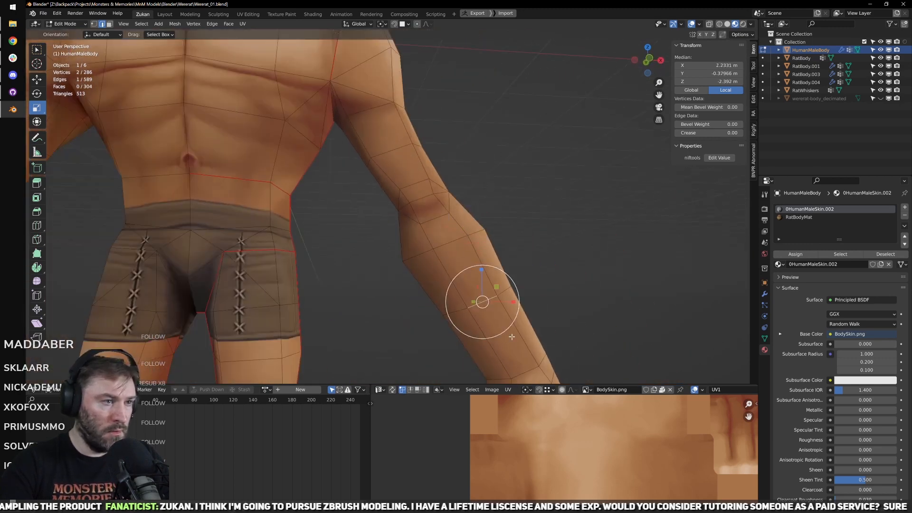
Step: Select the linked mesh island covering the side of the upper torso, bounded by its seams
{"action": "scroll", "coordinate": [512, 332], "scroll_direction": "down", "scroll_amount": 3}
{"action": "middle_click_drag", "start_coordinate": [513, 332], "coordinate": [455, 263]}
{"action": "scroll", "coordinate": [480, 266], "scroll_direction": "up", "scroll_amount": 3}
{"action": "scroll", "coordinate": [448, 271], "scroll_direction": "down", "scroll_amount": 3}
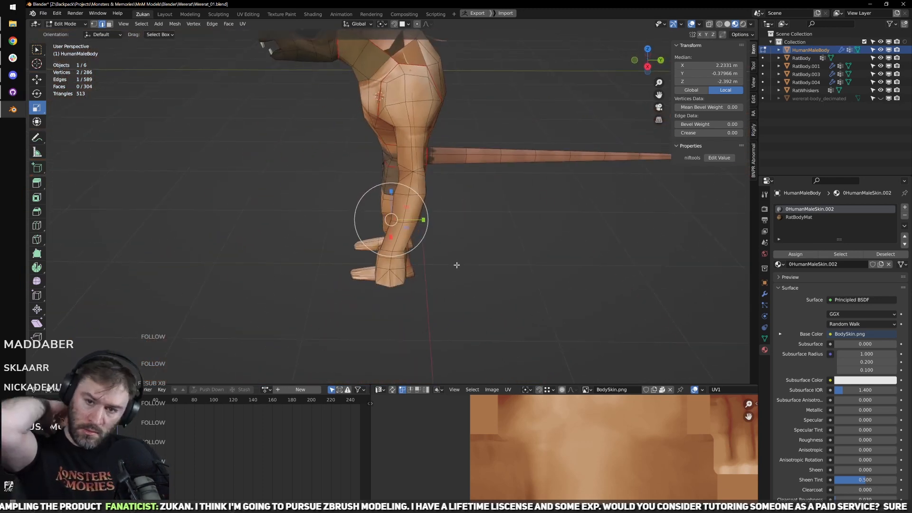
{"action": "scroll", "coordinate": [463, 247], "scroll_direction": "up", "scroll_amount": 6}
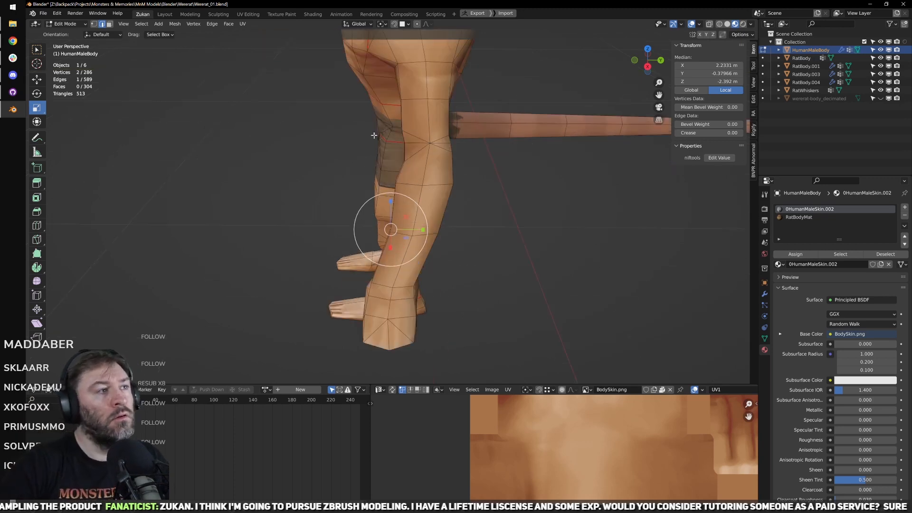
{"action": "middle_click_drag", "start_coordinate": [477, 222], "coordinate": [493, 158]}
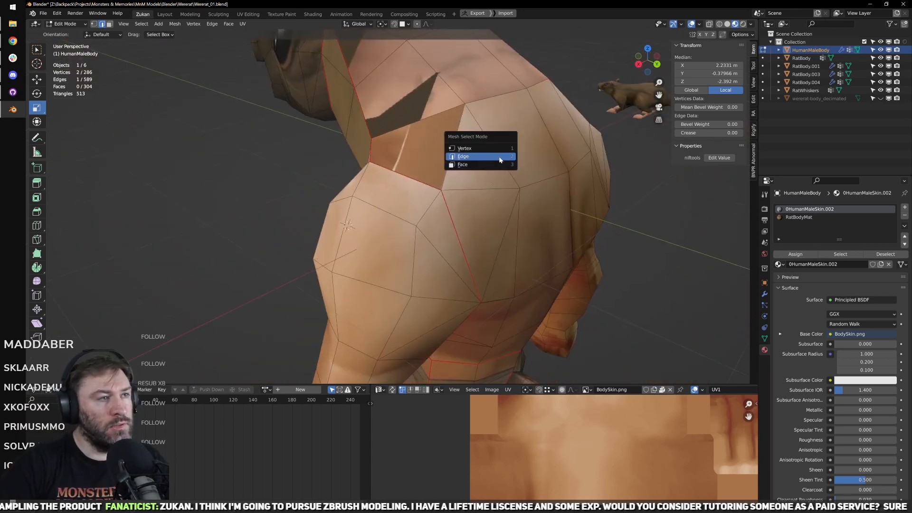
{"action": "key", "text": "ctrl+l"}
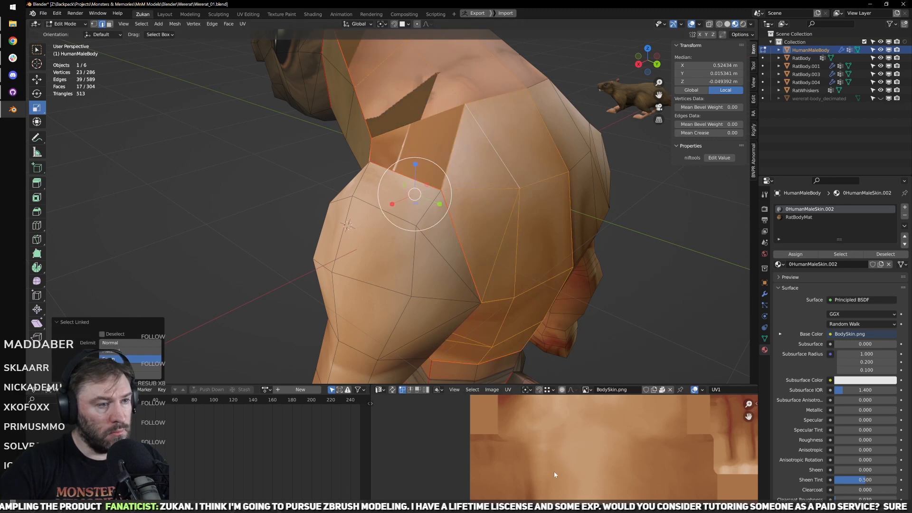
Step: Select the UV row along the upper edge of the back and try re-unwrapping the unpinned UVs above the pinned area
{"action": "key", "text": "ctrl+space"}
{"action": "scroll", "coordinate": [522, 333], "scroll_direction": "up", "scroll_amount": 5}
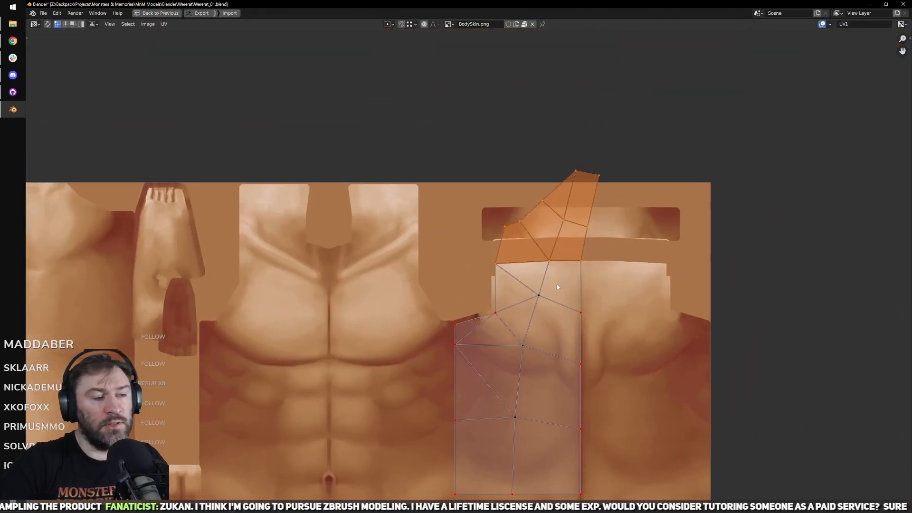
{"action": "scroll", "coordinate": [499, 300], "scroll_direction": "up", "scroll_amount": 1}
{"action": "left_click", "coordinate": [501, 309]}
{"action": "middle_click_drag", "start_coordinate": [553, 370], "coordinate": [534, 390]}
{"action": "left_click_drag", "start_coordinate": [424, 282], "coordinate": [651, 294]}
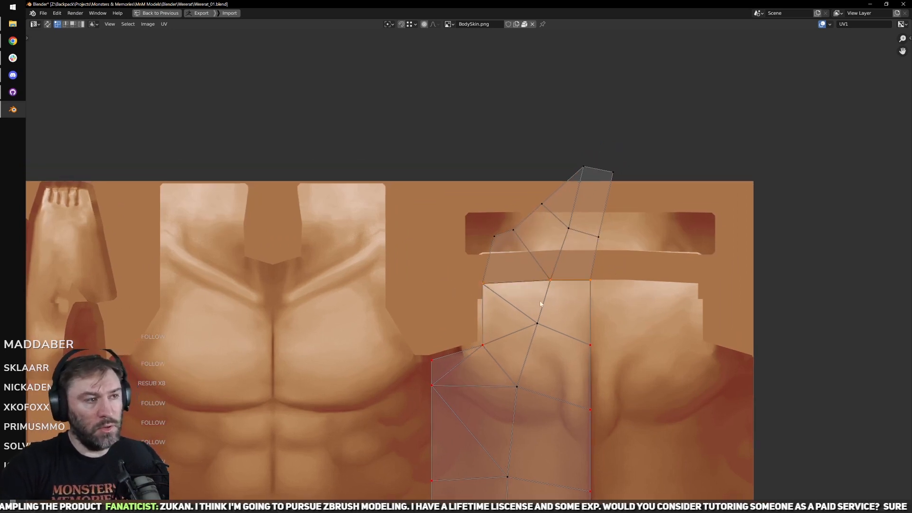
{"action": "scroll", "coordinate": [532, 304], "scroll_direction": "up", "scroll_amount": 2}
{"action": "key", "text": "e"}
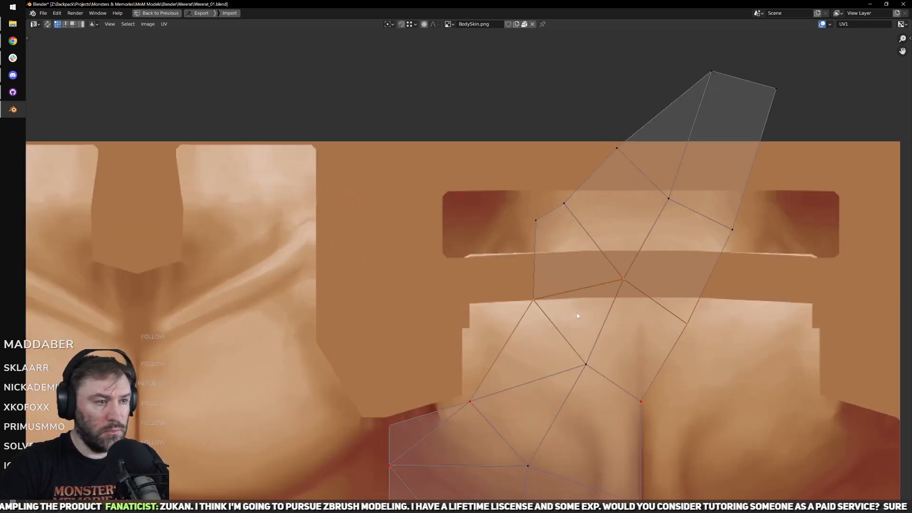
{"action": "key", "text": "ctrl+z"}
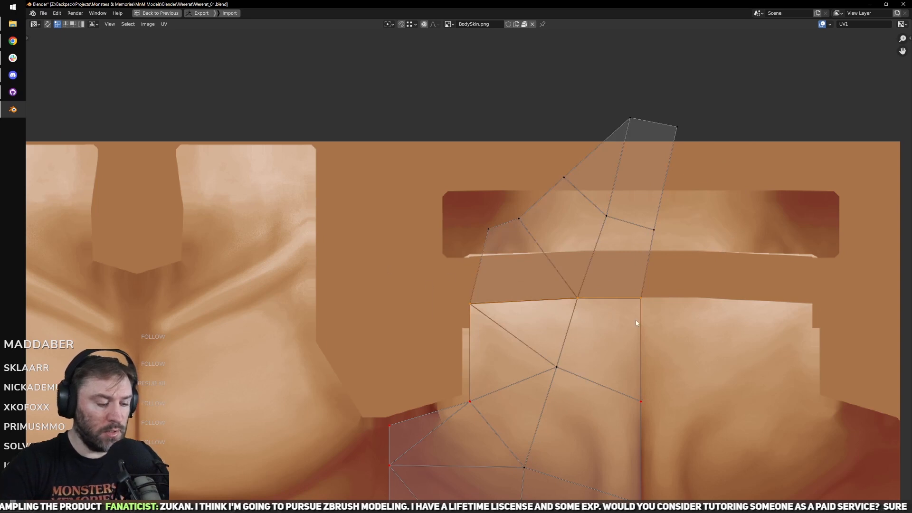
Step: Select the linked mesh island of the foot and check its UV placement on the skin texture
{"action": "key", "text": "ctrl+space"}
{"action": "scroll", "coordinate": [478, 234], "scroll_direction": "down", "scroll_amount": 4}
{"action": "middle_click_drag", "start_coordinate": [468, 231], "coordinate": [428, 245]}
{"action": "scroll", "coordinate": [428, 244], "scroll_direction": "up", "scroll_amount": 4}
{"action": "middle_click_drag", "start_coordinate": [314, 205], "coordinate": [442, 202]}
{"action": "scroll", "coordinate": [391, 244], "scroll_direction": "down", "scroll_amount": 2}
{"action": "middle_click_drag", "start_coordinate": [391, 244], "coordinate": [423, 167], "text": "shift"}
{"action": "scroll", "coordinate": [447, 228], "scroll_direction": "down", "scroll_amount": 2}
{"action": "middle_click_drag", "start_coordinate": [477, 285], "coordinate": [474, 179], "text": "shift"}
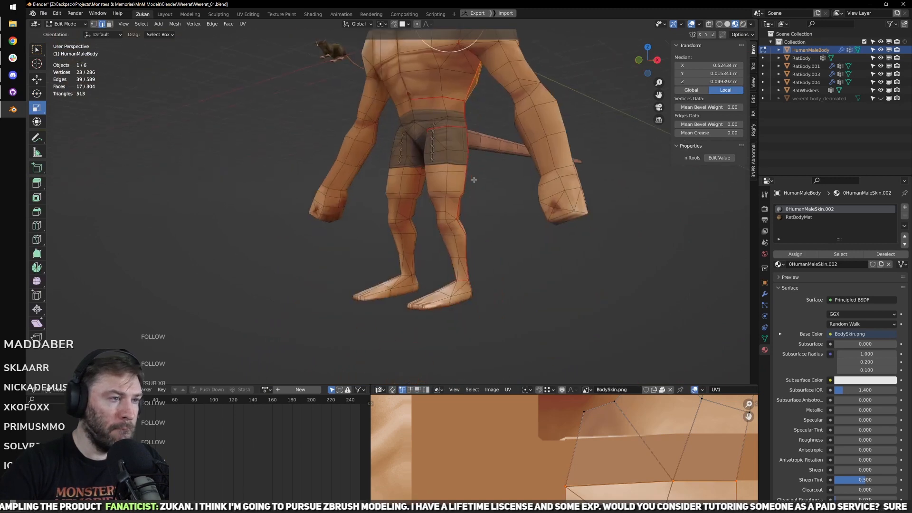
{"action": "scroll", "coordinate": [472, 192], "scroll_direction": "up", "scroll_amount": 2}
{"action": "mouse_move", "coordinate": [504, 276]}
{"action": "middle_mouse_down"}
{"action": "mouse_move", "coordinate": [466, 257]}
{"action": "mouse_move", "coordinate": [515, 281]}
{"action": "middle_mouse_up"}
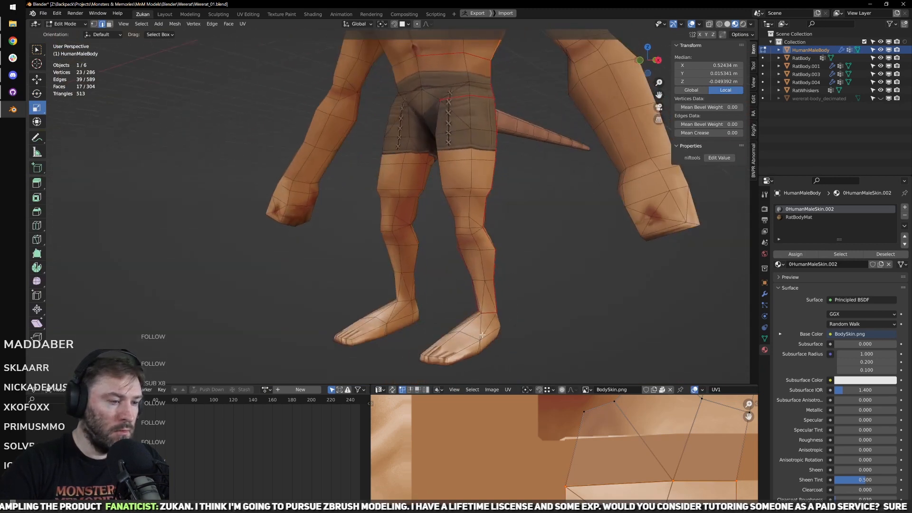
{"action": "key", "text": "ctrl+l"}
{"action": "middle_click_drag", "start_coordinate": [482, 335], "coordinate": [405, 245]}
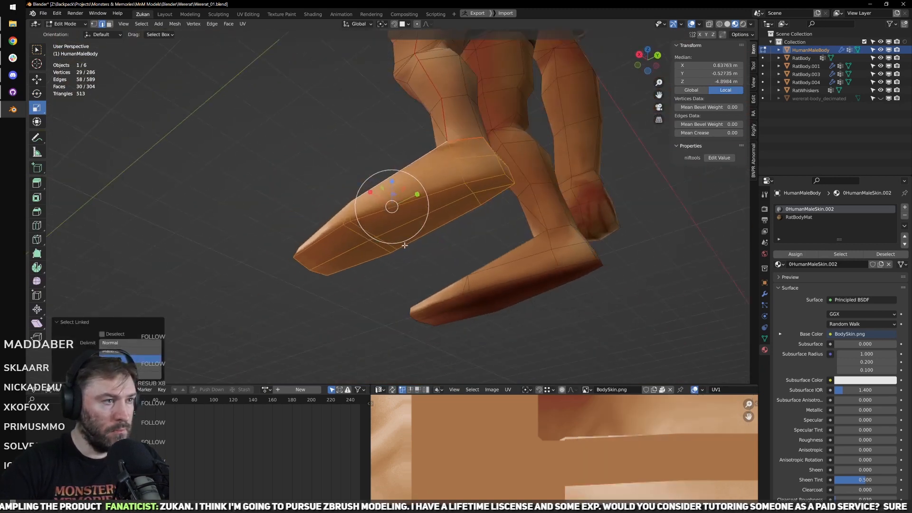
{"action": "key", "text": "ctrl+space"}
{"action": "scroll", "coordinate": [537, 426], "scroll_direction": "down", "scroll_amount": 4}
{"action": "middle_click_drag", "start_coordinate": [535, 387], "coordinate": [684, 201]}
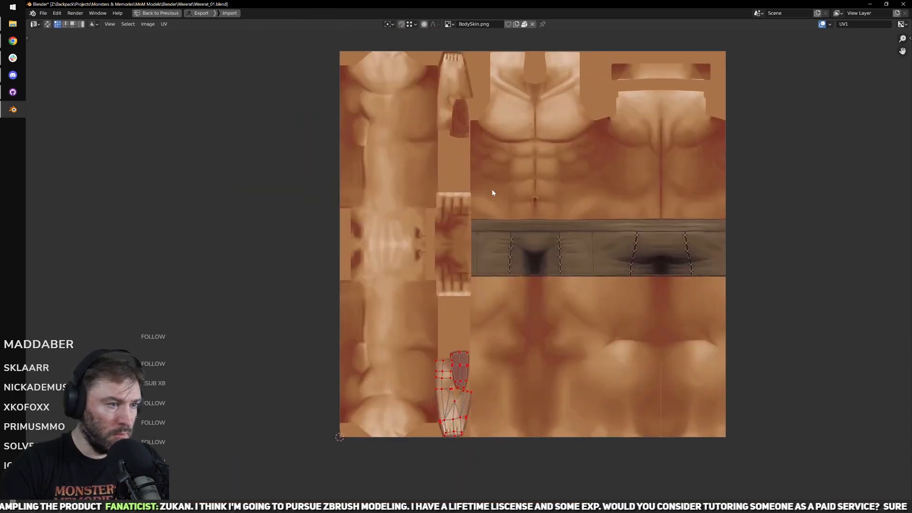
Step: Switch to edge selection and mark the edges around the foot's sole as a seam
{"action": "key", "text": "ctrl+space"}
{"action": "key", "text": "ctrl+Tab"}
{"action": "left_click", "coordinate": [459, 230]}
{"action": "left_click", "coordinate": [450, 181], "text": "alt"}
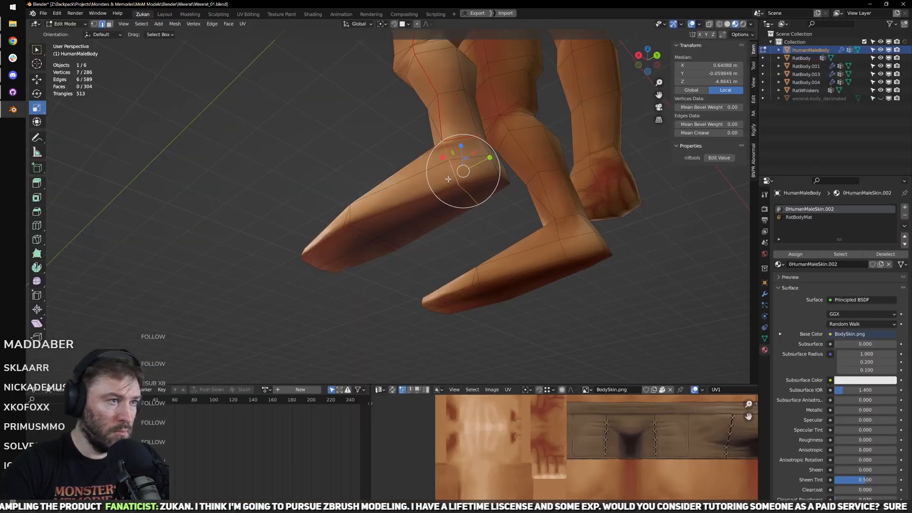
{"action": "left_click", "coordinate": [420, 197], "text": "alt"}
{"action": "key", "text": "ctrl+e"}
{"action": "middle_click_drag", "start_coordinate": [461, 205], "coordinate": [378, 230]}
{"action": "left_click", "coordinate": [319, 205], "text": "alt"}
{"action": "left_click", "coordinate": [363, 215], "text": "alt"}
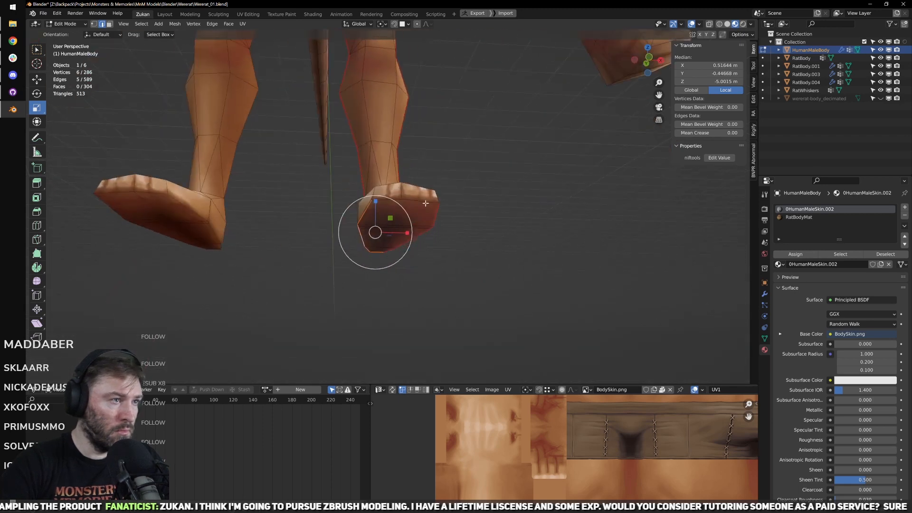
{"action": "left_click", "coordinate": [421, 202]}
{"action": "left_click", "coordinate": [377, 200]}
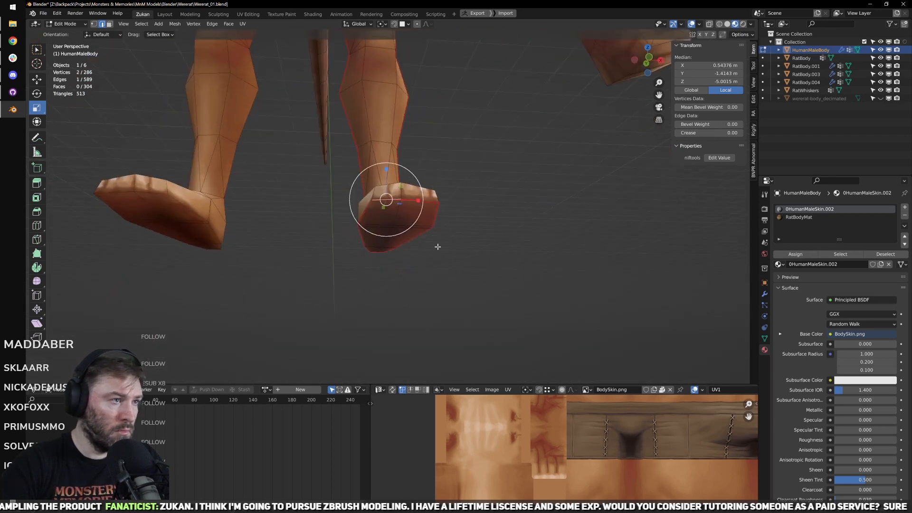
{"action": "middle_click_drag", "start_coordinate": [438, 246], "coordinate": [420, 242]}
Step: Select the linked sole island and check its UVs against the skin texture
{"action": "left_click", "coordinate": [396, 231]}
{"action": "key", "text": "l"}
{"action": "key", "text": "ctrl+space"}
{"action": "scroll", "coordinate": [565, 394], "scroll_direction": "down", "scroll_amount": 4}
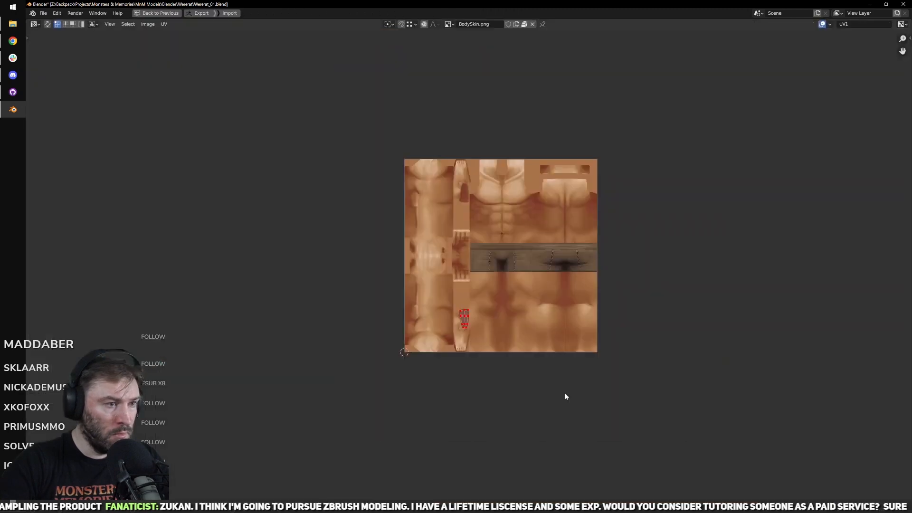
{"action": "scroll", "coordinate": [507, 356], "scroll_direction": "up", "scroll_amount": 4}
{"action": "key", "text": "ctrl+space"}
Step: Leave mesh editing and inspect how the texture sits on the shorts, legs and feet
{"action": "key", "text": "Tab"}
{"action": "scroll", "coordinate": [470, 171], "scroll_direction": "down", "scroll_amount": 3}
{"action": "scroll", "coordinate": [526, 285], "scroll_direction": "up", "scroll_amount": 3}
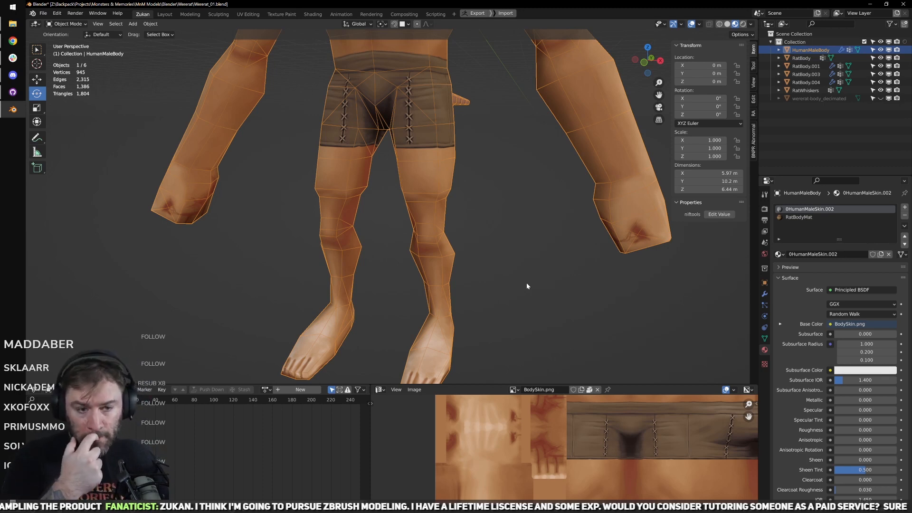
{"action": "scroll", "coordinate": [437, 139], "scroll_direction": "up", "scroll_amount": 4}
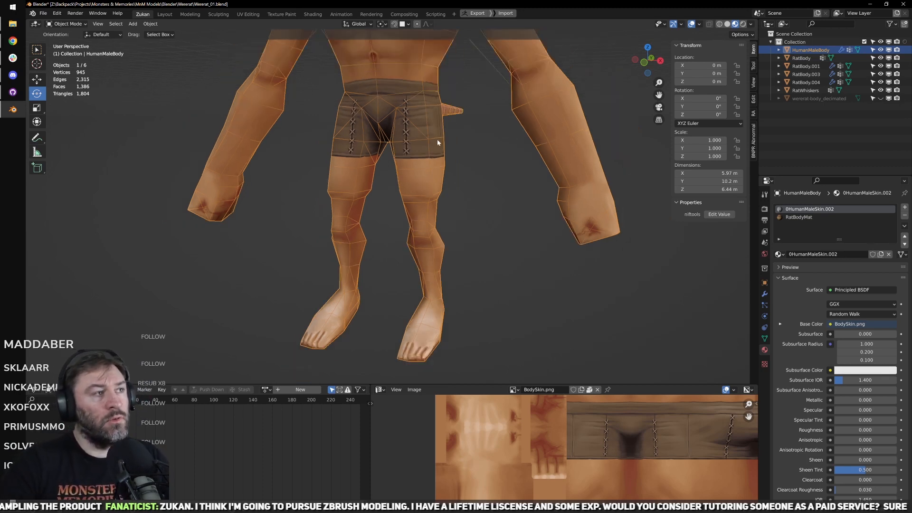
{"action": "middle_click_drag", "start_coordinate": [408, 205], "coordinate": [425, 227]}
{"action": "scroll", "coordinate": [408, 257], "scroll_direction": "down", "scroll_amount": 1}
Step: Switch to vertex selection and move the front-side waistband vertex forward along Y to about -0.452 m
{"action": "key", "text": "Tab"}
{"action": "key", "text": "ctrl+Tab"}
{"action": "left_click", "coordinate": [408, 214]}
{"action": "left_click", "coordinate": [417, 222]}
{"action": "key", "text": "w"}
{"action": "scroll", "coordinate": [437, 233], "scroll_direction": "down", "scroll_amount": 3}
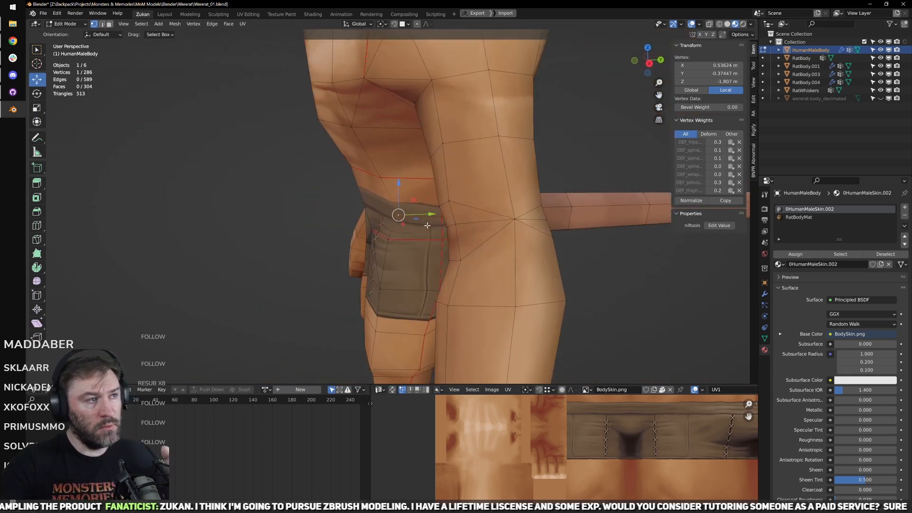
{"action": "left_click_drag", "start_coordinate": [428, 216], "coordinate": [422, 214]}
Step: Move the rear waistband vertex forward along Y by about -0.029 m
{"action": "middle_click_drag", "start_coordinate": [455, 229], "coordinate": [407, 227]}
{"action": "scroll", "coordinate": [427, 224], "scroll_direction": "up", "scroll_amount": 4}
{"action": "left_click", "coordinate": [474, 235]}
{"action": "middle_click_drag", "start_coordinate": [473, 234], "coordinate": [468, 236]}
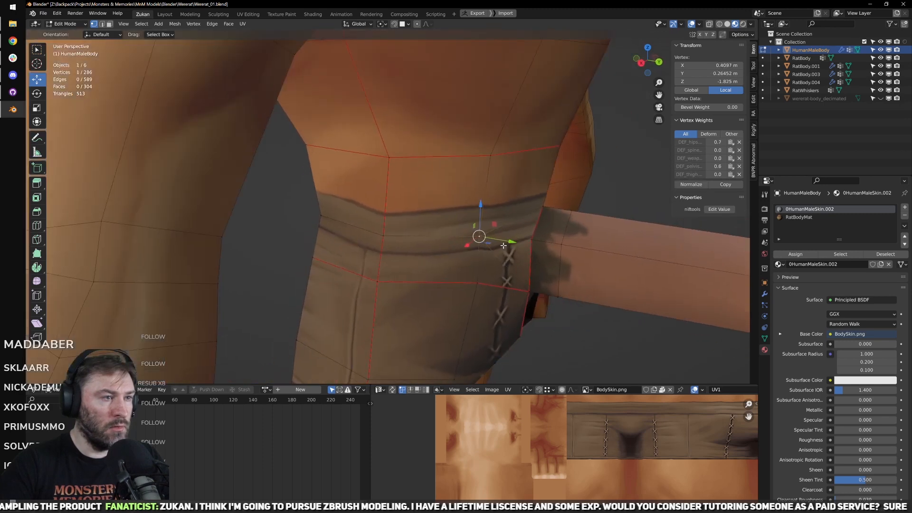
{"action": "left_click_drag", "start_coordinate": [507, 242], "coordinate": [500, 240]}
{"action": "left_click", "coordinate": [501, 240]}
{"action": "scroll", "coordinate": [484, 245], "scroll_direction": "down", "scroll_amount": 6}
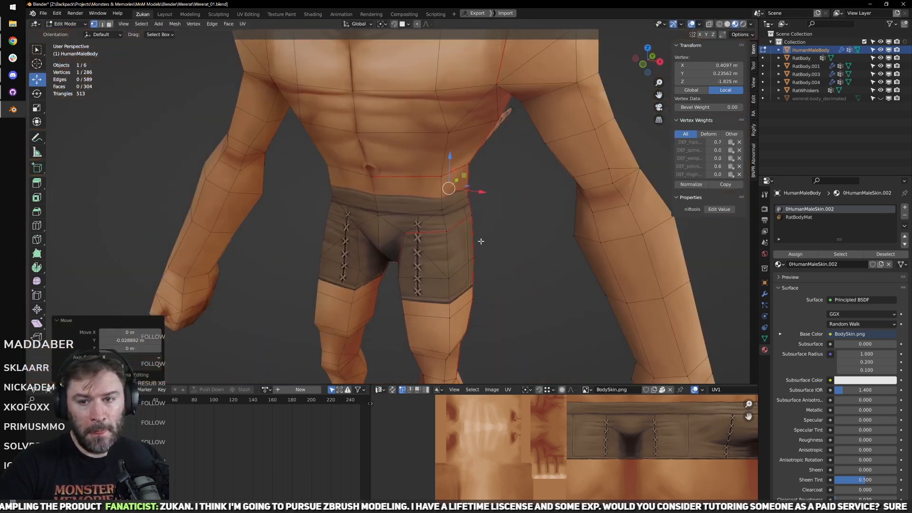
Step: Move the front-side waistband vertex back along Y by about 0.017 m
{"action": "middle_click_drag", "start_coordinate": [480, 251], "coordinate": [433, 221]}
{"action": "scroll", "coordinate": [457, 239], "scroll_direction": "up", "scroll_amount": 2}
{"action": "left_click", "coordinate": [456, 231]}
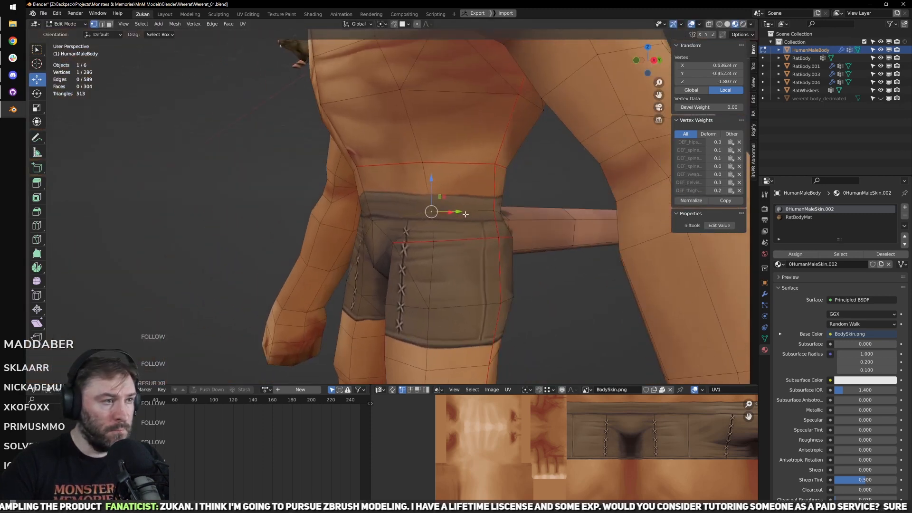
{"action": "left_click_drag", "start_coordinate": [457, 211], "coordinate": [463, 210]}
{"action": "left_click", "coordinate": [463, 211]}
{"action": "middle_click_drag", "start_coordinate": [463, 211], "coordinate": [447, 206]}
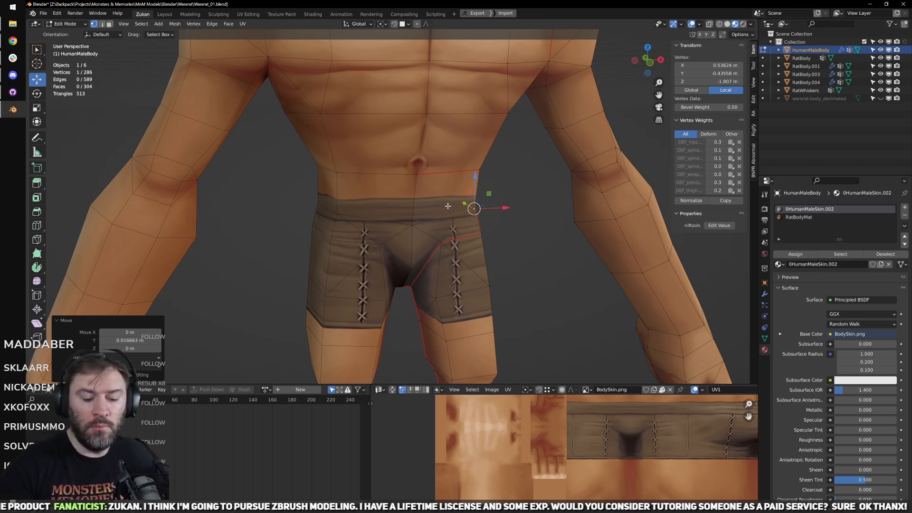
Step: Select the front vertex on the inner upper arm and adjust its position slightly
{"action": "scroll", "coordinate": [448, 207], "scroll_direction": "down", "scroll_amount": 2}
{"action": "middle_click_drag", "start_coordinate": [544, 184], "coordinate": [546, 236], "text": "shift"}
{"action": "scroll", "coordinate": [546, 236], "scroll_direction": "up", "scroll_amount": 2}
{"action": "middle_click_drag", "start_coordinate": [537, 311], "coordinate": [477, 213]}
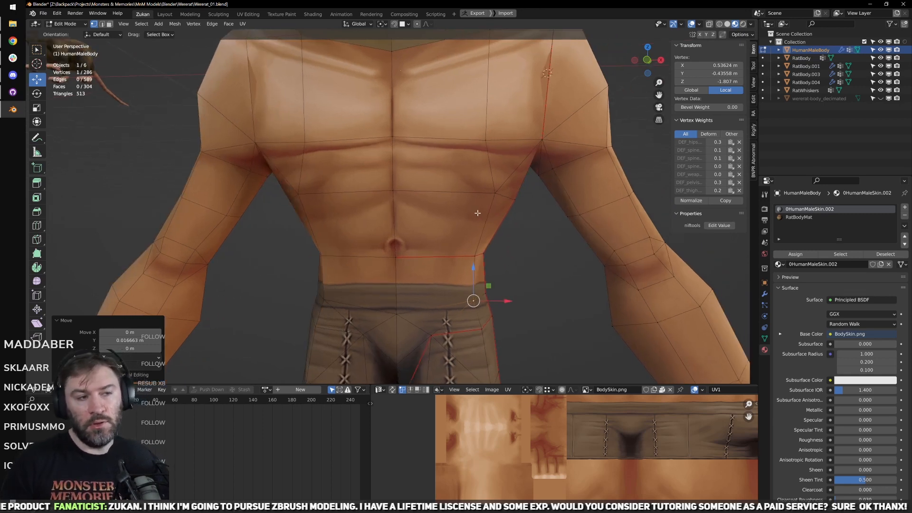
{"action": "left_click", "coordinate": [567, 219]}
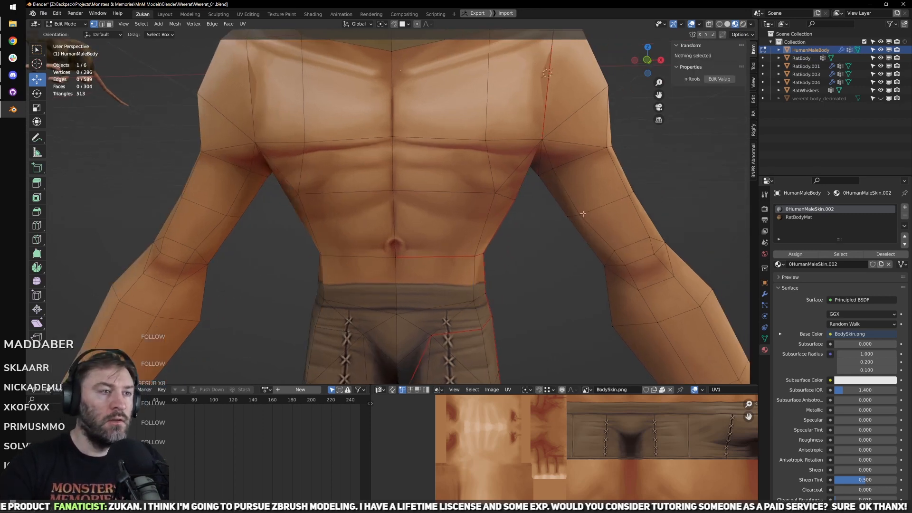
{"action": "key", "text": "KP_Decimal"}
{"action": "scroll", "coordinate": [526, 189], "scroll_direction": "down", "scroll_amount": 4}
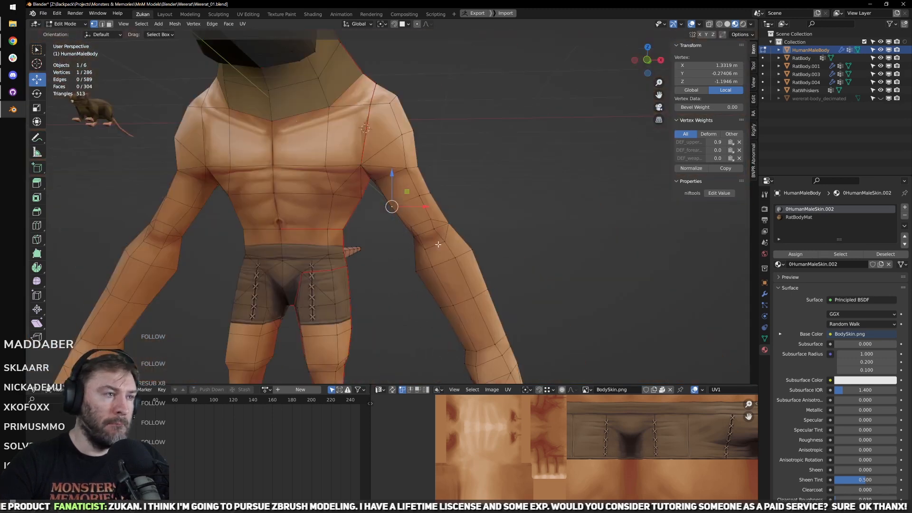
{"action": "middle_click_drag", "start_coordinate": [483, 192], "coordinate": [458, 224]}
{"action": "scroll", "coordinate": [454, 185], "scroll_direction": "up", "scroll_amount": 4}
{"action": "left_click_drag", "start_coordinate": [465, 214], "coordinate": [472, 221]}
Step: In back orthographic view, move the rear inner upper-arm vertex about -0.036 m in X and -0.012 m in Z
{"action": "left_click", "coordinate": [345, 248]}
{"action": "scroll", "coordinate": [369, 247], "scroll_direction": "down", "scroll_amount": 3}
{"action": "middle_click_drag", "start_coordinate": [375, 246], "coordinate": [407, 241]}
{"action": "scroll", "coordinate": [527, 230], "scroll_direction": "up", "scroll_amount": 4}
{"action": "key", "text": "ctrl+KP_1"}
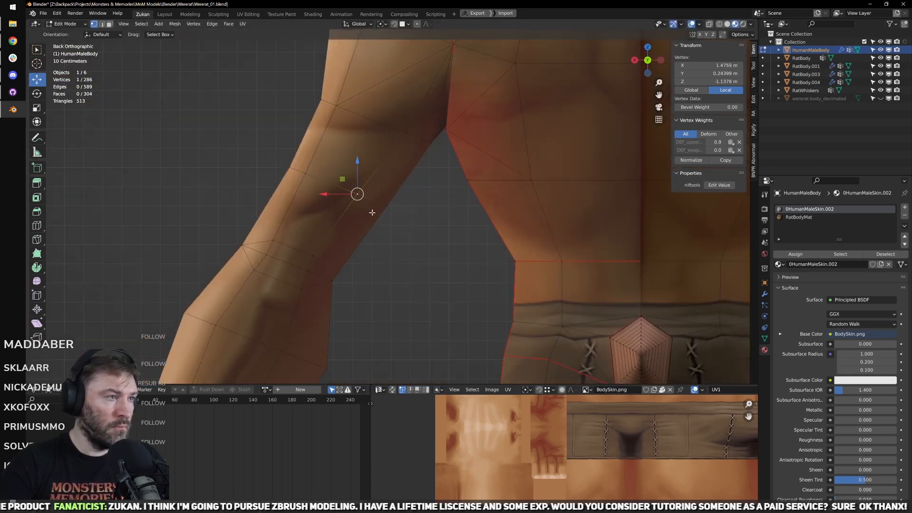
{"action": "key", "text": "g"}
{"action": "left_click", "coordinate": [366, 201]}
{"action": "scroll", "coordinate": [365, 199], "scroll_direction": "down", "scroll_amount": 1}
{"action": "middle_click_drag", "start_coordinate": [366, 199], "coordinate": [404, 200], "text": "shift"}
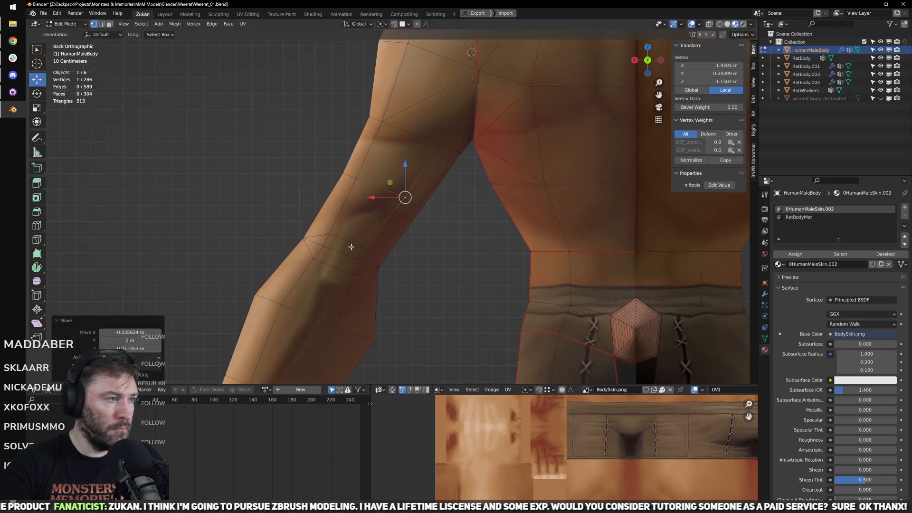
Step: Nudge the outer elbow vertex inward and move the inner elbow vertex about 0.025 m in X and 0.009 m in Z
{"action": "left_click", "coordinate": [309, 237]}
{"action": "key", "text": "g"}
{"action": "left_click", "coordinate": [316, 240]}
{"action": "left_click", "coordinate": [375, 265]}
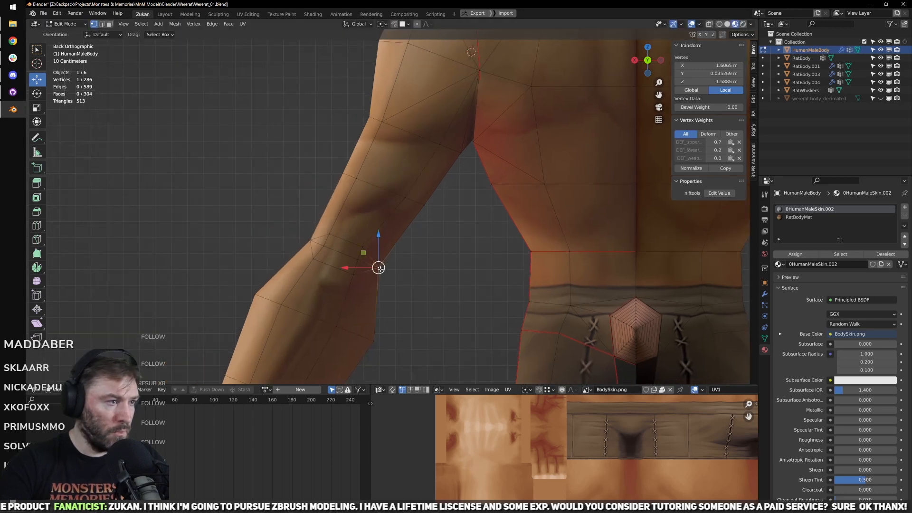
{"action": "key", "text": "g"}
{"action": "left_click", "coordinate": [377, 260]}
{"action": "middle_click_drag", "start_coordinate": [417, 213], "coordinate": [400, 232], "text": "shift"}
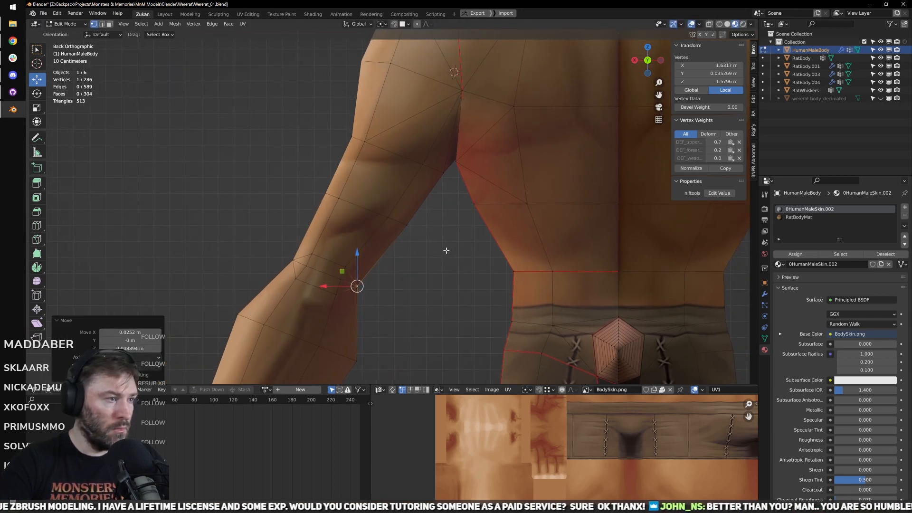
Step: Check the arm in wireframe and move the outer upper-arm vertex about 0.016 m in X and 0.004 m in Z
{"action": "key", "text": "shift+z"}
{"action": "scroll", "coordinate": [319, 205], "scroll_direction": "up", "scroll_amount": 1}
{"action": "middle_click_drag", "start_coordinate": [320, 205], "coordinate": [336, 197], "text": "shift"}
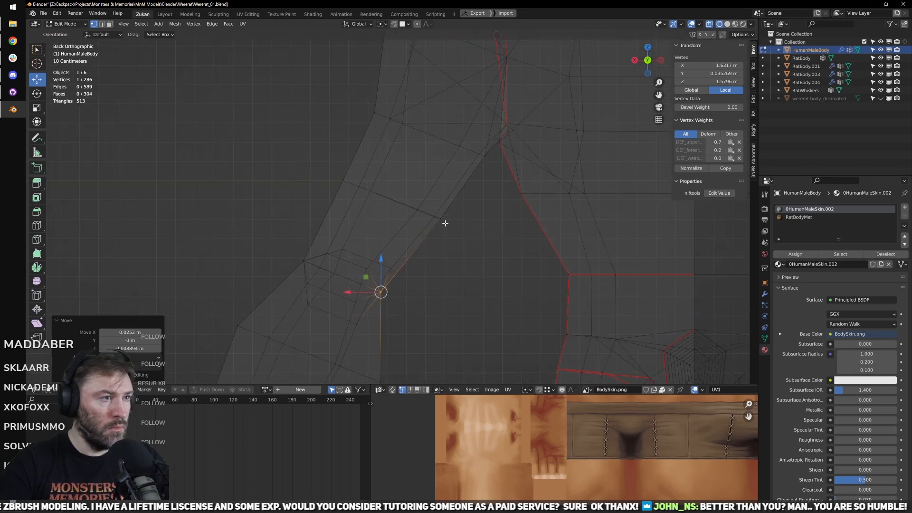
{"action": "key", "text": "shift+z"}
{"action": "key", "text": "shift+z"}
{"action": "left_click", "coordinate": [340, 181]}
{"action": "key", "text": "shift+z"}
{"action": "key", "text": "g"}
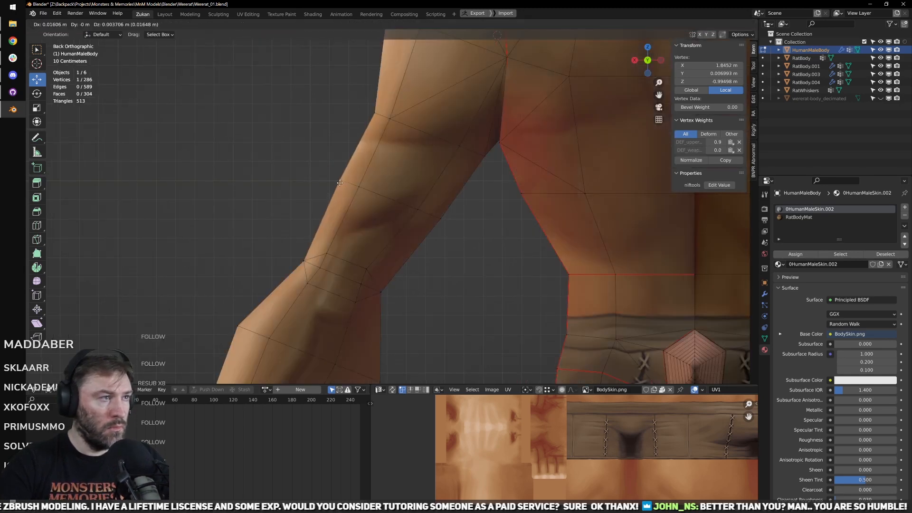
{"action": "left_click", "coordinate": [340, 183]}
Step: Select the vertex on top of the outer shoulder and adjust its position in front orthographic view
{"action": "middle_click_drag", "start_coordinate": [380, 149], "coordinate": [358, 146]}
{"action": "scroll", "coordinate": [531, 153], "scroll_direction": "down", "scroll_amount": 5}
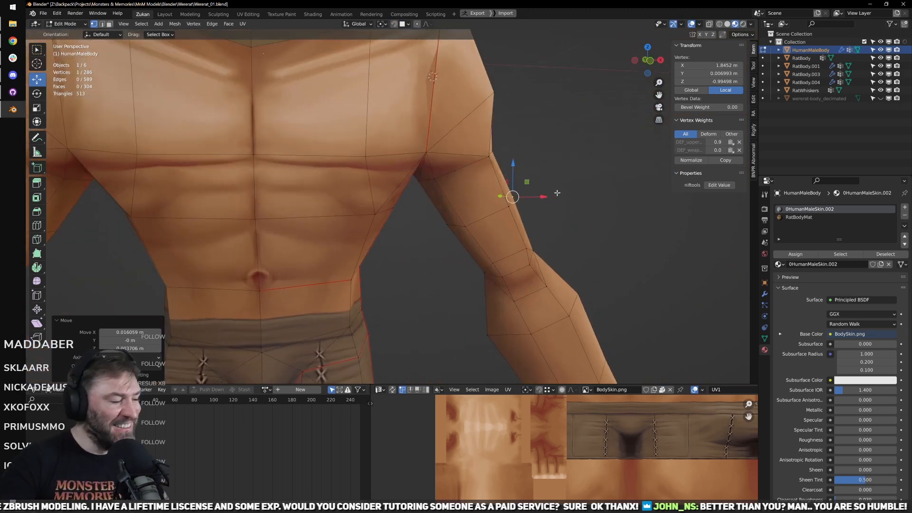
{"action": "middle_click_drag", "start_coordinate": [557, 193], "coordinate": [528, 195]}
{"action": "left_click", "coordinate": [316, 188]}
{"action": "left_click", "coordinate": [314, 189]}
{"action": "key", "text": "KP_1"}
{"action": "left_click_drag", "start_coordinate": [432, 192], "coordinate": [437, 192]}
{"action": "middle_click_drag", "start_coordinate": [418, 149], "coordinate": [452, 167], "text": "shift"}
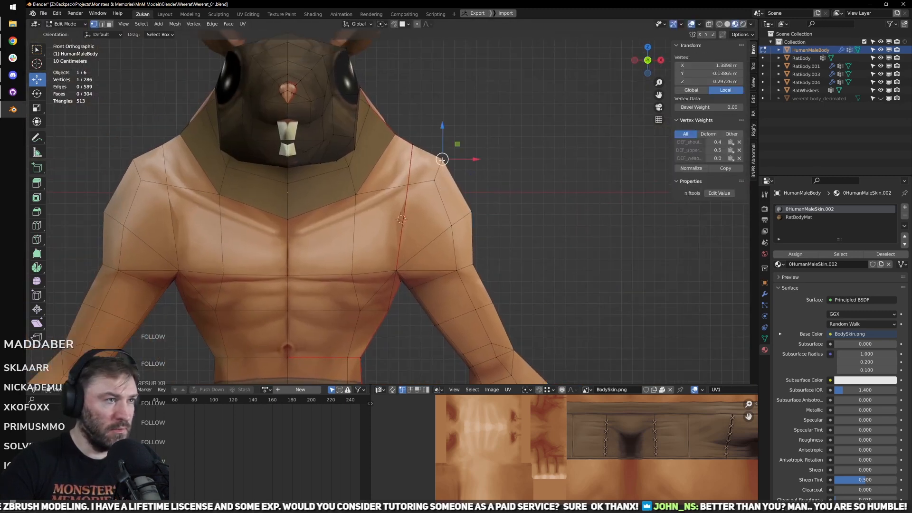
Step: Try moving the shoulder-seam vertex, and move the vertex beside the collar about -0.019 m in X and -0.017 m in Z
{"action": "left_click", "coordinate": [413, 143]}
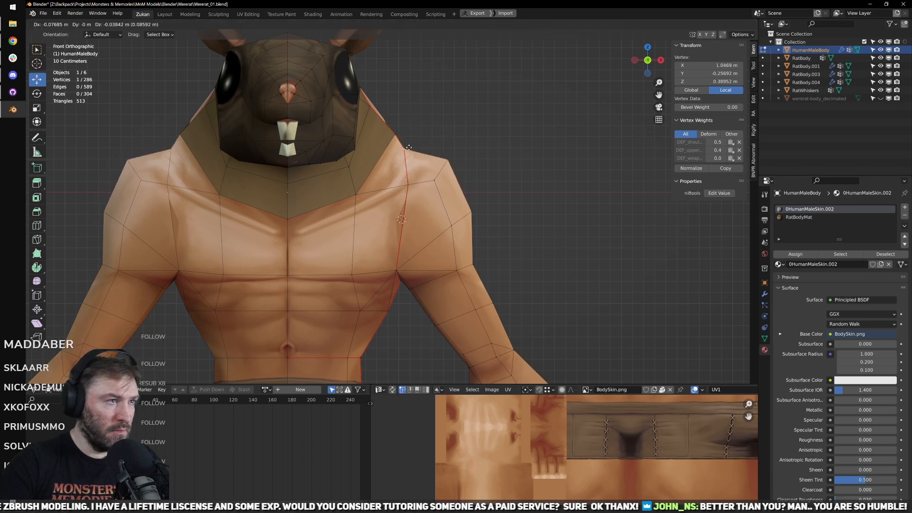
{"action": "left_click", "coordinate": [390, 139]}
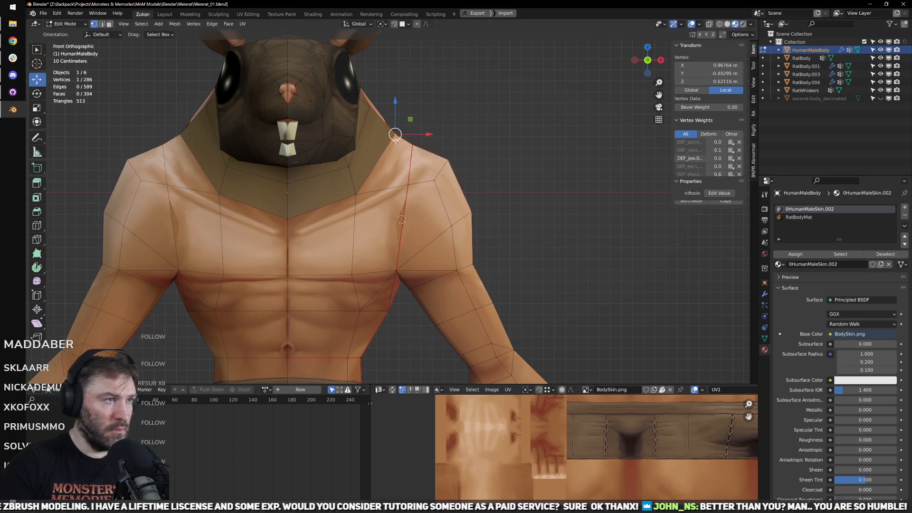
{"action": "left_click_drag", "start_coordinate": [391, 138], "coordinate": [390, 141]}
{"action": "scroll", "coordinate": [390, 141], "scroll_direction": "down", "scroll_amount": 5}
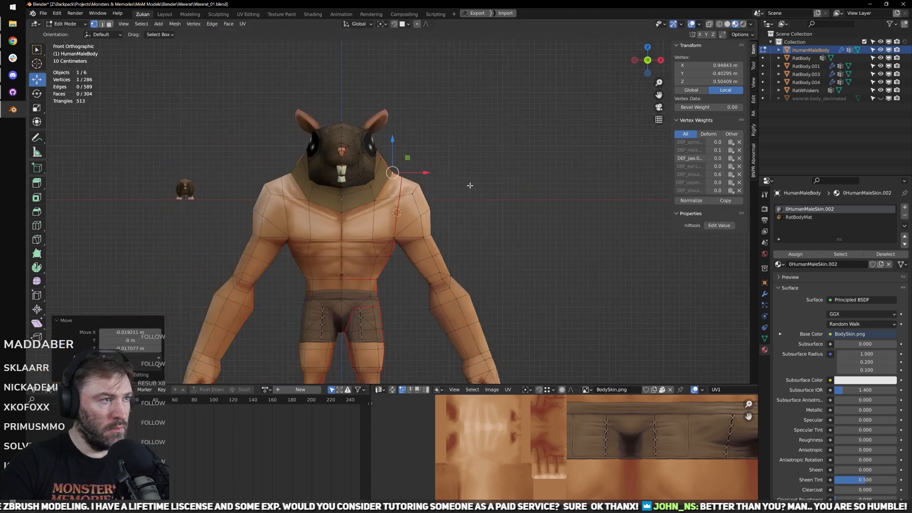
Step: Leave mesh editing and inspect the whole wererat's silhouette and textures from several angles
{"action": "mouse_move", "coordinate": [390, 141]}
{"action": "middle_mouse_down"}
{"action": "mouse_move", "coordinate": [552, 229]}
{"action": "mouse_move", "coordinate": [586, 132]}
{"action": "middle_mouse_up"}
{"action": "scroll", "coordinate": [540, 217], "scroll_direction": "up", "scroll_amount": 4}
{"action": "scroll", "coordinate": [541, 217], "scroll_direction": "down", "scroll_amount": 4}
{"action": "key", "text": "z"}
{"action": "key", "text": "Tab"}
{"action": "left_click", "coordinate": [735, 24]}
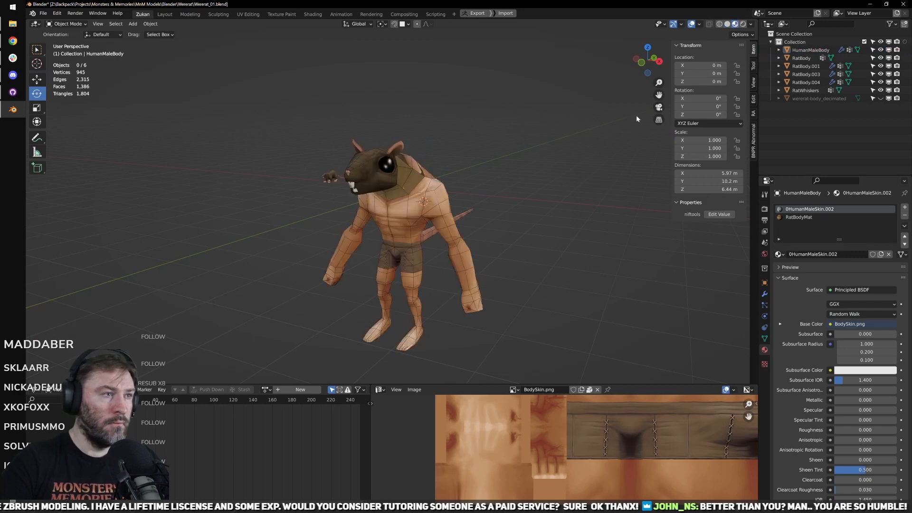
{"action": "scroll", "coordinate": [559, 264], "scroll_direction": "up", "scroll_amount": 5}
{"action": "middle_click_drag", "start_coordinate": [549, 183], "coordinate": [454, 178]}
Step: Switch to edge selection and move the lower-back centre-line edge about -0.034 m along Y
{"action": "key", "text": "Tab"}
{"action": "scroll", "coordinate": [397, 256], "scroll_direction": "up", "scroll_amount": 2}
{"action": "key", "text": "ctrl+Tab"}
{"action": "left_click", "coordinate": [399, 257]}
{"action": "left_click", "coordinate": [464, 189]}
{"action": "key", "text": "g"}
{"action": "key", "text": "y"}
{"action": "left_click", "coordinate": [490, 202]}
Step: Inspect the wererat's lower legs in front orthographic view, and look over its head and torso from the side
{"action": "scroll", "coordinate": [491, 202], "scroll_direction": "down", "scroll_amount": 3}
{"action": "scroll", "coordinate": [503, 188], "scroll_direction": "down", "scroll_amount": 2}
{"action": "middle_click_drag", "start_coordinate": [537, 217], "coordinate": [501, 266]}
{"action": "middle_click_drag", "start_coordinate": [500, 266], "coordinate": [495, 193], "text": "shift"}
{"action": "scroll", "coordinate": [499, 233], "scroll_direction": "up", "scroll_amount": 3}
{"action": "key", "text": "KP_1"}
{"action": "left_click_drag", "start_coordinate": [495, 193], "coordinate": [487, 181], "text": "shift"}
{"action": "scroll", "coordinate": [486, 182], "scroll_direction": "up", "scroll_amount": 5}
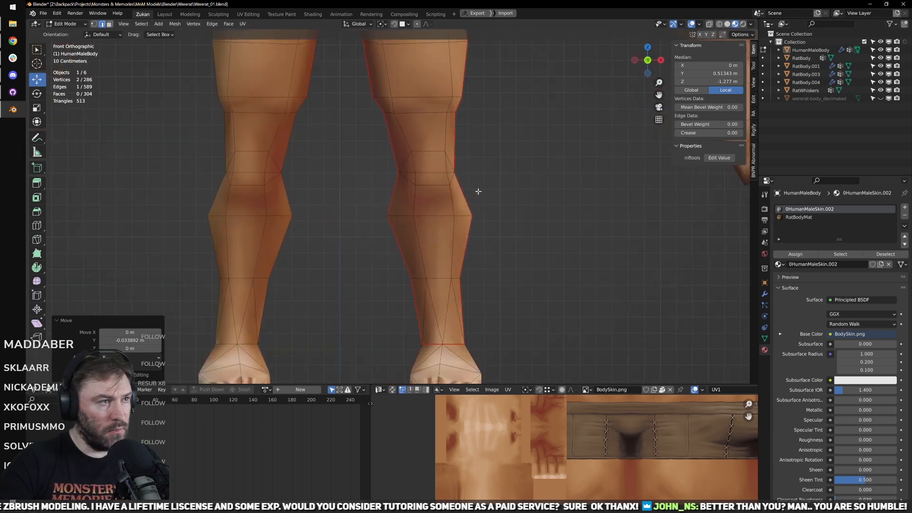
{"action": "key", "text": "shift+z"}
{"action": "mouse_move", "coordinate": [461, 208]}
{"action": "middle_mouse_down", "text": "shift"}
{"action": "mouse_move", "coordinate": [462, 230]}
{"action": "mouse_move", "coordinate": [456, 190]}
{"action": "mouse_move", "coordinate": [431, 208]}
{"action": "middle_mouse_up", "text": "shift"}
{"action": "key", "text": "Tab"}
{"action": "key", "text": "shift+z"}
{"action": "scroll", "coordinate": [464, 223], "scroll_direction": "down", "scroll_amount": 5}
{"action": "middle_click_drag", "start_coordinate": [366, 162], "coordinate": [429, 216], "text": "shift"}
{"action": "scroll", "coordinate": [429, 217], "scroll_direction": "up", "scroll_amount": 5}
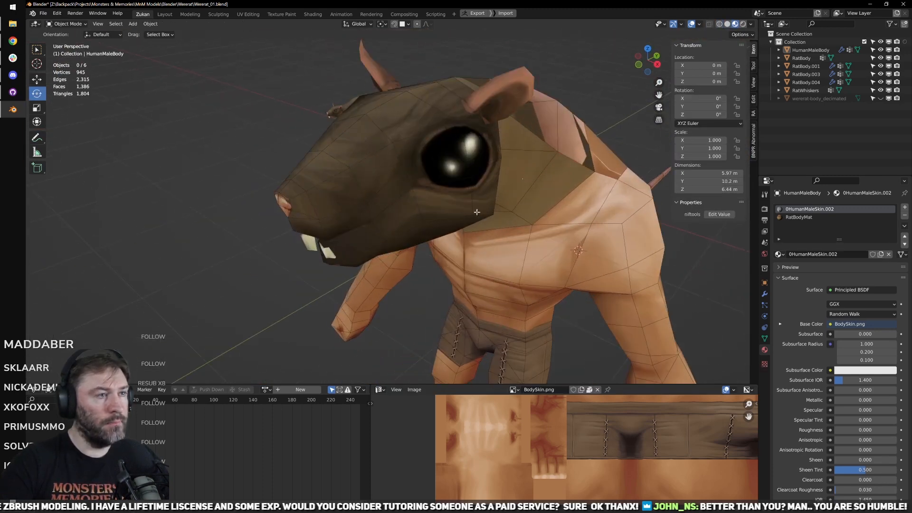
Step: Select the whole body mesh in mesh editing and examine its UV layout over the BodySkin.png texture in an enlarged UV editor
{"action": "key", "text": "Tab"}
{"action": "key", "text": "a"}
{"action": "key", "text": "a"}
{"action": "key", "text": "ctrl+space"}
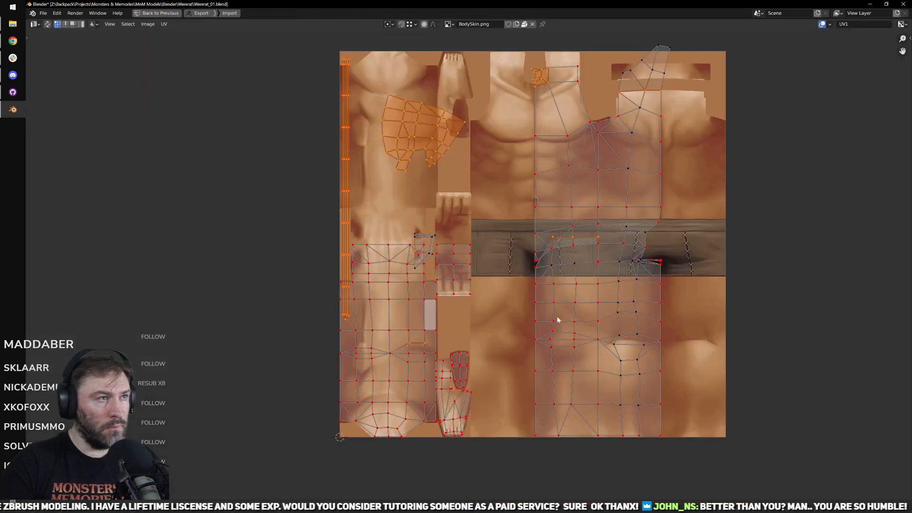
{"action": "key", "text": "ctrl+space"}
{"action": "key", "text": "ctrl+space"}
{"action": "key", "text": "Home"}
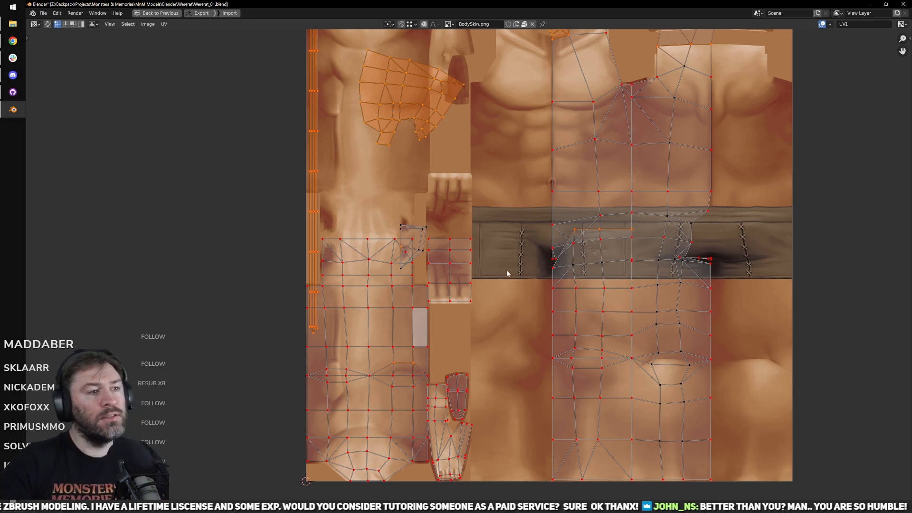
{"action": "scroll", "coordinate": [591, 214], "scroll_direction": "down", "scroll_amount": 1}
{"action": "scroll", "coordinate": [570, 307], "scroll_direction": "up", "scroll_amount": 1}
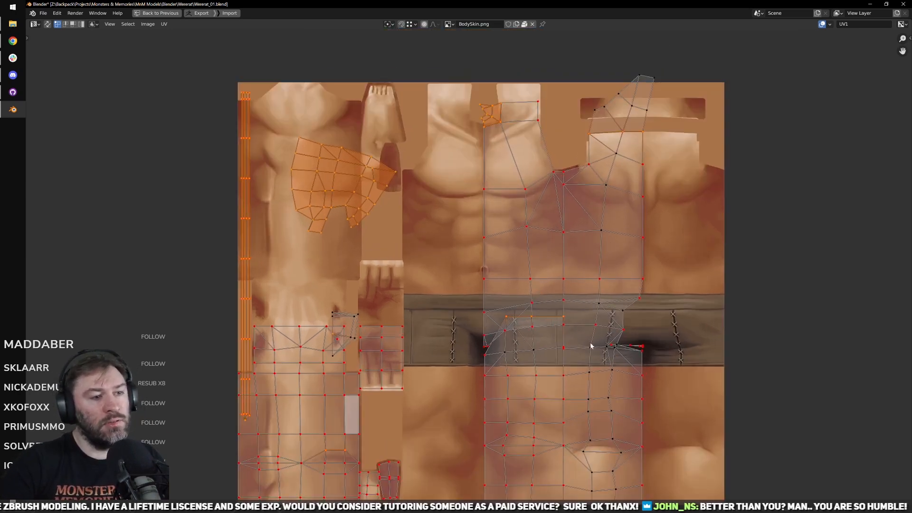
{"action": "middle_click_drag", "start_coordinate": [592, 345], "coordinate": [565, 328]}
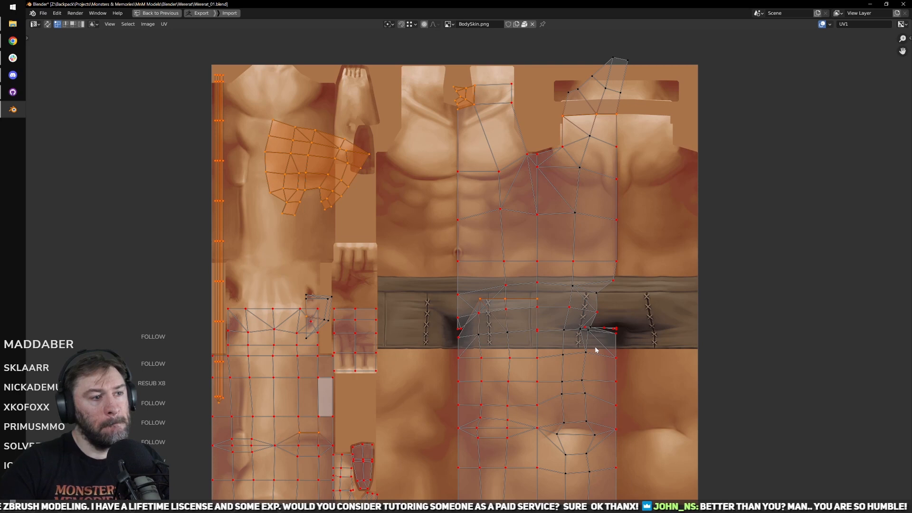
{"action": "key", "text": "ctrl+space"}
{"action": "scroll", "coordinate": [478, 246], "scroll_direction": "down", "scroll_amount": 4}
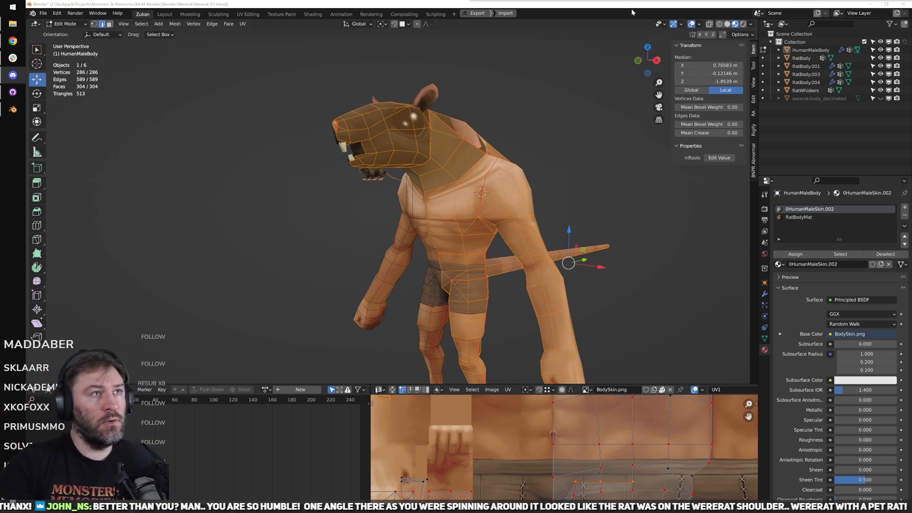
{"action": "key", "text": "ctrl+space"}
{"action": "middle_click_drag", "start_coordinate": [466, 279], "coordinate": [495, 254]}
{"action": "scroll", "coordinate": [512, 297], "scroll_direction": "up", "scroll_amount": 4}
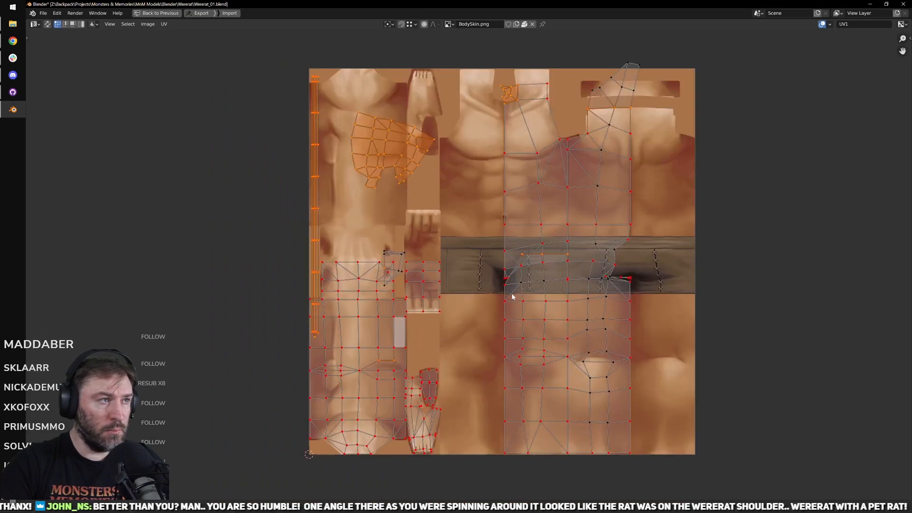
{"action": "key", "text": "ctrl+space"}
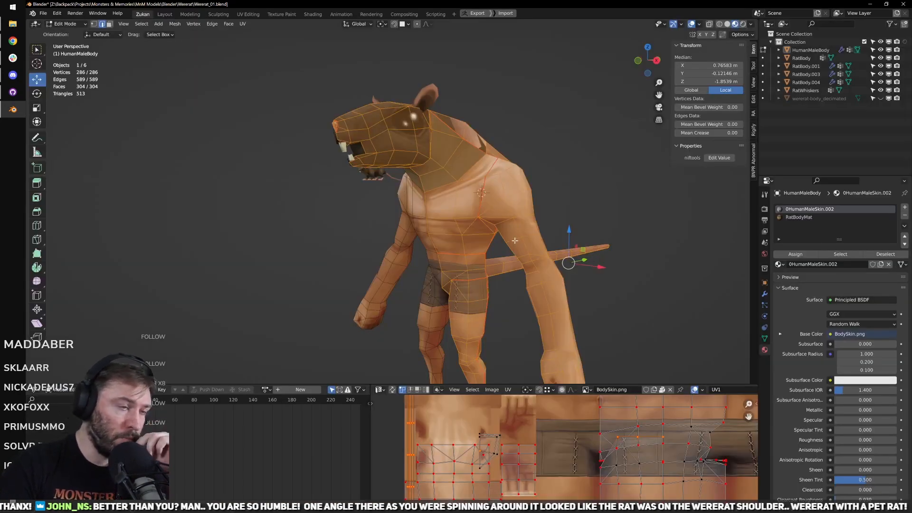
Step: Leave mesh editing and delete the extra UV map named UVMap from HumanMaleBody, keeping only UV1
{"action": "key", "text": "Tab"}
{"action": "scroll", "coordinate": [757, 280], "scroll_direction": "up", "scroll_amount": 3}
{"action": "left_click", "coordinate": [765, 295]}
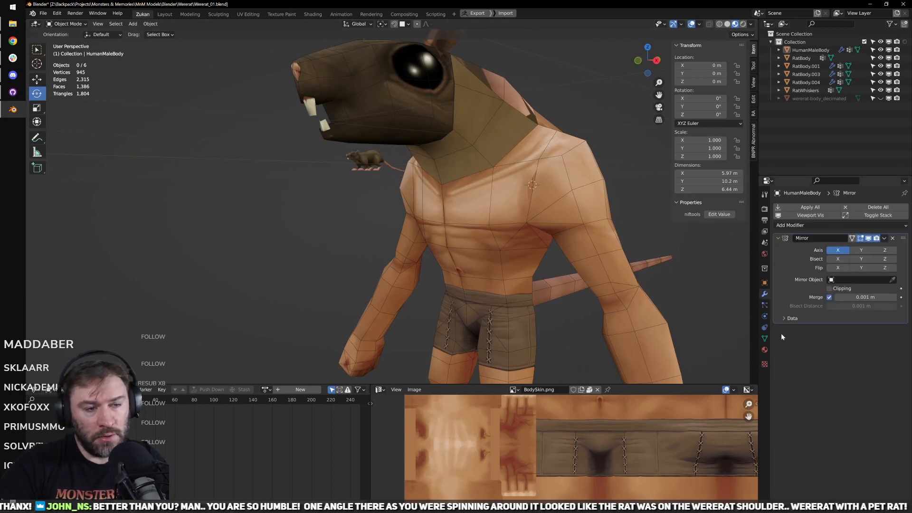
{"action": "left_click", "coordinate": [765, 349]}
{"action": "left_click", "coordinate": [765, 339]}
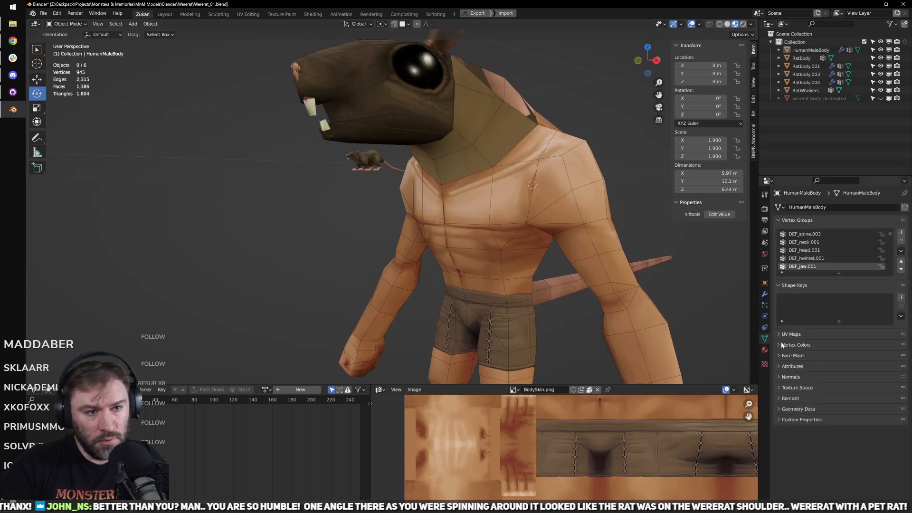
{"action": "left_click", "coordinate": [786, 334]}
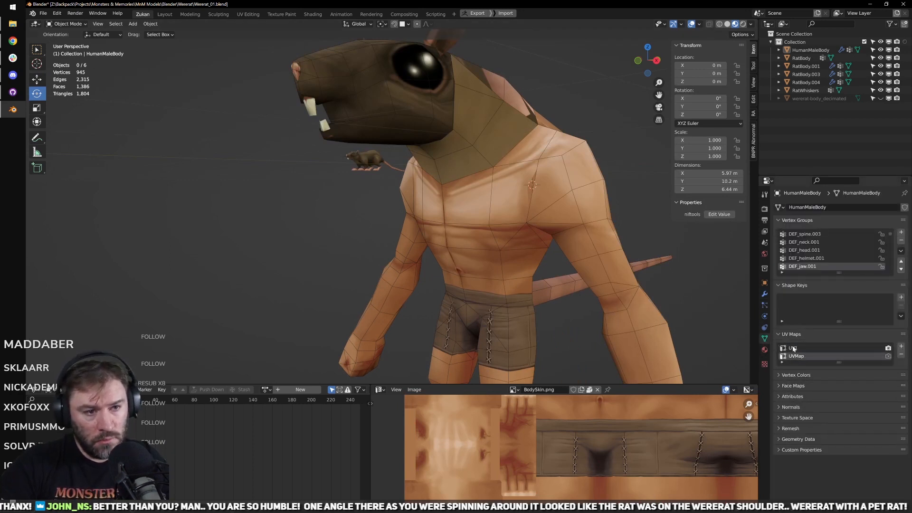
{"action": "left_click", "coordinate": [792, 357]}
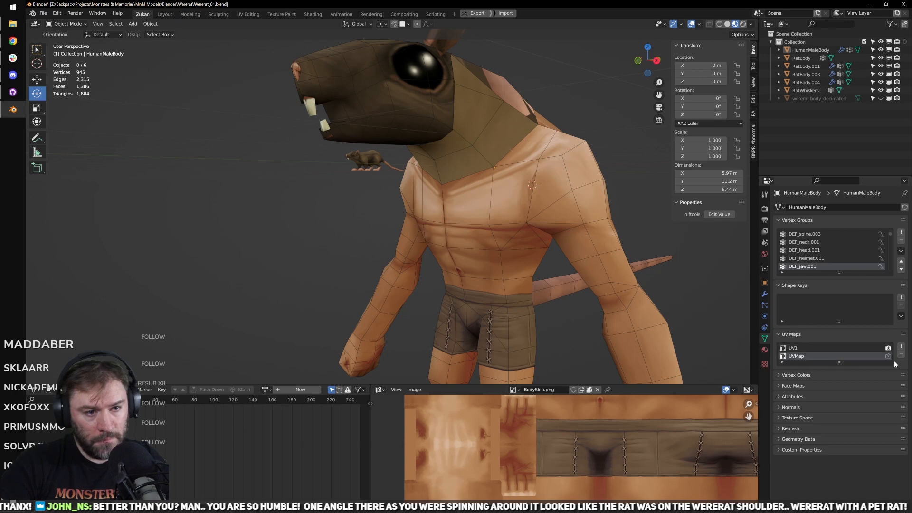
{"action": "left_click", "coordinate": [888, 357]}
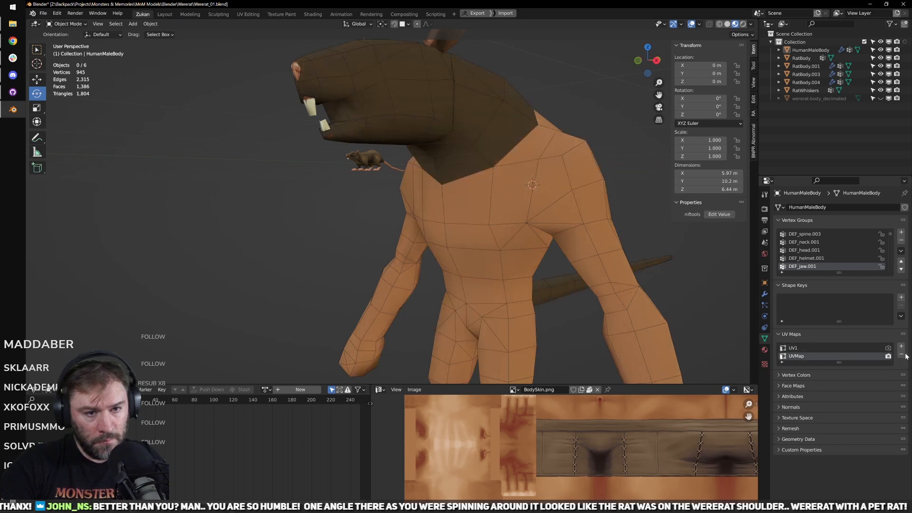
{"action": "left_click", "coordinate": [901, 356]}
{"action": "scroll", "coordinate": [594, 271], "scroll_direction": "down", "scroll_amount": 3}
{"action": "middle_click_drag", "start_coordinate": [594, 271], "coordinate": [589, 283]}
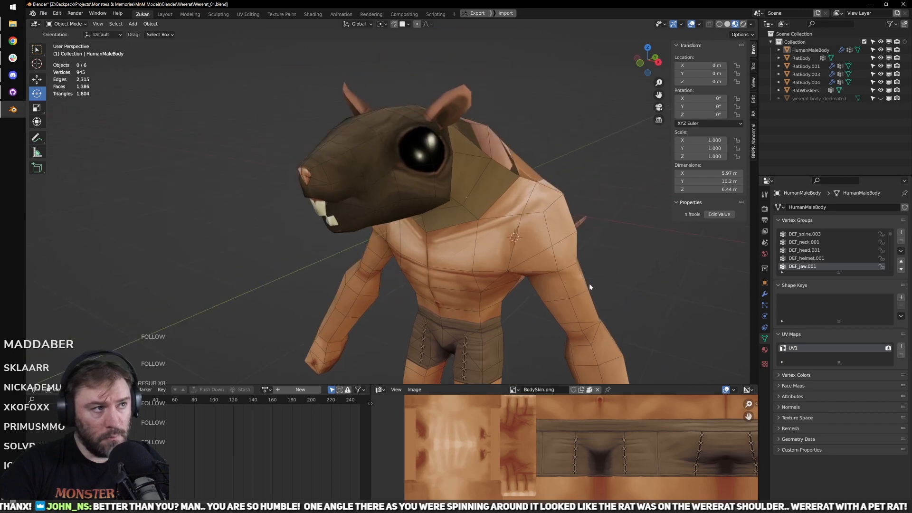
Step: Enter mesh editing on the body and show the elbow in back orthographic view with solid shading
{"action": "scroll", "coordinate": [589, 272], "scroll_direction": "down", "scroll_amount": 2}
{"action": "middle_click_drag", "start_coordinate": [521, 255], "coordinate": [532, 189]}
{"action": "scroll", "coordinate": [513, 177], "scroll_direction": "up", "scroll_amount": 3}
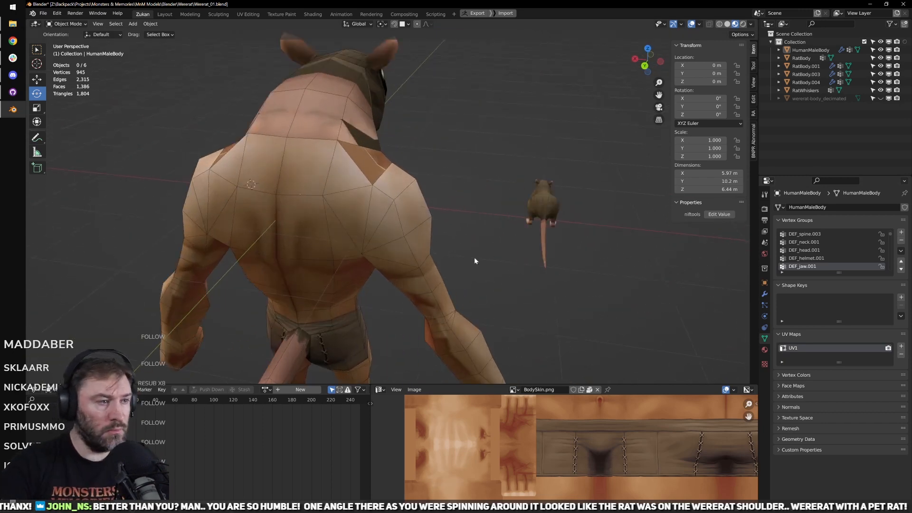
{"action": "middle_click_drag", "start_coordinate": [474, 259], "coordinate": [482, 224], "text": "alt"}
{"action": "scroll", "coordinate": [487, 242], "scroll_direction": "up", "scroll_amount": 1}
{"action": "middle_click_drag", "start_coordinate": [494, 304], "coordinate": [475, 213], "text": "shift"}
{"action": "key", "text": "Tab"}
{"action": "middle_click_drag", "start_coordinate": [272, 216], "coordinate": [478, 212], "text": "shift"}
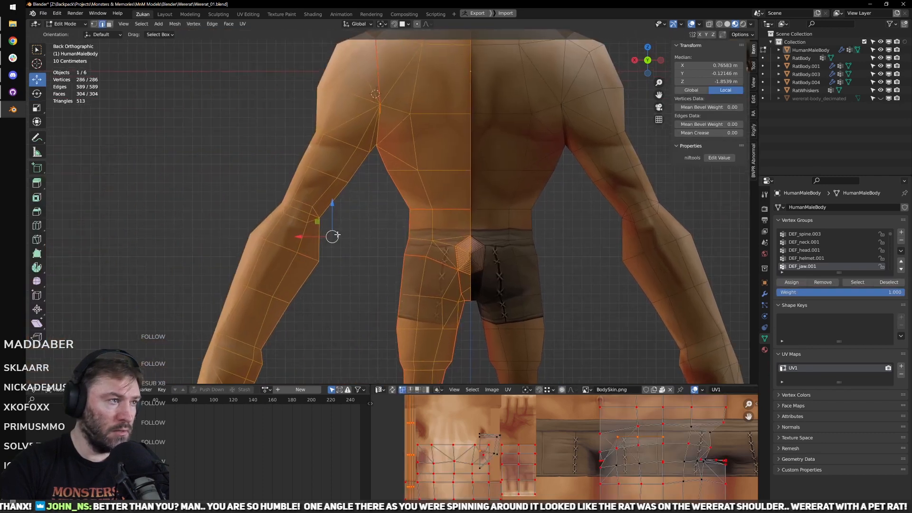
{"action": "scroll", "coordinate": [276, 190], "scroll_direction": "up", "scroll_amount": 3}
{"action": "key", "text": "z"}
{"action": "key", "text": "ctrl+Tab"}
{"action": "left_click", "coordinate": [363, 237]}
{"action": "middle_click_drag", "start_coordinate": [333, 255], "coordinate": [398, 254], "text": "shift"}
{"action": "scroll", "coordinate": [388, 260], "scroll_direction": "up", "scroll_amount": 2}
{"action": "key", "text": "shift+z"}
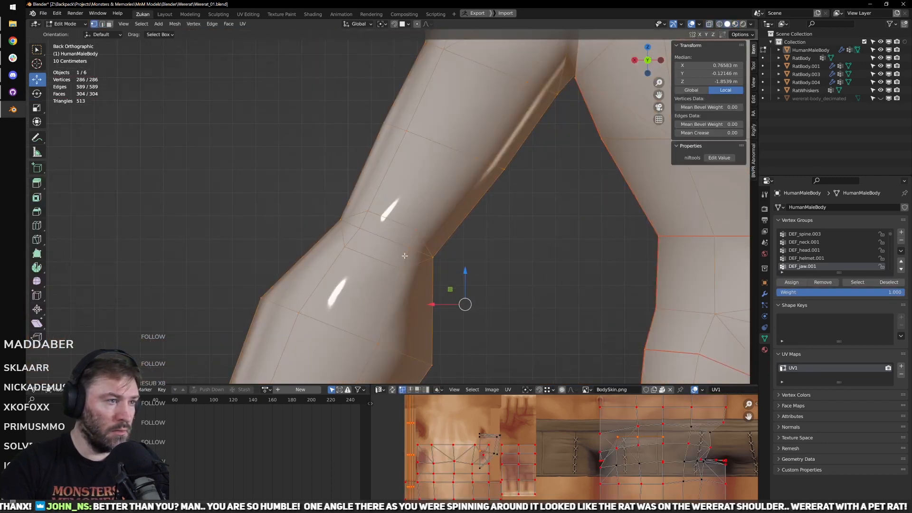
Step: Select the two connected edges at the back of the inner elbow, try rotating them, and adjust their position
{"action": "key", "text": "ctrl+Tab"}
{"action": "left_click", "coordinate": [414, 248]}
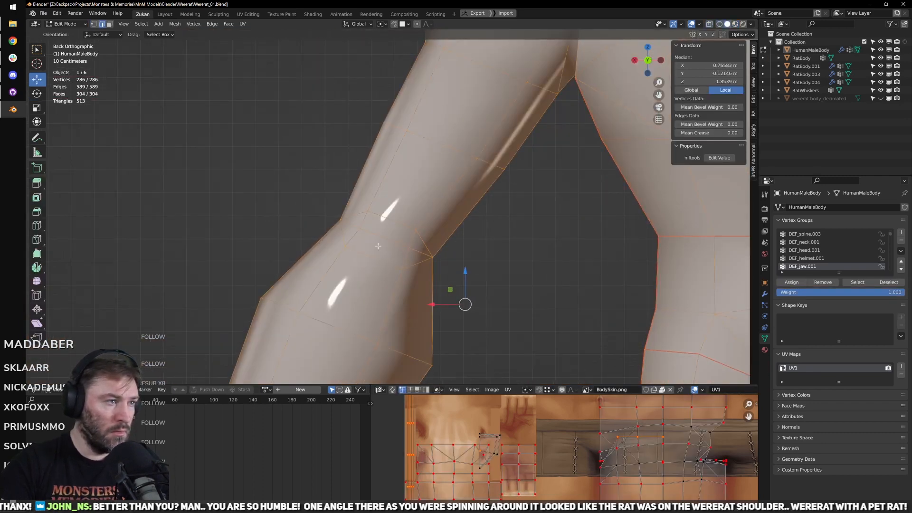
{"action": "left_click", "coordinate": [405, 258]}
{"action": "left_click", "coordinate": [411, 241], "text": "shift"}
{"action": "key", "text": "r"}
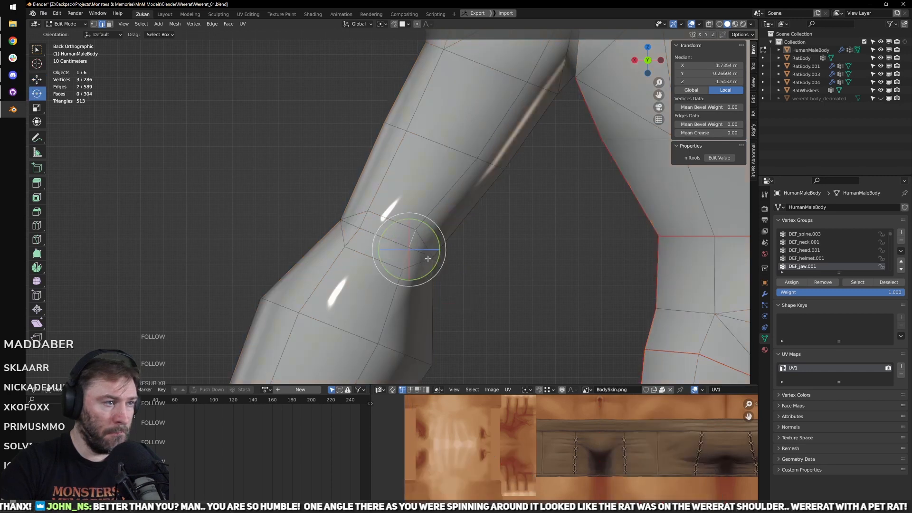
{"action": "mouse_move", "coordinate": [426, 266]}
{"action": "left_mouse_down"}
{"action": "mouse_move", "coordinate": [439, 263]}
{"action": "mouse_move", "coordinate": [420, 256]}
{"action": "left_mouse_up"}
{"action": "key", "text": "ctrl+z"}
{"action": "key", "text": "g"}
Step: Switch to vertex selection and slightly shift the vertex at the outer back of the elbow
{"action": "key", "text": "ctrl+Tab"}
{"action": "left_click", "coordinate": [361, 227]}
{"action": "left_click", "coordinate": [362, 229]}
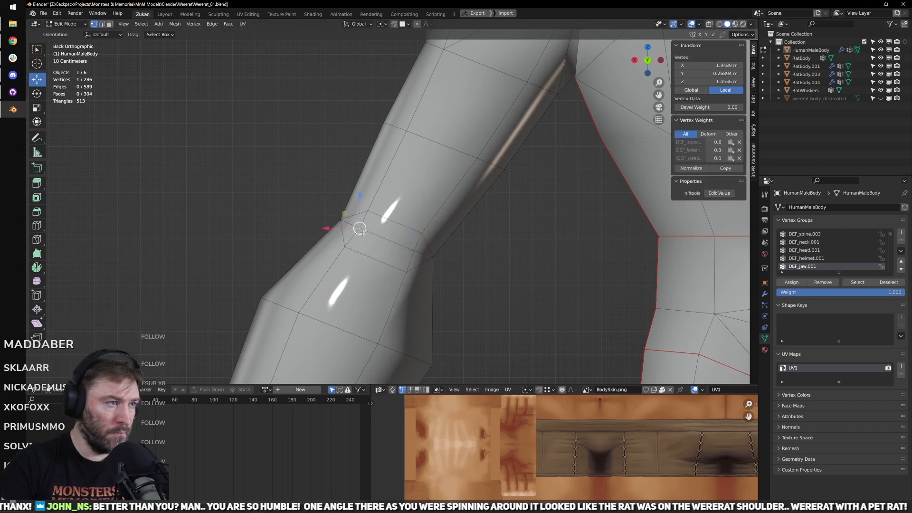
{"action": "left_click_drag", "start_coordinate": [362, 231], "coordinate": [359, 229]}
{"action": "key", "text": "ctrl+Tab"}
{"action": "left_click", "coordinate": [360, 238]}
{"action": "scroll", "coordinate": [380, 233], "scroll_direction": "down", "scroll_amount": 3}
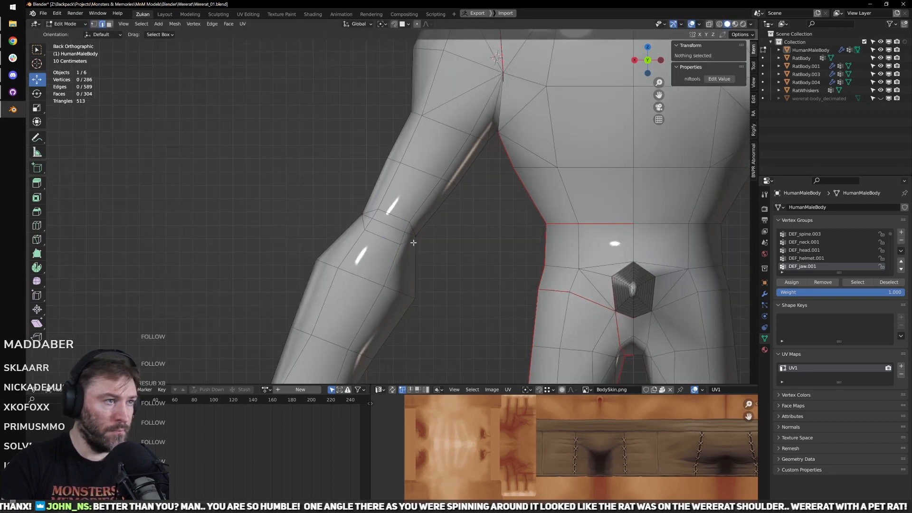
Step: Reposition the inner mid-upper-arm vertex from the back, and adjust the arm's inner vertex from the front
{"action": "middle_click_drag", "start_coordinate": [464, 189], "coordinate": [448, 231], "text": "shift"}
{"action": "key", "text": "ctrl+Tab"}
{"action": "left_click", "coordinate": [436, 222]}
{"action": "left_click", "coordinate": [421, 224]}
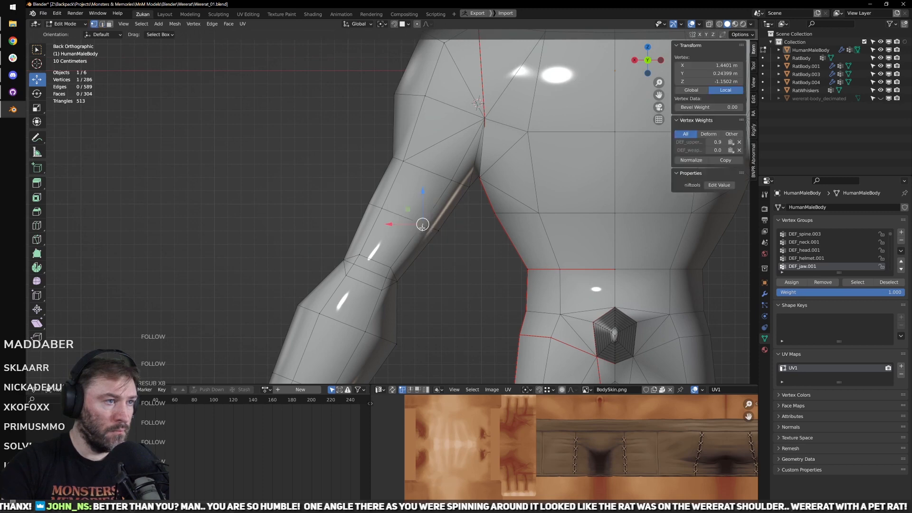
{"action": "left_click_drag", "start_coordinate": [421, 225], "coordinate": [411, 164]}
{"action": "middle_click_drag", "start_coordinate": [410, 164], "coordinate": [499, 229]}
{"action": "left_click_drag", "start_coordinate": [459, 241], "coordinate": [408, 163]}
Step: Select the edge across the front of the elbow and move it about 0.034 m in X and 0.012 m in Z
{"action": "key", "text": "ctrl+Tab"}
{"action": "left_click", "coordinate": [466, 263]}
{"action": "left_click", "coordinate": [484, 257]}
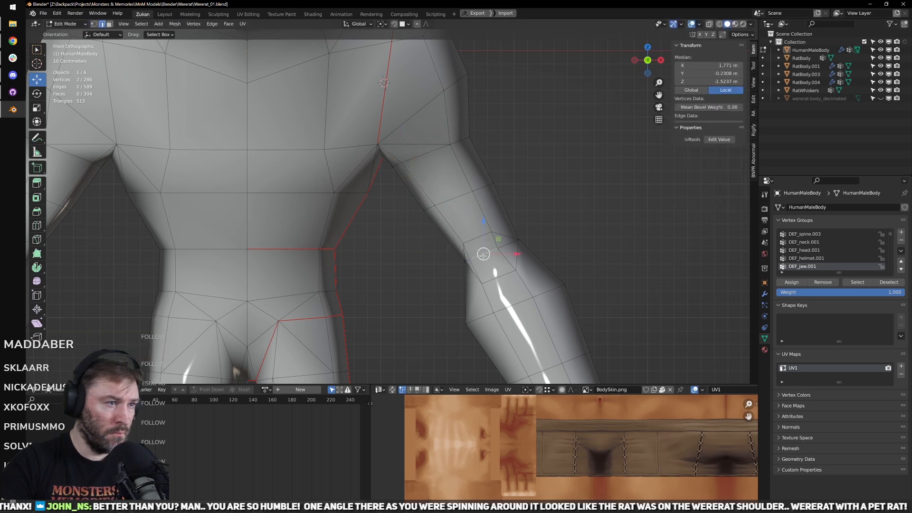
{"action": "left_click_drag", "start_coordinate": [483, 258], "coordinate": [490, 255]}
Step: Switch to vertex selection and move the inner upper-forearm vertex about -0.075 m in X and -0.039 m in Z
{"action": "key", "text": "ctrl+Tab"}
{"action": "left_click", "coordinate": [505, 245]}
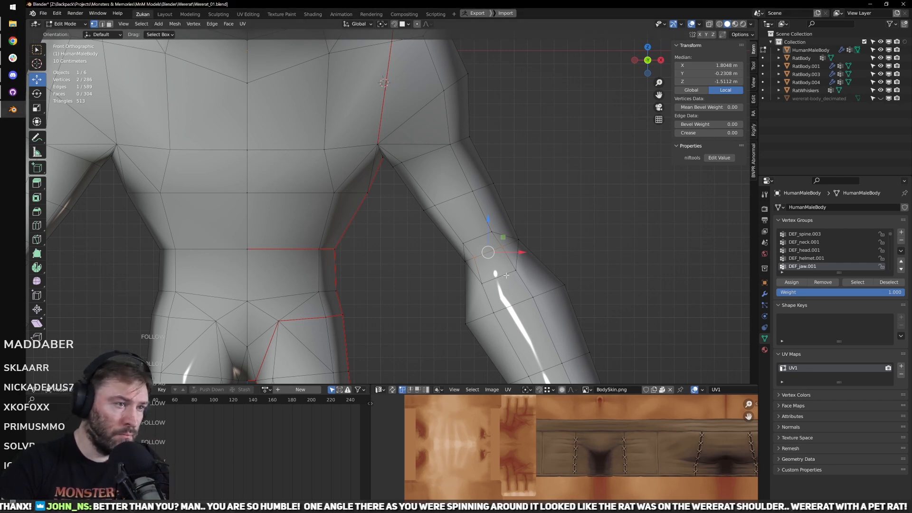
{"action": "left_click", "coordinate": [495, 318]}
{"action": "key", "text": "g"}
{"action": "left_click", "coordinate": [486, 326]}
{"action": "middle_click_drag", "start_coordinate": [486, 326], "coordinate": [459, 258], "text": "shift"}
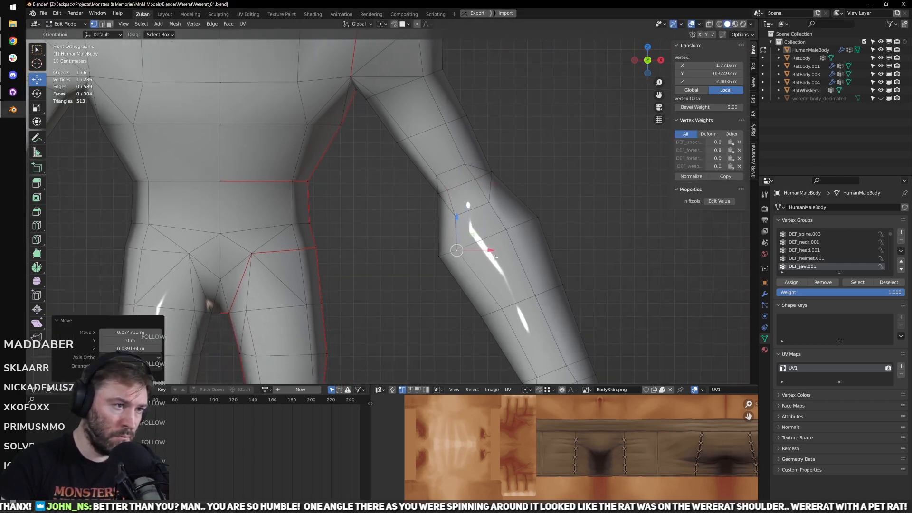
Step: Move the outer vertex on the front of the upper forearm about 0.092 m in X and 0.032 m in Z
{"action": "left_click", "coordinate": [508, 239]}
{"action": "key", "text": "g"}
{"action": "left_click", "coordinate": [520, 236]}
{"action": "middle_click_drag", "start_coordinate": [519, 235], "coordinate": [511, 160], "text": "shift"}
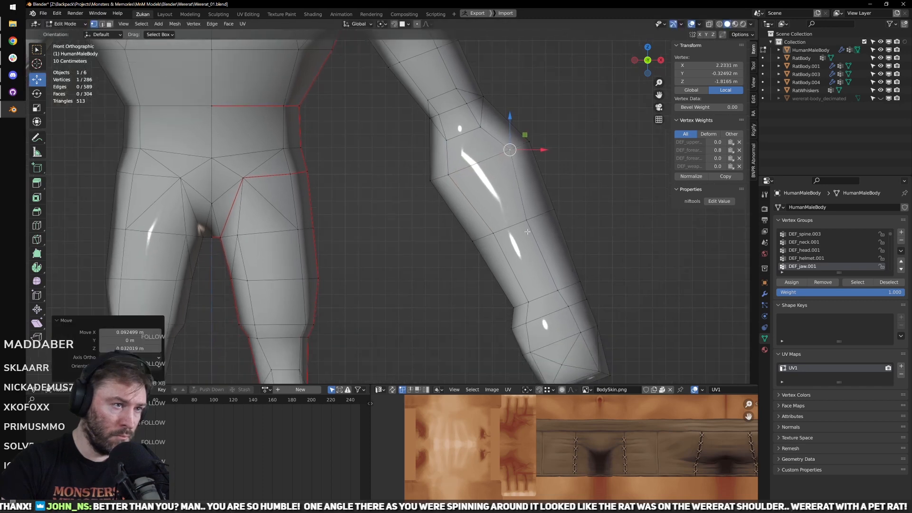
Step: Reposition the outer front mid-forearm vertex, and move the inner one about -0.048 m in X and -0.018 m in Z
{"action": "left_click", "coordinate": [528, 227]}
{"action": "key", "text": "g"}
{"action": "left_click", "coordinate": [493, 232]}
{"action": "key", "text": "g"}
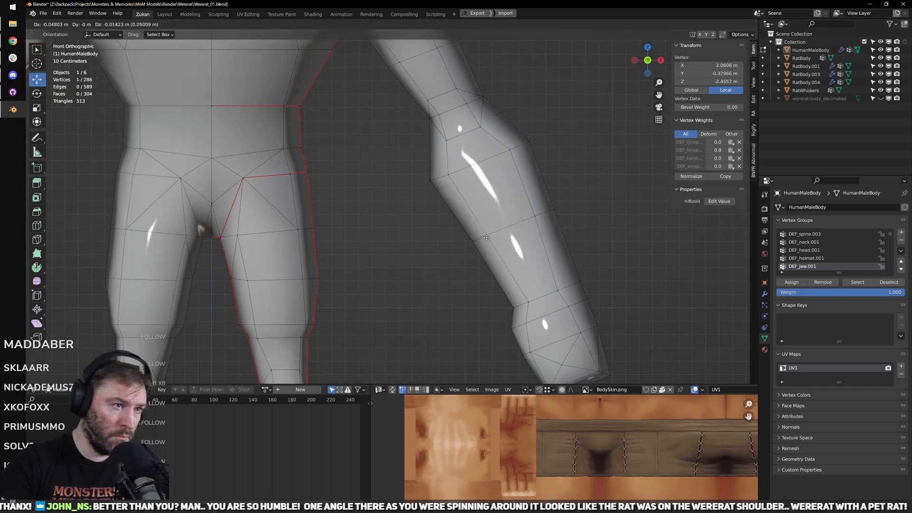
{"action": "left_click", "coordinate": [487, 236]}
Step: From the back, move the outer mid-forearm vertex about 0.031 m X, 0.016 m Z, and the inner one about -0.061 m X, -0.015 m Z
{"action": "scroll", "coordinate": [487, 238], "scroll_direction": "down", "scroll_amount": 3}
{"action": "middle_click_drag", "start_coordinate": [487, 238], "coordinate": [419, 247]}
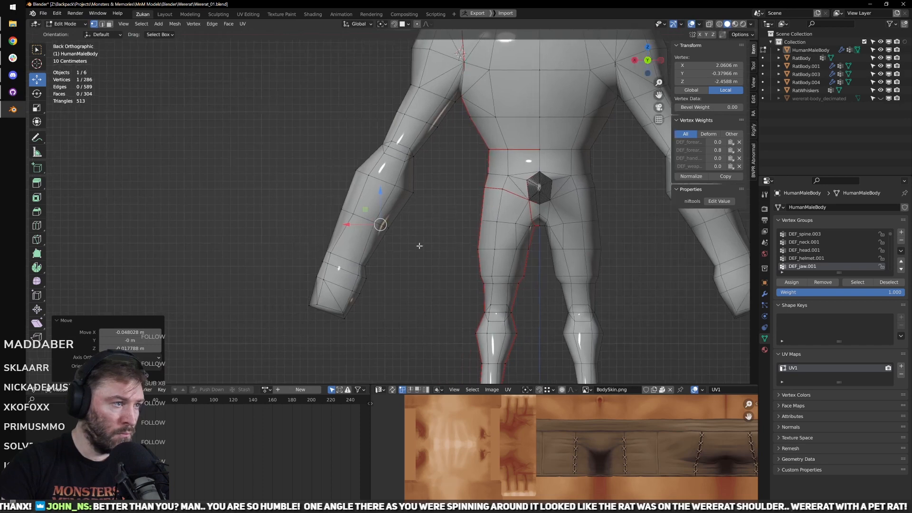
{"action": "scroll", "coordinate": [428, 250], "scroll_direction": "up", "scroll_amount": 4}
{"action": "left_click", "coordinate": [401, 209]}
{"action": "key", "text": "g"}
{"action": "left_click", "coordinate": [452, 228]}
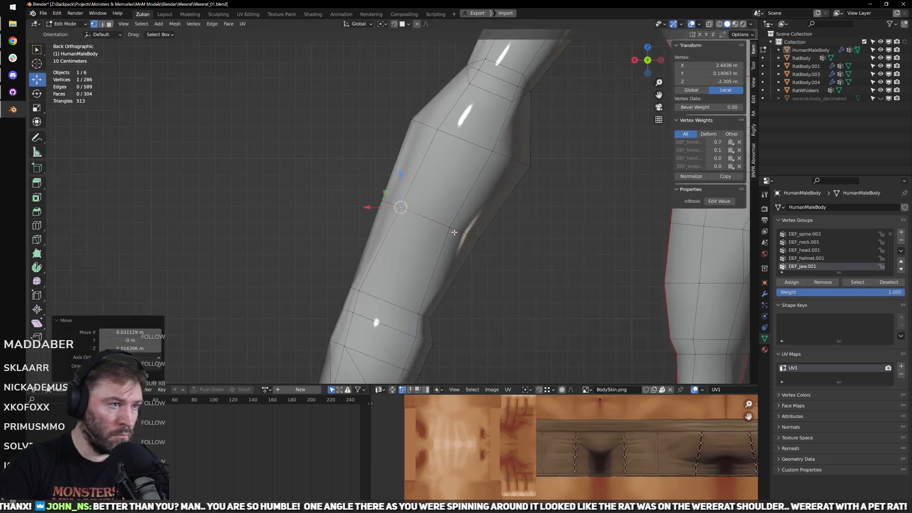
{"action": "key", "text": "g"}
{"action": "left_click", "coordinate": [458, 232]}
{"action": "scroll", "coordinate": [458, 231], "scroll_direction": "down", "scroll_amount": 4}
{"action": "middle_click_drag", "start_coordinate": [458, 231], "coordinate": [452, 192]}
{"action": "scroll", "coordinate": [484, 252], "scroll_direction": "down", "scroll_amount": 4}
{"action": "scroll", "coordinate": [519, 255], "scroll_direction": "up", "scroll_amount": 4}
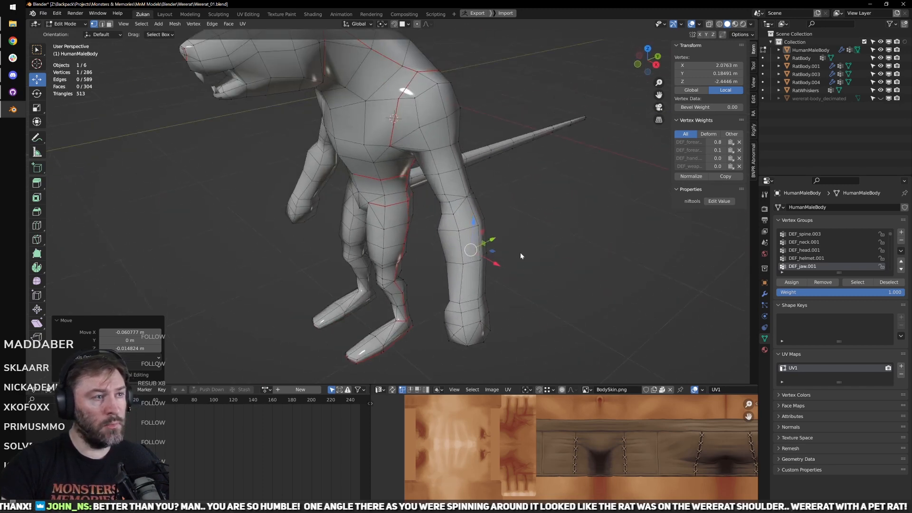
Step: Leave mesh editing, unhide the wererat-body_decimated sculpt to compare it with the low-poly body, and return to mesh editing
{"action": "key", "text": "Tab"}
{"action": "left_click", "coordinate": [880, 99]}
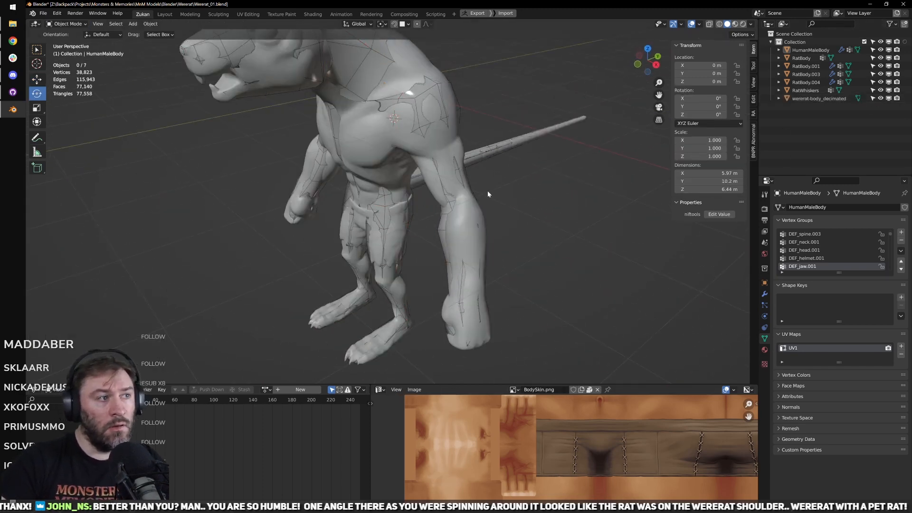
{"action": "middle_click_drag", "start_coordinate": [487, 190], "coordinate": [464, 225]}
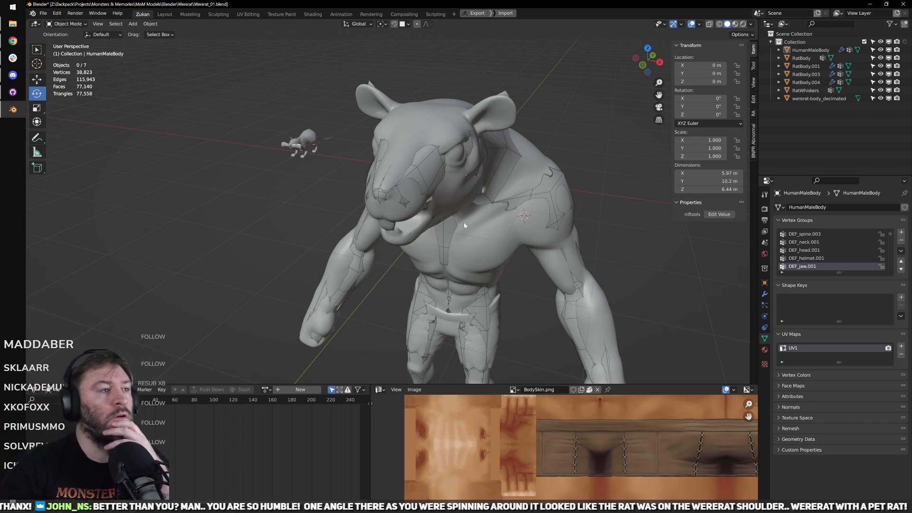
{"action": "scroll", "coordinate": [429, 161], "scroll_direction": "down", "scroll_amount": 2}
{"action": "key", "text": "Tab"}
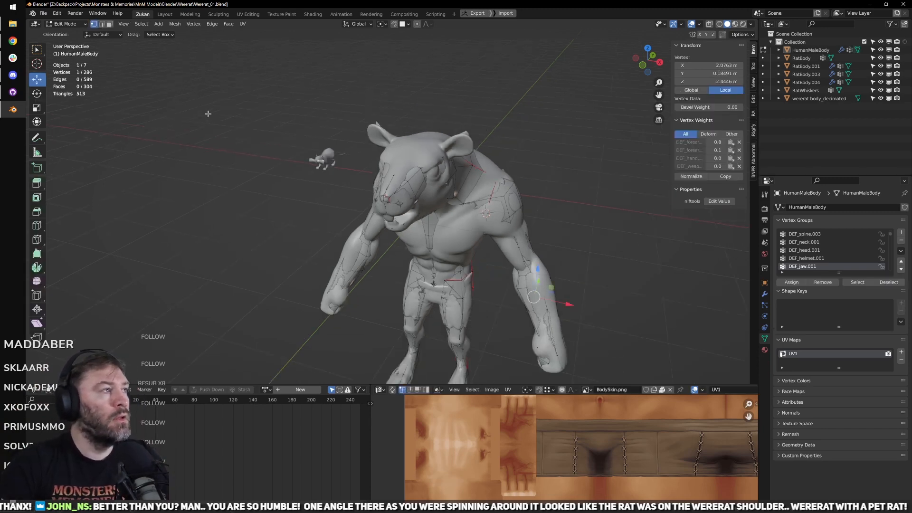
{"action": "left_click", "coordinate": [80, 13]}
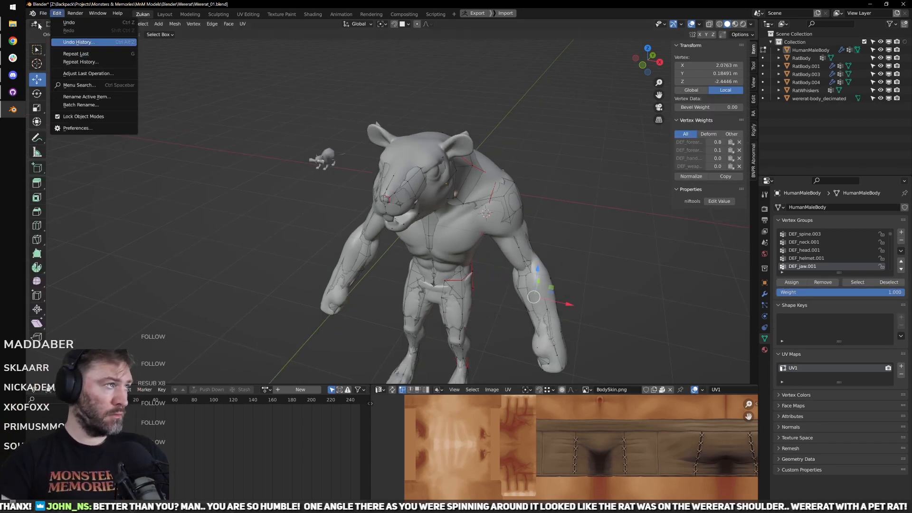
Step: Save the current changes to the Wererat_01.blend file
{"action": "left_click", "coordinate": [46, 15]}
{"action": "left_click", "coordinate": [45, 14]}
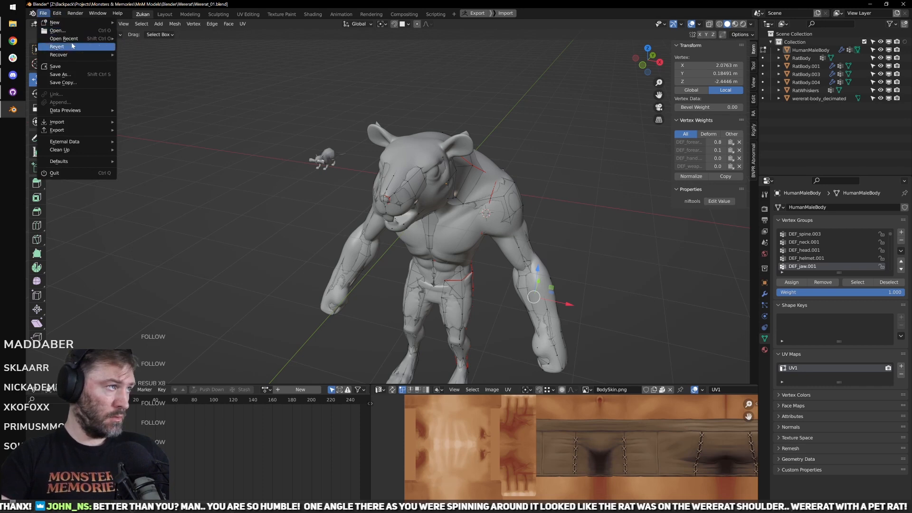
{"action": "left_click", "coordinate": [61, 68]}
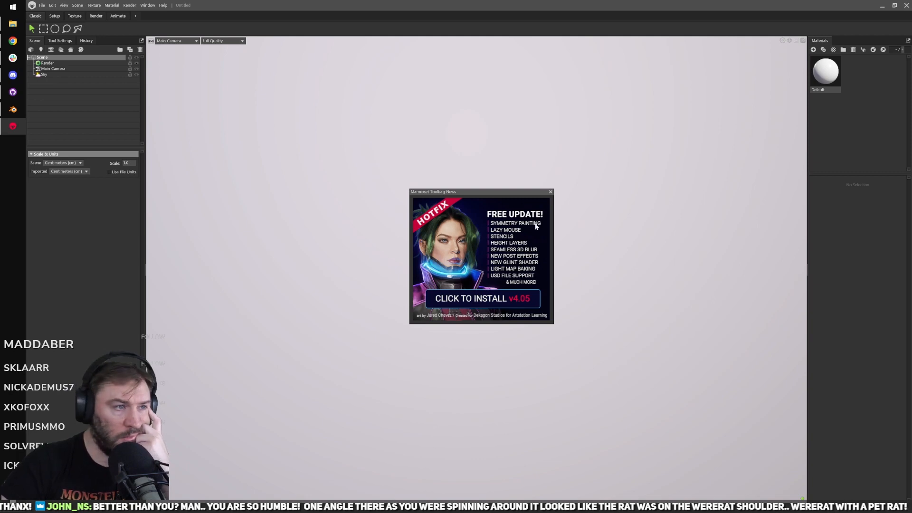
Step: Dismiss the Marmoset Toolbag news window and switch back to Blender
{"action": "left_click", "coordinate": [550, 193]}
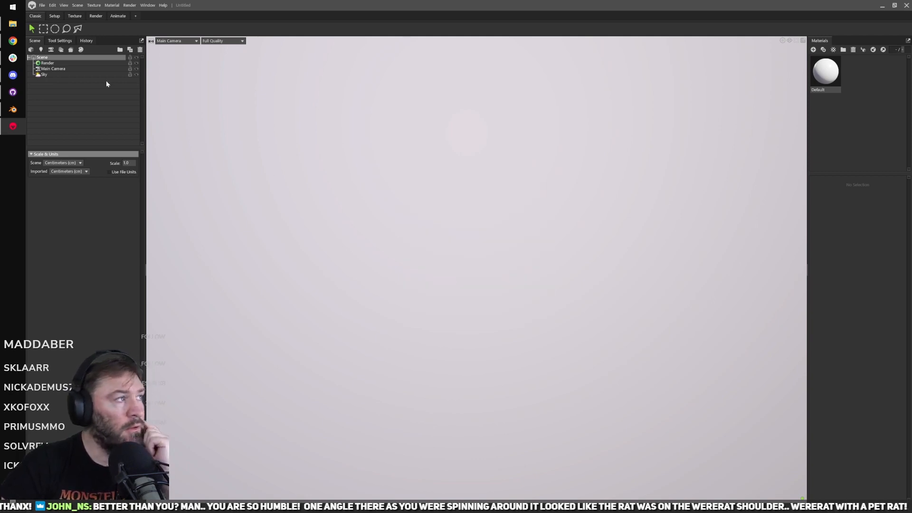
{"action": "left_click", "coordinate": [12, 110]}
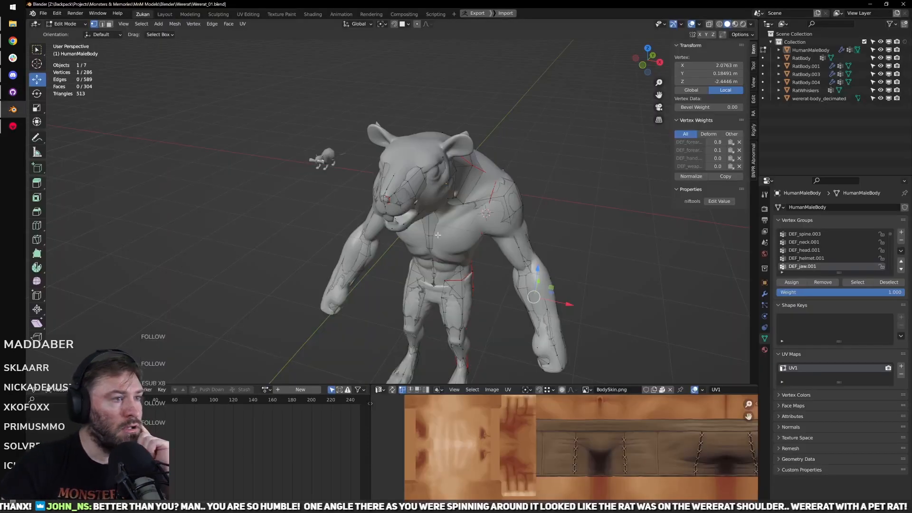
Step: Leave mesh editing, show the models with their textures, and compare the small RatBody rat with the wererat from several angles
{"action": "key", "text": "Tab"}
{"action": "mouse_move", "coordinate": [367, 202]}
{"action": "middle_mouse_down"}
{"action": "mouse_move", "coordinate": [398, 191]}
{"action": "mouse_move", "coordinate": [329, 201]}
{"action": "middle_mouse_up"}
{"action": "scroll", "coordinate": [398, 191], "scroll_direction": "up", "scroll_amount": 2}
{"action": "key", "text": "z"}
{"action": "key", "text": "z"}
{"action": "middle_click_drag", "start_coordinate": [320, 206], "coordinate": [278, 215]}
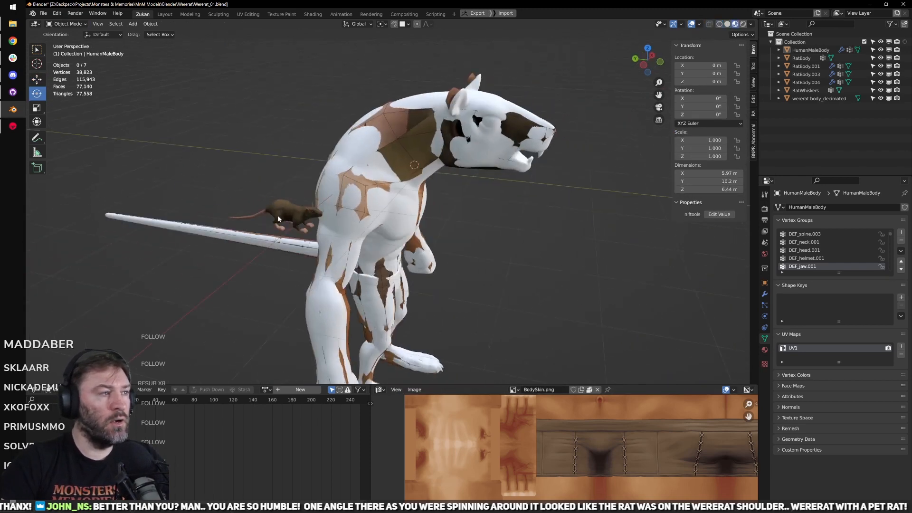
{"action": "left_click", "coordinate": [277, 216]}
{"action": "key", "text": "shift+space"}
{"action": "key", "text": "g"}
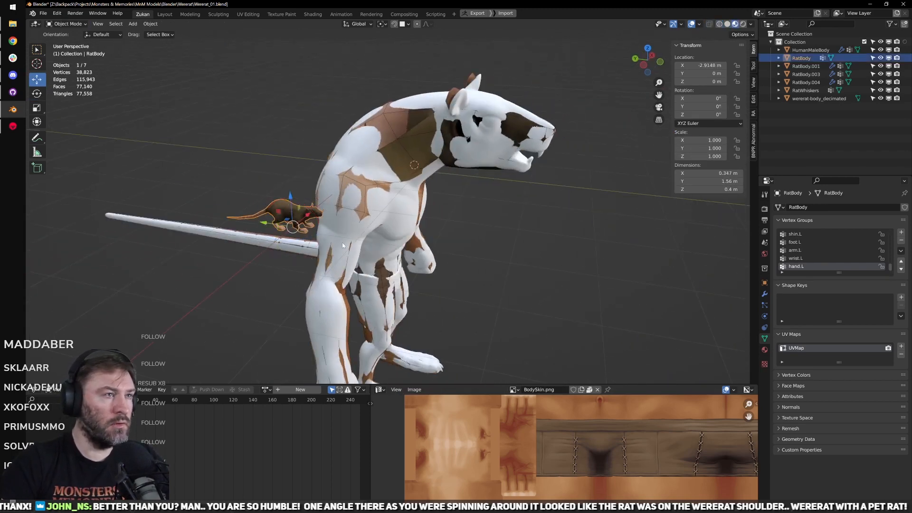
{"action": "middle_click_drag", "start_coordinate": [343, 245], "coordinate": [299, 205]}
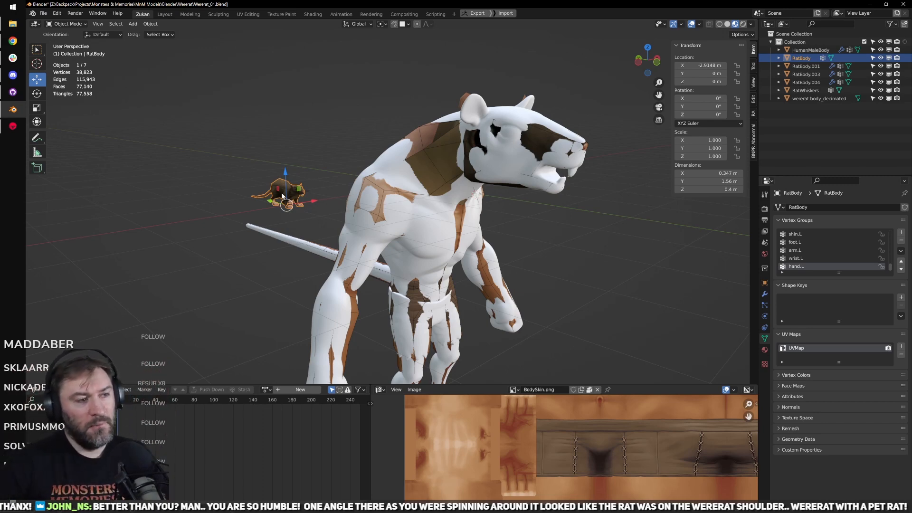
{"action": "middle_click_drag", "start_coordinate": [309, 171], "coordinate": [392, 203]}
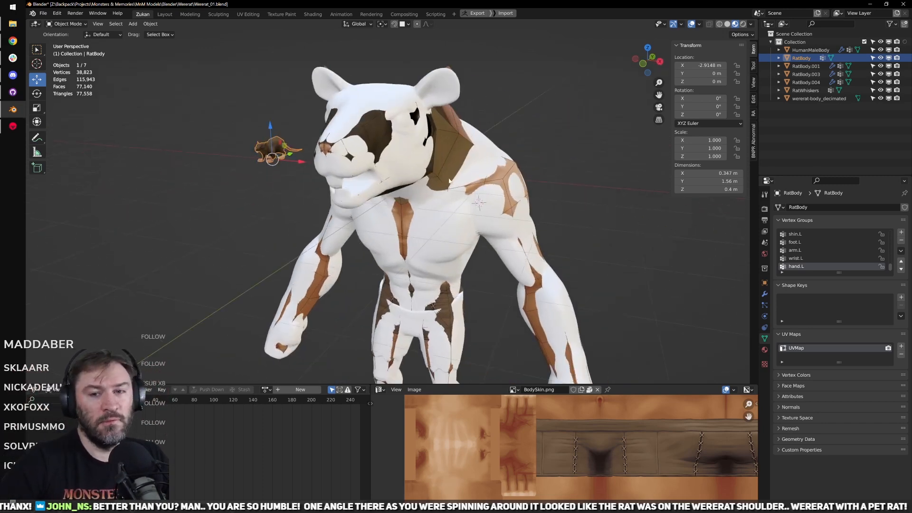
{"action": "middle_click_drag", "start_coordinate": [443, 181], "coordinate": [493, 197], "text": "shift"}
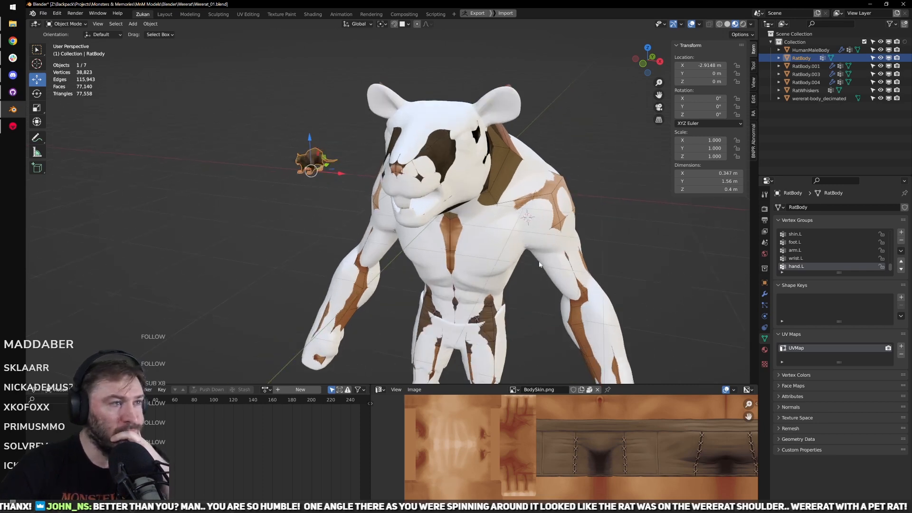
{"action": "scroll", "coordinate": [402, 198], "scroll_direction": "up", "scroll_amount": 5}
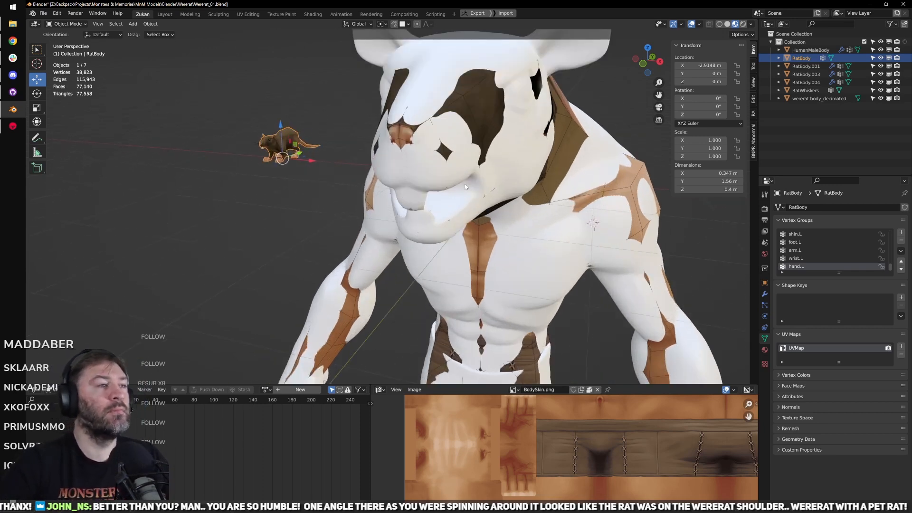
Step: Hide the wererat-body_decimated sculpt and open the upper incisor mesh RatBody.003 for editing from the front
{"action": "left_click", "coordinate": [880, 98]}
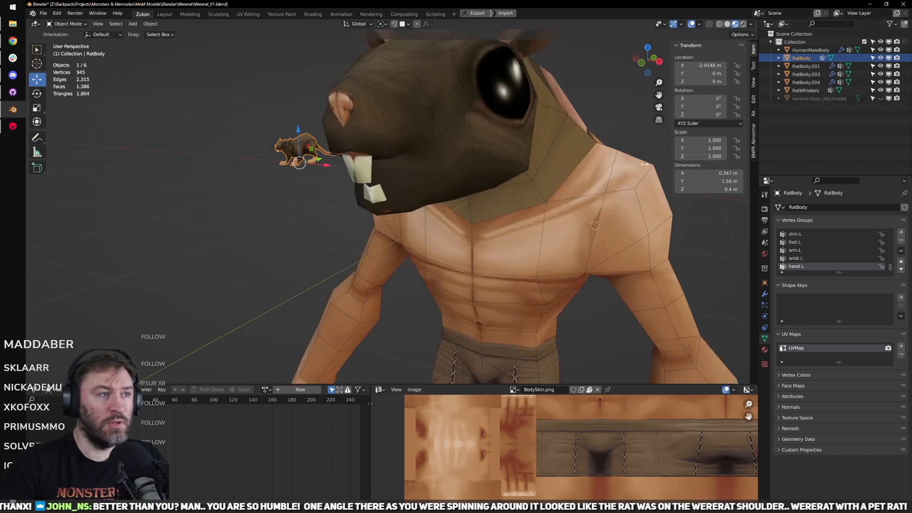
{"action": "scroll", "coordinate": [445, 170], "scroll_direction": "down", "scroll_amount": 4}
{"action": "left_click", "coordinate": [469, 178]}
{"action": "scroll", "coordinate": [466, 197], "scroll_direction": "up", "scroll_amount": 3}
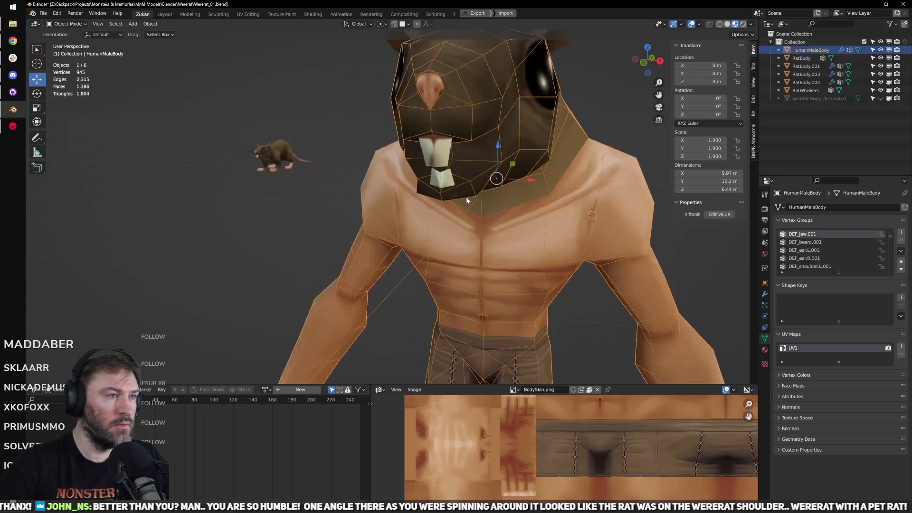
{"action": "key", "text": "Tab"}
{"action": "key", "text": "KP_1"}
{"action": "middle_click_drag", "start_coordinate": [510, 198], "coordinate": [464, 228], "text": "shift"}
{"action": "scroll", "coordinate": [464, 228], "scroll_direction": "up", "scroll_amount": 3}
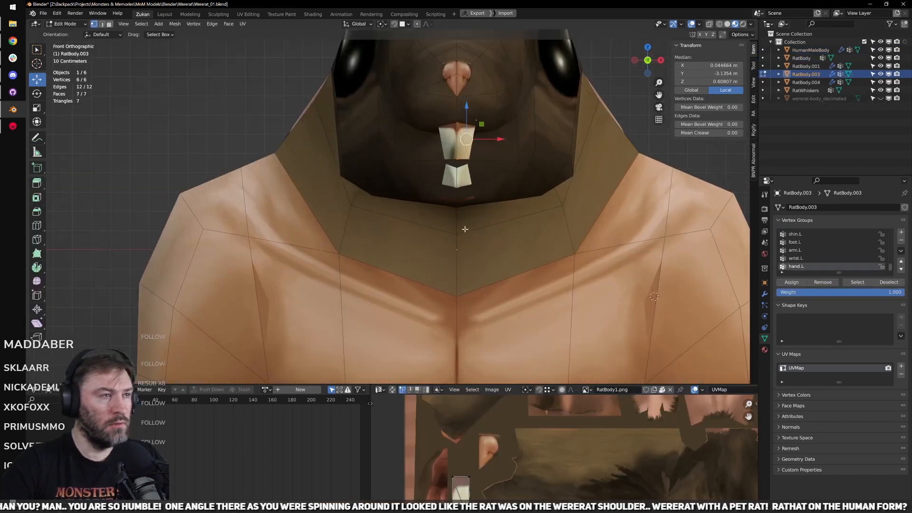
Step: Show the scene in wireframe, select all faces of the upper incisor and frame the view on them
{"action": "key", "text": "z"}
{"action": "key", "text": "ctrl+Tab"}
{"action": "left_click", "coordinate": [458, 191]}
{"action": "scroll", "coordinate": [474, 108], "scroll_direction": "up", "scroll_amount": 4}
{"action": "middle_click_drag", "start_coordinate": [444, 162], "coordinate": [424, 198], "text": "shift"}
{"action": "left_click_drag", "start_coordinate": [409, 126], "coordinate": [424, 273]}
{"action": "middle_click_drag", "start_coordinate": [466, 197], "coordinate": [445, 208]}
{"action": "key", "text": "ctrl+Tab"}
{"action": "left_click", "coordinate": [444, 208]}
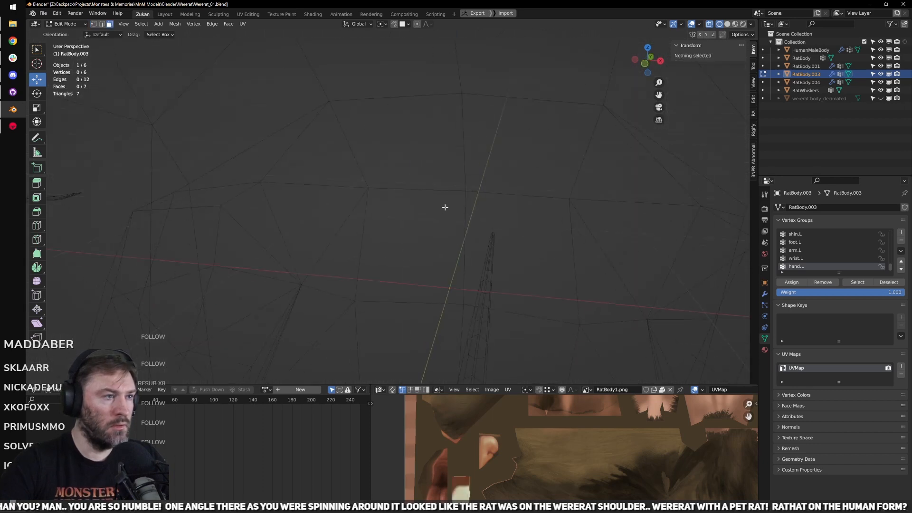
{"action": "scroll", "coordinate": [444, 205], "scroll_direction": "down", "scroll_amount": 6}
{"action": "left_click_drag", "start_coordinate": [343, 195], "coordinate": [386, 270]}
{"action": "key", "text": "KP_Decimal"}
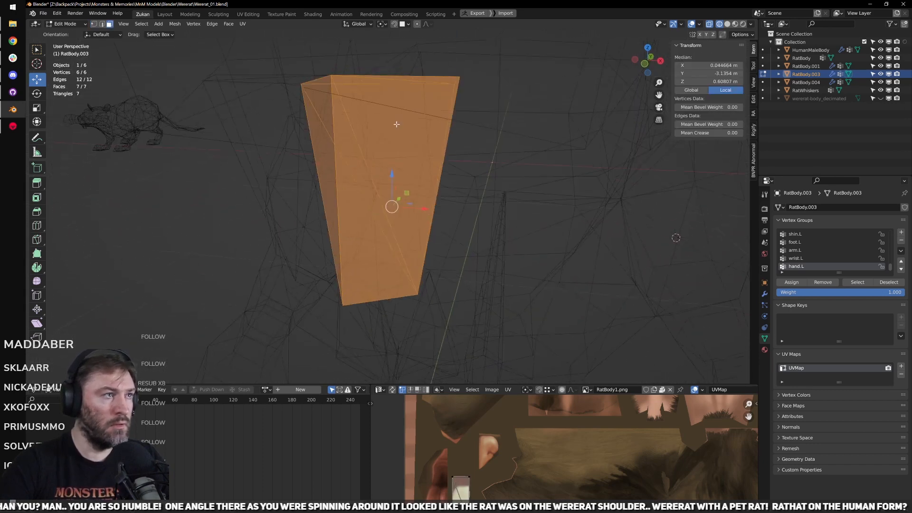
Step: Delete the two faces capping the top of the upper incisor
{"action": "middle_click_drag", "start_coordinate": [409, 200], "coordinate": [418, 156]}
{"action": "key", "text": "KP_1"}
{"action": "left_click_drag", "start_coordinate": [295, 101], "coordinate": [517, 168]}
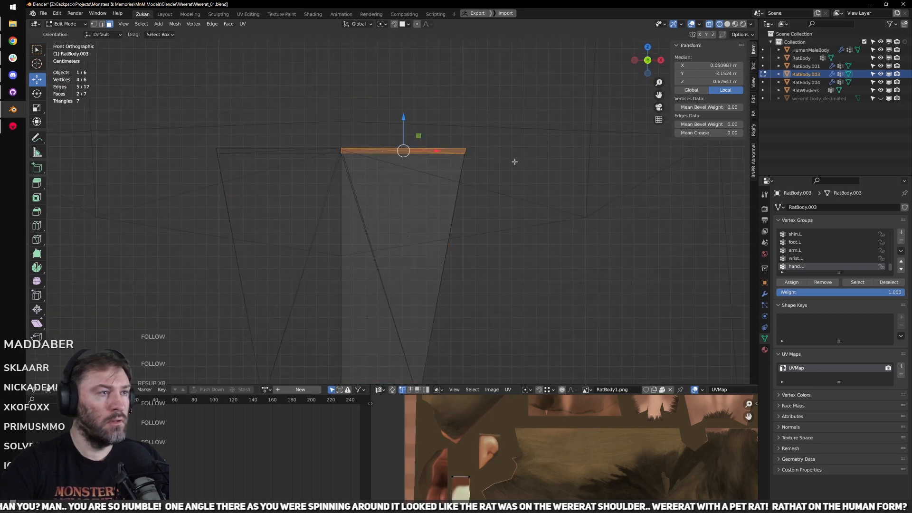
{"action": "key", "text": "x"}
{"action": "left_click", "coordinate": [506, 124]}
{"action": "scroll", "coordinate": [468, 169], "scroll_direction": "down", "scroll_amount": 3}
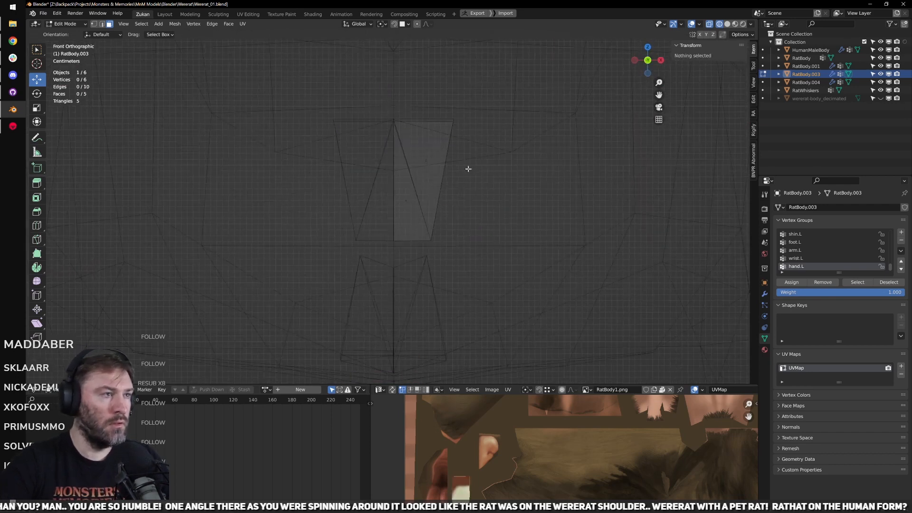
Step: Try to dissolve the diagonal edges of the upper incisor, and undo it
{"action": "key", "text": "ctrl+Tab"}
{"action": "left_click", "coordinate": [442, 172]}
{"action": "left_click", "coordinate": [409, 195]}
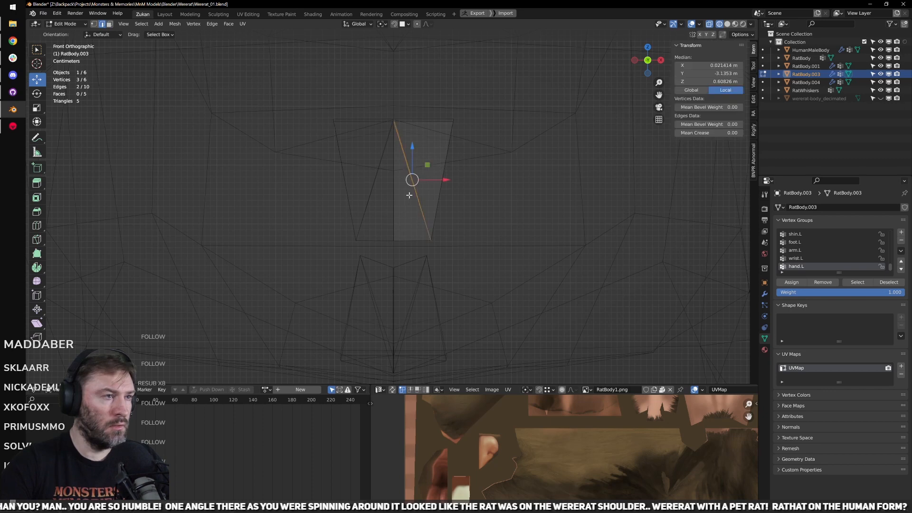
{"action": "key", "text": "x"}
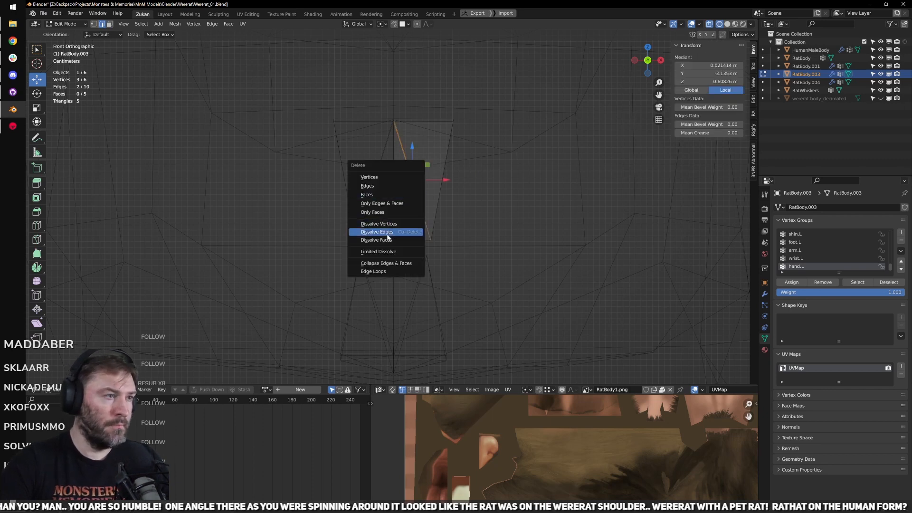
{"action": "left_click", "coordinate": [380, 232]}
{"action": "key", "text": "ctrl+z"}
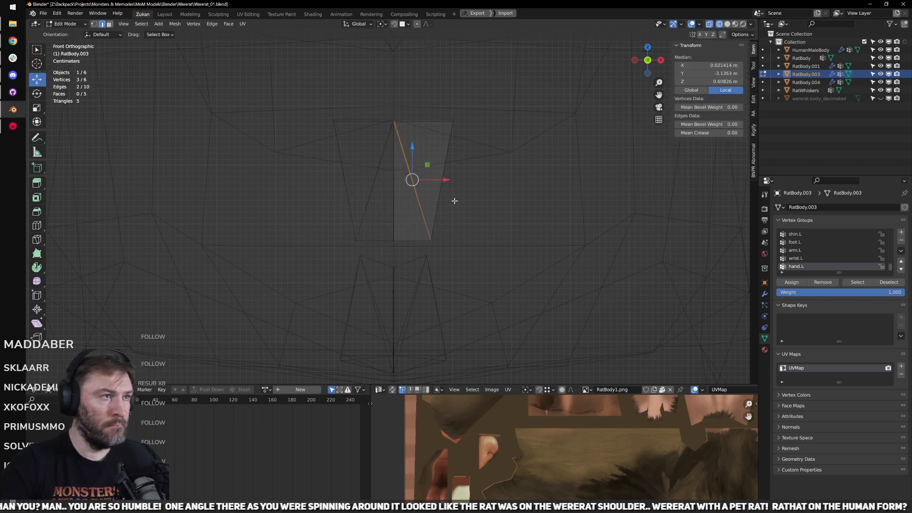
Step: Scale the upper incisor's centre-line vertices to 0 in X and set their X position to 0 m
{"action": "middle_click_drag", "start_coordinate": [452, 202], "coordinate": [452, 216], "text": "shift"}
{"action": "key", "text": "ctrl+Tab"}
{"action": "left_click", "coordinate": [454, 198]}
{"action": "left_click_drag", "start_coordinate": [365, 96], "coordinate": [421, 289]}
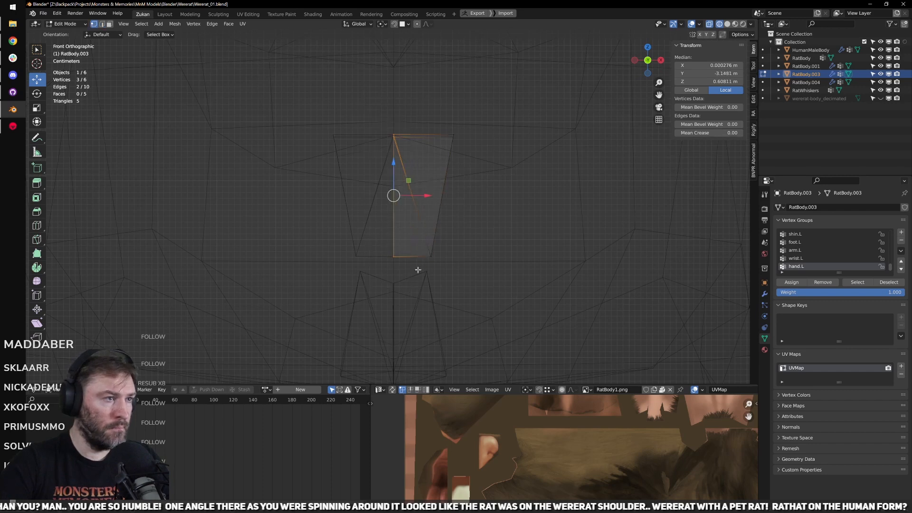
{"action": "middle_click_drag", "start_coordinate": [435, 209], "coordinate": [418, 196]}
{"action": "key", "text": "s"}
{"action": "key", "text": "x"}
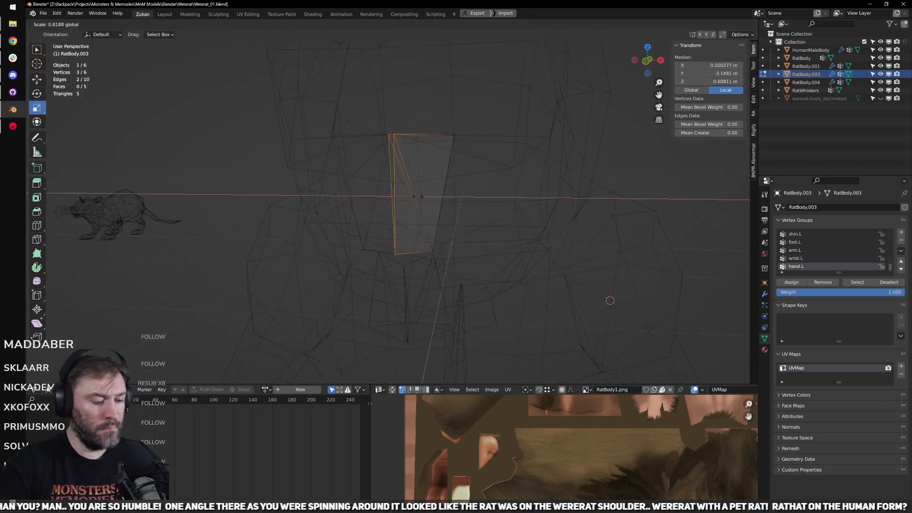
{"action": "key", "text": "Return"}
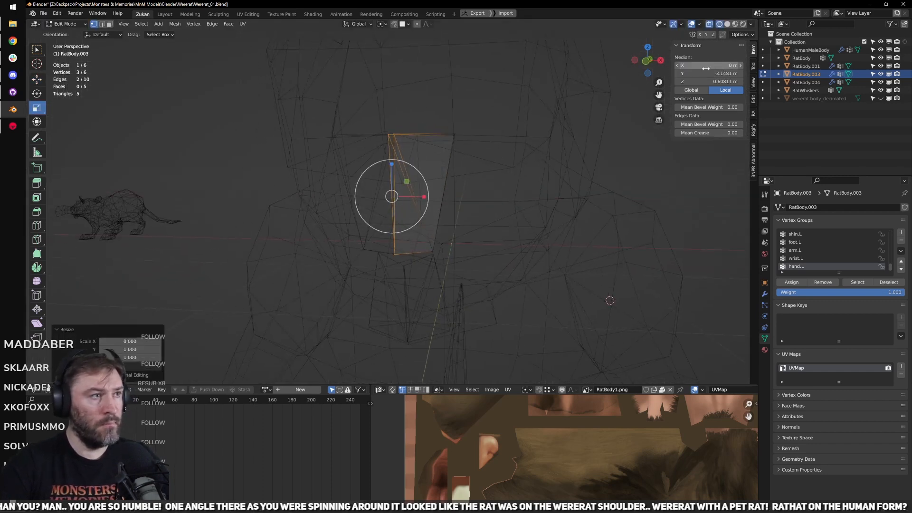
Step: Turn off the wireframe display and check the incisors in object mode before resuming mesh editing
{"action": "key", "text": "shift+z"}
{"action": "scroll", "coordinate": [547, 190], "scroll_direction": "down", "scroll_amount": 2}
{"action": "key", "text": "Tab"}
{"action": "middle_click_drag", "start_coordinate": [471, 328], "coordinate": [466, 274], "text": "shift"}
{"action": "mouse_move", "coordinate": [449, 247]}
{"action": "middle_mouse_down"}
{"action": "mouse_move", "coordinate": [431, 238]}
{"action": "mouse_move", "coordinate": [445, 193]}
{"action": "mouse_move", "coordinate": [347, 193]}
{"action": "mouse_move", "coordinate": [337, 214]}
{"action": "mouse_move", "coordinate": [388, 224]}
{"action": "mouse_move", "coordinate": [456, 192]}
{"action": "mouse_move", "coordinate": [443, 228]}
{"action": "mouse_move", "coordinate": [409, 205]}
{"action": "mouse_move", "coordinate": [434, 218]}
{"action": "mouse_move", "coordinate": [429, 209]}
{"action": "mouse_move", "coordinate": [500, 212]}
{"action": "mouse_move", "coordinate": [446, 214]}
{"action": "middle_mouse_up"}
{"action": "key", "text": "Tab"}
Step: Delete the three side and back faces of the upper incisor, keeping only its front faces
{"action": "key", "text": "ctrl+Tab"}
{"action": "left_click", "coordinate": [436, 191]}
{"action": "key", "text": "ctrl+Tab"}
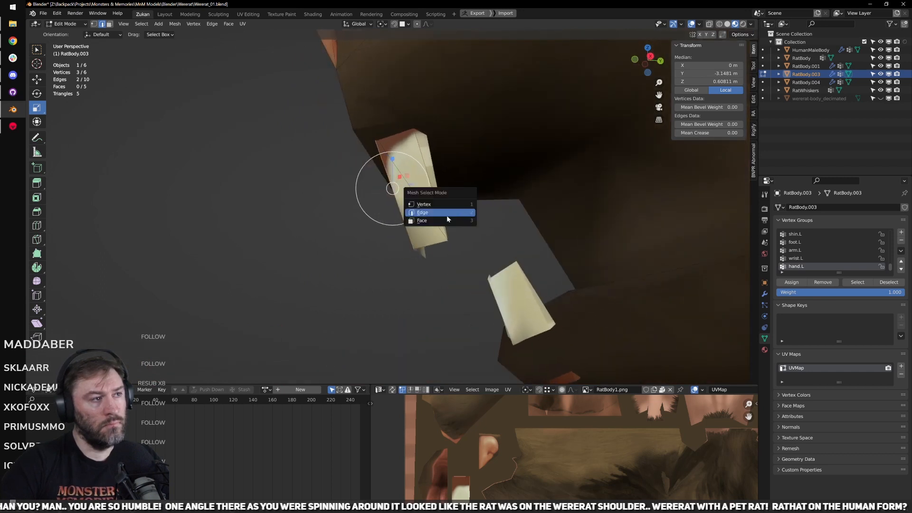
{"action": "left_click", "coordinate": [435, 221]}
{"action": "left_click", "coordinate": [432, 176]}
{"action": "middle_click_drag", "start_coordinate": [432, 177], "coordinate": [357, 164]}
{"action": "left_click", "coordinate": [385, 203], "text": "shift"}
{"action": "key", "text": "KP_Decimal"}
{"action": "left_click", "coordinate": [412, 186], "text": "shift"}
{"action": "scroll", "coordinate": [413, 184], "scroll_direction": "down", "scroll_amount": 3}
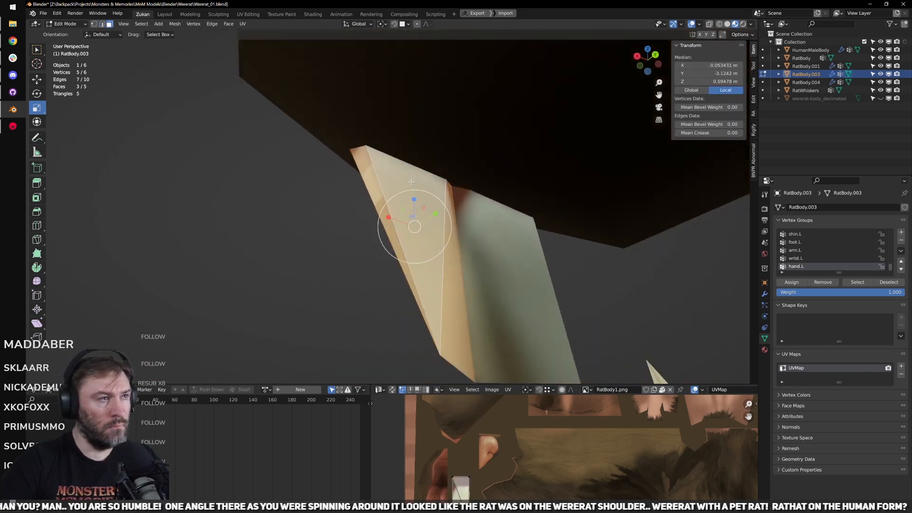
{"action": "key", "text": "x"}
{"action": "left_click", "coordinate": [400, 148]}
{"action": "middle_click_drag", "start_coordinate": [400, 149], "coordinate": [433, 219]}
Step: Dissolve the diagonal edge across the upper incisor's front so it becomes a single quad
{"action": "key", "text": "ctrl+Tab"}
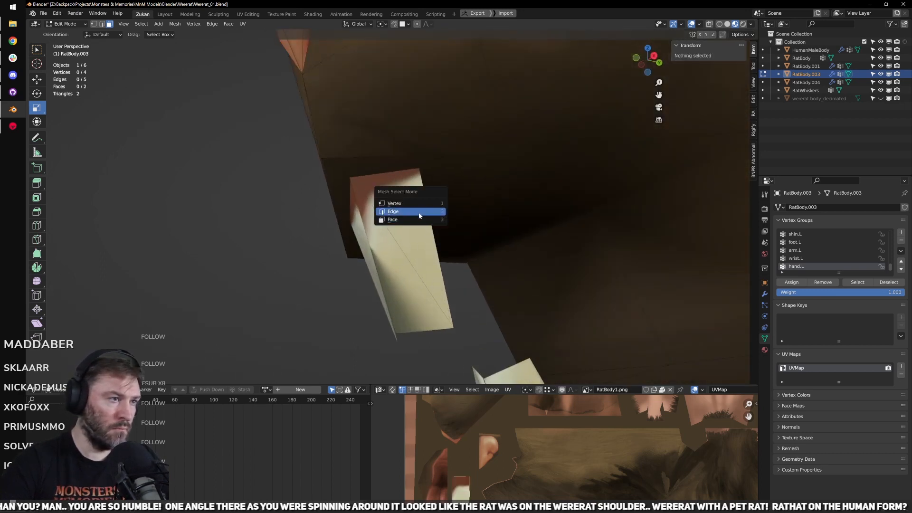
{"action": "left_click", "coordinate": [420, 213]}
{"action": "left_click", "coordinate": [412, 230]}
{"action": "key", "text": "x"}
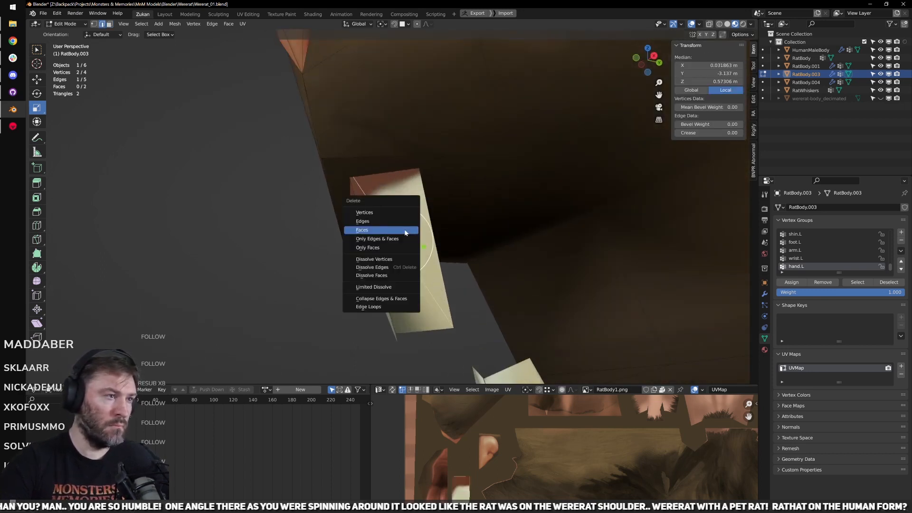
{"action": "left_click", "coordinate": [395, 270]}
{"action": "key", "text": "ctrl+z"}
{"action": "key", "text": "x"}
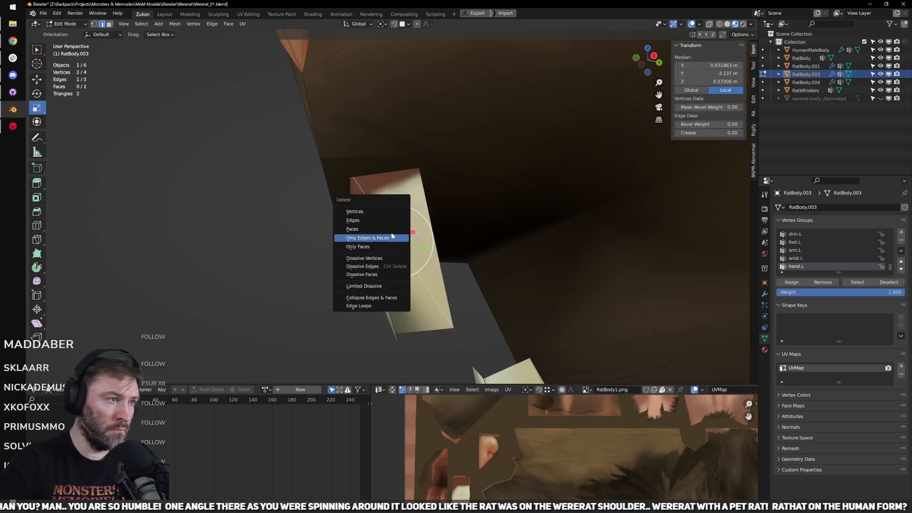
{"action": "left_click", "coordinate": [393, 237]}
Step: Select the whole incisor mesh, unwrap it, and maximize the UV editor
{"action": "middle_click_drag", "start_coordinate": [389, 220], "coordinate": [515, 443]}
{"action": "key", "text": "a"}
{"action": "key", "text": "ctrl+e"}
{"action": "left_click", "coordinate": [370, 234]}
{"action": "key", "text": "ctrl+space"}
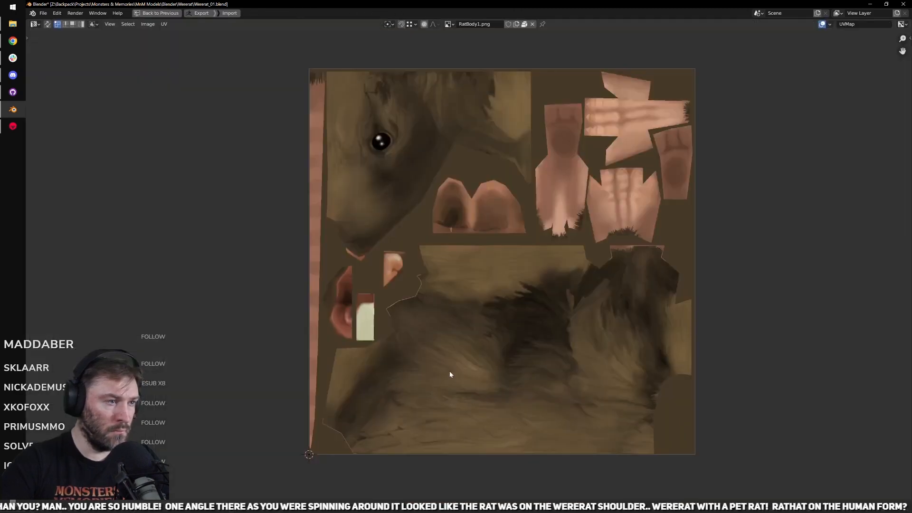
{"action": "key", "text": "ctrl+space"}
{"action": "key", "text": "u"}
{"action": "key", "text": "ctrl+space"}
{"action": "scroll", "coordinate": [476, 350], "scroll_direction": "down", "scroll_amount": 3}
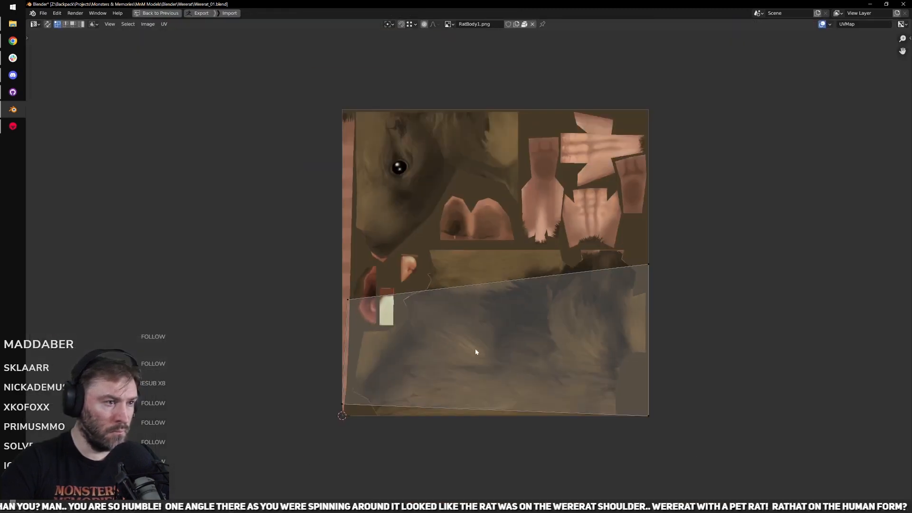
Step: Rotate the incisor's UV island 90°, scale it down, and move it over the tooth area of RatBody1.png
{"action": "left_click_drag", "start_coordinate": [238, 194], "coordinate": [765, 472]}
{"action": "type", "text": "r90"}
{"action": "left_click", "coordinate": [681, 398]}
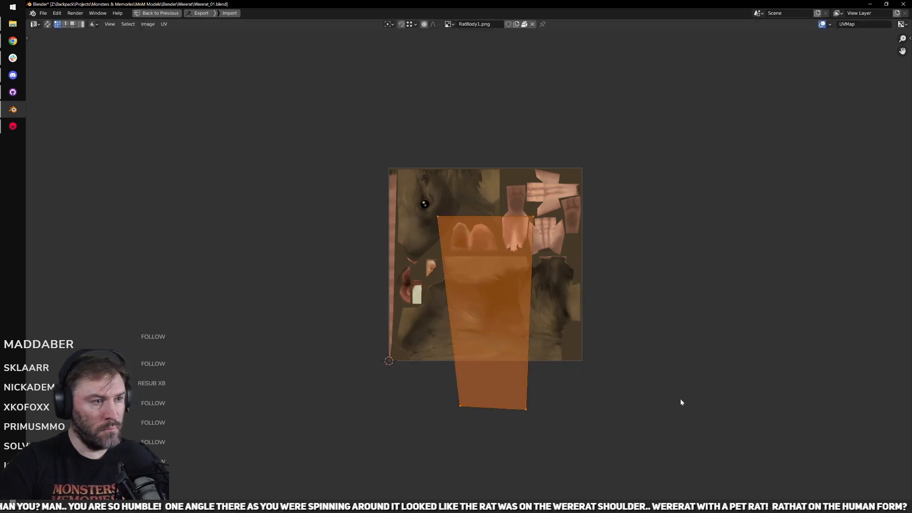
{"action": "key", "text": "s"}
{"action": "left_click", "coordinate": [563, 333]}
{"action": "key", "text": "g"}
{"action": "left_click", "coordinate": [470, 304]}
Step: Align the two bottom vertices of the incisor's UV island with Align Y
{"action": "scroll", "coordinate": [471, 305], "scroll_direction": "up", "scroll_amount": 4}
{"action": "middle_click_drag", "start_coordinate": [409, 283], "coordinate": [573, 297]}
{"action": "scroll", "coordinate": [573, 297], "scroll_direction": "up", "scroll_amount": 2}
{"action": "key", "text": "ctrl+Tab"}
{"action": "left_click", "coordinate": [476, 369]}
{"action": "left_click_drag", "start_coordinate": [315, 369], "coordinate": [553, 454]}
{"action": "key", "text": "q"}
{"action": "mouse_move", "coordinate": [496, 426]}
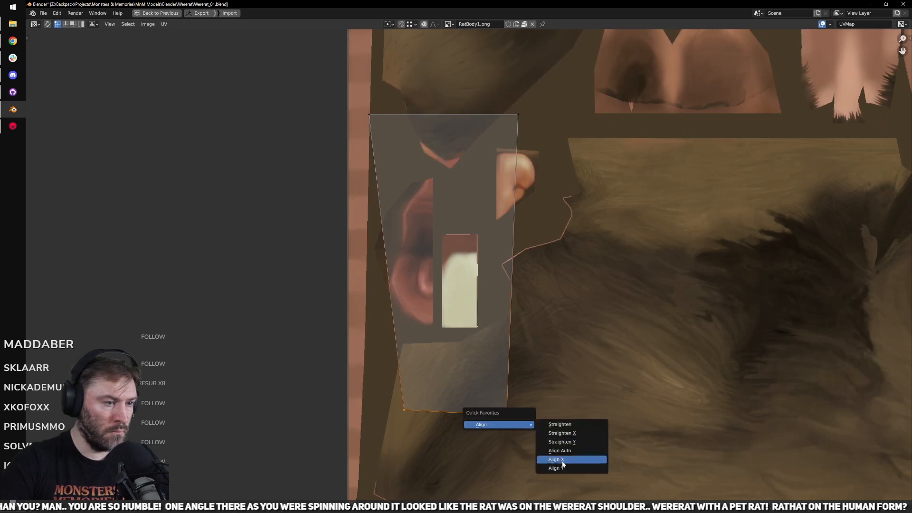
{"action": "left_click", "coordinate": [563, 468]}
Step: Align the left and right vertex pairs of the incisor's UV island with Align X, and switch to island selection
{"action": "left_click_drag", "start_coordinate": [308, 250], "coordinate": [611, 64]}
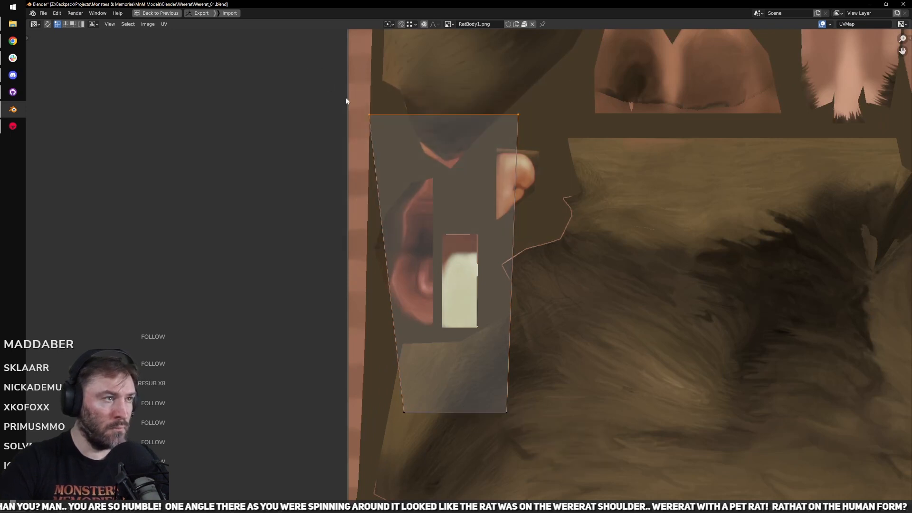
{"action": "left_click_drag", "start_coordinate": [315, 75], "coordinate": [577, 90]}
{"action": "key", "text": "q"}
{"action": "mouse_move", "coordinate": [451, 409]}
{"action": "left_click", "coordinate": [475, 443]}
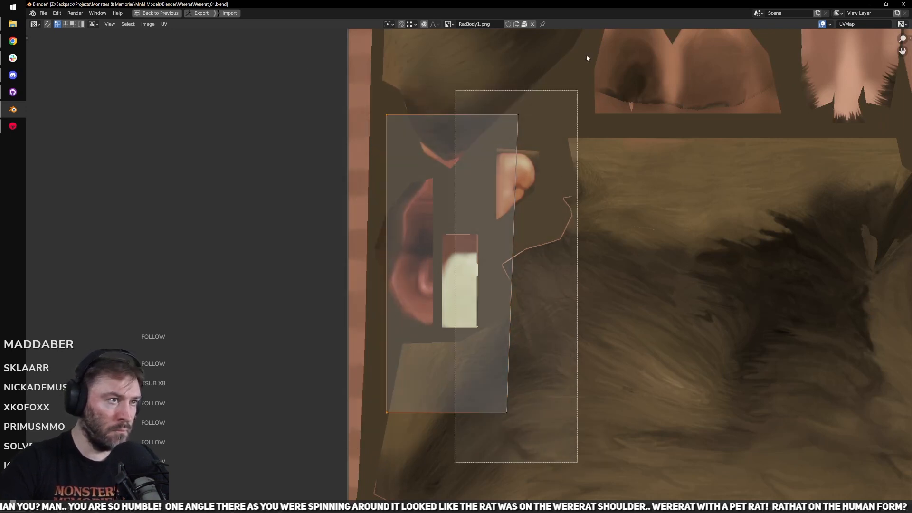
{"action": "left_click_drag", "start_coordinate": [587, 55], "coordinate": [586, 56]}
{"action": "key", "text": "ctrl+Tab"}
{"action": "left_click", "coordinate": [494, 397]}
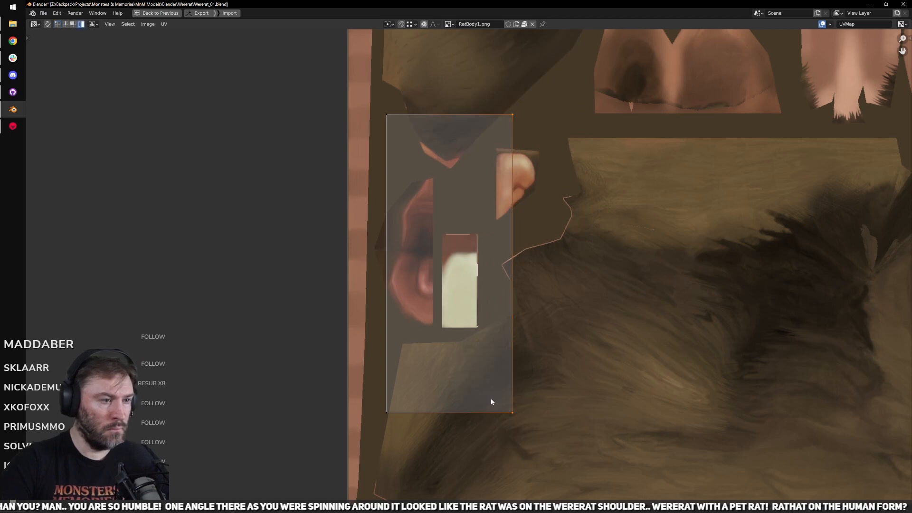
Step: Scale the incisor's UV island to fit inside the painted tooth, stretching it along Y, and restore the full layout
{"action": "left_click", "coordinate": [427, 360]}
{"action": "key", "text": "s"}
{"action": "scroll", "coordinate": [511, 335], "scroll_direction": "up", "scroll_amount": 3}
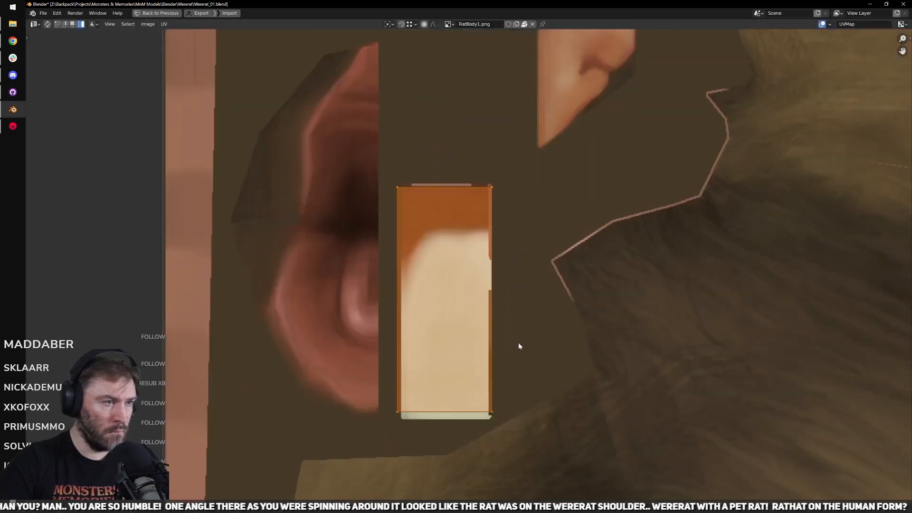
{"action": "left_click", "coordinate": [604, 359]}
{"action": "key", "text": "s"}
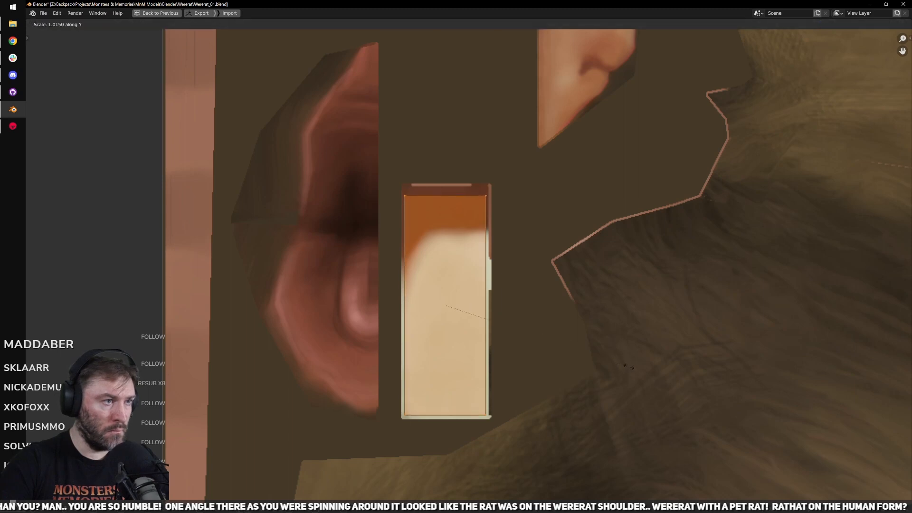
{"action": "left_click", "coordinate": [631, 370]}
{"action": "key", "text": "ctrl+space"}
Step: Nudge the incisor's UV island along Y over the painted tooth
{"action": "middle_click_drag", "start_coordinate": [435, 259], "coordinate": [474, 259]}
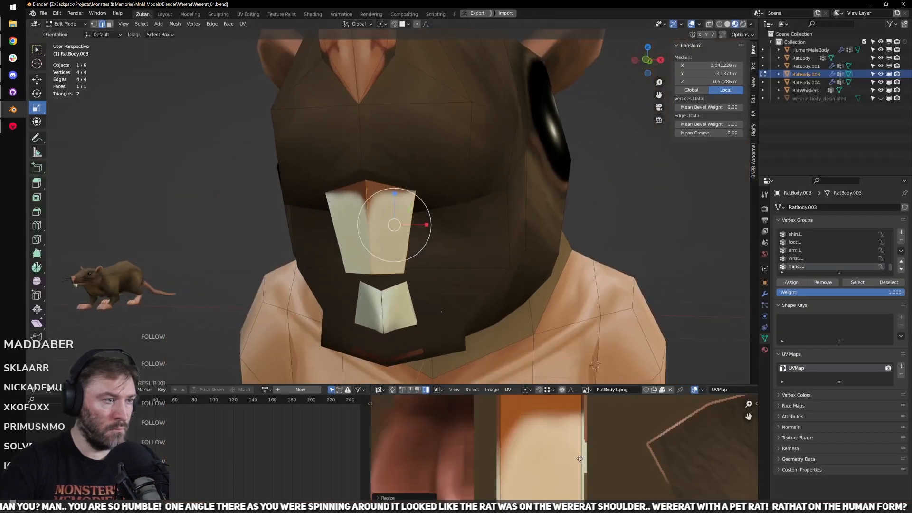
{"action": "key", "text": "g"}
{"action": "key", "text": "y"}
{"action": "left_click", "coordinate": [582, 446]}
{"action": "scroll", "coordinate": [553, 444], "scroll_direction": "down", "scroll_amount": 3}
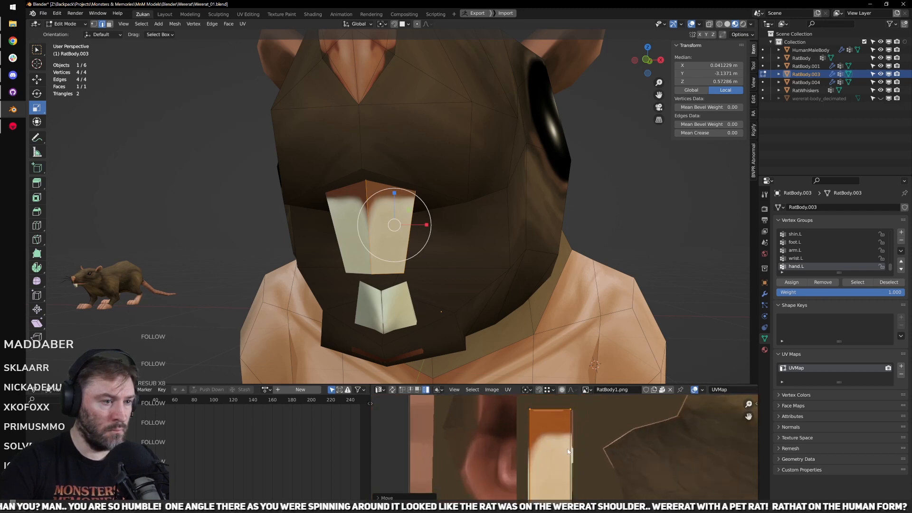
{"action": "key", "text": "g"}
{"action": "key", "text": "y"}
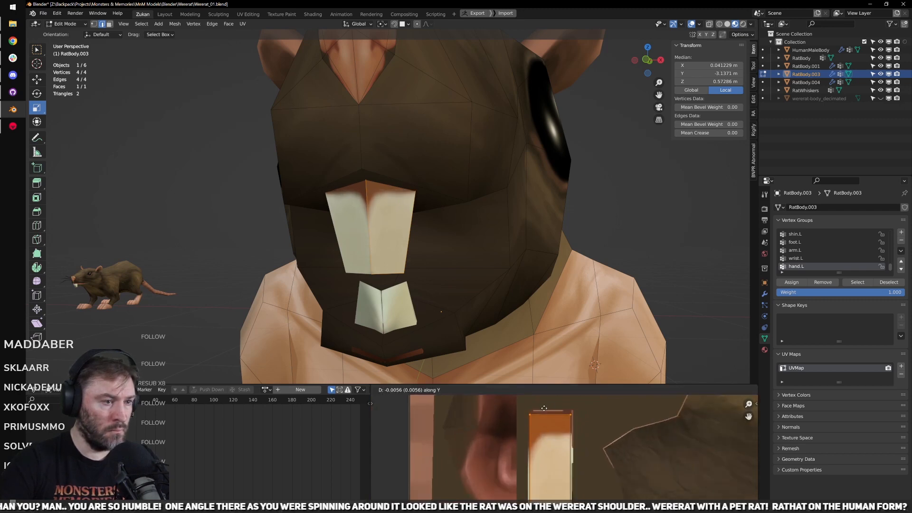
{"action": "left_click", "coordinate": [544, 409]}
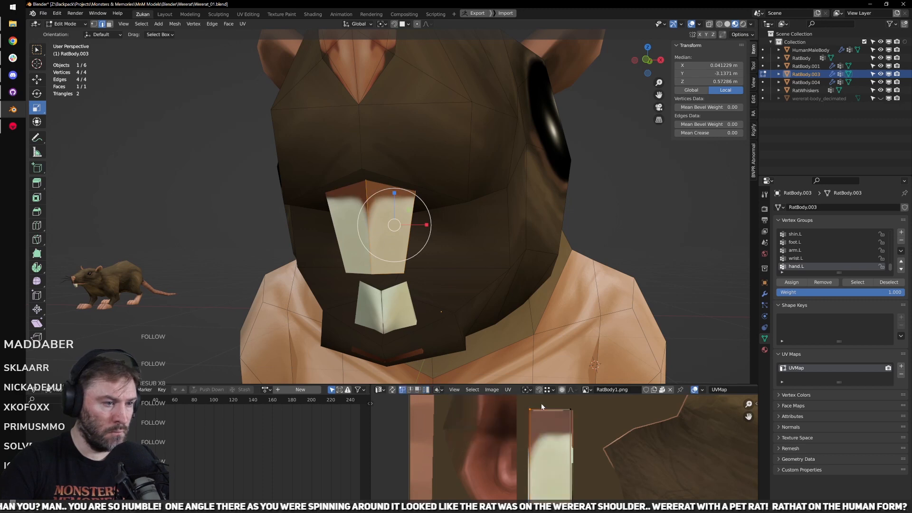
Step: Move the top vertices and the bottom edge of the incisor's UV island along Y to follow the painted tooth's ends
{"action": "key", "text": "g"}
{"action": "key", "text": "y"}
{"action": "left_click", "coordinate": [537, 414]}
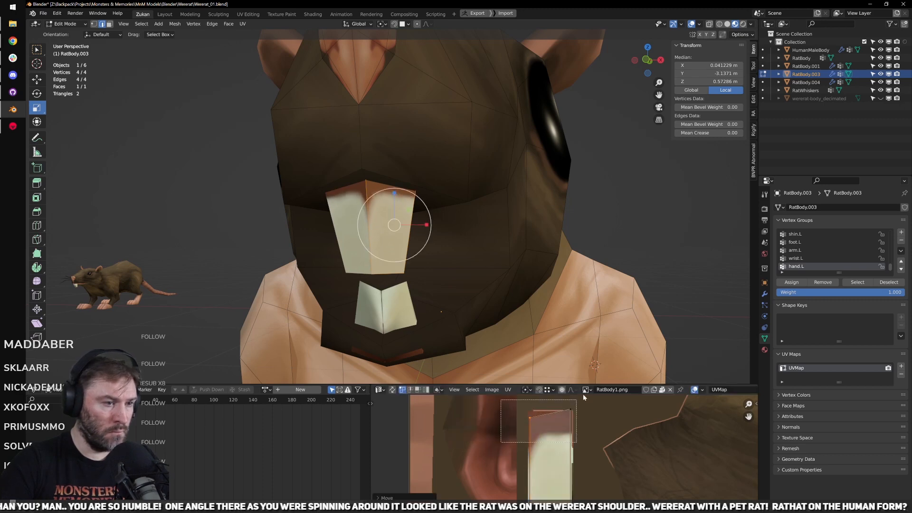
{"action": "key", "text": "g"}
{"action": "key", "text": "y"}
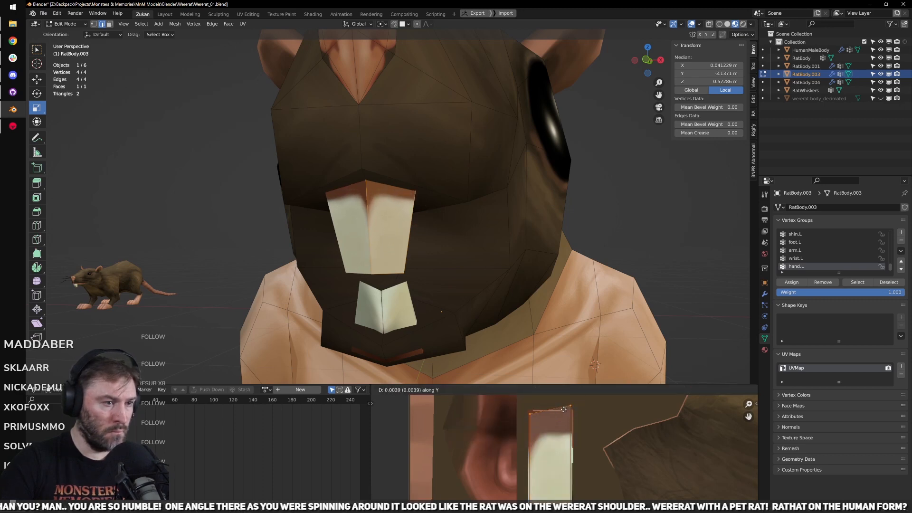
{"action": "left_click", "coordinate": [564, 408]}
{"action": "scroll", "coordinate": [570, 428], "scroll_direction": "down", "scroll_amount": 4}
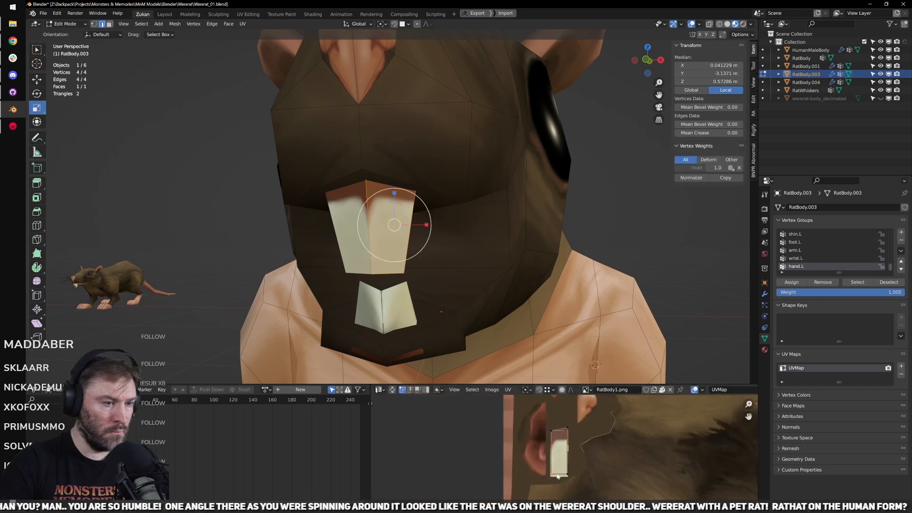
{"action": "key", "text": "g"}
{"action": "key", "text": "y"}
{"action": "left_click", "coordinate": [580, 458]}
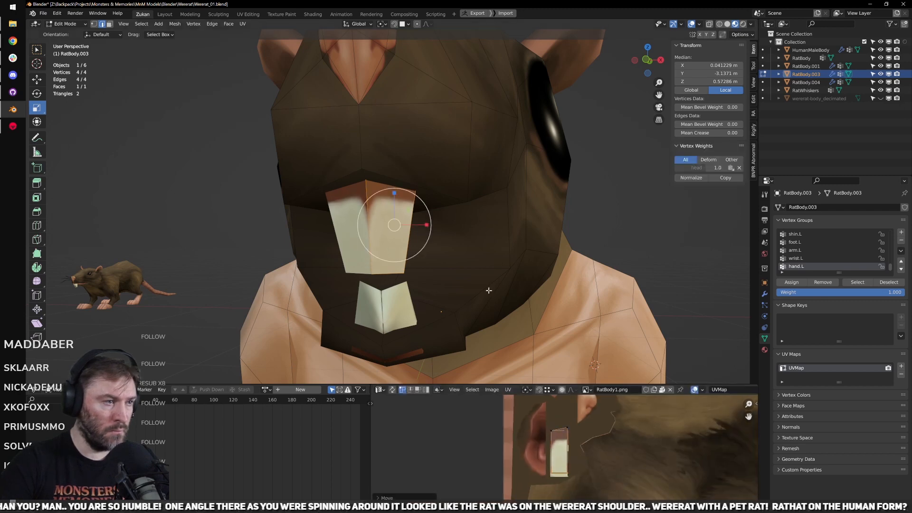
Step: Select the upper incisor's centre edge in front wireframe view and scale it to 0 along X
{"action": "key", "text": "Tab"}
{"action": "middle_click_drag", "start_coordinate": [475, 309], "coordinate": [432, 318]}
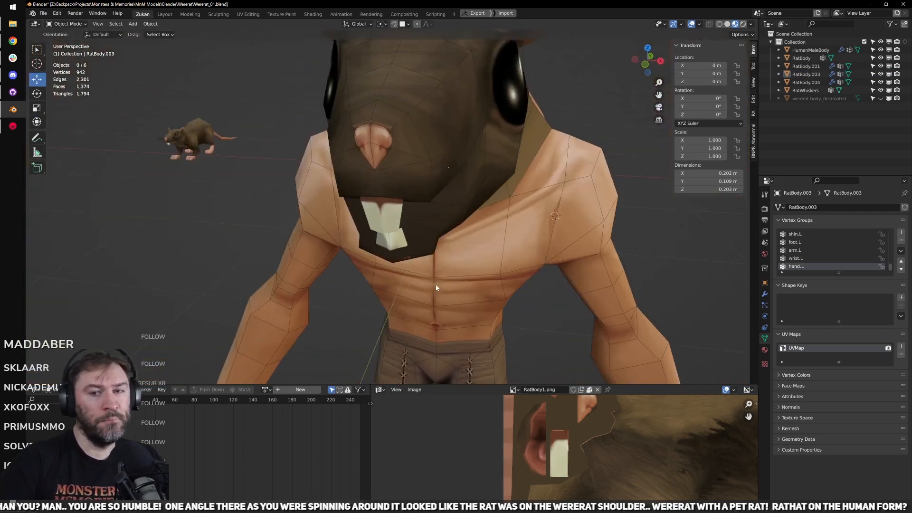
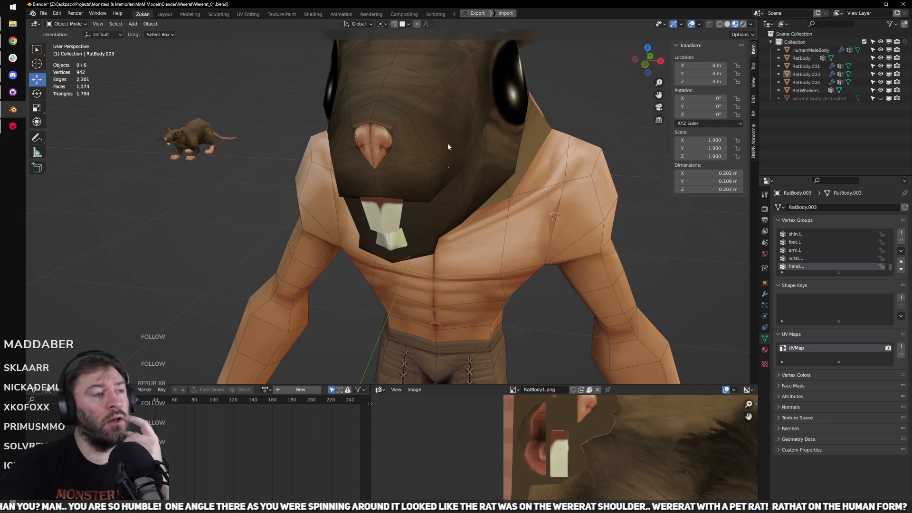
{"action": "mouse_move", "coordinate": [409, 208]}
{"action": "middle_mouse_down"}
{"action": "mouse_move", "coordinate": [455, 191]}
{"action": "mouse_move", "coordinate": [480, 193]}
{"action": "mouse_move", "coordinate": [449, 195]}
{"action": "mouse_move", "coordinate": [538, 199]}
{"action": "mouse_move", "coordinate": [409, 190]}
{"action": "mouse_move", "coordinate": [494, 265]}
{"action": "middle_mouse_up"}
{"action": "key", "text": "Tab"}
{"action": "key", "text": "KP_1"}
{"action": "key", "text": "ctrl+Tab"}
{"action": "left_click", "coordinate": [437, 183]}
{"action": "key", "text": "shift+z"}
{"action": "left_click", "coordinate": [403, 194], "text": "alt"}
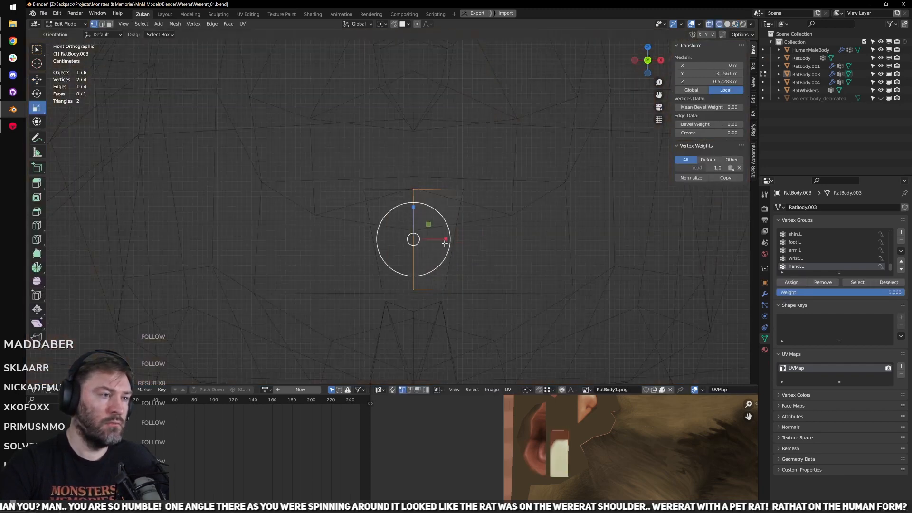
{"action": "middle_click_drag", "start_coordinate": [445, 244], "coordinate": [456, 247]}
{"action": "key", "text": "s"}
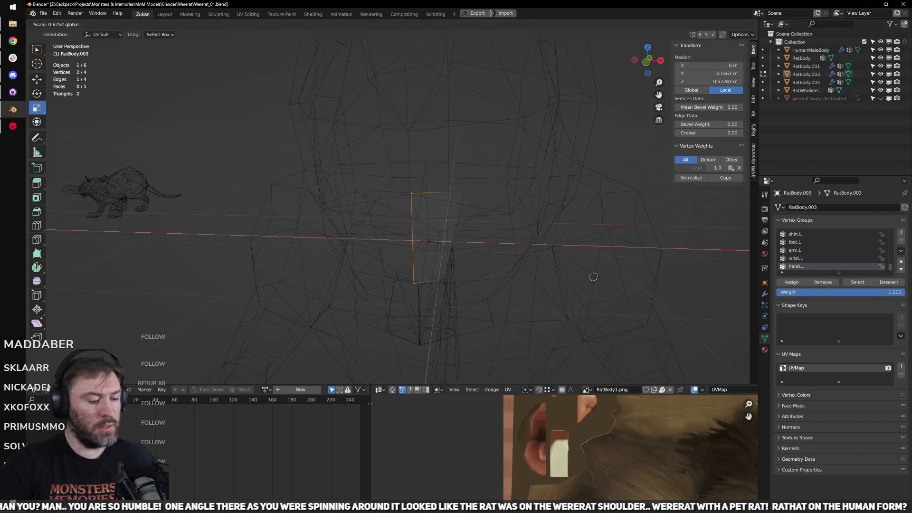
{"action": "key", "text": "x"}
{"action": "key", "text": "0"}
{"action": "key", "text": "Return"}
Step: Reselect the incisor's centre edge, set its median X to 0 m, and return to textured shading in Object Mode
{"action": "key", "text": "alt+a"}
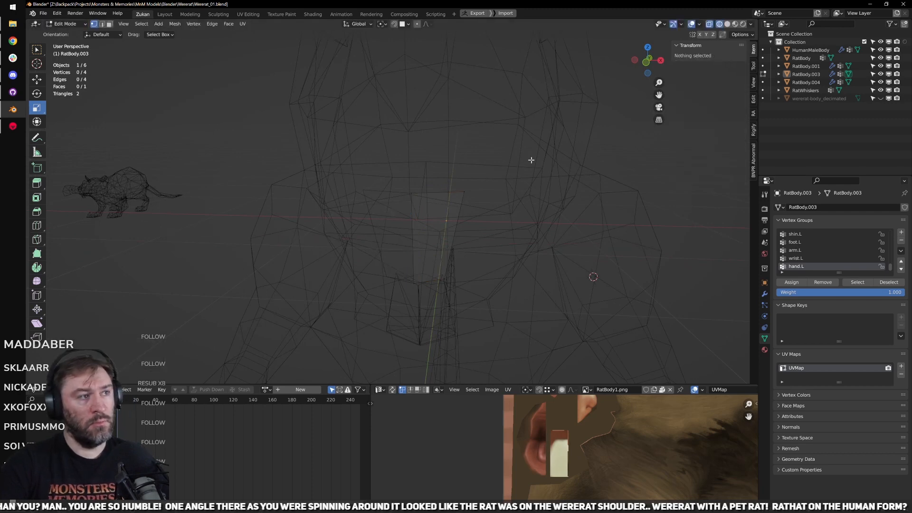
{"action": "left_click_drag", "start_coordinate": [375, 155], "coordinate": [419, 339]}
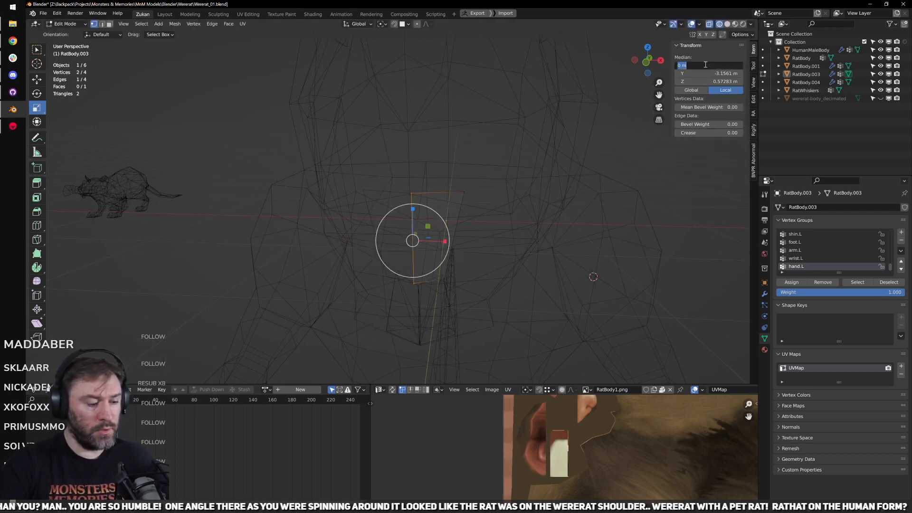
{"action": "key", "text": "Tab"}
{"action": "key", "text": "shift+z"}
{"action": "mouse_move", "coordinate": [518, 241]}
{"action": "middle_mouse_down"}
{"action": "mouse_move", "coordinate": [449, 266]}
{"action": "mouse_move", "coordinate": [299, 246]}
{"action": "middle_mouse_up"}
{"action": "scroll", "coordinate": [300, 247], "scroll_direction": "down", "scroll_amount": 4}
{"action": "key", "text": "Tab"}
{"action": "key", "text": "alt+a"}
Step: Examine the lower incisor's mesh in wireframe and compare the upper and lower teeth from the side and front
{"action": "mouse_move", "coordinate": [315, 285]}
{"action": "middle_mouse_down"}
{"action": "mouse_move", "coordinate": [472, 271]}
{"action": "mouse_move", "coordinate": [345, 253]}
{"action": "mouse_move", "coordinate": [391, 218]}
{"action": "mouse_move", "coordinate": [473, 241]}
{"action": "mouse_move", "coordinate": [456, 248]}
{"action": "middle_mouse_up"}
{"action": "scroll", "coordinate": [344, 253], "scroll_direction": "up", "scroll_amount": 4}
{"action": "key", "text": "Tab"}
{"action": "left_click", "coordinate": [464, 244]}
{"action": "key", "text": "shift+z"}
{"action": "key", "text": "Tab"}
{"action": "key", "text": "Tab"}
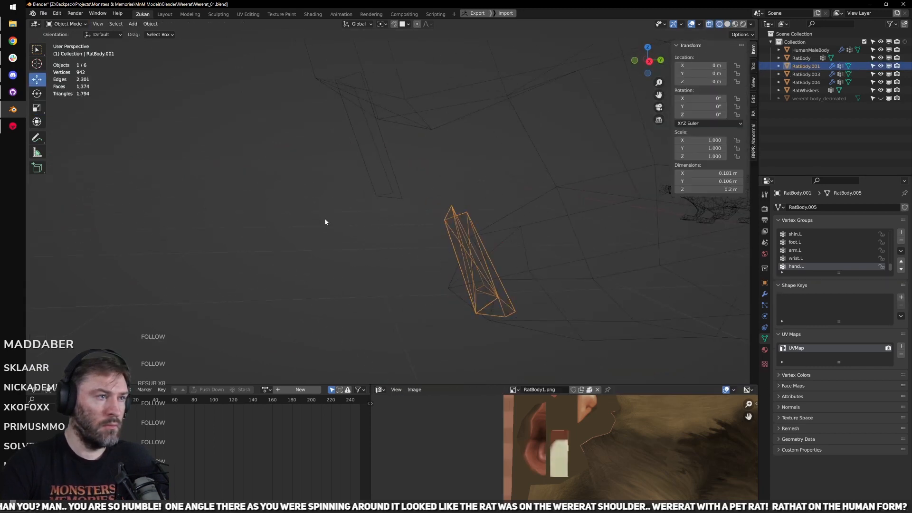
{"action": "key", "text": "shift+z"}
{"action": "left_click", "coordinate": [373, 183]}
{"action": "scroll", "coordinate": [373, 185], "scroll_direction": "down", "scroll_amount": 3}
{"action": "middle_click_drag", "start_coordinate": [374, 189], "coordinate": [436, 230]}
{"action": "scroll", "coordinate": [390, 205], "scroll_direction": "down", "scroll_amount": 6}
{"action": "left_click", "coordinate": [498, 220]}
{"action": "scroll", "coordinate": [436, 228], "scroll_direction": "up", "scroll_amount": 3}
{"action": "key", "text": "Tab"}
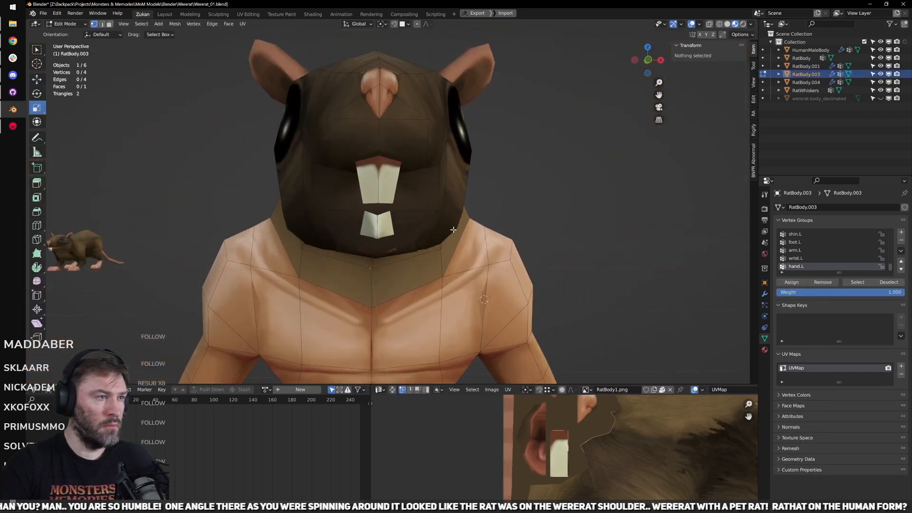
Step: Try to raise the upper incisor's rear bottom vertex slightly in the right side view
{"action": "key", "text": "Tab"}
{"action": "key", "text": "KP_3"}
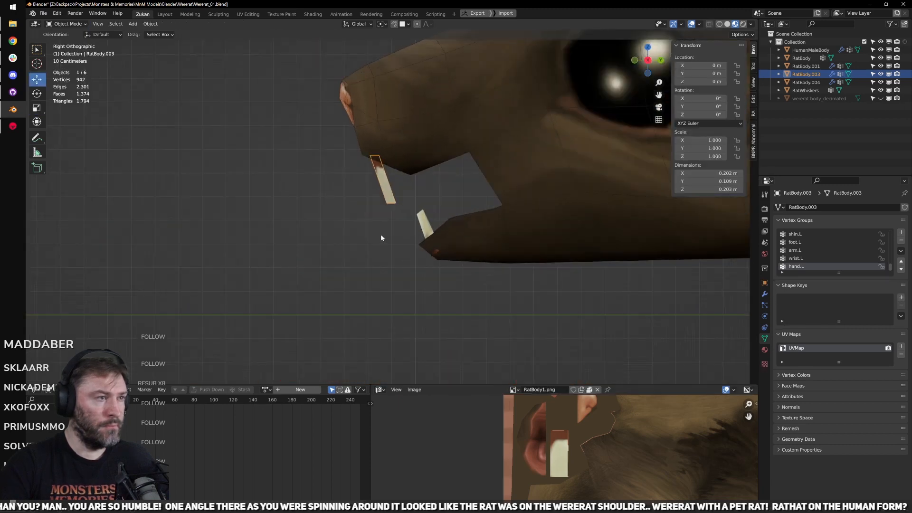
{"action": "scroll", "coordinate": [411, 223], "scroll_direction": "up", "scroll_amount": 2}
{"action": "key", "text": "Tab"}
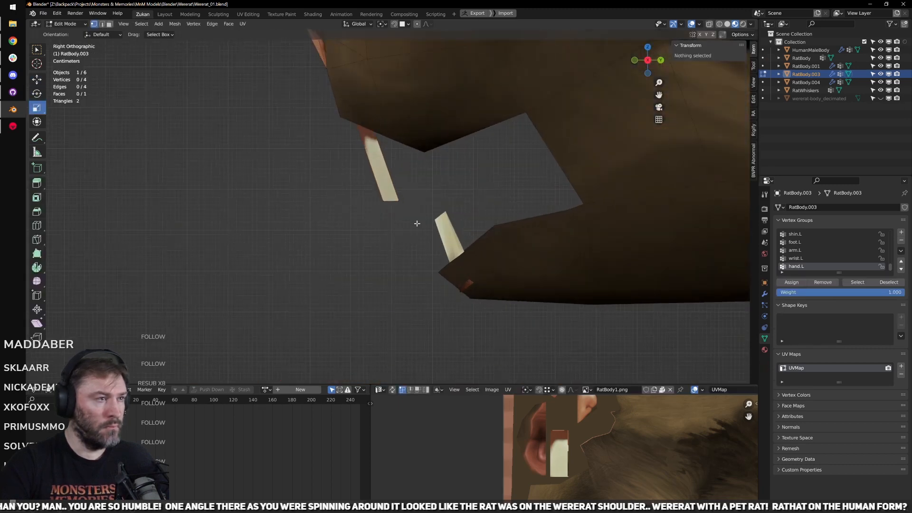
{"action": "key", "text": "alt+z"}
{"action": "left_click", "coordinate": [406, 210]}
{"action": "key", "text": "alt+z"}
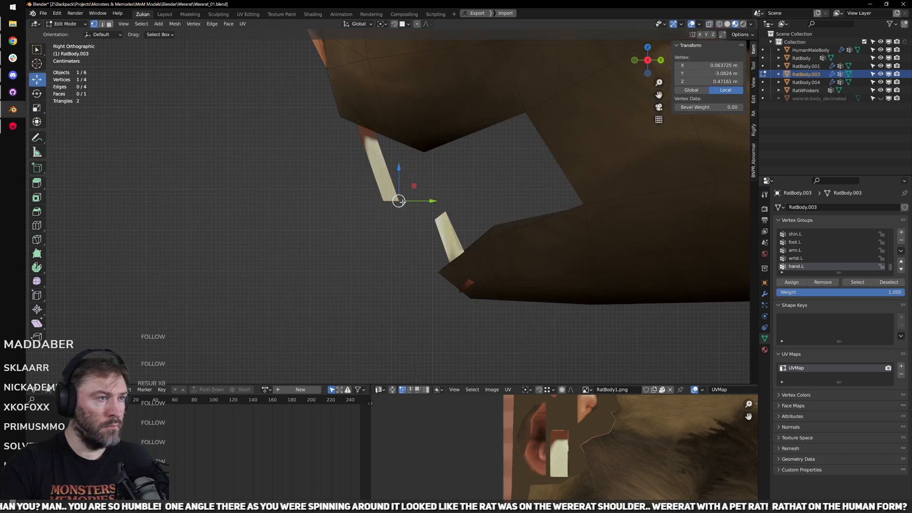
{"action": "left_click_drag", "start_coordinate": [399, 201], "coordinate": [401, 198]}
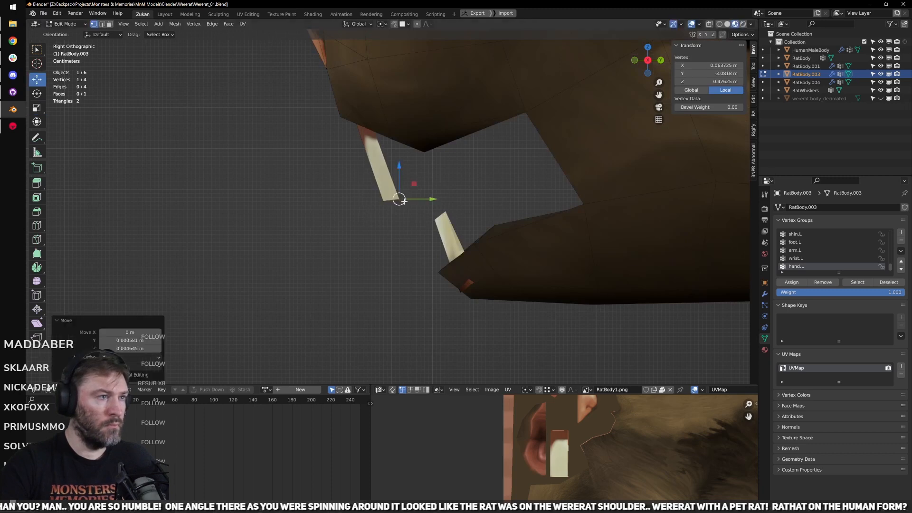
{"action": "scroll", "coordinate": [409, 223], "scroll_direction": "down", "scroll_amount": 5}
{"action": "scroll", "coordinate": [401, 237], "scroll_direction": "up", "scroll_amount": 2}
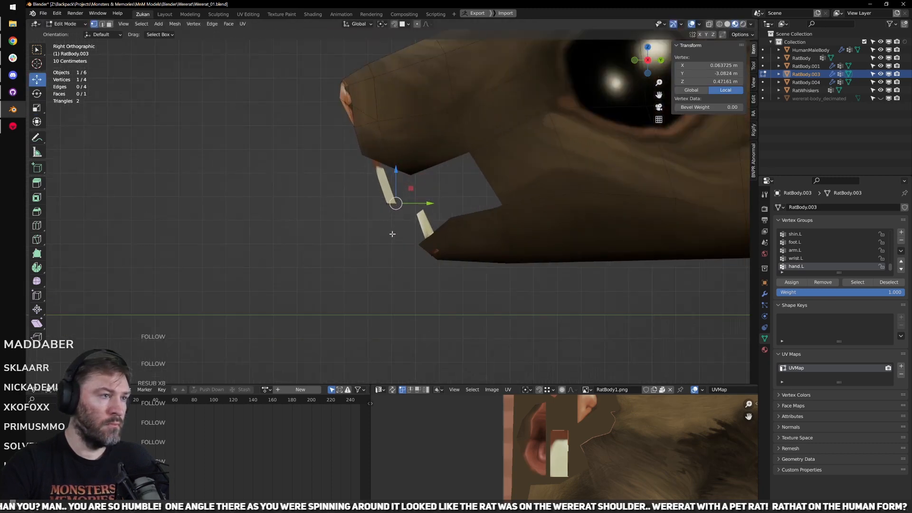
Step: Undo the recent upper incisor edits back to the mesh with the diagonal edge across its face
{"action": "key", "text": "Tab"}
{"action": "left_click", "coordinate": [389, 230]}
{"action": "scroll", "coordinate": [361, 241], "scroll_direction": "down", "scroll_amount": 2}
{"action": "middle_click_drag", "start_coordinate": [389, 230], "coordinate": [448, 235]}
{"action": "scroll", "coordinate": [380, 251], "scroll_direction": "up", "scroll_amount": 2}
{"action": "left_click", "coordinate": [453, 232]}
{"action": "key", "text": "Tab"}
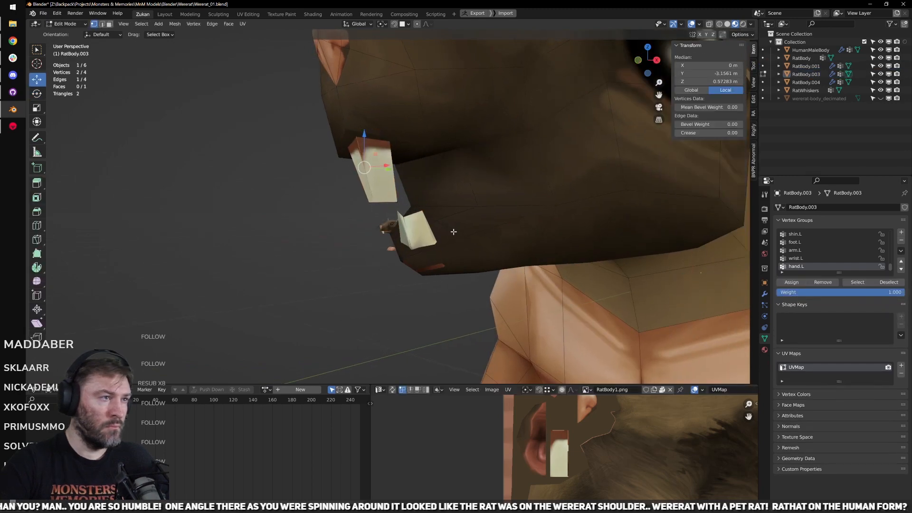
{"action": "key", "text": "ctrl+z"}
{"action": "key", "text": "ctrl+z"}
{"action": "key", "text": "ctrl+z"}
{"action": "key", "text": "ctrl+z"}
{"action": "key", "text": "ctrl+z"}
{"action": "key", "text": "ctrl+z"}
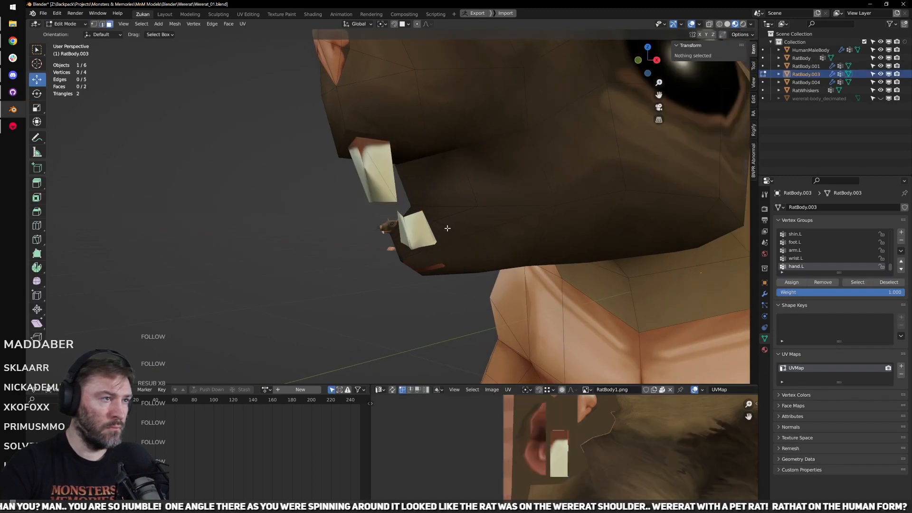
Step: Try to move one triangle of the upper incisor along Y, and undo the move
{"action": "middle_click_drag", "start_coordinate": [448, 228], "coordinate": [416, 212]}
{"action": "scroll", "coordinate": [417, 213], "scroll_direction": "up", "scroll_amount": 3}
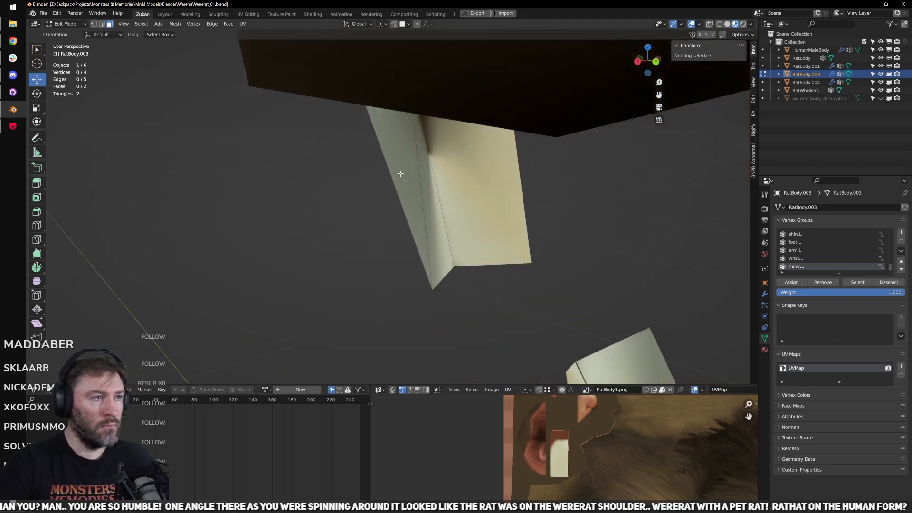
{"action": "middle_click_drag", "start_coordinate": [400, 173], "coordinate": [362, 267]}
{"action": "key", "text": "Tab"}
{"action": "scroll", "coordinate": [407, 213], "scroll_direction": "down", "scroll_amount": 4}
{"action": "key", "text": "Tab"}
{"action": "left_click", "coordinate": [405, 212]}
{"action": "left_click_drag", "start_coordinate": [409, 186], "coordinate": [367, 187]}
{"action": "middle_click_drag", "start_coordinate": [418, 227], "coordinate": [460, 254]}
{"action": "key", "text": "ctrl+z"}
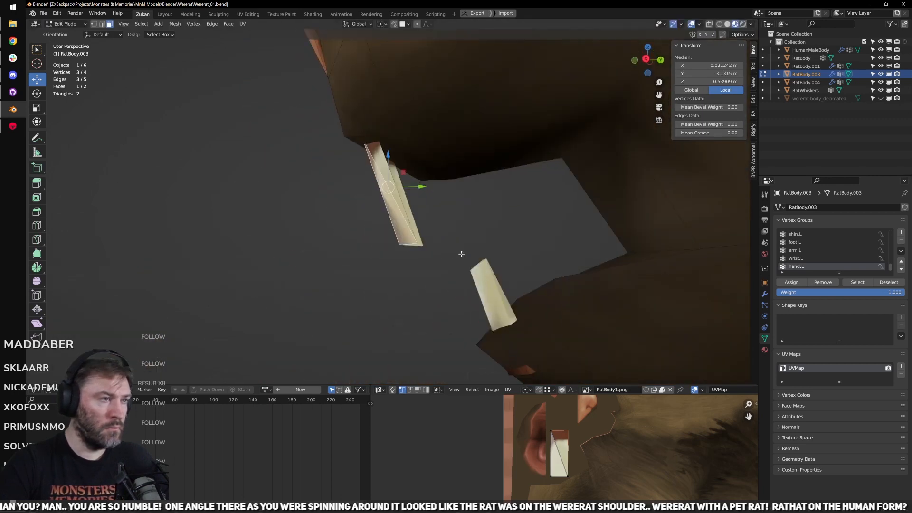
{"action": "key", "text": "Tab"}
{"action": "scroll", "coordinate": [375, 230], "scroll_direction": "down", "scroll_amount": 3}
{"action": "middle_click_drag", "start_coordinate": [375, 230], "coordinate": [416, 235]}
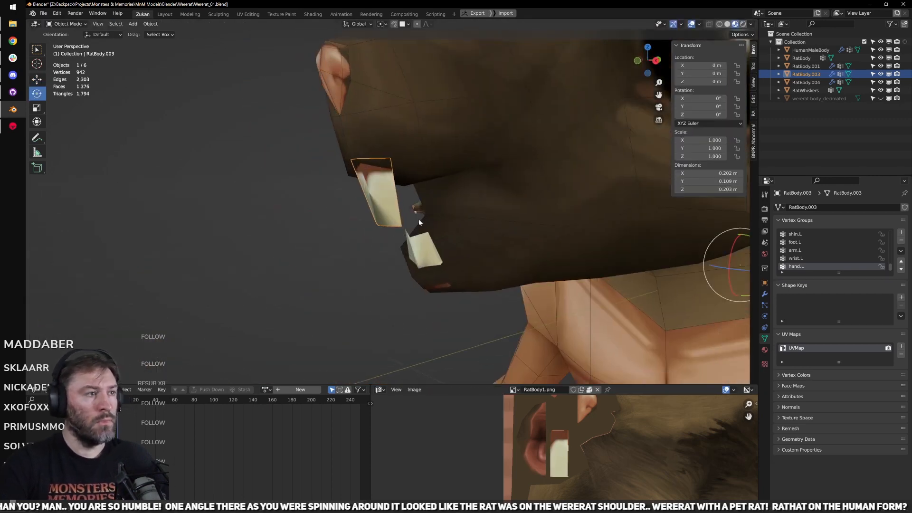
Step: Revert Wererat_01.blend to its last saved version
{"action": "left_click", "coordinate": [43, 13]}
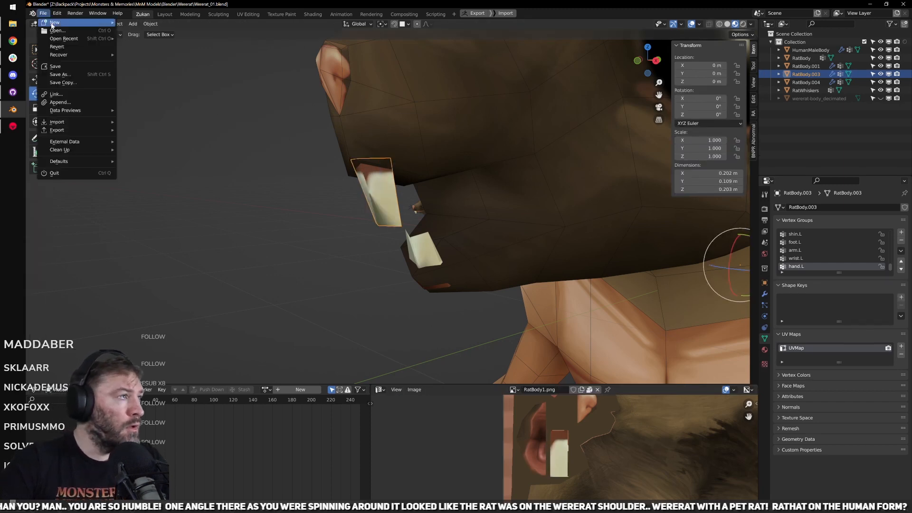
{"action": "left_click", "coordinate": [70, 46]}
{"action": "key", "text": "Return"}
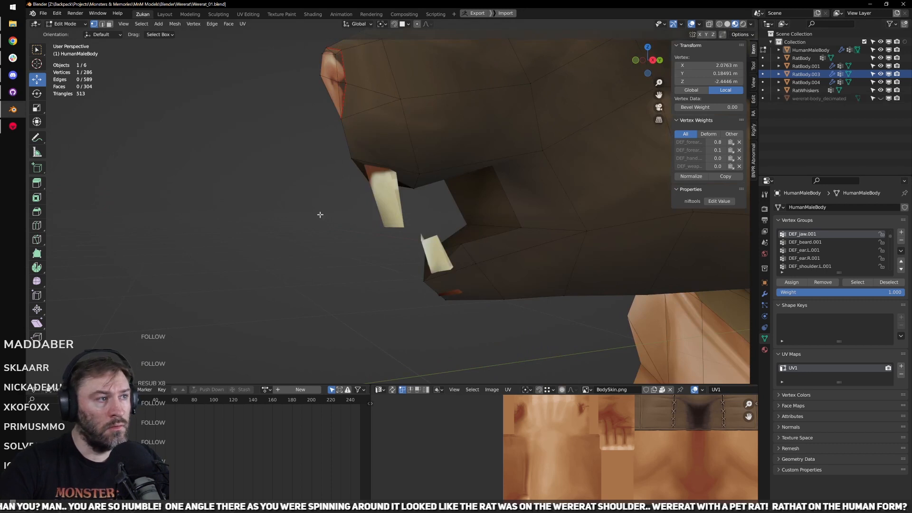
Step: Select the restored upper incisor and examine its mesh in Edit Mode from several angles
{"action": "key", "text": "Tab"}
{"action": "middle_click_drag", "start_coordinate": [427, 240], "coordinate": [378, 167]}
{"action": "left_click", "coordinate": [388, 217]}
{"action": "key", "text": "Tab"}
{"action": "scroll", "coordinate": [399, 199], "scroll_direction": "up", "scroll_amount": 2}
{"action": "middle_click_drag", "start_coordinate": [399, 199], "coordinate": [445, 239]}
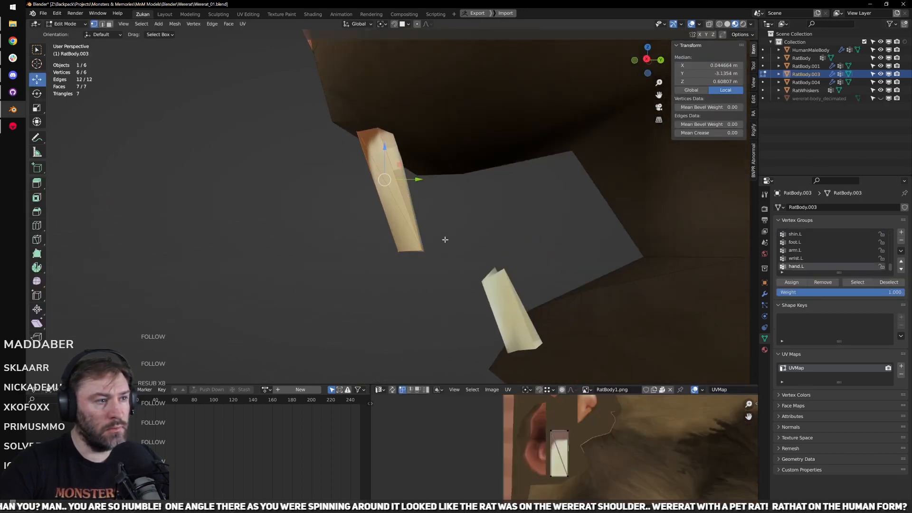
{"action": "middle_click_drag", "start_coordinate": [456, 371], "coordinate": [488, 248]}
{"action": "key", "text": "Tab"}
{"action": "scroll", "coordinate": [488, 247], "scroll_direction": "down", "scroll_amount": 3}
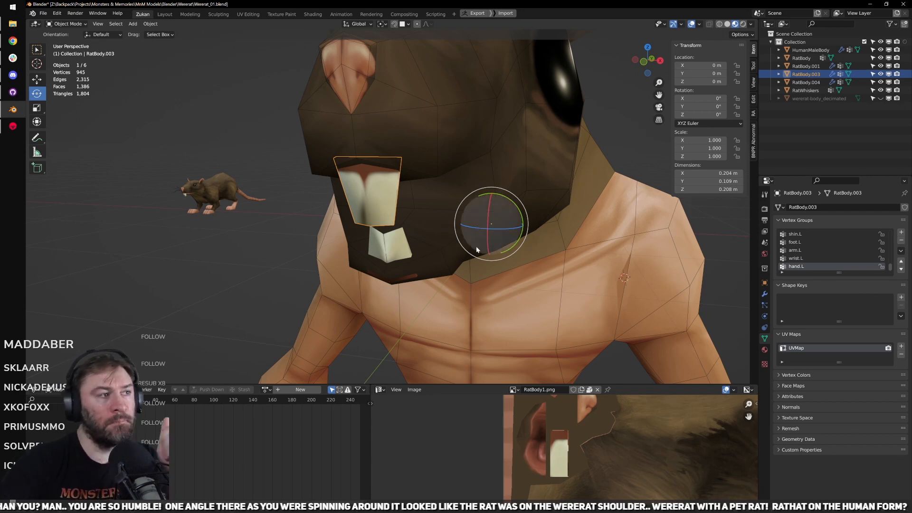
Step: Select the two faces capping the top of the upper incisor in front wireframe view and delete them
{"action": "key", "text": "KP_1"}
{"action": "key", "text": "z"}
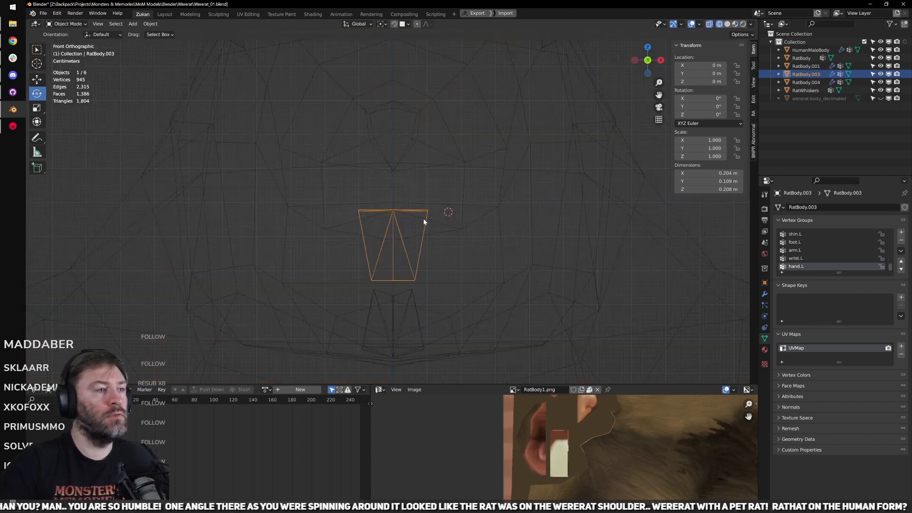
{"action": "key", "text": "Tab"}
{"action": "key", "text": "ctrl+Tab"}
{"action": "left_click", "coordinate": [401, 235]}
{"action": "key", "text": "shift+b"}
{"action": "left_click_drag", "start_coordinate": [336, 155], "coordinate": [519, 234]}
{"action": "key", "text": "x"}
{"action": "left_click", "coordinate": [504, 220]}
{"action": "key", "text": "ctrl+z"}
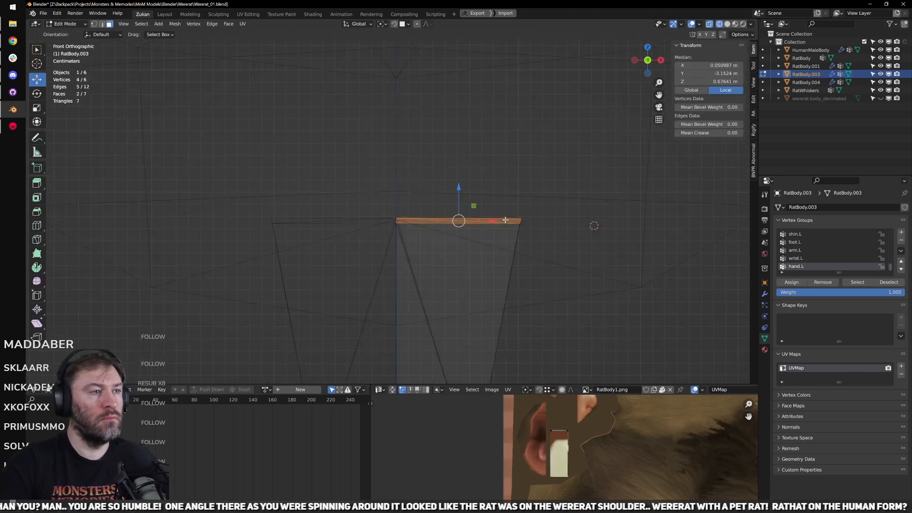
{"action": "key", "text": "x"}
{"action": "left_click", "coordinate": [490, 230]}
Step: Try to dissolve the diagonal edge across the front of the upper incisor, and undo the dissolve
{"action": "scroll", "coordinate": [508, 281], "scroll_direction": "down", "scroll_amount": 3}
{"action": "mouse_move", "coordinate": [510, 287]}
{"action": "middle_mouse_down", "text": "shift"}
{"action": "mouse_move", "coordinate": [510, 252]}
{"action": "mouse_move", "coordinate": [458, 241]}
{"action": "mouse_move", "coordinate": [383, 244]}
{"action": "mouse_move", "coordinate": [394, 261]}
{"action": "mouse_move", "coordinate": [411, 258]}
{"action": "mouse_move", "coordinate": [412, 213]}
{"action": "middle_mouse_up", "text": "shift"}
{"action": "key", "text": "shift+z"}
{"action": "key", "text": "ctrl+Tab"}
{"action": "left_click", "coordinate": [396, 193]}
{"action": "left_click", "coordinate": [395, 169]}
{"action": "key", "text": "x"}
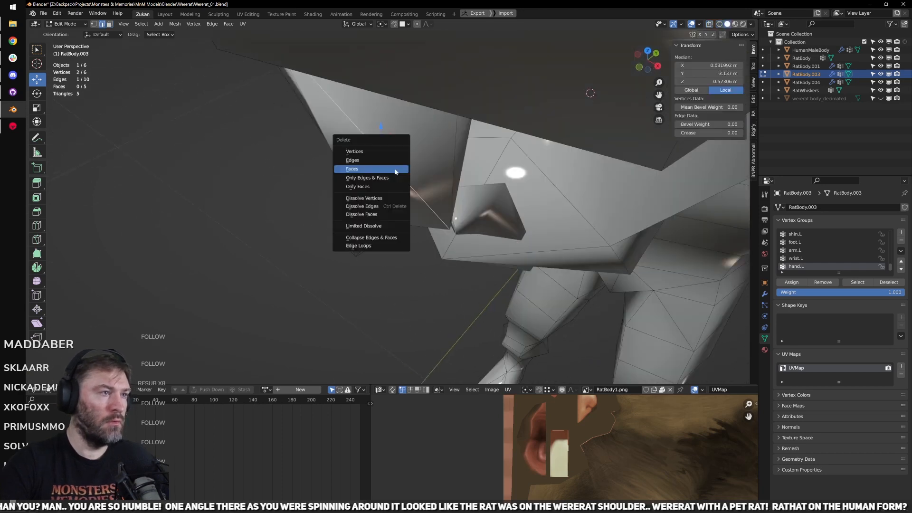
{"action": "left_click", "coordinate": [386, 205]}
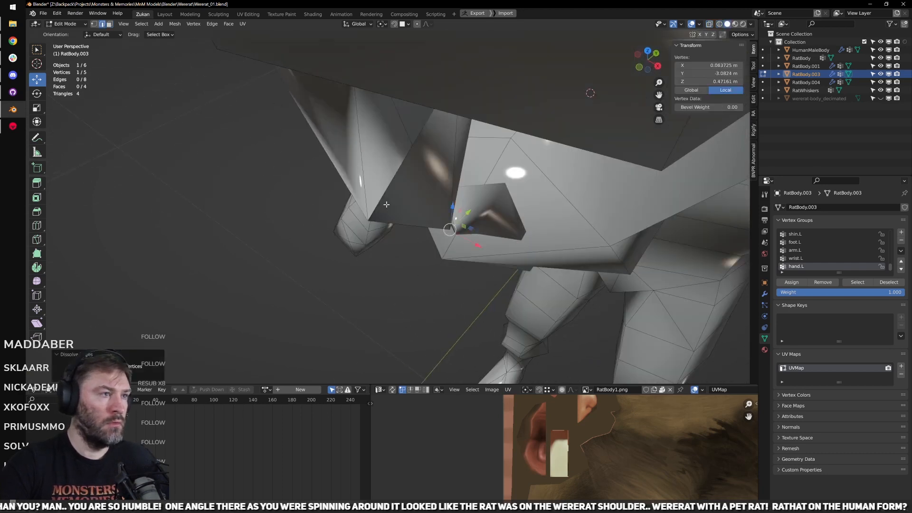
{"action": "key", "text": "ctrl+z"}
Step: Delete the two front faces of the upper incisor that share the diagonal edge
{"action": "middle_click_drag", "start_coordinate": [387, 204], "coordinate": [440, 214]}
{"action": "key", "text": "x"}
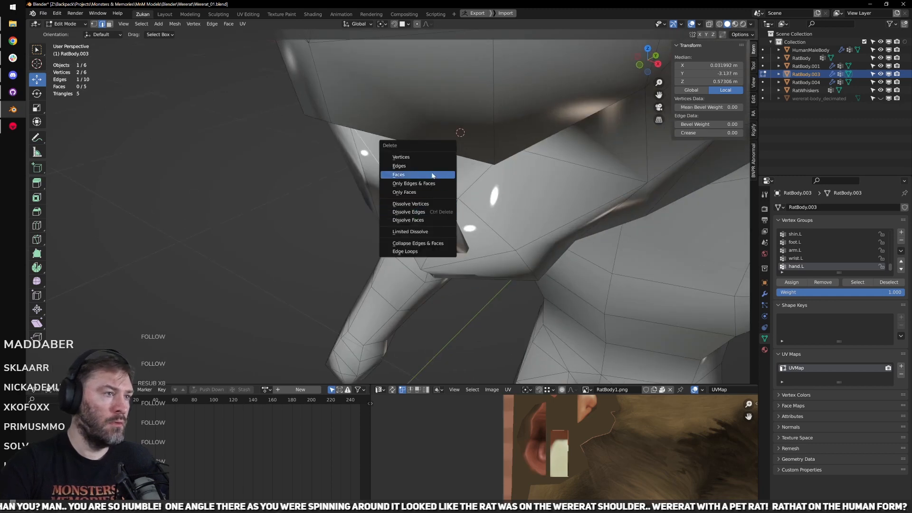
{"action": "left_click", "coordinate": [432, 174]}
Step: Bridge the two long front edges of the upper incisor to close the gap with a single quad
{"action": "middle_click_drag", "start_coordinate": [432, 176], "coordinate": [478, 203]}
{"action": "key", "text": "ctrl+Tab"}
{"action": "left_click", "coordinate": [430, 203]}
{"action": "left_click", "coordinate": [440, 174]}
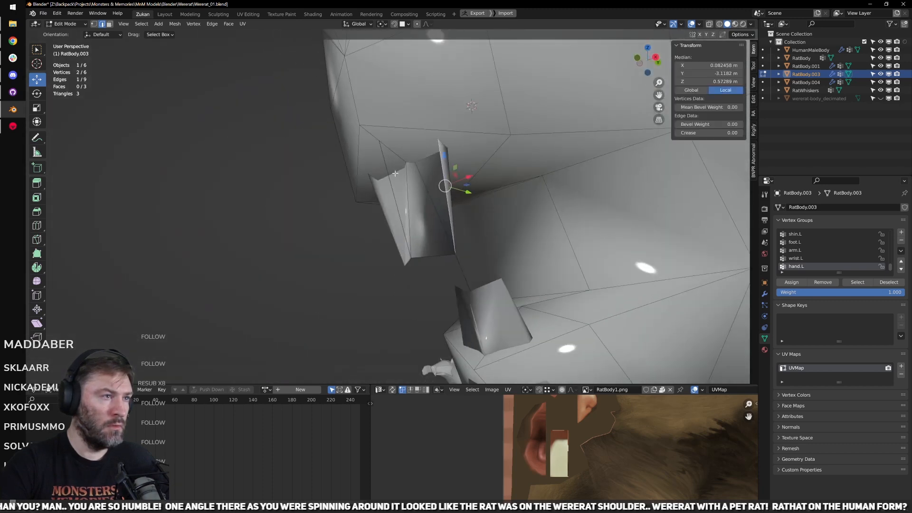
{"action": "left_click", "coordinate": [388, 172], "text": "shift"}
{"action": "right_click", "coordinate": [389, 173]}
{"action": "left_click", "coordinate": [389, 172]}
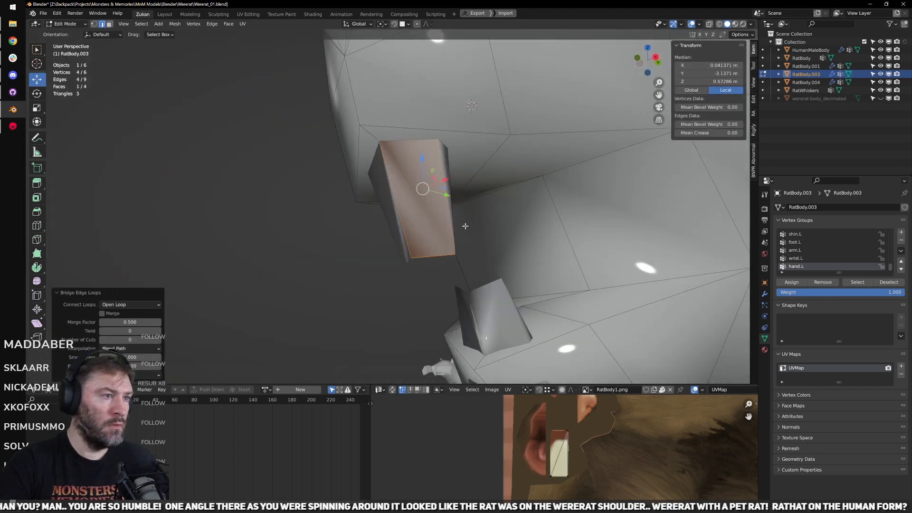
Step: Leave Edit Mode and apply all transforms to the upper incisor object
{"action": "mouse_move", "coordinate": [466, 226]}
{"action": "middle_mouse_down"}
{"action": "mouse_move", "coordinate": [487, 210]}
{"action": "mouse_move", "coordinate": [456, 236]}
{"action": "middle_mouse_up"}
{"action": "key", "text": "Tab"}
{"action": "key", "text": "ctrl+a"}
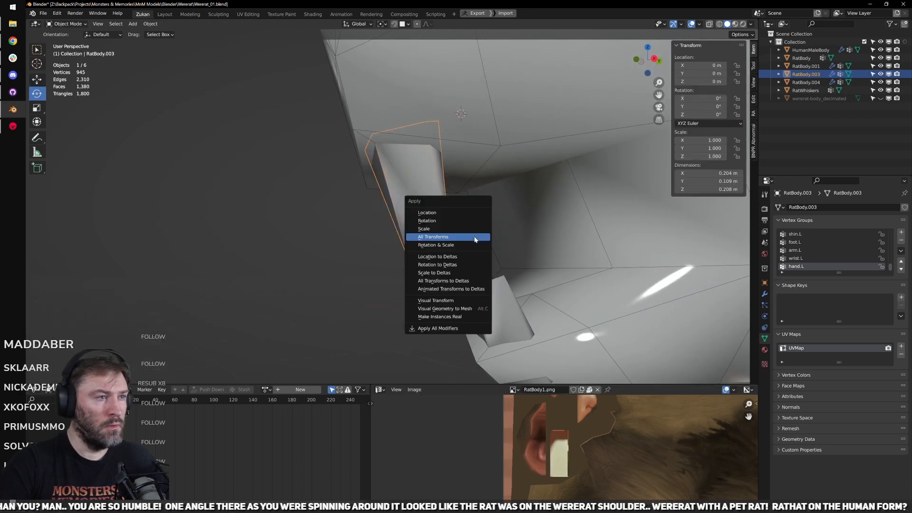
{"action": "left_click", "coordinate": [474, 236]}
Step: Try to dissolve the diagonal edge on the back of the upper incisor in edge select mode, and undo it
{"action": "key", "text": "Tab"}
{"action": "key", "text": "ctrl+Tab"}
{"action": "left_click", "coordinate": [461, 235]}
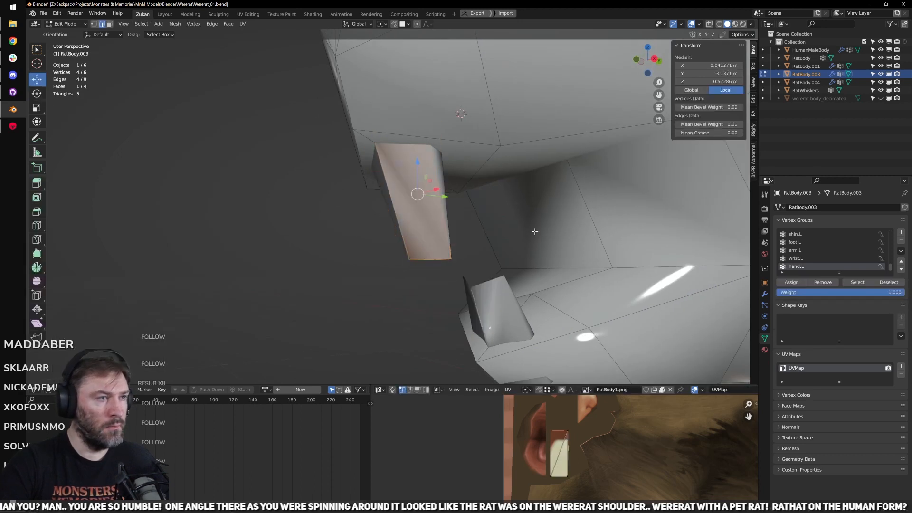
{"action": "middle_click_drag", "start_coordinate": [462, 236], "coordinate": [384, 203]}
{"action": "key", "text": "ctrl+Tab"}
{"action": "left_click", "coordinate": [384, 208]}
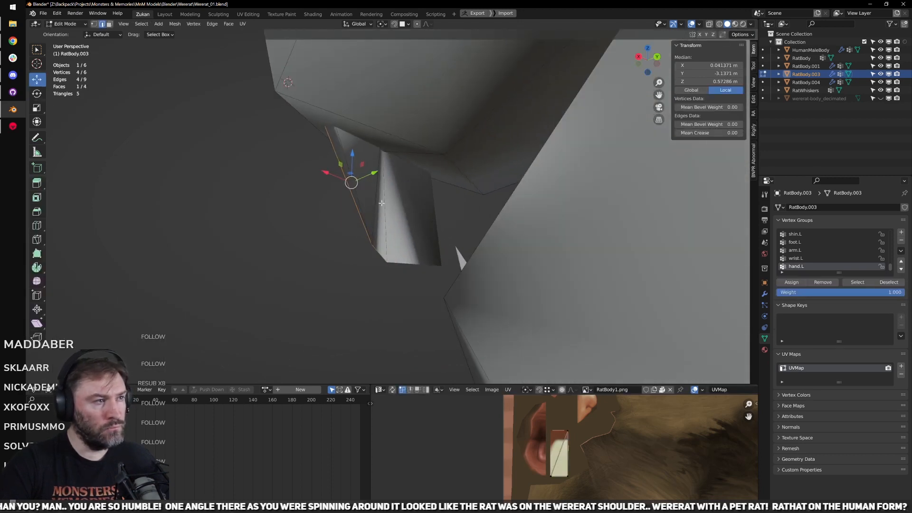
{"action": "left_click", "coordinate": [382, 203]}
{"action": "left_click", "coordinate": [378, 201]}
{"action": "key", "text": "x"}
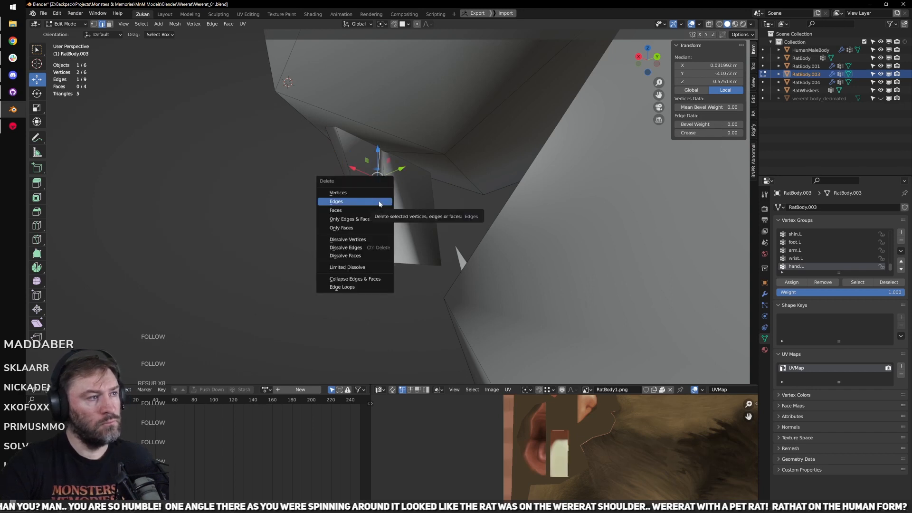
{"action": "left_click", "coordinate": [380, 247]}
{"action": "scroll", "coordinate": [412, 271], "scroll_direction": "up", "scroll_amount": 4}
{"action": "scroll", "coordinate": [412, 271], "scroll_direction": "down", "scroll_amount": 4}
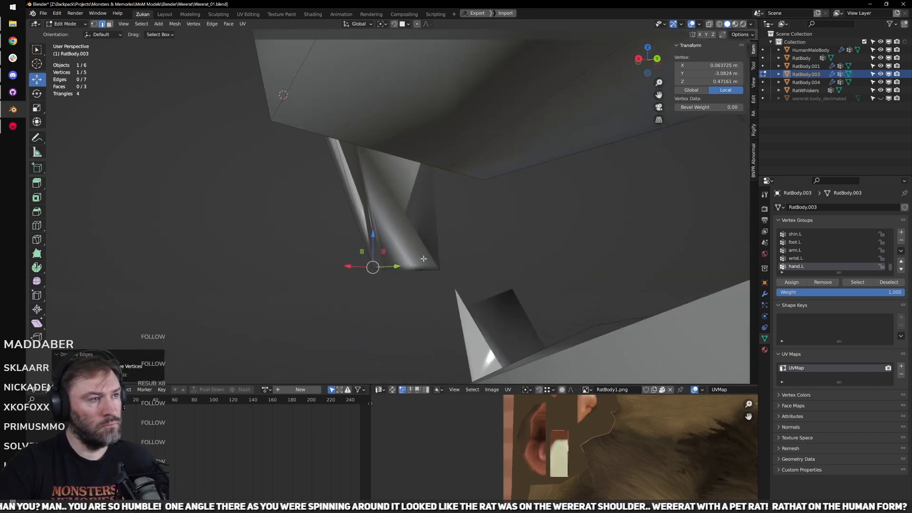
{"action": "key", "text": "ctrl+z"}
Step: Delete the diagonal edge and its adjoining faces on the back of the incisor with Only Edges & Faces
{"action": "middle_click_drag", "start_coordinate": [414, 230], "coordinate": [425, 224]}
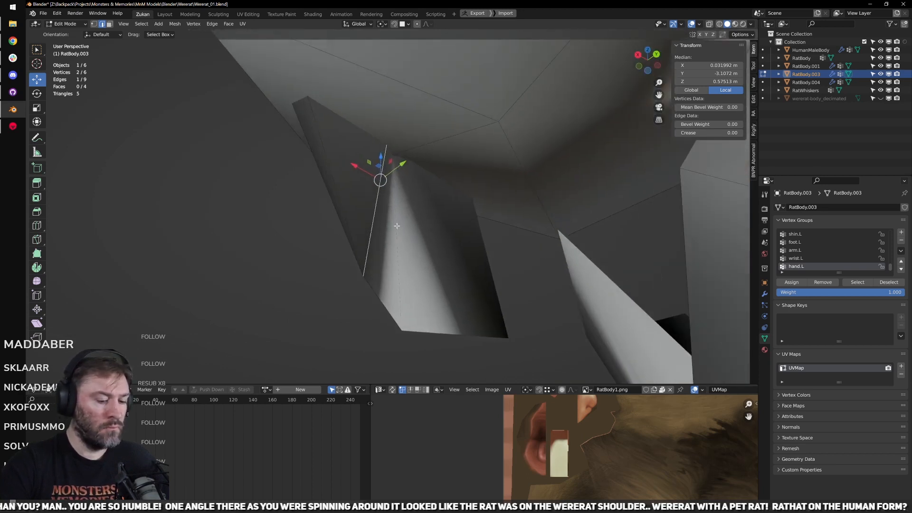
{"action": "key", "text": "x"}
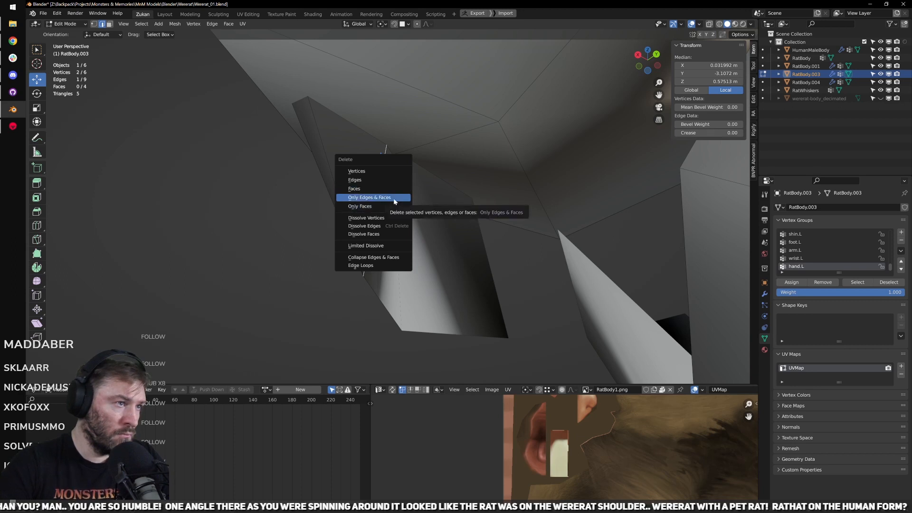
{"action": "left_click", "coordinate": [396, 200]}
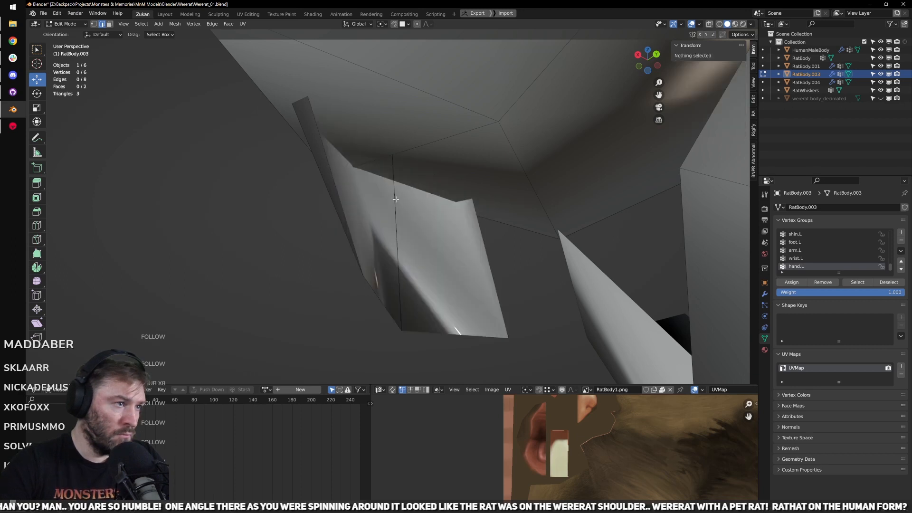
Step: Try bridging the two long back edges of the upper incisor, and undo the bridge
{"action": "middle_click_drag", "start_coordinate": [436, 208], "coordinate": [433, 228]}
{"action": "key", "text": "ctrl+Tab"}
{"action": "left_click", "coordinate": [403, 222]}
{"action": "left_click", "coordinate": [328, 193]}
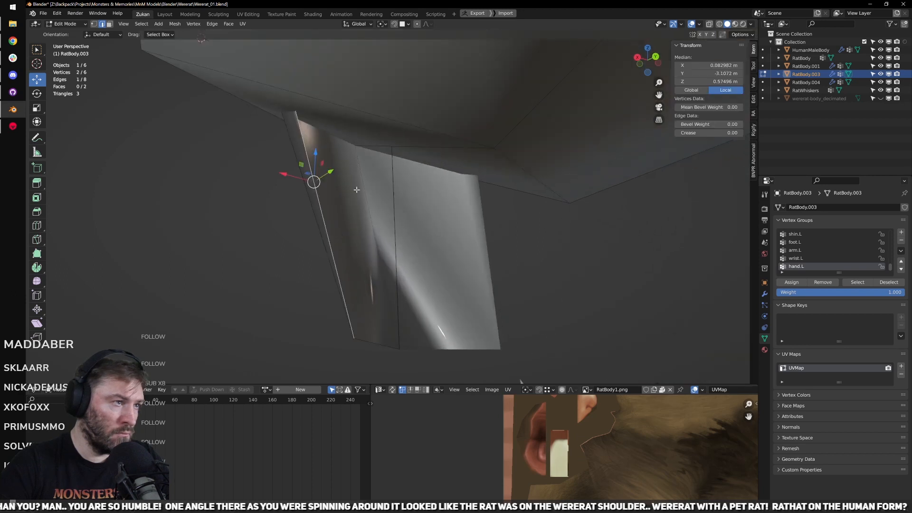
{"action": "left_click", "coordinate": [387, 191], "text": "shift"}
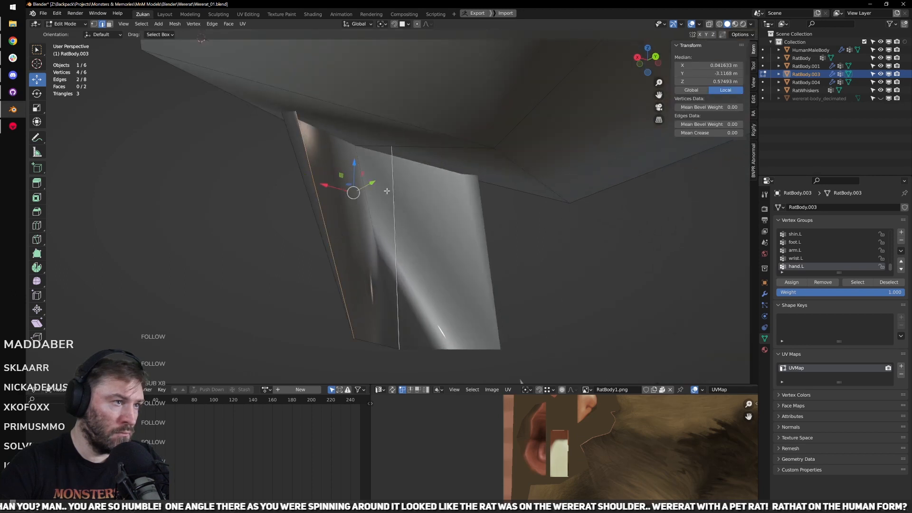
{"action": "right_click", "coordinate": [431, 200]}
{"action": "left_click", "coordinate": [430, 196]}
{"action": "mouse_move", "coordinate": [430, 196]}
{"action": "middle_mouse_down"}
{"action": "mouse_move", "coordinate": [473, 239]}
{"action": "mouse_move", "coordinate": [466, 282]}
{"action": "mouse_move", "coordinate": [507, 278]}
{"action": "middle_mouse_up"}
{"action": "key", "text": "ctrl+z"}
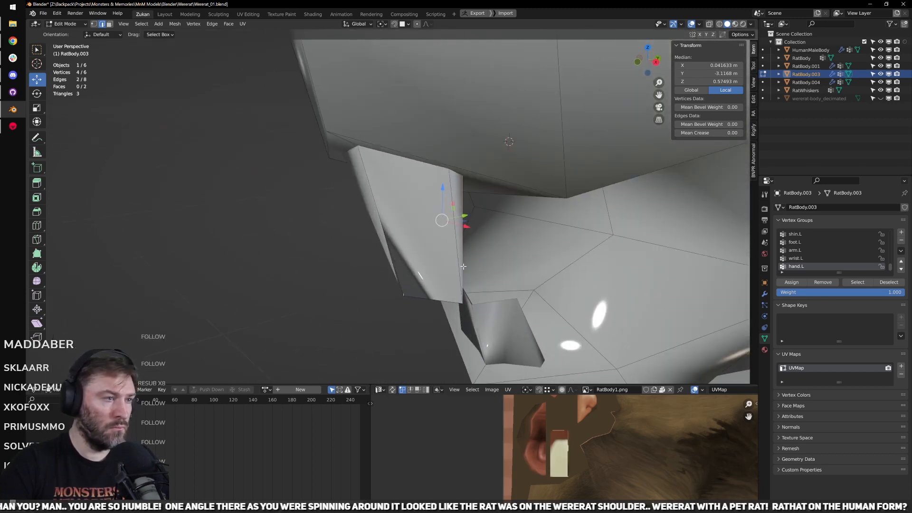
Step: Check the incisor in textured Material Preview shading, and revert Wererat_01.blend to its last saved version
{"action": "key", "text": "z"}
{"action": "scroll", "coordinate": [469, 265], "scroll_direction": "down", "scroll_amount": 2}
{"action": "middle_click_drag", "start_coordinate": [343, 268], "coordinate": [369, 275]}
{"action": "key", "text": "Tab"}
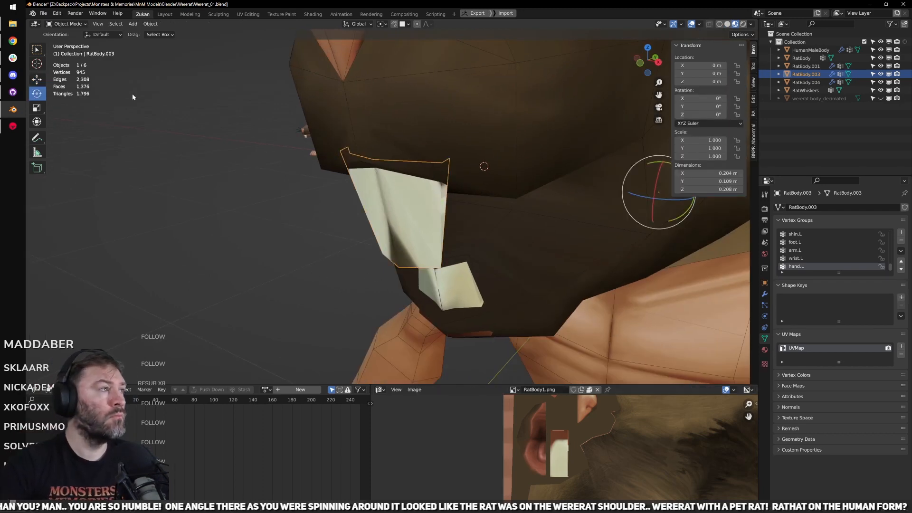
{"action": "left_click", "coordinate": [42, 13]}
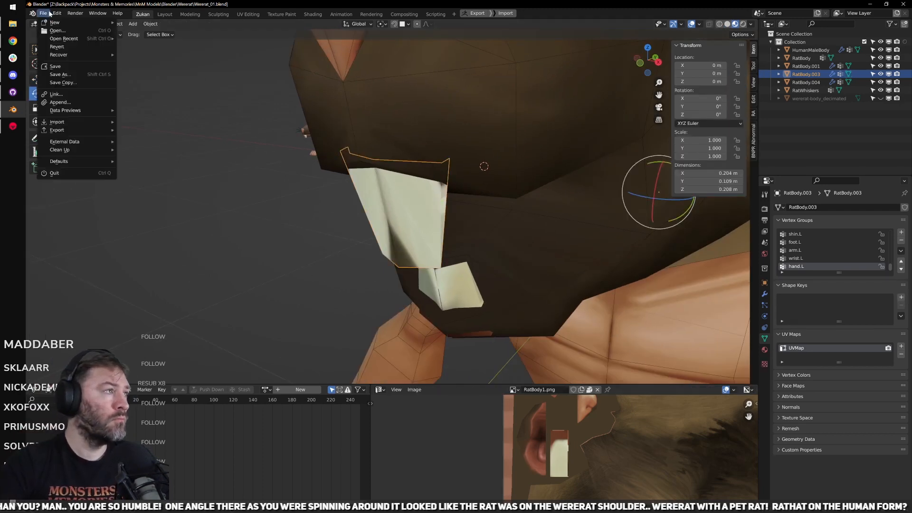
{"action": "left_click", "coordinate": [67, 51]}
{"action": "left_click", "coordinate": [68, 49]}
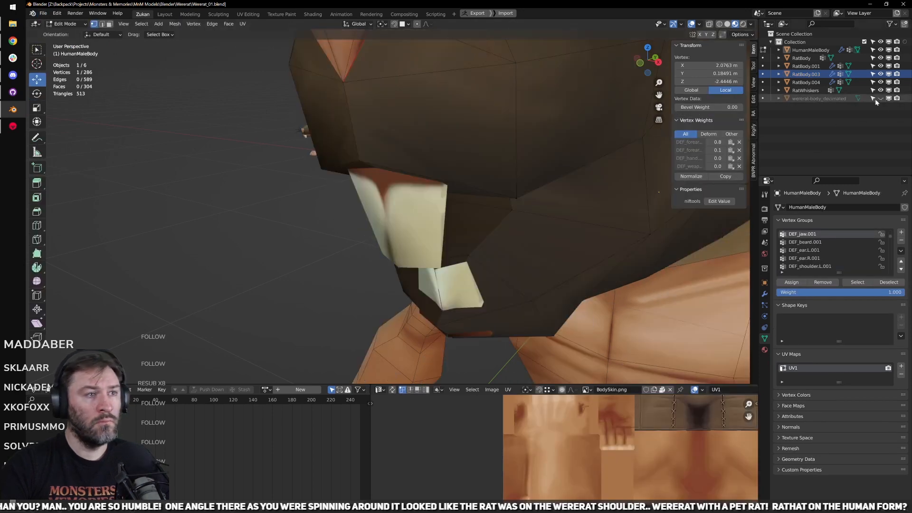
Step: Open the restored upper incisor in Edit Mode and select its two back faces in face select mode
{"action": "left_click", "coordinate": [412, 224]}
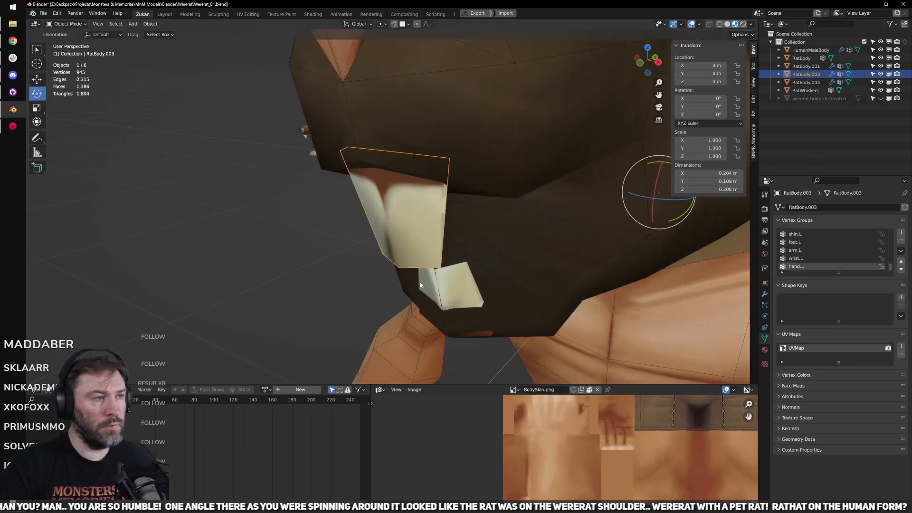
{"action": "key", "text": "Tab"}
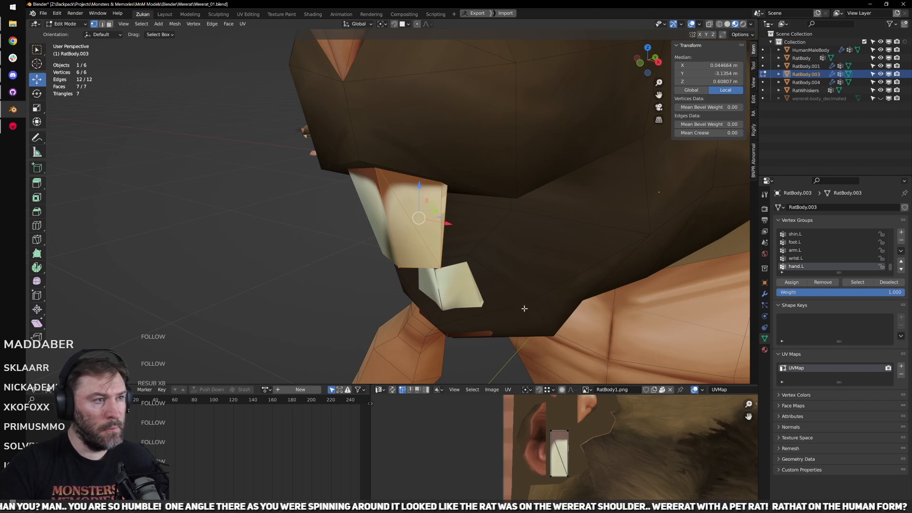
{"action": "middle_click_drag", "start_coordinate": [524, 308], "coordinate": [432, 249]}
{"action": "scroll", "coordinate": [553, 430], "scroll_direction": "up", "scroll_amount": 1}
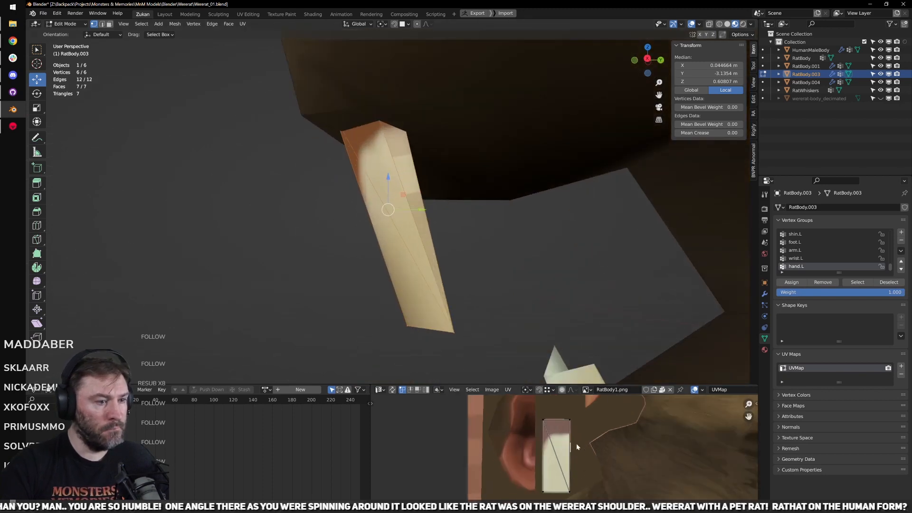
{"action": "scroll", "coordinate": [555, 436], "scroll_direction": "up", "scroll_amount": 2}
{"action": "key", "text": "ctrl+Tab"}
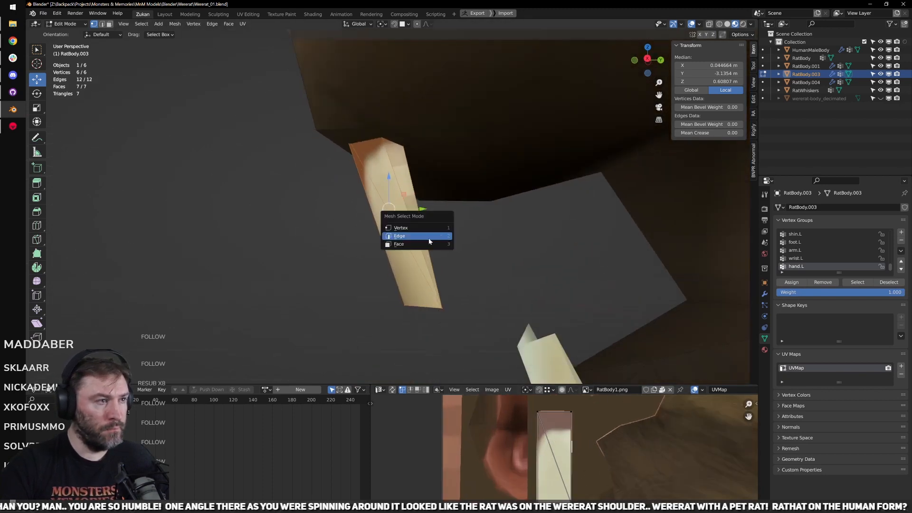
{"action": "left_click", "coordinate": [418, 244]}
{"action": "middle_click_drag", "start_coordinate": [418, 243], "coordinate": [475, 304]}
{"action": "left_click", "coordinate": [389, 247]}
{"action": "left_click", "coordinate": [394, 277], "text": "shift"}
{"action": "scroll", "coordinate": [592, 468], "scroll_direction": "down", "scroll_amount": 1}
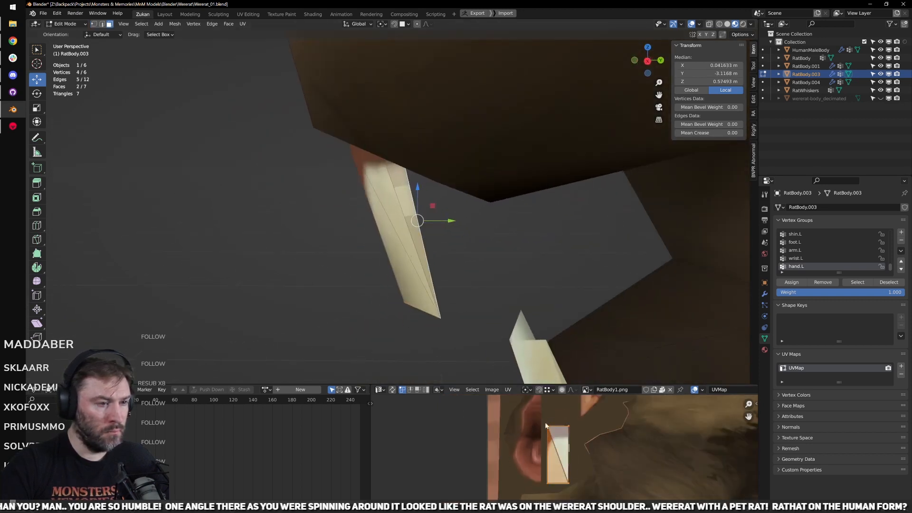
Step: Mirror the back faces' UVs horizontally and move them off the tooth texture onto the fur area beside it
{"action": "left_click", "coordinate": [509, 390]}
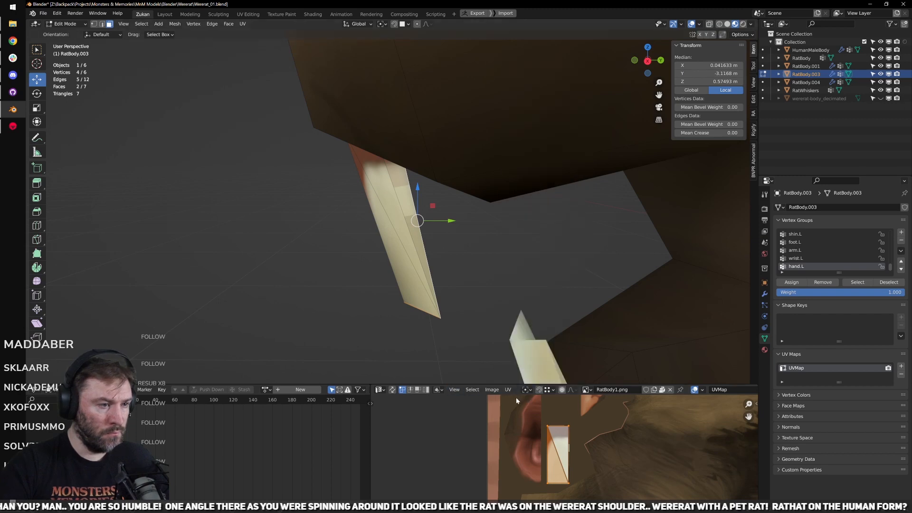
{"action": "left_click", "coordinate": [509, 390]}
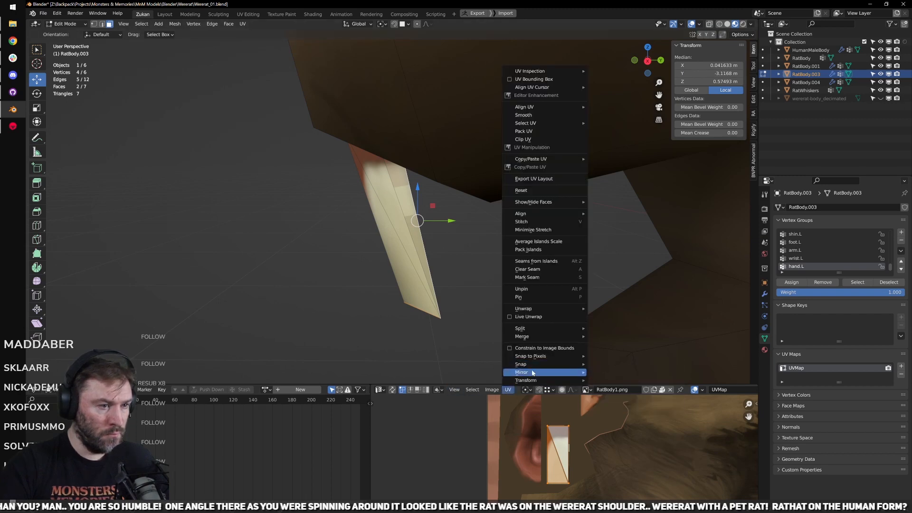
{"action": "mouse_move", "coordinate": [533, 373]}
{"action": "left_click", "coordinate": [613, 382]}
{"action": "left_click_drag", "start_coordinate": [562, 450], "coordinate": [629, 449]}
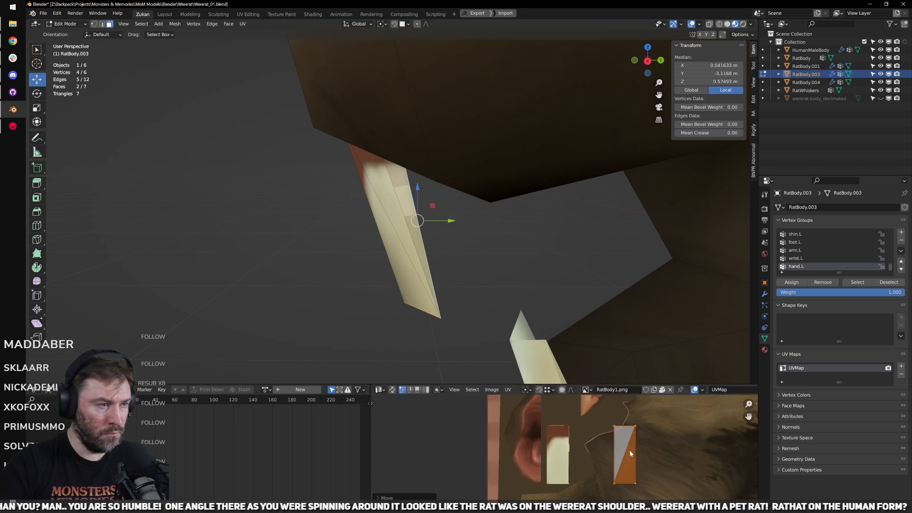
Step: Select the incisor's outer side triangle and unwrap it
{"action": "key", "text": "a"}
{"action": "scroll", "coordinate": [442, 248], "scroll_direction": "up", "scroll_amount": 2}
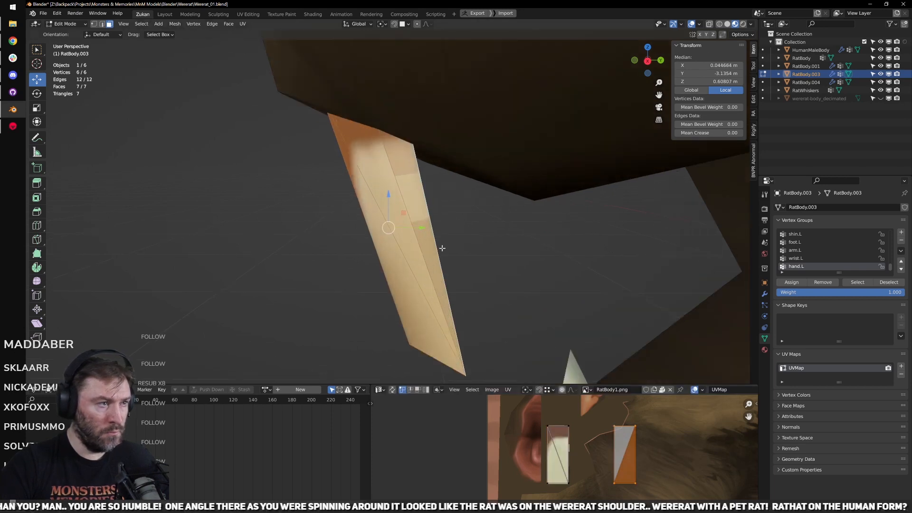
{"action": "left_click", "coordinate": [423, 204]}
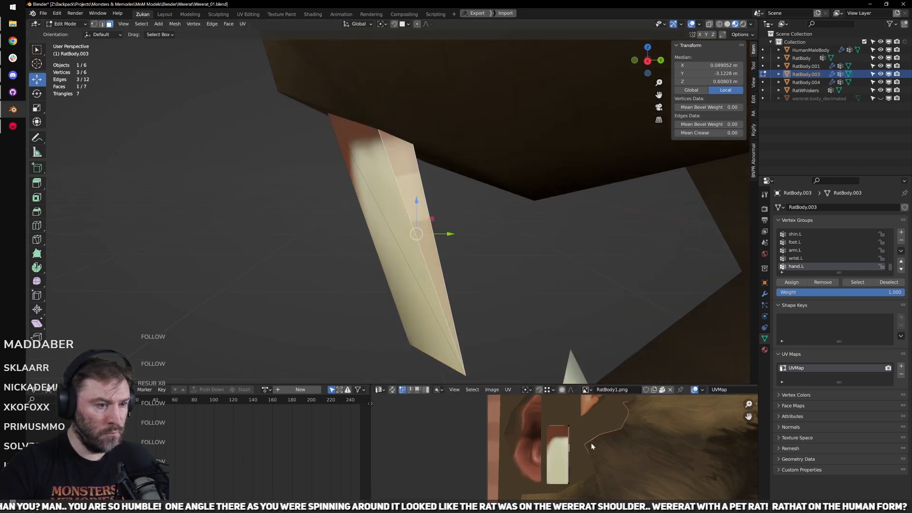
{"action": "key", "text": "u"}
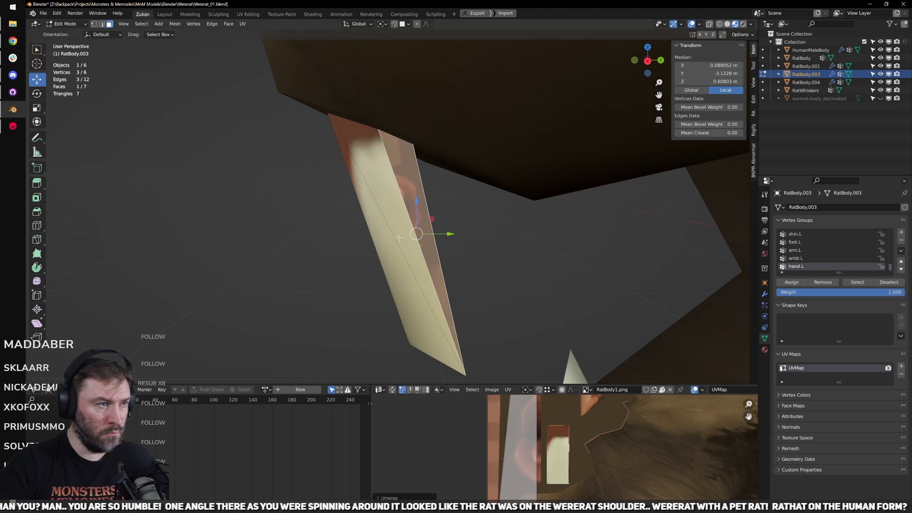
Step: Select all linked incisor faces and stitch the side triangle's UVs to the adjoining edge of the front tooth island in the maximised UV Editor
{"action": "left_click", "coordinate": [390, 244]}
{"action": "key", "text": "ctrl+l"}
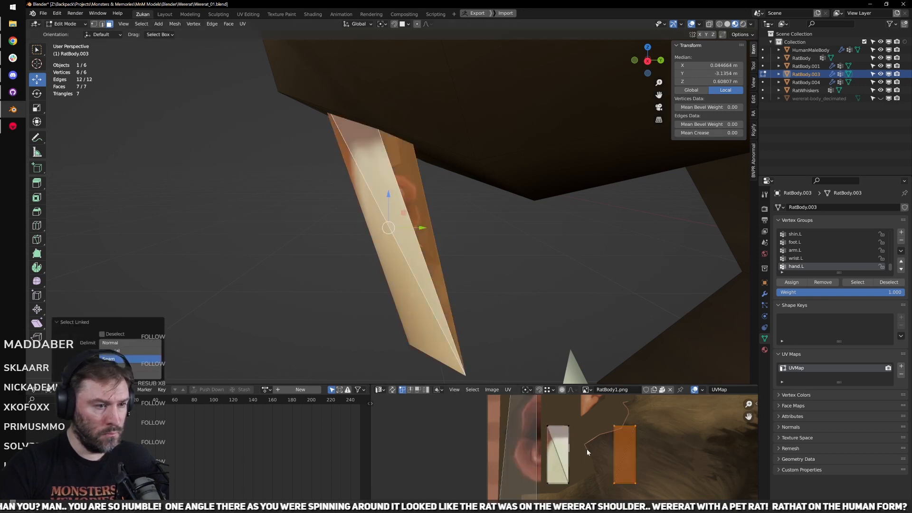
{"action": "left_click", "coordinate": [568, 457]}
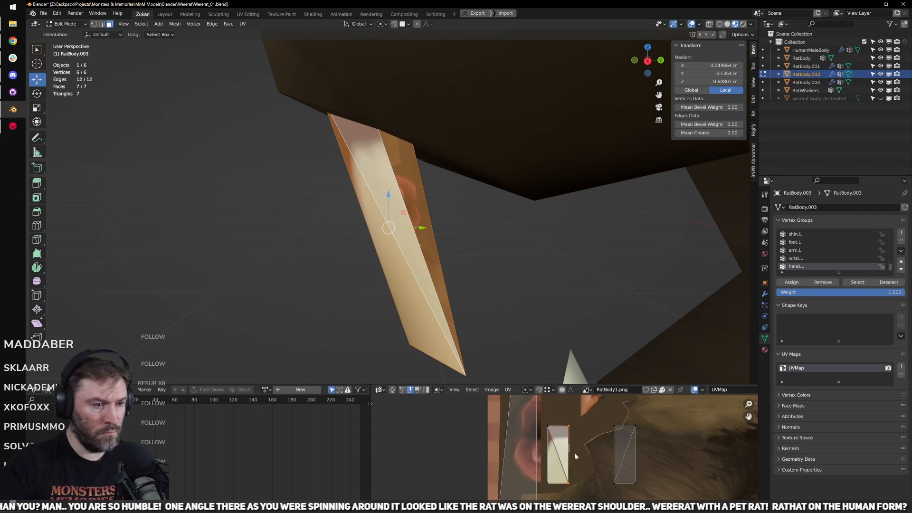
{"action": "key", "text": "ctrl+space"}
{"action": "scroll", "coordinate": [512, 340], "scroll_direction": "up", "scroll_amount": 2}
{"action": "key", "text": "alt+v"}
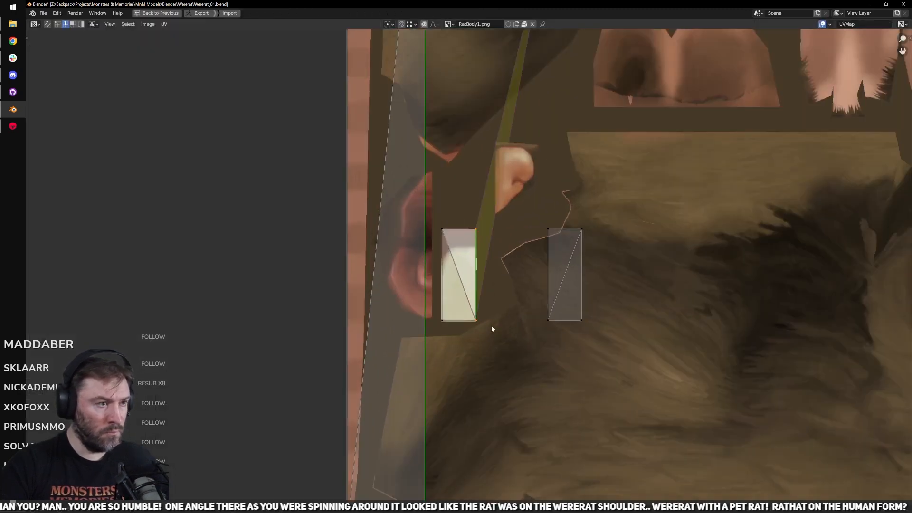
{"action": "left_click", "coordinate": [491, 326]}
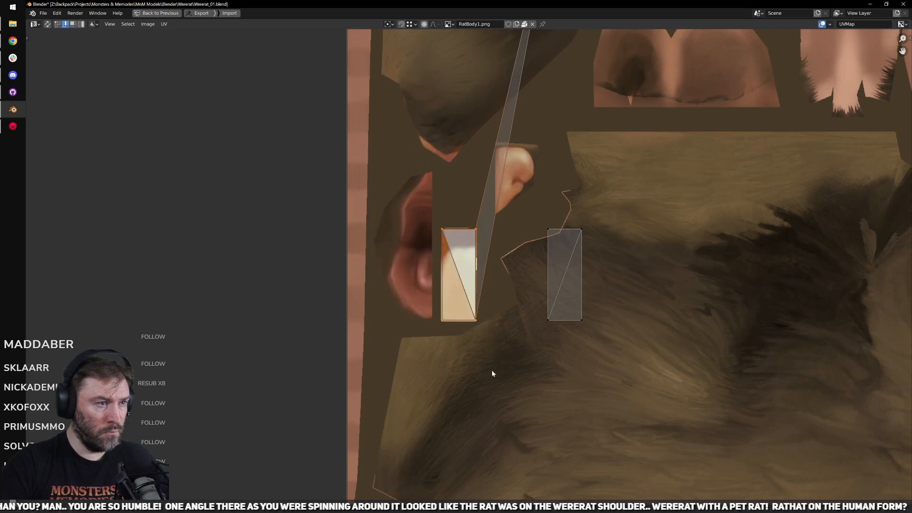
{"action": "scroll", "coordinate": [525, 363], "scroll_direction": "down", "scroll_amount": 3}
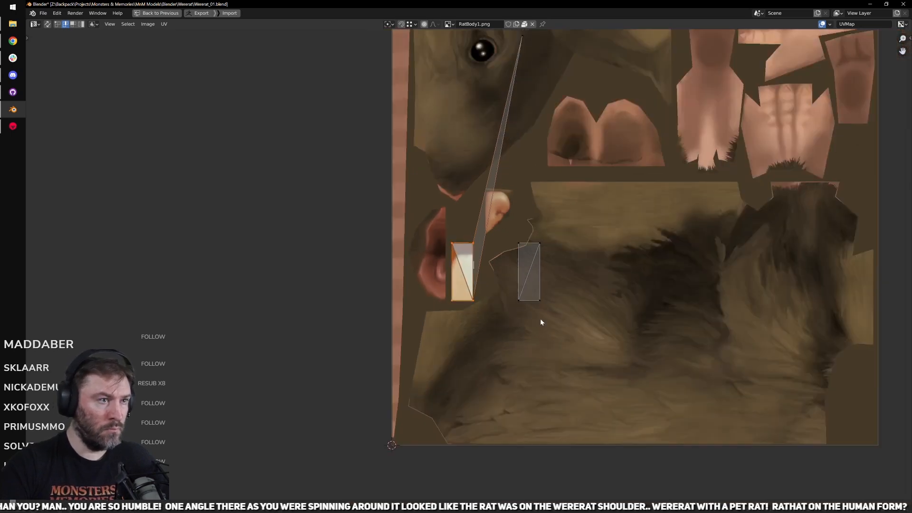
Step: Pin the front tooth island's UVs and unwrap the incisor's front and outer side faces together so the side triangle stays attached
{"action": "key", "text": "alt+a"}
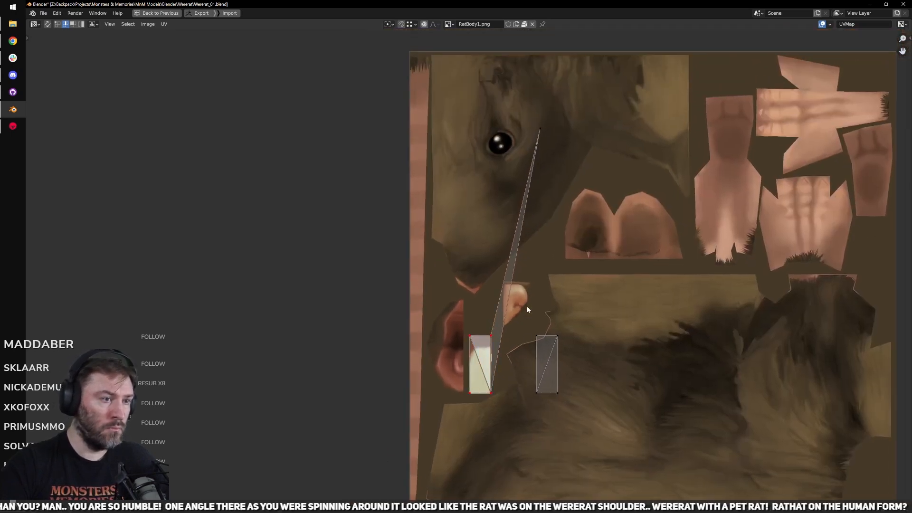
{"action": "key", "text": "ctrl+space"}
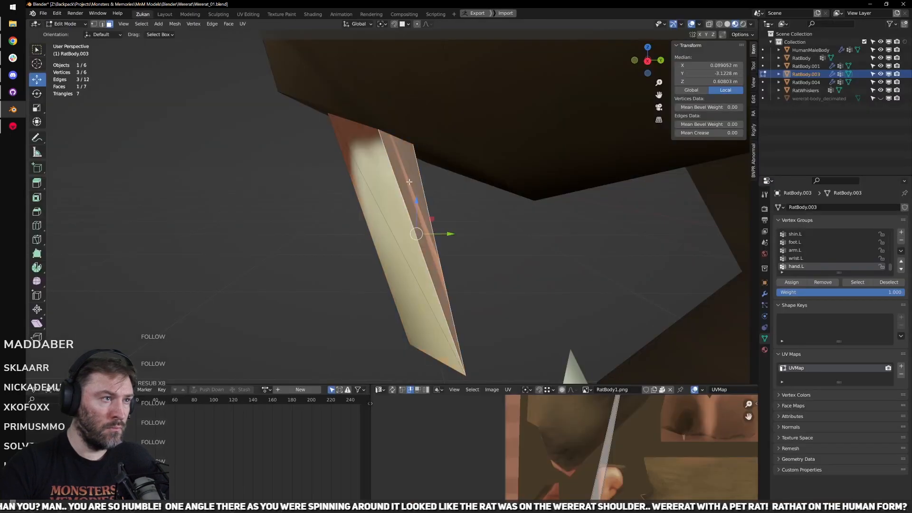
{"action": "key", "text": "ctrl+space"}
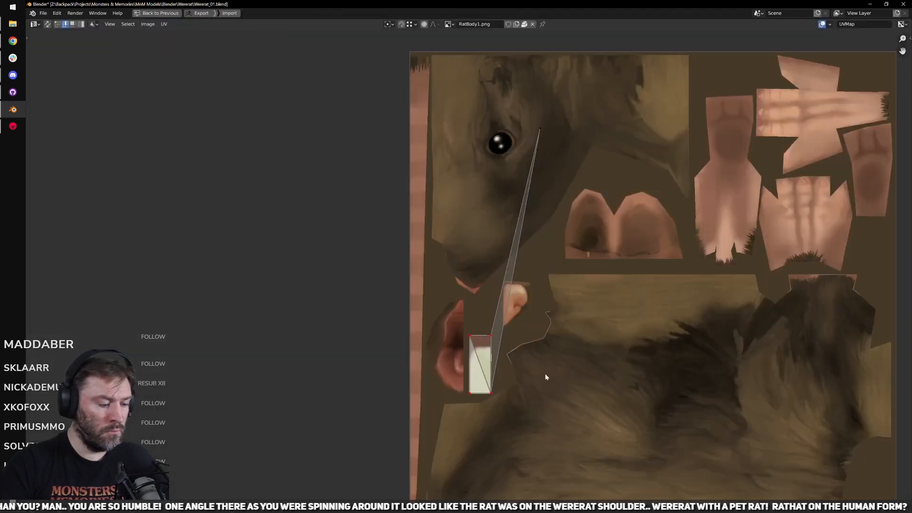
{"action": "key", "text": "ctrl+space"}
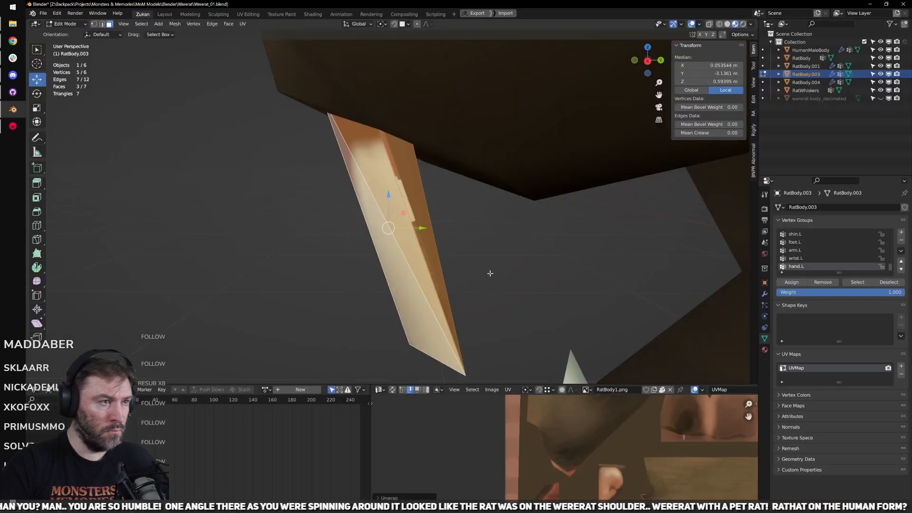
{"action": "middle_click_drag", "start_coordinate": [490, 273], "coordinate": [423, 246]}
{"action": "key", "text": "ctrl+space"}
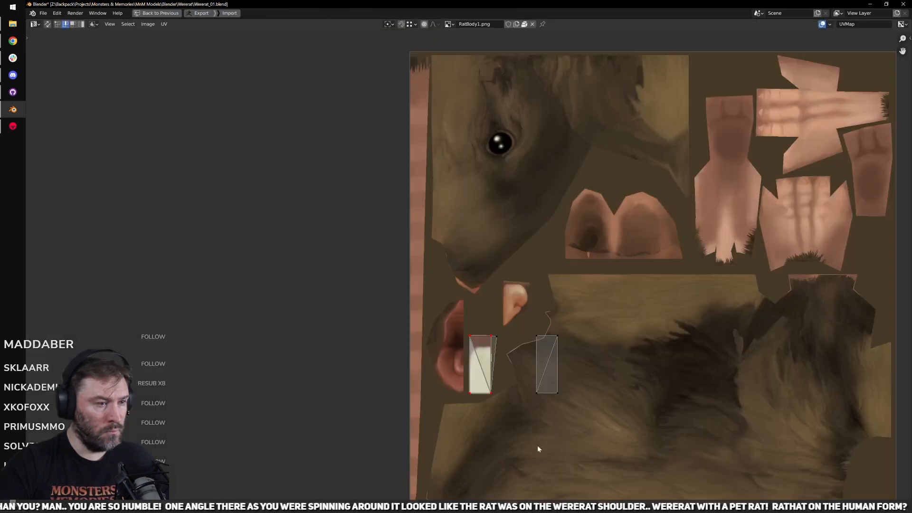
Step: Stitch the incisor's back faces onto the outer edge of the side triangle in the UV layout, moving the back island
{"action": "scroll", "coordinate": [537, 446], "scroll_direction": "up", "scroll_amount": 5}
{"action": "right_click", "coordinate": [495, 310]}
{"action": "key", "text": "Escape"}
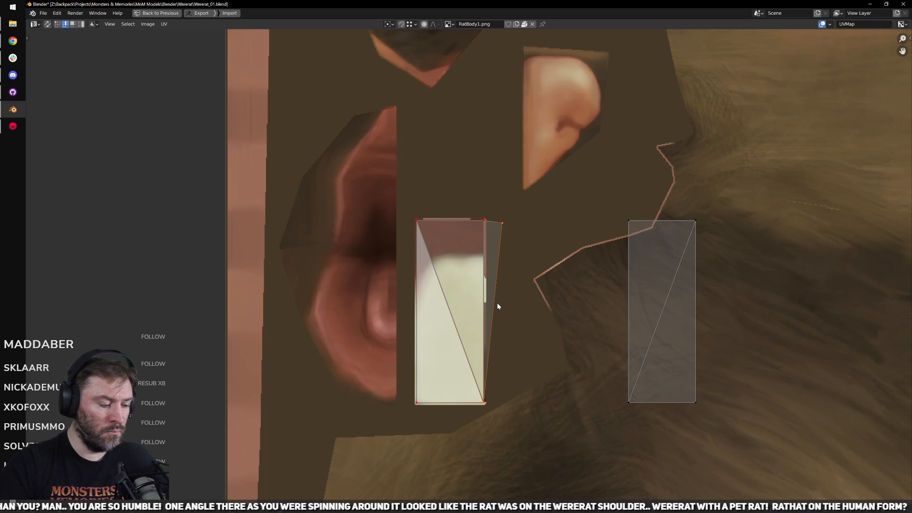
{"action": "key", "text": "v"}
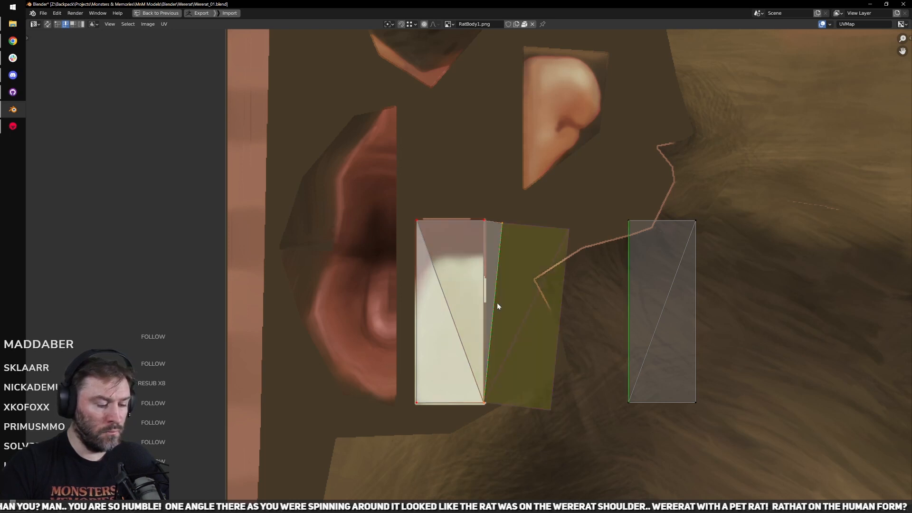
{"action": "key", "text": "i"}
{"action": "key", "text": "i"}
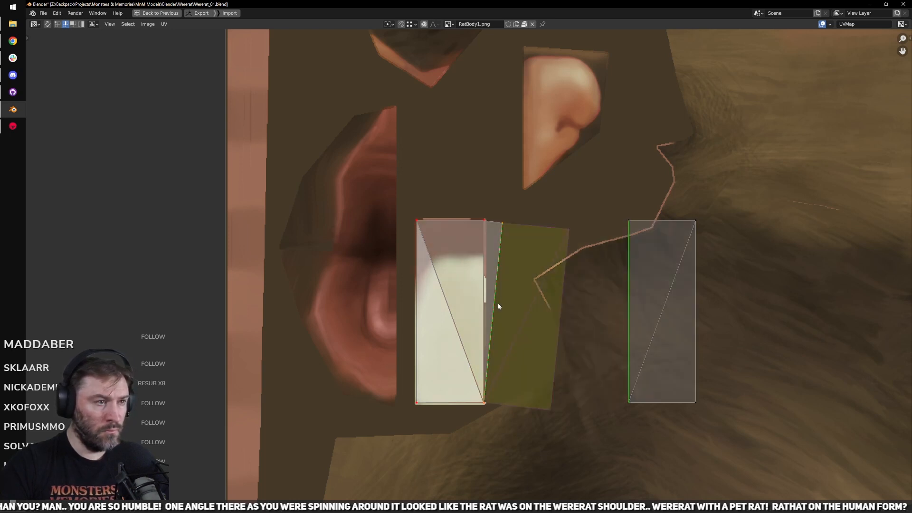
{"action": "key", "text": "Return"}
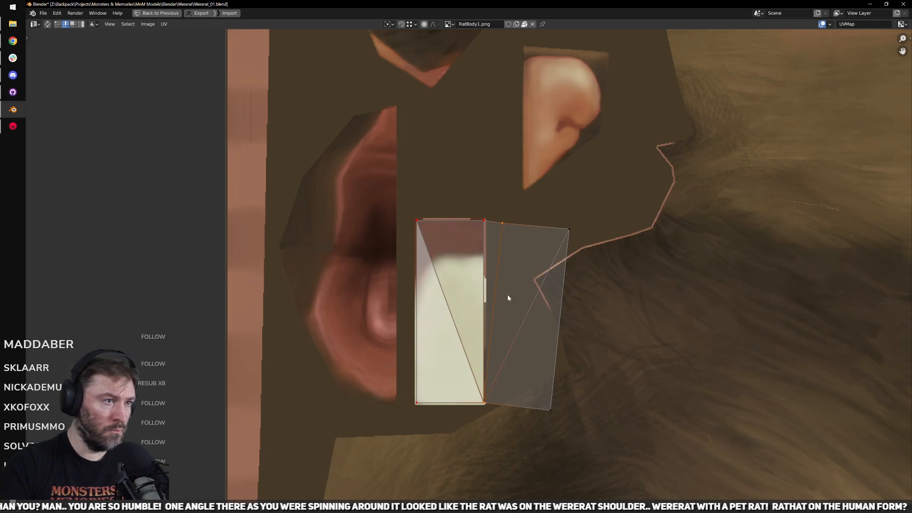
Step: Align the upper row and the lower row of the combined tooth island's UV vertices along Y
{"action": "key", "text": "q"}
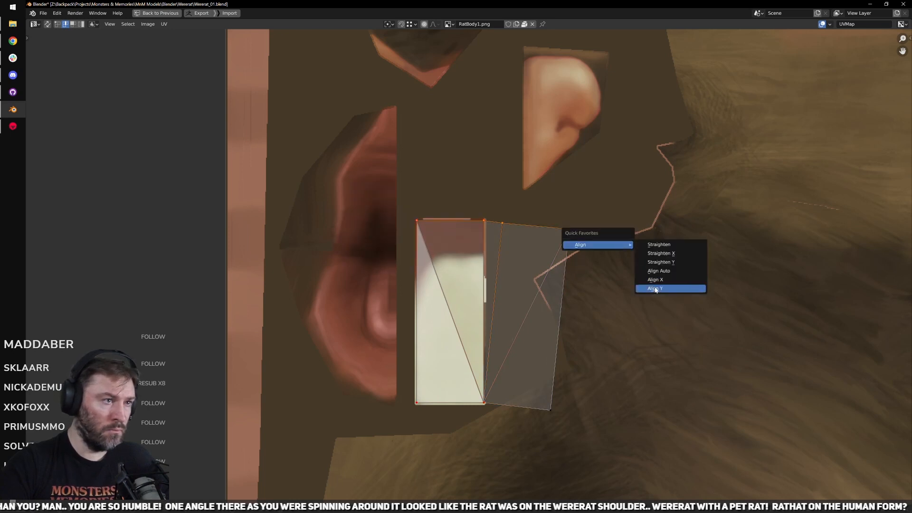
{"action": "left_click", "coordinate": [656, 289]}
{"action": "left_click_drag", "start_coordinate": [370, 379], "coordinate": [575, 479]}
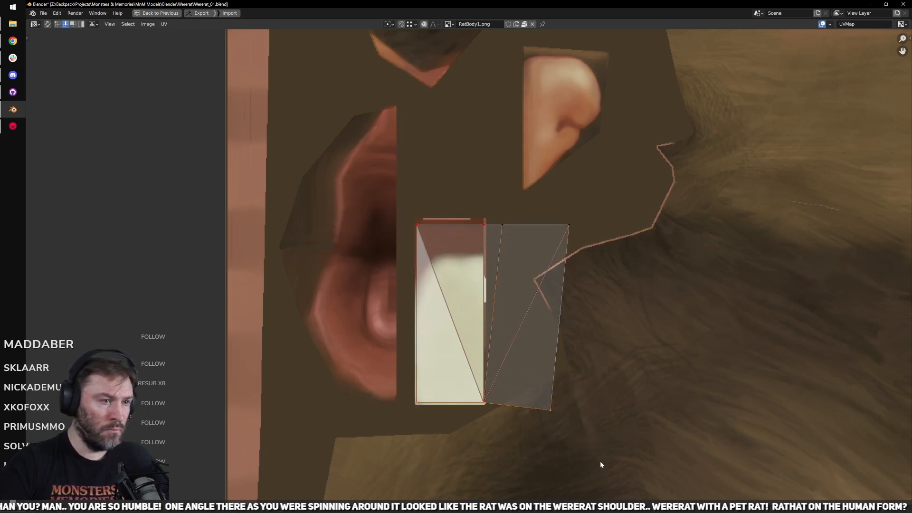
{"action": "key", "text": "shift+r"}
Step: Align the vertical columns of the tooth island's UV vertices along X and return to the full workspace layout
{"action": "left_click_drag", "start_coordinate": [366, 186], "coordinate": [447, 355]}
{"action": "key", "text": "q"}
{"action": "mouse_move", "coordinate": [451, 369]}
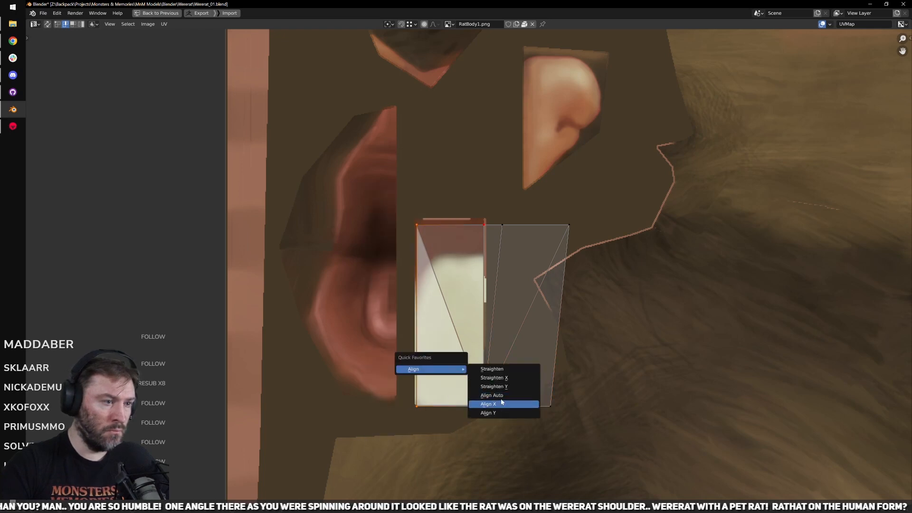
{"action": "left_click", "coordinate": [501, 403]}
{"action": "left_click_drag", "start_coordinate": [615, 207], "coordinate": [541, 468]}
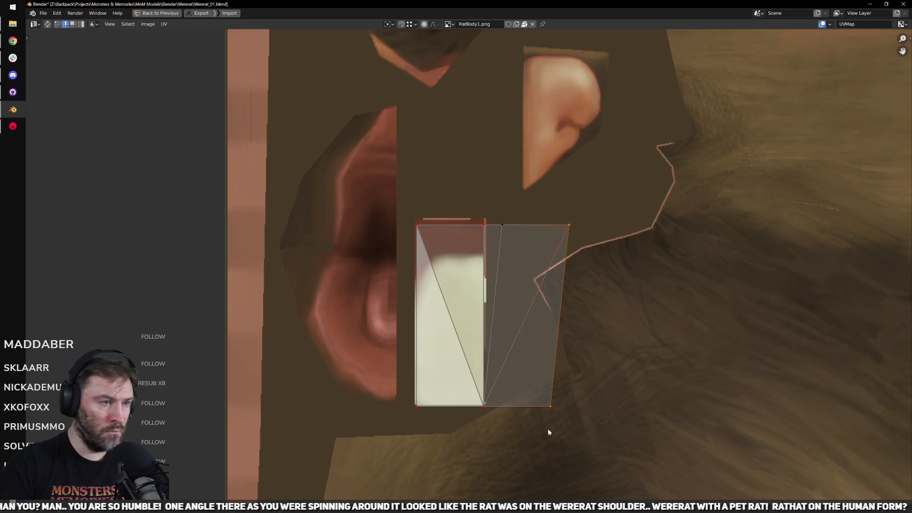
{"action": "key", "text": "shift+r"}
{"action": "left_click_drag", "start_coordinate": [459, 207], "coordinate": [490, 435]}
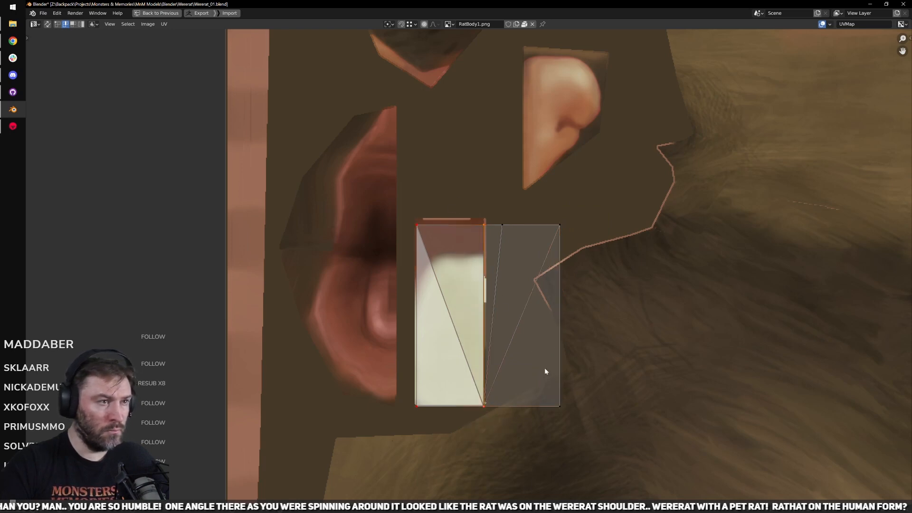
{"action": "key", "text": "ctrl+space"}
Step: Delete the old lower incisors object
{"action": "middle_click_drag", "start_coordinate": [540, 312], "coordinate": [537, 277]}
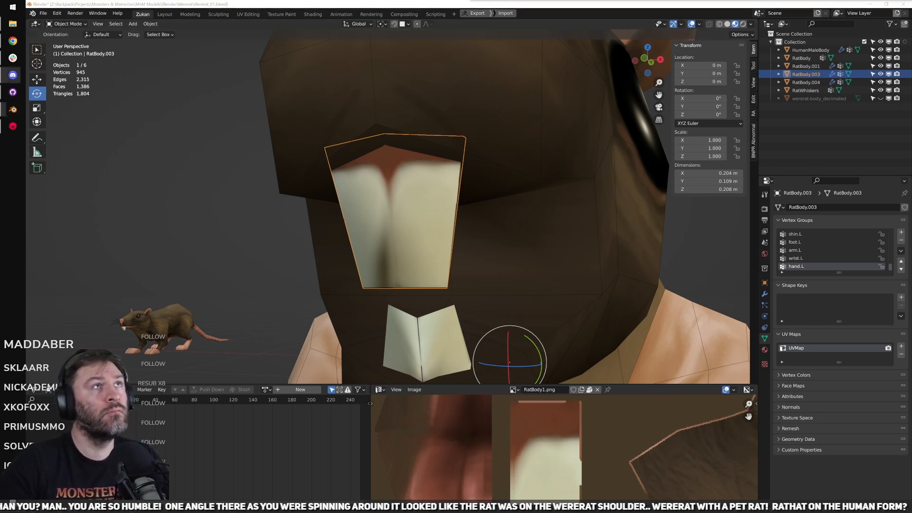
{"action": "middle_click_drag", "start_coordinate": [606, 44], "coordinate": [434, 192]}
{"action": "left_click", "coordinate": [433, 195]}
{"action": "key", "text": "Delete"}
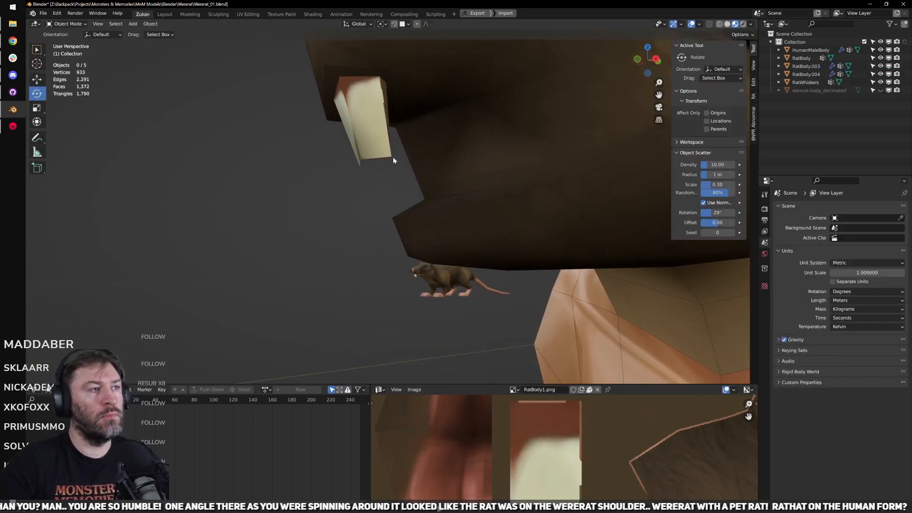
Step: Select the upper incisors object and remove its Mirror modifier
{"action": "middle_click_drag", "start_coordinate": [392, 157], "coordinate": [385, 212]}
{"action": "left_click", "coordinate": [382, 214]}
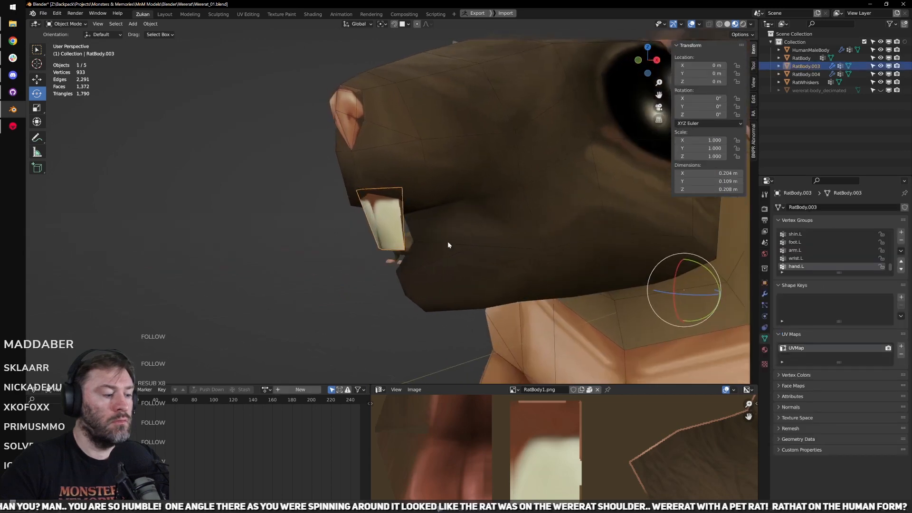
{"action": "left_click", "coordinate": [765, 295]}
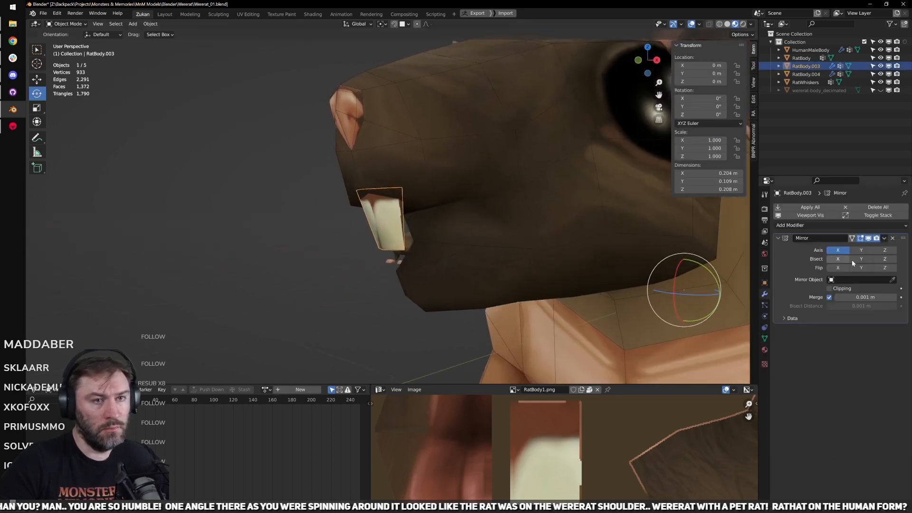
{"action": "left_click", "coordinate": [893, 241]}
Step: Add a new Mirror modifier to the incisor, mirror it along Z only, and apply the modifier
{"action": "left_click", "coordinate": [836, 207]}
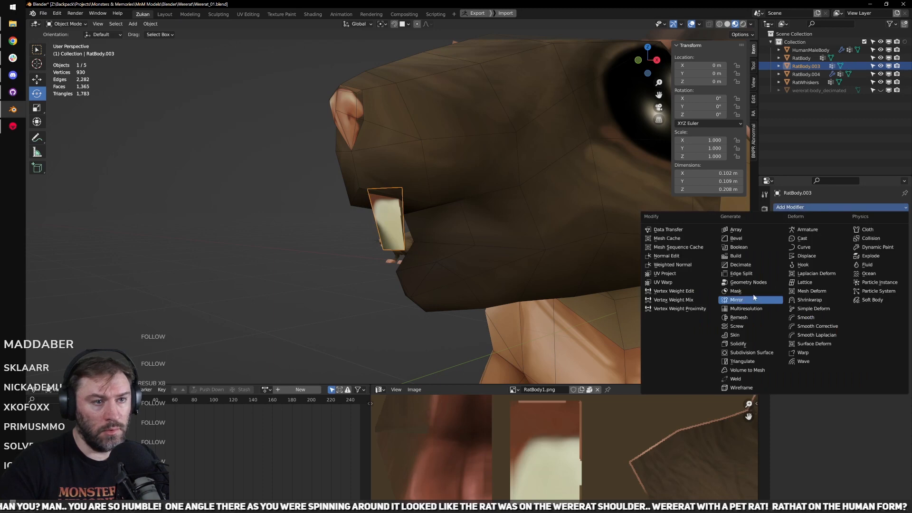
{"action": "left_click", "coordinate": [772, 300]}
{"action": "left_click", "coordinate": [861, 250]}
{"action": "left_click", "coordinate": [838, 250]}
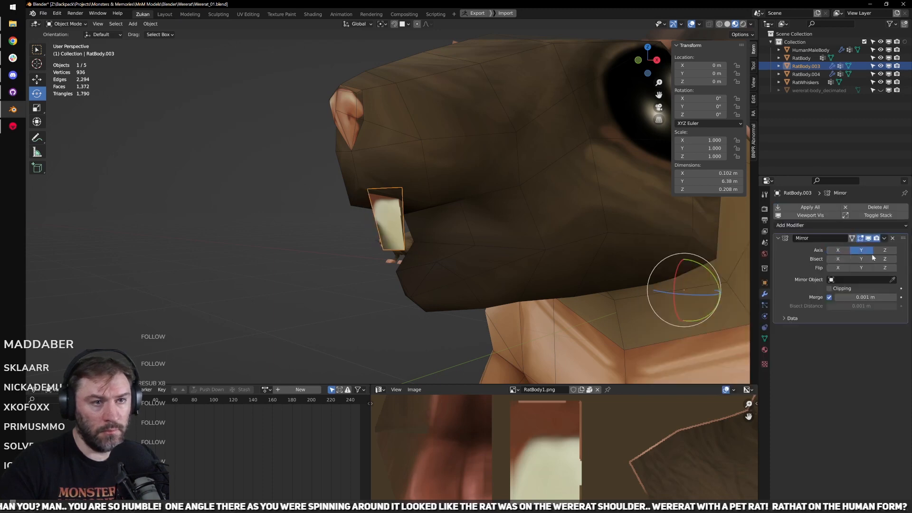
{"action": "scroll", "coordinate": [539, 271], "scroll_direction": "down", "scroll_amount": 11}
{"action": "middle_click_drag", "start_coordinate": [523, 249], "coordinate": [513, 290]}
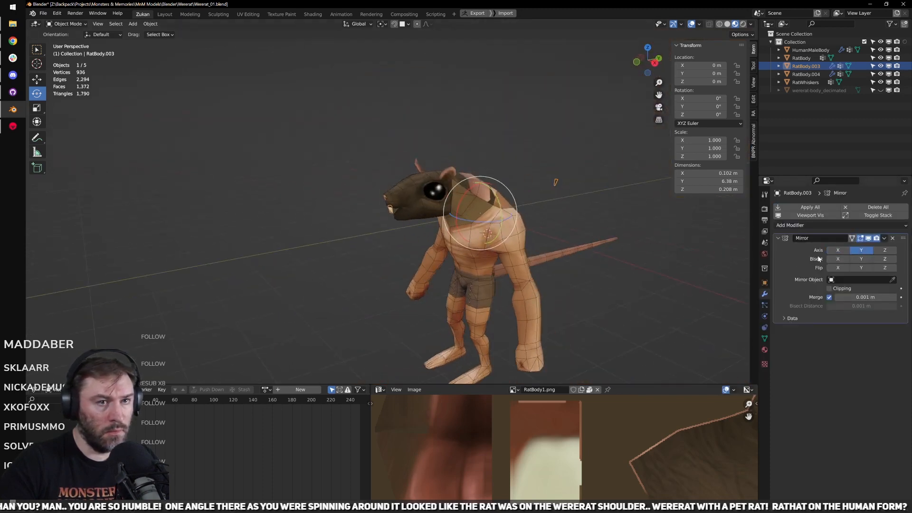
{"action": "left_click", "coordinate": [865, 251]}
{"action": "left_click", "coordinate": [886, 250]}
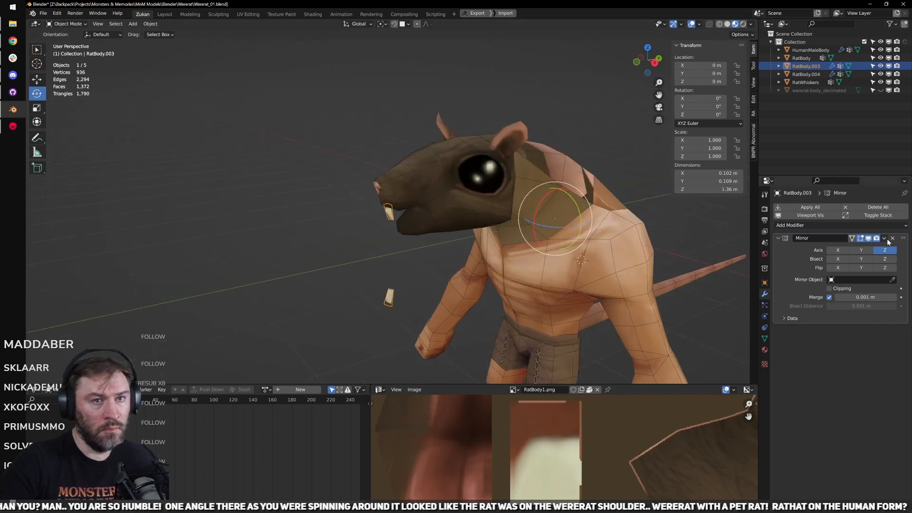
{"action": "left_click", "coordinate": [885, 239]}
{"action": "left_click", "coordinate": [875, 247]}
Step: In Edit Mode with wireframe shading and side view, move the mirrored tooth copy to the front tip of the lower jaw
{"action": "scroll", "coordinate": [472, 297], "scroll_direction": "up", "scroll_amount": 3}
{"action": "middle_click_drag", "start_coordinate": [472, 297], "coordinate": [474, 231], "text": "alt"}
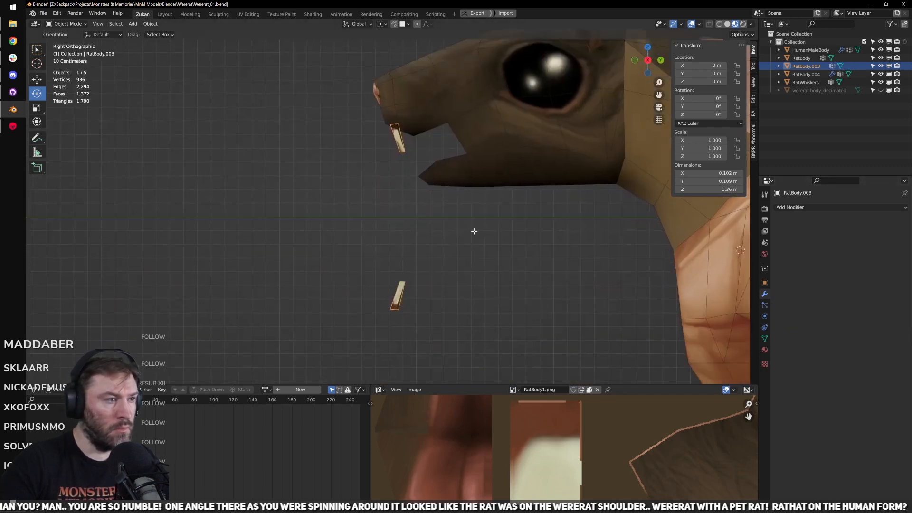
{"action": "key", "text": "Tab"}
{"action": "key", "text": "shift+z"}
{"action": "left_click_drag", "start_coordinate": [343, 258], "coordinate": [481, 381]}
{"action": "key", "text": "g"}
{"action": "left_click", "coordinate": [431, 177]}
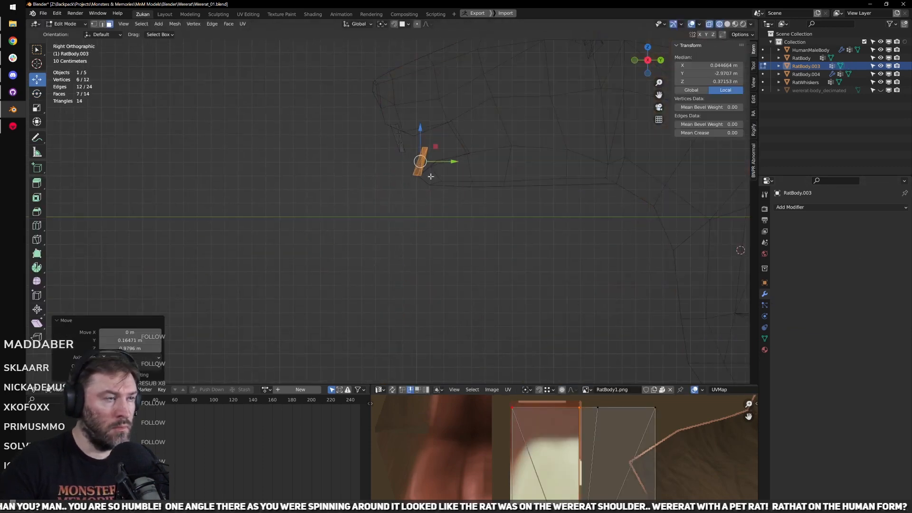
Step: Rotate the lower tooth to lean with the jaw in side view and move it down about 0.03 m
{"action": "scroll", "coordinate": [431, 176], "scroll_direction": "up", "scroll_amount": 5}
{"action": "middle_click_drag", "start_coordinate": [455, 204], "coordinate": [416, 325], "text": "shift"}
{"action": "scroll", "coordinate": [417, 325], "scroll_direction": "up", "scroll_amount": 3}
{"action": "key", "text": "r"}
{"action": "mouse_move", "coordinate": [468, 265]}
{"action": "left_mouse_down"}
{"action": "mouse_move", "coordinate": [482, 239]}
{"action": "mouse_move", "coordinate": [451, 263]}
{"action": "left_mouse_up"}
{"action": "key", "text": "g"}
{"action": "middle_click_drag", "start_coordinate": [453, 264], "coordinate": [500, 280], "text": "alt"}
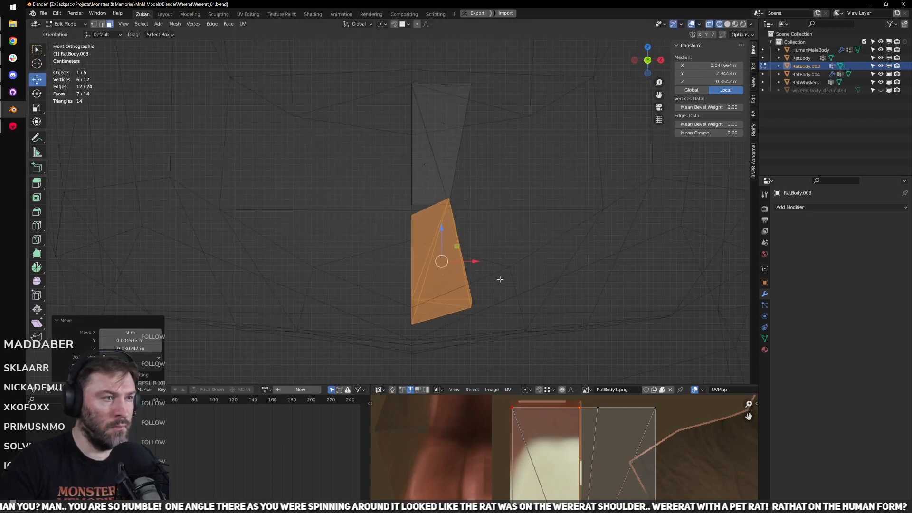
Step: In solid shading and front view, scale the lower tooth to about 0.623 and move it about -0.021 m along X
{"action": "key", "text": "Tab"}
{"action": "key", "text": "shift+z"}
{"action": "scroll", "coordinate": [480, 258], "scroll_direction": "down", "scroll_amount": 2}
{"action": "scroll", "coordinate": [549, 280], "scroll_direction": "down", "scroll_amount": 4}
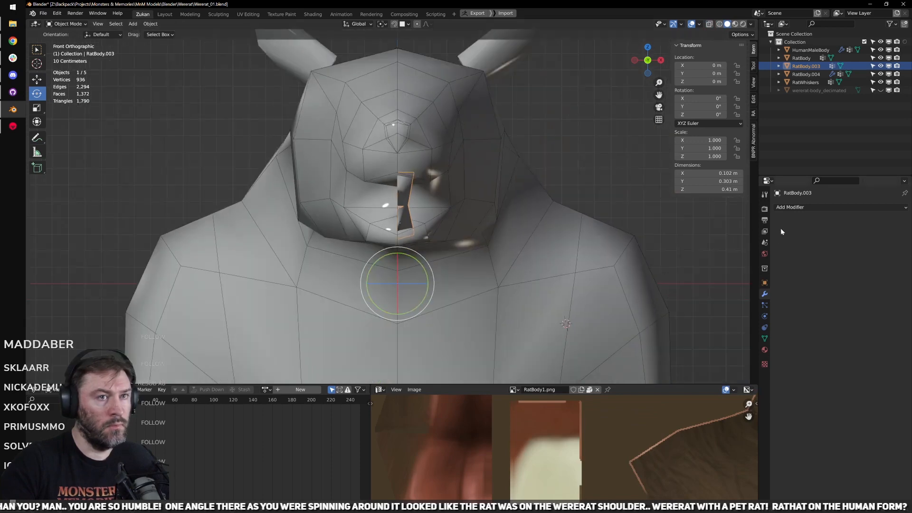
{"action": "key", "text": "Tab"}
{"action": "scroll", "coordinate": [449, 261], "scroll_direction": "up", "scroll_amount": 4}
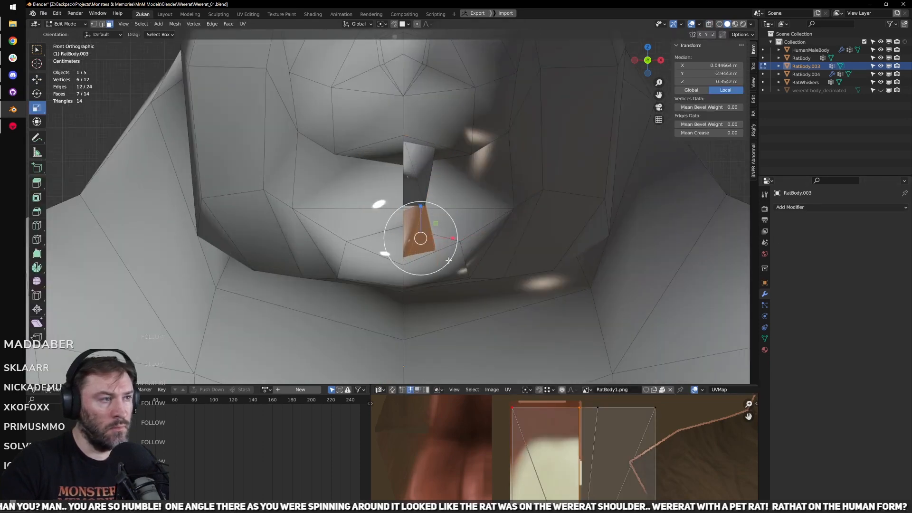
{"action": "left_click_drag", "start_coordinate": [448, 260], "coordinate": [446, 237]}
{"action": "key", "text": "g"}
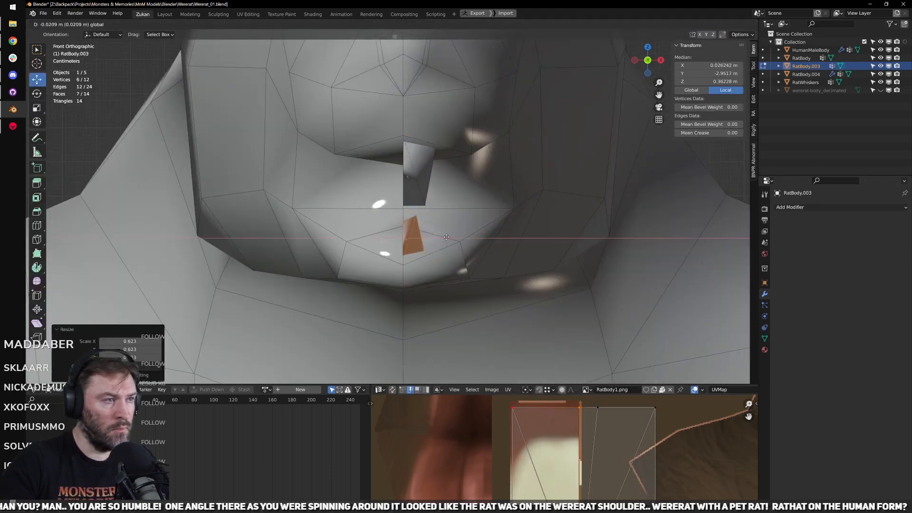
{"action": "left_click", "coordinate": [446, 237]}
Step: Adjust the lower tooth's tilt and lower it so its base sinks into the lower jaw in side view
{"action": "middle_click_drag", "start_coordinate": [447, 237], "coordinate": [441, 256]}
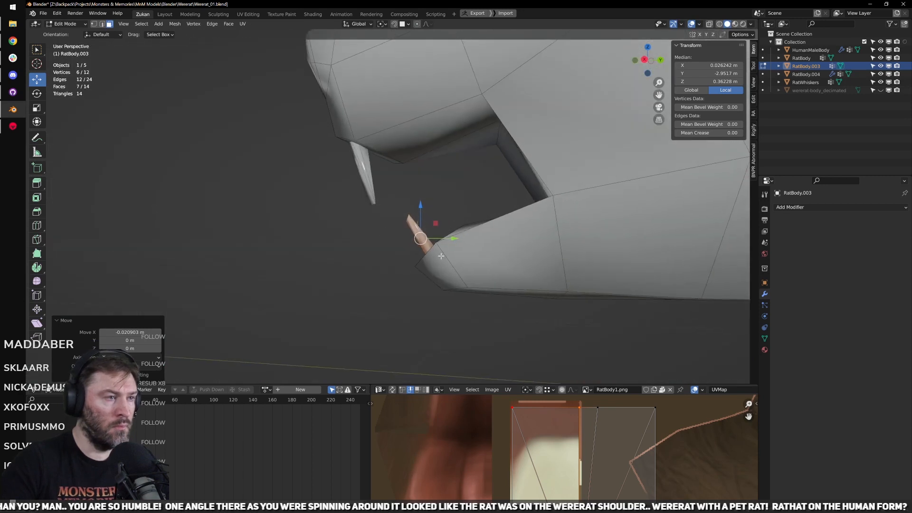
{"action": "key", "text": "KP_3"}
{"action": "key", "text": "r"}
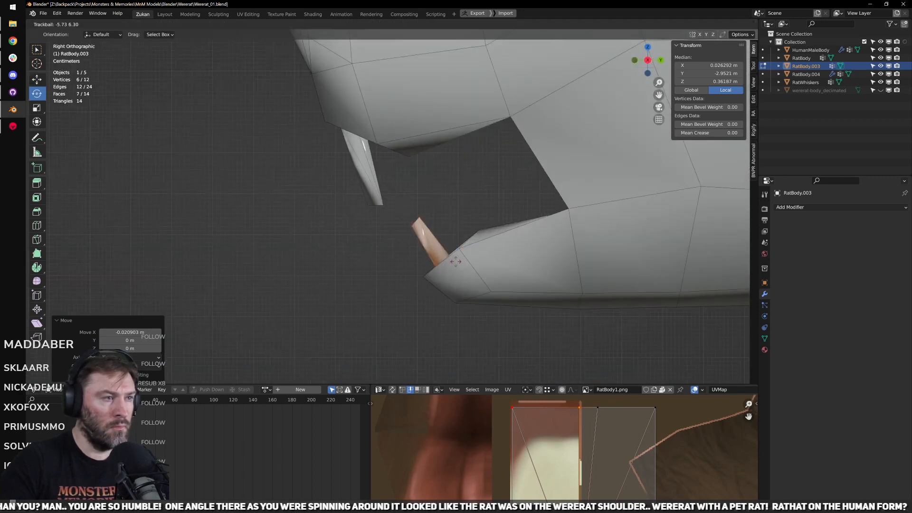
{"action": "key", "text": "r"}
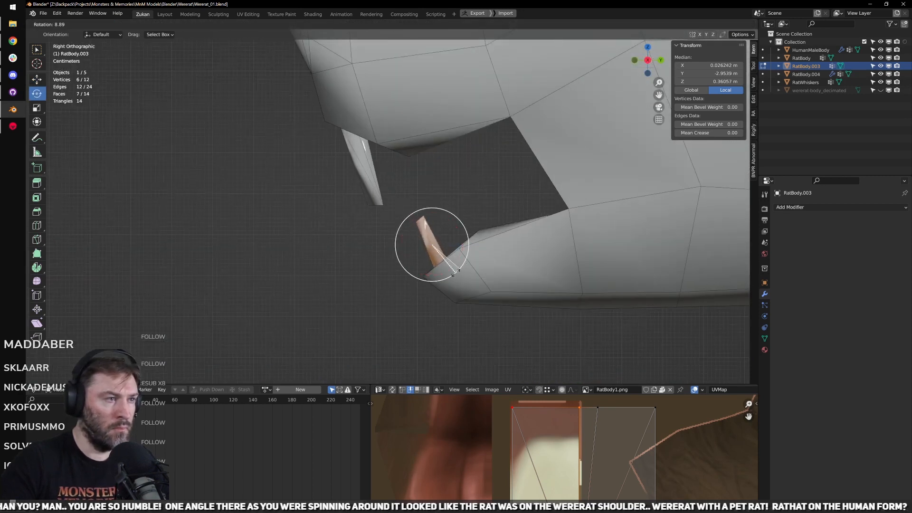
{"action": "left_click", "coordinate": [449, 266]}
{"action": "left_click_drag", "start_coordinate": [433, 246], "coordinate": [435, 254]}
{"action": "key", "text": "r"}
{"action": "left_click_drag", "start_coordinate": [434, 221], "coordinate": [437, 233]}
Step: Leave Edit Mode and add a Mirror modifier on the X axis to the teeth object
{"action": "key", "text": "Tab"}
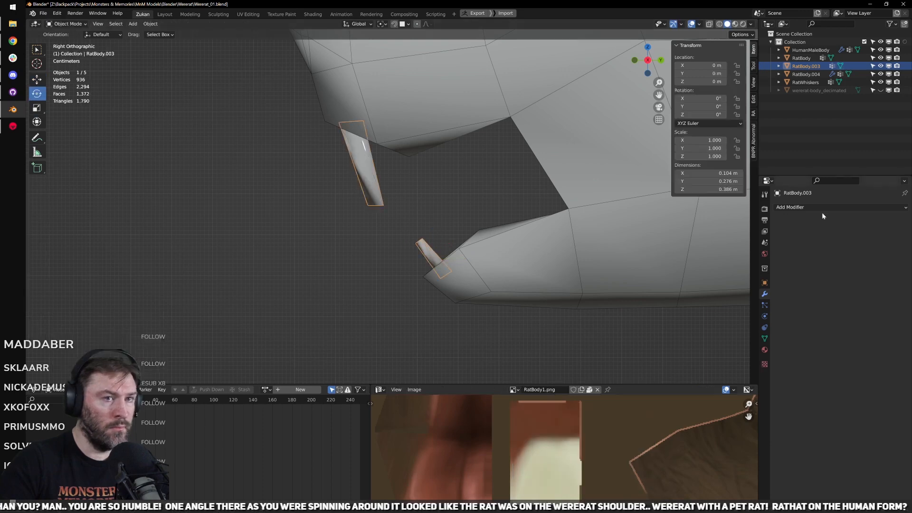
{"action": "left_click", "coordinate": [822, 208]}
{"action": "left_click", "coordinate": [736, 300]}
Step: Flatten the centre-line vertices of the upper and lower teeth onto the mirror plane by scaling them to 0 along X, and leave Edit Mode
{"action": "key", "text": "KP_1"}
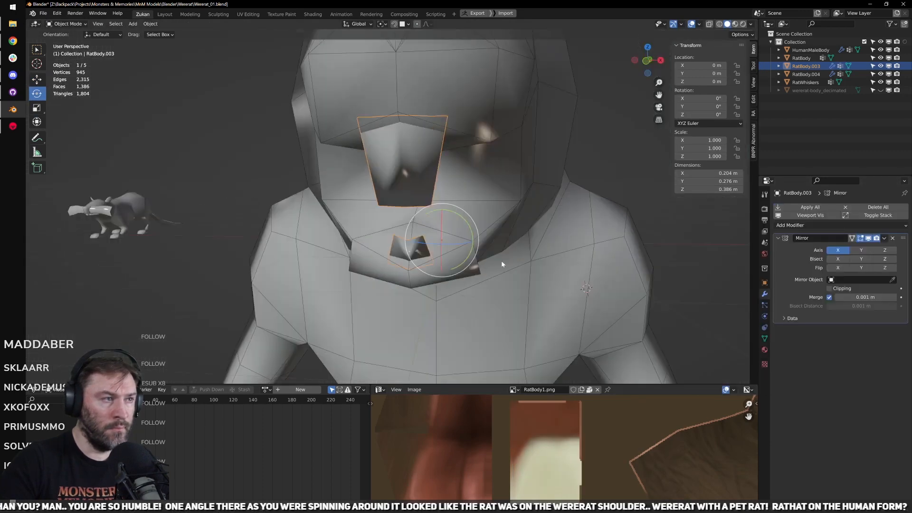
{"action": "scroll", "coordinate": [475, 252], "scroll_direction": "up", "scroll_amount": 3}
{"action": "key", "text": "Tab"}
{"action": "key", "text": "ctrl+Tab"}
{"action": "left_click", "coordinate": [475, 247]}
{"action": "key", "text": "alt+z"}
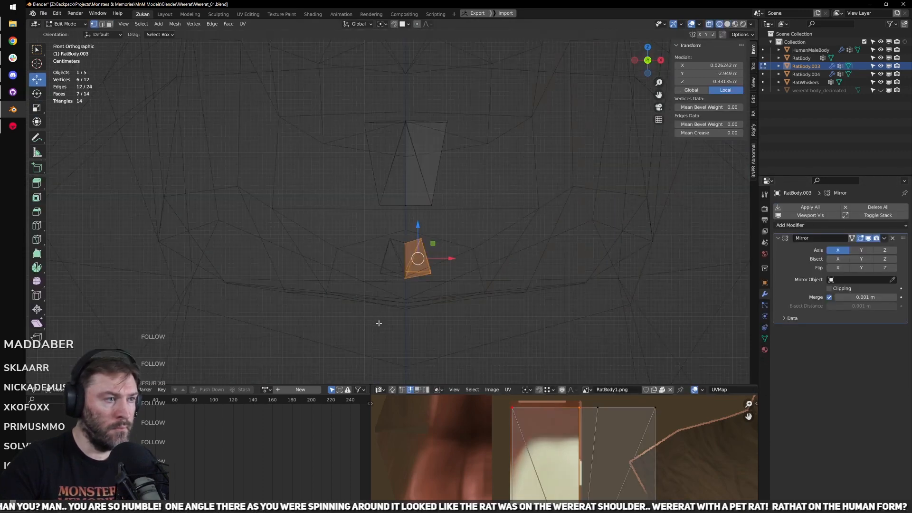
{"action": "left_click_drag", "start_coordinate": [378, 326], "coordinate": [416, 104]}
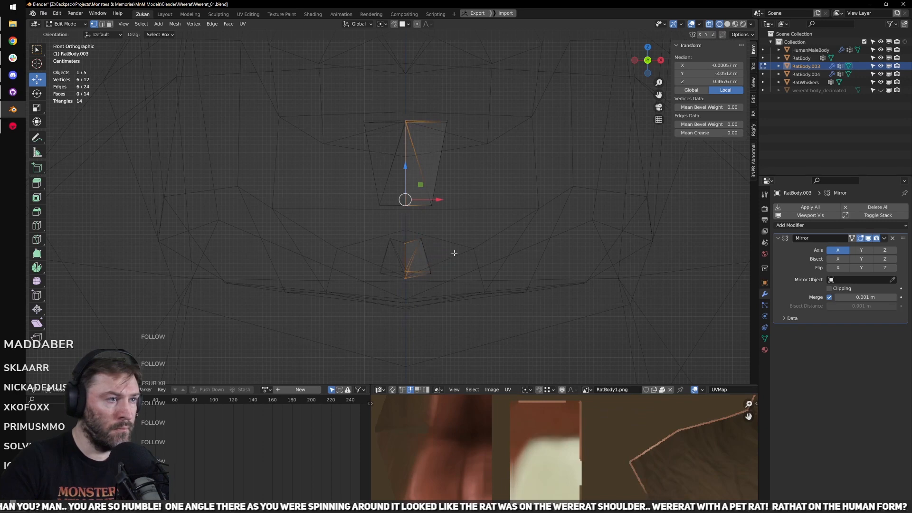
{"action": "middle_click_drag", "start_coordinate": [445, 202], "coordinate": [435, 209]}
{"action": "key", "text": "s"}
{"action": "key", "text": "x"}
{"action": "key", "text": "0"}
{"action": "key", "text": "Return"}
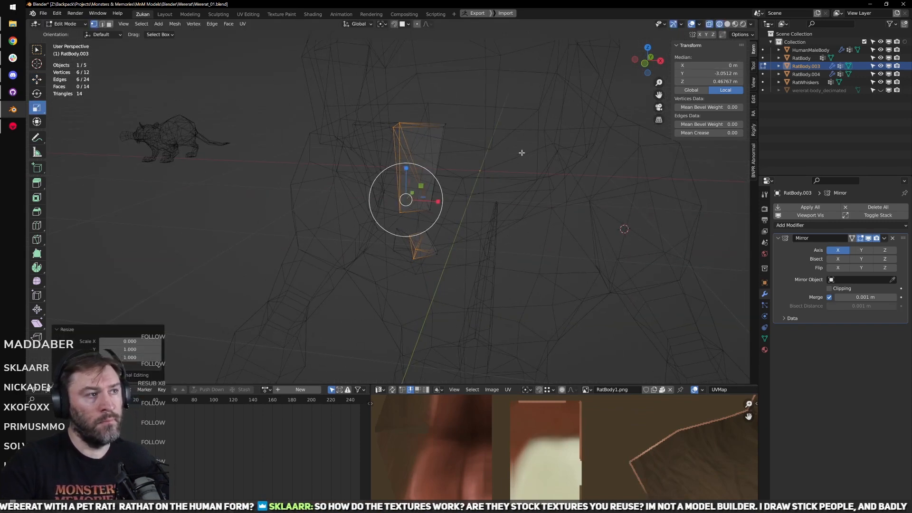
{"action": "key", "text": "alt+z"}
{"action": "mouse_move", "coordinate": [520, 152]}
{"action": "middle_mouse_down"}
{"action": "mouse_move", "coordinate": [579, 118]}
{"action": "mouse_move", "coordinate": [487, 186]}
{"action": "mouse_move", "coordinate": [396, 218]}
{"action": "middle_mouse_up"}
{"action": "key", "text": "Tab"}
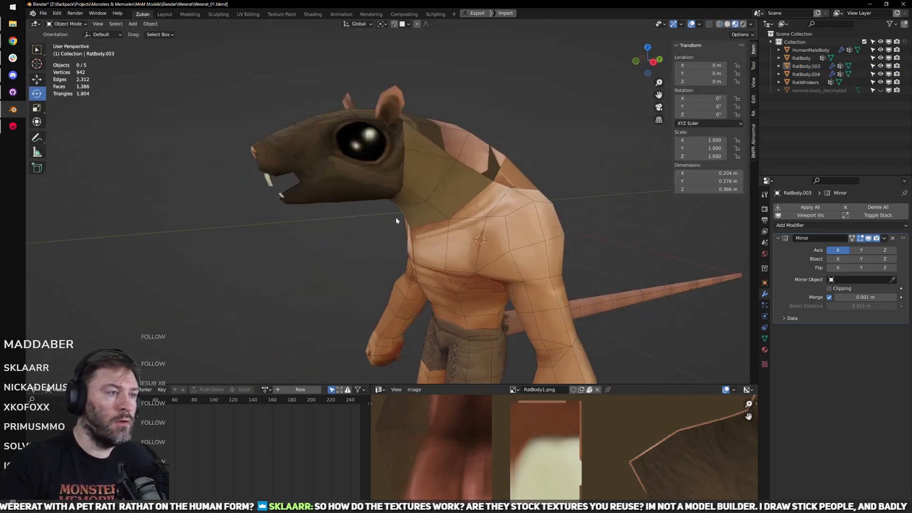
Step: Examine the wererat's ears on the textured model from the front and from above
{"action": "left_click", "coordinate": [367, 171]}
{"action": "key", "text": "Tab"}
{"action": "key", "text": "Tab"}
{"action": "middle_click_drag", "start_coordinate": [352, 158], "coordinate": [394, 104]}
{"action": "left_click", "coordinate": [394, 104]}
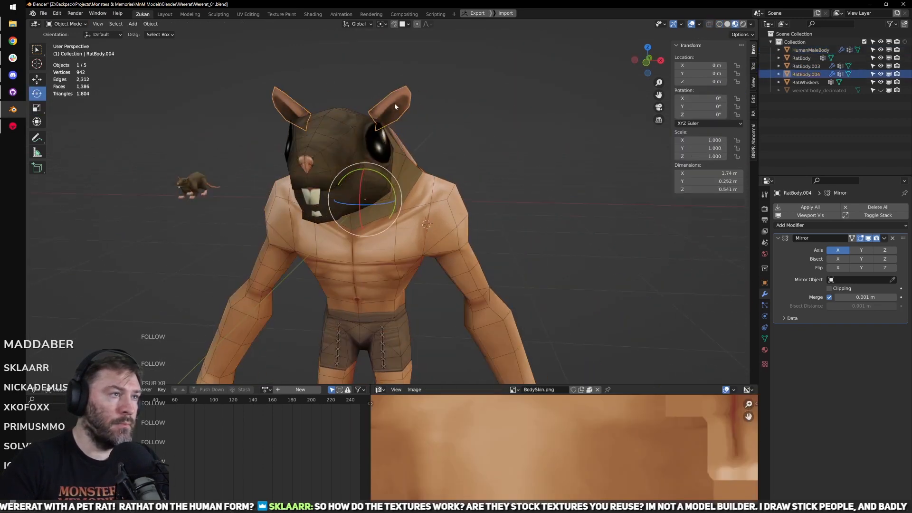
{"action": "scroll", "coordinate": [470, 225], "scroll_direction": "up", "scroll_amount": 5}
{"action": "middle_click_drag", "start_coordinate": [469, 224], "coordinate": [445, 235]}
{"action": "scroll", "coordinate": [426, 238], "scroll_direction": "down", "scroll_amount": 4}
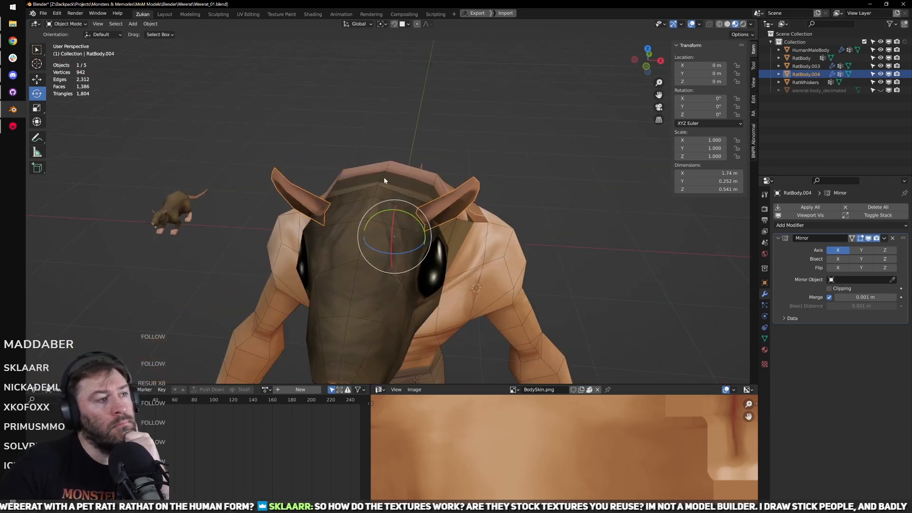
Step: Examine how the ear joins the head on the small reference rat's mesh
{"action": "middle_click_drag", "start_coordinate": [241, 215], "coordinate": [432, 174]}
{"action": "left_click", "coordinate": [255, 205]}
{"action": "key", "text": "KP_Decimal"}
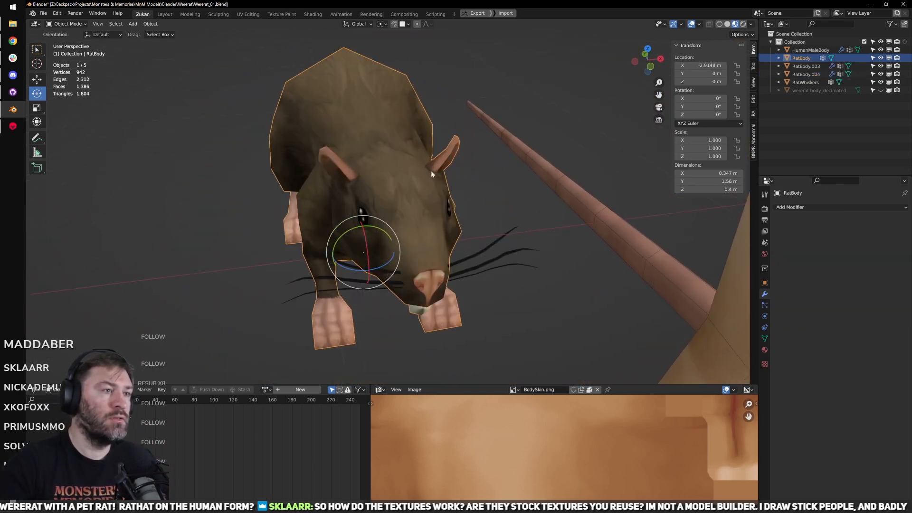
{"action": "key", "text": "Tab"}
{"action": "left_click", "coordinate": [437, 153]}
{"action": "key", "text": "KP_Decimal"}
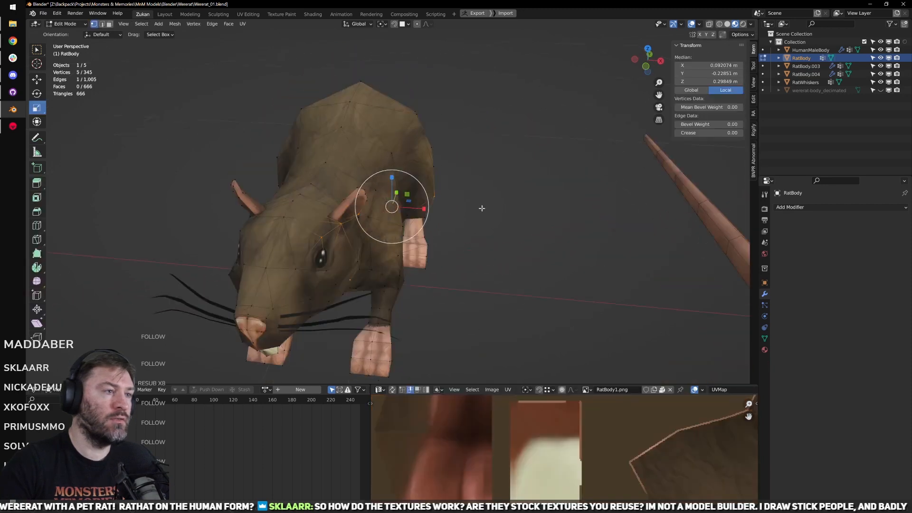
{"action": "middle_click_drag", "start_coordinate": [346, 194], "coordinate": [440, 207]}
{"action": "scroll", "coordinate": [422, 194], "scroll_direction": "down", "scroll_amount": 5}
{"action": "key", "text": "Tab"}
{"action": "scroll", "coordinate": [440, 207], "scroll_direction": "down", "scroll_amount": 5}
{"action": "middle_click_drag", "start_coordinate": [514, 239], "coordinate": [540, 198]}
Step: Inspect the wererat's ears and head profile from the side
{"action": "left_click", "coordinate": [521, 196]}
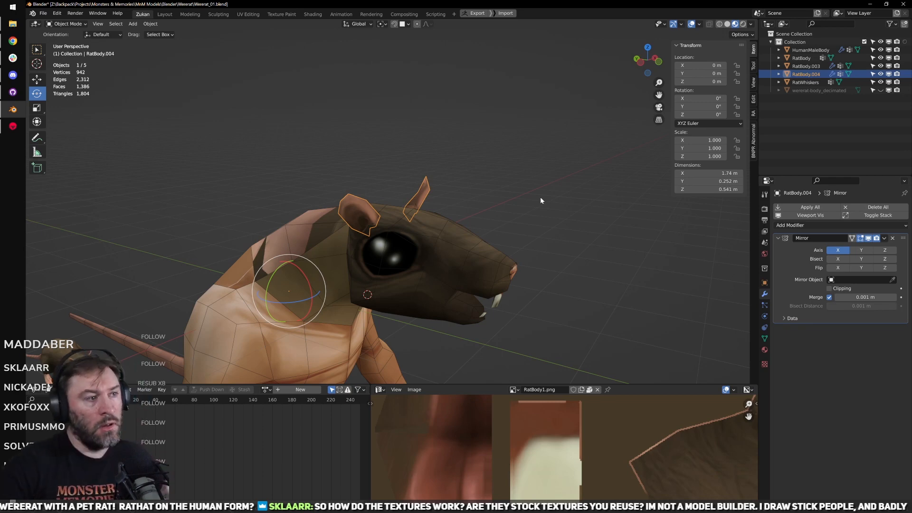
{"action": "scroll", "coordinate": [540, 240], "scroll_direction": "up", "scroll_amount": 2}
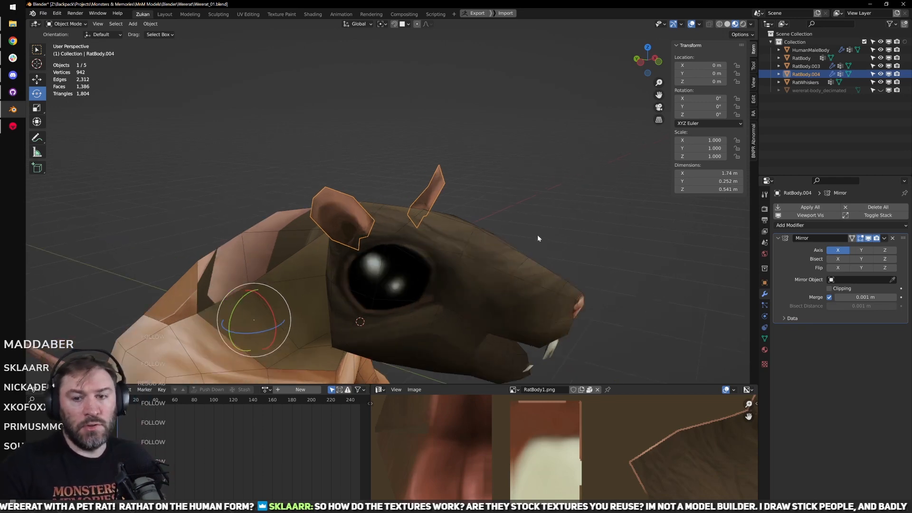
{"action": "scroll", "coordinate": [527, 222], "scroll_direction": "down", "scroll_amount": 1}
{"action": "middle_click_drag", "start_coordinate": [545, 222], "coordinate": [408, 178]}
{"action": "scroll", "coordinate": [412, 222], "scroll_direction": "up", "scroll_amount": 2}
{"action": "scroll", "coordinate": [488, 291], "scroll_direction": "down", "scroll_amount": 5}
Step: Examine the small reference rat's whole body and head shape from the side
{"action": "left_click", "coordinate": [412, 178]}
{"action": "key", "text": "KP_Decimal"}
{"action": "scroll", "coordinate": [480, 228], "scroll_direction": "up", "scroll_amount": 2}
{"action": "middle_click_drag", "start_coordinate": [522, 229], "coordinate": [408, 238]}
{"action": "scroll", "coordinate": [361, 242], "scroll_direction": "down", "scroll_amount": 2}
{"action": "middle_click_drag", "start_coordinate": [328, 245], "coordinate": [418, 240], "text": "shift"}
{"action": "middle_click_drag", "start_coordinate": [390, 233], "coordinate": [429, 245]}
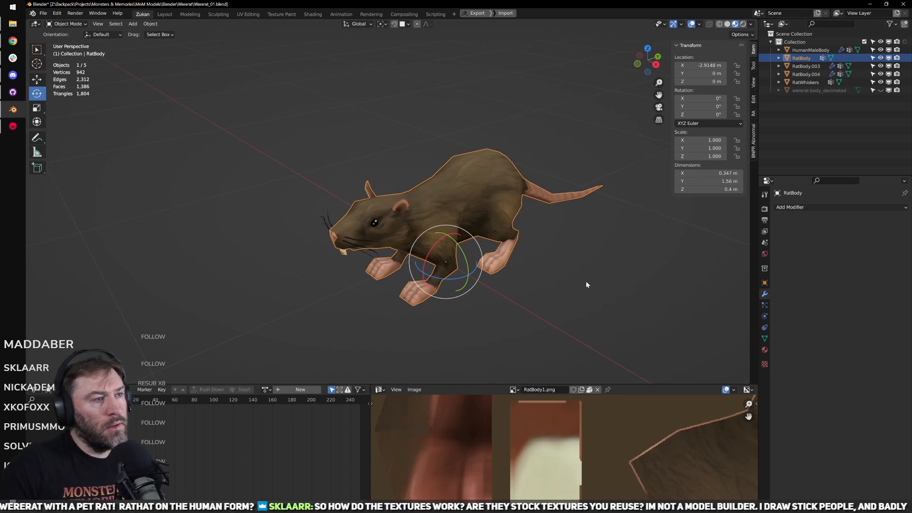
{"action": "scroll", "coordinate": [543, 248], "scroll_direction": "down", "scroll_amount": 2}
{"action": "scroll", "coordinate": [543, 247], "scroll_direction": "up", "scroll_amount": 2}
{"action": "scroll", "coordinate": [507, 255], "scroll_direction": "down", "scroll_amount": 9}
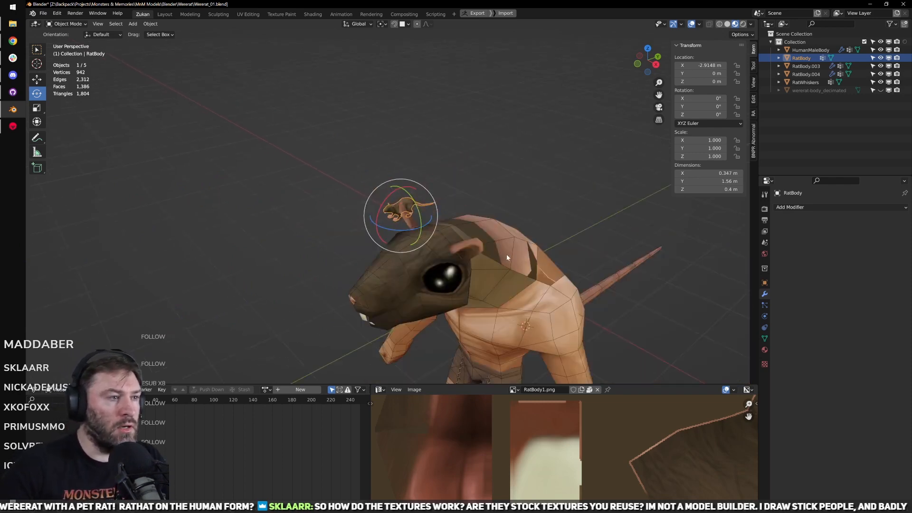
Step: Examine the wererat's head, teeth and torso up close with nothing selected
{"action": "middle_click_drag", "start_coordinate": [451, 266], "coordinate": [437, 224], "text": "shift"}
{"action": "left_click", "coordinate": [437, 224]}
{"action": "key", "text": "KP_Decimal"}
{"action": "scroll", "coordinate": [439, 234], "scroll_direction": "up", "scroll_amount": 5}
{"action": "scroll", "coordinate": [380, 243], "scroll_direction": "down", "scroll_amount": 2}
{"action": "middle_click_drag", "start_coordinate": [350, 241], "coordinate": [487, 267], "text": "shift"}
{"action": "key", "text": "alt+a"}
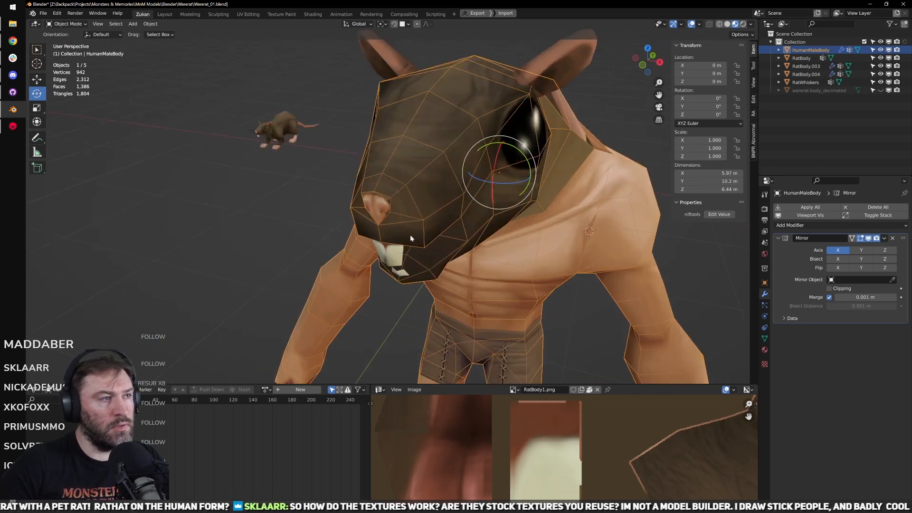
{"action": "mouse_move", "coordinate": [409, 235]}
{"action": "middle_mouse_down"}
{"action": "mouse_move", "coordinate": [398, 213]}
{"action": "mouse_move", "coordinate": [551, 252]}
{"action": "mouse_move", "coordinate": [403, 215]}
{"action": "mouse_move", "coordinate": [480, 209]}
{"action": "mouse_move", "coordinate": [398, 238]}
{"action": "middle_mouse_up"}
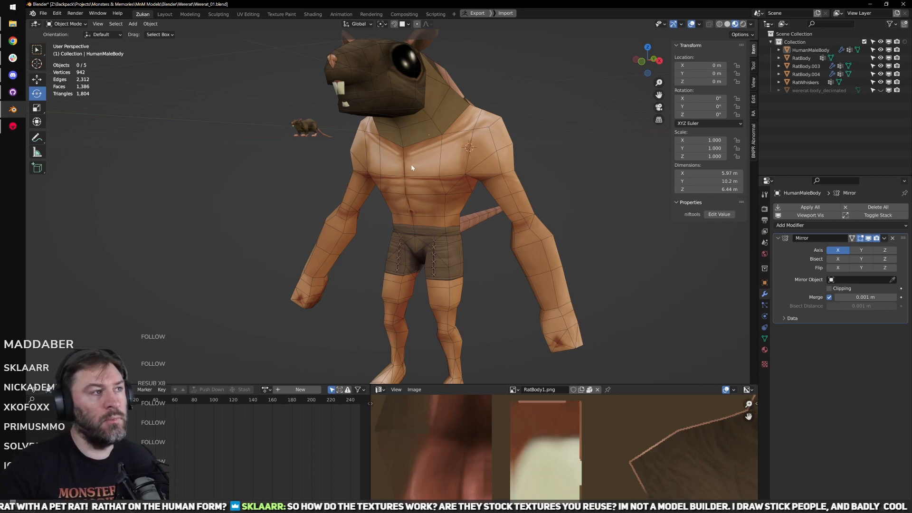
Step: In Edit Mode, select the edges around the body mesh's mouth opening and mark them as a seam
{"action": "left_click", "coordinate": [413, 190]}
{"action": "scroll", "coordinate": [446, 172], "scroll_direction": "up", "scroll_amount": 4}
{"action": "key", "text": "Tab"}
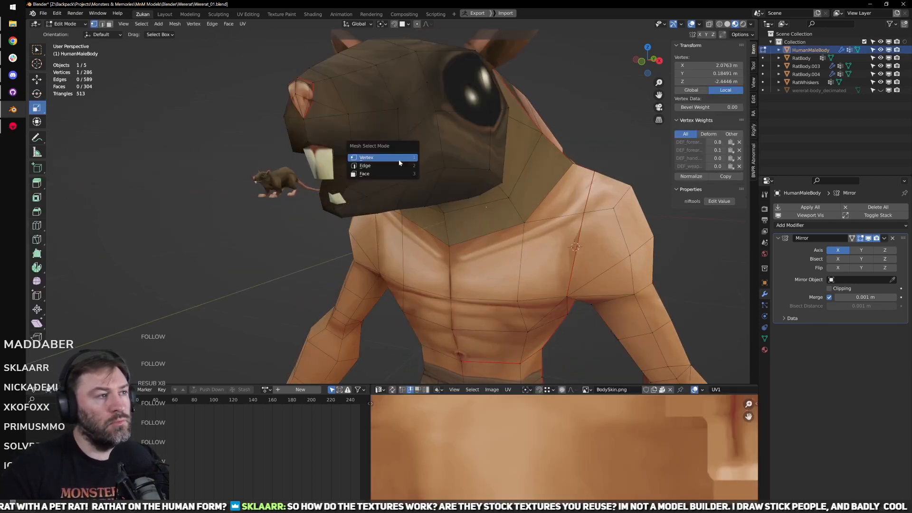
{"action": "left_click", "coordinate": [403, 164]}
{"action": "left_click", "coordinate": [403, 164]}
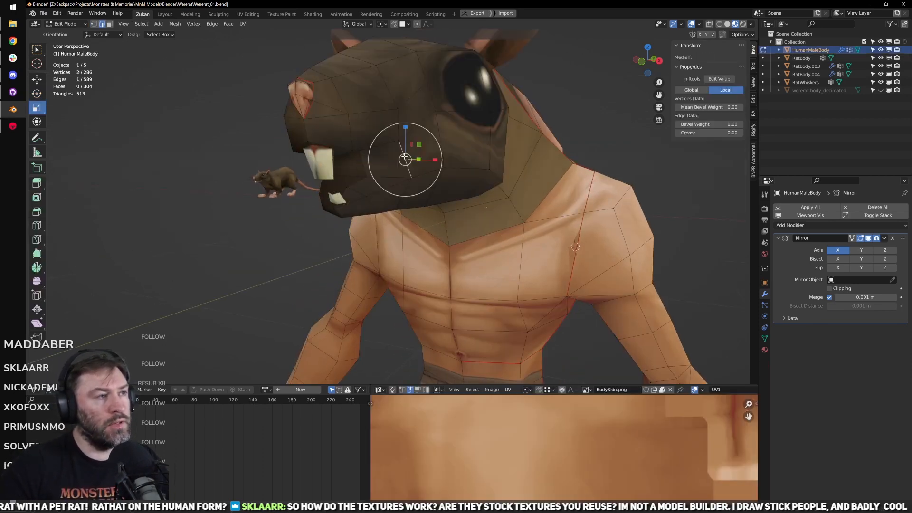
{"action": "key", "text": "KP_Decimal"}
{"action": "scroll", "coordinate": [402, 166], "scroll_direction": "down", "scroll_amount": 8}
{"action": "middle_click_drag", "start_coordinate": [403, 167], "coordinate": [409, 193], "text": "shift"}
{"action": "scroll", "coordinate": [409, 192], "scroll_direction": "up", "scroll_amount": 4}
{"action": "left_click", "coordinate": [401, 176], "text": "shift"}
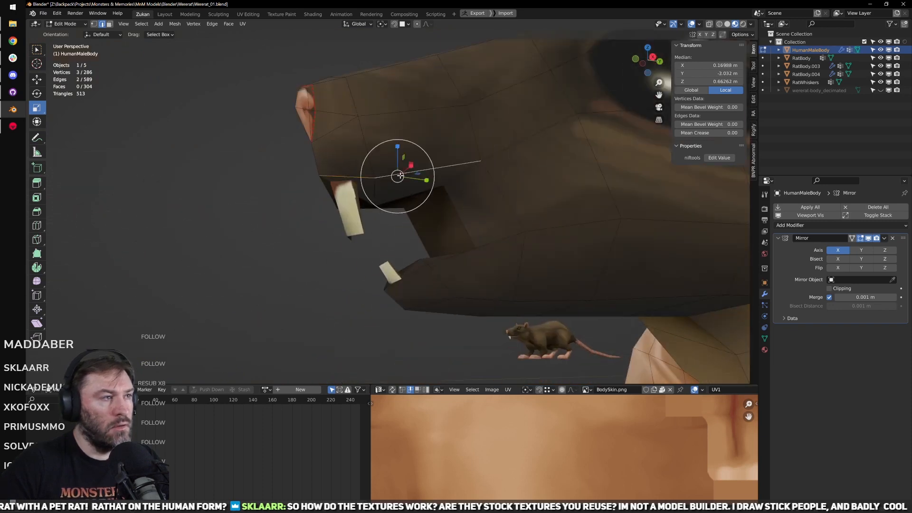
{"action": "left_click", "coordinate": [494, 186]}
{"action": "key", "text": "ctrl+e"}
{"action": "mouse_move", "coordinate": [479, 236]}
{"action": "middle_mouse_down"}
{"action": "mouse_move", "coordinate": [494, 285]}
{"action": "mouse_move", "coordinate": [478, 219]}
{"action": "middle_mouse_up"}
Step: Select the linked mouth interior faces inside the seam and unwrap them in a maximized UV Editor
{"action": "left_click", "coordinate": [436, 294], "text": "alt"}
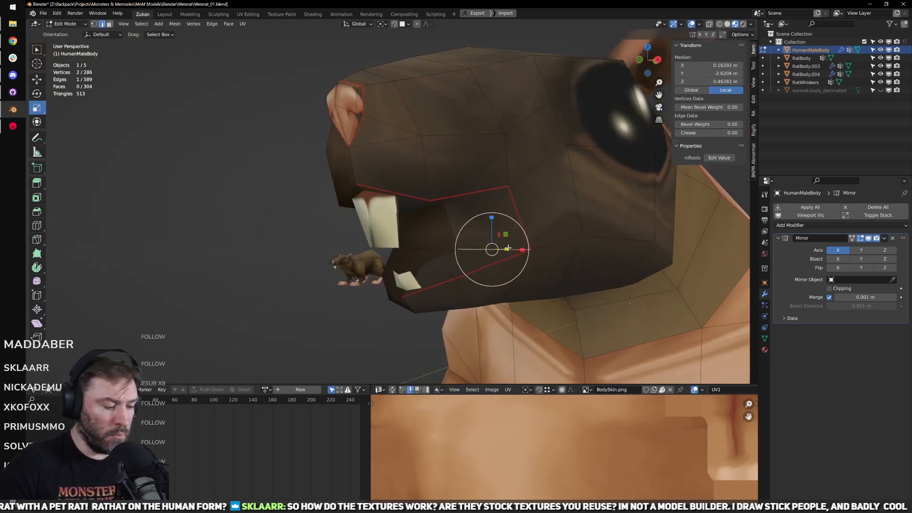
{"action": "key", "text": "l"}
{"action": "key", "text": "ctrl+space"}
{"action": "scroll", "coordinate": [551, 361], "scroll_direction": "down", "scroll_amount": 4}
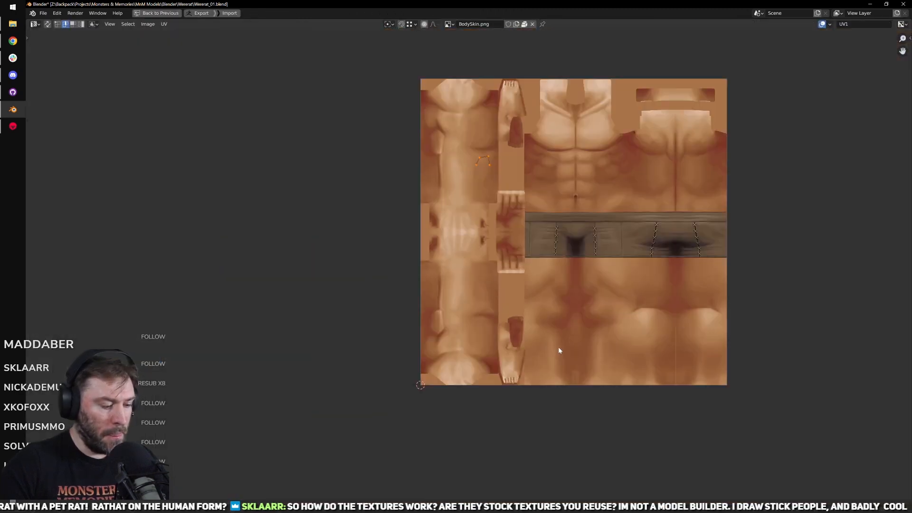
{"action": "middle_click_drag", "start_coordinate": [511, 247], "coordinate": [526, 288]}
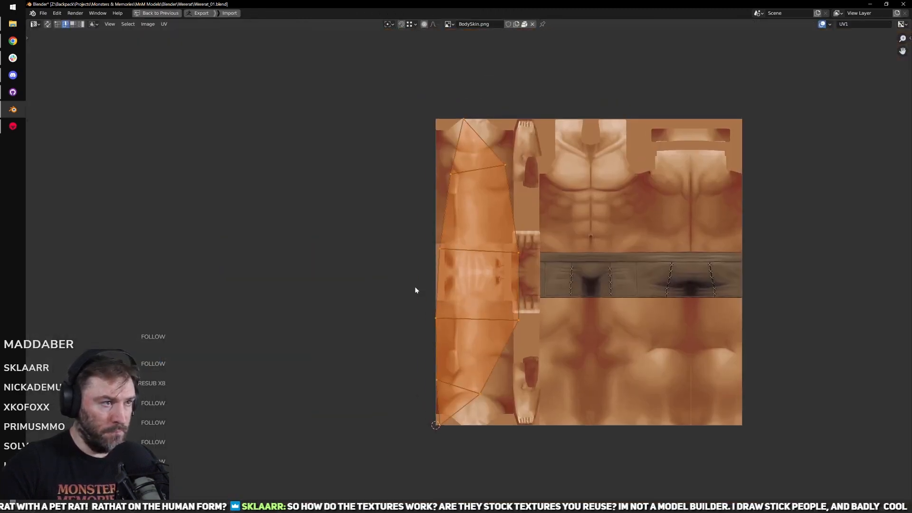
Step: Straighten the mouth interior's centre-line UV vertices with Align X and unwrap the remaining vertices around them
{"action": "key", "text": "ctrl+Tab"}
{"action": "right_click", "coordinate": [444, 261]}
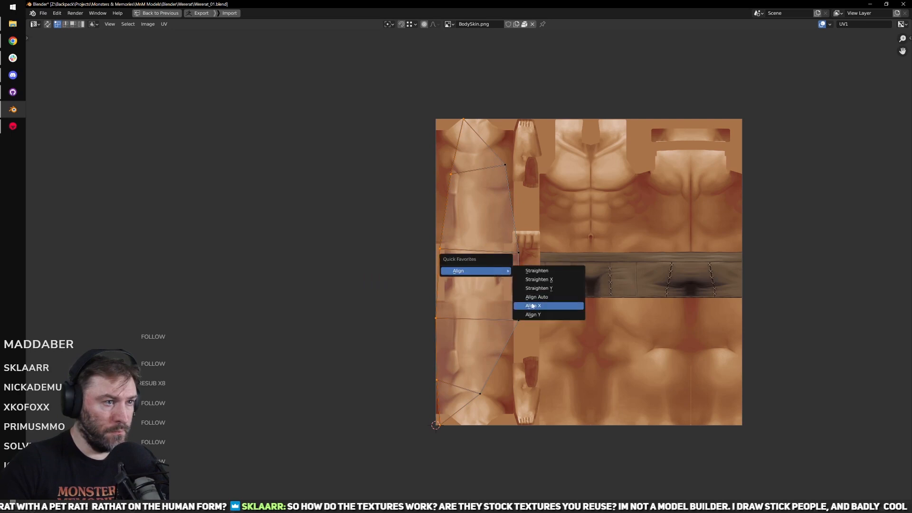
{"action": "left_click", "coordinate": [540, 312]}
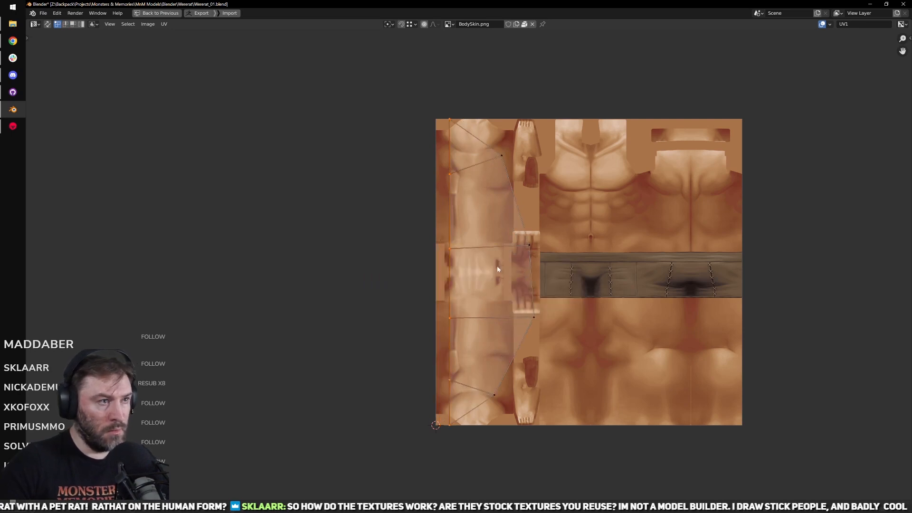
Step: Give the mouth interior faces the head's rat material with the RatBody1.png texture, and maximize the UV Editor
{"action": "key", "text": "ctrl+space"}
{"action": "scroll", "coordinate": [534, 229], "scroll_direction": "down", "scroll_amount": 3}
{"action": "key", "text": "Tab"}
{"action": "mouse_move", "coordinate": [533, 229]}
{"action": "middle_mouse_down"}
{"action": "mouse_move", "coordinate": [504, 223]}
{"action": "mouse_move", "coordinate": [520, 202]}
{"action": "mouse_move", "coordinate": [490, 216]}
{"action": "mouse_move", "coordinate": [546, 223]}
{"action": "middle_mouse_up"}
{"action": "key", "text": "Tab"}
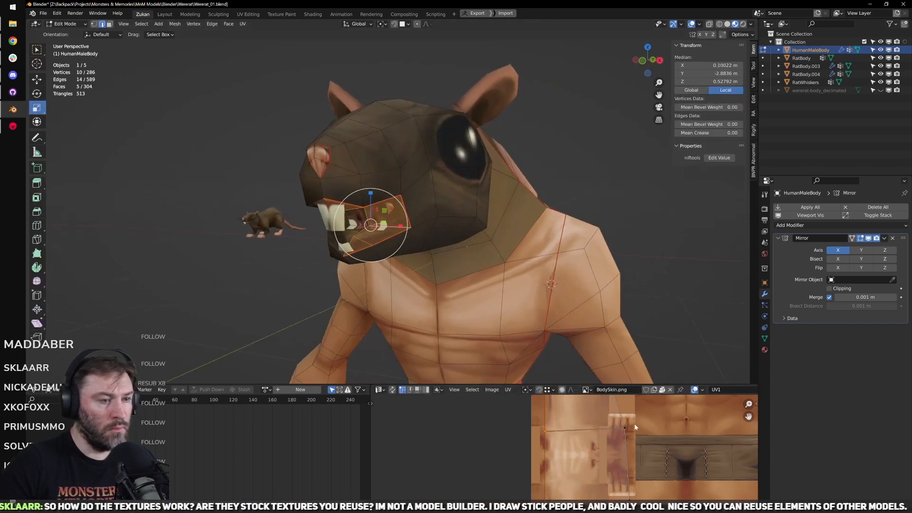
{"action": "left_click", "coordinate": [422, 231]}
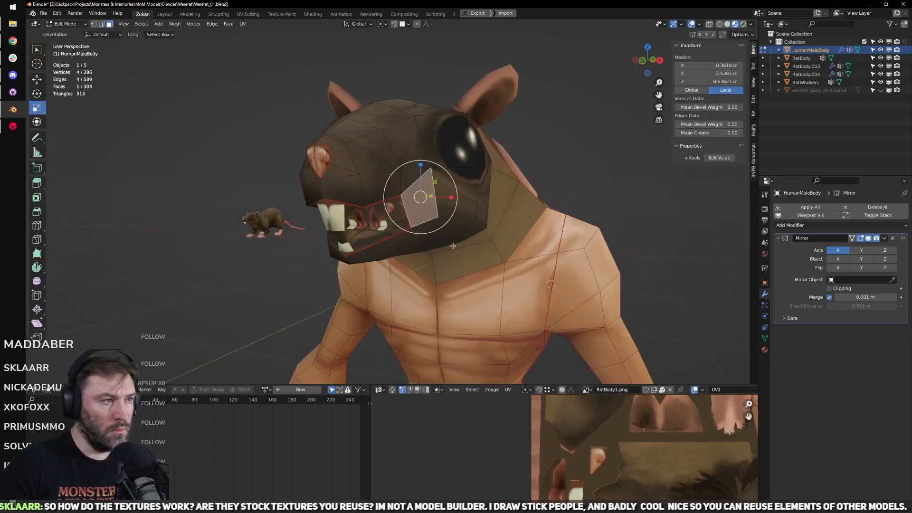
{"action": "key", "text": "ctrl+l"}
{"action": "key", "text": "ctrl+space"}
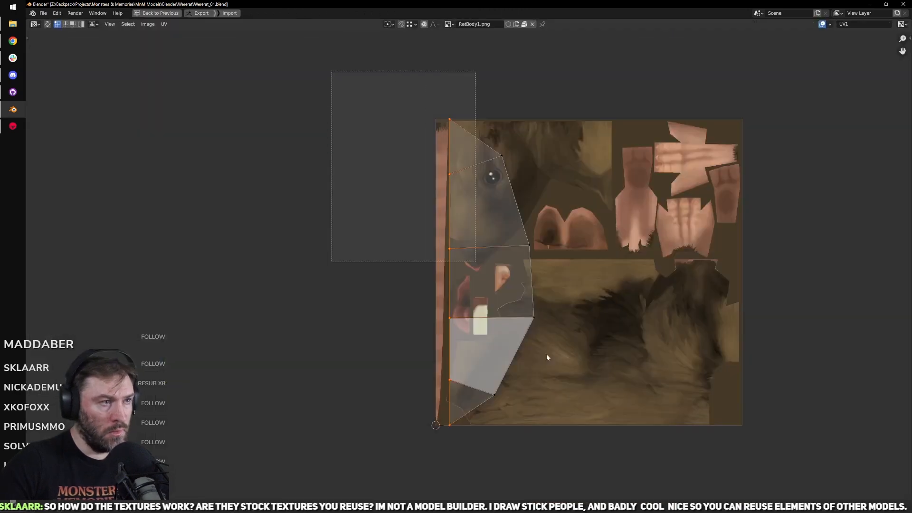
Step: Scale down the whole mouth interior UV island and move it onto the painted mouth area of the rat texture
{"action": "key", "text": "a"}
{"action": "key", "text": "s"}
{"action": "left_click", "coordinate": [539, 306]}
{"action": "scroll", "coordinate": [549, 309], "scroll_direction": "up", "scroll_amount": 4}
{"action": "key", "text": "g"}
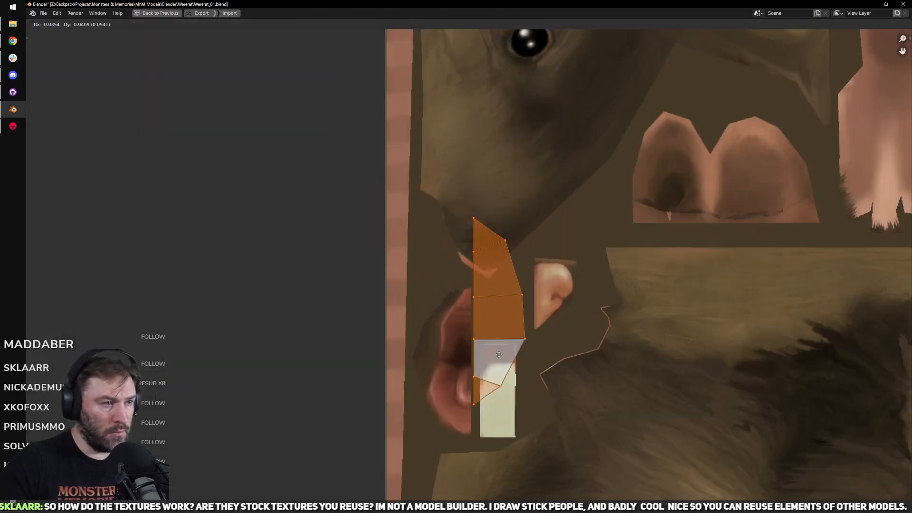
{"action": "left_click", "coordinate": [495, 380]}
{"action": "middle_click_drag", "start_coordinate": [494, 380], "coordinate": [596, 323]}
{"action": "scroll", "coordinate": [596, 322], "scroll_direction": "up", "scroll_amount": 3}
{"action": "key", "text": "s"}
{"action": "left_click", "coordinate": [602, 310]}
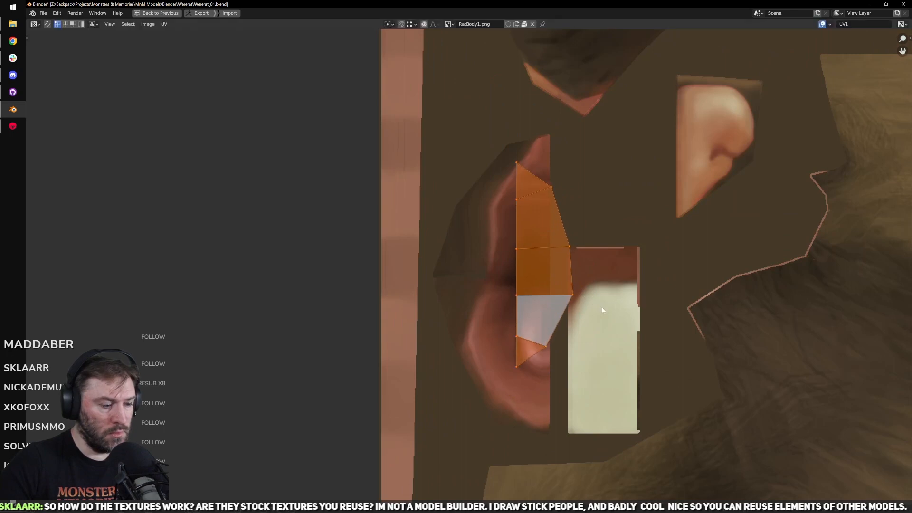
Step: Rotate the mouth UV island 180°, then scale and move it to fit the painted mouth with its straight edge along the texture's centre line
{"action": "type", "text": "r180"}
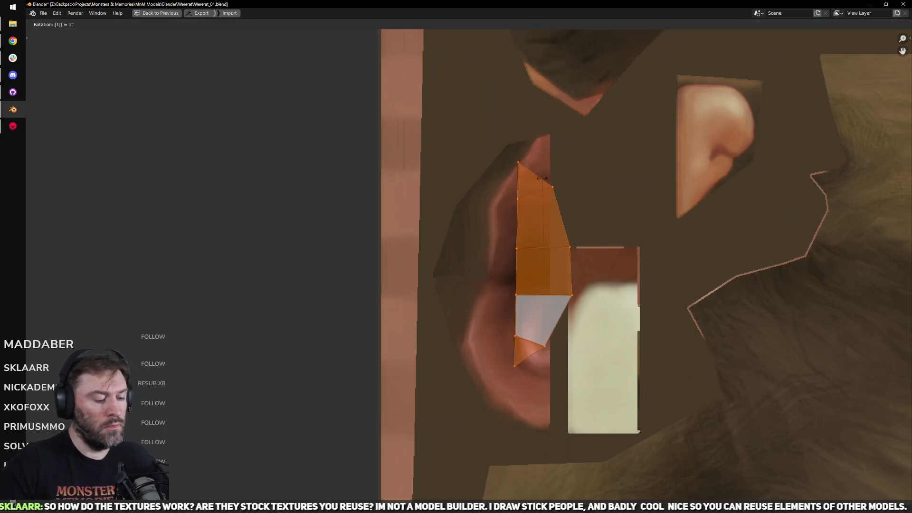
{"action": "key", "text": "Return"}
{"action": "key", "text": "g"}
{"action": "key", "text": "s"}
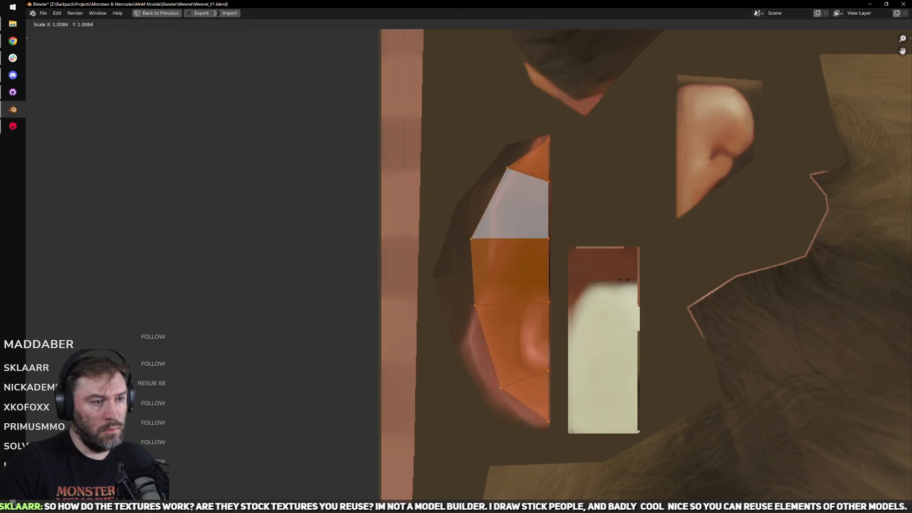
{"action": "left_click", "coordinate": [623, 282]}
{"action": "key", "text": "g"}
{"action": "left_click", "coordinate": [625, 280]}
{"action": "key", "text": "ctrl+alt+space"}
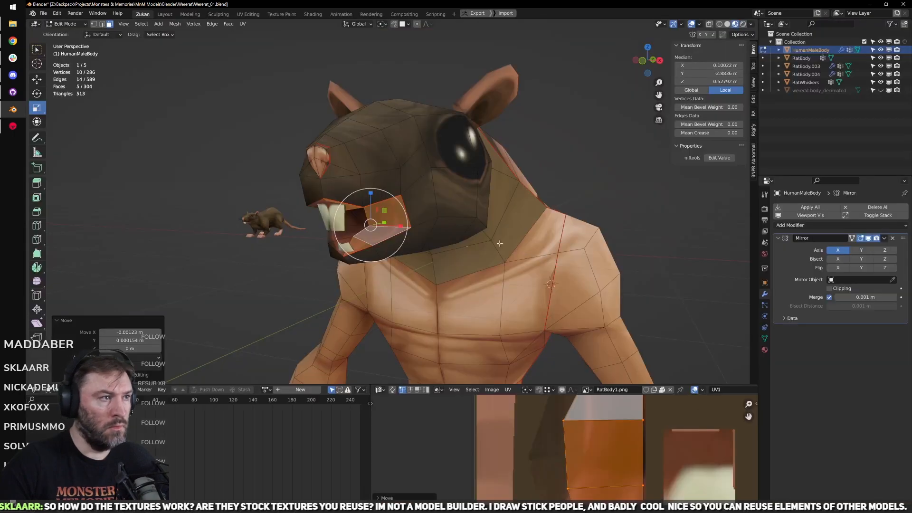
Step: Rotate the mouth UV island another half turn and mirror it along X to swap its upper and lower ends
{"action": "mouse_move", "coordinate": [500, 243]}
{"action": "middle_mouse_down"}
{"action": "mouse_move", "coordinate": [466, 250]}
{"action": "mouse_move", "coordinate": [494, 250]}
{"action": "middle_mouse_up"}
{"action": "scroll", "coordinate": [660, 475], "scroll_direction": "down", "scroll_amount": 2}
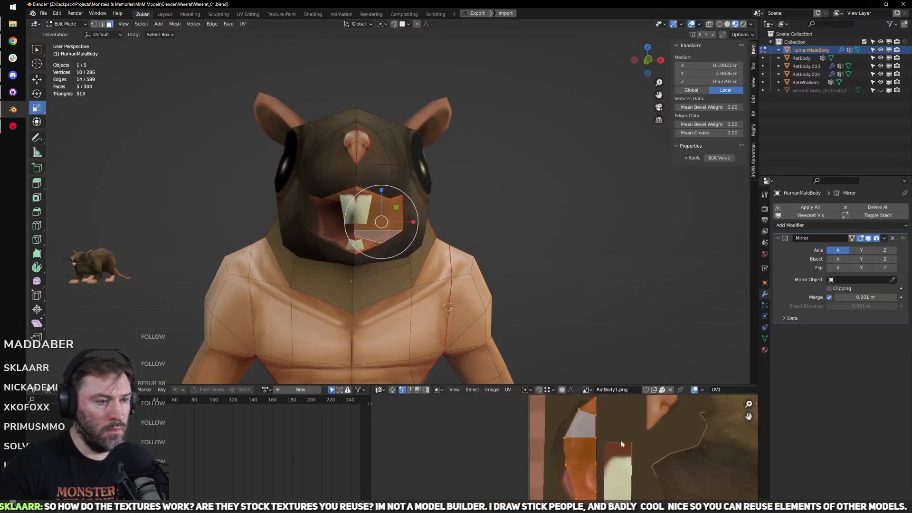
{"action": "key", "text": "r"}
{"action": "left_click", "coordinate": [535, 400]}
{"action": "left_click", "coordinate": [508, 389]}
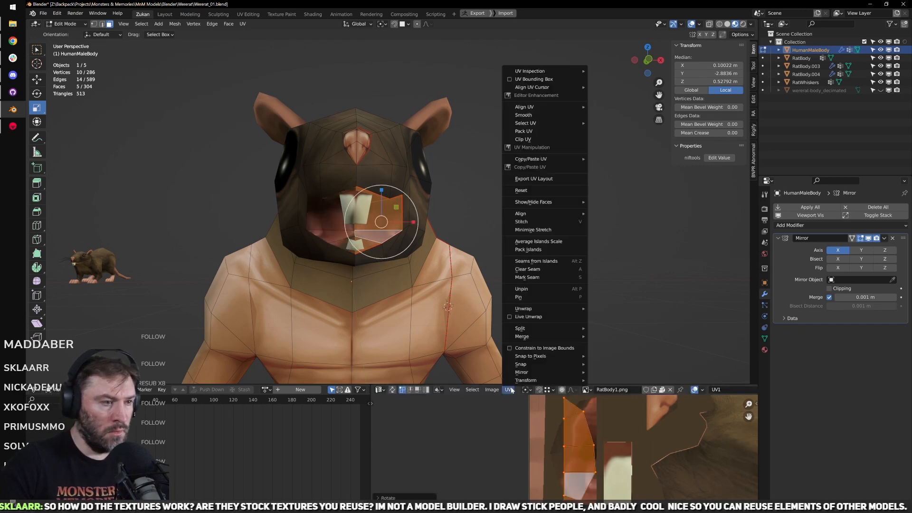
{"action": "mouse_move", "coordinate": [531, 373]}
{"action": "left_click", "coordinate": [607, 384]}
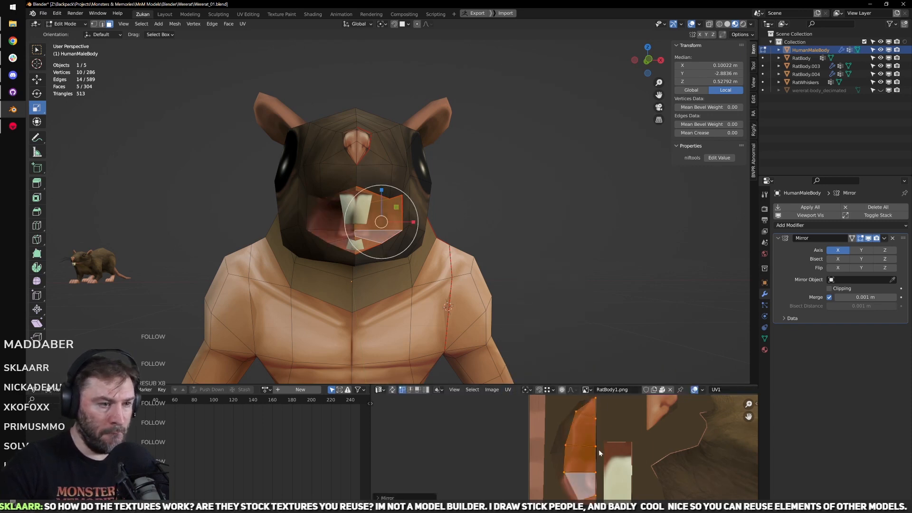
Step: Slide the mouth interior UV island along Y in small moves over the painted mouth of the rat texture
{"action": "scroll", "coordinate": [449, 279], "scroll_direction": "up", "scroll_amount": 3}
{"action": "middle_click_drag", "start_coordinate": [451, 251], "coordinate": [413, 245]}
{"action": "key", "text": "g"}
{"action": "key", "text": "y"}
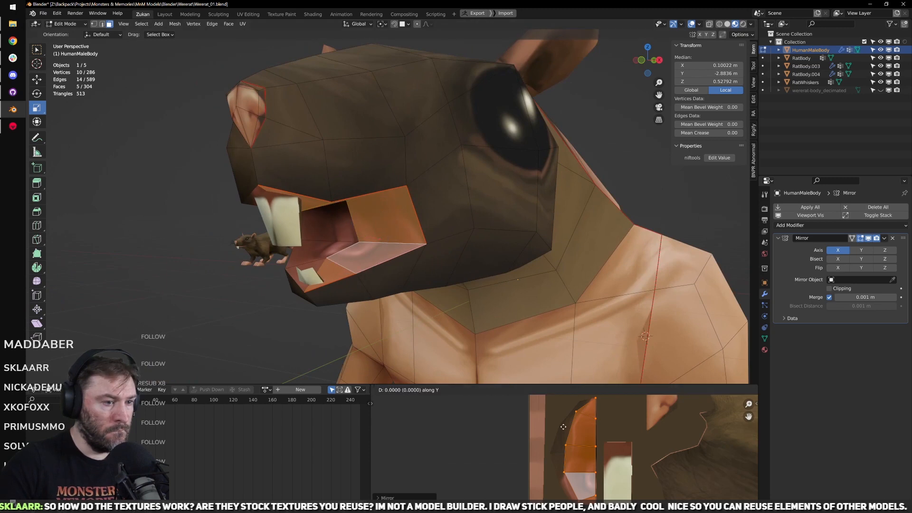
{"action": "left_click", "coordinate": [569, 414]}
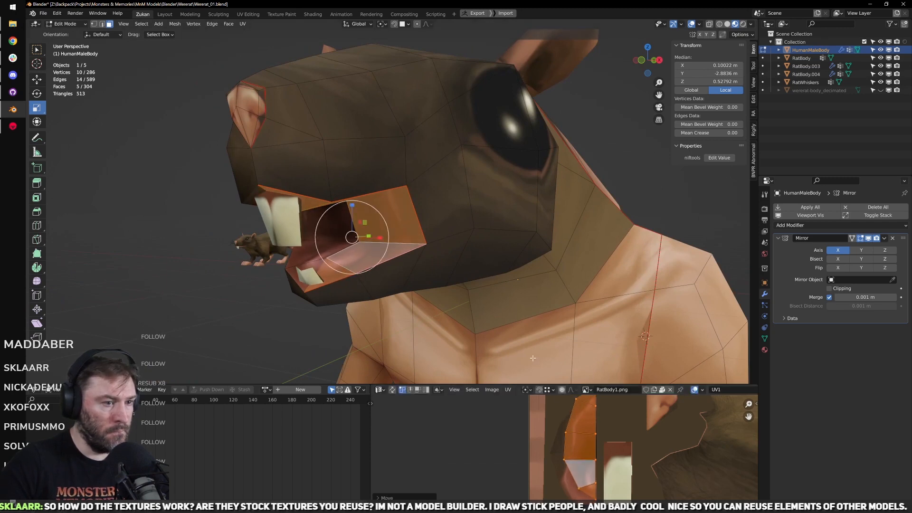
{"action": "key", "text": "g"}
{"action": "key", "text": "y"}
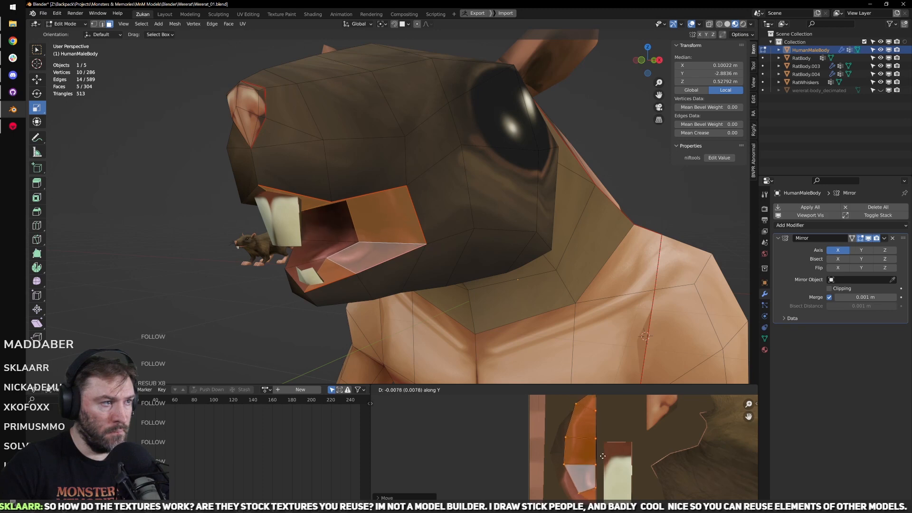
{"action": "left_click", "coordinate": [604, 456]}
{"action": "middle_click_drag", "start_coordinate": [427, 238], "coordinate": [471, 218]}
{"action": "key", "text": "Tab"}
{"action": "key", "text": "Tab"}
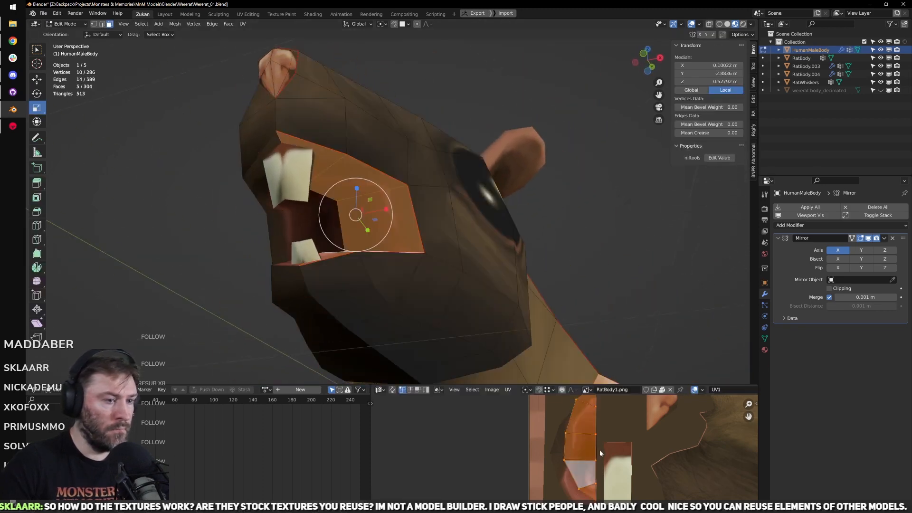
Step: Shift the mouth UV island lower on the texture, then raise it along Y by about 0.02 to set the mouth's shading
{"action": "key", "text": "g"}
{"action": "key", "text": "y"}
{"action": "left_click", "coordinate": [591, 460]}
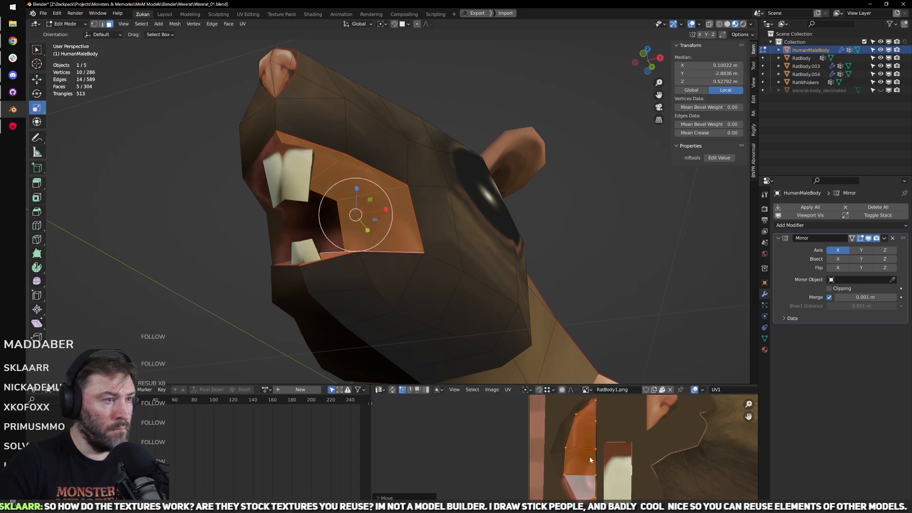
{"action": "scroll", "coordinate": [589, 475], "scroll_direction": "down", "scroll_amount": 2}
{"action": "middle_click_drag", "start_coordinate": [485, 369], "coordinate": [464, 347]}
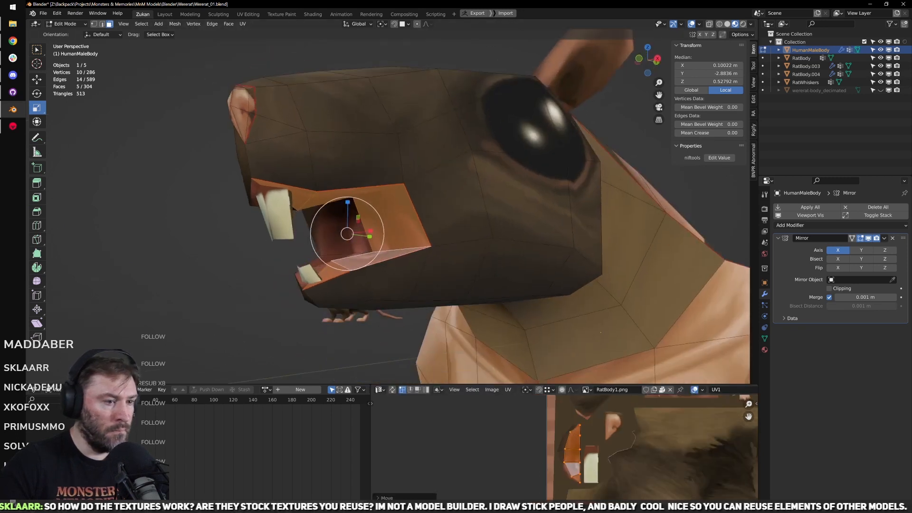
{"action": "left_click_drag", "start_coordinate": [605, 452], "coordinate": [604, 452]}
{"action": "key", "text": "g"}
{"action": "key", "text": "y"}
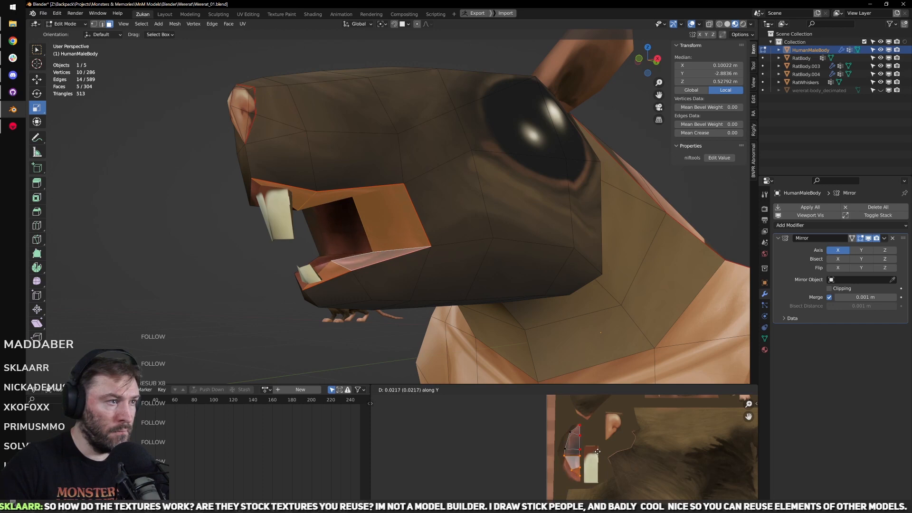
{"action": "left_click", "coordinate": [598, 452]}
Step: Examine the textured mouth interior on the whole model from the front in Object Mode
{"action": "middle_click_drag", "start_coordinate": [365, 243], "coordinate": [408, 260]}
{"action": "key", "text": "Tab"}
{"action": "scroll", "coordinate": [480, 242], "scroll_direction": "up", "scroll_amount": 3}
{"action": "scroll", "coordinate": [483, 231], "scroll_direction": "down", "scroll_amount": 5}
{"action": "left_click", "coordinate": [349, 266]}
{"action": "key", "text": "Tab"}
{"action": "scroll", "coordinate": [365, 293], "scroll_direction": "down", "scroll_amount": 5}
{"action": "key", "text": "Tab"}
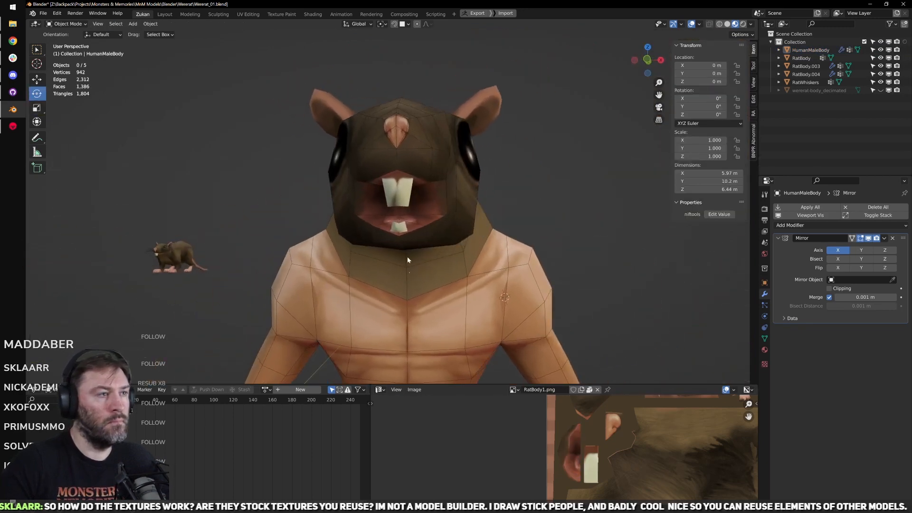
Step: Move the upper mouth corner vertex slightly inward along X in vertex select mode
{"action": "scroll", "coordinate": [408, 260], "scroll_direction": "up", "scroll_amount": 2}
{"action": "middle_click_drag", "start_coordinate": [464, 230], "coordinate": [467, 220]}
{"action": "key", "text": "Tab"}
{"action": "key", "text": "ctrl+Tab"}
{"action": "left_click", "coordinate": [484, 162]}
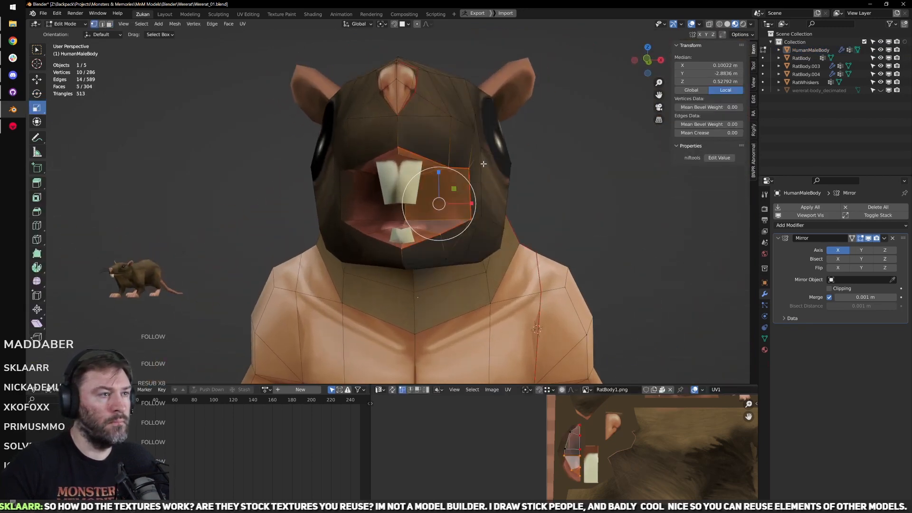
{"action": "left_click", "coordinate": [479, 166]}
{"action": "key", "text": "w"}
{"action": "left_click_drag", "start_coordinate": [495, 168], "coordinate": [489, 169]}
Step: Select the lower mouth corner vertex and nudge it to refine the mouth's side profile
{"action": "middle_click_drag", "start_coordinate": [489, 168], "coordinate": [446, 223]}
{"action": "scroll", "coordinate": [480, 209], "scroll_direction": "up", "scroll_amount": 3}
{"action": "left_click", "coordinate": [453, 196]}
{"action": "scroll", "coordinate": [390, 247], "scroll_direction": "up", "scroll_amount": 4}
{"action": "mouse_move", "coordinate": [389, 247]}
{"action": "middle_mouse_down"}
{"action": "mouse_move", "coordinate": [380, 256]}
{"action": "mouse_move", "coordinate": [392, 261]}
{"action": "middle_mouse_up"}
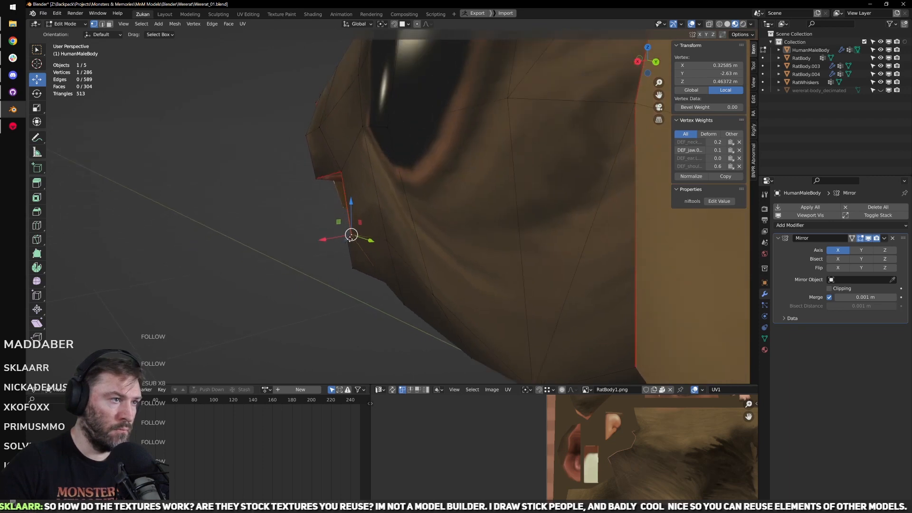
{"action": "left_click_drag", "start_coordinate": [350, 236], "coordinate": [346, 240]}
Step: Widen the lower jaw by moving its underside vertex outward along X to about 0.31 m
{"action": "scroll", "coordinate": [347, 240], "scroll_direction": "down", "scroll_amount": 3}
{"action": "middle_click_drag", "start_coordinate": [346, 241], "coordinate": [450, 265]}
{"action": "scroll", "coordinate": [467, 222], "scroll_direction": "up", "scroll_amount": 6}
{"action": "left_click", "coordinate": [425, 263]}
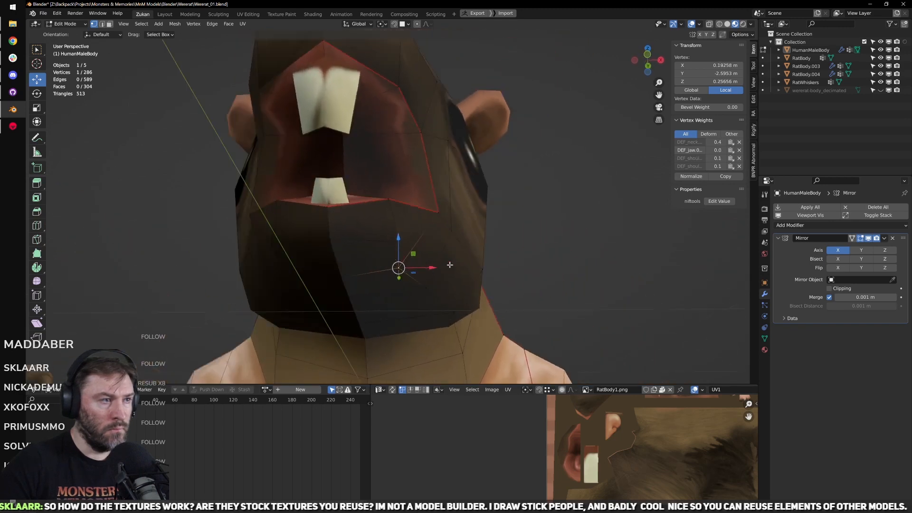
{"action": "left_click_drag", "start_coordinate": [430, 268], "coordinate": [441, 268]}
{"action": "middle_click_drag", "start_coordinate": [442, 268], "coordinate": [449, 240]}
{"action": "left_click_drag", "start_coordinate": [449, 240], "coordinate": [457, 241]}
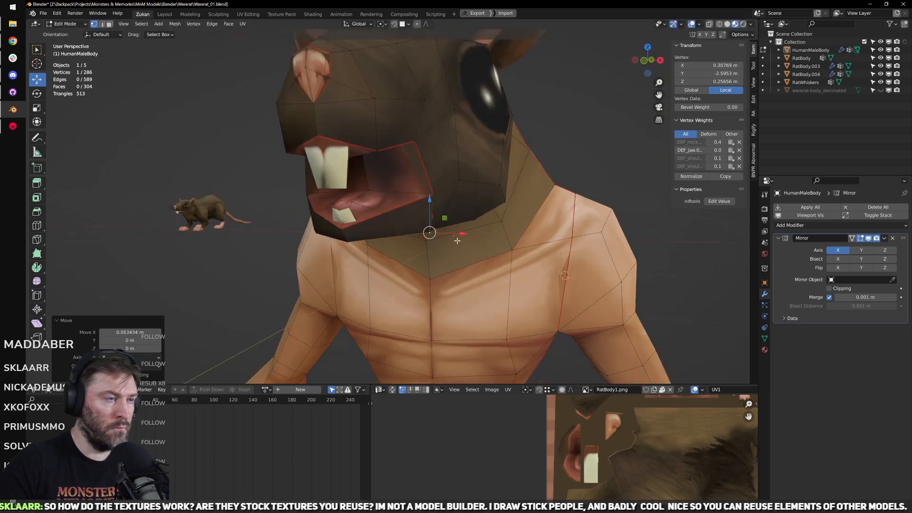
Step: Freely reposition the lower jaw's underside vertices to smooth the jaw outline, checking the shape in Object Mode
{"action": "middle_click_drag", "start_coordinate": [457, 240], "coordinate": [496, 250]}
{"action": "key", "text": "g"}
{"action": "left_click", "coordinate": [412, 243]}
{"action": "key", "text": "Tab"}
{"action": "scroll", "coordinate": [412, 243], "scroll_direction": "down", "scroll_amount": 3}
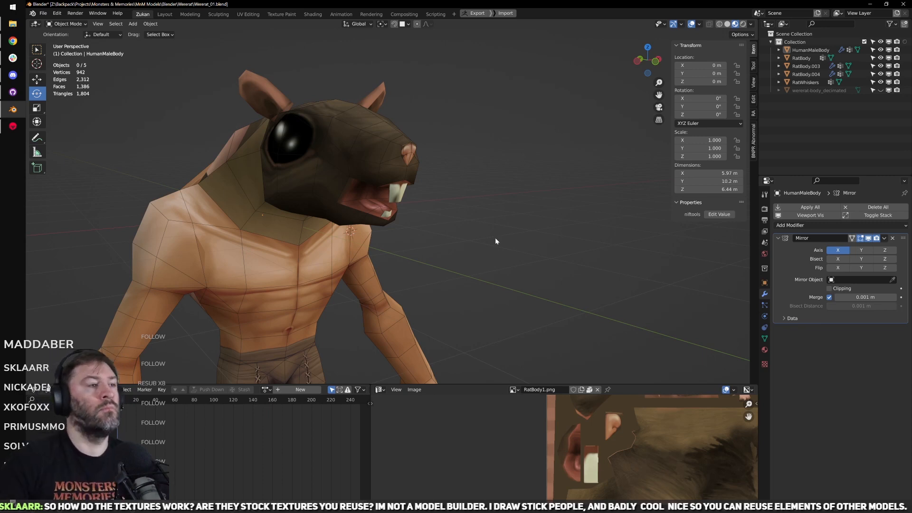
{"action": "scroll", "coordinate": [494, 237], "scroll_direction": "up", "scroll_amount": 5}
{"action": "key", "text": "Tab"}
{"action": "middle_click_drag", "start_coordinate": [462, 202], "coordinate": [412, 240]}
{"action": "key", "text": "g"}
{"action": "left_click", "coordinate": [437, 232]}
Step: Move the chin's centre vertex about 0.045 m forward and 0.01 m down
{"action": "key", "text": "Tab"}
{"action": "scroll", "coordinate": [437, 230], "scroll_direction": "up", "scroll_amount": 4}
{"action": "key", "text": "Tab"}
{"action": "key", "text": "g"}
{"action": "left_click", "coordinate": [415, 239]}
{"action": "scroll", "coordinate": [416, 239], "scroll_direction": "down", "scroll_amount": 5}
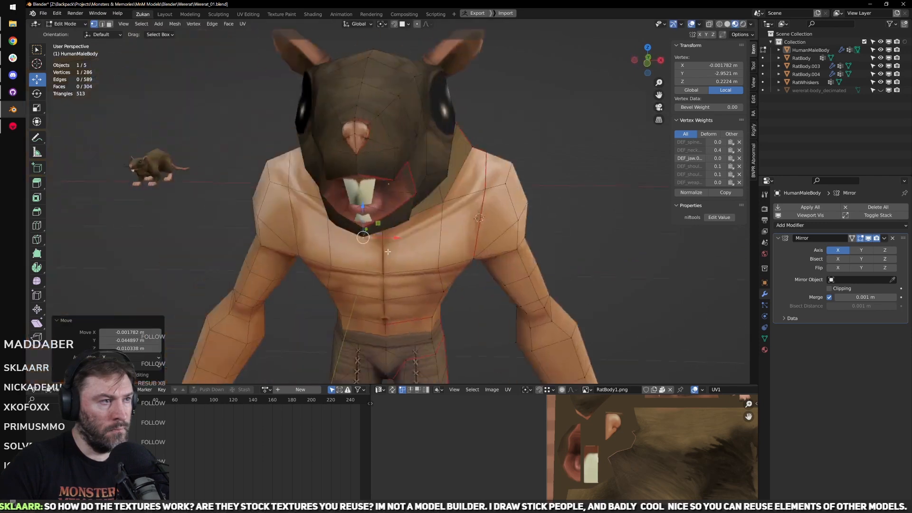
Step: Move the vertex on the lower jaw's side about 0.038 m inward, 0.06 m forward and 0.022 m down
{"action": "middle_click_drag", "start_coordinate": [416, 239], "coordinate": [328, 248]}
{"action": "scroll", "coordinate": [333, 247], "scroll_direction": "up", "scroll_amount": 5}
{"action": "middle_click_drag", "start_coordinate": [393, 247], "coordinate": [391, 237]}
{"action": "left_click", "coordinate": [391, 238]}
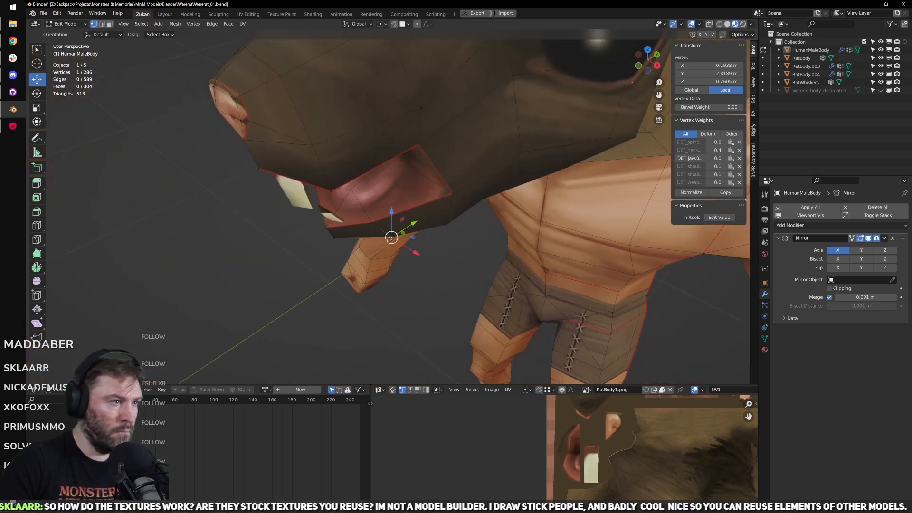
{"action": "left_click", "coordinate": [373, 246]}
Step: Select the short vertical edge on the lower jaw's side and move it about 0.03 m forward along Y
{"action": "scroll", "coordinate": [452, 218], "scroll_direction": "down", "scroll_amount": 4}
{"action": "middle_click_drag", "start_coordinate": [451, 219], "coordinate": [374, 234]}
{"action": "scroll", "coordinate": [408, 250], "scroll_direction": "up", "scroll_amount": 4}
{"action": "key", "text": "ctrl+Tab"}
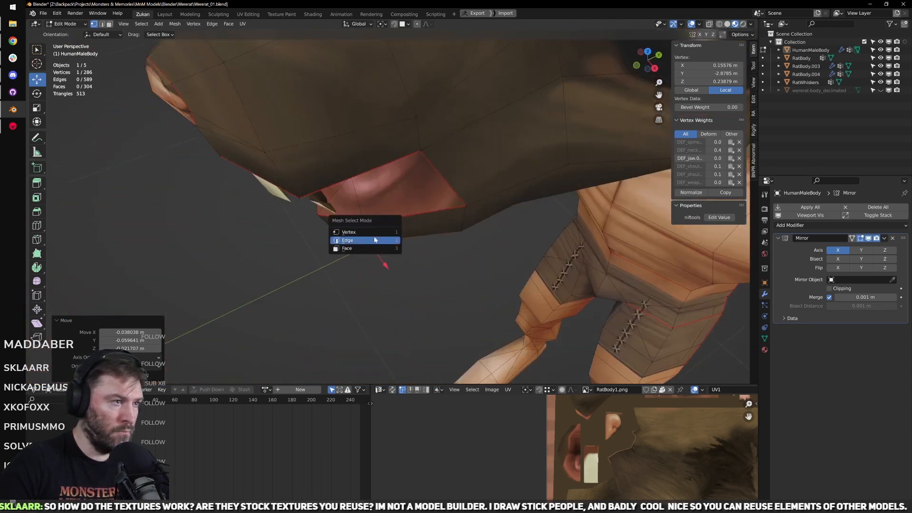
{"action": "left_click", "coordinate": [374, 240]}
{"action": "left_click", "coordinate": [370, 233]}
{"action": "key", "text": "g"}
{"action": "key", "text": "y"}
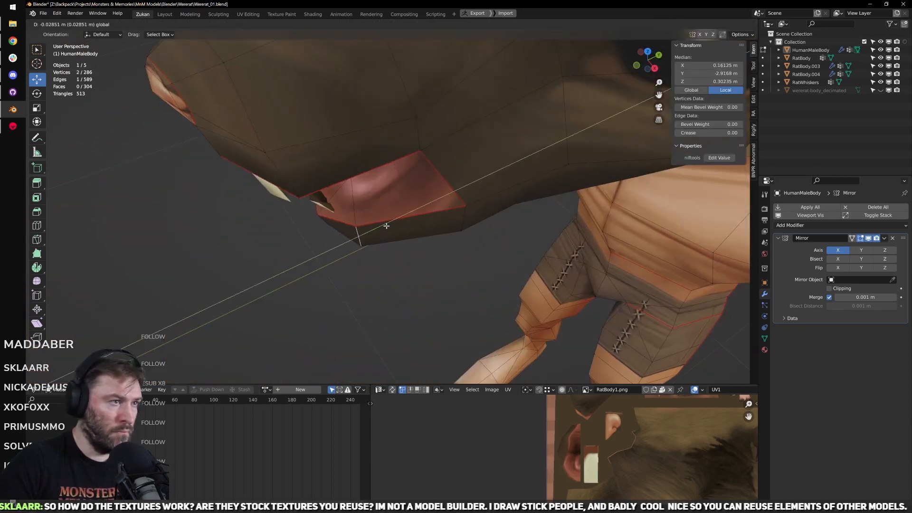
{"action": "left_click", "coordinate": [386, 225]}
Step: Bevel the edge loop around the mouth opening with a 0.0363 m offset and one segment
{"action": "scroll", "coordinate": [387, 227], "scroll_direction": "down", "scroll_amount": 4}
{"action": "middle_click_drag", "start_coordinate": [390, 227], "coordinate": [450, 211]}
{"action": "scroll", "coordinate": [456, 199], "scroll_direction": "down", "scroll_amount": 5}
{"action": "key", "text": "Tab"}
{"action": "left_click", "coordinate": [471, 207]}
{"action": "scroll", "coordinate": [449, 190], "scroll_direction": "up", "scroll_amount": 5}
{"action": "scroll", "coordinate": [407, 210], "scroll_direction": "down", "scroll_amount": 2}
{"action": "scroll", "coordinate": [452, 206], "scroll_direction": "up", "scroll_amount": 4}
{"action": "key", "text": "Tab"}
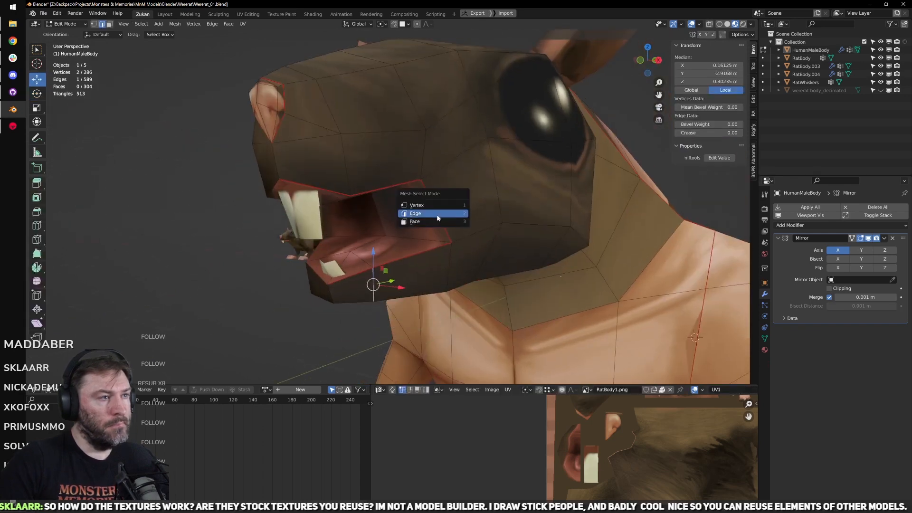
{"action": "left_click", "coordinate": [438, 218]}
{"action": "left_click", "coordinate": [441, 213]}
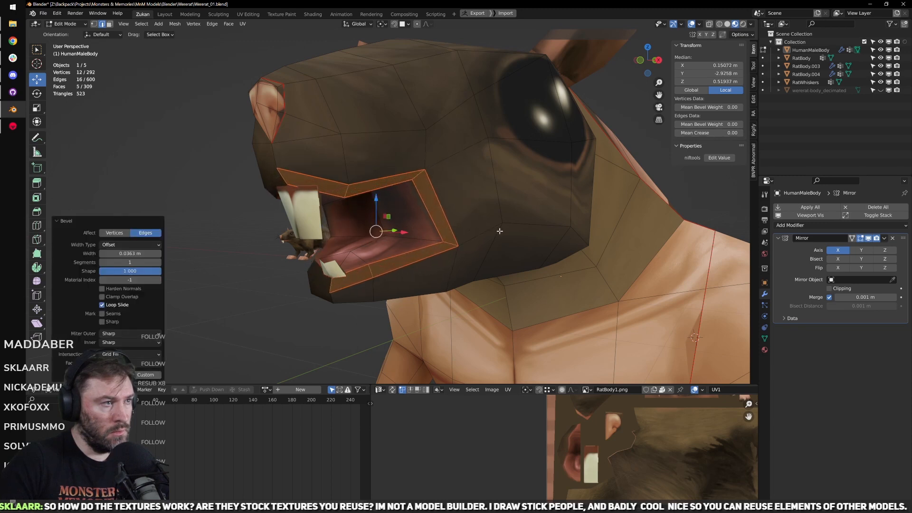
Step: Reposition the lower corner vertex of the bevelled mouth rim, then clear the selection
{"action": "key", "text": "Tab"}
{"action": "scroll", "coordinate": [500, 231], "scroll_direction": "down", "scroll_amount": 4}
{"action": "middle_click_drag", "start_coordinate": [500, 231], "coordinate": [441, 246]}
{"action": "key", "text": "Tab"}
{"action": "scroll", "coordinate": [444, 256], "scroll_direction": "up", "scroll_amount": 4}
{"action": "key", "text": "ctrl+Tab"}
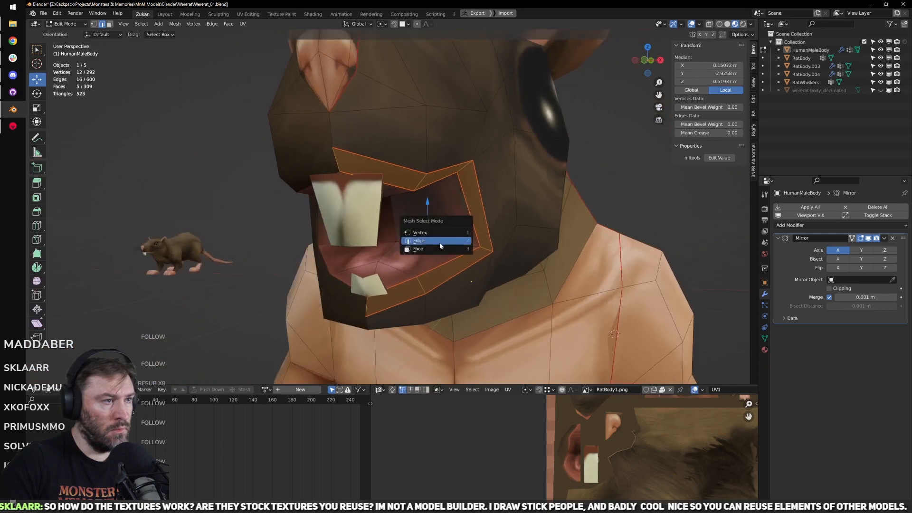
{"action": "left_click", "coordinate": [438, 243]}
{"action": "middle_click_drag", "start_coordinate": [493, 272], "coordinate": [373, 290]}
{"action": "key", "text": "ctrl+Tab"}
{"action": "left_click", "coordinate": [444, 244]}
{"action": "left_click", "coordinate": [475, 256]}
{"action": "key", "text": "g"}
{"action": "left_click", "coordinate": [497, 254]}
{"action": "key", "text": "alt+a"}
Step: Try to merge the two centre-line vertices at the front of the lower lip
{"action": "left_click", "coordinate": [336, 275]}
{"action": "left_click", "coordinate": [346, 262], "text": "shift"}
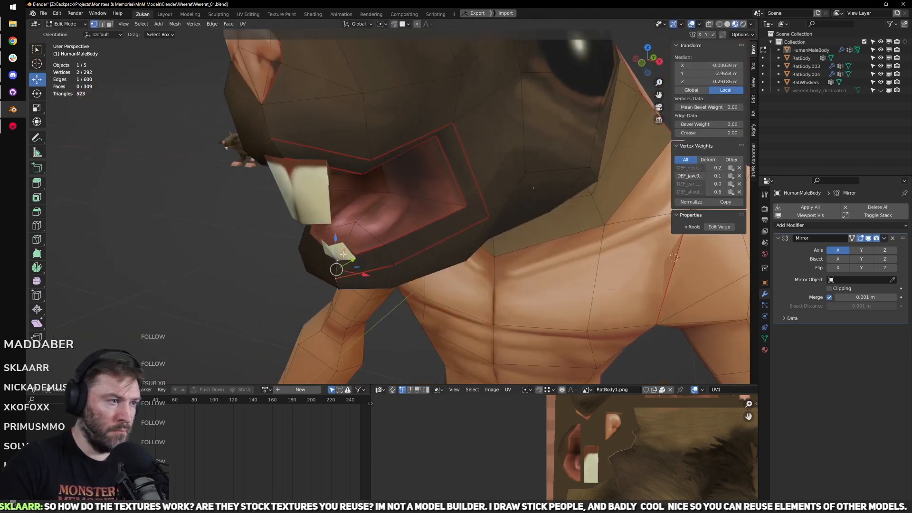
{"action": "key", "text": "alt+m"}
{"action": "left_click", "coordinate": [305, 255]}
{"action": "scroll", "coordinate": [334, 271], "scroll_direction": "up", "scroll_amount": 5}
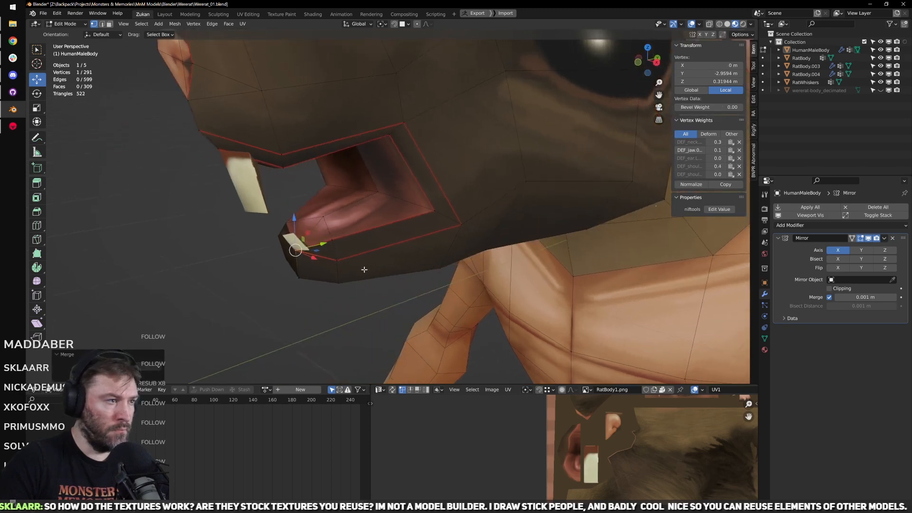
{"action": "scroll", "coordinate": [334, 270], "scroll_direction": "down", "scroll_amount": 4}
{"action": "mouse_move", "coordinate": [335, 270]}
{"action": "middle_mouse_down"}
{"action": "mouse_move", "coordinate": [393, 258]}
{"action": "mouse_move", "coordinate": [375, 249]}
{"action": "mouse_move", "coordinate": [349, 266]}
{"action": "middle_mouse_up"}
{"action": "key", "text": "ctrl+z"}
Step: Raise the lower lip's outer centre vertex about 0.03 m, and move the chin vertex about 0.018 m back and 0.05 m down
{"action": "scroll", "coordinate": [349, 266], "scroll_direction": "up", "scroll_amount": 3}
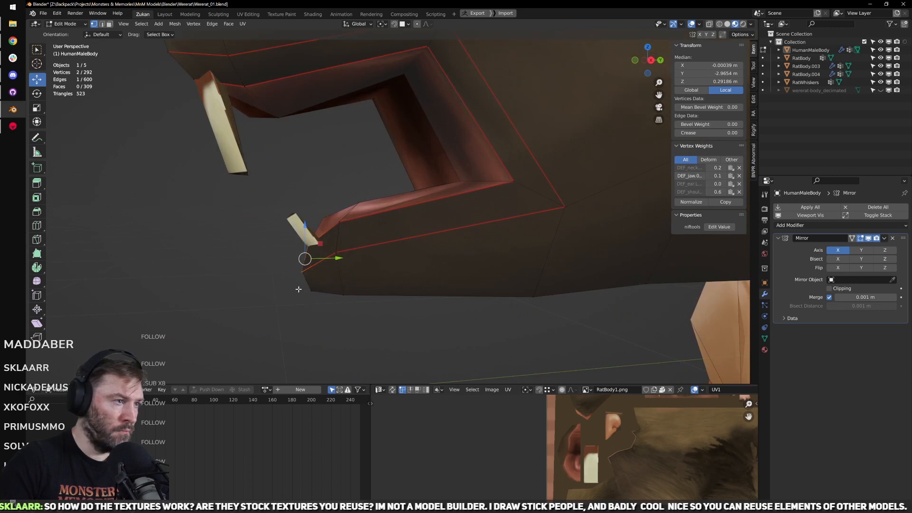
{"action": "left_click", "coordinate": [302, 273]}
{"action": "left_click_drag", "start_coordinate": [304, 237], "coordinate": [303, 223]}
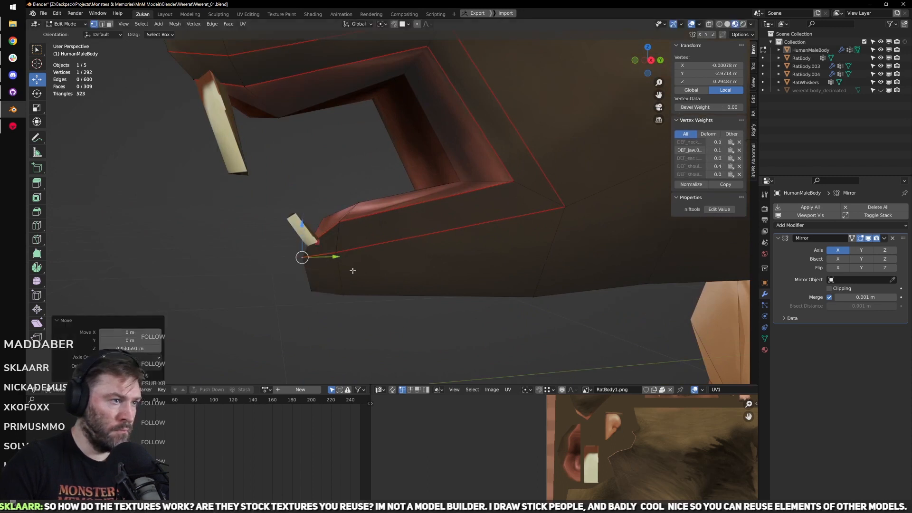
{"action": "key", "text": "KP_3"}
{"action": "key", "text": "g"}
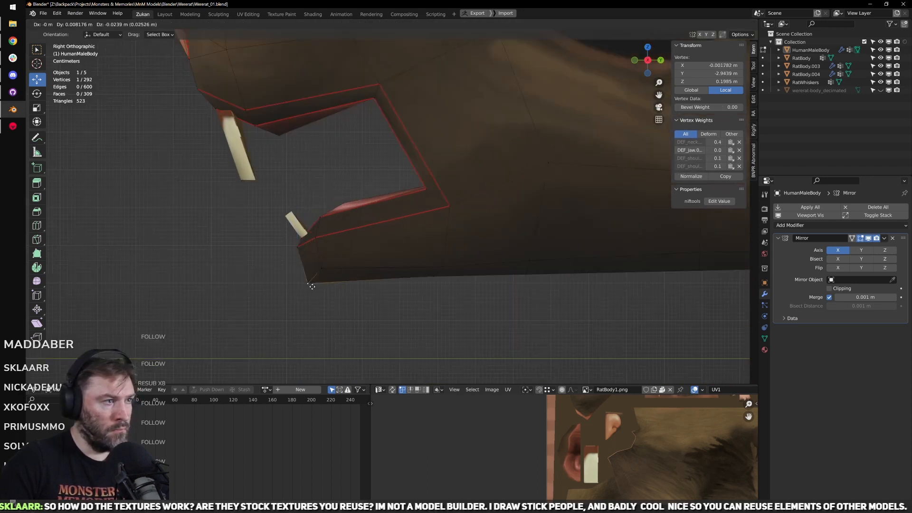
{"action": "left_click", "coordinate": [315, 296]}
{"action": "scroll", "coordinate": [426, 262], "scroll_direction": "down", "scroll_amount": 1}
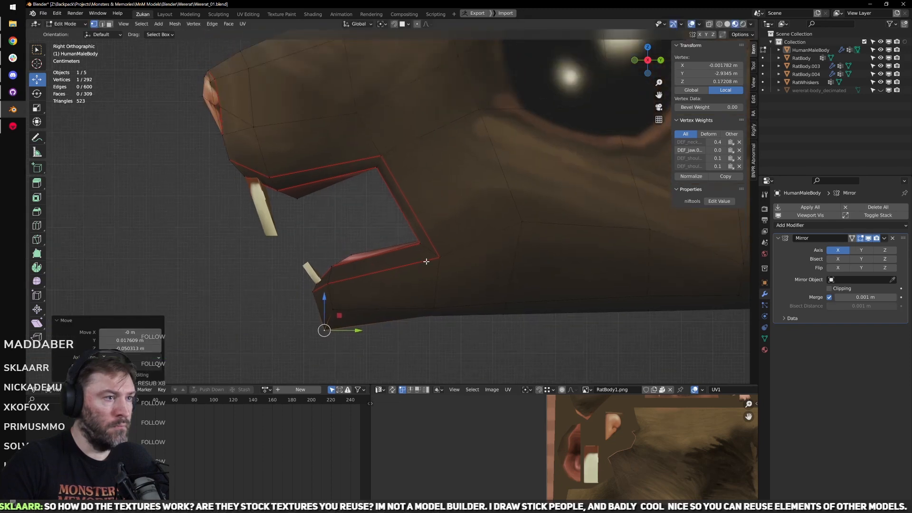
Step: Move the outer rim's lower and upper mouth corner vertices slightly up and back in the right side view
{"action": "left_click", "coordinate": [446, 254]}
{"action": "left_click", "coordinate": [382, 157]}
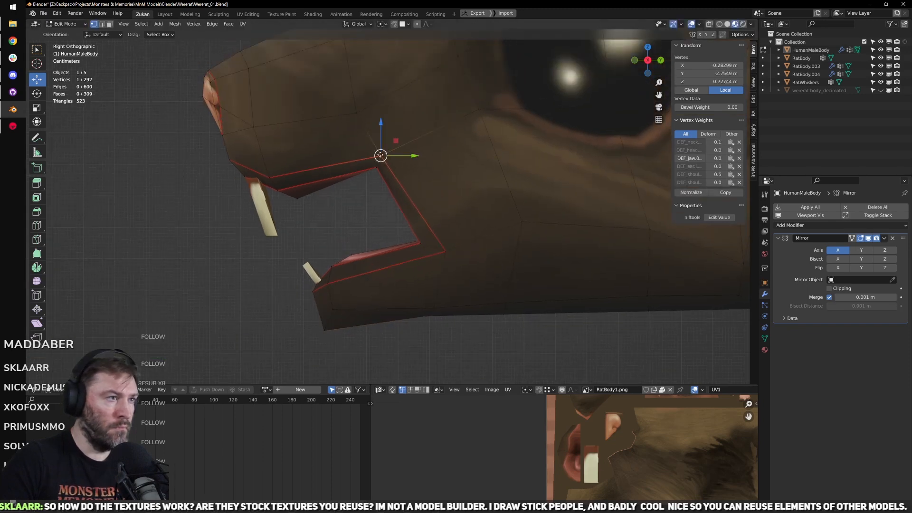
{"action": "key", "text": "g"}
{"action": "left_click", "coordinate": [387, 148]}
{"action": "left_click", "coordinate": [282, 183]}
Step: Move the outer rim vertex on the upper lip's side outward and down
{"action": "scroll", "coordinate": [279, 182], "scroll_direction": "down", "scroll_amount": 3}
{"action": "middle_click_drag", "start_coordinate": [279, 183], "coordinate": [428, 190]}
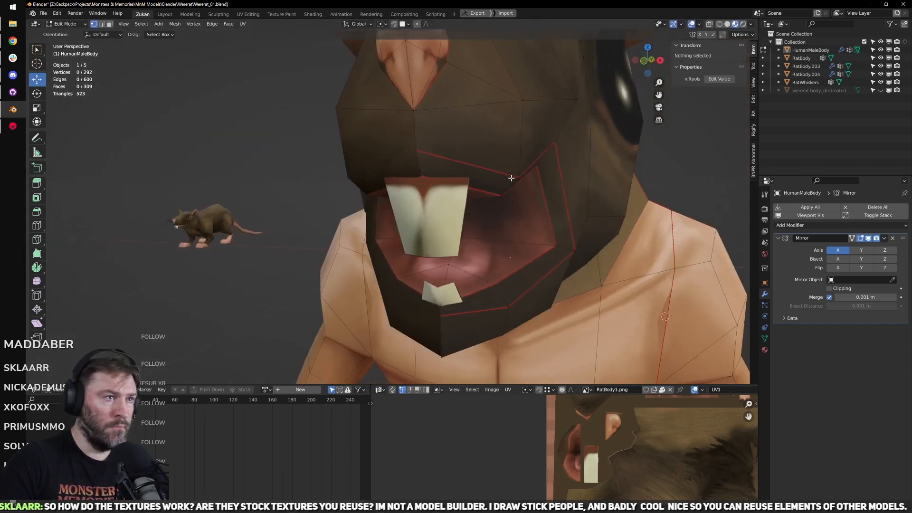
{"action": "left_click", "coordinate": [523, 179]}
{"action": "key", "text": "g"}
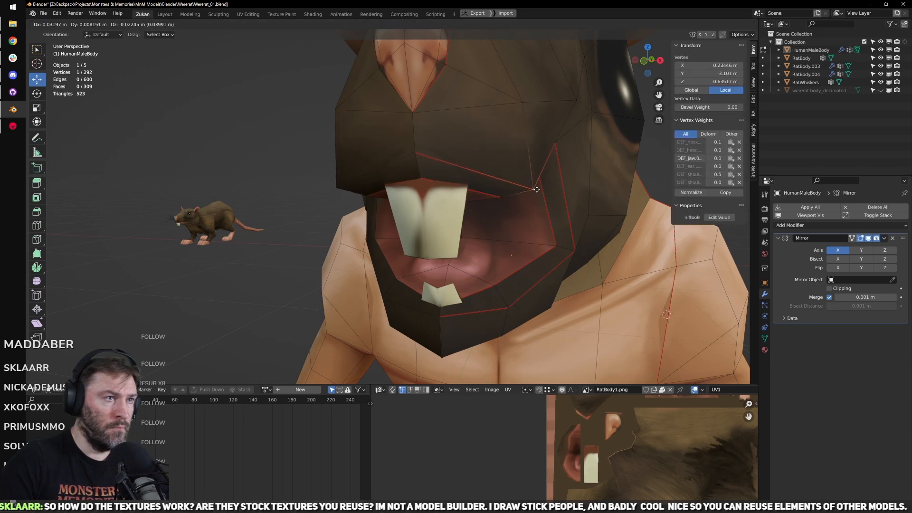
{"action": "left_click", "coordinate": [537, 190]}
Step: Split the face above the mouth's side with a new edge and move the upper lip's side vertex further outward
{"action": "middle_click_drag", "start_coordinate": [537, 189], "coordinate": [523, 156]}
{"action": "left_click", "coordinate": [498, 166]}
{"action": "left_click", "coordinate": [510, 169]}
{"action": "left_click", "coordinate": [553, 153]}
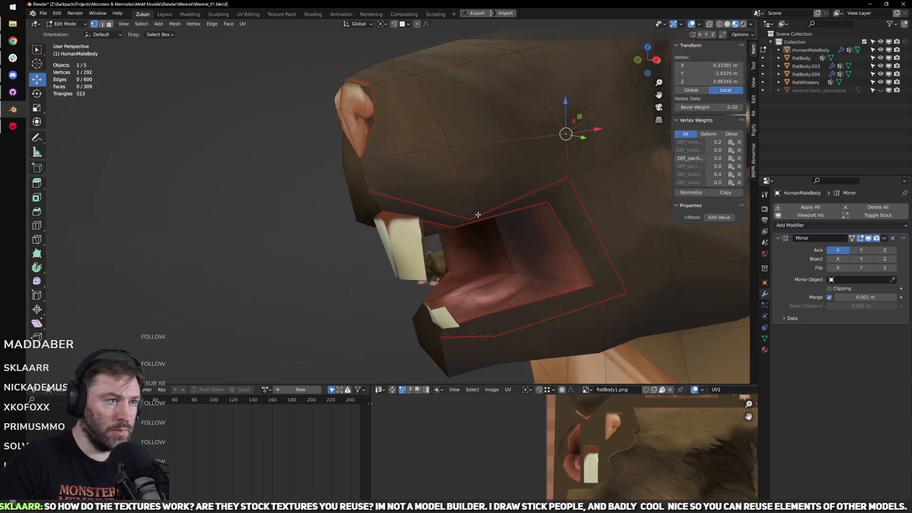
{"action": "right_click", "coordinate": [560, 137]}
{"action": "left_click", "coordinate": [560, 137]}
{"action": "middle_click_drag", "start_coordinate": [560, 137], "coordinate": [504, 243]}
{"action": "left_click", "coordinate": [444, 206]}
{"action": "left_click", "coordinate": [463, 213]}
Step: Move the outer rim vertex at the side of the upper lip slightly inward toward the mouth
{"action": "key", "text": "Tab"}
{"action": "scroll", "coordinate": [448, 254], "scroll_direction": "down", "scroll_amount": 4}
{"action": "scroll", "coordinate": [469, 229], "scroll_direction": "up", "scroll_amount": 4}
{"action": "key", "text": "Tab"}
{"action": "scroll", "coordinate": [496, 241], "scroll_direction": "up", "scroll_amount": 3}
{"action": "left_click", "coordinate": [490, 235]}
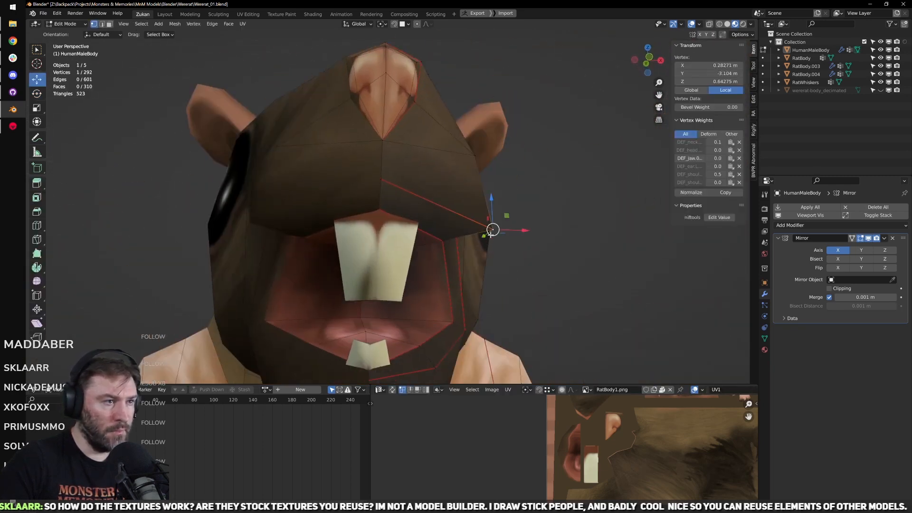
{"action": "key", "text": "g"}
{"action": "left_click", "coordinate": [472, 235]}
{"action": "left_click", "coordinate": [442, 236]}
{"action": "middle_click_drag", "start_coordinate": [443, 236], "coordinate": [488, 249]}
{"action": "left_click", "coordinate": [406, 277]}
{"action": "scroll", "coordinate": [357, 334], "scroll_direction": "down", "scroll_amount": 2}
Step: Try to scale the linked nose faces wider along X about their own centre in the front view
{"action": "left_click", "coordinate": [346, 223]}
{"action": "left_click", "coordinate": [348, 210]}
{"action": "left_click", "coordinate": [365, 189]}
{"action": "left_click", "coordinate": [371, 180]}
{"action": "key", "text": "Tab"}
{"action": "key", "text": "Tab"}
{"action": "key", "text": "l"}
{"action": "key", "text": "KP_1"}
{"action": "key", "text": "KP_Decimal"}
{"action": "key", "text": "shift+space"}
{"action": "key", "text": "s"}
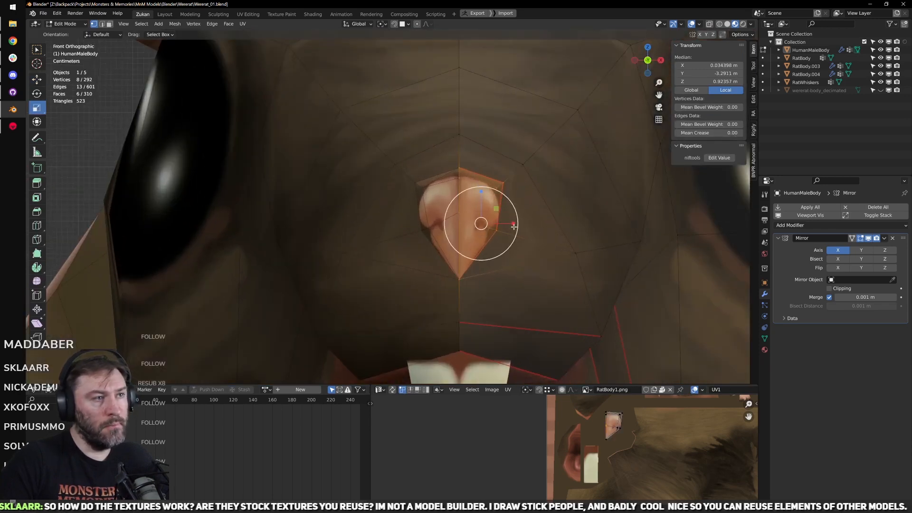
{"action": "left_click_drag", "start_coordinate": [515, 221], "coordinate": [531, 224]}
{"action": "key", "text": "ctrl+z"}
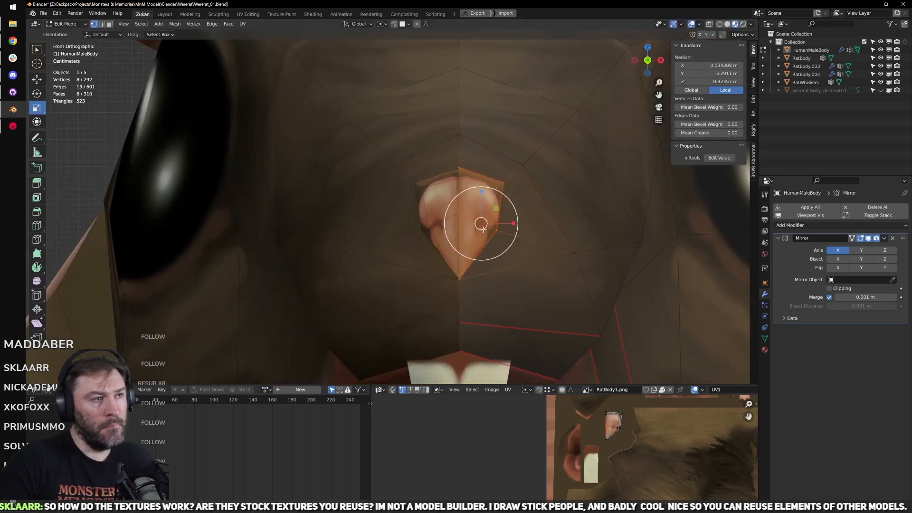
Step: Place the 3D cursor on the nose's centre vertex, reselect the whole nose, and set the transform pivot point to 3D Cursor
{"action": "key", "text": "ctrl+Tab"}
{"action": "left_click", "coordinate": [533, 220]}
{"action": "key", "text": "a"}
{"action": "left_click", "coordinate": [459, 213]}
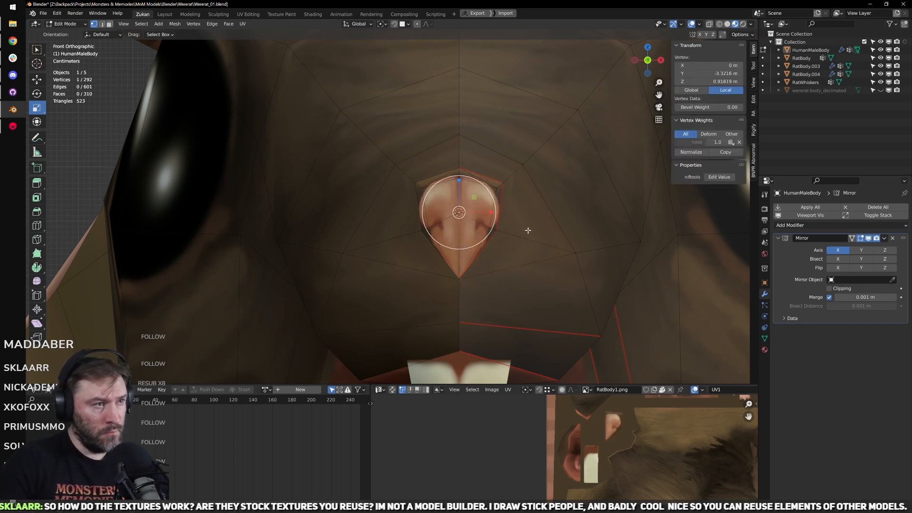
{"action": "key", "text": "shift+z"}
{"action": "middle_click_drag", "start_coordinate": [528, 230], "coordinate": [431, 237]}
{"action": "left_click_drag", "start_coordinate": [223, 131], "coordinate": [368, 301]}
{"action": "mouse_move", "coordinate": [368, 302]}
{"action": "middle_mouse_down"}
{"action": "mouse_move", "coordinate": [434, 295]}
{"action": "mouse_move", "coordinate": [493, 247]}
{"action": "middle_mouse_up"}
{"action": "key", "text": "shift+z"}
{"action": "left_click", "coordinate": [383, 24]}
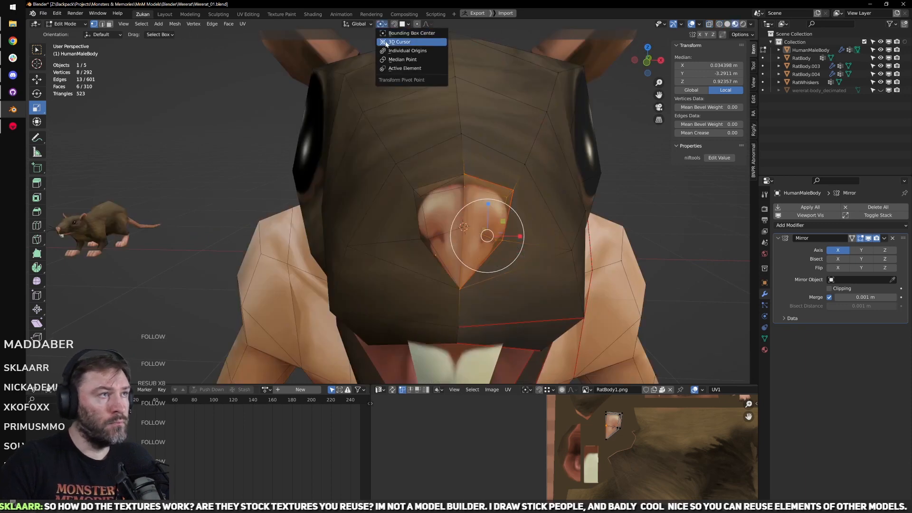
{"action": "left_click", "coordinate": [401, 50]}
Step: Scale the nose about the 3D cursor by about 1.228 along X and 1.224 along Z
{"action": "left_click_drag", "start_coordinate": [496, 228], "coordinate": [504, 228]}
{"action": "middle_click_drag", "start_coordinate": [504, 228], "coordinate": [442, 184]}
{"action": "left_click_drag", "start_coordinate": [439, 183], "coordinate": [437, 177]}
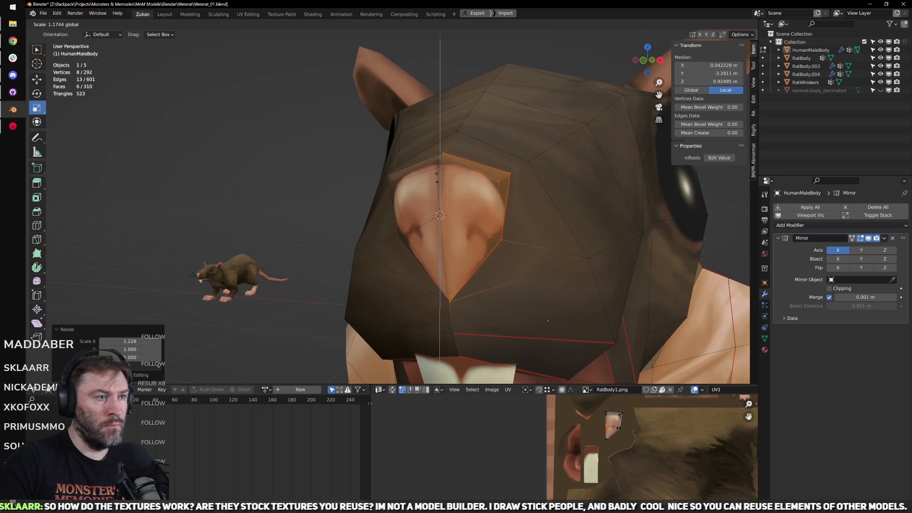
{"action": "left_click", "coordinate": [438, 176]}
{"action": "scroll", "coordinate": [437, 175], "scroll_direction": "down", "scroll_amount": 4}
{"action": "middle_click_drag", "start_coordinate": [437, 176], "coordinate": [478, 234]}
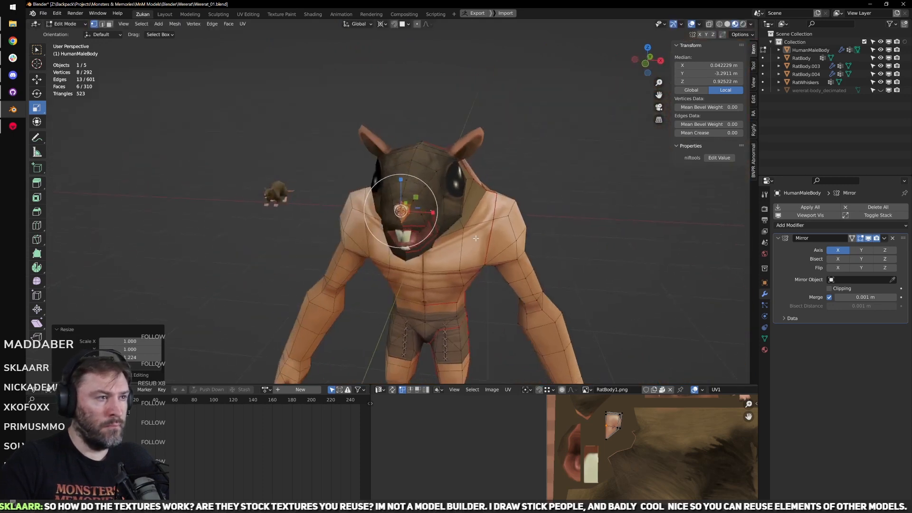
Step: Widen the nose a little more along X and check its proportions against the whole body
{"action": "scroll", "coordinate": [478, 235], "scroll_direction": "down", "scroll_amount": 2}
{"action": "scroll", "coordinate": [478, 234], "scroll_direction": "down", "scroll_amount": 3}
{"action": "scroll", "coordinate": [489, 244], "scroll_direction": "up", "scroll_amount": 4}
{"action": "key", "text": "s"}
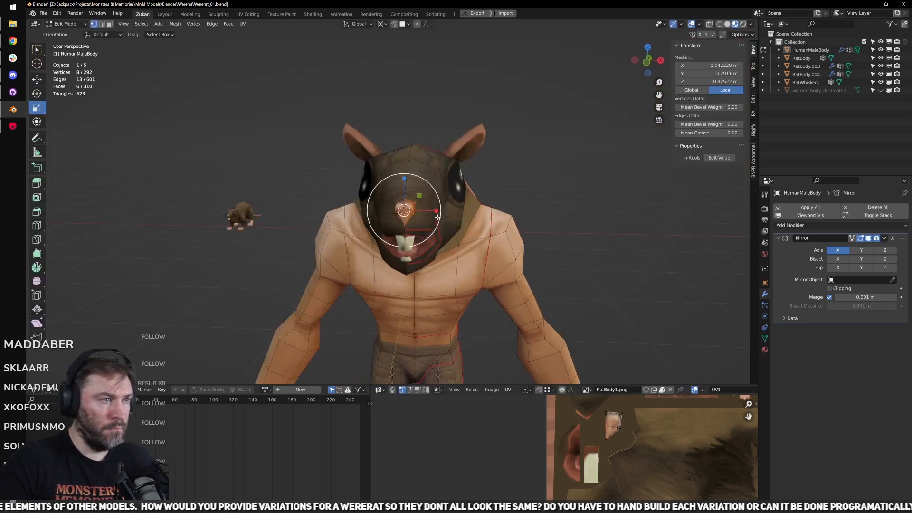
{"action": "key", "text": "x"}
{"action": "left_click", "coordinate": [442, 209]}
{"action": "key", "text": "Tab"}
{"action": "scroll", "coordinate": [523, 249], "scroll_direction": "down", "scroll_amount": 3}
{"action": "middle_click_drag", "start_coordinate": [523, 249], "coordinate": [535, 187]}
Step: Clear the seam edges running along the outer rim around the mouth, keeping the inner mouth seam
{"action": "key", "text": "Tab"}
{"action": "scroll", "coordinate": [439, 166], "scroll_direction": "up", "scroll_amount": 4}
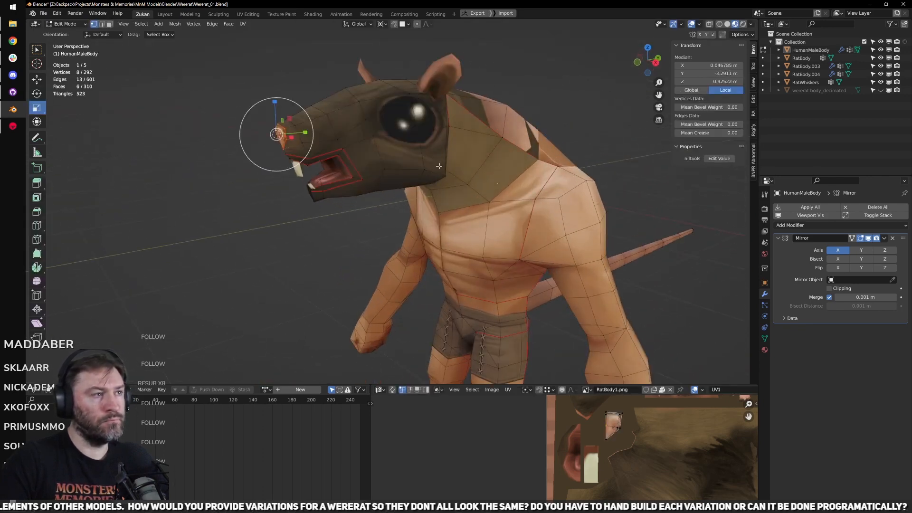
{"action": "scroll", "coordinate": [413, 167], "scroll_direction": "up", "scroll_amount": 3}
{"action": "key", "text": "ctrl+Tab"}
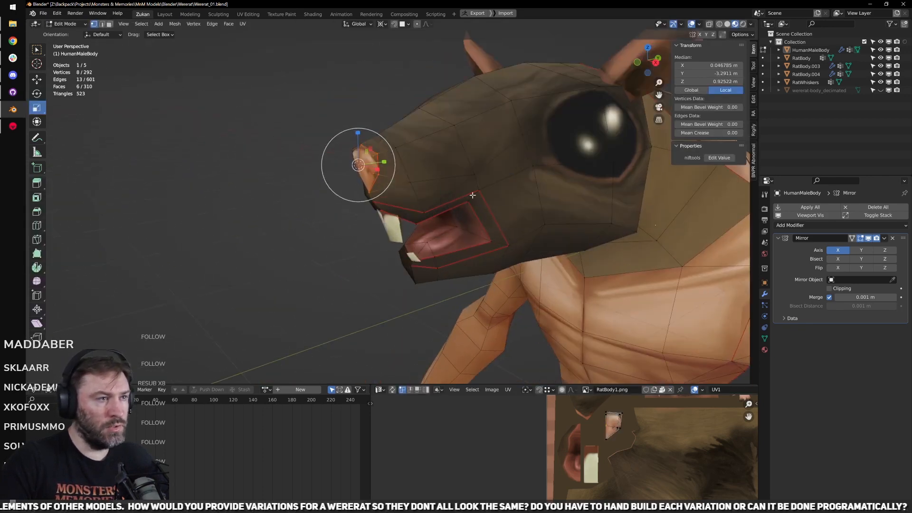
{"action": "left_click", "coordinate": [455, 203]}
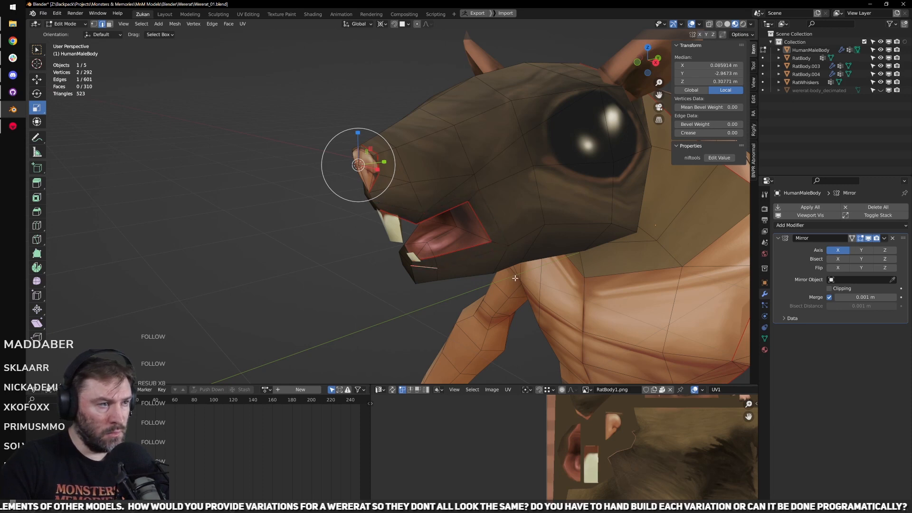
Step: Select all the linked head faces and unwrap their UVs again
{"action": "key", "text": "ctrl+l"}
{"action": "key", "text": "ctrl+space"}
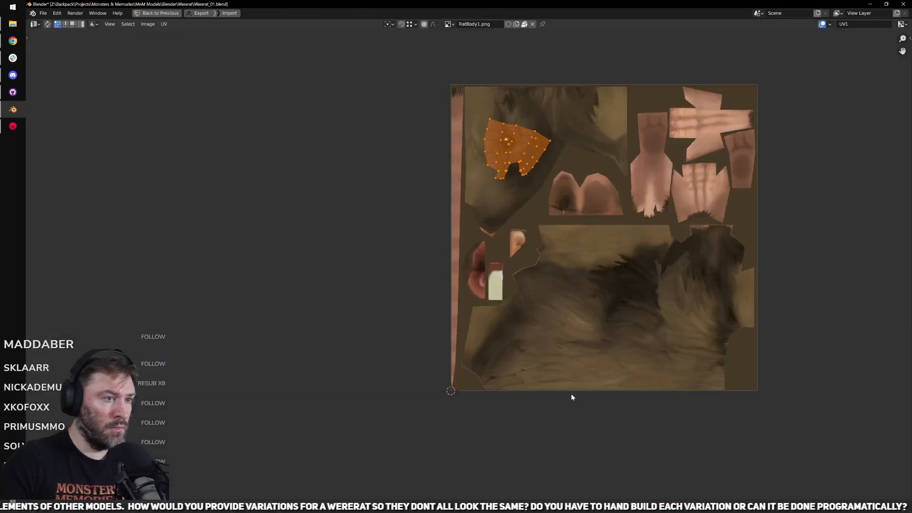
{"action": "scroll", "coordinate": [561, 352], "scroll_direction": "down", "scroll_amount": 2}
{"action": "scroll", "coordinate": [485, 204], "scroll_direction": "up", "scroll_amount": 6}
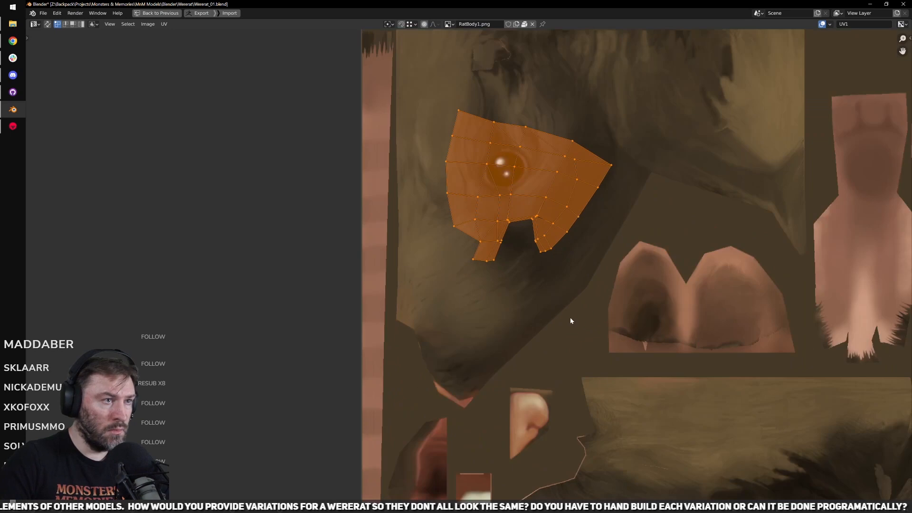
{"action": "key", "text": "u"}
{"action": "left_click", "coordinate": [566, 271]}
{"action": "scroll", "coordinate": [611, 306], "scroll_direction": "down", "scroll_amount": 7}
Step: Rotate the new head UV island upright, scale it down, and move it over the rat head area of RatBody1.png
{"action": "key", "text": "r"}
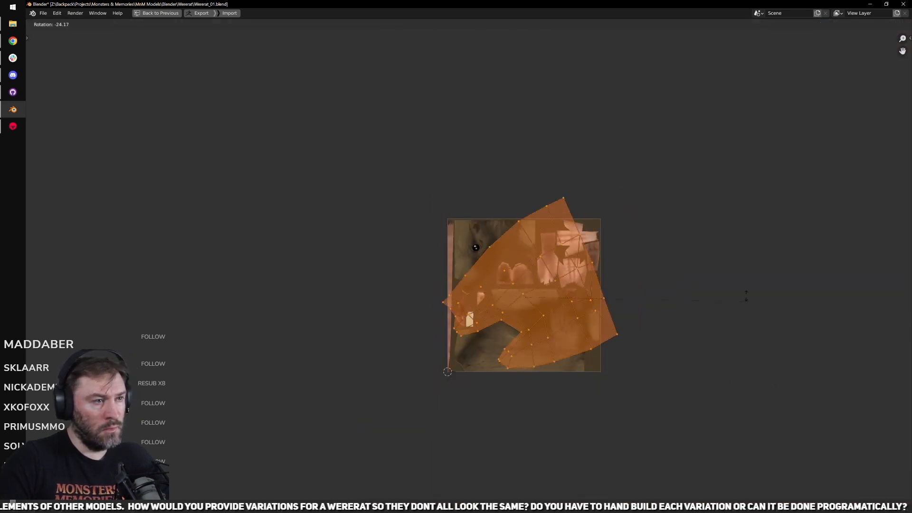
{"action": "left_click", "coordinate": [656, 181]}
{"action": "key", "text": "g"}
{"action": "left_click", "coordinate": [650, 239]}
{"action": "key", "text": "s"}
{"action": "left_click", "coordinate": [606, 240]}
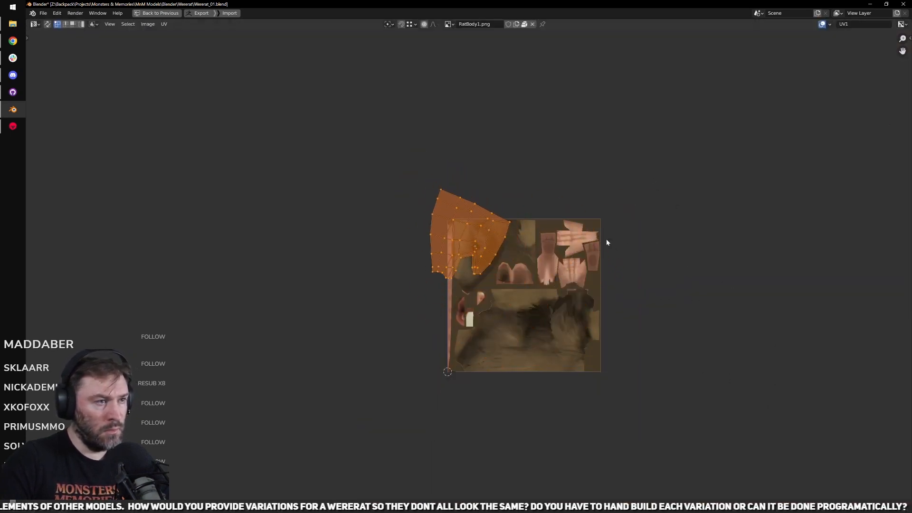
{"action": "key", "text": "g"}
{"action": "left_click", "coordinate": [628, 270]}
Step: Shift the head UV island up along Y and about 0.06 along X to reposition the eye texture on the head
{"action": "key", "text": "ctrl+space"}
{"action": "scroll", "coordinate": [658, 437], "scroll_direction": "down", "scroll_amount": 3}
{"action": "key", "text": "g"}
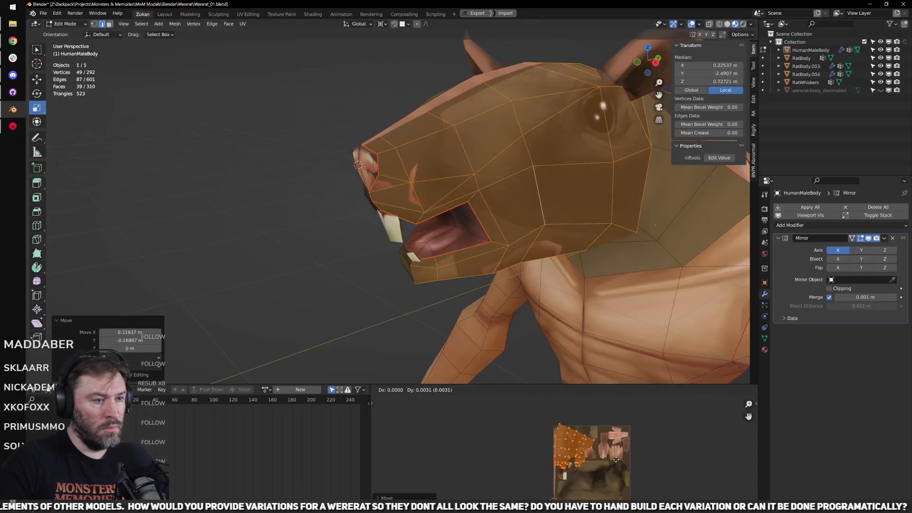
{"action": "key", "text": "y"}
{"action": "left_click", "coordinate": [619, 456]}
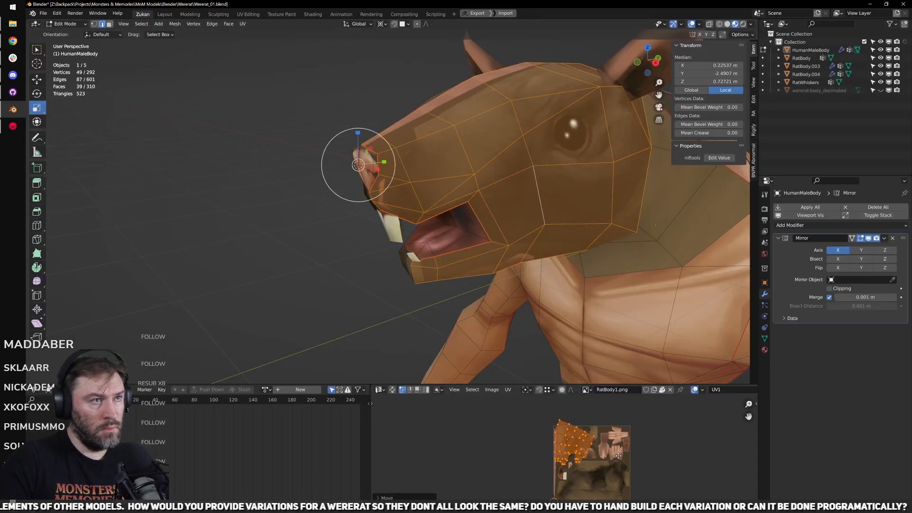
{"action": "key", "text": "g"}
{"action": "key", "text": "y"}
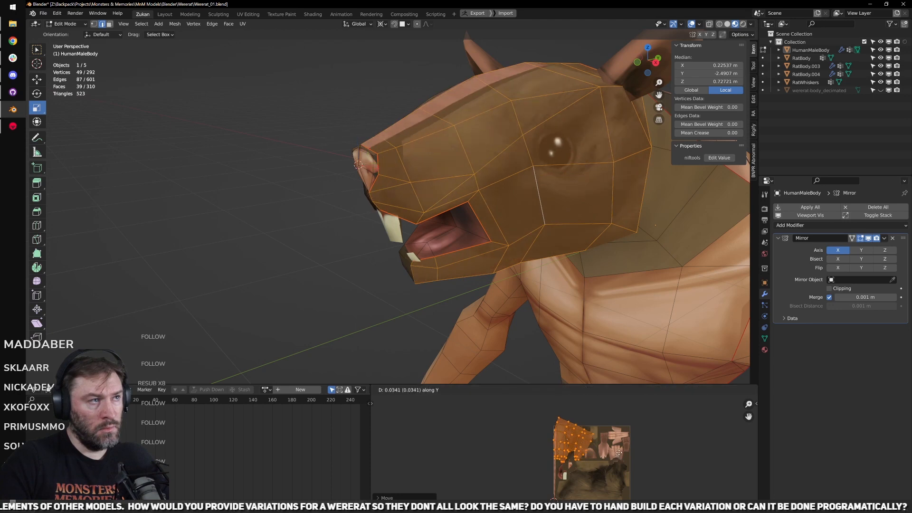
{"action": "left_click", "coordinate": [620, 450]}
{"action": "key", "text": "g"}
{"action": "key", "text": "x"}
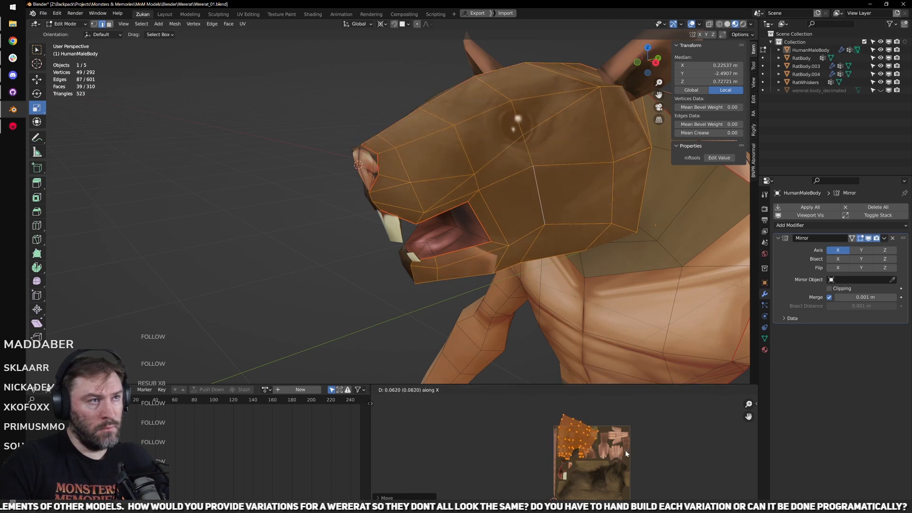
{"action": "left_click", "coordinate": [625, 449]}
Step: Fine-tune the head UV island's position and scale it slightly to fit the painted rat head
{"action": "key", "text": "g"}
{"action": "left_click", "coordinate": [626, 458]}
{"action": "key", "text": "g"}
{"action": "key", "text": "y"}
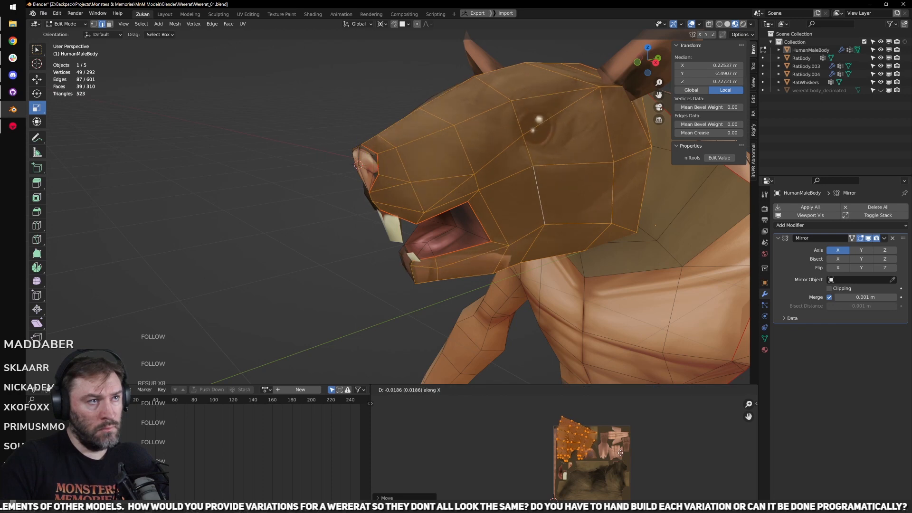
{"action": "left_click", "coordinate": [615, 453]}
{"action": "scroll", "coordinate": [615, 451], "scroll_direction": "up", "scroll_amount": 3}
{"action": "scroll", "coordinate": [614, 452], "scroll_direction": "up", "scroll_amount": 2}
{"action": "key", "text": "s"}
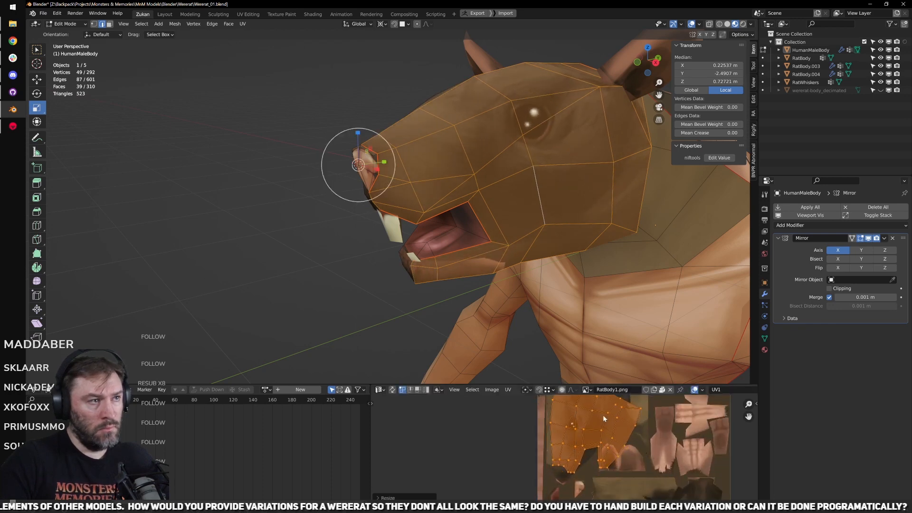
Step: Examine the retextured head from several angles, checking the eye placement and the texture along the jaw
{"action": "key", "text": "Tab"}
{"action": "scroll", "coordinate": [442, 270], "scroll_direction": "down", "scroll_amount": 5}
{"action": "middle_click_drag", "start_coordinate": [435, 268], "coordinate": [435, 288]}
{"action": "scroll", "coordinate": [575, 221], "scroll_direction": "down", "scroll_amount": 3}
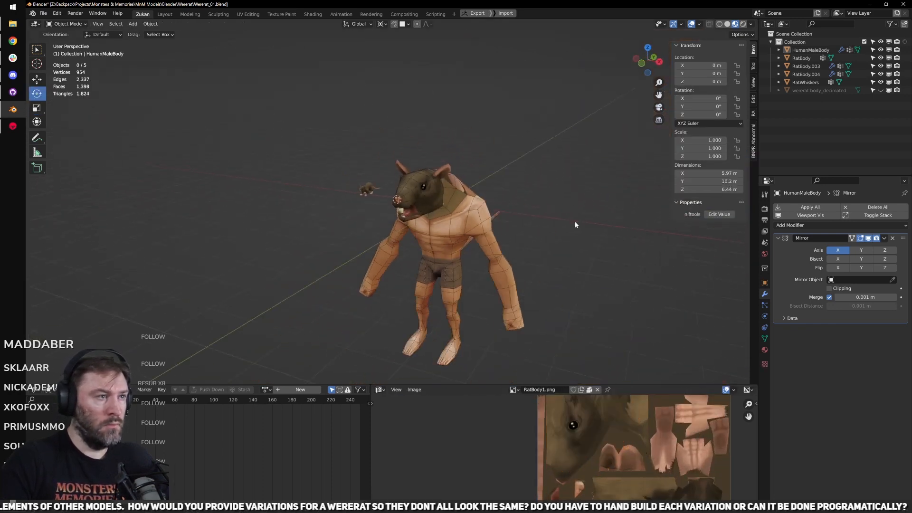
{"action": "middle_click_drag", "start_coordinate": [540, 248], "coordinate": [585, 255]}
{"action": "scroll", "coordinate": [587, 255], "scroll_direction": "up", "scroll_amount": 3}
{"action": "middle_click_drag", "start_coordinate": [507, 264], "coordinate": [418, 206]}
{"action": "scroll", "coordinate": [506, 269], "scroll_direction": "down", "scroll_amount": 2}
{"action": "key", "text": "Tab"}
{"action": "scroll", "coordinate": [445, 231], "scroll_direction": "up", "scroll_amount": 4}
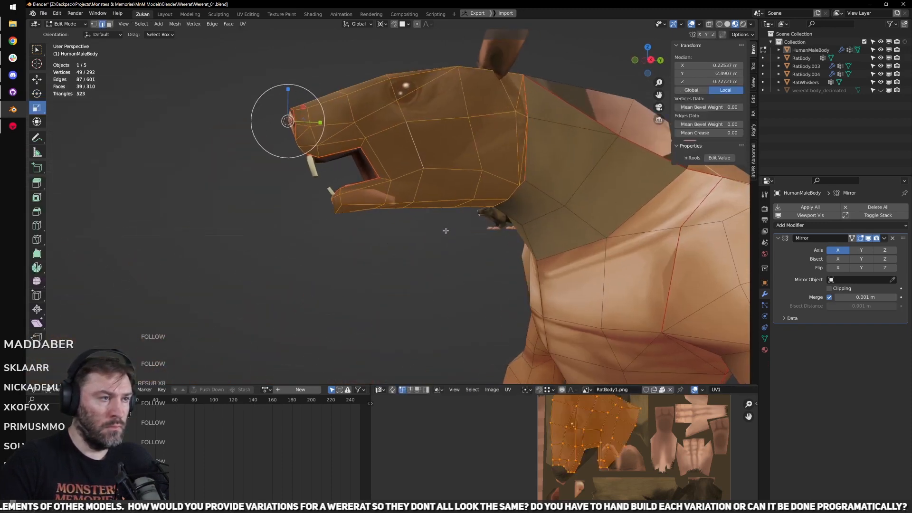
Step: Compare the head's profile with the wererat sketches in IrfanView, and return to Blender to view it from the other side
{"action": "key", "text": "Tab"}
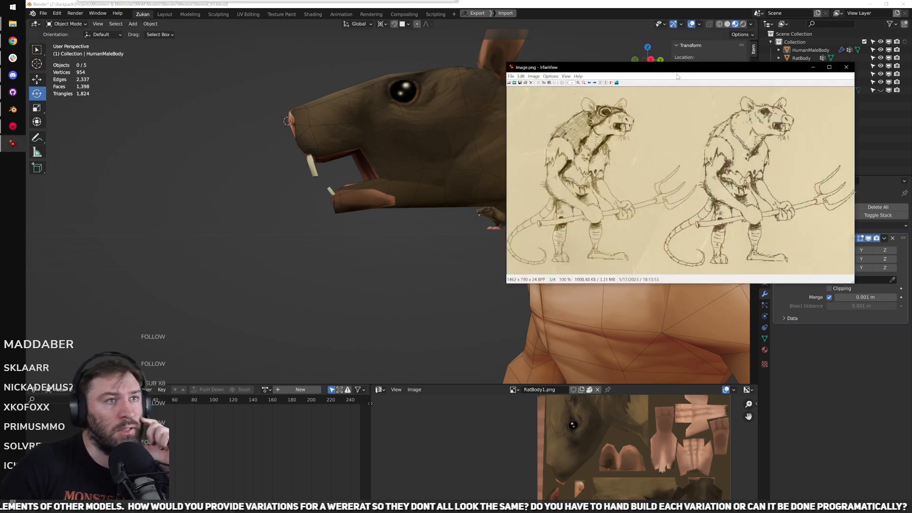
{"action": "left_click_drag", "start_coordinate": [684, 71], "coordinate": [369, 96]}
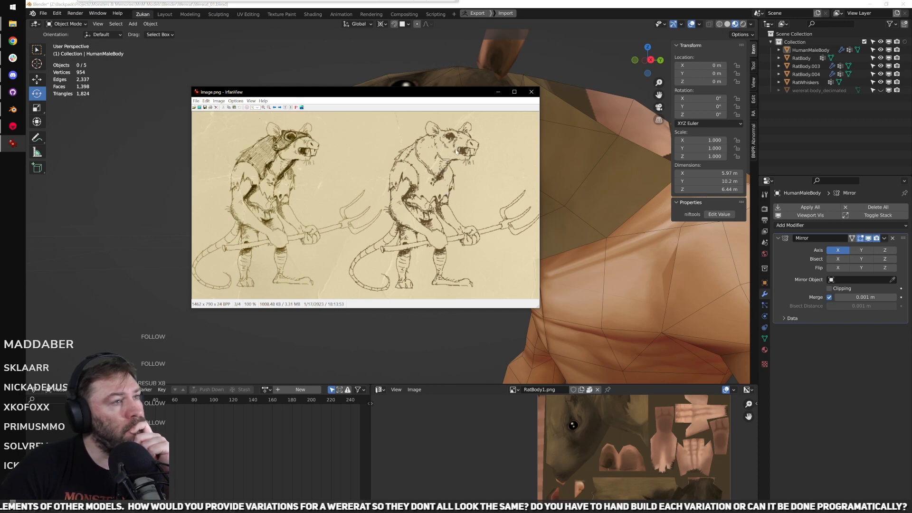
{"action": "left_click_drag", "start_coordinate": [421, 100], "coordinate": [301, 0]}
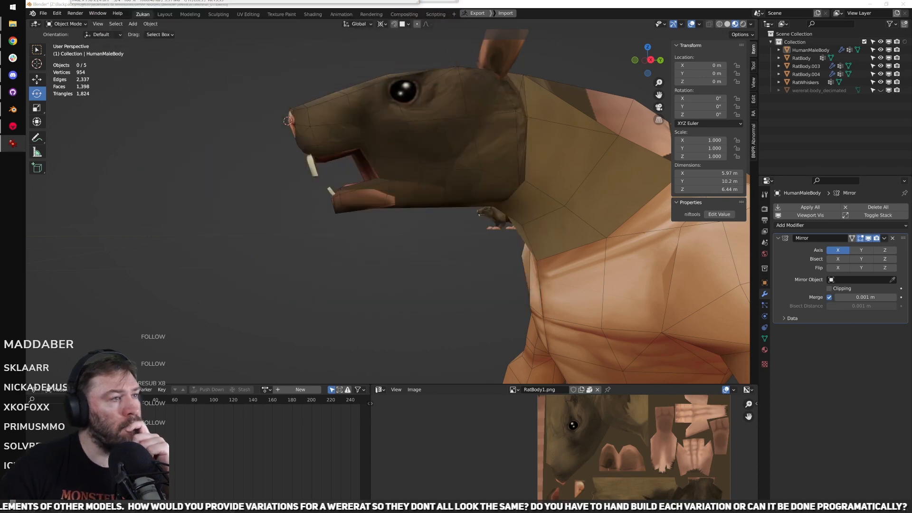
{"action": "left_click", "coordinate": [572, 10]}
{"action": "scroll", "coordinate": [433, 179], "scroll_direction": "down", "scroll_amount": 5}
{"action": "mouse_move", "coordinate": [432, 178]}
{"action": "middle_mouse_down"}
{"action": "mouse_move", "coordinate": [497, 192]}
{"action": "mouse_move", "coordinate": [416, 173]}
{"action": "middle_mouse_up"}
{"action": "scroll", "coordinate": [415, 173], "scroll_direction": "up", "scroll_amount": 3}
{"action": "middle_click_drag", "start_coordinate": [395, 241], "coordinate": [422, 212]}
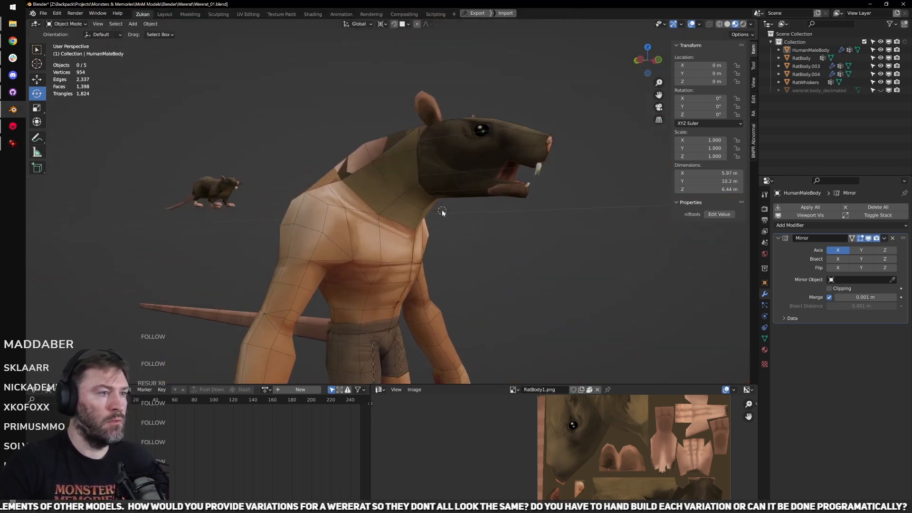
Step: Switch to the Move tool and vertex selection, and select the throat's centre vertex below the jaw
{"action": "key", "text": "Tab"}
{"action": "key", "text": "ctrl+Tab"}
{"action": "left_click", "coordinate": [496, 235]}
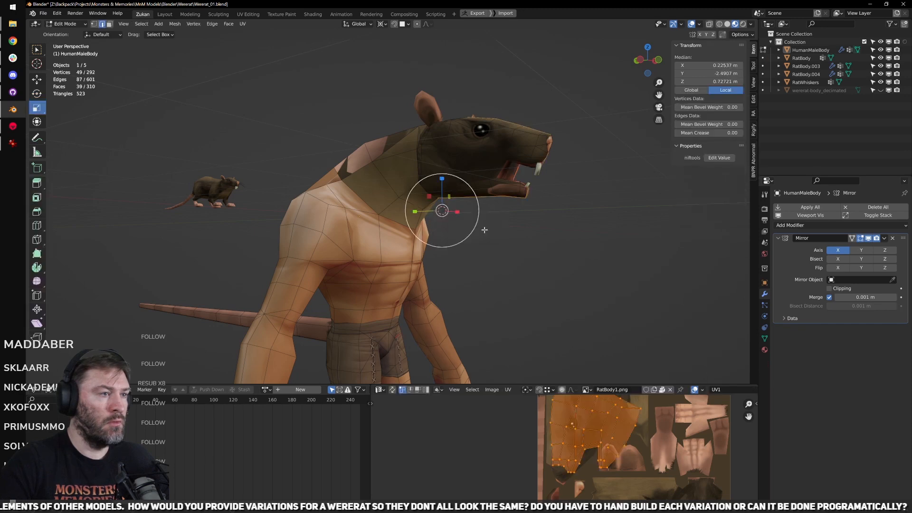
{"action": "left_click", "coordinate": [536, 277]}
{"action": "key", "text": "w"}
{"action": "left_click", "coordinate": [445, 230]}
{"action": "middle_click_drag", "start_coordinate": [540, 245], "coordinate": [433, 250]}
{"action": "key", "text": "ctrl+Tab"}
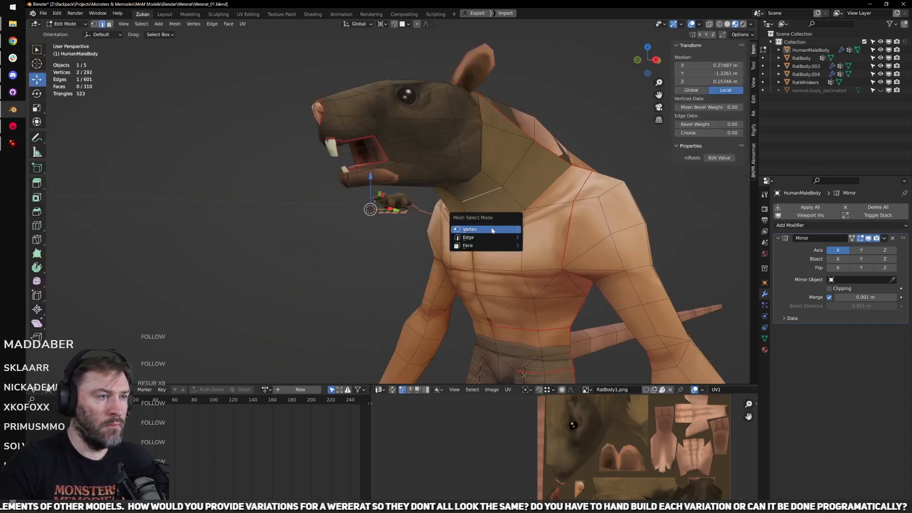
{"action": "left_click", "coordinate": [492, 230]}
{"action": "left_click", "coordinate": [464, 204]}
{"action": "middle_click_drag", "start_coordinate": [471, 224], "coordinate": [436, 231]}
{"action": "scroll", "coordinate": [435, 232], "scroll_direction": "down", "scroll_amount": 2}
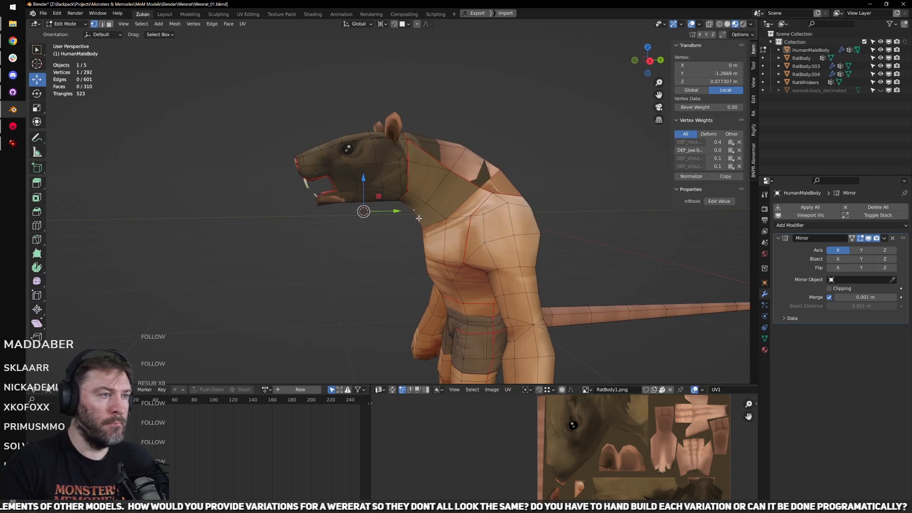
{"action": "left_click", "coordinate": [370, 208]}
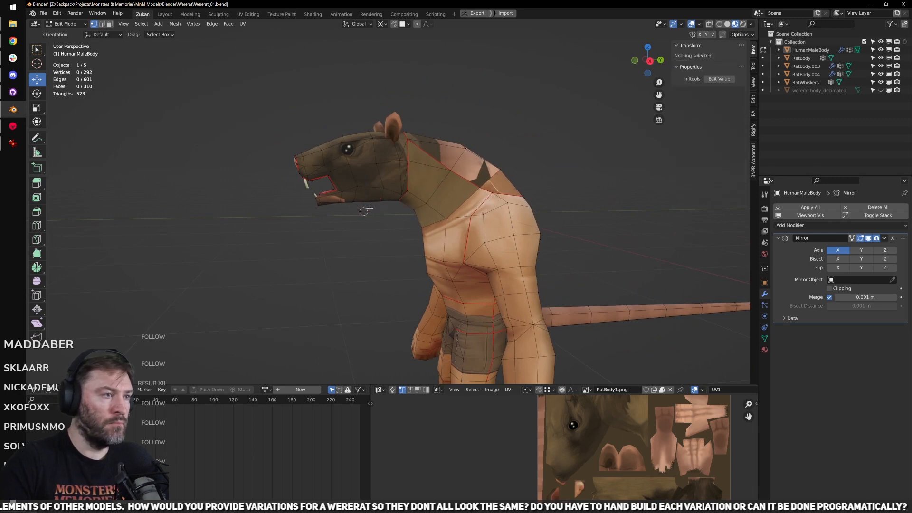
{"action": "left_click", "coordinate": [407, 209]}
{"action": "middle_click_drag", "start_coordinate": [313, 146], "coordinate": [475, 171]}
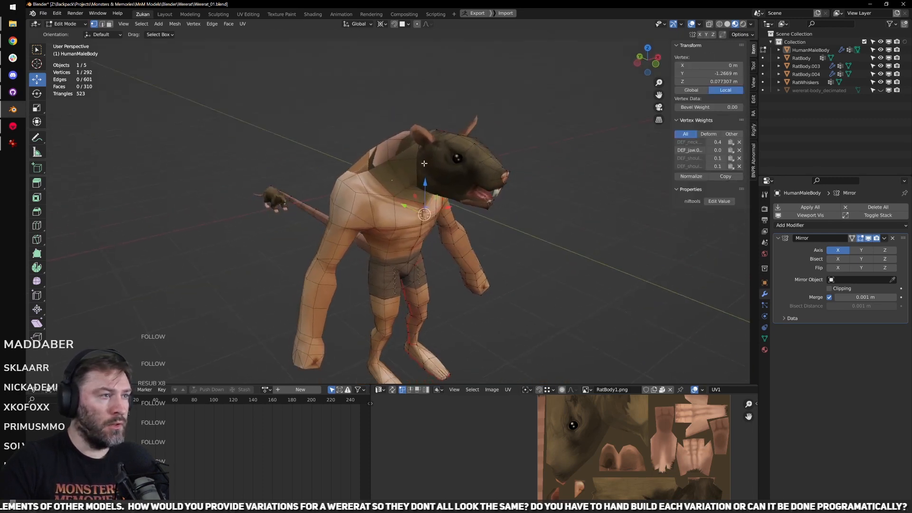
Step: Unhide the wererat-body_decimated mesh and compare it with the low-poly head and torso
{"action": "key", "text": "Tab"}
{"action": "left_click", "coordinate": [570, 264]}
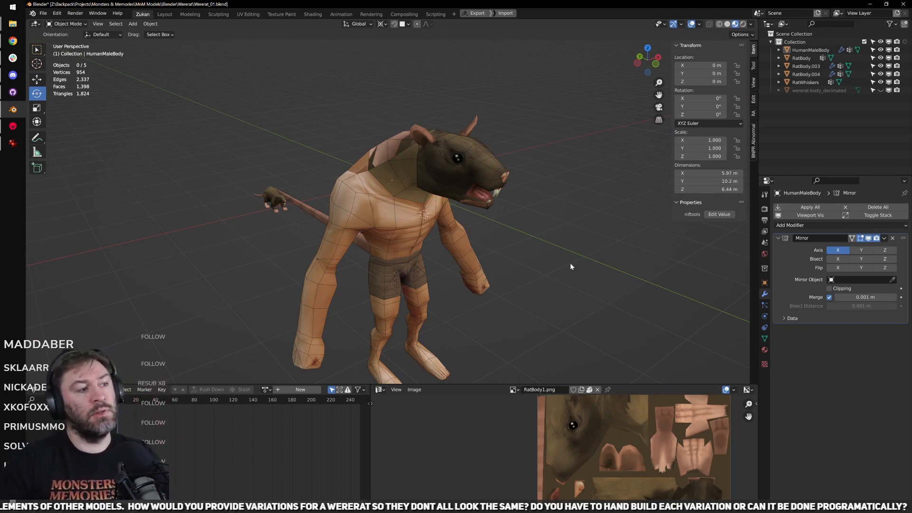
{"action": "middle_click_drag", "start_coordinate": [581, 216], "coordinate": [594, 181]}
{"action": "left_click", "coordinate": [881, 91]}
{"action": "middle_click_drag", "start_coordinate": [475, 214], "coordinate": [484, 196]}
{"action": "scroll", "coordinate": [572, 198], "scroll_direction": "up", "scroll_amount": 3}
{"action": "scroll", "coordinate": [357, 207], "scroll_direction": "up", "scroll_amount": 4}
{"action": "mouse_move", "coordinate": [358, 209]}
{"action": "middle_mouse_down"}
{"action": "mouse_move", "coordinate": [253, 196]}
{"action": "mouse_move", "coordinate": [372, 199]}
{"action": "middle_mouse_up"}
{"action": "scroll", "coordinate": [372, 200], "scroll_direction": "down", "scroll_amount": 3}
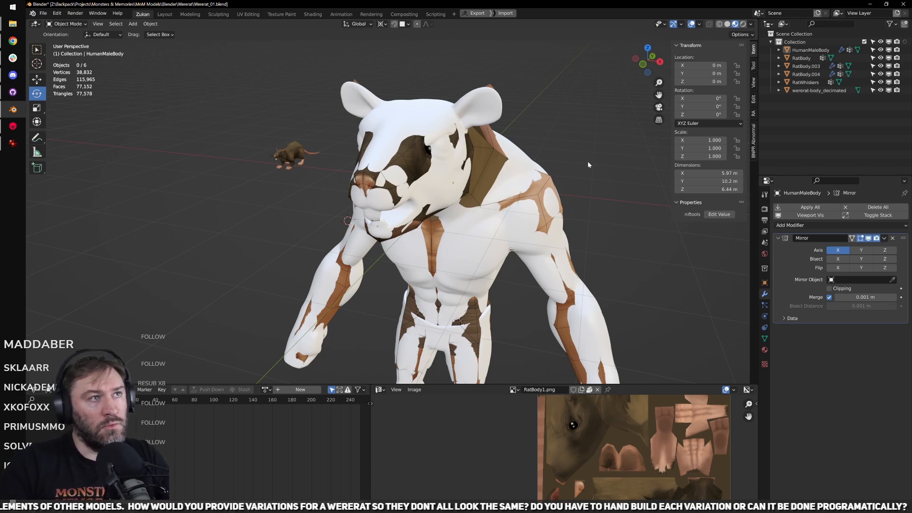
Step: Display the models in wireframe and open HumanMaleBody for mesh editing against the decimated body
{"action": "mouse_move", "coordinate": [588, 165]}
{"action": "middle_mouse_down"}
{"action": "mouse_move", "coordinate": [366, 198]}
{"action": "mouse_move", "coordinate": [449, 225]}
{"action": "mouse_move", "coordinate": [406, 195]}
{"action": "mouse_move", "coordinate": [331, 198]}
{"action": "mouse_move", "coordinate": [381, 226]}
{"action": "mouse_move", "coordinate": [373, 214]}
{"action": "mouse_move", "coordinate": [418, 176]}
{"action": "mouse_move", "coordinate": [489, 163]}
{"action": "mouse_move", "coordinate": [541, 108]}
{"action": "mouse_move", "coordinate": [503, 138]}
{"action": "mouse_move", "coordinate": [481, 187]}
{"action": "mouse_move", "coordinate": [377, 172]}
{"action": "middle_mouse_up"}
{"action": "key", "text": "shift+z"}
{"action": "left_click", "coordinate": [350, 210]}
{"action": "scroll", "coordinate": [350, 211], "scroll_direction": "down", "scroll_amount": 4}
{"action": "key", "text": "Tab"}
{"action": "scroll", "coordinate": [372, 214], "scroll_direction": "up", "scroll_amount": 3}
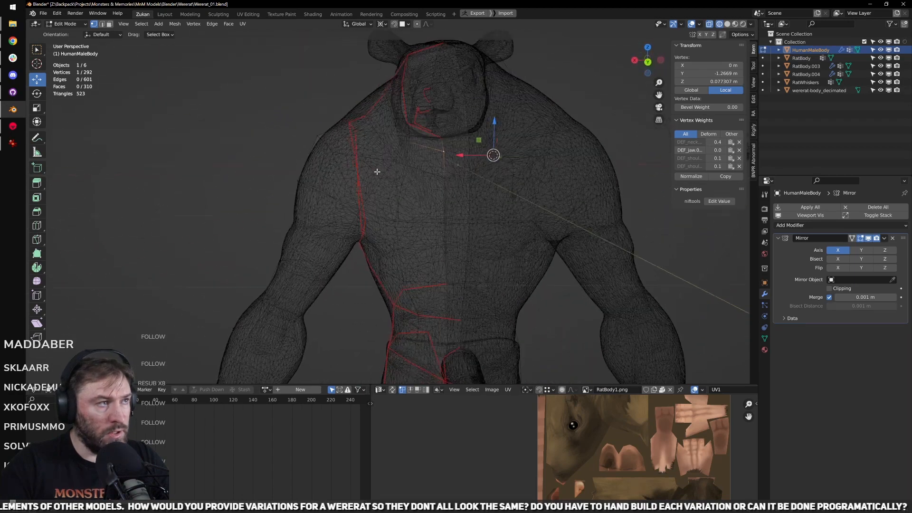
Step: Compare HumanMaleBody with the decimated mesh from behind down to the feet, and return to Object Mode without wireframe display
{"action": "key", "text": "ctrl+KP_1"}
{"action": "scroll", "coordinate": [361, 156], "scroll_direction": "down", "scroll_amount": 4, "text": "shift"}
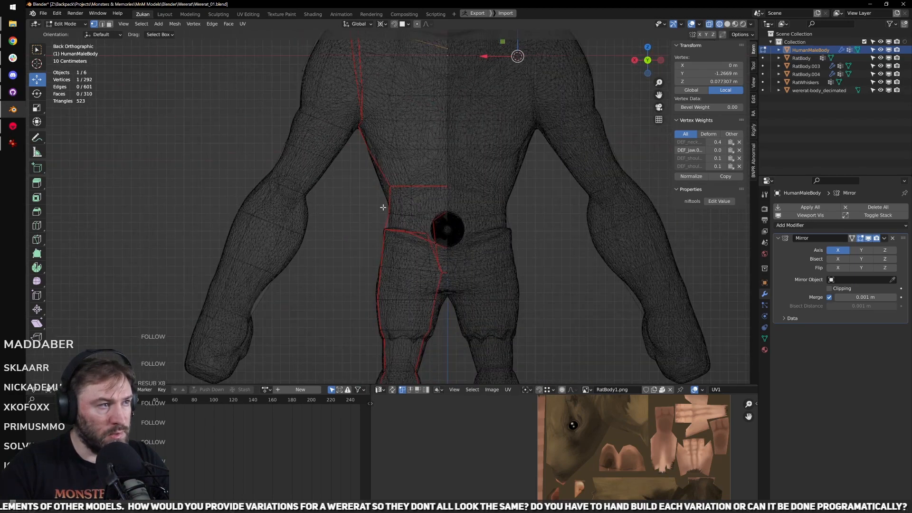
{"action": "middle_click_drag", "start_coordinate": [383, 207], "coordinate": [395, 246]}
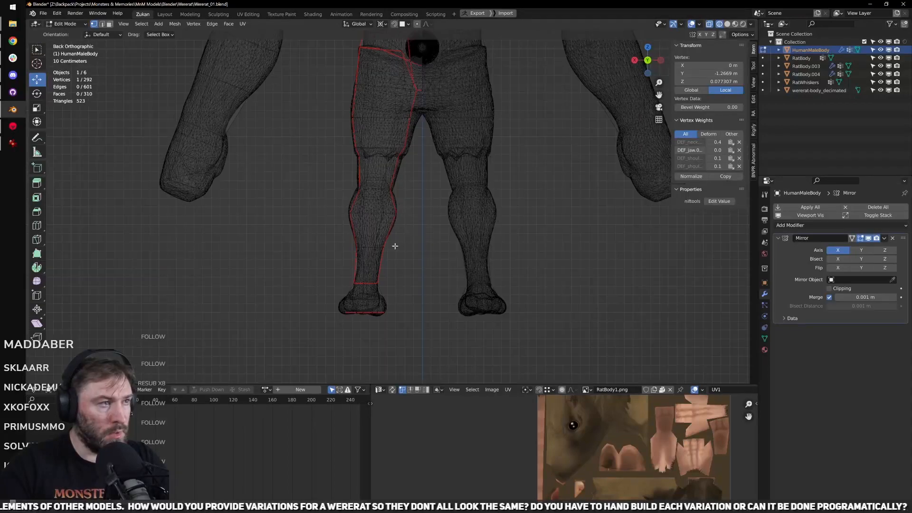
{"action": "middle_click_drag", "start_coordinate": [372, 203], "coordinate": [447, 225]}
{"action": "key", "text": "Tab"}
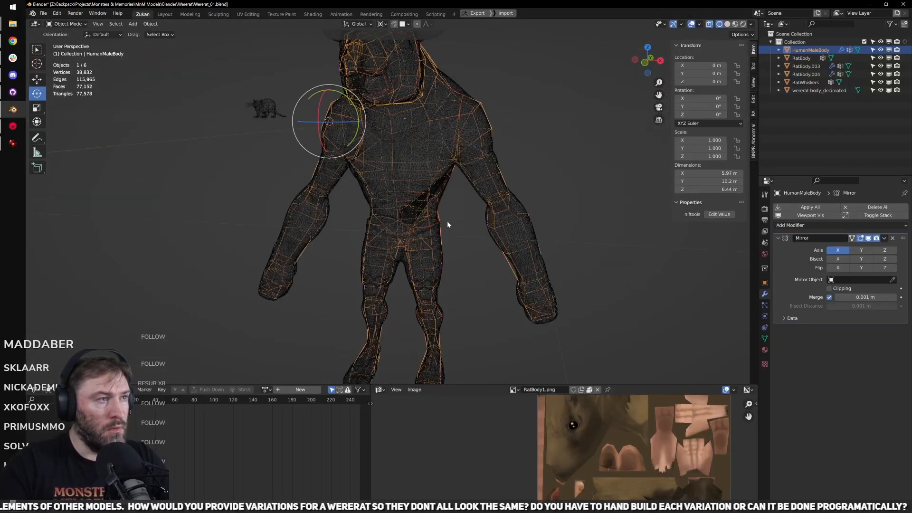
{"action": "key", "text": "shift+z"}
{"action": "middle_click_drag", "start_coordinate": [426, 171], "coordinate": [442, 200]}
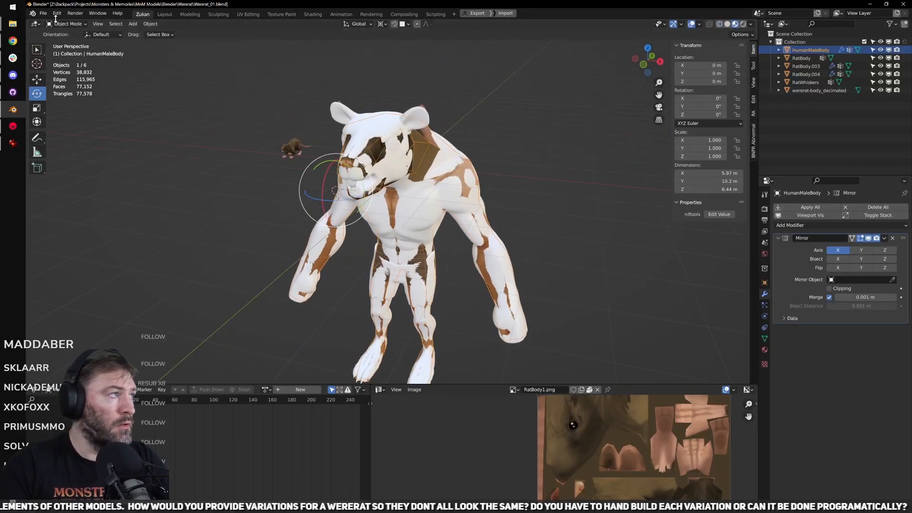
Step: Deselect HumanMaleBody, examine the enlarged wererat sketches in IrfanView, and move the image window away from the model
{"action": "left_click", "coordinate": [42, 13]}
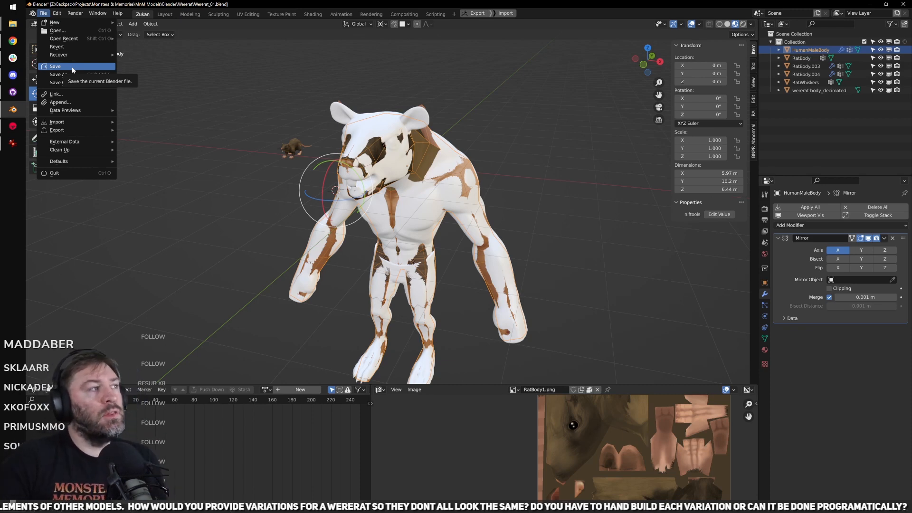
{"action": "left_click", "coordinate": [214, 99]}
{"action": "key", "text": "alt+Tab"}
{"action": "left_click_drag", "start_coordinate": [432, 250], "coordinate": [567, 191]}
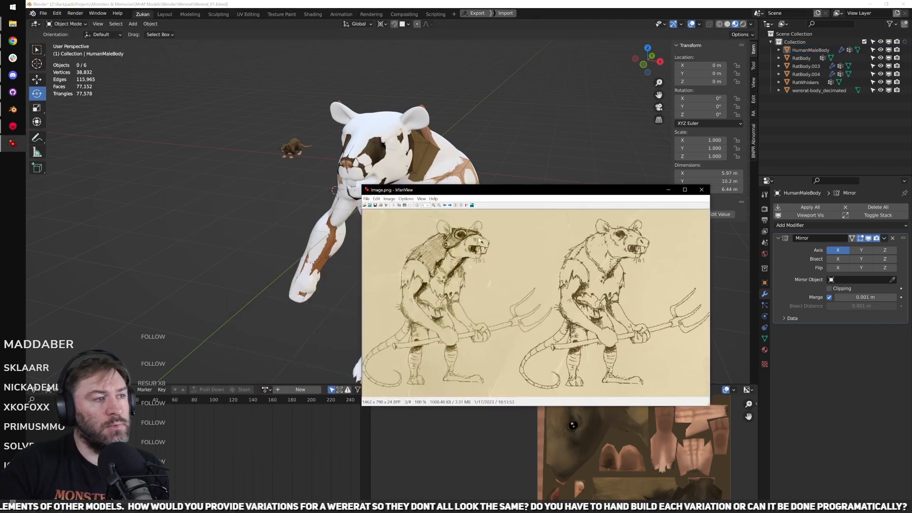
{"action": "left_click", "coordinate": [434, 205]}
{"action": "left_click", "coordinate": [434, 206]}
{"action": "left_click", "coordinate": [433, 205]}
{"action": "left_click", "coordinate": [433, 205]}
{"action": "left_click_drag", "start_coordinate": [434, 177], "coordinate": [357, 86]}
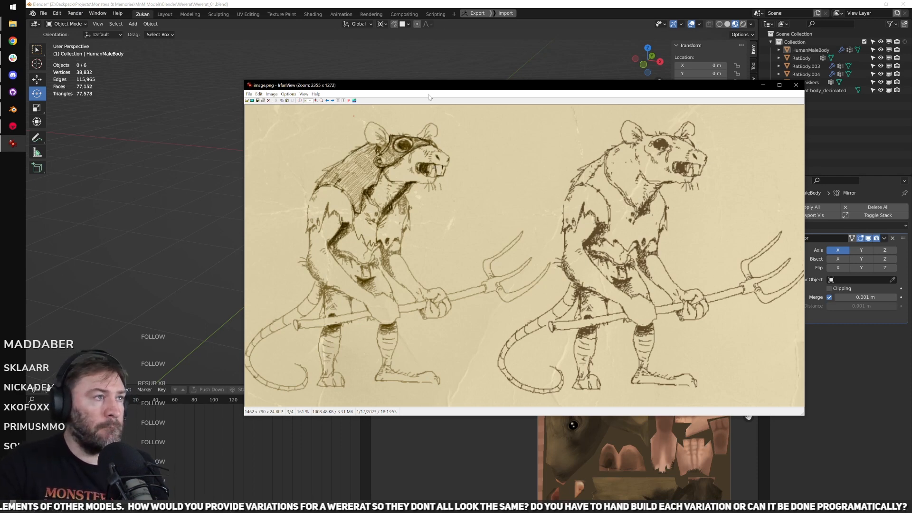
{"action": "left_click_drag", "start_coordinate": [431, 87], "coordinate": [333, 0]}
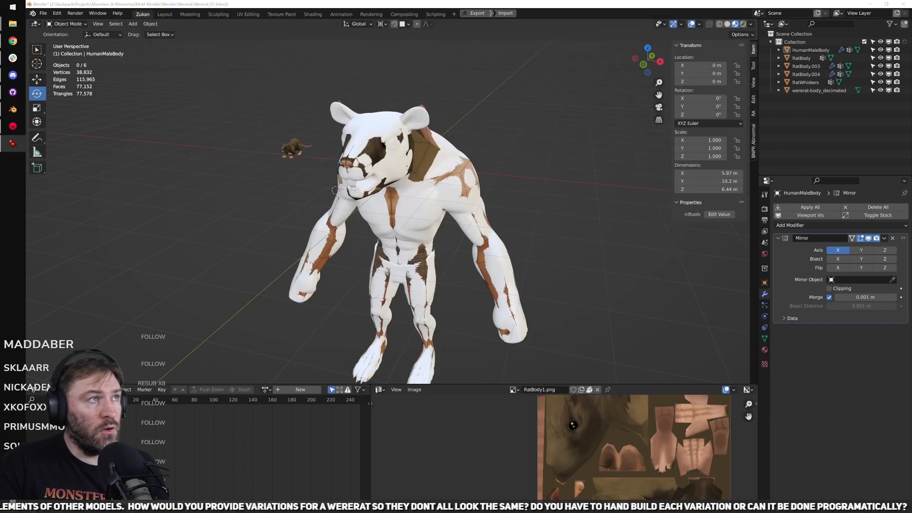
Step: Return to Blender and inspect the overlapping low-poly and decimated bodies around the head, neck and shoulders
{"action": "left_click", "coordinate": [491, 128]}
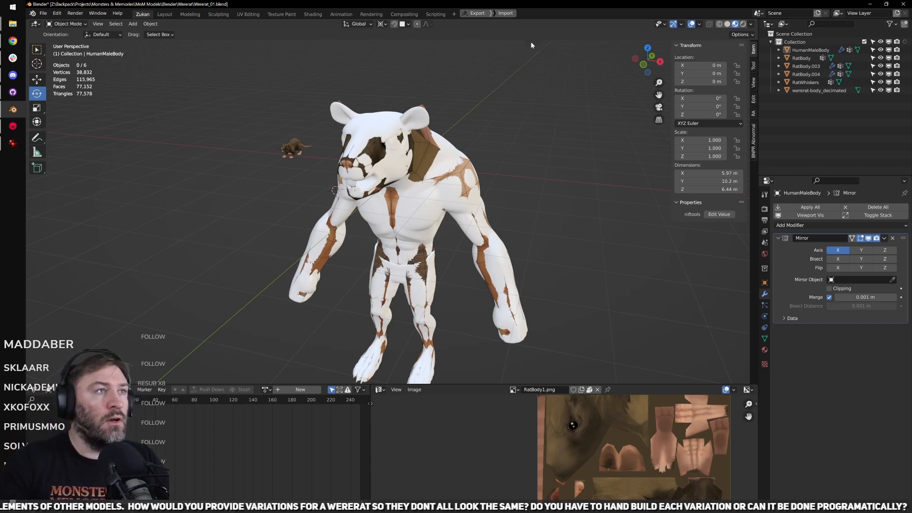
{"action": "scroll", "coordinate": [519, 299], "scroll_direction": "up", "scroll_amount": 3}
{"action": "middle_click_drag", "start_coordinate": [519, 299], "coordinate": [389, 227]}
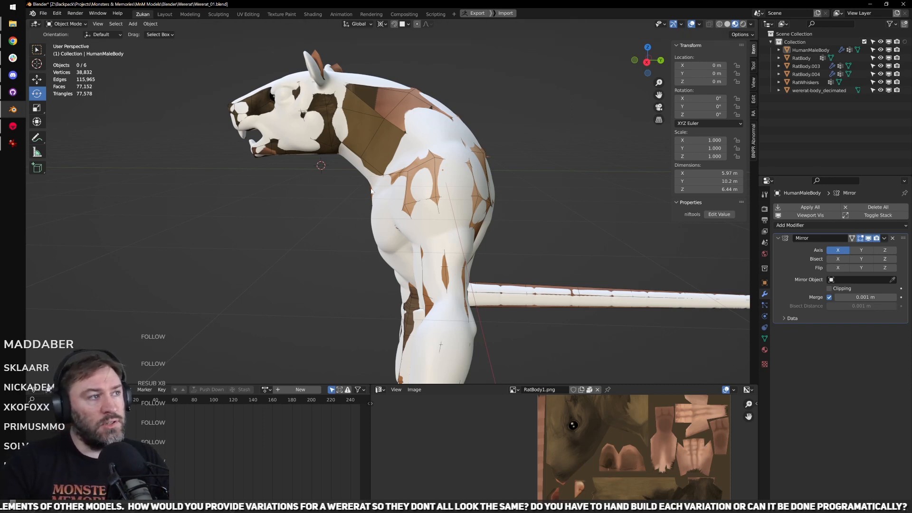
{"action": "middle_click_drag", "start_coordinate": [372, 191], "coordinate": [436, 193]}
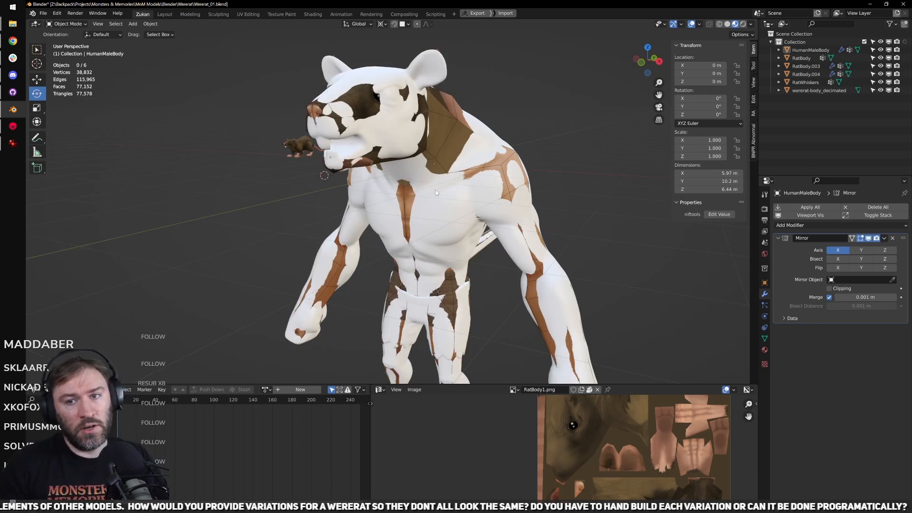
{"action": "middle_click_drag", "start_coordinate": [547, 109], "coordinate": [544, 156], "text": "shift"}
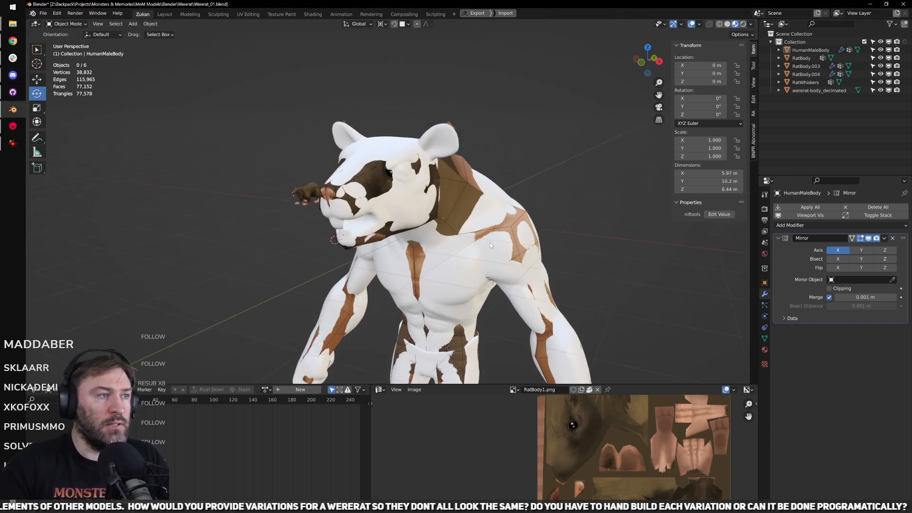
{"action": "middle_click_drag", "start_coordinate": [451, 212], "coordinate": [486, 197], "text": "shift"}
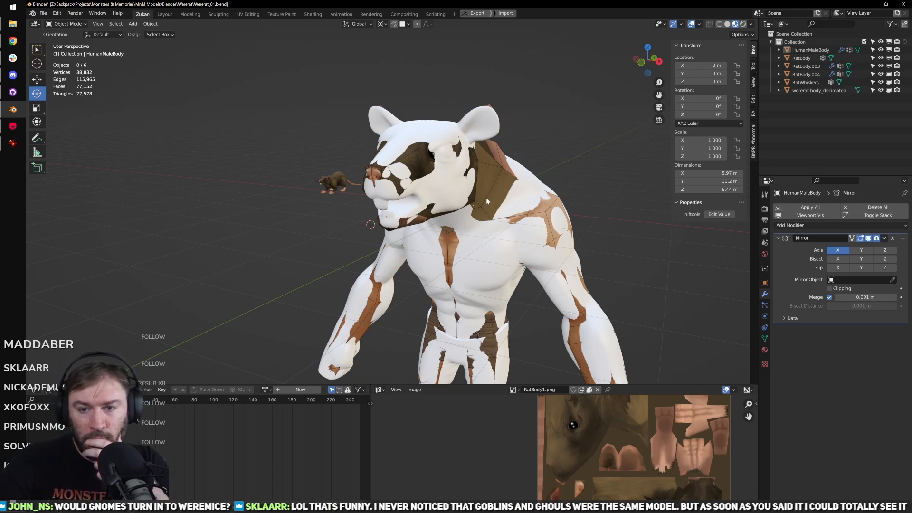
Step: Launch the Unity-made character model viewer and switch to it
{"action": "left_click", "coordinate": [393, 0]}
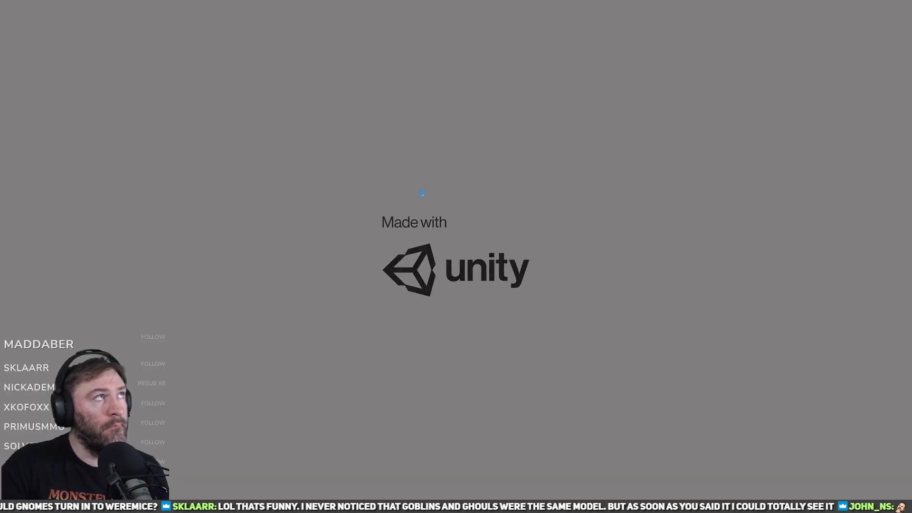
{"action": "key", "text": "alt+Tab"}
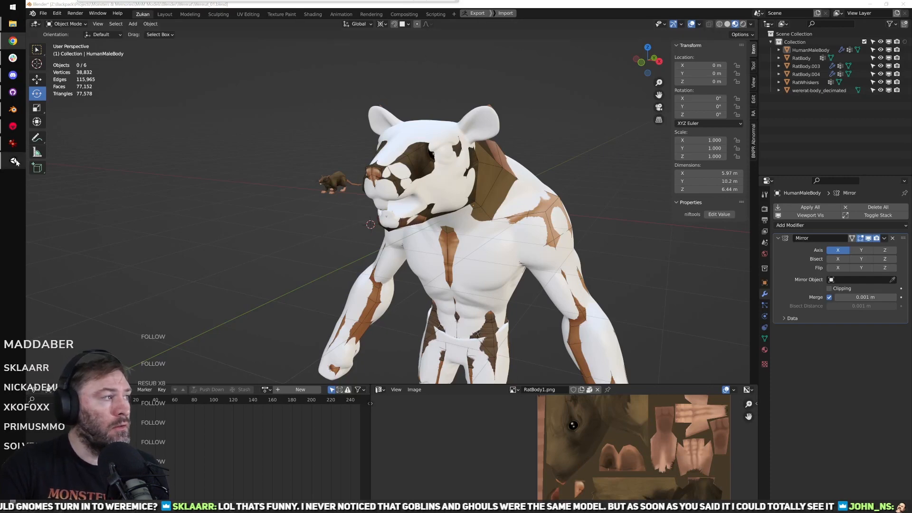
{"action": "mouse_move", "coordinate": [13, 161]}
{"action": "left_click", "coordinate": [46, 164]}
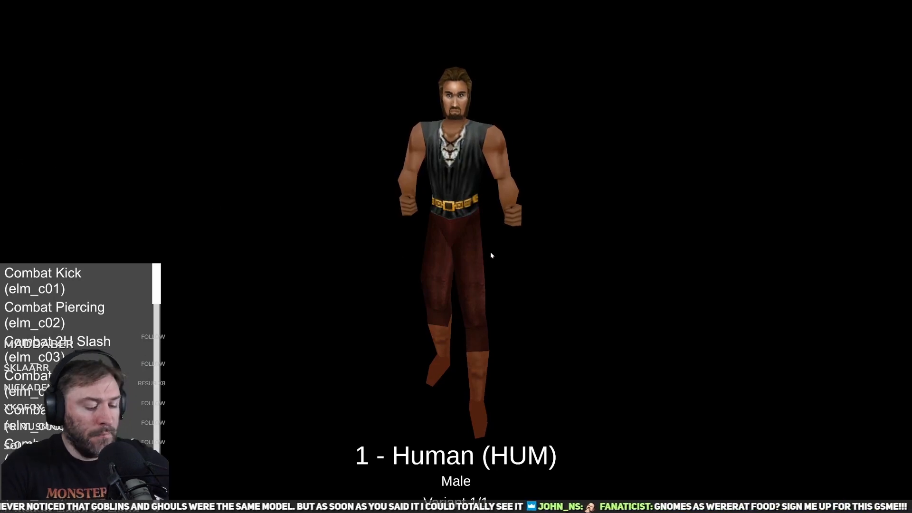
Step: Browse the viewer's character models from Human (HUM) through to Gnome (GNF)
{"action": "key", "text": "Right"}
{"action": "key", "text": "Right"}
{"action": "key", "text": "Right"}
{"action": "key", "text": "Right"}
{"action": "key", "text": "Right"}
{"action": "key", "text": "Right"}
{"action": "key", "text": "Right"}
{"action": "key", "text": "Right"}
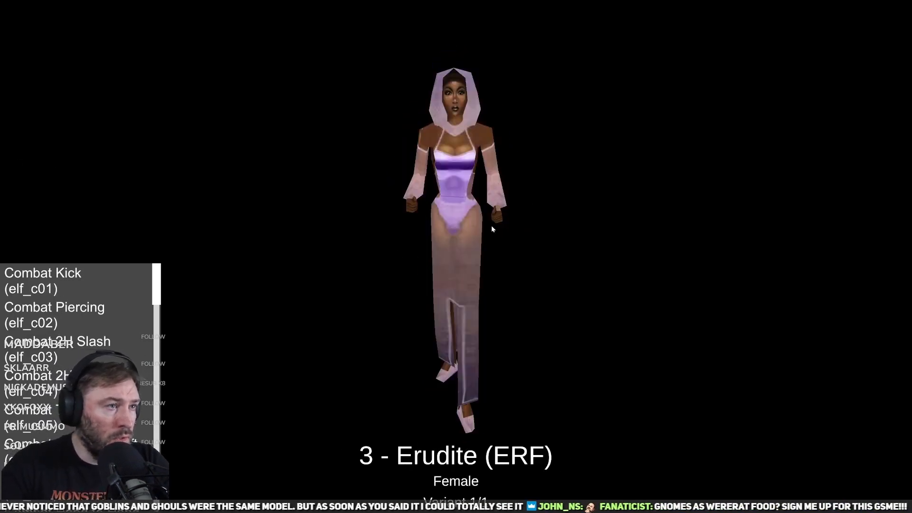
{"action": "key", "text": "Right"}
{"action": "key", "text": "Right"}
{"action": "key", "text": "Right"}
{"action": "key", "text": "Right"}
{"action": "key", "text": "Right"}
{"action": "key", "text": "Right"}
{"action": "key", "text": "Right"}
{"action": "key", "text": "Right"}
{"action": "key", "text": "Right"}
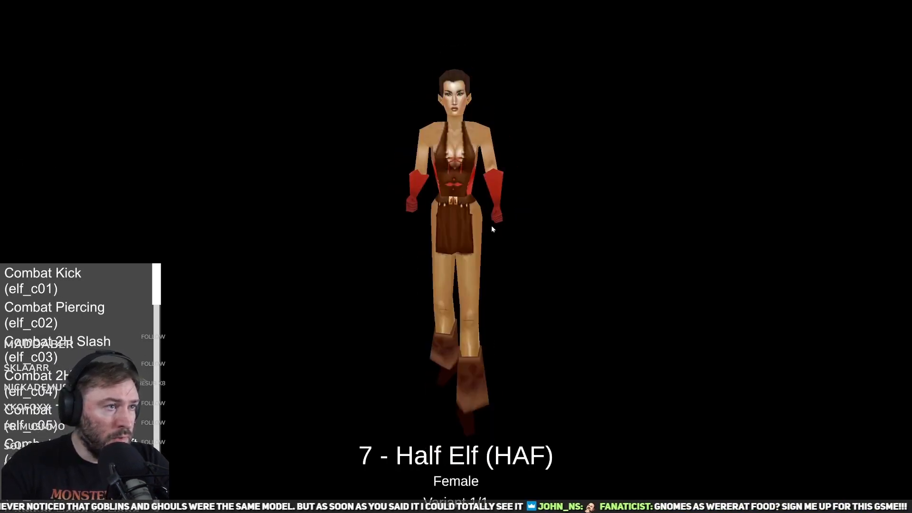
{"action": "key", "text": "Right"}
{"action": "key", "text": "Right"}
{"action": "key", "text": "Right"}
{"action": "key", "text": "Right"}
{"action": "key", "text": "Right"}
{"action": "key", "text": "Right"}
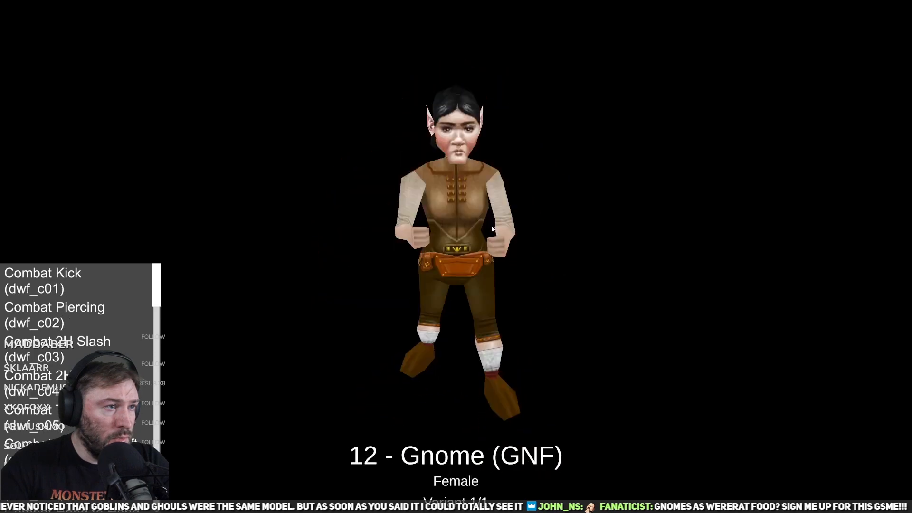
Step: View the Werewolf (WER) model, and continue past Centaur (CEN) to Golem (GOL)
{"action": "key", "text": "Left"}
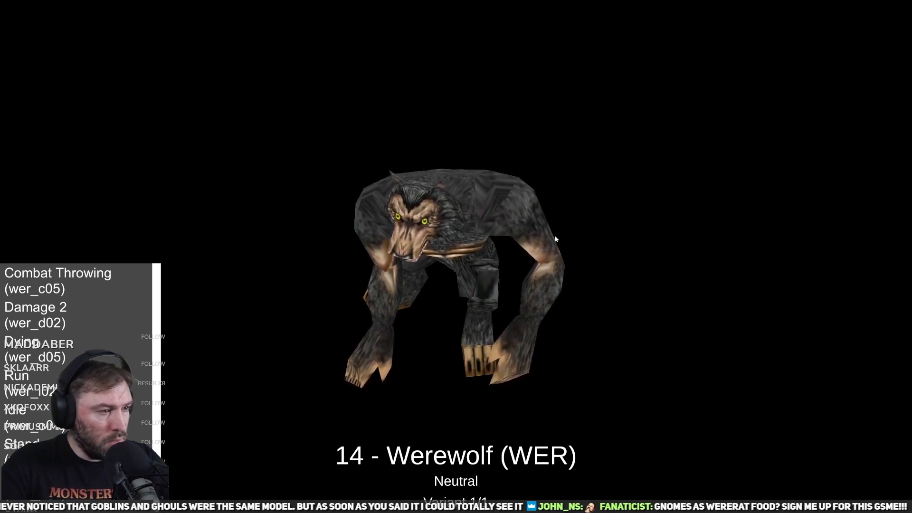
{"action": "key", "text": "Right"}
{"action": "key", "text": "Left"}
{"action": "key", "text": "Right"}
{"action": "key", "text": "Right"}
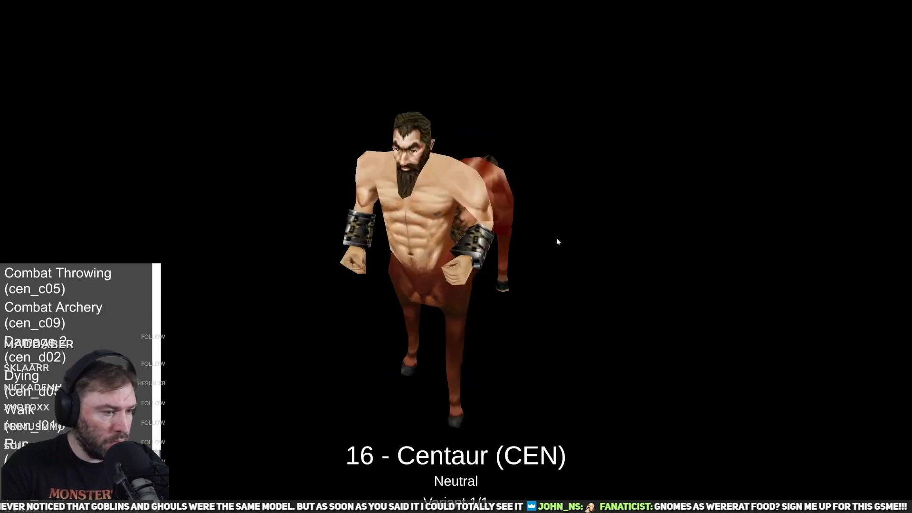
{"action": "key", "text": "Right"}
{"action": "key", "text": "Right"}
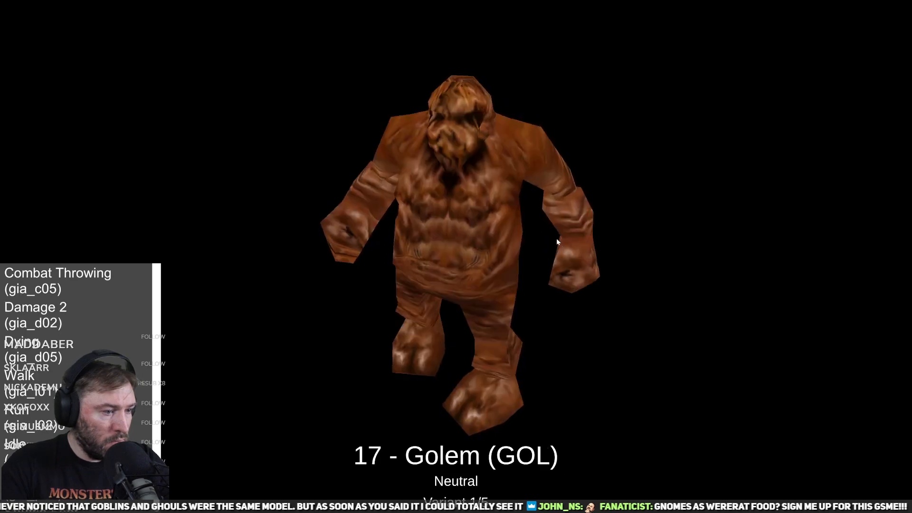
Step: Cycle through the Golem (GOL) variants to compare their body meshes, heads and textures
{"action": "key", "text": "Up"}
{"action": "key", "text": "Up"}
{"action": "key", "text": "Up"}
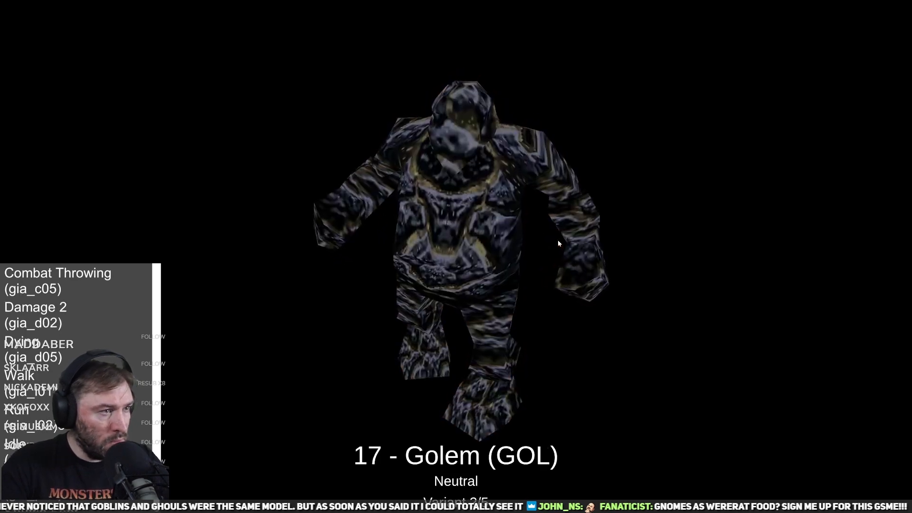
{"action": "key", "text": "Down"}
{"action": "key", "text": "Down"}
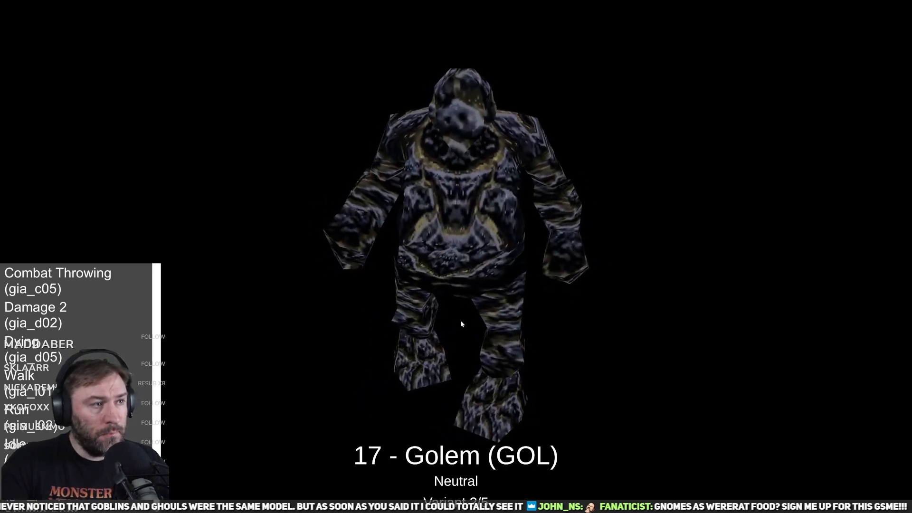
{"action": "key", "text": "Up"}
{"action": "key", "text": "Up"}
{"action": "key", "text": "Down"}
{"action": "key", "text": "Down"}
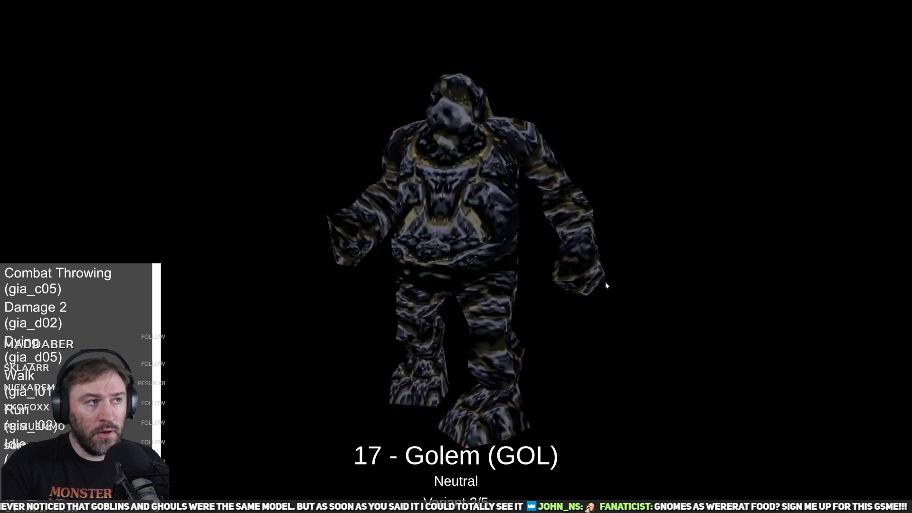
{"action": "key", "text": "Up"}
{"action": "key", "text": "Up"}
{"action": "key", "text": "Up"}
{"action": "key", "text": "Up"}
{"action": "key", "text": "Up"}
{"action": "key", "text": "Up"}
{"action": "key", "text": "Up"}
{"action": "key", "text": "Up"}
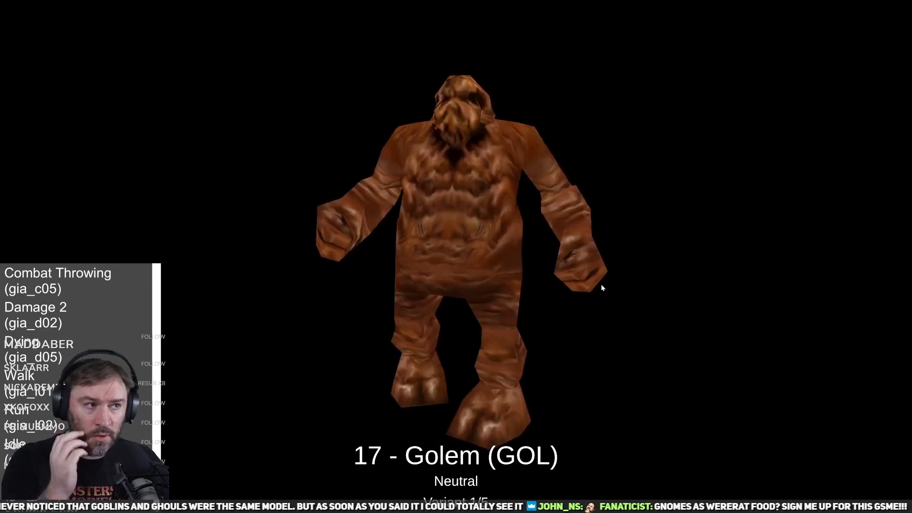
{"action": "key", "text": "Up"}
{"action": "key", "text": "Up"}
{"action": "key", "text": "Up"}
{"action": "key", "text": "Up"}
{"action": "key", "text": "Up"}
{"action": "key", "text": "Up"}
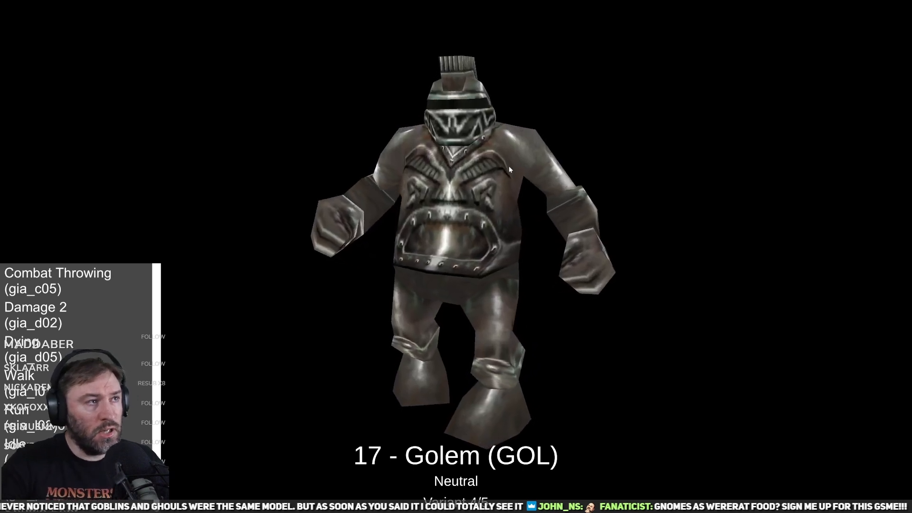
{"action": "key", "text": "Up"}
{"action": "key", "text": "Up"}
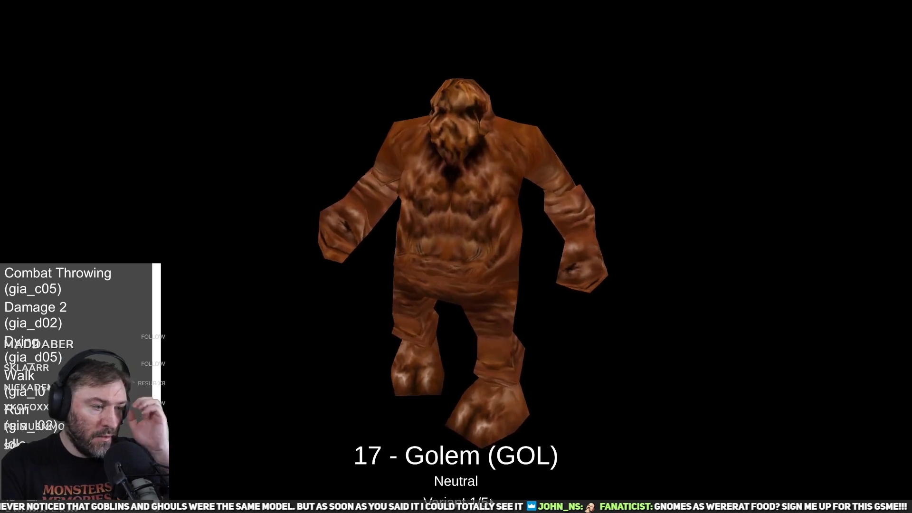
{"action": "key", "text": "Up"}
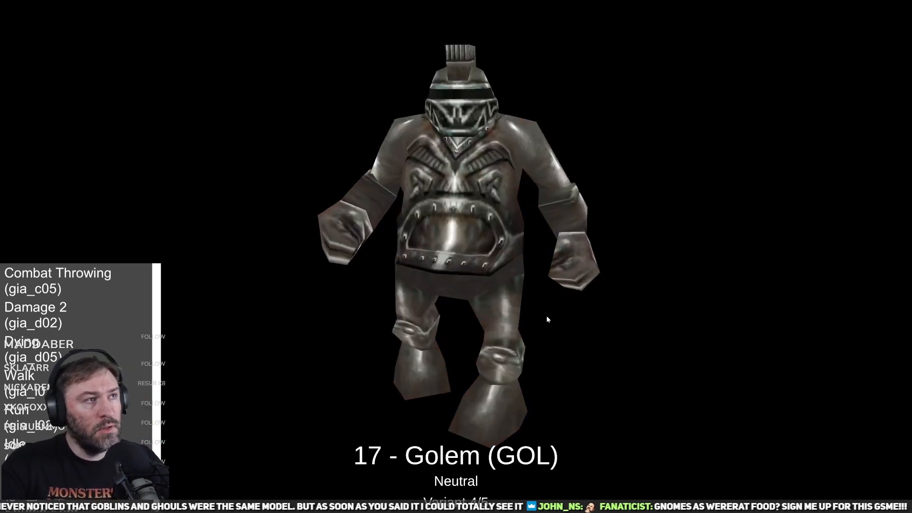
{"action": "key", "text": "Up"}
{"action": "key", "text": "Up"}
{"action": "key", "text": "Down"}
Step: Compare Giant / Cyclops (GIA) with the Golem, and cycle through the giant's head and texture variants
{"action": "key", "text": "Right"}
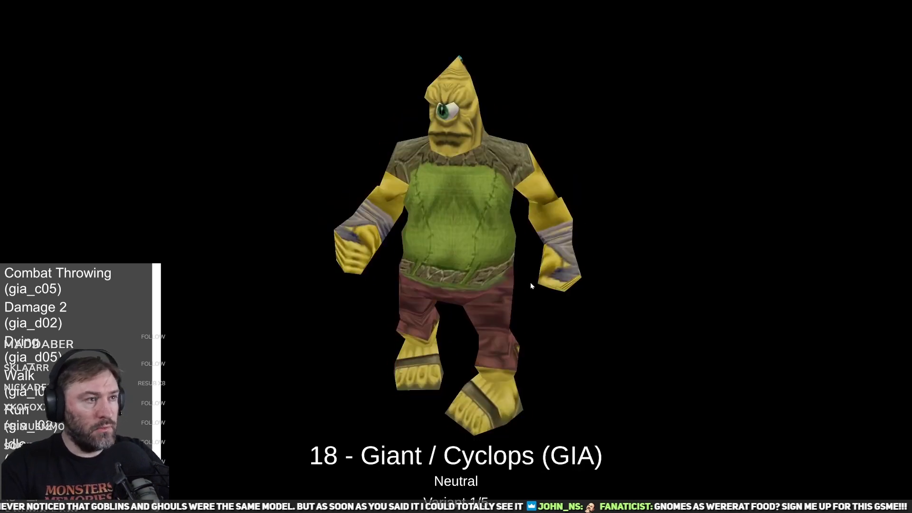
{"action": "key", "text": "Left"}
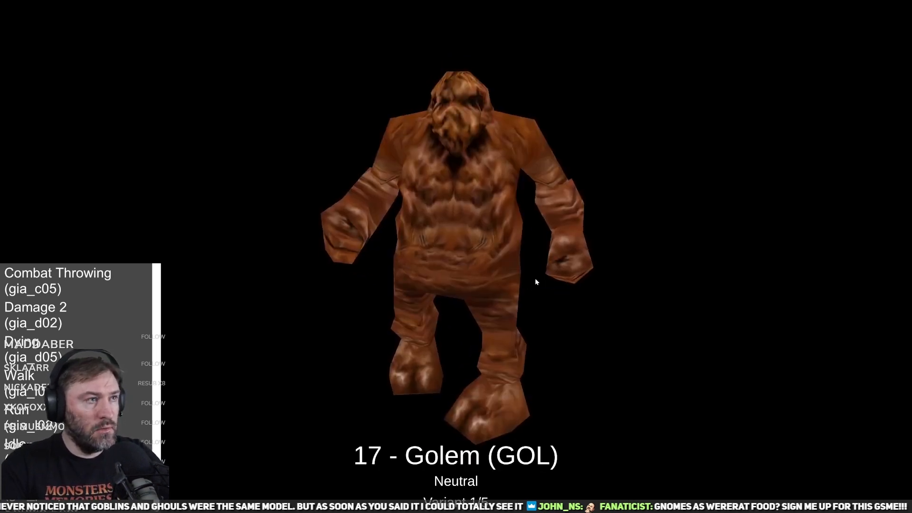
{"action": "key", "text": "Right"}
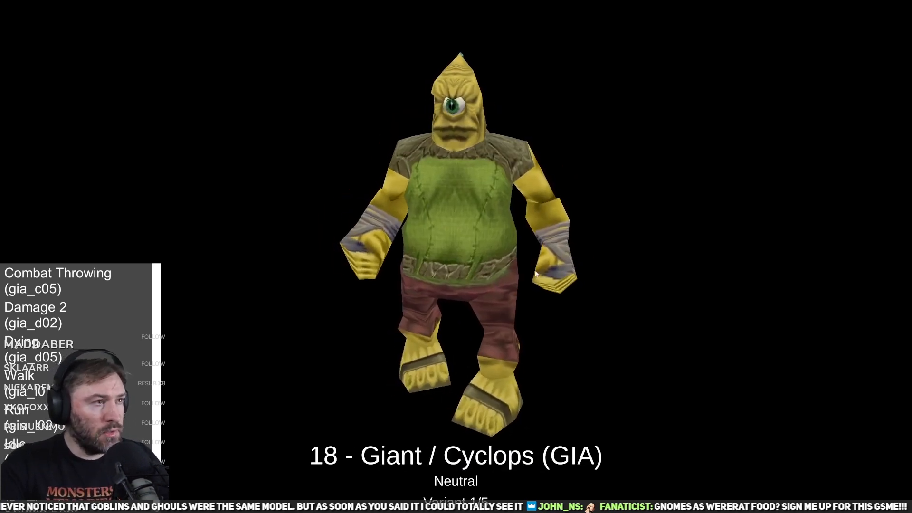
{"action": "key", "text": "Down"}
{"action": "key", "text": "Down"}
{"action": "key", "text": "Down"}
{"action": "key", "text": "Down"}
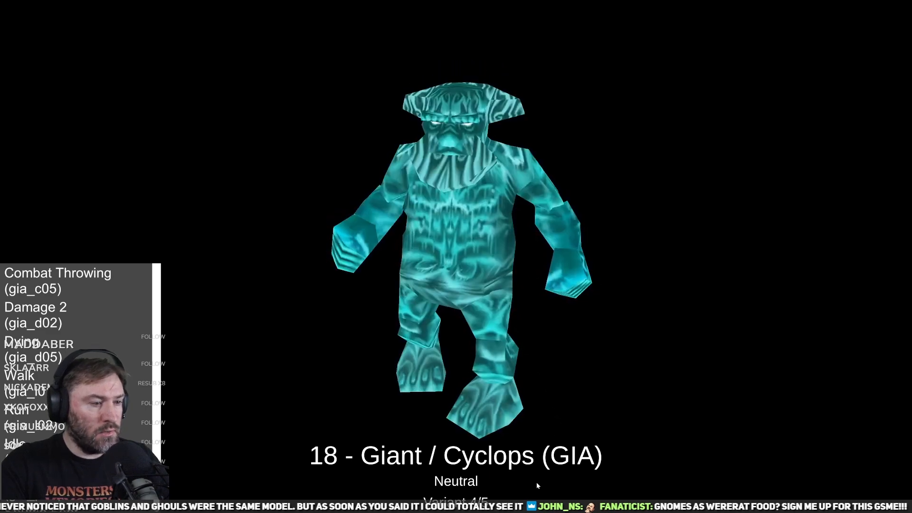
{"action": "key", "text": "Down"}
{"action": "key", "text": "Up"}
{"action": "key", "text": "Down"}
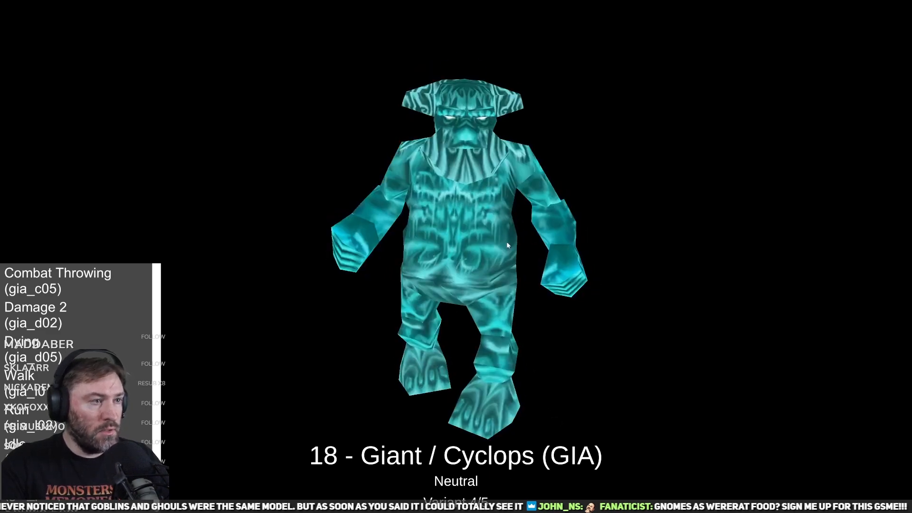
{"action": "key", "text": "Down"}
{"action": "key", "text": "Up"}
{"action": "key", "text": "Up"}
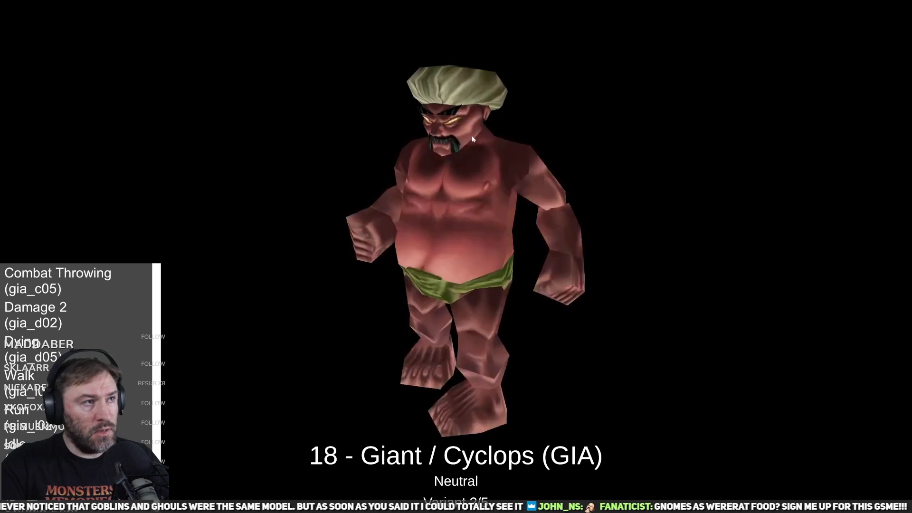
Step: Flip between the red-skinned, turbaned Giant / Cyclops variant and the clothed variant 5 to compare their bodies and textures
{"action": "key", "text": "Down"}
{"action": "key", "text": "Down"}
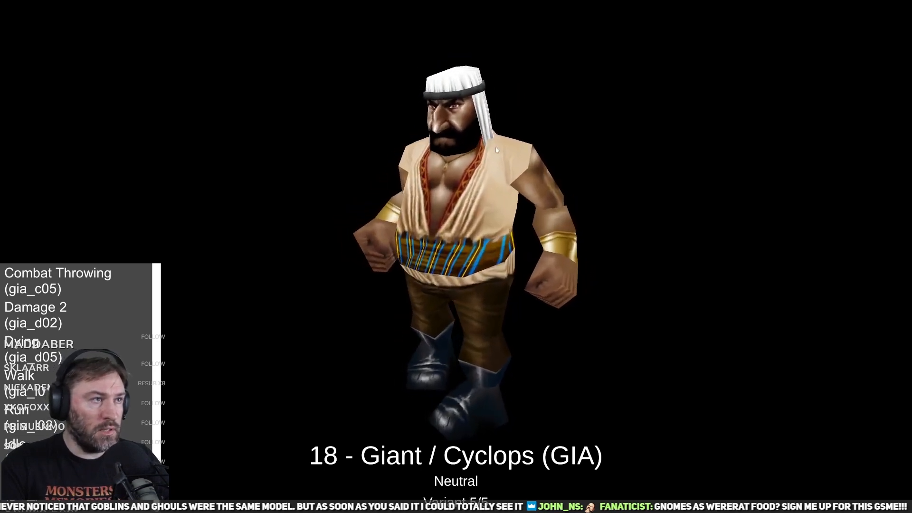
{"action": "key", "text": "Down"}
{"action": "key", "text": "Down"}
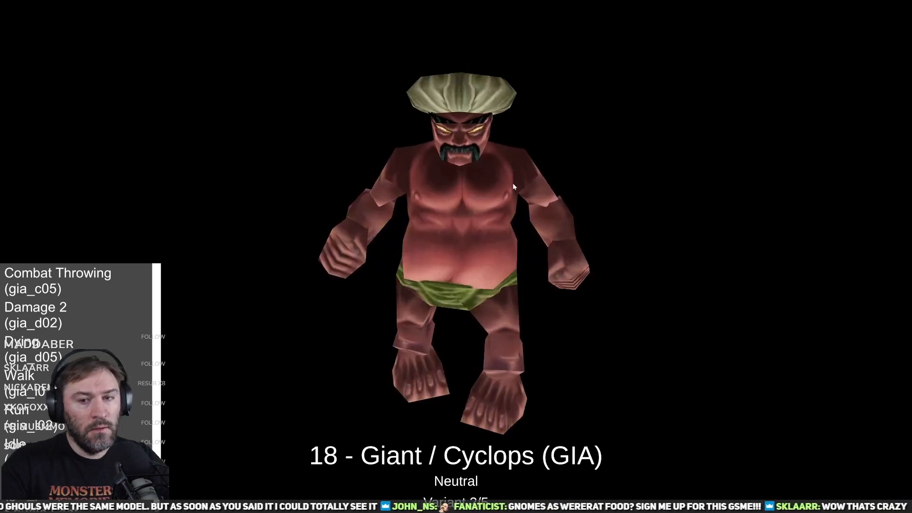
Step: Advance to Beetle (BET) and check its variants, viewing the model from an angle
{"action": "key", "text": "Right"}
{"action": "key", "text": "Right"}
{"action": "key", "text": "Right"}
{"action": "key", "text": "Right"}
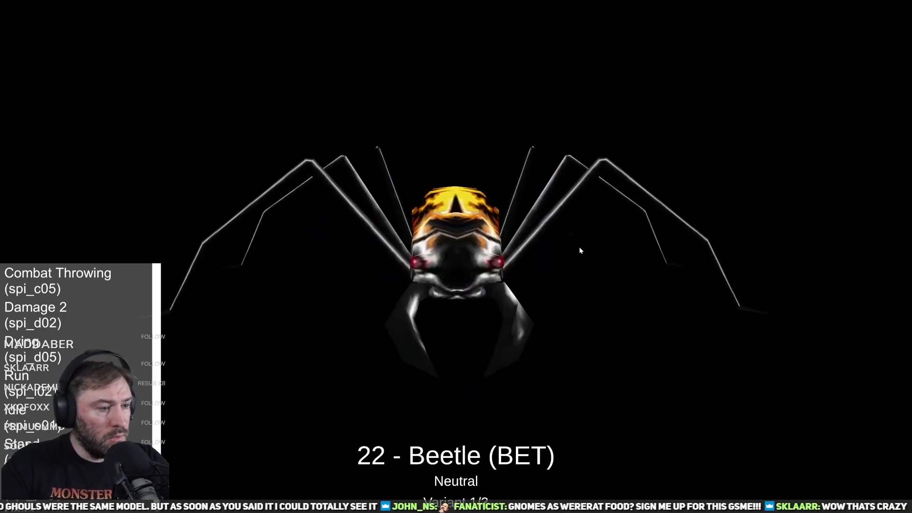
{"action": "key", "text": "Down"}
{"action": "left_click_drag", "start_coordinate": [566, 236], "coordinate": [540, 264]}
{"action": "key", "text": "Up"}
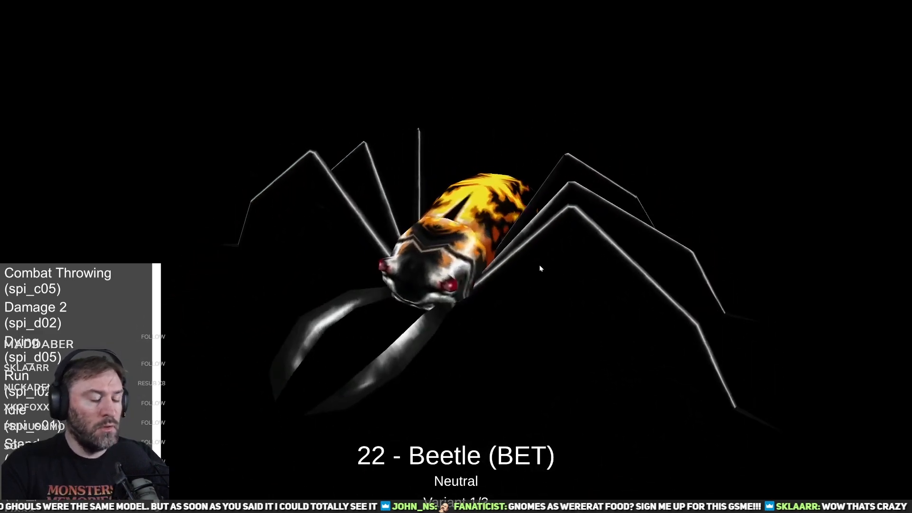
Step: Continue through the character models past Froglok (FRO) to Froglok Ghoul (FRG)
{"action": "key", "text": "Right"}
{"action": "key", "text": "Right"}
{"action": "key", "text": "Right"}
{"action": "key", "text": "Right"}
{"action": "key", "text": "Right"}
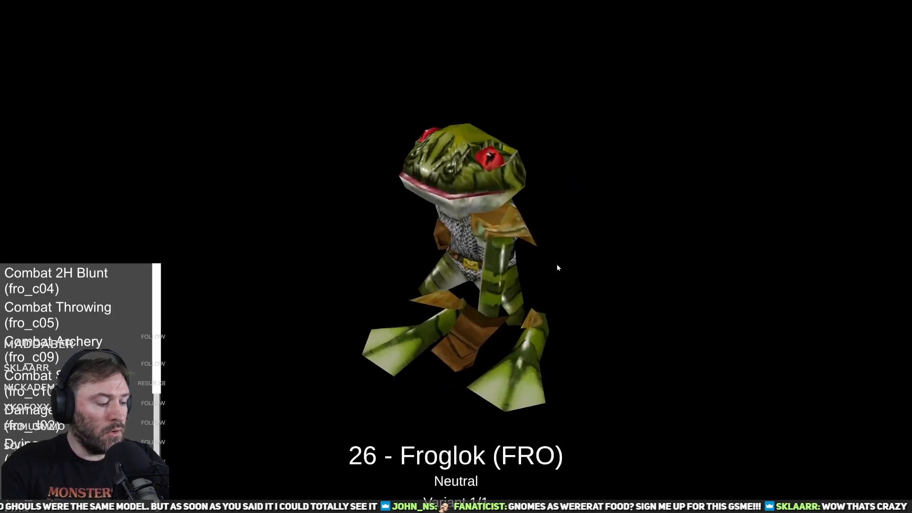
{"action": "key", "text": "Right"}
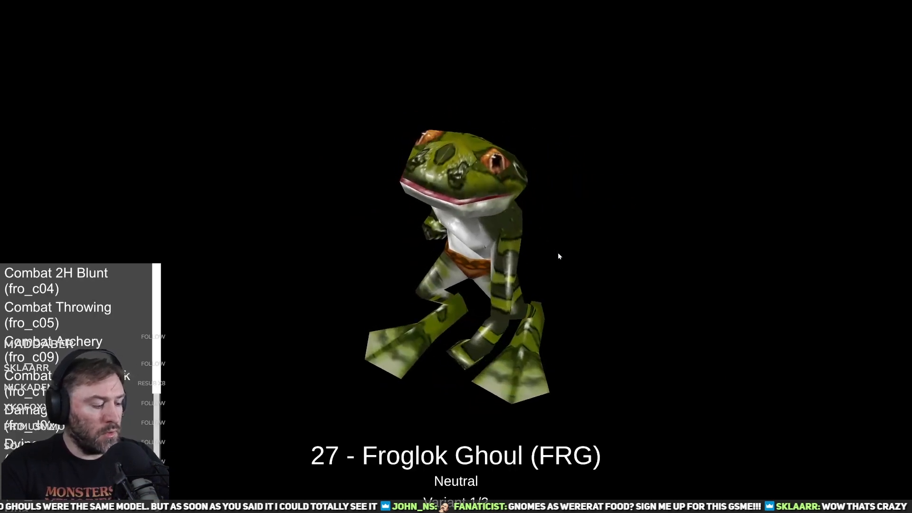
Step: Compare the Froglok Ghoul's decayed variant with its first variant, viewing the body from the side
{"action": "key", "text": "Up"}
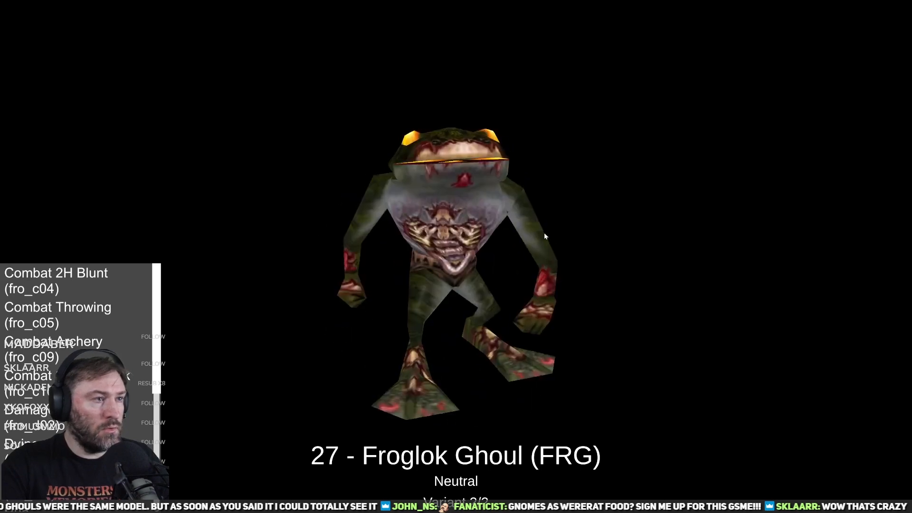
{"action": "left_click_drag", "start_coordinate": [543, 232], "coordinate": [485, 245]}
{"action": "key", "text": "Down"}
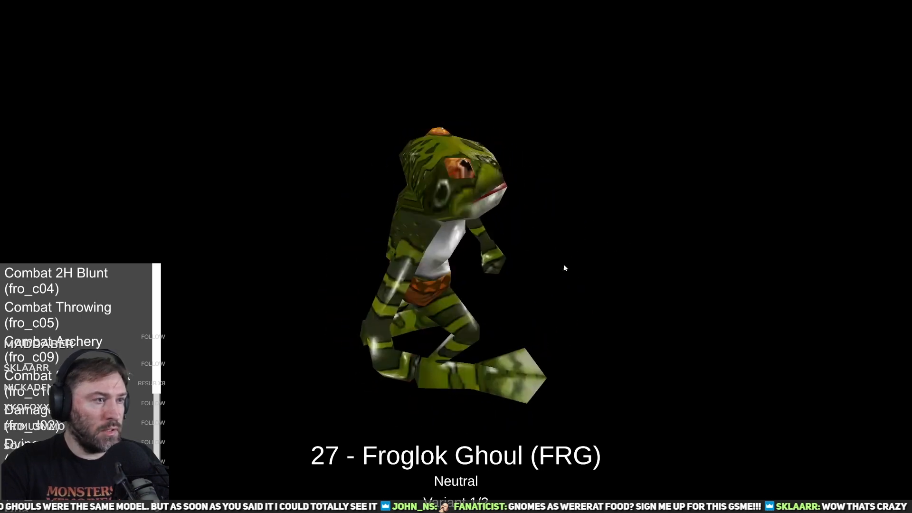
Step: Alternate between Froglok (FRO) and Froglok Ghoul (FRG) to compare their head shapes, body meshes, armor and textures
{"action": "key", "text": "Left"}
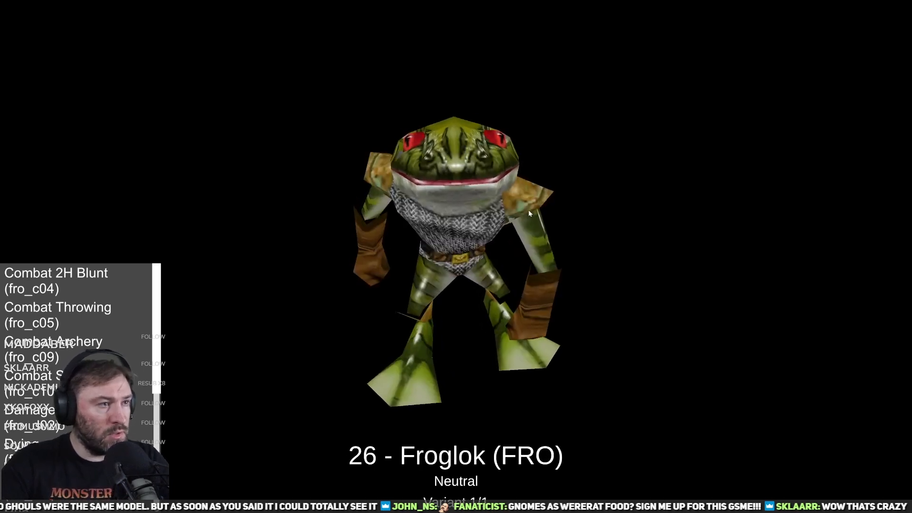
{"action": "key", "text": "Right"}
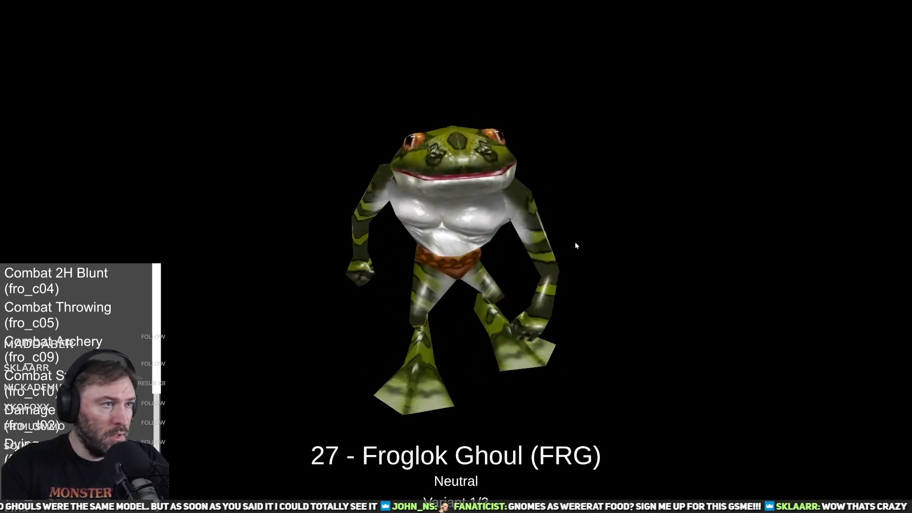
{"action": "key", "text": "Right"}
{"action": "key", "text": "Left"}
{"action": "key", "text": "Left"}
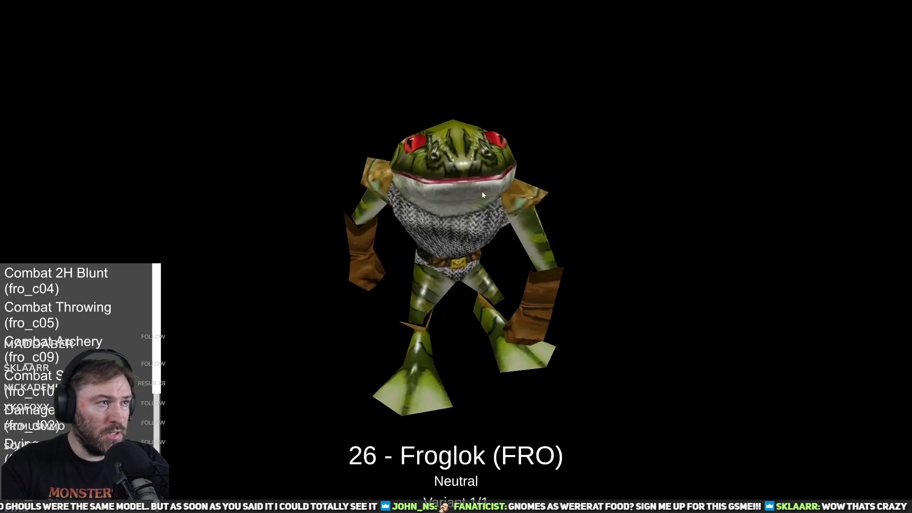
{"action": "key", "text": "Right"}
{"action": "key", "text": "Left"}
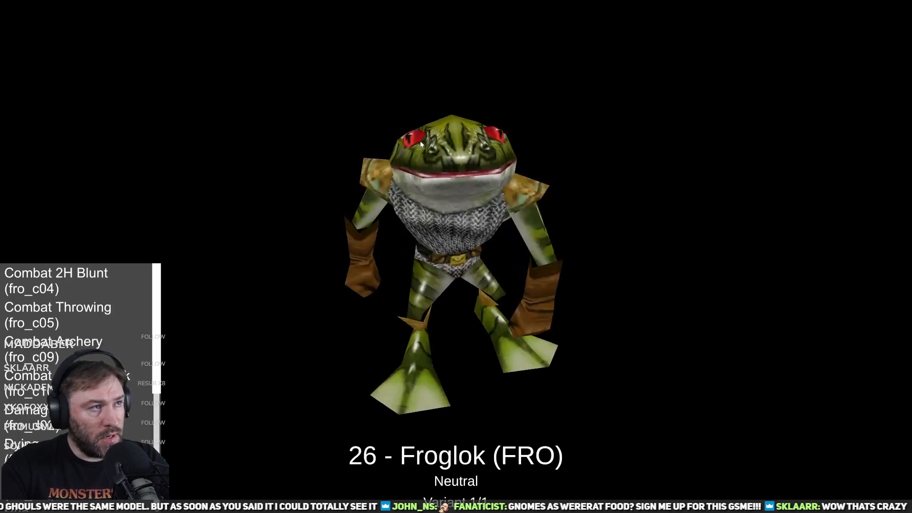
{"action": "key", "text": "Right"}
{"action": "key", "text": "Left"}
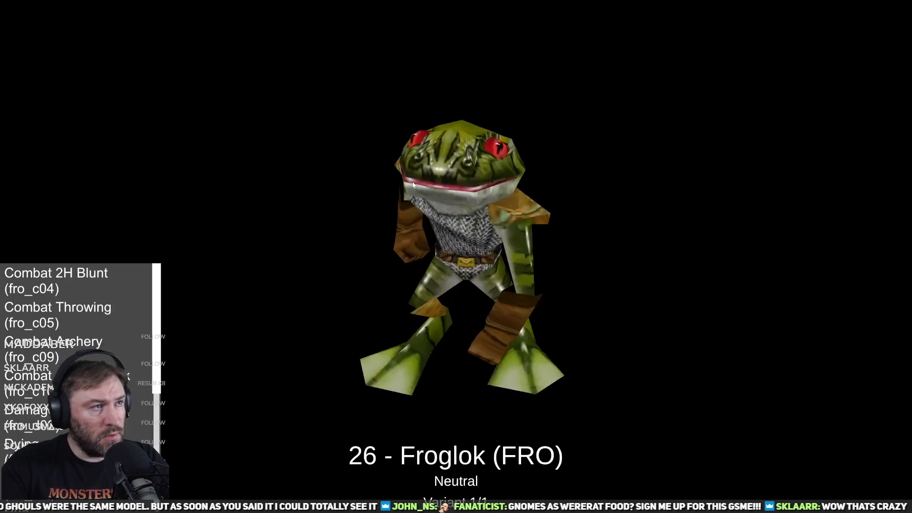
{"action": "key", "text": "Right"}
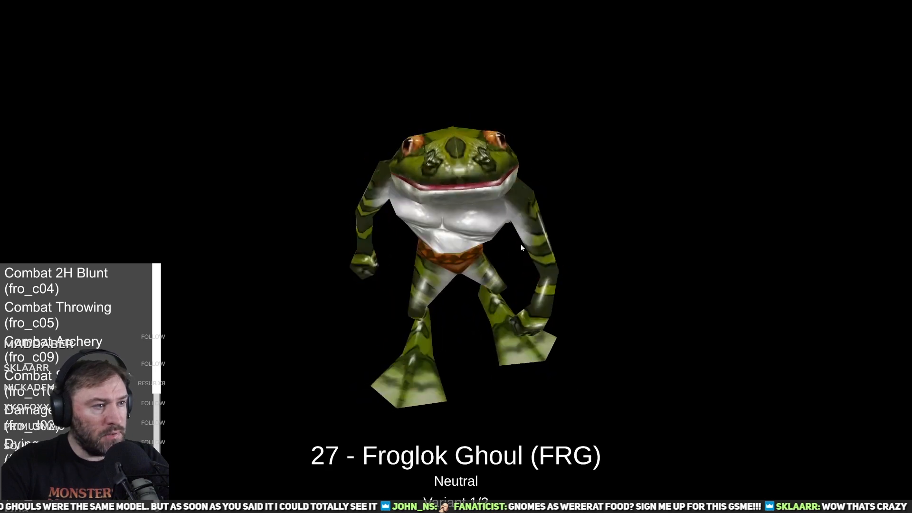
{"action": "key", "text": "Left"}
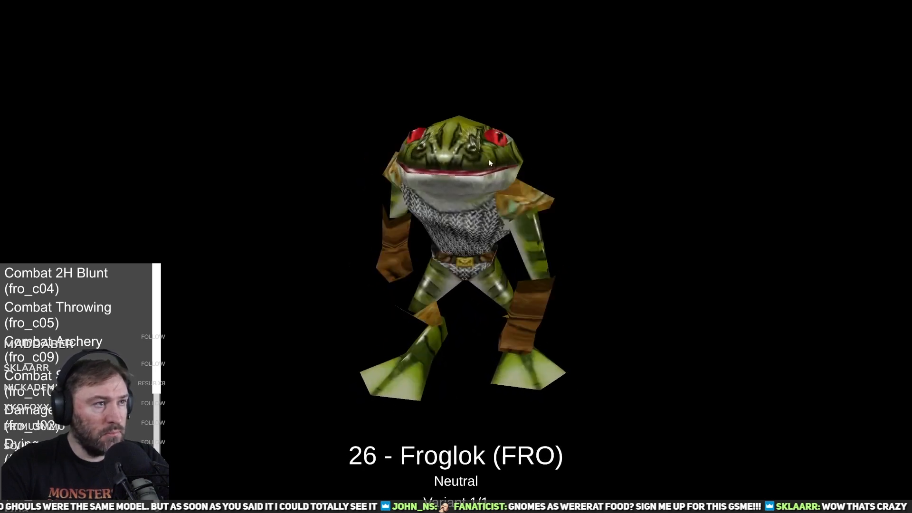
{"action": "key", "text": "Right"}
{"action": "key", "text": "Left"}
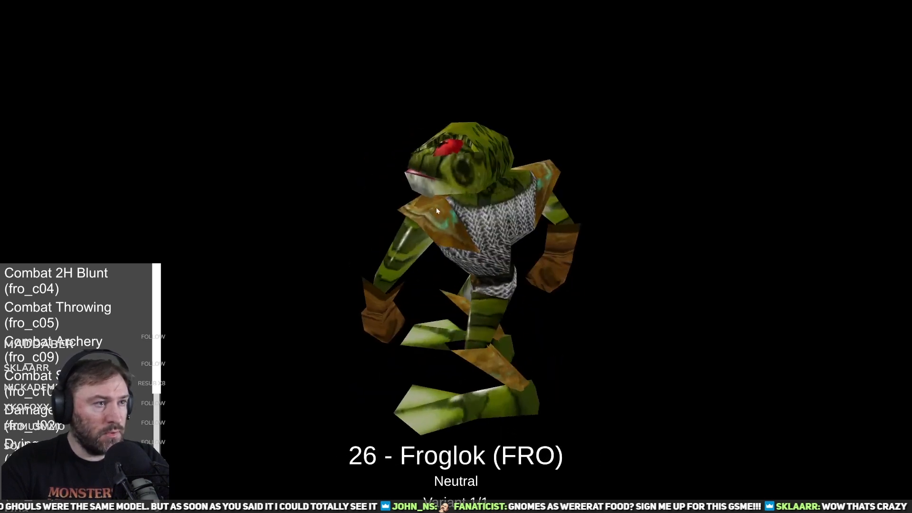
{"action": "key", "text": "Right"}
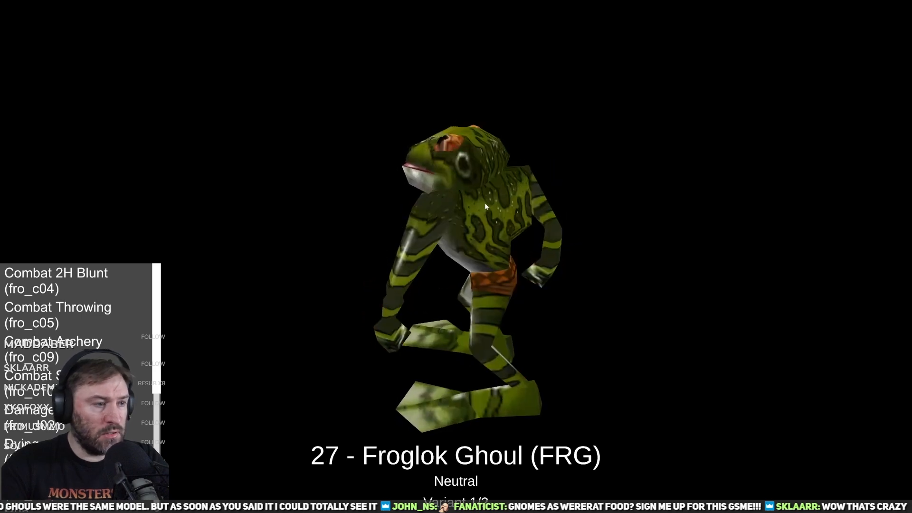
Step: Advance from the Froglok Ghoul to the Fungusman model (28) and cycle through its variants
{"action": "key", "text": "Right"}
{"action": "key", "text": "Right"}
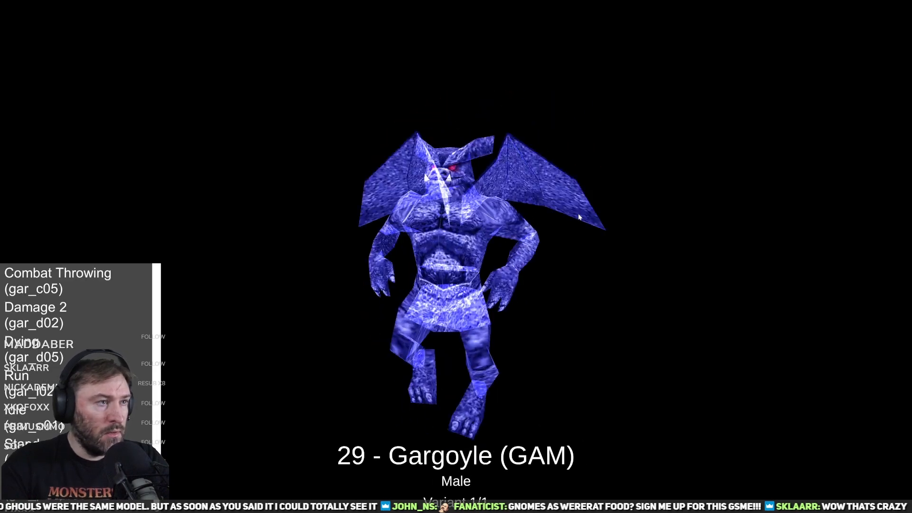
{"action": "key", "text": "Left"}
{"action": "key", "text": "Up"}
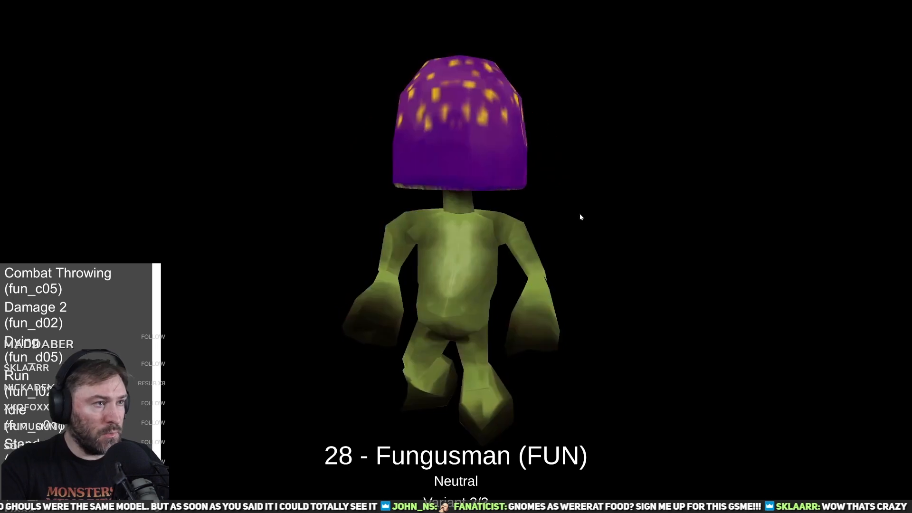
{"action": "key", "text": "Down"}
{"action": "key", "text": "Down"}
{"action": "key", "text": "Down"}
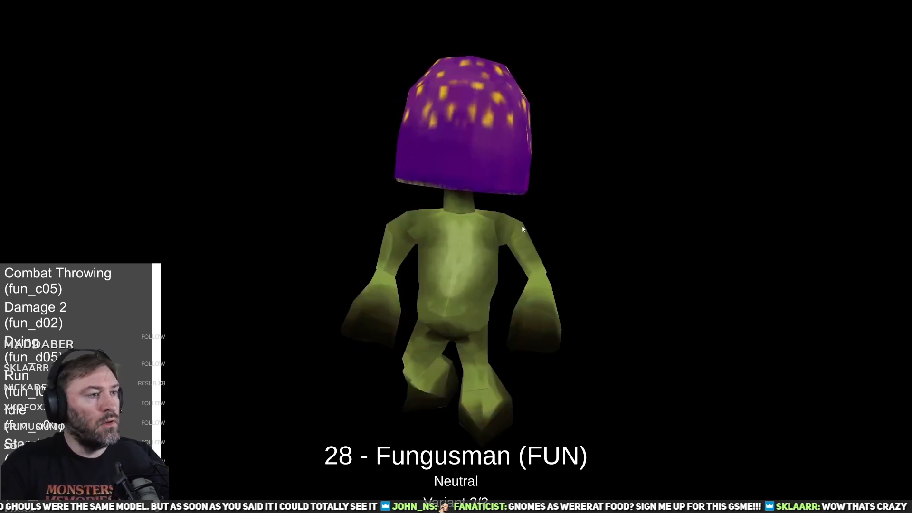
Step: Advance to the Gargoyle model (29) and check it for alternative variants
{"action": "key", "text": "Right"}
{"action": "key", "text": "Down"}
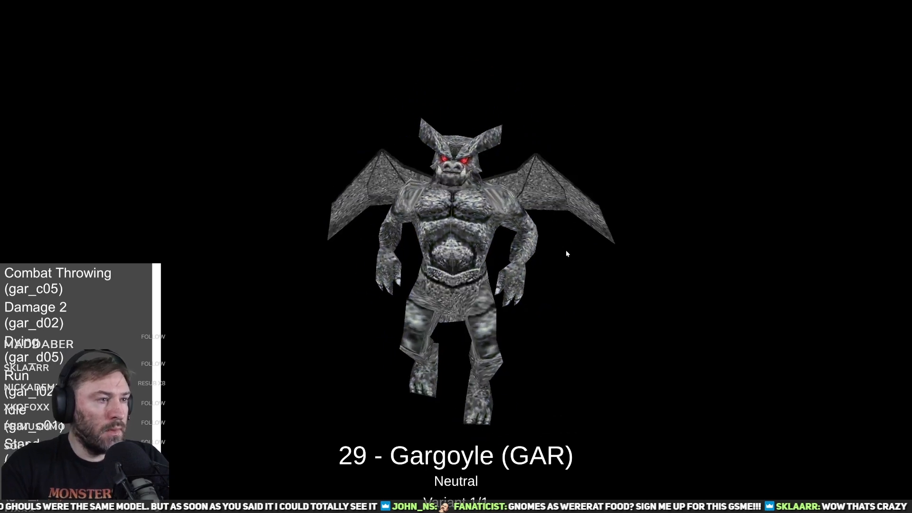
{"action": "key", "text": "Down"}
{"action": "key", "text": "Down"}
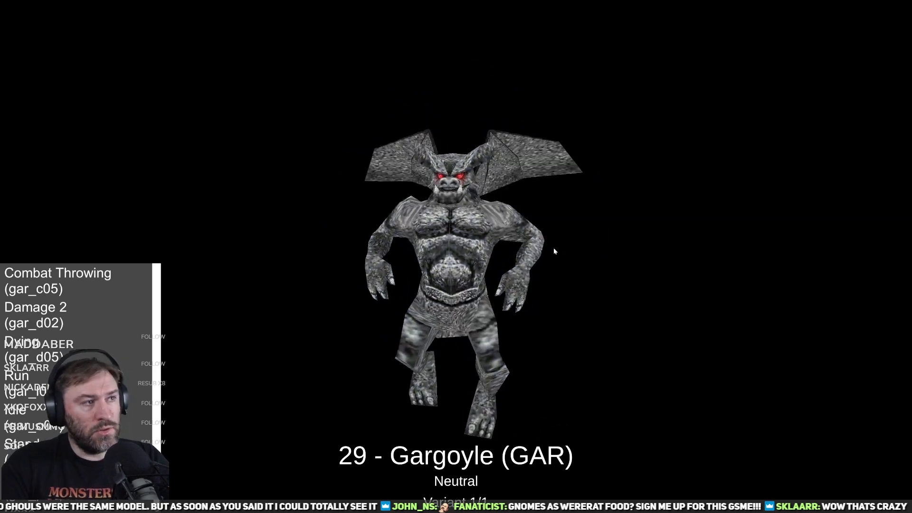
Step: Advance through the models to the Ghoul (33) and Giant Bat (34), ending back on the Ghoul
{"action": "key", "text": "Right"}
{"action": "key", "text": "Right"}
{"action": "key", "text": "Right"}
{"action": "key", "text": "Right"}
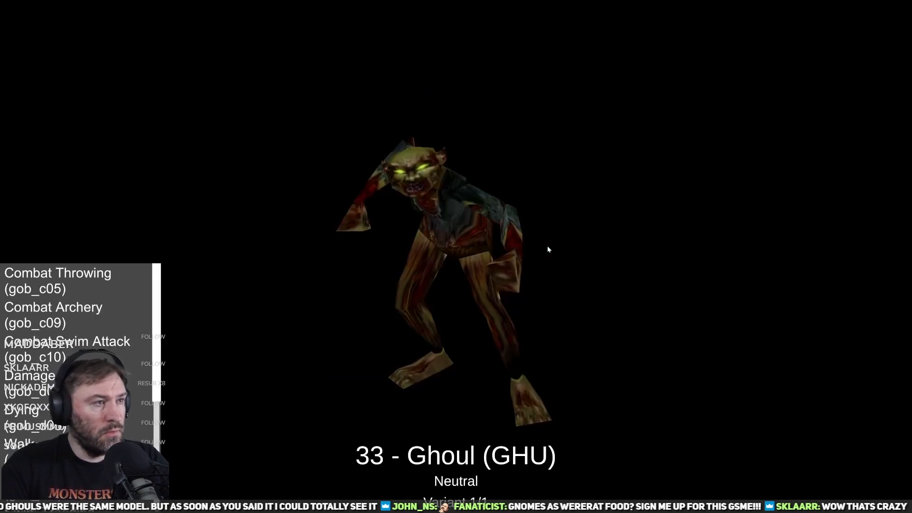
{"action": "key", "text": "Right"}
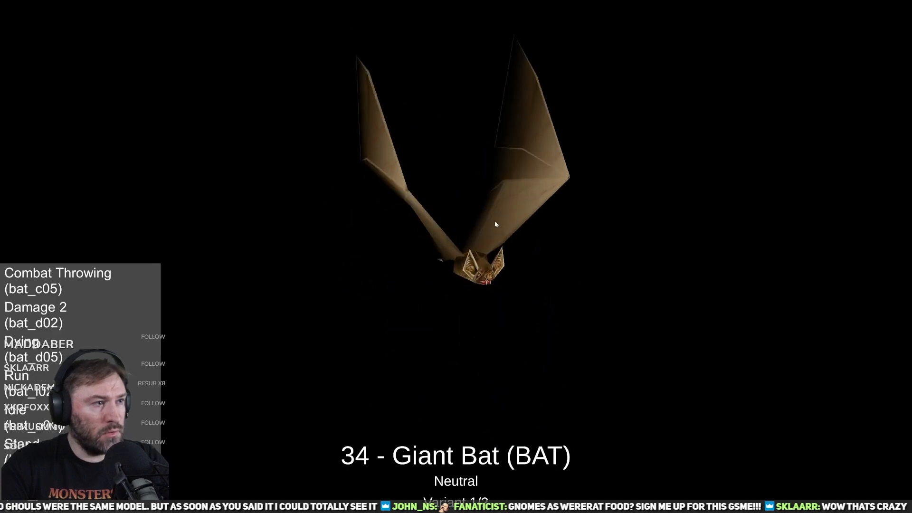
{"action": "key", "text": "Left"}
Step: Skim forward from the Ghoul past the Gnoll and settle on the Goblin model (40)
{"action": "key", "text": "Right"}
{"action": "key", "text": "Right"}
{"action": "key", "text": "Right"}
{"action": "key", "text": "Right"}
{"action": "key", "text": "Right"}
{"action": "key", "text": "Right"}
{"action": "key", "text": "Right"}
{"action": "key", "text": "Right"}
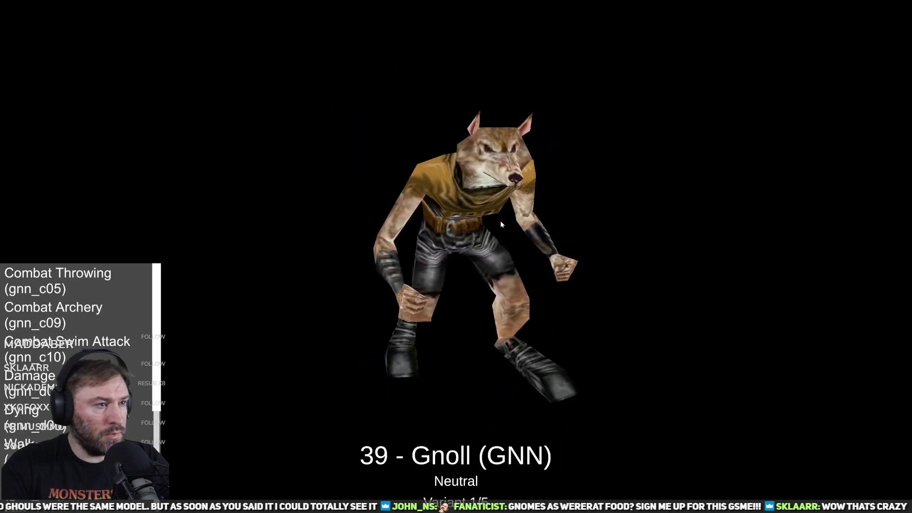
{"action": "key", "text": "Left"}
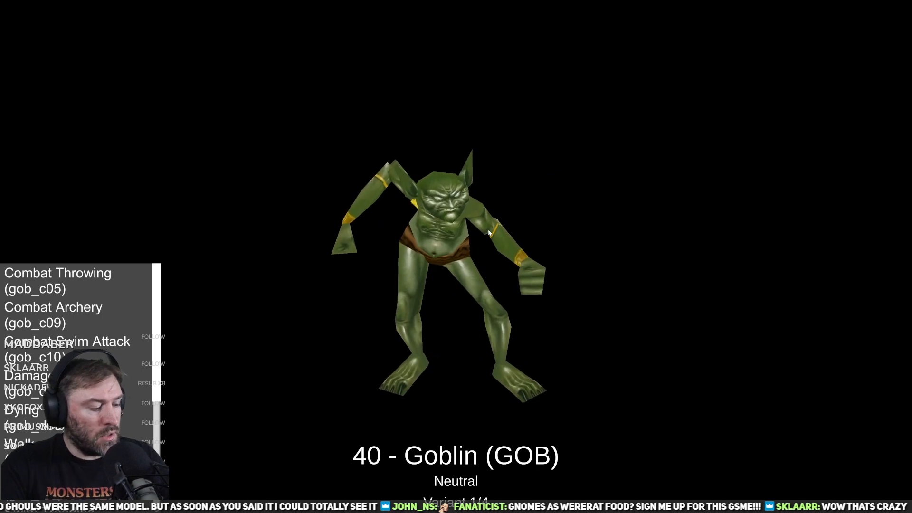
Step: Cycle through the Goblin model's variants and rotate the model to examine it
{"action": "key", "text": "Up"}
{"action": "key", "text": "Up"}
{"action": "key", "text": "Up"}
{"action": "key", "text": "Up"}
{"action": "key", "text": "Up"}
{"action": "left_click_drag", "start_coordinate": [496, 228], "coordinate": [464, 229]}
{"action": "key", "text": "Up"}
{"action": "key", "text": "Up"}
{"action": "key", "text": "Up"}
{"action": "key", "text": "Up"}
Step: Go back from the Goblin to the Ghoul model (33) and rotate it for comparison
{"action": "key", "text": "Left"}
{"action": "key", "text": "Left"}
{"action": "key", "text": "Left"}
{"action": "key", "text": "Left"}
{"action": "key", "text": "Left"}
{"action": "key", "text": "Left"}
{"action": "key", "text": "Left"}
{"action": "left_click_drag", "start_coordinate": [365, 165], "coordinate": [519, 274]}
Step: Advance to the Giant Rat model (36) and cycle through its texture variants
{"action": "key", "text": "Right"}
{"action": "key", "text": "Right"}
{"action": "key", "text": "Right"}
{"action": "key", "text": "Right"}
{"action": "key", "text": "Left"}
{"action": "key", "text": "Up"}
{"action": "key", "text": "Up"}
{"action": "key", "text": "Up"}
{"action": "key", "text": "Up"}
{"action": "key", "text": "Up"}
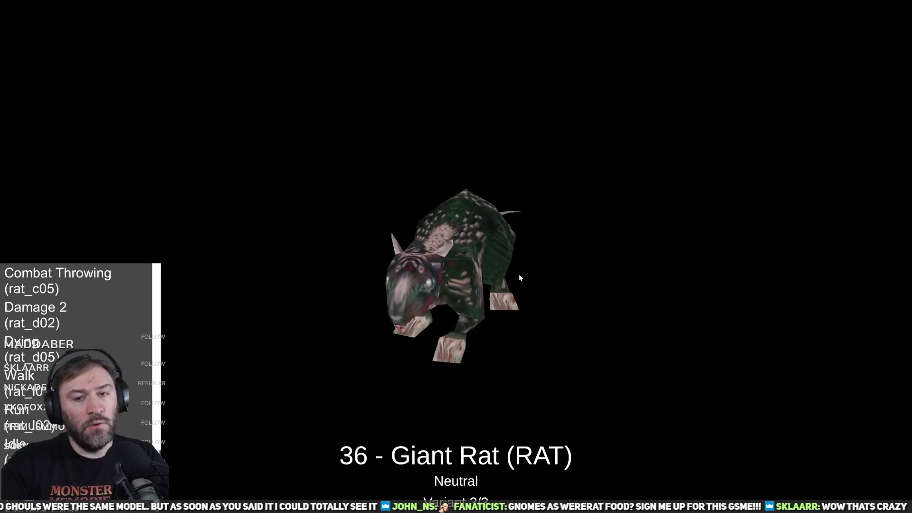
Step: Advance to the Giant Spider model (38), cycle through its variants and rotate it to examine its body
{"action": "key", "text": "Right"}
{"action": "key", "text": "Right"}
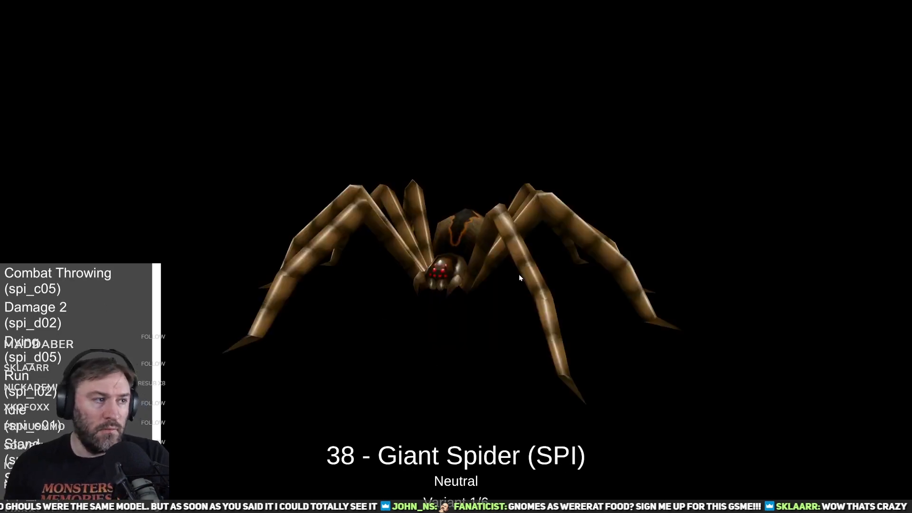
{"action": "key", "text": "Right"}
{"action": "key", "text": "Left"}
{"action": "key", "text": "Up"}
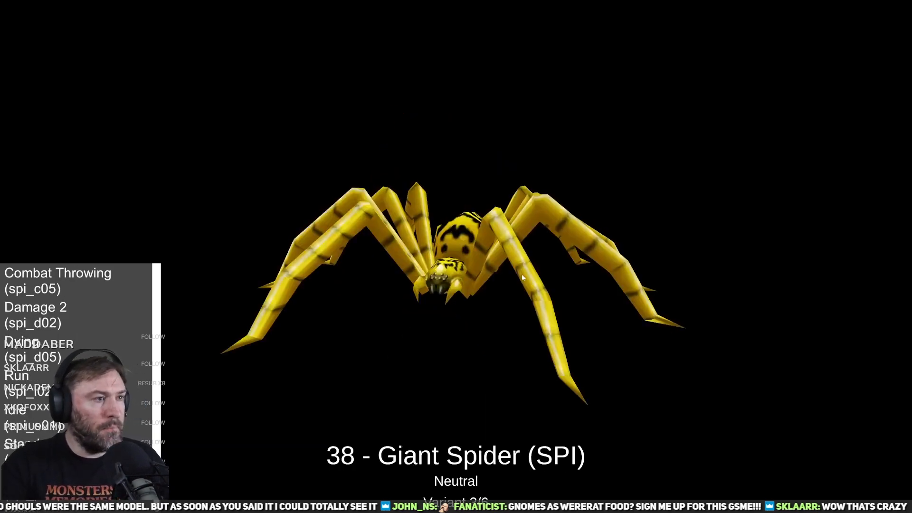
{"action": "key", "text": "Up"}
{"action": "key", "text": "Up"}
{"action": "key", "text": "Up"}
{"action": "key", "text": "Up"}
{"action": "key", "text": "Up"}
{"action": "left_click_drag", "start_coordinate": [678, 292], "coordinate": [598, 303]}
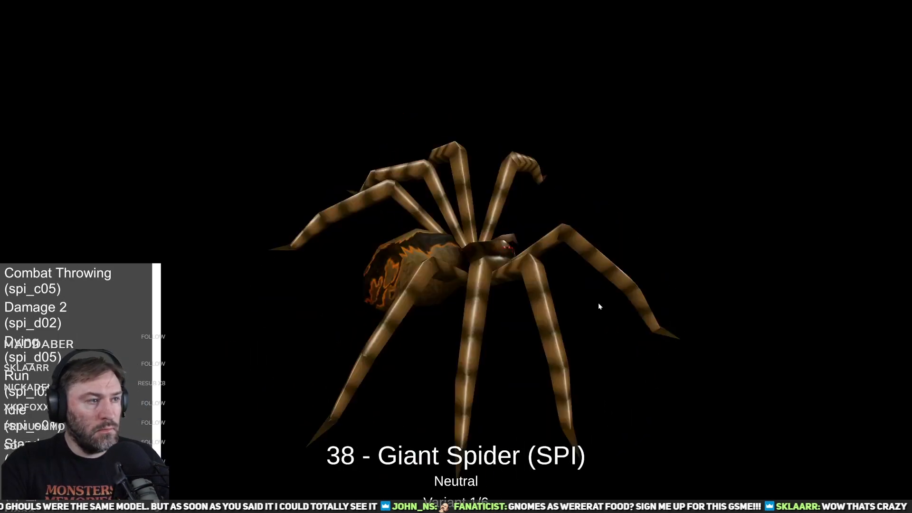
{"action": "key", "text": "Up"}
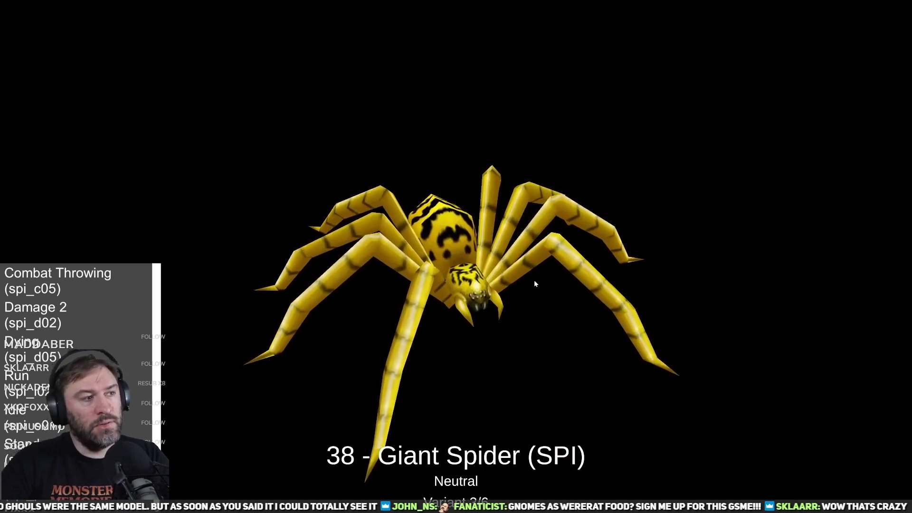
Step: Switch between the Giant Spider and its following models, ending on the Gnoll (39)
{"action": "key", "text": "Right"}
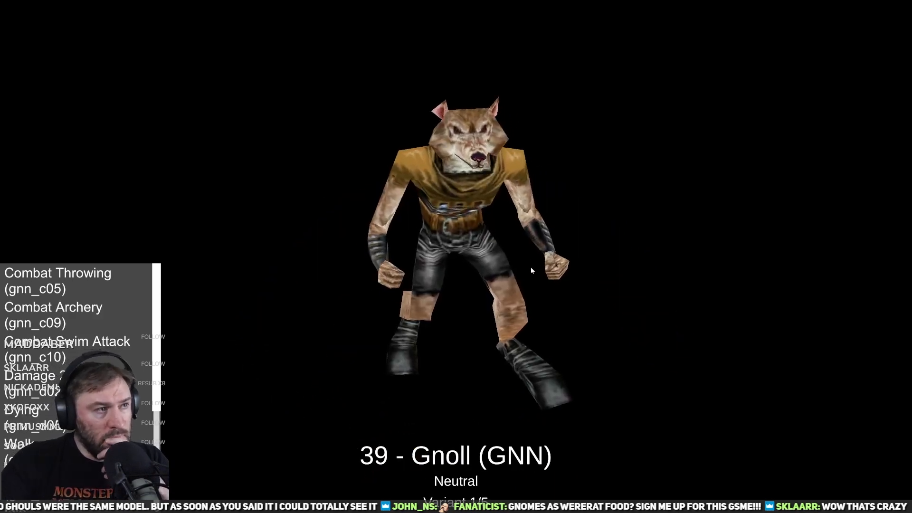
{"action": "key", "text": "Left"}
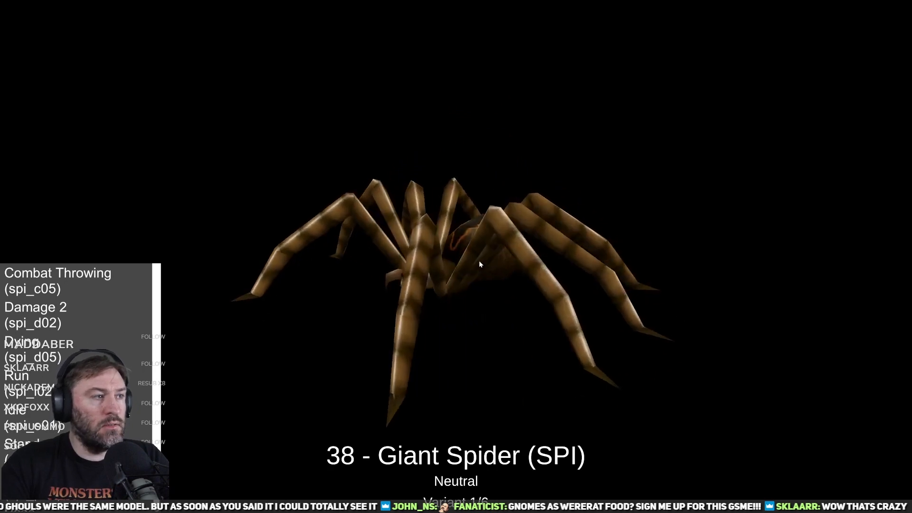
{"action": "key", "text": "Right"}
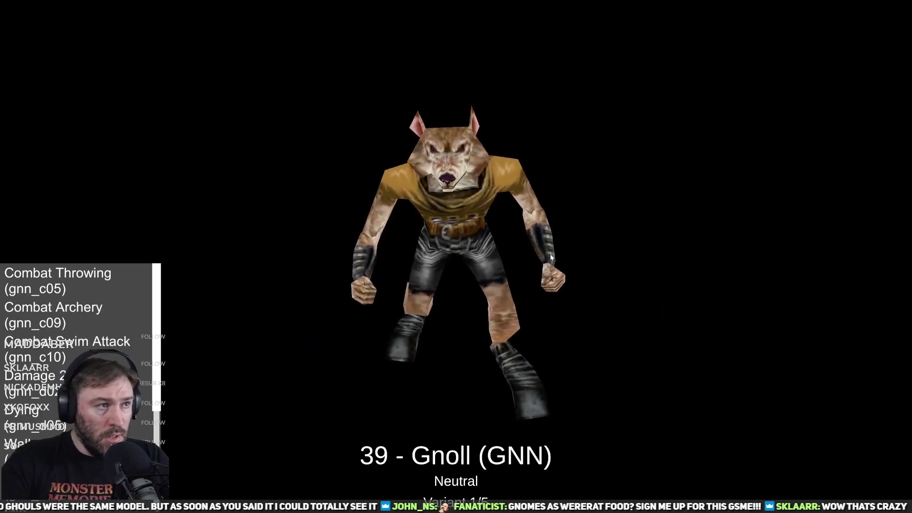
{"action": "key", "text": "Right"}
{"action": "key", "text": "Left"}
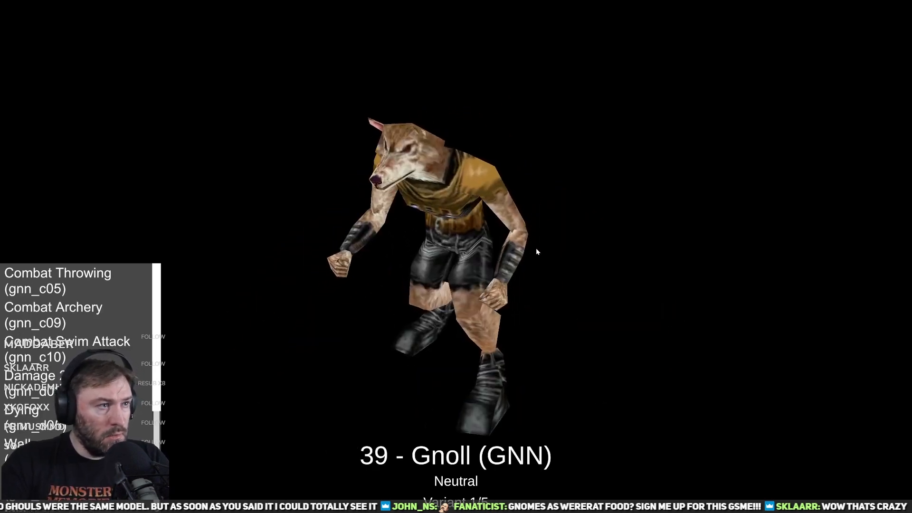
Step: Cycle backward through the Gnoll model's variants to examine the fur and outfit textures
{"action": "key", "text": "Down"}
{"action": "key", "text": "Down"}
{"action": "key", "text": "Down"}
{"action": "key", "text": "Down"}
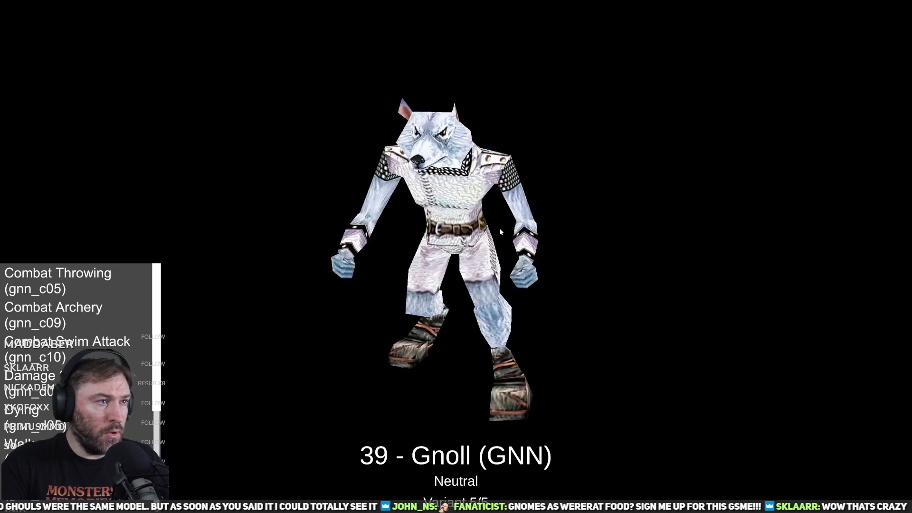
{"action": "key", "text": "Down"}
{"action": "key", "text": "Down"}
{"action": "key", "text": "Down"}
{"action": "key", "text": "Down"}
{"action": "key", "text": "Down"}
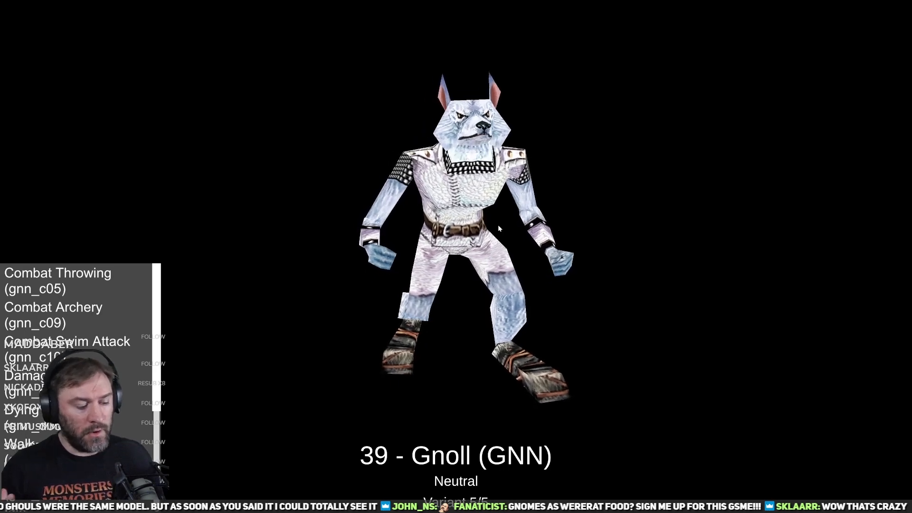
Step: Rotate the Gnoll model and cycle forward repeatedly through its variants to compare their designs
{"action": "left_click_drag", "start_coordinate": [493, 206], "coordinate": [529, 221]}
{"action": "key", "text": "Up"}
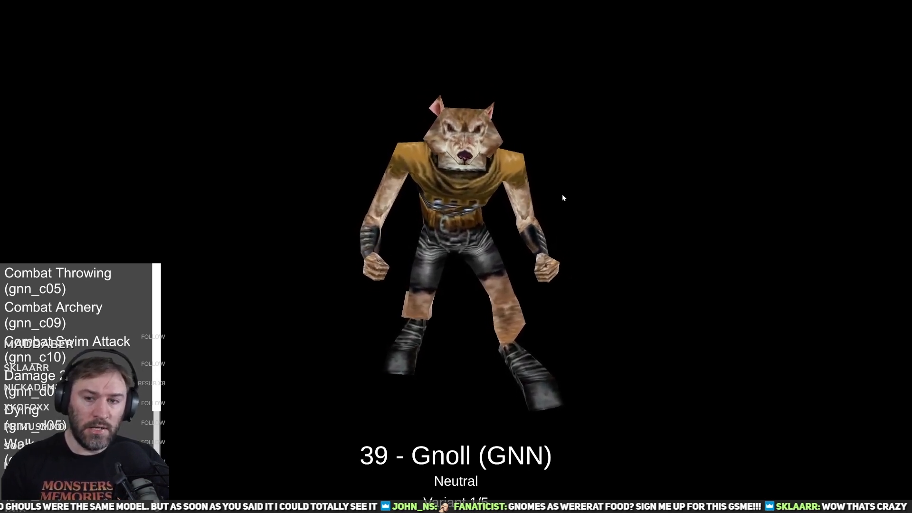
{"action": "key", "text": "Up"}
{"action": "key", "text": "Up"}
{"action": "key", "text": "Up"}
{"action": "key", "text": "Up"}
{"action": "key", "text": "Up"}
{"action": "key", "text": "Up"}
{"action": "key", "text": "Up"}
{"action": "key", "text": "Up"}
{"action": "key", "text": "Up"}
{"action": "key", "text": "Up"}
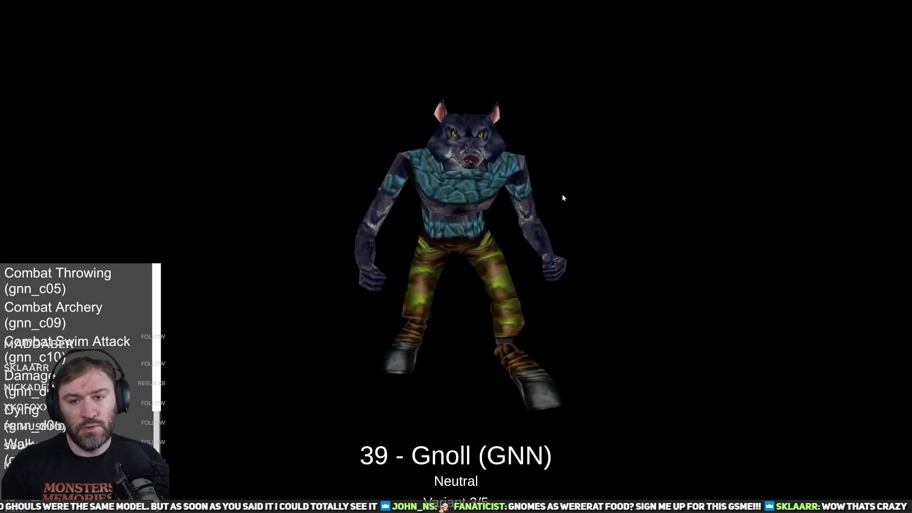
{"action": "key", "text": "Up"}
{"action": "key", "text": "Up"}
{"action": "key", "text": "Up"}
{"action": "key", "text": "Up"}
{"action": "key", "text": "Up"}
{"action": "key", "text": "Up"}
{"action": "key", "text": "Up"}
{"action": "key", "text": "Up"}
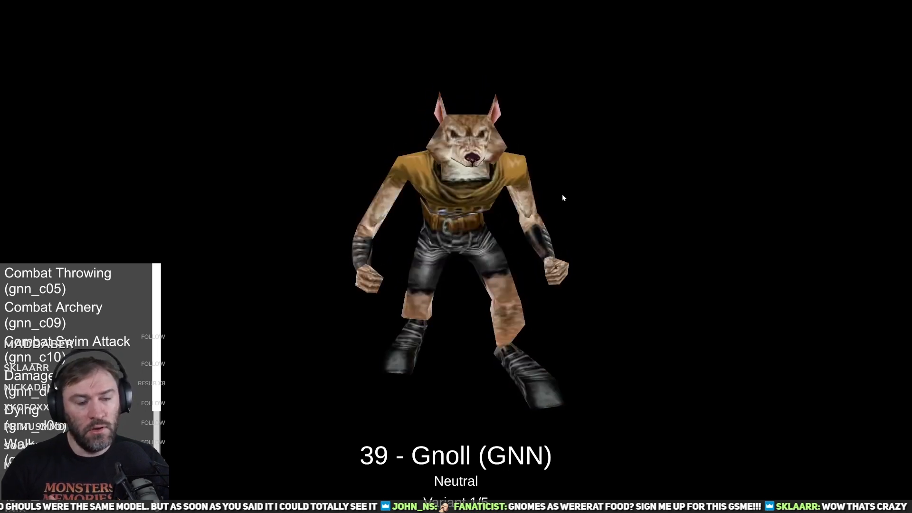
{"action": "key", "text": "Up"}
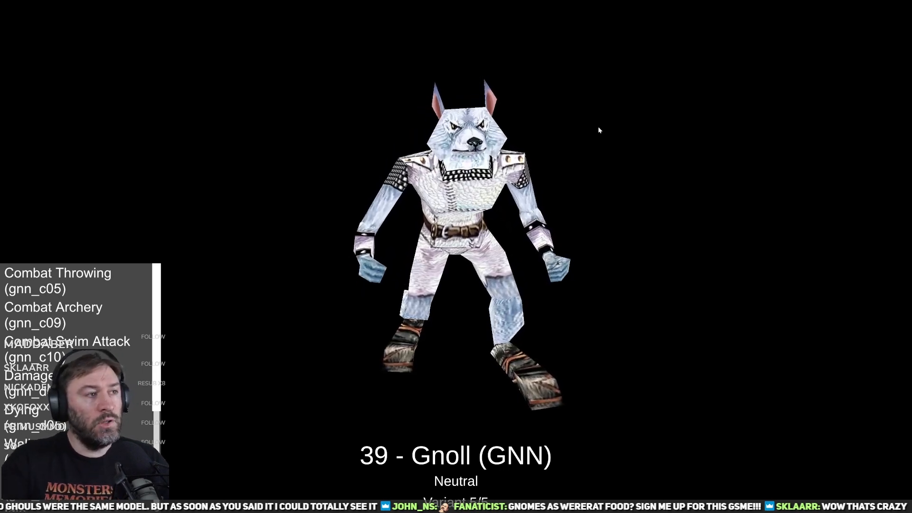
{"action": "key", "text": "Up"}
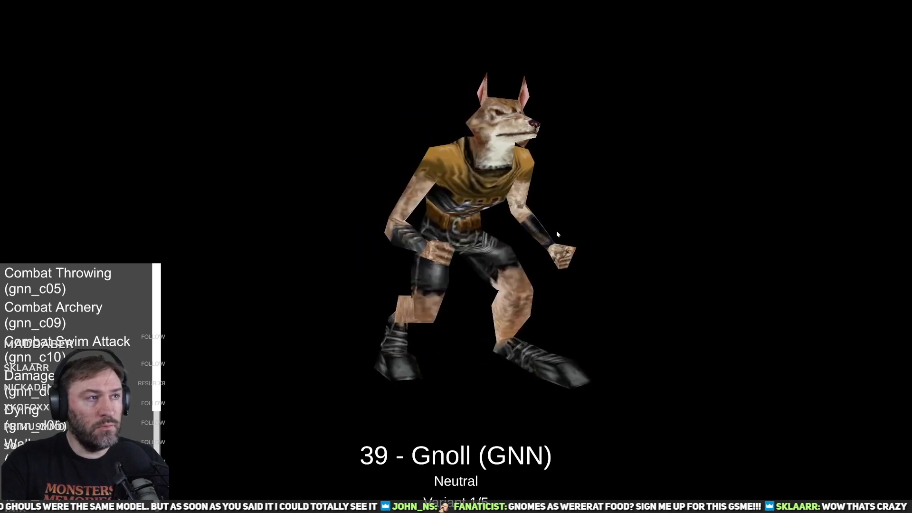
{"action": "key", "text": "Up"}
{"action": "key", "text": "Up"}
Step: Move past the Goblin to the Gorilla model (41) and cycle through its variants
{"action": "key", "text": "Right"}
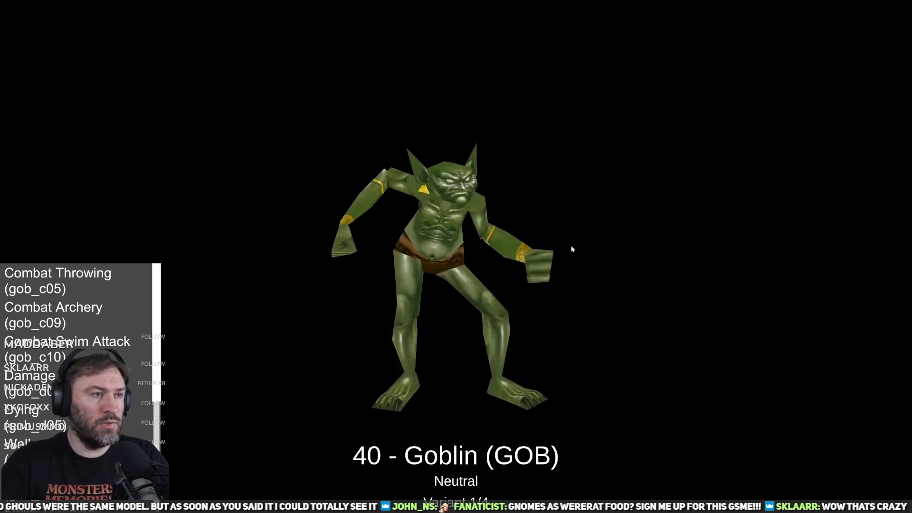
{"action": "key", "text": "Right"}
{"action": "key", "text": "Right"}
{"action": "key", "text": "Left"}
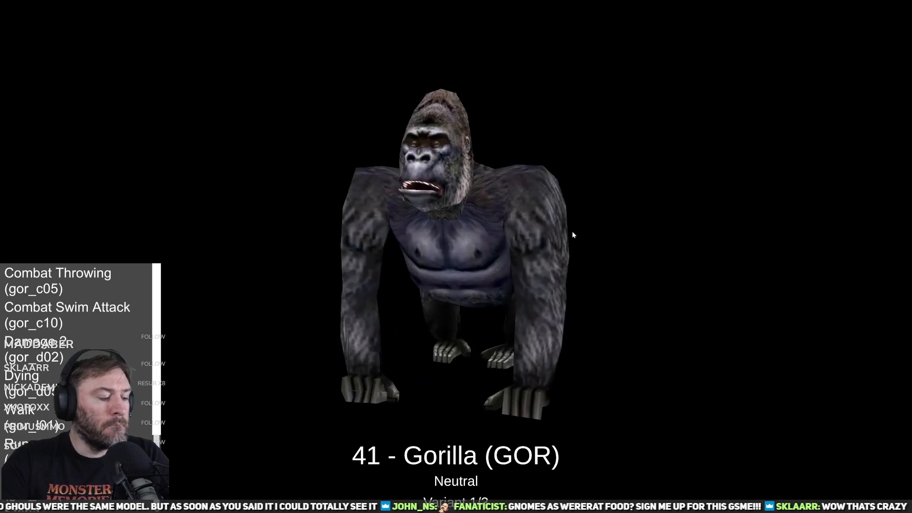
{"action": "key", "text": "Up"}
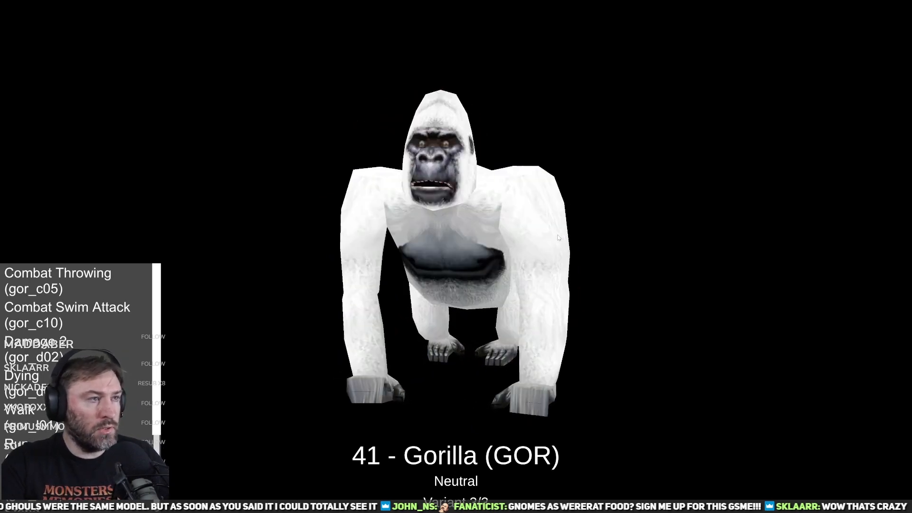
{"action": "key", "text": "Up"}
{"action": "key", "text": "Up"}
Step: Advance to the Wolf model (42), cycle through its variants and rotate the model
{"action": "key", "text": "Right"}
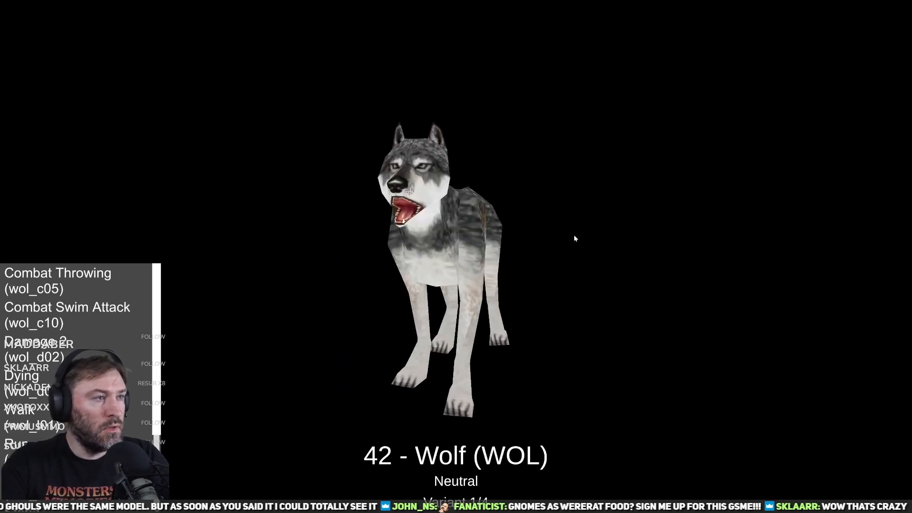
{"action": "key", "text": "Up"}
{"action": "key", "text": "Up"}
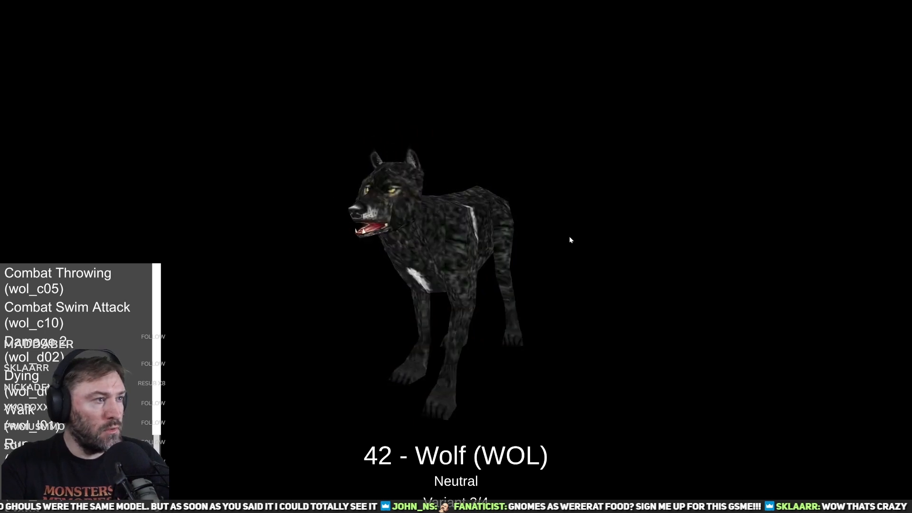
{"action": "key", "text": "Up"}
{"action": "key", "text": "Up"}
{"action": "key", "text": "Up"}
{"action": "left_click_drag", "start_coordinate": [569, 235], "coordinate": [622, 237]}
{"action": "key", "text": "Up"}
{"action": "key", "text": "Up"}
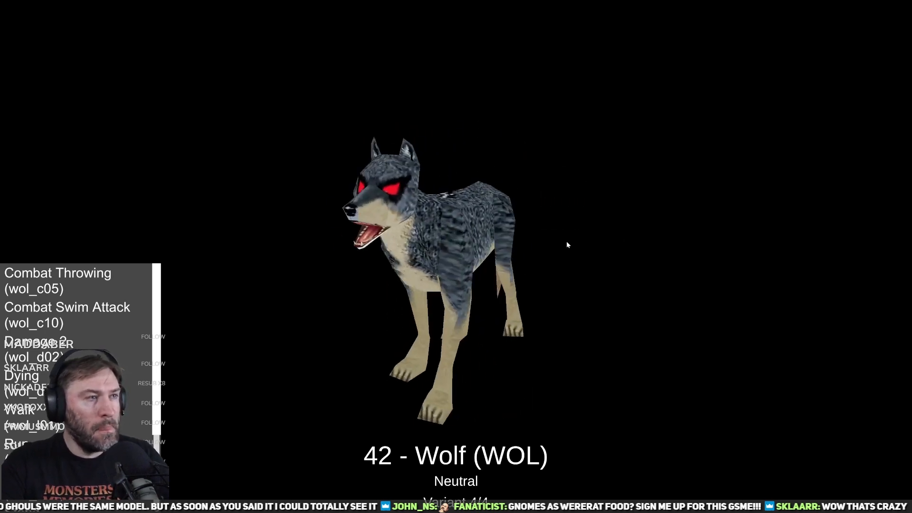
Step: Advance to the Bear model (43), rotate it and compare its black, brown and white variants
{"action": "key", "text": "Right"}
{"action": "key", "text": "Up"}
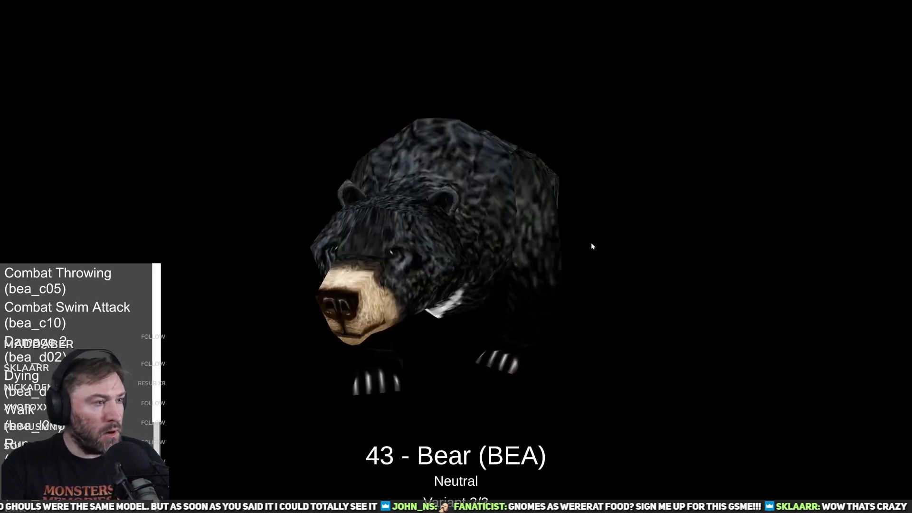
{"action": "left_click_drag", "start_coordinate": [591, 242], "coordinate": [623, 238]}
{"action": "key", "text": "Down"}
{"action": "key", "text": "Down"}
{"action": "key", "text": "Up"}
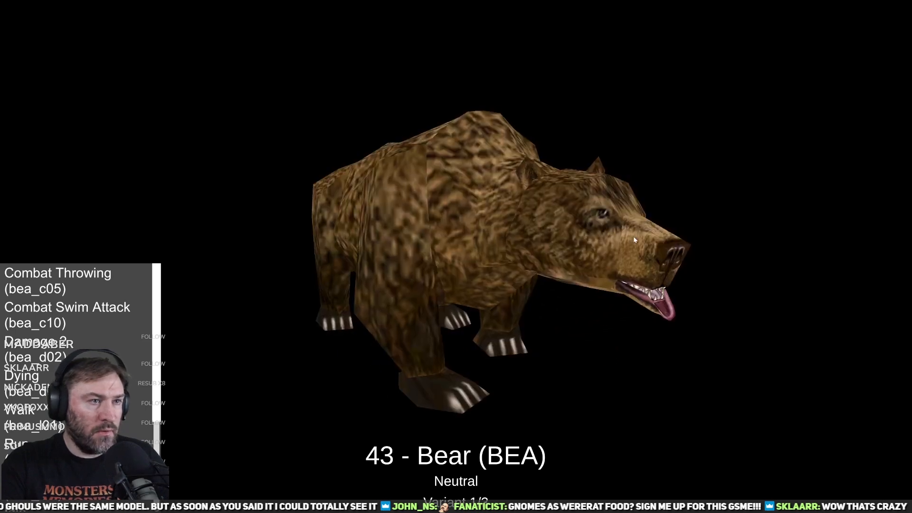
{"action": "key", "text": "Down"}
{"action": "key", "text": "Down"}
{"action": "key", "text": "Down"}
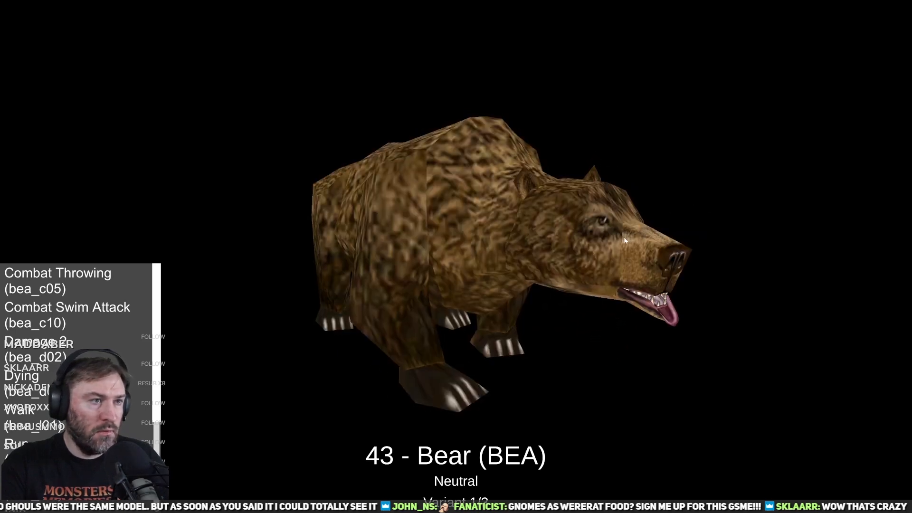
{"action": "key", "text": "Down"}
{"action": "key", "text": "Down"}
{"action": "key", "text": "Up"}
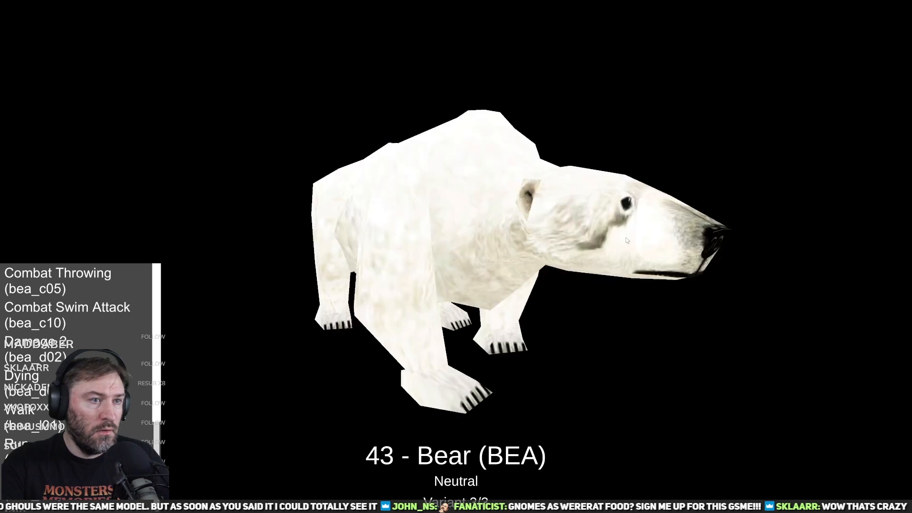
Step: Cycle through the Bear model's variants again, from the white one to the black one and onward
{"action": "key", "text": "Up"}
{"action": "key", "text": "Up"}
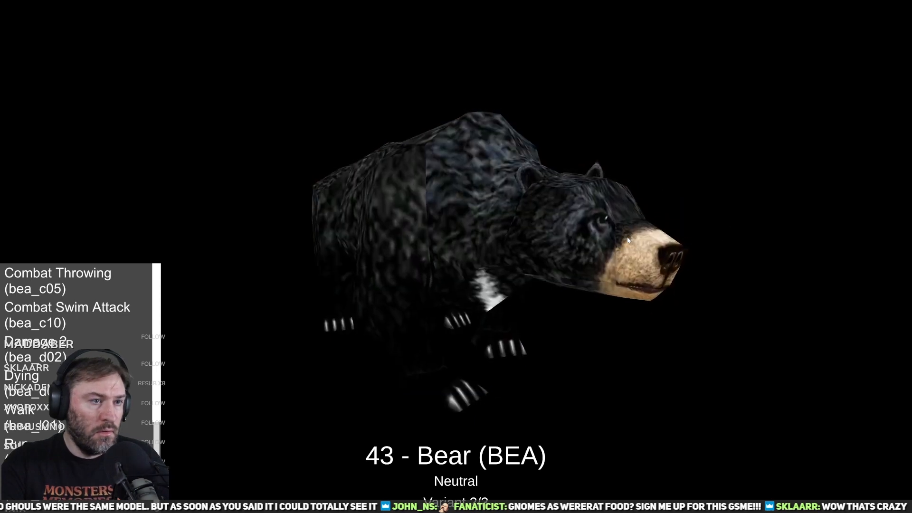
{"action": "key", "text": "Up"}
{"action": "key", "text": "Up"}
Step: Advance past the Freeport Guards (44) and Imp (46) models to the Kobold model (48)
{"action": "key", "text": "Right"}
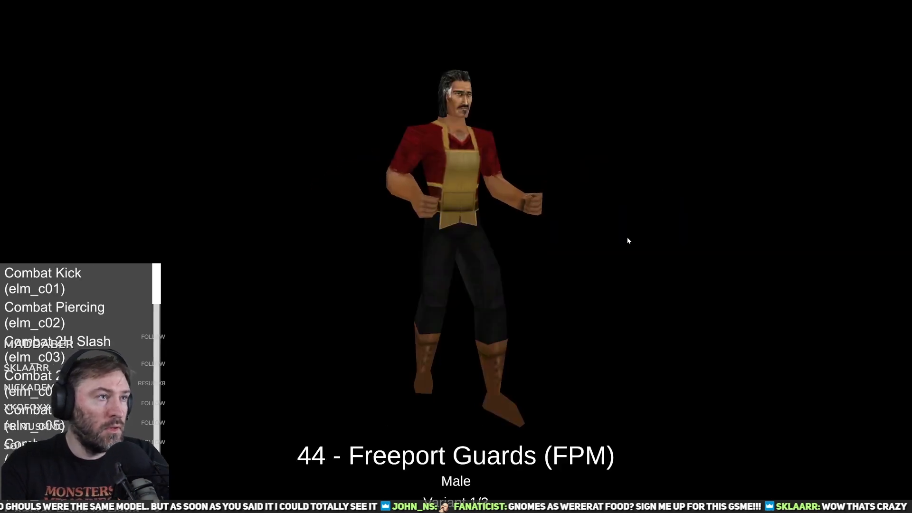
{"action": "key", "text": "Right"}
{"action": "key", "text": "Right"}
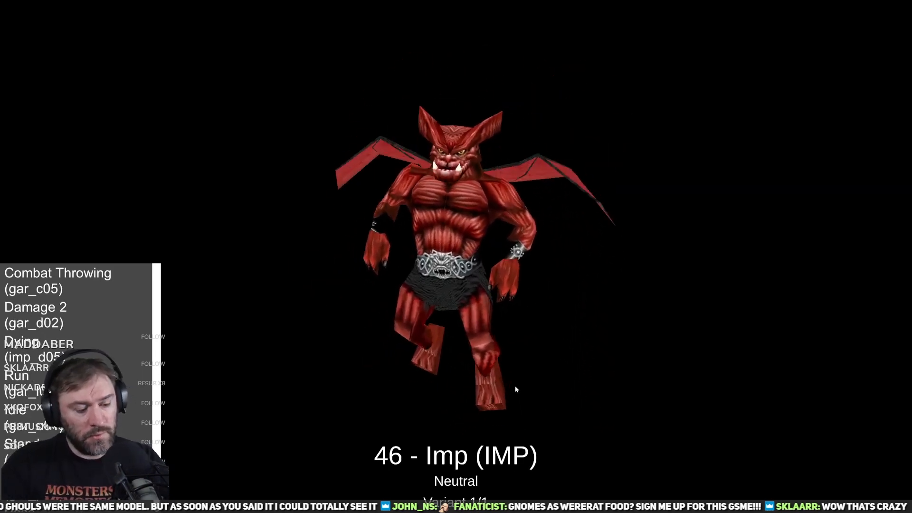
{"action": "key", "text": "Right"}
{"action": "key", "text": "Right"}
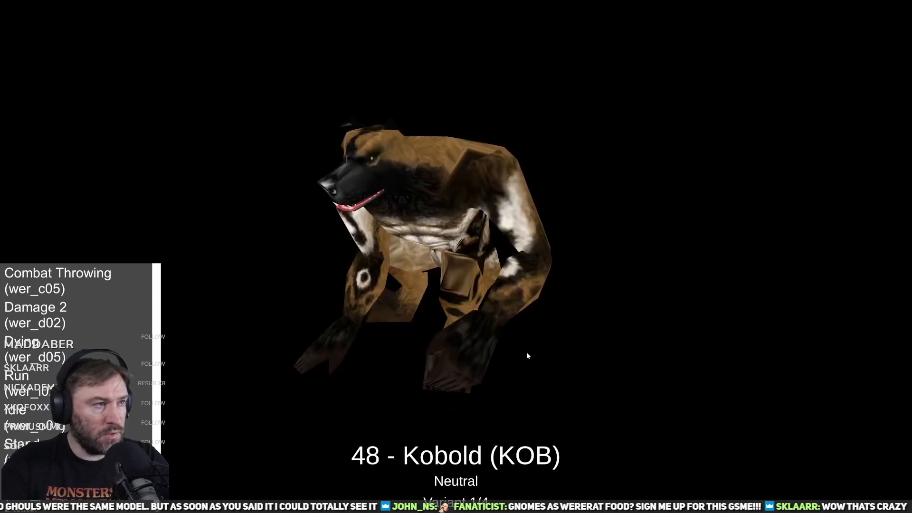
Step: Rotate the Kobold model to face forward and cycle through its four variants
{"action": "left_click_drag", "start_coordinate": [542, 343], "coordinate": [565, 320]}
{"action": "key", "text": "Up"}
{"action": "key", "text": "Up"}
{"action": "left_click_drag", "start_coordinate": [564, 319], "coordinate": [501, 226]}
{"action": "key", "text": "Up"}
{"action": "key", "text": "Up"}
{"action": "key", "text": "Up"}
{"action": "key", "text": "Up"}
{"action": "key", "text": "Up"}
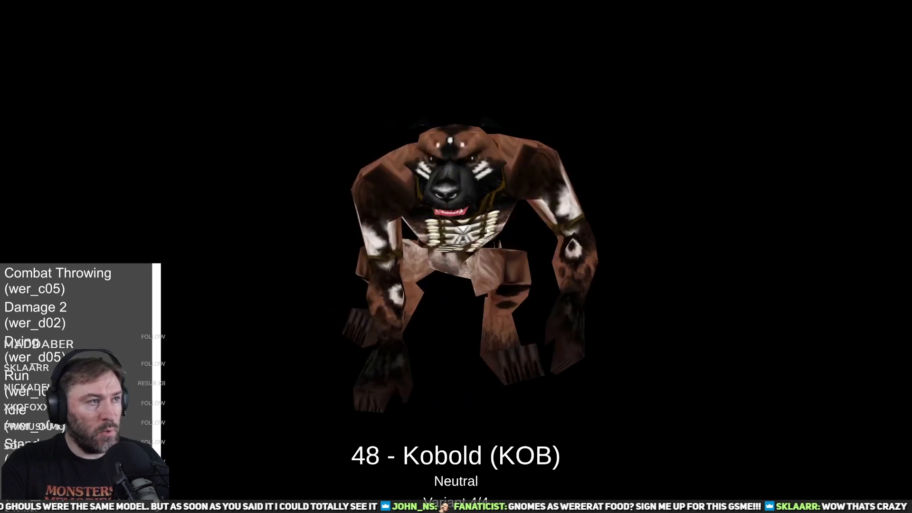
Step: Cycle the Kobold to its large-eared bat variant and examine that design from behind and from the front
{"action": "key", "text": "Up"}
{"action": "key", "text": "Up"}
{"action": "key", "text": "Up"}
{"action": "key", "text": "Up"}
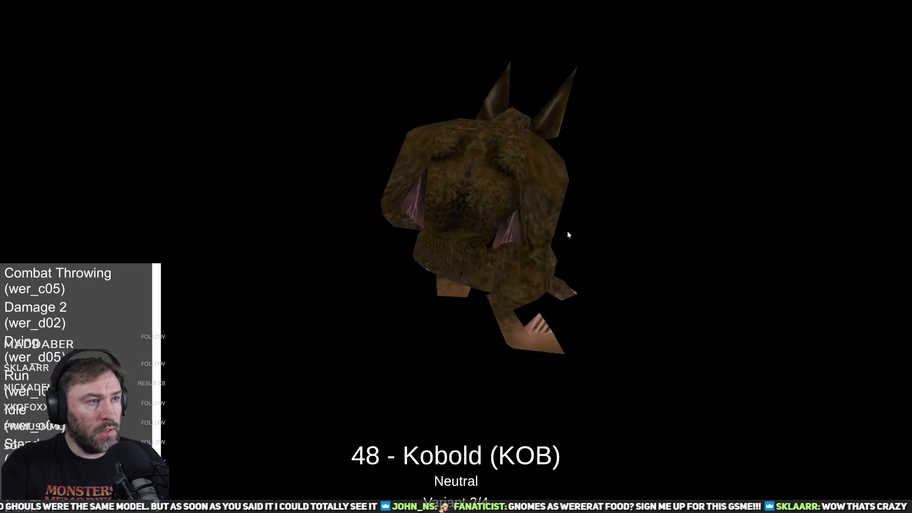
{"action": "key", "text": "Up"}
{"action": "key", "text": "Up"}
{"action": "key", "text": "Up"}
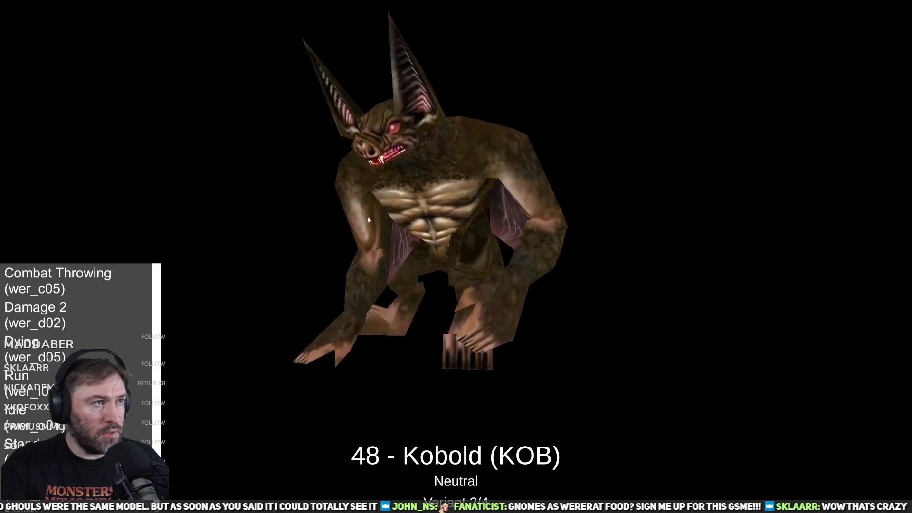
Step: Advance to the Lava Dragon model (49) and compare its red, gold and blue variants
{"action": "key", "text": "Right"}
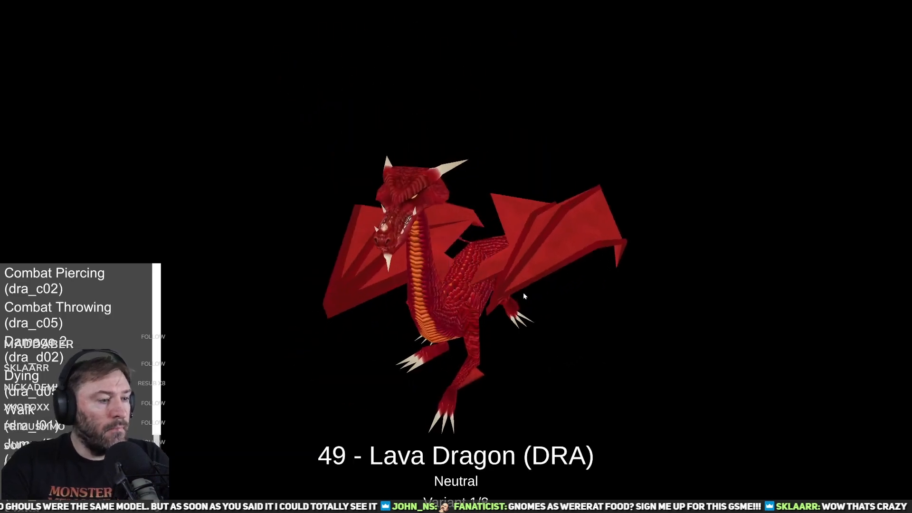
{"action": "key", "text": "Up"}
{"action": "key", "text": "Up"}
{"action": "key", "text": "Up"}
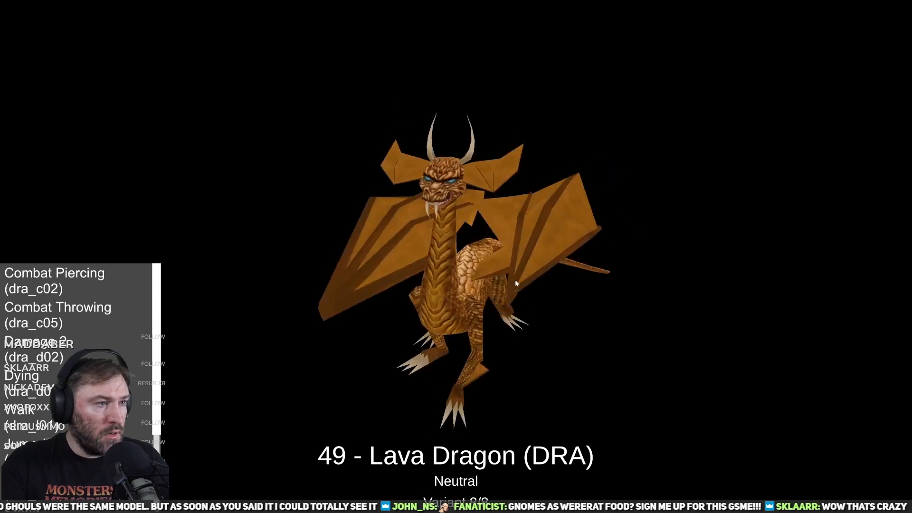
{"action": "key", "text": "Up"}
{"action": "key", "text": "Up"}
{"action": "key", "text": "Up"}
{"action": "key", "text": "Up"}
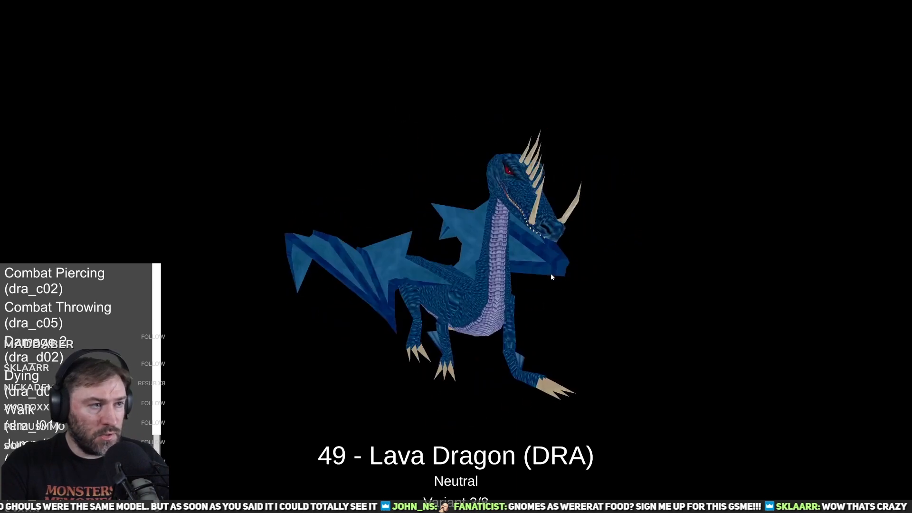
Step: Continue through the Lava Dragon's brown and dark blue variants to the black-and-purple variant 7
{"action": "key", "text": "Up"}
{"action": "key", "text": "Up"}
{"action": "key", "text": "Up"}
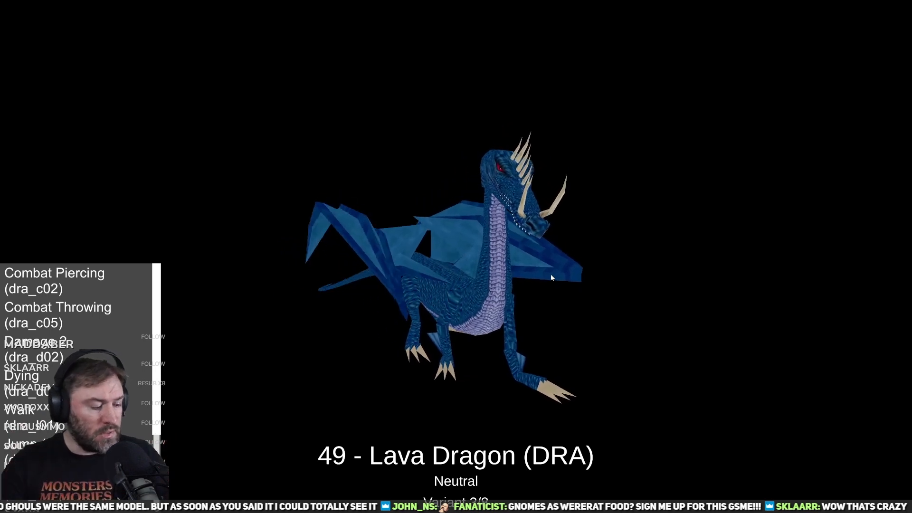
{"action": "key", "text": "Right"}
{"action": "key", "text": "Right"}
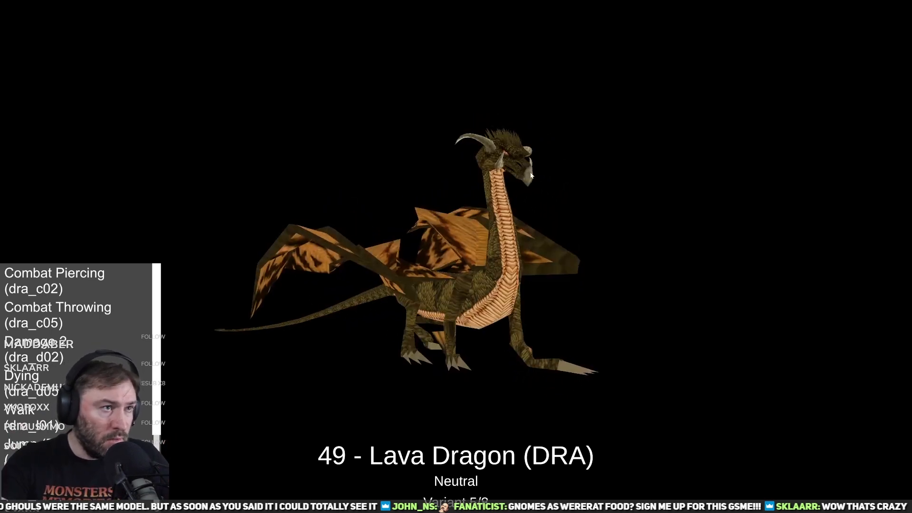
{"action": "key", "text": "Right"}
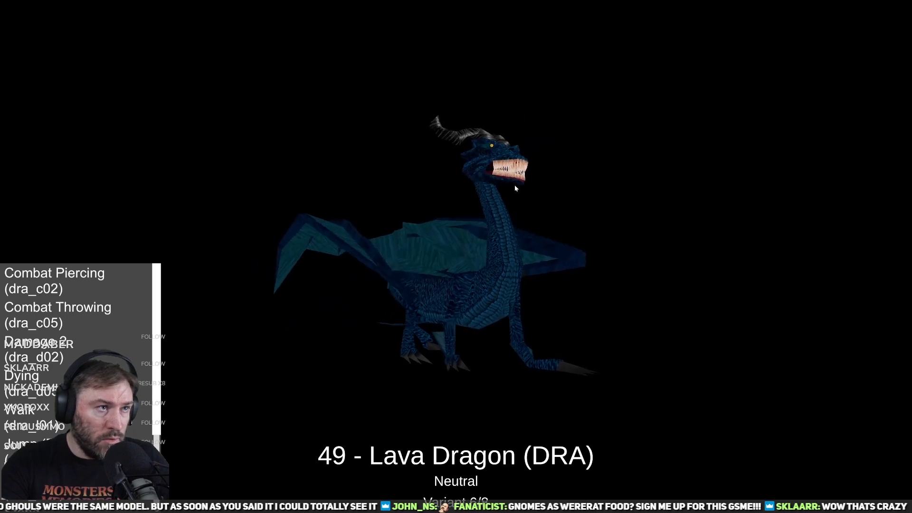
{"action": "key", "text": "Right"}
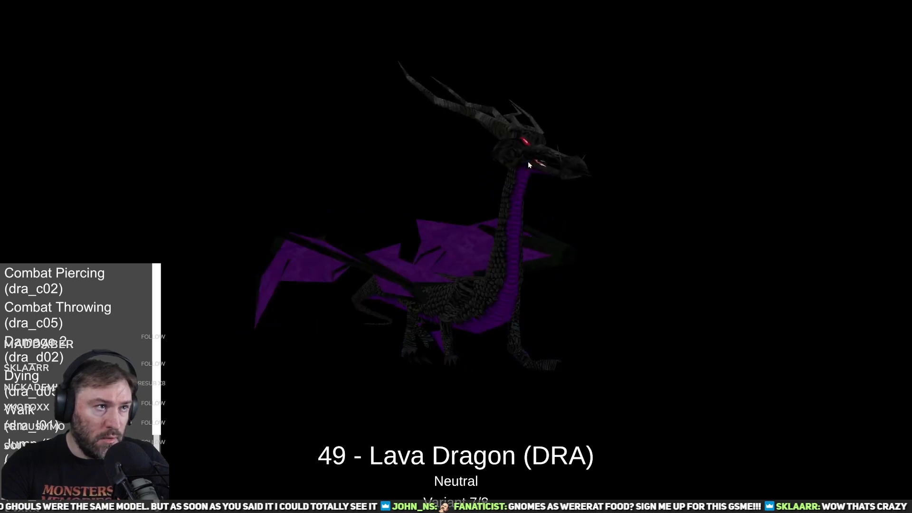
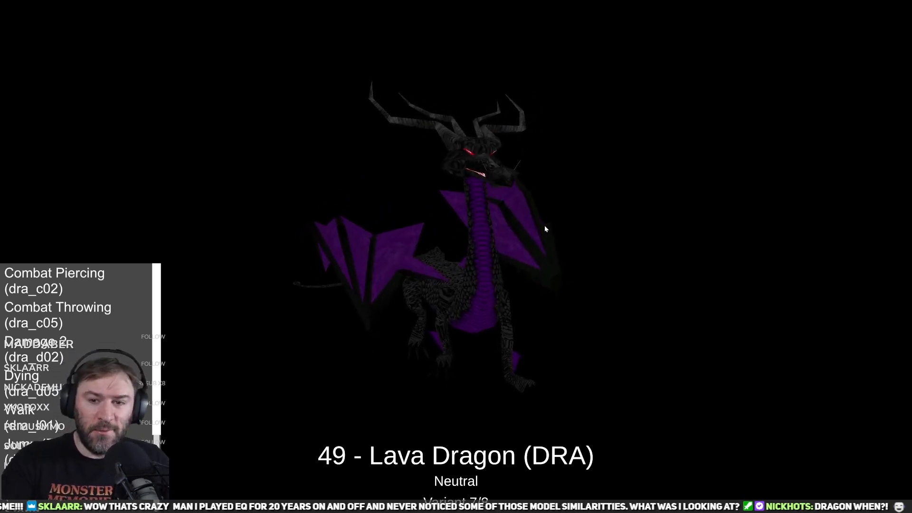
Step: Cycle the Lava Dragon through its full set of variants again, ending on the black-and-purple one
{"action": "key", "text": "Up"}
{"action": "key", "text": "Up"}
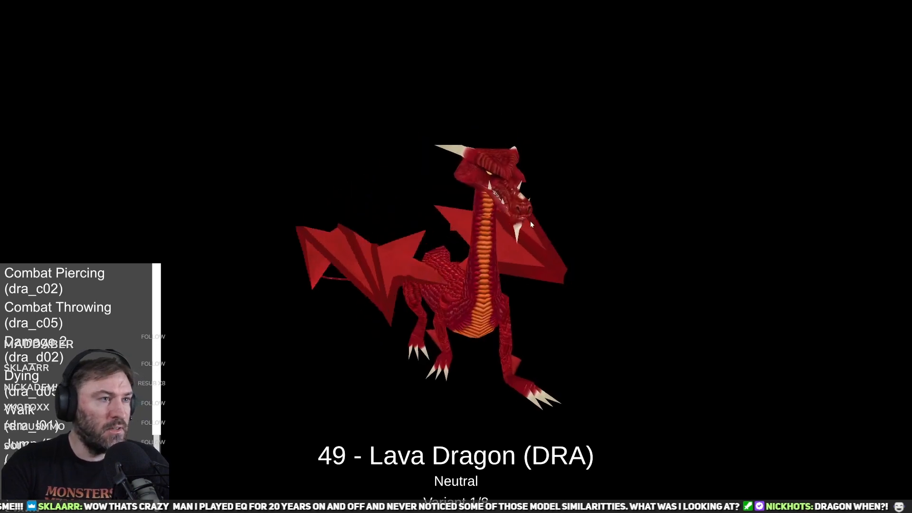
{"action": "key", "text": "Up"}
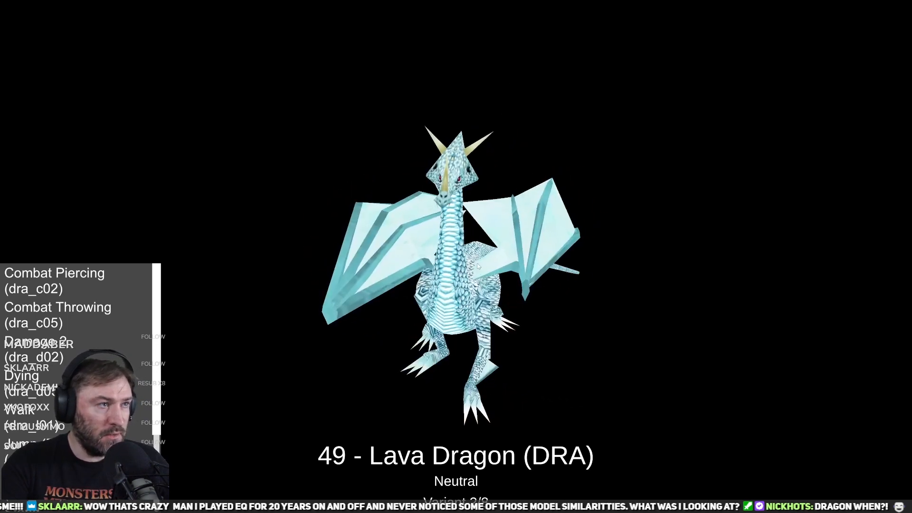
{"action": "key", "text": "Up"}
{"action": "key", "text": "Up"}
{"action": "key", "text": "Up"}
{"action": "key", "text": "Up"}
{"action": "key", "text": "Up"}
{"action": "key", "text": "Up"}
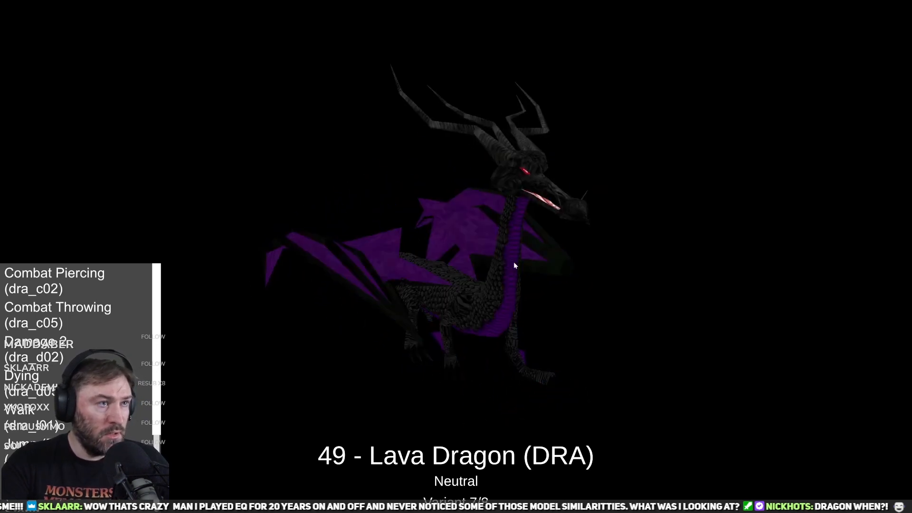
Step: Switch the Lava Dragon to its pale blue ice variant and examine it rotated and enlarged
{"action": "key", "text": "Up"}
{"action": "key", "text": "Up"}
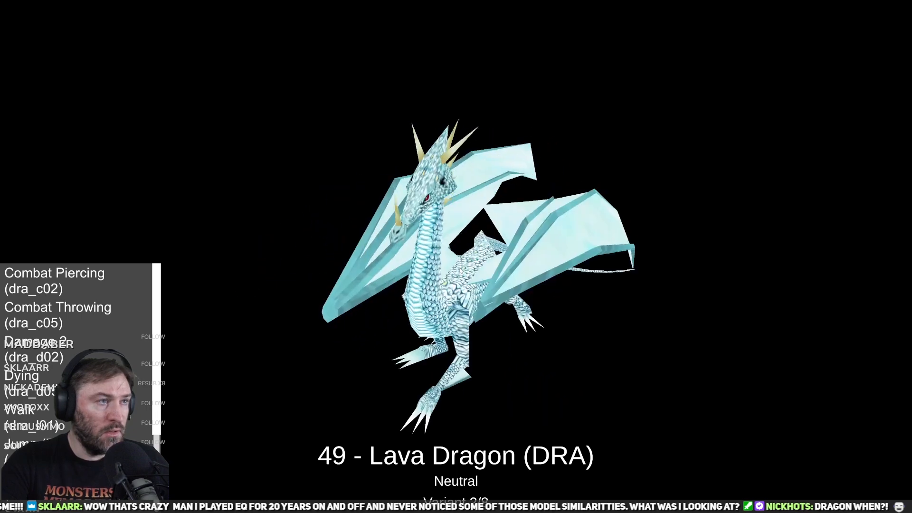
{"action": "left_click_drag", "start_coordinate": [483, 249], "coordinate": [521, 245]}
{"action": "scroll", "coordinate": [522, 246], "scroll_direction": "up", "scroll_amount": 10}
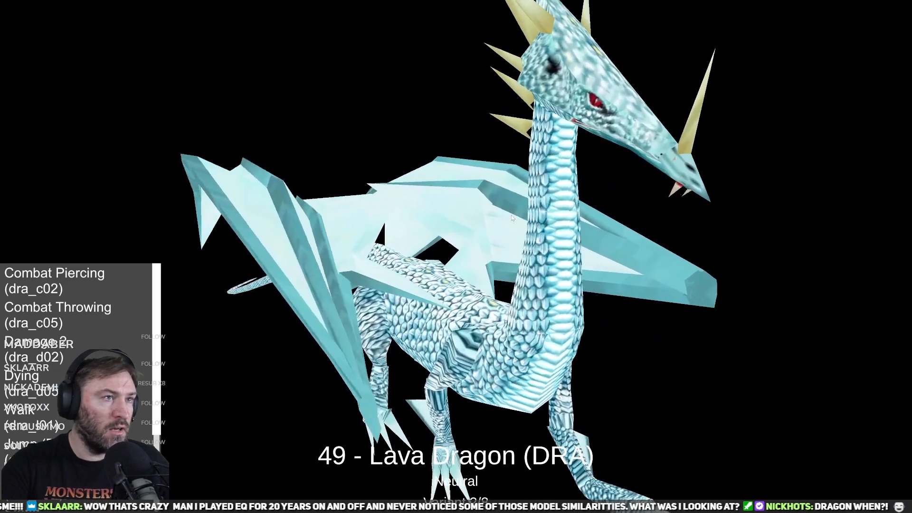
Step: View the Lion model (50), return to the Lava Dragon (49) and cycle its variants to the black-and-purple one
{"action": "key", "text": "Right"}
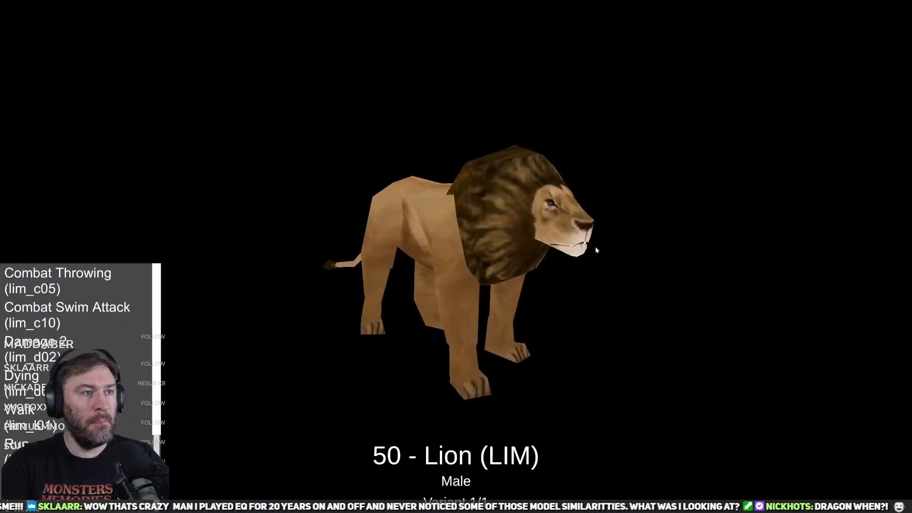
{"action": "key", "text": "Left"}
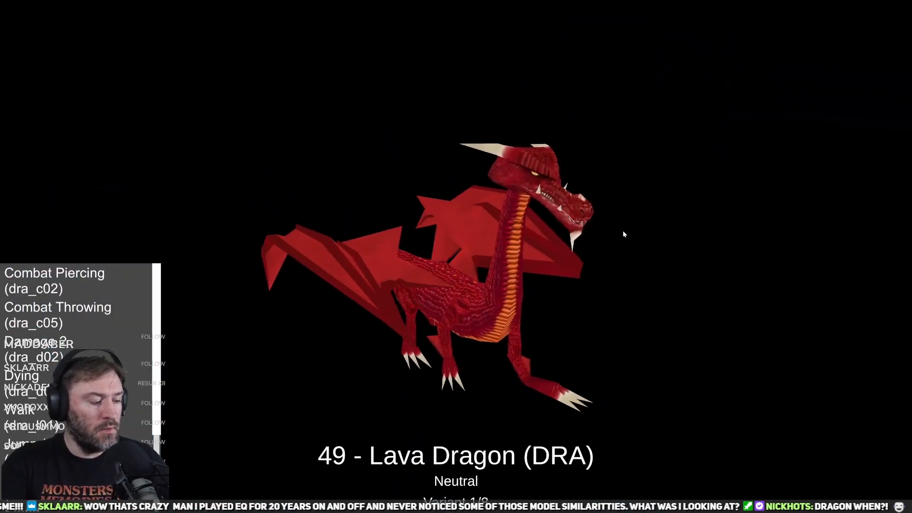
{"action": "key", "text": "Up"}
{"action": "key", "text": "Up"}
{"action": "key", "text": "Up"}
{"action": "key", "text": "Up"}
{"action": "key", "text": "Up"}
{"action": "key", "text": "Up"}
{"action": "key", "text": "Up"}
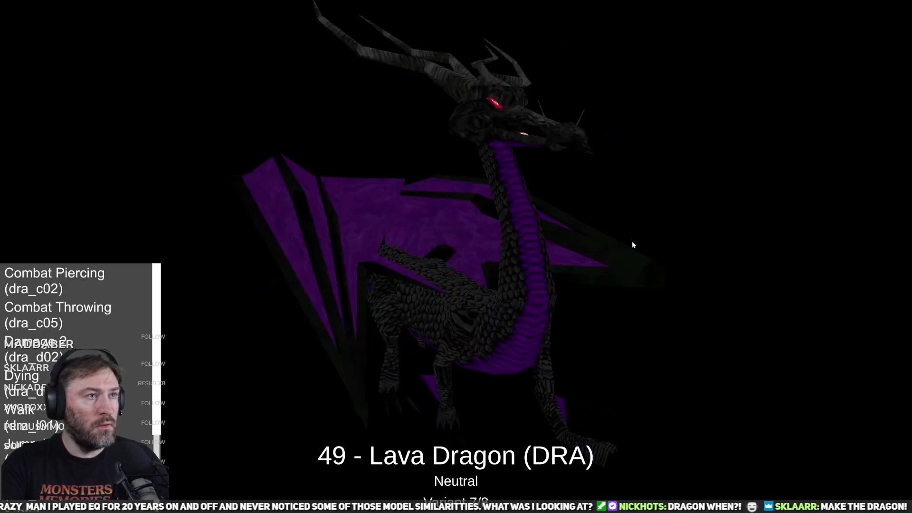
Step: Return to the Lava Dragon's pale blue ice variant and examine its head and neck up close
{"action": "key", "text": "Up"}
{"action": "key", "text": "Up"}
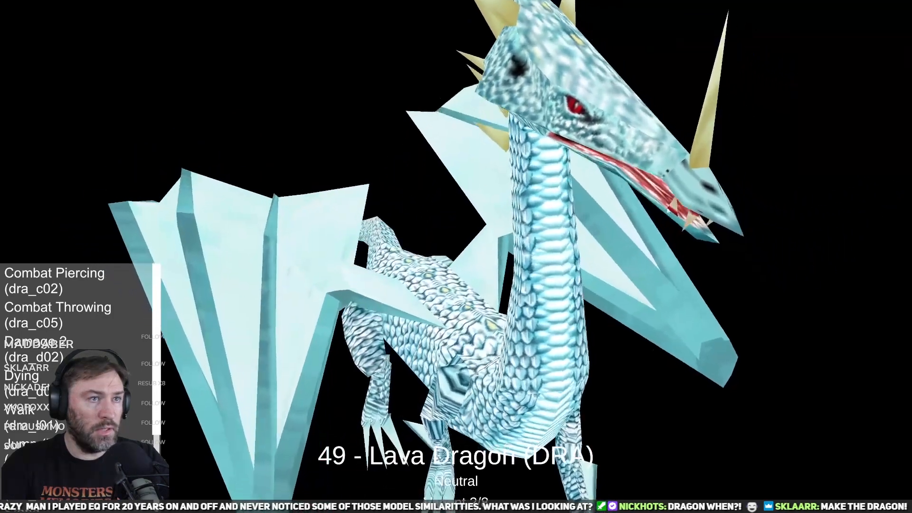
{"action": "left_click_drag", "start_coordinate": [666, 229], "coordinate": [675, 202]}
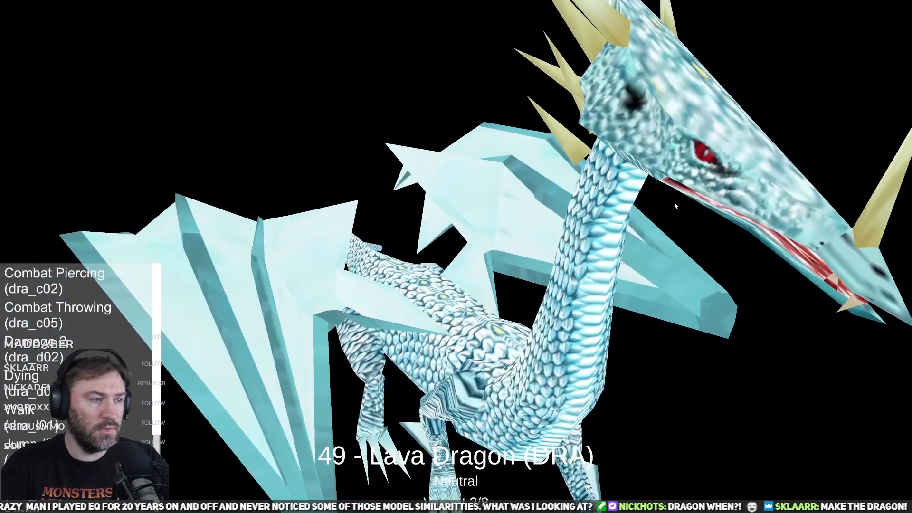
Step: Advance past the Lion and Lizard Man to the Orc (54), stepping back once to view the Minotaur (53)
{"action": "key", "text": "Right"}
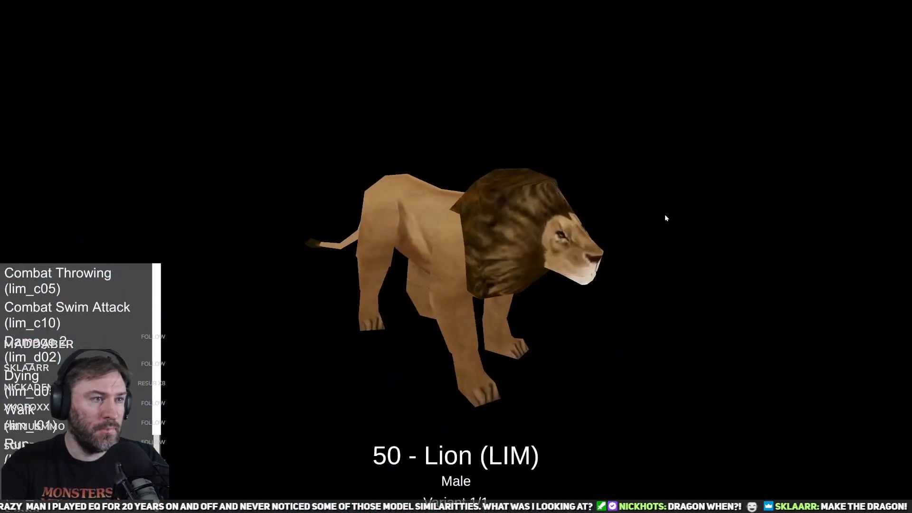
{"action": "key", "text": "Right"}
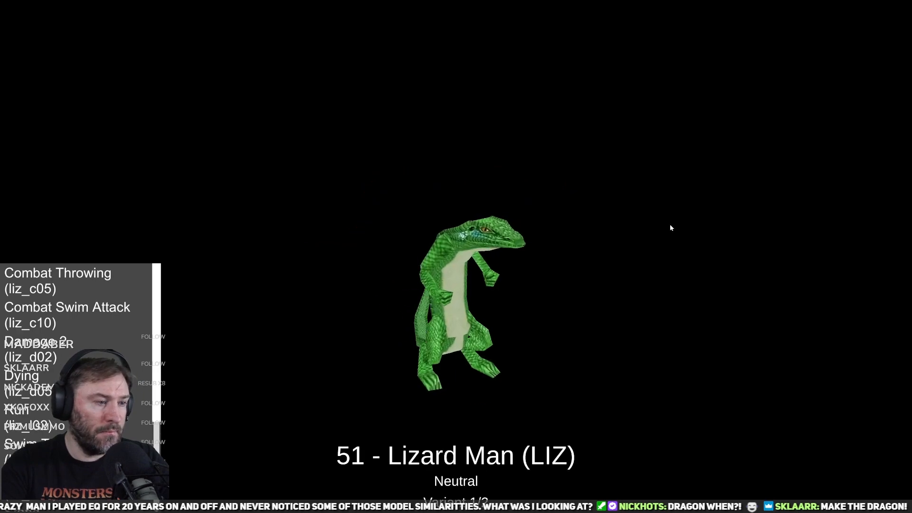
{"action": "key", "text": "Right"}
{"action": "key", "text": "Right"}
{"action": "key", "text": "Right"}
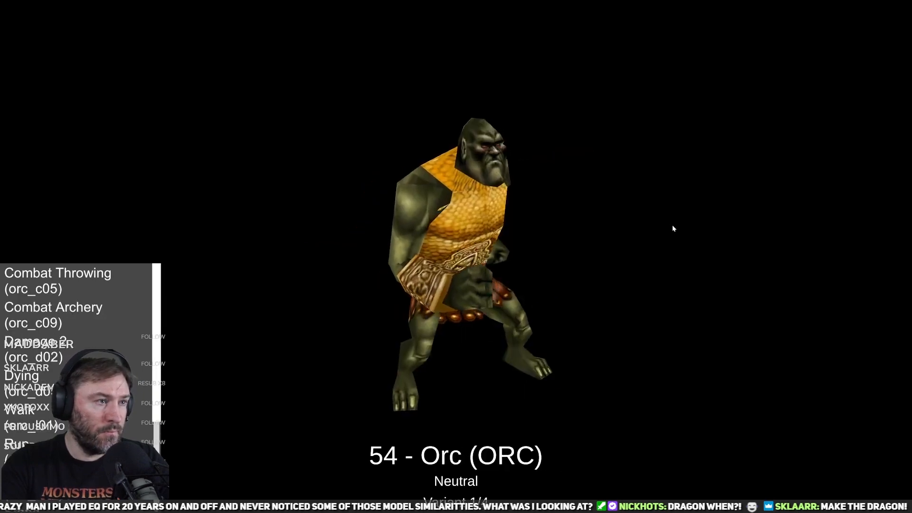
{"action": "key", "text": "Left"}
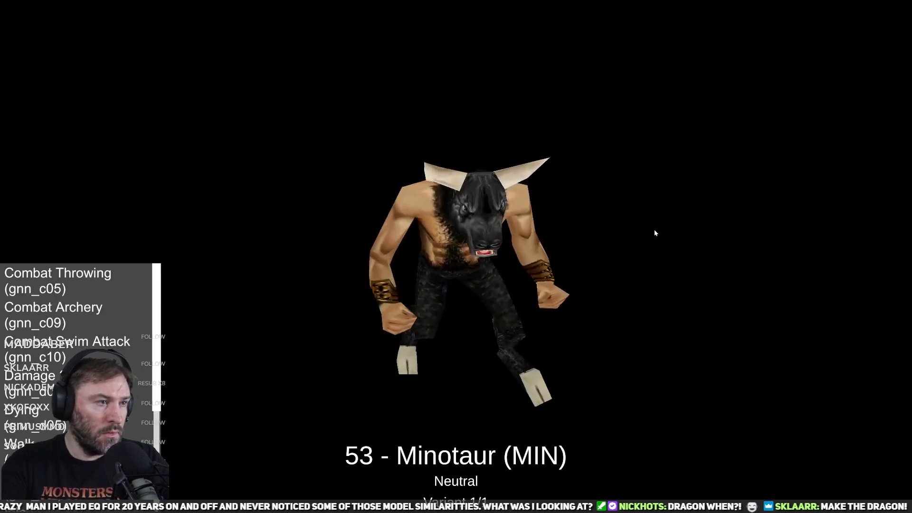
{"action": "key", "text": "Right"}
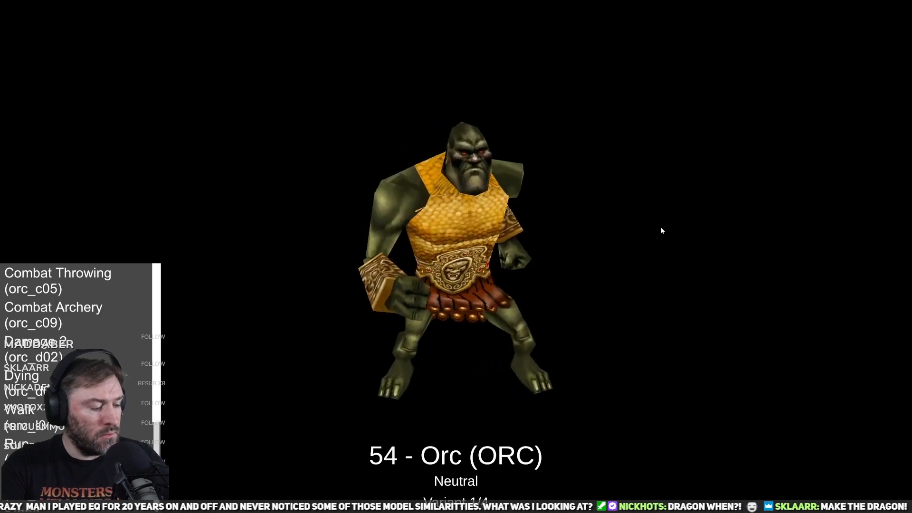
Step: View the Orc's variants up to the fourth, glance at the Human Beggar (55) and return to the Orc
{"action": "key", "text": "Up"}
{"action": "key", "text": "Up"}
{"action": "key", "text": "Up"}
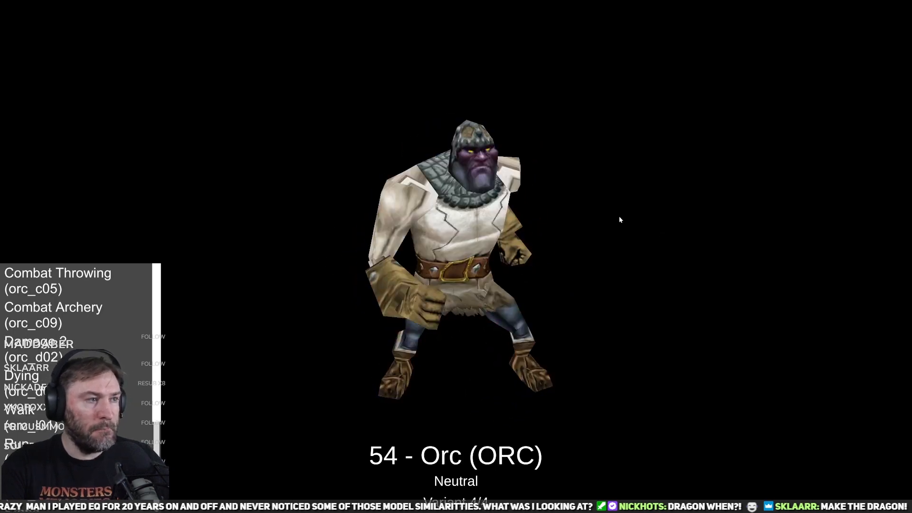
{"action": "key", "text": "Right"}
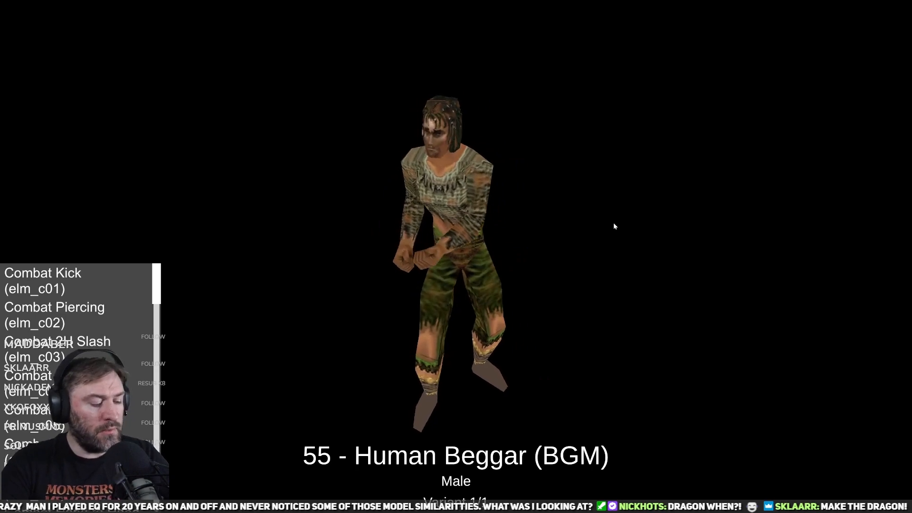
{"action": "key", "text": "Left"}
{"action": "key", "text": "Up"}
{"action": "key", "text": "Down"}
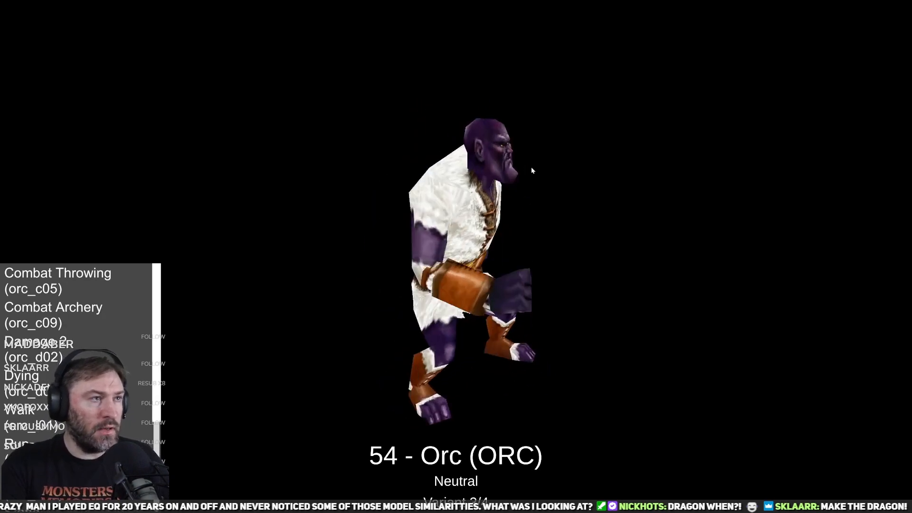
Step: Cycle repeatedly through the Orc's variants and turn the purple-skinned, white-fur one to face forward
{"action": "key", "text": "Up"}
{"action": "key", "text": "Up"}
{"action": "key", "text": "Up"}
{"action": "key", "text": "Up"}
{"action": "key", "text": "Up"}
{"action": "key", "text": "Up"}
{"action": "key", "text": "Up"}
{"action": "key", "text": "Up"}
{"action": "left_click_drag", "start_coordinate": [572, 181], "coordinate": [519, 212]}
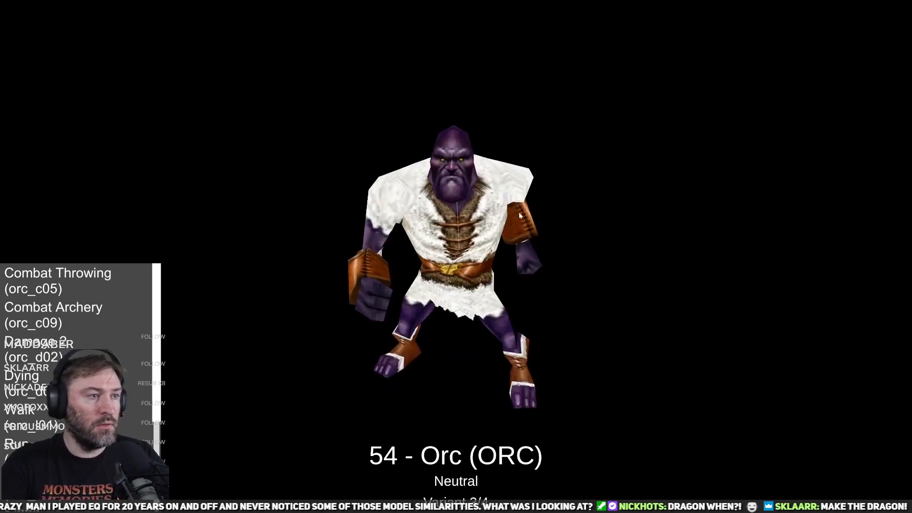
Step: Advance past the Human Beggar to the Dracnid model (57)
{"action": "key", "text": "Right"}
{"action": "key", "text": "Right"}
{"action": "key", "text": "Right"}
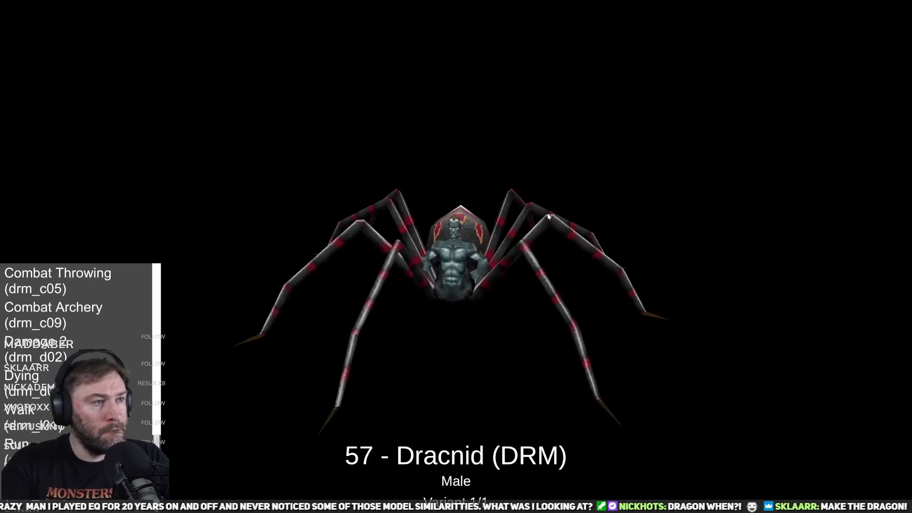
Step: Advance from the Dracnid past the Bloodgills (59) to the Shark model (61), stepping back once before returning to it
{"action": "key", "text": "Right"}
{"action": "key", "text": "Right"}
{"action": "key", "text": "Right"}
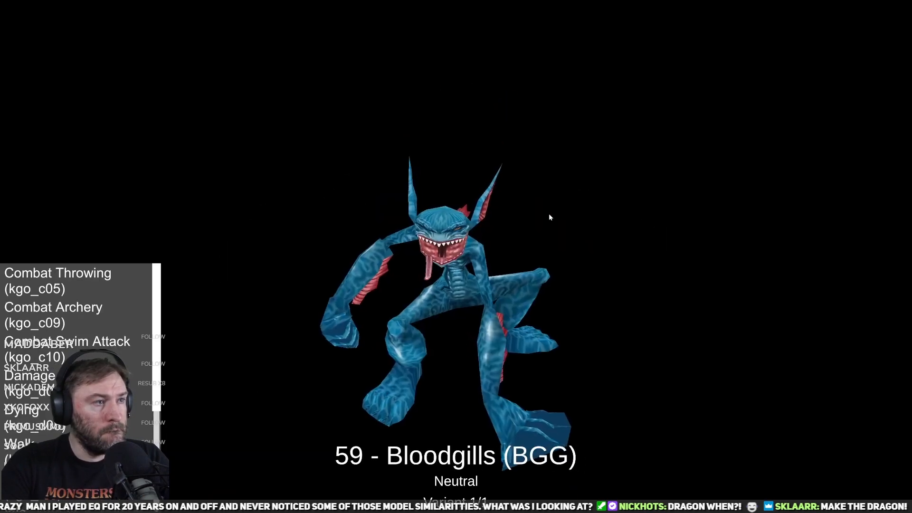
{"action": "key", "text": "Right"}
{"action": "key", "text": "Right"}
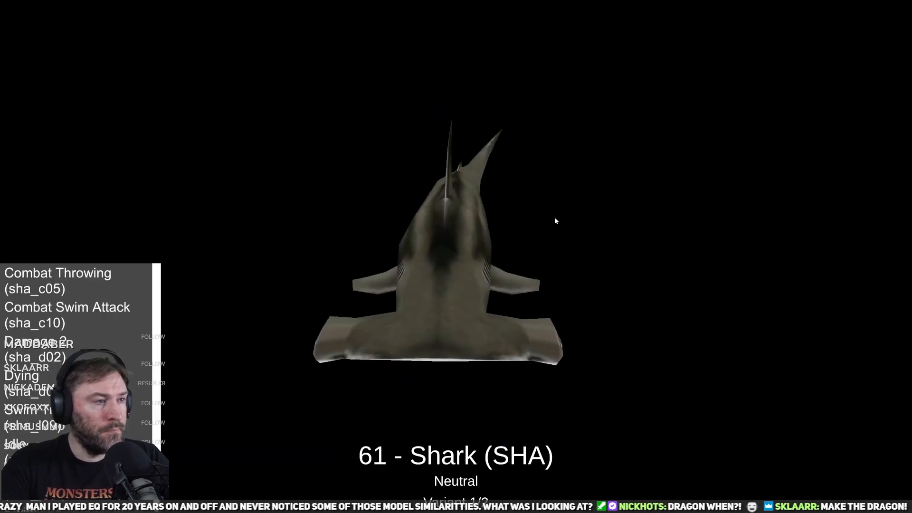
{"action": "key", "text": "Left"}
{"action": "key", "text": "Right"}
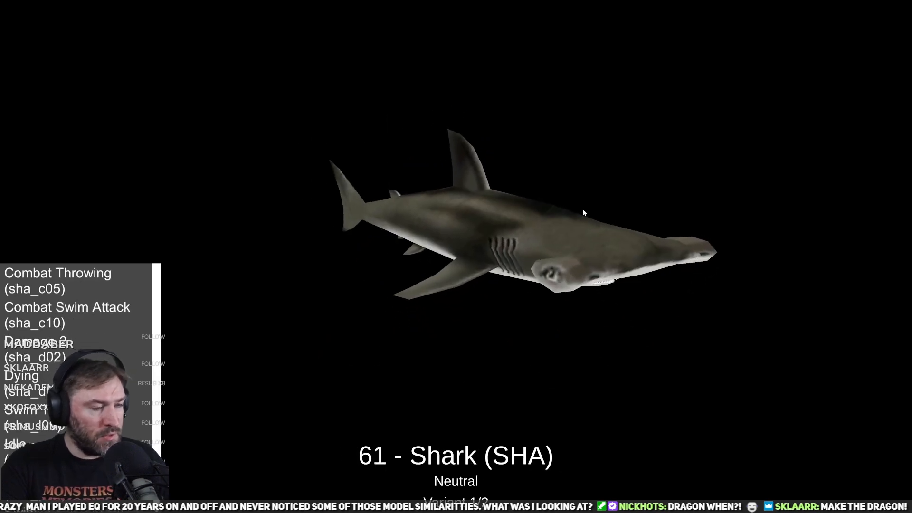
Step: Cycle through the Shark's variants and rotate the grey, pointed-snout one to examine its side and mouth
{"action": "key", "text": "Up"}
{"action": "key", "text": "Up"}
{"action": "key", "text": "Up"}
{"action": "key", "text": "Up"}
{"action": "key", "text": "Up"}
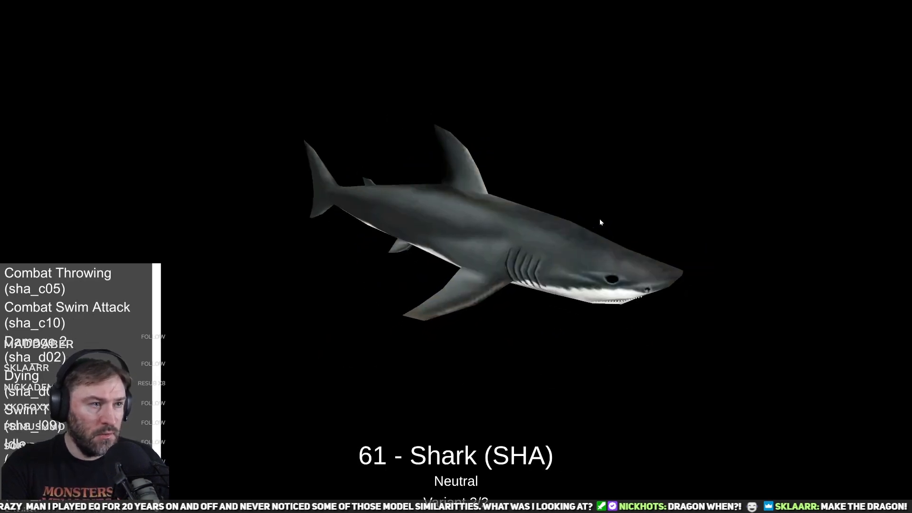
{"action": "key", "text": "Up"}
{"action": "key", "text": "Up"}
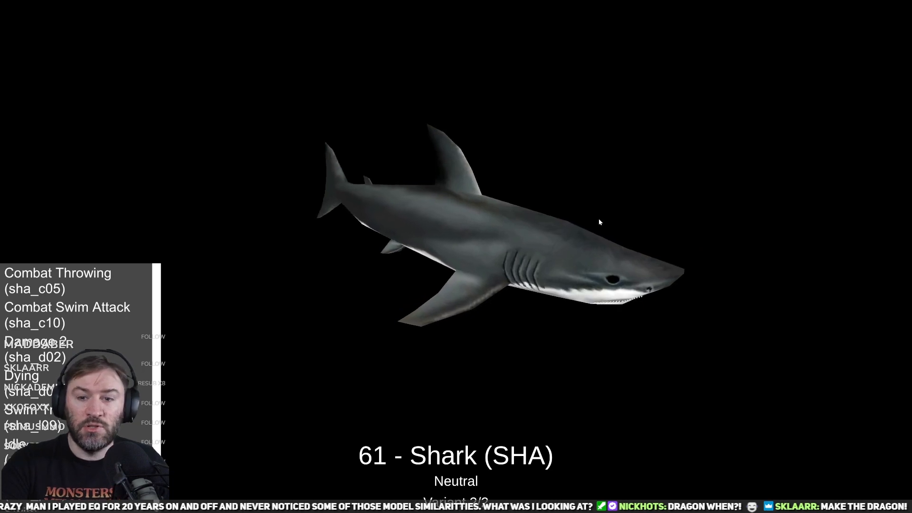
{"action": "left_click_drag", "start_coordinate": [599, 222], "coordinate": [586, 196]}
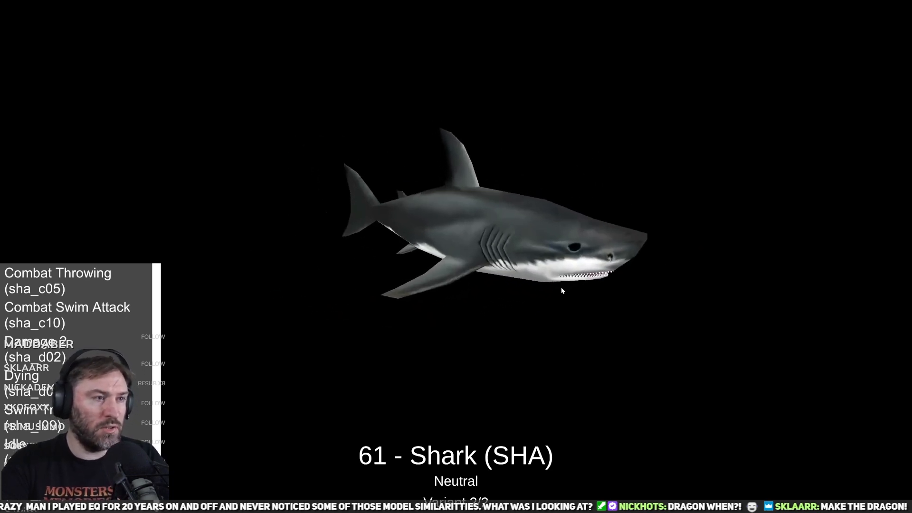
Step: Advance past the Tiger (63) and Highpass Citizen (67) to the male Zombie model (70)
{"action": "key", "text": "Right"}
{"action": "key", "text": "Right"}
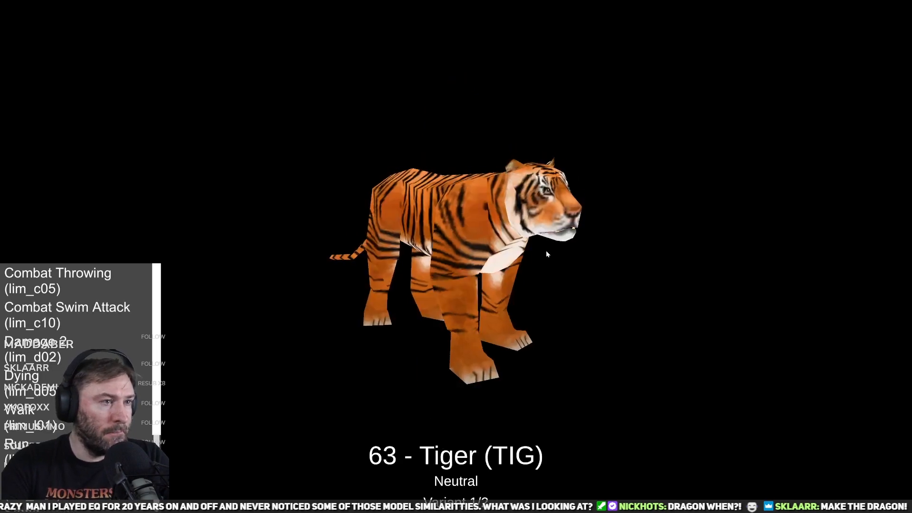
{"action": "key", "text": "Right"}
{"action": "key", "text": "Right"}
{"action": "key", "text": "Right"}
{"action": "key", "text": "Right"}
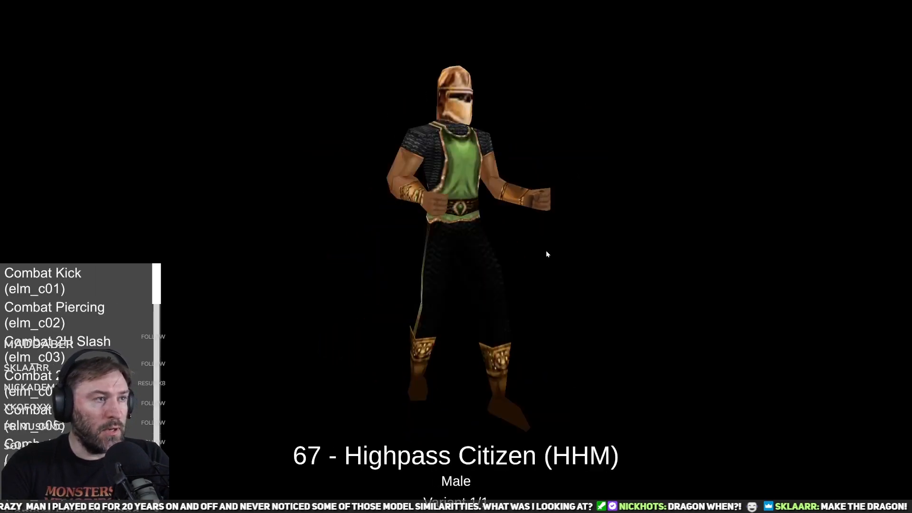
{"action": "key", "text": "Right"}
{"action": "key", "text": "Right"}
{"action": "key", "text": "Left"}
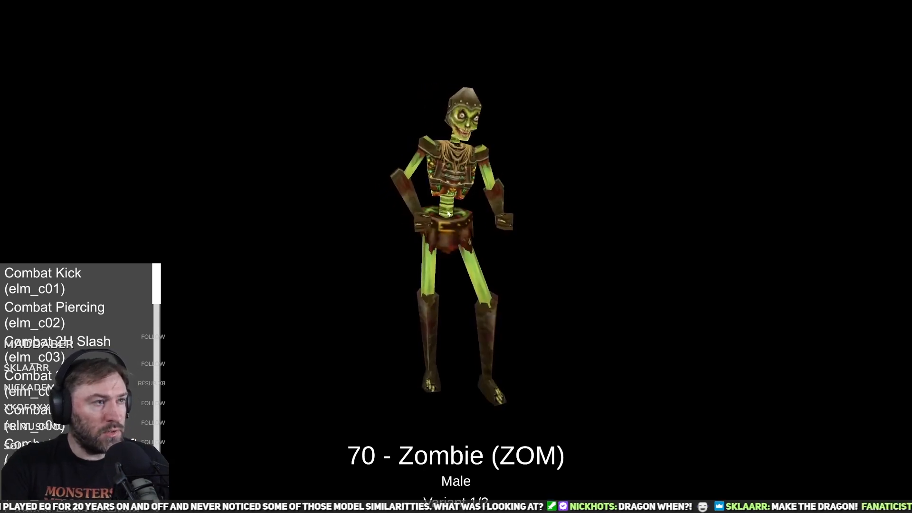
Step: Examine the male Zombie's tan-wrapped variant, glance at the female Zombie (ZOF) and return to the male
{"action": "key", "text": "Up"}
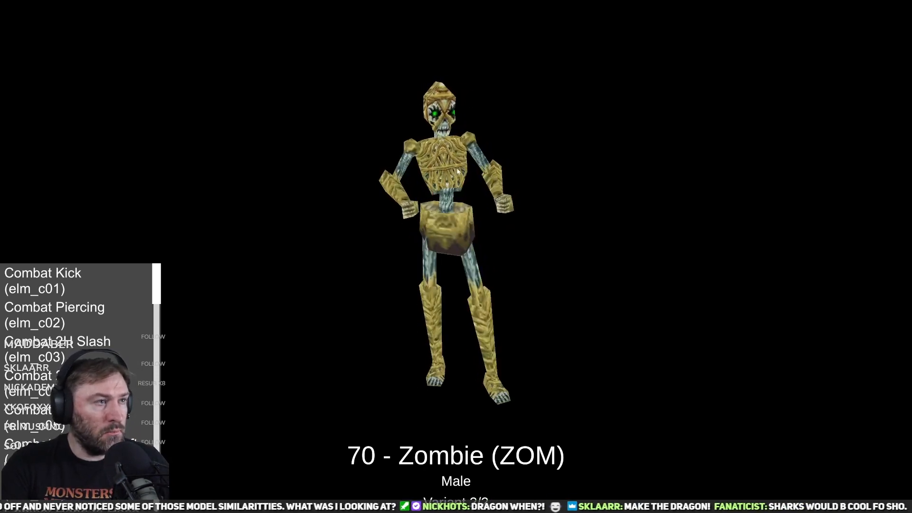
{"action": "left_click_drag", "start_coordinate": [438, 144], "coordinate": [446, 190]}
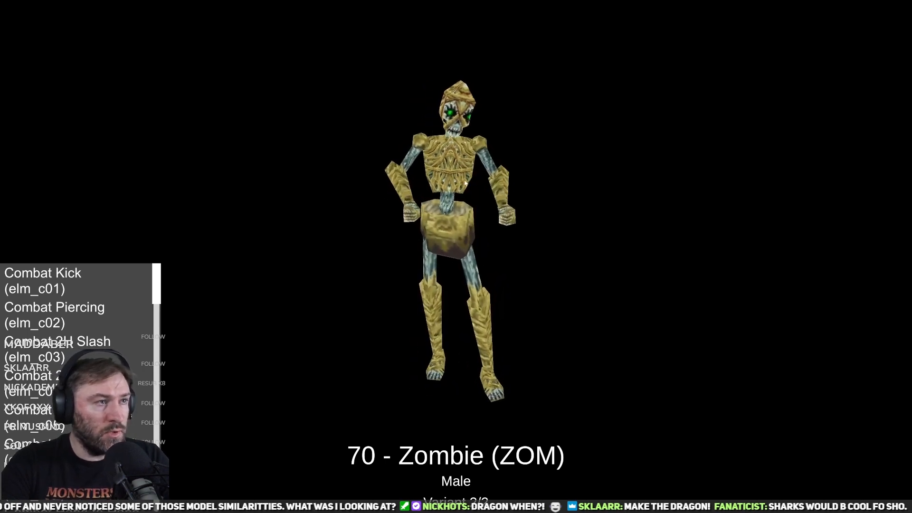
{"action": "key", "text": "Right"}
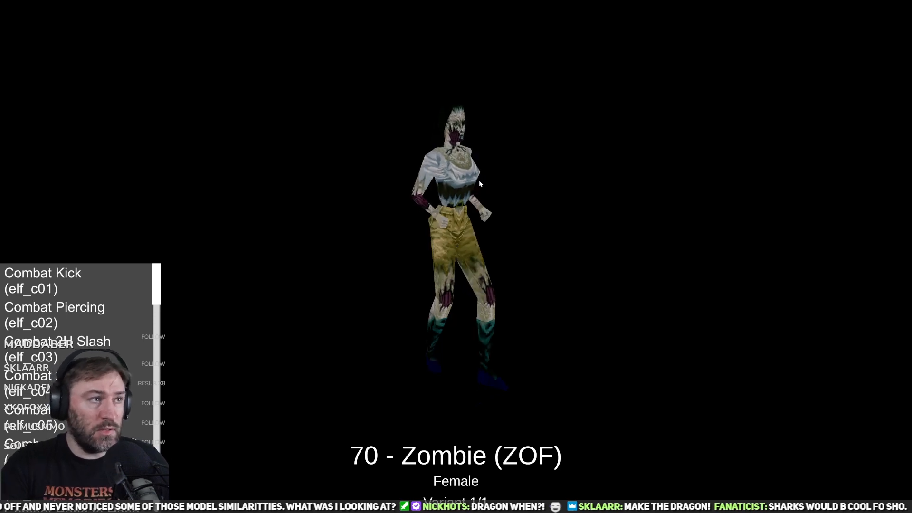
{"action": "key", "text": "Left"}
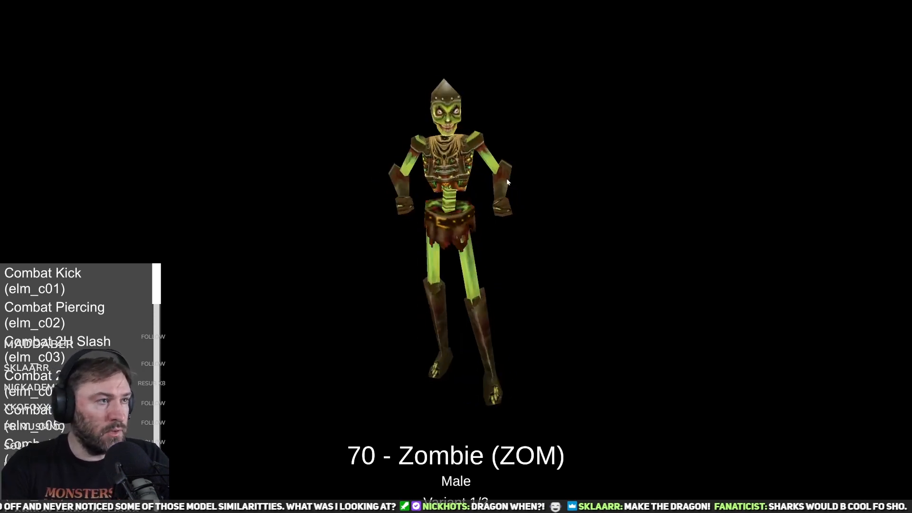
Step: Step back to the Will O Wisp (69) and cycle back and forth through its colour variants
{"action": "key", "text": "Left"}
{"action": "key", "text": "Right"}
{"action": "key", "text": "Left"}
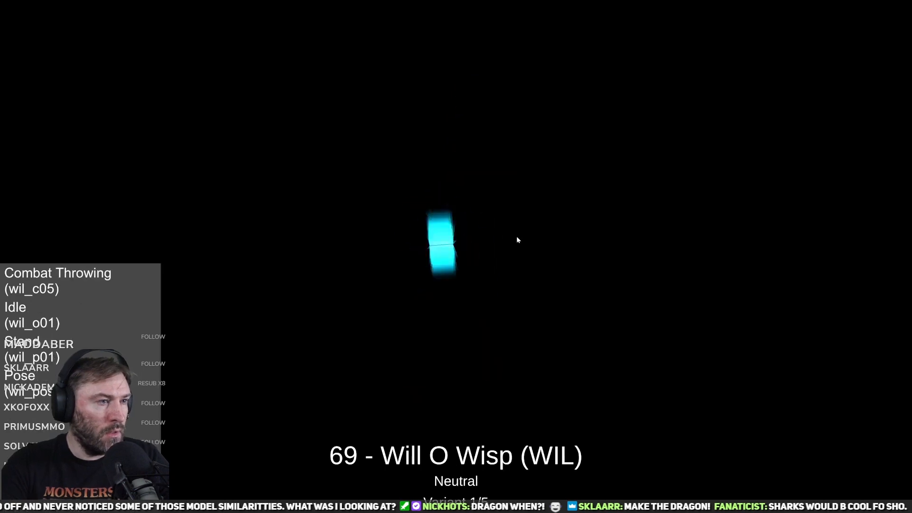
{"action": "key", "text": "Down"}
{"action": "key", "text": "Down"}
{"action": "key", "text": "Down"}
{"action": "key", "text": "Down"}
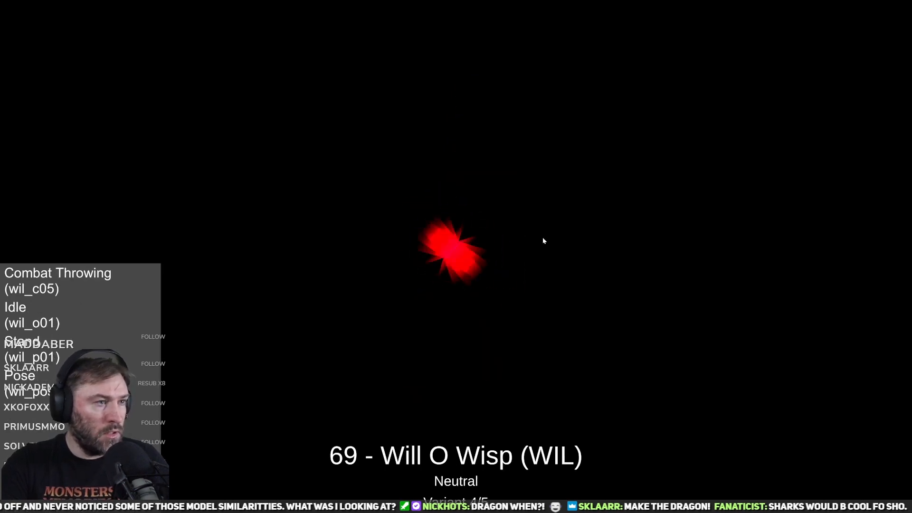
{"action": "key", "text": "Up"}
{"action": "key", "text": "Up"}
{"action": "key", "text": "Up"}
{"action": "key", "text": "Up"}
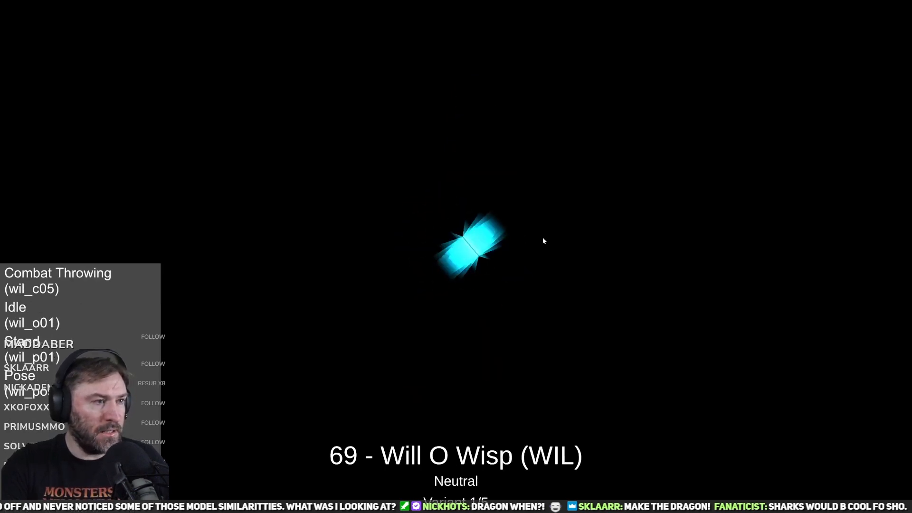
{"action": "key", "text": "Up"}
{"action": "key", "text": "Up"}
{"action": "key", "text": "Up"}
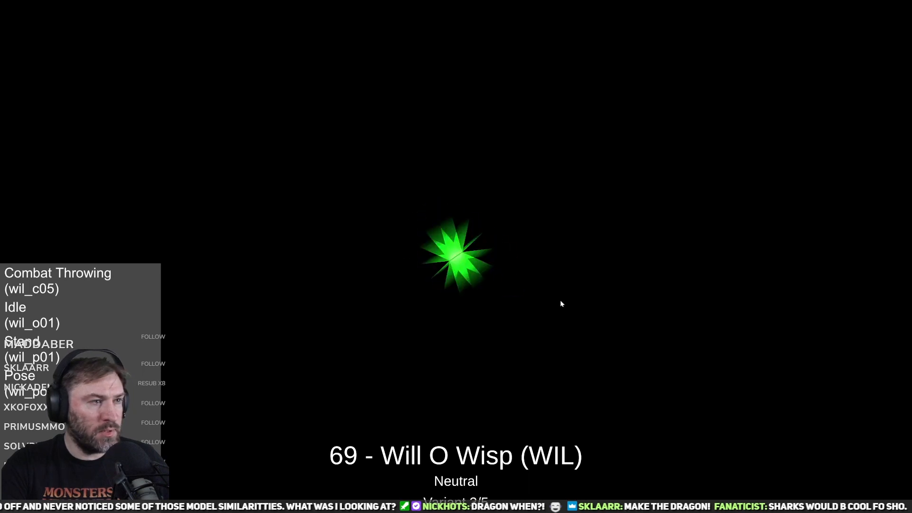
{"action": "key", "text": "Down"}
{"action": "key", "text": "Down"}
Step: Advance past the male and female Zombie to the male Qeynos Citizen (71) and turn him to face forward
{"action": "key", "text": "Right"}
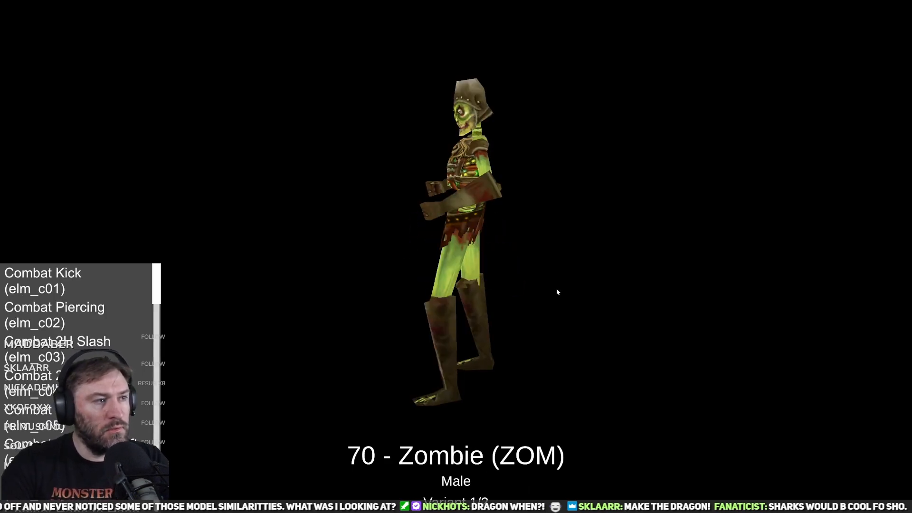
{"action": "key", "text": "Right"}
{"action": "key", "text": "Right"}
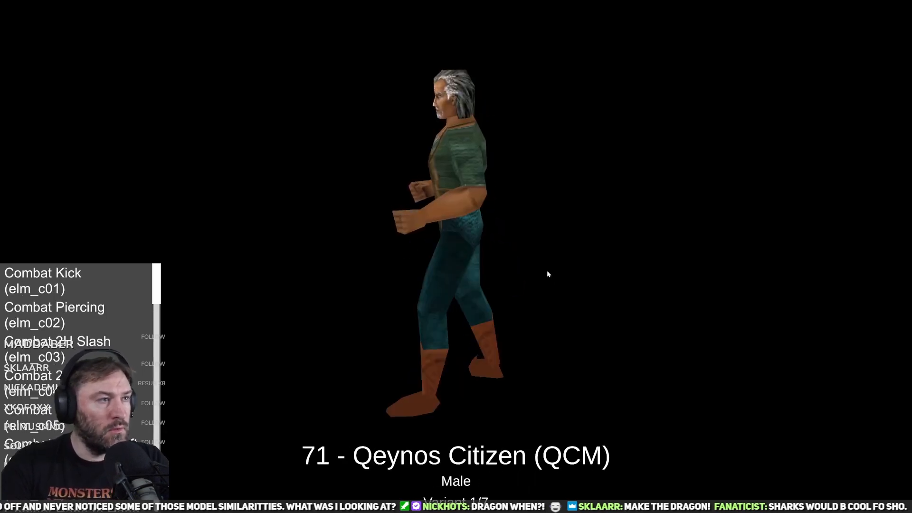
{"action": "left_click_drag", "start_coordinate": [547, 271], "coordinate": [616, 269]}
Step: Cycle through the male Qeynos Citizen's outfit variants, stopping at the fifth one with the orange vest
{"action": "key", "text": "Down"}
{"action": "key", "text": "Down"}
{"action": "key", "text": "Down"}
{"action": "key", "text": "Down"}
{"action": "key", "text": "Down"}
{"action": "key", "text": "Down"}
{"action": "key", "text": "Down"}
{"action": "key", "text": "Down"}
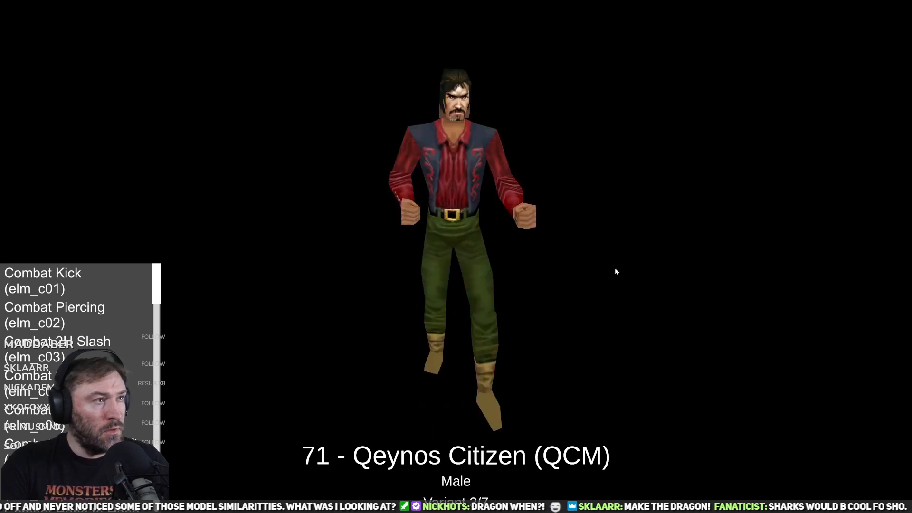
{"action": "left_click_drag", "start_coordinate": [497, 205], "coordinate": [472, 154]}
{"action": "key", "text": "Down"}
{"action": "key", "text": "Down"}
{"action": "key", "text": "Down"}
{"action": "key", "text": "Down"}
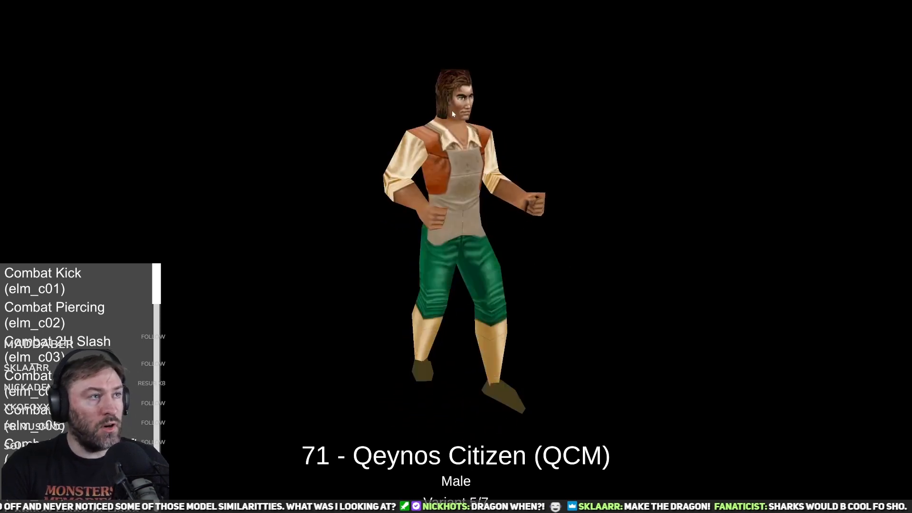
Step: Rotate the Qeynos Citizen's gold-helmeted guard variant to face forward, then view the red-shirt and orange-vest variants again
{"action": "left_click_drag", "start_coordinate": [458, 110], "coordinate": [479, 88]}
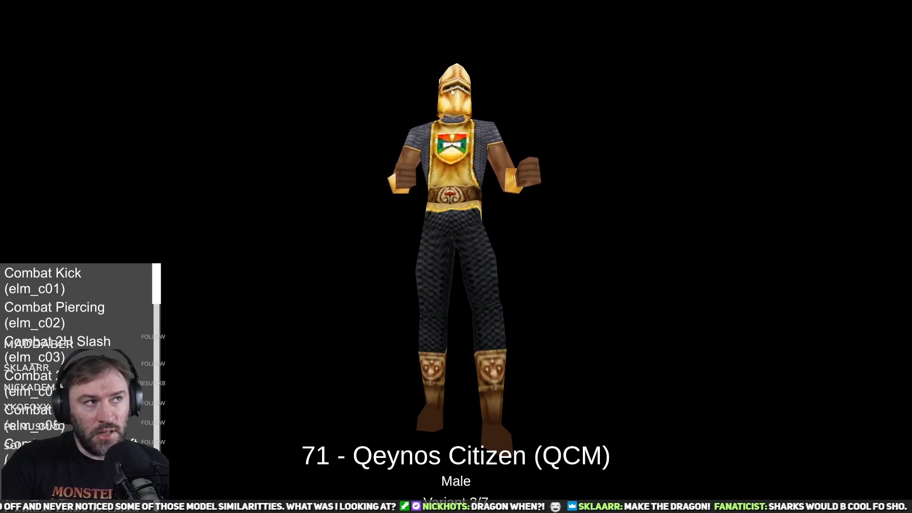
{"action": "left_click_drag", "start_coordinate": [453, 92], "coordinate": [471, 103]}
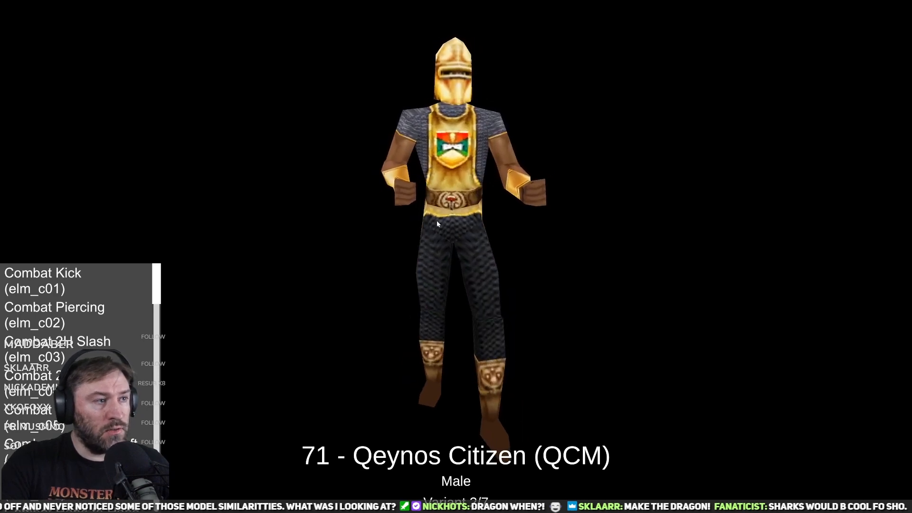
{"action": "left_click_drag", "start_coordinate": [437, 220], "coordinate": [447, 172]}
{"action": "key", "text": "Up"}
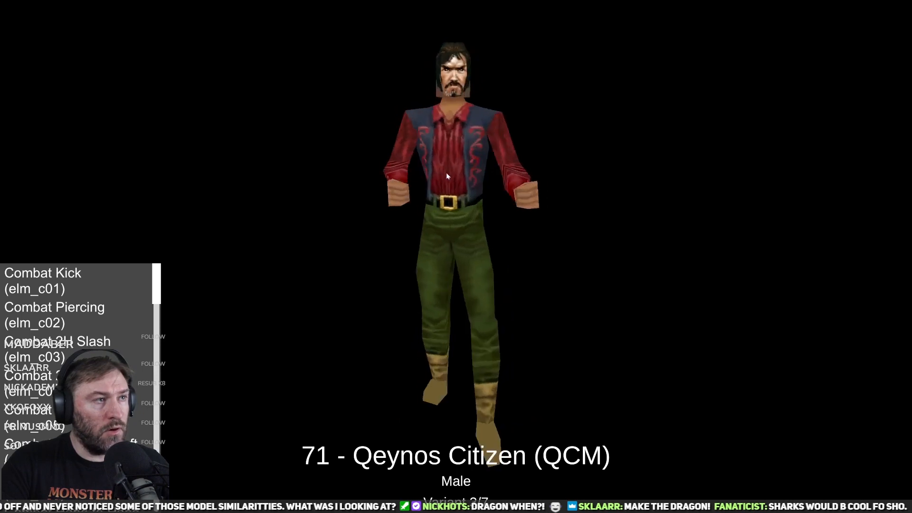
{"action": "key", "text": "Up"}
{"action": "key", "text": "Up"}
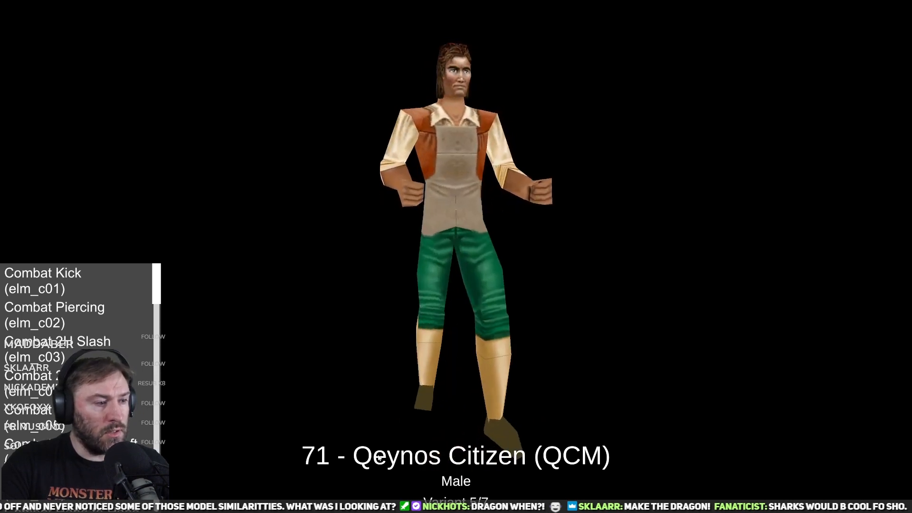
Step: Cycle repeatedly through all the male Qeynos Citizen's variants to compare outfits, ending on the red-apron, black-haired one
{"action": "left_click_drag", "start_coordinate": [418, 295], "coordinate": [462, 224]}
{"action": "key", "text": "Up"}
{"action": "key", "text": "Up"}
{"action": "key", "text": "Up"}
{"action": "key", "text": "Up"}
{"action": "key", "text": "Up"}
{"action": "key", "text": "Up"}
{"action": "key", "text": "Up"}
{"action": "key", "text": "Up"}
{"action": "key", "text": "Up"}
{"action": "key", "text": "Up"}
{"action": "key", "text": "Up"}
{"action": "key", "text": "Up"}
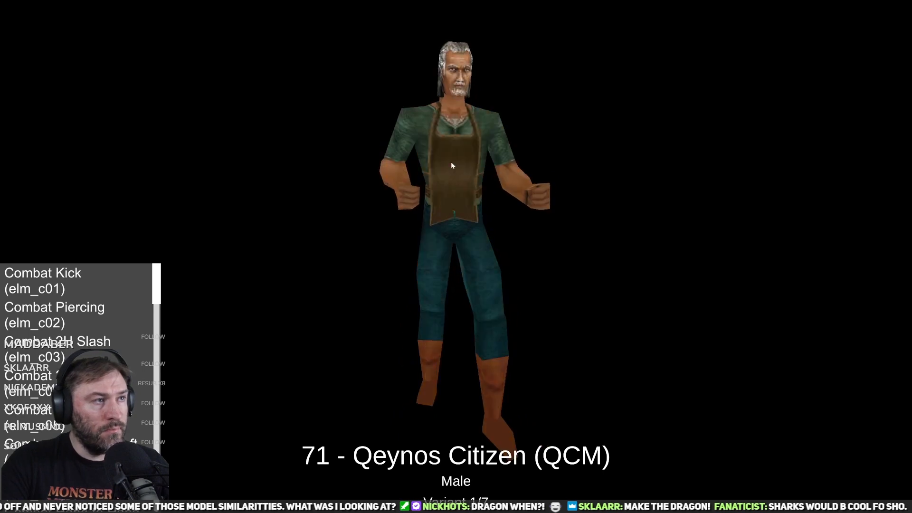
{"action": "key", "text": "Up"}
{"action": "key", "text": "Up"}
{"action": "key", "text": "Up"}
{"action": "key", "text": "Up"}
{"action": "key", "text": "Up"}
{"action": "key", "text": "Up"}
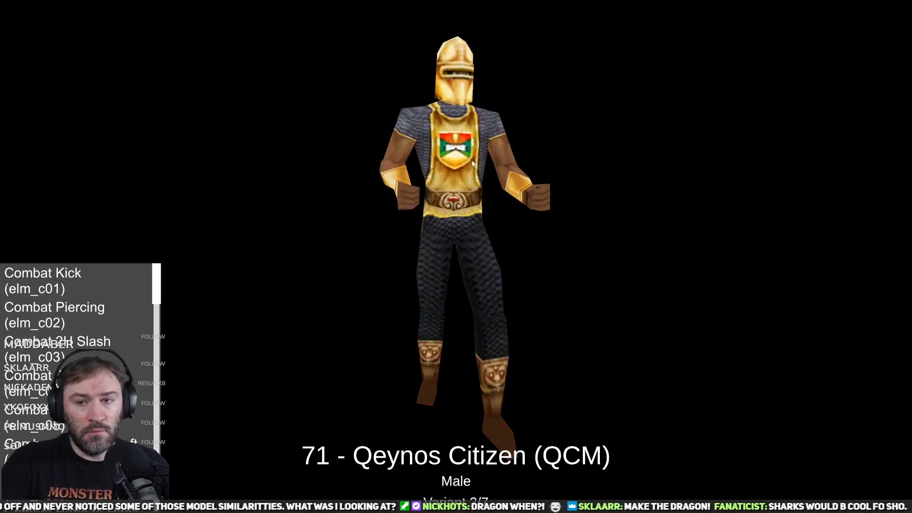
{"action": "key", "text": "Up"}
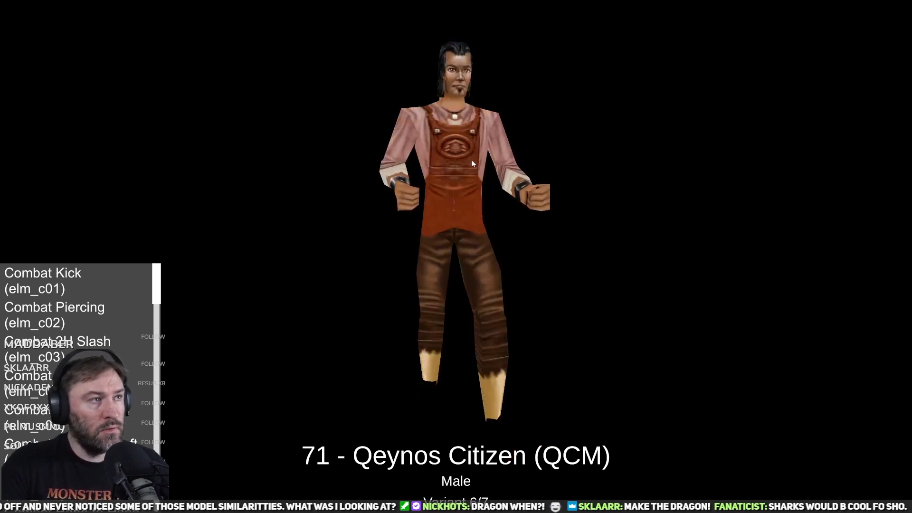
Step: Flip back and forth through the male Qeynos Citizen's variants once more and advance to the female model (QCF)
{"action": "key", "text": "Right"}
{"action": "key", "text": "Left"}
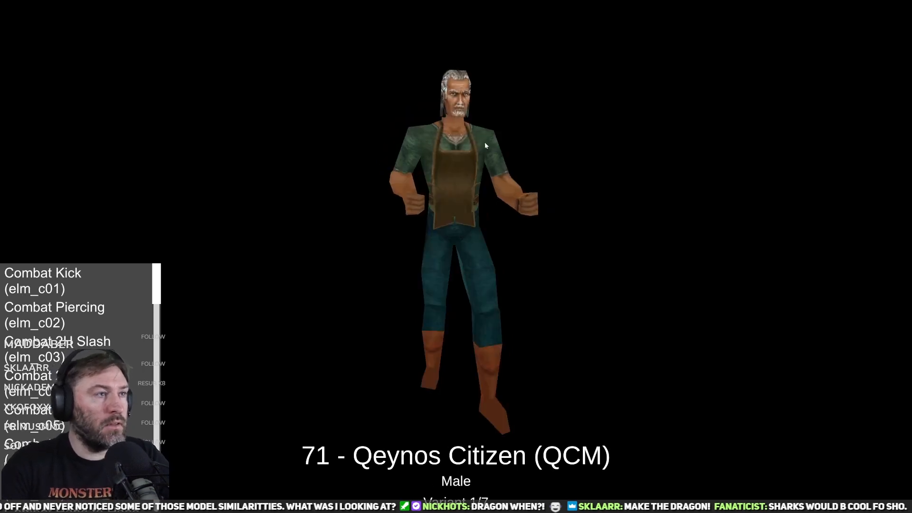
{"action": "key", "text": "Down"}
{"action": "key", "text": "Down"}
{"action": "key", "text": "Up"}
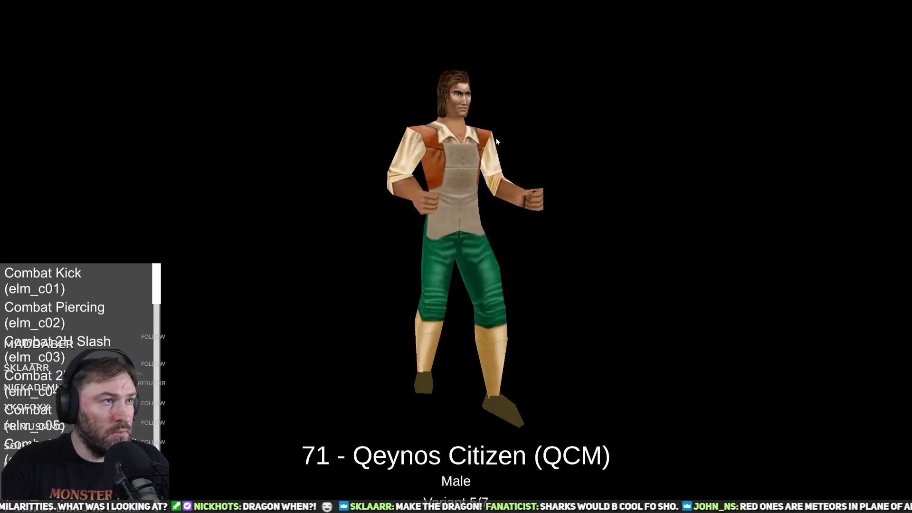
{"action": "key", "text": "Up"}
{"action": "key", "text": "Up"}
{"action": "key", "text": "Down"}
{"action": "key", "text": "Down"}
{"action": "key", "text": "Down"}
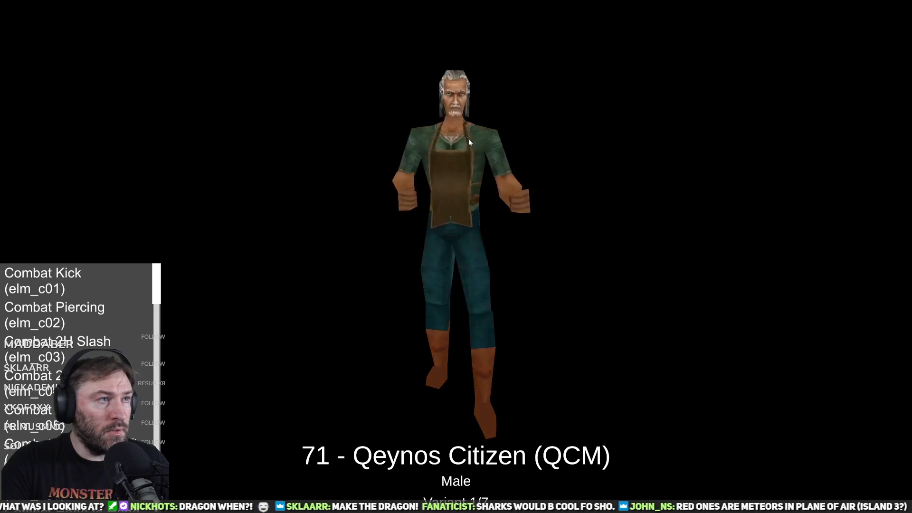
{"action": "key", "text": "Right"}
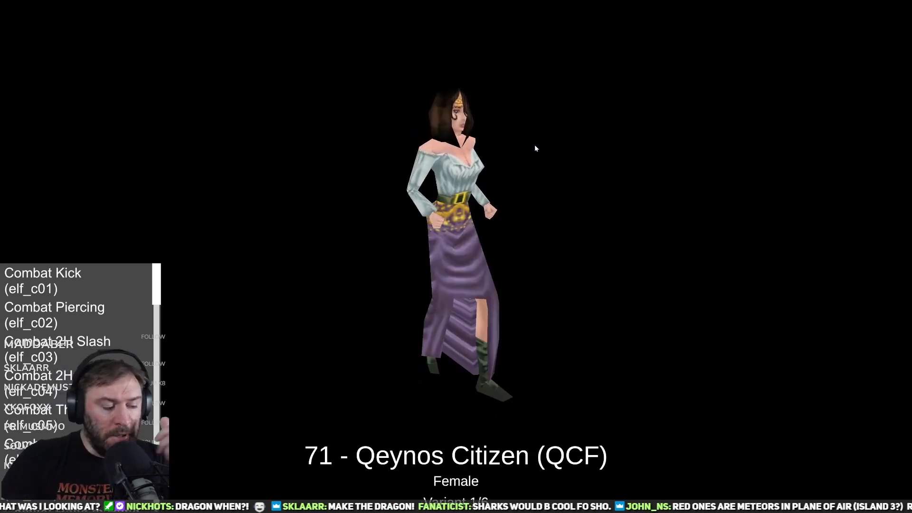
Step: Switch to Blender and frame the wererat's head and shoulders for a closer look
{"action": "key", "text": "alt+Tab"}
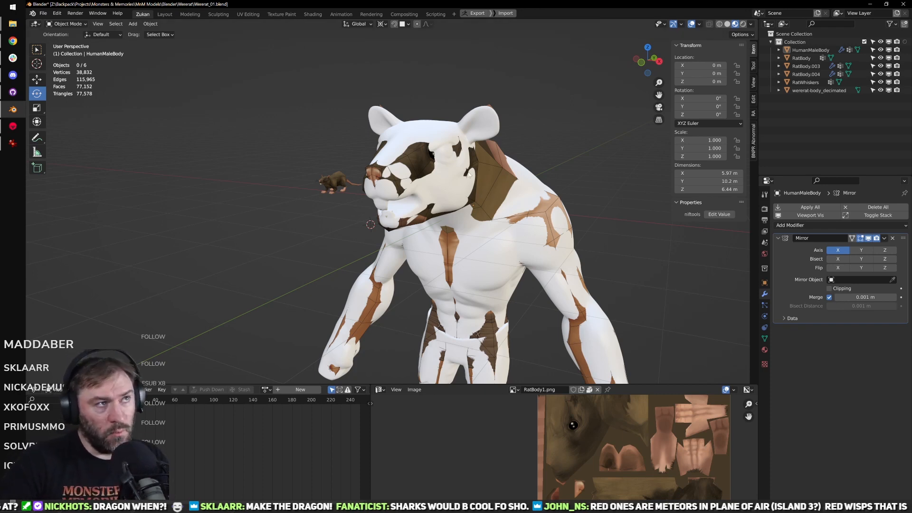
{"action": "scroll", "coordinate": [567, 196], "scroll_direction": "up", "scroll_amount": 4}
{"action": "middle_click_drag", "start_coordinate": [567, 197], "coordinate": [435, 225], "text": "shift"}
{"action": "scroll", "coordinate": [482, 223], "scroll_direction": "down", "scroll_amount": 2}
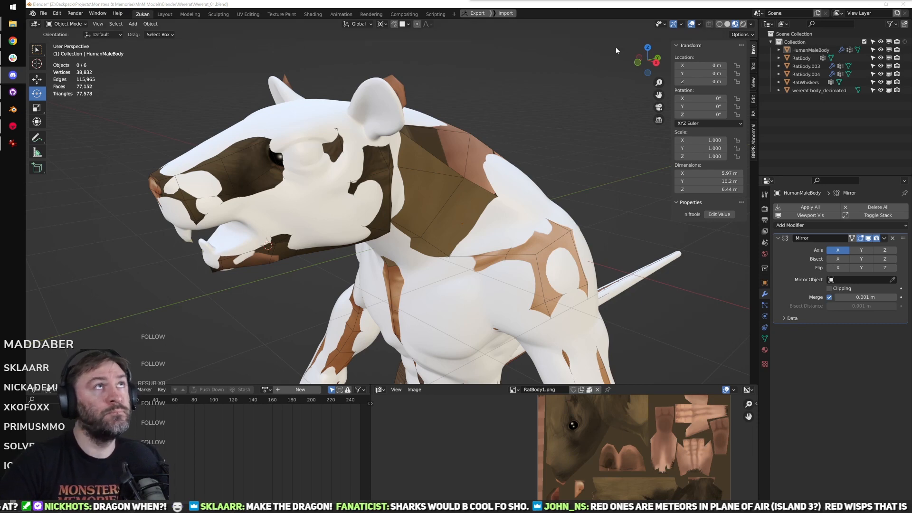
{"action": "left_click", "coordinate": [648, 22]}
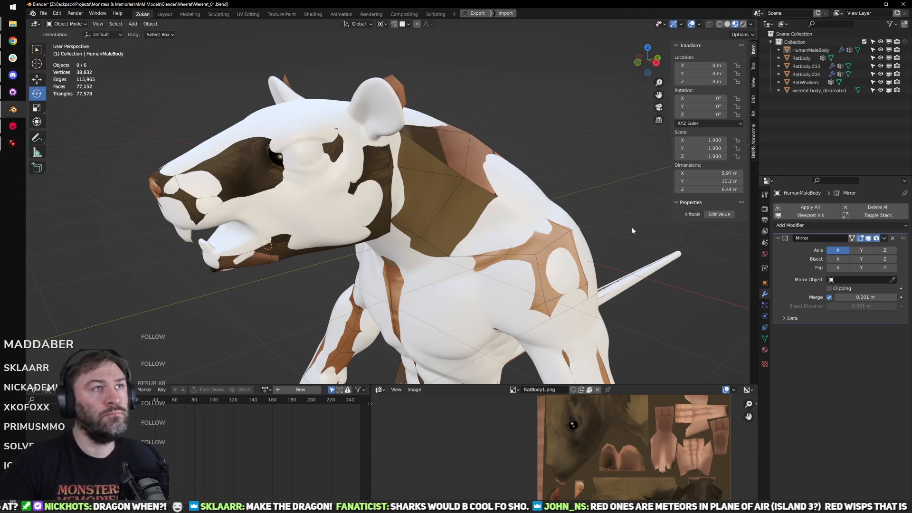
Step: Select the HumanMaleBody object and isolate it from the other wererat meshes
{"action": "middle_click_drag", "start_coordinate": [632, 227], "coordinate": [498, 144]}
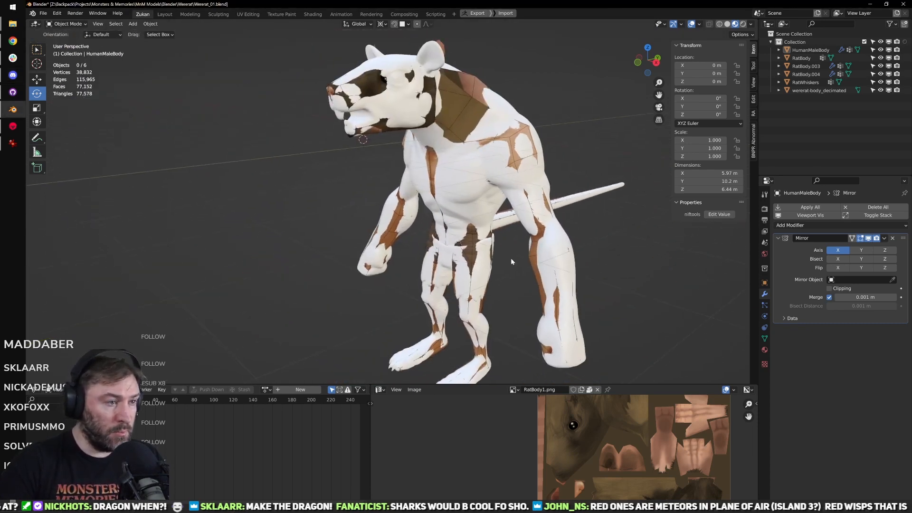
{"action": "middle_click_drag", "start_coordinate": [511, 260], "coordinate": [438, 136]}
{"action": "left_click", "coordinate": [438, 136]}
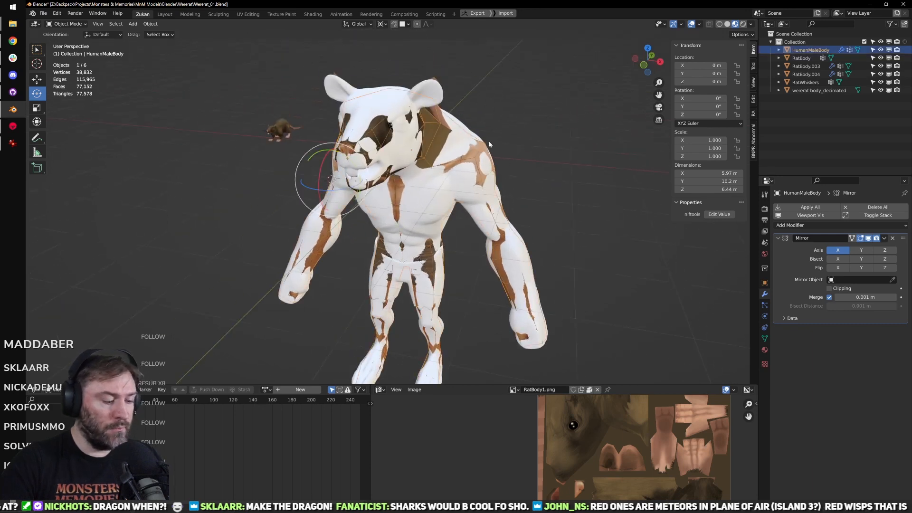
{"action": "key", "text": "h"}
Step: Switch to Marmoset Toolbag and add a bake project to the empty scene
{"action": "left_click", "coordinate": [13, 126]}
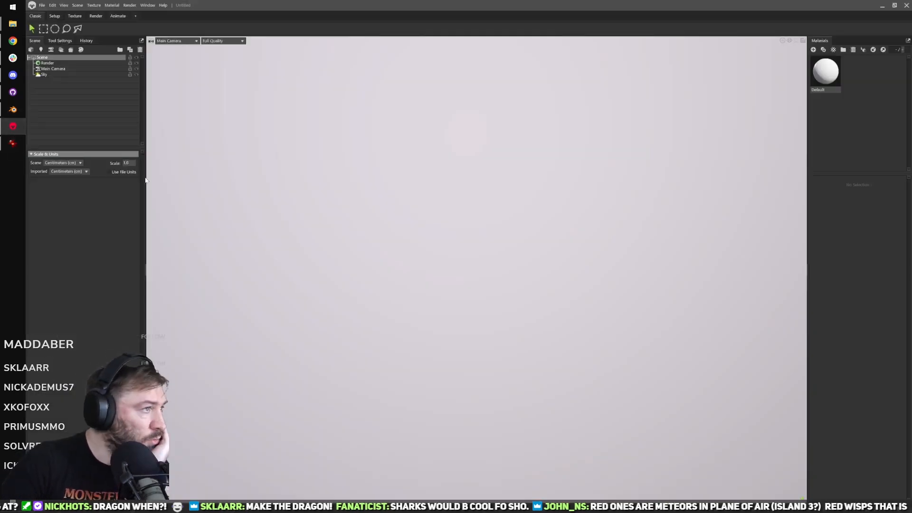
{"action": "left_click", "coordinate": [52, 5]}
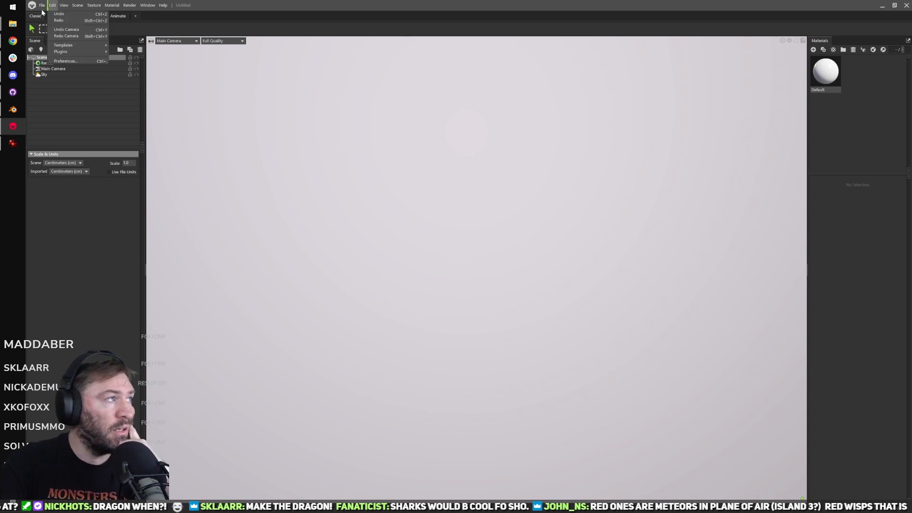
{"action": "left_click", "coordinate": [74, 130]}
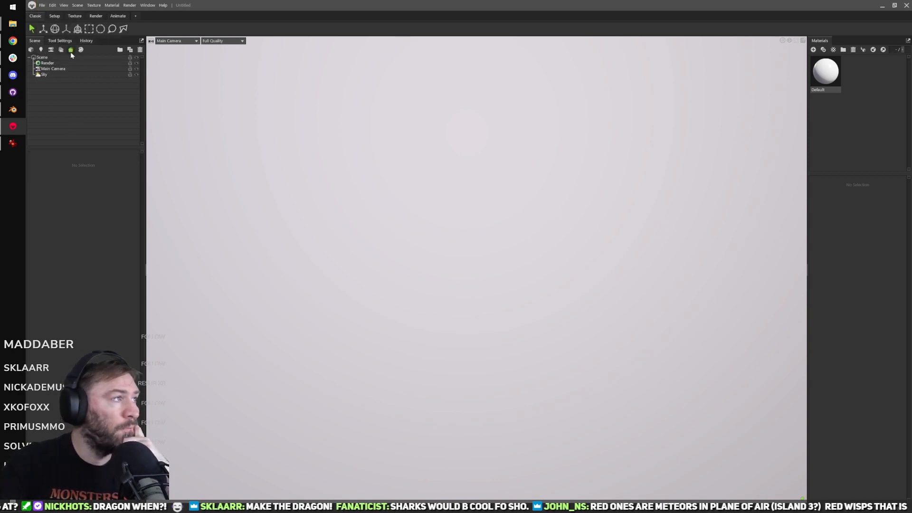
{"action": "left_click", "coordinate": [71, 50]}
Step: Start a model import and browse to the Wererat folder inside the MnM Models OBJs folder
{"action": "left_click", "coordinate": [41, 5]}
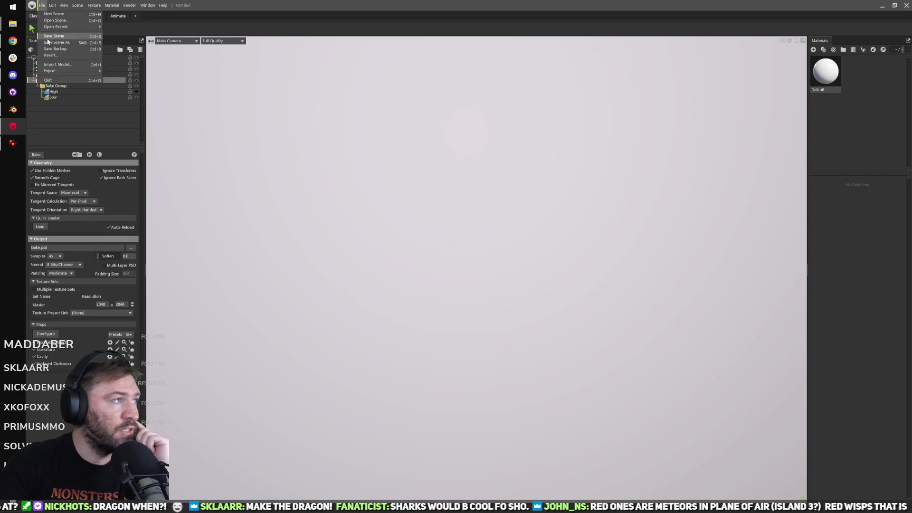
{"action": "left_click", "coordinate": [57, 64]}
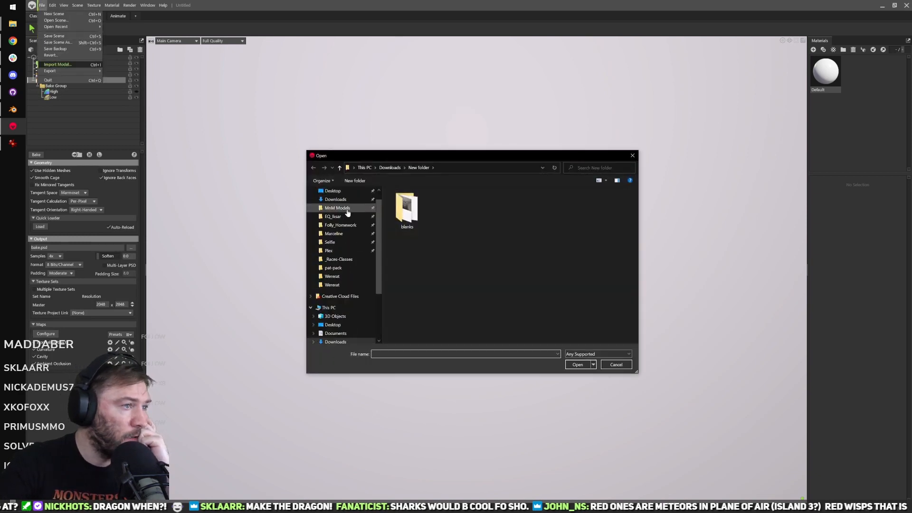
{"action": "left_click", "coordinate": [347, 210]}
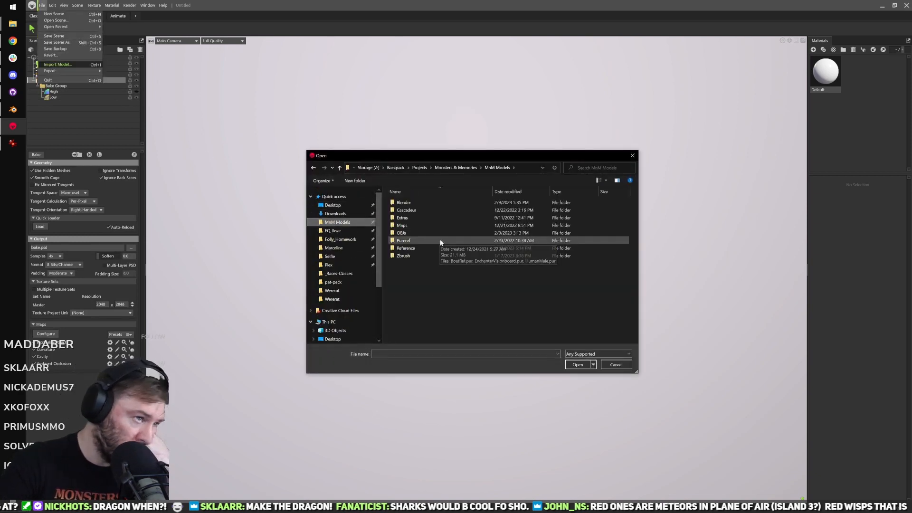
{"action": "double_click", "coordinate": [437, 233]}
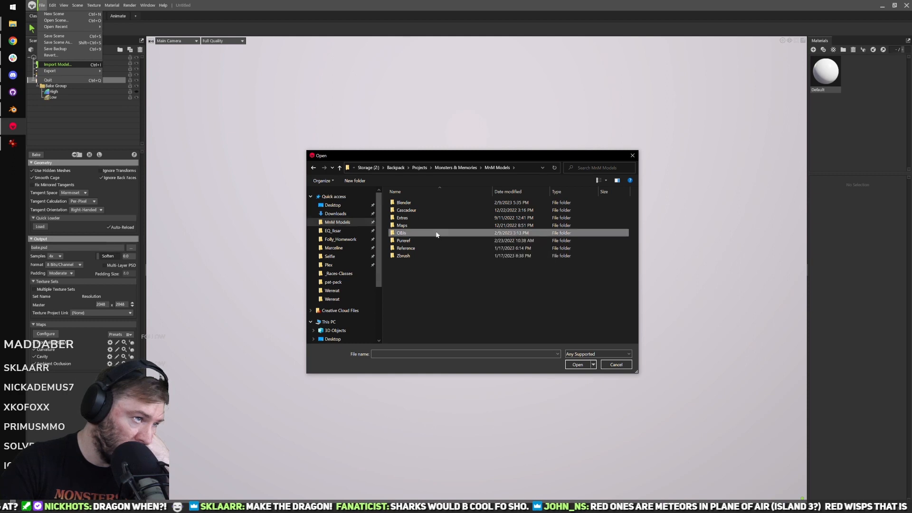
{"action": "double_click", "coordinate": [426, 205]}
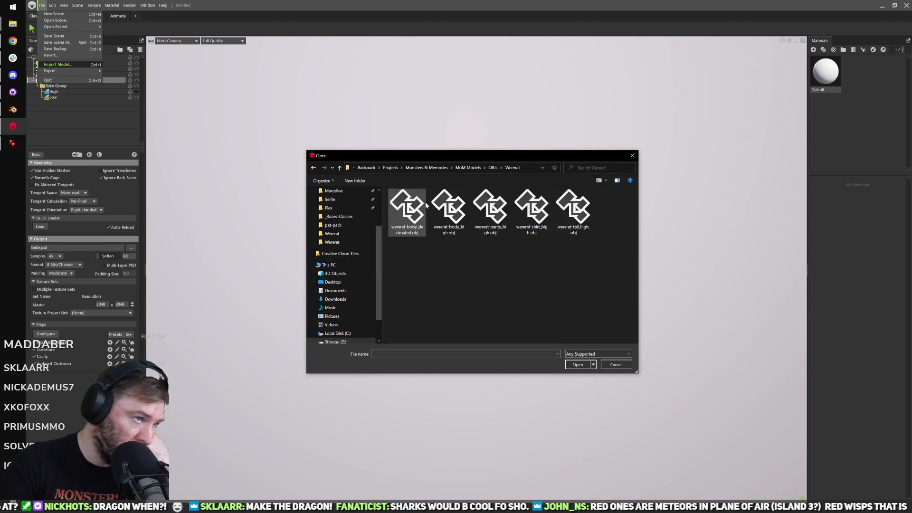
Step: Show the folder's files as a detailed list and fit the name column to the full file names
{"action": "right_click", "coordinate": [450, 283]}
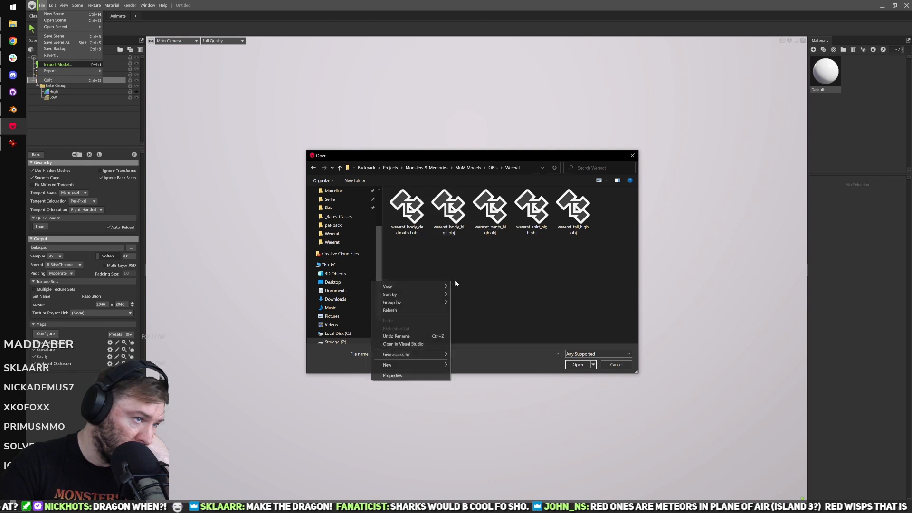
{"action": "mouse_move", "coordinate": [446, 286]}
{"action": "left_click", "coordinate": [481, 321]}
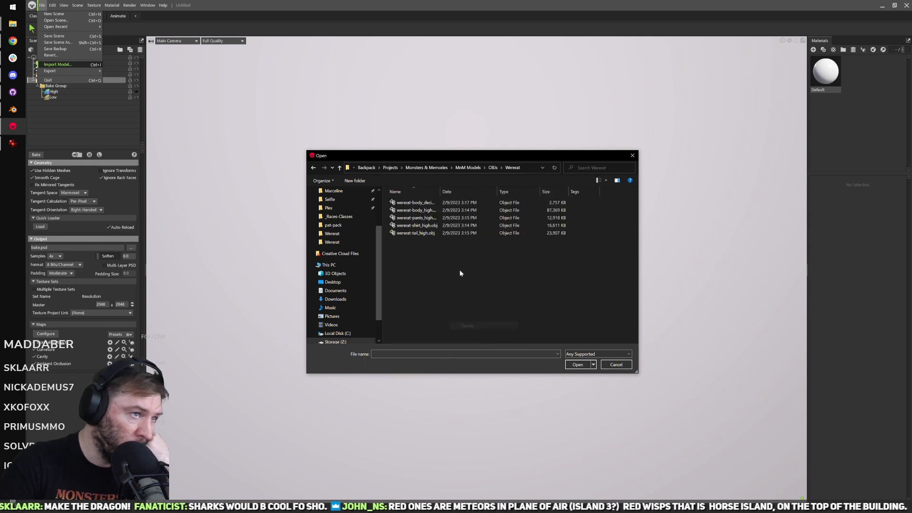
{"action": "double_click", "coordinate": [440, 191]}
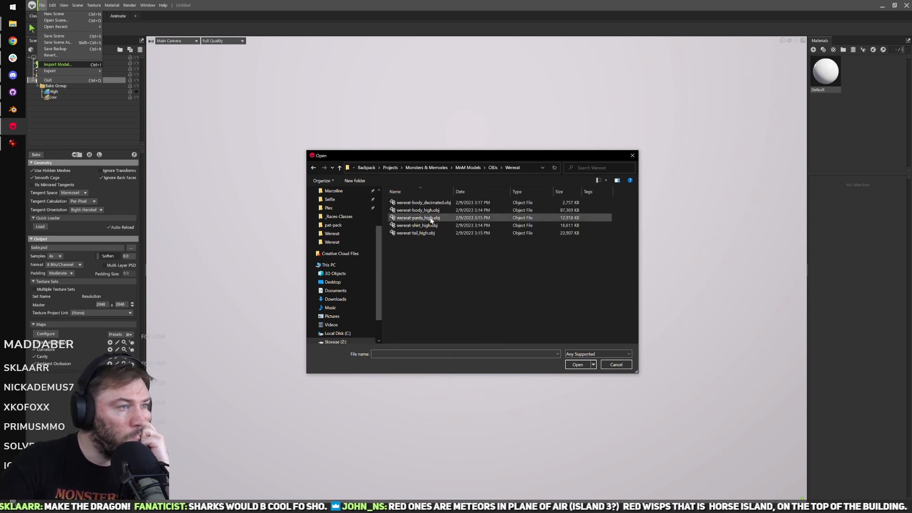
Step: Import wererat-body_high.obj, check the model from several angles, and place it under High in the bake group
{"action": "left_click", "coordinate": [418, 211]}
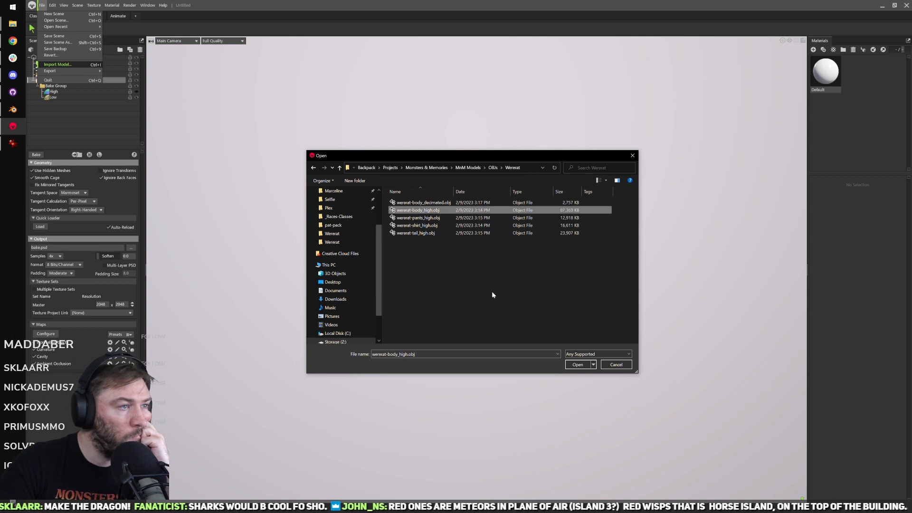
{"action": "left_click", "coordinate": [577, 365]}
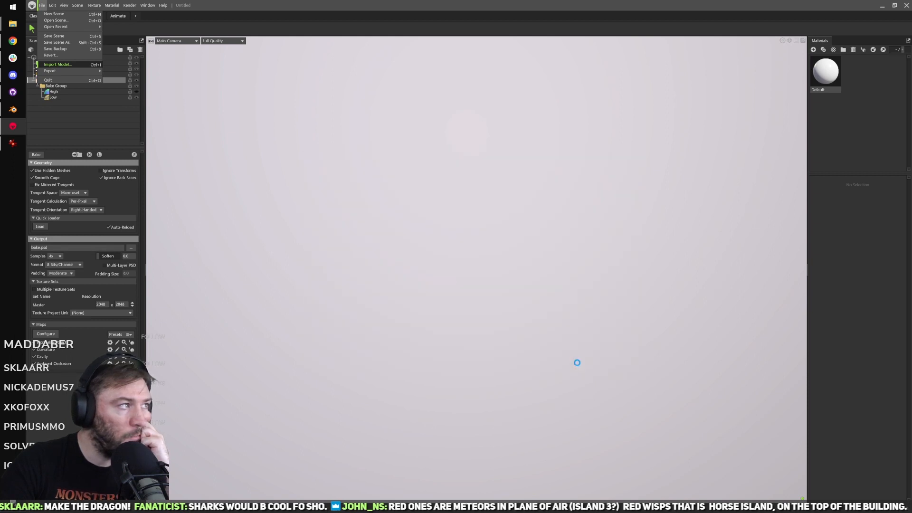
{"action": "left_click", "coordinate": [556, 255]}
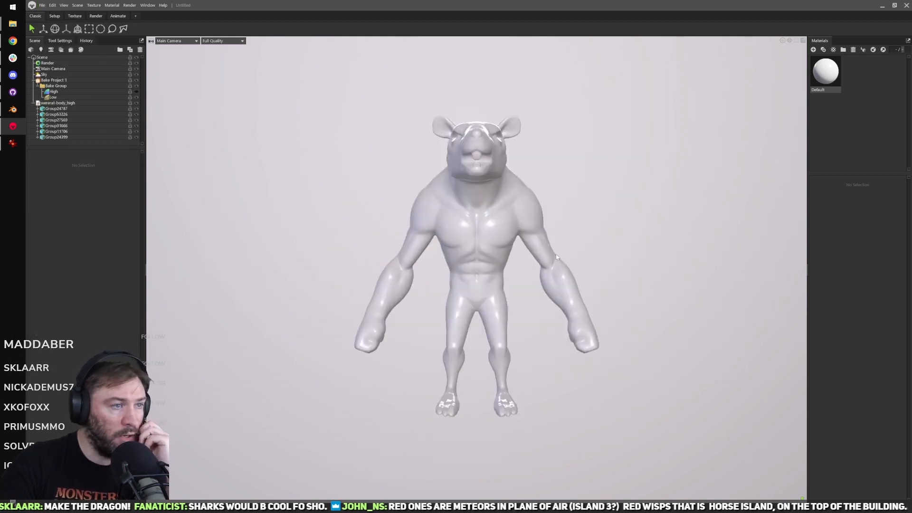
{"action": "left_click_drag", "start_coordinate": [609, 255], "coordinate": [91, 149]}
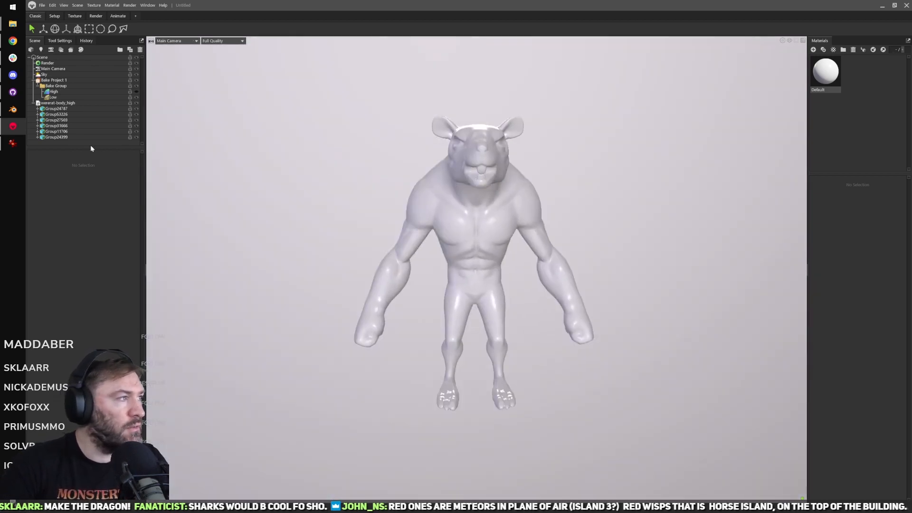
{"action": "scroll", "coordinate": [513, 195], "scroll_direction": "up", "scroll_amount": 5}
{"action": "left_click_drag", "start_coordinate": [513, 195], "coordinate": [513, 247]}
{"action": "scroll", "coordinate": [509, 245], "scroll_direction": "down", "scroll_amount": 3}
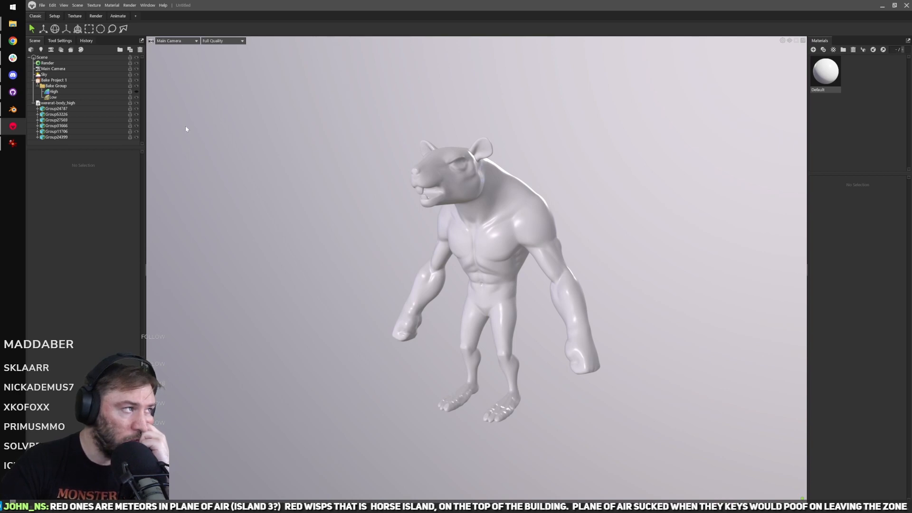
{"action": "left_click_drag", "start_coordinate": [72, 104], "coordinate": [71, 93]}
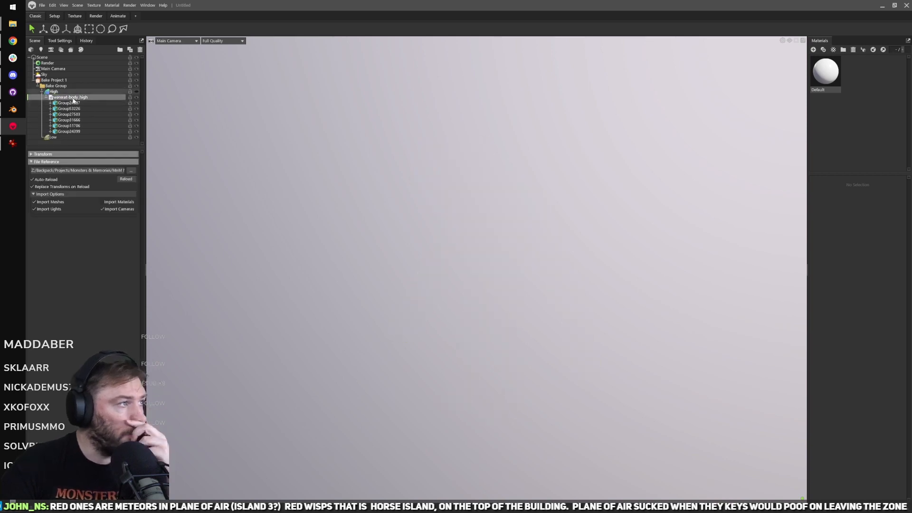
Step: Switch to Blender and select the entire HumanMaleBody mesh in Edit Mode
{"action": "left_click", "coordinate": [13, 109]}
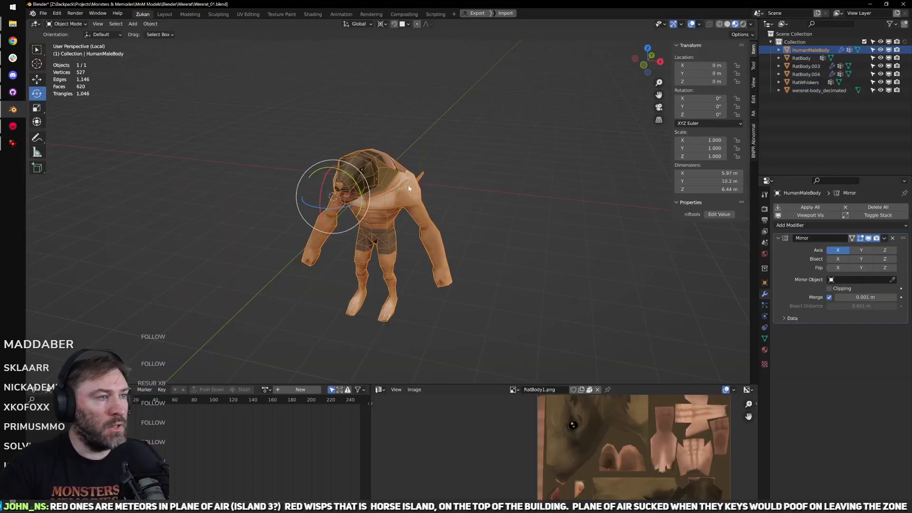
{"action": "scroll", "coordinate": [409, 189], "scroll_direction": "up", "scroll_amount": 6}
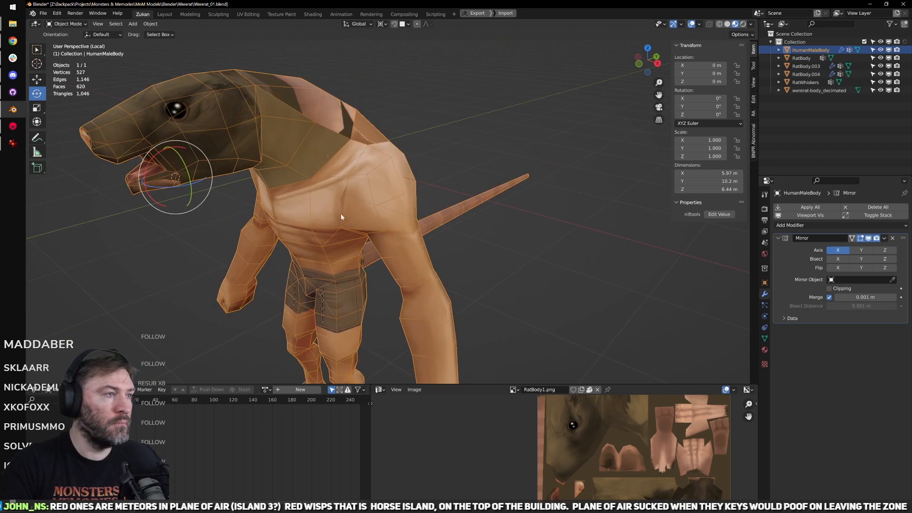
{"action": "key", "text": "Tab"}
{"action": "middle_click_drag", "start_coordinate": [342, 217], "coordinate": [401, 220], "text": "shift"}
{"action": "key", "text": "a"}
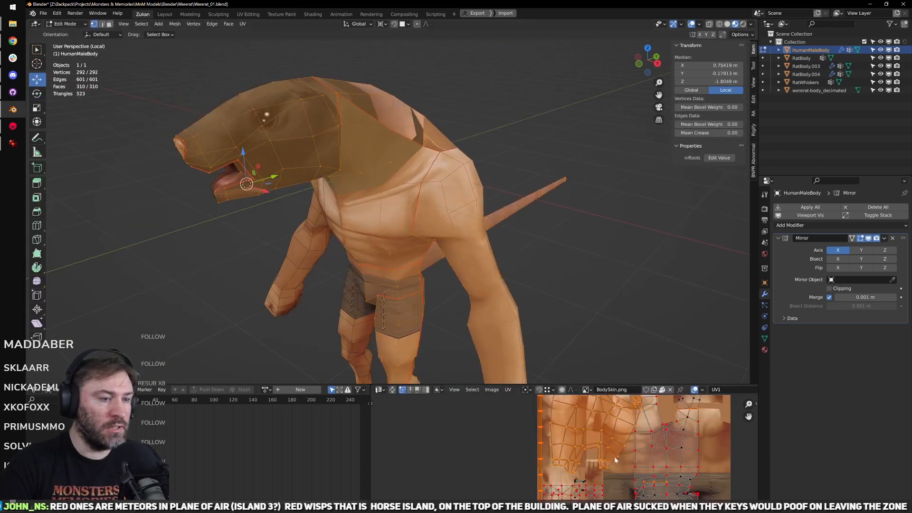
Step: Maximize the UV editor, set its selection mode to Island, and look over the body's UV layout
{"action": "key", "text": "ctrl+space"}
{"action": "key", "text": "ctrl+Tab"}
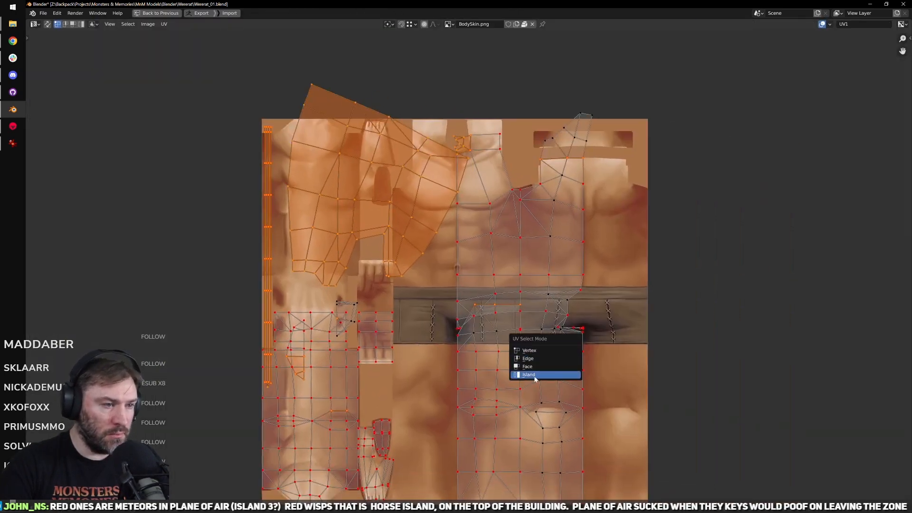
{"action": "left_click", "coordinate": [535, 376]}
{"action": "scroll", "coordinate": [504, 332], "scroll_direction": "down", "scroll_amount": 2}
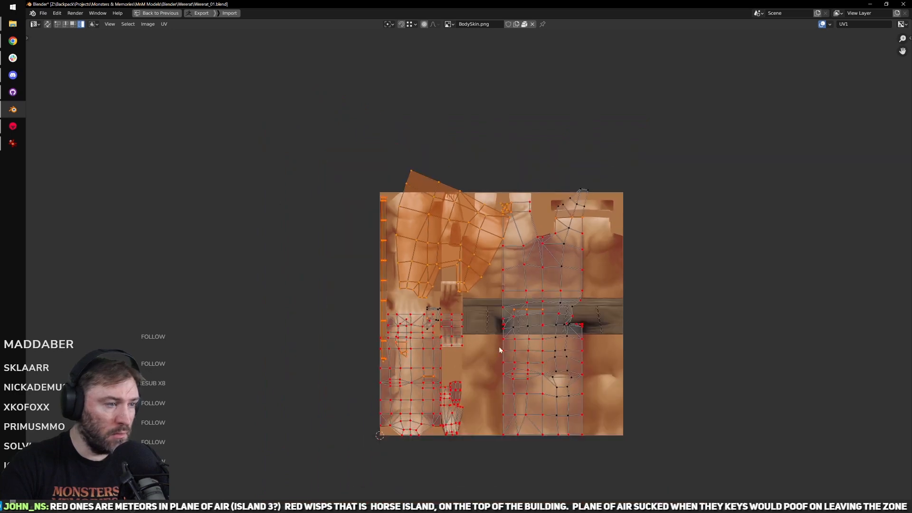
{"action": "scroll", "coordinate": [499, 350], "scroll_direction": "up", "scroll_amount": 2}
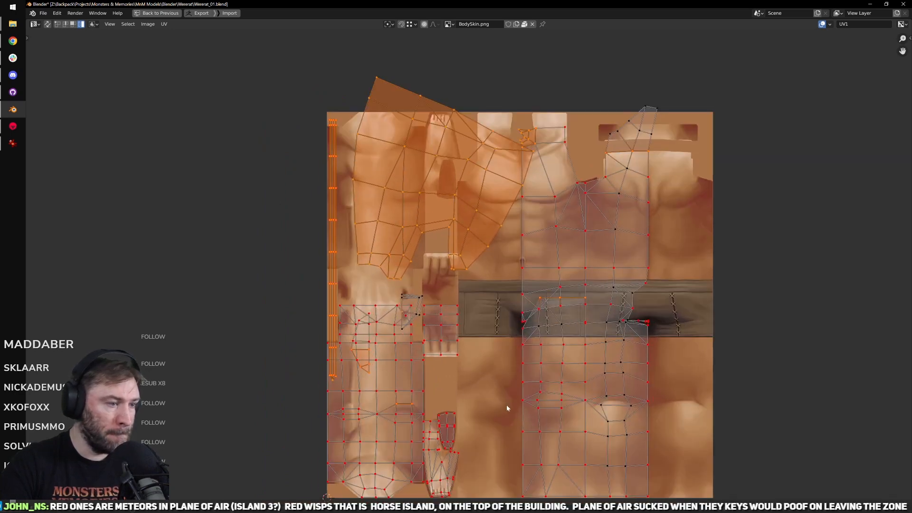
{"action": "middle_click_drag", "start_coordinate": [507, 404], "coordinate": [539, 380]}
Step: Restore the editor layout, set edge selection for the mesh, and select only the linked torso island on the back
{"action": "key", "text": "ctrl+space"}
{"action": "middle_click_drag", "start_coordinate": [588, 362], "coordinate": [473, 302]}
{"action": "scroll", "coordinate": [472, 302], "scroll_direction": "up", "scroll_amount": 5}
{"action": "key", "text": "ctrl+Tab"}
{"action": "left_click", "coordinate": [449, 294]}
{"action": "scroll", "coordinate": [423, 254], "scroll_direction": "down", "scroll_amount": 4}
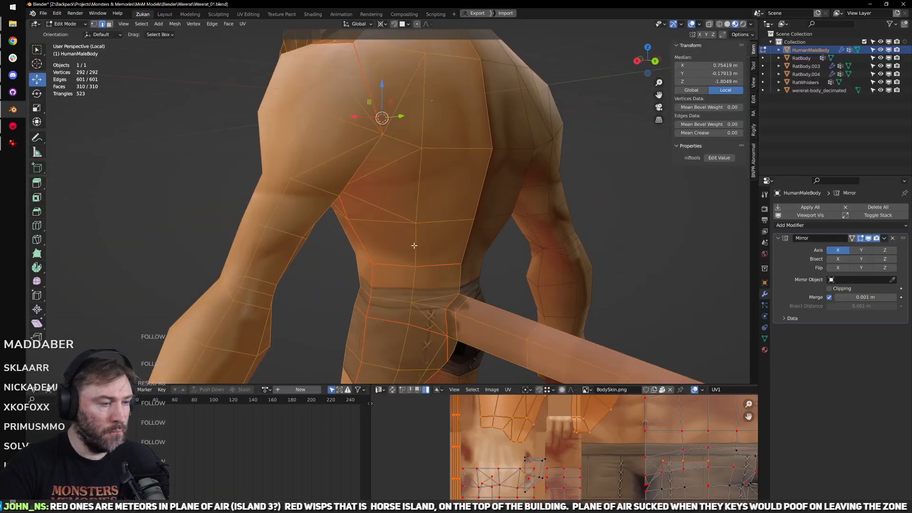
{"action": "key", "text": "alt+a"}
{"action": "key", "text": "l"}
Step: Keep edge selection mode and select the edge loop around the lower back just above the shorts
{"action": "key", "text": "ctrl+Tab"}
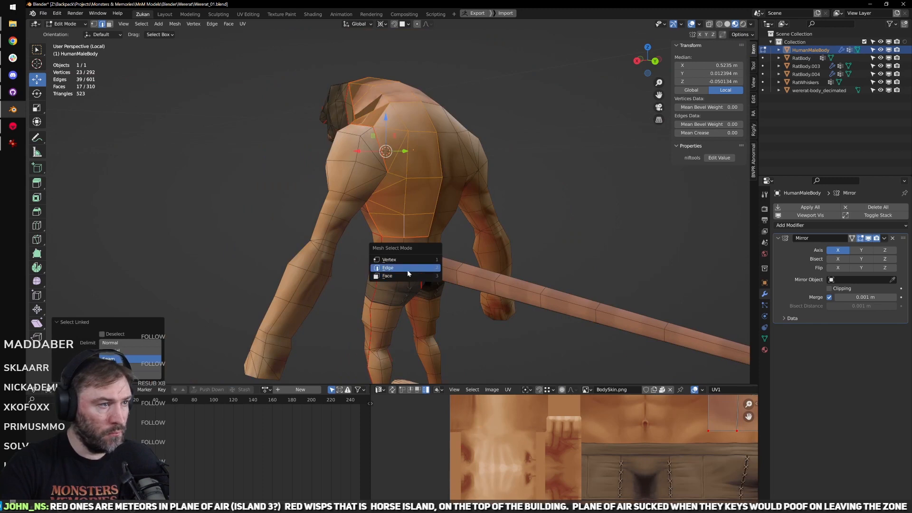
{"action": "left_click", "coordinate": [407, 270]}
{"action": "scroll", "coordinate": [414, 280], "scroll_direction": "up", "scroll_amount": 5}
{"action": "left_click", "coordinate": [410, 251], "text": "alt"}
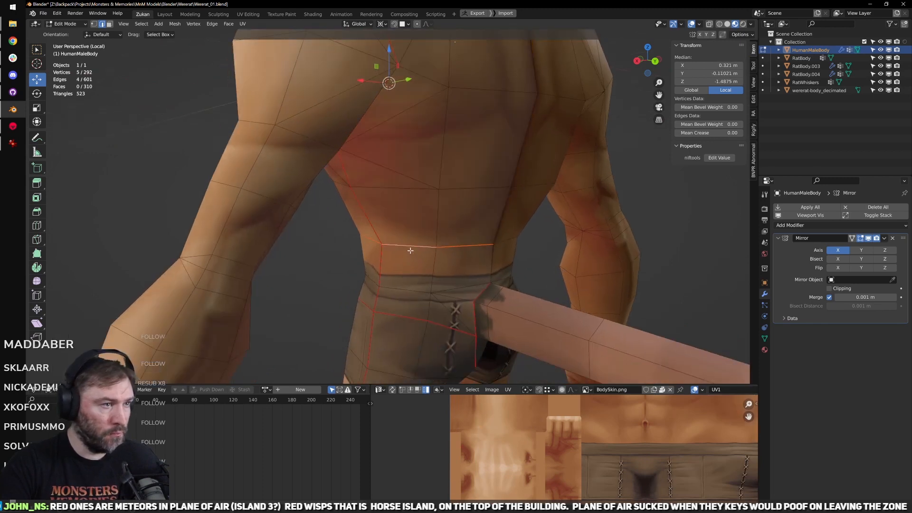
Step: Examine the seam placement around the waist, shorts, tail and legs from the back and front
{"action": "scroll", "coordinate": [410, 250], "scroll_direction": "down", "scroll_amount": 4}
{"action": "scroll", "coordinate": [425, 230], "scroll_direction": "up", "scroll_amount": 3}
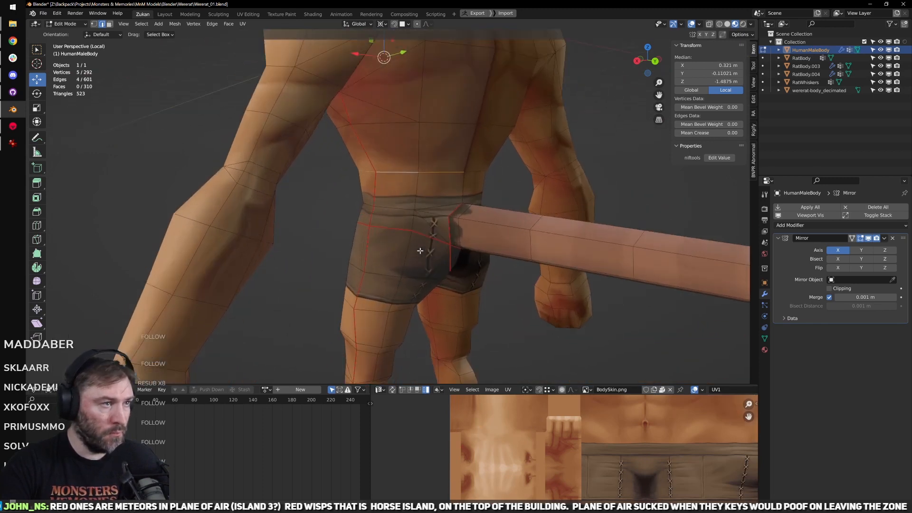
{"action": "scroll", "coordinate": [419, 215], "scroll_direction": "down", "scroll_amount": 3}
{"action": "middle_click_drag", "start_coordinate": [419, 215], "coordinate": [465, 252]}
{"action": "scroll", "coordinate": [448, 251], "scroll_direction": "up", "scroll_amount": 2}
{"action": "scroll", "coordinate": [446, 256], "scroll_direction": "down", "scroll_amount": 2}
{"action": "scroll", "coordinate": [494, 247], "scroll_direction": "down", "scroll_amount": 2}
{"action": "scroll", "coordinate": [465, 252], "scroll_direction": "up", "scroll_amount": 2}
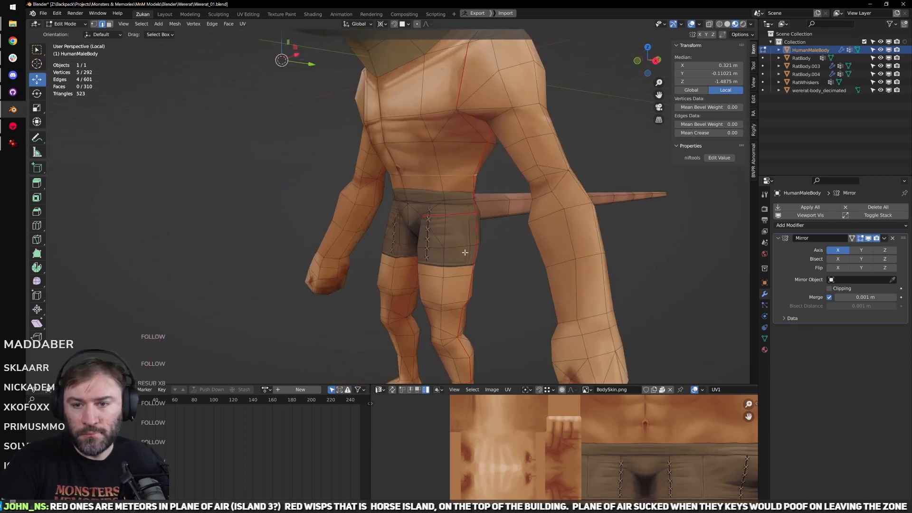
Step: Save the wererat Blender file
{"action": "left_click", "coordinate": [43, 13]}
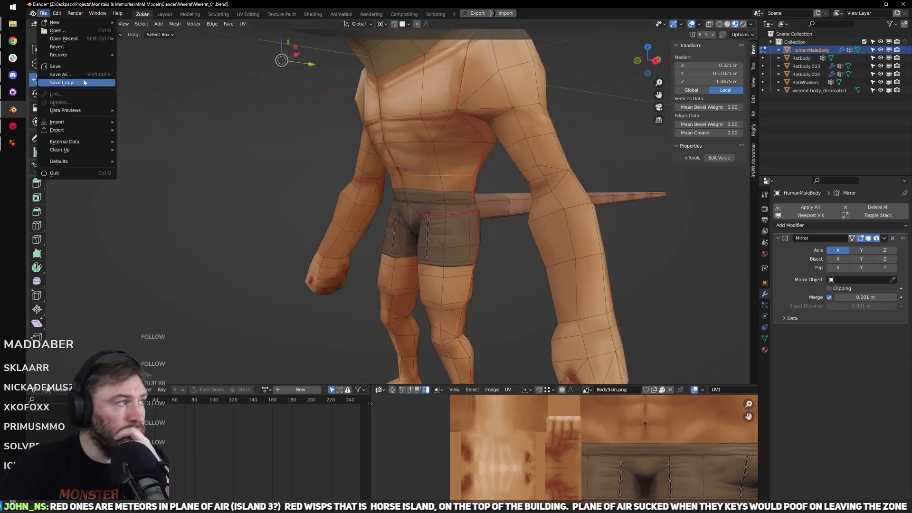
{"action": "left_click", "coordinate": [60, 67]}
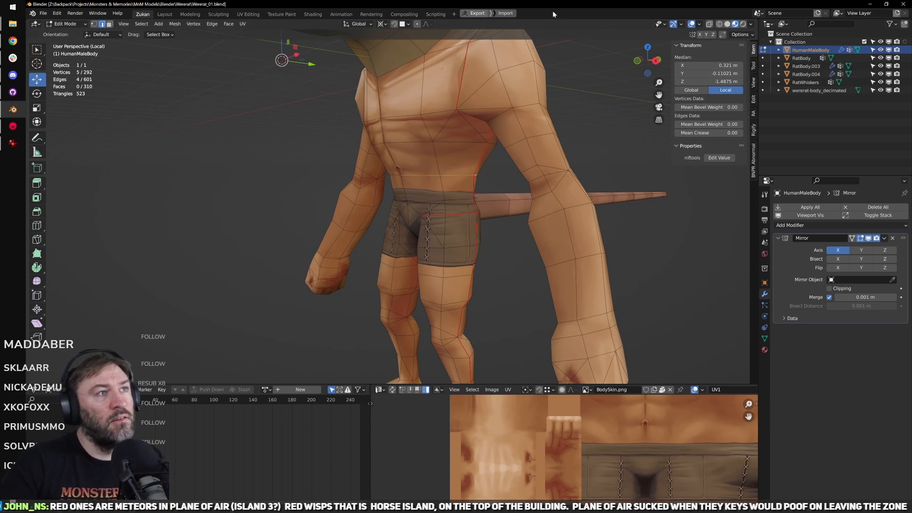
Step: Box-select the seam vertices at the crotch in wireframe, centre the view on them, and leave wireframe shading
{"action": "middle_click_drag", "start_coordinate": [485, 220], "coordinate": [564, 219]}
{"action": "scroll", "coordinate": [438, 207], "scroll_direction": "up", "scroll_amount": 3}
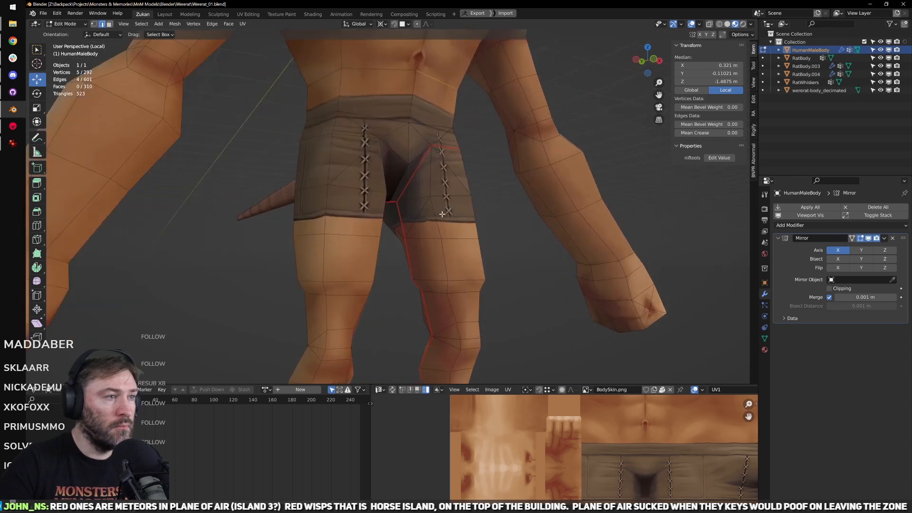
{"action": "scroll", "coordinate": [442, 214], "scroll_direction": "up", "scroll_amount": 9}
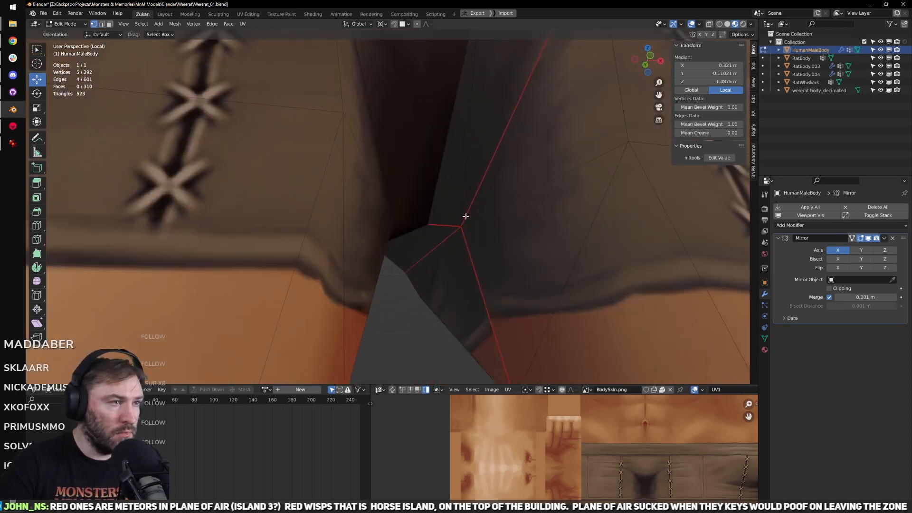
{"action": "key", "text": "shift+z"}
{"action": "left_click_drag", "start_coordinate": [447, 214], "coordinate": [476, 248]}
{"action": "key", "text": "KP_Decimal"}
{"action": "mouse_move", "coordinate": [455, 227]}
{"action": "middle_mouse_down"}
{"action": "mouse_move", "coordinate": [483, 277]}
{"action": "mouse_move", "coordinate": [509, 298]}
{"action": "mouse_move", "coordinate": [401, 206]}
{"action": "mouse_move", "coordinate": [397, 176]}
{"action": "mouse_move", "coordinate": [355, 199]}
{"action": "mouse_move", "coordinate": [503, 199]}
{"action": "mouse_move", "coordinate": [417, 222]}
{"action": "mouse_move", "coordinate": [451, 195]}
{"action": "middle_mouse_up"}
{"action": "key", "text": "shift+z"}
Step: Set edge selection mode and select the linked leg island bounded by seams, seen from behind
{"action": "scroll", "coordinate": [376, 207], "scroll_direction": "down", "scroll_amount": 5}
{"action": "scroll", "coordinate": [455, 194], "scroll_direction": "down", "scroll_amount": 10}
{"action": "key", "text": "ctrl+Tab"}
{"action": "left_click", "coordinate": [404, 221]}
{"action": "left_click", "coordinate": [414, 197]}
{"action": "key", "text": "l"}
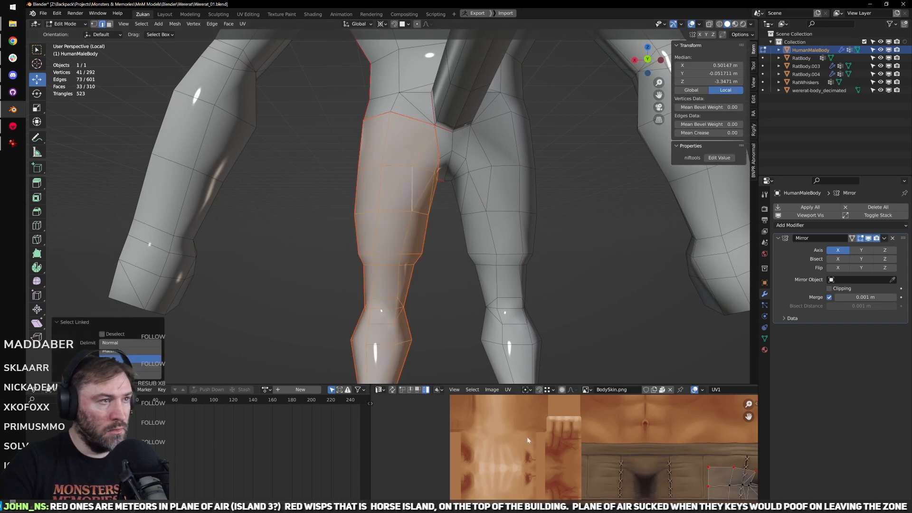
Step: Examine the leg's UV island over the shorts and skin areas of the BodySkin.png texture in an enlarged UV view
{"action": "key", "text": "ctrl+space"}
{"action": "scroll", "coordinate": [584, 415], "scroll_direction": "down", "scroll_amount": 2}
{"action": "scroll", "coordinate": [579, 373], "scroll_direction": "up", "scroll_amount": 7}
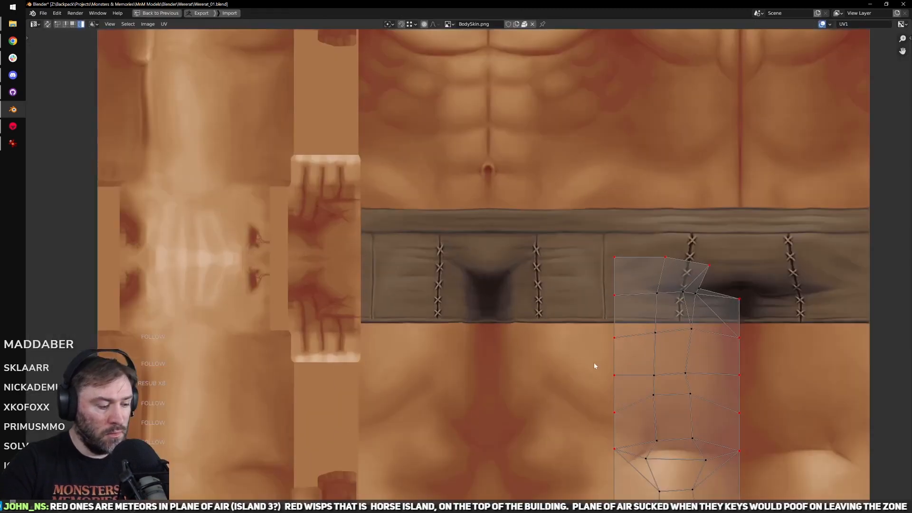
{"action": "scroll", "coordinate": [601, 359], "scroll_direction": "down", "scroll_amount": 1}
{"action": "key", "text": "ctrl+space"}
Step: Leave edit mode, show textured material shading, and apply the 1K_UV_Checker material from the asset library to the body
{"action": "key", "text": "Tab"}
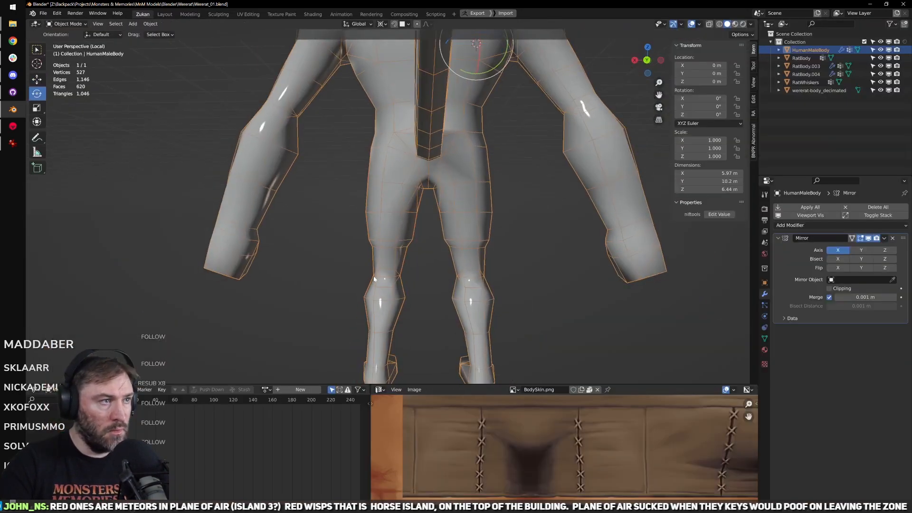
{"action": "key", "text": "z"}
{"action": "scroll", "coordinate": [404, 273], "scroll_direction": "down", "scroll_amount": 4}
{"action": "middle_click_drag", "start_coordinate": [409, 261], "coordinate": [436, 273]}
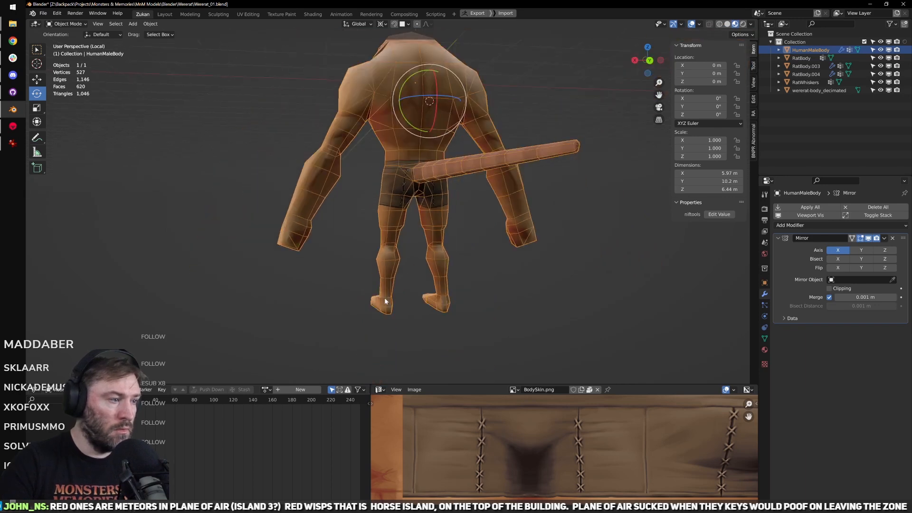
{"action": "left_click", "coordinate": [34, 390]}
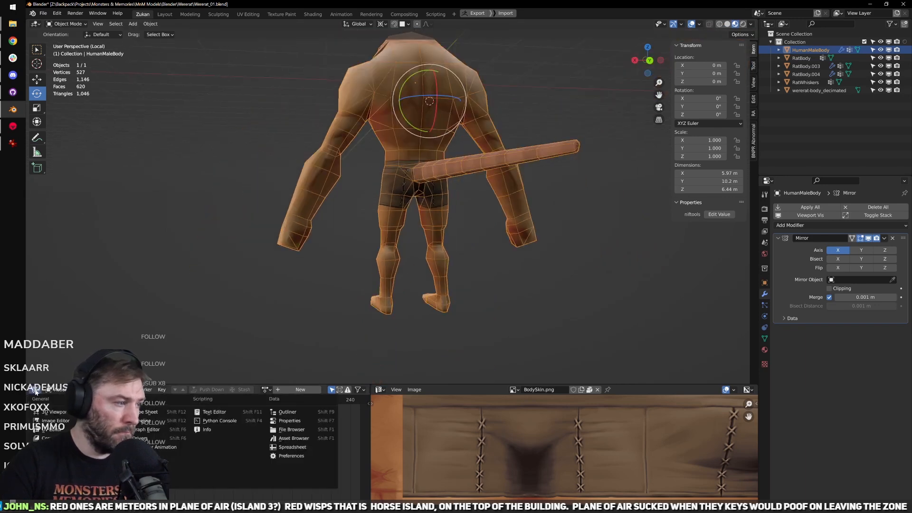
{"action": "left_click", "coordinate": [284, 439]}
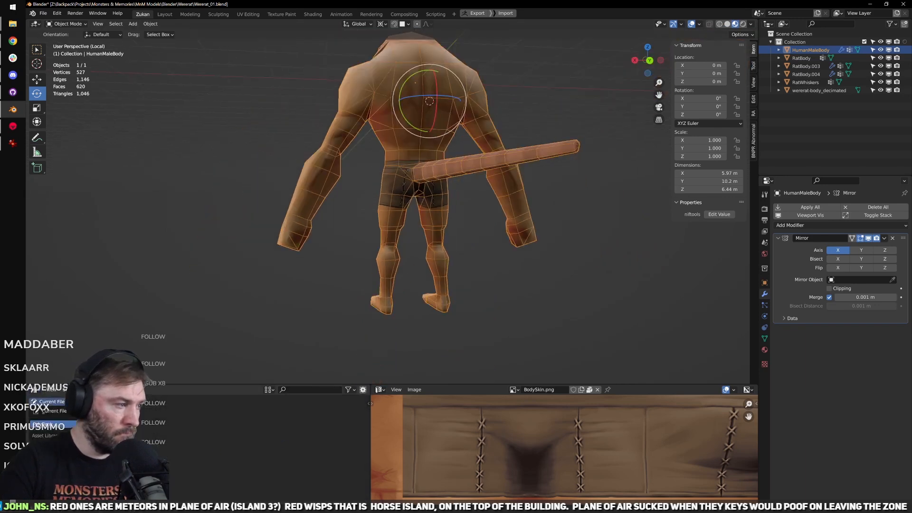
{"action": "left_click_drag", "start_coordinate": [190, 418], "coordinate": [398, 204]}
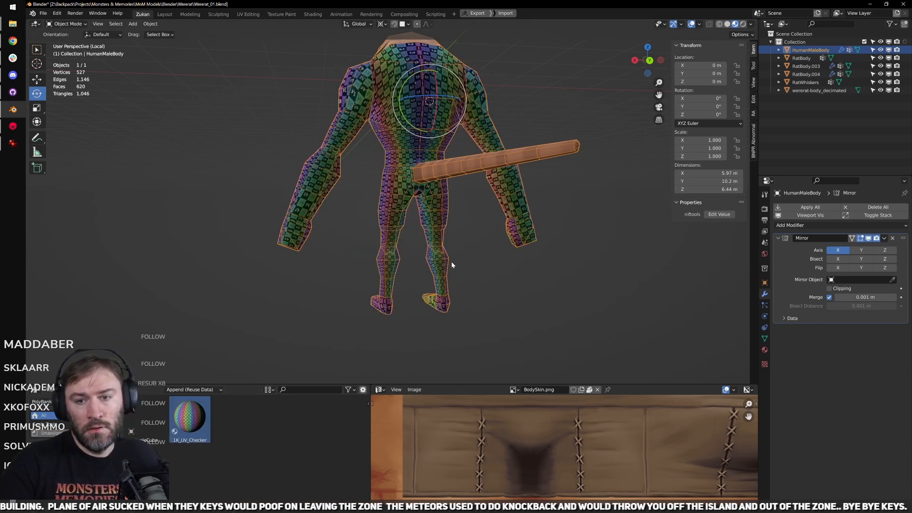
Step: Enter edit mode on the body, clear the selection, and select the linked crotch strip beside the upper leg
{"action": "scroll", "coordinate": [451, 266], "scroll_direction": "up", "scroll_amount": 6}
{"action": "key", "text": "Tab"}
{"action": "middle_click_drag", "start_coordinate": [443, 310], "coordinate": [467, 252]}
{"action": "scroll", "coordinate": [462, 252], "scroll_direction": "up", "scroll_amount": 2}
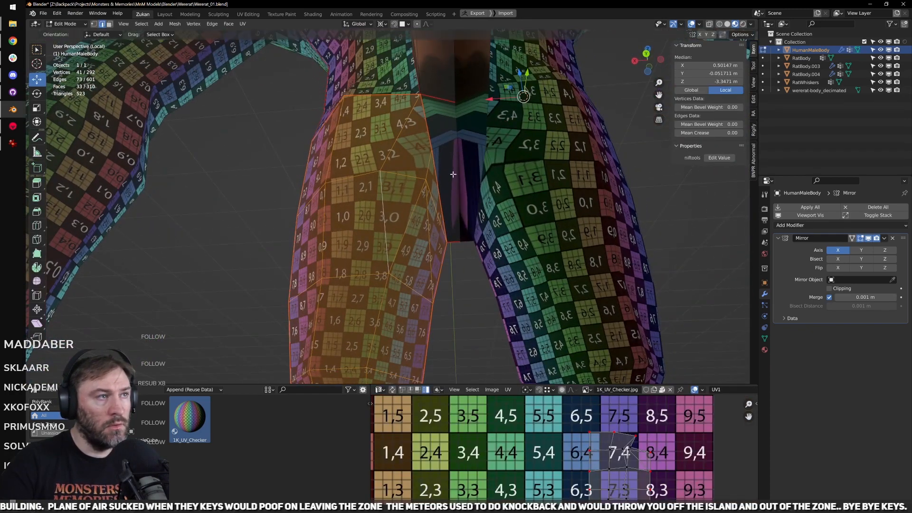
{"action": "key", "text": "alt+a"}
{"action": "key", "text": "l"}
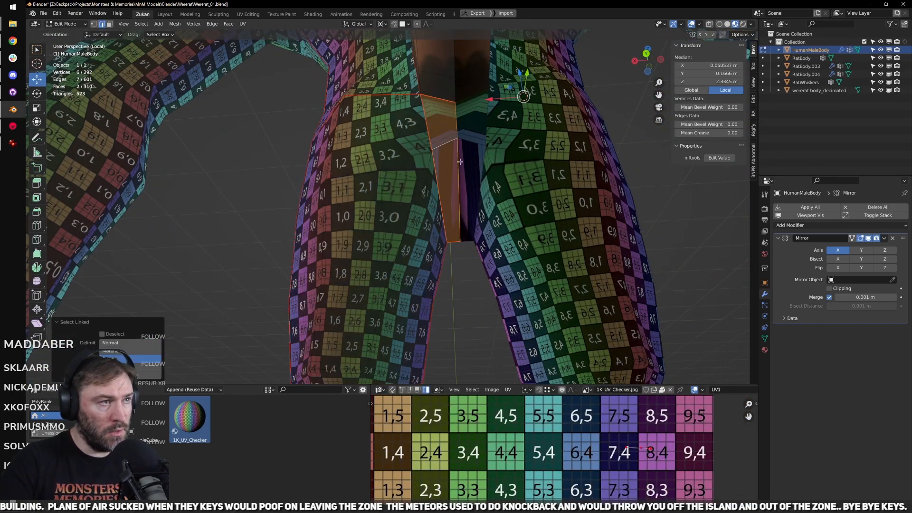
{"action": "scroll", "coordinate": [460, 161], "scroll_direction": "down", "scroll_amount": 2}
{"action": "scroll", "coordinate": [581, 454], "scroll_direction": "down", "scroll_amount": 4}
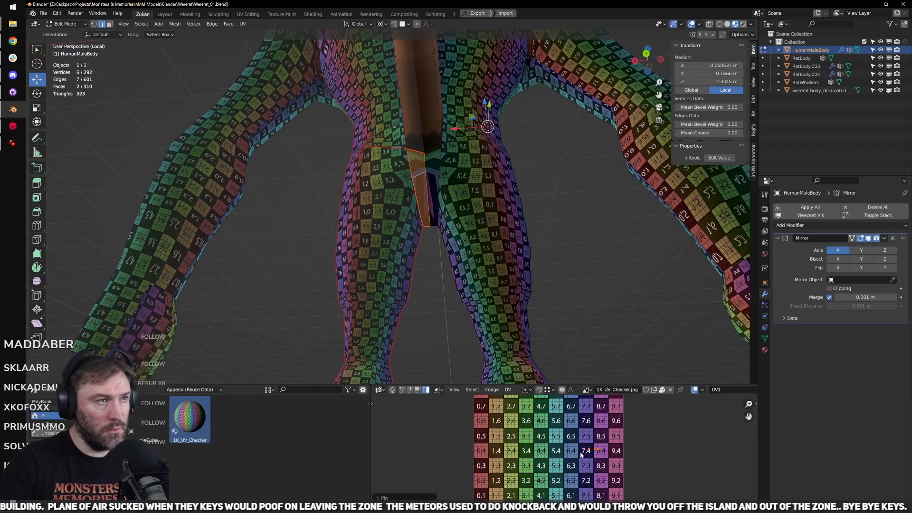
{"action": "scroll", "coordinate": [468, 191], "scroll_direction": "up", "scroll_amount": 2}
Step: In edge selection mode, clear the seam edges separating the crotch strip from the upper leg
{"action": "key", "text": "ctrl+Tab"}
{"action": "left_click", "coordinate": [444, 181]}
{"action": "scroll", "coordinate": [444, 181], "scroll_direction": "up", "scroll_amount": 2}
{"action": "left_click", "coordinate": [427, 126]}
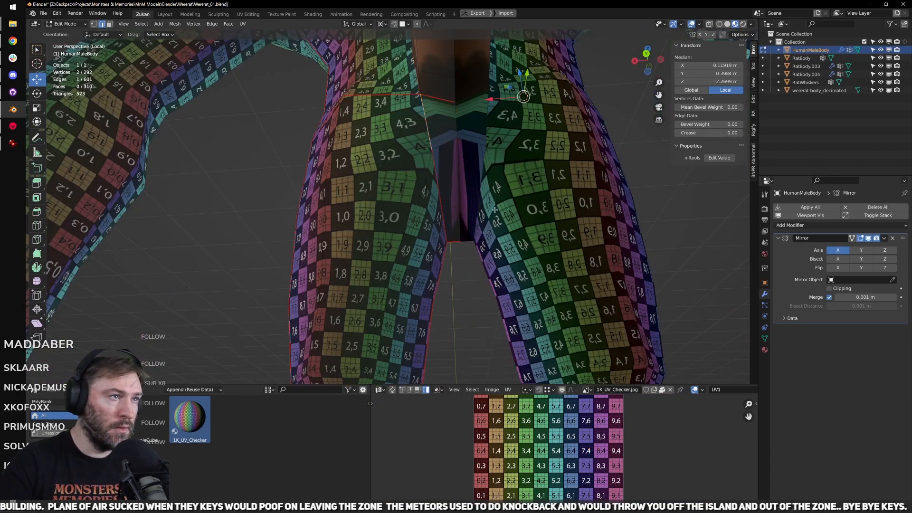
{"action": "middle_click_drag", "start_coordinate": [495, 209], "coordinate": [484, 242]}
{"action": "left_click", "coordinate": [398, 191]}
{"action": "scroll", "coordinate": [454, 245], "scroll_direction": "up", "scroll_amount": 3}
{"action": "scroll", "coordinate": [430, 230], "scroll_direction": "down", "scroll_amount": 3}
{"action": "left_click", "coordinate": [427, 188]}
Step: Select the whole linked leg island including the crotch strip and unwrap it
{"action": "key", "text": "l"}
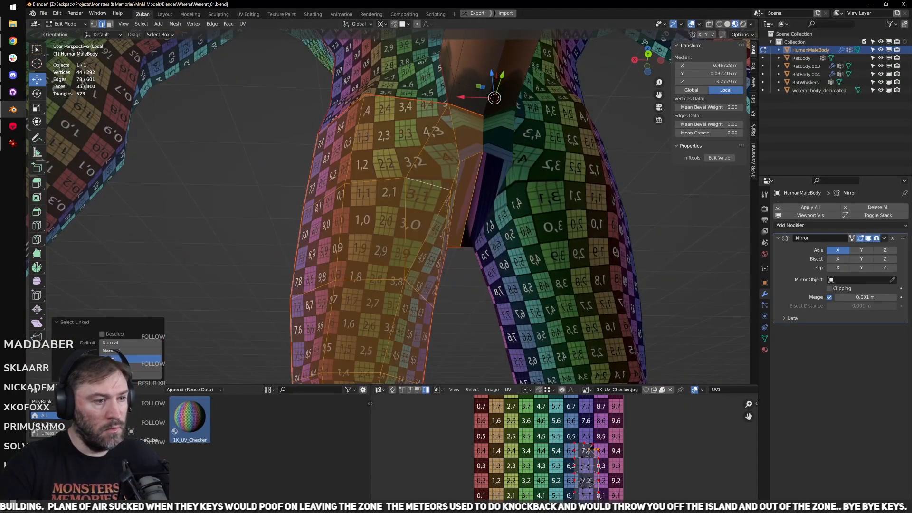
{"action": "key", "text": "u"}
{"action": "left_click", "coordinate": [588, 461]}
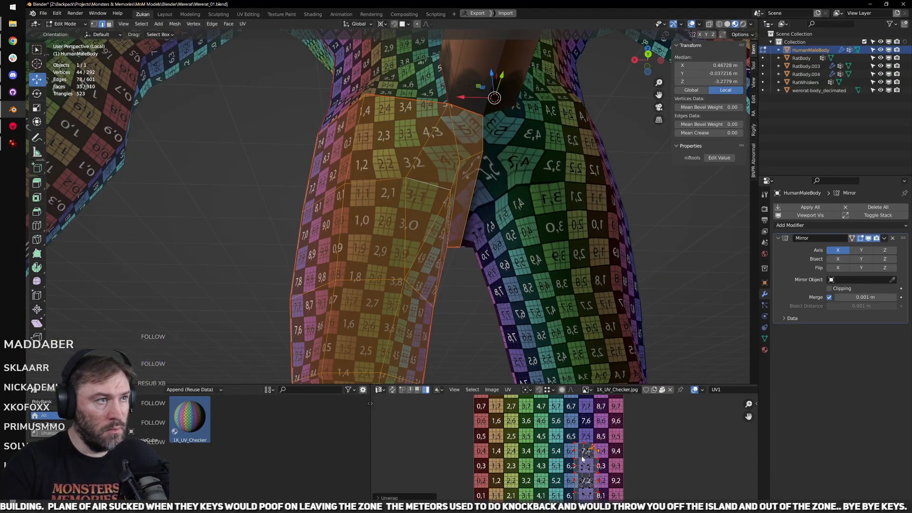
Step: Set UV selection to vertices, unpin the crotch corner vertices of the leg island, and unwrap it again
{"action": "key", "text": "ctrl+space"}
{"action": "scroll", "coordinate": [579, 455], "scroll_direction": "up", "scroll_amount": 6}
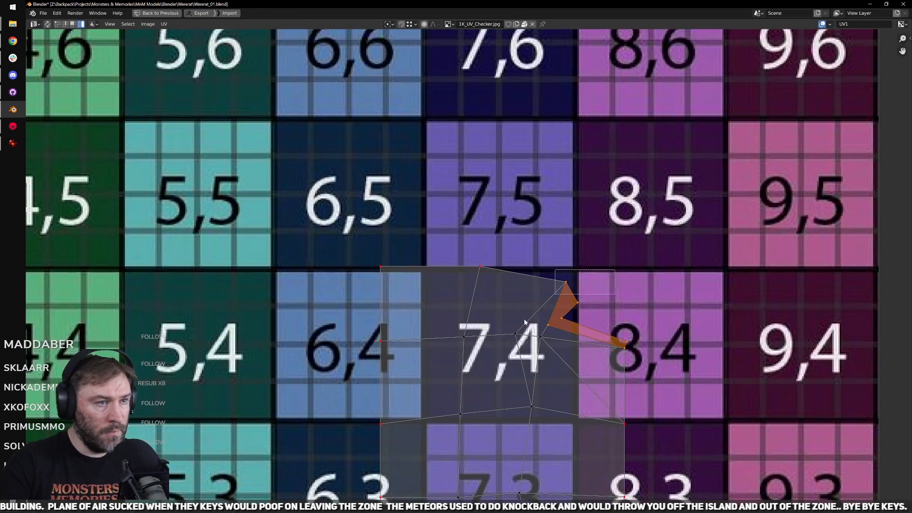
{"action": "key", "text": "a"}
{"action": "key", "text": "ctrl+Tab"}
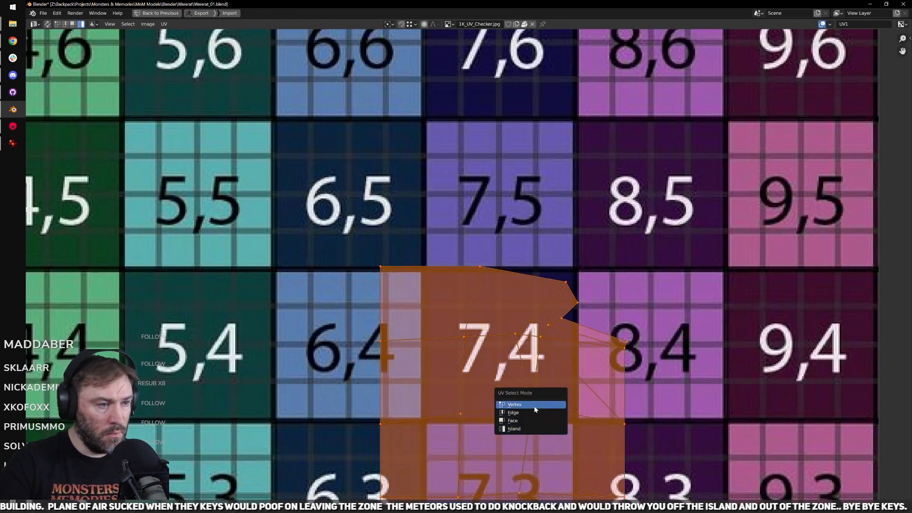
{"action": "left_click", "coordinate": [546, 402]}
{"action": "left_click_drag", "start_coordinate": [562, 287], "coordinate": [584, 320]}
{"action": "key", "text": "alt+p"}
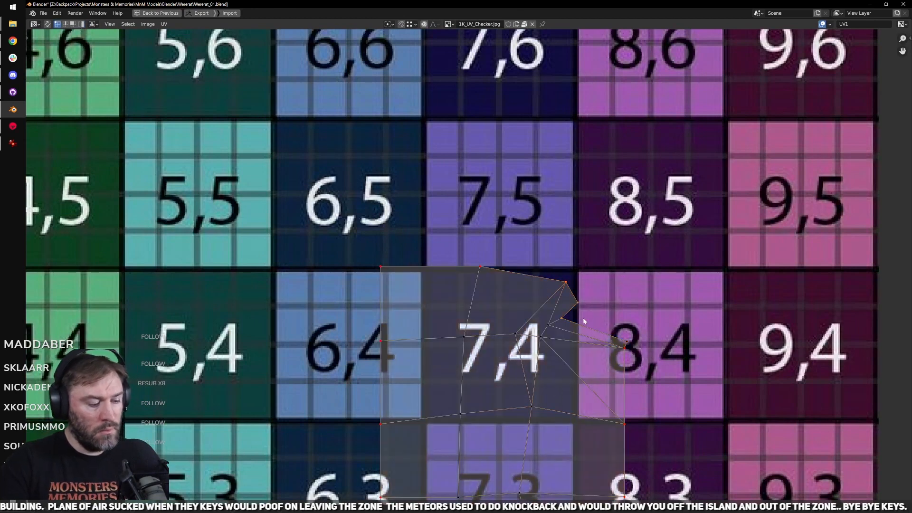
{"action": "key", "text": "u"}
Step: Unpin all vertices along the upper edge of the leg island and unwrap again
{"action": "left_click_drag", "start_coordinate": [311, 229], "coordinate": [602, 317]}
{"action": "key", "text": "alt+p"}
{"action": "key", "text": "u"}
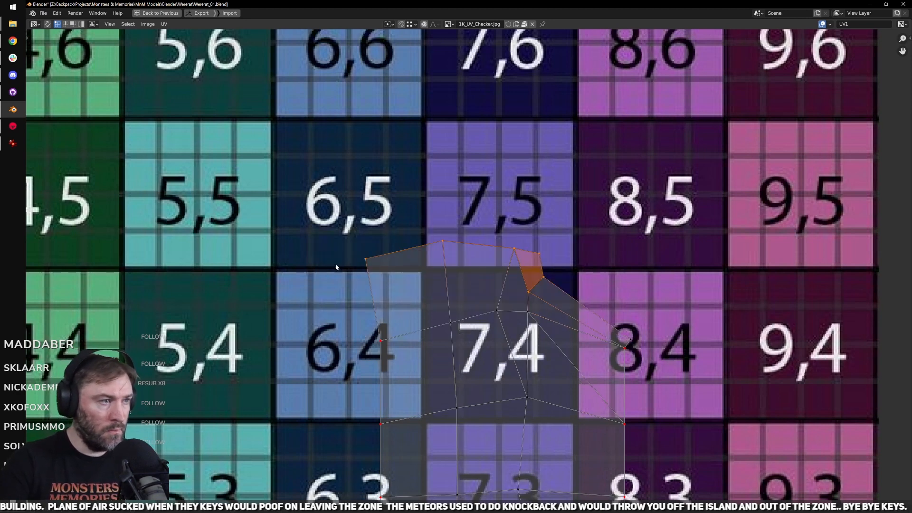
Step: Enable snapping, align the island's outer upper corner with the straight side along X, pin it, and unwrap
{"action": "left_click", "coordinate": [365, 260]}
{"action": "key", "text": "shift+Tab"}
{"action": "key", "text": "g"}
{"action": "key", "text": "x"}
{"action": "left_click", "coordinate": [389, 330]}
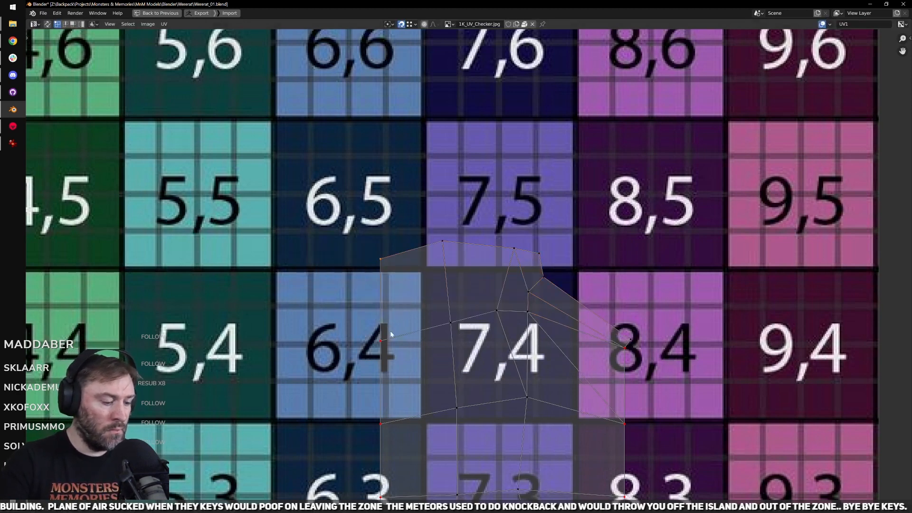
{"action": "key", "text": "p"}
{"action": "key", "text": "u"}
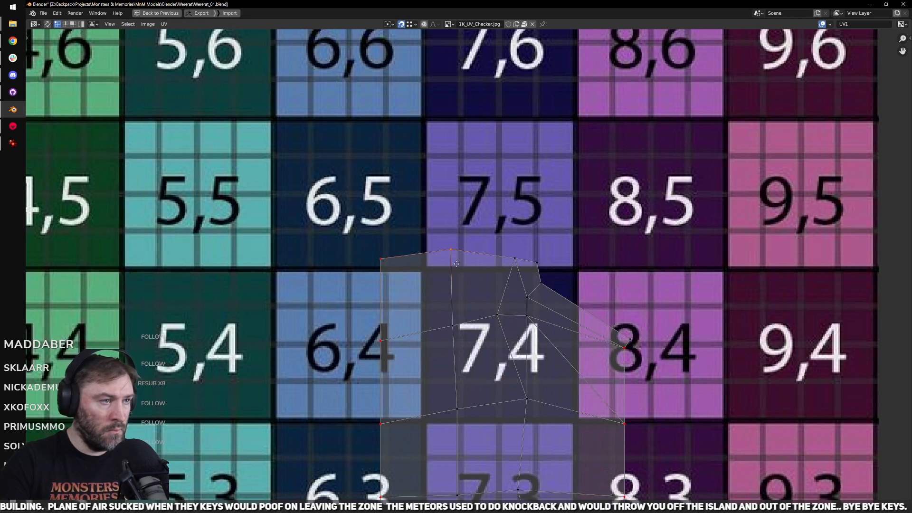
Step: Straighten the leg island's upper edge by snapping its remaining vertices level with the outer corner along Y, pinning and unwrapping
{"action": "left_click", "coordinate": [392, 261]}
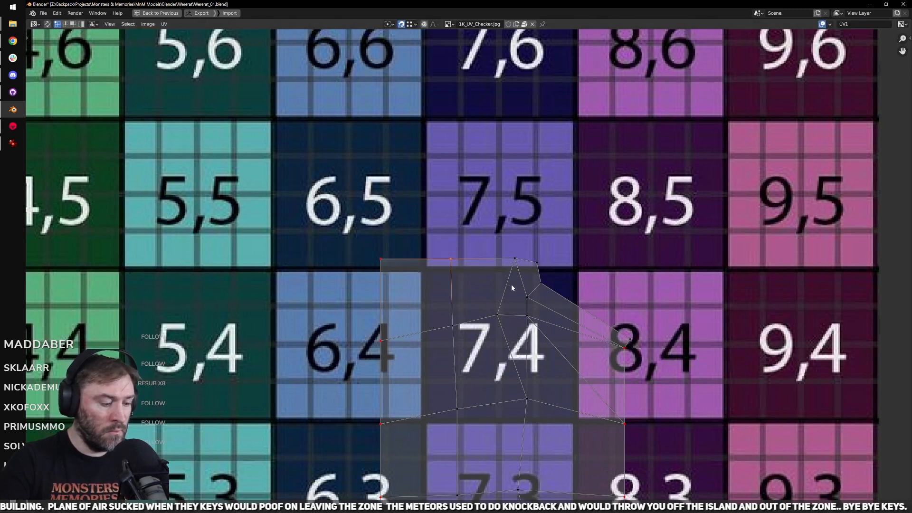
{"action": "key", "text": "u"}
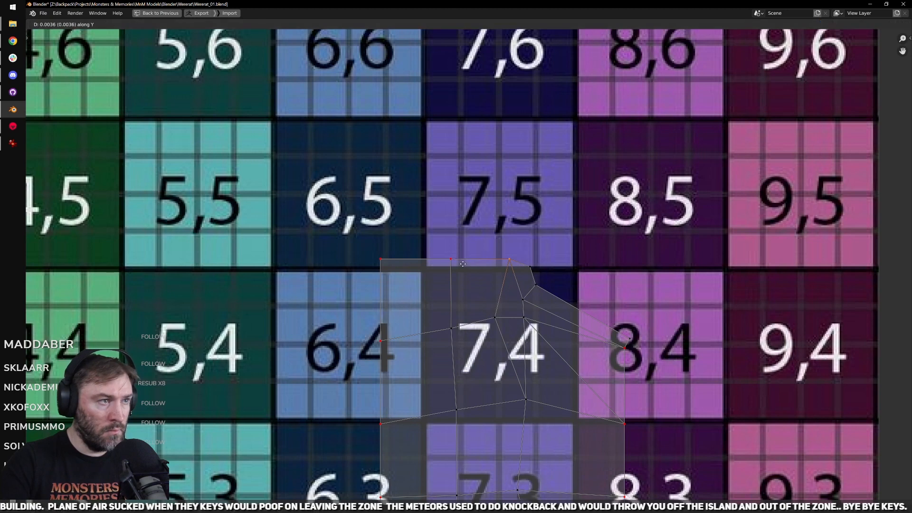
{"action": "key", "text": "ctrl+z"}
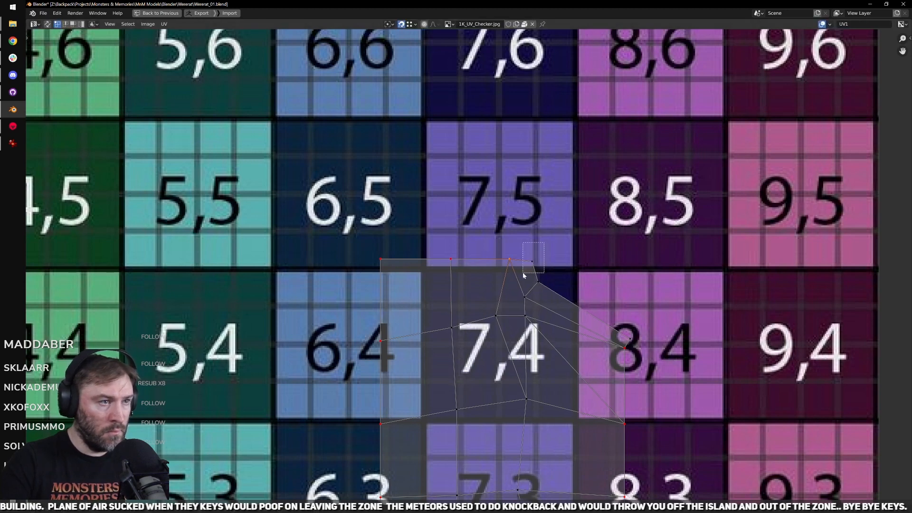
{"action": "left_click_drag", "start_coordinate": [524, 275], "coordinate": [524, 275]}
{"action": "key", "text": "g"}
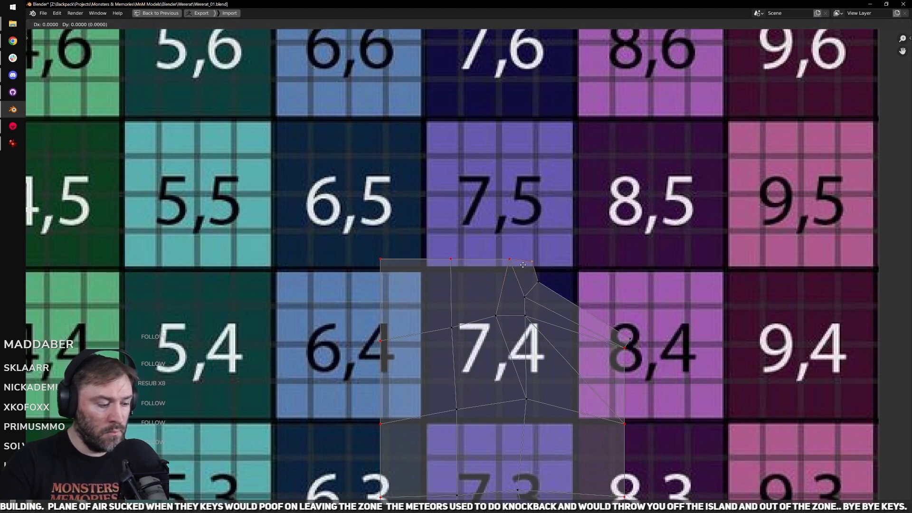
{"action": "left_click", "coordinate": [506, 259]}
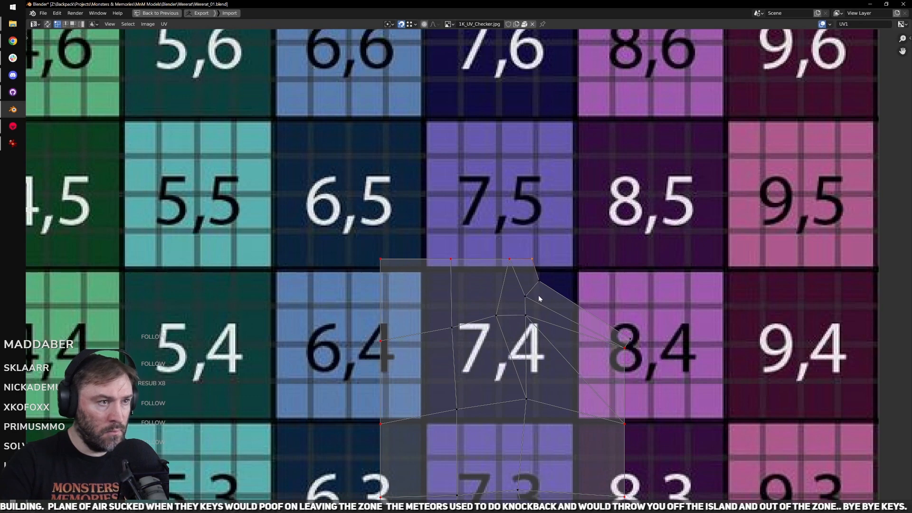
{"action": "middle_click_drag", "start_coordinate": [633, 364], "coordinate": [600, 340]}
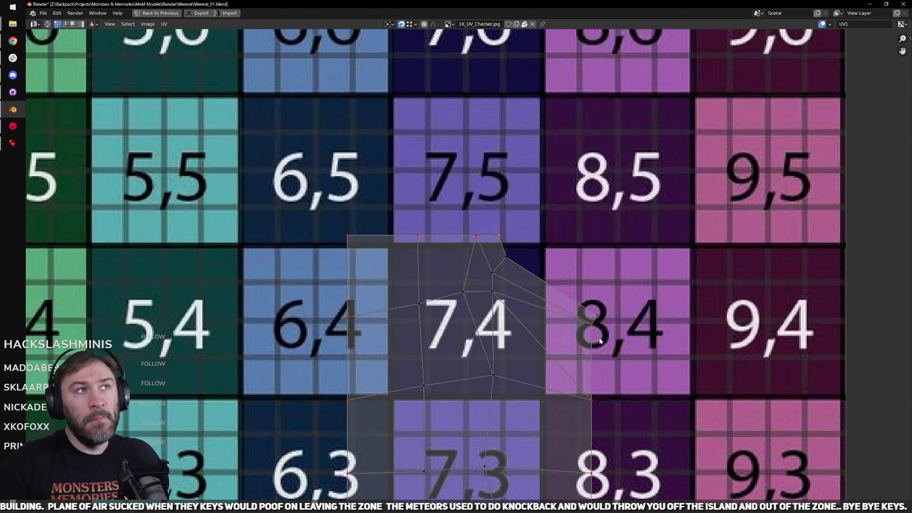
Step: Align the loose vertex beneath the crotch strip with the island's straight inner side along X, pin it, and unwrap
{"action": "key", "text": "ctrl+space"}
{"action": "middle_click_drag", "start_coordinate": [542, 268], "coordinate": [438, 236]}
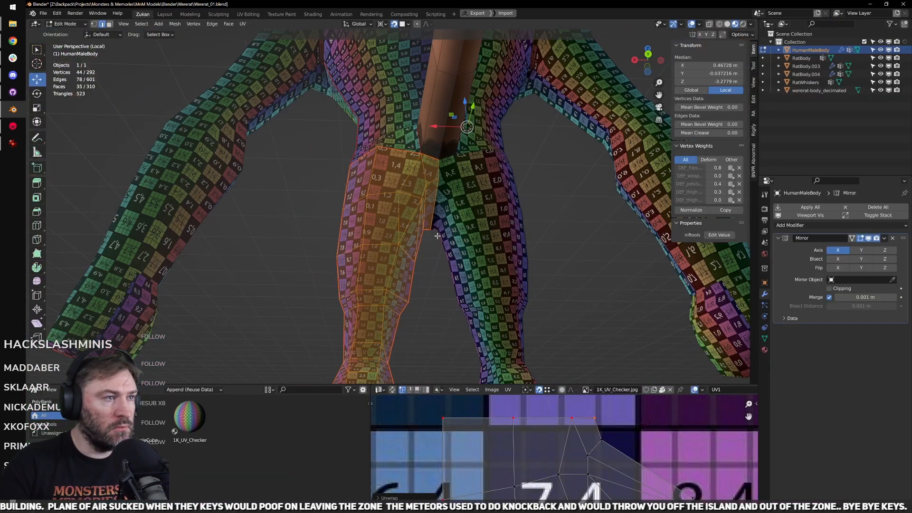
{"action": "scroll", "coordinate": [450, 245], "scroll_direction": "up", "scroll_amount": 4}
{"action": "scroll", "coordinate": [539, 414], "scroll_direction": "down", "scroll_amount": 3}
{"action": "middle_click_drag", "start_coordinate": [603, 461], "coordinate": [573, 435]}
{"action": "scroll", "coordinate": [565, 440], "scroll_direction": "up", "scroll_amount": 2}
{"action": "left_click_drag", "start_coordinate": [580, 430], "coordinate": [565, 446]}
{"action": "scroll", "coordinate": [566, 448], "scroll_direction": "up", "scroll_amount": 2}
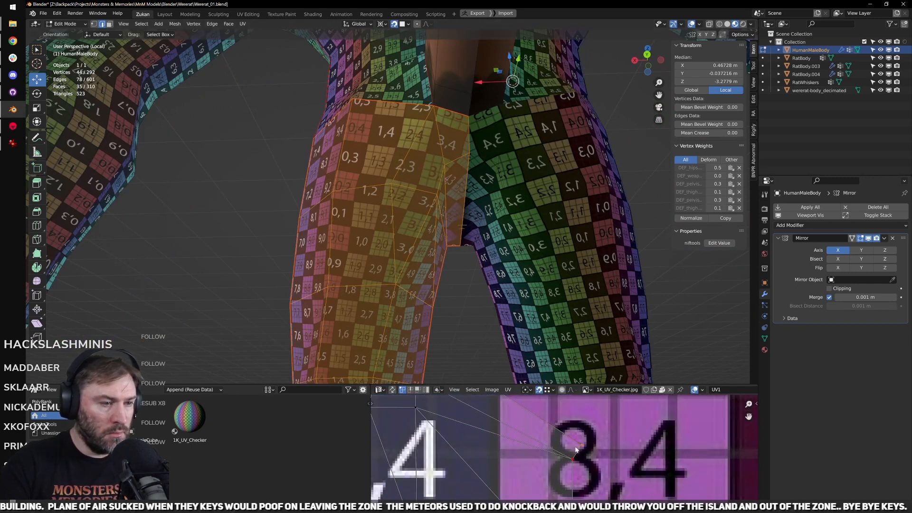
{"action": "key", "text": "g"}
{"action": "key", "text": "x"}
{"action": "left_click", "coordinate": [569, 450]}
{"action": "key", "text": "p"}
{"action": "key", "text": "u"}
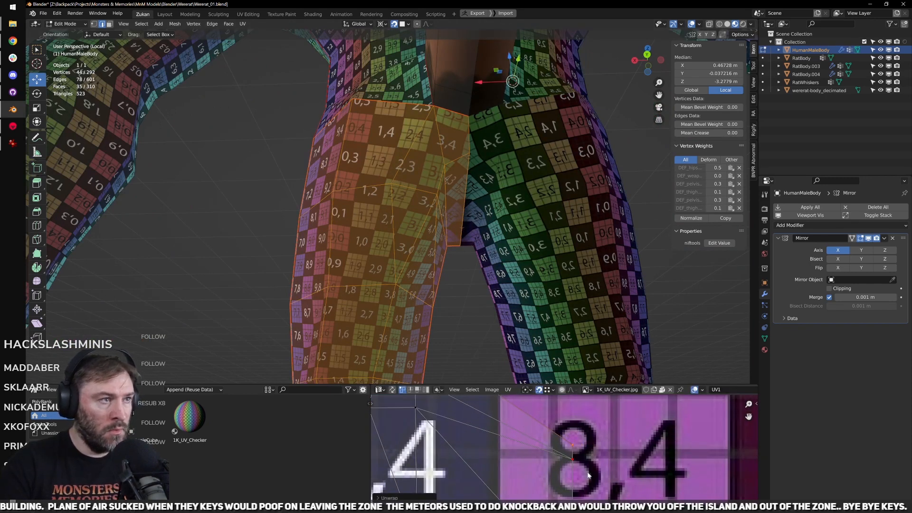
Step: Set face selection mode, select the crotch strip face to locate its UVs, and select the linked leg island
{"action": "scroll", "coordinate": [554, 452], "scroll_direction": "down", "scroll_amount": 6}
{"action": "middle_click_drag", "start_coordinate": [539, 448], "coordinate": [559, 458]}
{"action": "scroll", "coordinate": [559, 457], "scroll_direction": "up", "scroll_amount": 3}
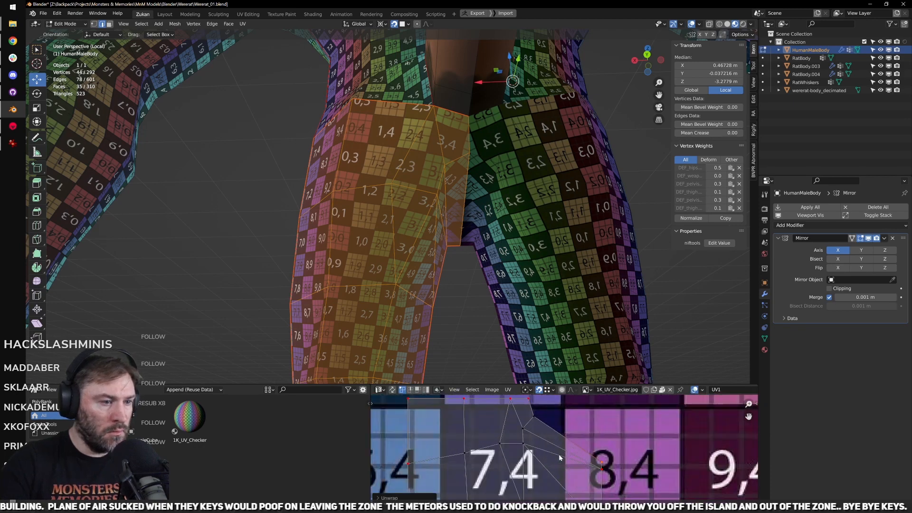
{"action": "scroll", "coordinate": [560, 458], "scroll_direction": "down", "scroll_amount": 4}
{"action": "middle_click_drag", "start_coordinate": [604, 483], "coordinate": [601, 443]}
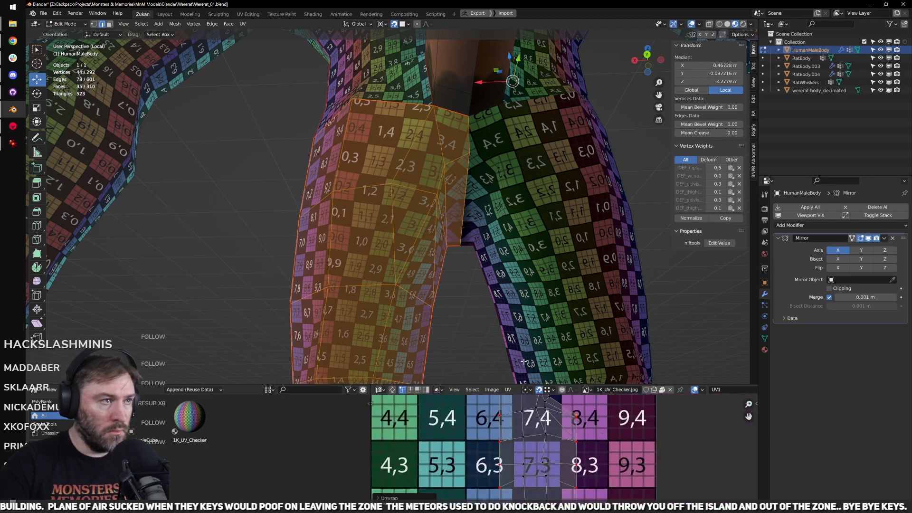
{"action": "middle_click_drag", "start_coordinate": [523, 217], "coordinate": [442, 210]}
{"action": "key", "text": "ctrl+Tab"}
{"action": "left_click", "coordinate": [442, 218]}
{"action": "left_click", "coordinate": [433, 202]}
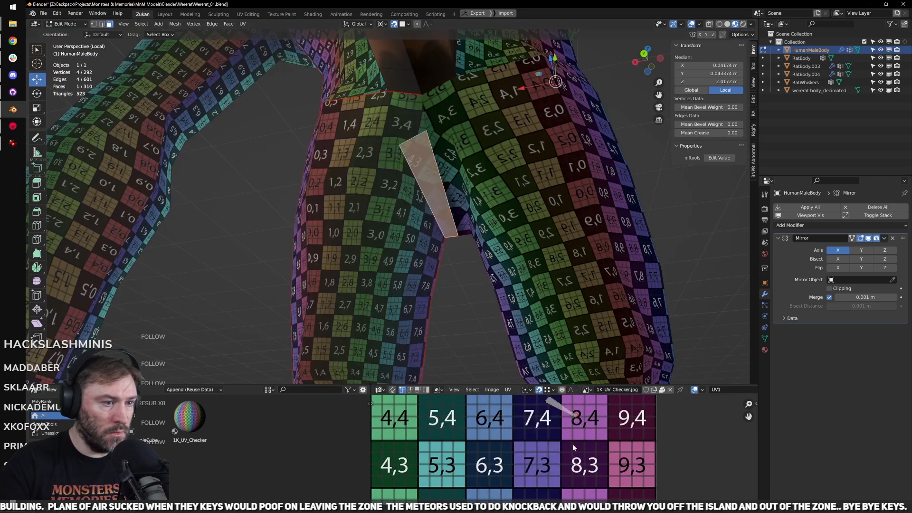
{"action": "middle_click_drag", "start_coordinate": [557, 429], "coordinate": [556, 481]}
{"action": "key", "text": "ctrl+l"}
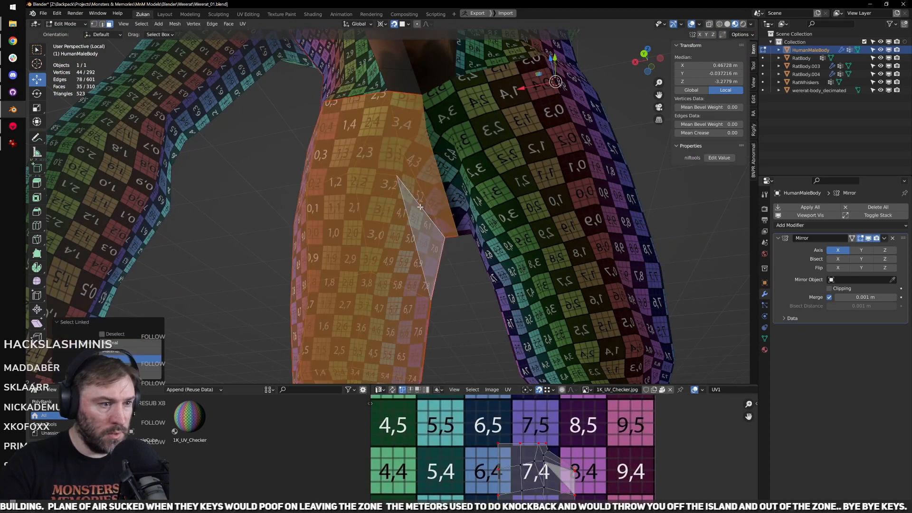
Step: Examine the checker pattern for stretching across the selected leg from the back and side, down to the knee
{"action": "scroll", "coordinate": [457, 239], "scroll_direction": "down", "scroll_amount": 5}
{"action": "middle_click_drag", "start_coordinate": [457, 239], "coordinate": [427, 218]}
{"action": "middle_click_drag", "start_coordinate": [465, 265], "coordinate": [428, 227]}
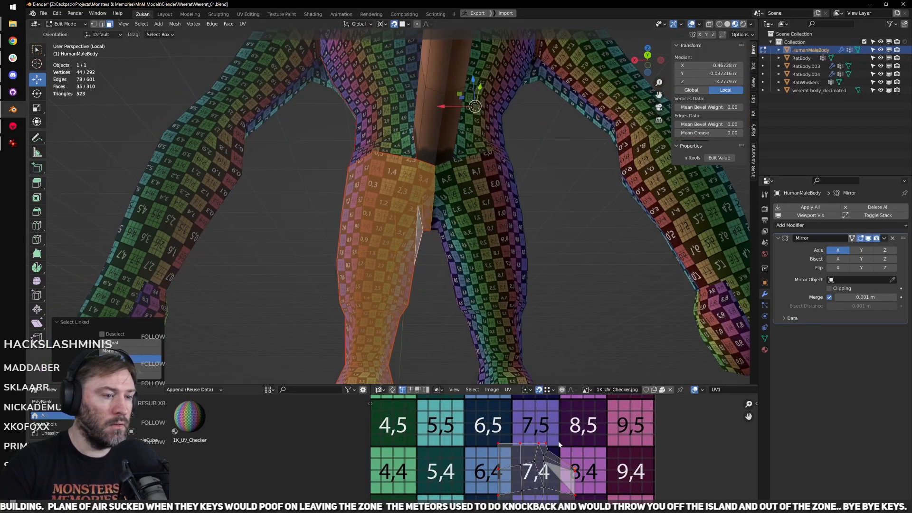
{"action": "middle_click_drag", "start_coordinate": [450, 271], "coordinate": [475, 206]}
{"action": "scroll", "coordinate": [456, 233], "scroll_direction": "up", "scroll_amount": 4}
{"action": "middle_click_drag", "start_coordinate": [451, 243], "coordinate": [497, 249]}
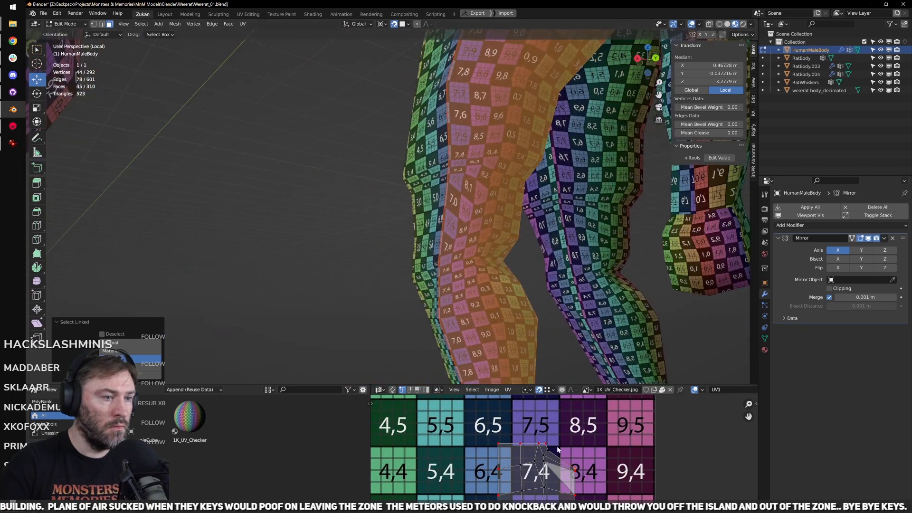
{"action": "scroll", "coordinate": [569, 456], "scroll_direction": "down", "scroll_amount": 4}
{"action": "middle_click_drag", "start_coordinate": [578, 497], "coordinate": [573, 451]}
Step: Pin the vertices of the leg island's inner middle columns from the upper edge to the lower edge
{"action": "key", "text": "ctrl+space"}
{"action": "scroll", "coordinate": [507, 388], "scroll_direction": "up", "scroll_amount": 4}
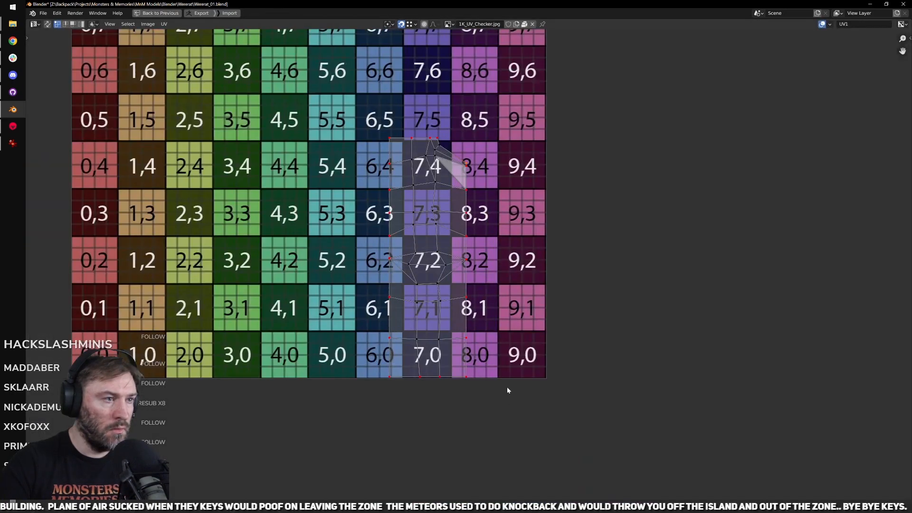
{"action": "middle_click_drag", "start_coordinate": [458, 246], "coordinate": [482, 281]}
{"action": "left_click_drag", "start_coordinate": [425, 141], "coordinate": [477, 427]}
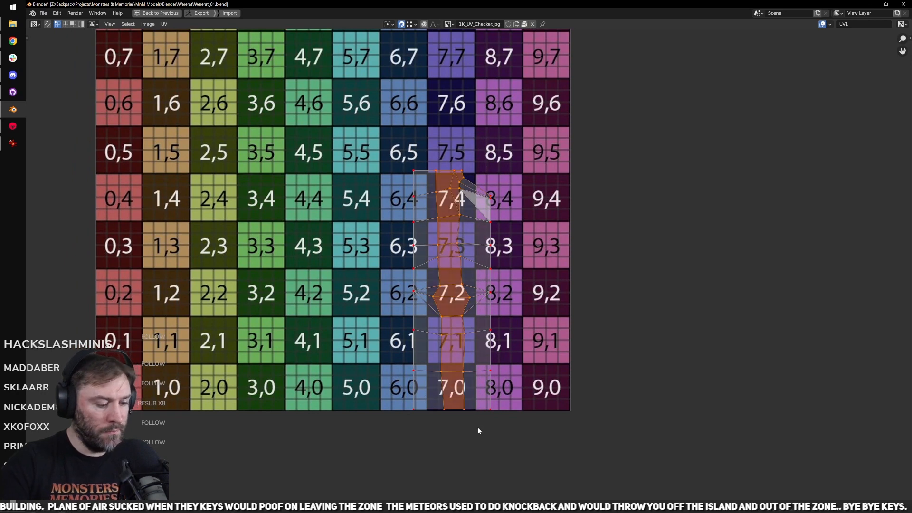
Step: Unpin both long sides of the leg island, keep the corner vertex beside the crotch strip pinned, and unwrap
{"action": "left_click_drag", "start_coordinate": [346, 478], "coordinate": [426, 186]}
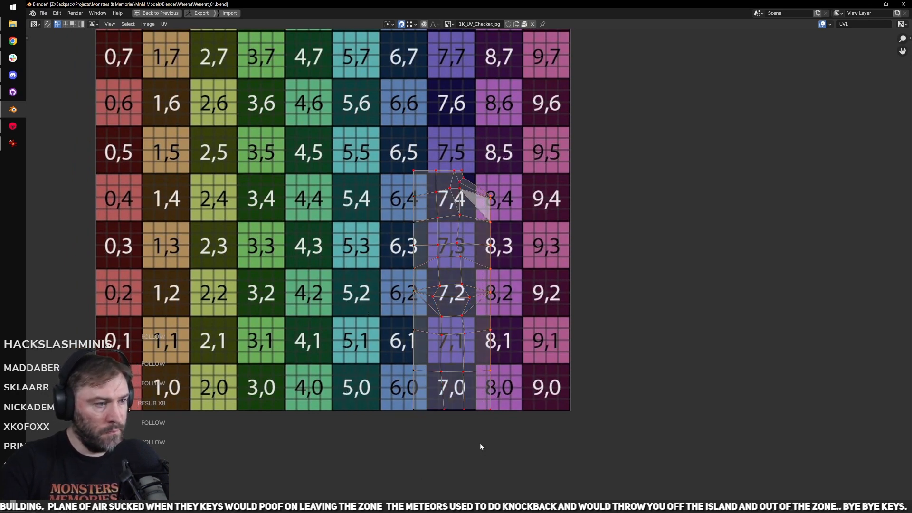
{"action": "scroll", "coordinate": [501, 294], "scroll_direction": "up", "scroll_amount": 3}
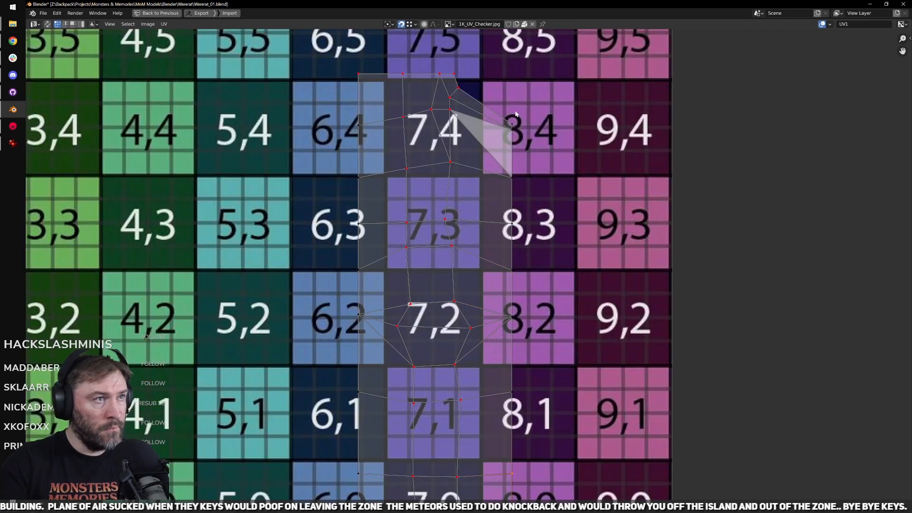
{"action": "left_click", "coordinate": [513, 127]}
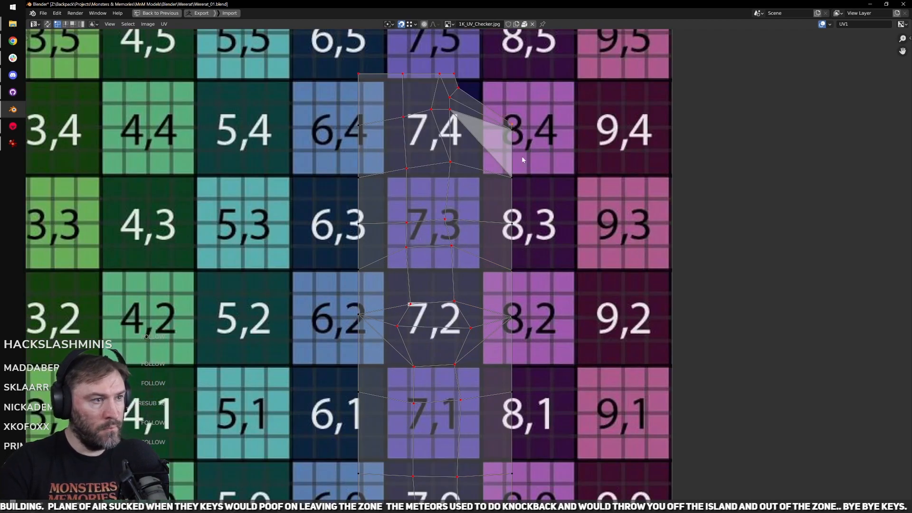
{"action": "key", "text": "p"}
{"action": "scroll", "coordinate": [511, 365], "scroll_direction": "down", "scroll_amount": 4}
{"action": "scroll", "coordinate": [494, 331], "scroll_direction": "up", "scroll_amount": 3}
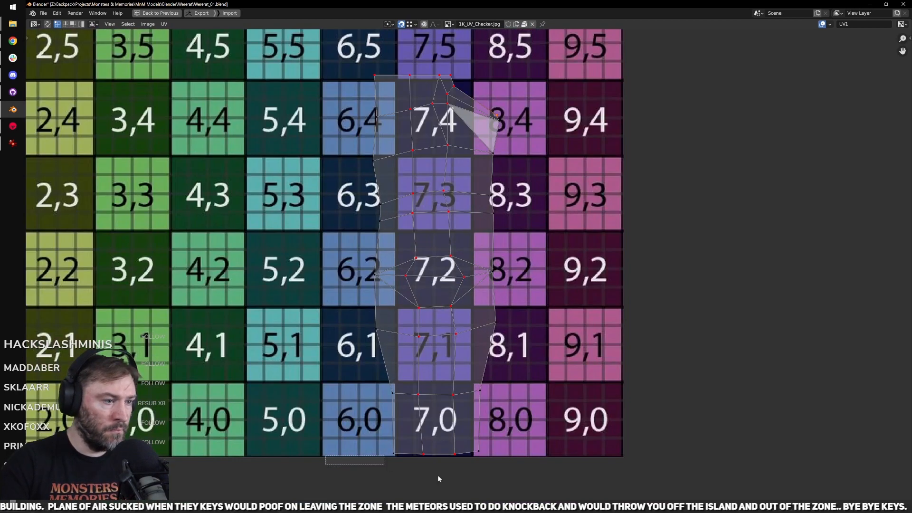
Step: Align the leg island's lower edge and each horizontal vertex row up through the knee along Y
{"action": "left_click_drag", "start_coordinate": [337, 421], "coordinate": [514, 499]}
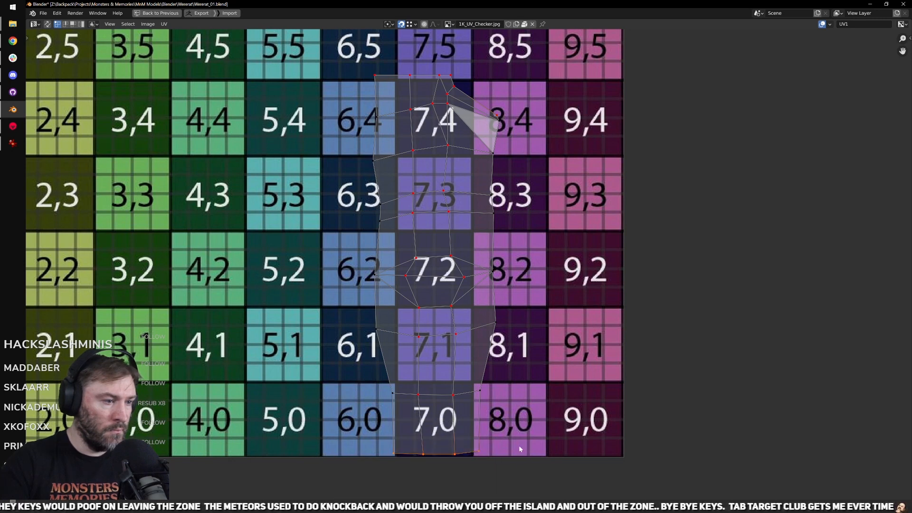
{"action": "key", "text": "q"}
{"action": "mouse_move", "coordinate": [519, 446]}
{"action": "left_click", "coordinate": [571, 494]}
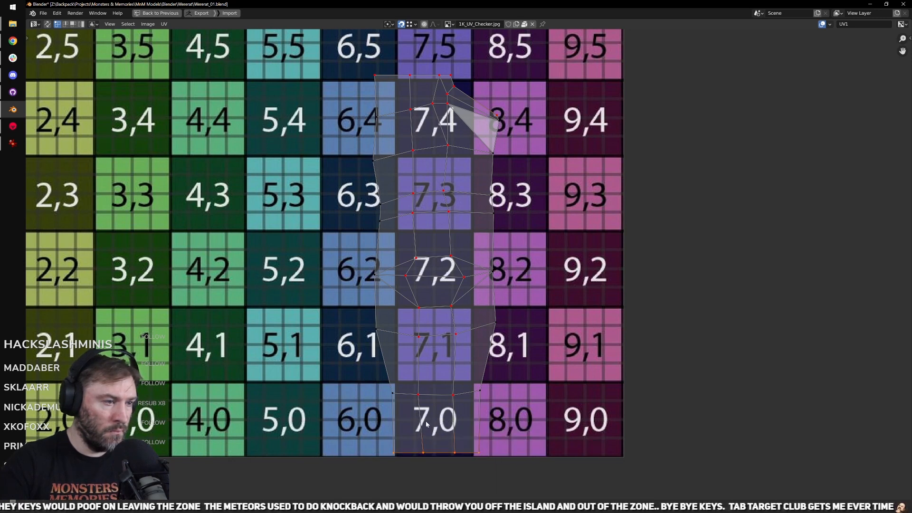
{"action": "left_click_drag", "start_coordinate": [361, 366], "coordinate": [526, 332]}
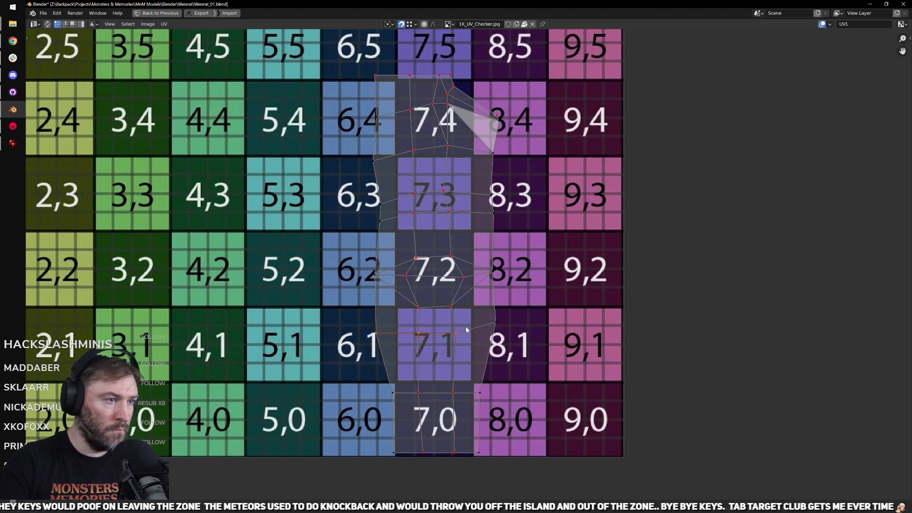
{"action": "left_click_drag", "start_coordinate": [364, 291], "coordinate": [507, 266]}
{"action": "left_click_drag", "start_coordinate": [418, 279], "coordinate": [509, 267]}
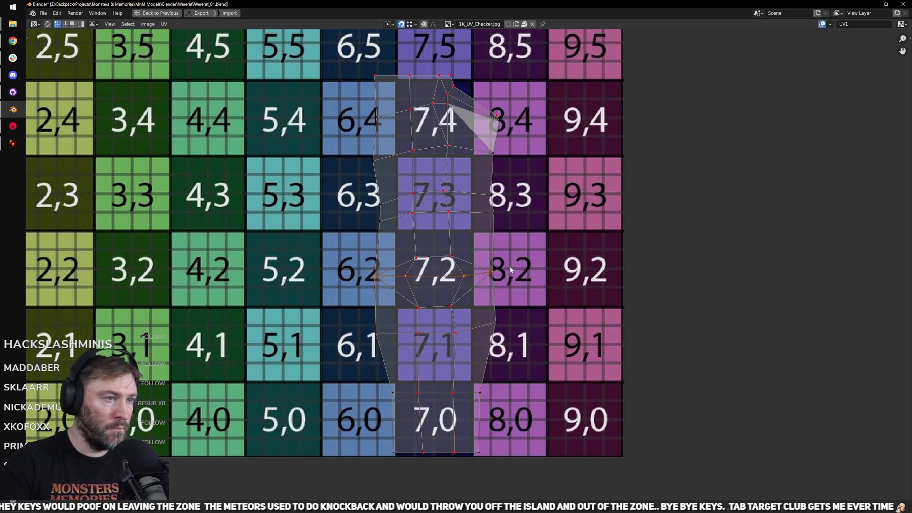
Step: Align the two horizontal vertex rows above the knee in the leg island along Y
{"action": "left_click_drag", "start_coordinate": [360, 230], "coordinate": [513, 201]}
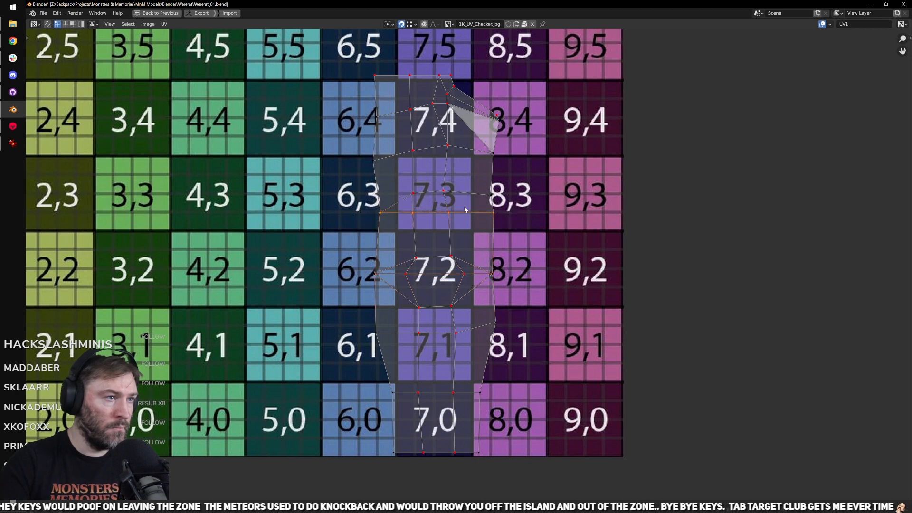
{"action": "left_click_drag", "start_coordinate": [325, 167], "coordinate": [530, 206]}
{"action": "key", "text": "q"}
{"action": "mouse_move", "coordinate": [480, 245]}
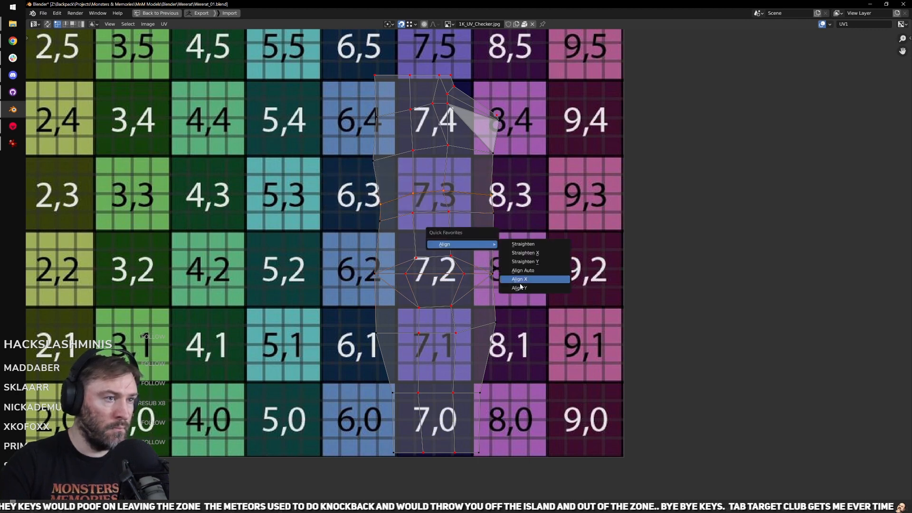
{"action": "left_click", "coordinate": [527, 290]}
{"action": "key", "text": "shift+r"}
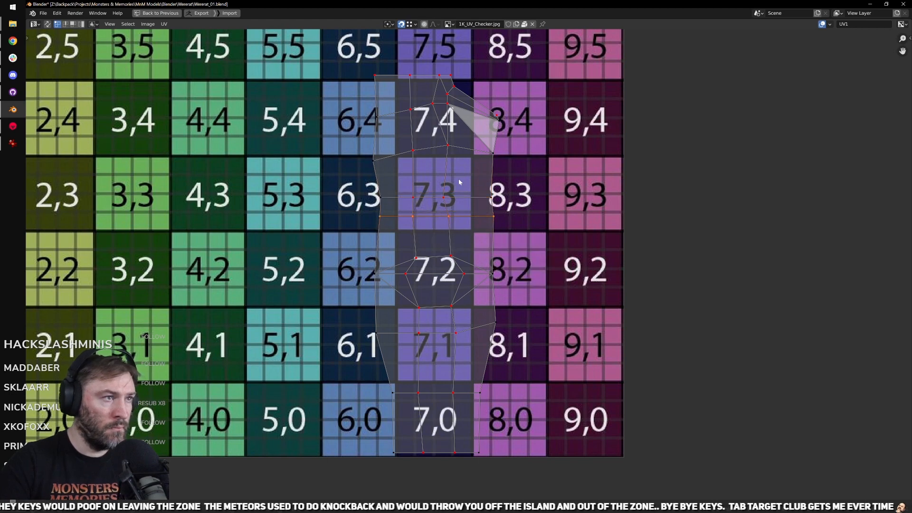
Step: Snap the upper leg's side vertices along Y so they sit level with the neighbouring inner vertices
{"action": "middle_click_drag", "start_coordinate": [438, 213], "coordinate": [452, 317]}
{"action": "left_click_drag", "start_coordinate": [362, 273], "coordinate": [488, 272]}
{"action": "key", "text": "g"}
{"action": "key", "text": "y"}
{"action": "left_click", "coordinate": [469, 251]}
{"action": "left_click_drag", "start_coordinate": [369, 251], "coordinate": [407, 274]}
{"action": "key", "text": "g"}
{"action": "key", "text": "y"}
{"action": "left_click", "coordinate": [425, 256]}
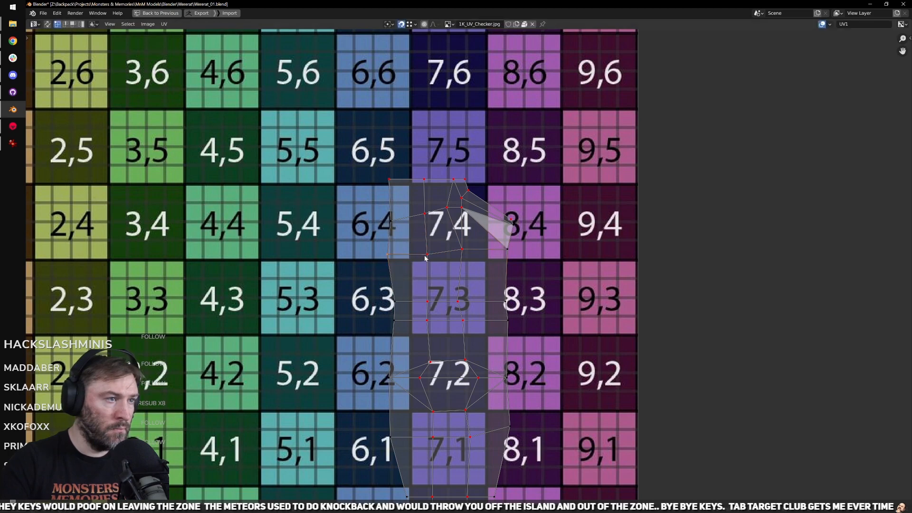
{"action": "left_click_drag", "start_coordinate": [377, 210], "coordinate": [407, 237]}
{"action": "key", "text": "g"}
{"action": "key", "text": "y"}
{"action": "left_click", "coordinate": [426, 218]}
Step: Straighten the outer and inner long sides of the leg island by aligning each side's vertices along X
{"action": "left_click_drag", "start_coordinate": [350, 165], "coordinate": [556, 281]}
{"action": "scroll", "coordinate": [430, 272], "scroll_direction": "down", "scroll_amount": 3}
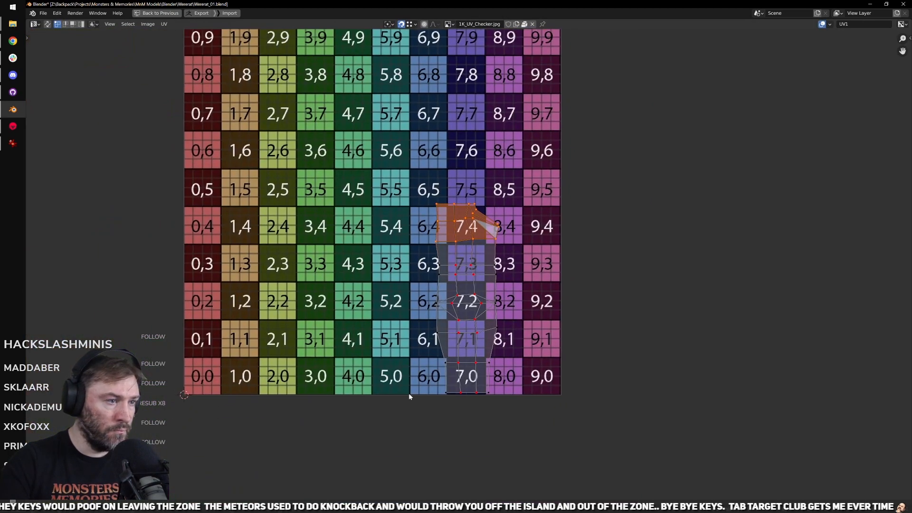
{"action": "left_click_drag", "start_coordinate": [421, 407], "coordinate": [447, 224]}
{"action": "scroll", "coordinate": [468, 267], "scroll_direction": "up", "scroll_amount": 1}
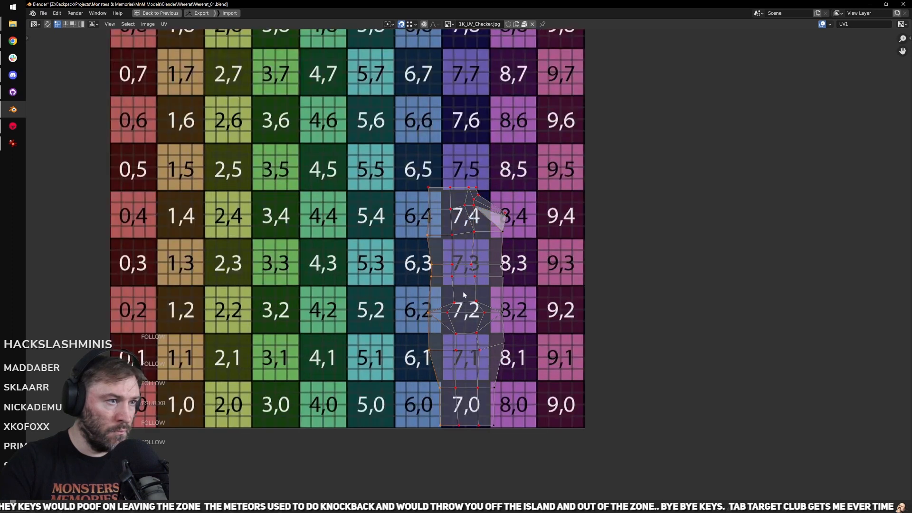
{"action": "right_click", "coordinate": [464, 295]}
{"action": "left_click", "coordinate": [514, 321]}
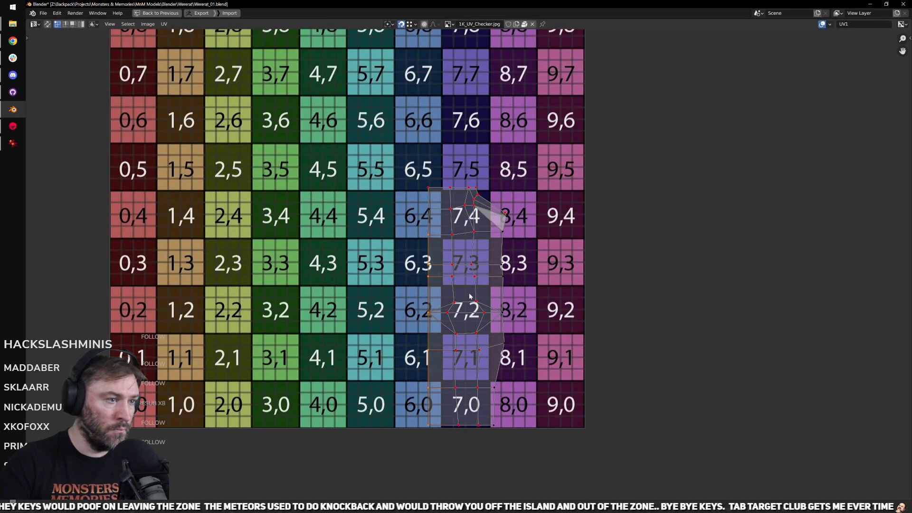
{"action": "left_click", "coordinate": [498, 404], "text": "alt"}
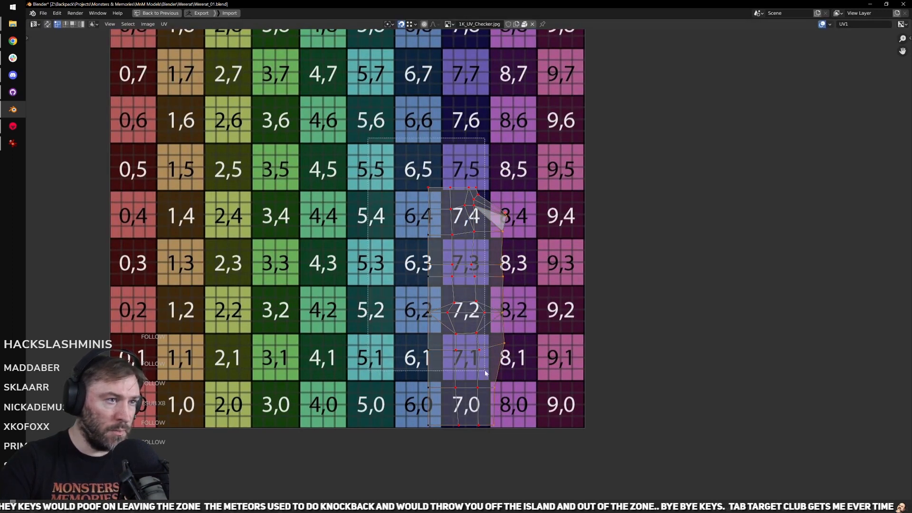
{"action": "right_click", "coordinate": [533, 349]}
{"action": "left_click", "coordinate": [575, 383]}
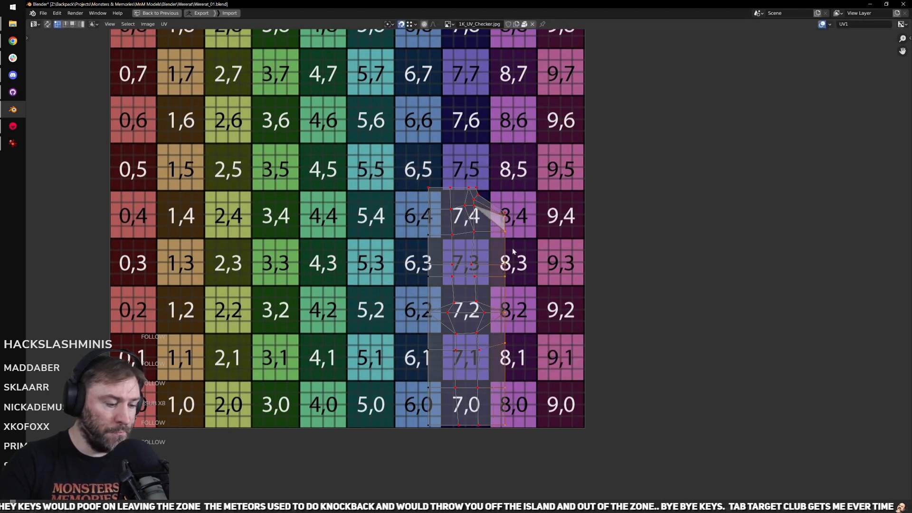
Step: Select the vertices along both straightened sides of the leg island and pin them
{"action": "left_click_drag", "start_coordinate": [320, 131], "coordinate": [442, 480]}
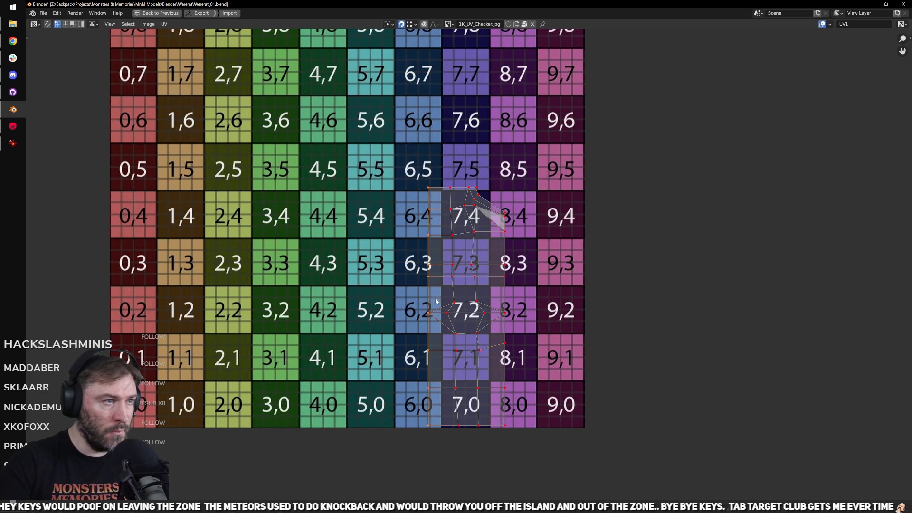
{"action": "key", "text": "q"}
{"action": "mouse_move", "coordinate": [418, 210]}
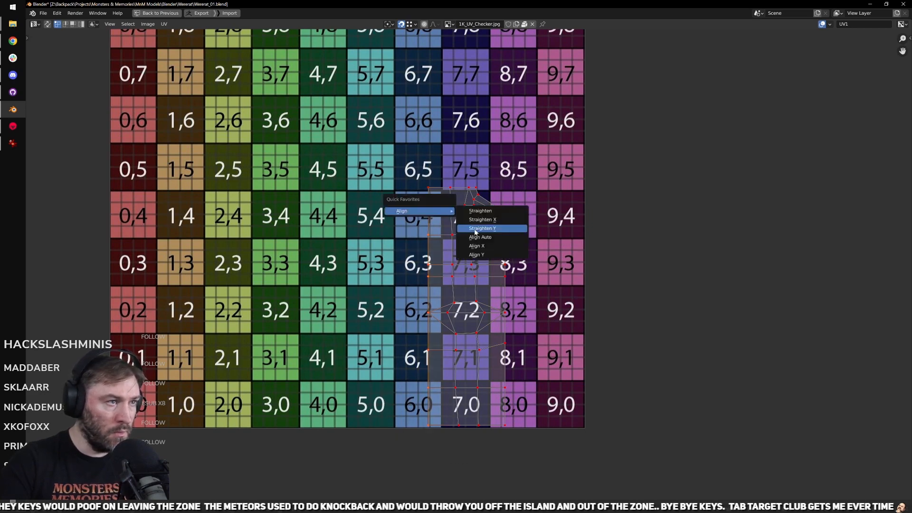
{"action": "left_click", "coordinate": [505, 254]}
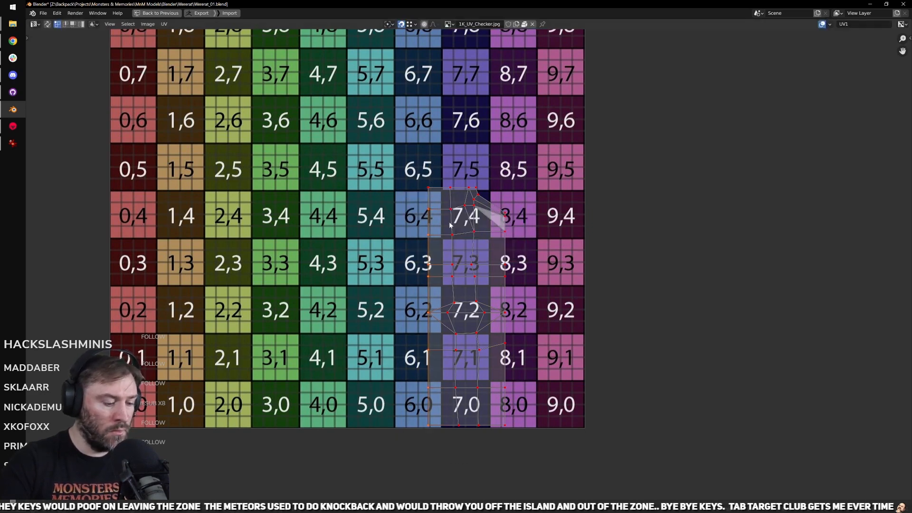
{"action": "scroll", "coordinate": [450, 225], "scroll_direction": "down", "scroll_amount": 1}
Step: Unpin the six inner vertices around the knee, then select the inner columns above and below it
{"action": "key", "text": "ctrl+space"}
{"action": "middle_click_drag", "start_coordinate": [532, 296], "coordinate": [440, 328]}
{"action": "key", "text": "ctrl+space"}
{"action": "scroll", "coordinate": [490, 392], "scroll_direction": "up", "scroll_amount": 3}
{"action": "left_click_drag", "start_coordinate": [421, 322], "coordinate": [506, 386]}
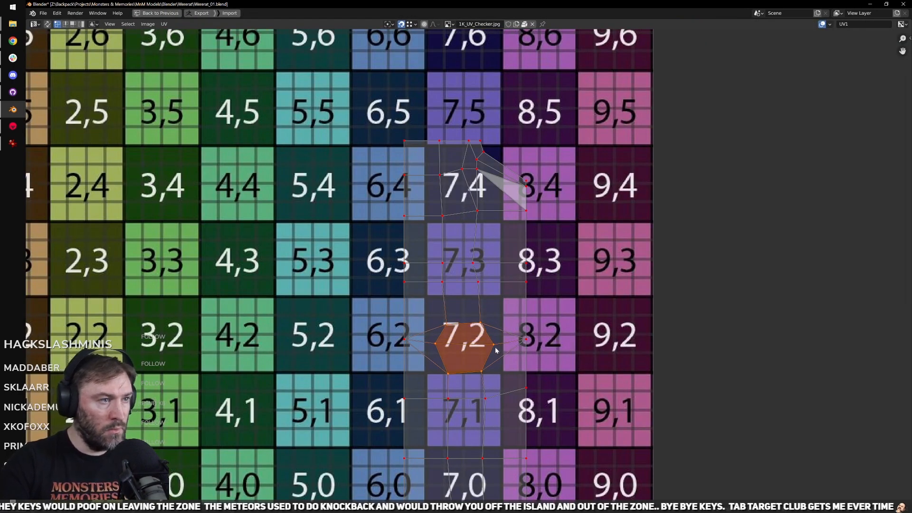
{"action": "scroll", "coordinate": [495, 348], "scroll_direction": "down", "scroll_amount": 2}
{"action": "left_click_drag", "start_coordinate": [450, 401], "coordinate": [489, 218]}
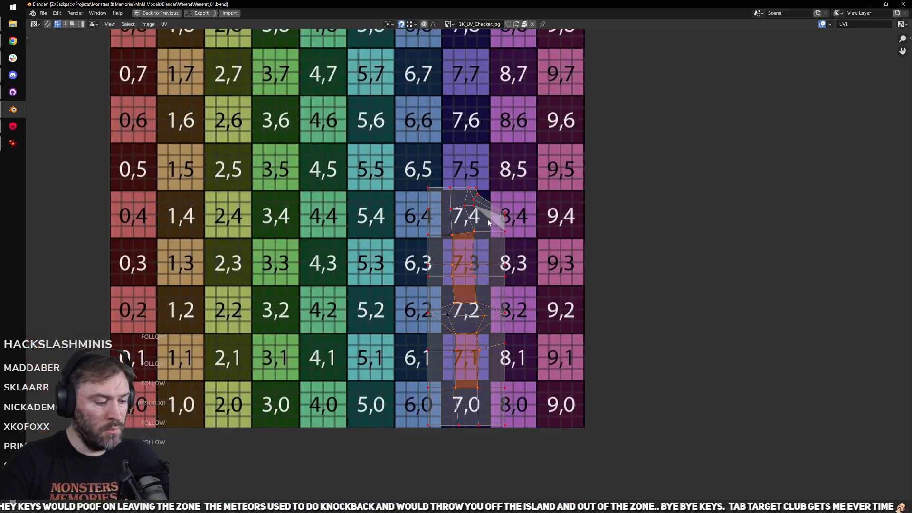
Step: Examine the checker pattern on the back of the leg around the knee without the selection overlay
{"action": "key", "text": "ctrl+space"}
{"action": "key", "text": "Tab"}
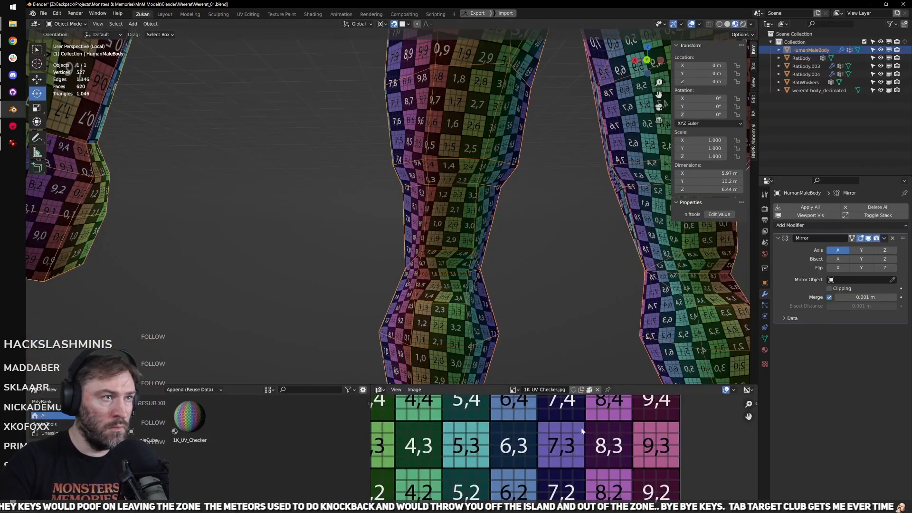
{"action": "key", "text": "Tab"}
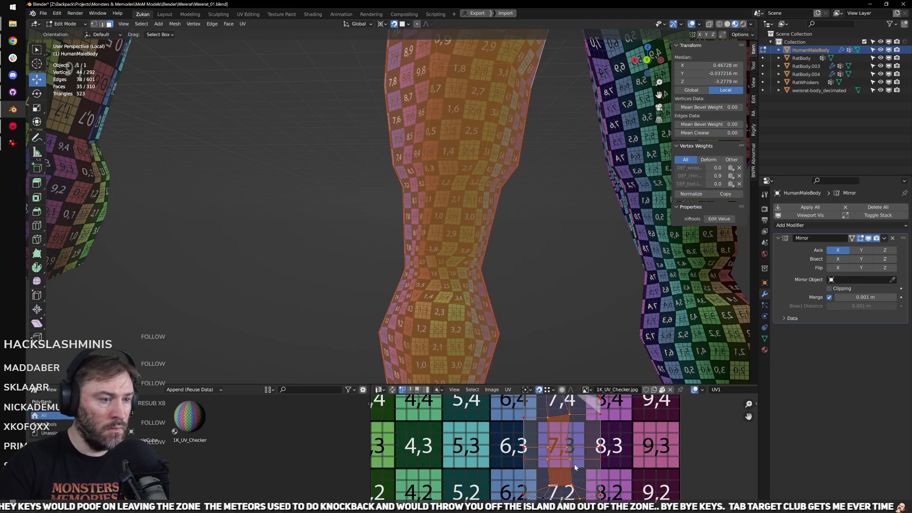
{"action": "scroll", "coordinate": [574, 471], "scroll_direction": "down", "scroll_amount": 2}
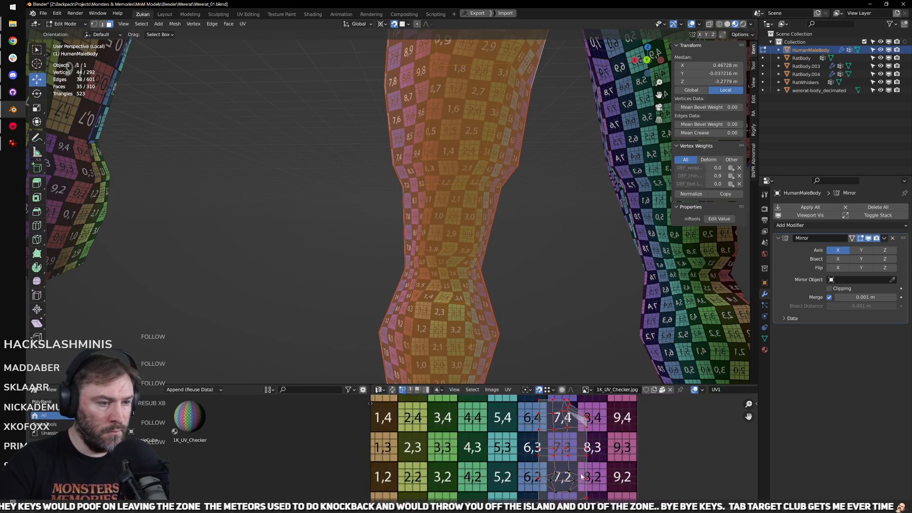
{"action": "key", "text": "Tab"}
{"action": "middle_click_drag", "start_coordinate": [484, 285], "coordinate": [476, 287], "text": "alt"}
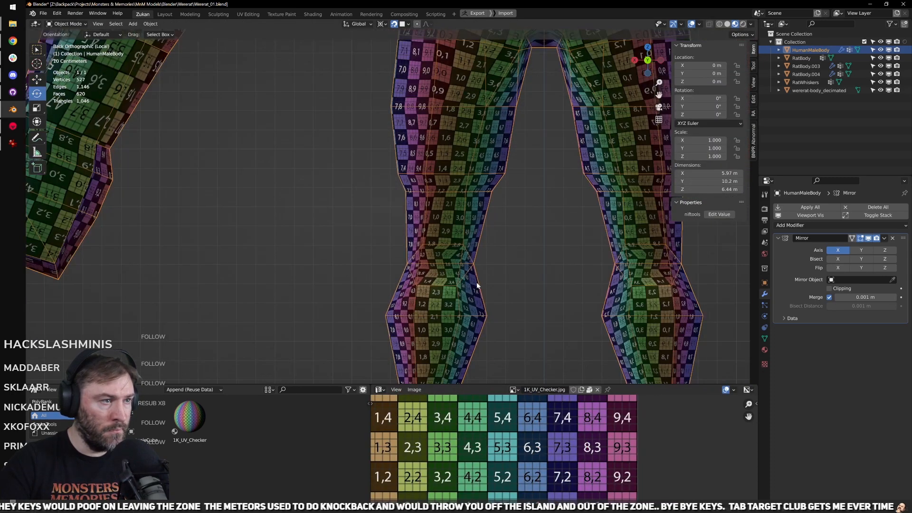
Step: Align the knee's middle, upper and lower inner vertex pairs along Y so each row is level
{"action": "key", "text": "Tab"}
{"action": "key", "text": "ctrl+space"}
{"action": "scroll", "coordinate": [482, 394], "scroll_direction": "up", "scroll_amount": 5}
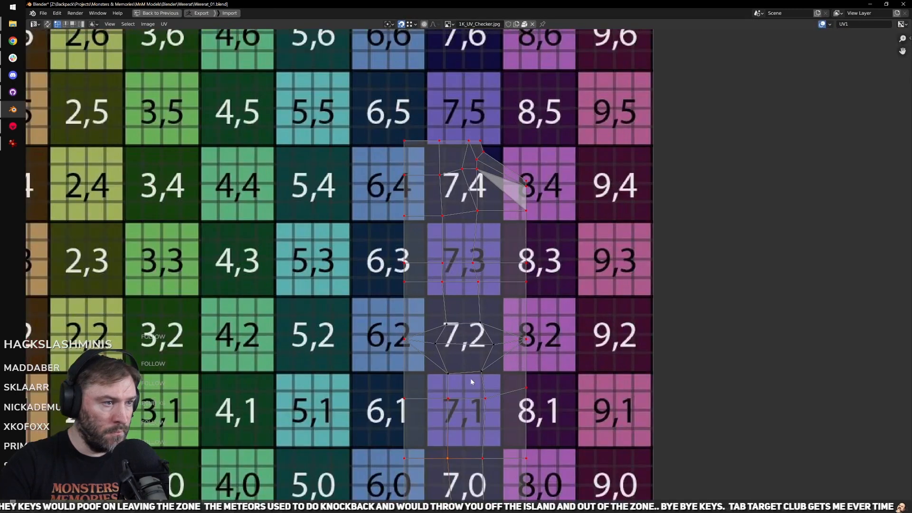
{"action": "left_click_drag", "start_coordinate": [434, 340], "coordinate": [490, 361]}
{"action": "right_click", "coordinate": [490, 361]}
{"action": "left_click", "coordinate": [545, 405]}
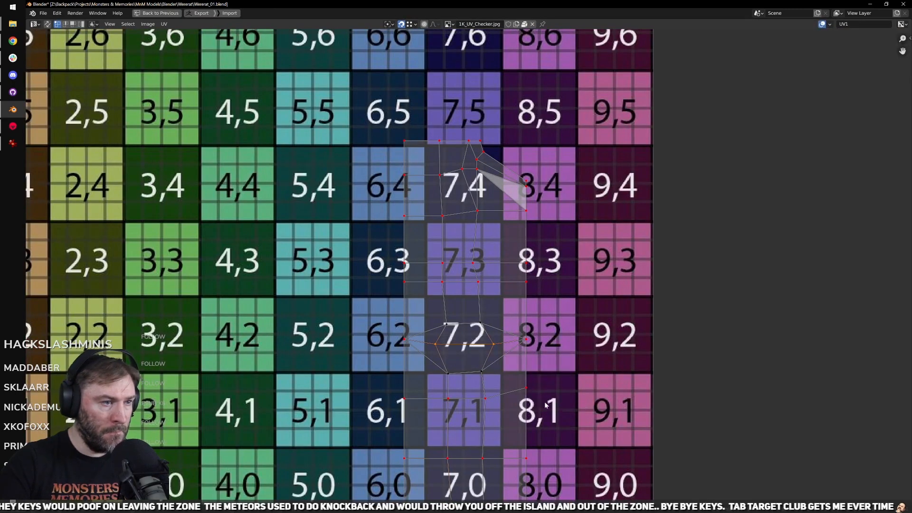
{"action": "left_click_drag", "start_coordinate": [430, 309], "coordinate": [498, 334]}
{"action": "key", "text": "shift+r"}
{"action": "left_click_drag", "start_coordinate": [444, 362], "coordinate": [511, 394]}
{"action": "key", "text": "shift+r"}
Step: Examine the checker pattern on the back and outer side of the leg, from the calf up to the hip
{"action": "key", "text": "ctrl+space"}
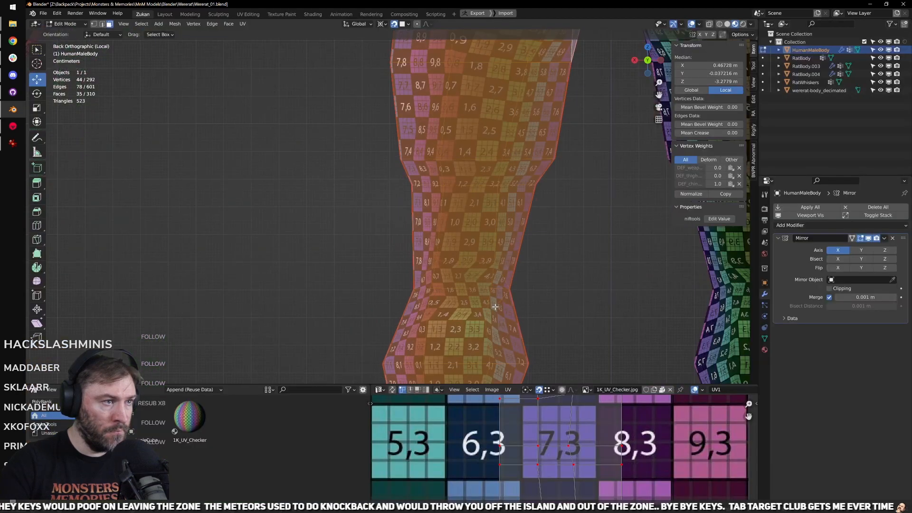
{"action": "middle_click_drag", "start_coordinate": [491, 313], "coordinate": [429, 254]}
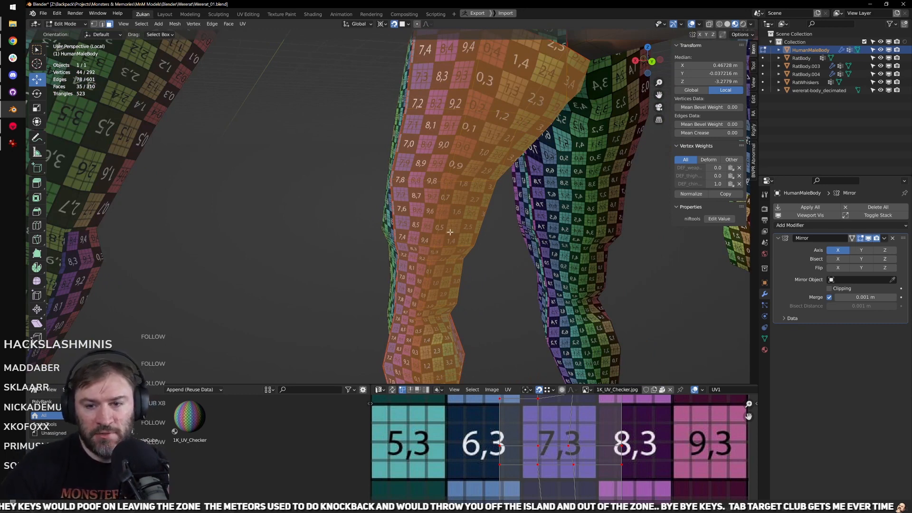
{"action": "scroll", "coordinate": [447, 240], "scroll_direction": "up", "scroll_amount": 3}
{"action": "mouse_move", "coordinate": [446, 240]}
{"action": "middle_mouse_down"}
{"action": "mouse_move", "coordinate": [426, 192]}
{"action": "mouse_move", "coordinate": [442, 213]}
{"action": "mouse_move", "coordinate": [433, 227]}
{"action": "middle_mouse_up"}
{"action": "scroll", "coordinate": [434, 227], "scroll_direction": "up", "scroll_amount": 1}
Step: Switch to edge selection in solid shading and mark a seam around the hip, one edge row above the leg island
{"action": "key", "text": "ctrl+Tab"}
{"action": "left_click", "coordinate": [424, 203]}
{"action": "key", "text": "alt+z"}
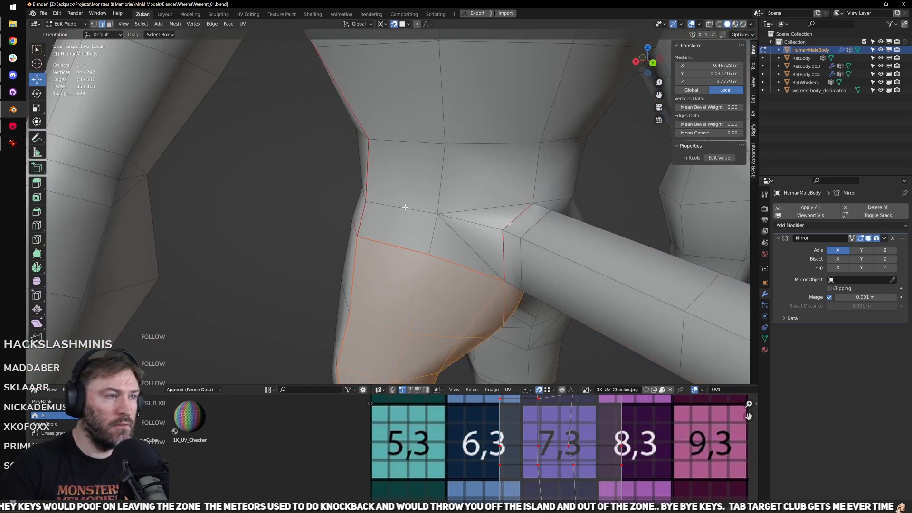
{"action": "left_click", "coordinate": [408, 207]}
{"action": "left_click", "coordinate": [471, 210], "text": "ctrl"}
{"action": "middle_click_drag", "start_coordinate": [355, 215], "coordinate": [338, 200]}
{"action": "left_click", "coordinate": [456, 181]}
{"action": "left_click", "coordinate": [403, 183], "text": "ctrl"}
Step: Clear the old seam edges around the top of the leg, one row below the new hip seam
{"action": "left_click", "coordinate": [457, 235]}
{"action": "left_click", "coordinate": [511, 250], "text": "ctrl"}
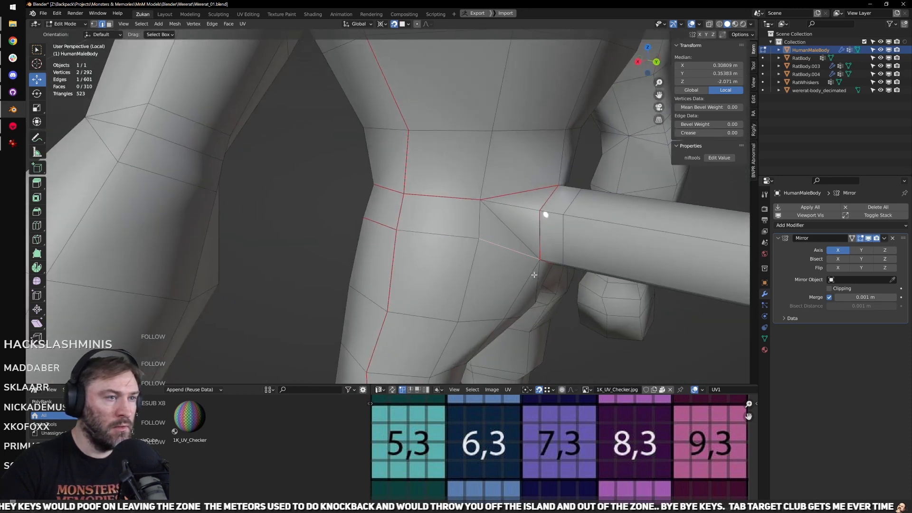
{"action": "middle_click_drag", "start_coordinate": [535, 274], "coordinate": [488, 245]}
{"action": "left_click", "coordinate": [399, 214]}
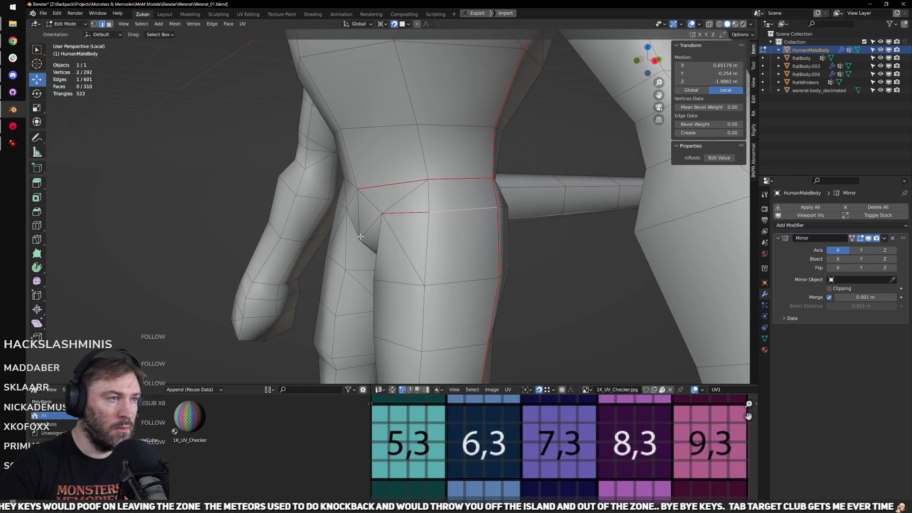
{"action": "left_click_drag", "start_coordinate": [484, 235], "coordinate": [486, 235]}
{"action": "middle_click_drag", "start_coordinate": [383, 217], "coordinate": [435, 209]}
{"action": "left_click", "coordinate": [437, 224]}
{"action": "middle_click_drag", "start_coordinate": [409, 251], "coordinate": [438, 243]}
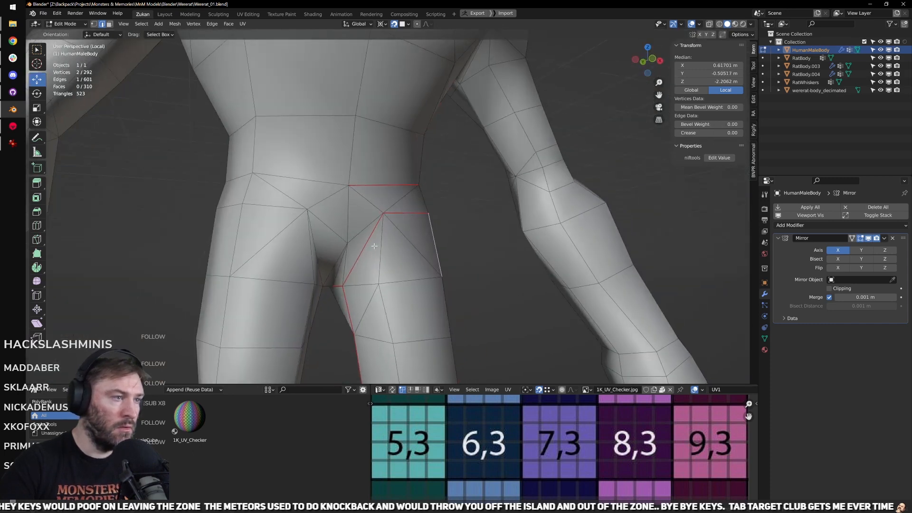
{"action": "left_click", "coordinate": [379, 245]}
{"action": "left_click", "coordinate": [406, 213]}
{"action": "left_click", "coordinate": [363, 249]}
Step: Select the linked back-of-leg faces up to the new hip seam and unwrap them
{"action": "middle_click_drag", "start_coordinate": [600, 252], "coordinate": [461, 261]}
{"action": "left_click", "coordinate": [461, 261]}
{"action": "key", "text": "l"}
{"action": "key", "text": "ctrl+space"}
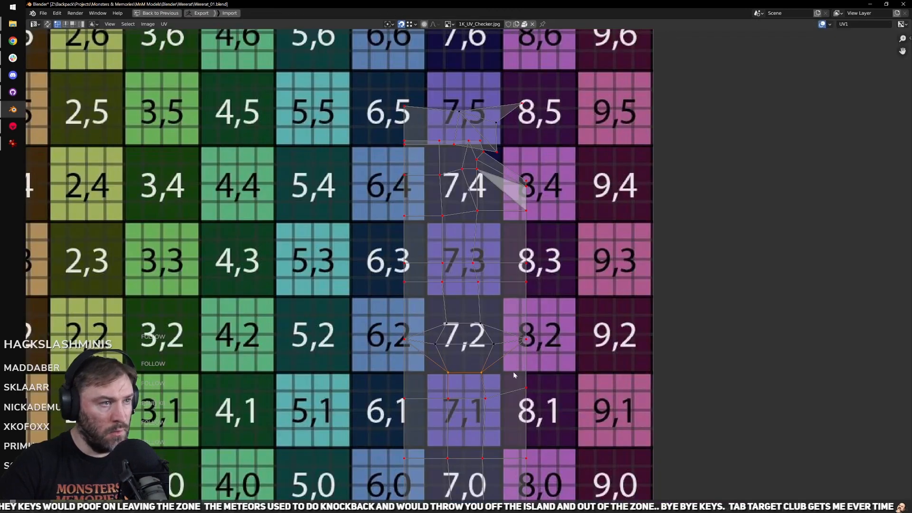
{"action": "scroll", "coordinate": [472, 318], "scroll_direction": "down", "scroll_amount": 2}
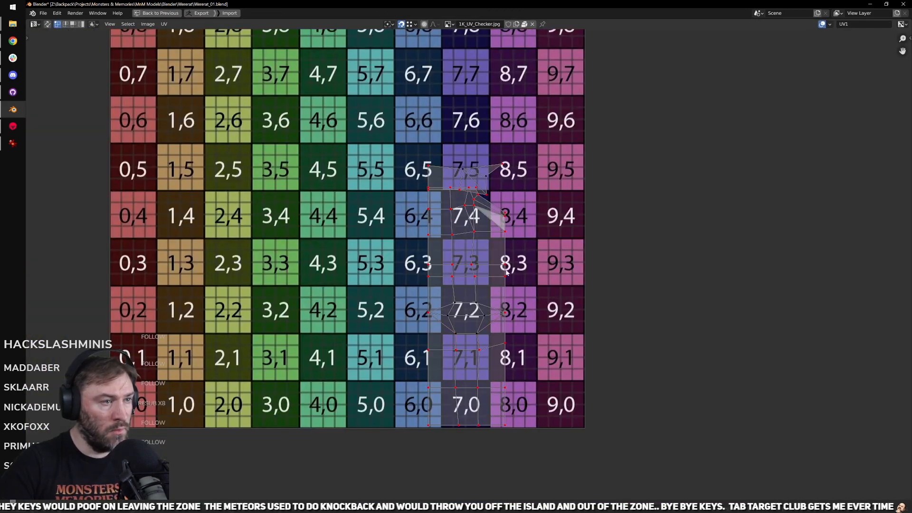
{"action": "middle_click_drag", "start_coordinate": [506, 272], "coordinate": [520, 347]}
{"action": "scroll", "coordinate": [520, 346], "scroll_direction": "up", "scroll_amount": 4}
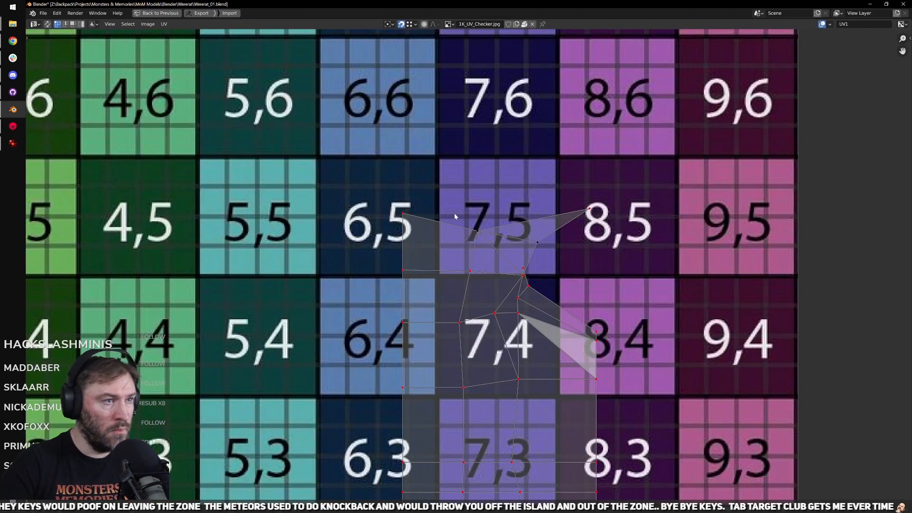
{"action": "scroll", "coordinate": [480, 243], "scroll_direction": "down", "scroll_amount": 2}
{"action": "key", "text": "ctrl+space"}
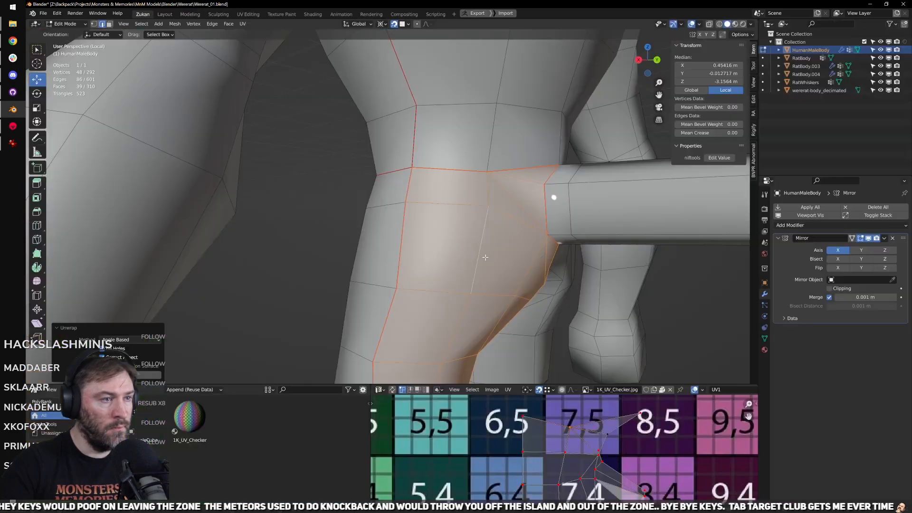
Step: Show the checker texture in the back orthographic view and project the selected leg faces' UVs from that view
{"action": "key", "text": "z"}
{"action": "scroll", "coordinate": [526, 248], "scroll_direction": "down", "scroll_amount": 4}
{"action": "middle_click_drag", "start_coordinate": [526, 247], "coordinate": [499, 190], "text": "alt"}
{"action": "scroll", "coordinate": [453, 235], "scroll_direction": "down", "scroll_amount": 3}
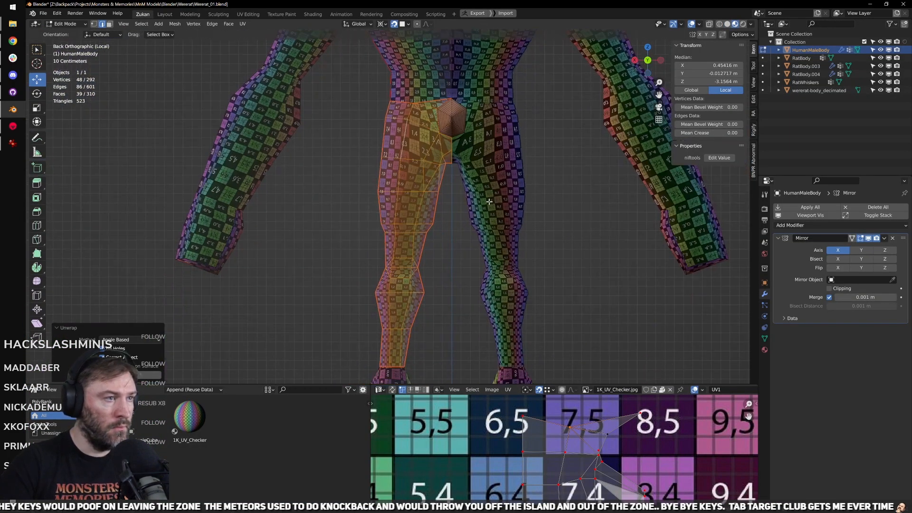
{"action": "scroll", "coordinate": [452, 235], "scroll_direction": "up", "scroll_amount": 1}
{"action": "key", "text": "u"}
{"action": "left_click", "coordinate": [454, 239]}
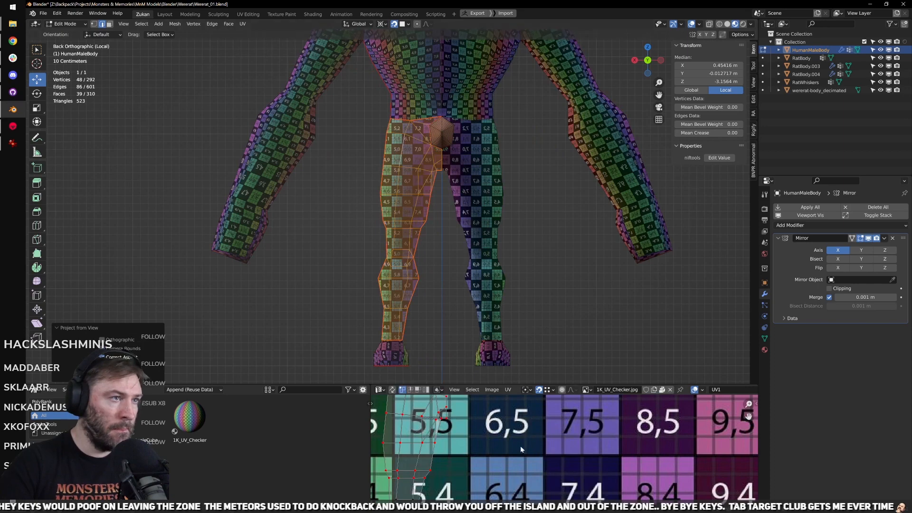
Step: Select the whole projected leg island and rotate it about -4.27° so it stands upright
{"action": "key", "text": "ctrl+space"}
{"action": "scroll", "coordinate": [506, 354], "scroll_direction": "up", "scroll_amount": 3}
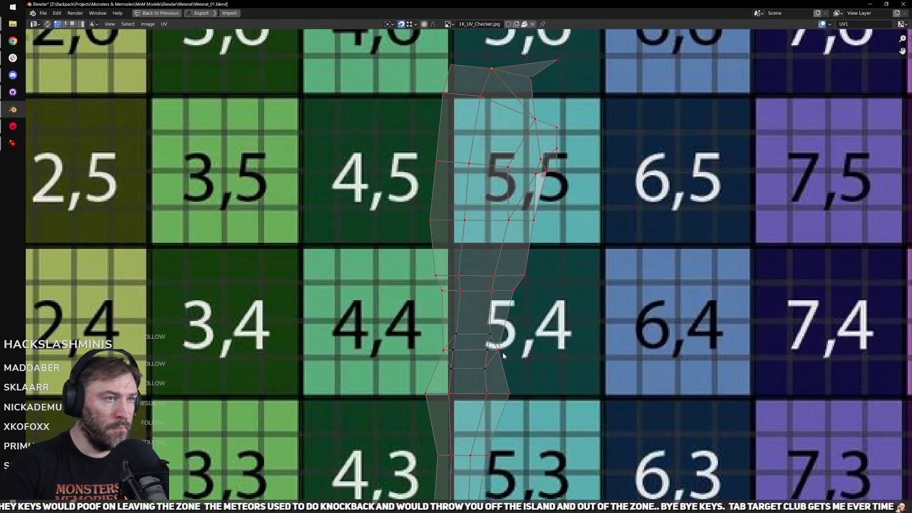
{"action": "scroll", "coordinate": [505, 355], "scroll_direction": "down", "scroll_amount": 2}
{"action": "left_click_drag", "start_coordinate": [365, 136], "coordinate": [625, 476]}
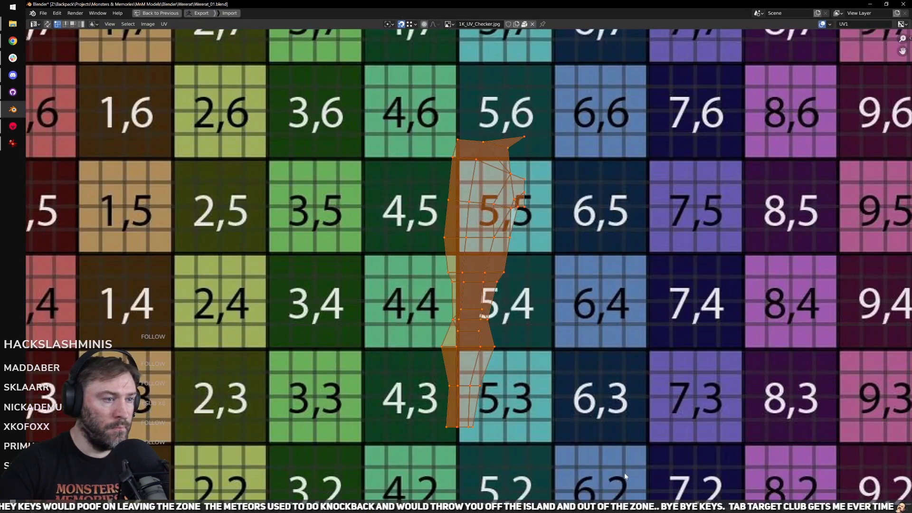
{"action": "key", "text": "ctrl+v"}
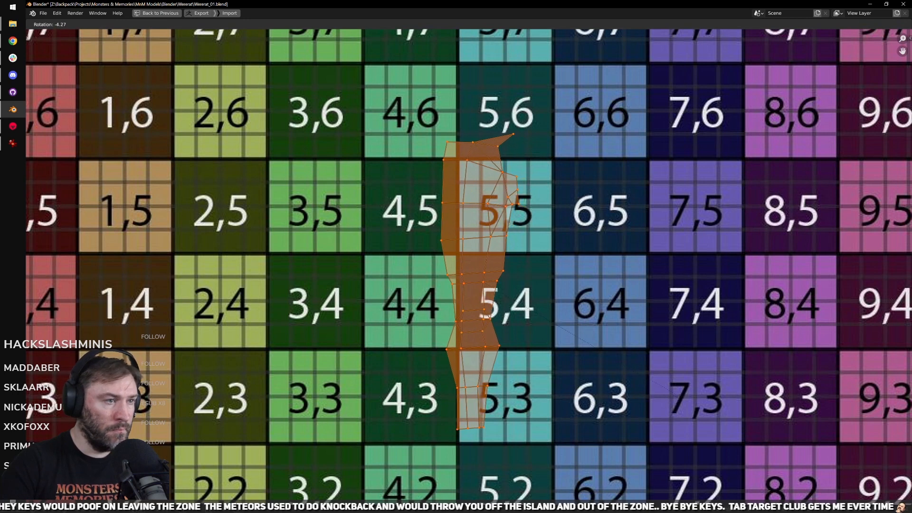
{"action": "left_click", "coordinate": [581, 387]}
Step: Set UV selection to vertices and align the leg island's ankle, calf and knee rows along Y
{"action": "key", "text": "ctrl+Tab"}
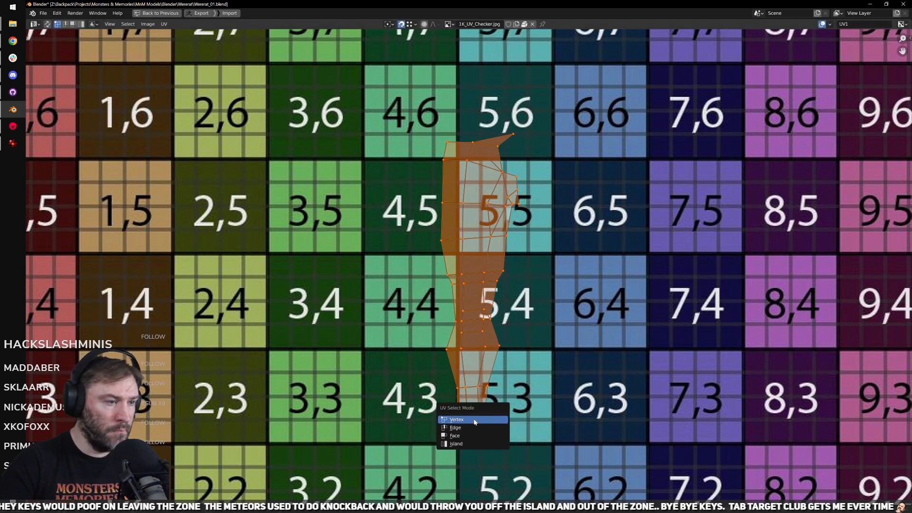
{"action": "left_click", "coordinate": [478, 420]}
{"action": "left_click", "coordinate": [482, 429]}
{"action": "key", "text": "q"}
{"action": "mouse_move", "coordinate": [564, 450]}
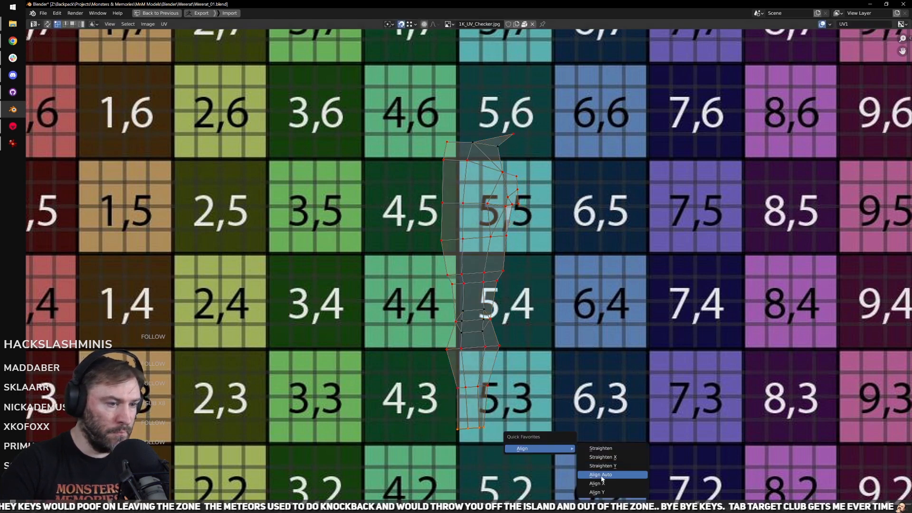
{"action": "left_click", "coordinate": [591, 492]}
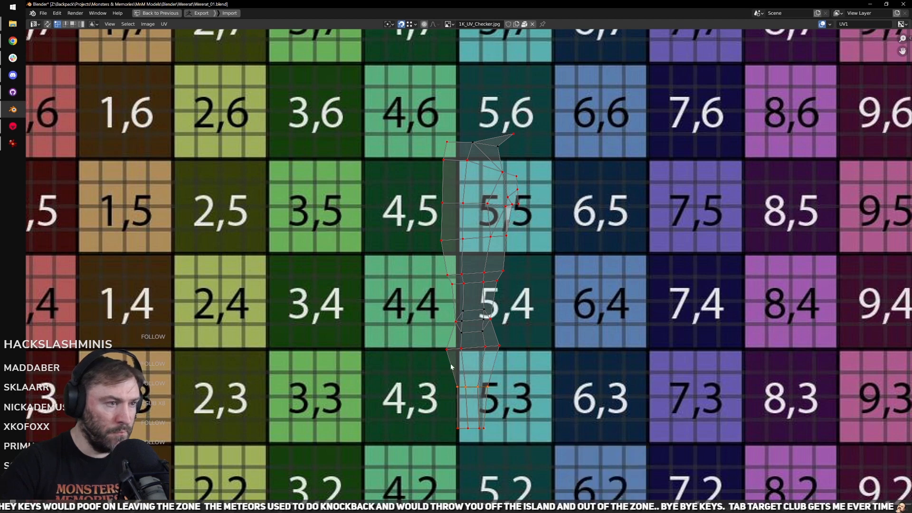
{"action": "left_click_drag", "start_coordinate": [418, 362], "coordinate": [504, 349]}
{"action": "scroll", "coordinate": [496, 334], "scroll_direction": "up", "scroll_amount": 2}
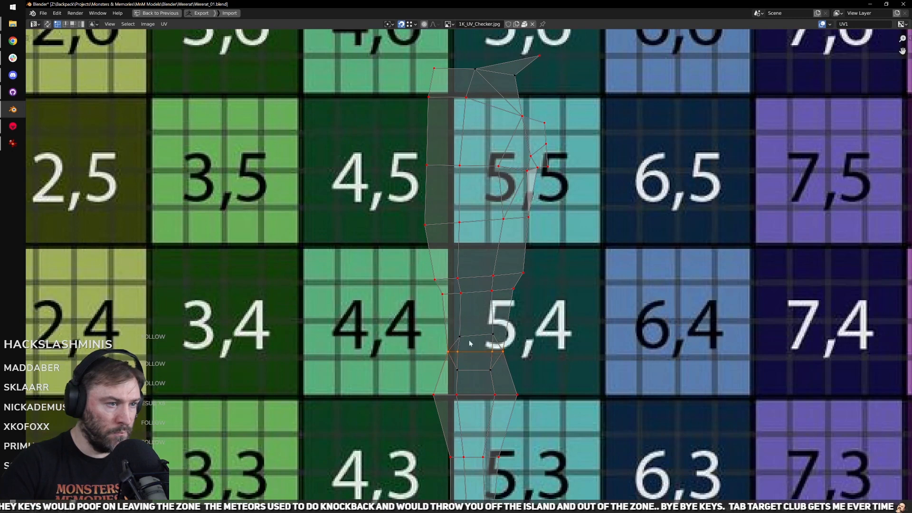
Step: Level the UV rows above the knee and at mid-thigh by flattening each along Y
{"action": "left_click_drag", "start_coordinate": [412, 248], "coordinate": [566, 283]}
{"action": "key", "text": "s"}
{"action": "key", "text": "y"}
{"action": "key", "text": "0"}
{"action": "key", "text": "Return"}
{"action": "left_click_drag", "start_coordinate": [411, 240], "coordinate": [507, 214]}
{"action": "key", "text": "s"}
{"action": "key", "text": "y"}
{"action": "key", "text": "0"}
{"action": "key", "text": "Return"}
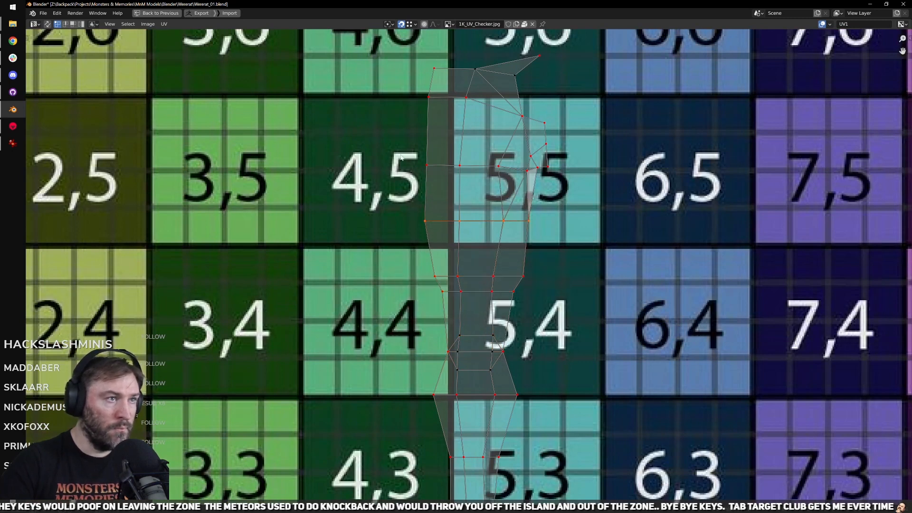
Step: Level the upper-thigh row and the outer vertex pairs of the two hip rows along Y
{"action": "left_click_drag", "start_coordinate": [401, 157], "coordinate": [528, 187]}
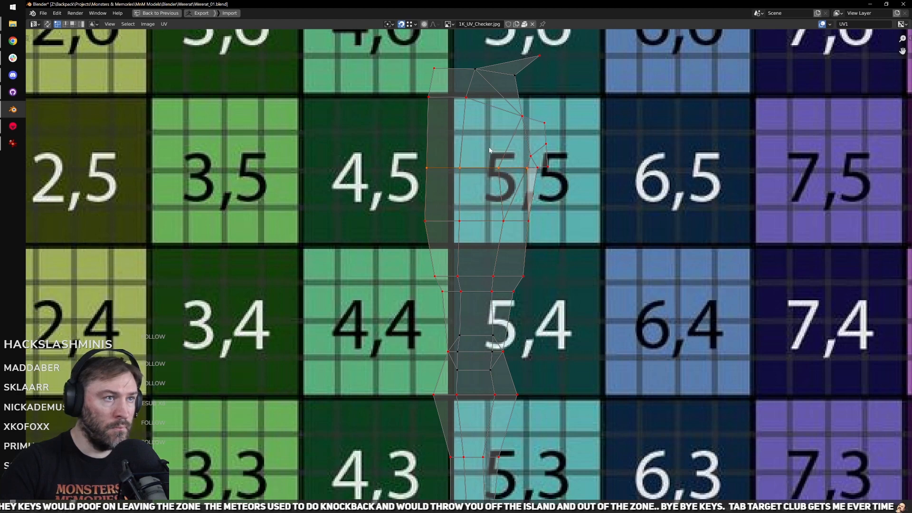
{"action": "left_click_drag", "start_coordinate": [447, 100], "coordinate": [479, 113]}
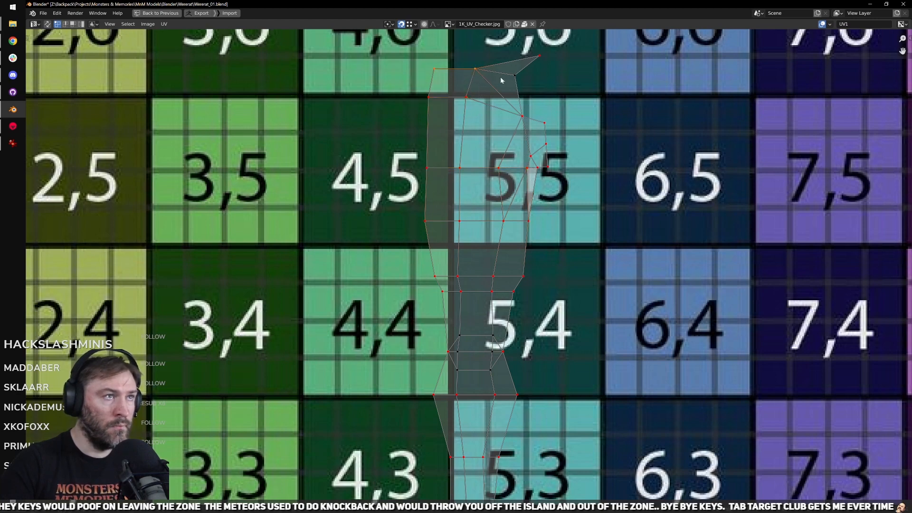
{"action": "middle_click_drag", "start_coordinate": [542, 90], "coordinate": [532, 162]}
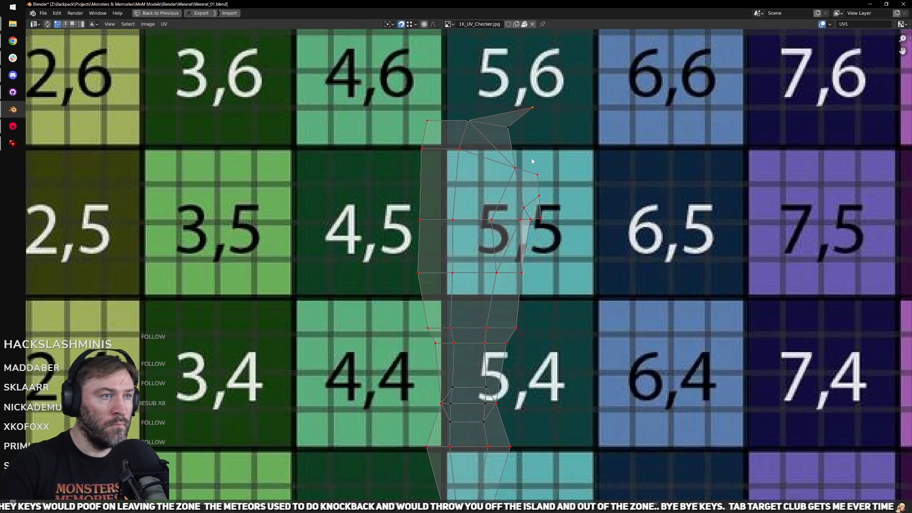
Step: Examine the checker pattern on the back and outer side of the leg against the UV island
{"action": "key", "text": "ctrl+space"}
{"action": "scroll", "coordinate": [543, 222], "scroll_direction": "up", "scroll_amount": 4}
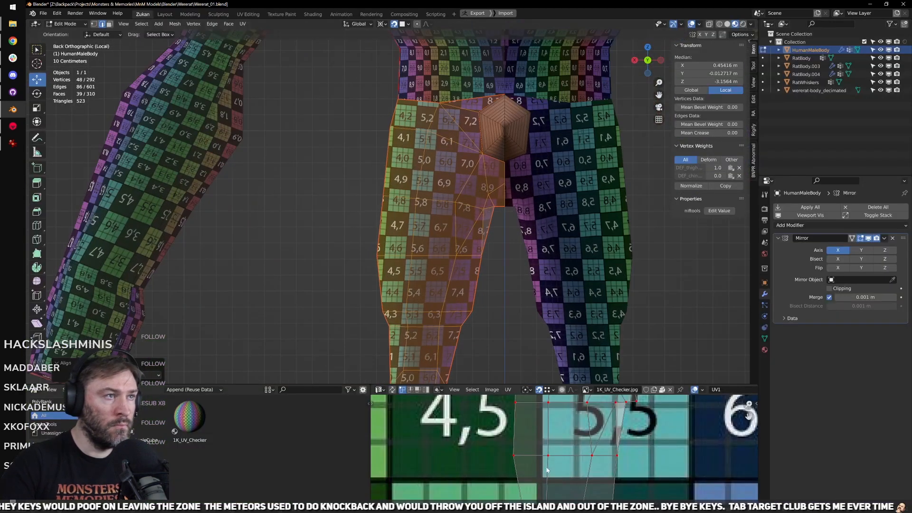
{"action": "scroll", "coordinate": [513, 461], "scroll_direction": "down", "scroll_amount": 4}
{"action": "scroll", "coordinate": [546, 456], "scroll_direction": "down", "scroll_amount": 2}
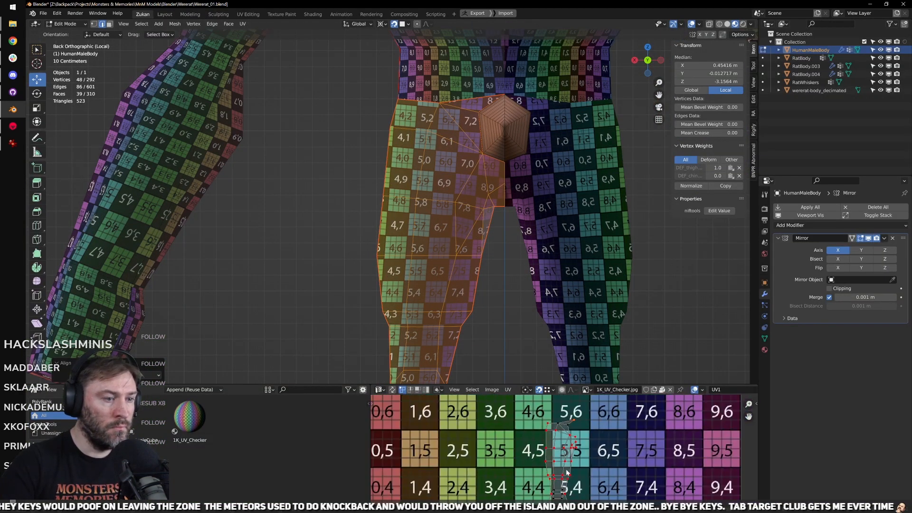
{"action": "scroll", "coordinate": [577, 466], "scroll_direction": "up", "scroll_amount": 2}
{"action": "key", "text": "ctrl+space"}
{"action": "scroll", "coordinate": [493, 230], "scroll_direction": "down", "scroll_amount": 1}
{"action": "scroll", "coordinate": [493, 230], "scroll_direction": "down", "scroll_amount": 2}
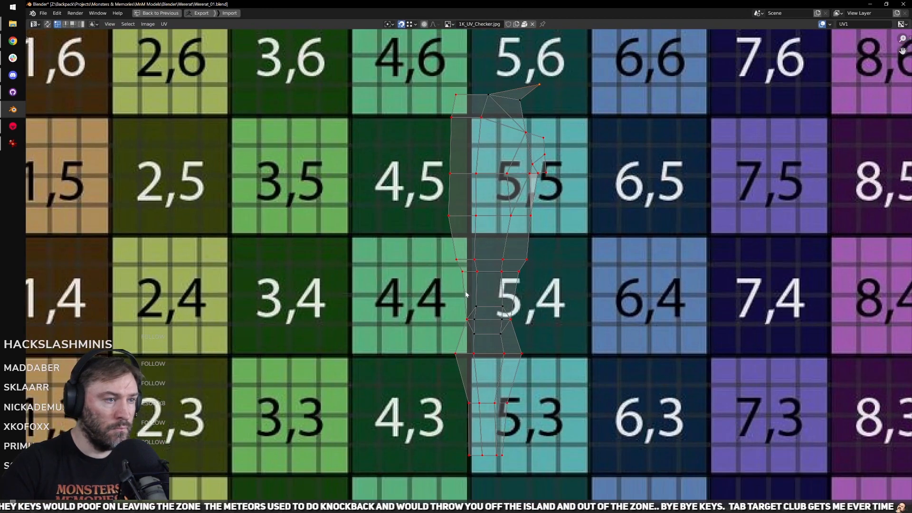
{"action": "key", "text": "ctrl+space"}
{"action": "scroll", "coordinate": [523, 191], "scroll_direction": "up", "scroll_amount": 5}
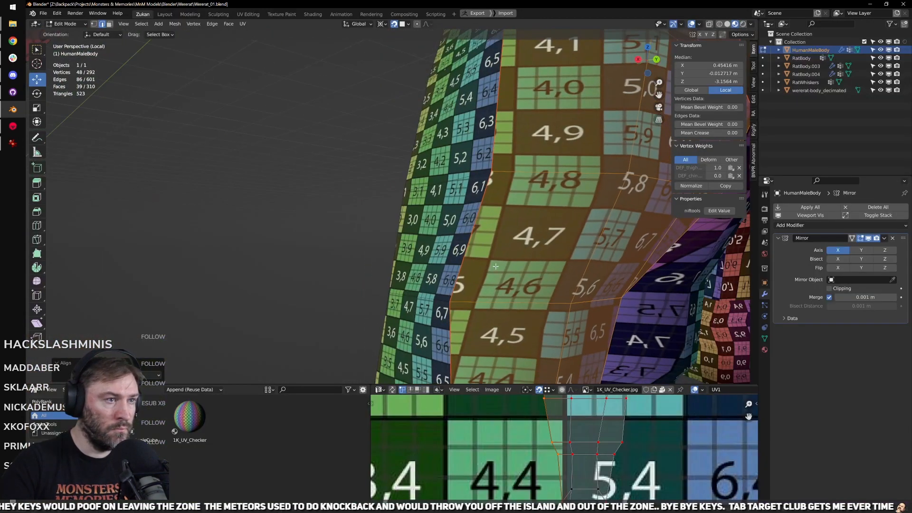
{"action": "scroll", "coordinate": [573, 464], "scroll_direction": "down", "scroll_amount": 1}
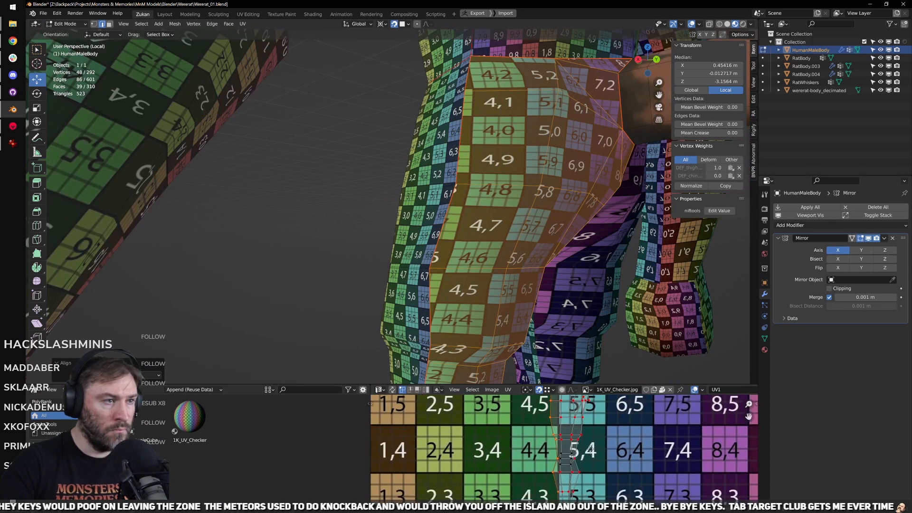
{"action": "key", "text": "ctrl+m"}
{"action": "key", "text": "x"}
{"action": "left_click", "coordinate": [591, 449]}
{"action": "key", "text": "ctrl+z"}
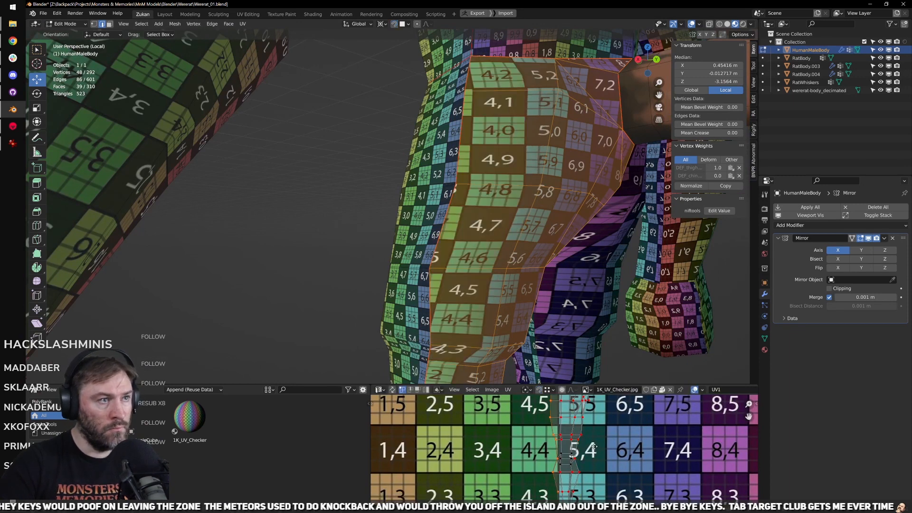
Step: Move the leg island's outer boundary vertices outward and align them along X into a straight vertical edge
{"action": "key", "text": "g"}
{"action": "left_click", "coordinate": [593, 450]}
{"action": "key", "text": "q"}
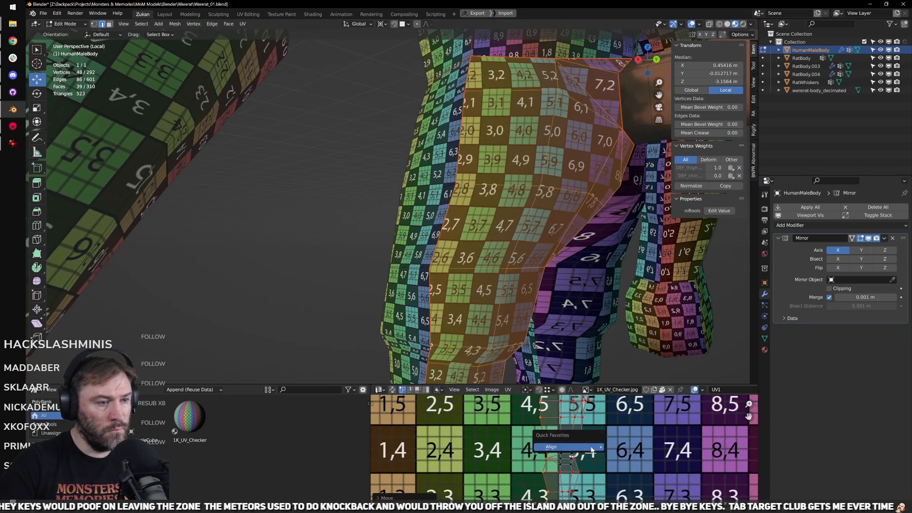
{"action": "mouse_move", "coordinate": [592, 450]}
{"action": "left_click", "coordinate": [639, 483]}
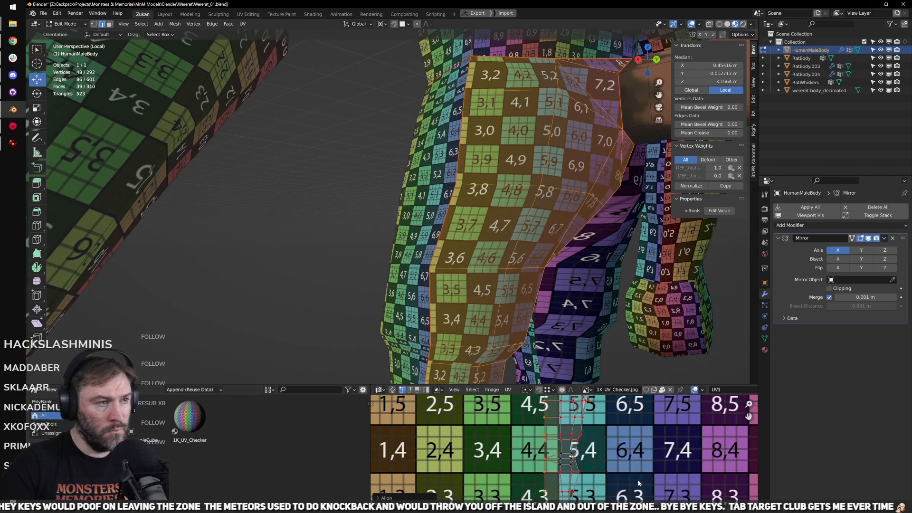
Step: Align the leg island's inner boundary vertices along X and move that edge outward along X
{"action": "key", "text": "ctrl+space"}
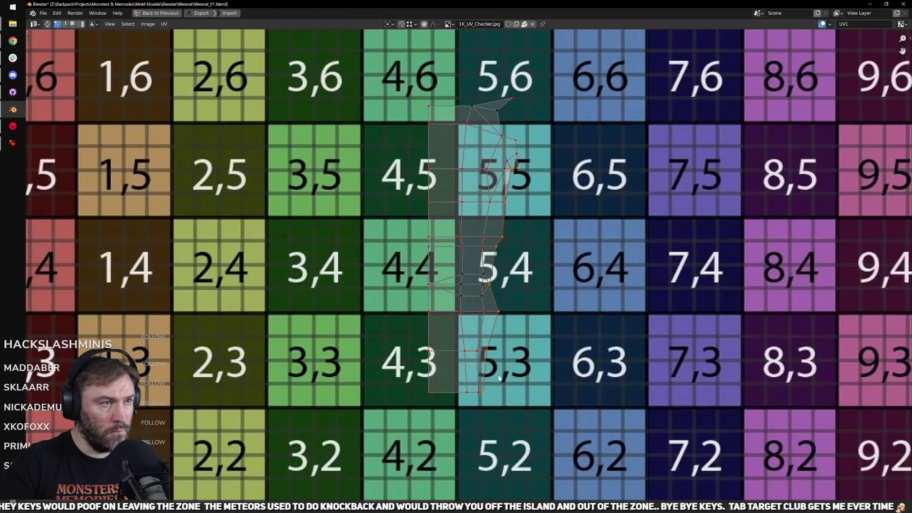
{"action": "scroll", "coordinate": [511, 327], "scroll_direction": "up", "scroll_amount": 2}
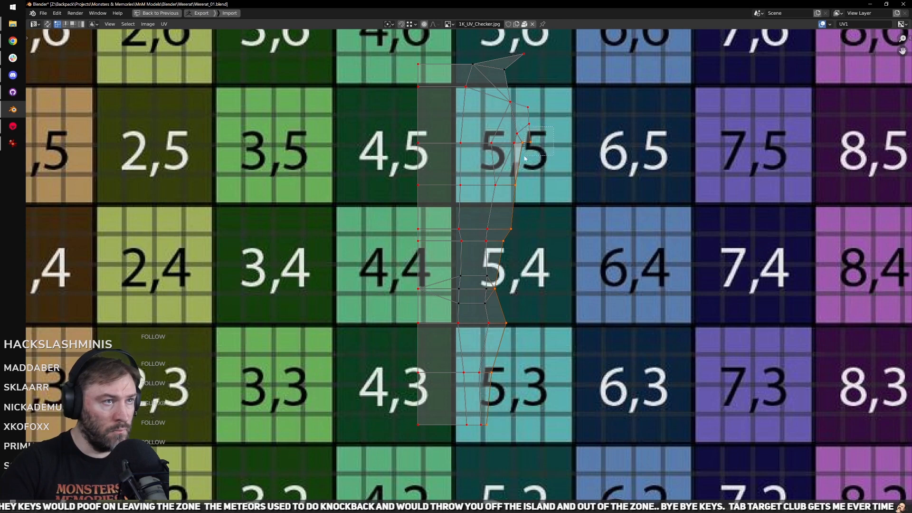
{"action": "key", "text": "ctrl+space"}
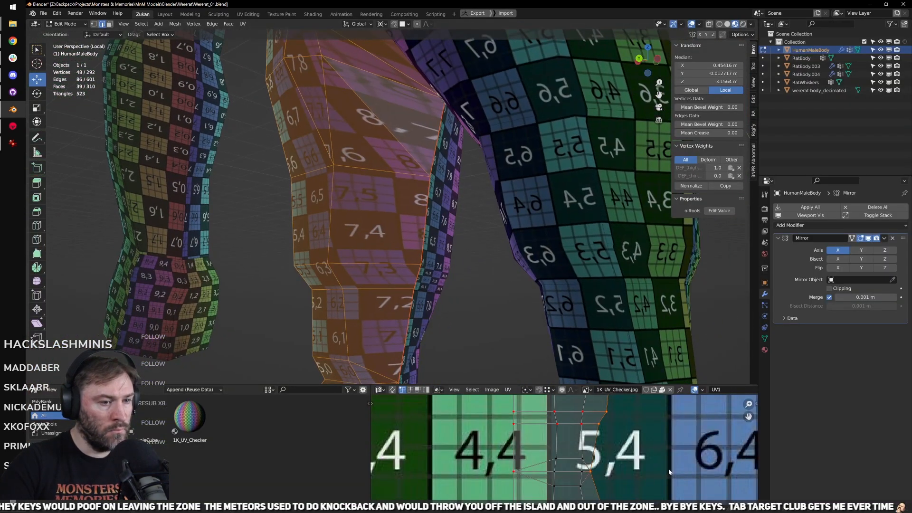
{"action": "key", "text": "q"}
{"action": "mouse_move", "coordinate": [613, 450]}
{"action": "left_click", "coordinate": [653, 485]}
{"action": "key", "text": "g"}
{"action": "key", "text": "x"}
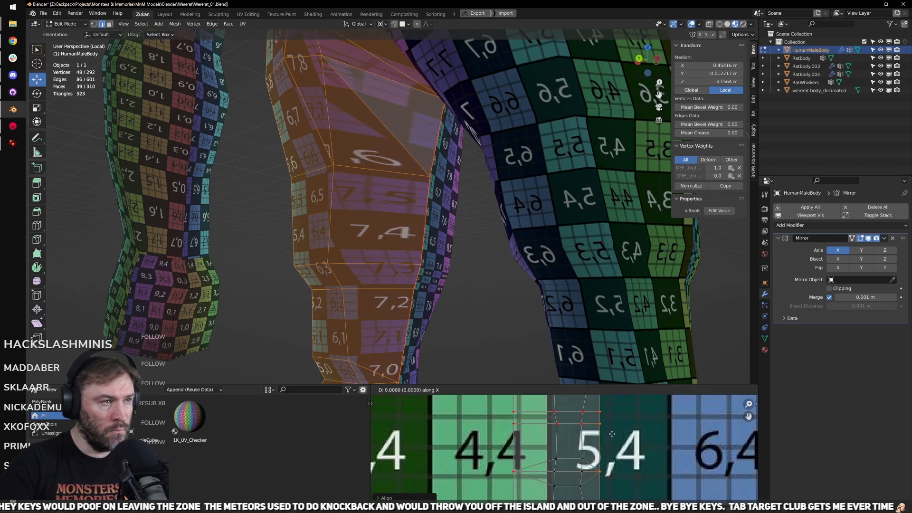
{"action": "left_click", "coordinate": [637, 440]}
Step: Move the leg island's inner boundary column to line up with the crotch vertex above it
{"action": "key", "text": "ctrl+space"}
{"action": "scroll", "coordinate": [527, 296], "scroll_direction": "up", "scroll_amount": 6}
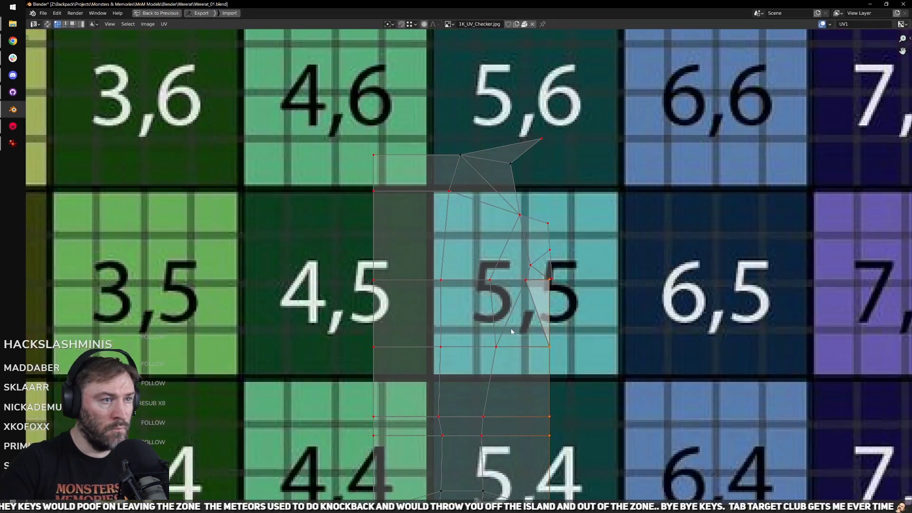
{"action": "key", "text": "g"}
{"action": "left_click", "coordinate": [603, 328]}
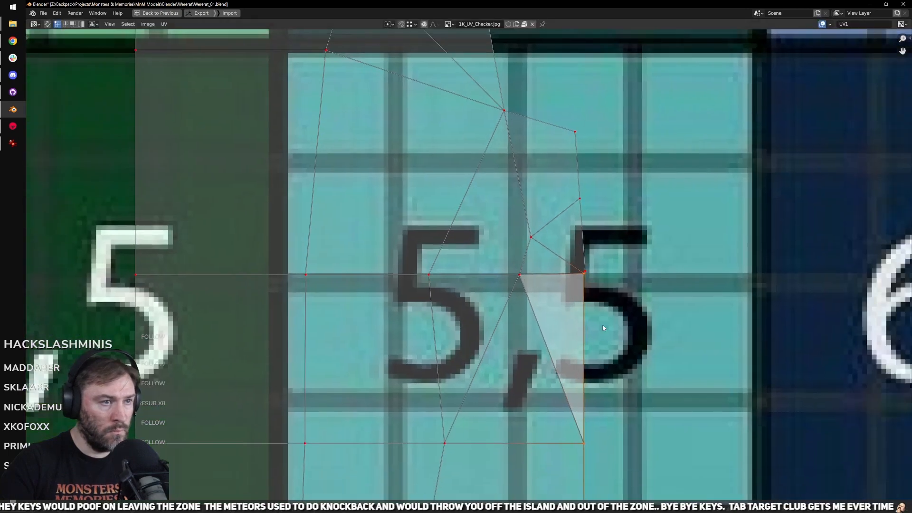
{"action": "key", "text": "ctrl+space"}
{"action": "key", "text": "ctrl+space"}
{"action": "scroll", "coordinate": [668, 274], "scroll_direction": "up", "scroll_amount": 3}
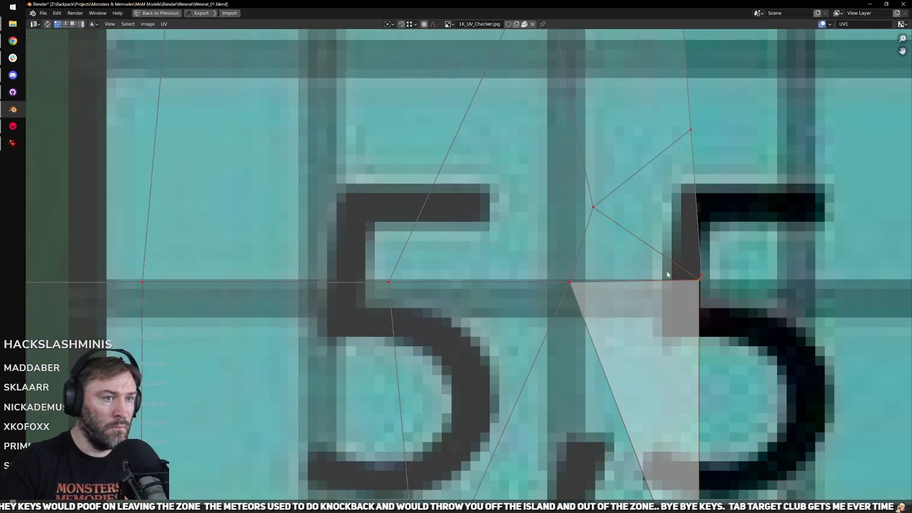
Step: Unwrap the unpinned knee vertices of the back-of-leg island between its pinned boundaries
{"action": "scroll", "coordinate": [690, 281], "scroll_direction": "down", "scroll_amount": 6}
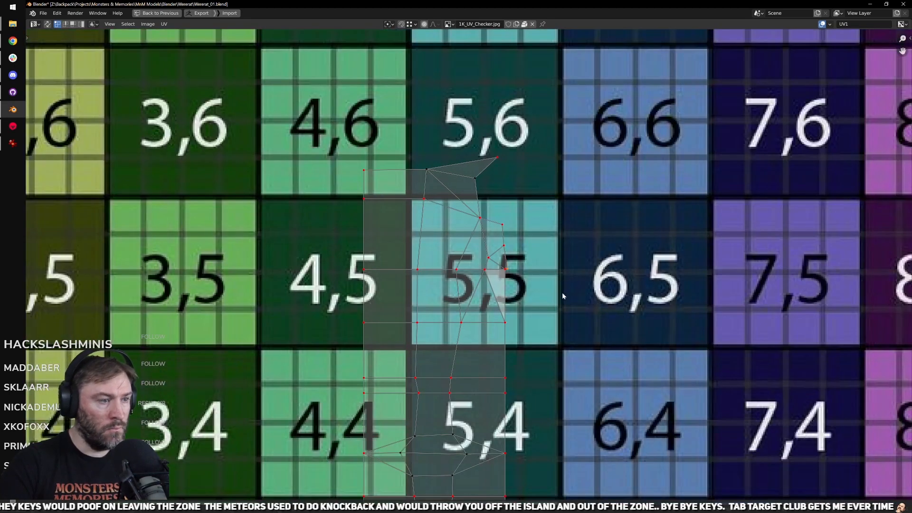
{"action": "key", "text": "ctrl+space"}
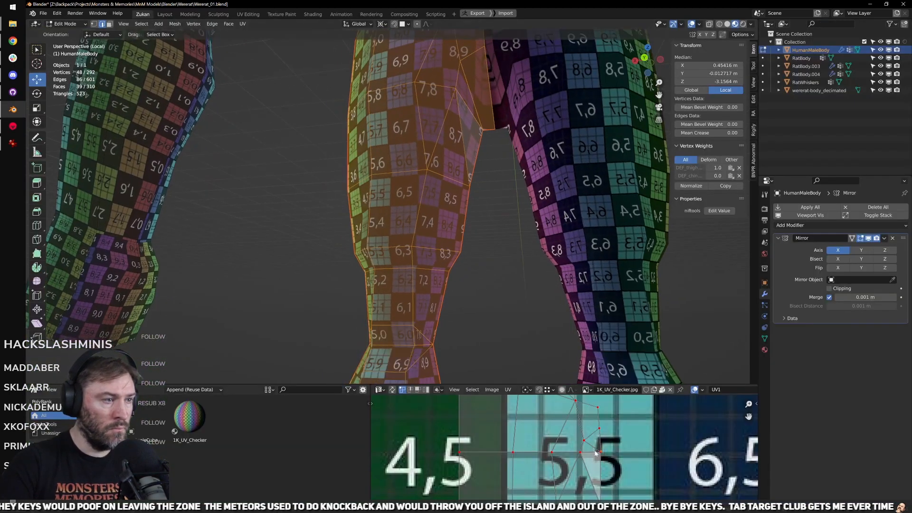
{"action": "key", "text": "ctrl+space"}
{"action": "middle_click_drag", "start_coordinate": [464, 442], "coordinate": [509, 349]}
{"action": "left_click_drag", "start_coordinate": [404, 318], "coordinate": [557, 438]}
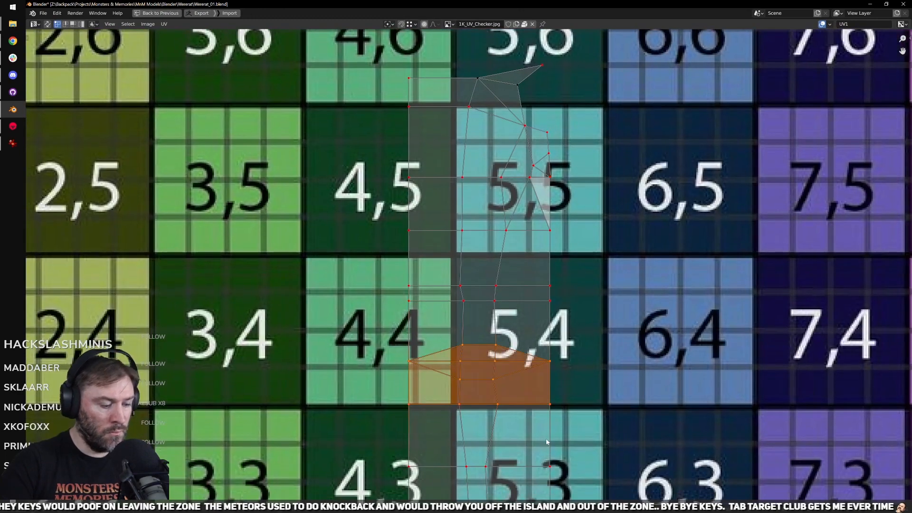
{"action": "scroll", "coordinate": [539, 427], "scroll_direction": "down", "scroll_amount": 2}
Step: Unwrap the small group of vertices beside the crotch on the back-of-leg island and check the checker pattern on the hip
{"action": "scroll", "coordinate": [502, 342], "scroll_direction": "up", "scroll_amount": 2}
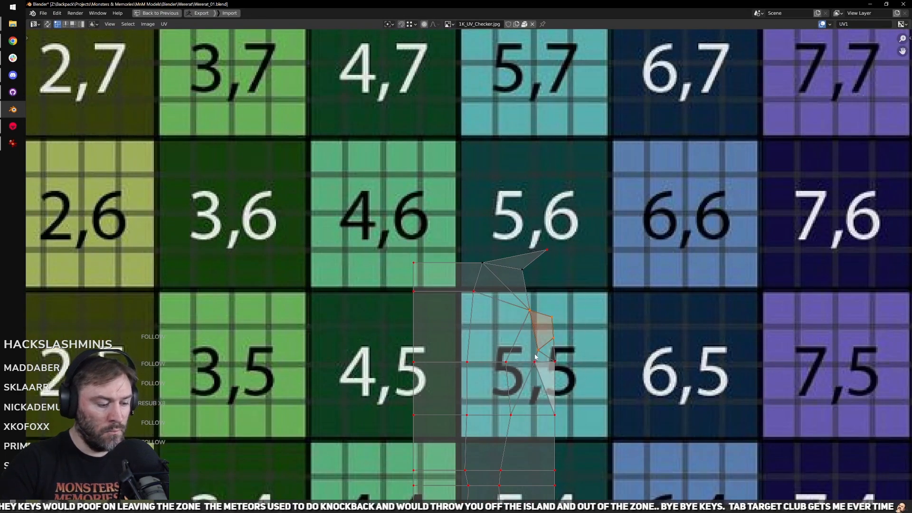
{"action": "key", "text": "r"}
{"action": "key", "text": "ctrl+space"}
{"action": "middle_click_drag", "start_coordinate": [506, 295], "coordinate": [488, 310]}
{"action": "scroll", "coordinate": [490, 285], "scroll_direction": "up", "scroll_amount": 2}
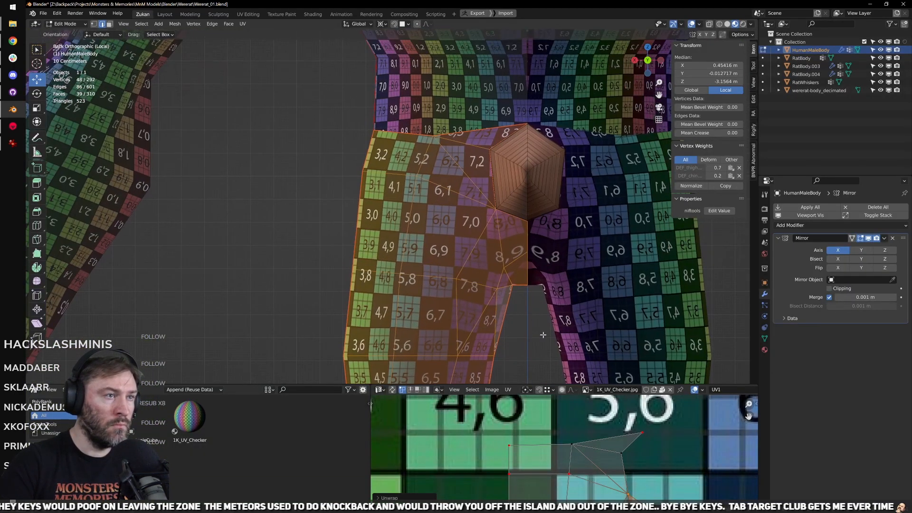
{"action": "scroll", "coordinate": [618, 447], "scroll_direction": "down", "scroll_amount": 2}
{"action": "scroll", "coordinate": [623, 447], "scroll_direction": "up", "scroll_amount": 3}
{"action": "middle_click_drag", "start_coordinate": [604, 442], "coordinate": [591, 445]}
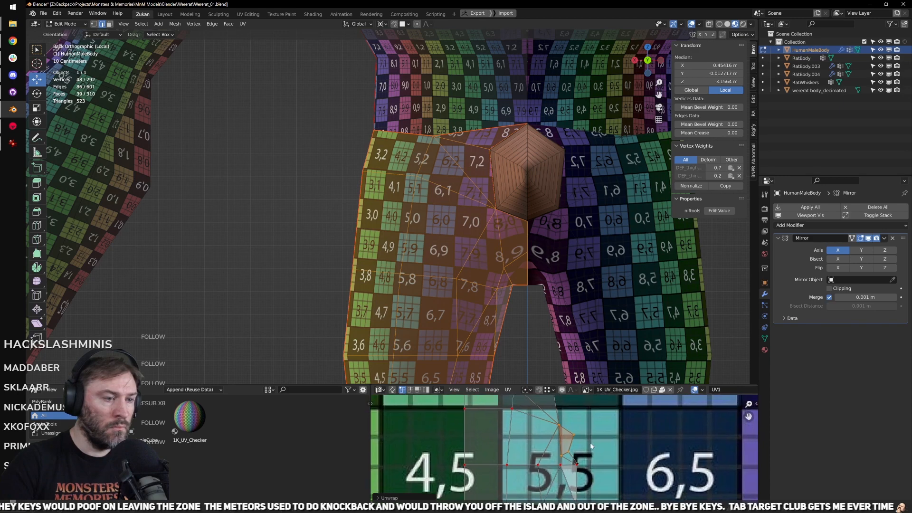
{"action": "scroll", "coordinate": [584, 446], "scroll_direction": "up", "scroll_amount": 1}
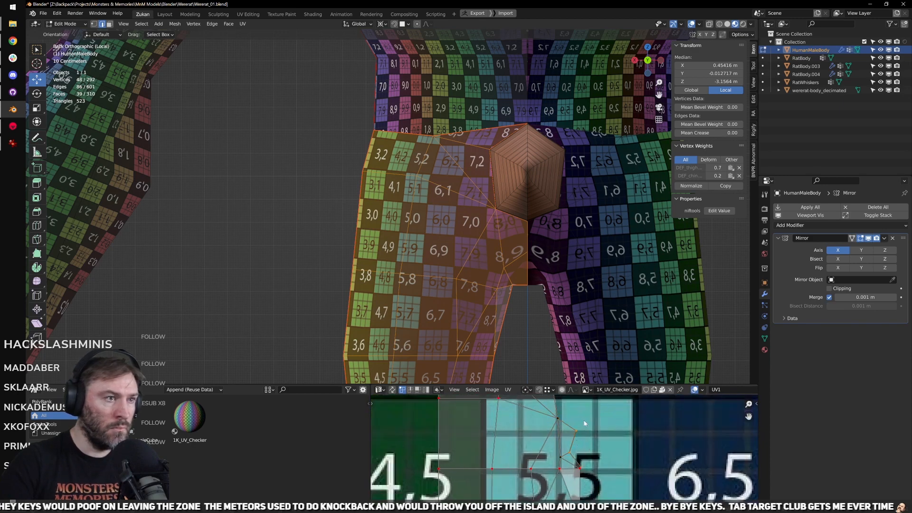
Step: Select the seam-bounded front-of-leg faces and project their UVs from the front orthographic view
{"action": "middle_click_drag", "start_coordinate": [526, 168], "coordinate": [479, 198]}
{"action": "key", "text": "alt+a"}
{"action": "key", "text": "l"}
{"action": "scroll", "coordinate": [458, 175], "scroll_direction": "down", "scroll_amount": 5}
{"action": "middle_click_drag", "start_coordinate": [456, 304], "coordinate": [420, 221], "text": "shift"}
{"action": "scroll", "coordinate": [447, 248], "scroll_direction": "up", "scroll_amount": 2}
{"action": "middle_click_drag", "start_coordinate": [443, 260], "coordinate": [414, 228]}
{"action": "key", "text": "l"}
{"action": "key", "text": "KP_1"}
{"action": "scroll", "coordinate": [480, 253], "scroll_direction": "down", "scroll_amount": 3}
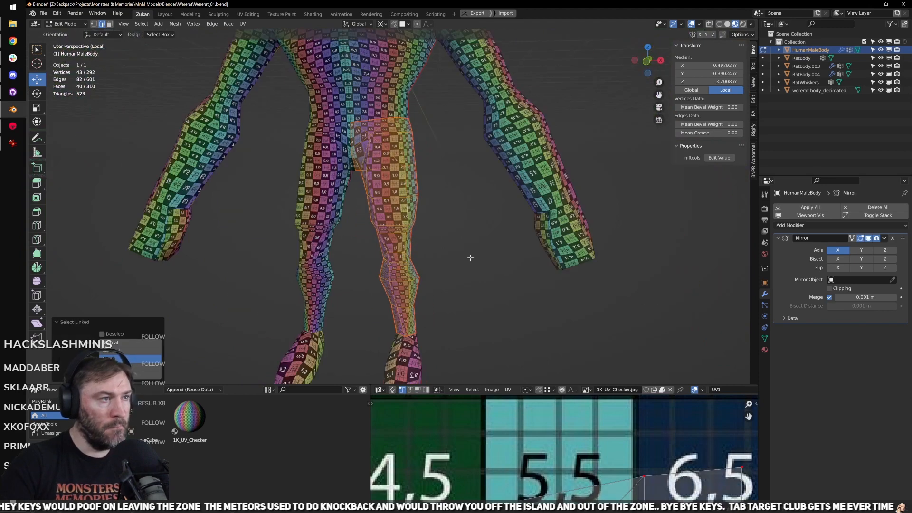
{"action": "scroll", "coordinate": [452, 250], "scroll_direction": "up", "scroll_amount": 1}
{"action": "key", "text": "u"}
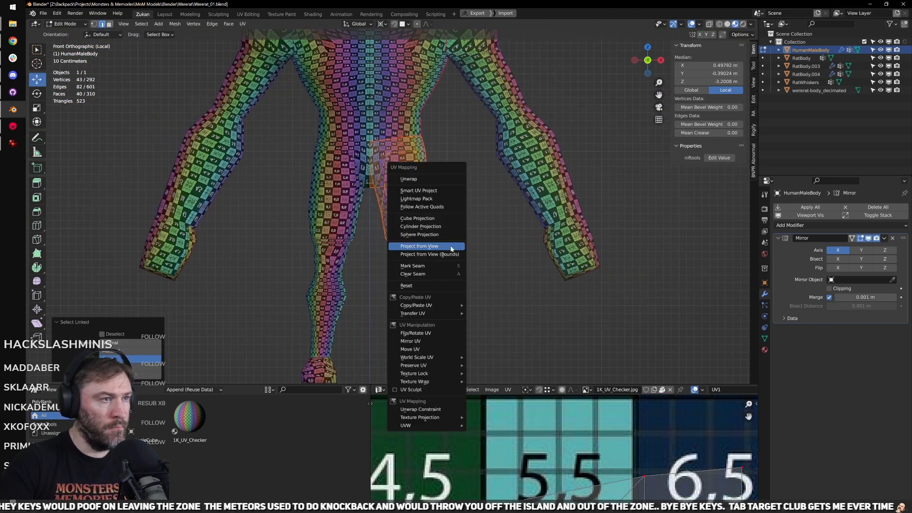
{"action": "left_click", "coordinate": [451, 248]}
Step: Rotate the whole front-of-leg UV island by about 5 degrees so it stands upright
{"action": "key", "text": "ctrl+space"}
{"action": "scroll", "coordinate": [528, 368], "scroll_direction": "down", "scroll_amount": 3}
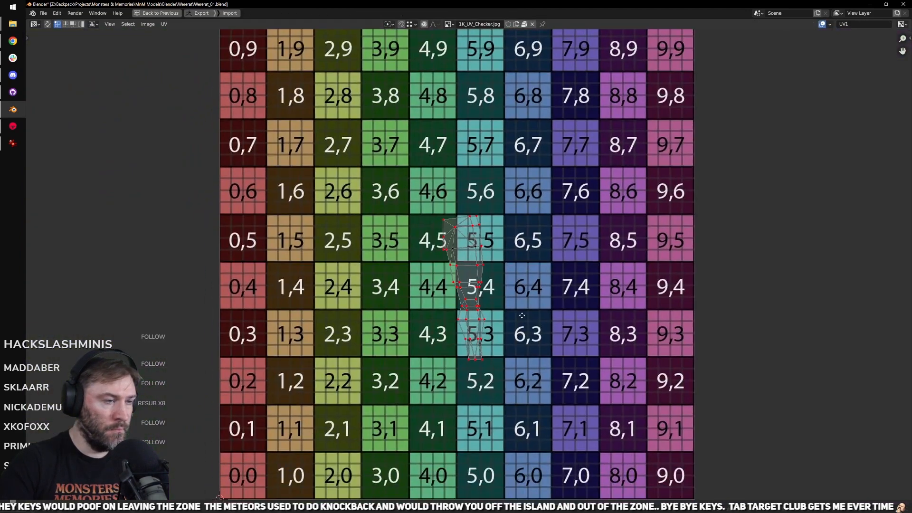
{"action": "scroll", "coordinate": [356, 136], "scroll_direction": "up", "scroll_amount": 1}
{"action": "key", "text": "a"}
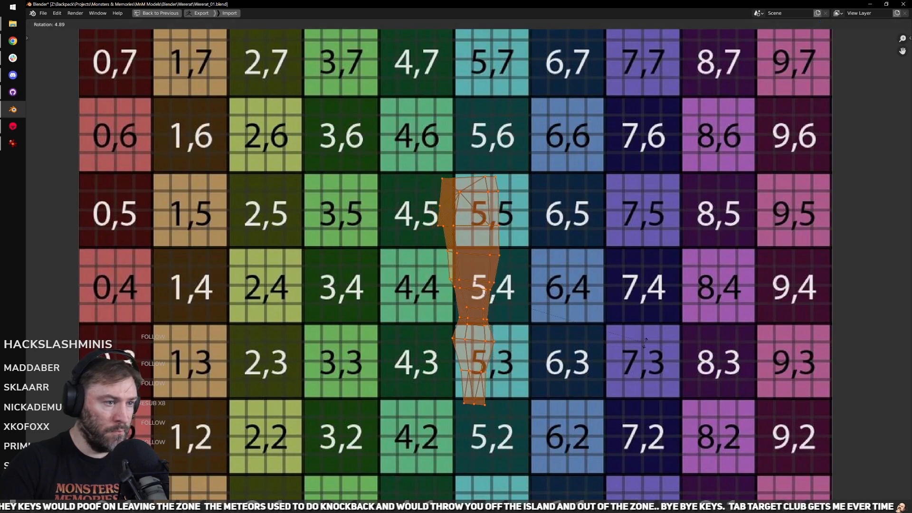
{"action": "middle_click_drag", "start_coordinate": [528, 361], "coordinate": [546, 334]}
{"action": "key", "text": "r"}
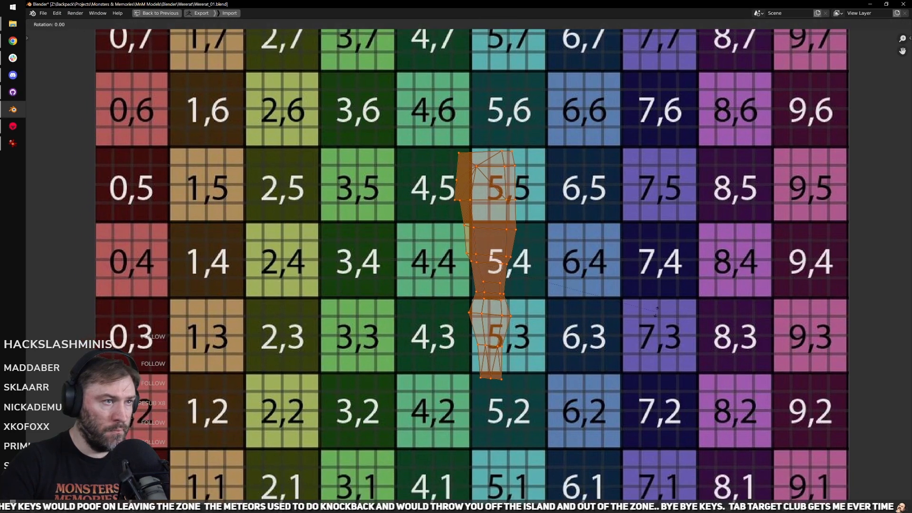
{"action": "key", "text": "Escape"}
Step: Switch to vertex selection and align a thigh vertex row of the front-of-leg island along Y
{"action": "key", "text": "ctrl+Tab"}
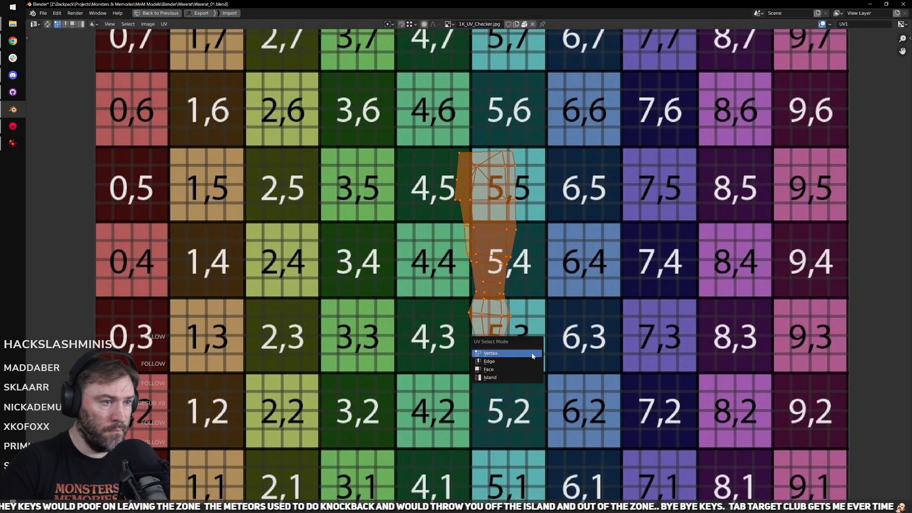
{"action": "left_click", "coordinate": [531, 351]}
{"action": "middle_click_drag", "start_coordinate": [530, 276], "coordinate": [515, 333]}
{"action": "scroll", "coordinate": [471, 273], "scroll_direction": "up", "scroll_amount": 4}
{"action": "left_click_drag", "start_coordinate": [381, 278], "coordinate": [612, 342]}
{"action": "key", "text": "q"}
{"action": "mouse_move", "coordinate": [610, 336]}
{"action": "left_click", "coordinate": [634, 379]}
Step: Align each remaining vertex row of the front-of-leg island, from the lower thigh down to the ankle, into horizontal lines
{"action": "middle_click_drag", "start_coordinate": [428, 374], "coordinate": [433, 298]}
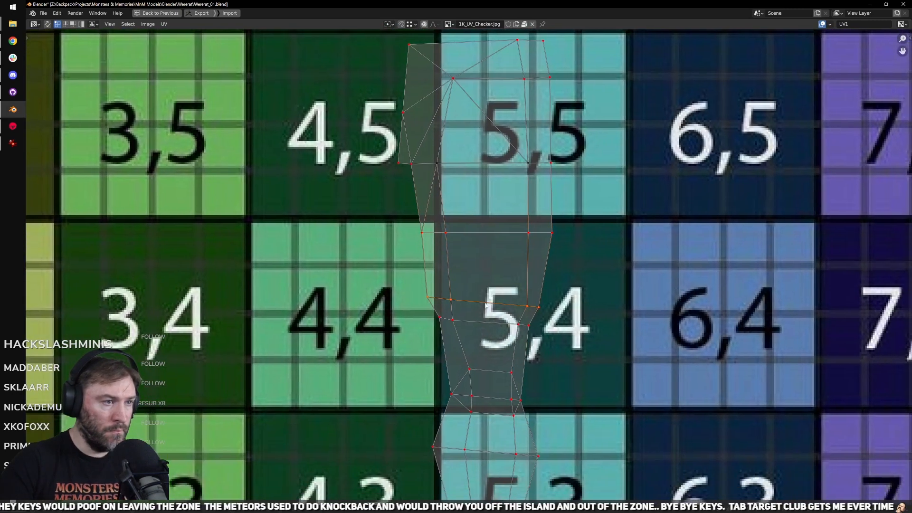
{"action": "key", "text": "shift+r"}
{"action": "left_click", "coordinate": [480, 324], "text": "alt"}
{"action": "key", "text": "shift+r"}
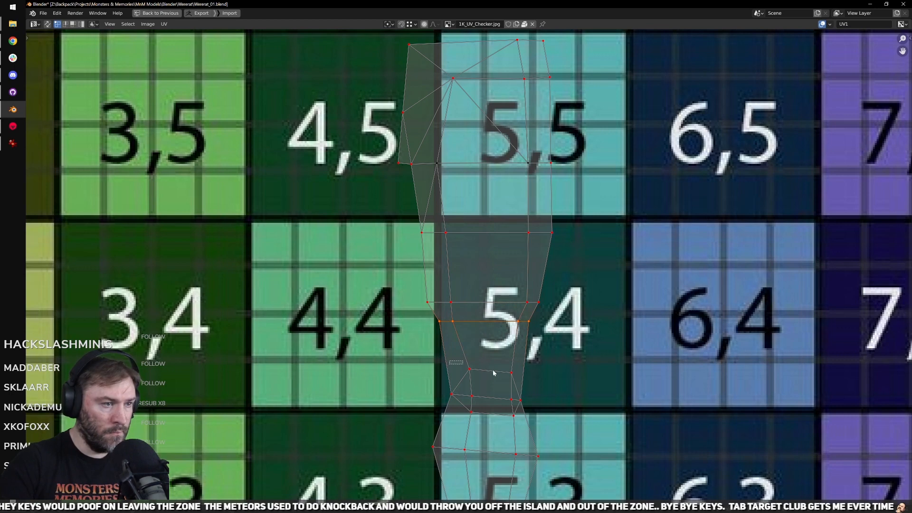
{"action": "left_click", "coordinate": [493, 372], "text": "alt"}
{"action": "middle_click_drag", "start_coordinate": [532, 372], "coordinate": [522, 294]}
{"action": "left_click", "coordinate": [479, 329], "text": "alt"}
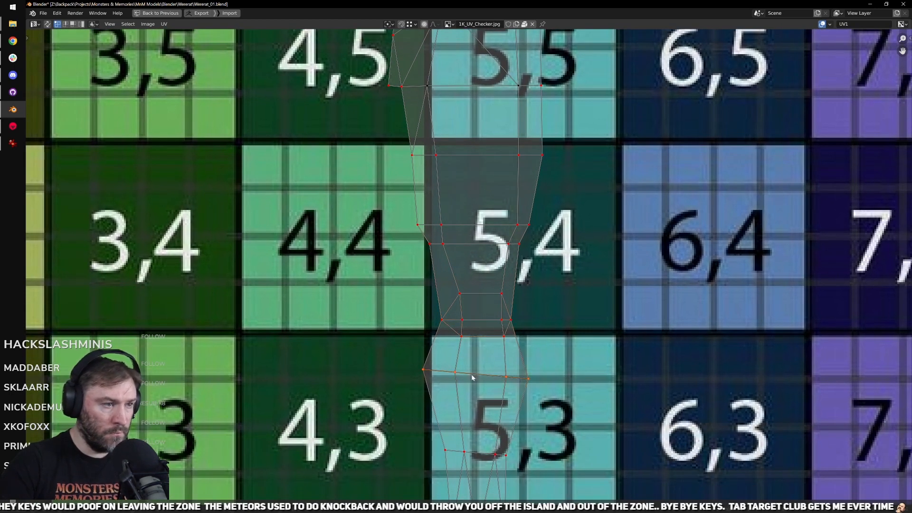
{"action": "key", "text": "shift+r"}
{"action": "scroll", "coordinate": [473, 374], "scroll_direction": "down", "scroll_amount": 4, "text": "shift"}
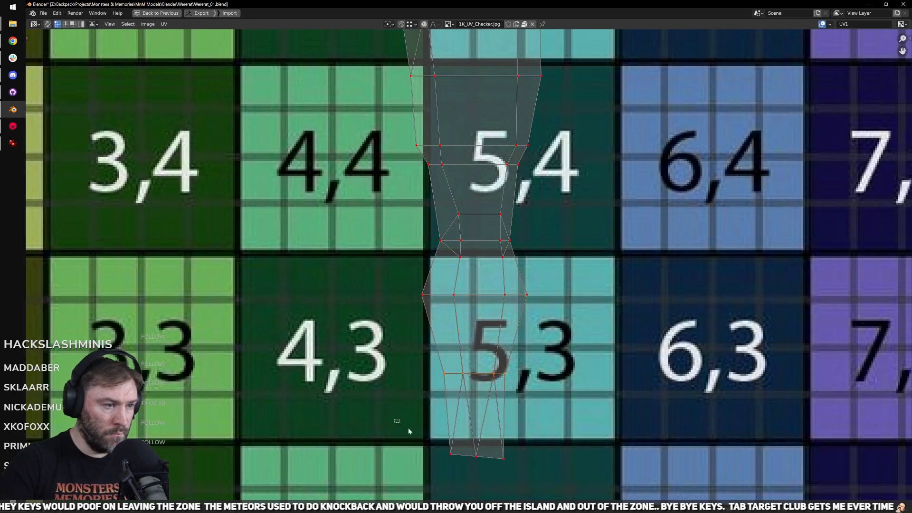
{"action": "scroll", "coordinate": [522, 451], "scroll_direction": "down", "scroll_amount": 2}
Step: Move the front-of-leg island's outer boundary vertices outward along X to reduce the checker stretching on the side of the leg
{"action": "scroll", "coordinate": [464, 311], "scroll_direction": "up", "scroll_amount": 2, "text": "shift"}
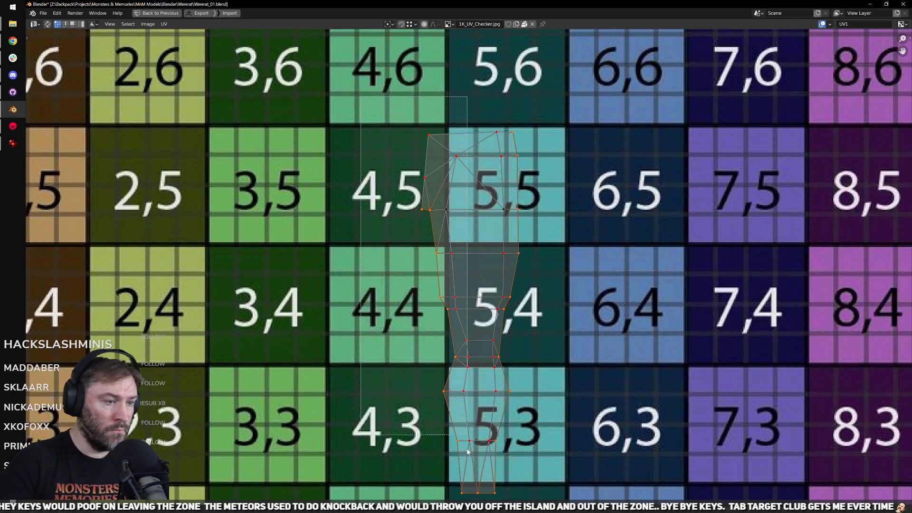
{"action": "middle_click_drag", "start_coordinate": [533, 360], "coordinate": [527, 402]}
{"action": "key", "text": "ctrl+space"}
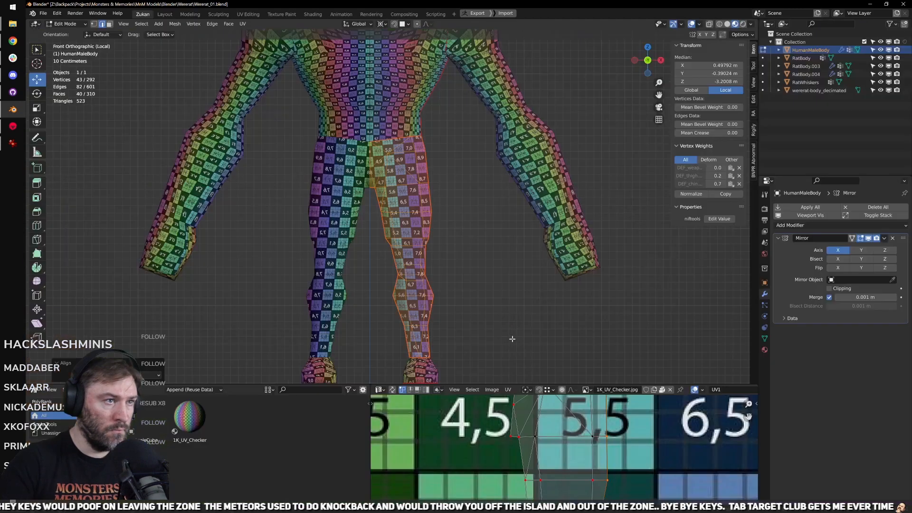
{"action": "middle_click_drag", "start_coordinate": [512, 338], "coordinate": [480, 271]}
{"action": "scroll", "coordinate": [480, 271], "scroll_direction": "up", "scroll_amount": 3}
{"action": "key", "text": "g"}
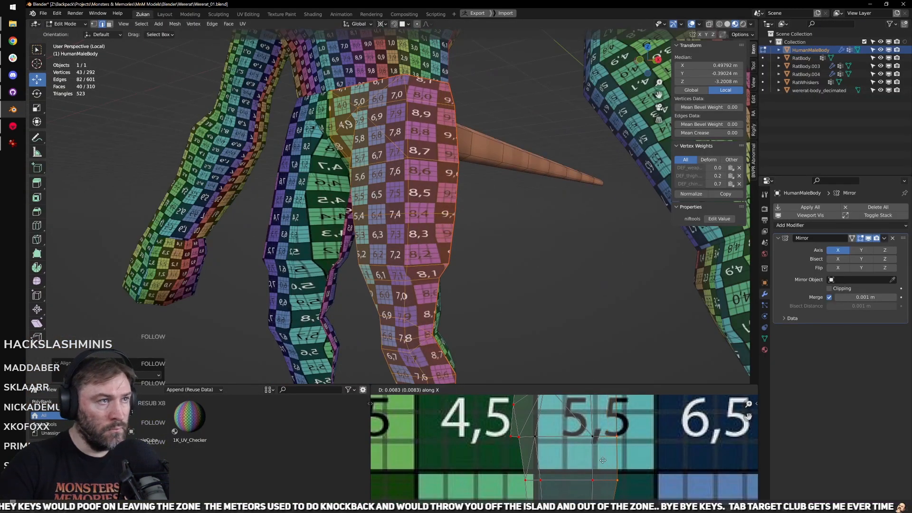
{"action": "left_click", "coordinate": [626, 458]}
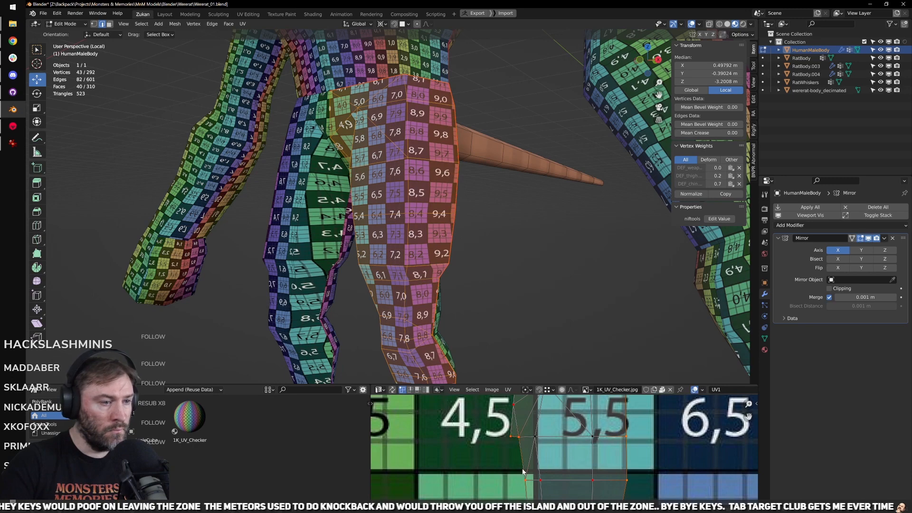
Step: Select the front-of-leg island's inner boundary vertices below the crotch and move them outward along X
{"action": "key", "text": "ctrl+space"}
{"action": "scroll", "coordinate": [474, 445], "scroll_direction": "down", "scroll_amount": 4}
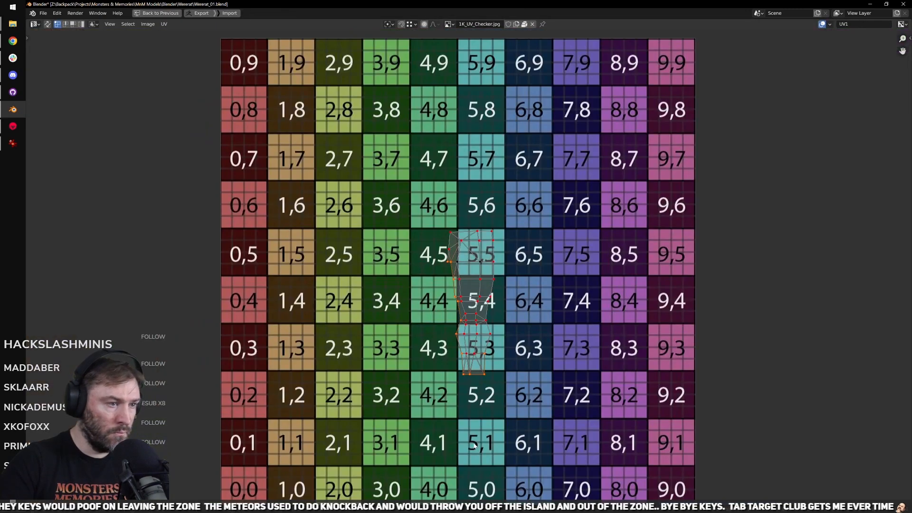
{"action": "scroll", "coordinate": [513, 267], "scroll_direction": "up", "scroll_amount": 3}
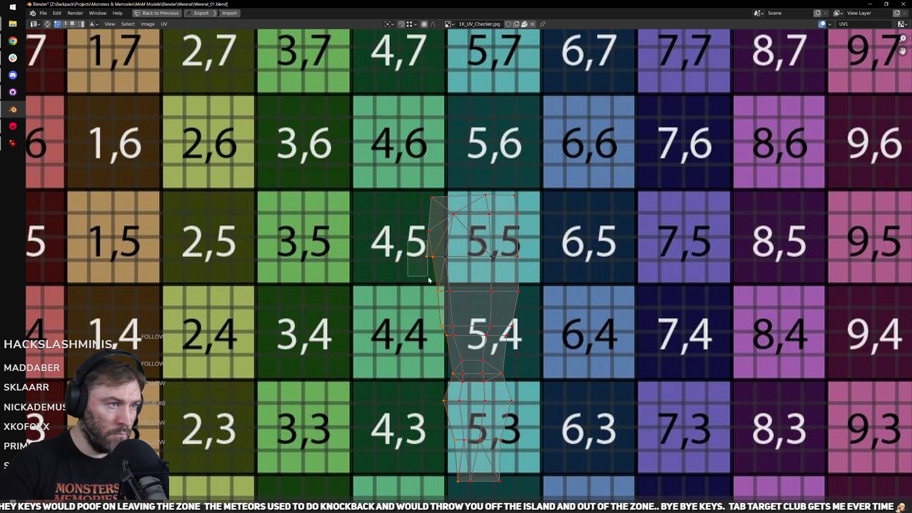
{"action": "key", "text": "ctrl+space"}
{"action": "scroll", "coordinate": [459, 247], "scroll_direction": "up", "scroll_amount": 2}
{"action": "scroll", "coordinate": [459, 247], "scroll_direction": "down", "scroll_amount": 2}
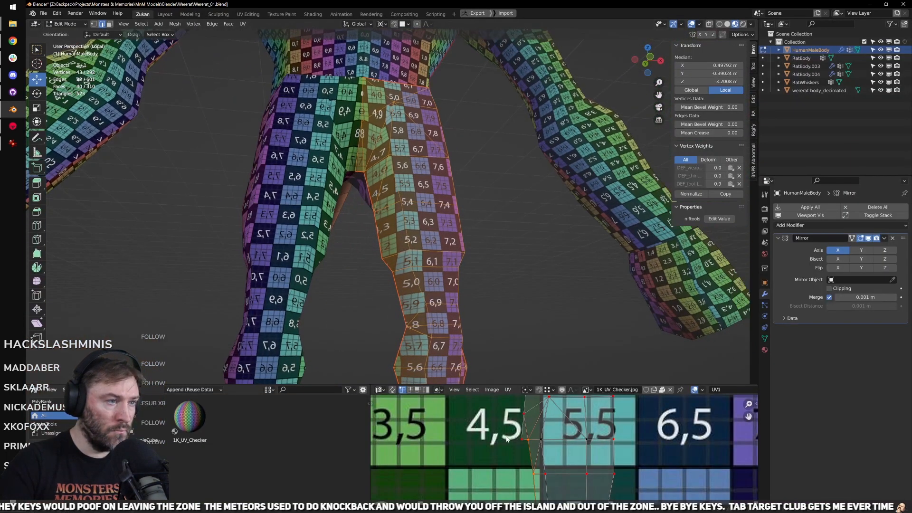
{"action": "key", "text": "g"}
{"action": "key", "text": "x"}
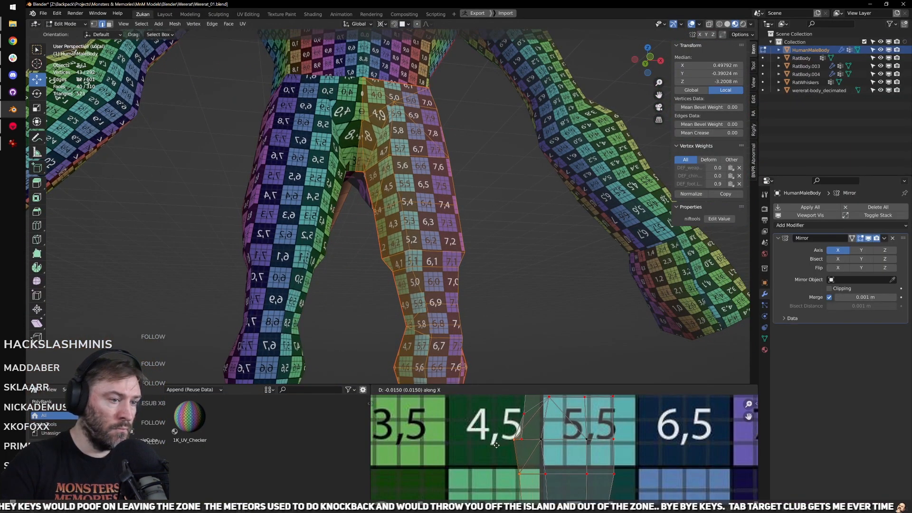
{"action": "left_click", "coordinate": [501, 444]}
Step: Align the inner boundary vertices into a straight vertical edge and move that edge outward along X by about 0.01
{"action": "key", "text": "shift+w"}
{"action": "left_click", "coordinate": [573, 486]}
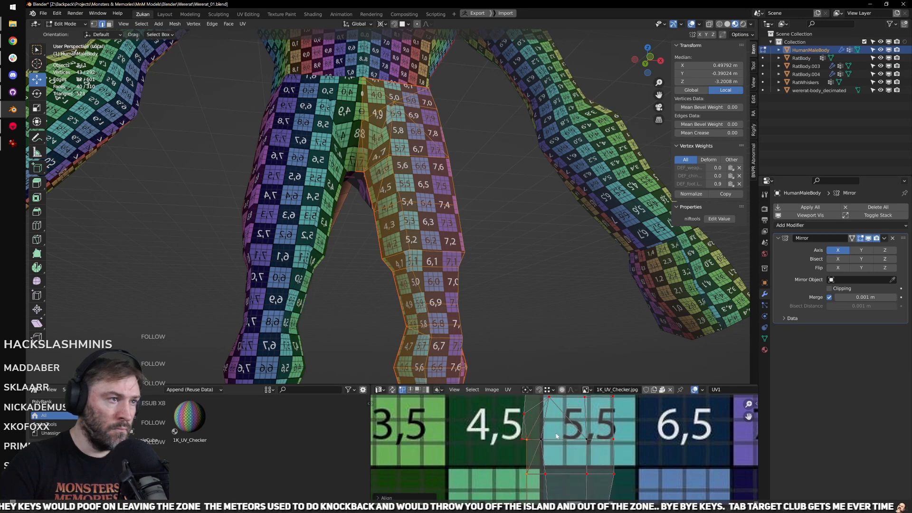
{"action": "scroll", "coordinate": [459, 247], "scroll_direction": "up", "scroll_amount": 3}
{"action": "key", "text": "g"}
{"action": "key", "text": "x"}
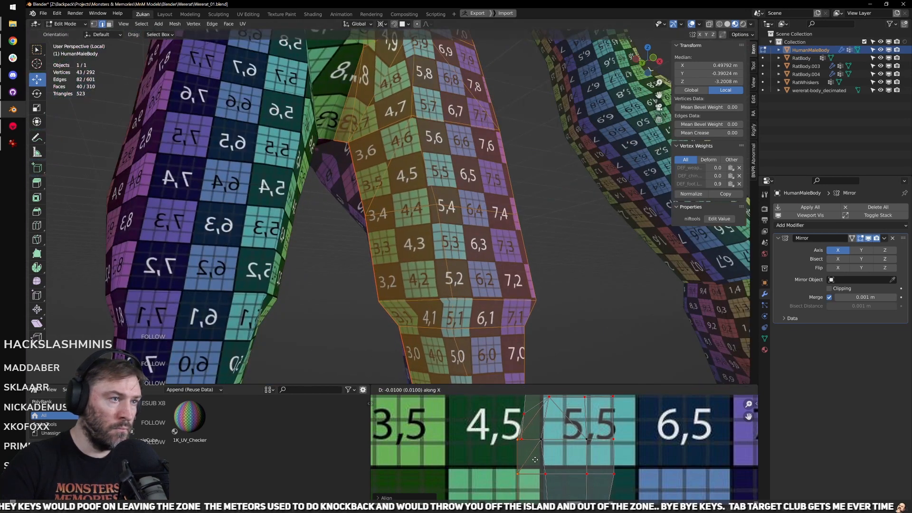
{"action": "left_click", "coordinate": [535, 459]}
Step: Align the front-of-leg island's outer boundary into a straight vertical edge and move it outward along X to even out the checker
{"action": "key", "text": "ctrl+space"}
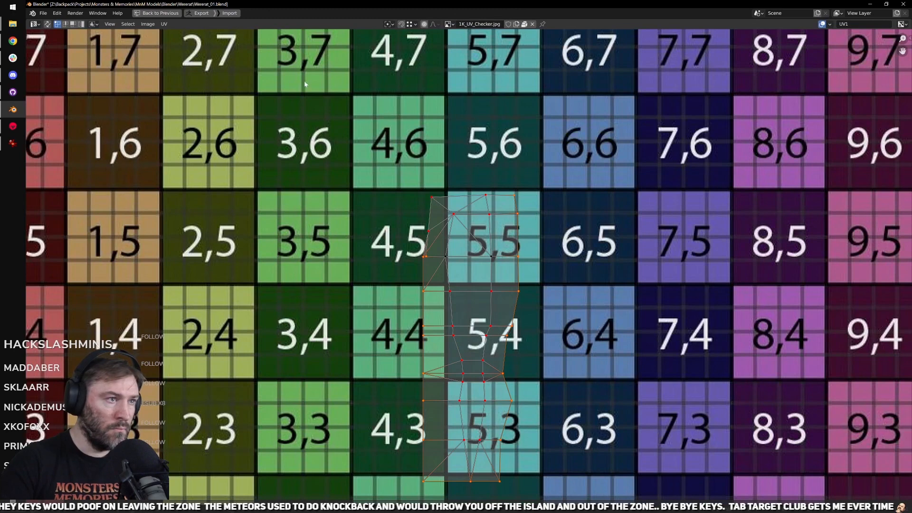
{"action": "key", "text": "q"}
{"action": "mouse_move", "coordinate": [584, 392]}
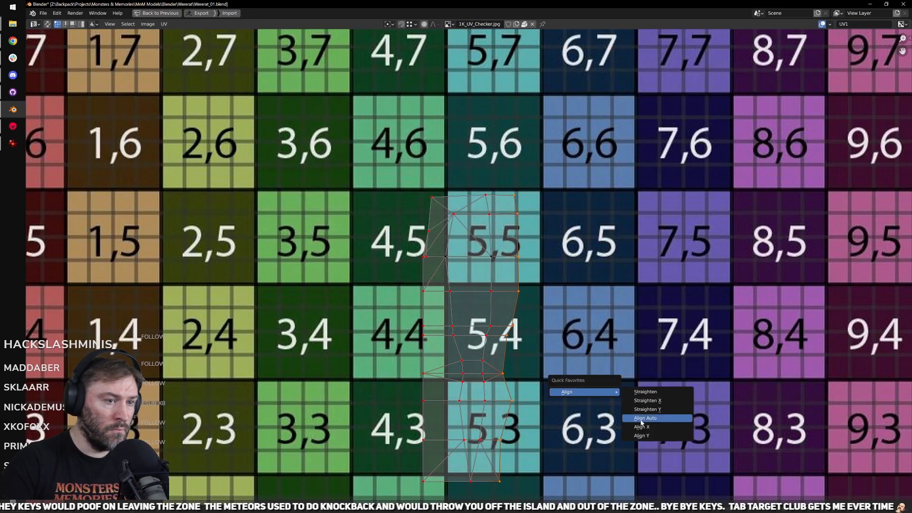
{"action": "left_click", "coordinate": [642, 419]}
{"action": "key", "text": "ctrl+space"}
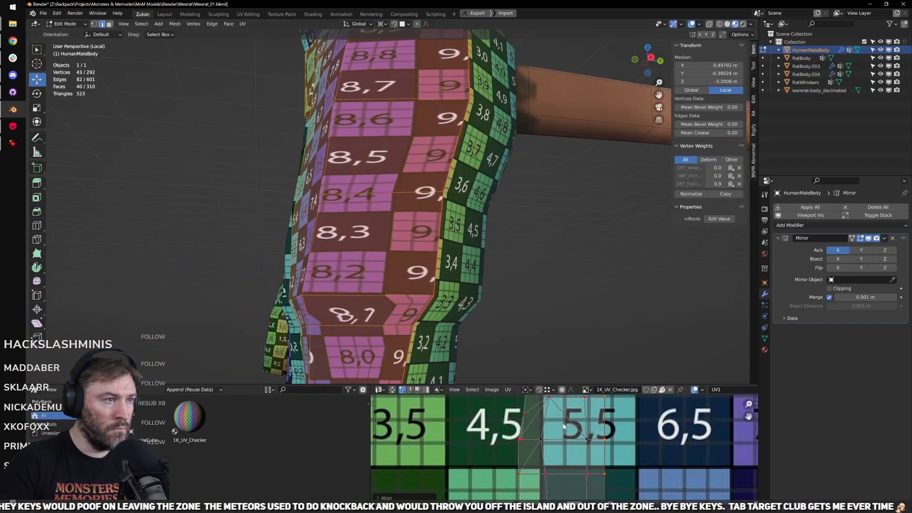
{"action": "key", "text": "g"}
{"action": "key", "text": "x"}
{"action": "left_click", "coordinate": [587, 430]}
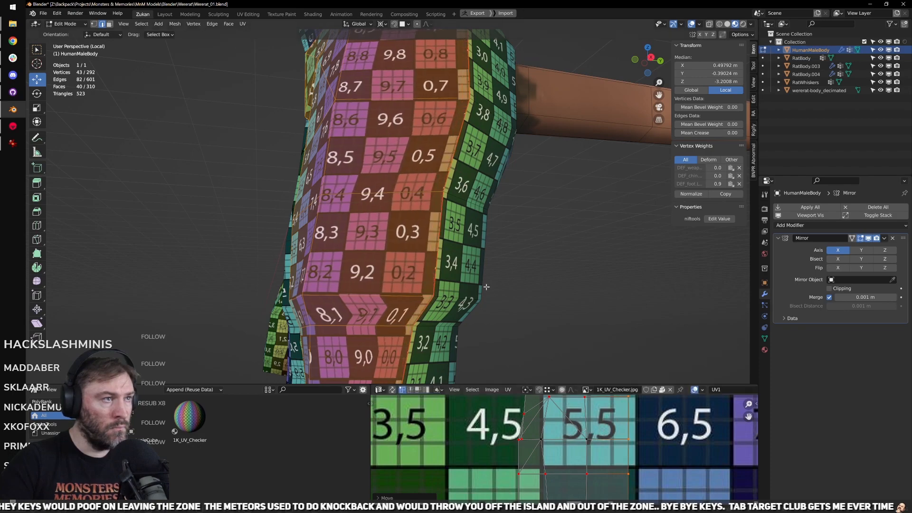
Step: Unpin the crotch-side boundary vertices at the top of the front-of-leg island and unwrap the island around its pinned vertices
{"action": "scroll", "coordinate": [486, 287], "scroll_direction": "down", "scroll_amount": 3}
{"action": "mouse_move", "coordinate": [483, 275]}
{"action": "middle_mouse_down"}
{"action": "mouse_move", "coordinate": [473, 241]}
{"action": "mouse_move", "coordinate": [452, 282]}
{"action": "mouse_move", "coordinate": [484, 283]}
{"action": "middle_mouse_up"}
{"action": "key", "text": "ctrl+space"}
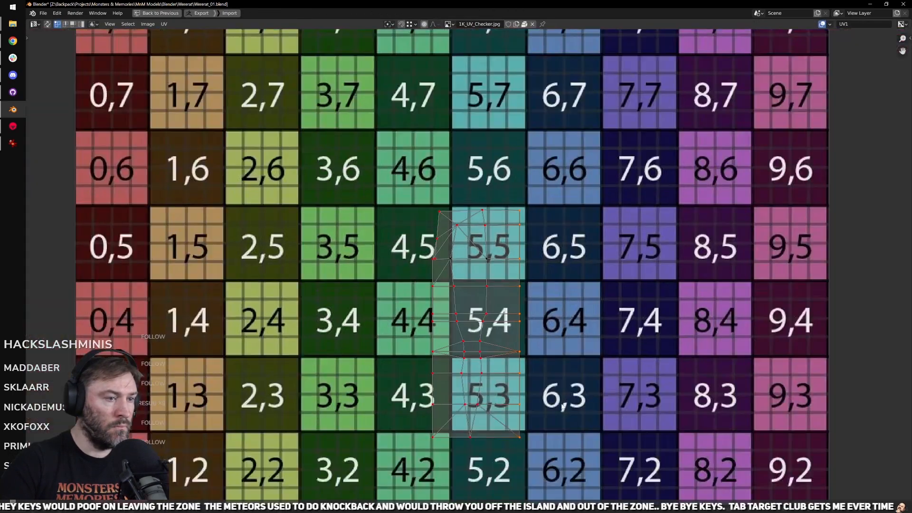
{"action": "scroll", "coordinate": [447, 317], "scroll_direction": "up", "scroll_amount": 5}
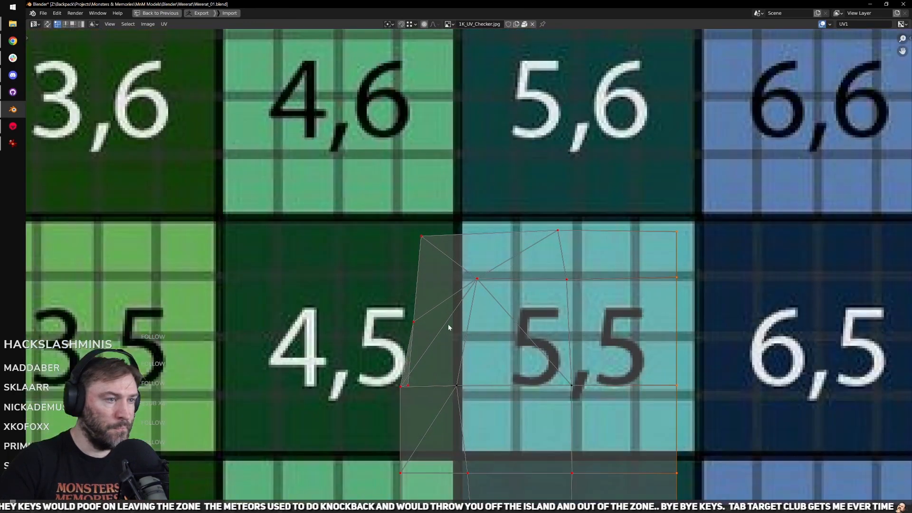
{"action": "key", "text": "alt+p"}
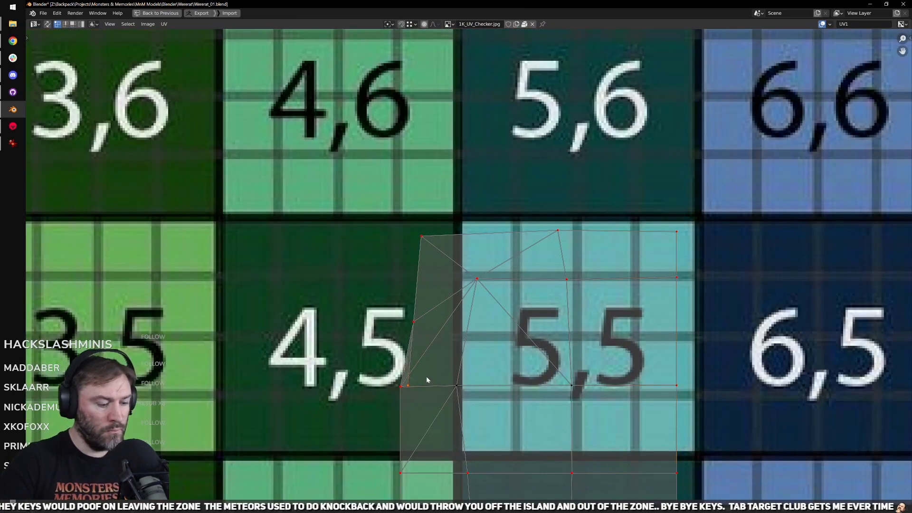
{"action": "left_click_drag", "start_coordinate": [367, 294], "coordinate": [452, 352]}
{"action": "key", "text": "alt+p"}
{"action": "key", "text": "u"}
{"action": "scroll", "coordinate": [453, 323], "scroll_direction": "down", "scroll_amount": 3}
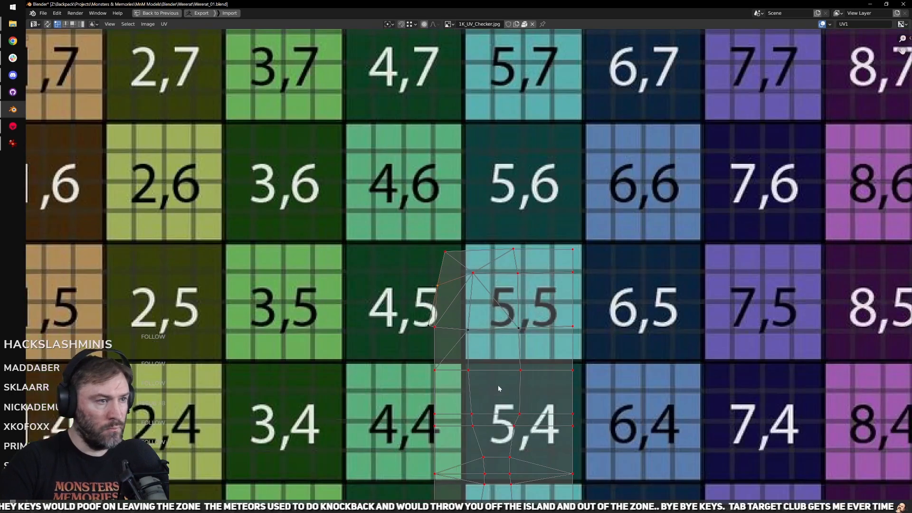
Step: Unpin the interior vertices of the front-of-leg island at the shin and unwrap the island around its remaining pins
{"action": "middle_click_drag", "start_coordinate": [498, 385], "coordinate": [466, 228]}
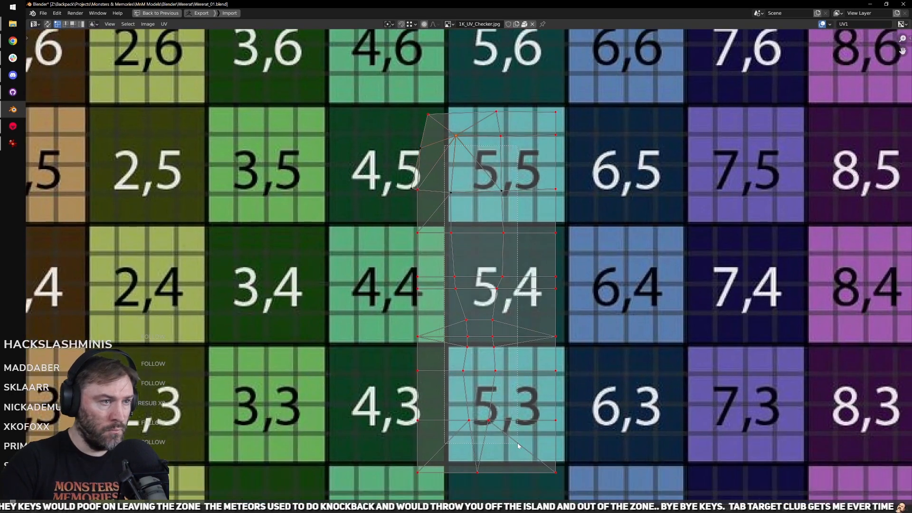
{"action": "key", "text": "ctrl+space"}
{"action": "middle_click_drag", "start_coordinate": [476, 278], "coordinate": [486, 277]}
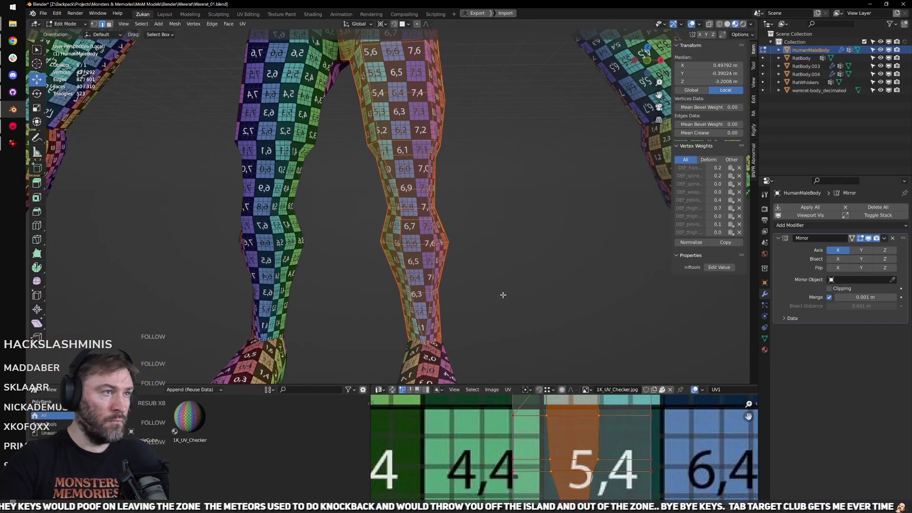
{"action": "scroll", "coordinate": [525, 289], "scroll_direction": "down", "scroll_amount": 4}
{"action": "middle_click_drag", "start_coordinate": [464, 240], "coordinate": [456, 274]}
{"action": "scroll", "coordinate": [490, 265], "scroll_direction": "up", "scroll_amount": 4}
{"action": "scroll", "coordinate": [456, 274], "scroll_direction": "down", "scroll_amount": 2}
{"action": "scroll", "coordinate": [566, 443], "scroll_direction": "down", "scroll_amount": 3}
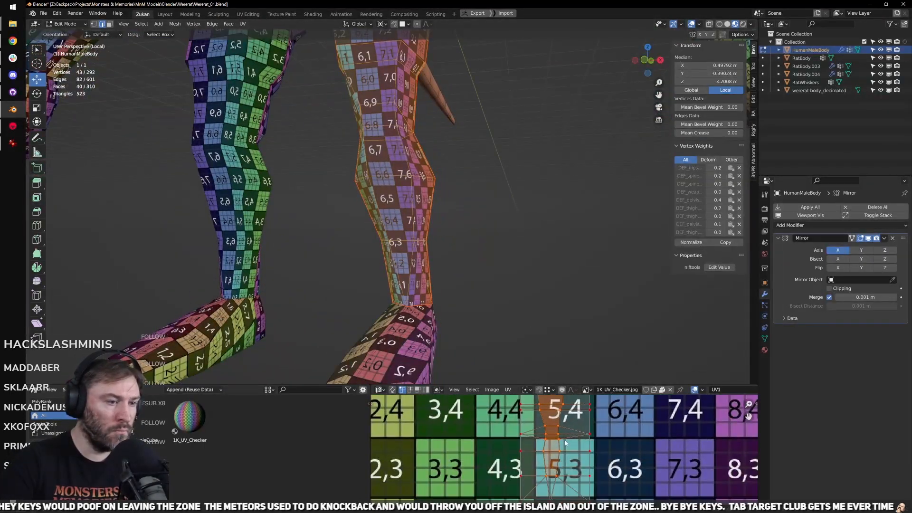
{"action": "left_click", "coordinate": [546, 475]}
{"action": "left_click_drag", "start_coordinate": [540, 432], "coordinate": [572, 435]}
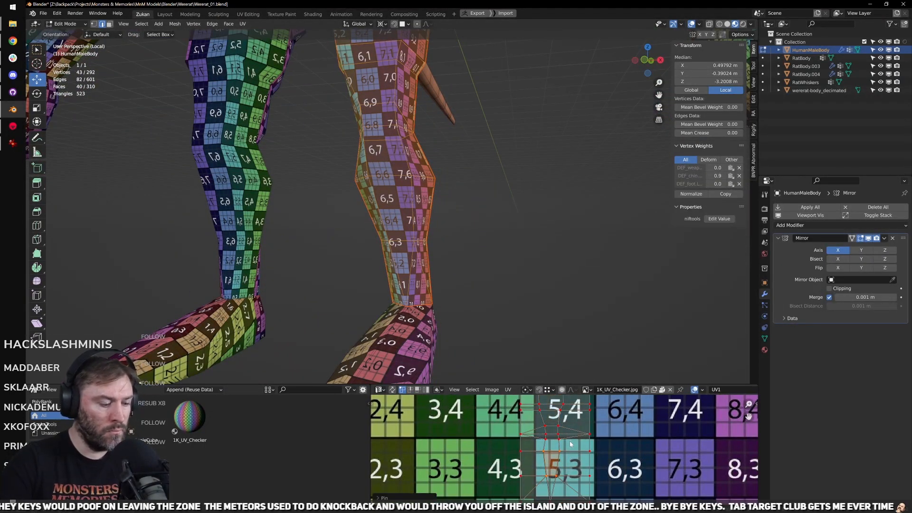
{"action": "key", "text": "u"}
{"action": "scroll", "coordinate": [520, 306], "scroll_direction": "up", "scroll_amount": 4}
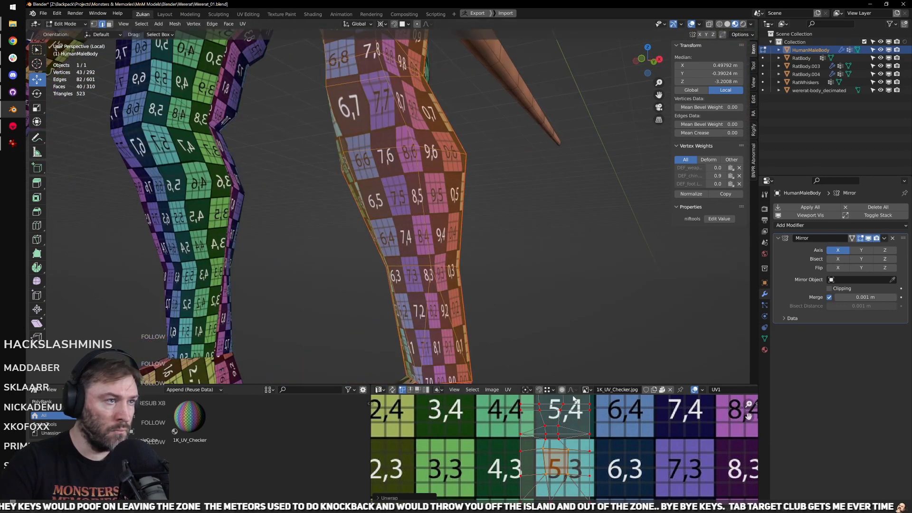
{"action": "middle_click_drag", "start_coordinate": [545, 329], "coordinate": [504, 328]}
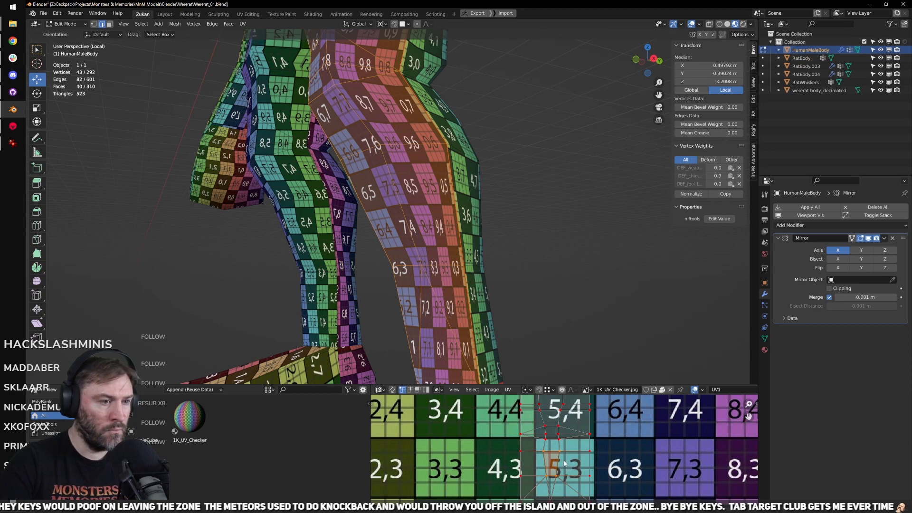
{"action": "key", "text": "u"}
{"action": "middle_click_drag", "start_coordinate": [453, 252], "coordinate": [506, 270]}
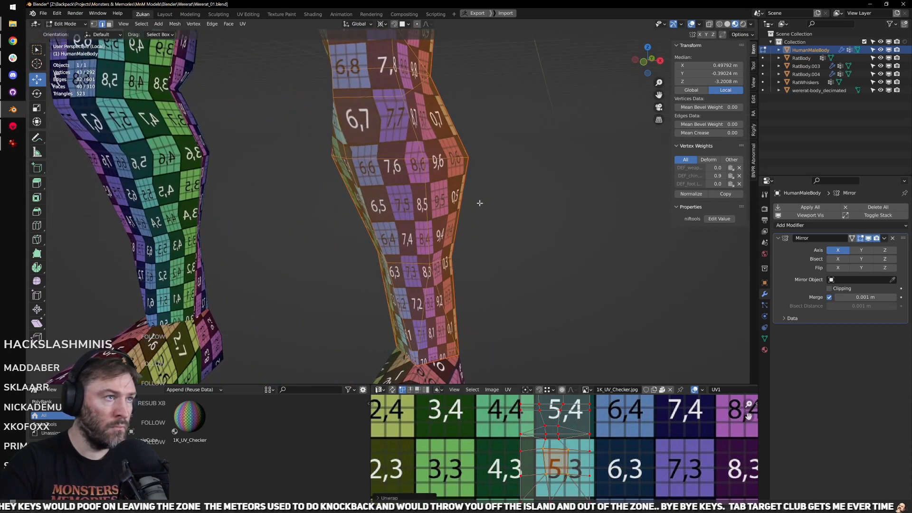
{"action": "middle_click_drag", "start_coordinate": [480, 202], "coordinate": [491, 270], "text": "shift"}
Step: Align the shin's interior vertices on one side into a straight vertical line and move them inward along X
{"action": "left_click_drag", "start_coordinate": [563, 447], "coordinate": [574, 489]}
{"action": "key", "text": "s"}
{"action": "key", "text": "x"}
{"action": "key", "text": "0"}
{"action": "key", "text": "Return"}
{"action": "key", "text": "g"}
{"action": "key", "text": "x"}
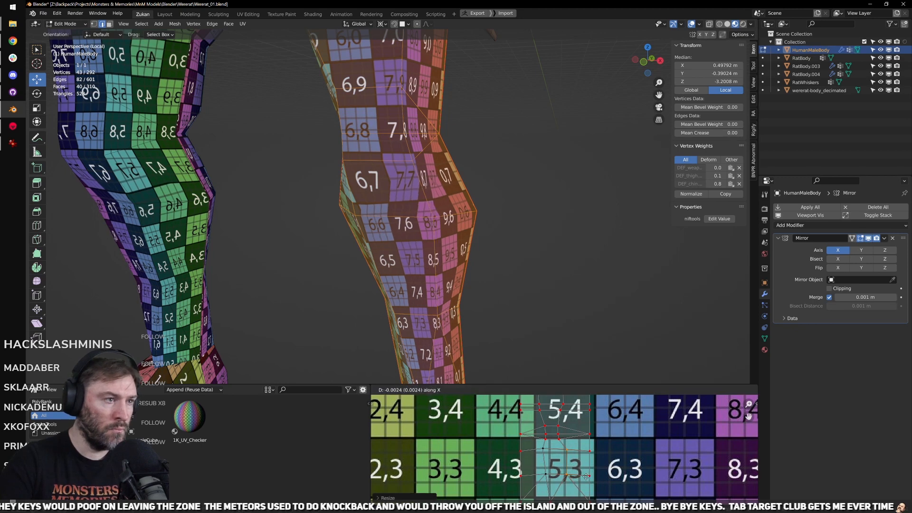
{"action": "left_click", "coordinate": [551, 469]}
Step: Move the shin vertices on the other side of the front-of-leg island along X to even out the checker
{"action": "left_click", "coordinate": [538, 452]}
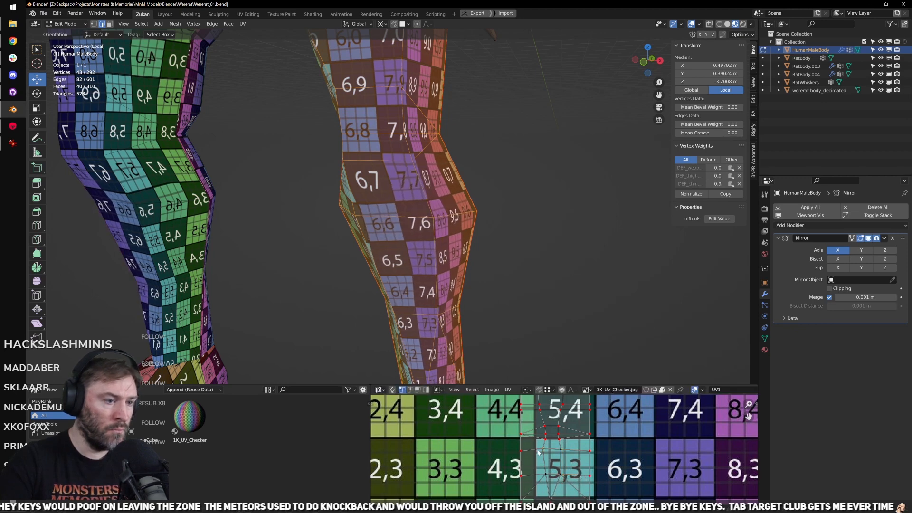
{"action": "middle_click_drag", "start_coordinate": [481, 293], "coordinate": [439, 211]}
{"action": "key", "text": "g"}
{"action": "key", "text": "x"}
{"action": "left_click", "coordinate": [581, 455]}
{"action": "scroll", "coordinate": [439, 211], "scroll_direction": "down", "scroll_amount": 3}
{"action": "middle_click_drag", "start_coordinate": [471, 256], "coordinate": [494, 242]}
Step: Clear the selection, select the whole linked arm, and view the body from the front
{"action": "key", "text": "alt+a"}
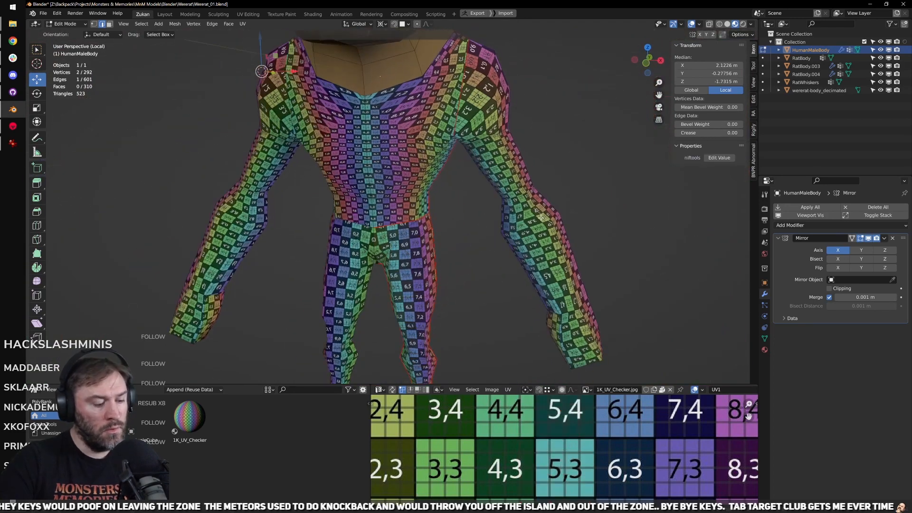
{"action": "key", "text": "l"}
{"action": "middle_click_drag", "start_coordinate": [577, 280], "coordinate": [494, 268]}
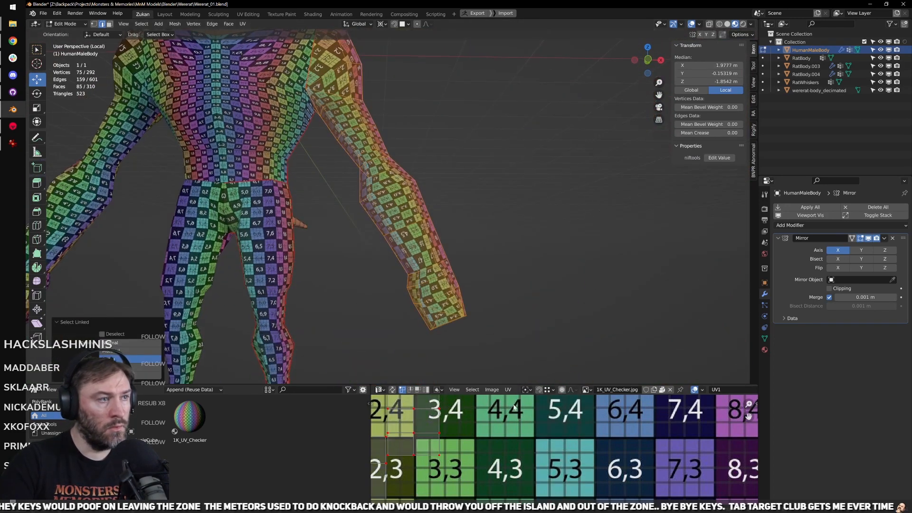
{"action": "key", "text": "ctrl+space"}
{"action": "scroll", "coordinate": [518, 441], "scroll_direction": "up", "scroll_amount": 1}
{"action": "key", "text": "ctrl+space"}
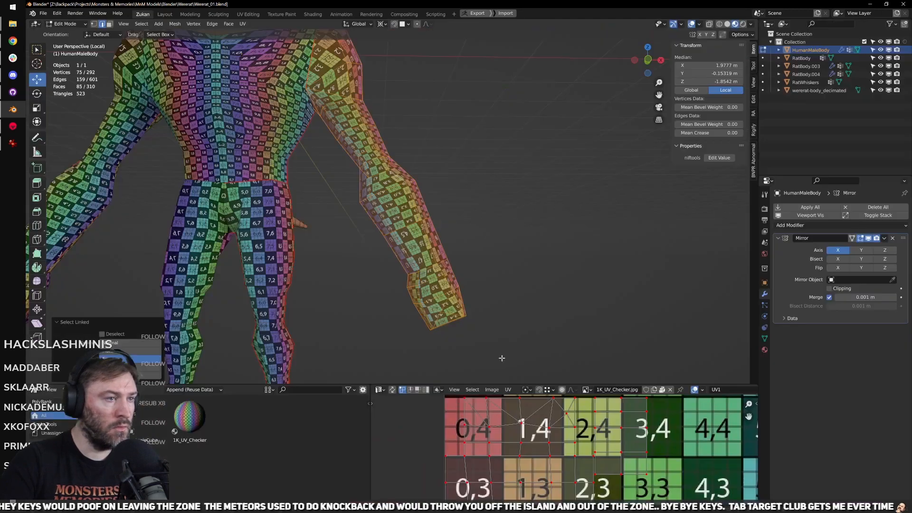
{"action": "scroll", "coordinate": [463, 273], "scroll_direction": "up", "scroll_amount": 2}
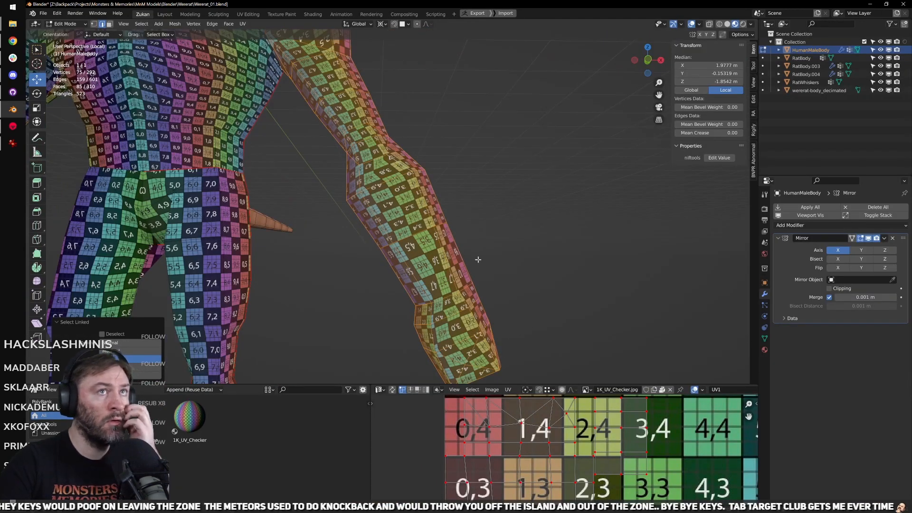
{"action": "middle_click_drag", "start_coordinate": [468, 281], "coordinate": [459, 252]}
{"action": "key", "text": "KP_1"}
{"action": "scroll", "coordinate": [474, 248], "scroll_direction": "down", "scroll_amount": 6}
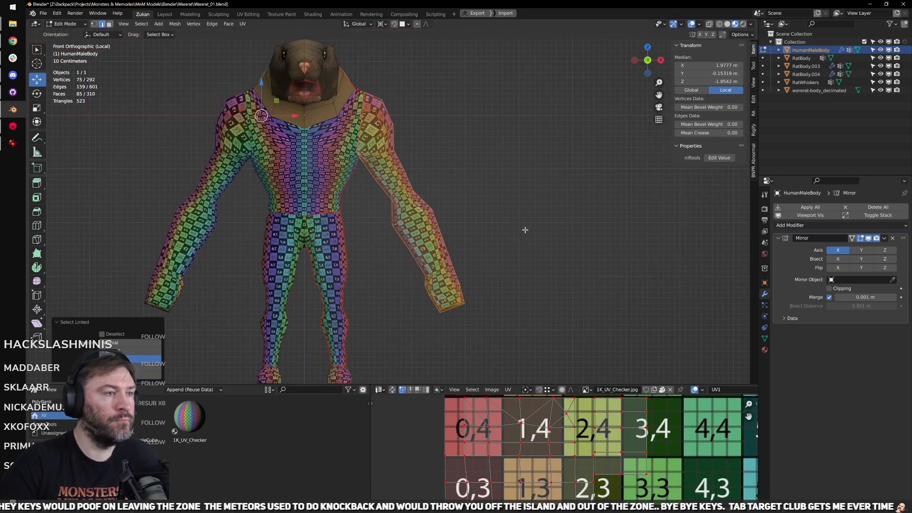
Step: Turn to a side view of the body and project the selected arm's UVs from that view
{"action": "right_click", "coordinate": [514, 229]}
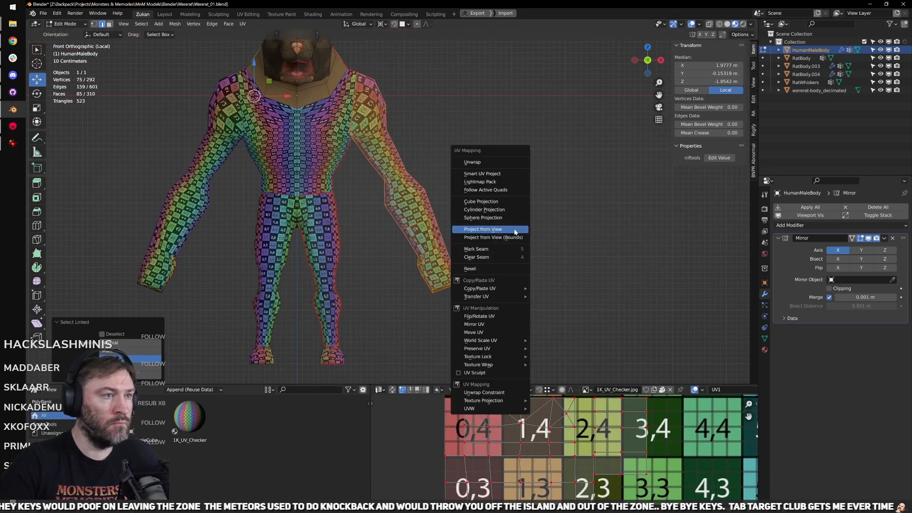
{"action": "middle_click_drag", "start_coordinate": [514, 229], "coordinate": [538, 227]}
{"action": "middle_click_drag", "start_coordinate": [507, 240], "coordinate": [501, 215]}
{"action": "key", "text": "u"}
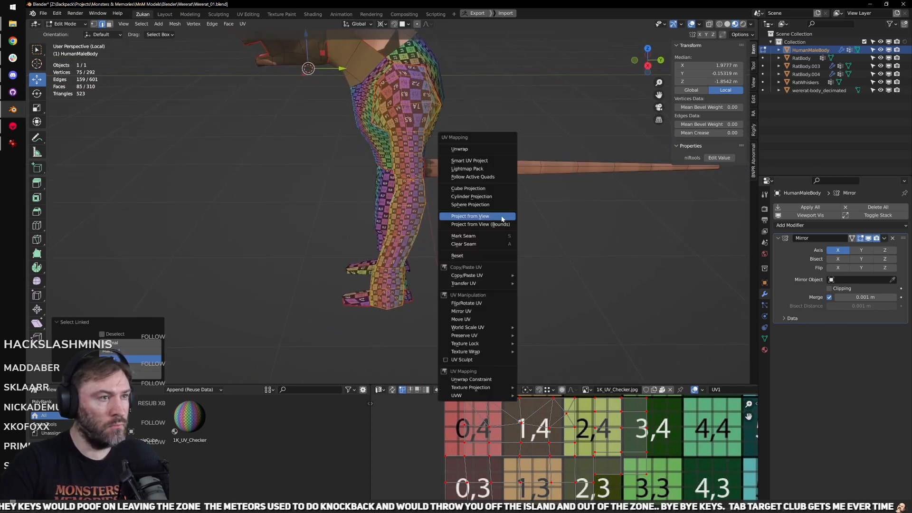
{"action": "left_click", "coordinate": [502, 219]}
{"action": "key", "text": "ctrl+space"}
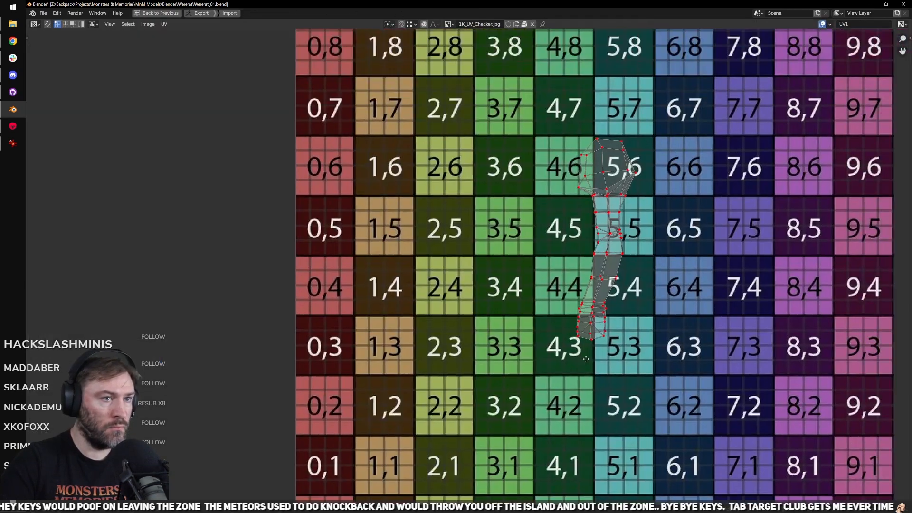
{"action": "scroll", "coordinate": [582, 326], "scroll_direction": "up", "scroll_amount": 3}
{"action": "middle_click_drag", "start_coordinate": [599, 310], "coordinate": [572, 312]}
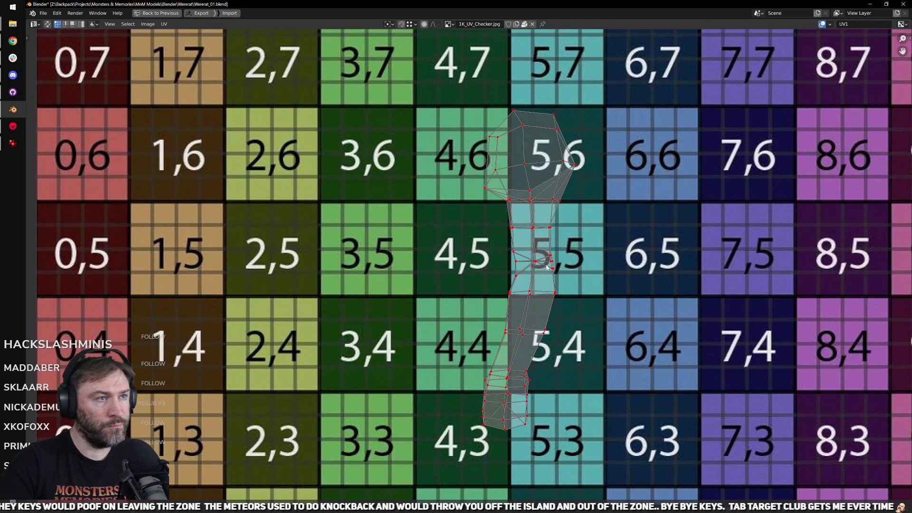
{"action": "middle_click_drag", "start_coordinate": [547, 267], "coordinate": [517, 299]}
{"action": "key", "text": "ctrl+space"}
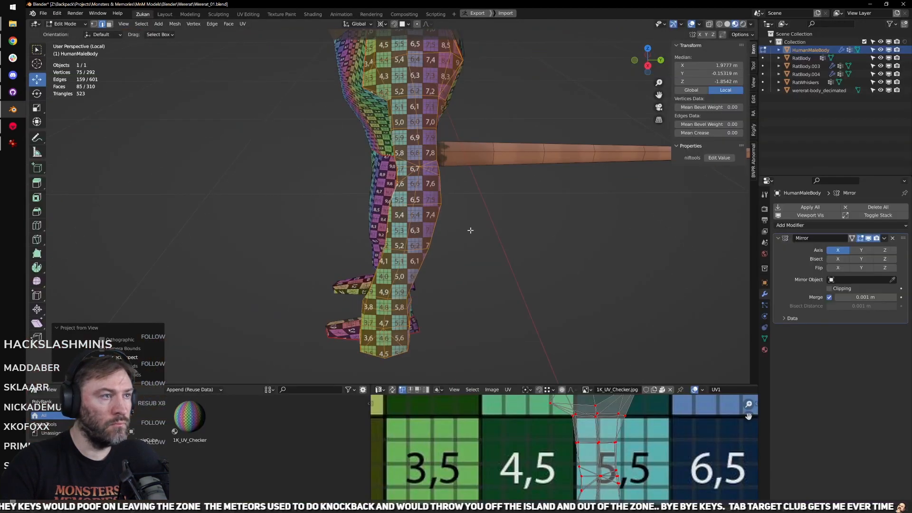
{"action": "middle_click_drag", "start_coordinate": [426, 196], "coordinate": [423, 212], "text": "shift"}
Step: In face selection, select the face loop down the front of the arm and project its UVs from the front view
{"action": "key", "text": "ctrl+Tab"}
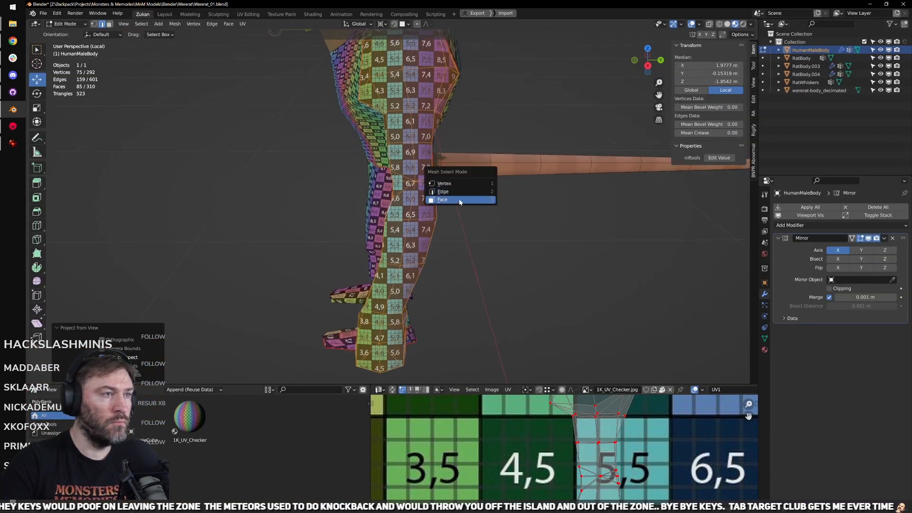
{"action": "left_click", "coordinate": [460, 202]}
{"action": "key", "text": "KP_1"}
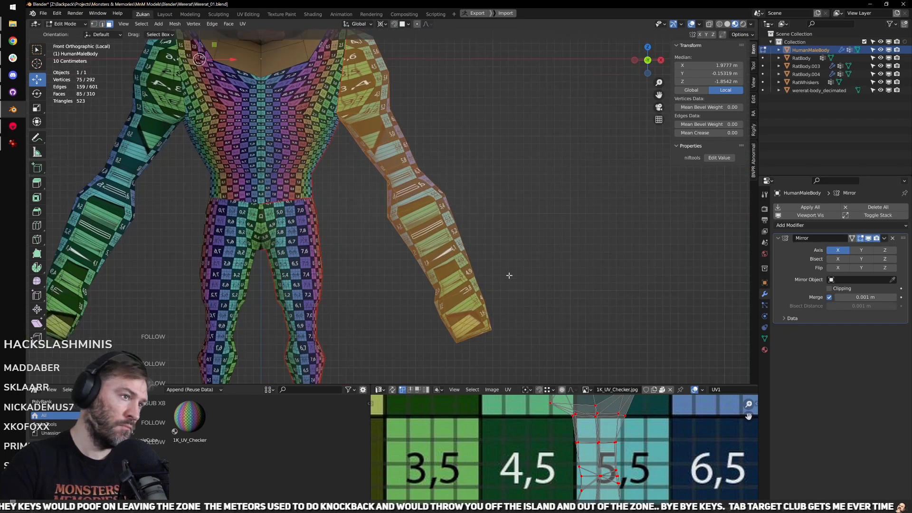
{"action": "middle_click_drag", "start_coordinate": [509, 275], "coordinate": [557, 263]}
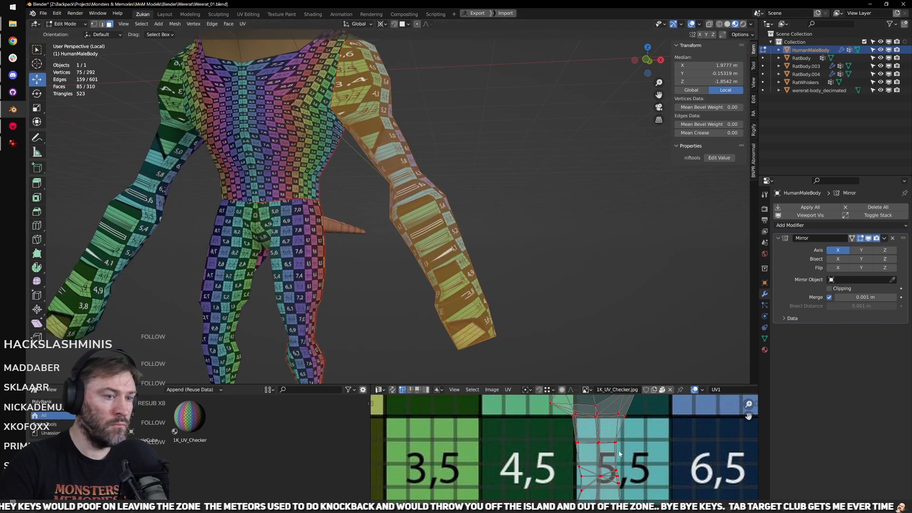
{"action": "left_click", "coordinate": [459, 302], "text": "alt"}
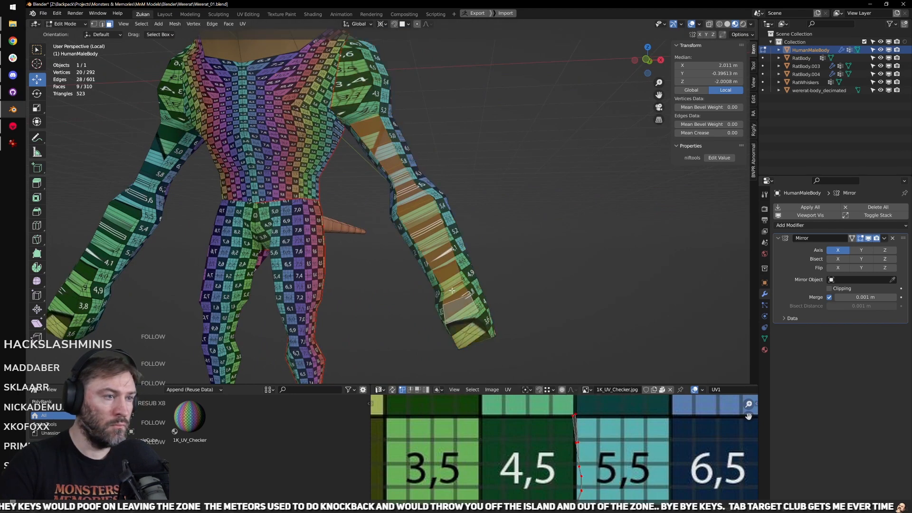
{"action": "key", "text": "KP_1"}
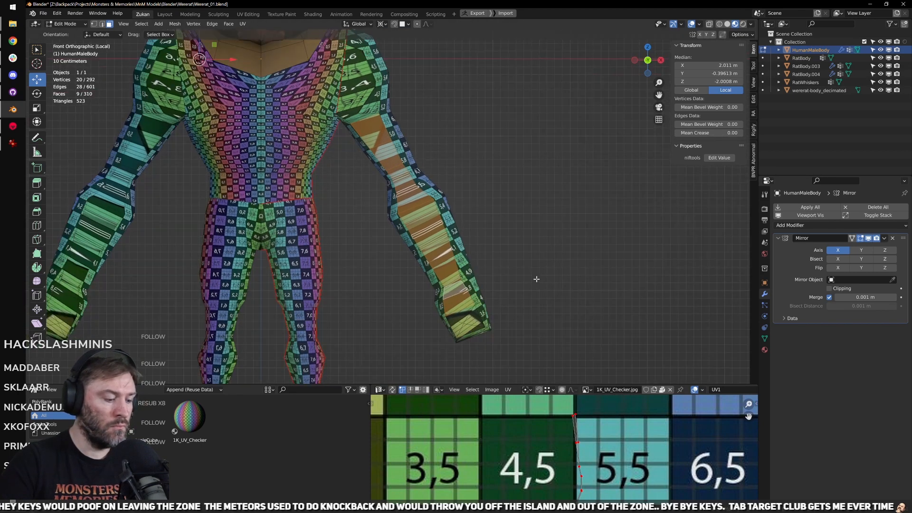
{"action": "key", "text": "u"}
{"action": "left_click", "coordinate": [537, 279]}
Step: Select the face strip down the back of the arm and project its UVs from the back view
{"action": "key", "text": "ctrl+KP_1"}
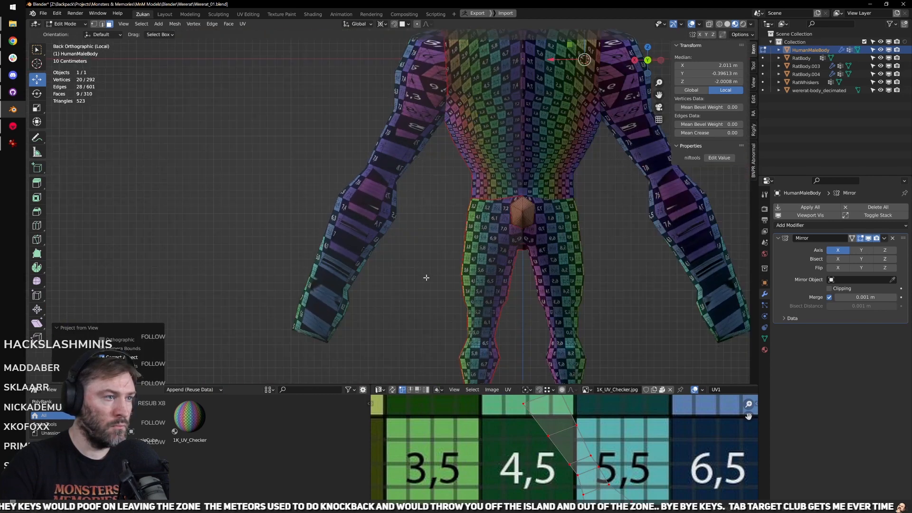
{"action": "key", "text": "u"}
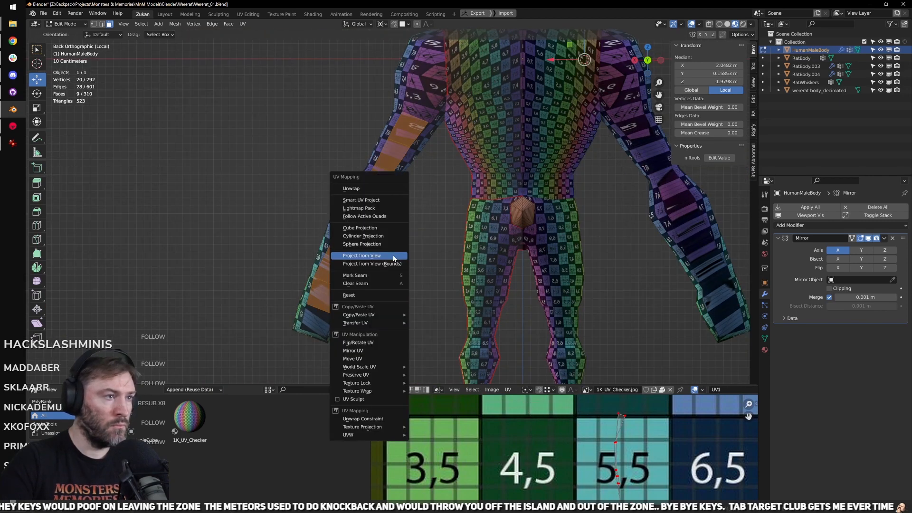
{"action": "left_click", "coordinate": [395, 259]}
{"action": "key", "text": "ctrl+space"}
{"action": "key", "text": "Home"}
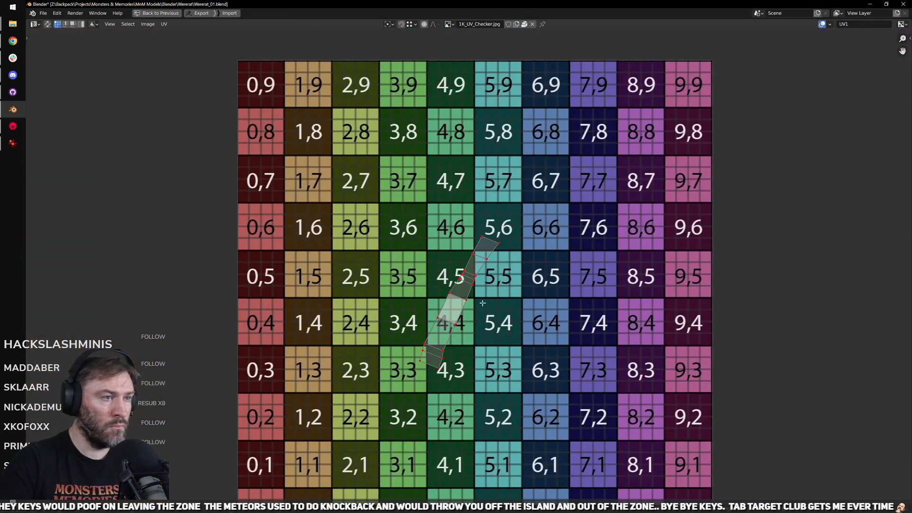
Step: Show the whole arm's UVs and, in island selection, move the front strip and side island apart from the back strip
{"action": "key", "text": "ctrl+space"}
{"action": "key", "text": "ctrl+space"}
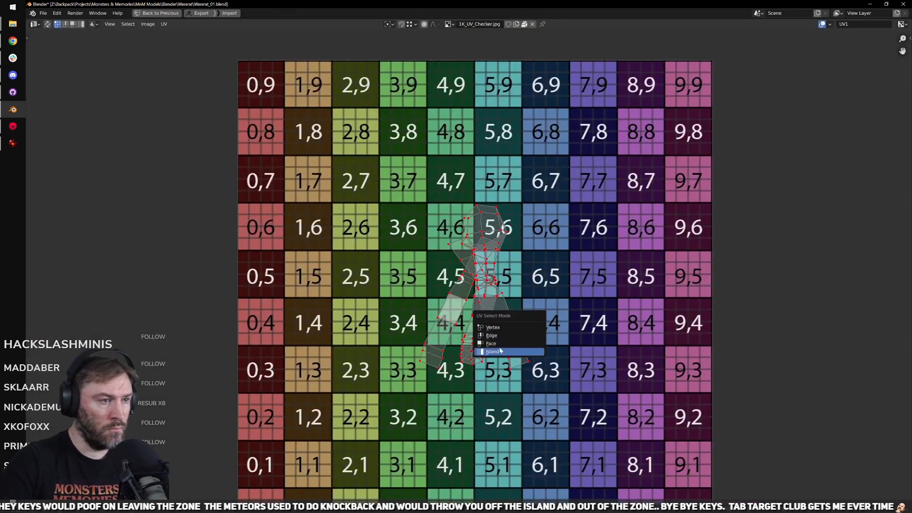
{"action": "key", "text": "g"}
{"action": "left_click", "coordinate": [612, 327]}
{"action": "left_click", "coordinate": [483, 323]}
{"action": "key", "text": "g"}
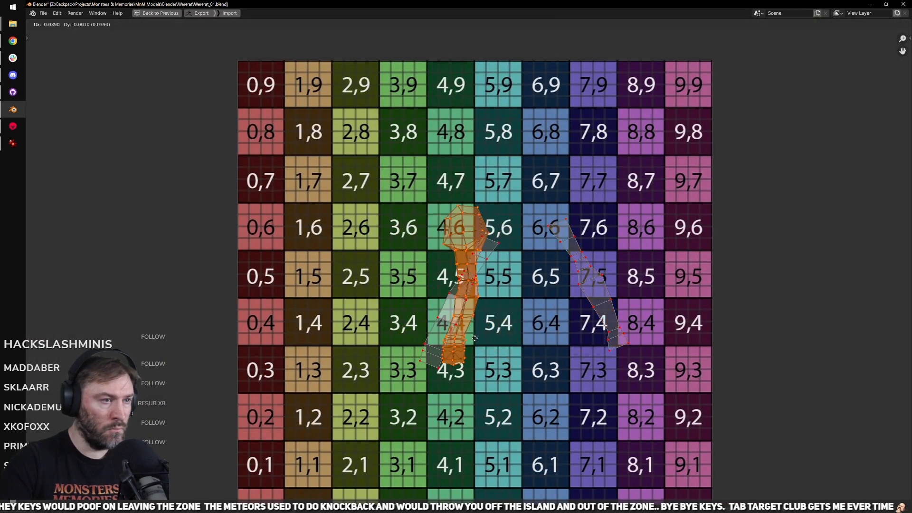
{"action": "left_click", "coordinate": [553, 343]}
{"action": "key", "text": "g"}
{"action": "left_click", "coordinate": [524, 344]}
{"action": "scroll", "coordinate": [527, 337], "scroll_direction": "up", "scroll_amount": 5}
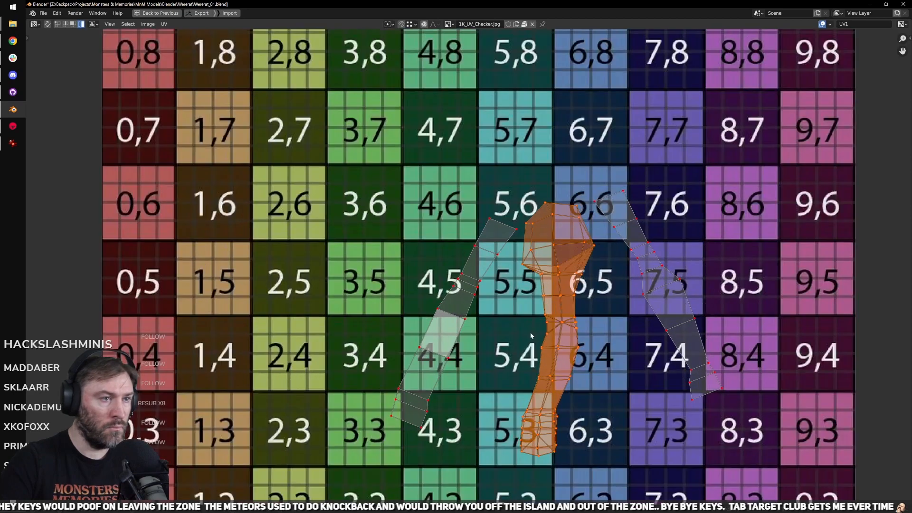
Step: Examine the checker texture and edge loops along the inner side of the arm down to the wrist
{"action": "key", "text": "ctrl+space"}
{"action": "middle_click_drag", "start_coordinate": [366, 237], "coordinate": [519, 210]}
{"action": "middle_click_drag", "start_coordinate": [407, 203], "coordinate": [382, 179]}
{"action": "scroll", "coordinate": [442, 163], "scroll_direction": "up", "scroll_amount": 3}
{"action": "key", "text": "ctrl+Tab"}
{"action": "left_click", "coordinate": [387, 204]}
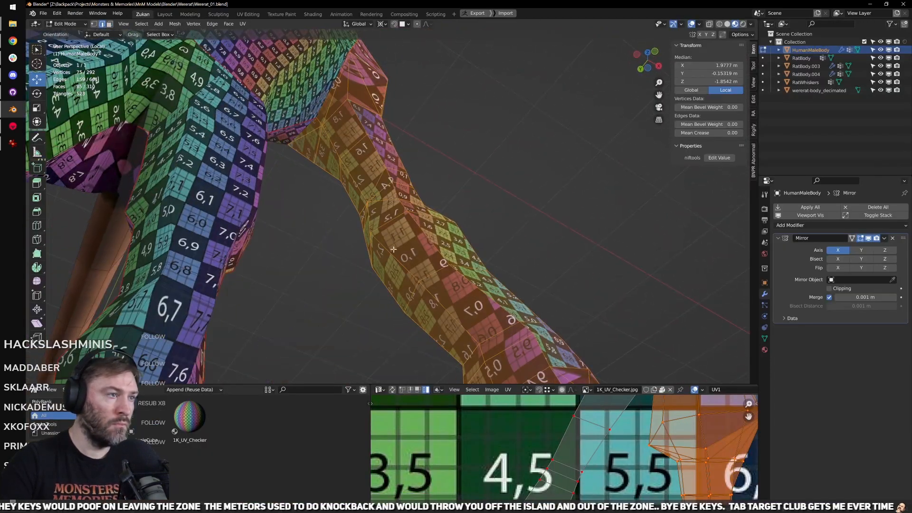
{"action": "left_click", "coordinate": [369, 214], "text": "alt"}
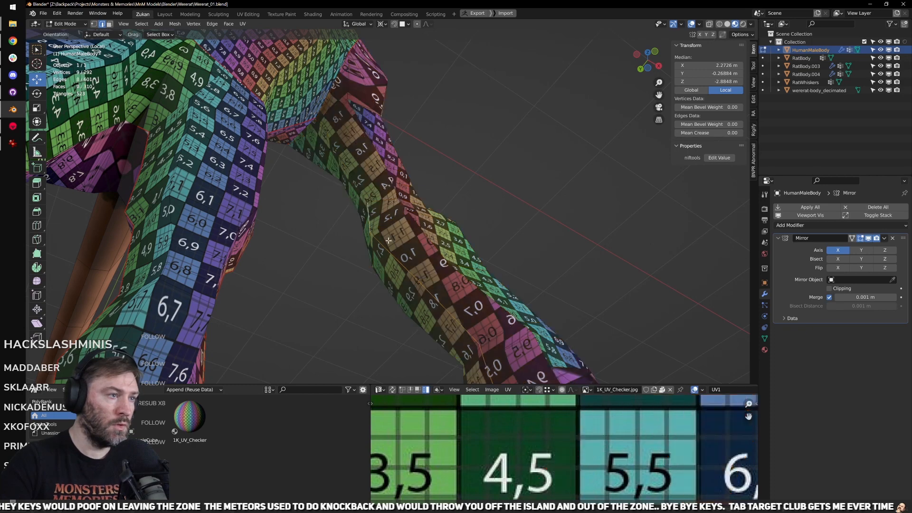
{"action": "left_click", "coordinate": [360, 194]}
{"action": "key", "text": "KP_Decimal"}
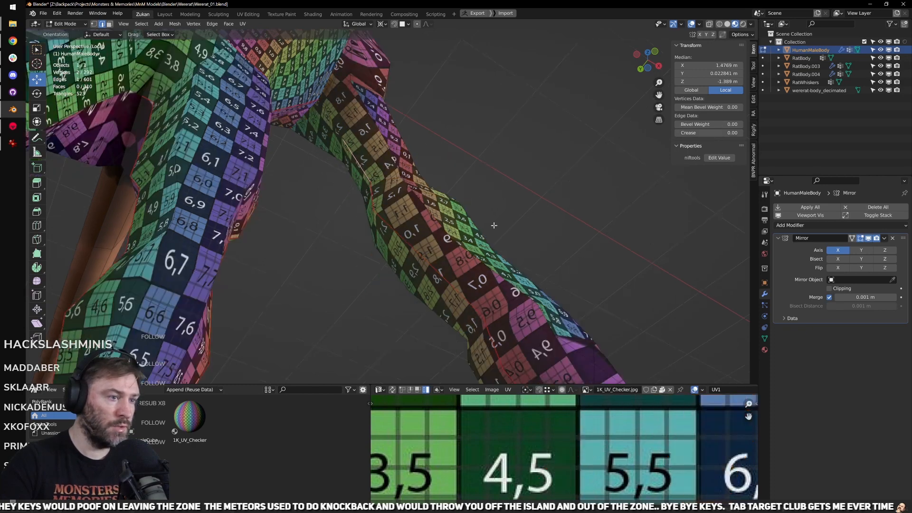
{"action": "scroll", "coordinate": [459, 169], "scroll_direction": "down", "scroll_amount": 5}
{"action": "left_click", "coordinate": [481, 183], "text": "alt"}
{"action": "middle_click_drag", "start_coordinate": [481, 182], "coordinate": [473, 218]}
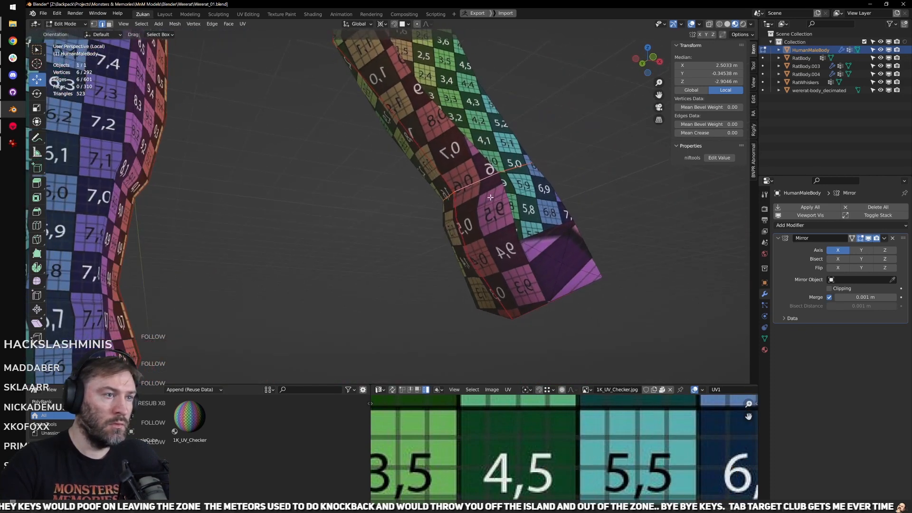
{"action": "left_click", "coordinate": [459, 201]}
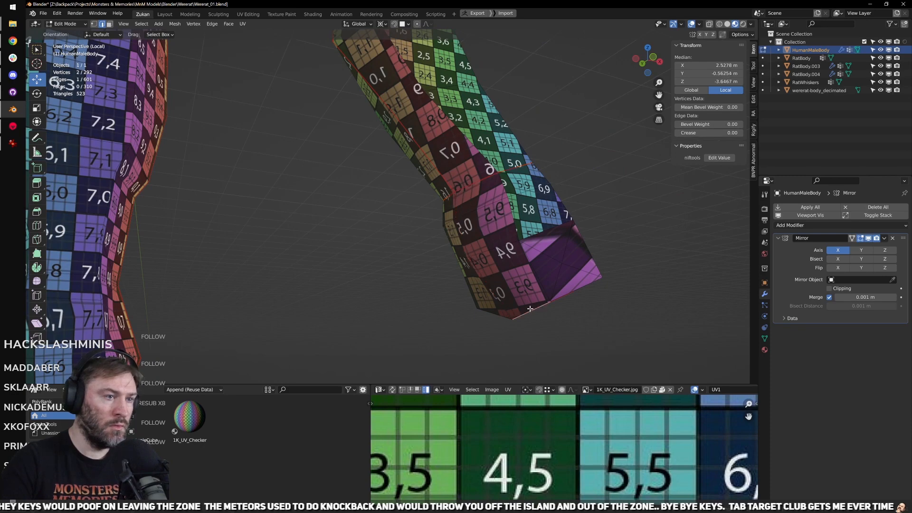
{"action": "key", "text": "KP_Decimal"}
Step: Examine the linked arm selection and the seams around the armpit, using wireframe shading to see the hidden edges
{"action": "middle_click_drag", "start_coordinate": [314, 236], "coordinate": [430, 255], "text": "shift"}
{"action": "left_click", "coordinate": [420, 262]}
{"action": "left_click", "coordinate": [320, 294]}
{"action": "key", "text": "l"}
{"action": "scroll", "coordinate": [469, 219], "scroll_direction": "down", "scroll_amount": 4}
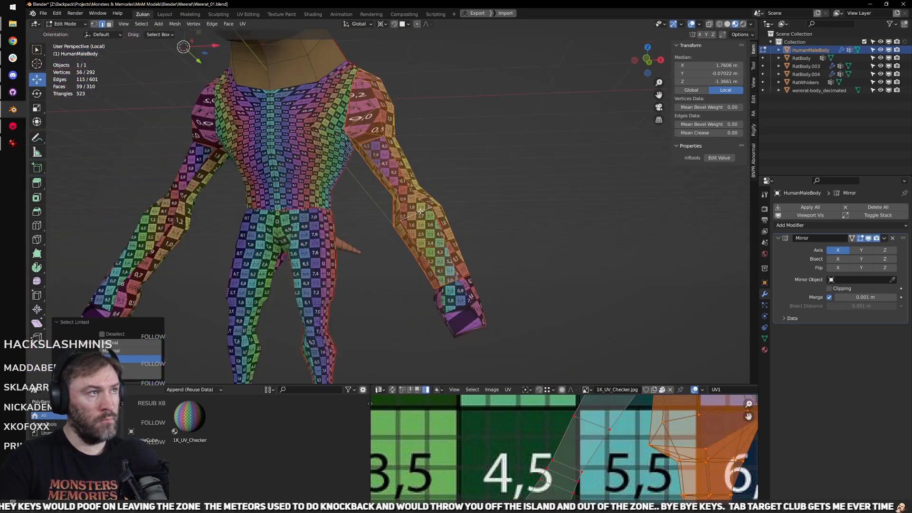
{"action": "scroll", "coordinate": [385, 187], "scroll_direction": "up", "scroll_amount": 4}
{"action": "middle_click_drag", "start_coordinate": [385, 186], "coordinate": [443, 282]}
{"action": "scroll", "coordinate": [523, 316], "scroll_direction": "down", "scroll_amount": 3}
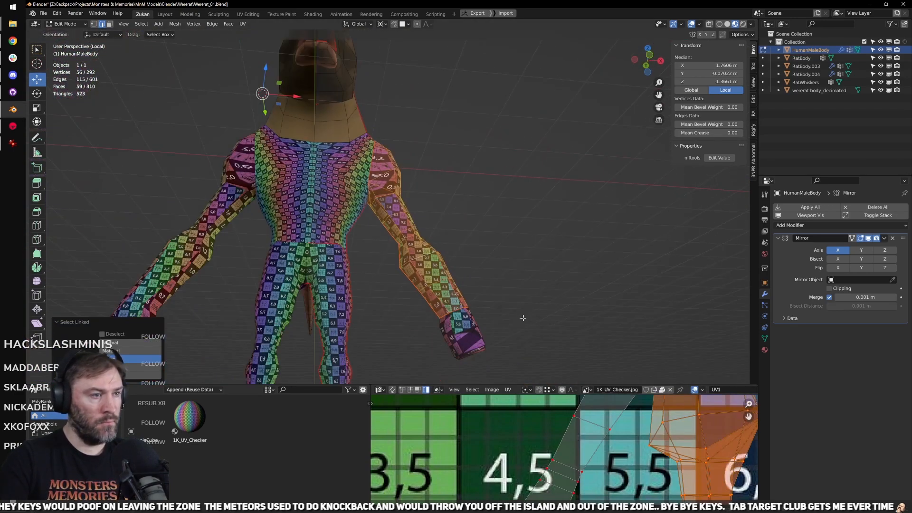
{"action": "scroll", "coordinate": [335, 236], "scroll_direction": "up", "scroll_amount": 7}
{"action": "middle_click_drag", "start_coordinate": [336, 236], "coordinate": [401, 283]}
{"action": "left_click", "coordinate": [392, 271]}
{"action": "left_click", "coordinate": [356, 227]}
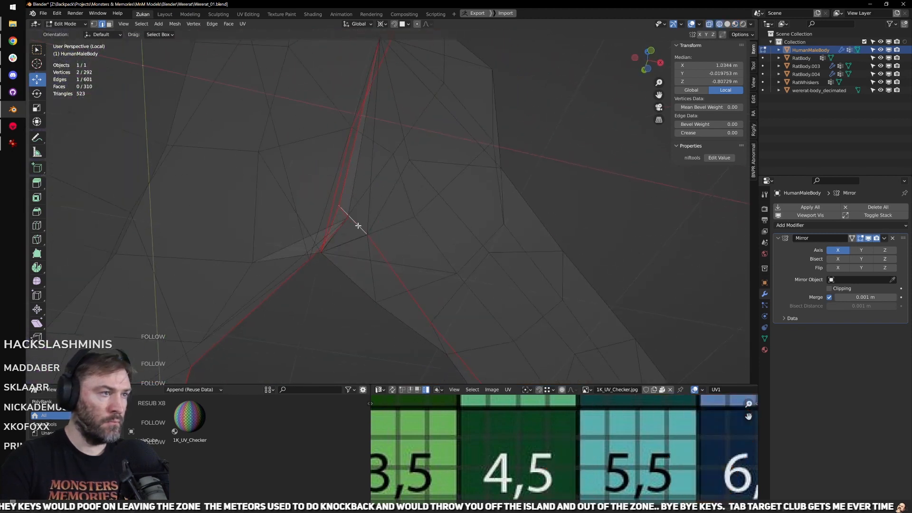
{"action": "middle_click_drag", "start_coordinate": [356, 223], "coordinate": [395, 257]}
{"action": "scroll", "coordinate": [425, 293], "scroll_direction": "down", "scroll_amount": 4}
{"action": "middle_click_drag", "start_coordinate": [425, 293], "coordinate": [446, 285]}
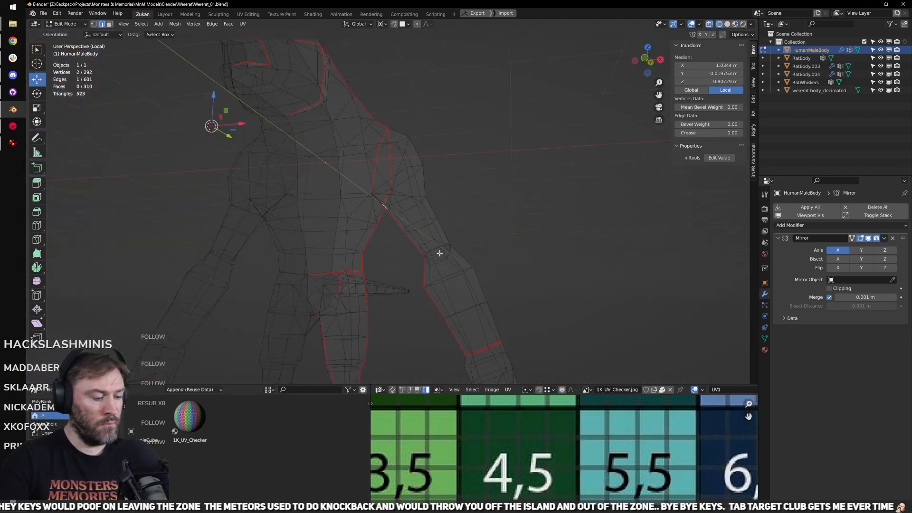
Step: Select the linked arm faces up to their seams and return the model to solid shading
{"action": "key", "text": "l"}
{"action": "scroll", "coordinate": [586, 464], "scroll_direction": "down", "scroll_amount": 3}
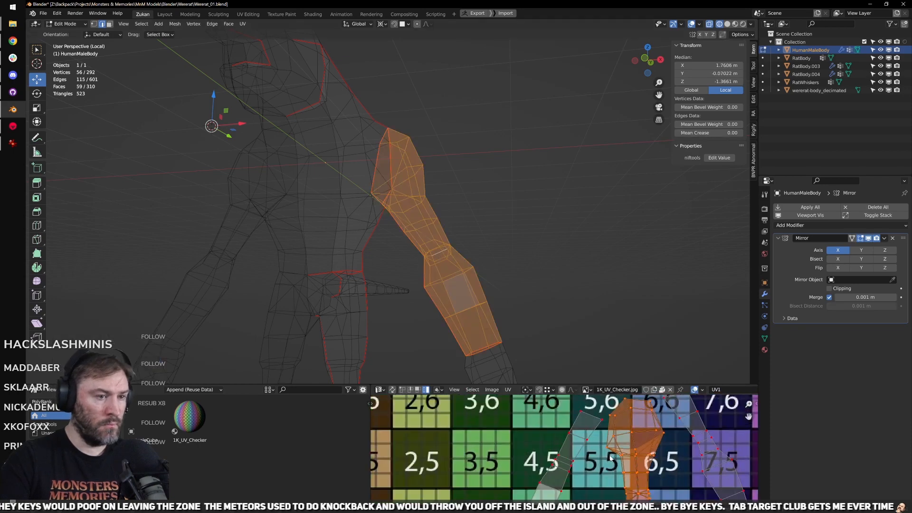
{"action": "key", "text": "ctrl+space"}
{"action": "key", "text": "ctrl+space"}
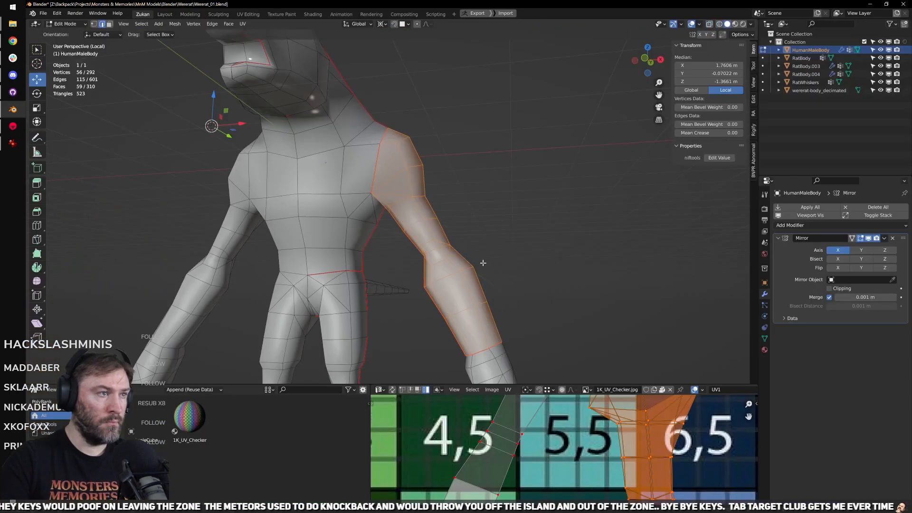
Step: In face selection, select the faces on the inner side of the forearm from the wrist up to the elbow
{"action": "scroll", "coordinate": [480, 261], "scroll_direction": "up", "scroll_amount": 3}
{"action": "middle_click_drag", "start_coordinate": [480, 261], "coordinate": [468, 230]}
{"action": "scroll", "coordinate": [468, 229], "scroll_direction": "up", "scroll_amount": 2}
{"action": "key", "text": "ctrl+Tab"}
{"action": "left_click", "coordinate": [468, 227]}
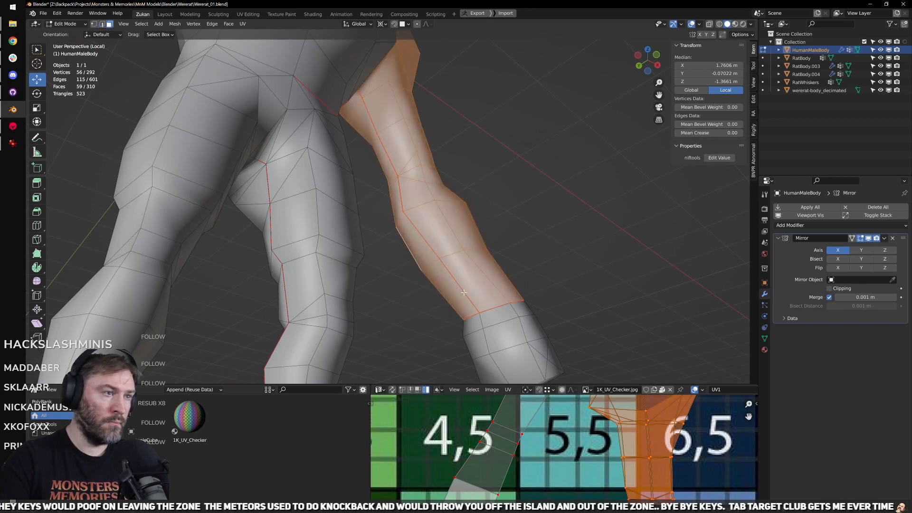
{"action": "left_click", "coordinate": [446, 261], "text": "ctrl"}
{"action": "left_click", "coordinate": [467, 285]}
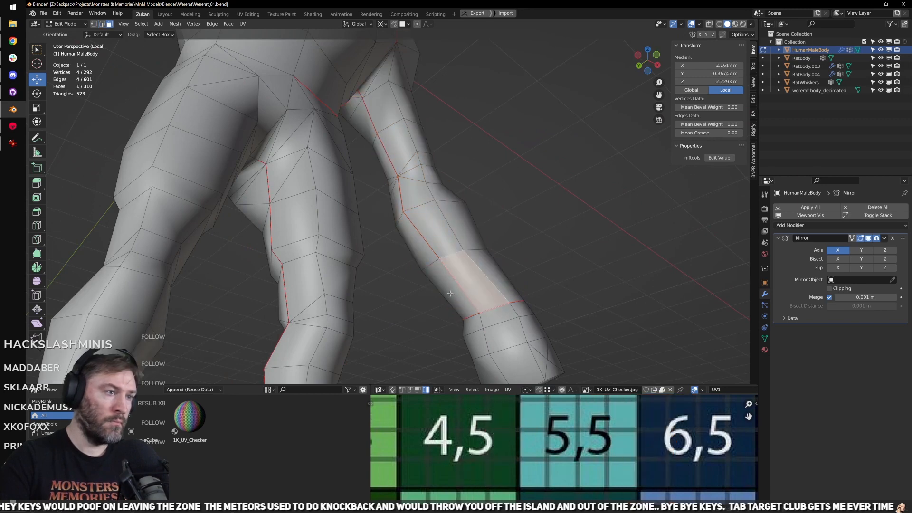
{"action": "left_click", "coordinate": [430, 241], "text": "ctrl"}
{"action": "left_click", "coordinate": [414, 200], "text": "shift"}
{"action": "middle_click_drag", "start_coordinate": [412, 247], "coordinate": [442, 212]}
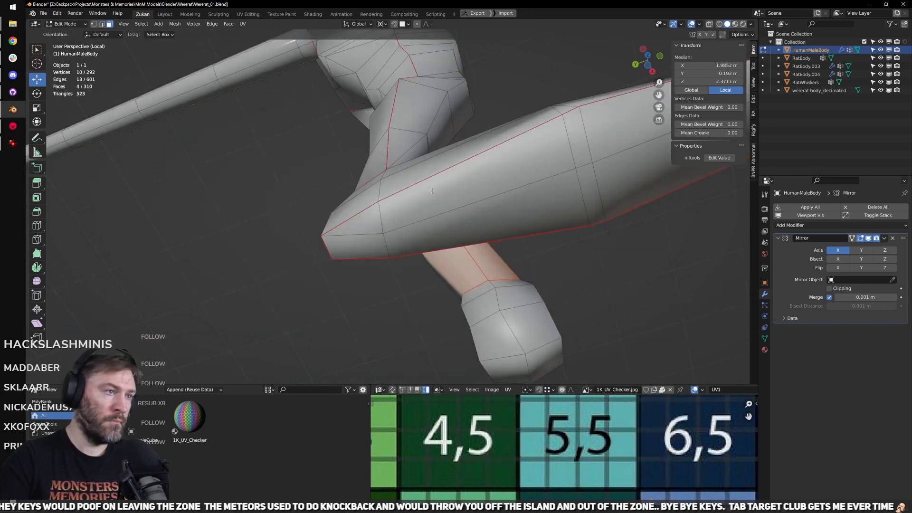
{"action": "scroll", "coordinate": [442, 212], "scroll_direction": "up", "scroll_amount": 4}
{"action": "left_click", "coordinate": [439, 179], "text": "shift"}
{"action": "middle_click_drag", "start_coordinate": [446, 178], "coordinate": [415, 251]}
{"action": "left_click", "coordinate": [439, 282], "text": "shift"}
{"action": "left_click", "coordinate": [415, 251], "text": "shift"}
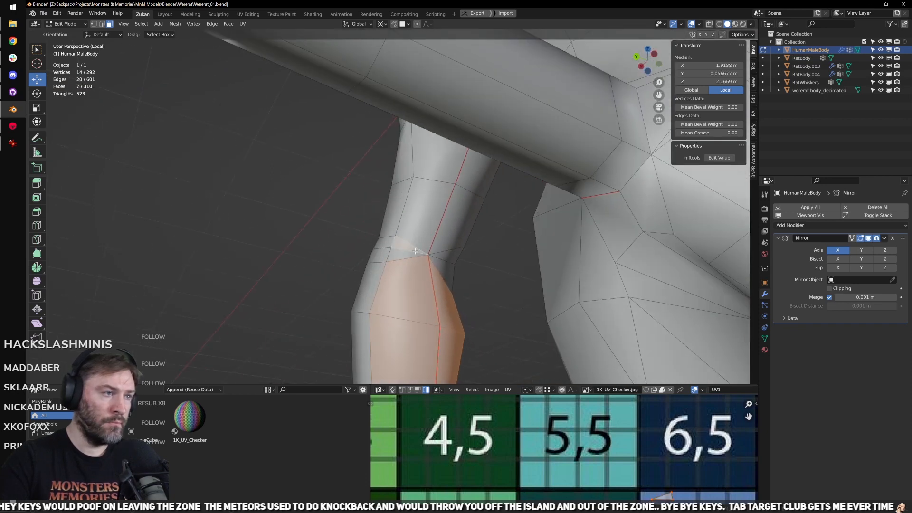
Step: Extend the face selection from the elbow up the inner side of the upper arm to the armpit
{"action": "left_click", "coordinate": [449, 253], "text": "shift"}
{"action": "left_click", "coordinate": [454, 273], "text": "shift"}
{"action": "left_click", "coordinate": [451, 273], "text": "shift"}
{"action": "left_click", "coordinate": [450, 224], "text": "shift"}
{"action": "left_click", "coordinate": [434, 216], "text": "shift"}
{"action": "middle_click_drag", "start_coordinate": [441, 219], "coordinate": [425, 187]}
{"action": "left_click", "coordinate": [449, 173], "text": "shift"}
{"action": "left_click", "coordinate": [465, 189], "text": "shift"}
{"action": "left_click", "coordinate": [458, 147], "text": "shift"}
{"action": "left_click", "coordinate": [483, 167], "text": "shift"}
{"action": "left_click", "coordinate": [489, 171], "text": "shift"}
{"action": "left_click", "coordinate": [415, 159], "text": "shift"}
Step: Move the selected inner arm faces' UVs away from the other arm islands into the 1,4 and 1,5 checker squares
{"action": "key", "text": "ctrl+space"}
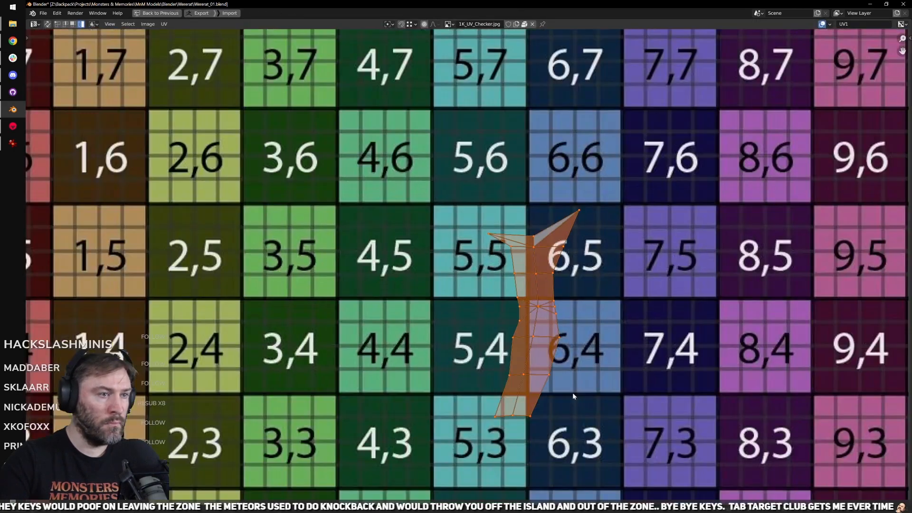
{"action": "key", "text": "Home"}
{"action": "key", "text": "g"}
{"action": "left_click", "coordinate": [397, 345]}
Step: Select the whole linked arm to show all its UVs and select the edge loop along the outer border of the side island
{"action": "key", "text": "ctrl+space"}
{"action": "middle_click_drag", "start_coordinate": [525, 315], "coordinate": [518, 259]}
{"action": "scroll", "coordinate": [460, 328], "scroll_direction": "down", "scroll_amount": 5}
{"action": "key", "text": "l"}
{"action": "key", "text": "ctrl+space"}
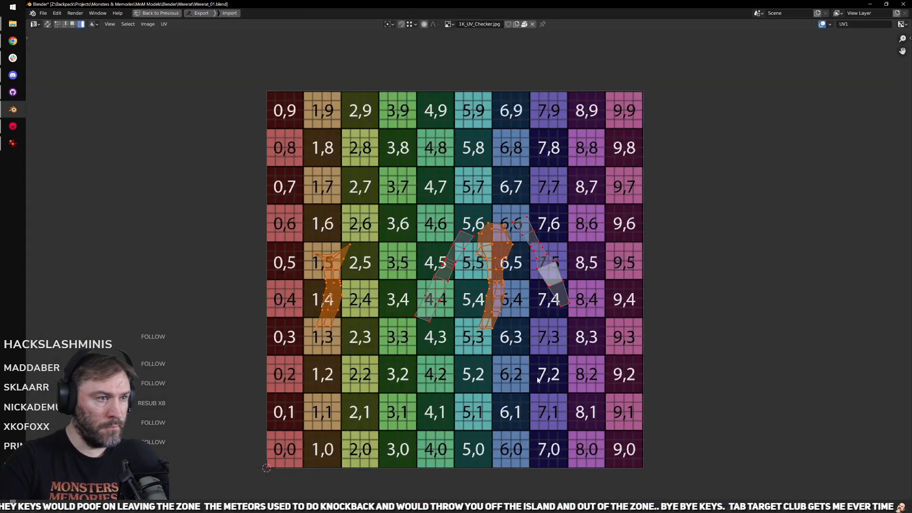
{"action": "scroll", "coordinate": [589, 341], "scroll_direction": "up", "scroll_amount": 6}
{"action": "middle_click_drag", "start_coordinate": [591, 341], "coordinate": [514, 301]}
{"action": "scroll", "coordinate": [563, 304], "scroll_direction": "down", "scroll_amount": 2}
{"action": "left_click", "coordinate": [526, 293], "text": "alt"}
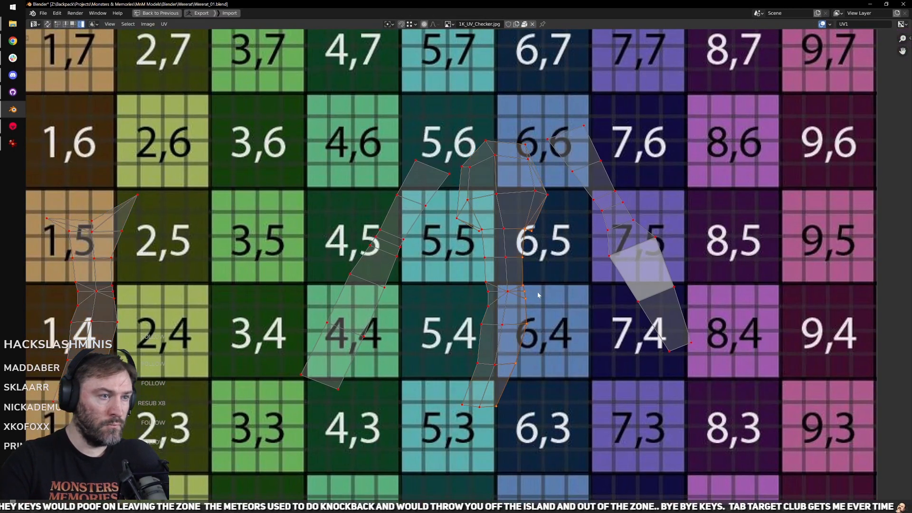
Step: In UV edge selection, stitch the two separate arm strips onto the borders of the side island
{"action": "scroll", "coordinate": [538, 304], "scroll_direction": "up", "scroll_amount": 2}
{"action": "key", "text": "ctrl+Tab"}
{"action": "left_click", "coordinate": [567, 337]}
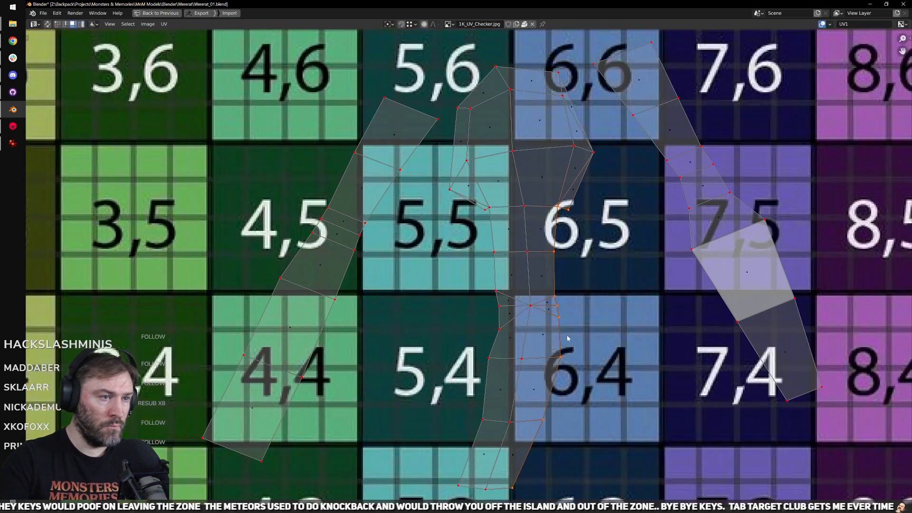
{"action": "key", "text": "ctrl+Tab"}
{"action": "key", "text": "Up"}
{"action": "key", "text": "Return"}
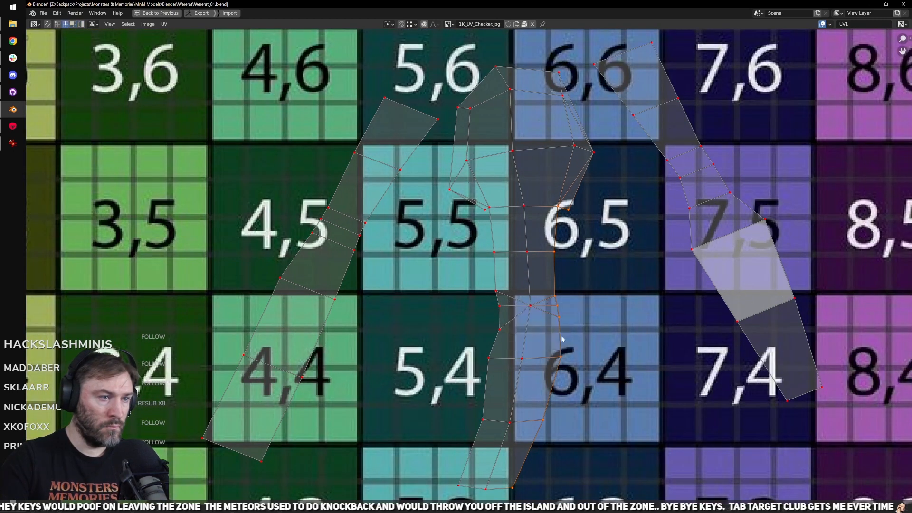
{"action": "key", "text": "v"}
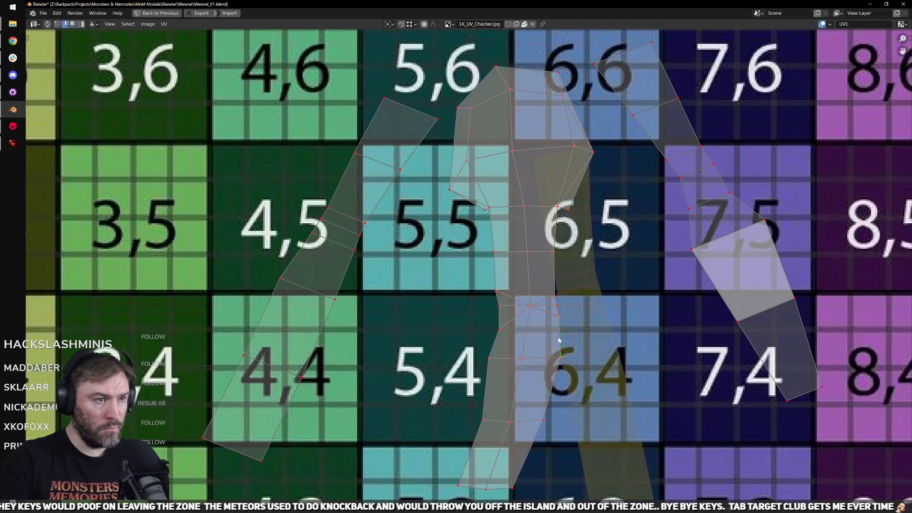
{"action": "left_click", "coordinate": [493, 339], "text": "shift"}
{"action": "left_click", "coordinate": [493, 339]}
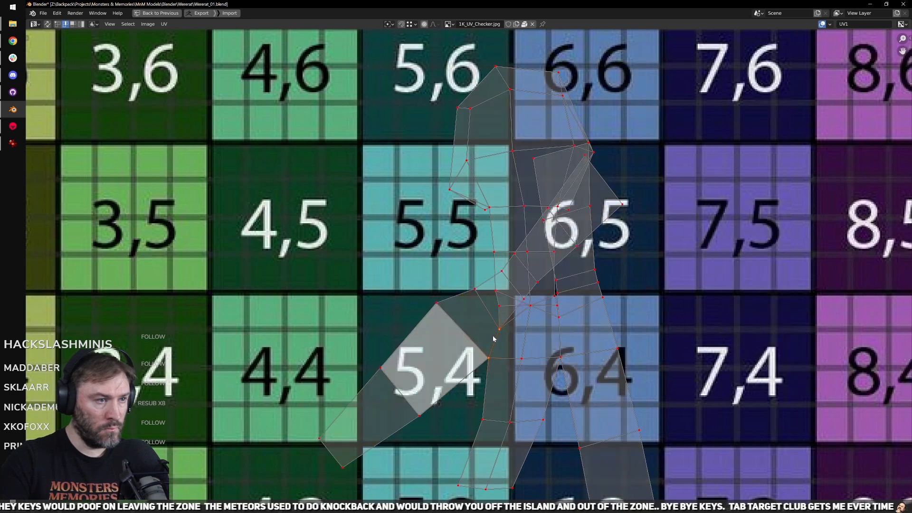
Step: Select the separated inner arm island in the UV layout
{"action": "scroll", "coordinate": [527, 368], "scroll_direction": "down", "scroll_amount": 3}
{"action": "middle_click_drag", "start_coordinate": [550, 389], "coordinate": [543, 375]}
{"action": "scroll", "coordinate": [517, 362], "scroll_direction": "up", "scroll_amount": 2}
{"action": "scroll", "coordinate": [516, 343], "scroll_direction": "down", "scroll_amount": 2}
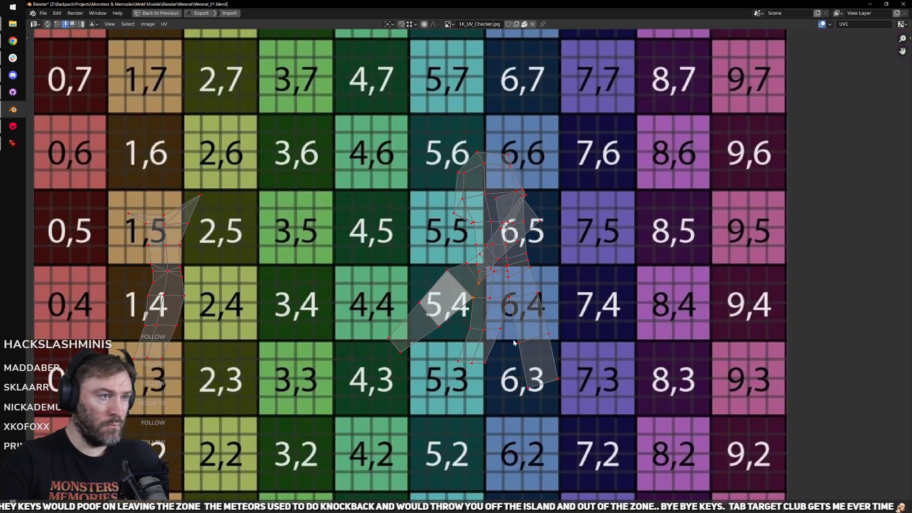
{"action": "middle_click_drag", "start_coordinate": [421, 303], "coordinate": [446, 316]}
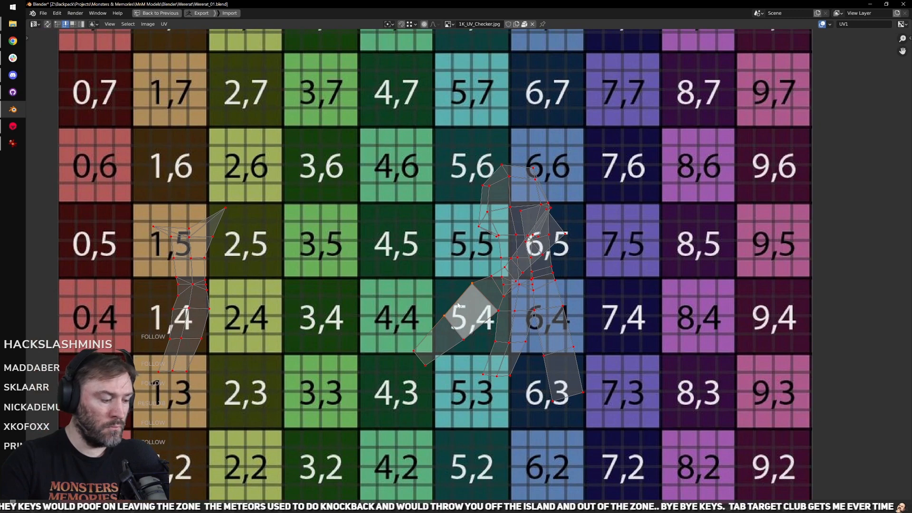
{"action": "key", "text": "l"}
{"action": "left_click", "coordinate": [459, 305]}
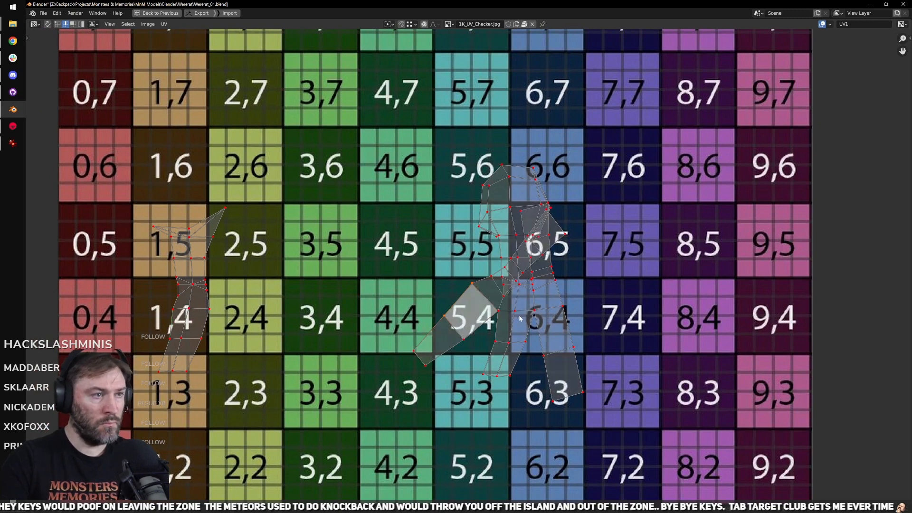
{"action": "key", "text": "ctrl+space"}
{"action": "key", "text": "ctrl+space"}
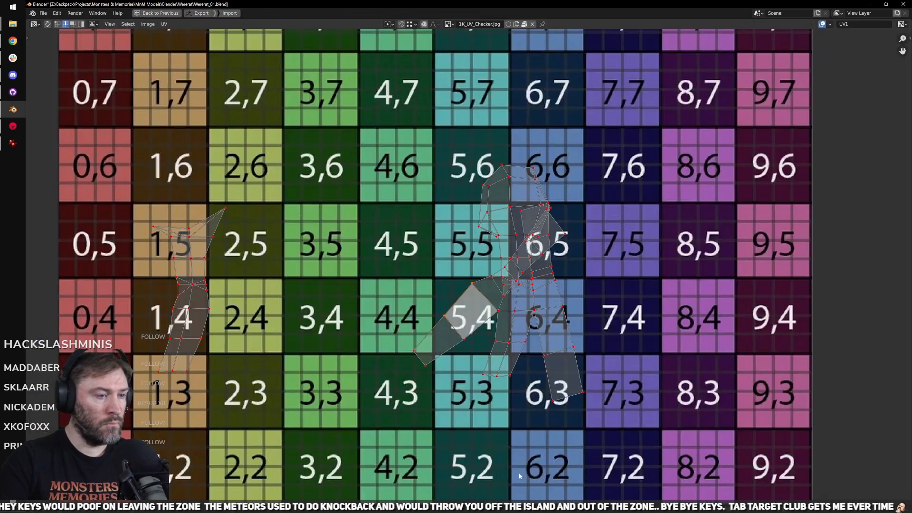
{"action": "key", "text": "l"}
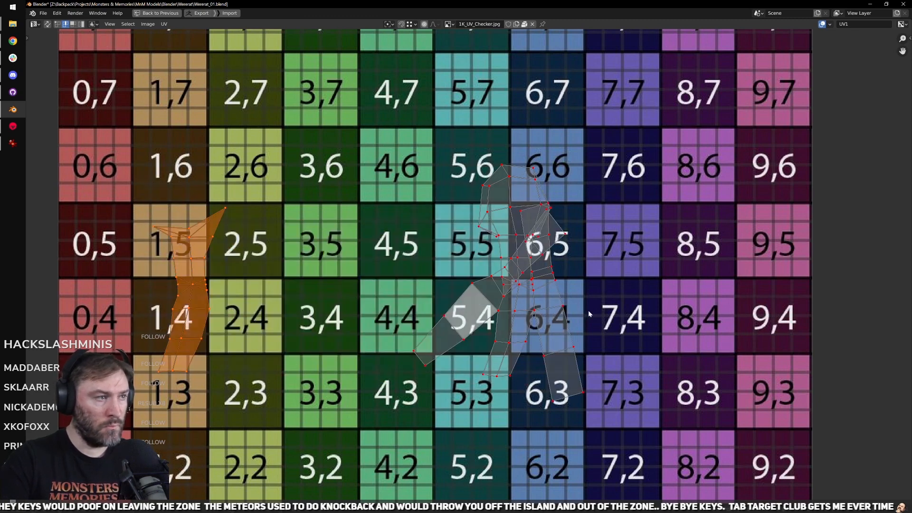
Step: Unwrap the selected inner arm island and examine how its faces connect to the other arm strips
{"action": "key", "text": "ctrl+space"}
{"action": "scroll", "coordinate": [483, 255], "scroll_direction": "down", "scroll_amount": 3}
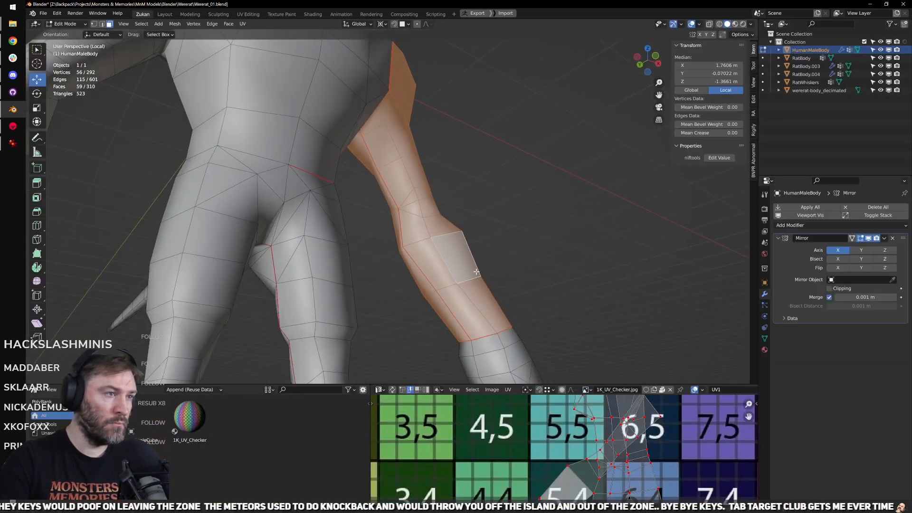
{"action": "key", "text": "ctrl+space"}
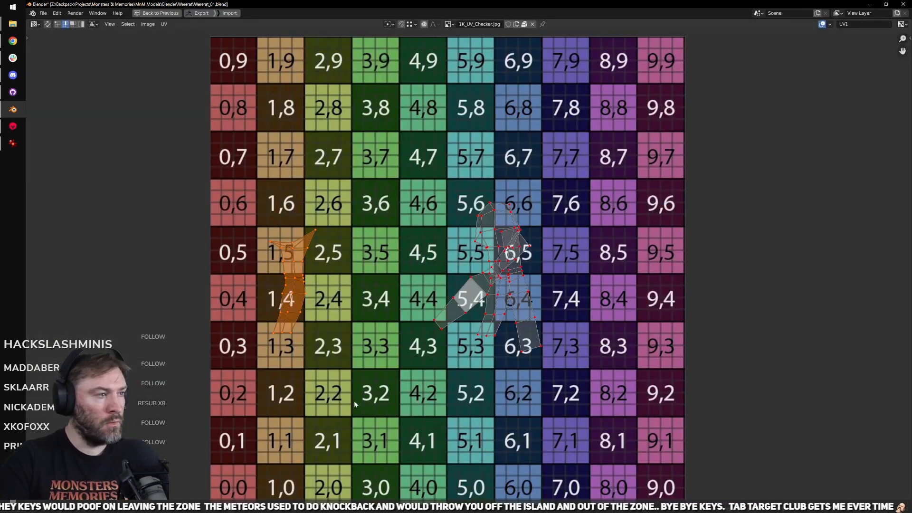
{"action": "key", "text": "ctrl+z"}
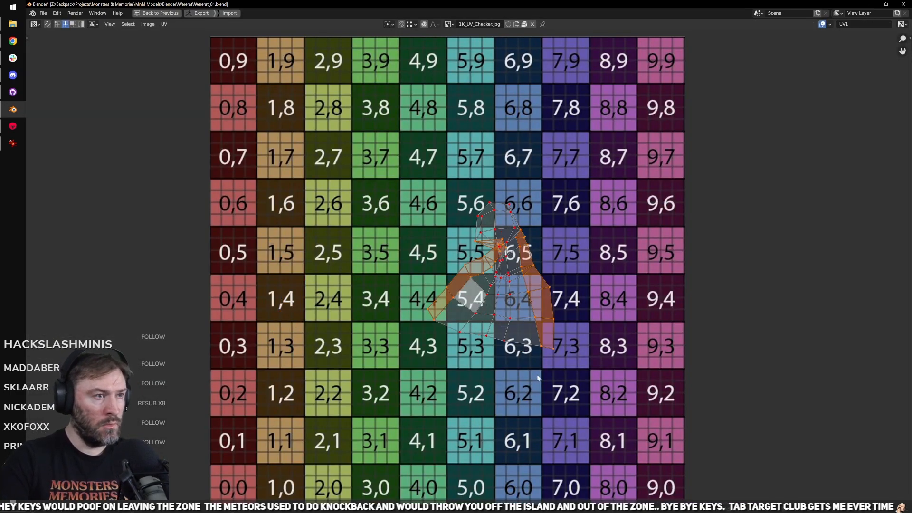
{"action": "scroll", "coordinate": [542, 381], "scroll_direction": "up", "scroll_amount": 4}
{"action": "middle_click_drag", "start_coordinate": [547, 394], "coordinate": [508, 392]}
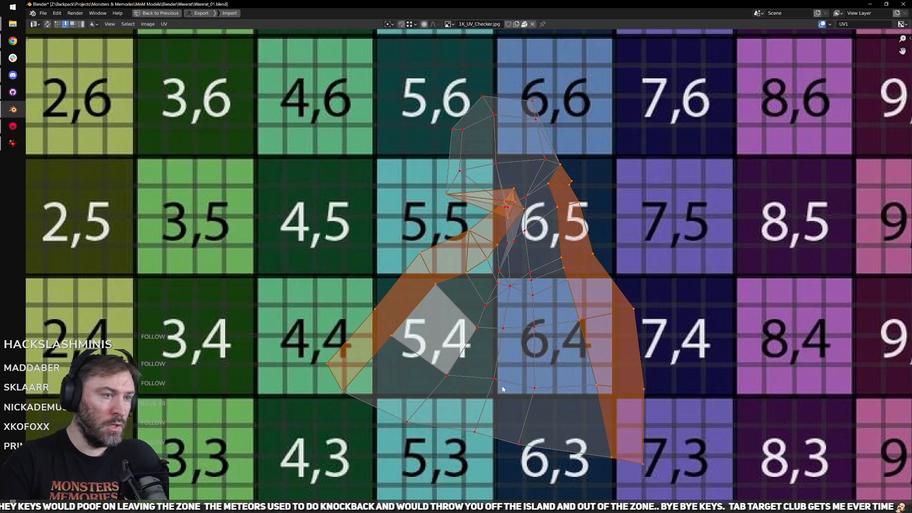
{"action": "scroll", "coordinate": [485, 352], "scroll_direction": "up", "scroll_amount": 4}
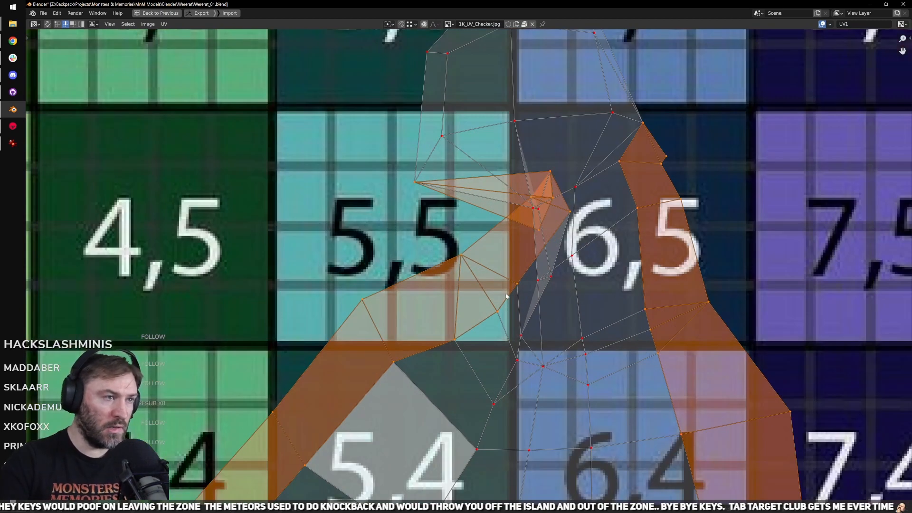
Step: Show the checker texture on the model and examine the unwrapped arm for stretching
{"action": "key", "text": "ctrl+space"}
{"action": "key", "text": "z"}
{"action": "scroll", "coordinate": [418, 280], "scroll_direction": "up", "scroll_amount": 2}
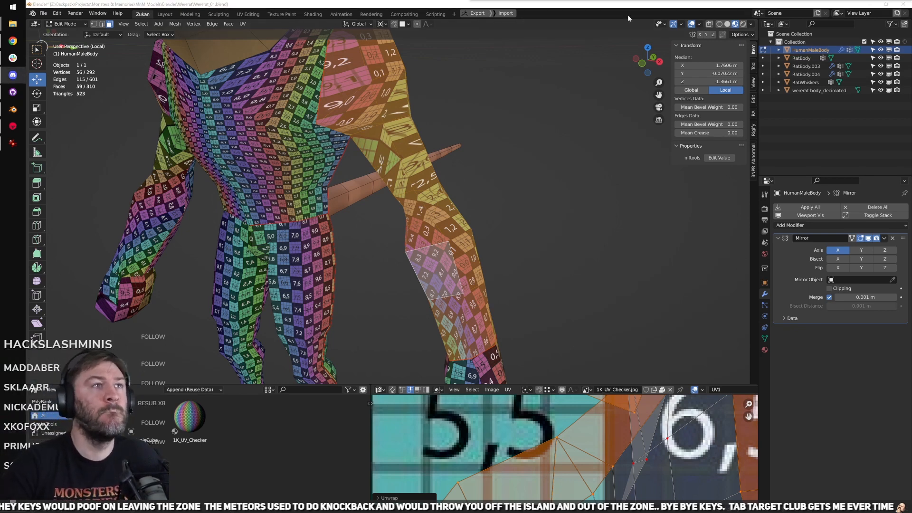
{"action": "left_click", "coordinate": [598, 19]}
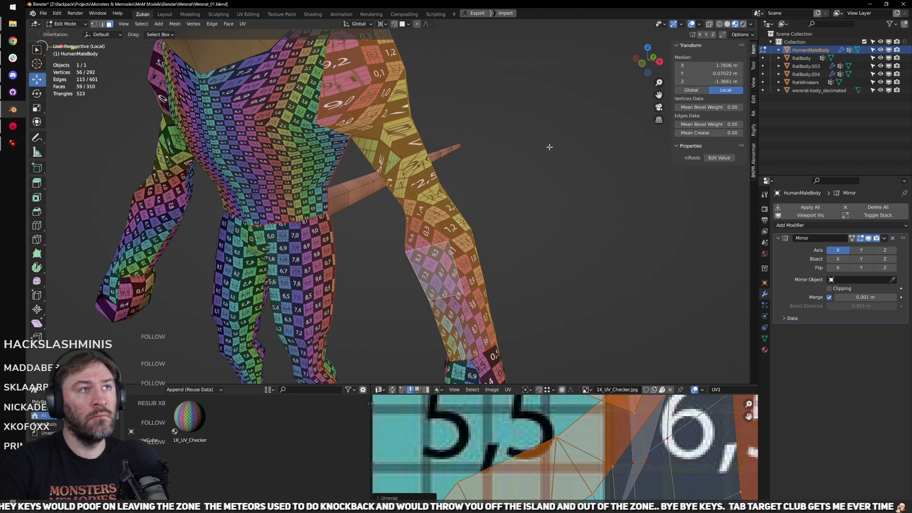
{"action": "key", "text": "alt+Tab"}
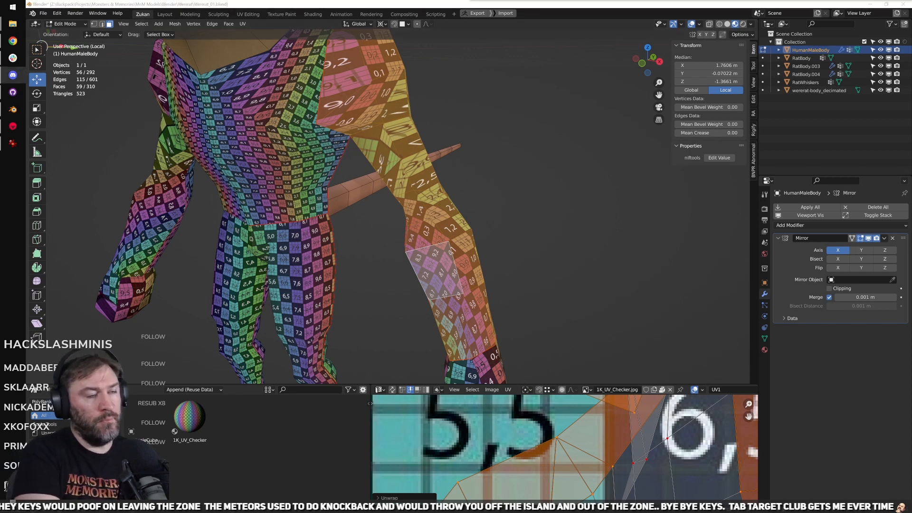
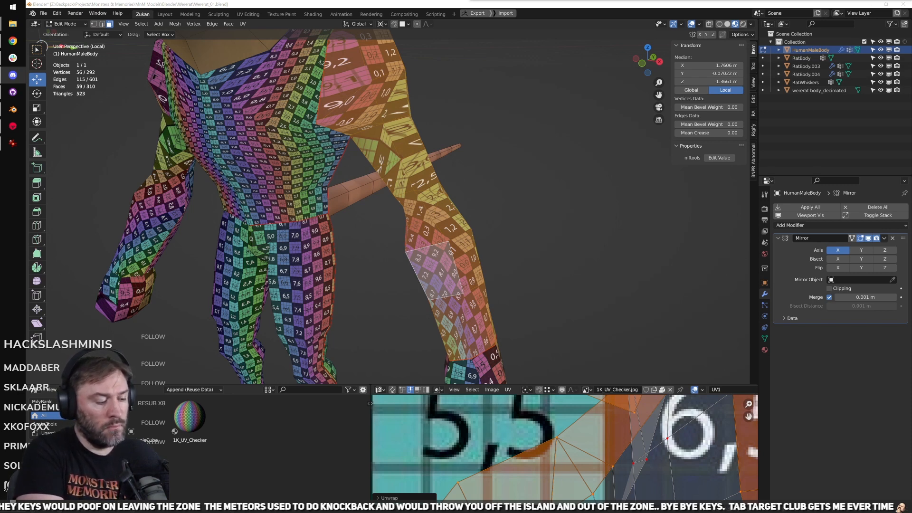
Step: Enlarge the UV editor to fill the window and clear the UV selection around the tangled forearm faces
{"action": "left_click", "coordinate": [593, 27]}
{"action": "key", "text": "ctrl+space"}
{"action": "scroll", "coordinate": [495, 269], "scroll_direction": "down", "scroll_amount": 3}
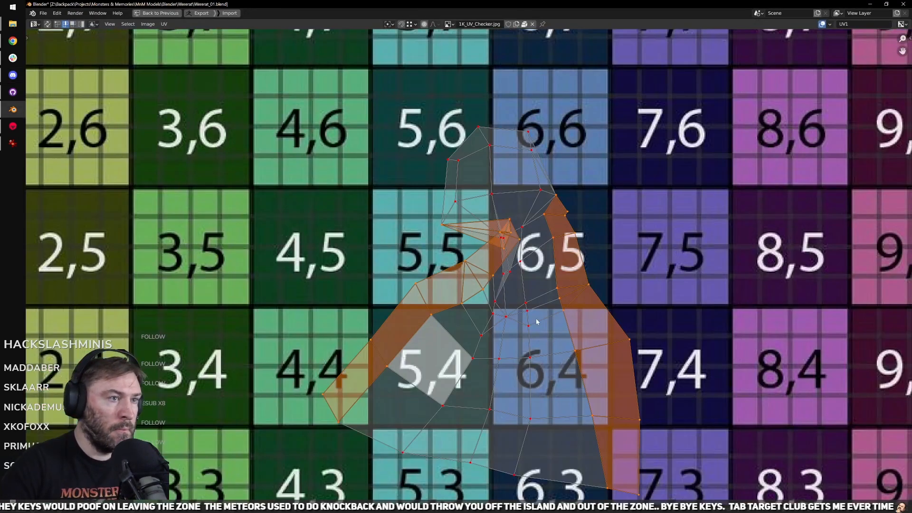
{"action": "scroll", "coordinate": [495, 269], "scroll_direction": "up", "scroll_amount": 5}
{"action": "key", "text": "alt+a"}
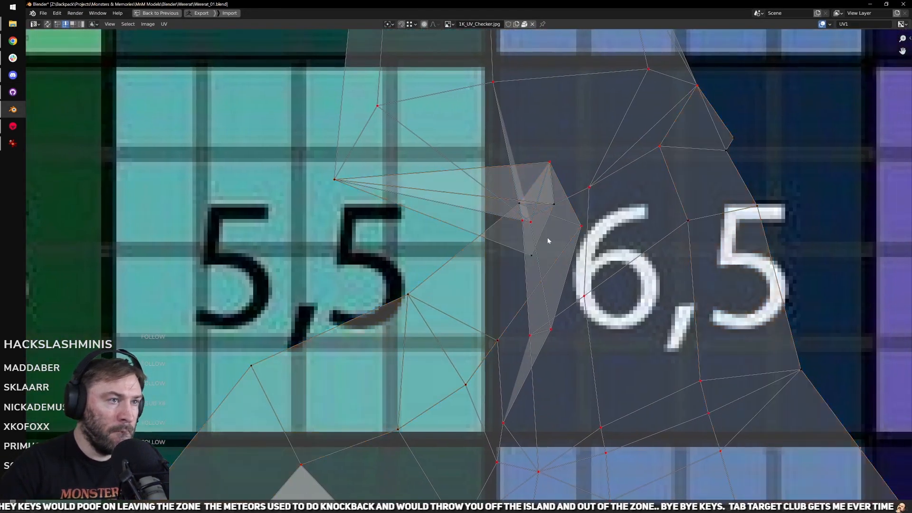
Step: Switch UV selection to vertices and move the vertex beside the overlapping mid-arm faces to untangle them
{"action": "key", "text": "ctrl+Tab"}
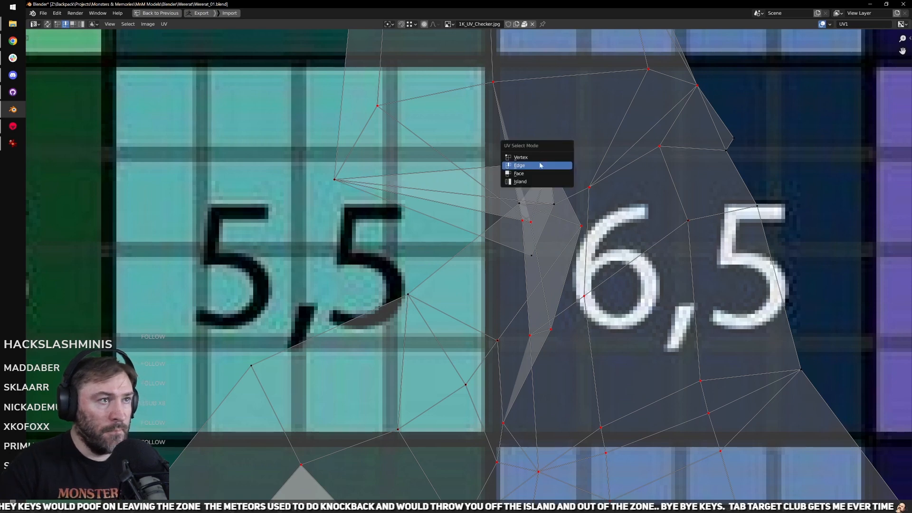
{"action": "left_click", "coordinate": [555, 185]}
{"action": "left_click", "coordinate": [557, 183]}
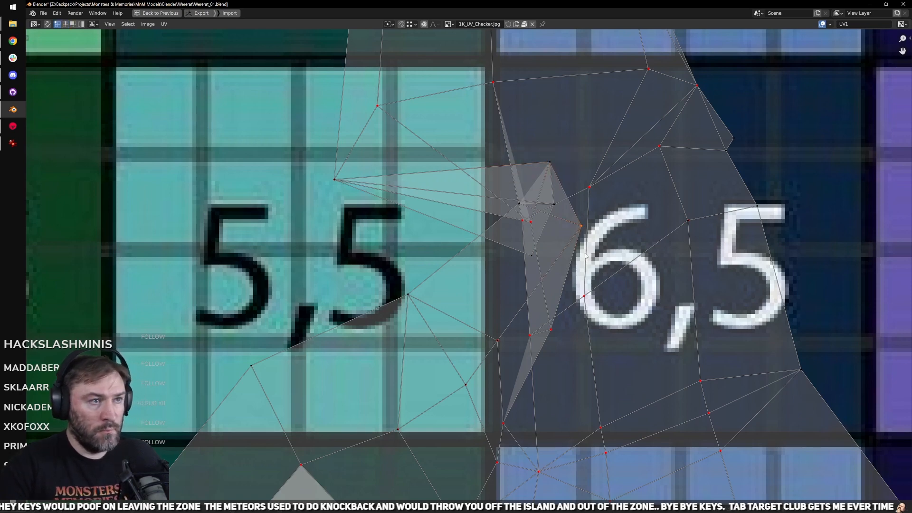
{"action": "scroll", "coordinate": [564, 225], "scroll_direction": "down", "scroll_amount": 3}
{"action": "key", "text": "g"}
{"action": "scroll", "coordinate": [546, 285], "scroll_direction": "up", "scroll_amount": 3}
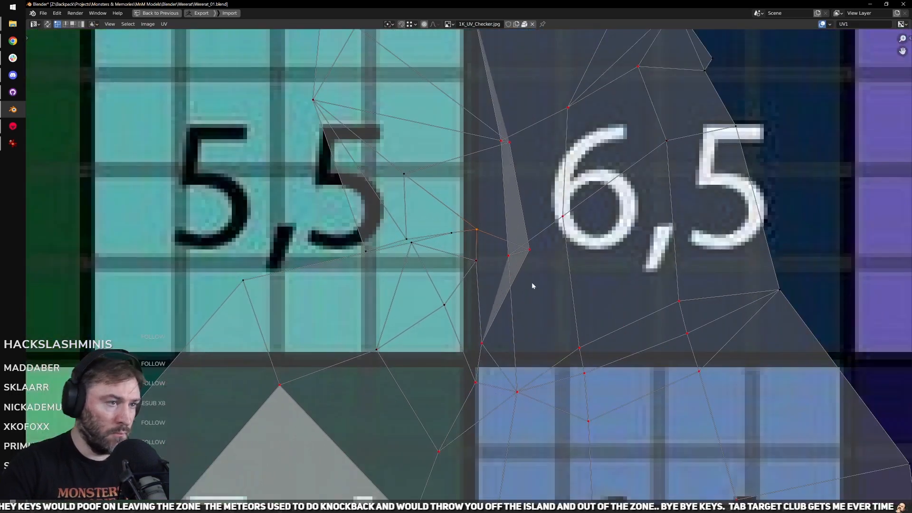
{"action": "scroll", "coordinate": [518, 273], "scroll_direction": "down", "scroll_amount": 6}
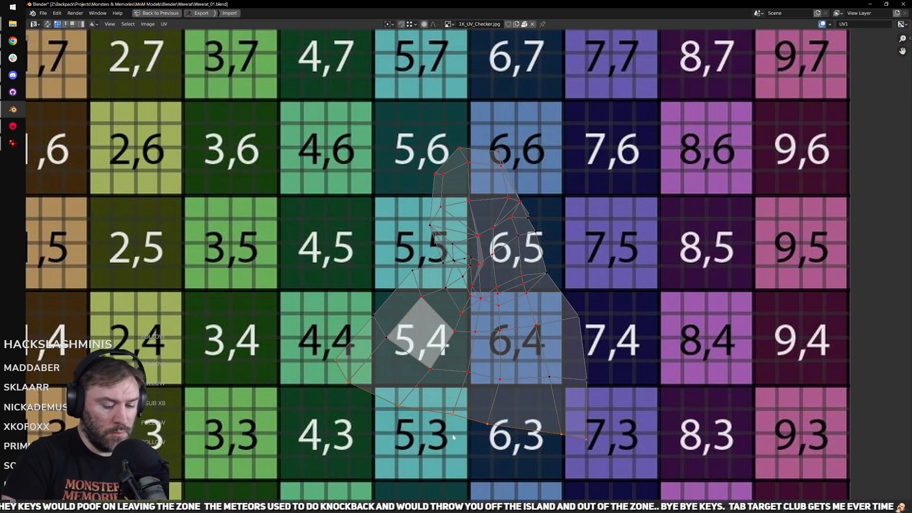
Step: Grow the selection from the wrist border over the lower arm, unpin those UVs and unwrap them again
{"action": "key", "text": "l"}
{"action": "key", "text": "ctrl+KP_Add"}
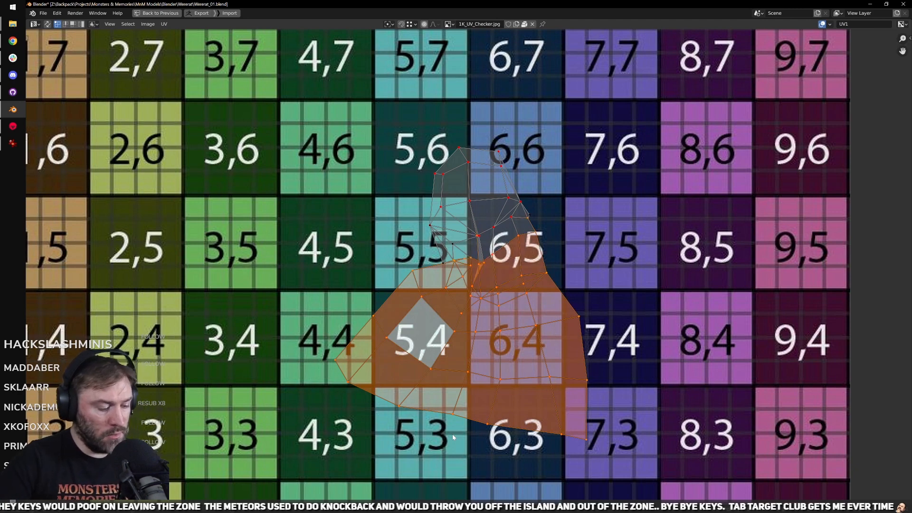
{"action": "key", "text": "u"}
{"action": "key", "text": "u"}
{"action": "scroll", "coordinate": [491, 311], "scroll_direction": "up", "scroll_amount": 4}
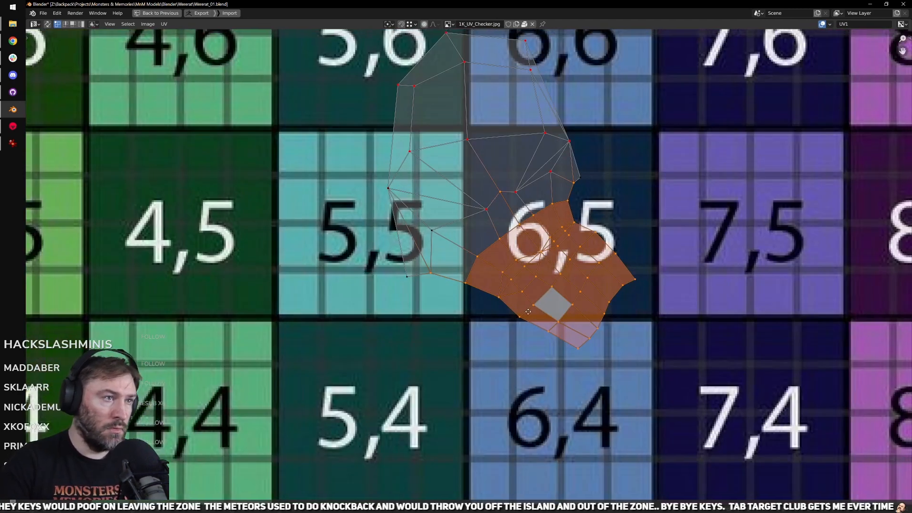
{"action": "left_click", "coordinate": [703, 379]}
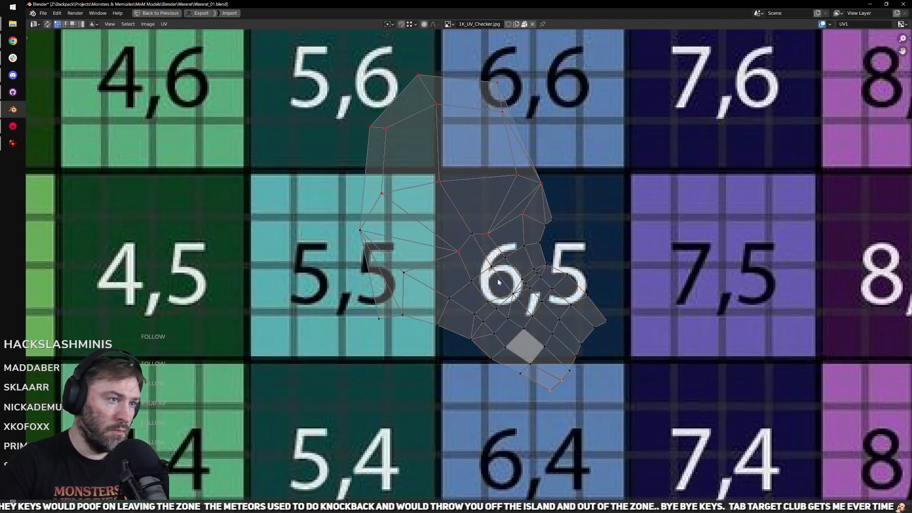
Step: Select the pinned vertices across the middle of the arm island, unpin them and unwrap the island
{"action": "left_click_drag", "start_coordinate": [449, 265], "coordinate": [538, 206]}
{"action": "key", "text": "alt+p"}
{"action": "key", "text": "alt+p"}
{"action": "key", "text": "u"}
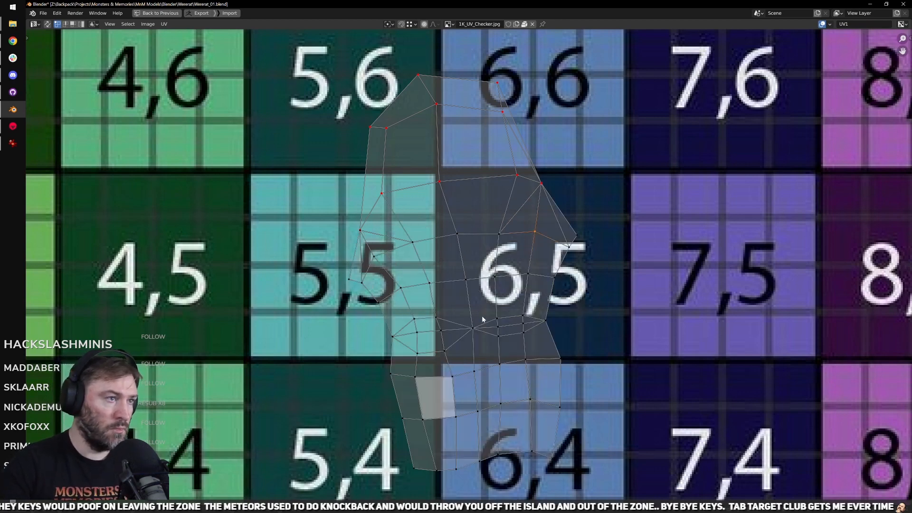
Step: Flatten the wrist border row of the arm island with Align Y
{"action": "scroll", "coordinate": [481, 315], "scroll_direction": "down", "scroll_amount": 2}
{"action": "left_click", "coordinate": [479, 399], "text": "alt"}
{"action": "key", "text": "q"}
{"action": "mouse_move", "coordinate": [490, 412]}
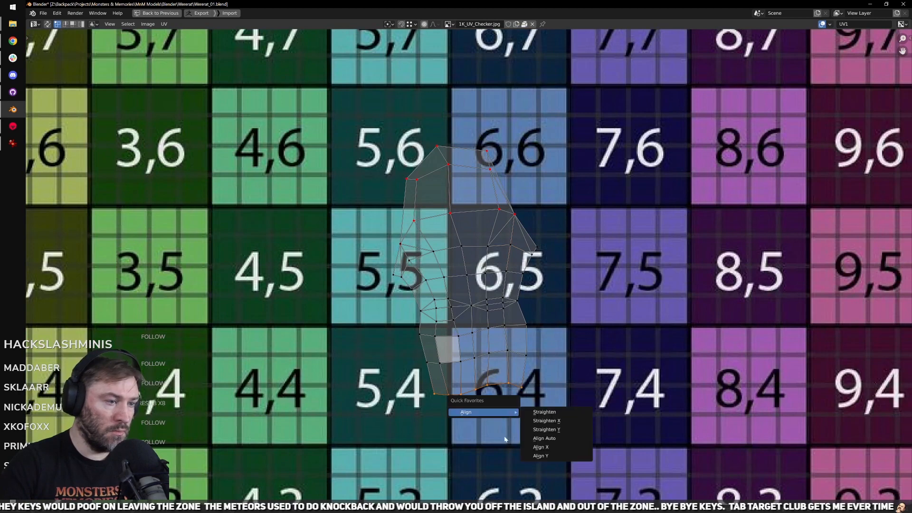
{"action": "left_click", "coordinate": [528, 454]}
{"action": "scroll", "coordinate": [503, 434], "scroll_direction": "up", "scroll_amount": 3}
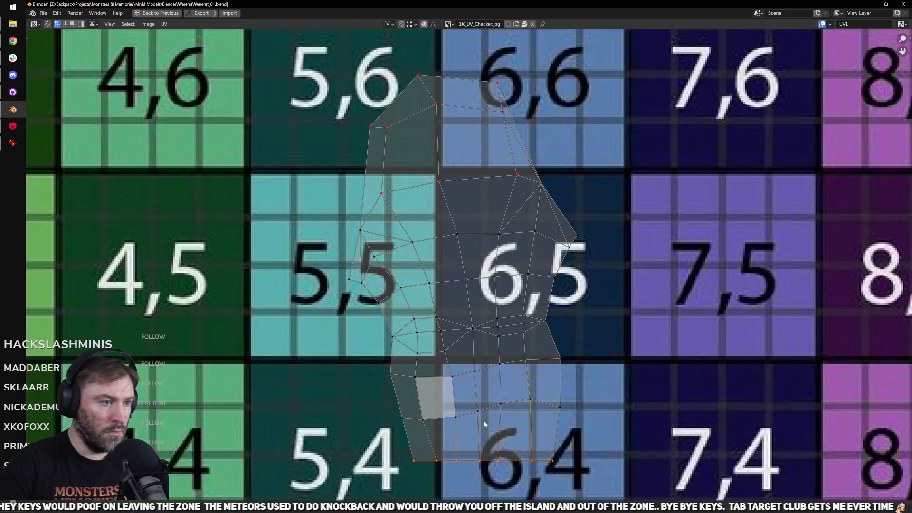
Step: Align the next two edge rows above the wrist border along Y as well
{"action": "key", "text": "shift+r"}
{"action": "left_click", "coordinate": [480, 370], "text": "alt"}
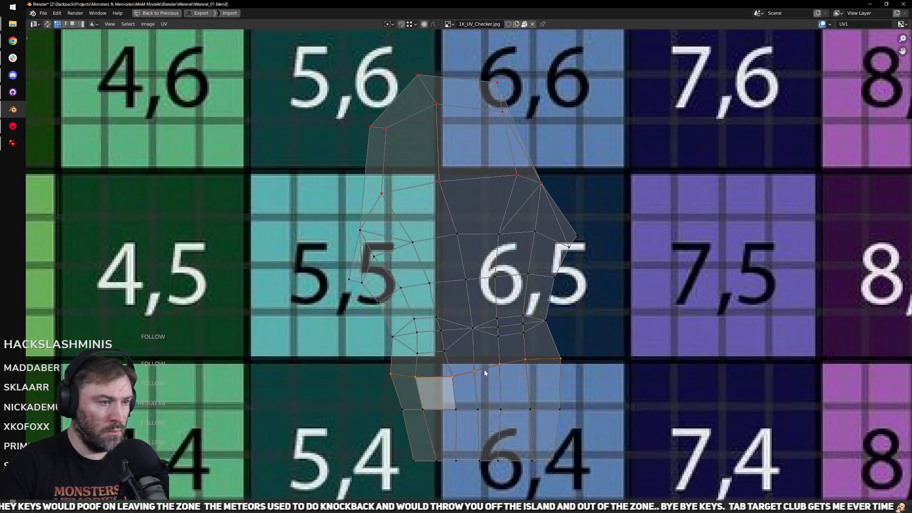
{"action": "key", "text": "h"}
{"action": "key", "text": "alt+h"}
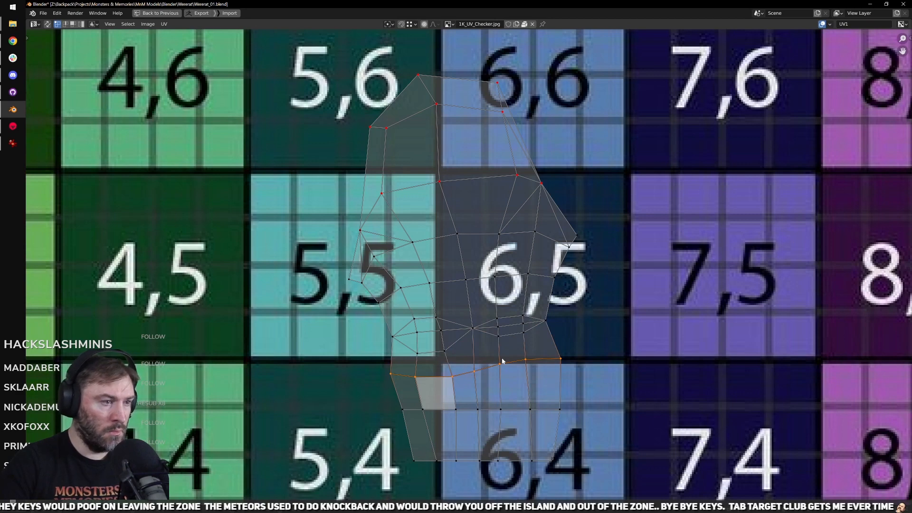
{"action": "key", "text": "shift+w"}
{"action": "left_click", "coordinate": [575, 432]}
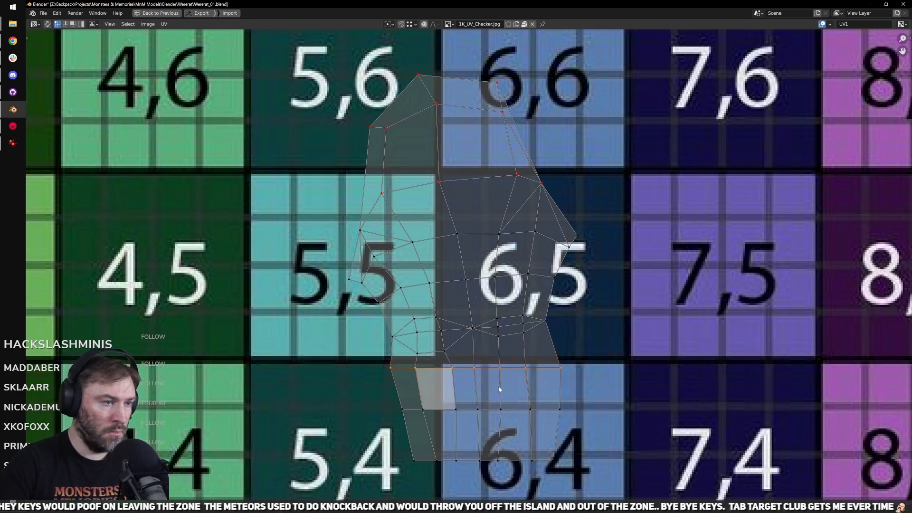
Step: Pin the wrist border row and restore the full workspace to view the checkered arm on the model
{"action": "scroll", "coordinate": [499, 390], "scroll_direction": "down", "scroll_amount": 2}
{"action": "scroll", "coordinate": [508, 438], "scroll_direction": "down", "scroll_amount": 3}
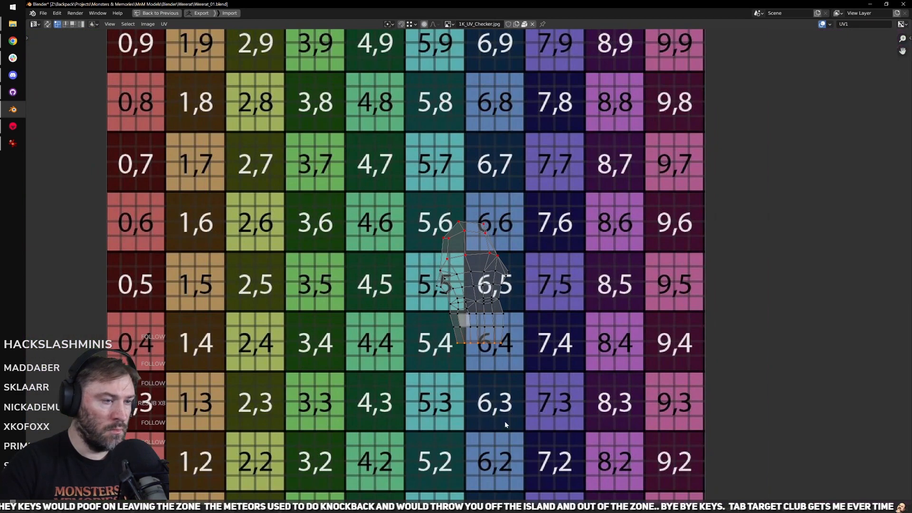
{"action": "key", "text": "ctrl+space"}
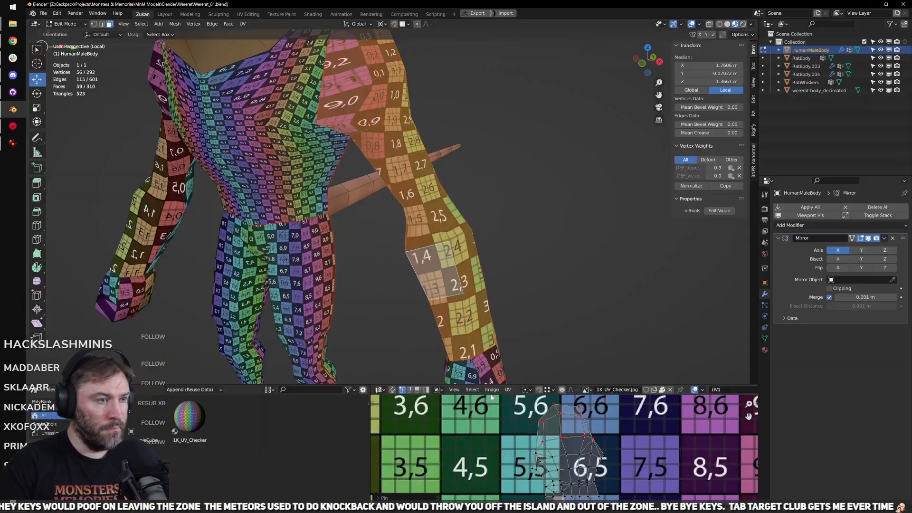
{"action": "scroll", "coordinate": [566, 458], "scroll_direction": "down", "scroll_amount": 1}
{"action": "scroll", "coordinate": [525, 346], "scroll_direction": "down", "scroll_amount": 3}
{"action": "middle_click_drag", "start_coordinate": [509, 301], "coordinate": [483, 277]}
{"action": "scroll", "coordinate": [568, 434], "scroll_direction": "down", "scroll_amount": 2}
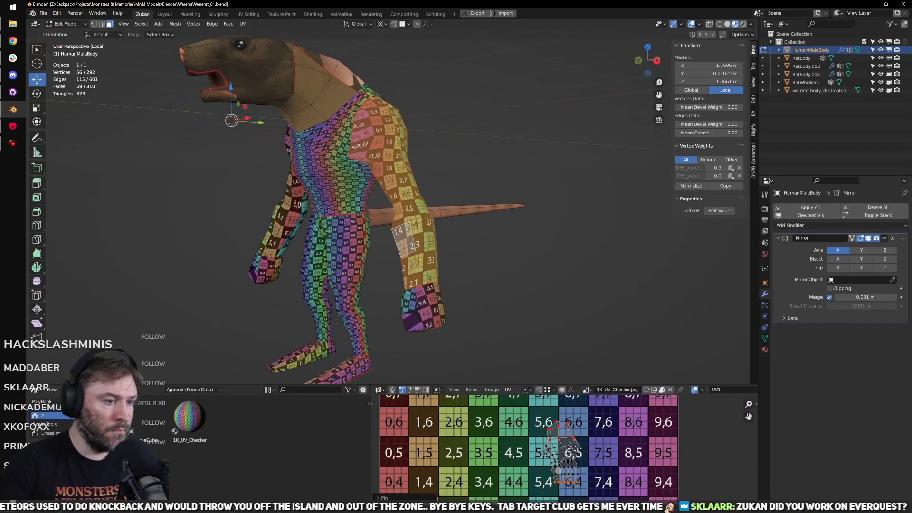
Step: Enable Live Unwrap for the arm island
{"action": "middle_click_drag", "start_coordinate": [584, 471], "coordinate": [550, 437]}
{"action": "scroll", "coordinate": [550, 436], "scroll_direction": "up", "scroll_amount": 4}
{"action": "left_click", "coordinate": [499, 447]}
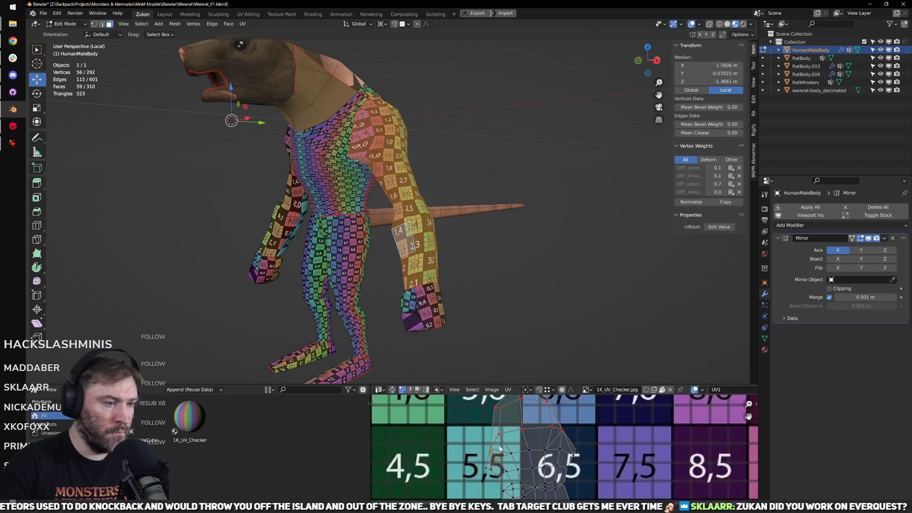
{"action": "scroll", "coordinate": [568, 460], "scroll_direction": "down", "scroll_amount": 2}
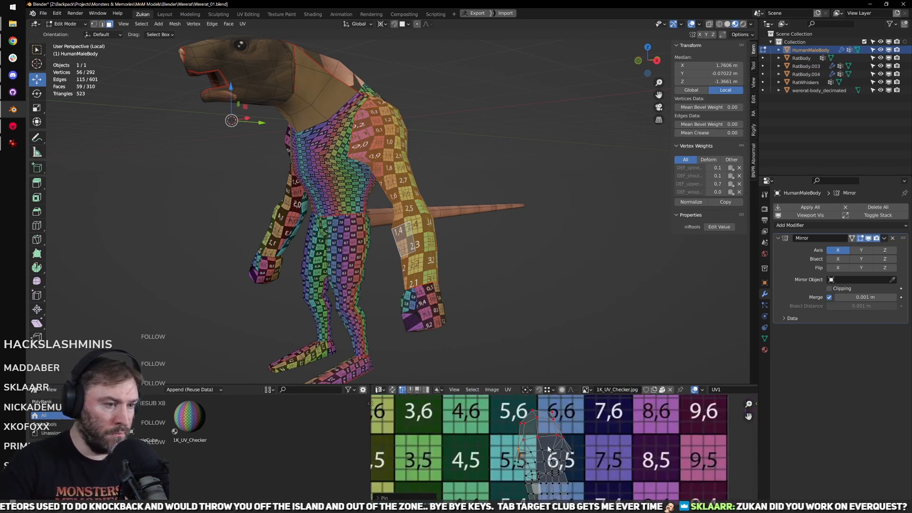
{"action": "scroll", "coordinate": [548, 449], "scroll_direction": "down", "scroll_amount": 3}
{"action": "left_click", "coordinate": [493, 390]}
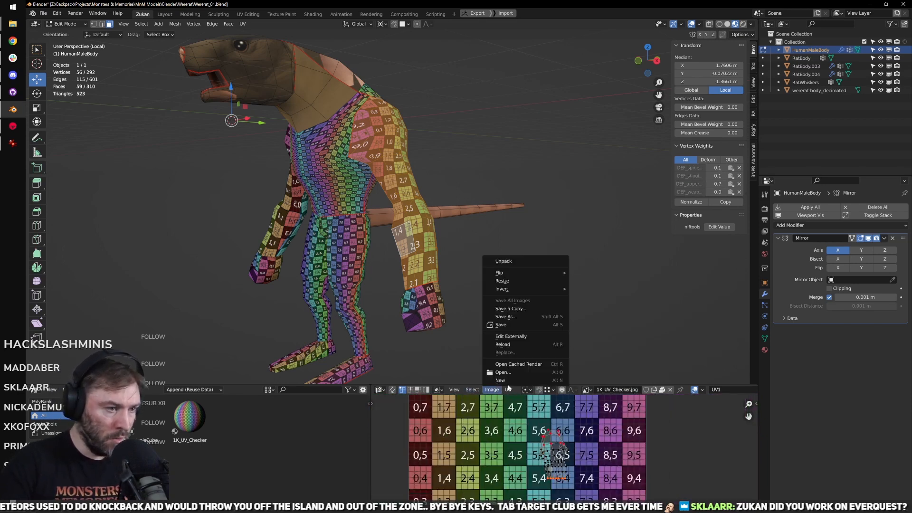
{"action": "mouse_move", "coordinate": [509, 389]}
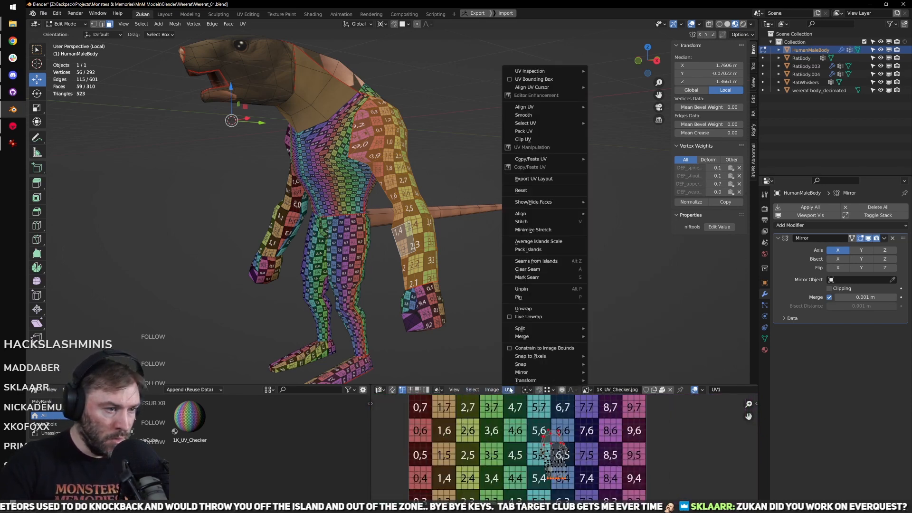
{"action": "left_click", "coordinate": [532, 317]}
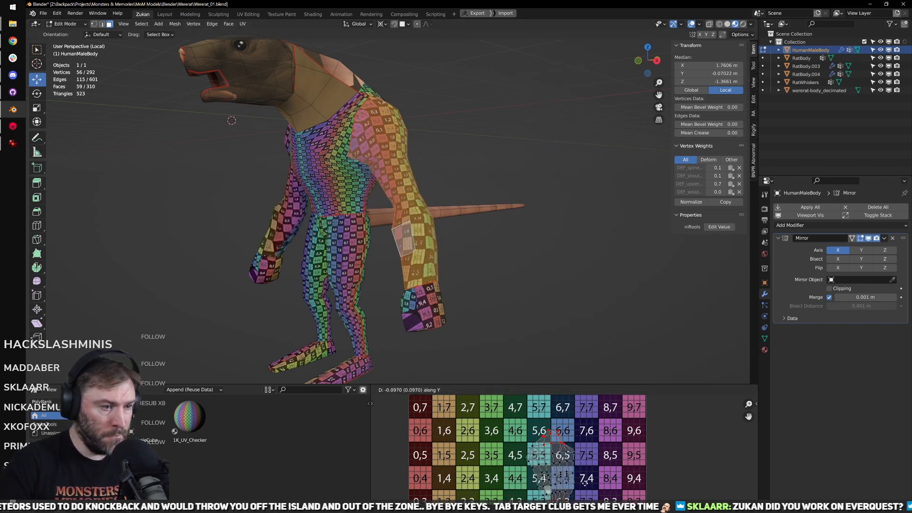
Step: Move the pinned wrist row down along Y by about 0.1 and scale it wider along X
{"action": "left_click", "coordinate": [585, 475]}
{"action": "key", "text": "s"}
{"action": "key", "text": "x"}
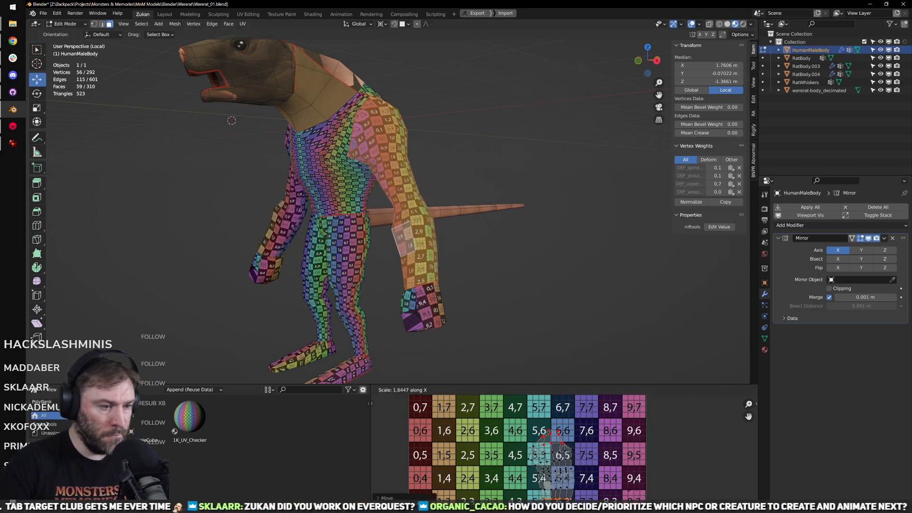
{"action": "left_click", "coordinate": [653, 491]}
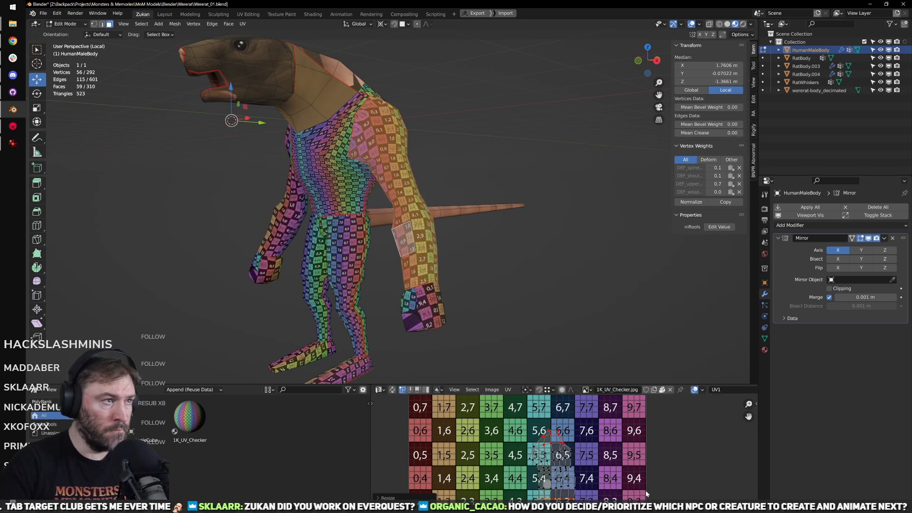
Step: Inspect the checker pattern along the outer arm and pin a vertex on the upper outline of its island
{"action": "middle_click_drag", "start_coordinate": [510, 319], "coordinate": [521, 265]}
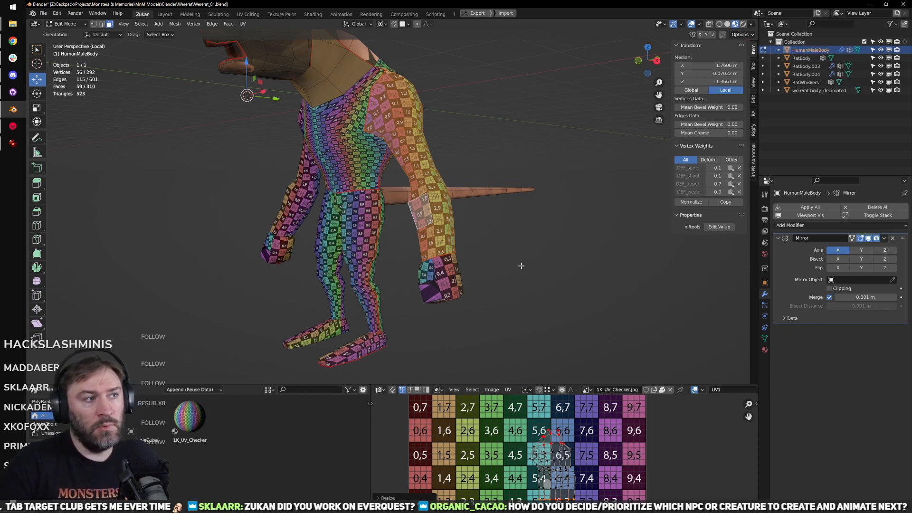
{"action": "scroll", "coordinate": [522, 265], "scroll_direction": "up", "scroll_amount": 6}
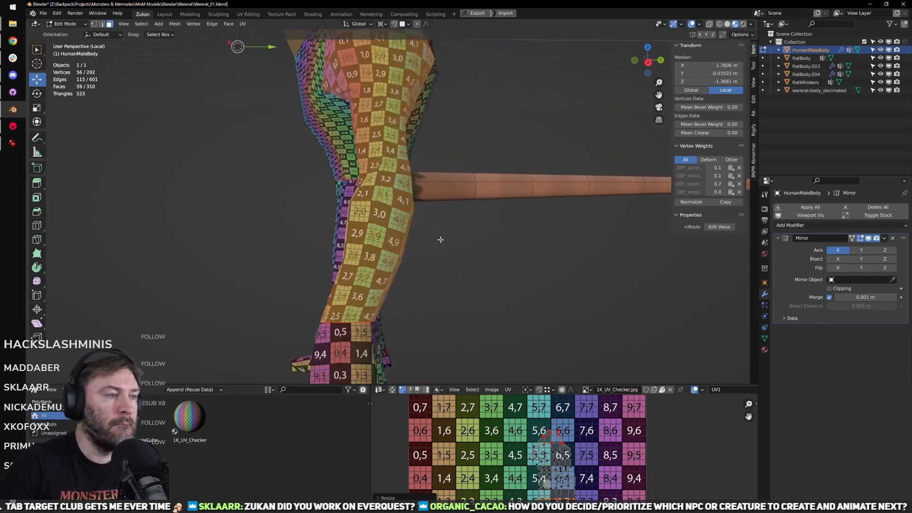
{"action": "scroll", "coordinate": [604, 485], "scroll_direction": "up", "scroll_amount": 8}
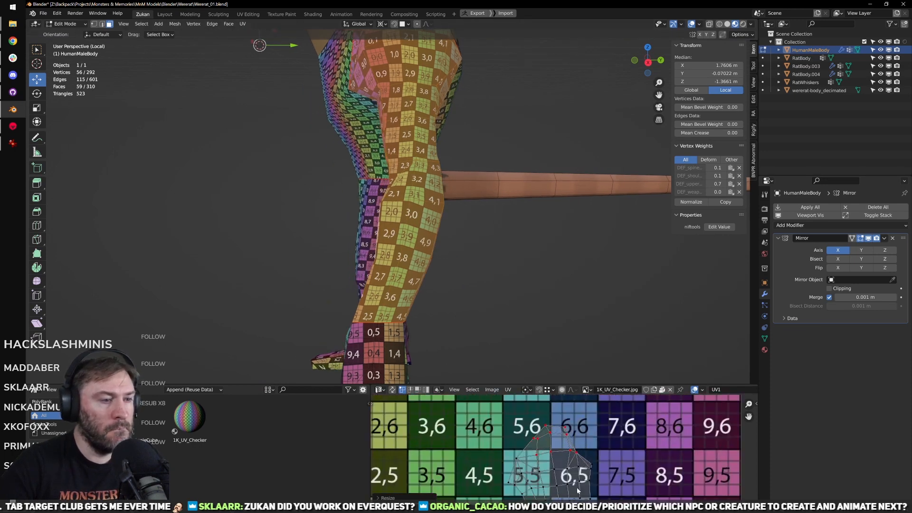
{"action": "key", "text": "p"}
{"action": "scroll", "coordinate": [599, 475], "scroll_direction": "down", "scroll_amount": 6}
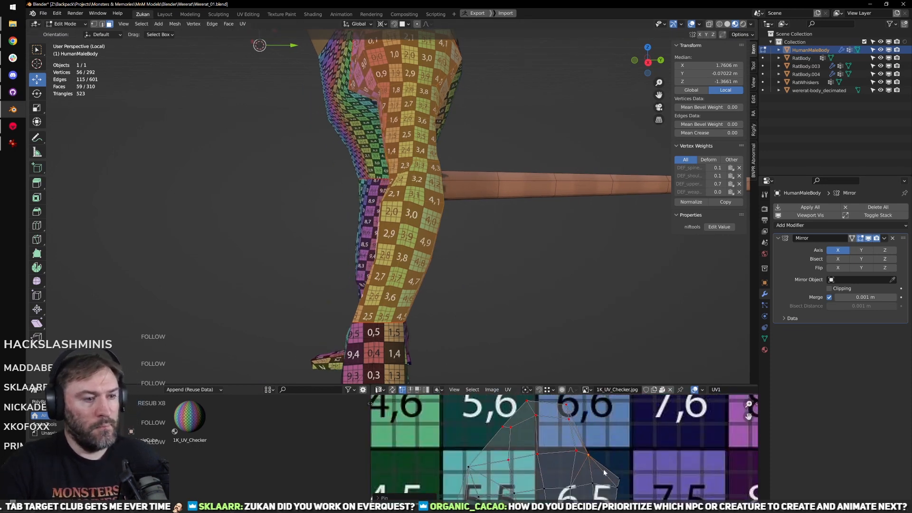
{"action": "scroll", "coordinate": [585, 450], "scroll_direction": "up", "scroll_amount": 2}
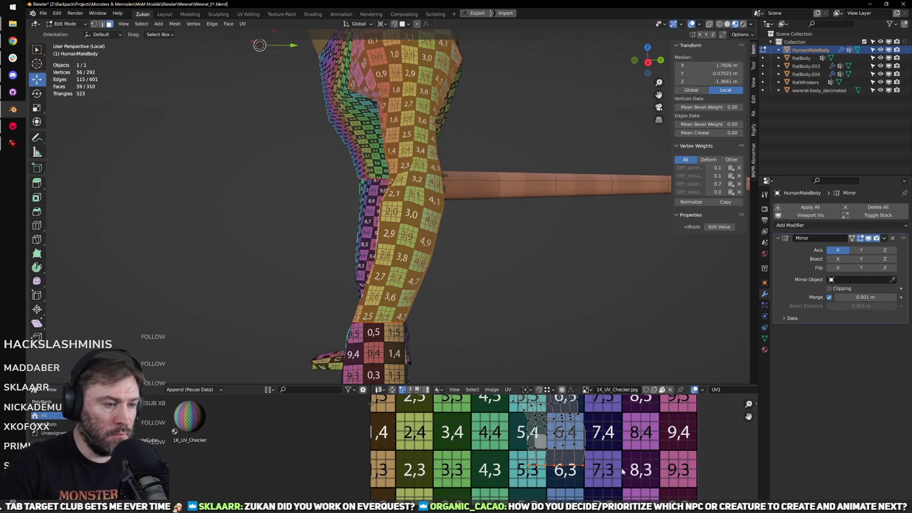
Step: Move the wrist border row slightly up along Y
{"action": "key", "text": "g"}
{"action": "key", "text": "y"}
{"action": "left_click", "coordinate": [605, 429]}
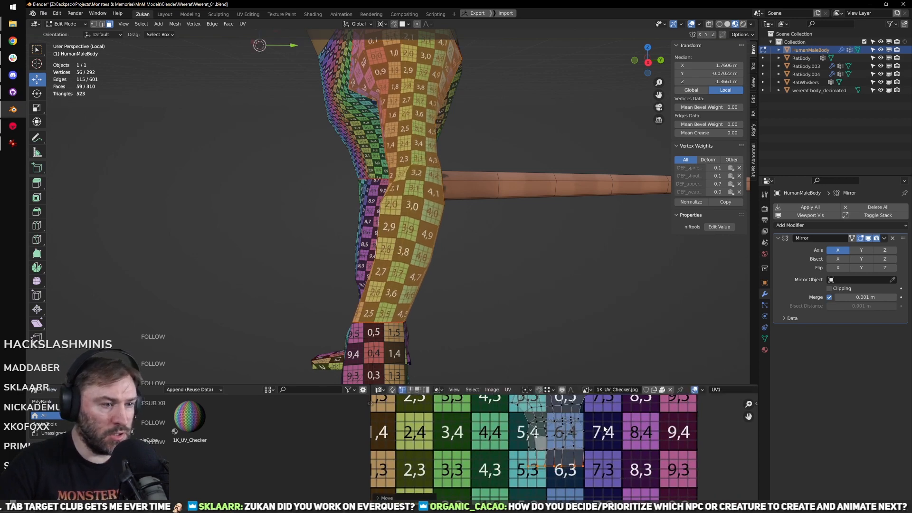
Step: Pin a further vertex on the upper part of the arm island
{"action": "middle_click_drag", "start_coordinate": [605, 429], "coordinate": [596, 473]}
{"action": "scroll", "coordinate": [598, 476], "scroll_direction": "down", "scroll_amount": 1}
{"action": "scroll", "coordinate": [588, 461], "scroll_direction": "up", "scroll_amount": 4}
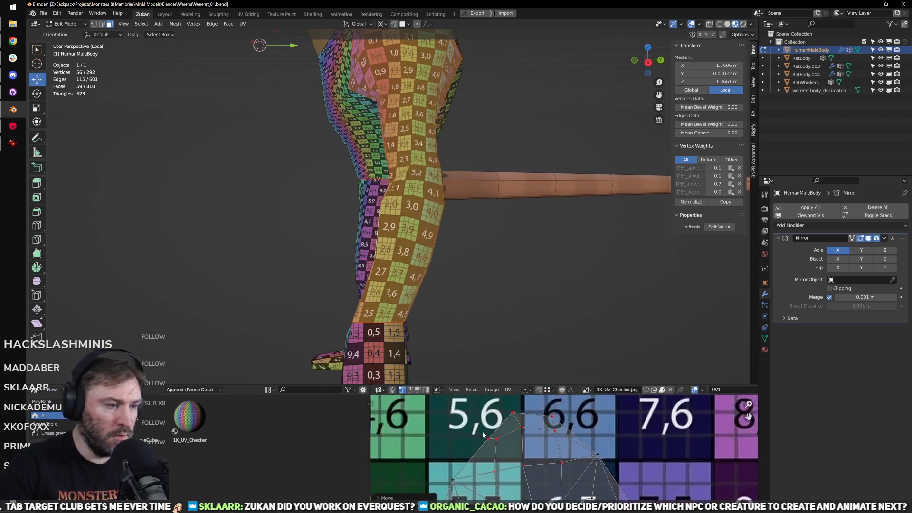
{"action": "scroll", "coordinate": [492, 434], "scroll_direction": "down", "scroll_amount": 5}
{"action": "middle_click_drag", "start_coordinate": [522, 447], "coordinate": [499, 427]}
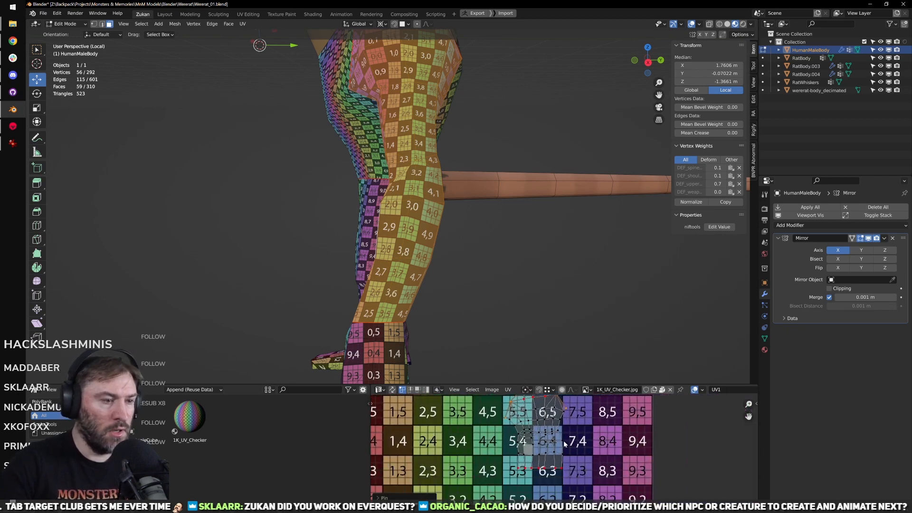
Step: Reposition the wrist border row of the arm island freely and shift it slightly along X
{"action": "scroll", "coordinate": [546, 446], "scroll_direction": "up", "scroll_amount": 3}
{"action": "scroll", "coordinate": [564, 458], "scroll_direction": "down", "scroll_amount": 3}
{"action": "middle_click_drag", "start_coordinate": [564, 459], "coordinate": [568, 499]}
{"action": "key", "text": "g"}
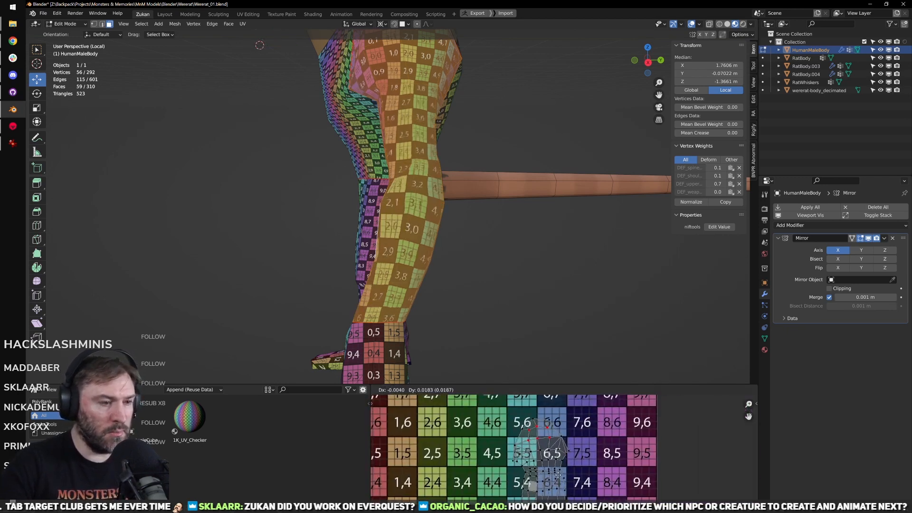
{"action": "left_click", "coordinate": [551, 491]}
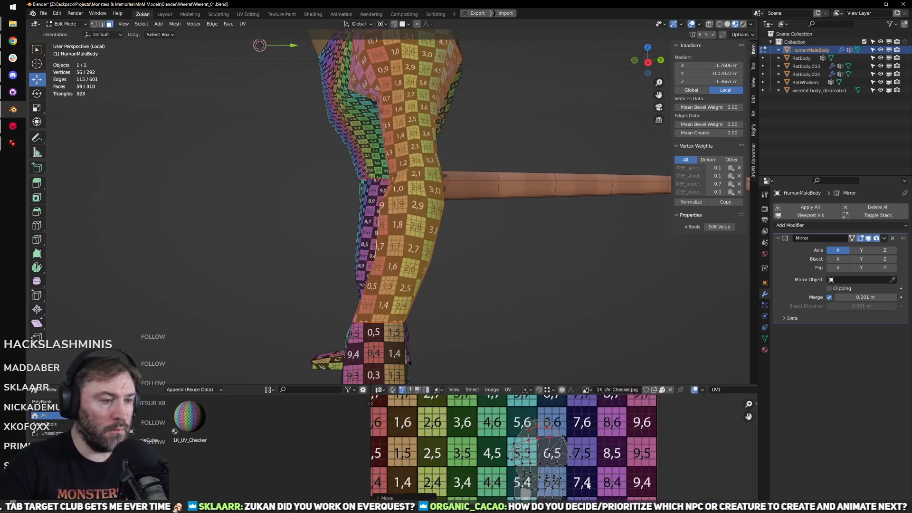
{"action": "middle_click_drag", "start_coordinate": [563, 499], "coordinate": [562, 470]}
{"action": "key", "text": "g"}
{"action": "key", "text": "x"}
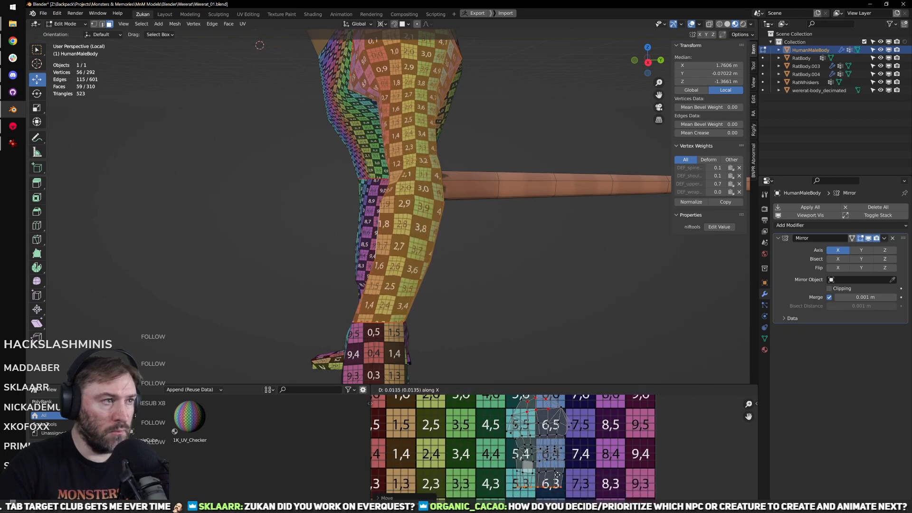
{"action": "left_click", "coordinate": [559, 476]}
Step: Straighten the wrist border row with Align and check the checker pattern around the arm
{"action": "key", "text": "shift+w"}
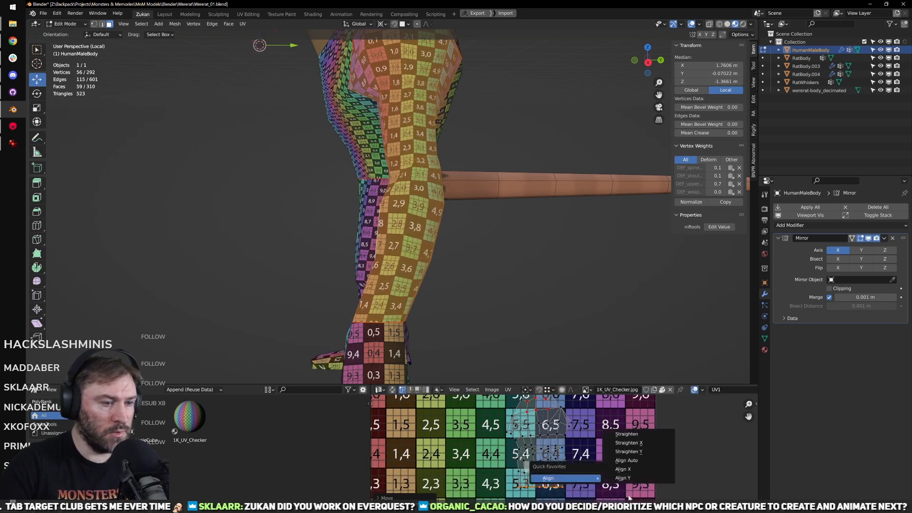
{"action": "left_click", "coordinate": [557, 486]}
{"action": "scroll", "coordinate": [573, 468], "scroll_direction": "up", "scroll_amount": 1}
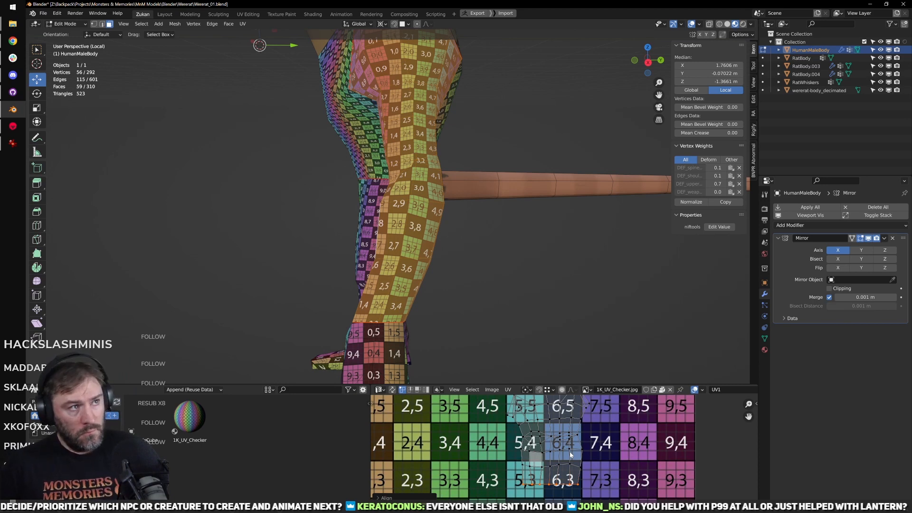
{"action": "scroll", "coordinate": [438, 234], "scroll_direction": "down", "scroll_amount": 3}
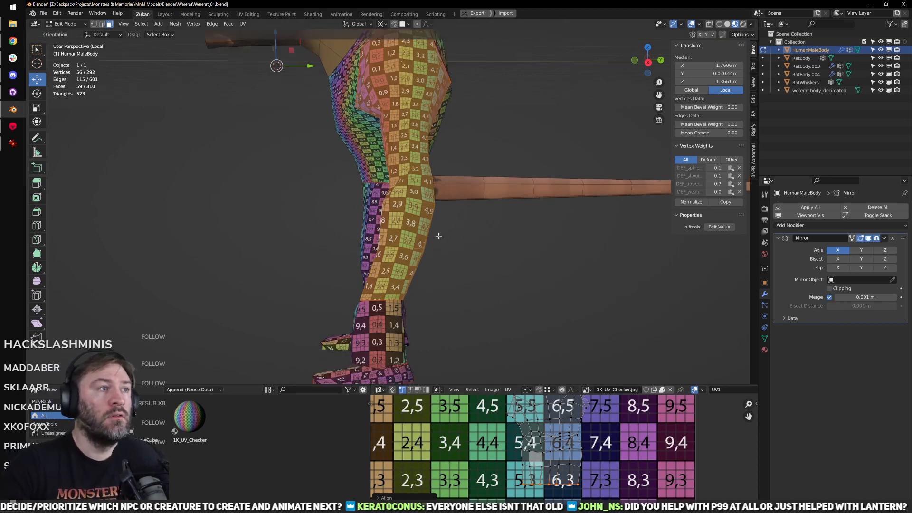
{"action": "middle_click_drag", "start_coordinate": [406, 230], "coordinate": [457, 219]}
{"action": "scroll", "coordinate": [545, 309], "scroll_direction": "down", "scroll_amount": 3}
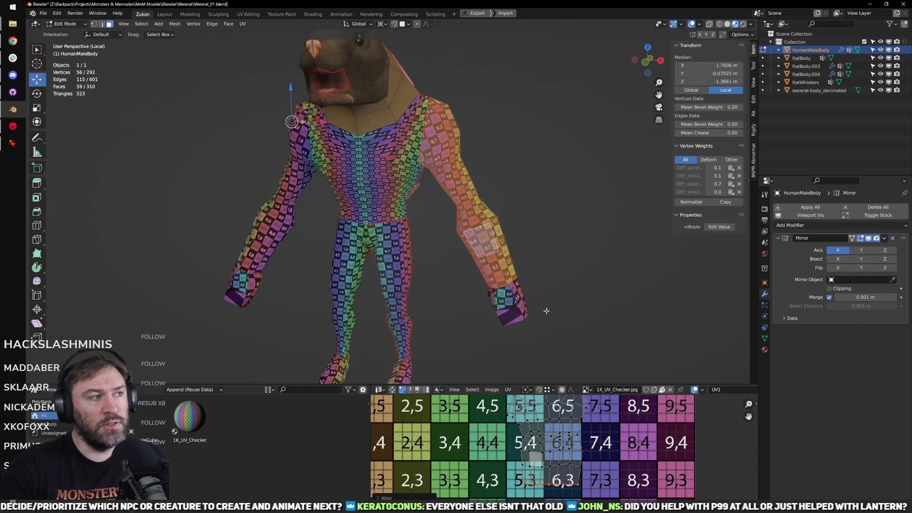
{"action": "scroll", "coordinate": [477, 277], "scroll_direction": "up", "scroll_amount": 5}
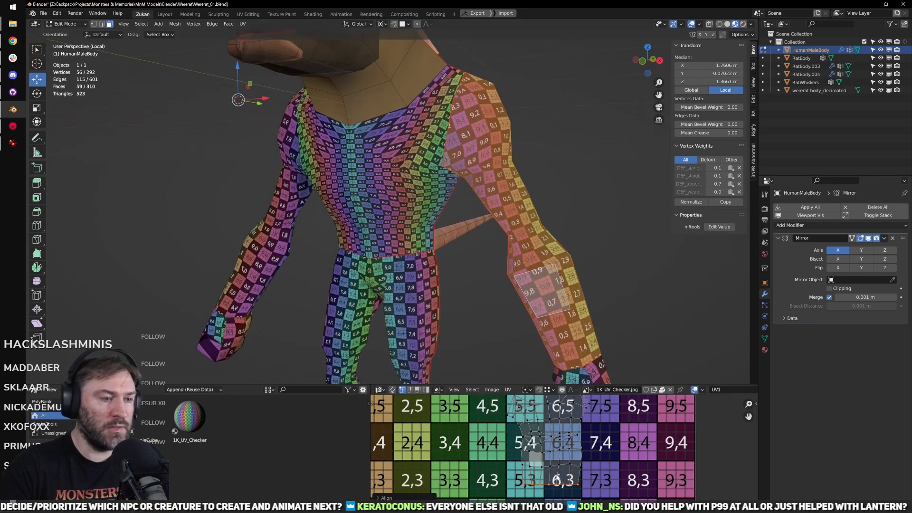
Step: Align the two pinned vertices at the upper centre of the arm island into a vertical line along X
{"action": "key", "text": "ctrl+space"}
{"action": "scroll", "coordinate": [478, 216], "scroll_direction": "up", "scroll_amount": 3}
{"action": "middle_click_drag", "start_coordinate": [437, 175], "coordinate": [478, 216]}
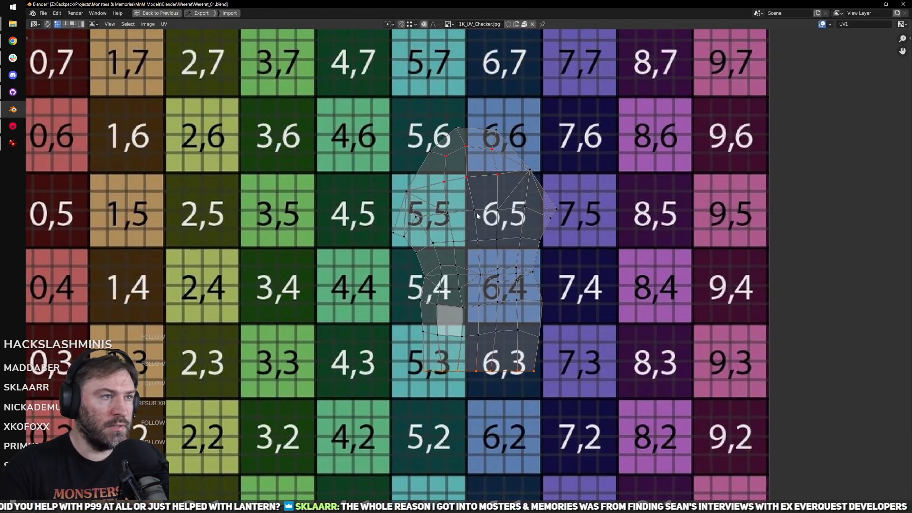
{"action": "scroll", "coordinate": [477, 216], "scroll_direction": "up", "scroll_amount": 3}
{"action": "left_click_drag", "start_coordinate": [481, 167], "coordinate": [518, 251]}
{"action": "key", "text": "shift+w"}
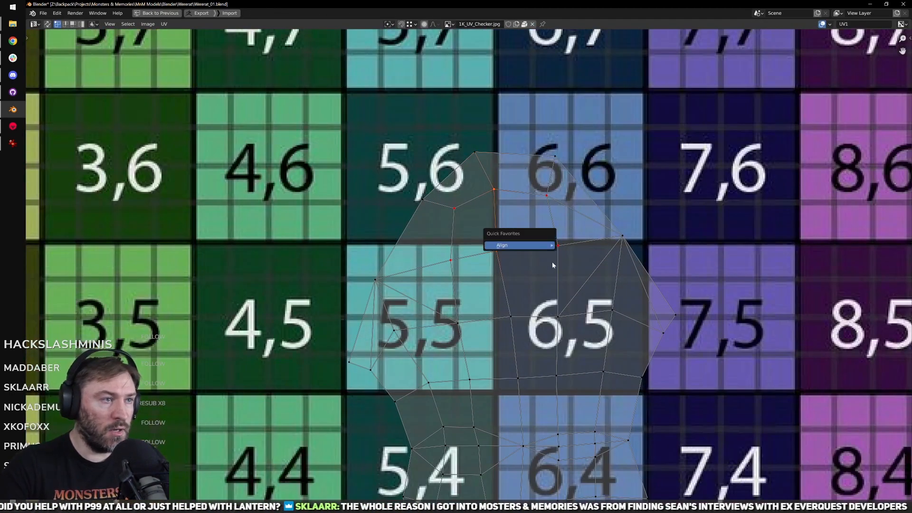
{"action": "left_click", "coordinate": [577, 280]}
Step: Unpin the upper vertices on both sides of the central pinned pair of the arm island
{"action": "left_click_drag", "start_coordinate": [452, 203], "coordinate": [478, 300], "text": "shift"}
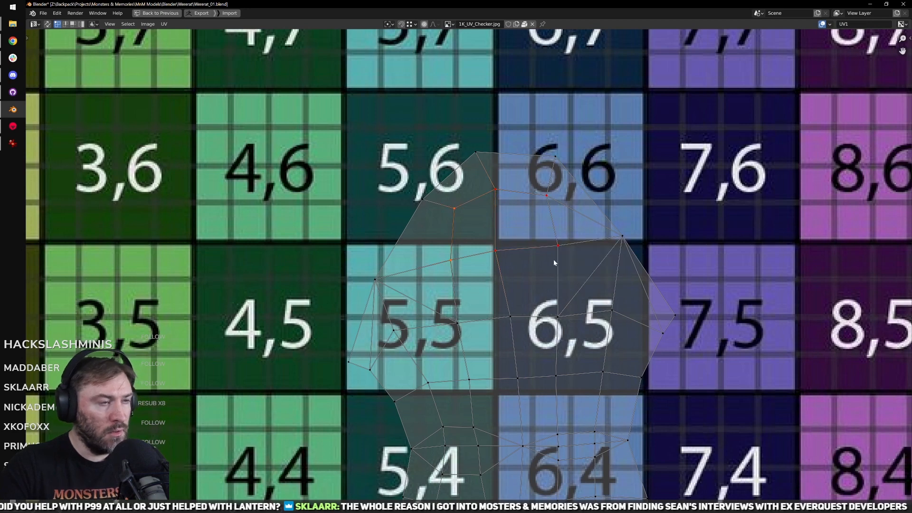
{"action": "left_click_drag", "start_coordinate": [599, 144], "coordinate": [544, 290]}
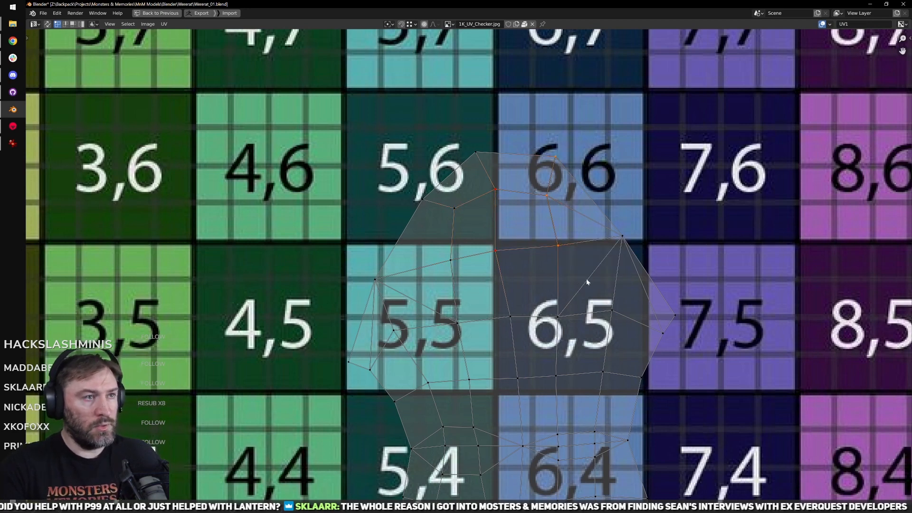
{"action": "scroll", "coordinate": [604, 323], "scroll_direction": "down", "scroll_amount": 4}
{"action": "middle_click_drag", "start_coordinate": [529, 372], "coordinate": [531, 338]}
{"action": "scroll", "coordinate": [532, 338], "scroll_direction": "up", "scroll_amount": 1}
{"action": "scroll", "coordinate": [532, 337], "scroll_direction": "up", "scroll_amount": 1}
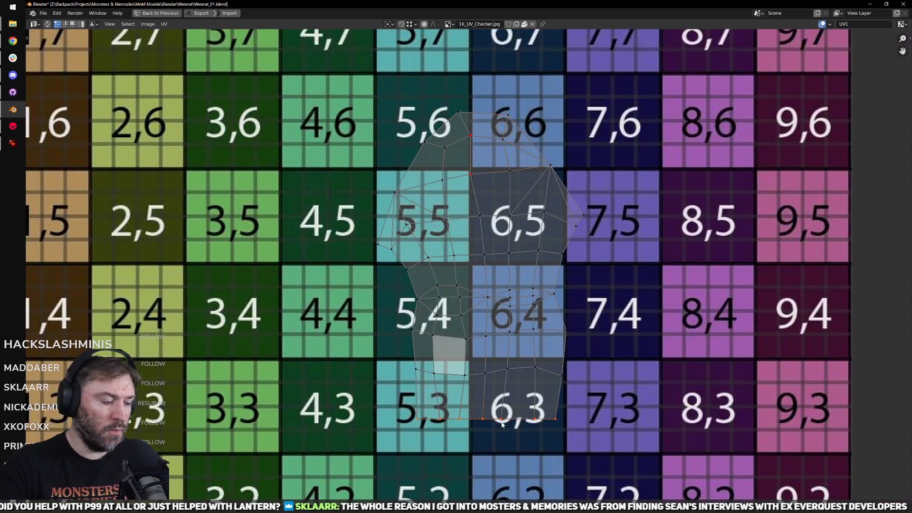
Step: Nudge the wrist border row slightly down along Y and check the checker pattern on the outer and front arm
{"action": "key", "text": "ctrl+space"}
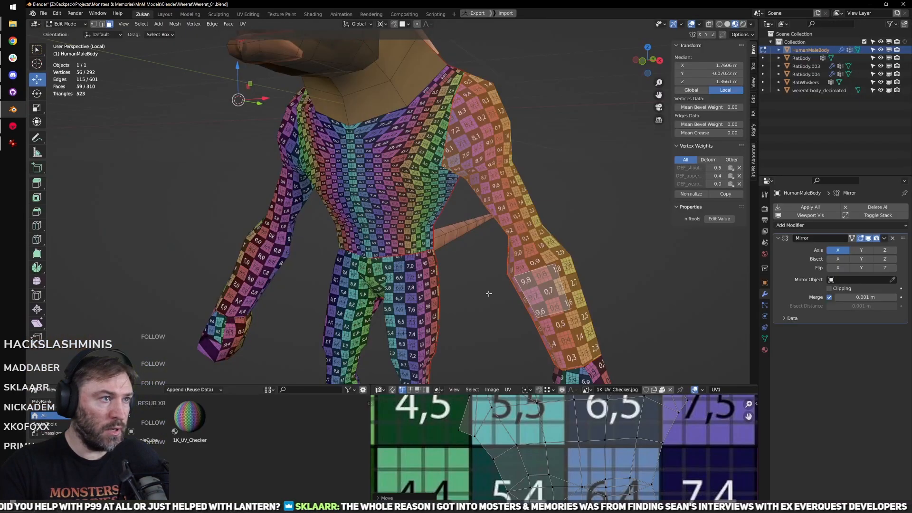
{"action": "middle_click_drag", "start_coordinate": [489, 294], "coordinate": [532, 333]}
{"action": "scroll", "coordinate": [570, 462], "scroll_direction": "down", "scroll_amount": 2}
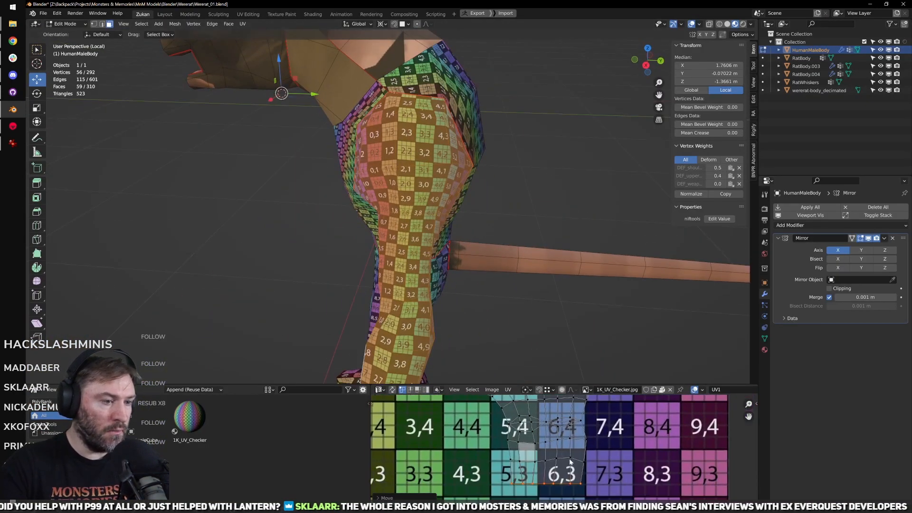
{"action": "scroll", "coordinate": [570, 462], "scroll_direction": "up", "scroll_amount": 3}
{"action": "key", "text": "g"}
{"action": "key", "text": "y"}
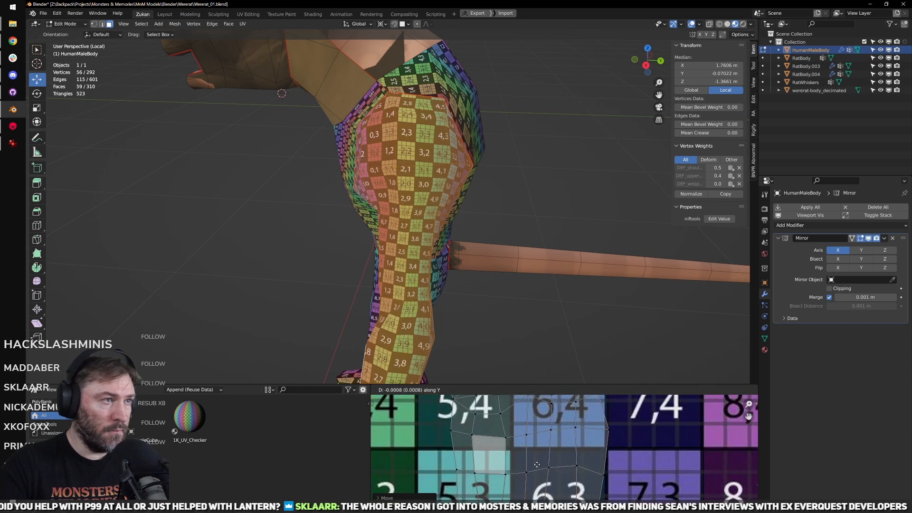
{"action": "left_click", "coordinate": [537, 469]}
{"action": "scroll", "coordinate": [464, 255], "scroll_direction": "down", "scroll_amount": 2}
{"action": "middle_click_drag", "start_coordinate": [464, 255], "coordinate": [515, 205]}
{"action": "scroll", "coordinate": [554, 265], "scroll_direction": "up", "scroll_amount": 2}
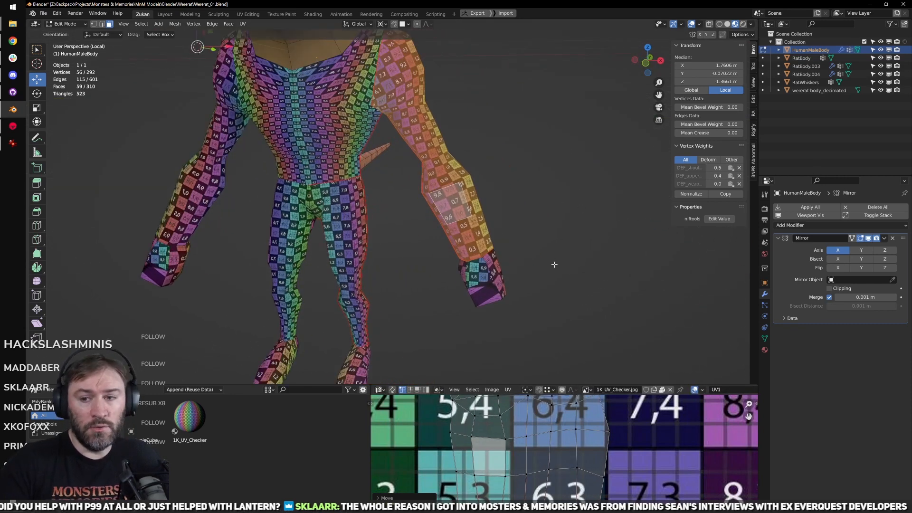
Step: Move the pinned bottom row of the arm's UV island by about -0.012 along X
{"action": "middle_click_drag", "start_coordinate": [600, 500], "coordinate": [603, 443]}
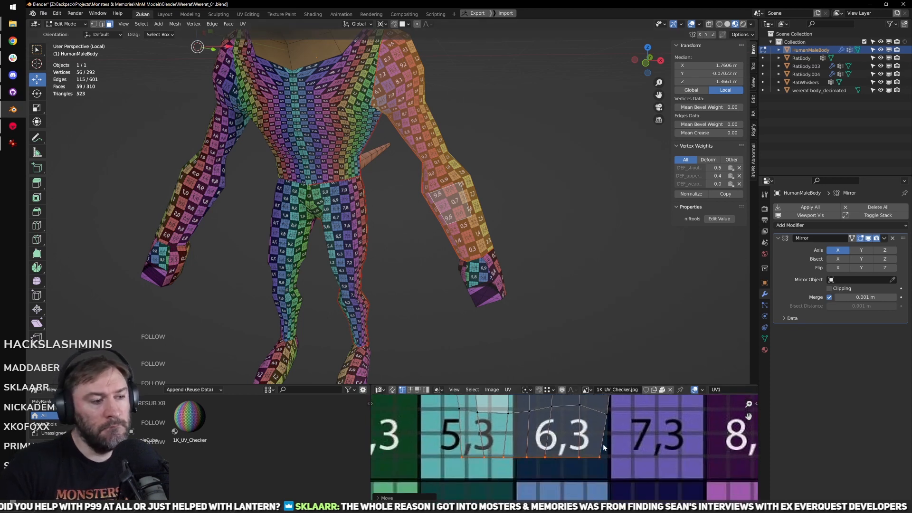
{"action": "scroll", "coordinate": [562, 474], "scroll_direction": "up", "scroll_amount": 2}
{"action": "middle_click_drag", "start_coordinate": [497, 252], "coordinate": [516, 294], "text": "shift"}
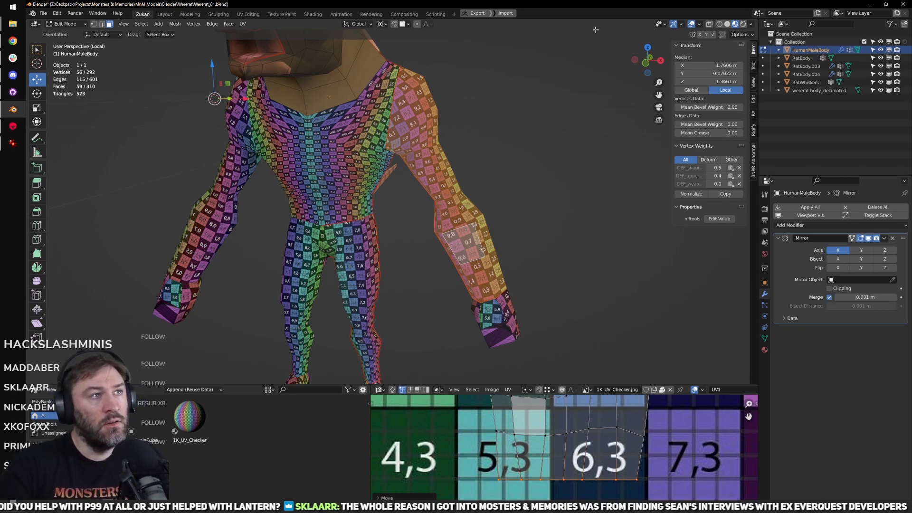
{"action": "middle_click_drag", "start_coordinate": [550, 286], "coordinate": [426, 223]}
{"action": "scroll", "coordinate": [452, 293], "scroll_direction": "up", "scroll_amount": 3}
{"action": "scroll", "coordinate": [587, 428], "scroll_direction": "down", "scroll_amount": 4}
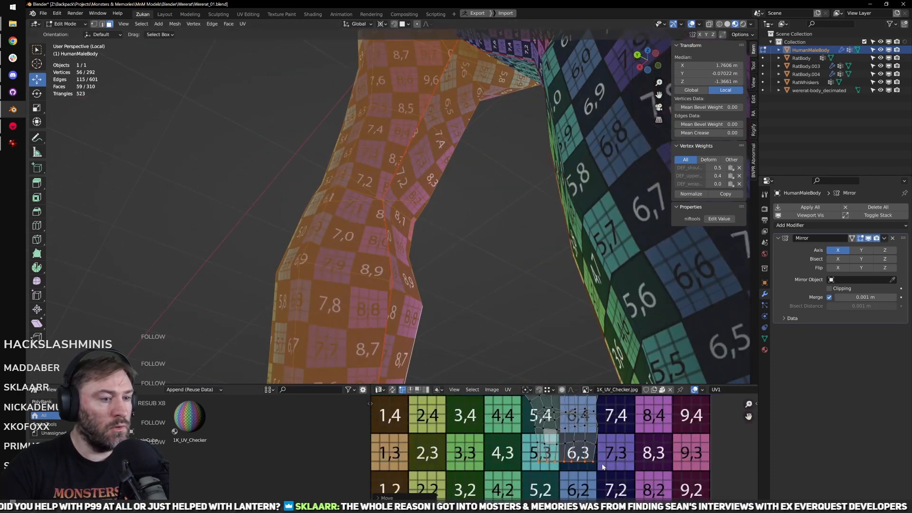
{"action": "middle_click_drag", "start_coordinate": [545, 444], "coordinate": [600, 483]}
{"action": "scroll", "coordinate": [562, 451], "scroll_direction": "up", "scroll_amount": 1}
{"action": "scroll", "coordinate": [601, 483], "scroll_direction": "down", "scroll_amount": 1}
{"action": "mouse_move", "coordinate": [601, 483]}
{"action": "middle_mouse_down"}
{"action": "mouse_move", "coordinate": [596, 472]}
{"action": "mouse_move", "coordinate": [588, 491]}
{"action": "mouse_move", "coordinate": [601, 473]}
{"action": "middle_mouse_up"}
{"action": "scroll", "coordinate": [589, 490], "scroll_direction": "down", "scroll_amount": 2}
{"action": "key", "text": "g"}
{"action": "key", "text": "x"}
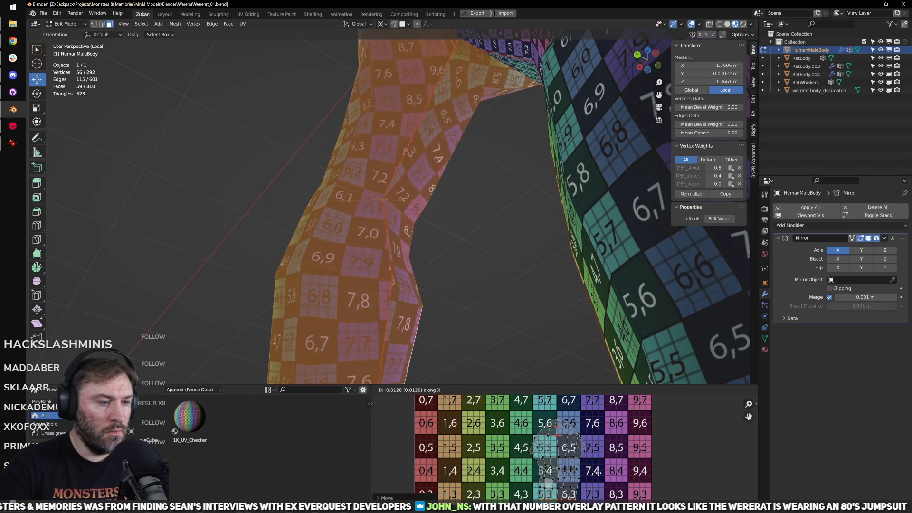
{"action": "left_click", "coordinate": [593, 471]}
Step: Turn off Live Unwrap in the UV editor
{"action": "middle_click_drag", "start_coordinate": [588, 467], "coordinate": [613, 451]}
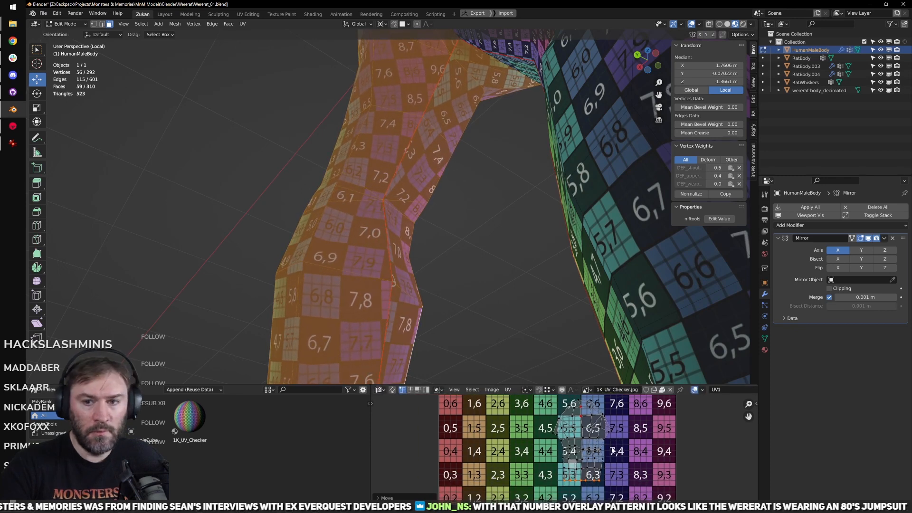
{"action": "left_click", "coordinate": [508, 390]}
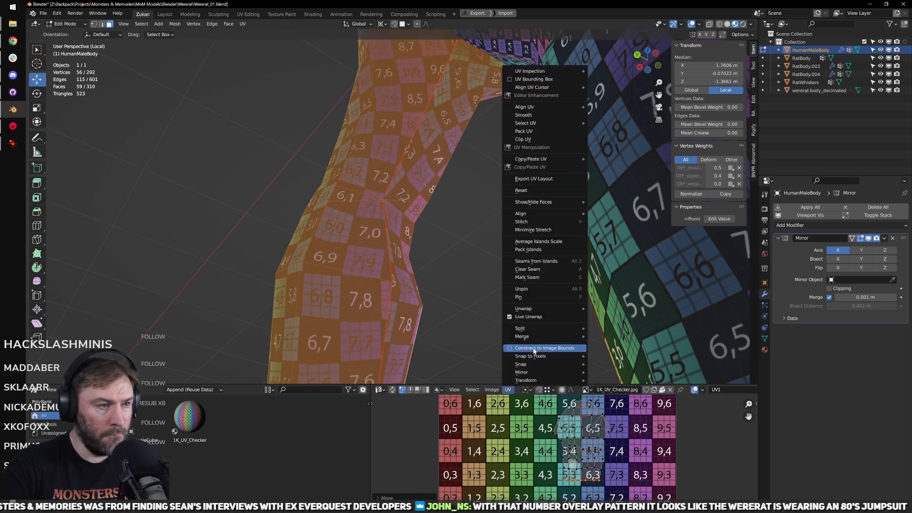
{"action": "left_click", "coordinate": [517, 319]}
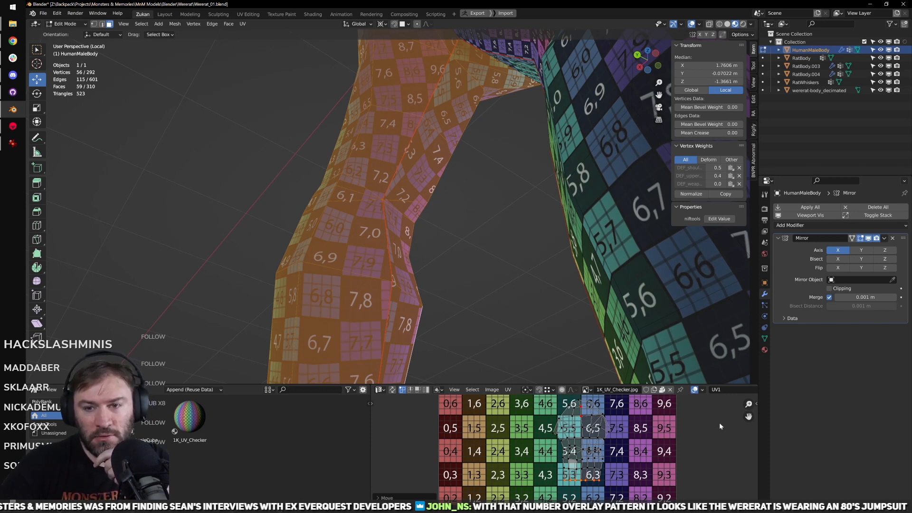
Step: Maximize the UV editor and apply Align X to the two centre-line UVs bordering the lower half of cells 5,5 and 6,5
{"action": "scroll", "coordinate": [585, 451], "scroll_direction": "up", "scroll_amount": 2}
{"action": "key", "text": "ctrl+space"}
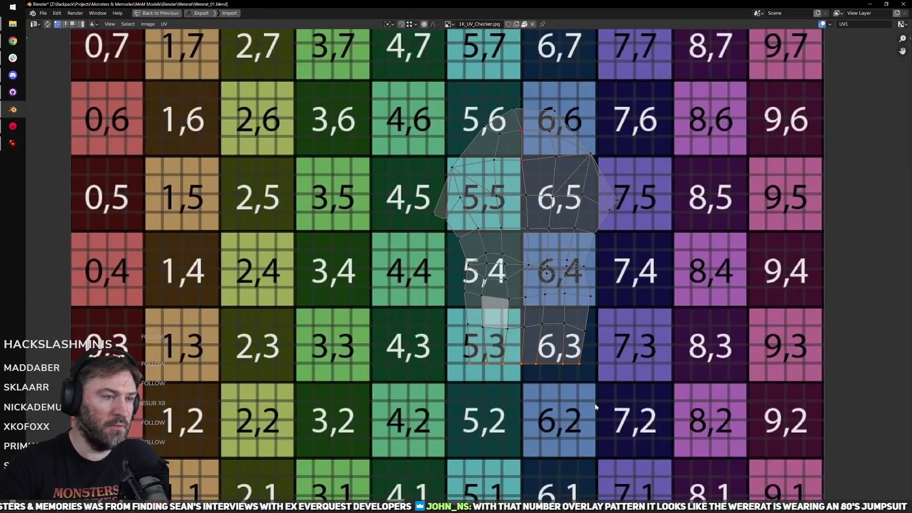
{"action": "scroll", "coordinate": [501, 353], "scroll_direction": "up", "scroll_amount": 2}
{"action": "scroll", "coordinate": [501, 353], "scroll_direction": "down", "scroll_amount": 1}
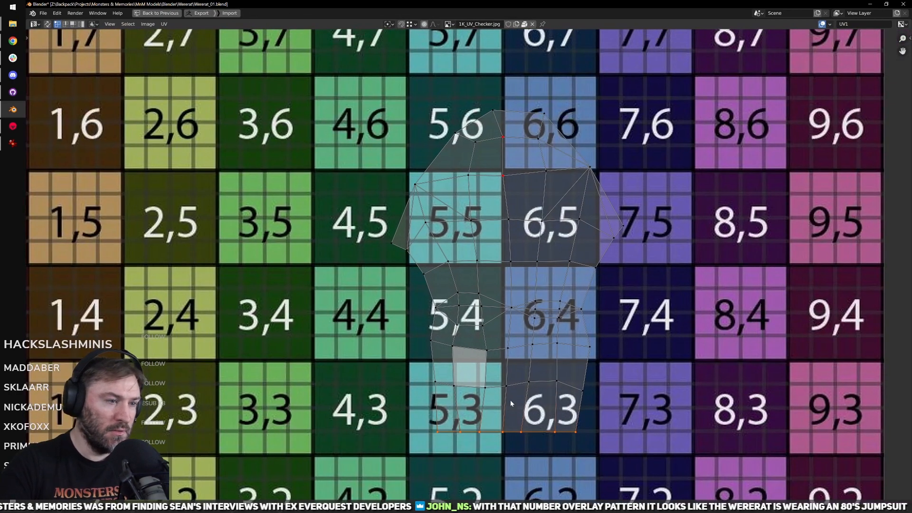
{"action": "scroll", "coordinate": [510, 400], "scroll_direction": "up", "scroll_amount": 2, "text": "shift"}
{"action": "left_click", "coordinate": [515, 369], "text": "ctrl"}
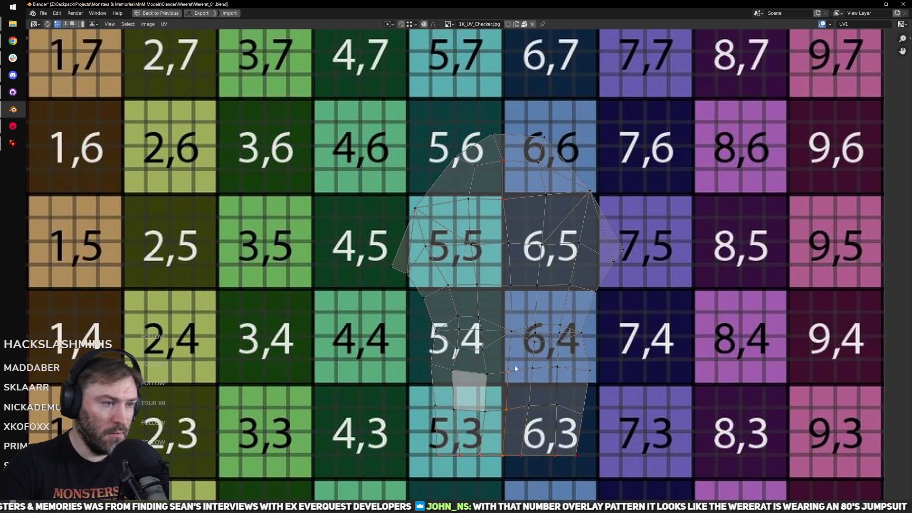
{"action": "scroll", "coordinate": [538, 316], "scroll_direction": "up", "scroll_amount": 2, "text": "shift"}
{"action": "left_click", "coordinate": [514, 275], "text": "ctrl"}
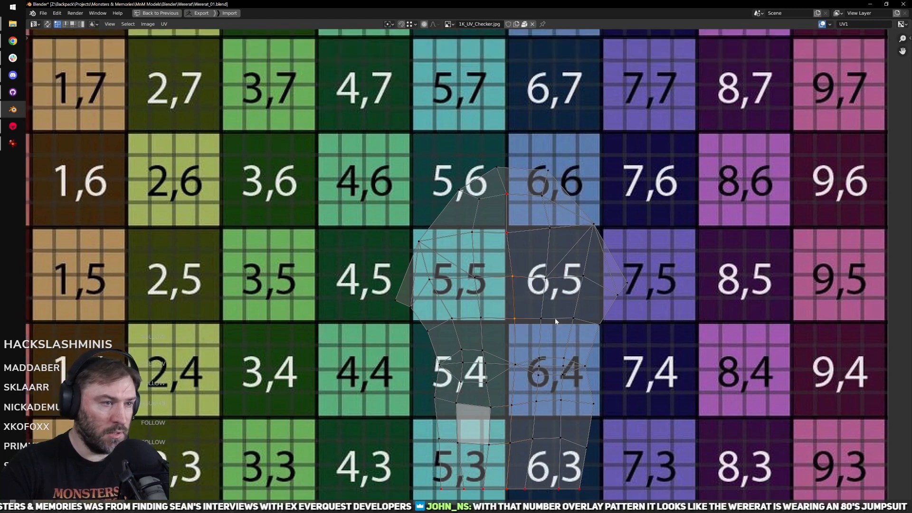
{"action": "key", "text": "q"}
{"action": "mouse_move", "coordinate": [546, 314]}
{"action": "left_click", "coordinate": [628, 344]}
{"action": "scroll", "coordinate": [538, 350], "scroll_direction": "down", "scroll_amount": 4, "text": "shift"}
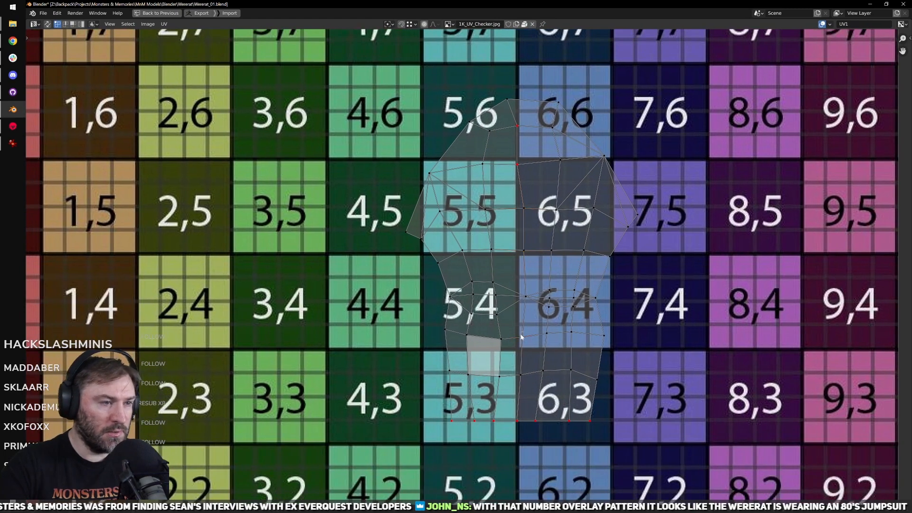
Step: Apply Align X to the lower three centre-line UVs, and to the whole centre line below the pinned upper vertices
{"action": "left_click_drag", "start_coordinate": [533, 395], "coordinate": [515, 334]}
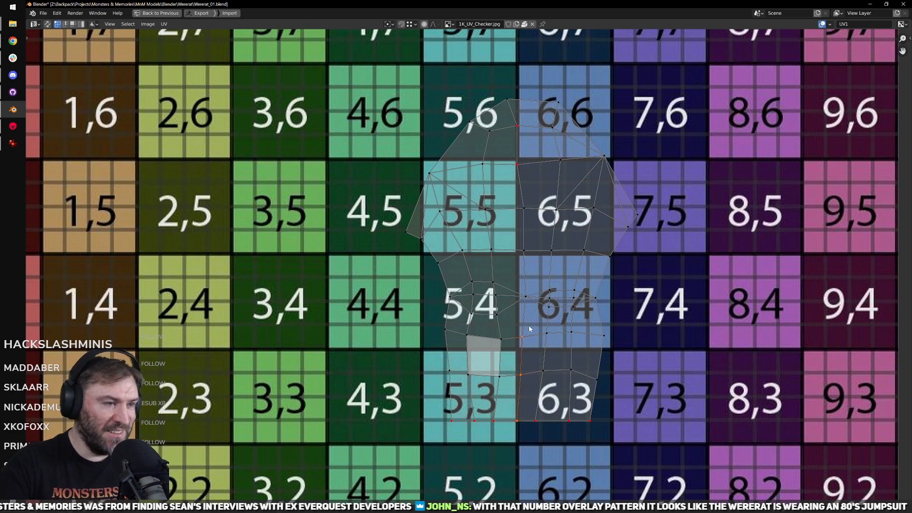
{"action": "key", "text": "q"}
{"action": "mouse_move", "coordinate": [560, 363]}
{"action": "left_click", "coordinate": [604, 397]}
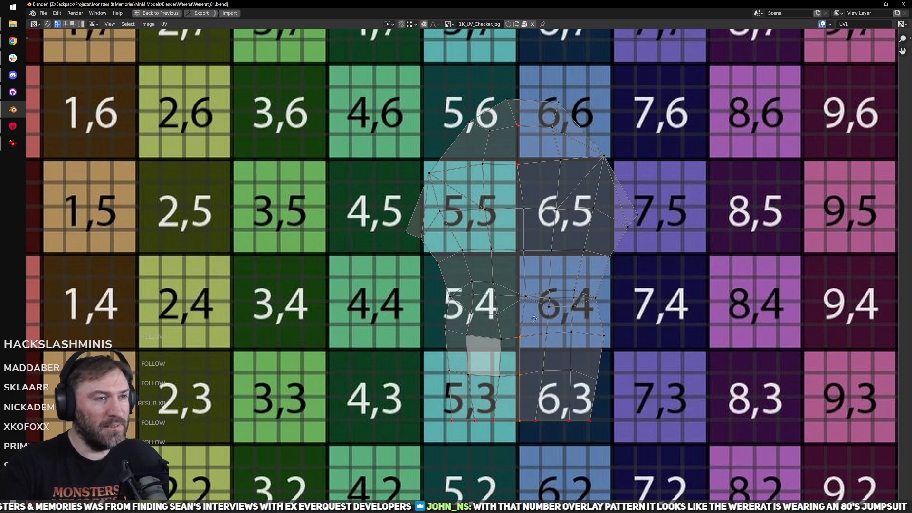
{"action": "middle_click_drag", "start_coordinate": [534, 319], "coordinate": [532, 326]}
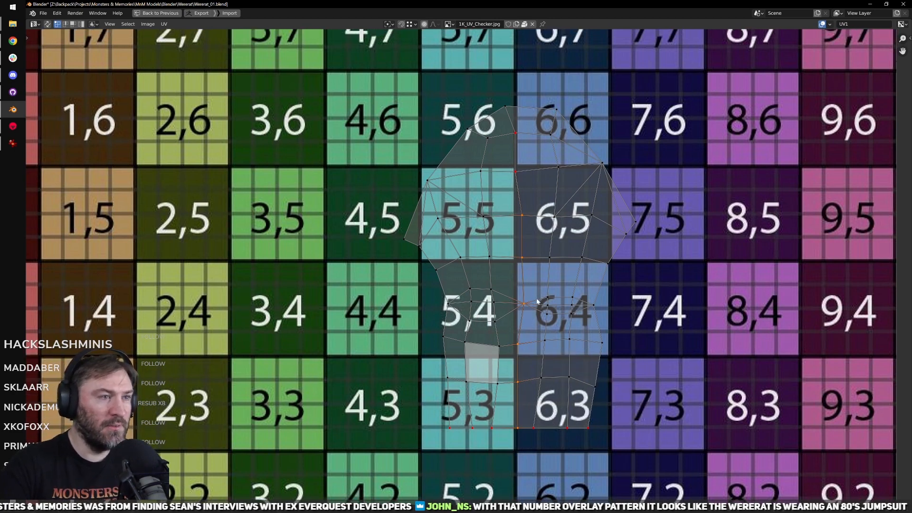
{"action": "key", "text": "q"}
{"action": "mouse_move", "coordinate": [570, 308]}
{"action": "left_click", "coordinate": [645, 346]}
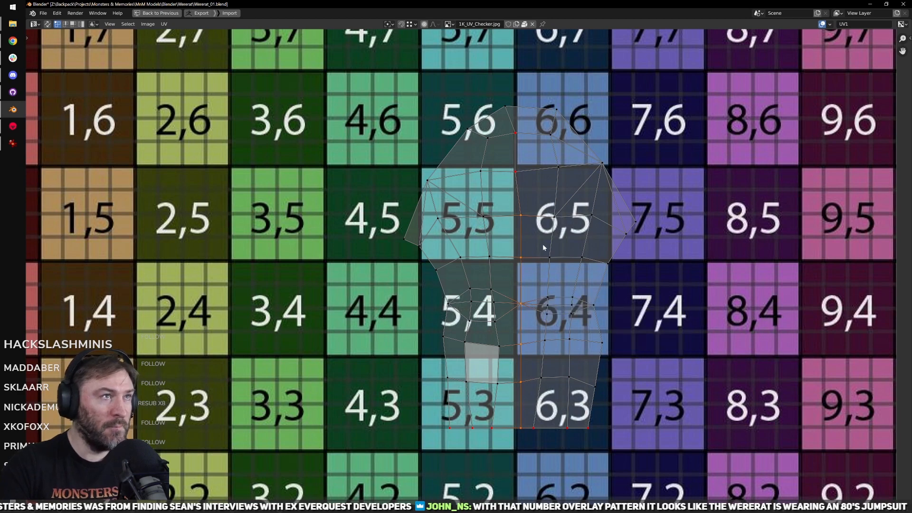
Step: Snap the centre-line UVs along X onto the pinned upper vertices' line, pin them and unwrap the arm island again
{"action": "key", "text": "super"}
{"action": "key", "text": "super"}
{"action": "middle_click_drag", "start_coordinate": [574, 189], "coordinate": [578, 221]}
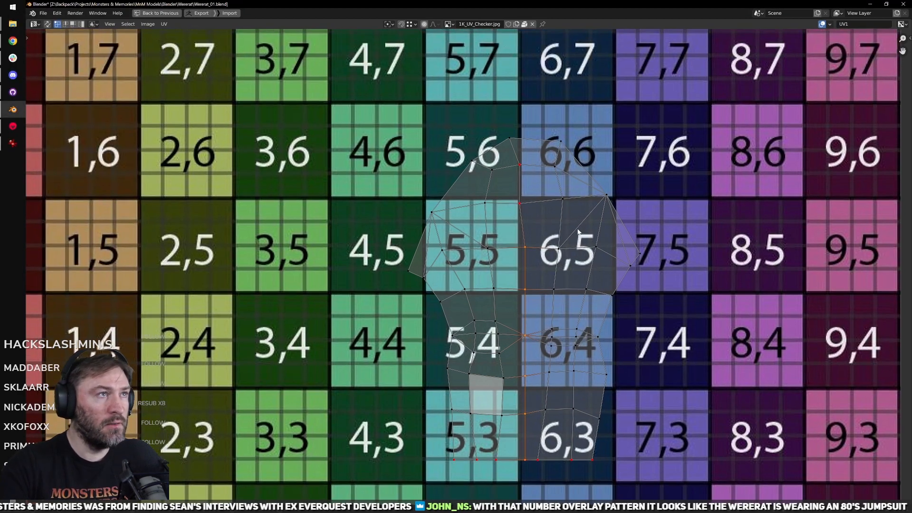
{"action": "key", "text": "shift+Tab"}
{"action": "key", "text": "g"}
{"action": "key", "text": "x"}
{"action": "left_click", "coordinate": [528, 207]}
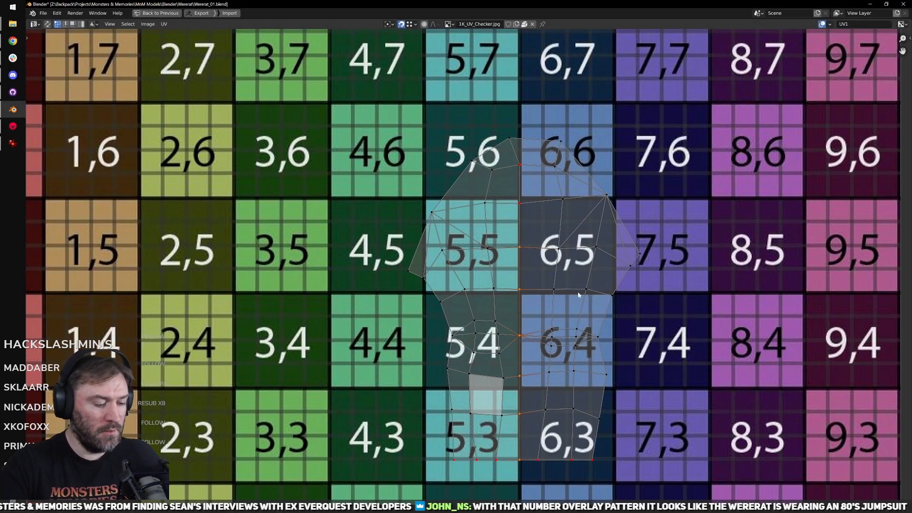
{"action": "key", "text": "u"}
{"action": "middle_click_drag", "start_coordinate": [566, 419], "coordinate": [566, 380]}
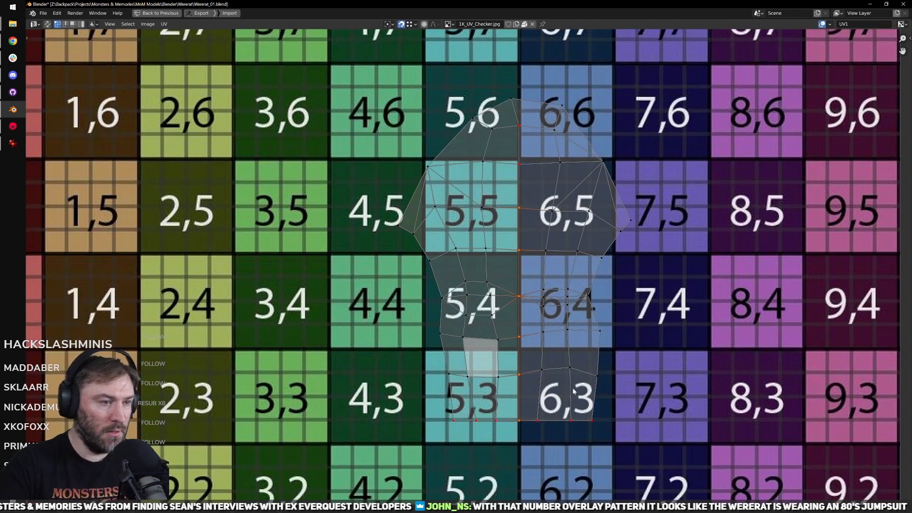
Step: Check the checker pattern on the arm, and apply Align Y to the two outer UVs one row above the bottom edge
{"action": "key", "text": "ctrl+space"}
{"action": "middle_click_drag", "start_coordinate": [475, 266], "coordinate": [503, 249]}
{"action": "scroll", "coordinate": [503, 249], "scroll_direction": "up", "scroll_amount": 3}
{"action": "scroll", "coordinate": [622, 491], "scroll_direction": "down", "scroll_amount": 1}
{"action": "middle_click_drag", "start_coordinate": [622, 490], "coordinate": [559, 426]}
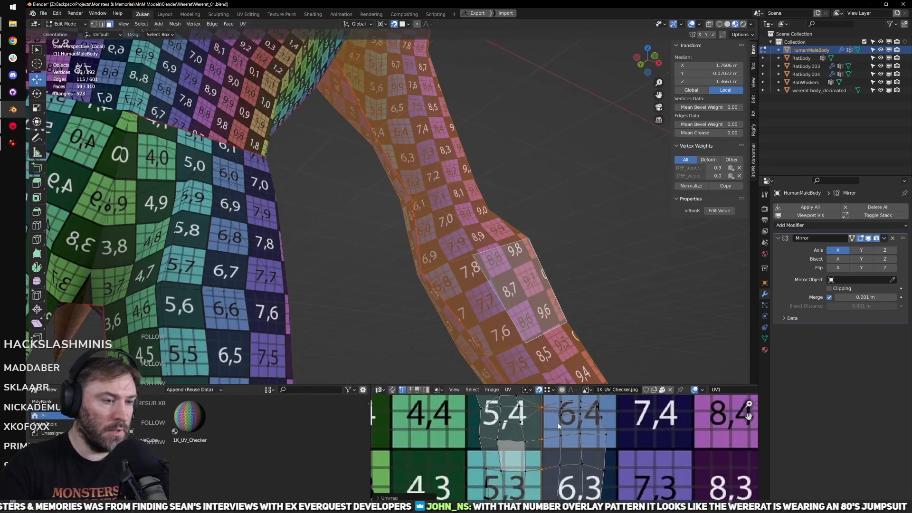
{"action": "key", "text": "ctrl+space"}
{"action": "scroll", "coordinate": [469, 415], "scroll_direction": "down", "scroll_amount": 1}
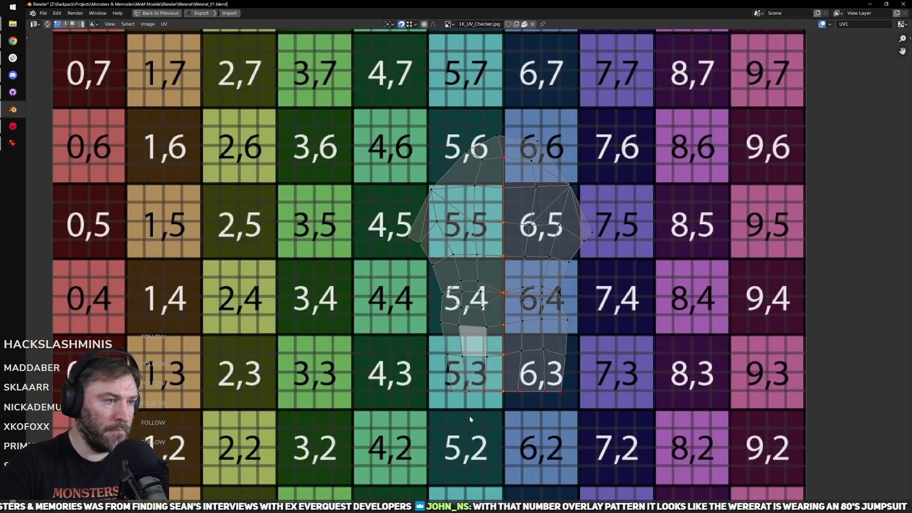
{"action": "left_click", "coordinate": [443, 356]}
{"action": "key", "text": "q"}
{"action": "key", "text": "q"}
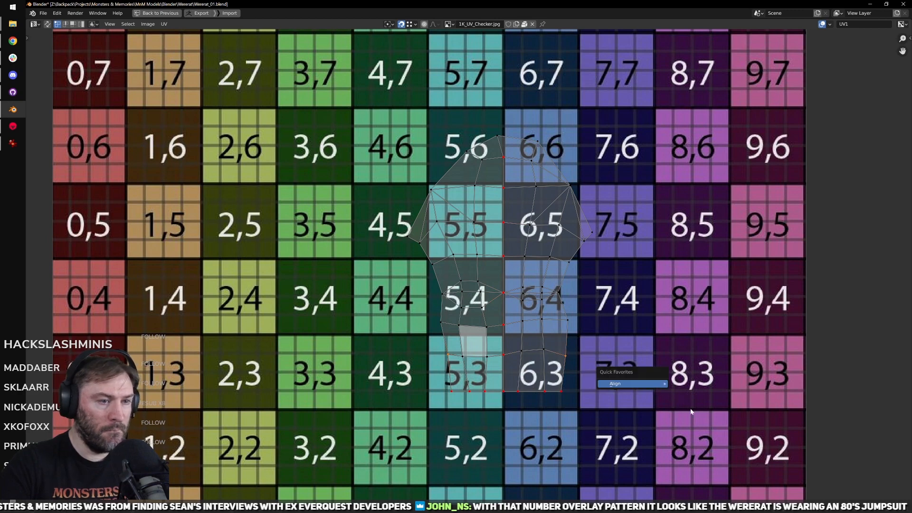
{"action": "mouse_move", "coordinate": [651, 384]}
{"action": "left_click", "coordinate": [695, 428]}
Step: Apply Align Y to the island's two outer UVs in the second row above the bottom edge
{"action": "left_click_drag", "start_coordinate": [440, 326], "coordinate": [442, 327]}
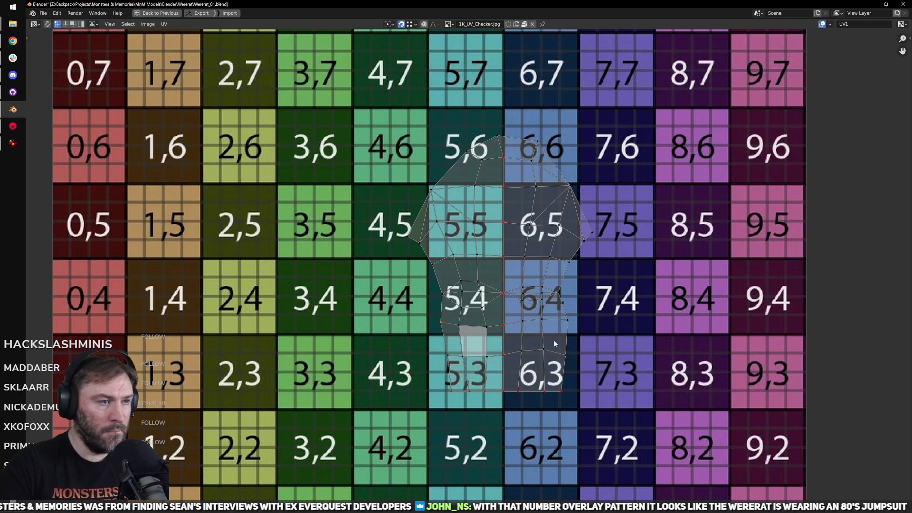
{"action": "key", "text": "q"}
{"action": "mouse_move", "coordinate": [590, 338]}
{"action": "left_click", "coordinate": [655, 382]}
Step: Apply Align Y to the island's two outer UVs in the elbow row through cells 5,4 and 6,4
{"action": "middle_click_drag", "start_coordinate": [522, 347], "coordinate": [534, 381]}
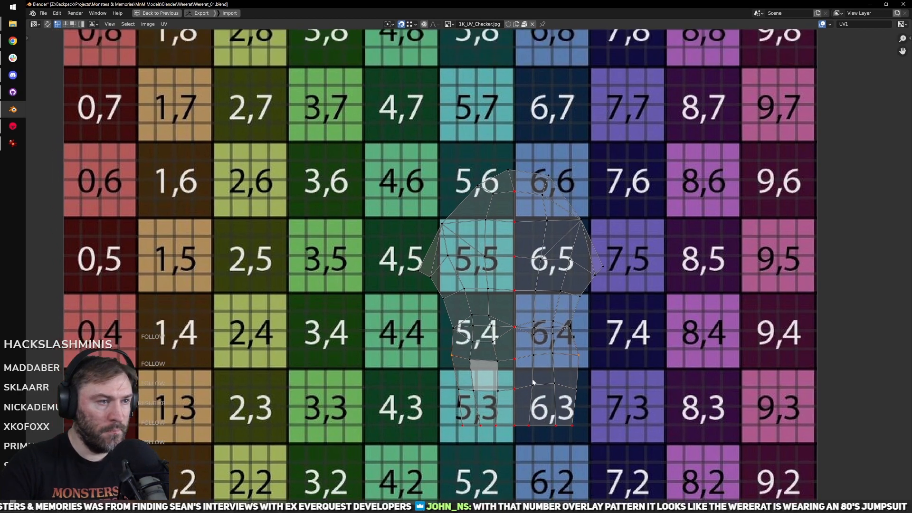
{"action": "scroll", "coordinate": [513, 373], "scroll_direction": "up", "scroll_amount": 1}
{"action": "left_click_drag", "start_coordinate": [432, 336], "coordinate": [461, 359]}
{"action": "left_click_drag", "start_coordinate": [594, 347], "coordinate": [593, 352], "text": "shift"}
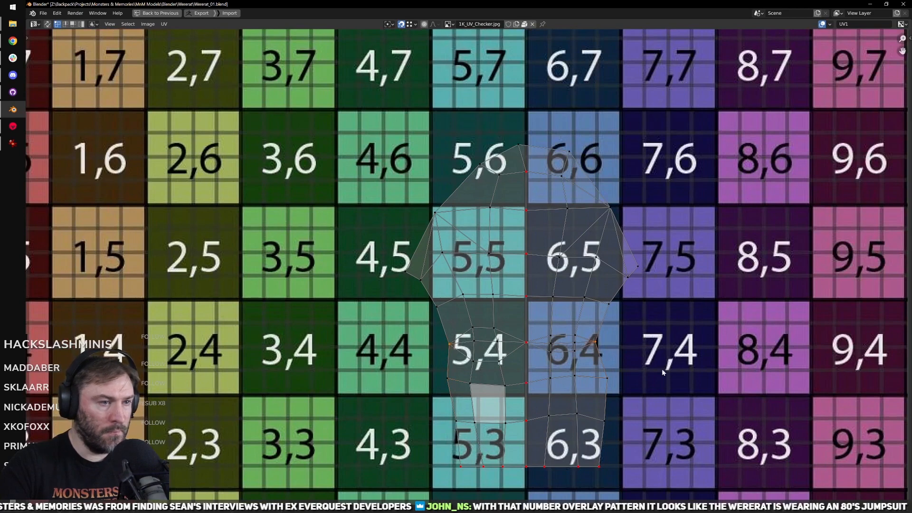
{"action": "key", "text": "q"}
{"action": "mouse_move", "coordinate": [662, 369]}
{"action": "left_click", "coordinate": [699, 412]}
Step: Switch the 3D viewport to wireframe shading and view the arm from the side
{"action": "scroll", "coordinate": [511, 365], "scroll_direction": "up", "scroll_amount": 2}
{"action": "key", "text": "ctrl+space"}
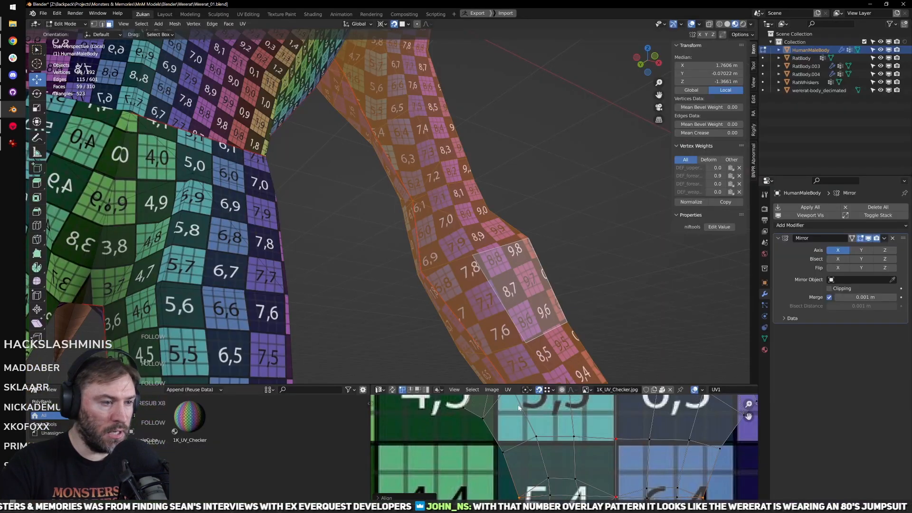
{"action": "key", "text": "ctrl+space"}
{"action": "key", "text": "ctrl+space"}
{"action": "middle_click_drag", "start_coordinate": [603, 283], "coordinate": [463, 248]}
{"action": "key", "text": "shift+z"}
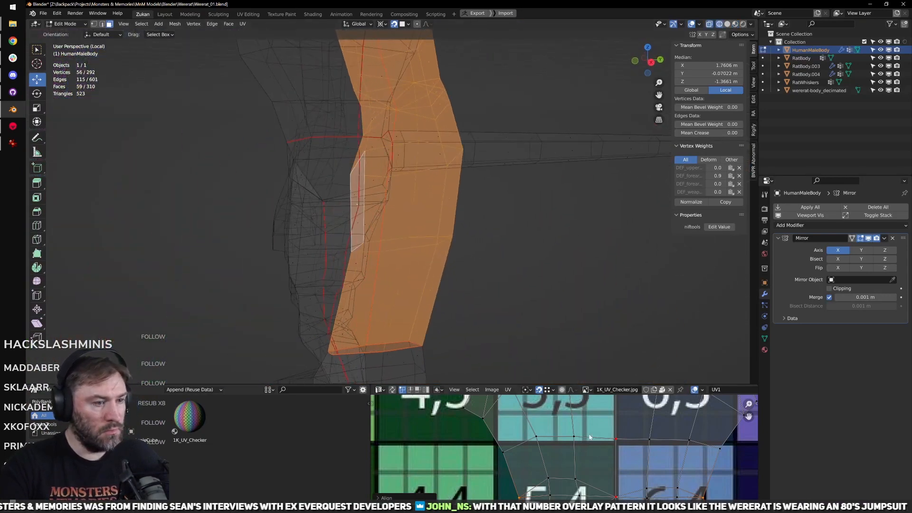
Step: Select the entire UV row just above the island's bottom edge and level it with Align Y
{"action": "key", "text": "ctrl+space"}
{"action": "scroll", "coordinate": [495, 306], "scroll_direction": "up", "scroll_amount": 2}
{"action": "left_click", "coordinate": [459, 390], "text": "alt"}
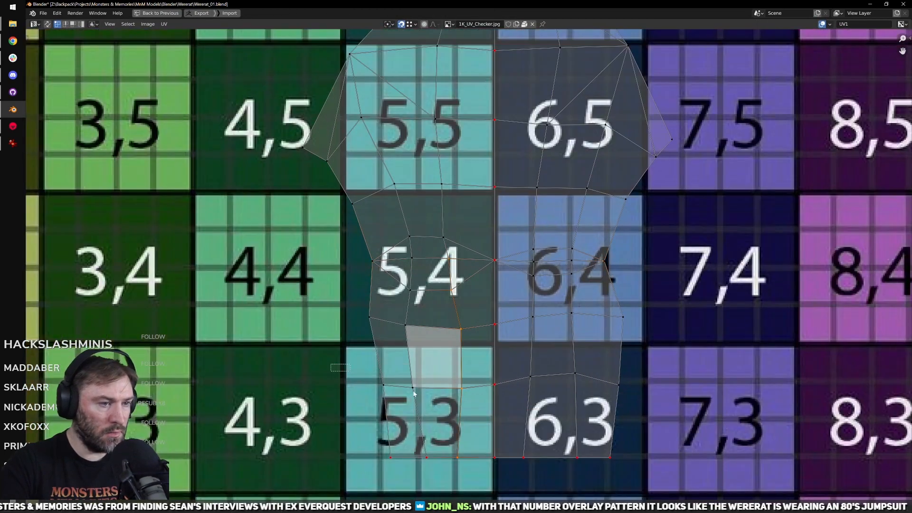
{"action": "key", "text": "q"}
{"action": "left_click", "coordinate": [665, 413]}
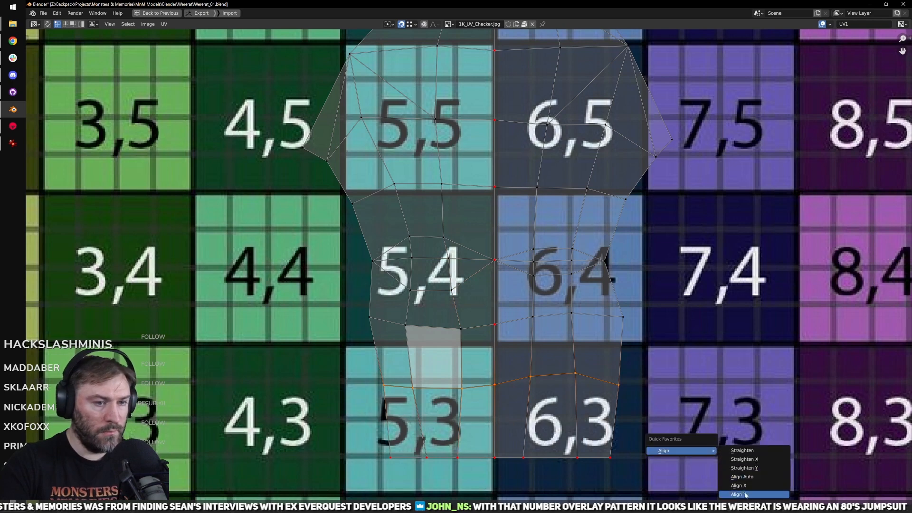
{"action": "left_click", "coordinate": [753, 492]}
Step: Level the next two UV rows up, including the elbow row through cells 5,4 and 6,4, with Align Y
{"action": "middle_click_drag", "start_coordinate": [539, 365], "coordinate": [554, 411]}
{"action": "left_click_drag", "start_coordinate": [350, 355], "coordinate": [670, 394]}
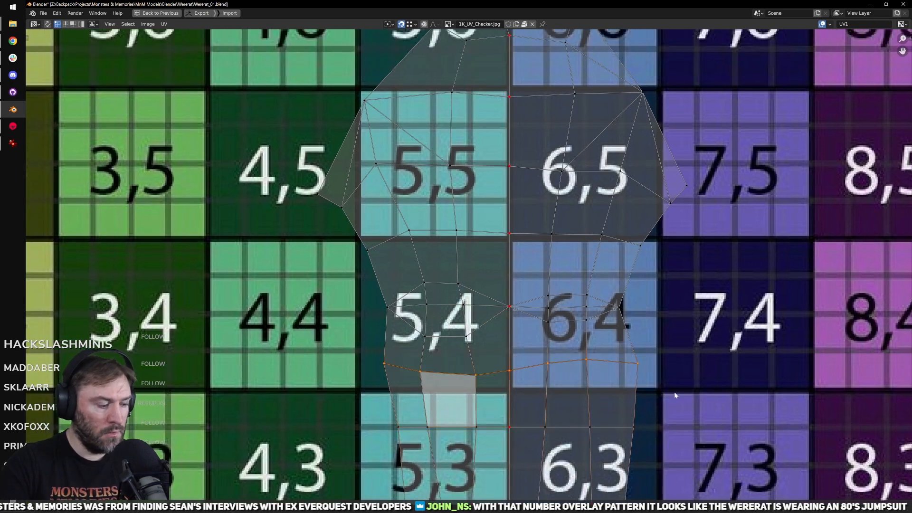
{"action": "key", "text": "shift+r"}
{"action": "left_click_drag", "start_coordinate": [378, 312], "coordinate": [349, 308]}
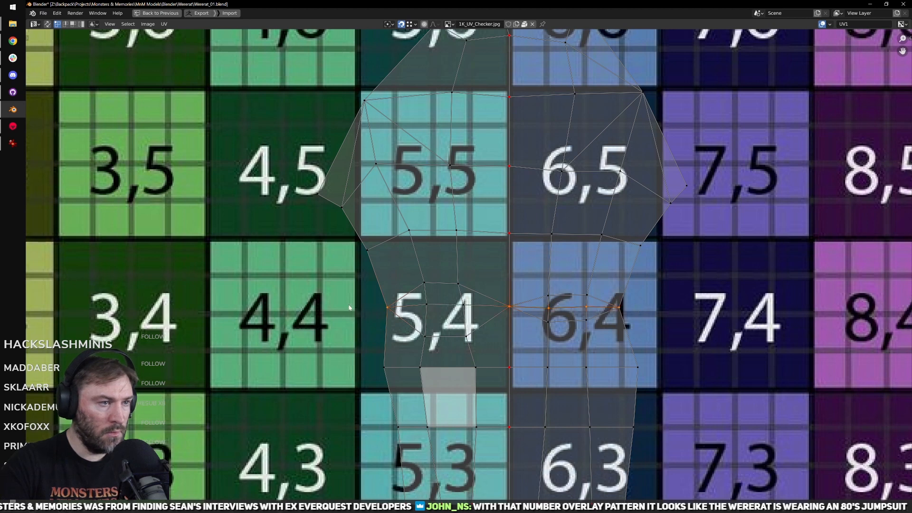
{"action": "key", "text": "shift+r"}
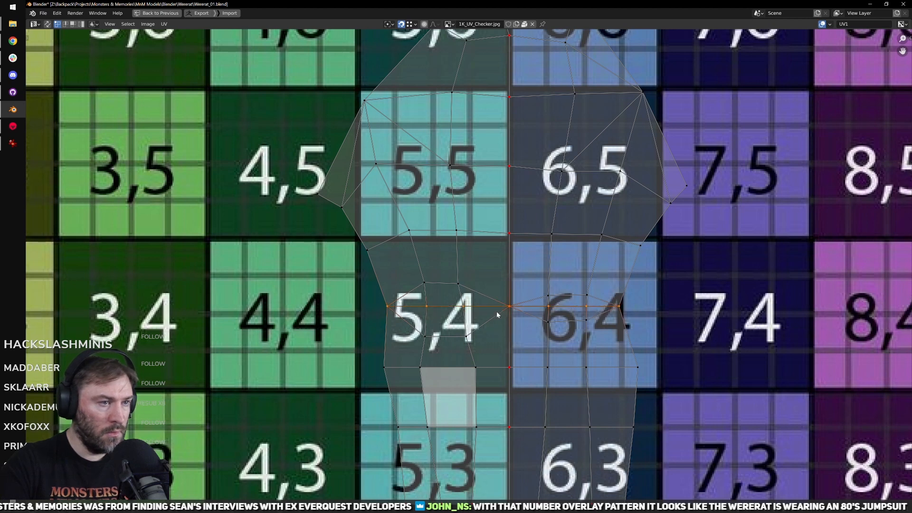
Step: Level the UV row at the base of cells 5,5 and 6,5 and the row through their middle with Align Y
{"action": "left_click", "coordinate": [456, 233], "text": "alt"}
{"action": "key", "text": "shift+r"}
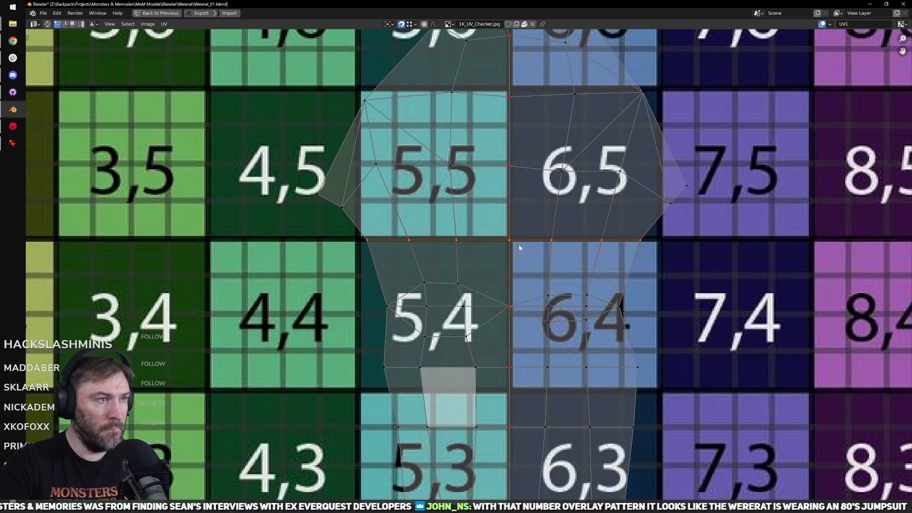
{"action": "middle_click_drag", "start_coordinate": [513, 208], "coordinate": [496, 284]}
{"action": "left_click", "coordinate": [362, 234], "text": "alt"}
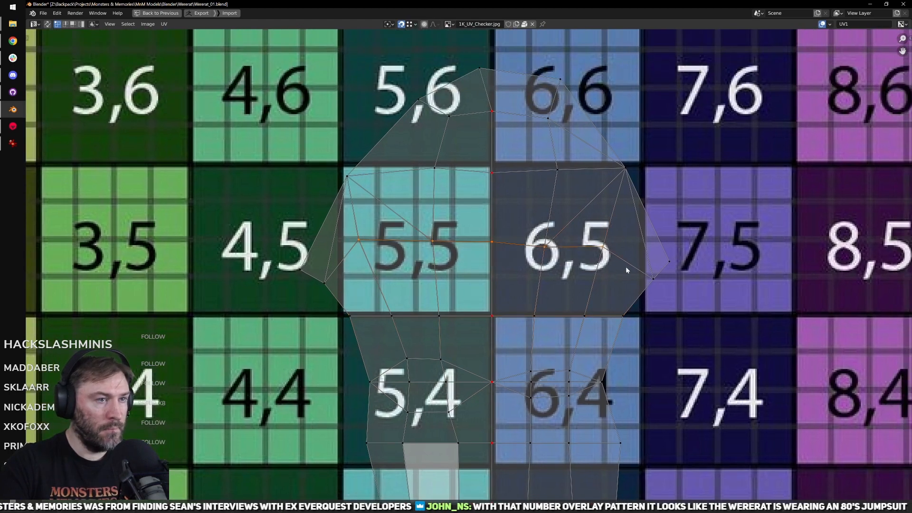
{"action": "key", "text": "shift+r"}
{"action": "scroll", "coordinate": [602, 278], "scroll_direction": "down", "scroll_amount": 4}
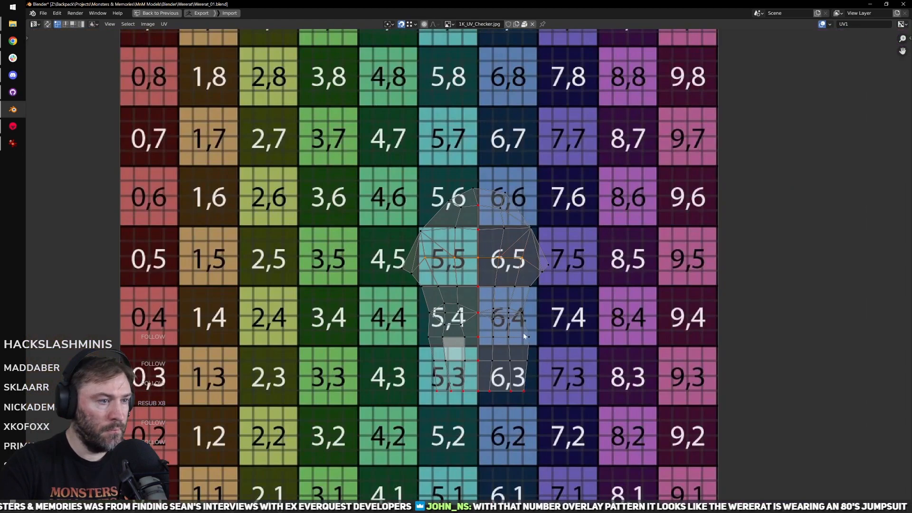
Step: Pin the arm's lower UV rows up to the middle of cells 5,5 and 6,5 and unwrap the remaining UVs above
{"action": "left_click_drag", "start_coordinate": [412, 410], "coordinate": [555, 296]}
{"action": "scroll", "coordinate": [556, 296], "scroll_direction": "up", "scroll_amount": 3}
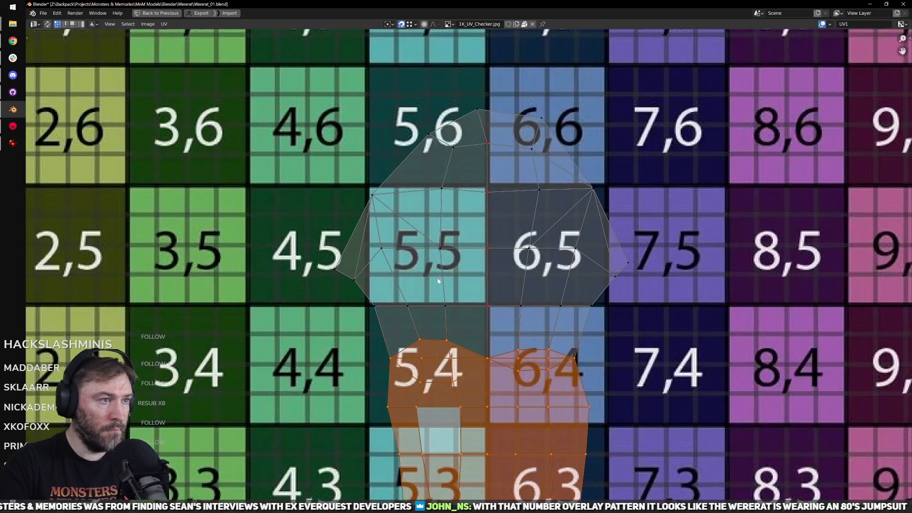
{"action": "left_click", "coordinate": [580, 313], "text": "alt"}
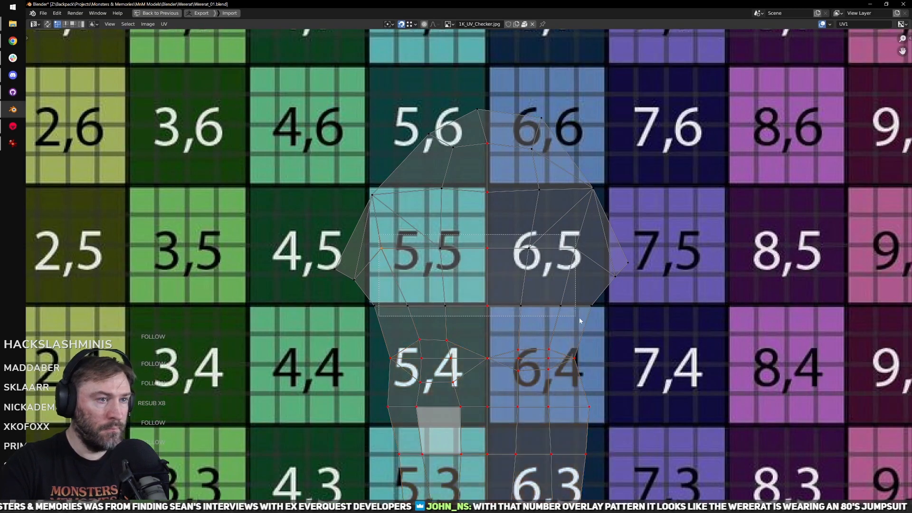
{"action": "left_click", "coordinate": [535, 293], "text": "alt"}
{"action": "scroll", "coordinate": [594, 283], "scroll_direction": "down", "scroll_amount": 3}
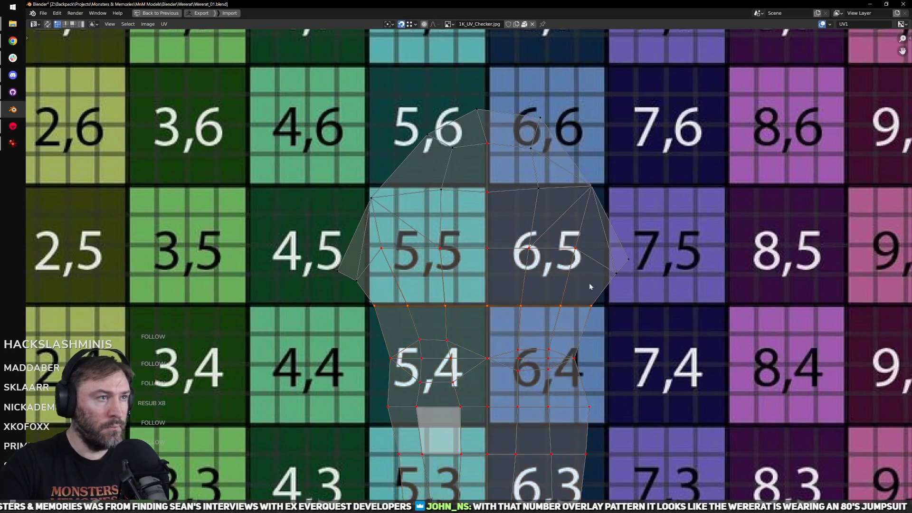
Step: Turn off wireframe shading, leave mesh editing and examine the checker texture along the arm and torso
{"action": "key", "text": "ctrl+space"}
{"action": "key", "text": "shift+z"}
{"action": "key", "text": "Tab"}
{"action": "scroll", "coordinate": [483, 201], "scroll_direction": "down", "scroll_amount": 5}
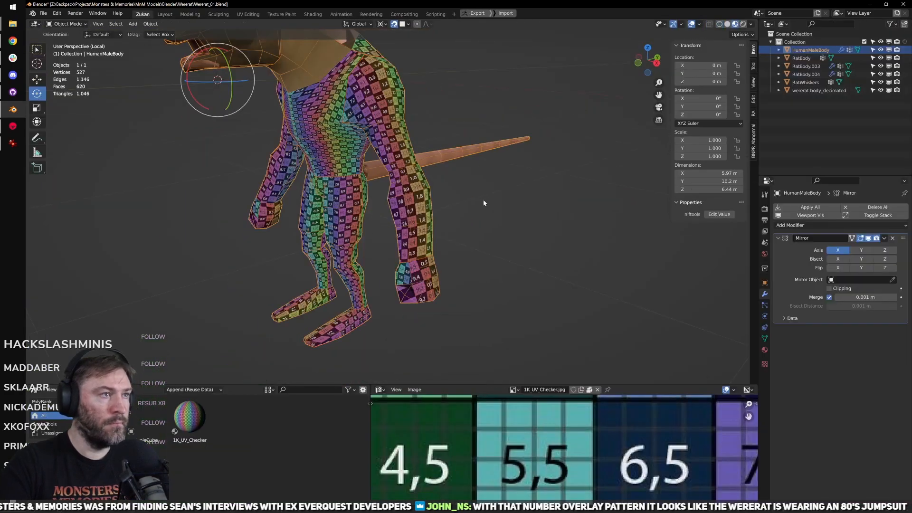
{"action": "middle_click_drag", "start_coordinate": [483, 201], "coordinate": [539, 230], "text": "shift"}
{"action": "scroll", "coordinate": [574, 226], "scroll_direction": "up", "scroll_amount": 4}
{"action": "scroll", "coordinate": [537, 230], "scroll_direction": "up", "scroll_amount": 4}
{"action": "scroll", "coordinate": [530, 285], "scroll_direction": "down", "scroll_amount": 5}
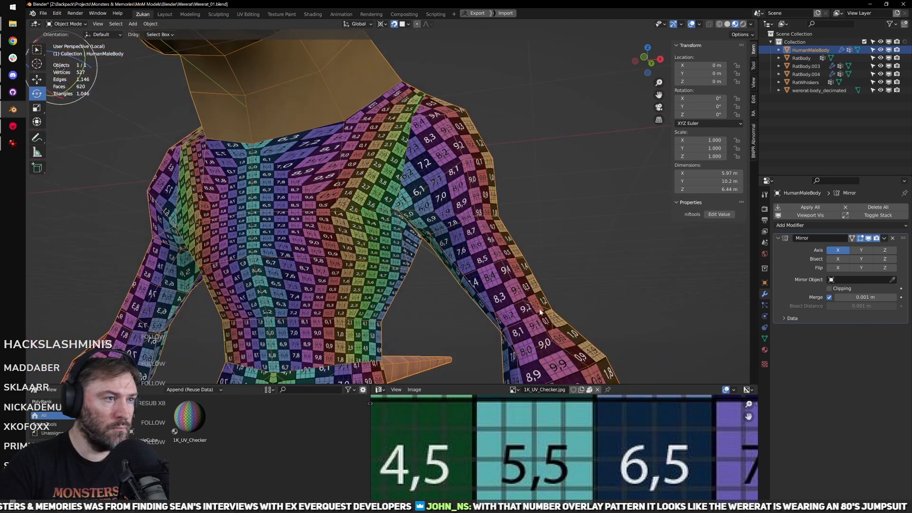
Step: Resume editing the body mesh and unwrap the arm's UV island again
{"action": "key", "text": "Tab"}
{"action": "scroll", "coordinate": [586, 455], "scroll_direction": "up", "scroll_amount": 2}
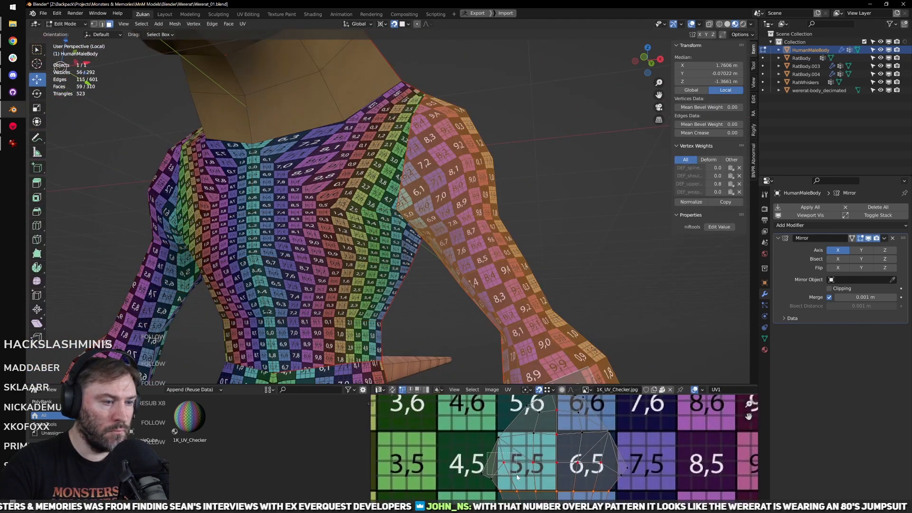
{"action": "key", "text": "u"}
{"action": "left_click", "coordinate": [620, 471]}
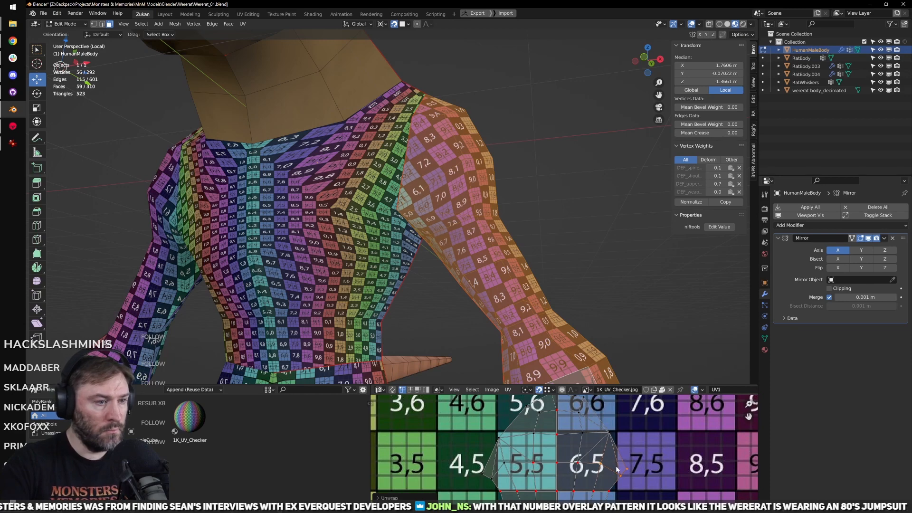
Step: Select the connected faces of the hand below the arm's wrist
{"action": "middle_click_drag", "start_coordinate": [558, 408], "coordinate": [555, 440]}
{"action": "middle_click_drag", "start_coordinate": [523, 304], "coordinate": [527, 278]}
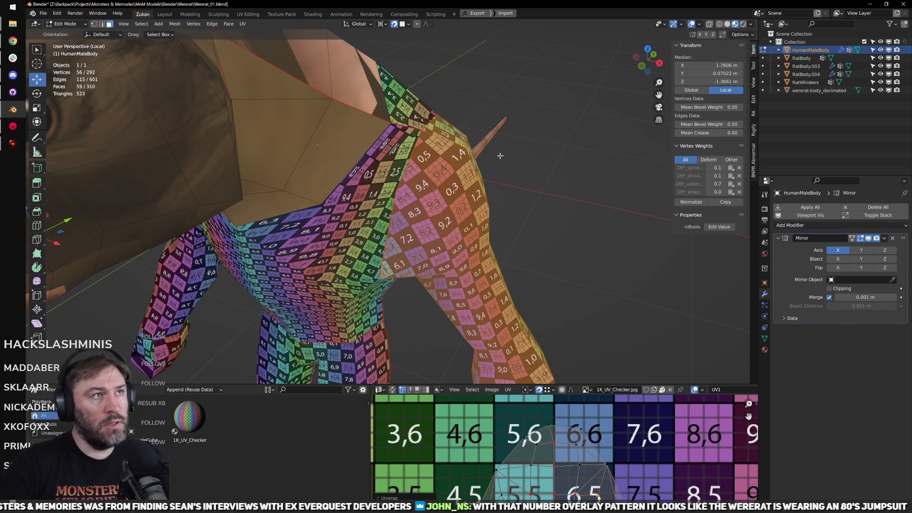
{"action": "middle_click_drag", "start_coordinate": [549, 320], "coordinate": [540, 257], "text": "shift"}
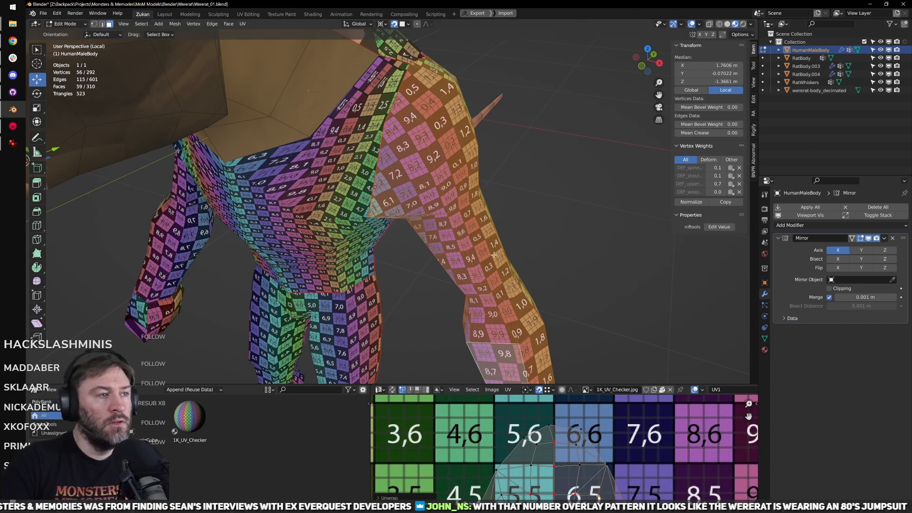
{"action": "middle_click_drag", "start_coordinate": [494, 255], "coordinate": [511, 171]}
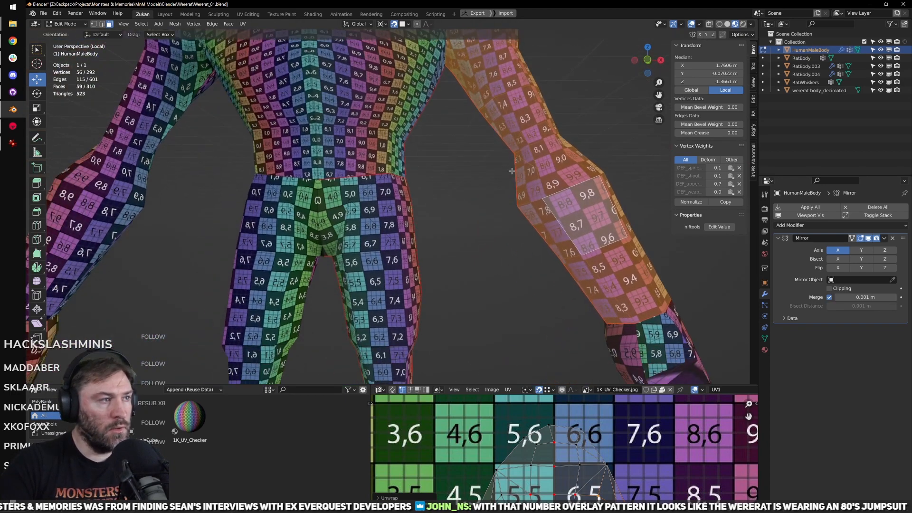
{"action": "scroll", "coordinate": [508, 177], "scroll_direction": "down", "scroll_amount": 2}
{"action": "middle_click_drag", "start_coordinate": [535, 268], "coordinate": [461, 114]}
{"action": "middle_click_drag", "start_coordinate": [553, 373], "coordinate": [514, 287], "text": "shift"}
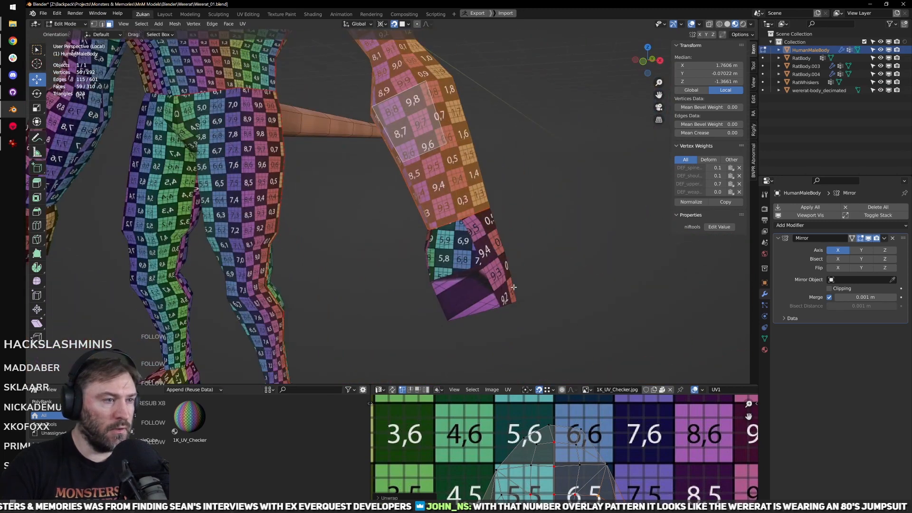
{"action": "double_click", "coordinate": [484, 269]}
Step: Select all UVs of the hand's islands and apply the Pin operation to them
{"action": "key", "text": "ctrl+space"}
{"action": "scroll", "coordinate": [481, 252], "scroll_direction": "down", "scroll_amount": 4}
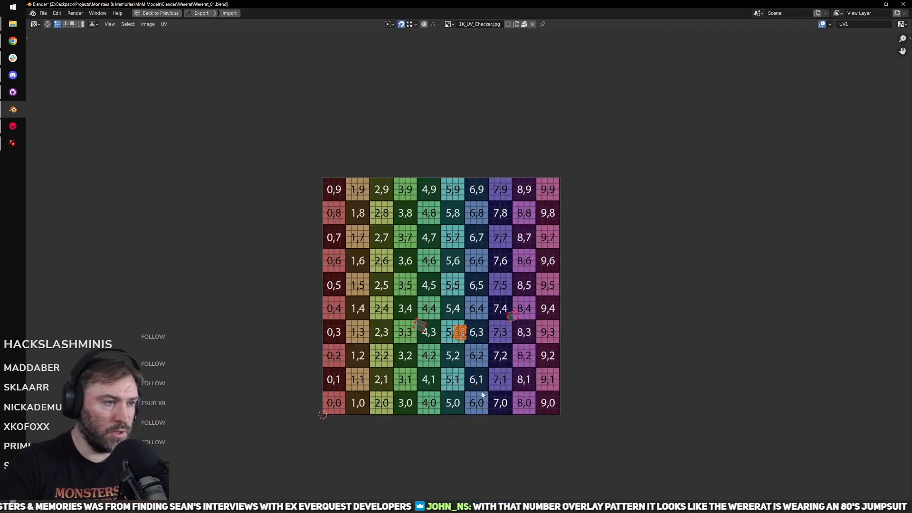
{"action": "scroll", "coordinate": [494, 361], "scroll_direction": "up", "scroll_amount": 5}
{"action": "scroll", "coordinate": [492, 346], "scroll_direction": "up", "scroll_amount": 2}
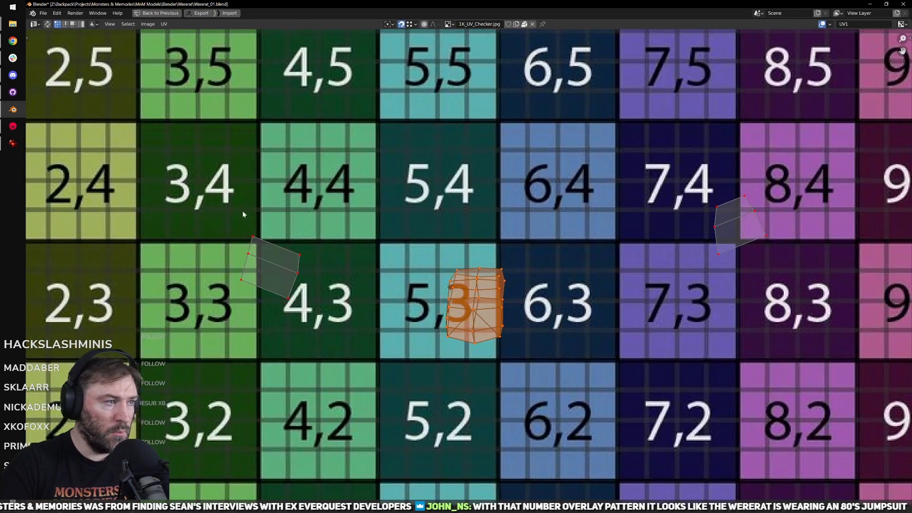
{"action": "scroll", "coordinate": [275, 204], "scroll_direction": "down", "scroll_amount": 4}
{"action": "key", "text": "a"}
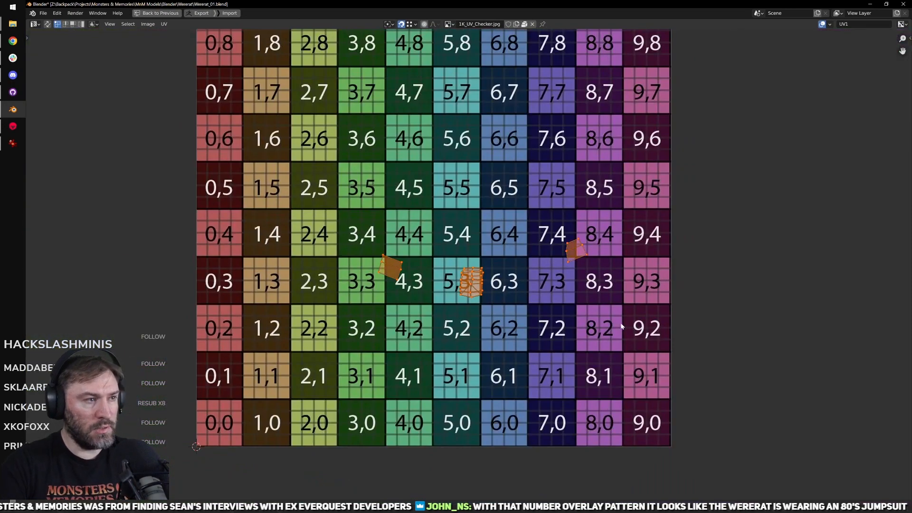
{"action": "scroll", "coordinate": [471, 276], "scroll_direction": "up", "scroll_amount": 3}
{"action": "key", "text": "ctrl+space"}
{"action": "key", "text": "KP_Decimal"}
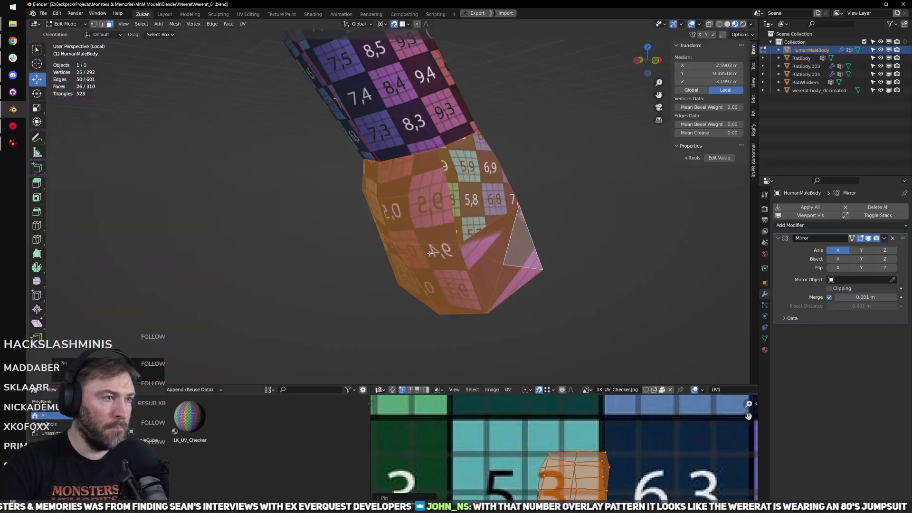
Step: Switch the mesh to edge selection and clear the hand selection
{"action": "key", "text": "ctrl+Tab"}
{"action": "left_click", "coordinate": [441, 201]}
{"action": "scroll", "coordinate": [427, 202], "scroll_direction": "down", "scroll_amount": 8}
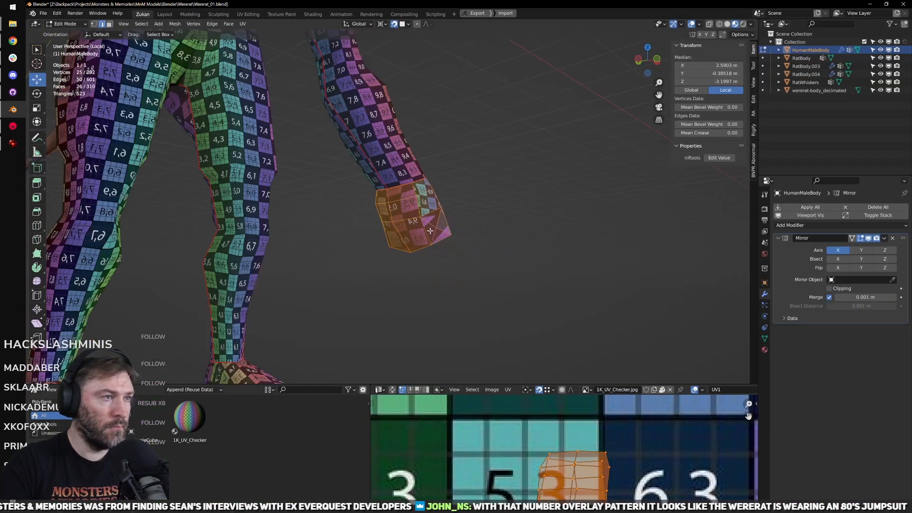
{"action": "middle_click_drag", "start_coordinate": [369, 203], "coordinate": [400, 233]}
{"action": "scroll", "coordinate": [424, 291], "scroll_direction": "up", "scroll_amount": 2}
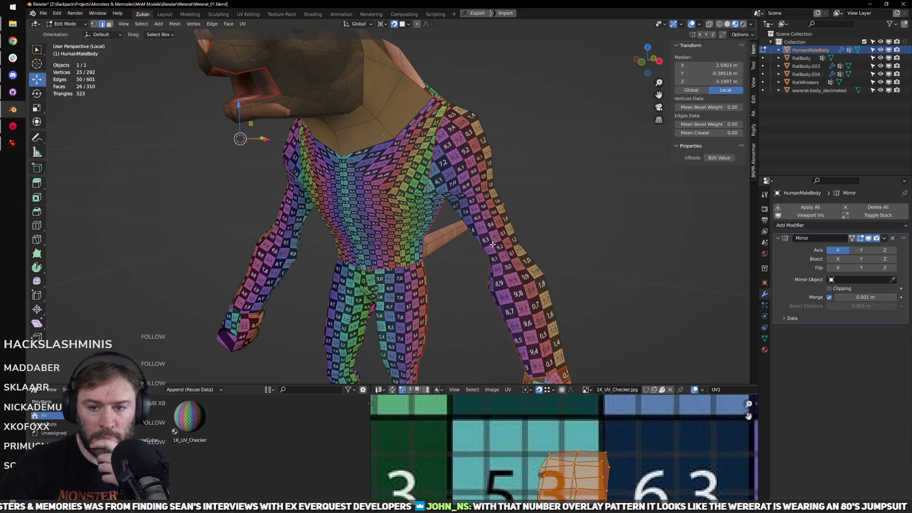
{"action": "key", "text": "alt+a"}
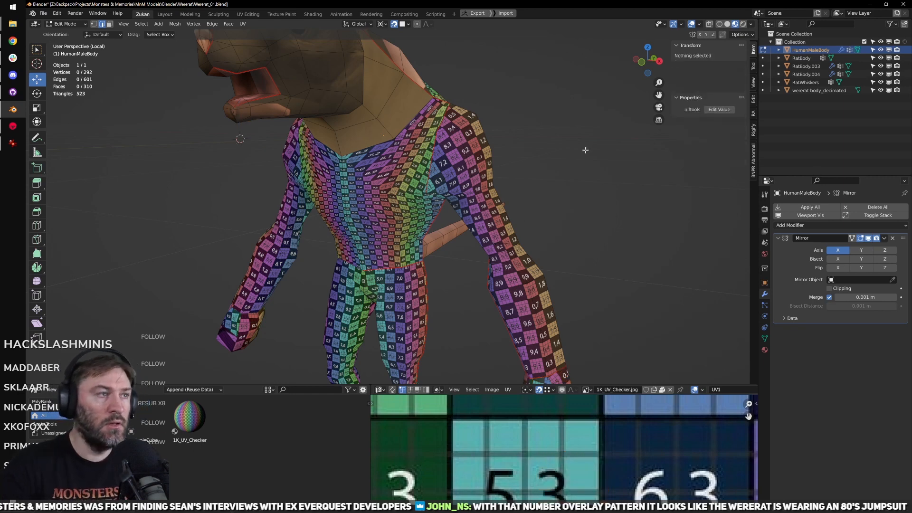
Step: Select the connected faces of the front torso with Select Linked
{"action": "scroll", "coordinate": [527, 188], "scroll_direction": "up", "scroll_amount": 3}
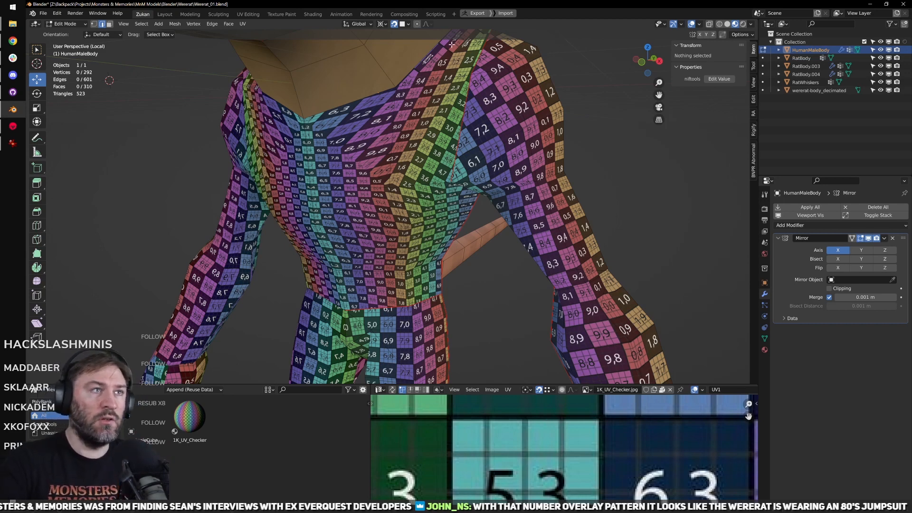
{"action": "middle_click_drag", "start_coordinate": [456, 244], "coordinate": [461, 189]}
{"action": "key", "text": "ctrl+Tab"}
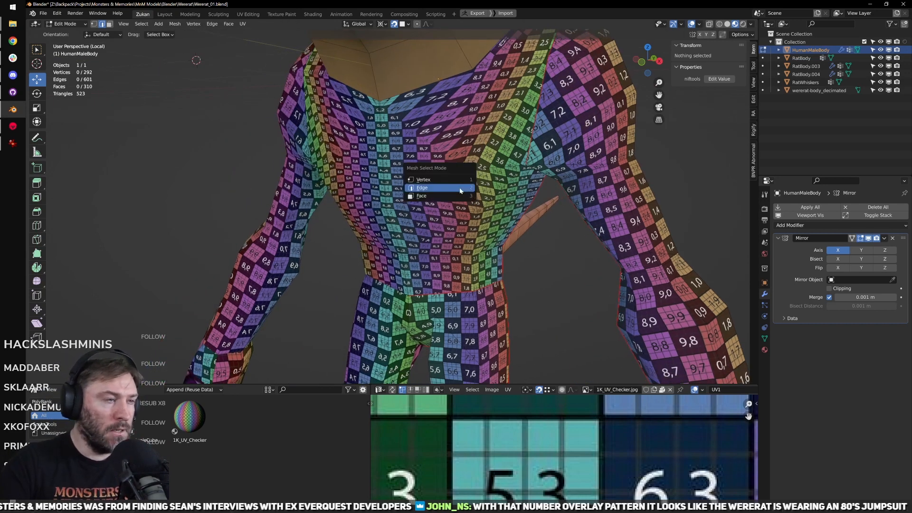
{"action": "left_click", "coordinate": [463, 190]}
{"action": "left_click", "coordinate": [468, 190]}
{"action": "key", "text": "l"}
{"action": "scroll", "coordinate": [531, 431], "scroll_direction": "down", "scroll_amount": 5}
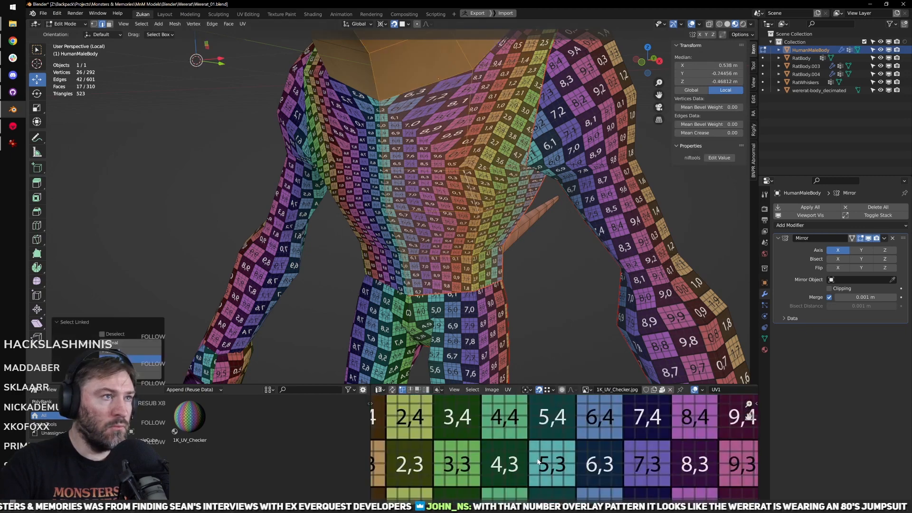
Step: Unwrap the upper part of the front torso's UV island around cells 5,9 and 6,9 again
{"action": "key", "text": "ctrl+space"}
{"action": "scroll", "coordinate": [534, 405], "scroll_direction": "down", "scroll_amount": 4}
{"action": "scroll", "coordinate": [500, 336], "scroll_direction": "up", "scroll_amount": 3}
{"action": "middle_click_drag", "start_coordinate": [434, 267], "coordinate": [437, 286]}
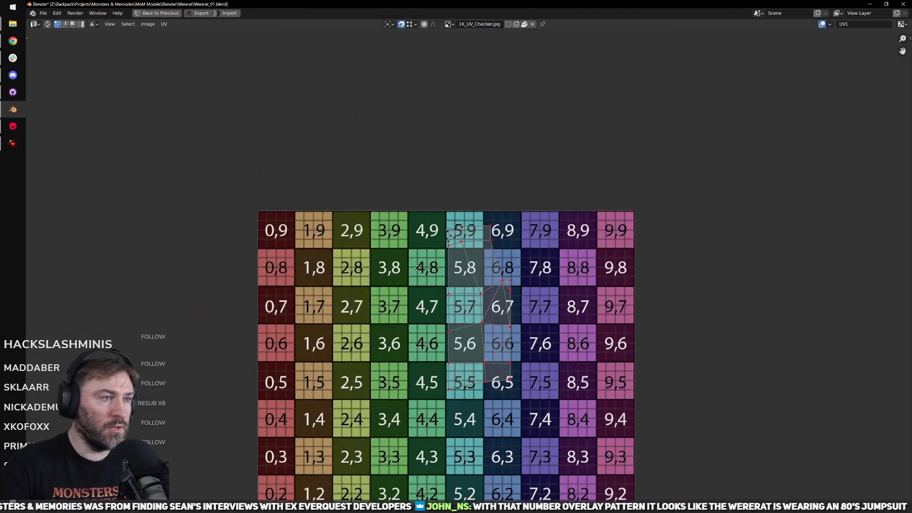
{"action": "scroll", "coordinate": [460, 250], "scroll_direction": "up", "scroll_amount": 3}
{"action": "left_click_drag", "start_coordinate": [339, 158], "coordinate": [546, 252]}
{"action": "key", "text": "u"}
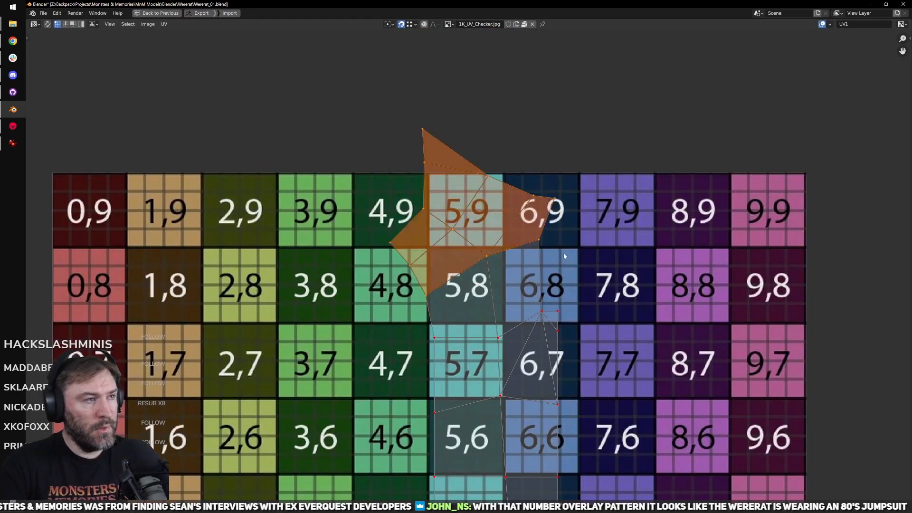
{"action": "middle_click_drag", "start_coordinate": [595, 368], "coordinate": [567, 314]}
{"action": "scroll", "coordinate": [567, 314], "scroll_direction": "down", "scroll_amount": 1}
{"action": "key", "text": "ctrl+space"}
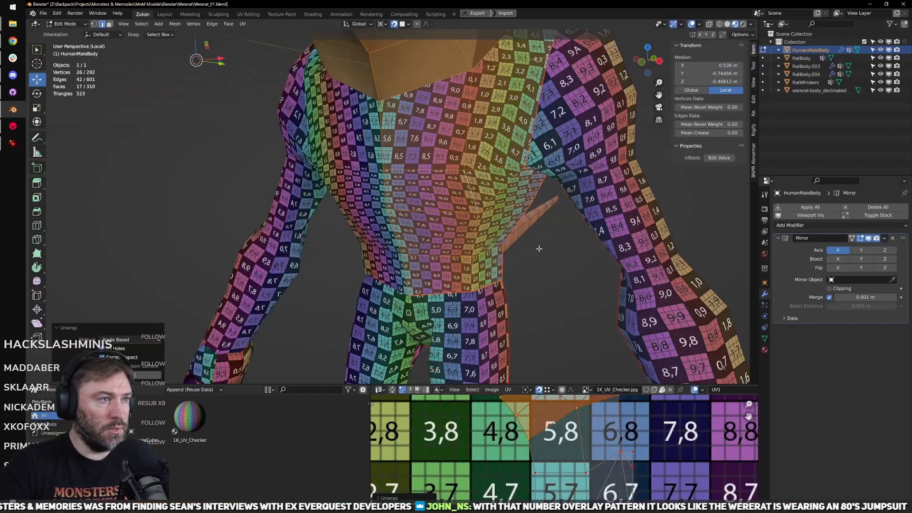
Step: Replace the front torso selection with the connected faces of the back torso
{"action": "scroll", "coordinate": [538, 249], "scroll_direction": "down", "scroll_amount": 4}
{"action": "middle_click_drag", "start_coordinate": [538, 248], "coordinate": [463, 304]}
{"action": "scroll", "coordinate": [478, 240], "scroll_direction": "up", "scroll_amount": 2}
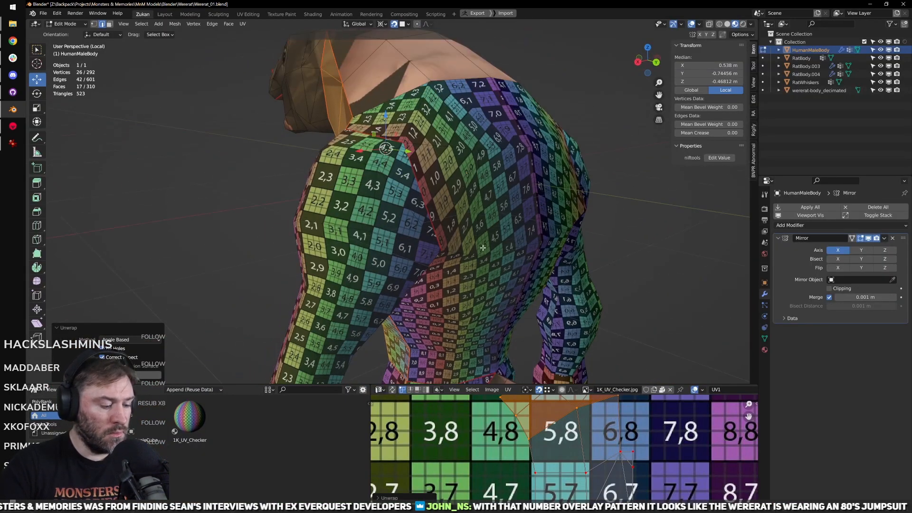
{"action": "key", "text": "alt+a"}
{"action": "key", "text": "l"}
Step: Unwrap the top UVs of the back torso's island around cells 7,9 and 8,9
{"action": "key", "text": "ctrl+space"}
{"action": "middle_click_drag", "start_coordinate": [580, 340], "coordinate": [506, 400]}
{"action": "left_click_drag", "start_coordinate": [368, 173], "coordinate": [613, 299]}
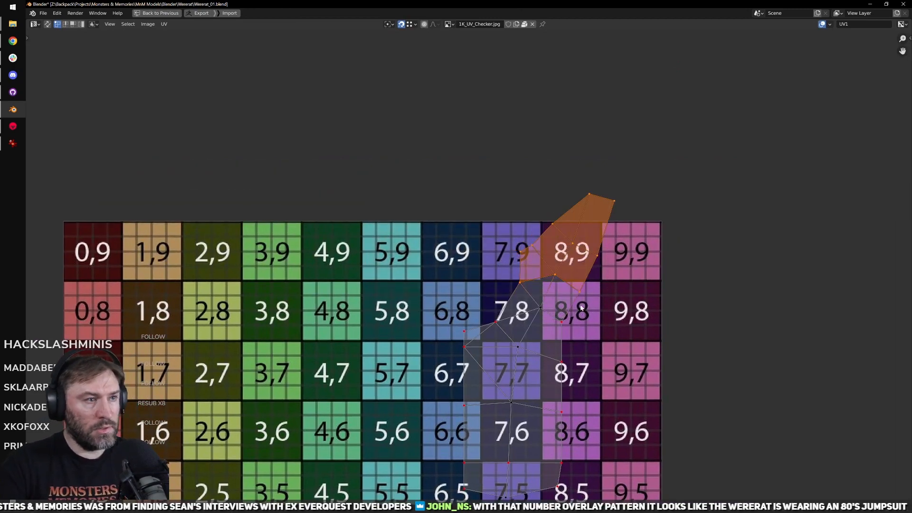
{"action": "middle_click_drag", "start_coordinate": [583, 309], "coordinate": [568, 269]}
Step: Examine the checker texture across the back, neck and shoulder and compare it with the back torso's UV island
{"action": "key", "text": "ctrl+space"}
{"action": "middle_click_drag", "start_coordinate": [484, 281], "coordinate": [581, 377]}
{"action": "key", "text": "ctrl+space"}
{"action": "scroll", "coordinate": [603, 430], "scroll_direction": "up", "scroll_amount": 3}
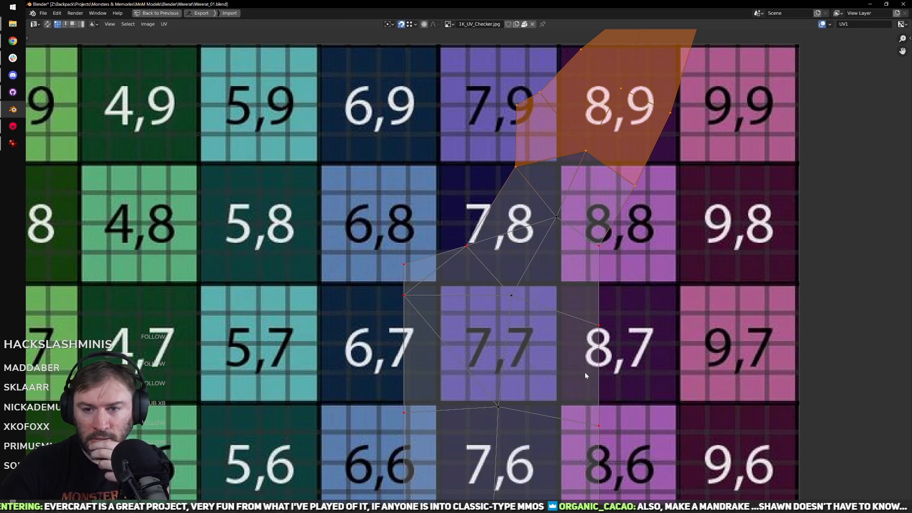
{"action": "key", "text": "ctrl+space"}
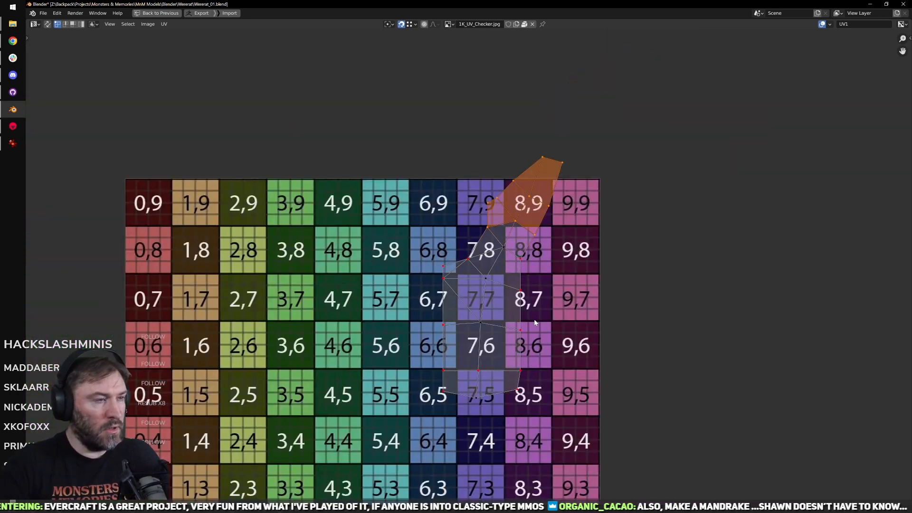
{"action": "middle_click_drag", "start_coordinate": [490, 225], "coordinate": [544, 232]}
{"action": "scroll", "coordinate": [460, 249], "scroll_direction": "up", "scroll_amount": 5}
{"action": "scroll", "coordinate": [460, 249], "scroll_direction": "down", "scroll_amount": 3}
{"action": "middle_click_drag", "start_coordinate": [469, 232], "coordinate": [428, 238]}
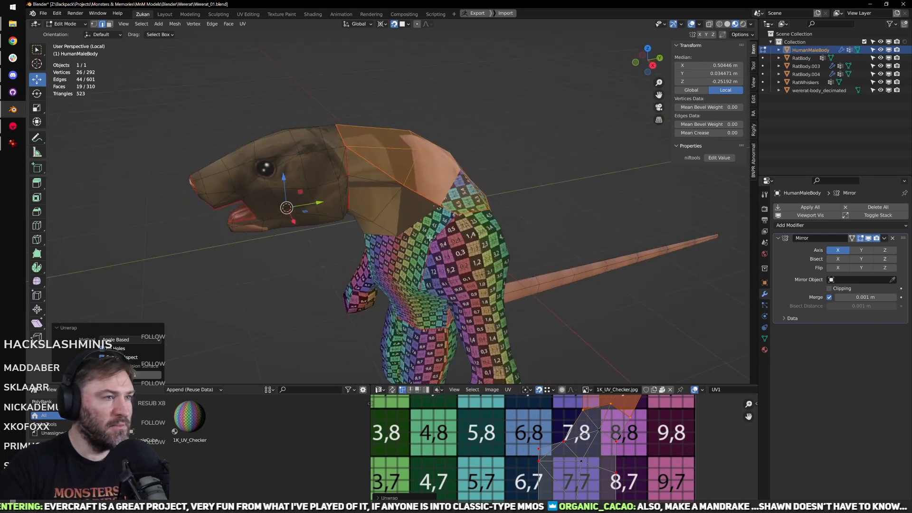
Step: Select a larger top section of the back torso's UV island, down through row 8, and unwrap it again
{"action": "key", "text": "ctrl+space"}
{"action": "left_click_drag", "start_coordinate": [372, 108], "coordinate": [584, 269]}
{"action": "key", "text": "u"}
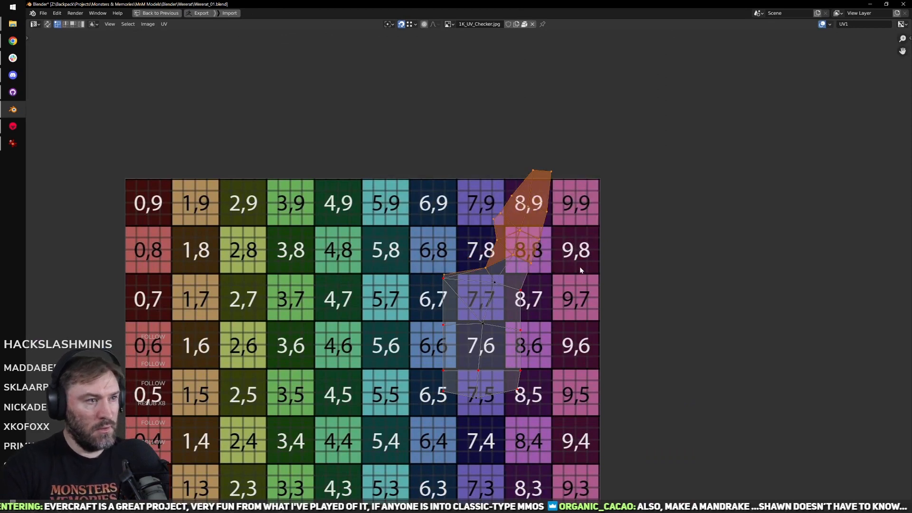
{"action": "key", "text": "ctrl+space"}
Step: View the body straight from the back and project the back torso's UVs from that view
{"action": "middle_click_drag", "start_coordinate": [456, 302], "coordinate": [497, 255]}
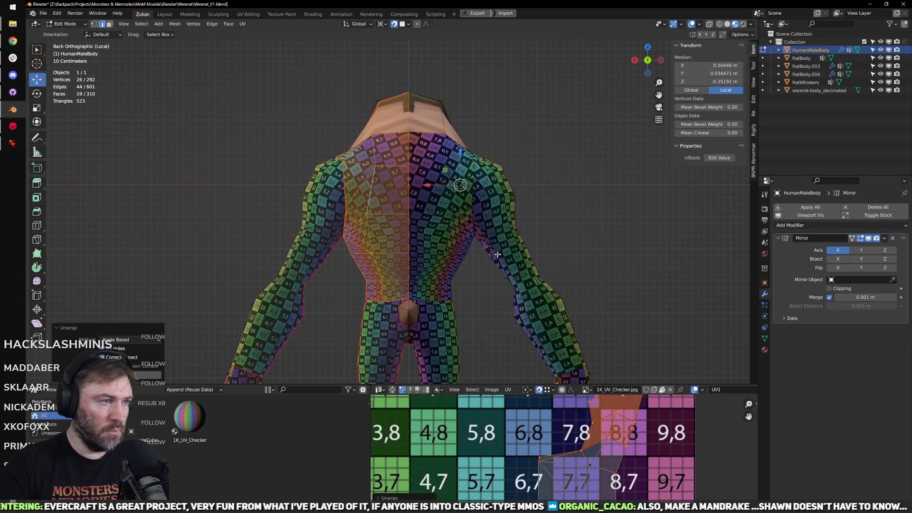
{"action": "key", "text": "u"}
{"action": "left_click", "coordinate": [493, 305]}
{"action": "key", "text": "ctrl+space"}
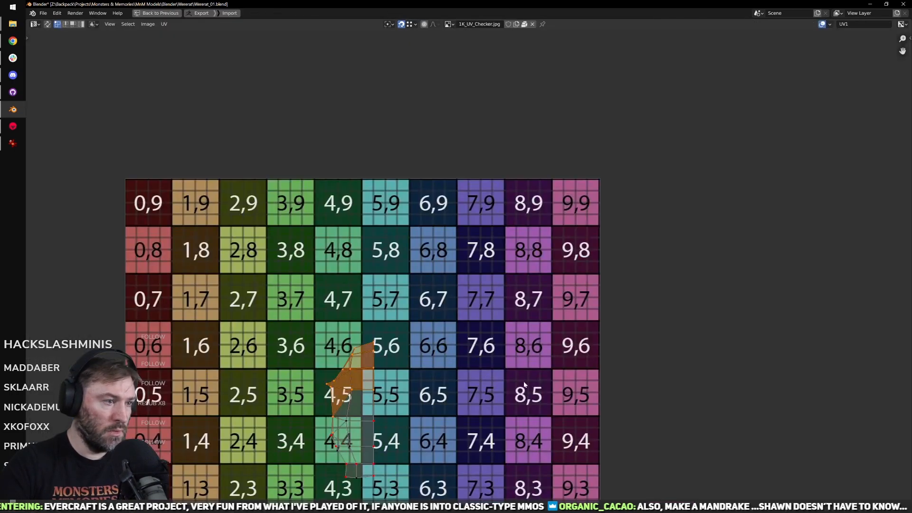
Step: Compare the lower part of the back torso's UV island around cells 4,3 and 4,4 with the checker texture across the back
{"action": "scroll", "coordinate": [505, 296], "scroll_direction": "up", "scroll_amount": 4}
{"action": "middle_click_drag", "start_coordinate": [497, 377], "coordinate": [491, 367]}
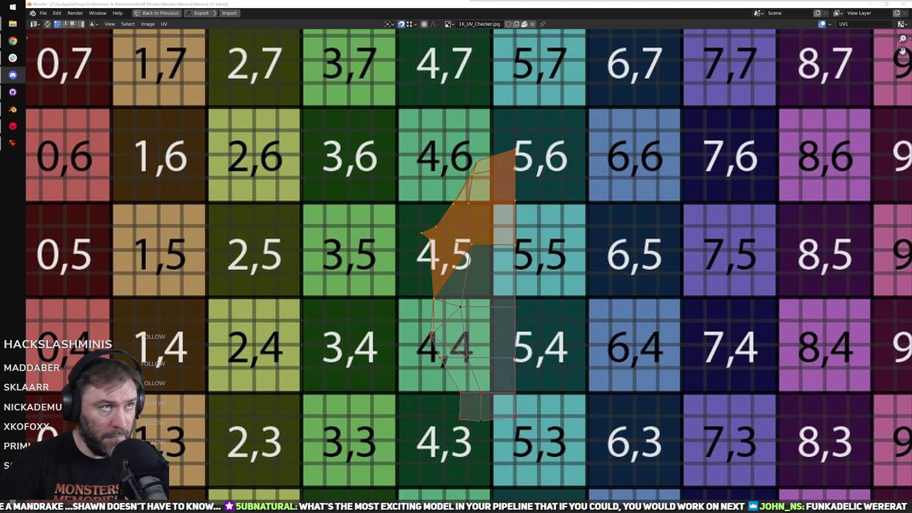
{"action": "left_click", "coordinate": [659, 24]}
{"action": "scroll", "coordinate": [554, 341], "scroll_direction": "up", "scroll_amount": 2, "text": "shift"}
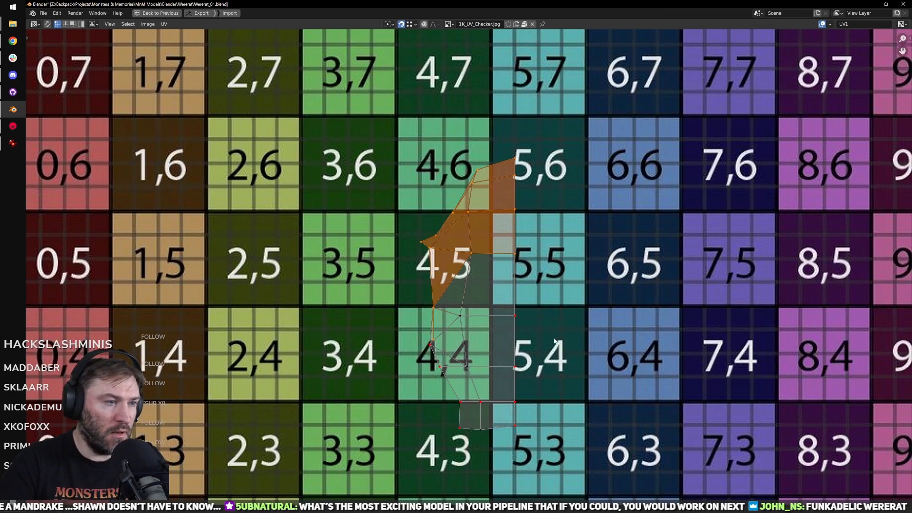
{"action": "left_click", "coordinate": [519, 457]}
{"action": "middle_click_drag", "start_coordinate": [519, 458], "coordinate": [532, 436]}
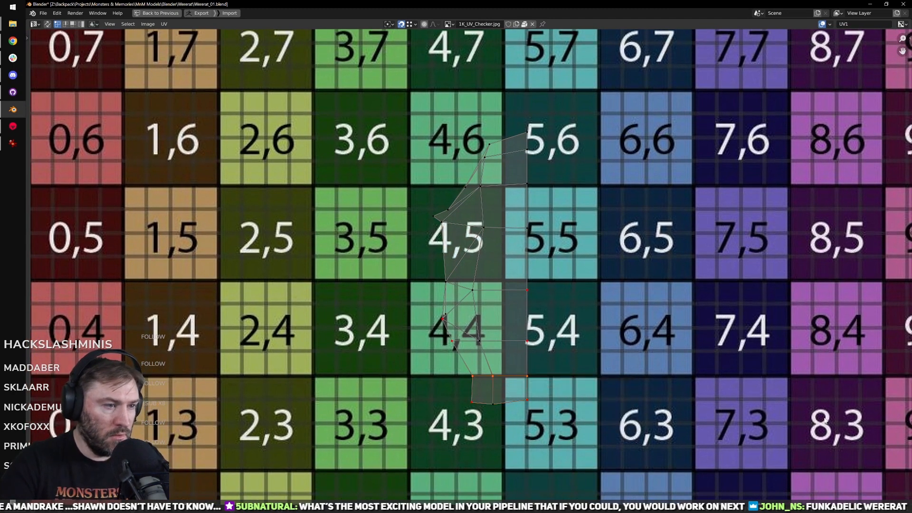
{"action": "key", "text": "ctrl+space"}
{"action": "scroll", "coordinate": [525, 259], "scroll_direction": "up", "scroll_amount": 3}
{"action": "scroll", "coordinate": [558, 439], "scroll_direction": "down", "scroll_amount": 5}
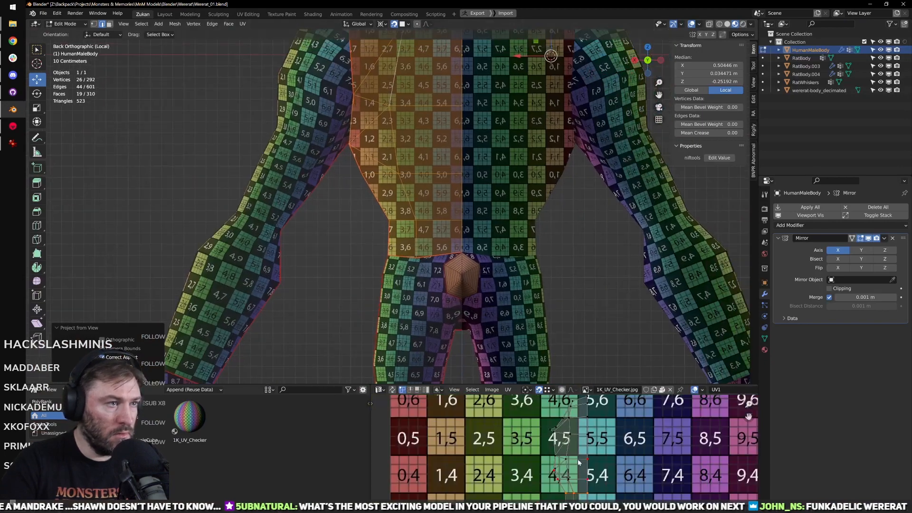
{"action": "scroll", "coordinate": [571, 445], "scroll_direction": "up", "scroll_amount": 3}
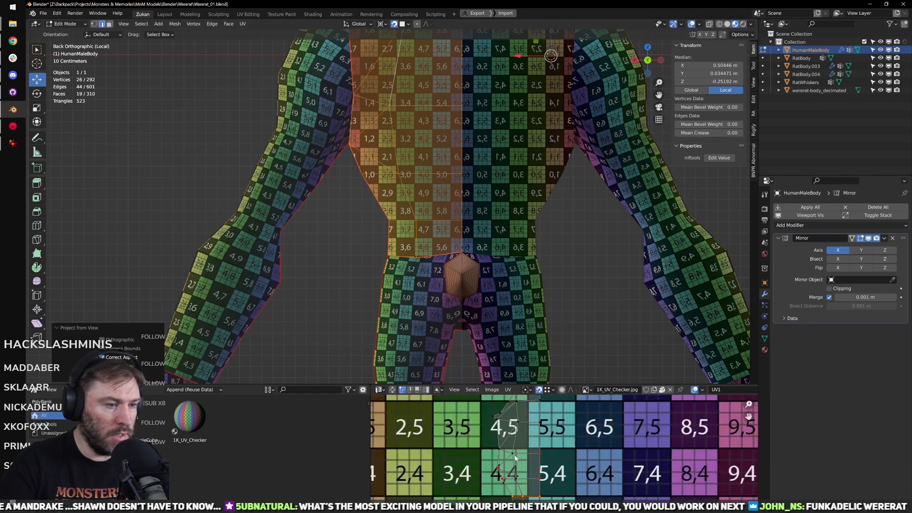
{"action": "scroll", "coordinate": [542, 465], "scroll_direction": "up", "scroll_amount": 2}
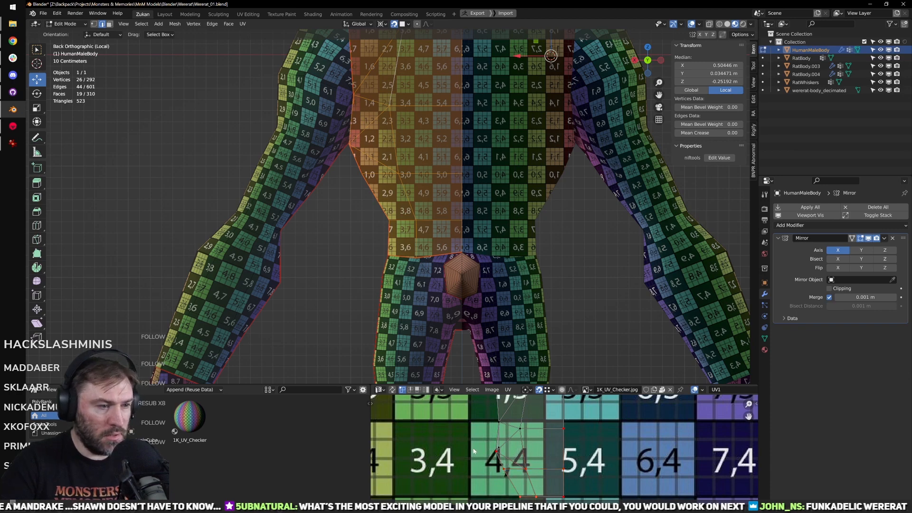
{"action": "middle_click_drag", "start_coordinate": [441, 198], "coordinate": [452, 270], "text": "shift"}
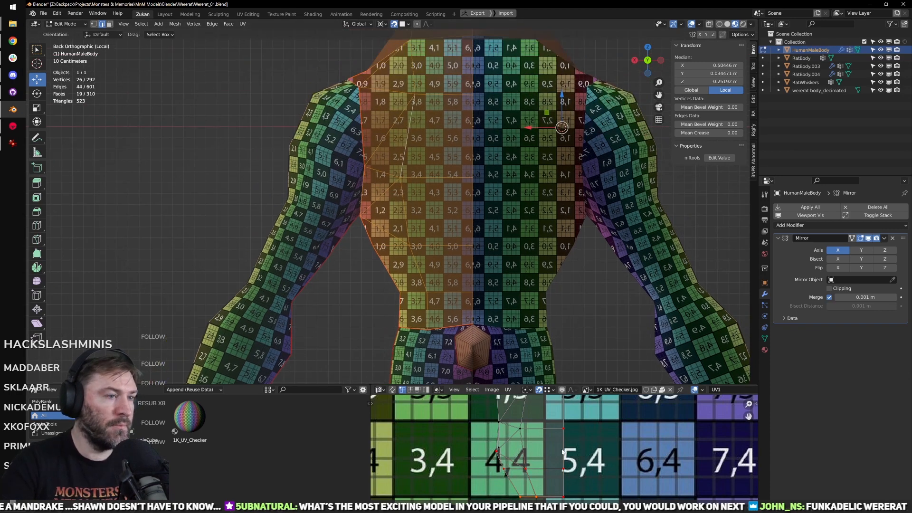
{"action": "middle_click_drag", "start_coordinate": [490, 236], "coordinate": [556, 285]}
{"action": "key", "text": "ctrl+space"}
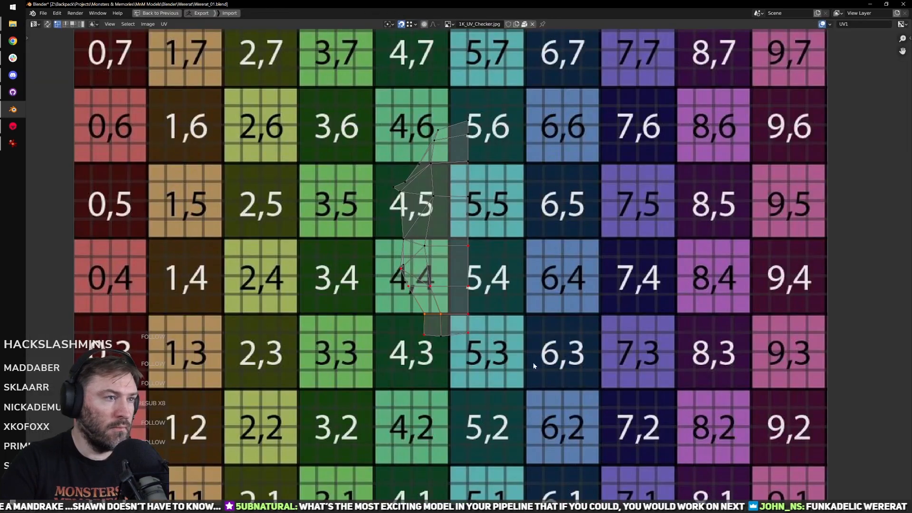
Step: Select the lower section of the back torso's UV island in rows 3 and 4 and pin it
{"action": "middle_click_drag", "start_coordinate": [358, 362], "coordinate": [376, 434]}
{"action": "left_click_drag", "start_coordinate": [376, 434], "coordinate": [507, 298]}
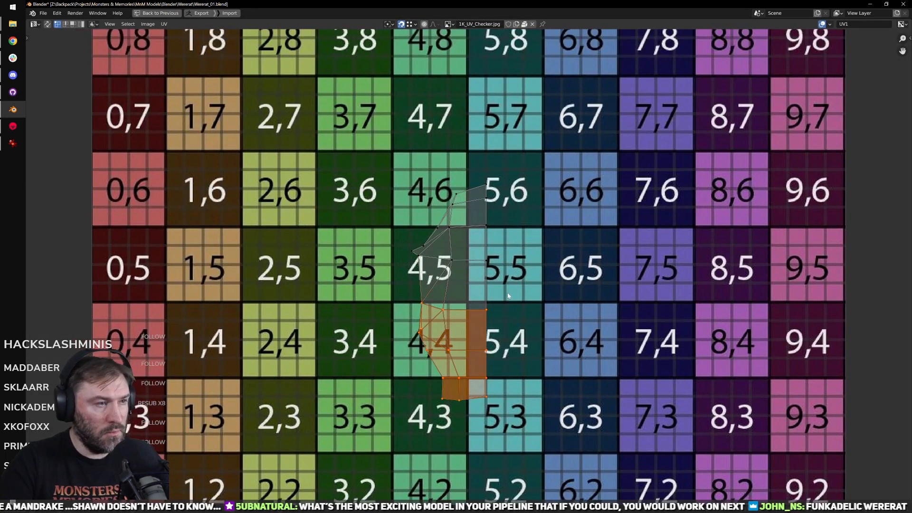
{"action": "middle_click_drag", "start_coordinate": [508, 296], "coordinate": [520, 347]}
{"action": "scroll", "coordinate": [513, 346], "scroll_direction": "up", "scroll_amount": 1}
Step: Pin the back torso's row of UV vertices crossing cells 4,5 and 5,5, and unwrap the unpinned upper section
{"action": "key", "text": "ctrl+space"}
{"action": "middle_click_drag", "start_coordinate": [536, 257], "coordinate": [510, 252]}
{"action": "scroll", "coordinate": [539, 471], "scroll_direction": "down", "scroll_amount": 1}
{"action": "middle_click_drag", "start_coordinate": [538, 470], "coordinate": [526, 442]}
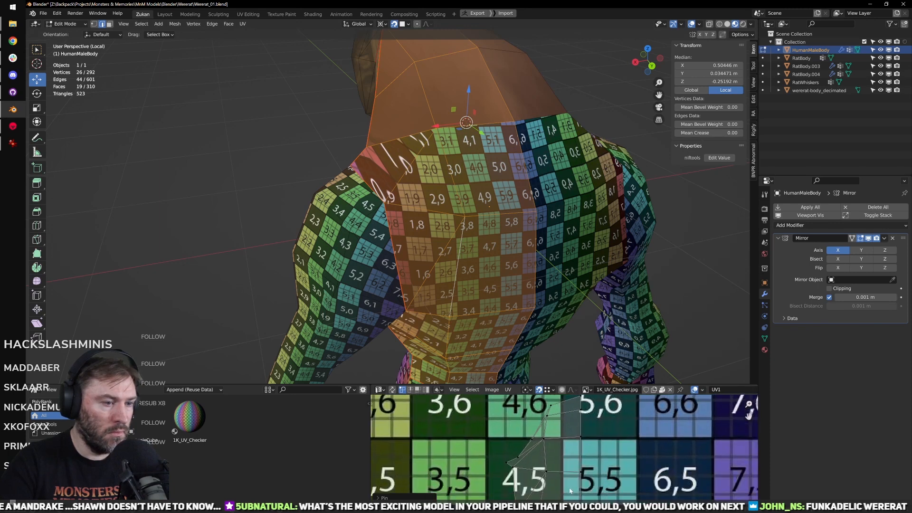
{"action": "left_click", "coordinate": [583, 474]}
{"action": "key", "text": "g"}
{"action": "left_click", "coordinate": [587, 474]}
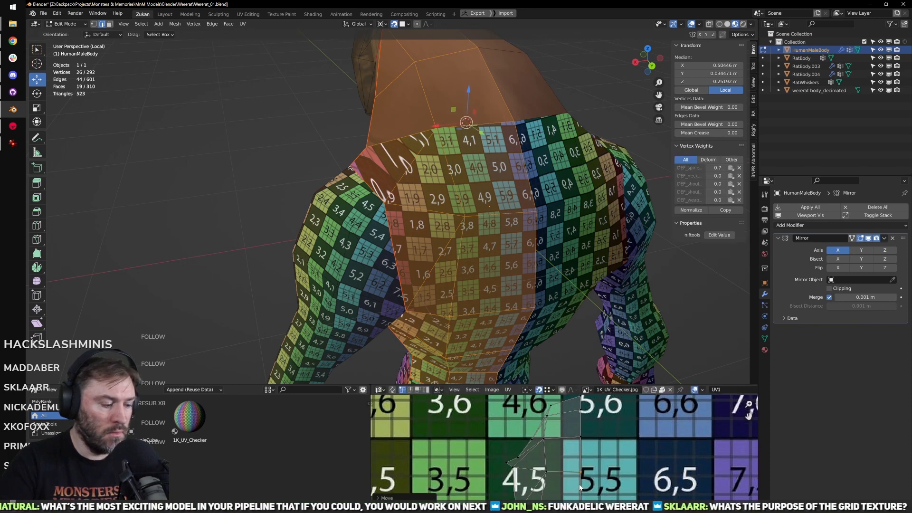
{"action": "key", "text": "g"}
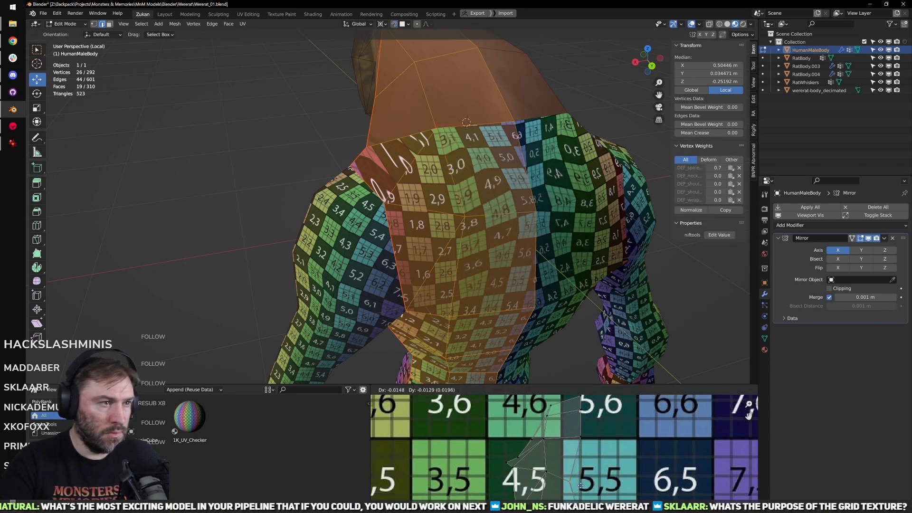
{"action": "left_click", "coordinate": [580, 482]}
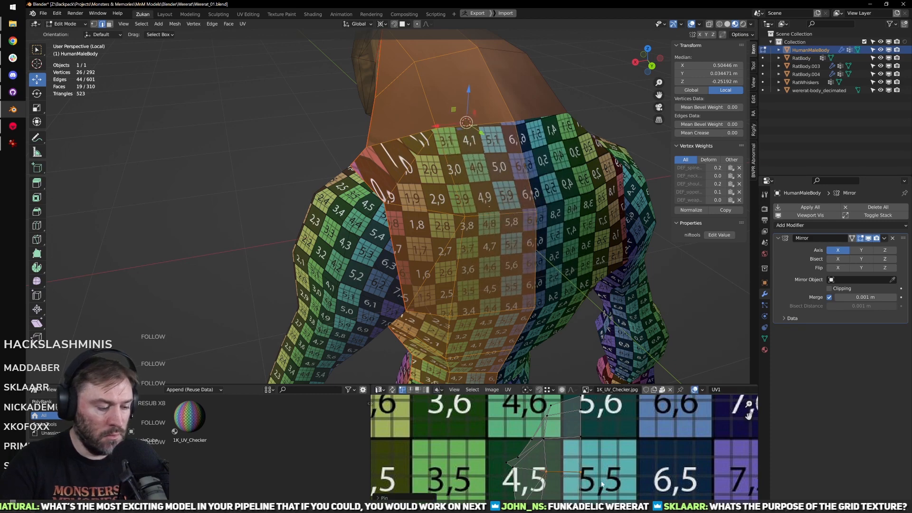
{"action": "key", "text": "u"}
{"action": "left_click", "coordinate": [601, 484]}
{"action": "key", "text": "ctrl+space"}
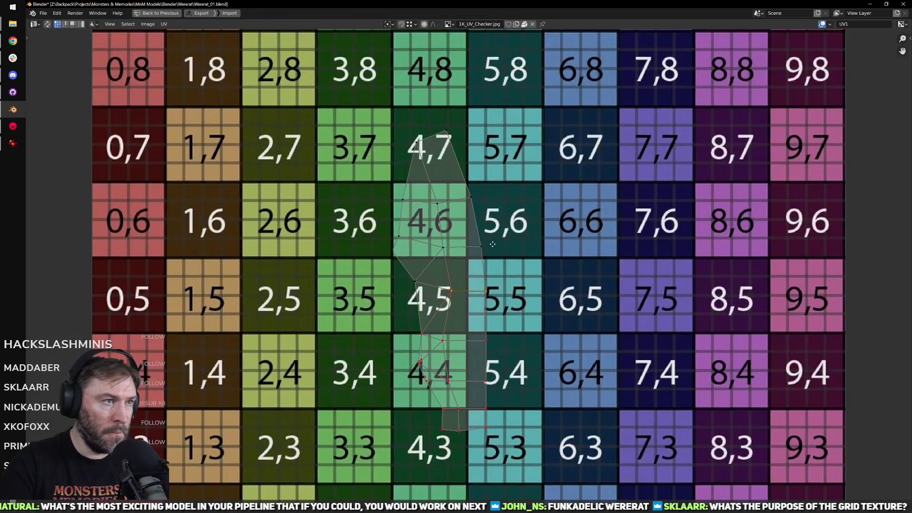
Step: Shift the back torso's upper centre-edge UVs horizontally in line with its straight edge, pin them and unwrap the island again
{"action": "key", "text": "g"}
{"action": "key", "text": "x"}
{"action": "left_click", "coordinate": [513, 374]}
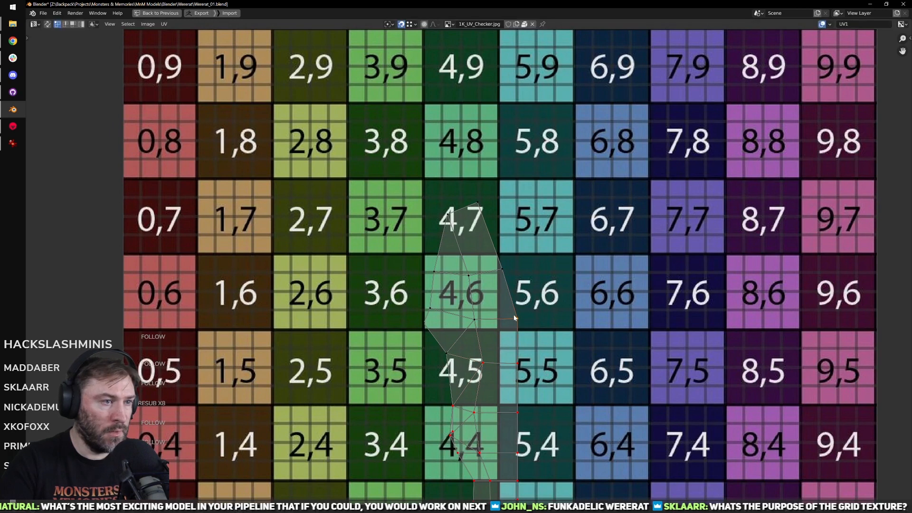
{"action": "key", "text": "g"}
{"action": "key", "text": "x"}
{"action": "left_click", "coordinate": [521, 324]}
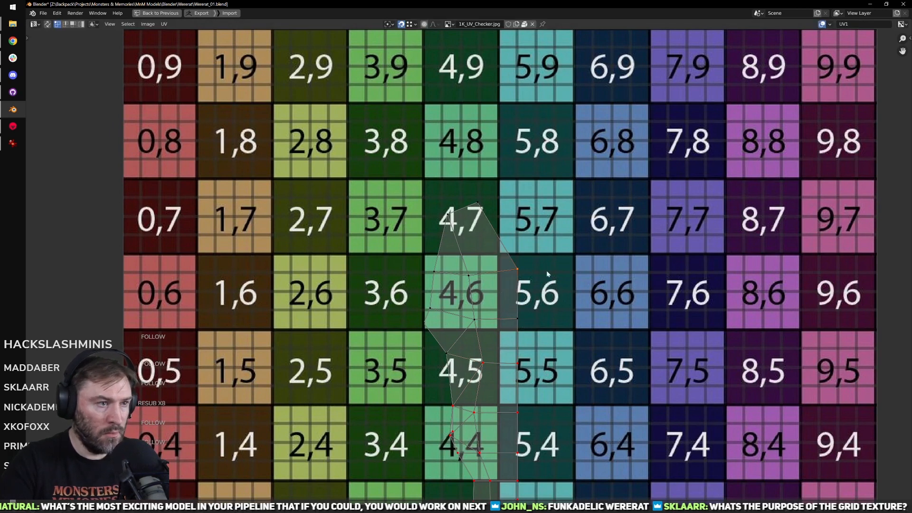
{"action": "left_click", "coordinate": [518, 318], "text": "shift"}
{"action": "key", "text": "g"}
{"action": "key", "text": "x"}
{"action": "left_click", "coordinate": [526, 267]}
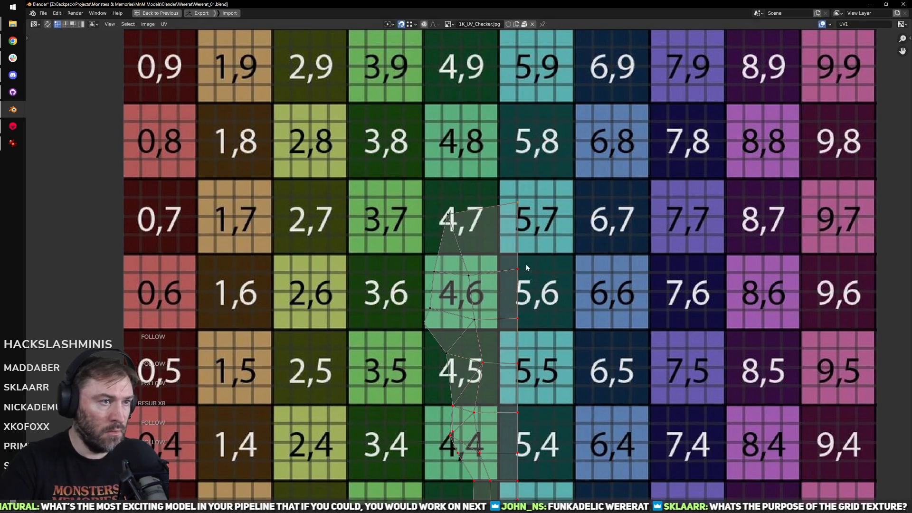
{"action": "key", "text": "e"}
{"action": "middle_click_drag", "start_coordinate": [534, 362], "coordinate": [543, 353]}
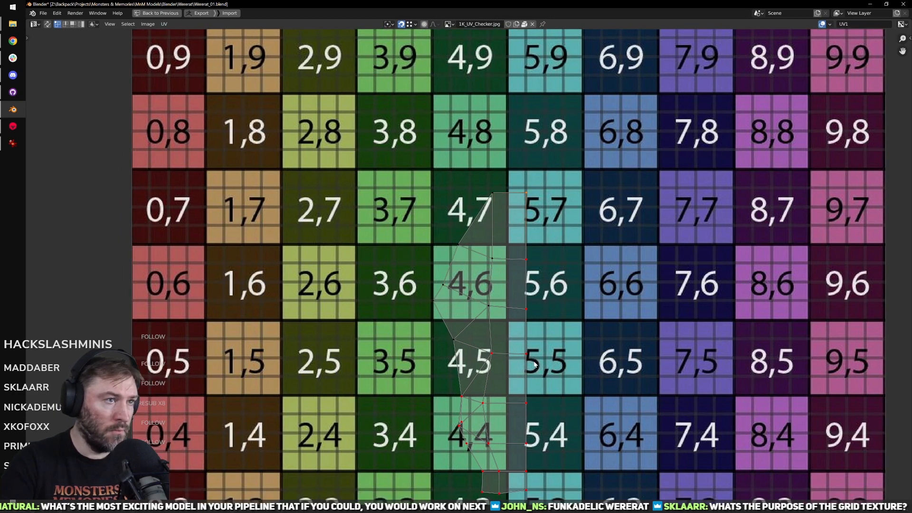
Step: Select the front torso's faces, view the body straight from the front and project their UVs from that view
{"action": "key", "text": "ctrl+space"}
{"action": "middle_click_drag", "start_coordinate": [546, 245], "coordinate": [550, 288]}
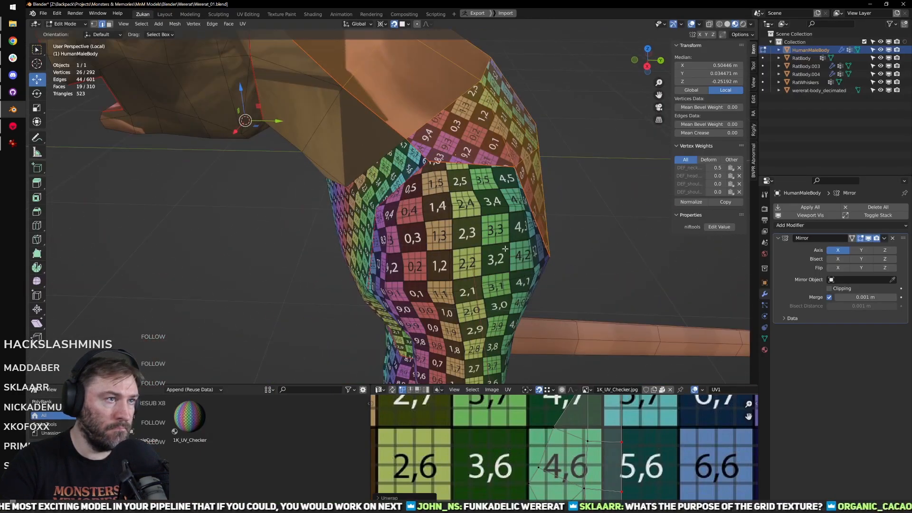
{"action": "middle_click_drag", "start_coordinate": [502, 237], "coordinate": [470, 259], "text": "shift"}
{"action": "scroll", "coordinate": [519, 260], "scroll_direction": "down", "scroll_amount": 2}
{"action": "left_click", "coordinate": [411, 261]}
{"action": "key", "text": "l"}
{"action": "scroll", "coordinate": [411, 261], "scroll_direction": "down", "scroll_amount": 4}
{"action": "scroll", "coordinate": [470, 260], "scroll_direction": "up", "scroll_amount": 3}
{"action": "key", "text": "u"}
{"action": "left_click", "coordinate": [471, 261]}
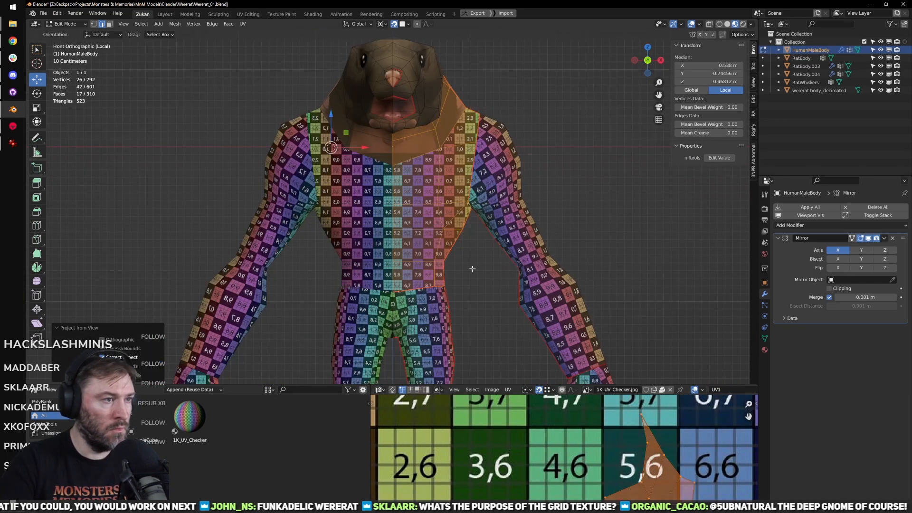
Step: Select the lower section of the front torso's UV island around cell 5,4 and pin it
{"action": "key", "text": "ctrl+space"}
{"action": "middle_click_drag", "start_coordinate": [562, 453], "coordinate": [502, 368]}
{"action": "scroll", "coordinate": [502, 369], "scroll_direction": "up", "scroll_amount": 1}
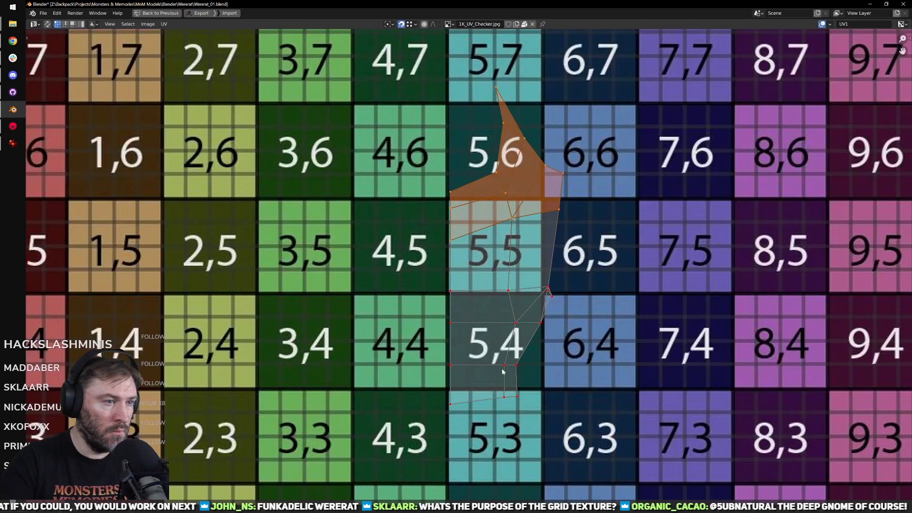
{"action": "scroll", "coordinate": [522, 342], "scroll_direction": "down", "scroll_amount": 1}
{"action": "left_click", "coordinate": [518, 373]}
{"action": "scroll", "coordinate": [561, 290], "scroll_direction": "up", "scroll_amount": 3}
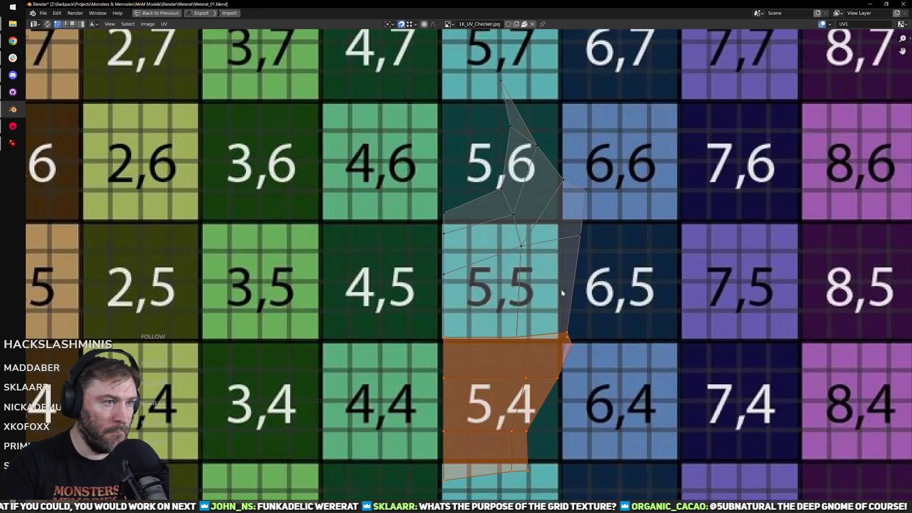
Step: Pin the front torso's row of UV vertices crossing cell 5,5 and unwrap the unpinned upper section
{"action": "left_click", "coordinate": [422, 313]}
{"action": "middle_click_drag", "start_coordinate": [512, 291], "coordinate": [474, 348]}
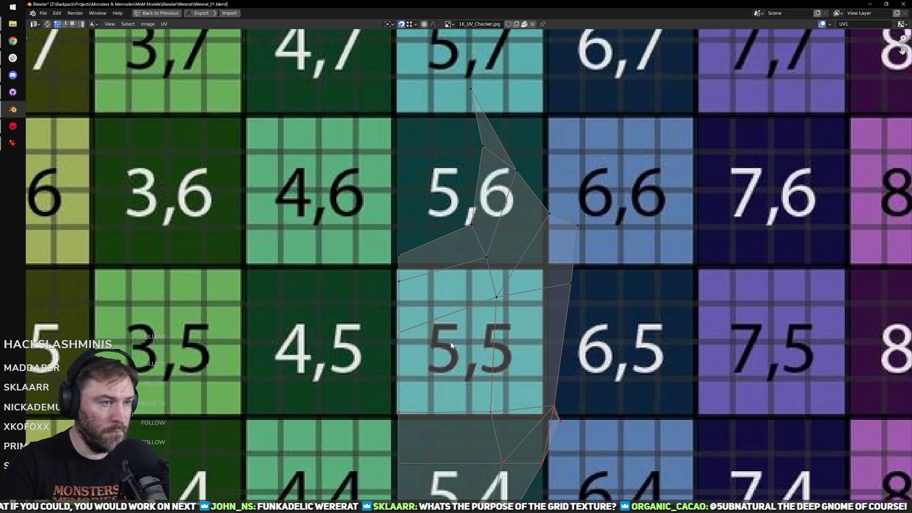
{"action": "key", "text": "ctrl+space"}
{"action": "key", "text": "ctrl+space"}
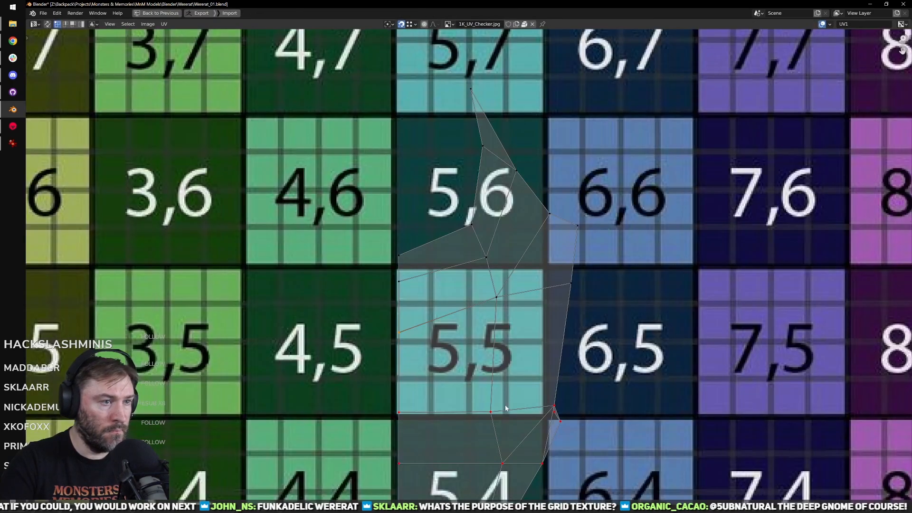
{"action": "key", "text": "ctrl+space"}
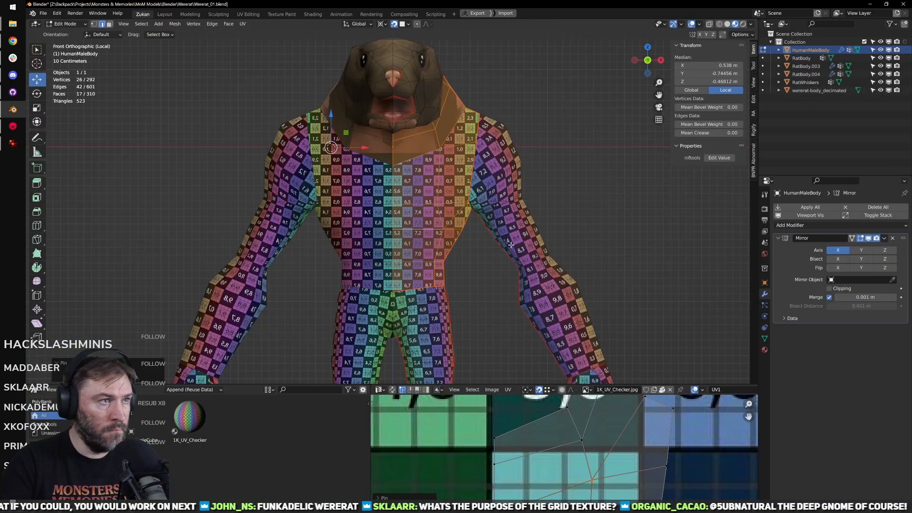
{"action": "scroll", "coordinate": [503, 203], "scroll_direction": "up", "scroll_amount": 2}
{"action": "middle_click_drag", "start_coordinate": [502, 203], "coordinate": [430, 228]}
{"action": "scroll", "coordinate": [548, 455], "scroll_direction": "down", "scroll_amount": 5}
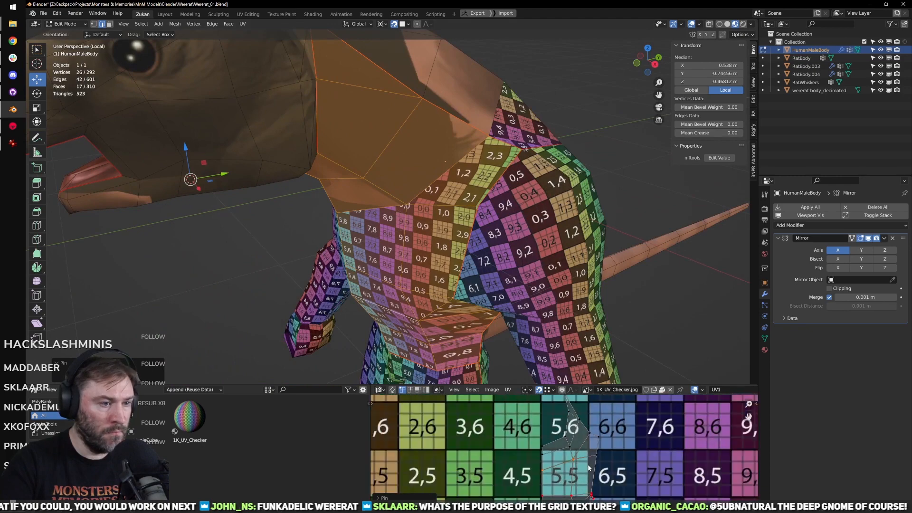
{"action": "key", "text": "u"}
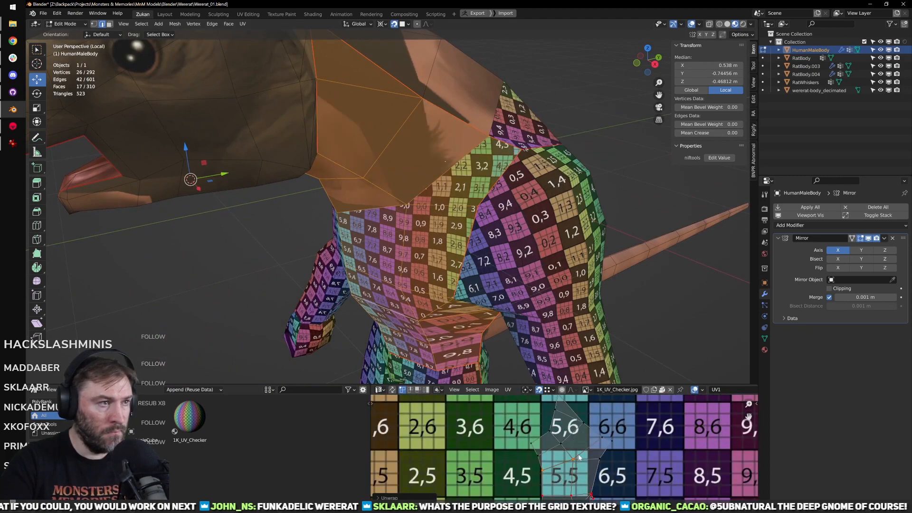
Step: Align the front torso's two upper centre-edge UVs with Align X and move them horizontally onto the island's straight edge
{"action": "middle_click_drag", "start_coordinate": [595, 462], "coordinate": [566, 471]}
{"action": "key", "text": "ctrl+space"}
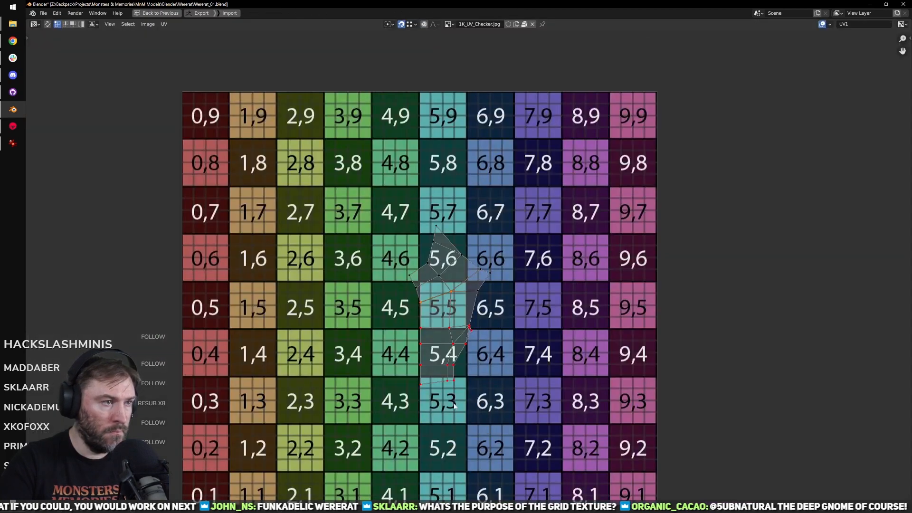
{"action": "scroll", "coordinate": [406, 365], "scroll_direction": "up", "scroll_amount": 4}
{"action": "left_click_drag", "start_coordinate": [362, 281], "coordinate": [414, 340]}
{"action": "key", "text": "q"}
{"action": "mouse_move", "coordinate": [480, 341]}
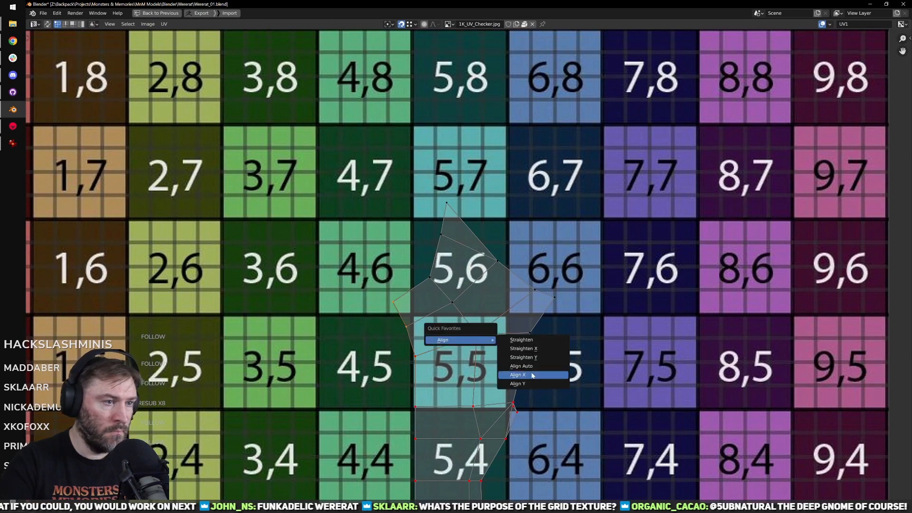
{"action": "left_click", "coordinate": [534, 375]}
{"action": "key", "text": "g"}
{"action": "key", "text": "x"}
{"action": "left_click", "coordinate": [429, 356]}
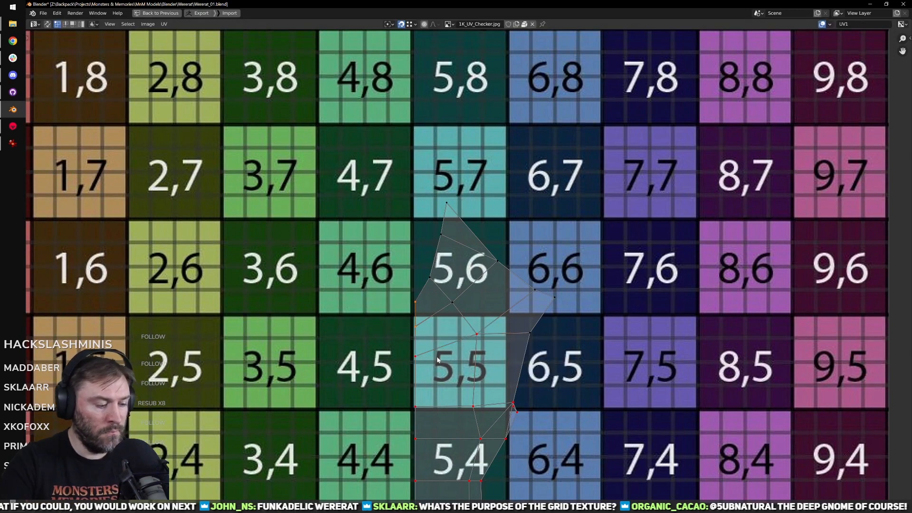
Step: Examine the checker texture along the torso's side beneath the arm, in both Object Mode and Edit Mode
{"action": "scroll", "coordinate": [525, 341], "scroll_direction": "up", "scroll_amount": 2}
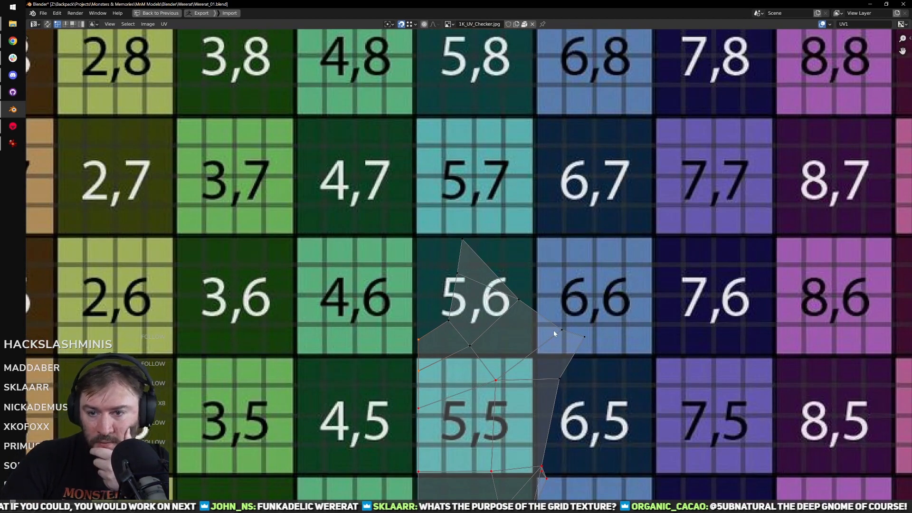
{"action": "key", "text": "Home"}
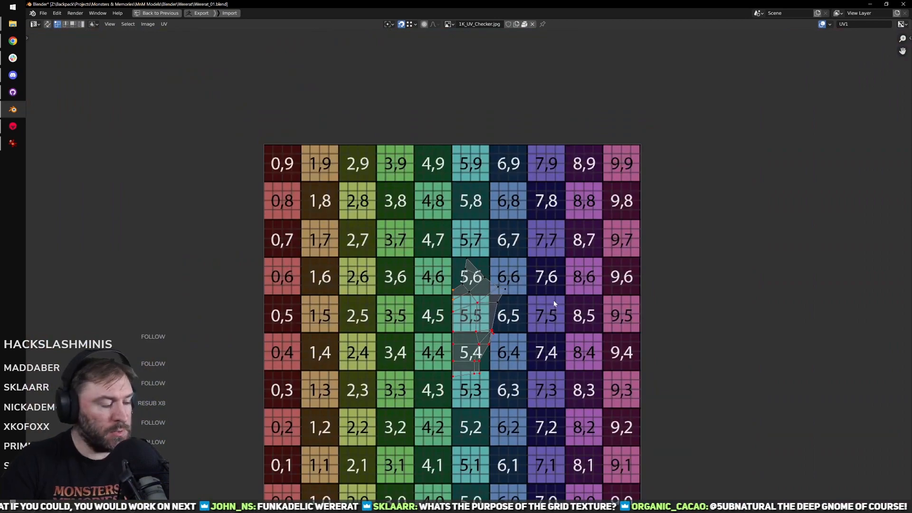
{"action": "key", "text": "ctrl+space"}
{"action": "scroll", "coordinate": [470, 273], "scroll_direction": "up", "scroll_amount": 4}
{"action": "middle_click_drag", "start_coordinate": [470, 274], "coordinate": [424, 119]}
{"action": "key", "text": "Tab"}
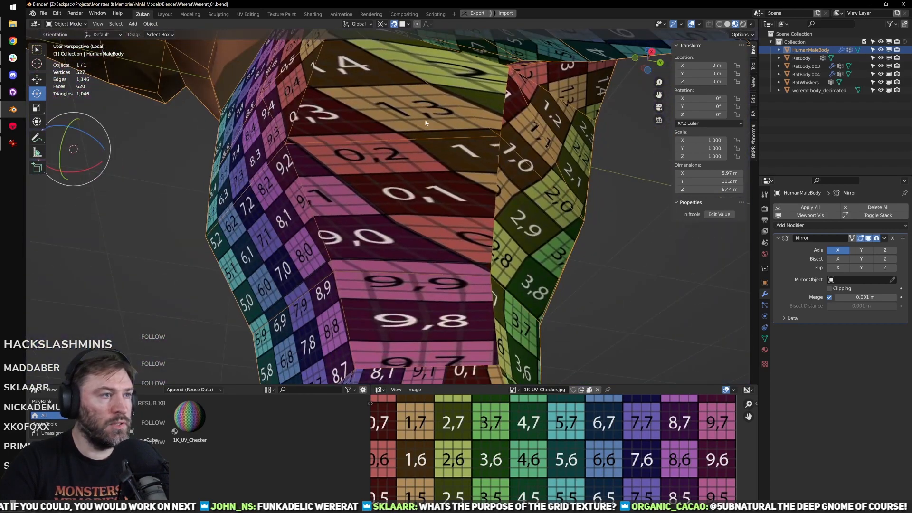
{"action": "middle_click_drag", "start_coordinate": [423, 237], "coordinate": [400, 237]}
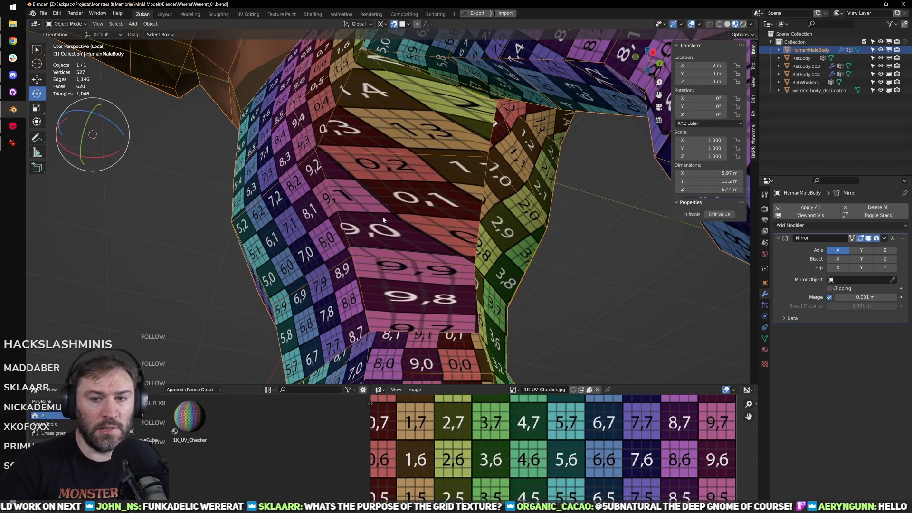
{"action": "middle_click_drag", "start_coordinate": [352, 224], "coordinate": [390, 197]}
{"action": "key", "text": "Tab"}
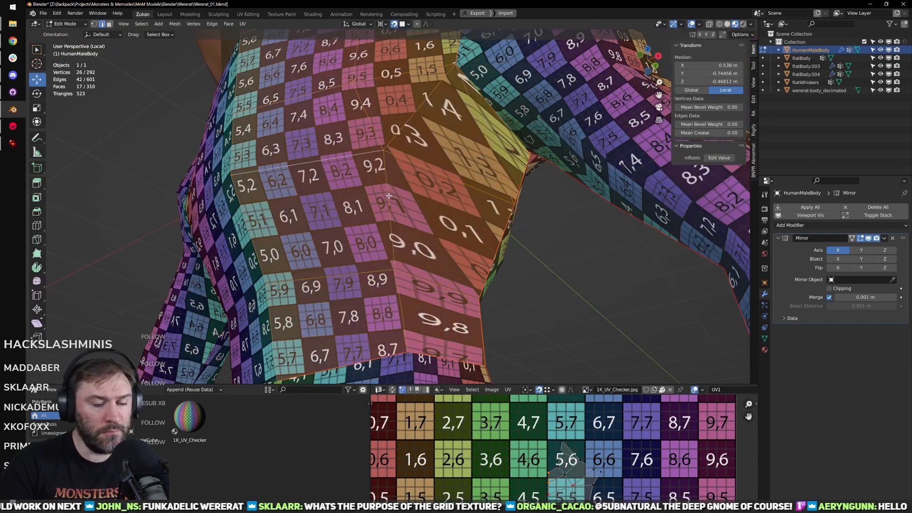
Step: Select the linked front torso faces and the outer-edge UV vertices of their island beside cell 5,4
{"action": "left_click", "coordinate": [386, 195]}
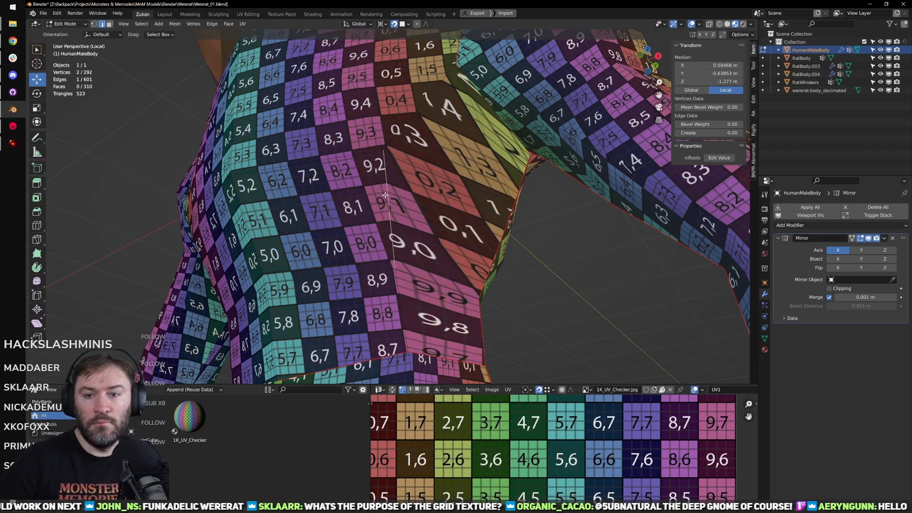
{"action": "key", "text": "l"}
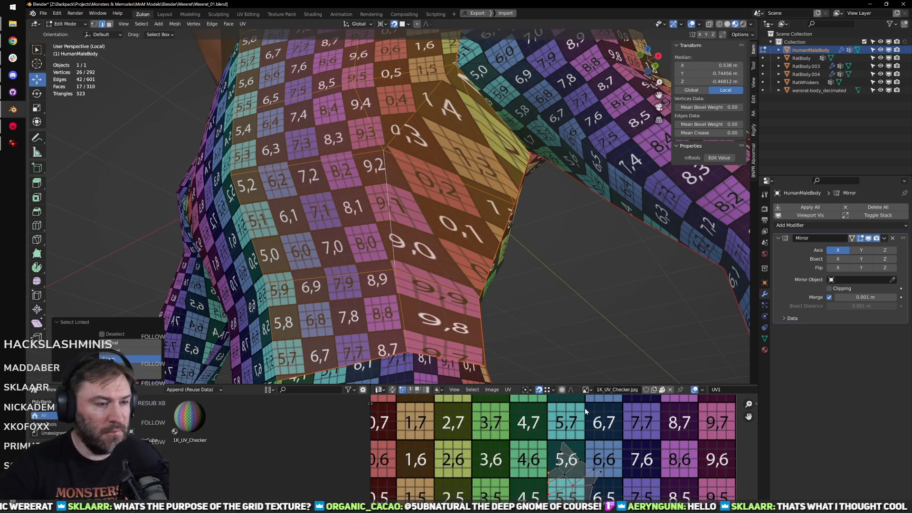
{"action": "key", "text": "ctrl+space"}
{"action": "scroll", "coordinate": [515, 406], "scroll_direction": "up", "scroll_amount": 8}
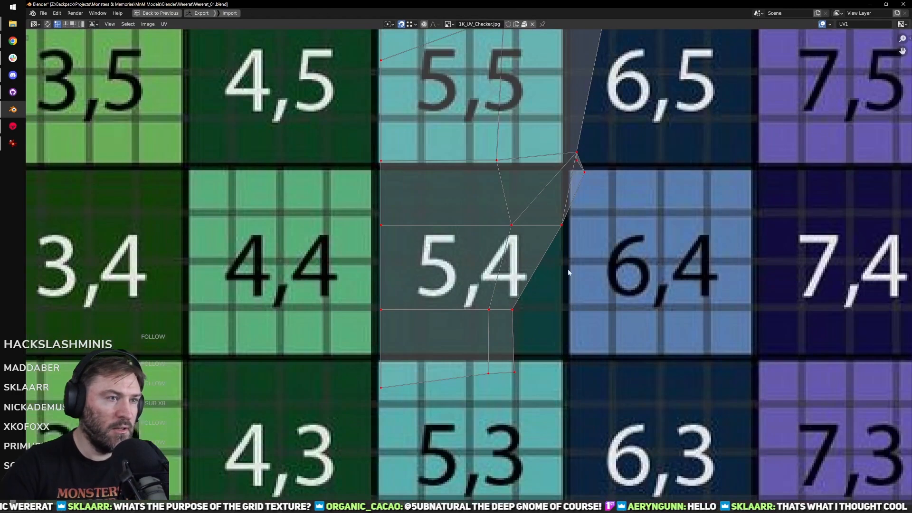
{"action": "scroll", "coordinate": [539, 344], "scroll_direction": "up", "scroll_amount": 2}
{"action": "scroll", "coordinate": [534, 341], "scroll_direction": "down", "scroll_amount": 3}
{"action": "scroll", "coordinate": [507, 310], "scroll_direction": "up", "scroll_amount": 3}
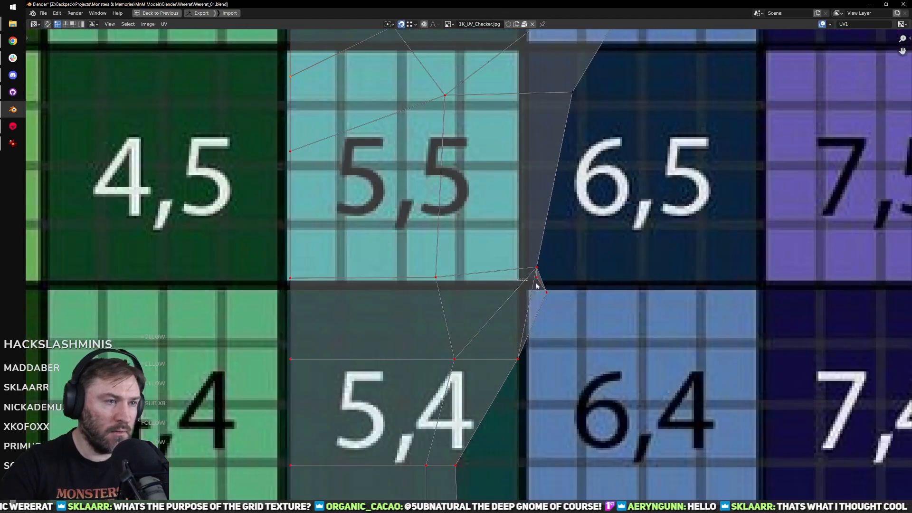
{"action": "scroll", "coordinate": [546, 273], "scroll_direction": "down", "scroll_amount": 4}
{"action": "scroll", "coordinate": [513, 298], "scroll_direction": "up", "scroll_amount": 2}
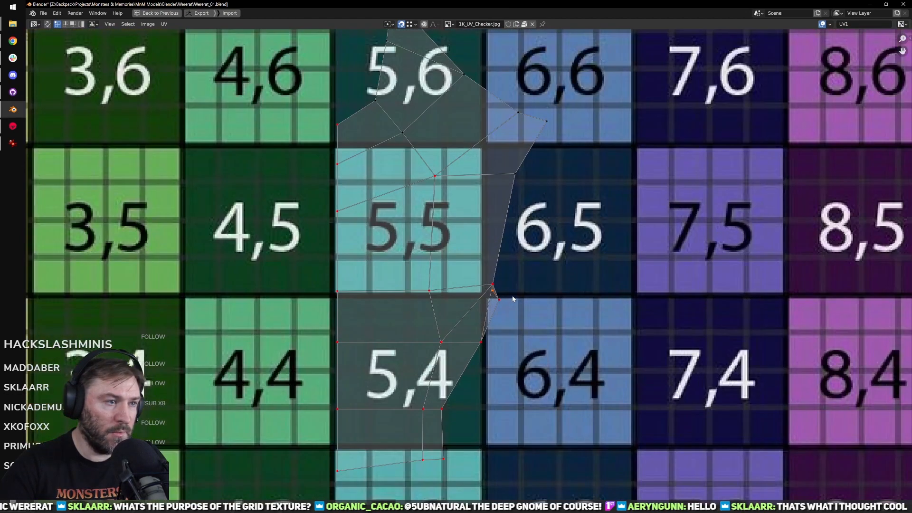
{"action": "scroll", "coordinate": [513, 299], "scroll_direction": "down", "scroll_amount": 3}
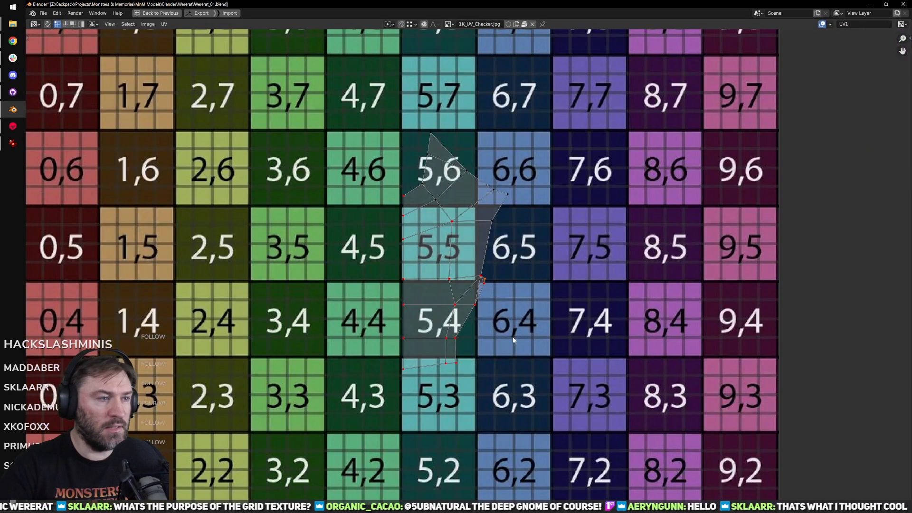
{"action": "scroll", "coordinate": [488, 305], "scroll_direction": "up", "scroll_amount": 3}
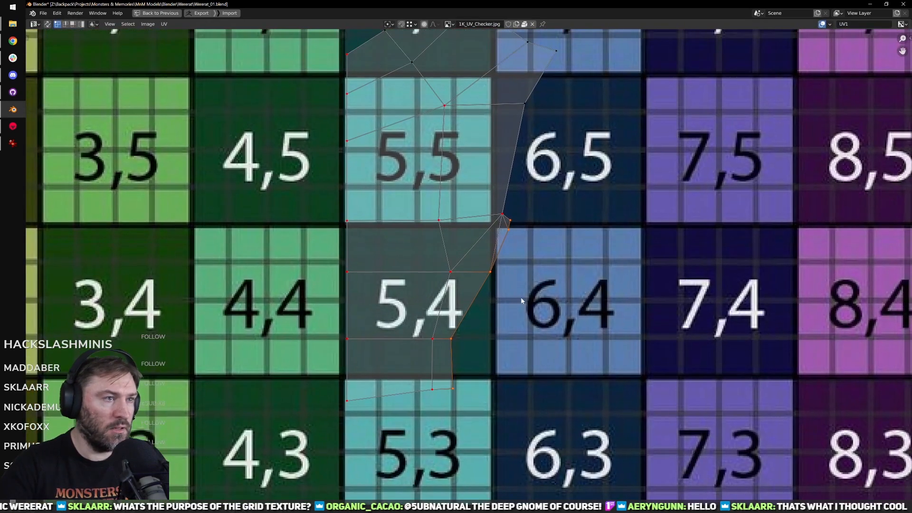
Step: Try to straighten the front torso island's outer edge beside cell 5,4 with Straighten Y
{"action": "right_click", "coordinate": [520, 290]}
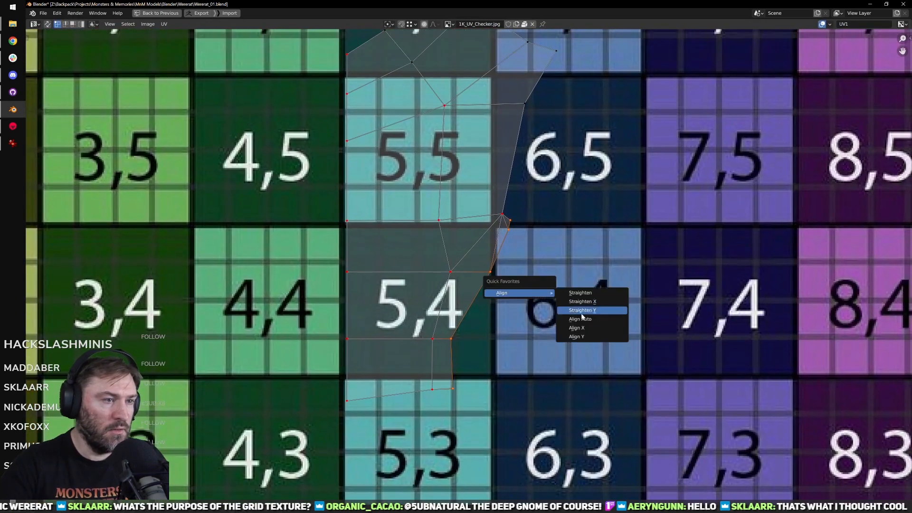
{"action": "left_click", "coordinate": [589, 309]}
{"action": "scroll", "coordinate": [526, 267], "scroll_direction": "down", "scroll_amount": 2}
{"action": "scroll", "coordinate": [589, 447], "scroll_direction": "down", "scroll_amount": 4}
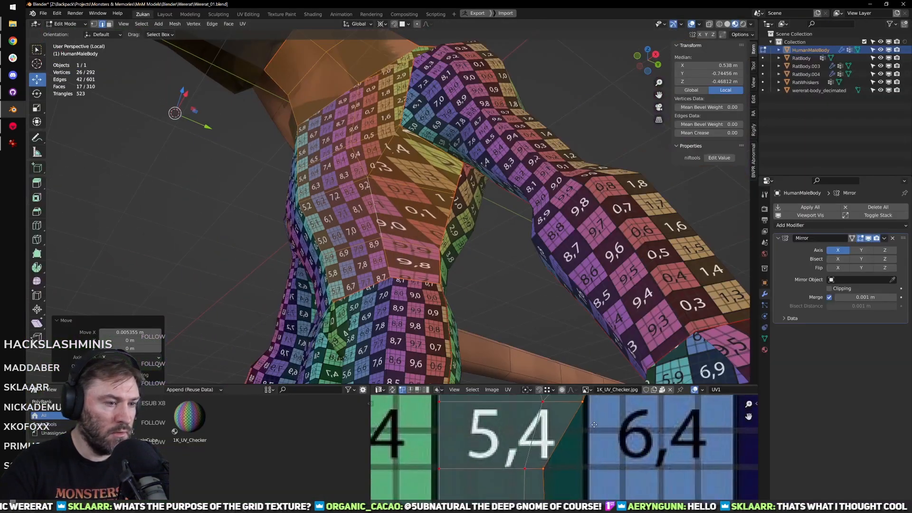
Step: Move the front torso island's lower outer-edge UVs outward along X into cell 6,4 and narrow their horizontal spread by scaling along X
{"action": "key", "text": "g"}
{"action": "key", "text": "x"}
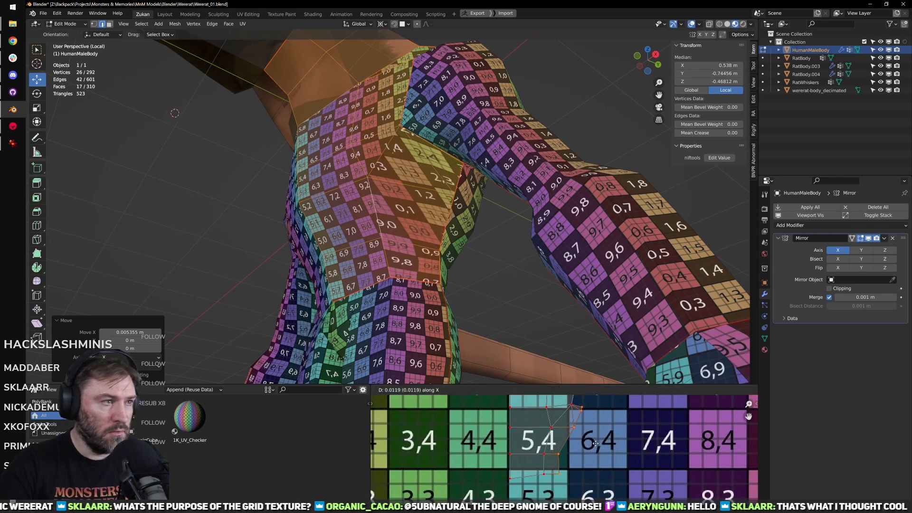
{"action": "left_click", "coordinate": [602, 445]}
{"action": "key", "text": "s"}
{"action": "key", "text": "x"}
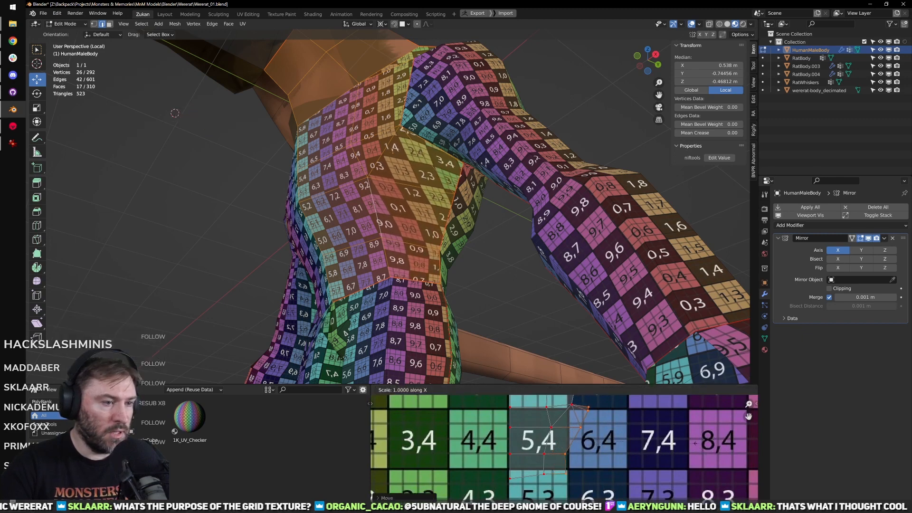
{"action": "left_click", "coordinate": [639, 440]}
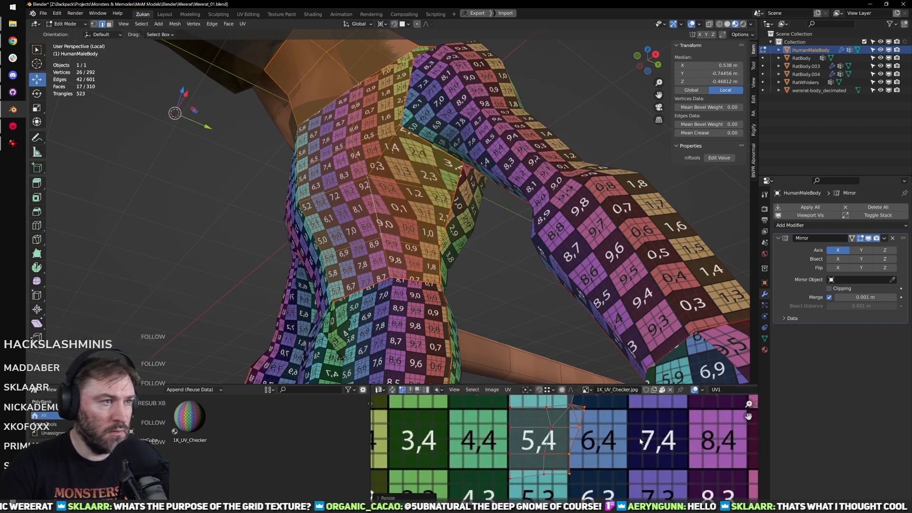
{"action": "key", "text": "g"}
{"action": "key", "text": "x"}
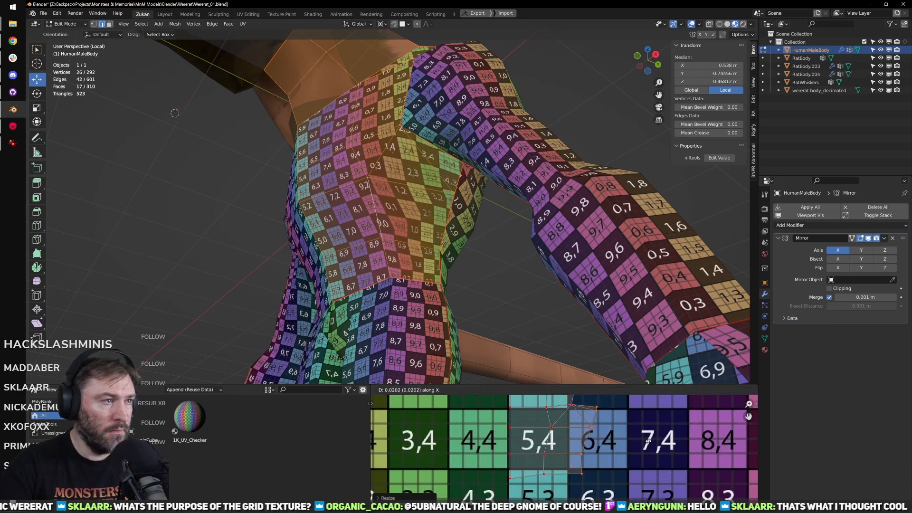
{"action": "left_click", "coordinate": [665, 444]}
{"action": "key", "text": "s"}
{"action": "key", "text": "x"}
{"action": "left_click", "coordinate": [667, 445]}
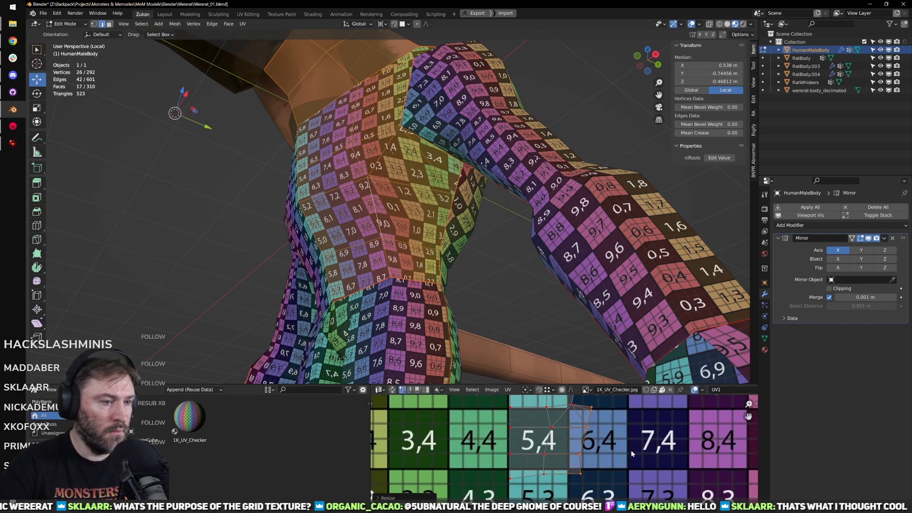
Step: Examine the widened outer edge of the front torso island and the checker texture along the torso's side
{"action": "middle_click_drag", "start_coordinate": [602, 429], "coordinate": [581, 490]}
{"action": "scroll", "coordinate": [576, 456], "scroll_direction": "up", "scroll_amount": 2}
{"action": "middle_click_drag", "start_coordinate": [572, 455], "coordinate": [573, 475]}
{"action": "scroll", "coordinate": [566, 492], "scroll_direction": "down", "scroll_amount": 3}
{"action": "scroll", "coordinate": [565, 458], "scroll_direction": "up", "scroll_amount": 3}
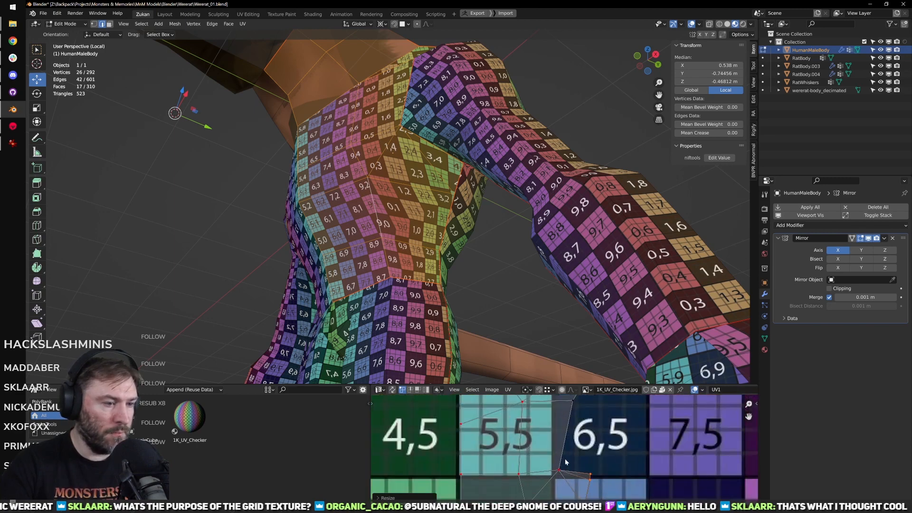
{"action": "scroll", "coordinate": [568, 458], "scroll_direction": "down", "scroll_amount": 3}
{"action": "key", "text": "ctrl+space"}
{"action": "scroll", "coordinate": [534, 395], "scroll_direction": "up", "scroll_amount": 3}
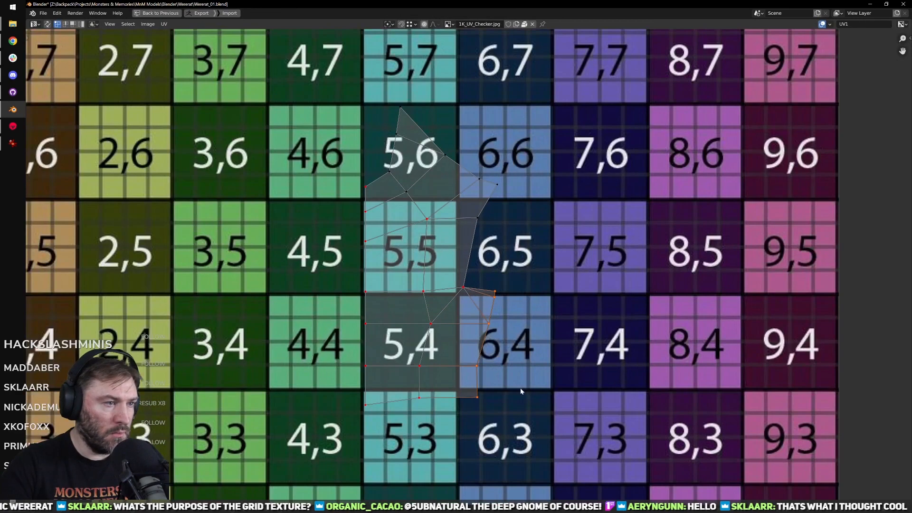
{"action": "key", "text": "ctrl+space"}
{"action": "middle_click_drag", "start_coordinate": [412, 280], "coordinate": [458, 287]}
{"action": "scroll", "coordinate": [458, 287], "scroll_direction": "up", "scroll_amount": 3}
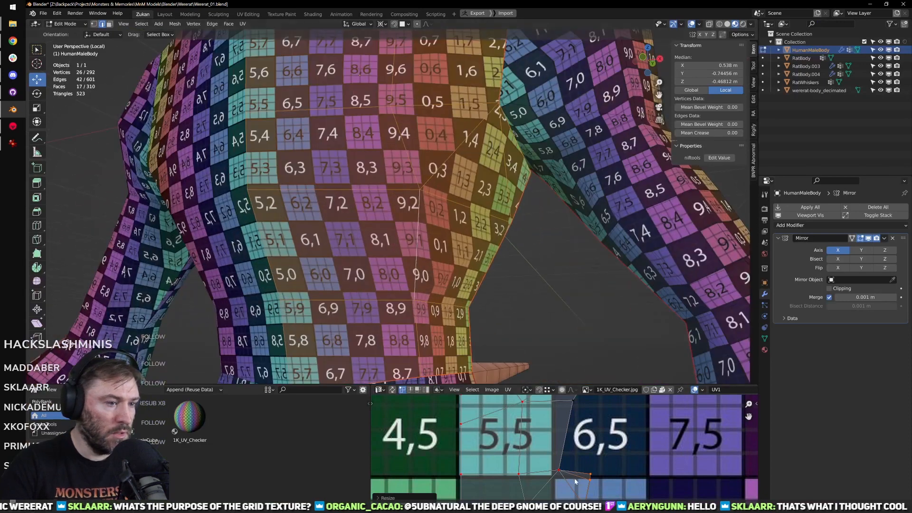
Step: Shift the front torso island's interior UV vertex in the upper part of cell 5,4 slightly inward along X
{"action": "scroll", "coordinate": [575, 482], "scroll_direction": "down", "scroll_amount": 2}
{"action": "scroll", "coordinate": [552, 427], "scroll_direction": "up", "scroll_amount": 1}
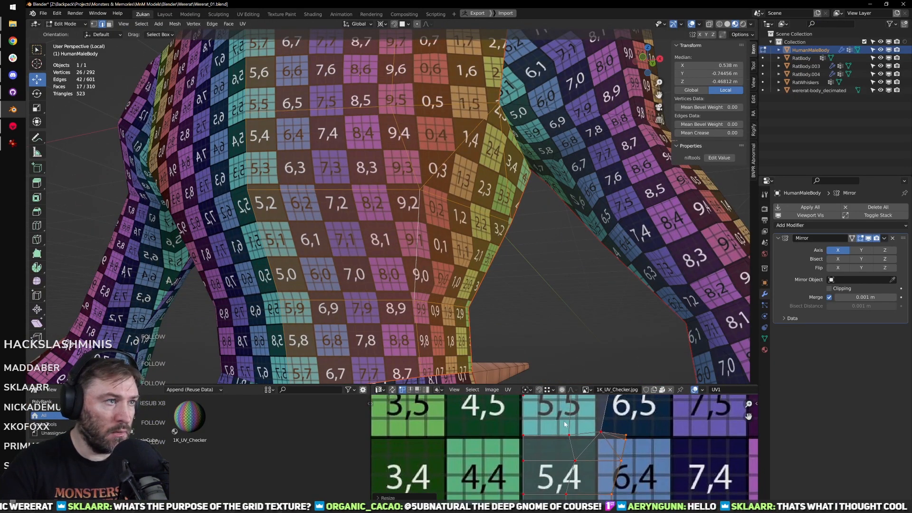
{"action": "left_click", "coordinate": [574, 461]}
{"action": "key", "text": "g"}
{"action": "key", "text": "x"}
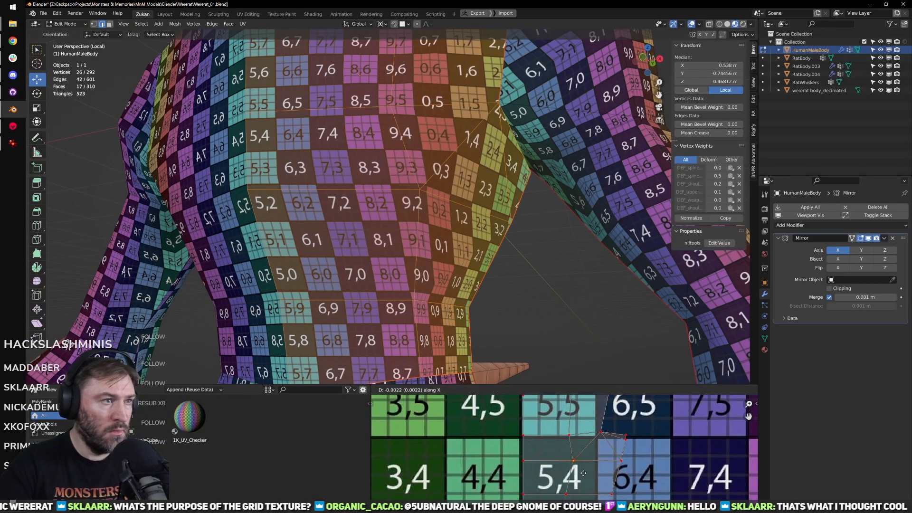
{"action": "left_click", "coordinate": [583, 473]}
{"action": "scroll", "coordinate": [582, 473], "scroll_direction": "down", "scroll_amount": 2}
{"action": "middle_click_drag", "start_coordinate": [582, 472], "coordinate": [583, 442]}
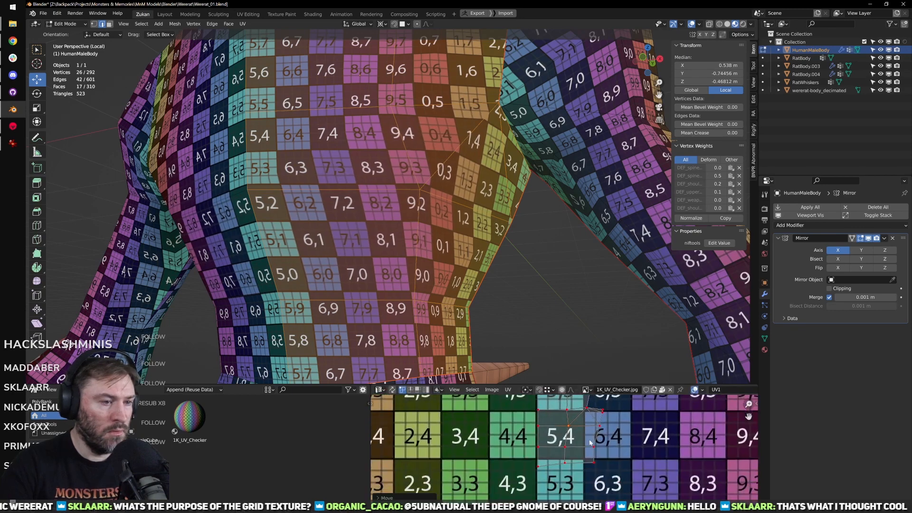
Step: Select the four torso side faces beneath the arm and unwrap them with Project from View from the side
{"action": "key", "text": "KP_1"}
{"action": "mouse_move", "coordinate": [523, 312]}
{"action": "middle_mouse_down"}
{"action": "mouse_move", "coordinate": [554, 320]}
{"action": "mouse_move", "coordinate": [481, 307]}
{"action": "mouse_move", "coordinate": [450, 263]}
{"action": "mouse_move", "coordinate": [449, 285]}
{"action": "mouse_move", "coordinate": [424, 285]}
{"action": "mouse_move", "coordinate": [446, 258]}
{"action": "mouse_move", "coordinate": [458, 262]}
{"action": "mouse_move", "coordinate": [456, 315]}
{"action": "mouse_move", "coordinate": [526, 320]}
{"action": "mouse_move", "coordinate": [525, 302]}
{"action": "mouse_move", "coordinate": [466, 265]}
{"action": "mouse_move", "coordinate": [433, 287]}
{"action": "middle_mouse_up"}
{"action": "left_click", "coordinate": [425, 304]}
{"action": "left_click", "coordinate": [425, 209], "text": "shift"}
{"action": "left_click", "coordinate": [419, 224], "text": "shift"}
{"action": "key", "text": "shift+z"}
{"action": "scroll", "coordinate": [433, 287], "scroll_direction": "down", "scroll_amount": 8}
{"action": "key", "text": "shift+z"}
{"action": "mouse_move", "coordinate": [507, 275]}
{"action": "middle_mouse_down"}
{"action": "mouse_move", "coordinate": [462, 281]}
{"action": "mouse_move", "coordinate": [443, 270]}
{"action": "middle_mouse_up"}
{"action": "key", "text": "z"}
{"action": "scroll", "coordinate": [462, 281], "scroll_direction": "up", "scroll_amount": 3}
{"action": "key", "text": "u"}
{"action": "left_click", "coordinate": [442, 269]}
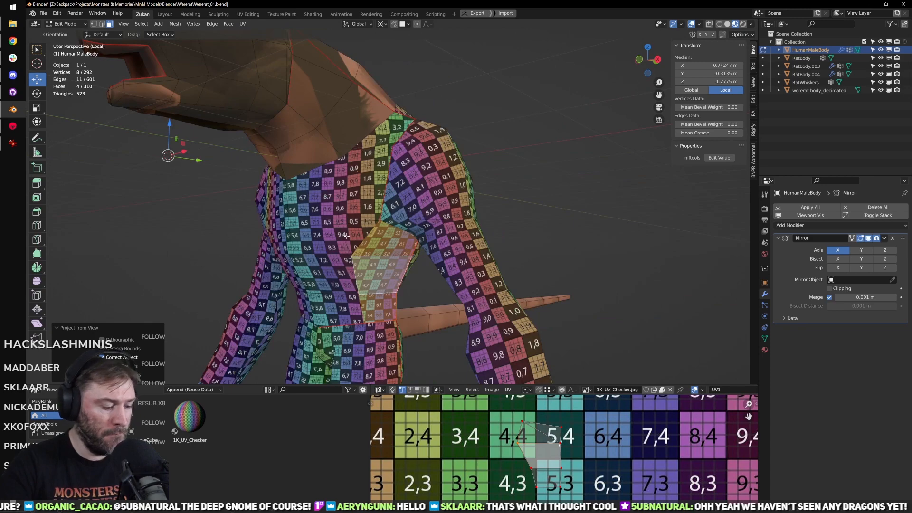
Step: Select the linked front torso faces and move the projected side island over to cell 6,4
{"action": "key", "text": "l"}
{"action": "key", "text": "ctrl+space"}
{"action": "scroll", "coordinate": [489, 376], "scroll_direction": "up", "scroll_amount": 4}
{"action": "key", "text": "ctrl+Tab"}
{"action": "left_click", "coordinate": [436, 339]}
{"action": "left_click", "coordinate": [425, 353]}
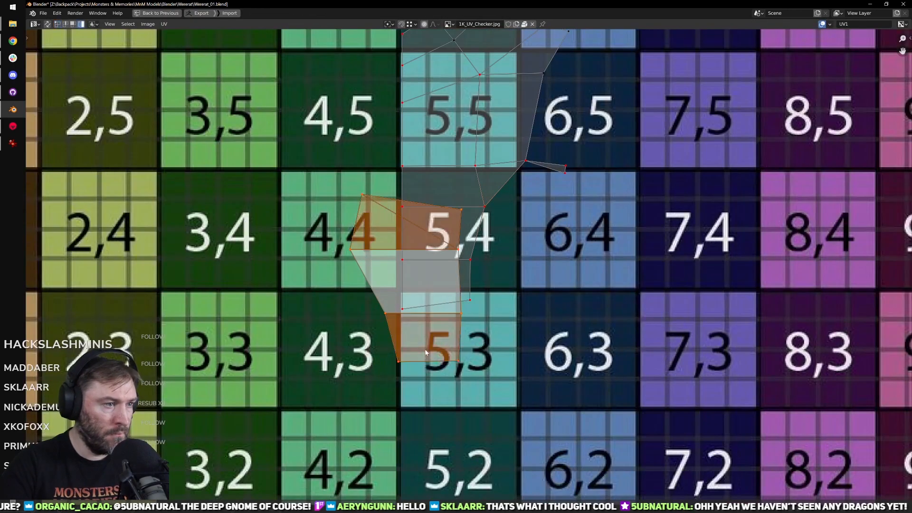
{"action": "key", "text": "g"}
{"action": "left_click", "coordinate": [607, 318]}
Step: Position the projected side island beside the front torso island's outer edge, with its faces around cell 6,4
{"action": "scroll", "coordinate": [624, 373], "scroll_direction": "up", "scroll_amount": 3}
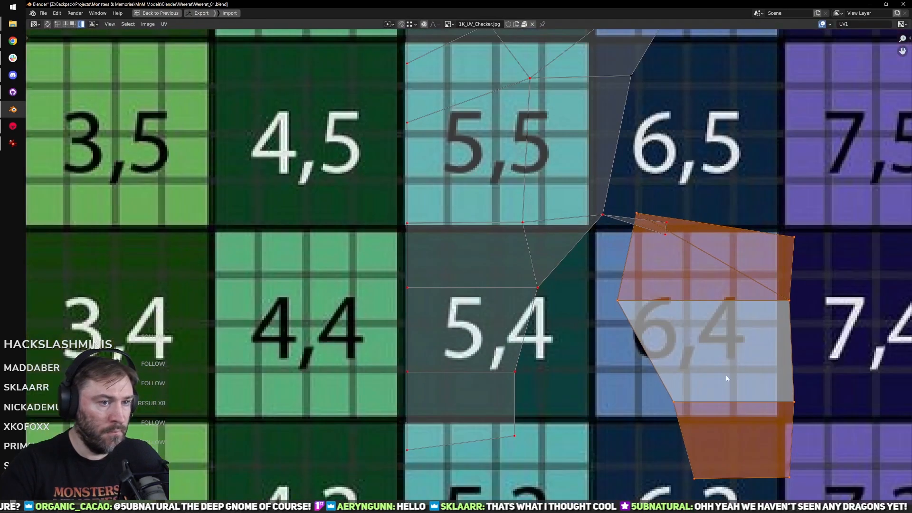
{"action": "scroll", "coordinate": [727, 379], "scroll_direction": "down", "scroll_amount": 1}
{"action": "key", "text": "g"}
{"action": "left_click", "coordinate": [659, 344]}
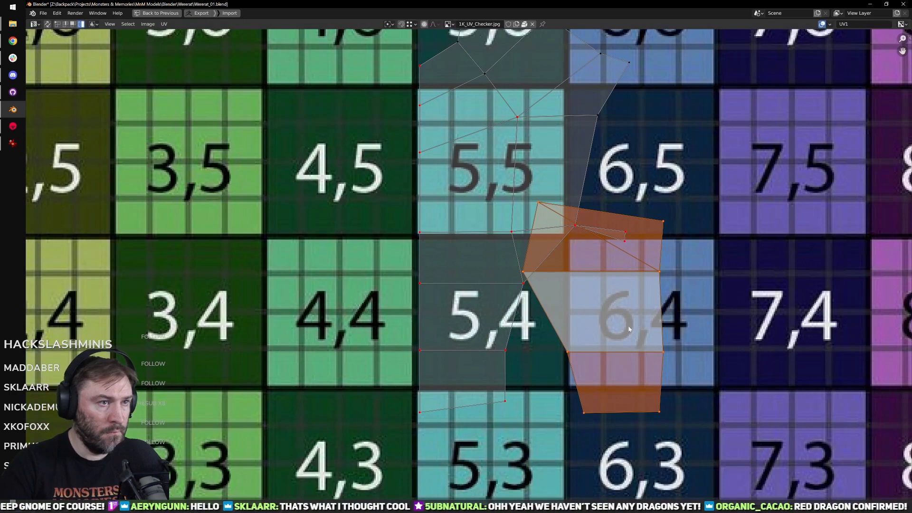
{"action": "key", "text": "ctrl+space"}
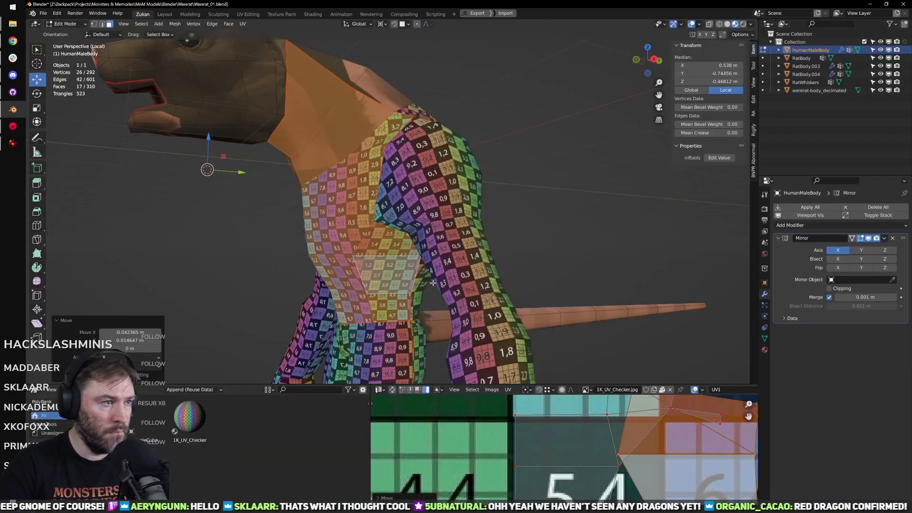
{"action": "scroll", "coordinate": [380, 190], "scroll_direction": "up", "scroll_amount": 5}
{"action": "key", "text": "g"}
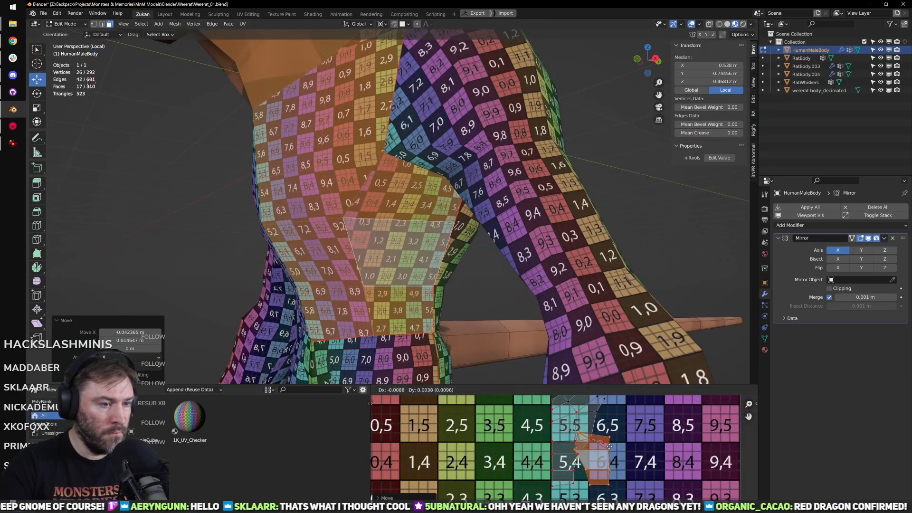
{"action": "left_click", "coordinate": [641, 450]}
Step: Stitch the projected side island to the front torso island along the outer edge at the bottom of cell 5,4
{"action": "scroll", "coordinate": [599, 437], "scroll_direction": "up", "scroll_amount": 1}
{"action": "scroll", "coordinate": [598, 437], "scroll_direction": "up", "scroll_amount": 3}
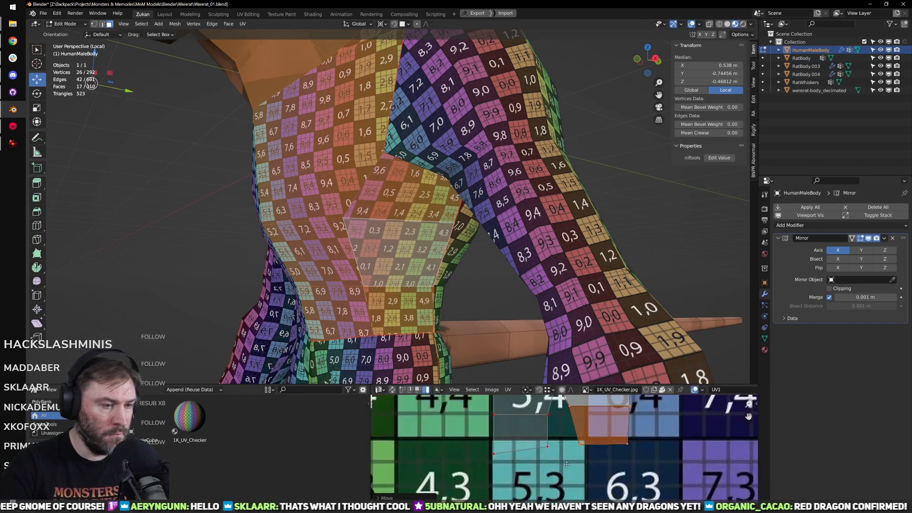
{"action": "key", "text": "ctrl+Tab"}
{"action": "left_click", "coordinate": [559, 452]}
{"action": "left_click", "coordinate": [548, 469]}
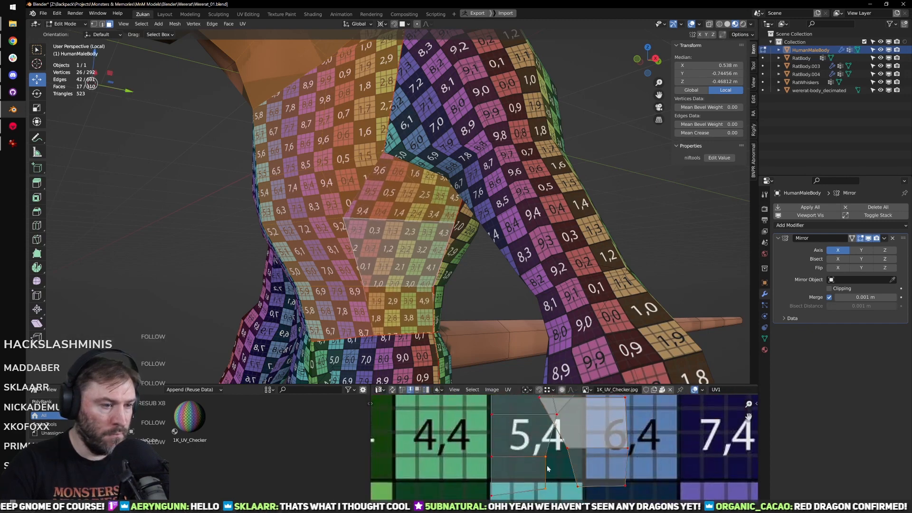
{"action": "key", "text": "l"}
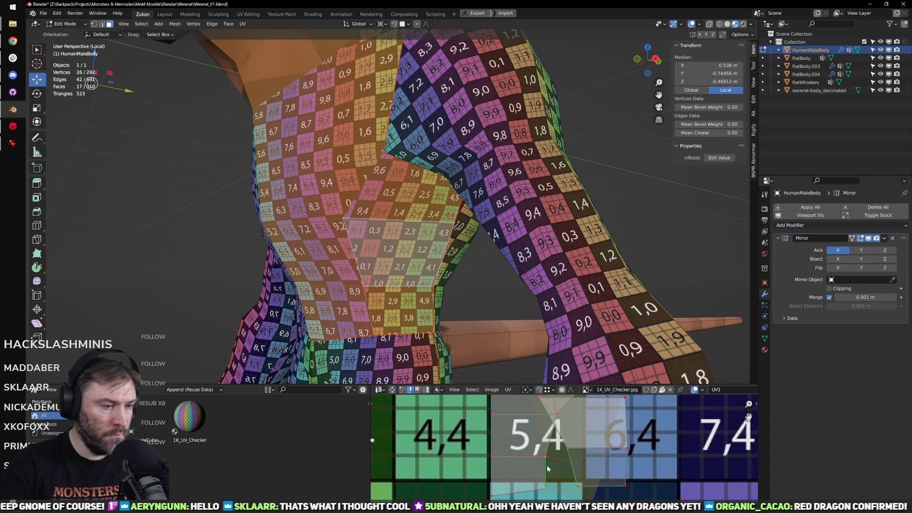
{"action": "key", "text": "Return"}
Step: Select the pair of separated seam UVs near the top of cell 5,4 and bring them together with Align X and Align Y
{"action": "scroll", "coordinate": [546, 465], "scroll_direction": "down", "scroll_amount": 1}
{"action": "middle_click_drag", "start_coordinate": [574, 426], "coordinate": [561, 470]}
{"action": "scroll", "coordinate": [564, 470], "scroll_direction": "up", "scroll_amount": 1}
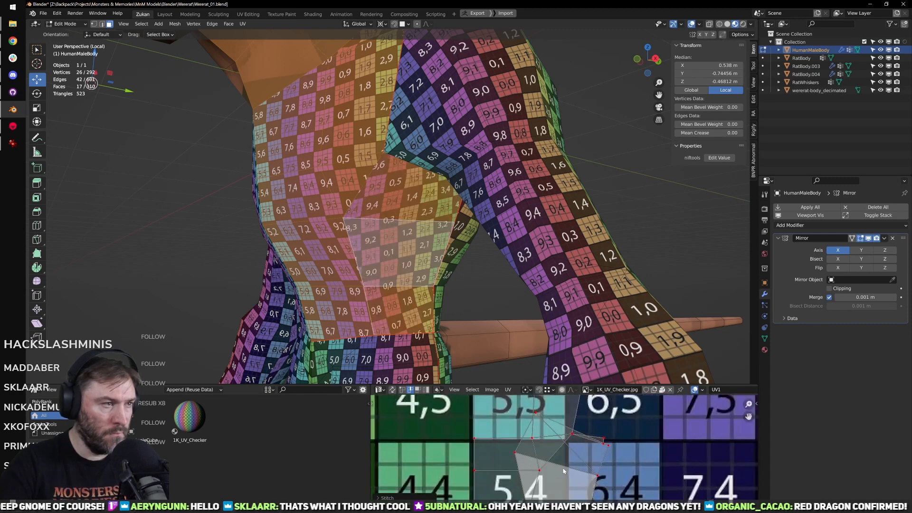
{"action": "scroll", "coordinate": [564, 471], "scroll_direction": "down", "scroll_amount": 1}
{"action": "key", "text": "ctrl+space"}
{"action": "middle_click_drag", "start_coordinate": [518, 420], "coordinate": [551, 443]}
{"action": "left_click_drag", "start_coordinate": [403, 279], "coordinate": [442, 318]}
{"action": "key", "text": "ctrl+Tab"}
{"action": "left_click", "coordinate": [439, 295]}
{"action": "left_click_drag", "start_coordinate": [396, 285], "coordinate": [466, 325]}
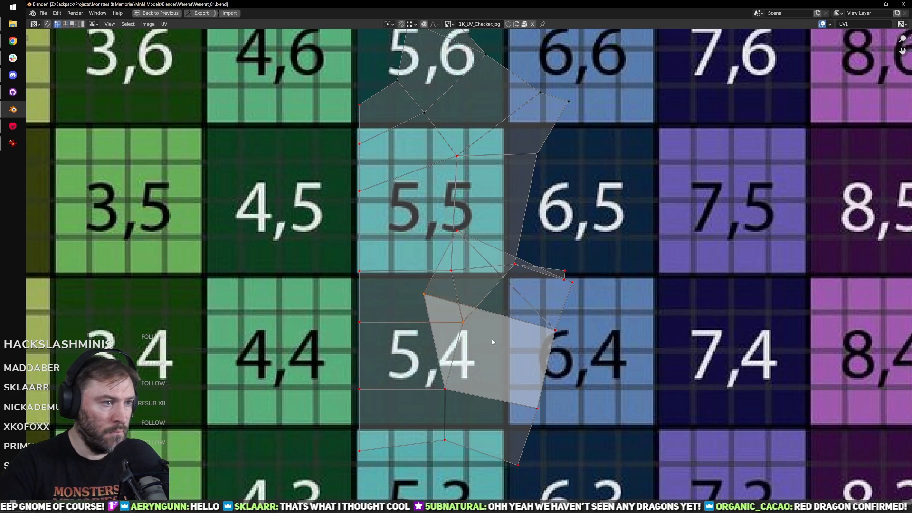
{"action": "key", "text": "q"}
{"action": "mouse_move", "coordinate": [492, 339]}
{"action": "left_click", "coordinate": [556, 376]}
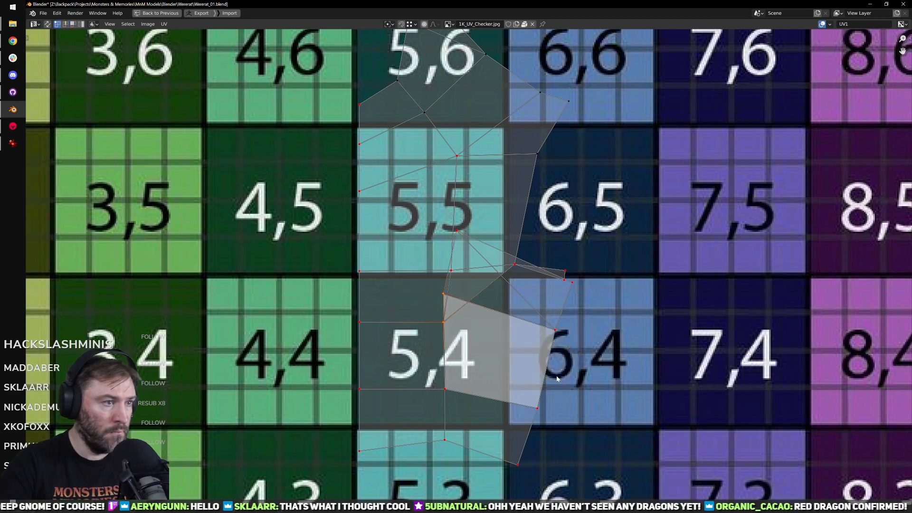
{"action": "key", "text": "q"}
{"action": "left_click", "coordinate": [562, 411]}
Step: Bring the seam's next separated UV pair, between cells 5,5 and 6,5, together with Align X and Align Y
{"action": "scroll", "coordinate": [561, 411], "scroll_direction": "up", "scroll_amount": 2, "text": "shift"}
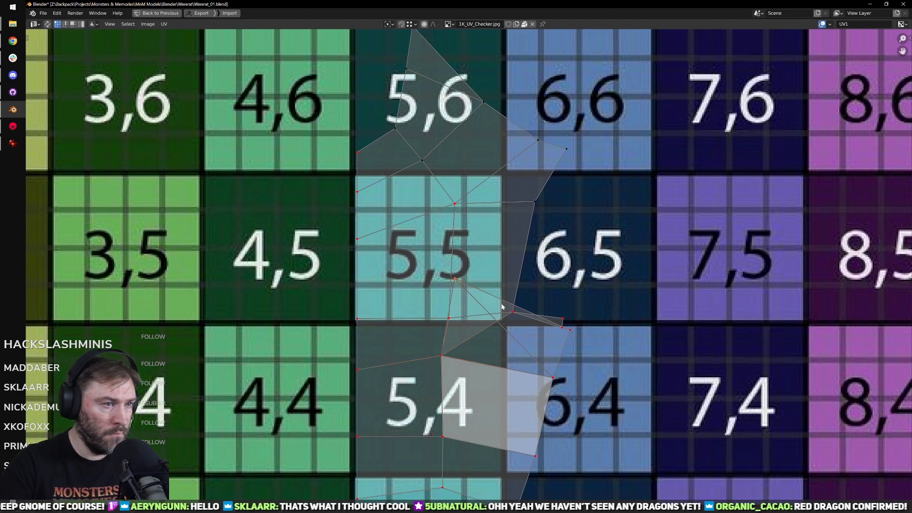
{"action": "key", "text": "q"}
{"action": "mouse_move", "coordinate": [532, 338]}
{"action": "left_click", "coordinate": [601, 371]}
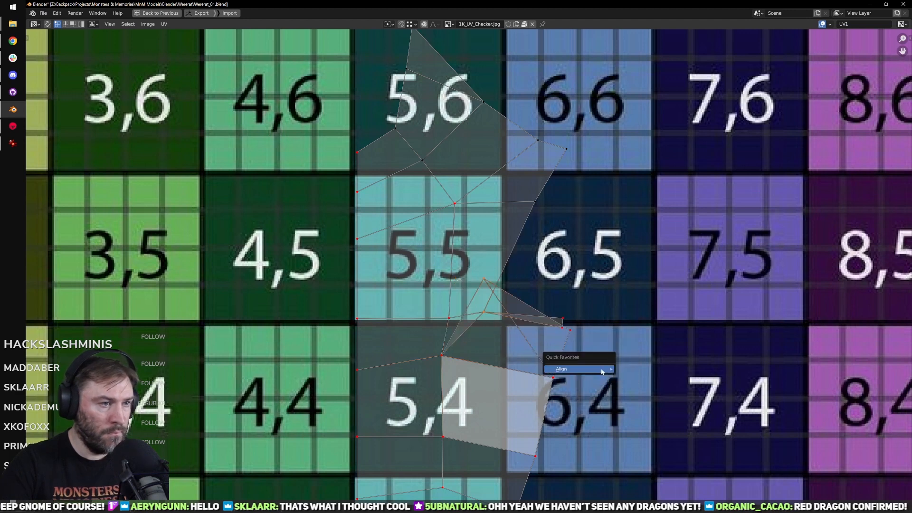
{"action": "key", "text": "q"}
{"action": "mouse_move", "coordinate": [600, 369]}
{"action": "left_click", "coordinate": [626, 413]}
Step: Bring the seam's outermost separated UV pair, near the top of cell 6,4, together with Align X and Align Y
{"action": "left_click_drag", "start_coordinate": [551, 323], "coordinate": [582, 346]}
{"action": "key", "text": "q"}
{"action": "mouse_move", "coordinate": [598, 353]}
{"action": "left_click", "coordinate": [656, 387]}
{"action": "key", "text": "q"}
{"action": "mouse_move", "coordinate": [660, 383]}
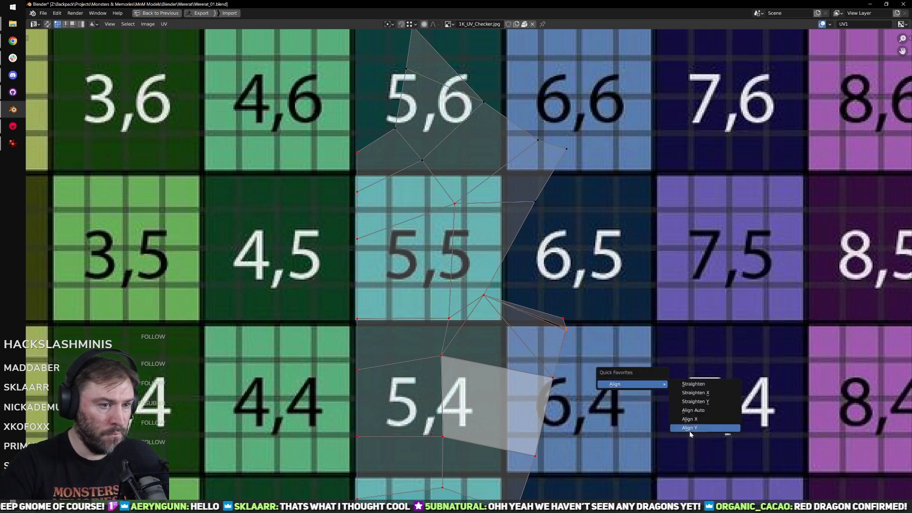
{"action": "left_click", "coordinate": [689, 427]}
Step: Frame the whole front torso island and level its UV row across the lower part of cell 5,4 with Align Y
{"action": "key", "text": "ctrl+space"}
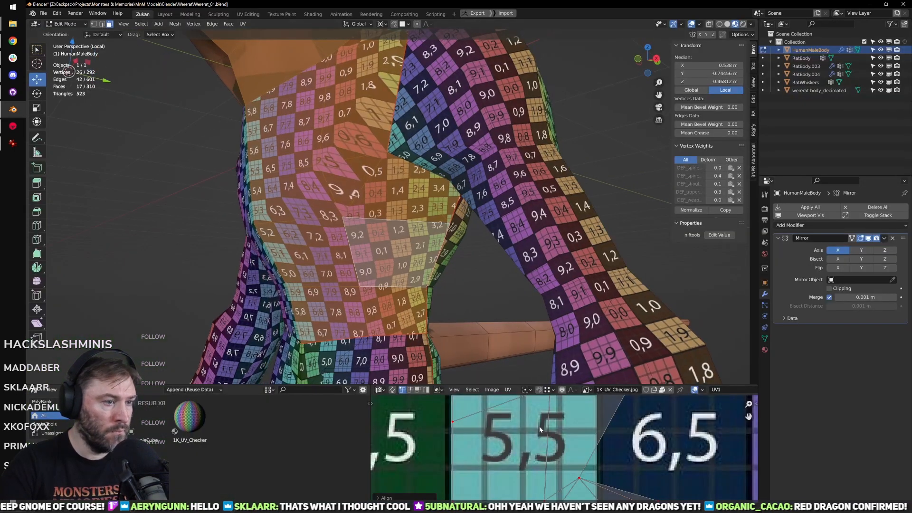
{"action": "scroll", "coordinate": [561, 447], "scroll_direction": "down", "scroll_amount": 4}
{"action": "key", "text": "ctrl+space"}
{"action": "key", "text": "a"}
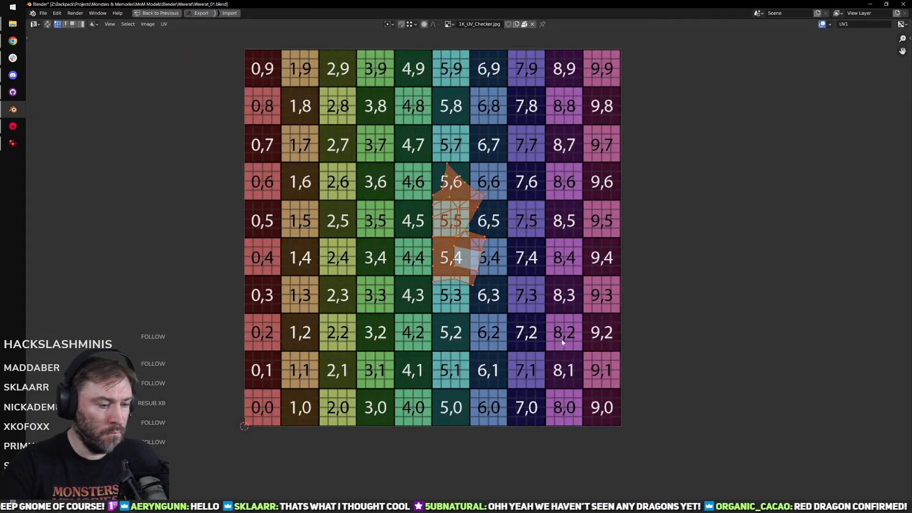
{"action": "key", "text": "KP_Decimal"}
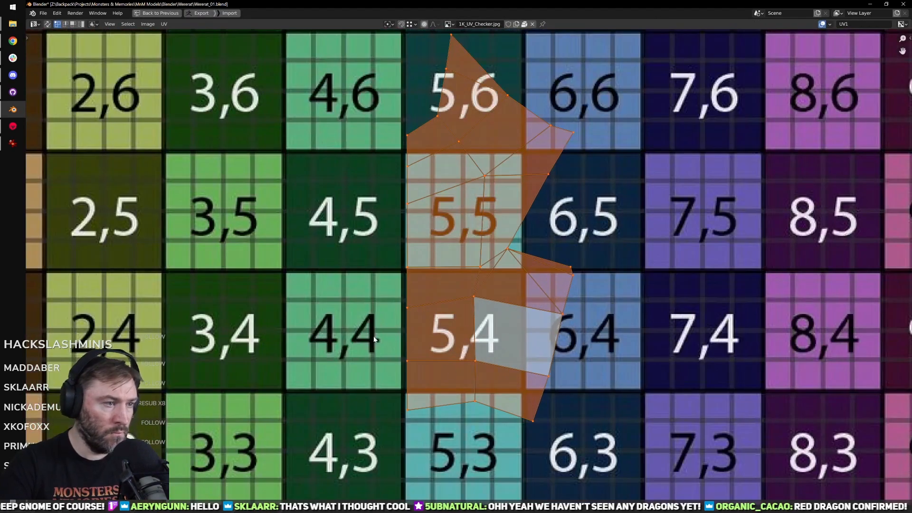
{"action": "left_click_drag", "start_coordinate": [374, 339], "coordinate": [590, 386]}
{"action": "key", "text": "q"}
{"action": "mouse_move", "coordinate": [592, 384]}
{"action": "left_click", "coordinate": [652, 427]}
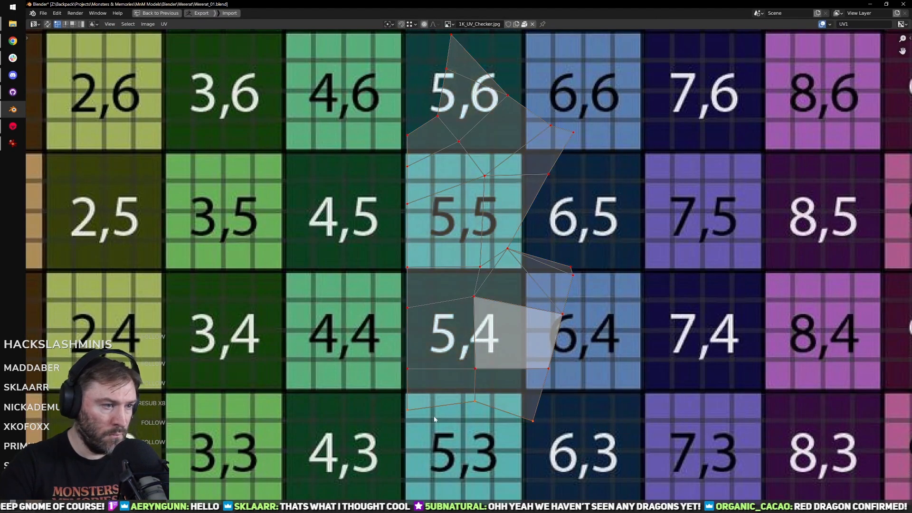
Step: Level the front island's UV row through the upper part of cell 5,4, including its outer UV in cell 6,4, by repeating Align Y
{"action": "left_click_drag", "start_coordinate": [391, 287], "coordinate": [531, 333]}
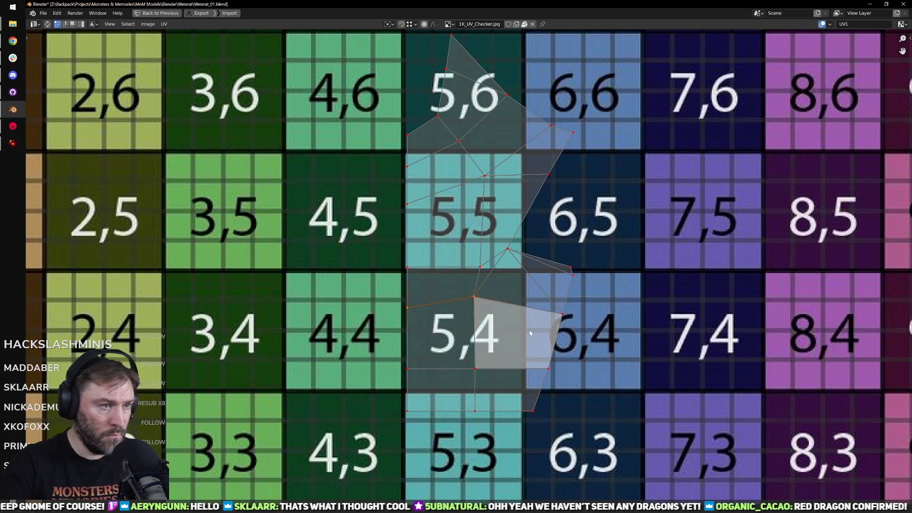
{"action": "left_click_drag", "start_coordinate": [585, 311], "coordinate": [595, 305], "text": "shift"}
{"action": "key", "text": "shift+r"}
{"action": "middle_click_drag", "start_coordinate": [594, 304], "coordinate": [604, 352]}
{"action": "left_click_drag", "start_coordinate": [385, 297], "coordinate": [508, 335]}
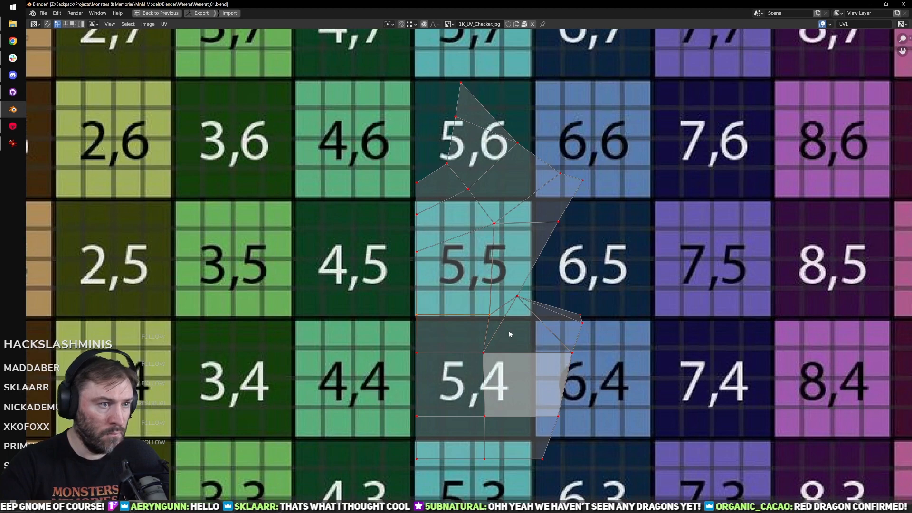
Step: Return to the full workspace and lower the front island's armpit UV along Y, nearly level with the row between cells 5,5 and 5,4
{"action": "key", "text": "ctrl+alt+space"}
{"action": "middle_click_drag", "start_coordinate": [441, 268], "coordinate": [508, 324]}
{"action": "middle_click_drag", "start_coordinate": [614, 456], "coordinate": [584, 426]}
{"action": "scroll", "coordinate": [584, 426], "scroll_direction": "down", "scroll_amount": 1}
{"action": "left_click", "coordinate": [570, 442]}
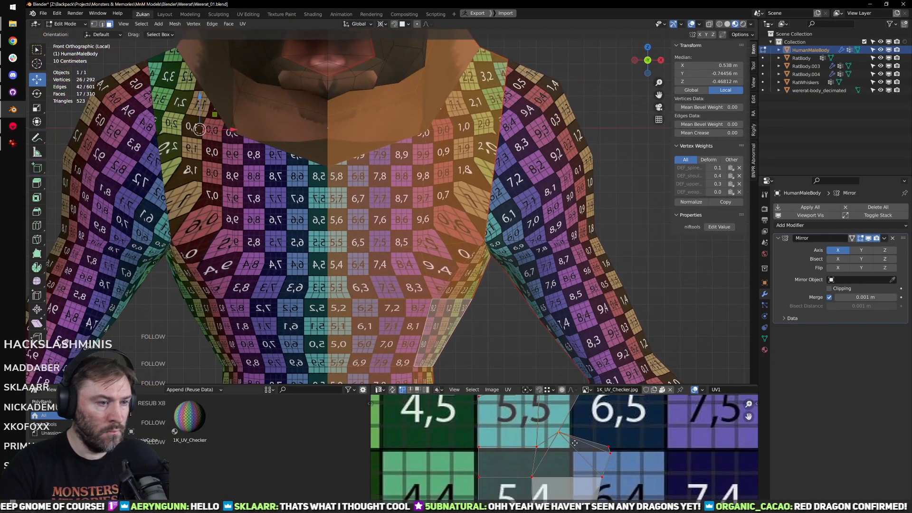
{"action": "key", "text": "g"}
{"action": "key", "text": "y"}
{"action": "left_click", "coordinate": [575, 452]}
{"action": "scroll", "coordinate": [572, 449], "scroll_direction": "down", "scroll_amount": 3}
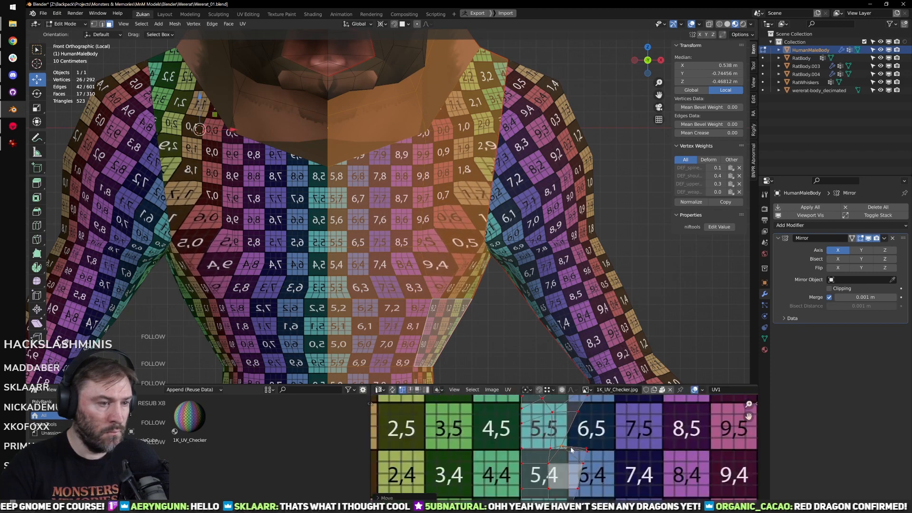
Step: Unwrap the front torso island around its pinned UVs and shift the armpit UV slightly toward the island's centre along X
{"action": "scroll", "coordinate": [567, 444], "scroll_direction": "up", "scroll_amount": 1}
{"action": "key", "text": "u"}
{"action": "left_click", "coordinate": [568, 444]}
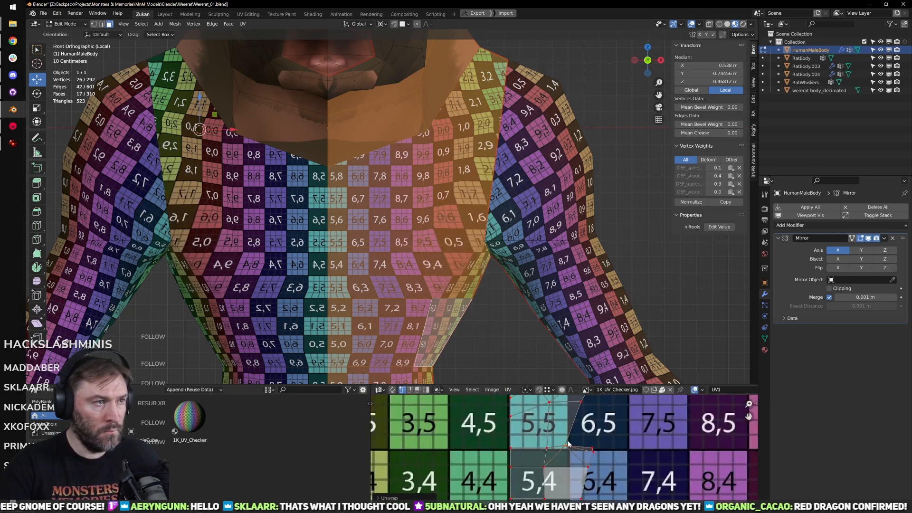
{"action": "key", "text": "g"}
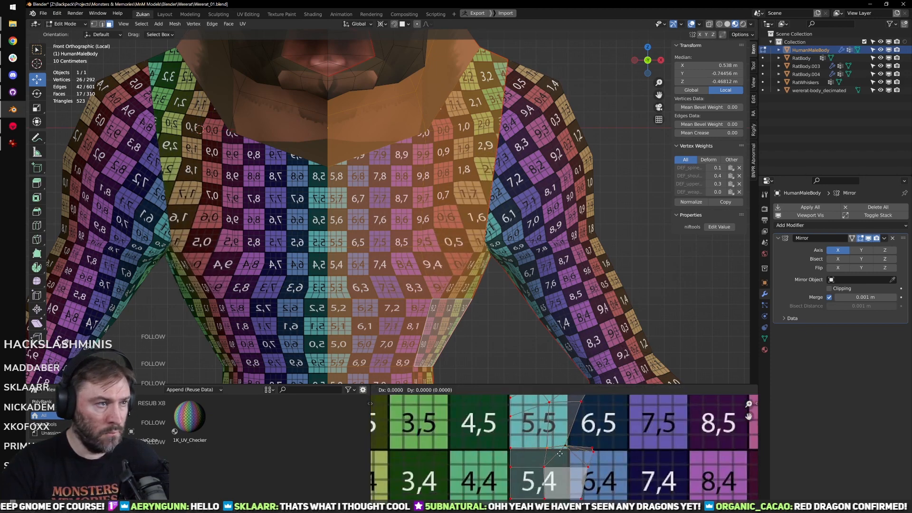
{"action": "key", "text": "x"}
{"action": "left_click", "coordinate": [555, 452]}
{"action": "middle_click_drag", "start_coordinate": [551, 436], "coordinate": [547, 480]}
{"action": "scroll", "coordinate": [547, 480], "scroll_direction": "down", "scroll_amount": 1}
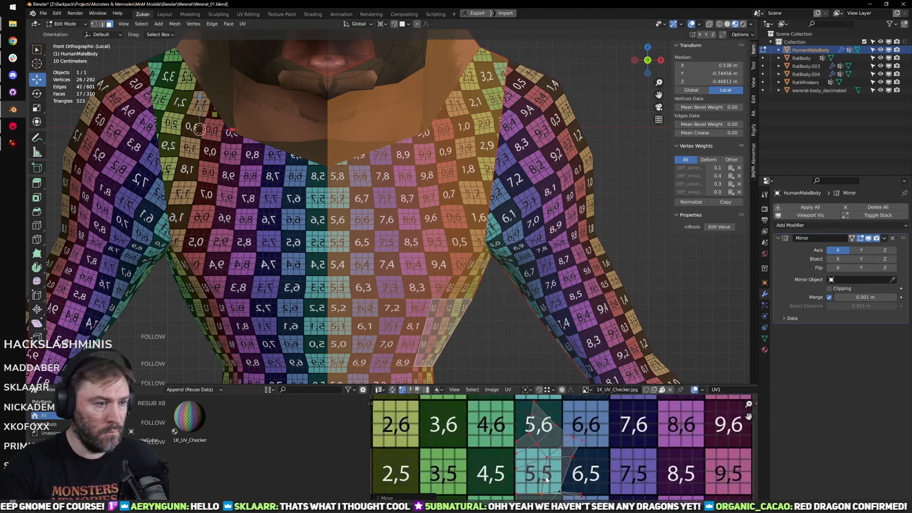
Step: Move the front island's outer shoulder UV near the bottom of cell 6,6 inward along X
{"action": "middle_click_drag", "start_coordinate": [571, 398], "coordinate": [570, 405]}
{"action": "scroll", "coordinate": [570, 414], "scroll_direction": "down", "scroll_amount": 2}
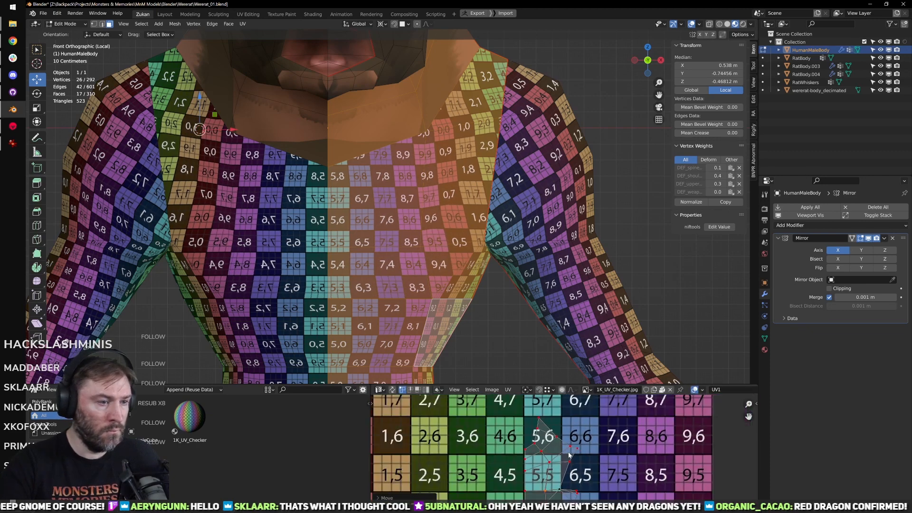
{"action": "scroll", "coordinate": [570, 413], "scroll_direction": "up", "scroll_amount": 3}
{"action": "left_click_drag", "start_coordinate": [576, 434], "coordinate": [599, 456]}
{"action": "key", "text": "g"}
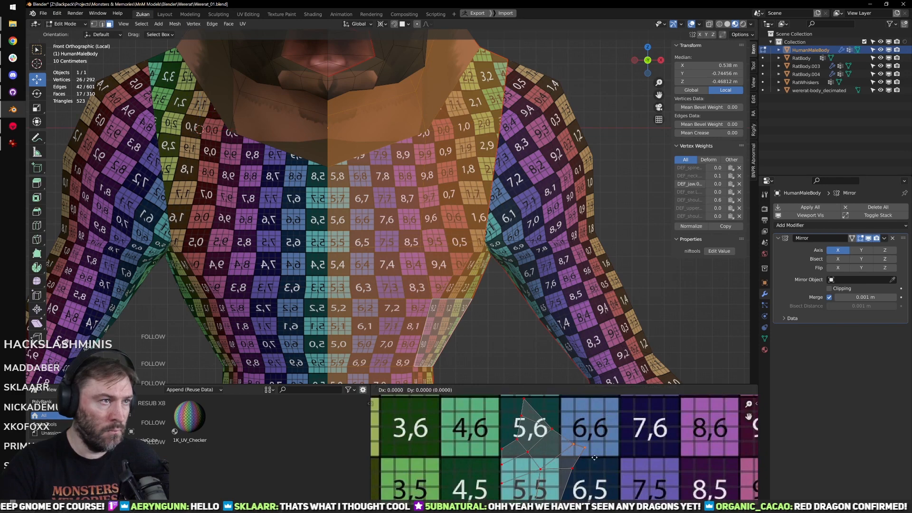
{"action": "key", "text": "x"}
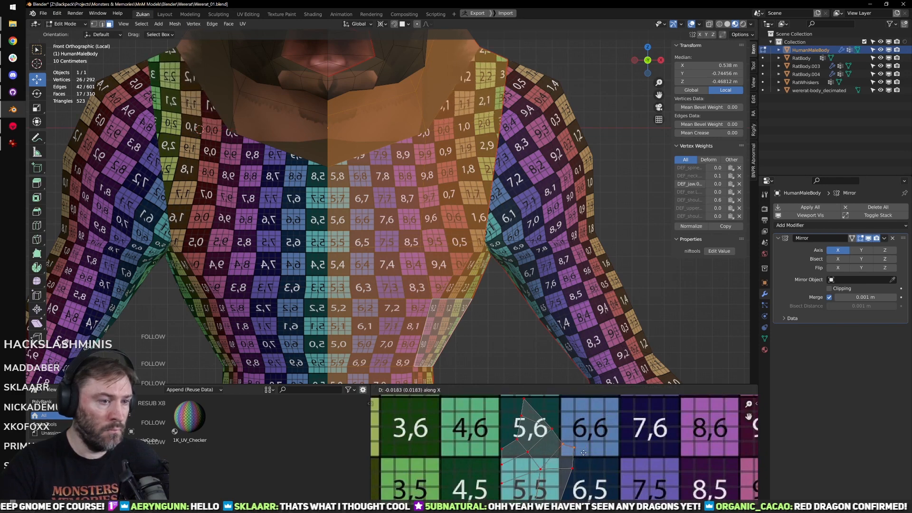
{"action": "left_click", "coordinate": [591, 487]}
Step: Move the front island's outer edge UV at the top of cell 6,5 inward along X to even out the chest checker
{"action": "scroll", "coordinate": [427, 286], "scroll_direction": "down", "scroll_amount": 4}
{"action": "middle_click_drag", "start_coordinate": [427, 285], "coordinate": [503, 319]}
{"action": "key", "text": "g"}
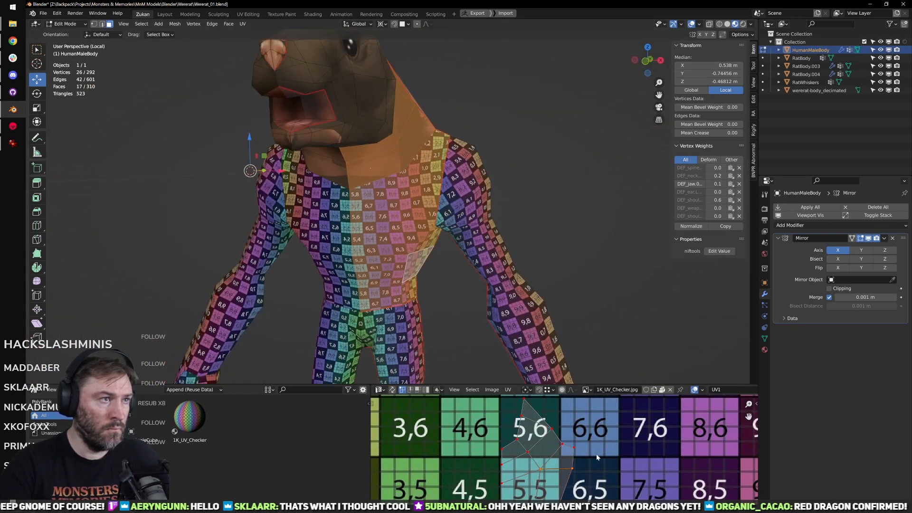
{"action": "middle_click_drag", "start_coordinate": [578, 265], "coordinate": [578, 285]}
{"action": "left_click_drag", "start_coordinate": [559, 461], "coordinate": [596, 491]}
{"action": "key", "text": "g"}
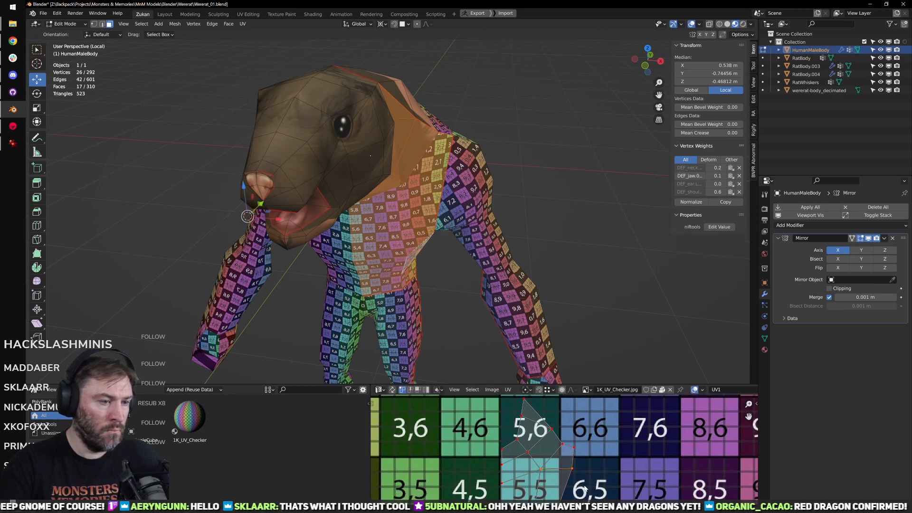
{"action": "key", "text": "x"}
{"action": "left_click", "coordinate": [589, 456]}
{"action": "scroll", "coordinate": [573, 416], "scroll_direction": "down", "scroll_amount": 2}
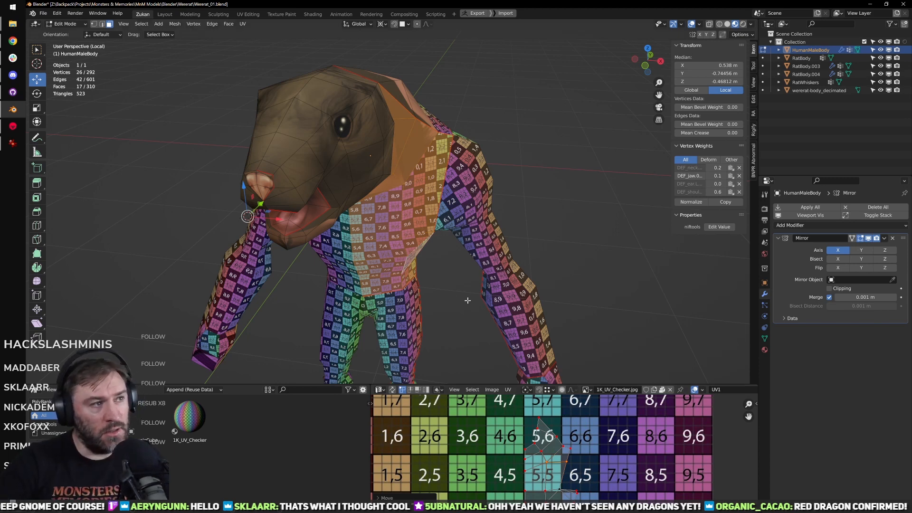
Step: Nudge the front island's armpit UV between cells 5,5 and 5,4 slightly further inward along X
{"action": "scroll", "coordinate": [475, 303], "scroll_direction": "up", "scroll_amount": 4}
{"action": "middle_click_drag", "start_coordinate": [481, 283], "coordinate": [475, 248]}
{"action": "scroll", "coordinate": [475, 249], "scroll_direction": "down", "scroll_amount": 1}
{"action": "middle_click_drag", "start_coordinate": [475, 305], "coordinate": [532, 361]}
{"action": "scroll", "coordinate": [586, 445], "scroll_direction": "up", "scroll_amount": 4}
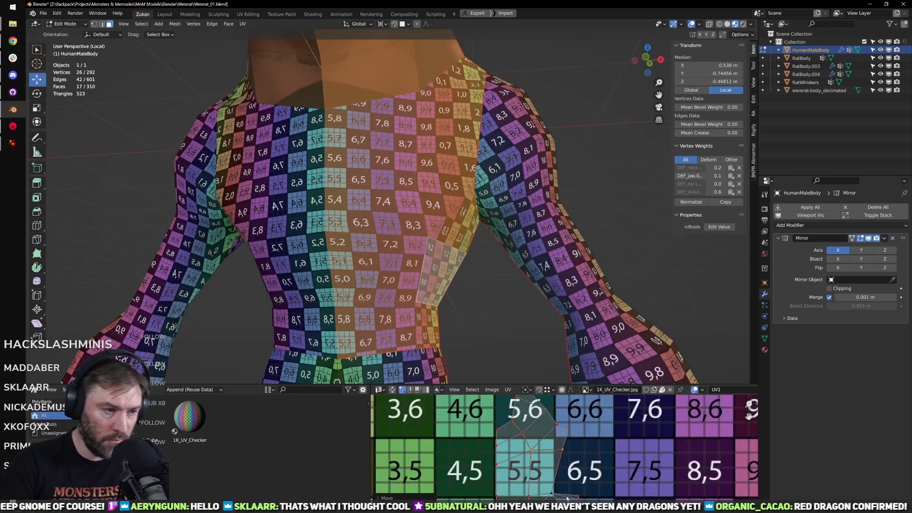
{"action": "left_click_drag", "start_coordinate": [584, 461], "coordinate": [586, 456]}
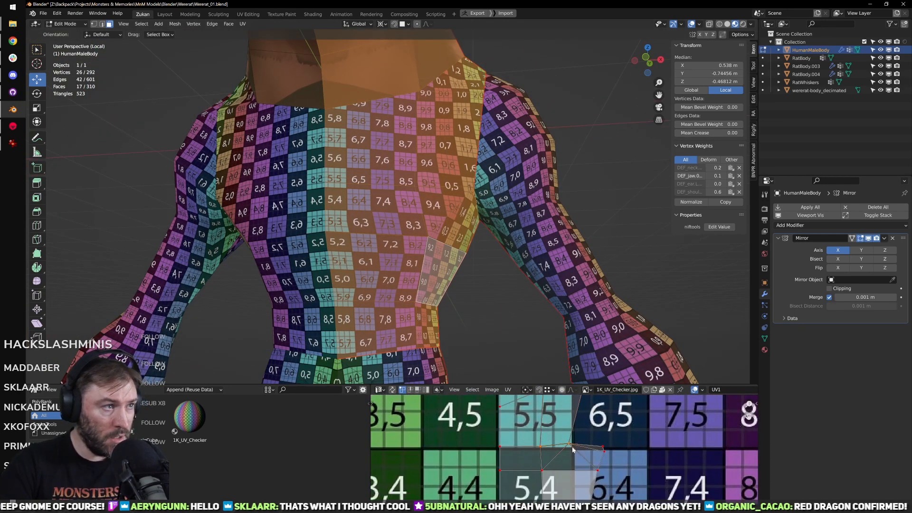
{"action": "key", "text": "g"}
{"action": "key", "text": "x"}
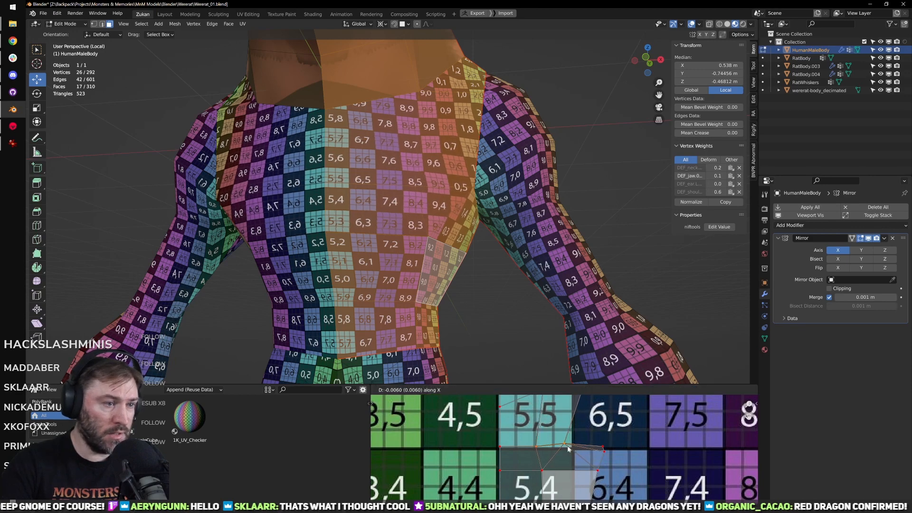
{"action": "left_click", "coordinate": [559, 486]}
Step: Select the linked back torso island and move its outer UVs on the bottom strip around cell 4,3 outward along X
{"action": "scroll", "coordinate": [559, 486], "scroll_direction": "down", "scroll_amount": 1}
{"action": "middle_click_drag", "start_coordinate": [456, 304], "coordinate": [458, 274]}
{"action": "middle_click_drag", "start_coordinate": [428, 195], "coordinate": [428, 276], "text": "shift"}
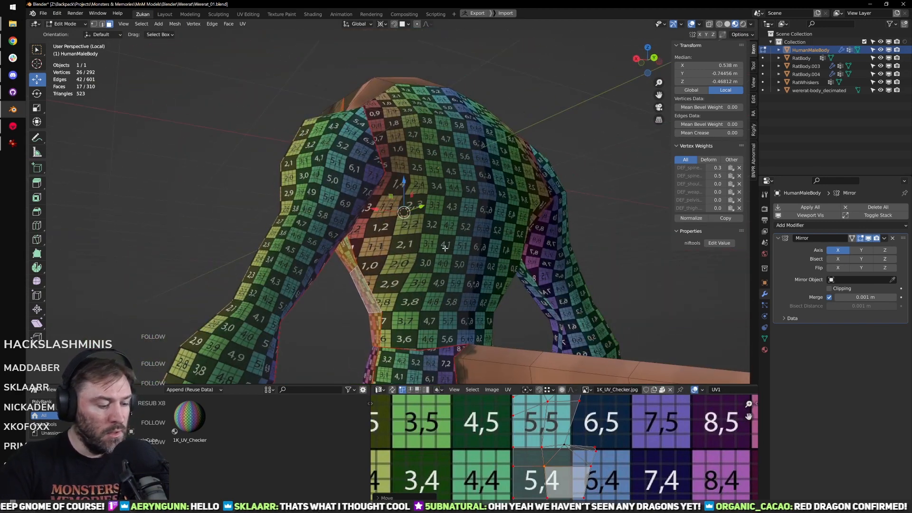
{"action": "key", "text": "l"}
{"action": "key", "text": "ctrl+space"}
{"action": "scroll", "coordinate": [478, 348], "scroll_direction": "up", "scroll_amount": 3}
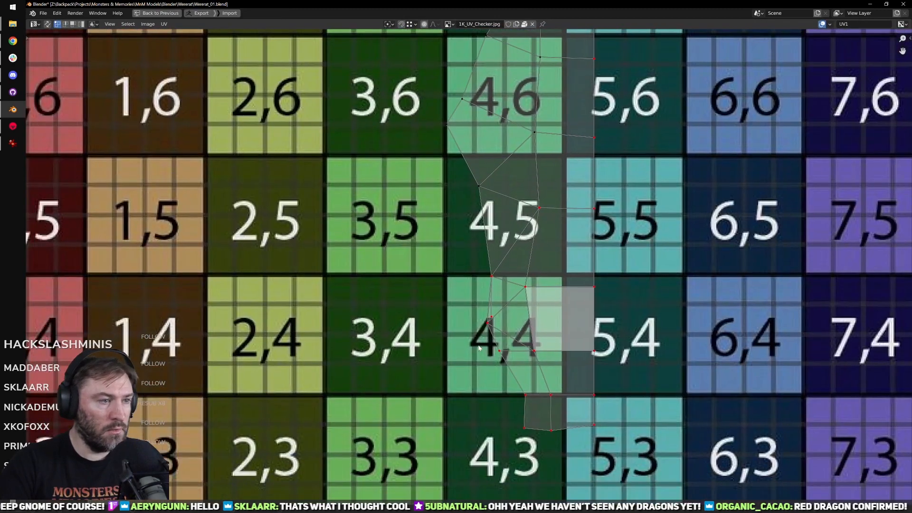
{"action": "scroll", "coordinate": [479, 348], "scroll_direction": "up", "scroll_amount": 1}
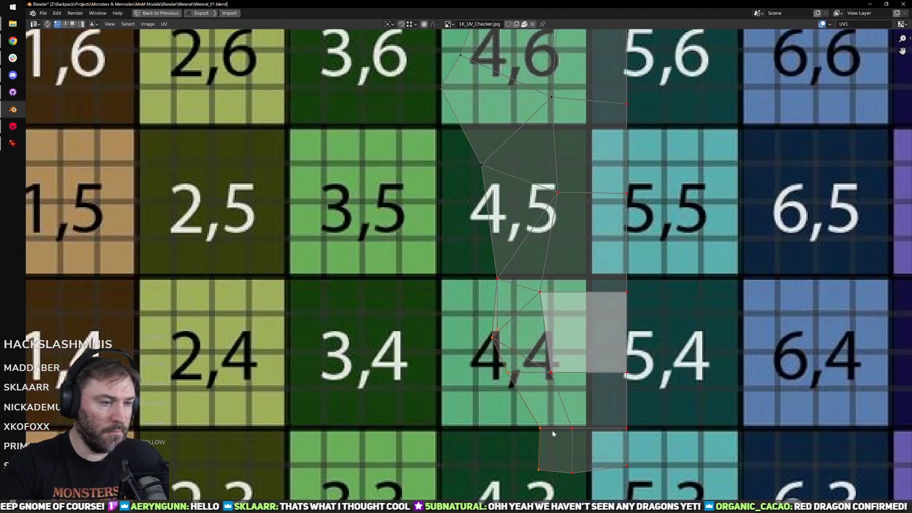
{"action": "key", "text": "ctrl+space"}
{"action": "key", "text": "g"}
{"action": "key", "text": "x"}
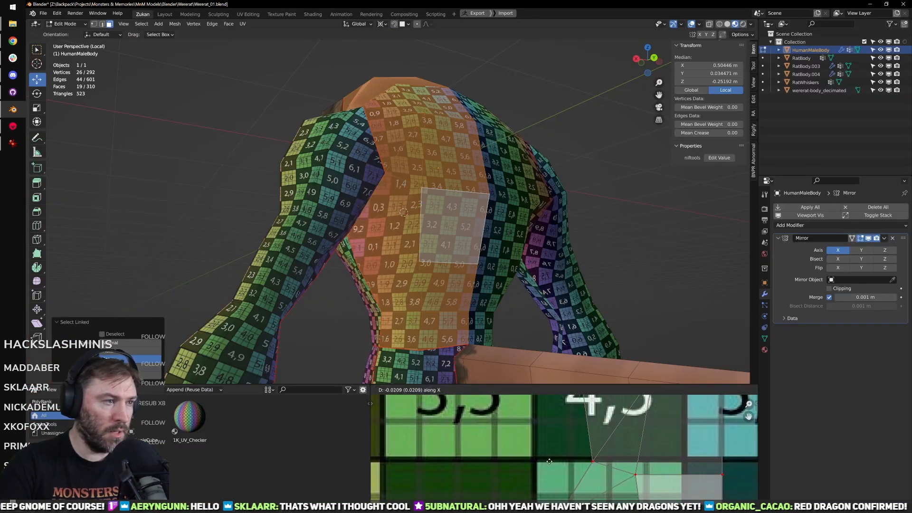
{"action": "left_click", "coordinate": [549, 461]}
Step: Reposition the back island's outer edge UV at the top of cell 4,4 slightly to even out the checker below the armpit
{"action": "middle_click_drag", "start_coordinate": [527, 313], "coordinate": [558, 285]}
{"action": "scroll", "coordinate": [559, 285], "scroll_direction": "up", "scroll_amount": 1}
{"action": "scroll", "coordinate": [604, 476], "scroll_direction": "down", "scroll_amount": 4}
{"action": "middle_click_drag", "start_coordinate": [612, 475], "coordinate": [586, 489]}
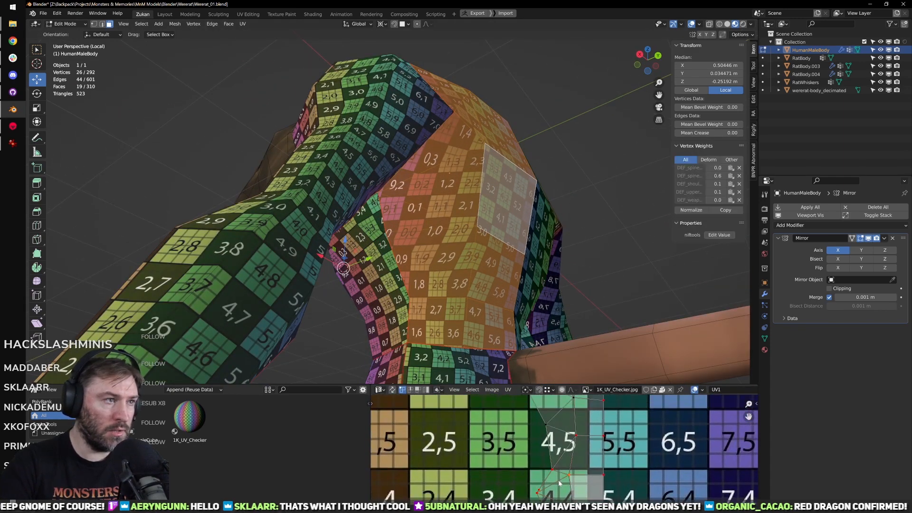
{"action": "middle_click_drag", "start_coordinate": [528, 325], "coordinate": [467, 214]}
{"action": "scroll", "coordinate": [471, 228], "scroll_direction": "up", "scroll_amount": 2}
{"action": "left_click_drag", "start_coordinate": [526, 459], "coordinate": [558, 483]}
{"action": "key", "text": "g"}
{"action": "left_click", "coordinate": [561, 484]}
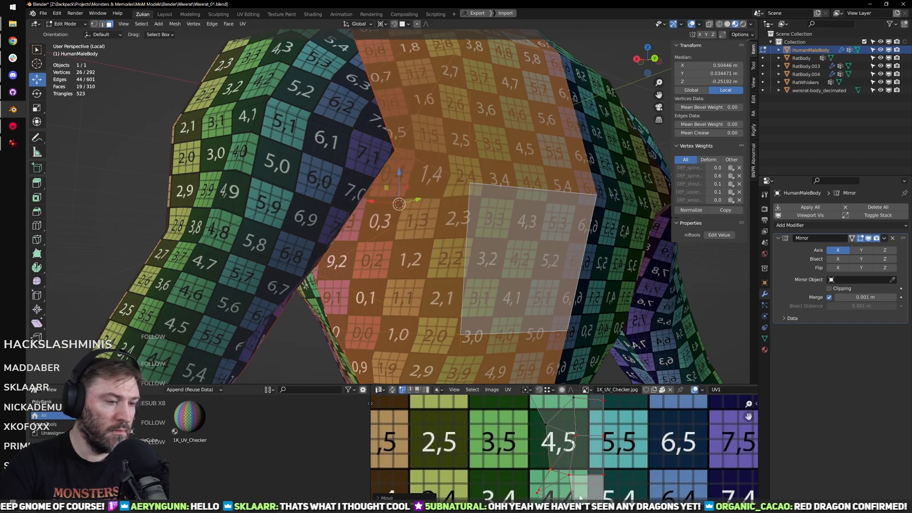
Step: Examine the back torso island's UV layout and the checker pattern over the upper back, neck and shoulder from several angles
{"action": "middle_click_drag", "start_coordinate": [567, 501], "coordinate": [564, 465]}
{"action": "scroll", "coordinate": [527, 460], "scroll_direction": "up", "scroll_amount": 3}
{"action": "scroll", "coordinate": [553, 463], "scroll_direction": "down", "scroll_amount": 4}
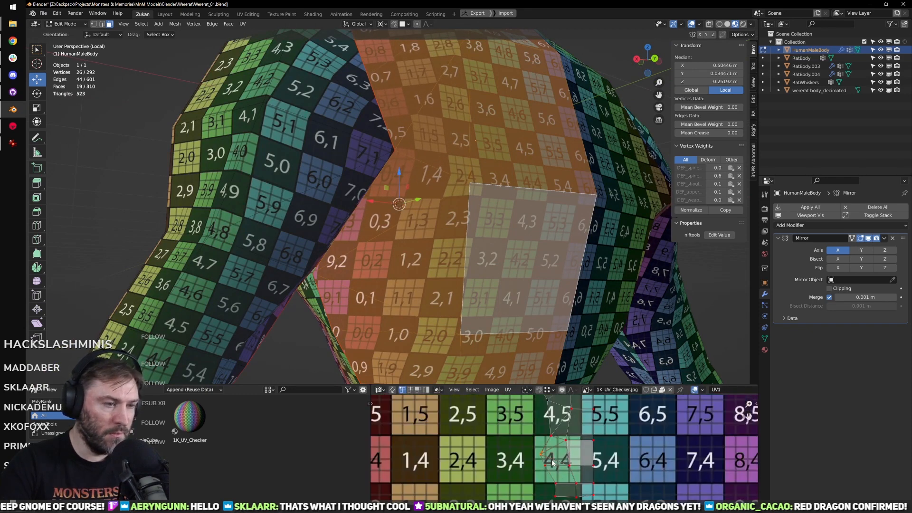
{"action": "middle_click_drag", "start_coordinate": [541, 413], "coordinate": [533, 481]}
{"action": "scroll", "coordinate": [541, 465], "scroll_direction": "down", "scroll_amount": 3}
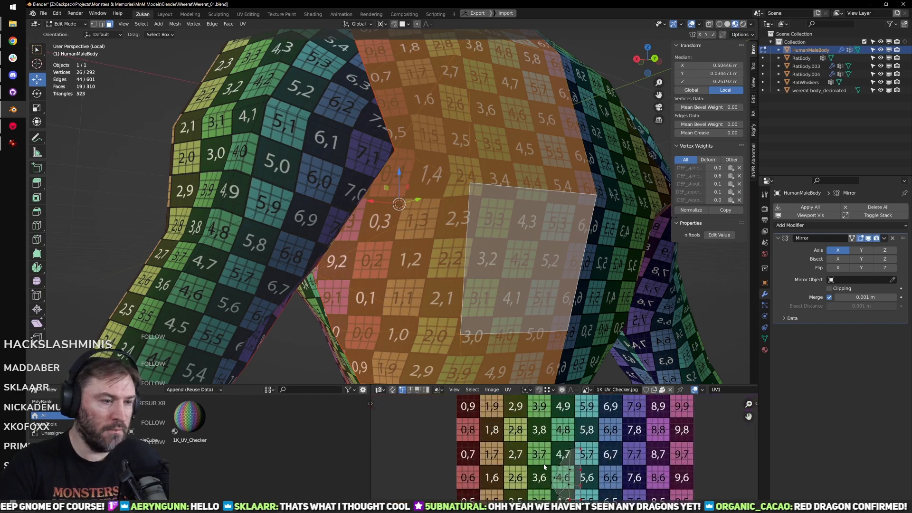
{"action": "middle_click_drag", "start_coordinate": [473, 168], "coordinate": [475, 305]}
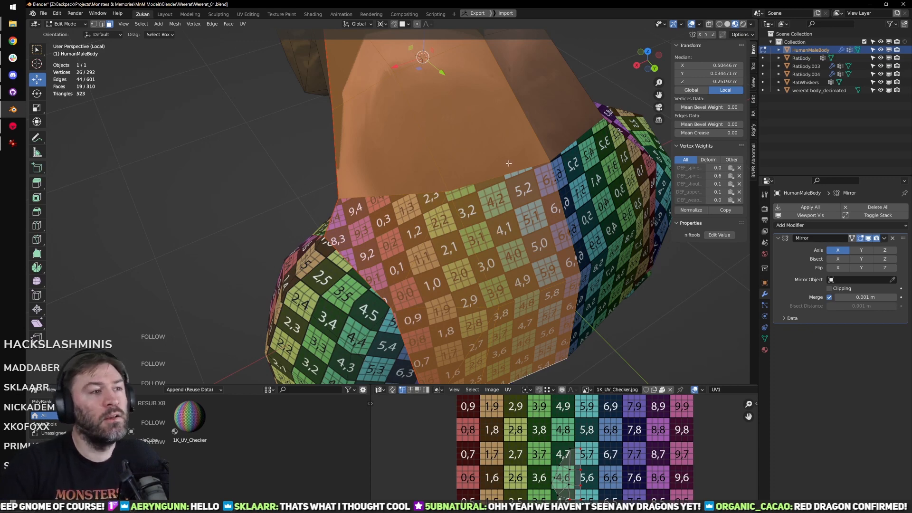
{"action": "middle_click_drag", "start_coordinate": [465, 201], "coordinate": [304, 290]}
{"action": "key", "text": "ctrl+space"}
{"action": "scroll", "coordinate": [557, 337], "scroll_direction": "up", "scroll_amount": 4}
{"action": "key", "text": "ctrl+space"}
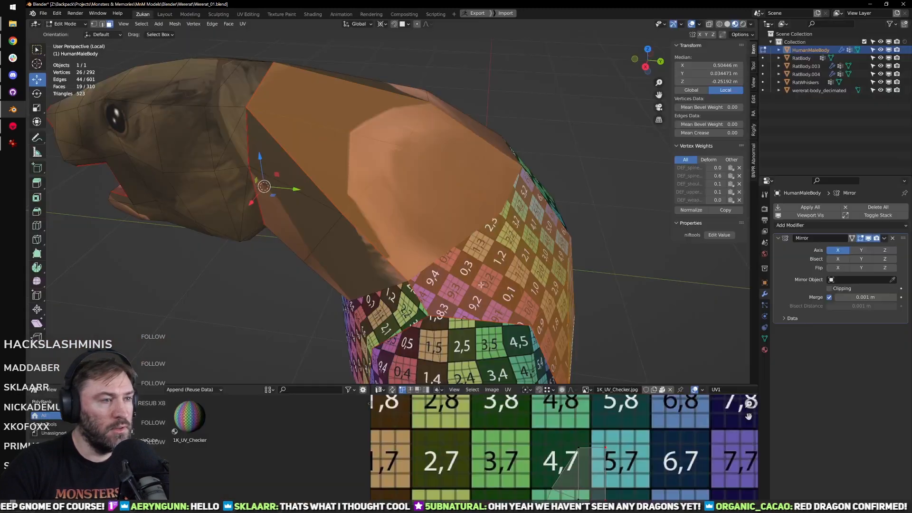
{"action": "middle_click_drag", "start_coordinate": [475, 214], "coordinate": [474, 182]}
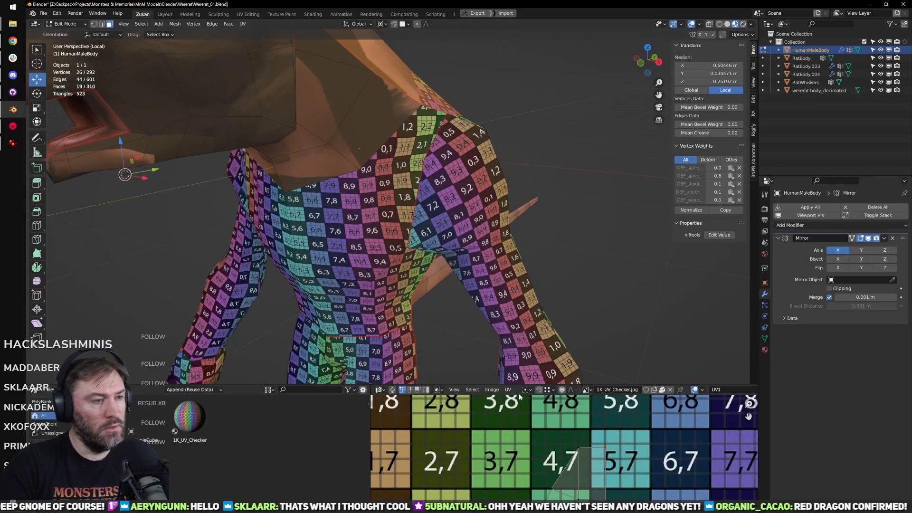
Step: Assign the 1K_UV_Checker material to the selected back torso island, and also to the linked front torso island
{"action": "scroll", "coordinate": [459, 249], "scroll_direction": "down", "scroll_amount": 5}
{"action": "middle_click_drag", "start_coordinate": [458, 249], "coordinate": [422, 255]}
{"action": "left_click", "coordinate": [765, 350]}
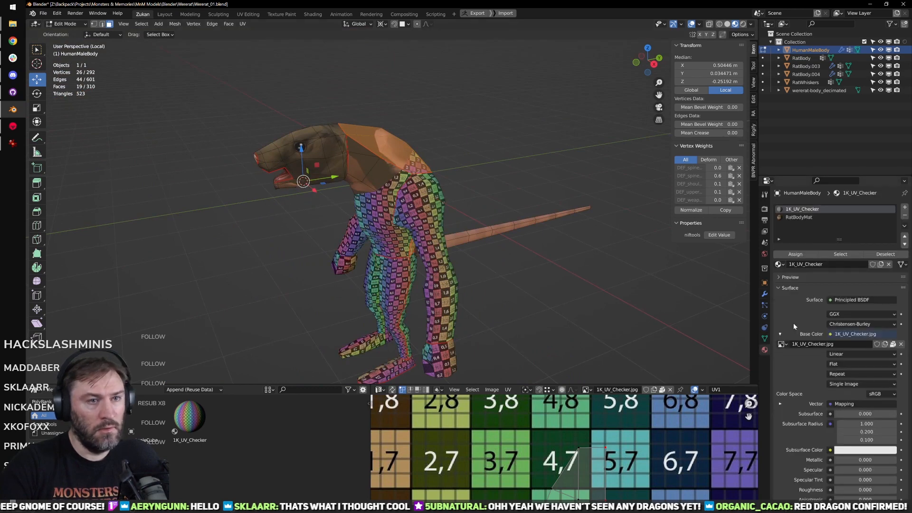
{"action": "left_click", "coordinate": [795, 254]}
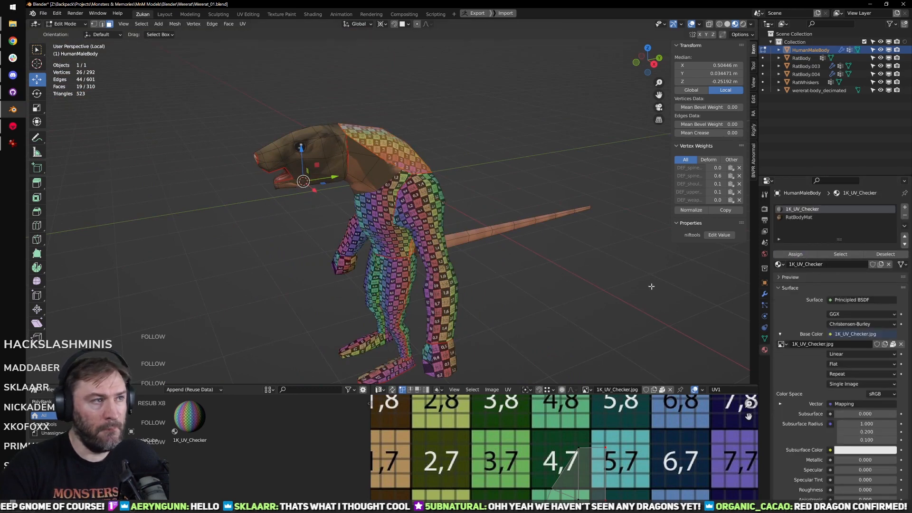
{"action": "scroll", "coordinate": [394, 227], "scroll_direction": "up", "scroll_amount": 2}
{"action": "left_click", "coordinate": [374, 230]}
{"action": "key", "text": "ctrl+l"}
{"action": "left_click", "coordinate": [799, 256]}
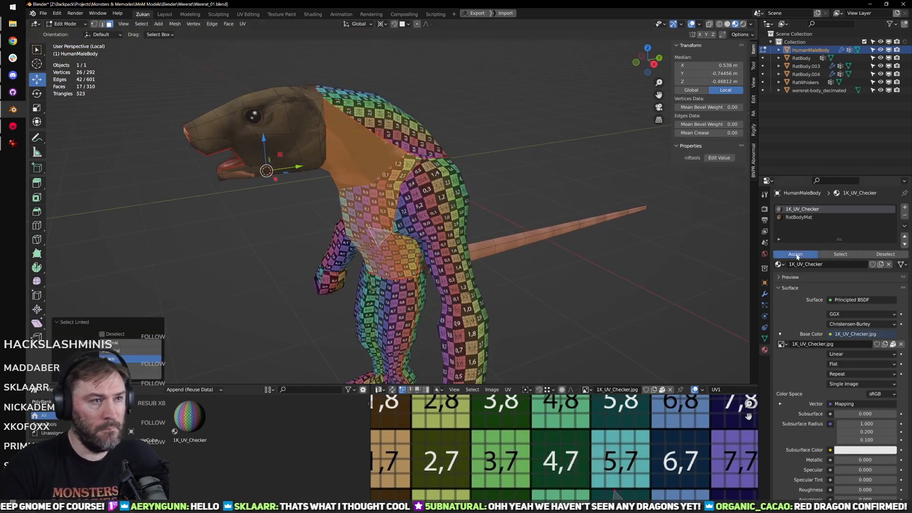
Step: Examine the checker pattern over the front torso, neck and shoulder from several angles
{"action": "middle_click_drag", "start_coordinate": [450, 259], "coordinate": [467, 220]}
{"action": "scroll", "coordinate": [492, 224], "scroll_direction": "up", "scroll_amount": 4}
{"action": "scroll", "coordinate": [563, 450], "scroll_direction": "down", "scroll_amount": 2}
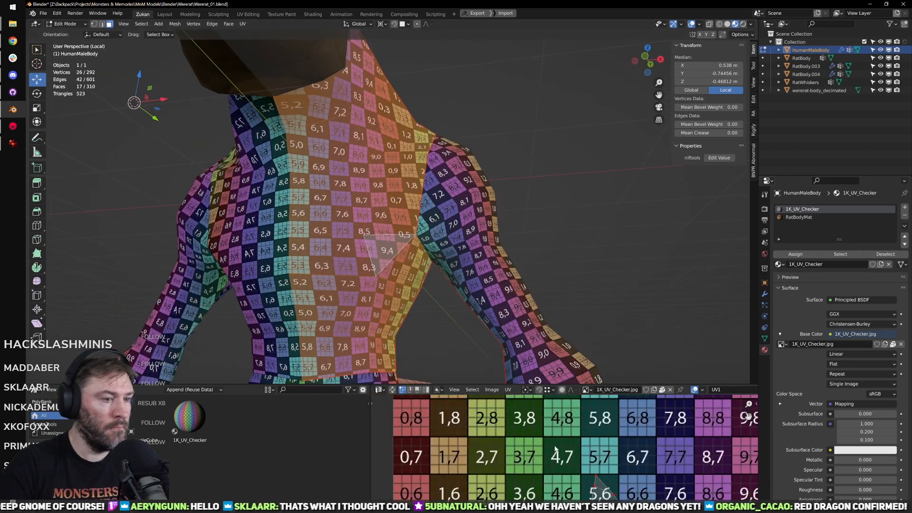
{"action": "middle_click_drag", "start_coordinate": [544, 280], "coordinate": [468, 304]}
{"action": "scroll", "coordinate": [625, 469], "scroll_direction": "down", "scroll_amount": 2}
{"action": "scroll", "coordinate": [631, 433], "scroll_direction": "up", "scroll_amount": 2}
{"action": "middle_click_drag", "start_coordinate": [625, 470], "coordinate": [586, 443]}
{"action": "scroll", "coordinate": [565, 449], "scroll_direction": "up", "scroll_amount": 3}
Step: Move the front torso island's edge UV beside cell 5,6 about 0.008 along Y to even out the checker near the jaw
{"action": "middle_click_drag", "start_coordinate": [428, 238], "coordinate": [466, 281]}
{"action": "scroll", "coordinate": [528, 295], "scroll_direction": "up", "scroll_amount": 2}
{"action": "scroll", "coordinate": [575, 444], "scroll_direction": "down", "scroll_amount": 1}
{"action": "middle_click_drag", "start_coordinate": [575, 445], "coordinate": [572, 462]}
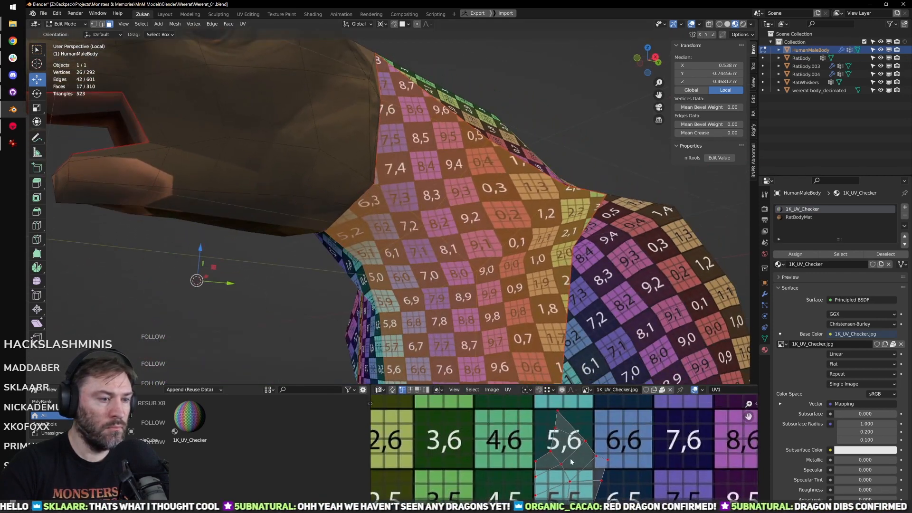
{"action": "left_click", "coordinate": [551, 453]}
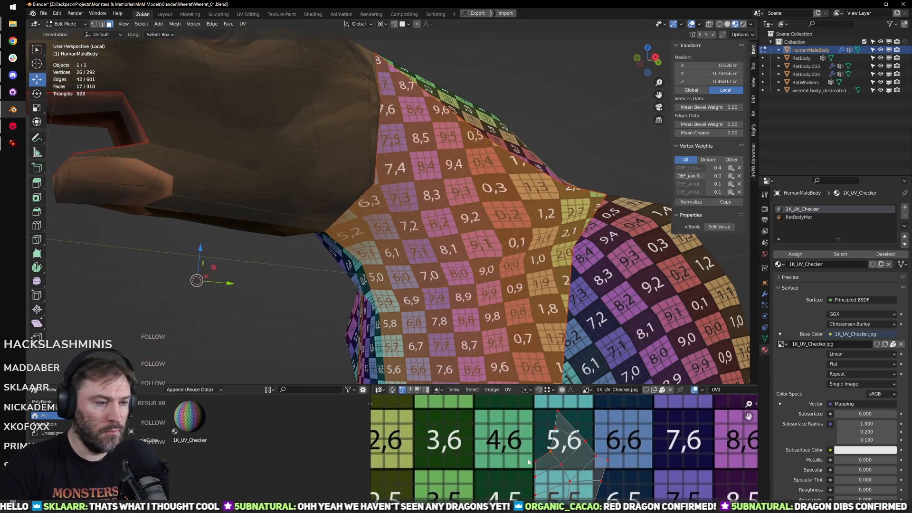
{"action": "key", "text": "g"}
{"action": "key", "text": "y"}
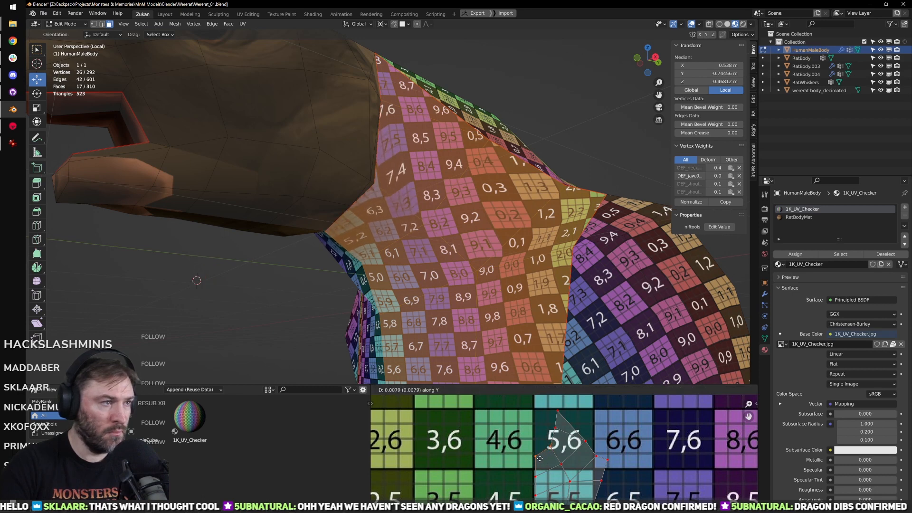
{"action": "left_click", "coordinate": [539, 458]}
{"action": "middle_click_drag", "start_coordinate": [558, 426], "coordinate": [548, 441]}
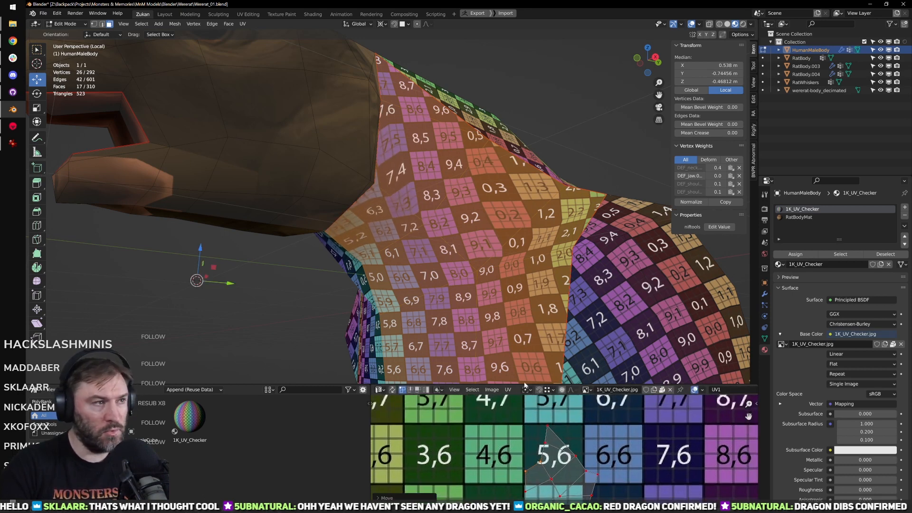
Step: Select faces on the upper back and neck side and grow the selection once, viewed as a wireframe from the right side
{"action": "middle_click_drag", "start_coordinate": [547, 242], "coordinate": [392, 241]}
{"action": "scroll", "coordinate": [579, 447], "scroll_direction": "down", "scroll_amount": 1}
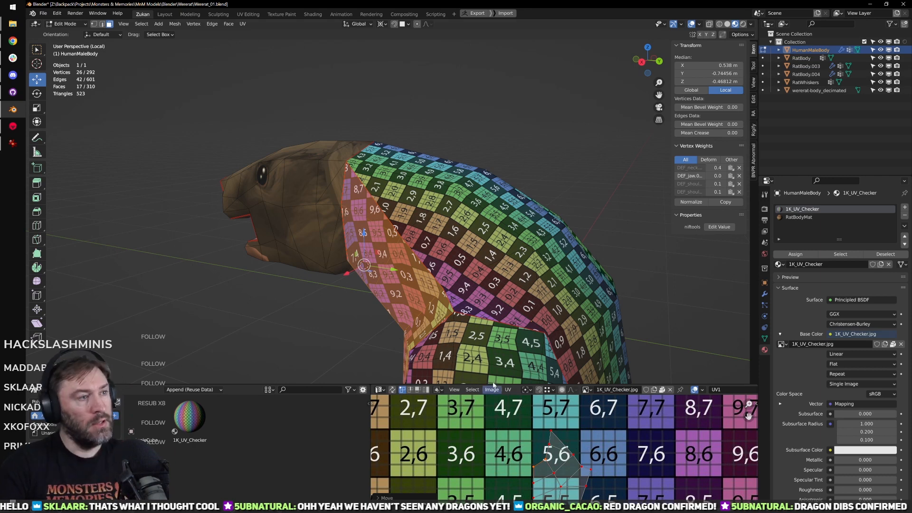
{"action": "left_click_drag", "start_coordinate": [446, 287], "coordinate": [482, 267]}
{"action": "middle_click_drag", "start_coordinate": [377, 280], "coordinate": [499, 239]}
{"action": "key", "text": "ctrl+Tab"}
{"action": "left_click", "coordinate": [472, 240]}
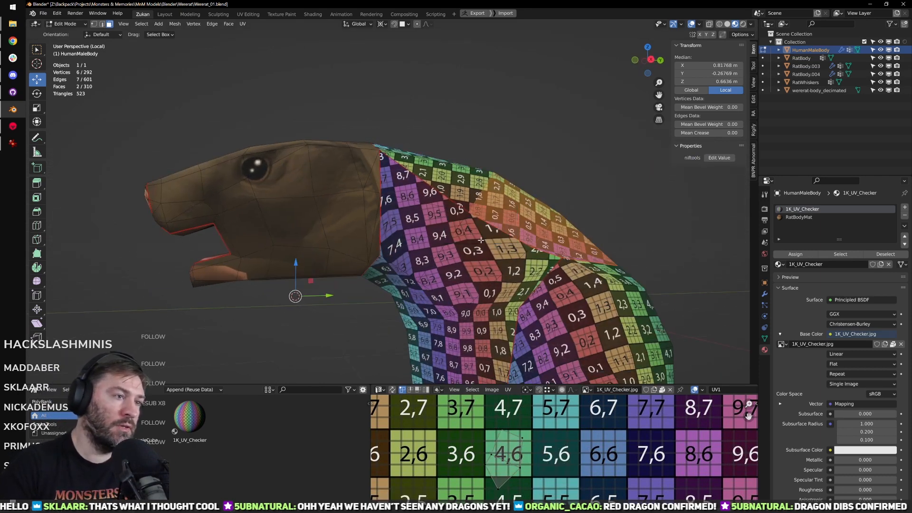
{"action": "left_click", "coordinate": [403, 187], "text": "alt"}
{"action": "left_click", "coordinate": [481, 226], "text": "alt"}
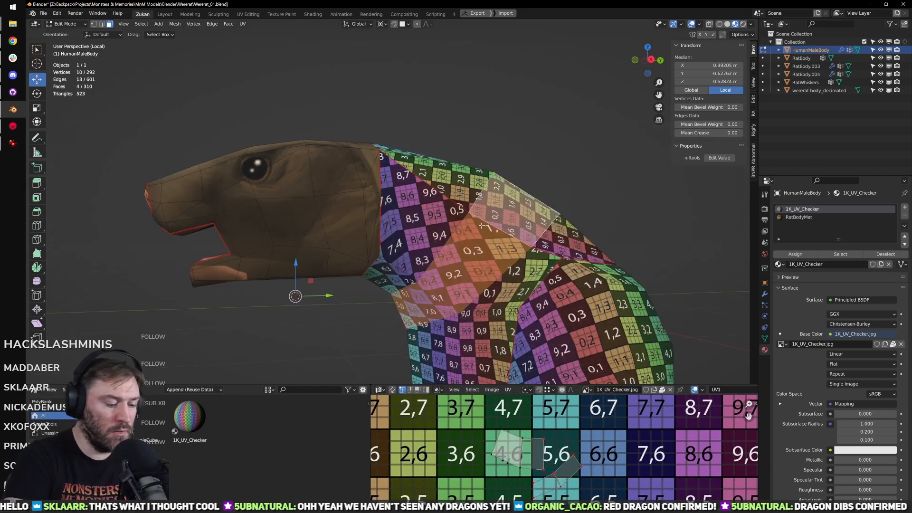
{"action": "key", "text": "ctrl+KP_Add"}
{"action": "key", "text": "shift+z"}
{"action": "key", "text": "KP_3"}
{"action": "middle_click_drag", "start_coordinate": [468, 361], "coordinate": [471, 328], "text": "shift"}
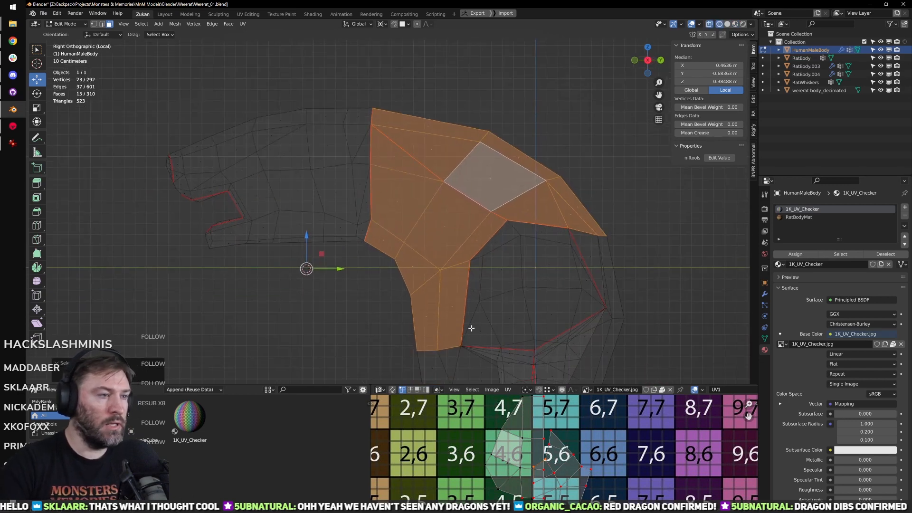
Step: Deselect the chest and shoulder faces, keeping only the neck faces, and mark the edges of that selection as seams
{"action": "left_click_drag", "start_coordinate": [414, 296], "coordinate": [519, 370], "text": "ctrl"}
{"action": "left_click_drag", "start_coordinate": [487, 230], "coordinate": [461, 275], "text": "ctrl"}
{"action": "middle_click_drag", "start_coordinate": [614, 253], "coordinate": [598, 272]}
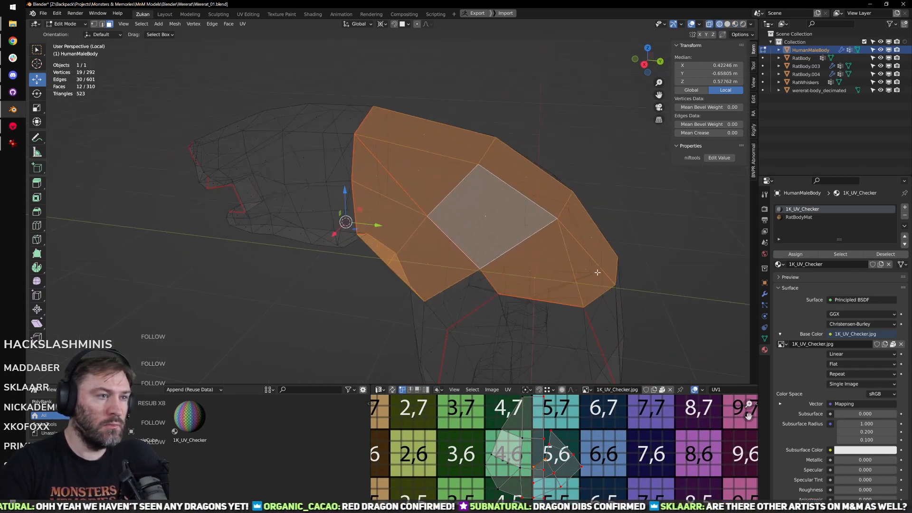
{"action": "left_click_drag", "start_coordinate": [535, 240], "coordinate": [576, 310], "text": "ctrl"}
{"action": "left_click_drag", "start_coordinate": [520, 258], "coordinate": [600, 314], "text": "ctrl"}
{"action": "middle_click_drag", "start_coordinate": [653, 288], "coordinate": [632, 283]}
{"action": "left_click_drag", "start_coordinate": [537, 240], "coordinate": [593, 267], "text": "ctrl"}
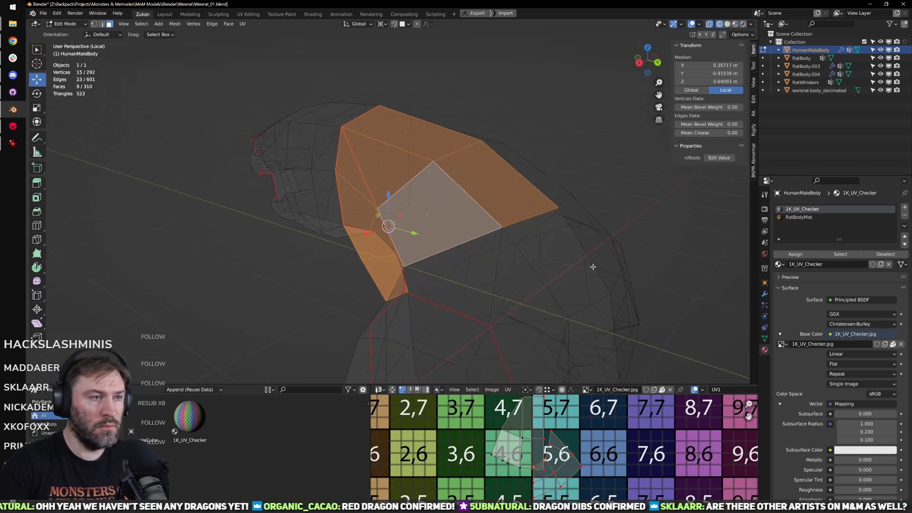
{"action": "key", "text": "KP_3"}
{"action": "middle_click_drag", "start_coordinate": [509, 194], "coordinate": [534, 256], "text": "shift"}
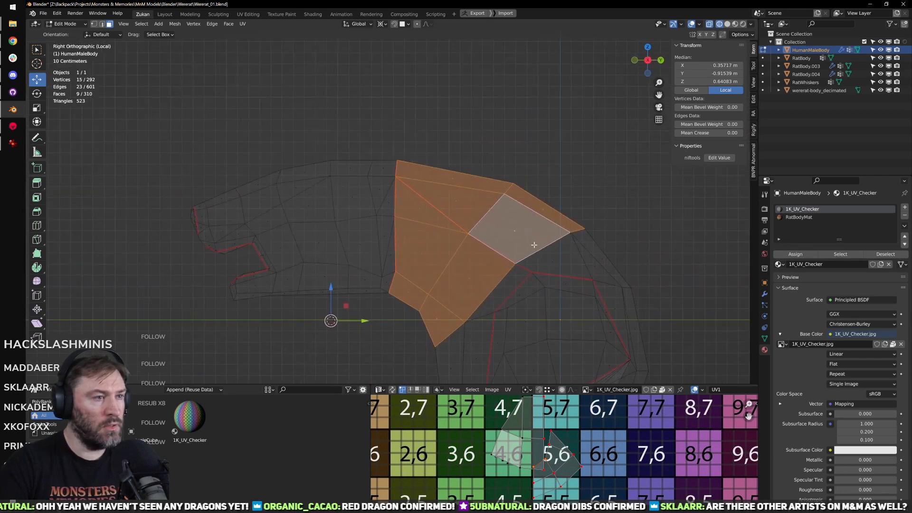
{"action": "key", "text": "ctrl+Tab"}
{"action": "left_click", "coordinate": [499, 227]}
Step: Clear the seams inside the neck and between neck and head, leaving only the seam around the base of the neck
{"action": "left_click", "coordinate": [437, 266], "text": "alt"}
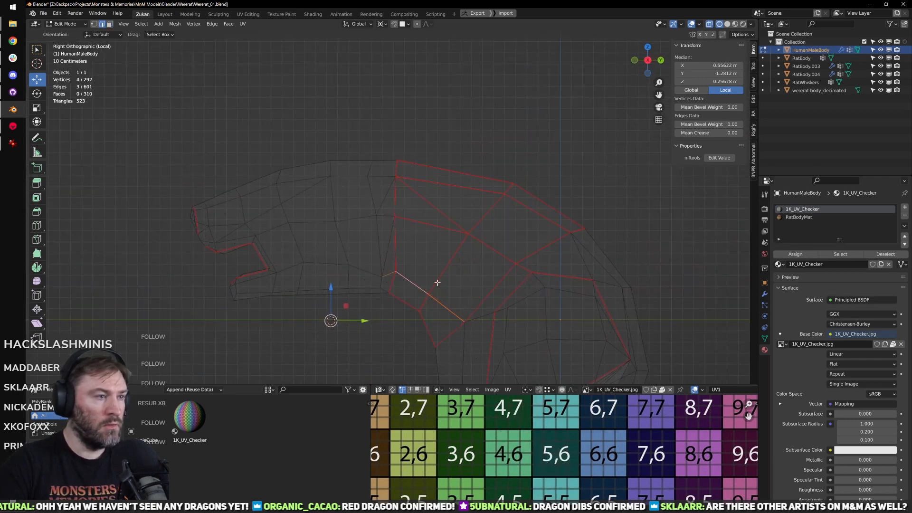
{"action": "left_click", "coordinate": [482, 215], "text": "alt"}
{"action": "left_click_drag", "start_coordinate": [320, 109], "coordinate": [430, 310]}
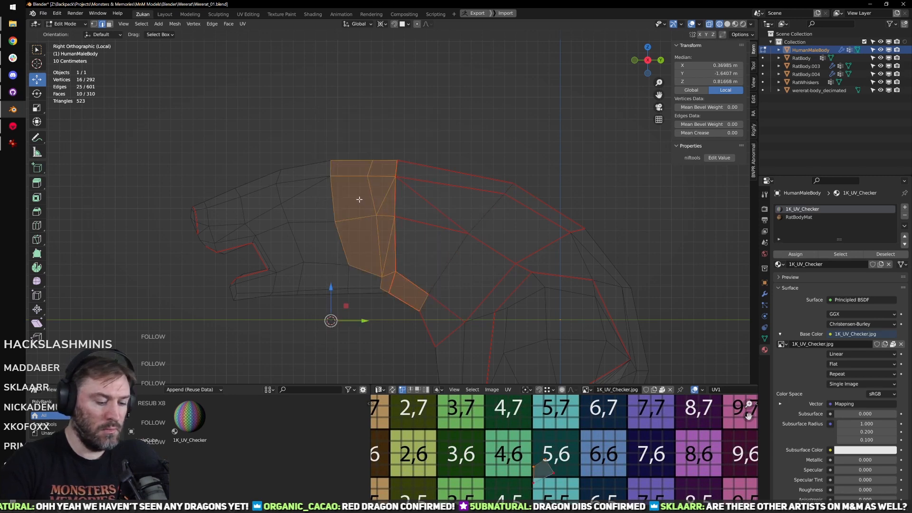
{"action": "key", "text": "ctrl+KP_Add"}
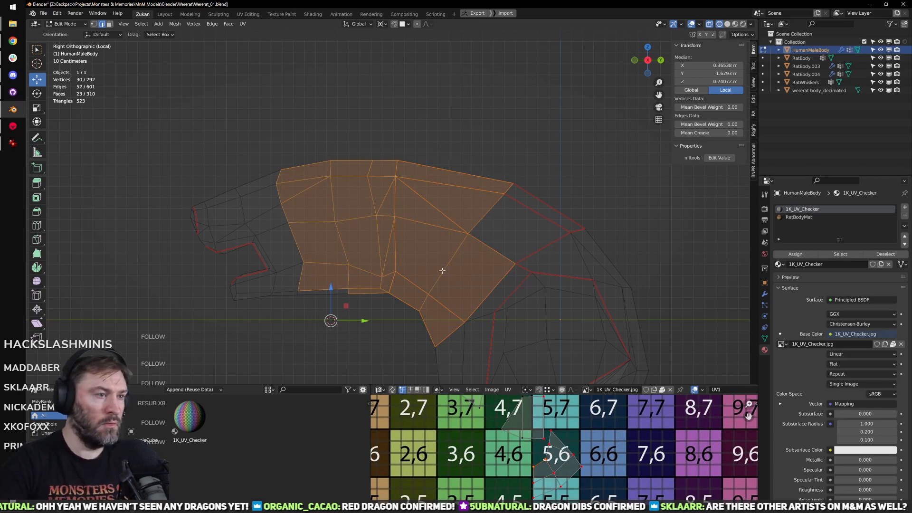
{"action": "left_click", "coordinate": [540, 214]}
{"action": "left_click", "coordinate": [557, 204]}
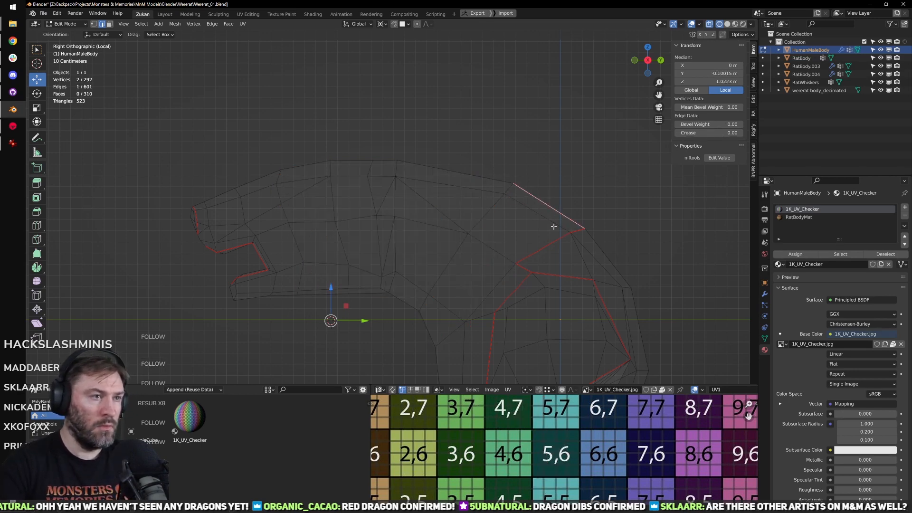
{"action": "left_click", "coordinate": [484, 290], "text": "alt"}
{"action": "left_click", "coordinate": [442, 341]}
{"action": "mouse_move", "coordinate": [428, 344]}
{"action": "middle_mouse_down"}
{"action": "mouse_move", "coordinate": [482, 334]}
{"action": "mouse_move", "coordinate": [449, 289]}
{"action": "mouse_move", "coordinate": [342, 210]}
{"action": "middle_mouse_up"}
{"action": "key", "text": "shift+z"}
{"action": "key", "text": "shift+z"}
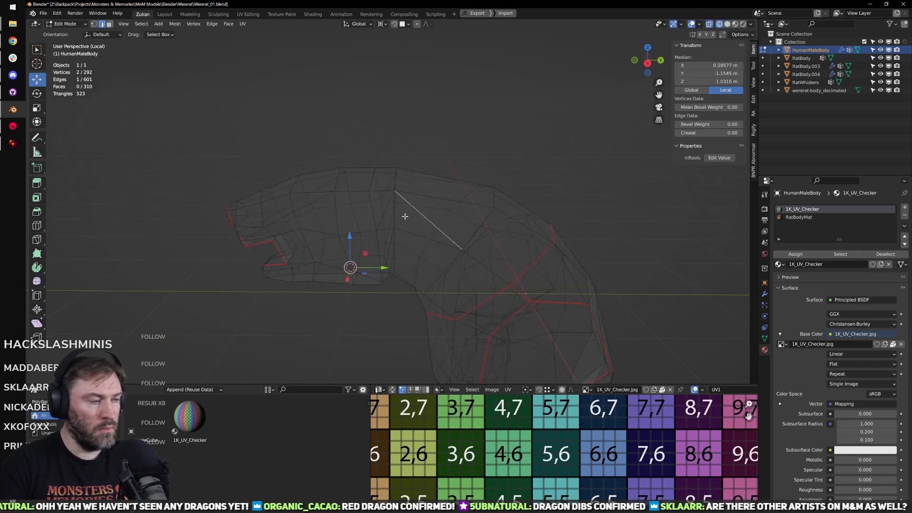
Step: Select the linked head and neck faces up to the seam at the neck's base
{"action": "left_click", "coordinate": [377, 189]}
{"action": "key", "text": "ctrl+l"}
{"action": "key", "text": "k"}
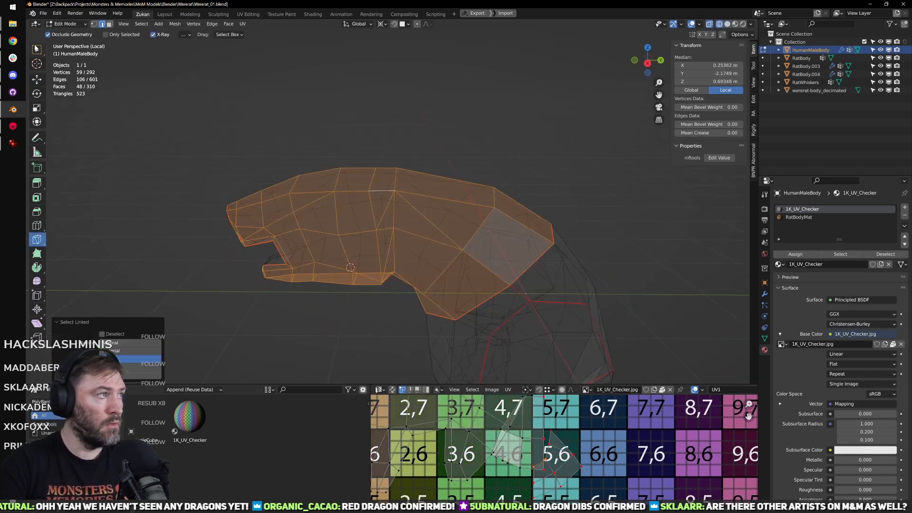
Step: Unwrap the selected head and neck faces
{"action": "key", "text": "ctrl+space"}
{"action": "key", "text": "a"}
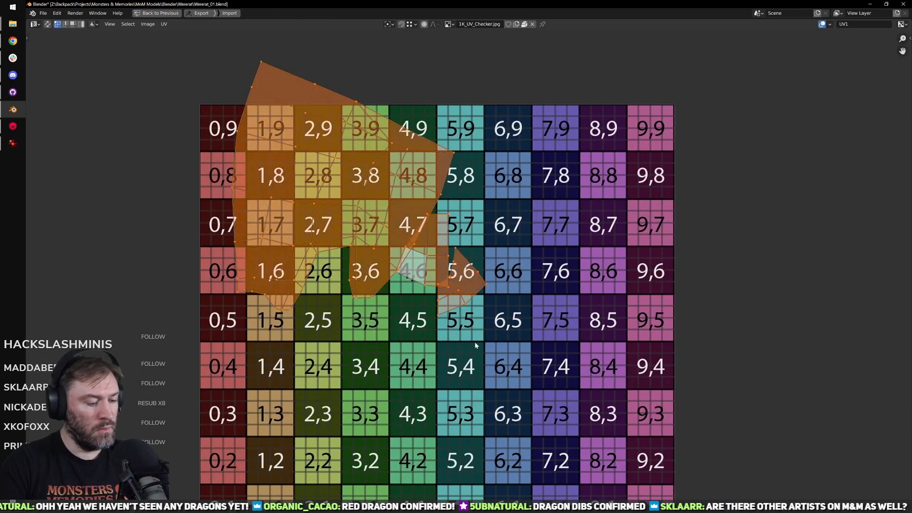
{"action": "key", "text": "u"}
{"action": "key", "text": "ctrl+space"}
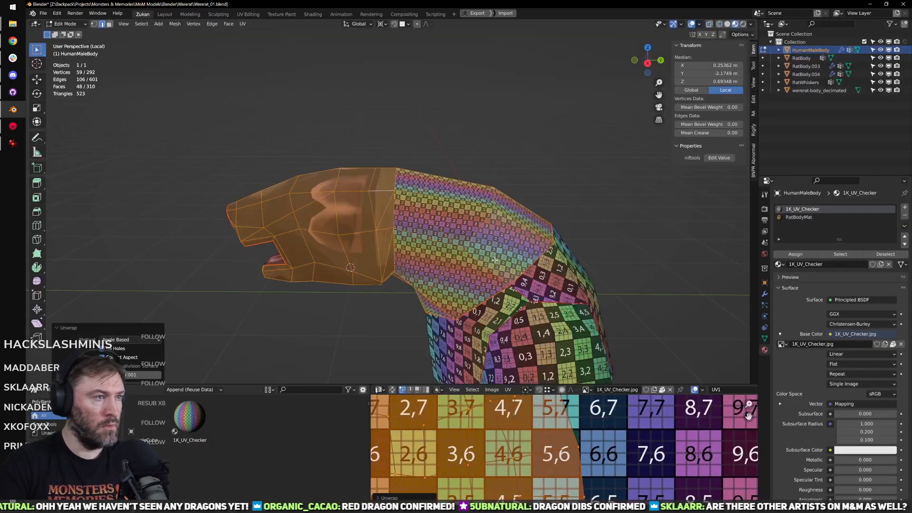
Step: Project the head and neck UVs from the right orthographic view
{"action": "key", "text": "KP_3"}
{"action": "key", "text": "u"}
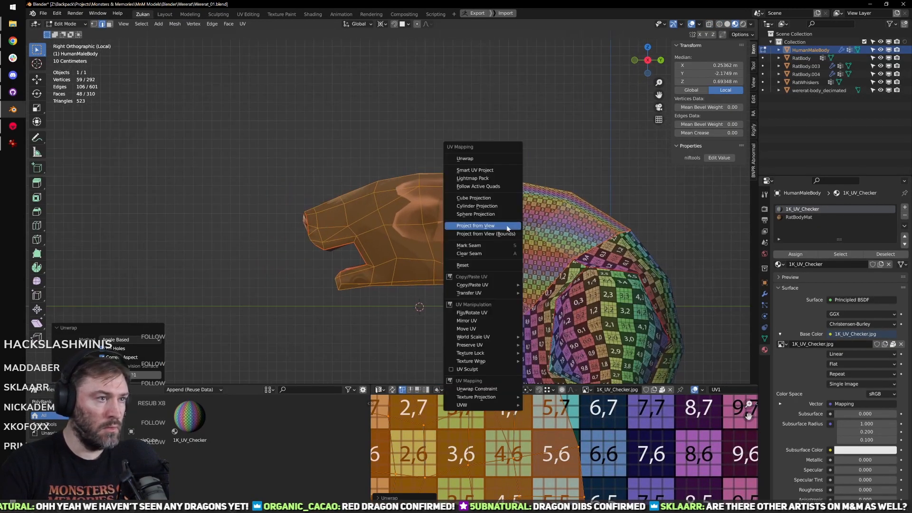
{"action": "left_click", "coordinate": [507, 226]}
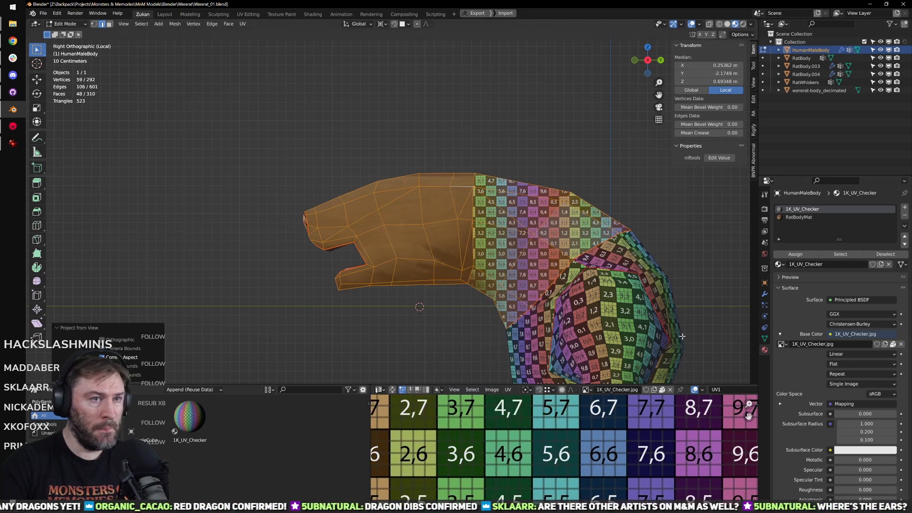
Step: Move the head and neck UV island to the middle of the texture and assign the 1K_UV_Checker material to its faces
{"action": "left_click", "coordinate": [795, 254]}
{"action": "key", "text": "ctrl+space"}
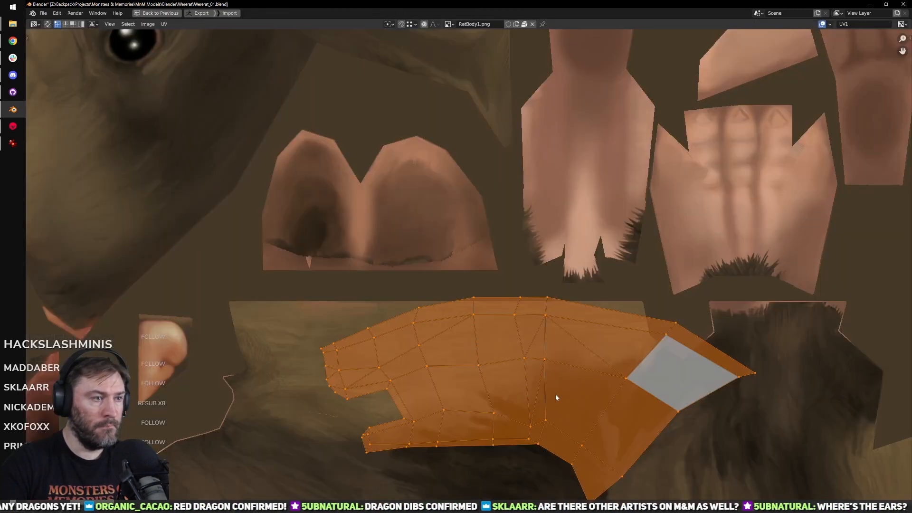
{"action": "scroll", "coordinate": [555, 394], "scroll_direction": "down", "scroll_amount": 2}
{"action": "key", "text": "g"}
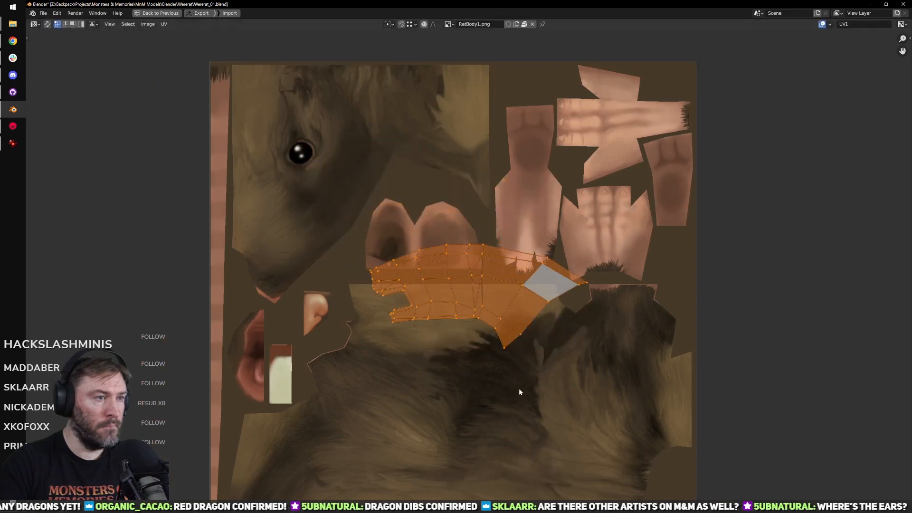
{"action": "left_click", "coordinate": [519, 389]}
{"action": "key", "text": "ctrl+space"}
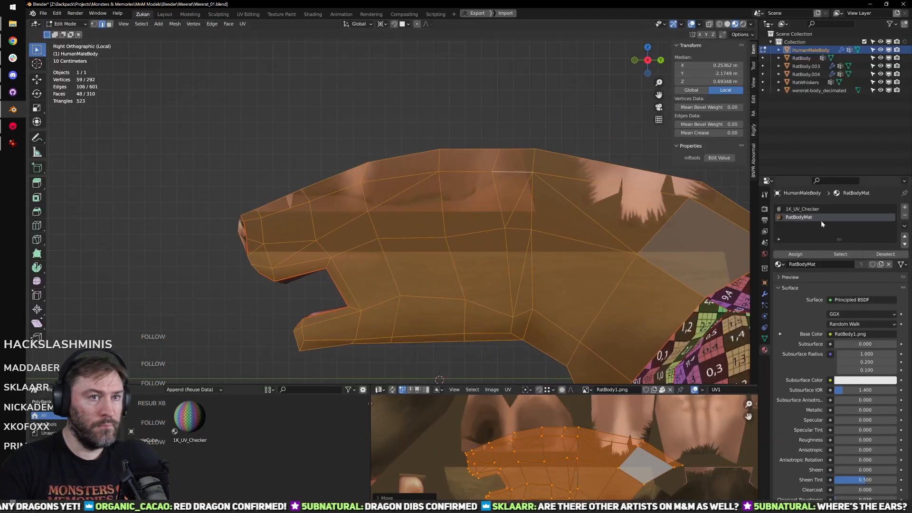
{"action": "left_click", "coordinate": [803, 210]}
{"action": "left_click", "coordinate": [795, 254]}
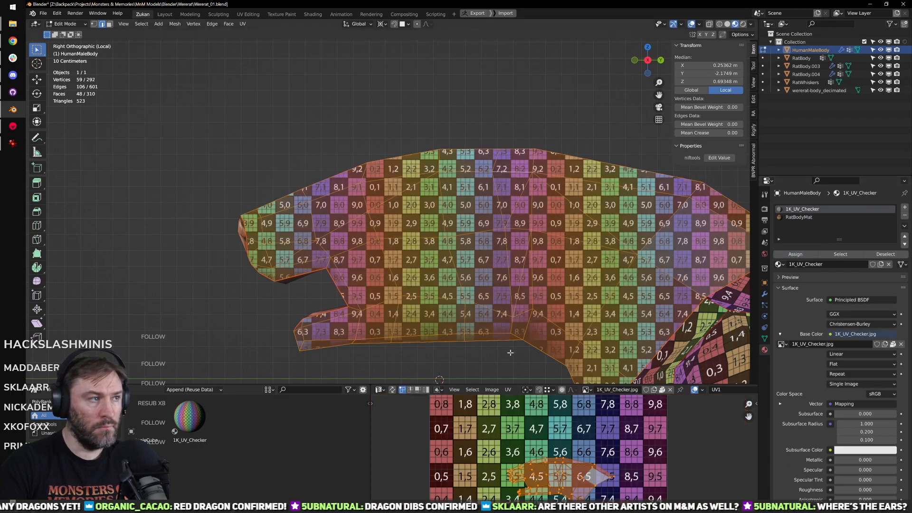
Step: Select the UVs on the side of the head around cells 4,5 and 5,5 and pin them
{"action": "middle_click_drag", "start_coordinate": [511, 352], "coordinate": [516, 326]}
{"action": "scroll", "coordinate": [567, 468], "scroll_direction": "down", "scroll_amount": 1}
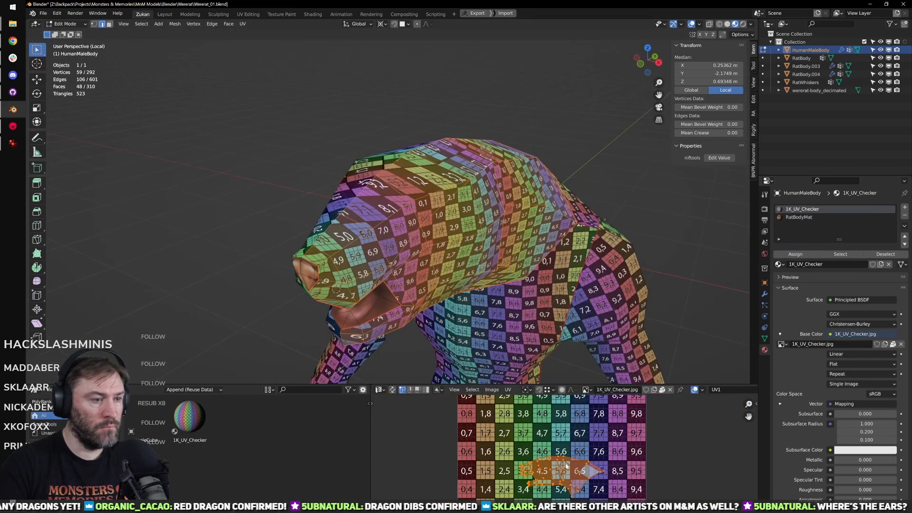
{"action": "scroll", "coordinate": [566, 466], "scroll_direction": "up", "scroll_amount": 2}
{"action": "middle_click_drag", "start_coordinate": [570, 349], "coordinate": [421, 296]}
{"action": "middle_click_drag", "start_coordinate": [570, 488], "coordinate": [556, 438]}
{"action": "scroll", "coordinate": [556, 439], "scroll_direction": "up", "scroll_amount": 2}
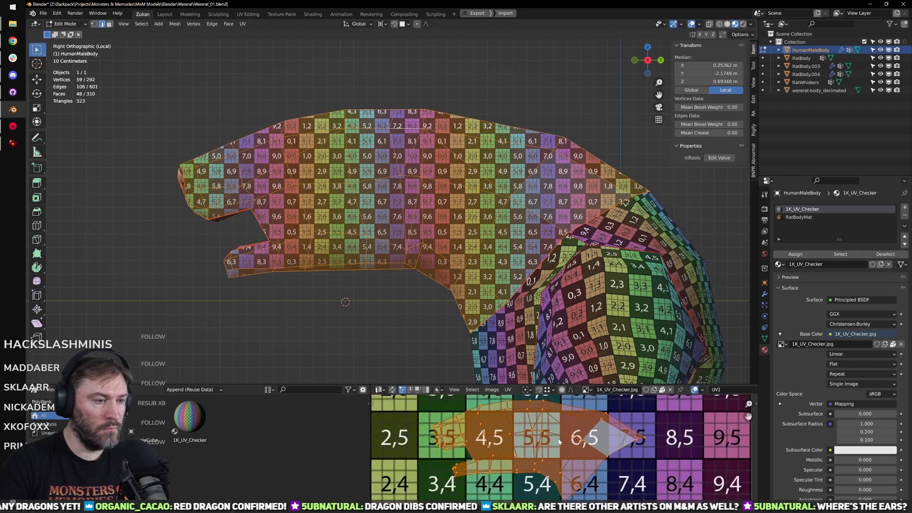
{"action": "left_click", "coordinate": [478, 437]}
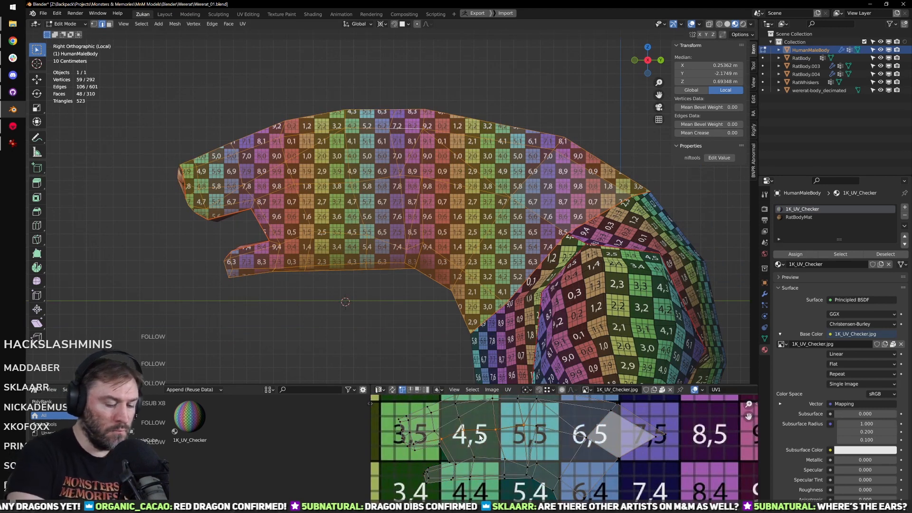
{"action": "key", "text": "ctrl+l"}
{"action": "key", "text": "p"}
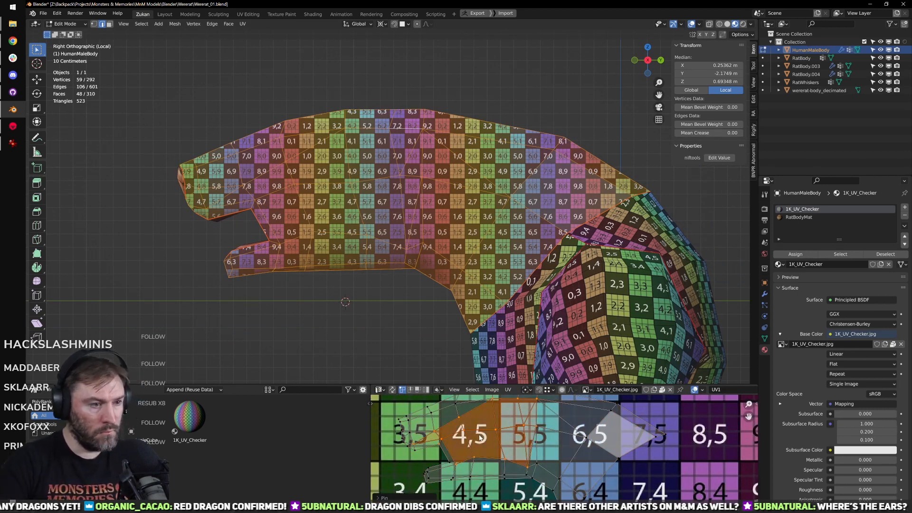
Step: Pin the UVs of the head island around the snout at cell 3,5 and unwrap the island
{"action": "left_click", "coordinate": [619, 465]}
{"action": "key", "text": "ctrl+l"}
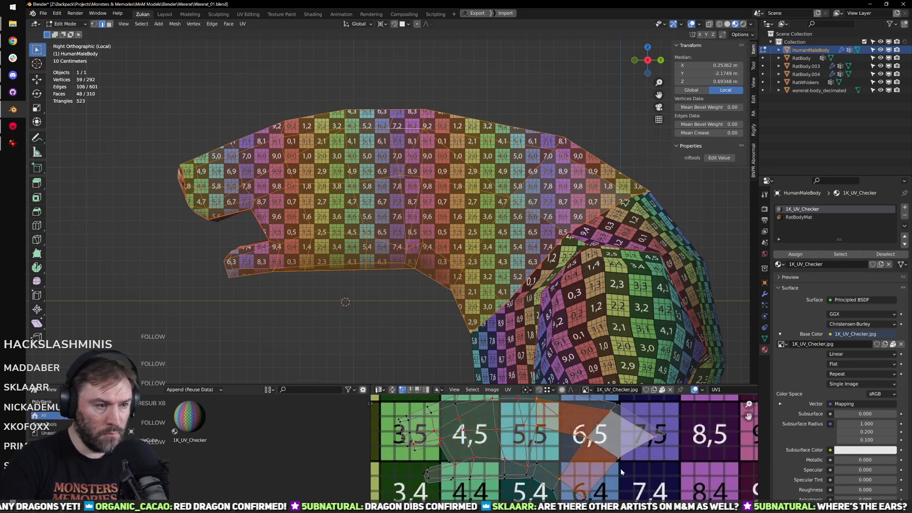
{"action": "middle_click_drag", "start_coordinate": [509, 410], "coordinate": [598, 428]}
{"action": "left_click", "coordinate": [502, 453]}
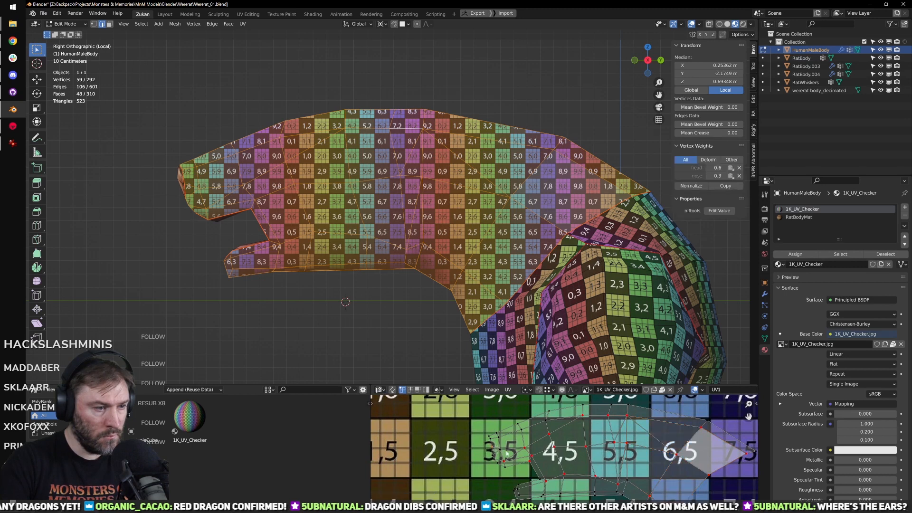
{"action": "middle_click_drag", "start_coordinate": [512, 456], "coordinate": [524, 460]}
{"action": "key", "text": "p"}
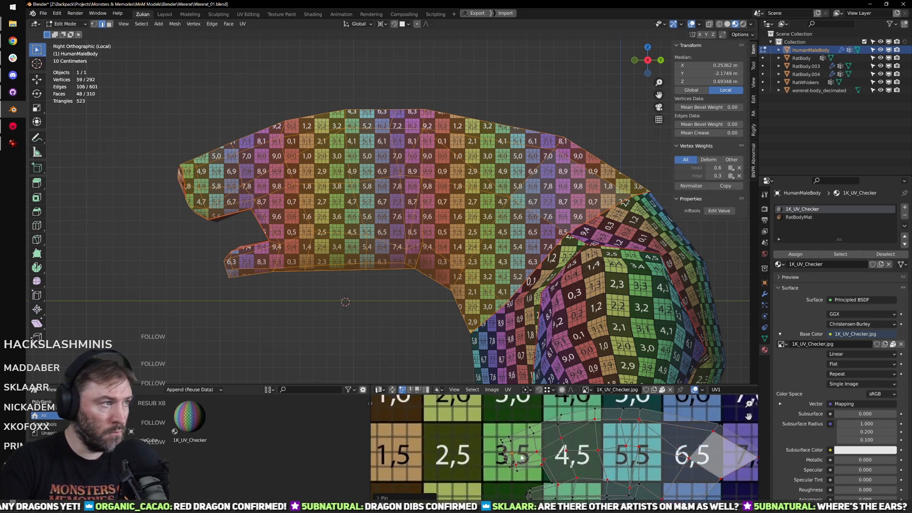
{"action": "middle_click_drag", "start_coordinate": [579, 452], "coordinate": [510, 456]}
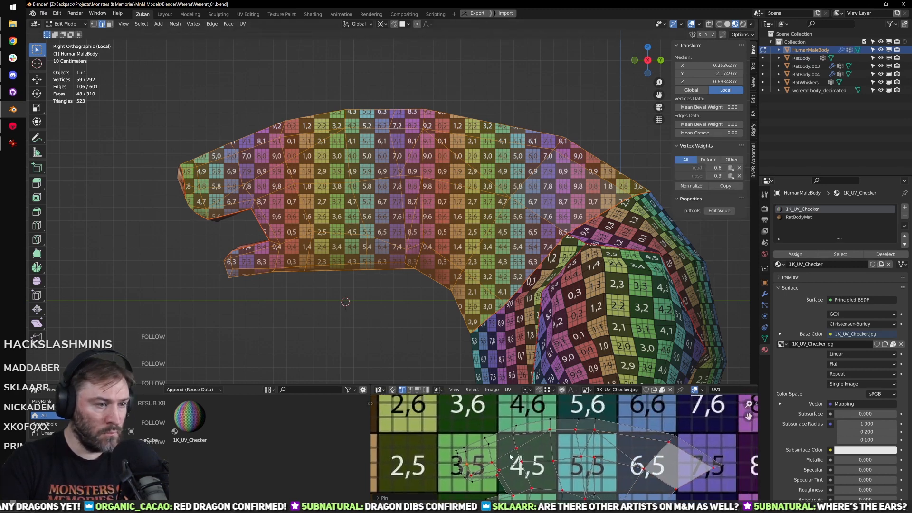
{"action": "left_click", "coordinate": [473, 451]}
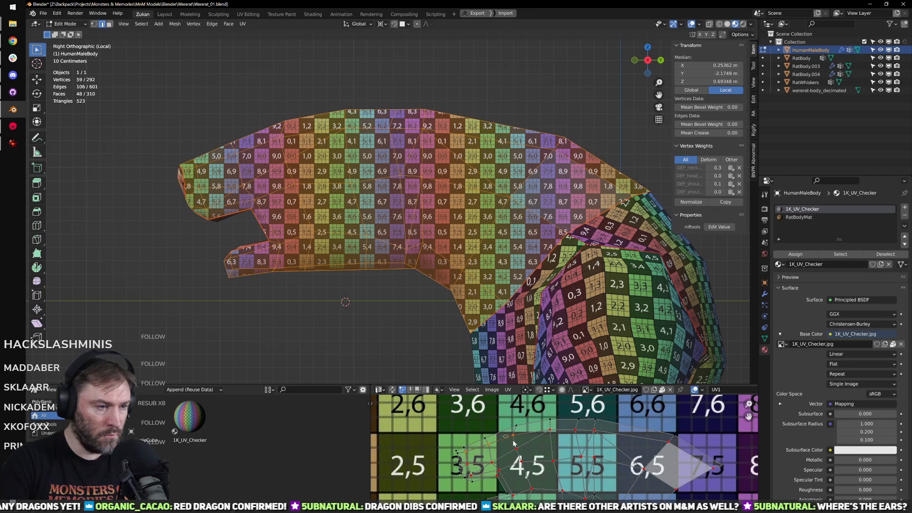
{"action": "key", "text": "e"}
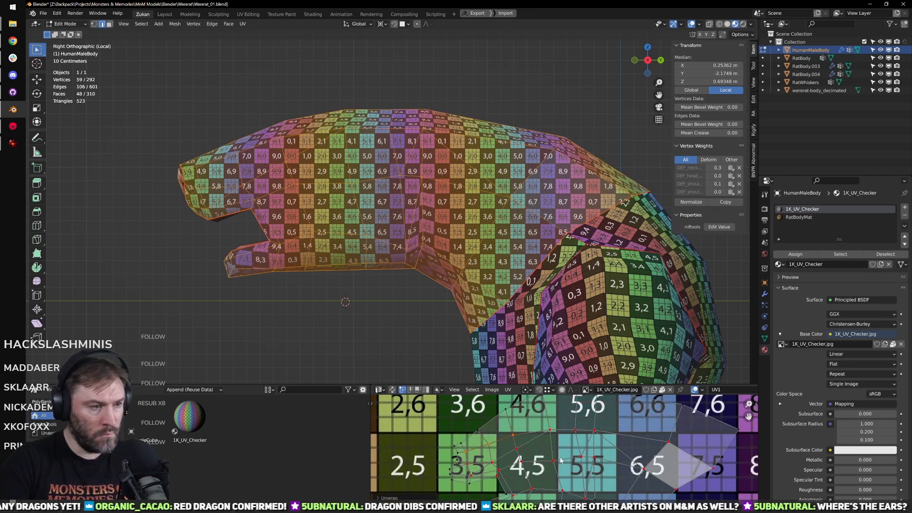
Step: Unpin the UVs along the upper edge of the head around cell 4,5 and unwrap the head island again
{"action": "scroll", "coordinate": [561, 460], "scroll_direction": "down", "scroll_amount": 3}
{"action": "middle_click_drag", "start_coordinate": [434, 199], "coordinate": [474, 262]}
{"action": "scroll", "coordinate": [475, 262], "scroll_direction": "up", "scroll_amount": 3}
{"action": "middle_click_drag", "start_coordinate": [403, 261], "coordinate": [512, 262], "text": "shift"}
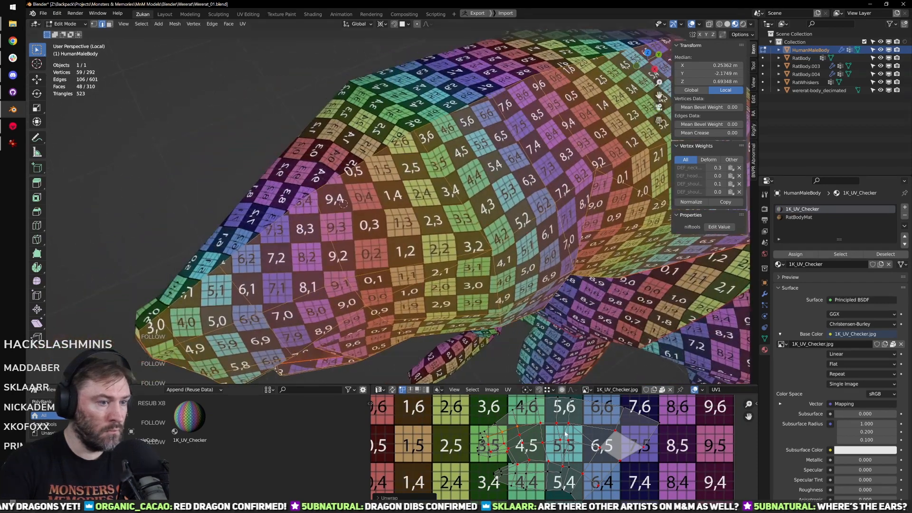
{"action": "scroll", "coordinate": [549, 432], "scroll_direction": "up", "scroll_amount": 4}
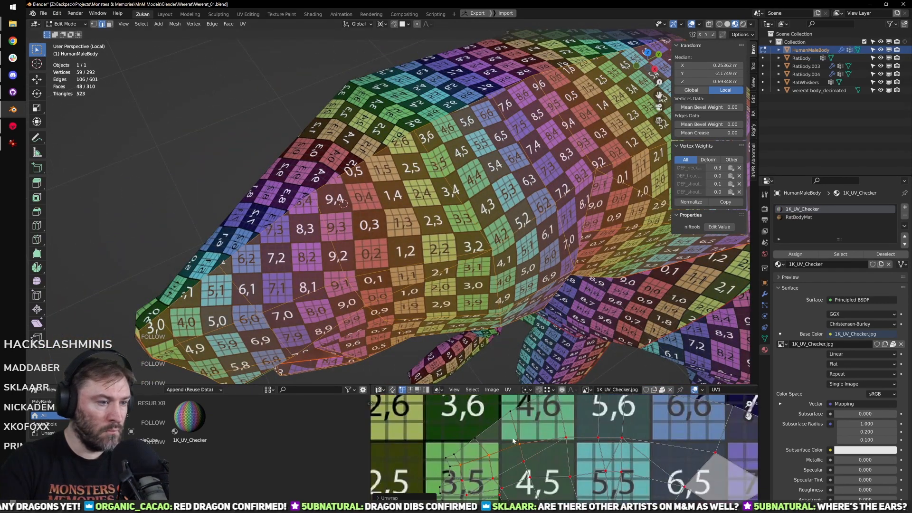
{"action": "left_click", "coordinate": [520, 445]}
{"action": "key", "text": "g"}
{"action": "right_click", "coordinate": [541, 452]}
{"action": "left_click_drag", "start_coordinate": [501, 428], "coordinate": [589, 443]}
{"action": "key", "text": "alt+p"}
{"action": "key", "text": "u"}
{"action": "key", "text": "u"}
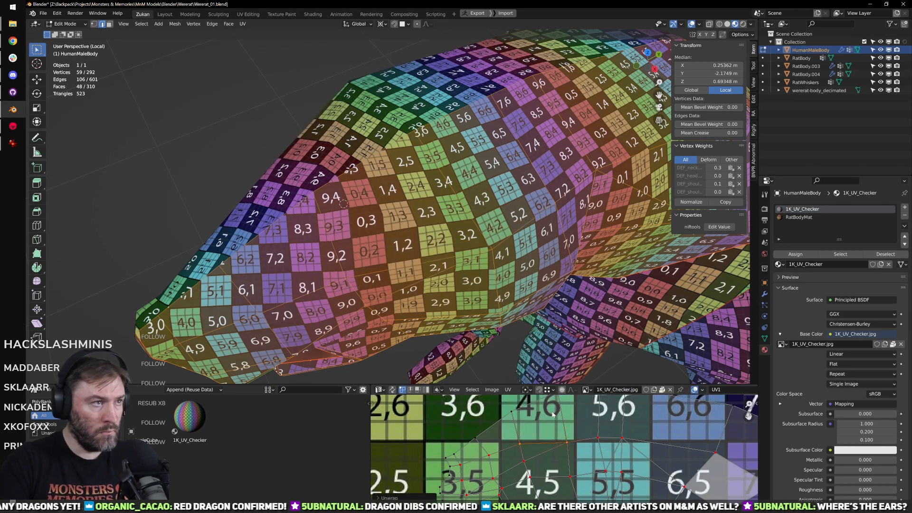
Step: Examine the checker pattern on the front of the head, the torso and the legs for stretching
{"action": "scroll", "coordinate": [485, 265], "scroll_direction": "down", "scroll_amount": 2}
{"action": "middle_click_drag", "start_coordinate": [485, 265], "coordinate": [541, 207]}
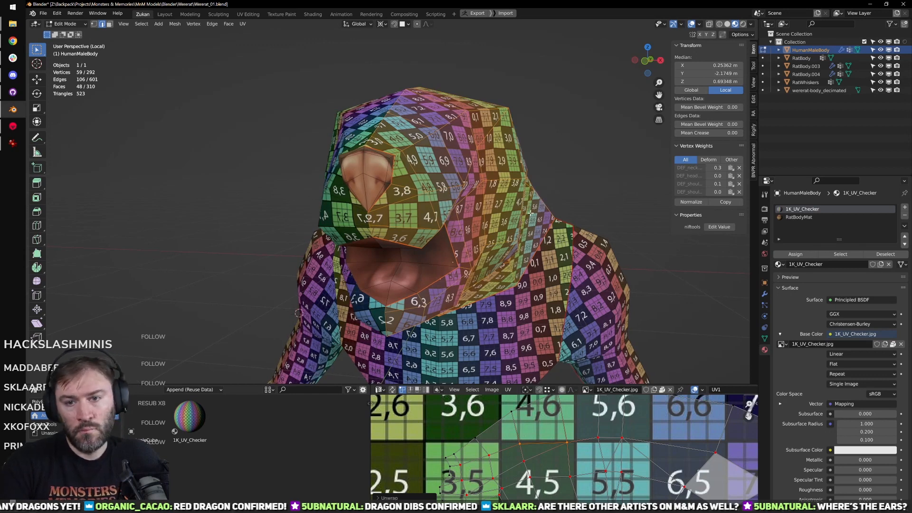
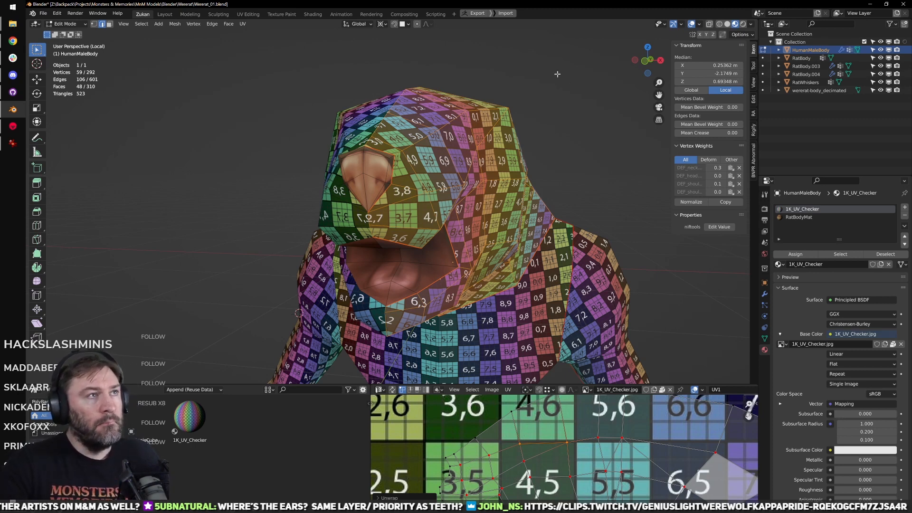
{"action": "scroll", "coordinate": [557, 131], "scroll_direction": "down", "scroll_amount": 2}
{"action": "scroll", "coordinate": [557, 131], "scroll_direction": "up", "scroll_amount": 1}
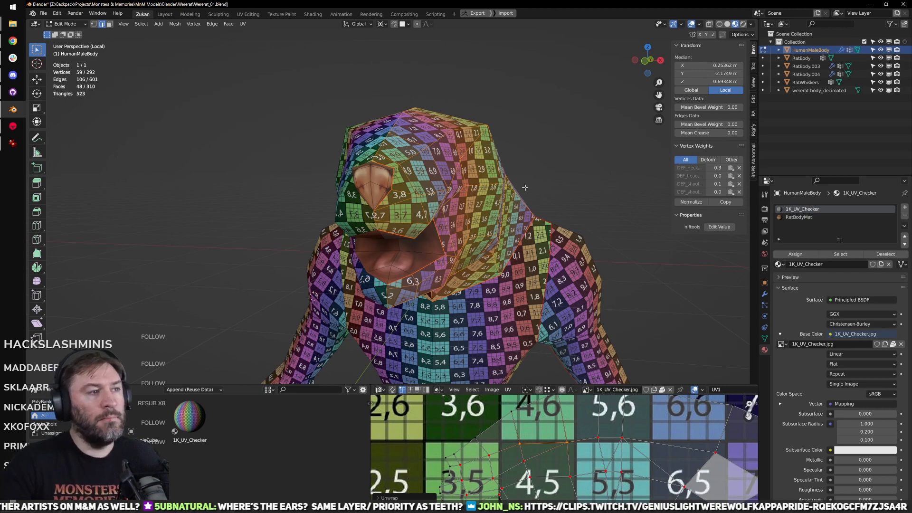
{"action": "middle_click_drag", "start_coordinate": [525, 187], "coordinate": [586, 133]}
{"action": "scroll", "coordinate": [456, 217], "scroll_direction": "up", "scroll_amount": 1}
{"action": "scroll", "coordinate": [456, 216], "scroll_direction": "down", "scroll_amount": 2}
{"action": "scroll", "coordinate": [465, 175], "scroll_direction": "up", "scroll_amount": 5}
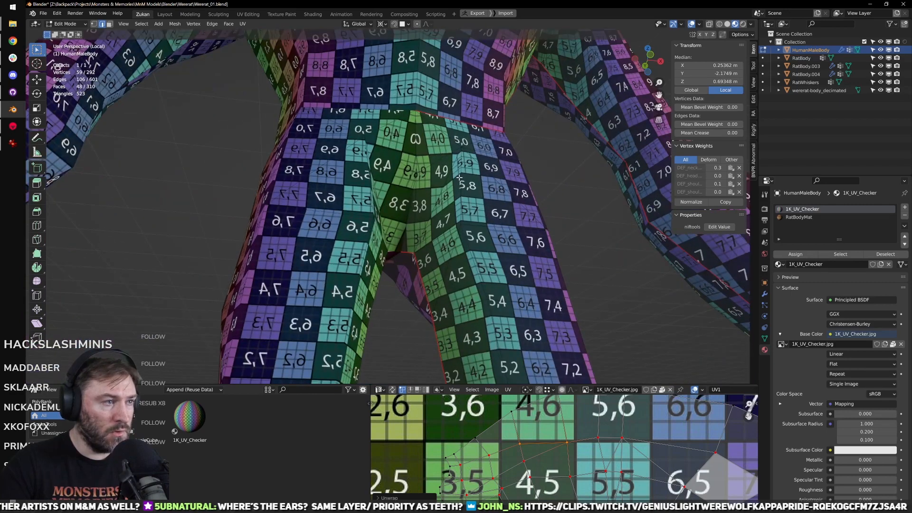
{"action": "scroll", "coordinate": [422, 219], "scroll_direction": "down", "scroll_amount": 4}
{"action": "middle_click_drag", "start_coordinate": [515, 220], "coordinate": [480, 252]}
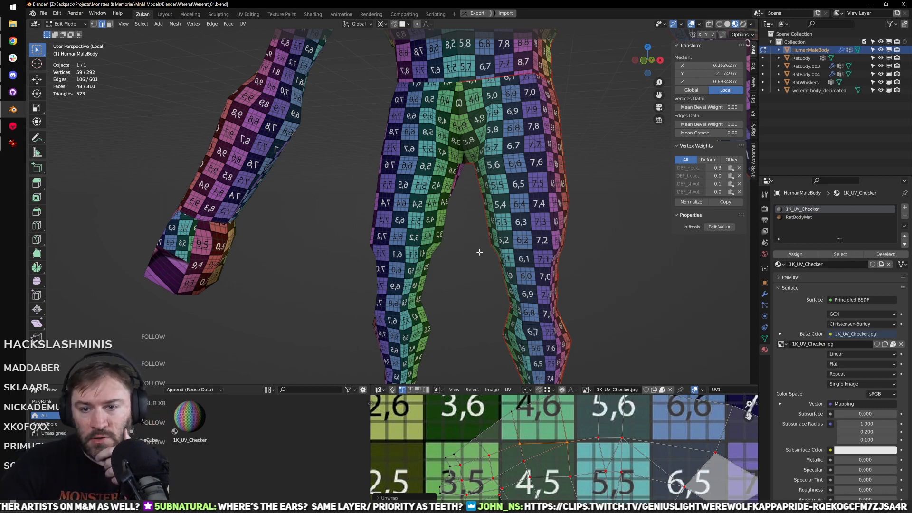
Step: Leave local view and mesh editing, hide wererat-body_decimated and show the scene in solid shading
{"action": "key", "text": "KP_Divide"}
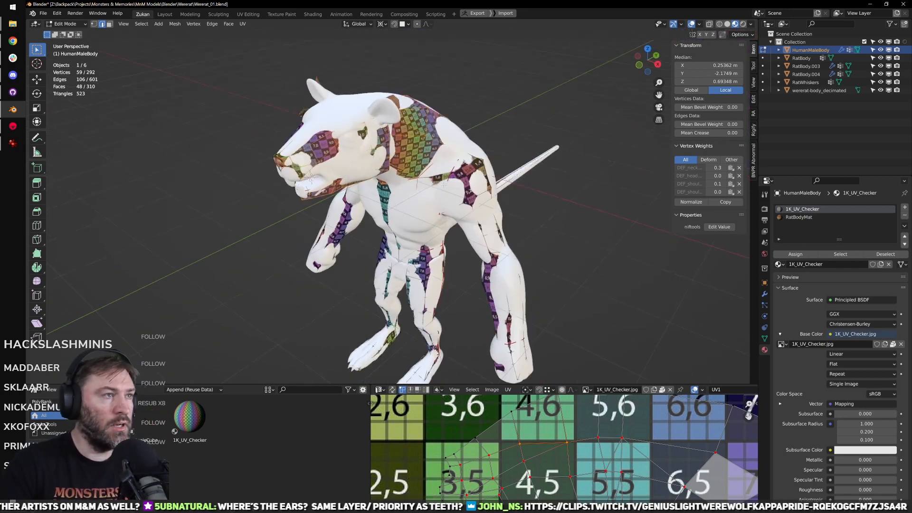
{"action": "key", "text": "Tab"}
{"action": "left_click", "coordinate": [882, 90]}
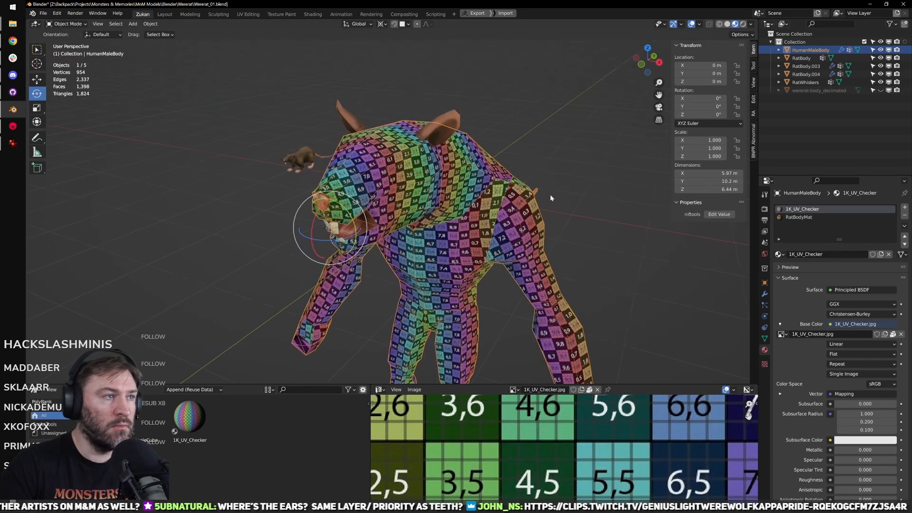
{"action": "left_click", "coordinate": [727, 24]}
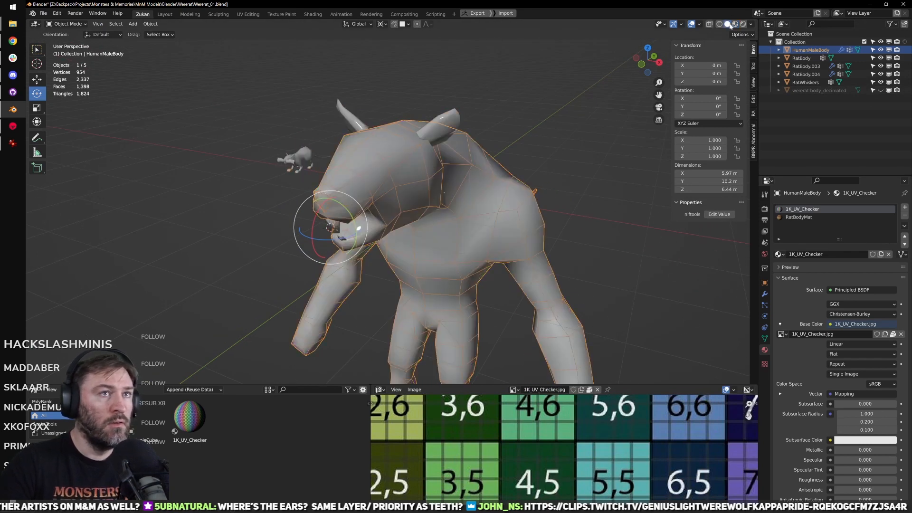
Step: Open the ears object for editing in wireframe and select the whole linked ear mesh in front view
{"action": "left_click", "coordinate": [572, 121]}
{"action": "middle_click_drag", "start_coordinate": [572, 122], "coordinate": [615, 118]}
{"action": "left_click", "coordinate": [553, 164]}
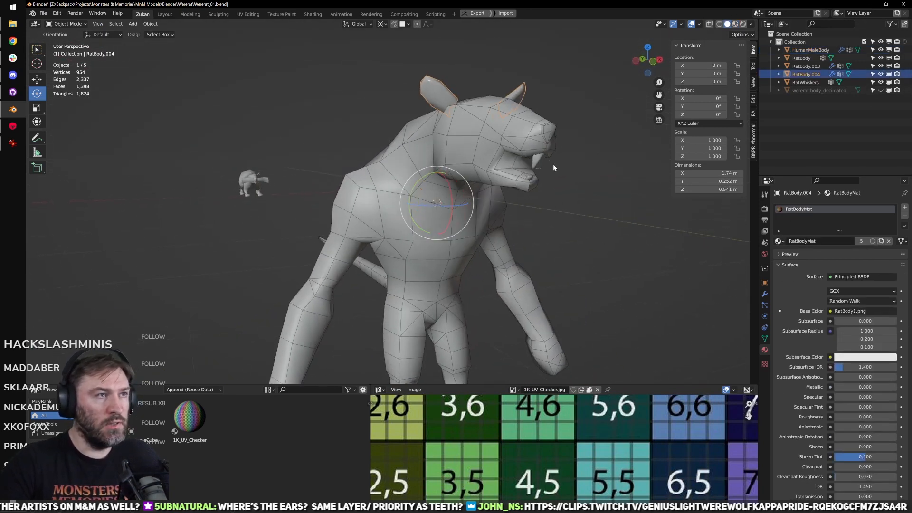
{"action": "key", "text": "KP_Decimal"}
{"action": "mouse_move", "coordinate": [509, 194]}
{"action": "middle_mouse_down"}
{"action": "mouse_move", "coordinate": [451, 234]}
{"action": "mouse_move", "coordinate": [503, 247]}
{"action": "mouse_move", "coordinate": [470, 196]}
{"action": "middle_mouse_up"}
{"action": "key", "text": "Tab"}
{"action": "key", "text": "shift+z"}
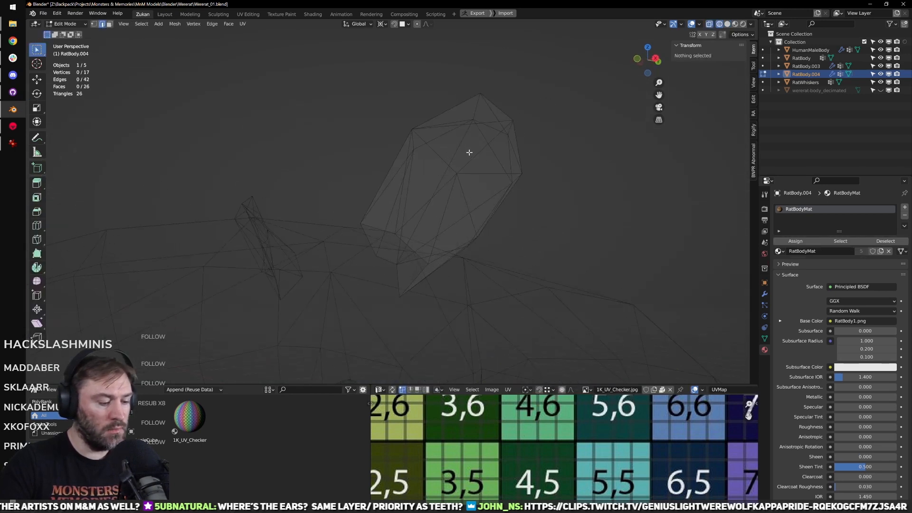
{"action": "key", "text": "l"}
{"action": "middle_click_drag", "start_coordinate": [411, 260], "coordinate": [473, 175]}
{"action": "key", "text": "KP_1"}
{"action": "key", "text": "g"}
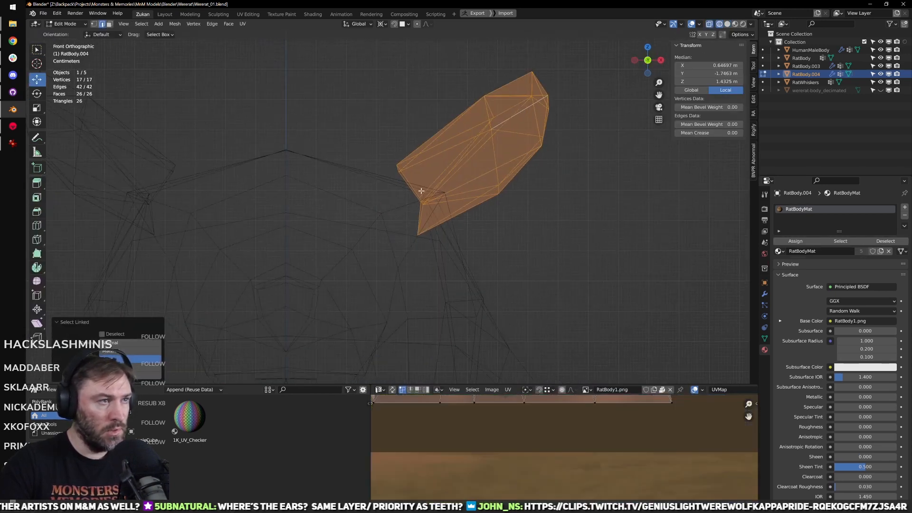
Step: Pick the vertex at the inner base of the ear as the 3D cursor location and select the whole ear
{"action": "scroll", "coordinate": [422, 190], "scroll_direction": "down", "scroll_amount": 3}
{"action": "key", "text": "ctrl+Tab"}
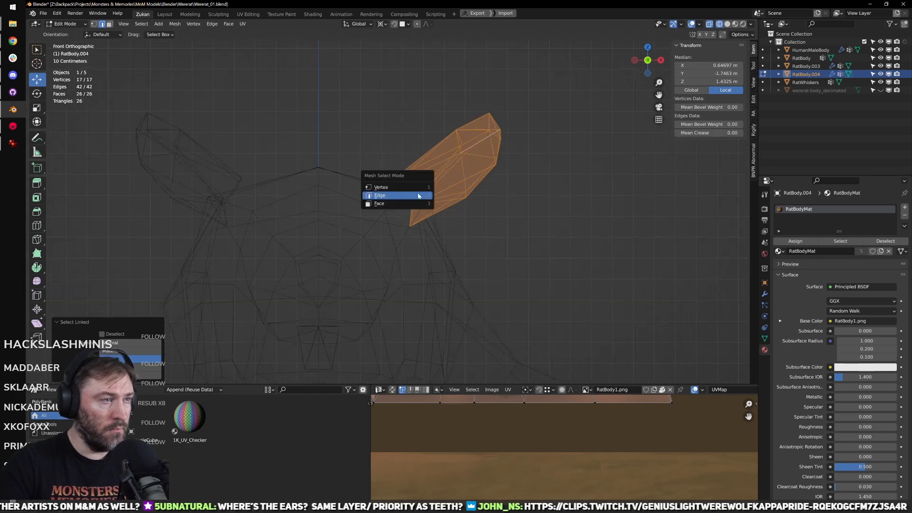
{"action": "key", "text": "1"}
{"action": "left_click", "coordinate": [428, 200]}
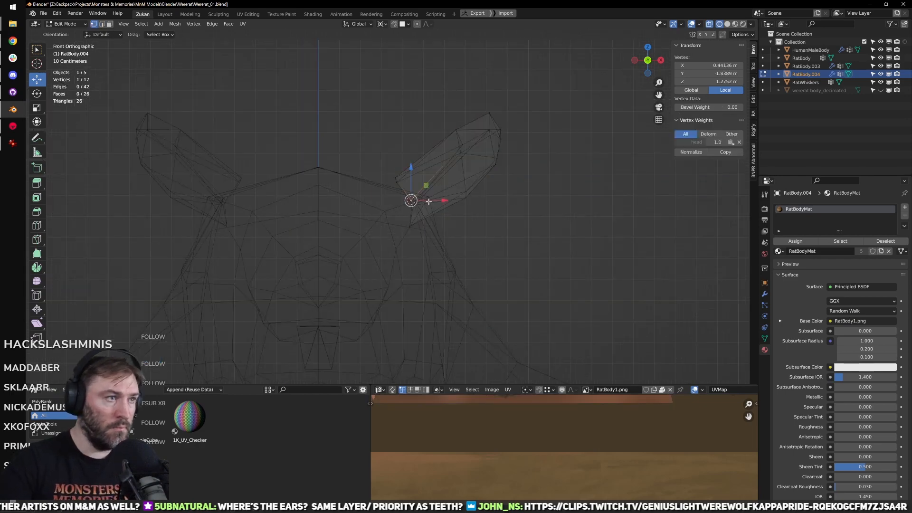
{"action": "key", "text": "a"}
Step: Set the ears object's origin to the 3D cursor at the ear base
{"action": "key", "text": "shift+ctrl+alt+c"}
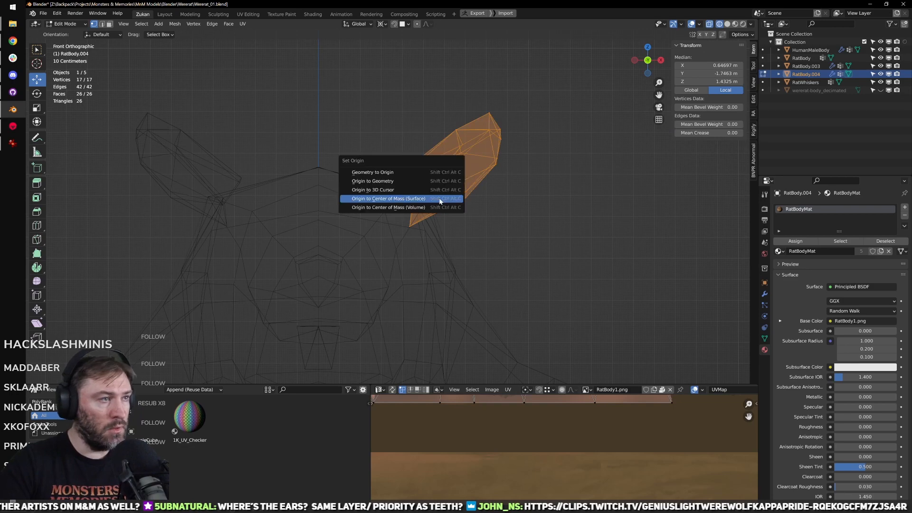
{"action": "left_click", "coordinate": [440, 199]}
{"action": "key", "text": "shift+ctrl+alt+c"}
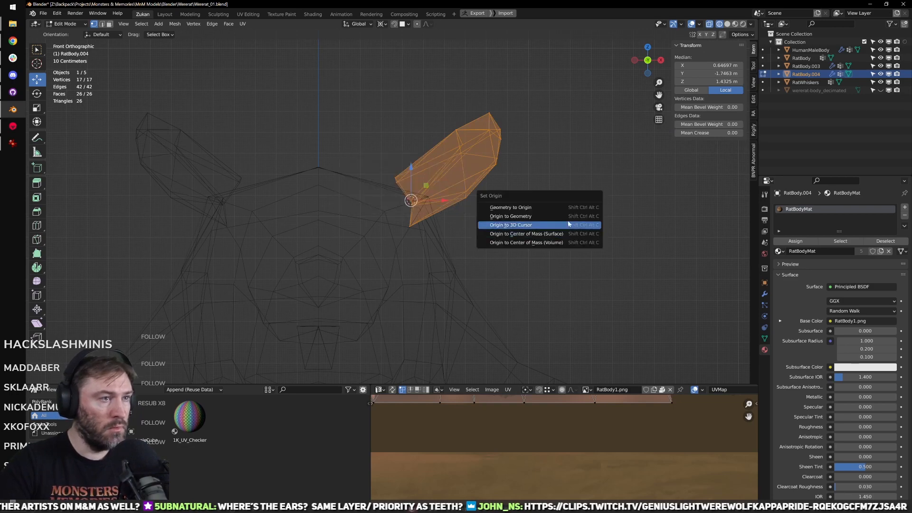
{"action": "left_click", "coordinate": [570, 224]}
{"action": "key", "text": "Tab"}
{"action": "key", "text": "shift+ctrl+alt+c"}
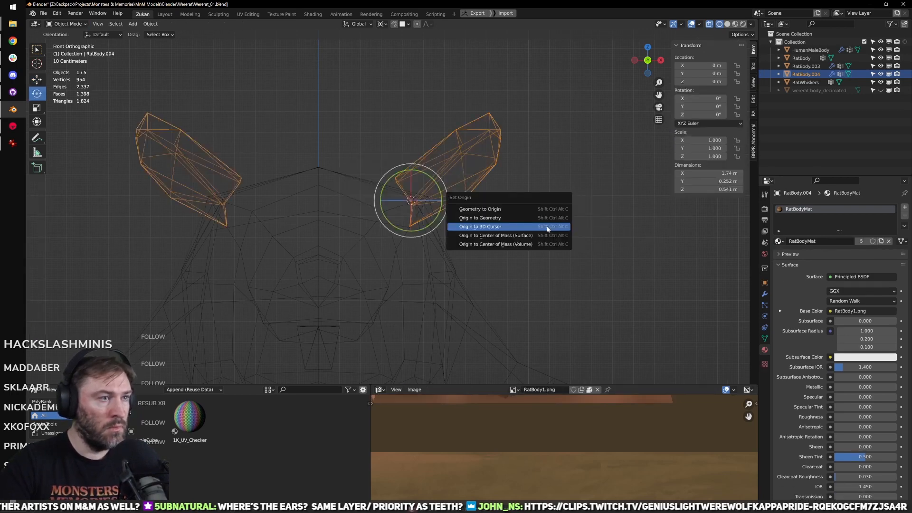
{"action": "left_click", "coordinate": [546, 227]}
Step: Apply the object transform to the ears object
{"action": "scroll", "coordinate": [516, 240], "scroll_direction": "down", "scroll_amount": 1}
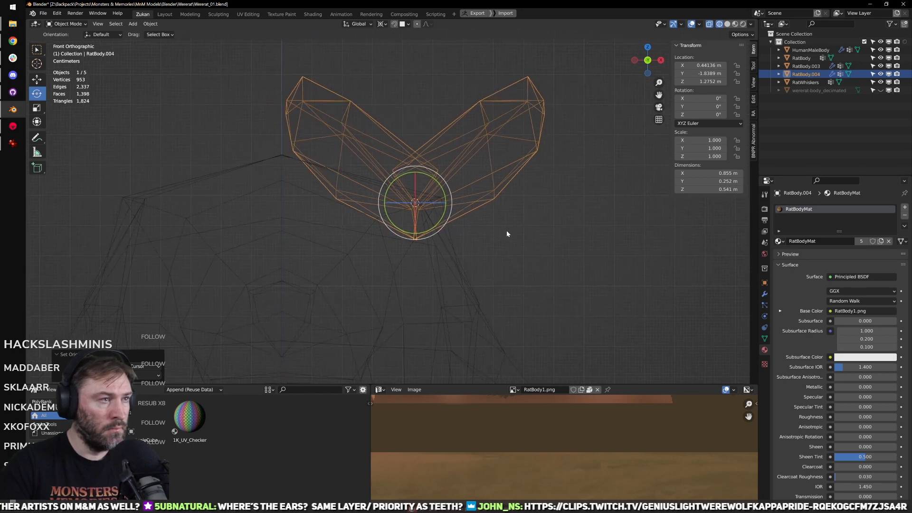
{"action": "key", "text": "ctrl+a"}
{"action": "left_click", "coordinate": [707, 243]}
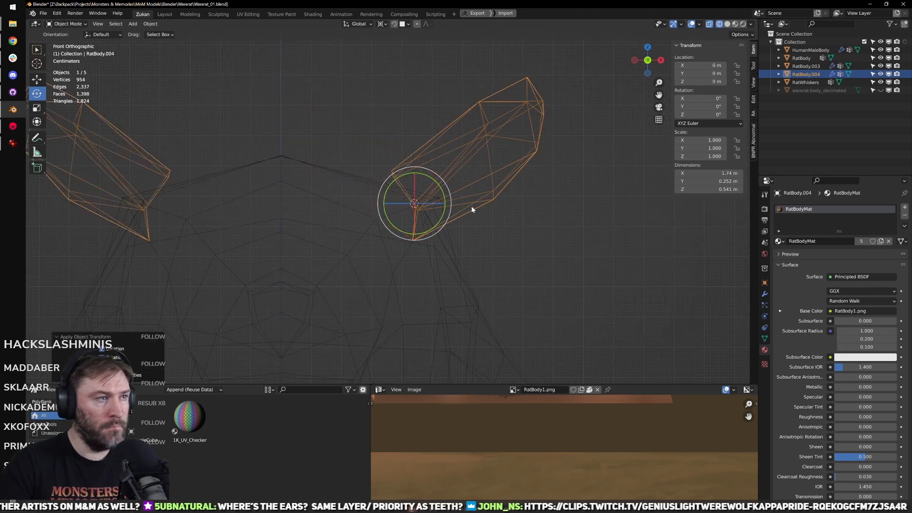
Step: Move the mirrored ears down about 0.053 m and outward about 0.035 m against the head, and apply the transform
{"action": "key", "text": "g"}
{"action": "key", "text": "shift+z"}
{"action": "left_click_drag", "start_coordinate": [417, 171], "coordinate": [416, 181]}
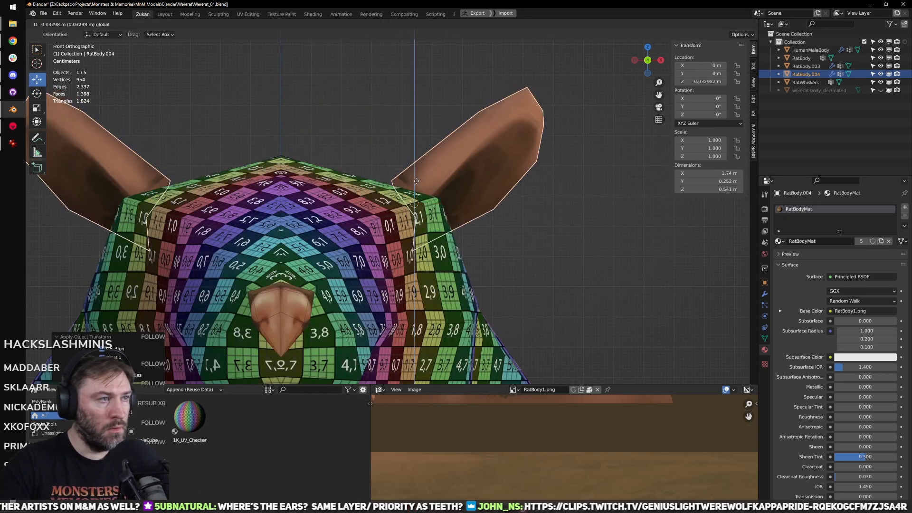
{"action": "left_click", "coordinate": [416, 182]}
{"action": "key", "text": "g"}
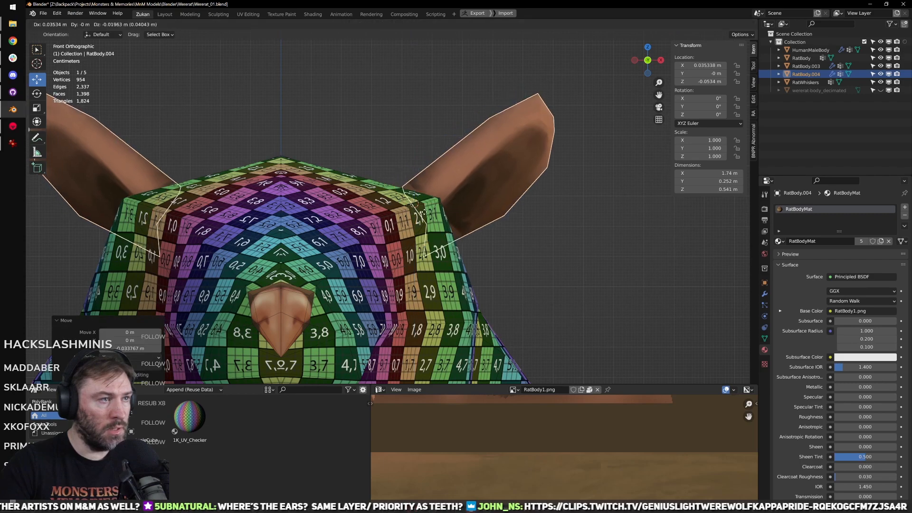
{"action": "left_click", "coordinate": [424, 213]}
{"action": "key", "text": "ctrl+a"}
{"action": "left_click", "coordinate": [456, 214]}
Step: Edit the ear in wireframe and select the single vertex at the upper inner corner of its base
{"action": "scroll", "coordinate": [551, 234], "scroll_direction": "down", "scroll_amount": 3}
{"action": "middle_click_drag", "start_coordinate": [552, 234], "coordinate": [427, 256]}
{"action": "scroll", "coordinate": [416, 246], "scroll_direction": "up", "scroll_amount": 4}
{"action": "middle_click_drag", "start_coordinate": [361, 250], "coordinate": [386, 207]}
{"action": "key", "text": "Tab"}
{"action": "key", "text": "shift+z"}
{"action": "scroll", "coordinate": [406, 225], "scroll_direction": "up", "scroll_amount": 3}
{"action": "key", "text": "ctrl+Tab"}
{"action": "left_click", "coordinate": [384, 208]}
{"action": "scroll", "coordinate": [384, 207], "scroll_direction": "down", "scroll_amount": 3}
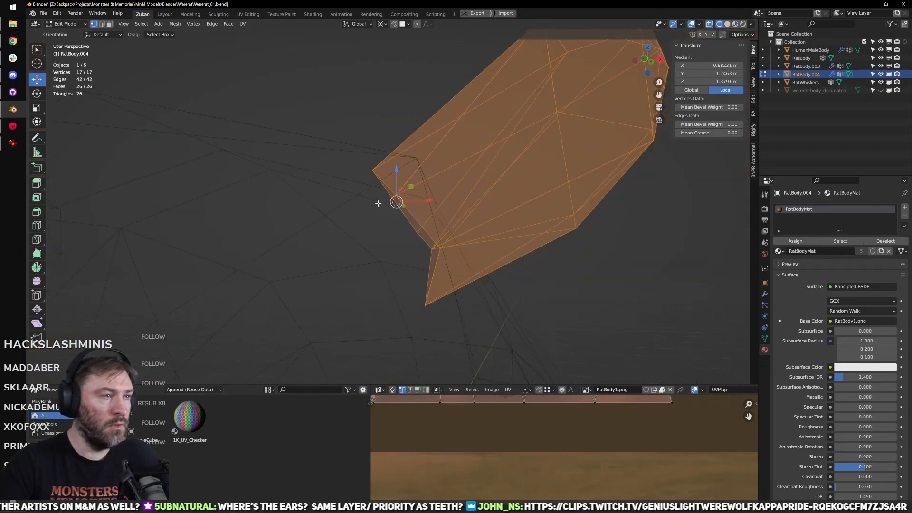
{"action": "left_click_drag", "start_coordinate": [348, 149], "coordinate": [404, 206]}
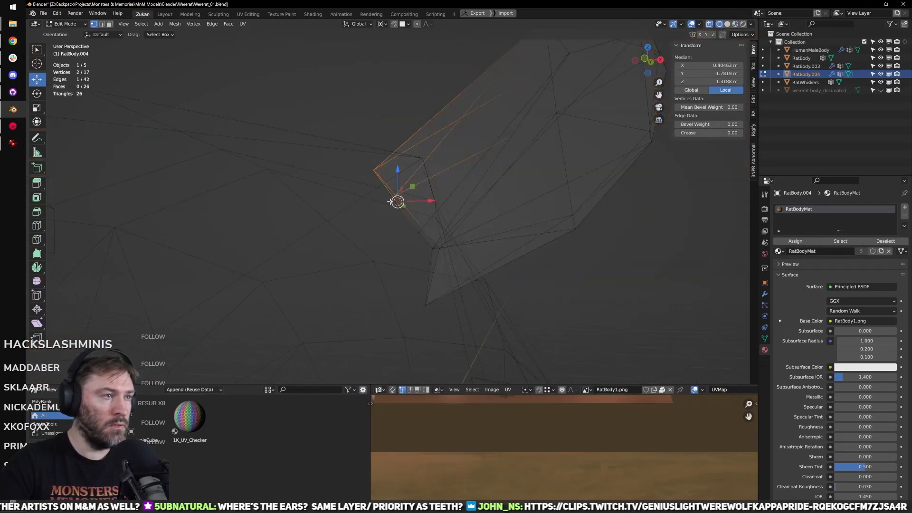
{"action": "left_click_drag", "start_coordinate": [358, 163], "coordinate": [381, 193]}
{"action": "left_click_drag", "start_coordinate": [373, 170], "coordinate": [379, 203]}
{"action": "left_click_drag", "start_coordinate": [352, 151], "coordinate": [378, 179]}
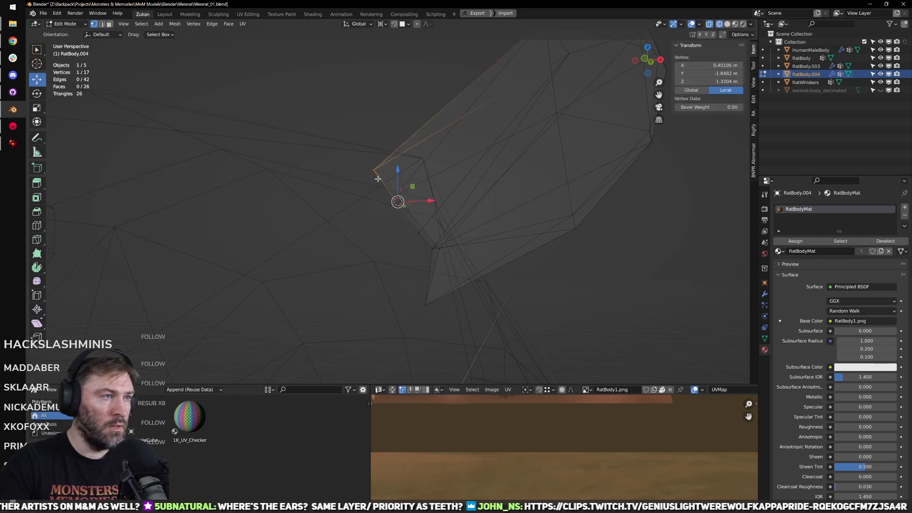
Step: Set the pivot point to Bounding Box Center and move the ear's inner base vertex down about 0.04 m toward the head
{"action": "middle_click_drag", "start_coordinate": [378, 178], "coordinate": [375, 57]}
{"action": "left_click", "coordinate": [382, 24]}
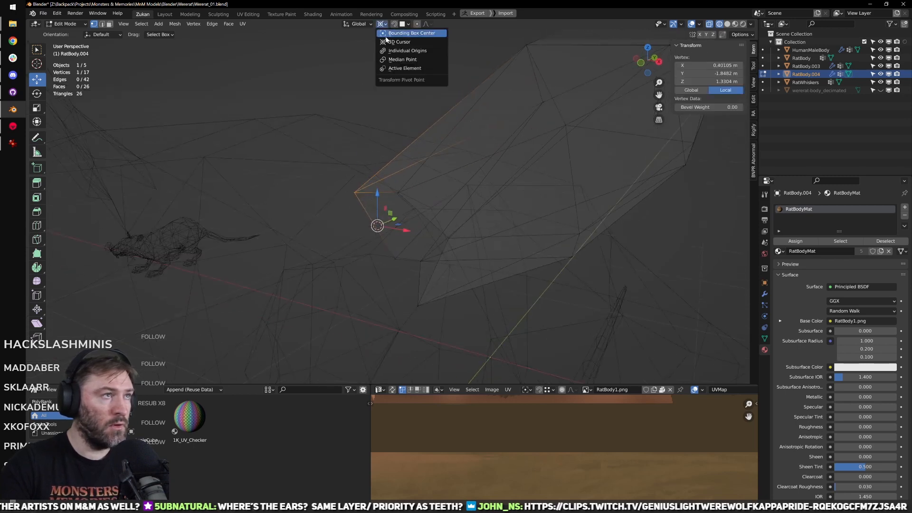
{"action": "left_click", "coordinate": [386, 36]}
{"action": "key", "text": "KP_1"}
{"action": "key", "text": "g"}
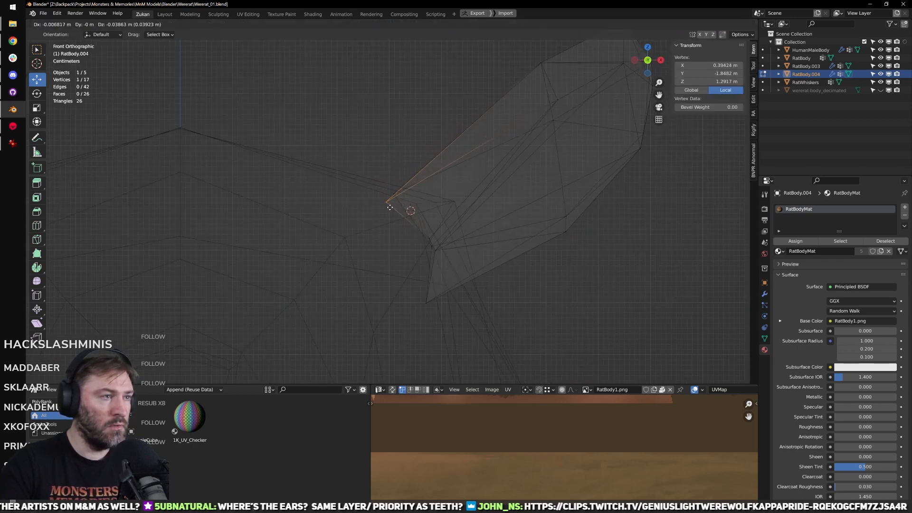
{"action": "left_click", "coordinate": [390, 208]}
{"action": "middle_click_drag", "start_coordinate": [390, 208], "coordinate": [437, 261]}
{"action": "key", "text": "g"}
{"action": "left_click", "coordinate": [384, 201]}
Step: Select the open edge loop at the ear's base, extrude it inward about 0.05 m and merge the extrusion into a single vertex
{"action": "key", "text": "ctrl+Tab"}
{"action": "left_click", "coordinate": [421, 282]}
{"action": "left_click", "coordinate": [436, 249], "text": "alt"}
{"action": "scroll", "coordinate": [422, 257], "scroll_direction": "down", "scroll_amount": 2}
{"action": "key", "text": "e"}
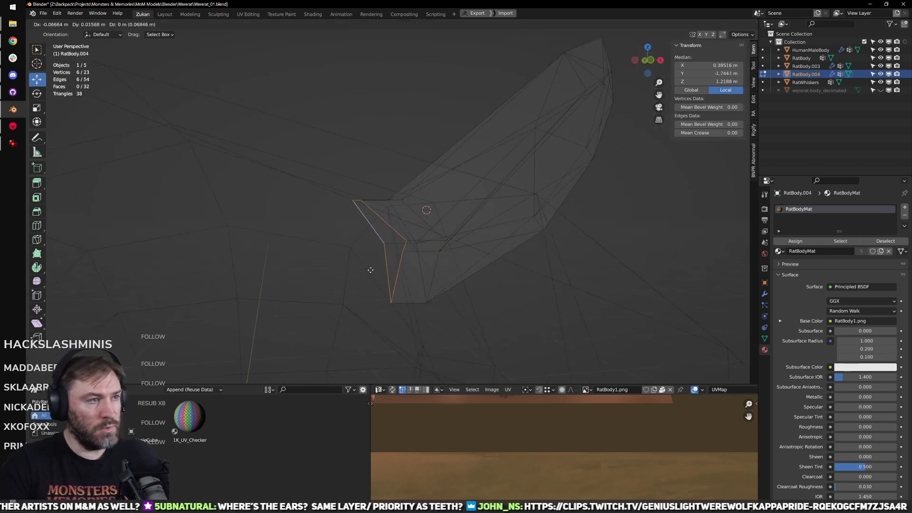
{"action": "left_click", "coordinate": [385, 272]}
{"action": "key", "text": "m"}
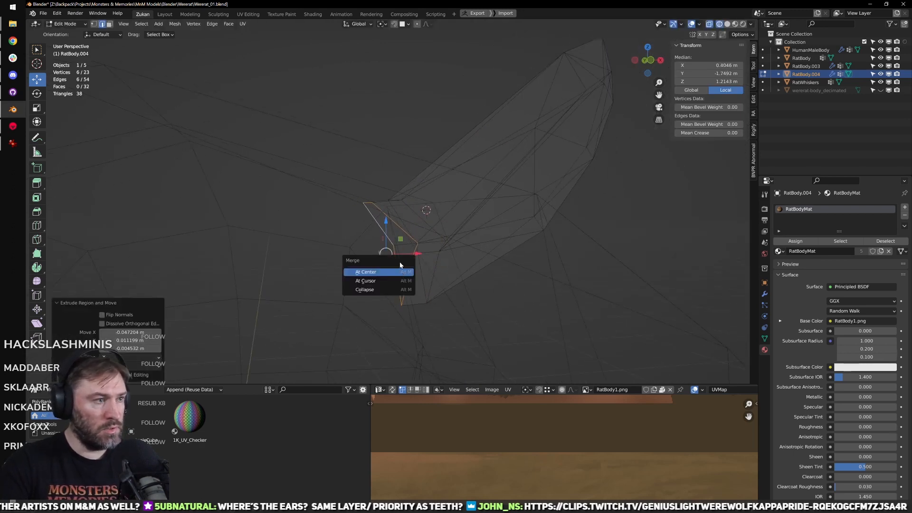
{"action": "left_click", "coordinate": [404, 278]}
Step: Move the ear's new cap vertex down about 0.053 m and raise the lowest base vertex about 0.026 m, and return to solid shading
{"action": "middle_click_drag", "start_coordinate": [445, 284], "coordinate": [406, 259]}
{"action": "key", "text": "ctrl+Tab"}
{"action": "left_click", "coordinate": [398, 248]}
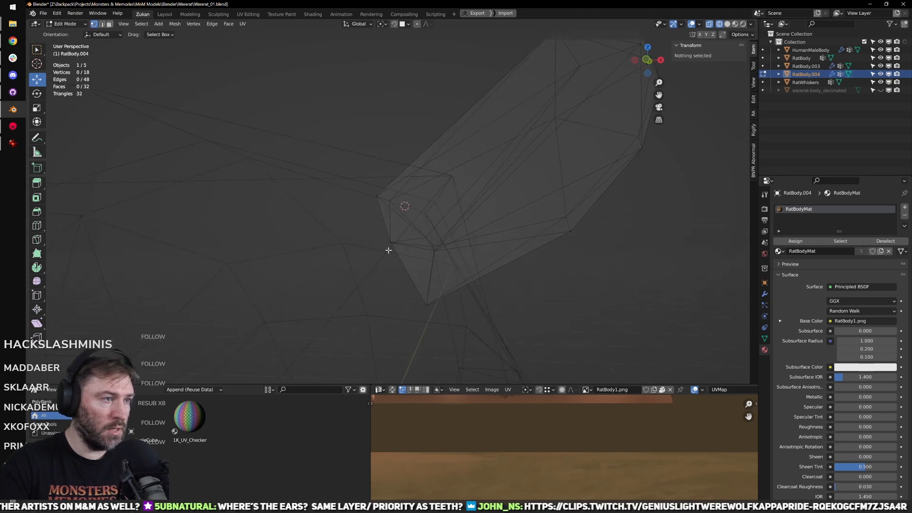
{"action": "left_click", "coordinate": [387, 250]}
{"action": "key", "text": "g"}
{"action": "left_click", "coordinate": [387, 274]}
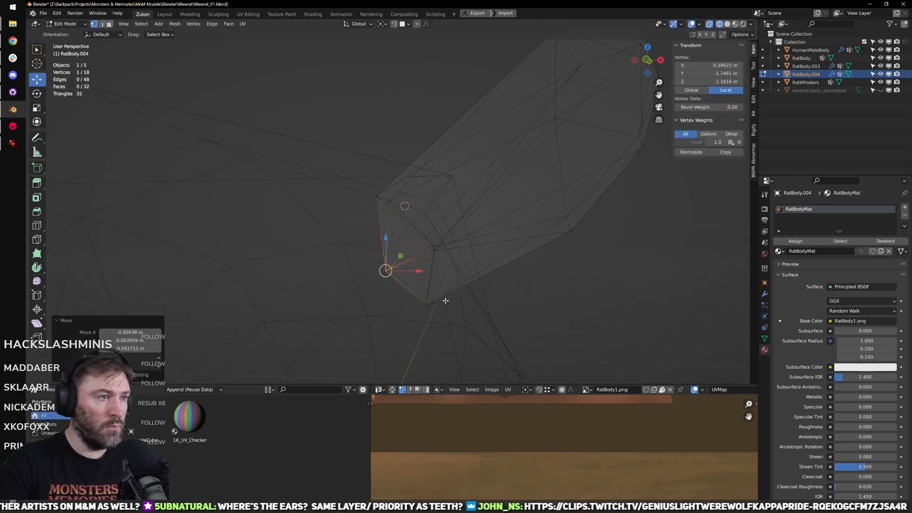
{"action": "middle_click_drag", "start_coordinate": [446, 301], "coordinate": [424, 309]}
{"action": "left_click_drag", "start_coordinate": [425, 312], "coordinate": [426, 298]}
{"action": "key", "text": "shift+z"}
{"action": "scroll", "coordinate": [468, 279], "scroll_direction": "down", "scroll_amount": 4}
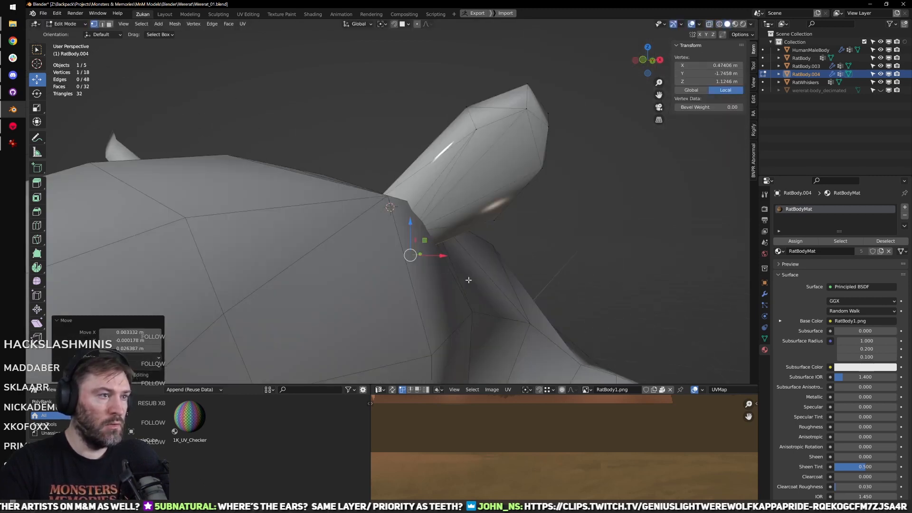
Step: Switch to edge selection and isolate the ear in local view
{"action": "mouse_move", "coordinate": [468, 279]}
{"action": "middle_mouse_down"}
{"action": "mouse_move", "coordinate": [325, 315]}
{"action": "mouse_move", "coordinate": [482, 260]}
{"action": "mouse_move", "coordinate": [467, 206]}
{"action": "middle_mouse_up"}
{"action": "key", "text": "ctrl+Tab"}
{"action": "left_click", "coordinate": [491, 235]}
{"action": "scroll", "coordinate": [497, 232], "scroll_direction": "up", "scroll_amount": 3}
{"action": "scroll", "coordinate": [482, 161], "scroll_direction": "up", "scroll_amount": 8}
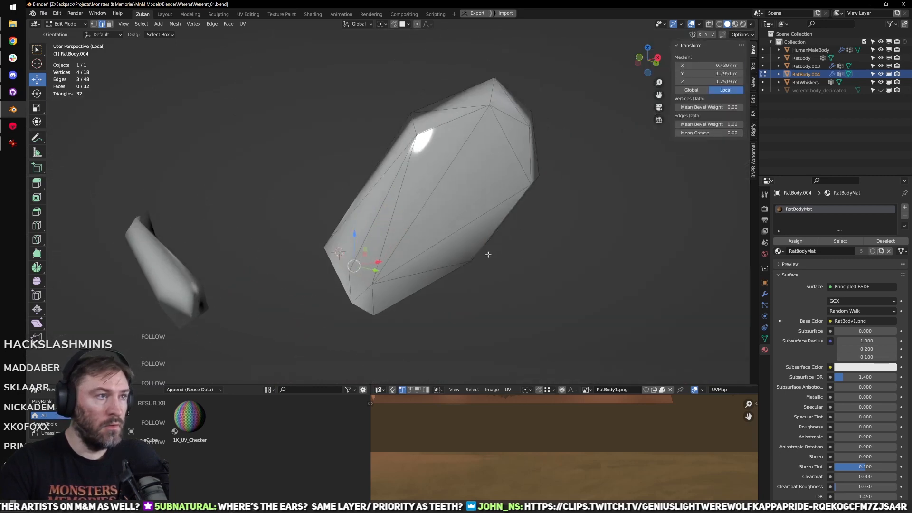
Step: Try to delete an edge near the ear's base, and undo the deletion
{"action": "middle_click_drag", "start_coordinate": [488, 254], "coordinate": [418, 229]}
{"action": "scroll", "coordinate": [422, 200], "scroll_direction": "down", "scroll_amount": 4}
{"action": "key", "text": "x"}
{"action": "left_click", "coordinate": [419, 226]}
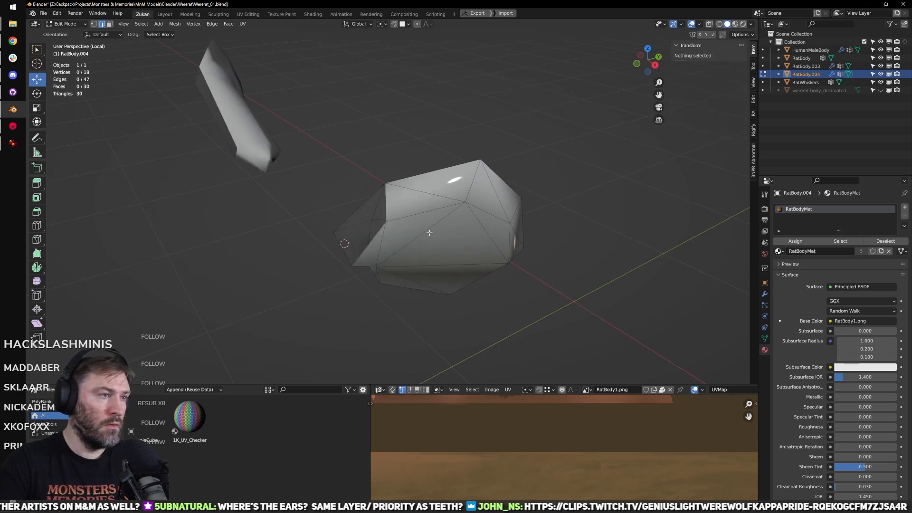
{"action": "key", "text": "ctrl+z"}
Step: Dissolve the unneeded triangulation edges on the ear's base, tip and outer rim one by one
{"action": "left_click", "coordinate": [417, 261]}
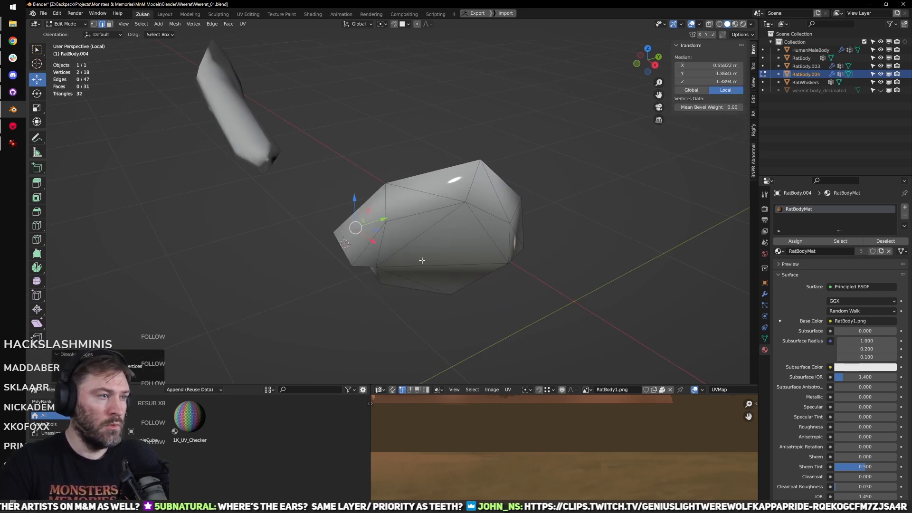
{"action": "key", "text": "j"}
{"action": "middle_click_drag", "start_coordinate": [435, 196], "coordinate": [455, 204]}
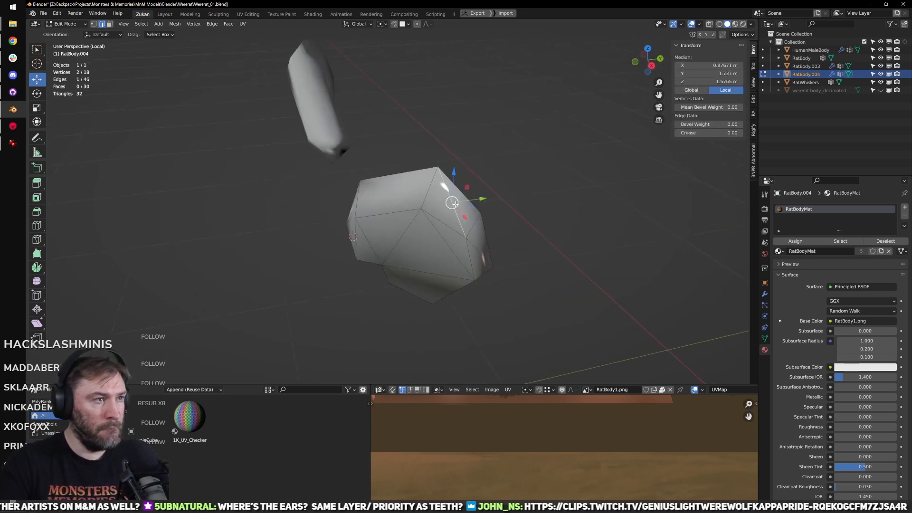
{"action": "middle_click_drag", "start_coordinate": [470, 250], "coordinate": [468, 123]}
{"action": "left_click", "coordinate": [397, 226]}
{"action": "key", "text": "ctrl+x"}
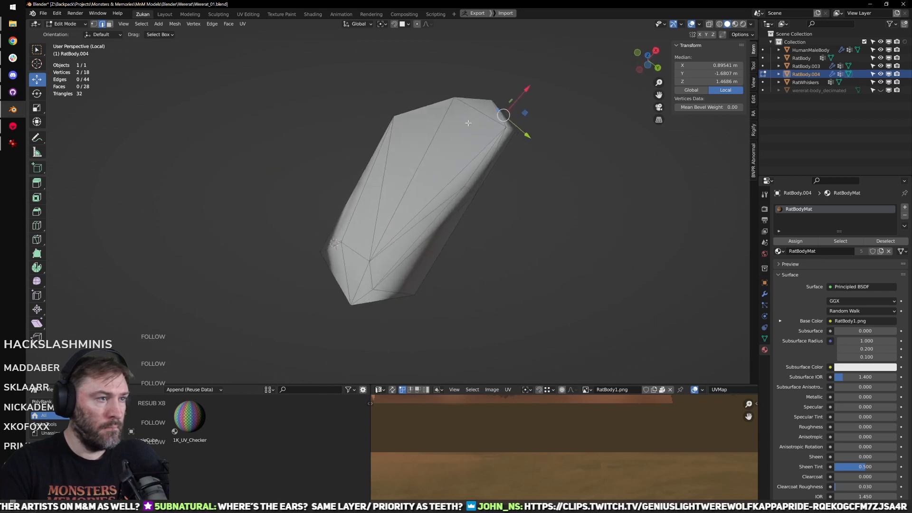
{"action": "left_click", "coordinate": [432, 231]}
{"action": "key", "text": "ctrl+x"}
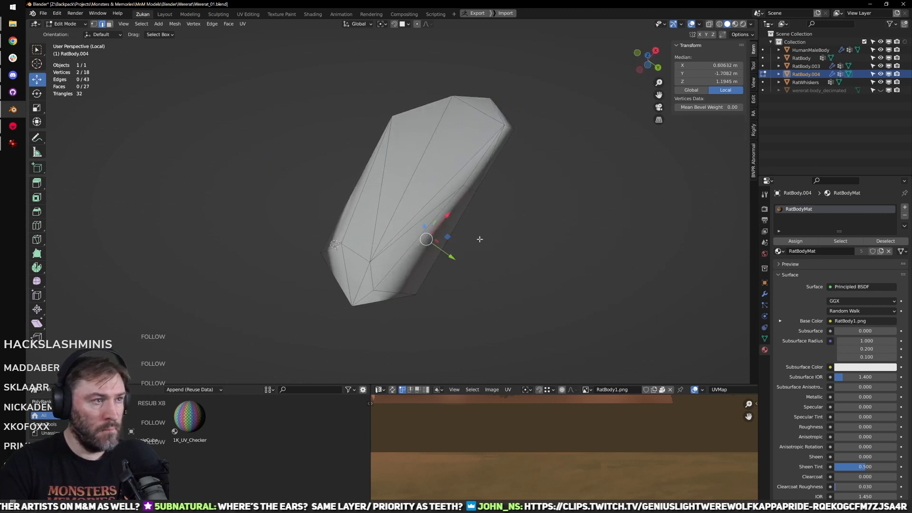
{"action": "middle_click_drag", "start_coordinate": [480, 237], "coordinate": [505, 232]}
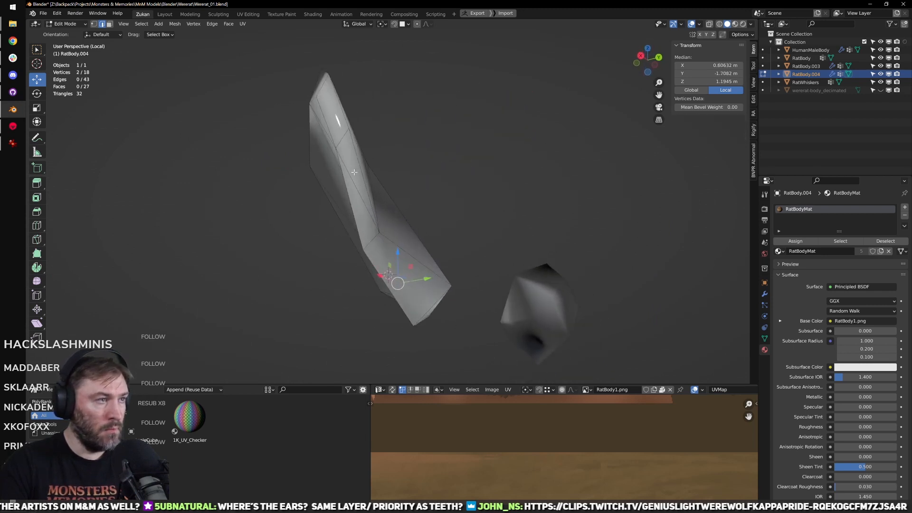
{"action": "left_click", "coordinate": [353, 172]}
{"action": "key", "text": "ctrl+x"}
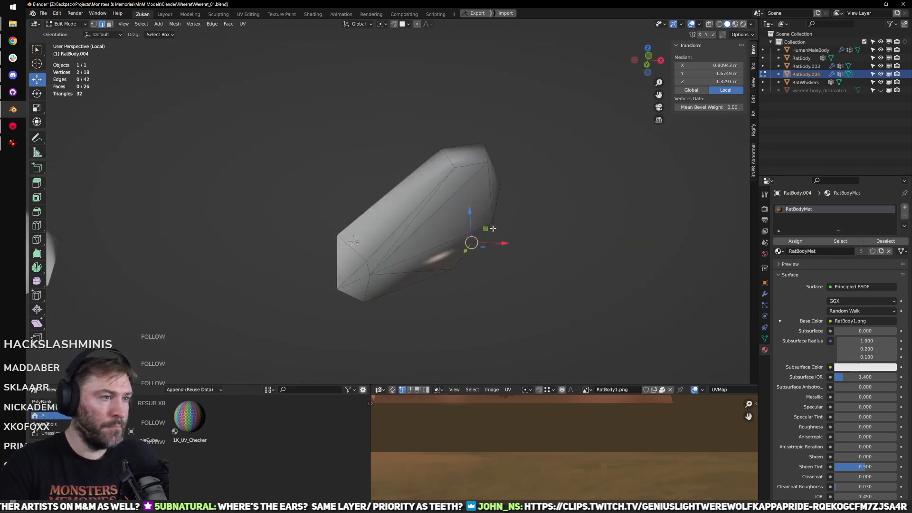
Step: Select the whole ear and pin all of its UV vertices on the RatBody1.png layout
{"action": "key", "text": "u"}
{"action": "left_click", "coordinate": [495, 241]}
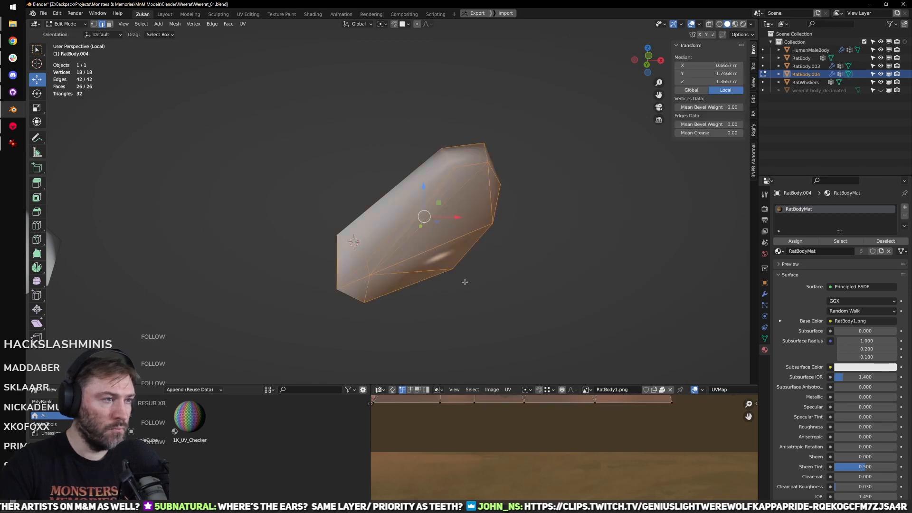
{"action": "key", "text": "ctrl+space"}
{"action": "scroll", "coordinate": [494, 312], "scroll_direction": "down", "scroll_amount": 5}
{"action": "scroll", "coordinate": [534, 346], "scroll_direction": "up", "scroll_amount": 3}
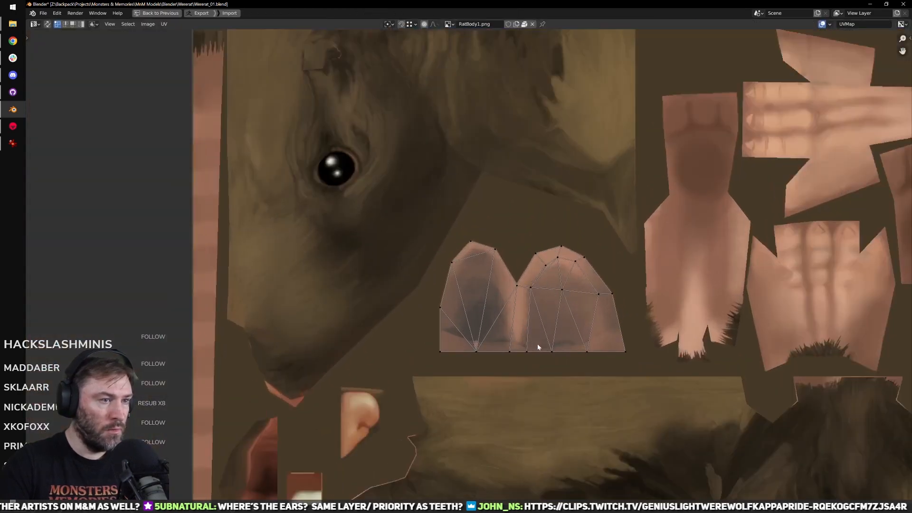
{"action": "key", "text": "a"}
{"action": "key", "text": "ctrl+space"}
{"action": "scroll", "coordinate": [495, 264], "scroll_direction": "up", "scroll_amount": 4}
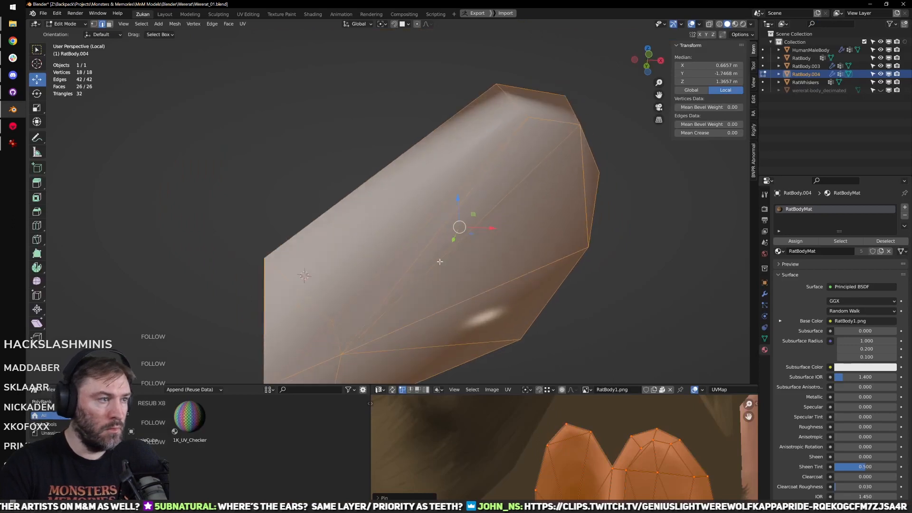
Step: Mark the edge loop around the ear's base as a seam, and reselect the whole ear
{"action": "key", "text": "ctrl+Tab"}
{"action": "left_click", "coordinate": [420, 266]}
{"action": "middle_click_drag", "start_coordinate": [421, 266], "coordinate": [362, 269]}
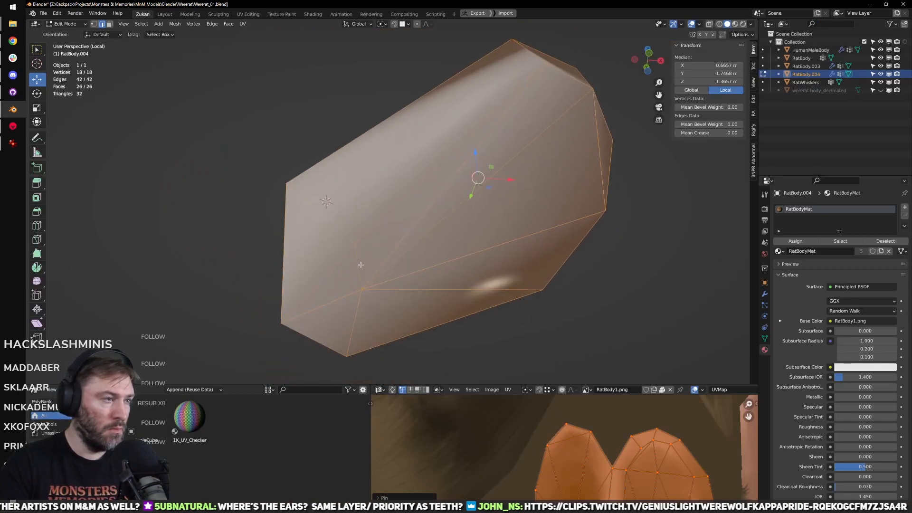
{"action": "left_click", "coordinate": [361, 269], "text": "alt"}
{"action": "scroll", "coordinate": [357, 313], "scroll_direction": "down", "scroll_amount": 3}
{"action": "middle_click_drag", "start_coordinate": [357, 313], "coordinate": [423, 364]}
{"action": "key", "text": "KP_Divide"}
{"action": "scroll", "coordinate": [553, 446], "scroll_direction": "down", "scroll_amount": 4}
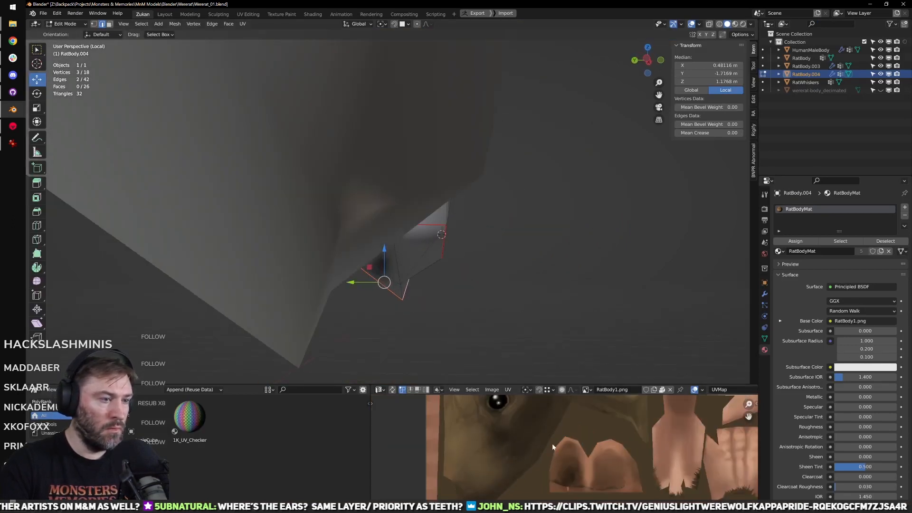
{"action": "key", "text": "KP_Divide"}
{"action": "middle_click_drag", "start_coordinate": [457, 293], "coordinate": [407, 224]}
{"action": "key", "text": "a"}
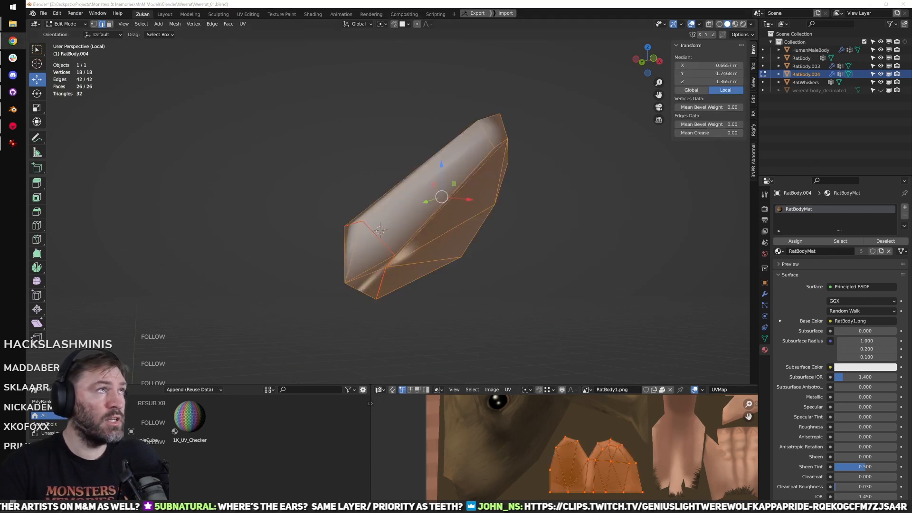
Step: Mark seams along the ear's outer rim and the long inner edge running from the tip to the base
{"action": "left_click", "coordinate": [541, 461]}
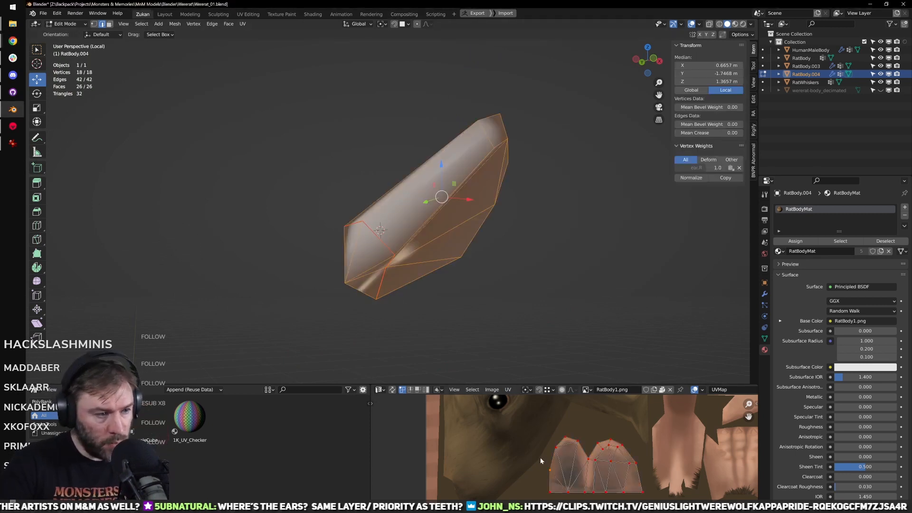
{"action": "scroll", "coordinate": [593, 477], "scroll_direction": "up", "scroll_amount": 3}
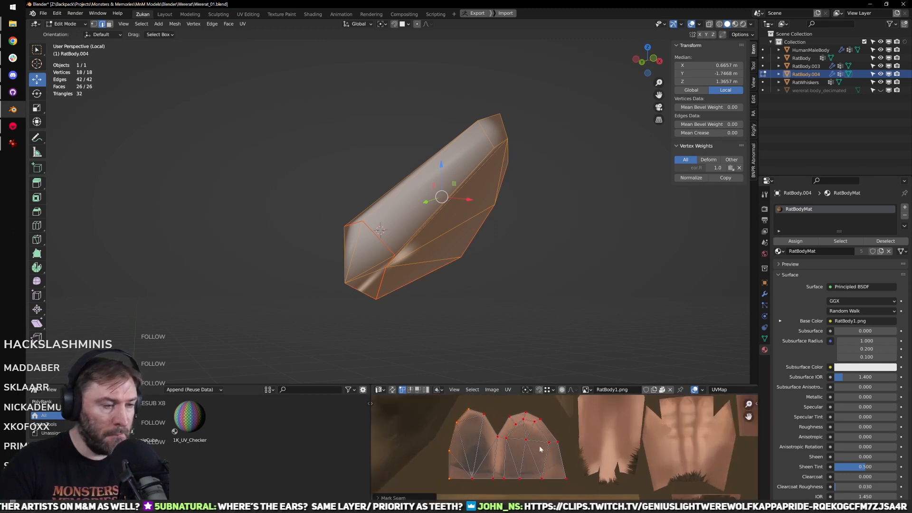
{"action": "middle_click_drag", "start_coordinate": [491, 366], "coordinate": [425, 155]}
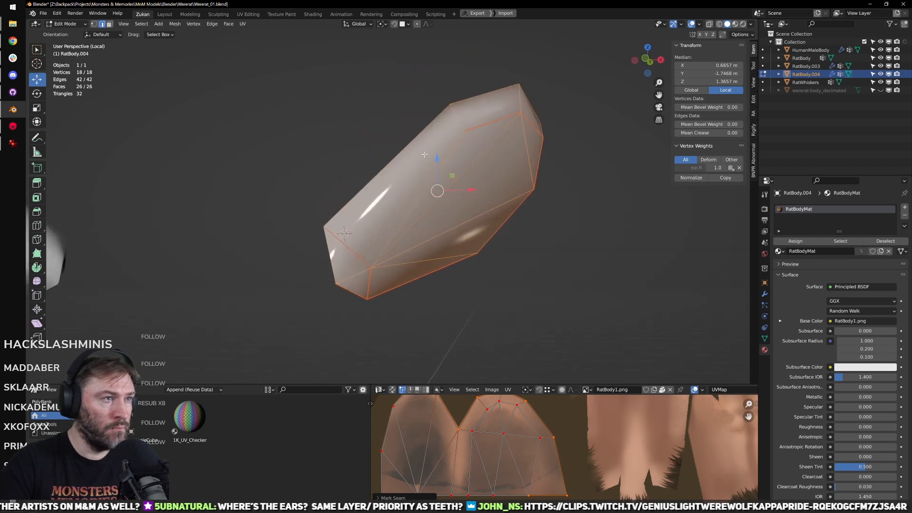
{"action": "left_click", "coordinate": [403, 196]}
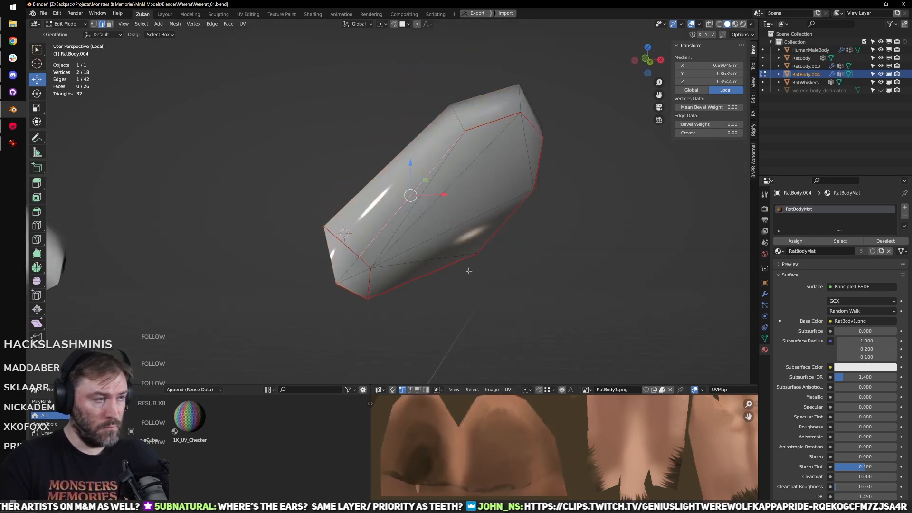
Step: Unwrap the whole ear and check its pinned islands in the enlarged UV editor
{"action": "key", "text": "a"}
{"action": "scroll", "coordinate": [568, 489], "scroll_direction": "down", "scroll_amount": 2}
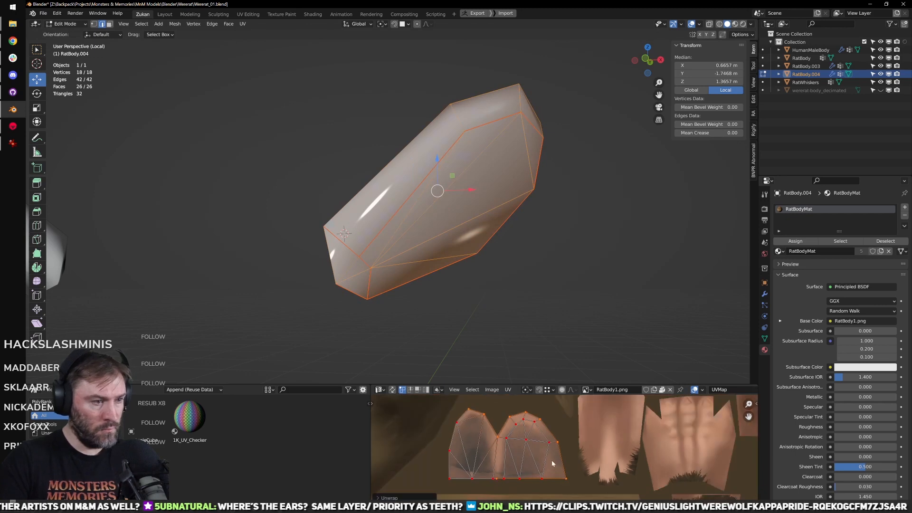
{"action": "key", "text": "ctrl+space"}
{"action": "scroll", "coordinate": [352, 427], "scroll_direction": "up", "scroll_amount": 4}
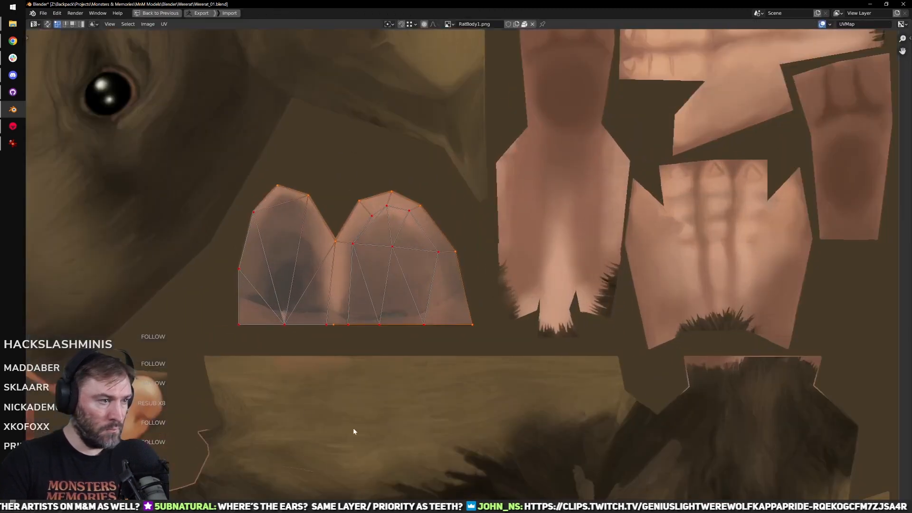
{"action": "key", "text": "ctrl+space"}
Step: Select the six cap faces inside the seam at the ear's base and unpin their UV vertices
{"action": "key", "text": "ctrl+Tab"}
{"action": "mouse_move", "coordinate": [402, 244]}
{"action": "middle_mouse_down"}
{"action": "mouse_move", "coordinate": [407, 257]}
{"action": "mouse_move", "coordinate": [394, 233]}
{"action": "middle_mouse_up"}
{"action": "left_click", "coordinate": [402, 259]}
{"action": "key", "text": "ctrl+Tab"}
{"action": "left_click", "coordinate": [402, 249]}
{"action": "left_click", "coordinate": [388, 255]}
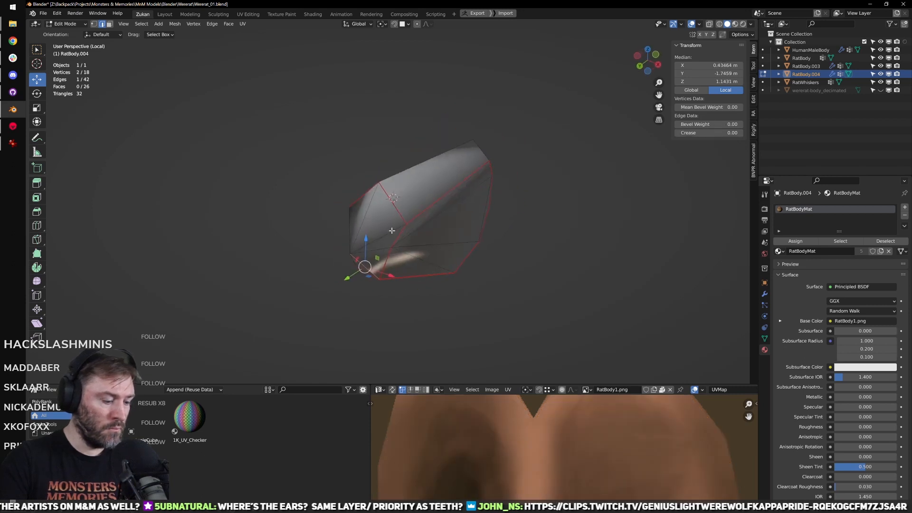
{"action": "key", "text": "l"}
{"action": "middle_click_drag", "start_coordinate": [405, 266], "coordinate": [408, 257]}
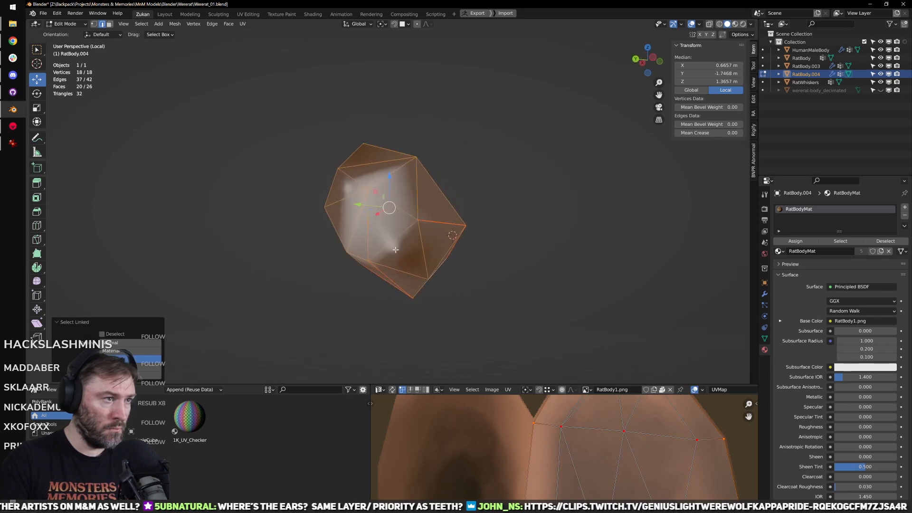
{"action": "left_click", "coordinate": [408, 254]}
{"action": "left_click", "coordinate": [421, 260], "text": "alt"}
{"action": "key", "text": "ctrl+space"}
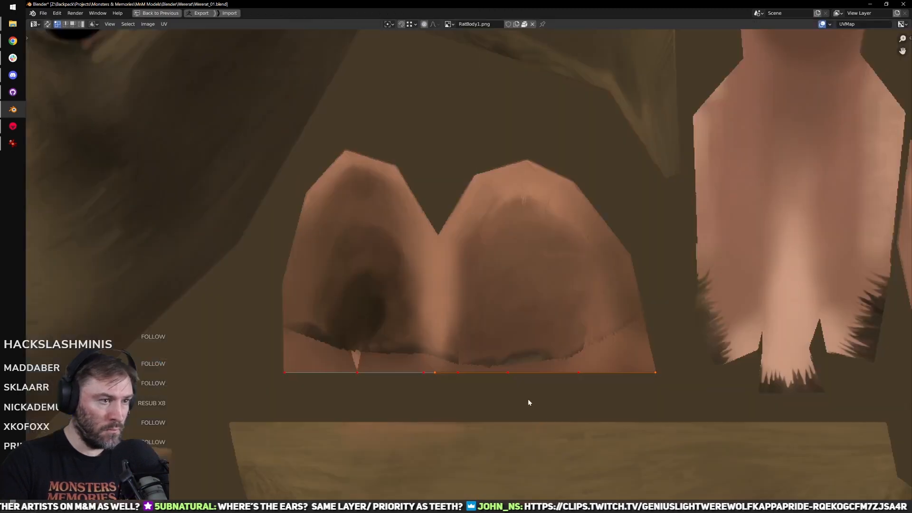
{"action": "scroll", "coordinate": [529, 399], "scroll_direction": "down", "scroll_amount": 2}
{"action": "key", "text": "ctrl+space"}
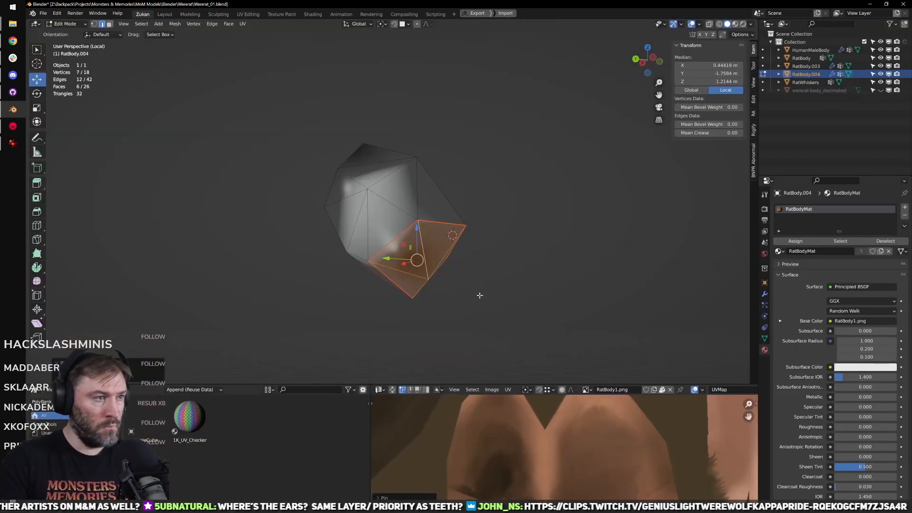
Step: Clear the seam from one edge of the base loop on the ear's back side, and unwrap the whole ear
{"action": "key", "text": "a"}
{"action": "key", "text": "a"}
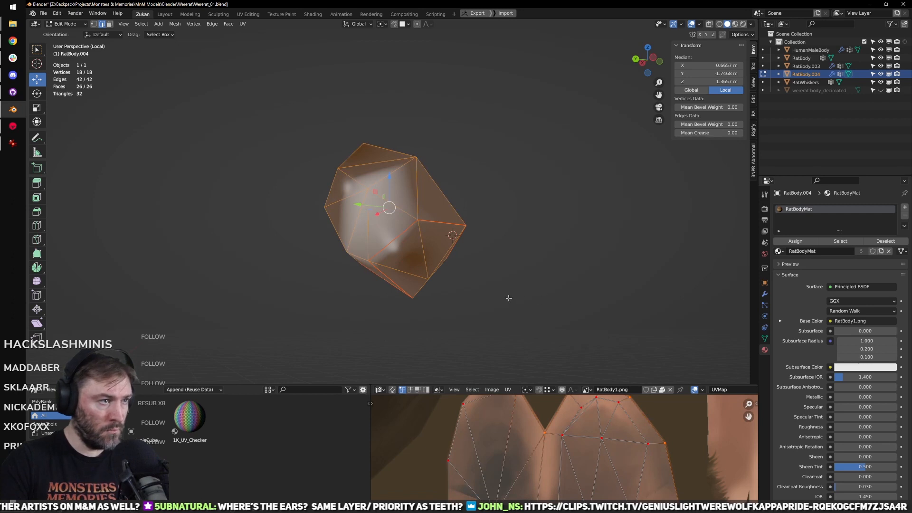
{"action": "middle_click_drag", "start_coordinate": [509, 298], "coordinate": [391, 286]}
{"action": "middle_click_drag", "start_coordinate": [609, 489], "coordinate": [590, 428]}
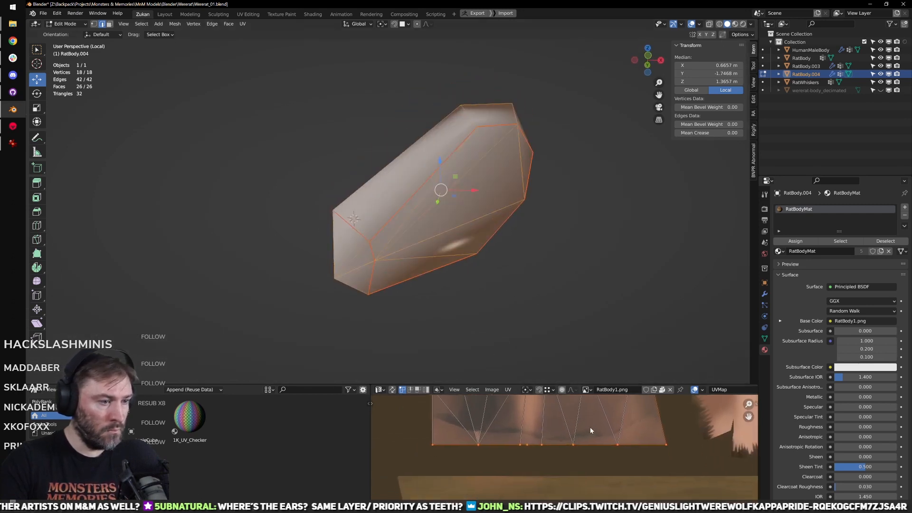
{"action": "middle_click_drag", "start_coordinate": [388, 249], "coordinate": [394, 266]}
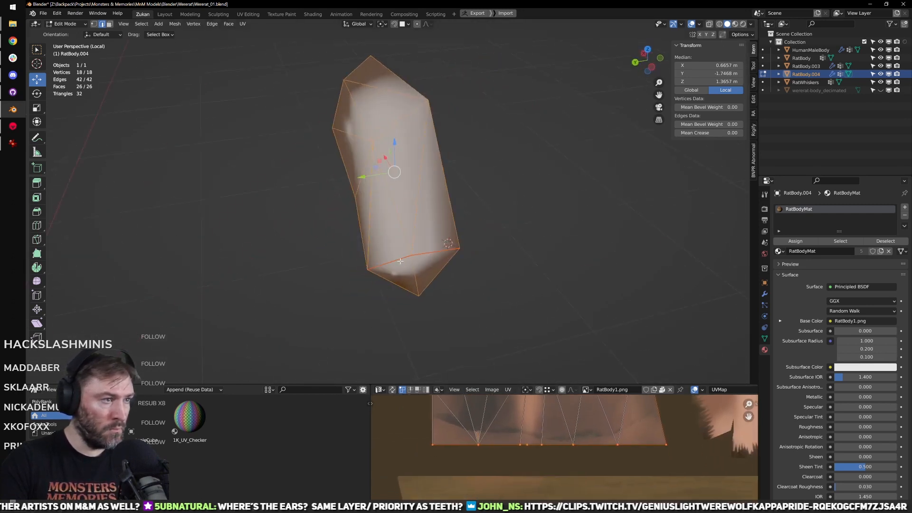
{"action": "left_click", "coordinate": [388, 262]}
{"action": "key", "text": "a"}
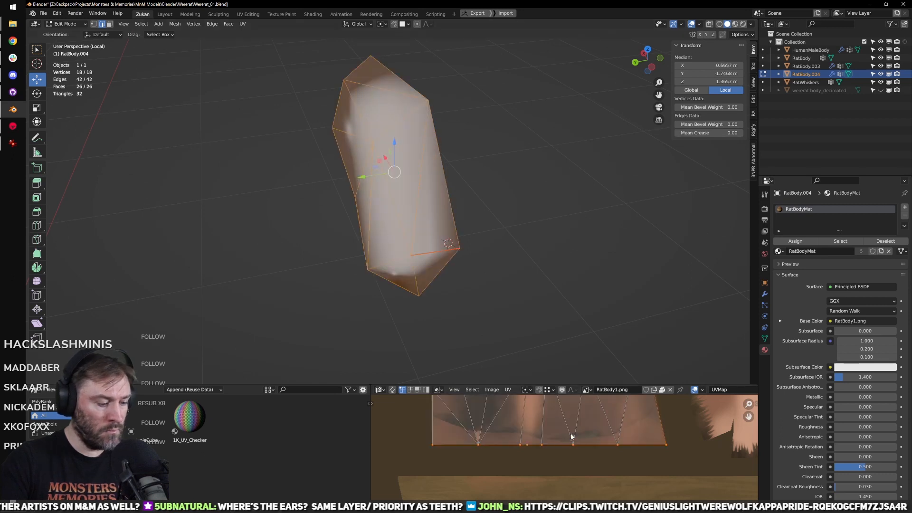
{"action": "key", "text": "u"}
{"action": "key", "text": "Return"}
Step: Examine the seams around the ear's base and the attached cap in the UV editor
{"action": "middle_click_drag", "start_coordinate": [521, 294], "coordinate": [383, 251]}
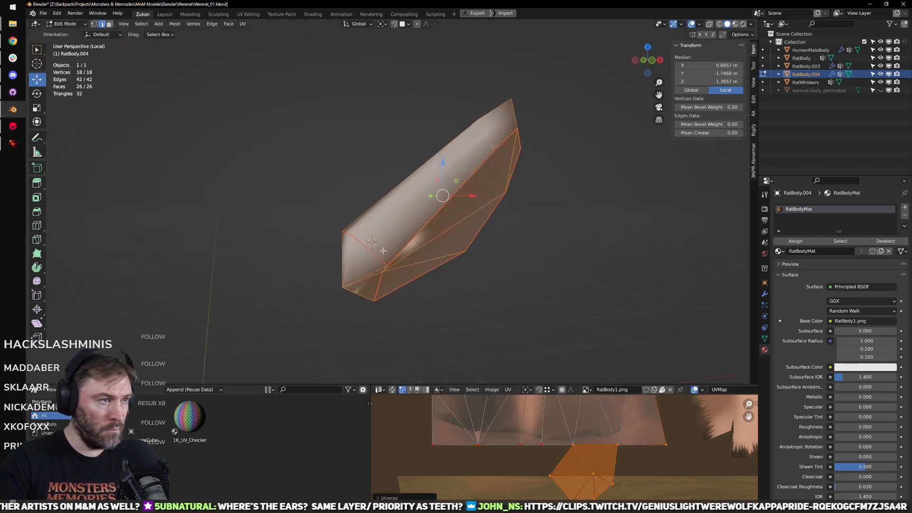
{"action": "left_click", "coordinate": [365, 248], "text": "alt"}
{"action": "middle_click_drag", "start_coordinate": [427, 311], "coordinate": [353, 264]}
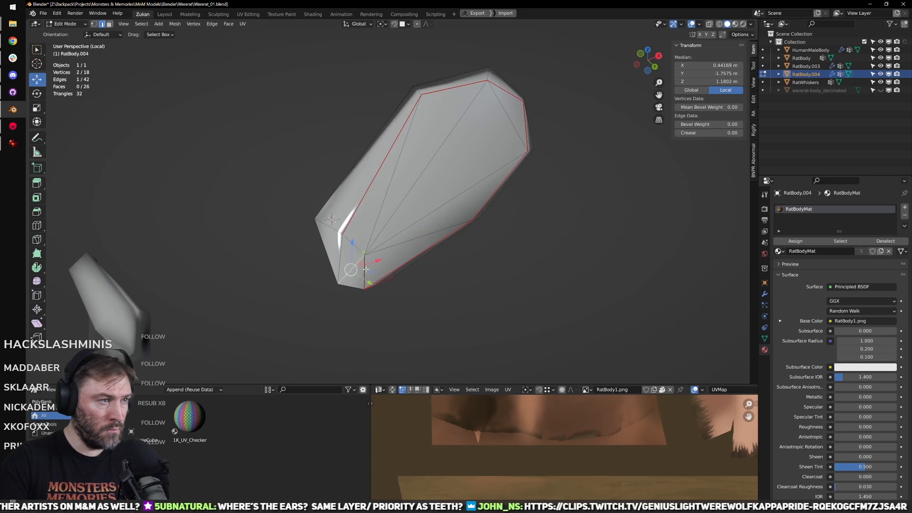
{"action": "scroll", "coordinate": [404, 278], "scroll_direction": "up", "scroll_amount": 2}
{"action": "middle_click_drag", "start_coordinate": [364, 304], "coordinate": [546, 301]}
{"action": "key", "text": "a"}
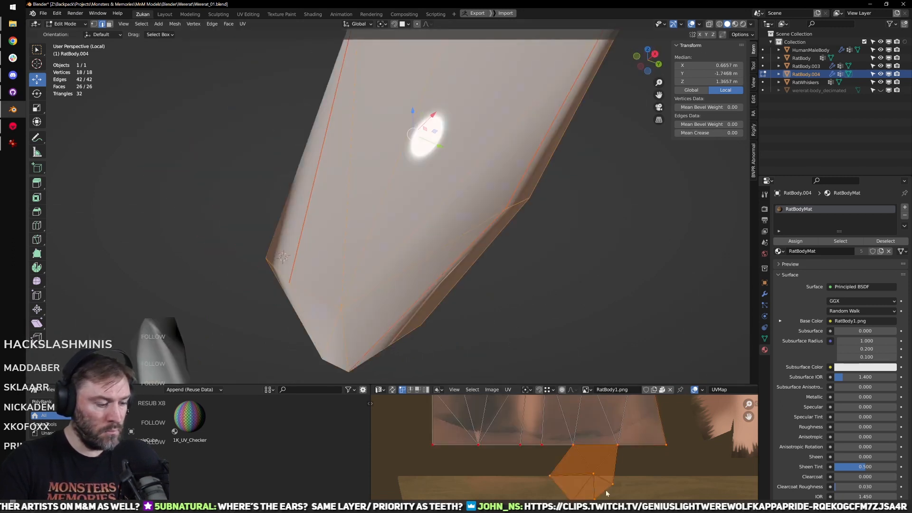
{"action": "scroll", "coordinate": [570, 459], "scroll_direction": "down", "scroll_amount": 3}
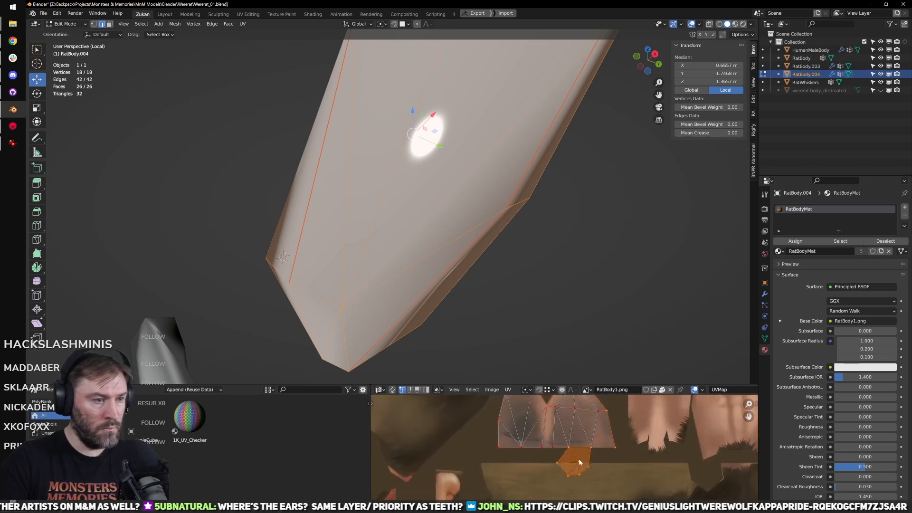
{"action": "scroll", "coordinate": [399, 299], "scroll_direction": "down", "scroll_amount": 3}
Step: Clear the remaining seam at the ear's base loop and unwrap the whole ear
{"action": "middle_click_drag", "start_coordinate": [393, 297], "coordinate": [449, 299]}
{"action": "key", "text": "ctrl+Tab"}
{"action": "left_click", "coordinate": [429, 303]}
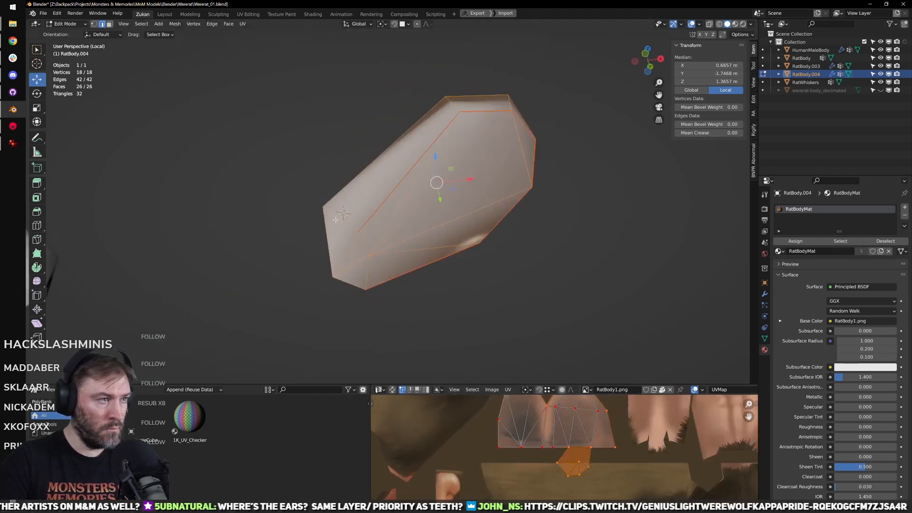
{"action": "left_click", "coordinate": [335, 220]}
{"action": "middle_click_drag", "start_coordinate": [339, 228], "coordinate": [416, 273]}
{"action": "key", "text": "a"}
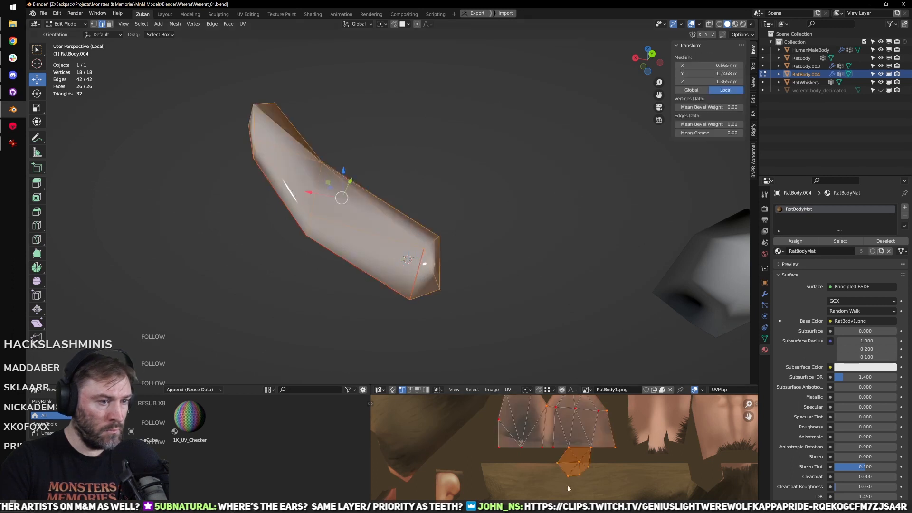
{"action": "key", "text": "u"}
{"action": "scroll", "coordinate": [570, 477], "scroll_direction": "up", "scroll_amount": 5}
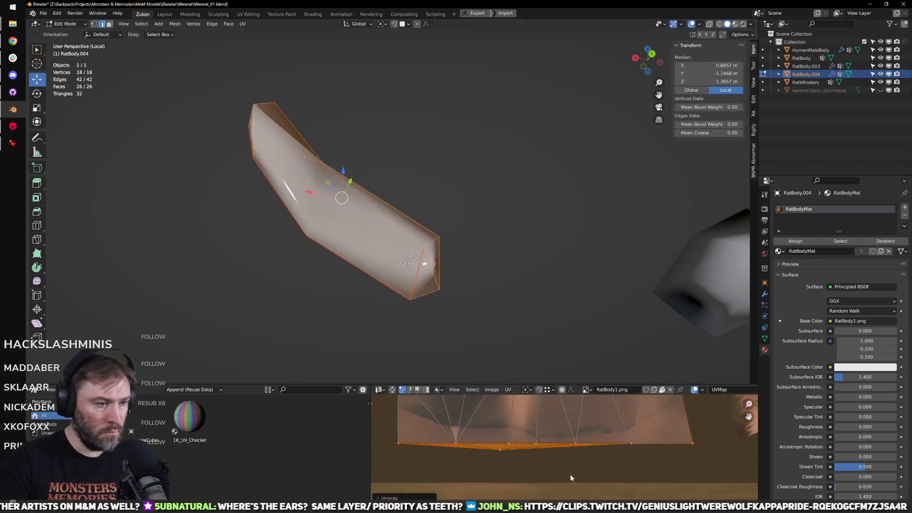
Step: Leave mesh editing and assign the 1K_UV_Checker material to the ears
{"action": "middle_click_drag", "start_coordinate": [379, 279], "coordinate": [397, 290]}
{"action": "key", "text": "Tab"}
{"action": "left_click", "coordinate": [780, 241]}
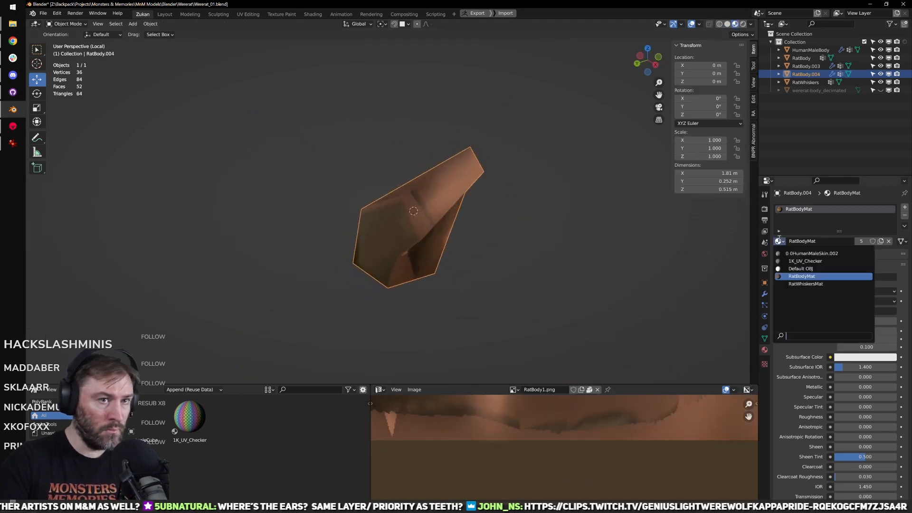
{"action": "left_click", "coordinate": [803, 261]}
{"action": "middle_click_drag", "start_coordinate": [411, 240], "coordinate": [518, 280]}
Step: Edit the ear mesh in face selection mode and nudge the cap's centre UV vertex just below the base row
{"action": "key", "text": "Tab"}
{"action": "key", "text": "ctrl+Tab"}
{"action": "left_click", "coordinate": [485, 270]}
{"action": "scroll", "coordinate": [622, 461], "scroll_direction": "down", "scroll_amount": 1}
{"action": "scroll", "coordinate": [589, 422], "scroll_direction": "up", "scroll_amount": 6}
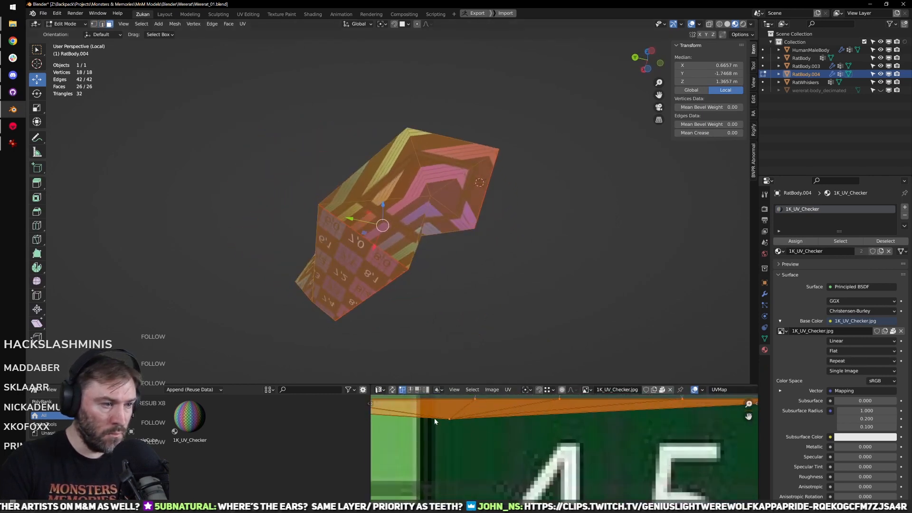
{"action": "left_click", "coordinate": [434, 418]}
{"action": "scroll", "coordinate": [488, 452], "scroll_direction": "down", "scroll_amount": 2}
{"action": "key", "text": "g"}
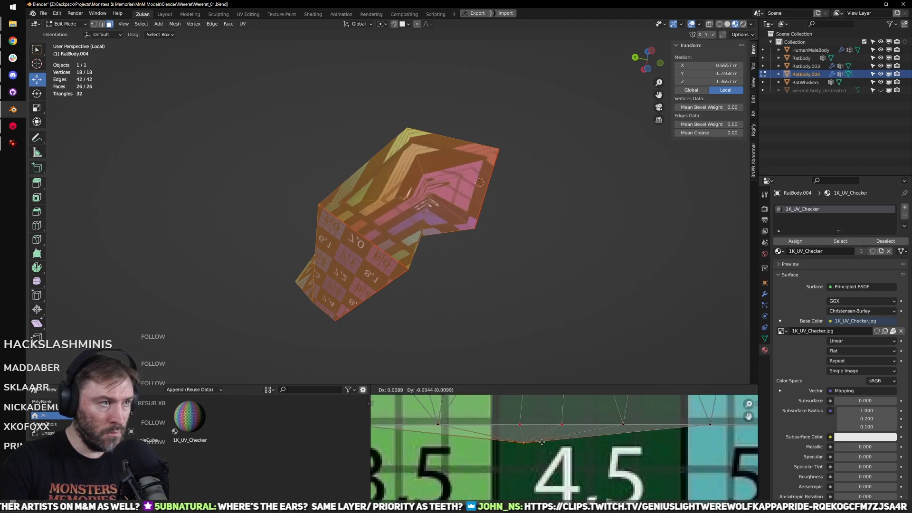
{"action": "left_click", "coordinate": [531, 439]}
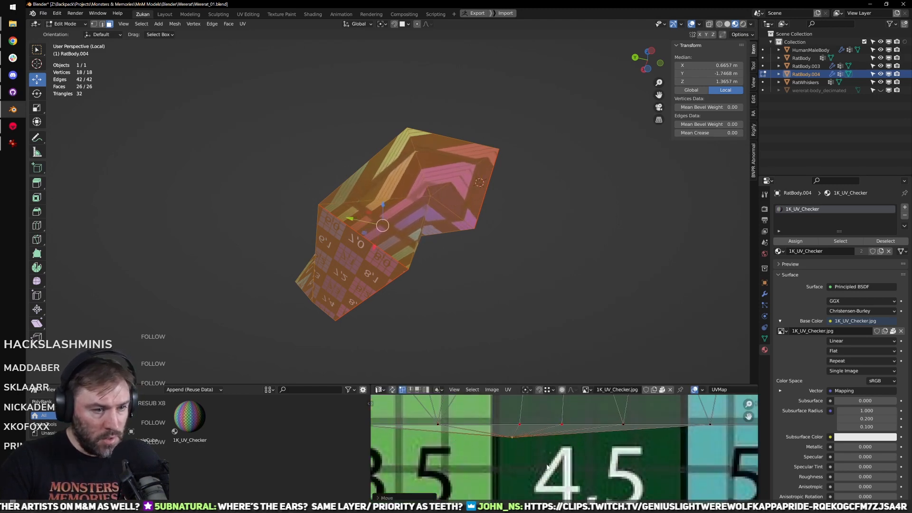
{"action": "middle_click_drag", "start_coordinate": [602, 452], "coordinate": [580, 473]}
{"action": "scroll", "coordinate": [580, 473], "scroll_direction": "down", "scroll_amount": 1}
Step: Select the edge joining the cap to the ear, extend the selection to the linked mesh, and unwrap it again
{"action": "middle_click_drag", "start_coordinate": [479, 340], "coordinate": [434, 229]}
{"action": "left_click", "coordinate": [434, 229]}
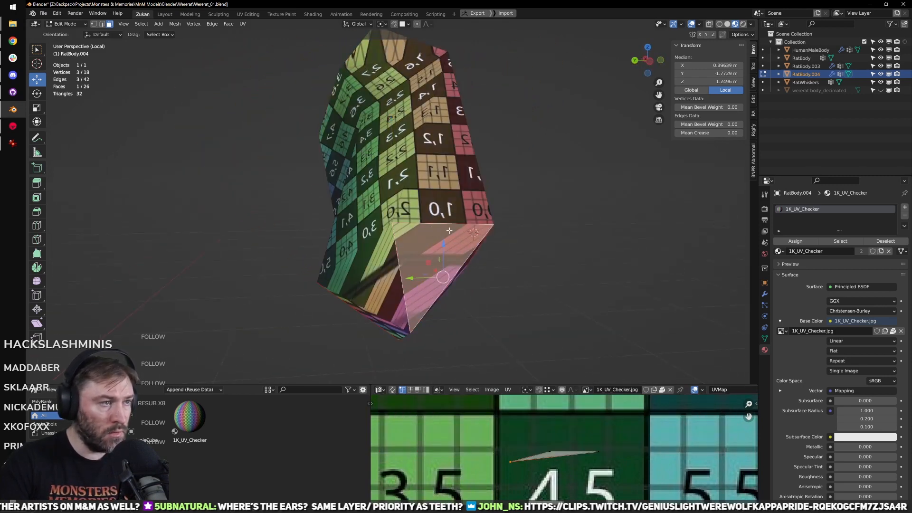
{"action": "key", "text": "ctrl+Tab"}
{"action": "left_click", "coordinate": [430, 217]}
{"action": "left_click", "coordinate": [439, 224]}
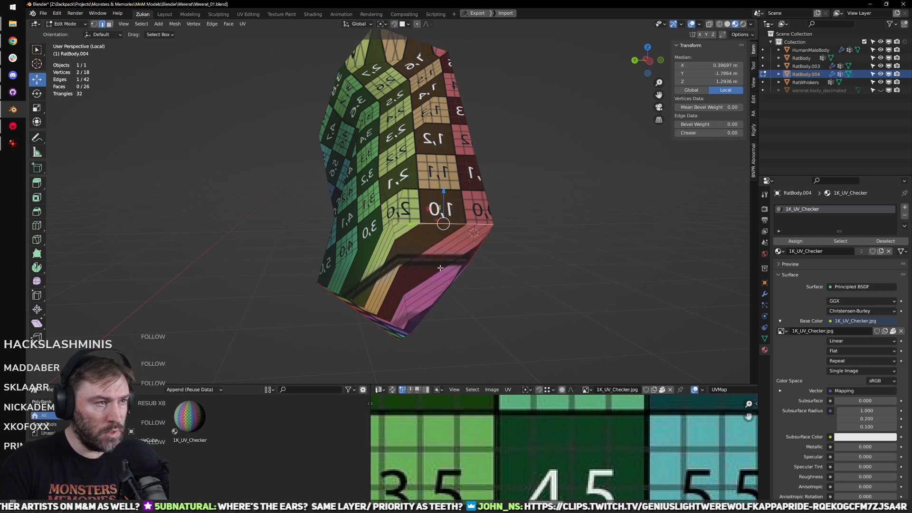
{"action": "key", "text": "ctrl+l"}
{"action": "key", "text": "u"}
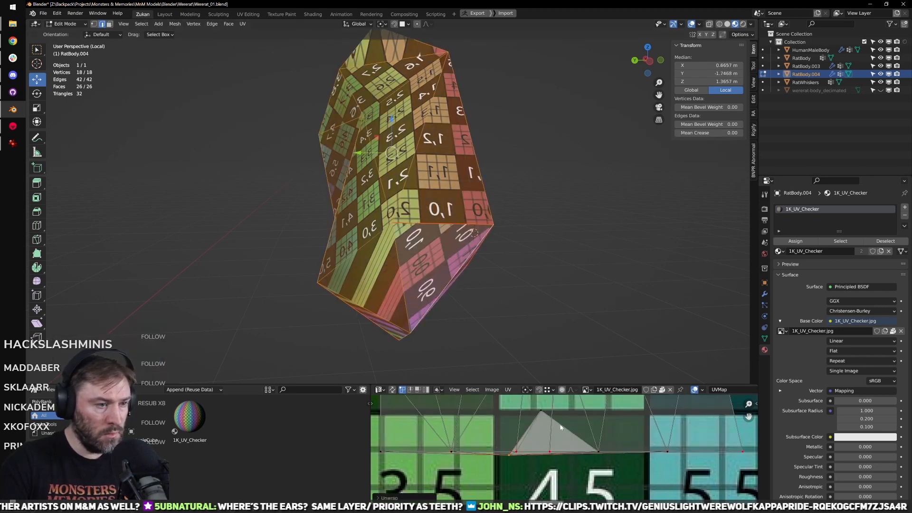
Step: Move the cap's centre UV vertex below the base row and snap the displaced corner vertex back onto the row
{"action": "left_click", "coordinate": [556, 407]}
{"action": "key", "text": "g"}
{"action": "left_click", "coordinate": [558, 471]}
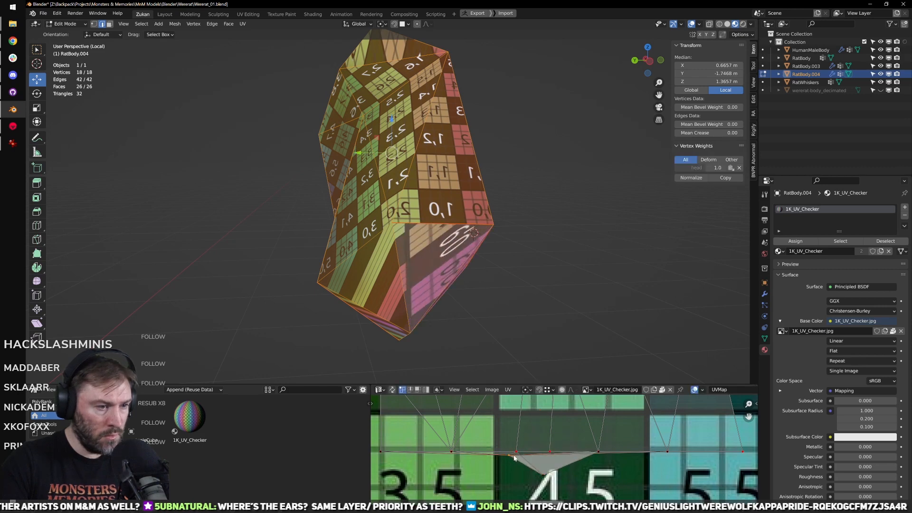
{"action": "key", "text": "g"}
{"action": "left_click", "coordinate": [540, 482]}
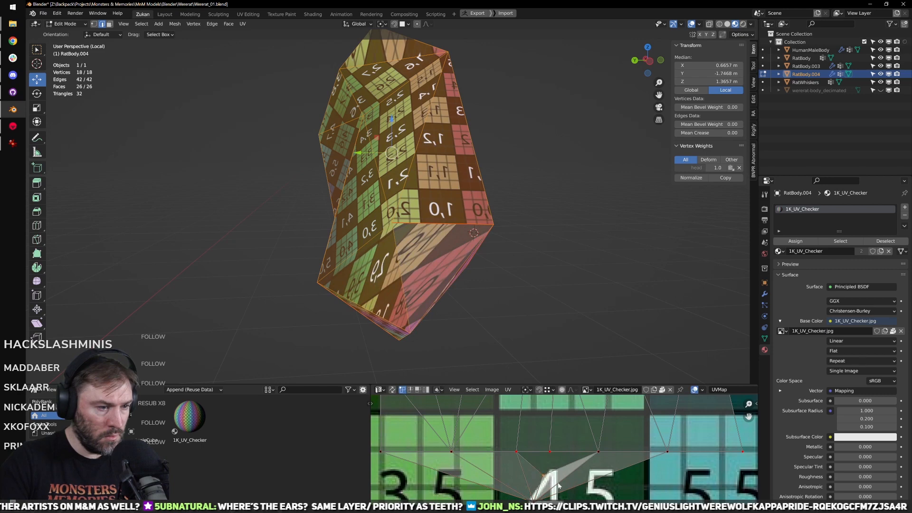
{"action": "left_click", "coordinate": [554, 452]}
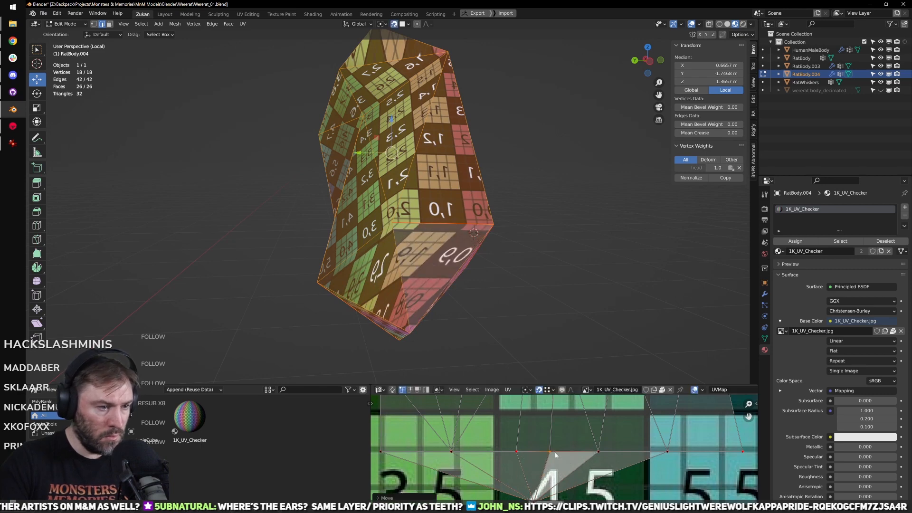
{"action": "scroll", "coordinate": [563, 461], "scroll_direction": "down", "scroll_amount": 1}
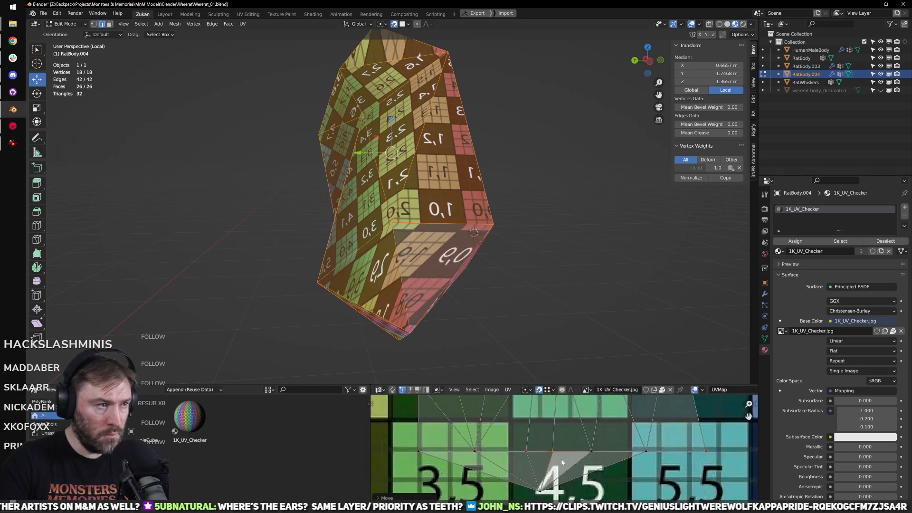
{"action": "scroll", "coordinate": [554, 459], "scroll_direction": "down", "scroll_amount": 1}
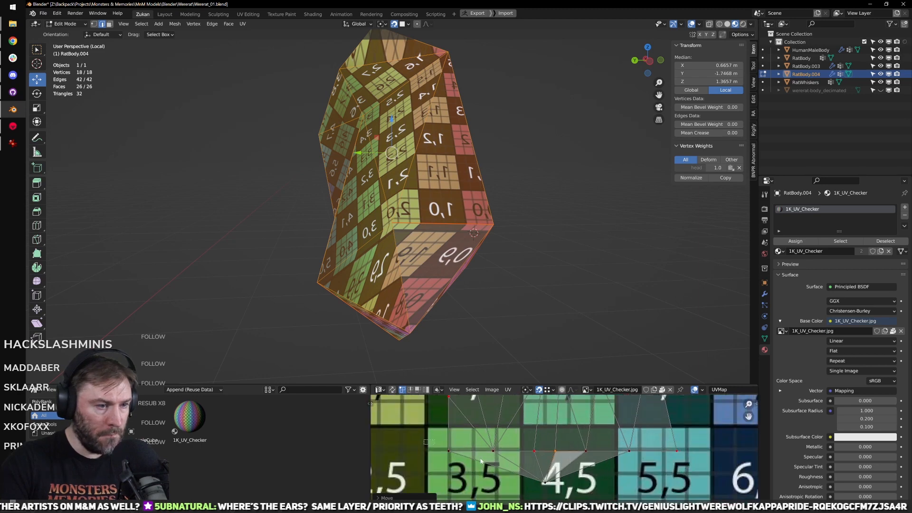
Step: Align the ear's base row of UV vertices with Align Y and adjust the cap's centre vertex
{"action": "key", "text": "q"}
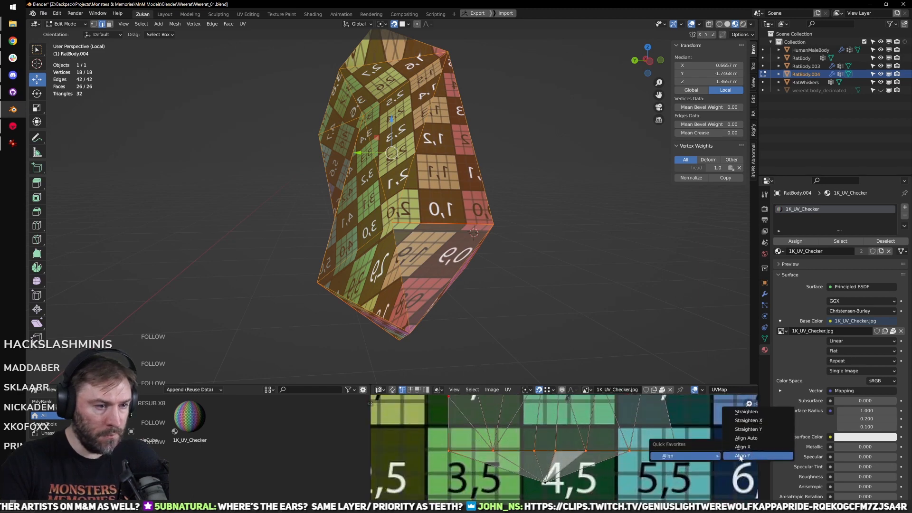
{"action": "left_click", "coordinate": [741, 457]}
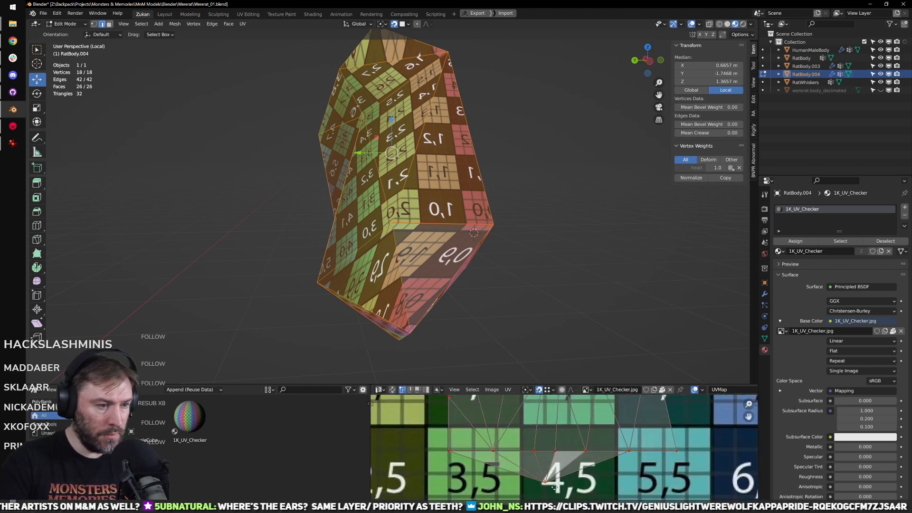
{"action": "mouse_move", "coordinate": [555, 487]}
{"action": "left_mouse_down"}
{"action": "mouse_move", "coordinate": [549, 464]}
{"action": "mouse_move", "coordinate": [537, 474]}
{"action": "left_mouse_up"}
Step: Leave mesh editing and local view, and assign the RatBodyMat material to the ears
{"action": "key", "text": "z"}
{"action": "middle_click_drag", "start_coordinate": [570, 297], "coordinate": [460, 290]}
{"action": "scroll", "coordinate": [460, 290], "scroll_direction": "down", "scroll_amount": 3}
{"action": "key", "text": "Tab"}
{"action": "key", "text": "KP_Divide"}
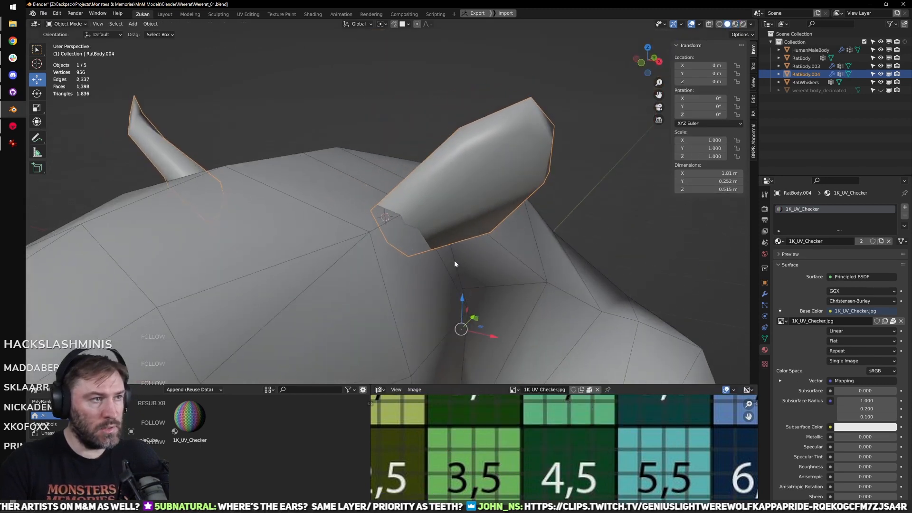
{"action": "key", "text": "z"}
{"action": "left_click", "coordinate": [780, 241]}
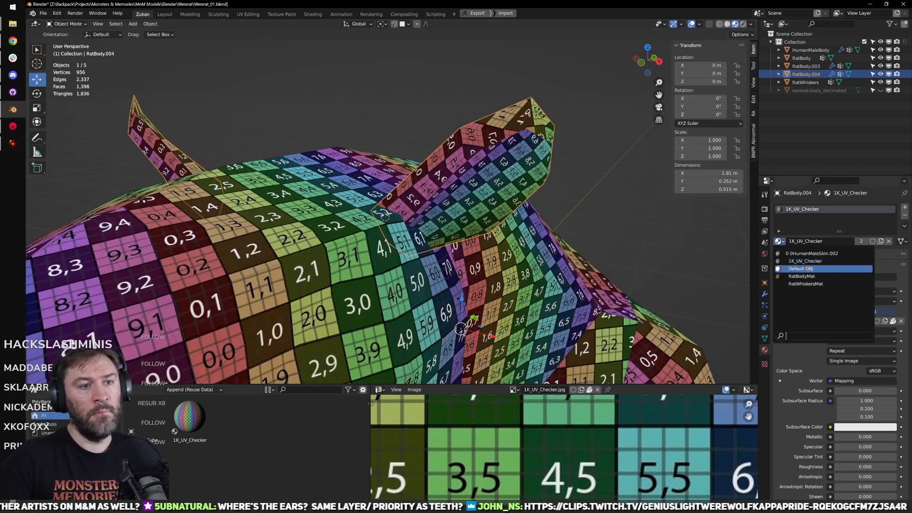
{"action": "left_click", "coordinate": [807, 277]}
{"action": "middle_click_drag", "start_coordinate": [594, 228], "coordinate": [556, 253]}
{"action": "scroll", "coordinate": [605, 209], "scroll_direction": "down", "scroll_amount": 2}
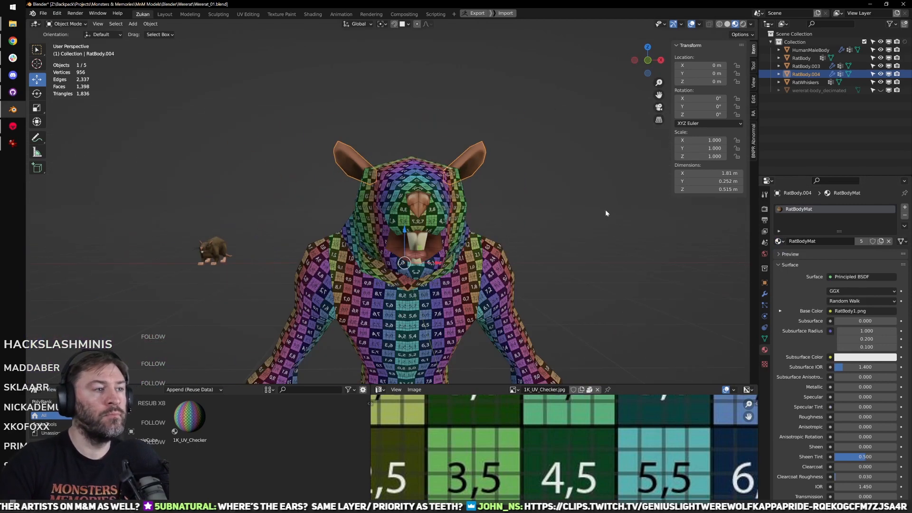
Step: Select the HumanMaleBody mesh and inspect the checker texture over its head, torso and limbs
{"action": "scroll", "coordinate": [517, 257], "scroll_direction": "up", "scroll_amount": 2}
{"action": "middle_click_drag", "start_coordinate": [605, 210], "coordinate": [518, 273]}
{"action": "scroll", "coordinate": [518, 257], "scroll_direction": "down", "scroll_amount": 2}
{"action": "scroll", "coordinate": [420, 266], "scroll_direction": "up", "scroll_amount": 3}
{"action": "left_click", "coordinate": [419, 268]}
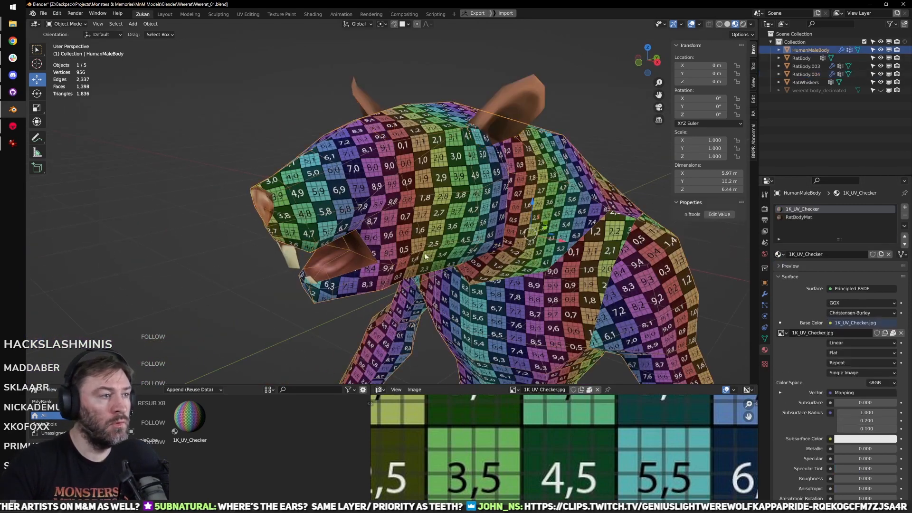
{"action": "middle_click_drag", "start_coordinate": [418, 275], "coordinate": [425, 245]}
{"action": "middle_click_drag", "start_coordinate": [298, 239], "coordinate": [353, 201]}
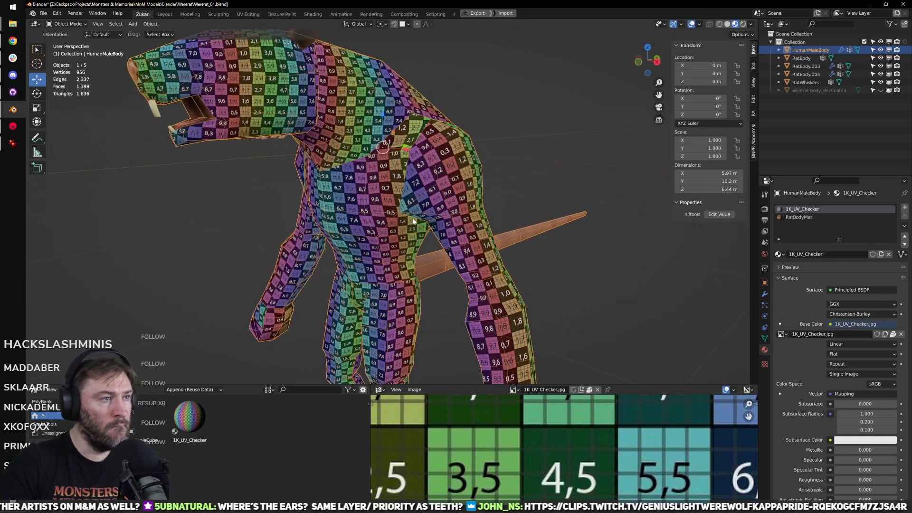
Step: Edit the body mesh with face selection in the viewport and island selection in the UV editor
{"action": "key", "text": "Tab"}
{"action": "key", "text": "ctrl+space"}
{"action": "scroll", "coordinate": [543, 371], "scroll_direction": "down", "scroll_amount": 5}
{"action": "middle_click_drag", "start_coordinate": [542, 369], "coordinate": [551, 338]}
{"action": "key", "text": "ctrl+Tab"}
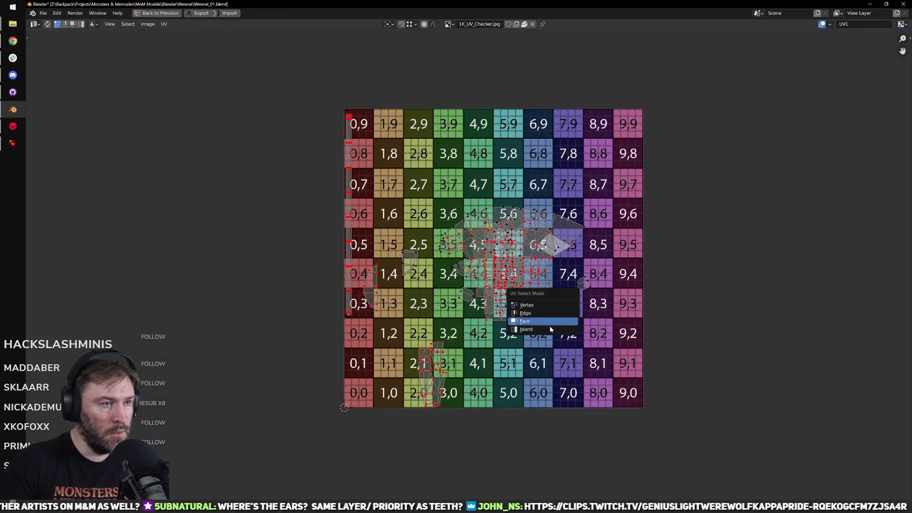
{"action": "left_click", "coordinate": [547, 329]}
{"action": "key", "text": "ctrl+space"}
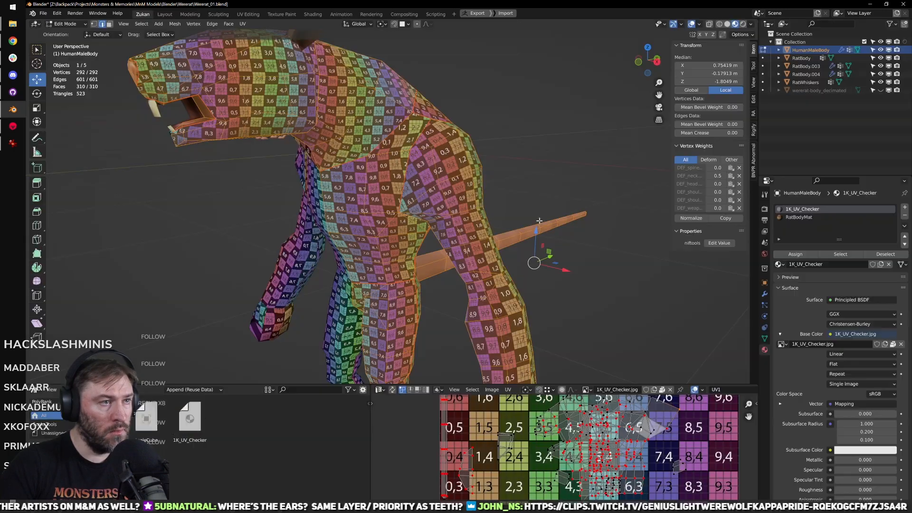
{"action": "key", "text": "ctrl+Tab"}
{"action": "left_click", "coordinate": [493, 199]}
{"action": "middle_click_drag", "start_coordinate": [421, 200], "coordinate": [480, 244], "text": "shift"}
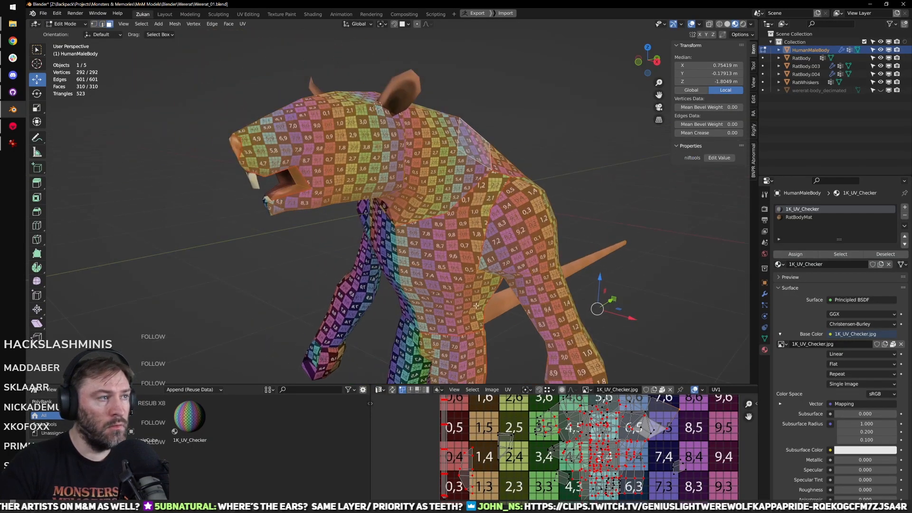
Step: In the enlarged UV editor, move the widest arched island around checker tile 3,8 and the next overlapping island around 8,7
{"action": "key", "text": "ctrl+space"}
{"action": "key", "text": "ctrl+Tab"}
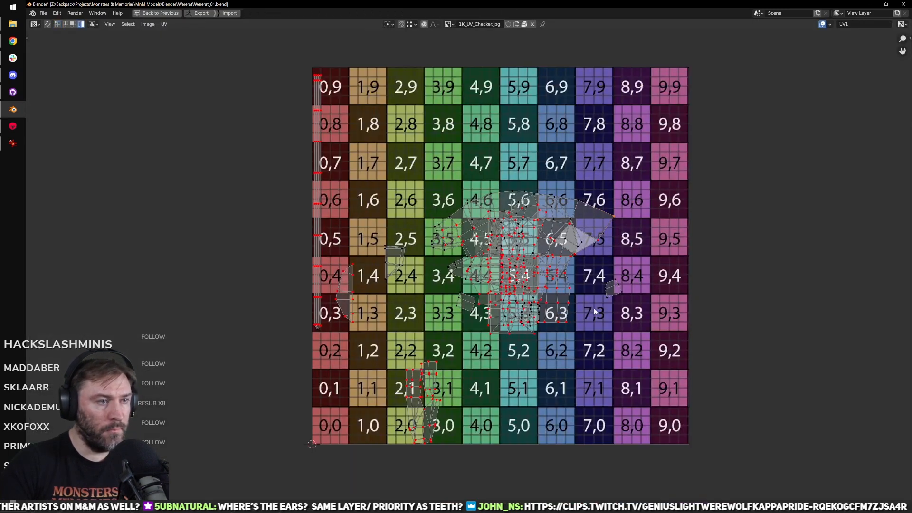
{"action": "middle_click_drag", "start_coordinate": [614, 217], "coordinate": [615, 253]}
{"action": "left_click", "coordinate": [615, 252]}
{"action": "key", "text": "g"}
{"action": "left_click", "coordinate": [527, 131]}
{"action": "left_click", "coordinate": [576, 259]}
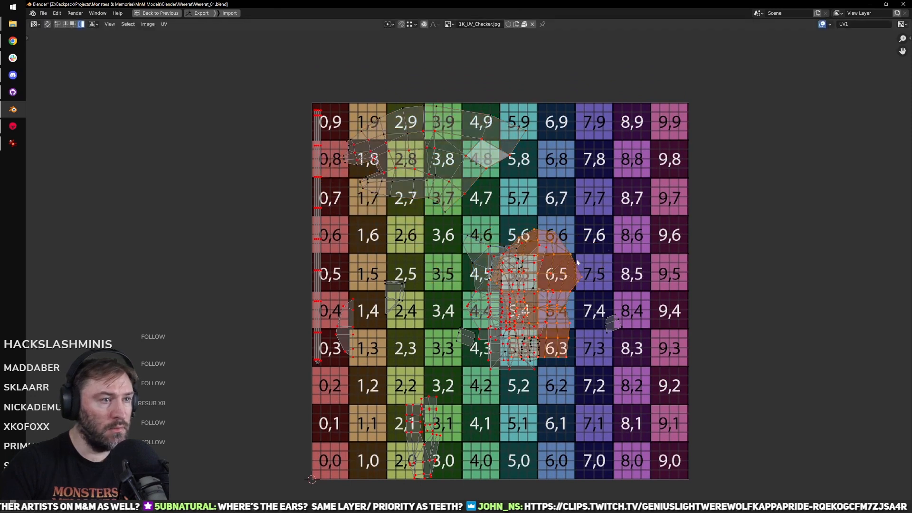
{"action": "key", "text": "g"}
{"action": "left_click", "coordinate": [676, 152]}
Step: Move the overlapping island around checker tile 4,4 to 9,3 and the small island around 5,3 beside tile 7,1
{"action": "left_click", "coordinate": [515, 293]}
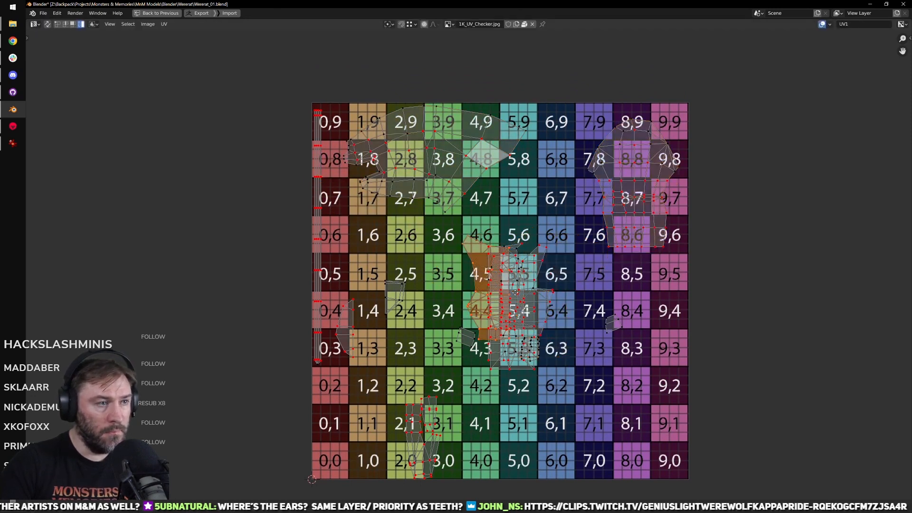
{"action": "key", "text": "g"}
{"action": "left_click", "coordinate": [702, 350]}
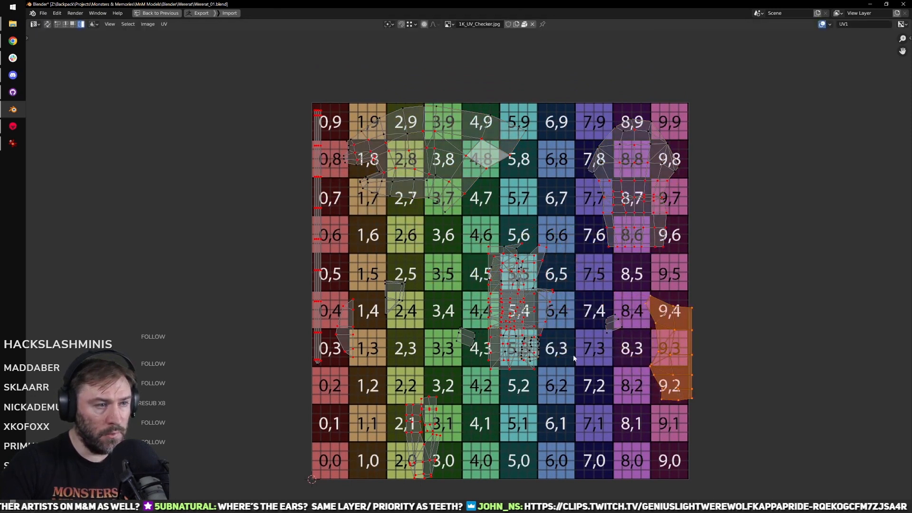
{"action": "left_click", "coordinate": [529, 350]}
{"action": "key", "text": "g"}
{"action": "left_click", "coordinate": [625, 426]}
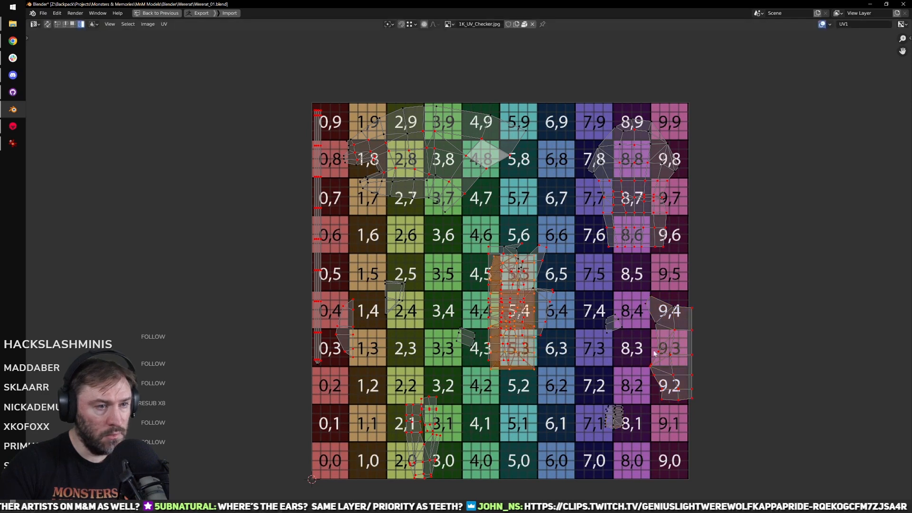
Step: Separate the two tall stacked leg islands, placing one around tile 7,1 and the other around 4,4
{"action": "key", "text": "g"}
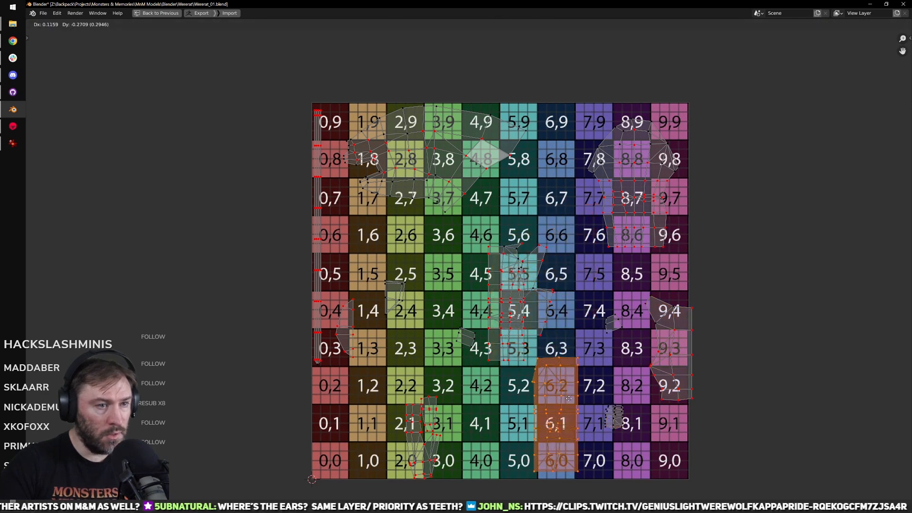
{"action": "left_click", "coordinate": [588, 386]}
{"action": "left_click", "coordinate": [672, 354]}
{"action": "left_click", "coordinate": [509, 308]}
{"action": "key", "text": "g"}
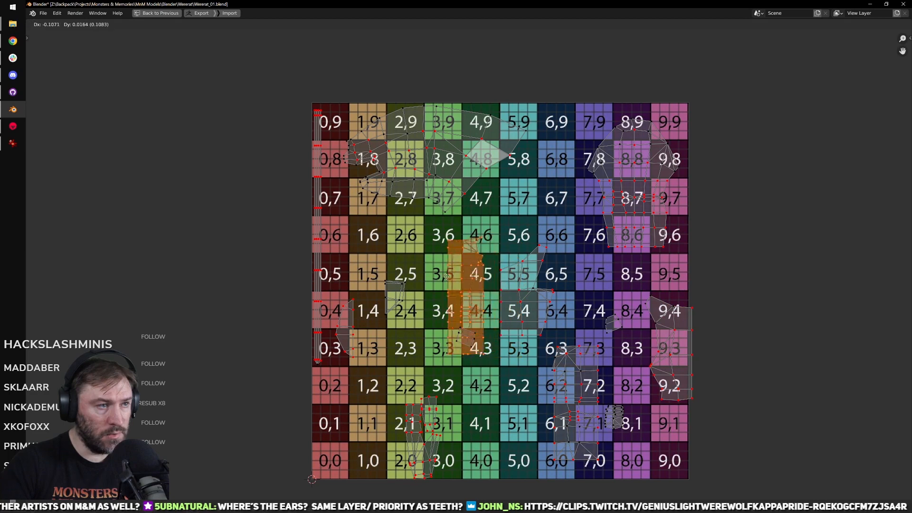
{"action": "left_click", "coordinate": [455, 337]}
Step: Reposition the tall island around tile 4,4 at 3,4 and the tall island around 7,1 at 6,1
{"action": "key", "text": "ctrl+space"}
{"action": "middle_click_drag", "start_coordinate": [499, 346], "coordinate": [491, 274], "text": "shift"}
{"action": "scroll", "coordinate": [569, 483], "scroll_direction": "down", "scroll_amount": 1}
{"action": "key", "text": "g"}
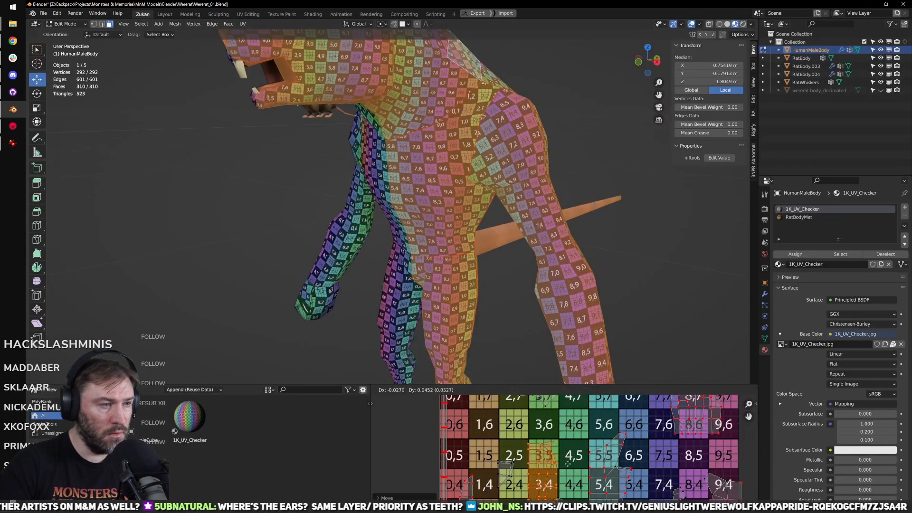
{"action": "left_click", "coordinate": [572, 467]}
{"action": "key", "text": "ctrl+space"}
{"action": "left_click", "coordinate": [578, 426]}
{"action": "key", "text": "g"}
{"action": "left_click", "coordinate": [557, 428]}
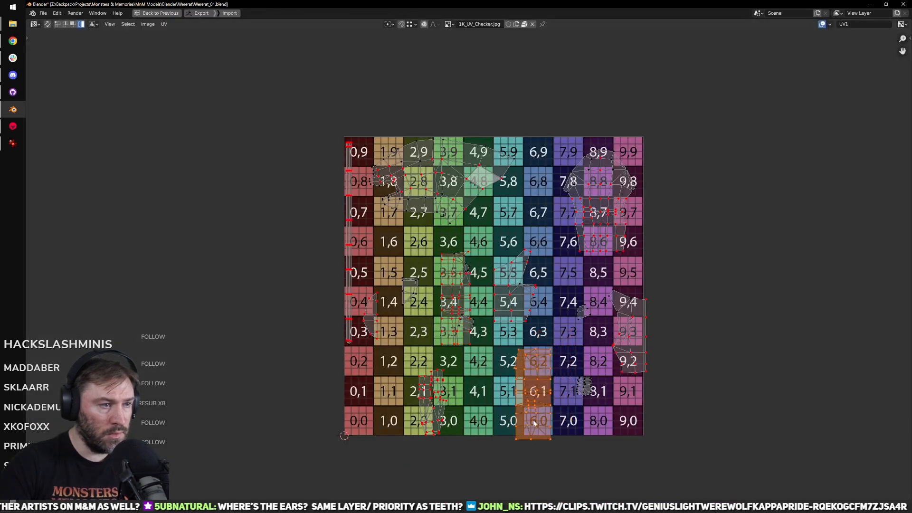
Step: Move the selected leg island off the checker image into the empty space beside its 0 column
{"action": "key", "text": "ctrl+space"}
{"action": "middle_click_drag", "start_coordinate": [436, 203], "coordinate": [425, 119], "text": "shift"}
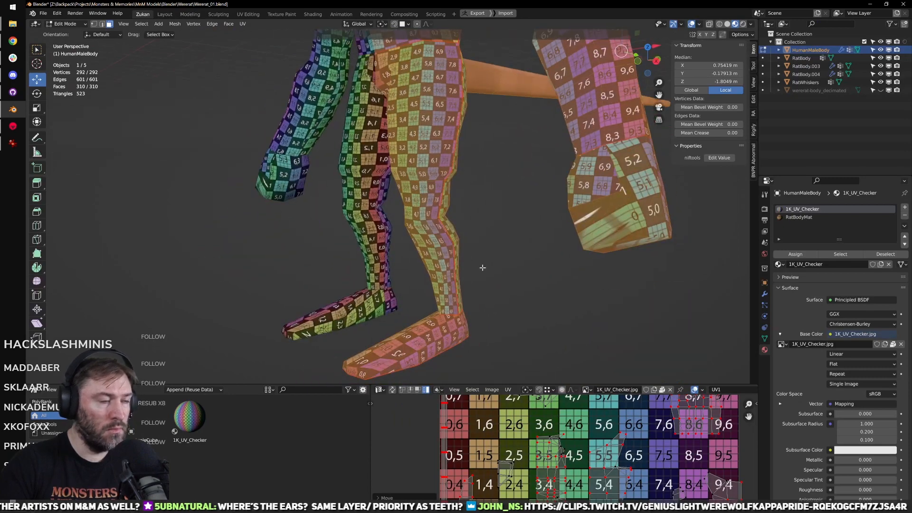
{"action": "scroll", "coordinate": [498, 301], "scroll_direction": "up", "scroll_amount": 3}
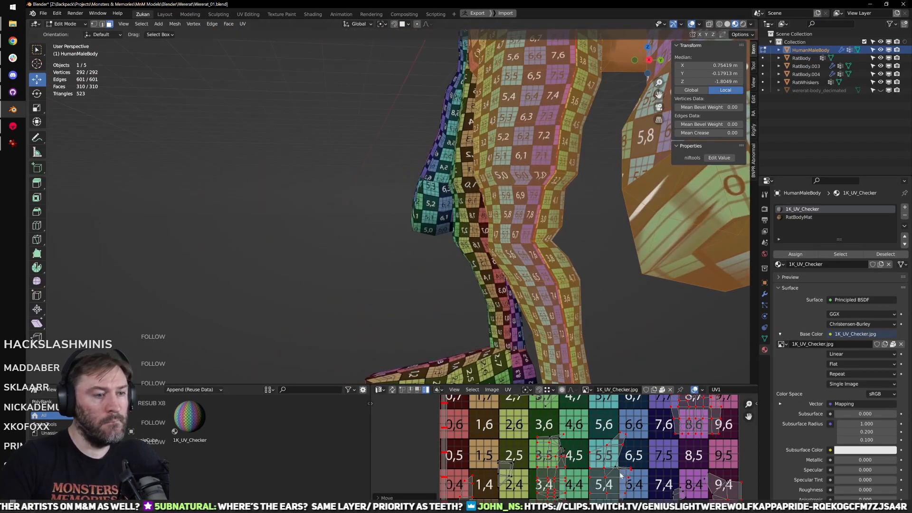
{"action": "scroll", "coordinate": [601, 467], "scroll_direction": "down", "scroll_amount": 3}
{"action": "key", "text": "g"}
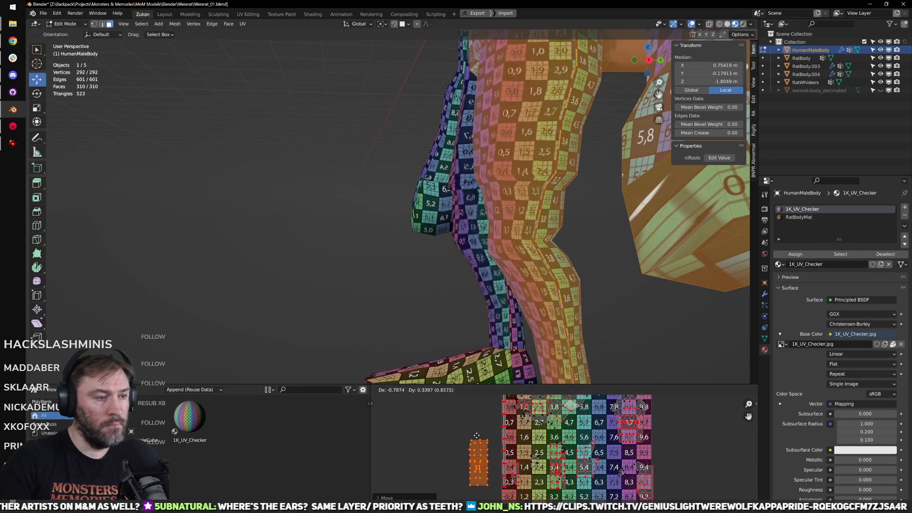
{"action": "left_click", "coordinate": [428, 434]}
Step: Select the lower part of the leg island's long border in edge mode and stitch the matching leg island to it
{"action": "middle_click_drag", "start_coordinate": [463, 464], "coordinate": [537, 433]}
{"action": "scroll", "coordinate": [536, 433], "scroll_direction": "up", "scroll_amount": 4}
{"action": "key", "text": "ctrl+Tab"}
{"action": "left_click", "coordinate": [499, 418]}
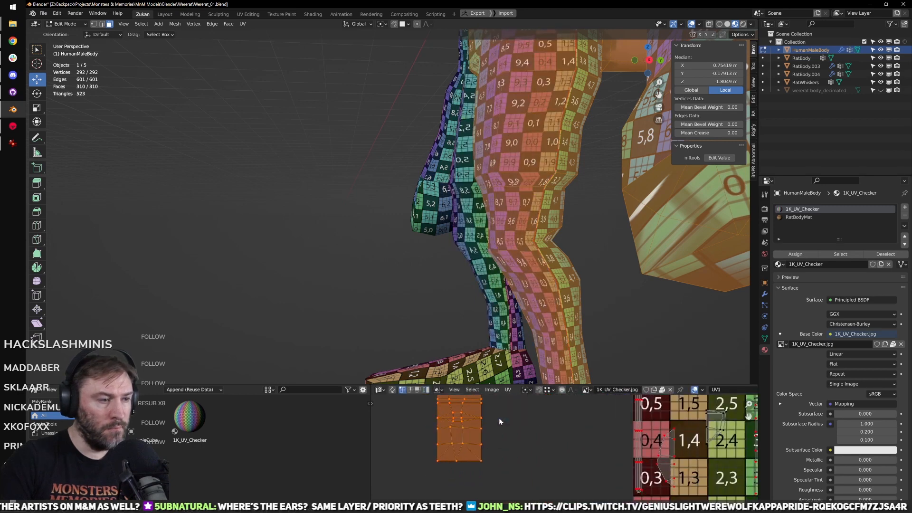
{"action": "left_click_drag", "start_coordinate": [495, 427], "coordinate": [469, 463]}
{"action": "key", "text": "ctrl+Tab"}
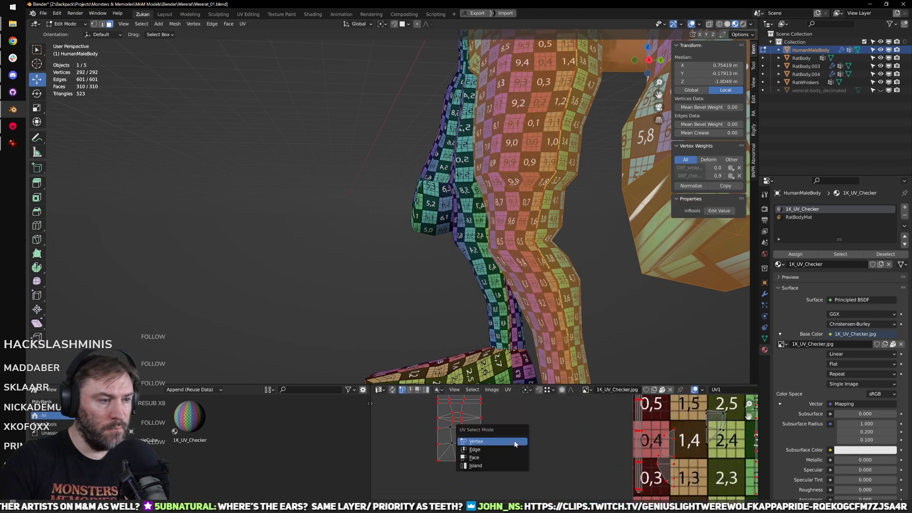
{"action": "left_click", "coordinate": [491, 457]}
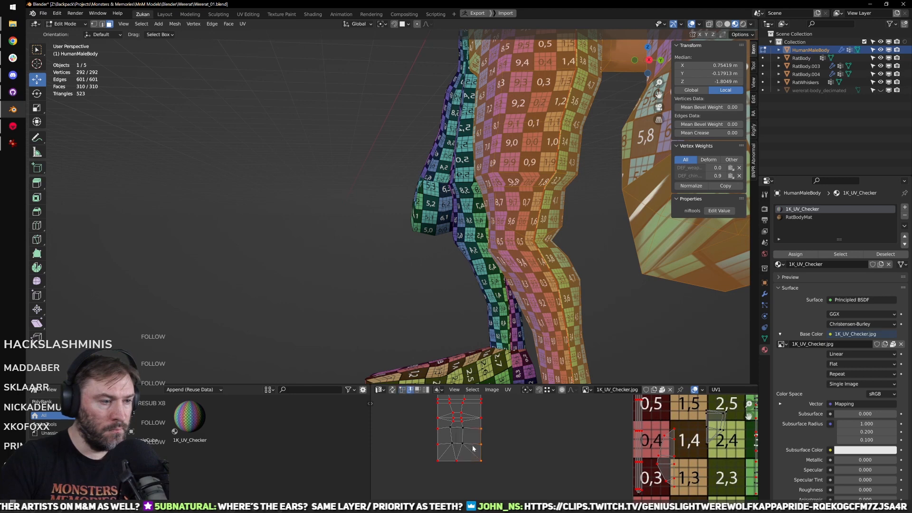
{"action": "middle_click_drag", "start_coordinate": [484, 446], "coordinate": [524, 445]}
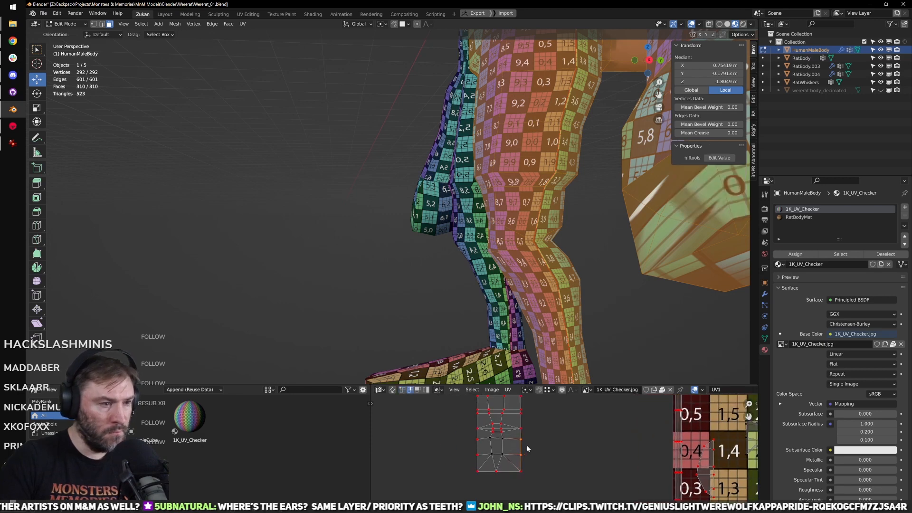
{"action": "key", "text": "v"}
{"action": "key", "text": "Return"}
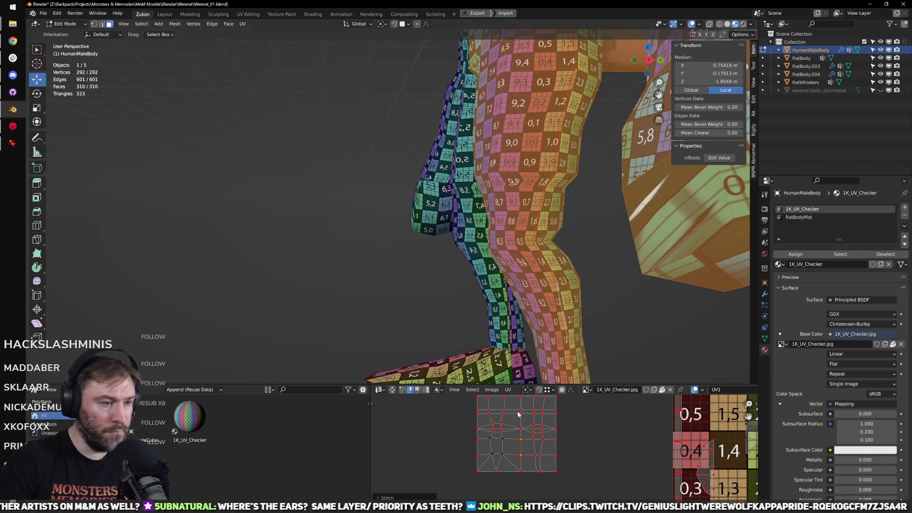
Step: Pick edges along the outer thigh of the body mesh in edge selection, then select the leg's linked faces
{"action": "key", "text": "ctrl+Tab"}
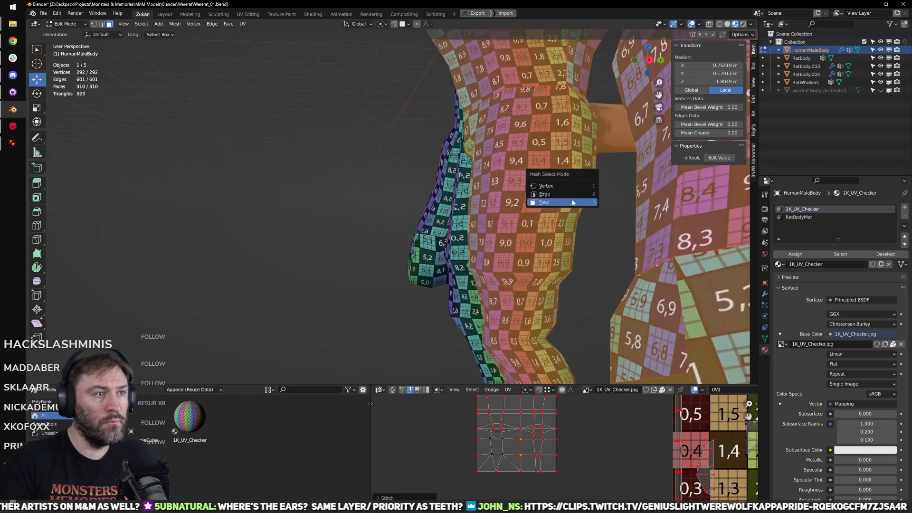
{"action": "left_click", "coordinate": [575, 200]}
{"action": "left_click", "coordinate": [551, 252]}
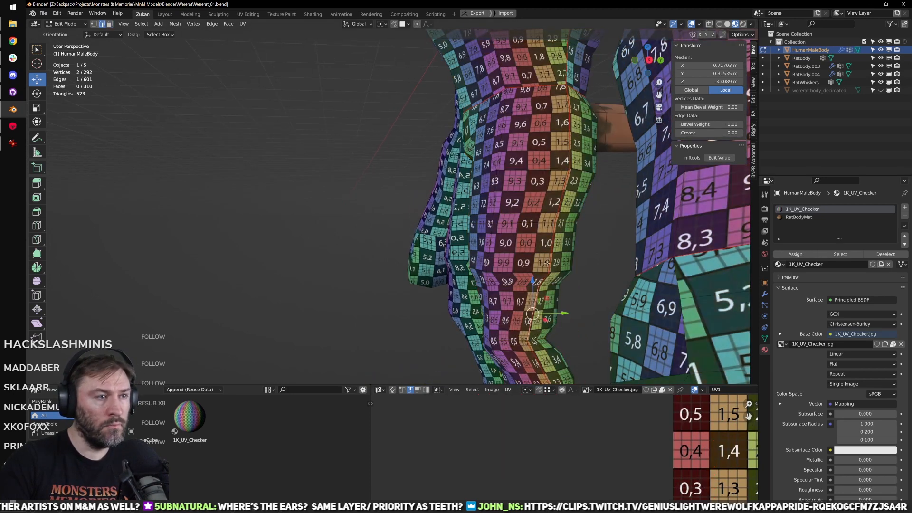
{"action": "left_click", "coordinate": [570, 195]}
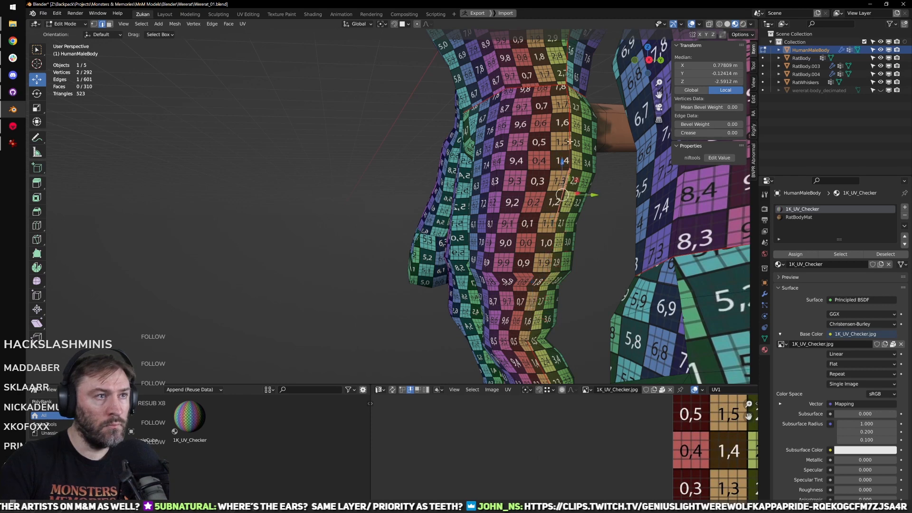
{"action": "left_click", "coordinate": [571, 135]}
{"action": "left_click", "coordinate": [585, 102]}
{"action": "scroll", "coordinate": [561, 349], "scroll_direction": "down", "scroll_amount": 5}
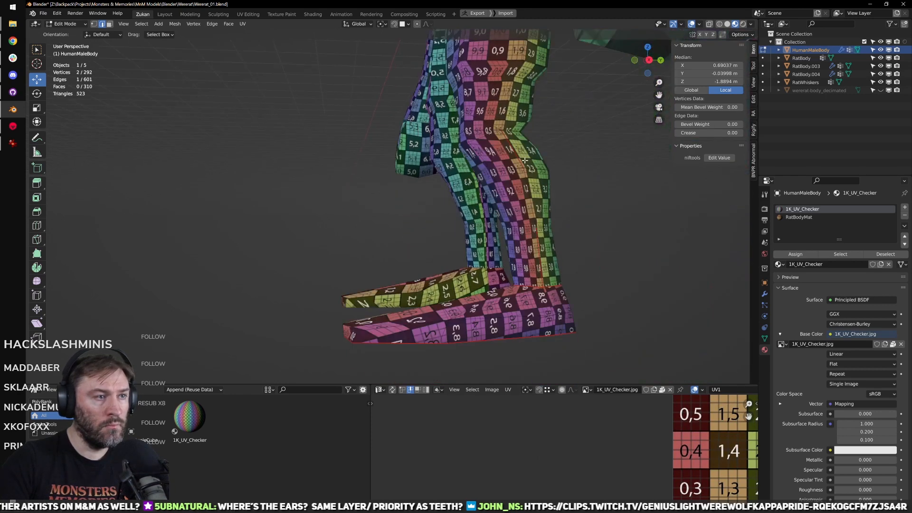
{"action": "left_click", "coordinate": [534, 238]}
{"action": "key", "text": "l"}
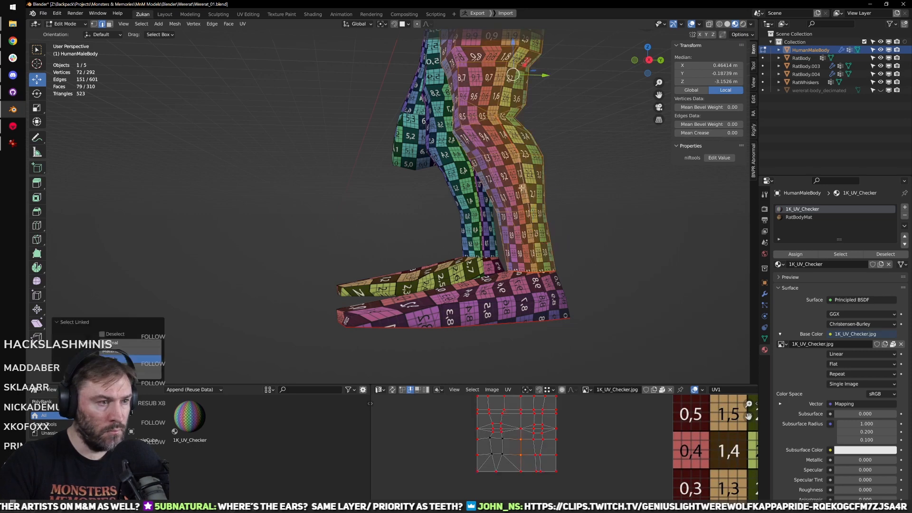
Step: Select all of the stitched leg island and move it back onto the checker image around tile 7,2
{"action": "key", "text": "ctrl+space"}
{"action": "scroll", "coordinate": [506, 318], "scroll_direction": "up", "scroll_amount": 3}
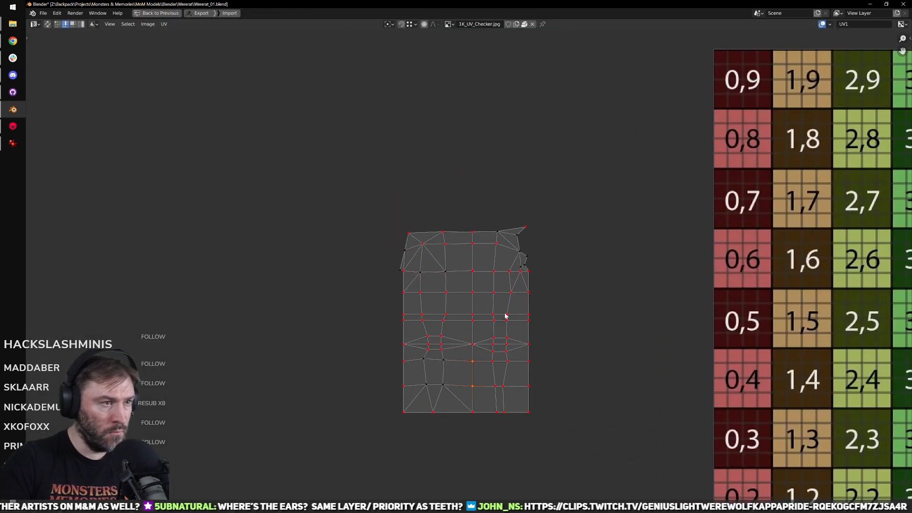
{"action": "key", "text": "e"}
{"action": "left_click_drag", "start_coordinate": [333, 159], "coordinate": [581, 445]}
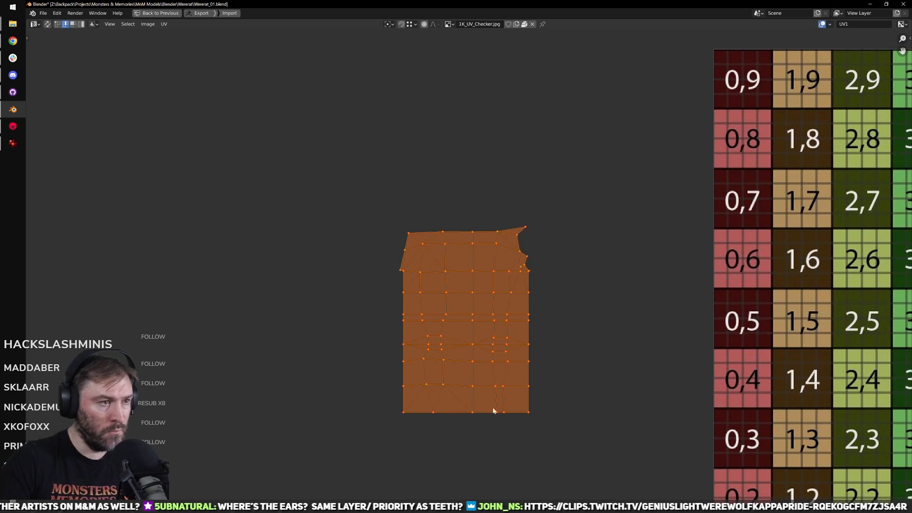
{"action": "key", "text": "ctrl+space"}
{"action": "key", "text": "ctrl+space"}
{"action": "key", "text": "g"}
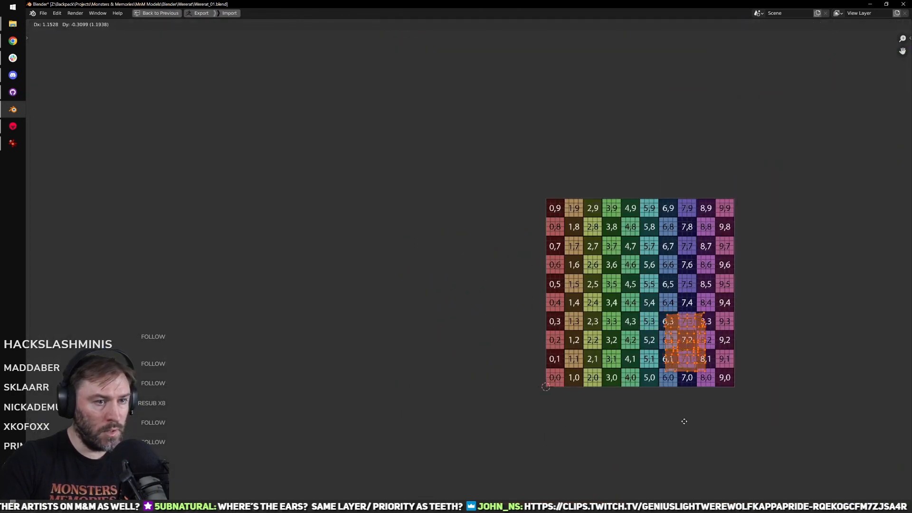
{"action": "left_click", "coordinate": [684, 423]}
Step: Deselect the leg, select the linked upper faces of the foot below it and view their UV island
{"action": "key", "text": "ctrl+space"}
{"action": "scroll", "coordinate": [501, 251], "scroll_direction": "down", "scroll_amount": 3}
{"action": "middle_click_drag", "start_coordinate": [407, 224], "coordinate": [427, 254], "text": "shift"}
{"action": "scroll", "coordinate": [427, 254], "scroll_direction": "up", "scroll_amount": 2}
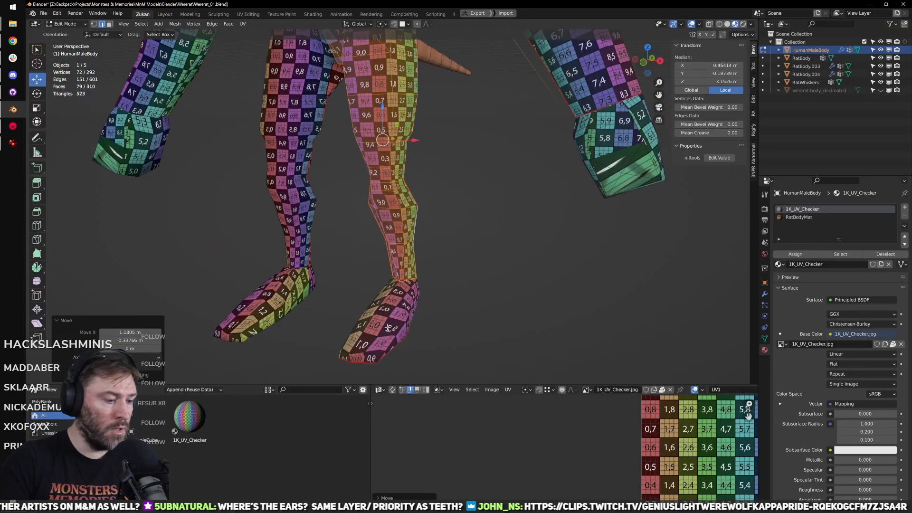
{"action": "key", "text": "alt+a"}
{"action": "key", "text": "l"}
{"action": "key", "text": "ctrl+space"}
{"action": "scroll", "coordinate": [616, 395], "scroll_direction": "up", "scroll_amount": 6}
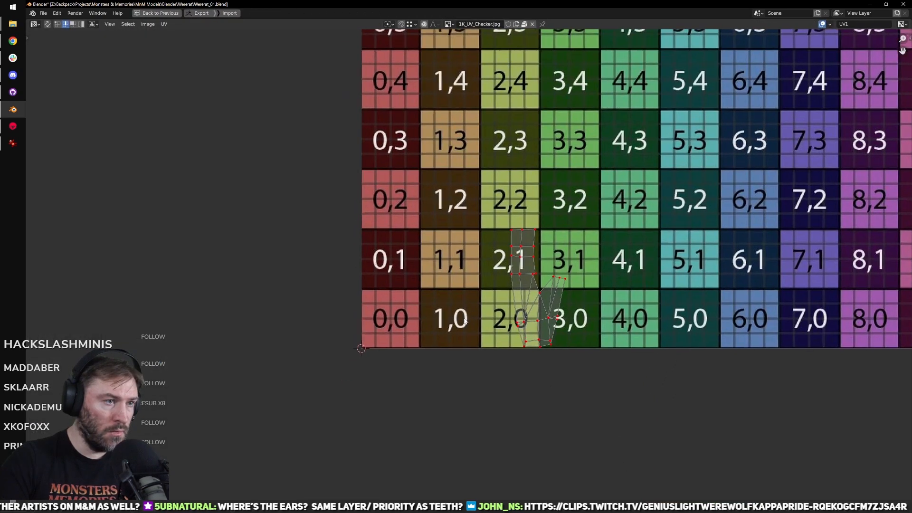
Step: Project the foot's upper faces from a front view and scale the resulting UV island by 1.351
{"action": "key", "text": "ctrl+space"}
{"action": "middle_click_drag", "start_coordinate": [488, 273], "coordinate": [511, 310]}
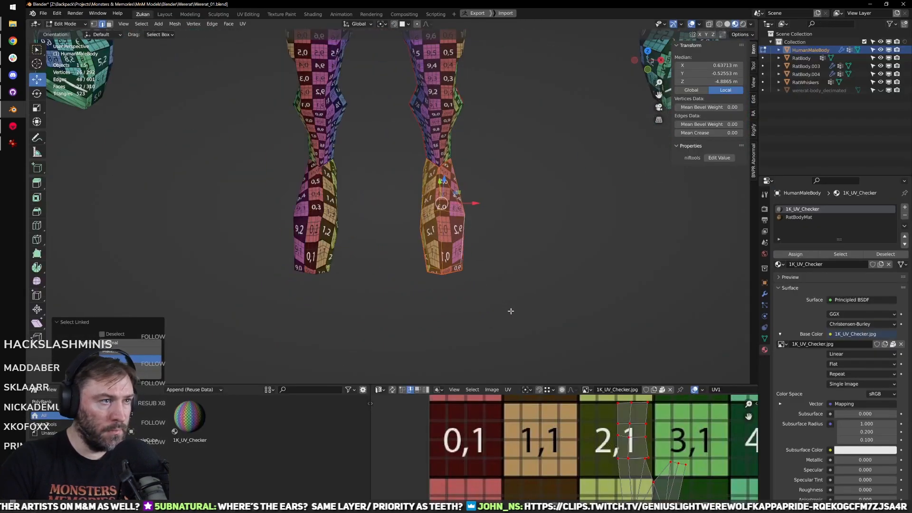
{"action": "middle_click_drag", "start_coordinate": [519, 258], "coordinate": [489, 298], "text": "shift"}
{"action": "key", "text": "u"}
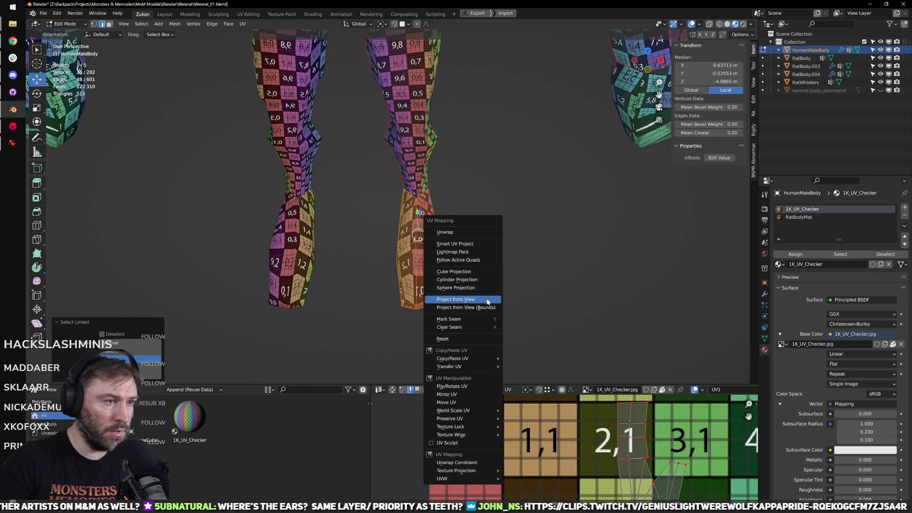
{"action": "left_click", "coordinate": [487, 302]}
{"action": "key", "text": "ctrl+space"}
{"action": "scroll", "coordinate": [597, 456], "scroll_direction": "up", "scroll_amount": 3}
{"action": "scroll", "coordinate": [649, 344], "scroll_direction": "down", "scroll_amount": 3}
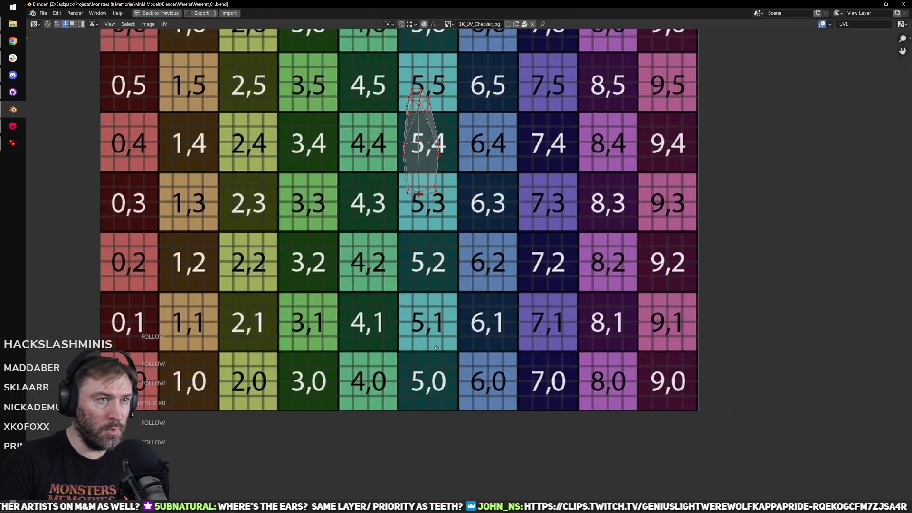
{"action": "scroll", "coordinate": [437, 348], "scroll_direction": "up", "scroll_amount": 3}
{"action": "key", "text": "a"}
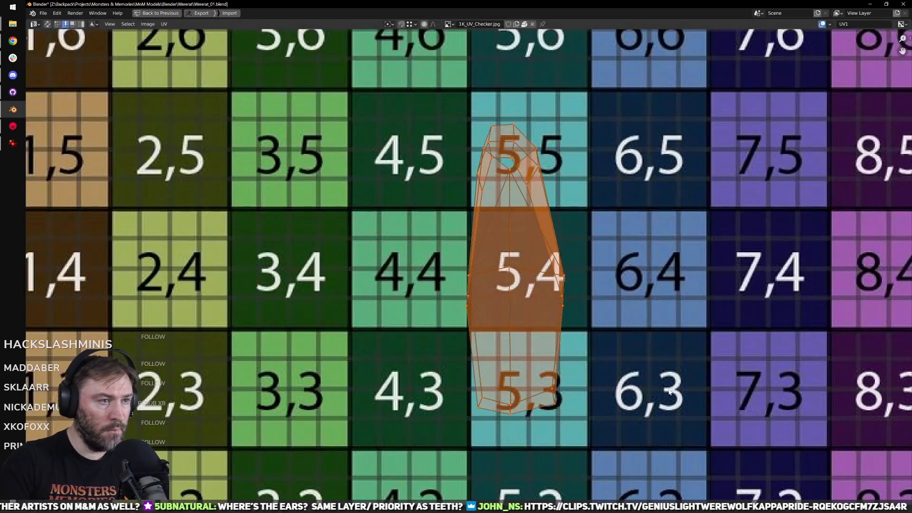
Step: Select only the linked sole faces under the same foot and view their UV island
{"action": "key", "text": "ctrl+space"}
{"action": "middle_click_drag", "start_coordinate": [448, 235], "coordinate": [451, 277]}
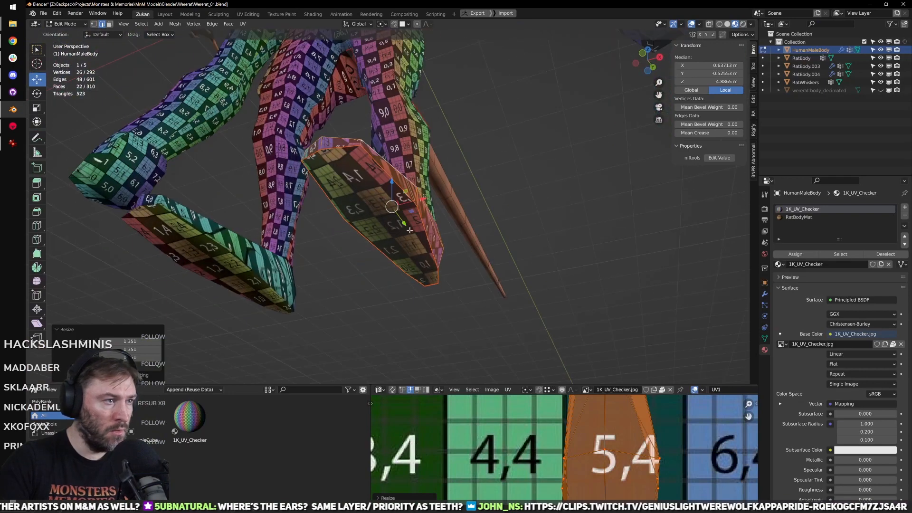
{"action": "key", "text": "shift+l"}
{"action": "key", "text": "ctrl+space"}
{"action": "scroll", "coordinate": [607, 469], "scroll_direction": "down", "scroll_amount": 4}
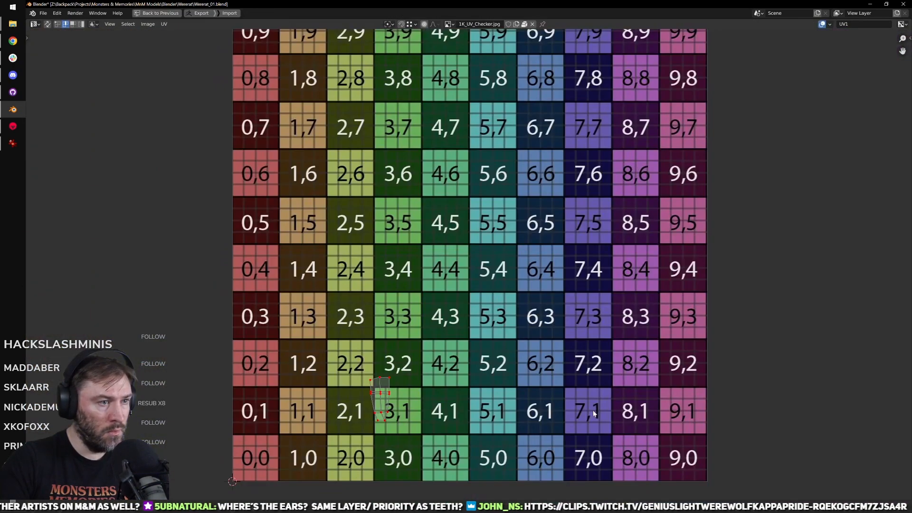
Step: Project the sole faces' UVs from the orthographic bottom view
{"action": "key", "text": "ctrl+space"}
{"action": "scroll", "coordinate": [457, 227], "scroll_direction": "up", "scroll_amount": 3}
{"action": "middle_click_drag", "start_coordinate": [457, 227], "coordinate": [494, 177]}
{"action": "key", "text": "ctrl+KP_7"}
{"action": "scroll", "coordinate": [515, 225], "scroll_direction": "down", "scroll_amount": 6}
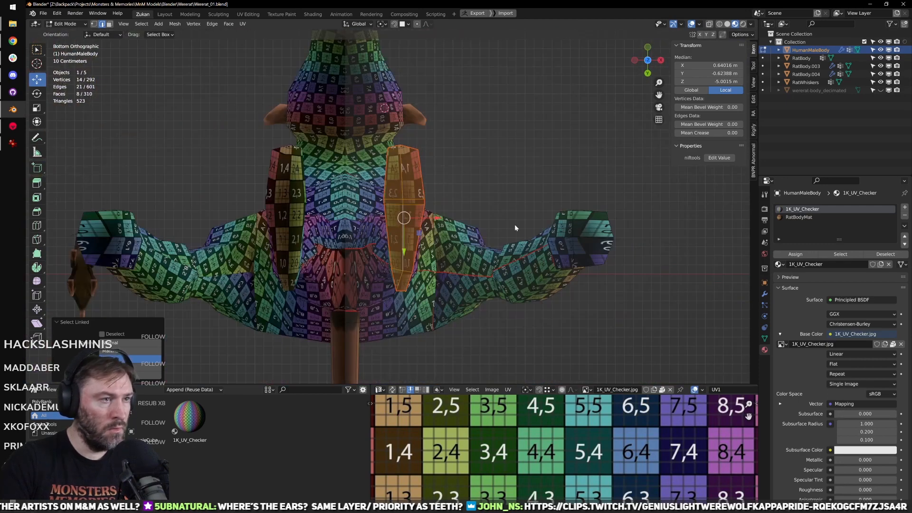
{"action": "key", "text": "u"}
{"action": "left_click", "coordinate": [515, 225]}
Step: Select the whole sole island and move it around checker tile 3,4
{"action": "key", "text": "ctrl+space"}
{"action": "left_click_drag", "start_coordinate": [374, 145], "coordinate": [544, 363]}
{"action": "key", "text": "g"}
{"action": "left_click", "coordinate": [438, 388]}
Step: Select only the foot's linked upper and side faces and inspect their UV island in the enlarged UV editor
{"action": "key", "text": "ctrl+space"}
{"action": "scroll", "coordinate": [477, 218], "scroll_direction": "up", "scroll_amount": 3}
{"action": "middle_click_drag", "start_coordinate": [476, 218], "coordinate": [426, 255]}
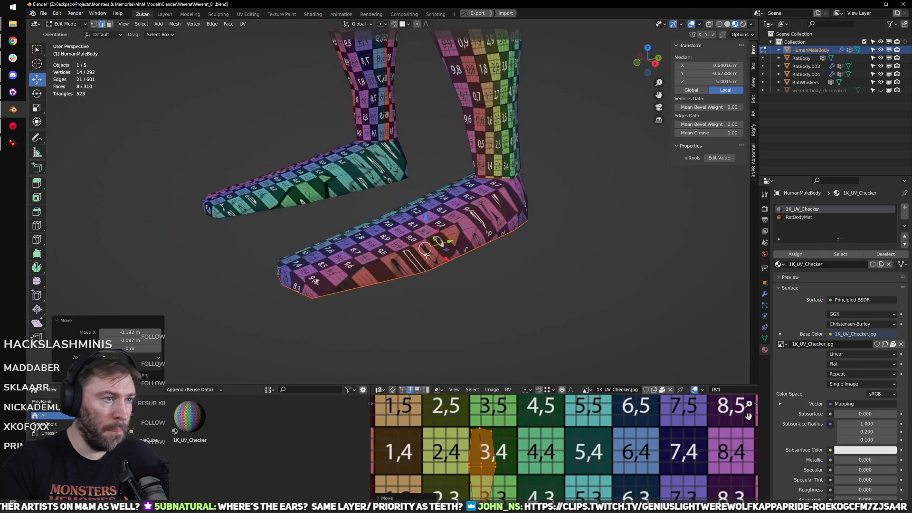
{"action": "scroll", "coordinate": [426, 256], "scroll_direction": "up", "scroll_amount": 2}
{"action": "key", "text": "l"}
{"action": "key", "text": "ctrl+space"}
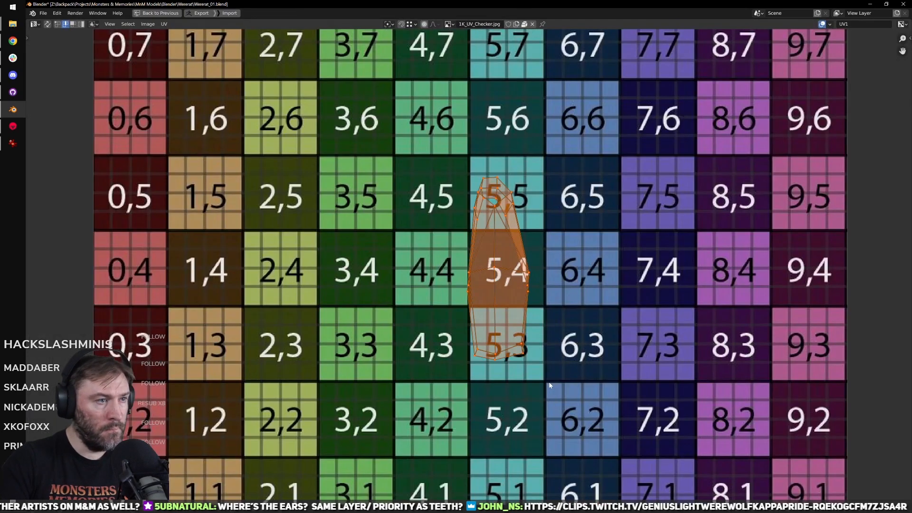
{"action": "scroll", "coordinate": [508, 265], "scroll_direction": "up", "scroll_amount": 5}
{"action": "key", "text": "ctrl+space"}
Step: Mark seams on the foot's toe corner and along the vertical edges on both sides of the heel
{"action": "key", "text": "ctrl+Tab"}
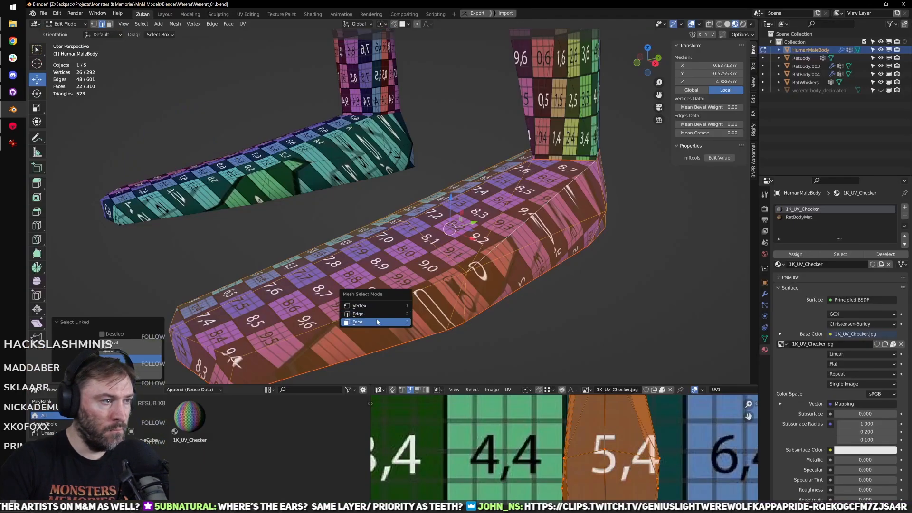
{"action": "left_click", "coordinate": [375, 314]}
{"action": "middle_click_drag", "start_coordinate": [252, 366], "coordinate": [392, 324], "text": "shift"}
{"action": "key", "text": "2"}
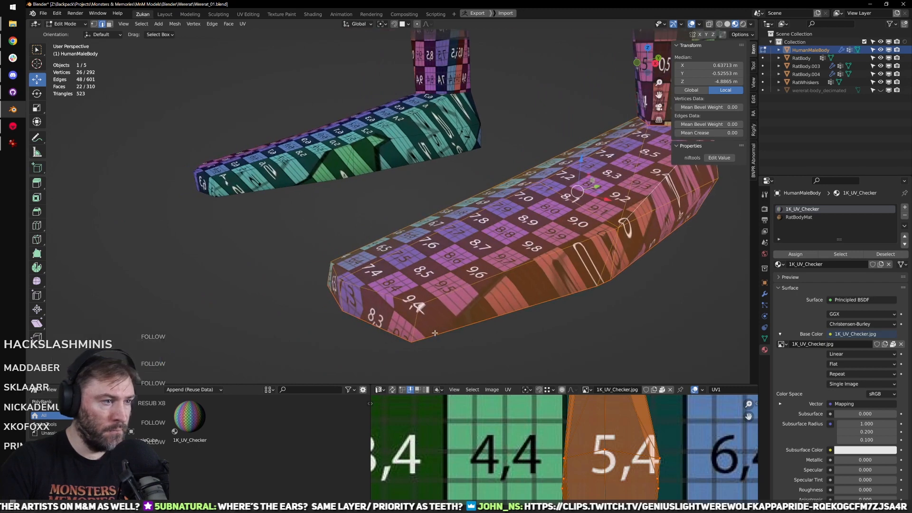
{"action": "left_click", "coordinate": [418, 322]}
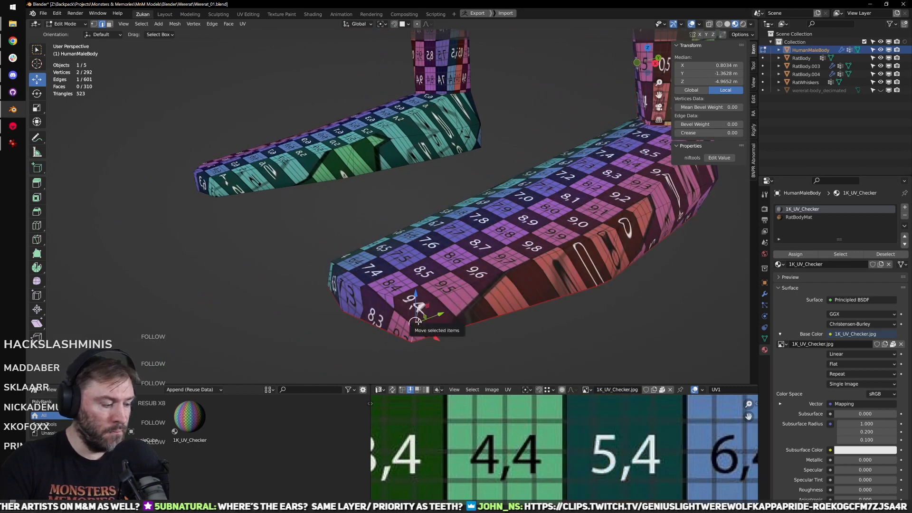
{"action": "middle_click_drag", "start_coordinate": [417, 322], "coordinate": [550, 217]}
{"action": "scroll", "coordinate": [550, 217], "scroll_direction": "up", "scroll_amount": 3}
{"action": "left_click", "coordinate": [431, 248]}
{"action": "left_click", "coordinate": [448, 311]}
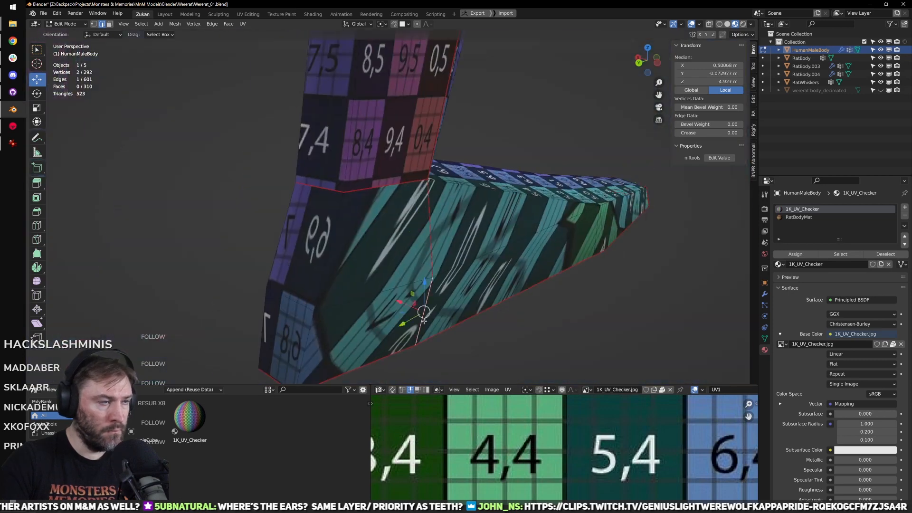
{"action": "middle_click_drag", "start_coordinate": [422, 305], "coordinate": [527, 280]}
{"action": "middle_click_drag", "start_coordinate": [528, 280], "coordinate": [471, 287], "text": "shift"}
{"action": "left_click", "coordinate": [480, 298]}
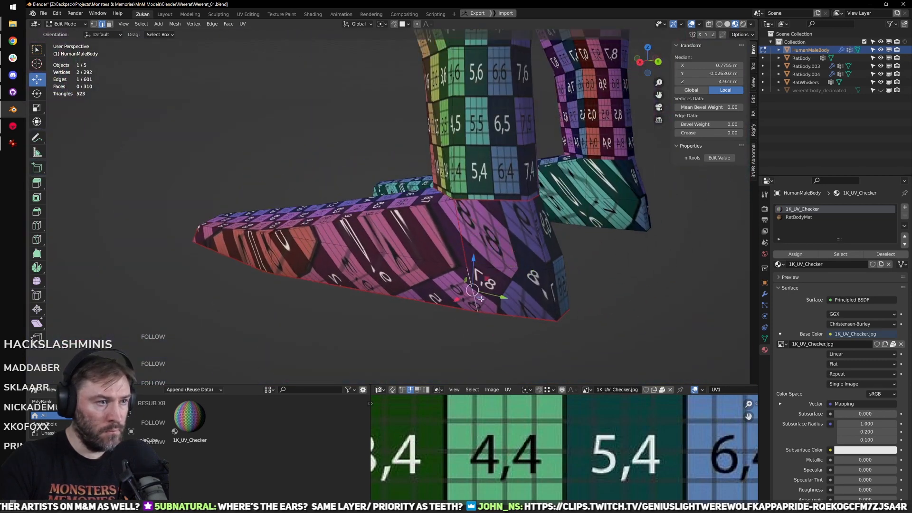
Step: Select the linked front foot faces, pin the foot-top UVs and unwrap the side faces around them
{"action": "key", "text": "l"}
{"action": "key", "text": "ctrl+space"}
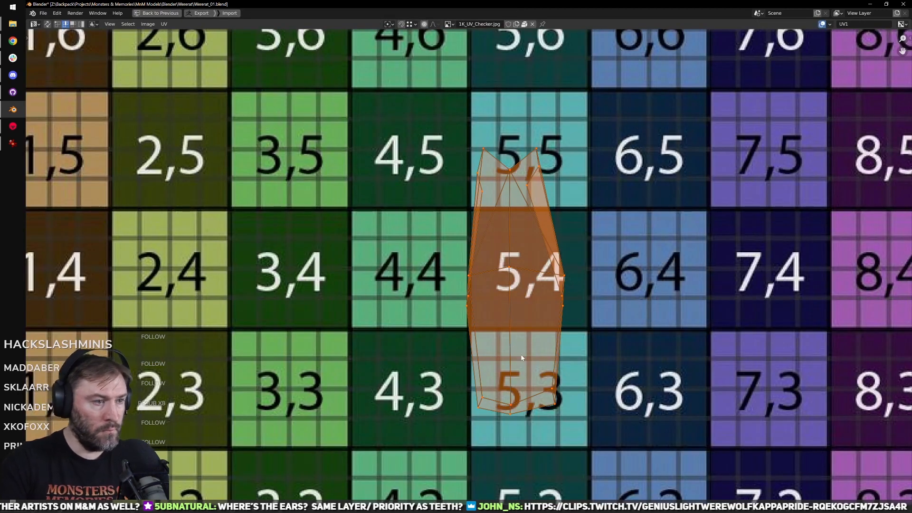
{"action": "left_click_drag", "start_coordinate": [507, 383], "coordinate": [531, 443]}
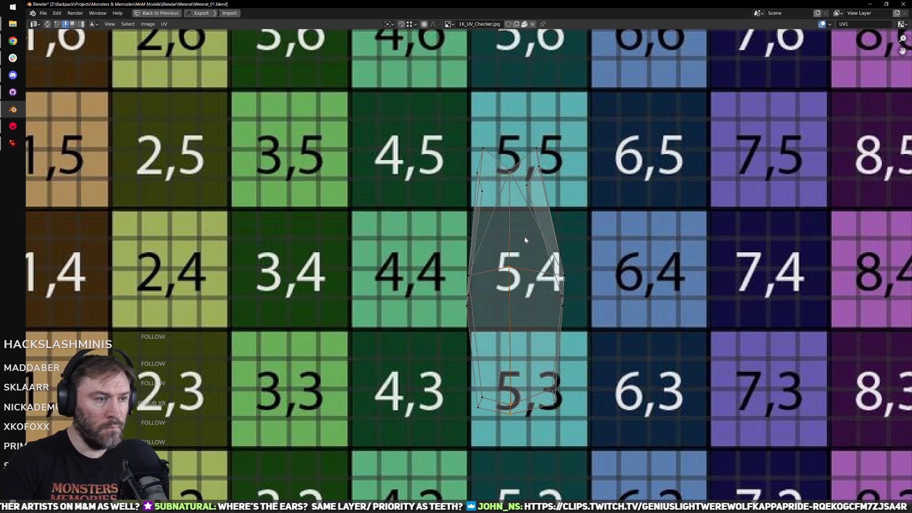
{"action": "key", "text": "ctrl+KP_Add"}
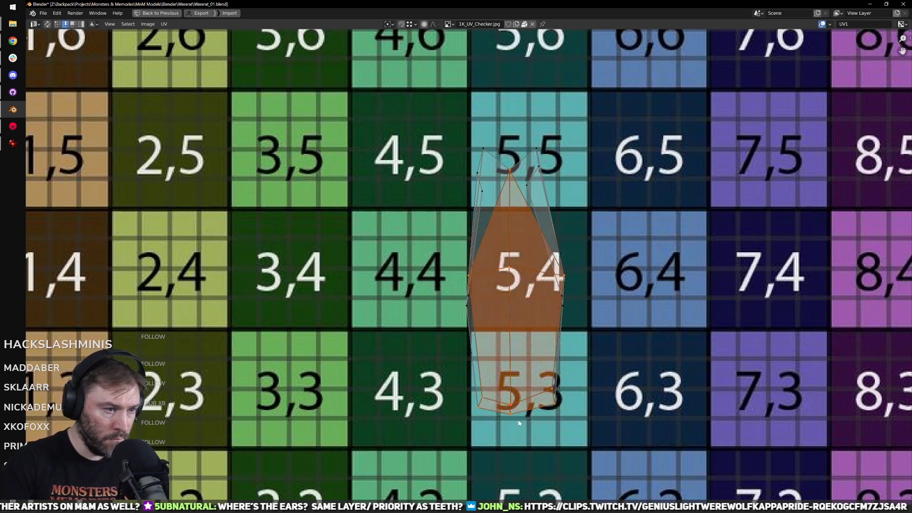
{"action": "key", "text": "ctrl+Tab"}
{"action": "left_click", "coordinate": [497, 414]}
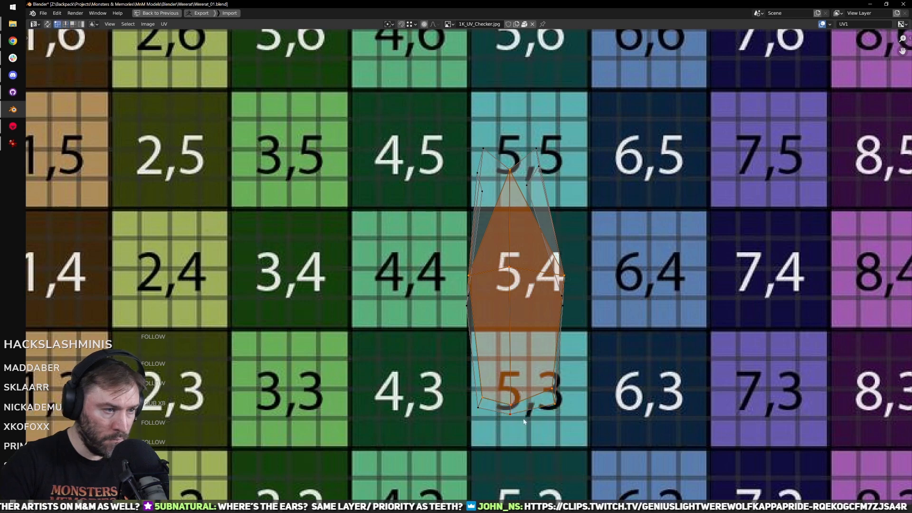
{"action": "key", "text": "u"}
{"action": "left_click", "coordinate": [552, 405]}
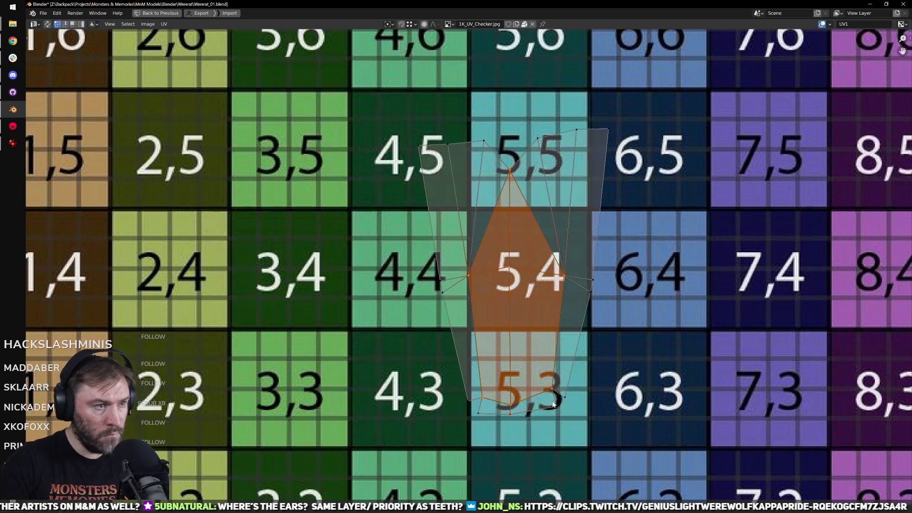
Step: Pin the toe-end UVs of the front foot island and unwrap the island again
{"action": "key", "text": "ctrl+space"}
{"action": "middle_click_drag", "start_coordinate": [580, 262], "coordinate": [498, 215]}
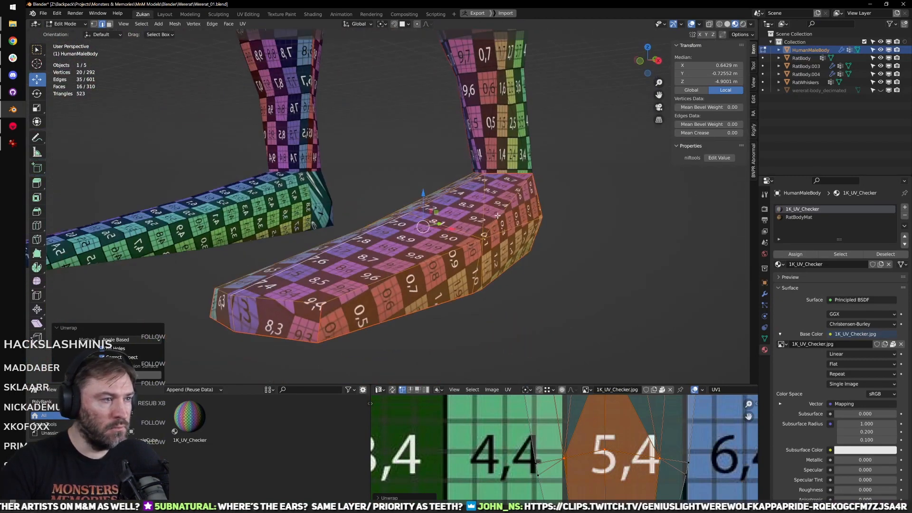
{"action": "middle_click_drag", "start_coordinate": [605, 497], "coordinate": [573, 411]}
{"action": "left_click_drag", "start_coordinate": [556, 495], "coordinate": [591, 477]}
{"action": "key", "text": "u"}
{"action": "key", "text": "u"}
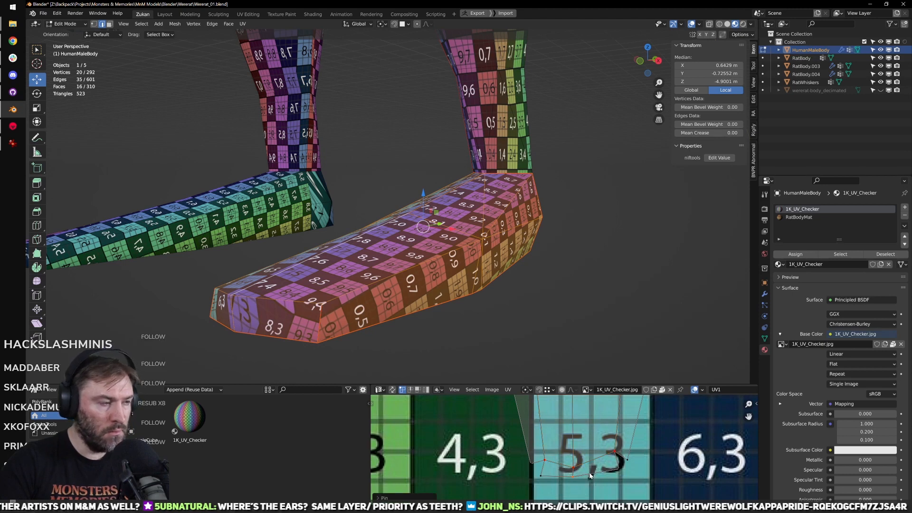
Step: Align the selected toe-end UV vertices of the front foot island along Y
{"action": "middle_click_drag", "start_coordinate": [354, 256], "coordinate": [391, 260]}
{"action": "middle_click_drag", "start_coordinate": [534, 486], "coordinate": [516, 446]}
{"action": "left_click_drag", "start_coordinate": [500, 418], "coordinate": [525, 448]}
{"action": "key", "text": "q"}
{"action": "mouse_move", "coordinate": [542, 459]}
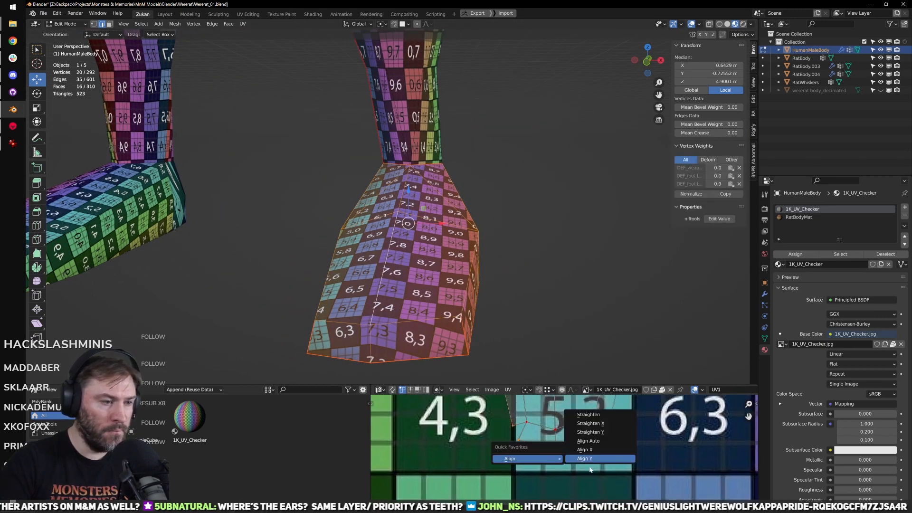
{"action": "left_click", "coordinate": [602, 459]}
Step: Merge the selected toe UV vertices at their center and repeat the operation
{"action": "left_click", "coordinate": [508, 390]}
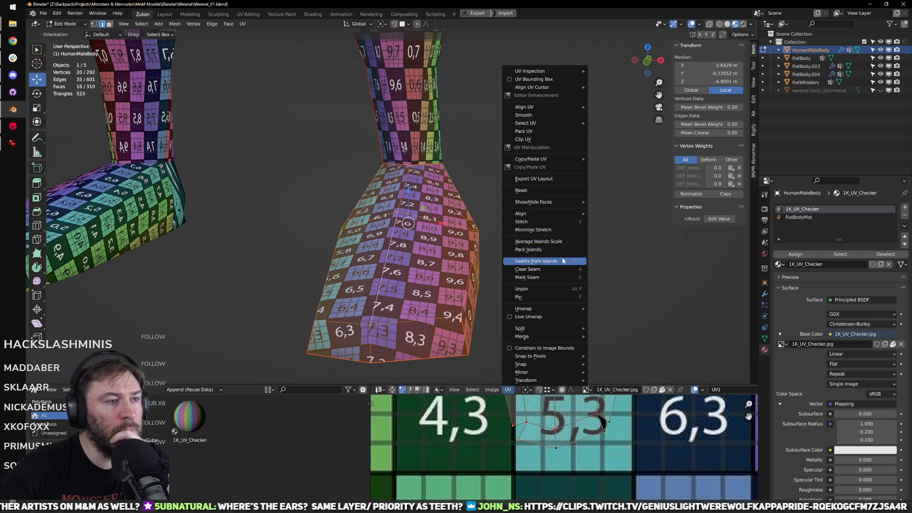
{"action": "mouse_move", "coordinate": [570, 336]}
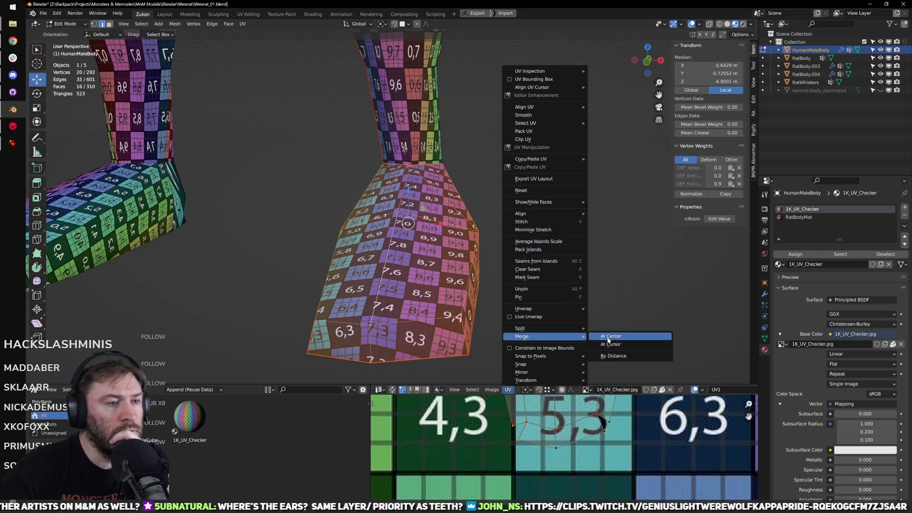
{"action": "left_click", "coordinate": [608, 337]}
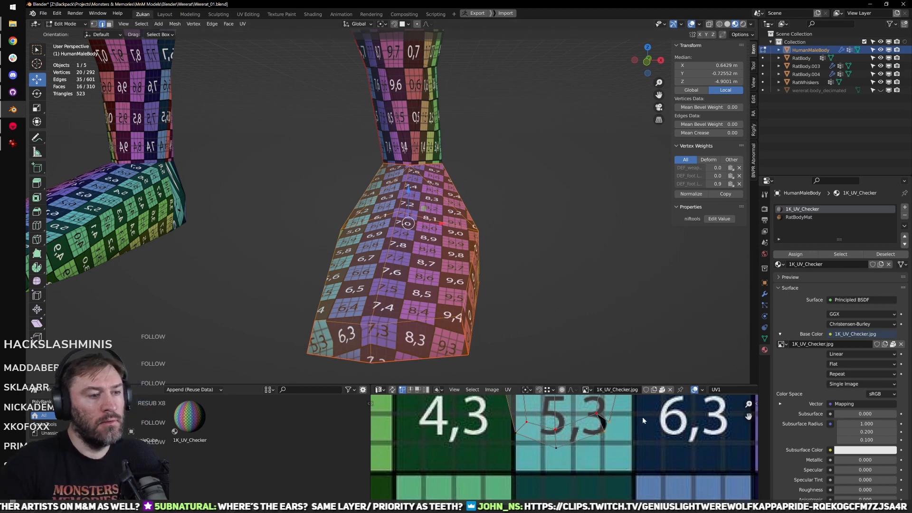
{"action": "key", "text": "shift+r"}
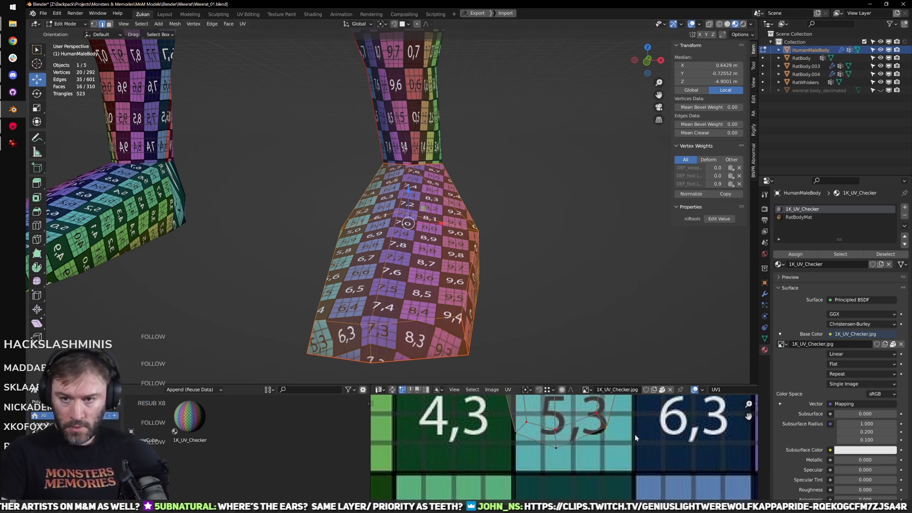
Step: Select only the linked heel faces and frame their UV island around checker tile 5,5 in the enlarged UV editor
{"action": "middle_click_drag", "start_coordinate": [584, 310], "coordinate": [424, 280]}
{"action": "left_click", "coordinate": [442, 301]}
{"action": "key", "text": "k"}
{"action": "key", "text": "l"}
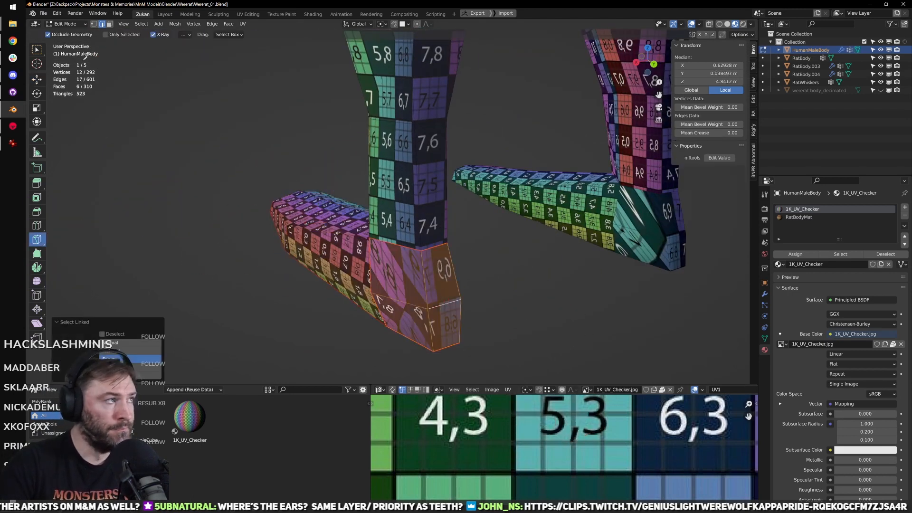
{"action": "left_click", "coordinate": [42, 49]}
{"action": "scroll", "coordinate": [556, 450], "scroll_direction": "down", "scroll_amount": 4}
{"action": "middle_click_drag", "start_coordinate": [555, 450], "coordinate": [492, 490]}
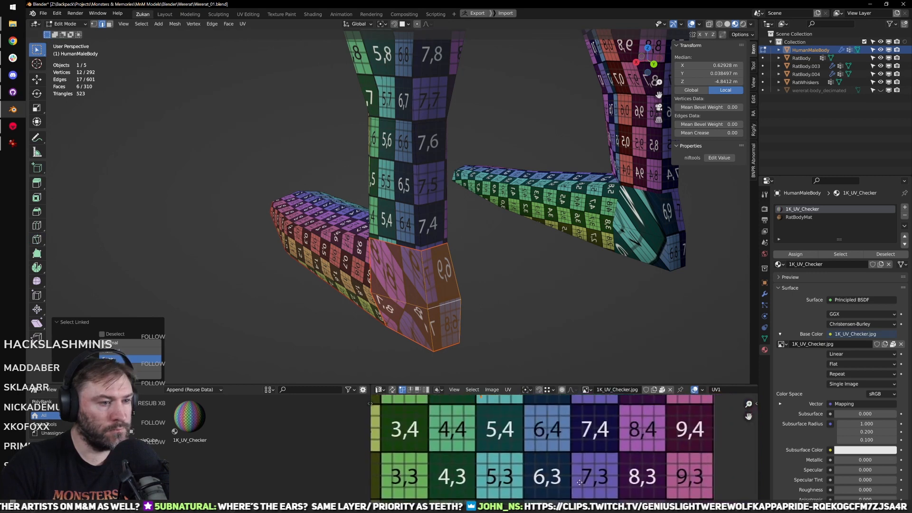
{"action": "middle_click_drag", "start_coordinate": [530, 330], "coordinate": [504, 317]}
{"action": "scroll", "coordinate": [571, 446], "scroll_direction": "down", "scroll_amount": 2}
{"action": "scroll", "coordinate": [560, 449], "scroll_direction": "up", "scroll_amount": 6}
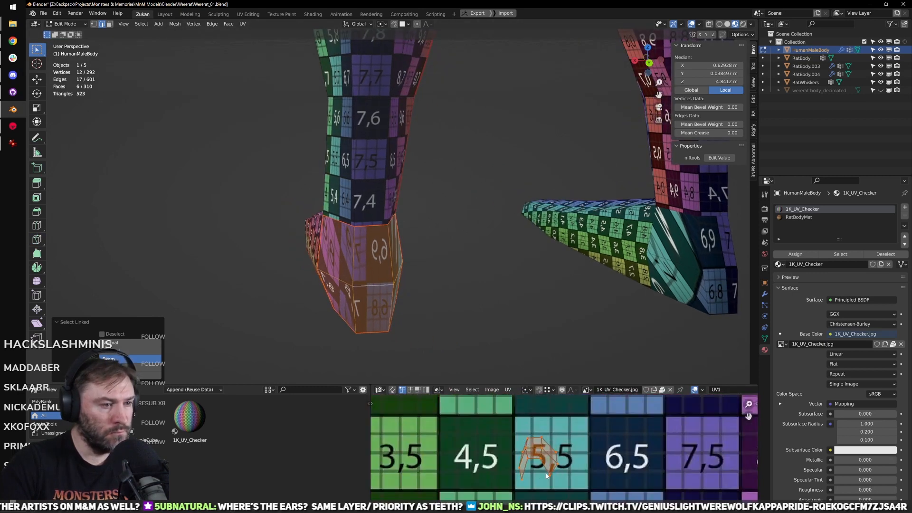
{"action": "scroll", "coordinate": [555, 476], "scroll_direction": "up", "scroll_amount": 2}
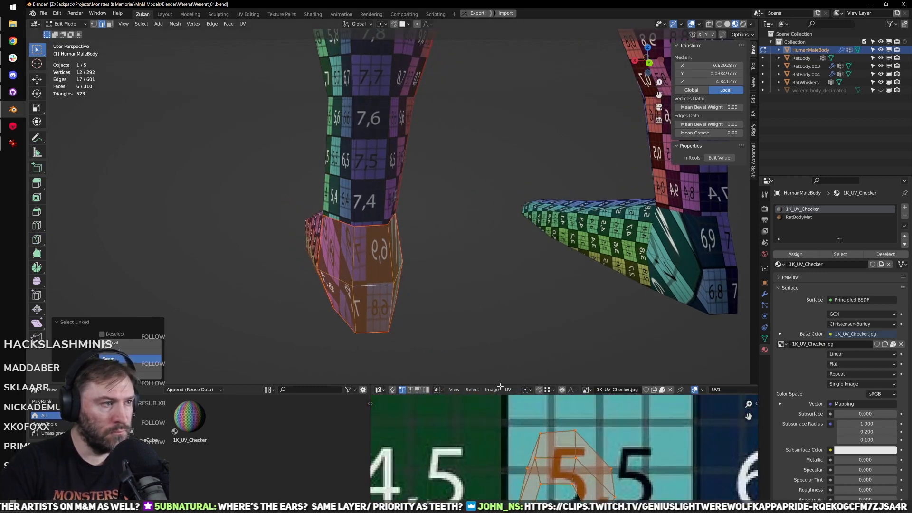
{"action": "middle_click_drag", "start_coordinate": [587, 456], "coordinate": [580, 433]}
{"action": "key", "text": "ctrl+space"}
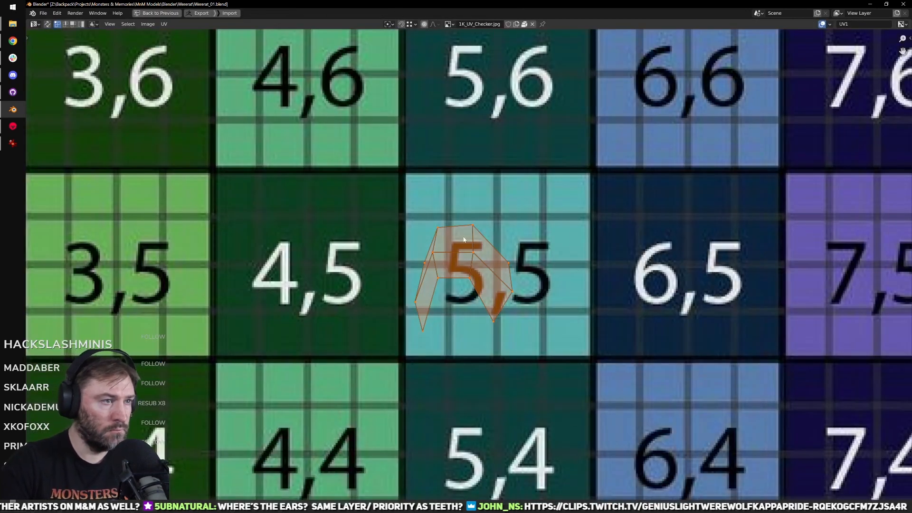
Step: Pin the UVs of the heel's back faces and unwrap the heel island around them
{"action": "left_click_drag", "start_coordinate": [474, 307], "coordinate": [474, 307]}
{"action": "scroll", "coordinate": [421, 265], "scroll_direction": "up", "scroll_amount": 1}
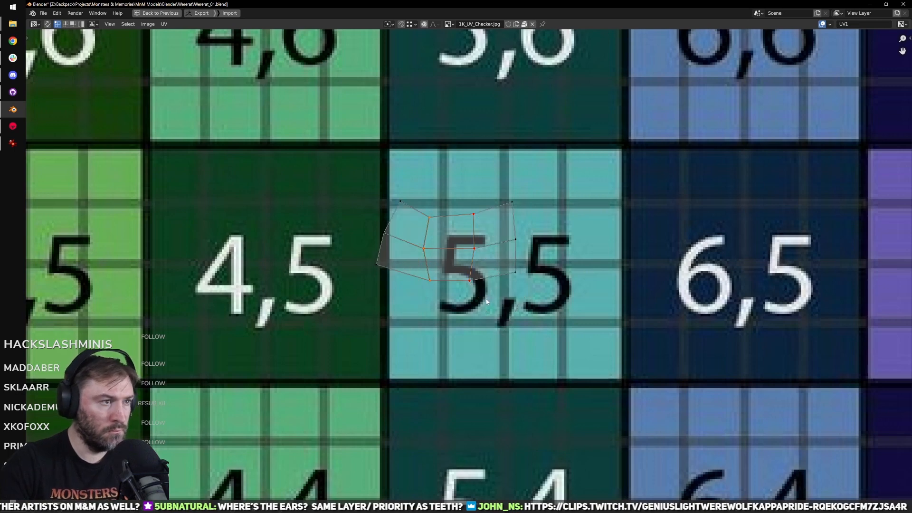
{"action": "middle_click_drag", "start_coordinate": [434, 264], "coordinate": [468, 307]}
{"action": "key", "text": "ctrl+space"}
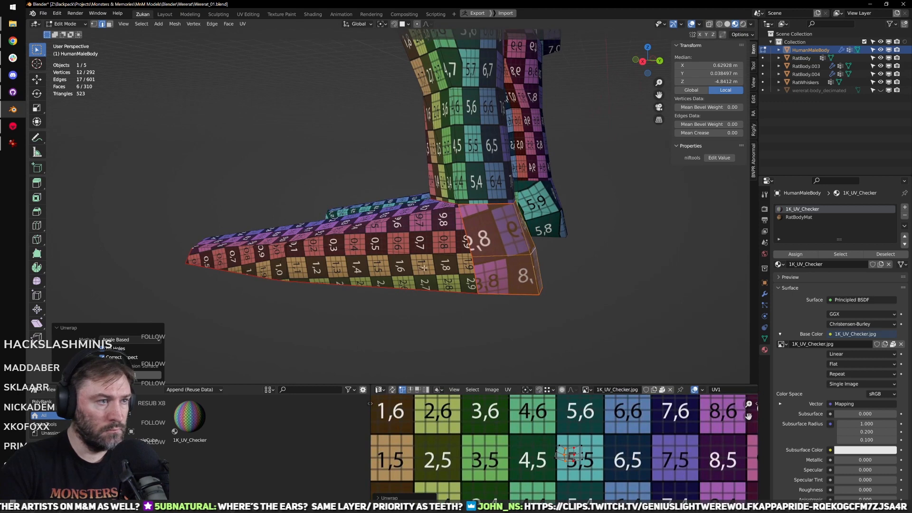
Step: Add the linked front foot and sole faces to the heel selection and average their UV islands' scale
{"action": "key", "text": "l"}
{"action": "middle_click_drag", "start_coordinate": [427, 249], "coordinate": [400, 222]}
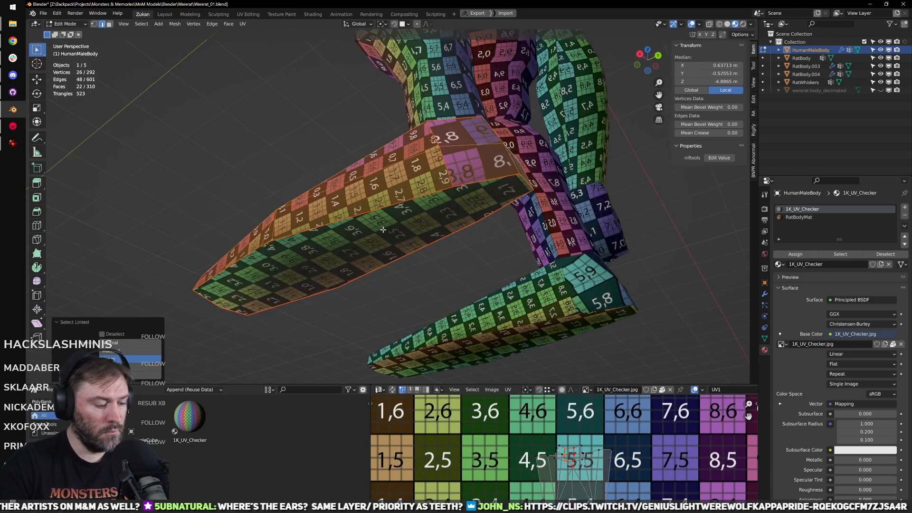
{"action": "key", "text": "ctrl+space"}
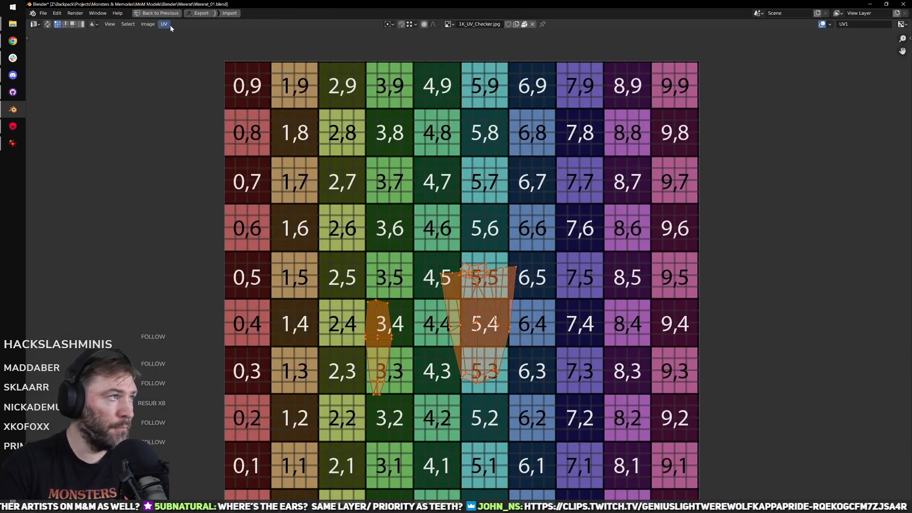
{"action": "left_click", "coordinate": [166, 24]}
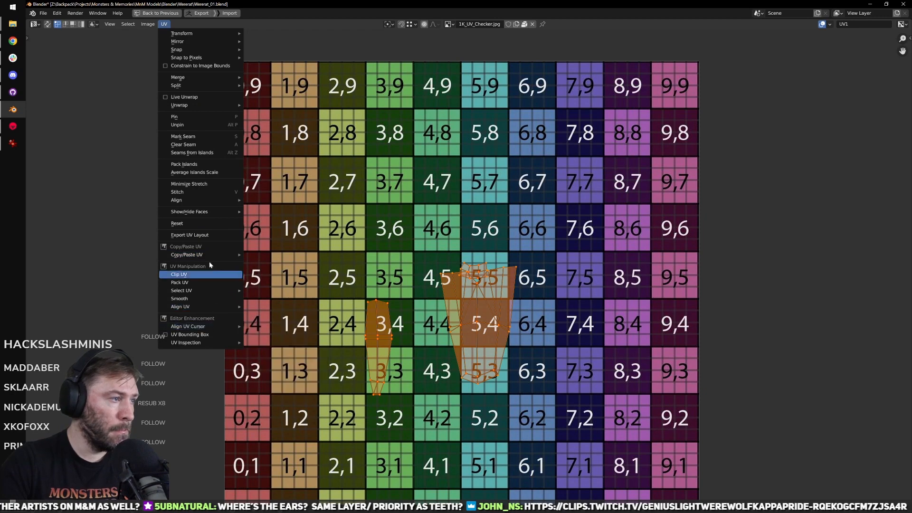
{"action": "left_click", "coordinate": [207, 173]}
{"action": "scroll", "coordinate": [502, 336], "scroll_direction": "down", "scroll_amount": 3}
{"action": "scroll", "coordinate": [503, 335], "scroll_direction": "up", "scroll_amount": 3}
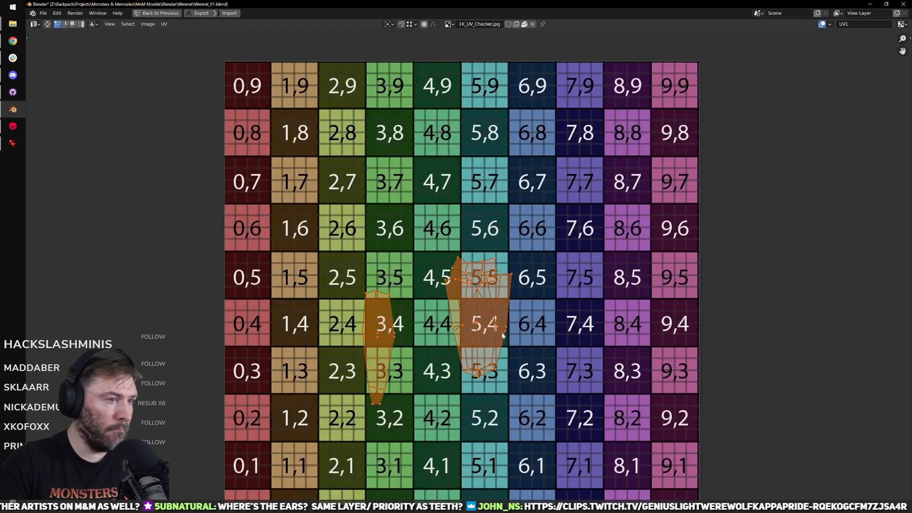
Step: Switch to island selection and move the front foot island down, clear of the heel island
{"action": "key", "text": "ctrl+Tab"}
{"action": "left_click", "coordinate": [485, 347]}
{"action": "left_click", "coordinate": [480, 336]}
{"action": "key", "text": "g"}
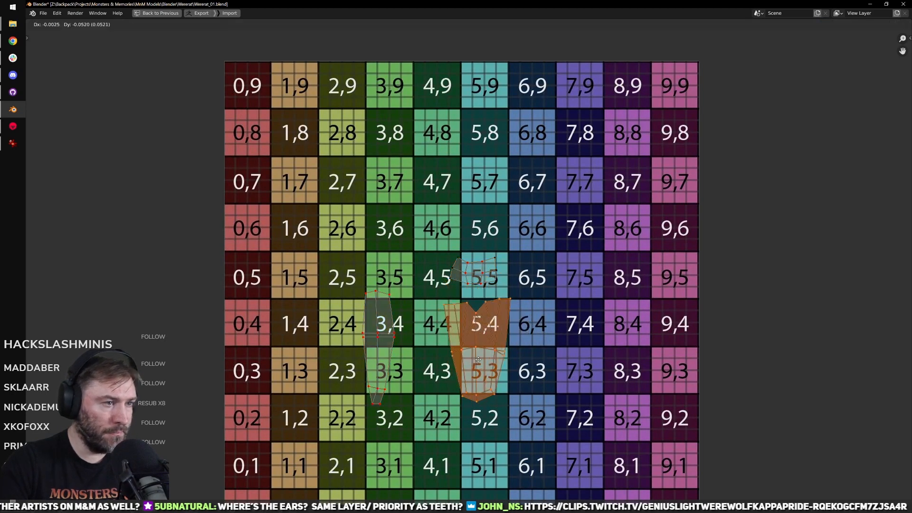
{"action": "left_click", "coordinate": [478, 360]}
Step: Try rotating the heel's UV island by 180 degrees
{"action": "key", "text": "ctrl+space"}
{"action": "middle_click_drag", "start_coordinate": [479, 305], "coordinate": [442, 293]}
{"action": "left_click", "coordinate": [577, 464]}
{"action": "type", "text": "r180"}
{"action": "key", "text": "Return"}
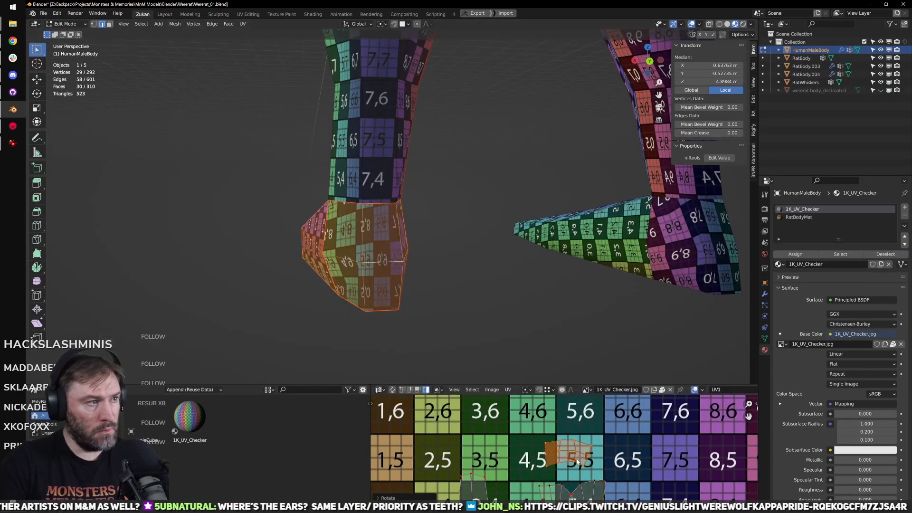
{"action": "key", "text": "ctrl+z"}
{"action": "middle_click_drag", "start_coordinate": [450, 305], "coordinate": [447, 257]}
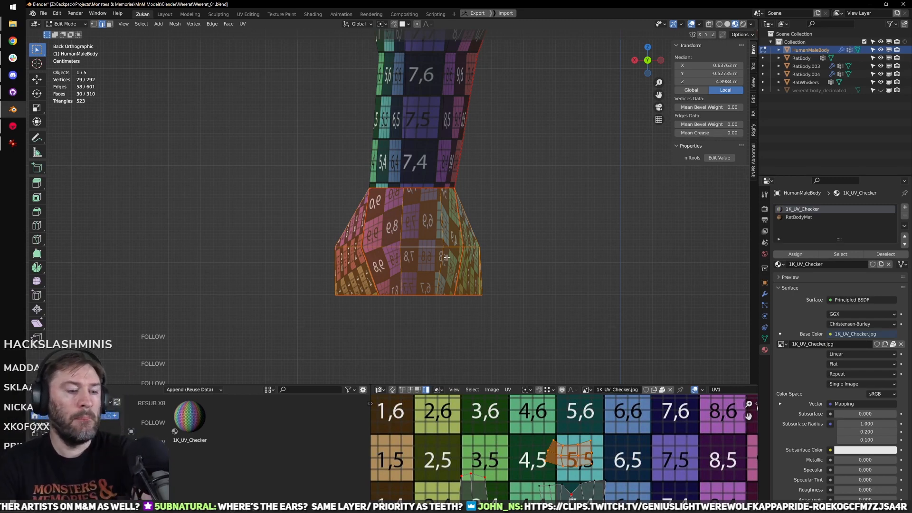
{"action": "middle_click_drag", "start_coordinate": [534, 226], "coordinate": [437, 215]}
{"action": "scroll", "coordinate": [513, 219], "scroll_direction": "up", "scroll_amount": 4}
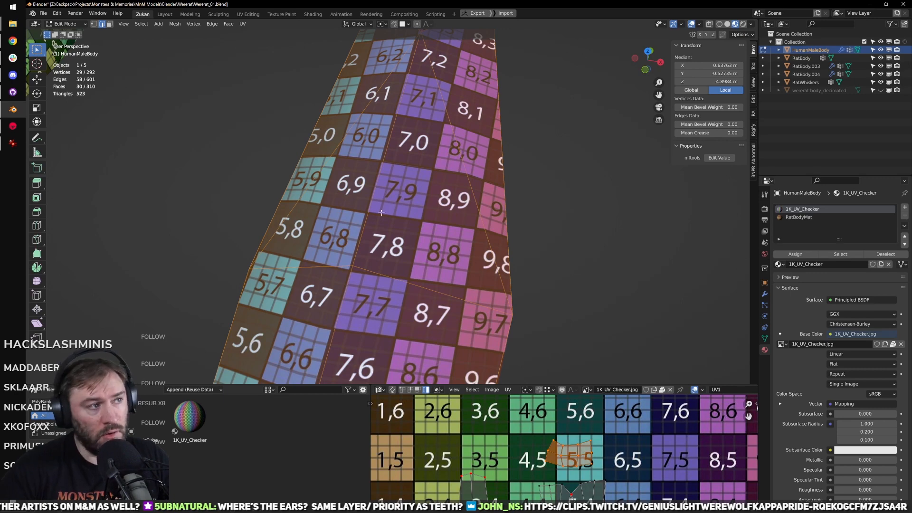
{"action": "middle_click_drag", "start_coordinate": [497, 263], "coordinate": [463, 242]}
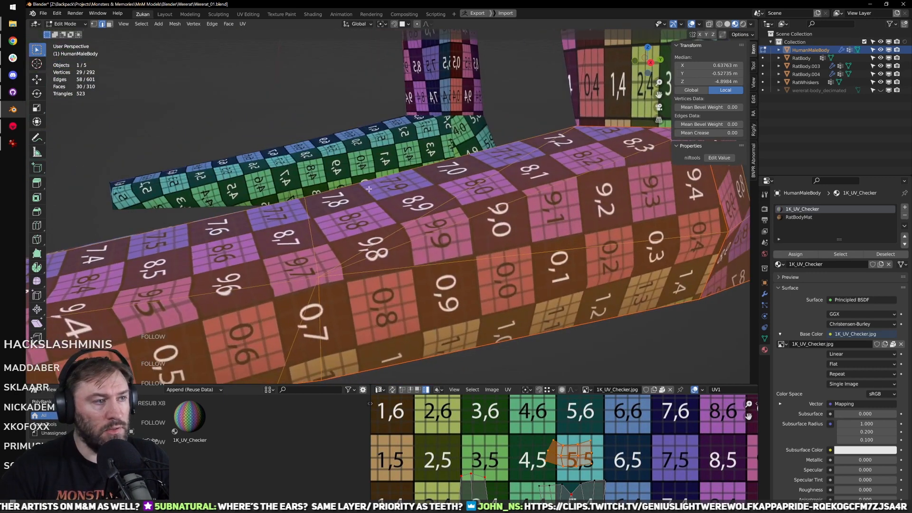
Step: Mirror the heel's UV island horizontally so the checker numbers read the right way round on the mesh
{"action": "middle_click_drag", "start_coordinate": [369, 190], "coordinate": [441, 202]}
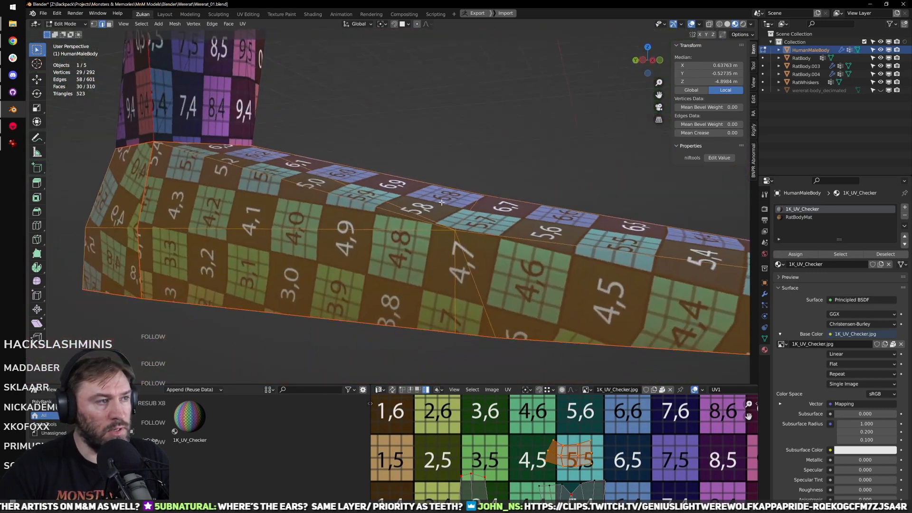
{"action": "middle_click_drag", "start_coordinate": [407, 254], "coordinate": [524, 211]}
{"action": "scroll", "coordinate": [442, 238], "scroll_direction": "up", "scroll_amount": 3}
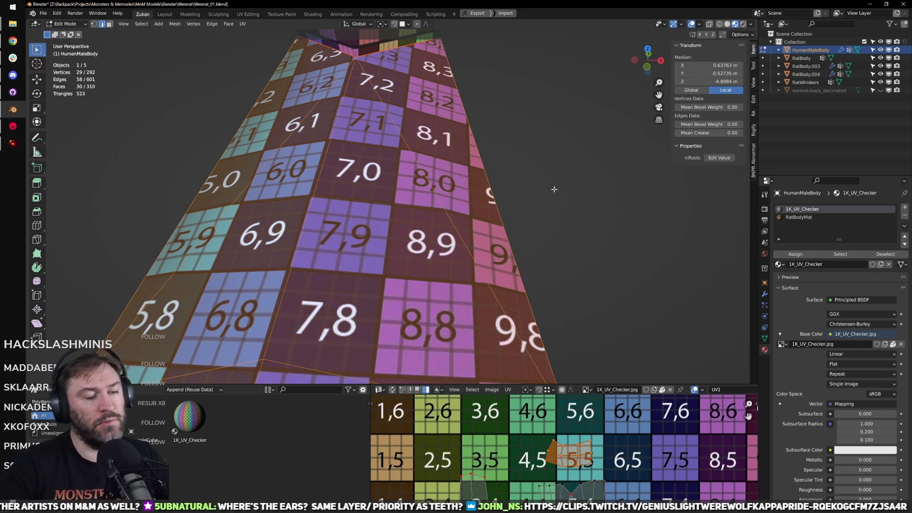
{"action": "middle_click_drag", "start_coordinate": [625, 199], "coordinate": [418, 211]}
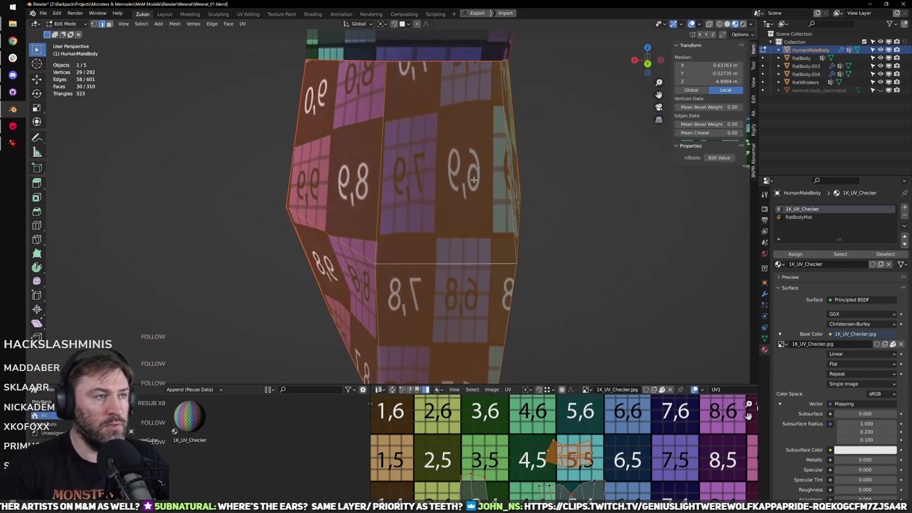
{"action": "scroll", "coordinate": [483, 274], "scroll_direction": "up", "scroll_amount": 1}
{"action": "middle_click_drag", "start_coordinate": [484, 275], "coordinate": [459, 229], "text": "shift"}
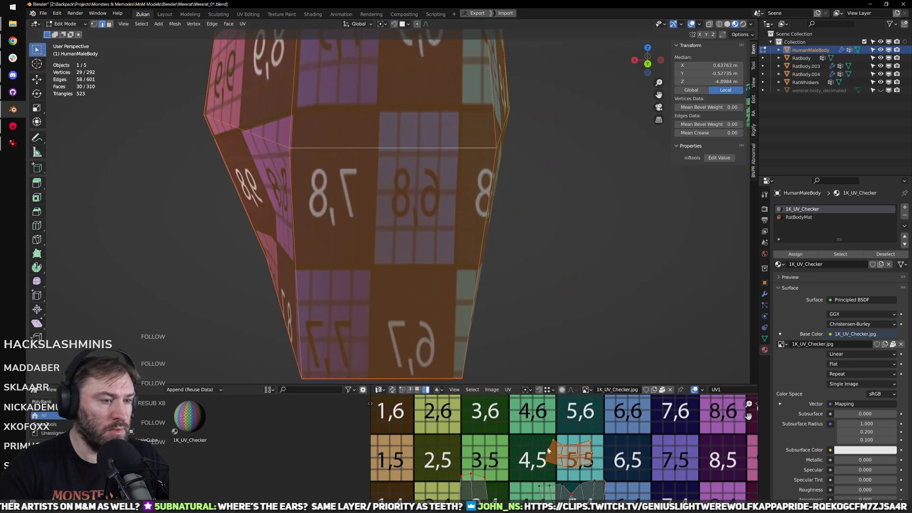
{"action": "left_click", "coordinate": [507, 390]}
{"action": "left_click", "coordinate": [507, 389]}
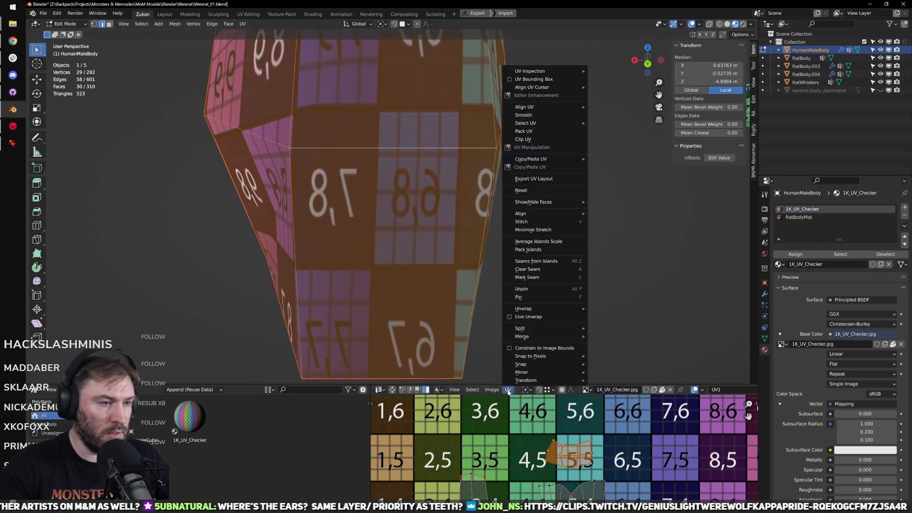
{"action": "mouse_move", "coordinate": [538, 372]}
{"action": "left_click", "coordinate": [604, 381]}
{"action": "left_click", "coordinate": [507, 389]}
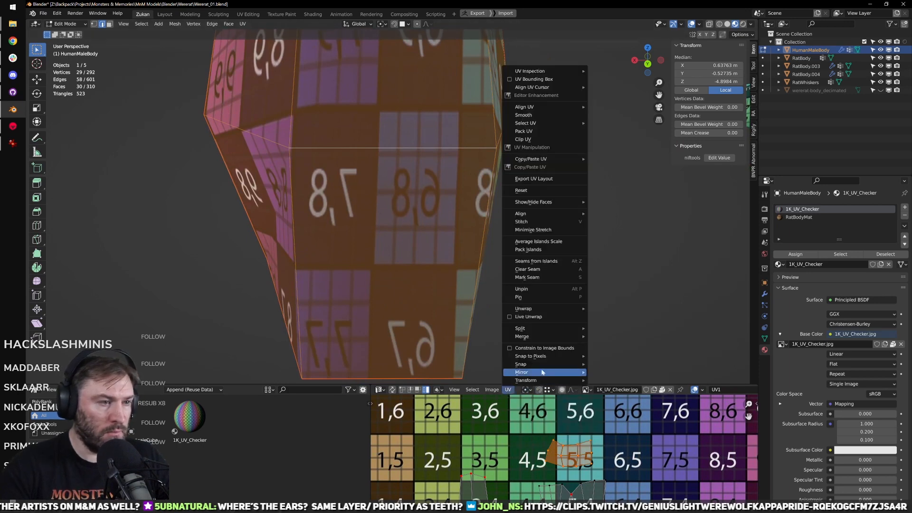
{"action": "left_click", "coordinate": [608, 382]}
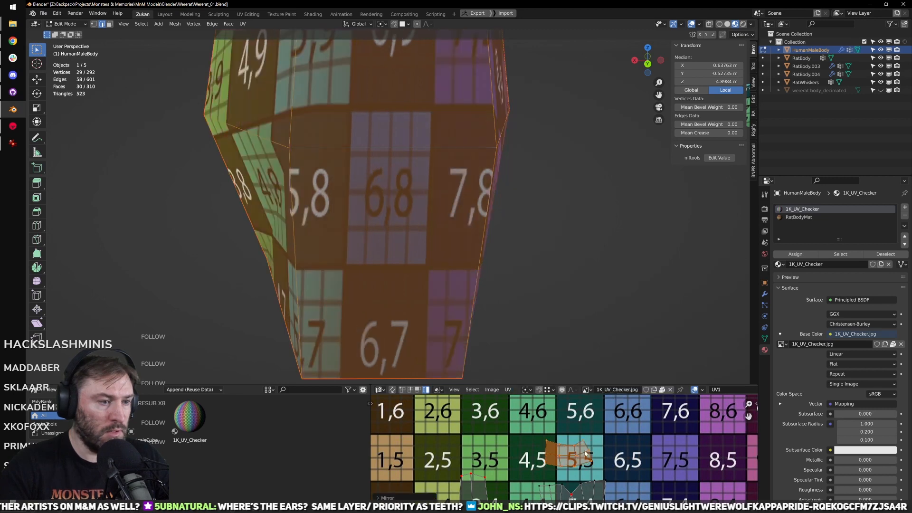
Step: Switch to UV island selection and select all of the foot's UV islands
{"action": "scroll", "coordinate": [586, 453], "scroll_direction": "down", "scroll_amount": 2}
{"action": "middle_click_drag", "start_coordinate": [586, 454], "coordinate": [579, 419]}
{"action": "key", "text": "ctrl+Tab"}
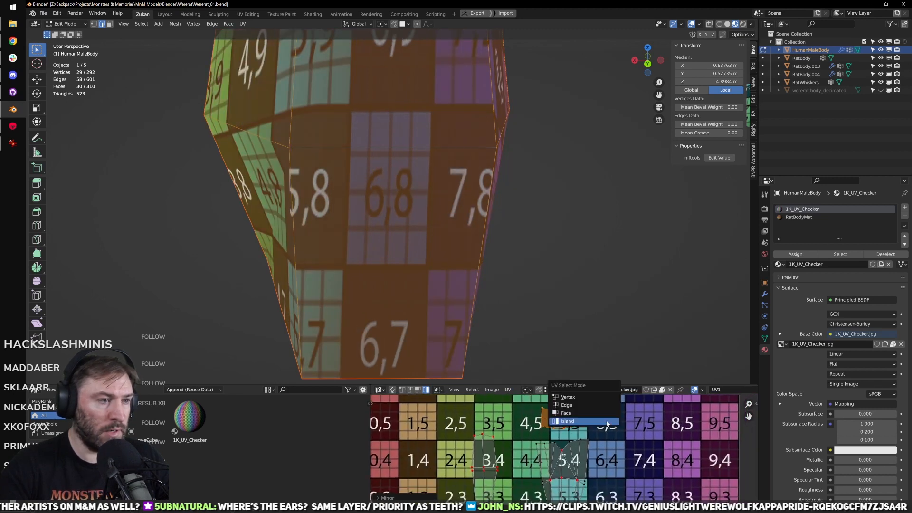
{"action": "left_click", "coordinate": [588, 422]}
{"action": "scroll", "coordinate": [541, 431], "scroll_direction": "down", "scroll_amount": 2}
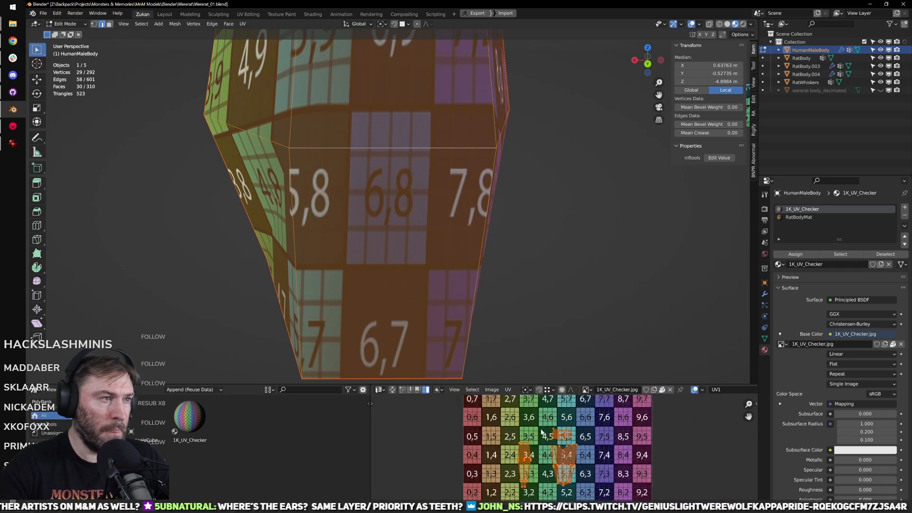
{"action": "left_click", "coordinate": [508, 390]}
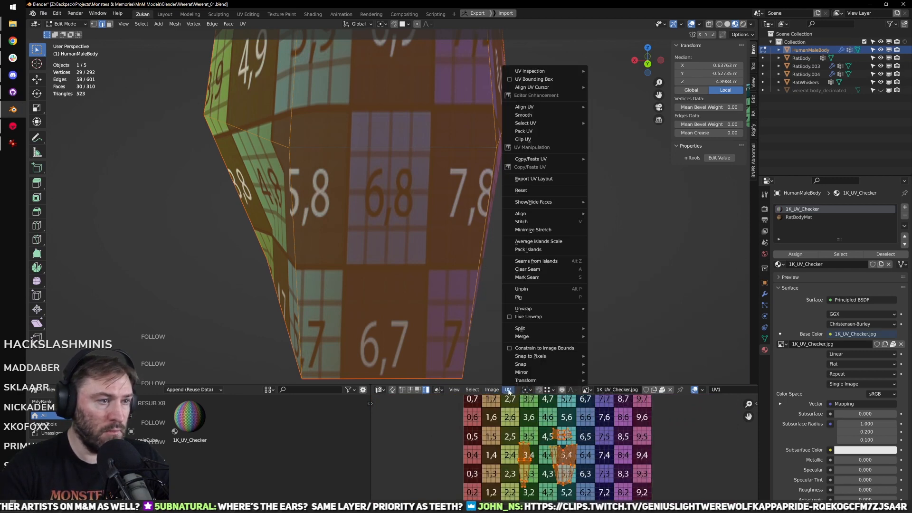
Step: Switch the mesh to vertex selection and connect two vertices on one side of the heel with a new edge
{"action": "key", "text": "ctrl+Tab"}
{"action": "left_click", "coordinate": [309, 212]}
{"action": "middle_click_drag", "start_coordinate": [309, 212], "coordinate": [317, 165]}
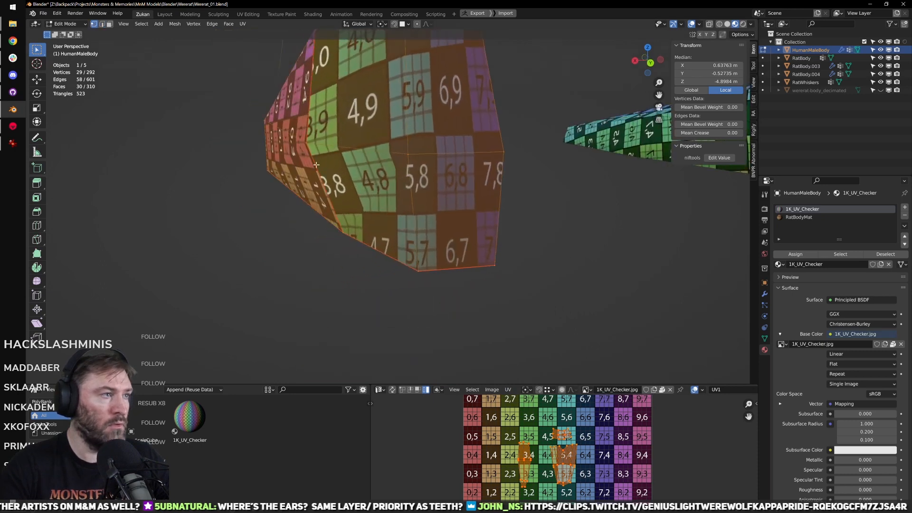
{"action": "left_click", "coordinate": [313, 143]}
{"action": "left_click", "coordinate": [413, 270], "text": "shift"}
{"action": "right_click", "coordinate": [408, 273]}
{"action": "left_click", "coordinate": [404, 274]}
Step: Connect the matching pair of vertices on the heel's opposite side with another edge
{"action": "middle_click_drag", "start_coordinate": [404, 274], "coordinate": [578, 235]}
{"action": "left_click", "coordinate": [462, 232]}
{"action": "left_click", "coordinate": [471, 228]}
{"action": "left_click", "coordinate": [581, 237], "text": "shift"}
{"action": "key", "text": "ctrl+v"}
Step: Clear the selection, switch to edge selection and select the leg's linked faces bounded by seams
{"action": "middle_click_drag", "start_coordinate": [457, 277], "coordinate": [477, 289]}
{"action": "middle_click_drag", "start_coordinate": [462, 192], "coordinate": [472, 227]}
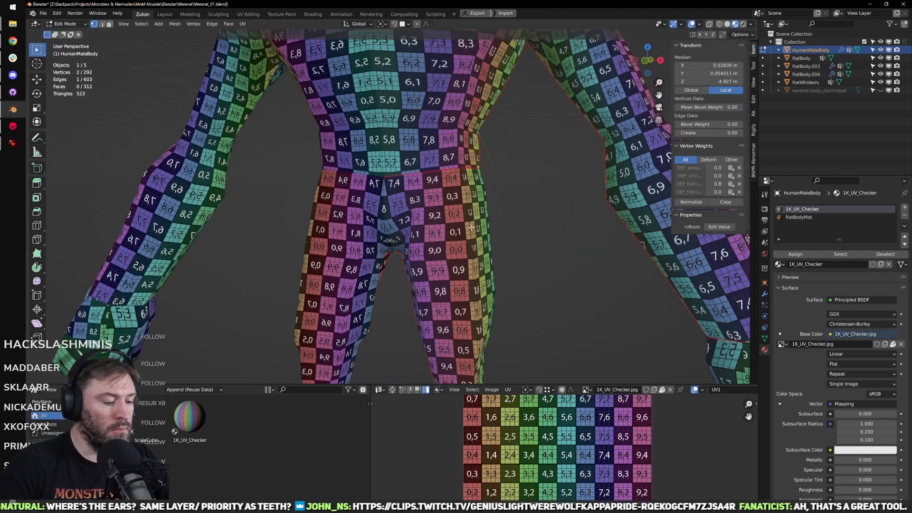
{"action": "key", "text": "alt+a"}
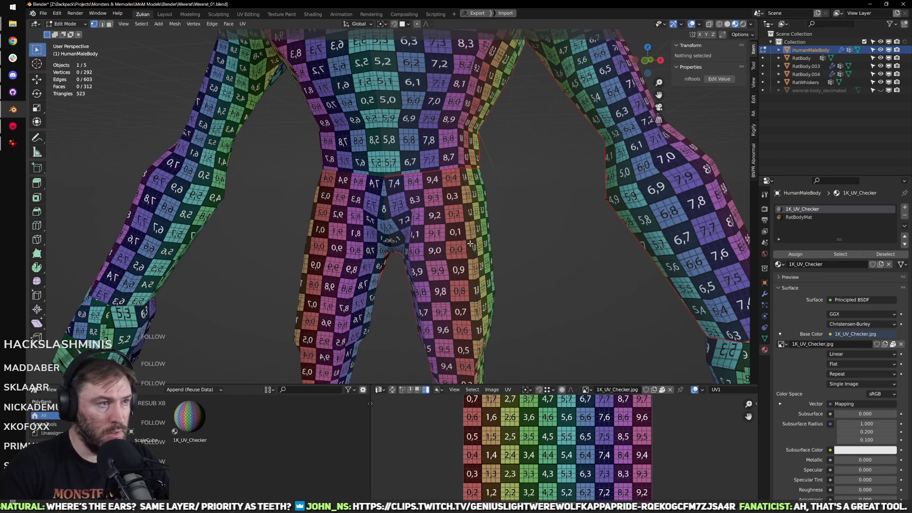
{"action": "scroll", "coordinate": [431, 246], "scroll_direction": "down", "scroll_amount": 3}
{"action": "key", "text": "ctrl+Tab"}
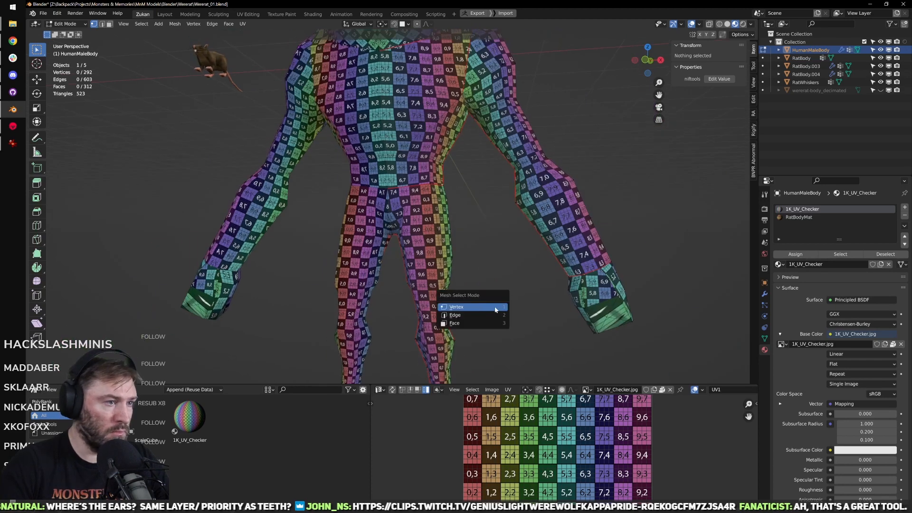
{"action": "key", "text": "2"}
{"action": "key", "text": "l"}
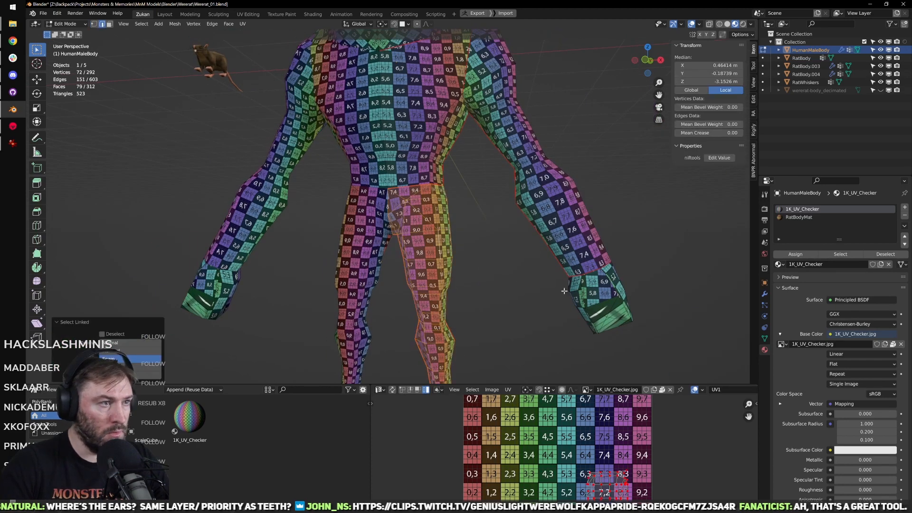
Step: Unpin the vertical column of UV vertices through the middle of the leg island and unwrap the leg again
{"action": "middle_click_drag", "start_coordinate": [431, 247], "coordinate": [399, 230]}
{"action": "scroll", "coordinate": [398, 230], "scroll_direction": "down", "scroll_amount": 5}
{"action": "key", "text": "ctrl+space"}
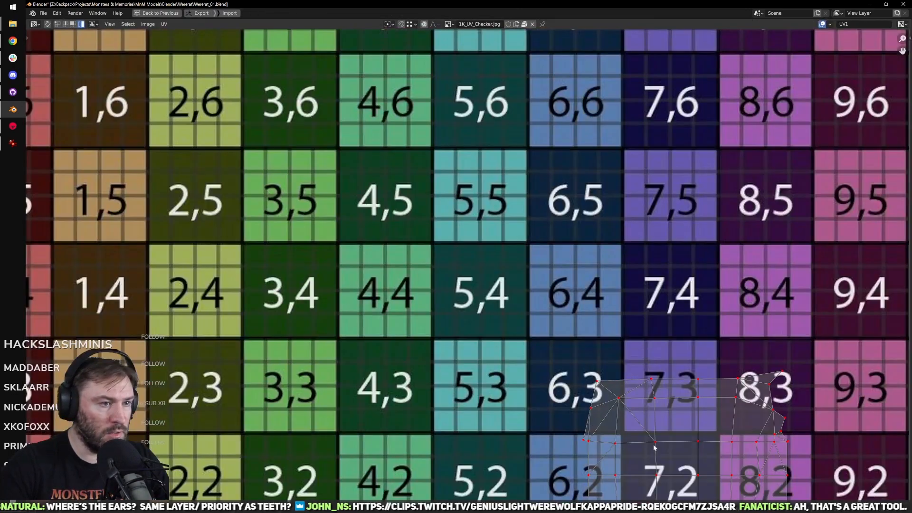
{"action": "scroll", "coordinate": [557, 325], "scroll_direction": "up", "scroll_amount": 4}
{"action": "key", "text": "a"}
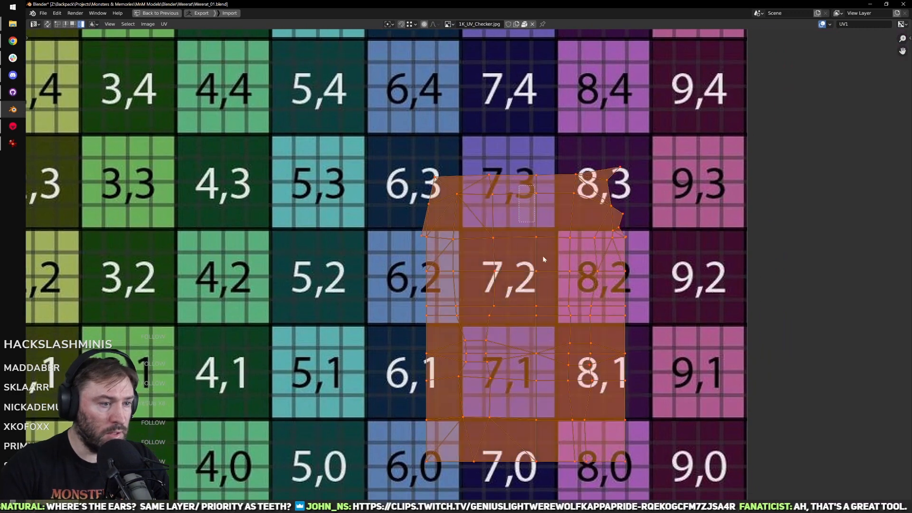
{"action": "key", "text": "ctrl+Tab"}
{"action": "left_click", "coordinate": [553, 390]}
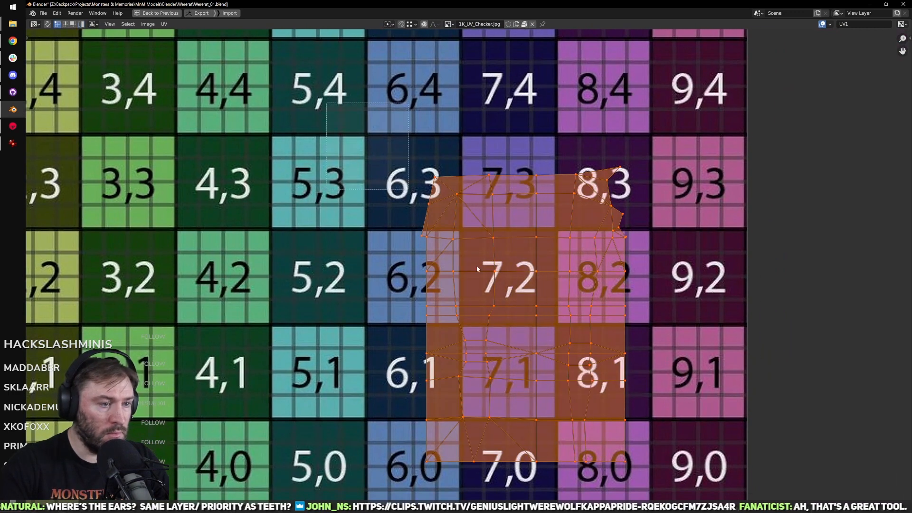
{"action": "left_click_drag", "start_coordinate": [518, 439], "coordinate": [552, 199]}
{"action": "left_click", "coordinate": [524, 189]}
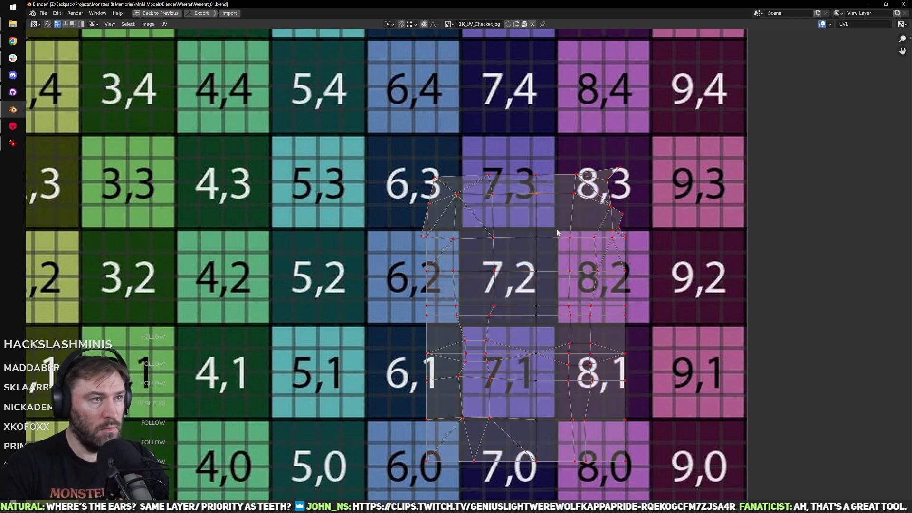
{"action": "key", "text": "ctrl+space"}
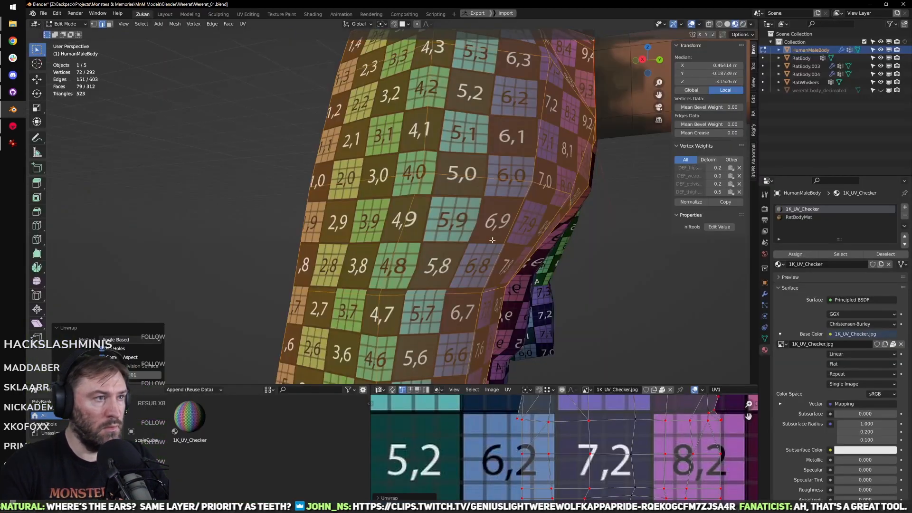
{"action": "middle_click_drag", "start_coordinate": [533, 219], "coordinate": [570, 376]}
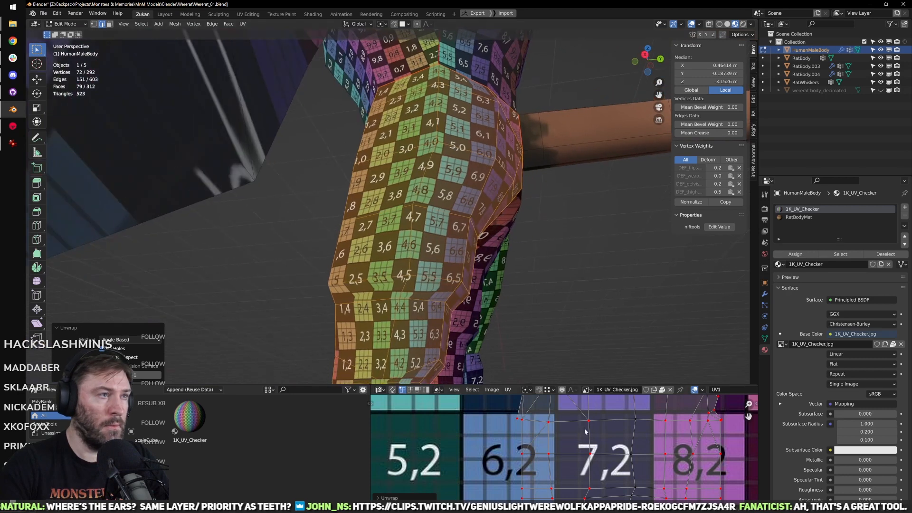
Step: Select the horizontal row of UV vertices near the leg island's lower end and straighten it with Align Y
{"action": "scroll", "coordinate": [614, 470], "scroll_direction": "down", "scroll_amount": 3}
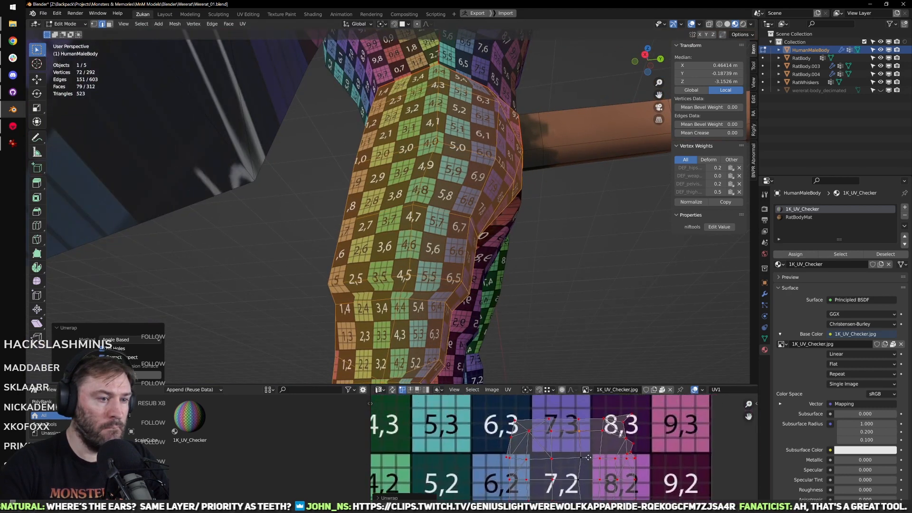
{"action": "scroll", "coordinate": [585, 430], "scroll_direction": "down", "scroll_amount": 3}
{"action": "scroll", "coordinate": [598, 479], "scroll_direction": "up", "scroll_amount": 2}
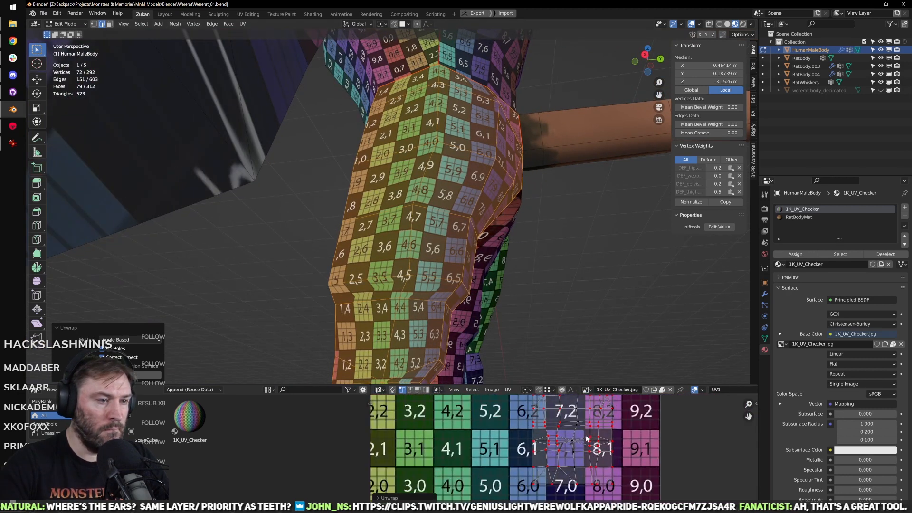
{"action": "key", "text": "ctrl+space"}
{"action": "scroll", "coordinate": [446, 372], "scroll_direction": "up", "scroll_amount": 2}
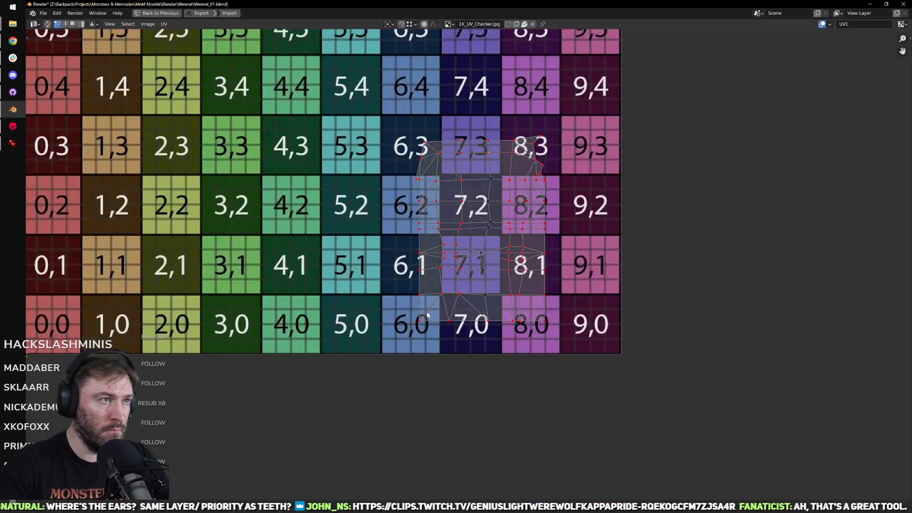
{"action": "middle_click_drag", "start_coordinate": [438, 294], "coordinate": [452, 331]}
{"action": "scroll", "coordinate": [454, 332], "scroll_direction": "up", "scroll_amount": 2}
{"action": "left_click_drag", "start_coordinate": [366, 363], "coordinate": [652, 372]}
{"action": "key", "text": "q"}
{"action": "mouse_move", "coordinate": [650, 368]}
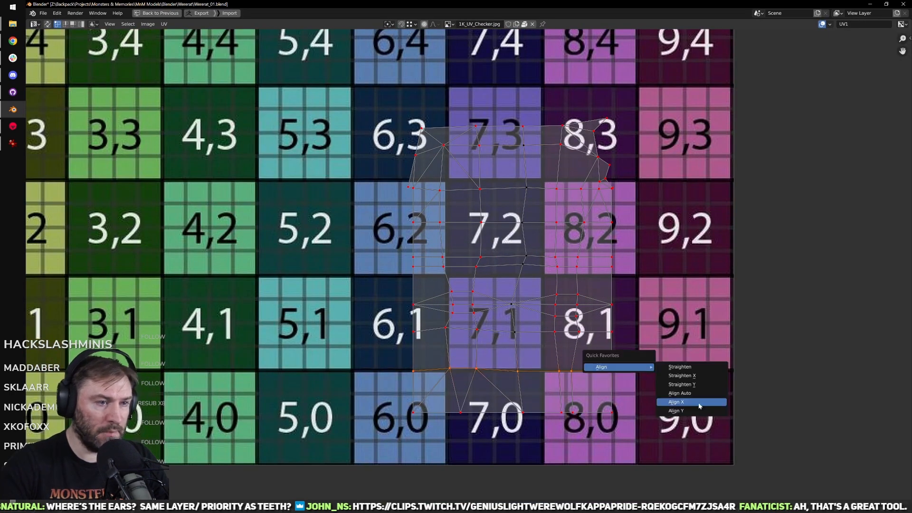
{"action": "left_click", "coordinate": [699, 409]}
{"action": "scroll", "coordinate": [391, 363], "scroll_direction": "up", "scroll_amount": 1}
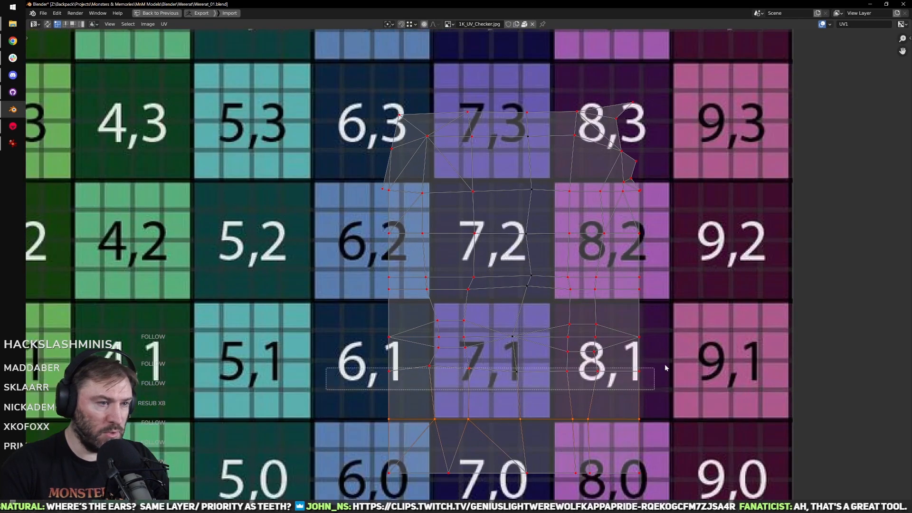
Step: Flatten the horizontal UV edge rows of the leg island across the 7,1 and 7,2 tiles by repeating the last alignment
{"action": "key", "text": "shift+r"}
{"action": "middle_click_drag", "start_coordinate": [458, 334], "coordinate": [445, 356]}
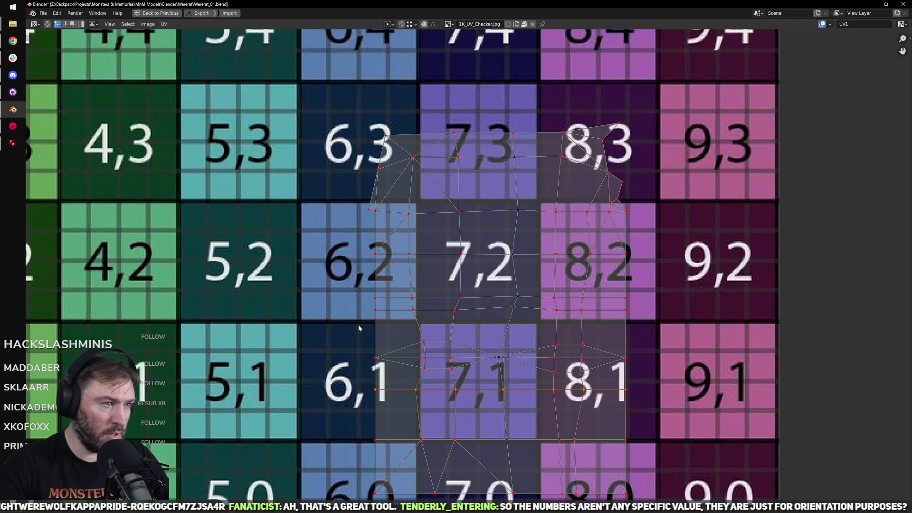
{"action": "left_click", "coordinate": [385, 313], "text": "alt"}
{"action": "key", "text": "shift+r"}
{"action": "left_click", "coordinate": [402, 298], "text": "alt"}
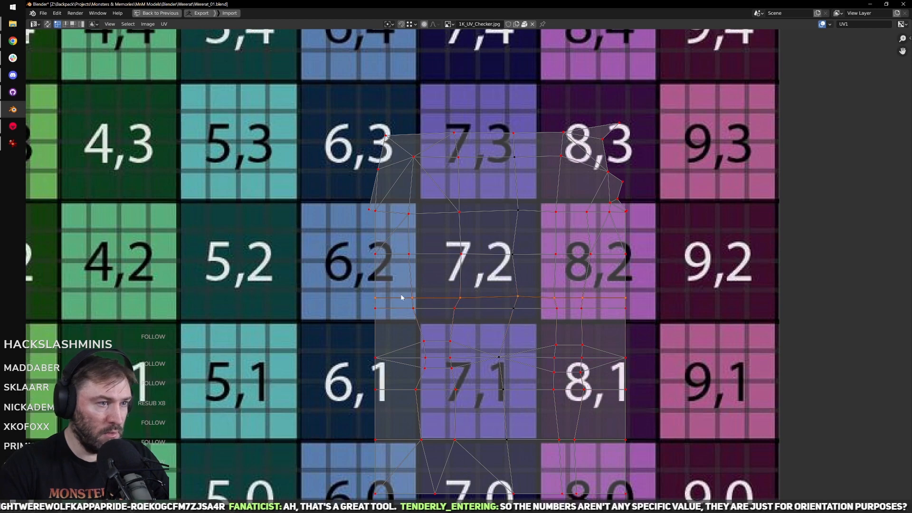
{"action": "left_click", "coordinate": [427, 259], "text": "alt"}
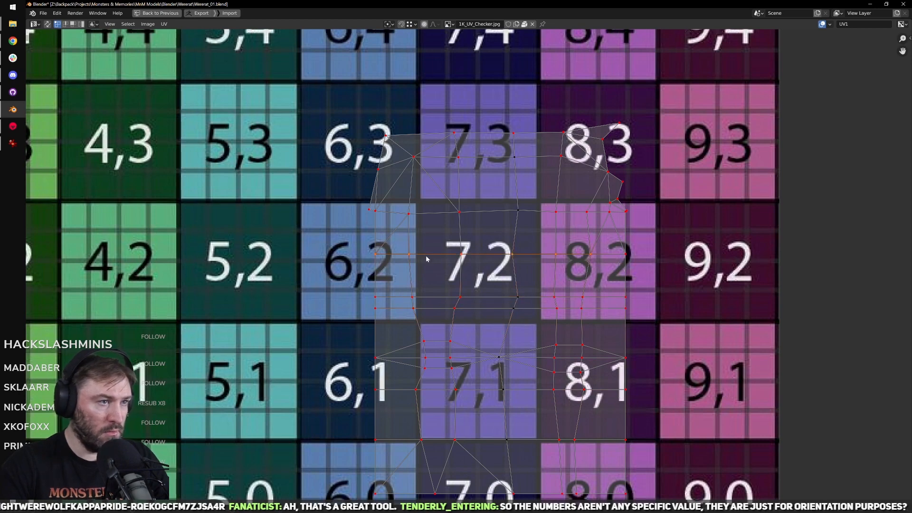
Step: Level the leg island's UV edge row just below the boundary between tiles 7,3 and 7,2 with Align Y
{"action": "left_click", "coordinate": [427, 215], "text": "alt"}
{"action": "scroll", "coordinate": [468, 220], "scroll_direction": "up", "scroll_amount": 1}
{"action": "left_click", "coordinate": [340, 246], "text": "alt"}
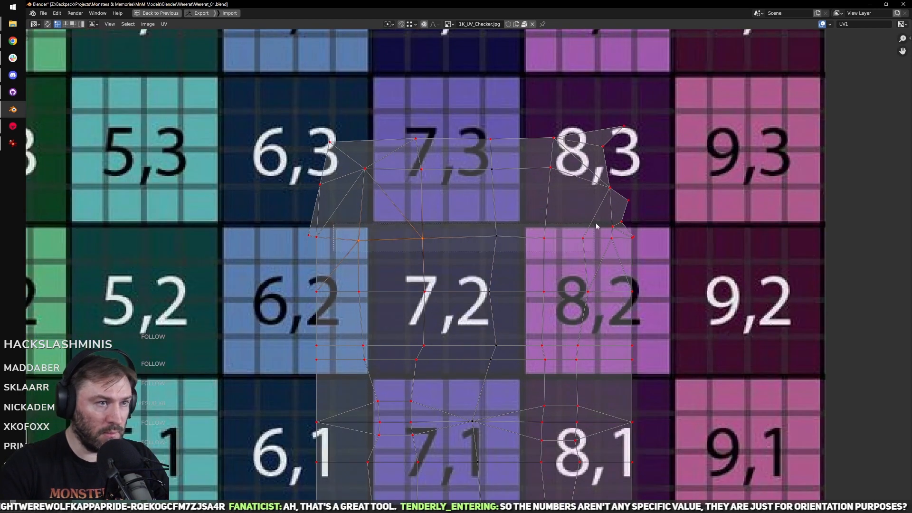
{"action": "key", "text": "q"}
{"action": "mouse_move", "coordinate": [585, 257]}
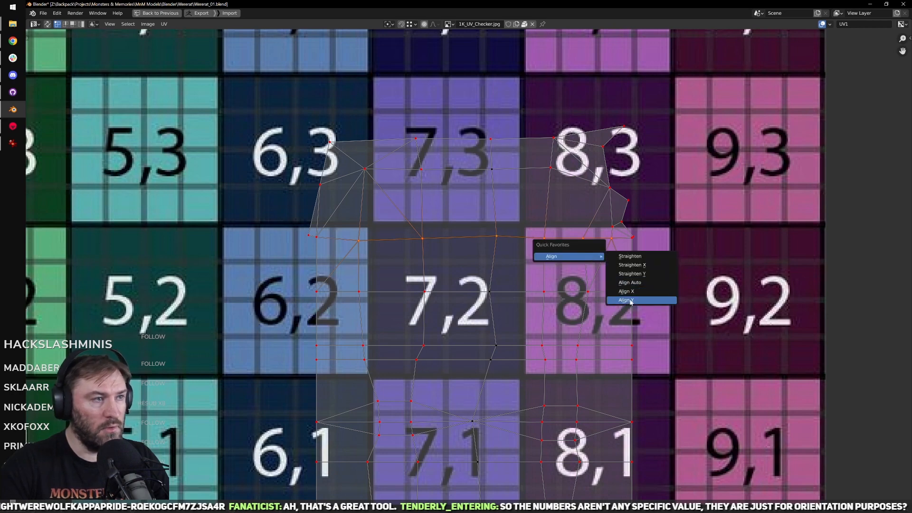
{"action": "left_click", "coordinate": [626, 300]}
{"action": "scroll", "coordinate": [398, 276], "scroll_direction": "up", "scroll_amount": 2}
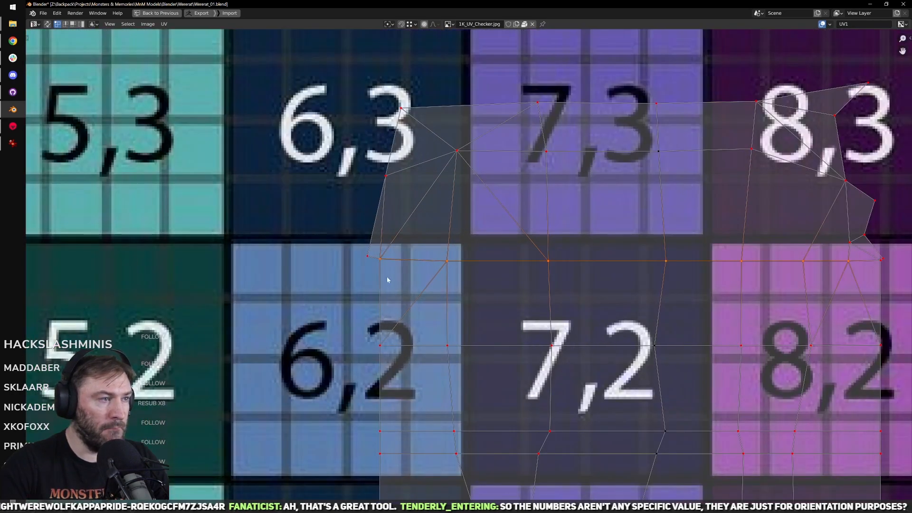
{"action": "scroll", "coordinate": [386, 277], "scroll_direction": "right", "scroll_amount": 5, "text": "ctrl"}
{"action": "scroll", "coordinate": [464, 266], "scroll_direction": "up", "scroll_amount": 1}
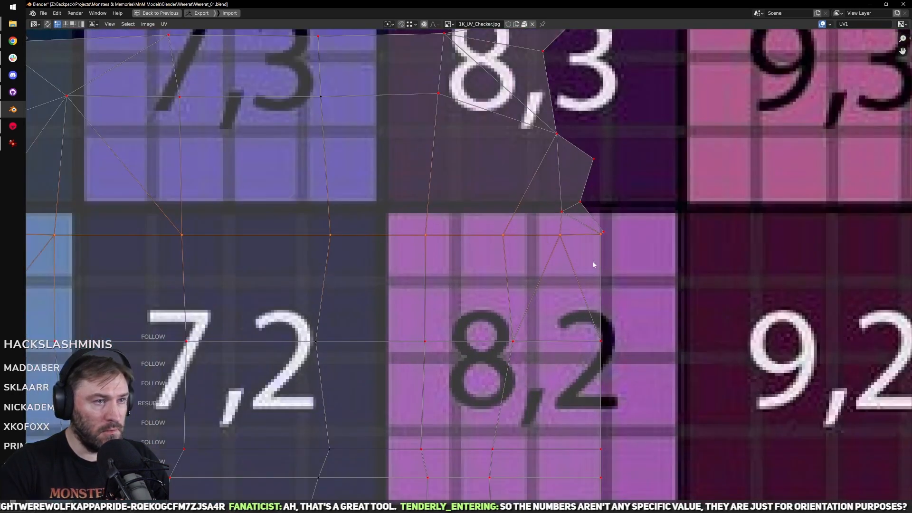
{"action": "scroll", "coordinate": [594, 264], "scroll_direction": "down", "scroll_amount": 4}
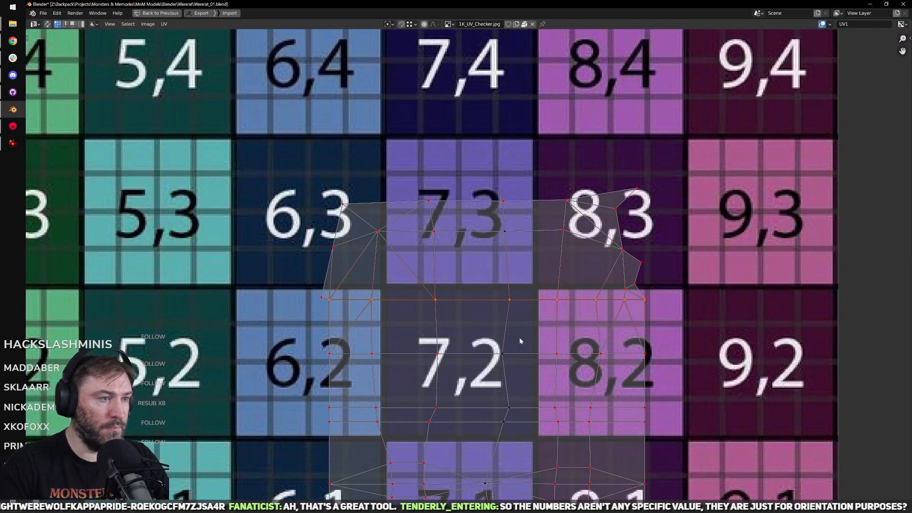
{"action": "scroll", "coordinate": [519, 341], "scroll_direction": "down", "scroll_amount": 3}
Step: Restore the full workspace from the maximized UV editor, return the body to Object Mode, and save the file
{"action": "key", "text": "ctrl+space"}
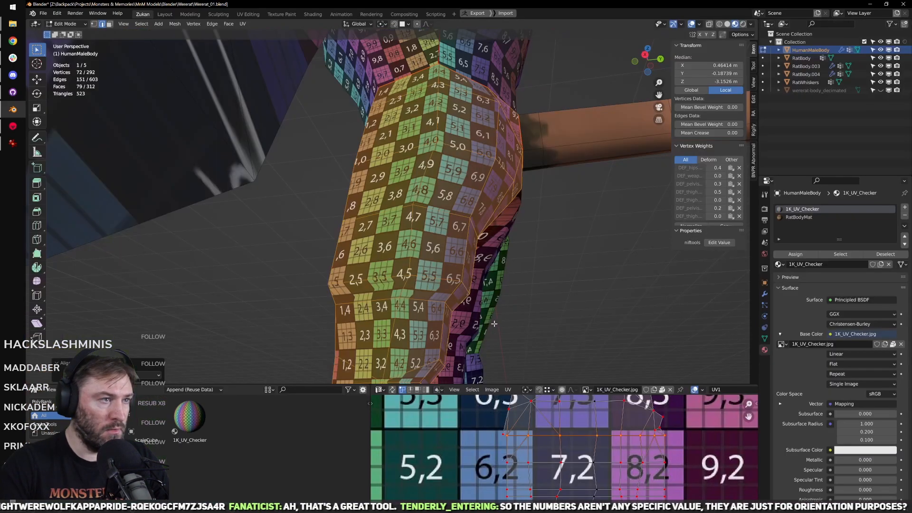
{"action": "middle_click_drag", "start_coordinate": [466, 200], "coordinate": [497, 260]}
{"action": "scroll", "coordinate": [496, 260], "scroll_direction": "up", "scroll_amount": 3}
{"action": "key", "text": "Tab"}
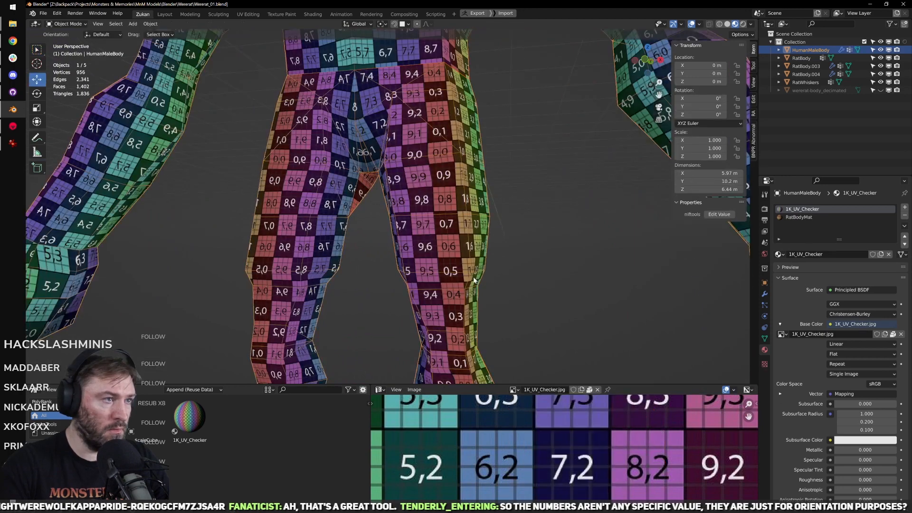
{"action": "scroll", "coordinate": [445, 214], "scroll_direction": "up", "scroll_amount": 2}
{"action": "left_click", "coordinate": [59, 24]}
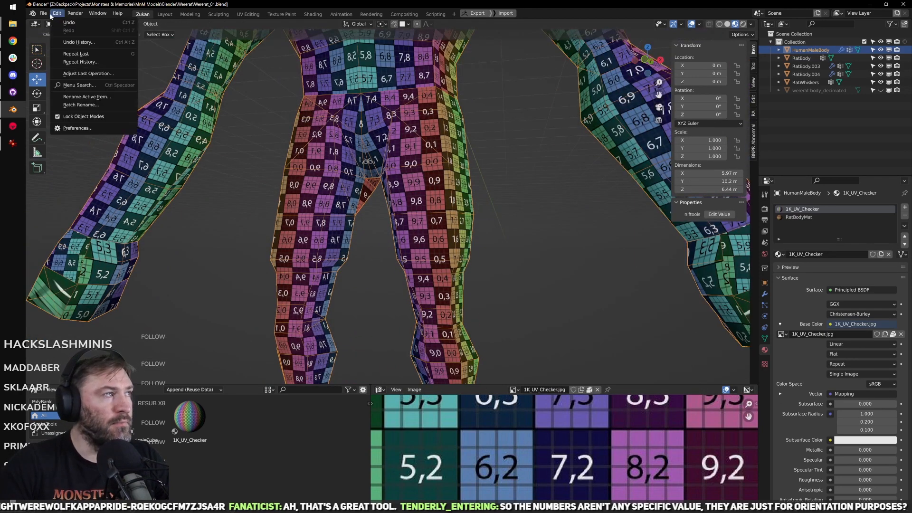
{"action": "key", "text": "ctrl+s"}
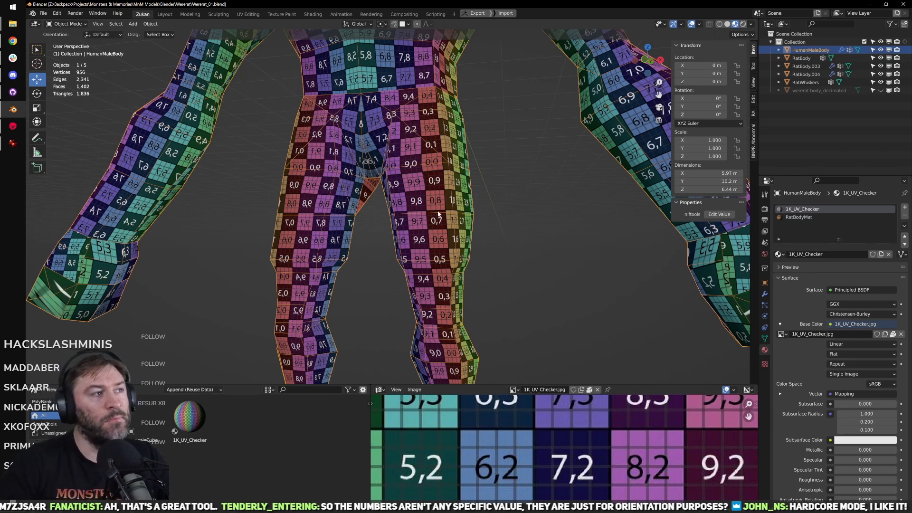
Step: Examine the checker pattern on the front of the hips and waist in front view
{"action": "scroll", "coordinate": [439, 213], "scroll_direction": "up", "scroll_amount": 3}
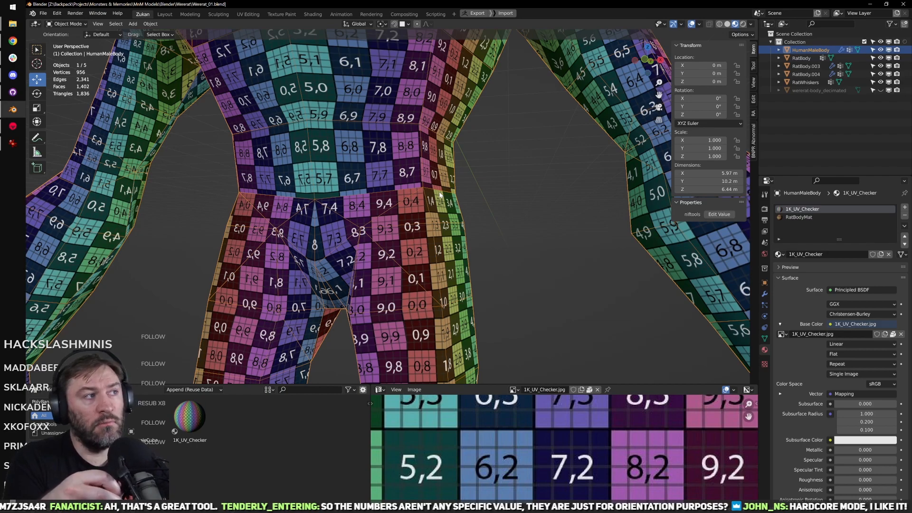
{"action": "key", "text": "KP_1"}
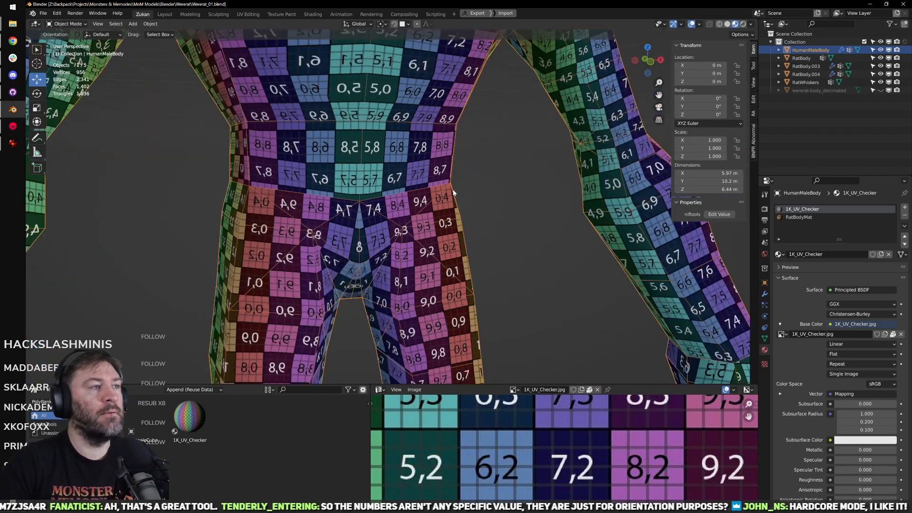
{"action": "scroll", "coordinate": [380, 247], "scroll_direction": "up", "scroll_amount": 5}
{"action": "scroll", "coordinate": [404, 216], "scroll_direction": "down", "scroll_amount": 3}
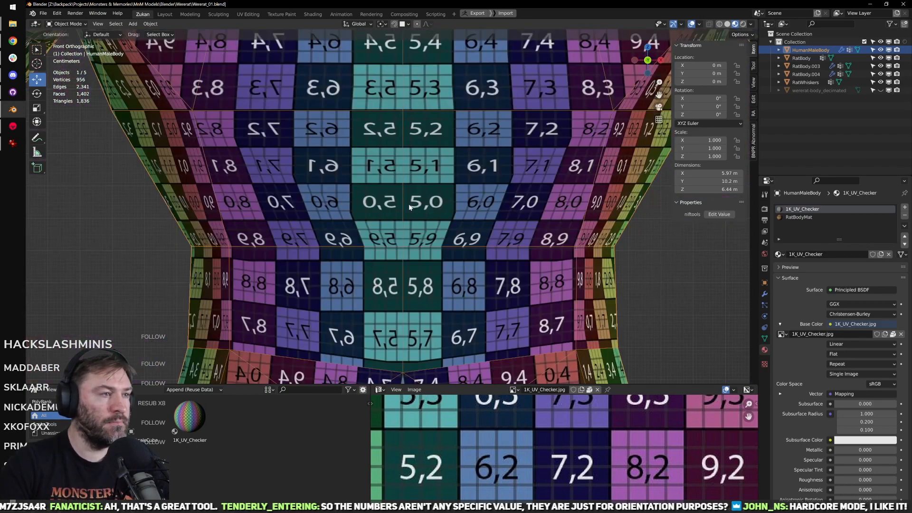
{"action": "scroll", "coordinate": [390, 227], "scroll_direction": "down", "scroll_amount": 8, "text": "shift"}
{"action": "scroll", "coordinate": [402, 214], "scroll_direction": "up", "scroll_amount": 6, "text": "shift"}
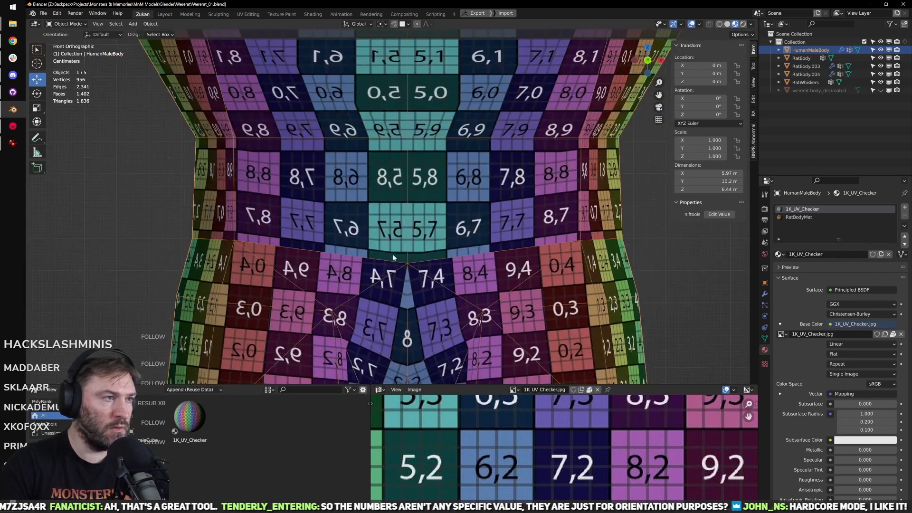
{"action": "scroll", "coordinate": [393, 285], "scroll_direction": "up", "scroll_amount": 3}
{"action": "scroll", "coordinate": [393, 318], "scroll_direction": "down", "scroll_amount": 5}
Step: Inspect the body's unmirrored half by selecting its whole mesh in wireframe from the front, then return to textured Object Mode
{"action": "key", "text": "Tab"}
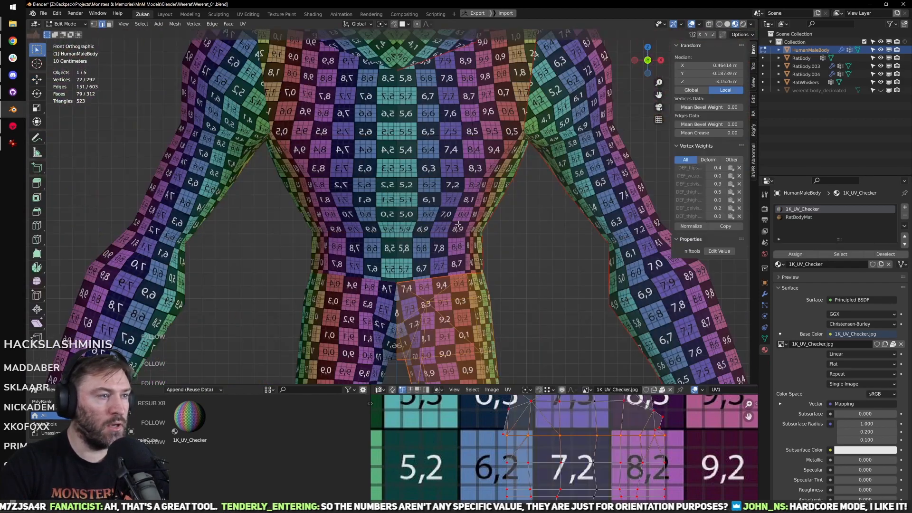
{"action": "key", "text": "a"}
{"action": "key", "text": "a"}
{"action": "scroll", "coordinate": [459, 224], "scroll_direction": "down", "scroll_amount": 4}
{"action": "key", "text": "shift+z"}
{"action": "middle_click_drag", "start_coordinate": [447, 227], "coordinate": [345, 214]}
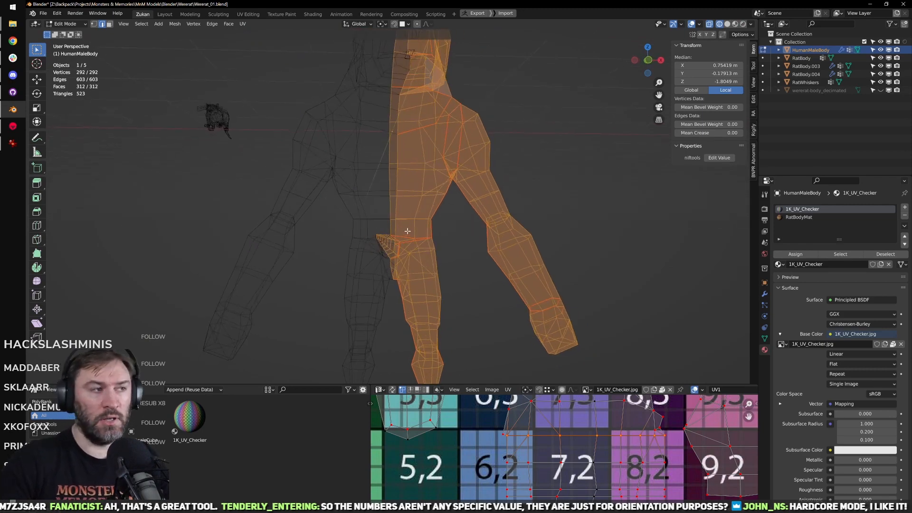
{"action": "key", "text": "KP_1"}
{"action": "scroll", "coordinate": [447, 216], "scroll_direction": "up", "scroll_amount": 2}
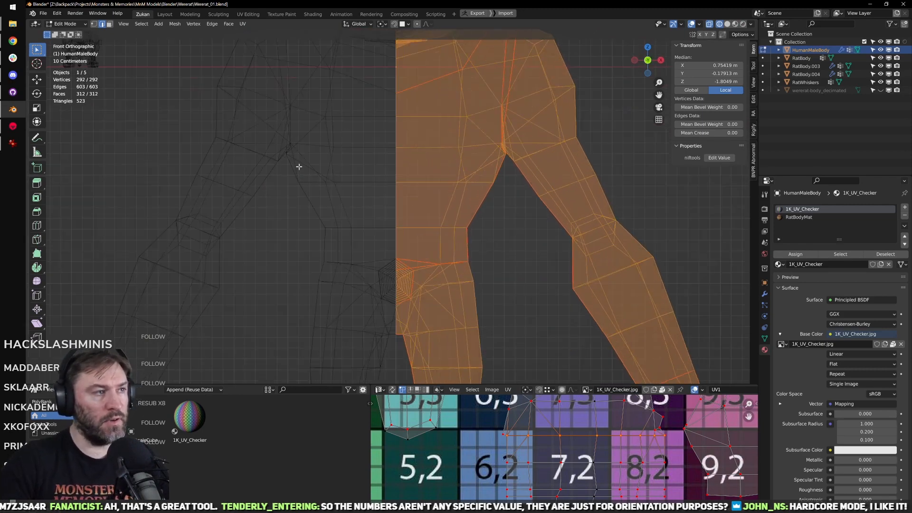
{"action": "key", "text": "shift+z"}
{"action": "scroll", "coordinate": [341, 212], "scroll_direction": "up", "scroll_amount": 2}
{"action": "key", "text": "Tab"}
Step: Examine how the checker tiles mirror across the centre line of the chest and abdomen
{"action": "scroll", "coordinate": [496, 229], "scroll_direction": "up", "scroll_amount": 3}
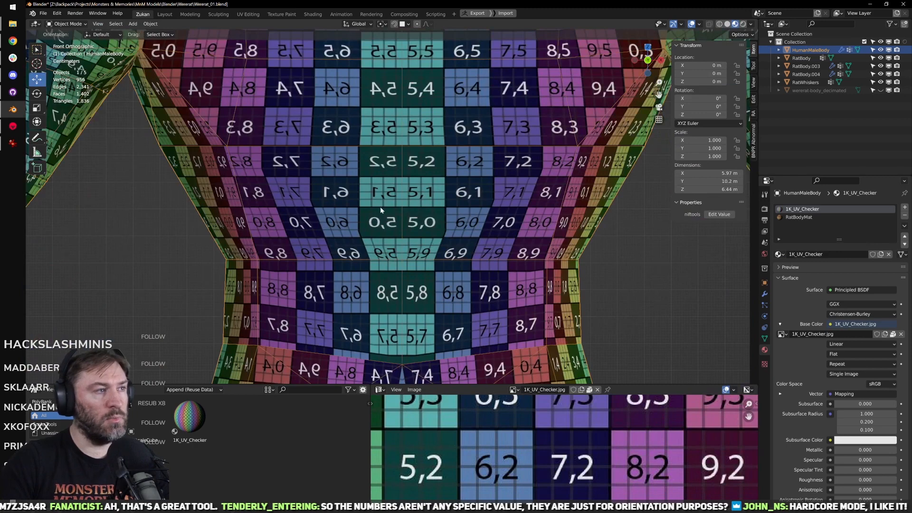
{"action": "scroll", "coordinate": [413, 261], "scroll_direction": "up", "scroll_amount": 3}
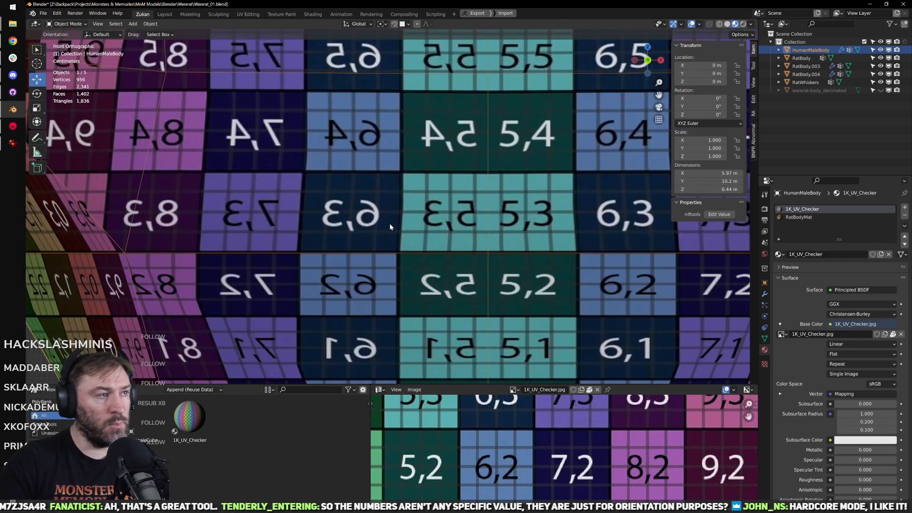
{"action": "scroll", "coordinate": [446, 216], "scroll_direction": "down", "scroll_amount": 2}
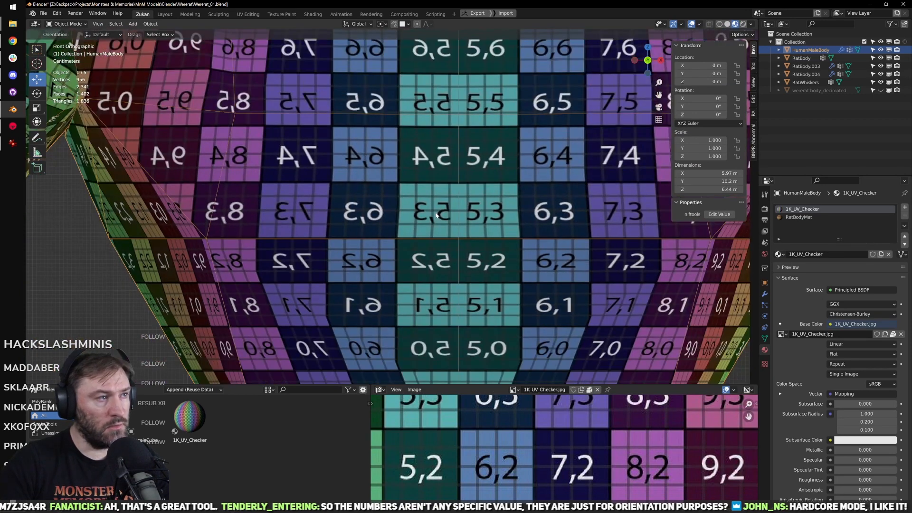
{"action": "middle_click_drag", "start_coordinate": [404, 226], "coordinate": [476, 219], "text": "shift"}
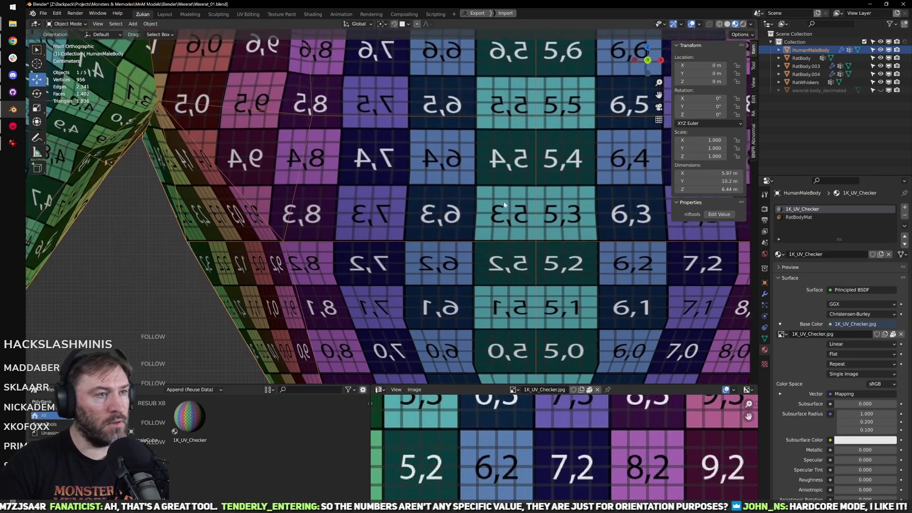
{"action": "scroll", "coordinate": [401, 261], "scroll_direction": "down", "scroll_amount": 8}
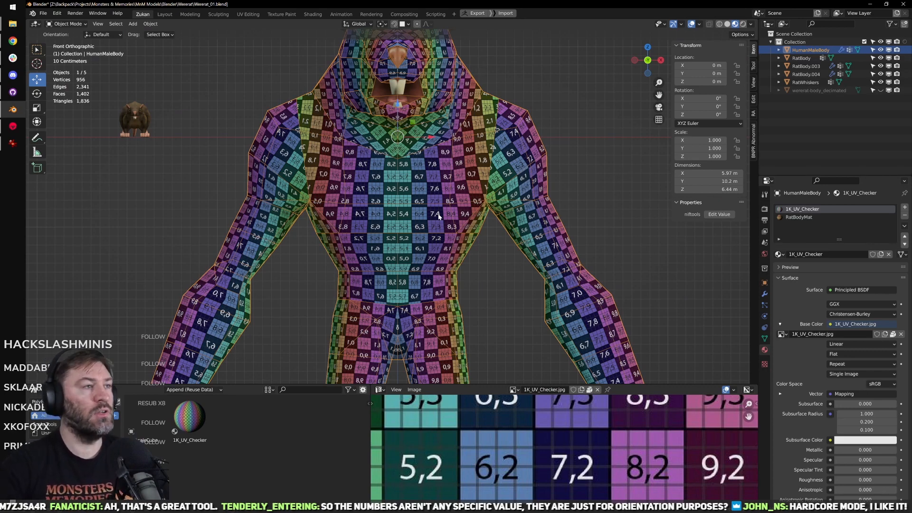
Step: Examine the checker pattern on the upper back and along the seam between neck and shoulders
{"action": "middle_click_drag", "start_coordinate": [377, 176], "coordinate": [418, 222]}
{"action": "scroll", "coordinate": [480, 244], "scroll_direction": "up", "scroll_amount": 4}
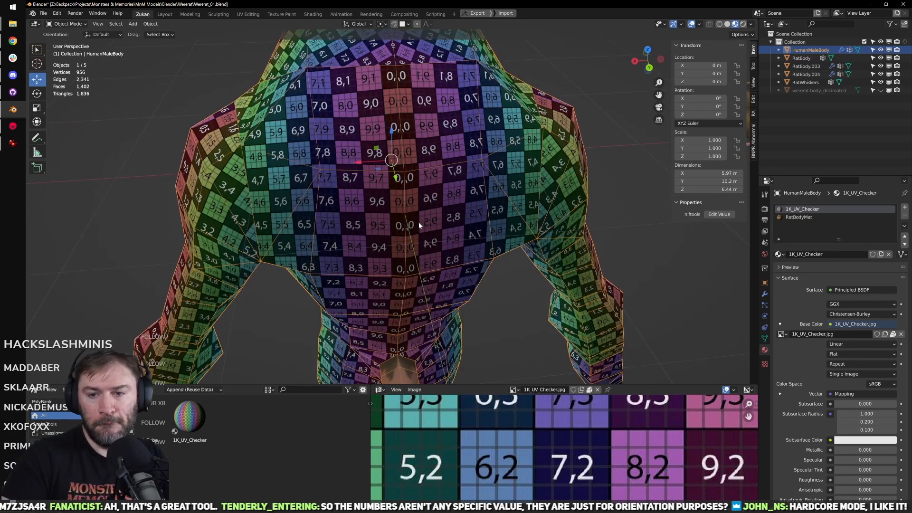
{"action": "scroll", "coordinate": [388, 174], "scroll_direction": "down", "scroll_amount": 5}
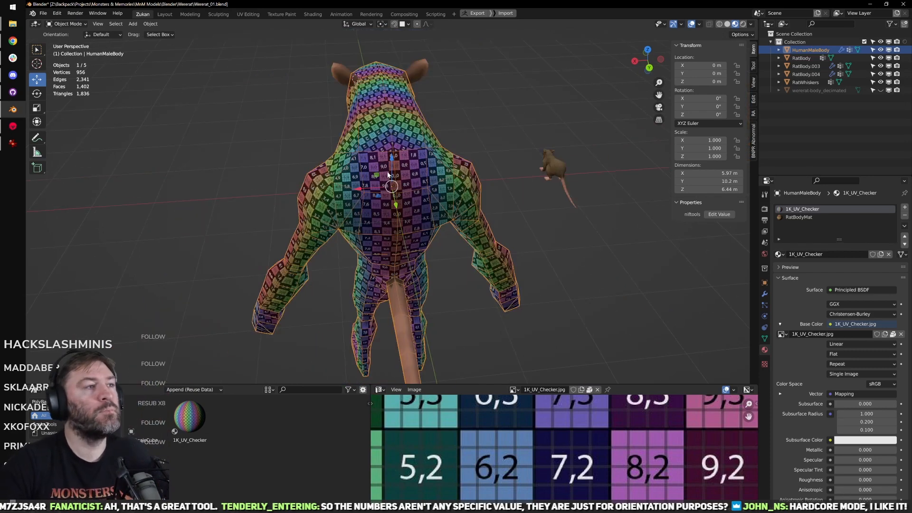
{"action": "middle_click_drag", "start_coordinate": [388, 175], "coordinate": [409, 179]}
{"action": "scroll", "coordinate": [409, 195], "scroll_direction": "up", "scroll_amount": 3}
{"action": "scroll", "coordinate": [409, 179], "scroll_direction": "up", "scroll_amount": 5}
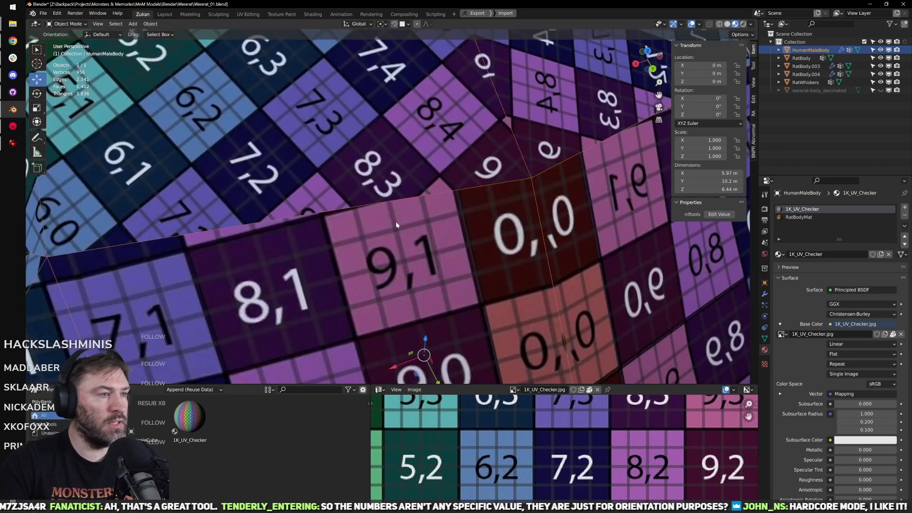
{"action": "middle_click_drag", "start_coordinate": [396, 224], "coordinate": [436, 222]}
{"action": "middle_click_drag", "start_coordinate": [505, 261], "coordinate": [426, 109]}
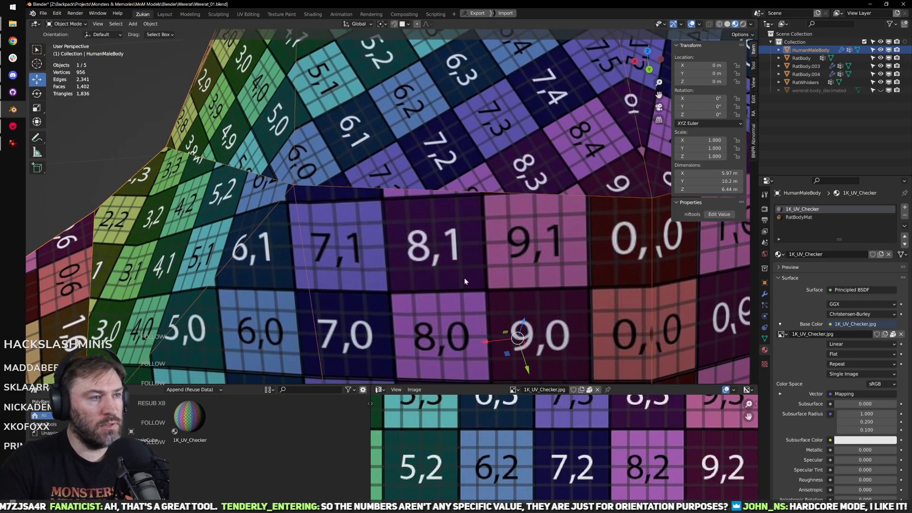
{"action": "scroll", "coordinate": [446, 261], "scroll_direction": "down", "scroll_amount": 4}
{"action": "scroll", "coordinate": [477, 253], "scroll_direction": "up", "scroll_amount": 2}
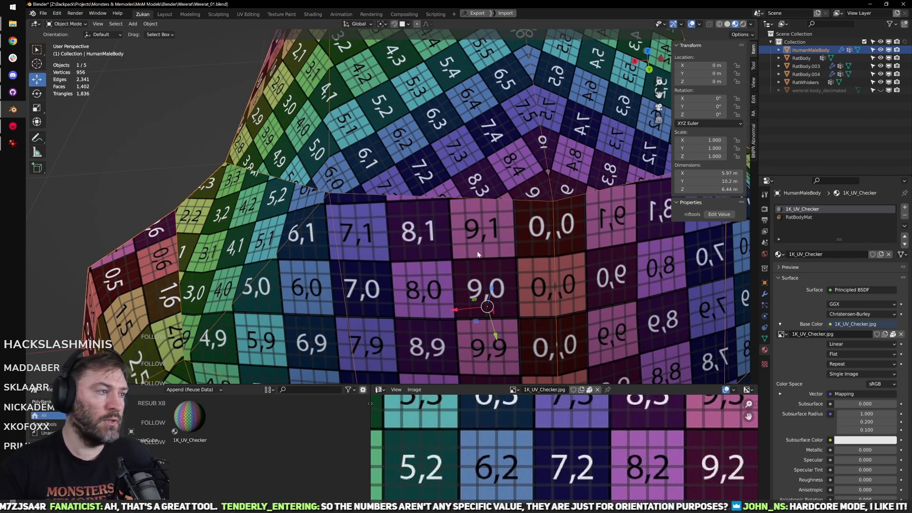
{"action": "scroll", "coordinate": [477, 253], "scroll_direction": "down", "scroll_amount": 5}
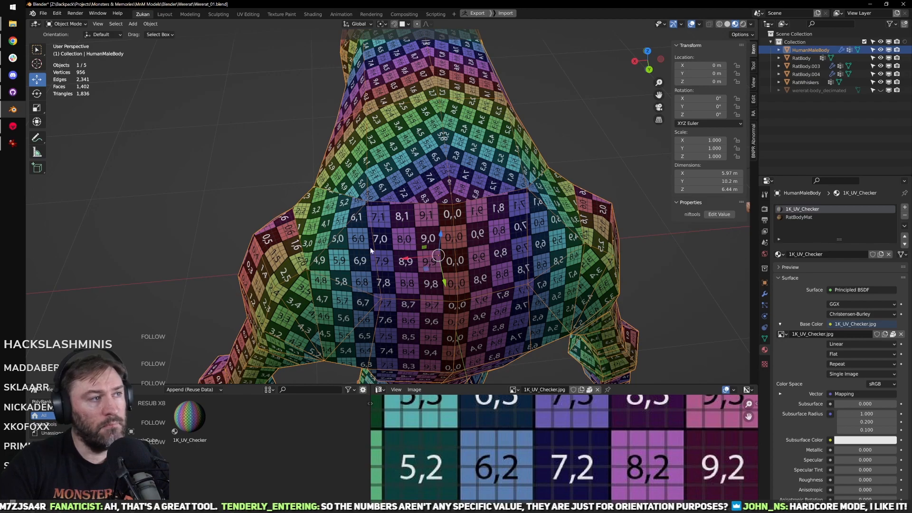
Step: Examine the checker pattern along the side of the head, arm and legs, and the base of the tail
{"action": "middle_click_drag", "start_coordinate": [371, 250], "coordinate": [499, 205]}
{"action": "scroll", "coordinate": [373, 198], "scroll_direction": "down", "scroll_amount": 3}
{"action": "scroll", "coordinate": [304, 181], "scroll_direction": "up", "scroll_amount": 4}
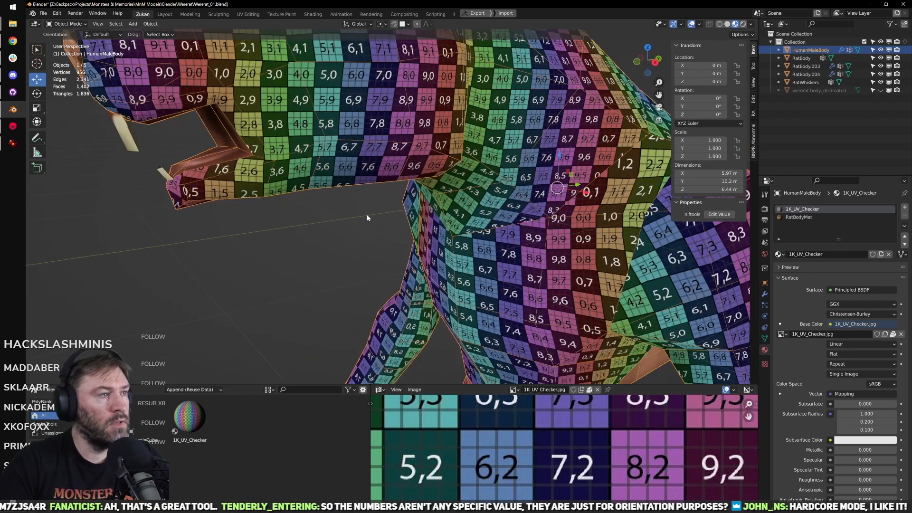
{"action": "scroll", "coordinate": [367, 215], "scroll_direction": "down", "scroll_amount": 3}
{"action": "middle_click_drag", "start_coordinate": [367, 215], "coordinate": [462, 191]}
{"action": "scroll", "coordinate": [343, 167], "scroll_direction": "up", "scroll_amount": 2}
{"action": "scroll", "coordinate": [343, 166], "scroll_direction": "down", "scroll_amount": 3}
{"action": "scroll", "coordinate": [398, 325], "scroll_direction": "up", "scroll_amount": 3}
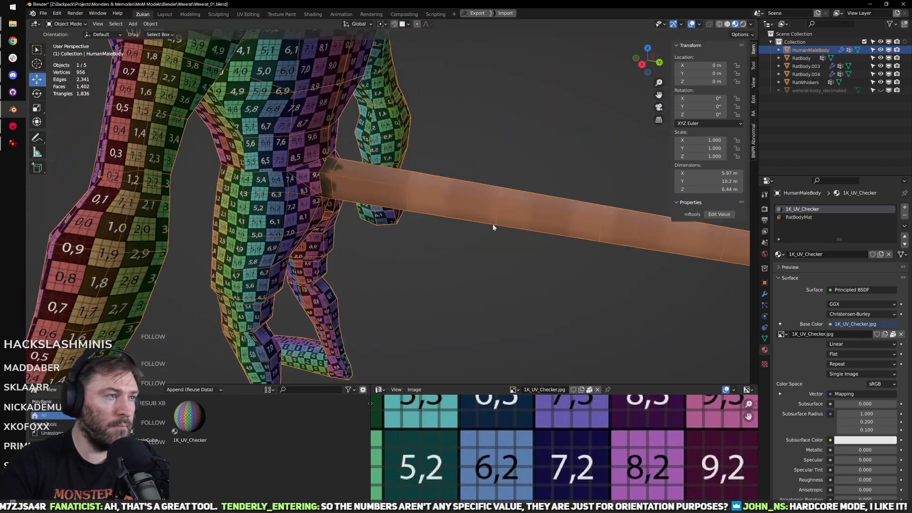
Step: Select all linked tail geometry in Edit Mode and assign the 1K_UV_Checker material to it
{"action": "key", "text": "Tab"}
{"action": "scroll", "coordinate": [492, 225], "scroll_direction": "down", "scroll_amount": 3}
{"action": "key", "text": "alt+a"}
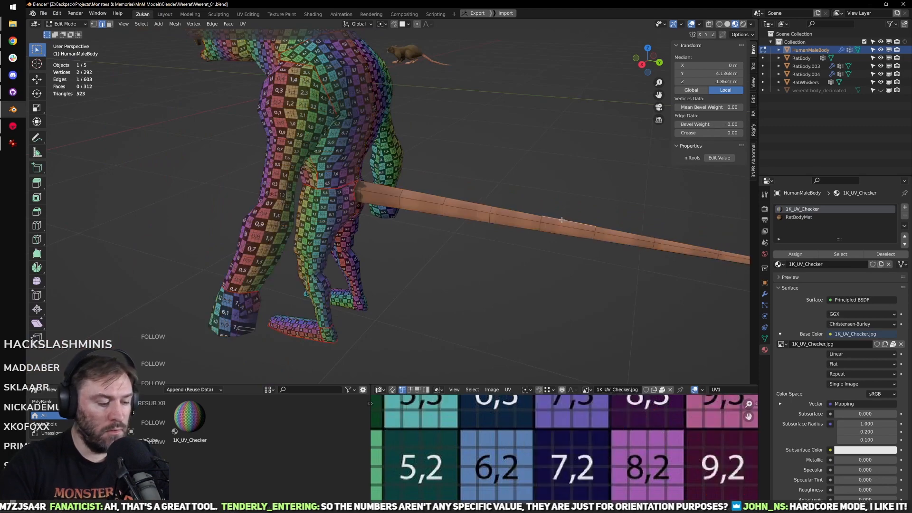
{"action": "key", "text": "l"}
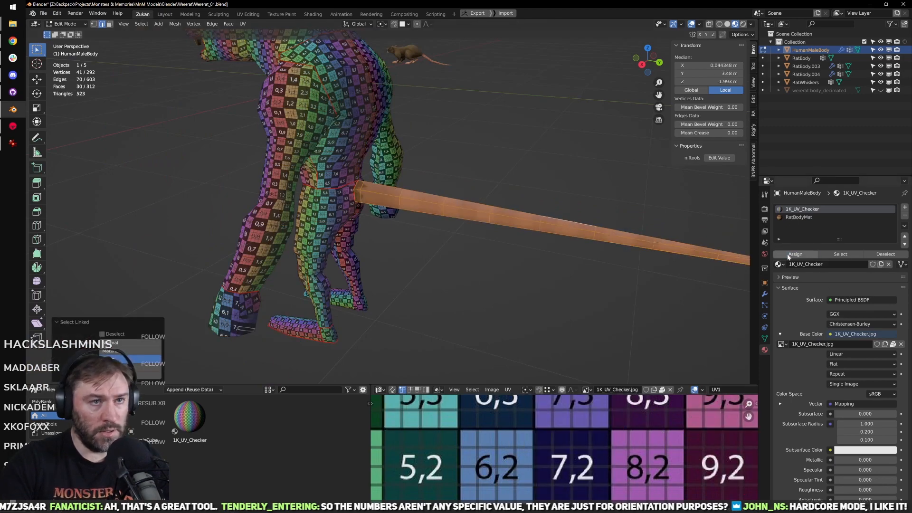
{"action": "left_click", "coordinate": [791, 256]}
{"action": "scroll", "coordinate": [473, 263], "scroll_direction": "up", "scroll_amount": 4}
{"action": "scroll", "coordinate": [472, 262], "scroll_direction": "down", "scroll_amount": 3}
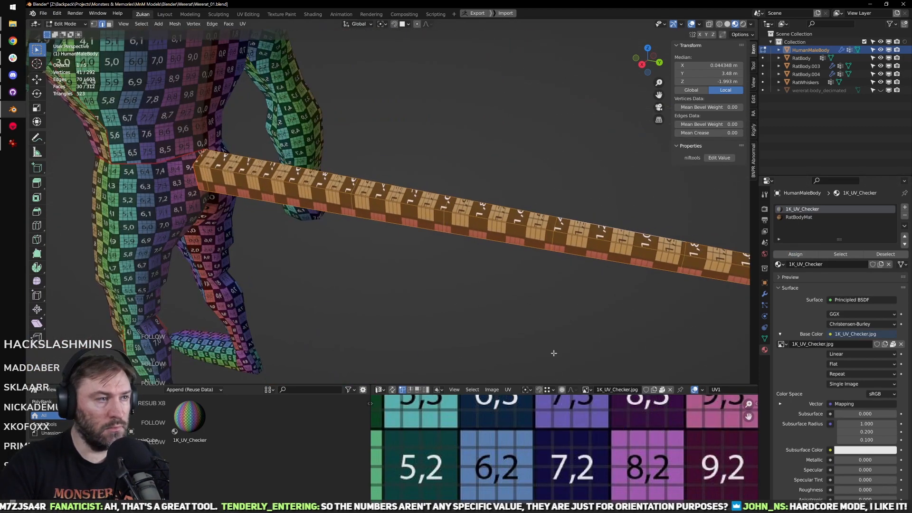
Step: Scale the tail's UVs separately along X and Y so its checker tiles match the proportions of the body's tiles
{"action": "key", "text": "Home"}
{"action": "scroll", "coordinate": [569, 477], "scroll_direction": "up", "scroll_amount": 3}
{"action": "key", "text": "s"}
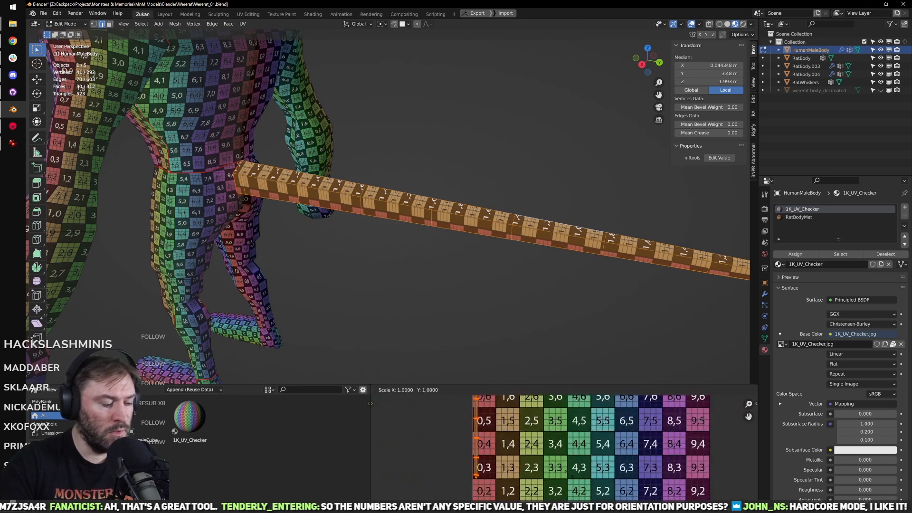
{"action": "key", "text": "y"}
{"action": "key", "text": "x"}
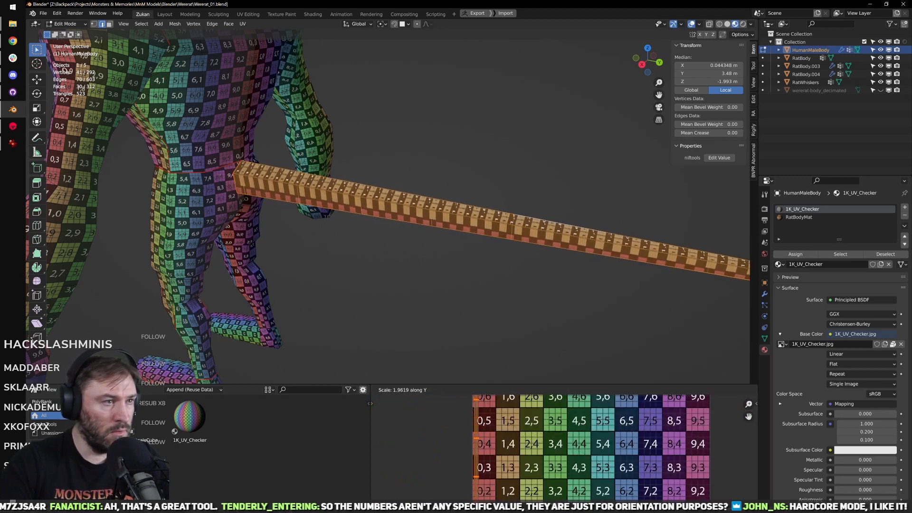
{"action": "left_click", "coordinate": [591, 463]}
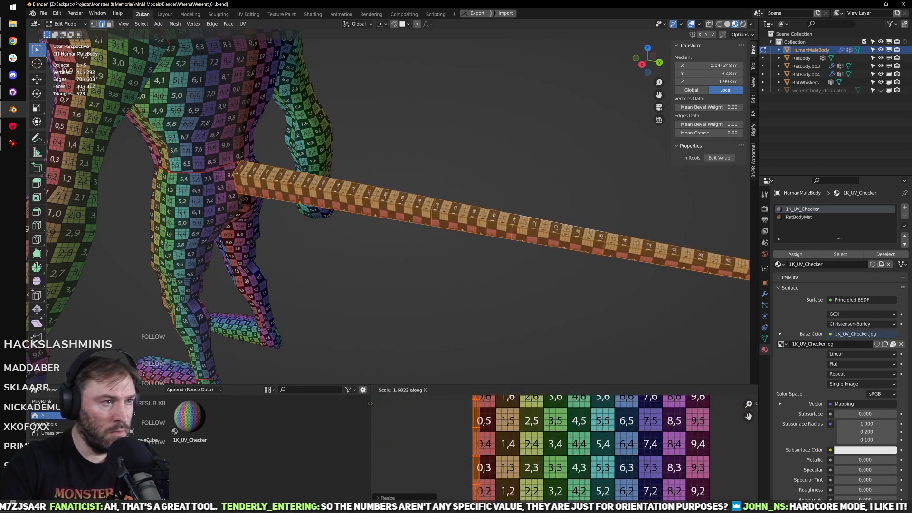
{"action": "left_click", "coordinate": [674, 473]}
{"action": "key", "text": "s"}
{"action": "key", "text": "y"}
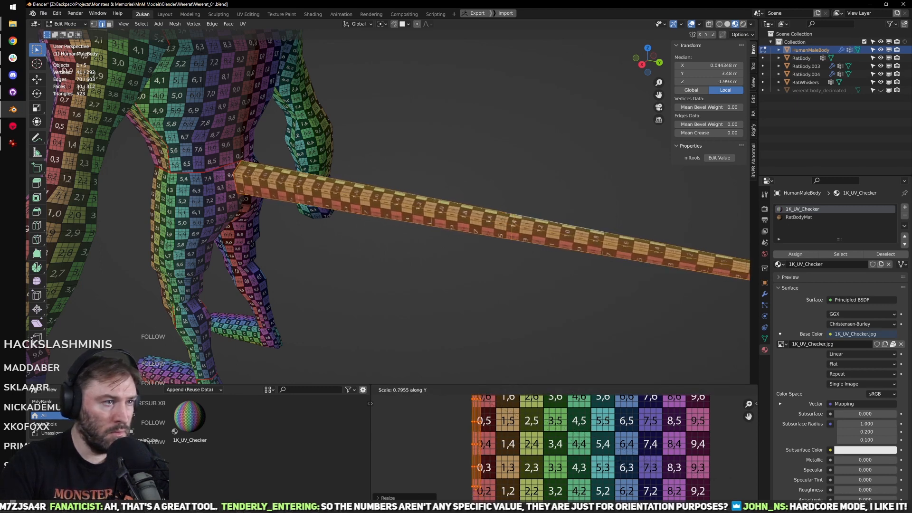
{"action": "left_click", "coordinate": [511, 450]}
Step: Move the tail's UV island vertically and fine-tune its position on the checker texture
{"action": "key", "text": "ctrl+space"}
{"action": "middle_click_drag", "start_coordinate": [414, 290], "coordinate": [511, 341]}
{"action": "key", "text": "g"}
{"action": "key", "text": "y"}
{"action": "left_click", "coordinate": [513, 359]}
{"action": "key", "text": "g"}
{"action": "left_click", "coordinate": [516, 349]}
{"action": "key", "text": "ctrl+space"}
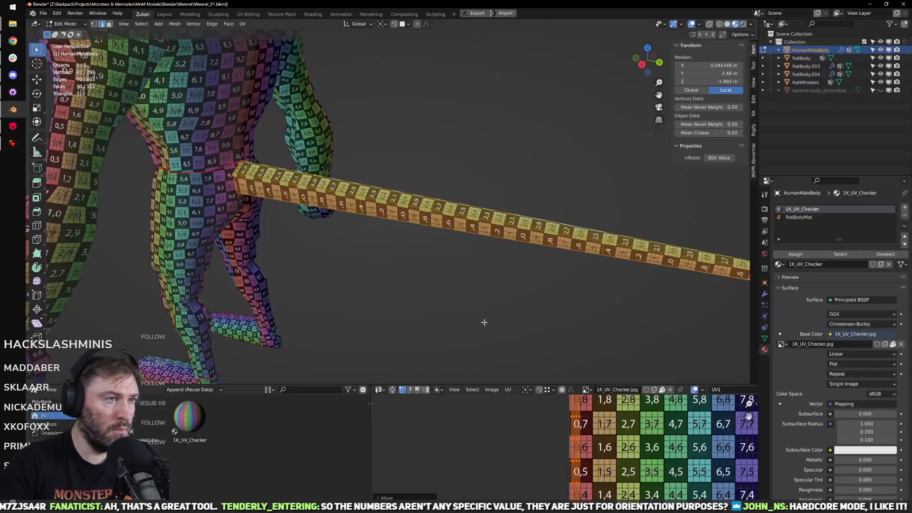
Step: Select an edge between the palm and the back of the hand in edge select mode and focus on it
{"action": "key", "text": "Tab"}
{"action": "middle_click_drag", "start_coordinate": [322, 253], "coordinate": [601, 270], "text": "shift"}
{"action": "middle_click_drag", "start_coordinate": [601, 271], "coordinate": [479, 181], "text": "shift"}
{"action": "scroll", "coordinate": [458, 233], "scroll_direction": "up", "scroll_amount": 4}
{"action": "key", "text": "Tab"}
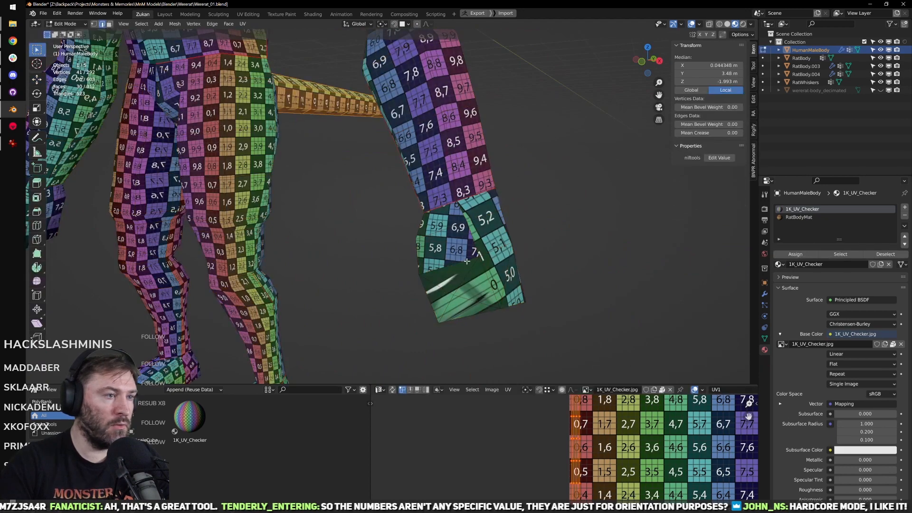
{"action": "key", "text": "ctrl+Tab"}
{"action": "left_click", "coordinate": [462, 243]}
{"action": "left_click", "coordinate": [470, 234]}
{"action": "key", "text": "KP_Decimal"}
{"action": "scroll", "coordinate": [452, 237], "scroll_direction": "down", "scroll_amount": 7}
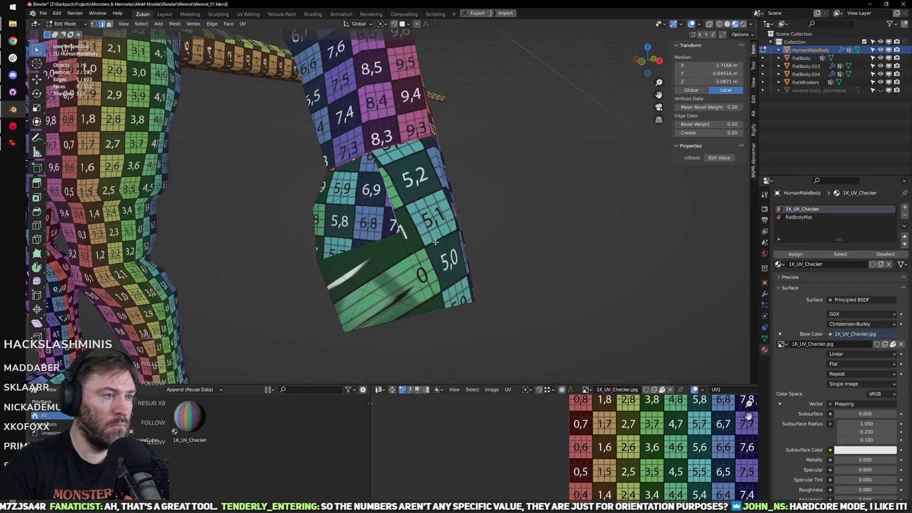
{"action": "middle_click_drag", "start_coordinate": [435, 242], "coordinate": [381, 192]}
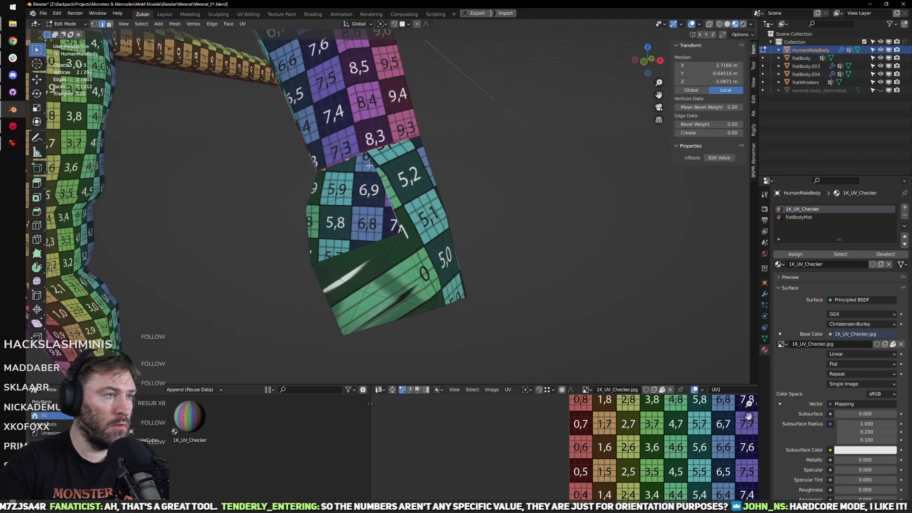
Step: Pick the edges around the side and tip of the hand that separate its back from the palm
{"action": "left_click", "coordinate": [408, 256]}
{"action": "middle_click_drag", "start_coordinate": [492, 326], "coordinate": [418, 287]}
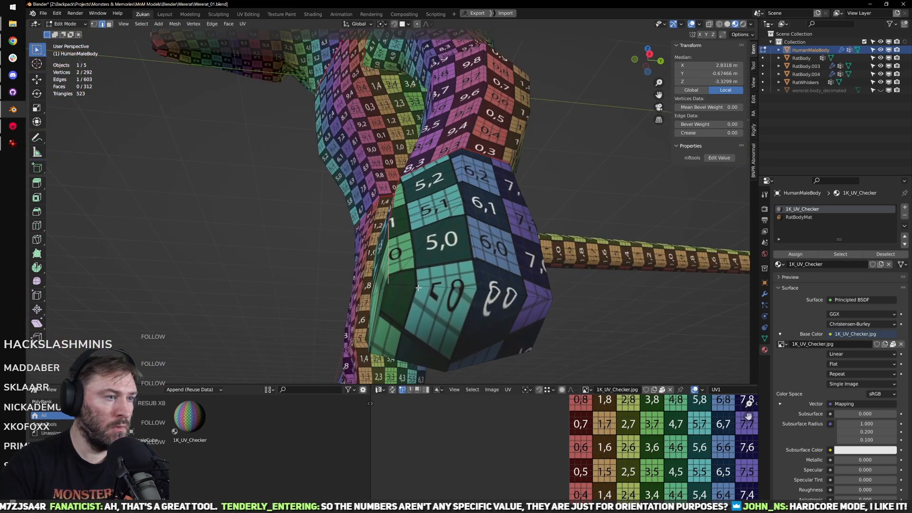
{"action": "left_click", "coordinate": [442, 290]}
{"action": "middle_click_drag", "start_coordinate": [549, 310], "coordinate": [469, 285]}
{"action": "middle_click_drag", "start_coordinate": [398, 262], "coordinate": [485, 280]}
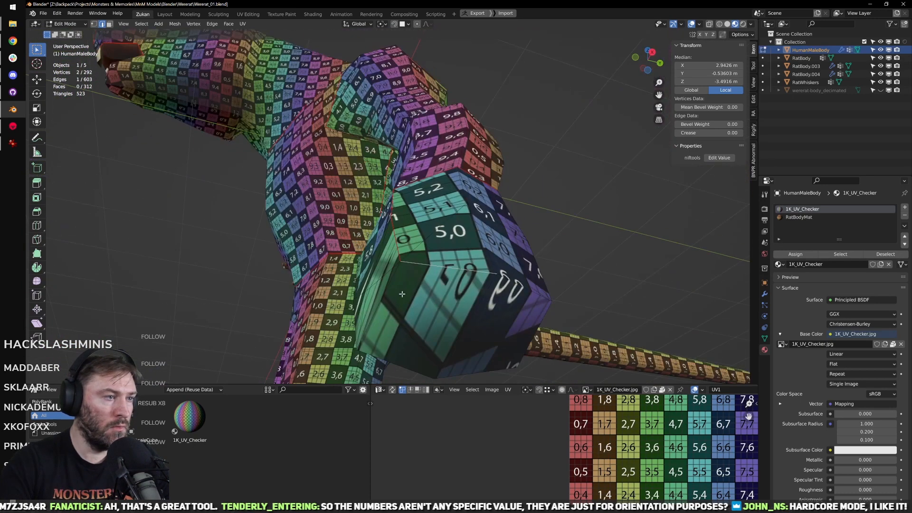
{"action": "left_click", "coordinate": [390, 319]}
{"action": "middle_click_drag", "start_coordinate": [554, 314], "coordinate": [343, 207]}
{"action": "left_click", "coordinate": [480, 217]}
{"action": "left_click", "coordinate": [481, 218]}
{"action": "left_click", "coordinate": [343, 207]}
Step: Select the linked faces on the back of the hand and frame their island in a maximized UV editor
{"action": "middle_click_drag", "start_coordinate": [401, 260], "coordinate": [453, 259]}
{"action": "key", "text": "l"}
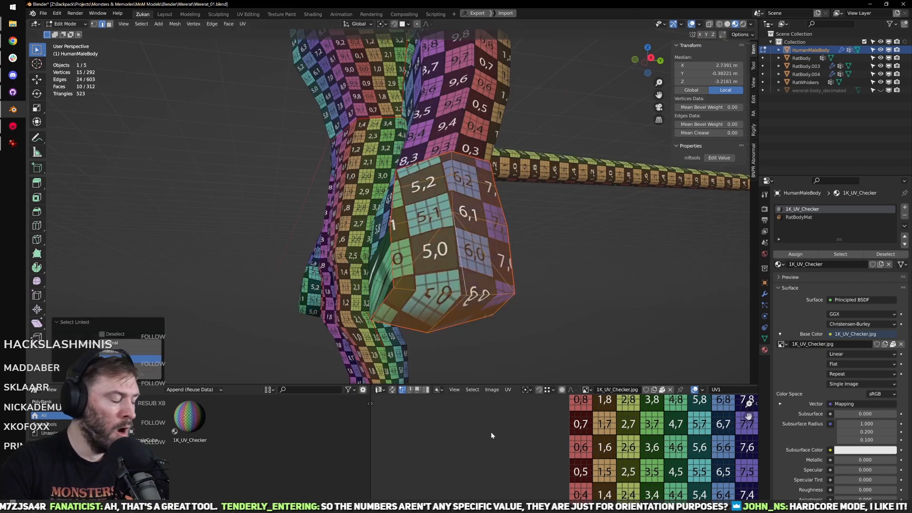
{"action": "key", "text": "ctrl+space"}
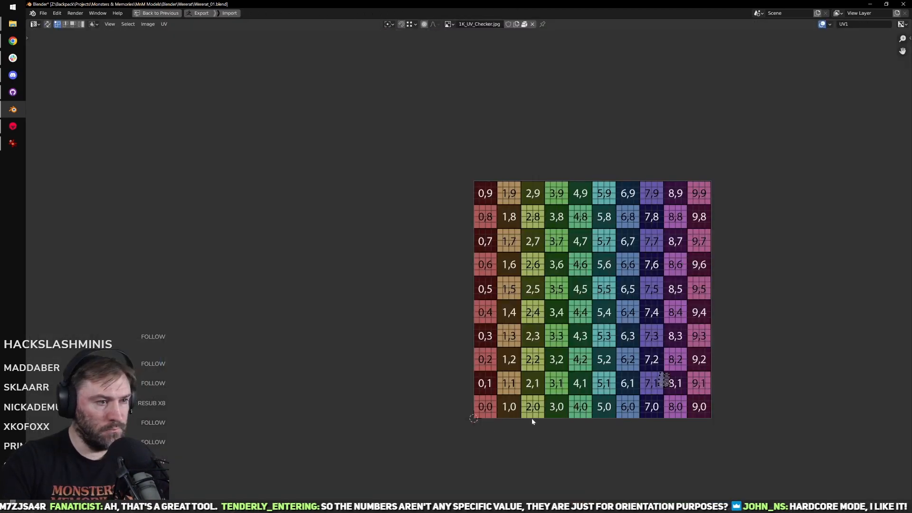
{"action": "scroll", "coordinate": [532, 418], "scroll_direction": "up", "scroll_amount": 5}
{"action": "scroll", "coordinate": [444, 252], "scroll_direction": "up", "scroll_amount": 5}
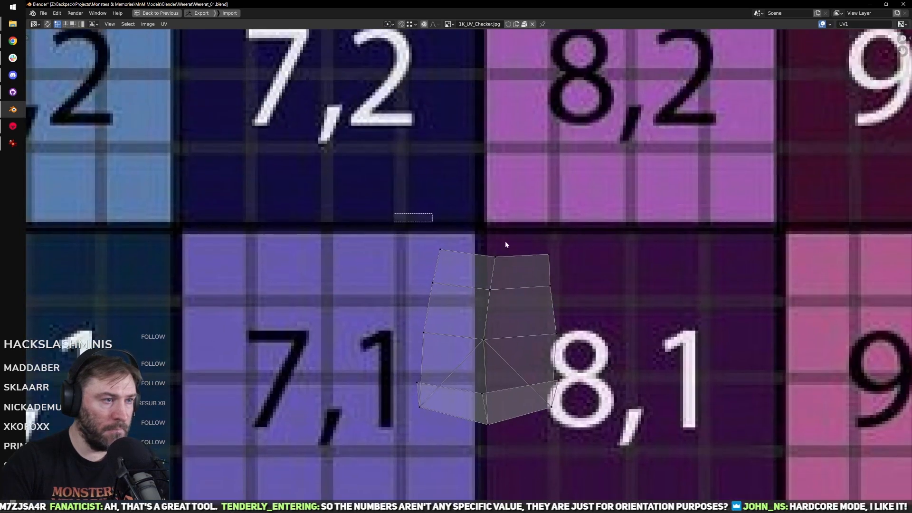
Step: Align the top row of UV vertices on the back-of-hand island into a straight horizontal line
{"action": "left_click_drag", "start_coordinate": [506, 244], "coordinate": [605, 264]}
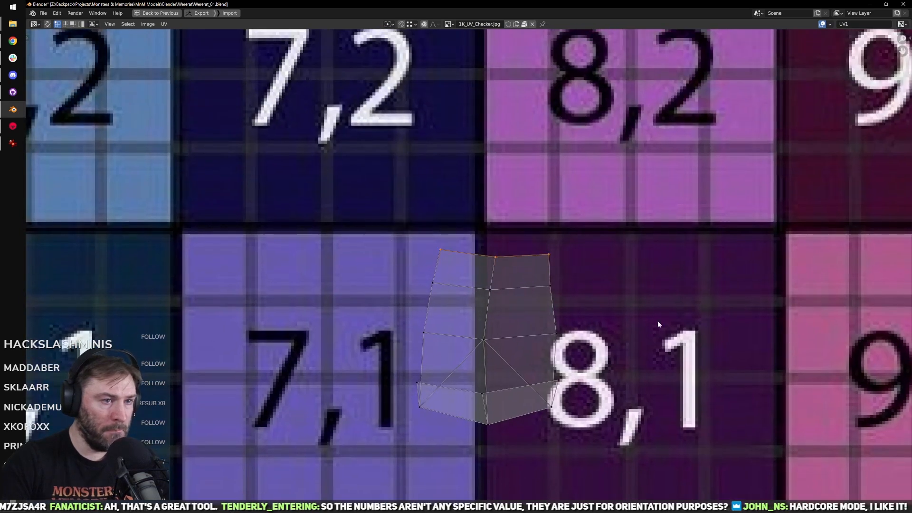
{"action": "right_click", "coordinate": [611, 333]}
{"action": "mouse_move", "coordinate": [637, 342]}
{"action": "left_click", "coordinate": [677, 389]}
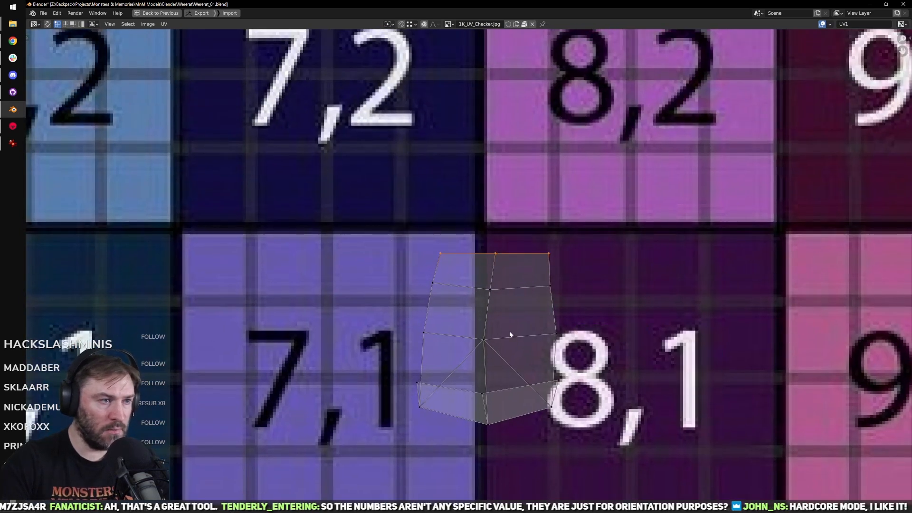
Step: Pin the straightened top row of the back-of-hand island and unwrap the island again
{"action": "middle_click_drag", "start_coordinate": [510, 332], "coordinate": [526, 355]}
{"action": "key", "text": "p"}
{"action": "key", "text": "u"}
{"action": "middle_click_drag", "start_coordinate": [511, 431], "coordinate": [512, 355]}
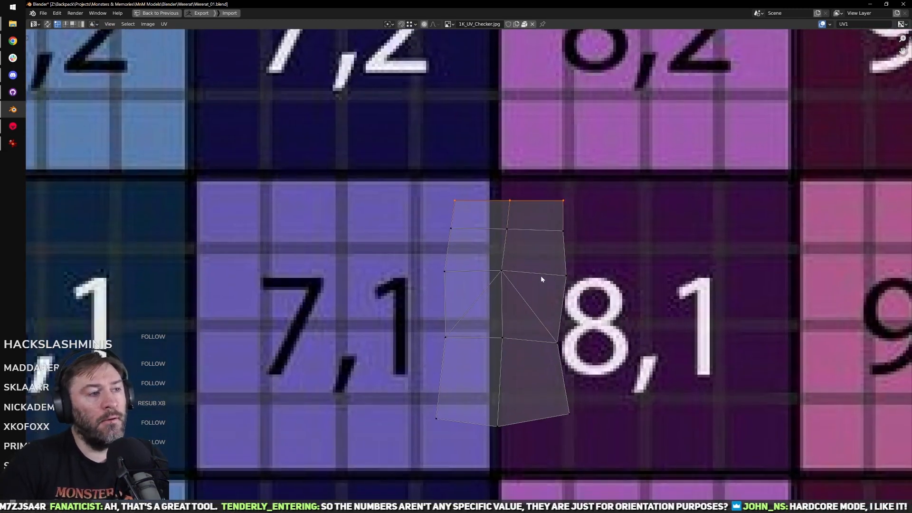
{"action": "middle_click_drag", "start_coordinate": [540, 276], "coordinate": [506, 284]}
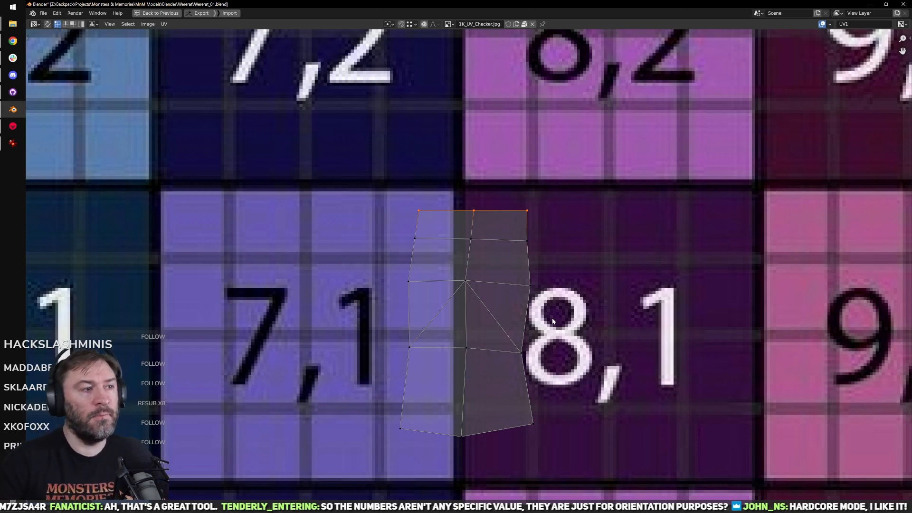
{"action": "scroll", "coordinate": [472, 271], "scroll_direction": "up", "scroll_amount": 1}
{"action": "scroll", "coordinate": [464, 269], "scroll_direction": "down", "scroll_amount": 1}
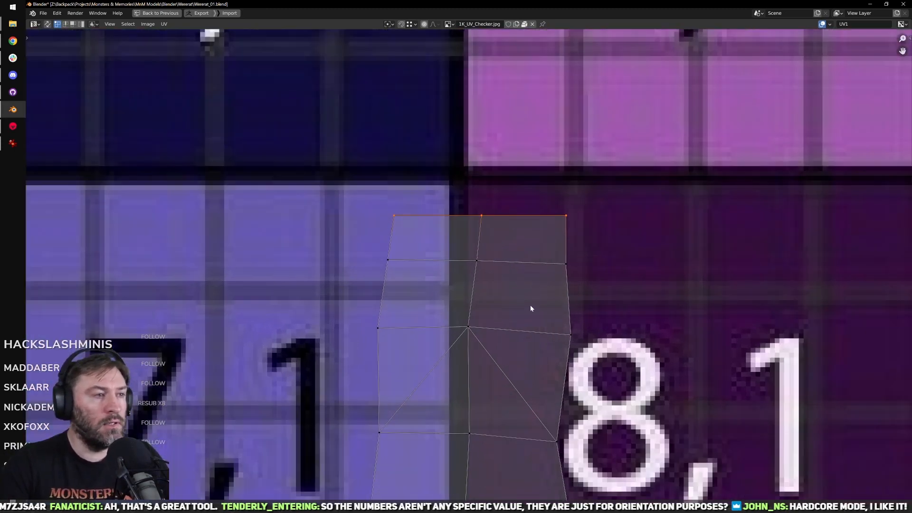
Step: Examine how the checker tiles run across the back of the hand and compare them with its UV island
{"action": "key", "text": "ctrl+space"}
{"action": "middle_click_drag", "start_coordinate": [531, 305], "coordinate": [494, 283]}
{"action": "scroll", "coordinate": [586, 449], "scroll_direction": "down", "scroll_amount": 4}
{"action": "scroll", "coordinate": [586, 449], "scroll_direction": "up", "scroll_amount": 2}
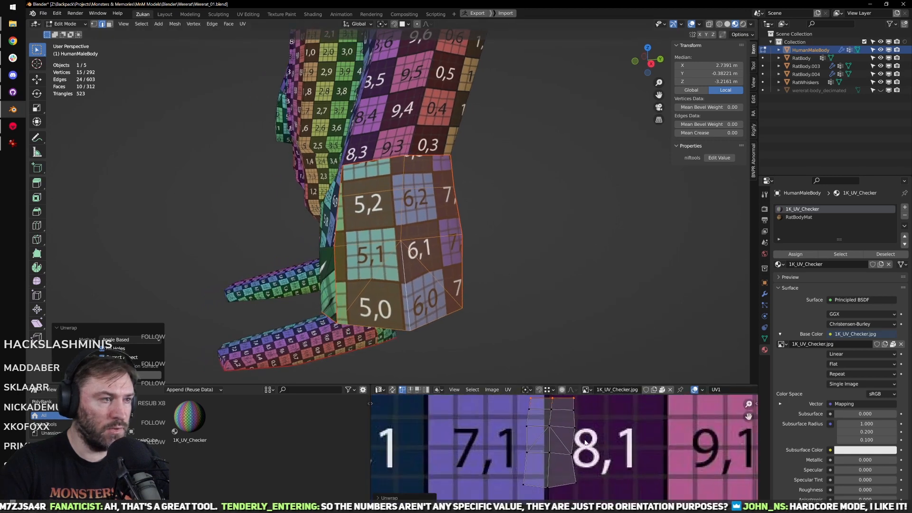
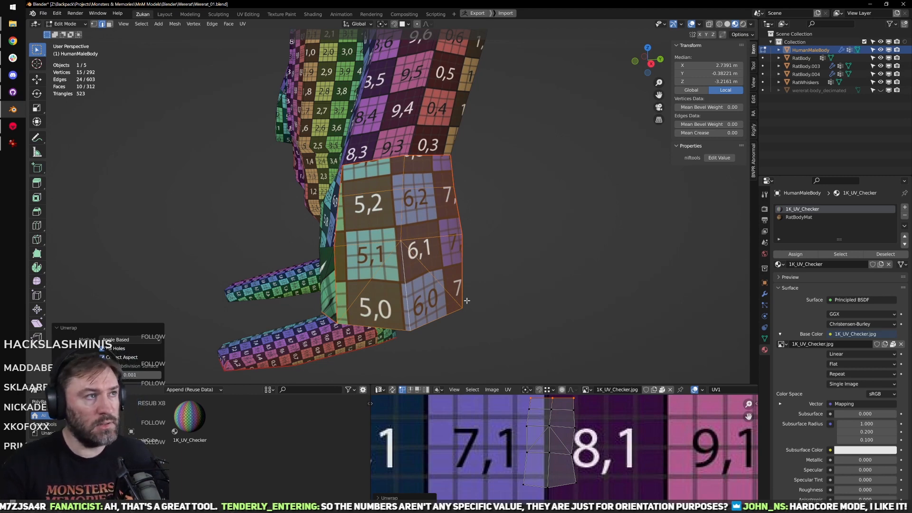
{"action": "middle_click_drag", "start_coordinate": [375, 139], "coordinate": [412, 247]}
{"action": "key", "text": "ctrl+space"}
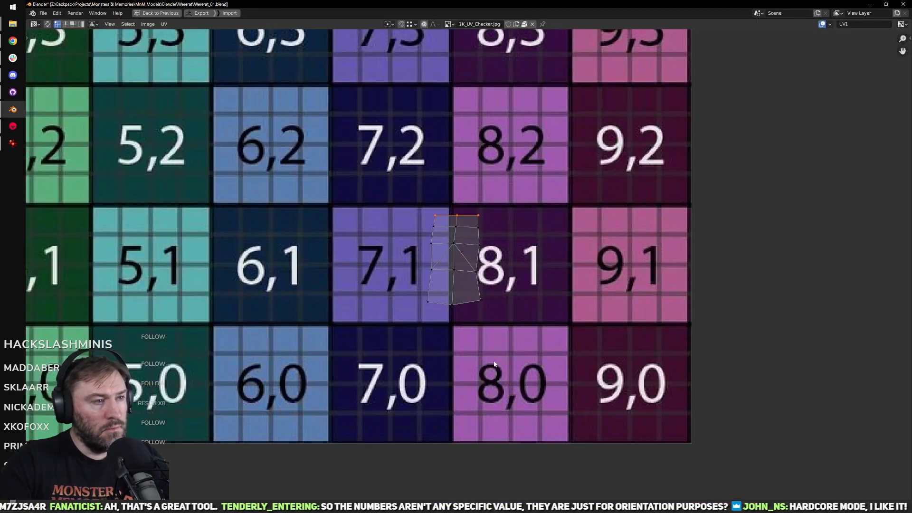
{"action": "scroll", "coordinate": [449, 356], "scroll_direction": "up", "scroll_amount": 2}
{"action": "key", "text": "ctrl+space"}
{"action": "middle_click_drag", "start_coordinate": [469, 309], "coordinate": [405, 312]}
{"action": "key", "text": "ctrl+space"}
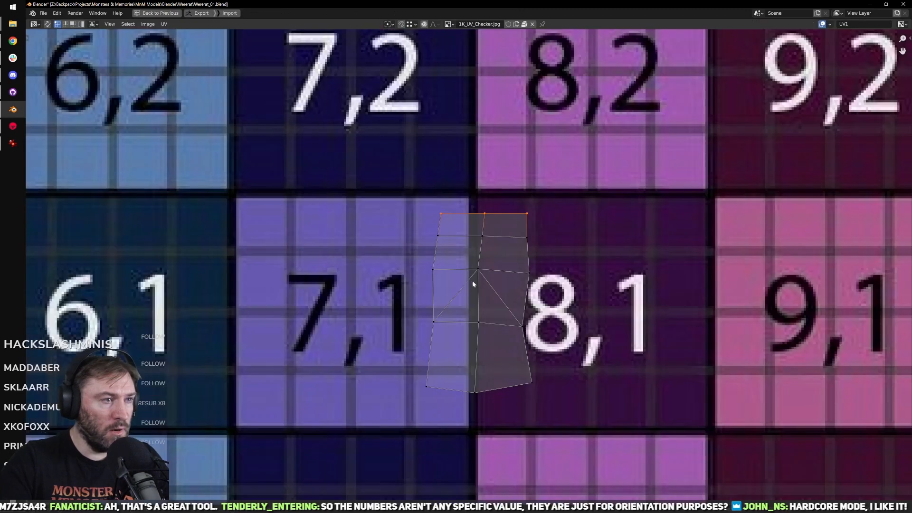
Step: Turn on snapping, align the second-row centre UV vertex with the top centre vertex along X, pin it and unwrap
{"action": "key", "text": "p"}
{"action": "middle_click_drag", "start_coordinate": [486, 251], "coordinate": [482, 280]}
{"action": "left_click", "coordinate": [482, 271]}
{"action": "key", "text": "g"}
{"action": "left_click", "coordinate": [483, 264]}
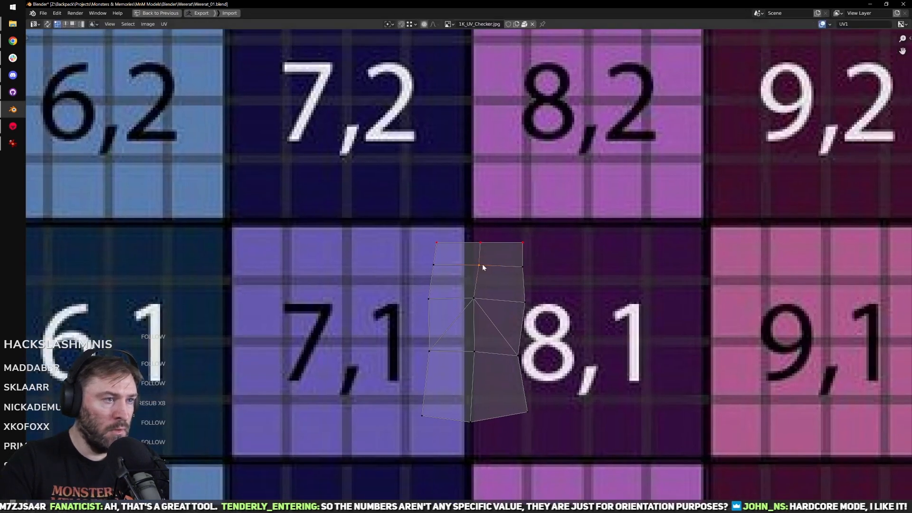
{"action": "key", "text": "shift+Tab"}
{"action": "key", "text": "g"}
{"action": "key", "text": "x"}
{"action": "left_click", "coordinate": [481, 245]}
{"action": "key", "text": "p"}
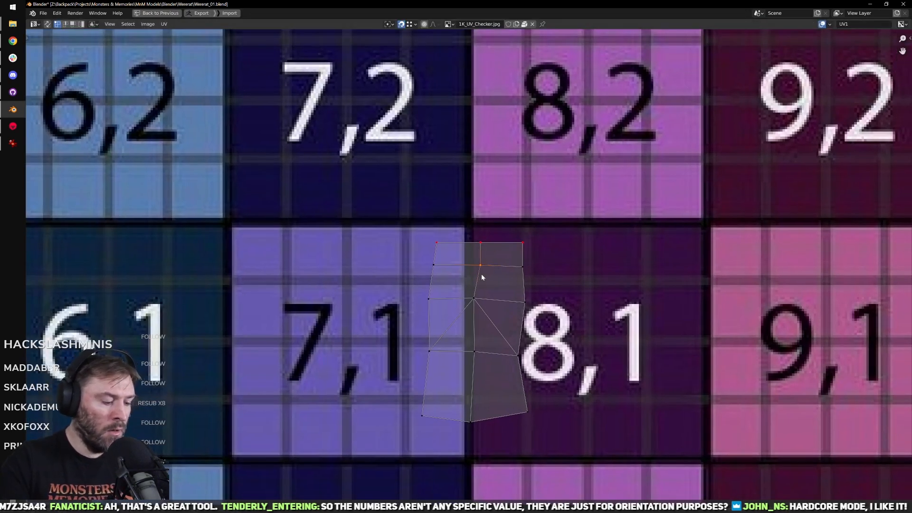
{"action": "key", "text": "u"}
{"action": "key", "text": "u"}
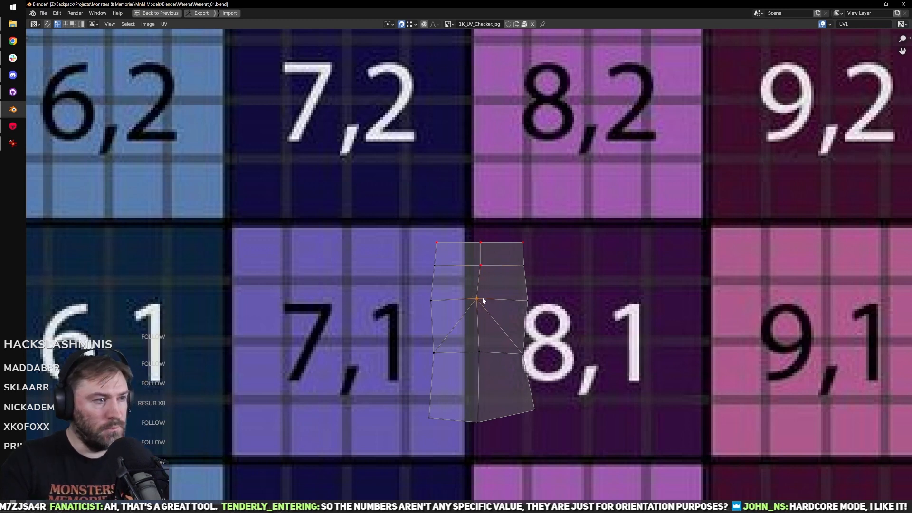
Step: Snap the third-row centre UV vertex along X to the pinned centre line, pin it and unwrap the island
{"action": "left_click", "coordinate": [481, 299]}
{"action": "key", "text": "g"}
{"action": "key", "text": "x"}
{"action": "left_click", "coordinate": [483, 248]}
{"action": "key", "text": "p"}
{"action": "key", "text": "u"}
{"action": "key", "text": "u"}
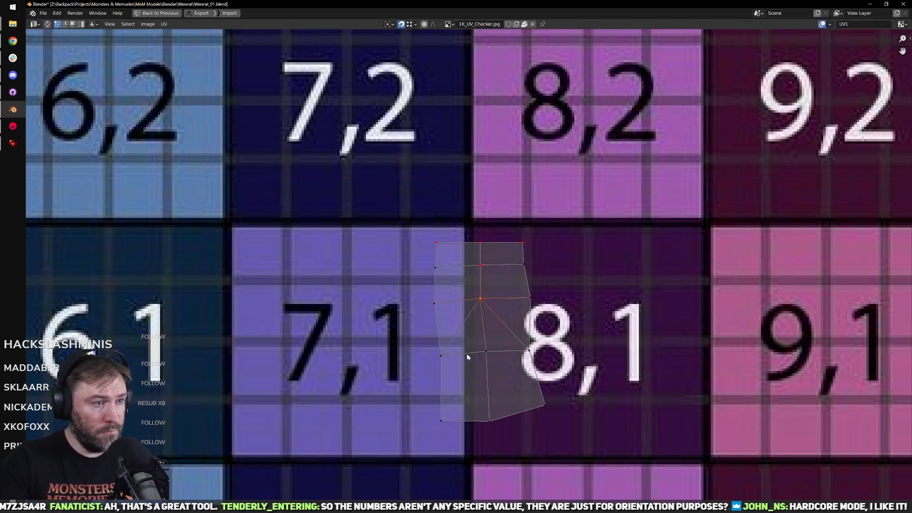
Step: Bring the fourth-row centre UV vertex onto the centre line, pin it and unwrap the island
{"action": "key", "text": "g"}
{"action": "key", "text": "y"}
{"action": "right_click", "coordinate": [484, 306]}
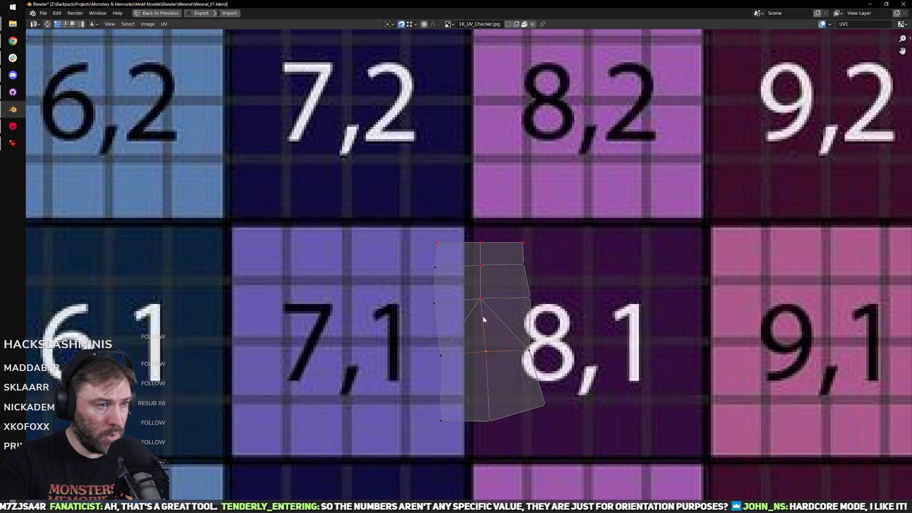
{"action": "key", "text": "u"}
{"action": "key", "text": "u"}
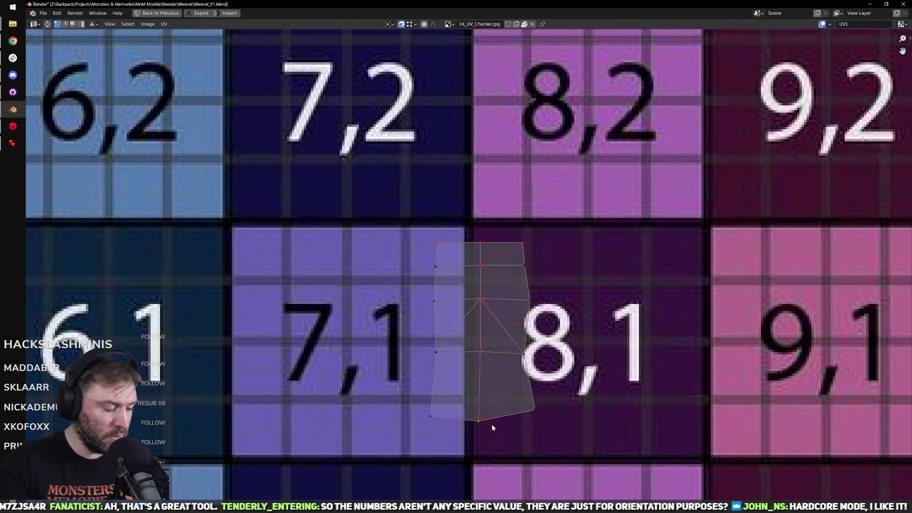
{"action": "key", "text": "g"}
{"action": "key", "text": "y"}
{"action": "left_click", "coordinate": [484, 358]}
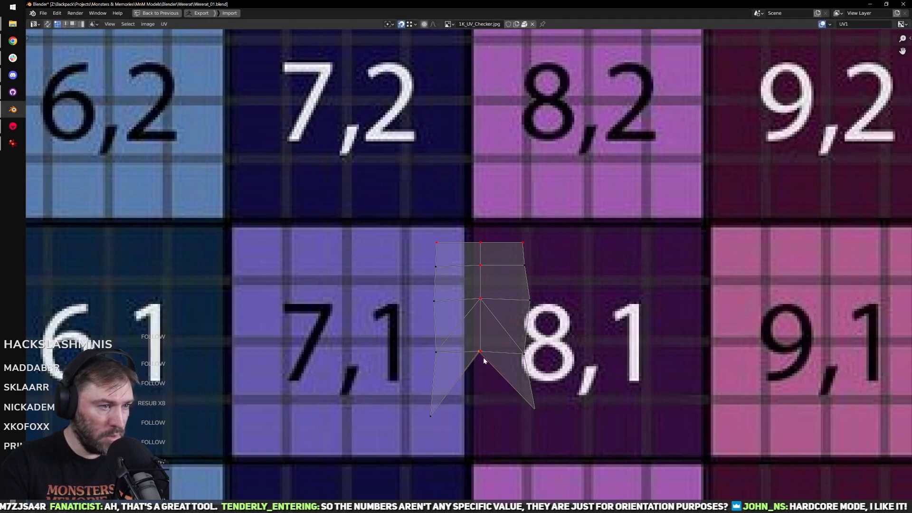
{"action": "key", "text": "ctrl+z"}
Step: Snap the bottom centre UV vertex along X to the centre line, pin it and unwrap the island
{"action": "key", "text": "g"}
{"action": "key", "text": "x"}
{"action": "left_click", "coordinate": [481, 352]}
{"action": "key", "text": "p"}
{"action": "key", "text": "u"}
{"action": "key", "text": "u"}
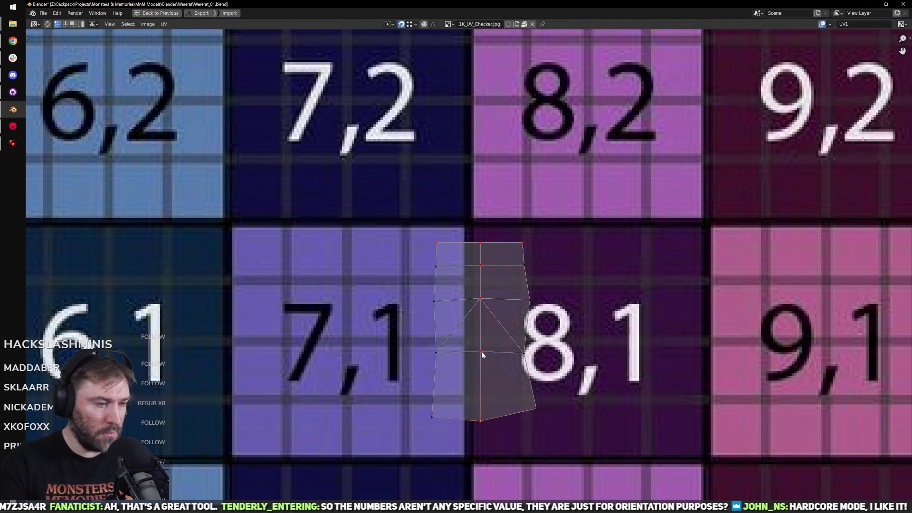
Step: Clear the selection, select the linked palm-side faces of the hand and show their UV island in the maximized UV editor
{"action": "key", "text": "ctrl+space"}
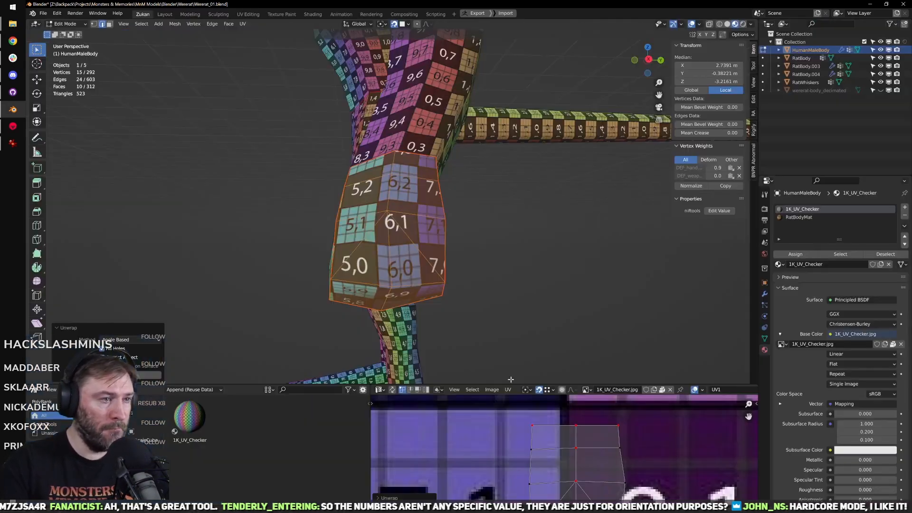
{"action": "middle_click_drag", "start_coordinate": [506, 356], "coordinate": [398, 256]}
{"action": "key", "text": "alt+a"}
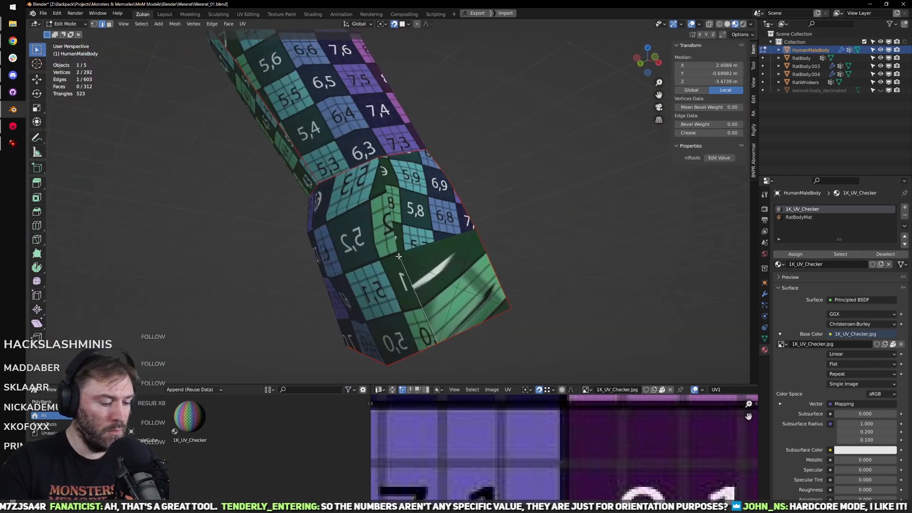
{"action": "key", "text": "l"}
{"action": "key", "text": "ctrl+space"}
{"action": "middle_click_drag", "start_coordinate": [475, 328], "coordinate": [496, 346]}
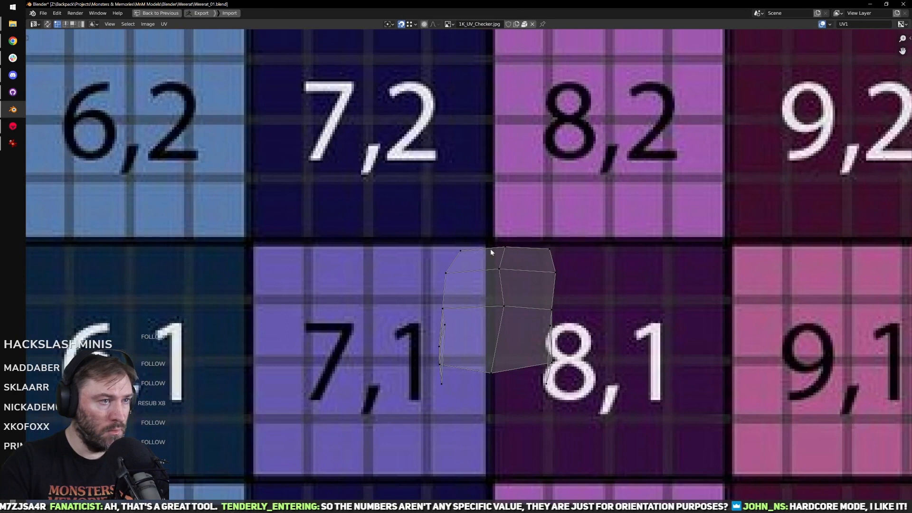
Step: Pin the top row of UV vertices on the palm-side island and unwrap it
{"action": "left_click_drag", "start_coordinate": [451, 232], "coordinate": [592, 258]}
{"action": "key", "text": "p"}
{"action": "key", "text": "u"}
{"action": "key", "text": "u"}
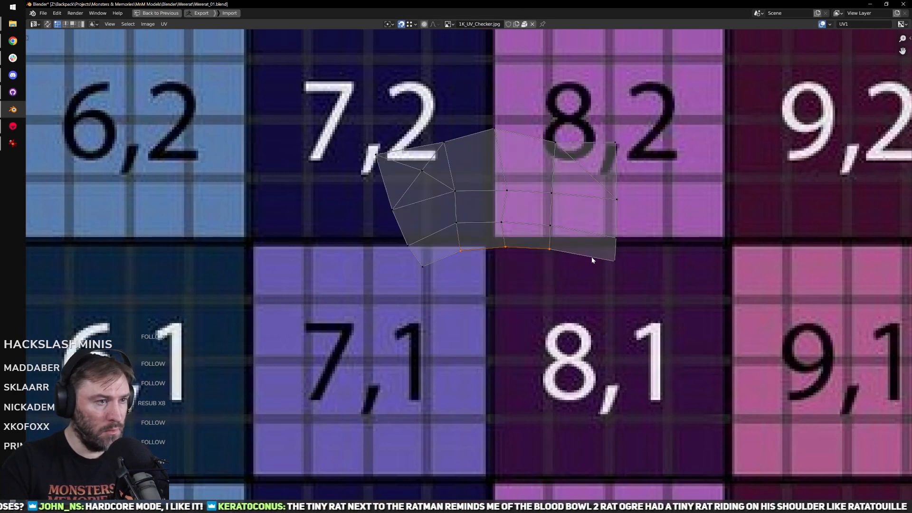
{"action": "middle_click_drag", "start_coordinate": [568, 290], "coordinate": [518, 362]}
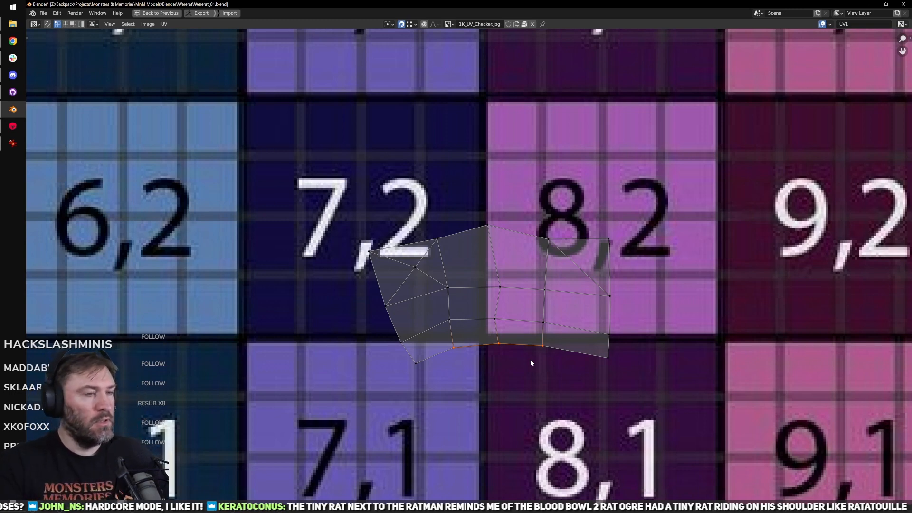
Step: Leave mesh editing and examine the checker texture over the whole wererat body, arms and hands
{"action": "key", "text": "ctrl+space"}
{"action": "middle_click_drag", "start_coordinate": [515, 261], "coordinate": [480, 282]}
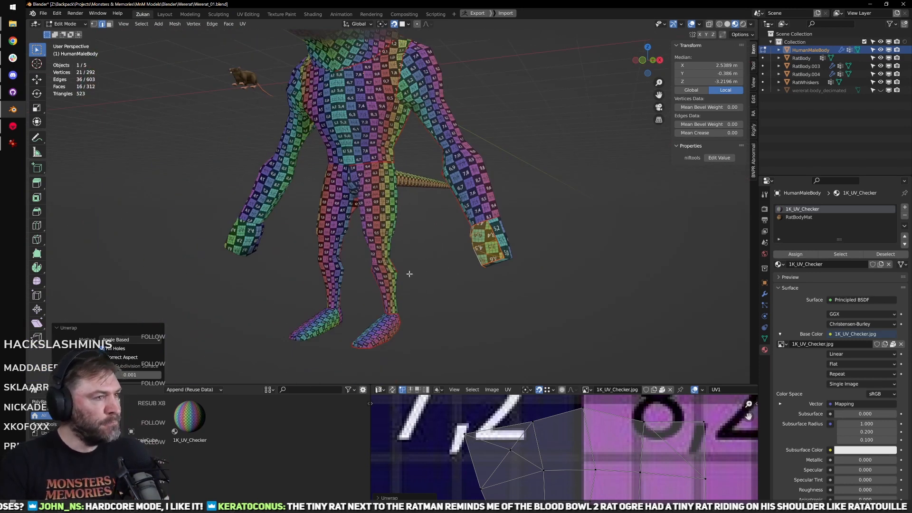
{"action": "middle_click_drag", "start_coordinate": [410, 274], "coordinate": [454, 228]}
{"action": "key", "text": "Tab"}
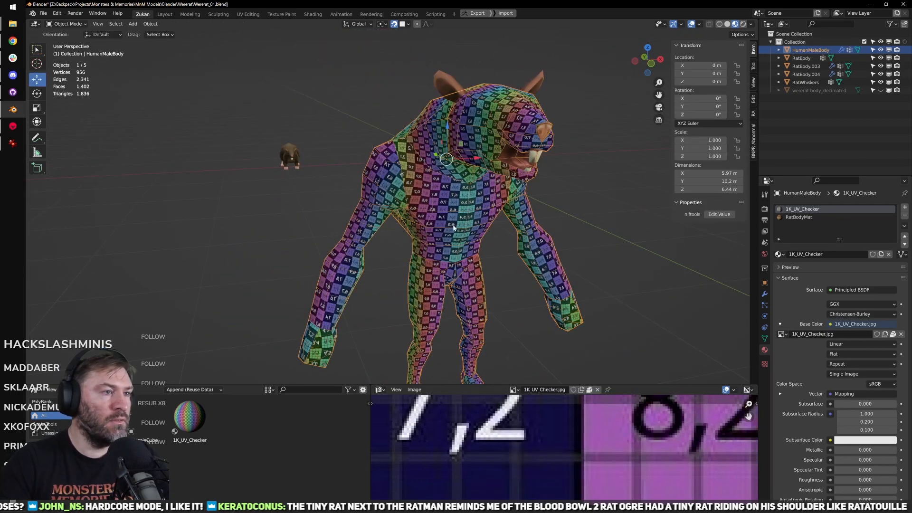
{"action": "scroll", "coordinate": [454, 228], "scroll_direction": "down", "scroll_amount": 5}
{"action": "scroll", "coordinate": [397, 217], "scroll_direction": "up", "scroll_amount": 7}
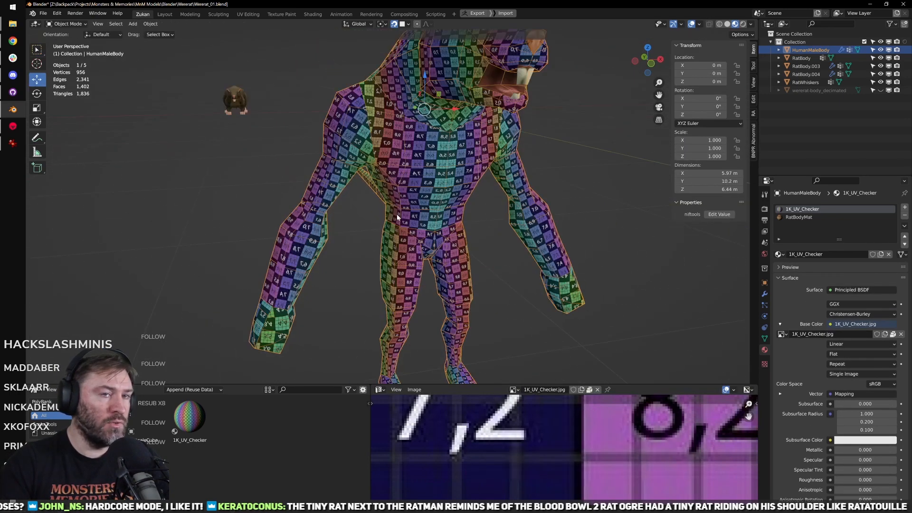
{"action": "scroll", "coordinate": [452, 226], "scroll_direction": "down", "scroll_amount": 1}
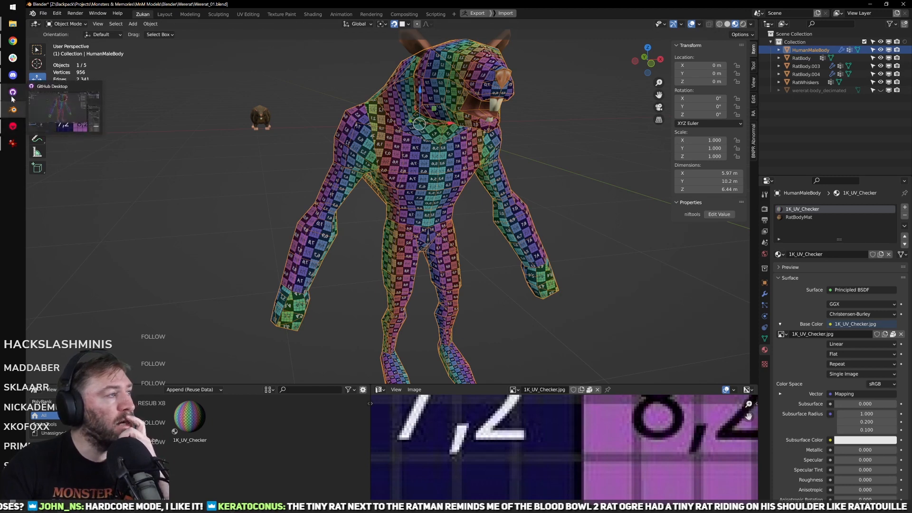
{"action": "mouse_move", "coordinate": [12, 98]}
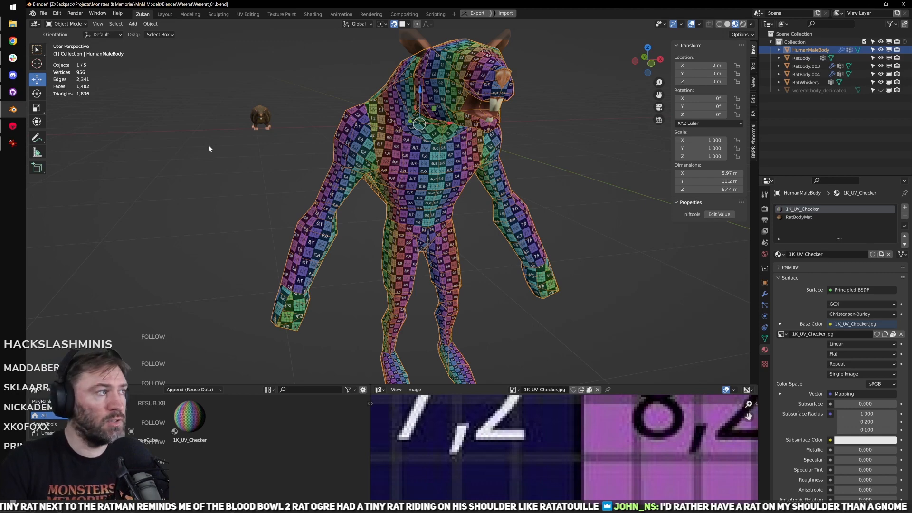
{"action": "middle_click_drag", "start_coordinate": [304, 135], "coordinate": [297, 202]}
{"action": "scroll", "coordinate": [297, 202], "scroll_direction": "up", "scroll_amount": 3}
{"action": "middle_click_drag", "start_coordinate": [411, 223], "coordinate": [440, 212]}
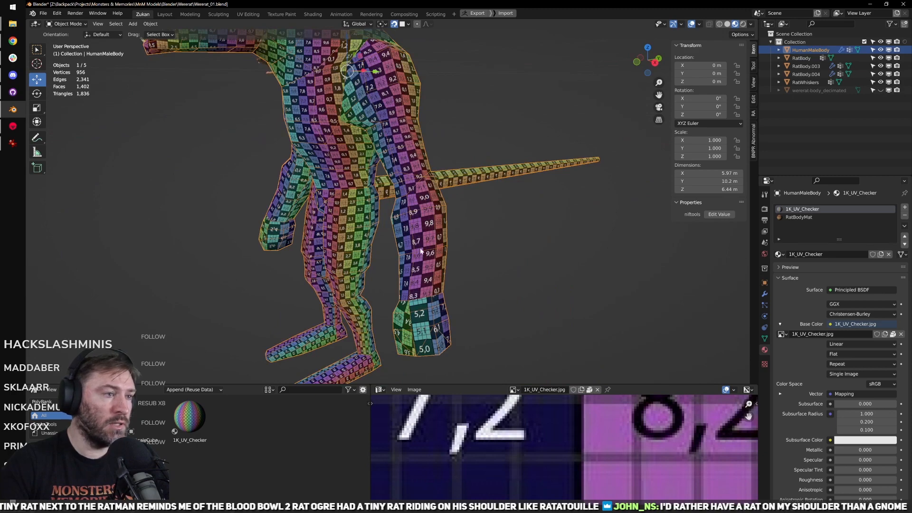
{"action": "middle_click_drag", "start_coordinate": [420, 251], "coordinate": [490, 238]}
Step: Compare the checker tiles on the palm-side hand faces with those on the forearm, head and torso in Edit Mode
{"action": "key", "text": "Tab"}
{"action": "scroll", "coordinate": [489, 237], "scroll_direction": "up", "scroll_amount": 4}
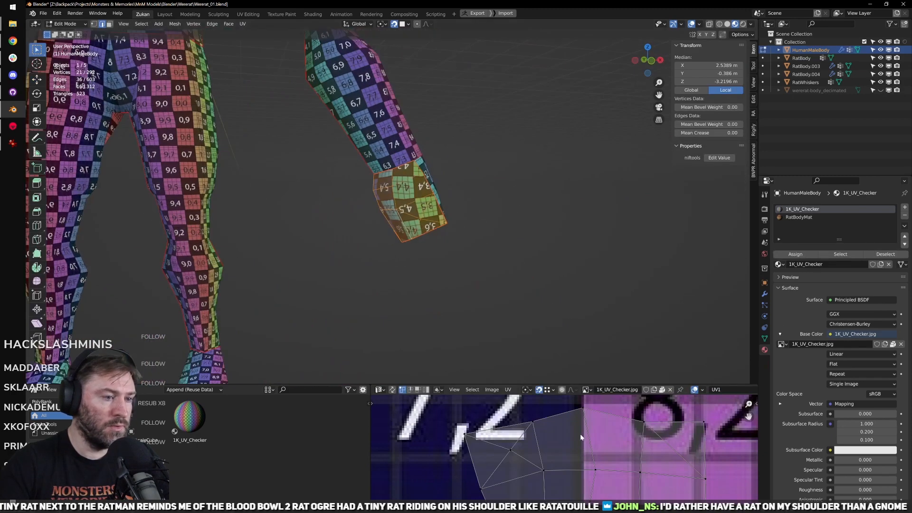
{"action": "key", "text": "ctrl+space"}
{"action": "scroll", "coordinate": [509, 296], "scroll_direction": "up", "scroll_amount": 3}
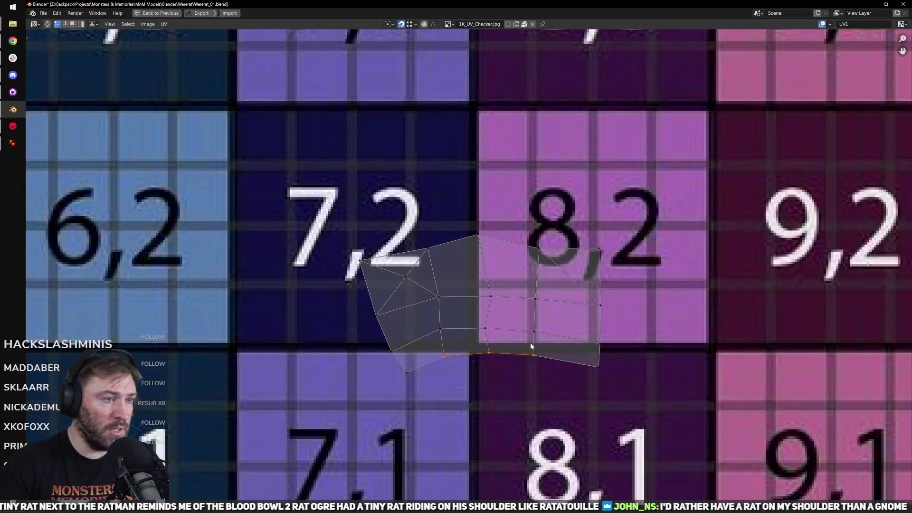
{"action": "key", "text": "ctrl+space"}
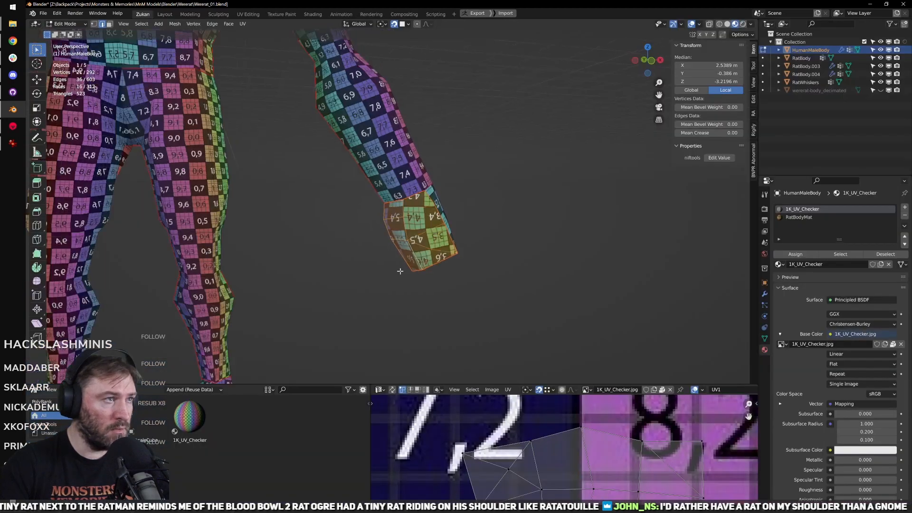
{"action": "scroll", "coordinate": [400, 271], "scroll_direction": "down", "scroll_amount": 3}
{"action": "scroll", "coordinate": [421, 242], "scroll_direction": "down", "scroll_amount": 4}
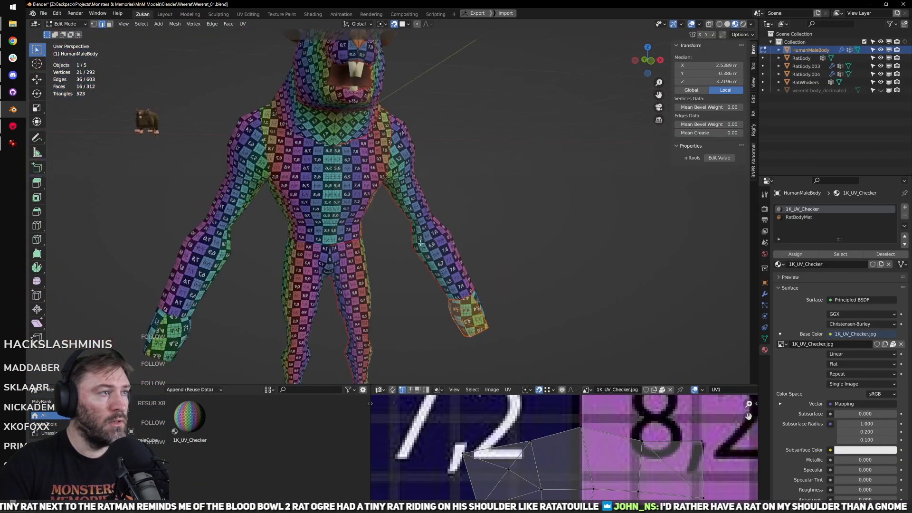
{"action": "middle_click_drag", "start_coordinate": [417, 244], "coordinate": [309, 228]}
{"action": "scroll", "coordinate": [286, 220], "scroll_direction": "up", "scroll_amount": 3}
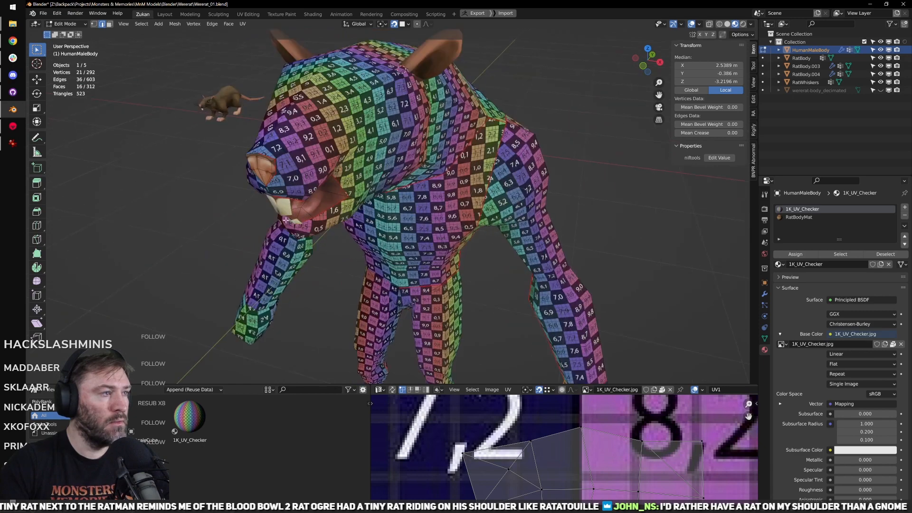
Step: Select the entire body mesh to show all its UV islands in the maximized UV editor and switch UV selection to Island mode
{"action": "key", "text": "ctrl+space"}
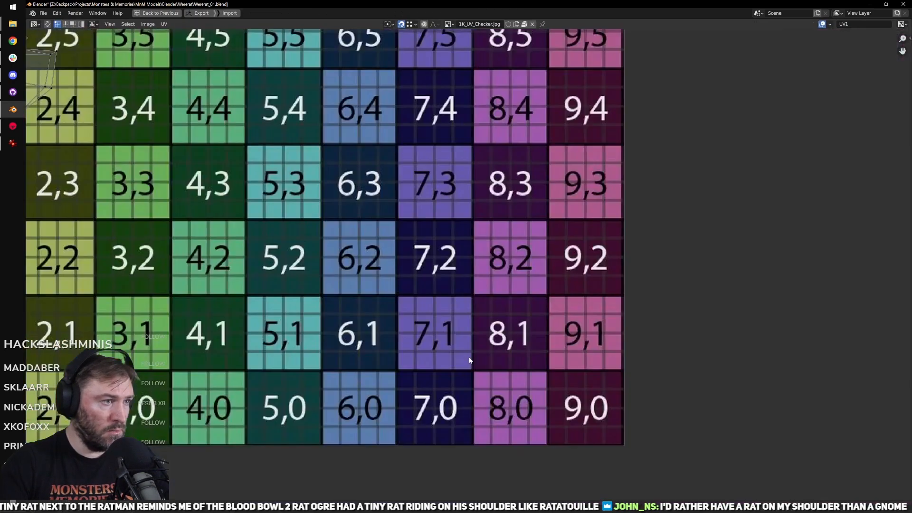
{"action": "scroll", "coordinate": [531, 375], "scroll_direction": "down", "scroll_amount": 2}
{"action": "scroll", "coordinate": [530, 376], "scroll_direction": "down", "scroll_amount": 4}
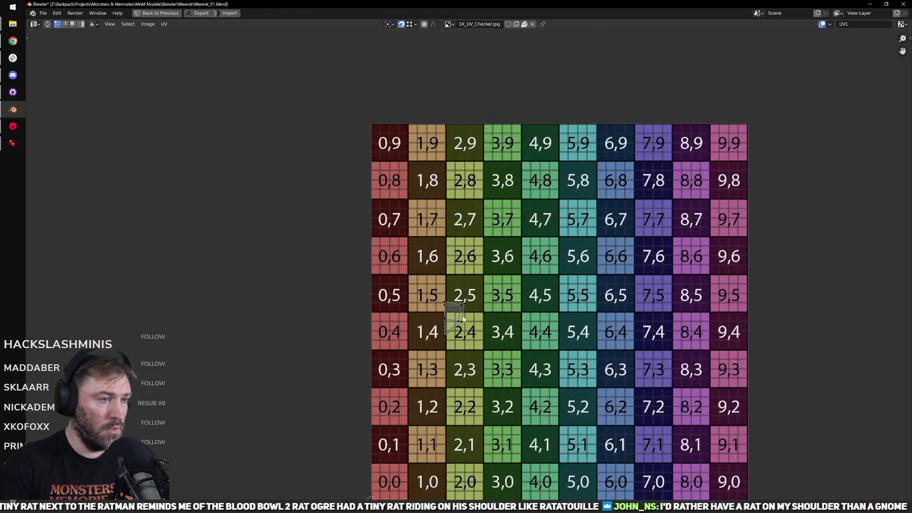
{"action": "key", "text": "ctrl+space"}
{"action": "key", "text": "a"}
{"action": "key", "text": "ctrl+space"}
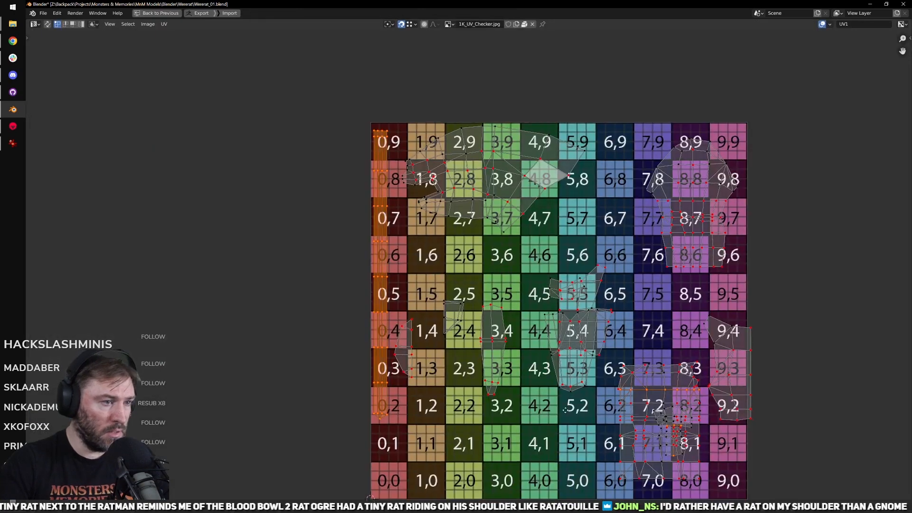
{"action": "scroll", "coordinate": [525, 355], "scroll_direction": "up", "scroll_amount": 3}
{"action": "scroll", "coordinate": [564, 355], "scroll_direction": "up", "scroll_amount": 1}
{"action": "key", "text": "ctrl+Tab"}
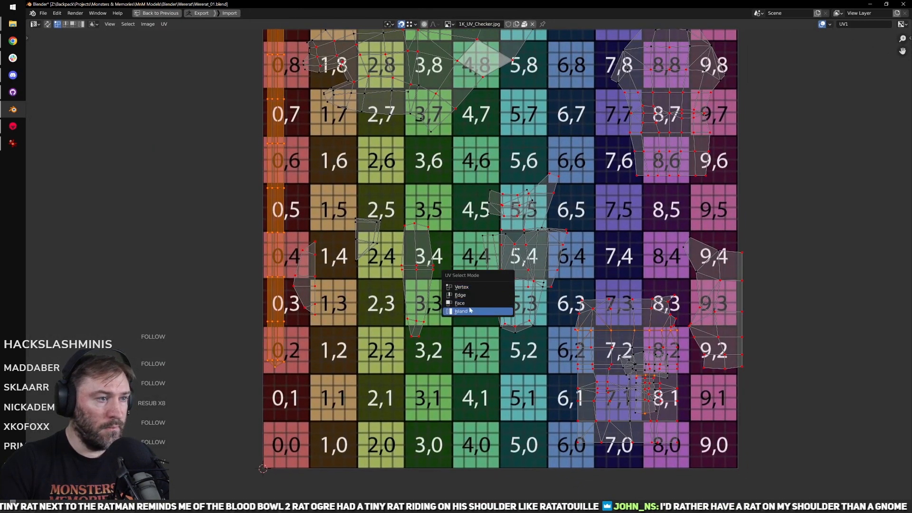
{"action": "left_click", "coordinate": [504, 311]}
{"action": "scroll", "coordinate": [513, 308], "scroll_direction": "down", "scroll_amount": 4}
{"action": "scroll", "coordinate": [513, 308], "scroll_direction": "up", "scroll_amount": 2}
Step: Select all UV islands and apply Average Islands Scale
{"action": "key", "text": "a"}
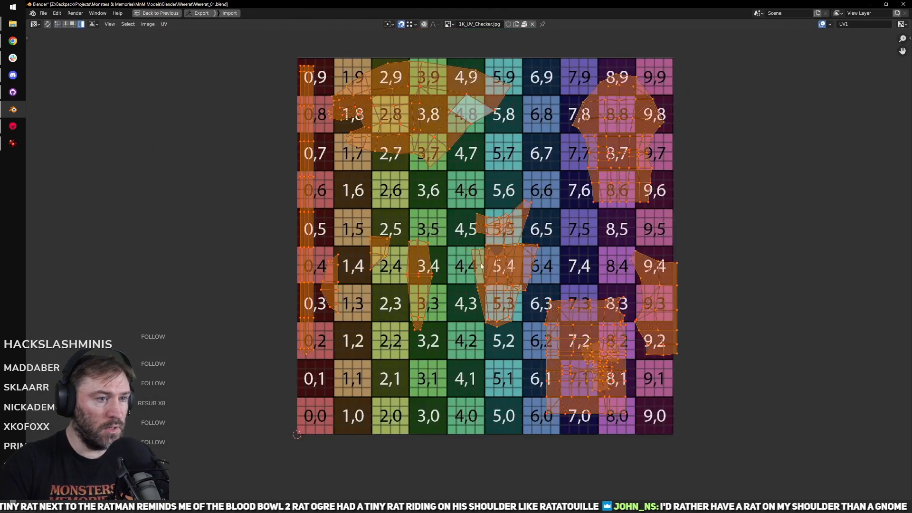
{"action": "left_click", "coordinate": [148, 24]}
{"action": "left_click", "coordinate": [212, 179]}
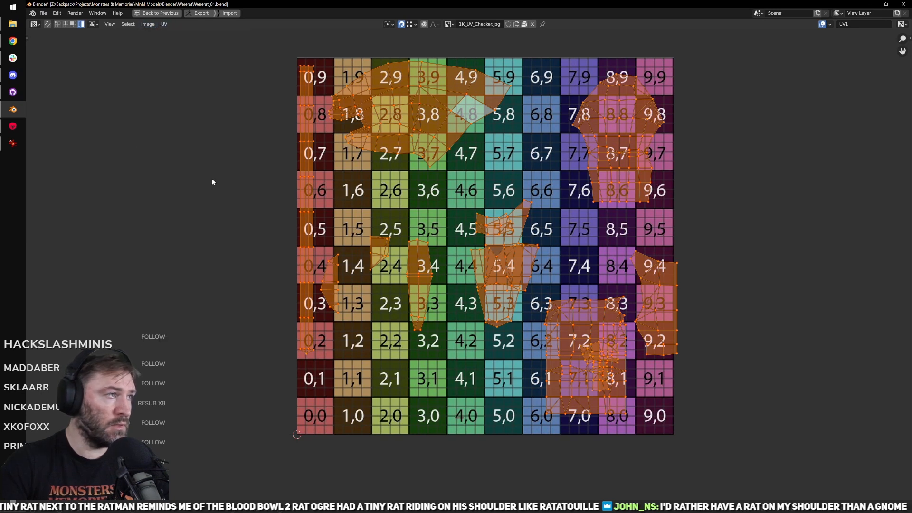
{"action": "left_click", "coordinate": [165, 24]}
{"action": "mouse_move", "coordinate": [225, 291]}
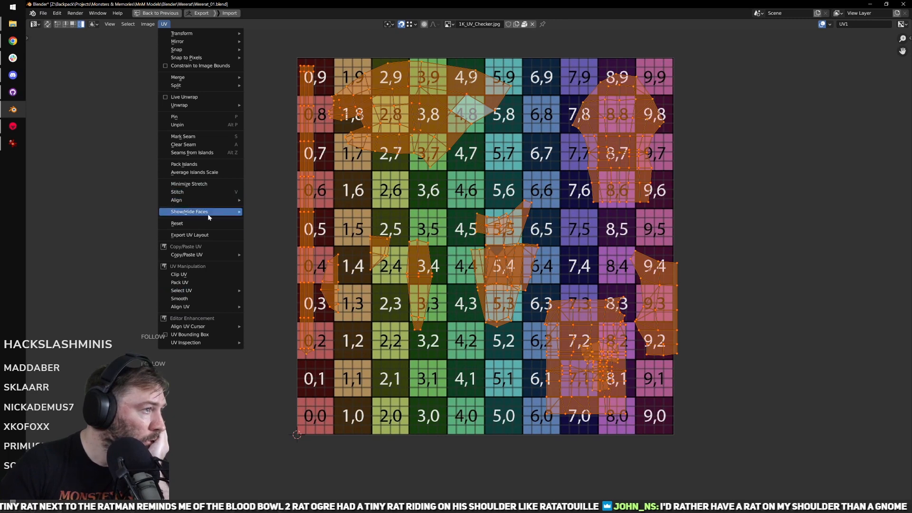
{"action": "left_click", "coordinate": [195, 172]}
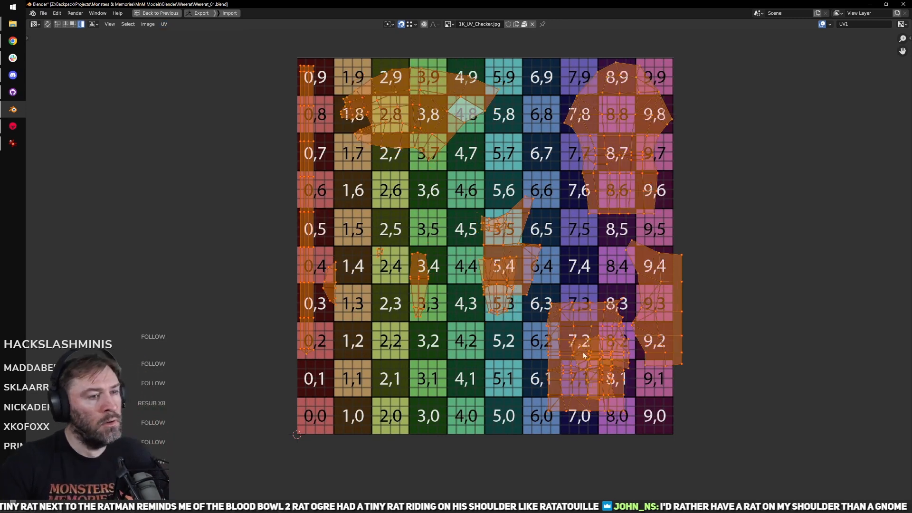
Step: Move the large island around tile 7,2 onto tiles 3,1 and 4,1, and the palm-side hand island onto tile 6,1
{"action": "middle_click_drag", "start_coordinate": [584, 355], "coordinate": [562, 341]}
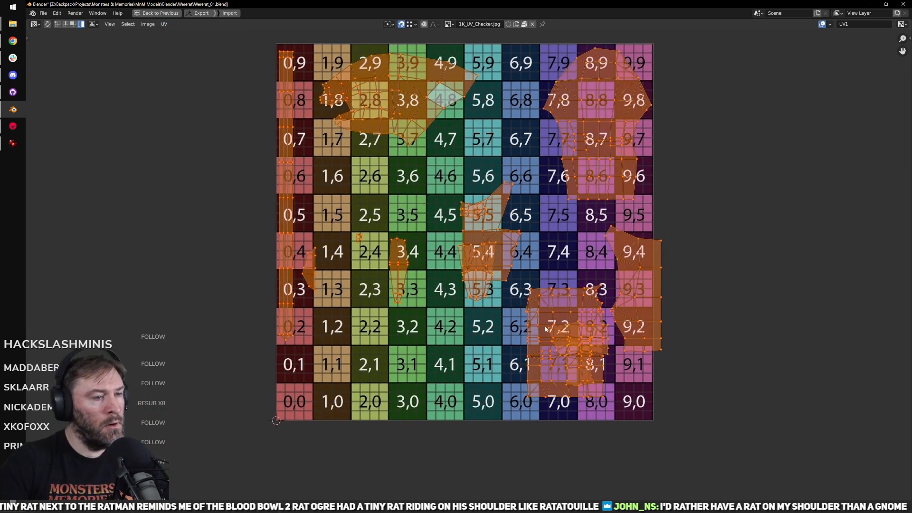
{"action": "right_click", "coordinate": [498, 329]}
{"action": "left_click", "coordinate": [584, 378]}
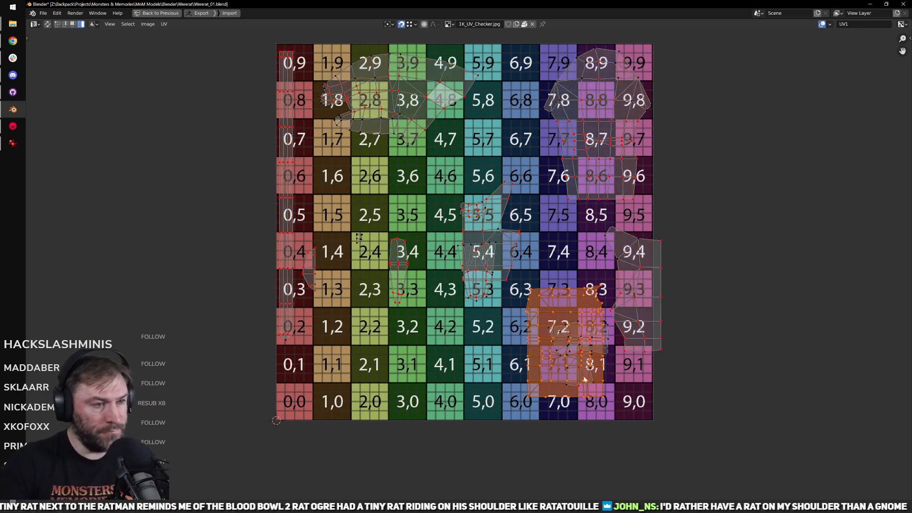
{"action": "left_click_drag", "start_coordinate": [585, 378], "coordinate": [433, 415]}
{"action": "left_click", "coordinate": [603, 341]}
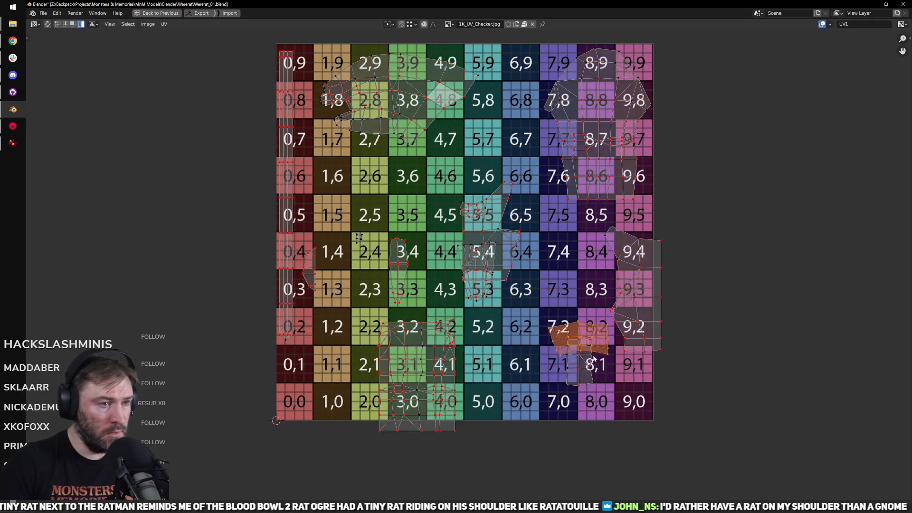
{"action": "left_click_drag", "start_coordinate": [603, 341], "coordinate": [536, 363]}
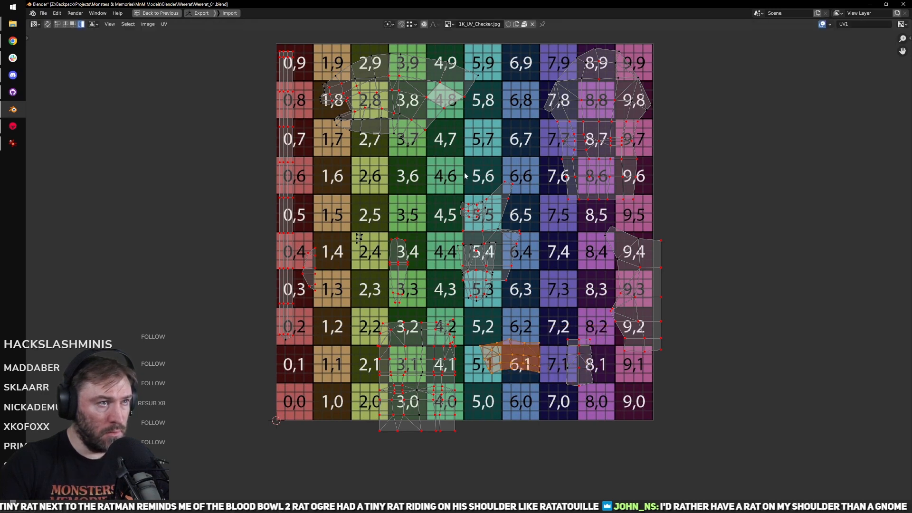
Step: Shift the large arm island up and left onto tiles 7,8 and 8,8, and place the back-of-hand island beneath it around tile 8,5
{"action": "left_click", "coordinate": [596, 138]}
{"action": "left_click_drag", "start_coordinate": [597, 138], "coordinate": [570, 114]}
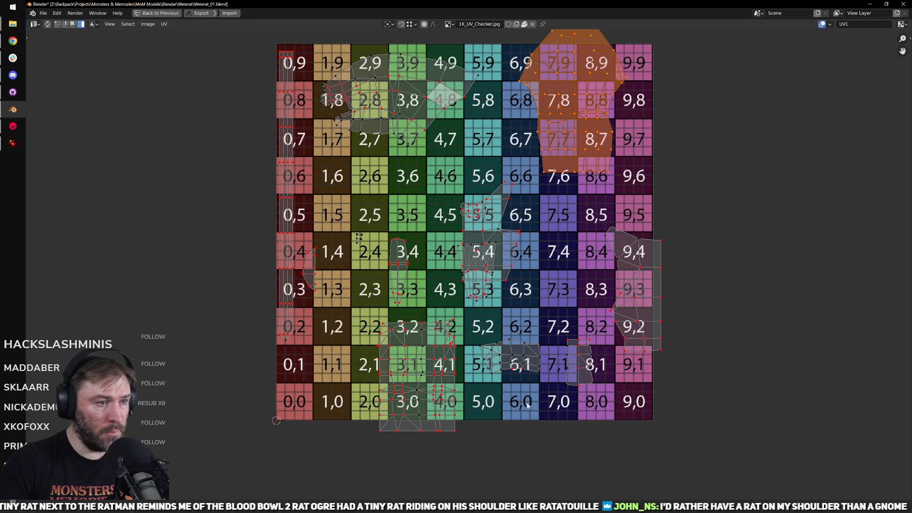
{"action": "left_click", "coordinate": [571, 369]}
{"action": "left_click_drag", "start_coordinate": [571, 370], "coordinate": [575, 209]}
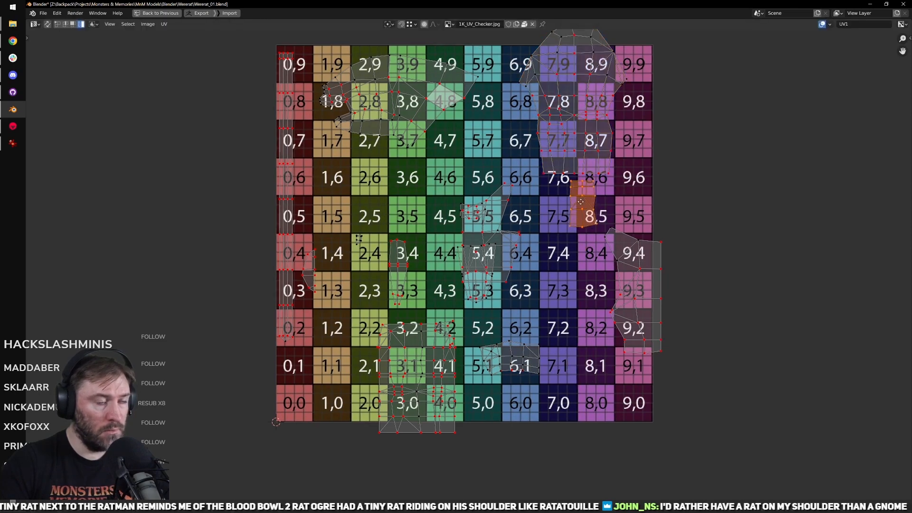
Step: Snap the top centre vertex of the back-of-hand island onto the bottom edge of the arm island
{"action": "scroll", "coordinate": [575, 209], "scroll_direction": "up", "scroll_amount": 5}
{"action": "key", "text": "ctrl+space"}
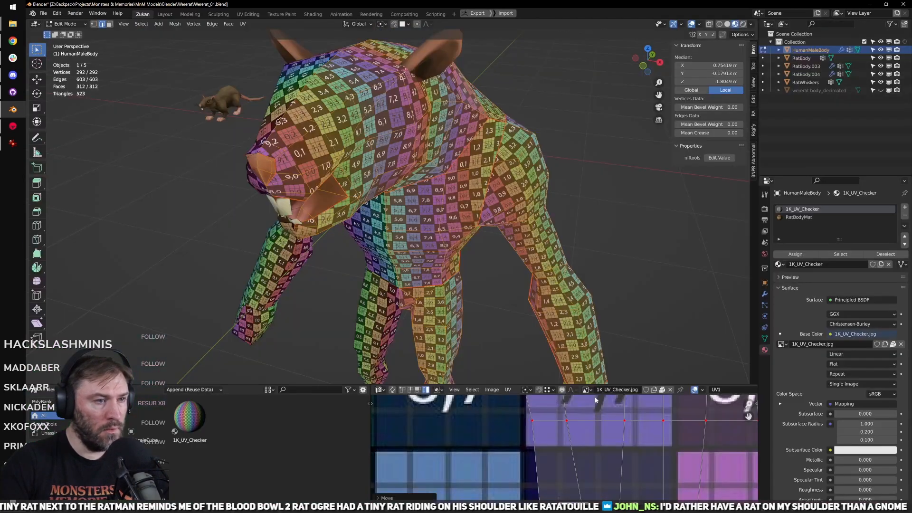
{"action": "scroll", "coordinate": [597, 332], "scroll_direction": "up", "scroll_amount": 4}
{"action": "scroll", "coordinate": [508, 323], "scroll_direction": "down", "scroll_amount": 2}
{"action": "middle_click_drag", "start_coordinate": [597, 332], "coordinate": [456, 223]}
{"action": "scroll", "coordinate": [483, 218], "scroll_direction": "up", "scroll_amount": 3}
{"action": "scroll", "coordinate": [614, 458], "scroll_direction": "down", "scroll_amount": 3}
{"action": "scroll", "coordinate": [550, 478], "scroll_direction": "up", "scroll_amount": 4}
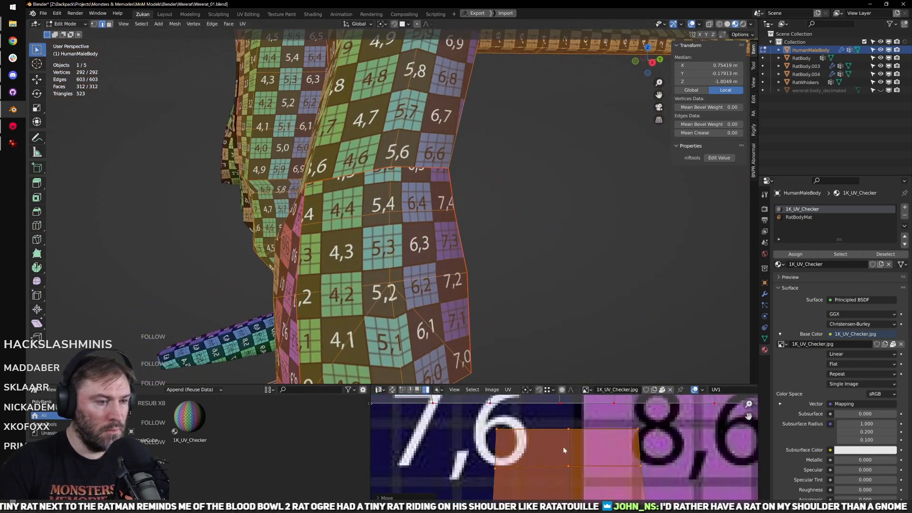
{"action": "key", "text": "shift+Tab"}
{"action": "left_click_drag", "start_coordinate": [567, 437], "coordinate": [560, 407]}
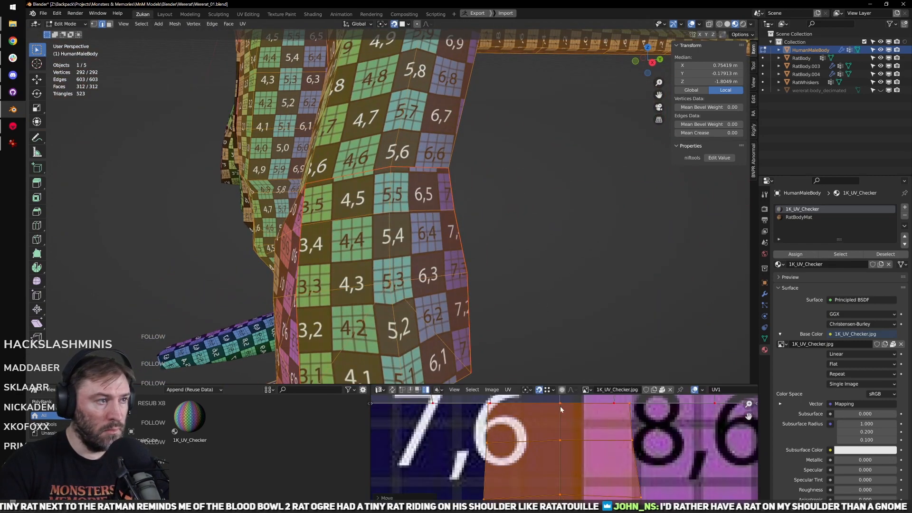
{"action": "scroll", "coordinate": [604, 437], "scroll_direction": "down", "scroll_amount": 3}
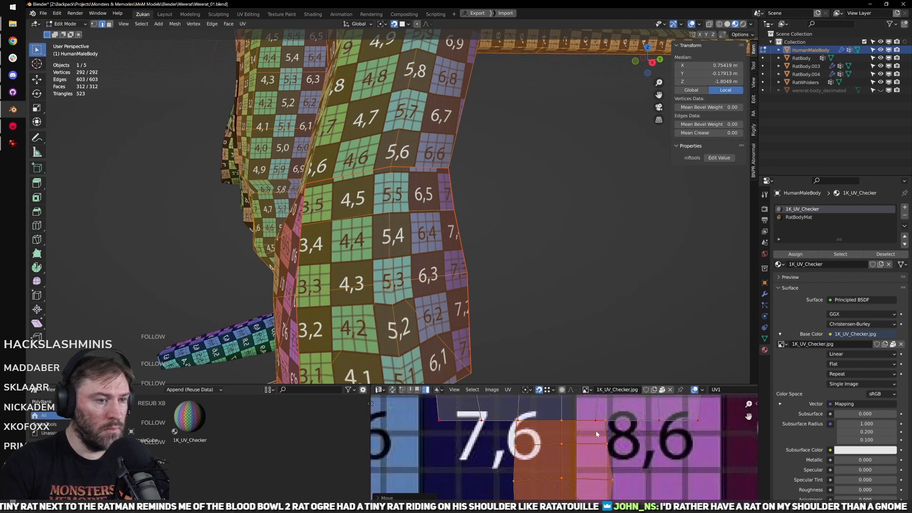
Step: Turn snapping off and scale the back-of-hand island slightly narrower along X
{"action": "key", "text": "shift+Tab"}
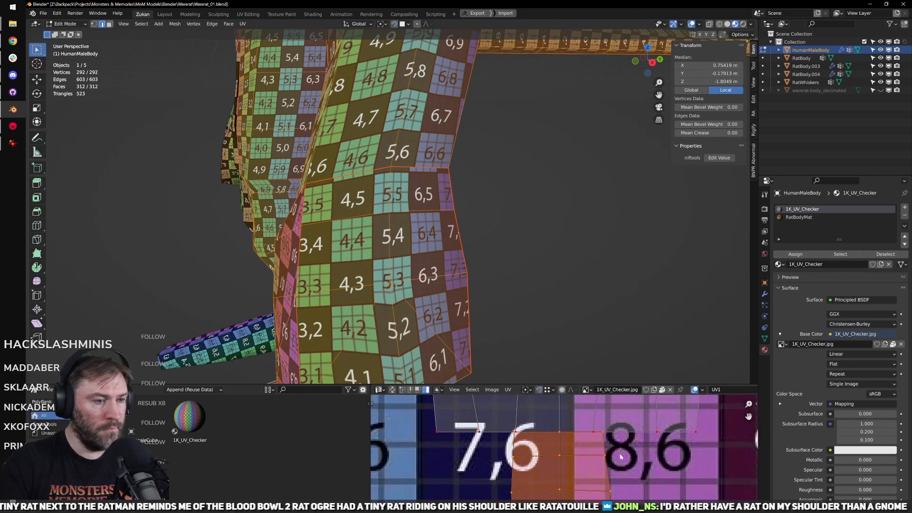
{"action": "key", "text": "s"}
{"action": "key", "text": "x"}
{"action": "left_click", "coordinate": [647, 456]}
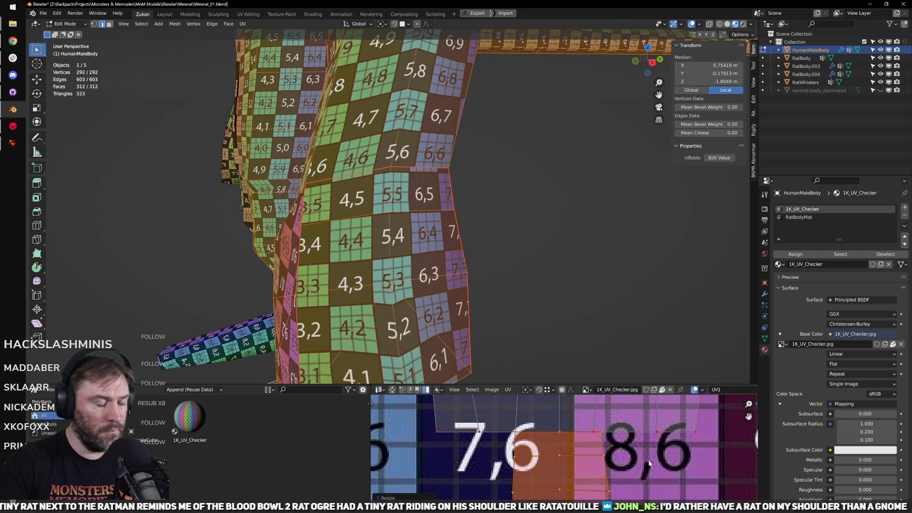
{"action": "scroll", "coordinate": [636, 463], "scroll_direction": "up", "scroll_amount": 1}
Step: Switch UV selection to Vertex mode, select the UV vertices at the arm-to-hand join and align them
{"action": "left_click", "coordinate": [628, 453]}
{"action": "left_click", "coordinate": [626, 438]}
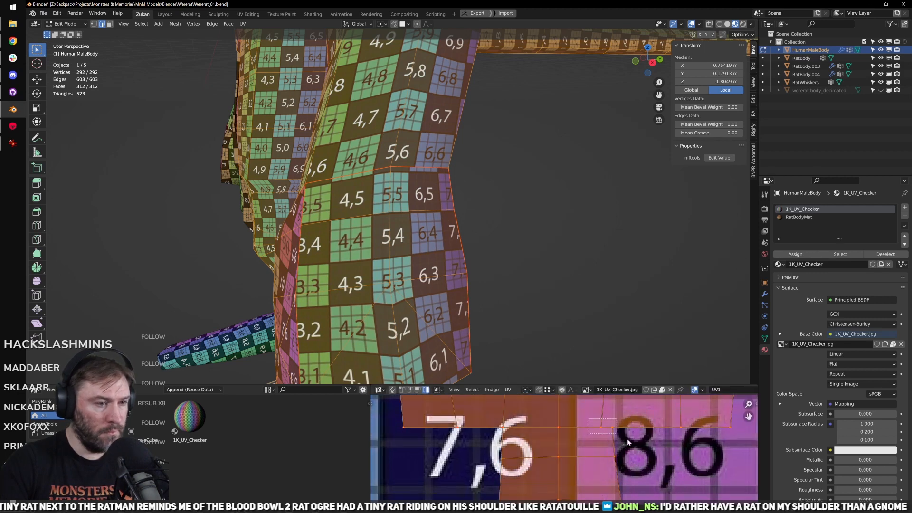
{"action": "key", "text": "ctrl+Tab"}
{"action": "left_click", "coordinate": [592, 416]}
{"action": "left_click", "coordinate": [591, 418], "text": "alt"}
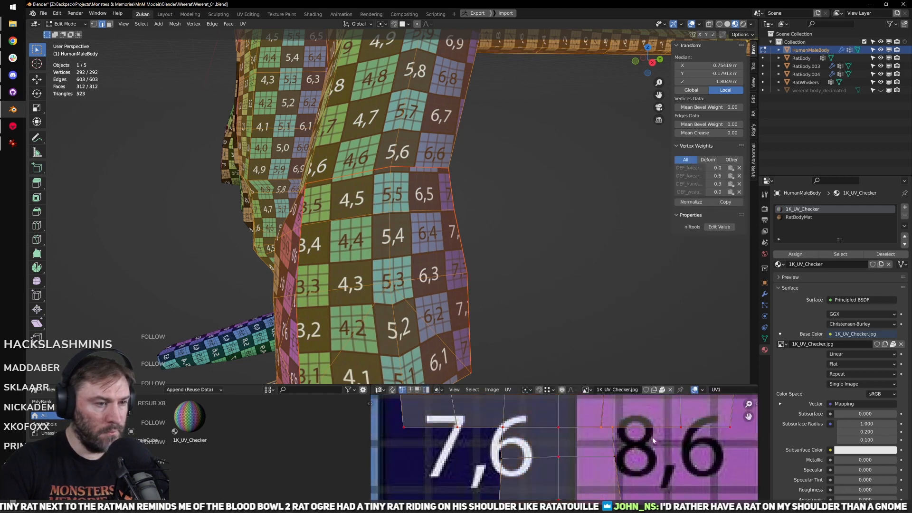
{"action": "left_click", "coordinate": [508, 390]}
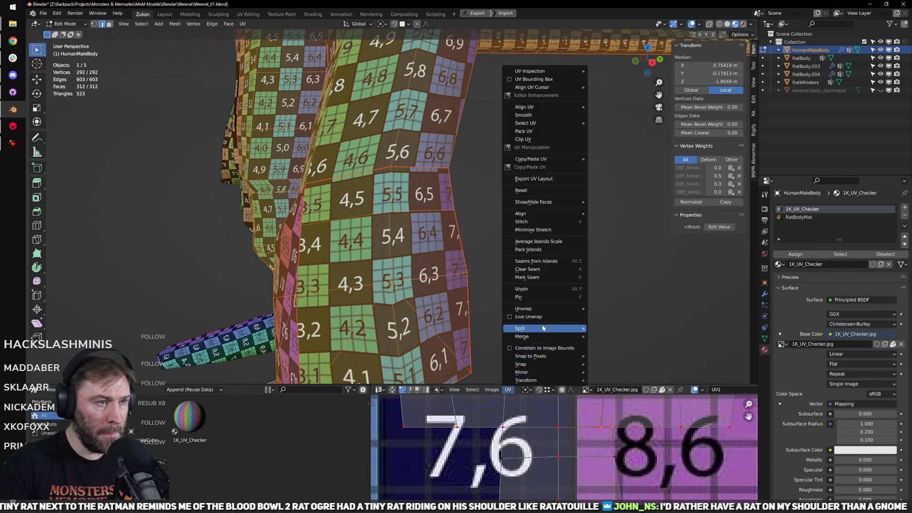
{"action": "key", "text": "q"}
{"action": "mouse_move", "coordinate": [663, 436]}
{"action": "left_click", "coordinate": [702, 454]}
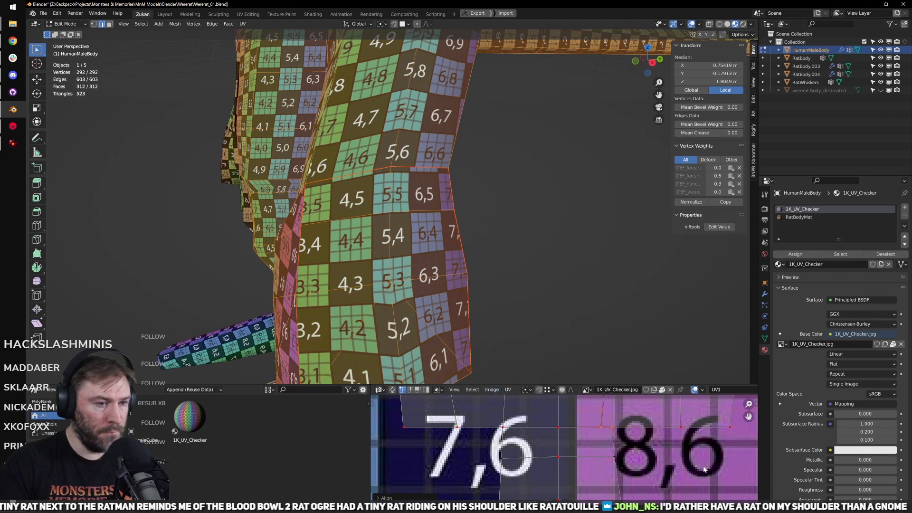
Step: Align the selected UV vertices at the arm-to-hand join along X
{"action": "key", "text": "q"}
{"action": "mouse_move", "coordinate": [724, 457]}
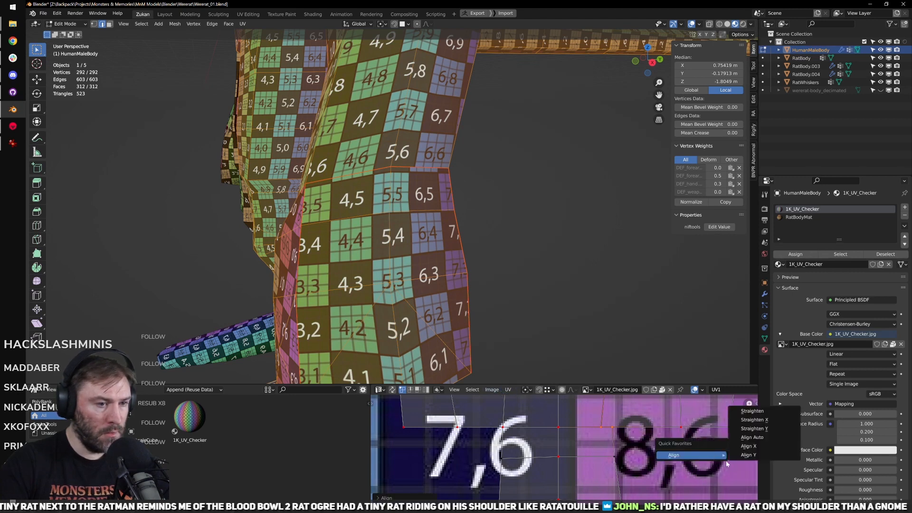
{"action": "left_click", "coordinate": [753, 447]}
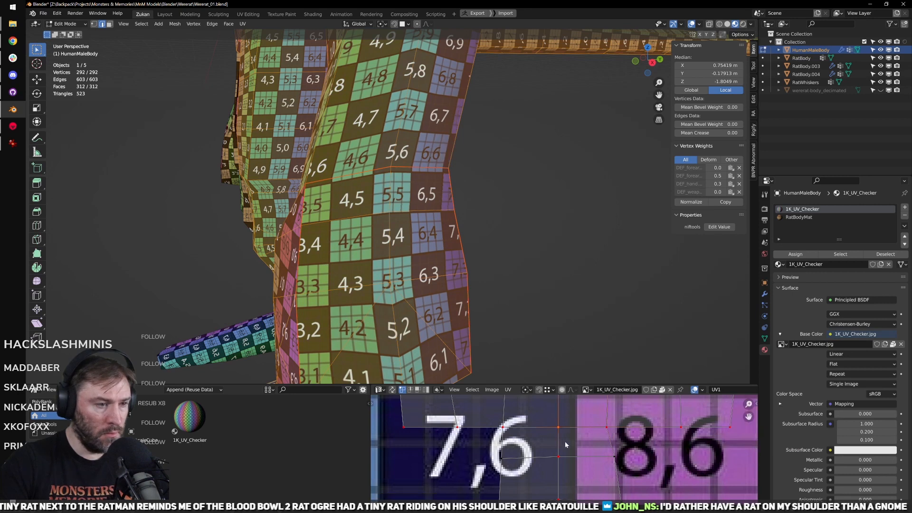
{"action": "left_click", "coordinate": [500, 427]}
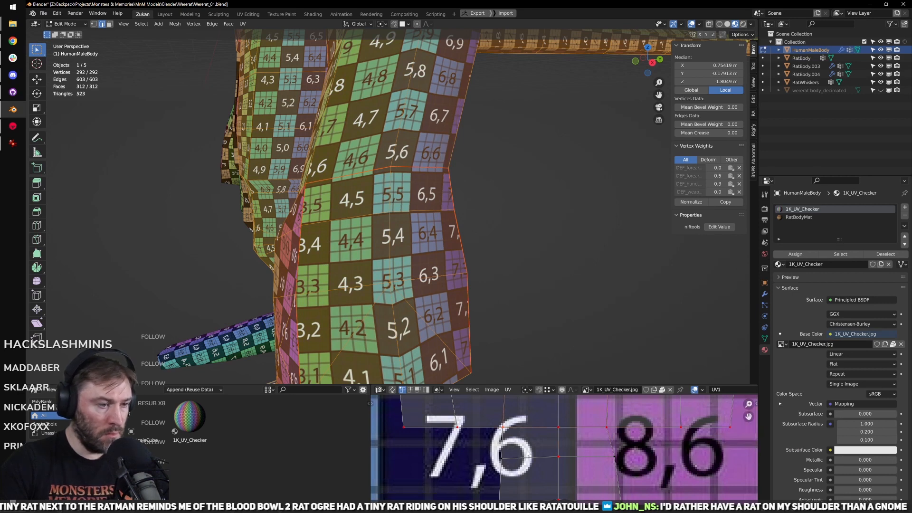
Step: In Island selection mode, move the joined arm and hand islands about 0.067 along X and -0.0725 along Y, centring them on tile column 8
{"action": "scroll", "coordinate": [566, 469], "scroll_direction": "down", "scroll_amount": 2}
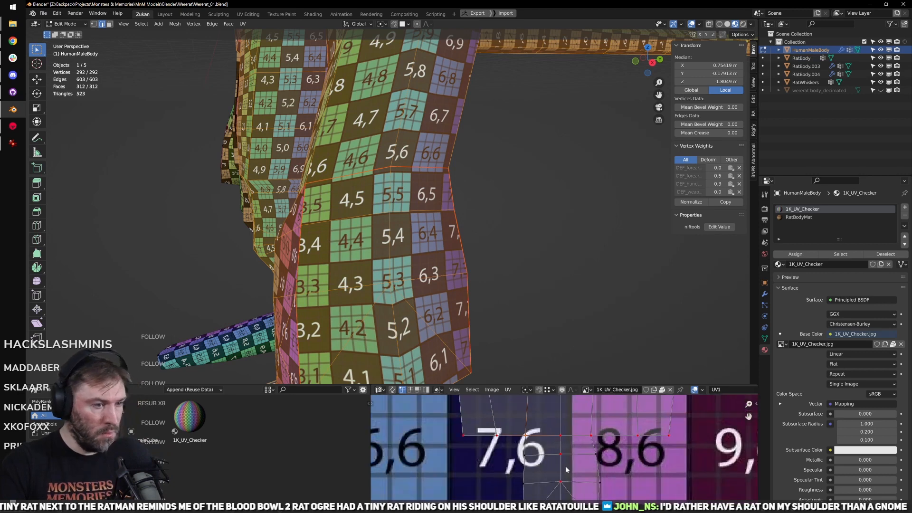
{"action": "scroll", "coordinate": [566, 469], "scroll_direction": "down", "scroll_amount": 1}
{"action": "scroll", "coordinate": [586, 432], "scroll_direction": "down", "scroll_amount": 2}
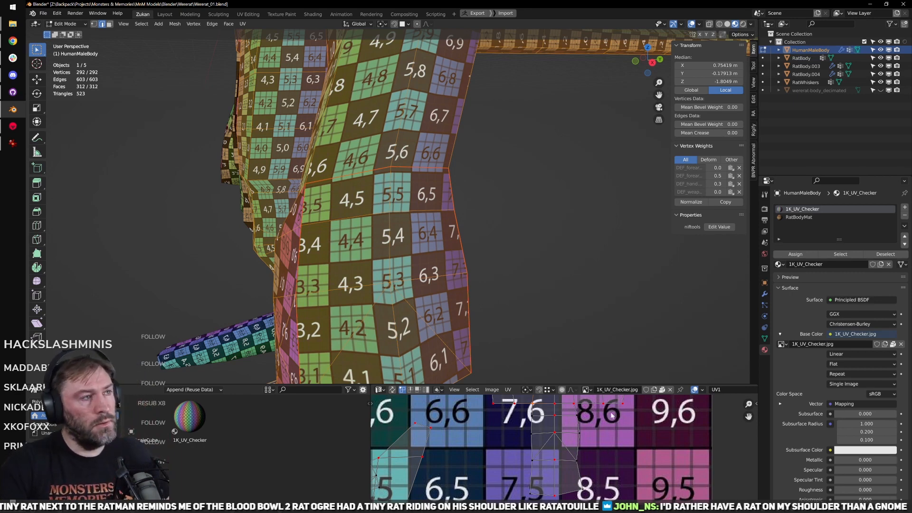
{"action": "scroll", "coordinate": [571, 432], "scroll_direction": "down", "scroll_amount": 2}
{"action": "scroll", "coordinate": [570, 434], "scroll_direction": "down", "scroll_amount": 3}
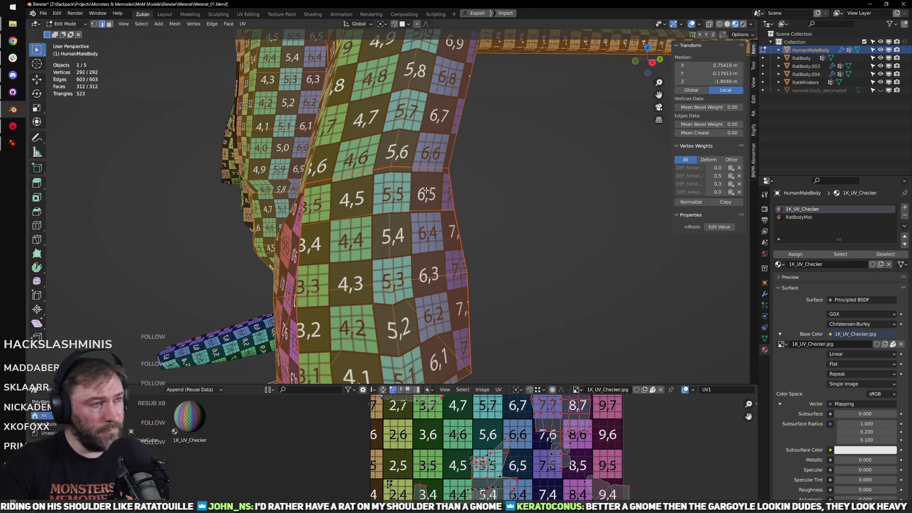
{"action": "scroll", "coordinate": [441, 188], "scroll_direction": "down", "scroll_amount": 5}
{"action": "middle_click_drag", "start_coordinate": [435, 171], "coordinate": [459, 221]}
{"action": "key", "text": "ctrl+space"}
{"action": "scroll", "coordinate": [474, 335], "scroll_direction": "up", "scroll_amount": 4}
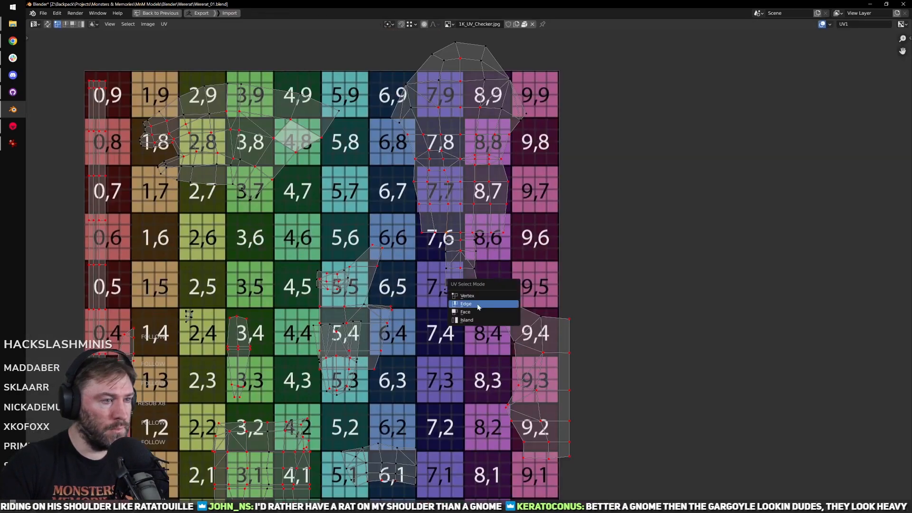
{"action": "key", "text": "l"}
{"action": "key", "text": "g"}
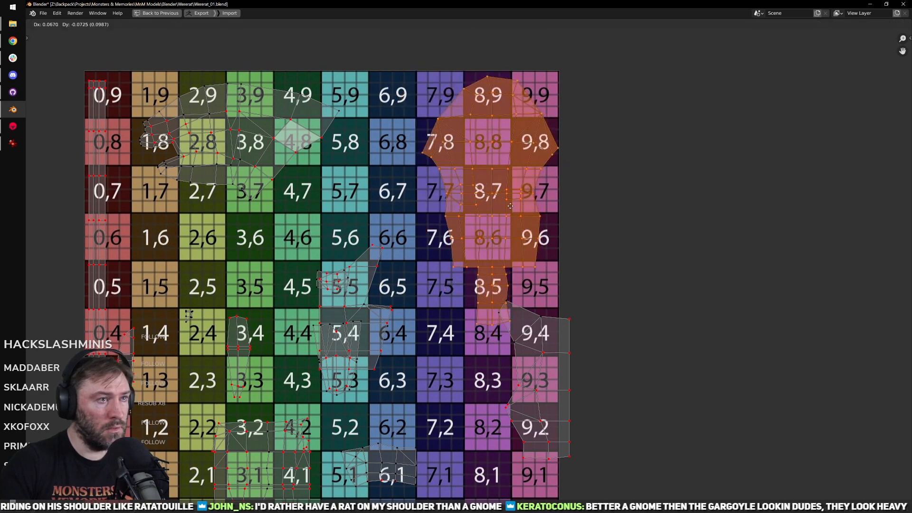
{"action": "left_click", "coordinate": [516, 224]}
Step: Park the island at tiles 9,4 to 9,2 beyond the checker's 0 column, and move the large 3,1 island onto tiles 8,1 to 9,3
{"action": "middle_click_drag", "start_coordinate": [516, 224], "coordinate": [605, 155]}
{"action": "key", "text": "l"}
{"action": "key", "text": "g"}
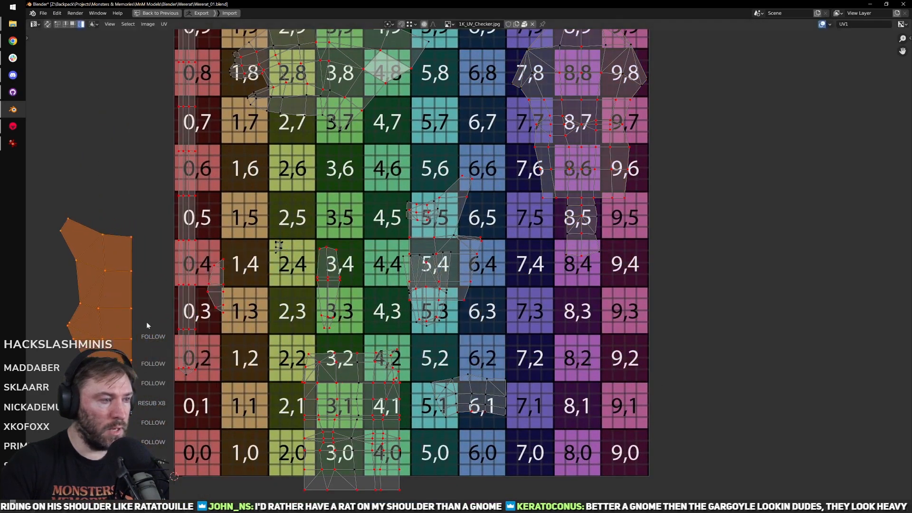
{"action": "left_click", "coordinate": [92, 290]}
{"action": "middle_click_drag", "start_coordinate": [93, 291], "coordinate": [182, 240]}
{"action": "key", "text": "l"}
{"action": "key", "text": "g"}
{"action": "left_click", "coordinate": [713, 309]}
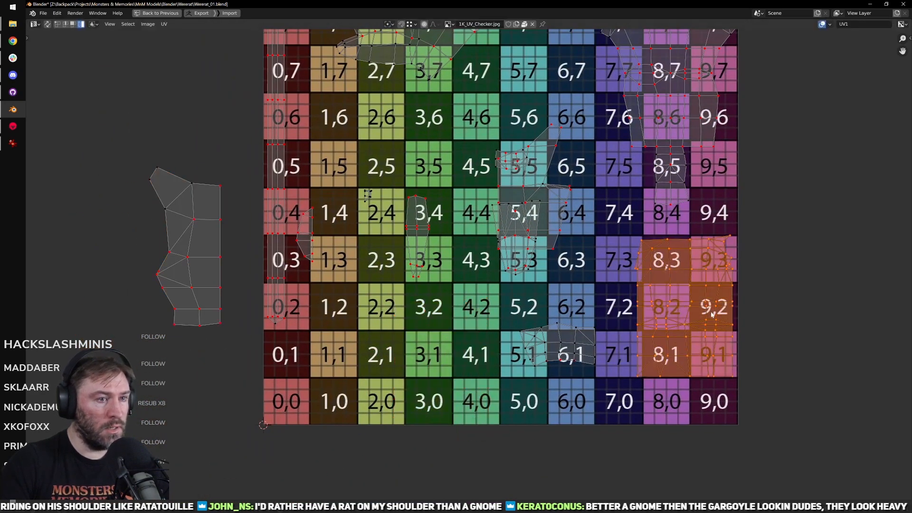
Step: Move the remaining hand island from tile 6,1 to just outside the checker texture beside tiles 9,5 and 9,4
{"action": "middle_click_drag", "start_coordinate": [594, 333], "coordinate": [555, 346]}
{"action": "left_click", "coordinate": [554, 346]}
{"action": "key", "text": "l"}
{"action": "key", "text": "g"}
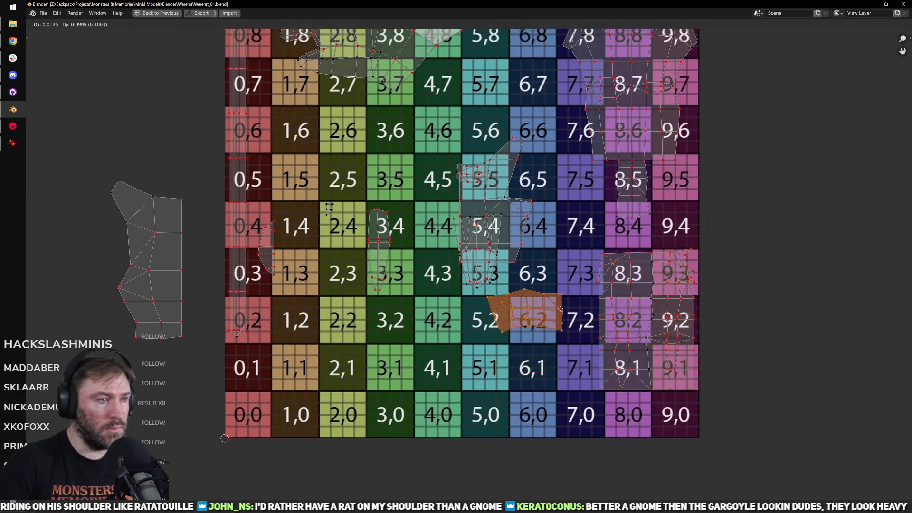
{"action": "left_click", "coordinate": [717, 197]}
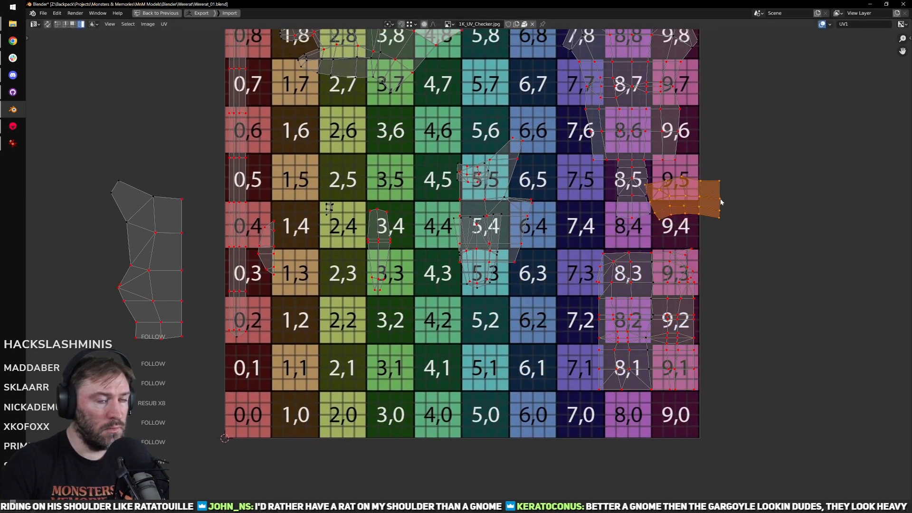
{"action": "scroll", "coordinate": [642, 267], "scroll_direction": "up", "scroll_amount": 2}
{"action": "key", "text": "r"}
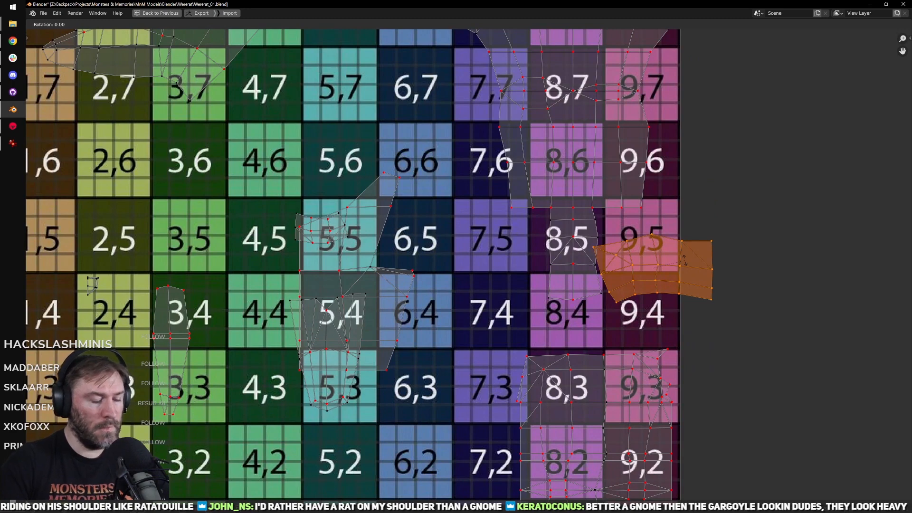
{"action": "right_click", "coordinate": [684, 260]}
{"action": "middle_click_drag", "start_coordinate": [713, 271], "coordinate": [599, 290]}
{"action": "key", "text": "g"}
{"action": "left_click", "coordinate": [659, 297]}
Step: Straighten the lower edge of the hand island horizontally, pin its vertices and unwrap the island again
{"action": "key", "text": "ctrl+space"}
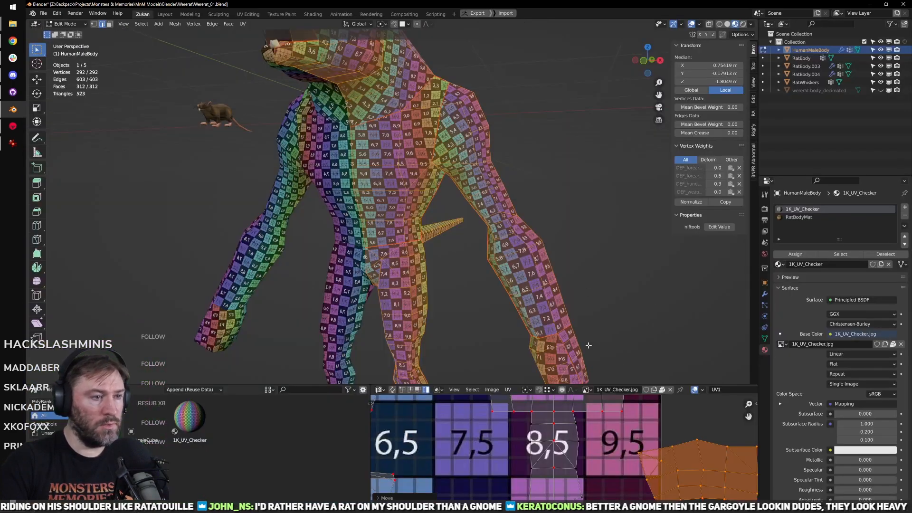
{"action": "scroll", "coordinate": [589, 345], "scroll_direction": "down", "scroll_amount": 4}
{"action": "key", "text": "ctrl+space"}
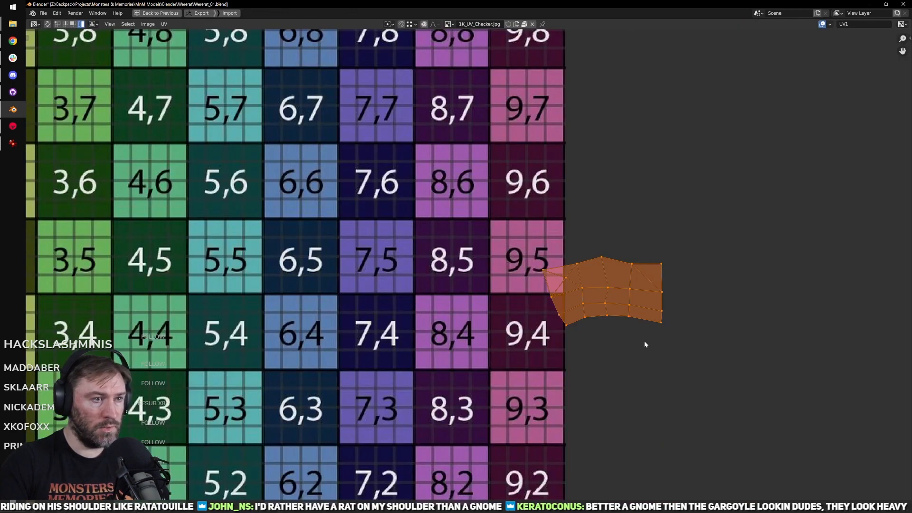
{"action": "scroll", "coordinate": [618, 351], "scroll_direction": "up", "scroll_amount": 4}
{"action": "left_click", "coordinate": [656, 379], "text": "alt"}
{"action": "key", "text": "shift+w"}
{"action": "left_click", "coordinate": [671, 417]}
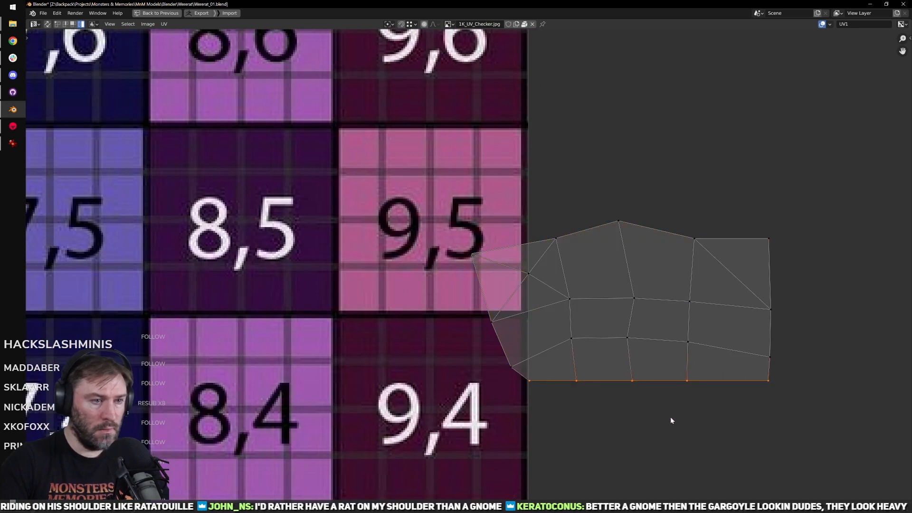
{"action": "key", "text": "e"}
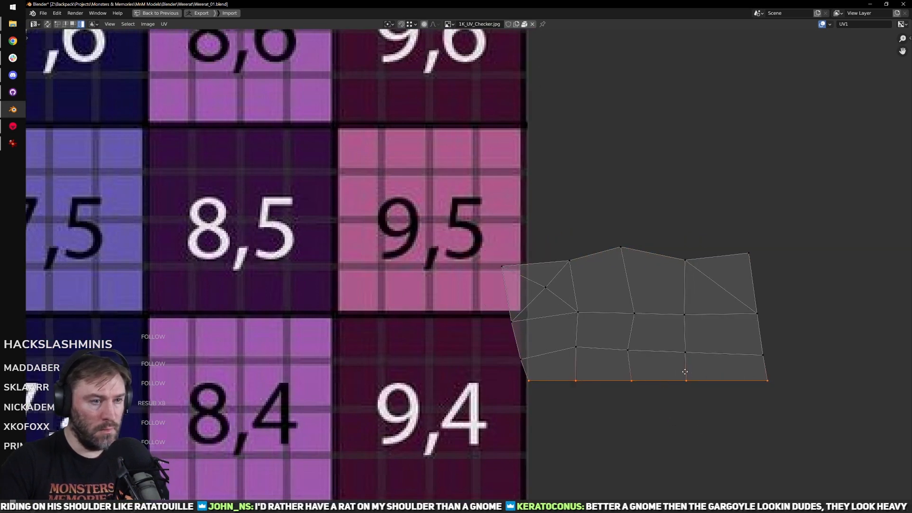
Step: In Vertex mode, align the hand island's side edge nearest the checker along X, pin it and re-unwrap
{"action": "middle_click_drag", "start_coordinate": [645, 335], "coordinate": [577, 343]}
{"action": "key", "text": "l"}
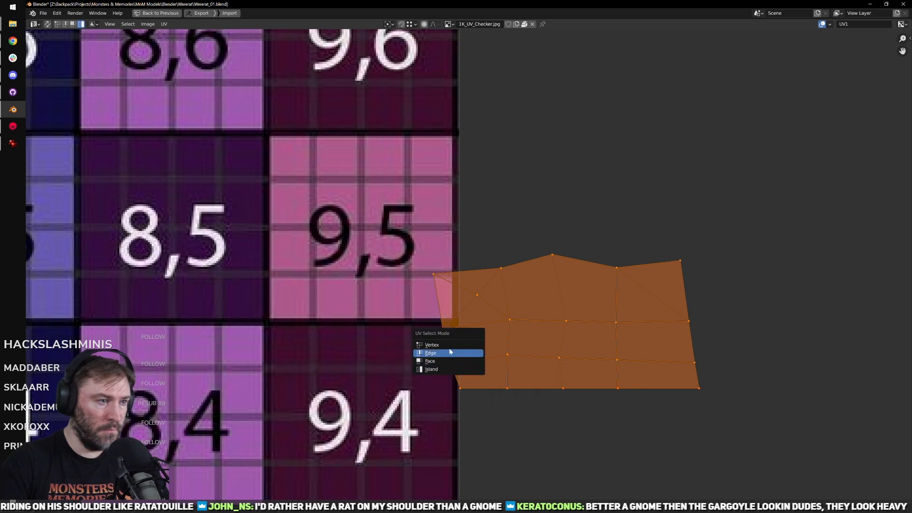
{"action": "key", "text": "alt+a"}
{"action": "left_click_drag", "start_coordinate": [752, 192], "coordinate": [477, 311]}
{"action": "key", "text": "q"}
{"action": "mouse_move", "coordinate": [482, 354]}
{"action": "left_click", "coordinate": [559, 397]}
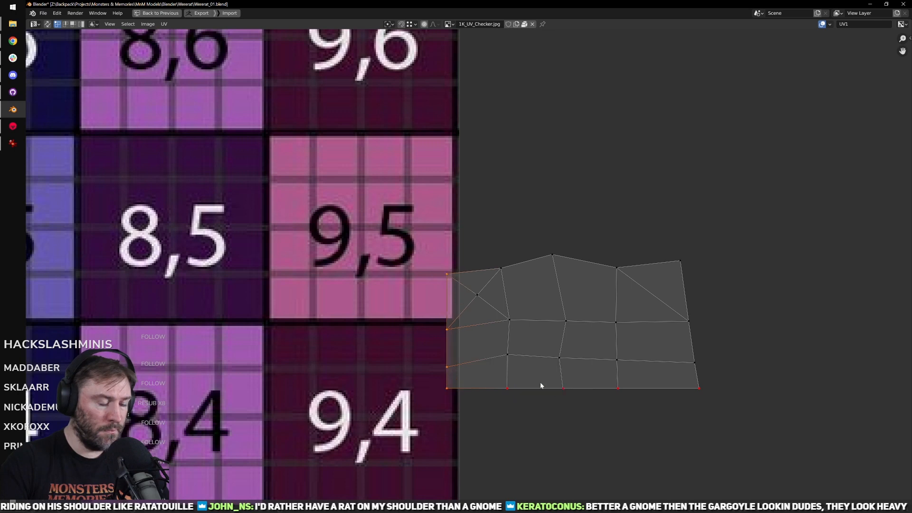
{"action": "key", "text": "p"}
Step: Align the hand island's opposite side edge along X, pin it and unwrap again
{"action": "left_click", "coordinate": [688, 333], "text": "alt"}
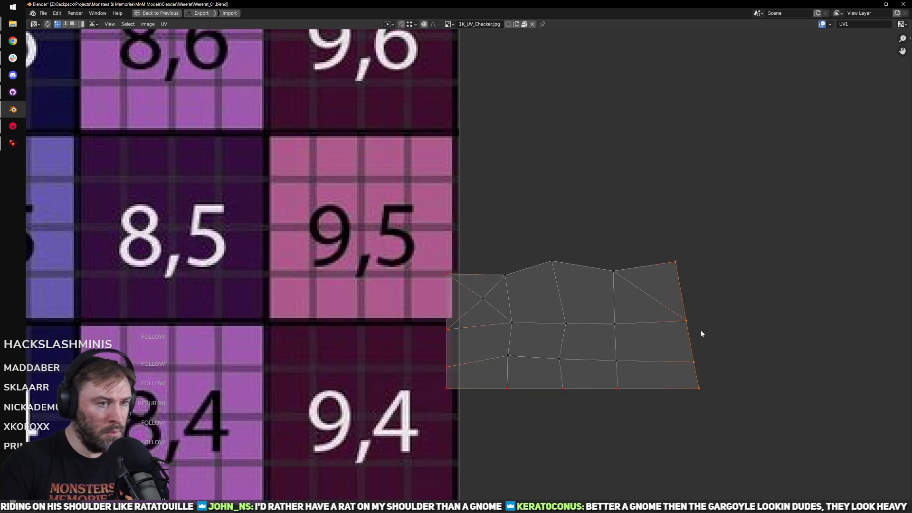
{"action": "key", "text": "q"}
{"action": "mouse_move", "coordinate": [700, 330]}
{"action": "left_click", "coordinate": [743, 364]}
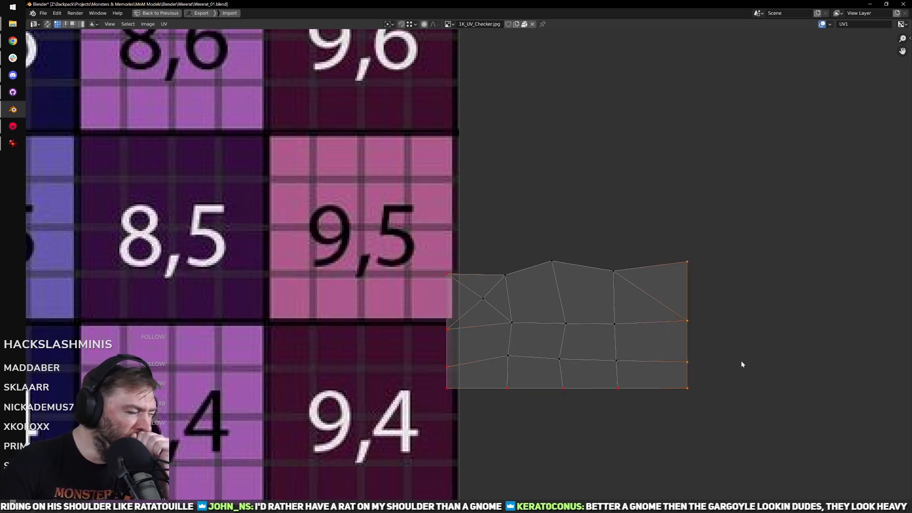
{"action": "key", "text": "e"}
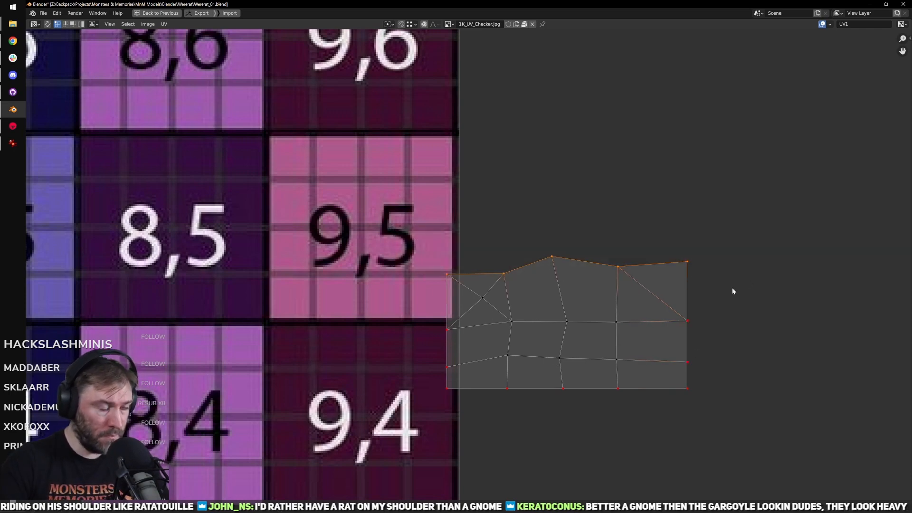
Step: Try to align the hand island's uneven upper edge along Y
{"action": "key", "text": "ctrl+space"}
{"action": "middle_click_drag", "start_coordinate": [574, 282], "coordinate": [492, 281], "text": "shift"}
{"action": "scroll", "coordinate": [427, 262], "scroll_direction": "up", "scroll_amount": 3}
{"action": "scroll", "coordinate": [618, 442], "scroll_direction": "down", "scroll_amount": 2}
{"action": "key", "text": "q"}
{"action": "mouse_move", "coordinate": [684, 454]}
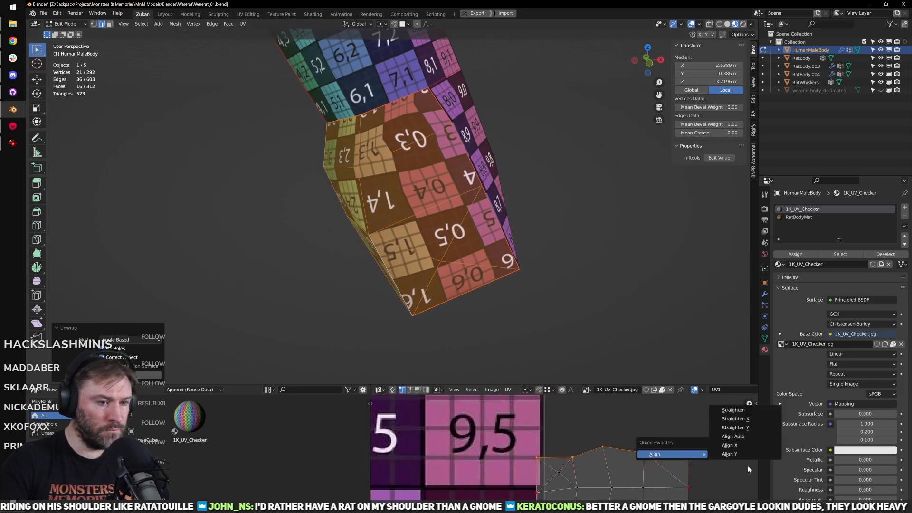
{"action": "left_click", "coordinate": [748, 455]}
{"action": "scroll", "coordinate": [660, 466], "scroll_direction": "down", "scroll_amount": 3}
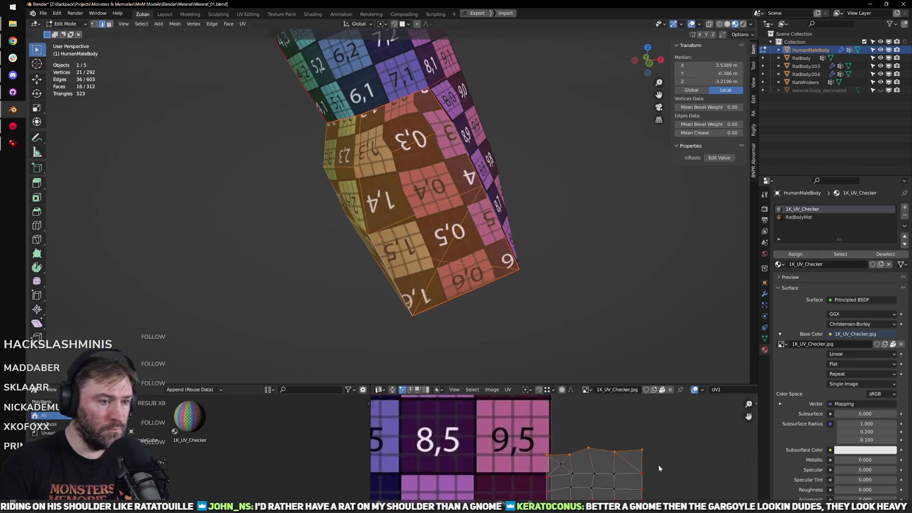
{"action": "scroll", "coordinate": [569, 477], "scroll_direction": "up", "scroll_amount": 1}
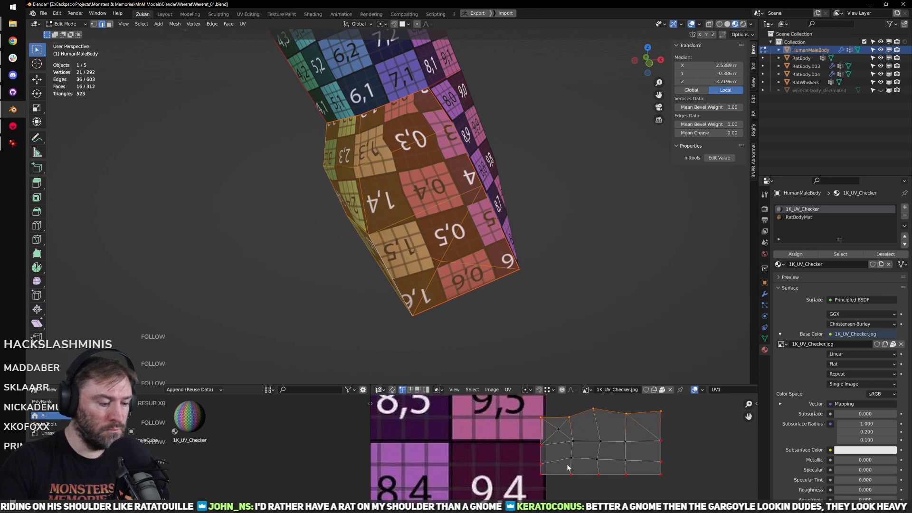
Step: Align the hand island's first inner row of vertices above the straight lower edge along Y
{"action": "middle_click_drag", "start_coordinate": [427, 280], "coordinate": [468, 276]}
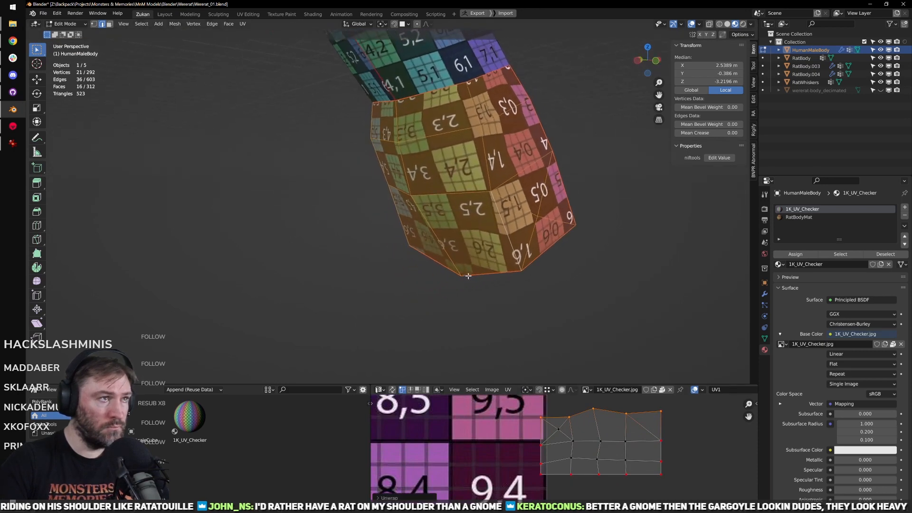
{"action": "left_click", "coordinate": [637, 475], "text": "alt"}
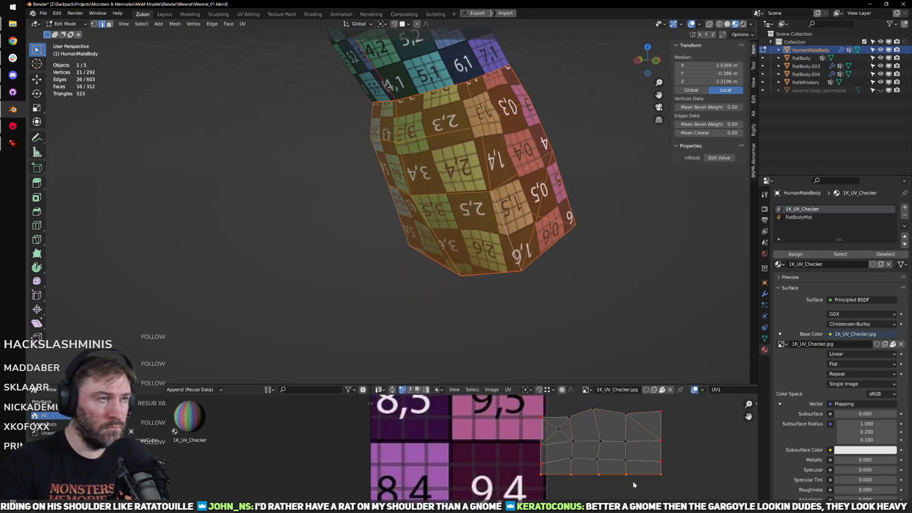
{"action": "middle_click_drag", "start_coordinate": [553, 458], "coordinate": [532, 472]}
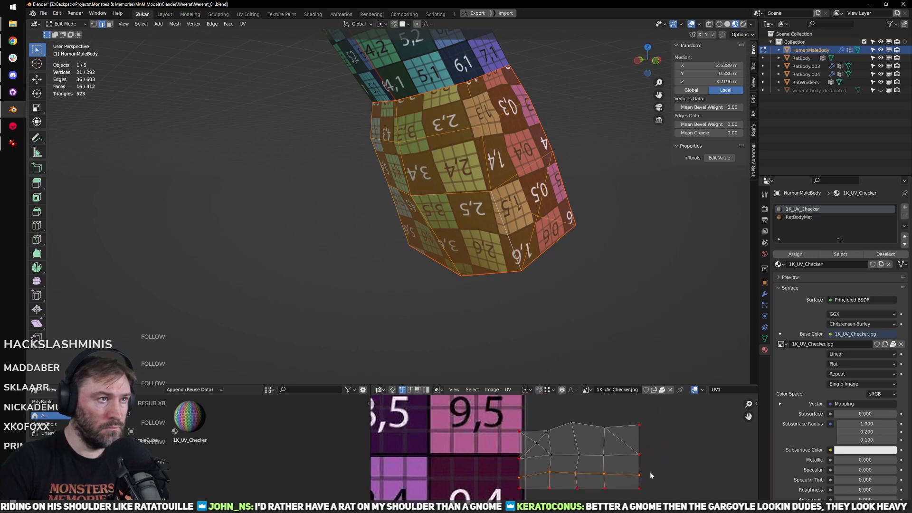
{"action": "key", "text": "q"}
{"action": "mouse_move", "coordinate": [651, 471]}
{"action": "left_click", "coordinate": [712, 470]}
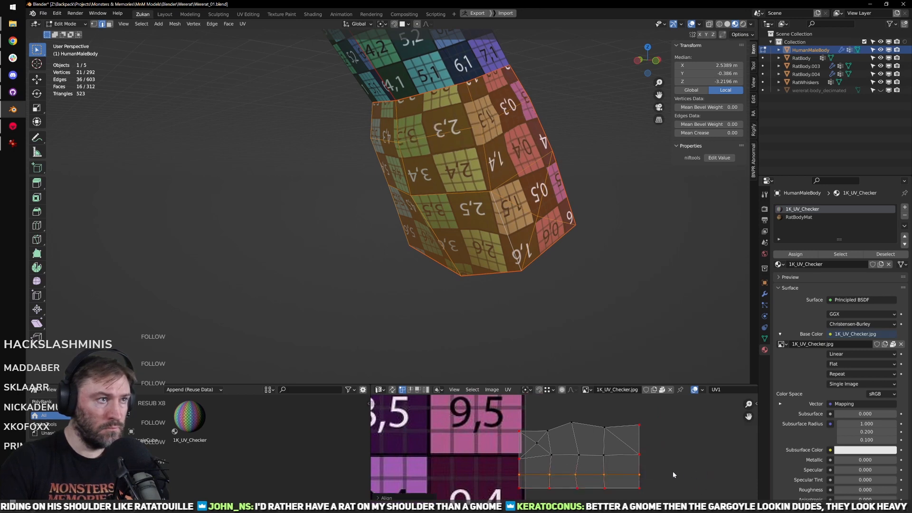
{"action": "key", "text": "u"}
{"action": "left_click", "coordinate": [608, 455]}
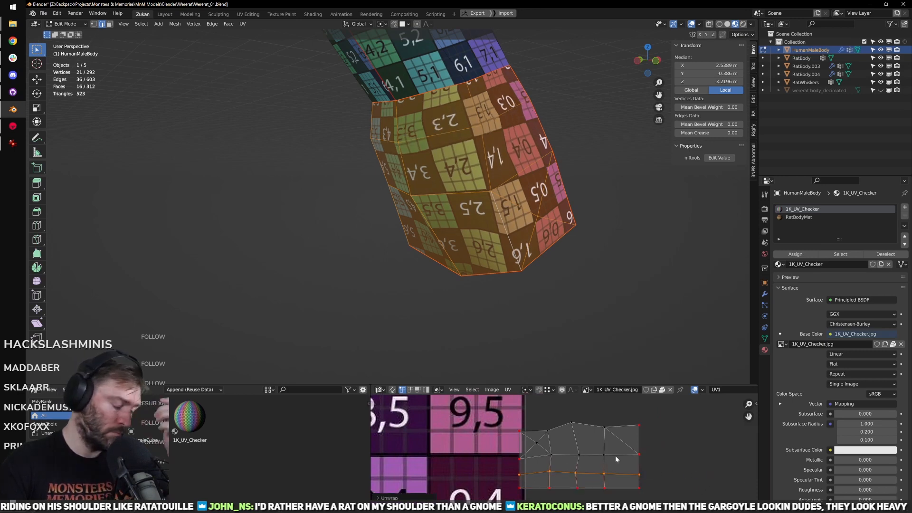
{"action": "key", "text": "ctrl+z"}
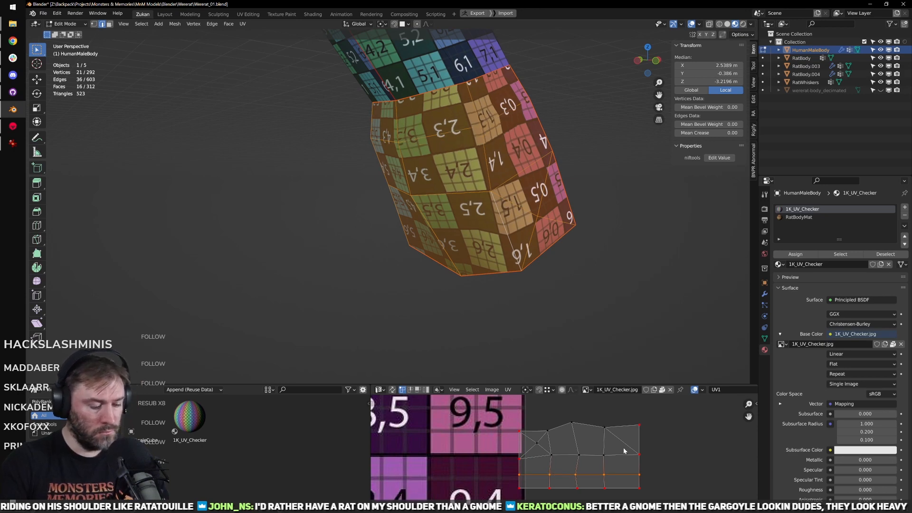
Step: Pin the aligned inner row, unpin the vertices in the upper part of the hand island, and unwrap again
{"action": "key", "text": "p"}
{"action": "left_click_drag", "start_coordinate": [589, 445], "coordinate": [495, 419]}
{"action": "key", "text": "alt+p"}
{"action": "key", "text": "alt+p"}
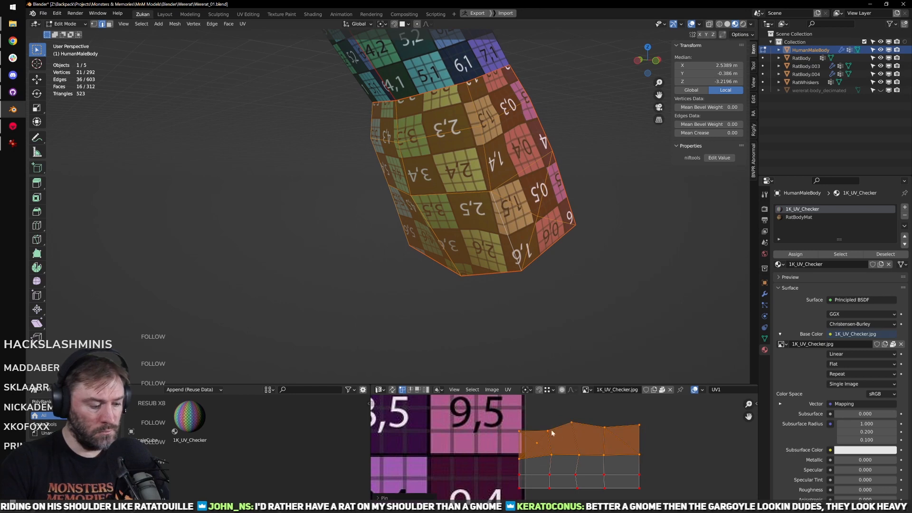
{"action": "key", "text": "u"}
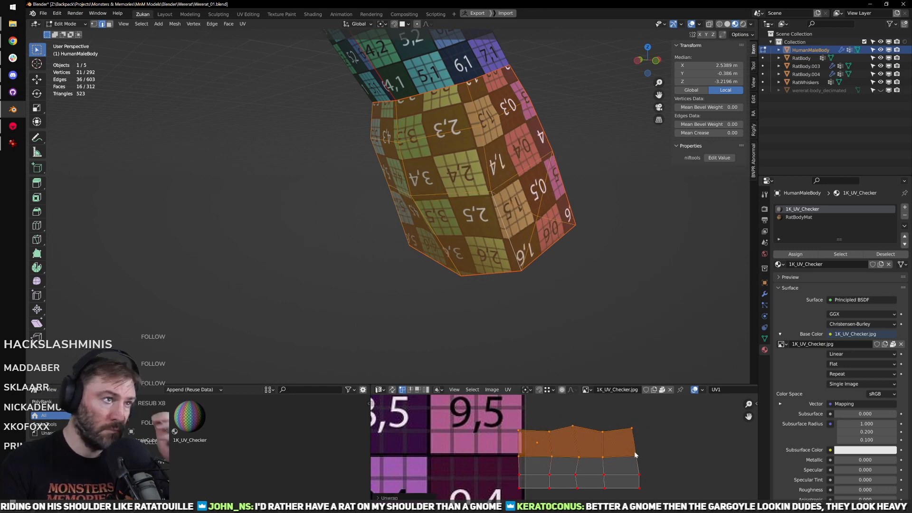
{"action": "middle_click_drag", "start_coordinate": [647, 446], "coordinate": [642, 448]}
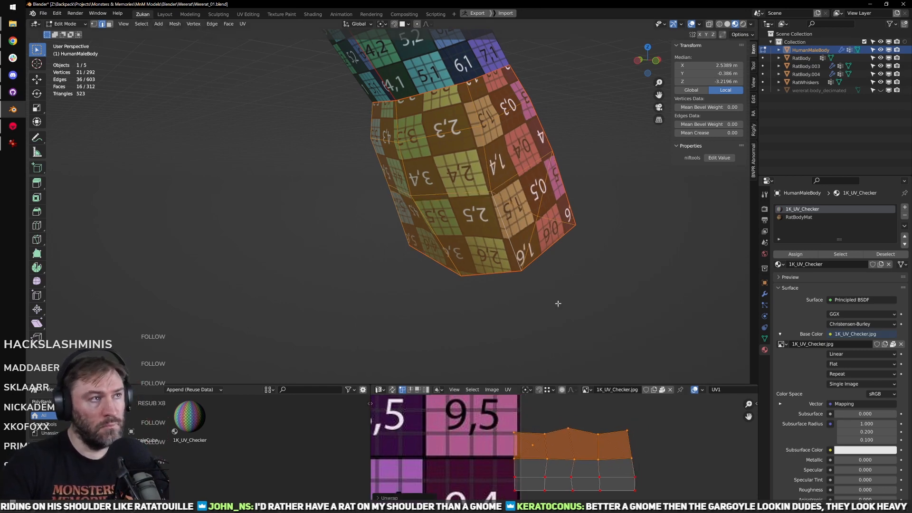
{"action": "middle_click_drag", "start_coordinate": [558, 303], "coordinate": [477, 262]}
{"action": "key", "text": "KP_Decimal"}
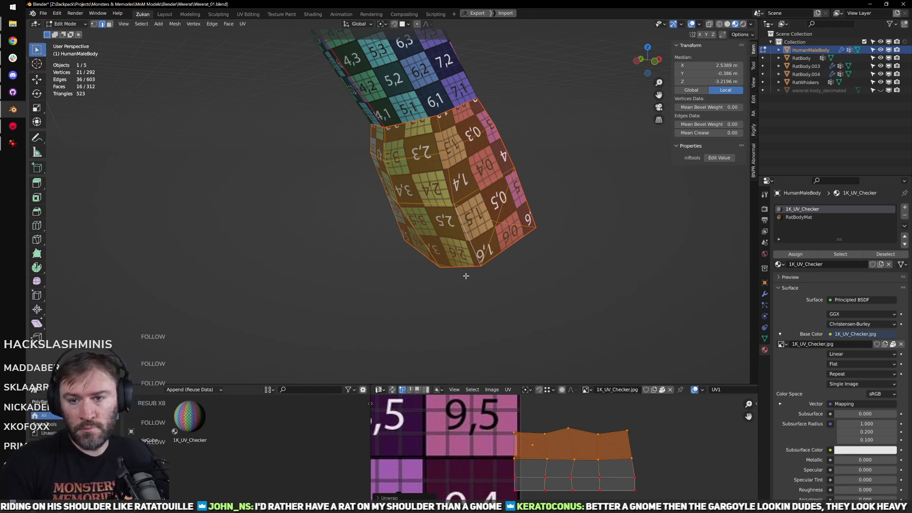
Step: Select the linked hand and arm islands and examine how their checker patterns compare
{"action": "scroll", "coordinate": [523, 218], "scroll_direction": "down", "scroll_amount": 3}
{"action": "middle_click_drag", "start_coordinate": [509, 220], "coordinate": [510, 249]}
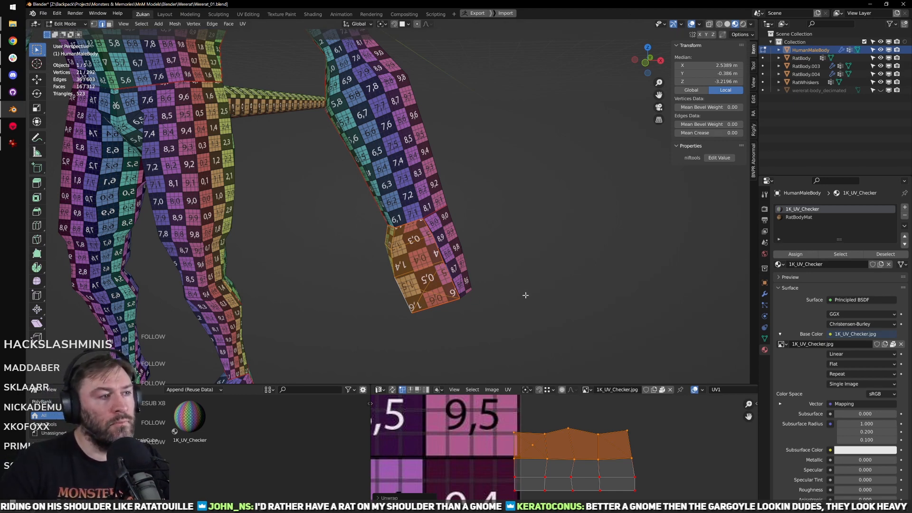
{"action": "scroll", "coordinate": [526, 295], "scroll_direction": "up", "scroll_amount": 5}
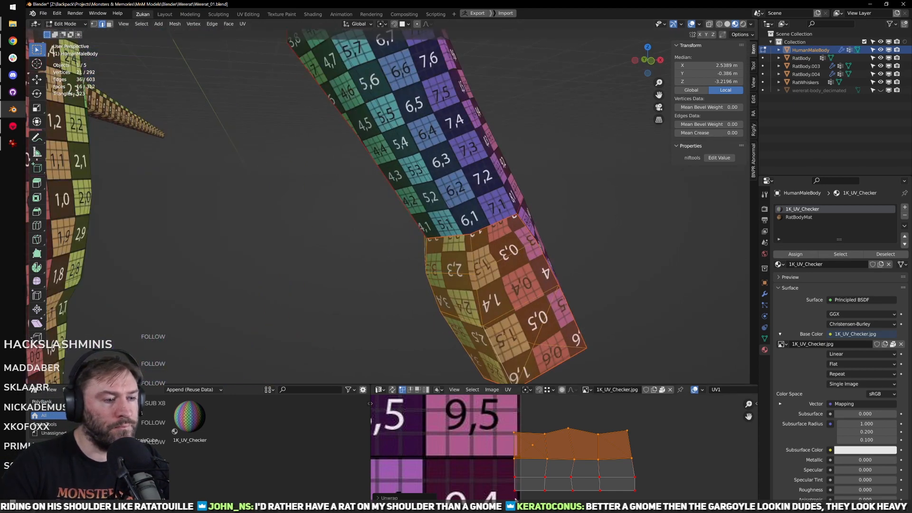
{"action": "left_click", "coordinate": [513, 489]}
{"action": "middle_click_drag", "start_coordinate": [530, 301], "coordinate": [457, 255]}
{"action": "key", "text": "l"}
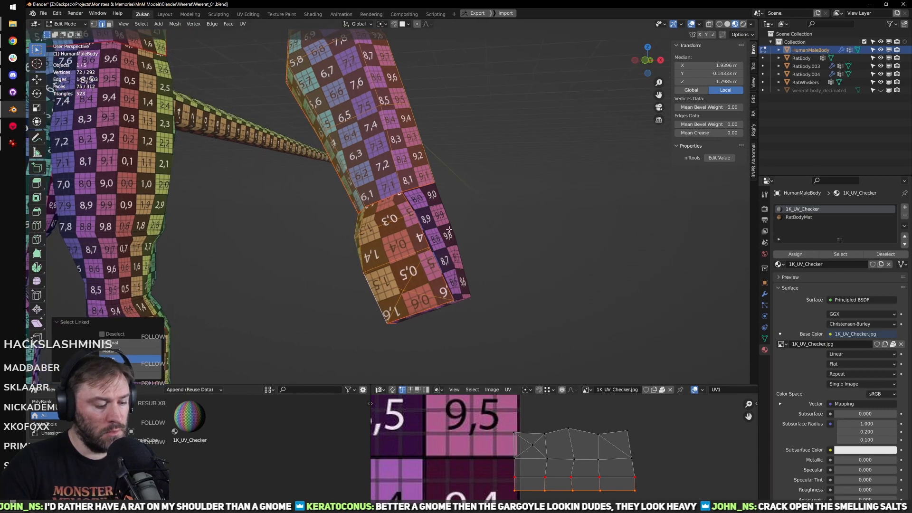
{"action": "key", "text": "l"}
{"action": "key", "text": "ctrl+space"}
{"action": "scroll", "coordinate": [434, 297], "scroll_direction": "up", "scroll_amount": 3}
{"action": "middle_click_drag", "start_coordinate": [314, 241], "coordinate": [523, 356]}
{"action": "key", "text": "ctrl+space"}
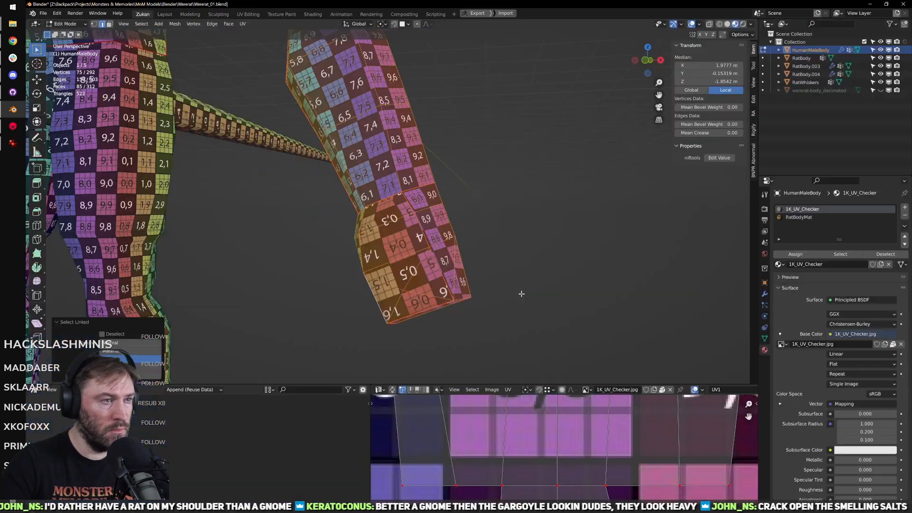
Step: Examine the checker pattern on the forearm and hand and the placement of their islands across the UV layout
{"action": "middle_click_drag", "start_coordinate": [522, 294], "coordinate": [498, 223]}
{"action": "key", "text": "ctrl+Tab"}
{"action": "left_click", "coordinate": [434, 235]}
{"action": "left_click", "coordinate": [380, 208]}
{"action": "left_click", "coordinate": [421, 164]}
{"action": "key", "text": "l"}
{"action": "key", "text": "l"}
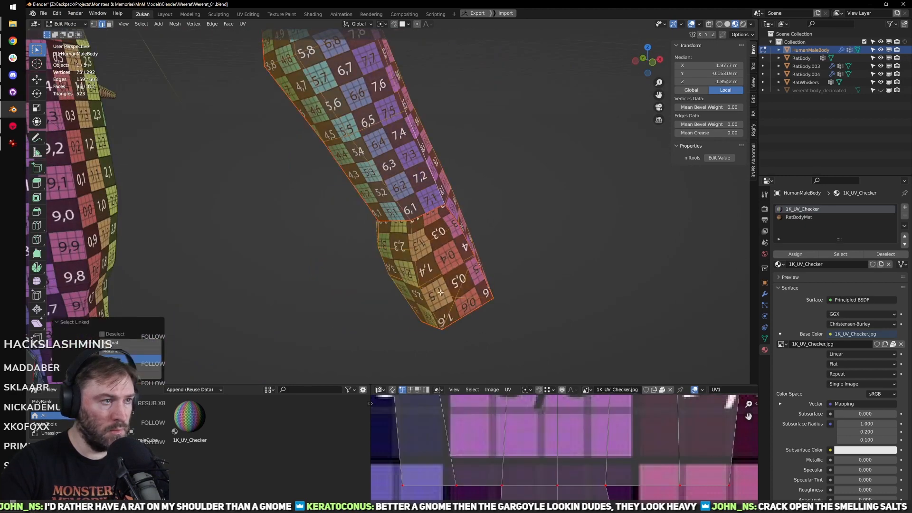
{"action": "key", "text": "ctrl+space"}
{"action": "scroll", "coordinate": [511, 358], "scroll_direction": "down", "scroll_amount": 4}
{"action": "key", "text": "ctrl+space"}
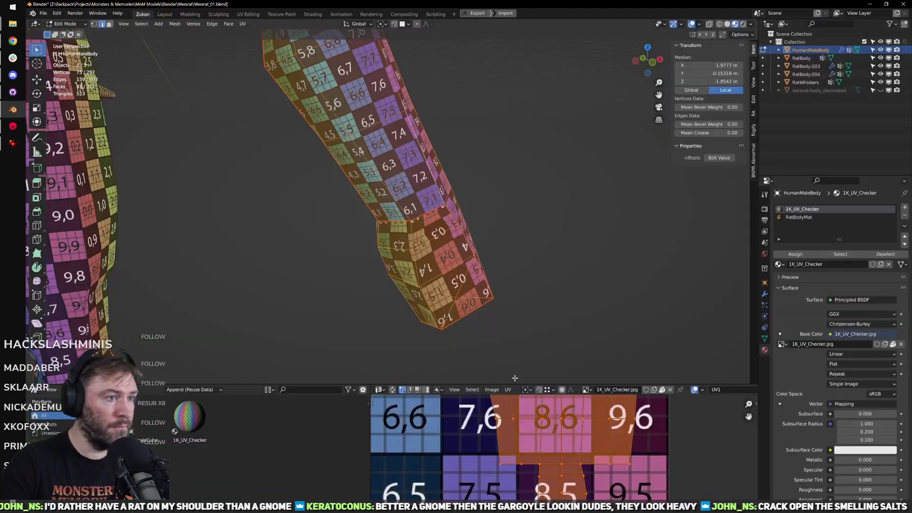
{"action": "scroll", "coordinate": [525, 449], "scroll_direction": "down", "scroll_amount": 3}
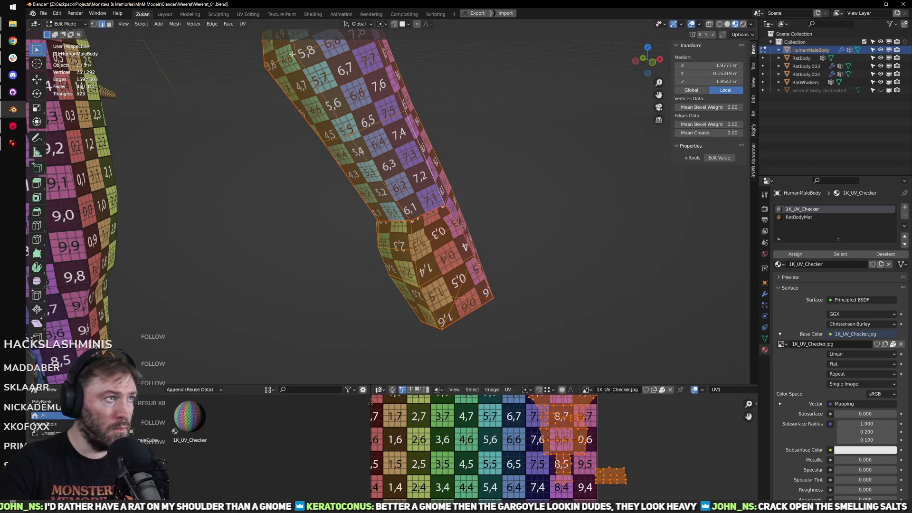
{"action": "scroll", "coordinate": [415, 300], "scroll_direction": "down", "scroll_amount": 3}
Step: Select the whole mesh and all its UV islands, and average the islands' scale
{"action": "key", "text": "a"}
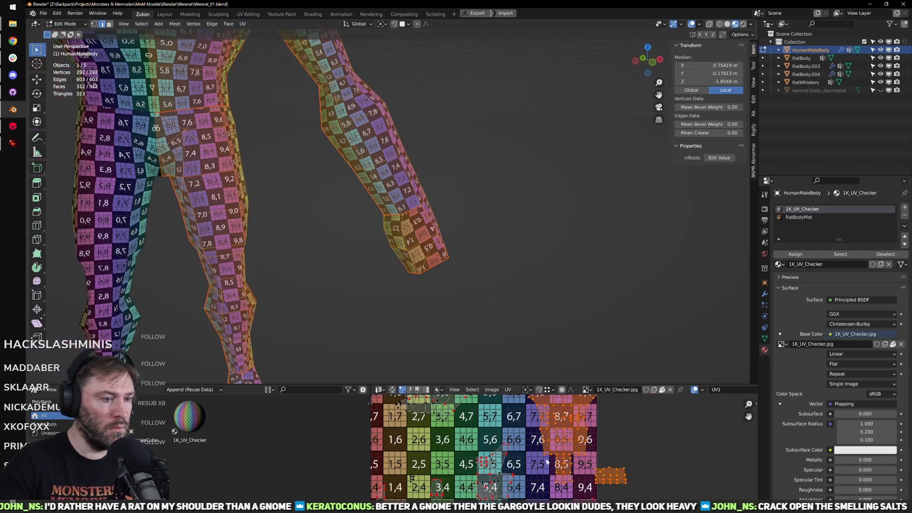
{"action": "key", "text": "a"}
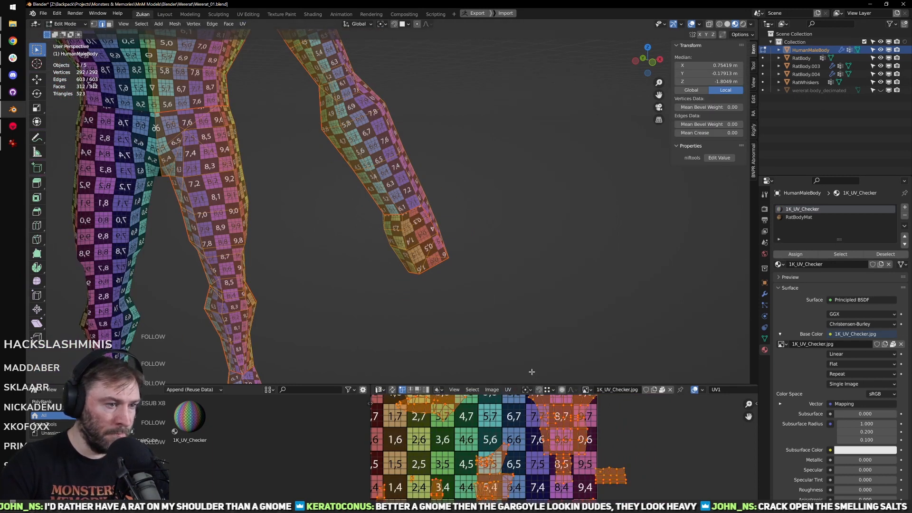
{"action": "left_click", "coordinate": [507, 390]}
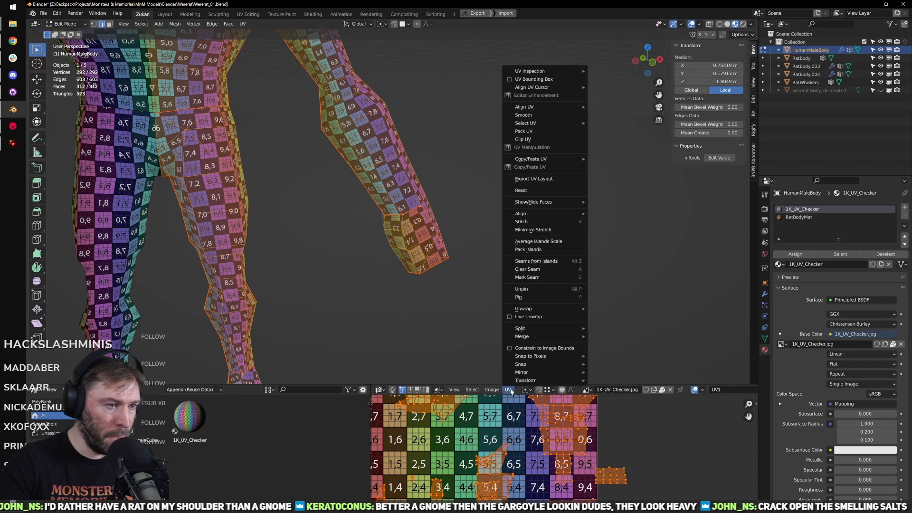
{"action": "left_click", "coordinate": [558, 243]}
{"action": "middle_click_drag", "start_coordinate": [599, 482], "coordinate": [620, 436]}
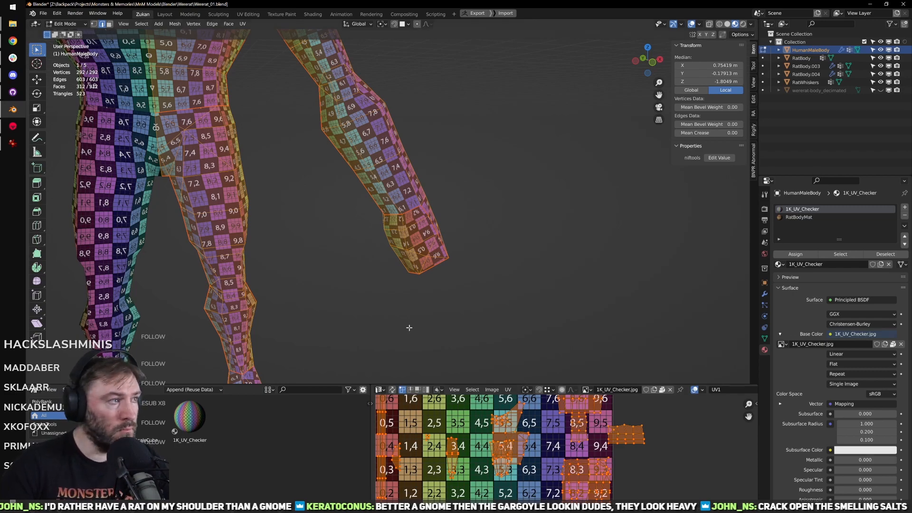
{"action": "middle_click_drag", "start_coordinate": [409, 328], "coordinate": [469, 278], "text": "shift"}
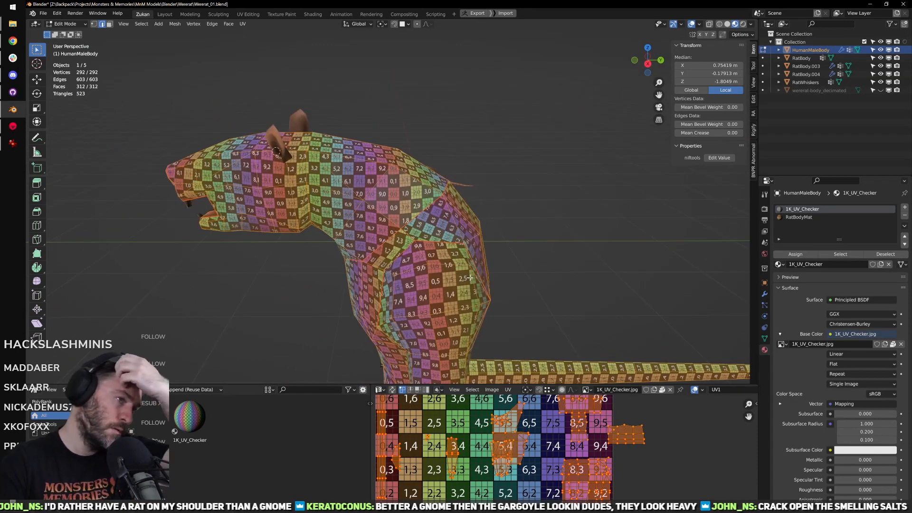
Step: Select only the linked torso faces and bring up their two UV islands
{"action": "middle_click_drag", "start_coordinate": [447, 334], "coordinate": [490, 265]}
{"action": "key", "text": "alt+a"}
{"action": "key", "text": "l"}
{"action": "scroll", "coordinate": [489, 264], "scroll_direction": "down", "scroll_amount": 3}
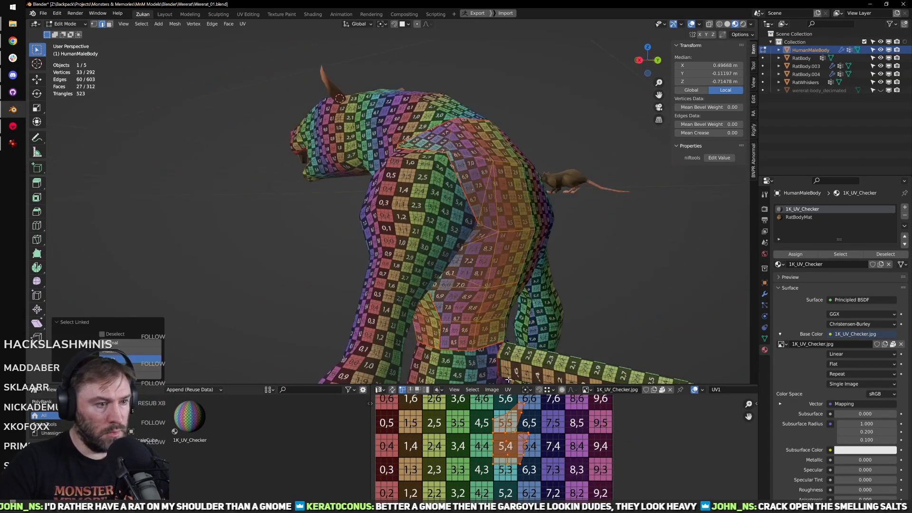
{"action": "key", "text": "ctrl+space"}
{"action": "scroll", "coordinate": [218, 213], "scroll_direction": "up", "scroll_amount": 3}
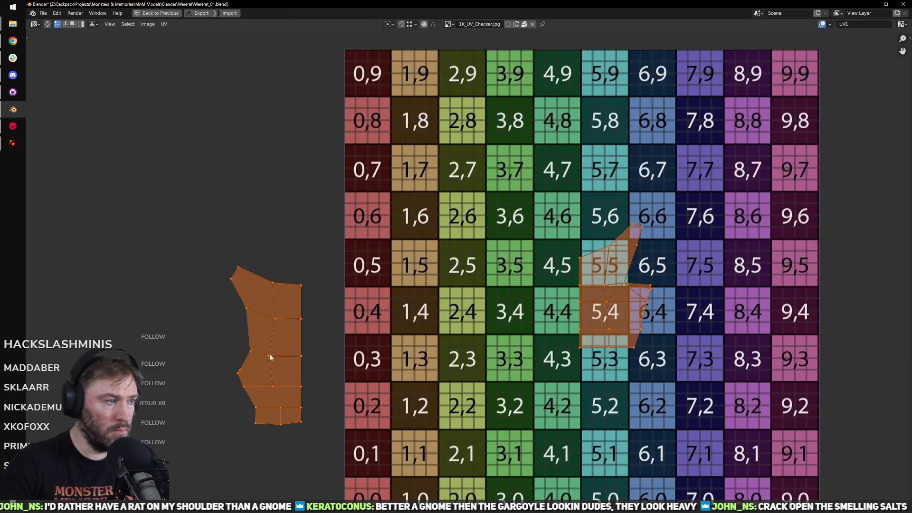
Step: Select the torso island lying outside the checker image and move it beside the other torso island
{"action": "key", "text": "ctrl+Tab"}
{"action": "left_click", "coordinate": [249, 385]}
{"action": "key", "text": "ctrl+Tab"}
{"action": "left_click", "coordinate": [252, 401]}
{"action": "left_click", "coordinate": [258, 404]}
{"action": "key", "text": "g"}
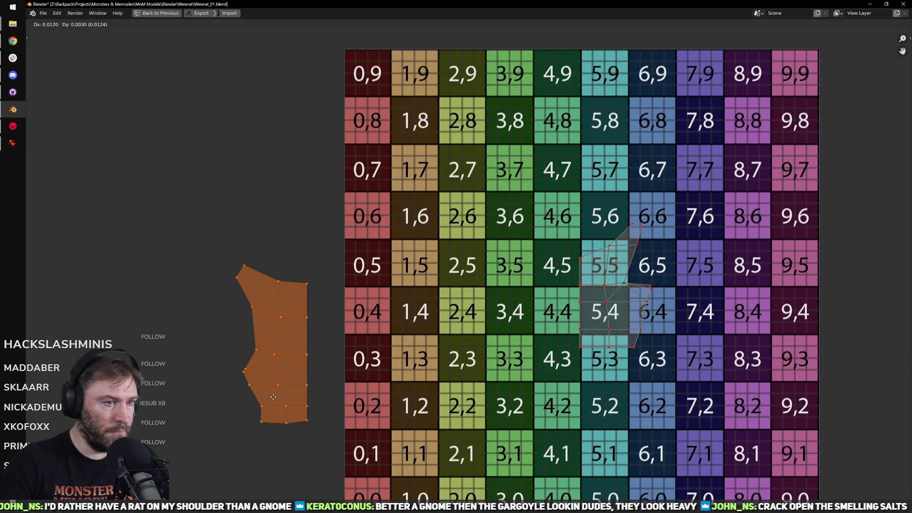
{"action": "left_click", "coordinate": [678, 325]}
Step: Straighten the moved torso island's lower edge by aligning its bottom vertices along Y
{"action": "middle_click_drag", "start_coordinate": [678, 304], "coordinate": [612, 376]}
{"action": "scroll", "coordinate": [611, 376], "scroll_direction": "up", "scroll_amount": 3}
{"action": "key", "text": "ctrl+Tab"}
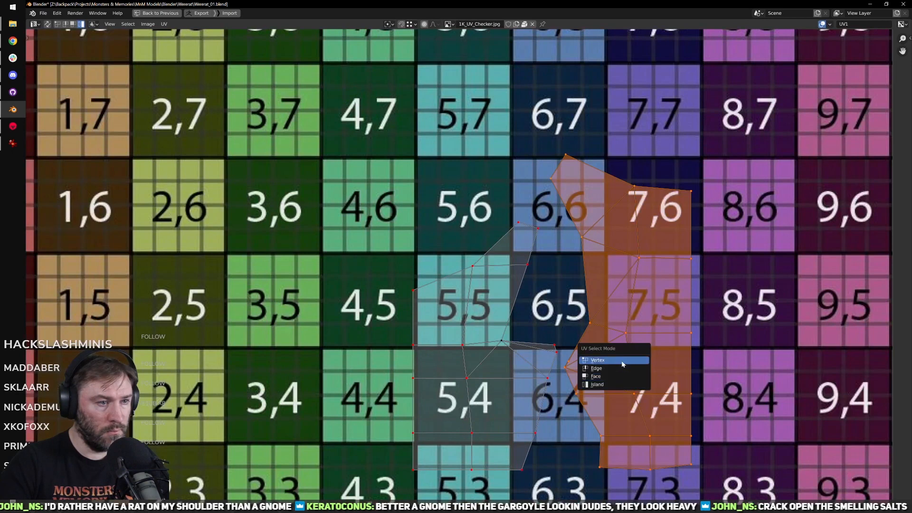
{"action": "left_click", "coordinate": [623, 364]}
{"action": "left_click_drag", "start_coordinate": [571, 451], "coordinate": [701, 489]}
{"action": "key", "text": "q"}
{"action": "mouse_move", "coordinate": [727, 465]}
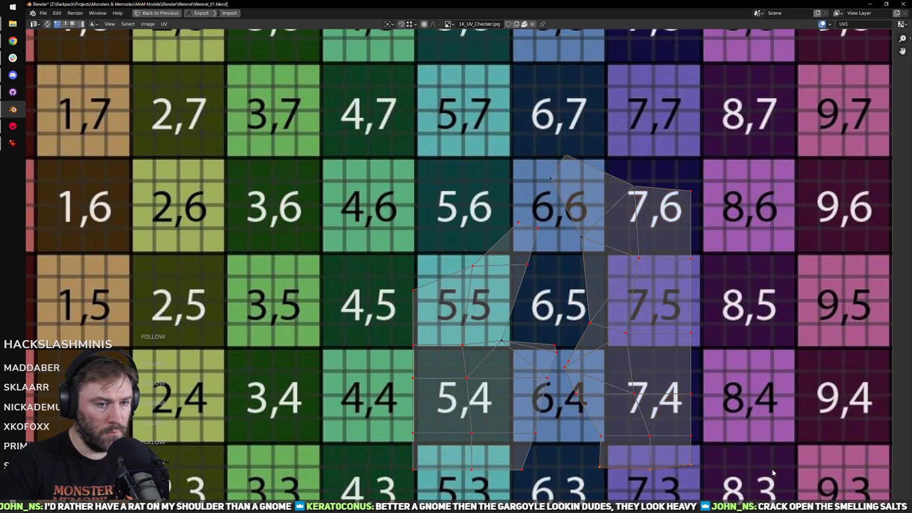
{"action": "left_click", "coordinate": [798, 466]}
Step: Snap the straightened lower edge vertically to the height of the neighbouring torso island's lower edge
{"action": "middle_click_drag", "start_coordinate": [640, 449], "coordinate": [599, 422]}
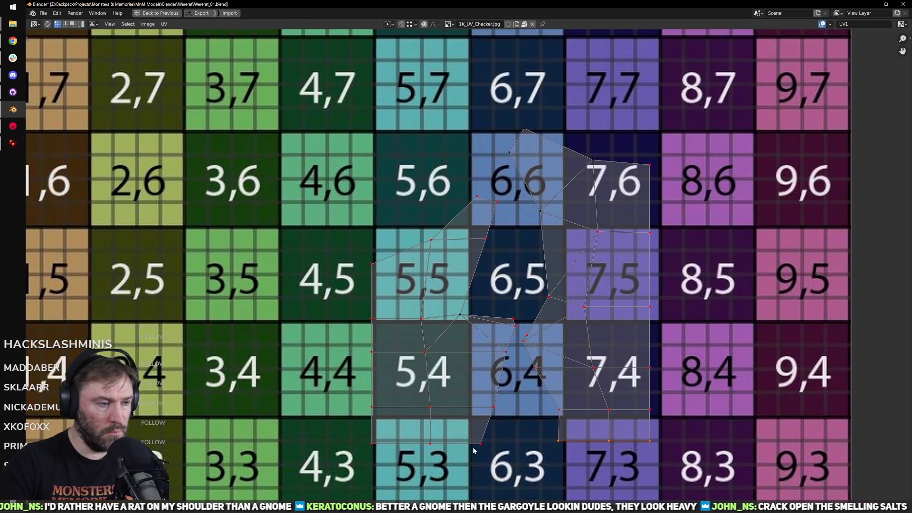
{"action": "key", "text": "g"}
{"action": "key", "text": "y"}
{"action": "left_click", "coordinate": [484, 442], "text": "ctrl"}
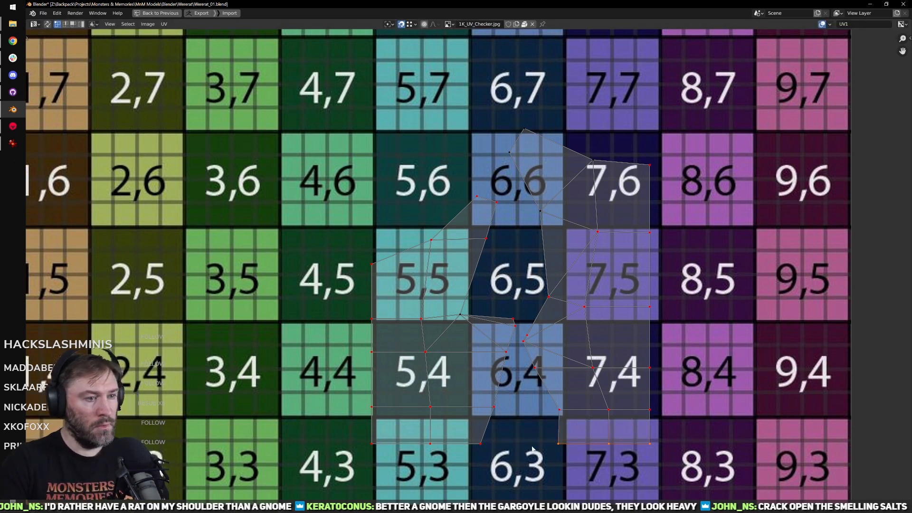
Step: Select the whole moved torso island and shift it closer to the neighbouring torso island
{"action": "key", "text": "ctrl+Tab"}
{"action": "left_click", "coordinate": [575, 372]}
{"action": "left_click", "coordinate": [602, 367]}
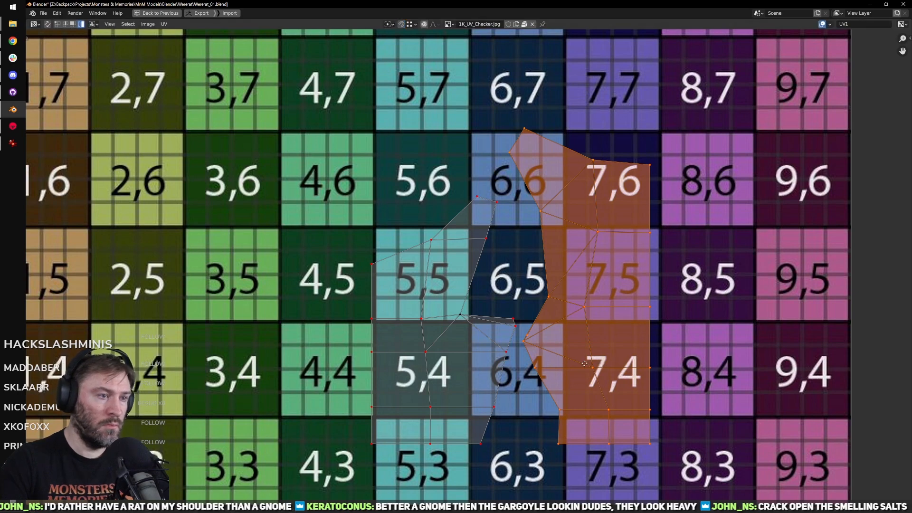
{"action": "left_click", "coordinate": [573, 387]}
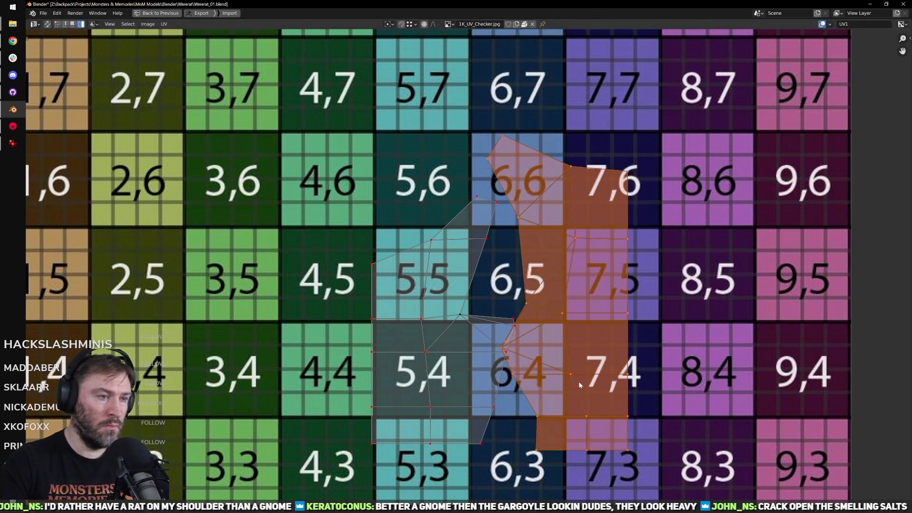
{"action": "key", "text": "ctrl+space"}
{"action": "middle_click_drag", "start_coordinate": [482, 242], "coordinate": [475, 209]}
{"action": "key", "text": "g"}
{"action": "left_click", "coordinate": [642, 478]}
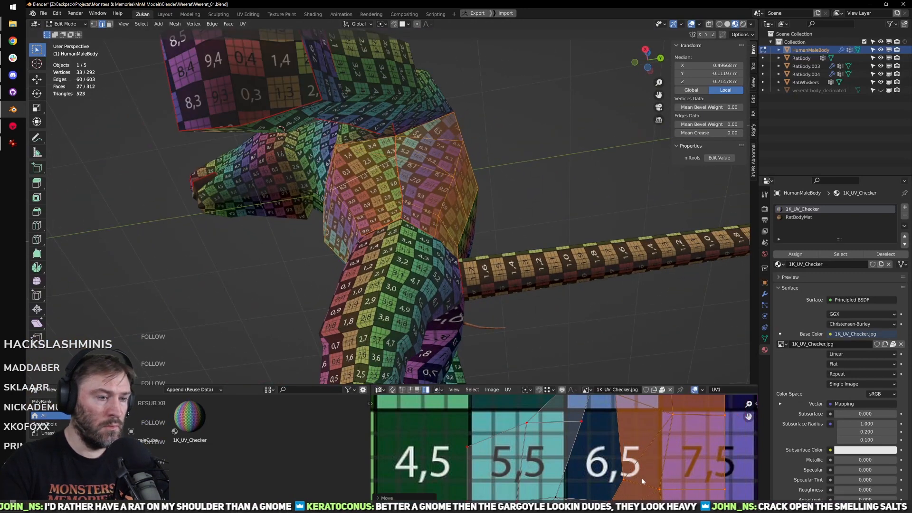
Step: Fine-tune the torso island's position by moving it about 0.0076 along X
{"action": "scroll", "coordinate": [642, 477], "scroll_direction": "down", "scroll_amount": 4}
{"action": "middle_click_drag", "start_coordinate": [628, 470], "coordinate": [603, 441]}
{"action": "key", "text": "g"}
{"action": "key", "text": "x"}
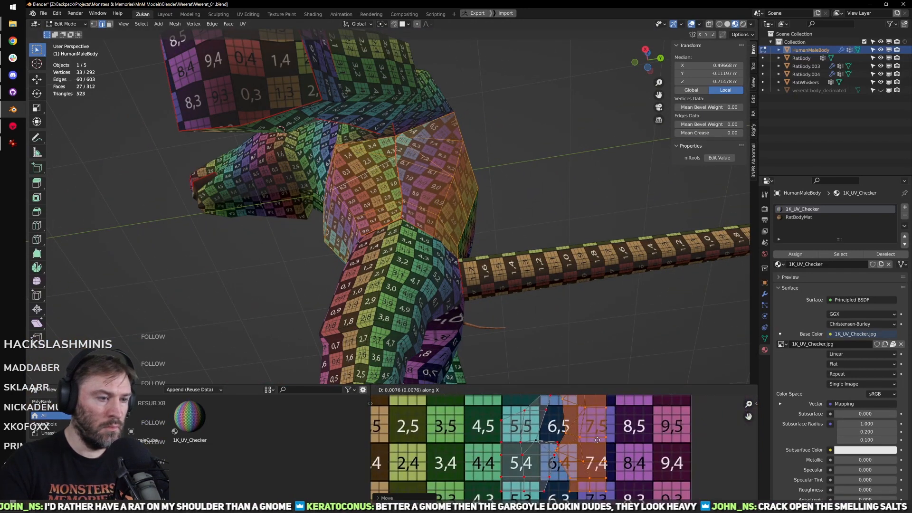
{"action": "left_click", "coordinate": [597, 440]}
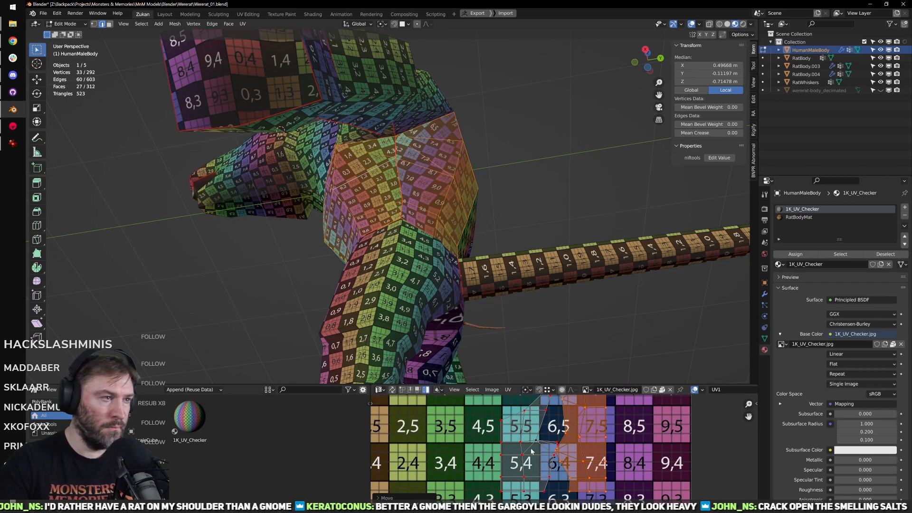
Step: Clear the seam running down the side of the torso below the armpit, between the two torso islands
{"action": "scroll", "coordinate": [392, 170], "scroll_direction": "up", "scroll_amount": 3}
{"action": "key", "text": "ctrl+Tab"}
{"action": "left_click", "coordinate": [438, 227]}
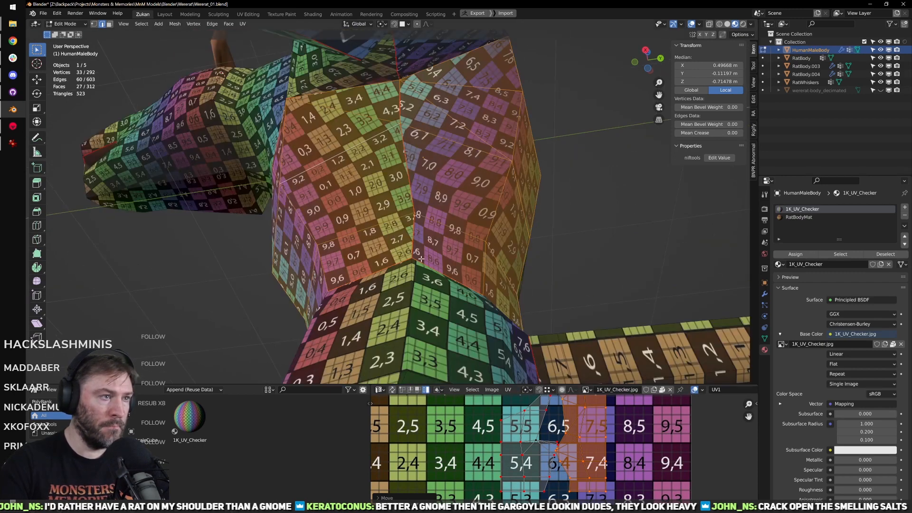
{"action": "left_click", "coordinate": [411, 211]}
{"action": "left_click", "coordinate": [405, 154]}
{"action": "middle_click_drag", "start_coordinate": [424, 156], "coordinate": [420, 217], "text": "shift"}
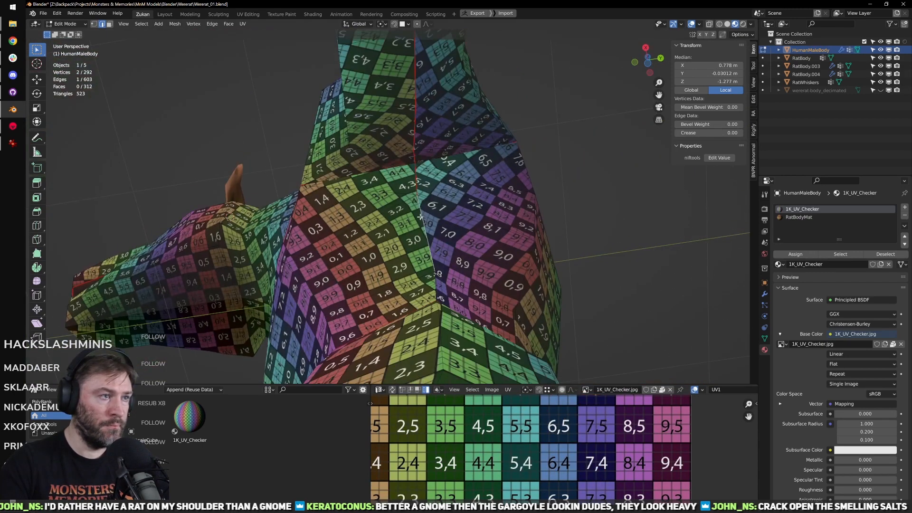
{"action": "left_click", "coordinate": [414, 179]}
{"action": "middle_click_drag", "start_coordinate": [491, 200], "coordinate": [437, 183]}
{"action": "scroll", "coordinate": [578, 452], "scroll_direction": "down", "scroll_amount": 2}
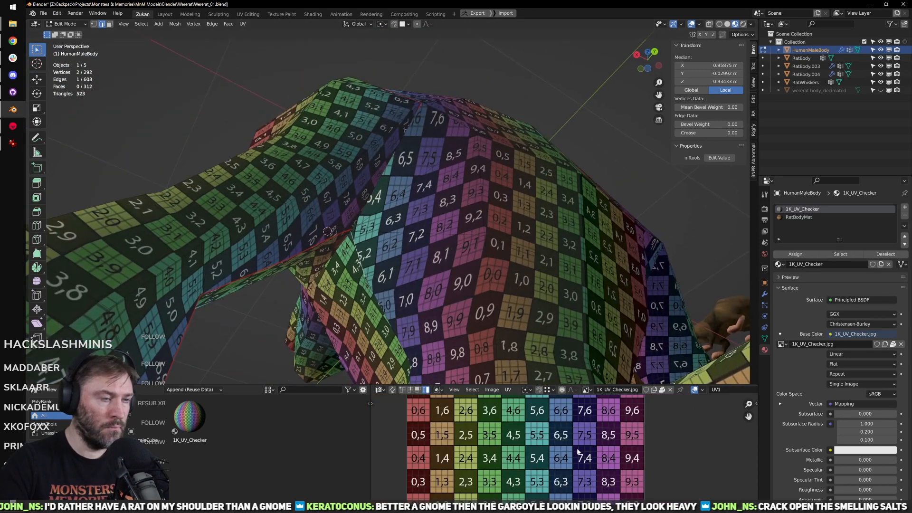
Step: Select the linked torso faces and try to unwrap with only the second torso island selected
{"action": "left_click", "coordinate": [476, 263]}
{"action": "key", "text": "ctrl+l"}
{"action": "key", "text": "ctrl+space"}
{"action": "scroll", "coordinate": [521, 332], "scroll_direction": "up", "scroll_amount": 6}
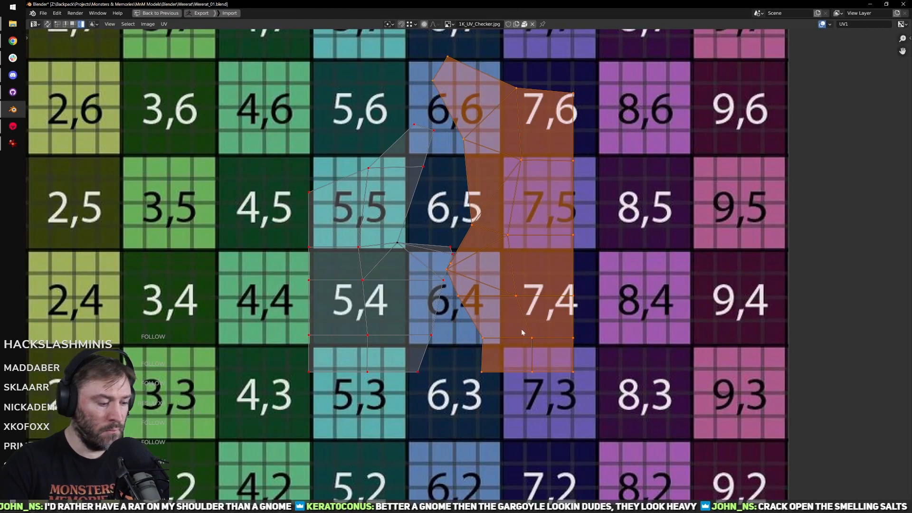
{"action": "middle_click_drag", "start_coordinate": [459, 267], "coordinate": [499, 330]}
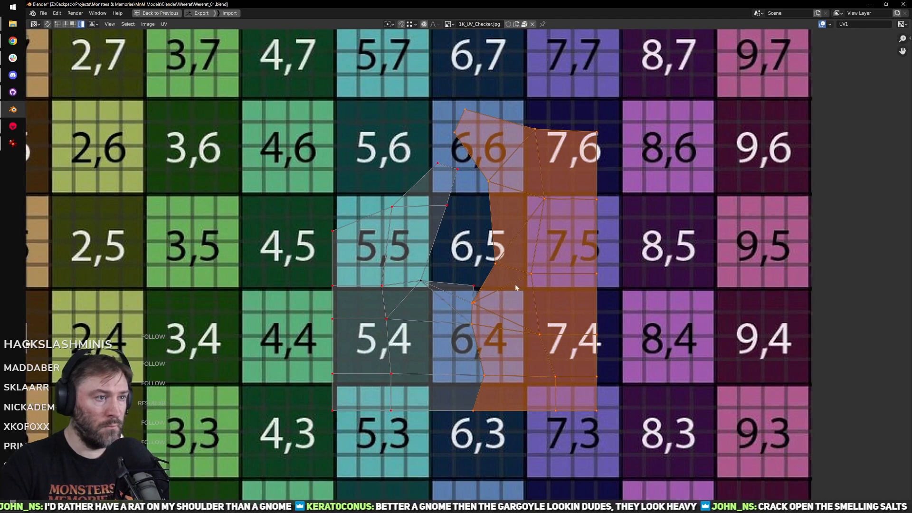
Step: Undo the last unwrap, select both torso islands and unwrap them together
{"action": "key", "text": "ctrl+z"}
{"action": "scroll", "coordinate": [486, 210], "scroll_direction": "down", "scroll_amount": 5}
{"action": "scroll", "coordinate": [564, 345], "scroll_direction": "up", "scroll_amount": 3}
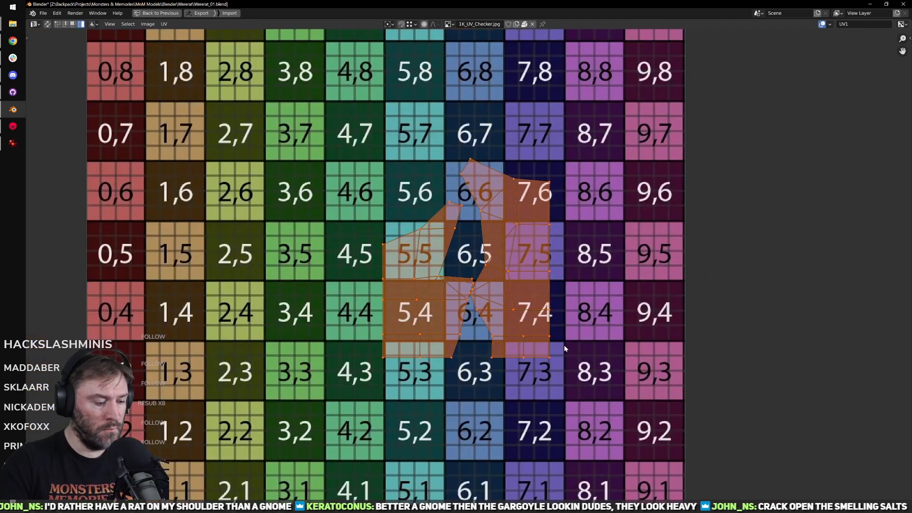
{"action": "key", "text": "a"}
{"action": "scroll", "coordinate": [510, 347], "scroll_direction": "up", "scroll_amount": 1}
{"action": "scroll", "coordinate": [510, 347], "scroll_direction": "up", "scroll_amount": 3}
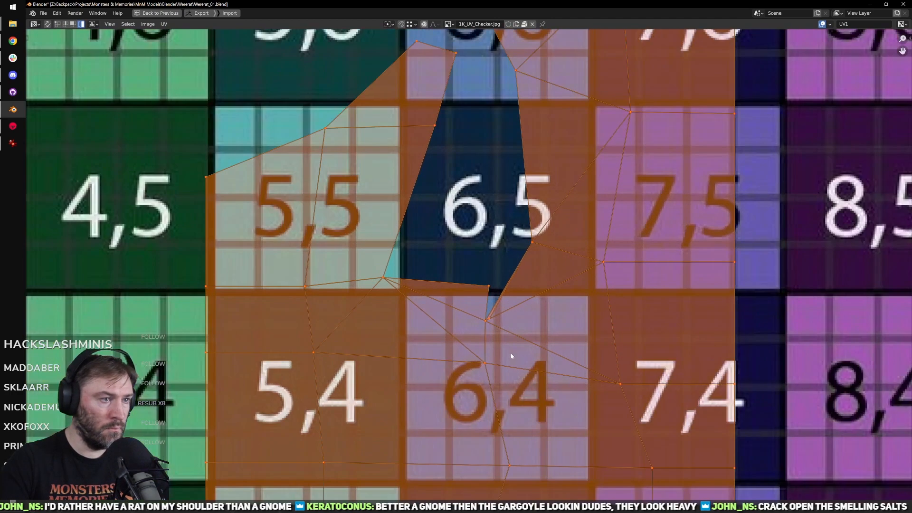
Step: Locate the short hidden edge in the armpit using wireframe shading and clear its leftover seam
{"action": "key", "text": "ctrl+space"}
{"action": "scroll", "coordinate": [409, 260], "scroll_direction": "up", "scroll_amount": 2}
{"action": "key", "text": "shift+z"}
{"action": "mouse_move", "coordinate": [409, 261]}
{"action": "middle_mouse_down"}
{"action": "mouse_move", "coordinate": [363, 275]}
{"action": "mouse_move", "coordinate": [427, 242]}
{"action": "mouse_move", "coordinate": [428, 261]}
{"action": "mouse_move", "coordinate": [453, 290]}
{"action": "mouse_move", "coordinate": [366, 255]}
{"action": "middle_mouse_up"}
{"action": "scroll", "coordinate": [453, 290], "scroll_direction": "up", "scroll_amount": 3}
{"action": "left_click", "coordinate": [366, 256]}
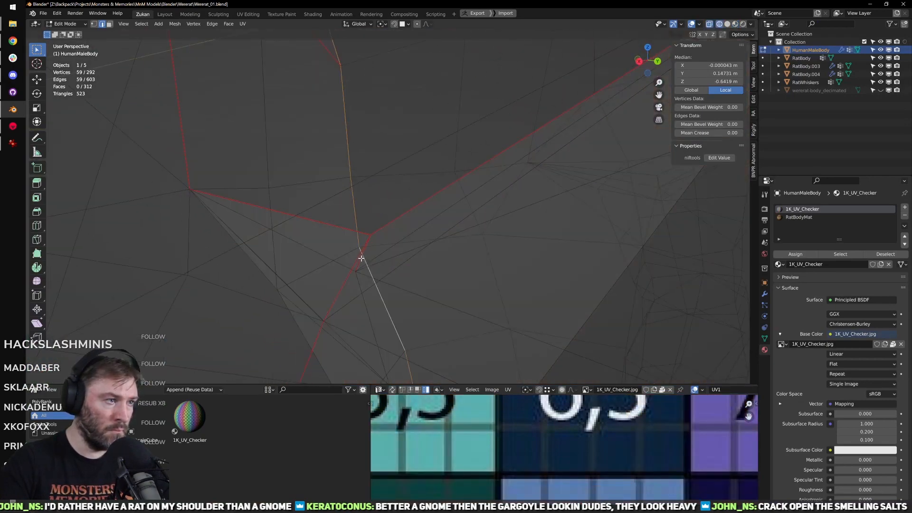
{"action": "left_click", "coordinate": [359, 261]}
{"action": "scroll", "coordinate": [515, 330], "scroll_direction": "down", "scroll_amount": 4}
{"action": "key", "text": "shift+z"}
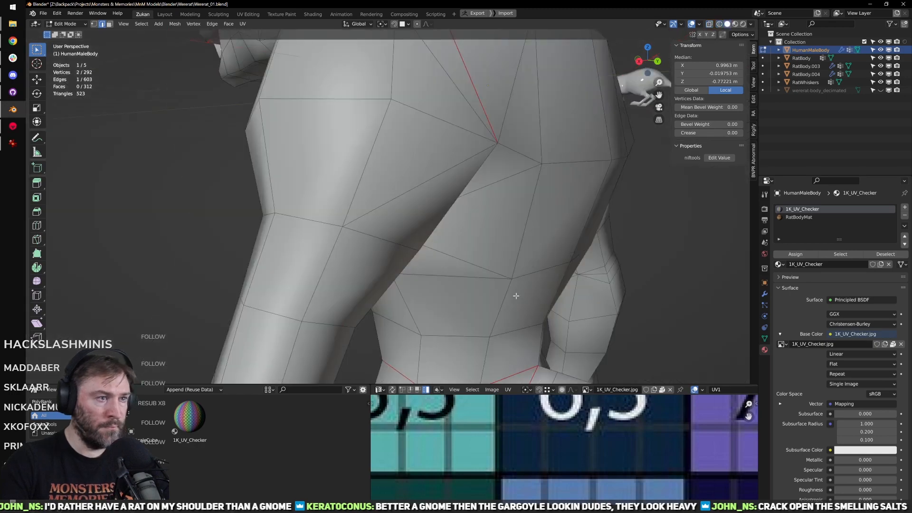
Step: Unwrap the linked torso faces again and check the checker pattern across the torso's side
{"action": "key", "text": "ctrl+space"}
{"action": "scroll", "coordinate": [531, 369], "scroll_direction": "down", "scroll_amount": 3}
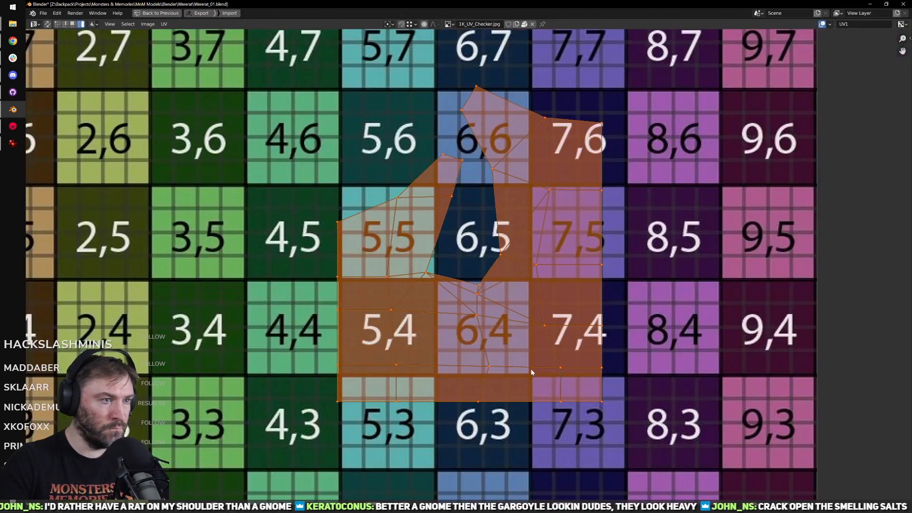
{"action": "scroll", "coordinate": [521, 351], "scroll_direction": "up", "scroll_amount": 3}
{"action": "key", "text": "ctrl+space"}
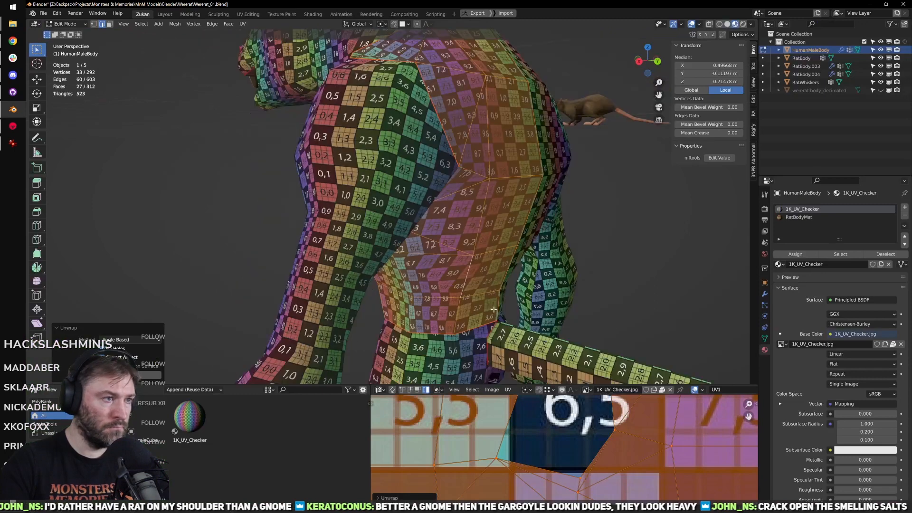
Step: Select the interior faces of the torso UV island below the armpit gap and unwrap them again
{"action": "scroll", "coordinate": [491, 432], "scroll_direction": "down", "scroll_amount": 4}
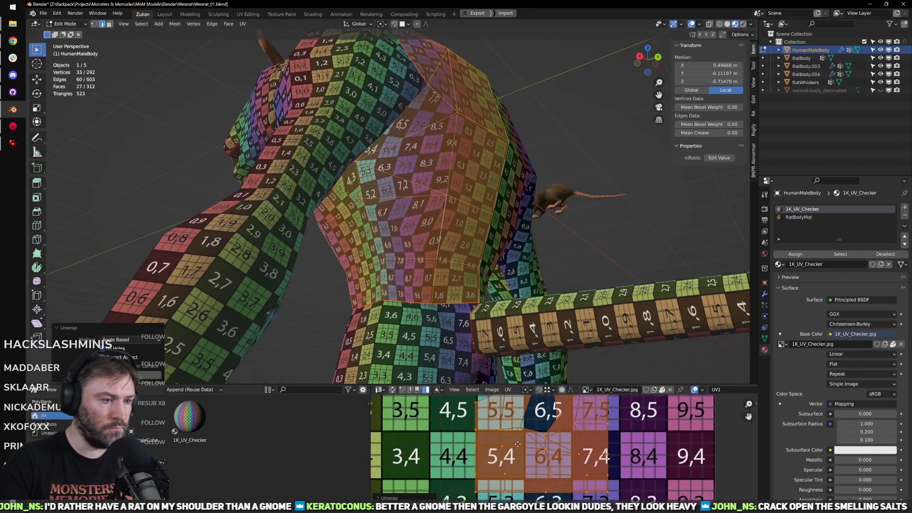
{"action": "scroll", "coordinate": [541, 440], "scroll_direction": "up", "scroll_amount": 2}
{"action": "scroll", "coordinate": [541, 443], "scroll_direction": "down", "scroll_amount": 2}
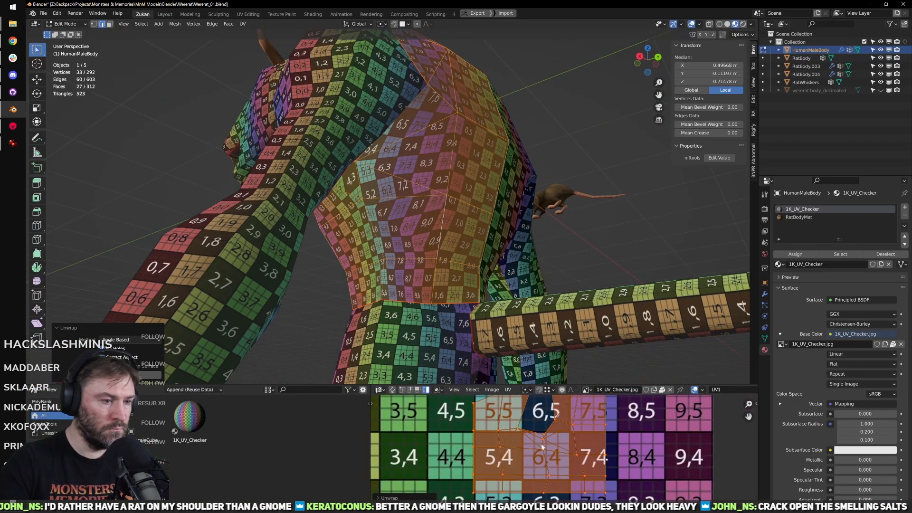
{"action": "key", "text": "ctrl+space"}
{"action": "key", "text": "ctrl+Tab"}
{"action": "left_click", "coordinate": [462, 291]}
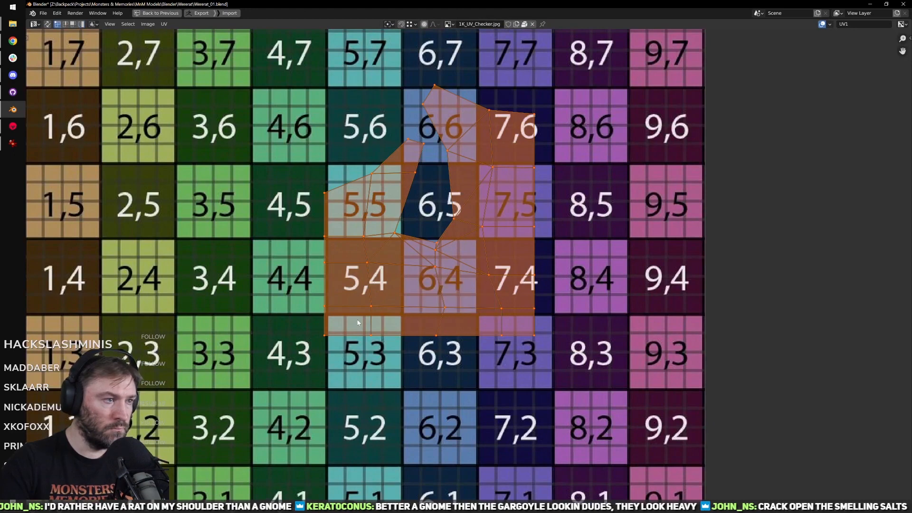
{"action": "left_click_drag", "start_coordinate": [356, 321], "coordinate": [518, 284]}
{"action": "scroll", "coordinate": [518, 284], "scroll_direction": "up", "scroll_amount": 2}
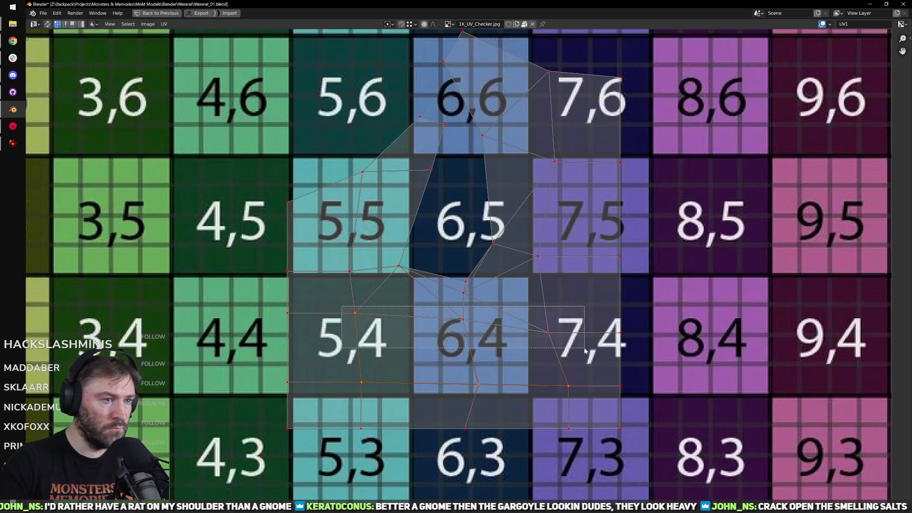
{"action": "left_click", "coordinate": [447, 311], "text": "shift"}
{"action": "left_click", "coordinate": [495, 301], "text": "shift"}
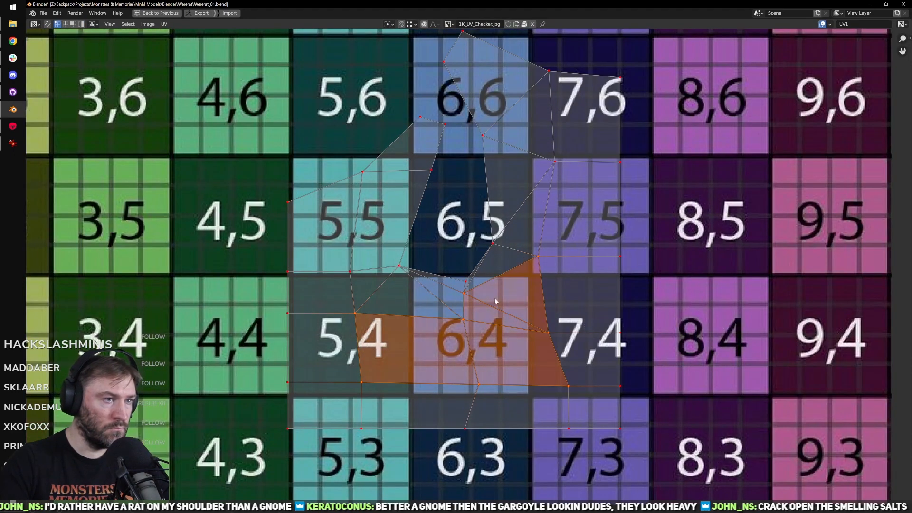
{"action": "left_click", "coordinate": [350, 269], "text": "shift"}
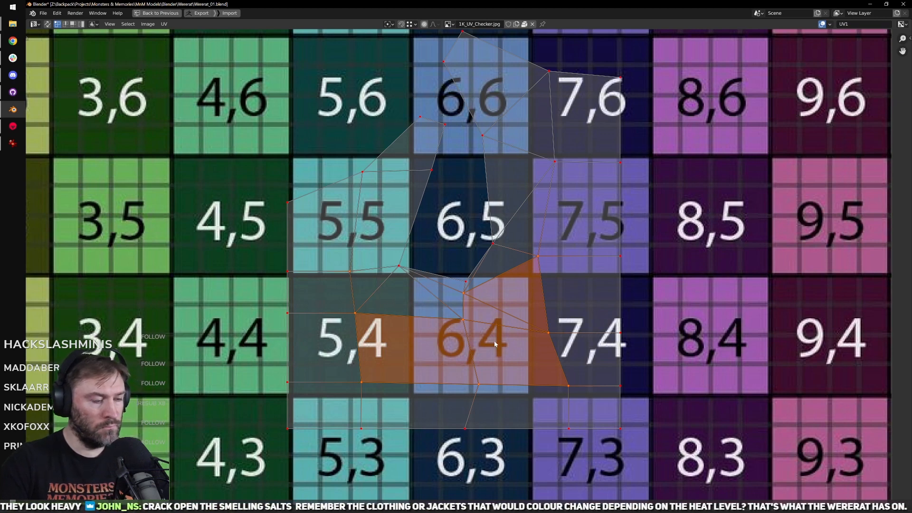
{"action": "key", "text": "ctrl+space"}
{"action": "key", "text": "e"}
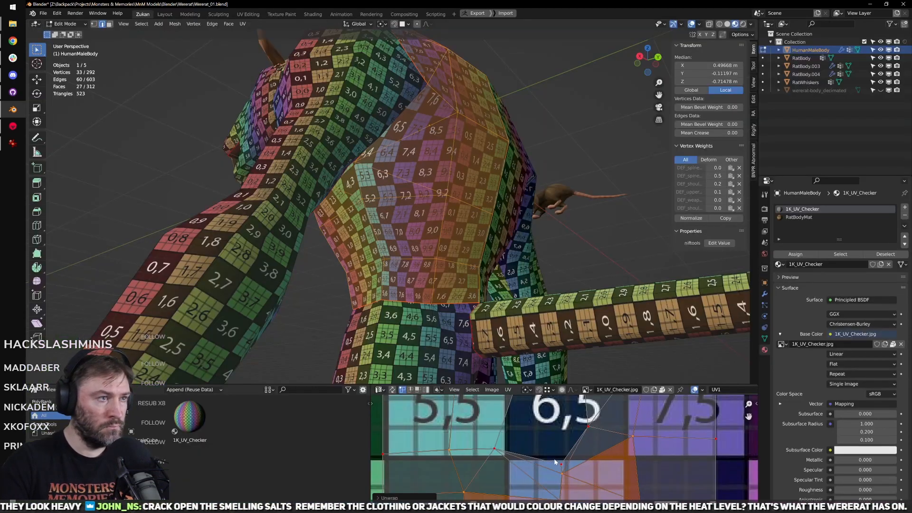
{"action": "scroll", "coordinate": [577, 466], "scroll_direction": "down", "scroll_amount": 2}
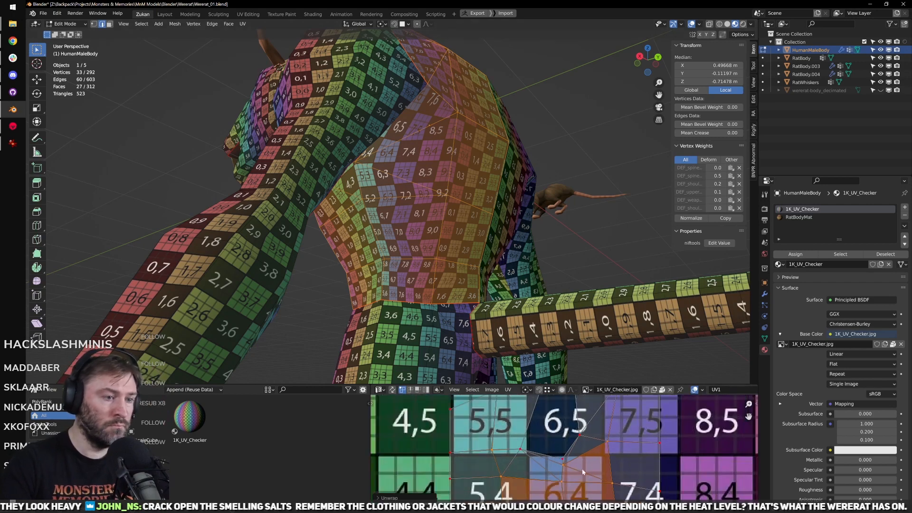
Step: Shift the UV vertices at the lower end of the armpit gap in the negative X direction and unwrap them
{"action": "left_click", "coordinate": [583, 447]}
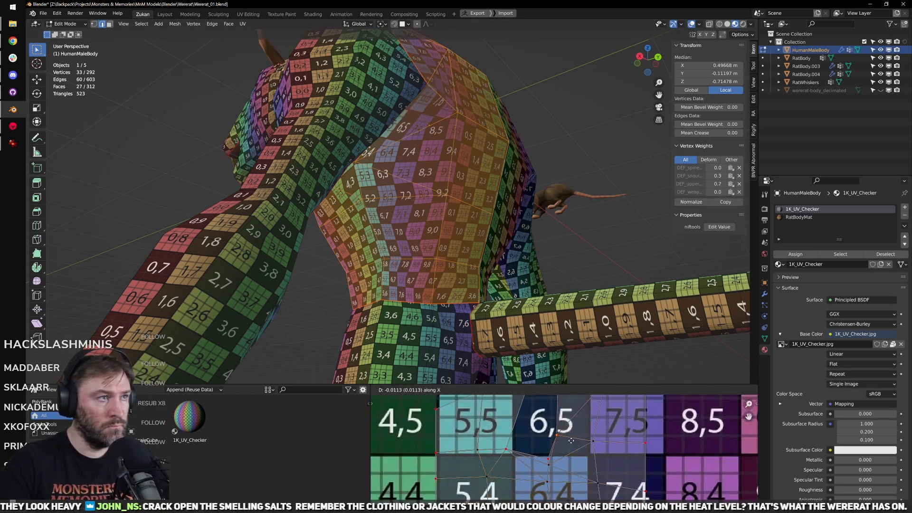
{"action": "left_click", "coordinate": [560, 449]}
{"action": "left_click", "coordinate": [549, 459]}
{"action": "key", "text": "g"}
{"action": "key", "text": "x"}
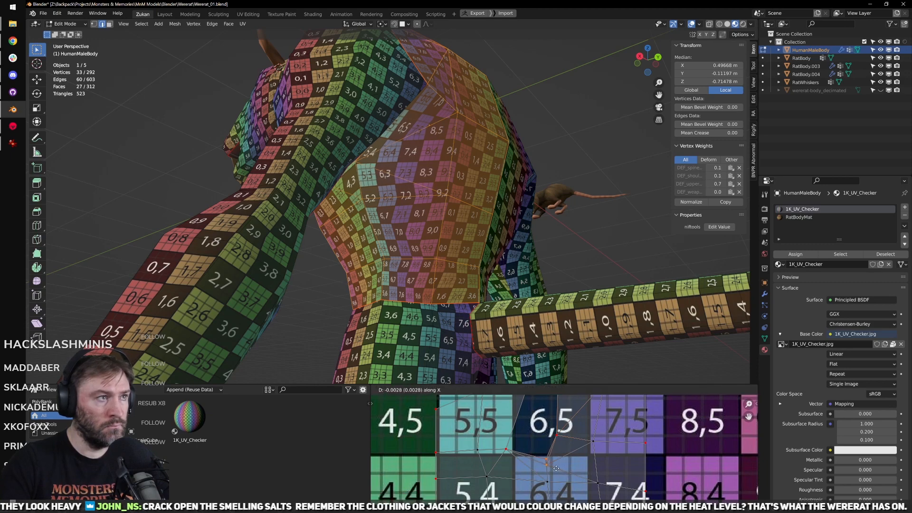
{"action": "left_click", "coordinate": [548, 469]}
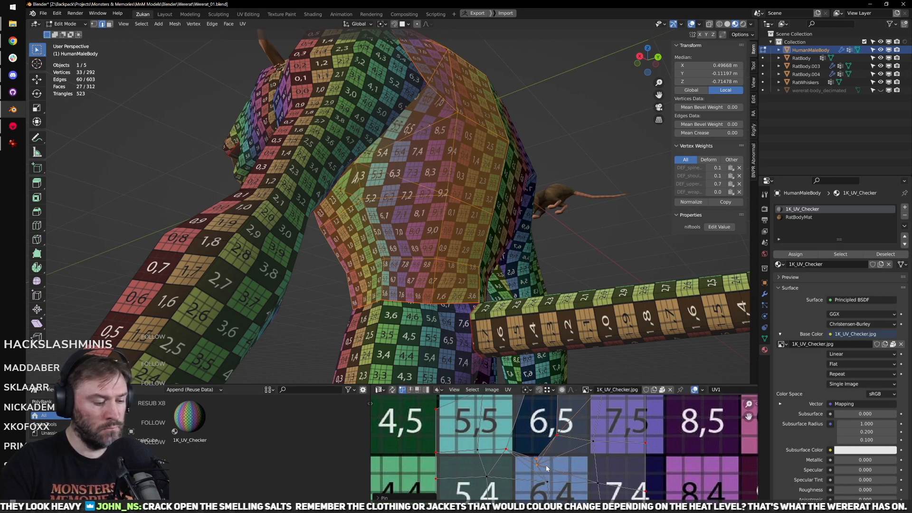
{"action": "key", "text": "u"}
{"action": "left_click", "coordinate": [546, 469]}
{"action": "scroll", "coordinate": [589, 470], "scroll_direction": "down", "scroll_amount": 2}
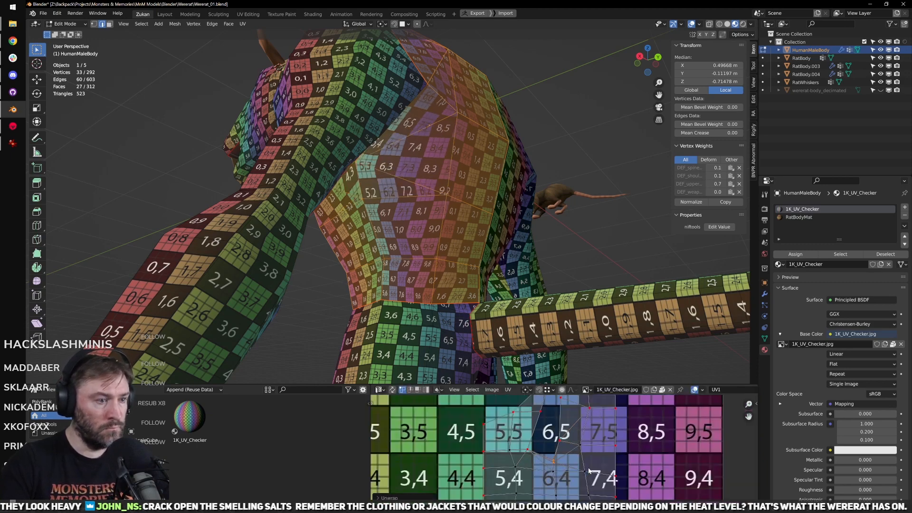
Step: Scale the torso island's bottom edge vertices along X to about 0.88 and unwrap them
{"action": "scroll", "coordinate": [580, 468], "scroll_direction": "down", "scroll_amount": 2, "text": "shift"}
{"action": "scroll", "coordinate": [570, 466], "scroll_direction": "up", "scroll_amount": 2, "text": "shift"}
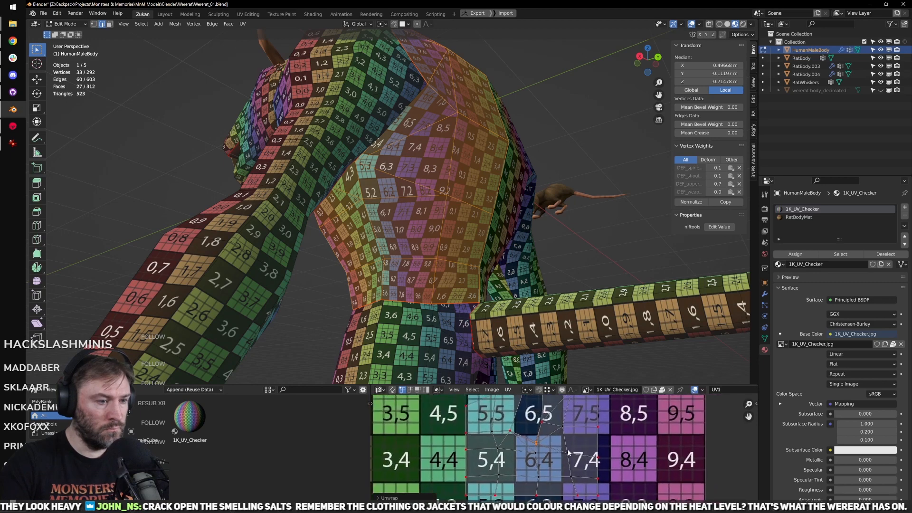
{"action": "middle_click_drag", "start_coordinate": [587, 505], "coordinate": [580, 464]}
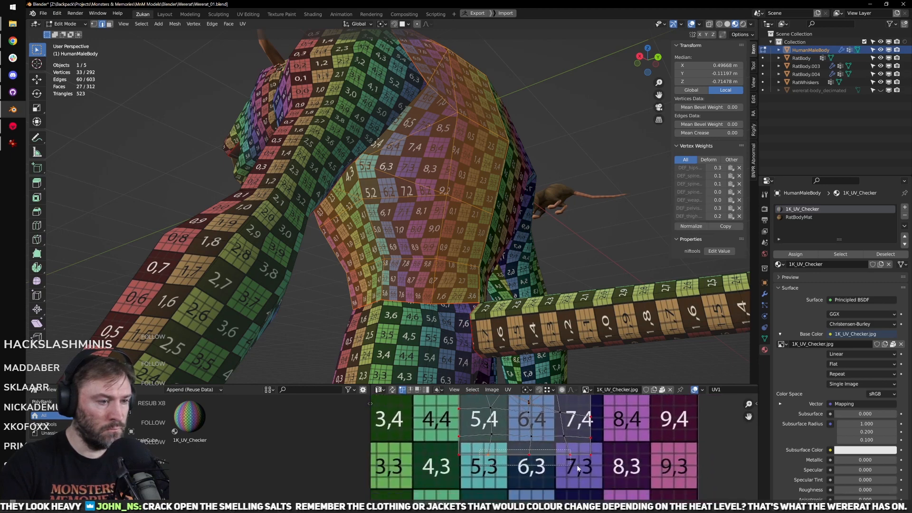
{"action": "key", "text": "s"}
{"action": "key", "text": "x"}
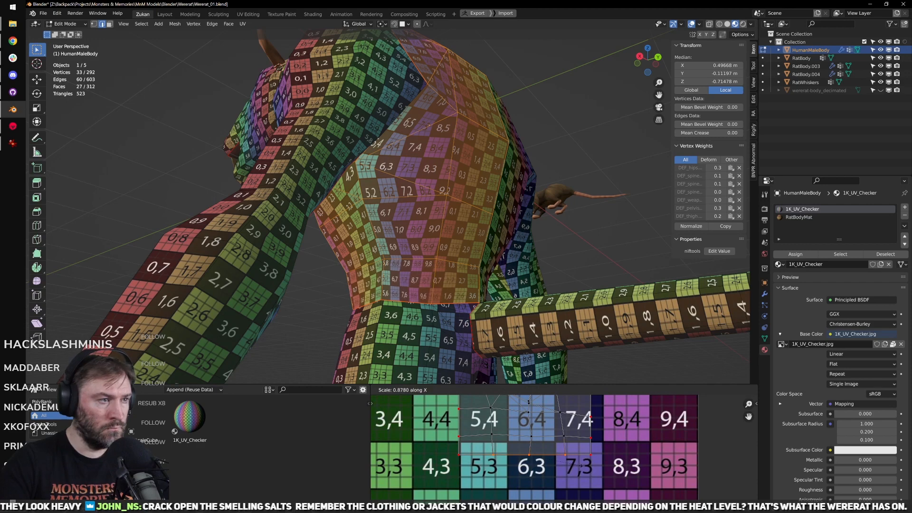
{"action": "left_click", "coordinate": [579, 467]}
{"action": "key", "text": "u"}
{"action": "left_click", "coordinate": [579, 467]}
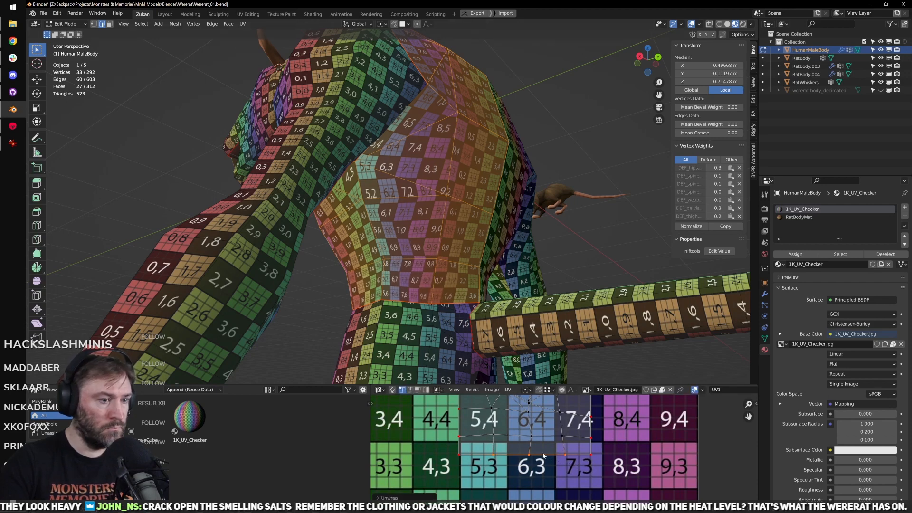
Step: Align the two horizontal vertex rows in the lower half of the torso island with Align Y
{"action": "middle_click_drag", "start_coordinate": [560, 472], "coordinate": [570, 492]}
{"action": "middle_click_drag", "start_coordinate": [464, 309], "coordinate": [480, 323]}
{"action": "middle_click_drag", "start_coordinate": [488, 428], "coordinate": [489, 444]}
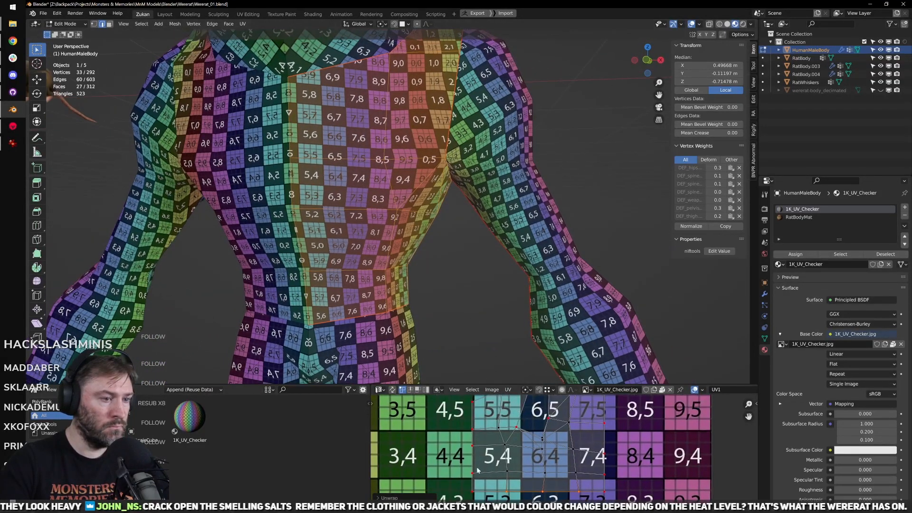
{"action": "key", "text": "q"}
{"action": "mouse_move", "coordinate": [617, 471]}
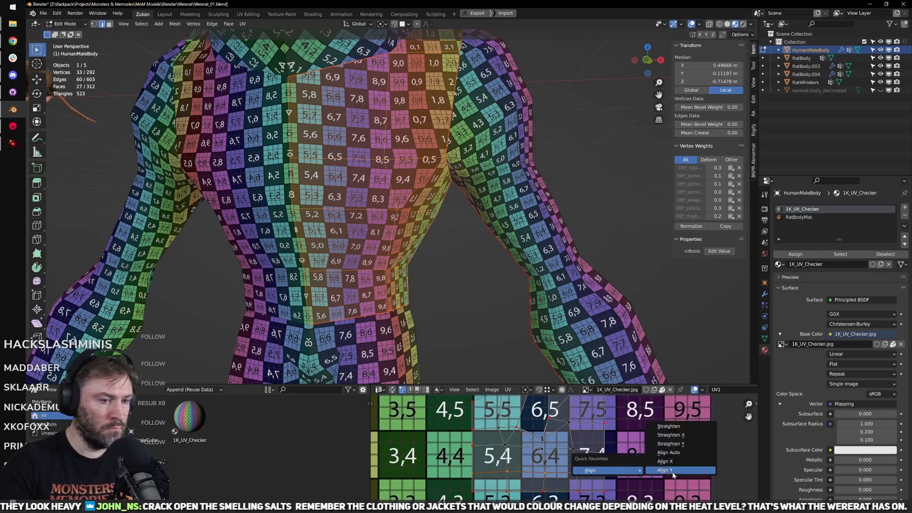
{"action": "left_click", "coordinate": [666, 470]}
{"action": "left_click", "coordinate": [491, 451]}
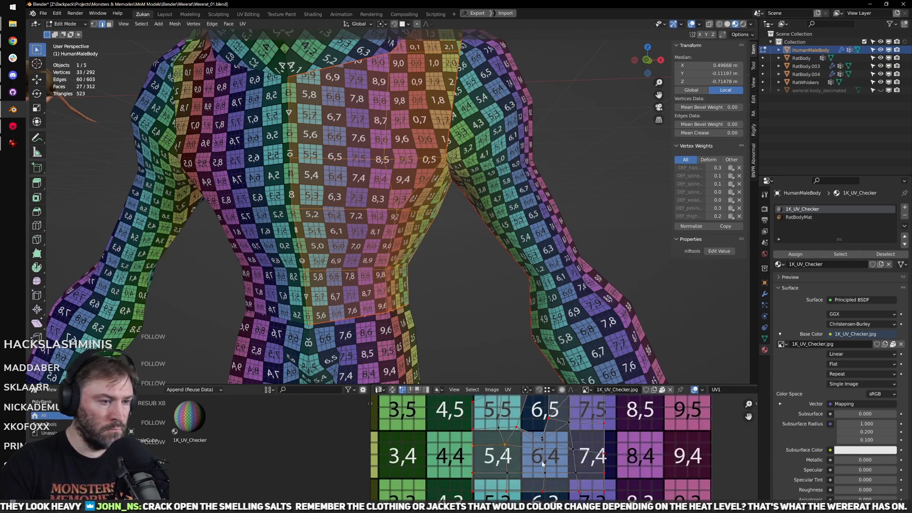
{"action": "left_click", "coordinate": [543, 446]}
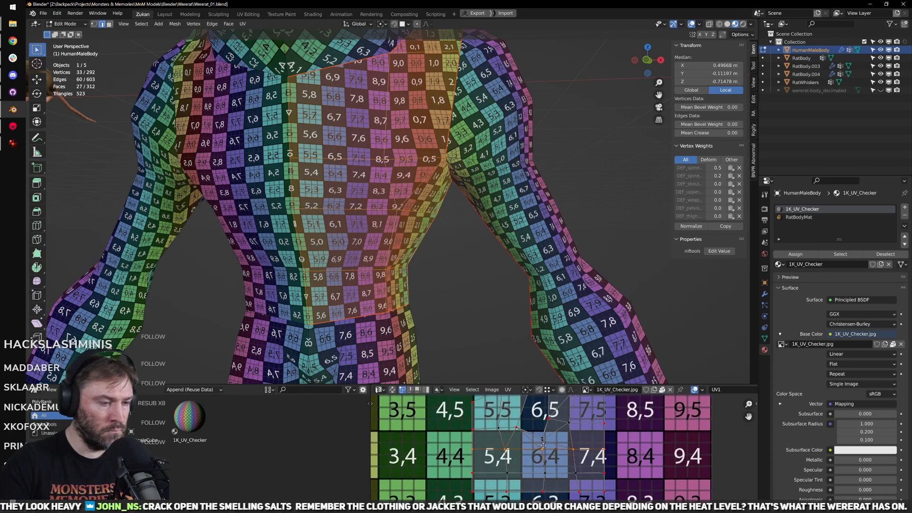
Step: Align the short chest-side vertex row beside the armpit gap with Align Y, checking the torso in front view
{"action": "middle_click_drag", "start_coordinate": [543, 446], "coordinate": [544, 468]}
{"action": "middle_click_drag", "start_coordinate": [485, 288], "coordinate": [460, 276]}
{"action": "middle_click_drag", "start_coordinate": [468, 445], "coordinate": [465, 456]}
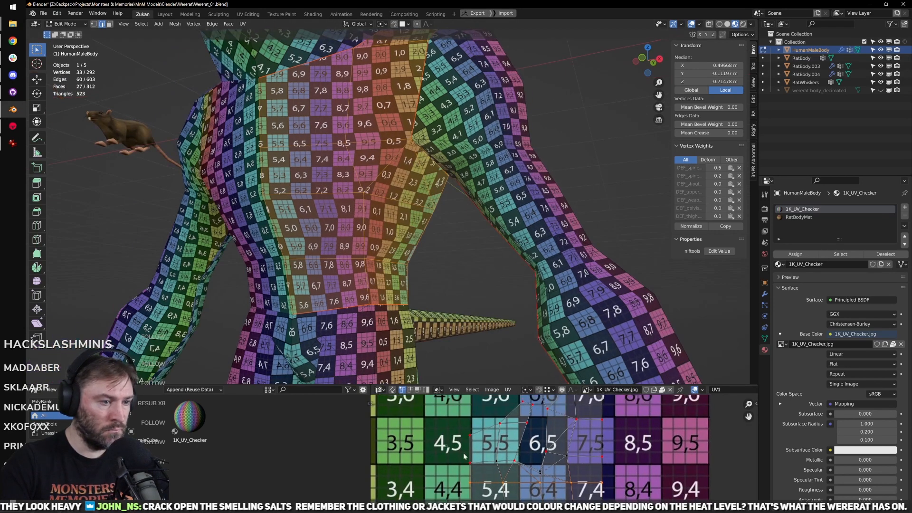
{"action": "key", "text": "KP_1"}
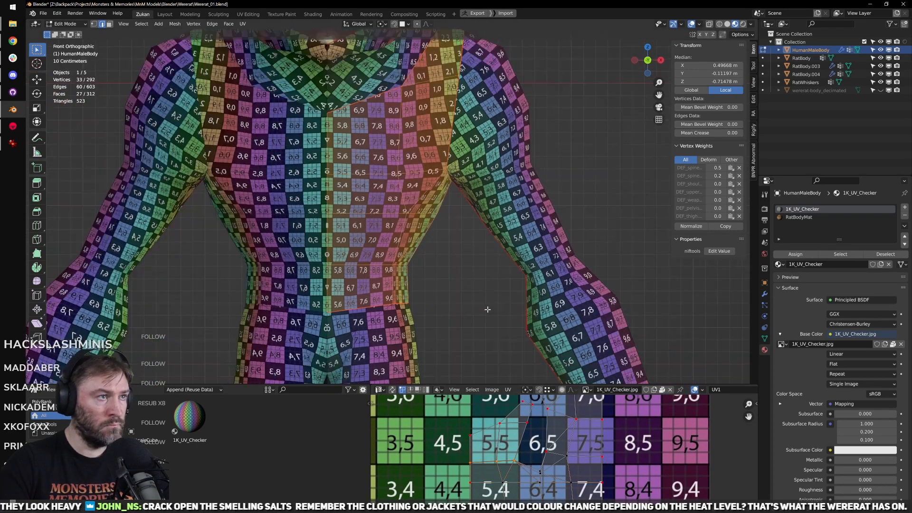
{"action": "key", "text": "shift+z"}
{"action": "key", "text": "shift+z"}
{"action": "key", "text": "q"}
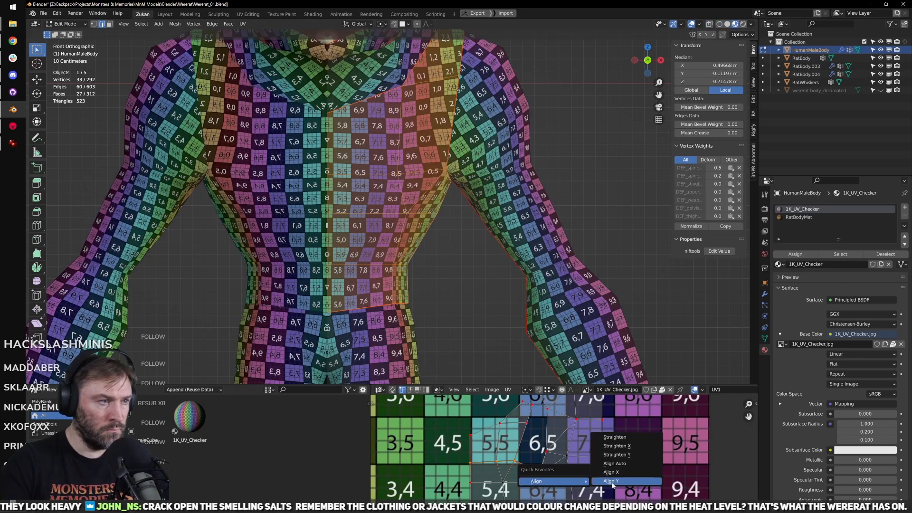
{"action": "left_click", "coordinate": [627, 475]}
Step: Select the back-side vertex row beside the armpit gap and align it horizontally
{"action": "middle_click_drag", "start_coordinate": [522, 431], "coordinate": [520, 443]}
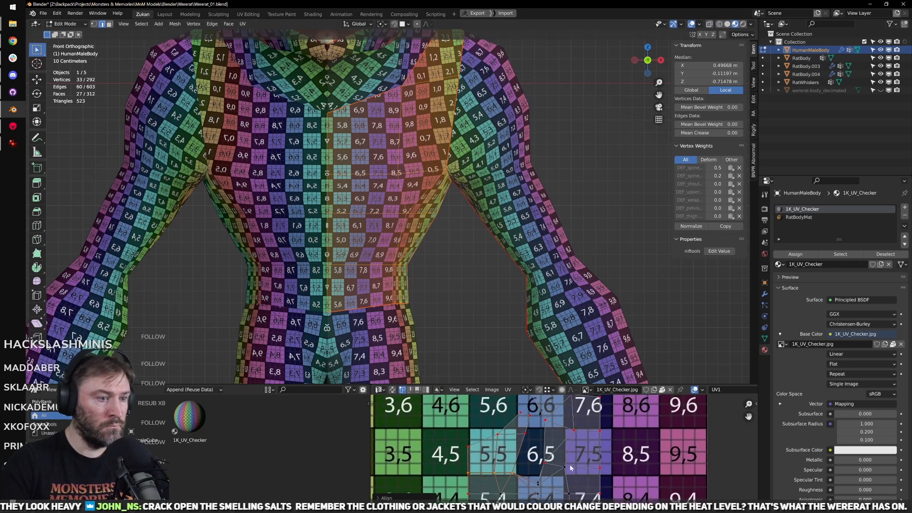
{"action": "left_click_drag", "start_coordinate": [540, 455], "coordinate": [604, 476]}
{"action": "middle_click_drag", "start_coordinate": [567, 267], "coordinate": [378, 274]}
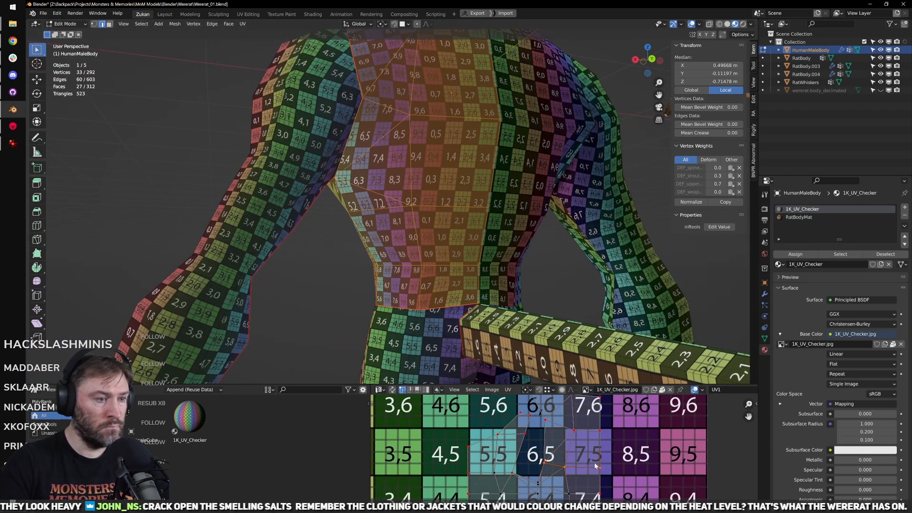
{"action": "key", "text": "shift+w"}
{"action": "left_click", "coordinate": [658, 469]}
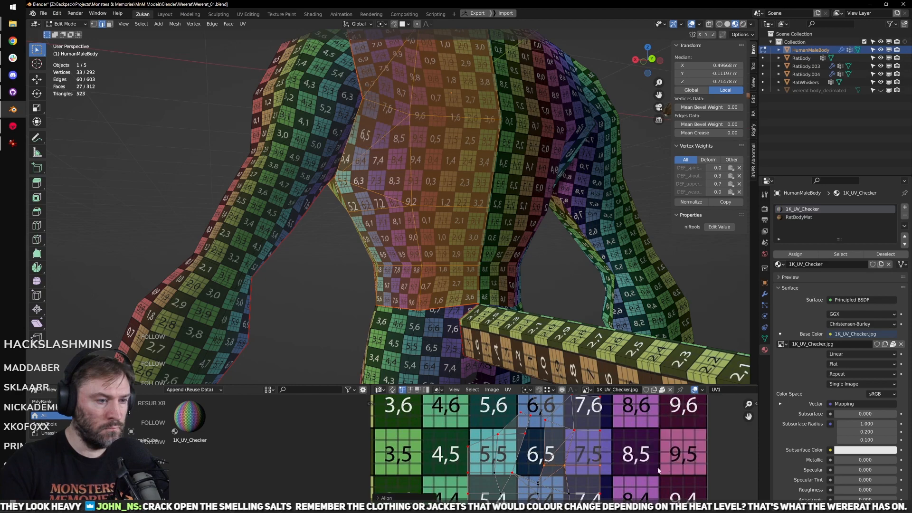
Step: Unwrap the torso island's middle vertex column and the back-side vertices next to the armpit gap again
{"action": "scroll", "coordinate": [533, 460], "scroll_direction": "down", "scroll_amount": 1}
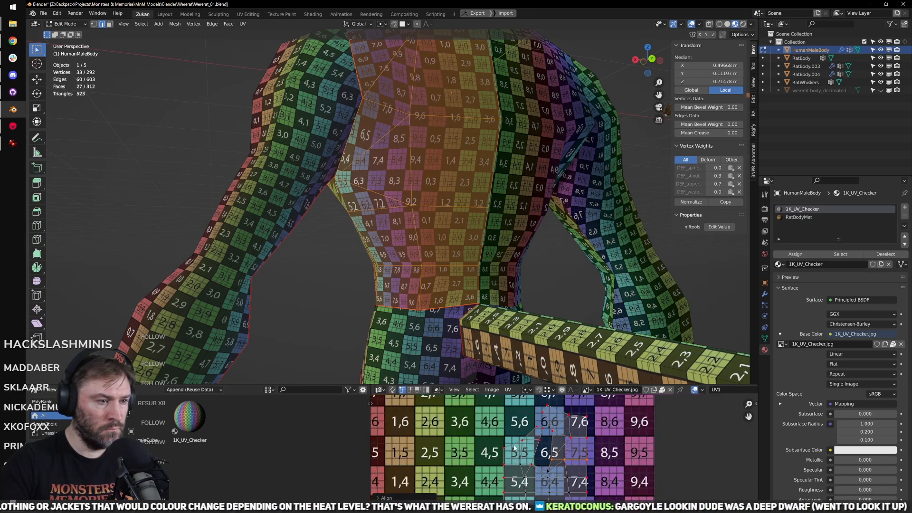
{"action": "key", "text": "ctrl+space"}
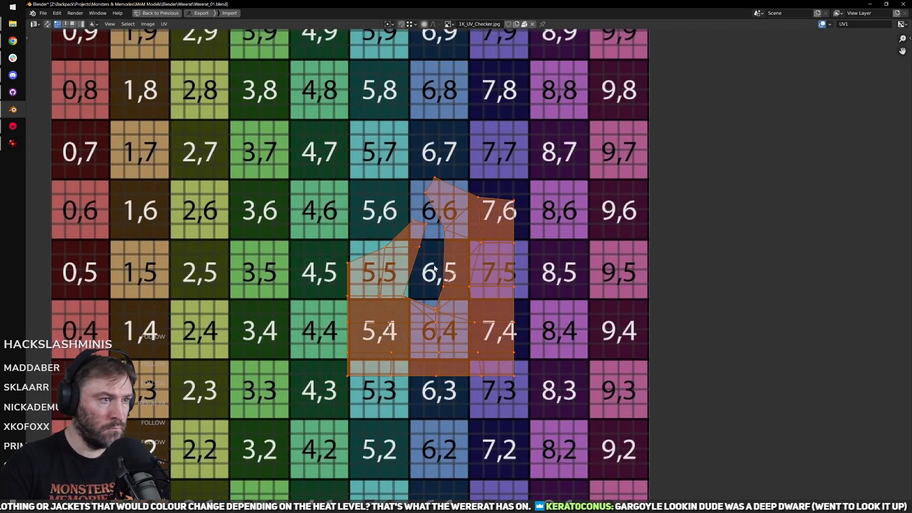
{"action": "left_click", "coordinate": [461, 301]}
{"action": "key", "text": "ctrl+z"}
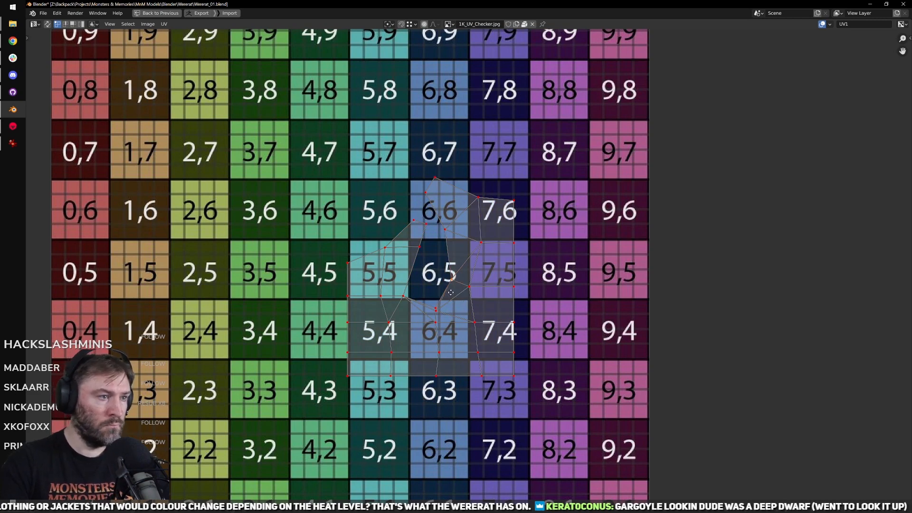
{"action": "middle_click_drag", "start_coordinate": [451, 293], "coordinate": [466, 327], "text": "shift"}
{"action": "scroll", "coordinate": [479, 355], "scroll_direction": "up", "scroll_amount": 1}
{"action": "middle_click_drag", "start_coordinate": [468, 382], "coordinate": [487, 367], "text": "shift"}
{"action": "left_click_drag", "start_coordinate": [440, 304], "coordinate": [473, 398]}
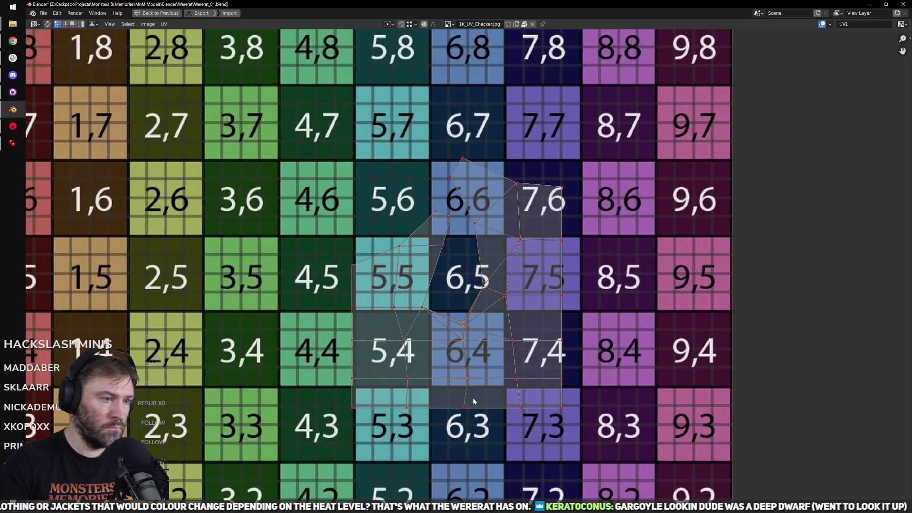
{"action": "left_click", "coordinate": [507, 300]}
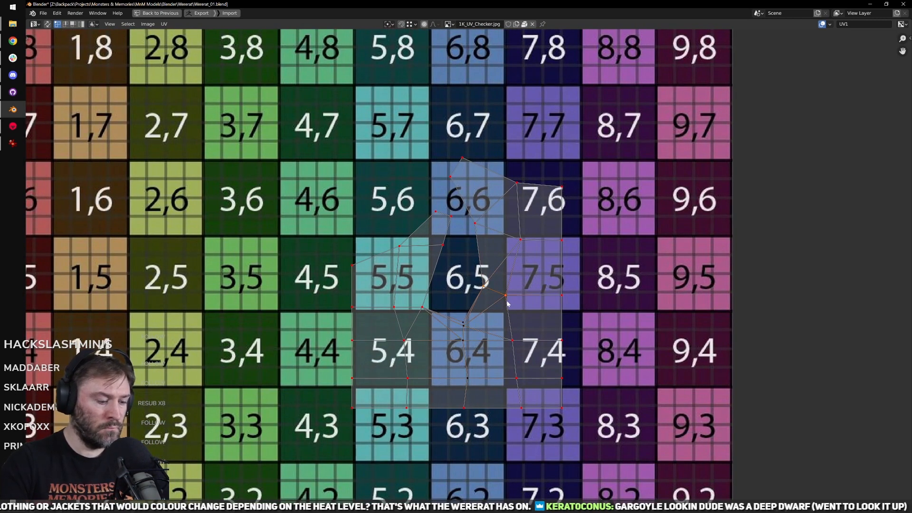
{"action": "key", "text": "ctrl+space"}
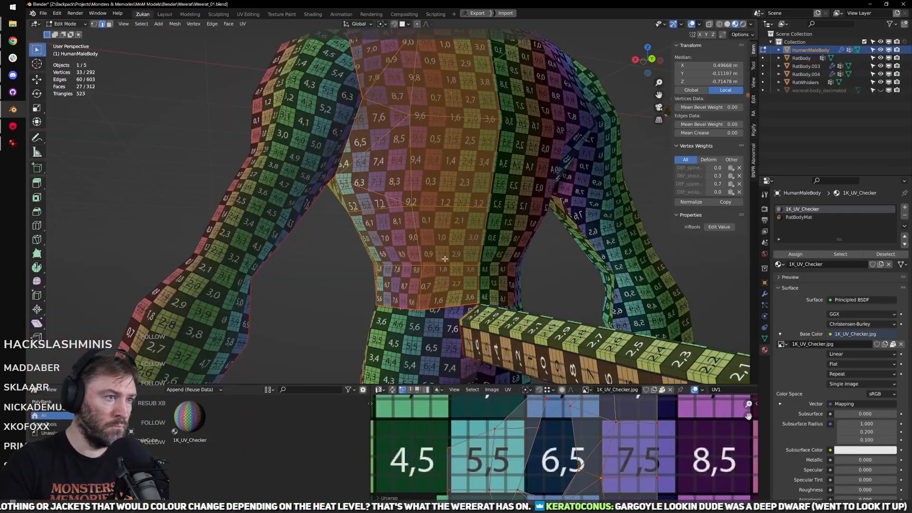
Step: Examine the checker pattern on the whole wererat in Object Mode and the torso island's placement among the other UV islands
{"action": "middle_click_drag", "start_coordinate": [376, 257], "coordinate": [494, 234]}
{"action": "key", "text": "Tab"}
{"action": "scroll", "coordinate": [447, 232], "scroll_direction": "down", "scroll_amount": 2}
{"action": "scroll", "coordinate": [494, 236], "scroll_direction": "down", "scroll_amount": 4}
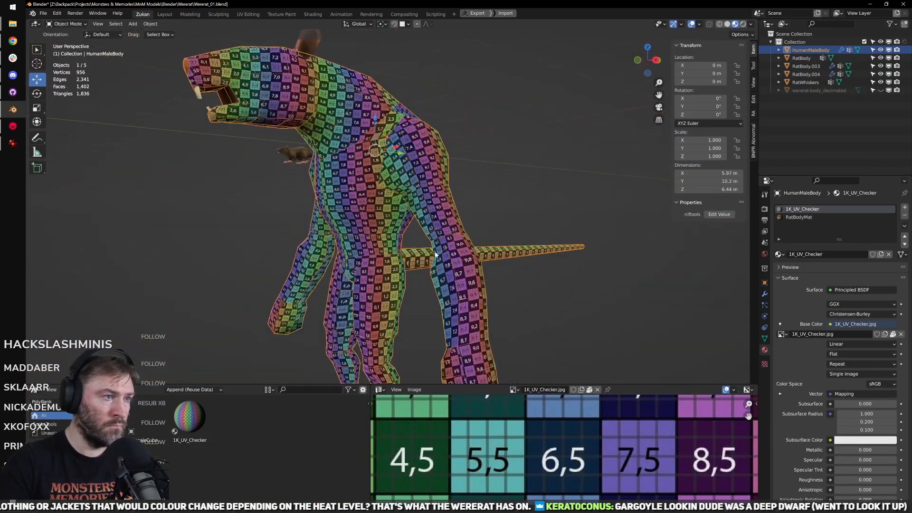
{"action": "key", "text": "Tab"}
{"action": "key", "text": "ctrl+space"}
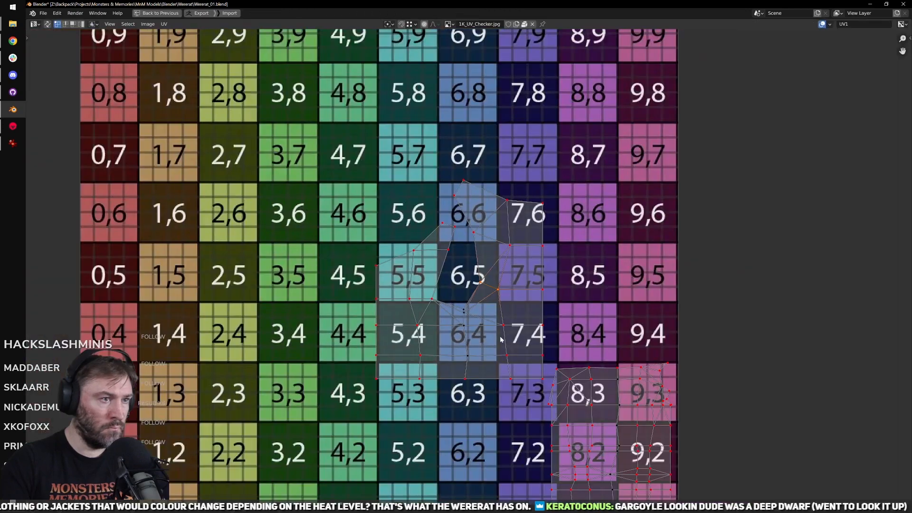
{"action": "scroll", "coordinate": [404, 346], "scroll_direction": "down", "scroll_amount": 3}
{"action": "scroll", "coordinate": [405, 345], "scroll_direction": "up", "scroll_amount": 3}
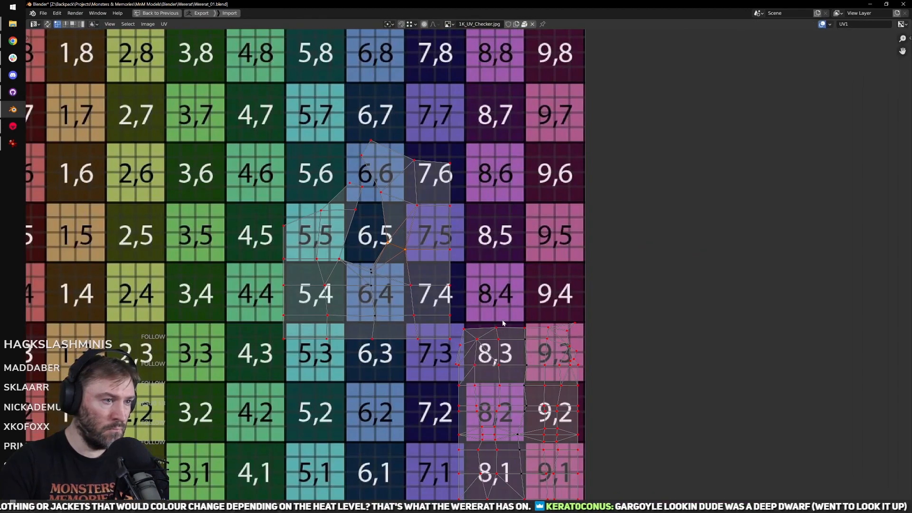
Step: Select the torso island's bottom edge in edge mode and stitch it to bring the leg island underneath the torso
{"action": "scroll", "coordinate": [503, 323], "scroll_direction": "up", "scroll_amount": 2}
{"action": "key", "text": "ctrl+Tab"}
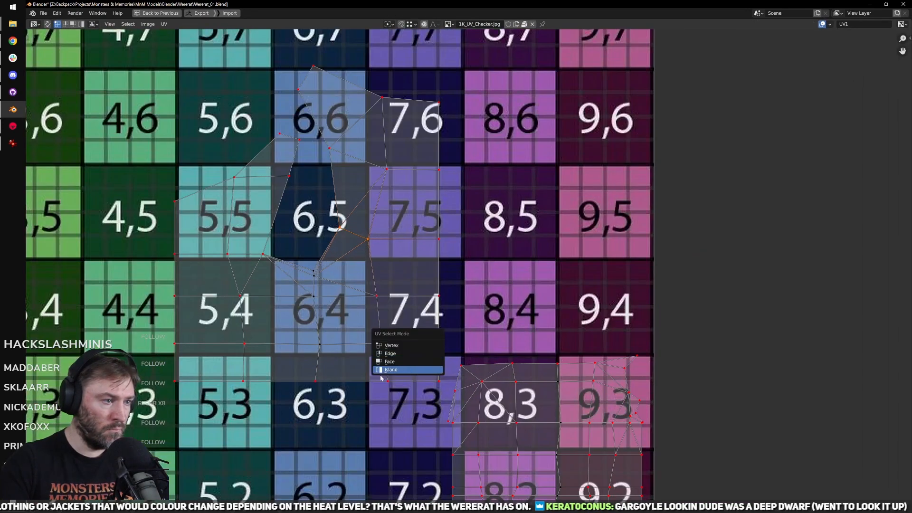
{"action": "middle_click_drag", "start_coordinate": [286, 398], "coordinate": [405, 337]}
{"action": "key", "text": "ctrl+Tab"}
{"action": "left_click", "coordinate": [370, 352]}
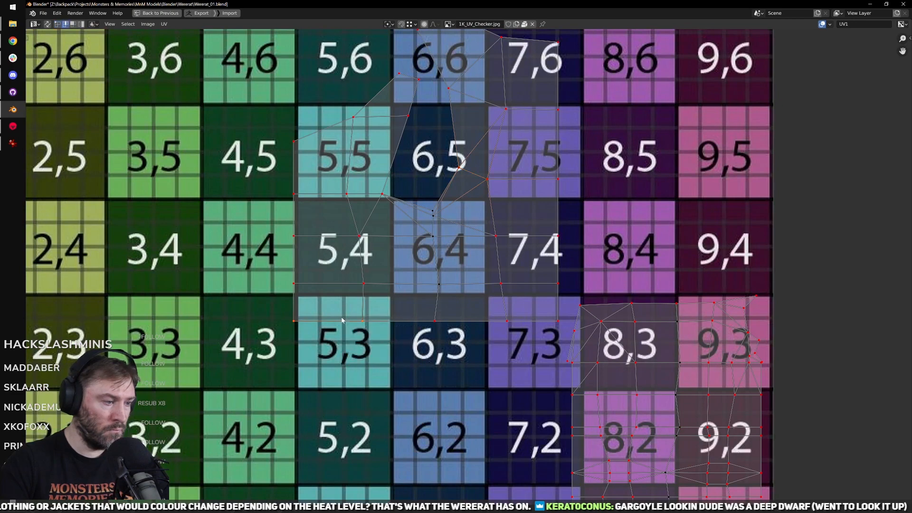
{"action": "key", "text": "l"}
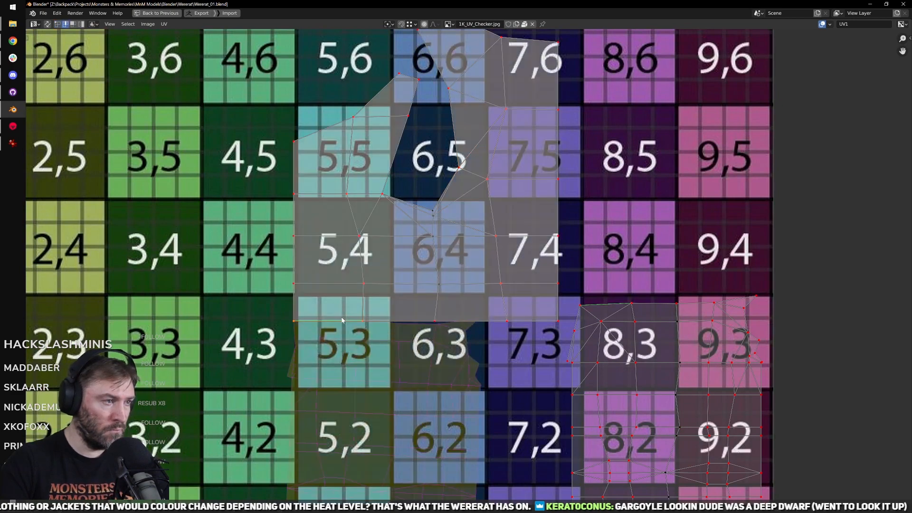
{"action": "left_click", "coordinate": [342, 321]}
Step: Select the body half linked to the front waist edge so its torso and leg islands both show in the UV editor
{"action": "key", "text": "ctrl+space"}
{"action": "middle_click_drag", "start_coordinate": [418, 229], "coordinate": [340, 207]}
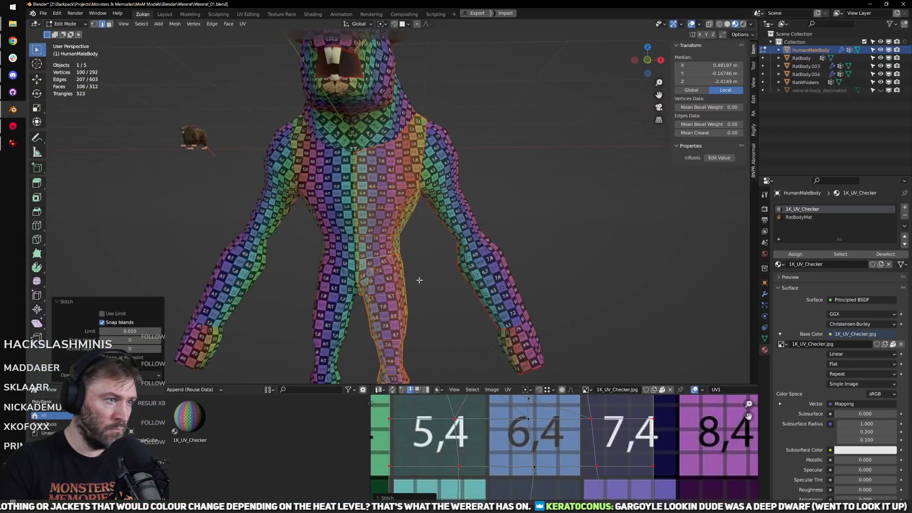
{"action": "scroll", "coordinate": [340, 207], "scroll_direction": "up", "scroll_amount": 5}
{"action": "left_click", "coordinate": [346, 213]}
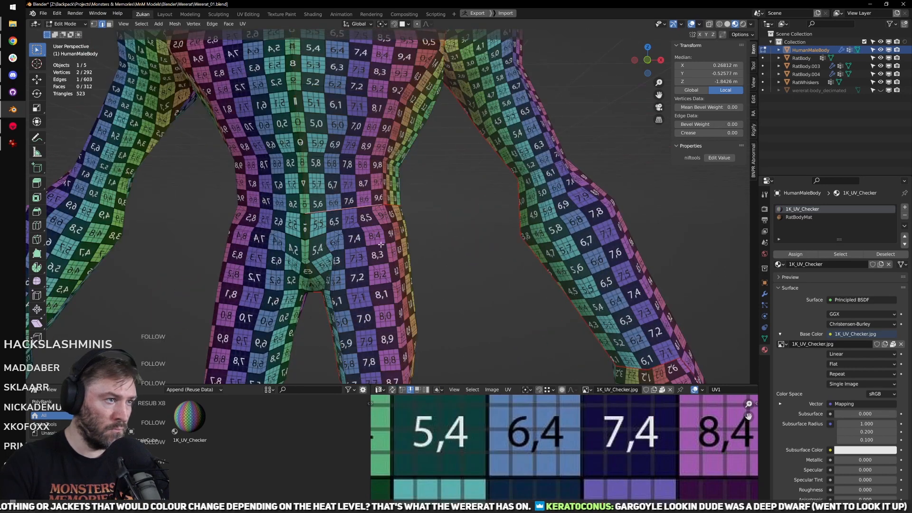
{"action": "key", "text": "l"}
{"action": "key", "text": "ctrl+space"}
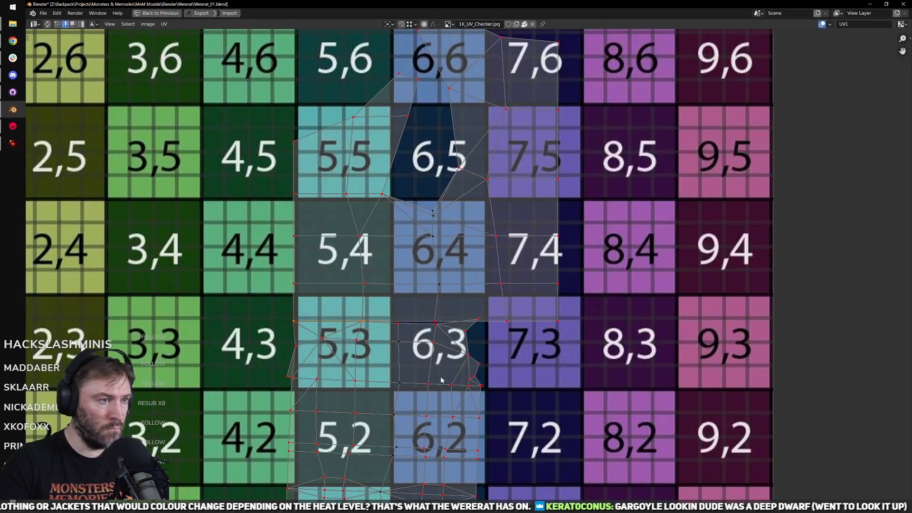
{"action": "scroll", "coordinate": [426, 392], "scroll_direction": "down", "scroll_amount": 2}
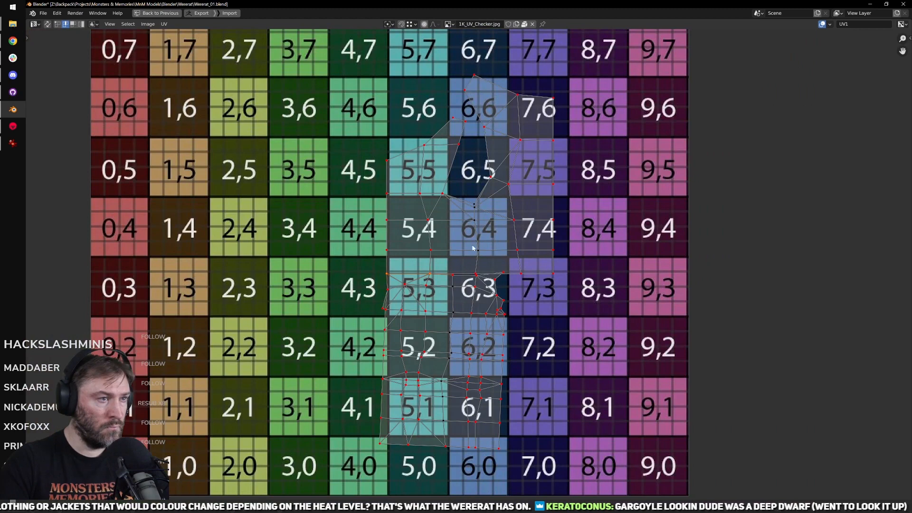
Step: Isolate the leg island, move it down along Y away from the torso island, and reselect the linked torso and leg half
{"action": "key", "text": "ctrl+Tab"}
{"action": "left_click", "coordinate": [473, 245]}
{"action": "key", "text": "ctrl+space"}
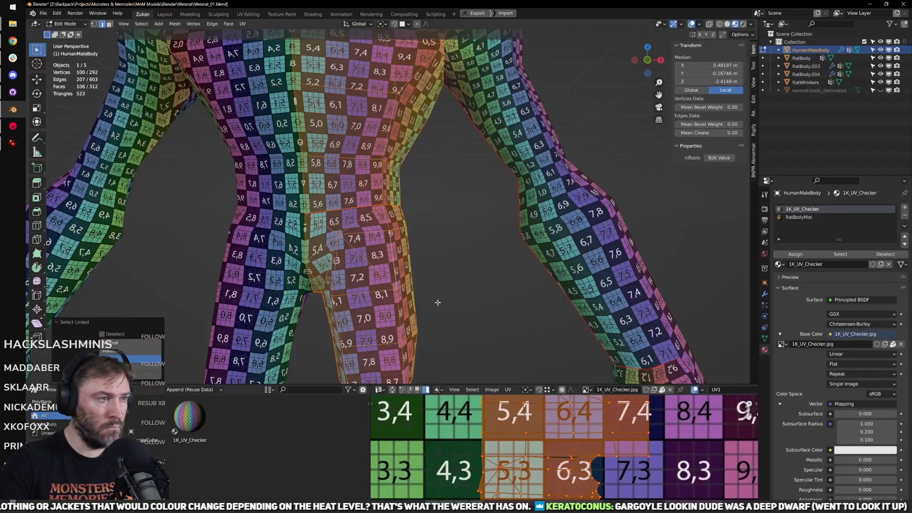
{"action": "middle_click_drag", "start_coordinate": [437, 302], "coordinate": [390, 276]}
{"action": "key", "text": "alt+a"}
{"action": "key", "text": "l"}
{"action": "scroll", "coordinate": [536, 442], "scroll_direction": "down", "scroll_amount": 2}
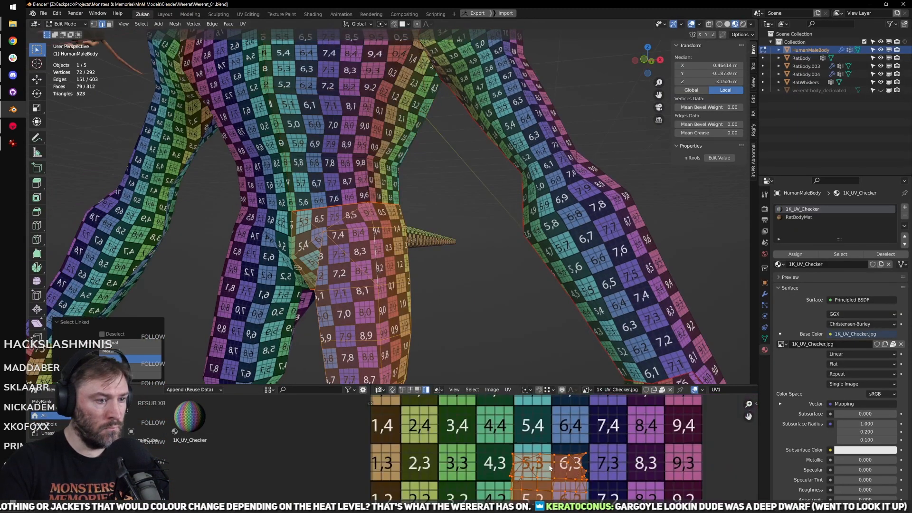
{"action": "key", "text": "g"}
{"action": "key", "text": "y"}
{"action": "left_click", "coordinate": [537, 459]}
{"action": "key", "text": "l"}
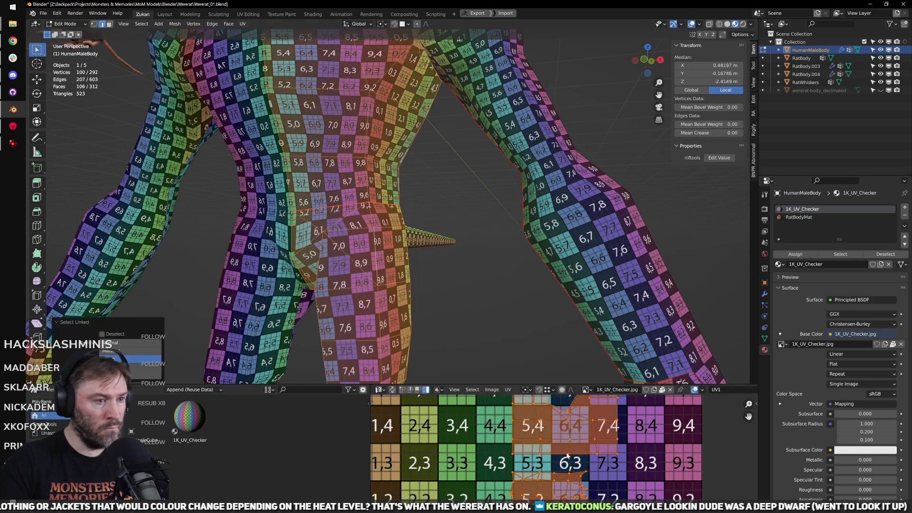
Step: Try scaling the leg island along X and undo the scaling
{"action": "middle_click_drag", "start_coordinate": [570, 483], "coordinate": [559, 430]}
{"action": "key", "text": "s"}
{"action": "key", "text": "x"}
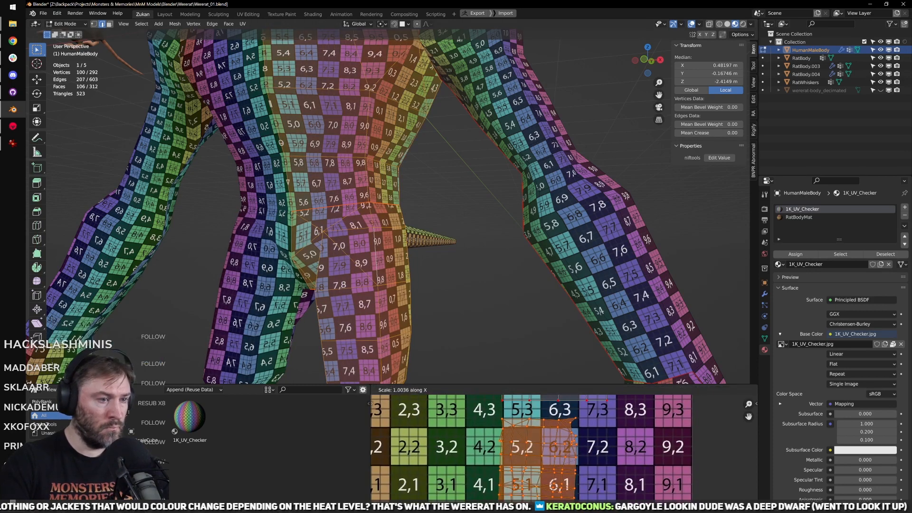
{"action": "left_click", "coordinate": [568, 452]}
{"action": "key", "text": "ctrl+z"}
Step: Select the torso island's lower-left corner vertex and copy its Y coordinate, 0.371757, to the 2D cursor's Y location
{"action": "key", "text": "ctrl+space"}
{"action": "scroll", "coordinate": [493, 424], "scroll_direction": "up", "scroll_amount": 4}
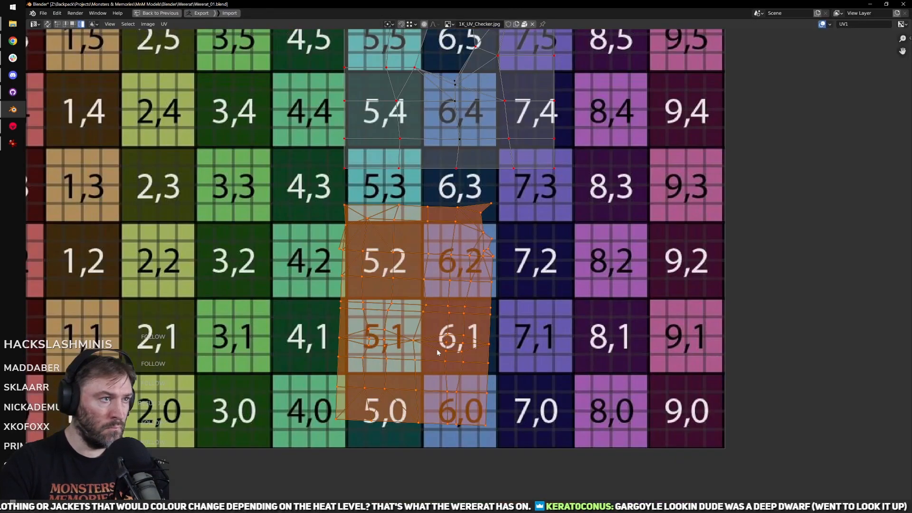
{"action": "left_click_drag", "start_coordinate": [426, 252], "coordinate": [467, 278]}
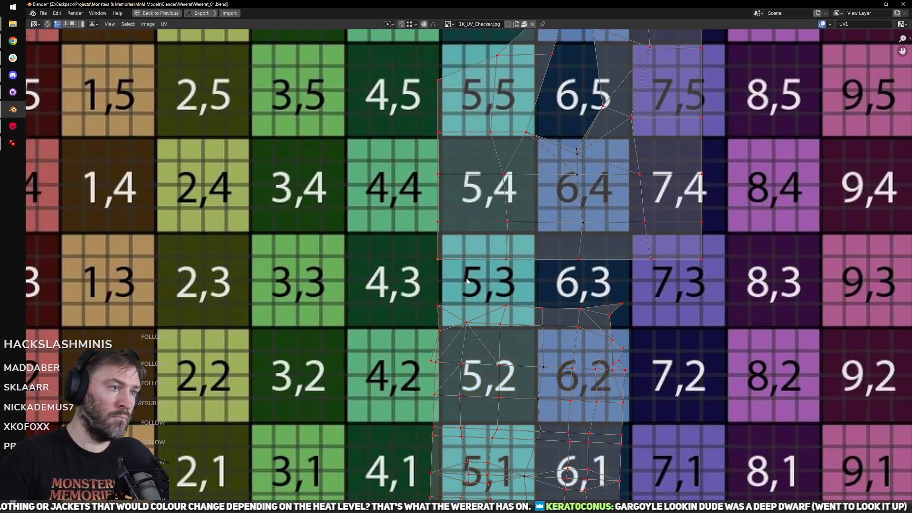
{"action": "key", "text": "n"}
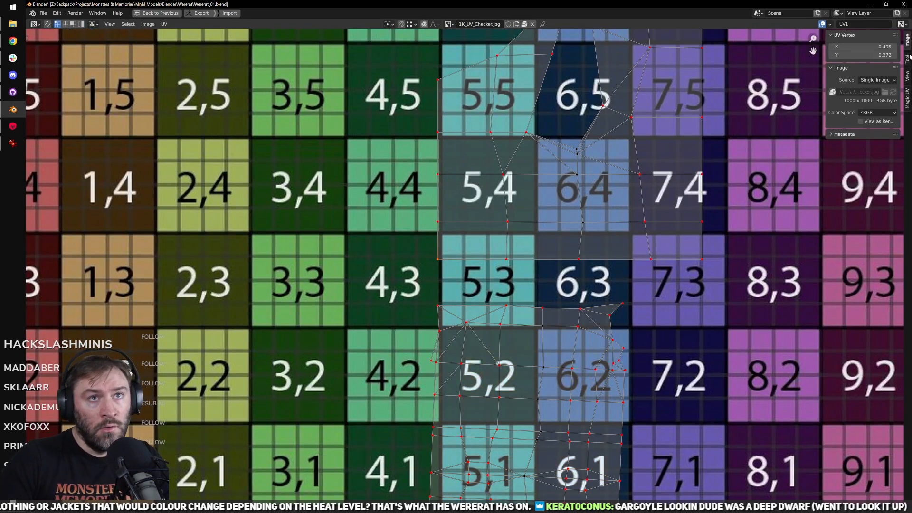
{"action": "left_click", "coordinate": [883, 54]}
{"action": "key", "text": "ctrl+c"}
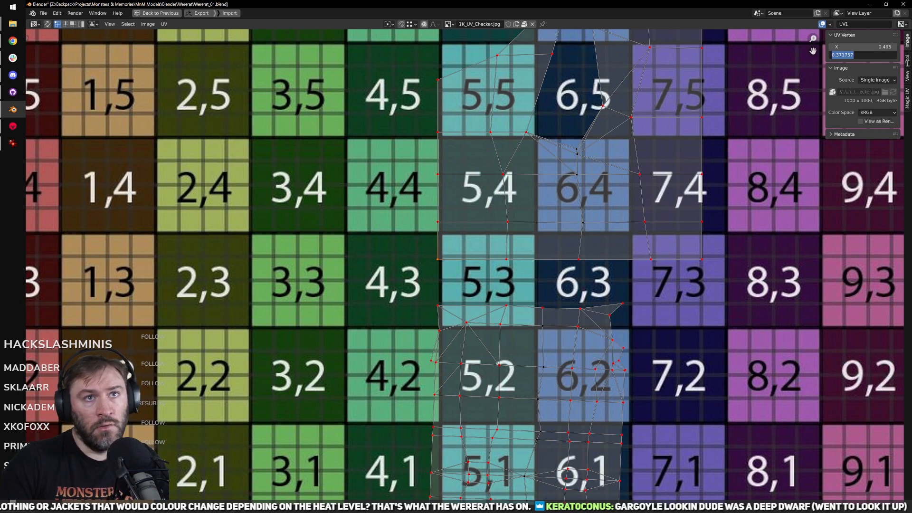
{"action": "left_click", "coordinate": [908, 63]}
{"action": "left_click", "coordinate": [907, 74]}
{"action": "left_click", "coordinate": [877, 107]}
{"action": "key", "text": "ctrl+v"}
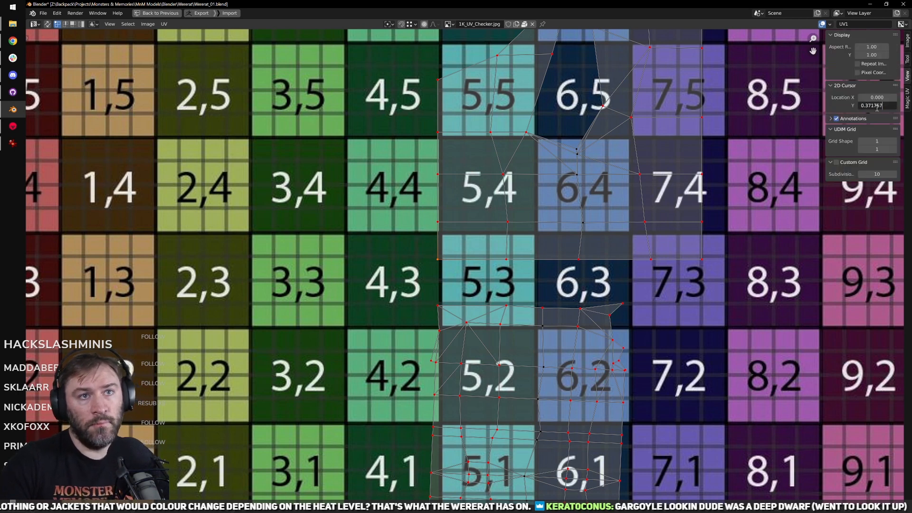
{"action": "key", "text": "Return"}
Step: Copy the corner vertex's X coordinate, 0.494902, to the 2D cursor's X location
{"action": "left_click", "coordinate": [907, 41]}
{"action": "left_click", "coordinate": [873, 47]}
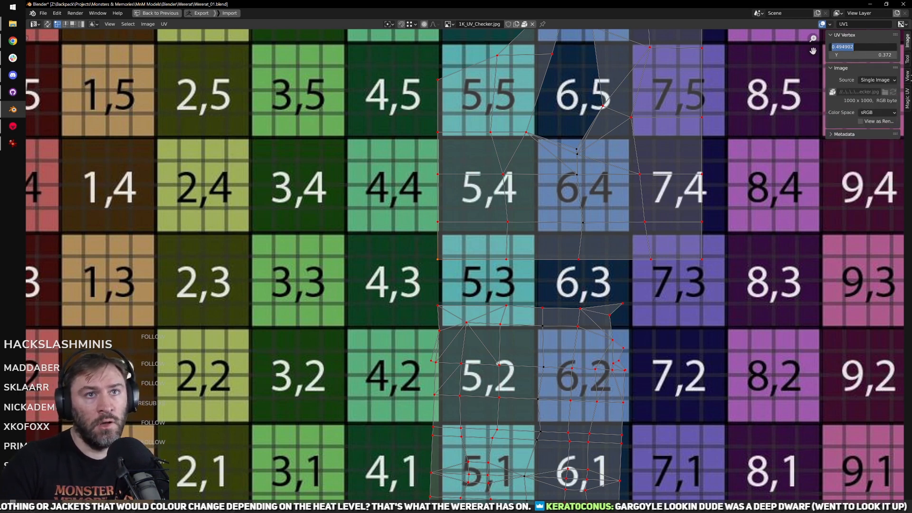
{"action": "key", "text": "ctrl+c"}
{"action": "left_click", "coordinate": [907, 74]}
{"action": "left_click", "coordinate": [872, 97]}
{"action": "key", "text": "ctrl+v"}
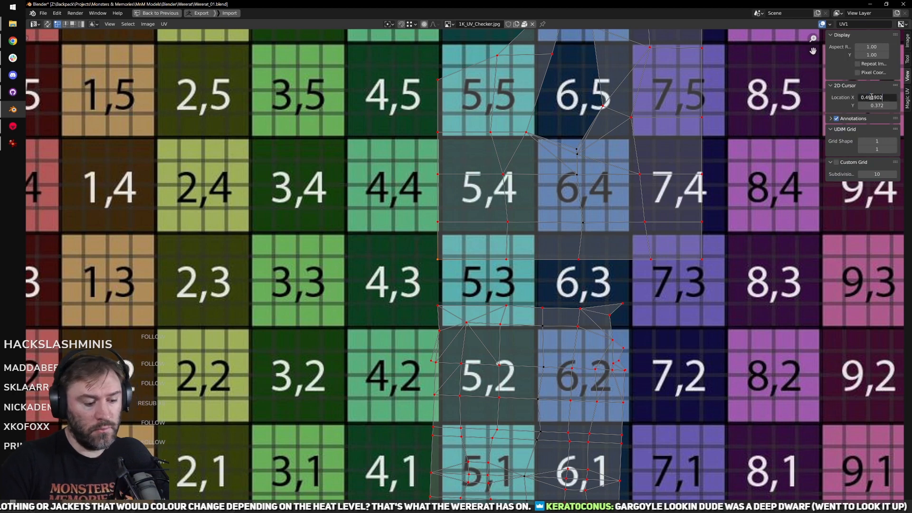
{"action": "key", "text": "Return"}
Step: Select the whole leg island and set the UV pivot point to the 2D cursor
{"action": "middle_click_drag", "start_coordinate": [446, 254], "coordinate": [430, 221]}
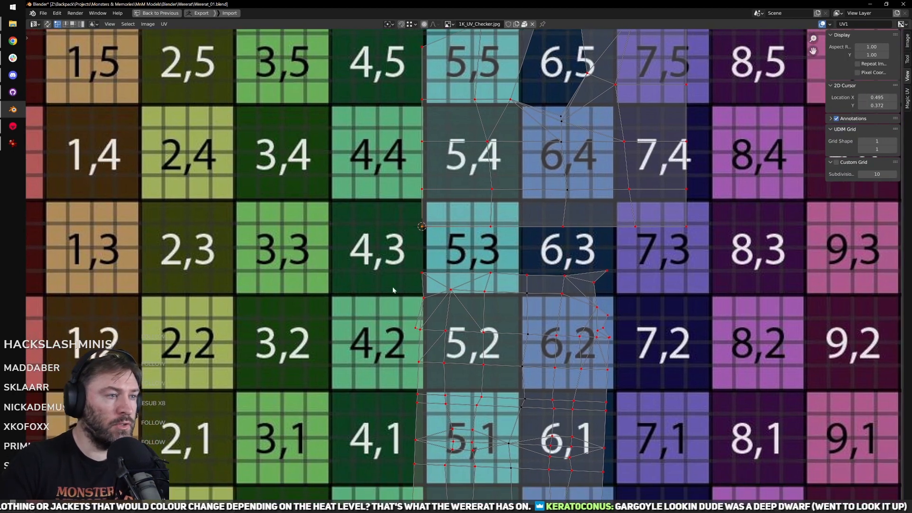
{"action": "key", "text": "l"}
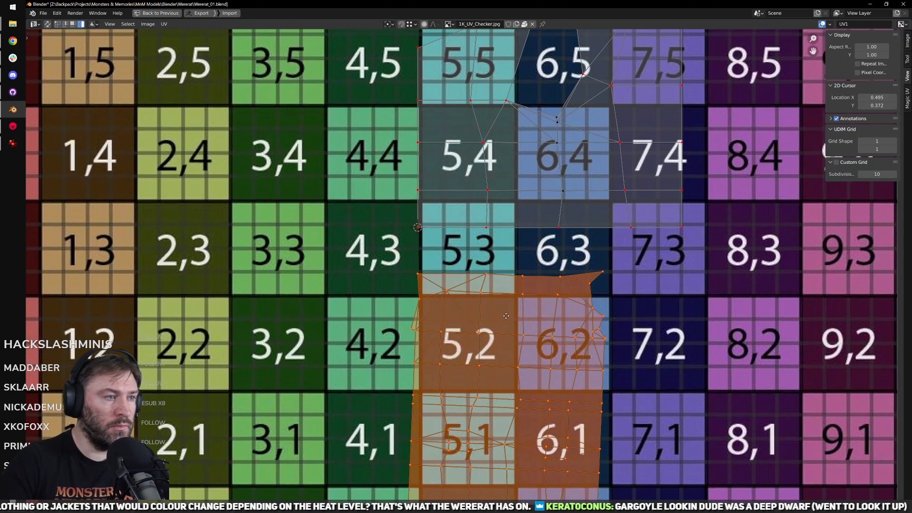
{"action": "key", "text": "ctrl+space"}
{"action": "key", "text": "ctrl+space"}
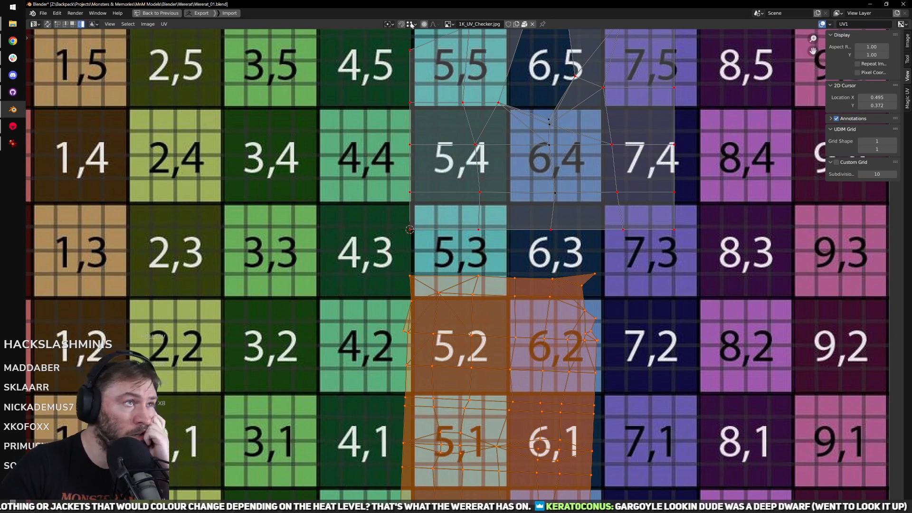
{"action": "left_click", "coordinate": [390, 24]}
{"action": "left_click", "coordinate": [407, 52]}
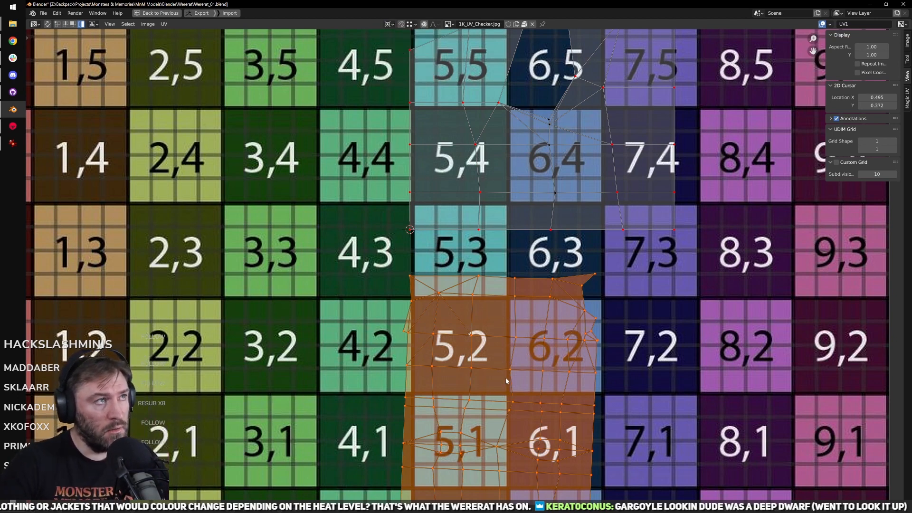
Step: Scale the leg island along X from the 2D cursor by about 1.36, checking the waist in front view
{"action": "key", "text": "ctrl+space"}
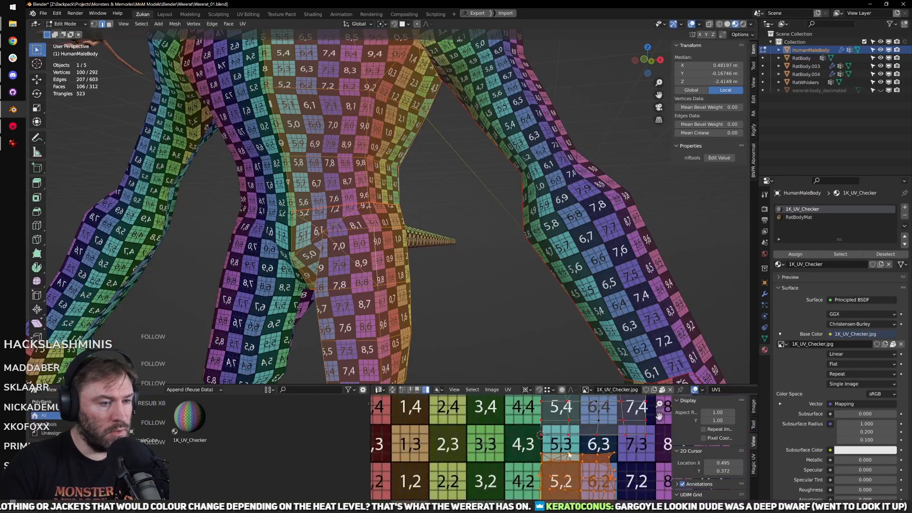
{"action": "middle_click_drag", "start_coordinate": [569, 455], "coordinate": [530, 438]}
{"action": "key", "text": "s"}
{"action": "key", "text": "x"}
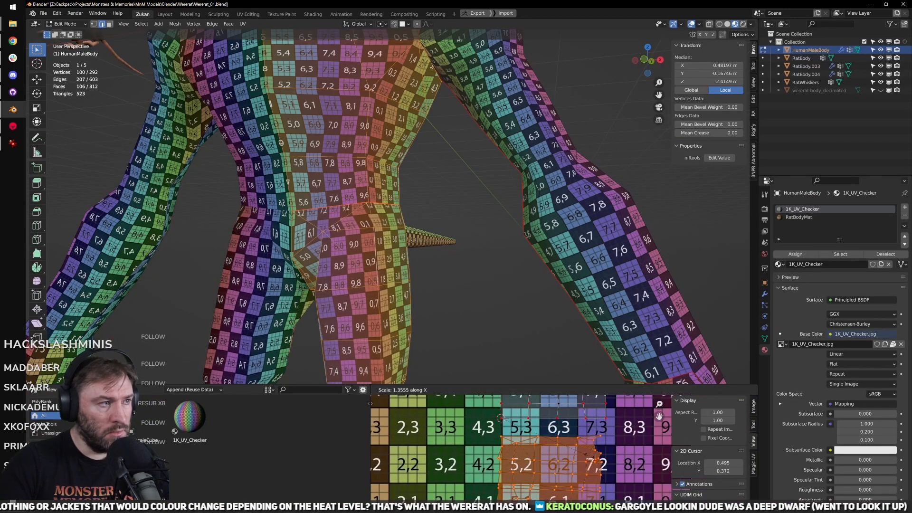
{"action": "left_click", "coordinate": [599, 460]}
{"action": "scroll", "coordinate": [424, 241], "scroll_direction": "up", "scroll_amount": 2}
{"action": "key", "text": "KP_1"}
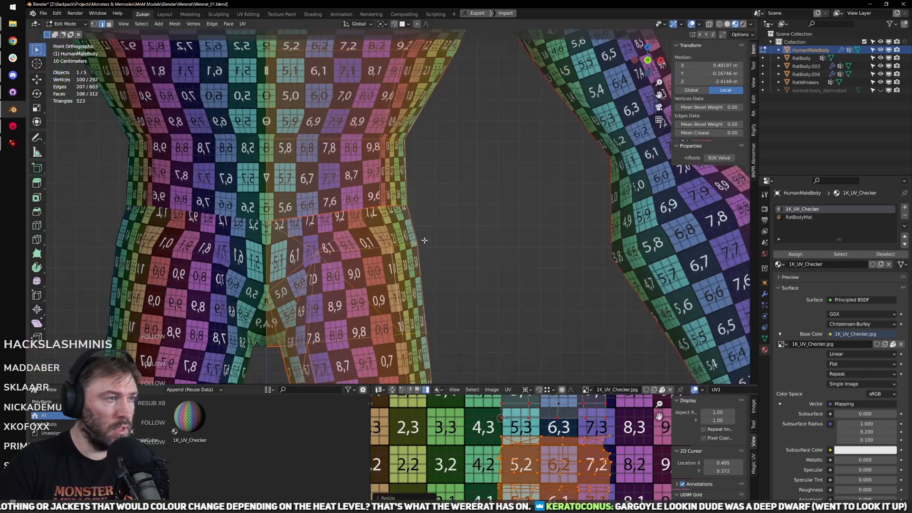
Step: Widen the leg island along X by about 1.015 and move it up about 0.033 along Y
{"action": "scroll", "coordinate": [458, 238], "scroll_direction": "up", "scroll_amount": 5}
{"action": "key", "text": "s"}
{"action": "key", "text": "x"}
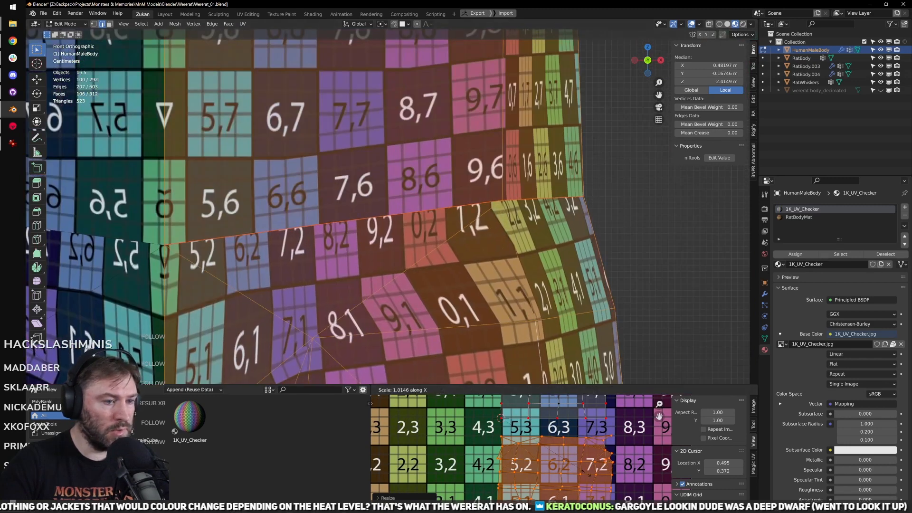
{"action": "left_click", "coordinate": [587, 474]}
{"action": "key", "text": "g"}
{"action": "key", "text": "y"}
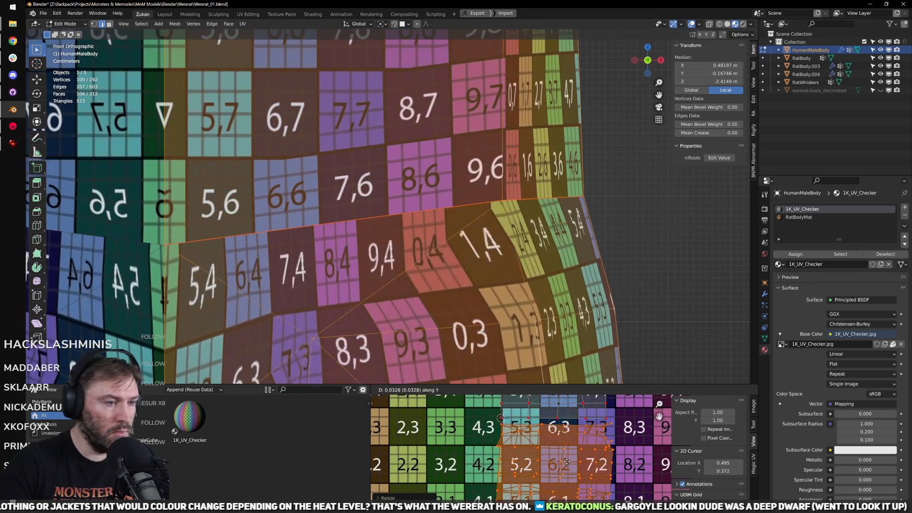
{"action": "left_click", "coordinate": [567, 463]}
Step: Scale the leg island along X by about 0.85 and check the checker pattern across the lower back
{"action": "key", "text": "s"}
{"action": "key", "text": "x"}
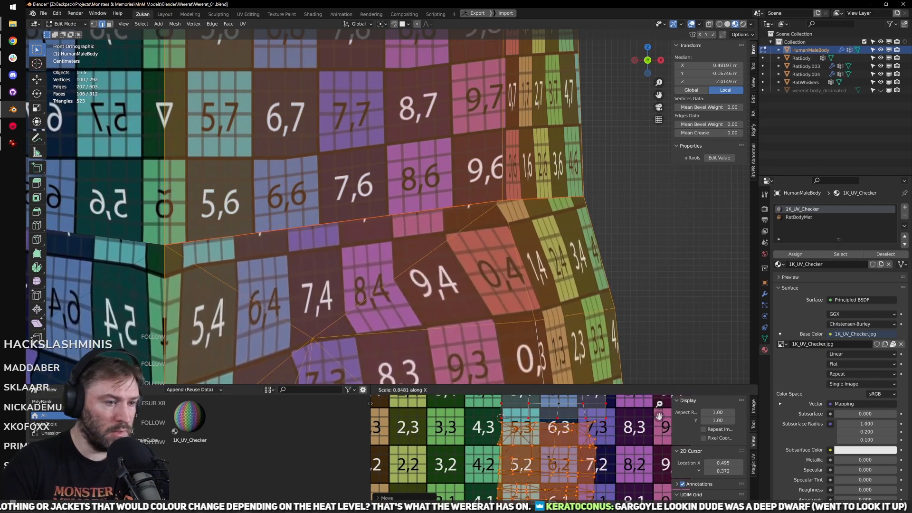
{"action": "left_click", "coordinate": [589, 463]}
{"action": "scroll", "coordinate": [494, 259], "scroll_direction": "down", "scroll_amount": 4}
{"action": "middle_click_drag", "start_coordinate": [494, 259], "coordinate": [400, 271]}
{"action": "middle_click_drag", "start_coordinate": [408, 236], "coordinate": [418, 209]}
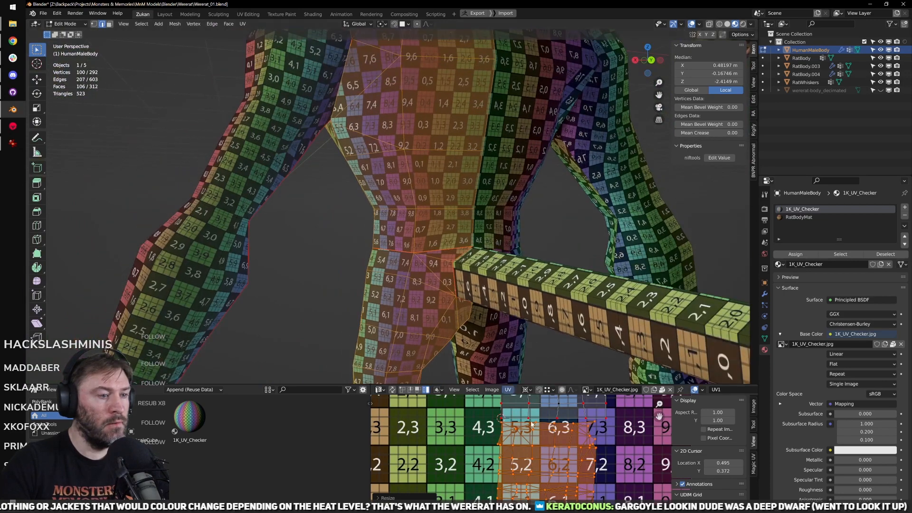
Step: Scale the torso island along X by about 0.89 to match the leg island's checker columns at the back waist
{"action": "middle_click_drag", "start_coordinate": [591, 415], "coordinate": [605, 454]}
{"action": "scroll", "coordinate": [449, 308], "scroll_direction": "up", "scroll_amount": 3}
{"action": "middle_click_drag", "start_coordinate": [447, 311], "coordinate": [480, 310]}
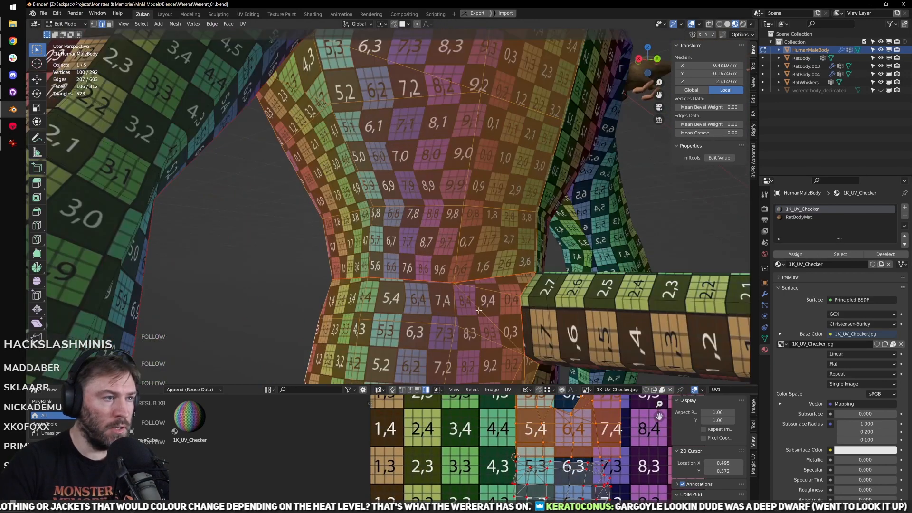
{"action": "key", "text": "s"}
{"action": "key", "text": "x"}
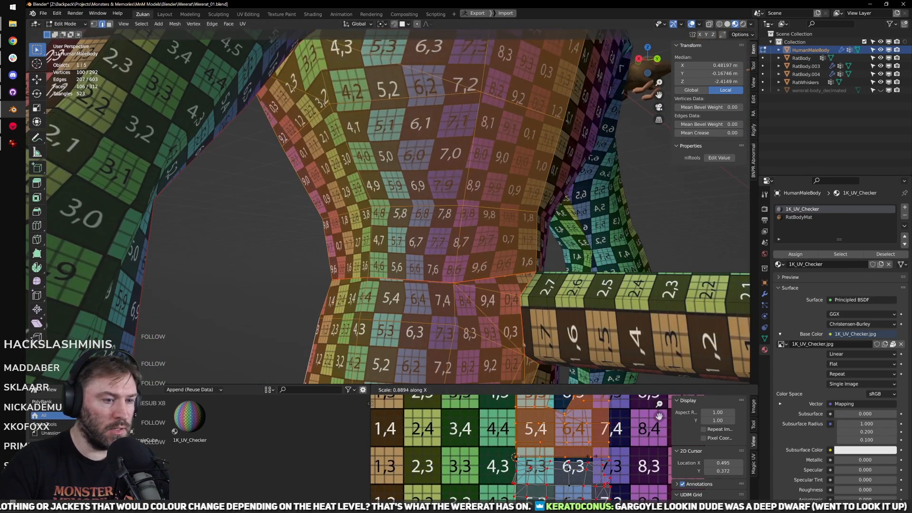
{"action": "left_click", "coordinate": [591, 455]}
Step: Select the leg island and move it up until its upper edge meets the torso island's lower edge at the 2D cursor
{"action": "middle_click_drag", "start_coordinate": [476, 285], "coordinate": [503, 300]}
{"action": "scroll", "coordinate": [502, 300], "scroll_direction": "down", "scroll_amount": 5}
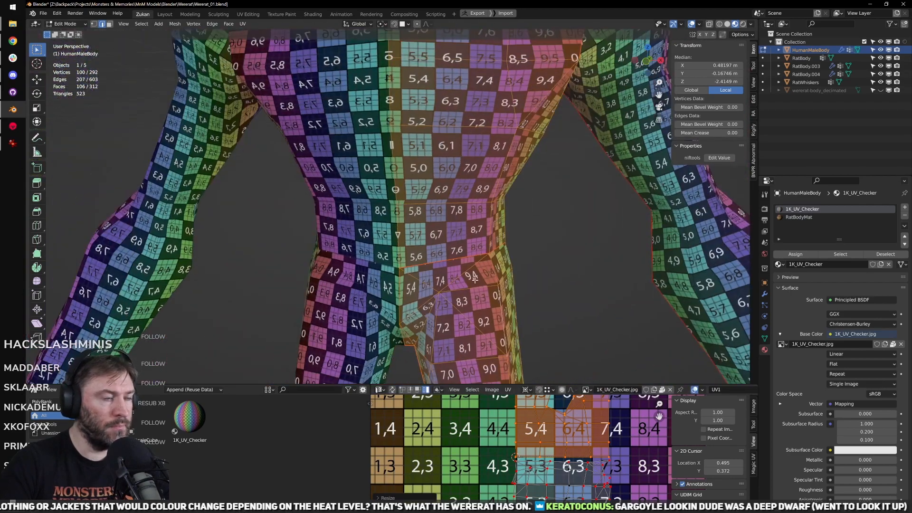
{"action": "key", "text": "ctrl+space"}
{"action": "scroll", "coordinate": [514, 337], "scroll_direction": "up", "scroll_amount": 3}
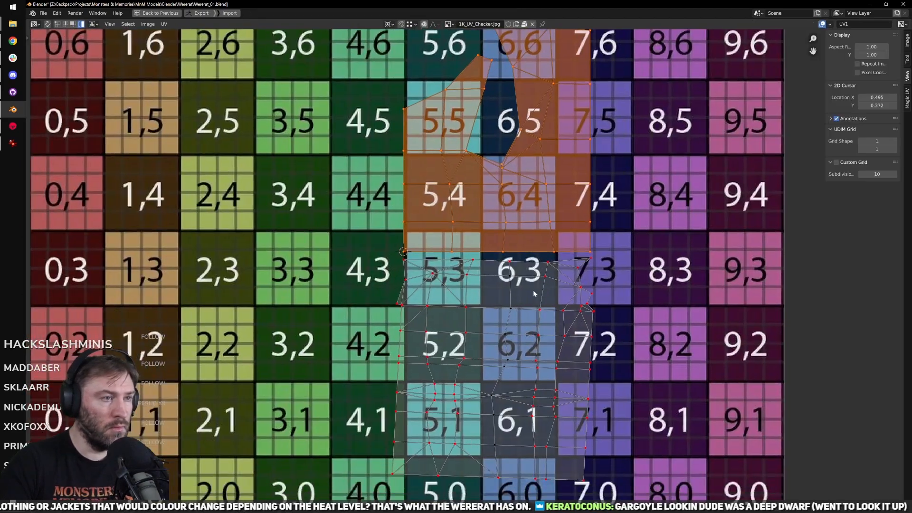
{"action": "scroll", "coordinate": [523, 304], "scroll_direction": "up", "scroll_amount": 3}
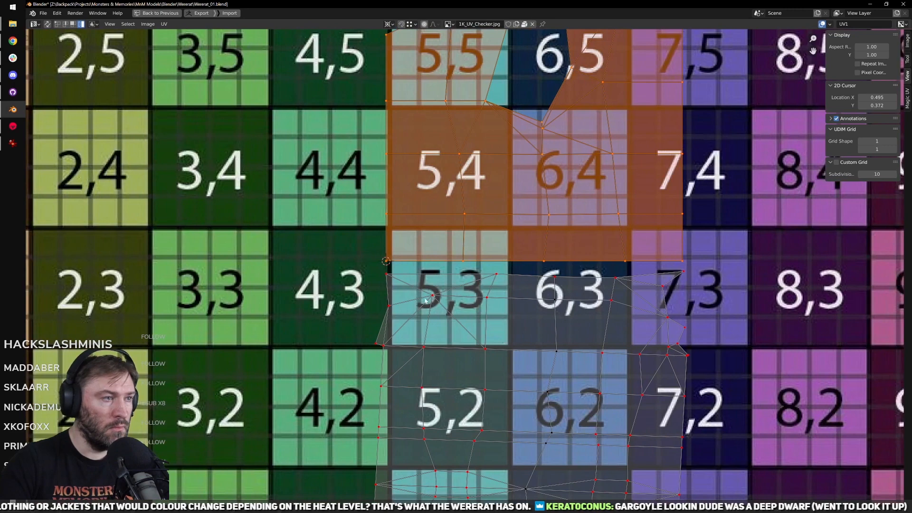
{"action": "left_click", "coordinate": [407, 291]}
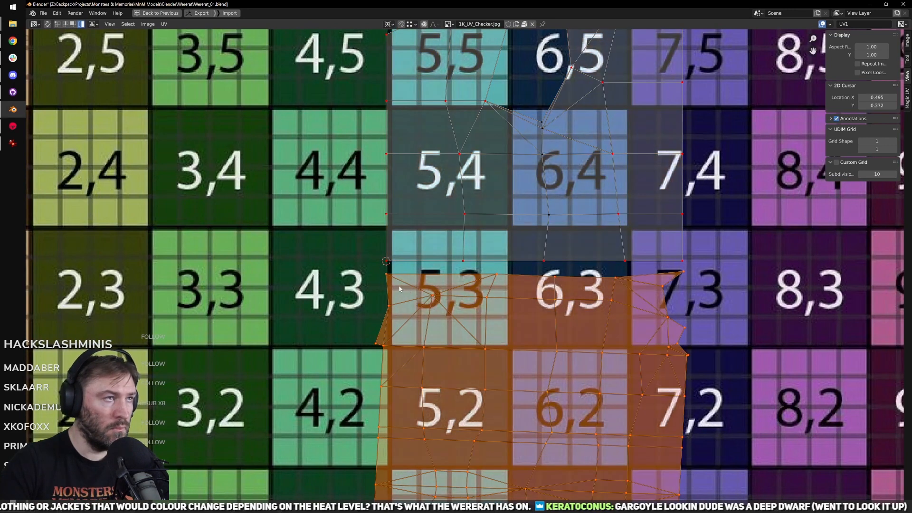
{"action": "key", "text": "g"}
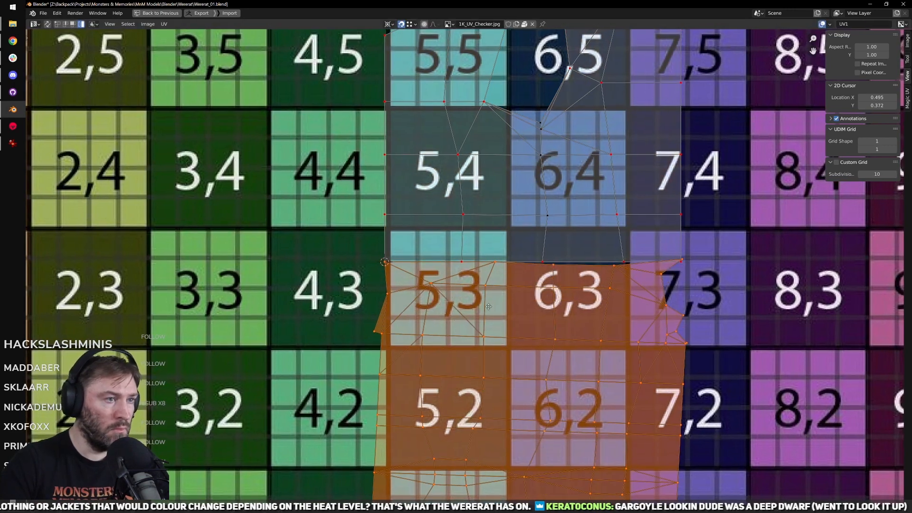
Step: In vertex mode, move the leg island's upper right waist vertex onto the torso island's matching corner
{"action": "scroll", "coordinate": [489, 307], "scroll_direction": "up", "scroll_amount": 1}
{"action": "middle_click_drag", "start_coordinate": [602, 302], "coordinate": [474, 302]}
{"action": "scroll", "coordinate": [570, 300], "scroll_direction": "up", "scroll_amount": 3}
{"action": "middle_click_drag", "start_coordinate": [734, 286], "coordinate": [507, 291]}
{"action": "left_click_drag", "start_coordinate": [497, 250], "coordinate": [526, 295]}
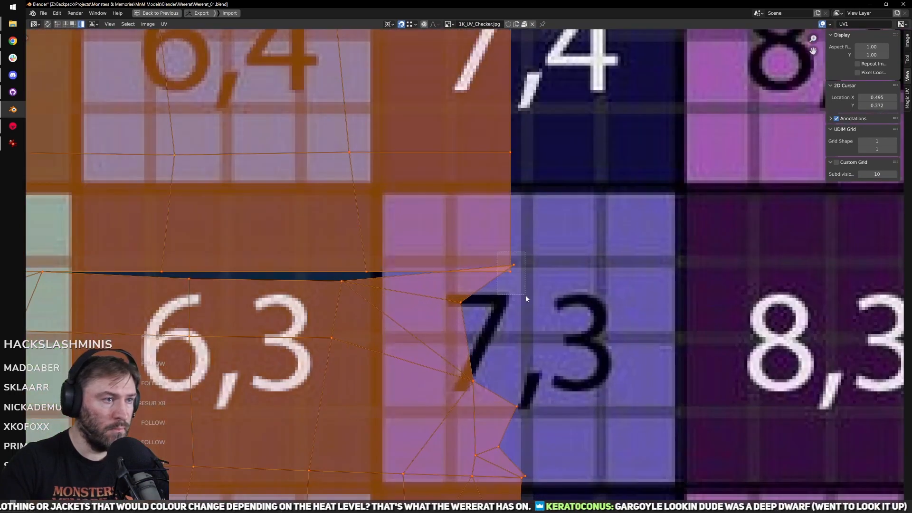
{"action": "key", "text": "ctrl+Tab"}
{"action": "left_click", "coordinate": [523, 261]}
{"action": "left_click", "coordinate": [518, 265]}
{"action": "key", "text": "g"}
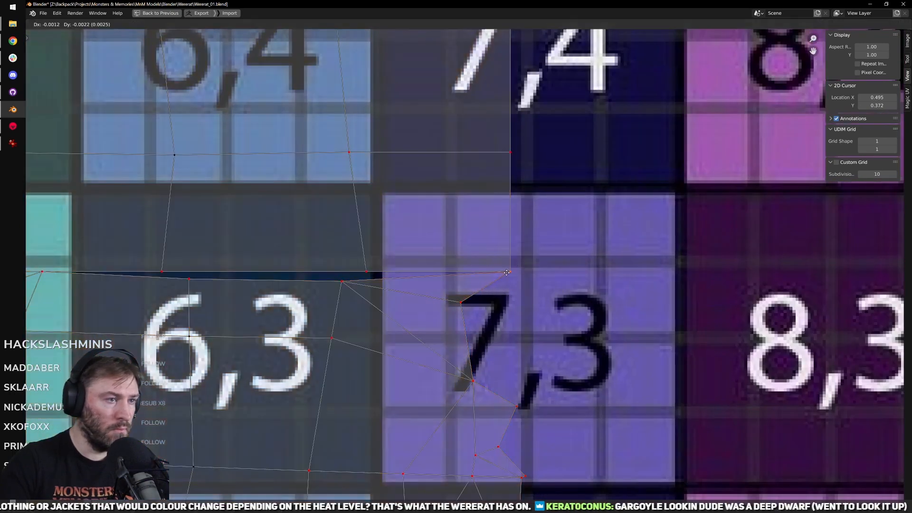
{"action": "left_click", "coordinate": [507, 272]}
Step: Change the transform pivot and merge each mismatched pair of torso and leg waist vertices at its centre
{"action": "middle_click_drag", "start_coordinate": [324, 200], "coordinate": [451, 190]}
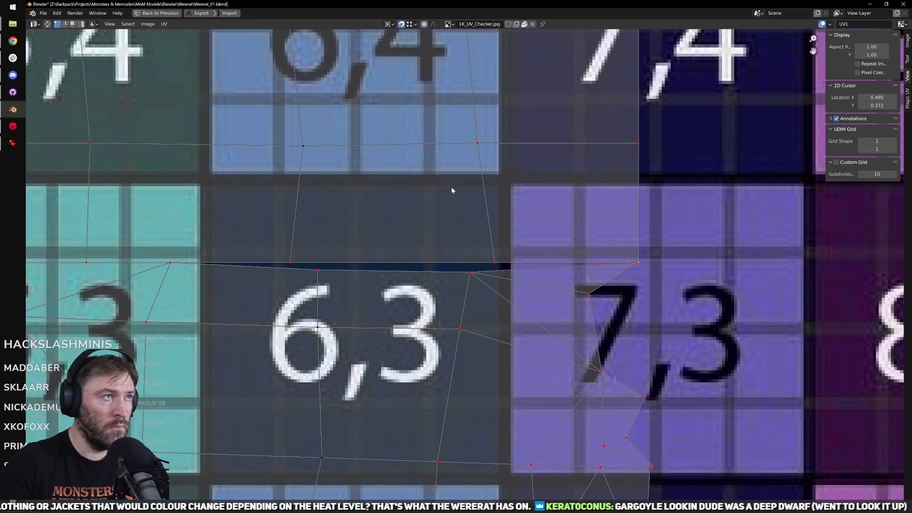
{"action": "left_click", "coordinate": [389, 25]}
{"action": "left_click", "coordinate": [393, 35]}
{"action": "middle_click_drag", "start_coordinate": [473, 288], "coordinate": [537, 286]}
{"action": "middle_click_drag", "start_coordinate": [399, 291], "coordinate": [520, 289]}
{"action": "scroll", "coordinate": [511, 249], "scroll_direction": "down", "scroll_amount": 3}
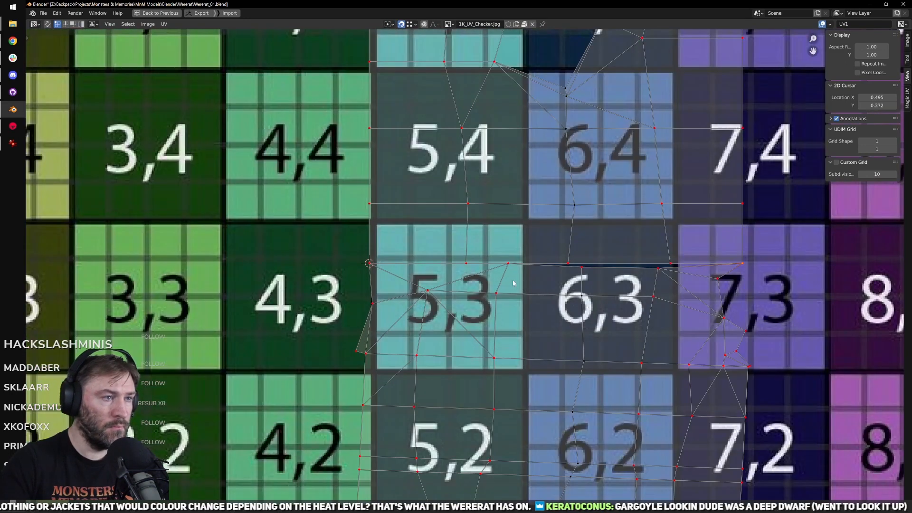
{"action": "left_click_drag", "start_coordinate": [446, 241], "coordinate": [521, 269]}
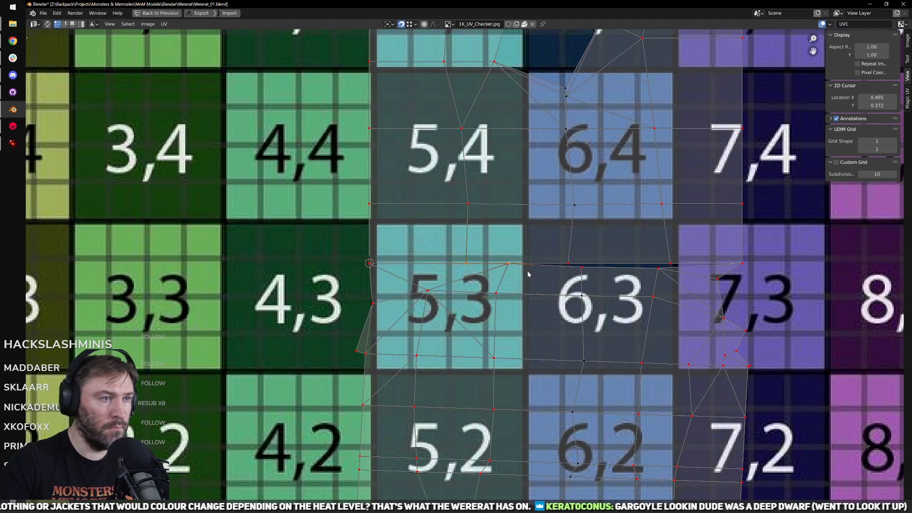
{"action": "key", "text": "m"}
{"action": "left_click", "coordinate": [589, 305]}
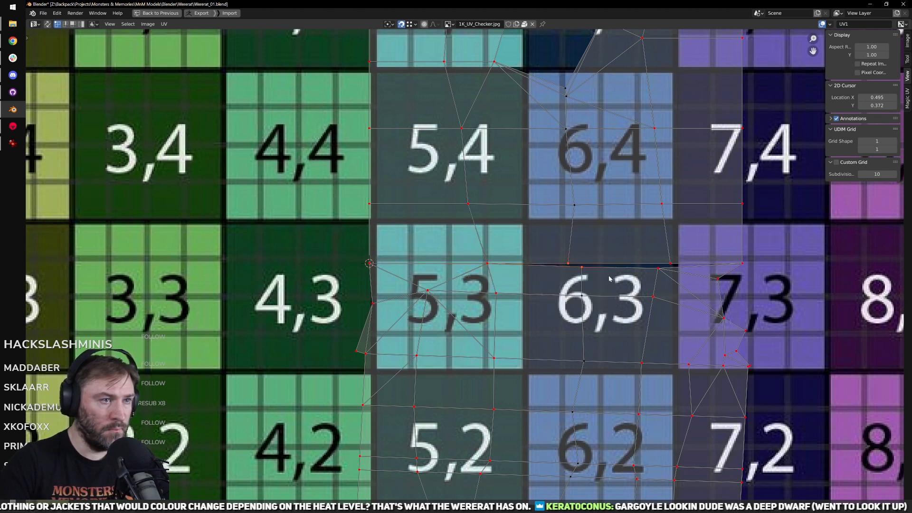
{"action": "key", "text": "shift+r"}
{"action": "key", "text": "shift+r"}
{"action": "left_click_drag", "start_coordinate": [646, 251], "coordinate": [766, 273]}
Step: Flatten the whole waist seam row across both islands with Align Y
{"action": "left_click_drag", "start_coordinate": [349, 251], "coordinate": [765, 281]}
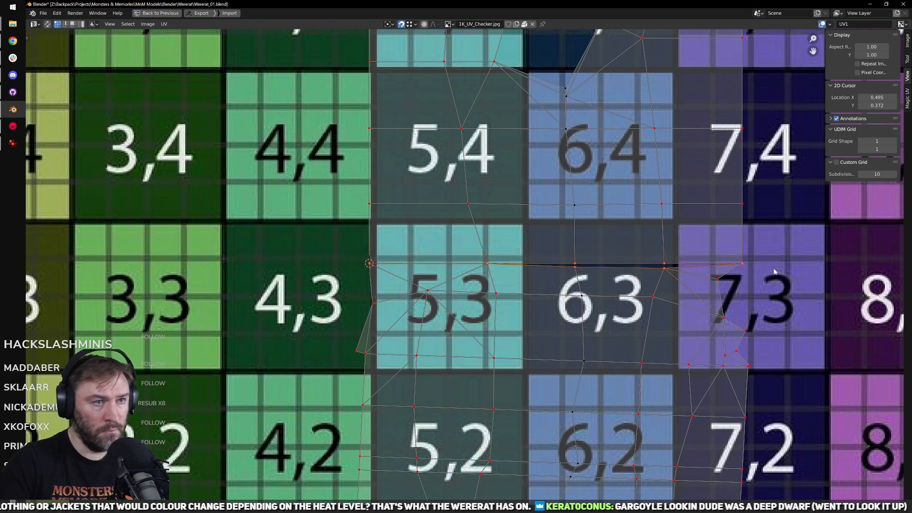
{"action": "key", "text": "q"}
{"action": "mouse_move", "coordinate": [753, 268]}
{"action": "left_click", "coordinate": [816, 319]}
{"action": "scroll", "coordinate": [573, 305], "scroll_direction": "down", "scroll_amount": 3}
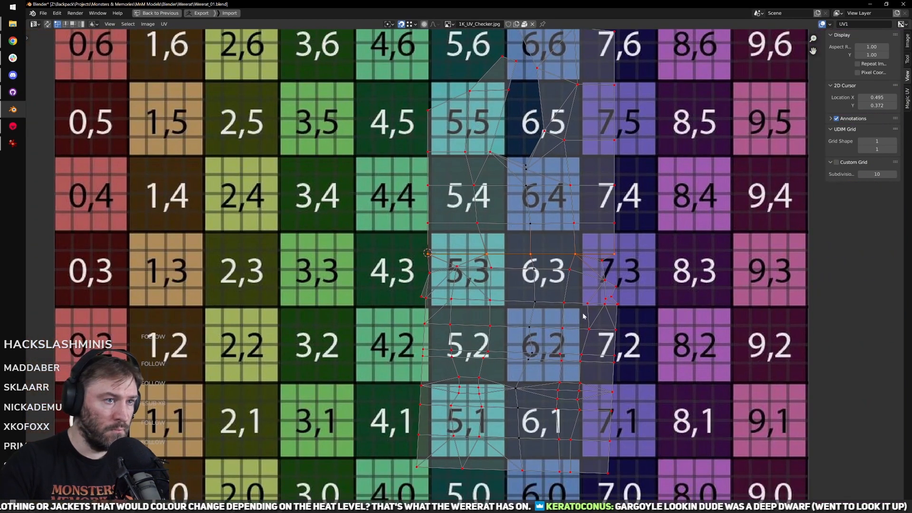
Step: Flatten the leg island's bottom edge and the vertex row just above it with Align Y
{"action": "middle_click_drag", "start_coordinate": [555, 405], "coordinate": [566, 364]}
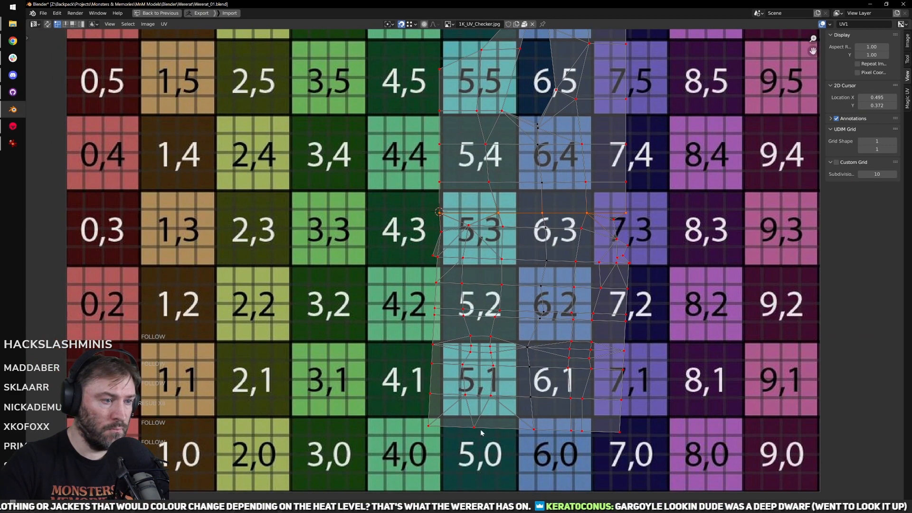
{"action": "left_click_drag", "start_coordinate": [437, 418], "coordinate": [670, 466]}
{"action": "key", "text": "q"}
{"action": "mouse_move", "coordinate": [599, 420]}
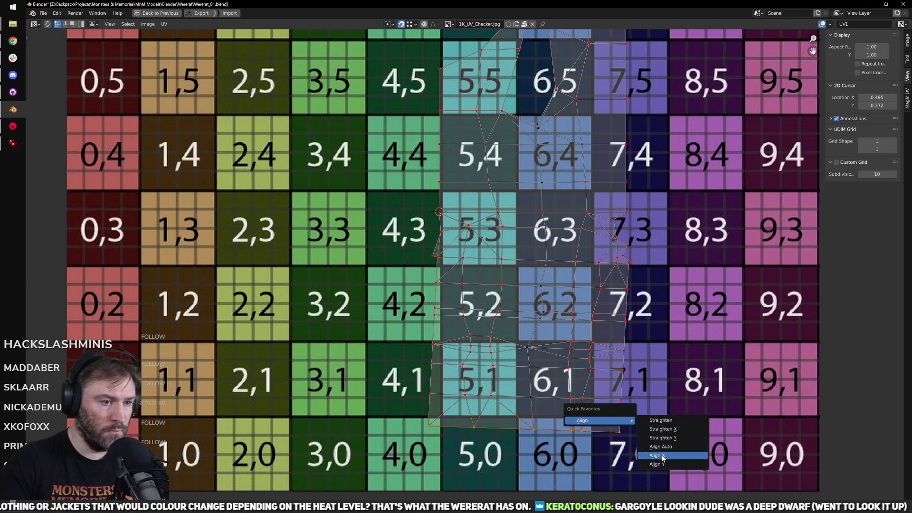
{"action": "left_click", "coordinate": [659, 464]}
{"action": "left_click_drag", "start_coordinate": [399, 381], "coordinate": [628, 418]}
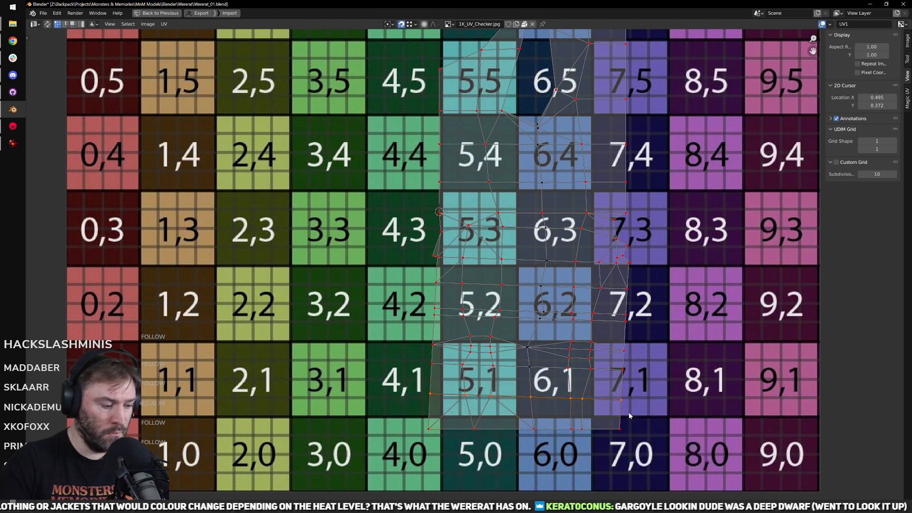
{"action": "key", "text": "shift+r"}
Step: Repeat Align Y on the leg island's middle rows, up to the row crossing the top of tile 5,2
{"action": "left_click_drag", "start_coordinate": [406, 377], "coordinate": [645, 362]}
{"action": "key", "text": "shift+r"}
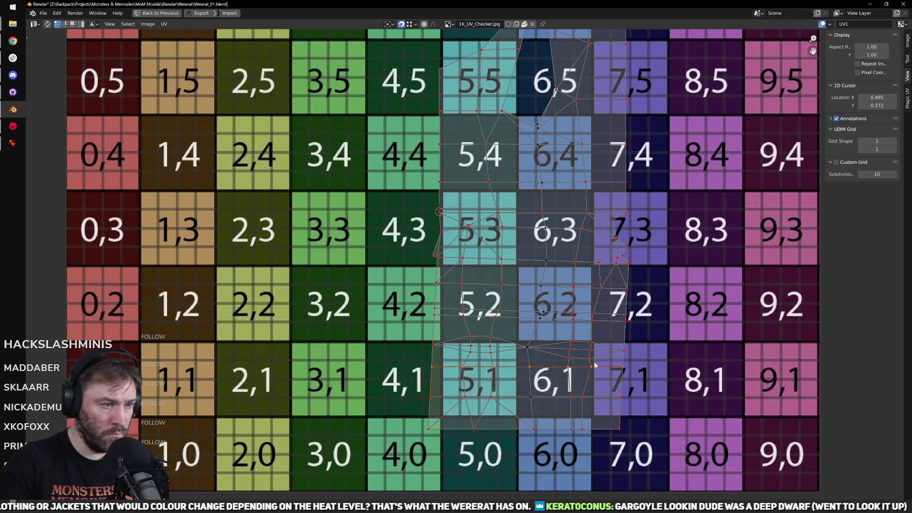
{"action": "left_click_drag", "start_coordinate": [425, 328], "coordinate": [636, 304]}
{"action": "key", "text": "shift+r"}
{"action": "left_click", "coordinate": [470, 284], "text": "alt"}
{"action": "key", "text": "shift+r"}
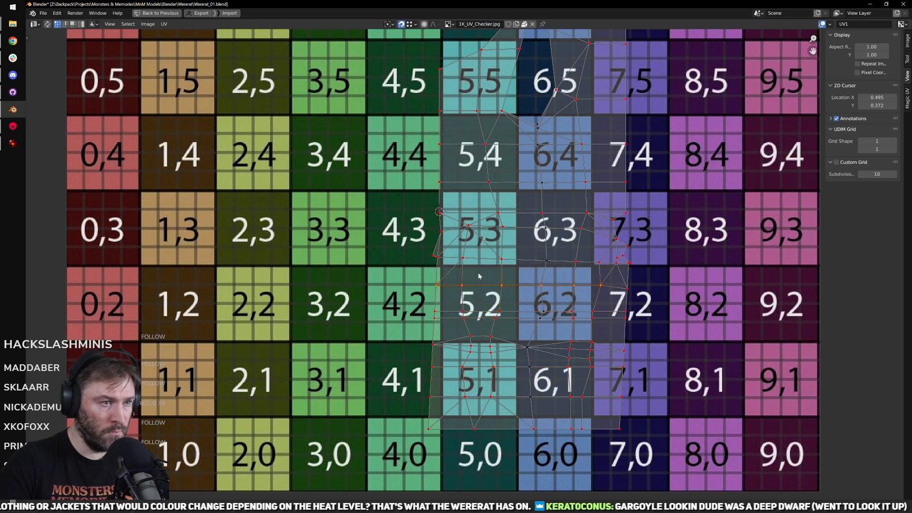
Step: Flatten the knee's centre row and the short row just above it with Align Y
{"action": "scroll", "coordinate": [486, 409], "scroll_direction": "up", "scroll_amount": 2}
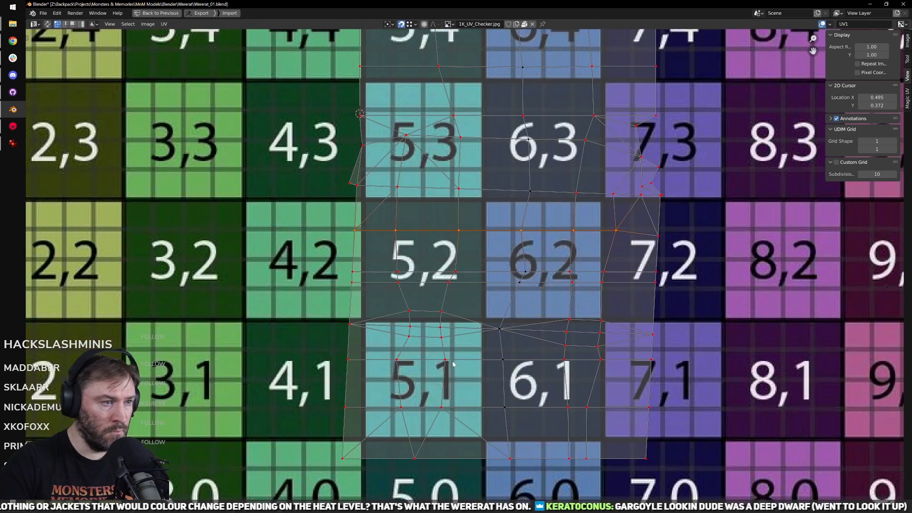
{"action": "left_click", "coordinate": [420, 327], "text": "alt"}
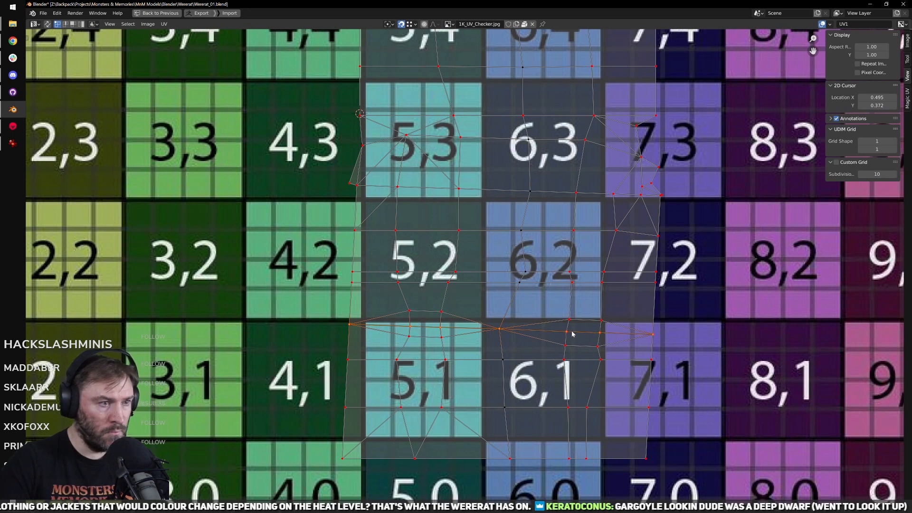
{"action": "key", "text": "shift+r"}
{"action": "left_click_drag", "start_coordinate": [370, 292], "coordinate": [622, 325]}
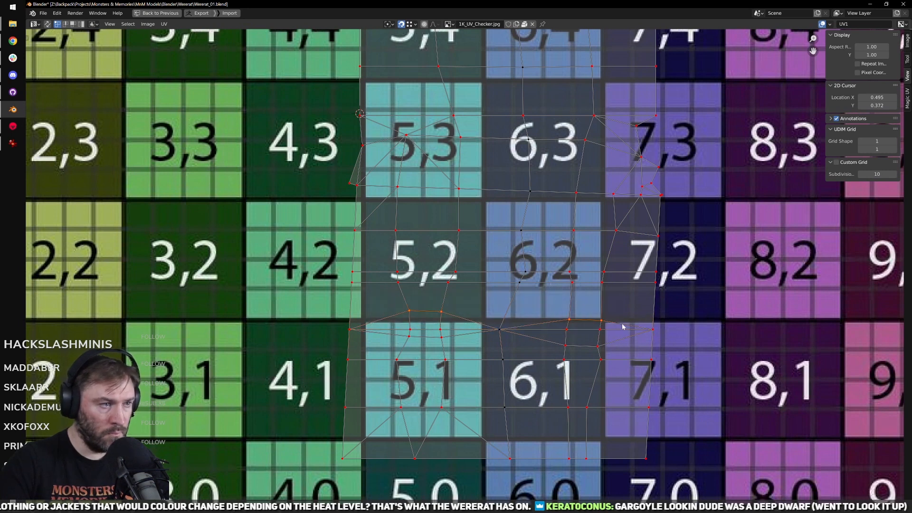
{"action": "key", "text": "shift+r"}
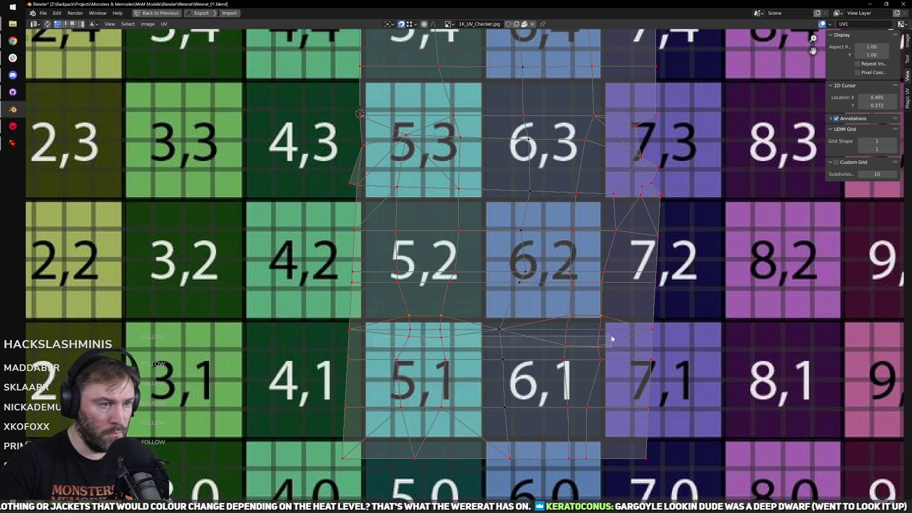
Step: Flatten the short row below the knee's centre line by scaling it to 0 along Y
{"action": "left_click", "coordinate": [614, 339], "text": "alt"}
{"action": "key", "text": "s"}
{"action": "key", "text": "y"}
{"action": "key", "text": "0"}
{"action": "key", "text": "Return"}
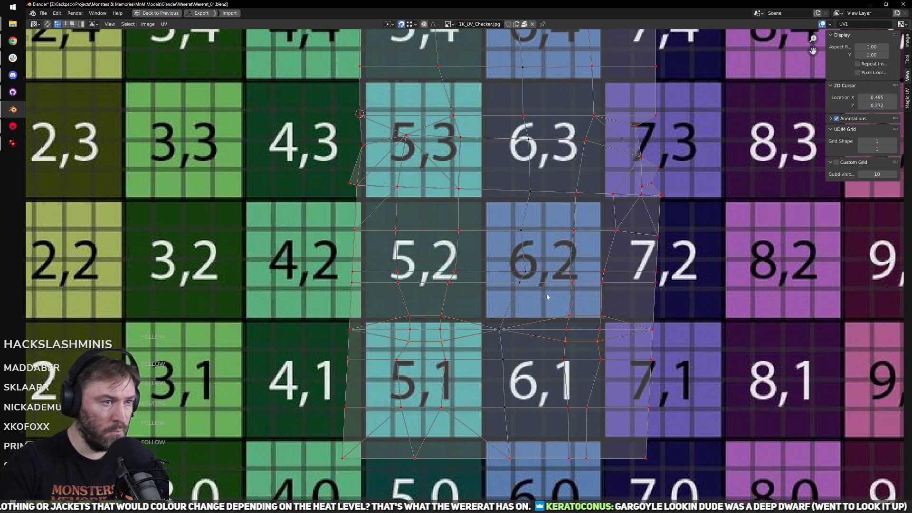
Step: With smooth proportional editing at a size of about 0.29, move the leg island's bottom row about 0.013 along X
{"action": "scroll", "coordinate": [547, 297], "scroll_direction": "down", "scroll_amount": 3}
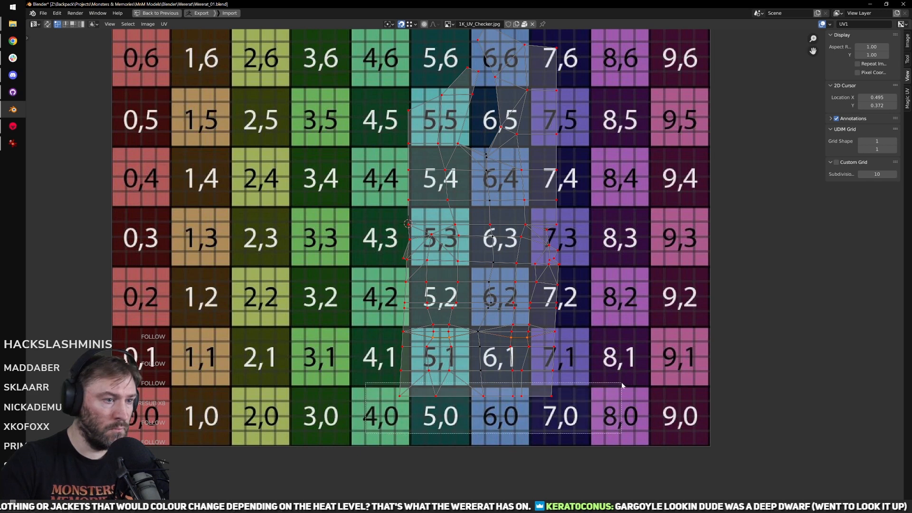
{"action": "left_click", "coordinate": [498, 395], "text": "alt+shift"}
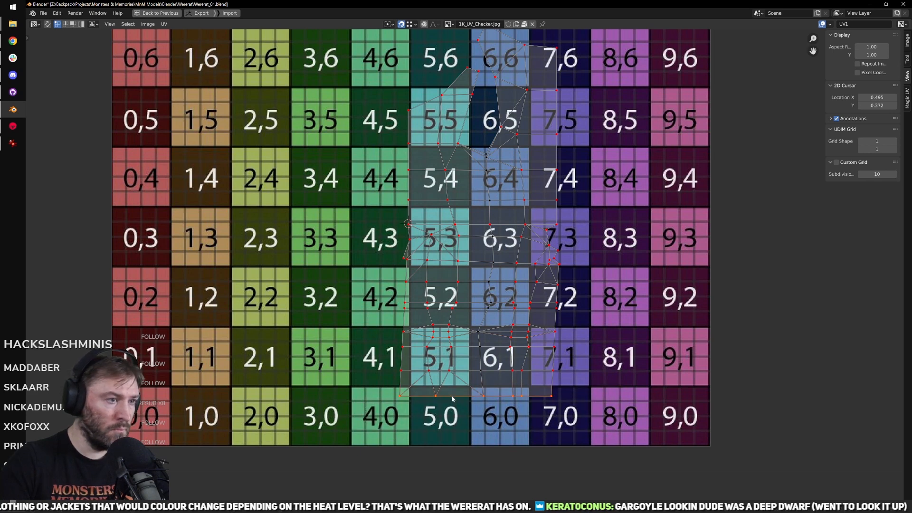
{"action": "key", "text": "o"}
{"action": "key", "text": "g"}
{"action": "key", "text": "x"}
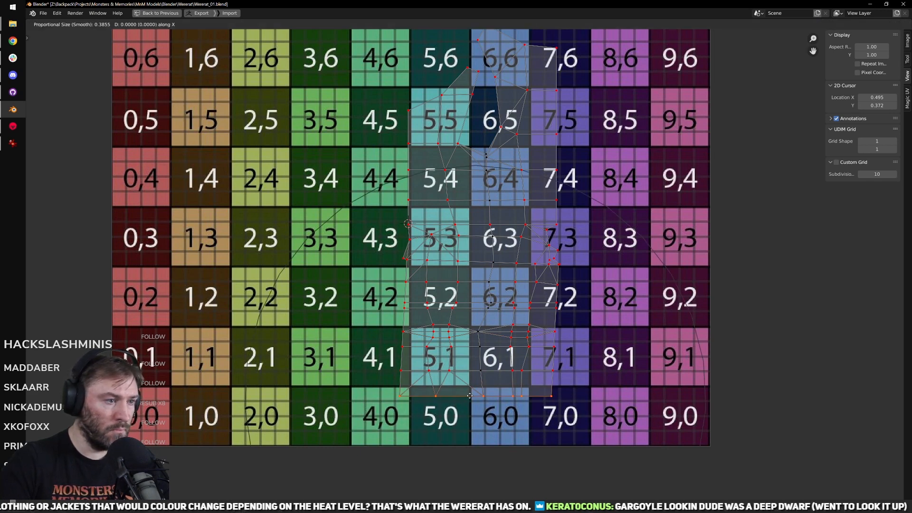
{"action": "key", "text": "Escape"}
{"action": "key", "text": "g"}
{"action": "key", "text": "x"}
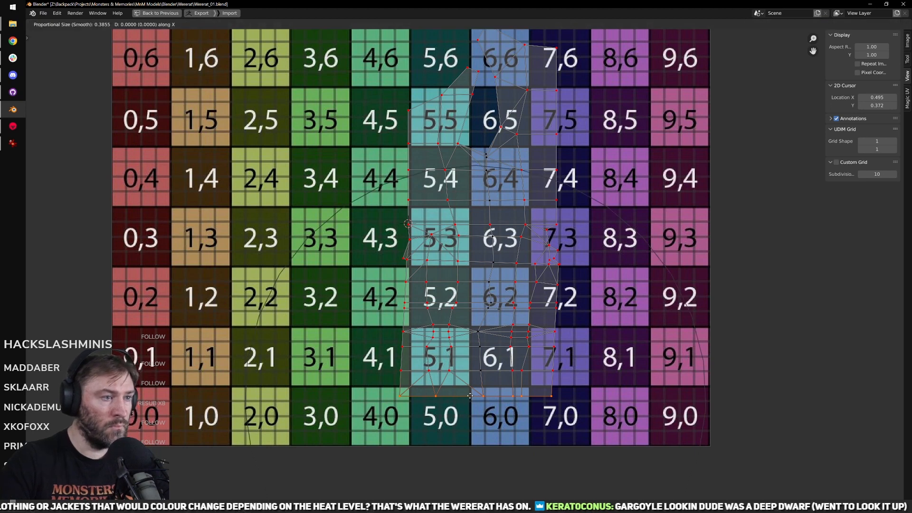
{"action": "scroll", "coordinate": [475, 396], "scroll_direction": "down", "scroll_amount": 1}
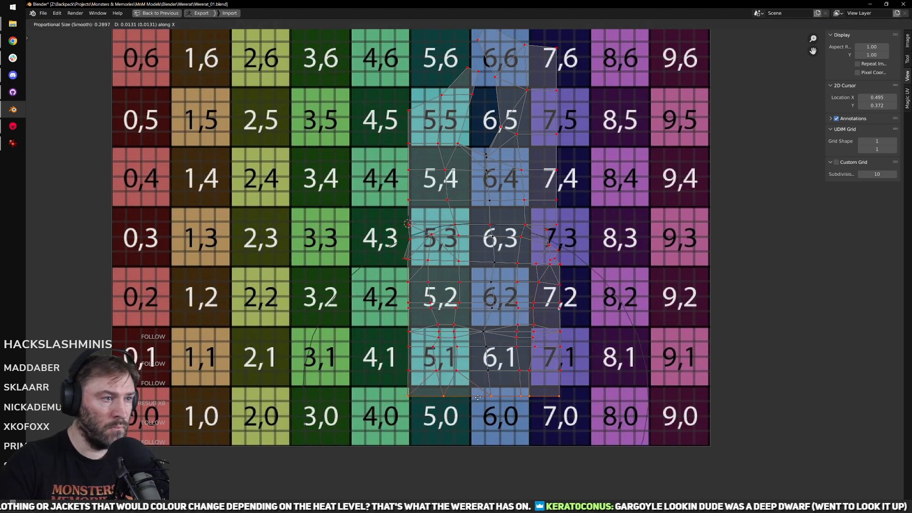
{"action": "left_click", "coordinate": [479, 397]}
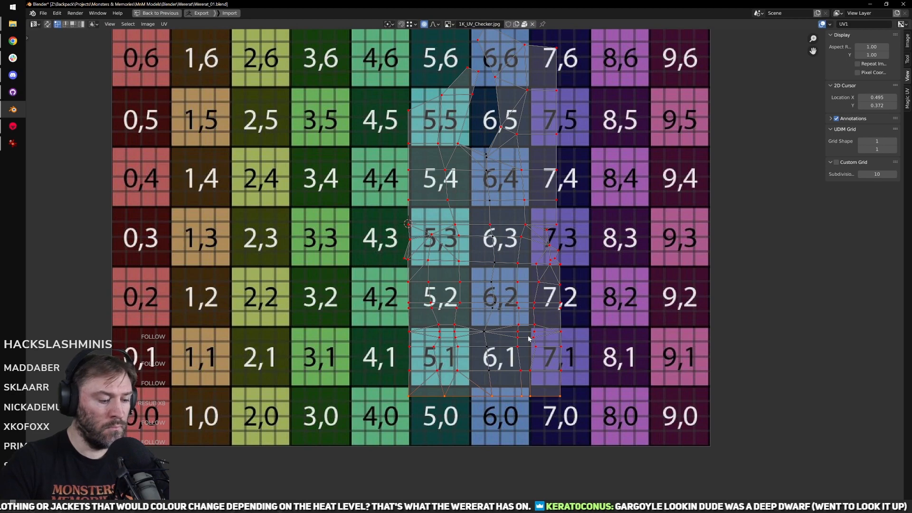
Step: Straighten the leg island's left edge below the hip into a vertical line with Align X
{"action": "scroll", "coordinate": [529, 339], "scroll_direction": "up", "scroll_amount": 1}
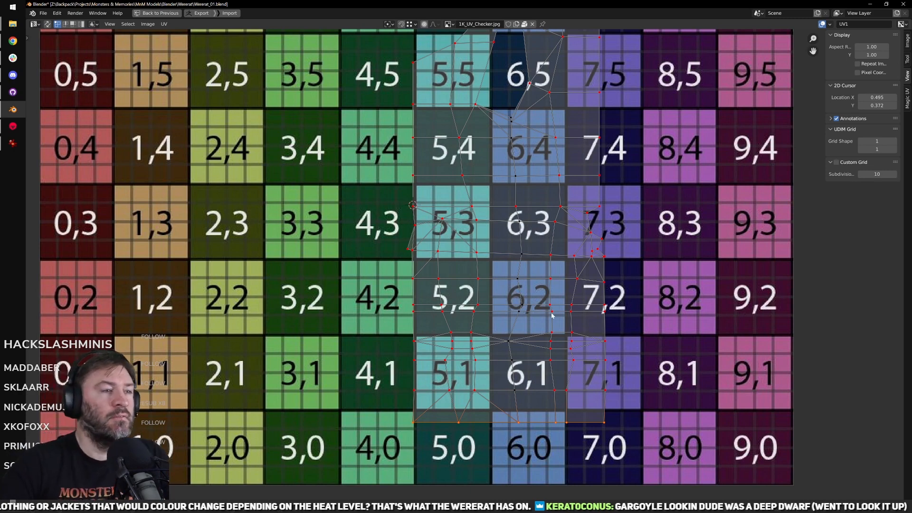
{"action": "scroll", "coordinate": [518, 339], "scroll_direction": "up", "scroll_amount": 1}
{"action": "middle_click_drag", "start_coordinate": [350, 426], "coordinate": [415, 427]}
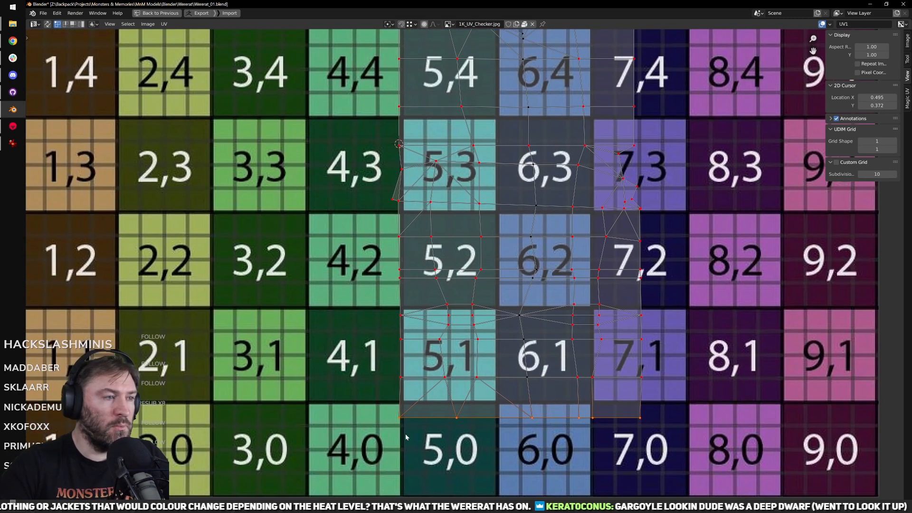
{"action": "left_click_drag", "start_coordinate": [378, 461], "coordinate": [412, 216]}
{"action": "key", "text": "q"}
{"action": "mouse_move", "coordinate": [445, 271]}
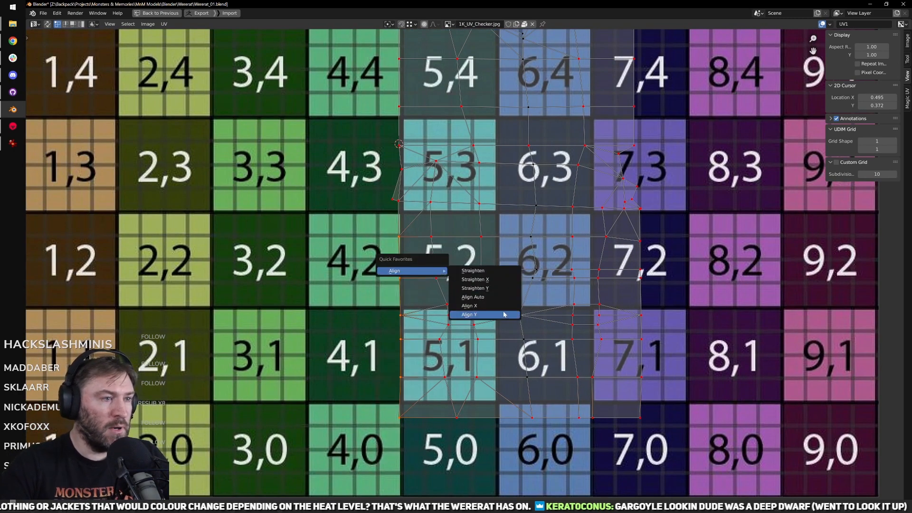
{"action": "left_click", "coordinate": [504, 310]}
Step: Straighten the leg island's right edge below the hip into a vertical line with Align X
{"action": "middle_click_drag", "start_coordinate": [504, 311], "coordinate": [468, 318]}
{"action": "left_click_drag", "start_coordinate": [653, 471], "coordinate": [597, 231]}
{"action": "key", "text": "q"}
{"action": "mouse_move", "coordinate": [632, 277]}
{"action": "left_click", "coordinate": [691, 316]}
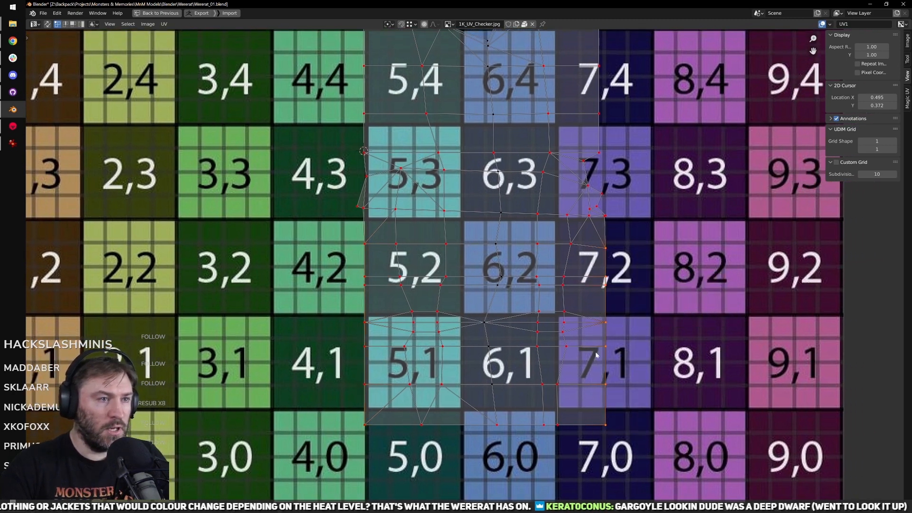
{"action": "middle_click_drag", "start_coordinate": [387, 257], "coordinate": [376, 336]}
{"action": "scroll", "coordinate": [375, 335], "scroll_direction": "up", "scroll_amount": 2}
{"action": "scroll", "coordinate": [388, 257], "scroll_direction": "down", "scroll_amount": 2}
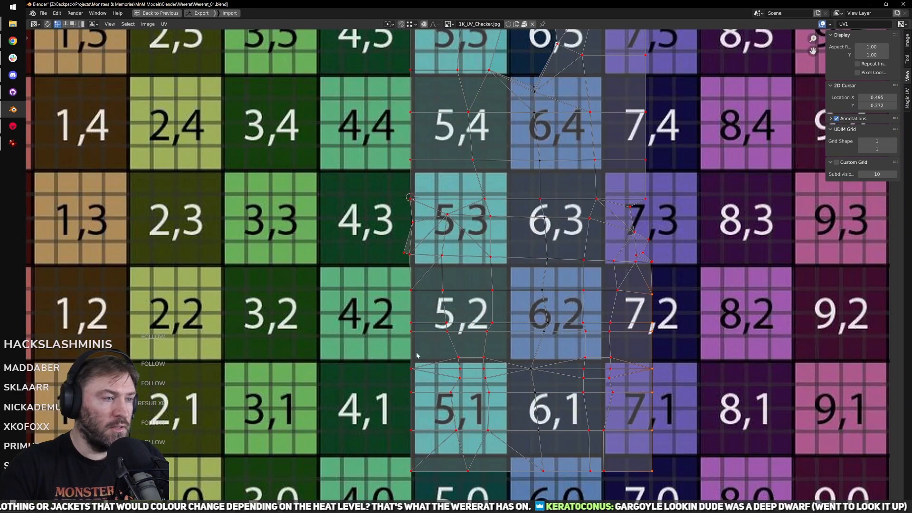
{"action": "scroll", "coordinate": [426, 266], "scroll_direction": "up", "scroll_amount": 3}
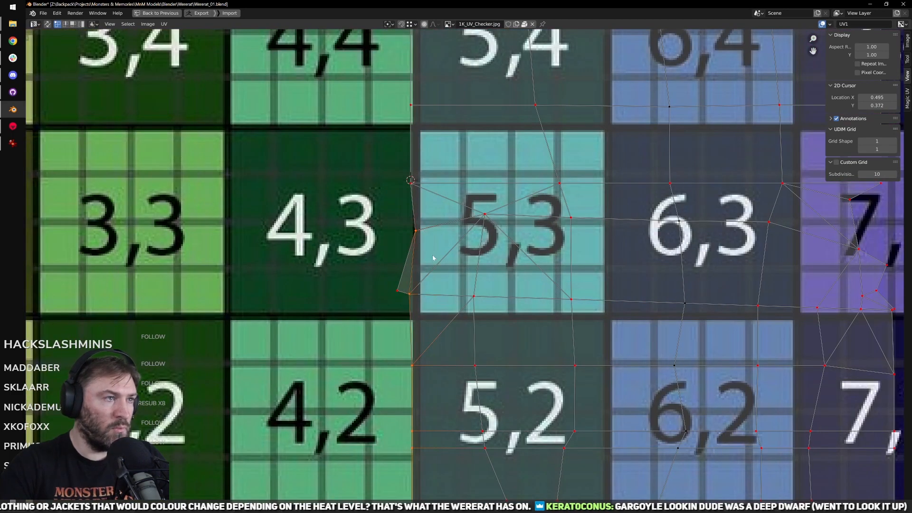
Step: Straighten the leg island's left edge below the hip with Align X and snap it along X to the hip edge above
{"action": "scroll", "coordinate": [424, 240], "scroll_direction": "down", "scroll_amount": 1}
{"action": "scroll", "coordinate": [437, 263], "scroll_direction": "down", "scroll_amount": 1}
{"action": "right_click", "coordinate": [443, 274]}
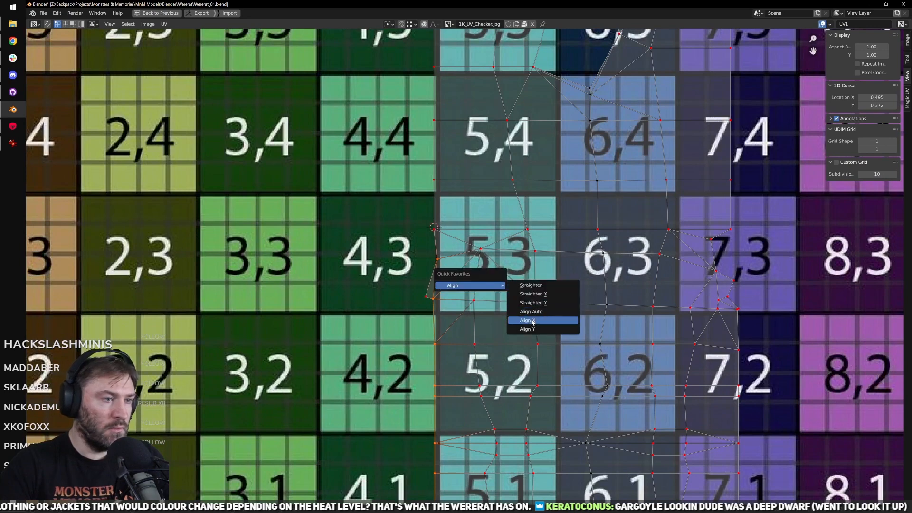
{"action": "key", "text": "Escape"}
{"action": "key", "text": "shift+Tab"}
{"action": "key", "text": "g"}
{"action": "key", "text": "x"}
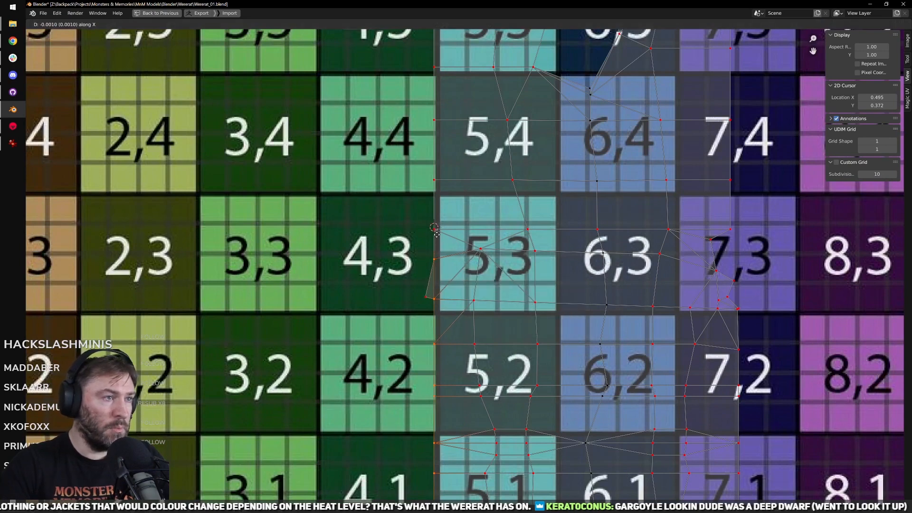
{"action": "left_click", "coordinate": [436, 231]}
Step: Straighten the leg island's right edge, including the vertex above the notch, with Align X and line it up with the torso edge above
{"action": "middle_click_drag", "start_coordinate": [691, 336], "coordinate": [535, 278]}
{"action": "scroll", "coordinate": [584, 454], "scroll_direction": "down", "scroll_amount": 1}
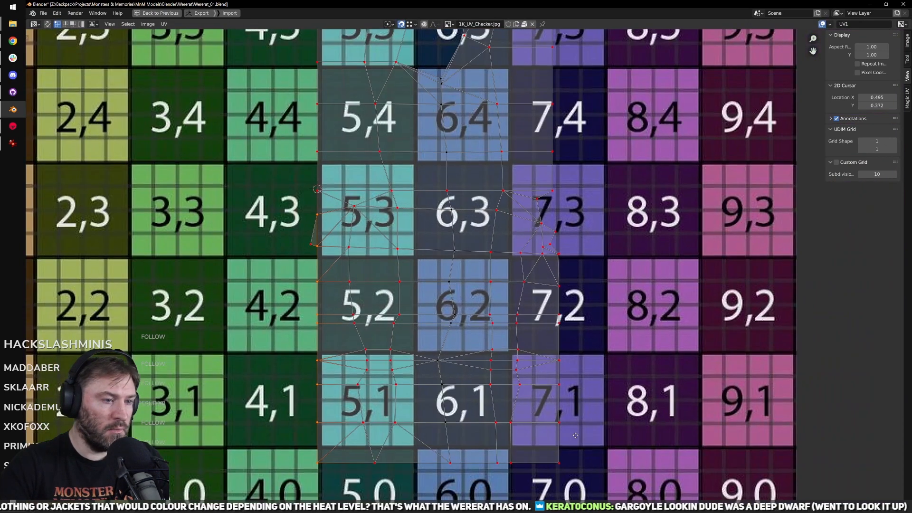
{"action": "middle_click_drag", "start_coordinate": [575, 468], "coordinate": [562, 450]}
{"action": "scroll", "coordinate": [545, 299], "scroll_direction": "up", "scroll_amount": 3}
{"action": "scroll", "coordinate": [545, 299], "scroll_direction": "up", "scroll_amount": 2}
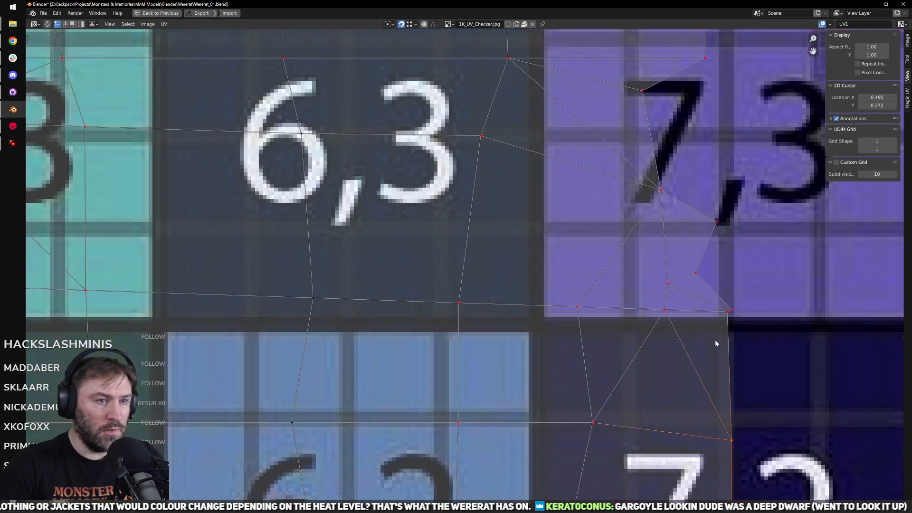
{"action": "middle_click_drag", "start_coordinate": [717, 342], "coordinate": [603, 333]}
{"action": "scroll", "coordinate": [607, 286], "scroll_direction": "down", "scroll_amount": 1}
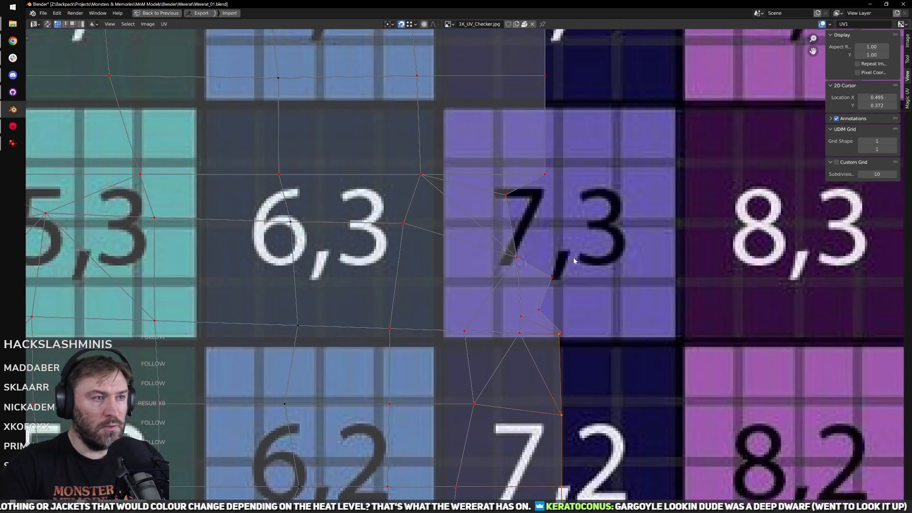
{"action": "key", "text": "q"}
{"action": "mouse_move", "coordinate": [613, 241]}
{"action": "left_click", "coordinate": [671, 276]}
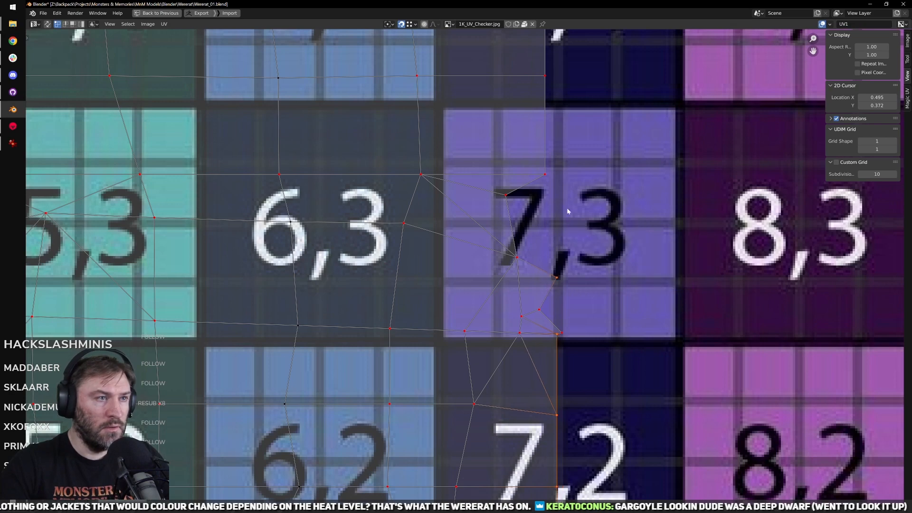
{"action": "scroll", "coordinate": [470, 325], "scroll_direction": "down", "scroll_amount": 4}
{"action": "scroll", "coordinate": [470, 324], "scroll_direction": "up", "scroll_amount": 1}
{"action": "middle_click_drag", "start_coordinate": [469, 324], "coordinate": [511, 294]}
{"action": "scroll", "coordinate": [508, 380], "scroll_direction": "down", "scroll_amount": 1}
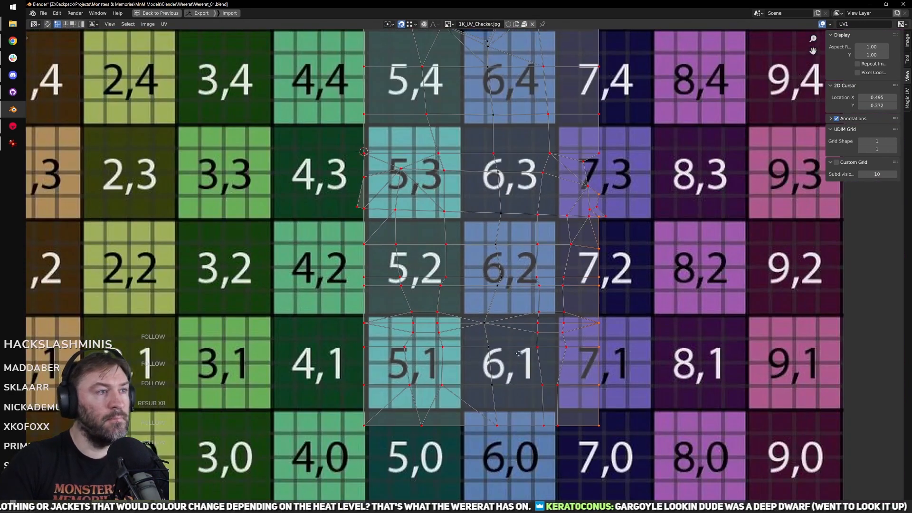
{"action": "middle_click_drag", "start_coordinate": [502, 240], "coordinate": [525, 303]}
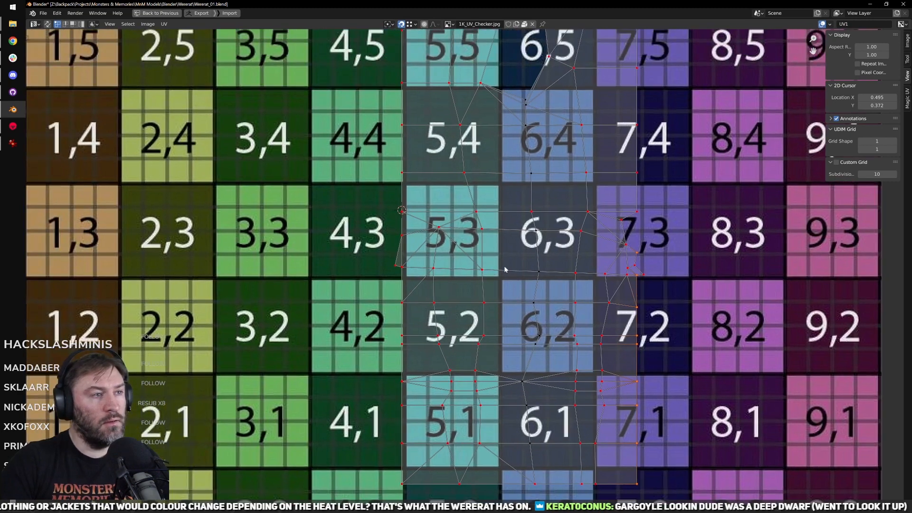
Step: Examine the checker pattern on the front of the body's hips and thighs for distortion
{"action": "middle_click_drag", "start_coordinate": [500, 386], "coordinate": [504, 320]}
{"action": "left_click", "coordinate": [496, 371], "text": "alt"}
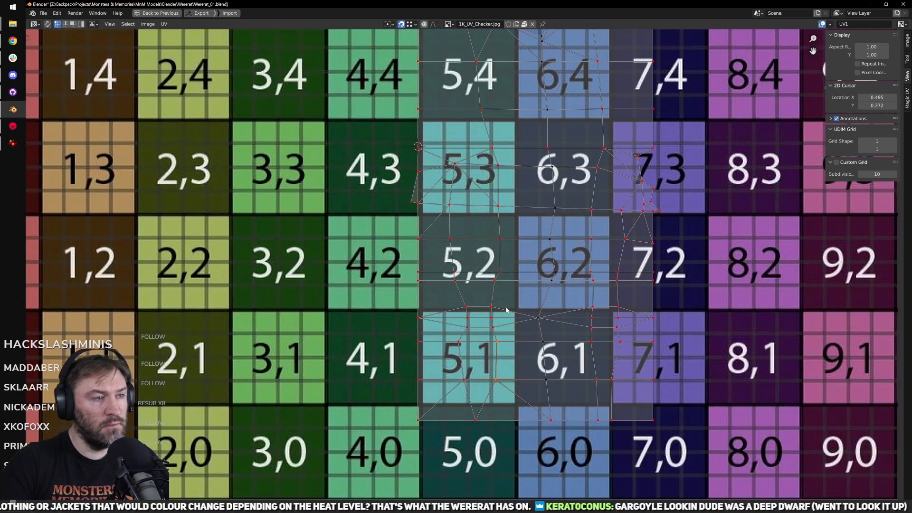
{"action": "key", "text": "ctrl+space"}
{"action": "scroll", "coordinate": [451, 271], "scroll_direction": "down", "scroll_amount": 4}
{"action": "middle_click_drag", "start_coordinate": [451, 271], "coordinate": [430, 220], "text": "shift"}
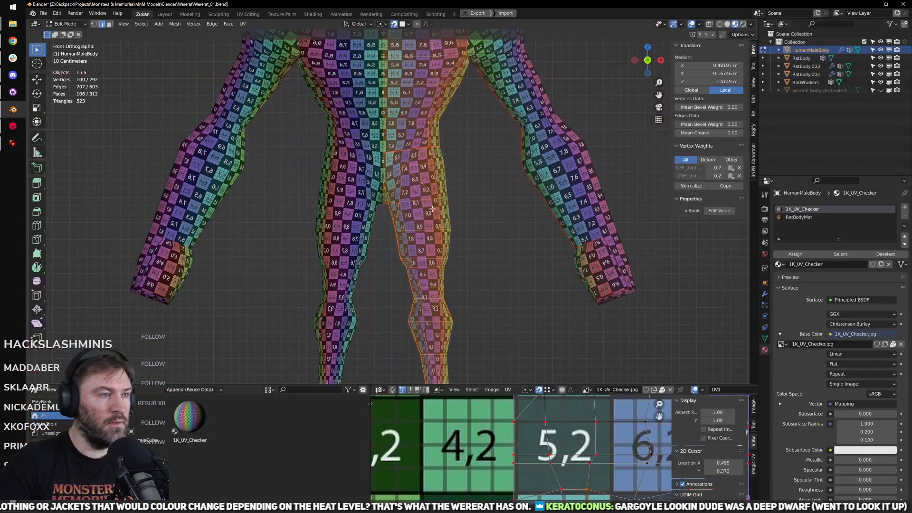
{"action": "scroll", "coordinate": [431, 221], "scroll_direction": "up", "scroll_amount": 2}
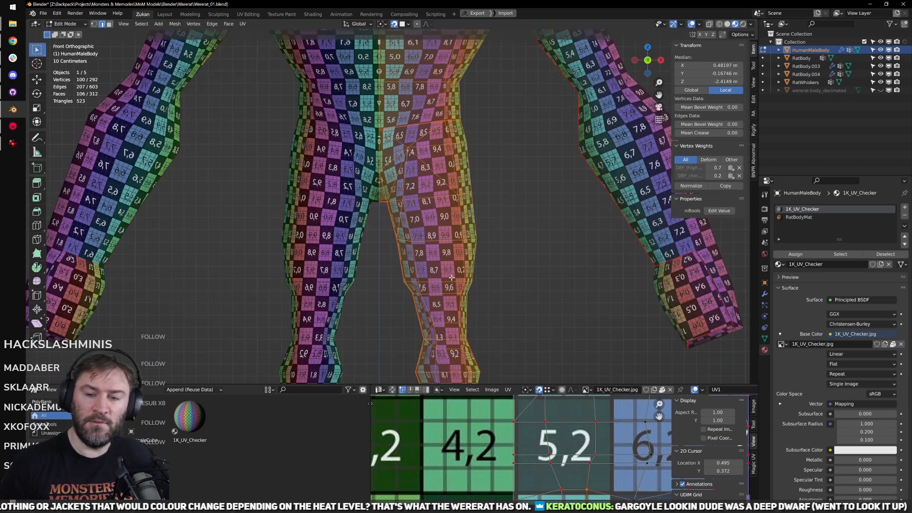
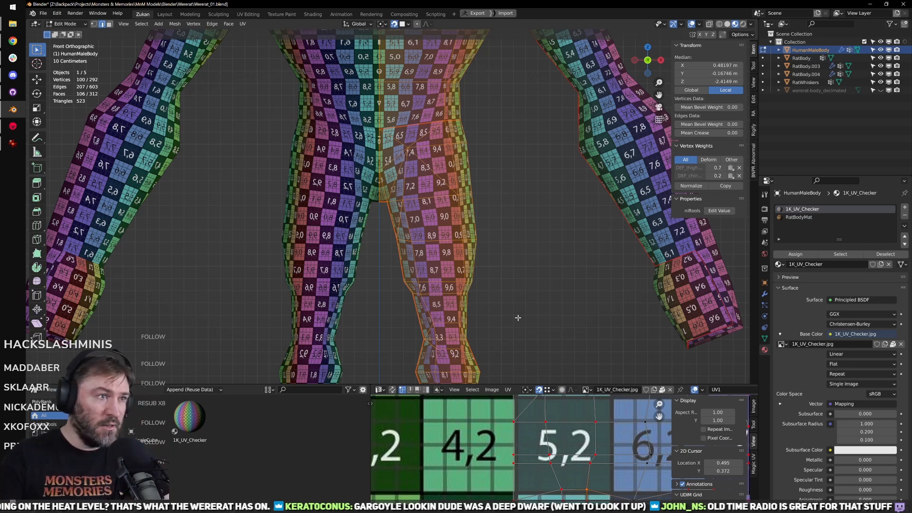
{"action": "scroll", "coordinate": [518, 318], "scroll_direction": "up", "scroll_amount": 2}
{"action": "scroll", "coordinate": [494, 464], "scroll_direction": "down", "scroll_amount": 3}
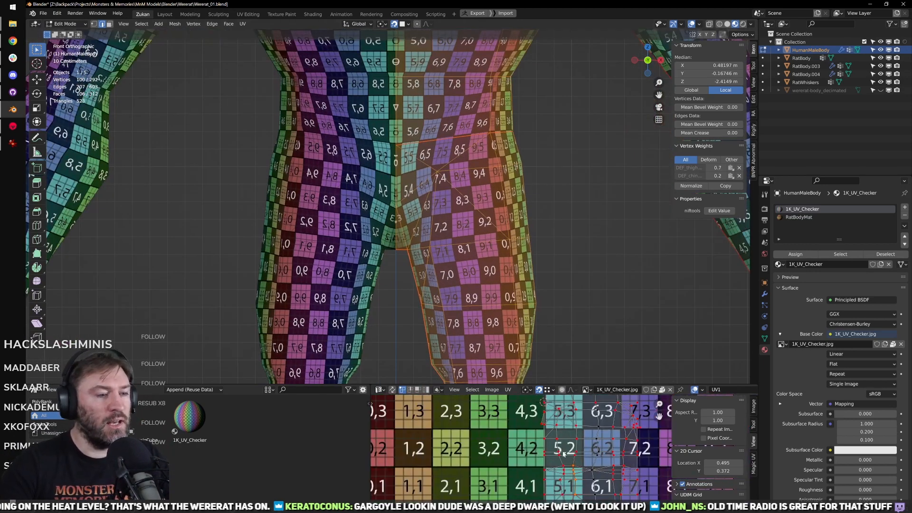
Step: Straighten the thigh's inner vertical column of UV vertices, on the right side of tile 5,2, with Align X
{"action": "key", "text": "ctrl+space"}
{"action": "scroll", "coordinate": [577, 346], "scroll_direction": "up", "scroll_amount": 5}
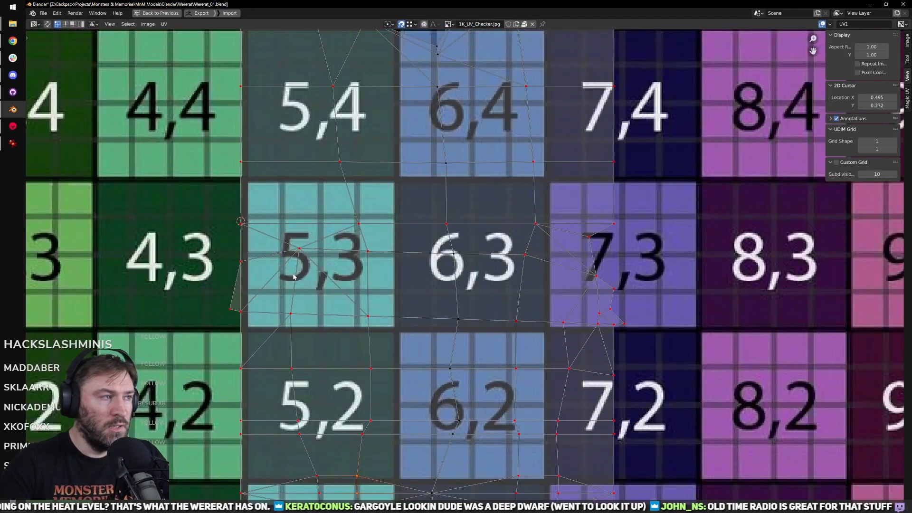
{"action": "middle_click_drag", "start_coordinate": [293, 277], "coordinate": [480, 317]}
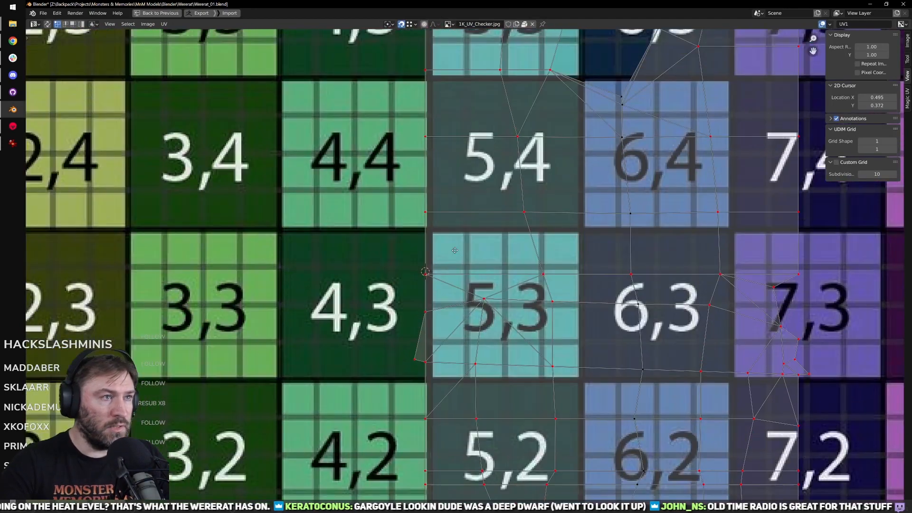
{"action": "scroll", "coordinate": [518, 291], "scroll_direction": "down", "scroll_amount": 2}
{"action": "middle_click_drag", "start_coordinate": [518, 290], "coordinate": [489, 211]}
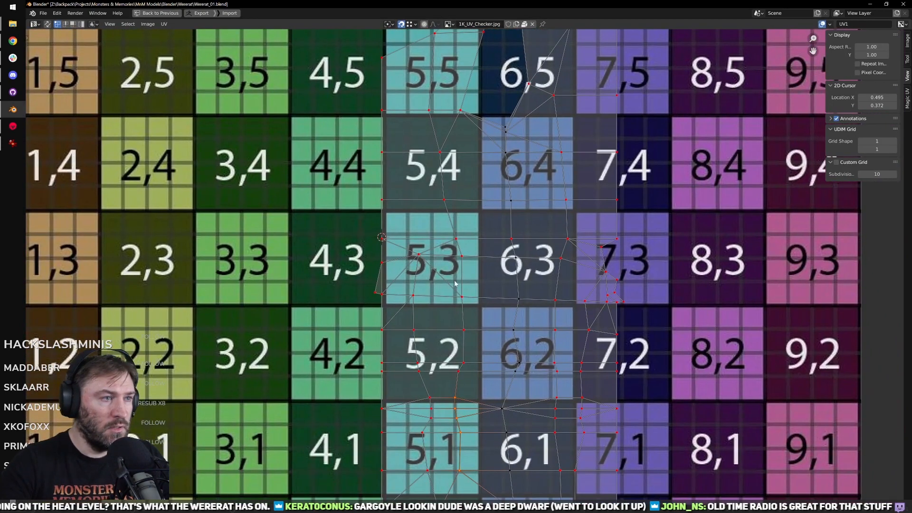
{"action": "middle_click_drag", "start_coordinate": [453, 328], "coordinate": [476, 323]}
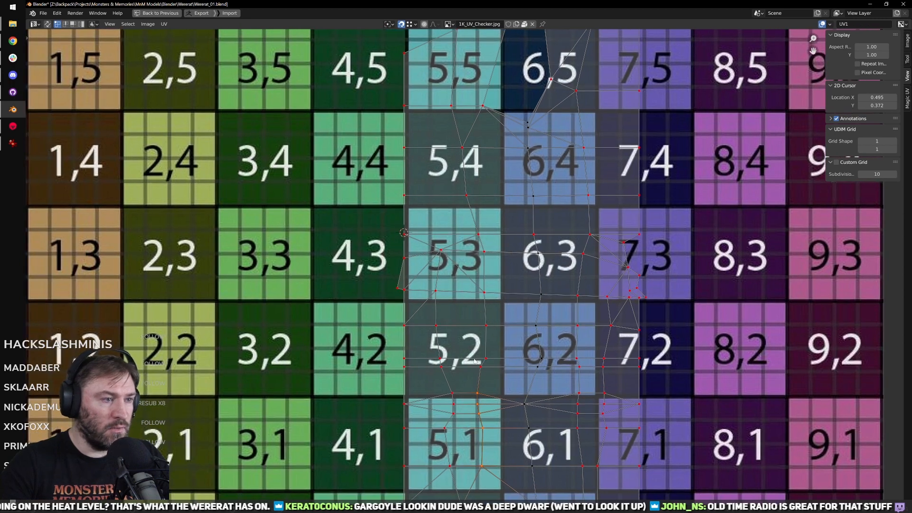
{"action": "key", "text": "q"}
{"action": "mouse_move", "coordinate": [546, 291]}
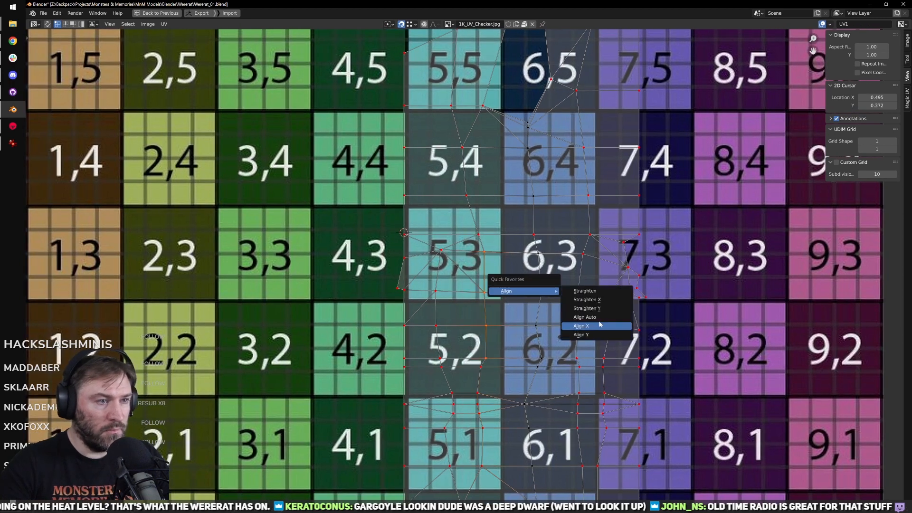
{"action": "left_click", "coordinate": [599, 326]}
Step: Move the straightened thigh column about -0.005 along X while checking the checker pattern on the model
{"action": "key", "text": "ctrl+space"}
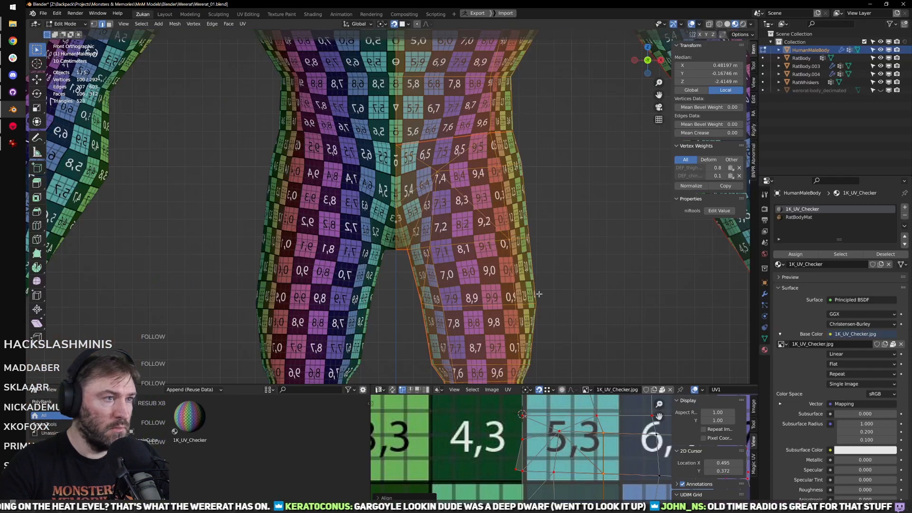
{"action": "scroll", "coordinate": [581, 438], "scroll_direction": "down", "scroll_amount": 3}
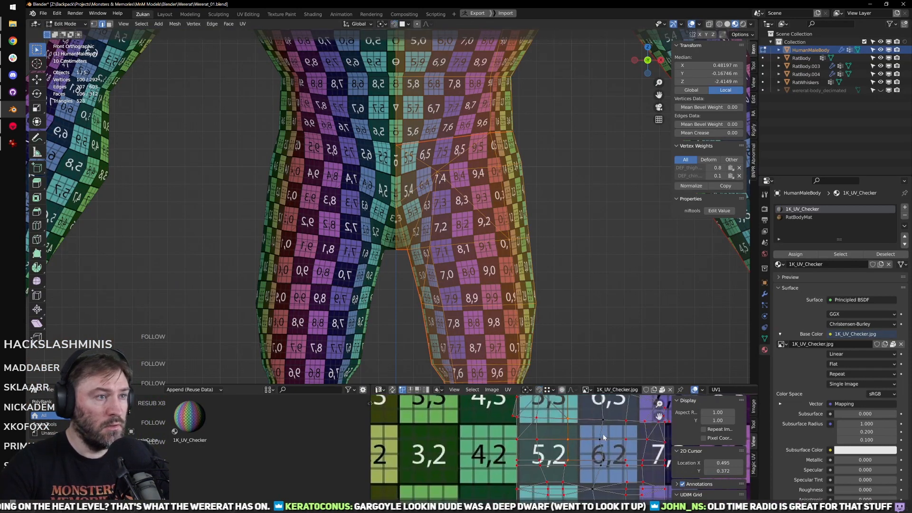
{"action": "key", "text": "g"}
{"action": "key", "text": "x"}
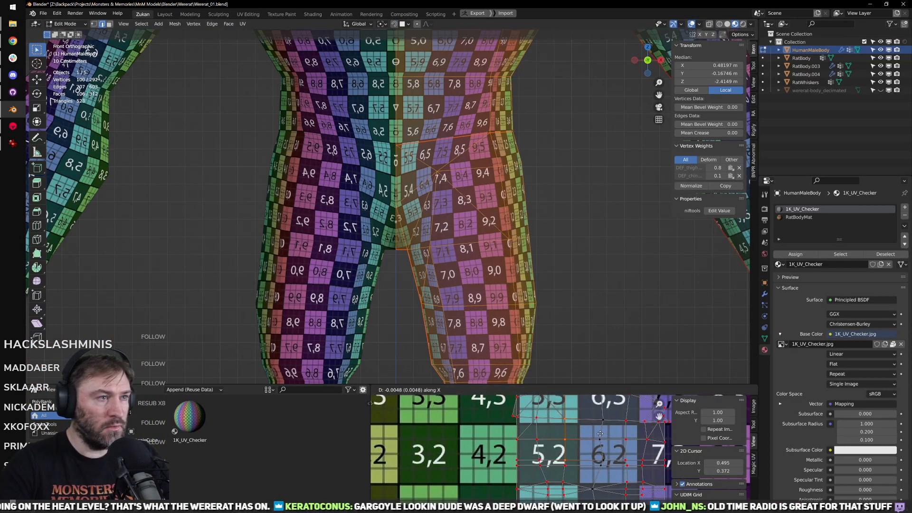
{"action": "left_click", "coordinate": [563, 444]}
Step: Move the UV vertex at the bottom of tile 5,4, one row above the hip, about -0.0024 along X
{"action": "scroll", "coordinate": [554, 448], "scroll_direction": "down", "scroll_amount": 1}
{"action": "middle_click_drag", "start_coordinate": [558, 443], "coordinate": [555, 453]}
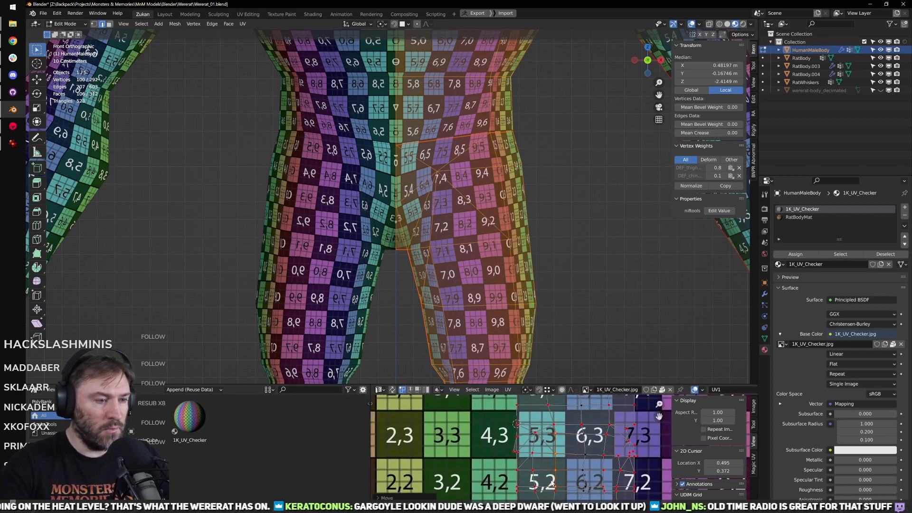
{"action": "middle_click_drag", "start_coordinate": [542, 317], "coordinate": [503, 295]}
{"action": "scroll", "coordinate": [534, 474], "scroll_direction": "up", "scroll_amount": 2}
{"action": "scroll", "coordinate": [534, 474], "scroll_direction": "up", "scroll_amount": 1}
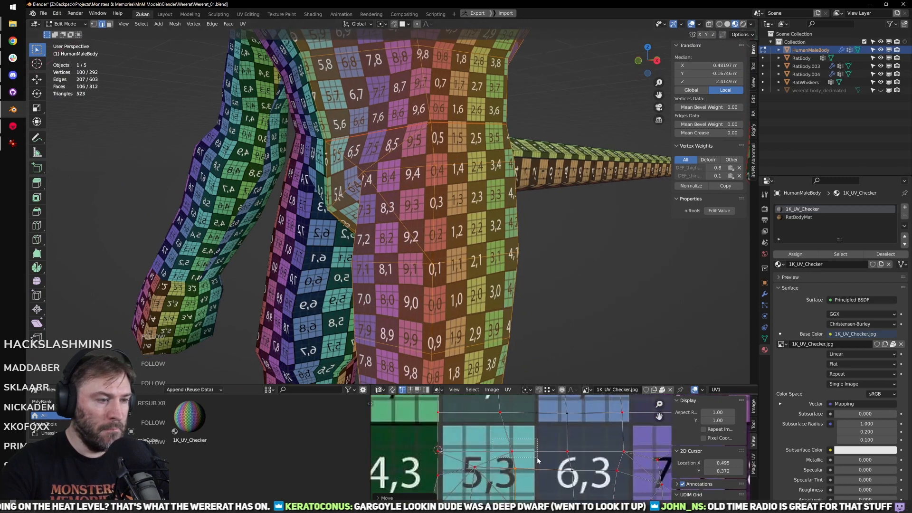
{"action": "middle_click_drag", "start_coordinate": [483, 211], "coordinate": [501, 255]}
{"action": "scroll", "coordinate": [526, 447], "scroll_direction": "down", "scroll_amount": 1}
{"action": "scroll", "coordinate": [526, 448], "scroll_direction": "down", "scroll_amount": 1}
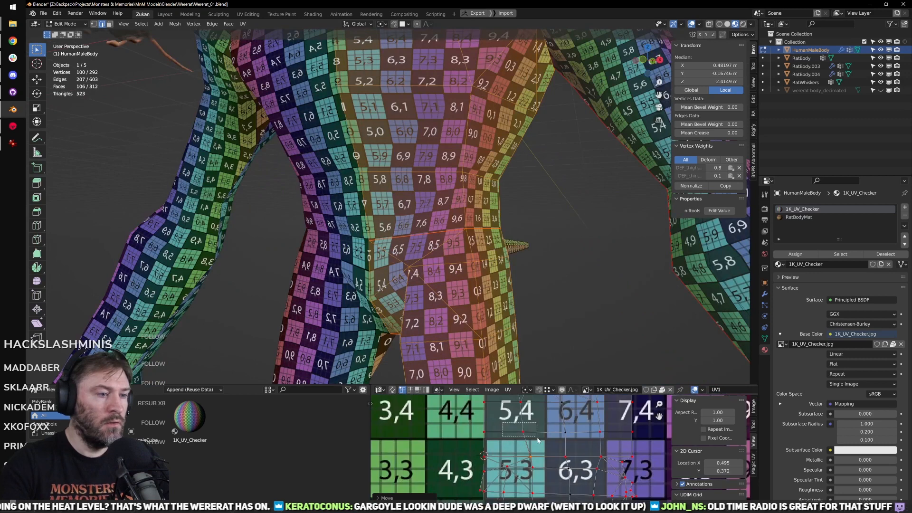
{"action": "key", "text": "g"}
{"action": "key", "text": "x"}
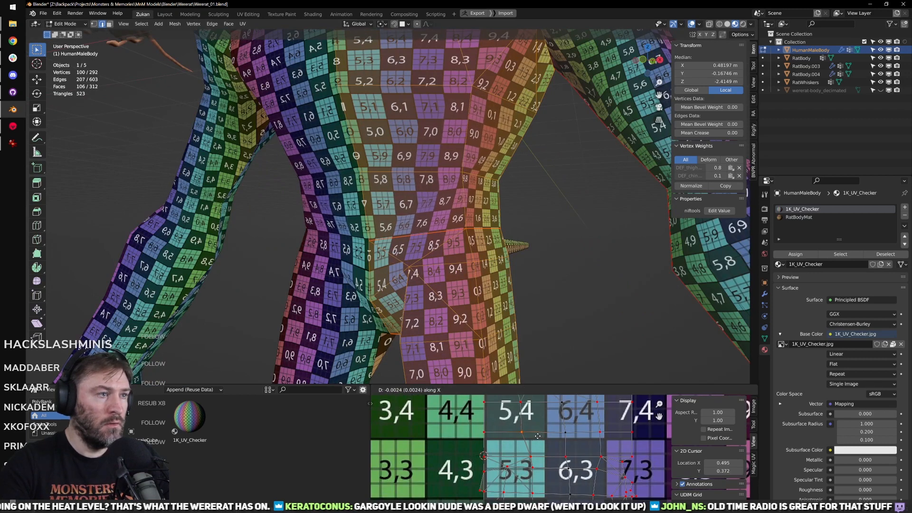
{"action": "left_click", "coordinate": [538, 436]}
Step: Shift the hip-row UV vertex at the top of tile 5,3 along X towards the island's left edge
{"action": "scroll", "coordinate": [538, 440], "scroll_direction": "down", "scroll_amount": 1}
{"action": "scroll", "coordinate": [524, 465], "scroll_direction": "up", "scroll_amount": 2}
{"action": "left_click_drag", "start_coordinate": [527, 431], "coordinate": [557, 445]}
{"action": "key", "text": "g"}
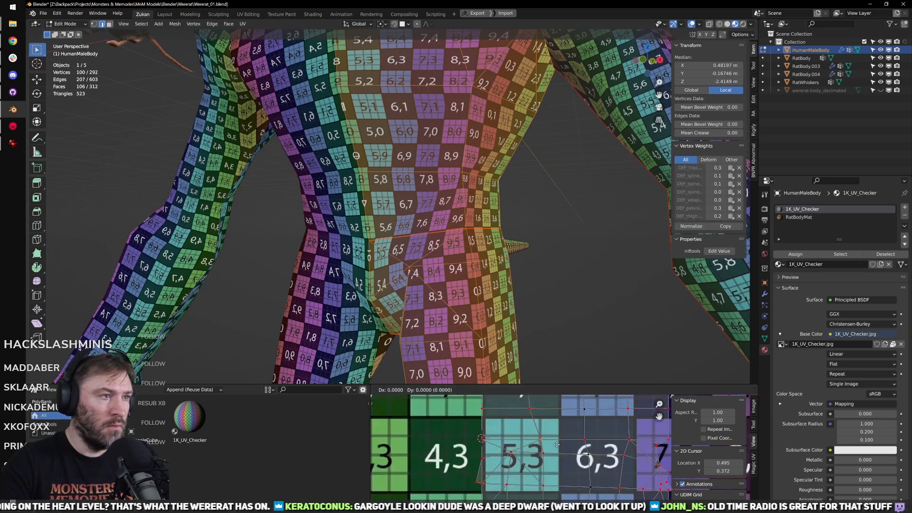
{"action": "key", "text": "x"}
{"action": "left_click", "coordinate": [554, 449]}
Step: Shift the hip-row UV vertex at the top of tile 6,3 slightly along X away from the left edge
{"action": "scroll", "coordinate": [553, 449], "scroll_direction": "down", "scroll_amount": 2}
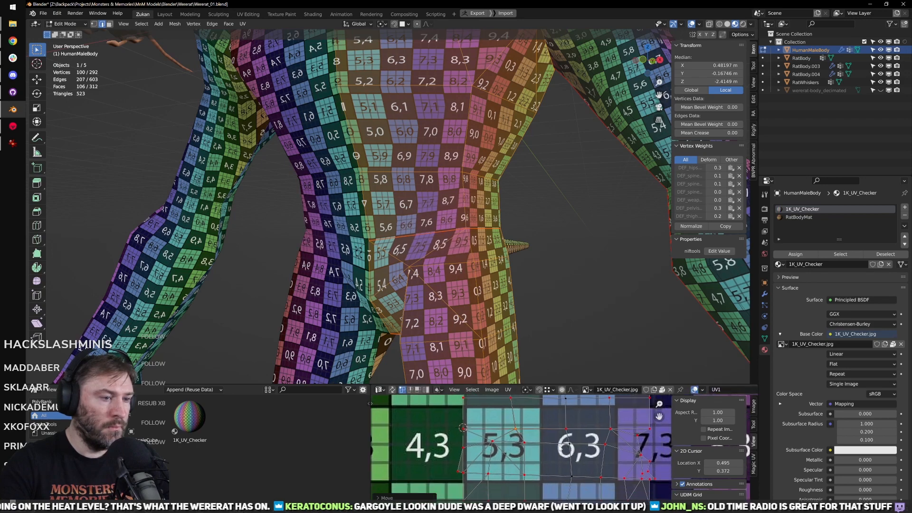
{"action": "left_click", "coordinate": [565, 432]}
{"action": "key", "text": "g"}
{"action": "key", "text": "x"}
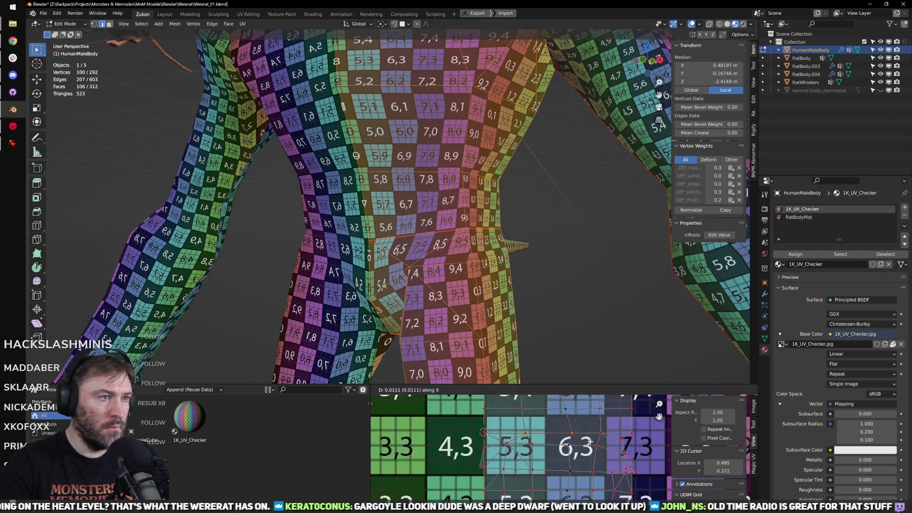
{"action": "left_click", "coordinate": [584, 440]}
Step: Flatten the row of UV vertices just below the hip, through the middle of tiles 5,3 and 6,3, with Align Y
{"action": "scroll", "coordinate": [571, 457], "scroll_direction": "up", "scroll_amount": 2}
{"action": "scroll", "coordinate": [571, 457], "scroll_direction": "up", "scroll_amount": 1}
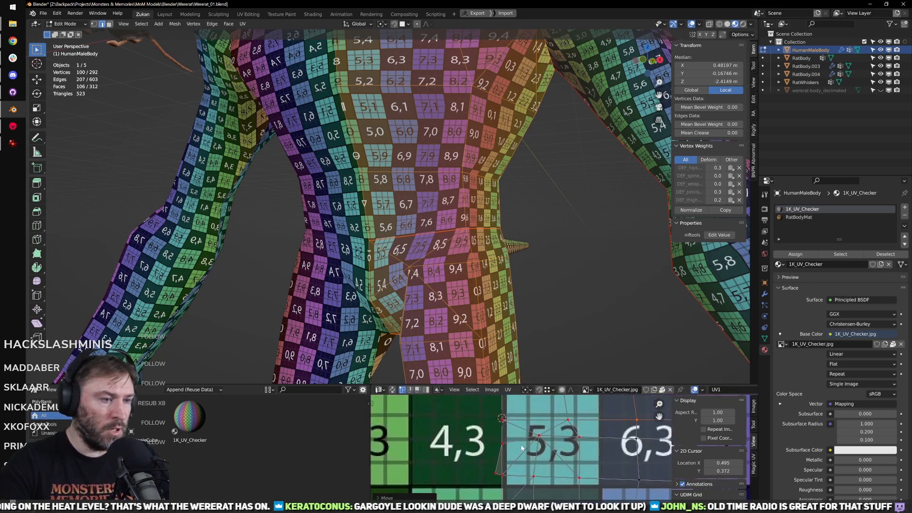
{"action": "middle_click_drag", "start_coordinate": [571, 457], "coordinate": [454, 456]}
{"action": "key", "text": "ctrl+space"}
{"action": "middle_click_drag", "start_coordinate": [370, 277], "coordinate": [467, 323]}
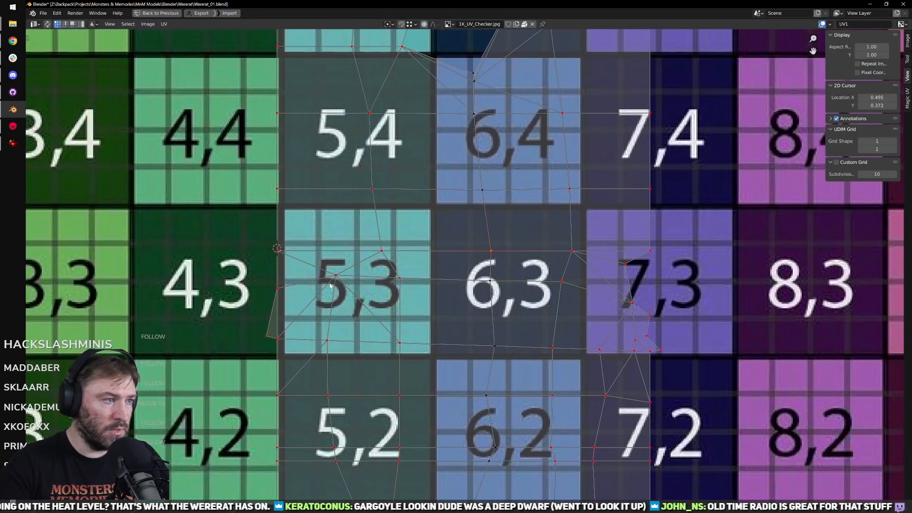
{"action": "left_click_drag", "start_coordinate": [317, 267], "coordinate": [581, 314]}
{"action": "key", "text": "q"}
{"action": "mouse_move", "coordinate": [582, 313]}
{"action": "left_click", "coordinate": [639, 357]}
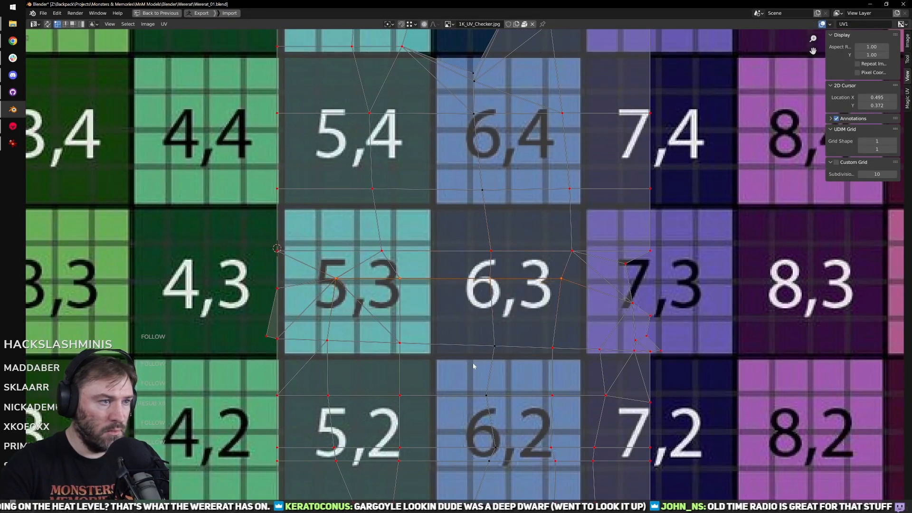
Step: Flatten the next three rows of UV vertices down the upper thigh by repeating Align Y on each
{"action": "middle_click_drag", "start_coordinate": [440, 356], "coordinate": [480, 345]}
{"action": "left_click_drag", "start_coordinate": [344, 322], "coordinate": [648, 361]}
{"action": "key", "text": "shift+r"}
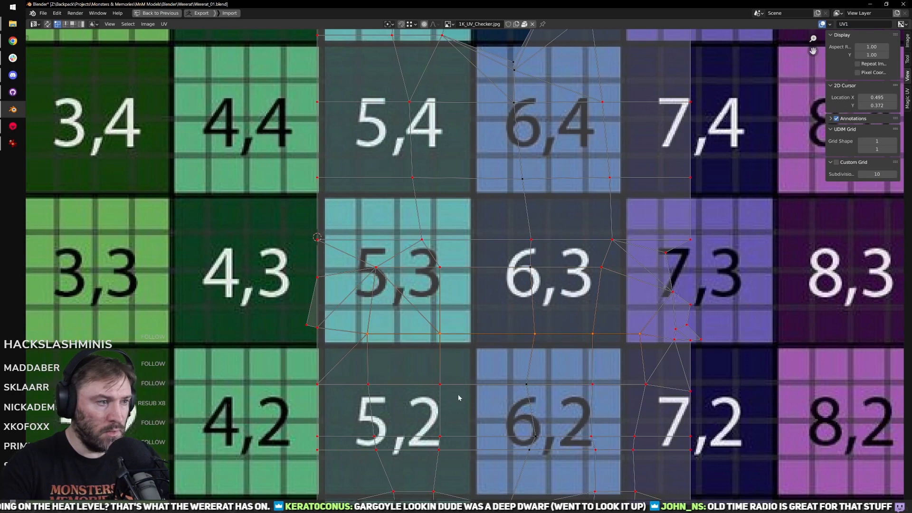
{"action": "left_click_drag", "start_coordinate": [285, 371], "coordinate": [732, 413]}
{"action": "key", "text": "shift+r"}
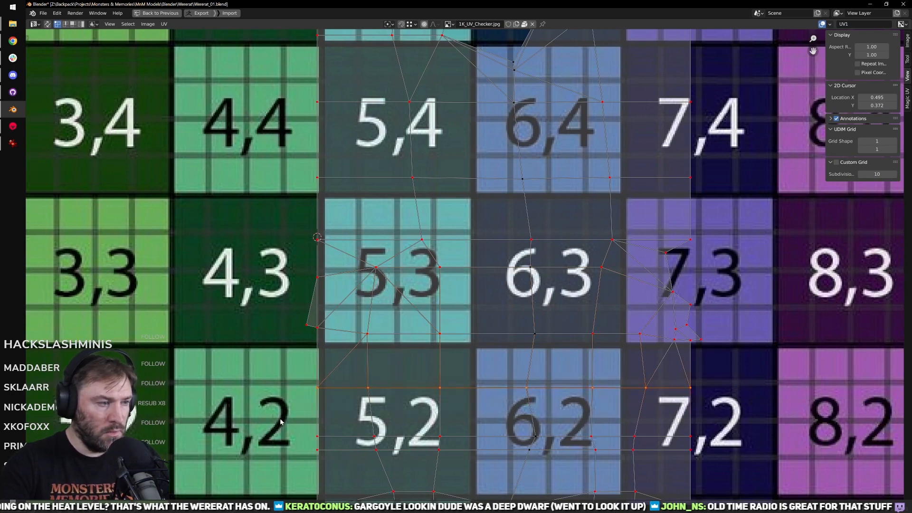
{"action": "left_click_drag", "start_coordinate": [287, 419], "coordinate": [715, 442]}
Step: Flatten the UV vertex rows along the top of tiles 5,3 and 6,3 and the bottom of tiles 5,4 and 6,4 with Align Y
{"action": "middle_click_drag", "start_coordinate": [384, 315], "coordinate": [398, 358]}
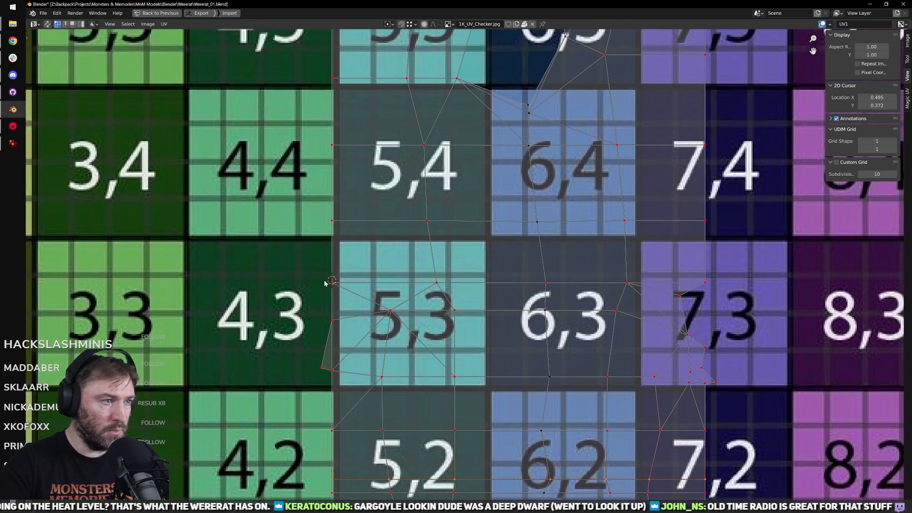
{"action": "left_click_drag", "start_coordinate": [286, 261], "coordinate": [760, 300]}
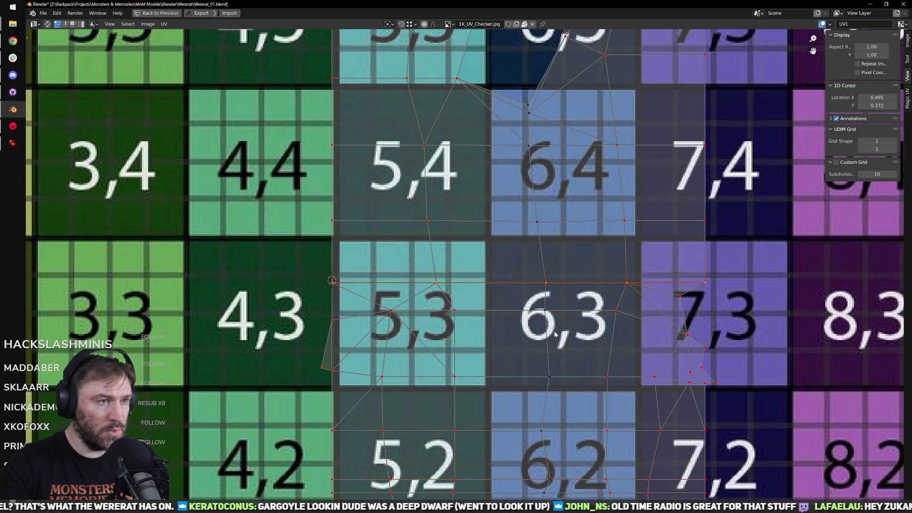
{"action": "scroll", "coordinate": [555, 334], "scroll_direction": "down", "scroll_amount": 3}
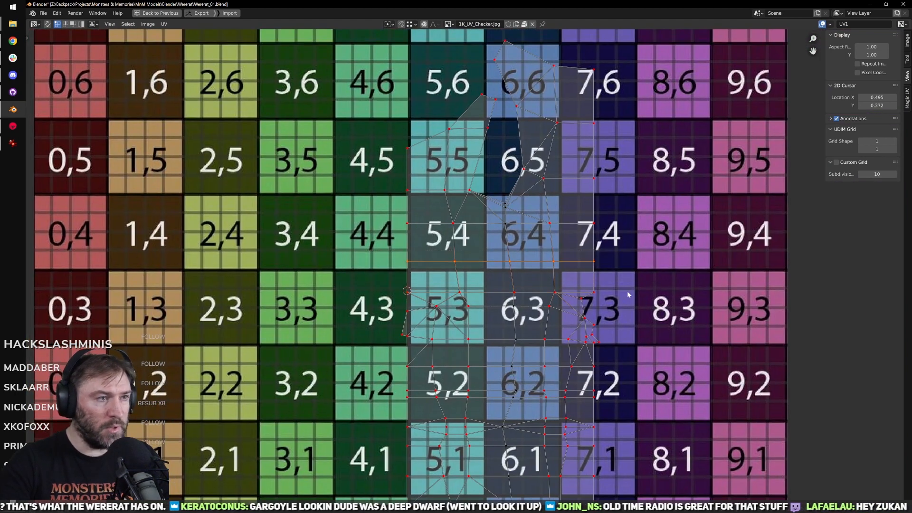
Step: Unpin the leg's interior UV vertices from the row just below the hip in tiles 5,3 and 6,3 down through tiles 5,1 and 6,1
{"action": "middle_click_drag", "start_coordinate": [500, 230], "coordinate": [495, 230]}
{"action": "middle_click_drag", "start_coordinate": [525, 322], "coordinate": [543, 189]}
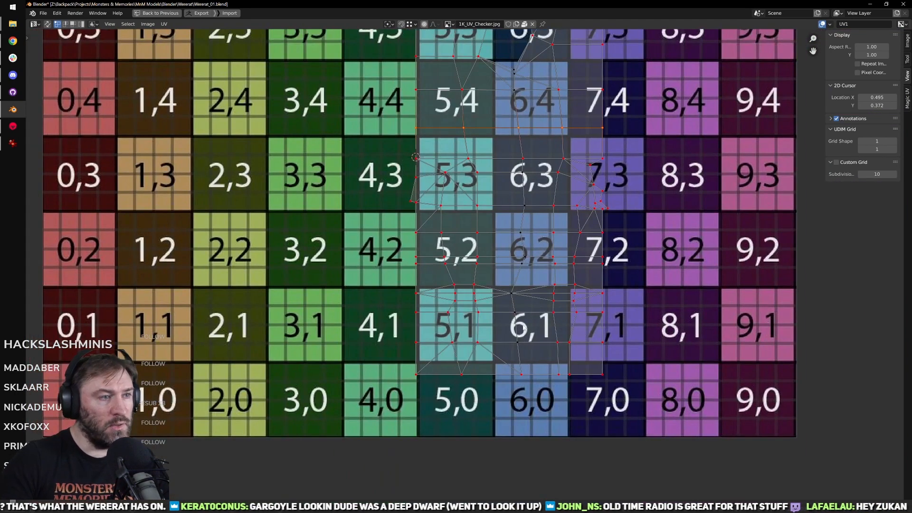
{"action": "middle_click_drag", "start_coordinate": [503, 274], "coordinate": [505, 332]}
{"action": "middle_click_drag", "start_coordinate": [499, 299], "coordinate": [497, 307]}
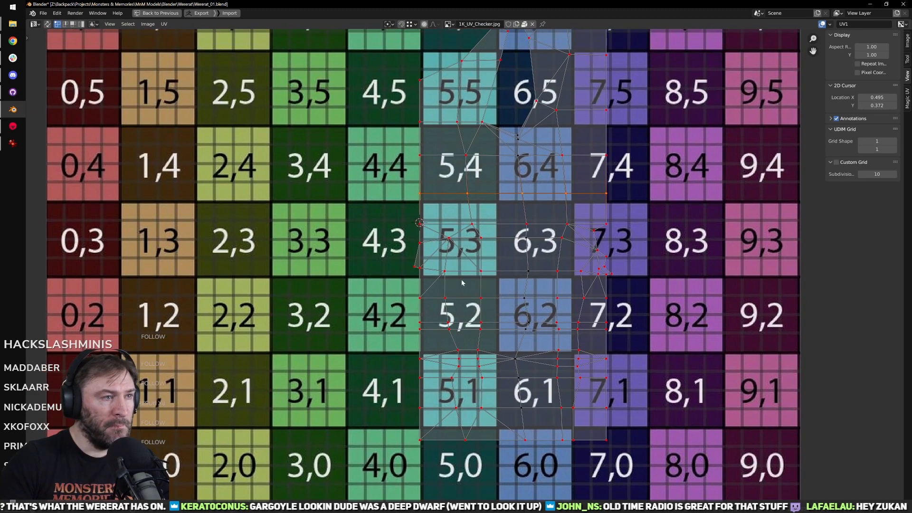
{"action": "scroll", "coordinate": [440, 219], "scroll_direction": "down", "scroll_amount": 1}
{"action": "left_click_drag", "start_coordinate": [383, 112], "coordinate": [627, 448]}
{"action": "scroll", "coordinate": [507, 398], "scroll_direction": "up", "scroll_amount": 2}
{"action": "left_click_drag", "start_coordinate": [436, 469], "coordinate": [625, 224]}
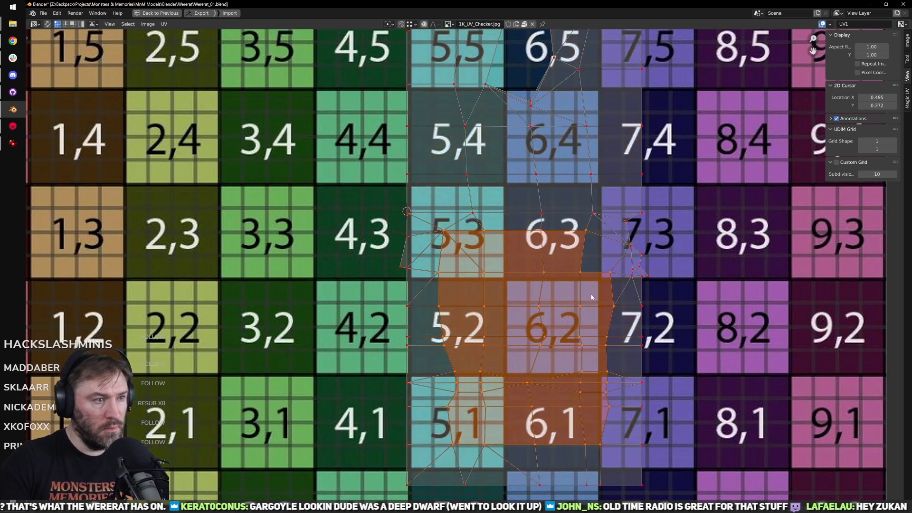
{"action": "middle_click_drag", "start_coordinate": [598, 301], "coordinate": [601, 322]}
{"action": "left_click_drag", "start_coordinate": [437, 216], "coordinate": [608, 266]}
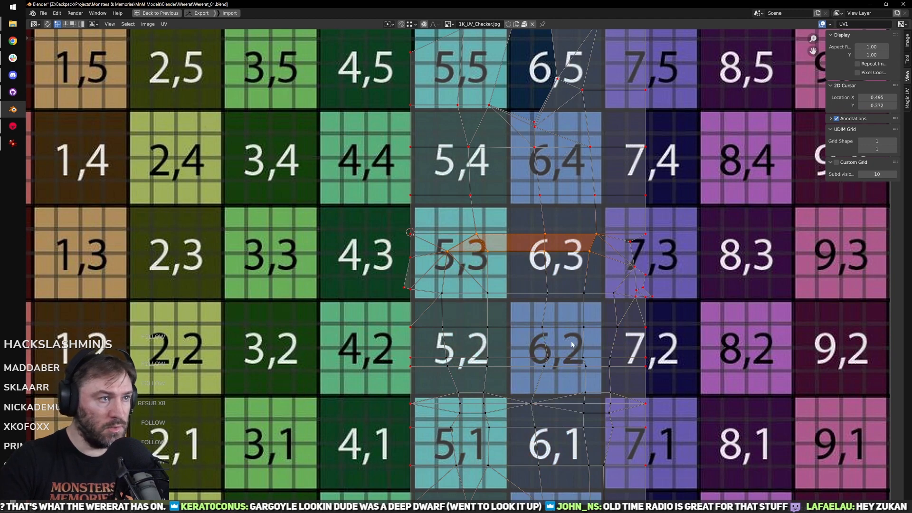
Step: Isolate the leg's faces, pin the hip row of UV vertices along the top of tiles 5,3 to 7,3, and switch to only the torso's faces
{"action": "key", "text": "ctrl+space"}
{"action": "key", "text": "ctrl+space"}
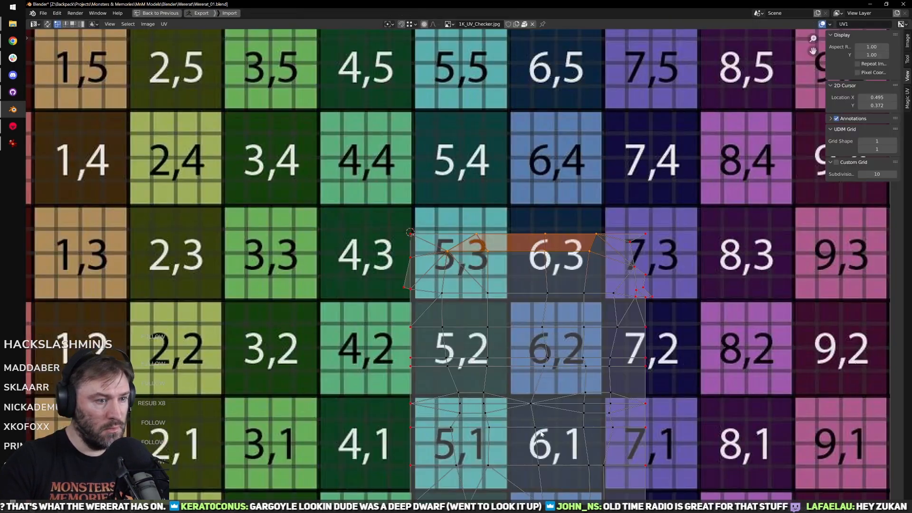
{"action": "left_click_drag", "start_coordinate": [324, 164], "coordinate": [715, 239]}
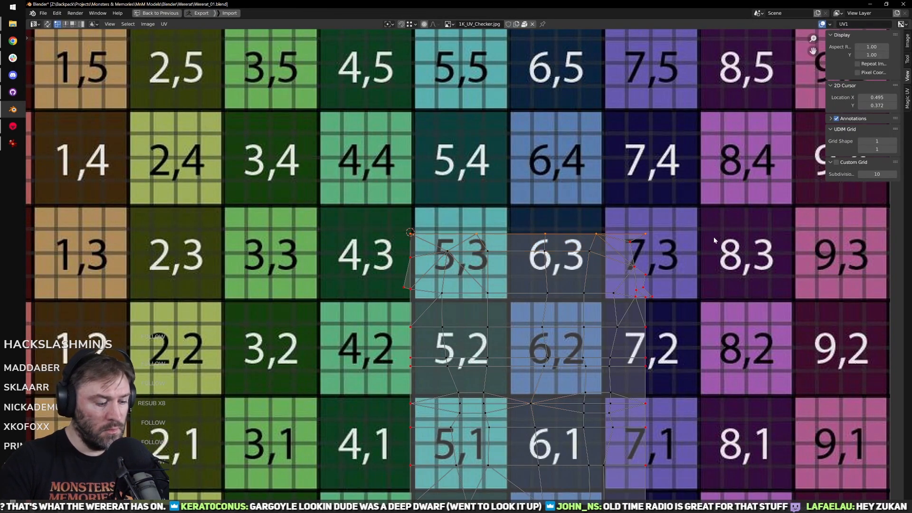
{"action": "key", "text": "ctrl+space"}
{"action": "key", "text": "ctrl+space"}
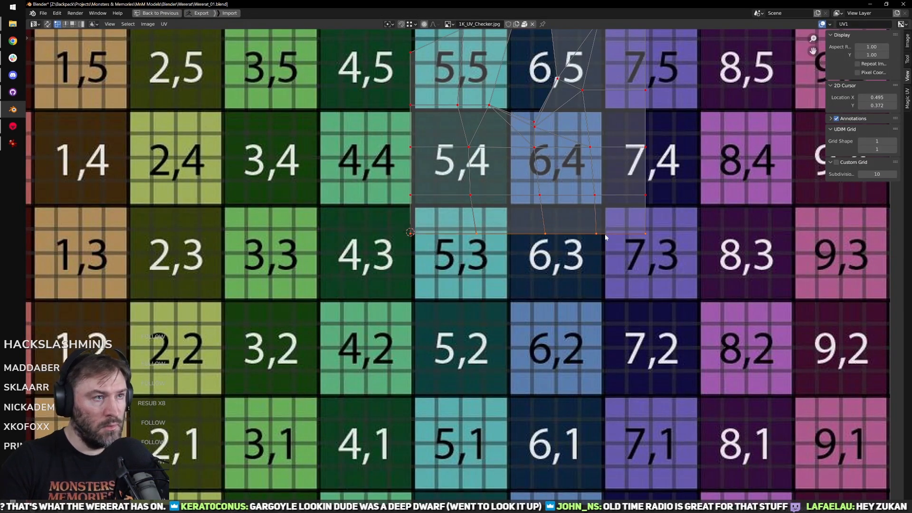
Step: Unpin the torso's interior UV vertices across tiles 5,4 and 6,4 and the lower part of tiles 5,5 and 6,5
{"action": "middle_click_drag", "start_coordinate": [555, 263], "coordinate": [539, 368]}
{"action": "left_click_drag", "start_coordinate": [430, 317], "coordinate": [601, 241]}
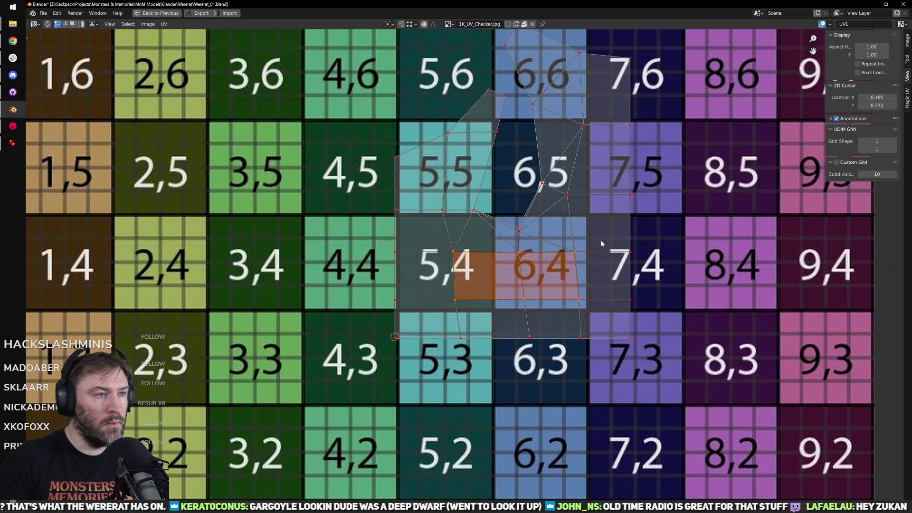
{"action": "left_click", "coordinate": [460, 257]}
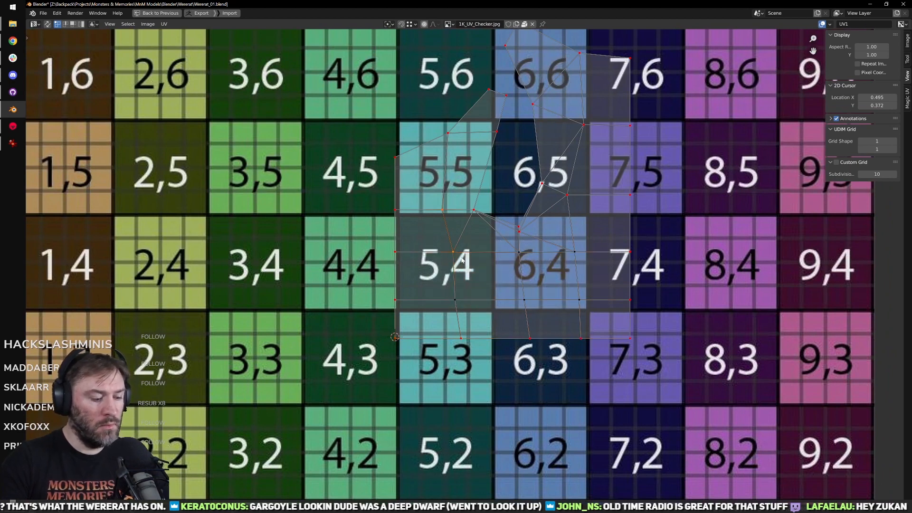
{"action": "left_click", "coordinate": [567, 195]}
{"action": "left_click", "coordinate": [534, 232]}
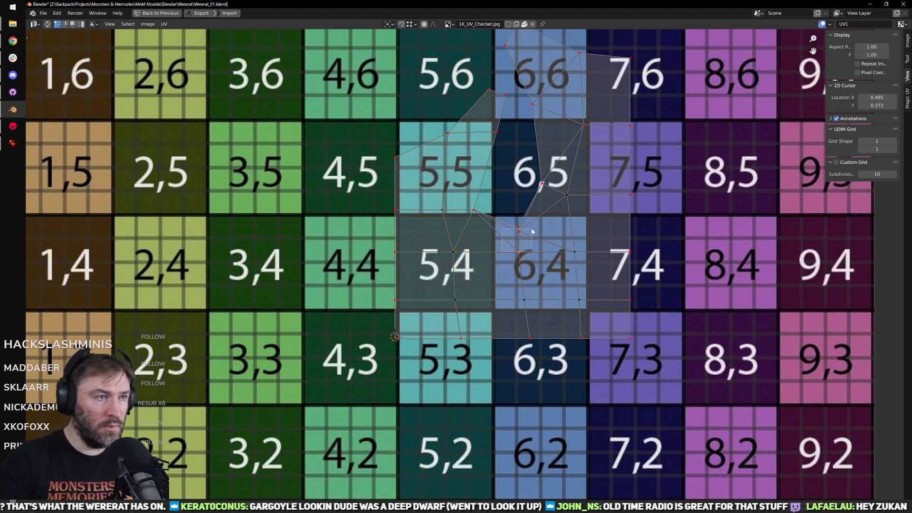
Step: Show the leg and torso faces together and unwrap the island so its unpinned interior vertices relax between the pinned edges
{"action": "key", "text": "ctrl+space"}
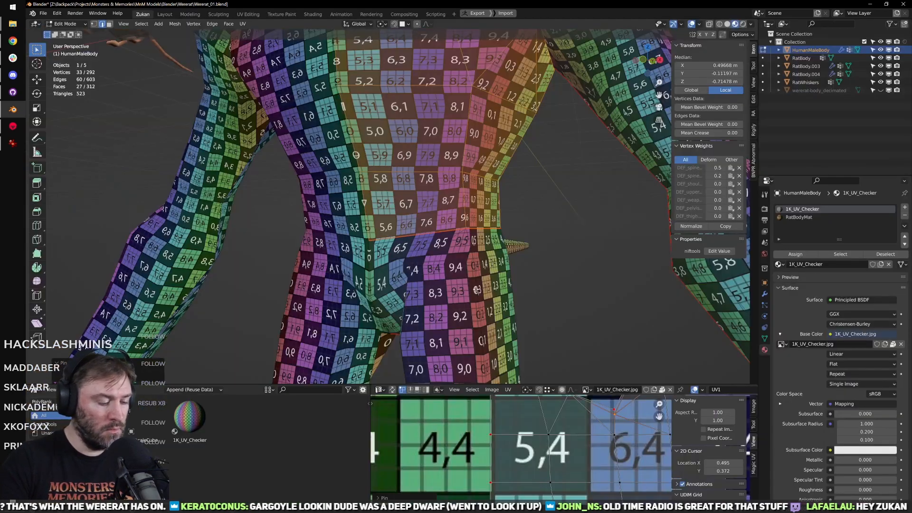
{"action": "key", "text": "ctrl+space"}
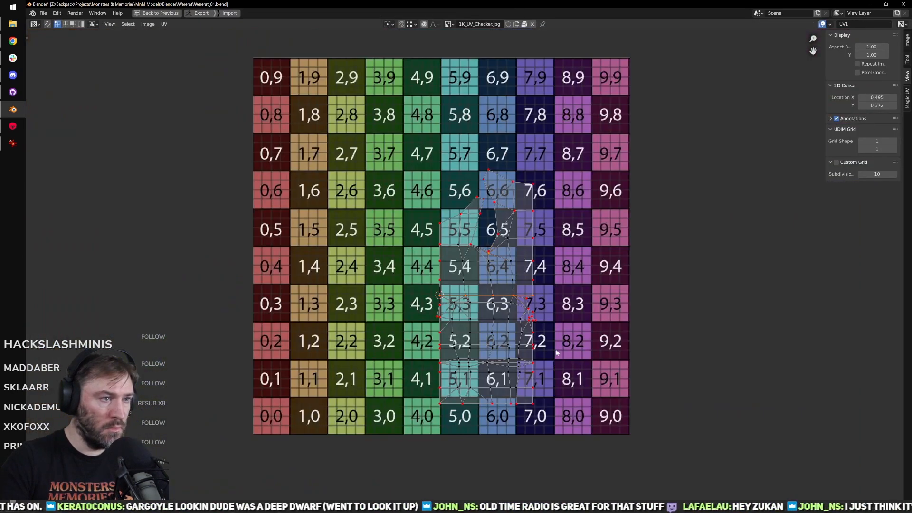
{"action": "middle_click_drag", "start_coordinate": [603, 320], "coordinate": [603, 308]}
{"action": "scroll", "coordinate": [603, 308], "scroll_direction": "up", "scroll_amount": 2}
{"action": "left_click_drag", "start_coordinate": [587, 443], "coordinate": [542, 386]}
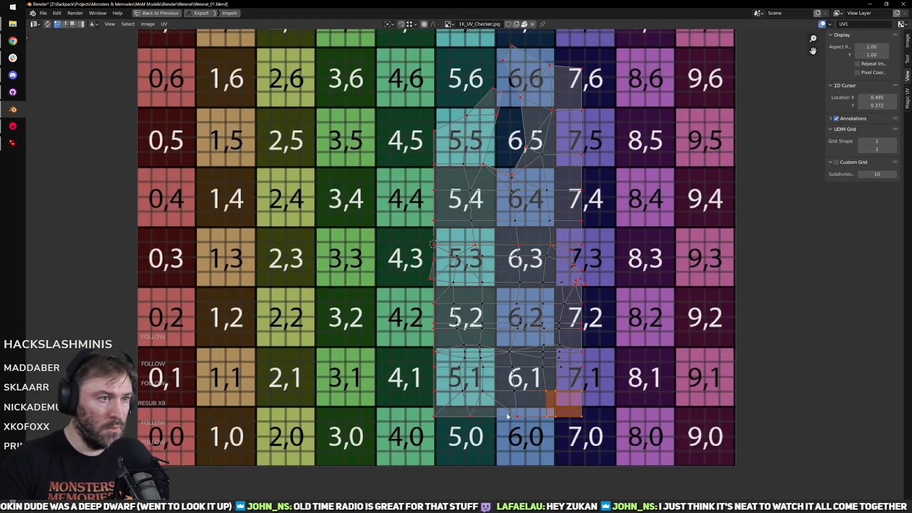
{"action": "key", "text": "u"}
{"action": "left_click", "coordinate": [546, 429]}
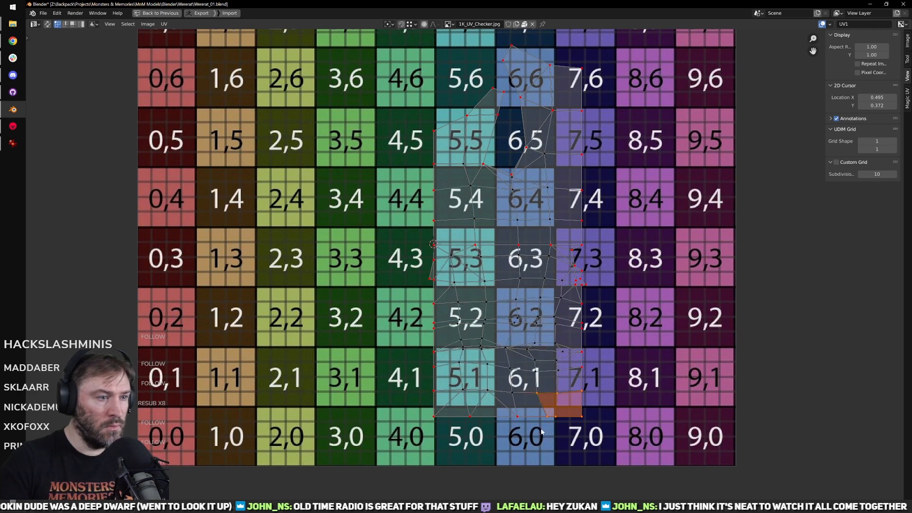
Step: Pin the relaxed UV vertices across the leg and torso island, then clear the selection
{"action": "scroll", "coordinate": [537, 394], "scroll_direction": "up", "scroll_amount": 2}
{"action": "scroll", "coordinate": [578, 456], "scroll_direction": "down", "scroll_amount": 4}
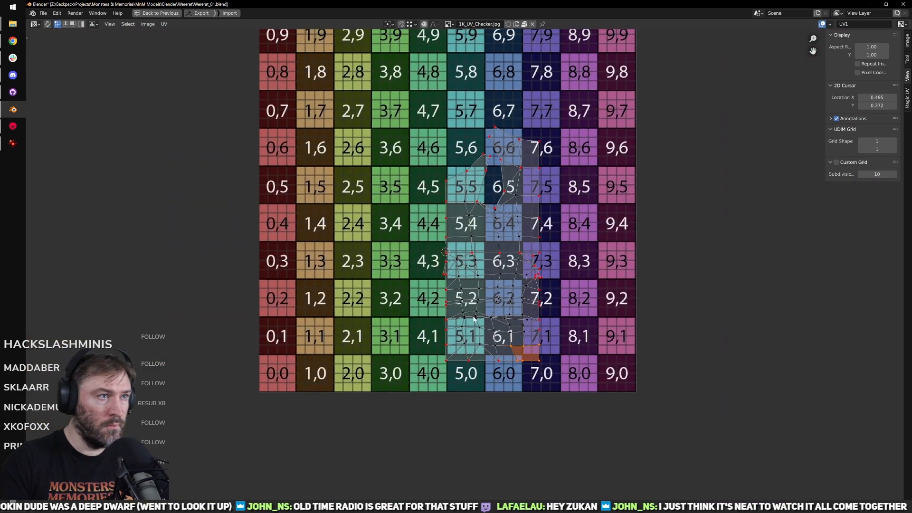
{"action": "key", "text": "a"}
{"action": "scroll", "coordinate": [570, 376], "scroll_direction": "up", "scroll_amount": 2}
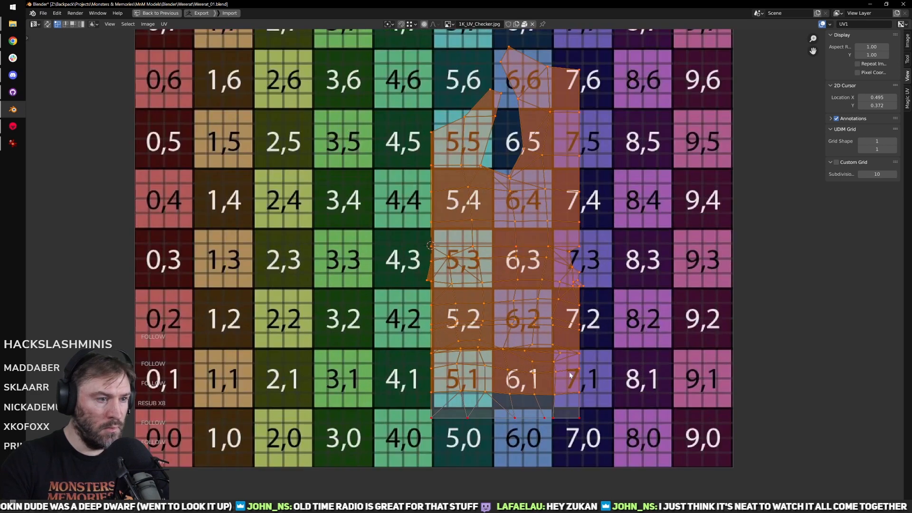
{"action": "key", "text": "alt+a"}
Step: Unwrap the inner UV vertices of the island's bottom row between its pinned corners and flatten them with Align Y
{"action": "left_click_drag", "start_coordinate": [435, 442], "coordinate": [566, 415]}
{"action": "key", "text": "u"}
{"action": "key", "text": "q"}
{"action": "mouse_move", "coordinate": [598, 417]}
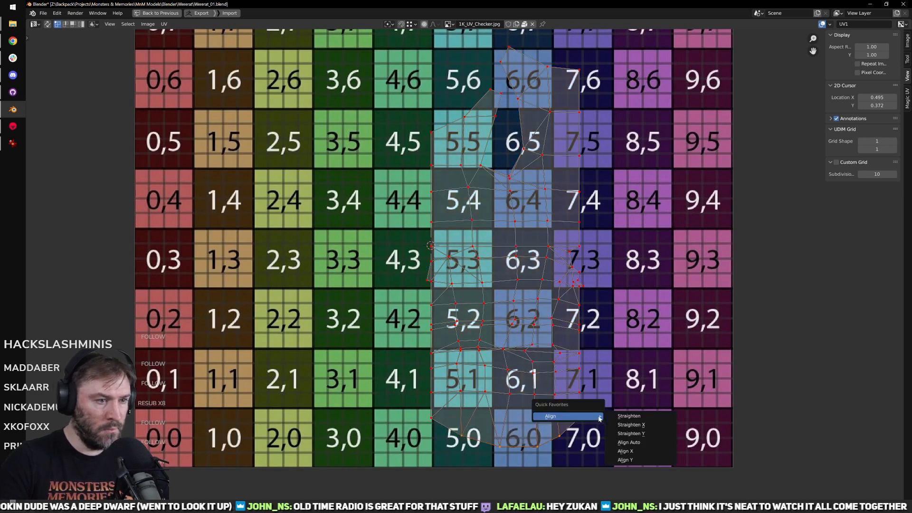
{"action": "left_click", "coordinate": [648, 460]}
Step: Turn on snapping and move the flattened bottom row along Y to line up with the island's two bottom corners
{"action": "key", "text": "shift+Tab"}
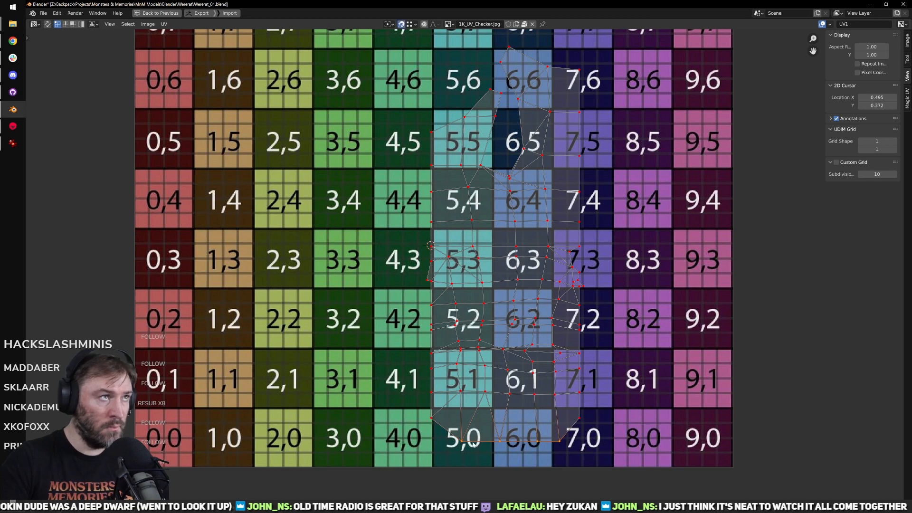
{"action": "key", "text": "g"}
{"action": "key", "text": "y"}
{"action": "left_click", "coordinate": [455, 429]}
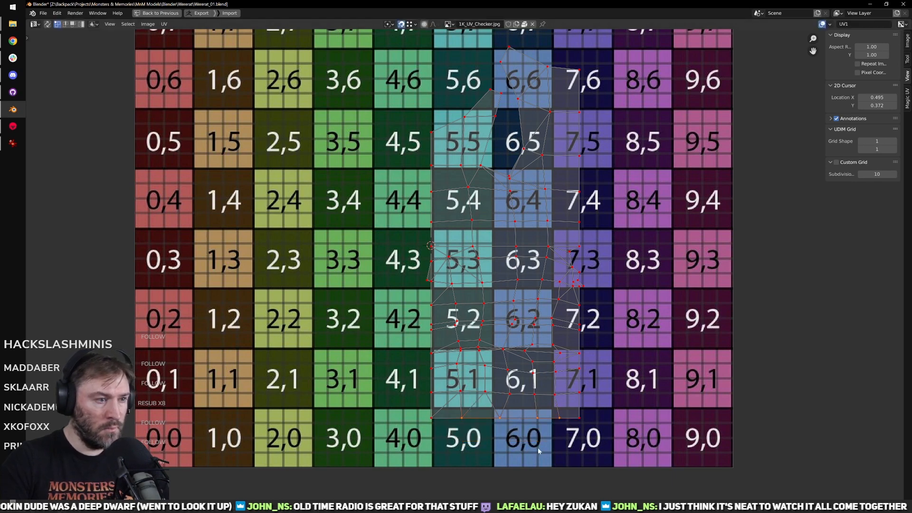
Step: With the hips framed in front view, shift the UV vertex on the island's left edge in the middle of tile 5,3 along Y
{"action": "key", "text": "ctrl+space"}
{"action": "key", "text": "KP_Decimal"}
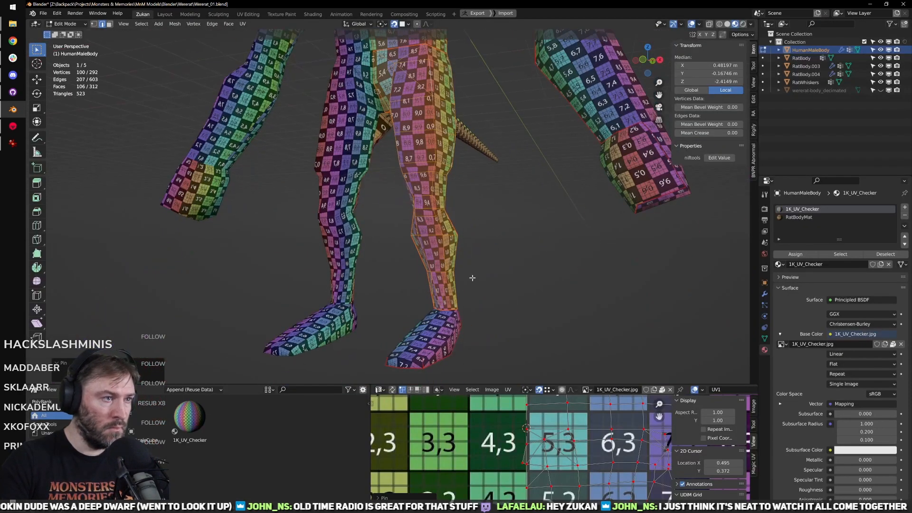
{"action": "middle_click_drag", "start_coordinate": [472, 278], "coordinate": [468, 308], "text": "shift"}
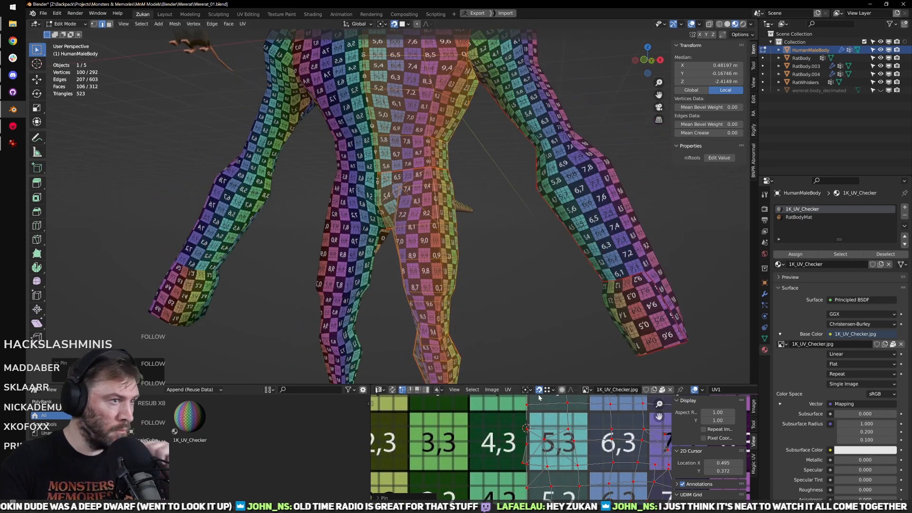
{"action": "key", "text": "KP_1"}
{"action": "scroll", "coordinate": [388, 205], "scroll_direction": "up", "scroll_amount": 4}
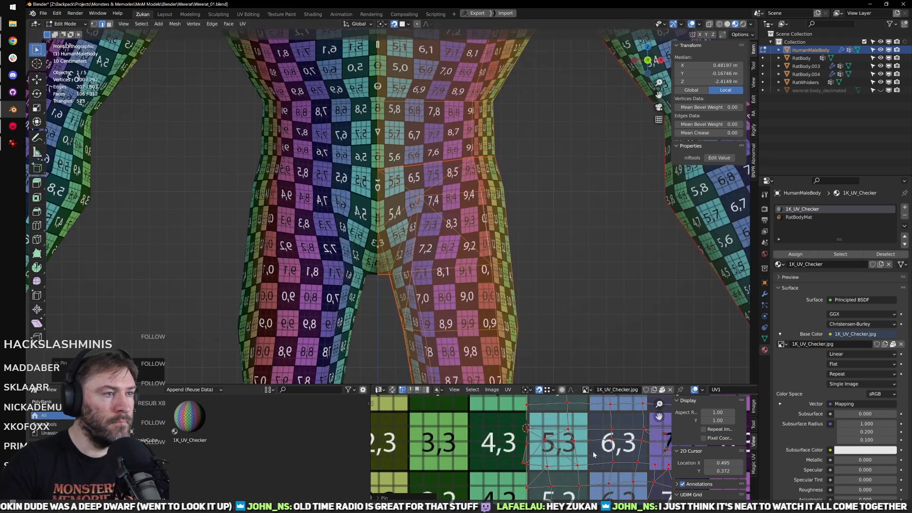
{"action": "scroll", "coordinate": [593, 455], "scroll_direction": "down", "scroll_amount": 1}
{"action": "scroll", "coordinate": [523, 451], "scroll_direction": "up", "scroll_amount": 5}
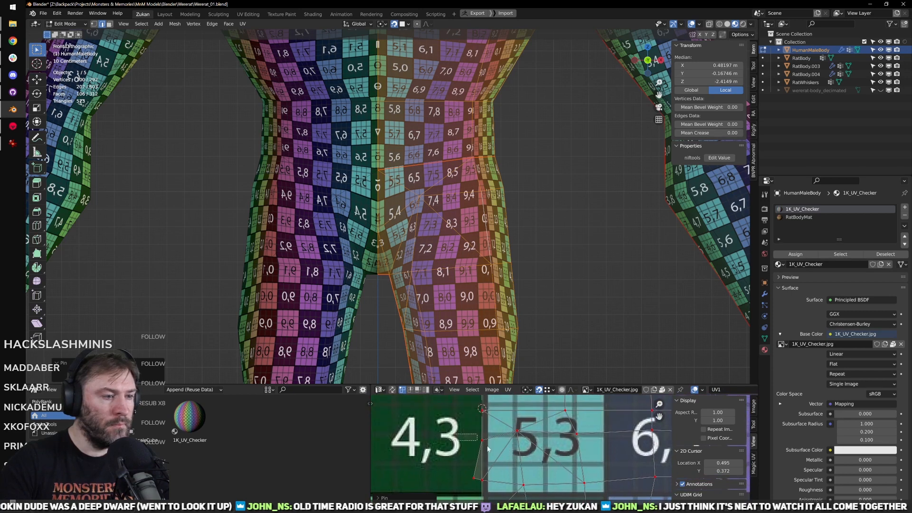
{"action": "key", "text": "g"}
{"action": "key", "text": "y"}
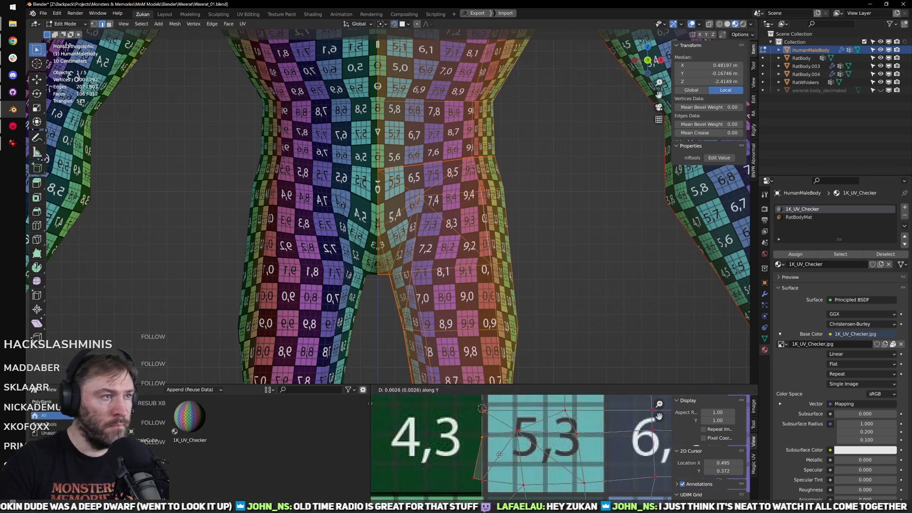
{"action": "left_click", "coordinate": [500, 468]}
Step: Lower the inner UV vertex in the left part of tile 5,3 slightly along Y
{"action": "scroll", "coordinate": [523, 463], "scroll_direction": "down", "scroll_amount": 2}
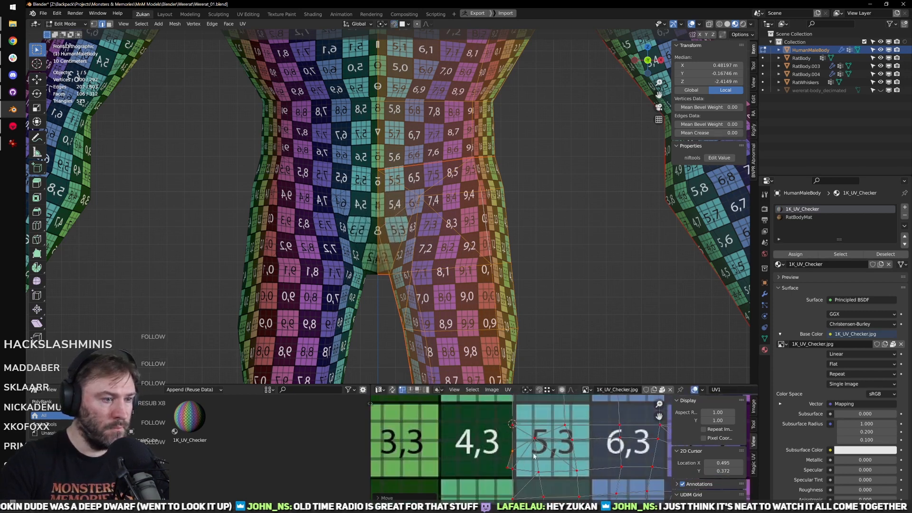
{"action": "key", "text": "g"}
{"action": "key", "text": "y"}
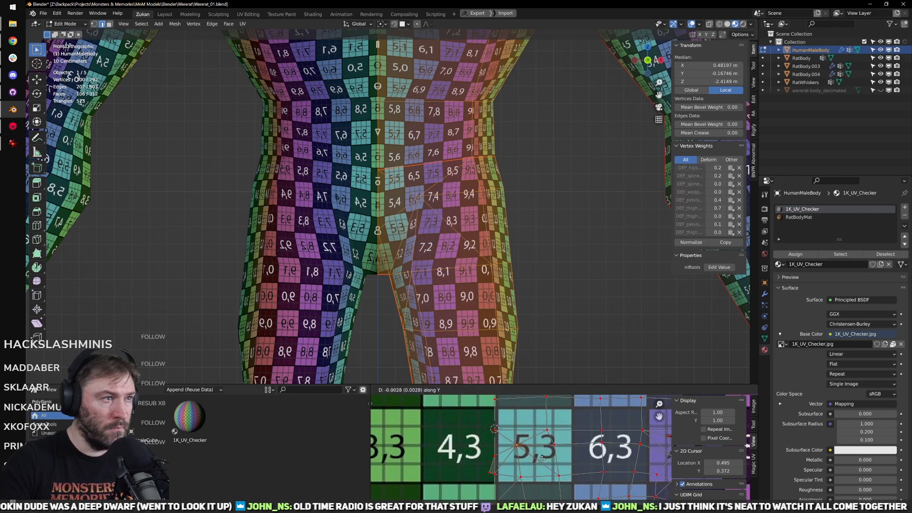
{"action": "left_click", "coordinate": [537, 457]}
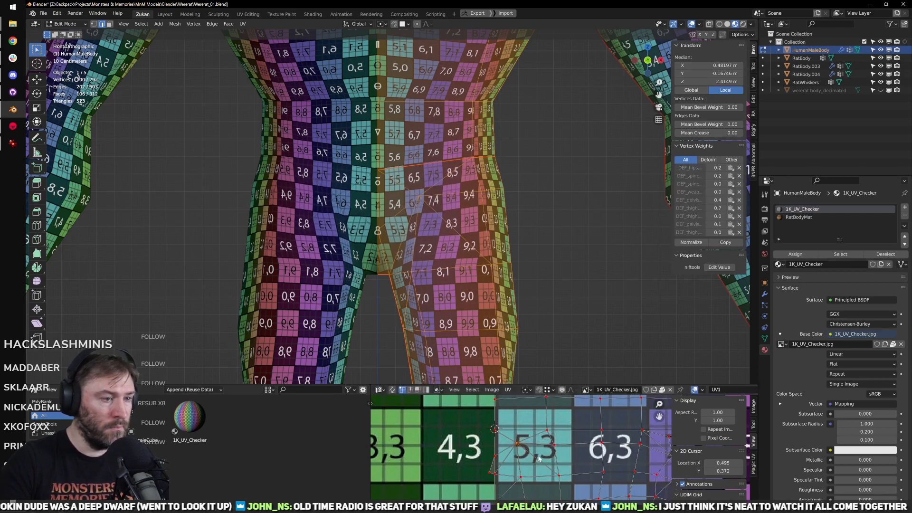
Step: Lower the hip-row UV vertex at the island's left edge, at the top of tile 5,3, by about 0.004 along Y
{"action": "scroll", "coordinate": [506, 443], "scroll_direction": "down", "scroll_amount": 2}
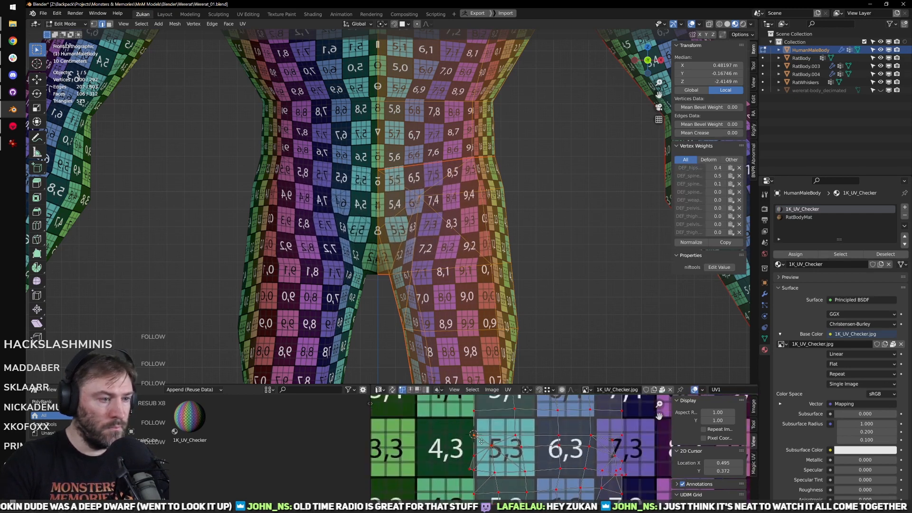
{"action": "key", "text": "g"}
{"action": "key", "text": "y"}
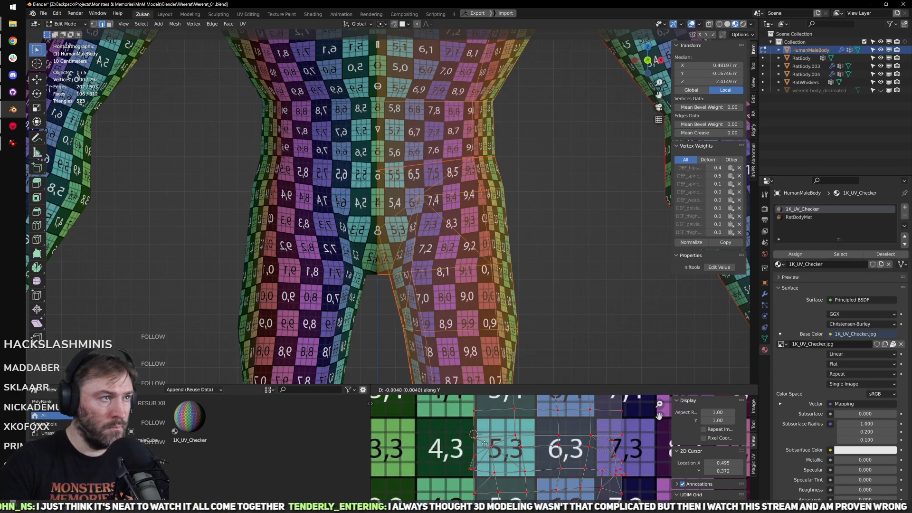
{"action": "left_click", "coordinate": [485, 446]}
Step: Select the whole leg and torso UV island and pin all its vertices
{"action": "middle_click_drag", "start_coordinate": [558, 436], "coordinate": [545, 445]}
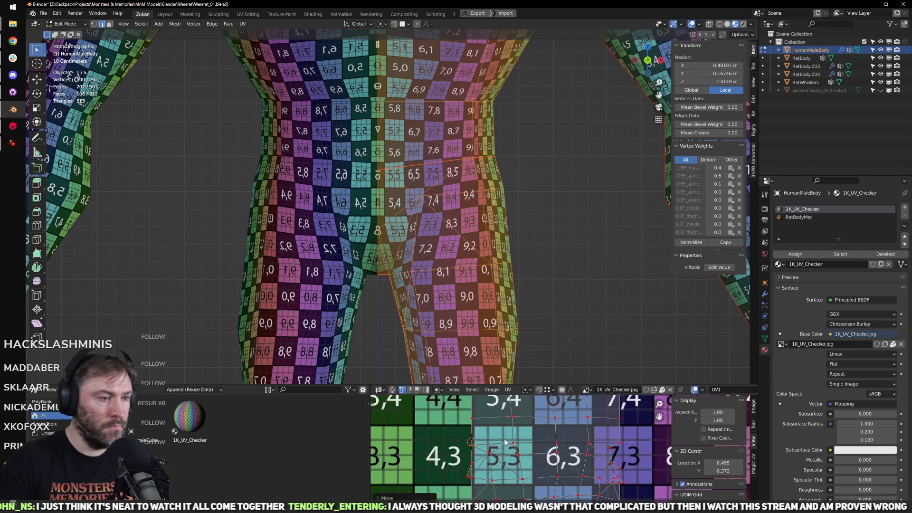
{"action": "scroll", "coordinate": [505, 442], "scroll_direction": "down", "scroll_amount": 10}
{"action": "left_click_drag", "start_coordinate": [507, 487], "coordinate": [617, 408]}
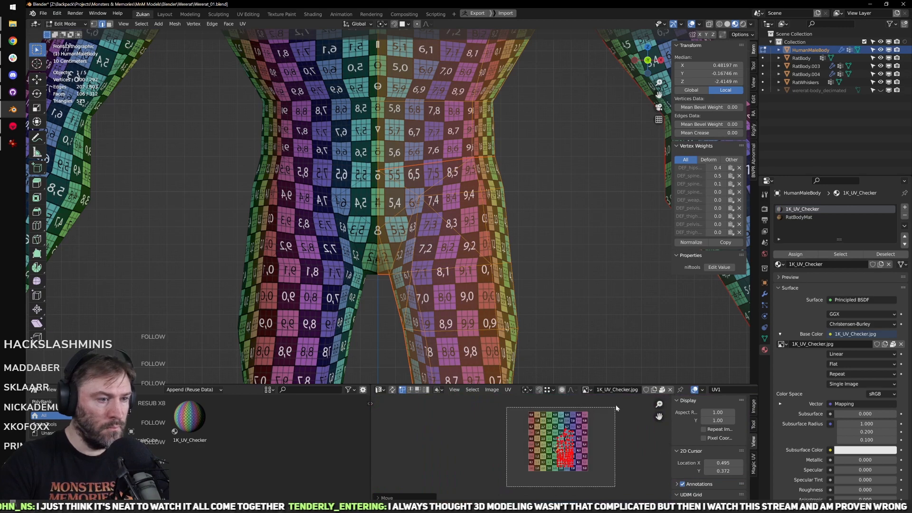
{"action": "scroll", "coordinate": [519, 450], "scroll_direction": "up", "scroll_amount": 8}
{"action": "key", "text": "p"}
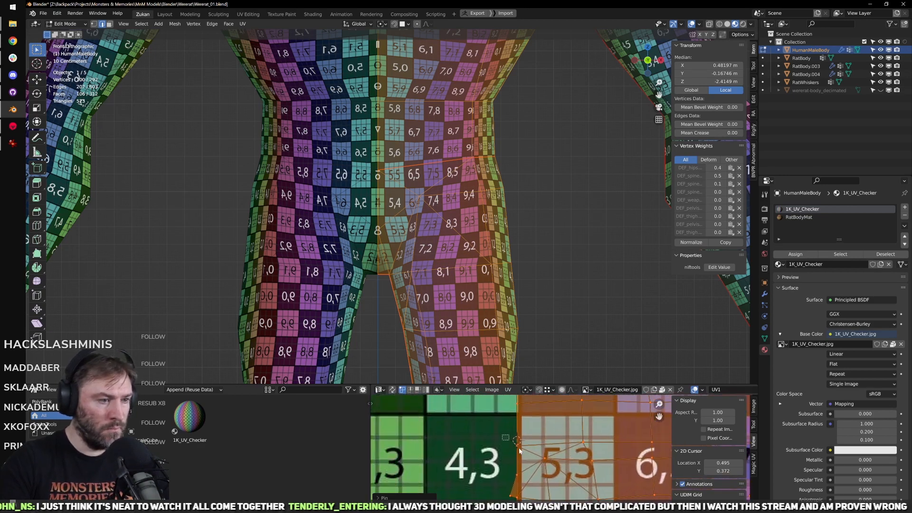
Step: Unwrap the leg and torso island and align the UVs on its left edge near the top of tile 5,3
{"action": "key", "text": "alt+a"}
{"action": "key", "text": "u"}
{"action": "left_click", "coordinate": [521, 438]}
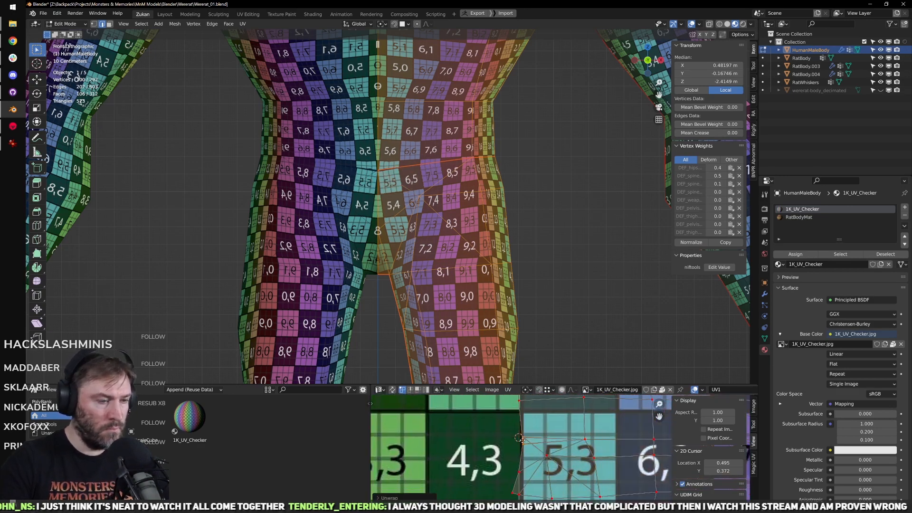
{"action": "key", "text": "q"}
{"action": "mouse_move", "coordinate": [546, 433]}
{"action": "left_click", "coordinate": [610, 476]}
{"action": "key", "text": "q"}
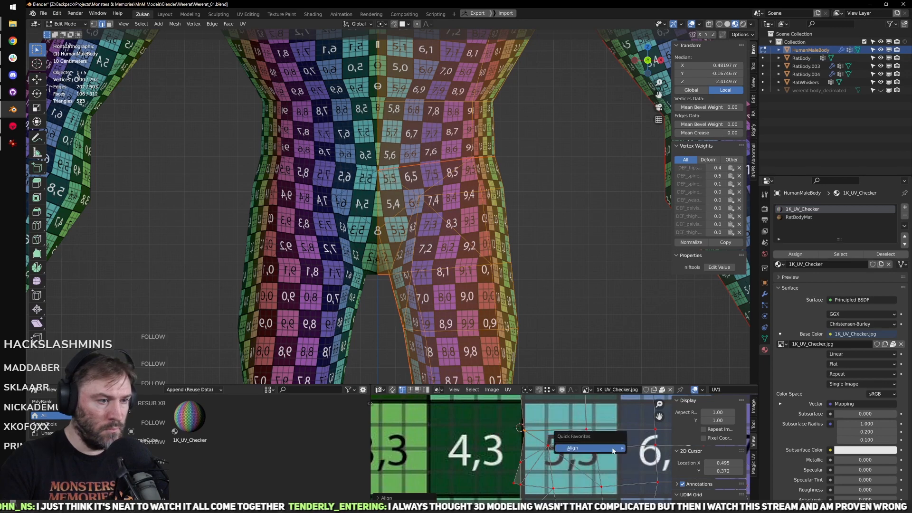
{"action": "mouse_move", "coordinate": [613, 450]}
{"action": "left_click", "coordinate": [644, 484]}
Step: Turn on snapping and shift the left-edge UVs near the top of tile 5,3 along X
{"action": "middle_click_drag", "start_coordinate": [543, 436], "coordinate": [547, 469]}
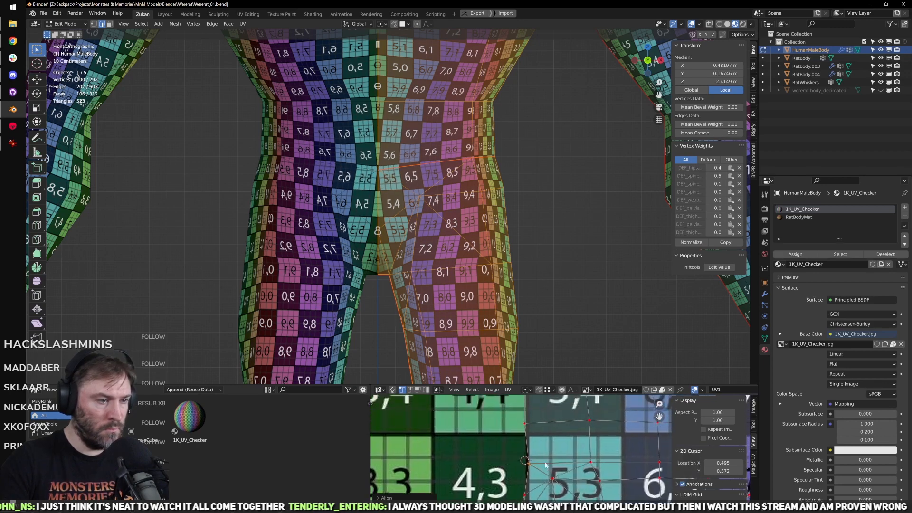
{"action": "key", "text": "shift+Tab"}
{"action": "key", "text": "g"}
{"action": "key", "text": "x"}
{"action": "left_click", "coordinate": [531, 439]}
{"action": "scroll", "coordinate": [562, 476], "scroll_direction": "down", "scroll_amount": 4}
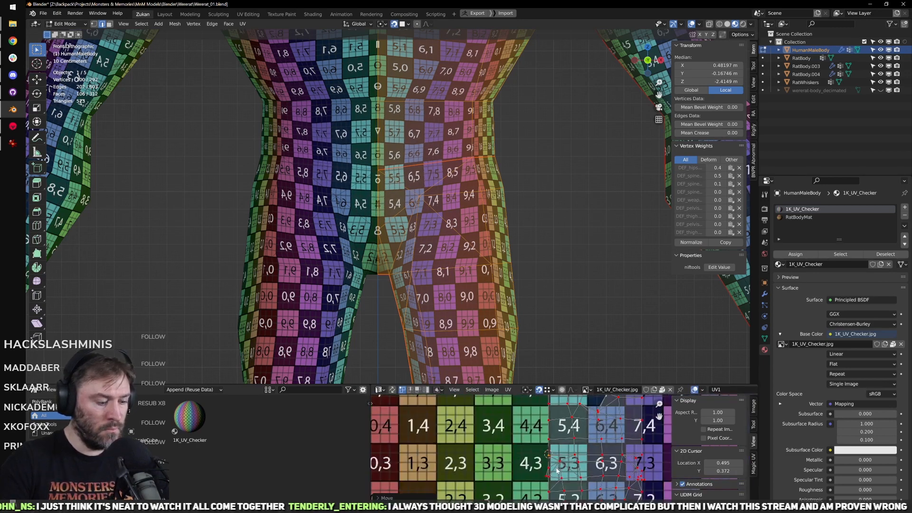
{"action": "scroll", "coordinate": [473, 263], "scroll_direction": "up", "scroll_amount": 3}
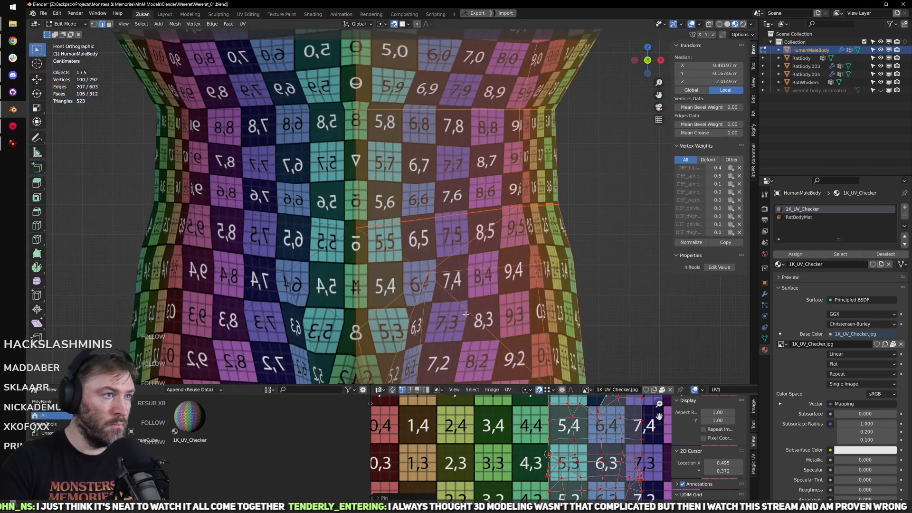
{"action": "scroll", "coordinate": [557, 472], "scroll_direction": "down", "scroll_amount": 1}
Step: Examine the checker pattern across the torso, arms and neck in Object Mode from the front and the side
{"action": "key", "text": "Tab"}
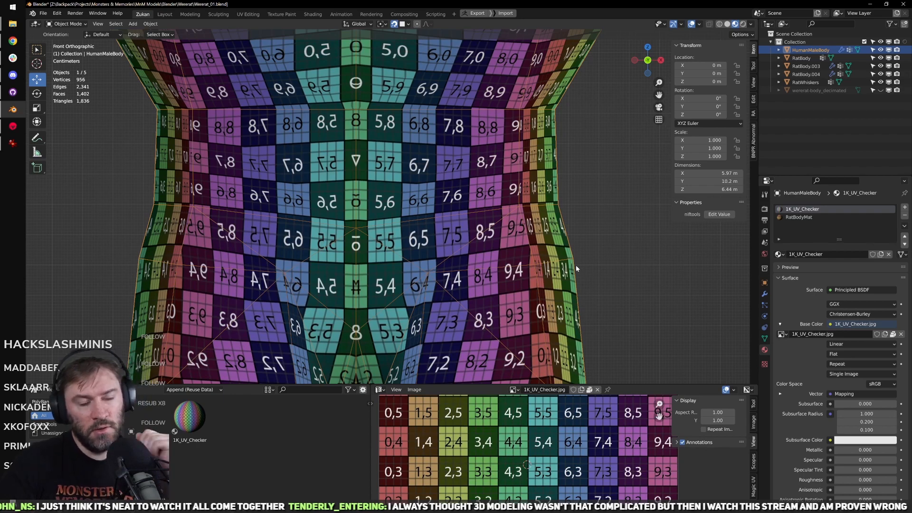
{"action": "scroll", "coordinate": [523, 274], "scroll_direction": "down", "scroll_amount": 5}
{"action": "scroll", "coordinate": [463, 282], "scroll_direction": "up", "scroll_amount": 2}
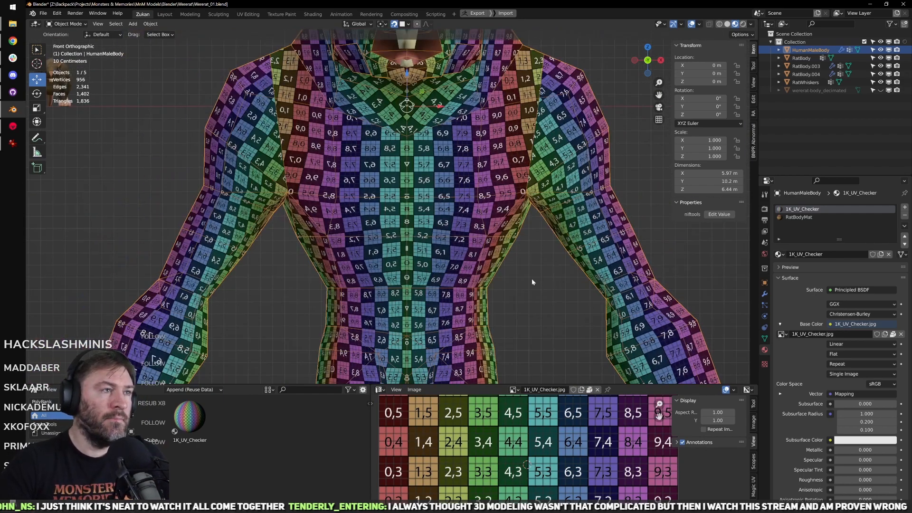
{"action": "middle_click_drag", "start_coordinate": [533, 282], "coordinate": [469, 230]}
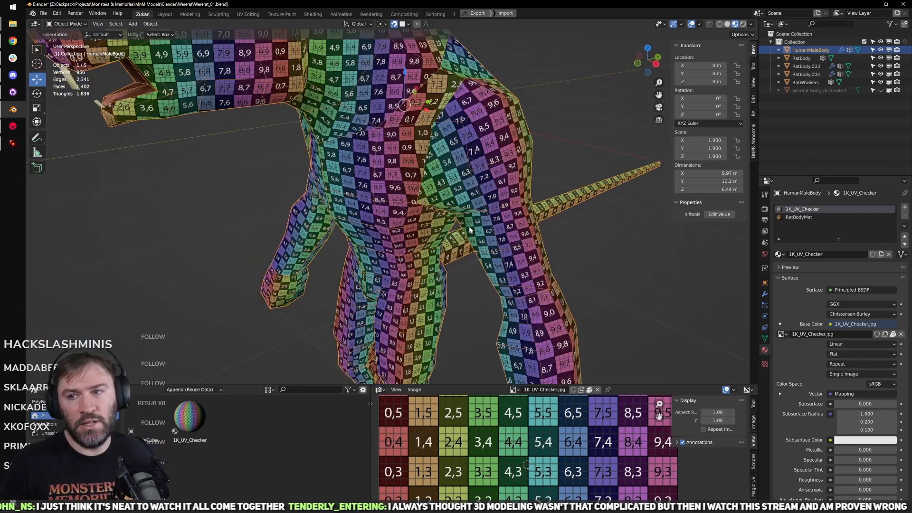
{"action": "middle_click_drag", "start_coordinate": [483, 66], "coordinate": [513, 208]}
{"action": "scroll", "coordinate": [513, 208], "scroll_direction": "up", "scroll_amount": 5}
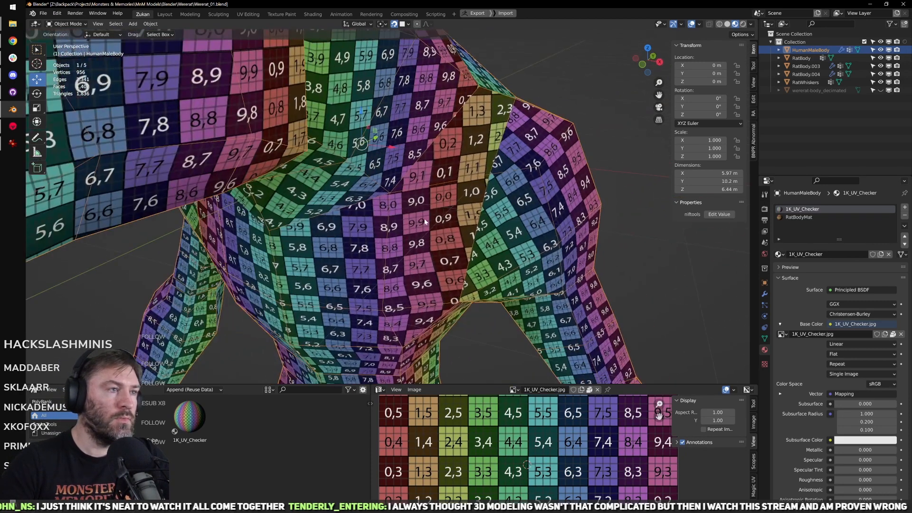
{"action": "middle_click_drag", "start_coordinate": [425, 222], "coordinate": [440, 193]}
Step: In Edit Mode, select the linked upper torso faces, compare their UVs with the checker pattern on the model, and clear the selection
{"action": "key", "text": "Tab"}
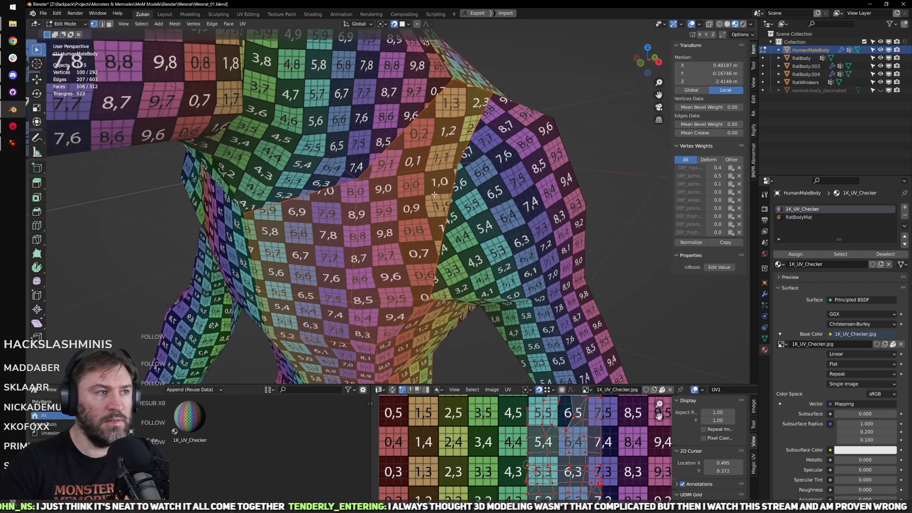
{"action": "key", "text": "ctrl+Tab"}
{"action": "left_click", "coordinate": [394, 201]}
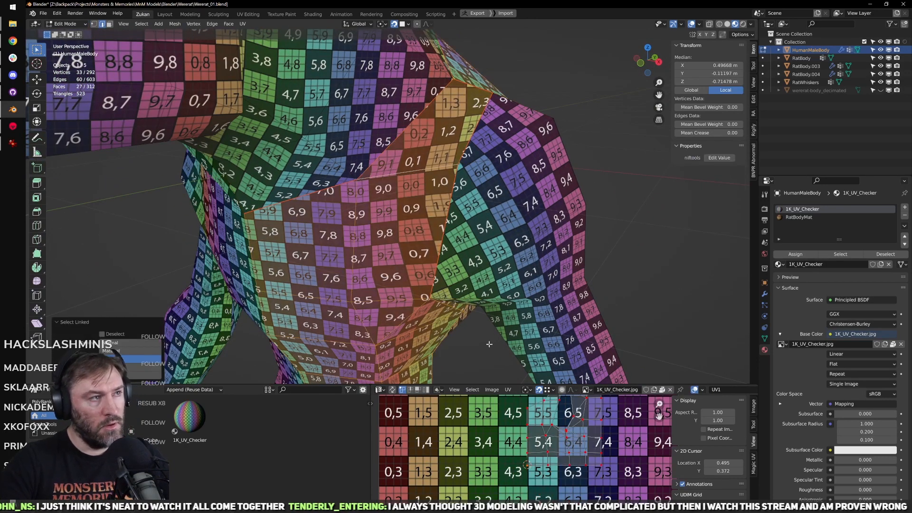
{"action": "key", "text": "ctrl+space"}
{"action": "scroll", "coordinate": [435, 251], "scroll_direction": "up", "scroll_amount": 4}
{"action": "scroll", "coordinate": [435, 251], "scroll_direction": "down", "scroll_amount": 3}
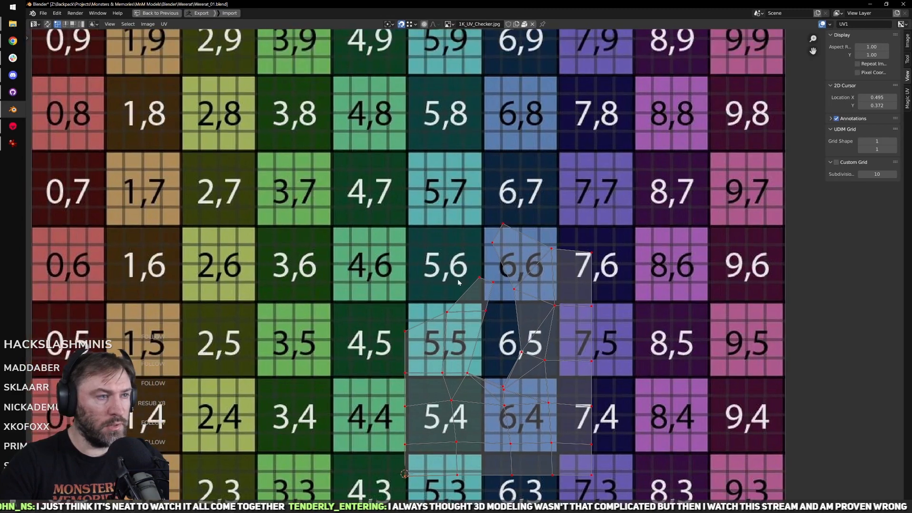
{"action": "key", "text": "ctrl+space"}
{"action": "middle_click_drag", "start_coordinate": [481, 240], "coordinate": [508, 254]}
{"action": "scroll", "coordinate": [526, 444], "scroll_direction": "down", "scroll_amount": 2}
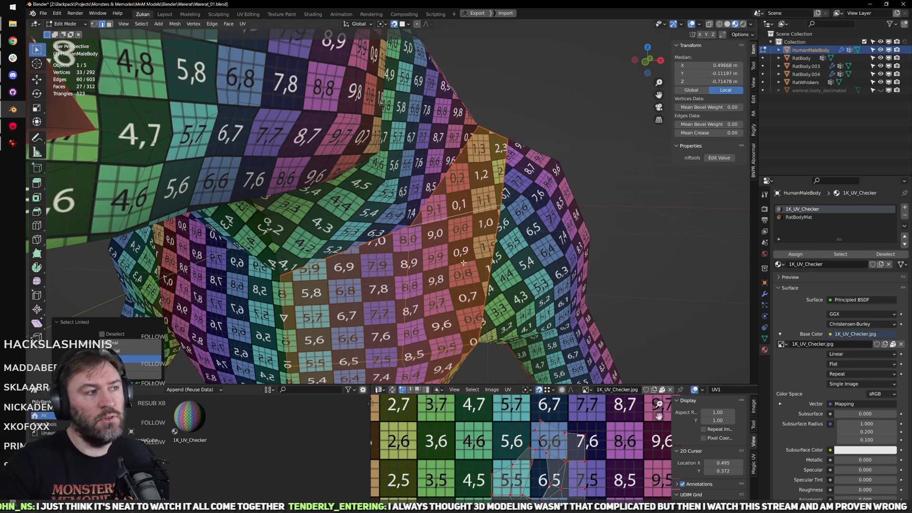
{"action": "scroll", "coordinate": [464, 263], "scroll_direction": "down", "scroll_amount": 3}
{"action": "middle_click_drag", "start_coordinate": [464, 263], "coordinate": [413, 249]}
{"action": "middle_click_drag", "start_coordinate": [286, 199], "coordinate": [387, 204], "text": "shift"}
{"action": "scroll", "coordinate": [442, 205], "scroll_direction": "down", "scroll_amount": 2}
{"action": "key", "text": "alt+a"}
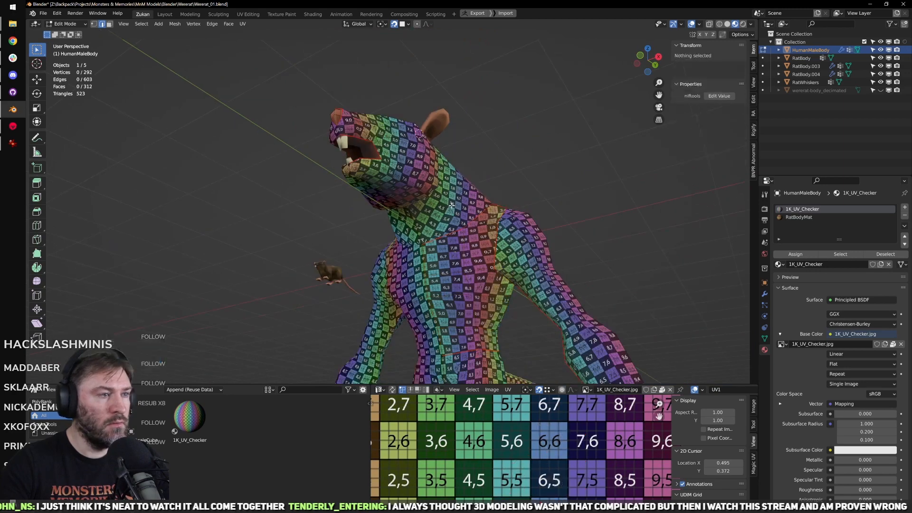
Step: In the maximized UV editor, switch to island selection and average the scale of all UV islands
{"action": "key", "text": "ctrl+space"}
{"action": "scroll", "coordinate": [501, 336], "scroll_direction": "down", "scroll_amount": 3}
{"action": "scroll", "coordinate": [500, 337], "scroll_direction": "up", "scroll_amount": 3}
{"action": "key", "text": "ctrl+Tab"}
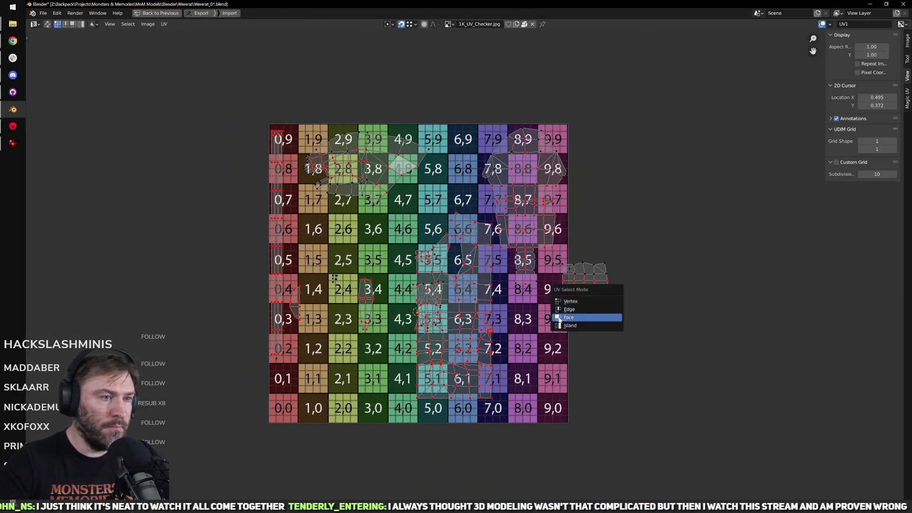
{"action": "left_click", "coordinate": [561, 325]}
{"action": "scroll", "coordinate": [471, 278], "scroll_direction": "up", "scroll_amount": 1}
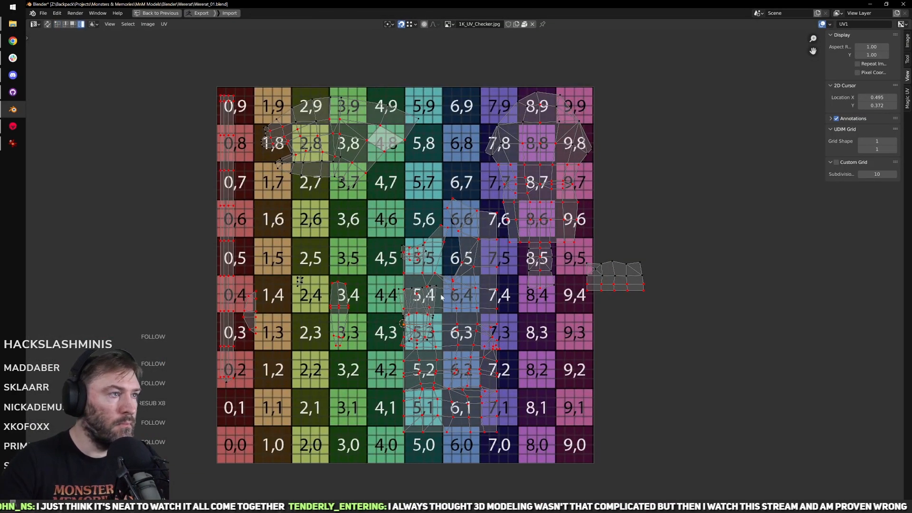
{"action": "mouse_move", "coordinate": [383, 275]}
{"action": "middle_mouse_down"}
{"action": "mouse_move", "coordinate": [416, 261]}
{"action": "mouse_move", "coordinate": [380, 261]}
{"action": "middle_mouse_up"}
{"action": "key", "text": "a"}
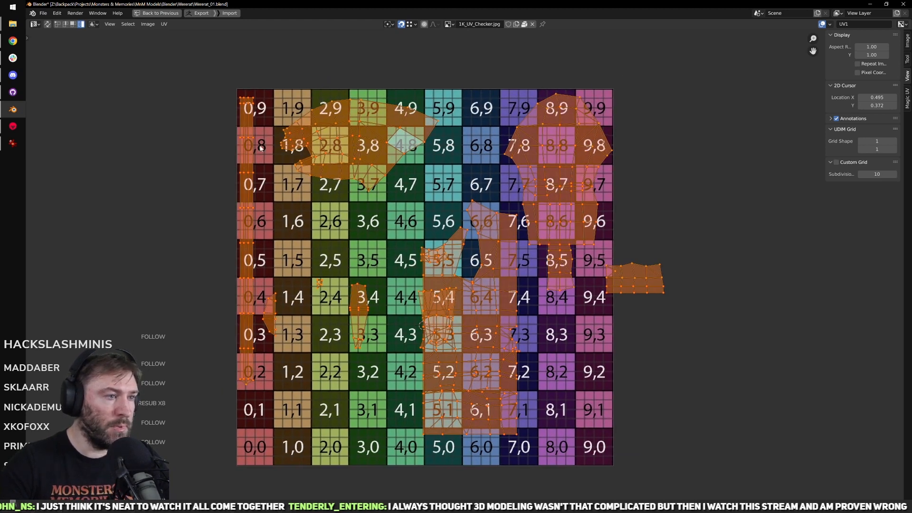
{"action": "middle_click_drag", "start_coordinate": [362, 208], "coordinate": [326, 206]}
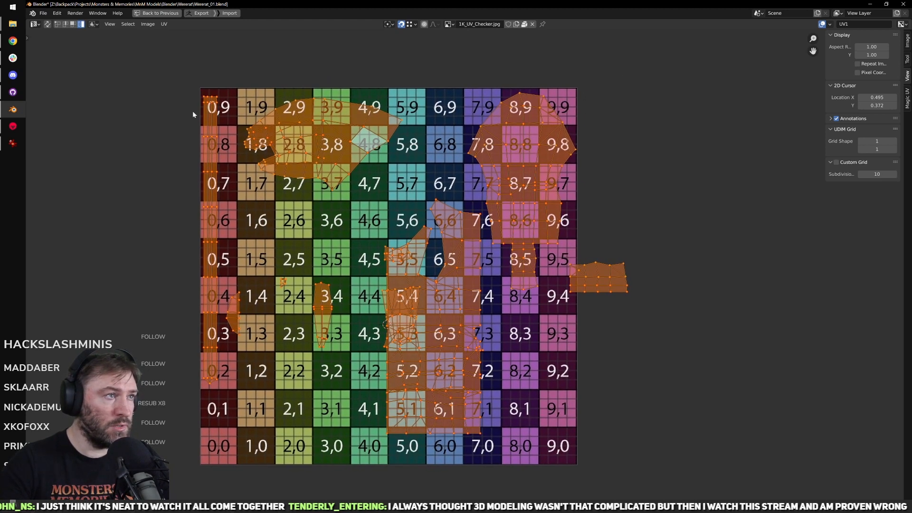
{"action": "left_click", "coordinate": [165, 24]}
{"action": "left_click", "coordinate": [214, 172]}
{"action": "middle_click_drag", "start_coordinate": [473, 338], "coordinate": [483, 319]}
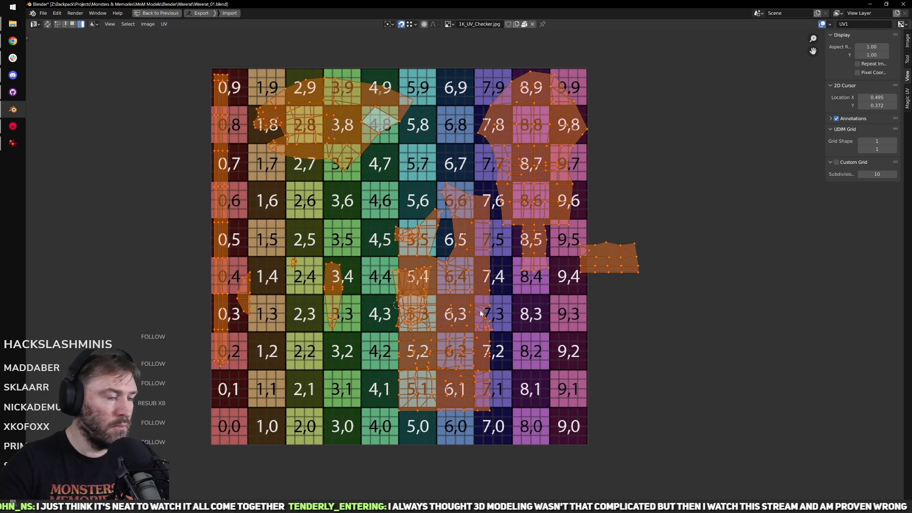
Step: Move the dome-topped island off the grid's right side and the leg and torso island into columns 7 to 9
{"action": "left_click", "coordinate": [537, 167]}
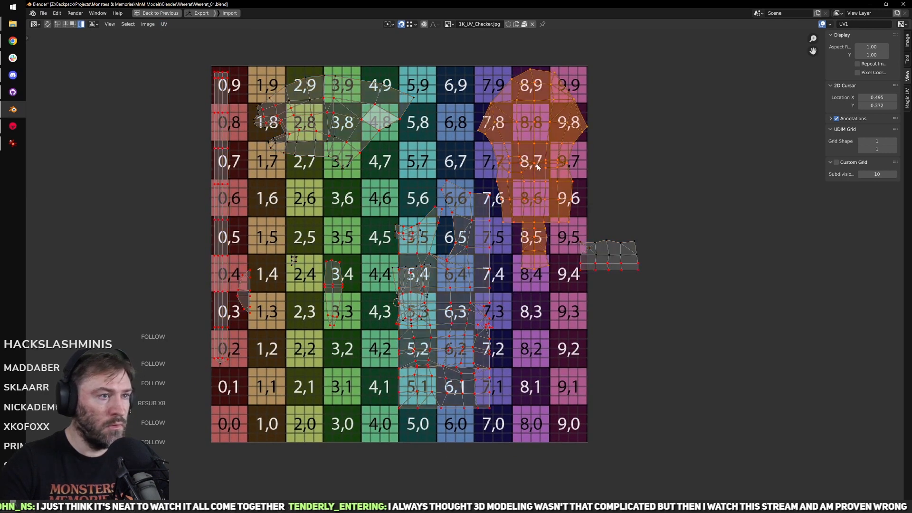
{"action": "key", "text": "g"}
{"action": "left_click", "coordinate": [607, 167]}
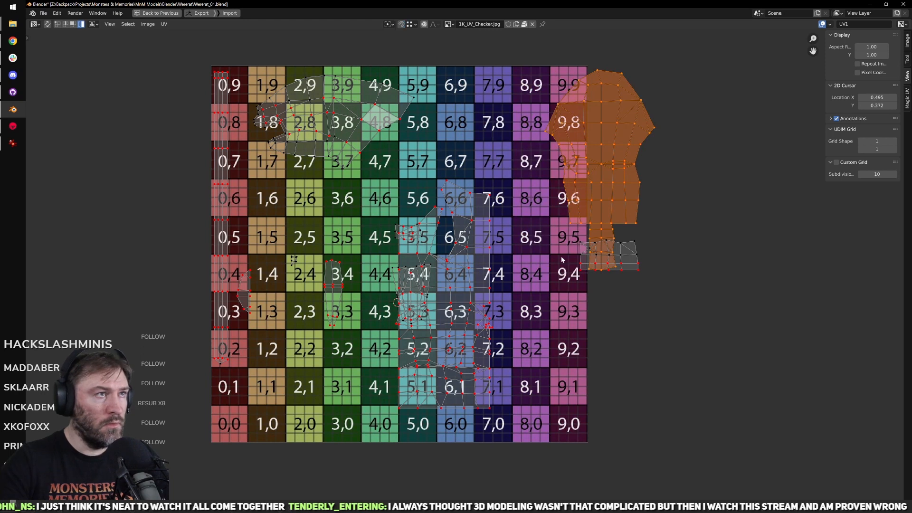
{"action": "key", "text": "g"}
{"action": "left_click", "coordinate": [708, 354]}
{"action": "left_click", "coordinate": [453, 308]}
{"action": "key", "text": "g"}
{"action": "left_click", "coordinate": [544, 170]}
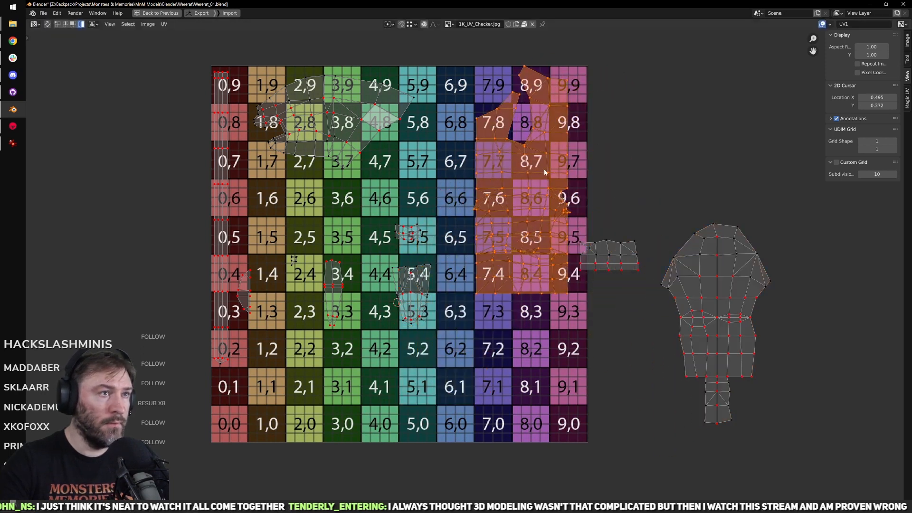
Step: Bring the dome-topped island back onto the grid, rotate it sideways with its narrow end facing right, and place it in the bottom-left corner
{"action": "left_click", "coordinate": [708, 291]}
{"action": "key", "text": "g"}
{"action": "left_click", "coordinate": [395, 387]}
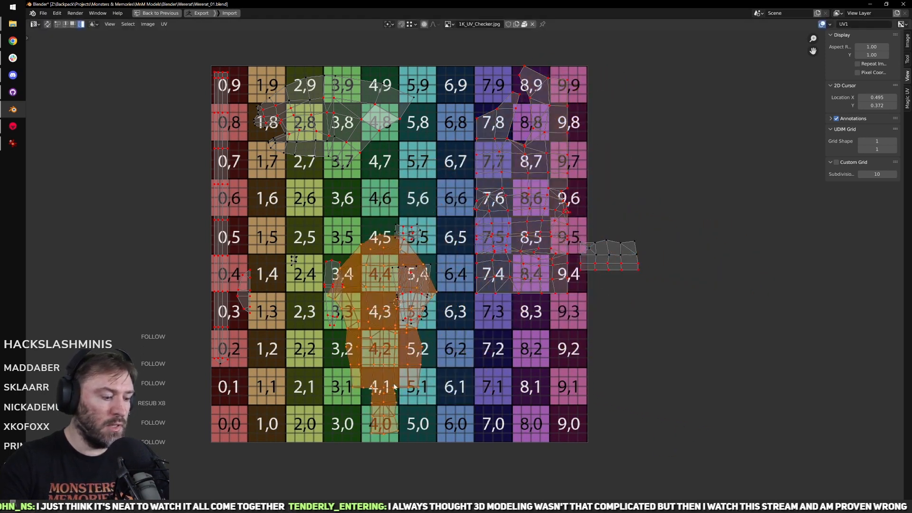
{"action": "type", "text": "r90"}
{"action": "key", "text": "Return"}
{"action": "key", "text": "ctrl+z"}
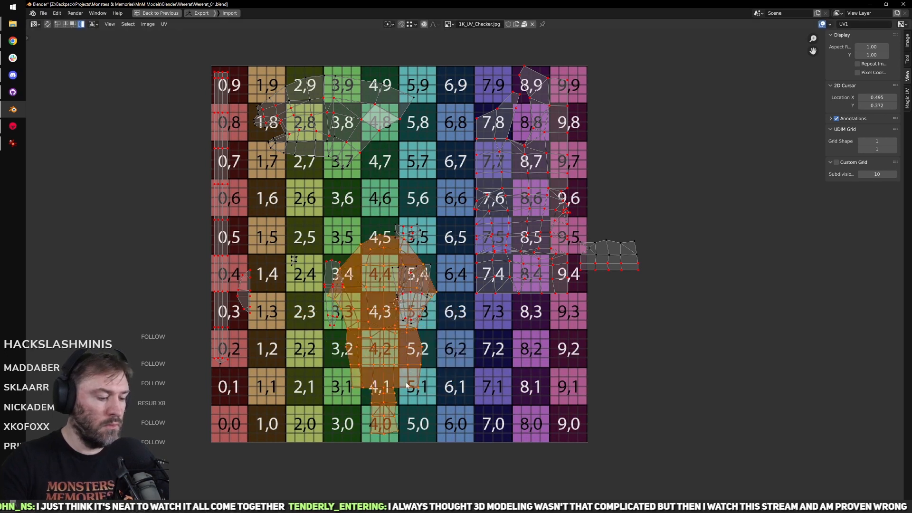
{"action": "type", "text": "r90"}
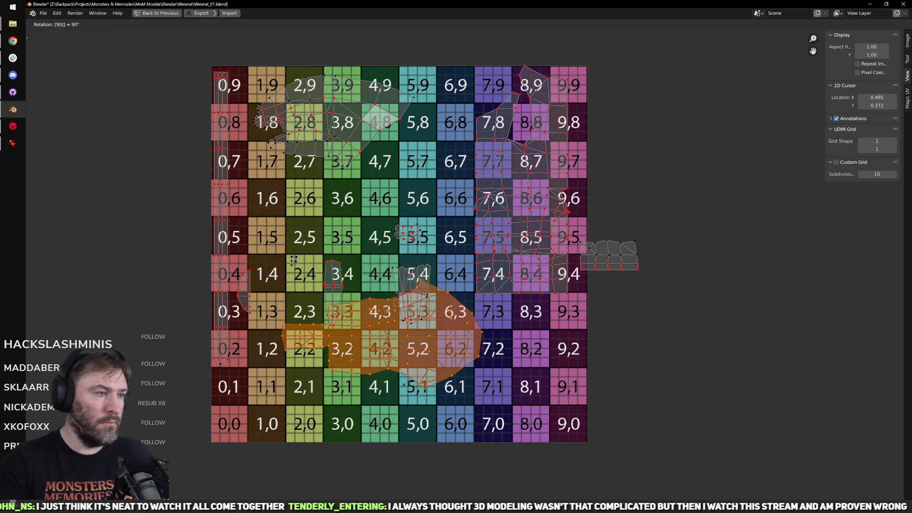
{"action": "key", "text": "Return"}
{"action": "key", "text": "r"}
{"action": "left_click", "coordinate": [417, 383]}
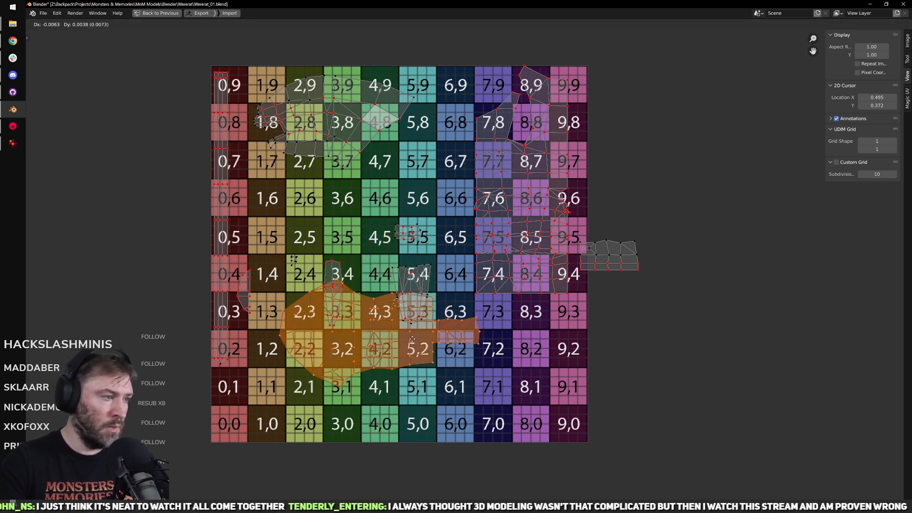
{"action": "key", "text": "g"}
{"action": "left_click", "coordinate": [360, 393]}
Step: Move the leg and torso island into columns 1 and 2 beside the long strips, and the head island to the grid's top-right area
{"action": "middle_click_drag", "start_coordinate": [304, 264], "coordinate": [326, 281]}
{"action": "left_click", "coordinate": [535, 228]}
{"action": "key", "text": "g"}
{"action": "left_click", "coordinate": [299, 237]}
{"action": "left_click", "coordinate": [359, 176]}
{"action": "key", "text": "g"}
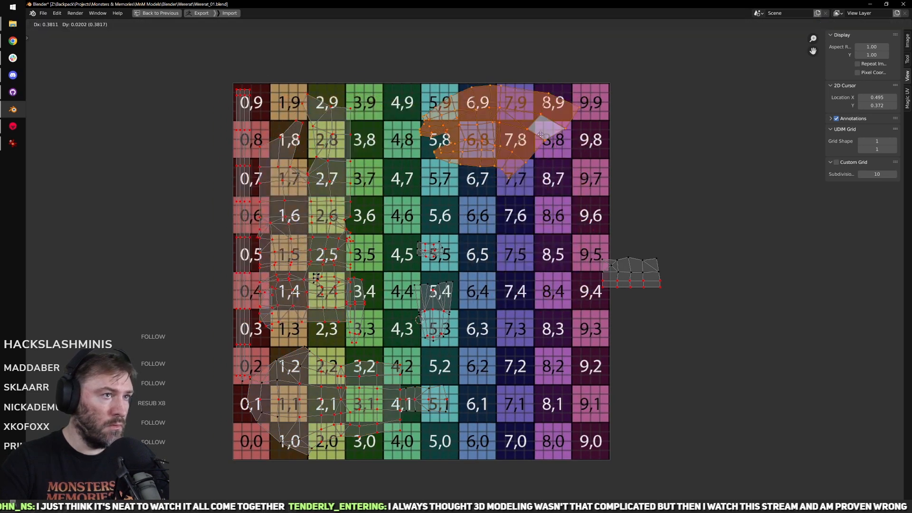
{"action": "left_click", "coordinate": [523, 181]}
Step: Move the small rectangular island from outside the grid into tiles 4,0 and 5,0, and nudge the dome-topped island at the bottom left
{"action": "left_click", "coordinate": [648, 264]}
{"action": "key", "text": "g"}
{"action": "left_click", "coordinate": [451, 376]}
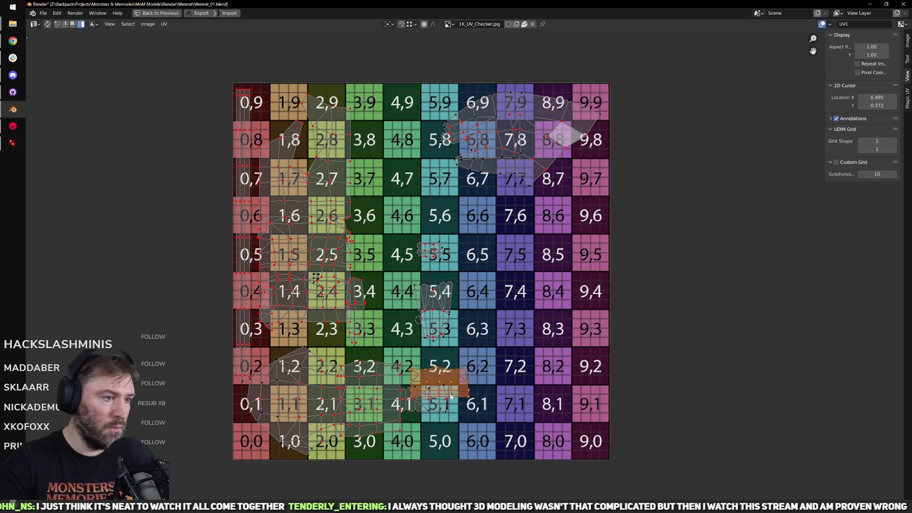
{"action": "scroll", "coordinate": [428, 376], "scroll_direction": "up", "scroll_amount": 2}
{"action": "left_click", "coordinate": [397, 363]}
{"action": "key", "text": "g"}
{"action": "left_click", "coordinate": [396, 365]}
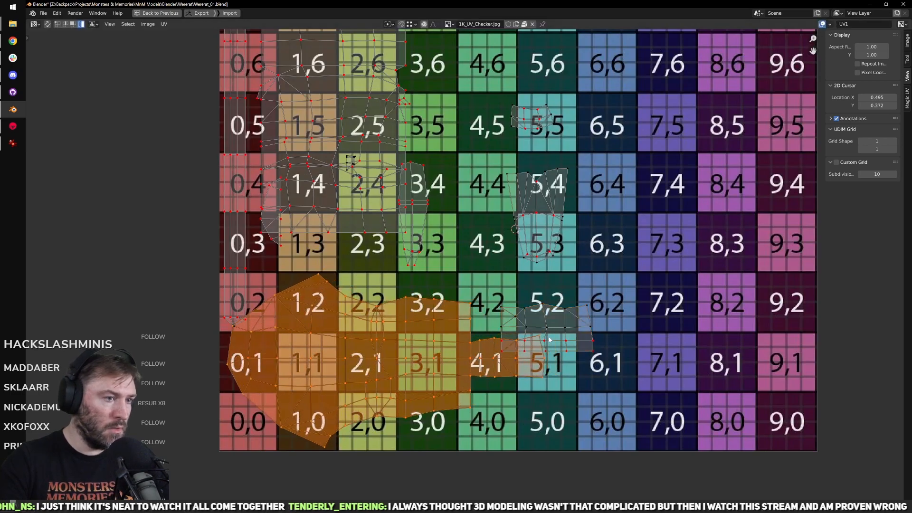
{"action": "left_click", "coordinate": [540, 328]}
{"action": "key", "text": "g"}
{"action": "left_click", "coordinate": [515, 412]}
Step: Move the wide tapered island from tiles 5,3 and 5,4 towards tile 4,3, and the small island from tile 5,5 just above it
{"action": "middle_click_drag", "start_coordinate": [495, 271], "coordinate": [491, 316]}
{"action": "left_click", "coordinate": [542, 247]}
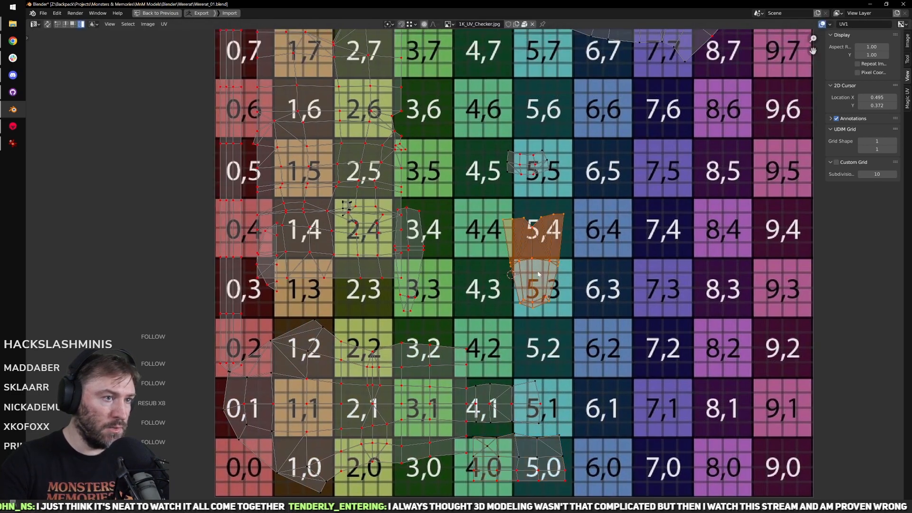
{"action": "key", "text": "g"}
{"action": "left_click", "coordinate": [475, 269]}
{"action": "left_click", "coordinate": [522, 162]}
{"action": "key", "text": "g"}
{"action": "left_click", "coordinate": [450, 229]}
Step: Shift the narrow tapered island right within column 3, and move the small island to the upper part of tile 4,4
{"action": "left_click", "coordinate": [409, 235]}
{"action": "key", "text": "g"}
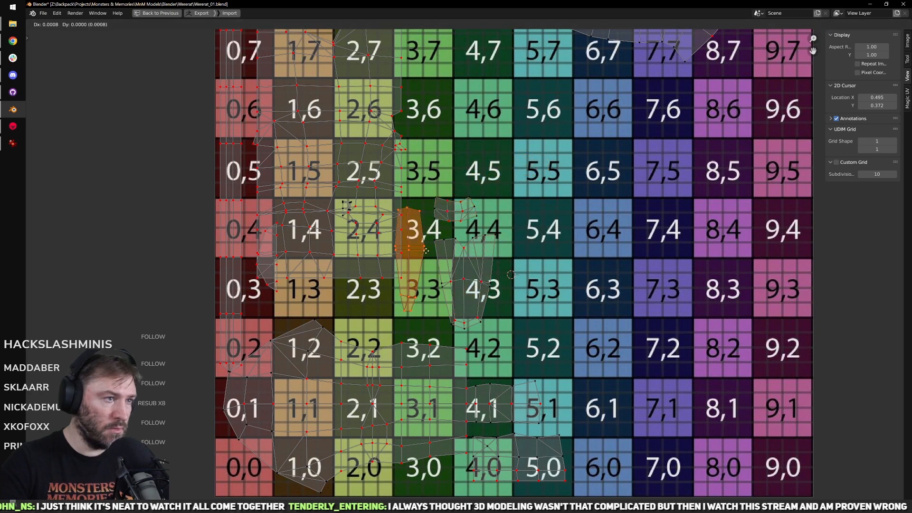
{"action": "left_click", "coordinate": [429, 235]}
{"action": "left_click", "coordinate": [468, 207]}
{"action": "key", "text": "g"}
{"action": "left_click", "coordinate": [499, 202]}
Step: Fit the wide tapered island into column 4 across tiles 4,3 and 4,4, and nudge the small island upward to sit above it
{"action": "left_click", "coordinate": [482, 262]}
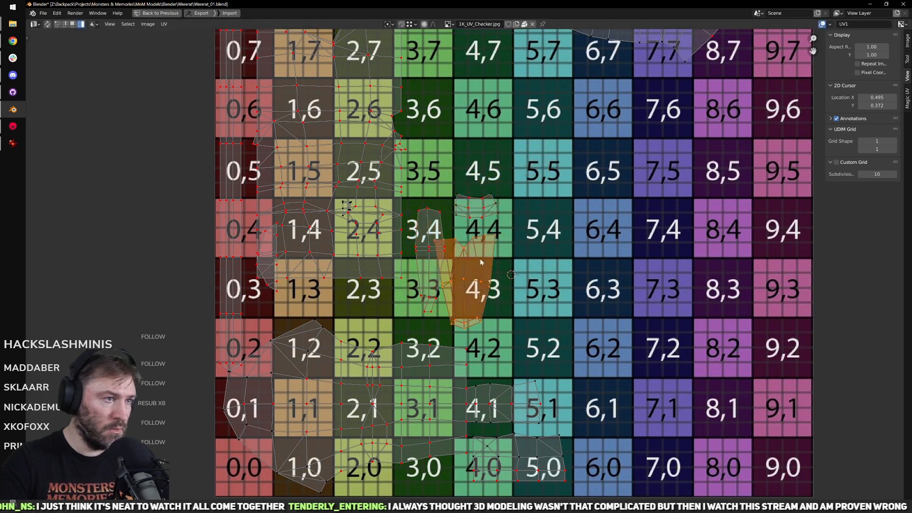
{"action": "key", "text": "g"}
{"action": "left_click", "coordinate": [498, 252]}
{"action": "middle_click_drag", "start_coordinate": [484, 208], "coordinate": [501, 274]}
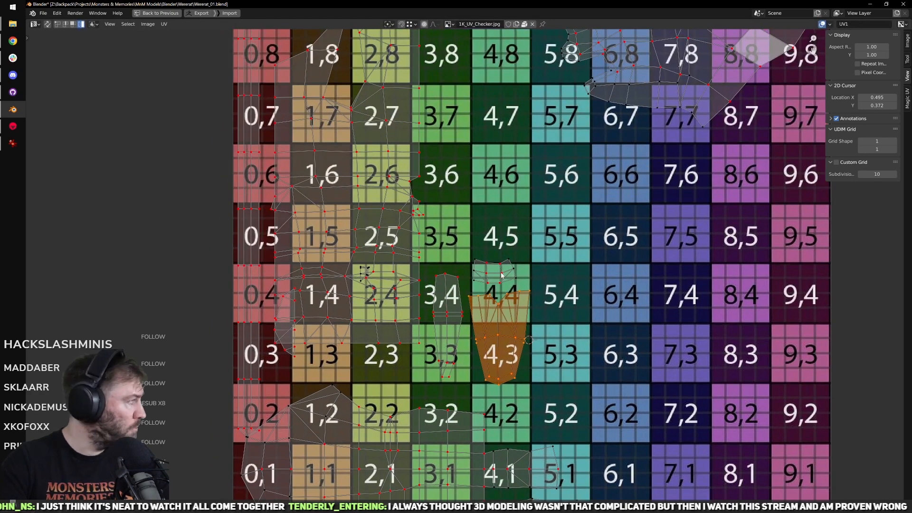
{"action": "left_click", "coordinate": [502, 275]}
{"action": "key", "text": "g"}
{"action": "left_click", "coordinate": [504, 271]}
{"action": "middle_click_drag", "start_coordinate": [308, 259], "coordinate": [354, 315]}
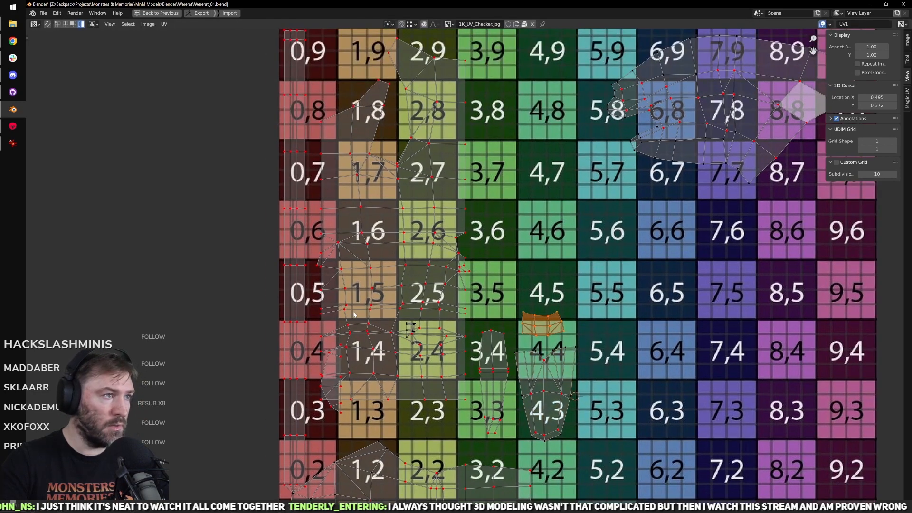
{"action": "scroll", "coordinate": [343, 257], "scroll_direction": "down", "scroll_amount": 2}
{"action": "scroll", "coordinate": [423, 277], "scroll_direction": "up", "scroll_amount": 1}
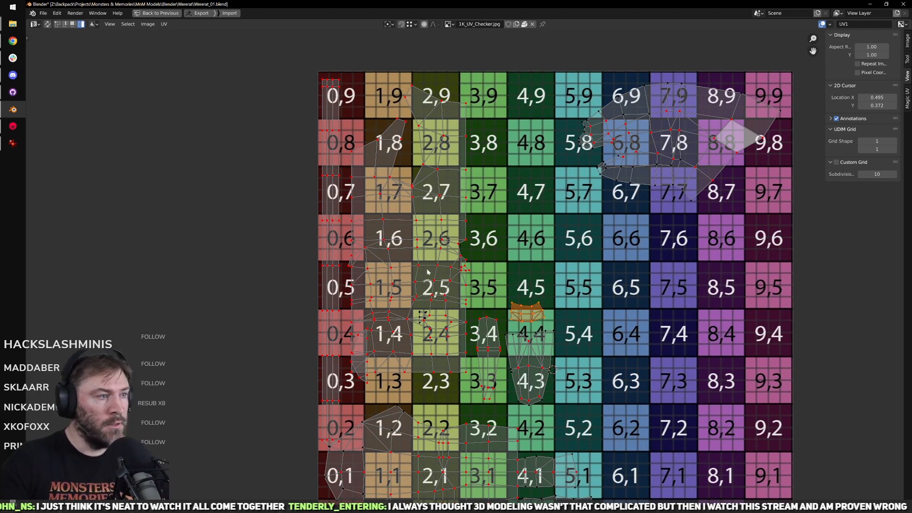
Step: Nudge the long narrow strip island in column 0 slightly upward along the grid's left edge
{"action": "middle_click_drag", "start_coordinate": [449, 308], "coordinate": [455, 297]}
{"action": "left_click", "coordinate": [345, 296]}
{"action": "key", "text": "g"}
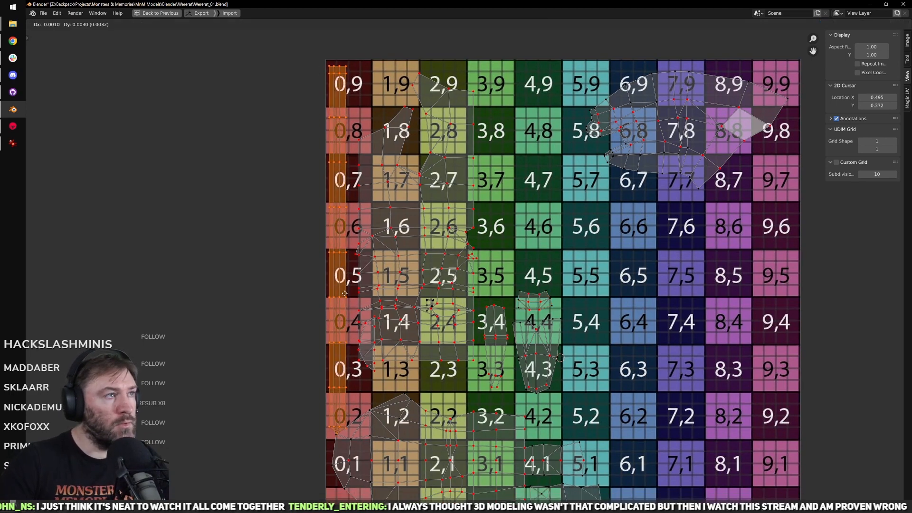
{"action": "left_click", "coordinate": [345, 292]}
{"action": "scroll", "coordinate": [412, 320], "scroll_direction": "down", "scroll_amount": 2}
{"action": "middle_click_drag", "start_coordinate": [413, 320], "coordinate": [412, 312]}
{"action": "scroll", "coordinate": [411, 312], "scroll_direction": "up", "scroll_amount": 1}
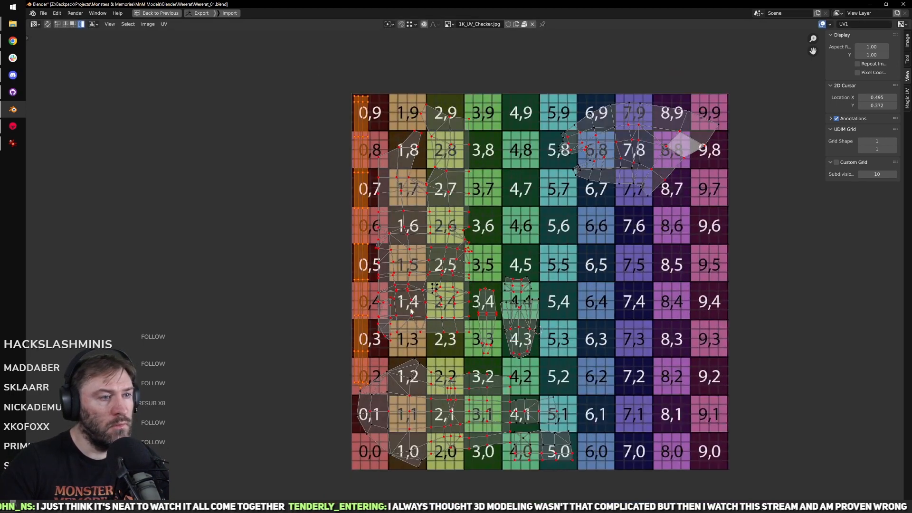
Step: Shift the large island across rows 0 to 2 slightly right and down within the grid
{"action": "middle_click_drag", "start_coordinate": [449, 416], "coordinate": [427, 379]}
{"action": "scroll", "coordinate": [427, 379], "scroll_direction": "up", "scroll_amount": 1}
{"action": "left_click", "coordinate": [458, 368]}
{"action": "key", "text": "g"}
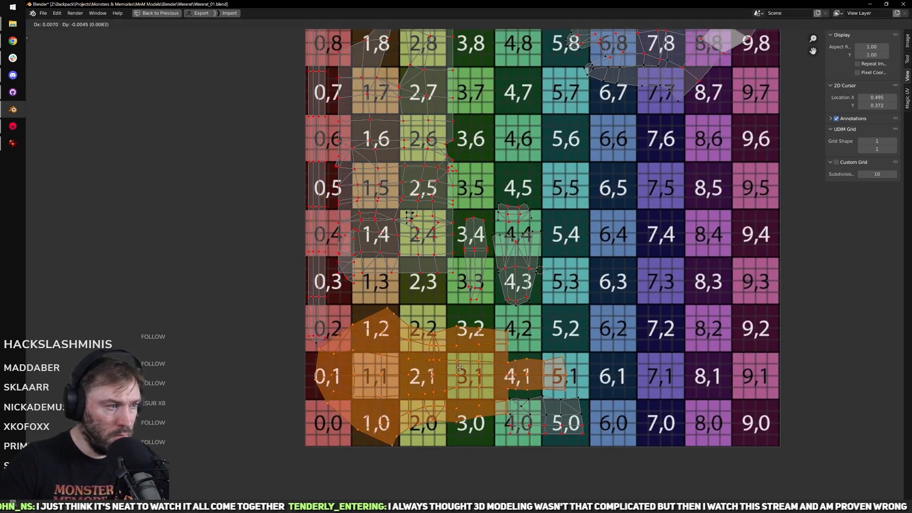
{"action": "left_click", "coordinate": [460, 371]}
Step: Rescale the long strip island in column 0 slightly and reposition it against the grid's left edge
{"action": "middle_click_drag", "start_coordinate": [307, 224], "coordinate": [346, 285]}
{"action": "left_click", "coordinate": [346, 284]}
{"action": "scroll", "coordinate": [468, 268], "scroll_direction": "down", "scroll_amount": 2}
{"action": "key", "text": "s"}
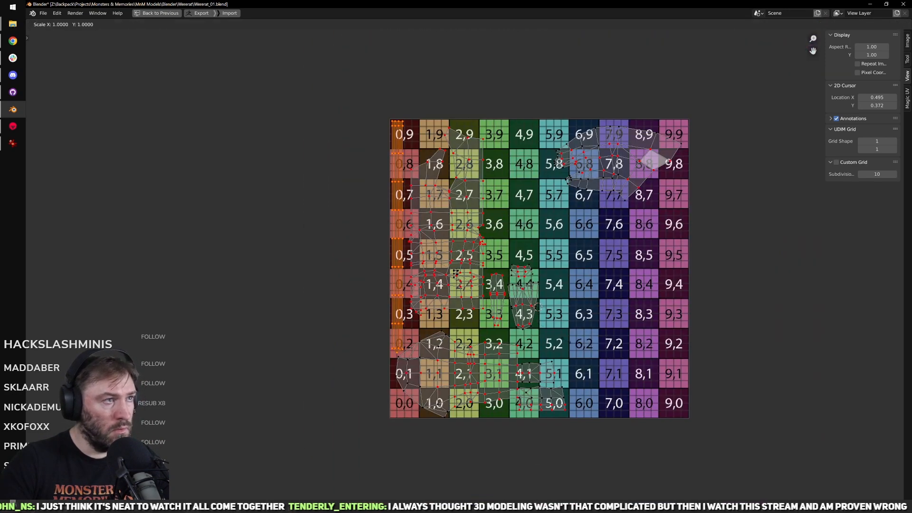
{"action": "left_click", "coordinate": [555, 336]}
{"action": "key", "text": "g"}
{"action": "left_click", "coordinate": [554, 329]}
Step: Try enlarging the large island in columns 1 and 2, stretching it horizontally and shifting it right
{"action": "left_click", "coordinate": [484, 280]}
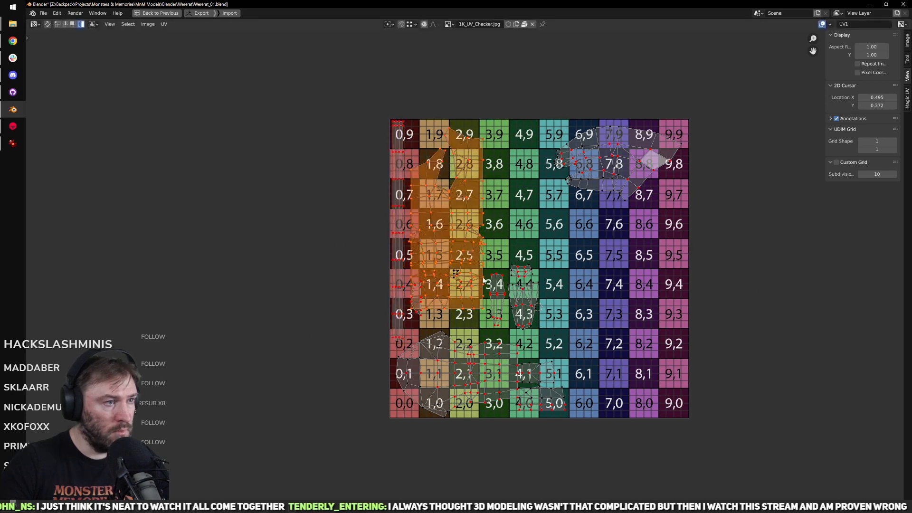
{"action": "key", "text": "s"}
{"action": "left_click", "coordinate": [579, 307]}
{"action": "scroll", "coordinate": [468, 270], "scroll_direction": "up", "scroll_amount": 1}
{"action": "middle_click_drag", "start_coordinate": [468, 269], "coordinate": [466, 273]}
{"action": "key", "text": "s"}
{"action": "key", "text": "x"}
{"action": "left_click", "coordinate": [550, 297]}
{"action": "key", "text": "g"}
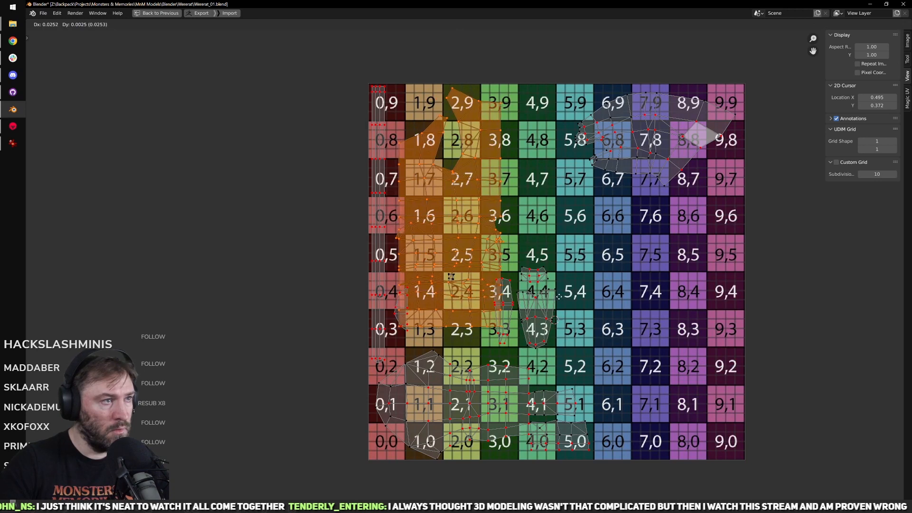
{"action": "left_click", "coordinate": [557, 296]}
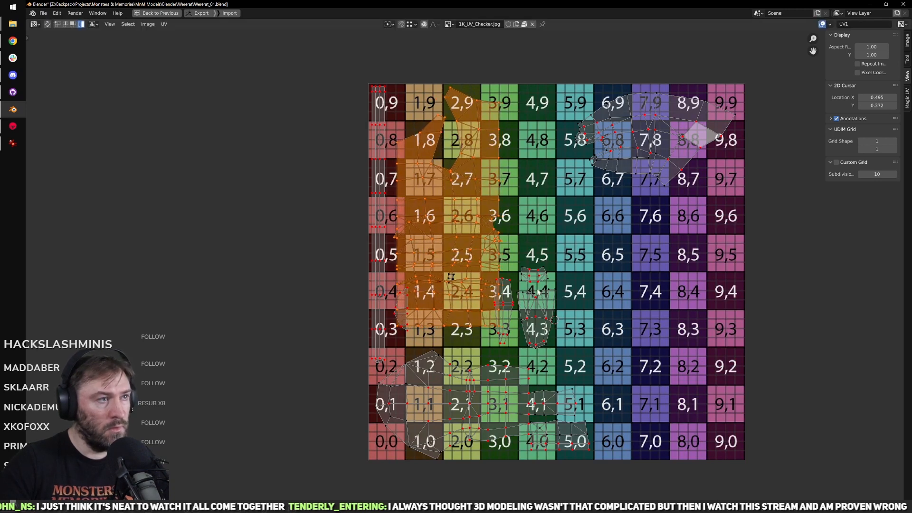
Step: Scale up the large island in columns 1 and 2 together with the large bottom island and the small one at tile 5,0
{"action": "key", "text": "s"}
{"action": "key", "text": "x"}
{"action": "left_click", "coordinate": [472, 408]}
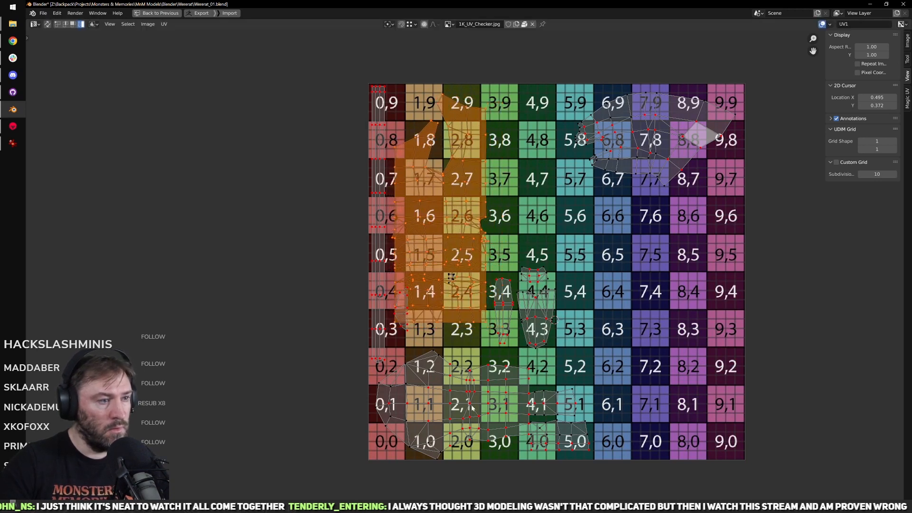
{"action": "key", "text": "s"}
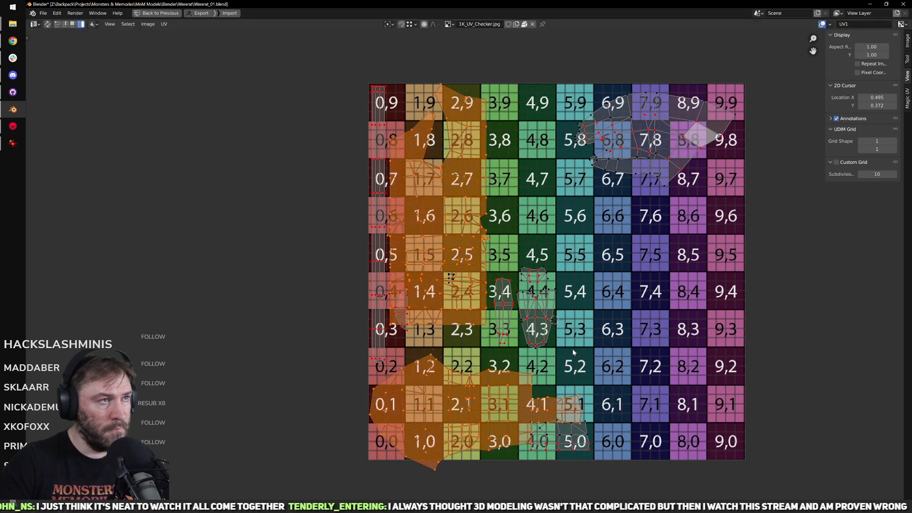
Step: Try widening only the large island in columns 1 and 2, and step back to its proportionally scaled version
{"action": "left_click", "coordinate": [463, 274]}
{"action": "key", "text": "s"}
{"action": "key", "text": "x"}
{"action": "left_click", "coordinate": [481, 280]}
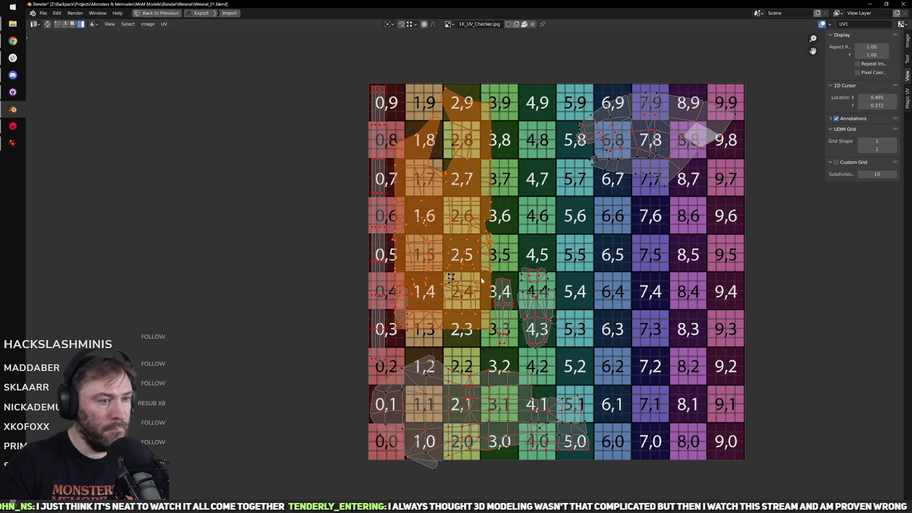
{"action": "key", "text": "ctrl+z"}
{"action": "key", "text": "ctrl+z"}
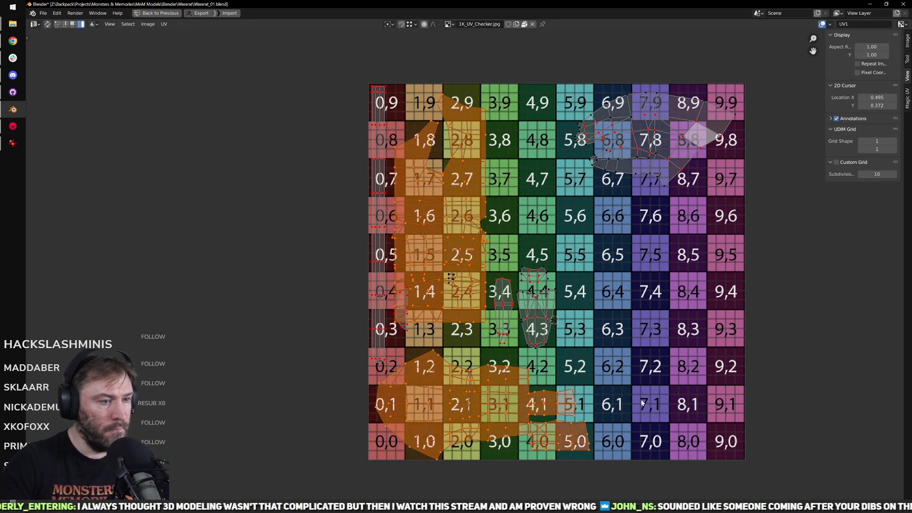
{"action": "key", "text": "ctrl+shift+z"}
{"action": "key", "text": "ctrl+shift+z"}
Step: Stretch the large island in columns 1 and 2 horizontally into column 3 and start repositioning it
{"action": "key", "text": "s"}
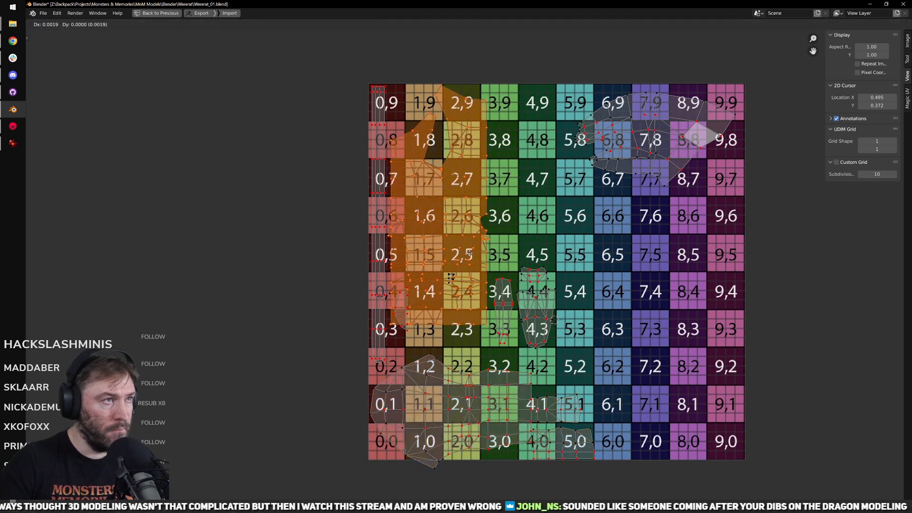
{"action": "key", "text": "x"}
{"action": "left_click", "coordinate": [501, 255]}
{"action": "key", "text": "g"}
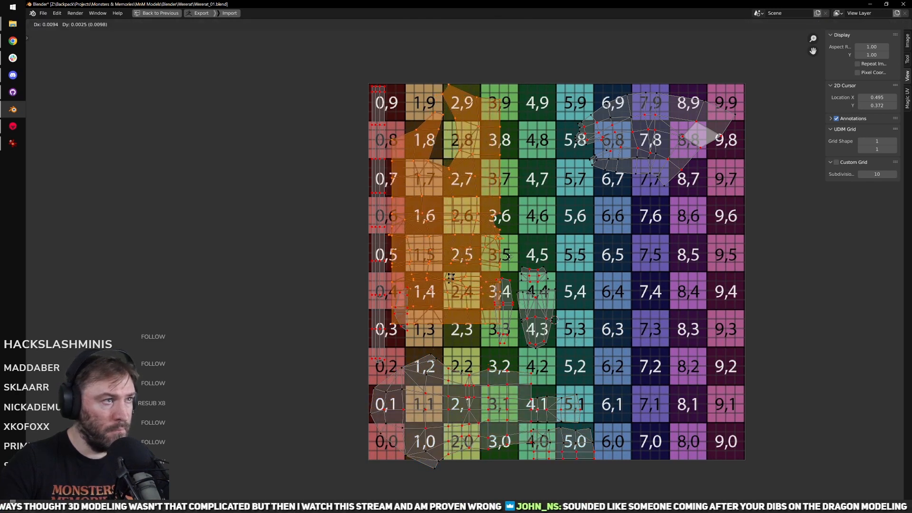
Step: Reposition the torso island, the large island below it and the small island at tile 5,0 inside the texture square
{"action": "left_click", "coordinate": [506, 257]}
{"action": "left_click", "coordinate": [476, 402]}
{"action": "key", "text": "g"}
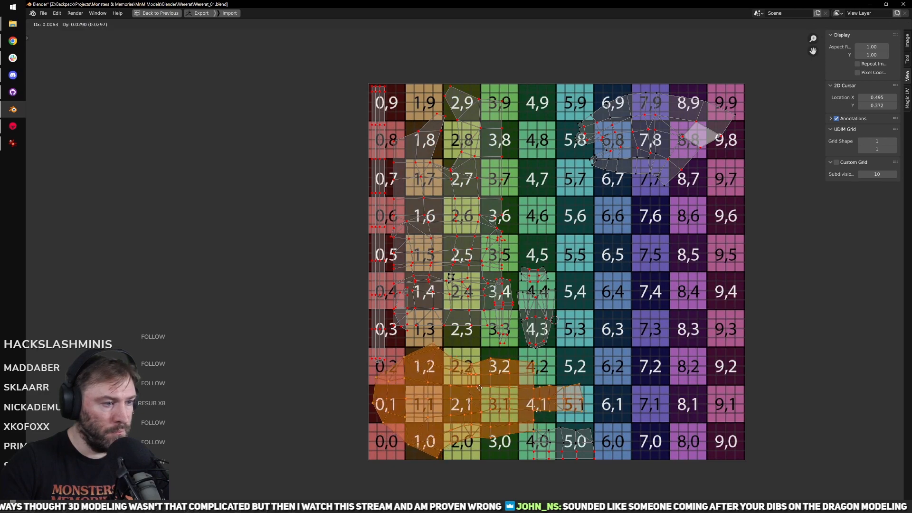
{"action": "left_click", "coordinate": [479, 388]}
{"action": "left_click", "coordinate": [547, 438]}
{"action": "key", "text": "g"}
{"action": "left_click", "coordinate": [551, 430]}
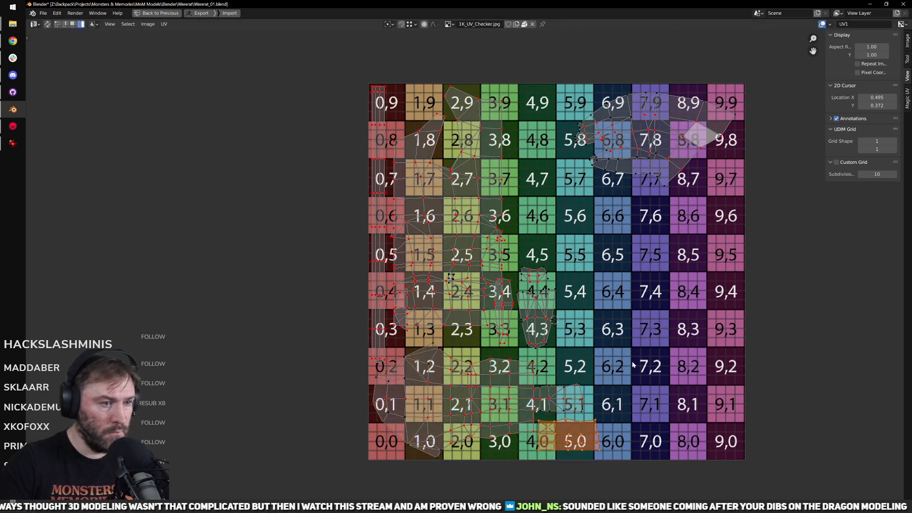
Step: Move the group of narrow islands around tiles 3,4 to 4,3 slightly right, clear of the torso island
{"action": "middle_click_drag", "start_coordinate": [632, 365], "coordinate": [594, 404]}
{"action": "scroll", "coordinate": [490, 351], "scroll_direction": "up", "scroll_amount": 2}
{"action": "middle_click_drag", "start_coordinate": [490, 351], "coordinate": [502, 323]}
{"action": "left_click", "coordinate": [507, 367]}
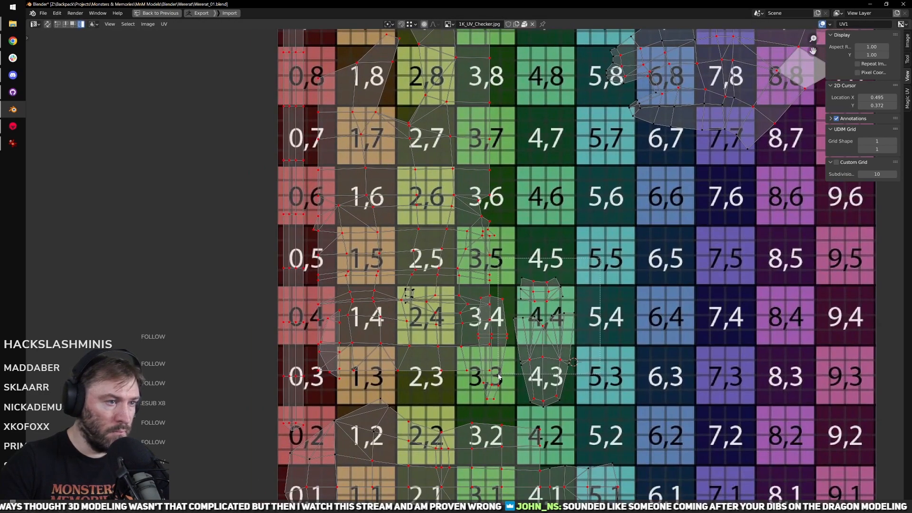
{"action": "key", "text": "g"}
{"action": "left_click", "coordinate": [531, 378]}
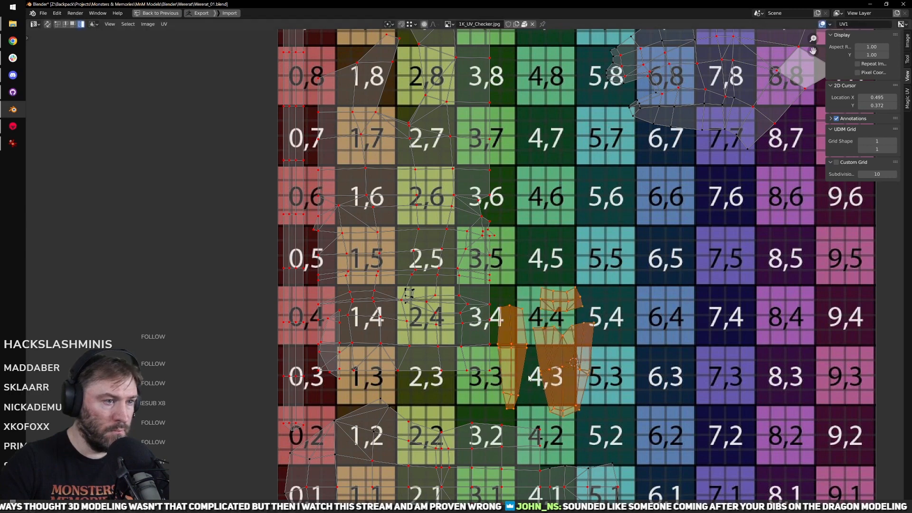
Step: Enlarge the head island and move it left and down toward the torso island, around tiles 4,8 to 9,8
{"action": "scroll", "coordinate": [531, 378], "scroll_direction": "down", "scroll_amount": 2}
{"action": "left_click", "coordinate": [622, 229]}
{"action": "key", "text": "s"}
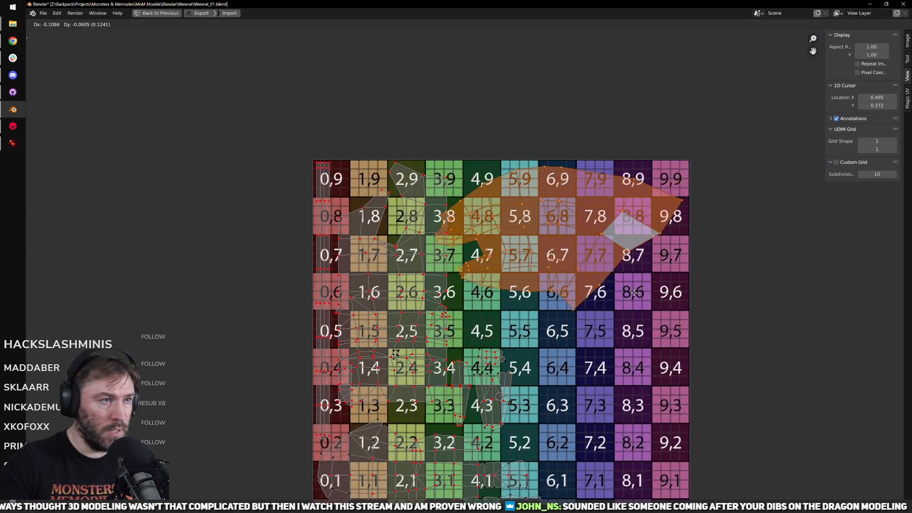
{"action": "left_click", "coordinate": [633, 284]}
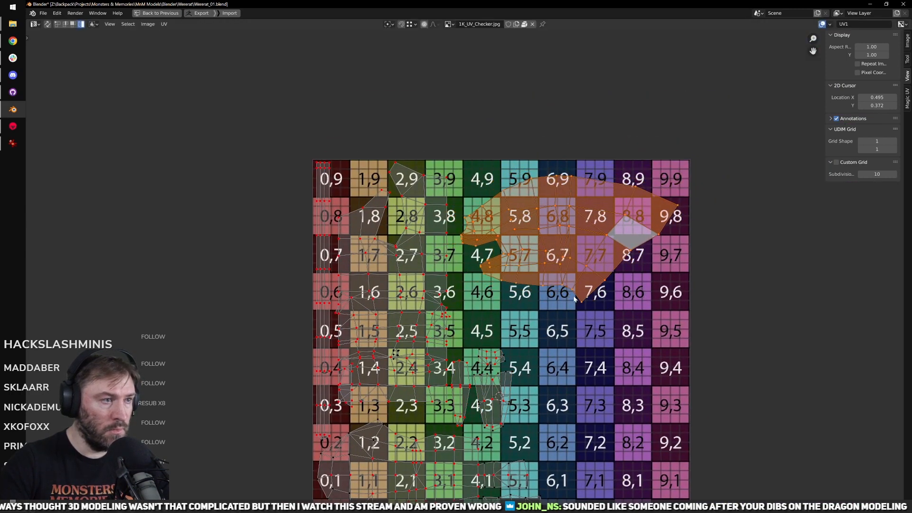
Step: Examine the checker density on the model's head, mouth and body against the full UV layout
{"action": "key", "text": "ctrl+space"}
{"action": "middle_click_drag", "start_coordinate": [441, 250], "coordinate": [494, 257]}
{"action": "key", "text": "ctrl+space"}
{"action": "key", "text": "ctrl+space"}
{"action": "key", "text": "ctrl+space"}
{"action": "middle_click_drag", "start_coordinate": [499, 420], "coordinate": [573, 335]}
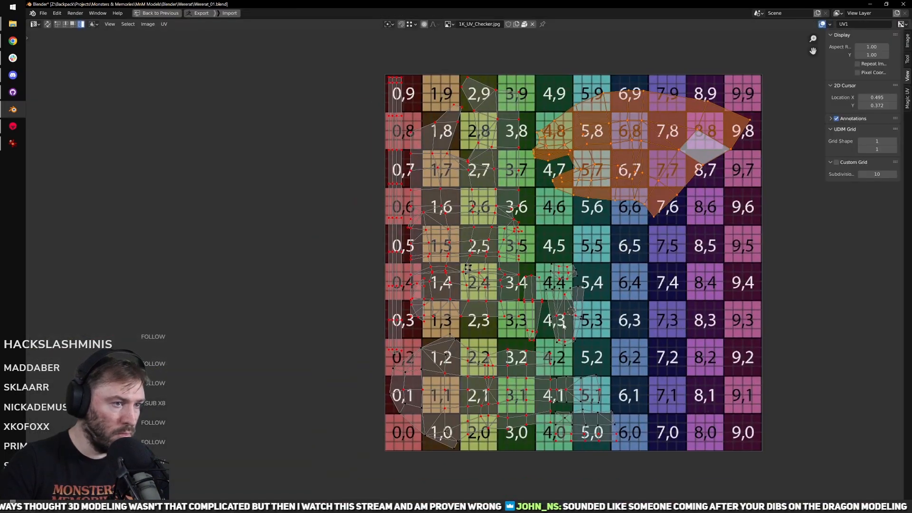
{"action": "scroll", "coordinate": [572, 335], "scroll_direction": "up", "scroll_amount": 1}
{"action": "key", "text": "ctrl+space"}
{"action": "middle_click_drag", "start_coordinate": [408, 266], "coordinate": [443, 232]}
{"action": "scroll", "coordinate": [444, 233], "scroll_direction": "up", "scroll_amount": 2}
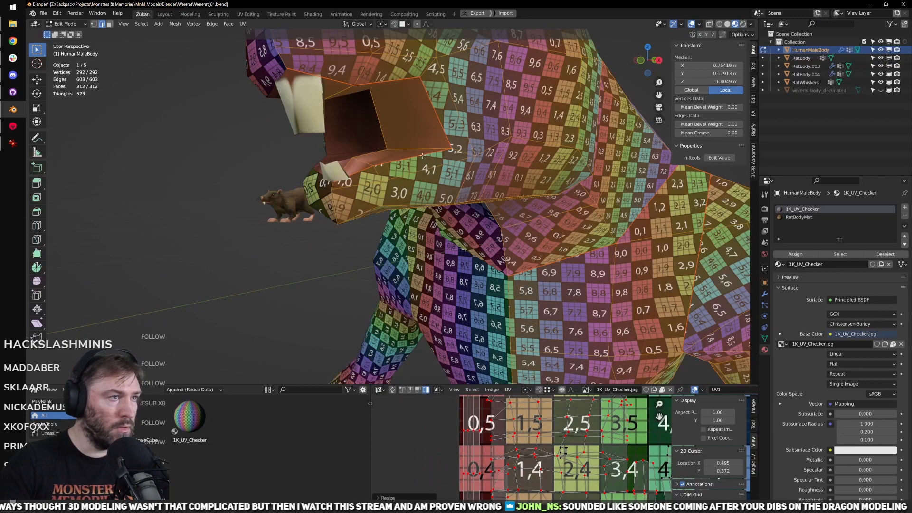
{"action": "scroll", "coordinate": [487, 230], "scroll_direction": "down", "scroll_amount": 5}
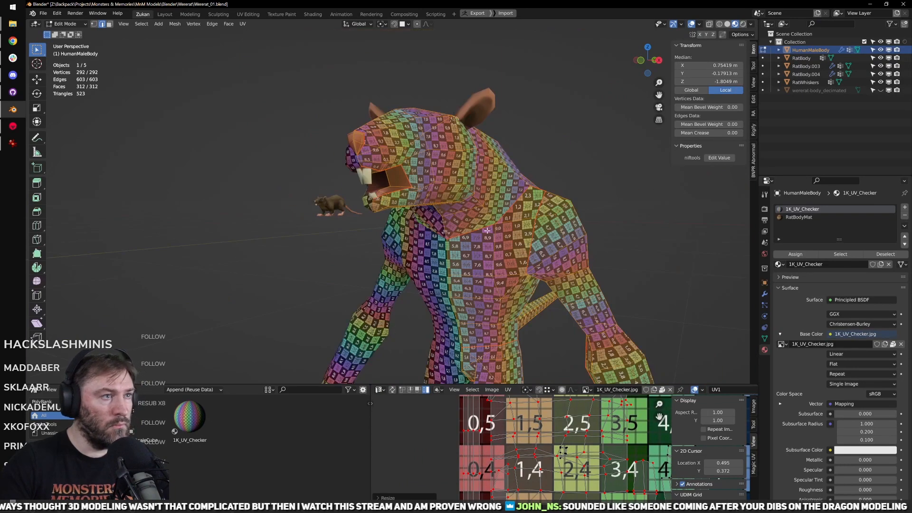
Step: Move the tiny nose island from tile 2,4 into the gap between the torso and head islands at tile 4,7
{"action": "left_click", "coordinate": [571, 258]}
{"action": "key", "text": "ctrl+space"}
{"action": "scroll", "coordinate": [479, 262], "scroll_direction": "up", "scroll_amount": 3}
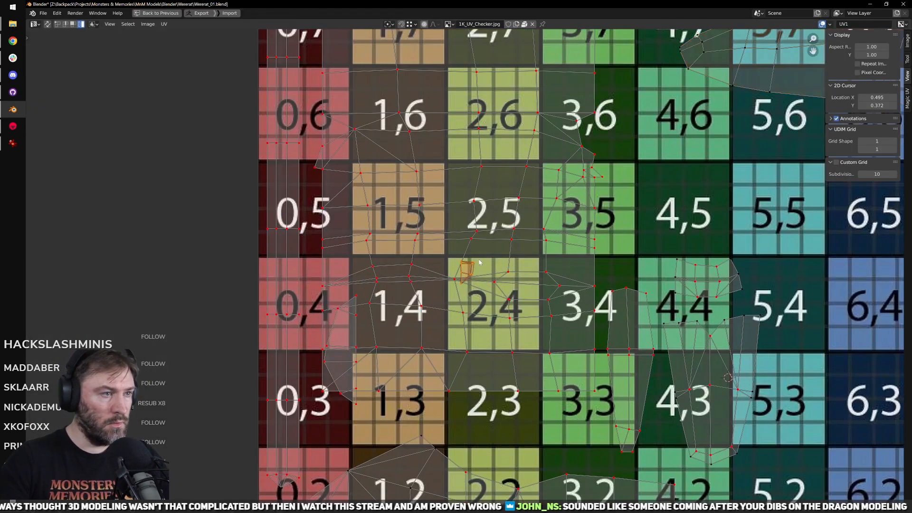
{"action": "key", "text": "Home"}
{"action": "key", "text": "g"}
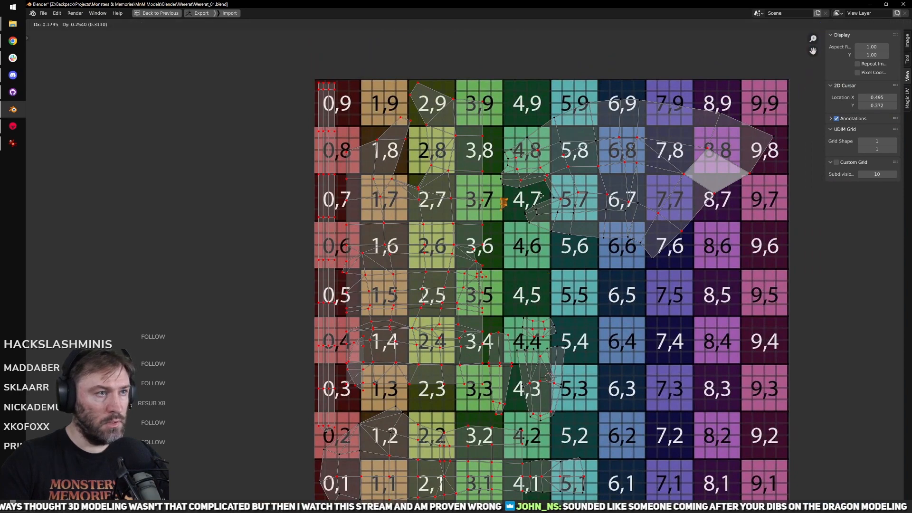
{"action": "left_click", "coordinate": [540, 196]}
{"action": "middle_click_drag", "start_coordinate": [564, 205], "coordinate": [562, 274], "text": "shift"}
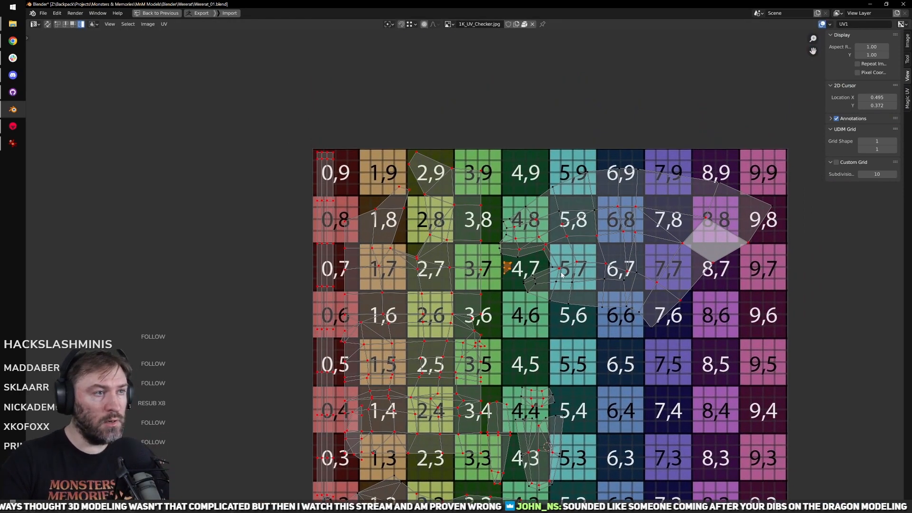
{"action": "scroll", "coordinate": [562, 275], "scroll_direction": "up", "scroll_amount": 1}
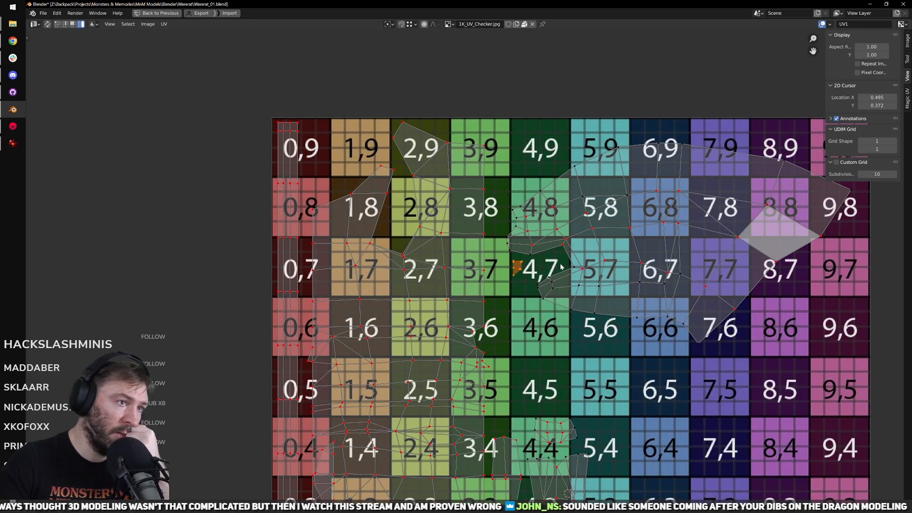
Step: Enlarge the nose island, place it above the head island near tile 4,9, and return to Object Mode with nothing selected
{"action": "key", "text": "ctrl+space"}
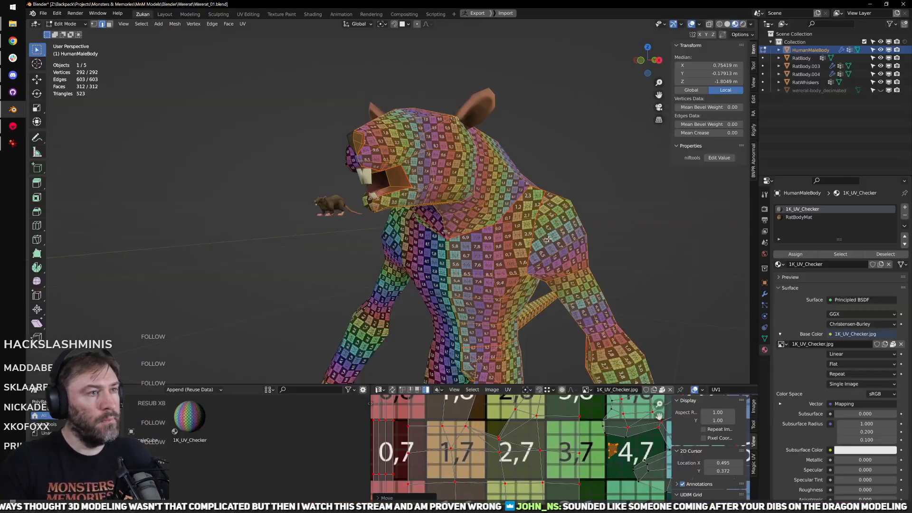
{"action": "scroll", "coordinate": [416, 186], "scroll_direction": "up", "scroll_amount": 4}
{"action": "middle_click_drag", "start_coordinate": [420, 148], "coordinate": [416, 177]}
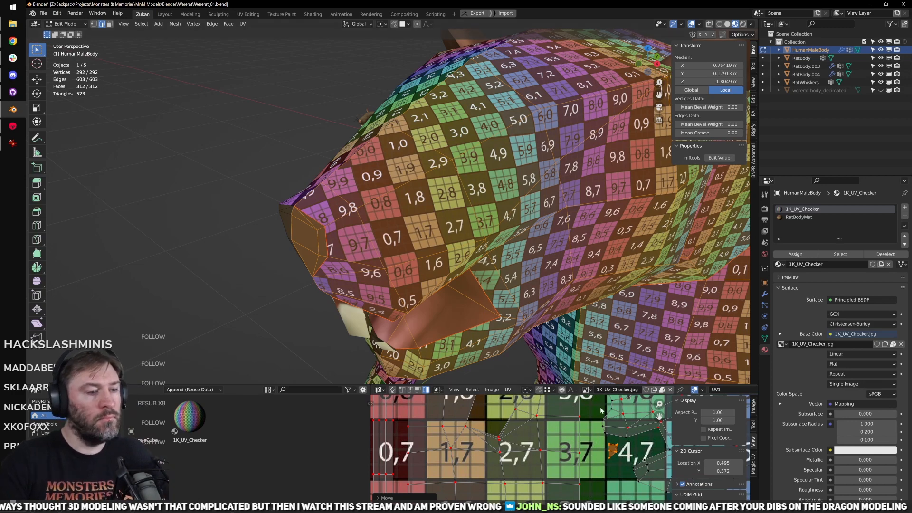
{"action": "key", "text": "ctrl+space"}
{"action": "key", "text": "g"}
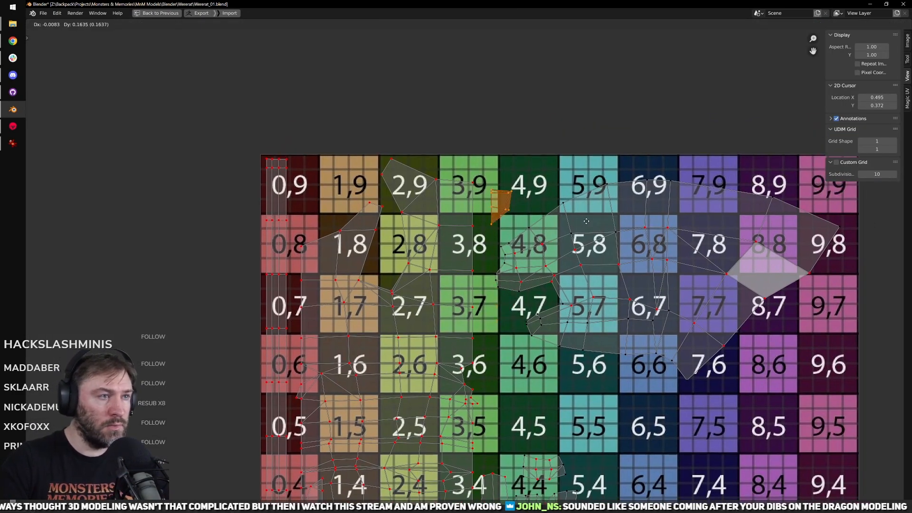
{"action": "left_click", "coordinate": [591, 217]}
{"action": "key", "text": "ctrl+space"}
{"action": "key", "text": "Tab"}
{"action": "middle_click_drag", "start_coordinate": [480, 249], "coordinate": [528, 259]}
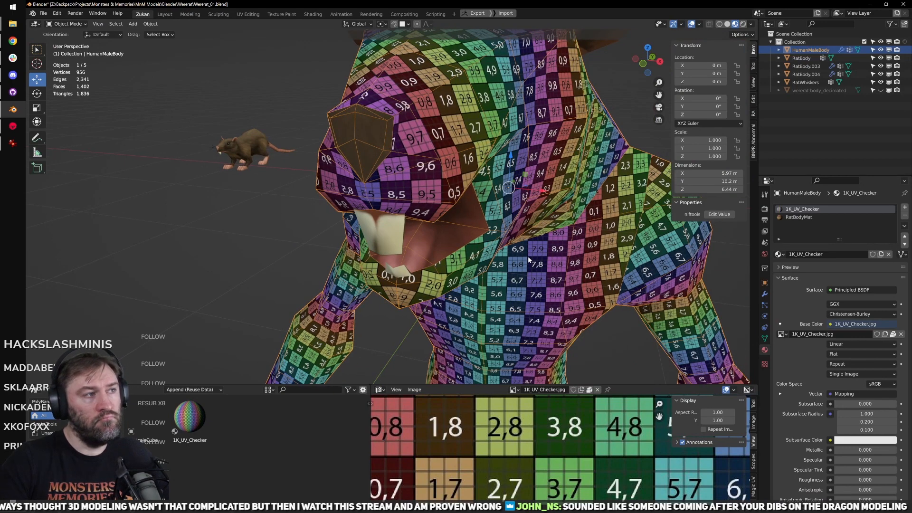
{"action": "middle_click_drag", "start_coordinate": [528, 256], "coordinate": [406, 235]}
{"action": "key", "text": "alt+a"}
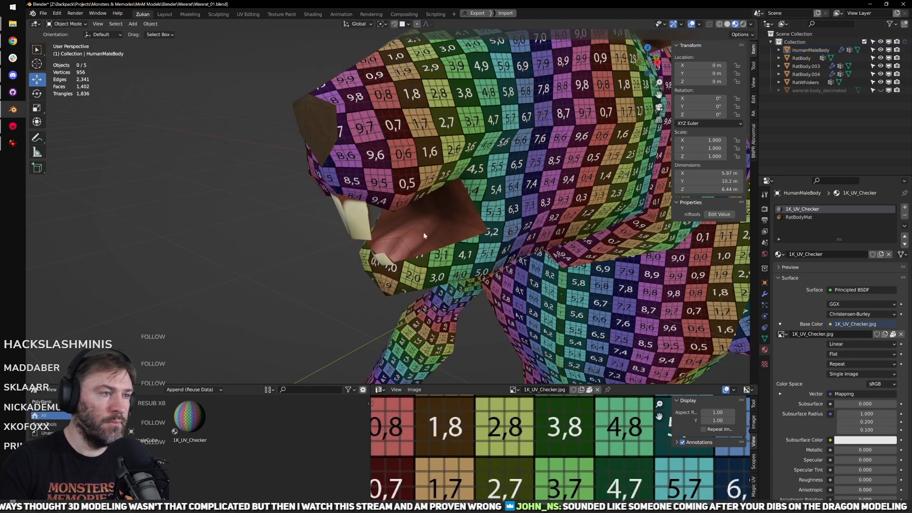
Step: Put the body mesh back in Edit Mode and select all of its faces to show every UV island
{"action": "left_click", "coordinate": [424, 235]}
{"action": "key", "text": "Tab"}
{"action": "key", "text": "ctrl+space"}
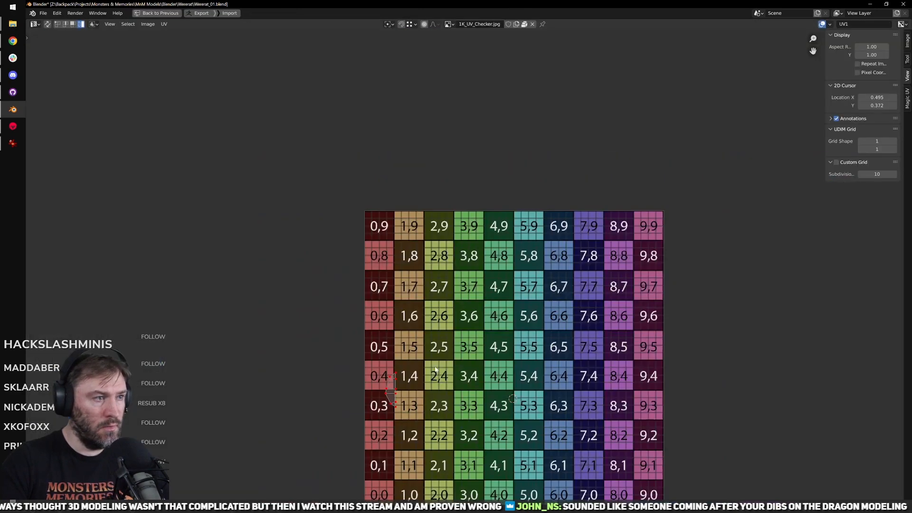
{"action": "scroll", "coordinate": [435, 369], "scroll_direction": "down", "scroll_amount": 4}
{"action": "key", "text": "ctrl+space"}
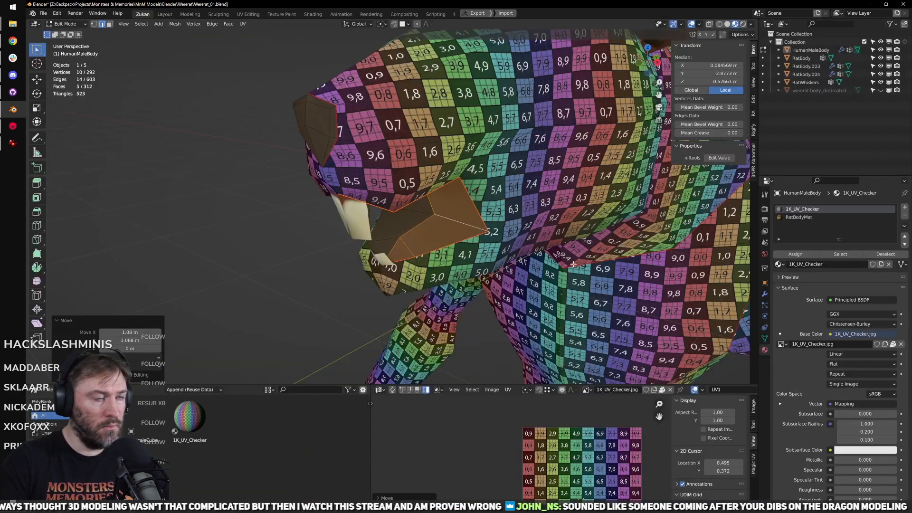
{"action": "key", "text": "l"}
{"action": "key", "text": "ctrl+space"}
{"action": "scroll", "coordinate": [598, 365], "scroll_direction": "up", "scroll_amount": 3}
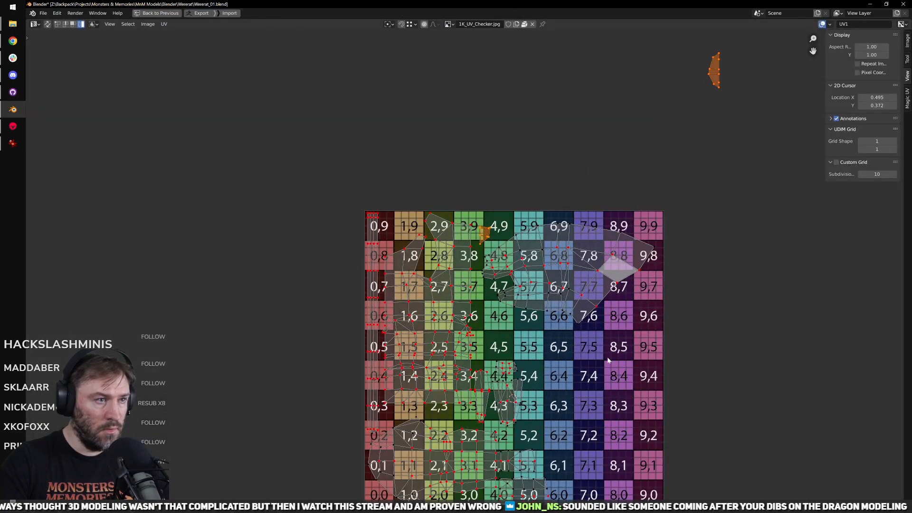
Step: Move the mouth interior island from outside the texture to around tile 4,5 and scale it up
{"action": "middle_click_drag", "start_coordinate": [714, 262], "coordinate": [701, 281]}
{"action": "left_click_drag", "start_coordinate": [659, 49], "coordinate": [755, 124]}
{"action": "key", "text": "g"}
{"action": "left_click", "coordinate": [547, 387]}
{"action": "key", "text": "s"}
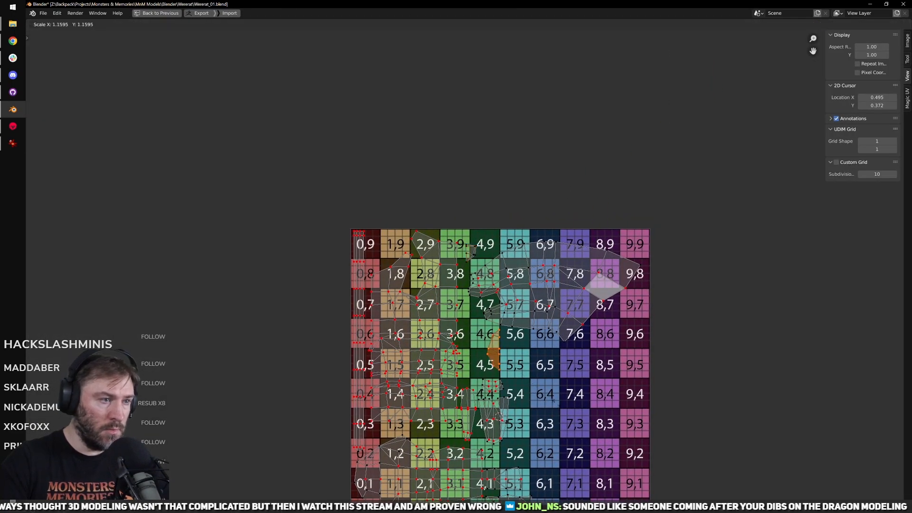
{"action": "left_click", "coordinate": [606, 430]}
{"action": "key", "text": "g"}
{"action": "left_click", "coordinate": [589, 429]}
Step: Rotate the mouth interior island 180° and fit it against the torso island's edge around tile 4,6
{"action": "scroll", "coordinate": [613, 435], "scroll_direction": "up", "scroll_amount": 3}
{"action": "middle_click_drag", "start_coordinate": [638, 440], "coordinate": [626, 338]}
{"action": "key", "text": "g"}
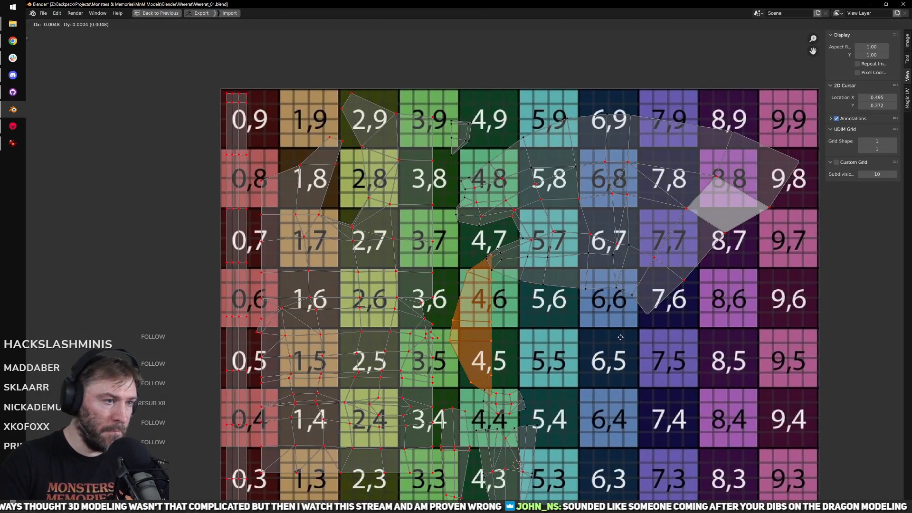
{"action": "left_click", "coordinate": [612, 338]}
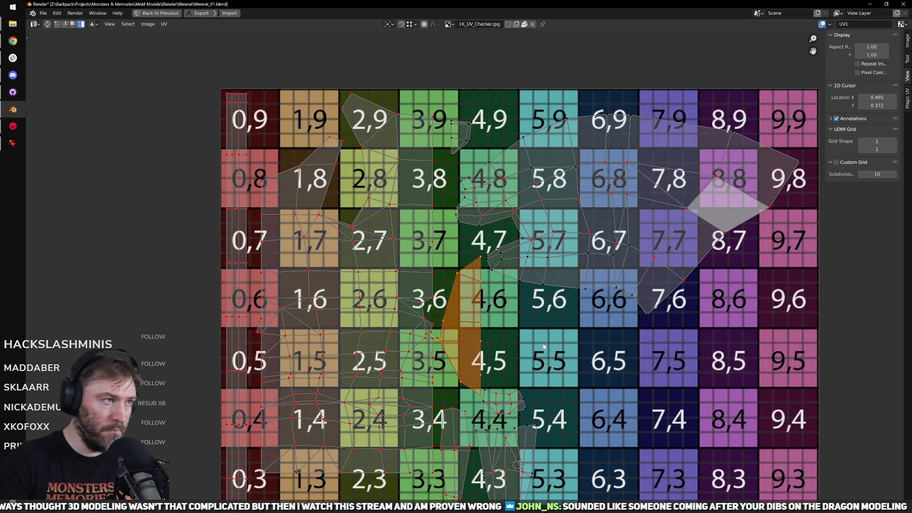
{"action": "type", "text": "r1"}
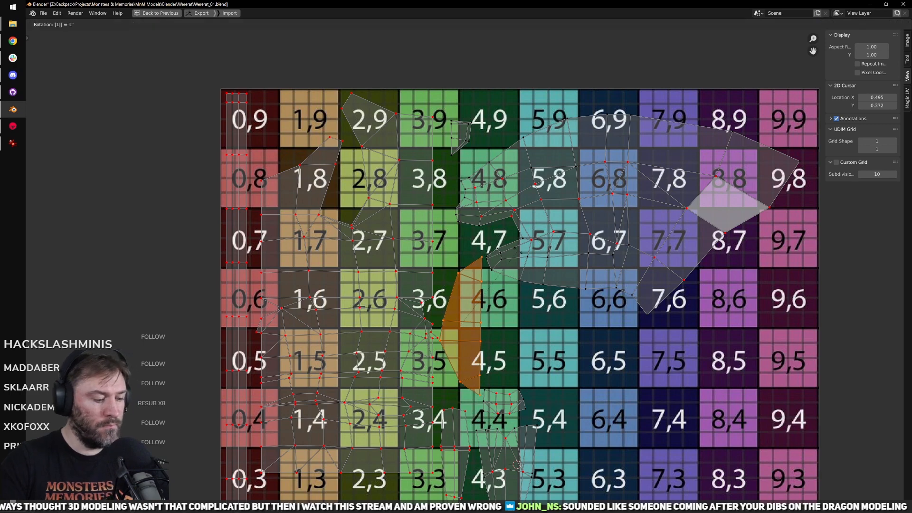
{"action": "type", "text": "80"}
{"action": "key", "text": "Return"}
{"action": "key", "text": "g"}
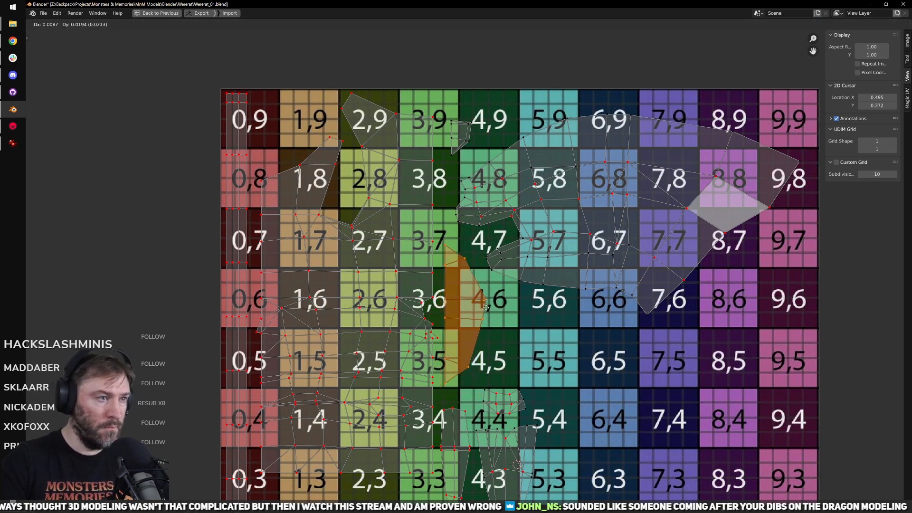
{"action": "left_click", "coordinate": [487, 307]}
Step: Scale the nose island up to about 1.13 and nudge it into place near tile 4,9
{"action": "left_click", "coordinate": [467, 139]}
{"action": "key", "text": "s"}
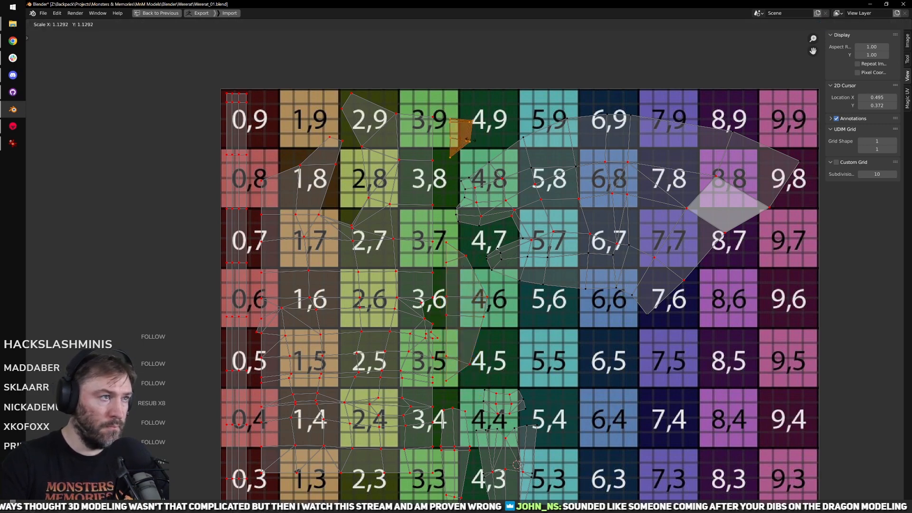
{"action": "left_click", "coordinate": [470, 144]}
{"action": "key", "text": "g"}
{"action": "left_click", "coordinate": [472, 148]}
Step: Examine the spacing of the packed islands, including the narrow group at tile 4,3, with all islands selected
{"action": "scroll", "coordinate": [557, 284], "scroll_direction": "down", "scroll_amount": 4}
{"action": "scroll", "coordinate": [556, 284], "scroll_direction": "up", "scroll_amount": 2}
{"action": "key", "text": "a"}
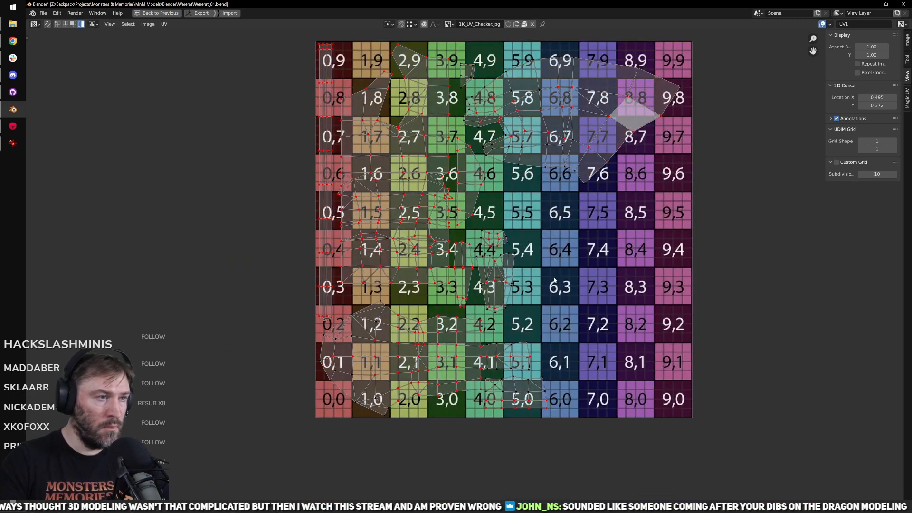
{"action": "scroll", "coordinate": [578, 266], "scroll_direction": "up", "scroll_amount": 5}
{"action": "scroll", "coordinate": [578, 266], "scroll_direction": "down", "scroll_amount": 1}
{"action": "left_click", "coordinate": [553, 264]}
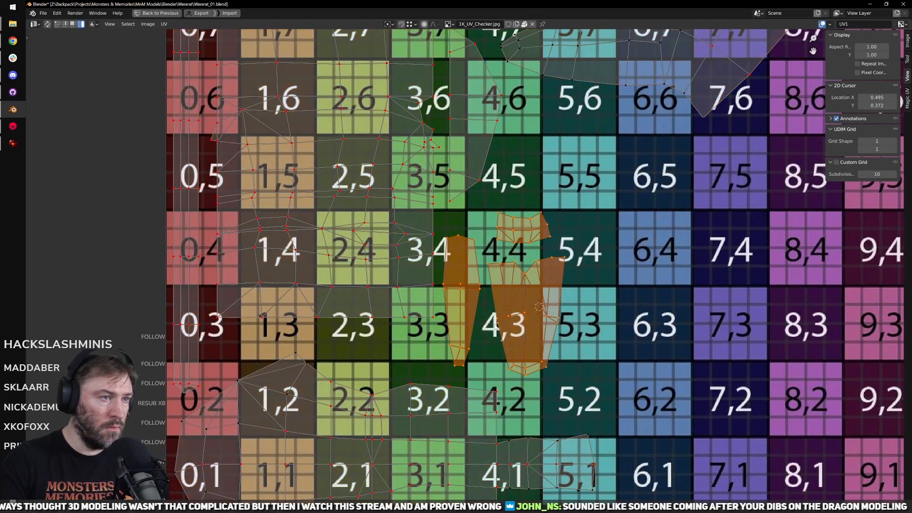
{"action": "scroll", "coordinate": [568, 309], "scroll_direction": "down", "scroll_amount": 1}
{"action": "scroll", "coordinate": [558, 415], "scroll_direction": "down", "scroll_amount": 3}
{"action": "key", "text": "a"}
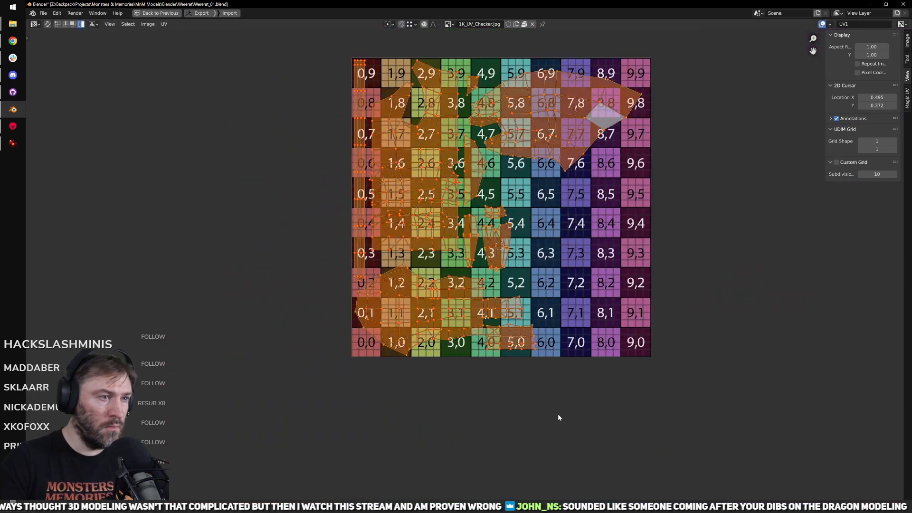
{"action": "scroll", "coordinate": [532, 301], "scroll_direction": "up", "scroll_amount": 1}
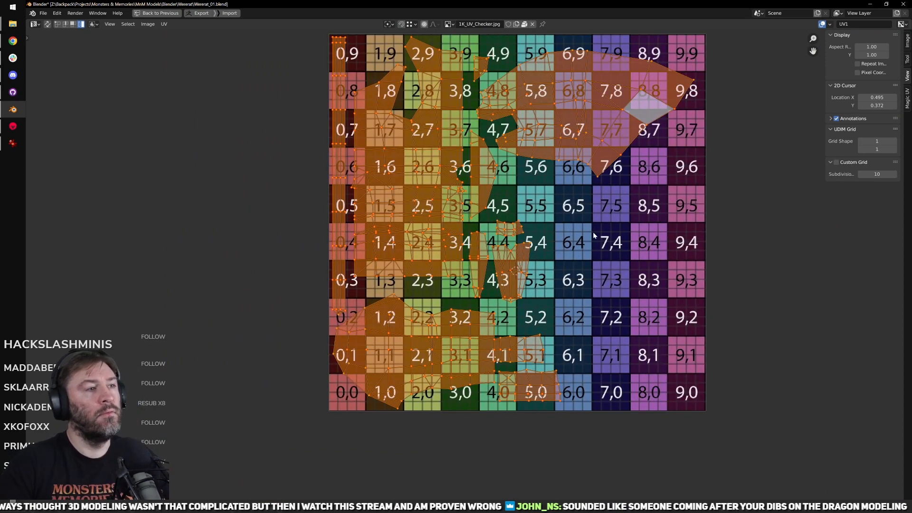
Step: Select only the linked head and torso faces on the mesh so that just their UV islands are shown
{"action": "key", "text": "ctrl+space"}
{"action": "middle_click_drag", "start_coordinate": [472, 236], "coordinate": [474, 210]}
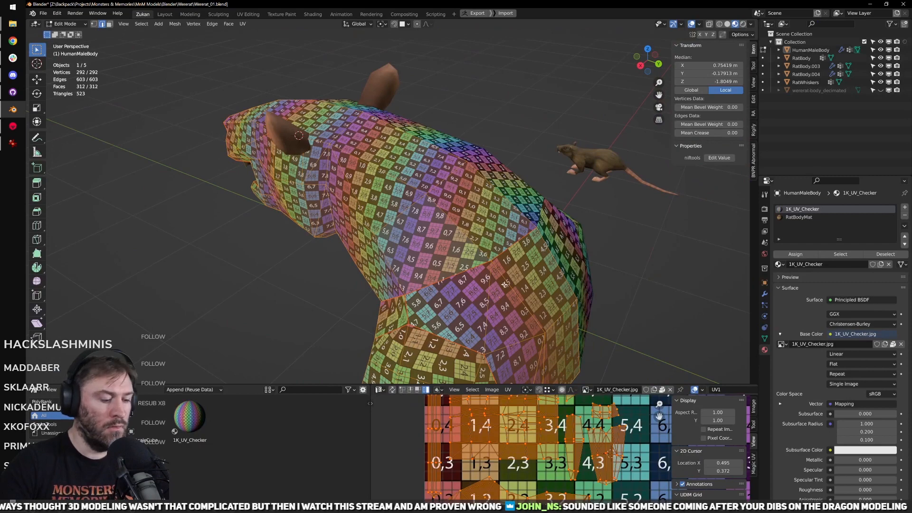
{"action": "key", "text": "alt+a"}
{"action": "key", "text": "l"}
{"action": "key", "text": "ctrl+space"}
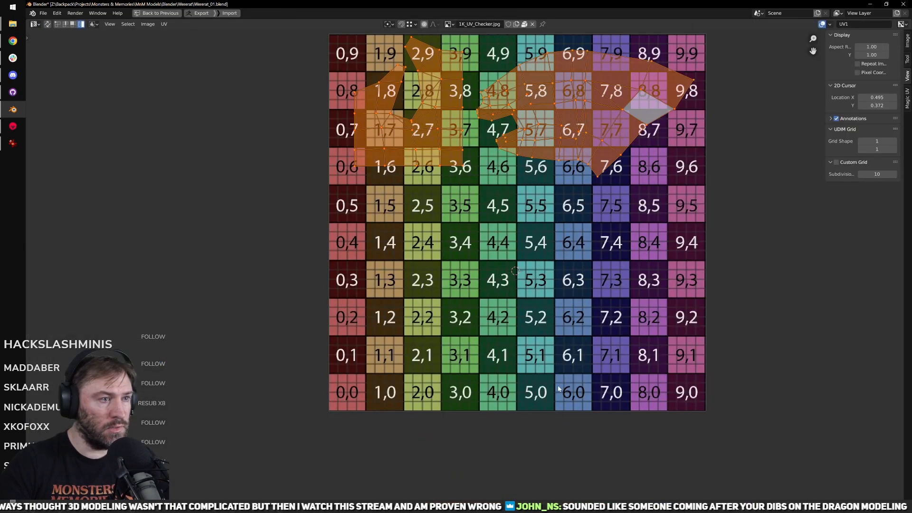
{"action": "middle_click_drag", "start_coordinate": [488, 172], "coordinate": [546, 254]}
{"action": "key", "text": "ctrl+space"}
{"action": "scroll", "coordinate": [450, 214], "scroll_direction": "down", "scroll_amount": 6}
{"action": "key", "text": "ctrl+space"}
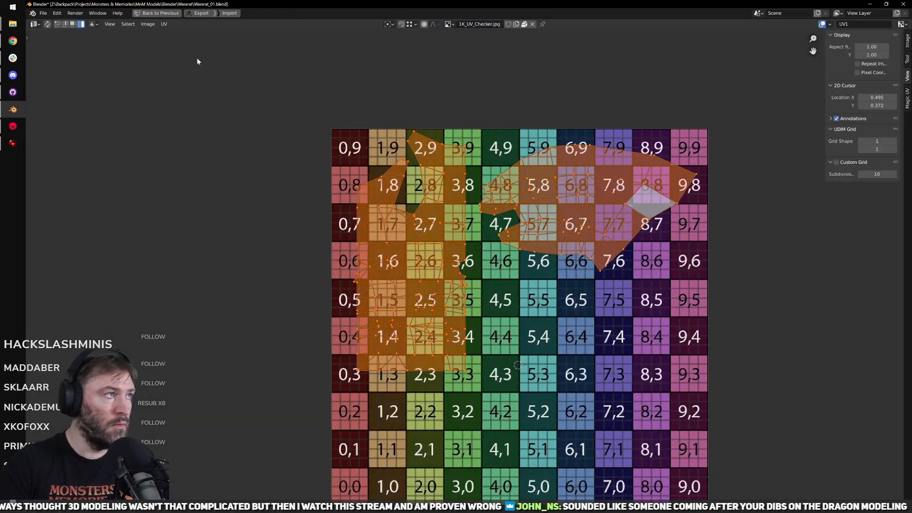
Step: Try averaging the island scale of the head and torso, including with the nose island added, and undo it
{"action": "left_click", "coordinate": [164, 24]}
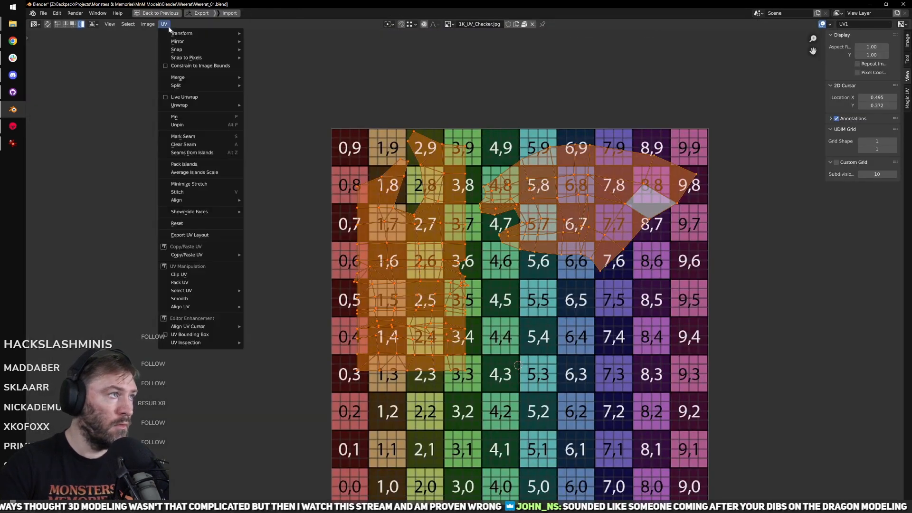
{"action": "left_click", "coordinate": [223, 172]}
{"action": "key", "text": "ctrl+space"}
{"action": "middle_click_drag", "start_coordinate": [399, 267], "coordinate": [393, 221]}
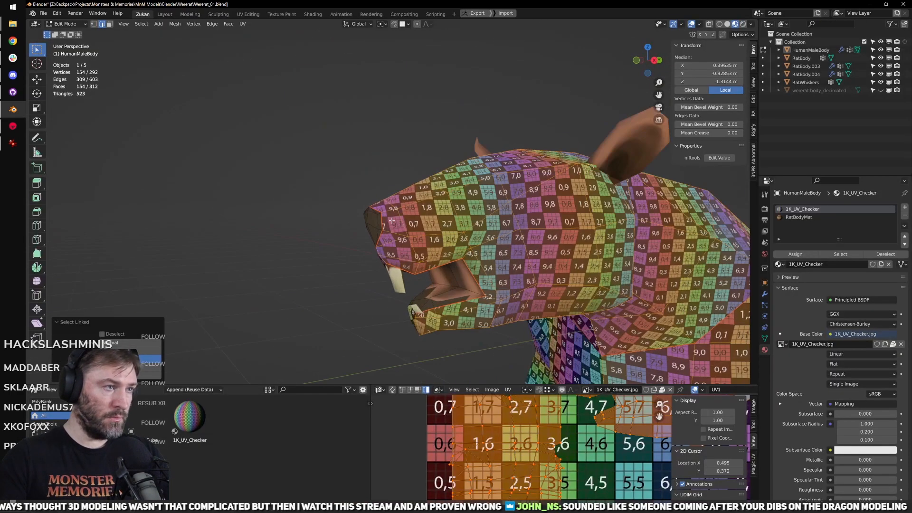
{"action": "key", "text": "ctrl+space"}
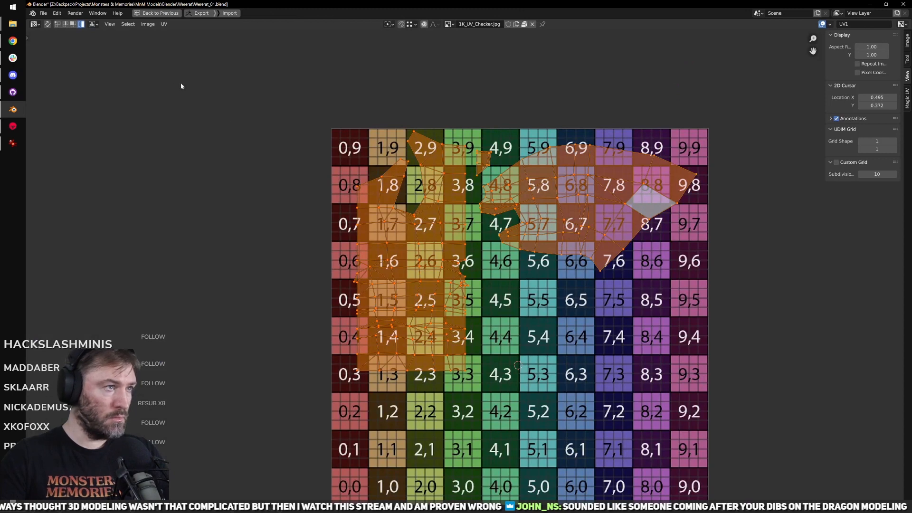
{"action": "left_click", "coordinate": [164, 24]}
{"action": "left_click", "coordinate": [220, 173]}
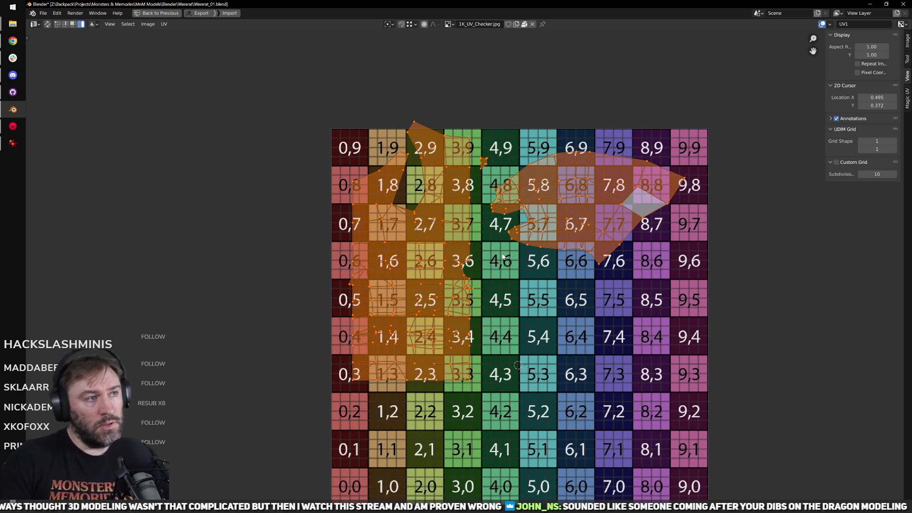
{"action": "key", "text": "ctrl+p"}
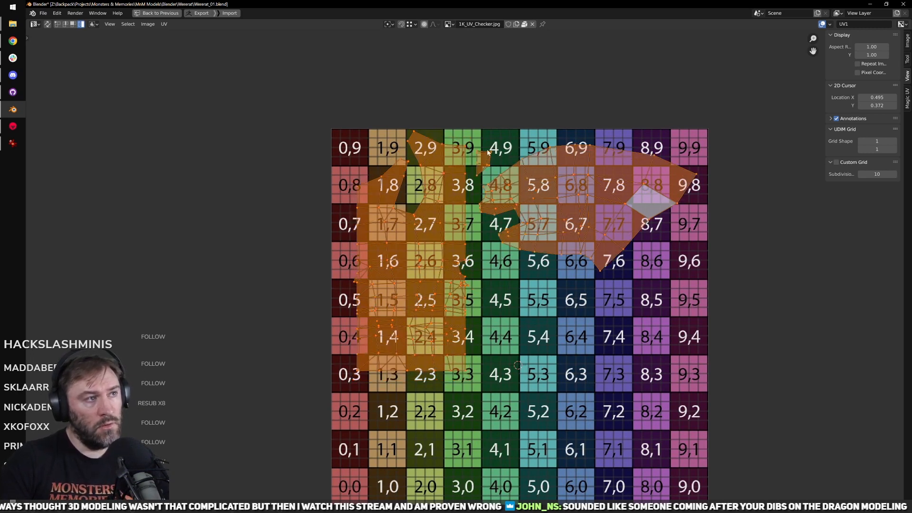
Step: Take the nose island out of the selection and average the island scale of the head and torso only
{"action": "left_click", "coordinate": [563, 212]}
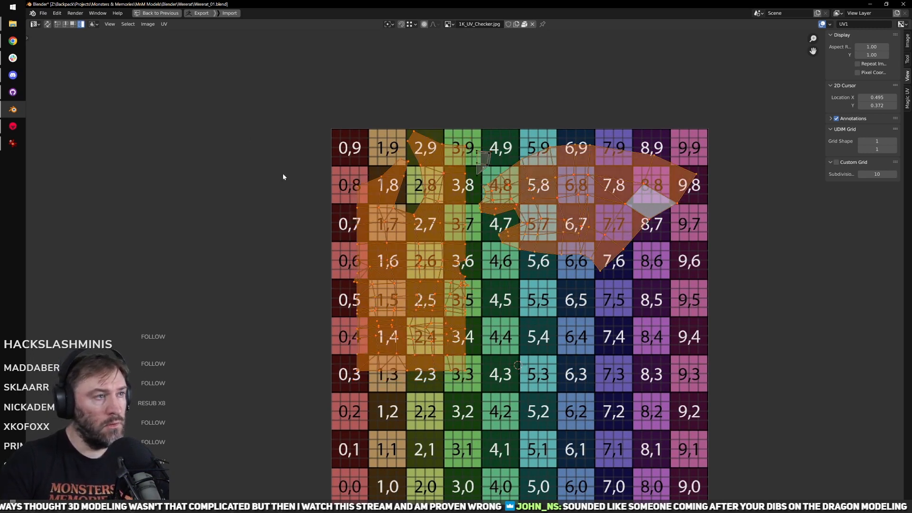
{"action": "left_click", "coordinate": [167, 27]}
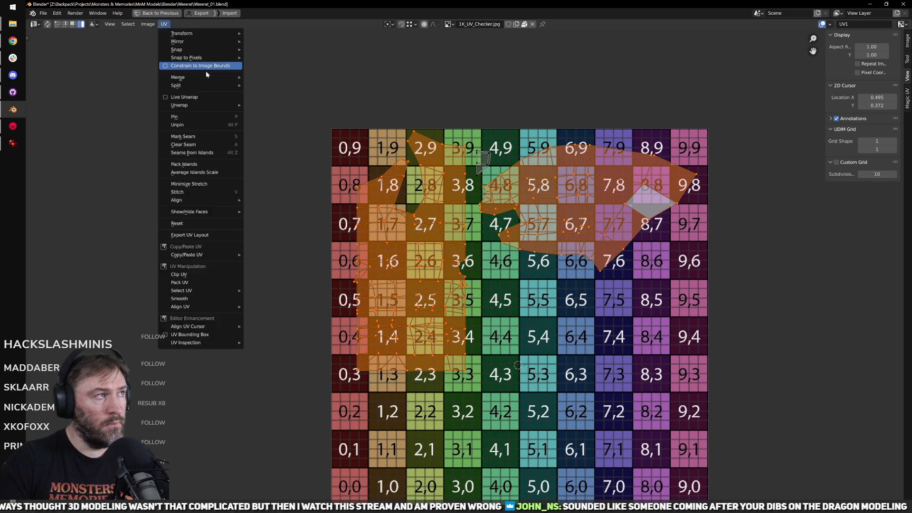
{"action": "left_click", "coordinate": [223, 171]}
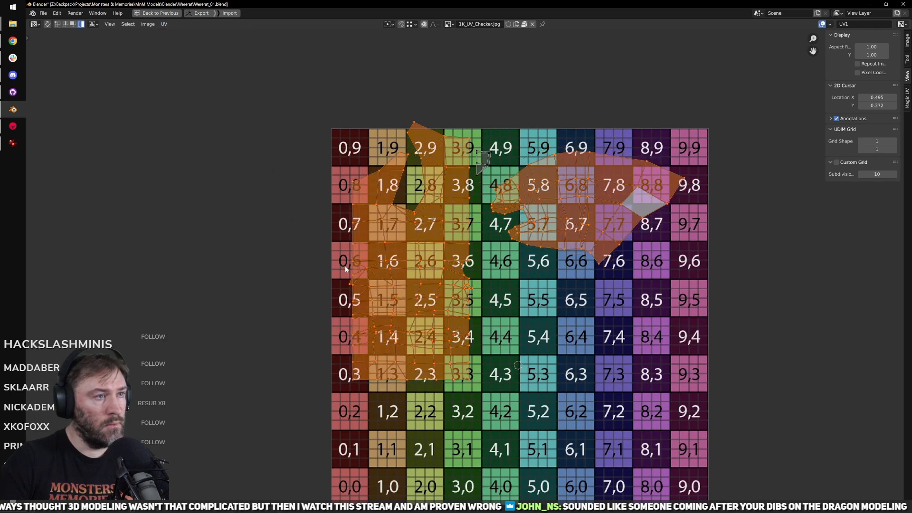
Step: Show all islands and move the head and torso islands together by about 0.011 in X and -0.033 in Y, inside the texture
{"action": "key", "text": "ctrl+space"}
{"action": "key", "text": "ctrl+space"}
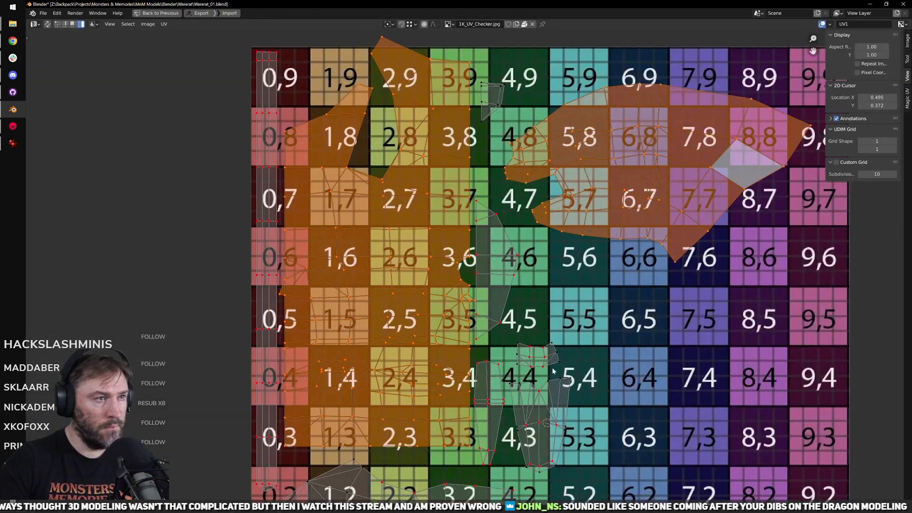
{"action": "middle_click_drag", "start_coordinate": [393, 200], "coordinate": [393, 223]}
{"action": "key", "text": "ctrl+Tab"}
{"action": "left_click", "coordinate": [371, 210]}
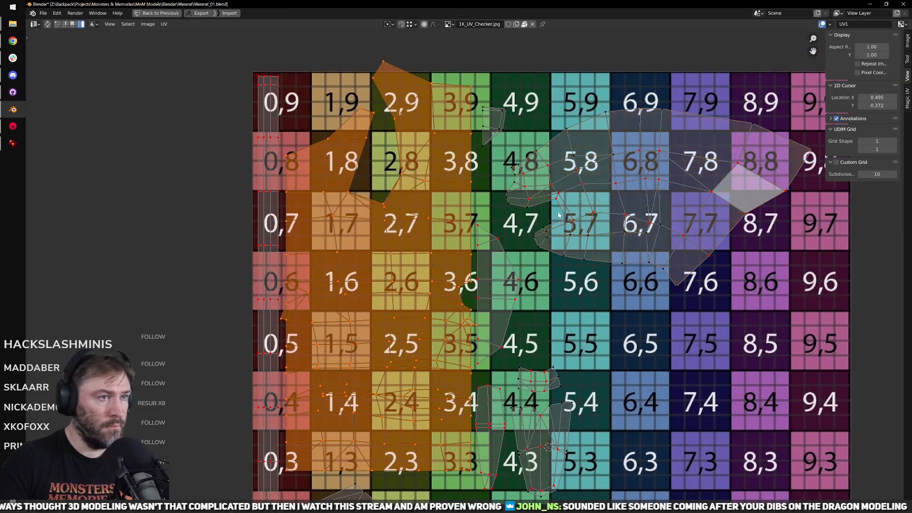
{"action": "left_click", "coordinate": [579, 209]}
{"action": "left_click", "coordinate": [457, 251], "text": "shift"}
{"action": "scroll", "coordinate": [458, 251], "scroll_direction": "down", "scroll_amount": 2}
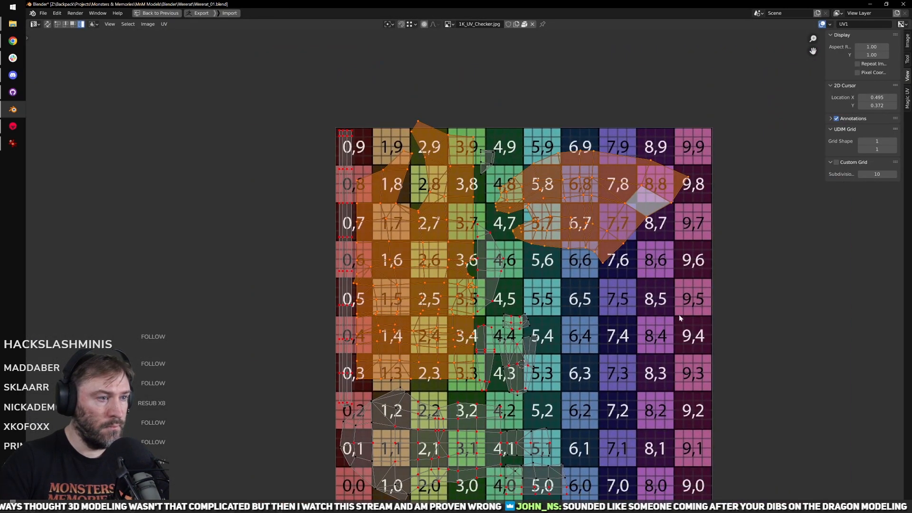
{"action": "key", "text": "g"}
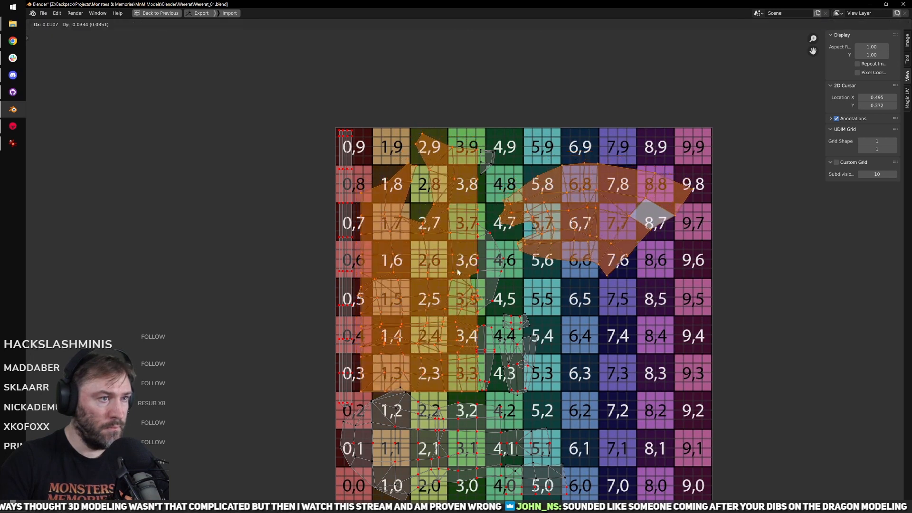
{"action": "left_click", "coordinate": [457, 270]}
Step: Average the scale of the large island and its small neighbours in rows 0 to 2, and stand the group upright around tile 8,3
{"action": "middle_click_drag", "start_coordinate": [561, 377], "coordinate": [568, 291]}
{"action": "left_click", "coordinate": [450, 345]}
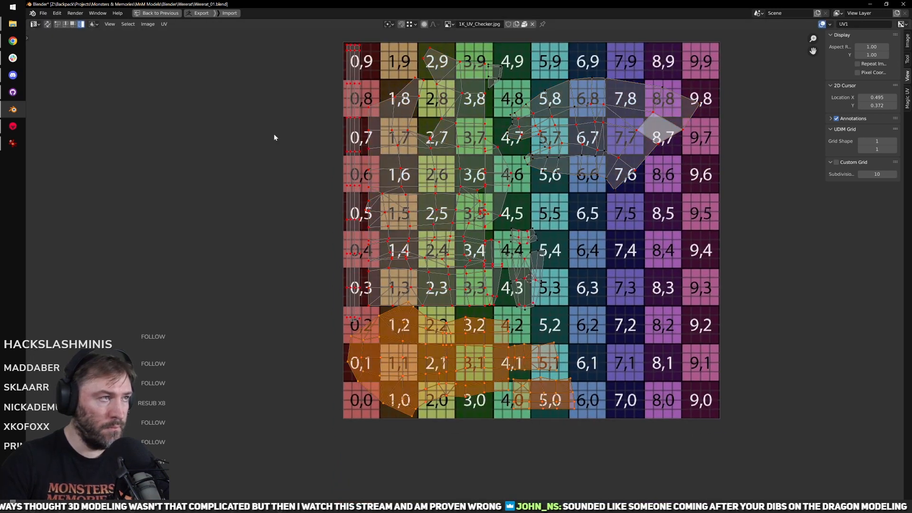
{"action": "left_click", "coordinate": [164, 23]}
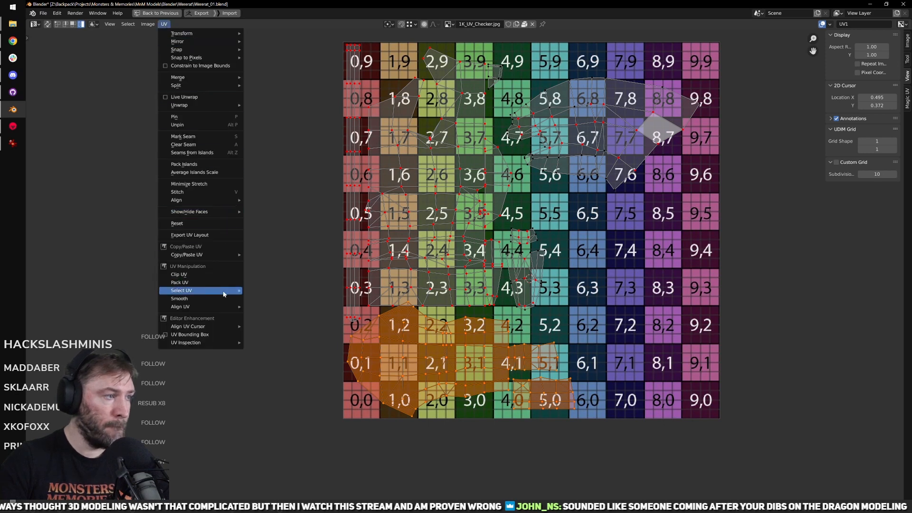
{"action": "left_click", "coordinate": [220, 164]}
{"action": "key", "text": "g"}
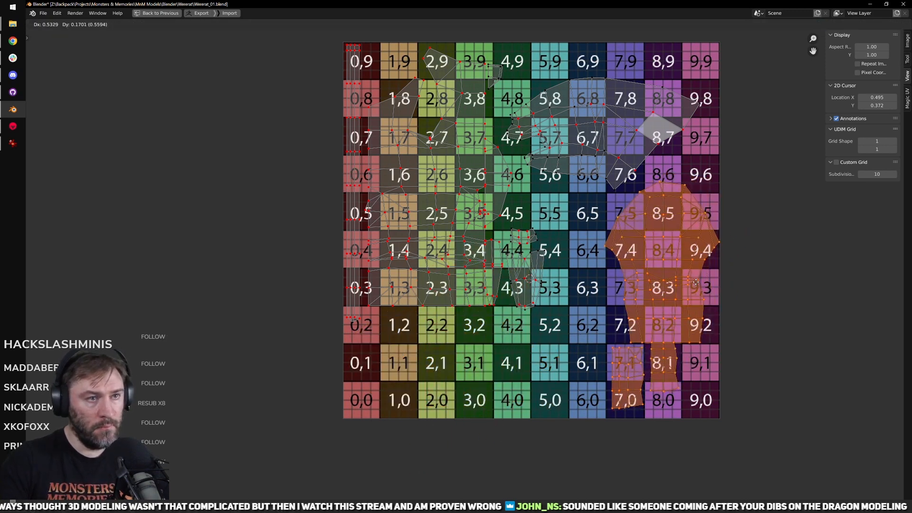
{"action": "left_click", "coordinate": [696, 283]}
Step: Raise the head island to around tile 6,8 and the large upright island beneath it to around tile 8,4
{"action": "left_click", "coordinate": [590, 138]}
{"action": "key", "text": "g"}
{"action": "left_click", "coordinate": [596, 114]}
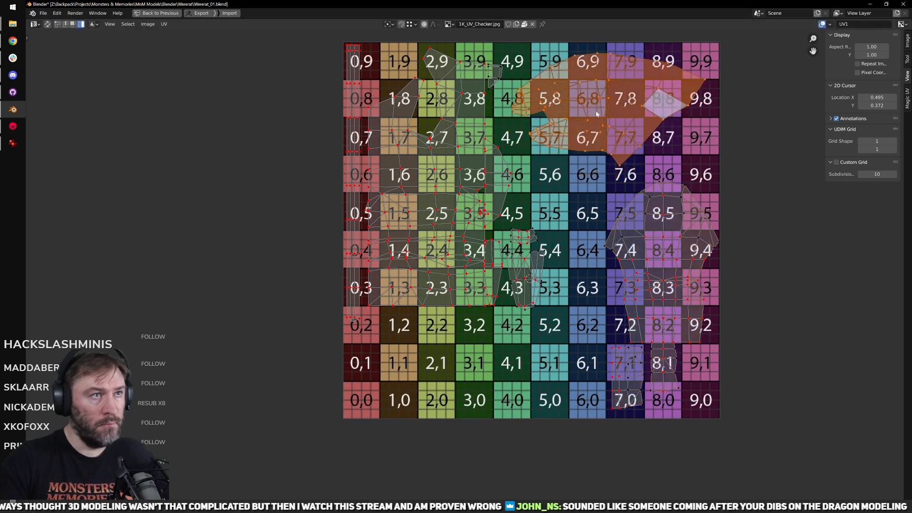
{"action": "left_click", "coordinate": [680, 248]}
{"action": "key", "text": "g"}
{"action": "left_click", "coordinate": [680, 232]}
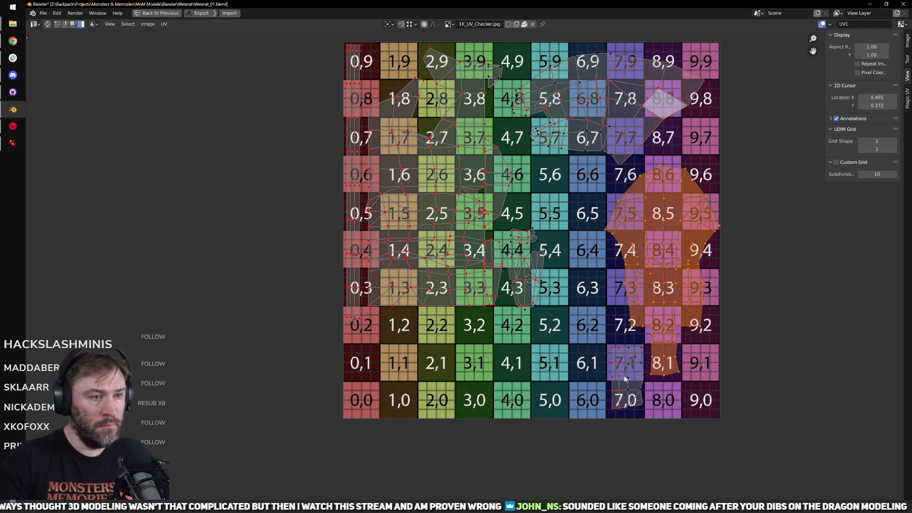
Step: Rotate the small island at tile 7,0 by 90° and place it around tile 8,0
{"action": "left_click", "coordinate": [626, 384]}
{"action": "type", "text": "r90"}
{"action": "key", "text": "Return"}
{"action": "key", "text": "g"}
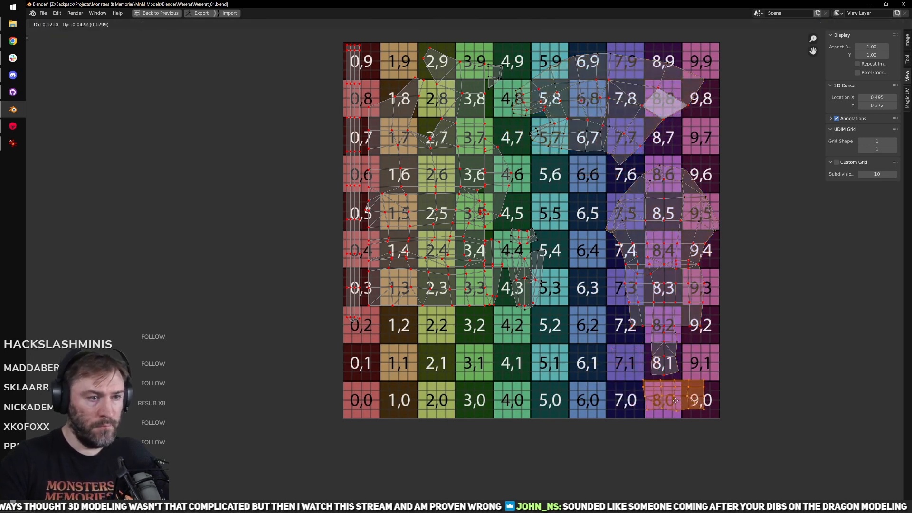
{"action": "left_click", "coordinate": [667, 403]}
Step: Move the narrow island group from tile 4,3 to around tile 5,5, below the head island
{"action": "middle_click_drag", "start_coordinate": [522, 301], "coordinate": [566, 362]}
{"action": "left_click", "coordinate": [557, 375]}
{"action": "key", "text": "g"}
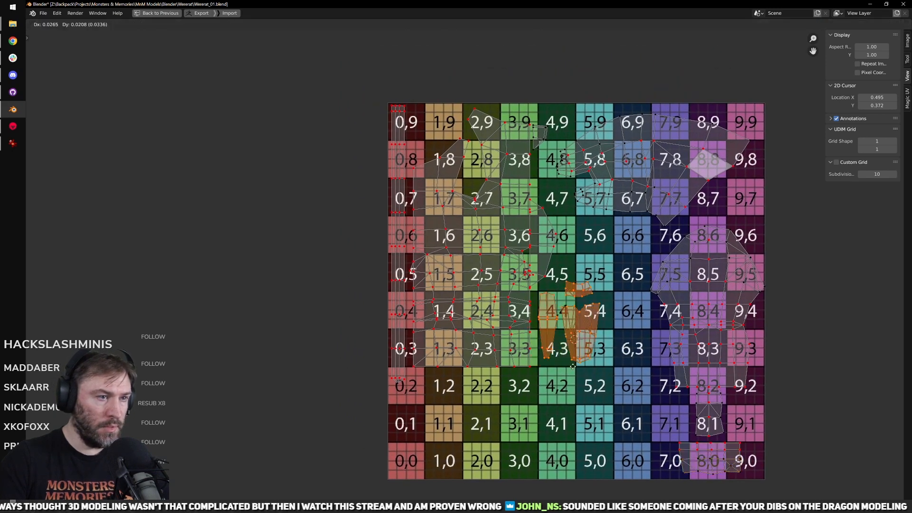
{"action": "left_click", "coordinate": [603, 318]}
Step: Shift the mouth interior island to around tile 4,6 and the nose island to tile 4,9, clear of the torso island
{"action": "left_click", "coordinate": [544, 250]}
{"action": "key", "text": "g"}
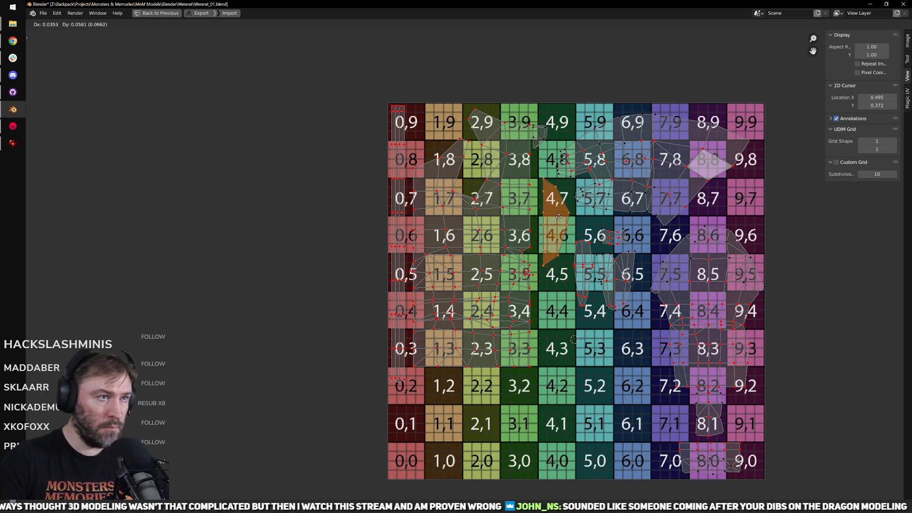
{"action": "left_click", "coordinate": [558, 228]}
{"action": "left_click", "coordinate": [546, 137]}
{"action": "key", "text": "g"}
{"action": "left_click", "coordinate": [564, 128]}
{"action": "middle_click_drag", "start_coordinate": [577, 386], "coordinate": [529, 354]}
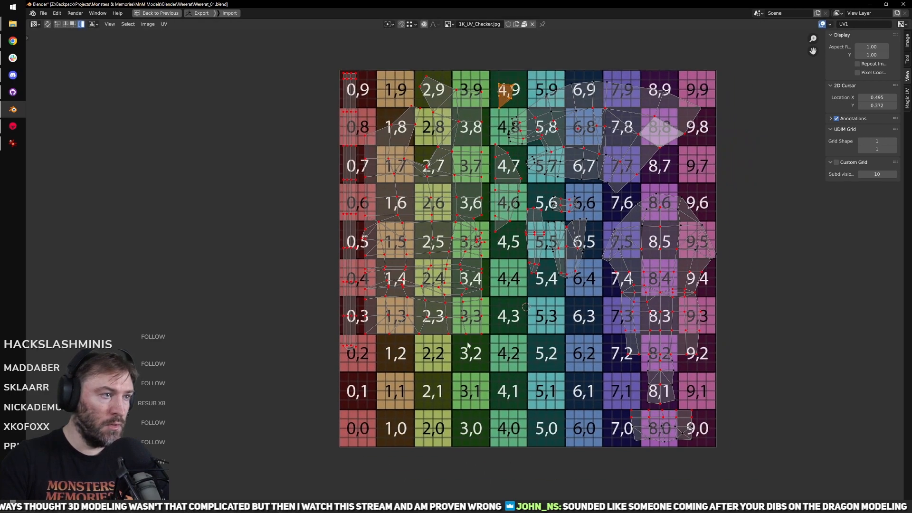
Step: Select all UV islands to review their spacing, and return to Object Mode to examine the checker pattern on the whole body
{"action": "scroll", "coordinate": [464, 353], "scroll_direction": "down", "scroll_amount": 3}
{"action": "left_click_drag", "start_coordinate": [244, 74], "coordinate": [724, 477]}
{"action": "scroll", "coordinate": [618, 337], "scroll_direction": "up", "scroll_amount": 3}
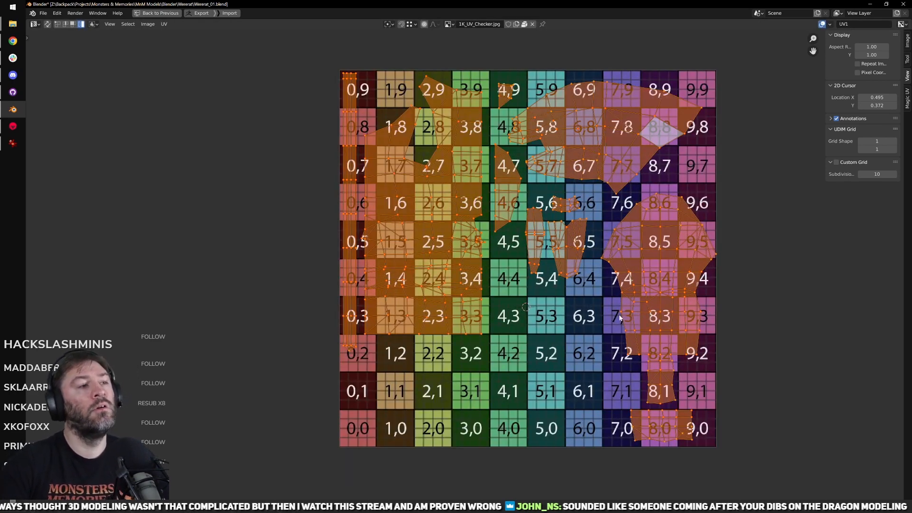
{"action": "key", "text": "ctrl+space"}
{"action": "key", "text": "Tab"}
{"action": "scroll", "coordinate": [501, 229], "scroll_direction": "down", "scroll_amount": 5}
{"action": "mouse_move", "coordinate": [501, 230]}
{"action": "middle_mouse_down"}
{"action": "mouse_move", "coordinate": [457, 235]}
{"action": "mouse_move", "coordinate": [491, 237]}
{"action": "middle_mouse_up"}
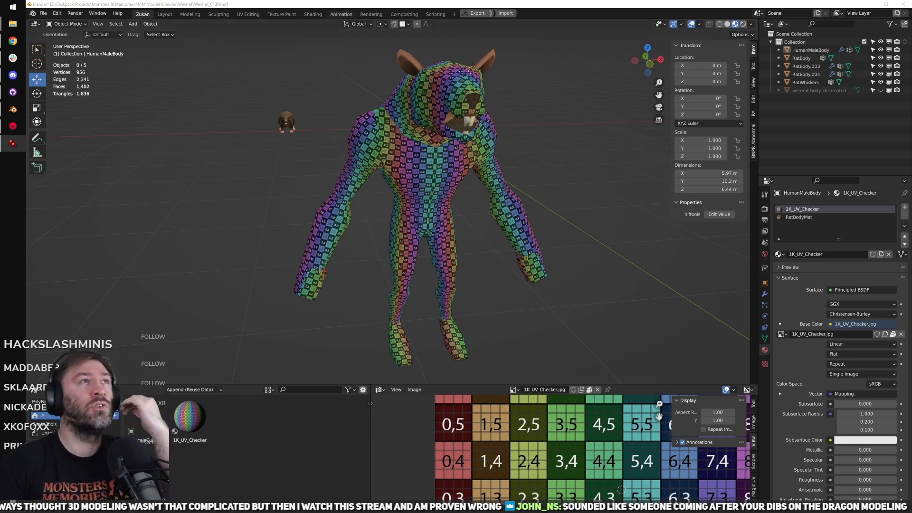
Step: Look over the wererat concept sketch in IrfanView, and examine the checkered torso and arms in Blender's front orthographic view
{"action": "mouse_move", "coordinate": [477, 1]}
{"action": "left_mouse_down"}
{"action": "mouse_move", "coordinate": [517, 150]}
{"action": "mouse_move", "coordinate": [495, 137]}
{"action": "left_mouse_up"}
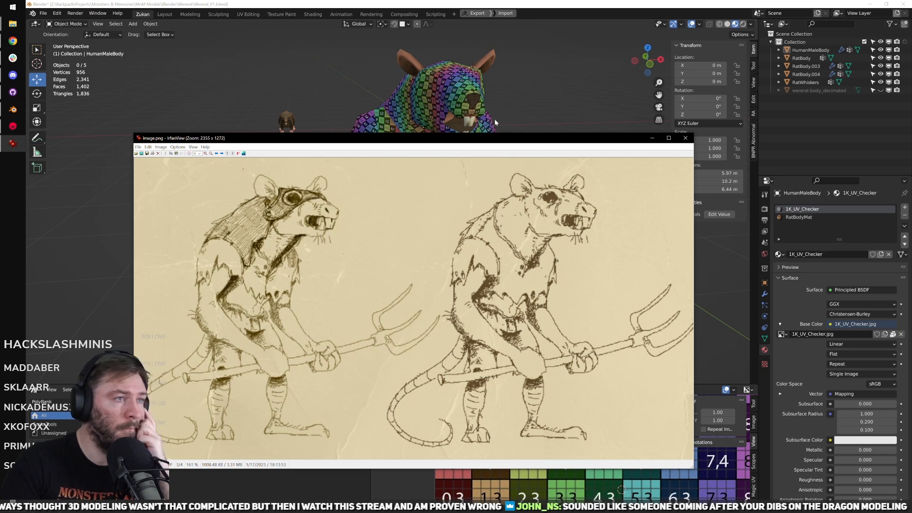
{"action": "left_click", "coordinate": [566, 13]}
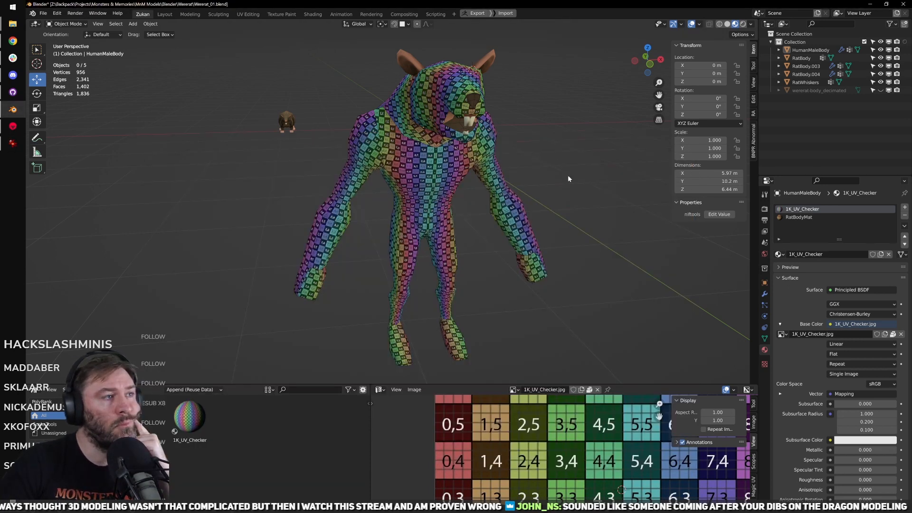
{"action": "scroll", "coordinate": [566, 206], "scroll_direction": "up", "scroll_amount": 2}
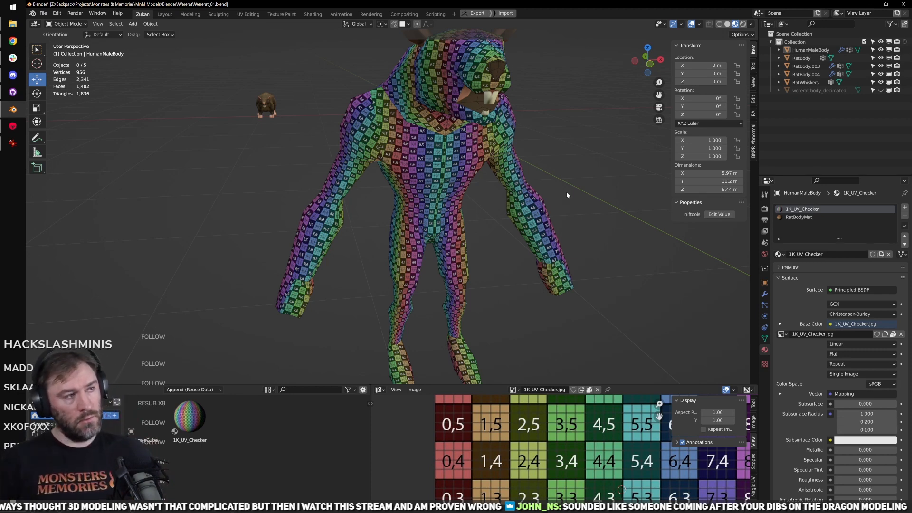
{"action": "scroll", "coordinate": [534, 141], "scroll_direction": "up", "scroll_amount": 3}
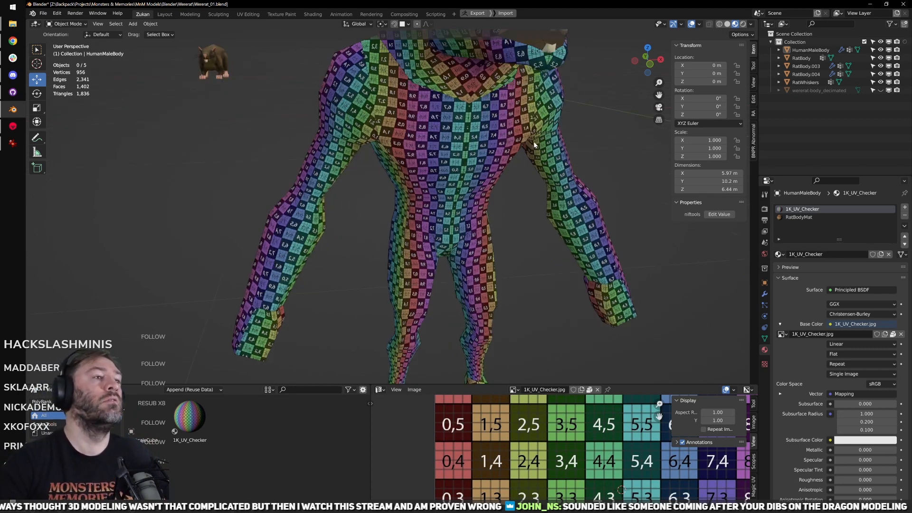
{"action": "scroll", "coordinate": [558, 129], "scroll_direction": "up", "scroll_amount": 1}
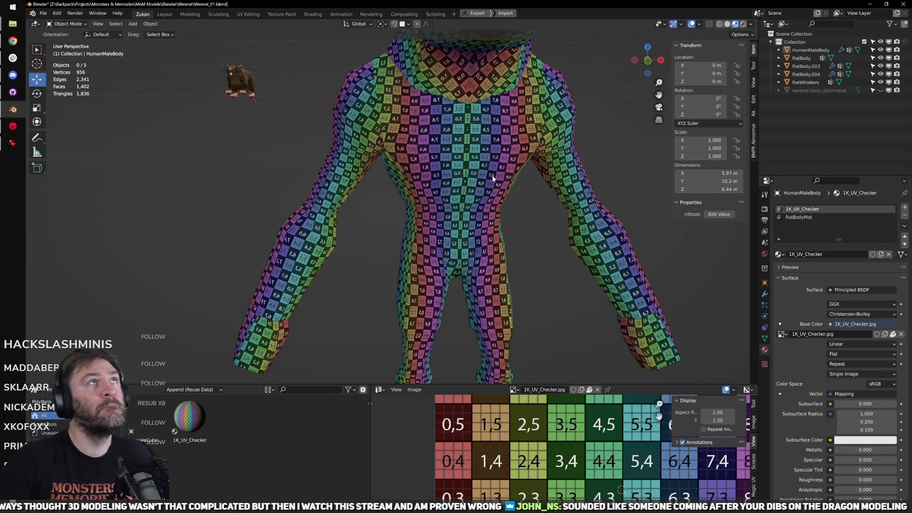
{"action": "key", "text": "KP_1"}
{"action": "scroll", "coordinate": [465, 143], "scroll_direction": "up", "scroll_amount": 3}
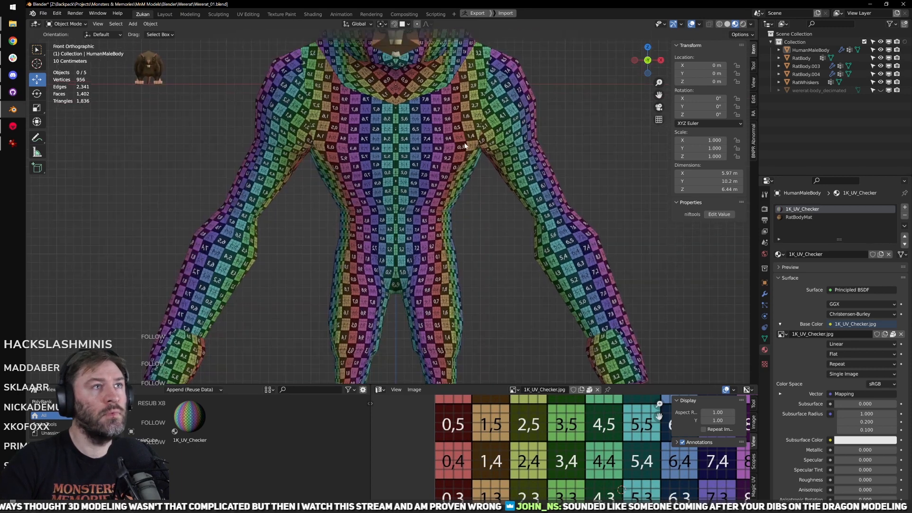
{"action": "middle_click_drag", "start_coordinate": [465, 145], "coordinate": [463, 166], "text": "shift"}
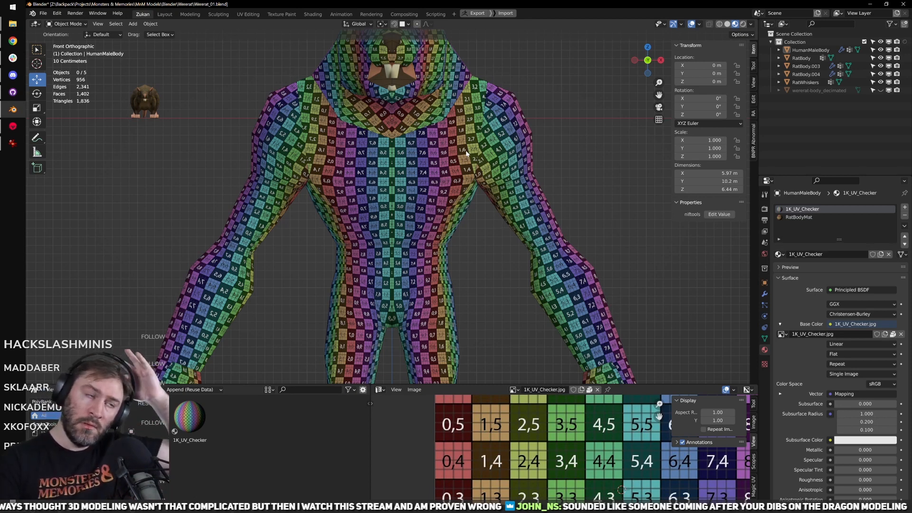
Step: Enter Edit Mode on the HumanMaleBody object and switch to face selection around the chest and shoulder
{"action": "left_click", "coordinate": [466, 150]}
{"action": "key", "text": "Tab"}
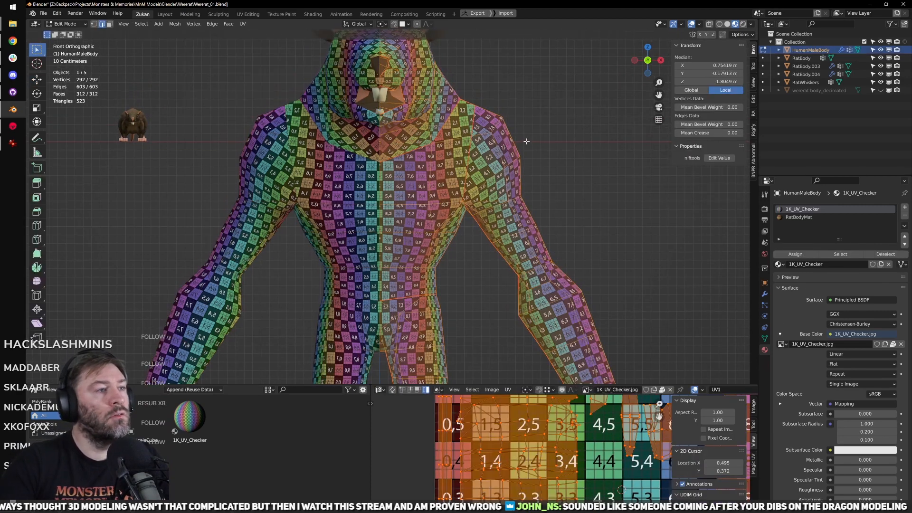
{"action": "key", "text": "ctrl+Tab"}
{"action": "left_click", "coordinate": [459, 180]}
{"action": "scroll", "coordinate": [430, 180], "scroll_direction": "down", "scroll_amount": 3}
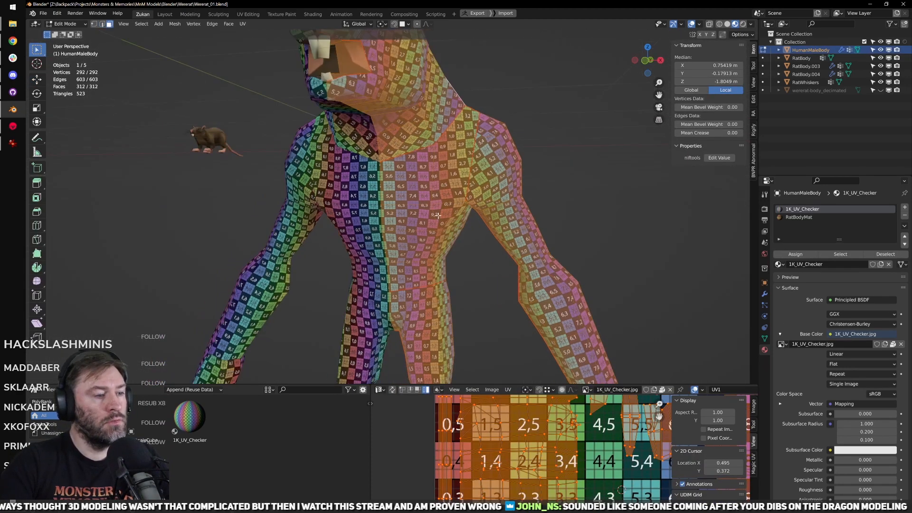
Step: Clear the selection and select the linked torso and arm faces on one half of the body in wireframe front view
{"action": "key", "text": "alt+a"}
{"action": "key", "text": "l"}
{"action": "middle_click_drag", "start_coordinate": [527, 223], "coordinate": [479, 225]}
{"action": "key", "text": "shift+z"}
{"action": "key", "text": "ctrl+Tab"}
{"action": "left_click", "coordinate": [509, 230]}
{"action": "scroll", "coordinate": [535, 323], "scroll_direction": "up", "scroll_amount": 1}
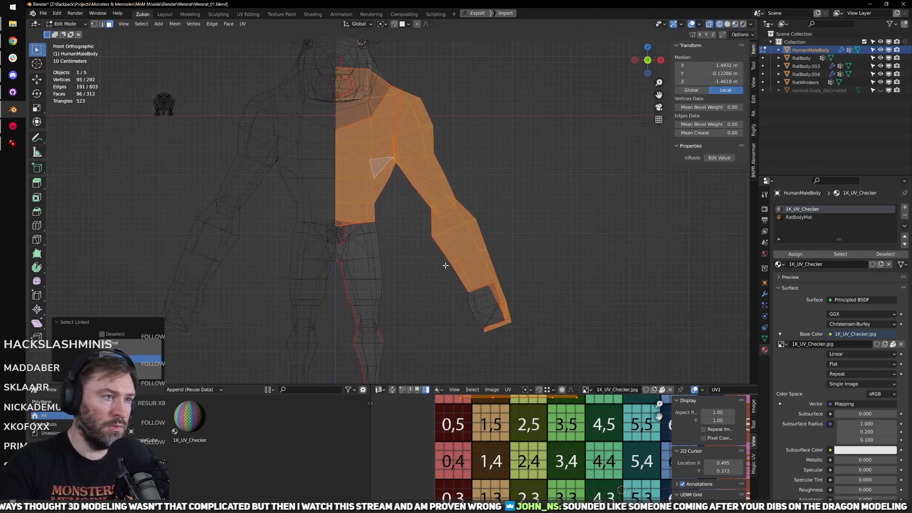
Step: Deselect the hand, forearm and elbow faces so the selection covers only the torso, shoulder and upper arm
{"action": "left_click_drag", "start_coordinate": [530, 326], "coordinate": [423, 209], "text": "ctrl"}
{"action": "scroll", "coordinate": [423, 209], "scroll_direction": "up", "scroll_amount": 4}
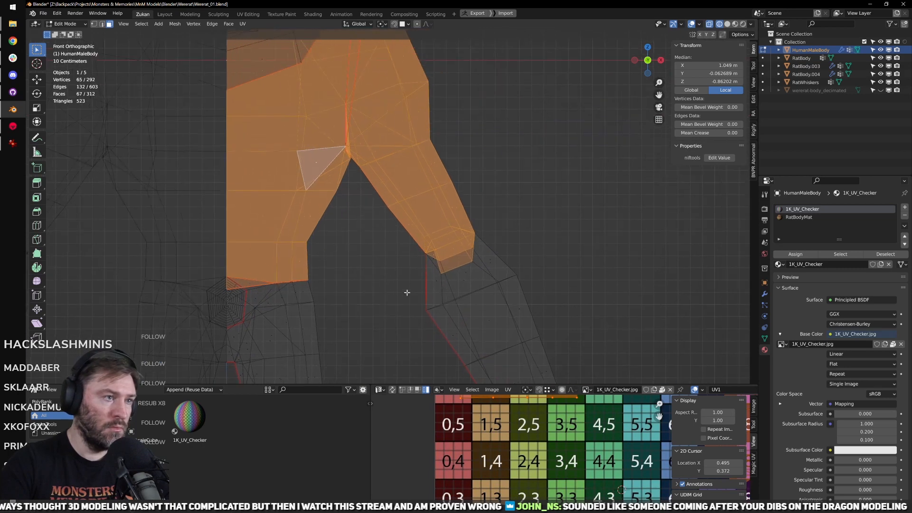
{"action": "left_click_drag", "start_coordinate": [405, 293], "coordinate": [512, 218], "text": "ctrl"}
{"action": "scroll", "coordinate": [427, 238], "scroll_direction": "up", "scroll_amount": 2}
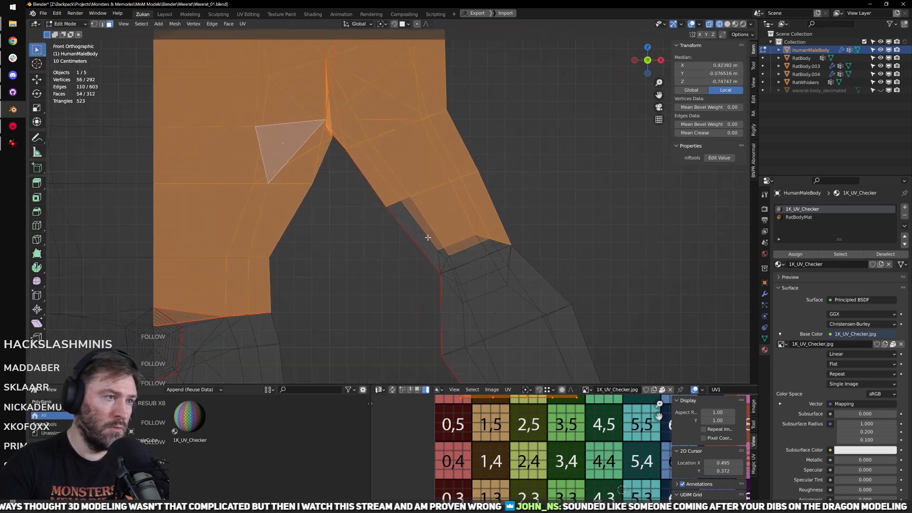
{"action": "middle_click_drag", "start_coordinate": [443, 232], "coordinate": [441, 248], "text": "shift"}
{"action": "left_click_drag", "start_coordinate": [415, 289], "coordinate": [508, 215], "text": "ctrl"}
Step: Compare the selected torso and upper-arm area with the clothing in the wererat concept sketch in IrfanView and return to Blender
{"action": "scroll", "coordinate": [505, 247], "scroll_direction": "down", "scroll_amount": 6}
{"action": "middle_click_drag", "start_coordinate": [504, 247], "coordinate": [494, 213]}
{"action": "scroll", "coordinate": [527, 212], "scroll_direction": "up", "scroll_amount": 1}
{"action": "left_click", "coordinate": [15, 141]}
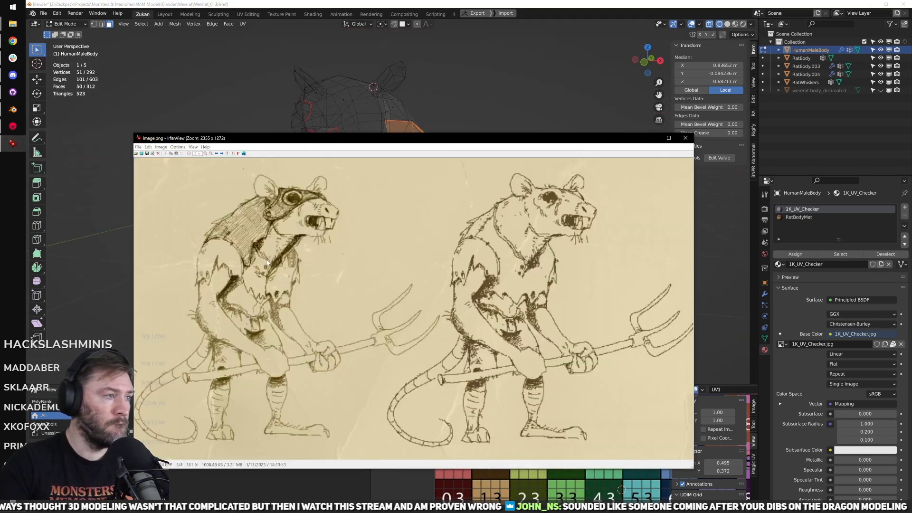
{"action": "mouse_move", "coordinate": [388, 141]}
{"action": "left_mouse_down"}
{"action": "mouse_move", "coordinate": [387, 294]}
{"action": "mouse_move", "coordinate": [388, 168]}
{"action": "mouse_move", "coordinate": [457, 0]}
{"action": "left_mouse_up"}
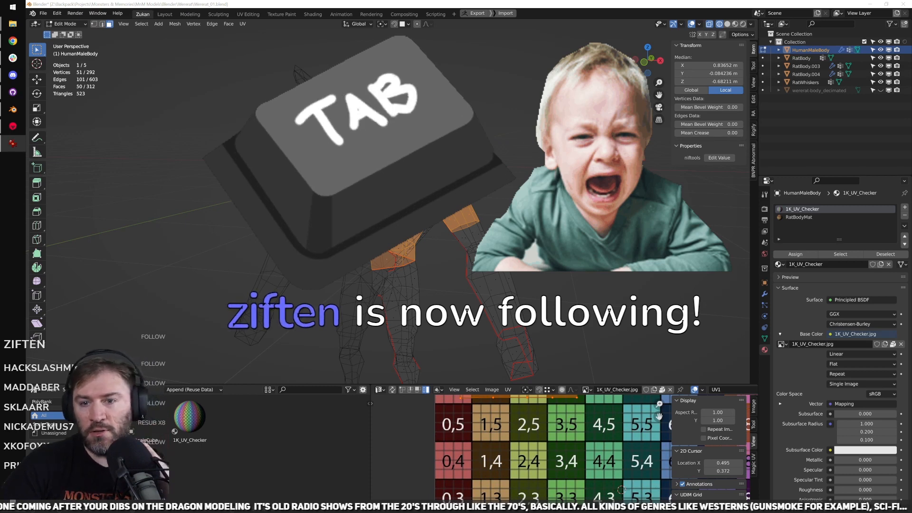
{"action": "left_click", "coordinate": [637, 7]}
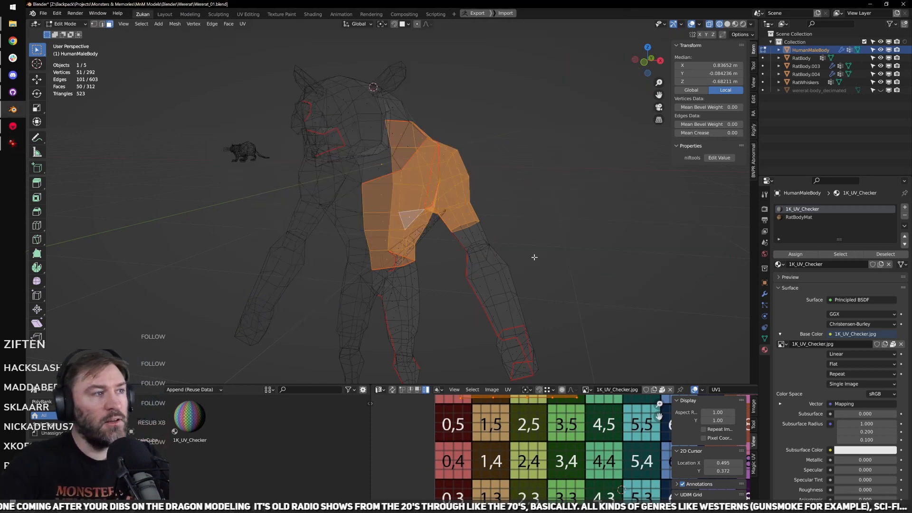
{"action": "scroll", "coordinate": [527, 240], "scroll_direction": "down", "scroll_amount": 1}
{"action": "scroll", "coordinate": [486, 227], "scroll_direction": "up", "scroll_amount": 1}
{"action": "scroll", "coordinate": [486, 227], "scroll_direction": "up", "scroll_amount": 1}
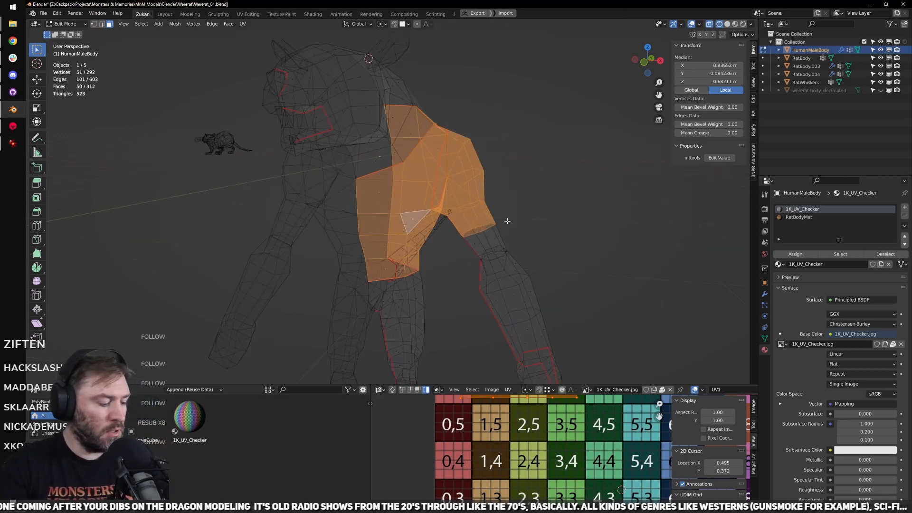
Step: Duplicate the selected torso and sleeve faces in place and scale the copy up by about 1.232
{"action": "key", "text": "shift+d"}
{"action": "right_click", "coordinate": [510, 246]}
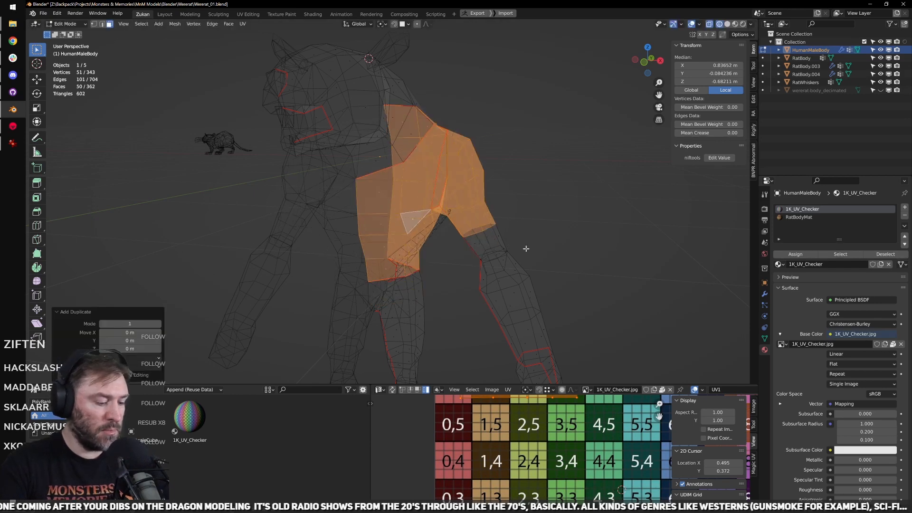
{"action": "key", "text": "shift+space"}
{"action": "key", "text": "s"}
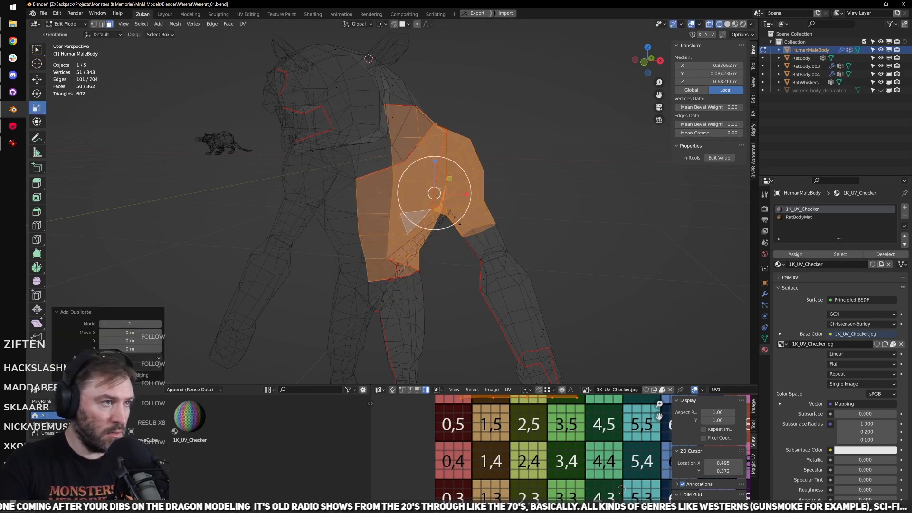
{"action": "left_click_drag", "start_coordinate": [455, 219], "coordinate": [462, 227]}
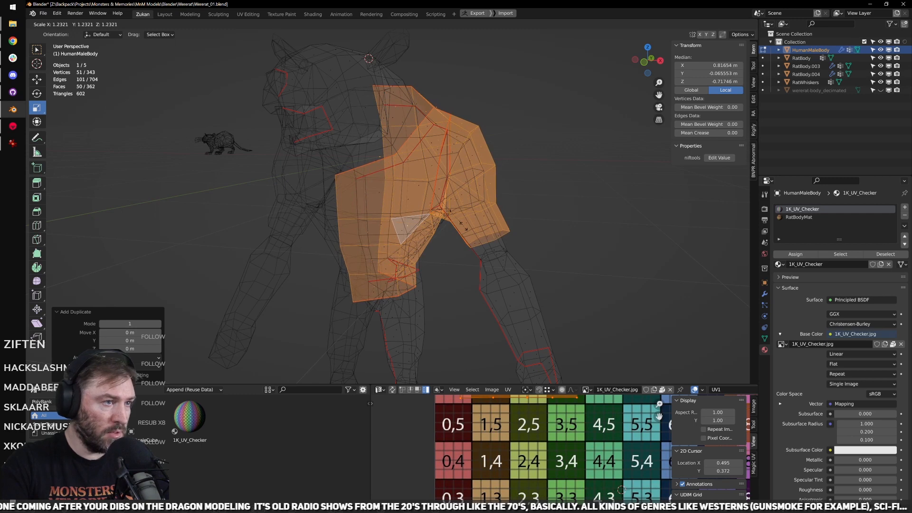
{"action": "left_click", "coordinate": [463, 227]}
Step: Narrow the duplicated shell along the global X axis by a factor of about 0.908 in front view
{"action": "key", "text": "KP_1"}
{"action": "left_click_drag", "start_coordinate": [458, 201], "coordinate": [454, 200]}
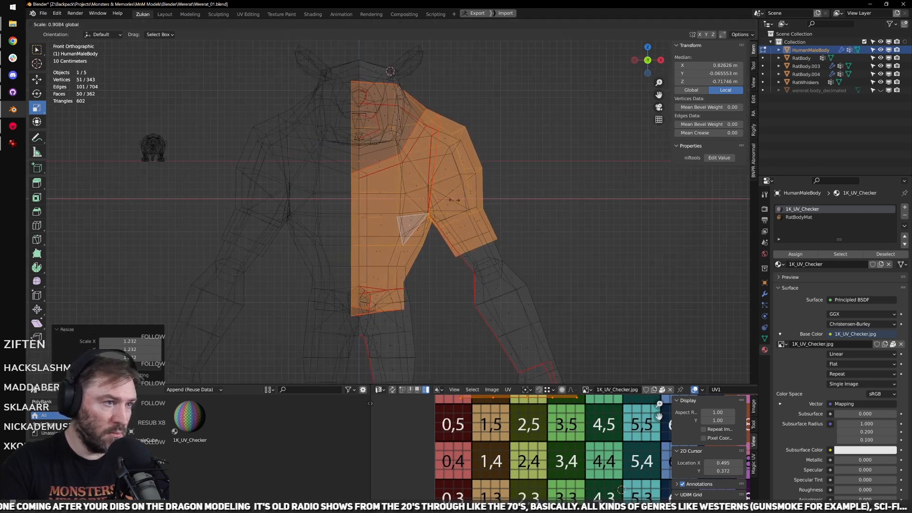
{"action": "left_click", "coordinate": [455, 200]}
{"action": "scroll", "coordinate": [488, 241], "scroll_direction": "up", "scroll_amount": 2}
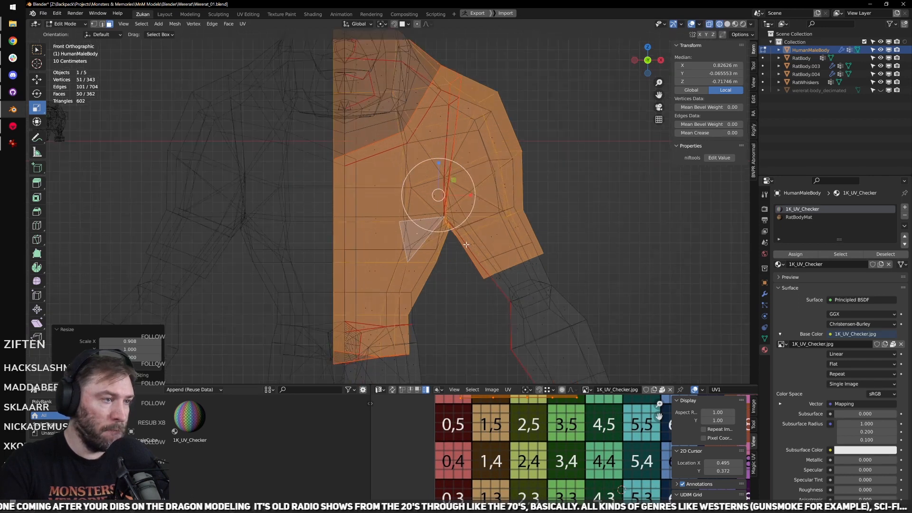
{"action": "scroll", "coordinate": [466, 244], "scroll_direction": "down", "scroll_amount": 2}
{"action": "key", "text": "ctrl+Tab"}
{"action": "left_click", "coordinate": [454, 230]}
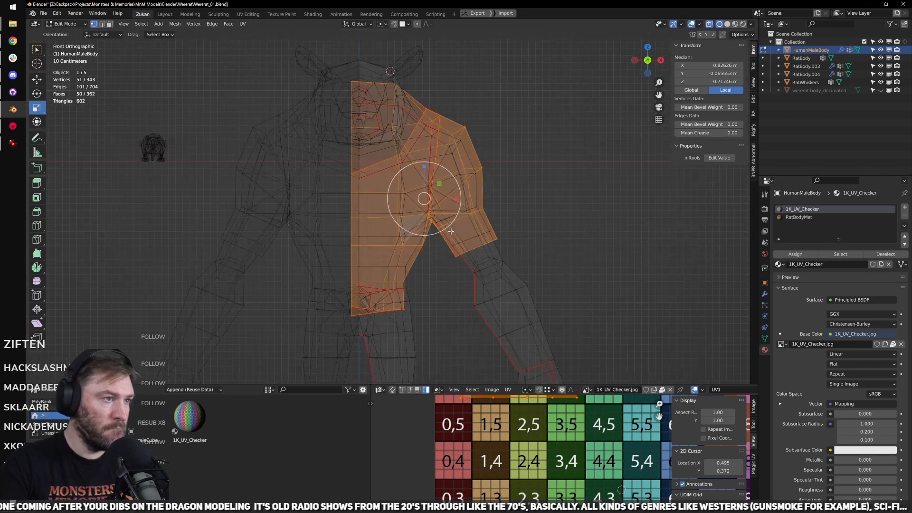
{"action": "key", "text": "z"}
{"action": "key", "text": "ctrl+Tab"}
{"action": "left_click", "coordinate": [377, 211]}
{"action": "key", "text": "shift+z"}
{"action": "left_click_drag", "start_coordinate": [280, 375], "coordinate": [377, 53]}
{"action": "scroll", "coordinate": [447, 219], "scroll_direction": "up", "scroll_amount": 1}
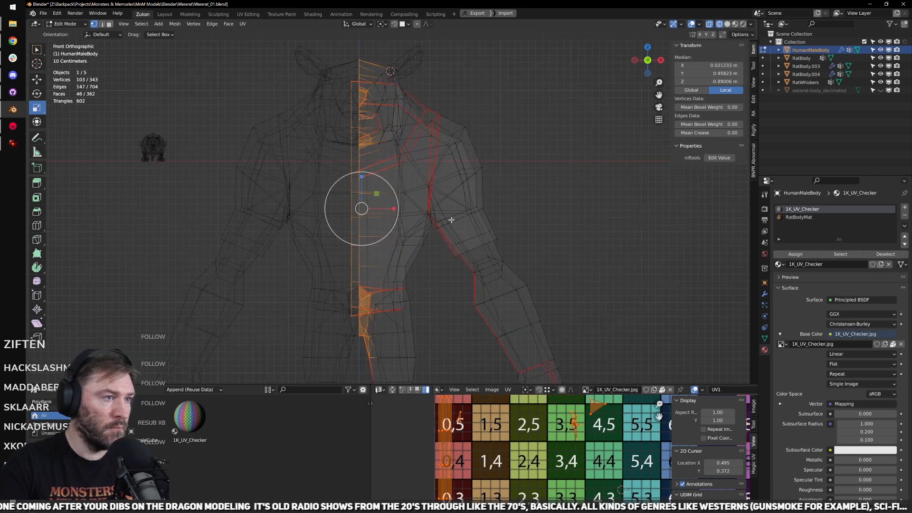
{"action": "key", "text": "ctrl+z"}
Step: Separate the duplicated faces into their own object and select it alone in Object Mode
{"action": "key", "text": "p"}
{"action": "left_click", "coordinate": [474, 229]}
{"action": "key", "text": "Tab"}
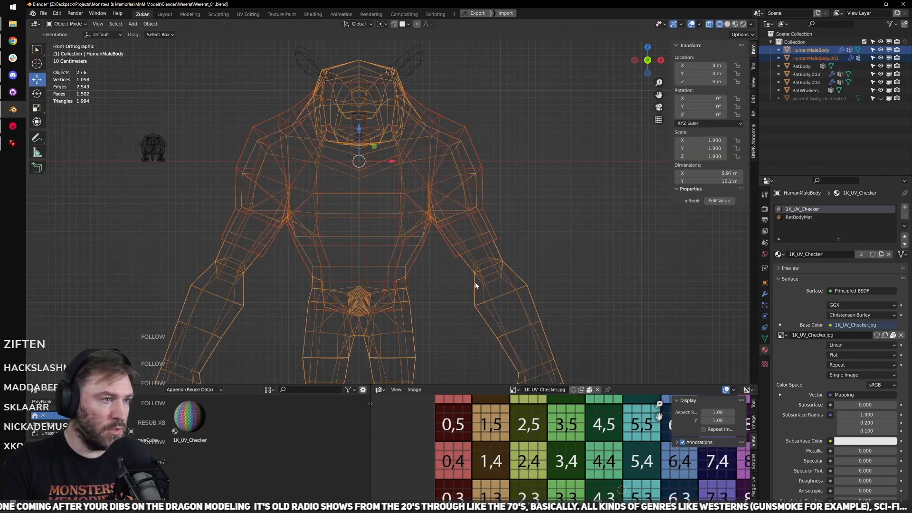
{"action": "left_click", "coordinate": [505, 234]}
{"action": "left_click", "coordinate": [480, 237]}
{"action": "key", "text": "shift+z"}
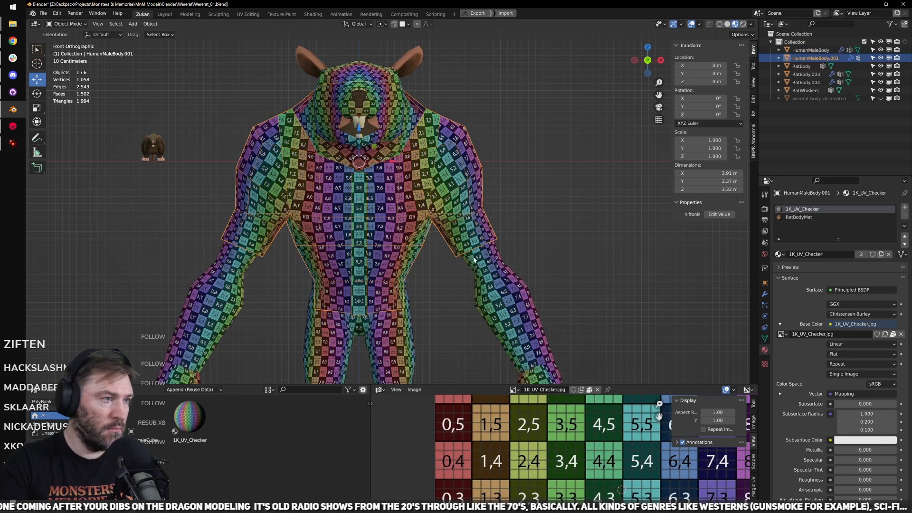
Step: Align the separated shell's center-line vertices on the mirror plane by setting their median X to 0
{"action": "key", "text": "Tab"}
{"action": "key", "text": "shift+z"}
{"action": "mouse_move", "coordinate": [288, 350]}
{"action": "left_mouse_down"}
{"action": "mouse_move", "coordinate": [372, 114]}
{"action": "mouse_move", "coordinate": [378, 53]}
{"action": "left_mouse_up"}
{"action": "middle_click_drag", "start_coordinate": [370, 181], "coordinate": [516, 209]}
{"action": "key", "text": "s"}
{"action": "key", "text": "Return"}
{"action": "left_click", "coordinate": [717, 65]}
{"action": "type", "text": "0"}
{"action": "key", "text": "Return"}
Step: Apply all transforms to the HumanMaleBody.001 shell
{"action": "key", "text": "Tab"}
{"action": "key", "text": "ctrl+a"}
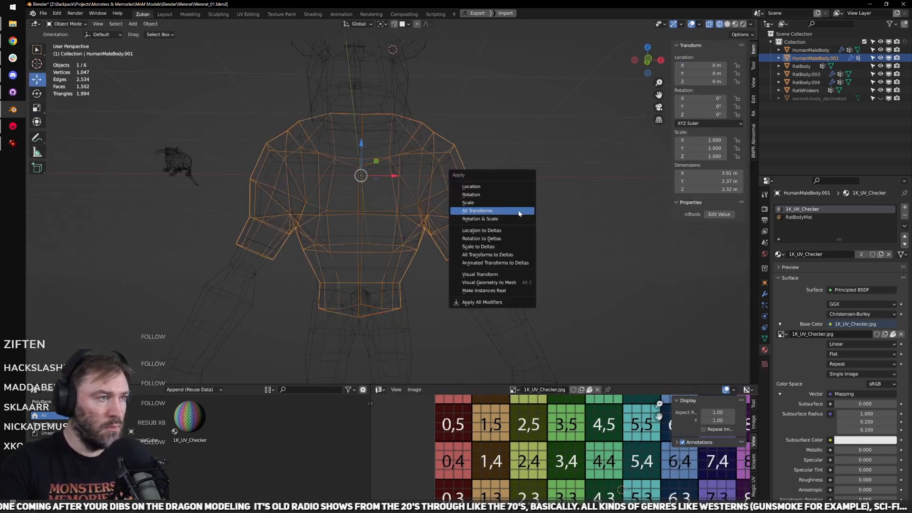
{"action": "left_click", "coordinate": [518, 210]}
Step: Delete the shell's faces around the waist and hips, keeping the chest and rib area
{"action": "key", "text": "Tab"}
{"action": "key", "text": "KP_1"}
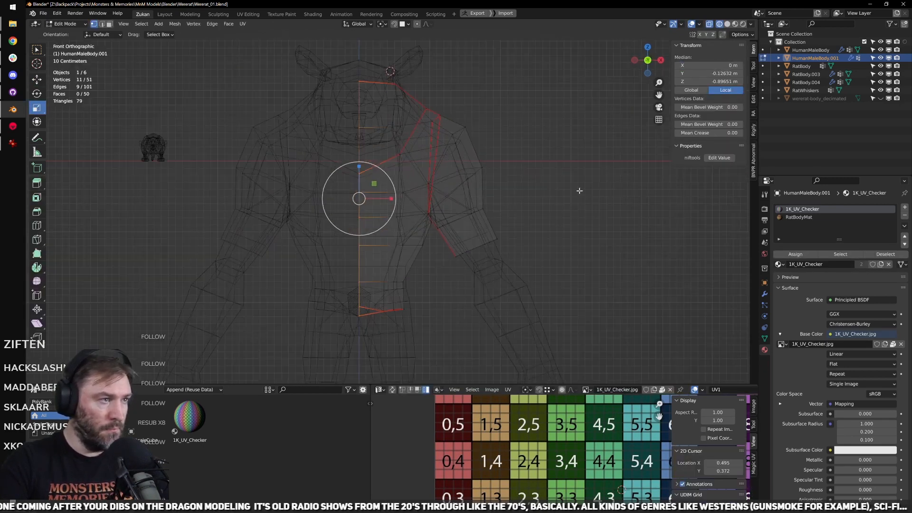
{"action": "key", "text": "ctrl+Tab"}
{"action": "left_click", "coordinate": [419, 295]}
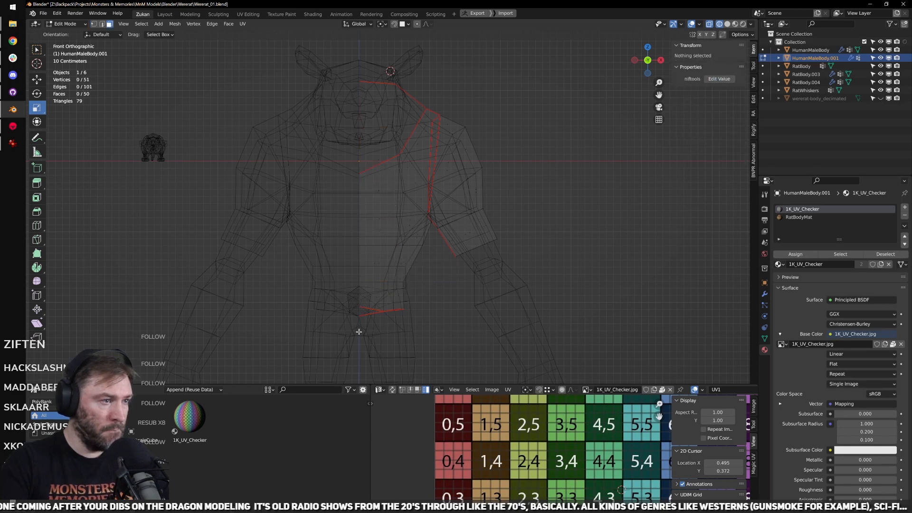
{"action": "left_click_drag", "start_coordinate": [287, 349], "coordinate": [423, 275]}
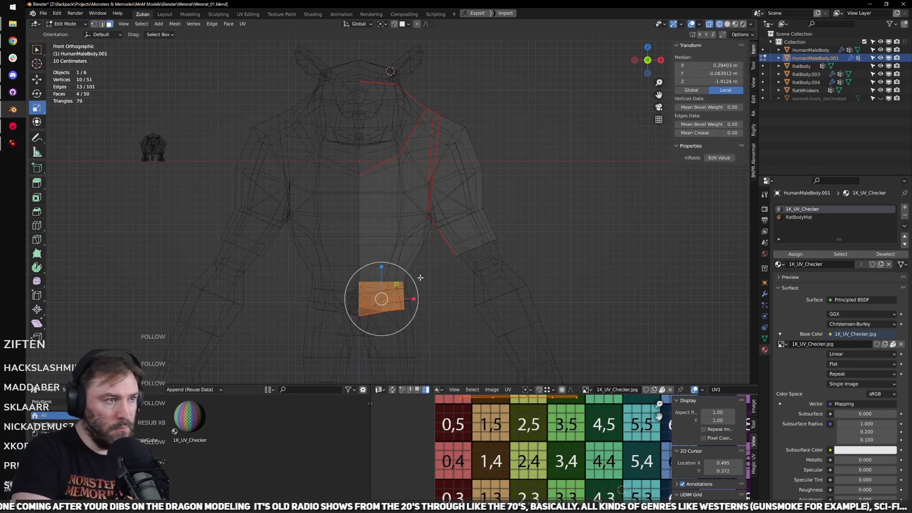
{"action": "key", "text": "ctrl+KP_Add"}
{"action": "key", "text": "ctrl+KP_Add"}
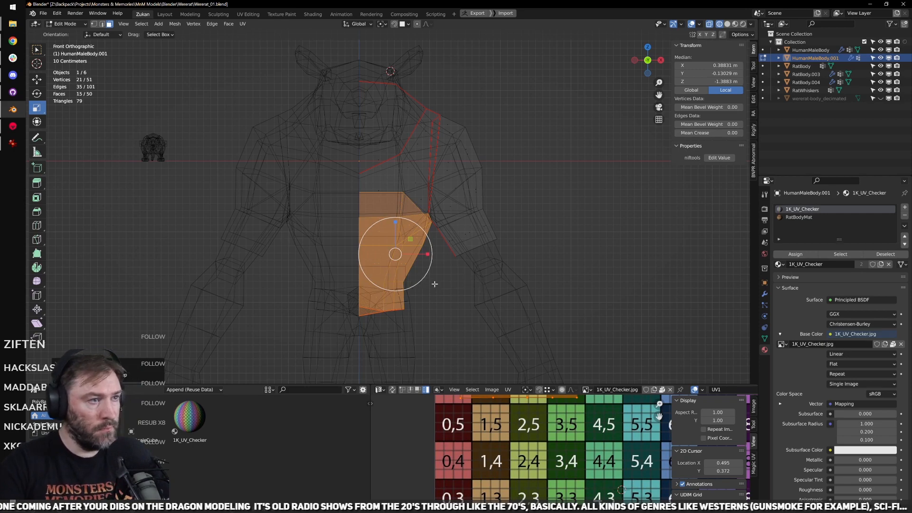
{"action": "key", "text": "ctrl+KP_Subtract"}
{"action": "key", "text": "x"}
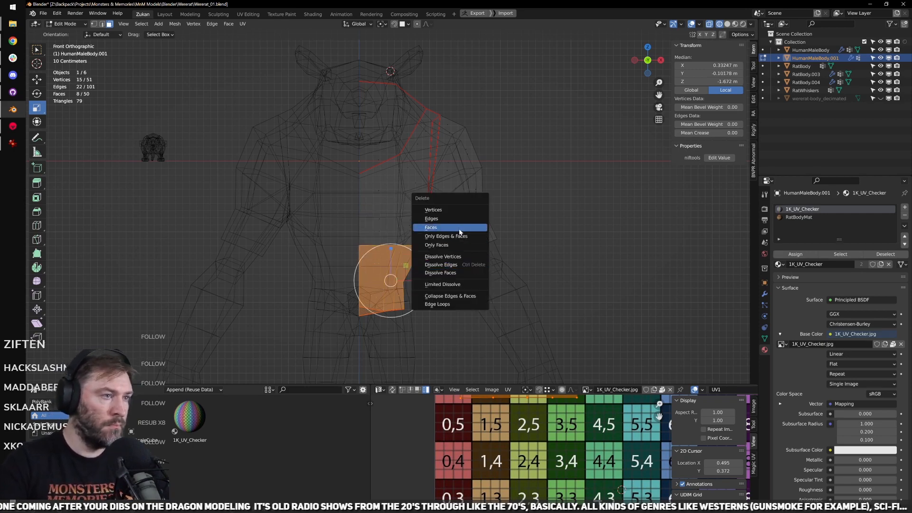
{"action": "left_click", "coordinate": [480, 241]}
Step: Examine the shortened shell's fit around the chest, sleeves and back in solid shading
{"action": "scroll", "coordinate": [504, 269], "scroll_direction": "up", "scroll_amount": 3}
{"action": "middle_click_drag", "start_coordinate": [503, 269], "coordinate": [454, 247], "text": "shift"}
{"action": "key", "text": "shift+z"}
{"action": "key", "text": "Tab"}
{"action": "scroll", "coordinate": [485, 232], "scroll_direction": "down", "scroll_amount": 3}
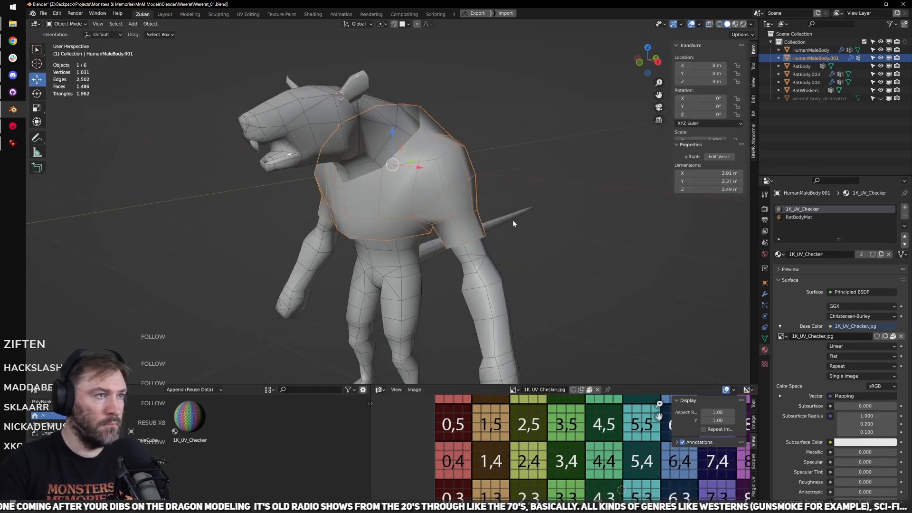
{"action": "middle_click_drag", "start_coordinate": [512, 220], "coordinate": [561, 250]}
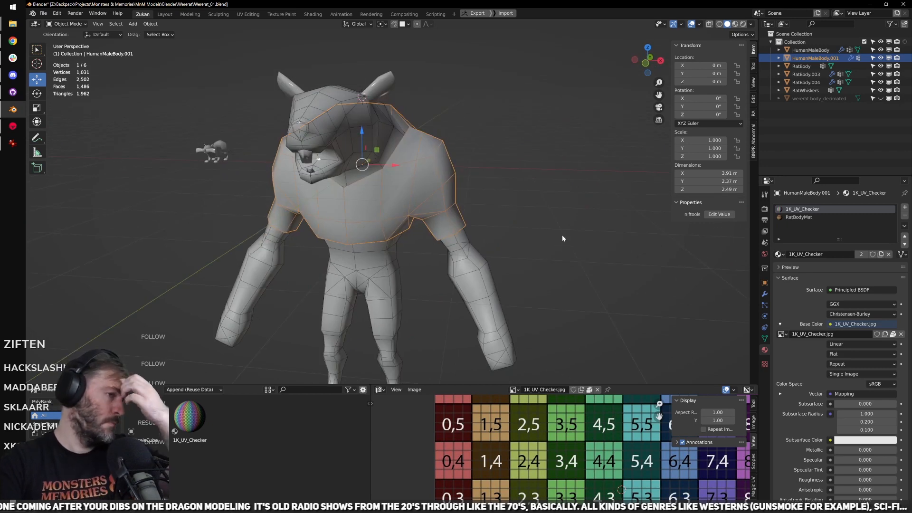
{"action": "scroll", "coordinate": [558, 237], "scroll_direction": "up", "scroll_amount": 4}
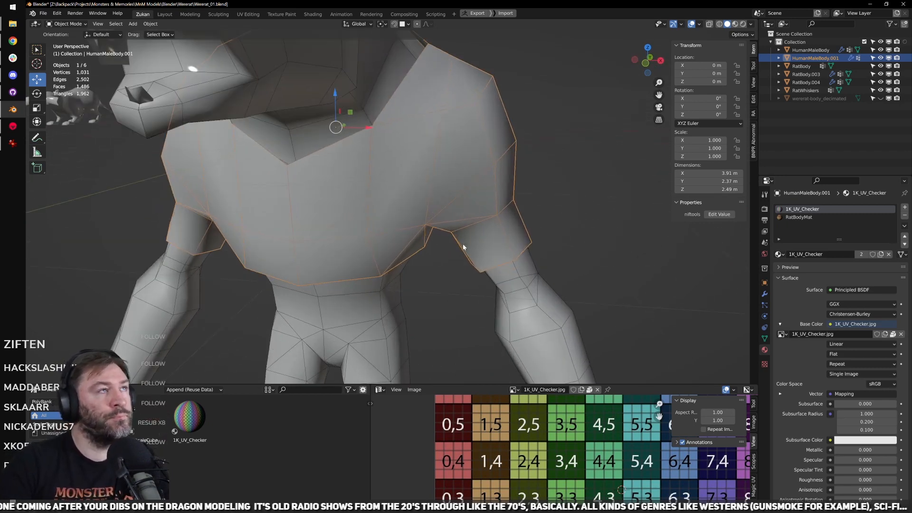
{"action": "middle_click_drag", "start_coordinate": [474, 226], "coordinate": [380, 229]}
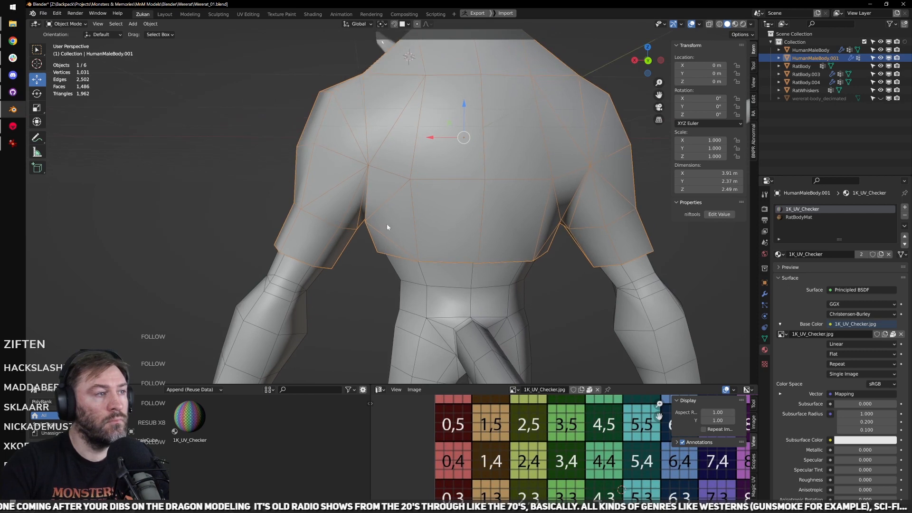
{"action": "scroll", "coordinate": [373, 236], "scroll_direction": "up", "scroll_amount": 1}
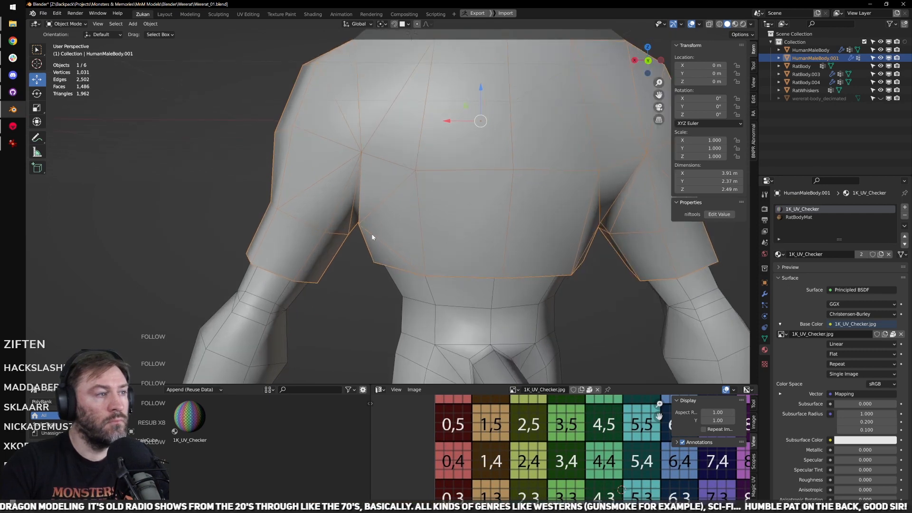
Step: Shorten the sleeve by deleting the shell's lowest ring of upper-arm faces in back view
{"action": "key", "text": "Tab"}
{"action": "key", "text": "ctrl+Tab"}
{"action": "left_click", "coordinate": [448, 260]}
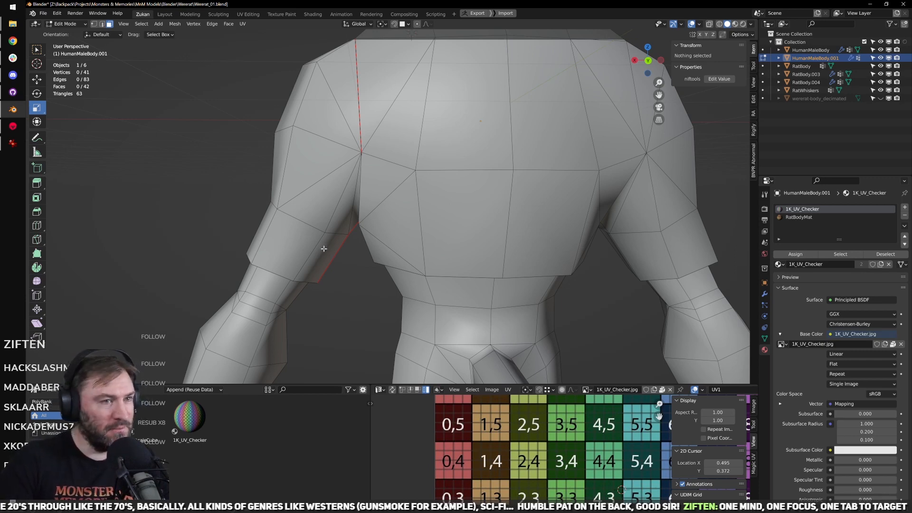
{"action": "key", "text": "ctrl+KP_1"}
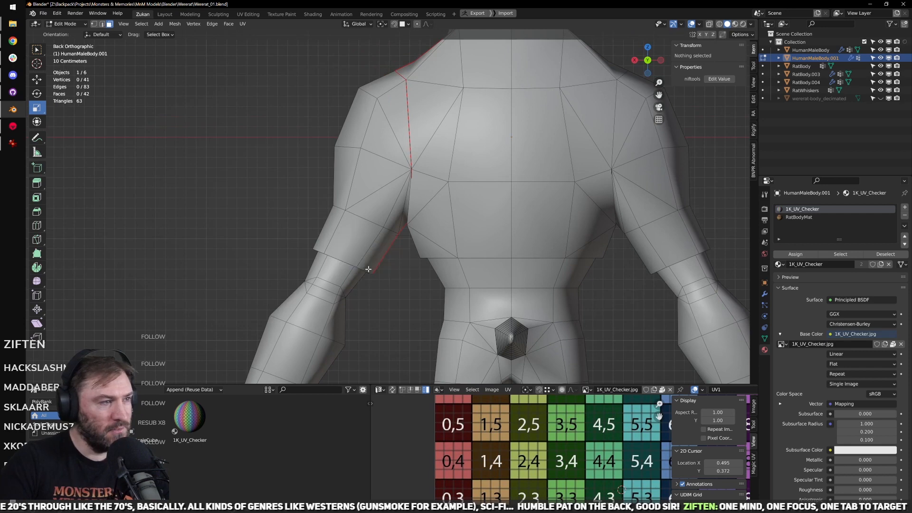
{"action": "key", "text": "c"}
{"action": "left_click", "coordinate": [354, 245]}
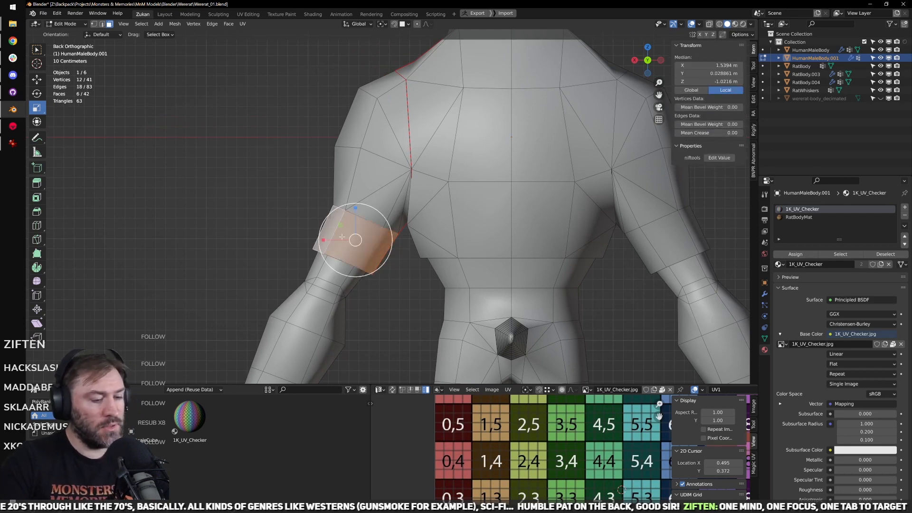
{"action": "key", "text": "x"}
{"action": "left_click", "coordinate": [342, 239]}
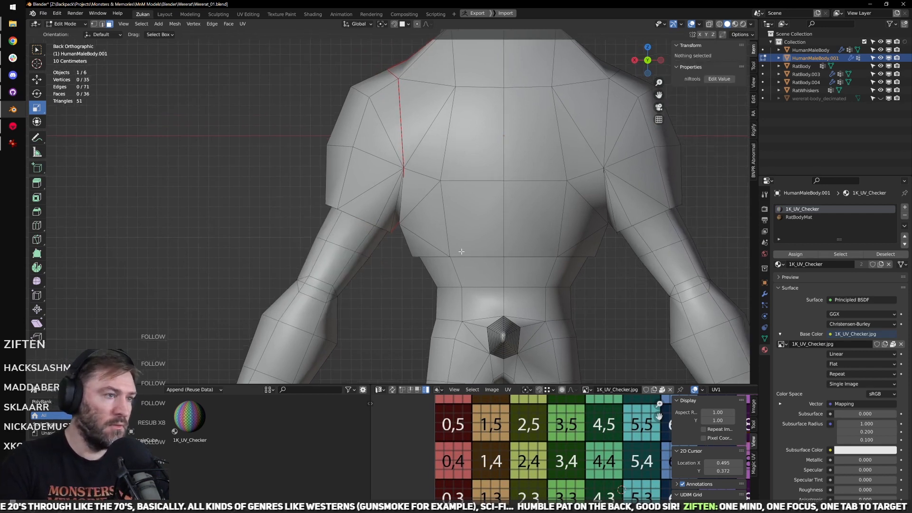
Step: Delete another face loop around the shell's upper arm and armpit from the side view
{"action": "middle_click_drag", "start_coordinate": [414, 271], "coordinate": [447, 253]}
{"action": "scroll", "coordinate": [421, 269], "scroll_direction": "up", "scroll_amount": 5}
{"action": "key", "text": "KP_3"}
{"action": "key", "text": "alt+z"}
{"action": "left_click", "coordinate": [393, 225], "text": "alt"}
{"action": "key", "text": "shift+z"}
{"action": "key", "text": "x"}
{"action": "left_click", "coordinate": [441, 209]}
Step: Isolate the shell in Local View with solid shading, showing the underside of the arm opening
{"action": "key", "text": "shift+z"}
{"action": "key", "text": "KP_Divide"}
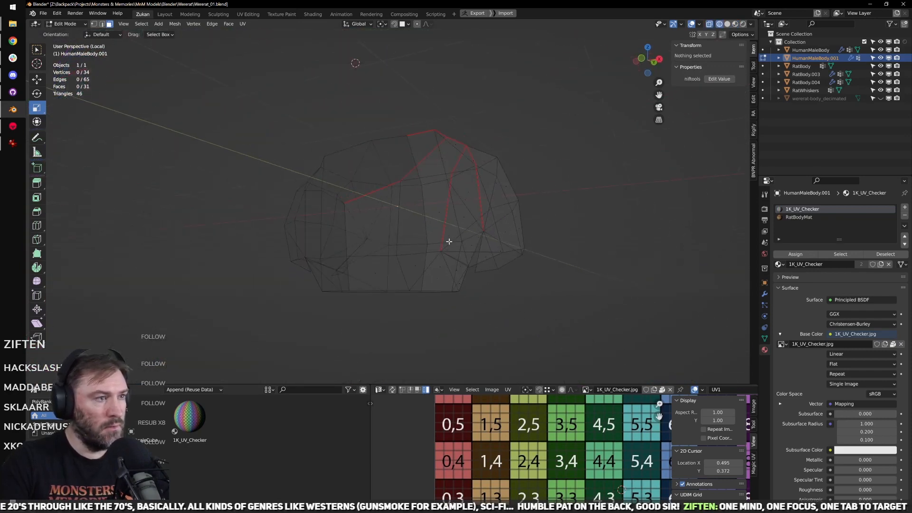
{"action": "key", "text": "shift+z"}
{"action": "scroll", "coordinate": [448, 242], "scroll_direction": "up", "scroll_amount": 3}
{"action": "mouse_move", "coordinate": [562, 318]}
{"action": "middle_mouse_down"}
{"action": "mouse_move", "coordinate": [506, 237]}
{"action": "mouse_move", "coordinate": [481, 268]}
{"action": "mouse_move", "coordinate": [478, 252]}
{"action": "middle_mouse_up"}
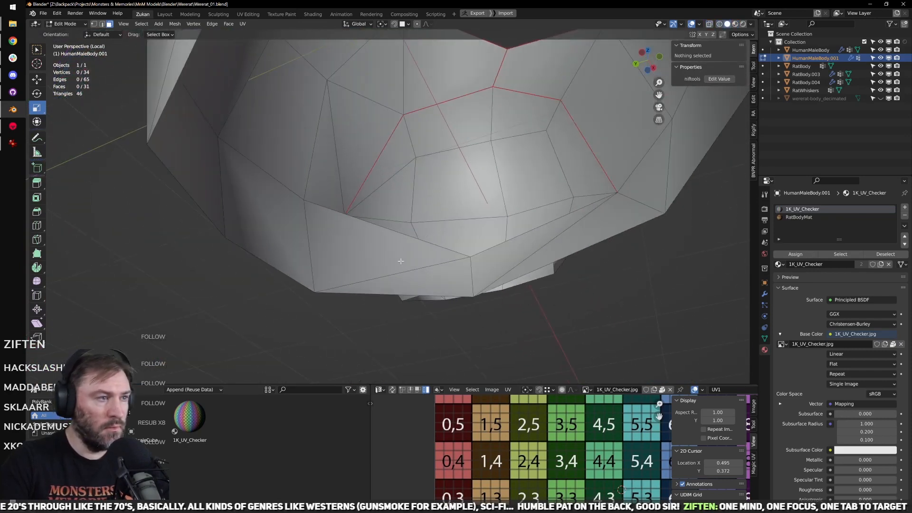
{"action": "left_click", "coordinate": [400, 260]}
{"action": "left_click", "coordinate": [442, 282], "text": "shift"}
{"action": "left_click", "coordinate": [498, 264], "text": "shift"}
{"action": "left_click", "coordinate": [571, 245], "text": "shift"}
Step: Delete the two adjoining faces beneath the shell's arm opening and switch to vertex selection
{"action": "middle_click_drag", "start_coordinate": [571, 246], "coordinate": [359, 257]}
{"action": "left_click", "coordinate": [356, 256]}
{"action": "left_click", "coordinate": [309, 237], "text": "shift"}
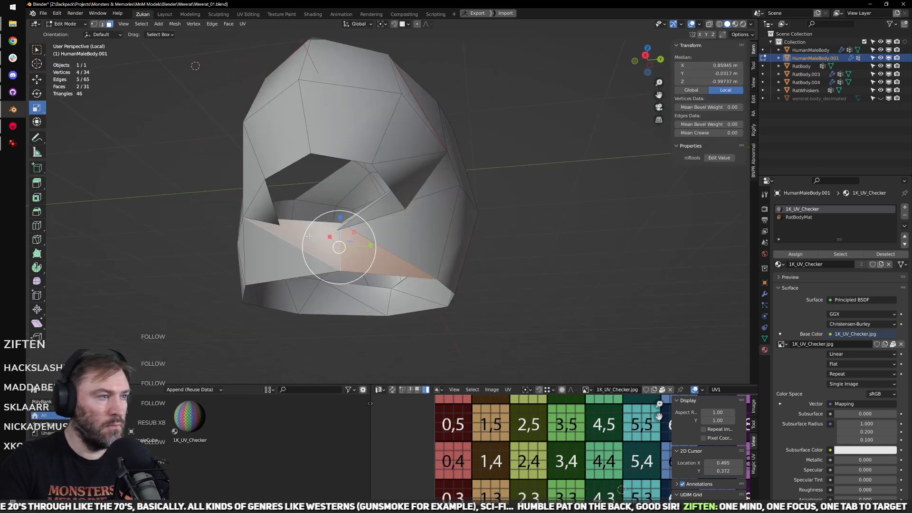
{"action": "key", "text": "x"}
{"action": "left_click", "coordinate": [309, 240]}
{"action": "middle_click_drag", "start_coordinate": [309, 240], "coordinate": [361, 248]}
{"action": "key", "text": "ctrl+Tab"}
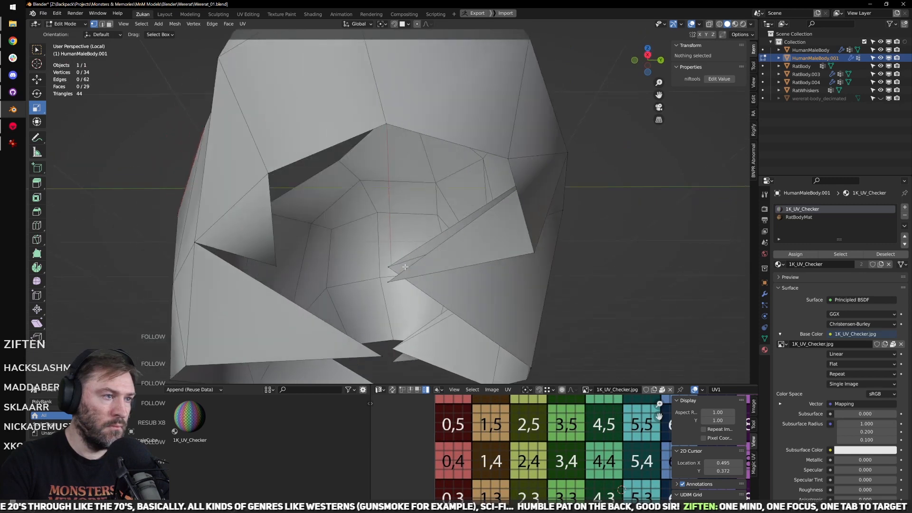
Step: Merge the loose corner vertices of the dangling faces beneath the shell's arm opening, selecting through the mesh
{"action": "key", "text": "alt+z"}
{"action": "left_click_drag", "start_coordinate": [359, 248], "coordinate": [407, 300]}
{"action": "left_click", "coordinate": [407, 299]}
{"action": "key", "text": "alt+z"}
{"action": "middle_click_drag", "start_coordinate": [406, 299], "coordinate": [391, 279]}
{"action": "key", "text": "alt+z"}
{"action": "left_click_drag", "start_coordinate": [390, 279], "coordinate": [484, 312]}
{"action": "left_click_drag", "start_coordinate": [309, 272], "coordinate": [417, 354]}
{"action": "key", "text": "m"}
{"action": "left_click", "coordinate": [417, 355]}
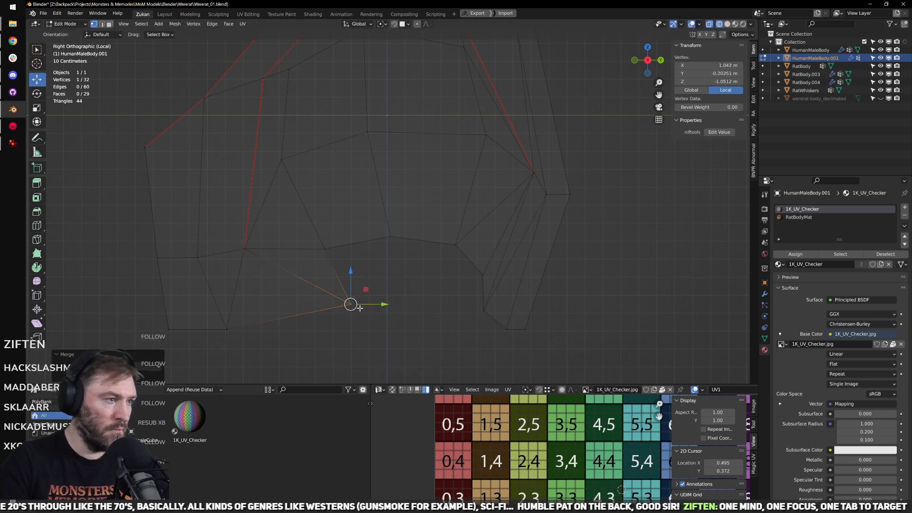
Step: Reposition the merged underarm vertex in side and front views to about X 1.11, Y -0.76, Z -1.01 m
{"action": "left_click_drag", "start_coordinate": [351, 305], "coordinate": [287, 315]}
{"action": "scroll", "coordinate": [331, 309], "scroll_direction": "down", "scroll_amount": 3}
{"action": "mouse_move", "coordinate": [331, 309]}
{"action": "middle_mouse_down"}
{"action": "mouse_move", "coordinate": [433, 309]}
{"action": "mouse_move", "coordinate": [446, 297]}
{"action": "mouse_move", "coordinate": [427, 346]}
{"action": "mouse_move", "coordinate": [460, 328]}
{"action": "mouse_move", "coordinate": [417, 284]}
{"action": "middle_mouse_up"}
{"action": "key", "text": "shift+z"}
{"action": "key", "text": "KP_1"}
{"action": "scroll", "coordinate": [440, 290], "scroll_direction": "up", "scroll_amount": 1}
{"action": "left_click_drag", "start_coordinate": [411, 262], "coordinate": [419, 287]}
{"action": "middle_click_drag", "start_coordinate": [427, 295], "coordinate": [422, 215]}
{"action": "key", "text": "KP_1"}
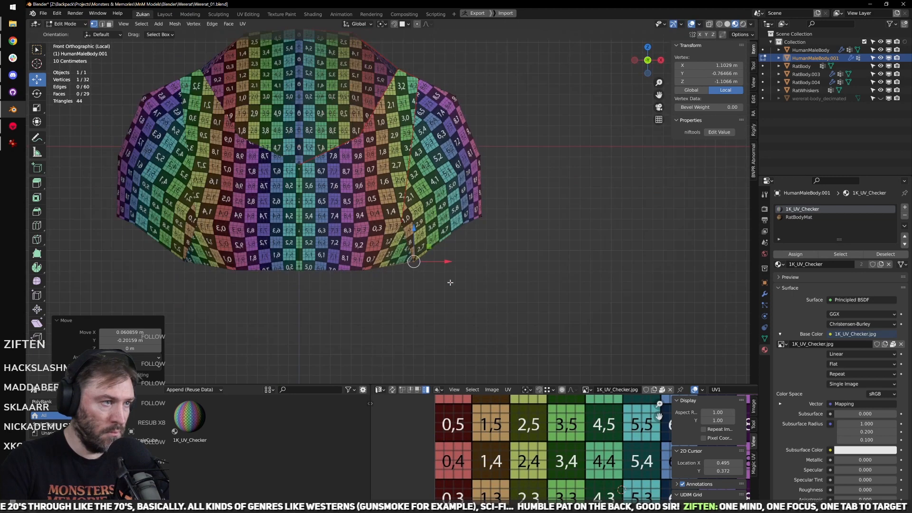
{"action": "left_click_drag", "start_coordinate": [413, 261], "coordinate": [415, 252]}
{"action": "key", "text": "shift+z"}
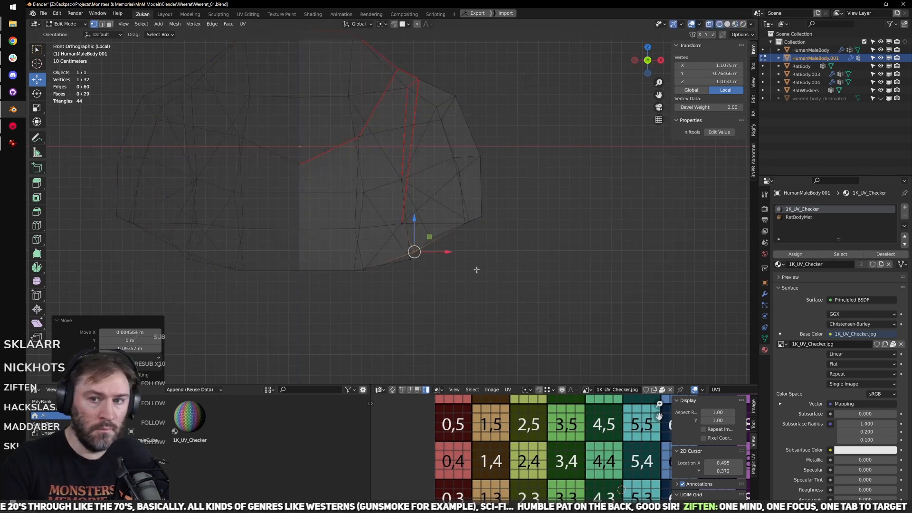
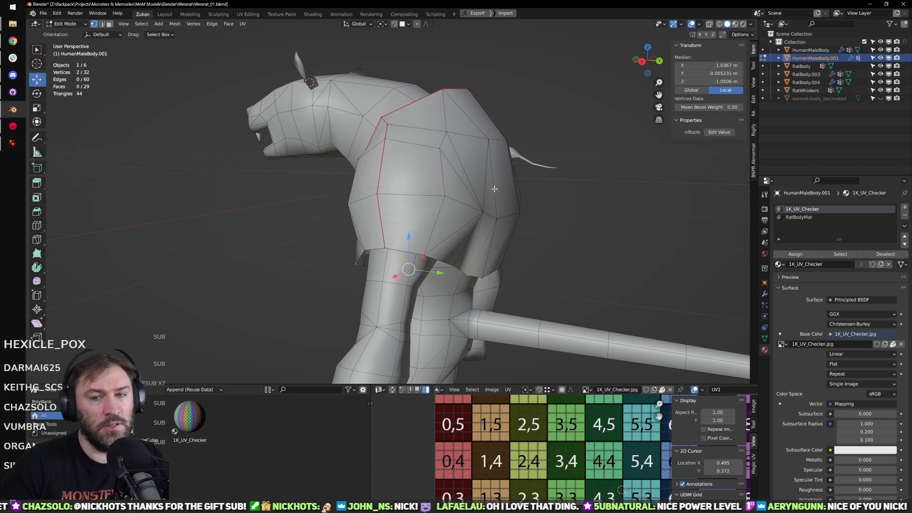
Step: Select the shell's linked back panel up to its seams and check its islands in the UV editor
{"action": "key", "text": "KP_3"}
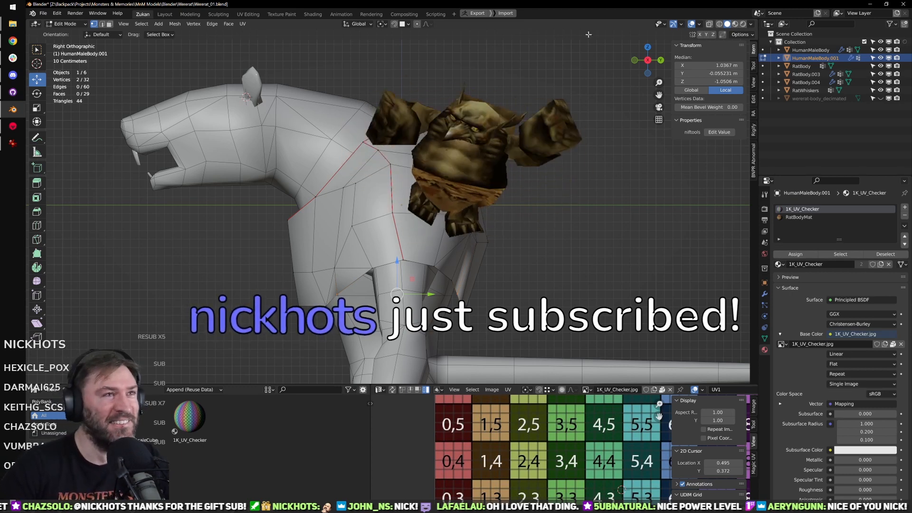
{"action": "scroll", "coordinate": [376, 218], "scroll_direction": "up", "scroll_amount": 2}
{"action": "middle_click_drag", "start_coordinate": [376, 217], "coordinate": [448, 237]}
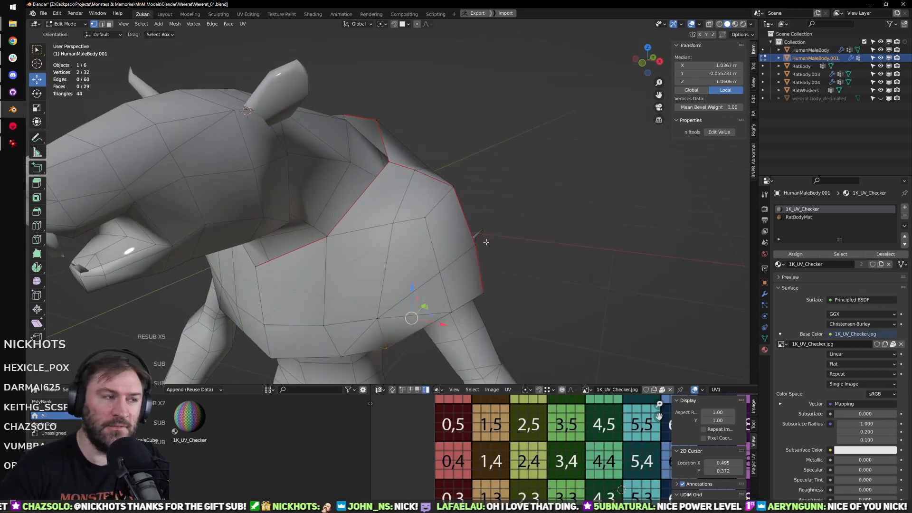
{"action": "middle_click_drag", "start_coordinate": [486, 242], "coordinate": [471, 222]}
{"action": "left_click", "coordinate": [436, 229]}
{"action": "key", "text": "ctrl+l"}
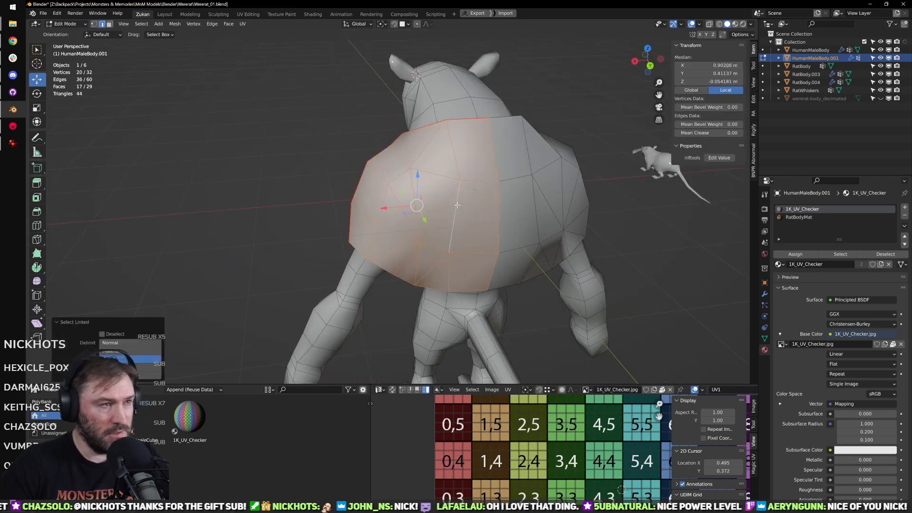
{"action": "key", "text": "ctrl+space"}
{"action": "scroll", "coordinate": [553, 451], "scroll_direction": "down", "scroll_amount": 2}
{"action": "scroll", "coordinate": [487, 206], "scroll_direction": "up", "scroll_amount": 3}
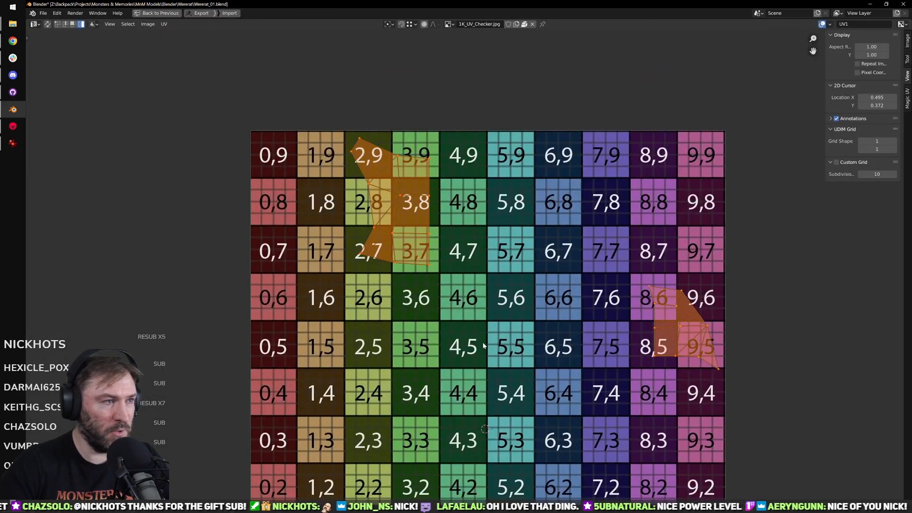
{"action": "key", "text": "ctrl+space"}
Step: Project the back panel's UVs from the back orthographic view, with the checker texture displayed
{"action": "key", "text": "ctrl+KP_1"}
{"action": "key", "text": "z"}
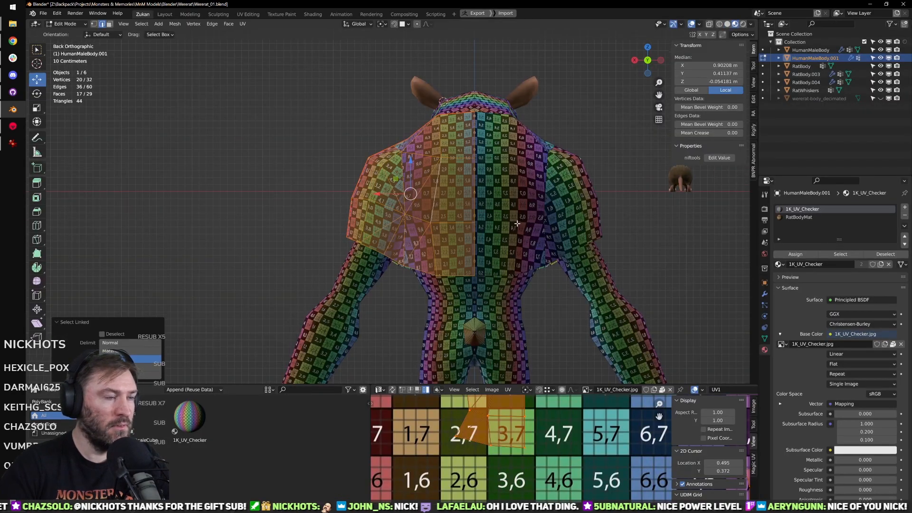
{"action": "middle_click_drag", "start_coordinate": [521, 220], "coordinate": [509, 233], "text": "shift"}
{"action": "key", "text": "u"}
{"action": "left_click", "coordinate": [491, 237]}
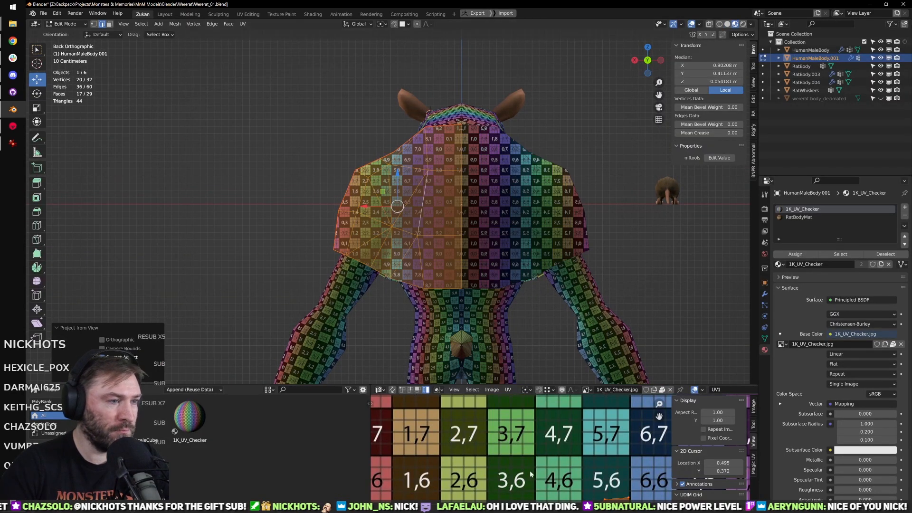
Step: Select the shell's linked front panel and project its UVs from the front orthographic view
{"action": "key", "text": "KP_1"}
{"action": "key", "text": "l"}
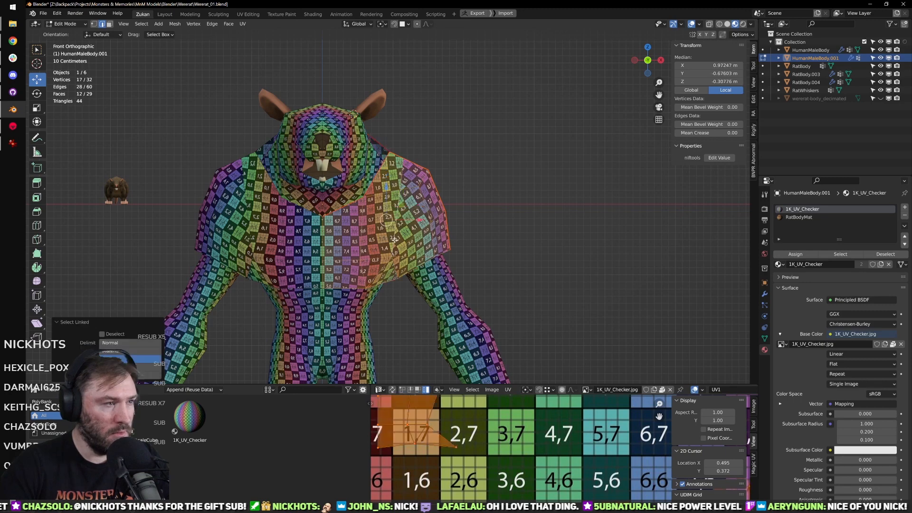
{"action": "key", "text": "u"}
{"action": "left_click", "coordinate": [507, 262]}
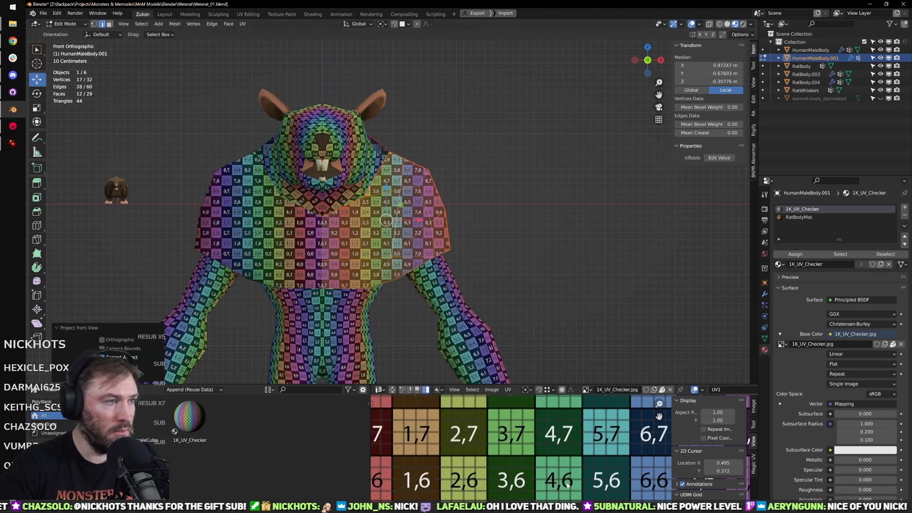
{"action": "scroll", "coordinate": [472, 269], "scroll_direction": "down", "scroll_amount": 2}
{"action": "middle_click_drag", "start_coordinate": [473, 269], "coordinate": [528, 280]}
{"action": "scroll", "coordinate": [432, 328], "scroll_direction": "up", "scroll_amount": 2}
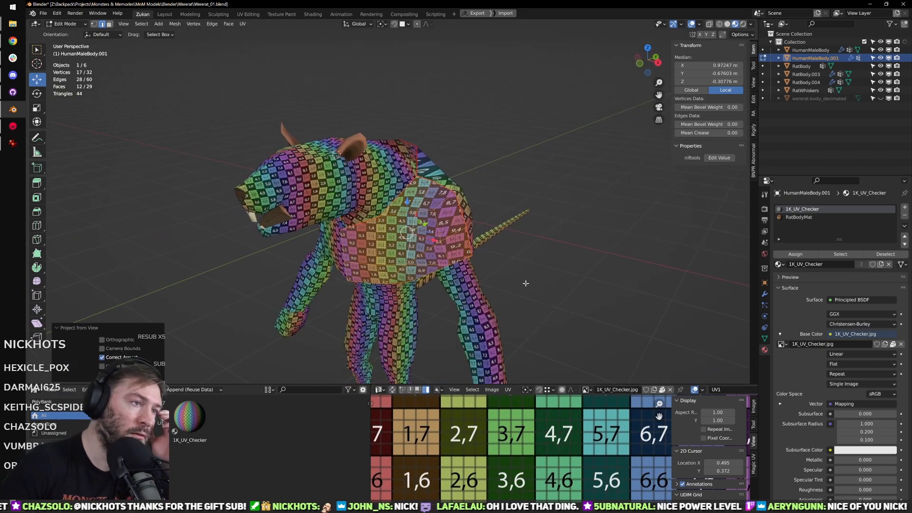
Step: Examine the projected front island, and compare the shell's UVs with the body's by editing both meshes together
{"action": "key", "text": "ctrl+space"}
{"action": "middle_click_drag", "start_coordinate": [538, 404], "coordinate": [558, 327]}
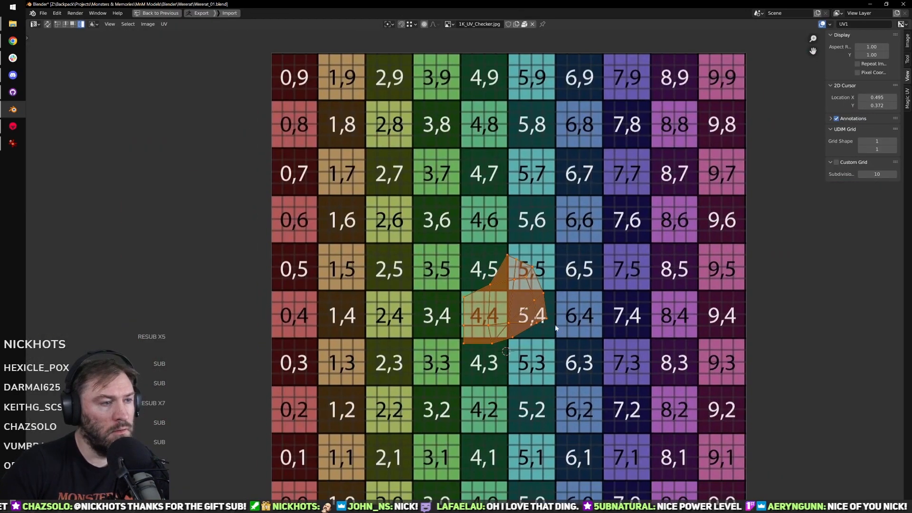
{"action": "key", "text": "ctrl+space"}
{"action": "middle_click_drag", "start_coordinate": [522, 284], "coordinate": [512, 273]}
{"action": "key", "text": "Tab"}
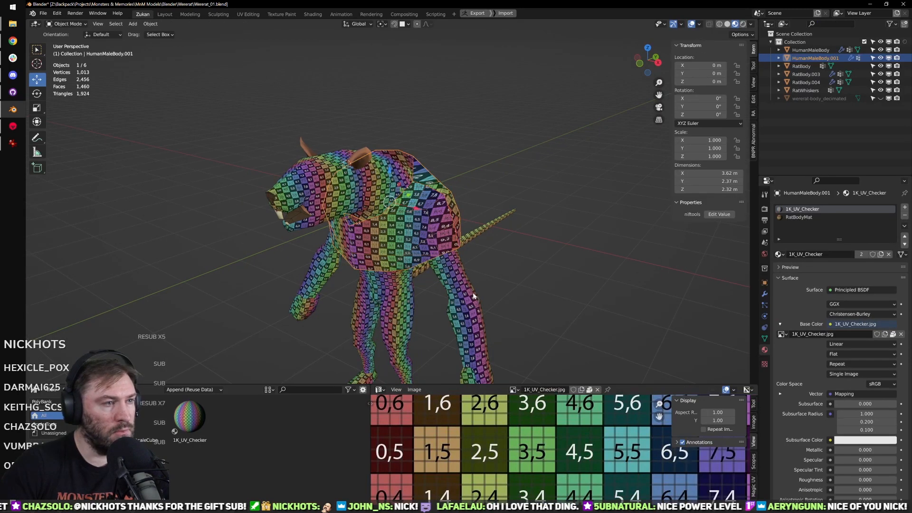
{"action": "left_click", "coordinate": [473, 296], "text": "shift"}
{"action": "key", "text": "Tab"}
{"action": "key", "text": "Tab"}
{"action": "key", "text": "Tab"}
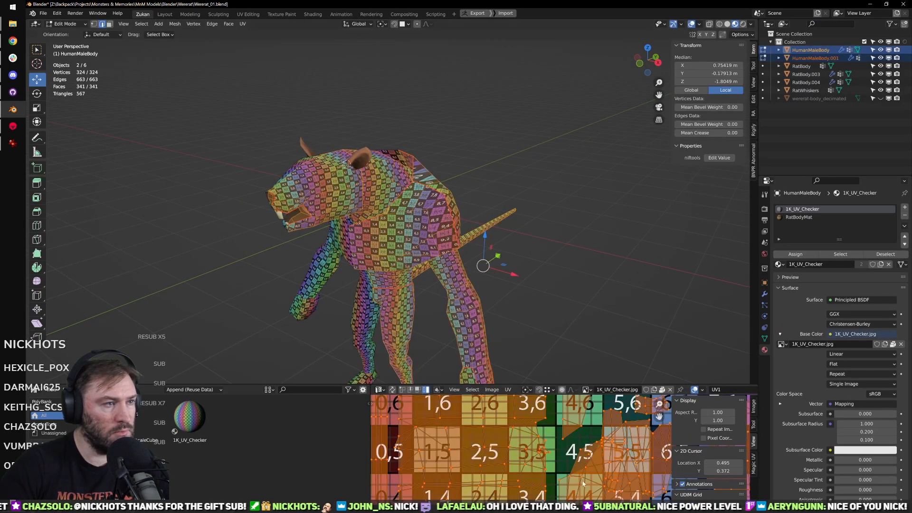
{"action": "key", "text": "ctrl+space"}
{"action": "scroll", "coordinate": [542, 364], "scroll_direction": "down", "scroll_amount": 4}
{"action": "key", "text": "ctrl+space"}
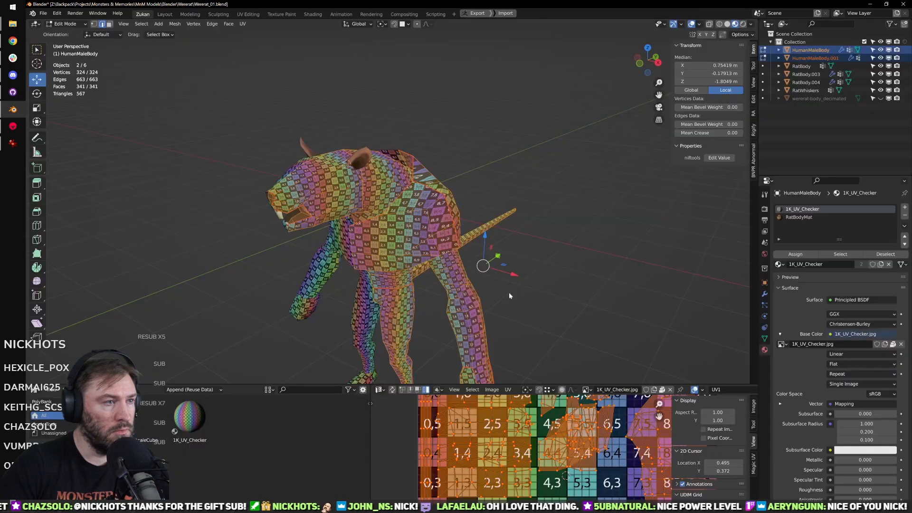
Step: Edit only the garment shell and move its UV islands outside the checker grid
{"action": "key", "text": "Tab"}
{"action": "left_click", "coordinate": [424, 222]}
{"action": "key", "text": "Tab"}
{"action": "key", "text": "ctrl+space"}
{"action": "left_click_drag", "start_coordinate": [483, 269], "coordinate": [692, 365]}
{"action": "key", "text": "ctrl+space"}
Step: Clear the selection and select only the shell's linked front panel
{"action": "middle_click_drag", "start_coordinate": [380, 285], "coordinate": [448, 299]}
{"action": "key", "text": "ctrl+Tab"}
{"action": "left_click", "coordinate": [446, 295]}
{"action": "scroll", "coordinate": [447, 298], "scroll_direction": "up", "scroll_amount": 4}
{"action": "key", "text": "alt+a"}
{"action": "key", "text": "l"}
{"action": "key", "text": "ctrl+space"}
Step: Select the front UV island's outer side edge and shift it outward along X to reduce the texture stretching
{"action": "middle_click_drag", "start_coordinate": [667, 362], "coordinate": [484, 352]}
{"action": "scroll", "coordinate": [484, 353], "scroll_direction": "up", "scroll_amount": 4}
{"action": "left_click", "coordinate": [561, 331], "text": "alt"}
{"action": "key", "text": "ctrl+space"}
{"action": "middle_click_drag", "start_coordinate": [547, 288], "coordinate": [458, 297]}
{"action": "scroll", "coordinate": [569, 455], "scroll_direction": "down", "scroll_amount": 2}
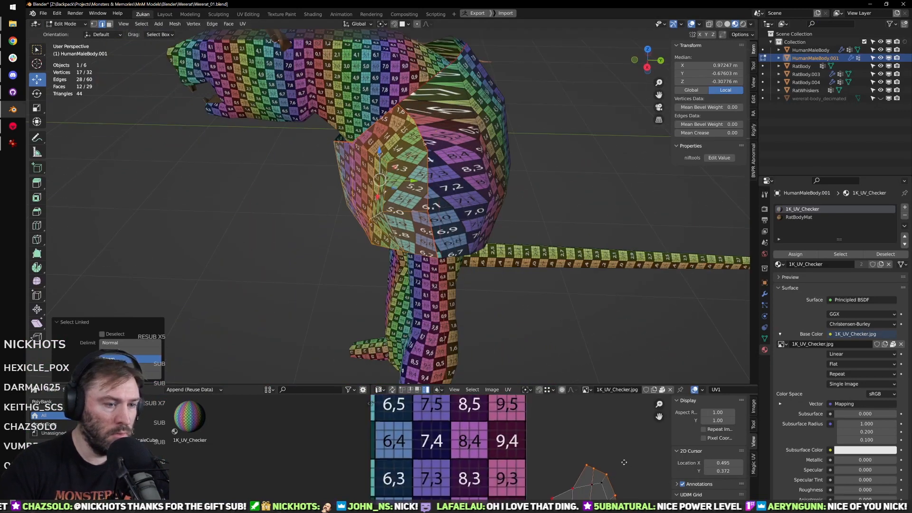
{"action": "middle_click_drag", "start_coordinate": [617, 491], "coordinate": [568, 446]}
{"action": "scroll", "coordinate": [568, 454], "scroll_direction": "up", "scroll_amount": 1}
{"action": "key", "text": "g"}
{"action": "key", "text": "x"}
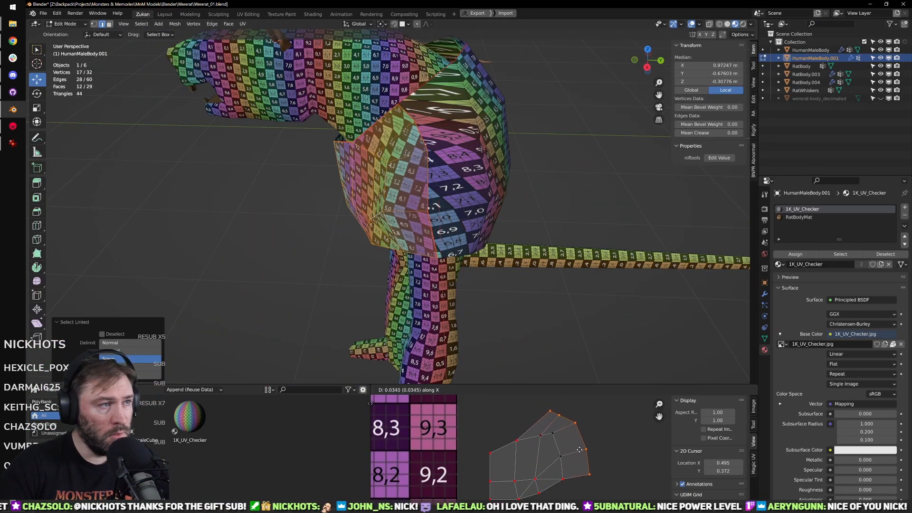
{"action": "left_click", "coordinate": [572, 449]}
Step: Select the back panel's outer side edge in the UV layout and shift it outward along X
{"action": "left_click", "coordinate": [470, 210]}
{"action": "key", "text": "ctrl+l"}
{"action": "scroll", "coordinate": [547, 444], "scroll_direction": "down", "scroll_amount": 1}
{"action": "left_click", "coordinate": [510, 445], "text": "alt"}
{"action": "key", "text": "g"}
{"action": "key", "text": "x"}
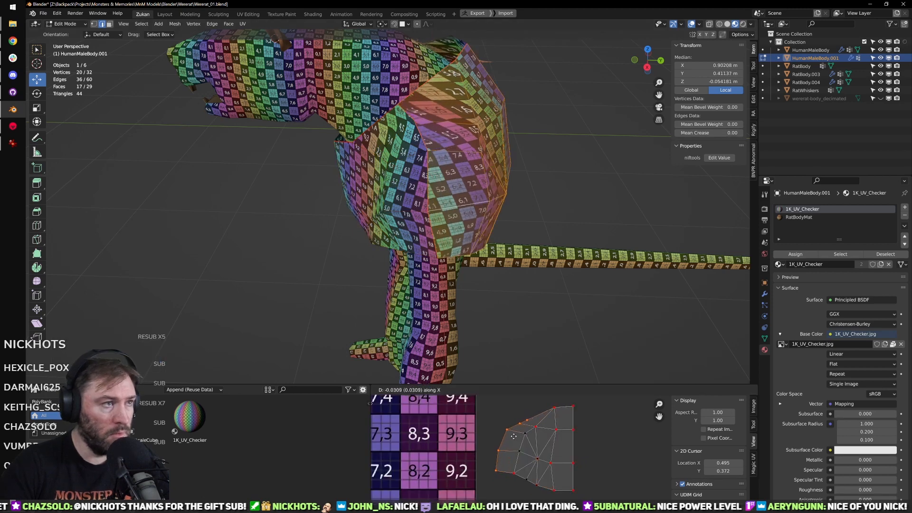
{"action": "left_click", "coordinate": [509, 438]}
{"action": "middle_click_drag", "start_coordinate": [511, 336], "coordinate": [504, 280]}
{"action": "scroll", "coordinate": [548, 468], "scroll_direction": "down", "scroll_amount": 2}
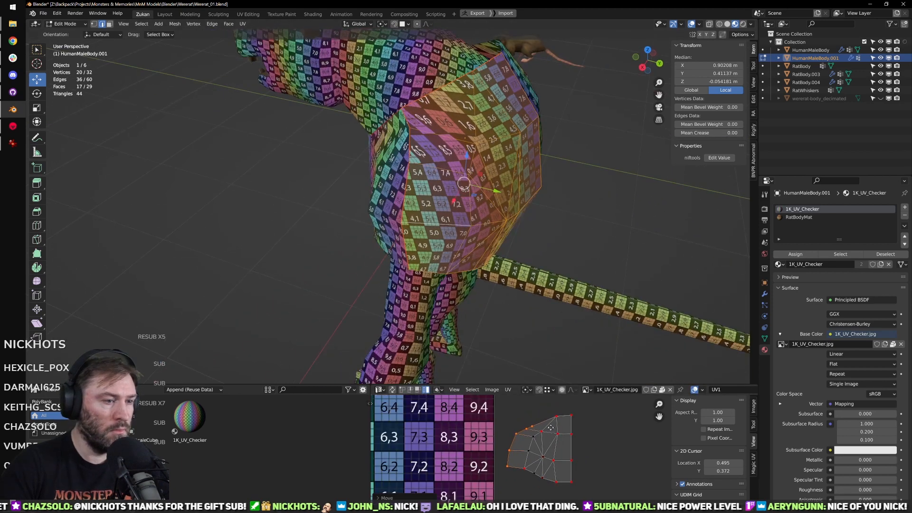
{"action": "middle_click_drag", "start_coordinate": [445, 303], "coordinate": [458, 209]}
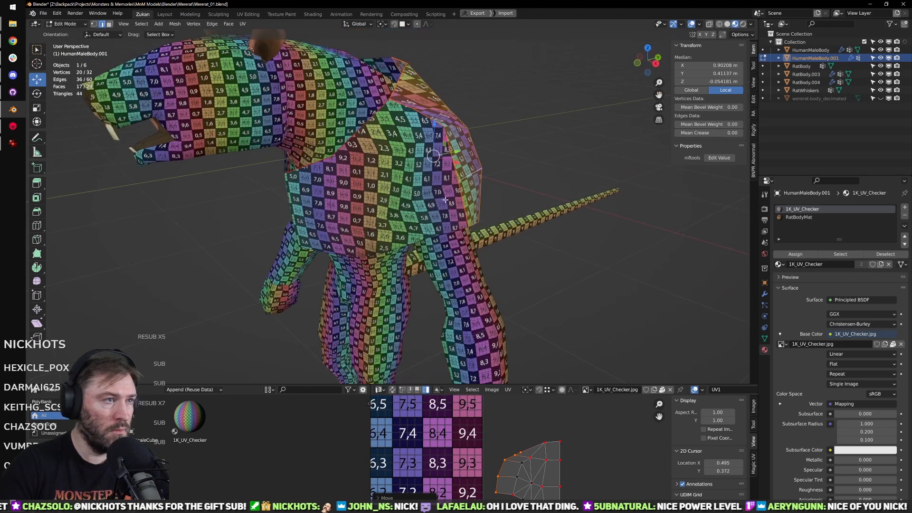
Step: Separate the overlapping UV islands by placing the back panel's island beside the front panel's
{"action": "key", "text": "ctrl+space"}
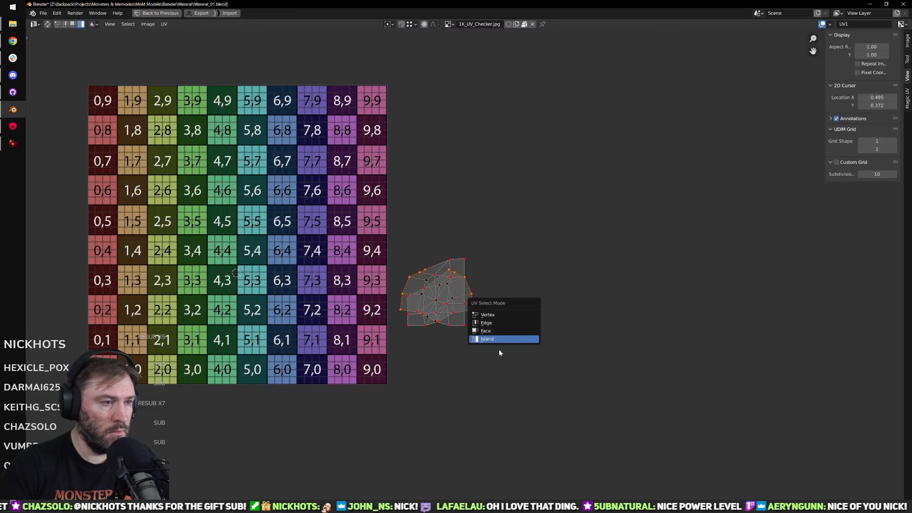
{"action": "key", "text": "ctrl+l"}
{"action": "key", "text": "g"}
{"action": "left_click", "coordinate": [542, 295]}
Step: Switch the UV selection to edges and stitch the front island's lower outer side edge to the back island
{"action": "key", "text": "ctrl+Tab"}
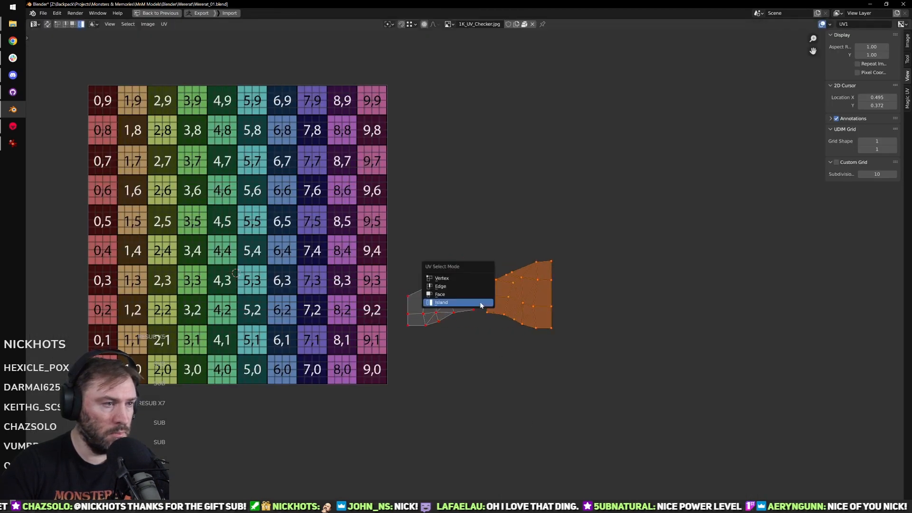
{"action": "left_click", "coordinate": [472, 286]}
{"action": "left_click", "coordinate": [471, 302]}
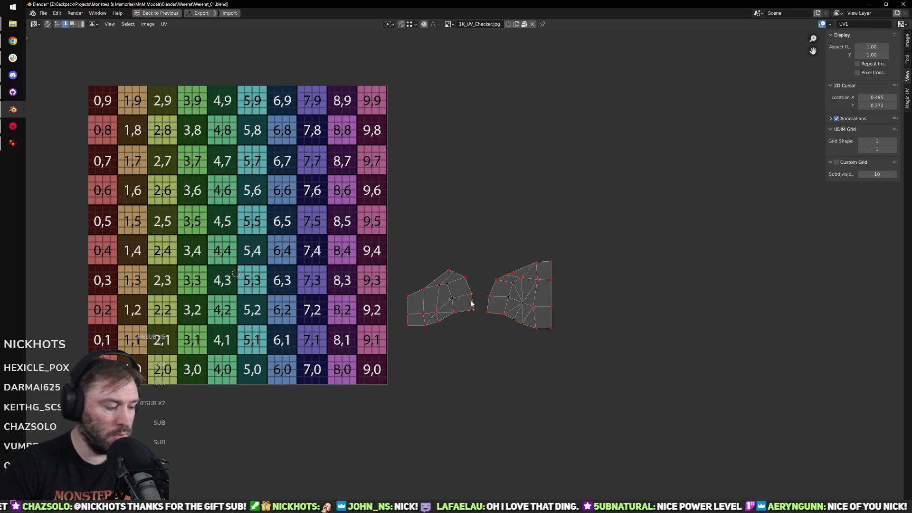
{"action": "key", "text": "v"}
Step: Straighten the bottom edge of the stitched UV island into a horizontal line
{"action": "scroll", "coordinate": [514, 345], "scroll_direction": "up", "scroll_amount": 2}
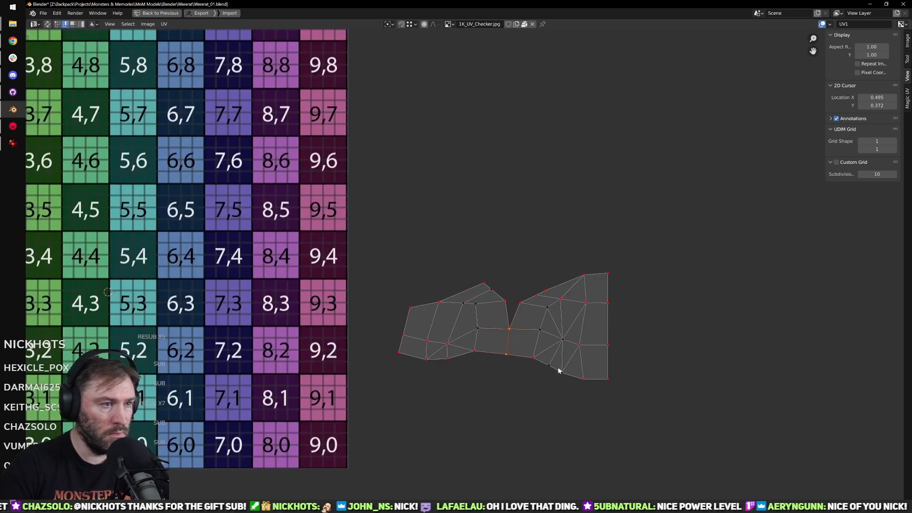
{"action": "mouse_move", "coordinate": [553, 383]}
{"action": "left_click", "coordinate": [589, 424]}
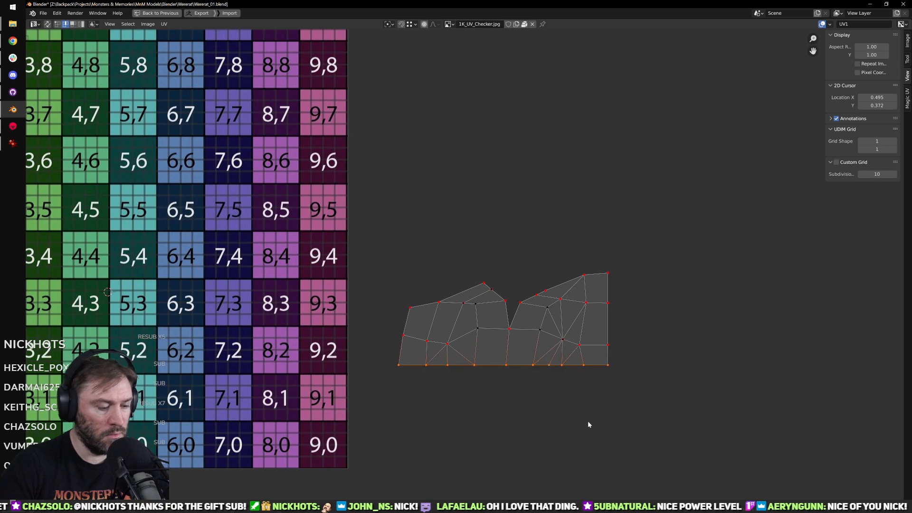
Step: Select the island's UVs above the straight bottom edge and run the Angle Based Unwrap on them
{"action": "left_click_drag", "start_coordinate": [335, 243], "coordinate": [684, 359]}
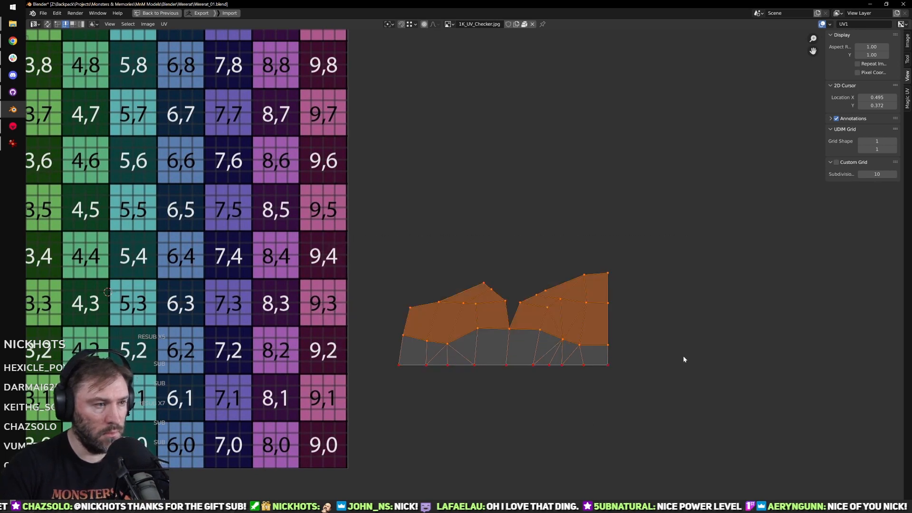
{"action": "key", "text": "u"}
{"action": "left_click", "coordinate": [672, 354]}
{"action": "key", "text": "ctrl+space"}
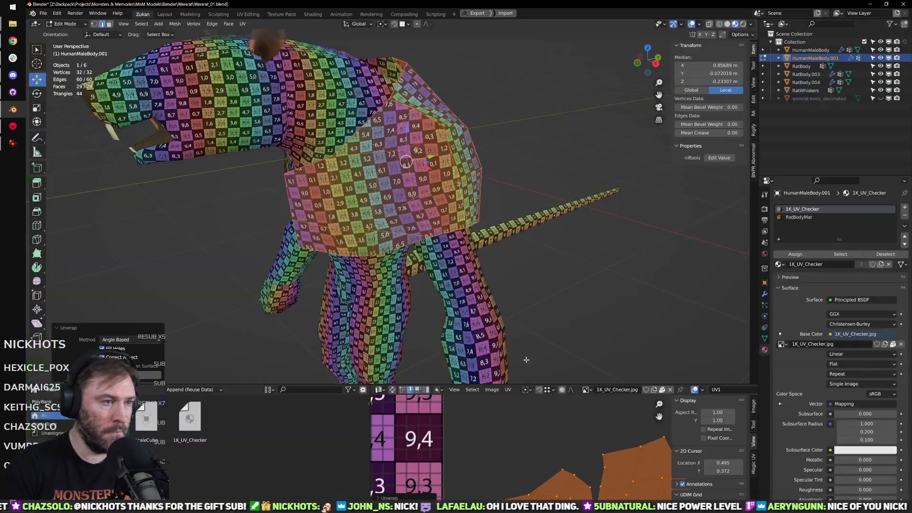
Step: Examine the checker pattern across the shell's back, side seam and front for stretching
{"action": "middle_click_drag", "start_coordinate": [522, 343], "coordinate": [551, 435]}
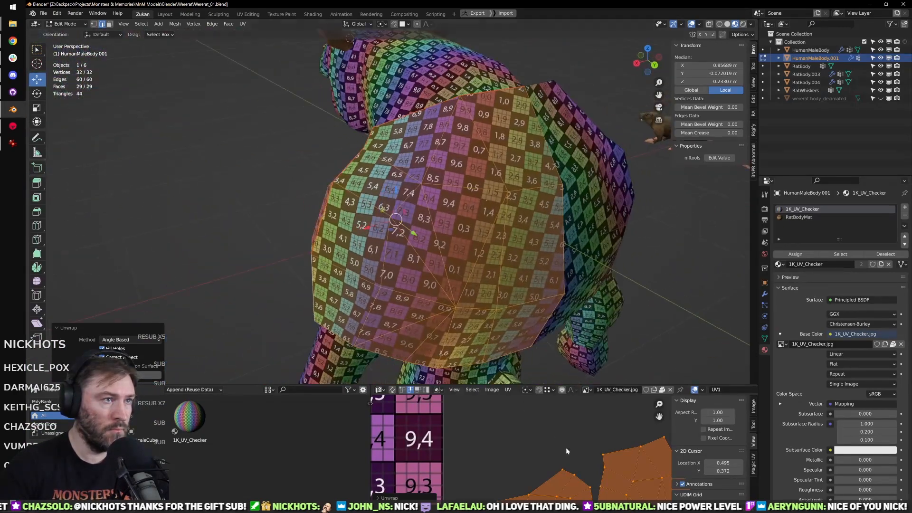
{"action": "scroll", "coordinate": [551, 435], "scroll_direction": "down", "scroll_amount": 2}
{"action": "middle_click_drag", "start_coordinate": [517, 285], "coordinate": [498, 243]}
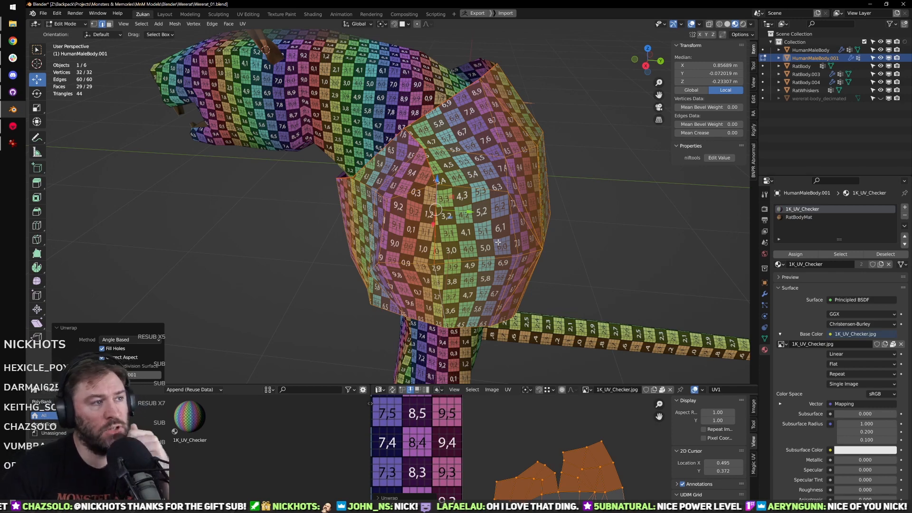
{"action": "scroll", "coordinate": [498, 242], "scroll_direction": "down", "scroll_amount": 3}
{"action": "middle_click_drag", "start_coordinate": [360, 228], "coordinate": [509, 215]}
{"action": "scroll", "coordinate": [510, 215], "scroll_direction": "up", "scroll_amount": 3}
{"action": "middle_click_drag", "start_coordinate": [519, 254], "coordinate": [523, 227], "text": "shift"}
Step: Return to Object Mode, deselect everything and review the garment's shape in solid shading from front and side
{"action": "key", "text": "Tab"}
{"action": "left_click", "coordinate": [523, 226]}
{"action": "scroll", "coordinate": [479, 191], "scroll_direction": "down", "scroll_amount": 1}
{"action": "middle_click_drag", "start_coordinate": [479, 190], "coordinate": [646, 114]}
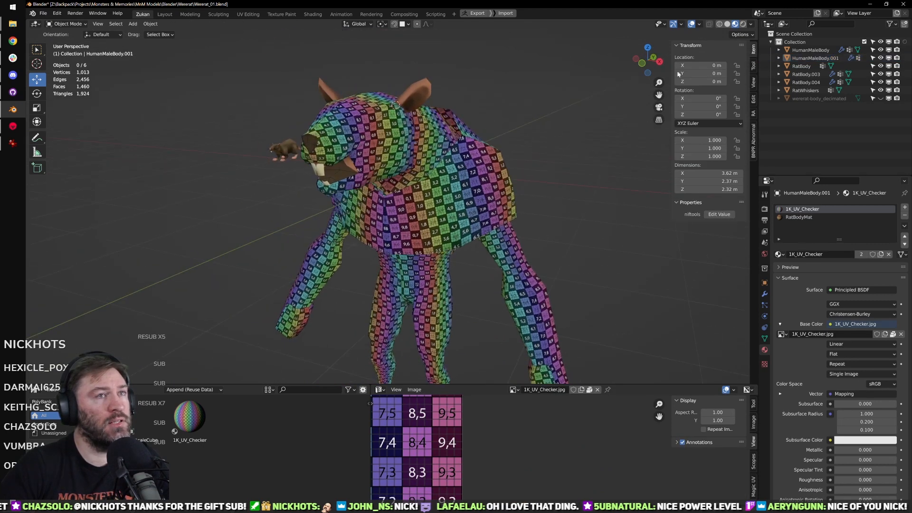
{"action": "left_click", "coordinate": [728, 24]}
{"action": "scroll", "coordinate": [519, 152], "scroll_direction": "down", "scroll_amount": 2}
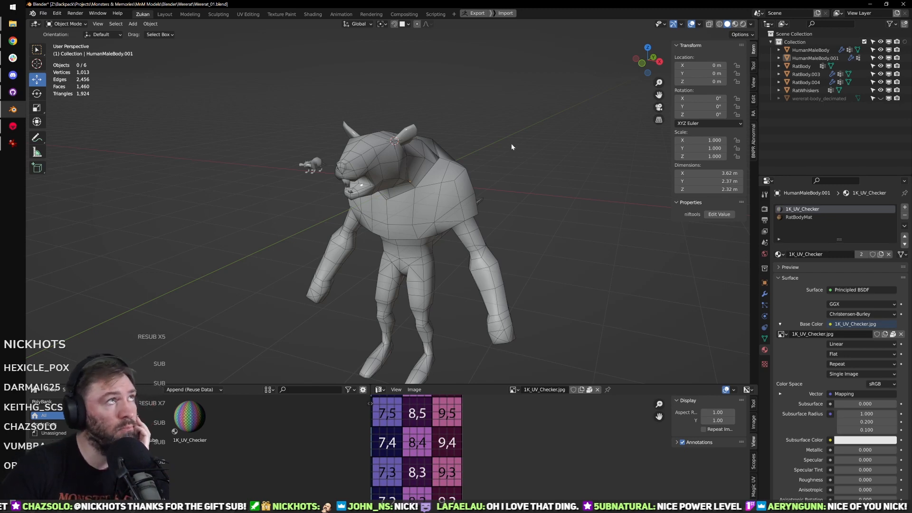
{"action": "scroll", "coordinate": [511, 143], "scroll_direction": "up", "scroll_amount": 3}
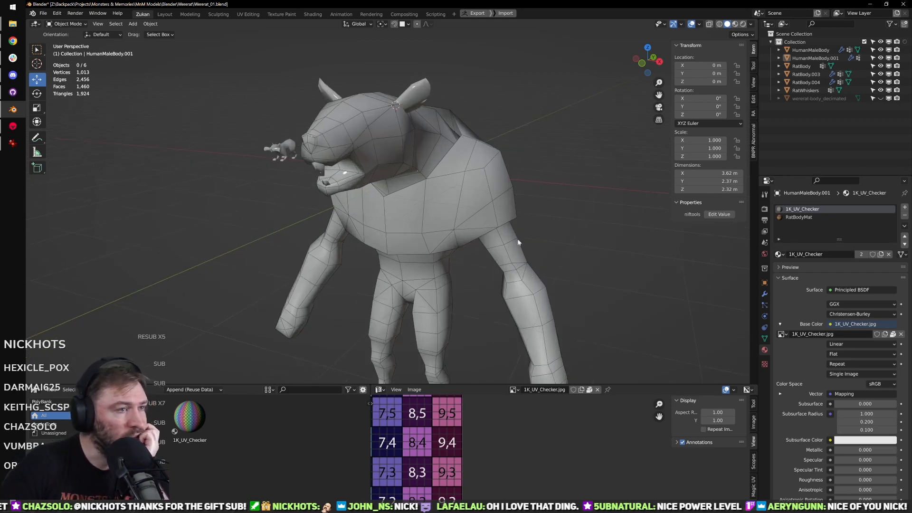
{"action": "middle_click_drag", "start_coordinate": [473, 241], "coordinate": [472, 174]}
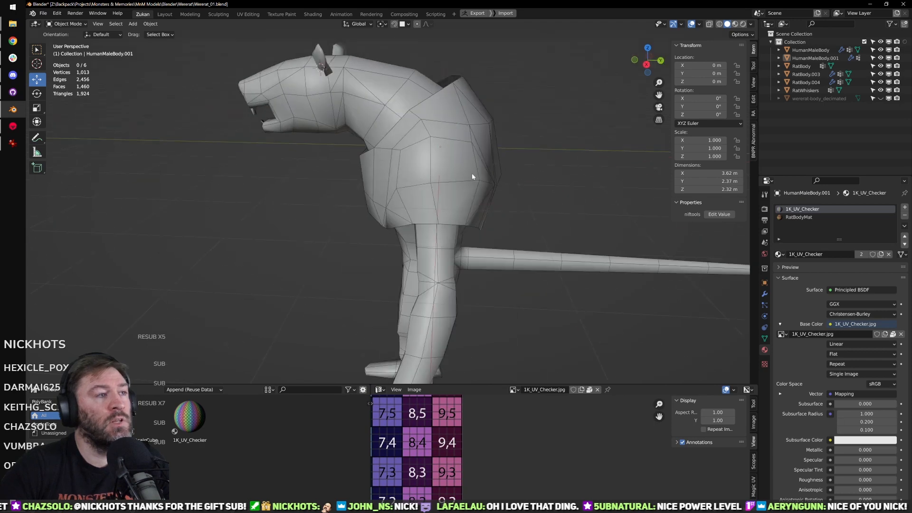
{"action": "middle_click_drag", "start_coordinate": [502, 236], "coordinate": [487, 207]}
{"action": "scroll", "coordinate": [508, 214], "scroll_direction": "up", "scroll_amount": 3}
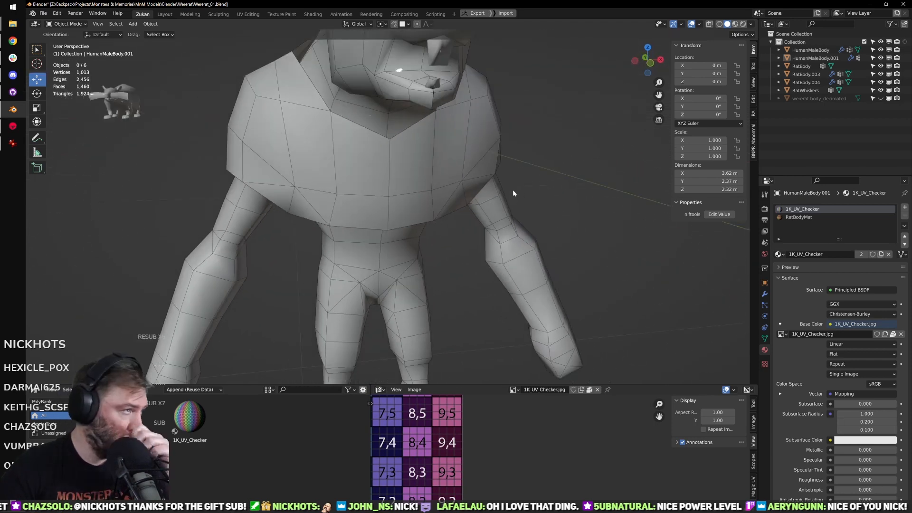
{"action": "middle_click_drag", "start_coordinate": [519, 175], "coordinate": [460, 173]}
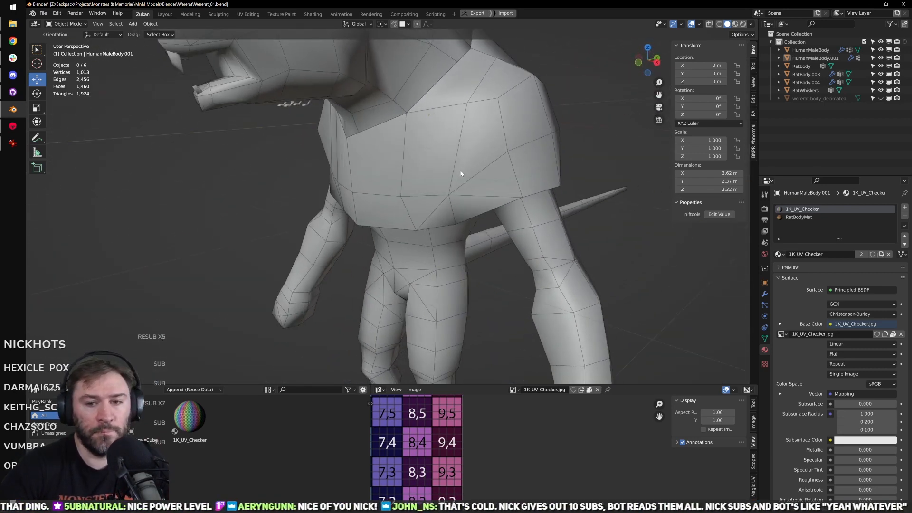
{"action": "mouse_move", "coordinate": [510, 201]}
{"action": "middle_mouse_down"}
{"action": "mouse_move", "coordinate": [457, 152]}
{"action": "mouse_move", "coordinate": [456, 128]}
{"action": "mouse_move", "coordinate": [545, 188]}
{"action": "mouse_move", "coordinate": [570, 185]}
{"action": "mouse_move", "coordinate": [574, 150]}
{"action": "mouse_move", "coordinate": [540, 181]}
{"action": "mouse_move", "coordinate": [459, 181]}
{"action": "mouse_move", "coordinate": [432, 209]}
{"action": "mouse_move", "coordinate": [492, 216]}
{"action": "mouse_move", "coordinate": [495, 208]}
{"action": "middle_mouse_up"}
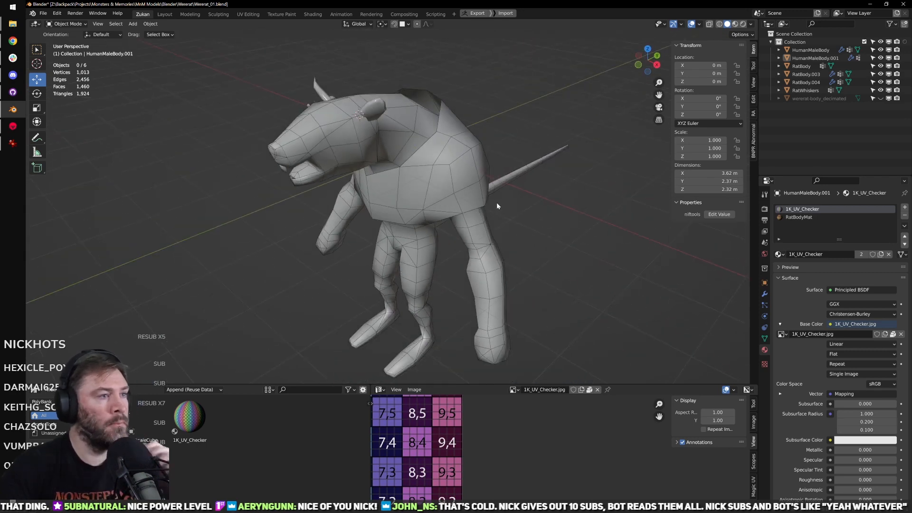
Step: Extrude the garment shell's bottom edge loop about 0.28 m down and slightly outward to lengthen the hem and sleeve
{"action": "middle_click_drag", "start_coordinate": [457, 175], "coordinate": [482, 178]}
{"action": "scroll", "coordinate": [481, 190], "scroll_direction": "up", "scroll_amount": 4}
{"action": "key", "text": "Tab"}
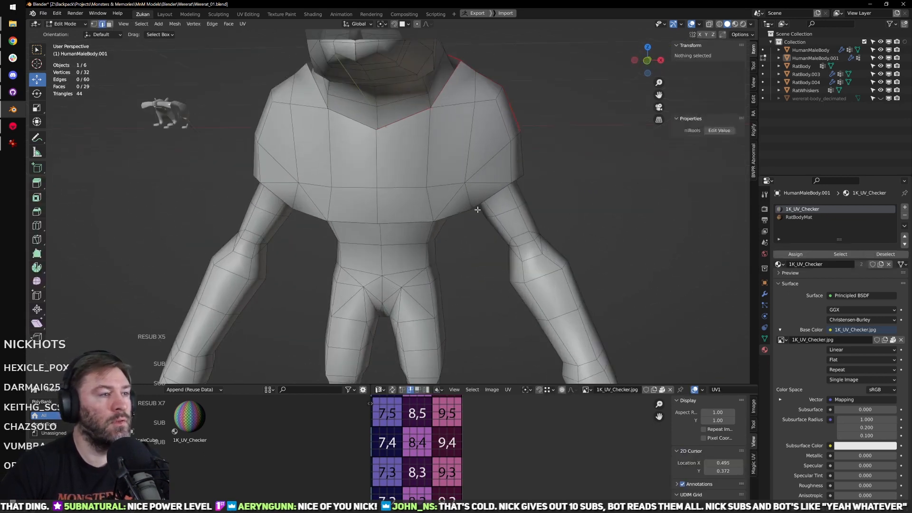
{"action": "key", "text": "ctrl+Tab"}
{"action": "left_click", "coordinate": [472, 208]}
{"action": "left_click", "coordinate": [447, 215], "text": "alt"}
{"action": "middle_click_drag", "start_coordinate": [470, 216], "coordinate": [323, 217]}
{"action": "scroll", "coordinate": [307, 218], "scroll_direction": "up", "scroll_amount": 2}
{"action": "key", "text": "g"}
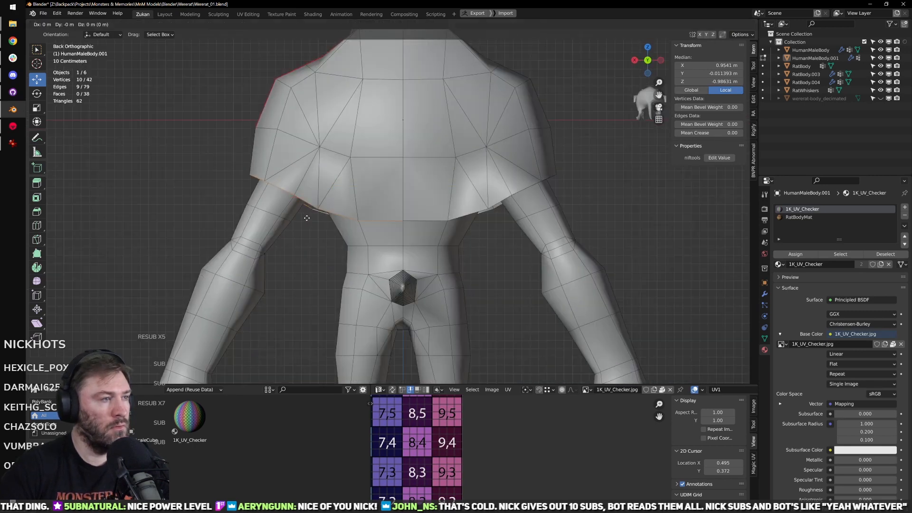
{"action": "left_click", "coordinate": [298, 242]}
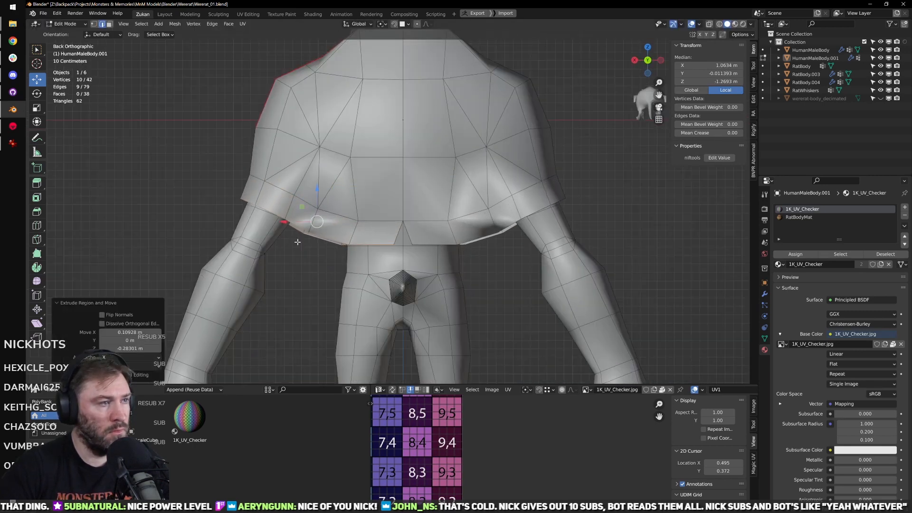
{"action": "left_click_drag", "start_coordinate": [286, 222], "coordinate": [291, 221]}
Step: Select the shell's centreline vertices, flatten them along X with a scale of 0, and set their median X to 0
{"action": "middle_click_drag", "start_coordinate": [399, 223], "coordinate": [523, 213]}
{"action": "key", "text": "KP_1"}
{"action": "key", "text": "alt+z"}
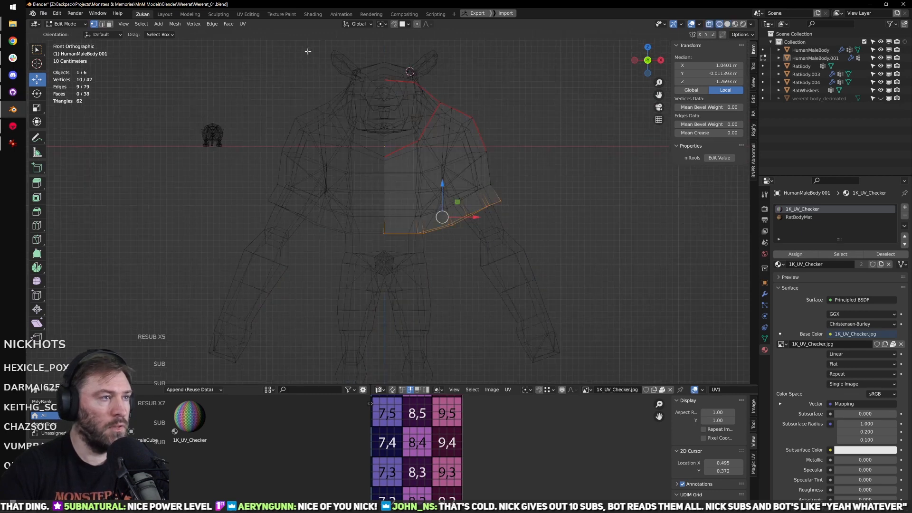
{"action": "left_click_drag", "start_coordinate": [349, 224], "coordinate": [402, 41]}
{"action": "middle_click_drag", "start_coordinate": [400, 119], "coordinate": [405, 145], "text": "shift"}
{"action": "middle_click_drag", "start_coordinate": [449, 166], "coordinate": [432, 183]}
{"action": "key", "text": "s"}
{"action": "key", "text": "s"}
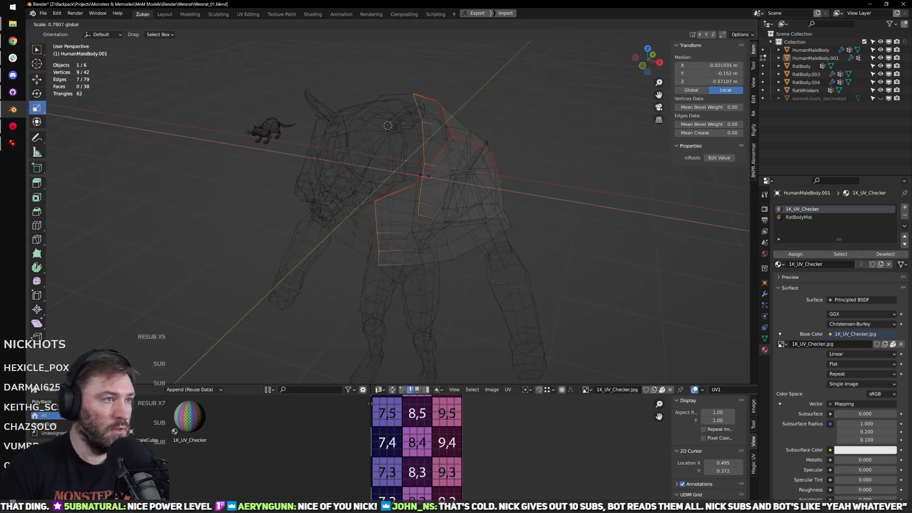
{"action": "key", "text": "x"}
{"action": "key", "text": "0"}
{"action": "key", "text": "Return"}
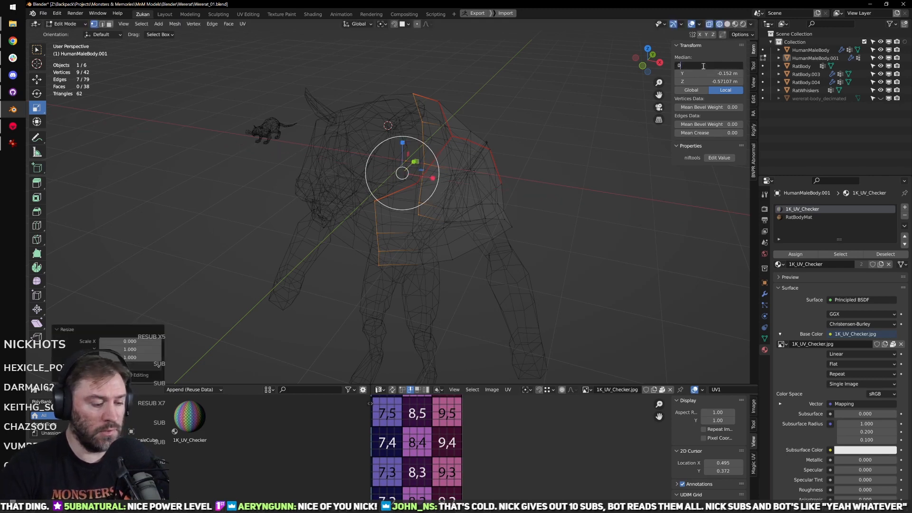
Step: Restore solid shading and apply the garment shell's object transform
{"action": "key", "text": "alt+a"}
{"action": "key", "text": "Tab"}
{"action": "key", "text": "shift+z"}
{"action": "left_click", "coordinate": [499, 185]}
{"action": "key", "text": "ctrl+a"}
{"action": "left_click", "coordinate": [527, 193]}
{"action": "middle_click_drag", "start_coordinate": [528, 195], "coordinate": [437, 209]}
Step: Select the shell's upper faces above the lower bands and delete them, leaving only the hem strip
{"action": "key", "text": "Tab"}
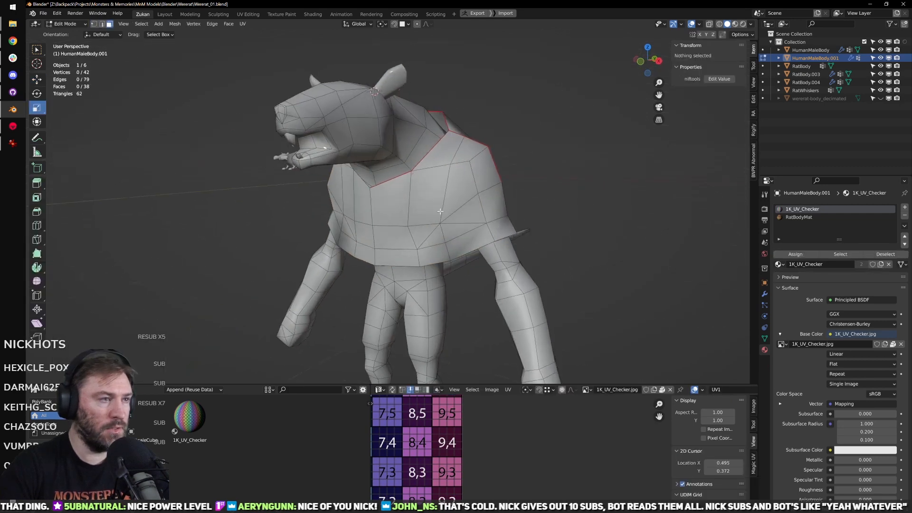
{"action": "left_click", "coordinate": [460, 254], "text": "alt"}
{"action": "key", "text": "ctrl+KP_Add"}
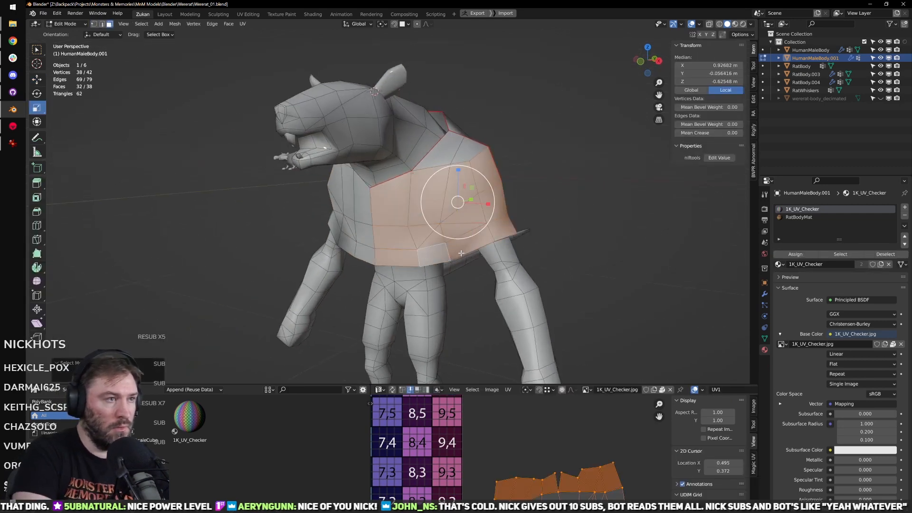
{"action": "scroll", "coordinate": [487, 248], "scroll_direction": "up", "scroll_amount": 3}
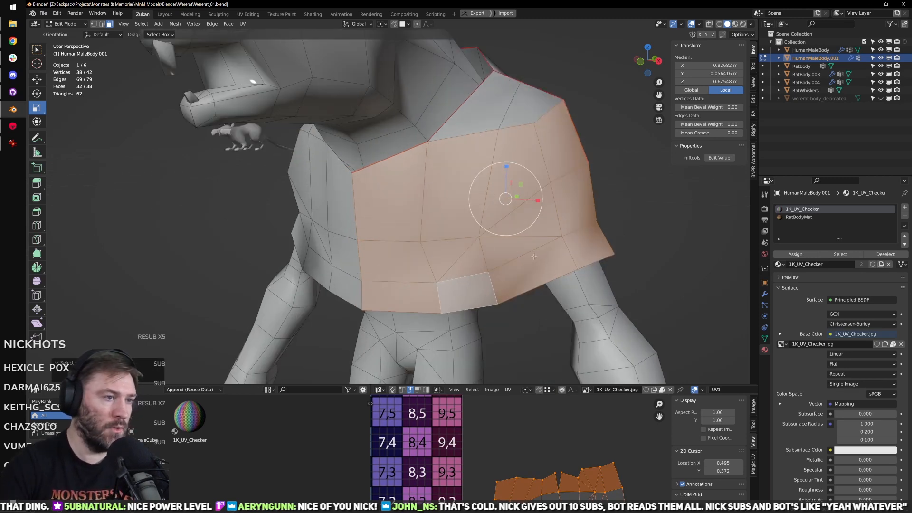
{"action": "key", "text": "ctrl+KP_Subtract"}
{"action": "key", "text": "ctrl+i"}
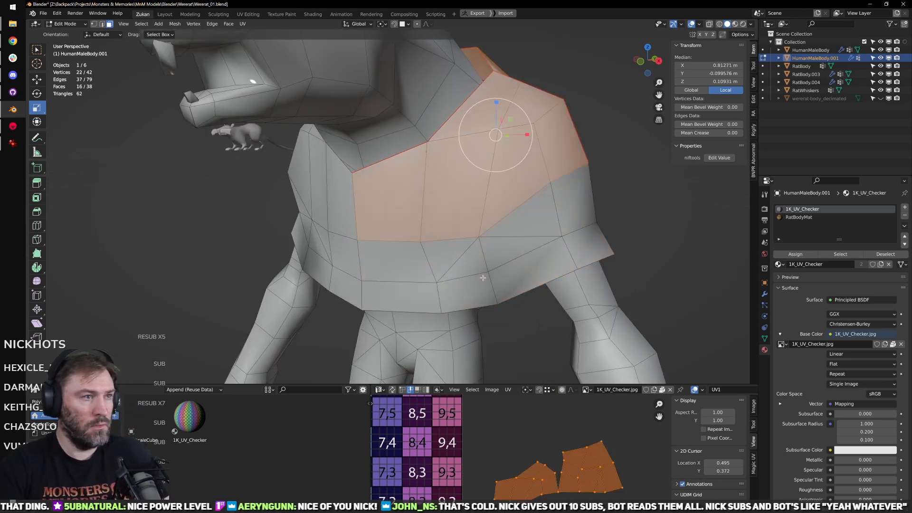
{"action": "key", "text": "x"}
{"action": "left_click", "coordinate": [556, 235]}
{"action": "middle_click_drag", "start_coordinate": [555, 235], "coordinate": [492, 243]}
Step: Enable snapping and snap the strip's upper front vertices onto the underlying body mesh
{"action": "key", "text": "ctrl+Tab"}
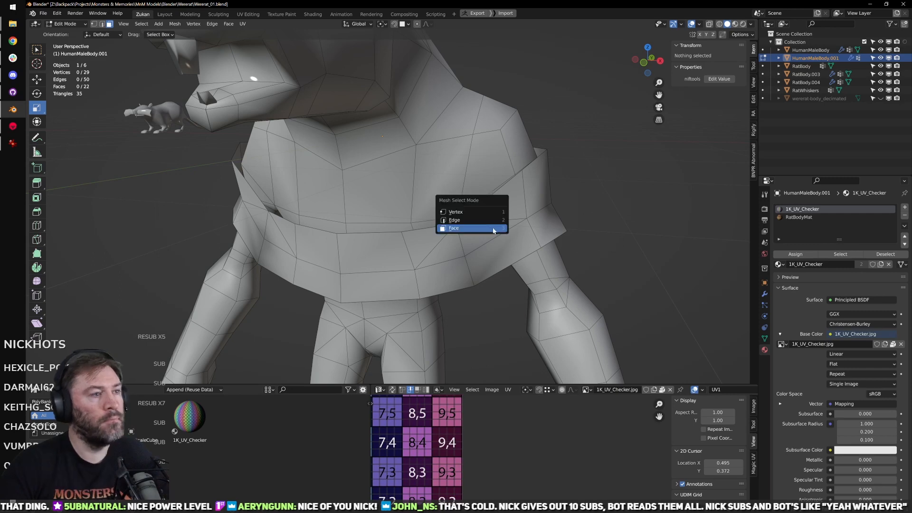
{"action": "left_click", "coordinate": [482, 214]}
{"action": "scroll", "coordinate": [442, 228], "scroll_direction": "up", "scroll_amount": 2}
{"action": "left_click", "coordinate": [401, 238]}
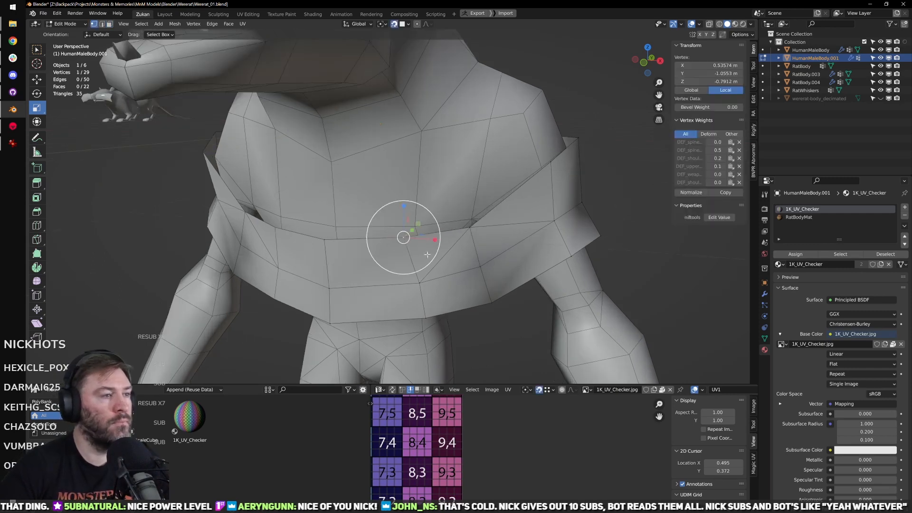
{"action": "scroll", "coordinate": [449, 277], "scroll_direction": "up", "scroll_amount": 2}
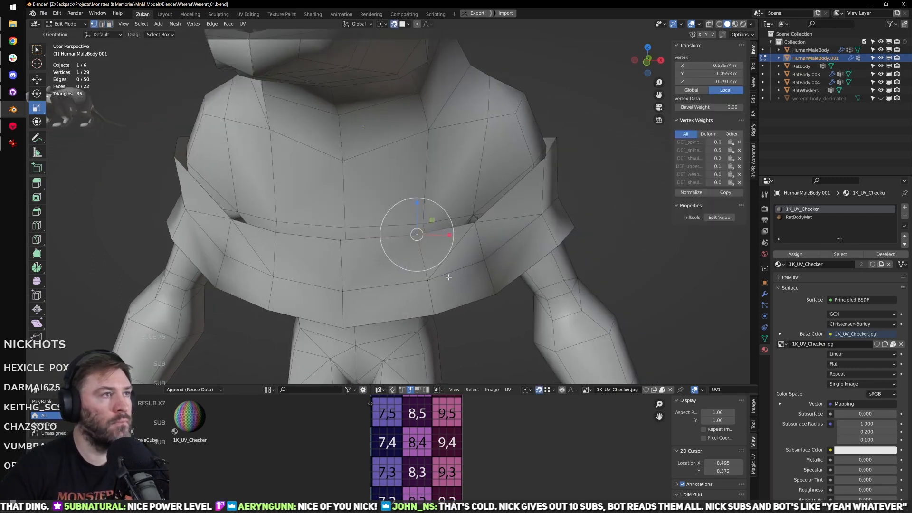
{"action": "left_click", "coordinate": [404, 24]}
{"action": "left_click", "coordinate": [402, 57]}
{"action": "left_click_drag", "start_coordinate": [343, 242], "coordinate": [347, 229]}
{"action": "left_click", "coordinate": [418, 234]}
{"action": "left_click_drag", "start_coordinate": [418, 234], "coordinate": [476, 215]}
{"action": "left_click", "coordinate": [476, 223]}
Step: Snap the strip's upper vertices around the shoulder and side onto the body mesh
{"action": "middle_click_drag", "start_coordinate": [552, 217], "coordinate": [528, 219]}
{"action": "left_click", "coordinate": [550, 168]}
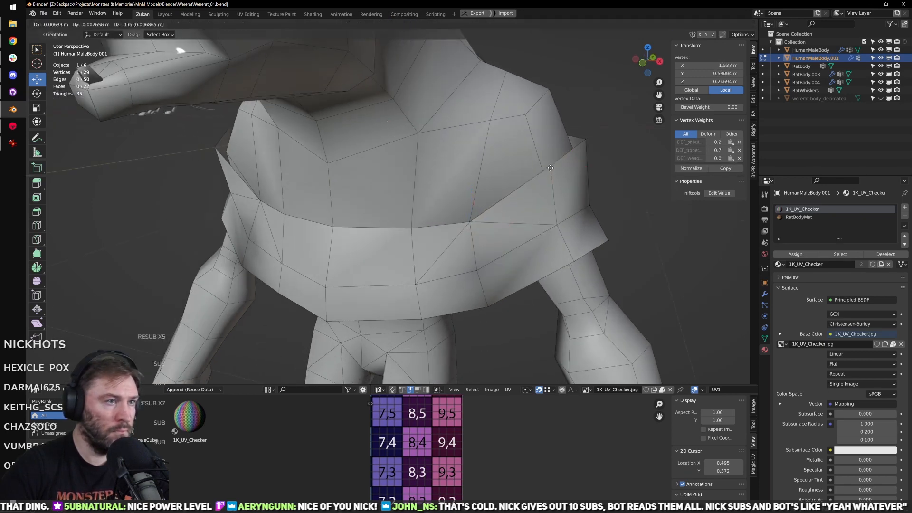
{"action": "middle_click_drag", "start_coordinate": [551, 167], "coordinate": [494, 173]}
{"action": "left_click_drag", "start_coordinate": [496, 171], "coordinate": [475, 181]}
{"action": "middle_click_drag", "start_coordinate": [475, 181], "coordinate": [468, 230]}
{"action": "left_click", "coordinate": [442, 234]}
{"action": "left_click_drag", "start_coordinate": [443, 234], "coordinate": [426, 230]}
Step: Snap three more vertices of the strip's upper edge onto the body mesh
{"action": "scroll", "coordinate": [427, 230], "scroll_direction": "down", "scroll_amount": 3}
{"action": "middle_click_drag", "start_coordinate": [475, 233], "coordinate": [503, 210]}
{"action": "scroll", "coordinate": [440, 240], "scroll_direction": "up", "scroll_amount": 2}
{"action": "left_click", "coordinate": [411, 222]}
{"action": "key", "text": "g"}
{"action": "left_click", "coordinate": [399, 214]}
{"action": "left_click", "coordinate": [425, 230]}
{"action": "key", "text": "g"}
{"action": "left_click", "coordinate": [418, 216]}
{"action": "left_click", "coordinate": [525, 230]}
{"action": "key", "text": "g"}
{"action": "left_click", "coordinate": [516, 218]}
Step: Return to Object Mode, deselect everything and examine the checker pattern on the hem strip in Material Preview
{"action": "scroll", "coordinate": [456, 236], "scroll_direction": "down", "scroll_amount": 3}
{"action": "scroll", "coordinate": [520, 207], "scroll_direction": "down", "scroll_amount": 3}
{"action": "key", "text": "Tab"}
{"action": "left_click", "coordinate": [576, 219]}
{"action": "mouse_move", "coordinate": [577, 218]}
{"action": "middle_mouse_down"}
{"action": "mouse_move", "coordinate": [556, 216]}
{"action": "mouse_move", "coordinate": [592, 216]}
{"action": "middle_mouse_up"}
{"action": "left_click", "coordinate": [734, 24]}
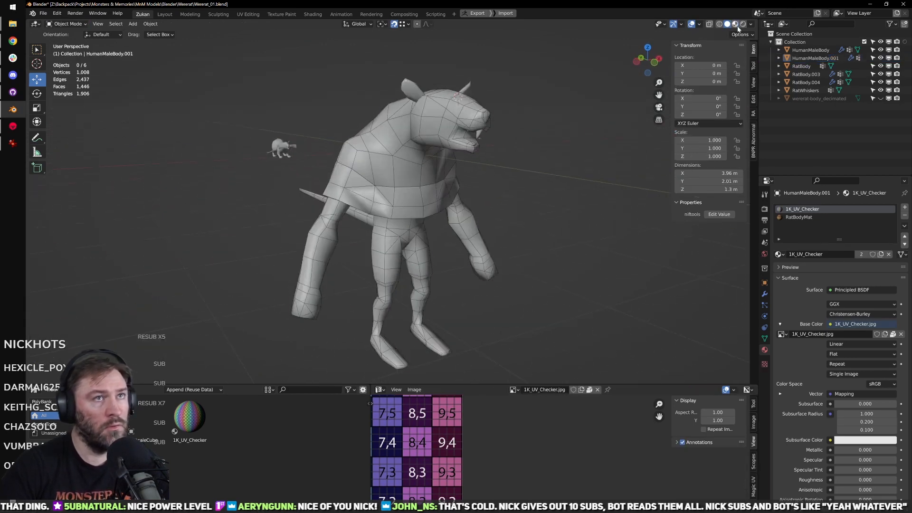
{"action": "scroll", "coordinate": [553, 178], "scroll_direction": "up", "scroll_amount": 3}
{"action": "key", "text": "Tab"}
{"action": "key", "text": "Tab"}
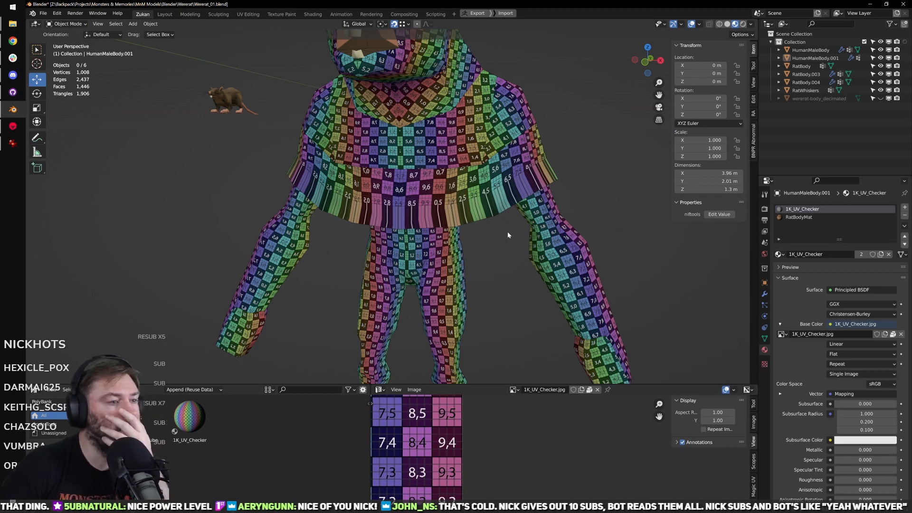
{"action": "scroll", "coordinate": [508, 230], "scroll_direction": "down", "scroll_amount": 1}
{"action": "scroll", "coordinate": [522, 445], "scroll_direction": "down", "scroll_amount": 3}
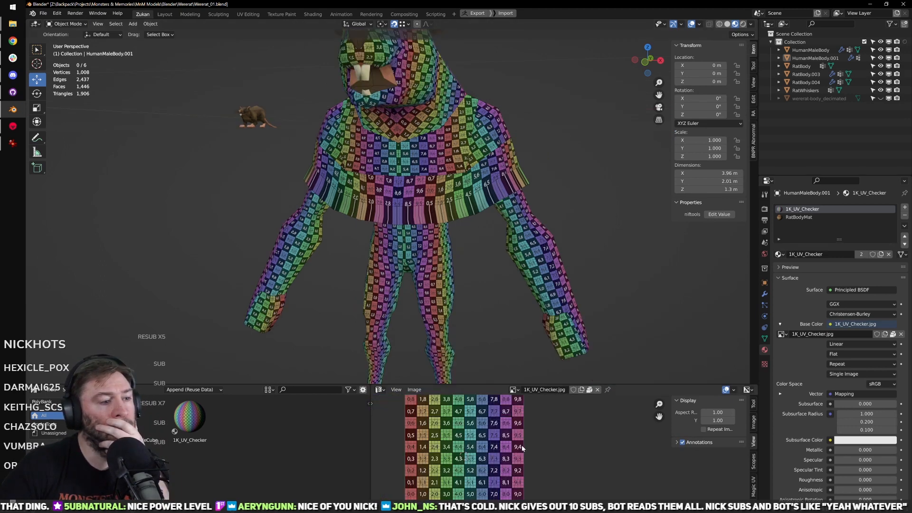
{"action": "scroll", "coordinate": [487, 257], "scroll_direction": "up", "scroll_amount": 3}
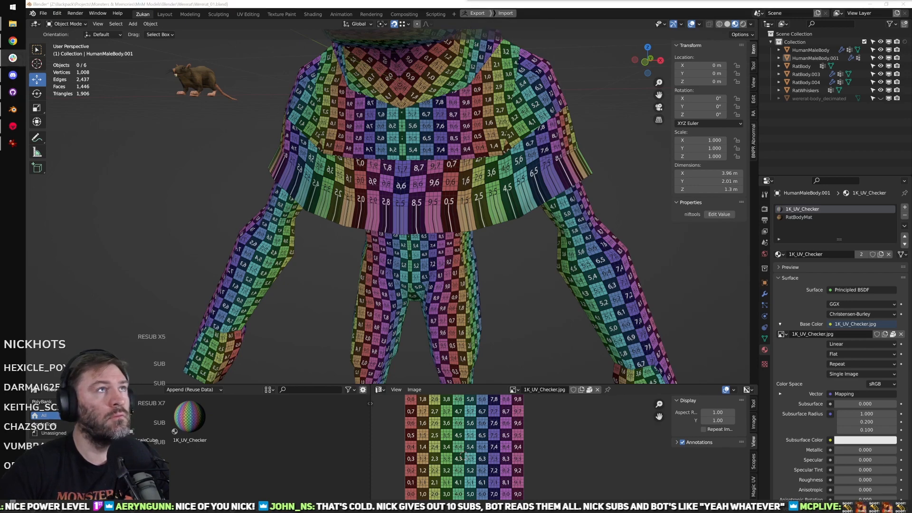
Step: Switch to solid shading and delete the garment strip object
{"action": "left_click", "coordinate": [597, 29]}
{"action": "scroll", "coordinate": [513, 213], "scroll_direction": "down", "scroll_amount": 3}
{"action": "mouse_move", "coordinate": [513, 213]}
{"action": "middle_mouse_down"}
{"action": "mouse_move", "coordinate": [441, 216]}
{"action": "mouse_move", "coordinate": [498, 224]}
{"action": "mouse_move", "coordinate": [483, 201]}
{"action": "mouse_move", "coordinate": [460, 210]}
{"action": "middle_mouse_up"}
{"action": "key", "text": "z"}
{"action": "scroll", "coordinate": [511, 220], "scroll_direction": "up", "scroll_amount": 2}
{"action": "left_click", "coordinate": [459, 210]}
{"action": "key", "text": "Delete"}
Step: Select the wererat body, display it with the checker material and save the file
{"action": "scroll", "coordinate": [470, 214], "scroll_direction": "down", "scroll_amount": 2}
{"action": "left_click", "coordinate": [423, 167]}
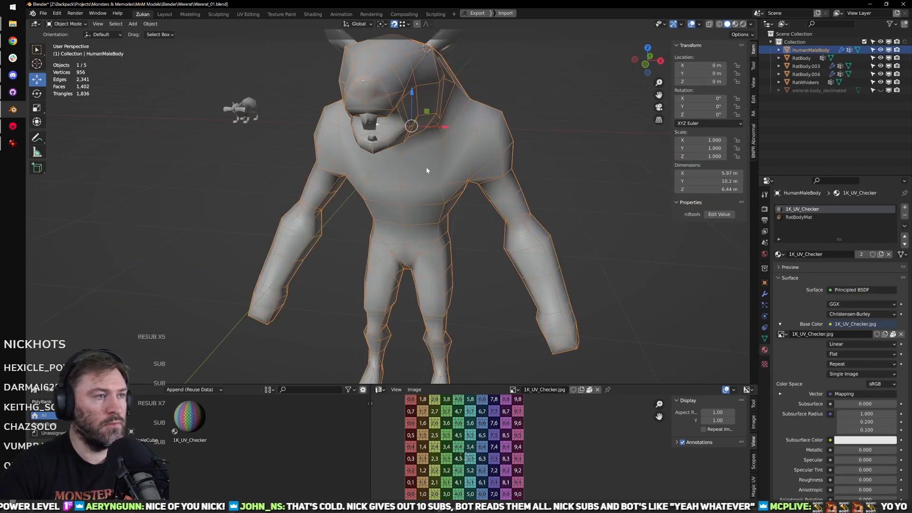
{"action": "key", "text": "z"}
{"action": "middle_click_drag", "start_coordinate": [467, 169], "coordinate": [499, 246]}
{"action": "left_click", "coordinate": [43, 13]}
{"action": "left_click", "coordinate": [55, 67]}
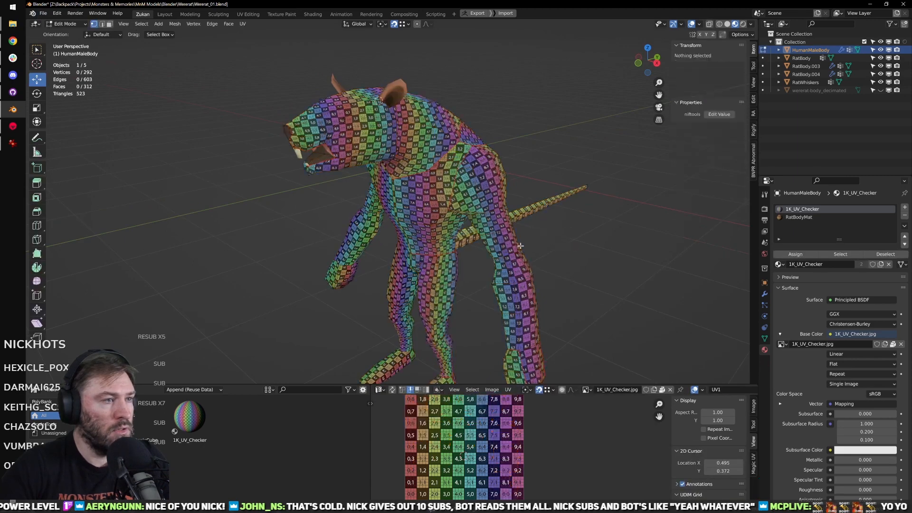
Step: Examine the wererat body's complete UV layout over the checker image in the maximized UV Editor
{"action": "key", "text": "ctrl+space"}
{"action": "key", "text": "ctrl+space"}
{"action": "key", "text": "a"}
{"action": "key", "text": "ctrl+space"}
{"action": "scroll", "coordinate": [368, 304], "scroll_direction": "up", "scroll_amount": 4}
{"action": "middle_click_drag", "start_coordinate": [269, 253], "coordinate": [544, 254]}
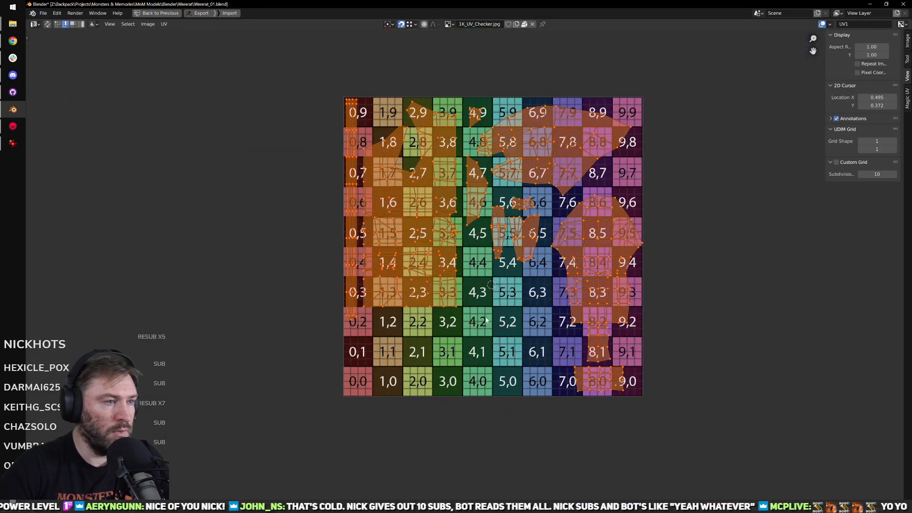
{"action": "scroll", "coordinate": [527, 338], "scroll_direction": "up", "scroll_amount": 2}
{"action": "middle_click_drag", "start_coordinate": [461, 255], "coordinate": [409, 312]}
{"action": "key", "text": "ctrl+space"}
{"action": "middle_click_drag", "start_coordinate": [460, 265], "coordinate": [257, 207]}
{"action": "scroll", "coordinate": [475, 248], "scroll_direction": "up", "scroll_amount": 3}
Step: Add the teeth and ears to the object selection and display all their UVs together with the body's in the maximized UV Editor
{"action": "key", "text": "Tab"}
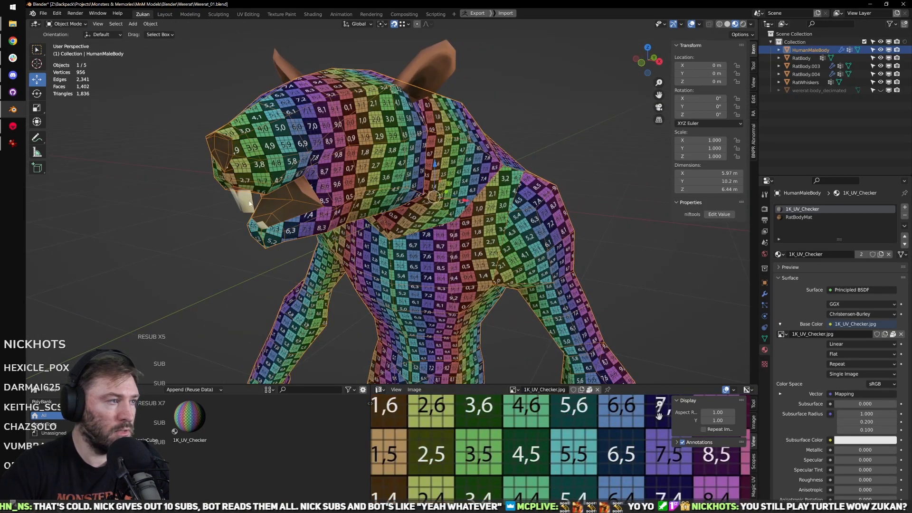
{"action": "left_click", "coordinate": [249, 203], "text": "shift"}
{"action": "left_click", "coordinate": [443, 80], "text": "shift"}
{"action": "key", "text": "Tab"}
{"action": "key", "text": "a"}
{"action": "key", "text": "a"}
{"action": "key", "text": "ctrl+space"}
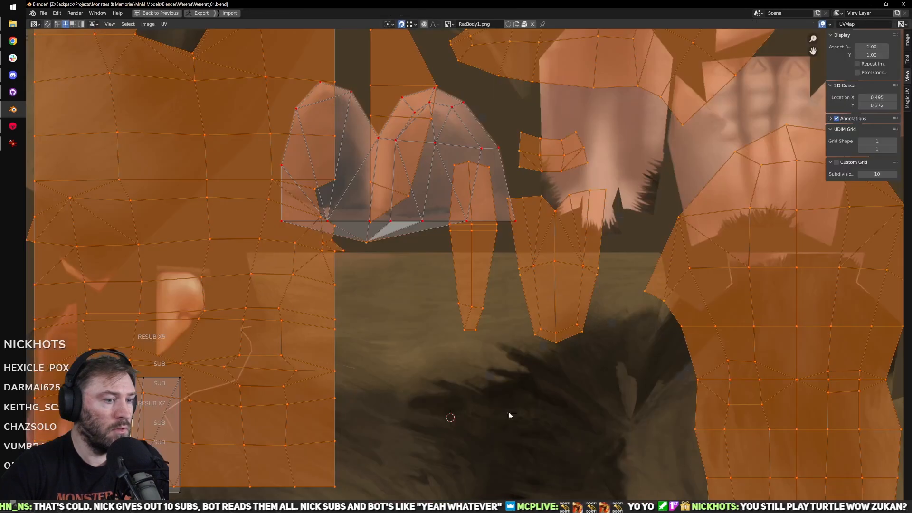
{"action": "scroll", "coordinate": [419, 266], "scroll_direction": "down", "scroll_amount": 3}
{"action": "scroll", "coordinate": [476, 280], "scroll_direction": "up", "scroll_amount": 3}
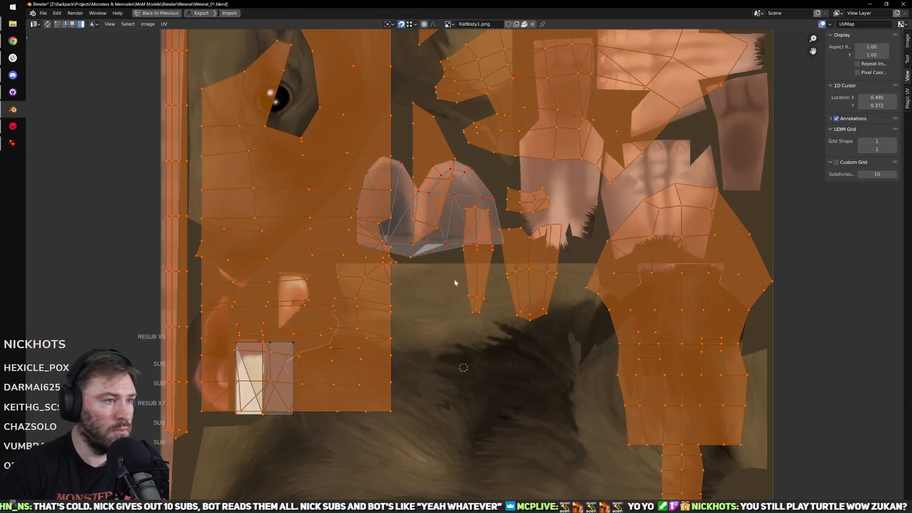
Step: Move the ear UV island down into the free space between the head and torso islands
{"action": "left_click", "coordinate": [464, 194]}
{"action": "key", "text": "g"}
{"action": "left_click", "coordinate": [468, 256]}
{"action": "key", "text": "ctrl+z"}
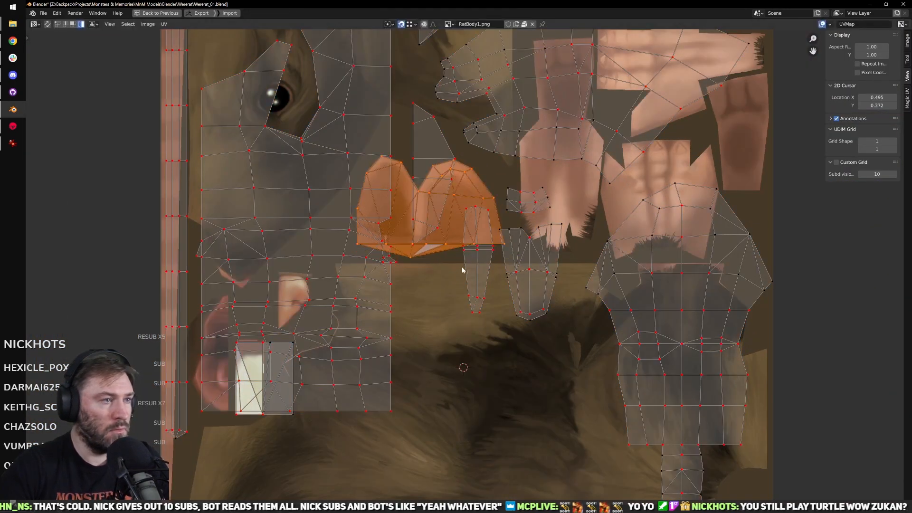
{"action": "key", "text": "g"}
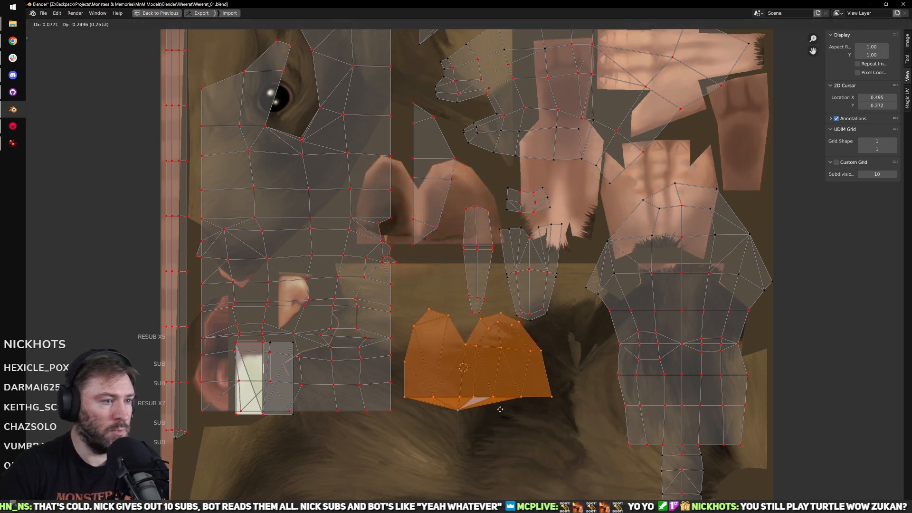
{"action": "left_click", "coordinate": [500, 411]}
Step: Move the teeth UV islands off the head island into the gap between the ear and torso islands
{"action": "scroll", "coordinate": [544, 315], "scroll_direction": "down", "scroll_amount": 2}
{"action": "middle_click_drag", "start_coordinate": [544, 315], "coordinate": [623, 278]}
{"action": "scroll", "coordinate": [420, 304], "scroll_direction": "up", "scroll_amount": 6}
{"action": "left_click", "coordinate": [496, 454]}
{"action": "scroll", "coordinate": [489, 444], "scroll_direction": "down", "scroll_amount": 5}
{"action": "middle_click_drag", "start_coordinate": [542, 328], "coordinate": [420, 373]}
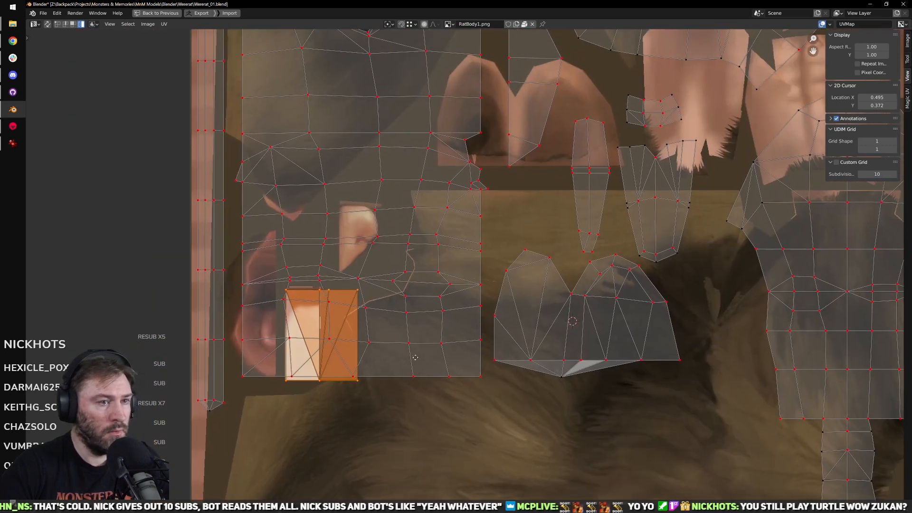
{"action": "key", "text": "g"}
{"action": "left_click", "coordinate": [808, 354]}
{"action": "middle_click_drag", "start_coordinate": [768, 357], "coordinate": [678, 364]}
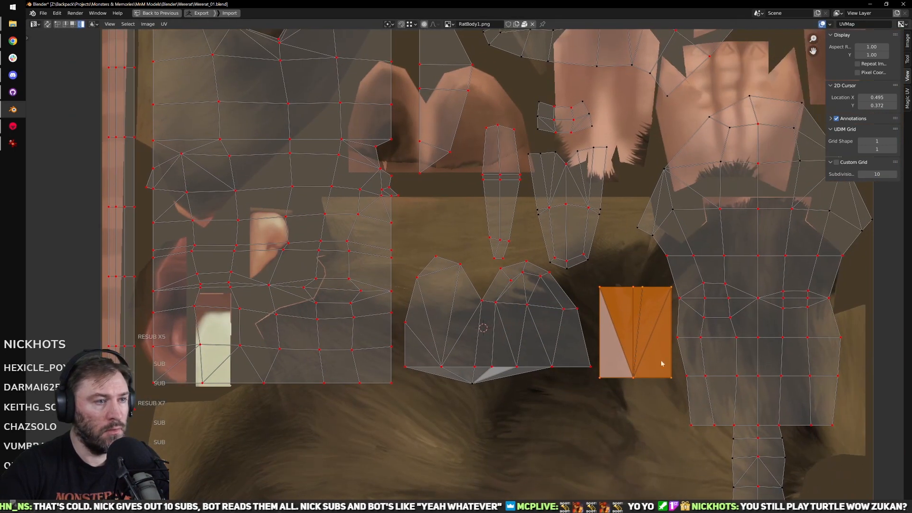
Step: Nudge the ear and teeth UV islands to pack them tightly between the head and torso islands
{"action": "left_click", "coordinate": [554, 344]}
{"action": "key", "text": "g"}
{"action": "left_click", "coordinate": [548, 351]}
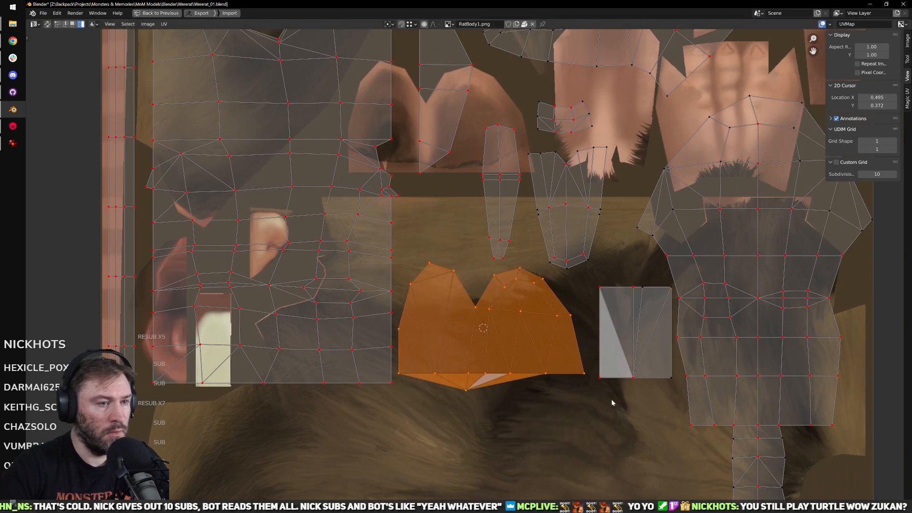
{"action": "left_click", "coordinate": [656, 355]}
{"action": "key", "text": "g"}
{"action": "left_click", "coordinate": [656, 355]}
Step: Select the three small UV islands above the ear and teeth islands, scale them up slightly and reposition them
{"action": "scroll", "coordinate": [655, 354], "scroll_direction": "down", "scroll_amount": 3}
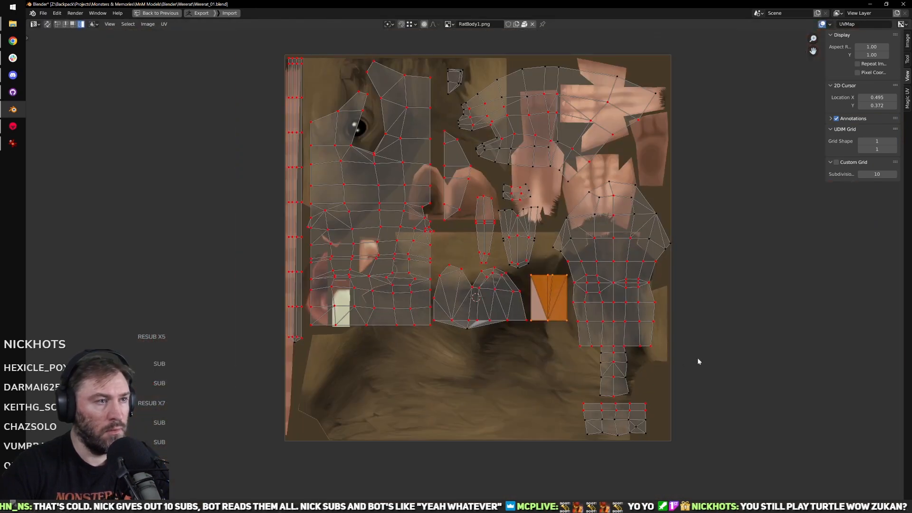
{"action": "scroll", "coordinate": [516, 291], "scroll_direction": "up", "scroll_amount": 2}
{"action": "left_click_drag", "start_coordinate": [502, 214], "coordinate": [557, 284]}
{"action": "key", "text": "s"}
{"action": "left_click", "coordinate": [670, 306]}
{"action": "key", "text": "g"}
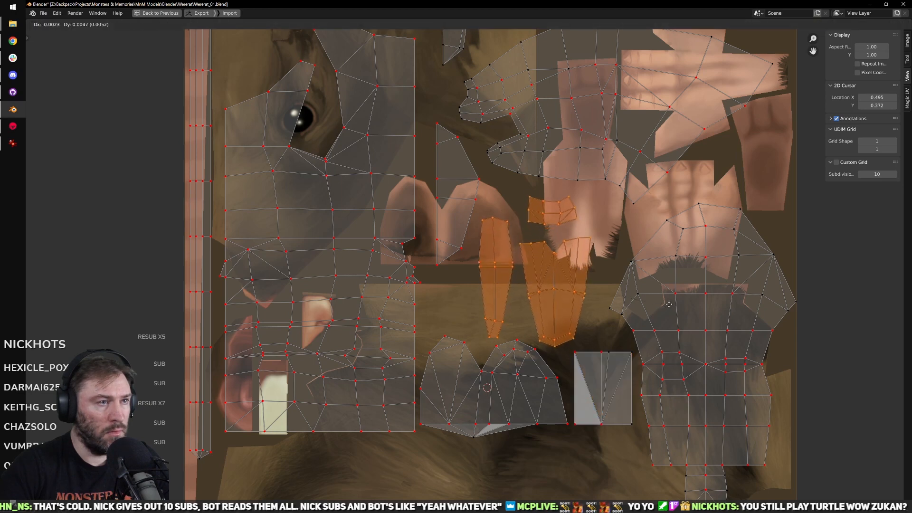
{"action": "left_click", "coordinate": [673, 300]}
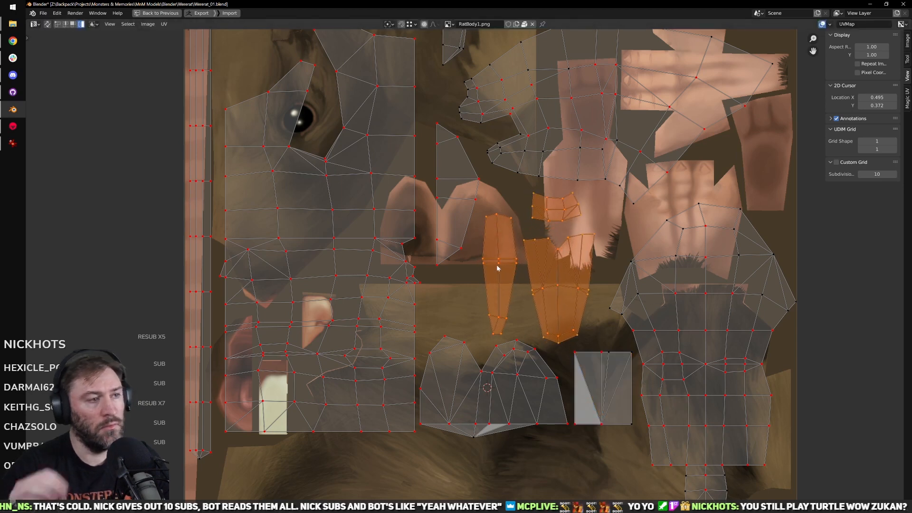
Step: Examine the overall UV packing to judge the spacing and the free areas left around the islands
{"action": "scroll", "coordinate": [565, 220], "scroll_direction": "down", "scroll_amount": 1}
{"action": "scroll", "coordinate": [526, 275], "scroll_direction": "up", "scroll_amount": 1}
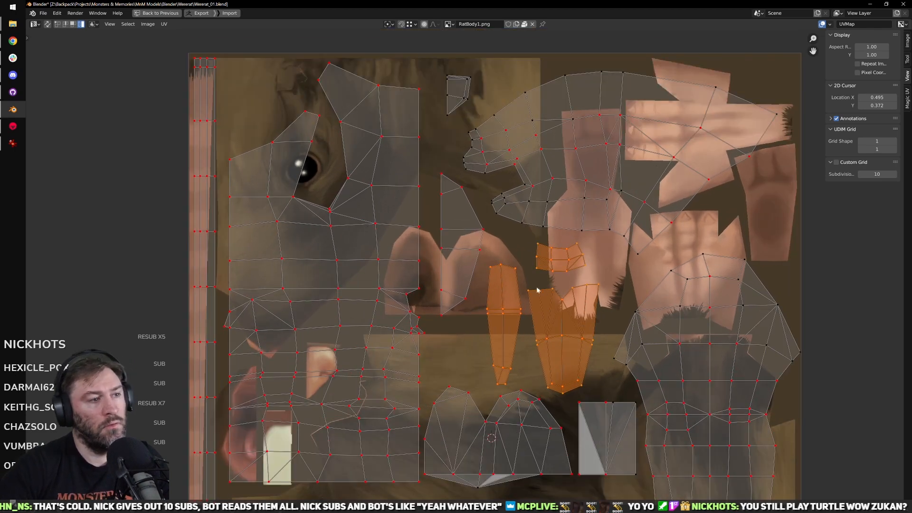
{"action": "scroll", "coordinate": [569, 300], "scroll_direction": "down", "scroll_amount": 1}
{"action": "middle_click_drag", "start_coordinate": [602, 319], "coordinate": [586, 303]}
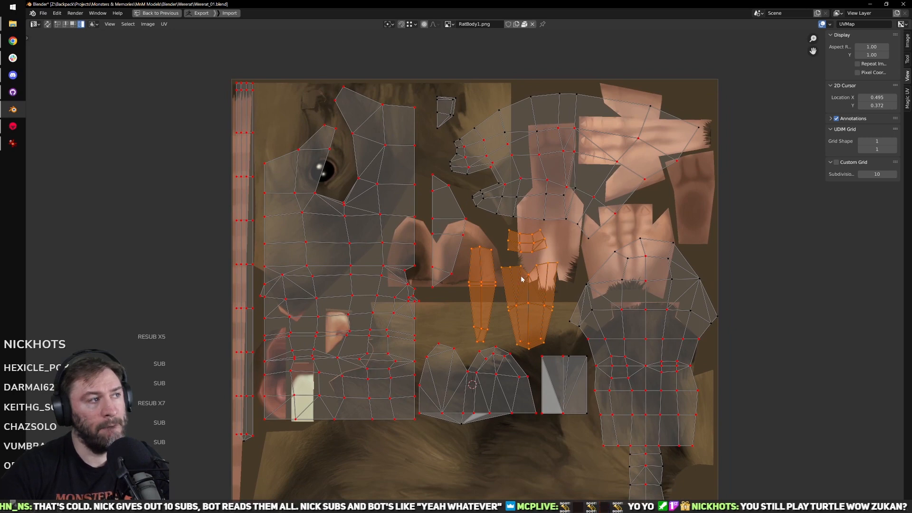
{"action": "scroll", "coordinate": [563, 334], "scroll_direction": "down", "scroll_amount": 3}
{"action": "middle_click_drag", "start_coordinate": [563, 334], "coordinate": [555, 303]}
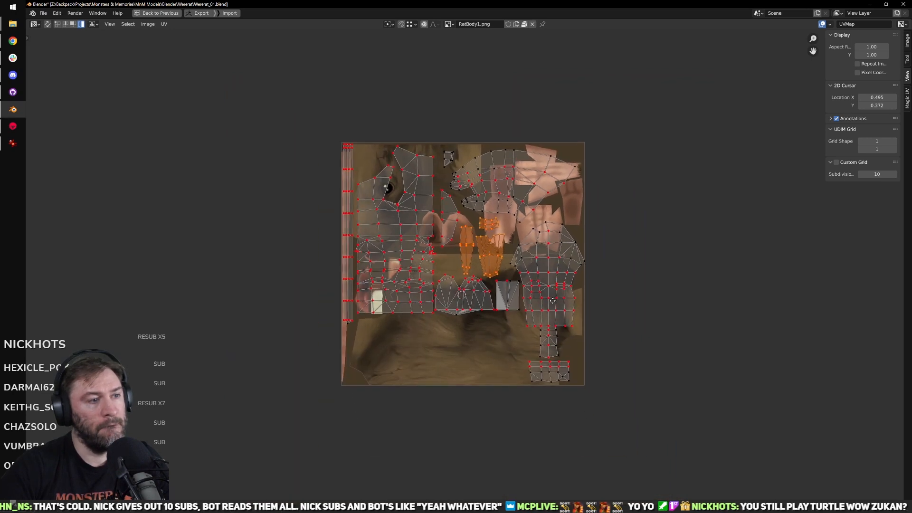
{"action": "scroll", "coordinate": [555, 303], "scroll_direction": "up", "scroll_amount": 1}
{"action": "scroll", "coordinate": [358, 388], "scroll_direction": "up", "scroll_amount": 1}
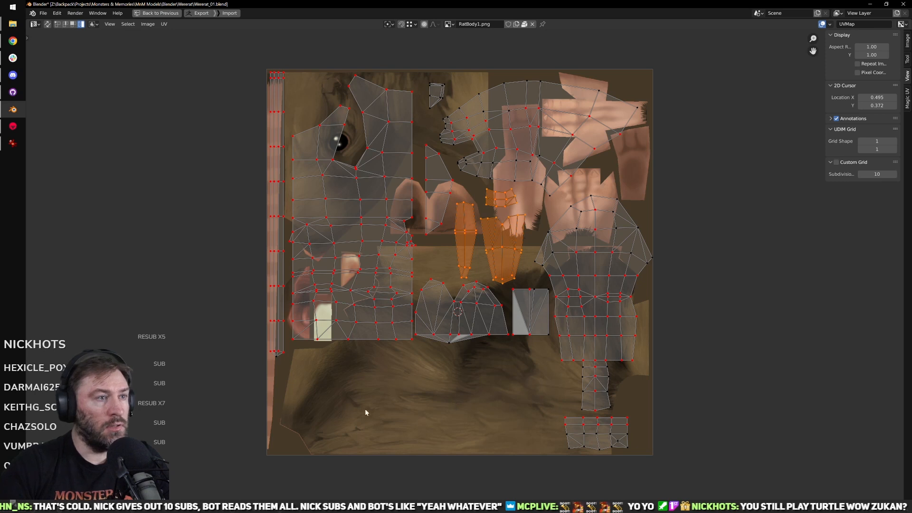
Step: Move the rectangular gridded UV island from below the narrow stem up above the torso-shaped island and scale it down slightly
{"action": "left_click", "coordinate": [639, 424]}
{"action": "key", "text": "g"}
{"action": "left_click", "coordinate": [622, 194]}
{"action": "key", "text": "s"}
{"action": "left_click", "coordinate": [672, 216]}
{"action": "key", "text": "g"}
{"action": "right_click", "coordinate": [672, 217]}
Step: Rotate the rectangular gridded UV island 90 degrees and place it along the texture's right edge above the torso-shaped island
{"action": "middle_click_drag", "start_coordinate": [690, 206], "coordinate": [623, 249]}
{"action": "type", "text": "r90"}
{"action": "key", "text": "Return"}
{"action": "middle_click_drag", "start_coordinate": [552, 238], "coordinate": [533, 259]}
{"action": "scroll", "coordinate": [535, 259], "scroll_direction": "up", "scroll_amount": 2}
{"action": "key", "text": "g"}
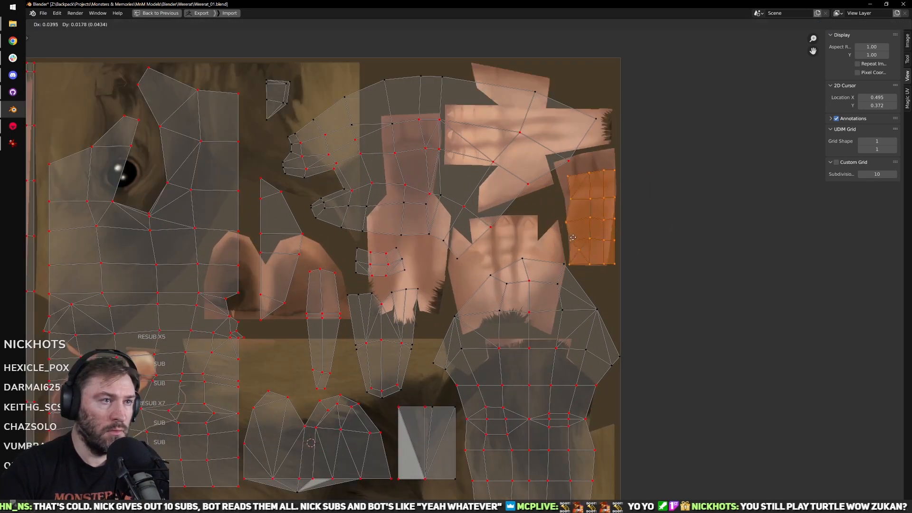
{"action": "left_click", "coordinate": [574, 241]}
{"action": "scroll", "coordinate": [568, 318], "scroll_direction": "down", "scroll_amount": 3}
{"action": "scroll", "coordinate": [569, 318], "scroll_direction": "up", "scroll_amount": 4}
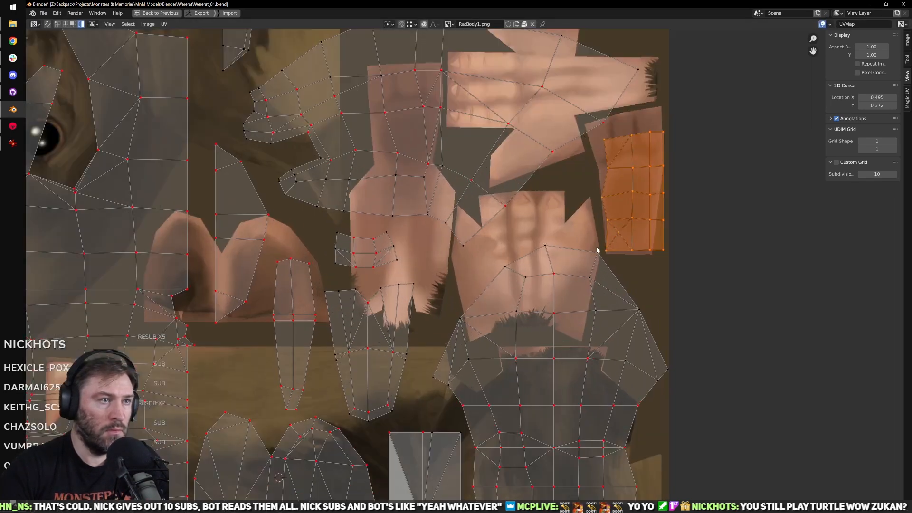
Step: Rotate the large torso-shaped UV island 180 degrees and move it up so its narrow stem fits below the upper islands
{"action": "scroll", "coordinate": [594, 255], "scroll_direction": "down", "scroll_amount": 3}
{"action": "middle_click_drag", "start_coordinate": [536, 372], "coordinate": [595, 268]}
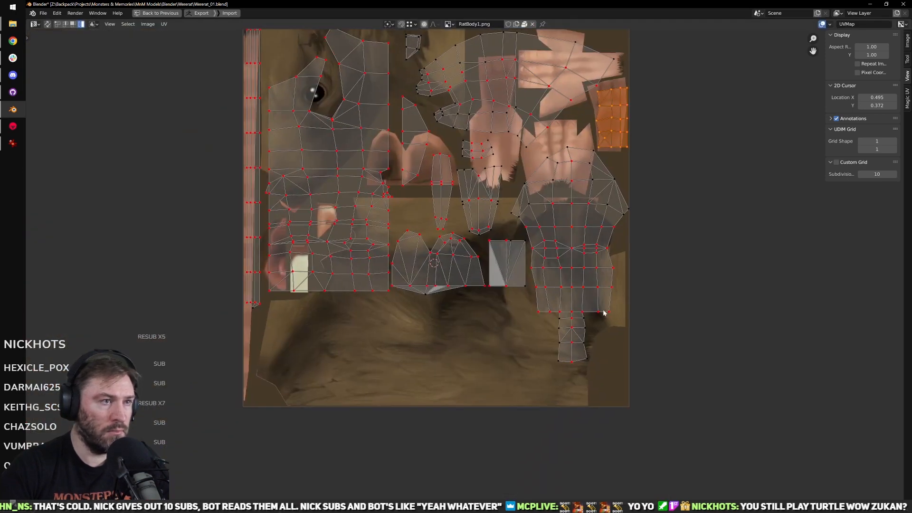
{"action": "middle_click_drag", "start_coordinate": [613, 335], "coordinate": [600, 365]}
{"action": "left_click", "coordinate": [588, 293]}
{"action": "type", "text": "r180"}
{"action": "key", "text": "Return"}
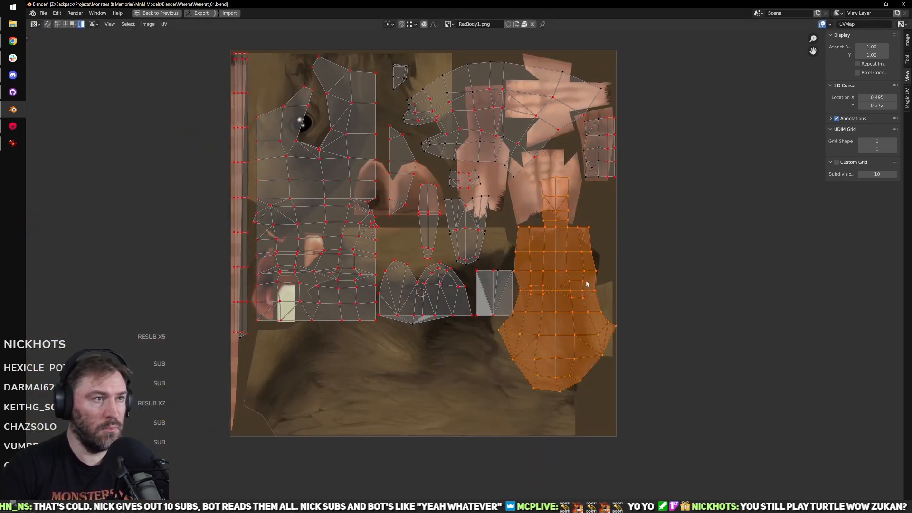
{"action": "key", "text": "g"}
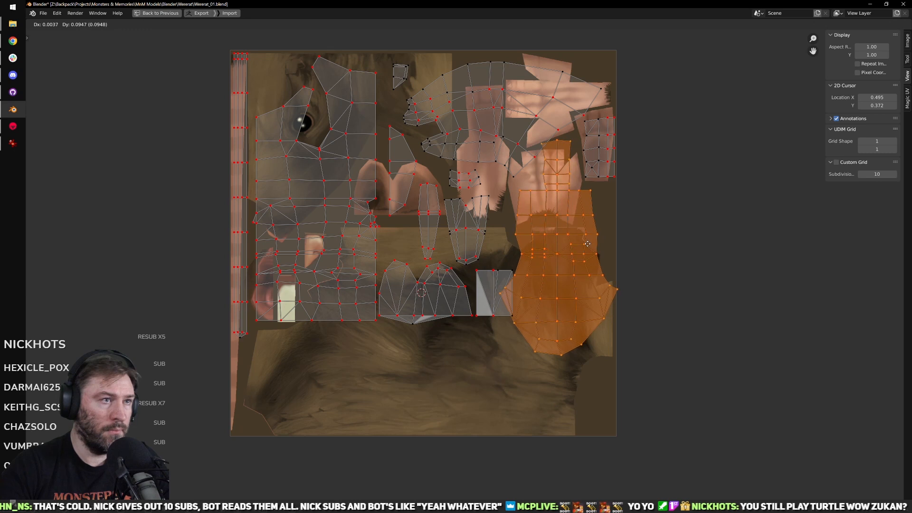
{"action": "left_click", "coordinate": [581, 238]}
Step: Move the snout-shaped UV island up and left along the texture's top edge, and nudge the torso-shaped island up slightly
{"action": "left_click", "coordinate": [487, 113]}
{"action": "key", "text": "g"}
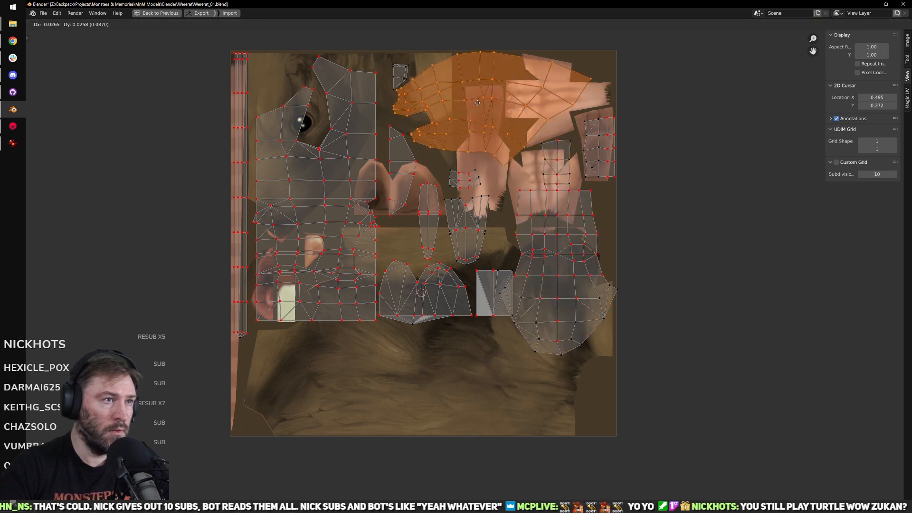
{"action": "left_click", "coordinate": [478, 103]}
{"action": "left_click", "coordinate": [559, 235]}
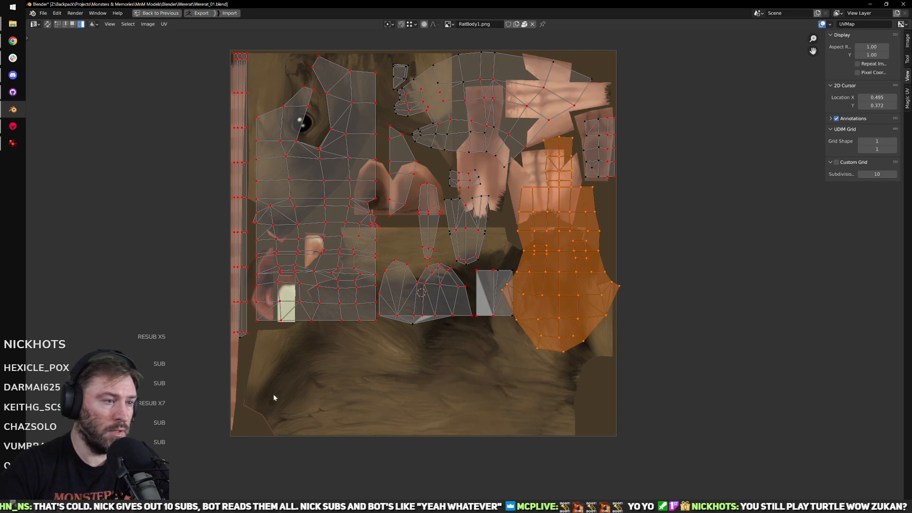
Step: Move the rectangular teeth UV islands away from the torso-shaped island into the free space above the ear island
{"action": "middle_click_drag", "start_coordinate": [315, 403], "coordinate": [328, 442]}
{"action": "scroll", "coordinate": [540, 388], "scroll_direction": "up", "scroll_amount": 3}
{"action": "left_click", "coordinate": [539, 389]}
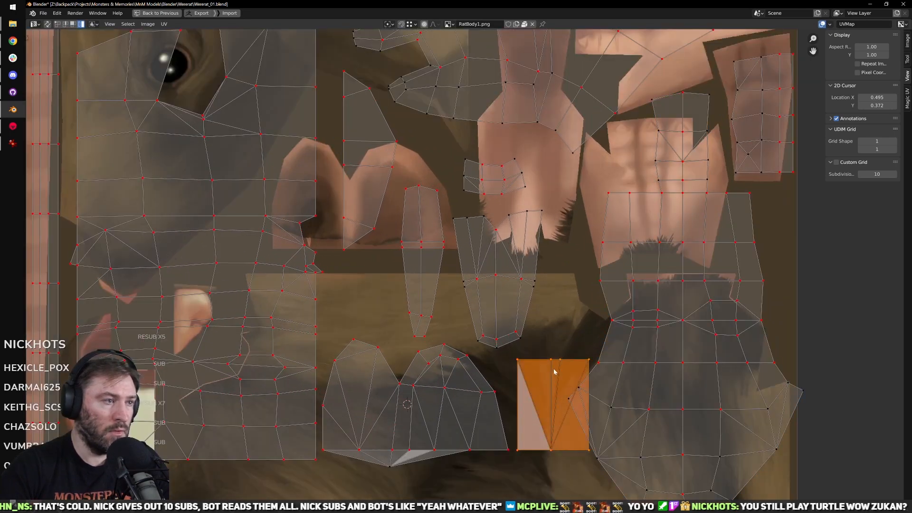
{"action": "key", "text": "g"}
{"action": "left_click", "coordinate": [372, 273]}
Step: Shift the three small UV islands toward the torso-shaped island and reposition the teeth islands in the gap beside them
{"action": "left_click_drag", "start_coordinate": [512, 159], "coordinate": [404, 289]}
{"action": "key", "text": "g"}
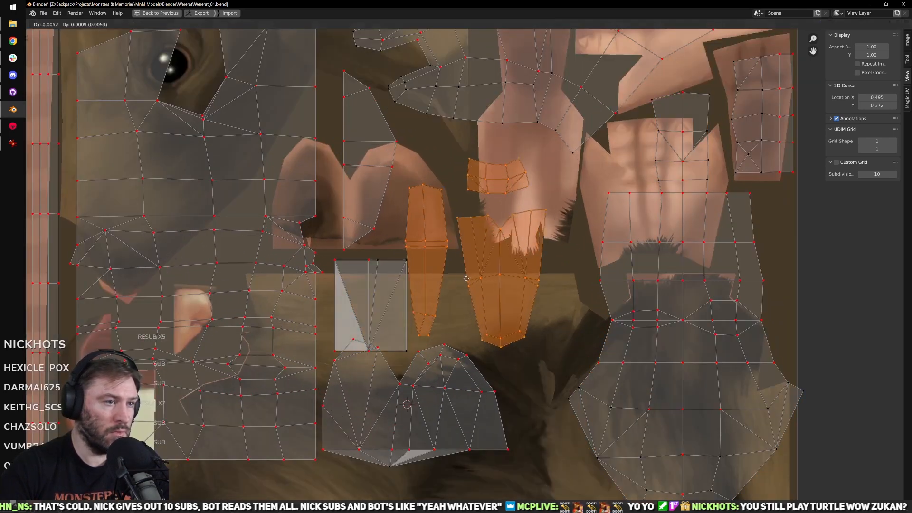
{"action": "left_click", "coordinate": [504, 279]}
{"action": "left_click", "coordinate": [407, 271]}
{"action": "key", "text": "g"}
{"action": "left_click", "coordinate": [418, 263]}
Step: Nudge the ear island, the thin sliver island above it and the teeth islands to even out their spacing
{"action": "left_click", "coordinate": [379, 364]}
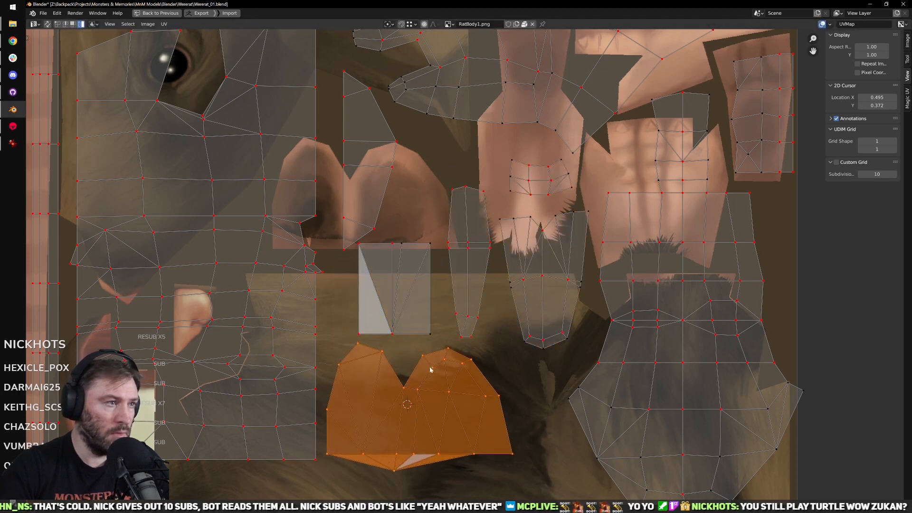
{"action": "middle_click_drag", "start_coordinate": [386, 244], "coordinate": [407, 320]}
{"action": "left_click", "coordinate": [377, 281]}
{"action": "key", "text": "g"}
{"action": "left_click", "coordinate": [380, 266]}
{"action": "left_click", "coordinate": [418, 354]}
{"action": "scroll", "coordinate": [449, 350], "scroll_direction": "down", "scroll_amount": 3}
{"action": "key", "text": "g"}
{"action": "left_click", "coordinate": [445, 350]}
Step: Scale the three small UV islands up slightly and reposition the short band island above the wide tapered one
{"action": "left_click", "coordinate": [479, 282]}
{"action": "left_click", "coordinate": [517, 305], "text": "shift"}
{"action": "key", "text": "g"}
{"action": "left_click", "coordinate": [512, 302]}
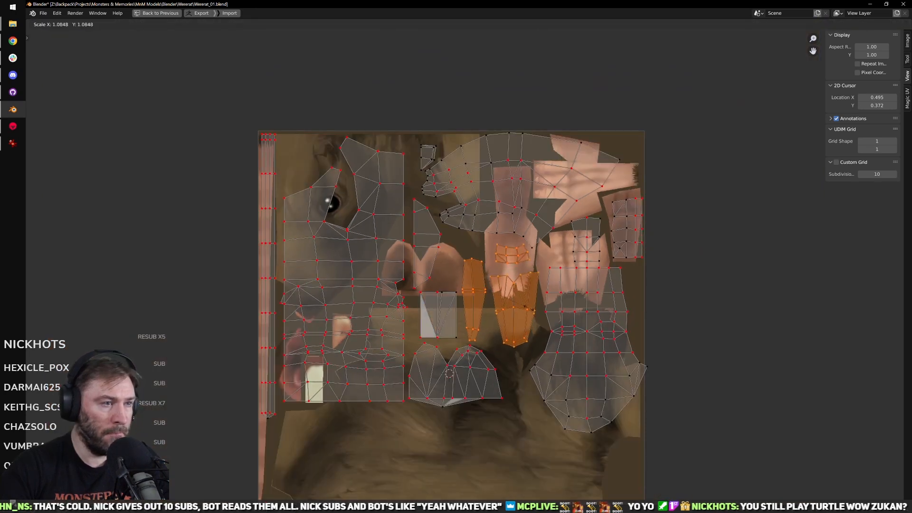
{"action": "scroll", "coordinate": [527, 309], "scroll_direction": "up", "scroll_amount": 2}
{"action": "scroll", "coordinate": [528, 304], "scroll_direction": "down", "scroll_amount": 2}
{"action": "scroll", "coordinate": [499, 252], "scroll_direction": "up", "scroll_amount": 3}
{"action": "left_click", "coordinate": [508, 299]}
{"action": "key", "text": "g"}
{"action": "left_click", "coordinate": [492, 307]}
{"action": "scroll", "coordinate": [494, 342], "scroll_direction": "down", "scroll_amount": 6}
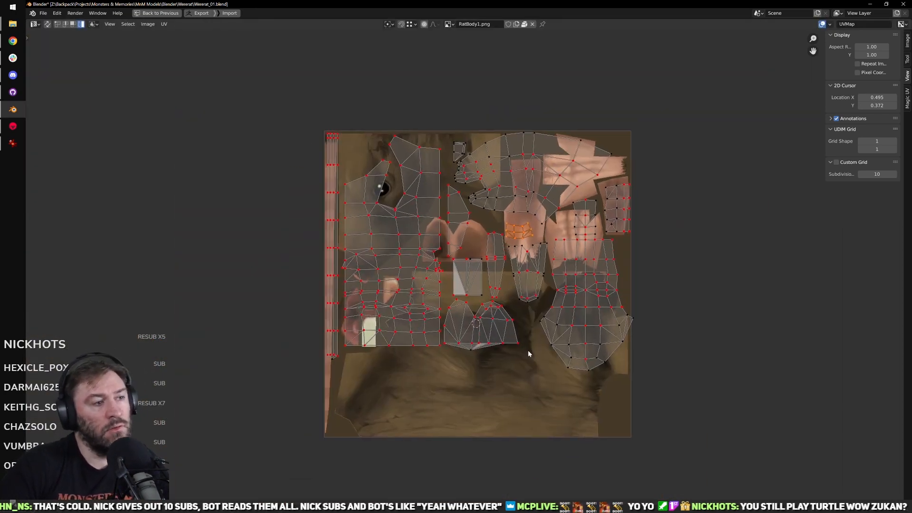
Step: Try a different position for the torso-shaped UV island and undo the move
{"action": "middle_click_drag", "start_coordinate": [611, 370], "coordinate": [615, 348]}
{"action": "left_click", "coordinate": [619, 295]}
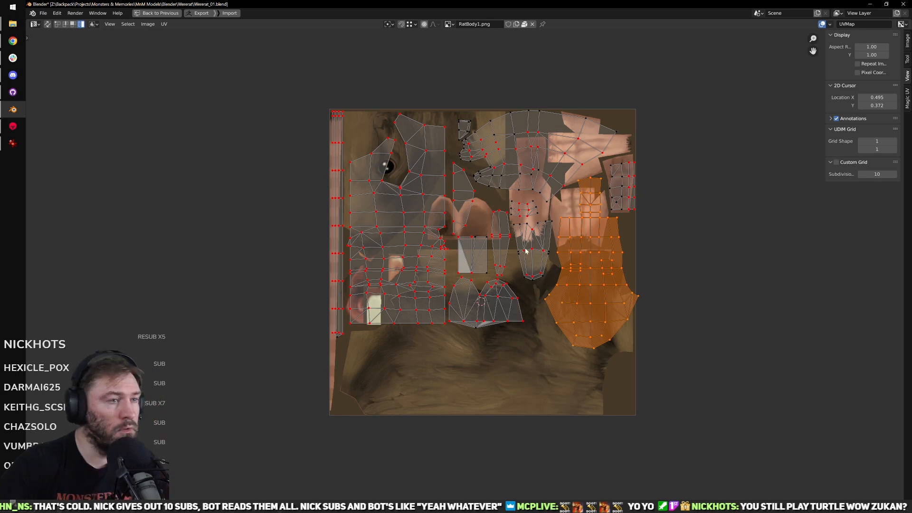
{"action": "middle_click_drag", "start_coordinate": [621, 287], "coordinate": [630, 312]}
{"action": "scroll", "coordinate": [630, 312], "scroll_direction": "up", "scroll_amount": 2}
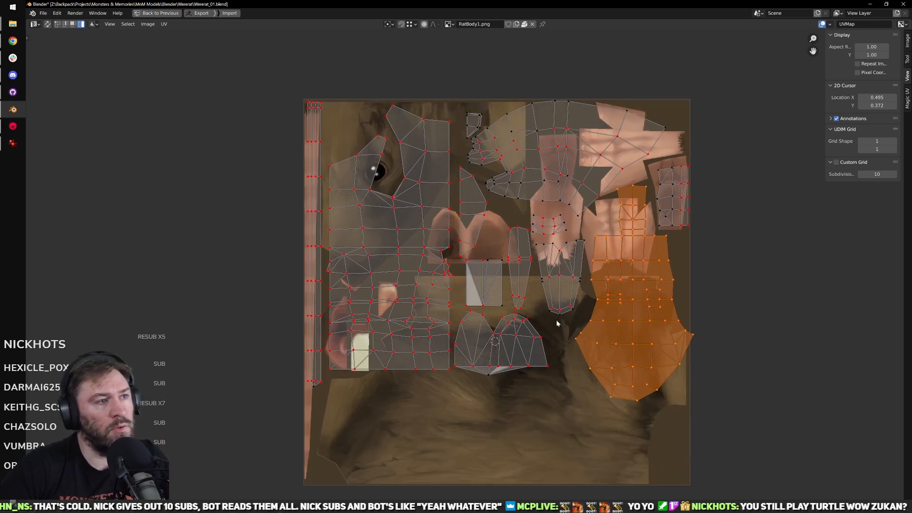
{"action": "scroll", "coordinate": [419, 285], "scroll_direction": "down", "scroll_amount": 2}
{"action": "scroll", "coordinate": [647, 395], "scroll_direction": "up", "scroll_amount": 3}
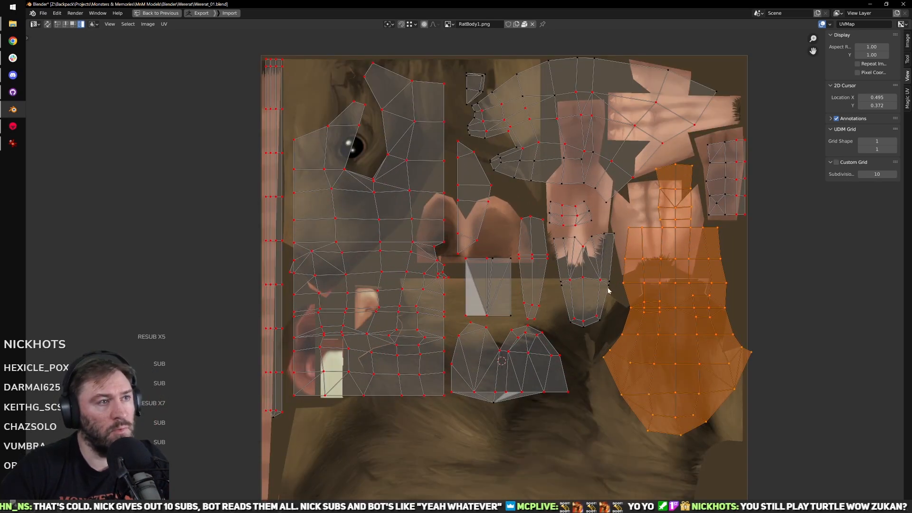
{"action": "middle_click_drag", "start_coordinate": [651, 308], "coordinate": [647, 311]}
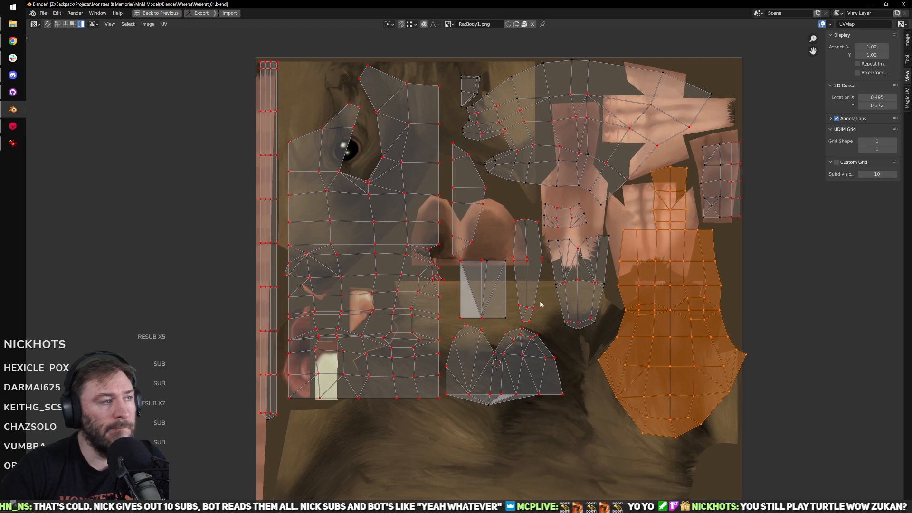
{"action": "key", "text": "g"}
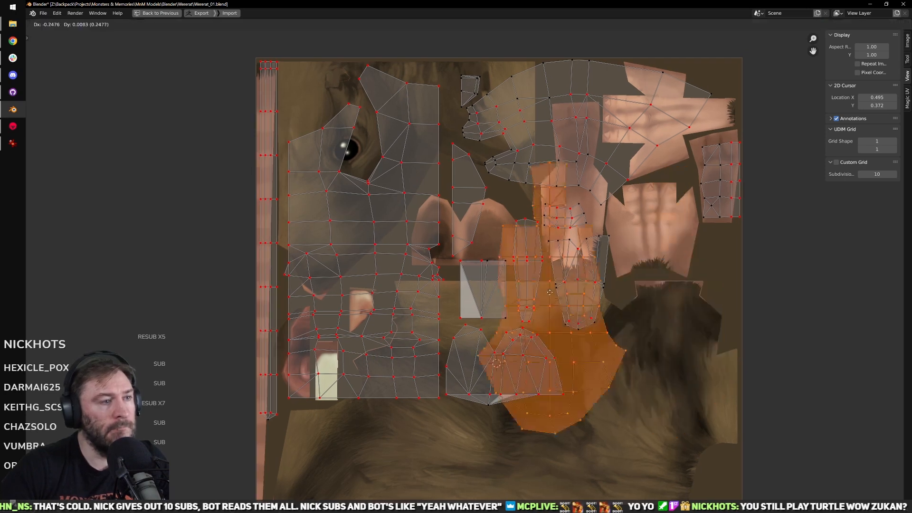
{"action": "left_click", "coordinate": [708, 294]}
{"action": "key", "text": "ctrl+z"}
Step: Leave the maximized UV editor, return to Object Mode and bring the whole wererat into view
{"action": "scroll", "coordinate": [618, 292], "scroll_direction": "down", "scroll_amount": 3}
{"action": "key", "text": "ctrl+space"}
{"action": "key", "text": "Tab"}
{"action": "scroll", "coordinate": [513, 283], "scroll_direction": "down", "scroll_amount": 5}
{"action": "mouse_move", "coordinate": [485, 278]}
{"action": "middle_mouse_down"}
{"action": "mouse_move", "coordinate": [430, 275]}
{"action": "mouse_move", "coordinate": [480, 229]}
{"action": "mouse_move", "coordinate": [478, 278]}
{"action": "middle_mouse_up"}
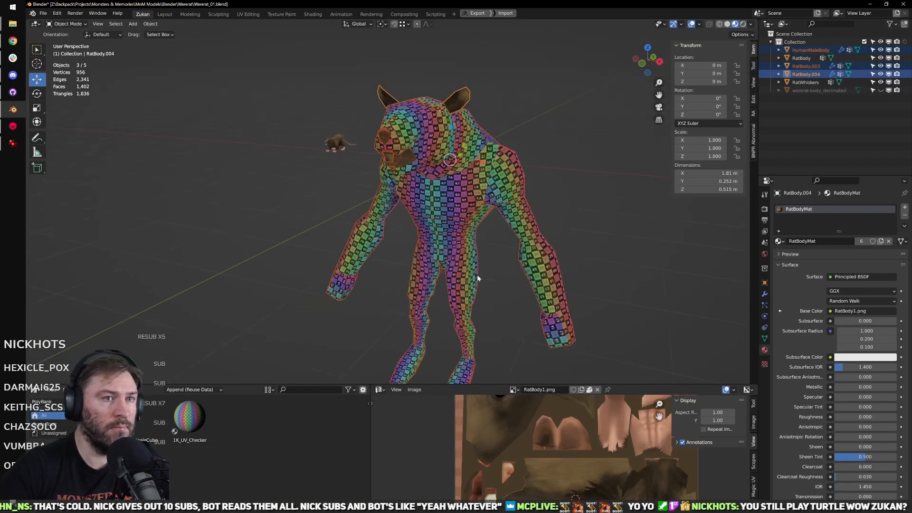
Step: Select the ears object and rename its material to WereRatBodyMat
{"action": "left_click", "coordinate": [620, 221]}
{"action": "left_click", "coordinate": [516, 188]}
{"action": "middle_click_drag", "start_coordinate": [517, 188], "coordinate": [479, 220], "text": "shift"}
{"action": "left_click", "coordinate": [424, 130]}
{"action": "scroll", "coordinate": [443, 138], "scroll_direction": "up", "scroll_amount": 4}
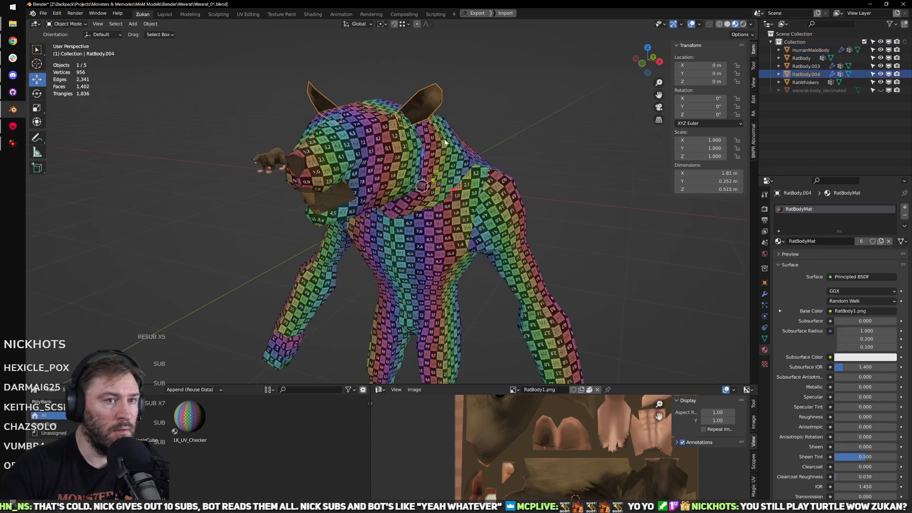
{"action": "left_click", "coordinate": [805, 241]}
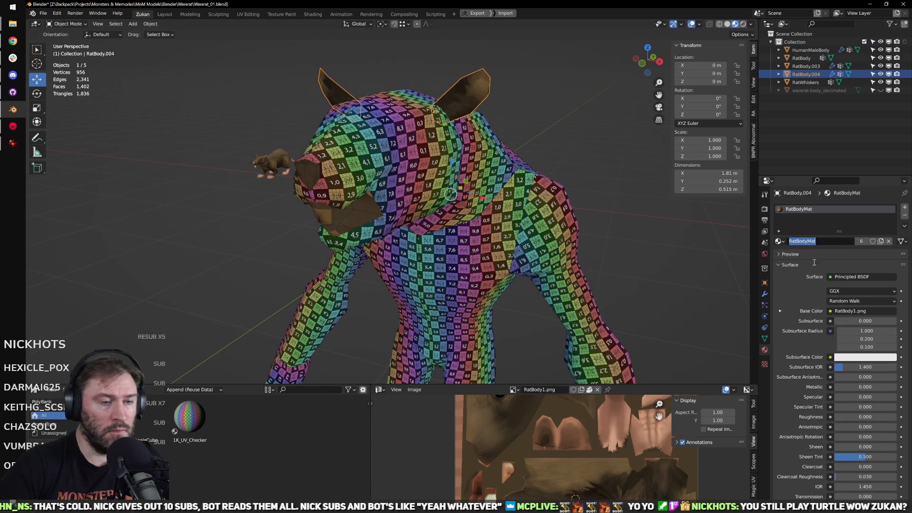
{"action": "key", "text": "Home"}
{"action": "type", "text": "Were"}
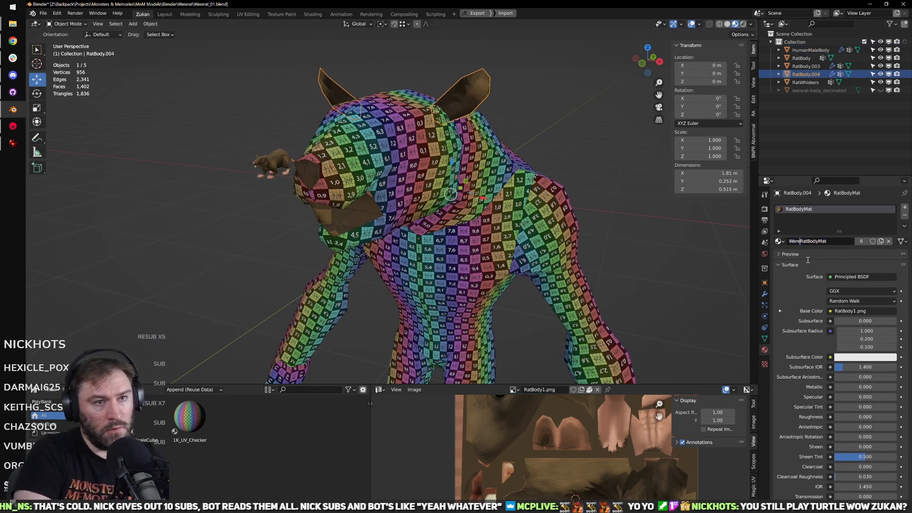
{"action": "key", "text": "Return"}
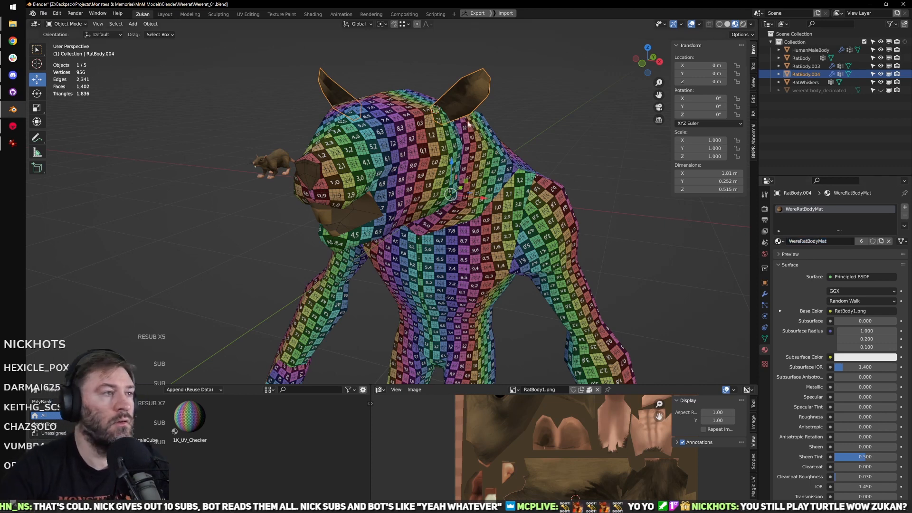
Step: Select HumanMaleBody and remove its UV checker material slot
{"action": "left_click", "coordinate": [517, 108]}
{"action": "left_click", "coordinate": [805, 220]}
{"action": "left_click", "coordinate": [804, 211]}
{"action": "scroll", "coordinate": [572, 237], "scroll_direction": "down", "scroll_amount": 1}
{"action": "middle_click_drag", "start_coordinate": [573, 237], "coordinate": [573, 230]}
{"action": "left_click", "coordinate": [904, 216]}
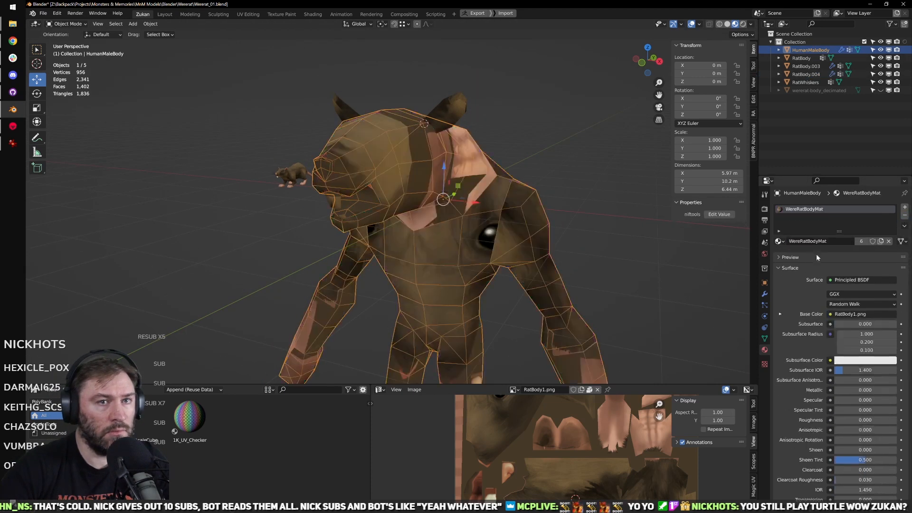
Step: Inspect the teeth, ears and body objects around the head to check their textures and assigned materials
{"action": "scroll", "coordinate": [499, 221], "scroll_direction": "up", "scroll_amount": 5}
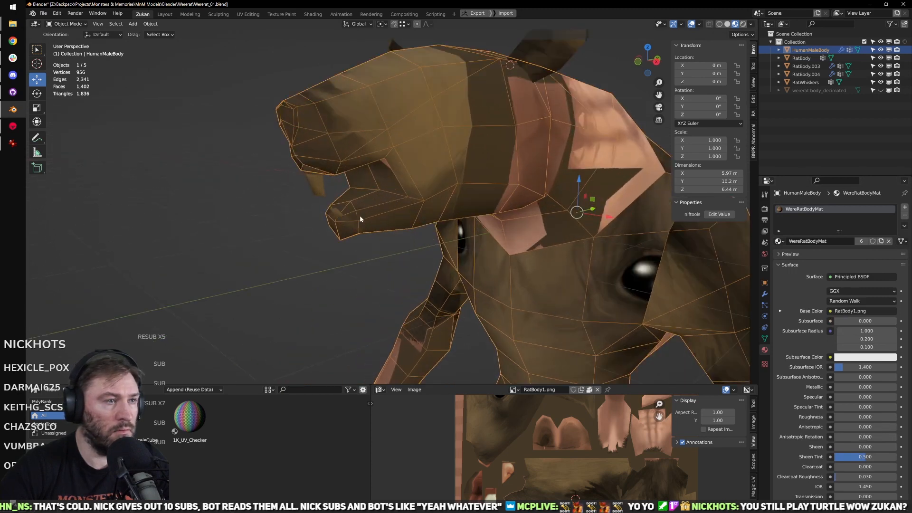
{"action": "middle_click_drag", "start_coordinate": [360, 218], "coordinate": [397, 189]}
{"action": "left_click", "coordinate": [395, 224]}
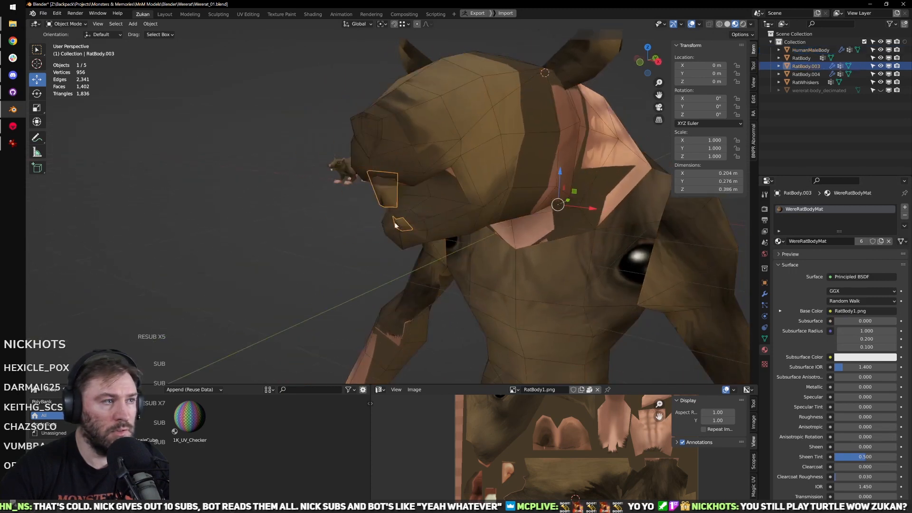
{"action": "left_click", "coordinate": [366, 136]}
{"action": "left_click", "coordinate": [545, 86]}
{"action": "left_click", "coordinate": [472, 147]}
{"action": "scroll", "coordinate": [540, 229], "scroll_direction": "down", "scroll_amount": 2}
{"action": "middle_click_drag", "start_coordinate": [540, 229], "coordinate": [509, 217], "text": "shift"}
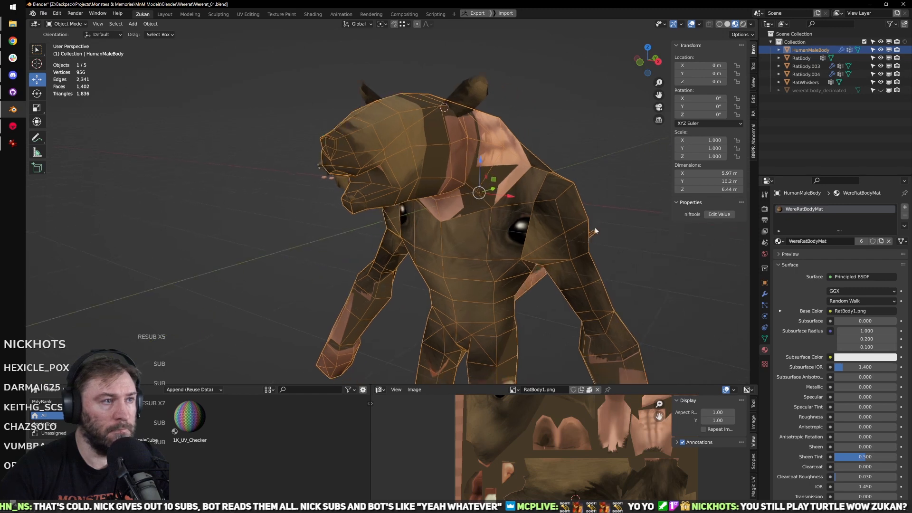
{"action": "scroll", "coordinate": [594, 235], "scroll_direction": "down", "scroll_amount": 3}
Step: Apply all transforms to the HumanMaleBody object
{"action": "left_click", "coordinate": [43, 13]}
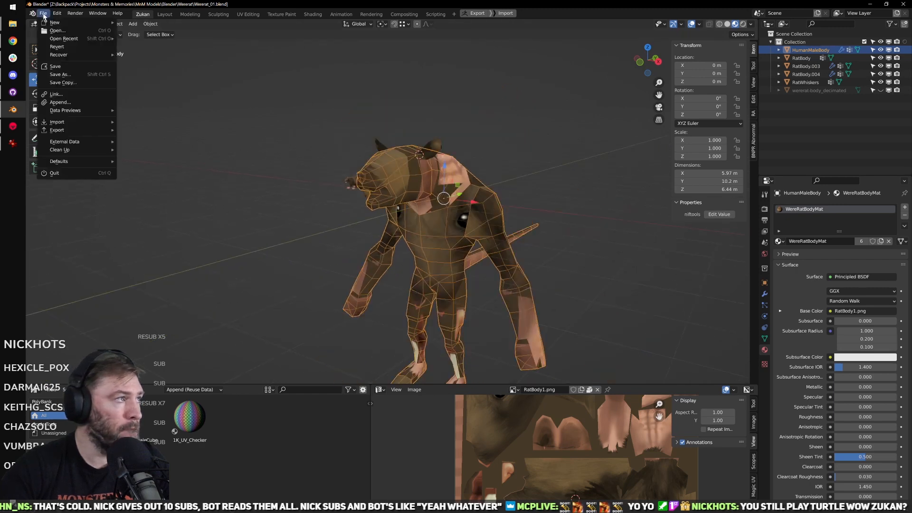
{"action": "left_click", "coordinate": [70, 71]}
{"action": "middle_click_drag", "start_coordinate": [453, 233], "coordinate": [423, 239]}
{"action": "key", "text": "ctrl+a"}
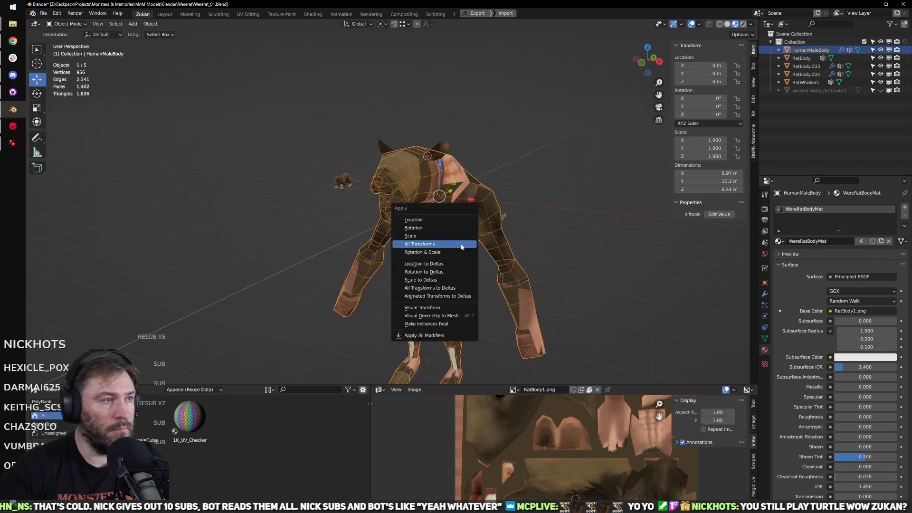
{"action": "left_click", "coordinate": [461, 247]}
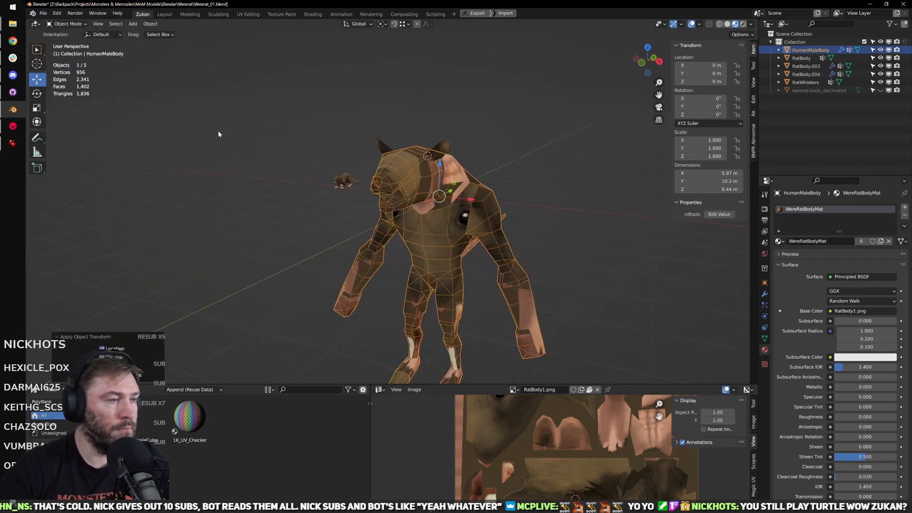
Step: Remove the Mirror modifier from HumanMaleBody, leaving only the unmirrored half of the body
{"action": "left_click", "coordinate": [765, 294]}
{"action": "left_click", "coordinate": [894, 238]}
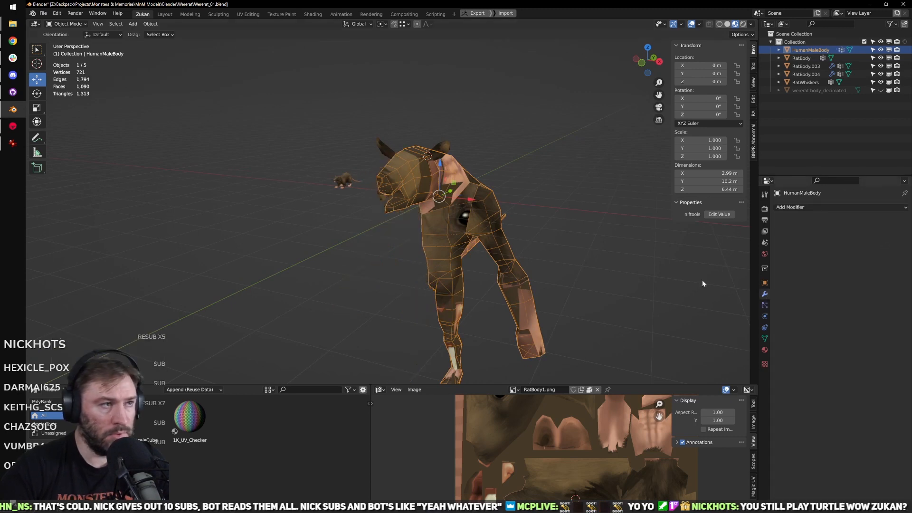
{"action": "scroll", "coordinate": [100, 84], "scroll_direction": "up", "scroll_amount": 1}
Step: Export only the selected half body in Wavefront OBJ format to the OBJs Wererat folder as wererat-body_low.obj
{"action": "left_click", "coordinate": [43, 12]}
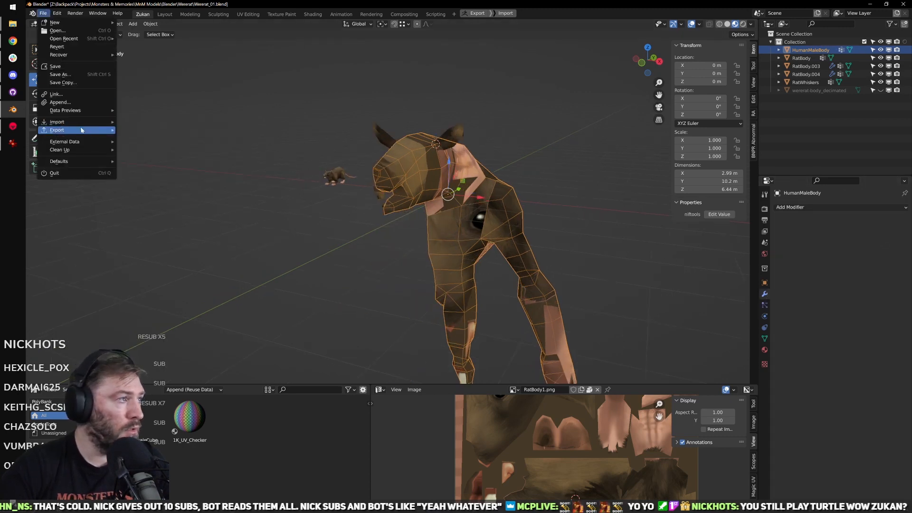
{"action": "mouse_move", "coordinate": [102, 131]}
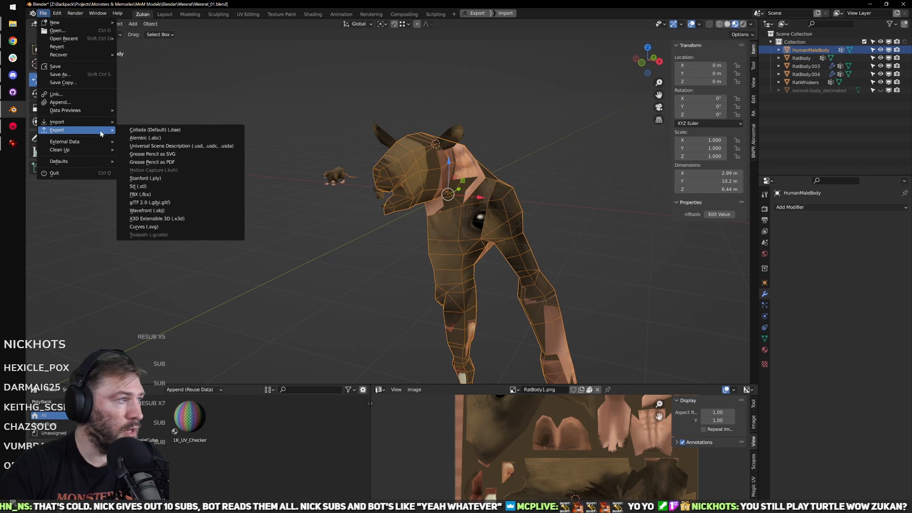
{"action": "left_click", "coordinate": [173, 211]}
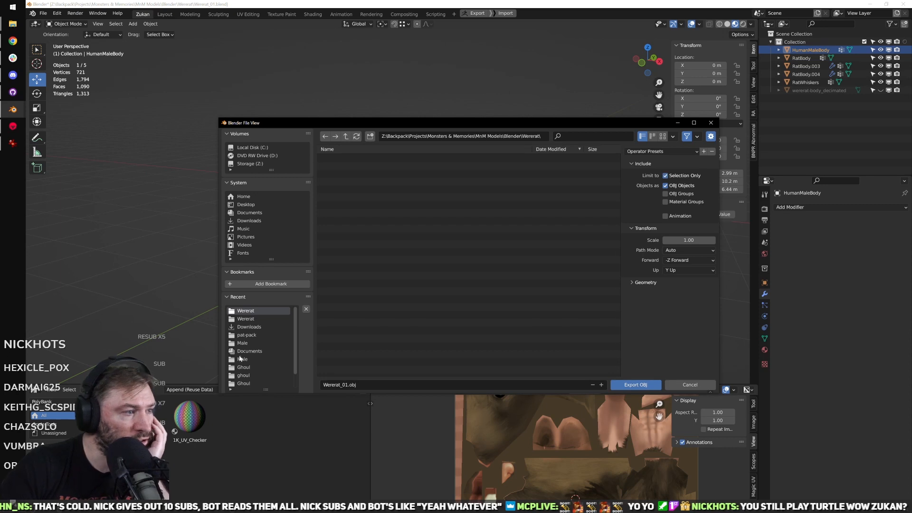
{"action": "left_click", "coordinate": [241, 327]}
{"action": "left_click", "coordinate": [358, 383]}
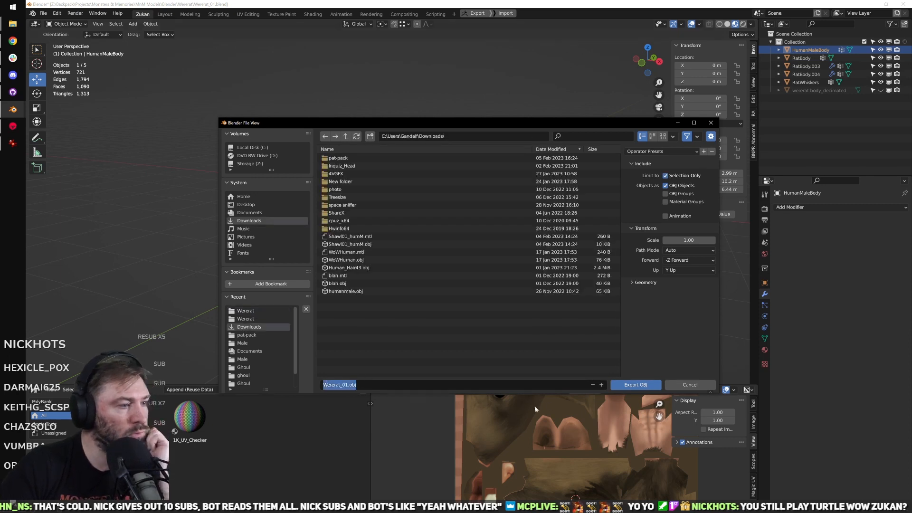
{"action": "left_click", "coordinate": [257, 318]}
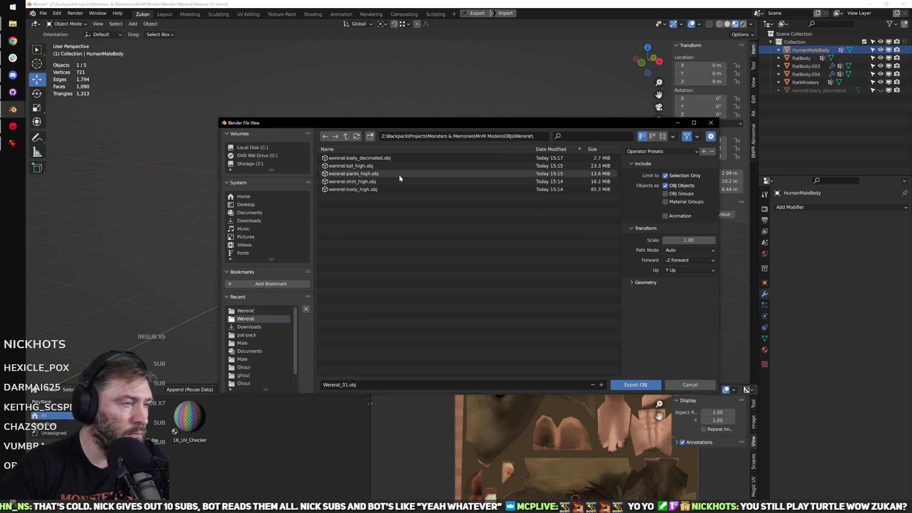
{"action": "left_click", "coordinate": [388, 159]}
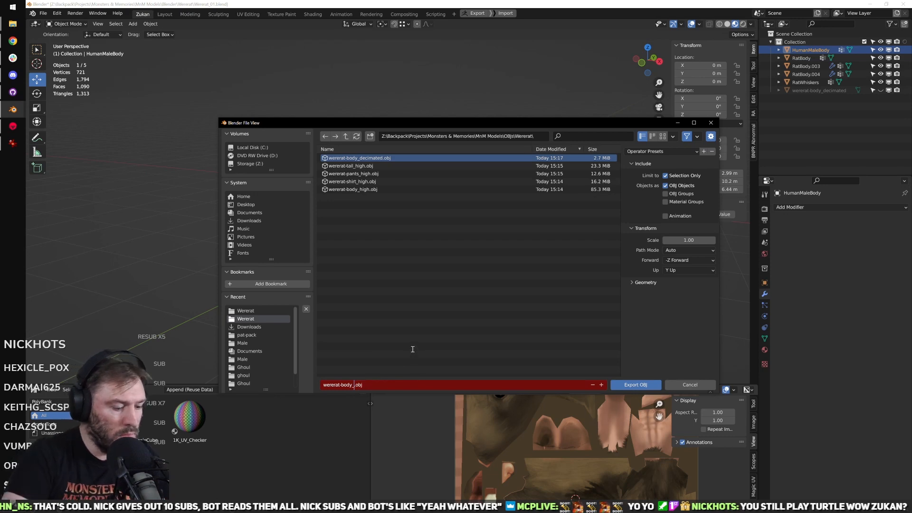
{"action": "type", "text": "low"}
{"action": "key", "text": "Return"}
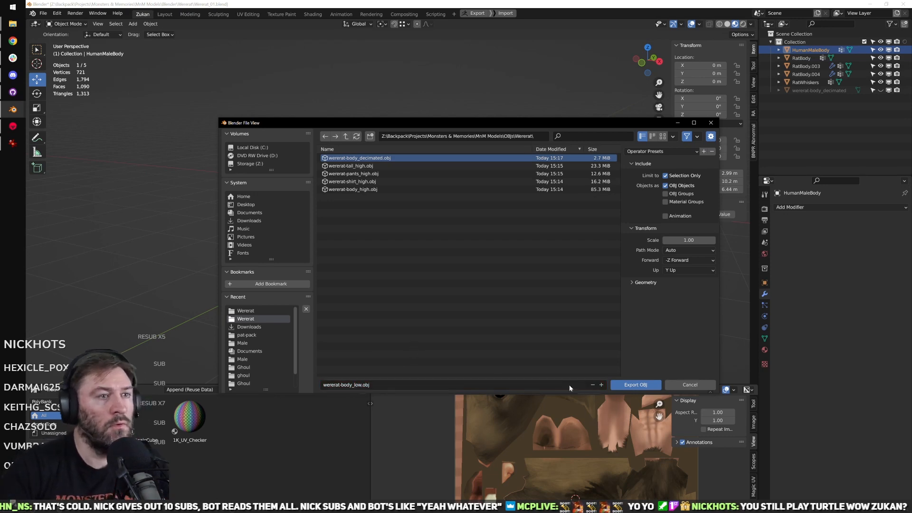
{"action": "left_click", "coordinate": [635, 385]}
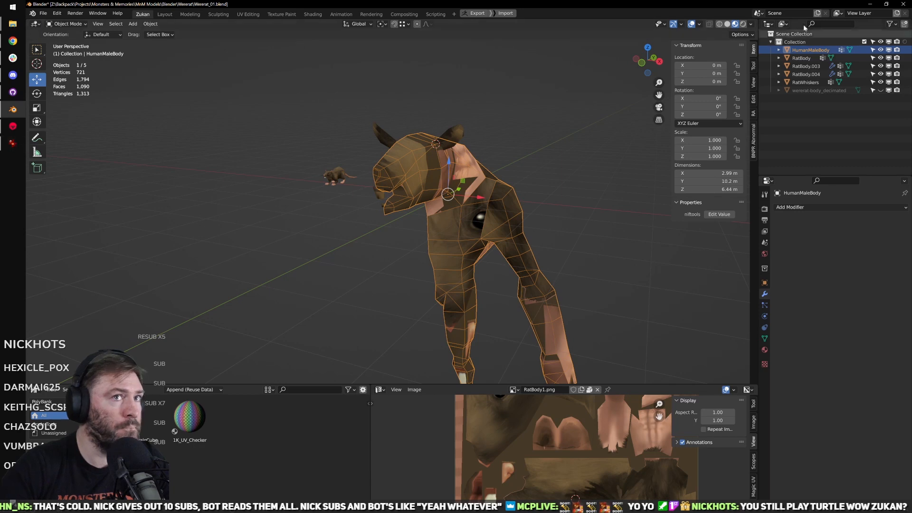
Step: Switch to Marmoset Toolbag, import wererat-body_low.obj and place it in the bake group's Low folder
{"action": "left_click", "coordinate": [13, 143]}
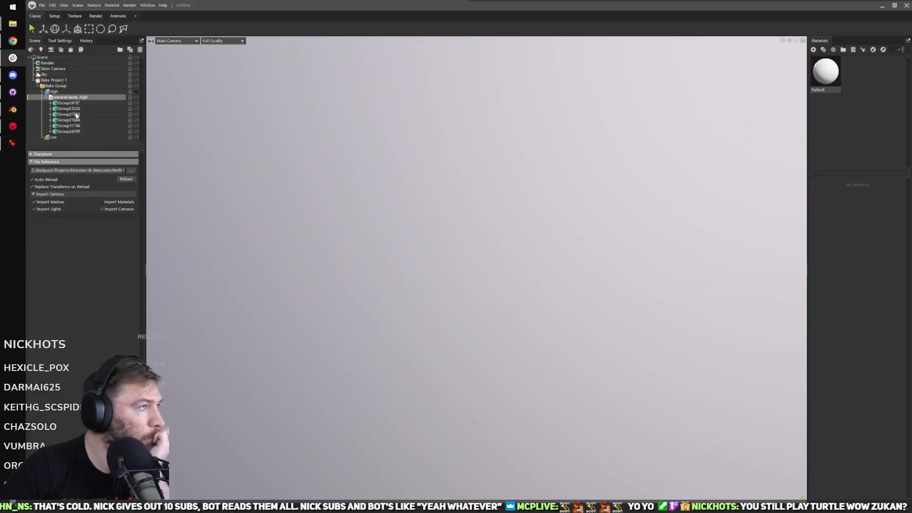
{"action": "left_click", "coordinate": [41, 5]}
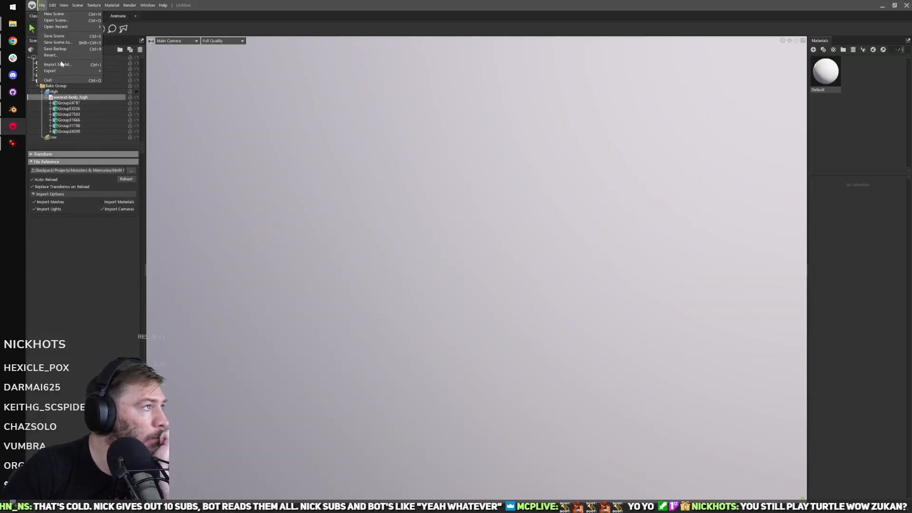
{"action": "left_click", "coordinate": [69, 64]}
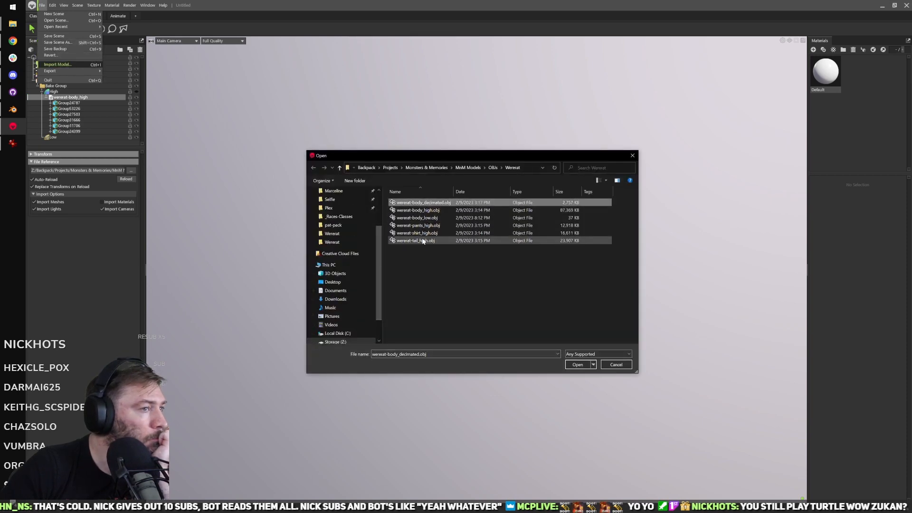
{"action": "double_click", "coordinate": [418, 217]}
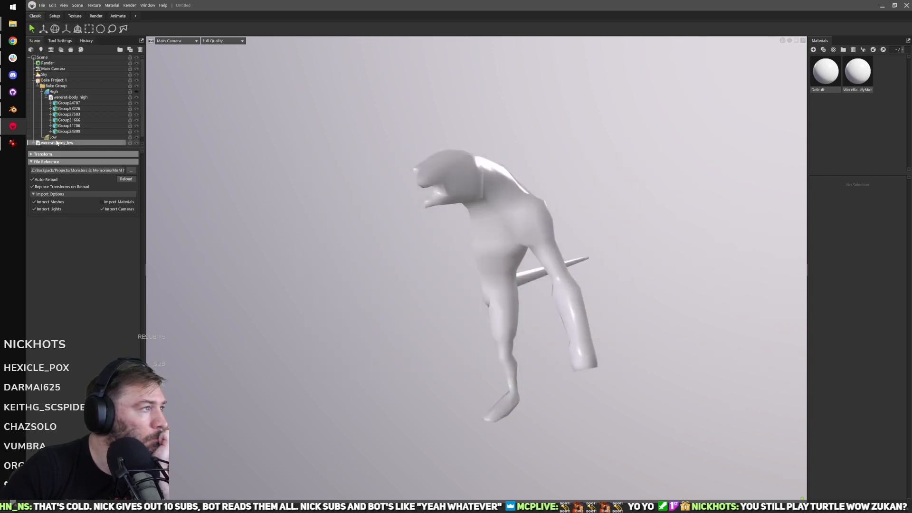
{"action": "left_click_drag", "start_coordinate": [59, 140], "coordinate": [57, 138]}
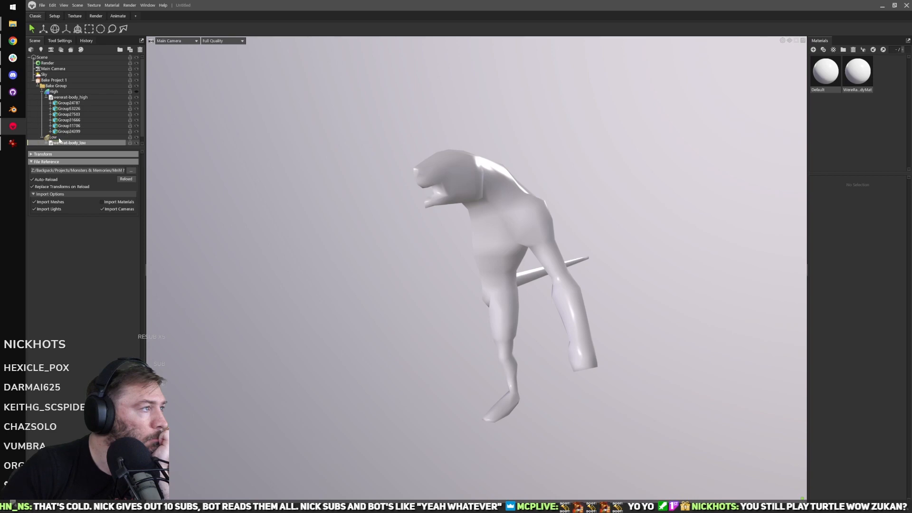
Step: Set Bake Project 1's output file to wereratbake in the Downloads folder, as a Photoshop document
{"action": "left_click", "coordinate": [44, 74]}
{"action": "left_click", "coordinate": [53, 80]}
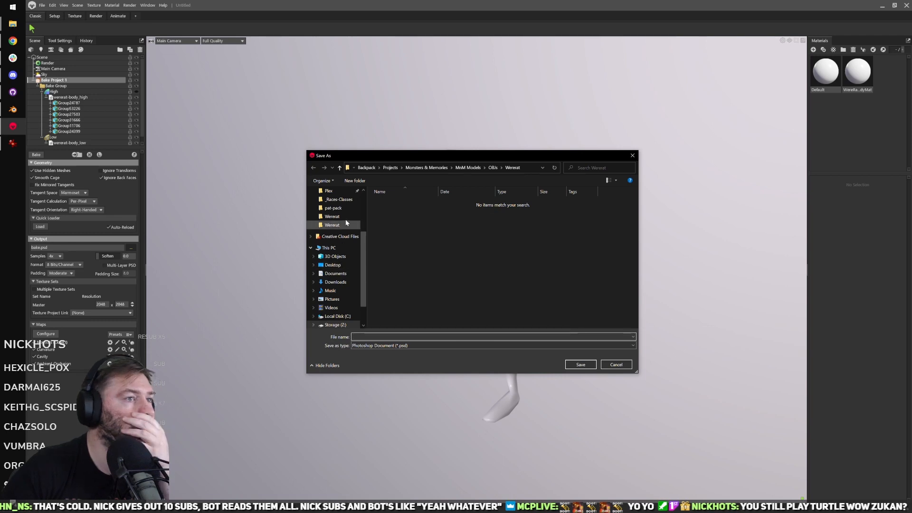
{"action": "left_click", "coordinate": [338, 281]}
{"action": "left_click", "coordinate": [390, 337]}
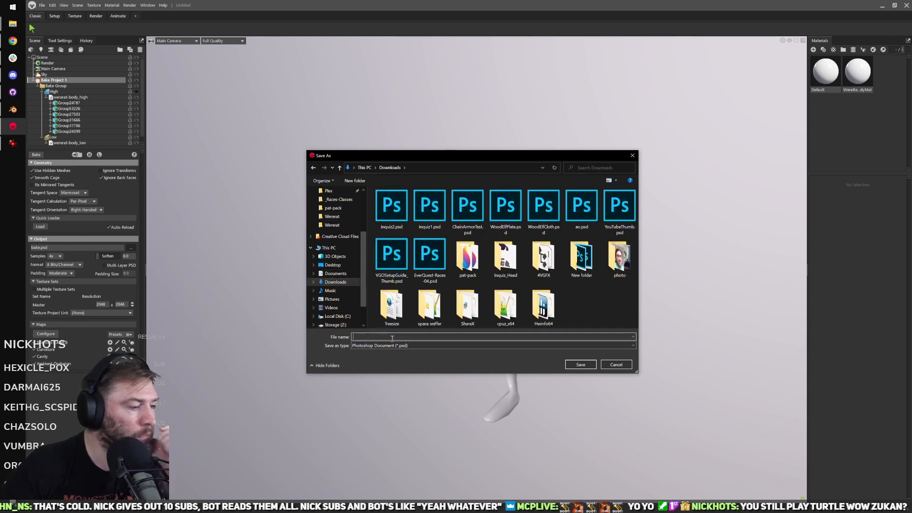
{"action": "type", "text": "werera"}
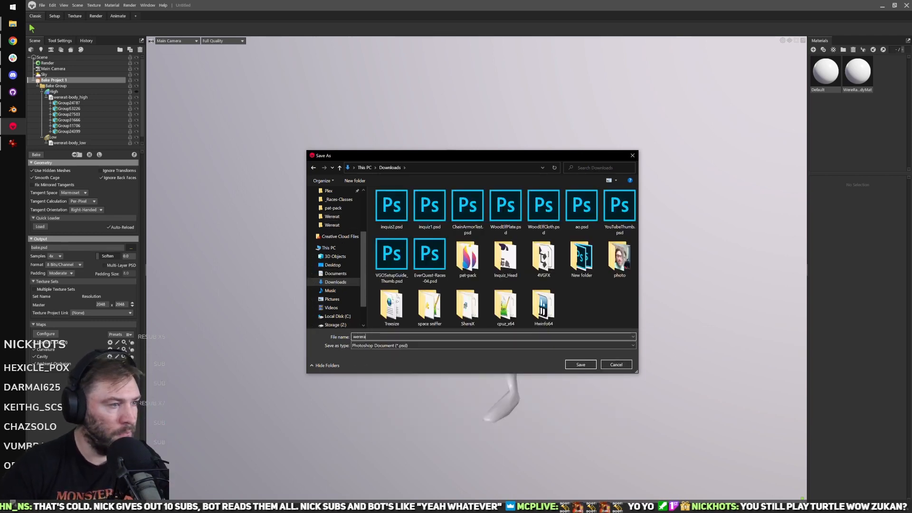
{"action": "type", "text": "tbake"}
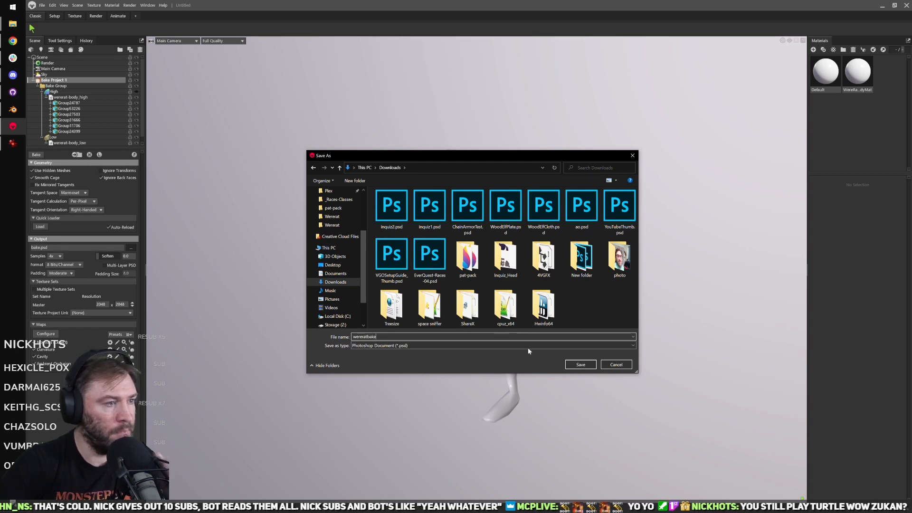
{"action": "left_click", "coordinate": [581, 365]}
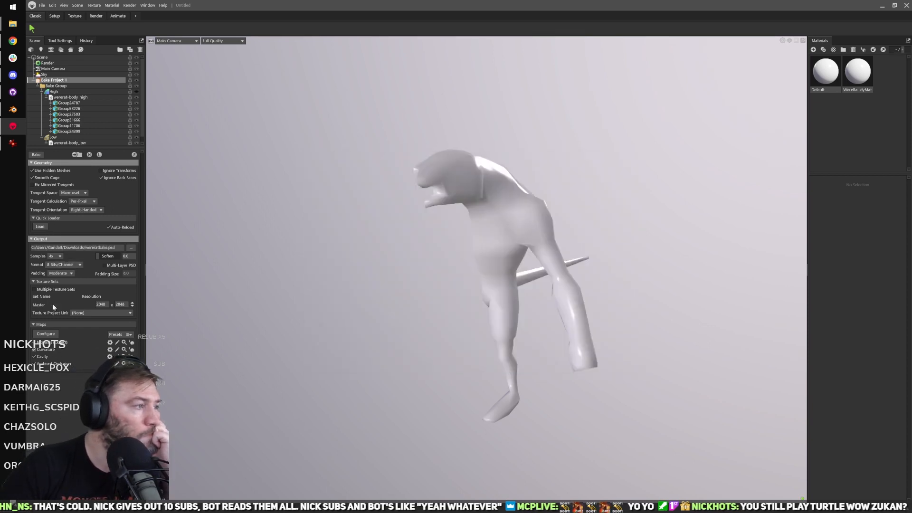
Step: Show the High group and select Low to examine how its cage encloses the high-poly torso
{"action": "left_click", "coordinate": [136, 91]}
{"action": "left_click", "coordinate": [70, 136]}
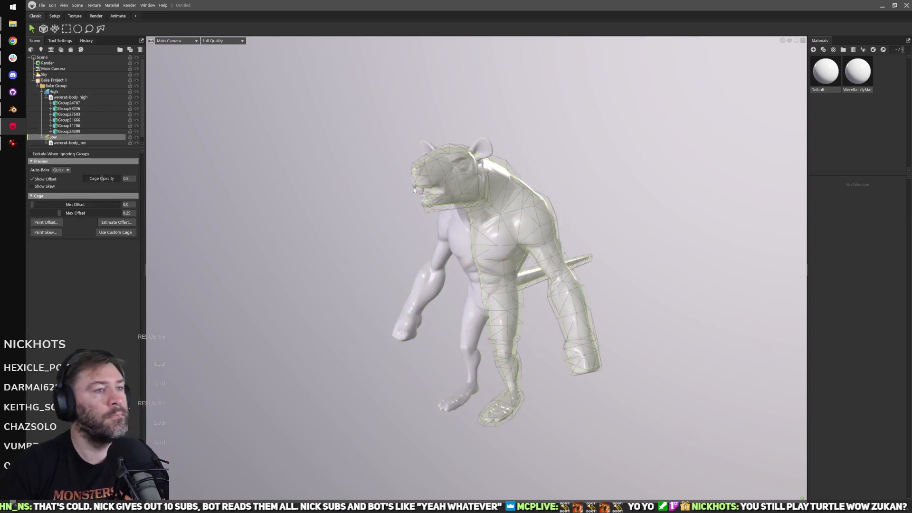
{"action": "scroll", "coordinate": [545, 278], "scroll_direction": "up", "scroll_amount": 5}
{"action": "left_click_drag", "start_coordinate": [545, 278], "coordinate": [446, 335]}
{"action": "middle_click_drag", "start_coordinate": [446, 334], "coordinate": [472, 341]}
{"action": "scroll", "coordinate": [471, 341], "scroll_direction": "up", "scroll_amount": 4}
{"action": "left_click_drag", "start_coordinate": [471, 341], "coordinate": [501, 351]}
{"action": "middle_click_drag", "start_coordinate": [501, 352], "coordinate": [505, 332]}
{"action": "scroll", "coordinate": [505, 328], "scroll_direction": "up", "scroll_amount": 4}
{"action": "left_click_drag", "start_coordinate": [505, 327], "coordinate": [489, 235]}
{"action": "middle_click_drag", "start_coordinate": [489, 234], "coordinate": [453, 199]}
{"action": "left_click_drag", "start_coordinate": [454, 199], "coordinate": [460, 236]}
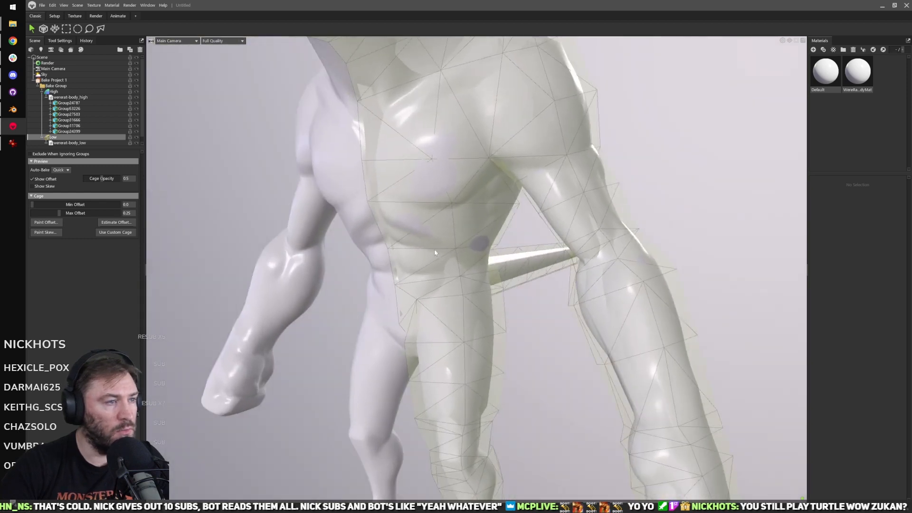
{"action": "scroll", "coordinate": [460, 236], "scroll_direction": "up", "scroll_amount": 2}
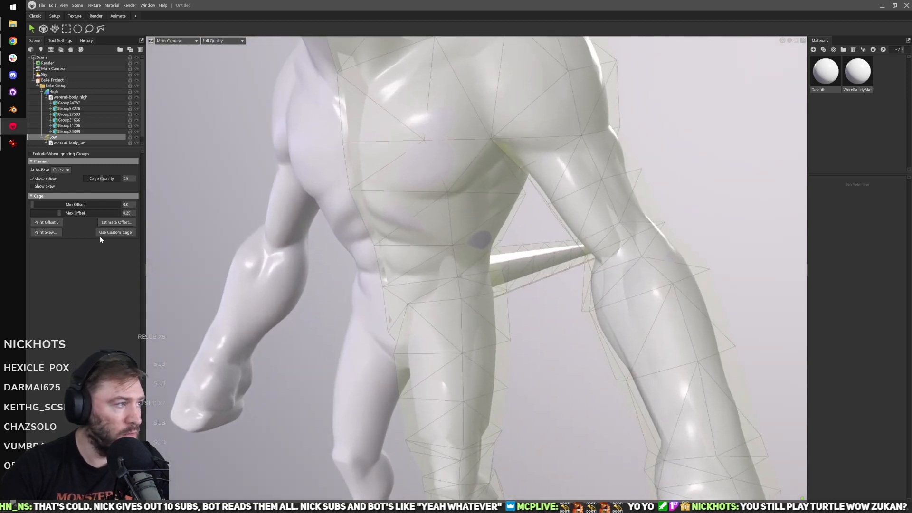
Step: Open offset painting for the Low cage and paint over the chest and waist where the high-poly mesh pokes through
{"action": "left_click", "coordinate": [42, 223]}
{"action": "left_click_drag", "start_coordinate": [477, 151], "coordinate": [686, 154]}
{"action": "left_click", "coordinate": [480, 236]}
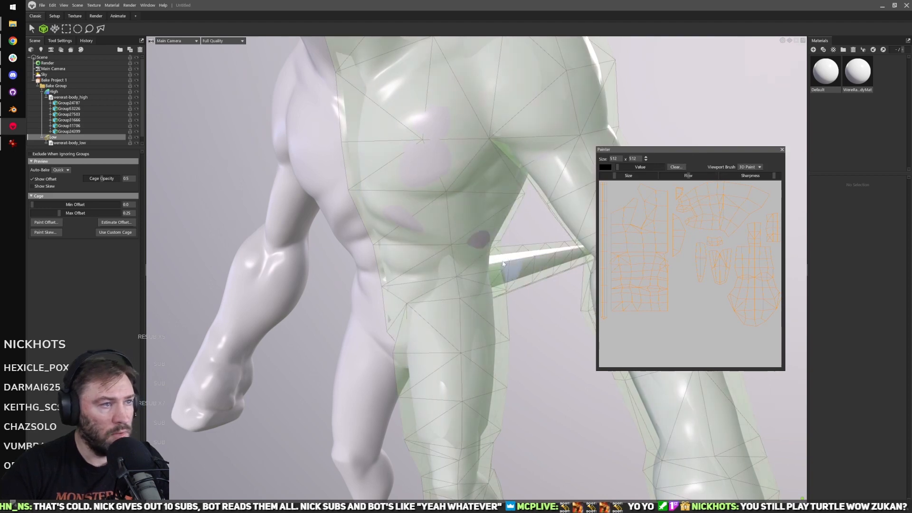
{"action": "scroll", "coordinate": [475, 266], "scroll_direction": "up", "scroll_amount": 4}
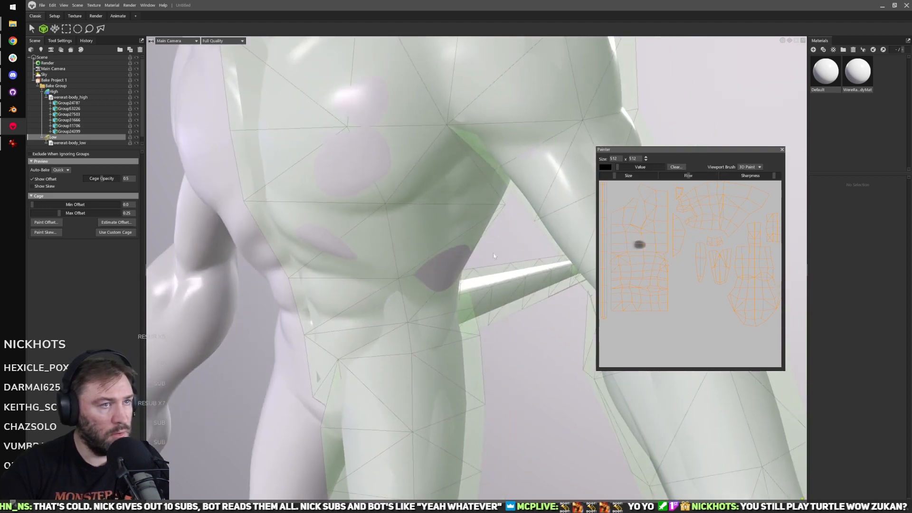
{"action": "mouse_move", "coordinate": [449, 259]}
{"action": "left_mouse_down"}
{"action": "mouse_move", "coordinate": [413, 268]}
{"action": "mouse_move", "coordinate": [352, 175]}
{"action": "left_mouse_up"}
{"action": "key", "text": "ctrl+z"}
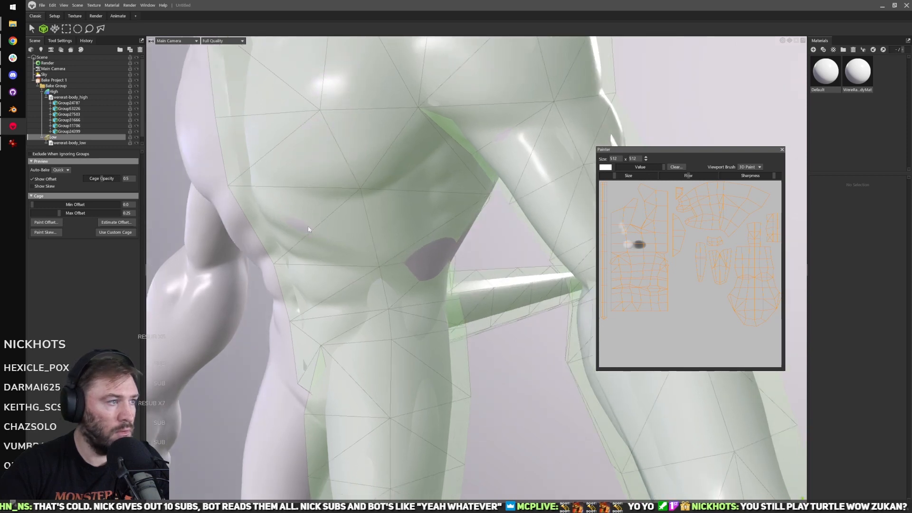
Step: Paint white cage offset over the upper back and other protruding areas of the body, and close the painter
{"action": "left_click_drag", "start_coordinate": [329, 251], "coordinate": [367, 267], "text": "alt"}
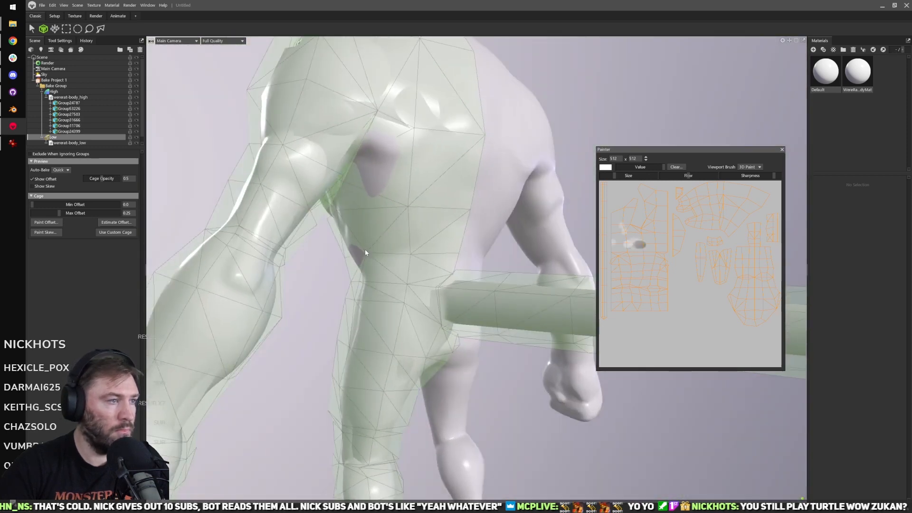
{"action": "left_click", "coordinate": [404, 135]}
{"action": "left_click_drag", "start_coordinate": [404, 136], "coordinate": [433, 192], "text": "alt"}
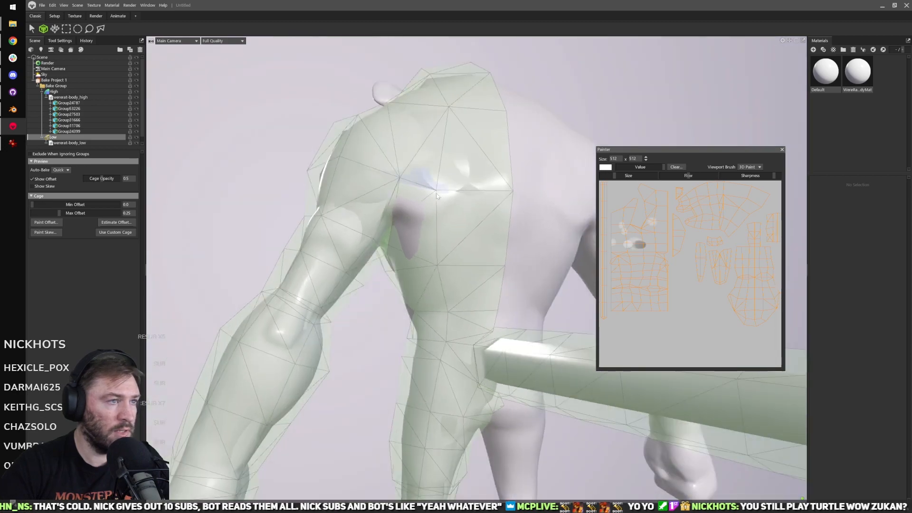
{"action": "left_click_drag", "start_coordinate": [431, 249], "coordinate": [362, 247], "text": "alt"}
{"action": "mouse_move", "coordinate": [376, 157]}
{"action": "left_mouse_down", "text": "alt"}
{"action": "mouse_move", "coordinate": [406, 184]}
{"action": "mouse_move", "coordinate": [375, 222]}
{"action": "mouse_move", "coordinate": [510, 215]}
{"action": "mouse_move", "coordinate": [380, 335]}
{"action": "mouse_move", "coordinate": [457, 272]}
{"action": "mouse_move", "coordinate": [458, 360]}
{"action": "mouse_move", "coordinate": [381, 322]}
{"action": "mouse_move", "coordinate": [452, 287]}
{"action": "mouse_move", "coordinate": [399, 304]}
{"action": "mouse_move", "coordinate": [354, 408]}
{"action": "mouse_move", "coordinate": [374, 362]}
{"action": "mouse_move", "coordinate": [508, 370]}
{"action": "mouse_move", "coordinate": [407, 301]}
{"action": "mouse_move", "coordinate": [340, 328]}
{"action": "left_mouse_up", "text": "alt"}
{"action": "scroll", "coordinate": [407, 302], "scroll_direction": "down", "scroll_amount": 5}
{"action": "scroll", "coordinate": [339, 327], "scroll_direction": "up", "scroll_amount": 6}
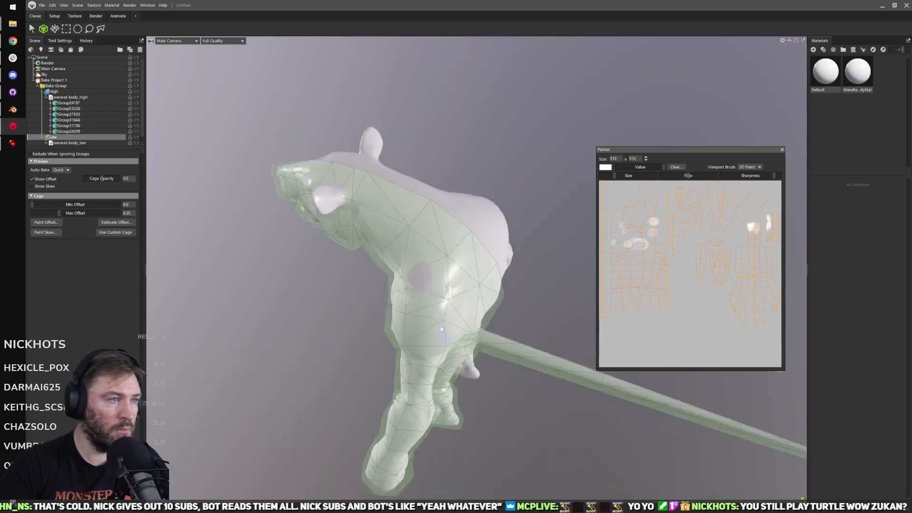
{"action": "mouse_move", "coordinate": [429, 316]}
{"action": "left_mouse_down", "text": "alt"}
{"action": "mouse_move", "coordinate": [417, 275]}
{"action": "mouse_move", "coordinate": [522, 267]}
{"action": "left_mouse_up", "text": "alt"}
{"action": "left_click", "coordinate": [781, 150]}
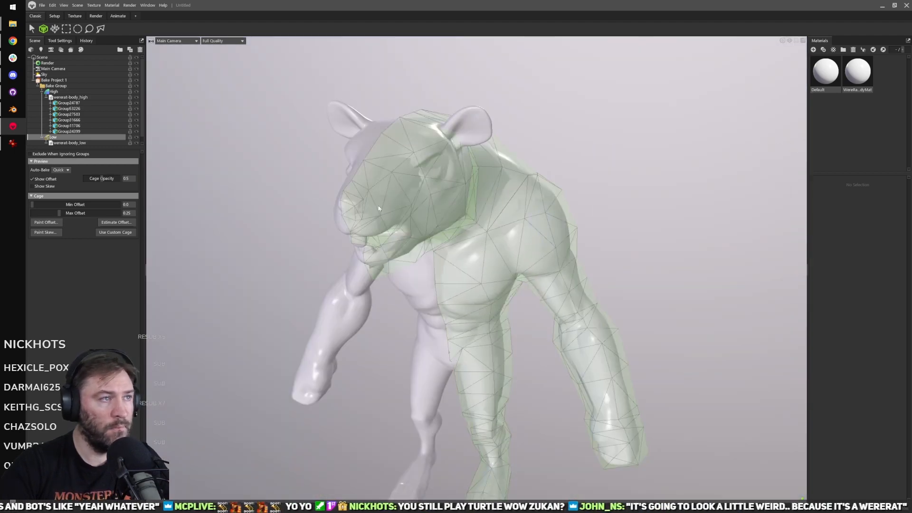
Step: Bake the maps of Bake Project 1 and launch Adobe Photoshop CC 2019
{"action": "left_click", "coordinate": [67, 81]}
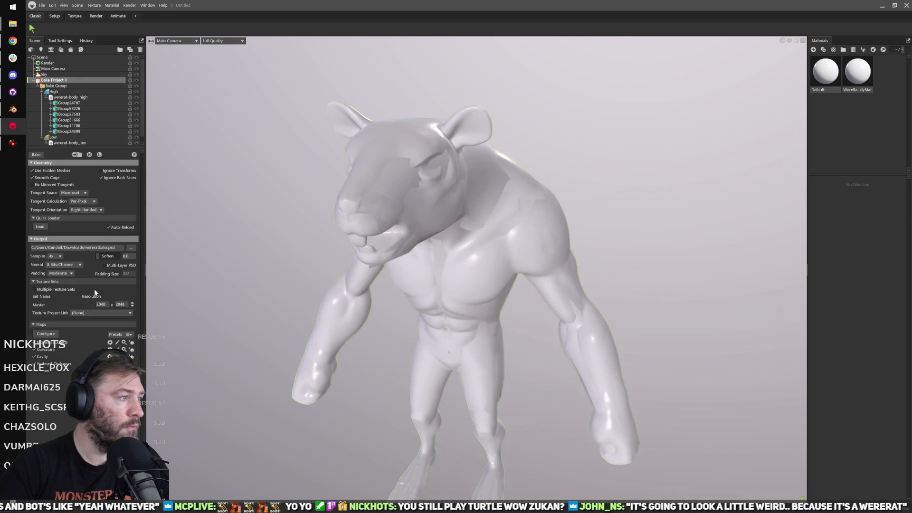
{"action": "left_click", "coordinate": [13, 7]}
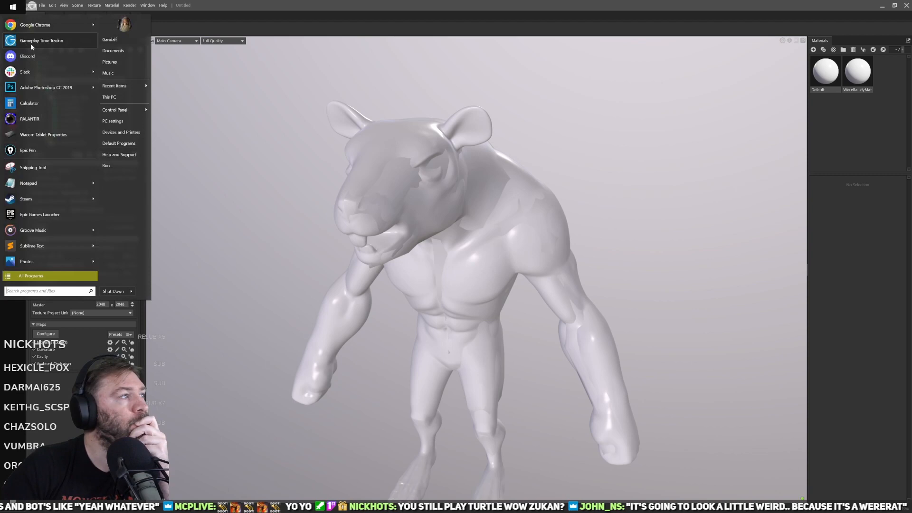
{"action": "left_click", "coordinate": [40, 91]}
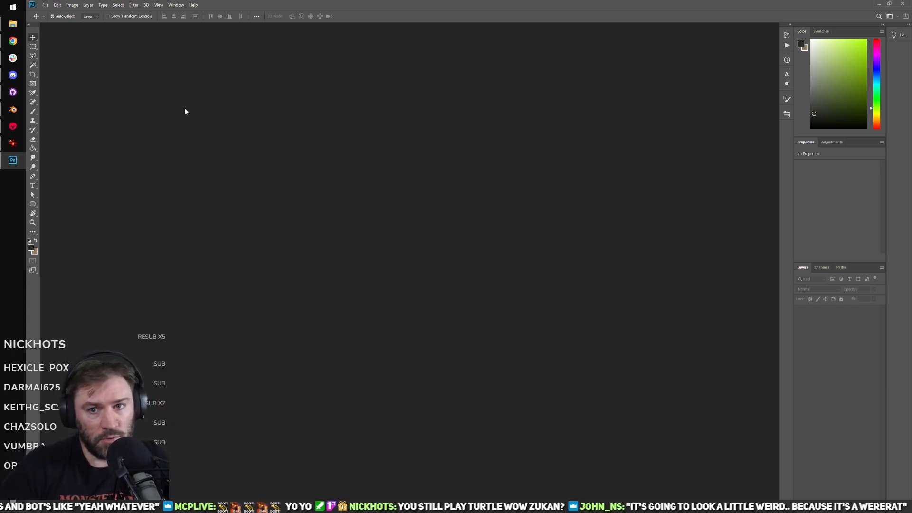
Step: Open the four baked maps wereratbake_ao, wereratbake_cavity, wereratbake_curve and wereratbake_normalobj from the Downloads folder
{"action": "left_click", "coordinate": [48, 6]}
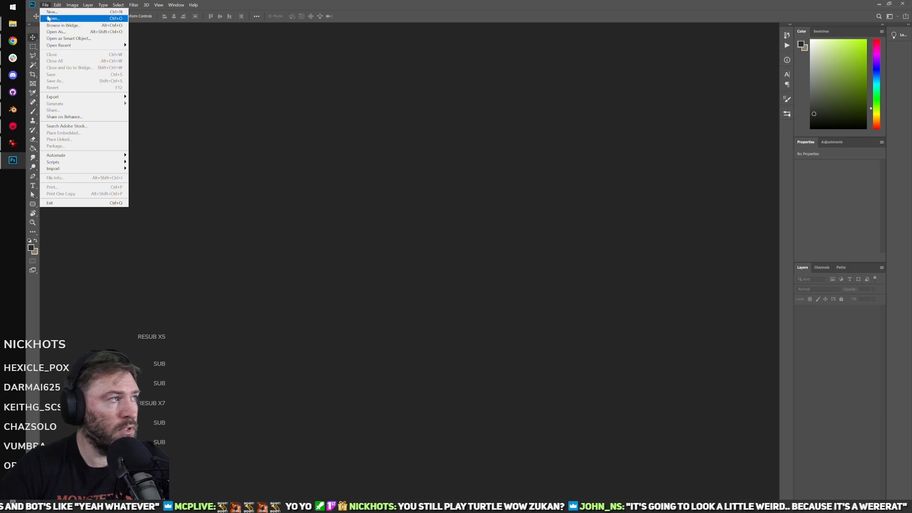
{"action": "left_click", "coordinate": [59, 19]}
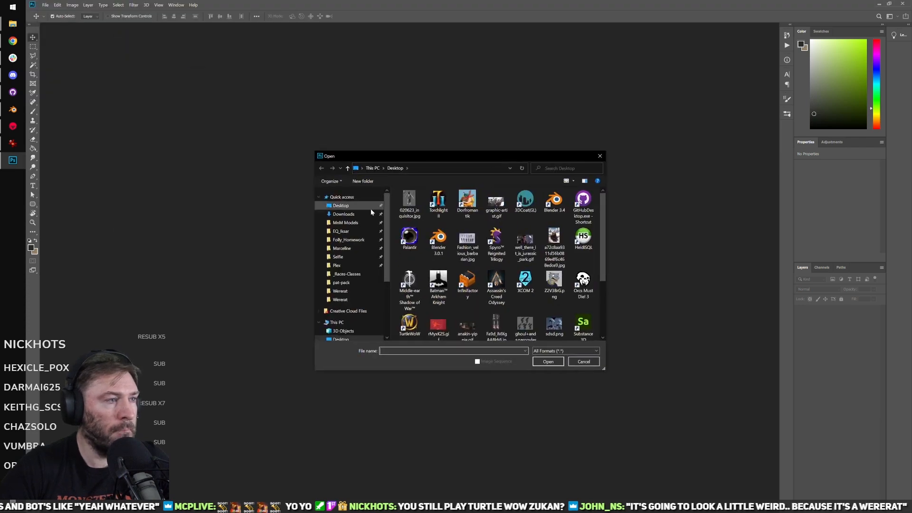
{"action": "left_click", "coordinate": [364, 214]}
{"action": "left_click", "coordinate": [415, 209]}
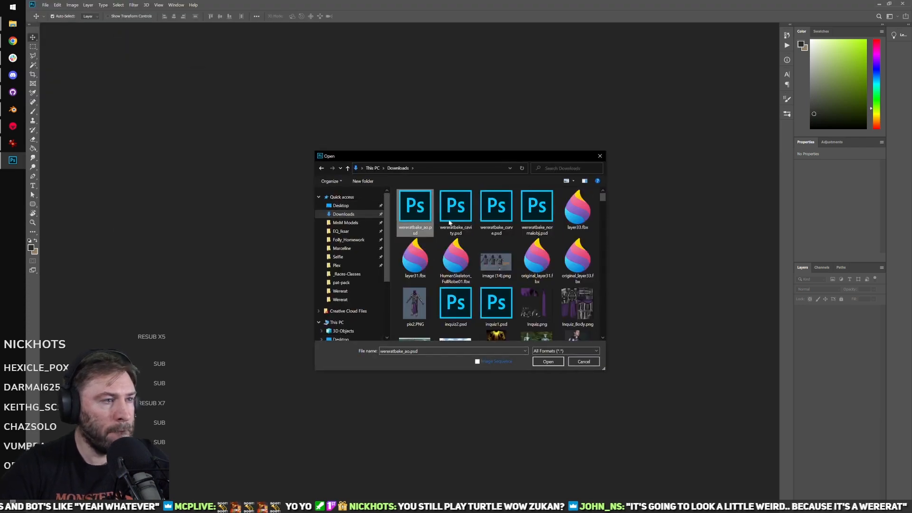
{"action": "left_click", "coordinate": [537, 209], "text": "shift"}
{"action": "left_click", "coordinate": [548, 362]}
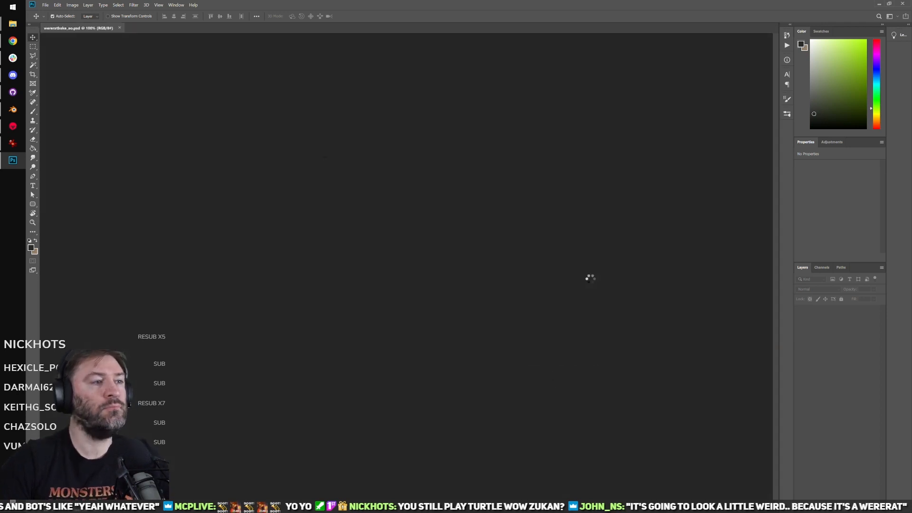
Step: Copy the green channel of wereratbake_normalobj.psd onto a new layer, merge it with the background and convert the result to an unlocked layer
{"action": "left_click", "coordinate": [822, 268]}
{"action": "left_click", "coordinate": [831, 309]}
{"action": "key", "text": "ctrl+a"}
{"action": "key", "text": "F7"}
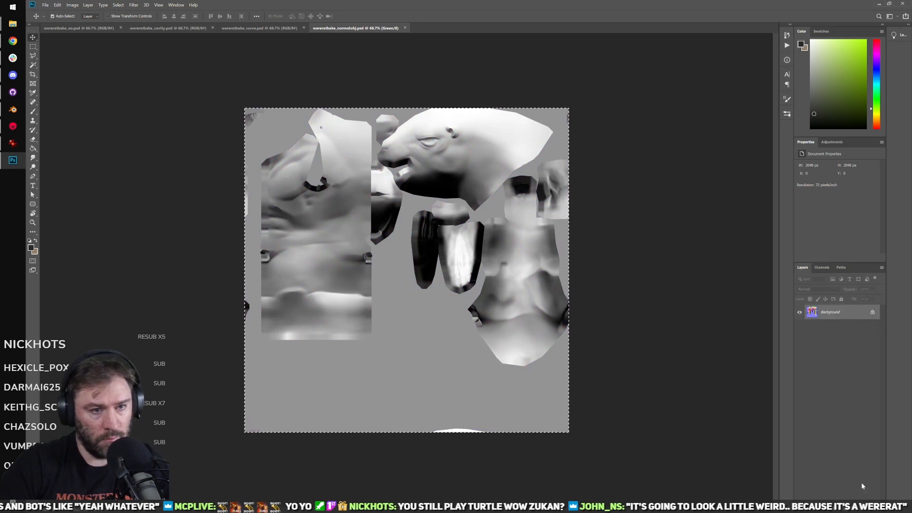
{"action": "left_click", "coordinate": [825, 269]}
{"action": "key", "text": "ctrl+c"}
{"action": "left_click", "coordinate": [819, 280]}
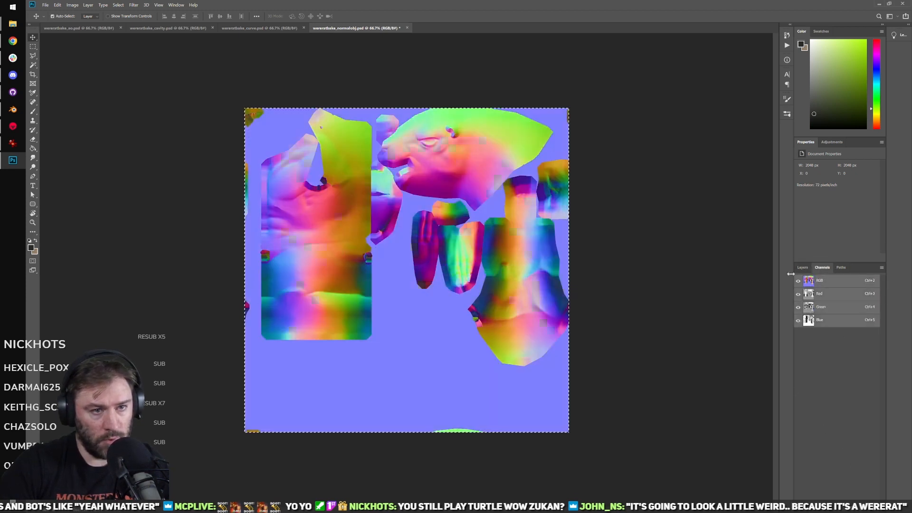
{"action": "key", "text": "F7"}
{"action": "key", "text": "ctrl+v"}
{"action": "key", "text": "ctrl+e"}
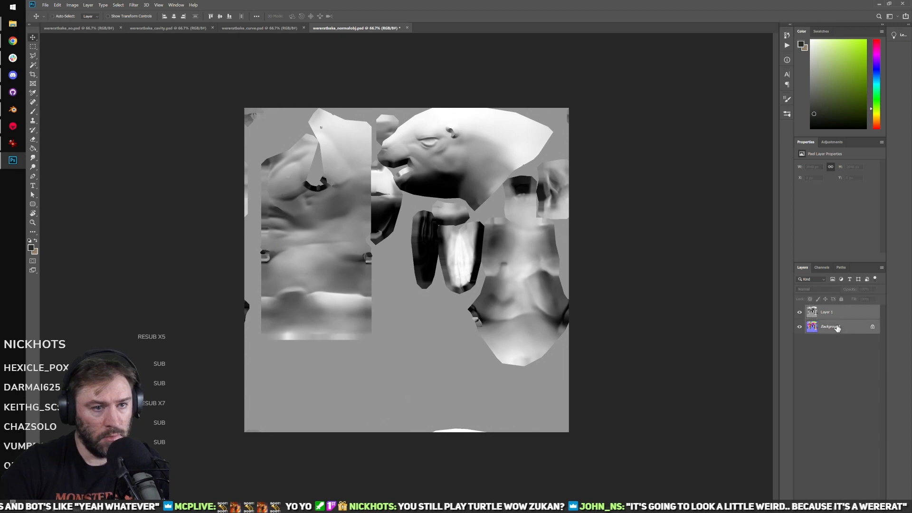
{"action": "double_click", "coordinate": [858, 312]}
{"action": "left_click", "coordinate": [523, 152]}
Step: Copy the whole curvature map into wereratbake_normalobj.psd as a new layer and set its blend mode to Overlay
{"action": "left_click", "coordinate": [259, 28]}
{"action": "key", "text": "ctrl+a"}
{"action": "key", "text": "ctrl+c"}
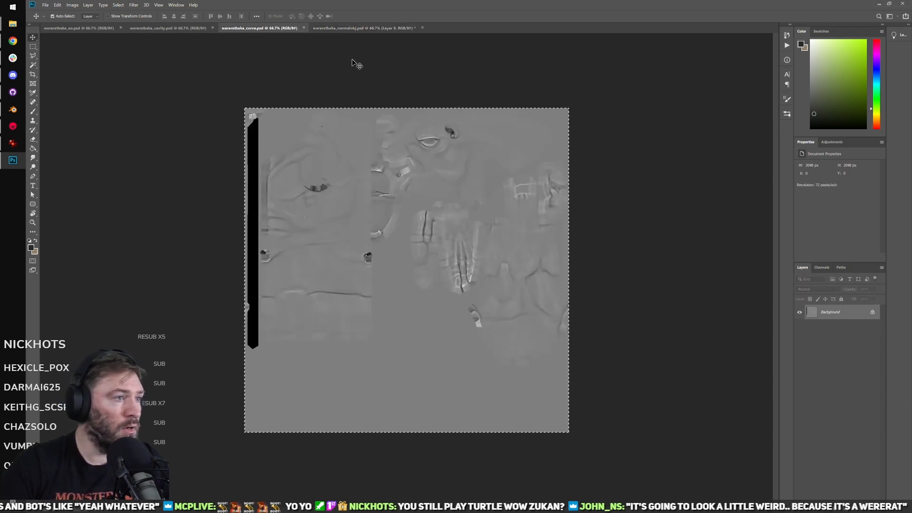
{"action": "left_click", "coordinate": [363, 28]}
{"action": "key", "text": "ctrl+v"}
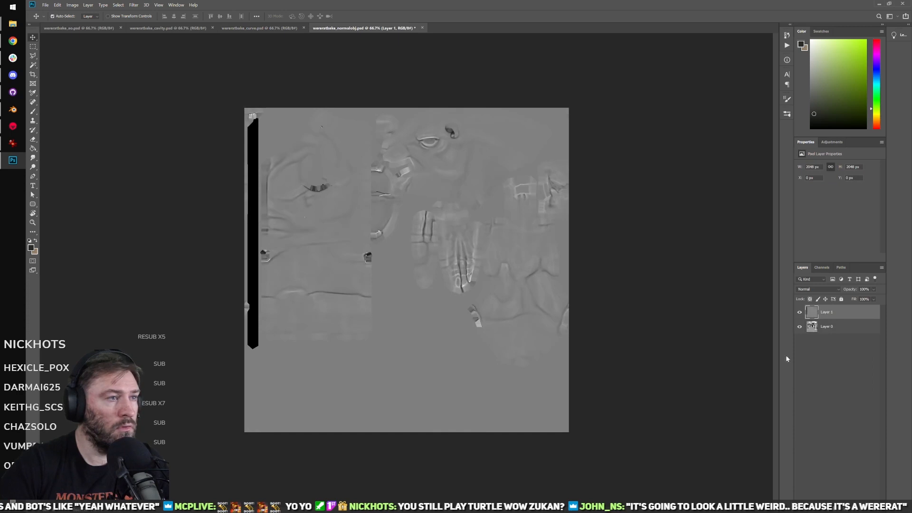
{"action": "left_click", "coordinate": [817, 289]}
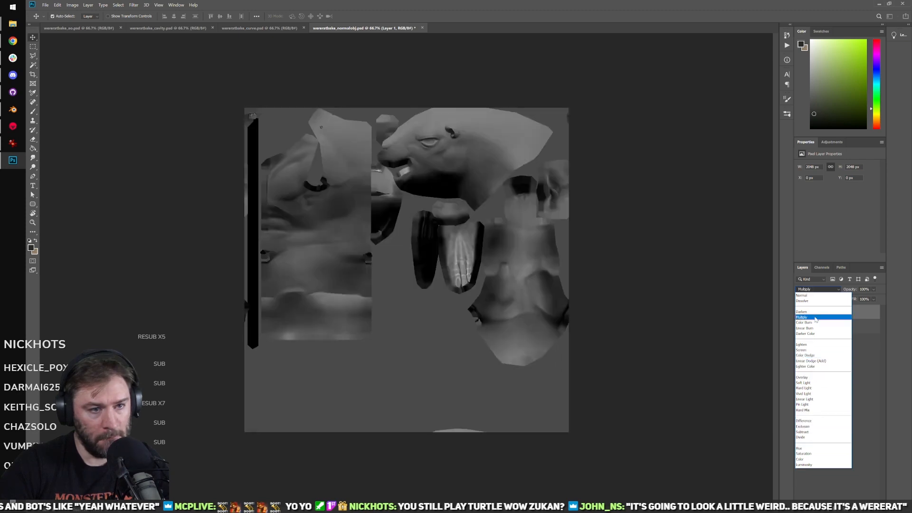
{"action": "left_click", "coordinate": [816, 318]}
{"action": "left_click", "coordinate": [813, 290]}
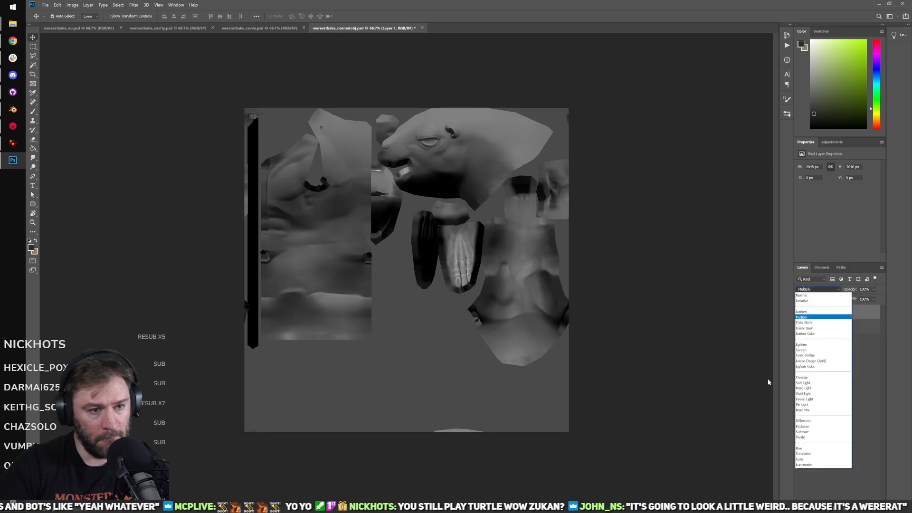
{"action": "left_click", "coordinate": [807, 378]}
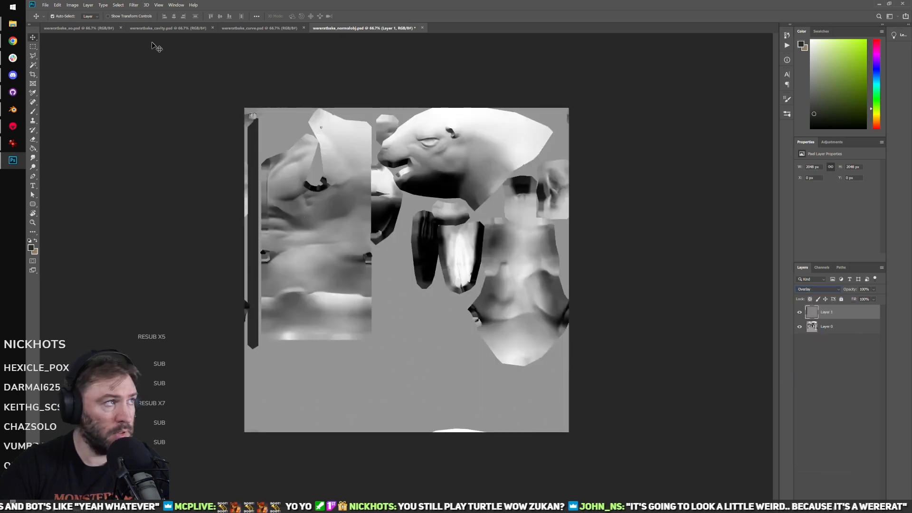
Step: Copy the cavity map into wereratbake_normalobj.psd as a new layer and set its blend mode to Multiply
{"action": "left_click", "coordinate": [226, 29]}
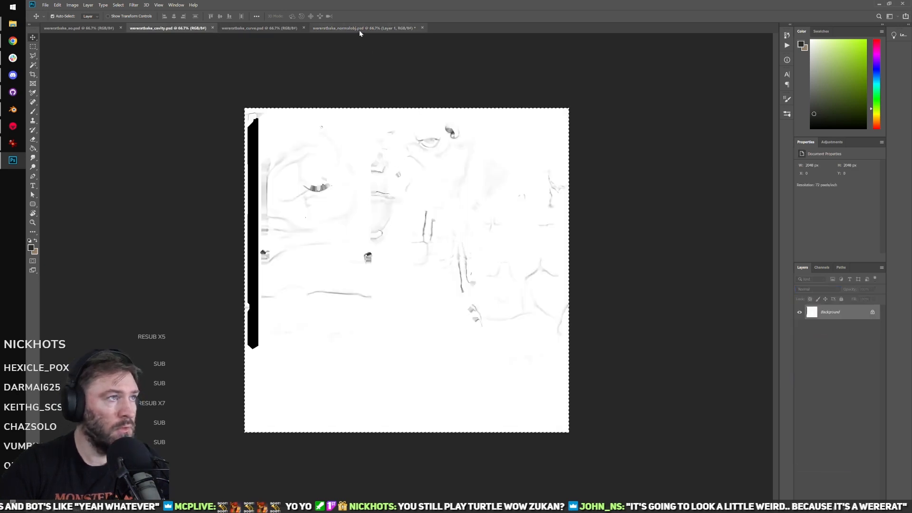
{"action": "left_click", "coordinate": [362, 29]}
{"action": "key", "text": "ctrl+v"}
{"action": "left_click", "coordinate": [827, 289]}
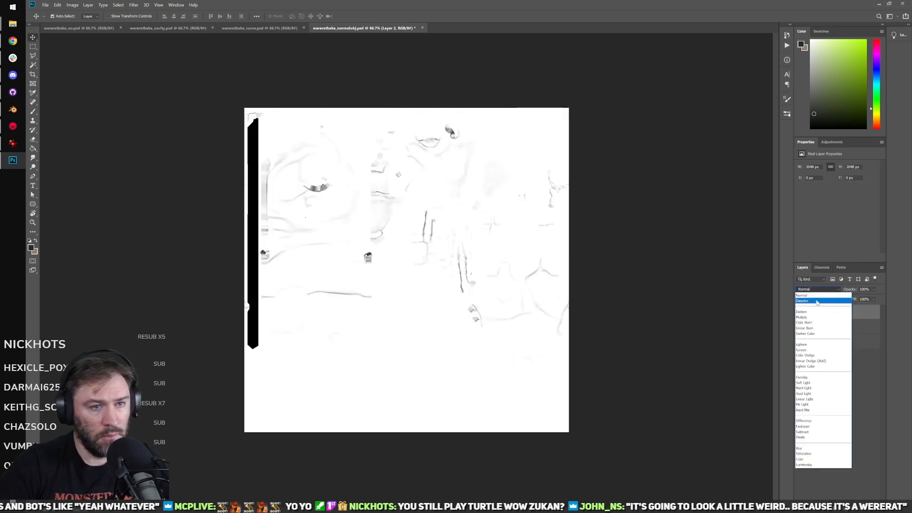
{"action": "left_click", "coordinate": [808, 320]}
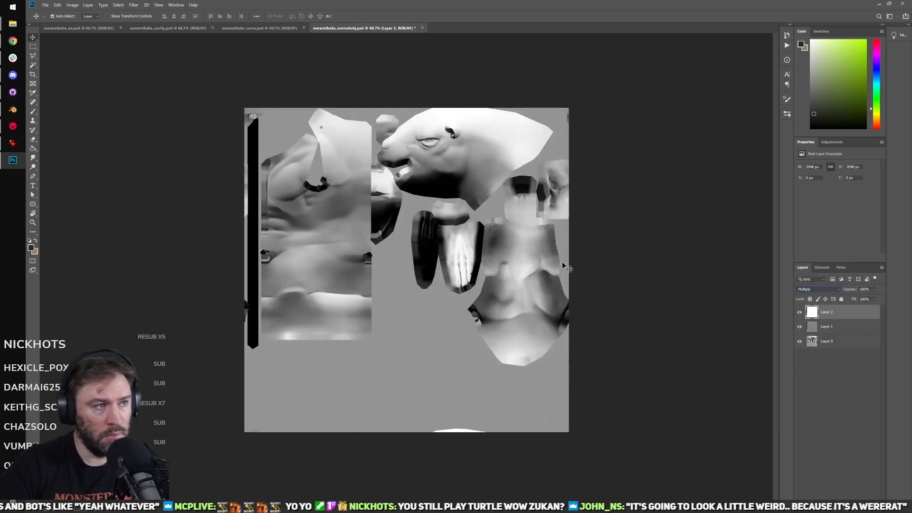
Step: Copy the ambient occlusion map into wereratbake_normalobj.psd as a new layer, comparing blend modes and keeping Multiply
{"action": "left_click", "coordinate": [103, 29]}
{"action": "key", "text": "ctrl+a"}
{"action": "left_click", "coordinate": [366, 27]}
{"action": "key", "text": "ctrl+v"}
{"action": "left_click", "coordinate": [818, 289]}
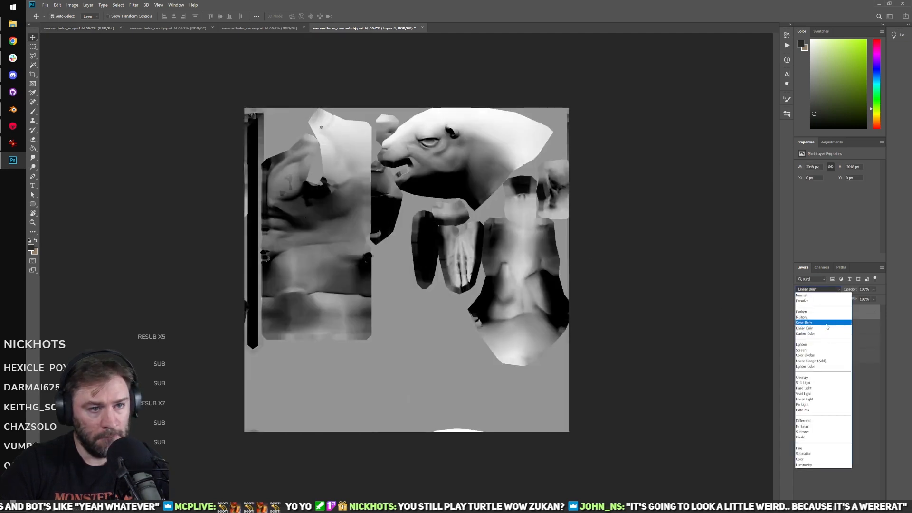
{"action": "left_click", "coordinate": [807, 317]}
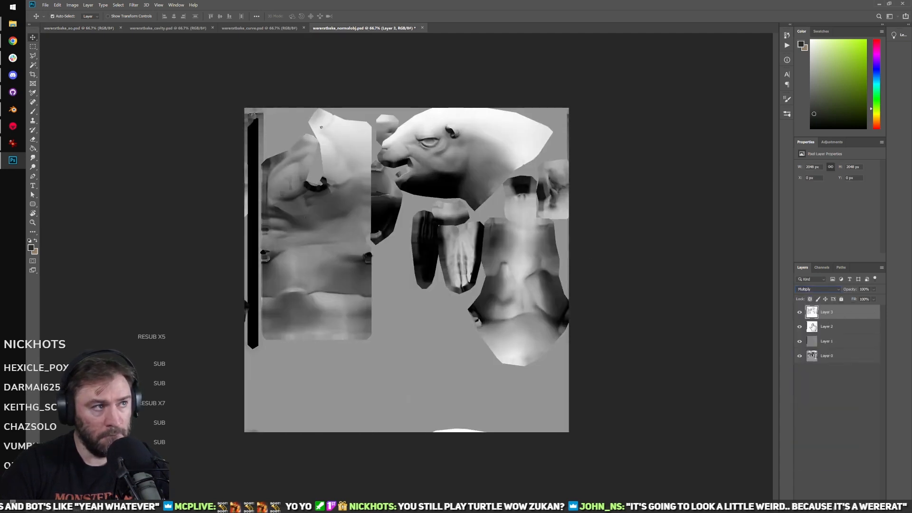
{"action": "left_click", "coordinate": [817, 289]}
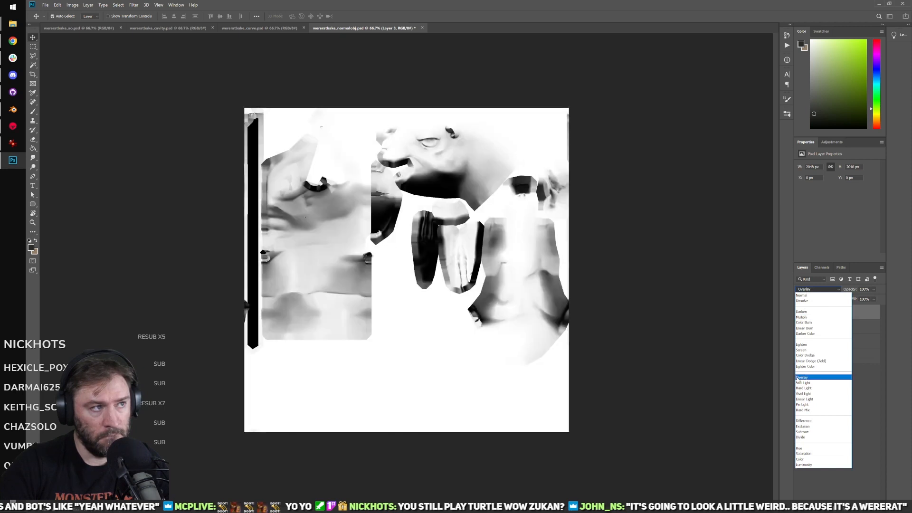
{"action": "left_click", "coordinate": [704, 309]}
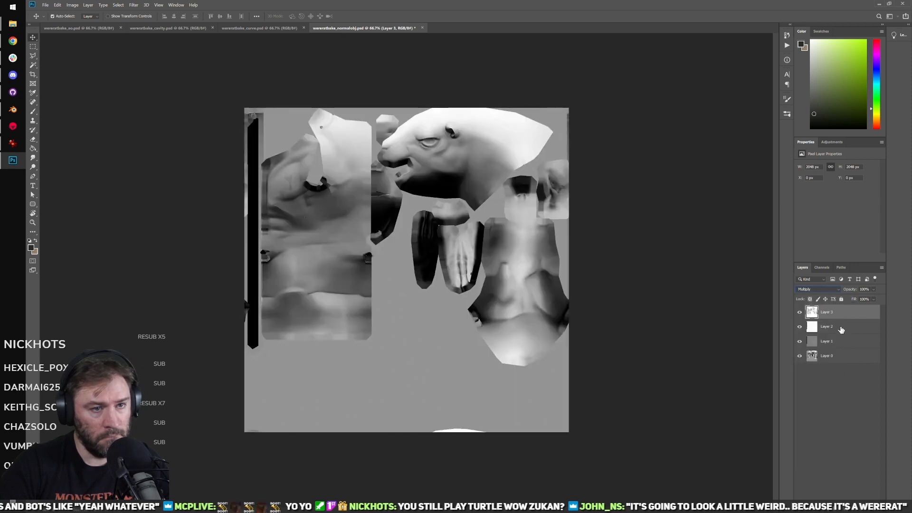
Step: Set the curvature layer to Multiply at 75% opacity and move it to the top of the layer stack
{"action": "left_click", "coordinate": [833, 341]}
{"action": "left_click", "coordinate": [811, 290]}
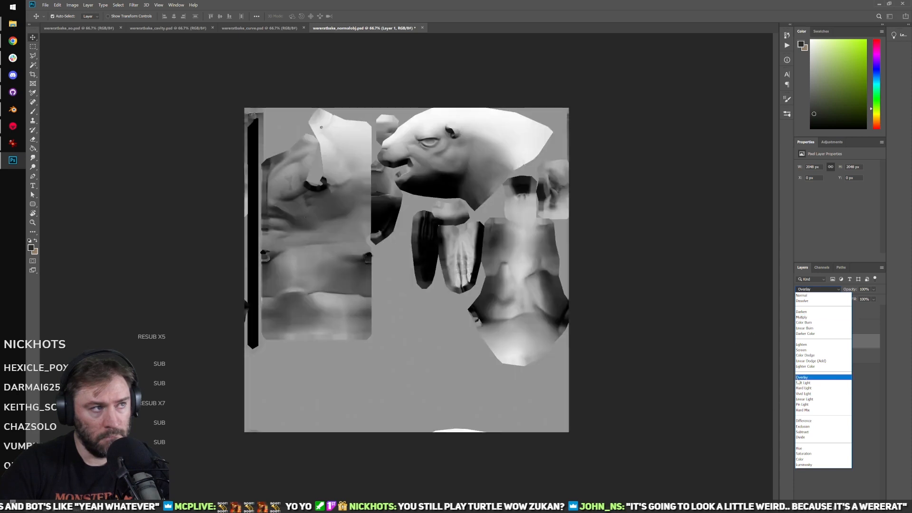
{"action": "left_click", "coordinate": [801, 317]}
{"action": "left_click_drag", "start_coordinate": [853, 346], "coordinate": [841, 293]}
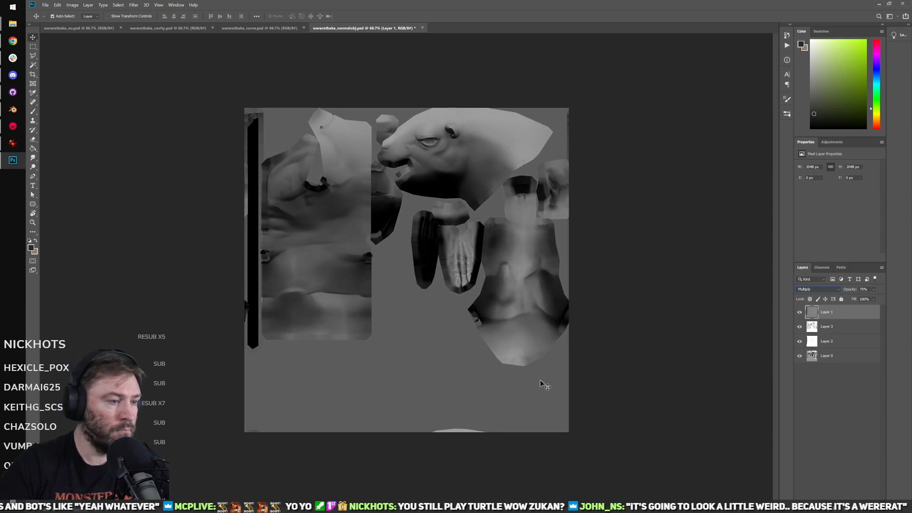
Step: Merge all four layers into one and add a Gradient Map adjustment layer above it
{"action": "left_click", "coordinate": [842, 358], "text": "shift"}
{"action": "key", "text": "ctrl+e"}
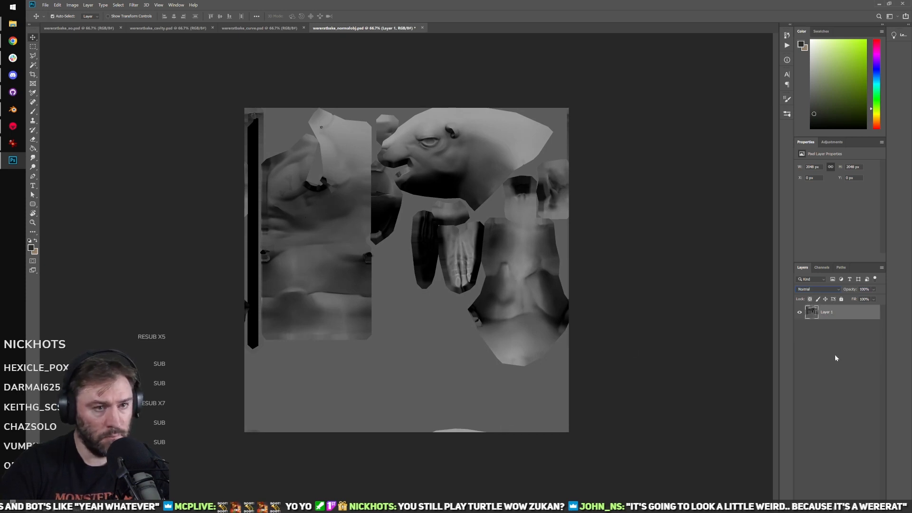
{"action": "left_click", "coordinate": [845, 399]}
{"action": "left_click", "coordinate": [843, 507]}
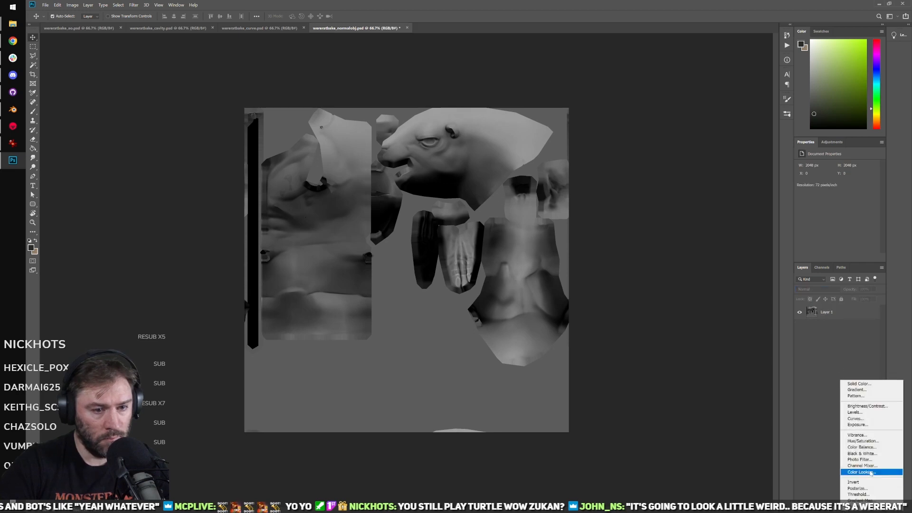
{"action": "left_click", "coordinate": [860, 501]}
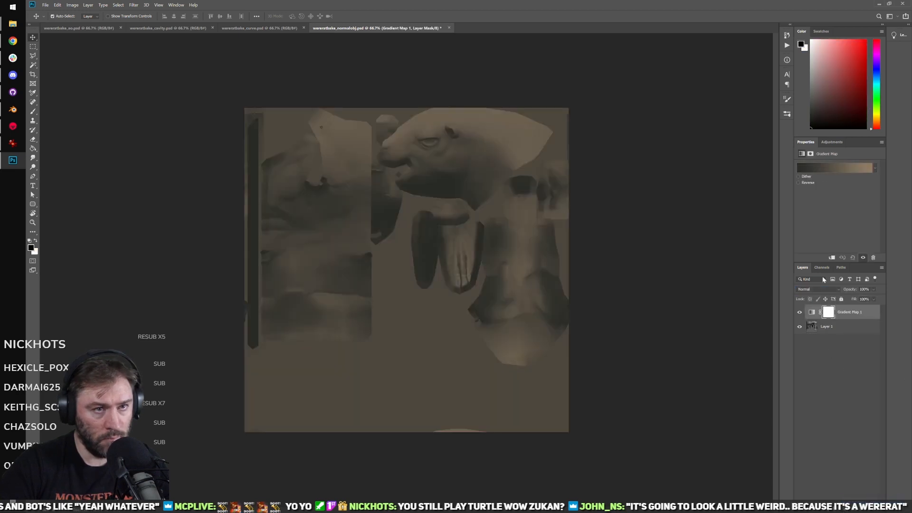
Step: Compare the brown skin presets for the gradient map and choose the dark brown "spider,sn" gradient
{"action": "left_click", "coordinate": [830, 168]}
{"action": "scroll", "coordinate": [731, 159], "scroll_direction": "down", "scroll_amount": 5}
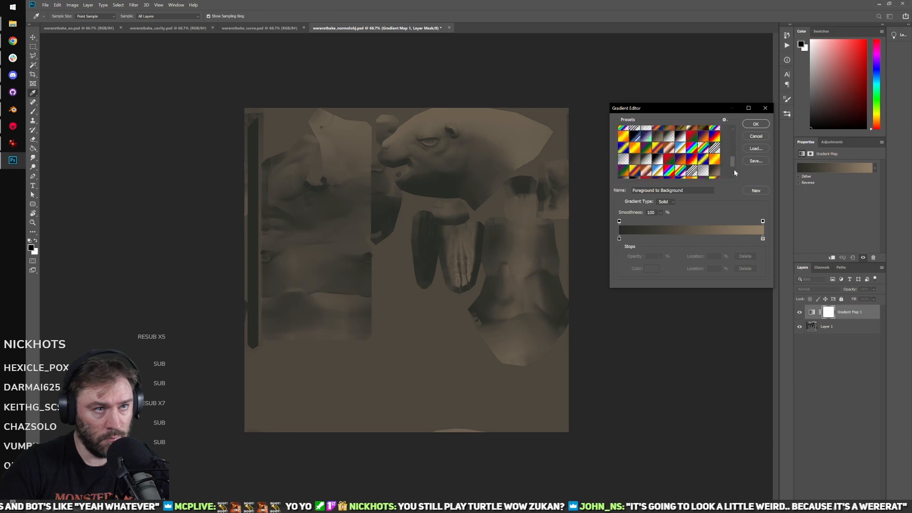
{"action": "left_click", "coordinate": [655, 175]}
{"action": "left_click", "coordinate": [637, 176]}
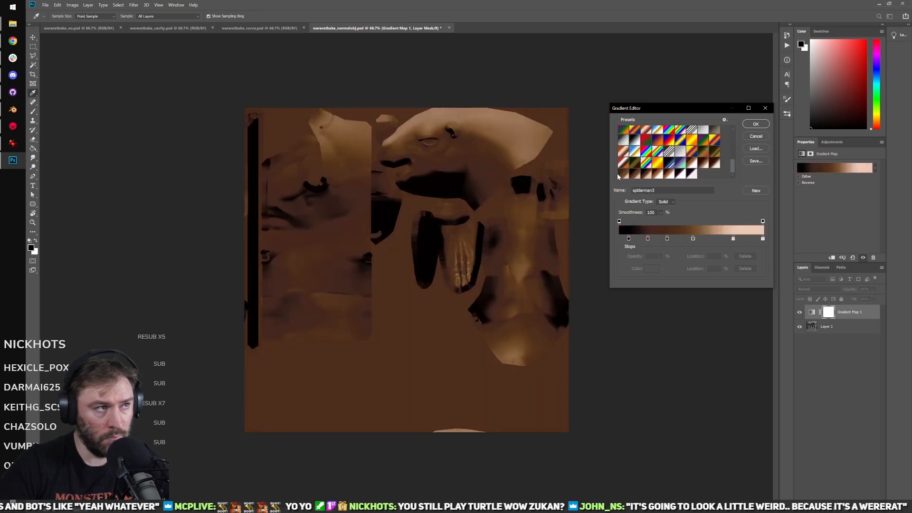
{"action": "left_click", "coordinate": [655, 175]}
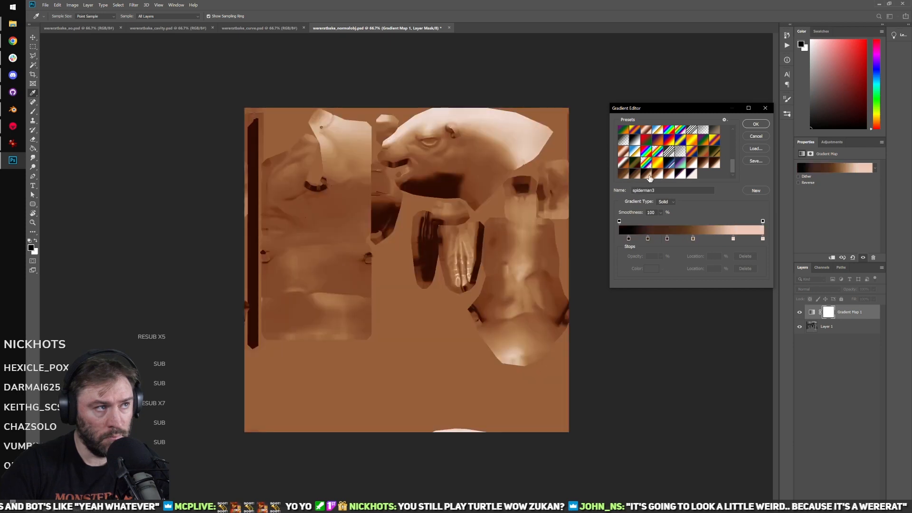
{"action": "left_click", "coordinate": [641, 175]}
{"action": "left_click", "coordinate": [651, 176]}
{"action": "left_click", "coordinate": [638, 176]}
{"action": "left_click", "coordinate": [652, 176]}
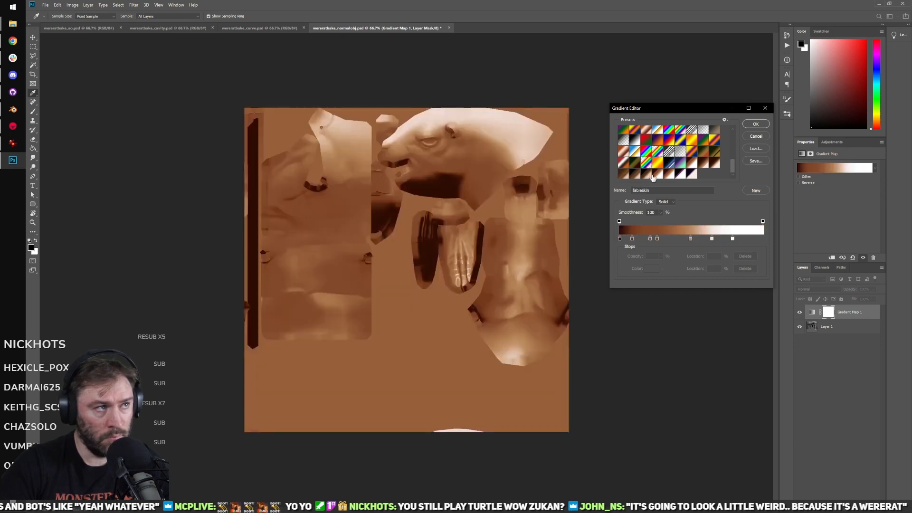
{"action": "left_click", "coordinate": [641, 176]}
{"action": "left_click", "coordinate": [636, 177]}
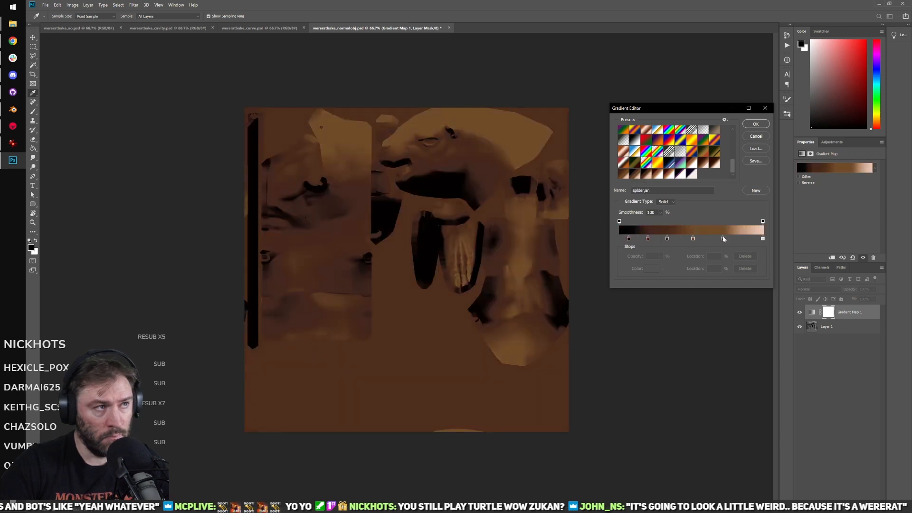
Step: Respace the gradient's brown stops, place the darkest stop at 0% and set its colour to 0f0301
{"action": "left_click_drag", "start_coordinate": [763, 239], "coordinate": [741, 239]}
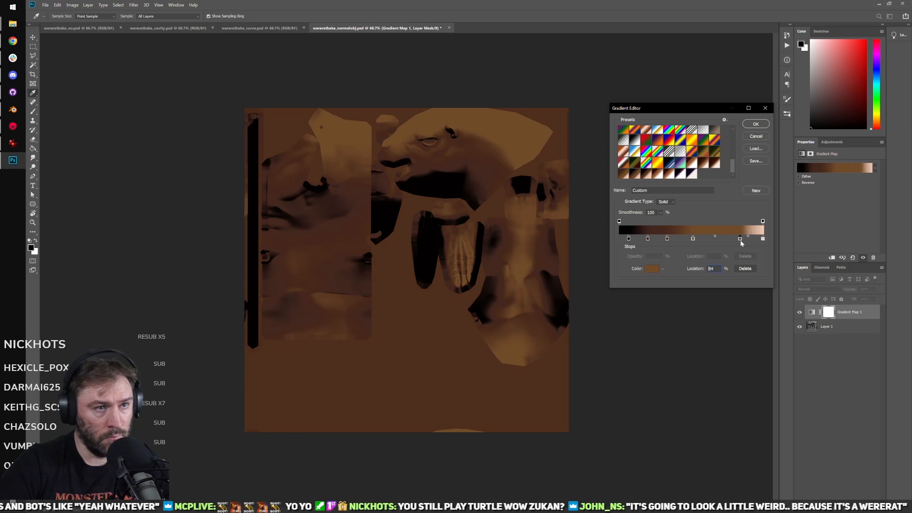
{"action": "left_click_drag", "start_coordinate": [649, 239], "coordinate": [680, 239]}
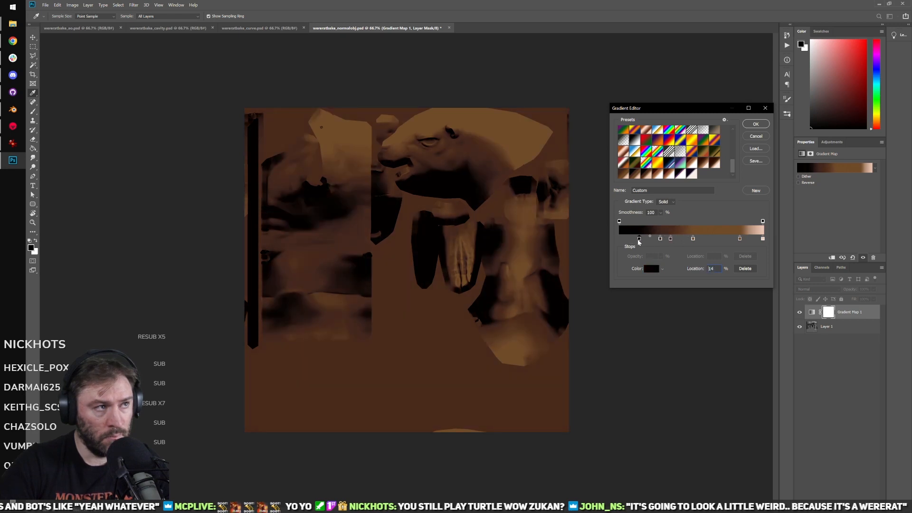
{"action": "type", "text": "0"}
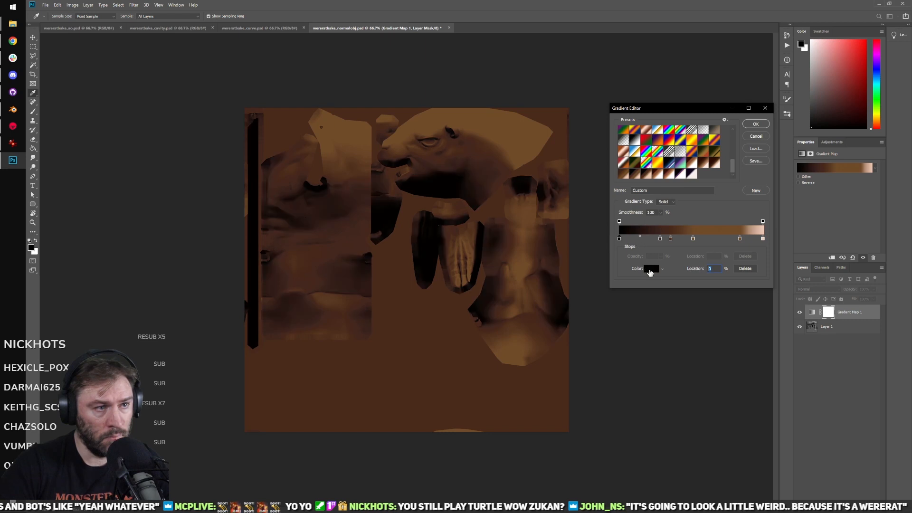
{"action": "left_click", "coordinate": [651, 269]}
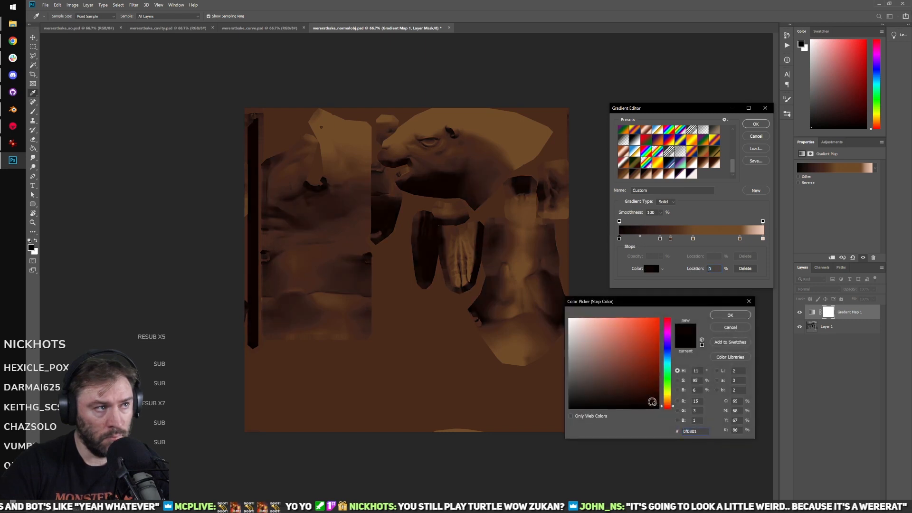
{"action": "left_click", "coordinate": [723, 315]}
Step: Recolour the gradient's lightest stop to b78772, move the brown stop beside it to 60% and apply the gradient
{"action": "mouse_move", "coordinate": [739, 240]}
{"action": "left_mouse_down"}
{"action": "mouse_move", "coordinate": [731, 241]}
{"action": "mouse_move", "coordinate": [755, 240]}
{"action": "mouse_move", "coordinate": [733, 240]}
{"action": "left_mouse_up"}
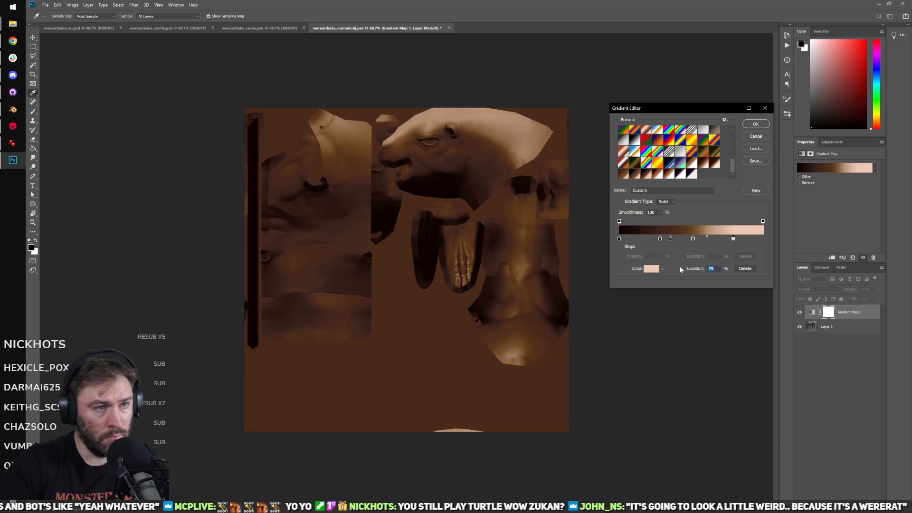
{"action": "left_click", "coordinate": [659, 270]}
{"action": "left_click", "coordinate": [597, 336]}
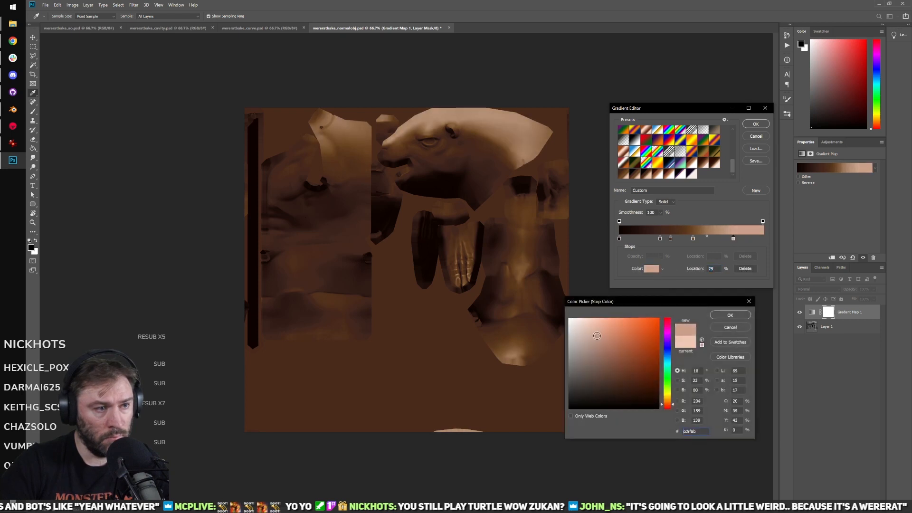
{"action": "left_click_drag", "start_coordinate": [597, 336], "coordinate": [605, 346]}
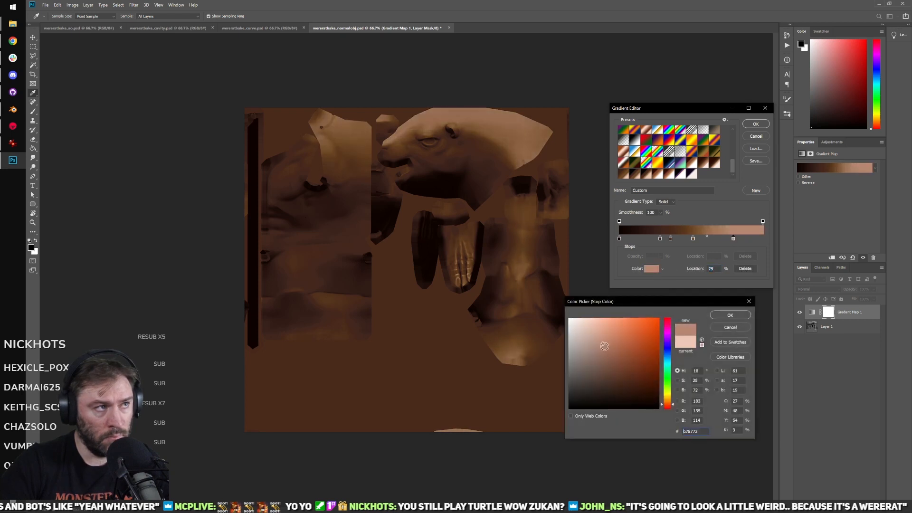
{"action": "left_click", "coordinate": [728, 315]}
{"action": "left_click_drag", "start_coordinate": [693, 241], "coordinate": [730, 241]}
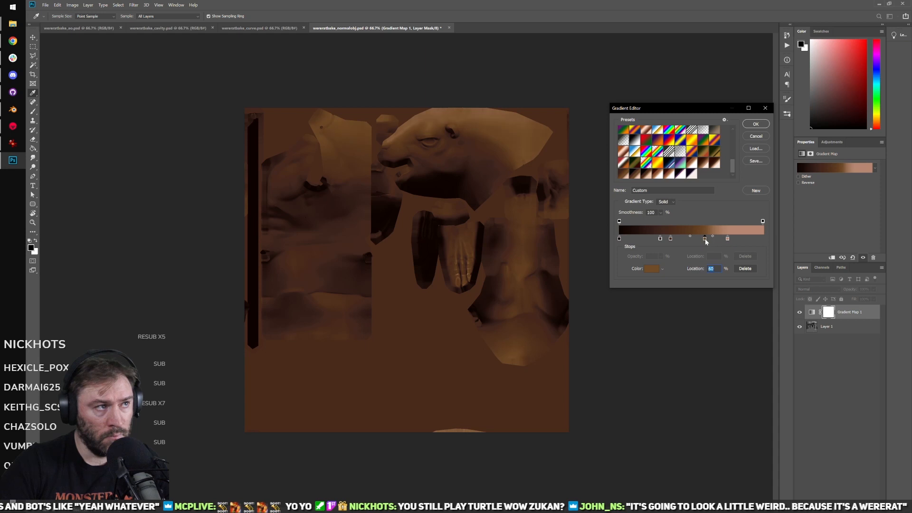
{"action": "left_click", "coordinate": [756, 124]}
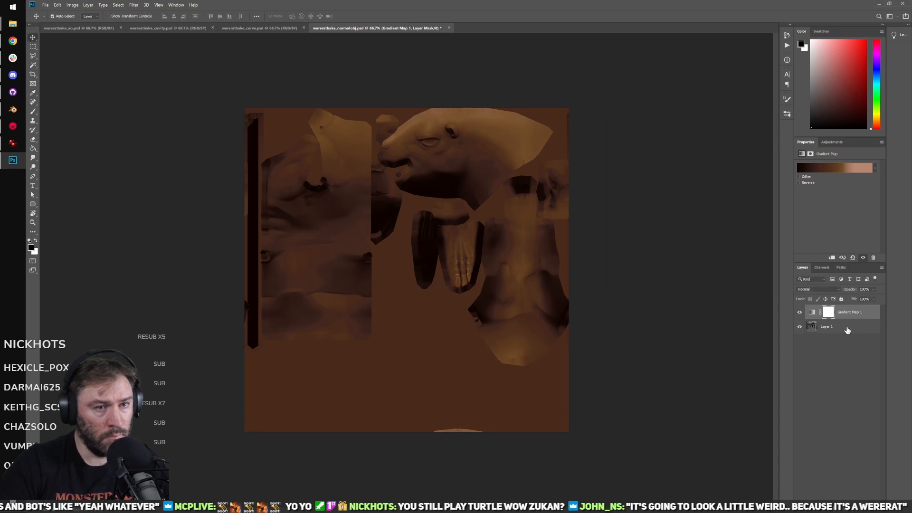
Step: Add a Levels adjustment between Layer 1 and the gradient map, with input black 12, midtones 1.04 and output black 15
{"action": "left_click", "coordinate": [827, 327]}
{"action": "left_click", "coordinate": [842, 499]}
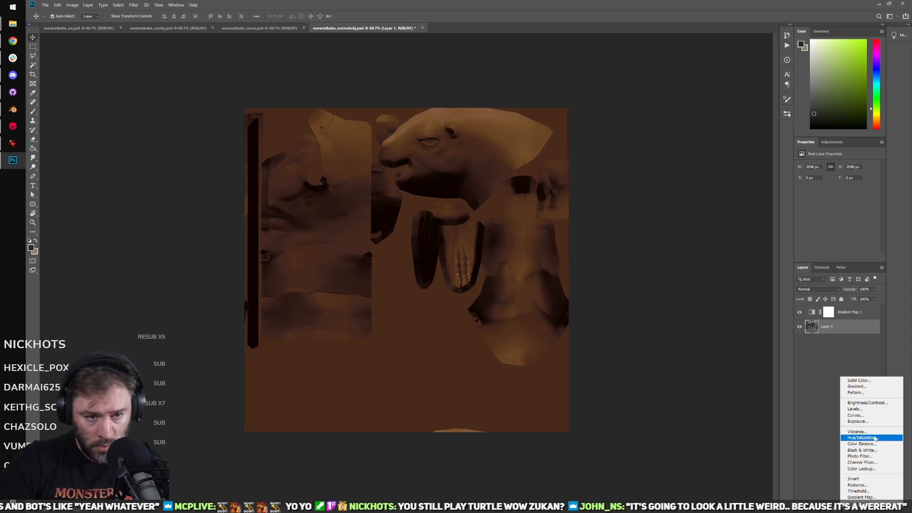
{"action": "left_click", "coordinate": [877, 409]}
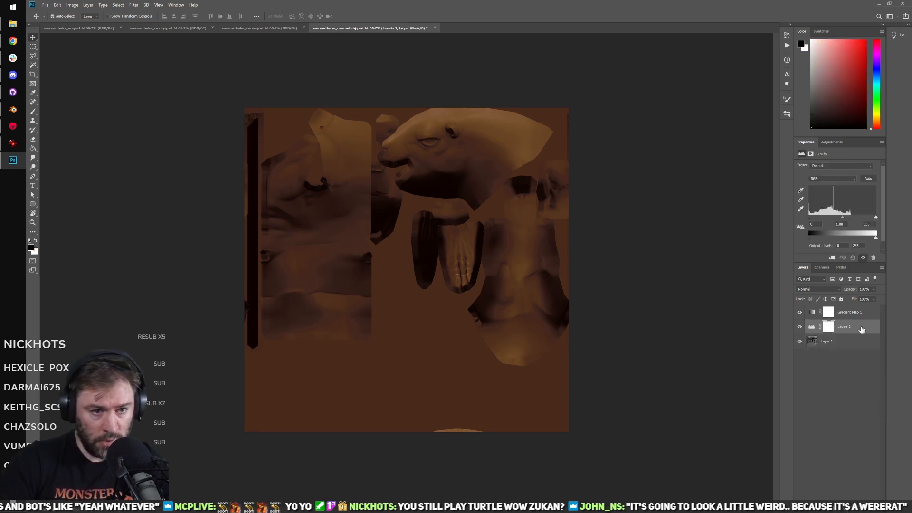
{"action": "left_click", "coordinate": [808, 218]}
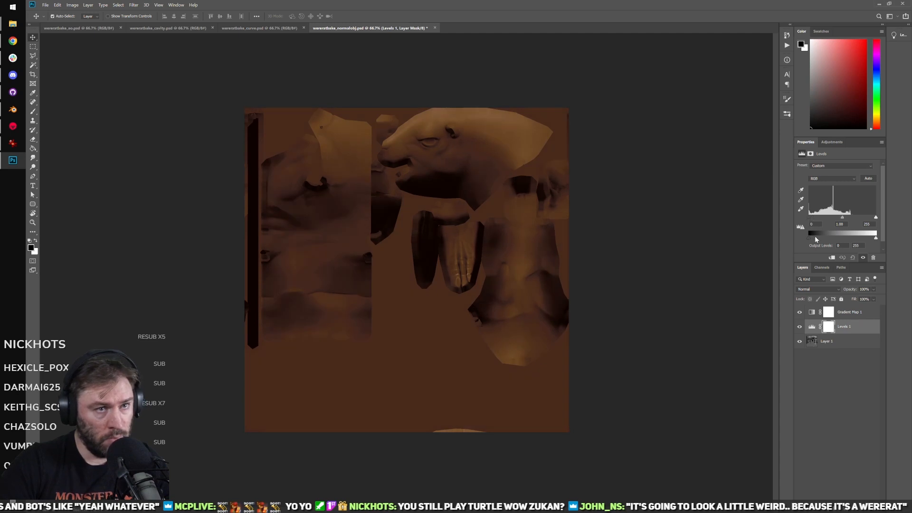
{"action": "left_click_drag", "start_coordinate": [809, 238], "coordinate": [810, 238]}
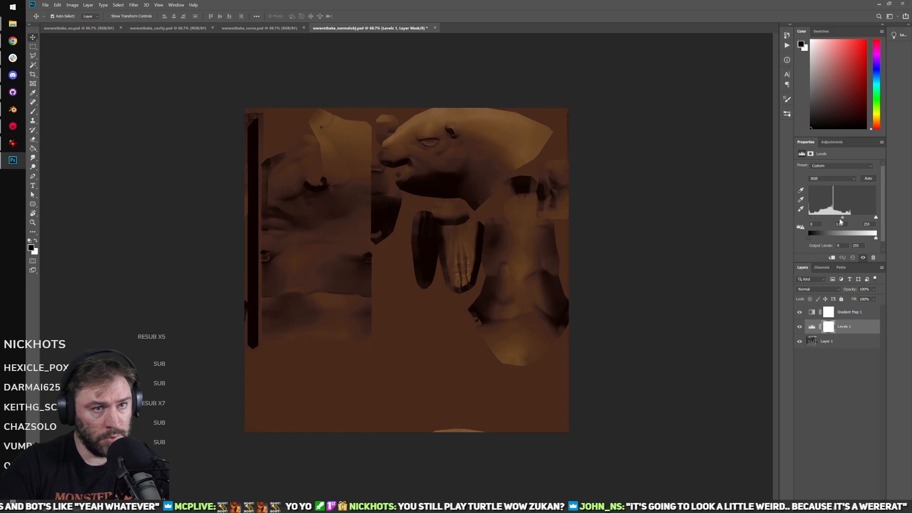
{"action": "left_click_drag", "start_coordinate": [813, 240], "coordinate": [882, 221]}
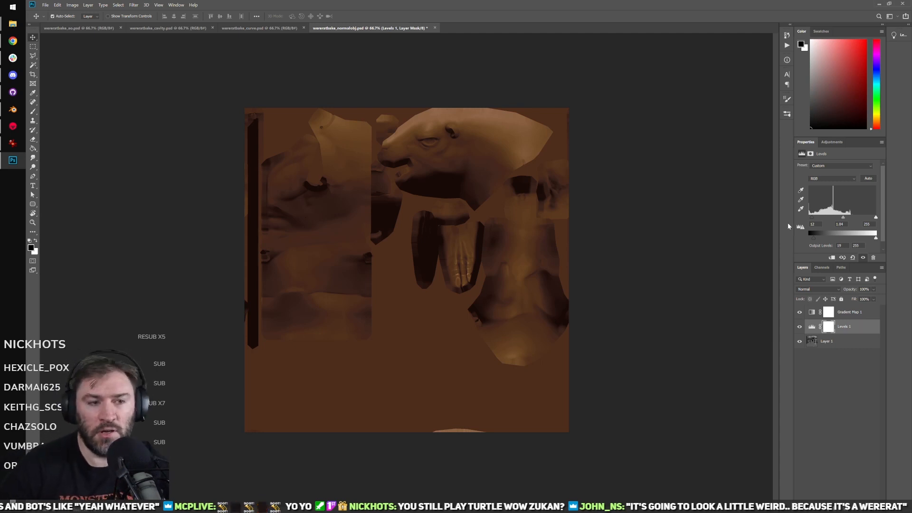
Step: Clear the full-width strip below the body parts on Layer 1, including the stray piece at the canvas edge, and deselect
{"action": "left_click", "coordinate": [862, 342]}
{"action": "key", "text": "m"}
{"action": "left_click_drag", "start_coordinate": [237, 440], "coordinate": [636, 389]}
{"action": "key", "text": "Delete"}
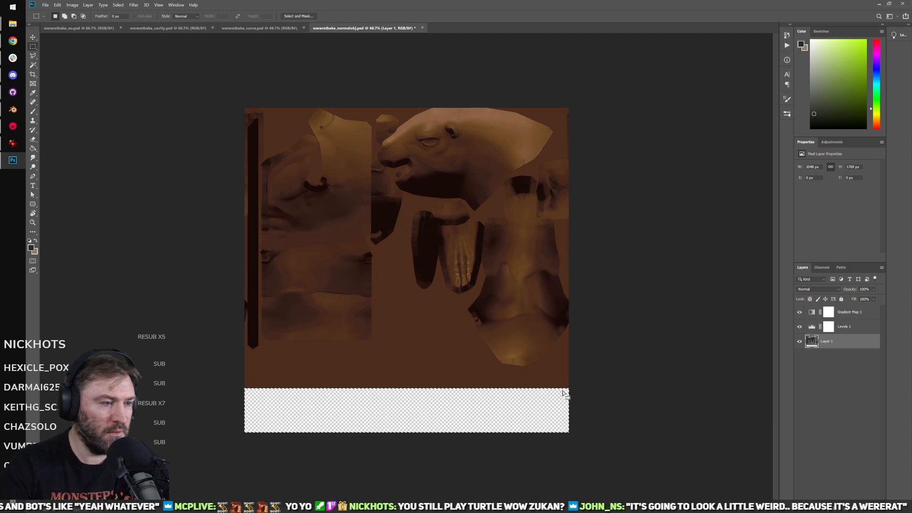
{"action": "key", "text": "ctrl+d"}
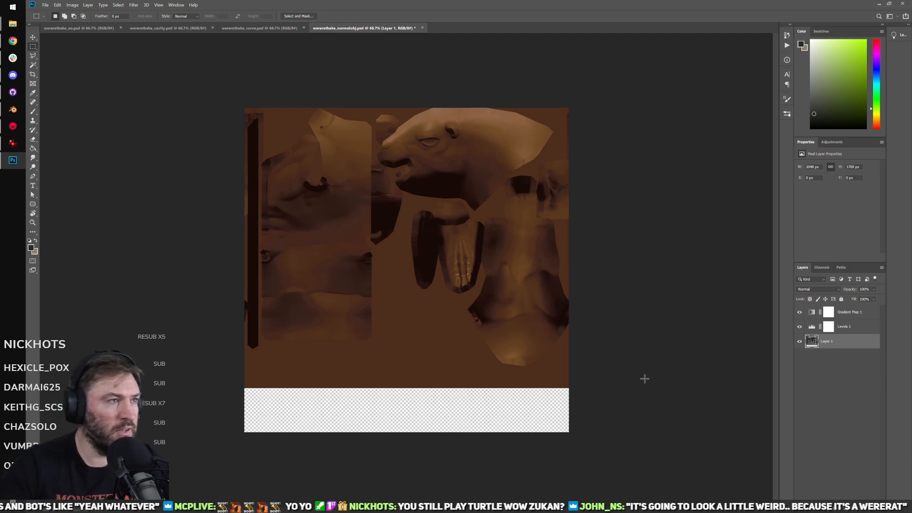
Step: Add a Solid Color fill layer beneath Layer 1 and match its colour to the map's grey background
{"action": "left_click", "coordinate": [845, 507]}
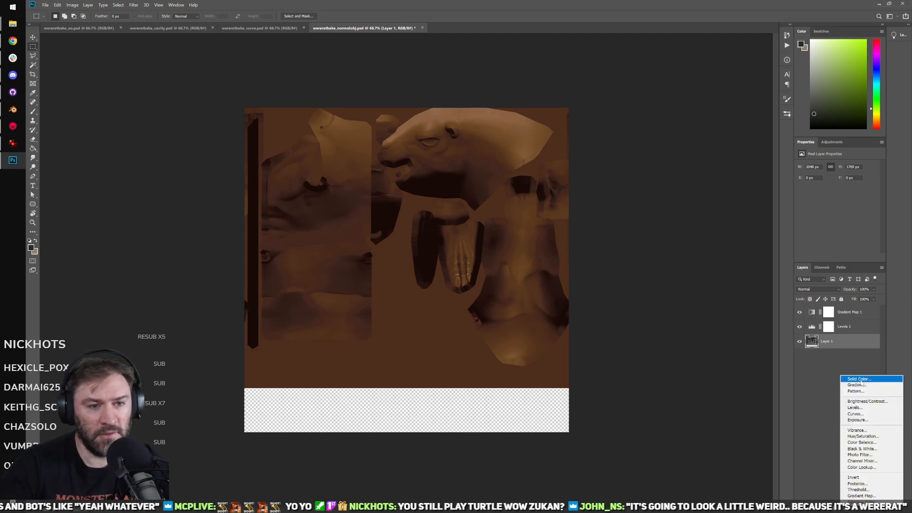
{"action": "left_click", "coordinate": [860, 380]}
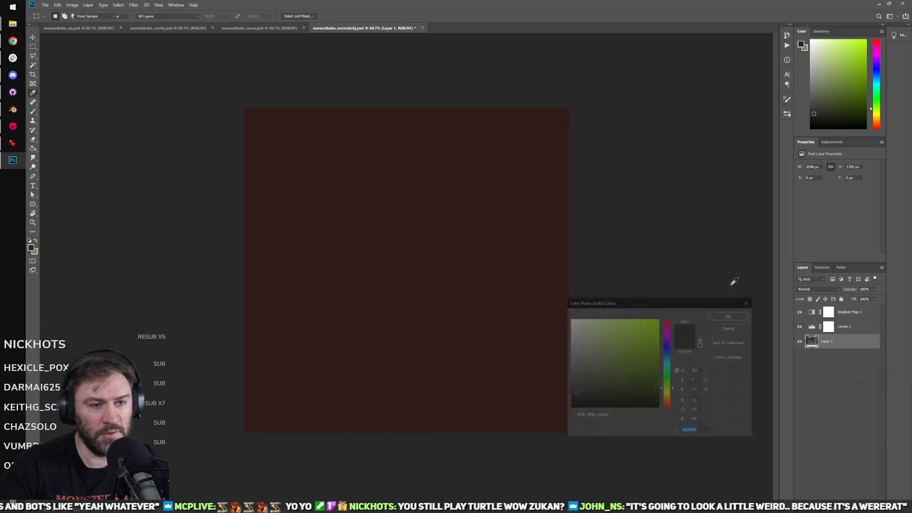
{"action": "left_click", "coordinate": [730, 316]}
{"action": "left_click_drag", "start_coordinate": [810, 342], "coordinate": [804, 359]}
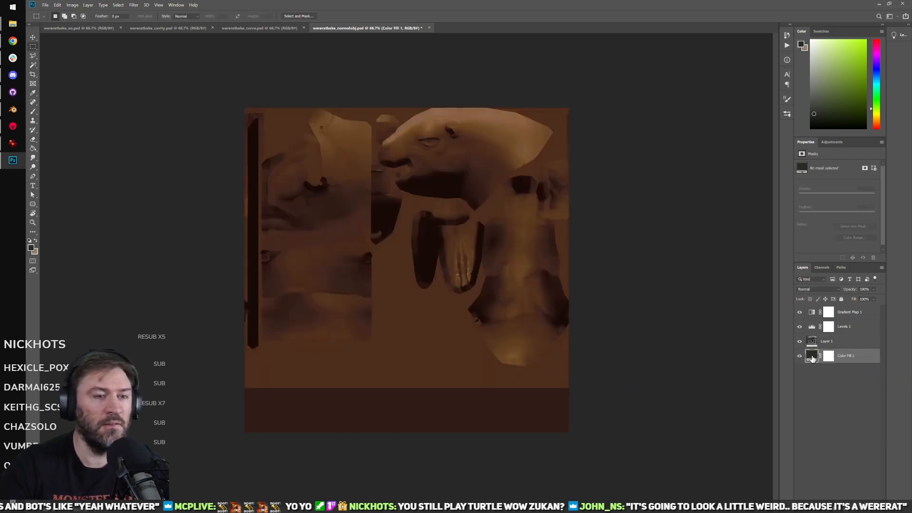
{"action": "double_click", "coordinate": [810, 358]}
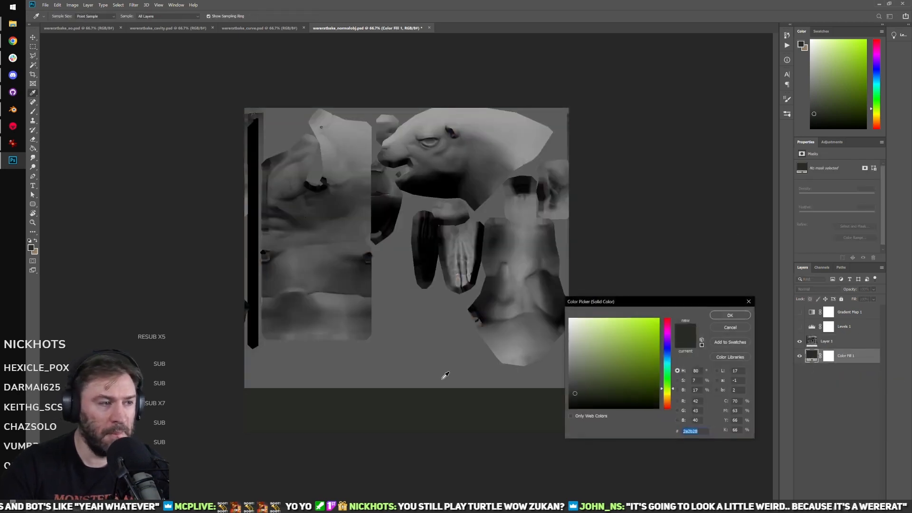
{"action": "left_click", "coordinate": [442, 379]}
{"action": "left_click", "coordinate": [727, 317]}
Step: Merge Layer 1 with the colour fill layer and show the Levels and Gradient Map adjustments again
{"action": "left_click", "coordinate": [850, 345], "text": "shift"}
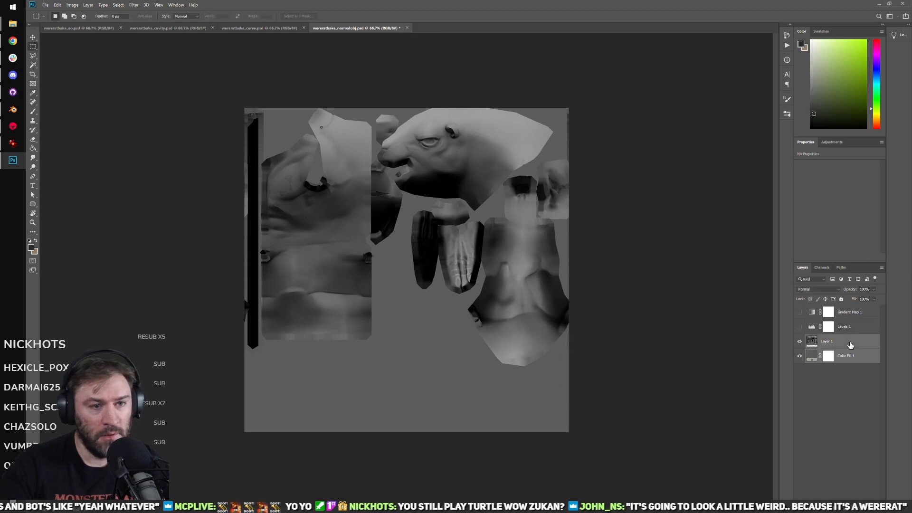
{"action": "key", "text": "ctrl+e"}
{"action": "left_click", "coordinate": [800, 326]}
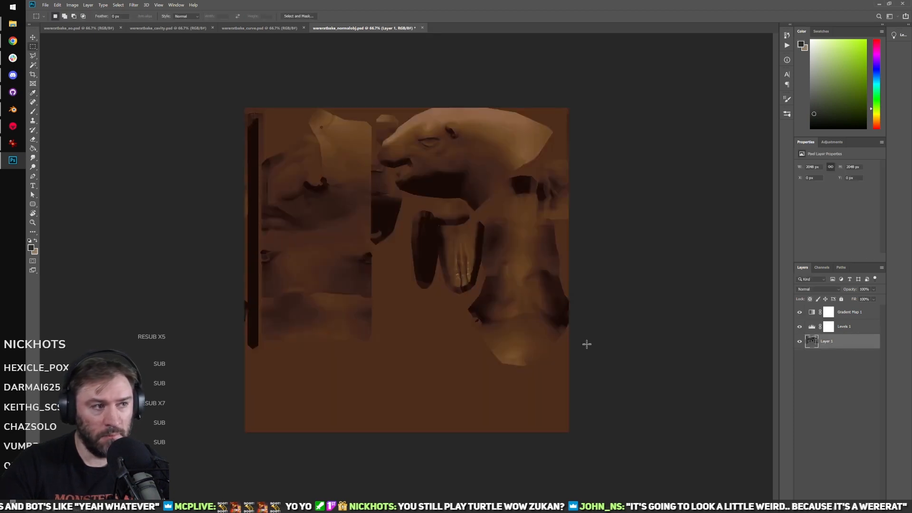
Step: Examine the texture around the hand for bake artifacts, hiding the Levels and Gradient Map adjustments to see the grey map
{"action": "scroll", "coordinate": [387, 260], "scroll_direction": "up", "scroll_amount": 3, "text": "alt"}
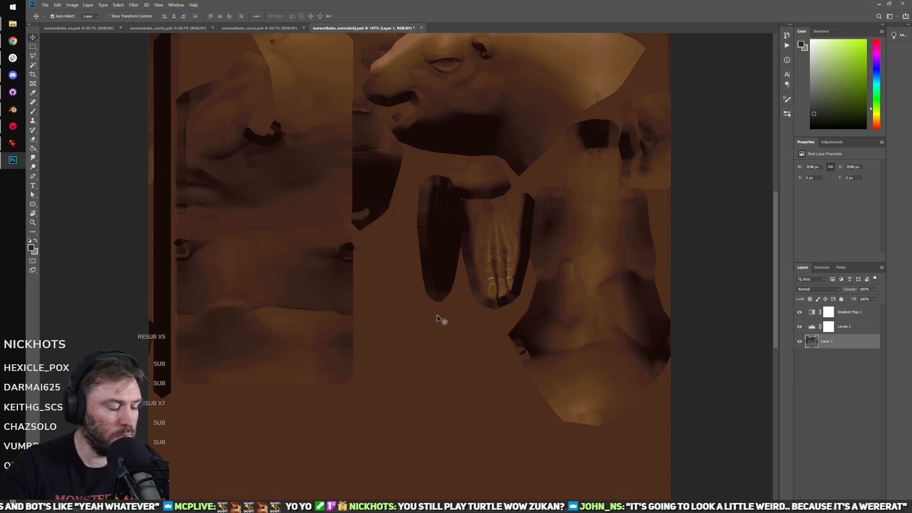
{"action": "key", "text": "v"}
{"action": "scroll", "coordinate": [558, 348], "scroll_direction": "down", "scroll_amount": 3, "text": "alt"}
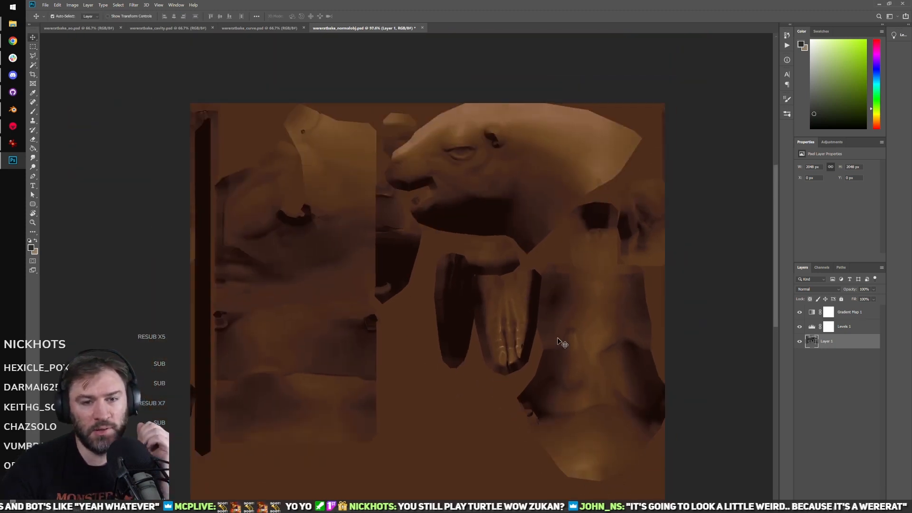
{"action": "scroll", "coordinate": [523, 305], "scroll_direction": "down", "scroll_amount": 1, "text": "alt"}
{"action": "scroll", "coordinate": [483, 310], "scroll_direction": "up", "scroll_amount": 2, "text": "alt"}
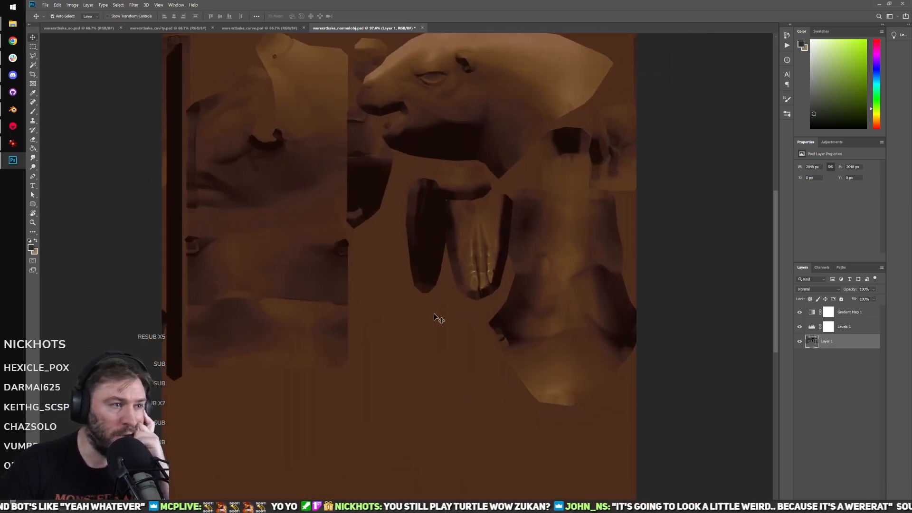
{"action": "scroll", "coordinate": [476, 312], "scroll_direction": "up", "scroll_amount": 1, "text": "alt"}
{"action": "scroll", "coordinate": [476, 312], "scroll_direction": "up", "scroll_amount": 1, "text": "alt"}
{"action": "scroll", "coordinate": [515, 387], "scroll_direction": "up", "scroll_amount": 1, "text": "alt"}
{"action": "scroll", "coordinate": [515, 387], "scroll_direction": "up", "scroll_amount": 1, "text": "alt"}
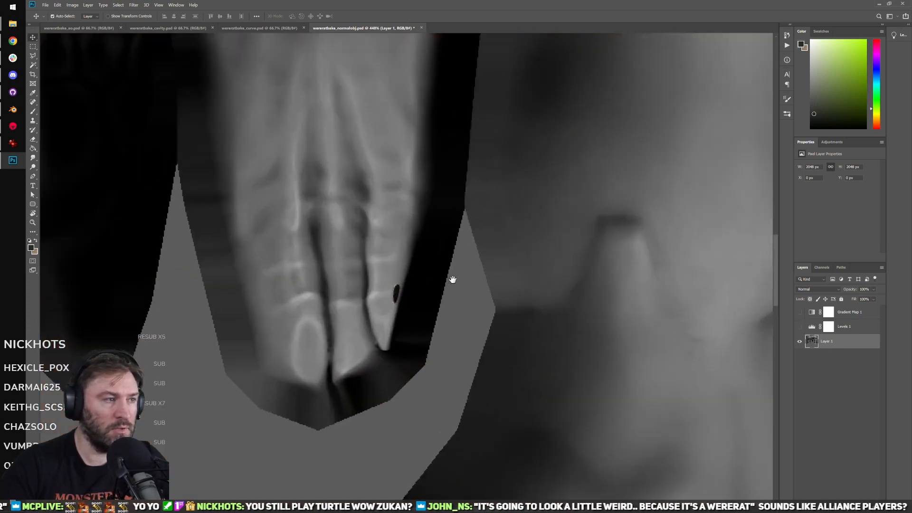
Step: Outline the black speck on the hand's outer finger with the Polygonal Lasso and replace it using Content-Aware Fill
{"action": "scroll", "coordinate": [450, 275], "scroll_direction": "up", "scroll_amount": 4, "text": "alt"}
{"action": "key", "text": "l"}
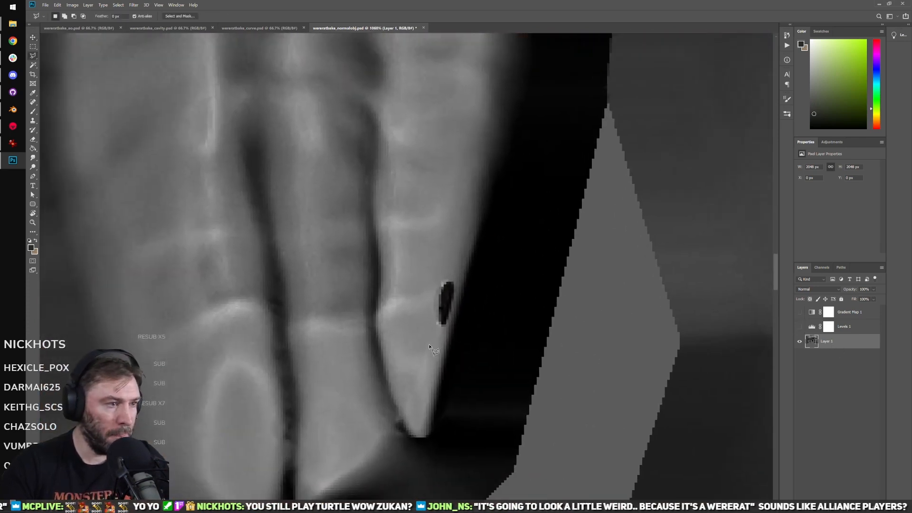
{"action": "scroll", "coordinate": [431, 334], "scroll_direction": "up", "scroll_amount": 1, "text": "alt"}
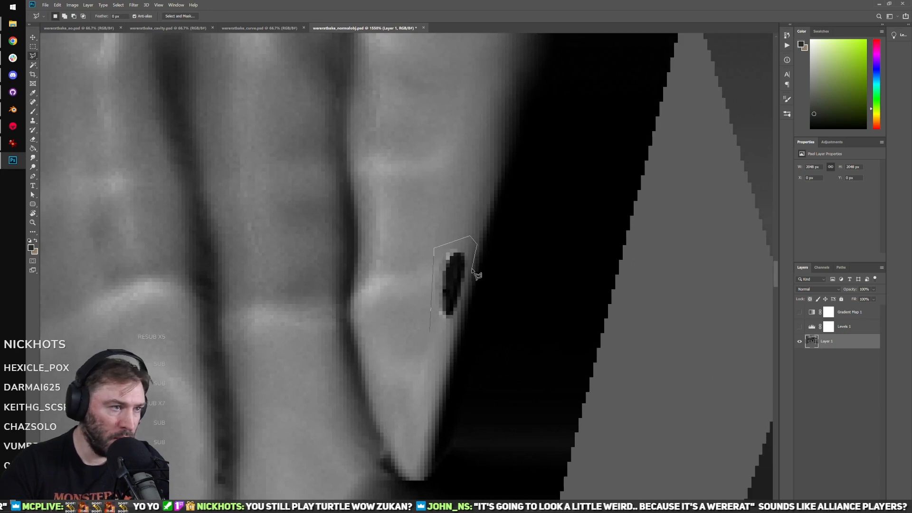
{"action": "key", "text": "Escape"}
{"action": "left_click", "coordinate": [432, 333]}
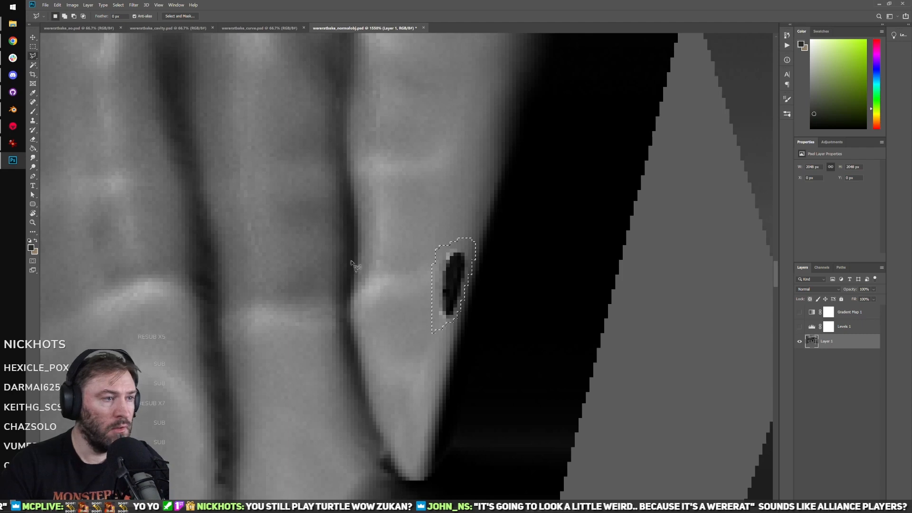
{"action": "left_click", "coordinate": [70, 6]}
{"action": "mouse_move", "coordinate": [57, 5]}
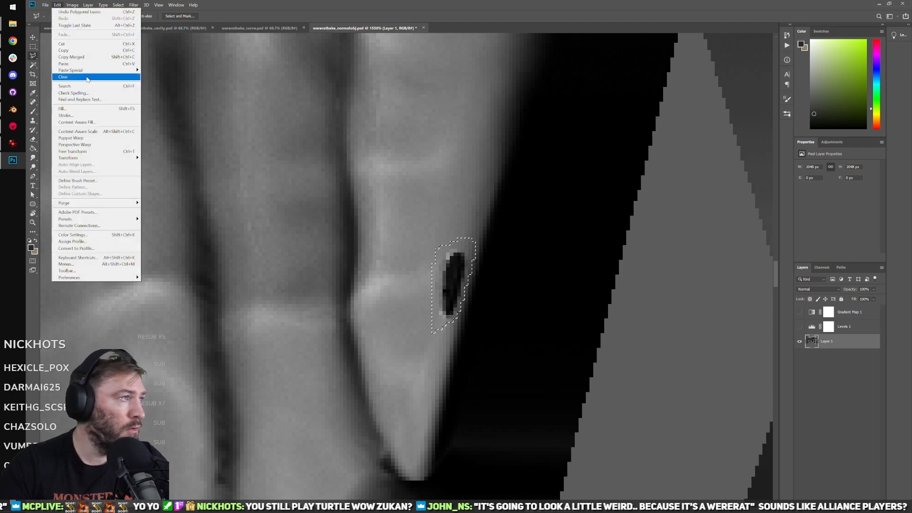
{"action": "left_click", "coordinate": [76, 122]}
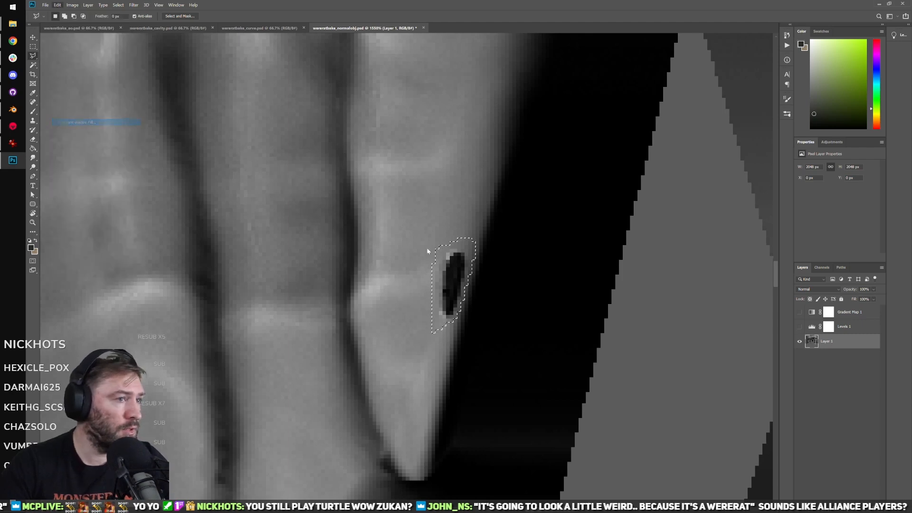
{"action": "left_click", "coordinate": [870, 503]}
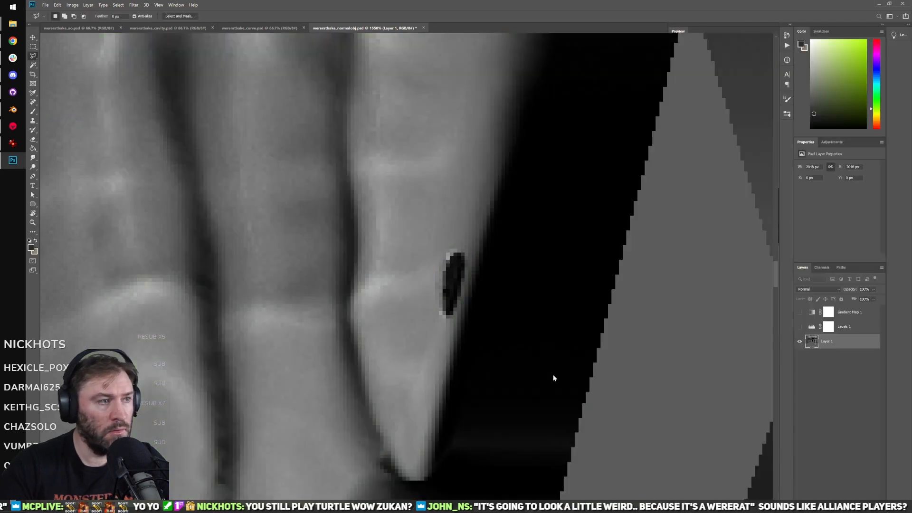
Step: Outline the small black speck on the torso below the dark curved band and replace it using Content-Aware Fill
{"action": "scroll", "coordinate": [510, 347], "scroll_direction": "down", "scroll_amount": 5, "text": "alt"}
{"action": "scroll", "coordinate": [508, 343], "scroll_direction": "down", "scroll_amount": 4, "text": "alt"}
{"action": "left_click_drag", "start_coordinate": [653, 334], "coordinate": [380, 358]}
{"action": "left_click_drag", "start_coordinate": [392, 204], "coordinate": [670, 445]}
{"action": "left_click_drag", "start_coordinate": [400, 339], "coordinate": [533, 323]}
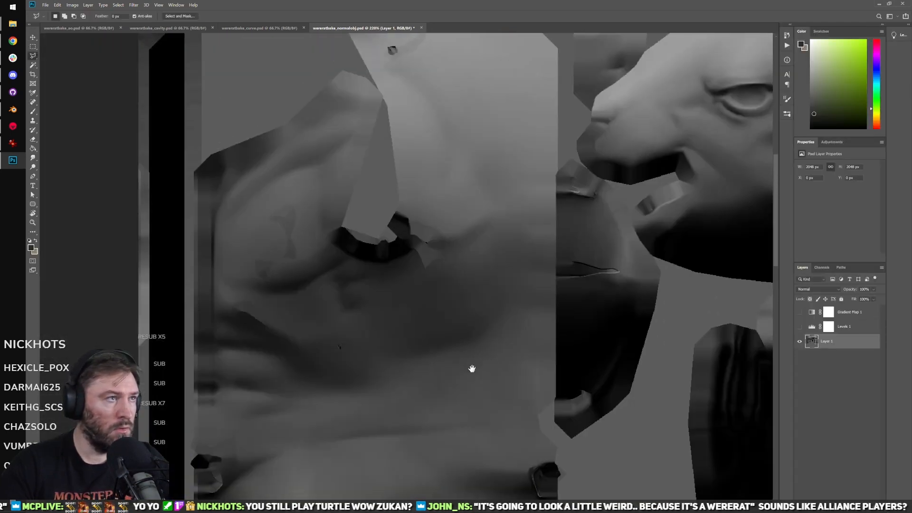
{"action": "left_click_drag", "start_coordinate": [472, 369], "coordinate": [603, 298]}
{"action": "scroll", "coordinate": [493, 309], "scroll_direction": "up", "scroll_amount": 5, "text": "alt"}
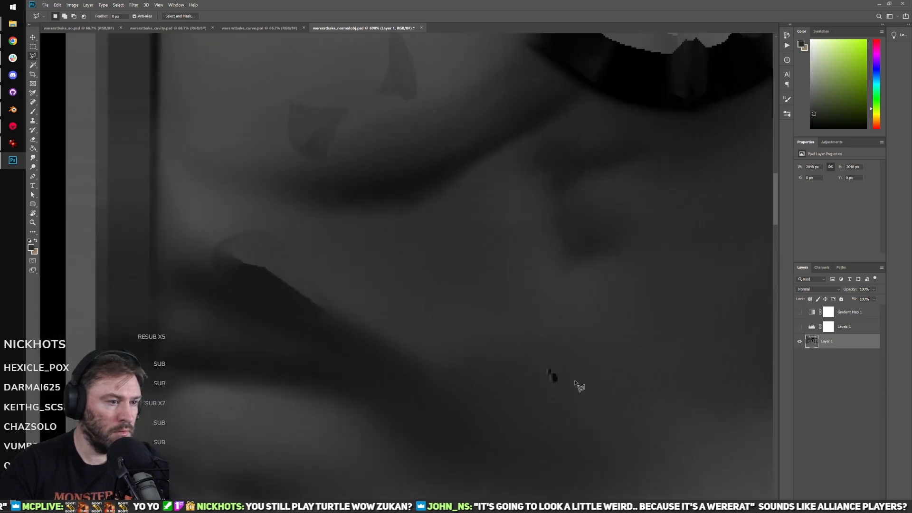
{"action": "left_click", "coordinate": [531, 377]}
{"action": "left_click", "coordinate": [544, 402]}
{"action": "left_click", "coordinate": [576, 405]}
{"action": "left_click", "coordinate": [587, 378]}
{"action": "left_click", "coordinate": [563, 356]}
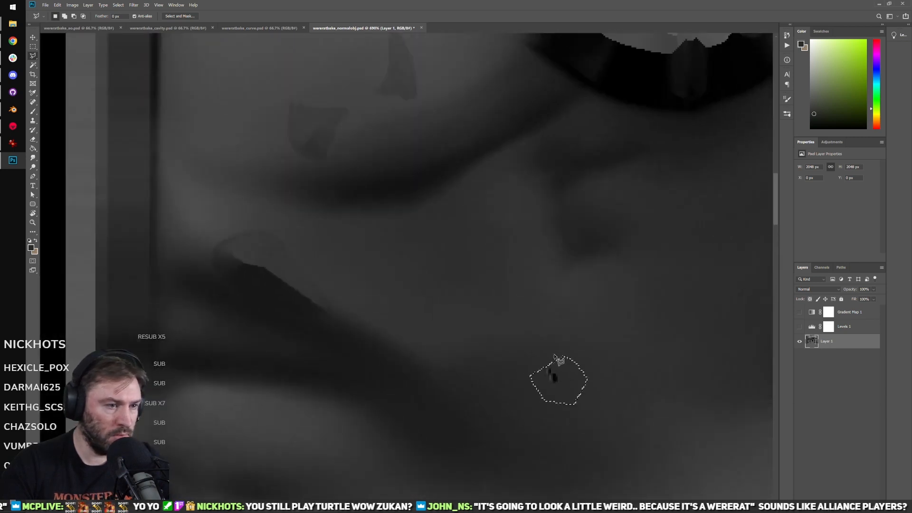
{"action": "left_click", "coordinate": [57, 5]}
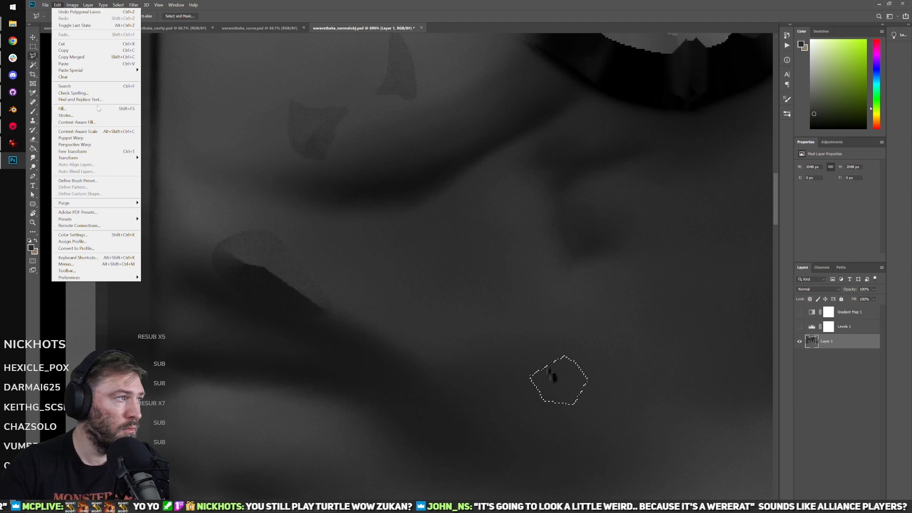
{"action": "left_click", "coordinate": [76, 122]}
{"action": "left_click", "coordinate": [806, 452]}
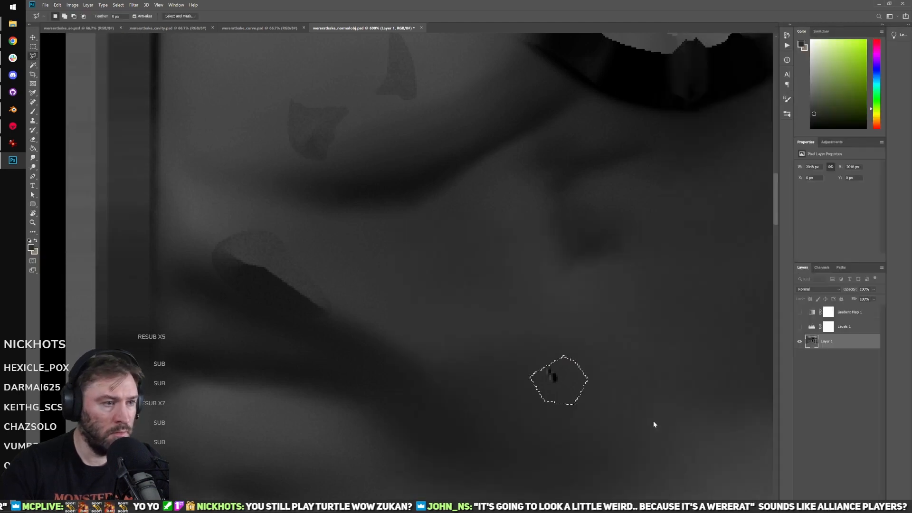
Step: Outline the dark wedge-shaped artifact on the torso with the Polygonal Lasso, replace it using Content-Aware Fill and deselect
{"action": "left_click", "coordinate": [350, 286]}
{"action": "left_click", "coordinate": [302, 232]}
{"action": "left_click", "coordinate": [244, 212]}
{"action": "left_click", "coordinate": [218, 211]}
{"action": "left_click", "coordinate": [188, 247]}
{"action": "left_click", "coordinate": [189, 255]}
{"action": "left_click_drag", "start_coordinate": [219, 292], "coordinate": [295, 329], "text": "alt"}
{"action": "left_click", "coordinate": [353, 289]}
{"action": "left_click", "coordinate": [57, 5]}
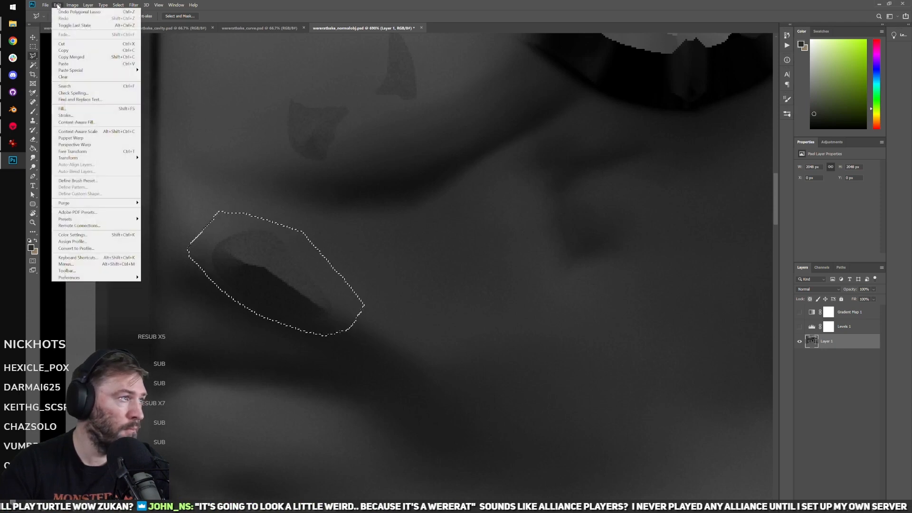
{"action": "left_click", "coordinate": [76, 122]}
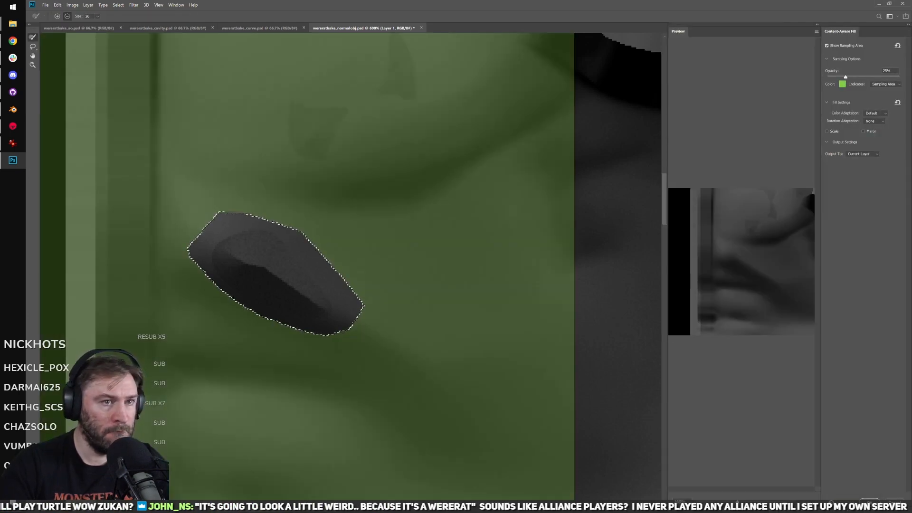
{"action": "left_click", "coordinate": [870, 502]}
{"action": "key", "text": "ctrl+d"}
Step: Outline the small kite-shaped patch above the dark curved band, replace it using Content-Aware Fill and deselect
{"action": "left_click", "coordinate": [326, 220]}
{"action": "left_click", "coordinate": [295, 261]}
{"action": "left_click", "coordinate": [311, 302]}
{"action": "left_click", "coordinate": [362, 320]}
{"action": "left_click", "coordinate": [381, 308]}
{"action": "left_click", "coordinate": [397, 264]}
{"action": "left_click", "coordinate": [392, 243]}
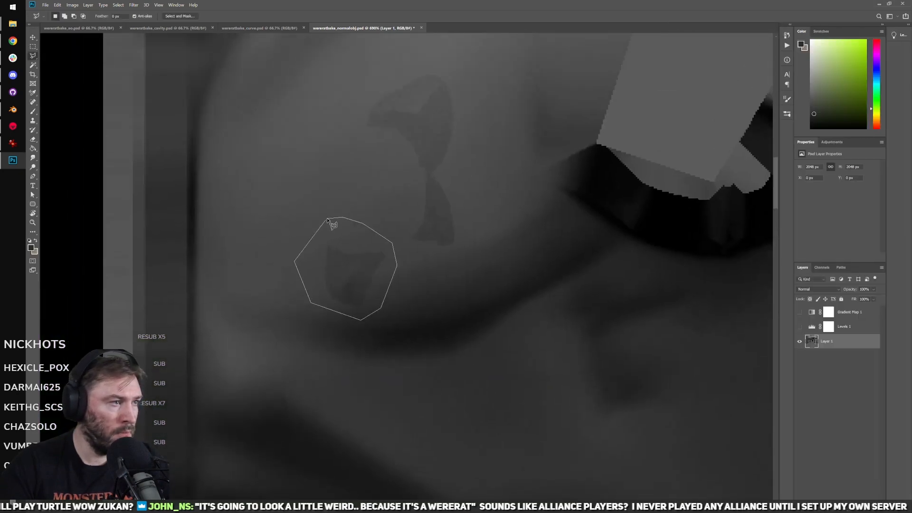
{"action": "left_click", "coordinate": [325, 221]}
{"action": "left_click", "coordinate": [57, 4]}
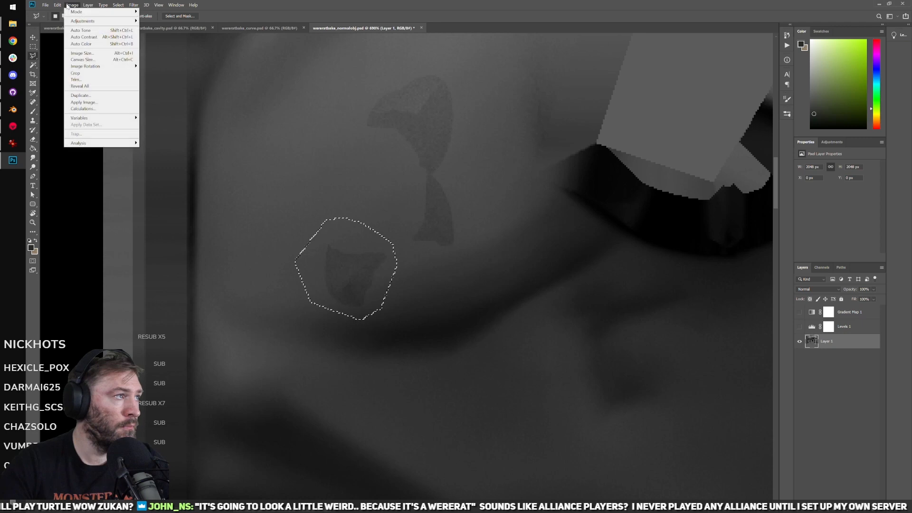
{"action": "left_click", "coordinate": [76, 122]}
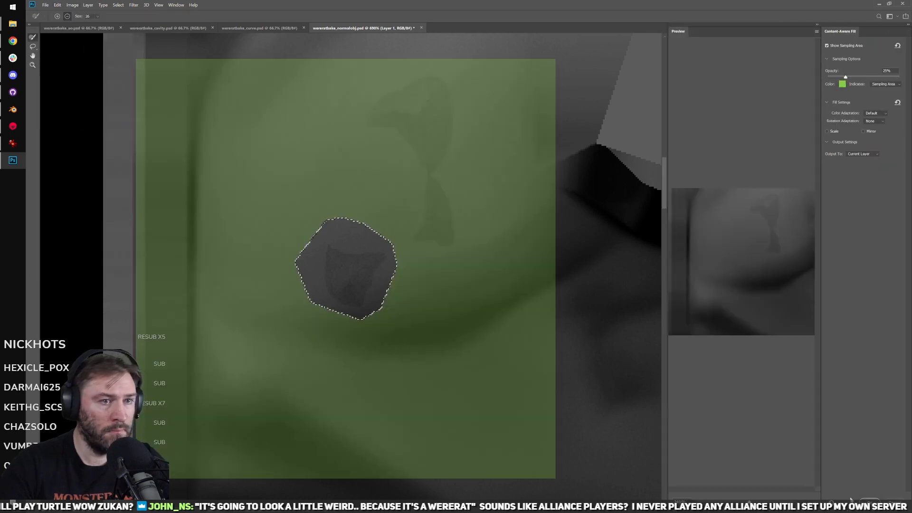
{"action": "left_click", "coordinate": [869, 502]}
{"action": "key", "text": "ctrl+d"}
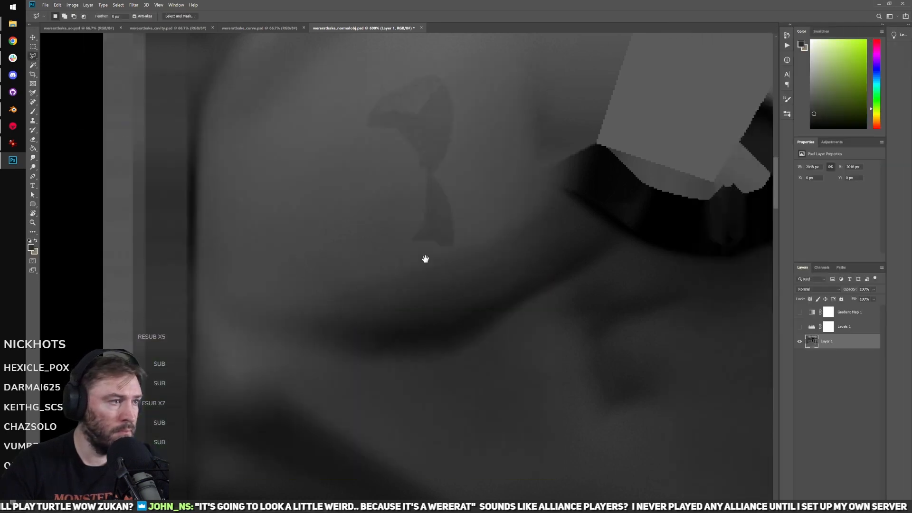
Step: Outline the hourglass-shaped patch on the torso's bulge with the Polygonal Lasso, replace it using Content-Aware Fill and deselect
{"action": "left_click", "coordinate": [349, 259]}
{"action": "left_click", "coordinate": [328, 221]}
{"action": "left_click", "coordinate": [336, 165]}
{"action": "left_click", "coordinate": [396, 133]}
{"action": "left_click", "coordinate": [463, 139]}
{"action": "left_click", "coordinate": [479, 185]}
{"action": "left_click", "coordinate": [479, 232]}
{"action": "left_click", "coordinate": [471, 263]}
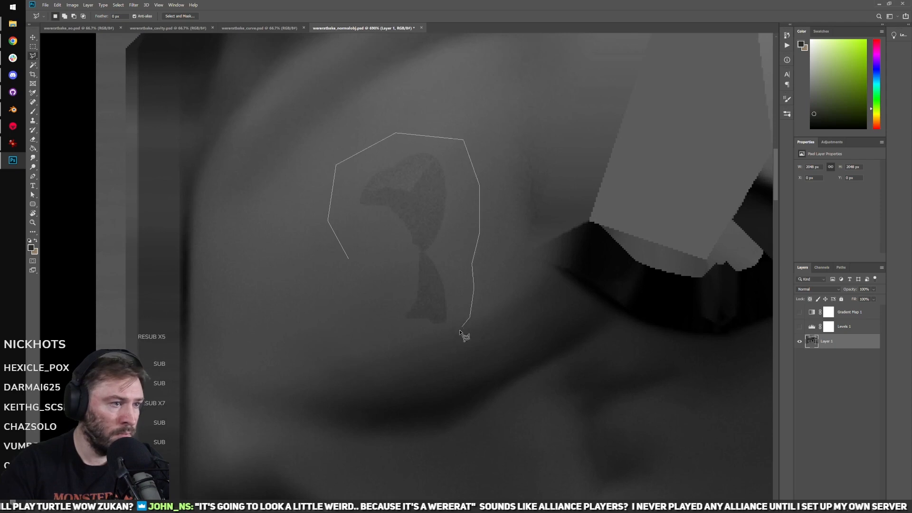
{"action": "left_click", "coordinate": [349, 262]}
{"action": "left_click", "coordinate": [57, 4]}
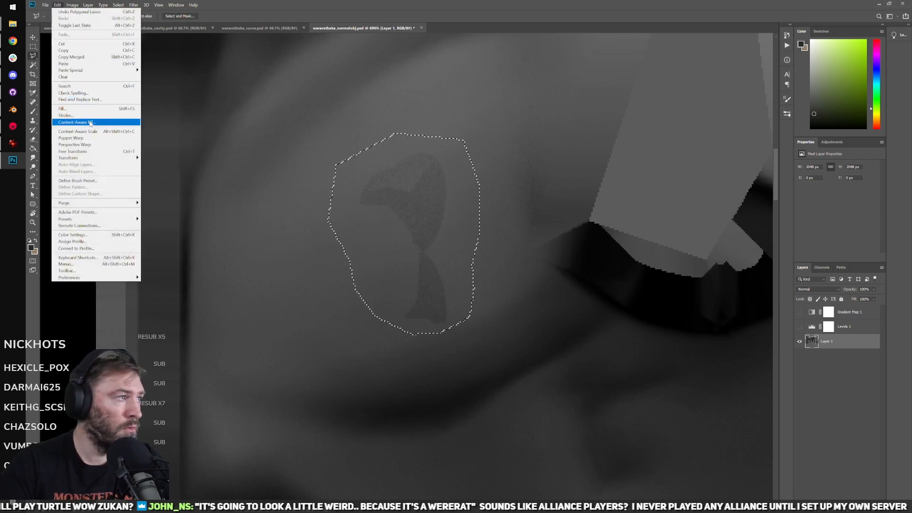
{"action": "left_click", "coordinate": [90, 122]}
{"action": "key", "text": "Return"}
{"action": "key", "text": "ctrl+d"}
Step: Outline the dark speck and curved grainy band near the torso piece's upper corner and replace them using Content-Aware Fill
{"action": "scroll", "coordinate": [519, 326], "scroll_direction": "down", "scroll_amount": 5, "text": "alt"}
{"action": "left_click_drag", "start_coordinate": [527, 323], "coordinate": [357, 371]}
{"action": "scroll", "coordinate": [357, 372], "scroll_direction": "up", "scroll_amount": 3}
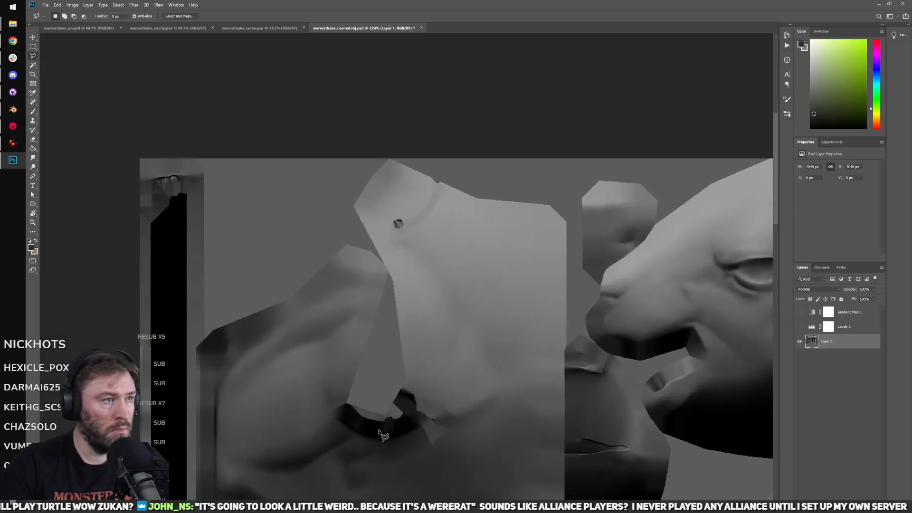
{"action": "scroll", "coordinate": [395, 267], "scroll_direction": "up", "scroll_amount": 5, "text": "alt"}
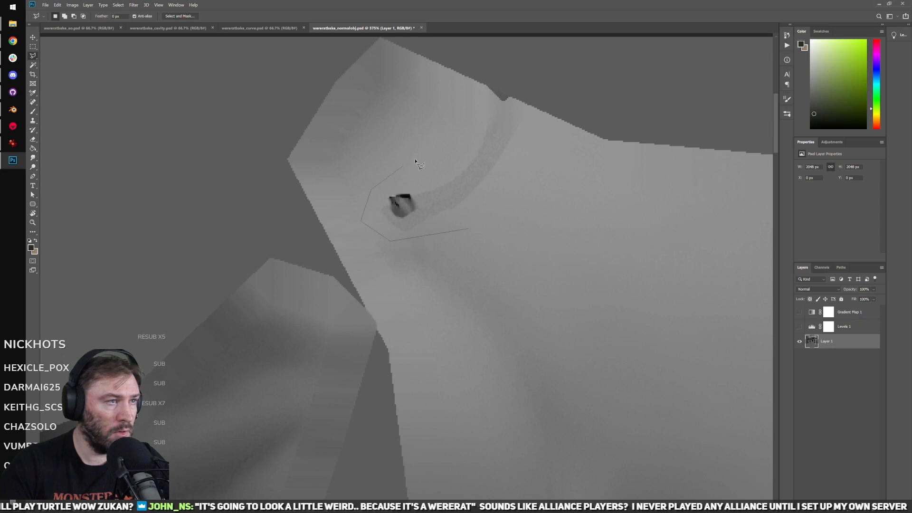
{"action": "double_click", "coordinate": [469, 231]}
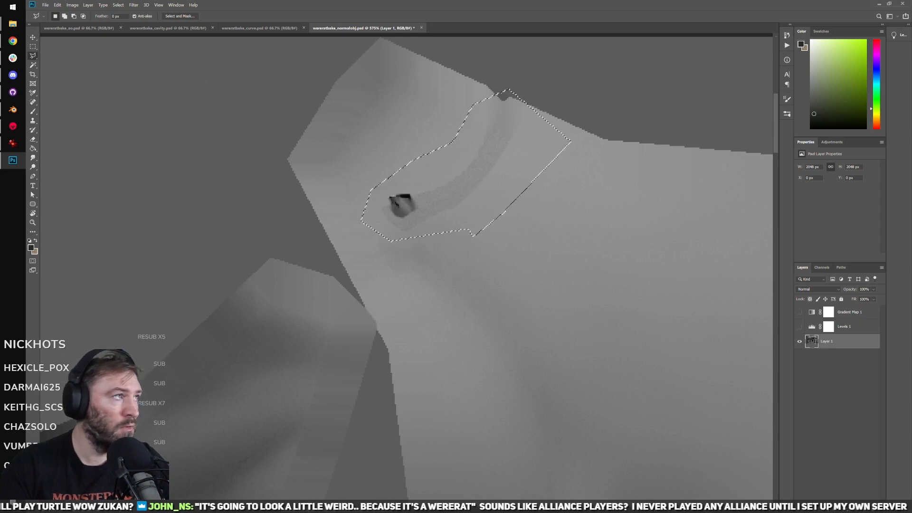
{"action": "left_click", "coordinate": [57, 5]}
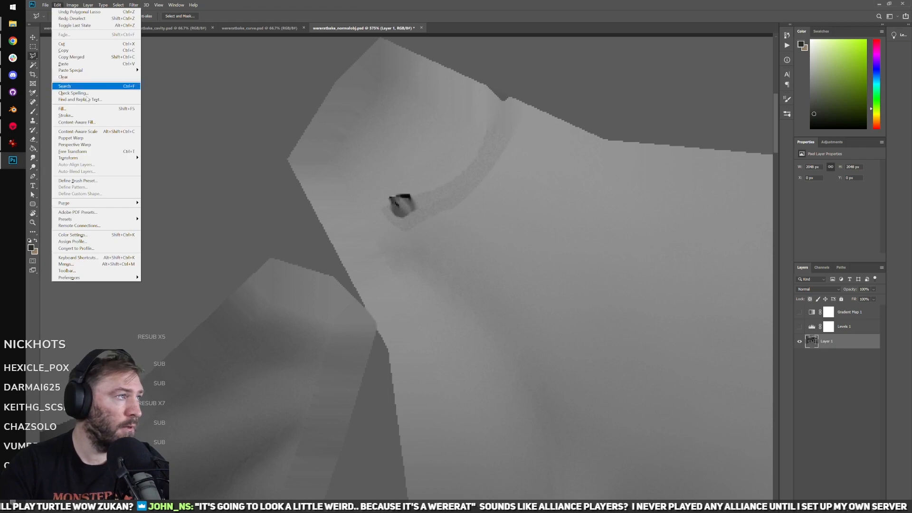
{"action": "left_click", "coordinate": [76, 122]}
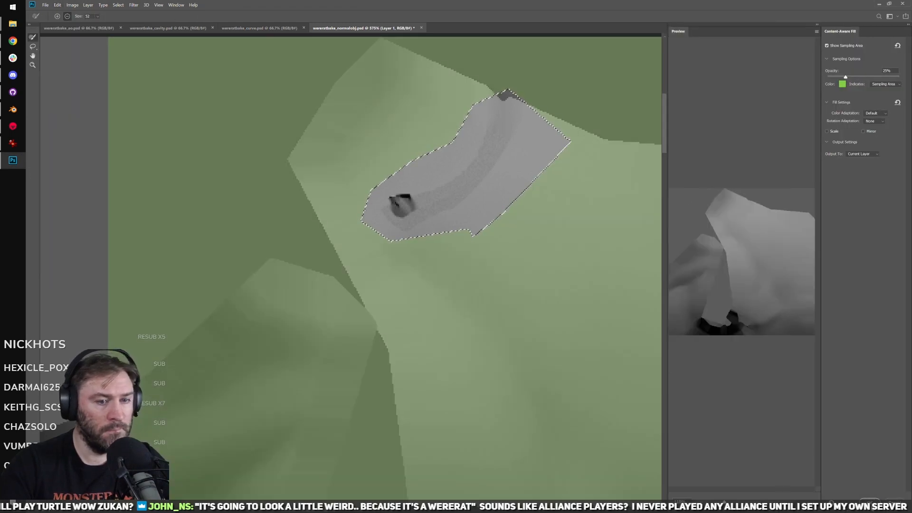
{"action": "key", "text": "Return"}
Step: Outline the dark ear-hole artifact behind the eye on the head and replace it using Content-Aware Fill
{"action": "scroll", "coordinate": [577, 380], "scroll_direction": "down", "scroll_amount": 5, "text": "alt"}
{"action": "left_click_drag", "start_coordinate": [597, 361], "coordinate": [369, 302]}
{"action": "scroll", "coordinate": [478, 341], "scroll_direction": "up", "scroll_amount": 6, "text": "alt"}
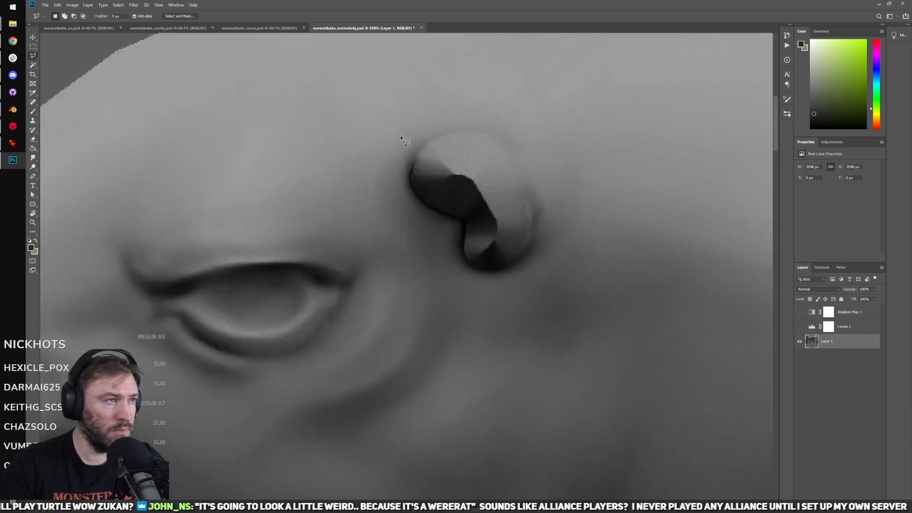
{"action": "mouse_move", "coordinate": [414, 271]}
{"action": "left_mouse_down"}
{"action": "mouse_move", "coordinate": [564, 294]}
{"action": "mouse_move", "coordinate": [590, 197]}
{"action": "left_mouse_up"}
{"action": "left_click", "coordinate": [402, 118]}
{"action": "left_click", "coordinate": [57, 5]}
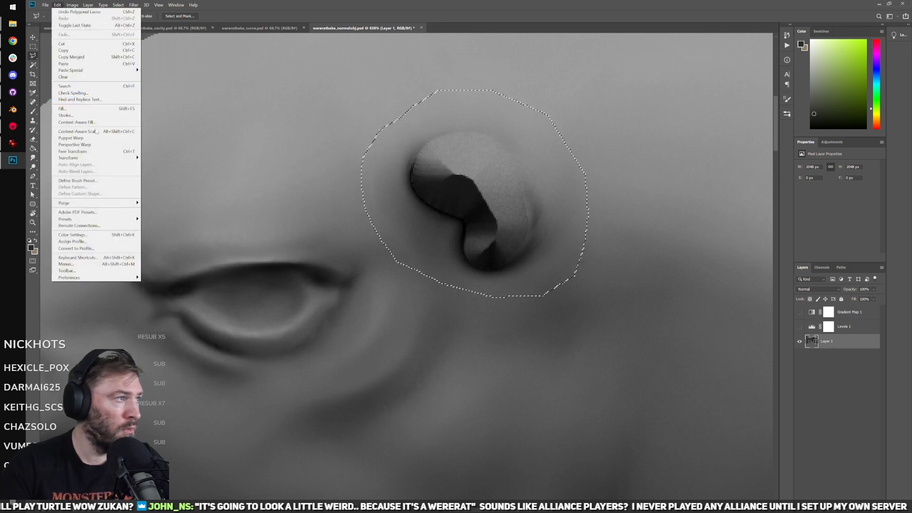
{"action": "left_click", "coordinate": [83, 122]}
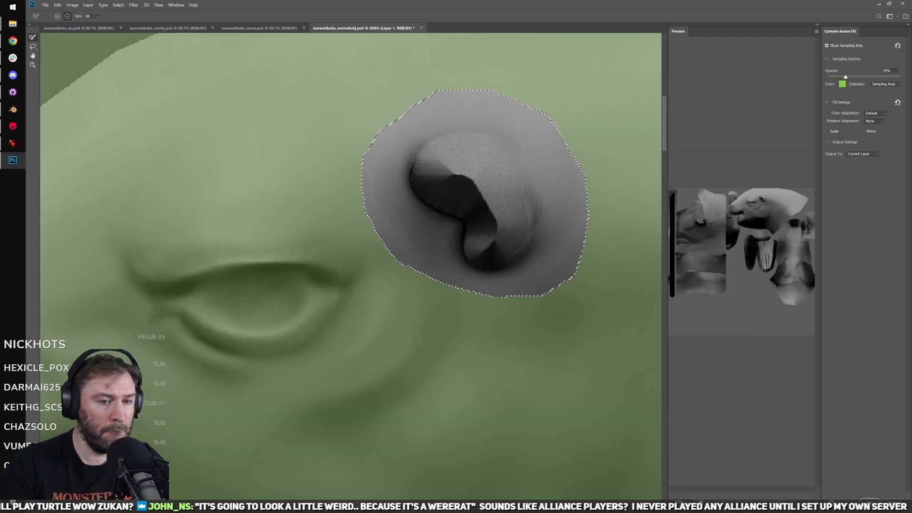
{"action": "left_click", "coordinate": [870, 502]}
Step: Examine the hand, leg and torso pieces and the overall texture for remaining bake artifacts
{"action": "scroll", "coordinate": [511, 361], "scroll_direction": "down", "scroll_amount": 2, "text": "alt"}
{"action": "scroll", "coordinate": [507, 357], "scroll_direction": "down", "scroll_amount": 3, "text": "alt"}
{"action": "left_click_drag", "start_coordinate": [506, 351], "coordinate": [311, 177]}
{"action": "left_click_drag", "start_coordinate": [384, 284], "coordinate": [397, 172]}
{"action": "left_click_drag", "start_coordinate": [312, 226], "coordinate": [379, 113]}
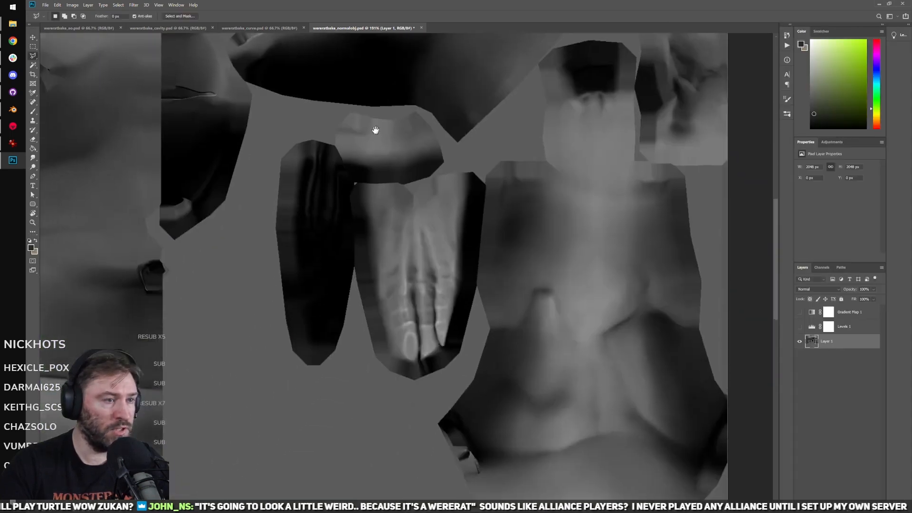
{"action": "left_click_drag", "start_coordinate": [376, 334], "coordinate": [380, 255]}
{"action": "left_click_drag", "start_coordinate": [424, 371], "coordinate": [386, 349]}
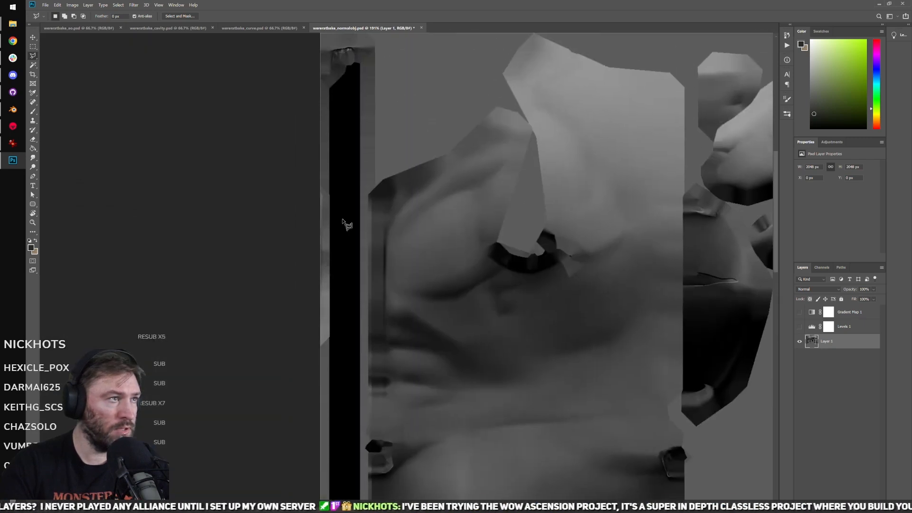
{"action": "scroll", "coordinate": [489, 297], "scroll_direction": "down", "scroll_amount": 5, "text": "alt"}
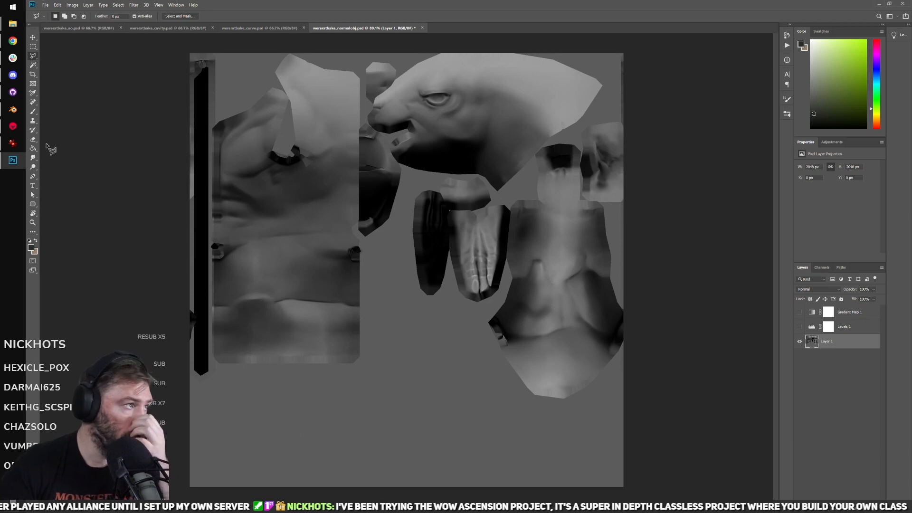
Step: Save the document as Wererat_Base_01 in Photoshop format in the Downloads folder, with Maximize Compatibility on
{"action": "mouse_move", "coordinate": [16, 125]}
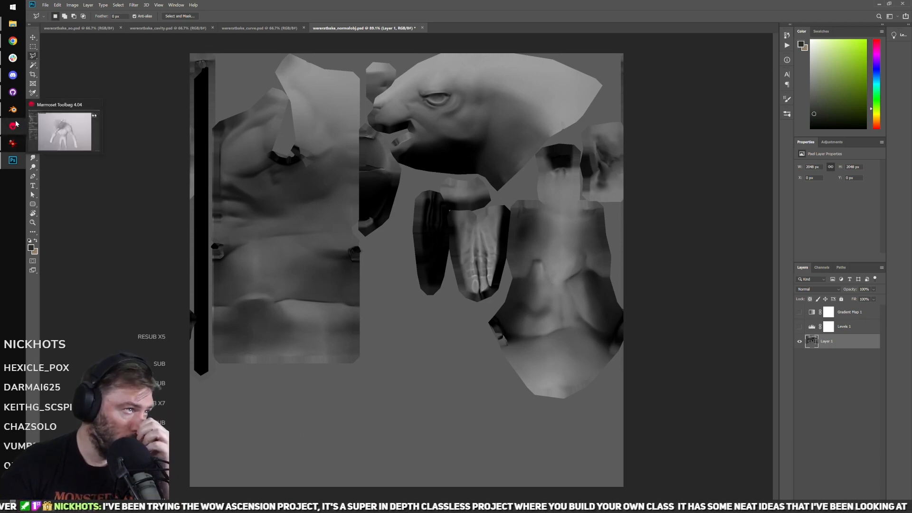
{"action": "left_click", "coordinate": [45, 4]}
{"action": "left_click", "coordinate": [62, 83]}
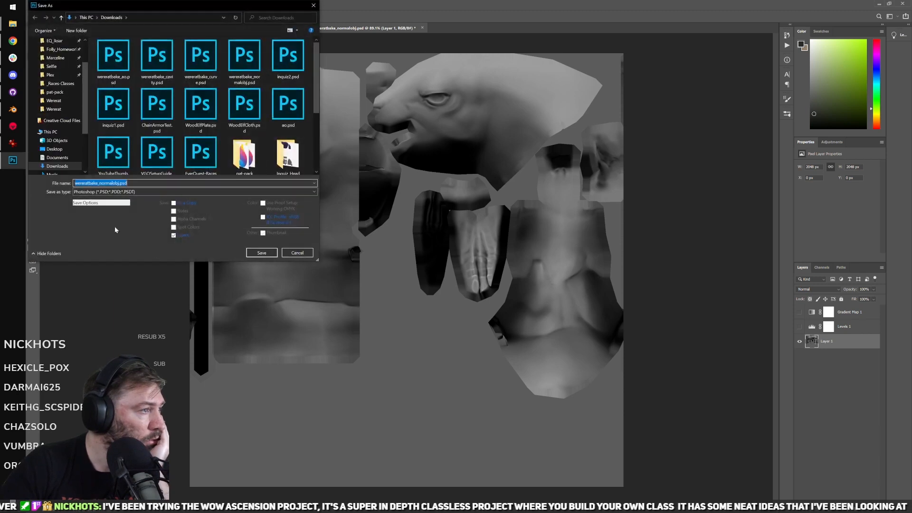
{"action": "type", "text": "wereratr"}
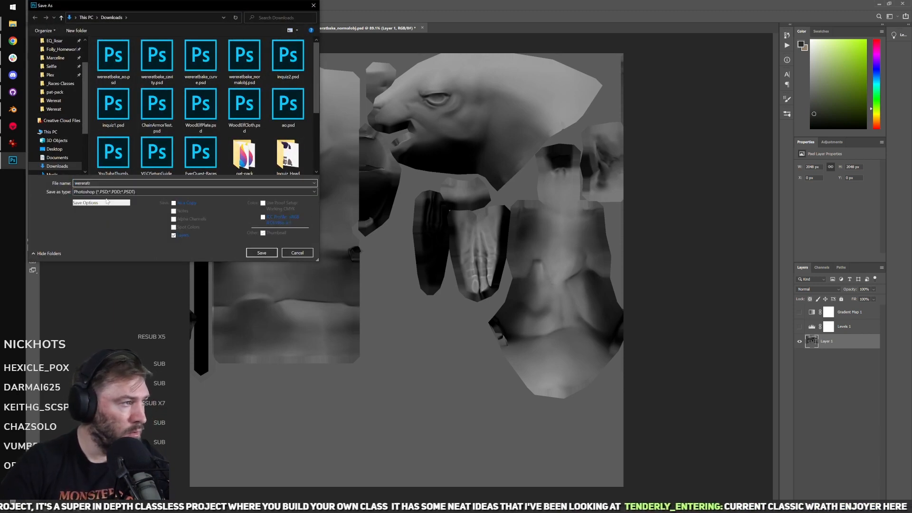
{"action": "type", "text": "Were"}
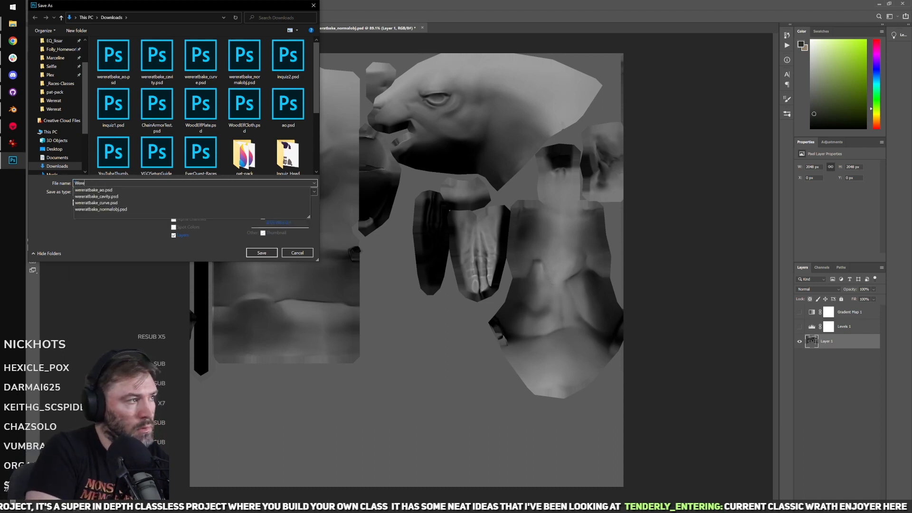
{"action": "type", "text": "rat_Base_01"}
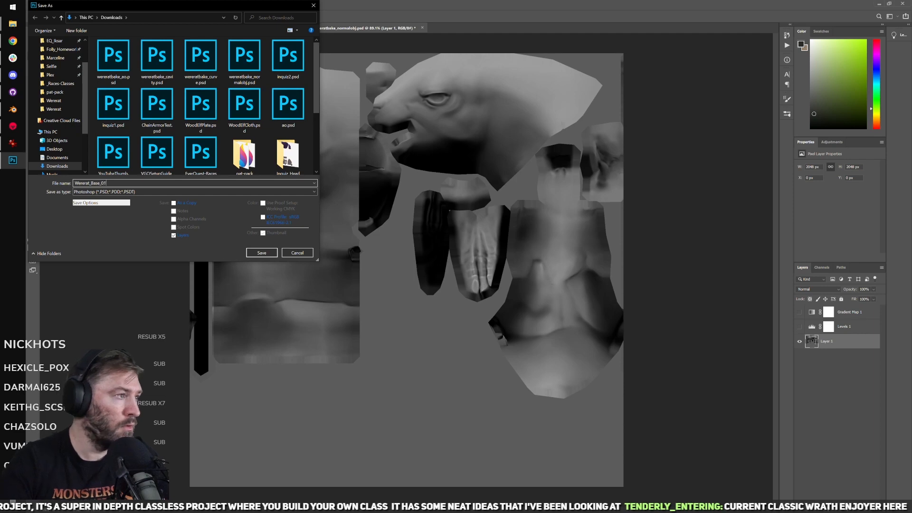
{"action": "left_click", "coordinate": [269, 255]}
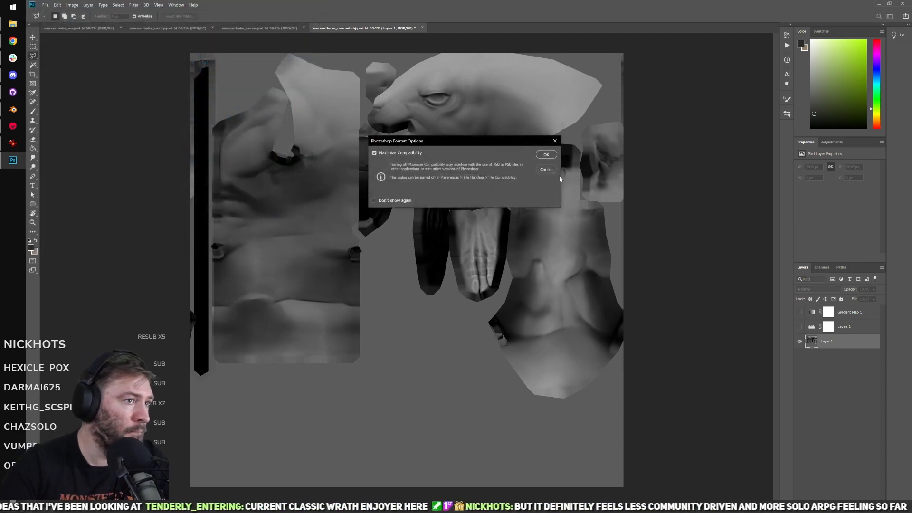
{"action": "left_click", "coordinate": [546, 155]}
Step: Switch to Marmoset Toolbag, turn to the model's back and hide the Low mesh group
{"action": "left_click", "coordinate": [13, 126]}
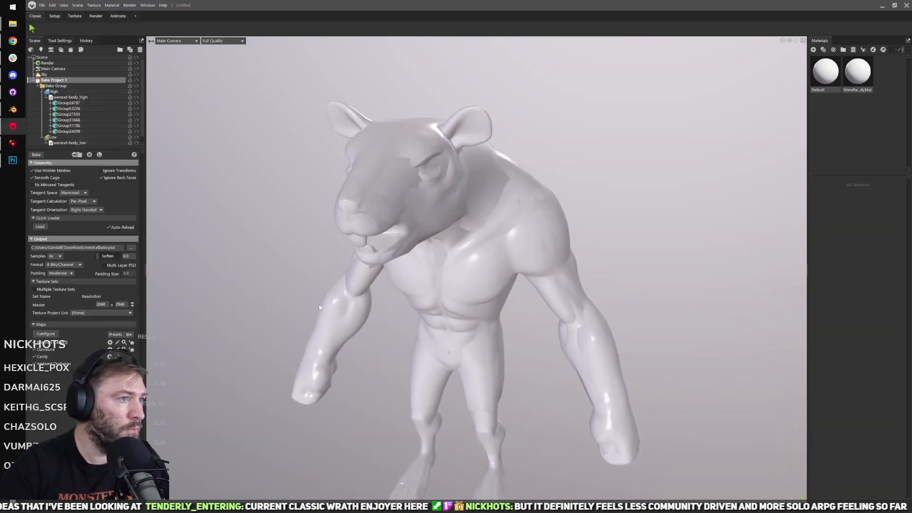
{"action": "left_click_drag", "start_coordinate": [368, 199], "coordinate": [228, 190]}
{"action": "left_click", "coordinate": [53, 137]}
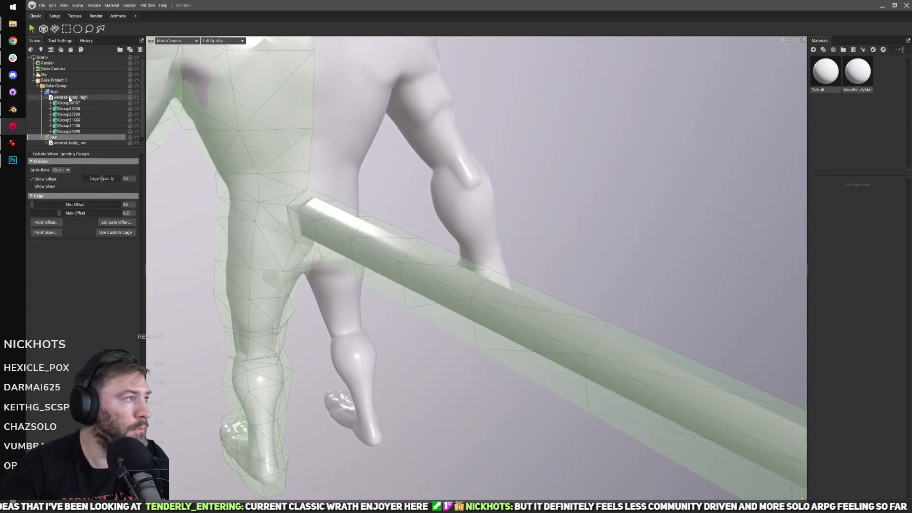
{"action": "left_click", "coordinate": [138, 135]}
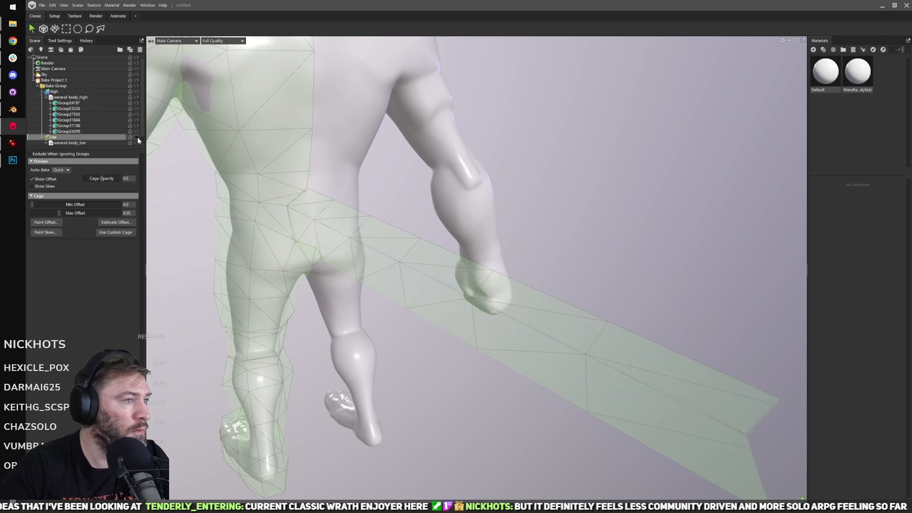
Step: Examine the high-poly wererat body from behind, selecting wererat-body_high and toggling the High group's visibility
{"action": "left_click", "coordinate": [71, 97]}
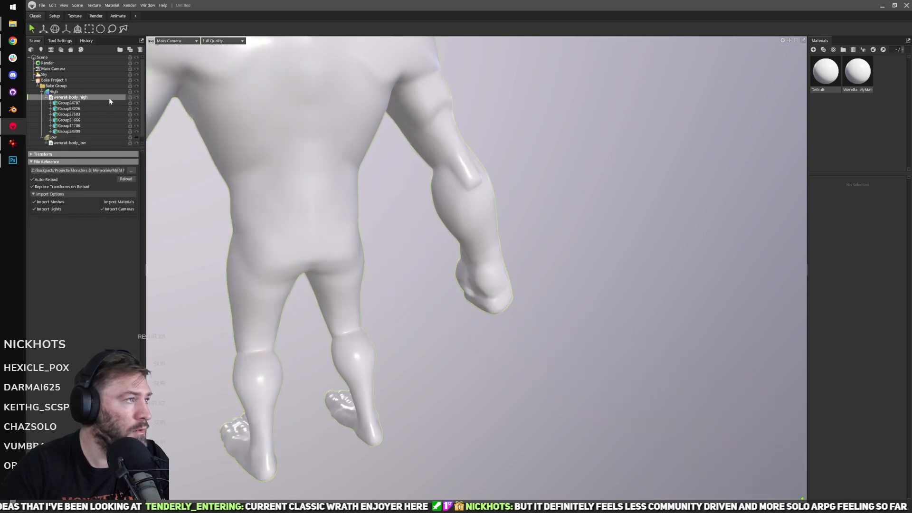
{"action": "left_click", "coordinate": [79, 93]}
{"action": "left_click", "coordinate": [136, 91]}
{"action": "left_click", "coordinate": [137, 91]}
{"action": "left_click_drag", "start_coordinate": [252, 188], "coordinate": [284, 178]}
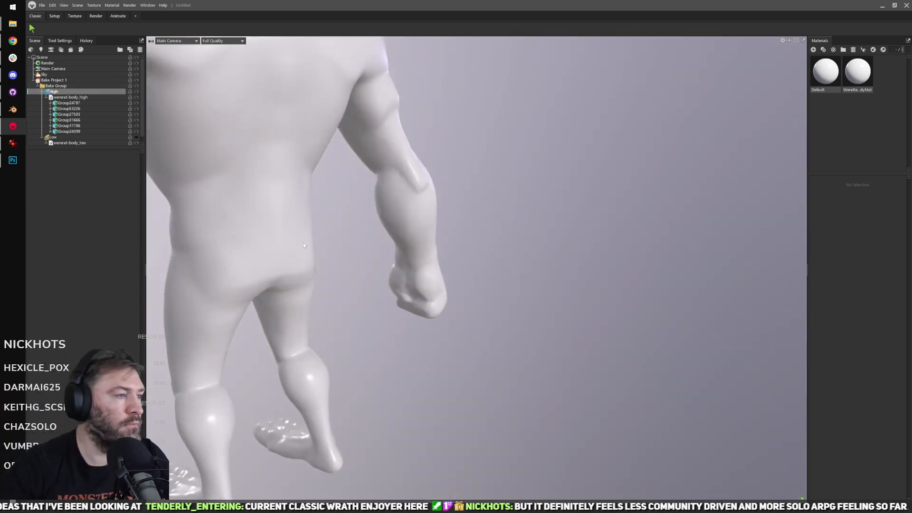
{"action": "mouse_move", "coordinate": [1, 146]}
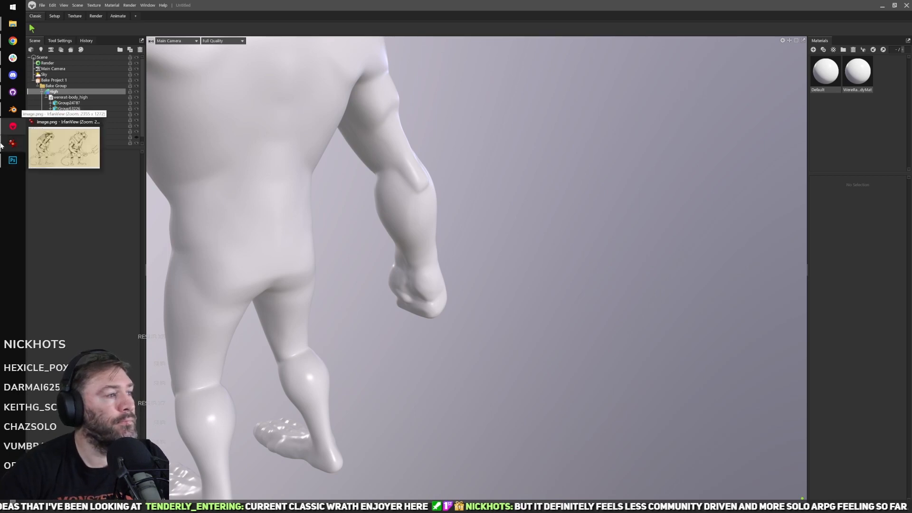
{"action": "scroll", "coordinate": [343, 279], "scroll_direction": "down", "scroll_amount": 3}
{"action": "left_click_drag", "start_coordinate": [343, 279], "coordinate": [422, 284]}
{"action": "scroll", "coordinate": [517, 274], "scroll_direction": "down", "scroll_amount": 5}
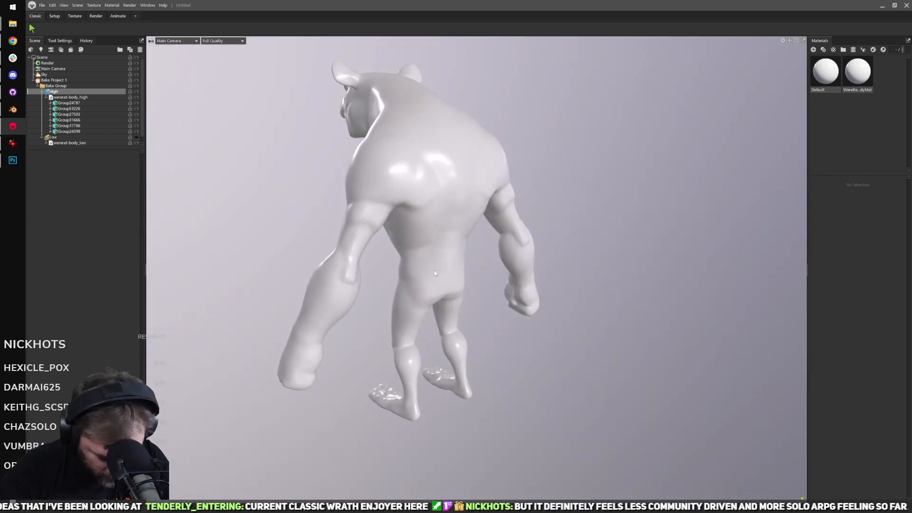
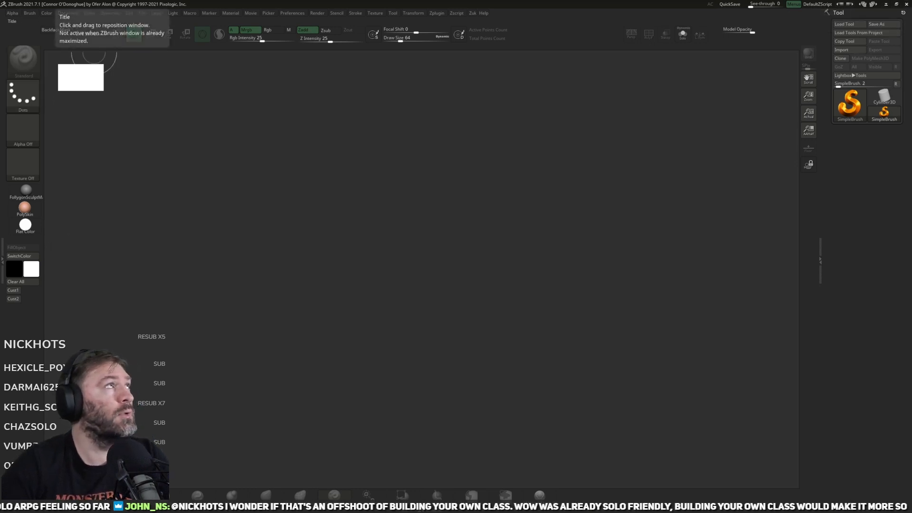
Step: Switch to Marmoset Toolbag and delete the wererat-body_high model from the bake group's High mesh group
{"action": "key", "text": "alt+Tab"}
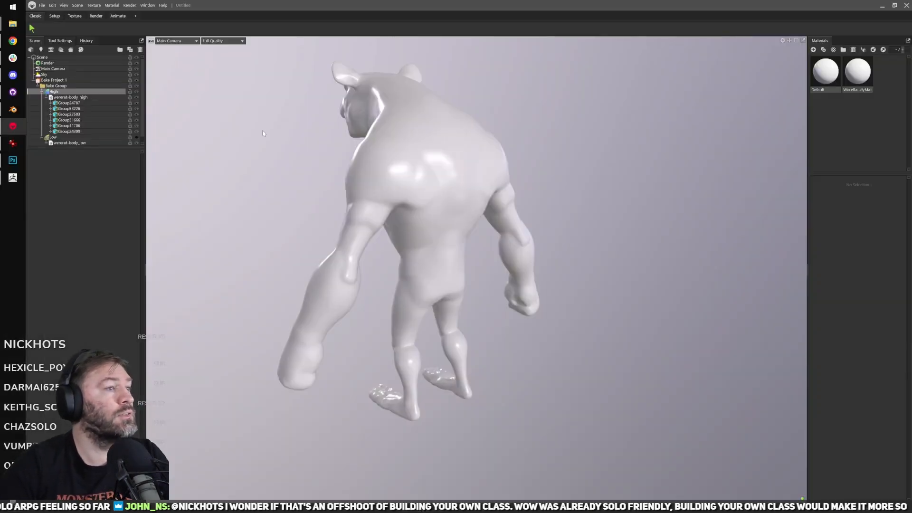
{"action": "left_click", "coordinate": [65, 97]}
{"action": "key", "text": "Delete"}
Step: Import wererat-tail_high.obj from the Wererat folder inside the MnM Models OBJs folder
{"action": "left_click", "coordinate": [42, 5]}
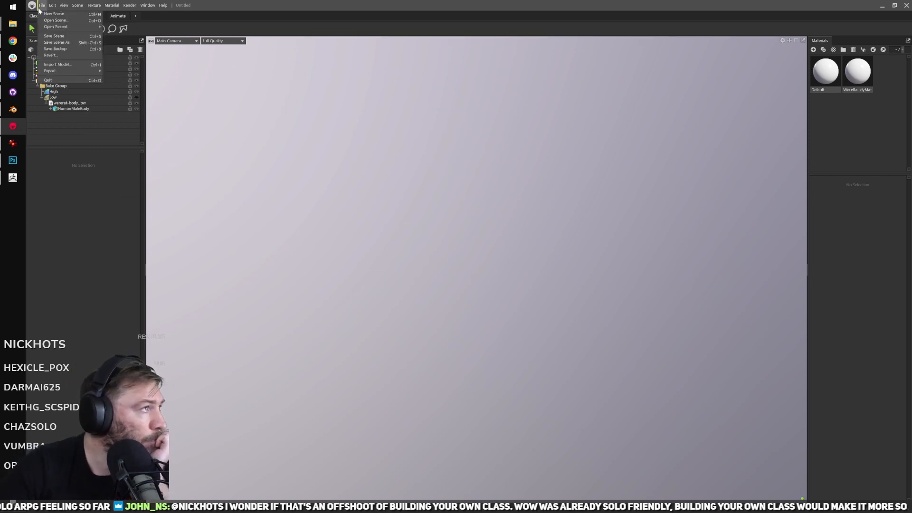
{"action": "left_click", "coordinate": [62, 65]}
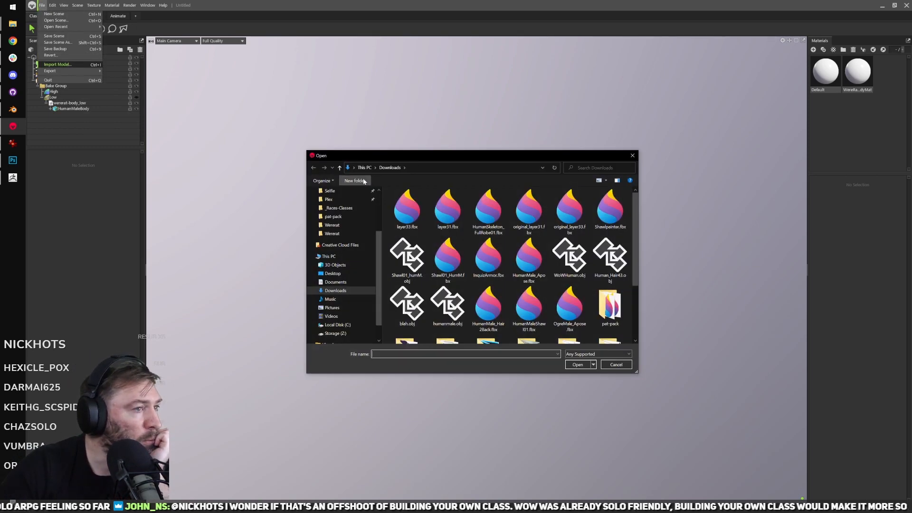
{"action": "left_click", "coordinate": [337, 208]}
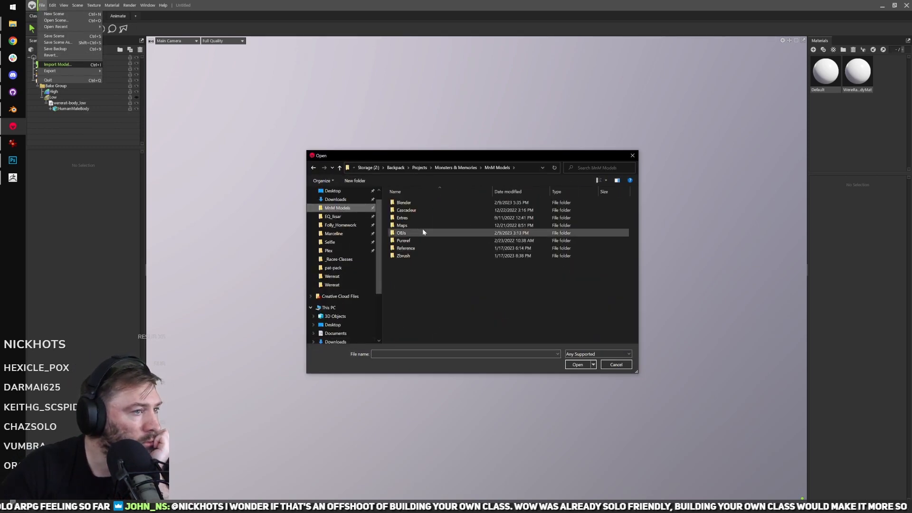
{"action": "double_click", "coordinate": [421, 233]}
{"action": "double_click", "coordinate": [417, 203]}
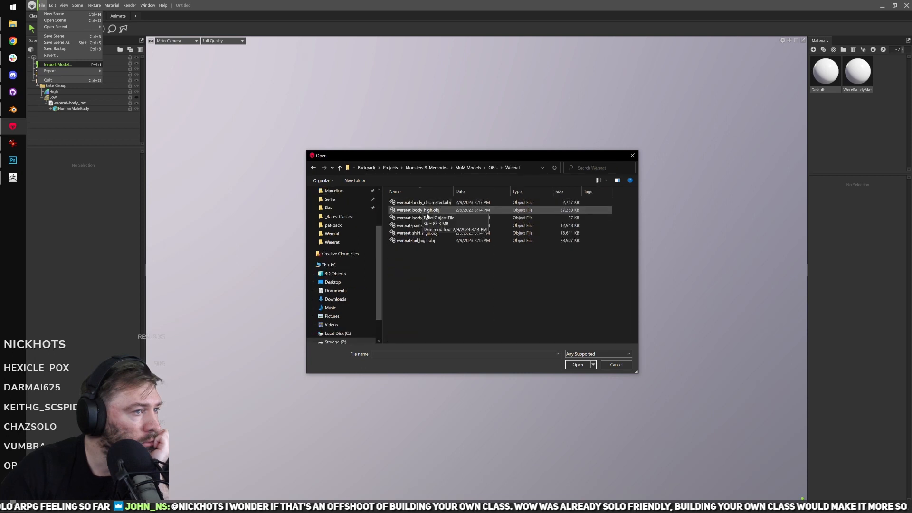
{"action": "left_click", "coordinate": [415, 233]}
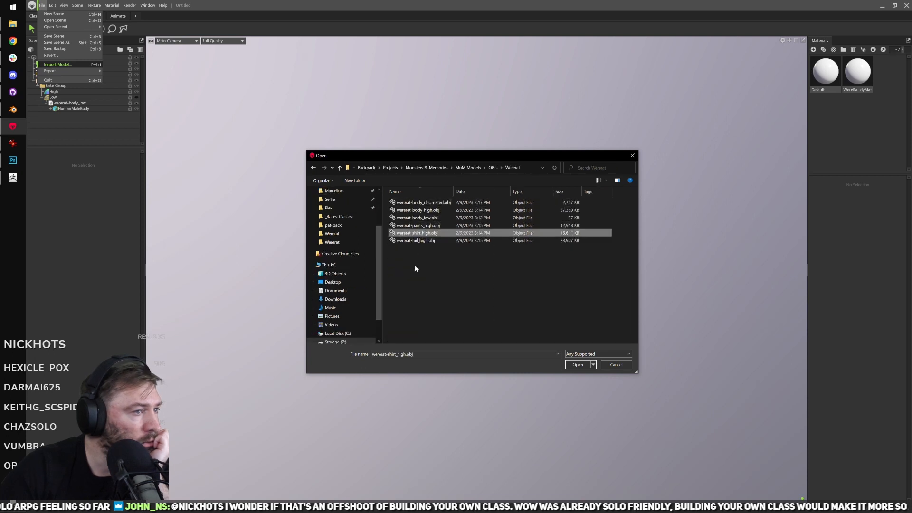
{"action": "left_click", "coordinate": [408, 241]}
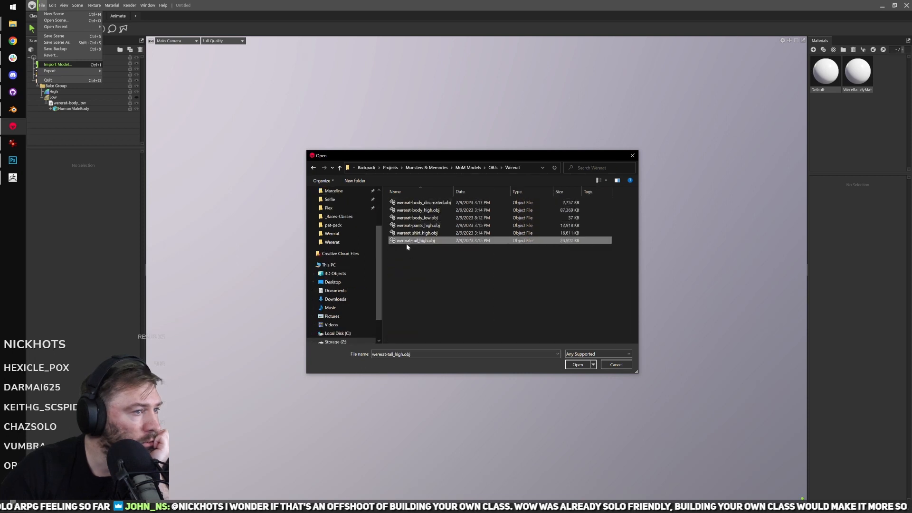
{"action": "left_click", "coordinate": [578, 365]}
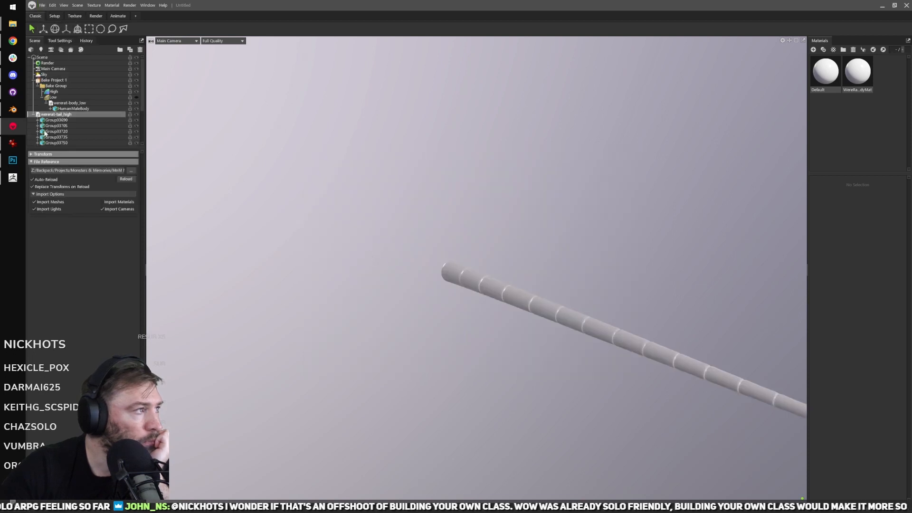
Step: Move the imported wererat-tail_high model into the bake group's High group and collapse its mesh list
{"action": "left_click_drag", "start_coordinate": [61, 99], "coordinate": [69, 92]}
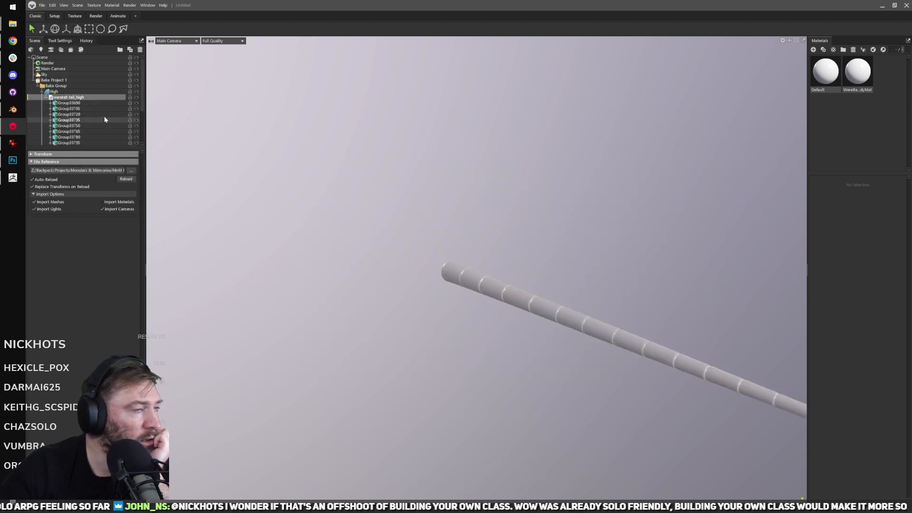
{"action": "left_click", "coordinate": [46, 97]}
{"action": "left_click_drag", "start_coordinate": [279, 151], "coordinate": [340, 168]}
Step: Switch to Photoshop to close all open documents, and exit ZBrush
{"action": "left_click", "coordinate": [13, 160]}
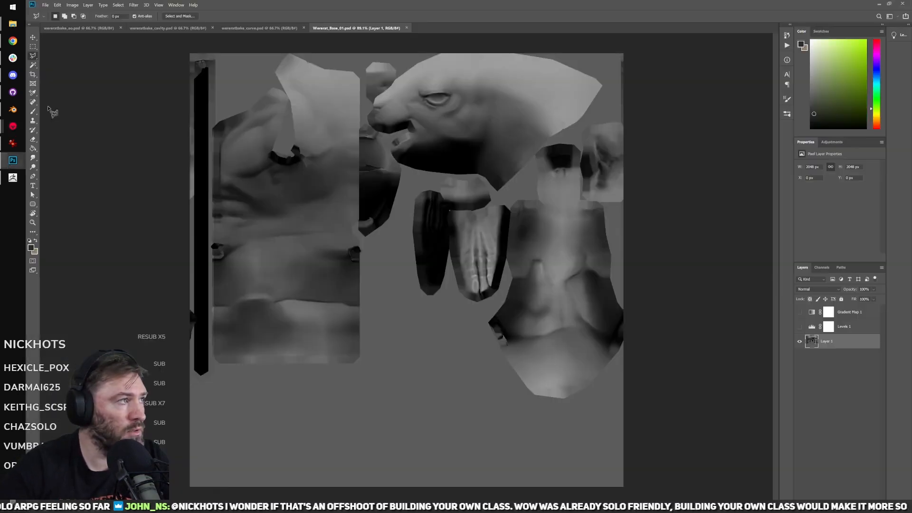
{"action": "left_click", "coordinate": [42, 5]}
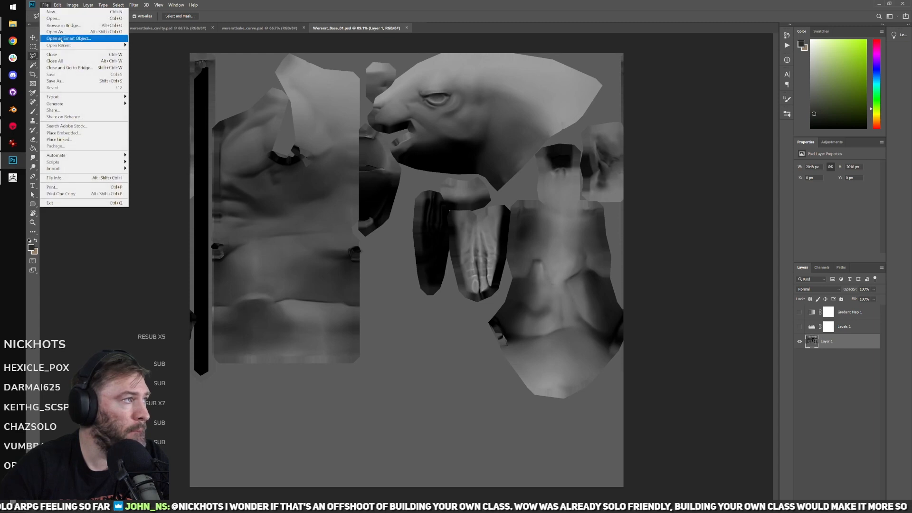
{"action": "left_click", "coordinate": [67, 61]}
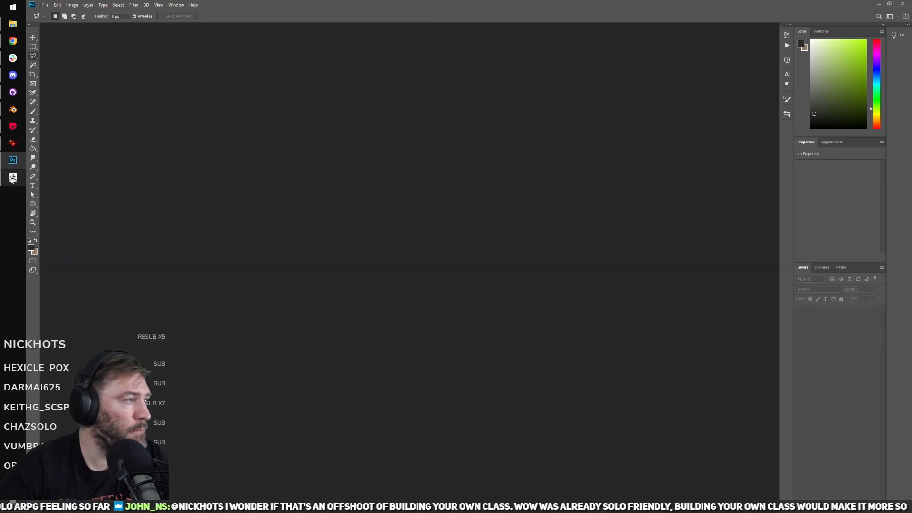
{"action": "left_click", "coordinate": [13, 178]}
{"action": "left_click", "coordinate": [906, 6]}
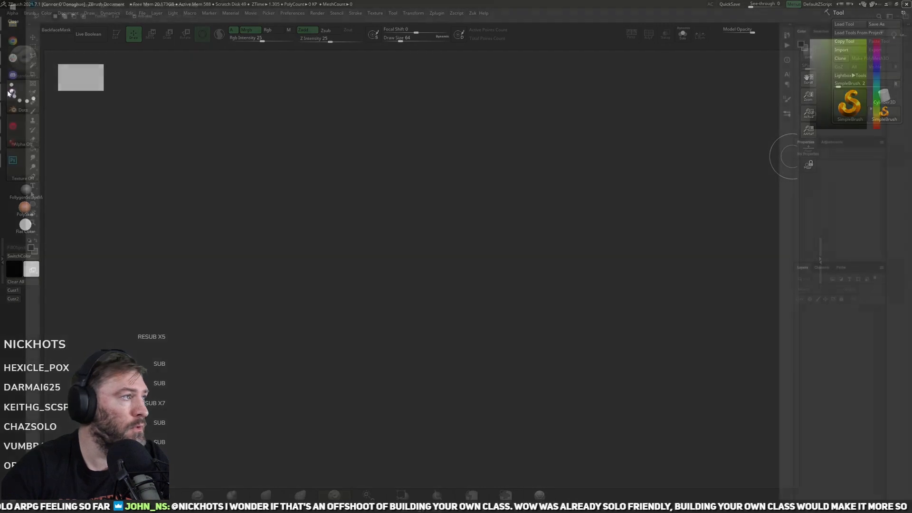
{"action": "left_click", "coordinate": [907, 7]}
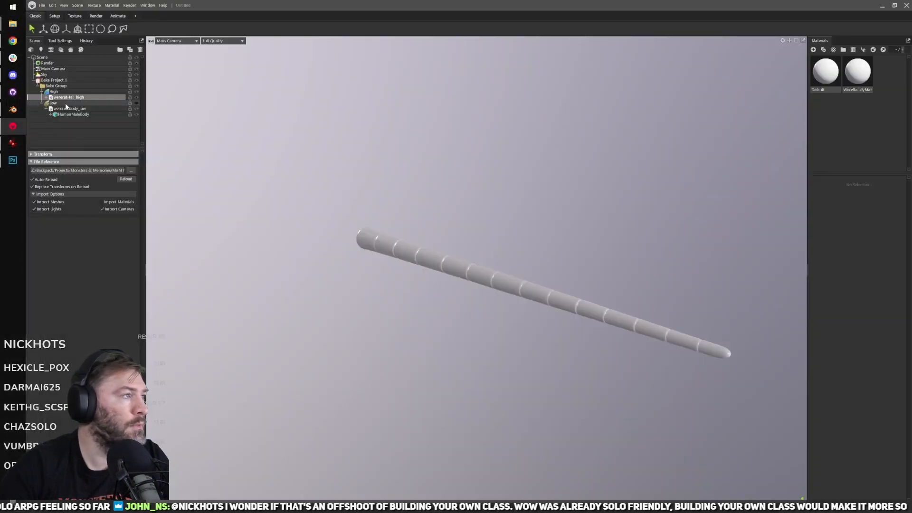
Step: Show the Low mesh group and reduce its maximum cage offset so the cage fits closely around the tail
{"action": "left_click", "coordinate": [137, 103]}
{"action": "left_click", "coordinate": [53, 103]}
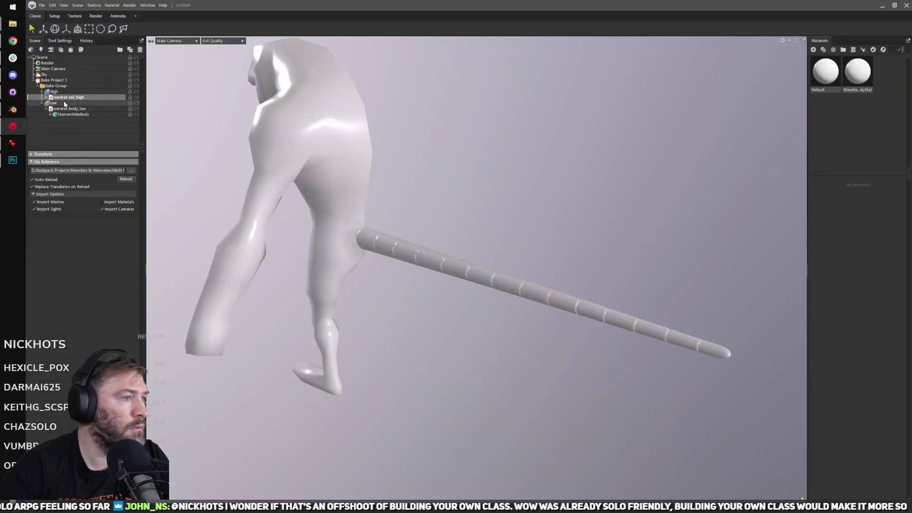
{"action": "scroll", "coordinate": [206, 182], "scroll_direction": "up", "scroll_amount": 5}
{"action": "left_click_drag", "start_coordinate": [57, 214], "coordinate": [52, 213]}
{"action": "left_click_drag", "start_coordinate": [504, 299], "coordinate": [247, 238]}
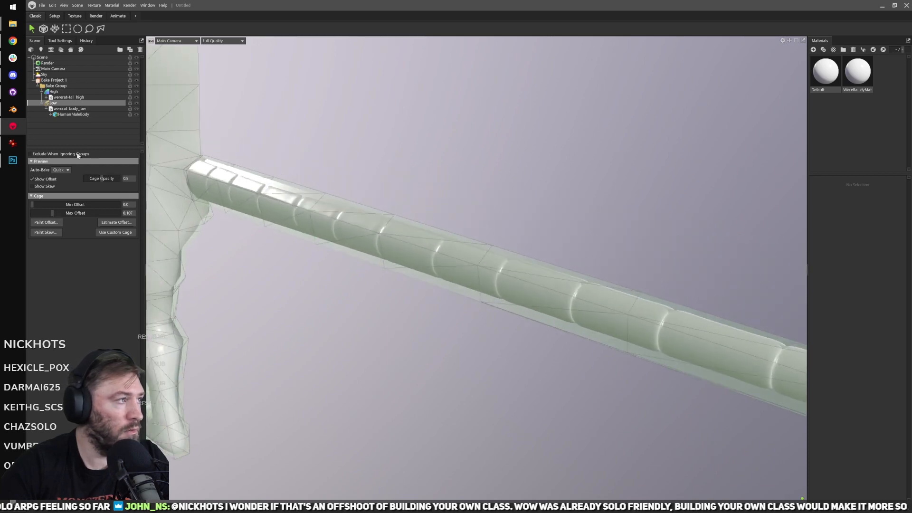
Step: Bake the maps of Bake Project 1 and open the wereratbake ao, cavity, curve and normalobj PSD files in Photoshop
{"action": "left_click", "coordinate": [51, 80]}
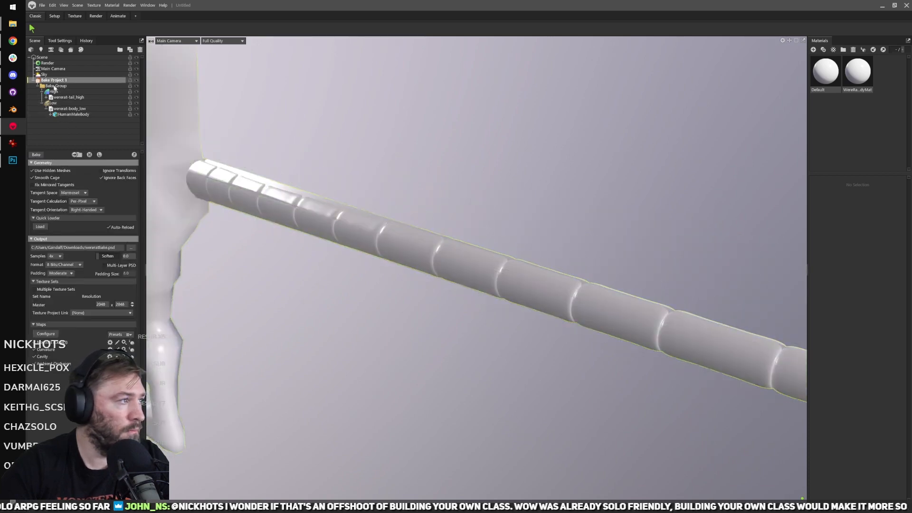
{"action": "left_click", "coordinate": [37, 156]}
{"action": "left_click", "coordinate": [40, 7]}
{"action": "left_click", "coordinate": [52, 24]}
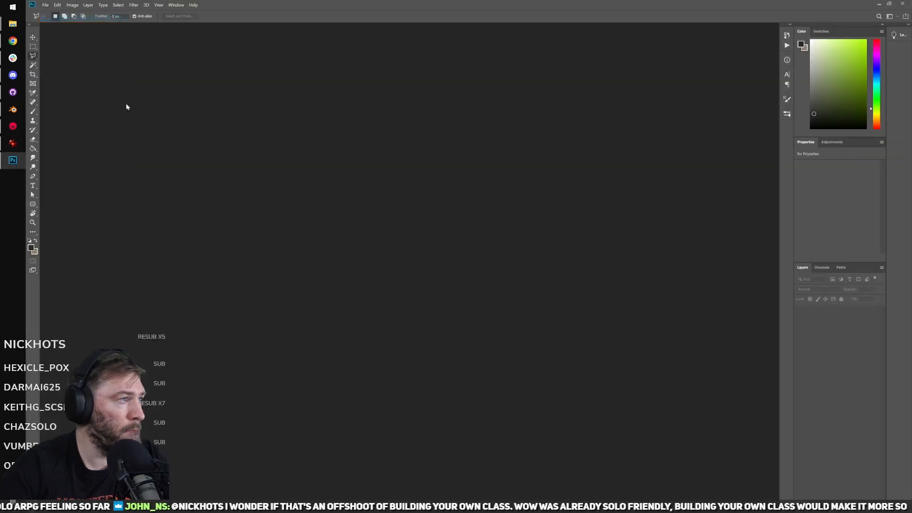
{"action": "left_click", "coordinate": [129, 72]}
{"action": "left_click", "coordinate": [260, 59], "text": "shift"}
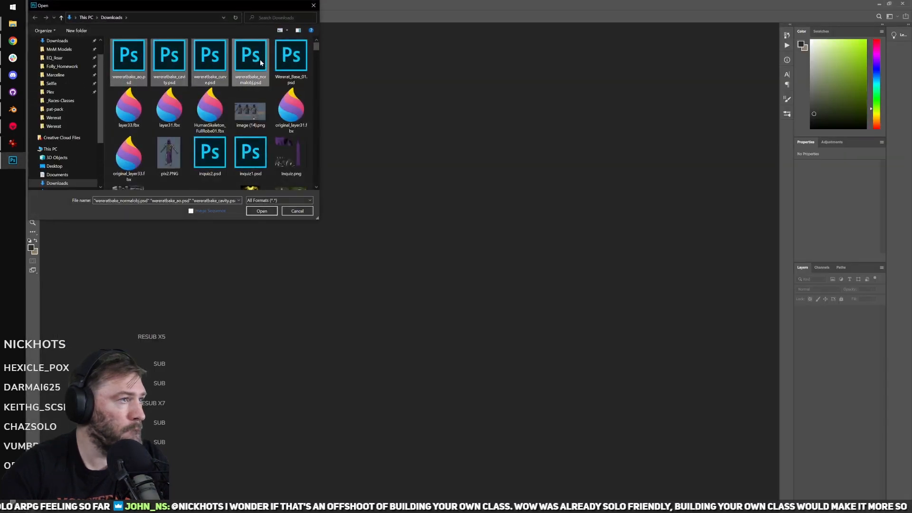
{"action": "left_click", "coordinate": [264, 211]}
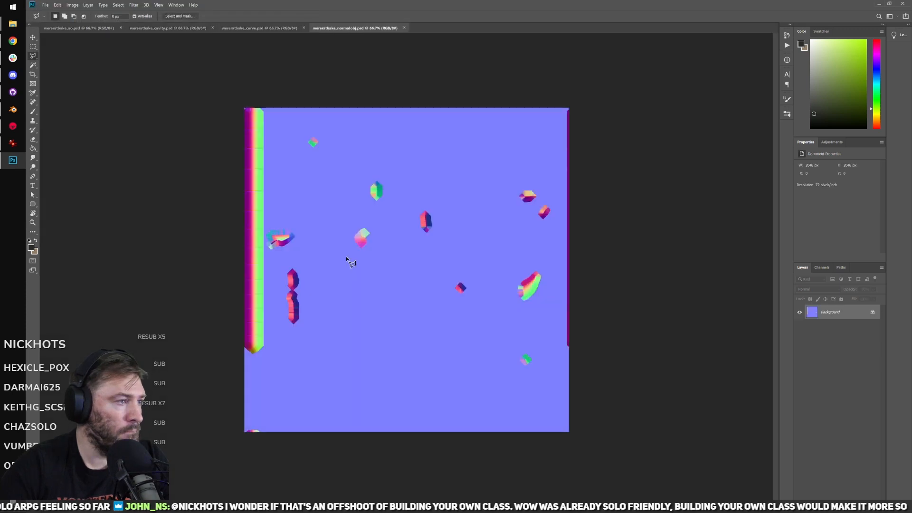
Step: Copy the green channel of wereratbake_normalobj.psd and paste it as a layer above the background
{"action": "left_click", "coordinate": [821, 268]}
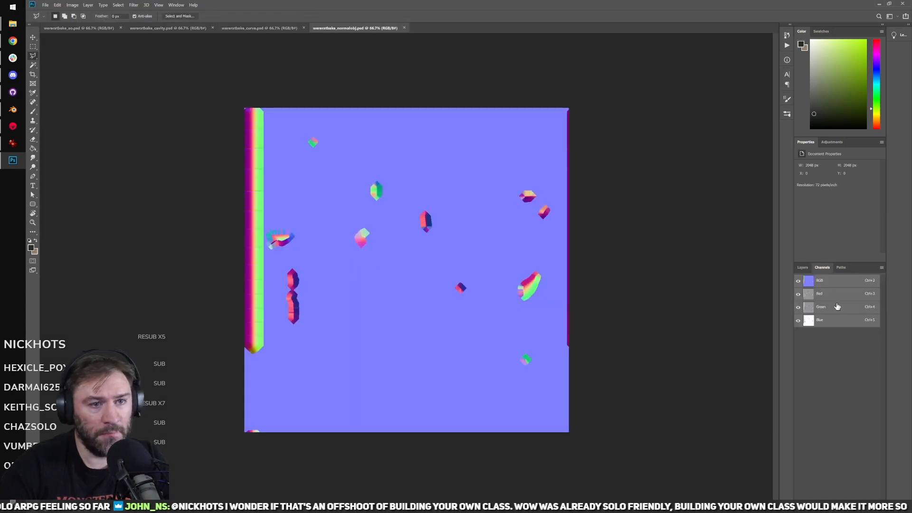
{"action": "left_click", "coordinate": [826, 307]}
{"action": "key", "text": "ctrl+a"}
{"action": "key", "text": "ctrl+c"}
{"action": "left_click", "coordinate": [822, 280]}
{"action": "left_click", "coordinate": [802, 268]}
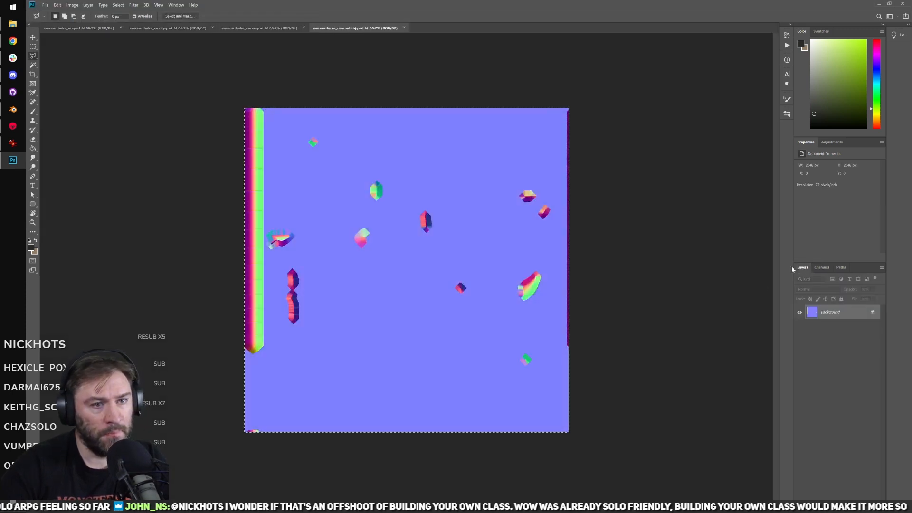
{"action": "key", "text": "ctrl+v"}
Step: Merge the green-channel layer into the background and add the wereratbake_ao map above it in Multiply mode
{"action": "left_click", "coordinate": [113, 30]}
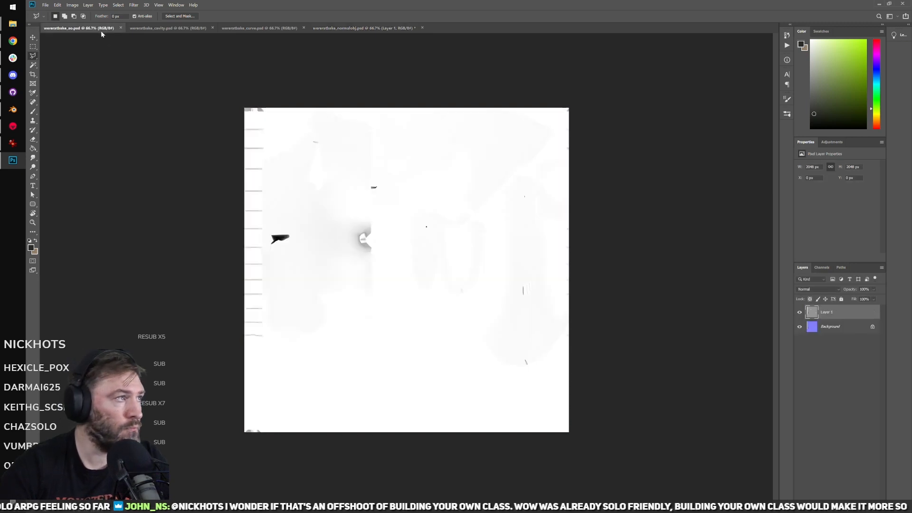
{"action": "key", "text": "ctrl+a"}
{"action": "left_click", "coordinate": [373, 27]}
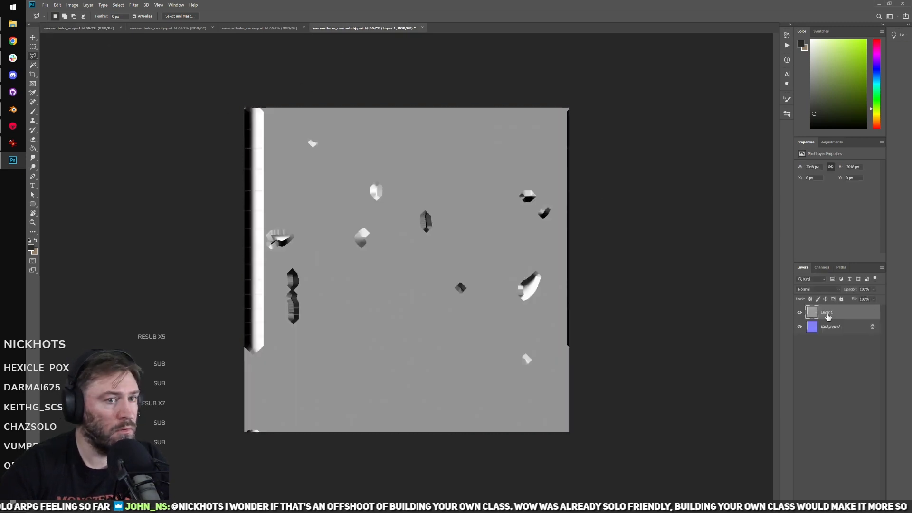
{"action": "left_click", "coordinate": [839, 331], "text": "shift"}
{"action": "key", "text": "ctrl+e"}
{"action": "key", "text": "ctrl+v"}
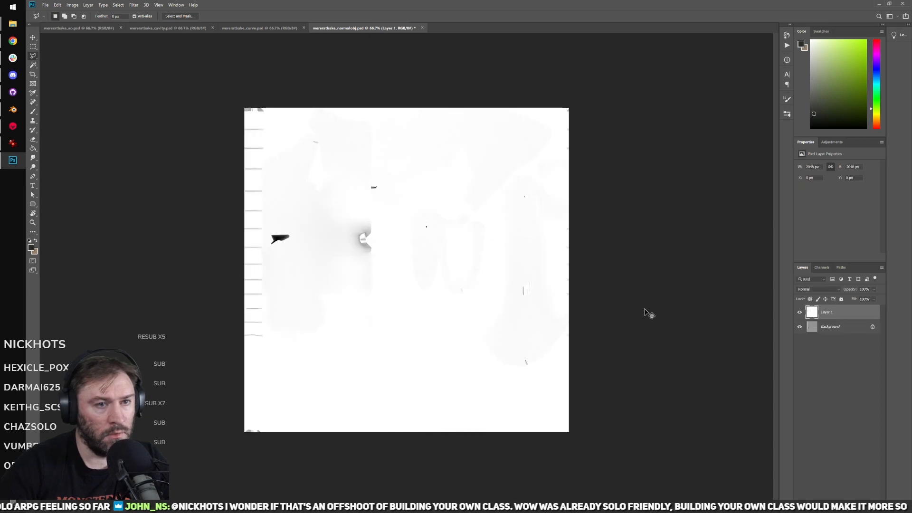
{"action": "left_click", "coordinate": [817, 289]}
{"action": "left_click", "coordinate": [807, 314]}
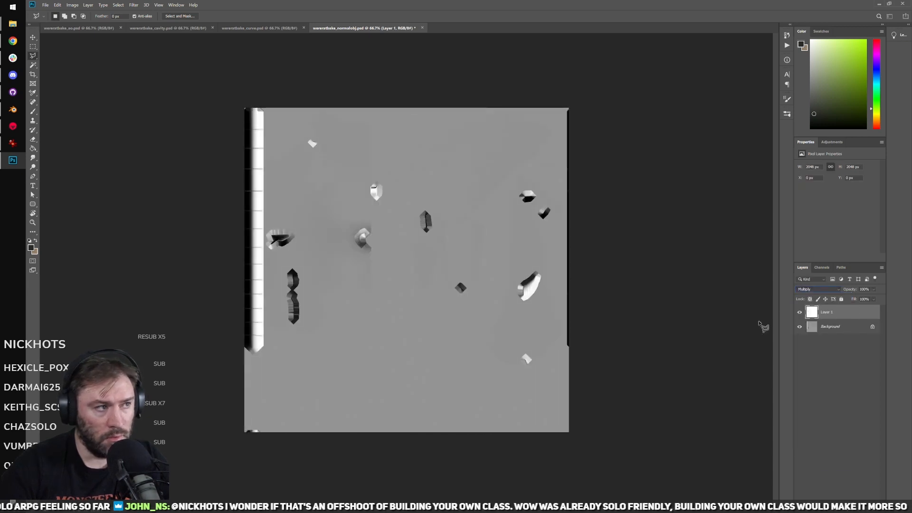
Step: Add the wereratbake_cavity map to wereratbake_normalobj.psd as a layer in Multiply mode
{"action": "left_click", "coordinate": [163, 27]}
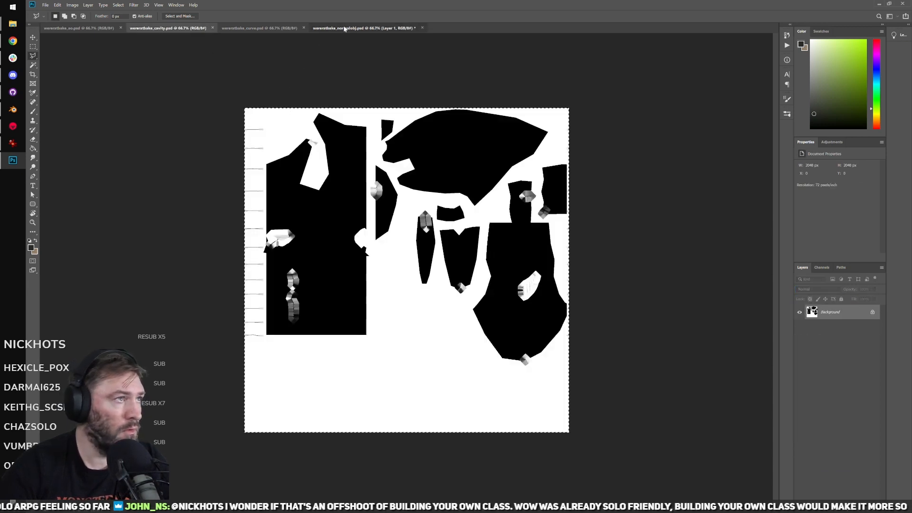
{"action": "left_click", "coordinate": [342, 27]}
{"action": "key", "text": "ctrl+v"}
{"action": "left_click", "coordinate": [816, 289]}
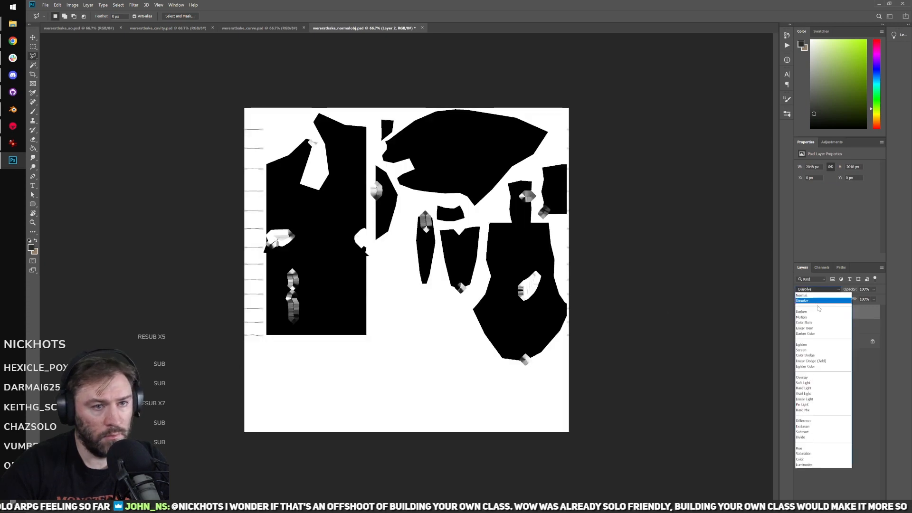
{"action": "left_click", "coordinate": [821, 317]}
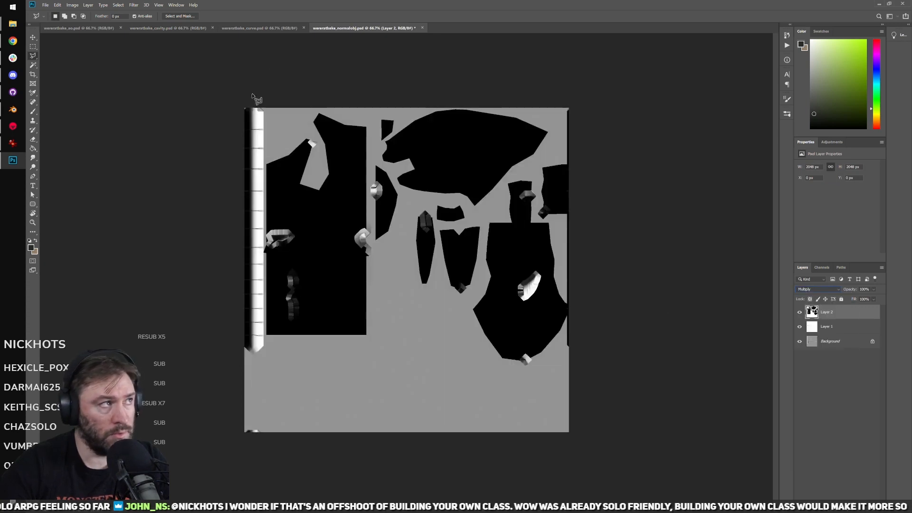
Step: Add the wereratbake_curve map as a Multiply layer in wereratbake_normalobj.psd and merge all its layers
{"action": "left_click", "coordinate": [259, 28]}
{"action": "key", "text": "ctrl+a"}
{"action": "key", "text": "ctrl+c"}
{"action": "left_click", "coordinate": [361, 27]}
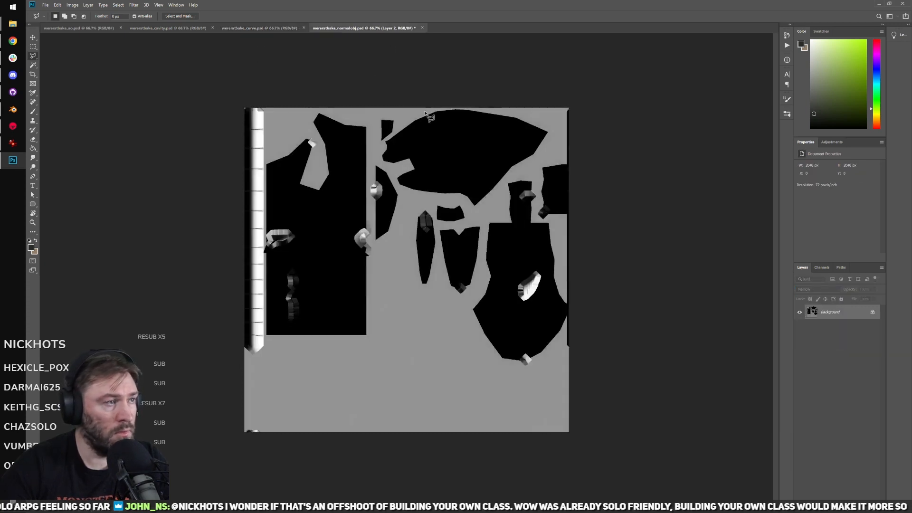
{"action": "key", "text": "ctrl+v"}
{"action": "left_click", "coordinate": [816, 289]}
{"action": "left_click", "coordinate": [824, 318]}
{"action": "key", "text": "ctrl+shift+e"}
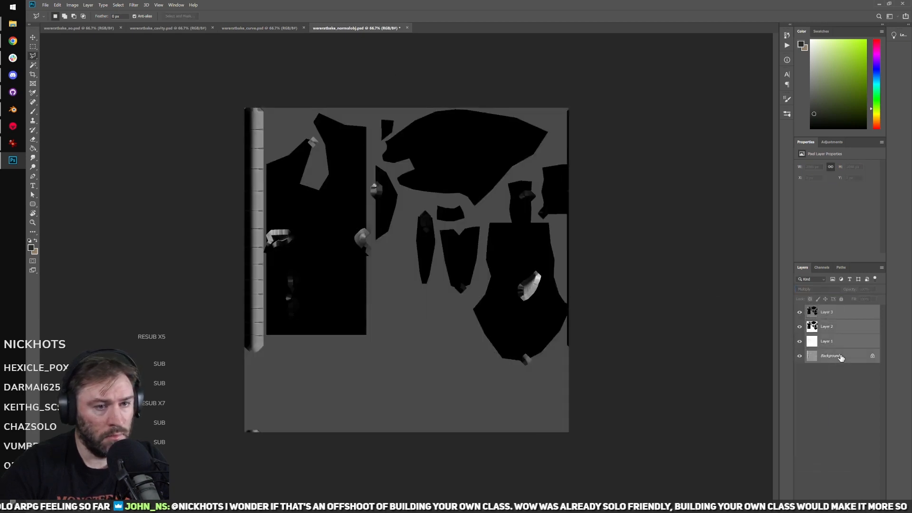
{"action": "key", "text": "ctrl+r"}
{"action": "key", "text": "ctrl+r"}
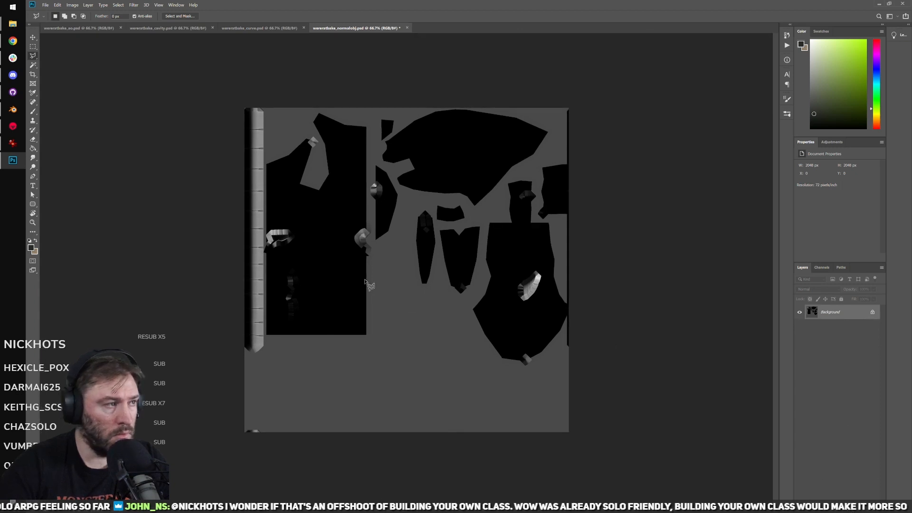
Step: Open Wererat_Base_01.psd and place the combined tail bake as a new layer directly above Layer 1
{"action": "left_click", "coordinate": [57, 5]}
{"action": "left_click", "coordinate": [60, 18]}
{"action": "left_click", "coordinate": [291, 70]}
{"action": "double_click", "coordinate": [290, 70]}
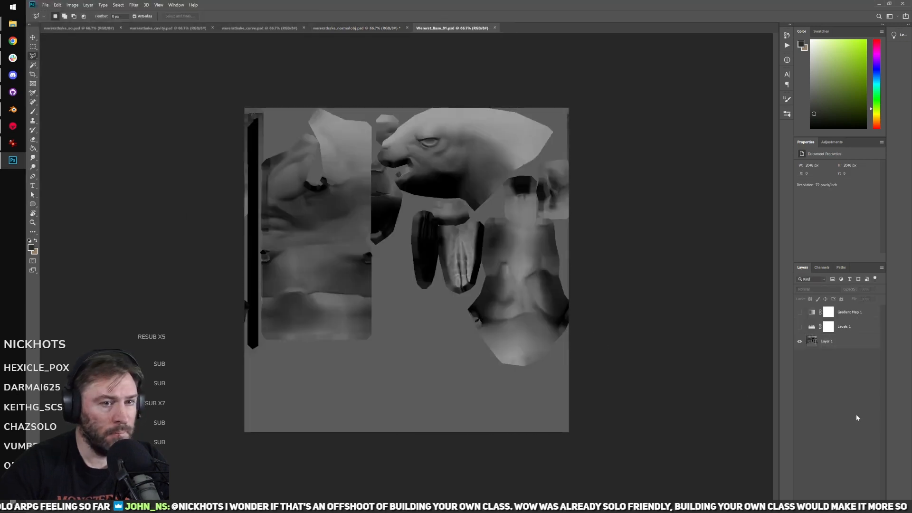
{"action": "left_click_drag", "start_coordinate": [826, 308], "coordinate": [831, 355]}
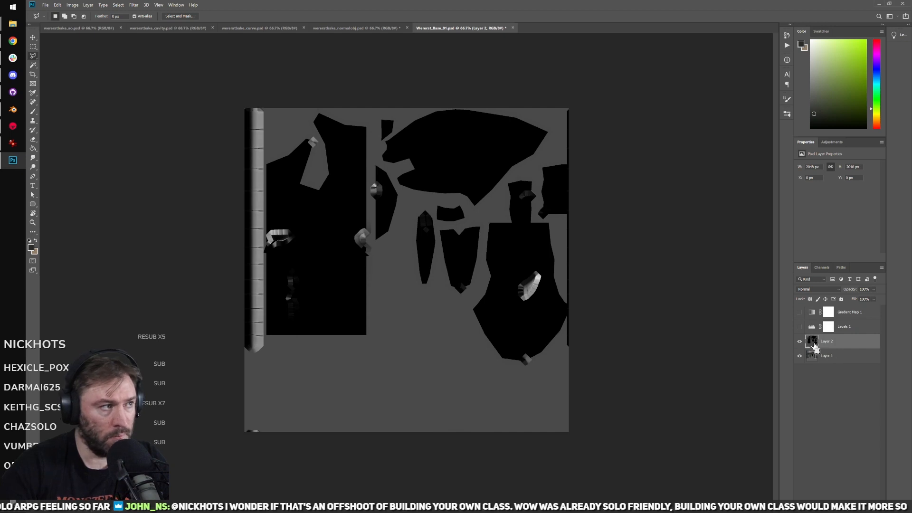
Step: Select the large area of the tail bake layer to the right of the tail strip and delete it
{"action": "key", "text": "m"}
{"action": "mouse_move", "coordinate": [646, 69]}
{"action": "left_mouse_down"}
{"action": "mouse_move", "coordinate": [339, 267]}
{"action": "mouse_move", "coordinate": [281, 271]}
{"action": "mouse_move", "coordinate": [281, 435]}
{"action": "left_mouse_up"}
{"action": "key", "text": "Delete"}
{"action": "scroll", "coordinate": [343, 342], "scroll_direction": "up", "scroll_amount": 5, "text": "alt"}
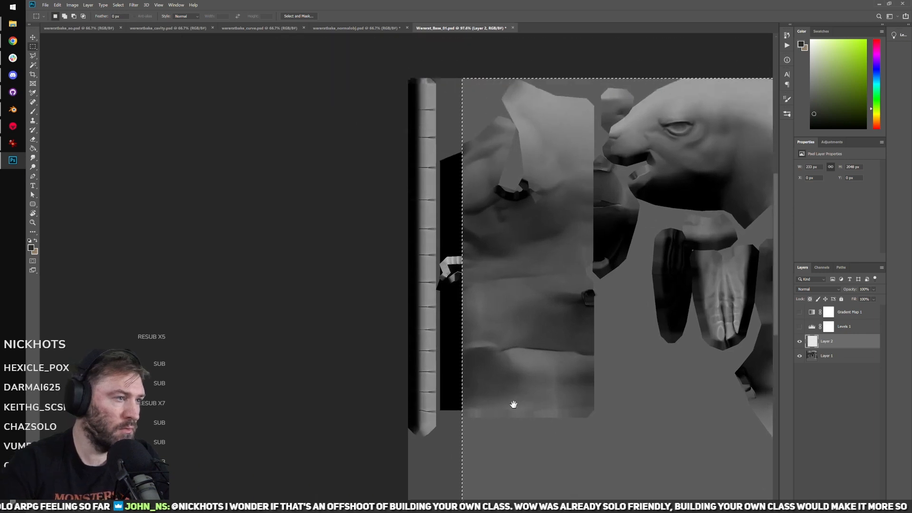
Step: Delete the leftover parts of the tail bake layer beside the tail strip and below it, then clear the selection
{"action": "scroll", "coordinate": [588, 339], "scroll_direction": "up", "scroll_amount": 1, "text": "alt"}
{"action": "left_click_drag", "start_coordinate": [645, 299], "coordinate": [605, 310]}
{"action": "scroll", "coordinate": [454, 270], "scroll_direction": "up", "scroll_amount": 4, "text": "alt"}
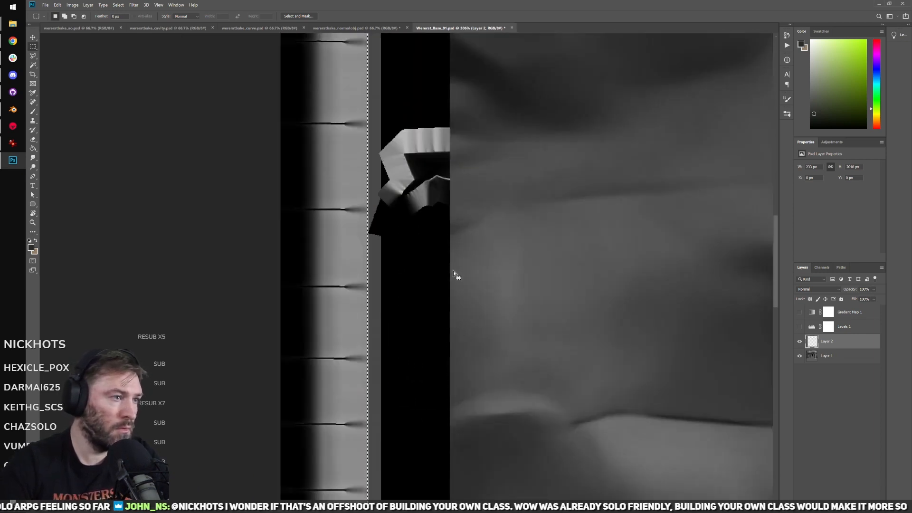
{"action": "key", "text": "Delete"}
{"action": "scroll", "coordinate": [463, 266], "scroll_direction": "down", "scroll_amount": 6, "text": "alt"}
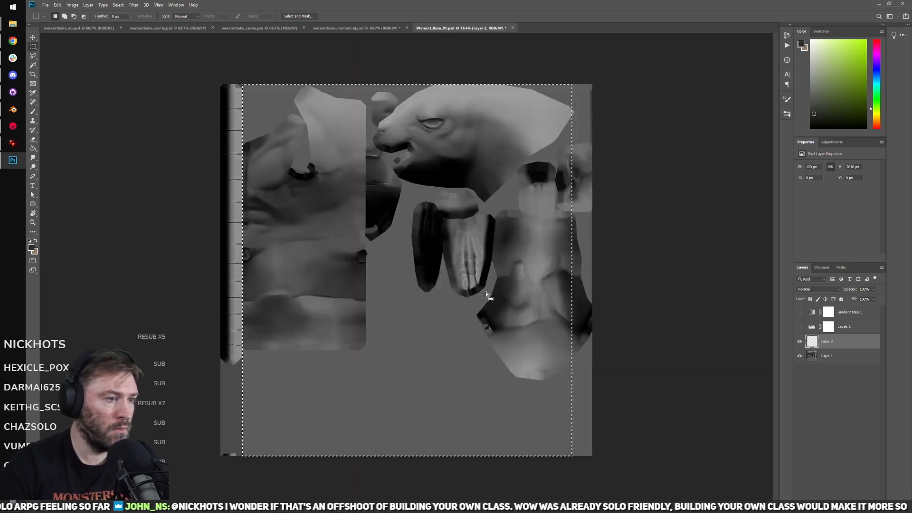
{"action": "left_click_drag", "start_coordinate": [608, 489], "coordinate": [218, 376]}
{"action": "key", "text": "Delete"}
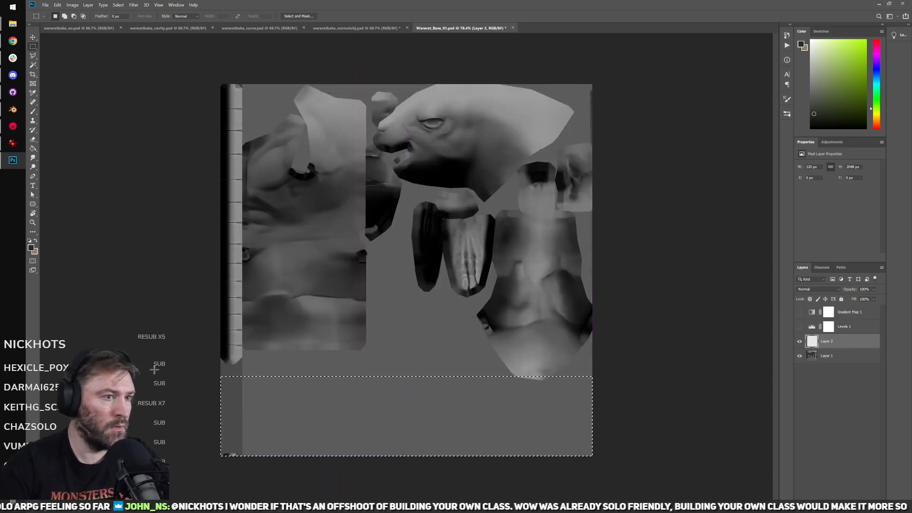
{"action": "key", "text": "ctrl+d"}
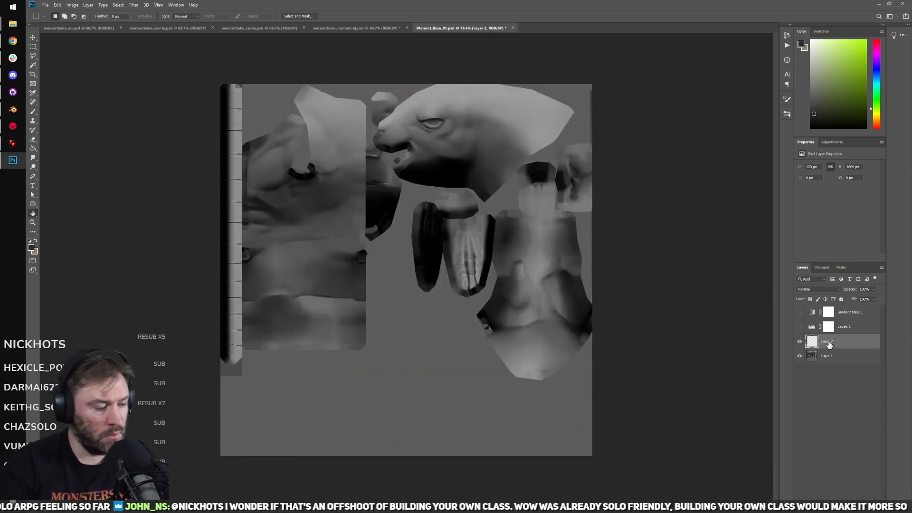
Step: Rename Layer 2 to tail and Layer 1 to Body, then save Wererat_Base_01.psd
{"action": "double_click", "coordinate": [830, 344]}
{"action": "left_click", "coordinate": [793, 138]}
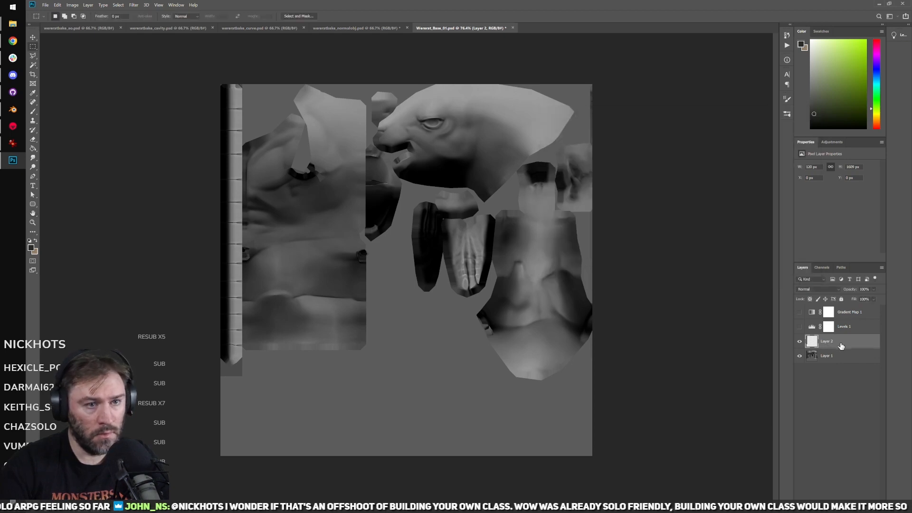
{"action": "double_click", "coordinate": [824, 356]}
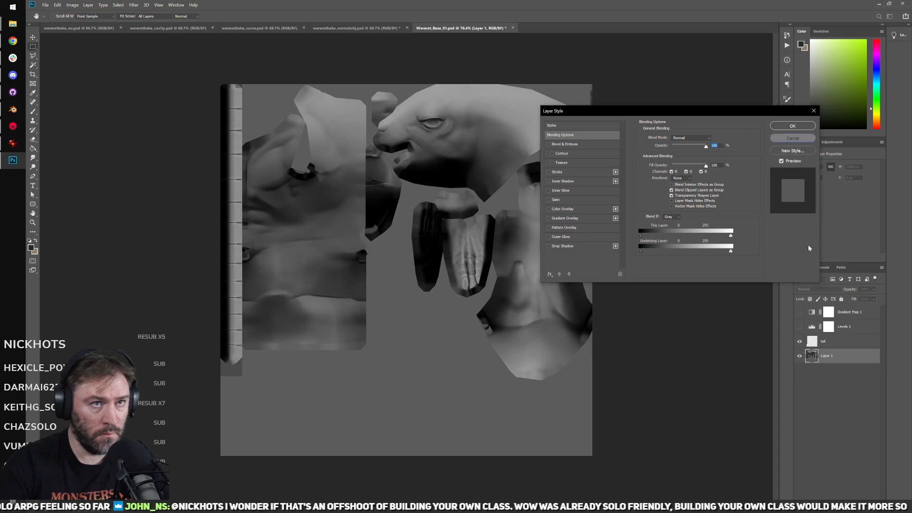
{"action": "key", "text": "Escape"}
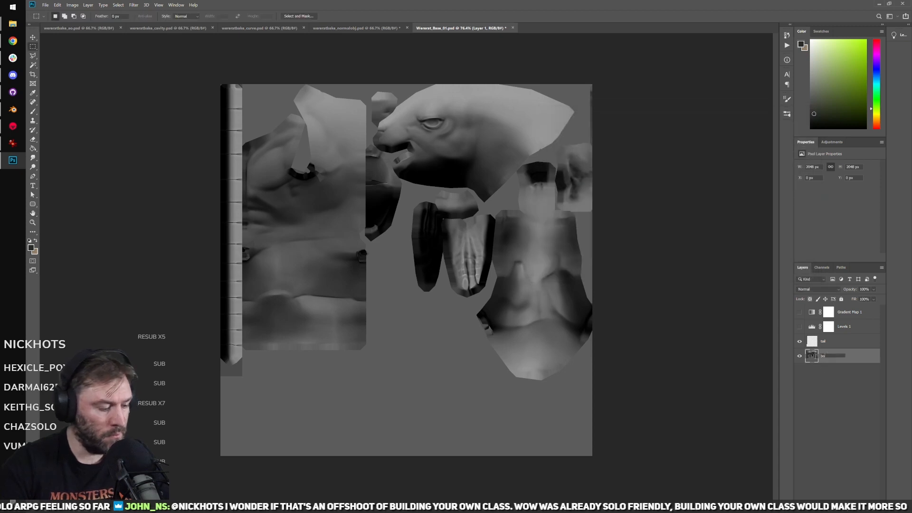
{"action": "left_click", "coordinate": [845, 380]}
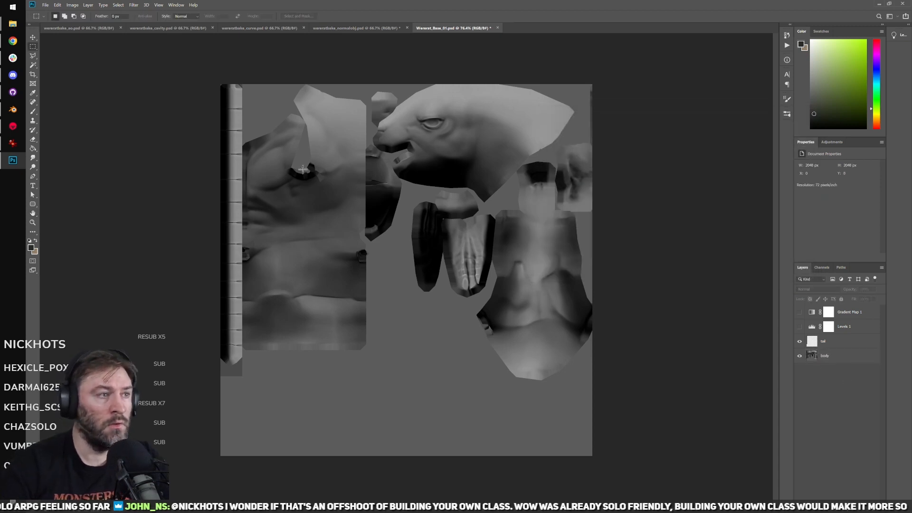
{"action": "left_click", "coordinate": [46, 4]}
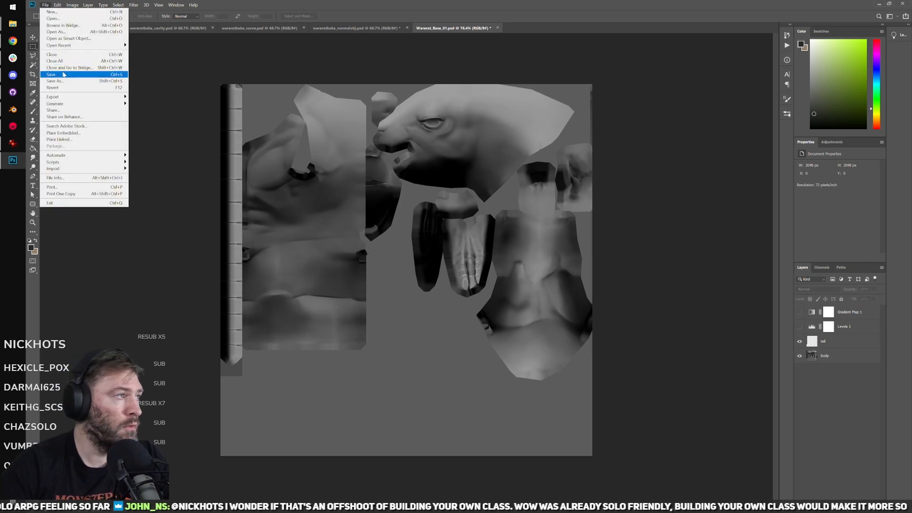
{"action": "left_click", "coordinate": [67, 75]}
Step: Switch to Marmoset Toolbag and delete wererat-tail_high from the bake group's High folder
{"action": "left_click", "coordinate": [13, 125]}
{"action": "left_click", "coordinate": [56, 92]}
{"action": "left_click", "coordinate": [62, 98]}
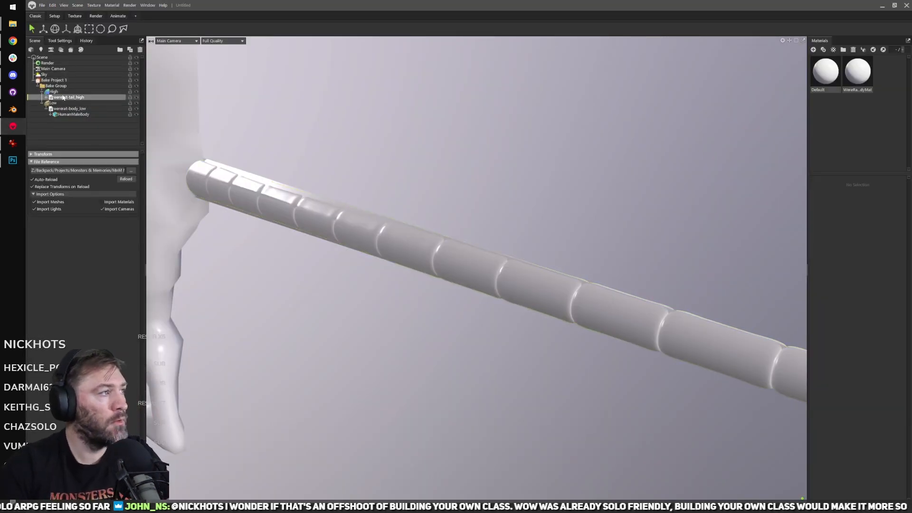
{"action": "key", "text": "Delete"}
Step: Import the wererat-pants_high model and place it in the bake group's High folder
{"action": "left_click", "coordinate": [50, 5]}
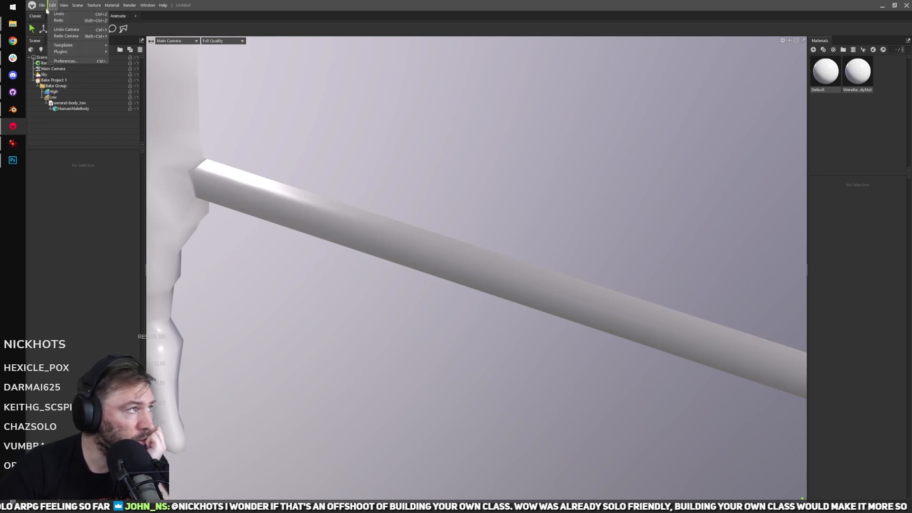
{"action": "mouse_move", "coordinate": [43, 6]}
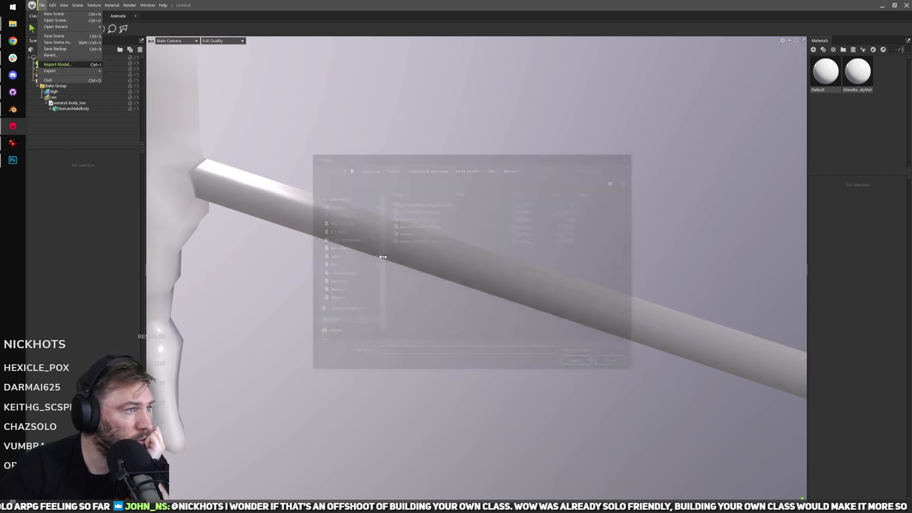
{"action": "left_click", "coordinate": [445, 227]}
{"action": "left_click", "coordinate": [577, 364]}
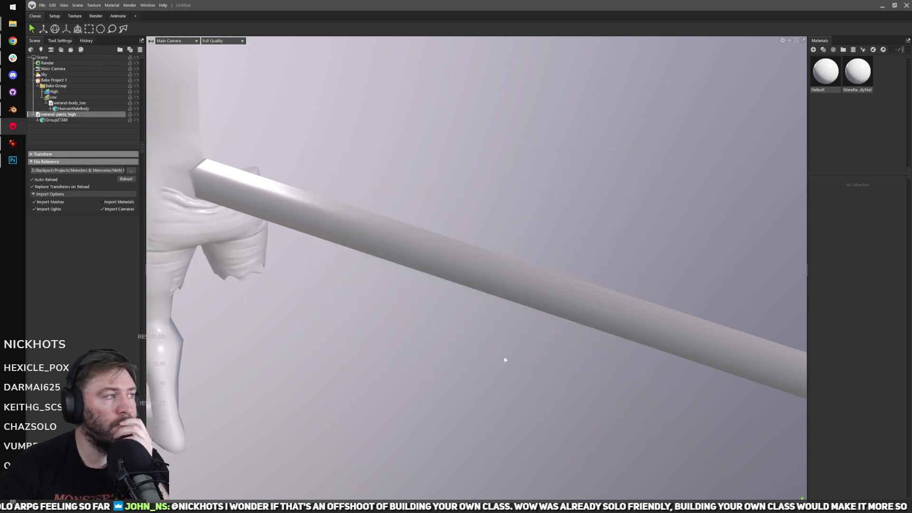
{"action": "middle_click_drag", "start_coordinate": [195, 218], "coordinate": [468, 347]}
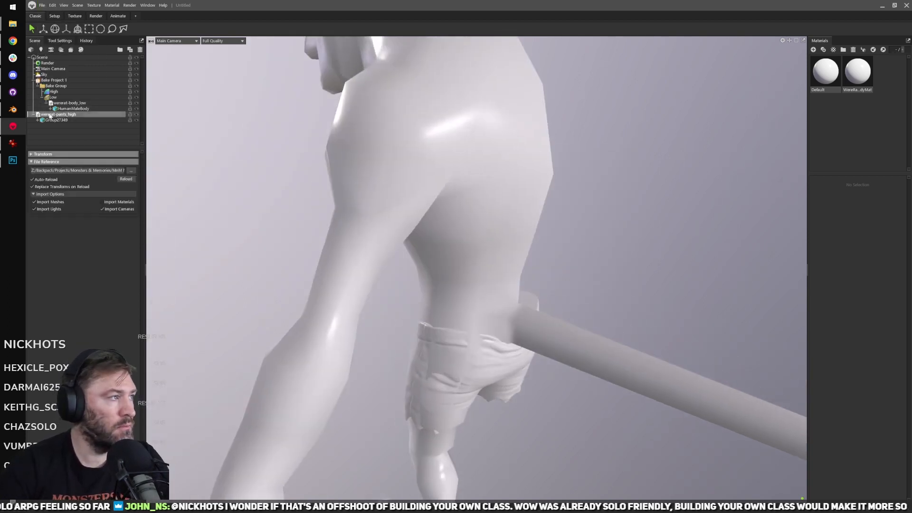
{"action": "left_click_drag", "start_coordinate": [76, 97], "coordinate": [75, 95]}
Step: Set the Low group's cage Max Offset to 0.14 and check its coverage around the pants
{"action": "left_click", "coordinate": [53, 109]}
{"action": "left_click_drag", "start_coordinate": [349, 223], "coordinate": [424, 278]}
{"action": "left_click_drag", "start_coordinate": [39, 205], "coordinate": [62, 213]}
{"action": "left_click_drag", "start_coordinate": [352, 294], "coordinate": [493, 293]}
{"action": "left_click_drag", "start_coordinate": [378, 230], "coordinate": [456, 262]}
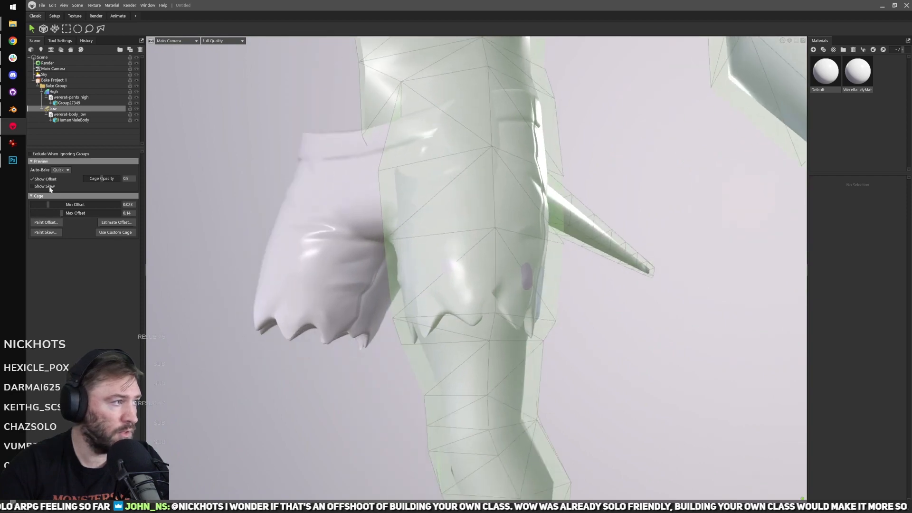
Step: Paint extra cage offset on the thigh where the pants poke through the Low mesh's cage, then close the offset map
{"action": "left_click", "coordinate": [46, 232]}
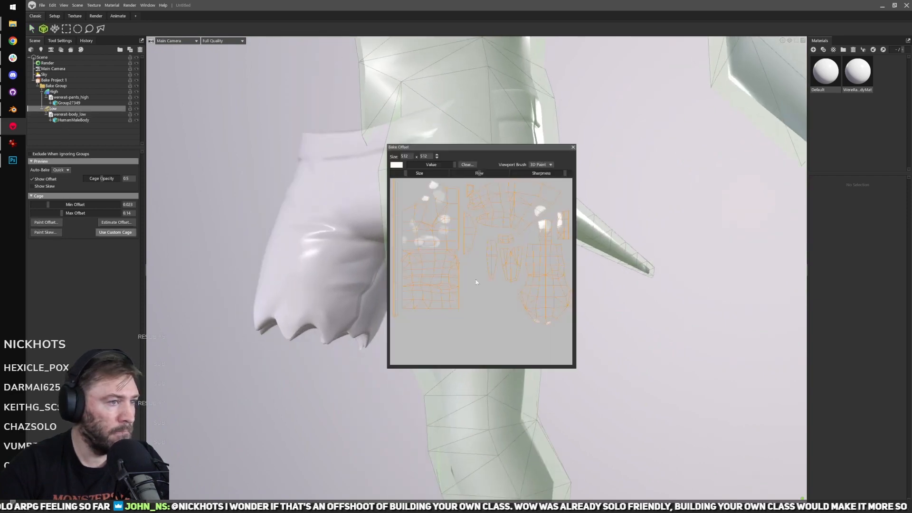
{"action": "left_click_drag", "start_coordinate": [500, 148], "coordinate": [691, 174]}
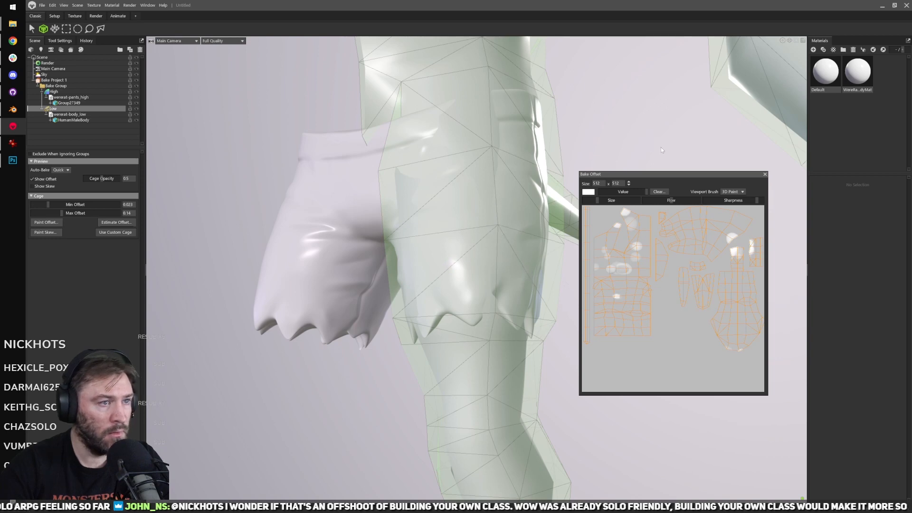
{"action": "left_click", "coordinate": [764, 176]}
{"action": "left_click_drag", "start_coordinate": [718, 192], "coordinate": [579, 200]}
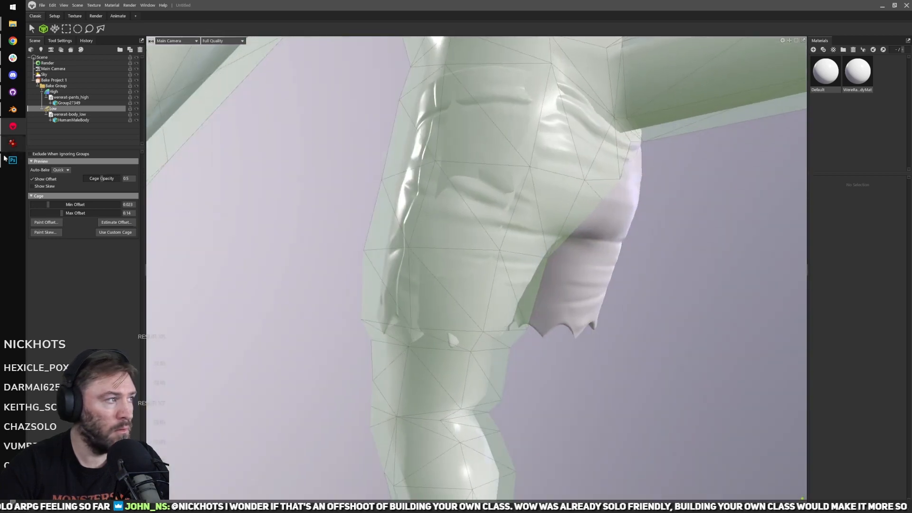
Step: Bake the maps of Bake Project 1 with the pants, then switch to Photoshop and show wereratbake_ao.psd
{"action": "left_click", "coordinate": [53, 80]}
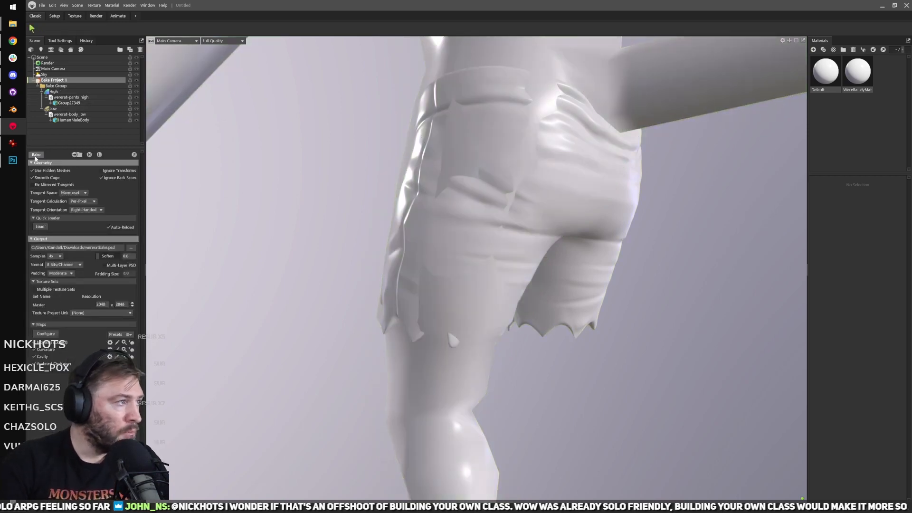
{"action": "left_click", "coordinate": [13, 160]}
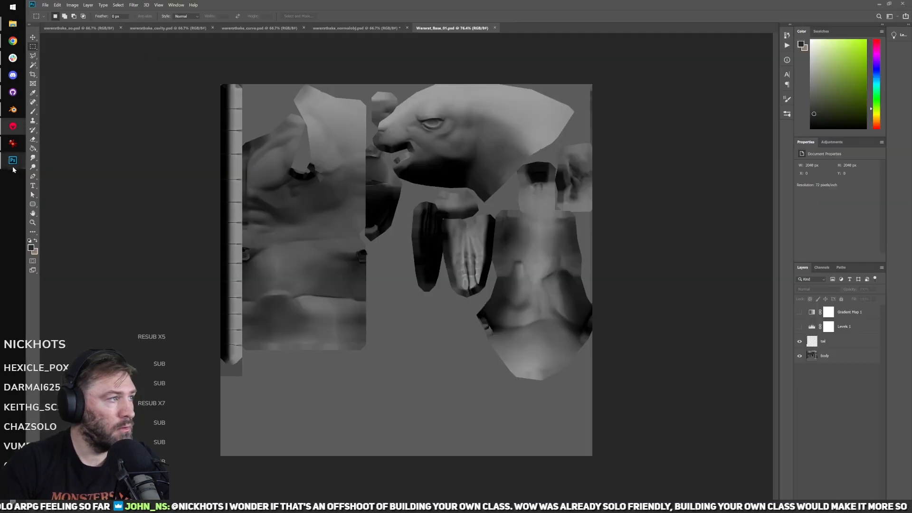
{"action": "left_click", "coordinate": [75, 29]}
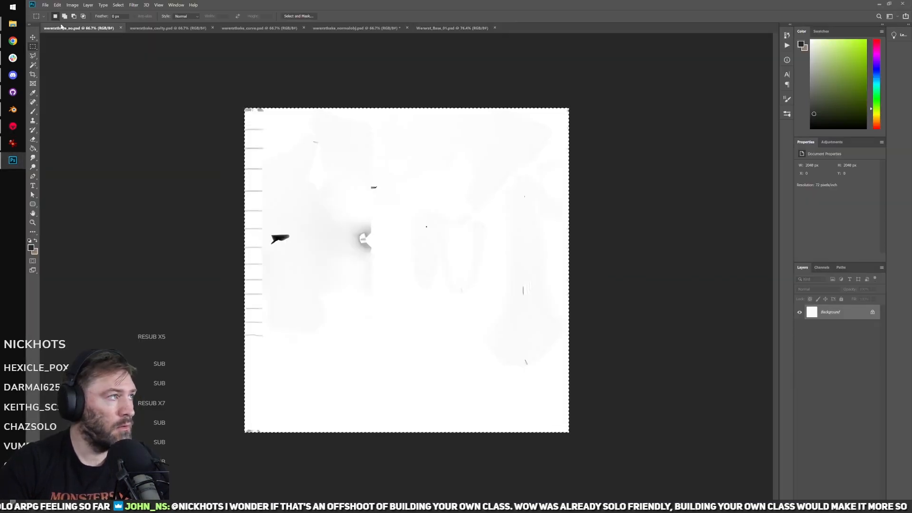
Step: Close all open documents without saving the changes
{"action": "left_click", "coordinate": [44, 5]}
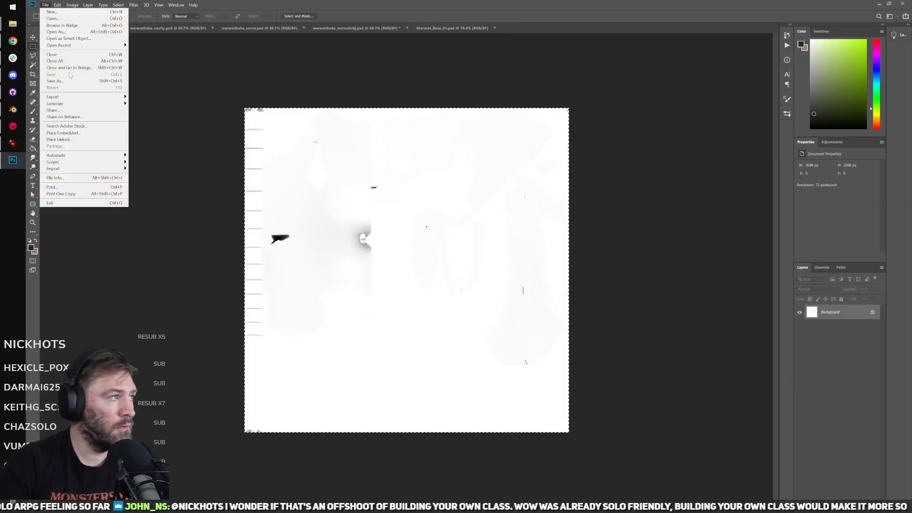
{"action": "key", "text": "Escape"}
{"action": "left_click", "coordinate": [452, 28]}
{"action": "left_click", "coordinate": [50, 5]}
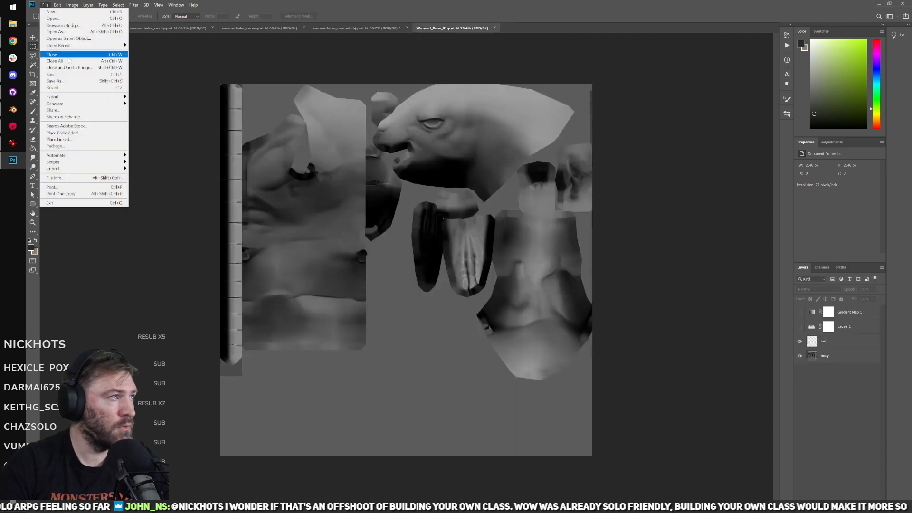
{"action": "left_click", "coordinate": [161, 75]}
{"action": "left_click", "coordinate": [46, 5]}
{"action": "left_click", "coordinate": [65, 62]}
{"action": "left_click", "coordinate": [489, 193]}
Step: Open the four wereratbake maps (ao, cavity, curve and normalobj) together from the Downloads folder
{"action": "left_click", "coordinate": [46, 5]}
{"action": "left_click", "coordinate": [54, 22]}
{"action": "left_click", "coordinate": [129, 59]}
{"action": "left_click", "coordinate": [251, 59], "text": "shift"}
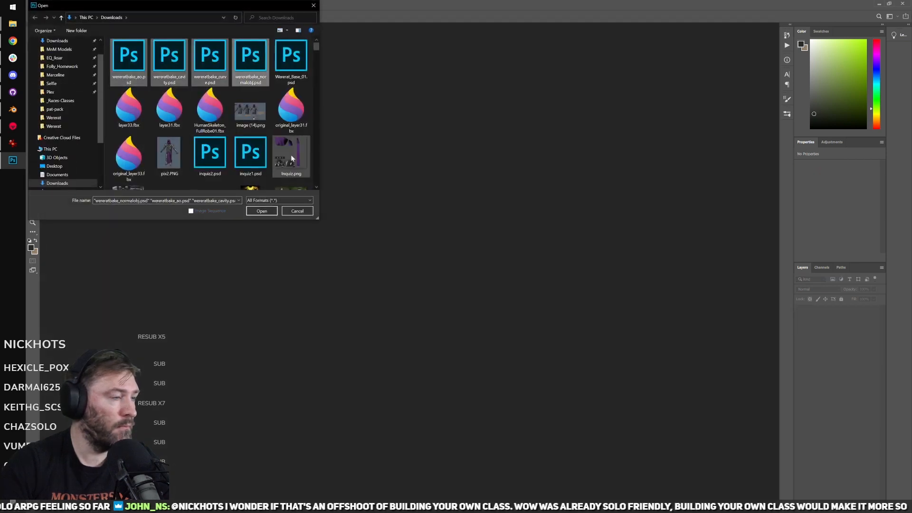
{"action": "key", "text": "Return"}
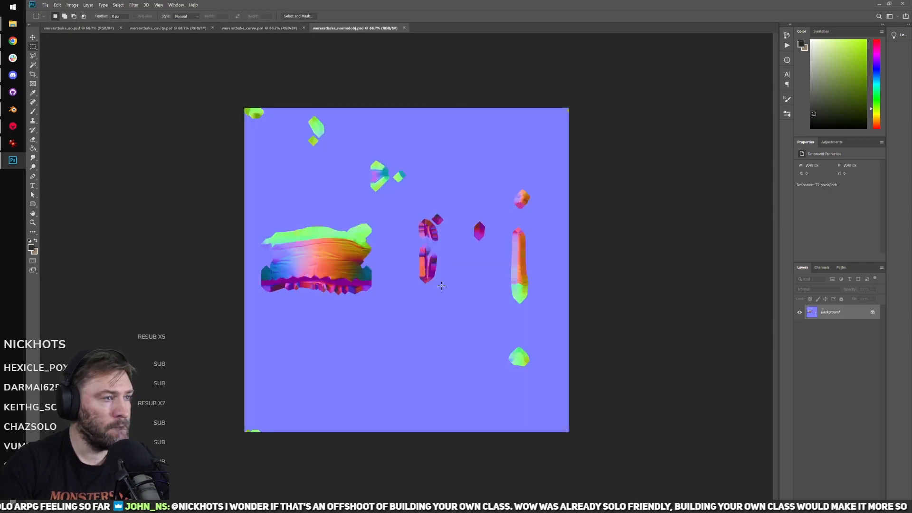
Step: Copy the green channel of the object normal map, paste it as a layer and merge it with the background
{"action": "left_click", "coordinate": [822, 268]}
{"action": "key", "text": "ctrl+4"}
{"action": "key", "text": "ctrl+a"}
{"action": "key", "text": "ctrl+2"}
{"action": "left_click", "coordinate": [805, 268]}
{"action": "key", "text": "ctrl+v"}
{"action": "left_click", "coordinate": [825, 327], "text": "shift"}
{"action": "key", "text": "ctrl+e"}
Step: Copy the curve, cavity and ao maps and paste each as its own layer into wereratbake_normalobj.psd
{"action": "left_click", "coordinate": [356, 28]}
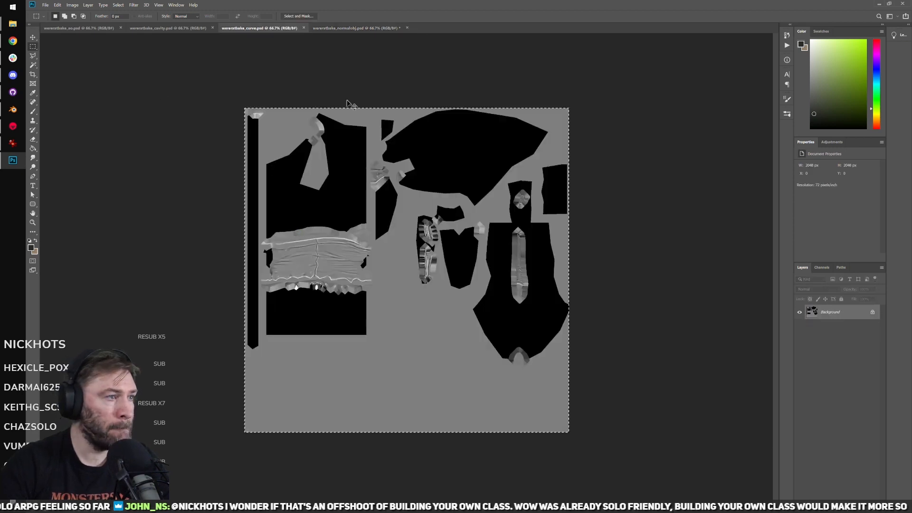
{"action": "left_click", "coordinate": [259, 28]}
{"action": "left_click", "coordinate": [356, 28]}
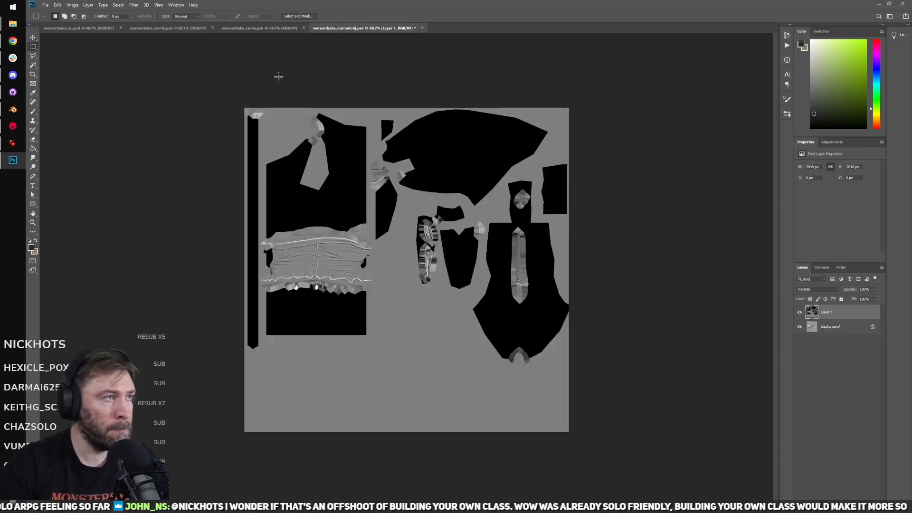
{"action": "left_click", "coordinate": [168, 28]}
{"action": "left_click", "coordinate": [369, 29]}
{"action": "key", "text": "ctrl+Tab"}
{"action": "left_click", "coordinate": [365, 28]}
{"action": "key", "text": "ctrl+v"}
Step: Set the three pasted map layers to Multiply blending, then switch the curve map's layer to Overlay
{"action": "left_click", "coordinate": [835, 344], "text": "shift"}
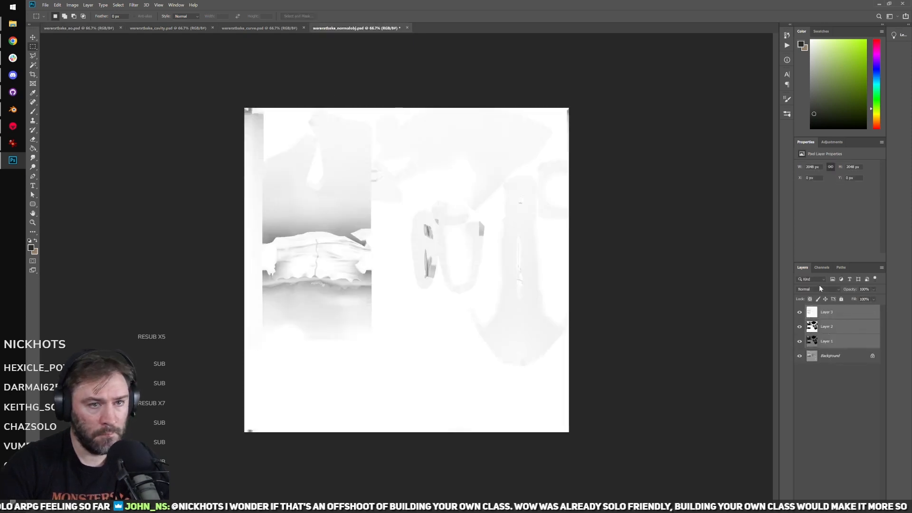
{"action": "left_click", "coordinate": [817, 289]}
{"action": "left_click", "coordinate": [833, 346]}
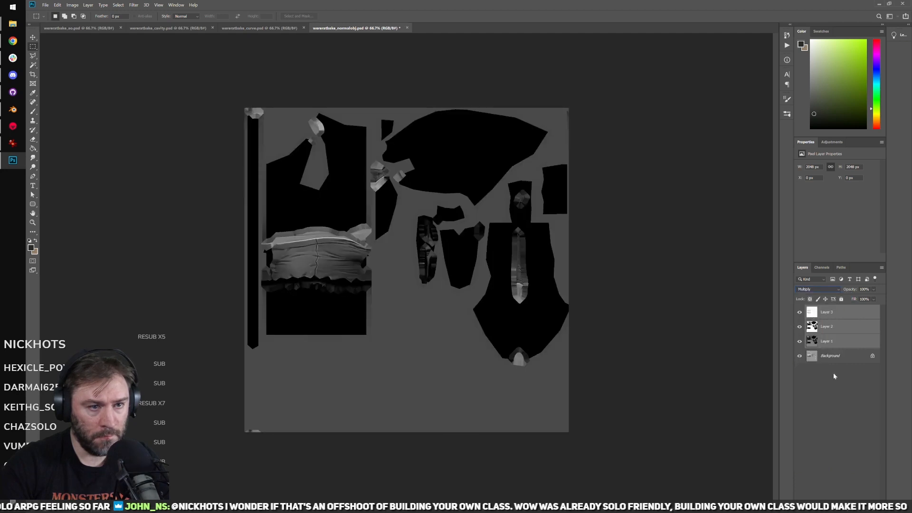
{"action": "left_click", "coordinate": [841, 314]}
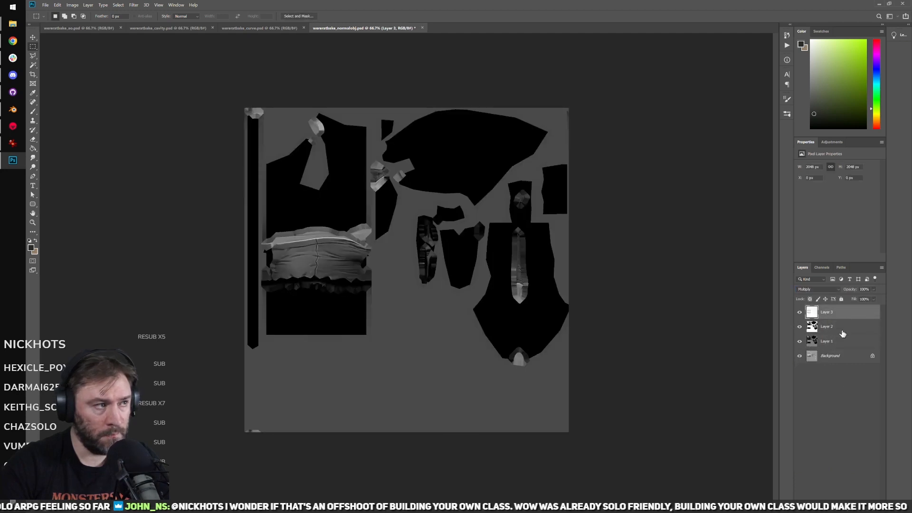
{"action": "left_click", "coordinate": [846, 361], "text": "shift"}
{"action": "left_click", "coordinate": [837, 344]}
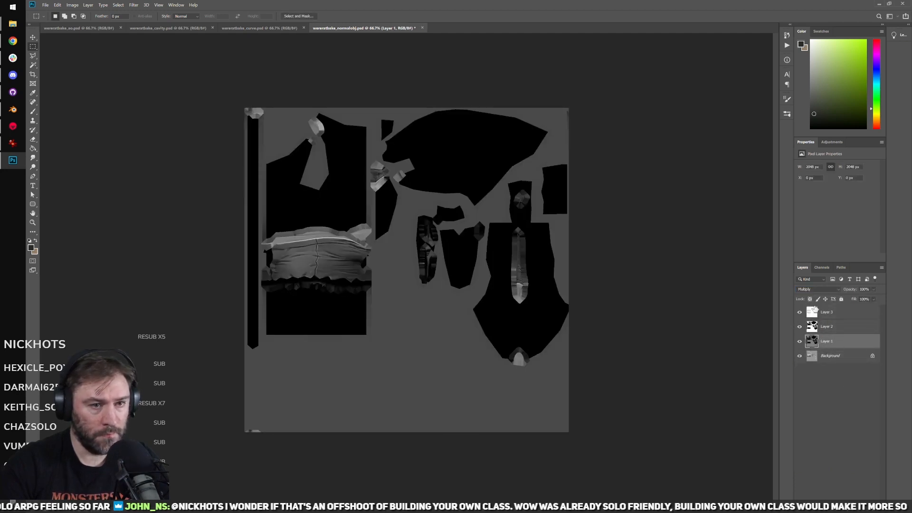
{"action": "left_click", "coordinate": [811, 289]}
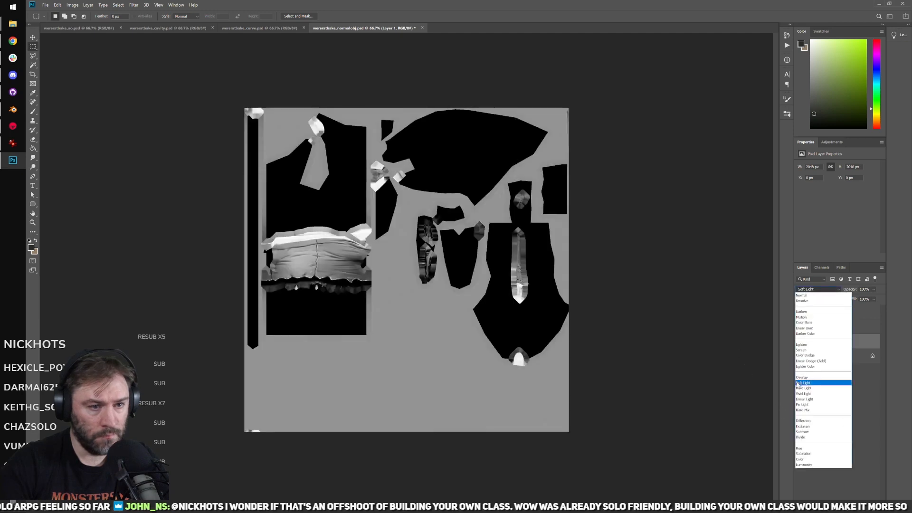
{"action": "left_click", "coordinate": [803, 378]}
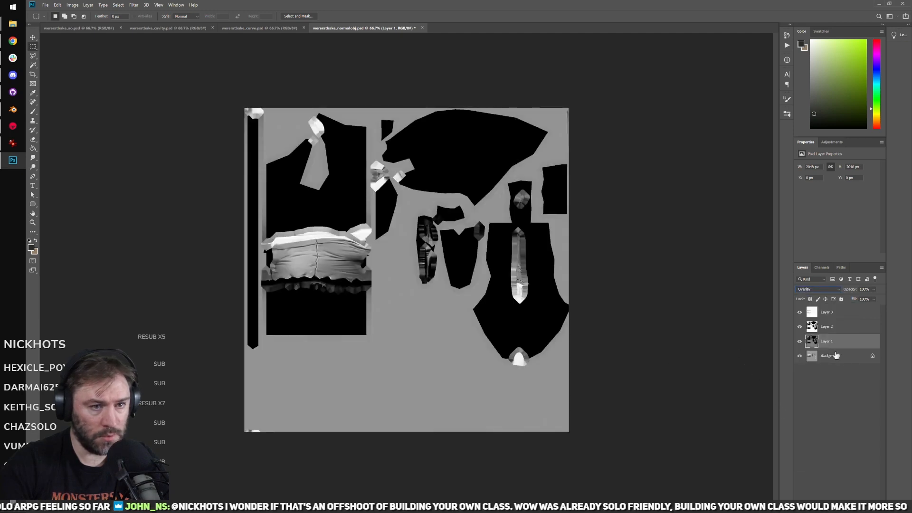
Step: Merge all the map layers and the background into a single layer
{"action": "left_click", "coordinate": [842, 322]}
{"action": "left_click", "coordinate": [847, 362], "text": "shift"}
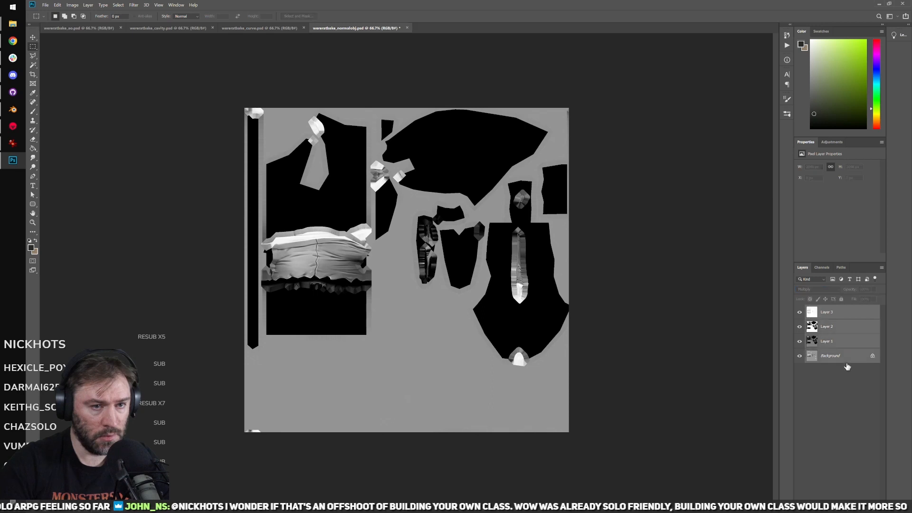
{"action": "key", "text": "ctrl+shift+alt+n"}
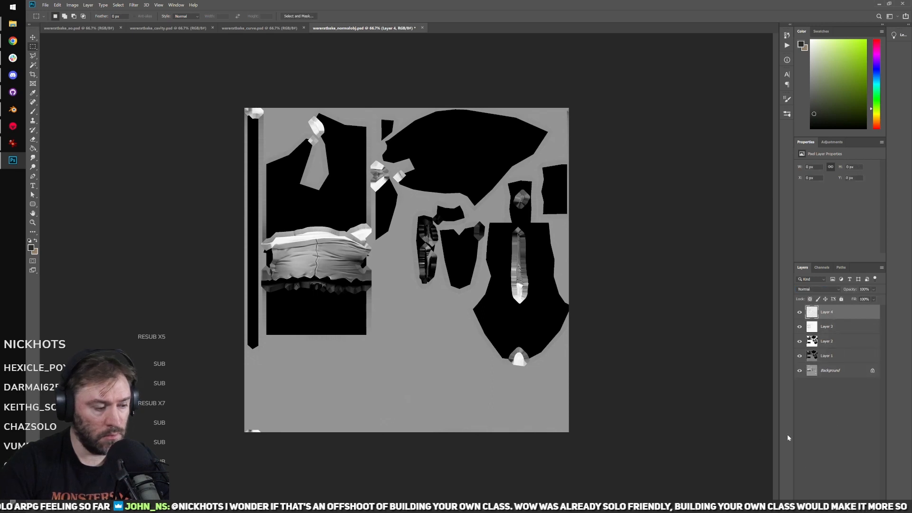
{"action": "left_click", "coordinate": [841, 371], "text": "shift"}
{"action": "key", "text": "ctrl+e"}
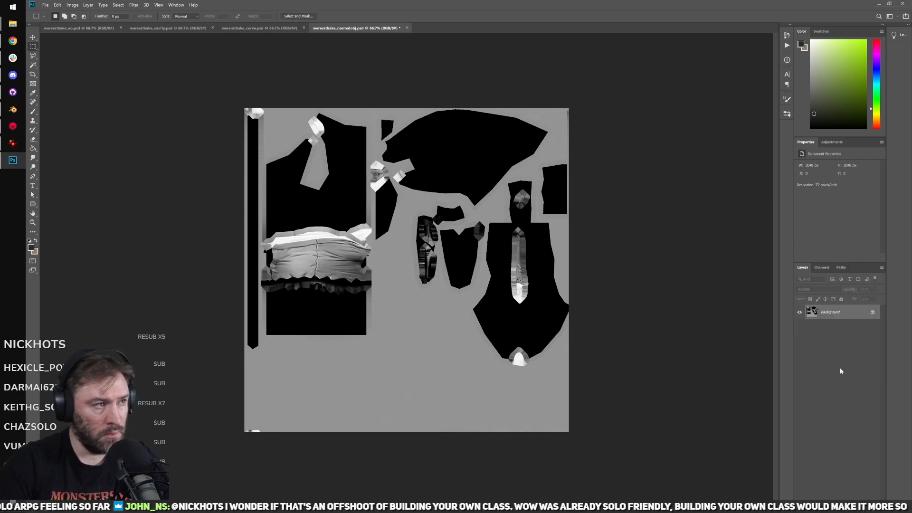
Step: Copy the whole merged image and convert its locked background into a regular layer
{"action": "key", "text": "ctrl+a"}
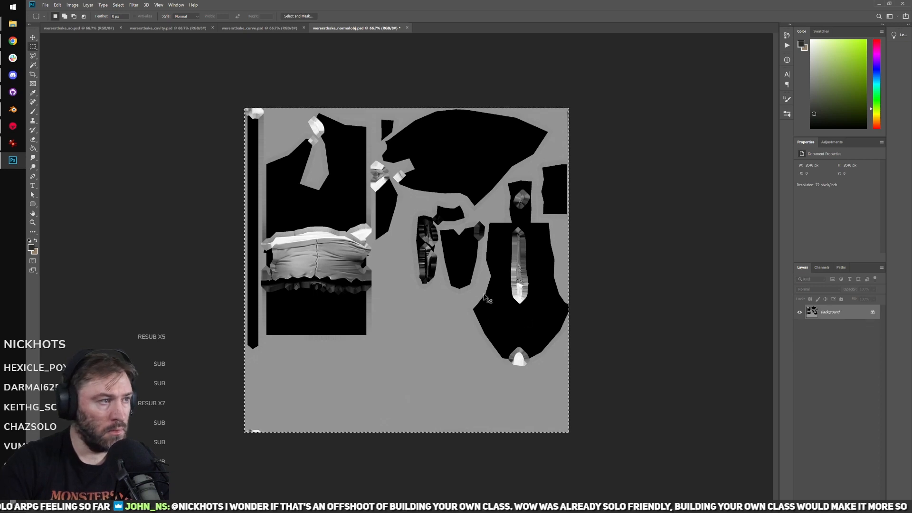
{"action": "double_click", "coordinate": [851, 316]}
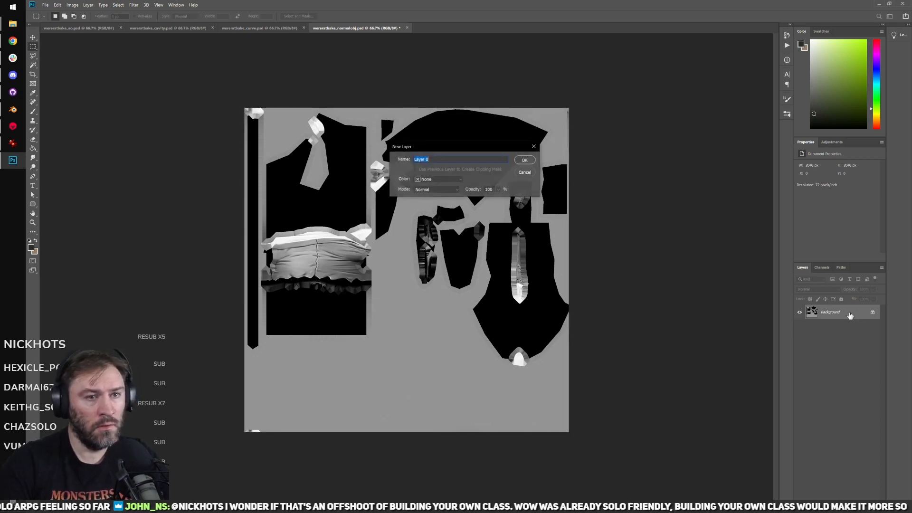
{"action": "left_click", "coordinate": [524, 160]}
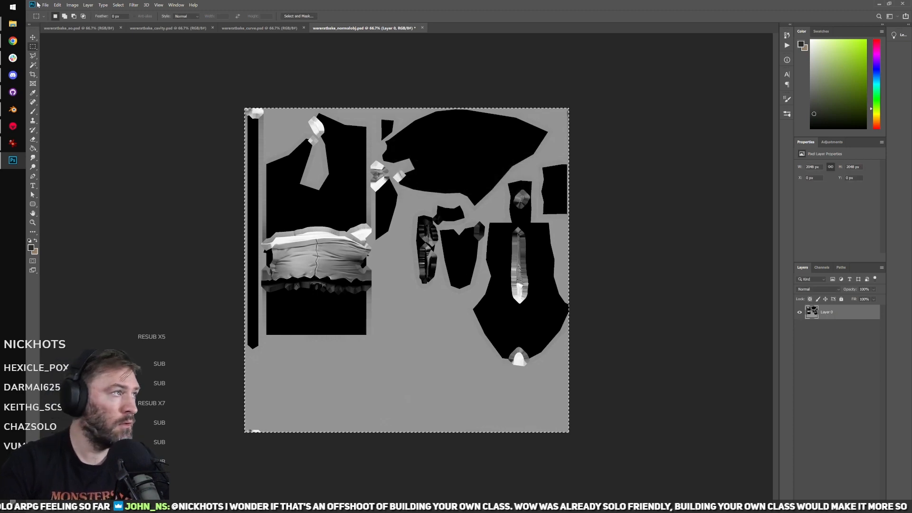
Step: Open Wererat_Base_01.psd and paste the merged bake above the body layer as a layer named pants
{"action": "left_click", "coordinate": [57, 5]}
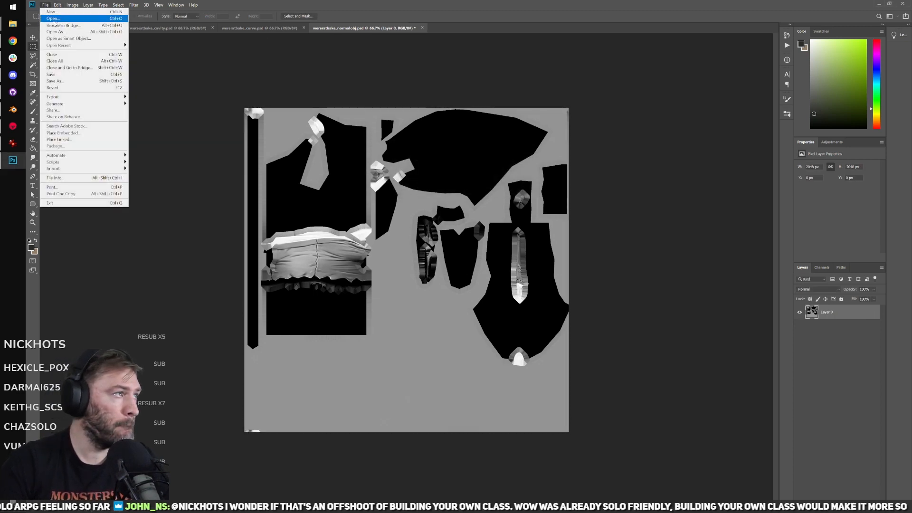
{"action": "left_click", "coordinate": [53, 19]}
{"action": "left_click", "coordinate": [294, 64]}
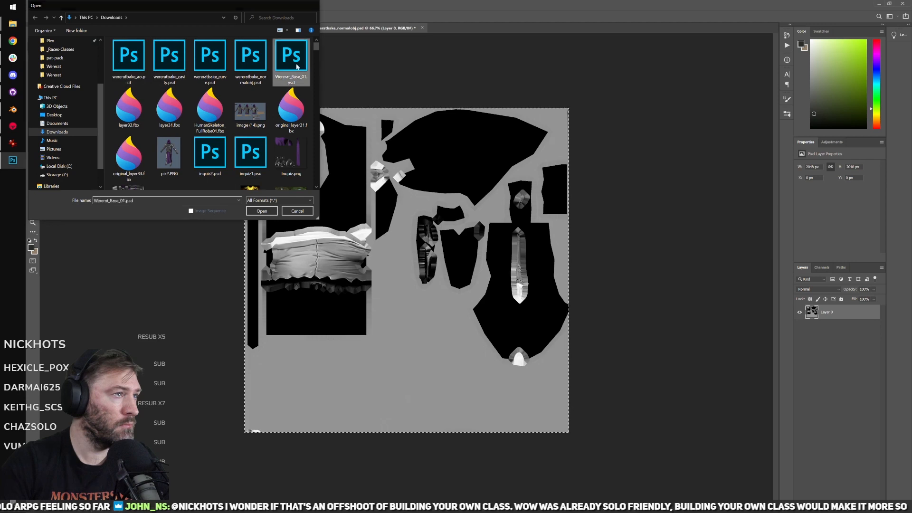
{"action": "double_click", "coordinate": [296, 66]}
{"action": "left_click", "coordinate": [854, 359]}
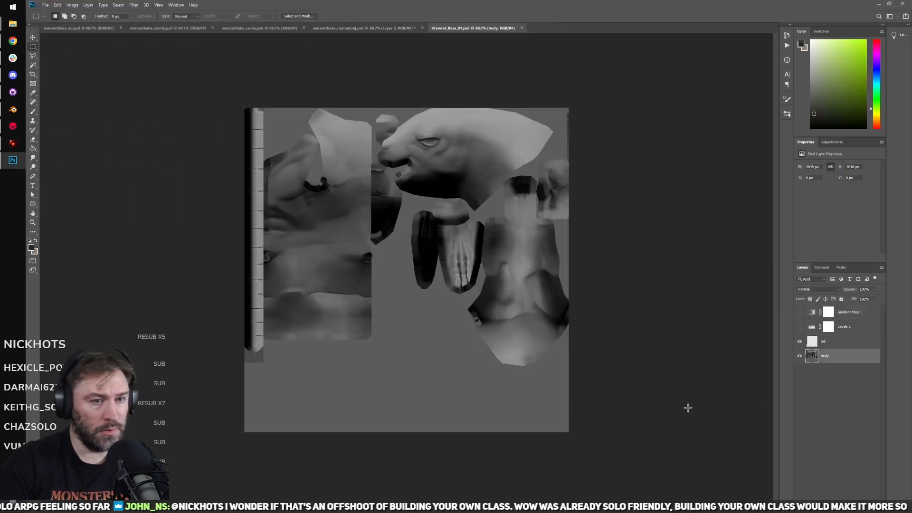
{"action": "key", "text": "ctrl+v"}
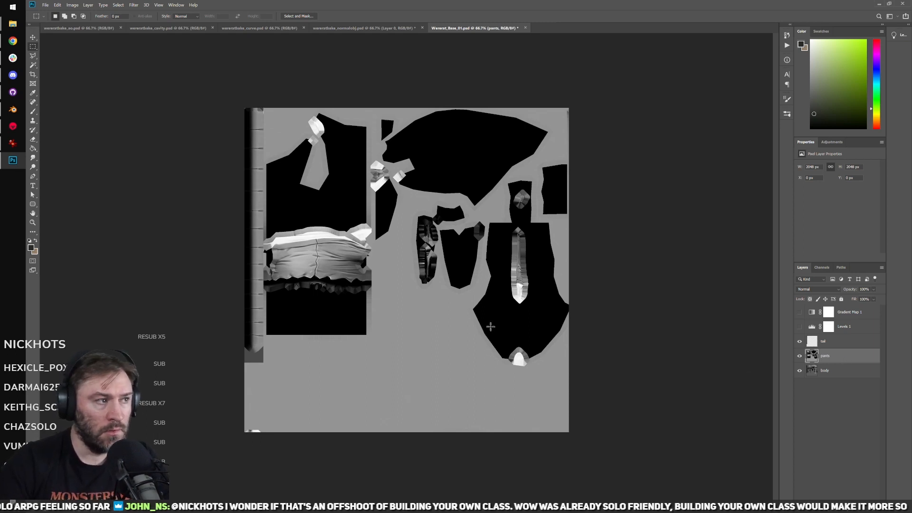
Step: Delete the areas of the pants layer to the right of, above and below the baked pants
{"action": "scroll", "coordinate": [537, 335], "scroll_direction": "up", "scroll_amount": 4, "text": "alt"}
{"action": "scroll", "coordinate": [518, 350], "scroll_direction": "down", "scroll_amount": 4, "text": "alt"}
{"action": "left_click_drag", "start_coordinate": [619, 78], "coordinate": [384, 486]}
{"action": "key", "text": "Delete"}
{"action": "left_click_drag", "start_coordinate": [181, 91], "coordinate": [602, 212]}
{"action": "key", "text": "Delete"}
{"action": "left_click_drag", "start_coordinate": [199, 460], "coordinate": [622, 304]}
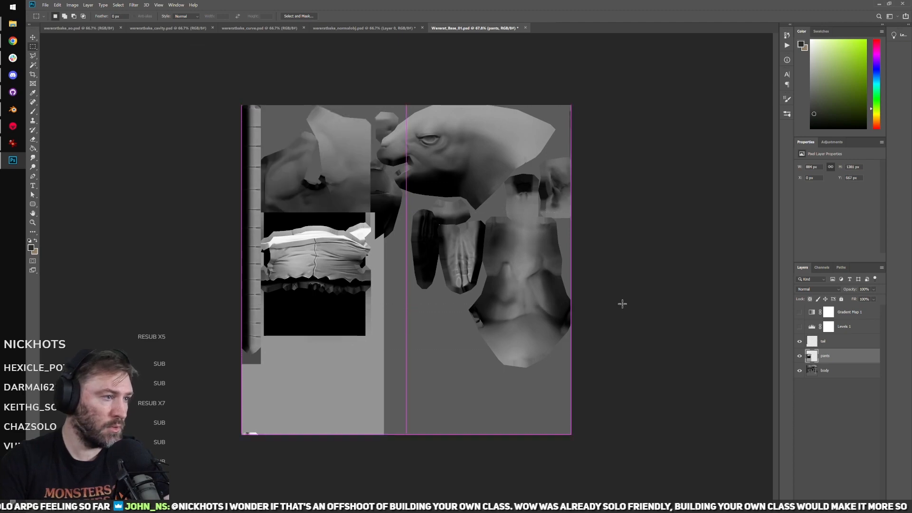
{"action": "key", "text": "Delete"}
{"action": "scroll", "coordinate": [484, 352], "scroll_direction": "up", "scroll_amount": 7, "text": "alt"}
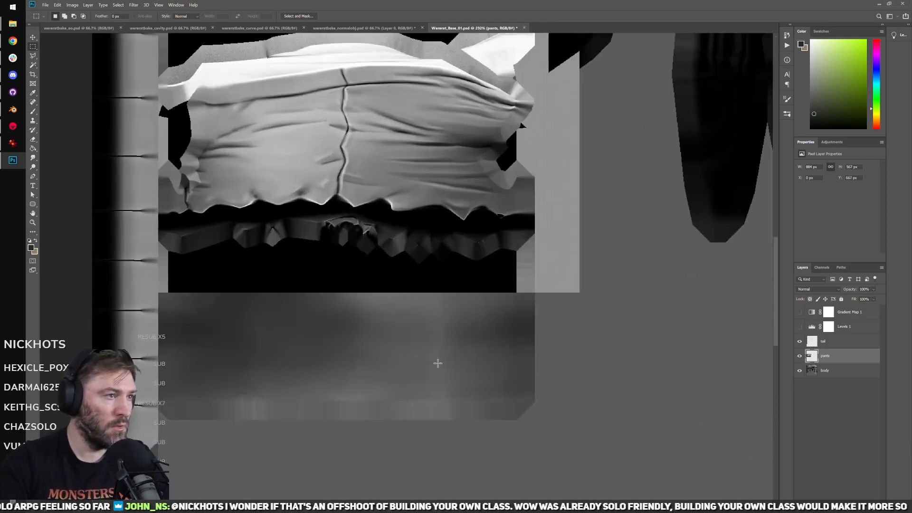
{"action": "scroll", "coordinate": [438, 363], "scroll_direction": "up", "scroll_amount": 2, "text": "alt"}
{"action": "left_click_drag", "start_coordinate": [404, 366], "coordinate": [479, 428]}
{"action": "scroll", "coordinate": [476, 416], "scroll_direction": "down", "scroll_amount": 4, "text": "alt"}
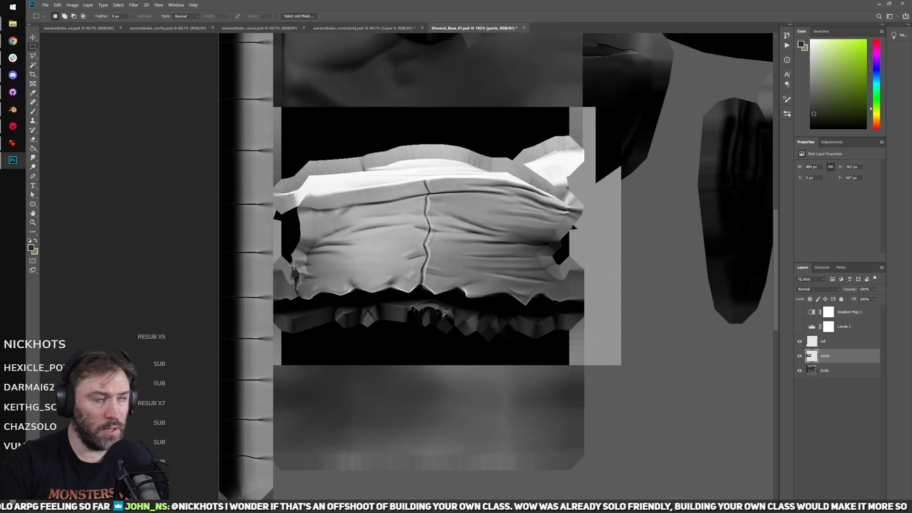
Step: Save Wererat_Base_01.psd and close all open documents
{"action": "left_click", "coordinate": [57, 5]}
{"action": "mouse_move", "coordinate": [45, 5]}
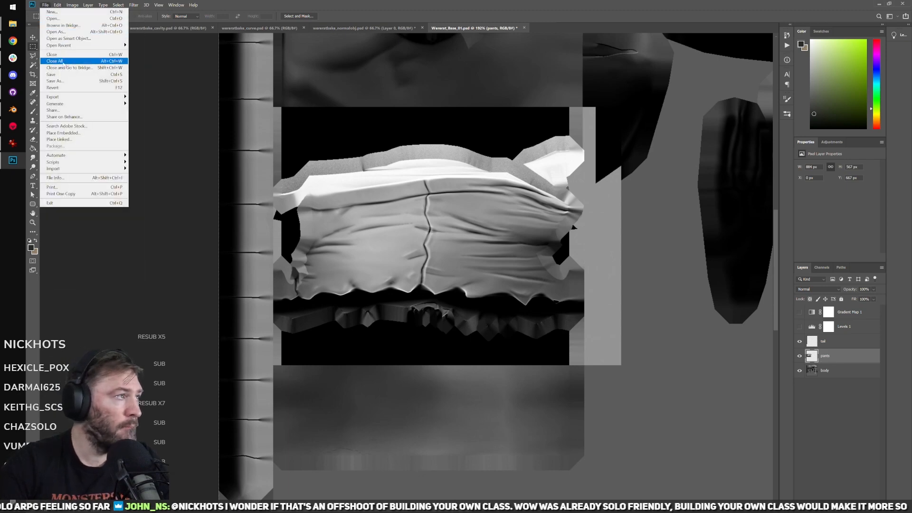
{"action": "left_click", "coordinate": [66, 76]}
{"action": "left_click", "coordinate": [45, 7]}
{"action": "left_click", "coordinate": [47, 63]}
Step: Switch to Marmoset Toolbag and delete the wererat-pants_high model from the bake project's High group
{"action": "left_click", "coordinate": [13, 126]}
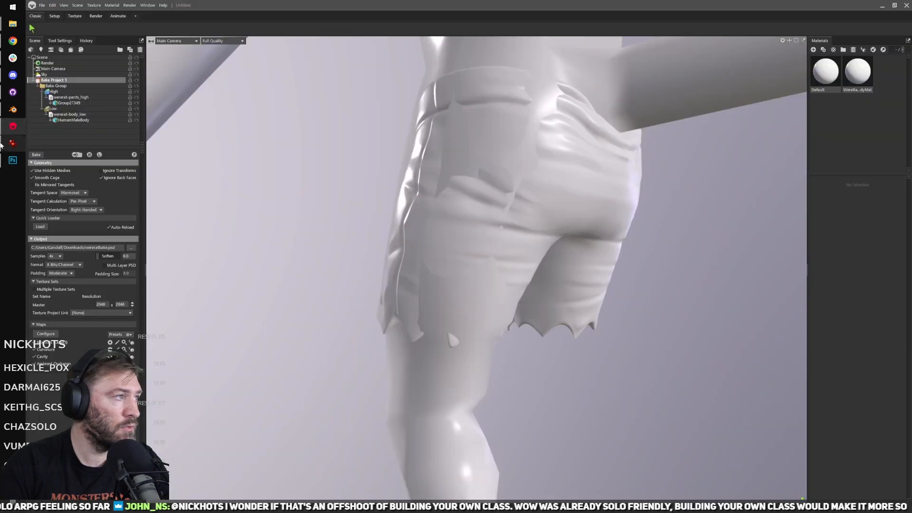
{"action": "left_click", "coordinate": [13, 161]}
{"action": "key", "text": "n"}
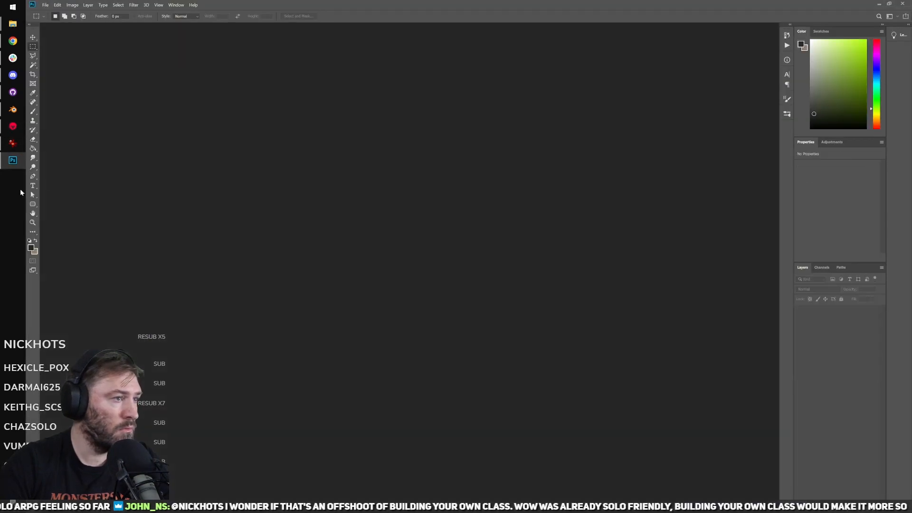
{"action": "left_click", "coordinate": [13, 127]}
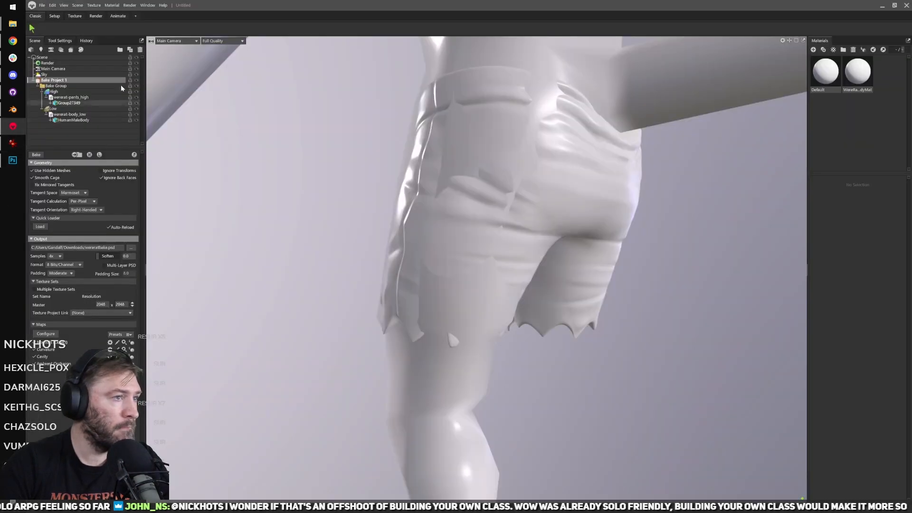
{"action": "left_click", "coordinate": [70, 103]}
{"action": "left_click", "coordinate": [71, 97]}
{"action": "key", "text": "Delete"}
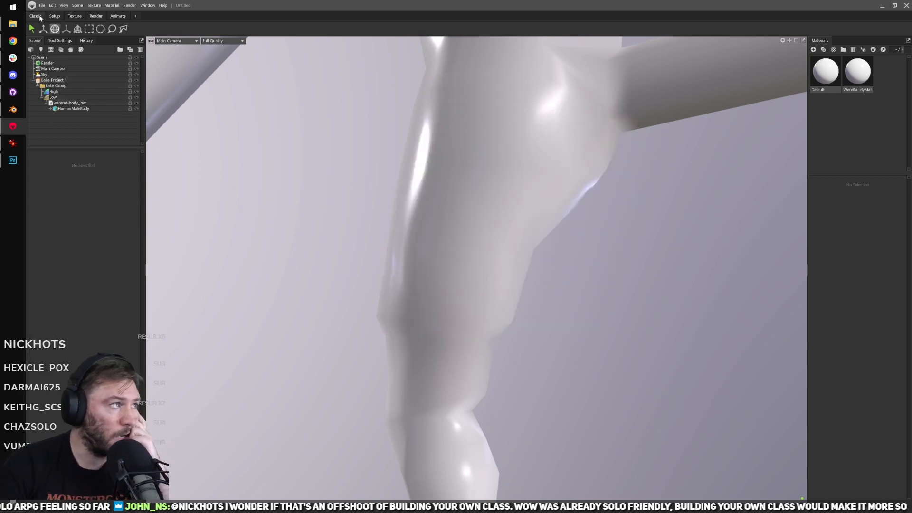
Step: Import wererat-shirt_high.obj and place it in the bake group's High folder
{"action": "left_click", "coordinate": [52, 5]}
{"action": "left_click", "coordinate": [43, 6]}
{"action": "left_click", "coordinate": [42, 6]}
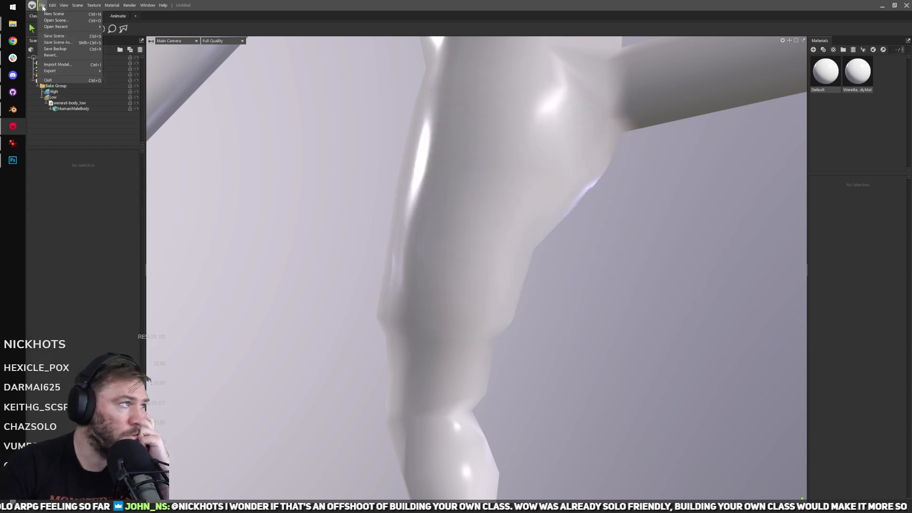
{"action": "left_click", "coordinate": [61, 65]}
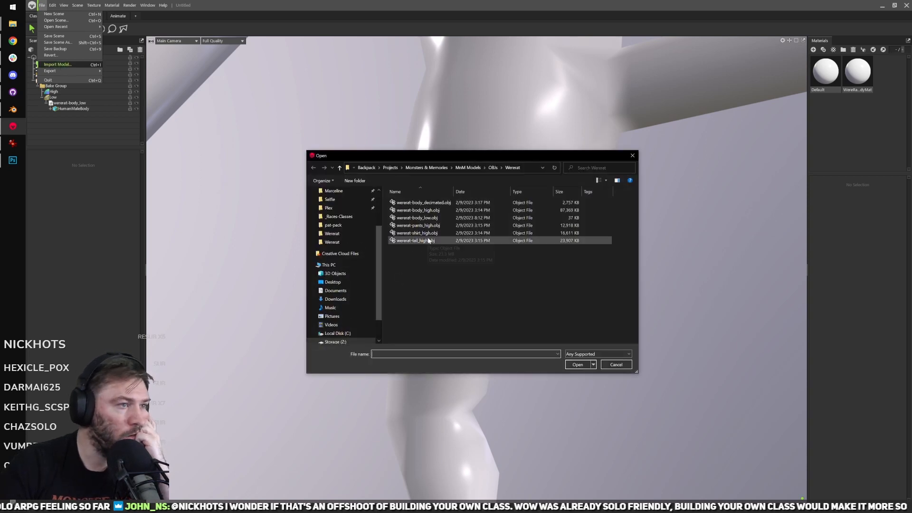
{"action": "left_click", "coordinate": [430, 233]}
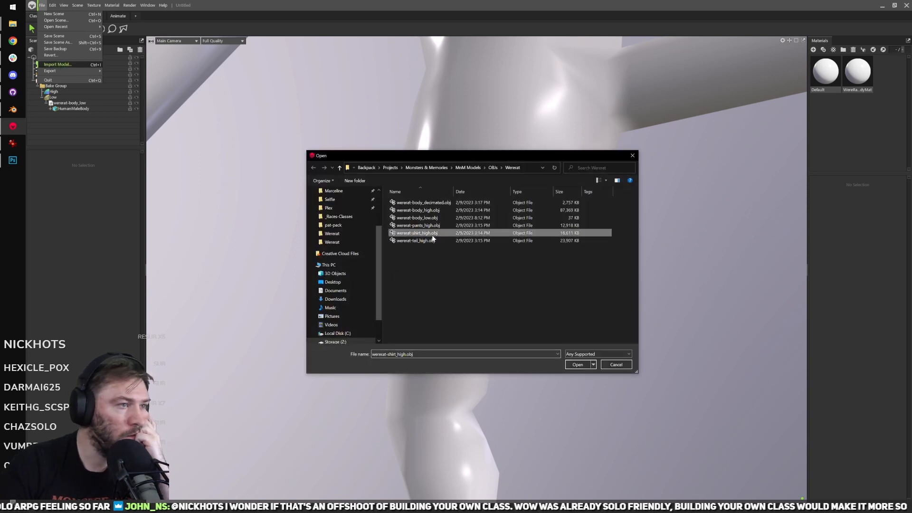
{"action": "left_click", "coordinate": [578, 365]}
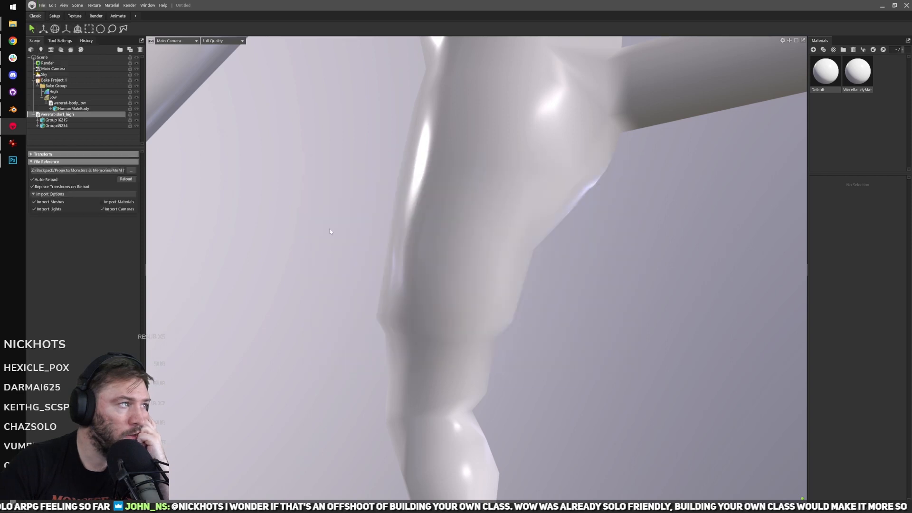
{"action": "left_click_drag", "start_coordinate": [79, 95], "coordinate": [78, 90]}
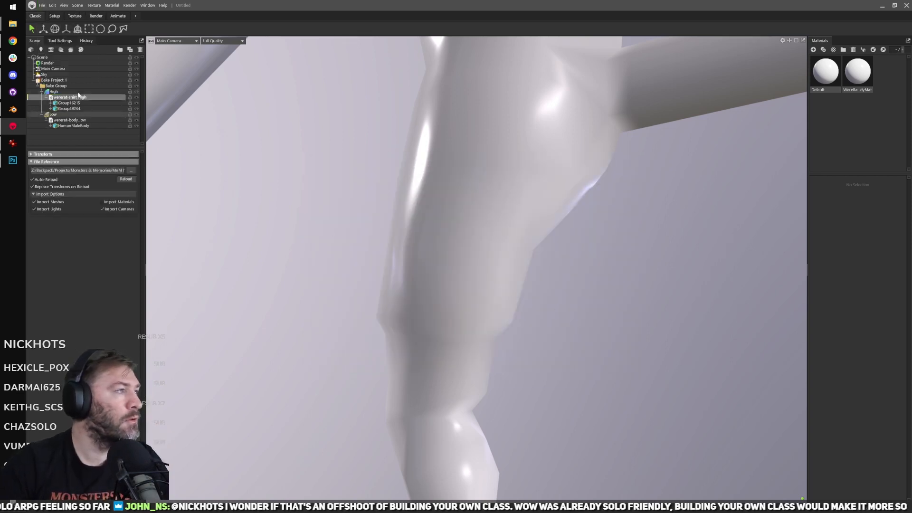
Step: Set the low-poly cage around the shirt to a Max Offset of 0.348 and a Min Offset of 0.111
{"action": "middle_click_drag", "start_coordinate": [428, 143], "coordinate": [450, 336]}
{"action": "scroll", "coordinate": [450, 336], "scroll_direction": "down", "scroll_amount": 3}
{"action": "left_click_drag", "start_coordinate": [449, 336], "coordinate": [420, 268]}
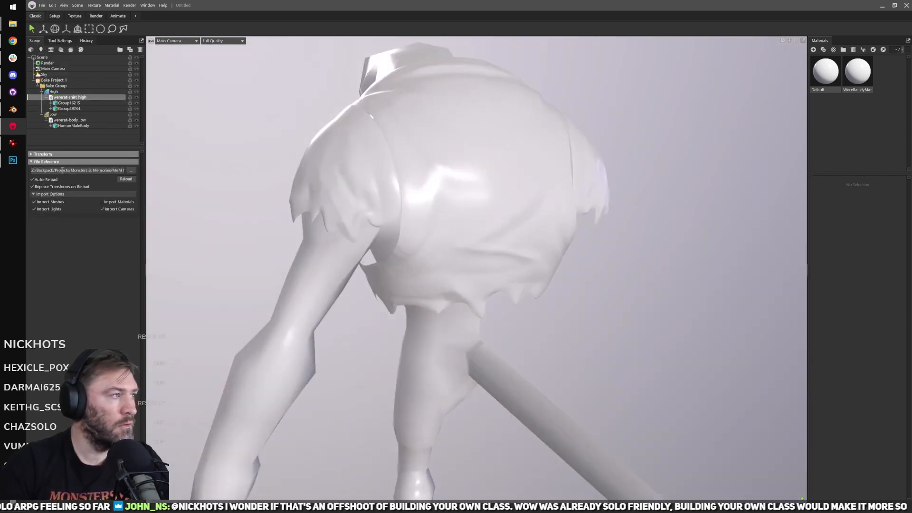
{"action": "left_click", "coordinate": [65, 116]}
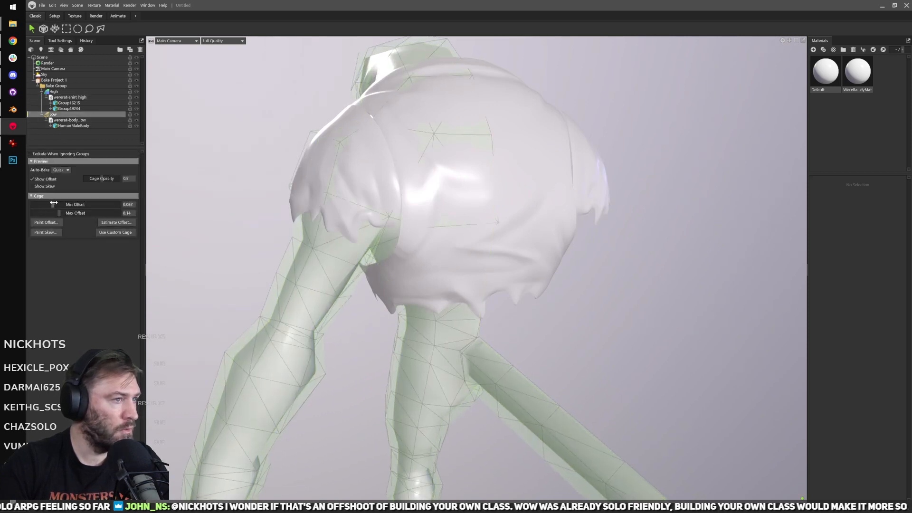
{"action": "left_click_drag", "start_coordinate": [61, 214], "coordinate": [69, 217]}
{"action": "left_click_drag", "start_coordinate": [275, 255], "coordinate": [411, 236]}
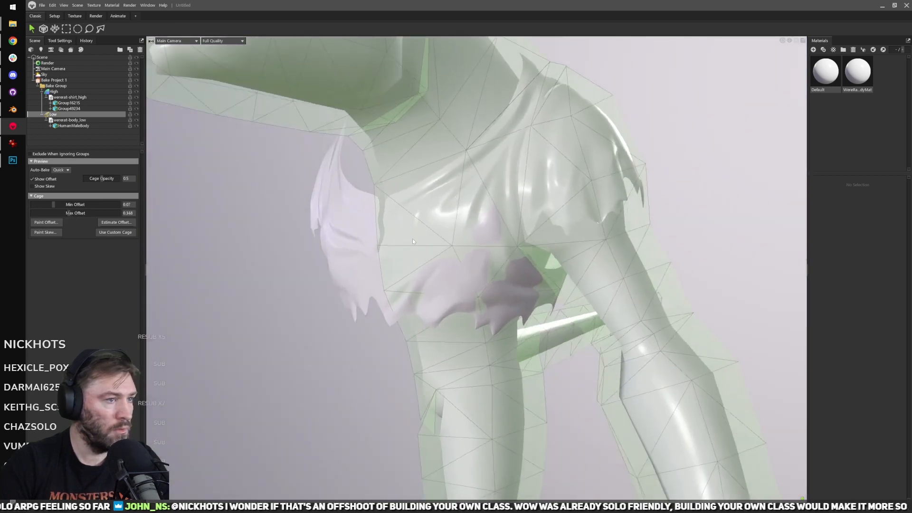
{"action": "left_click_drag", "start_coordinate": [60, 204], "coordinate": [57, 204]}
Step: Paint extra cage offset over the shirt's torn lower hem and below the armpit so the cage covers those areas
{"action": "left_click", "coordinate": [47, 222]}
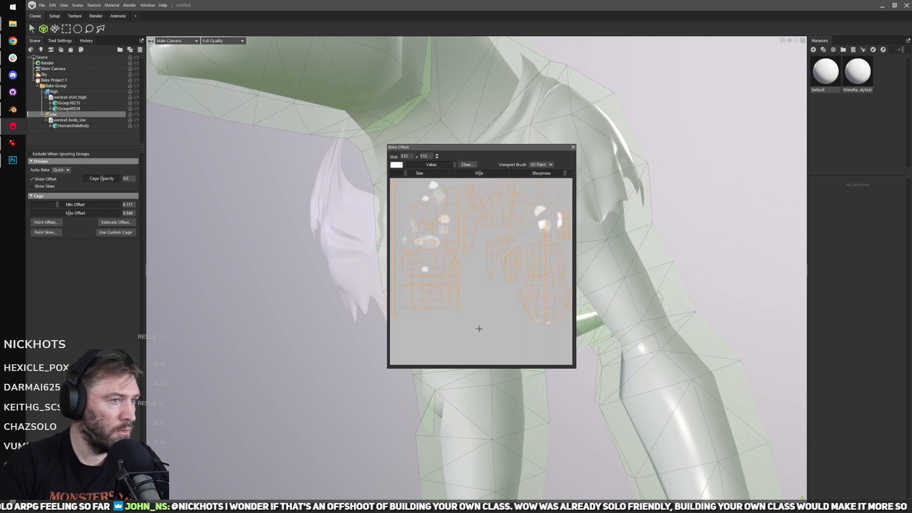
{"action": "left_click_drag", "start_coordinate": [485, 155], "coordinate": [751, 163]}
{"action": "left_click_drag", "start_coordinate": [442, 285], "coordinate": [469, 292]}
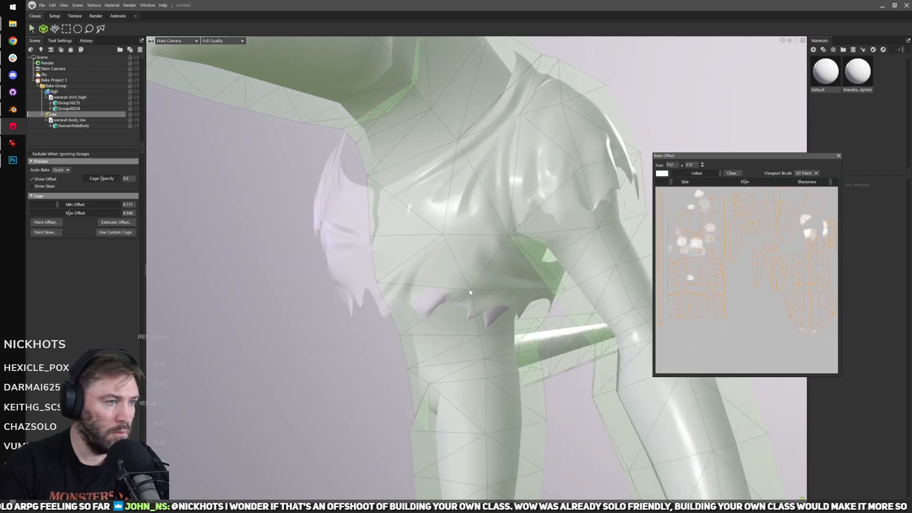
{"action": "left_click_drag", "start_coordinate": [470, 337], "coordinate": [425, 333]}
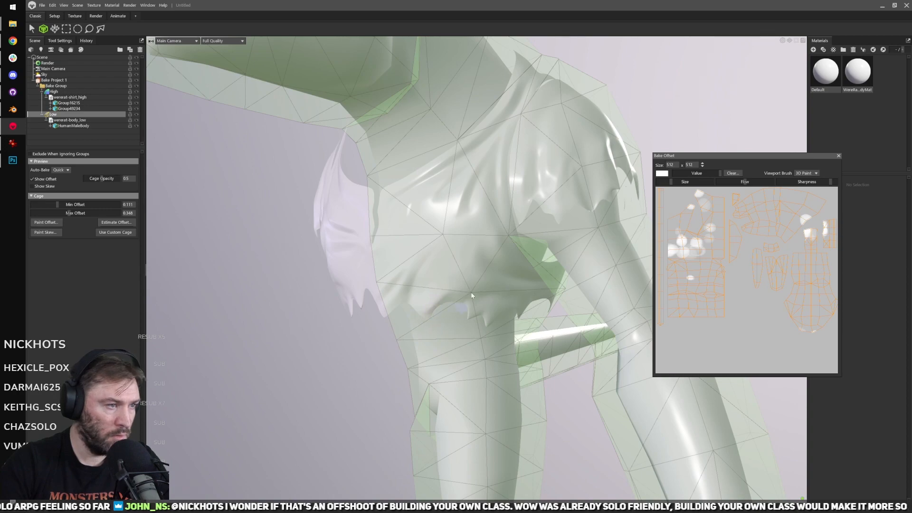
{"action": "left_click_drag", "start_coordinate": [549, 282], "coordinate": [445, 359]}
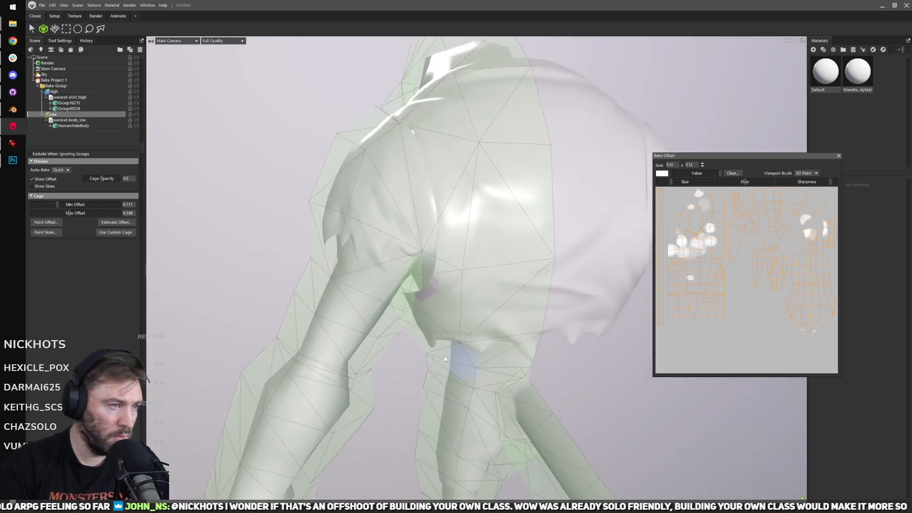
{"action": "left_click", "coordinate": [839, 155]}
Step: Check the shirt's cage coverage and bake the maps of Bake Project 1
{"action": "left_click_drag", "start_coordinate": [484, 247], "coordinate": [517, 226]}
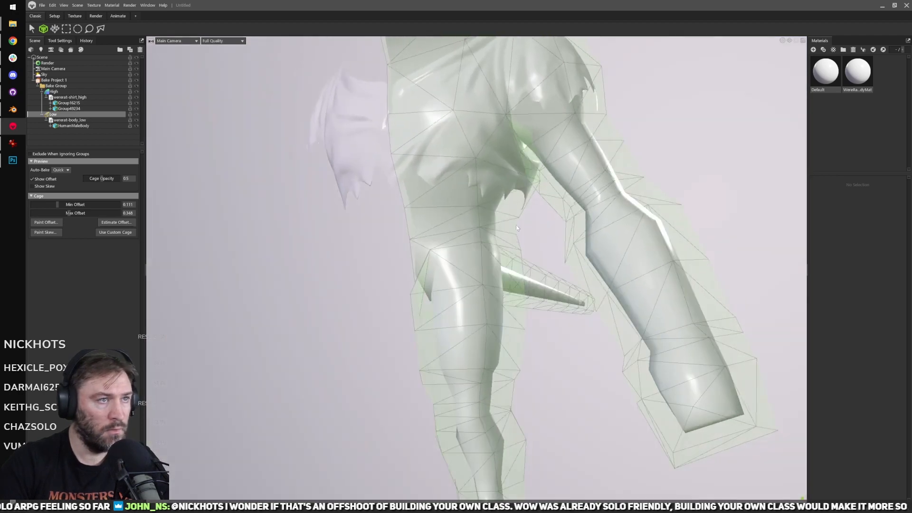
{"action": "middle_click_drag", "start_coordinate": [518, 225], "coordinate": [500, 339]}
{"action": "left_click", "coordinate": [55, 80]}
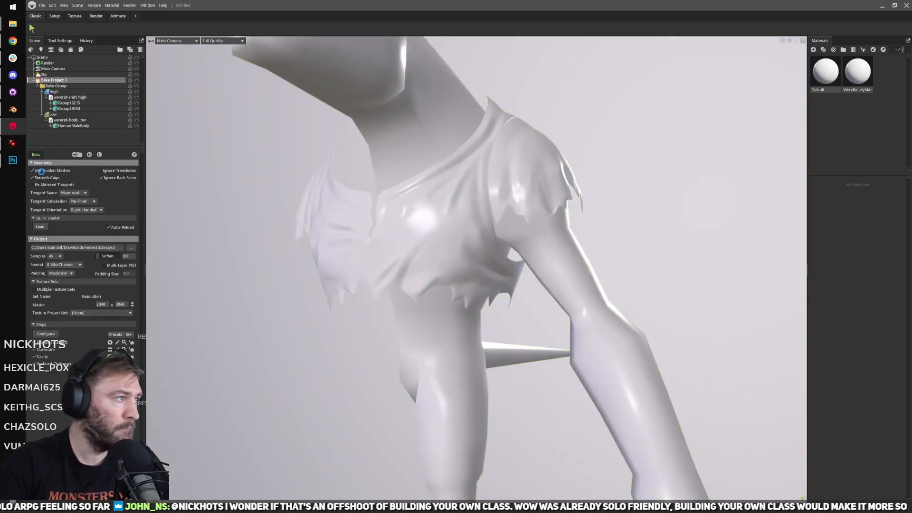
Step: Switch to Photoshop and open the wereratbake ao, cavity, curve and normalobj PSD files from Downloads
{"action": "left_click", "coordinate": [13, 160]}
{"action": "left_click", "coordinate": [45, 4]}
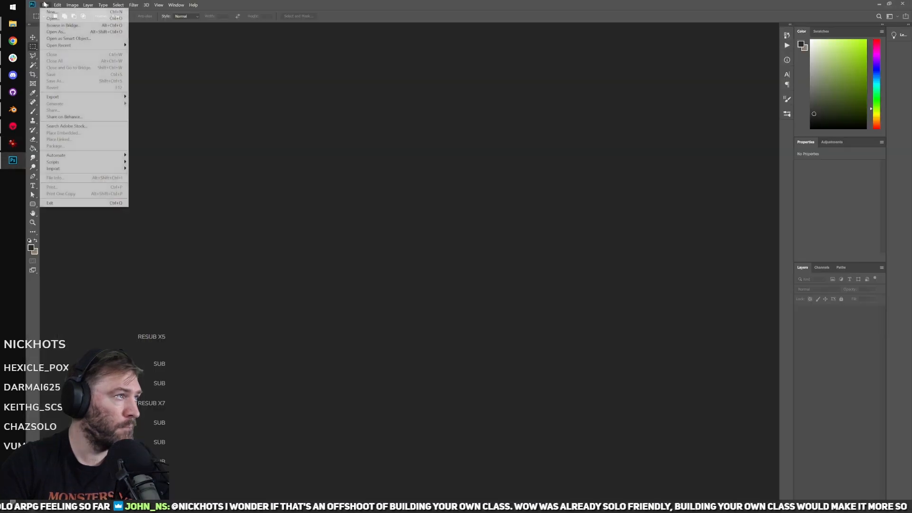
{"action": "left_click", "coordinate": [52, 19]}
{"action": "left_click", "coordinate": [128, 57]}
{"action": "left_click", "coordinate": [255, 64], "text": "shift"}
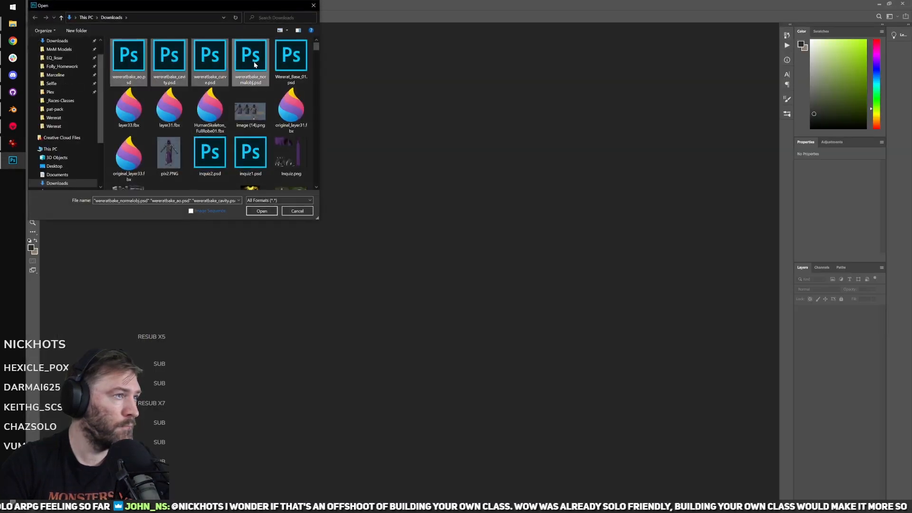
{"action": "left_click", "coordinate": [261, 210]}
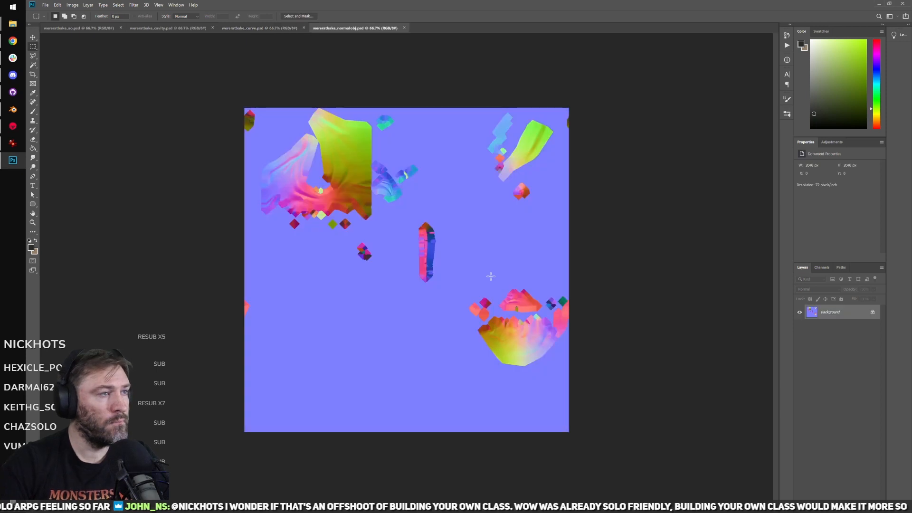
Step: Turn the object normal map into its grayscale green channel, merged into one unlocked layer
{"action": "left_click", "coordinate": [823, 268]}
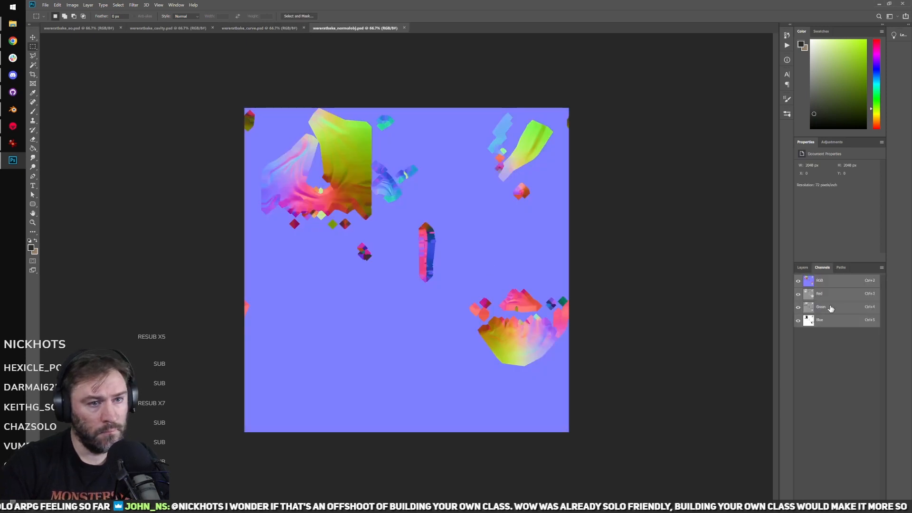
{"action": "left_click", "coordinate": [827, 307]}
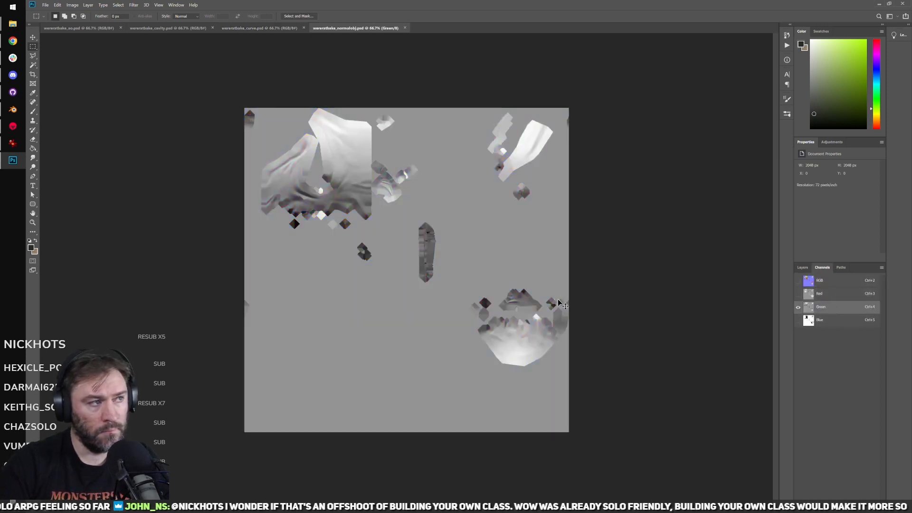
{"action": "left_click", "coordinate": [829, 283]}
{"action": "left_click", "coordinate": [802, 268]}
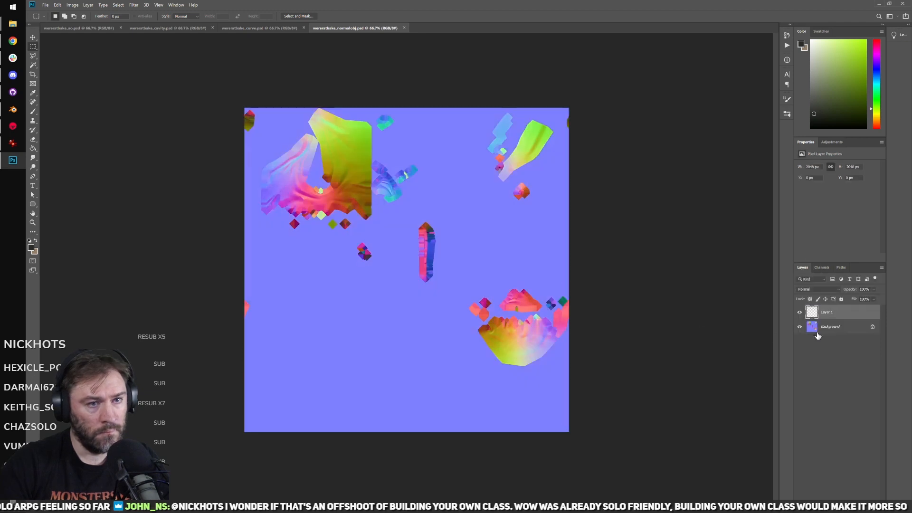
{"action": "key", "text": "ctrl+v"}
{"action": "left_click", "coordinate": [837, 329], "text": "shift"}
{"action": "key", "text": "ctrl+e"}
{"action": "double_click", "coordinate": [844, 313]}
{"action": "left_click", "coordinate": [526, 162]}
Step: Copy the curve, cavity and AO maps into wereratbake_normalobj.psd as layers stacked in that order
{"action": "left_click", "coordinate": [259, 28]}
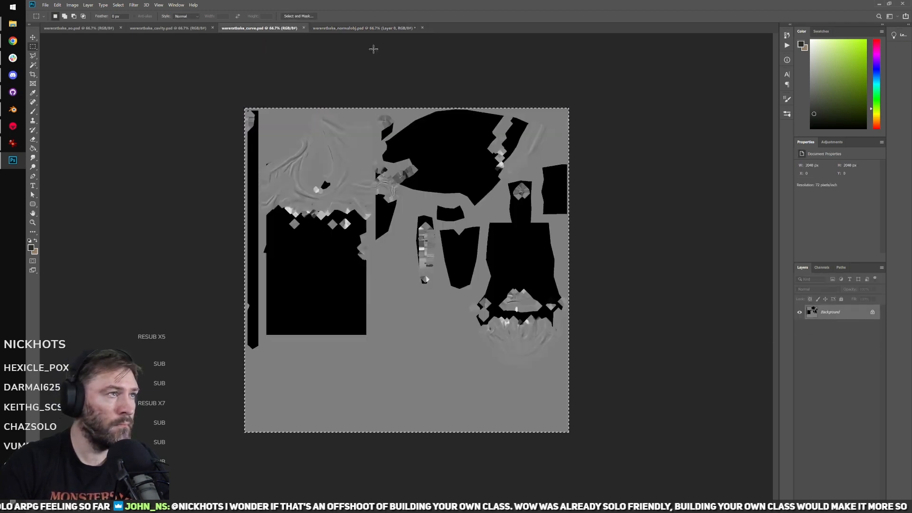
{"action": "left_click", "coordinate": [385, 28]}
{"action": "left_click", "coordinate": [237, 28]}
{"action": "left_click", "coordinate": [199, 28]}
{"action": "key", "text": "ctrl+c"}
{"action": "left_click", "coordinate": [352, 28]}
{"action": "key", "text": "ctrl+v"}
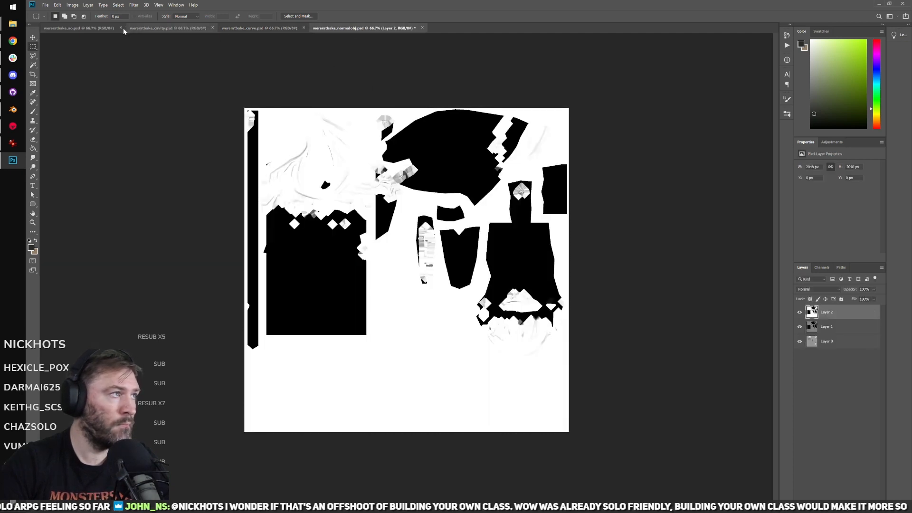
{"action": "left_click", "coordinate": [98, 29]}
{"action": "left_click", "coordinate": [361, 28]}
{"action": "key", "text": "ctrl+v"}
Step: Set the AO and cavity layers to Multiply and the curve layer to Soft Light
{"action": "left_click", "coordinate": [852, 344]}
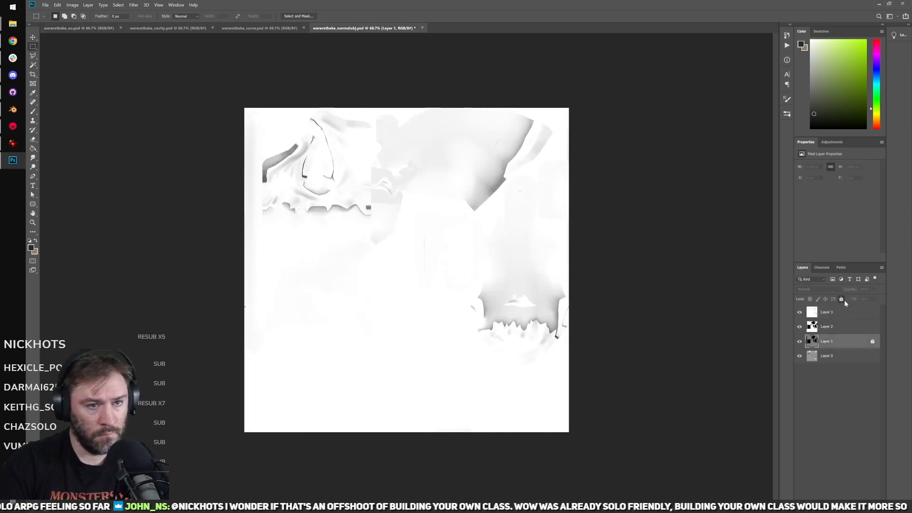
{"action": "left_click", "coordinate": [836, 313]}
{"action": "left_click", "coordinate": [817, 289]}
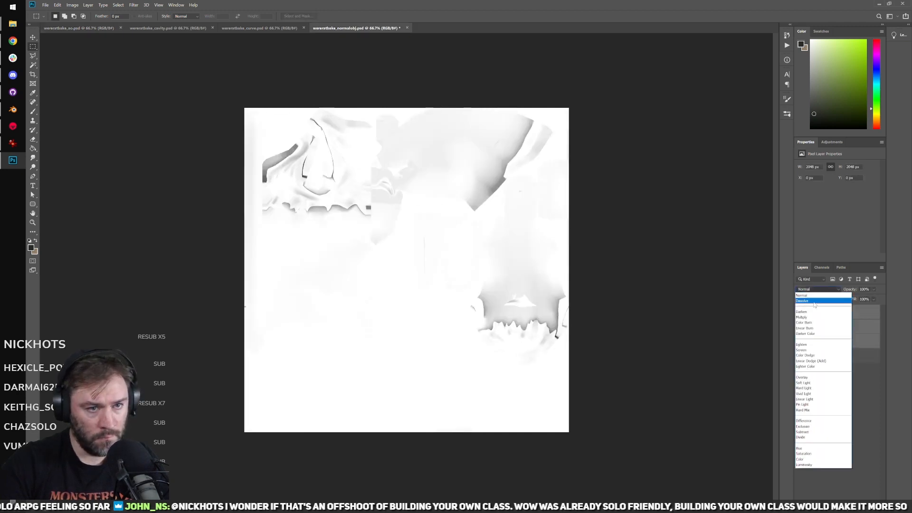
{"action": "left_click", "coordinate": [812, 318]}
{"action": "left_click", "coordinate": [853, 341]}
{"action": "left_click", "coordinate": [817, 290]}
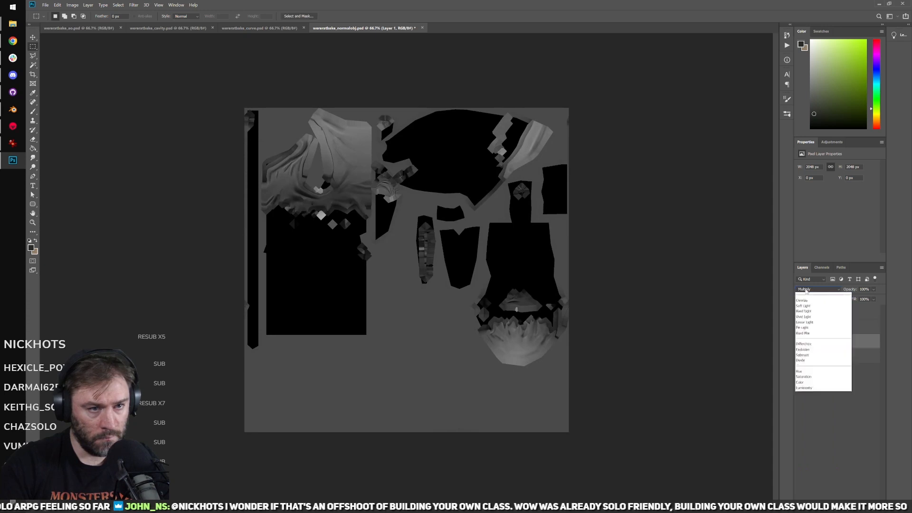
{"action": "left_click", "coordinate": [803, 383]}
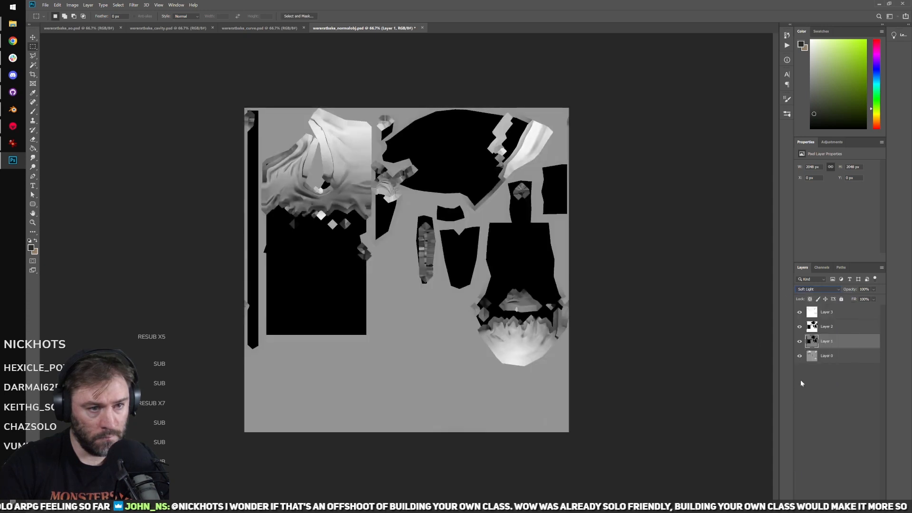
Step: Merge all map layers into a single layer and select the whole canvas for copying
{"action": "left_click", "coordinate": [837, 317]}
{"action": "key", "text": "ctrl+shift+alt+n"}
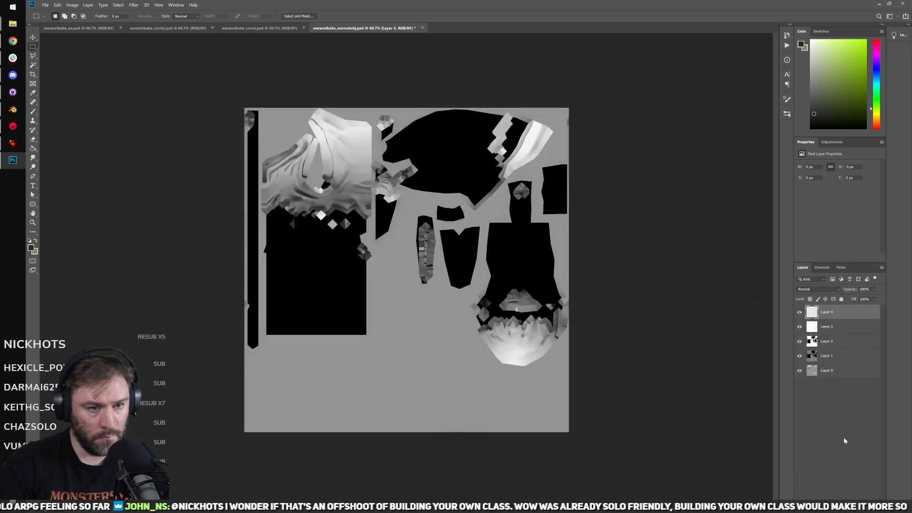
{"action": "key", "text": "ctrl+shift+e"}
{"action": "key", "text": "ctrl+a"}
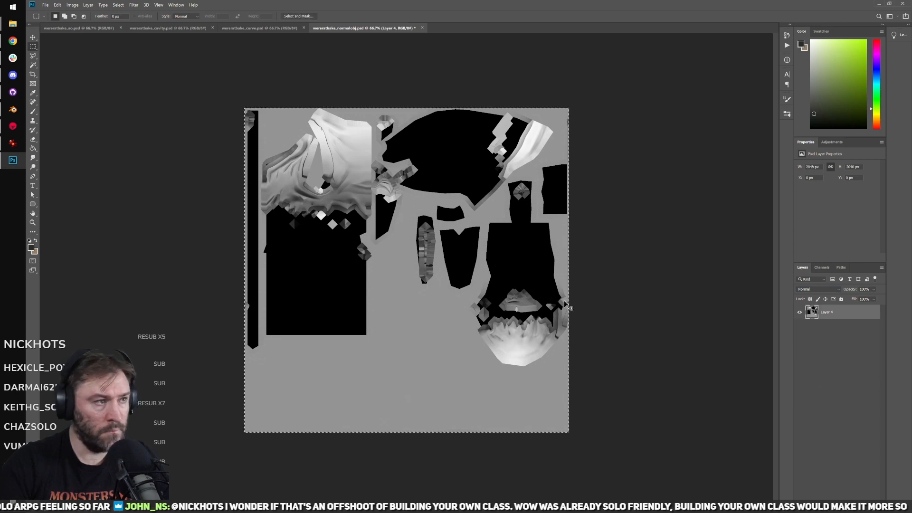
Step: Open Wererat_Base_01.psd and paste the merged shirt bake above the pants layer
{"action": "left_click", "coordinate": [57, 5]}
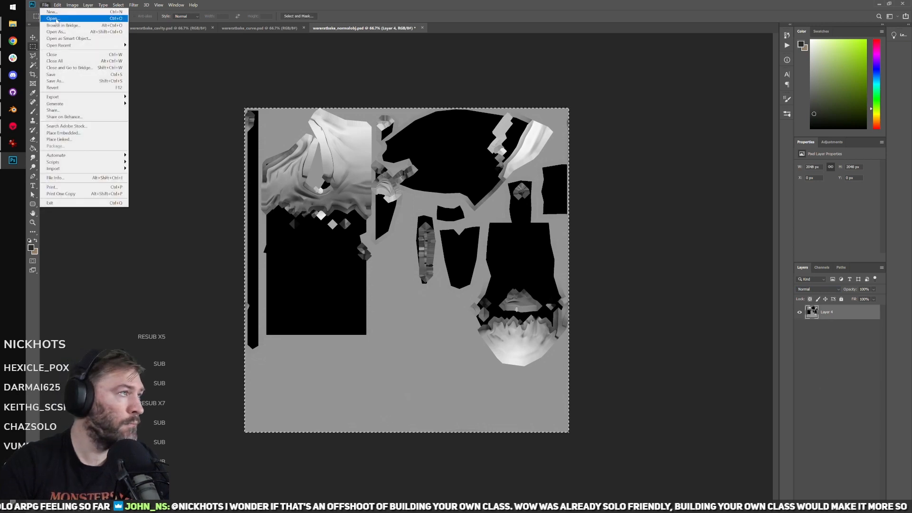
{"action": "left_click", "coordinate": [83, 18]}
{"action": "key", "text": "ctrl+o"}
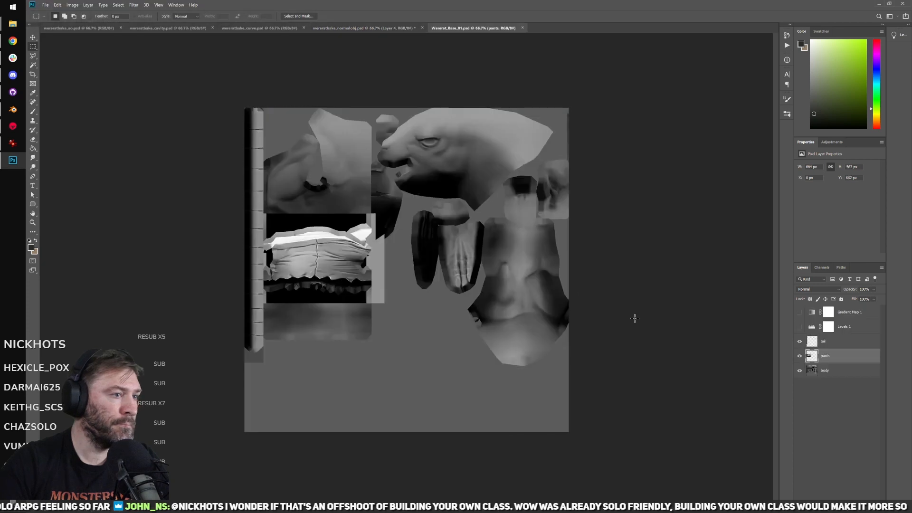
{"action": "key", "text": "ctrl+v"}
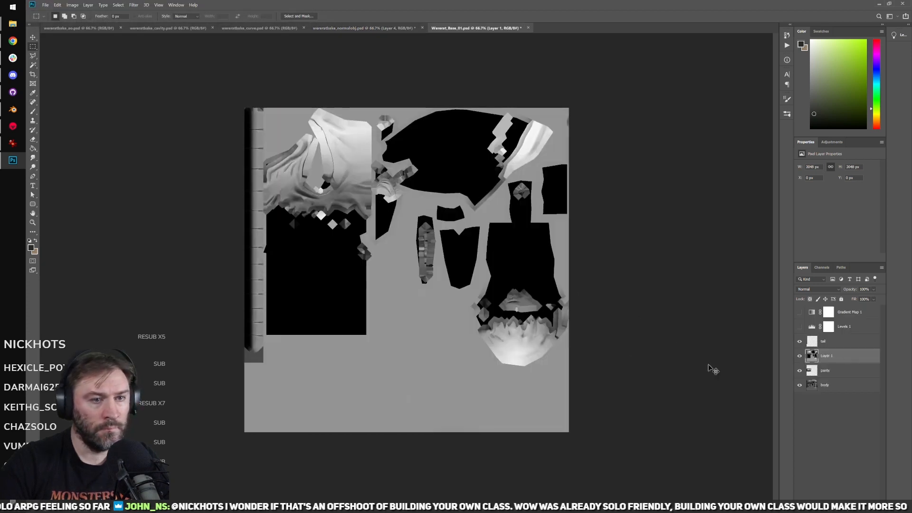
Step: Rename the pasted bake layer as shirt
{"action": "double_click", "coordinate": [830, 358]}
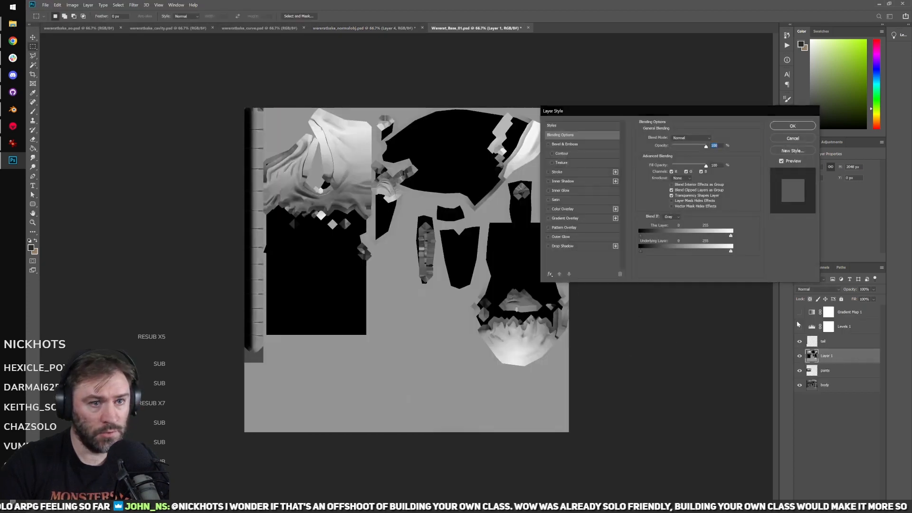
{"action": "key", "text": "Escape"}
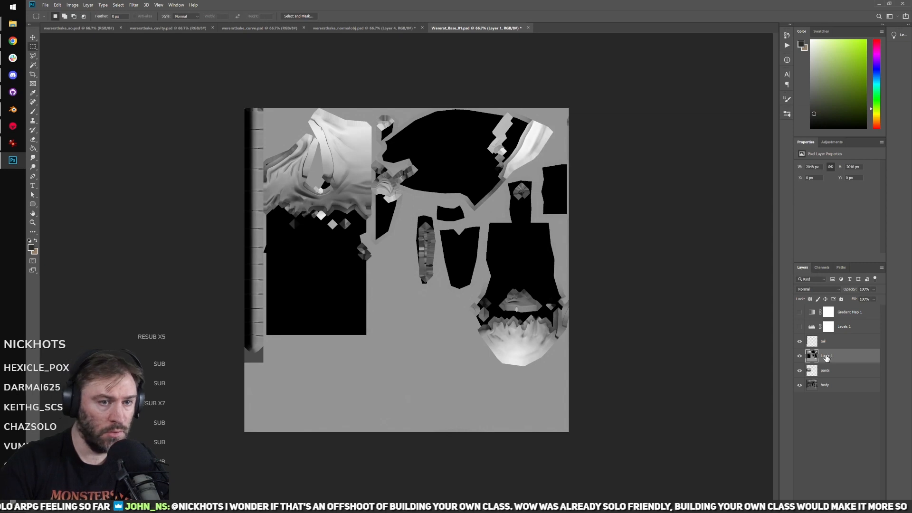
{"action": "type", "text": "shirt"}
{"action": "key", "text": "Return"}
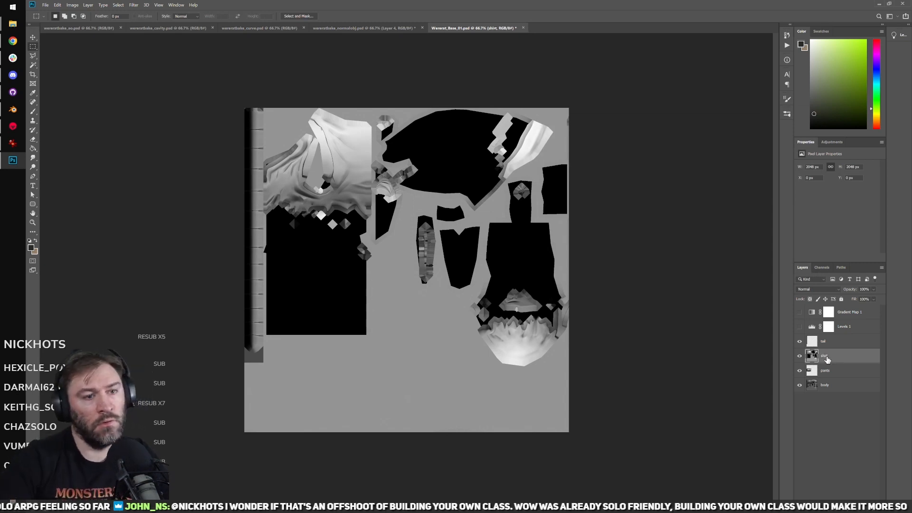
Step: Delete the areas of the shirt layer to the right of, below and left of the baked shirt
{"action": "left_click_drag", "start_coordinate": [651, 64], "coordinate": [375, 475]}
{"action": "key", "text": "Delete"}
{"action": "left_click_drag", "start_coordinate": [158, 441], "coordinate": [618, 259]}
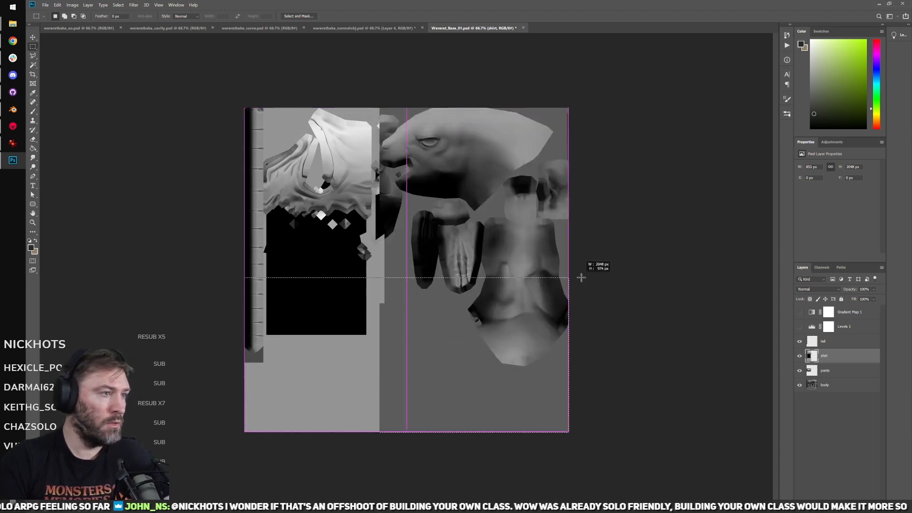
{"action": "key", "text": "Delete"}
{"action": "left_click_drag", "start_coordinate": [138, 55], "coordinate": [261, 334]}
{"action": "scroll", "coordinate": [324, 184], "scroll_direction": "up", "scroll_amount": 8, "text": "alt"}
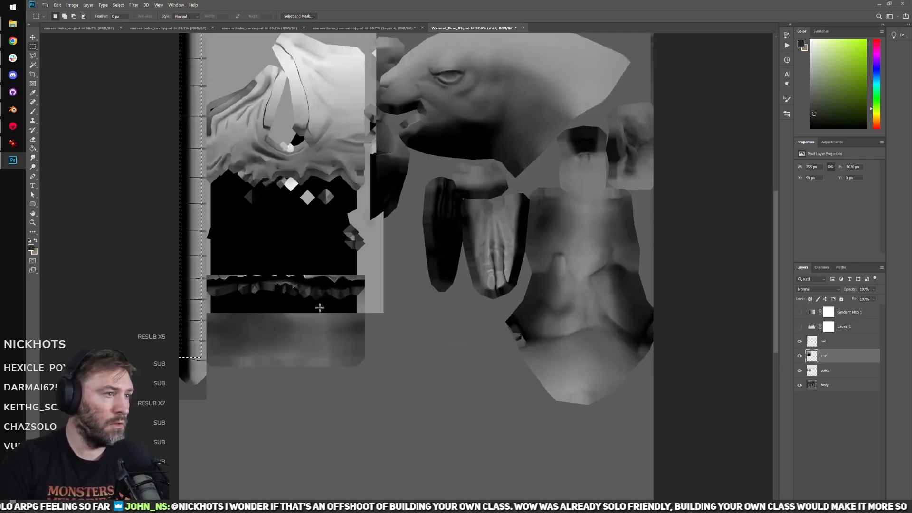
{"action": "scroll", "coordinate": [687, 362], "scroll_direction": "down", "scroll_amount": 4, "text": "alt"}
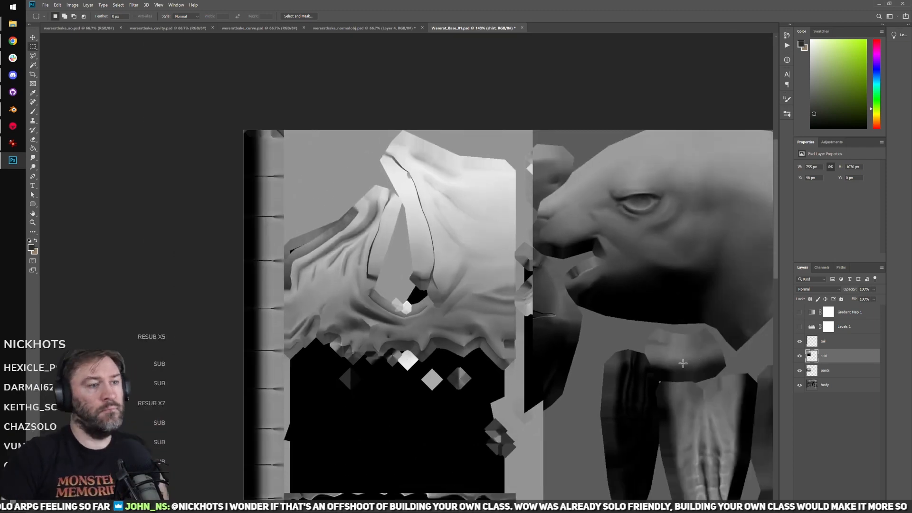
{"action": "scroll", "coordinate": [675, 369], "scroll_direction": "up", "scroll_amount": 1, "text": "alt"}
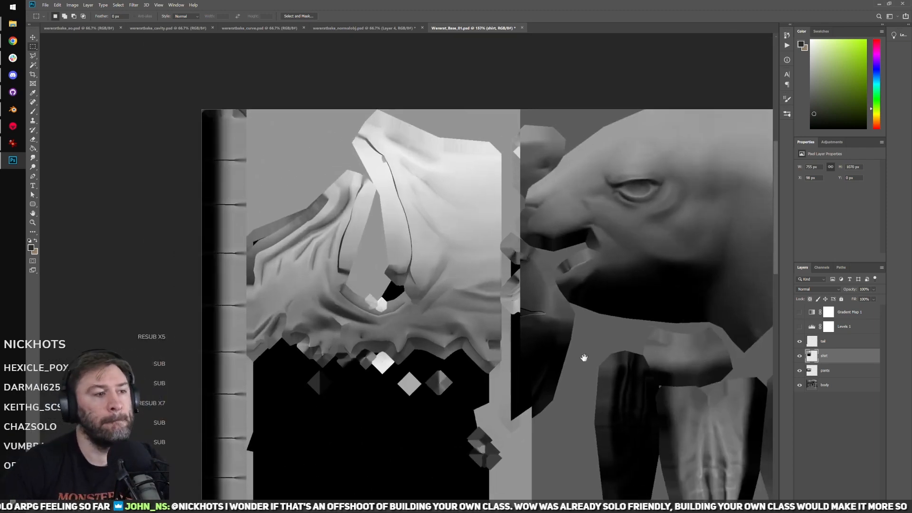
{"action": "left_click_drag", "start_coordinate": [617, 364], "coordinate": [571, 296]}
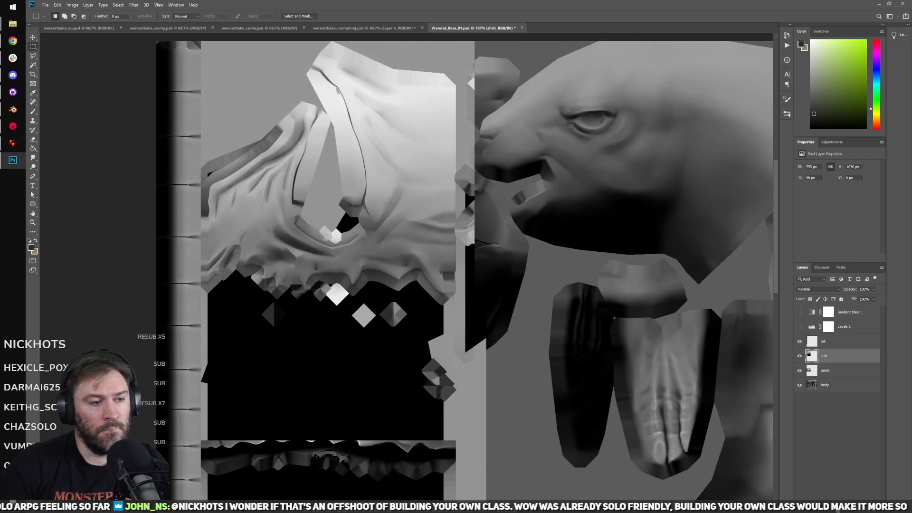
{"action": "scroll", "coordinate": [542, 459], "scroll_direction": "down", "scroll_amount": 4, "text": "alt"}
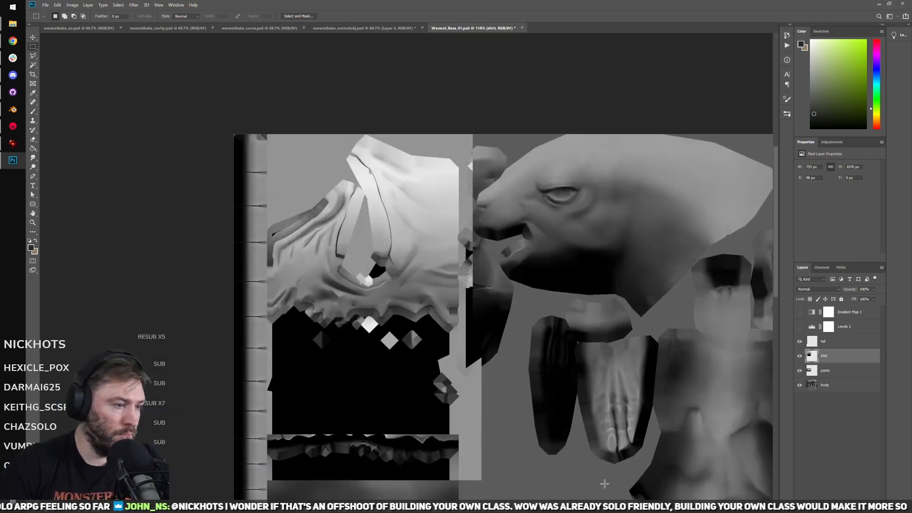
Step: Mask the shirt layer with an inverted rectangular selection so the strip below the shirt hem is hidden
{"action": "left_click_drag", "start_coordinate": [605, 483], "coordinate": [220, 333]}
{"action": "left_click", "coordinate": [841, 495]}
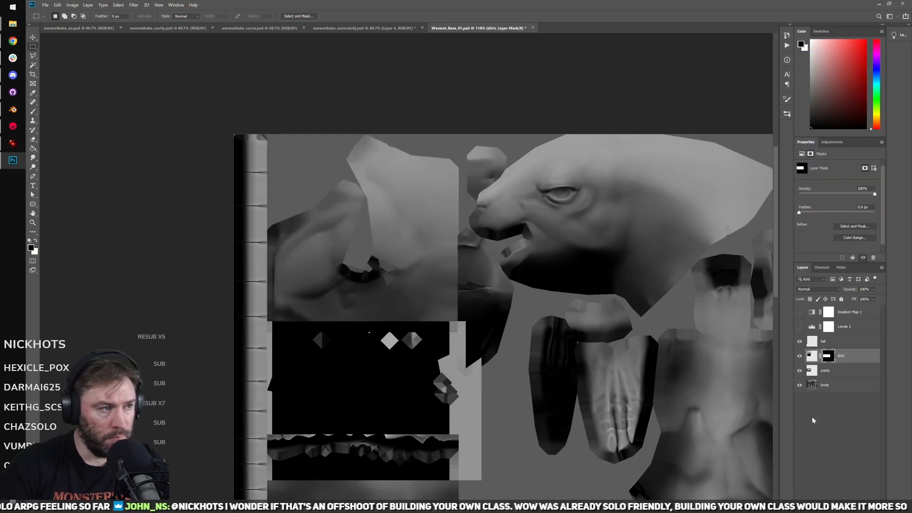
{"action": "key", "text": "ctrl+i"}
{"action": "scroll", "coordinate": [427, 285], "scroll_direction": "up", "scroll_amount": 3, "text": "alt"}
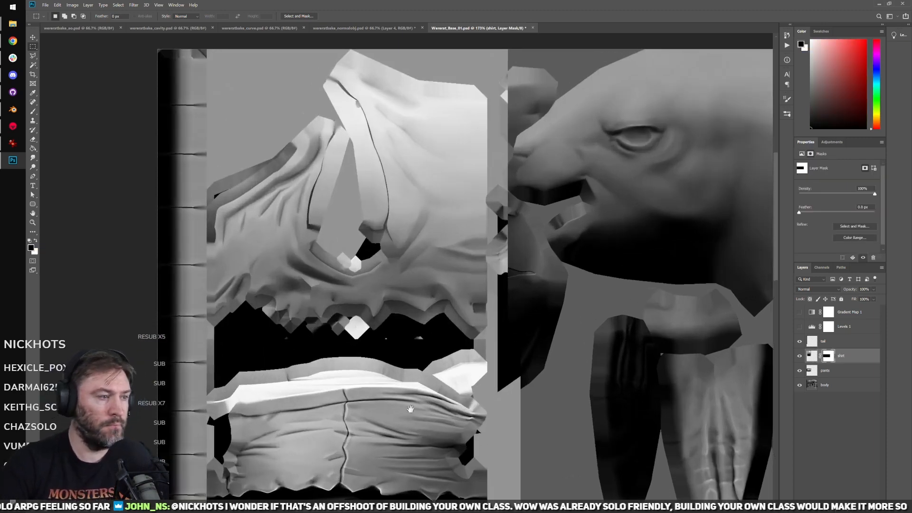
Step: Add a mask to the pants layer from a rectangular selection around the baked pants
{"action": "left_click", "coordinate": [843, 372]}
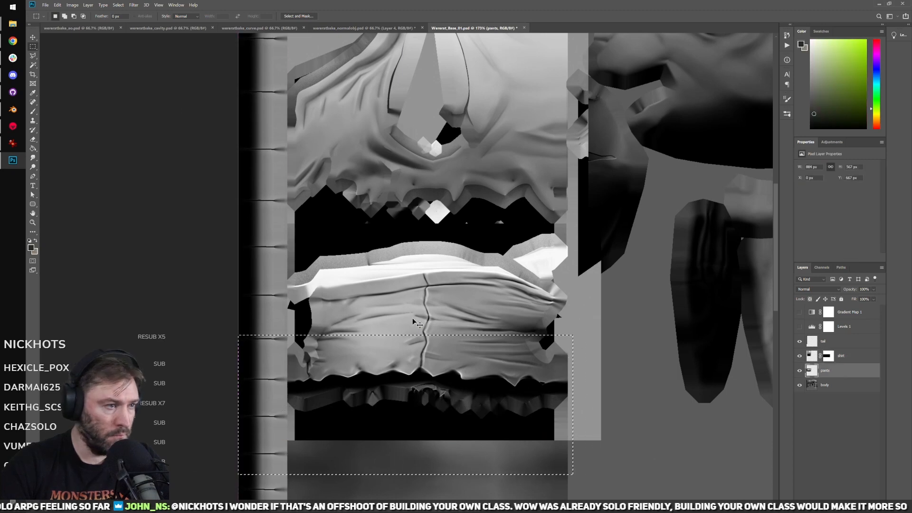
{"action": "left_click_drag", "start_coordinate": [272, 259], "coordinate": [580, 390]}
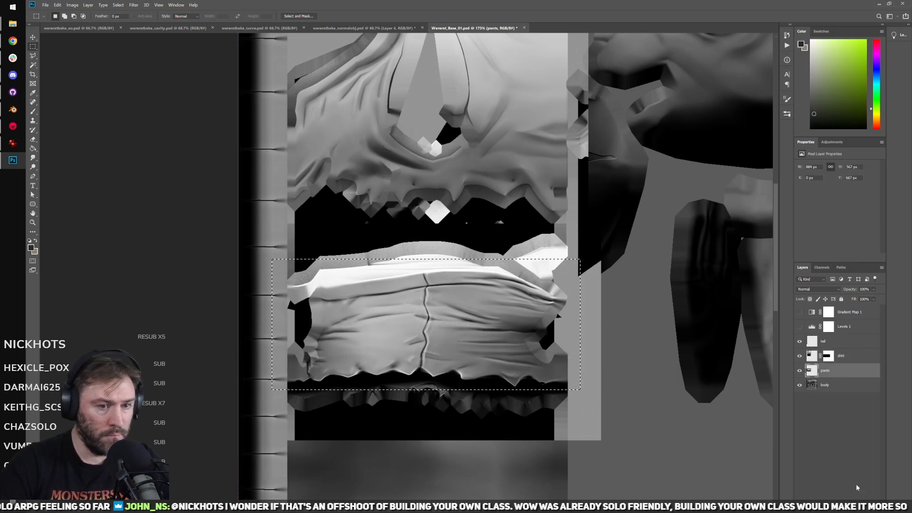
{"action": "left_click", "coordinate": [840, 510]}
{"action": "scroll", "coordinate": [535, 362], "scroll_direction": "up", "scroll_amount": 2, "text": "alt"}
Step: Set up the Brush tool with the Hard Round preset for painting on the pants mask
{"action": "key", "text": "b"}
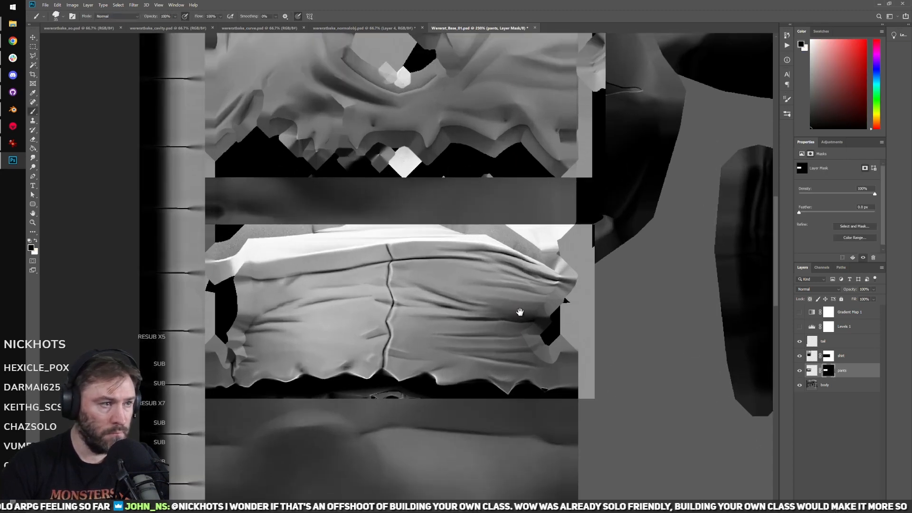
{"action": "left_click_drag", "start_coordinate": [518, 314], "coordinate": [525, 386]}
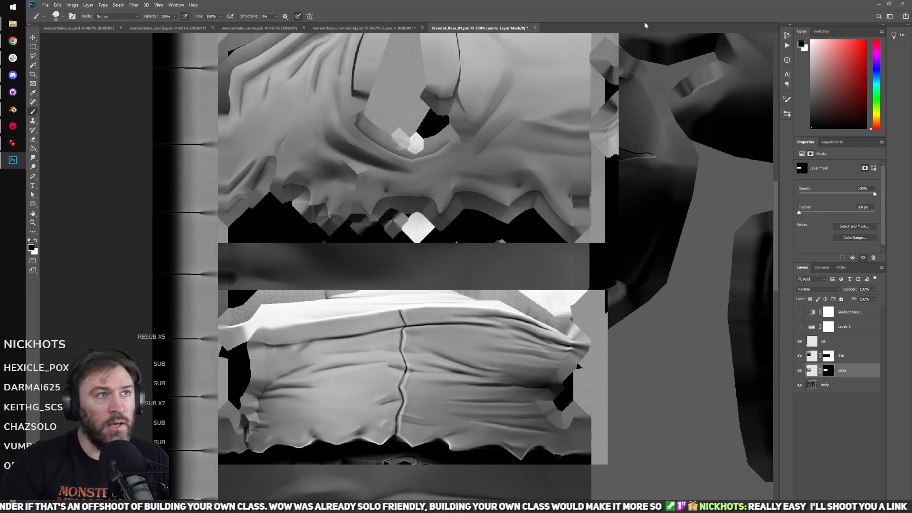
{"action": "left_click_drag", "start_coordinate": [434, 239], "coordinate": [332, 206]}
{"action": "scroll", "coordinate": [333, 209], "scroll_direction": "up", "scroll_amount": 3}
{"action": "left_click_drag", "start_coordinate": [191, 242], "coordinate": [219, 204]}
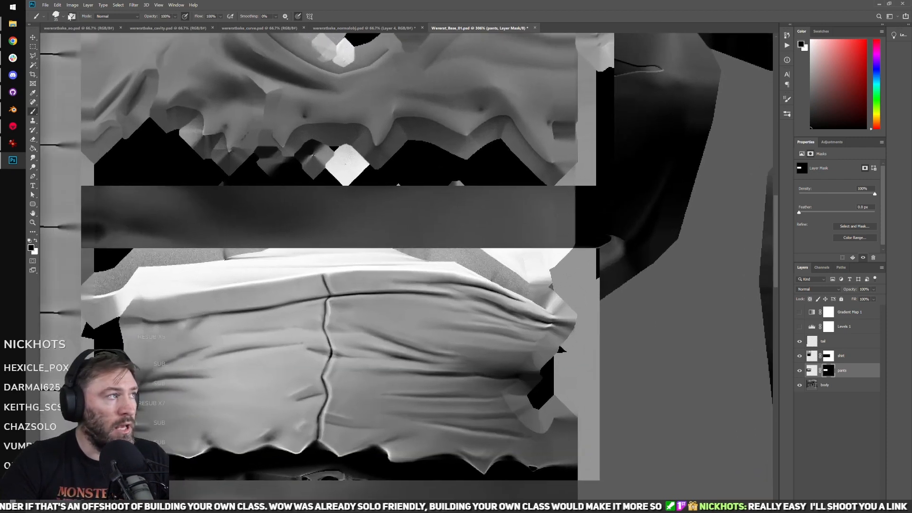
{"action": "left_click", "coordinate": [73, 16]}
{"action": "left_click", "coordinate": [62, 17]}
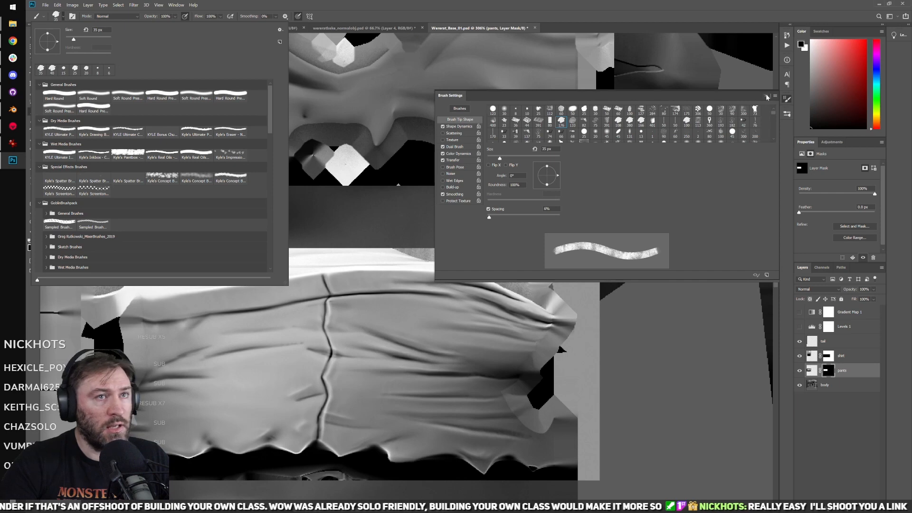
{"action": "left_click", "coordinate": [765, 96]}
{"action": "left_click", "coordinate": [765, 95]}
{"action": "left_click", "coordinate": [64, 18]}
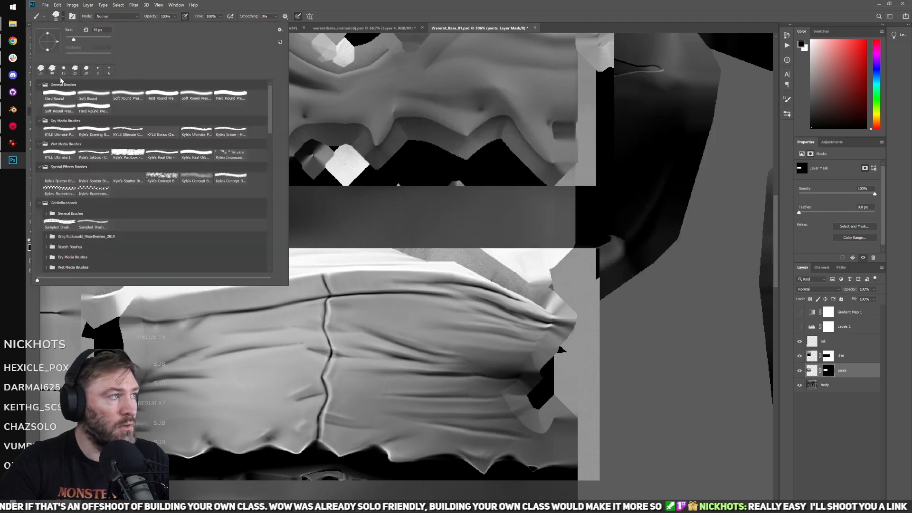
{"action": "left_click", "coordinate": [53, 97]}
{"action": "left_click", "coordinate": [498, 21]}
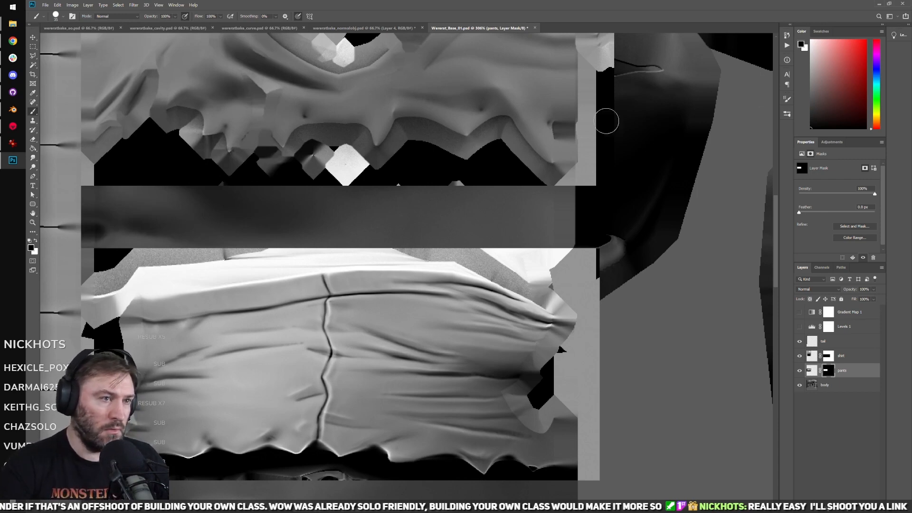
Step: Paint out the excess bake above the waistband and beside the left edge of the pants on their mask
{"action": "mouse_move", "coordinate": [635, 247]}
{"action": "left_mouse_down"}
{"action": "mouse_move", "coordinate": [607, 253]}
{"action": "mouse_move", "coordinate": [466, 226]}
{"action": "mouse_move", "coordinate": [555, 275]}
{"action": "left_mouse_up"}
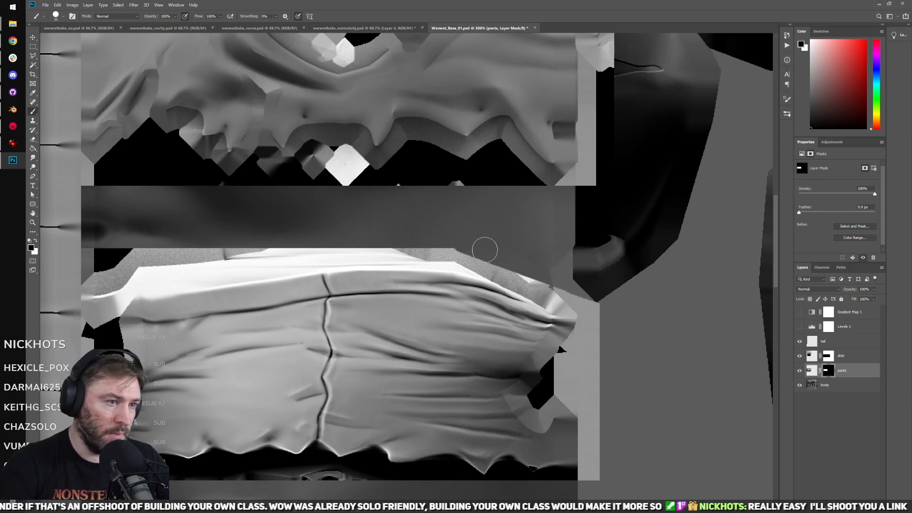
{"action": "left_click_drag", "start_coordinate": [249, 228], "coordinate": [495, 207]}
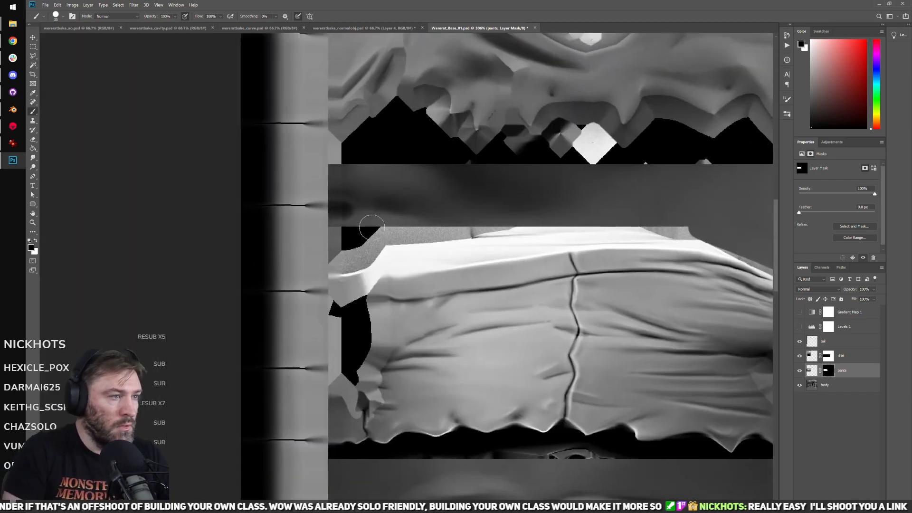
{"action": "mouse_move", "coordinate": [418, 204]}
{"action": "left_mouse_down"}
{"action": "mouse_move", "coordinate": [292, 270]}
{"action": "mouse_move", "coordinate": [457, 212]}
{"action": "mouse_move", "coordinate": [291, 239]}
{"action": "left_mouse_up"}
{"action": "mouse_move", "coordinate": [217, 283]}
{"action": "left_mouse_down"}
{"action": "mouse_move", "coordinate": [257, 267]}
{"action": "mouse_move", "coordinate": [572, 240]}
{"action": "mouse_move", "coordinate": [534, 253]}
{"action": "left_mouse_up"}
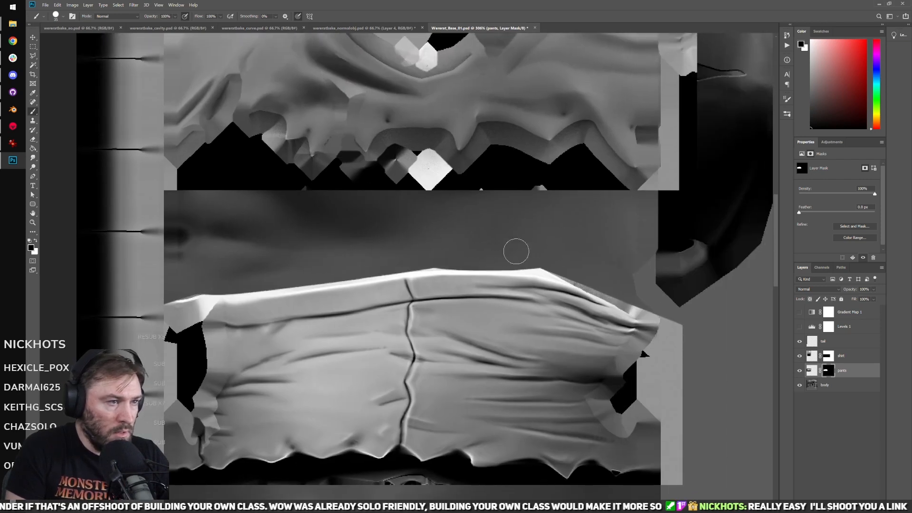
{"action": "left_click_drag", "start_coordinate": [164, 294], "coordinate": [285, 265]}
{"action": "mouse_move", "coordinate": [274, 345]}
{"action": "left_mouse_down"}
{"action": "mouse_move", "coordinate": [210, 278]}
{"action": "mouse_move", "coordinate": [216, 332]}
{"action": "mouse_move", "coordinate": [235, 266]}
{"action": "mouse_move", "coordinate": [240, 323]}
{"action": "mouse_move", "coordinate": [231, 164]}
{"action": "left_mouse_up"}
{"action": "left_click_drag", "start_coordinate": [283, 305], "coordinate": [166, 291]}
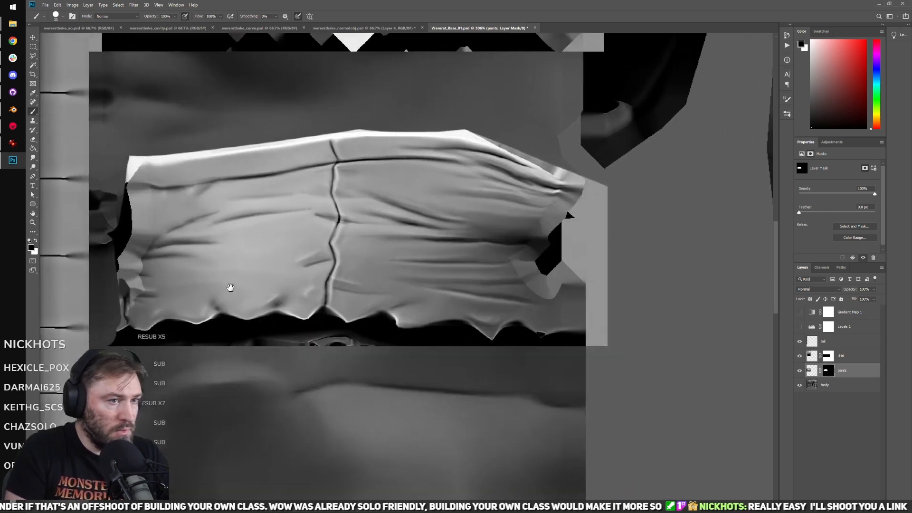
{"action": "left_click_drag", "start_coordinate": [273, 389], "coordinate": [336, 393]}
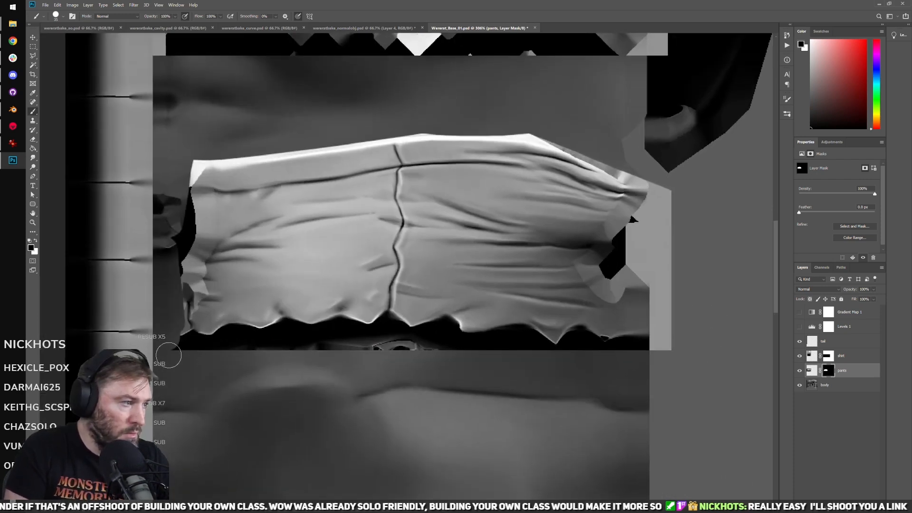
Step: Trace just below the ragged lower hem of the pants on the mask with a smaller brush, hiding the bake from left to right
{"action": "scroll", "coordinate": [174, 323], "scroll_direction": "up", "scroll_amount": 5, "text": "alt"}
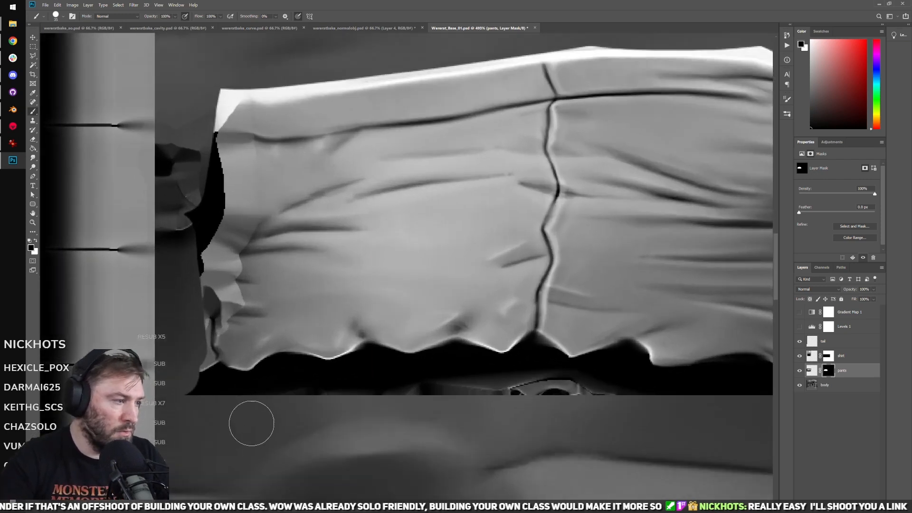
{"action": "scroll", "coordinate": [168, 414], "scroll_direction": "up", "scroll_amount": 1, "text": "alt"}
{"action": "key", "text": "bracketleft"}
{"action": "key", "text": "bracketleft"}
{"action": "key", "text": "bracketleft"}
{"action": "key", "text": "bracketleft"}
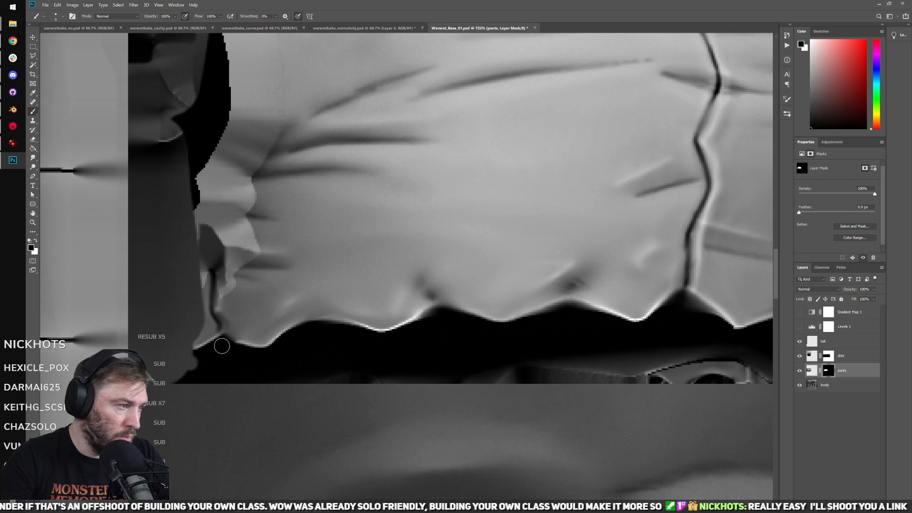
{"action": "mouse_move", "coordinate": [221, 344]}
{"action": "left_mouse_down"}
{"action": "mouse_move", "coordinate": [265, 357]}
{"action": "mouse_move", "coordinate": [309, 329]}
{"action": "mouse_move", "coordinate": [403, 339]}
{"action": "mouse_move", "coordinate": [442, 318]}
{"action": "mouse_move", "coordinate": [533, 327]}
{"action": "mouse_move", "coordinate": [567, 315]}
{"action": "mouse_move", "coordinate": [618, 327]}
{"action": "left_mouse_up"}
{"action": "left_click", "coordinate": [627, 331], "text": "shift"}
{"action": "mouse_move", "coordinate": [650, 354]}
{"action": "left_mouse_down"}
{"action": "mouse_move", "coordinate": [410, 356]}
{"action": "mouse_move", "coordinate": [420, 318]}
{"action": "mouse_move", "coordinate": [468, 318]}
{"action": "left_mouse_up"}
{"action": "left_click", "coordinate": [404, 334], "text": "shift"}
{"action": "left_click", "coordinate": [484, 336], "text": "shift"}
{"action": "left_click", "coordinate": [492, 340], "text": "shift"}
{"action": "left_click_drag", "start_coordinate": [506, 362], "coordinate": [408, 368]}
{"action": "left_click", "coordinate": [402, 349], "text": "shift"}
{"action": "mouse_move", "coordinate": [426, 336]}
{"action": "left_mouse_down"}
{"action": "mouse_move", "coordinate": [475, 320]}
{"action": "mouse_move", "coordinate": [505, 332]}
{"action": "mouse_move", "coordinate": [513, 351]}
{"action": "left_mouse_up"}
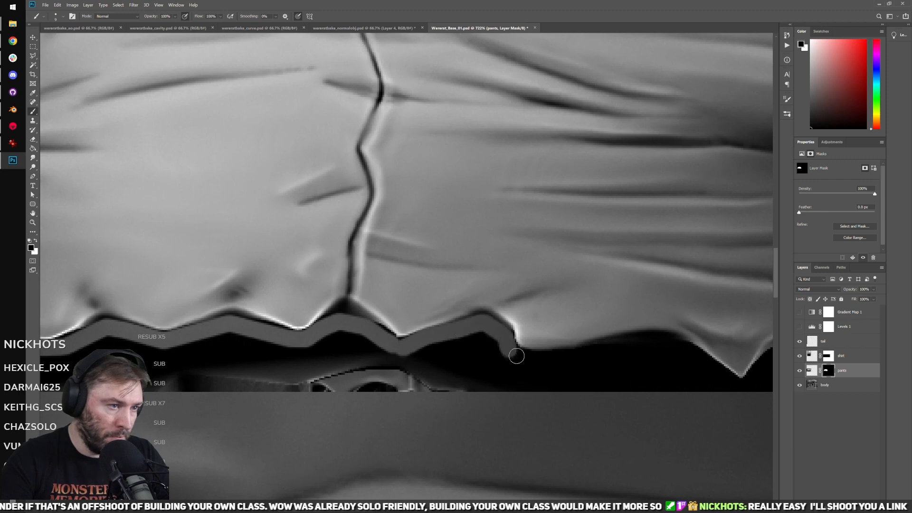
{"action": "left_click_drag", "start_coordinate": [571, 373], "coordinate": [369, 373]}
{"action": "mouse_move", "coordinate": [319, 357]}
{"action": "left_mouse_down"}
{"action": "mouse_move", "coordinate": [464, 347]}
{"action": "mouse_move", "coordinate": [497, 354]}
{"action": "mouse_move", "coordinate": [549, 389]}
{"action": "mouse_move", "coordinate": [581, 352]}
{"action": "mouse_move", "coordinate": [610, 353]}
{"action": "mouse_move", "coordinate": [648, 386]}
{"action": "mouse_move", "coordinate": [414, 381]}
{"action": "mouse_move", "coordinate": [452, 379]}
{"action": "mouse_move", "coordinate": [434, 367]}
{"action": "mouse_move", "coordinate": [465, 391]}
{"action": "mouse_move", "coordinate": [456, 383]}
{"action": "mouse_move", "coordinate": [478, 372]}
{"action": "mouse_move", "coordinate": [590, 375]}
{"action": "left_mouse_up"}
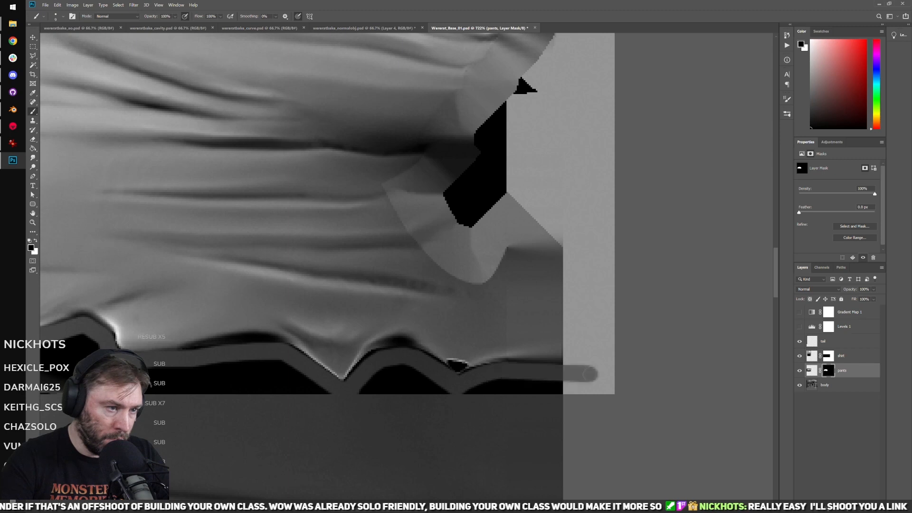
Step: Paint out the remaining dark bake below the traced pants hem with a larger brush
{"action": "scroll", "coordinate": [631, 389], "scroll_direction": "down", "scroll_amount": 2, "text": "alt"}
{"action": "left_click_drag", "start_coordinate": [490, 410], "coordinate": [593, 415]}
{"action": "scroll", "coordinate": [618, 414], "scroll_direction": "down", "scroll_amount": 3, "text": "alt"}
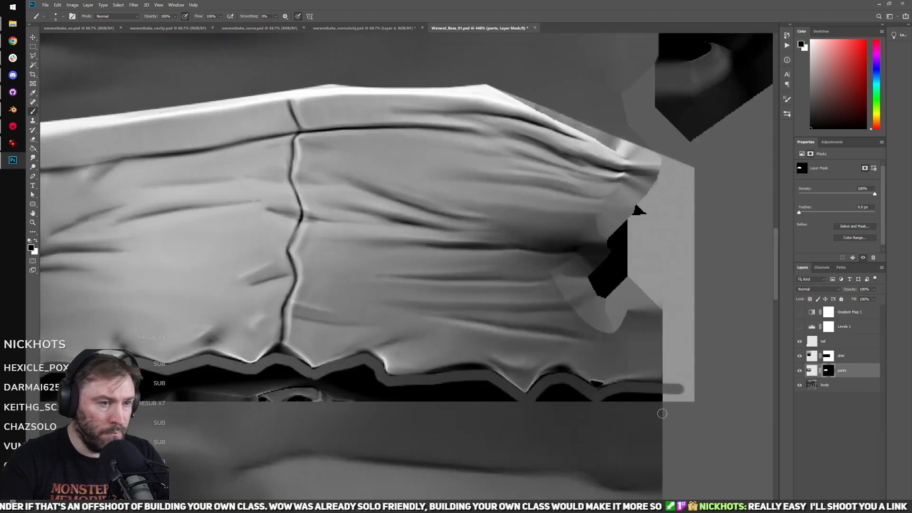
{"action": "left_click_drag", "start_coordinate": [428, 405], "coordinate": [666, 354]}
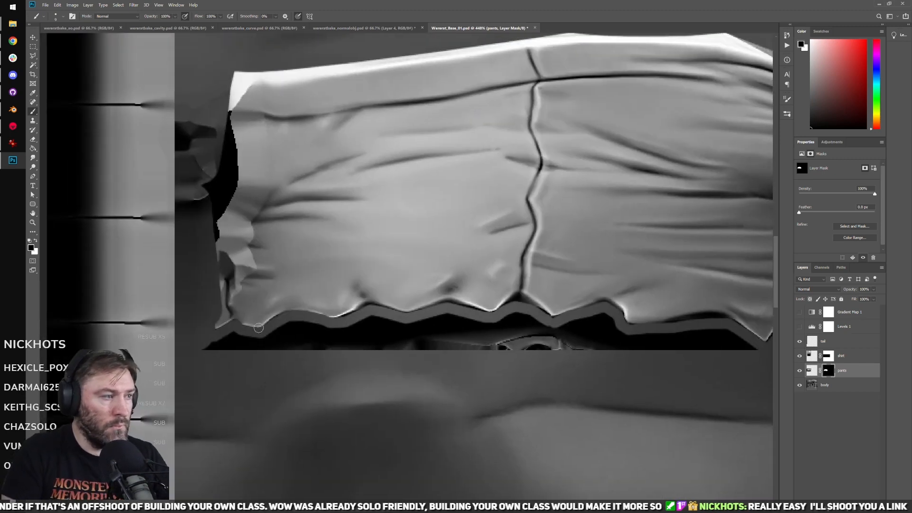
{"action": "scroll", "coordinate": [205, 358], "scroll_direction": "up", "scroll_amount": 1, "text": "alt"}
{"action": "key", "text": "bracketright"}
{"action": "key", "text": "bracketright"}
{"action": "key", "text": "bracketright"}
{"action": "mouse_move", "coordinate": [191, 358]}
{"action": "left_mouse_down"}
{"action": "mouse_move", "coordinate": [379, 336]}
{"action": "mouse_move", "coordinate": [342, 366]}
{"action": "left_mouse_up"}
{"action": "left_click_drag", "start_coordinate": [439, 385], "coordinate": [234, 409]}
{"action": "mouse_move", "coordinate": [228, 369]}
{"action": "left_mouse_down"}
{"action": "mouse_move", "coordinate": [277, 376]}
{"action": "mouse_move", "coordinate": [288, 368]}
{"action": "mouse_move", "coordinate": [267, 366]}
{"action": "mouse_move", "coordinate": [326, 352]}
{"action": "mouse_move", "coordinate": [355, 379]}
{"action": "mouse_move", "coordinate": [398, 360]}
{"action": "mouse_move", "coordinate": [377, 367]}
{"action": "mouse_move", "coordinate": [398, 393]}
{"action": "mouse_move", "coordinate": [281, 415]}
{"action": "mouse_move", "coordinate": [395, 412]}
{"action": "mouse_move", "coordinate": [417, 422]}
{"action": "left_mouse_up"}
{"action": "mouse_move", "coordinate": [483, 432]}
{"action": "left_mouse_down"}
{"action": "mouse_move", "coordinate": [352, 436]}
{"action": "mouse_move", "coordinate": [346, 422]}
{"action": "mouse_move", "coordinate": [433, 434]}
{"action": "mouse_move", "coordinate": [517, 415]}
{"action": "mouse_move", "coordinate": [733, 399]}
{"action": "left_mouse_up"}
Step: Target the shirt layer's mask and begin a Polygonal Lasso outline along the left part of the shirt's ragged hem
{"action": "scroll", "coordinate": [490, 215], "scroll_direction": "down", "scroll_amount": 4, "text": "alt"}
{"action": "left_click_drag", "start_coordinate": [501, 158], "coordinate": [539, 430]}
{"action": "left_click", "coordinate": [826, 358]}
{"action": "scroll", "coordinate": [541, 378], "scroll_direction": "up", "scroll_amount": 3}
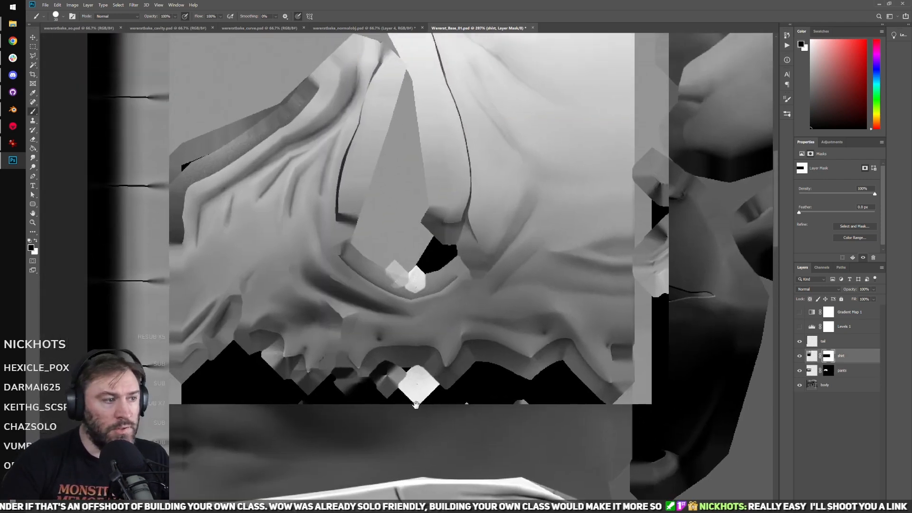
{"action": "scroll", "coordinate": [315, 421], "scroll_direction": "up", "scroll_amount": 1, "text": "alt"}
{"action": "key", "text": "l"}
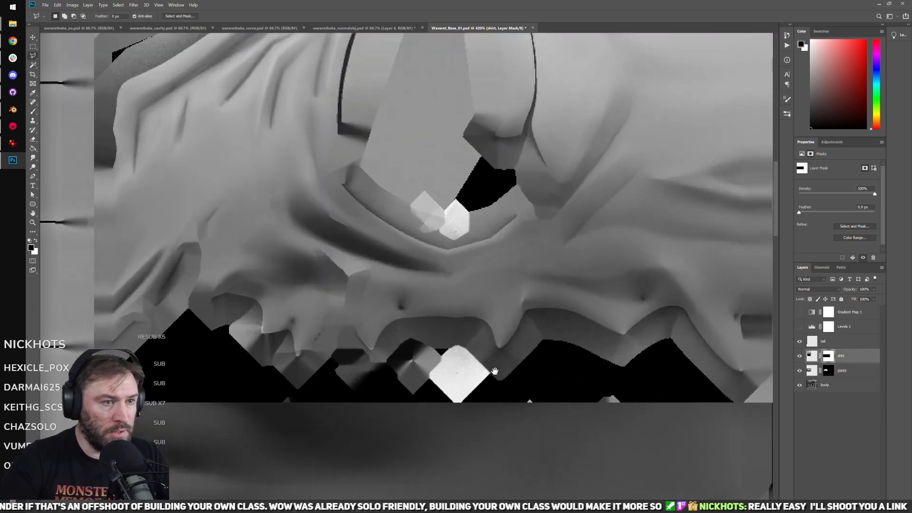
{"action": "scroll", "coordinate": [209, 437], "scroll_direction": "up", "scroll_amount": 2, "text": "alt"}
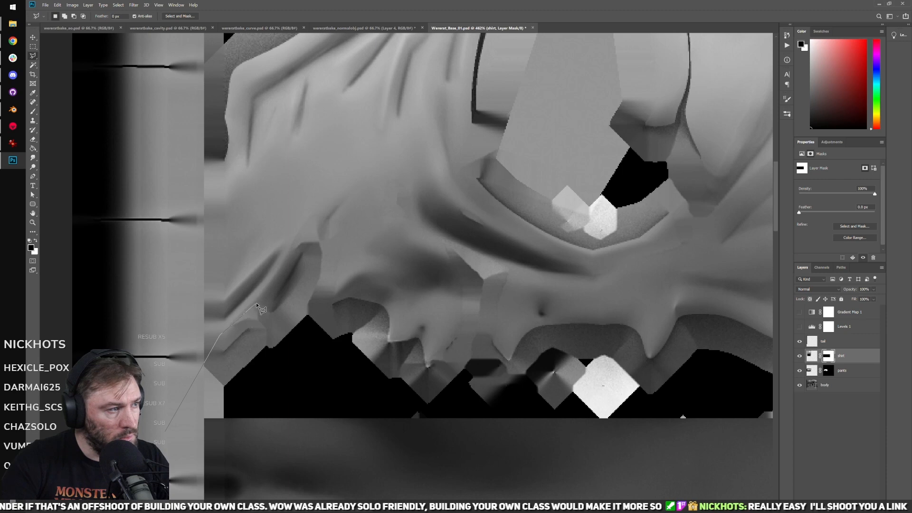
{"action": "mouse_move", "coordinate": [271, 316]}
{"action": "left_mouse_down"}
{"action": "mouse_move", "coordinate": [304, 251]}
{"action": "mouse_move", "coordinate": [328, 260]}
{"action": "mouse_move", "coordinate": [333, 311]}
{"action": "mouse_move", "coordinate": [359, 298]}
{"action": "left_mouse_up"}
{"action": "mouse_move", "coordinate": [391, 346]}
{"action": "left_mouse_down"}
{"action": "mouse_move", "coordinate": [420, 340]}
{"action": "mouse_move", "coordinate": [425, 366]}
{"action": "mouse_move", "coordinate": [455, 338]}
{"action": "mouse_move", "coordinate": [503, 358]}
{"action": "mouse_move", "coordinate": [517, 343]}
{"action": "left_mouse_up"}
{"action": "left_click_drag", "start_coordinate": [557, 326], "coordinate": [329, 340]}
{"action": "left_click", "coordinate": [352, 334]}
{"action": "left_click", "coordinate": [385, 335]}
{"action": "left_click", "coordinate": [404, 340]}
{"action": "left_click", "coordinate": [412, 351]}
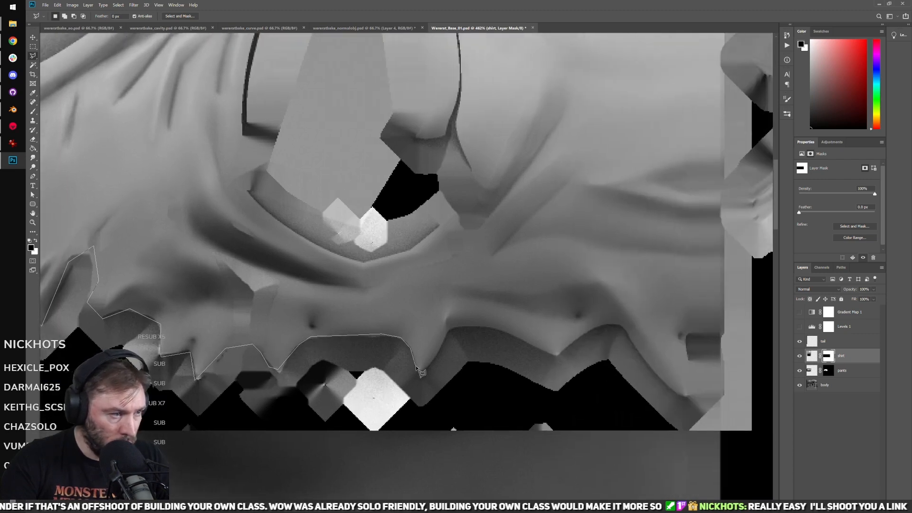
Step: Continue the lasso outline along the right part of the shirt hem and close it around the excess bake below
{"action": "left_click", "coordinate": [420, 371]}
{"action": "left_click", "coordinate": [450, 328]}
{"action": "left_click", "coordinate": [473, 326]}
{"action": "left_click", "coordinate": [532, 343]}
{"action": "left_click", "coordinate": [556, 354]}
{"action": "left_click", "coordinate": [594, 328]}
{"action": "left_click", "coordinate": [620, 325]}
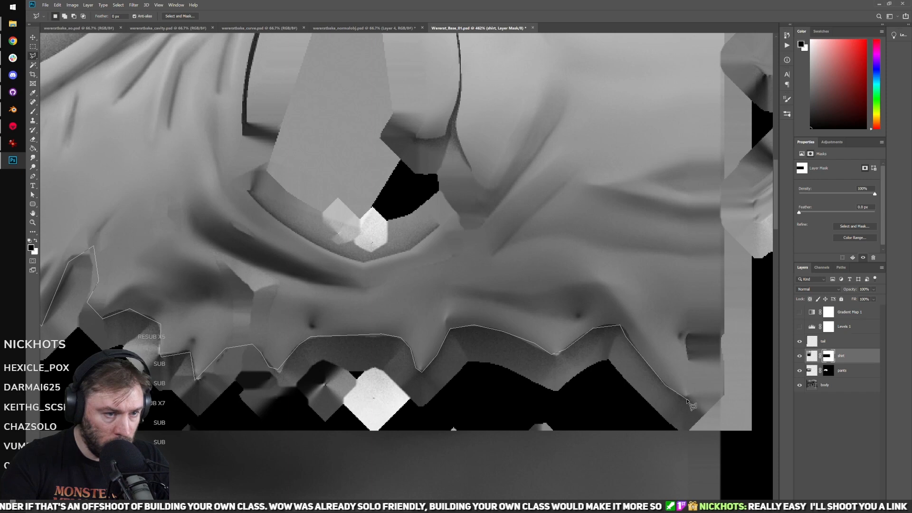
{"action": "left_click_drag", "start_coordinate": [660, 401], "coordinate": [558, 402]}
{"action": "left_click", "coordinate": [551, 354]}
{"action": "left_click", "coordinate": [555, 348]}
{"action": "left_click", "coordinate": [604, 344]}
{"action": "left_click", "coordinate": [657, 414]}
{"action": "left_click_drag", "start_coordinate": [616, 477], "coordinate": [696, 377]}
{"action": "left_click", "coordinate": [697, 392]}
{"action": "left_click_drag", "start_coordinate": [146, 399], "coordinate": [636, 413]}
{"action": "left_click", "coordinate": [409, 411]}
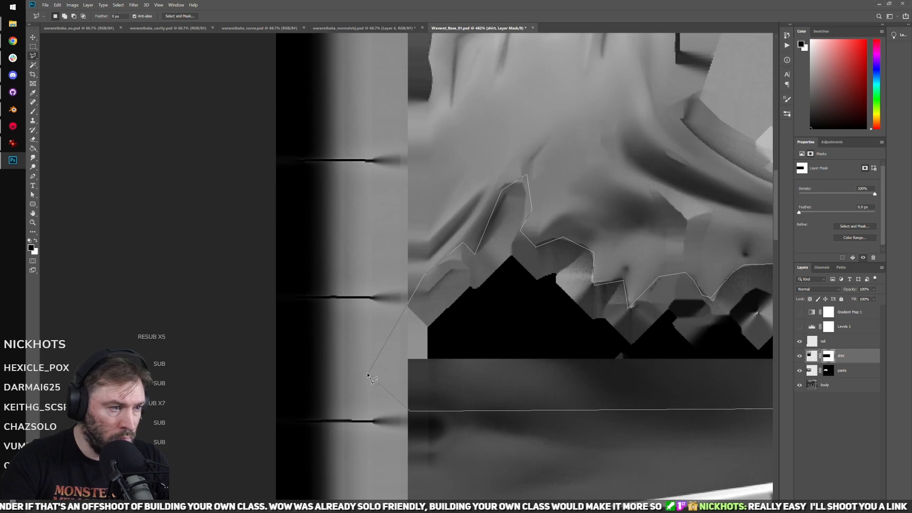
{"action": "left_click", "coordinate": [371, 376]}
Step: Fill the selected area of the shirt mask with white in Normal mode at 100% opacity
{"action": "key", "text": "m"}
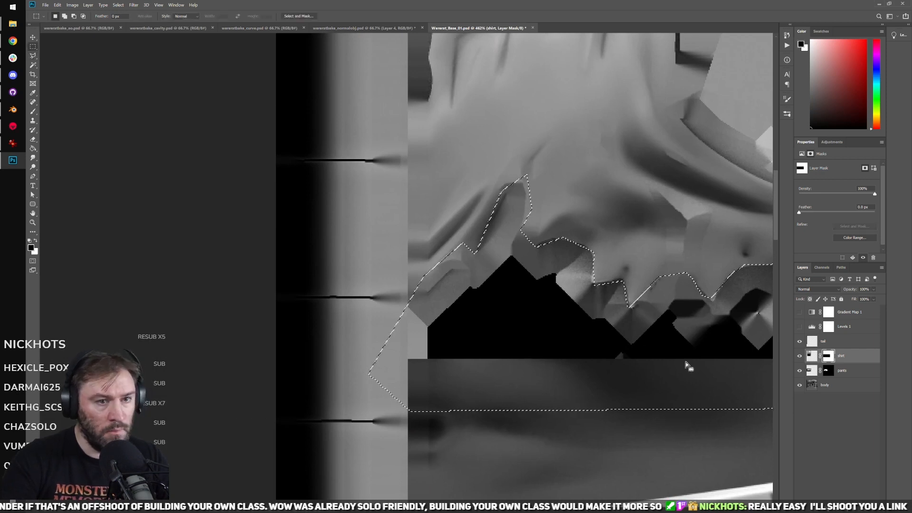
{"action": "right_click", "coordinate": [658, 357]}
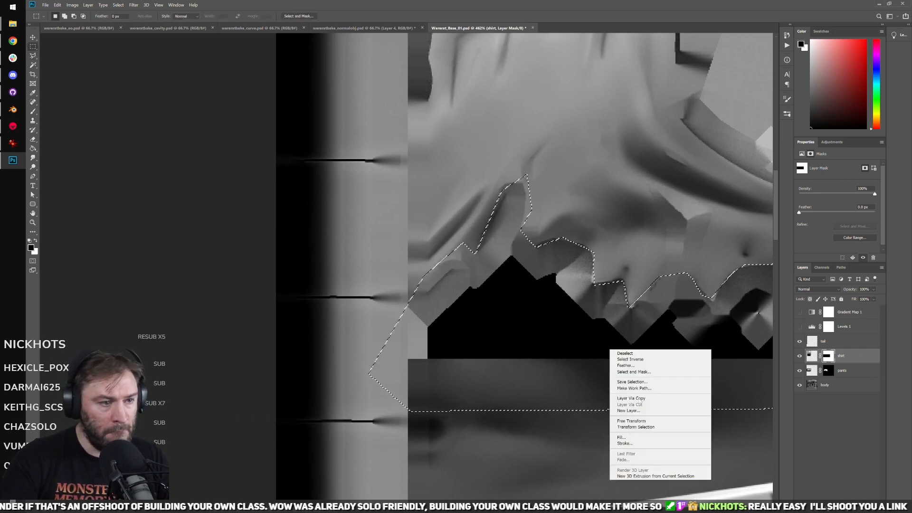
{"action": "left_click", "coordinate": [627, 437]}
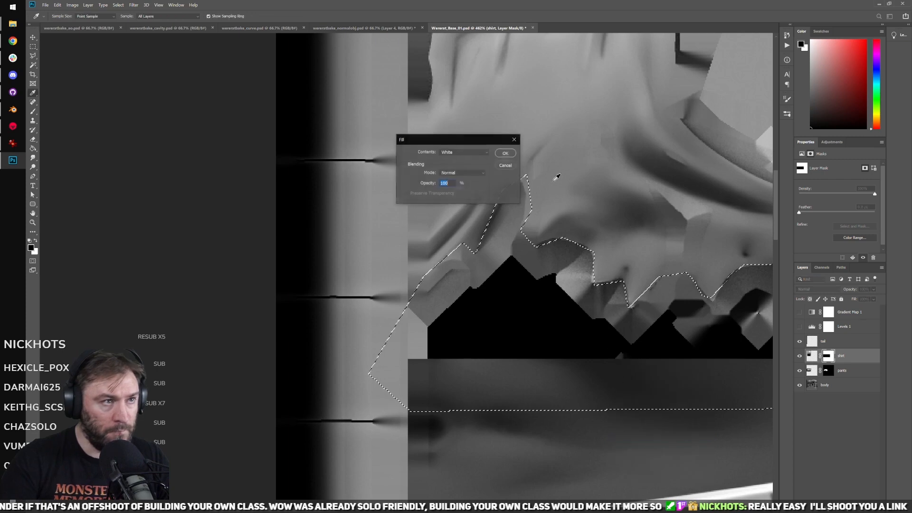
{"action": "left_click", "coordinate": [506, 153]}
Step: Fill the selected area of the shirt mask with black to hide the excess bake below the hem
{"action": "right_click", "coordinate": [500, 320]}
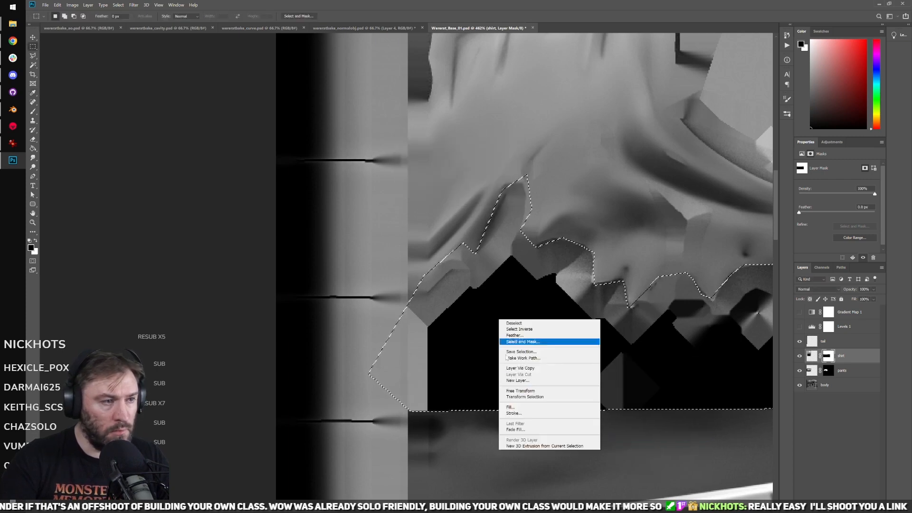
{"action": "left_click", "coordinate": [510, 407]}
{"action": "left_click", "coordinate": [463, 152]}
{"action": "left_click", "coordinate": [452, 214]}
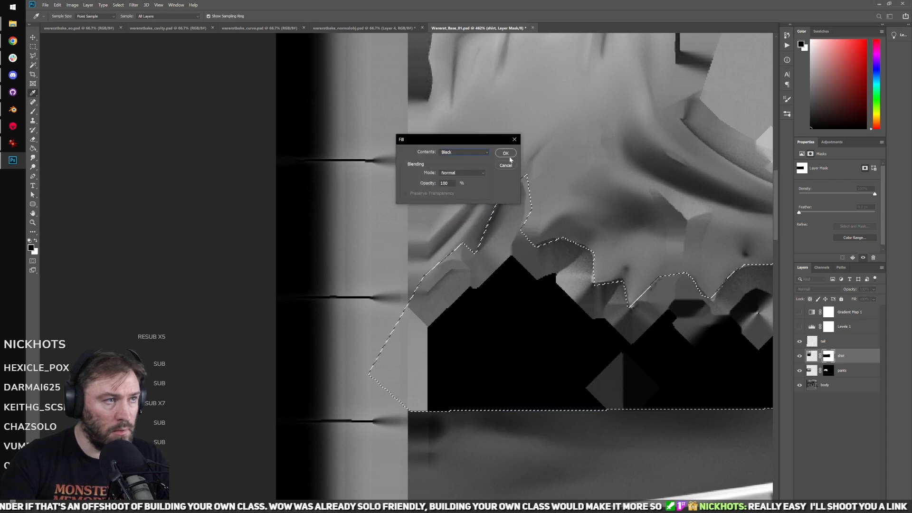
{"action": "left_click", "coordinate": [505, 153]}
Step: Switch to the Brush and start painting black on the shirt mask along the outer edge of the left sleeve
{"action": "left_click_drag", "start_coordinate": [600, 228], "coordinate": [388, 394]}
{"action": "scroll", "coordinate": [388, 394], "scroll_direction": "down", "scroll_amount": 5, "text": "alt"}
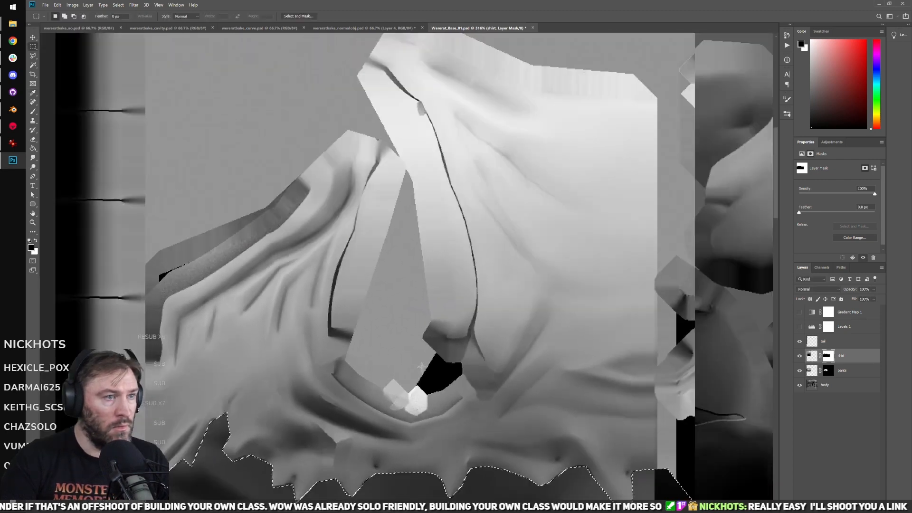
{"action": "key", "text": "e"}
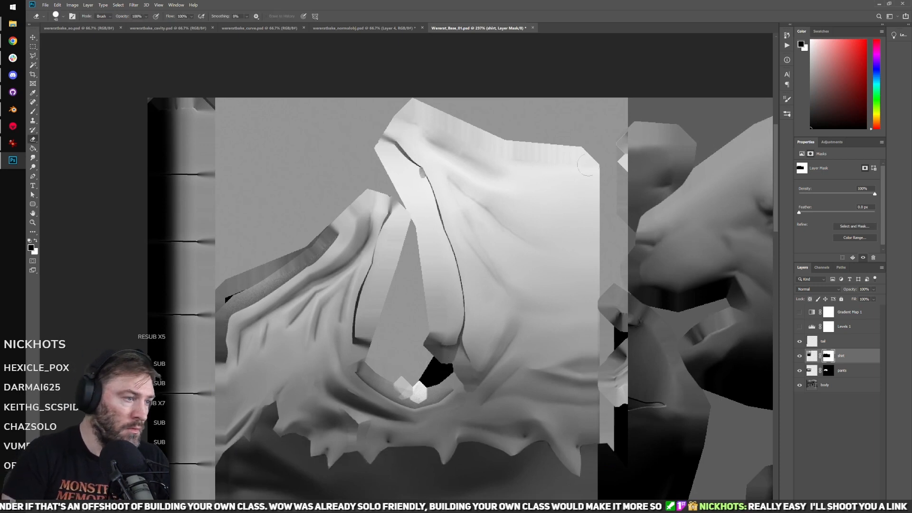
{"action": "left_click_drag", "start_coordinate": [408, 257], "coordinate": [568, 232]}
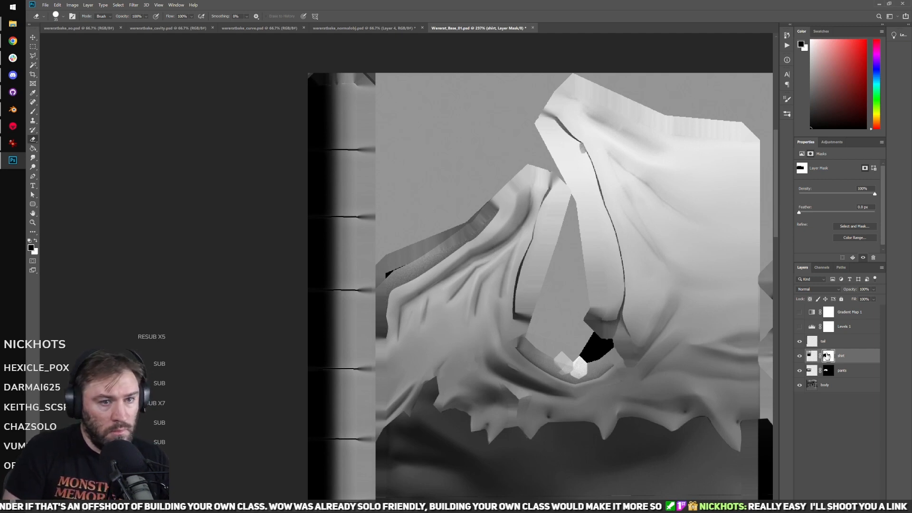
{"action": "key", "text": "b"}
{"action": "left_click_drag", "start_coordinate": [424, 203], "coordinate": [497, 257]}
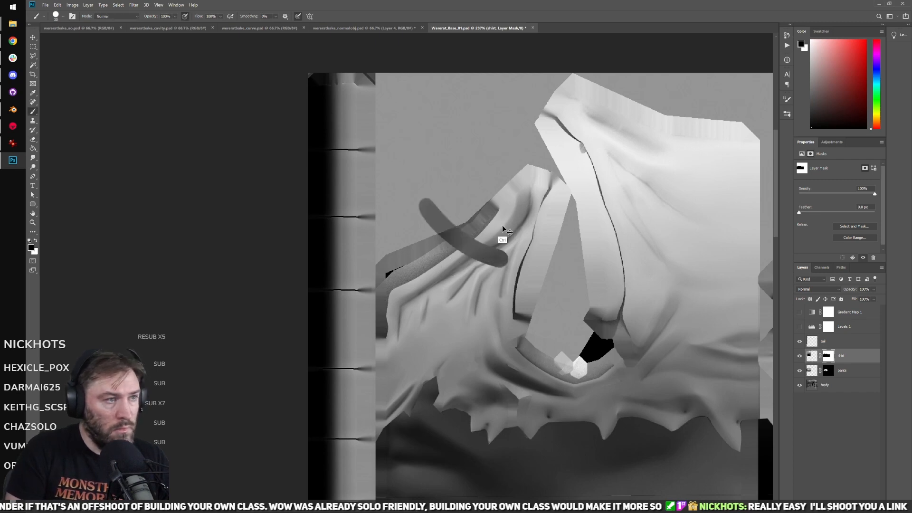
{"action": "key", "text": "ctrl+z"}
{"action": "left_click_drag", "start_coordinate": [489, 187], "coordinate": [491, 187]}
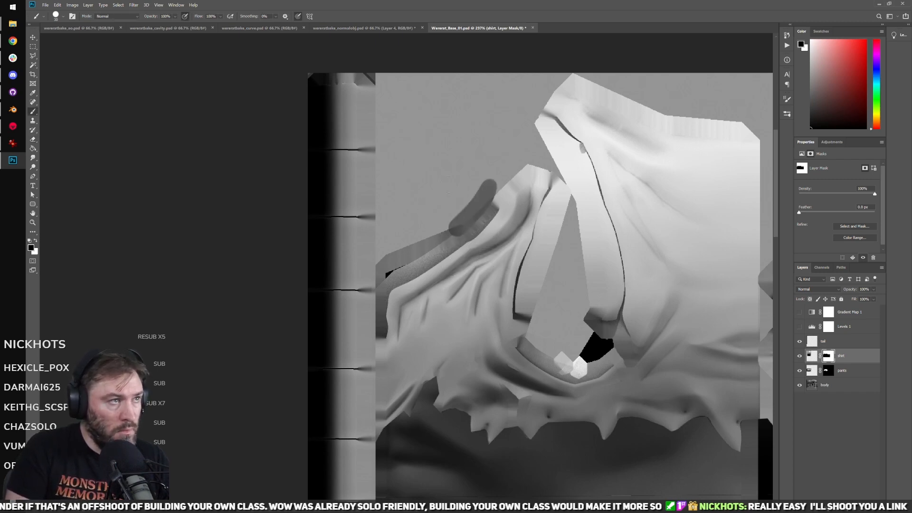
Step: Paint black on the shirt mask to hide the gray bake in the corner above the left sleeve
{"action": "mouse_move", "coordinate": [376, 85]}
{"action": "left_mouse_down"}
{"action": "mouse_move", "coordinate": [388, 74]}
{"action": "mouse_move", "coordinate": [434, 74]}
{"action": "mouse_move", "coordinate": [409, 137]}
{"action": "mouse_move", "coordinate": [379, 168]}
{"action": "left_mouse_up"}
{"action": "left_click_drag", "start_coordinate": [415, 124], "coordinate": [287, 199]}
{"action": "mouse_move", "coordinate": [257, 249]}
{"action": "left_mouse_down"}
{"action": "mouse_move", "coordinate": [254, 264]}
{"action": "mouse_move", "coordinate": [271, 270]}
{"action": "mouse_move", "coordinate": [278, 290]}
{"action": "mouse_move", "coordinate": [349, 207]}
{"action": "left_mouse_up"}
{"action": "left_click_drag", "start_coordinate": [322, 276], "coordinate": [316, 335]}
{"action": "mouse_move", "coordinate": [327, 266]}
{"action": "left_mouse_down"}
{"action": "mouse_move", "coordinate": [368, 216]}
{"action": "mouse_move", "coordinate": [323, 259]}
{"action": "mouse_move", "coordinate": [337, 274]}
{"action": "mouse_move", "coordinate": [393, 232]}
{"action": "left_mouse_up"}
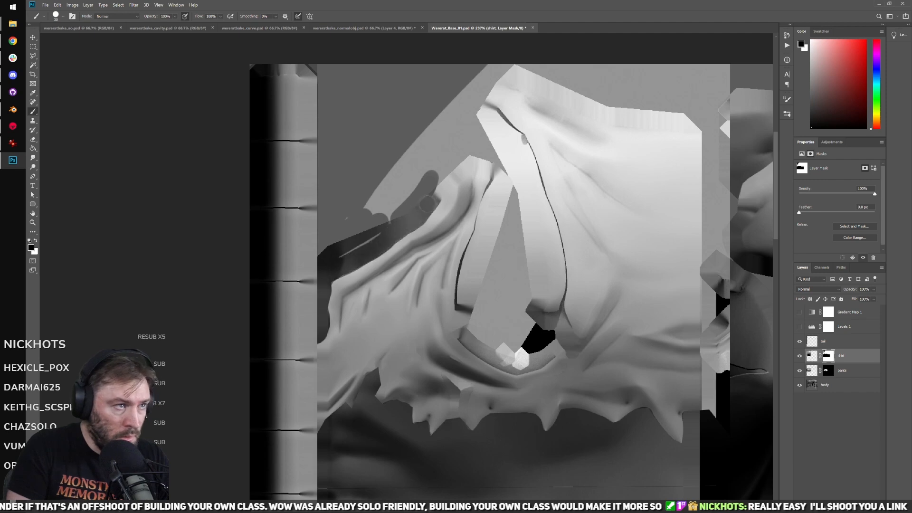
Step: Clean up the leftover bake patches along the left sleeve and up to the collar with black strokes on the shirt mask
{"action": "mouse_move", "coordinate": [433, 180]}
{"action": "left_mouse_down"}
{"action": "mouse_move", "coordinate": [434, 193]}
{"action": "mouse_move", "coordinate": [336, 248]}
{"action": "mouse_move", "coordinate": [390, 213]}
{"action": "mouse_move", "coordinate": [346, 210]}
{"action": "mouse_move", "coordinate": [290, 295]}
{"action": "left_mouse_up"}
{"action": "left_click_drag", "start_coordinate": [285, 247], "coordinate": [311, 287]}
{"action": "left_click_drag", "start_coordinate": [307, 238], "coordinate": [345, 237]}
{"action": "left_click_drag", "start_coordinate": [482, 190], "coordinate": [367, 155]}
{"action": "left_click_drag", "start_coordinate": [375, 322], "coordinate": [436, 200]}
{"action": "left_click_drag", "start_coordinate": [541, 318], "coordinate": [505, 309]}
{"action": "left_click_drag", "start_coordinate": [355, 279], "coordinate": [423, 311]}
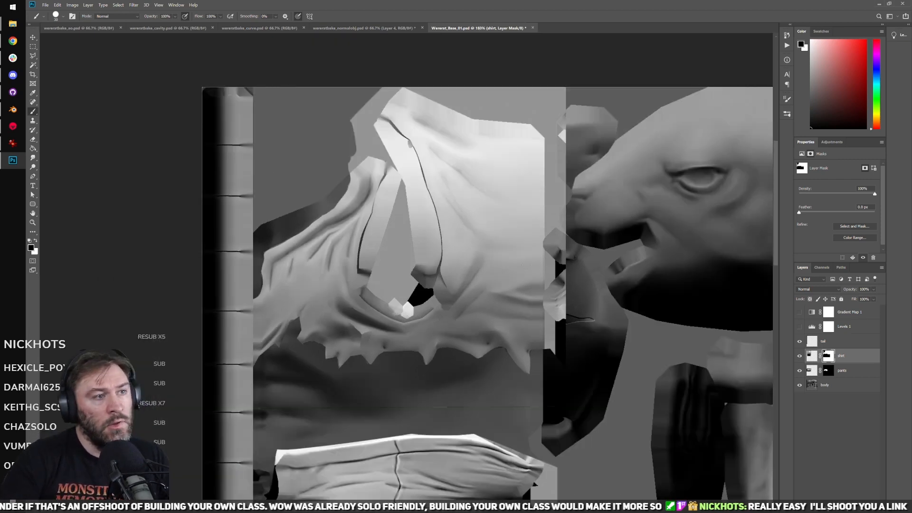
Step: Select the strip of excess bake beside the shirt's right edge with the Rectangular Marquee and nudge the selection flush against that edge
{"action": "scroll", "coordinate": [486, 281], "scroll_direction": "down", "scroll_amount": 4, "text": "alt"}
{"action": "left_click_drag", "start_coordinate": [619, 297], "coordinate": [522, 365]}
{"action": "scroll", "coordinate": [594, 391], "scroll_direction": "up", "scroll_amount": 3, "text": "alt"}
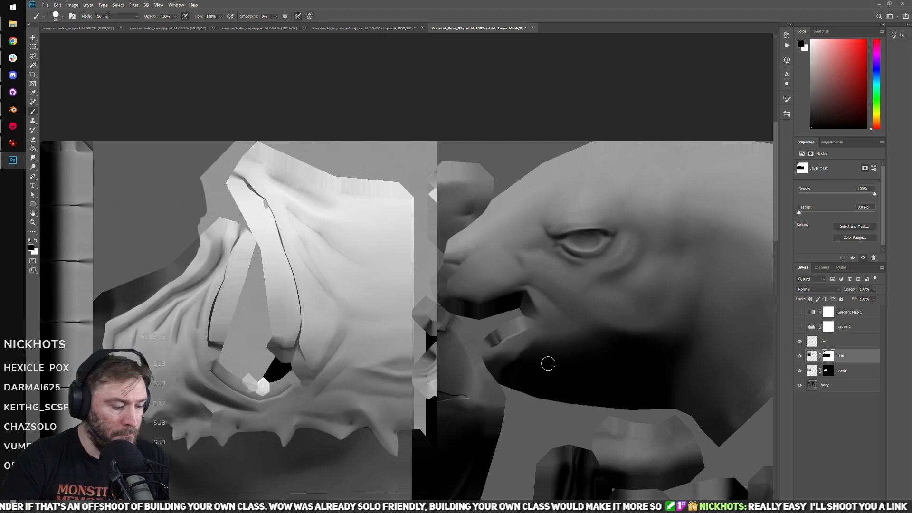
{"action": "key", "text": "m"}
{"action": "mouse_move", "coordinate": [540, 138]}
{"action": "left_mouse_down"}
{"action": "mouse_move", "coordinate": [485, 367]}
{"action": "mouse_move", "coordinate": [391, 468]}
{"action": "mouse_move", "coordinate": [417, 480]}
{"action": "left_mouse_up"}
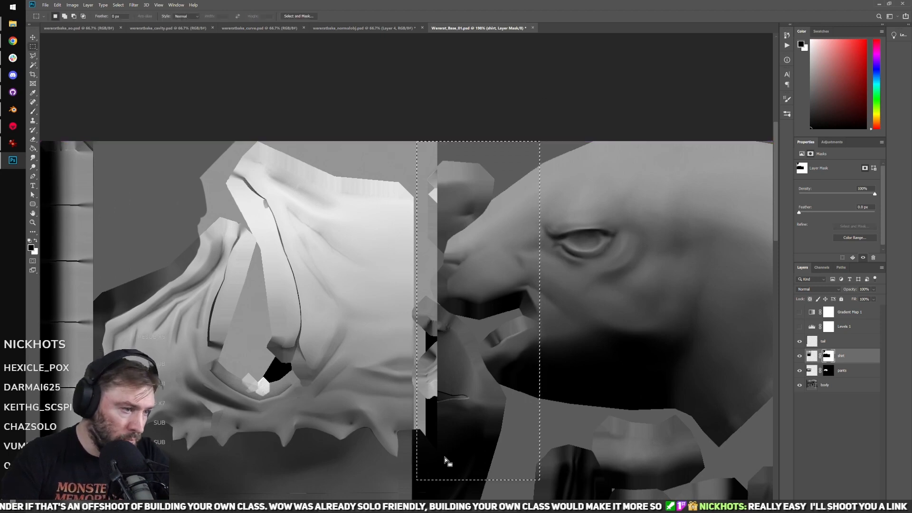
{"action": "key", "text": "Left"}
{"action": "key", "text": "Left"}
{"action": "key", "text": "Left"}
{"action": "key", "text": "Left"}
{"action": "key", "text": "Left"}
{"action": "key", "text": "Left"}
{"action": "key", "text": "Left"}
{"action": "key", "text": "Left"}
{"action": "key", "text": "Left"}
{"action": "key", "text": "Left"}
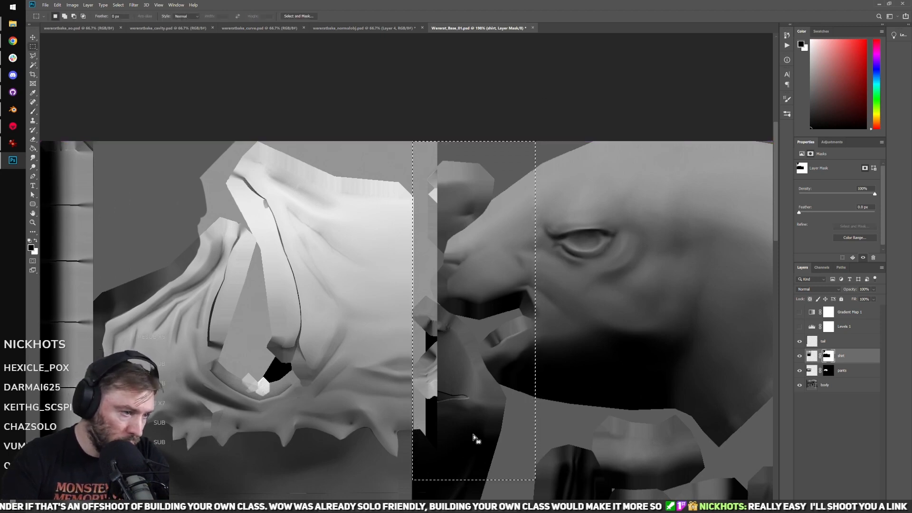
Step: Fill the selected strip of the shirt mask with black in Normal mode at 100% opacity, then clear the selection
{"action": "right_click", "coordinate": [461, 424]}
{"action": "left_click", "coordinate": [475, 383]}
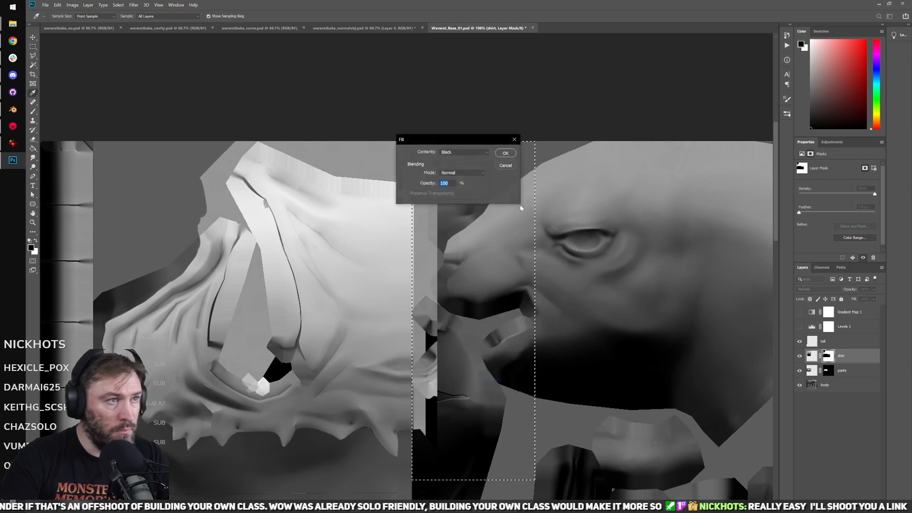
{"action": "left_click", "coordinate": [505, 152]}
{"action": "key", "text": "ctrl+d"}
{"action": "scroll", "coordinate": [523, 306], "scroll_direction": "down", "scroll_amount": 2, "text": "alt"}
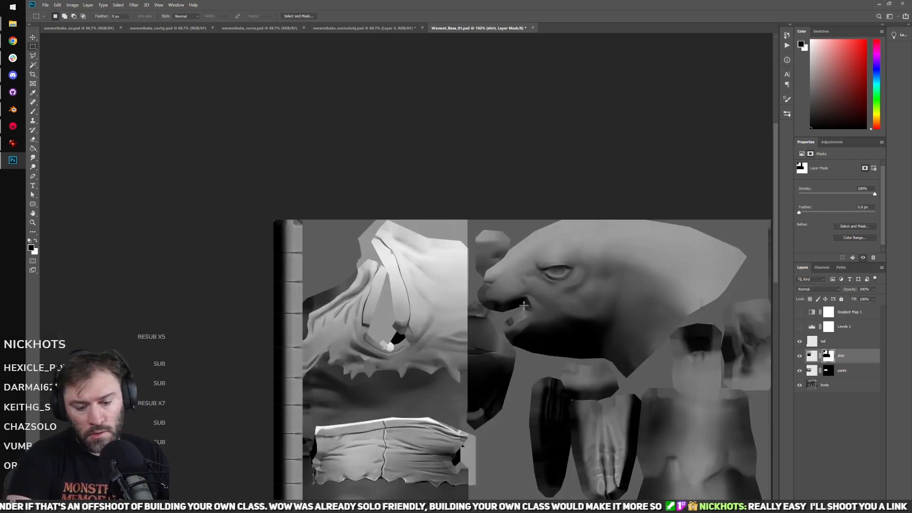
Step: Move the Gradient Map 1 layer directly above the body layer and make the Levels 1 adjustment visible
{"action": "key", "text": "v"}
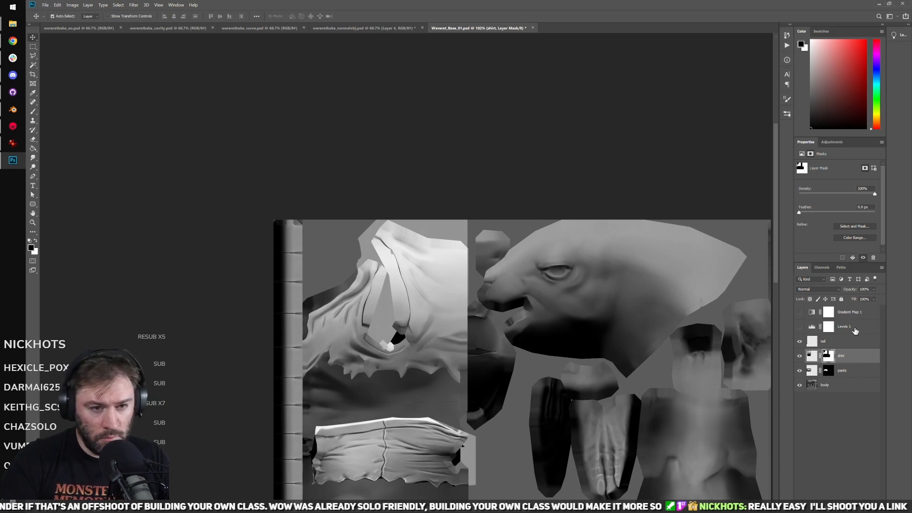
{"action": "left_click_drag", "start_coordinate": [855, 331], "coordinate": [850, 378]}
{"action": "mouse_move", "coordinate": [853, 313]}
{"action": "left_mouse_down"}
{"action": "mouse_move", "coordinate": [848, 374]}
{"action": "mouse_move", "coordinate": [850, 313]}
{"action": "left_mouse_up"}
{"action": "left_click", "coordinate": [800, 312]}
{"action": "left_click_drag", "start_coordinate": [599, 345], "coordinate": [547, 258]}
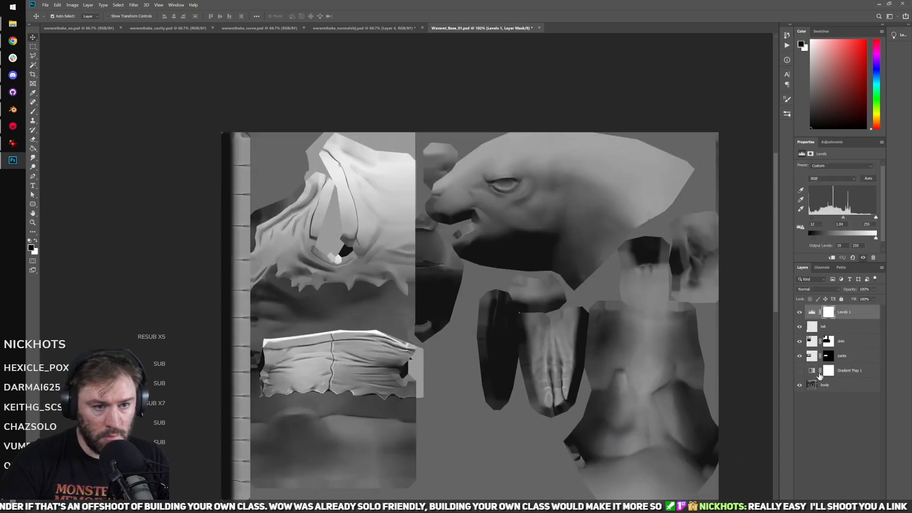
Step: Clip Gradient Map 1 to the body layer and make it visible
{"action": "left_click", "coordinate": [860, 375]}
{"action": "left_click", "coordinate": [834, 374], "text": "alt"}
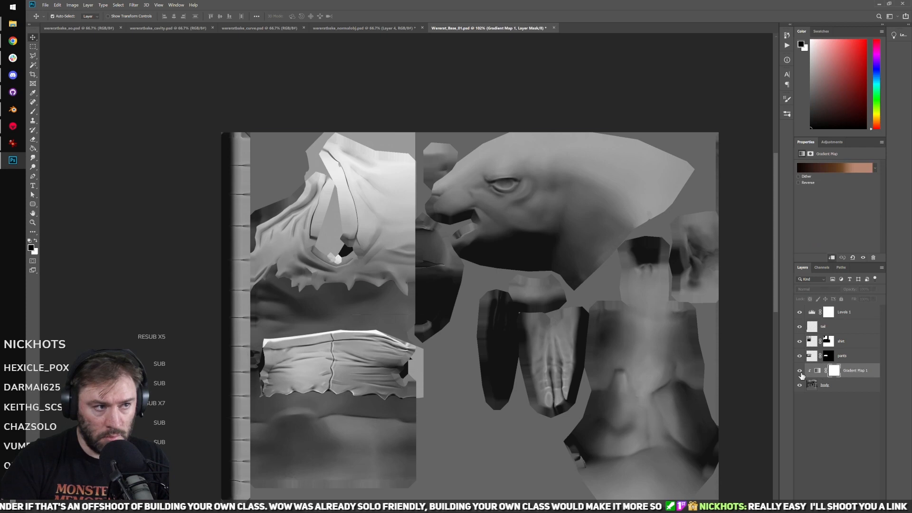
{"action": "left_click", "coordinate": [801, 374]}
{"action": "left_click_drag", "start_coordinate": [440, 303], "coordinate": [552, 297]}
{"action": "scroll", "coordinate": [552, 297], "scroll_direction": "up", "scroll_amount": 2, "text": "alt"}
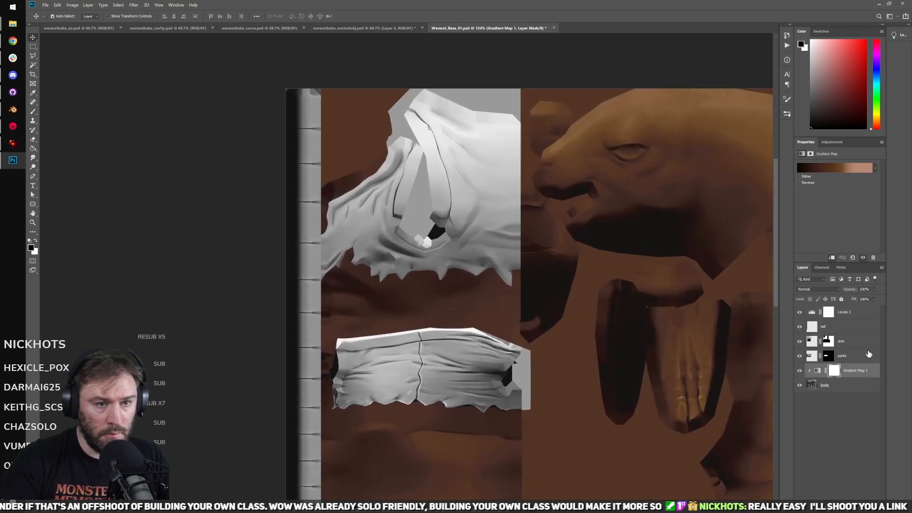
Step: Add a Gradient Map adjustment above the pants layer and clip it to the pants
{"action": "left_click", "coordinate": [853, 358]}
{"action": "left_click", "coordinate": [843, 509]}
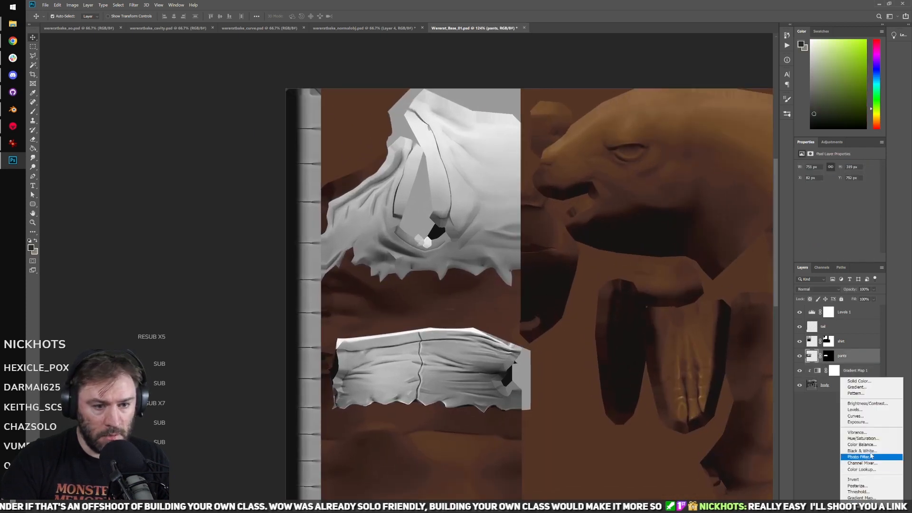
{"action": "left_click", "coordinate": [858, 498]}
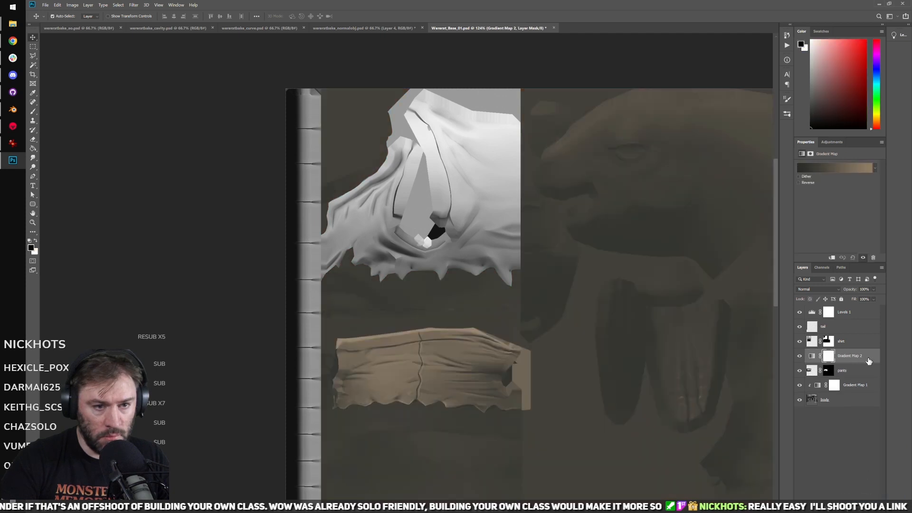
{"action": "left_click", "coordinate": [862, 360], "text": "alt"}
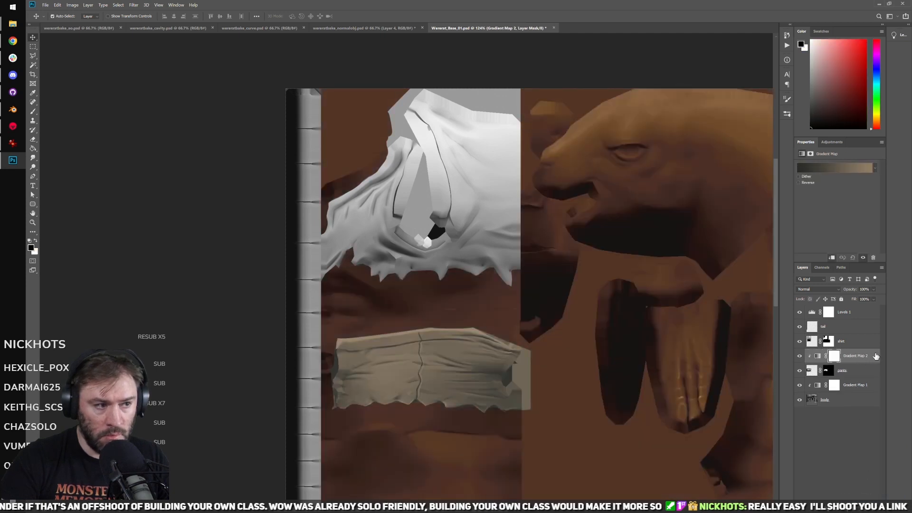
Step: Apply the Chrome preset to the pants' gradient map, remove its middle white and brown stops, and move the gold stop to 55%
{"action": "left_click", "coordinate": [835, 168]}
{"action": "scroll", "coordinate": [653, 157], "scroll_direction": "down", "scroll_amount": 2}
{"action": "scroll", "coordinate": [638, 163], "scroll_direction": "up", "scroll_amount": 1}
{"action": "scroll", "coordinate": [637, 163], "scroll_direction": "down", "scroll_amount": 3}
{"action": "left_click", "coordinate": [637, 159]}
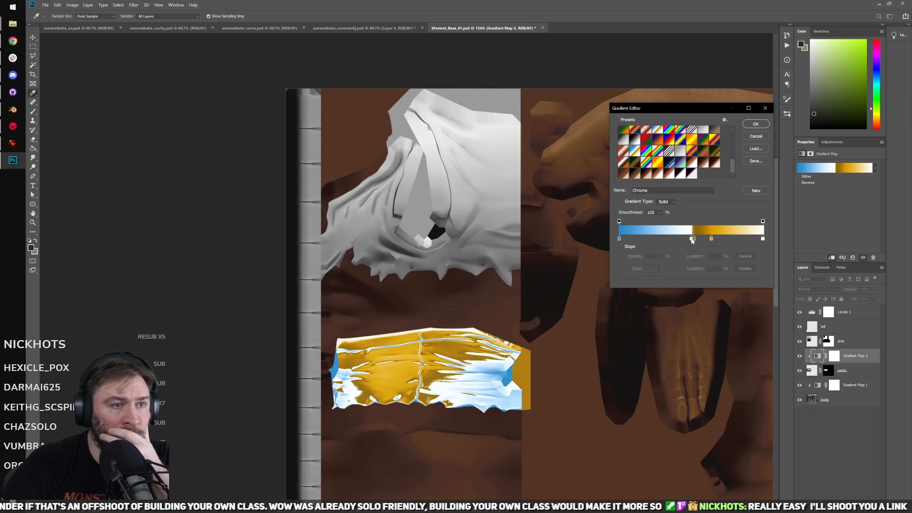
{"action": "left_click_drag", "start_coordinate": [692, 239], "coordinate": [783, 248]}
{"action": "mouse_move", "coordinate": [695, 238]}
{"action": "left_mouse_down"}
{"action": "mouse_move", "coordinate": [665, 244]}
{"action": "mouse_move", "coordinate": [699, 240]}
{"action": "left_mouse_up"}
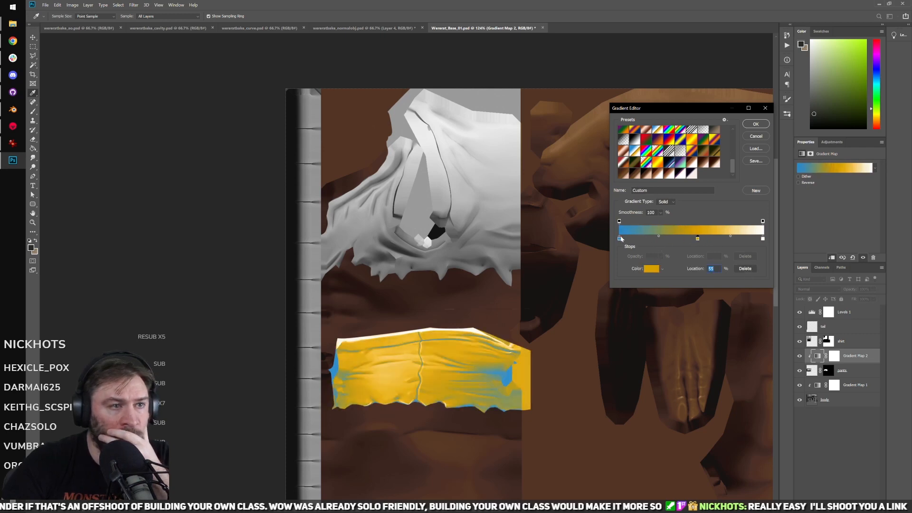
Step: Replace the gold stop with additional blue stops and color the stop at 0% near-black blue 020e17
{"action": "left_click_drag", "start_coordinate": [619, 239], "coordinate": [695, 251]}
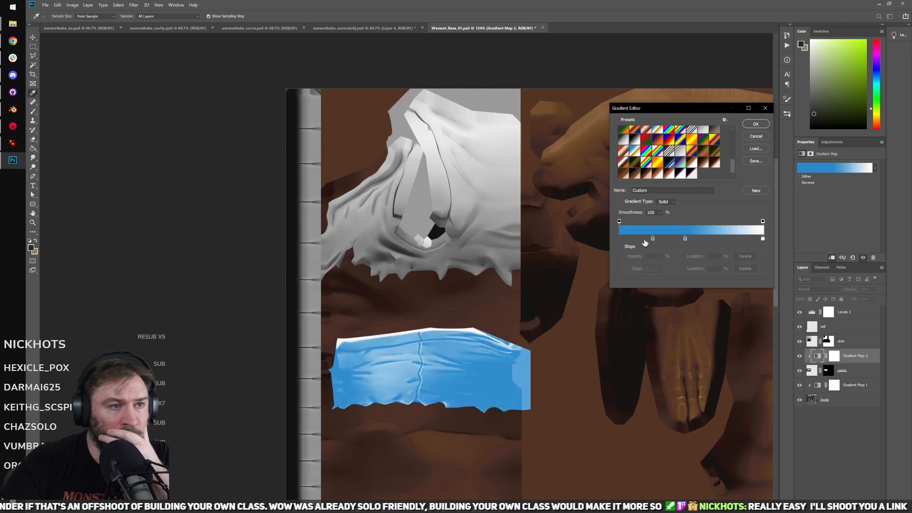
{"action": "left_click", "coordinate": [625, 239]}
{"action": "left_click_drag", "start_coordinate": [619, 239], "coordinate": [637, 251]}
{"action": "left_click", "coordinate": [653, 239]}
{"action": "left_click", "coordinate": [619, 239]}
{"action": "left_click", "coordinate": [651, 270]}
{"action": "left_click_drag", "start_coordinate": [632, 352], "coordinate": [651, 400]}
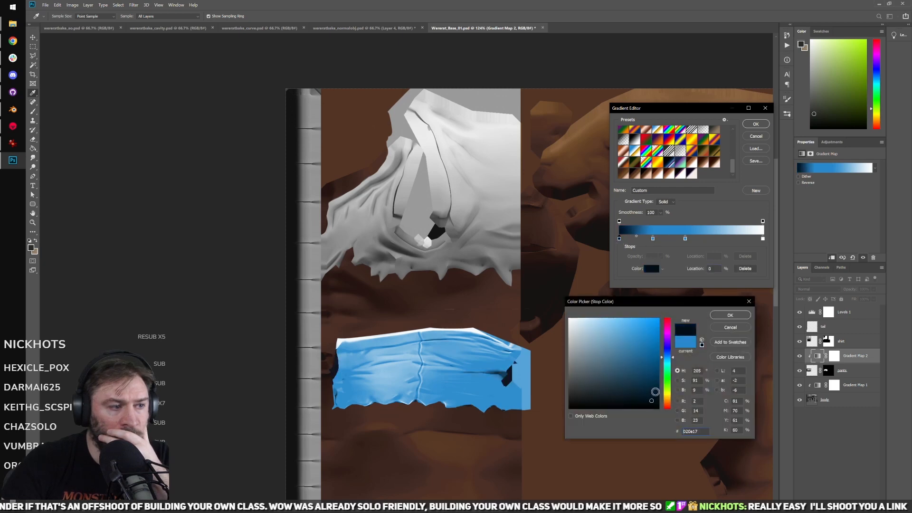
{"action": "left_click", "coordinate": [730, 316]}
Step: Color the blue stop at 23% dark violet 191038
{"action": "left_click", "coordinate": [651, 239]}
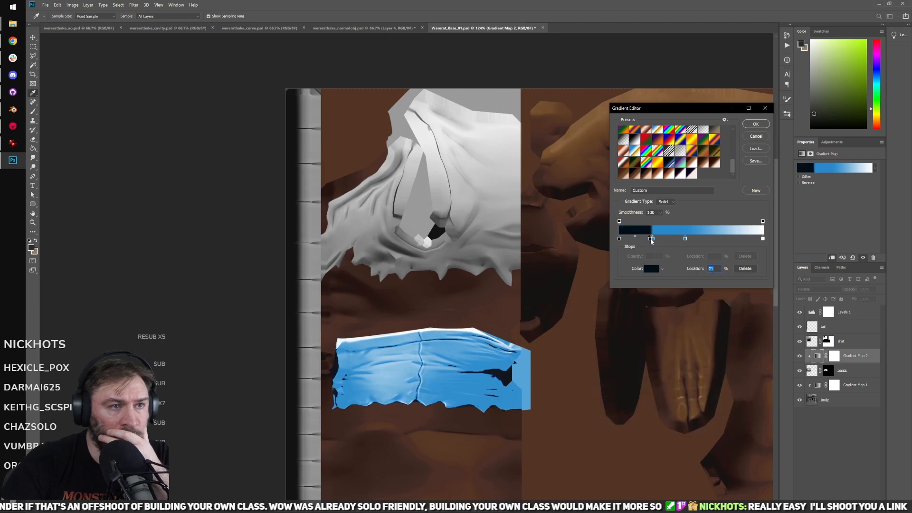
{"action": "left_click", "coordinate": [652, 238]}
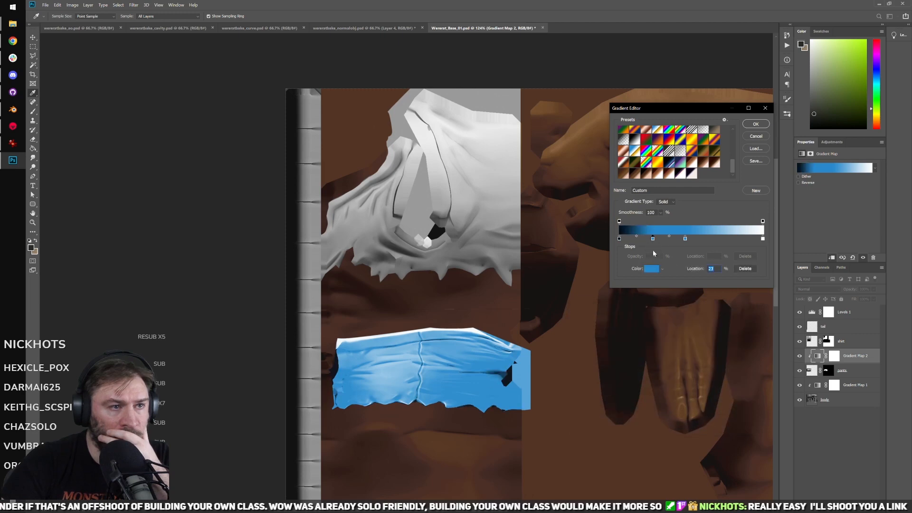
{"action": "left_click", "coordinate": [651, 269]}
{"action": "left_click_drag", "start_coordinate": [612, 380], "coordinate": [633, 389]}
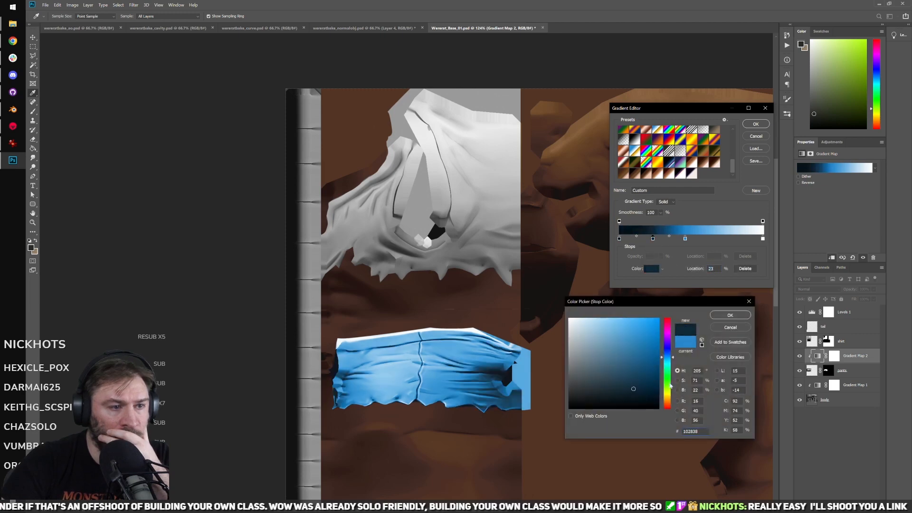
{"action": "left_click_drag", "start_coordinate": [669, 360], "coordinate": [668, 348]}
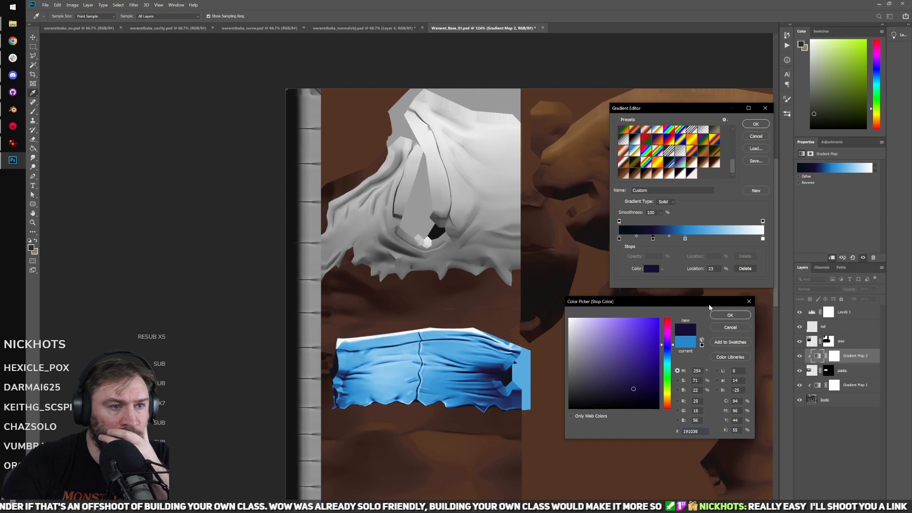
{"action": "left_click", "coordinate": [722, 318]}
Step: Shift the dark violet and blue stops toward the light end, pull the white stop inward, and accept the pants gradient
{"action": "mouse_move", "coordinate": [684, 238]}
{"action": "left_mouse_down"}
{"action": "mouse_move", "coordinate": [711, 240]}
{"action": "mouse_move", "coordinate": [700, 240]}
{"action": "left_mouse_up"}
{"action": "mouse_move", "coordinate": [762, 239]}
{"action": "left_mouse_down"}
{"action": "mouse_move", "coordinate": [701, 239]}
{"action": "mouse_move", "coordinate": [711, 239]}
{"action": "left_mouse_up"}
{"action": "left_click", "coordinate": [665, 239]}
{"action": "left_click_drag", "start_coordinate": [653, 239], "coordinate": [668, 239]}
{"action": "left_click", "coordinate": [756, 124]}
{"action": "key", "text": "v"}
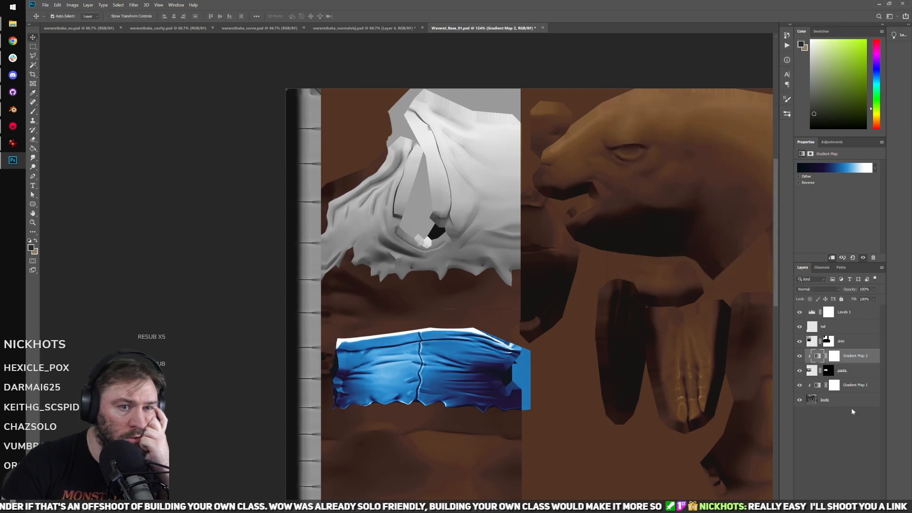
Step: Add a Gradient Map adjustment above the shirt layer and clip it to the shirt
{"action": "left_click", "coordinate": [845, 327]}
{"action": "left_click", "coordinate": [851, 342]}
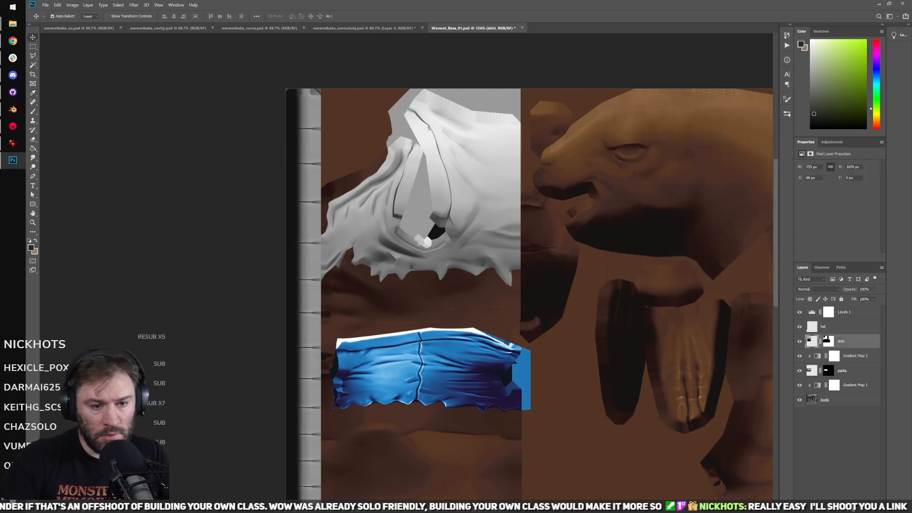
{"action": "left_click", "coordinate": [842, 506]}
{"action": "left_click", "coordinate": [868, 497]}
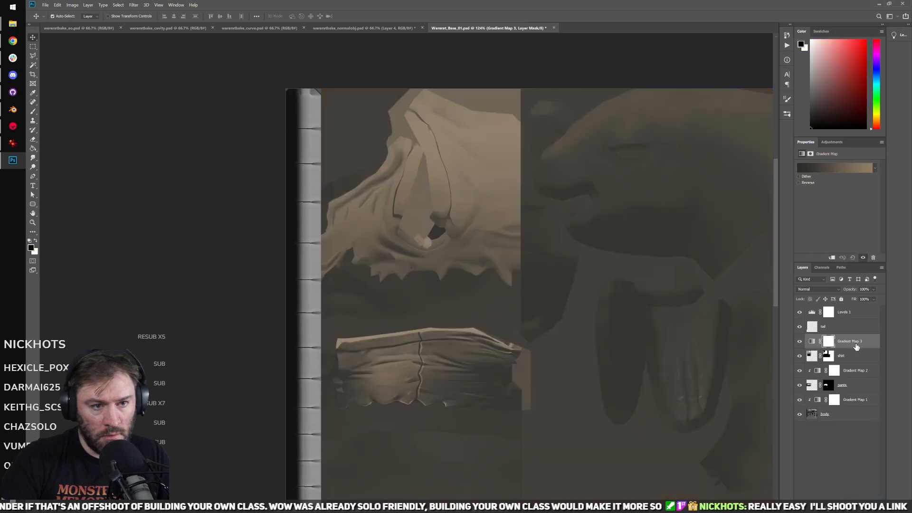
{"action": "left_click", "coordinate": [853, 348], "text": "alt"}
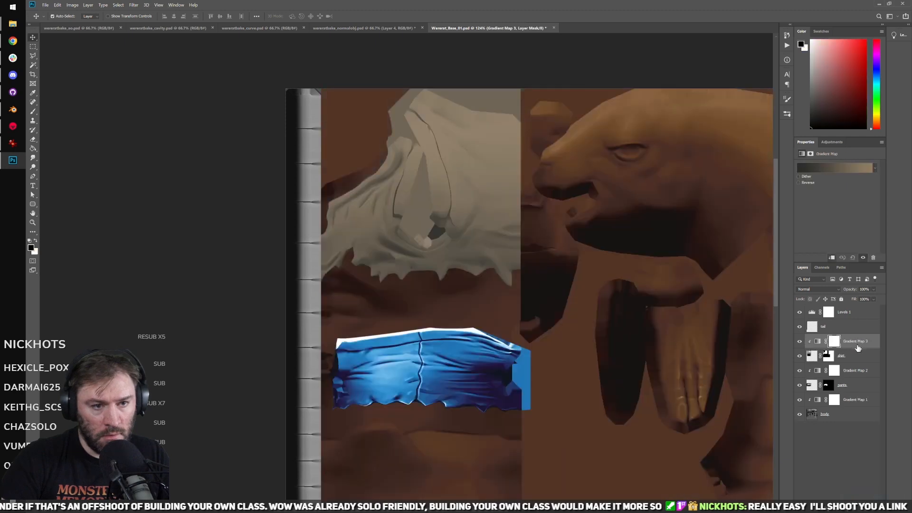
Step: Apply the Violet, Orange preset to the shirt's gradient map and add a violet color stop at 30%
{"action": "left_click", "coordinate": [836, 168]}
{"action": "left_click", "coordinate": [669, 131]}
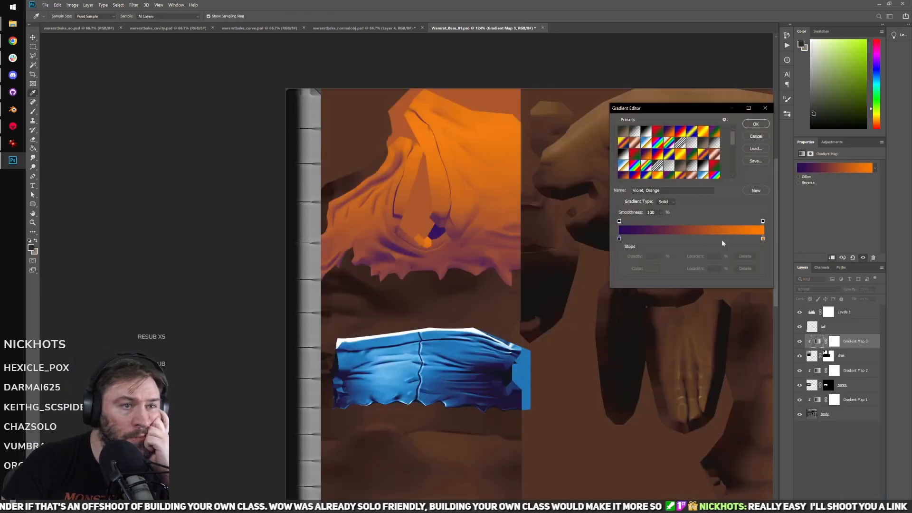
{"action": "left_click", "coordinate": [644, 239]}
{"action": "left_click_drag", "start_coordinate": [645, 239], "coordinate": [663, 238]}
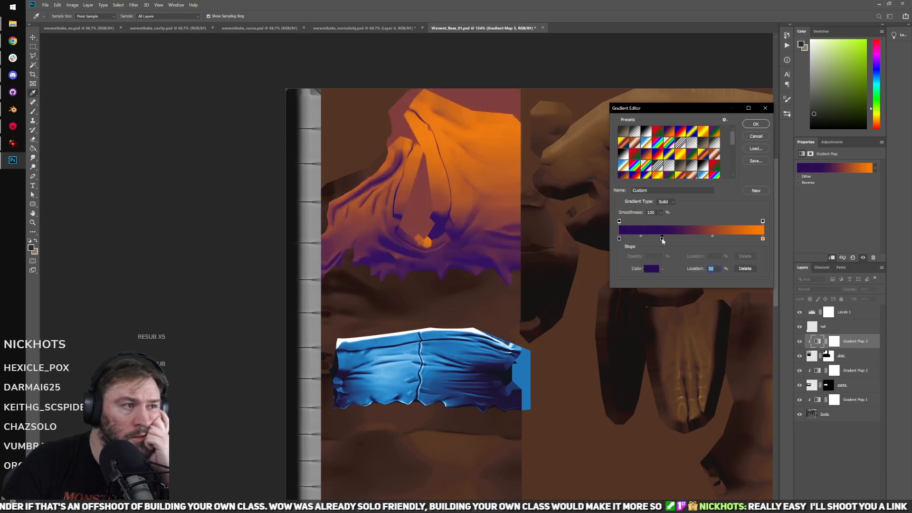
Step: Recolor the shirt gradient's 30% stop from violet to a dark olive brown
{"action": "left_click", "coordinate": [652, 269]}
{"action": "left_click", "coordinate": [620, 373]}
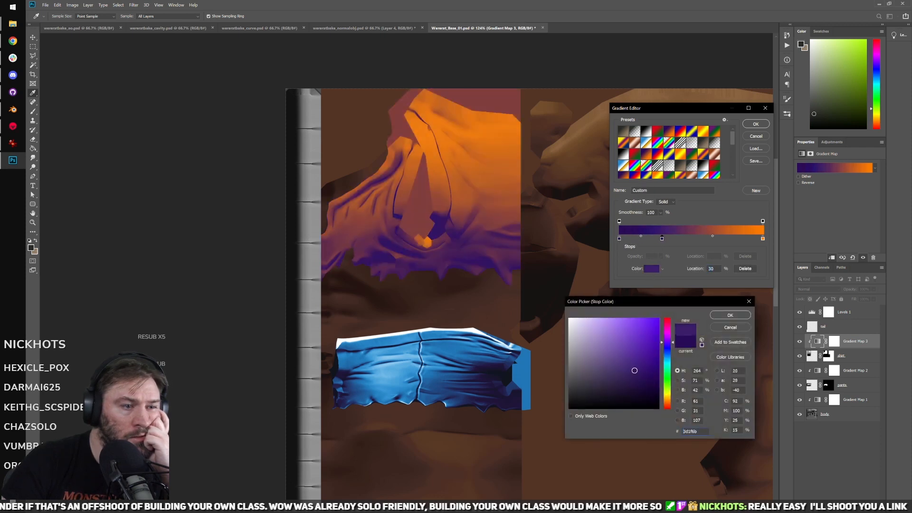
{"action": "left_click", "coordinate": [668, 360]}
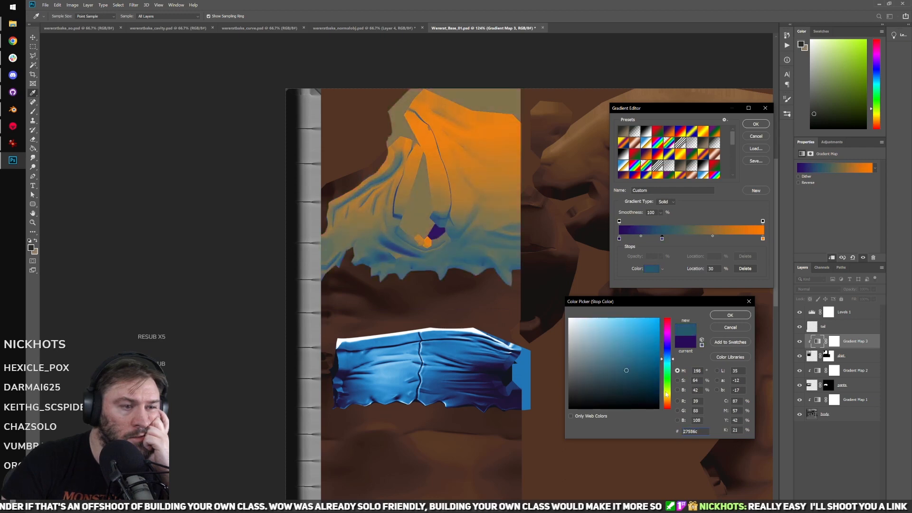
{"action": "left_click_drag", "start_coordinate": [667, 394], "coordinate": [667, 399]}
{"action": "left_click", "coordinate": [642, 386]}
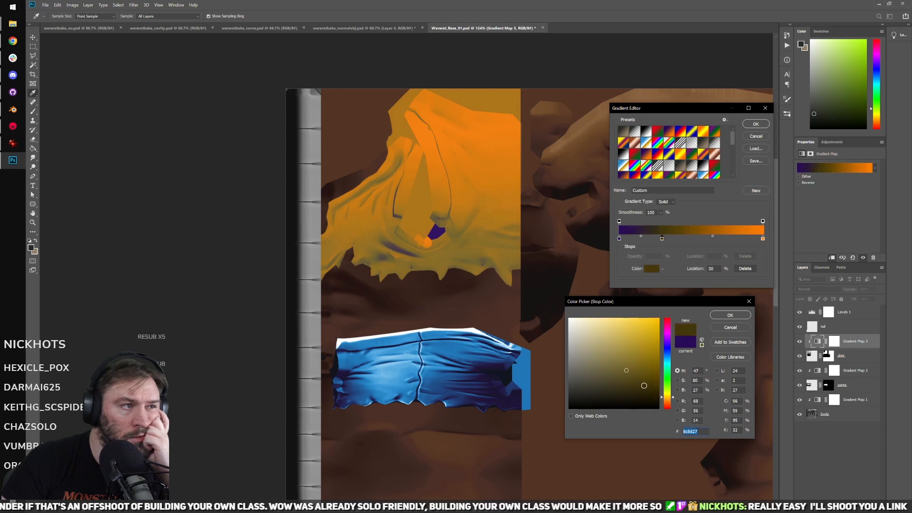
{"action": "left_click", "coordinate": [730, 315]}
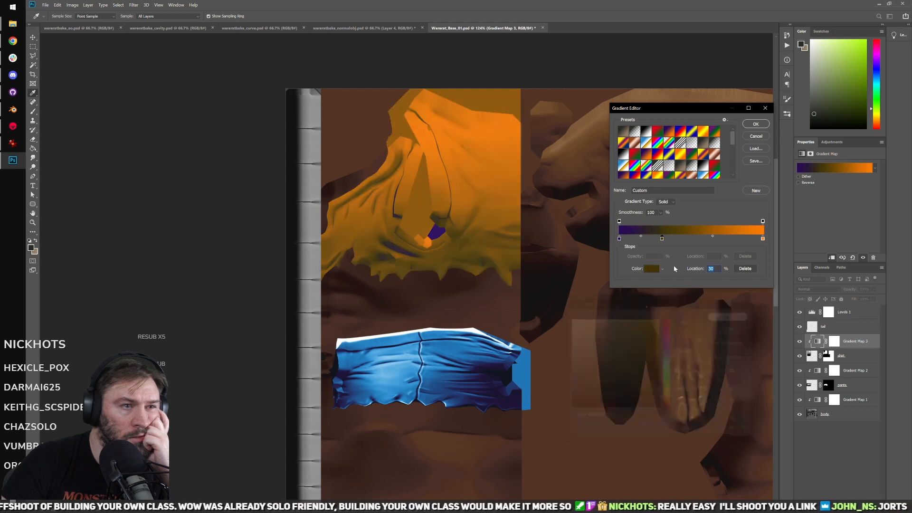
Step: Shift the shirt gradient's olive and violet stops toward the light end and move the orange stop to 61%
{"action": "left_click_drag", "start_coordinate": [662, 238], "coordinate": [676, 239]}
{"action": "left_click_drag", "start_coordinate": [619, 239], "coordinate": [643, 242]}
{"action": "left_click_drag", "start_coordinate": [763, 242], "coordinate": [708, 238]}
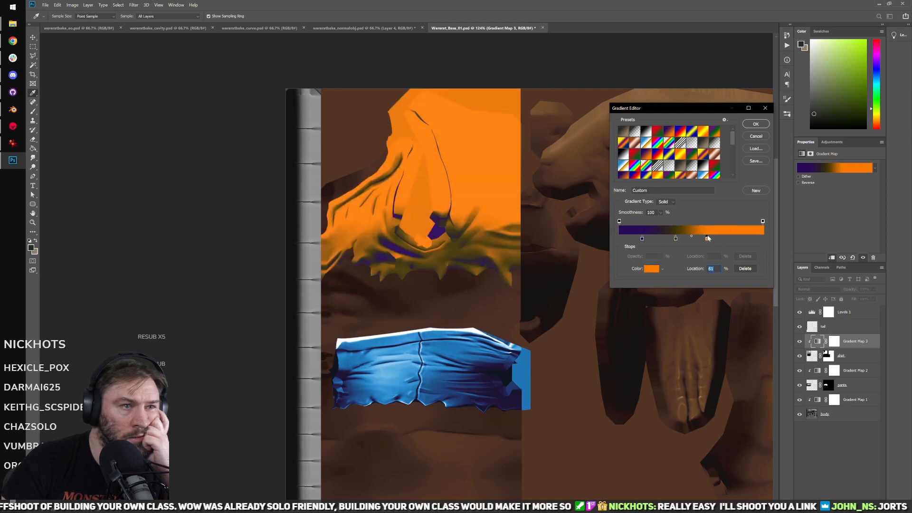
Step: Add a light tan e5b384 color stop at 82% of the shirt gradient
{"action": "left_click", "coordinate": [736, 239]}
{"action": "left_click", "coordinate": [653, 269]}
{"action": "left_click", "coordinate": [599, 334]}
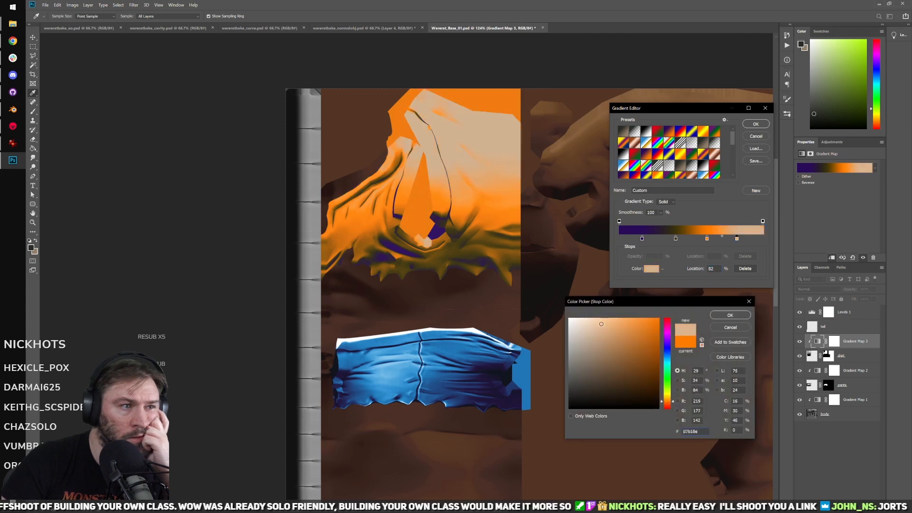
{"action": "left_click", "coordinate": [600, 320]}
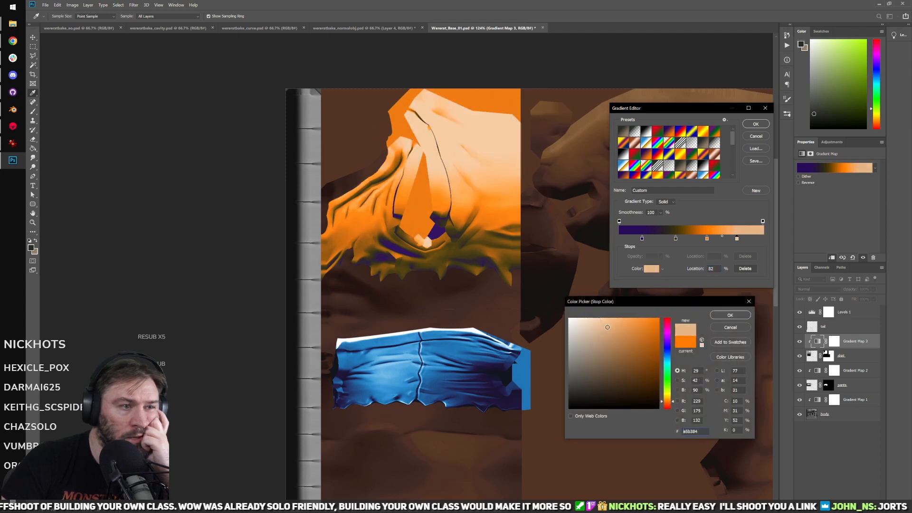
{"action": "left_click", "coordinate": [608, 327]}
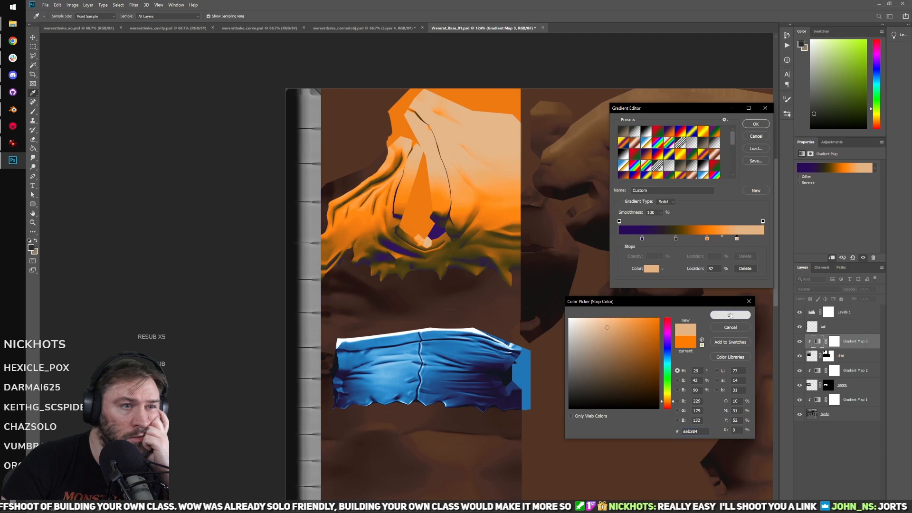
{"action": "left_click", "coordinate": [730, 315]}
Step: Shift the orange and tan stops toward the dark end and add a pale cream f3dac2 stop at 74%
{"action": "mouse_move", "coordinate": [707, 239]}
{"action": "left_mouse_down"}
{"action": "mouse_move", "coordinate": [693, 239]}
{"action": "mouse_move", "coordinate": [709, 238]}
{"action": "left_mouse_up"}
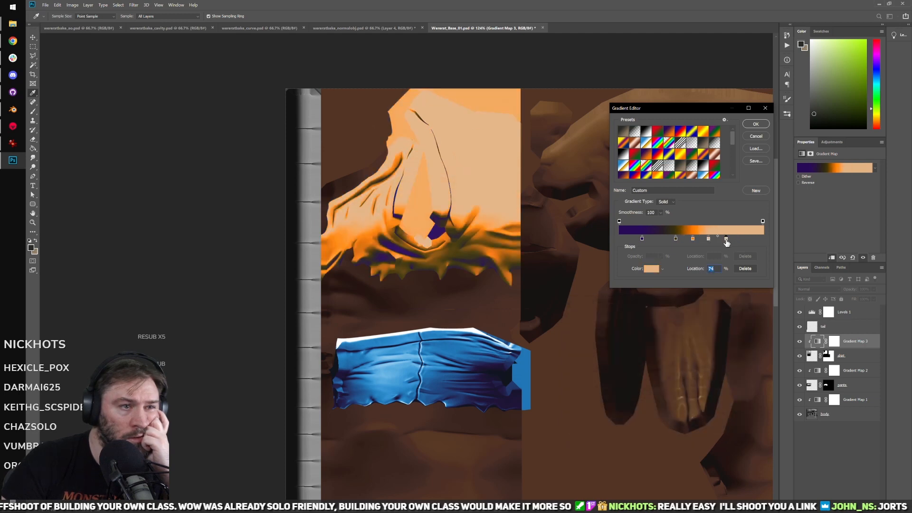
{"action": "left_click", "coordinate": [661, 270]}
{"action": "left_click", "coordinate": [654, 272]}
{"action": "left_click", "coordinate": [578, 319]}
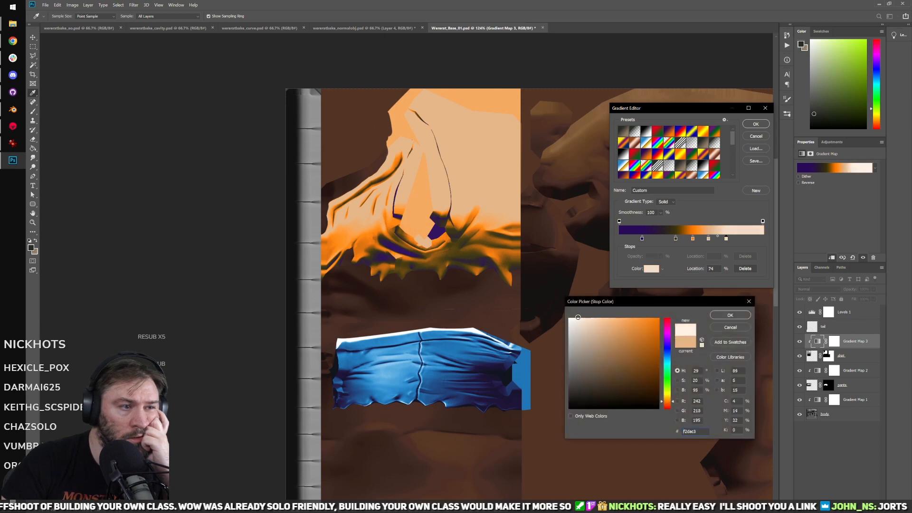
{"action": "left_click", "coordinate": [585, 323]}
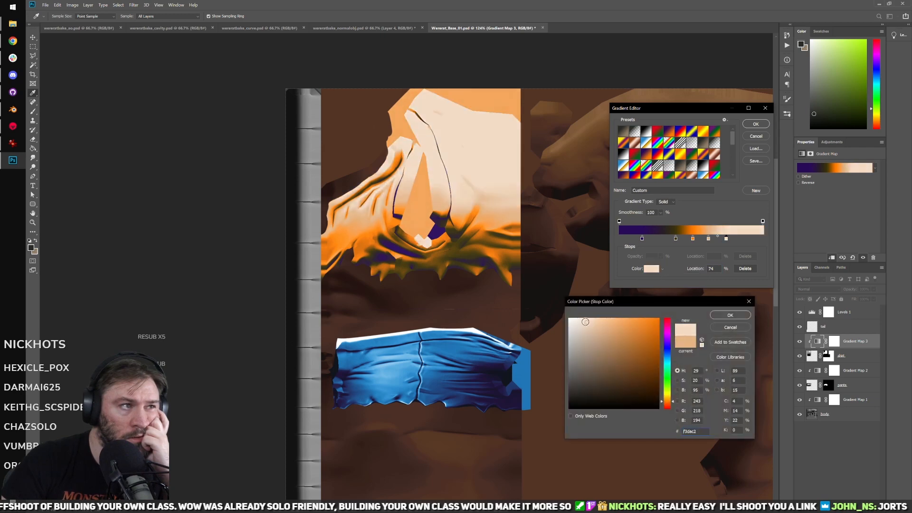
{"action": "left_click", "coordinate": [713, 316]}
Step: Move the olive stop back toward the dark end, set the orange stop at 46%, and recolor it a deeper orange
{"action": "mouse_move", "coordinate": [676, 239]}
{"action": "left_mouse_down"}
{"action": "mouse_move", "coordinate": [663, 239]}
{"action": "mouse_move", "coordinate": [686, 239]}
{"action": "left_mouse_up"}
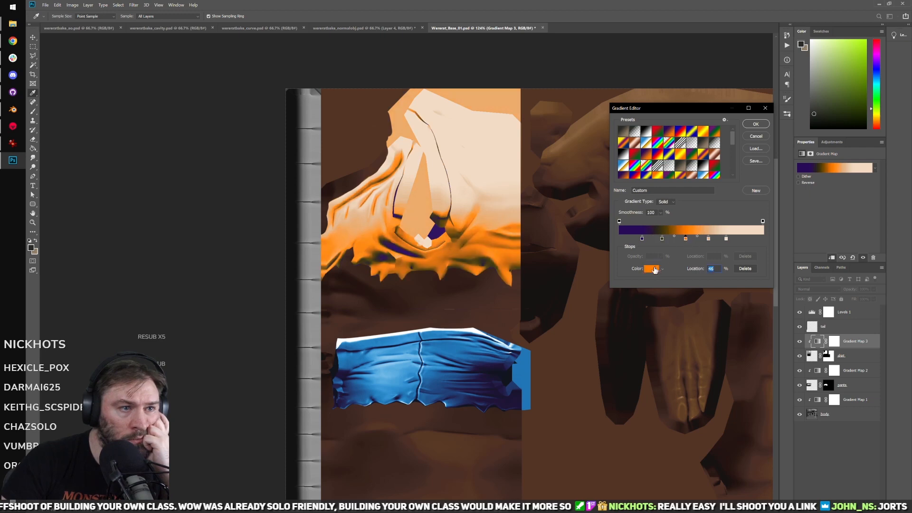
{"action": "left_click", "coordinate": [652, 269]}
{"action": "left_click", "coordinate": [643, 326]}
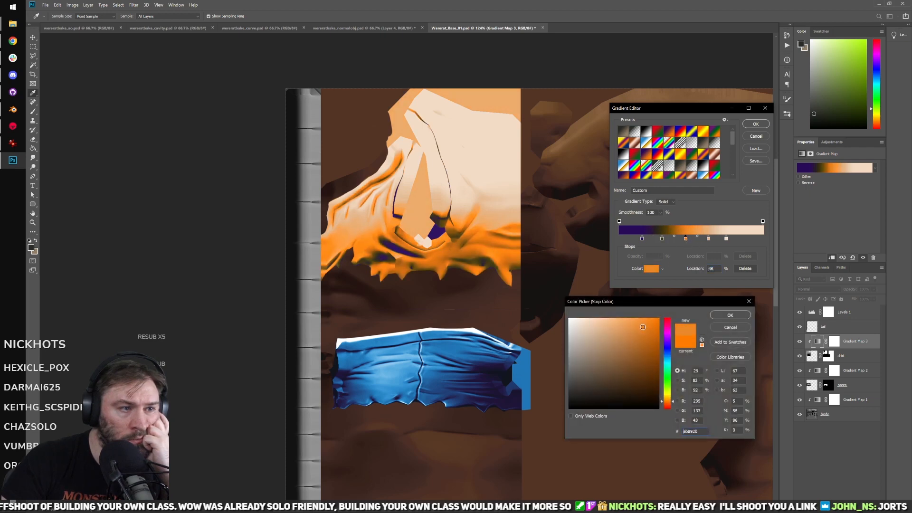
{"action": "left_click_drag", "start_coordinate": [643, 330], "coordinate": [643, 327]}
{"action": "left_click_drag", "start_coordinate": [653, 334], "coordinate": [654, 337]}
{"action": "left_click", "coordinate": [729, 315]}
Step: Remove the tan stop from the shirt gradient and move the pale cream stop to 98%
{"action": "left_click_drag", "start_coordinate": [709, 239], "coordinate": [707, 250]}
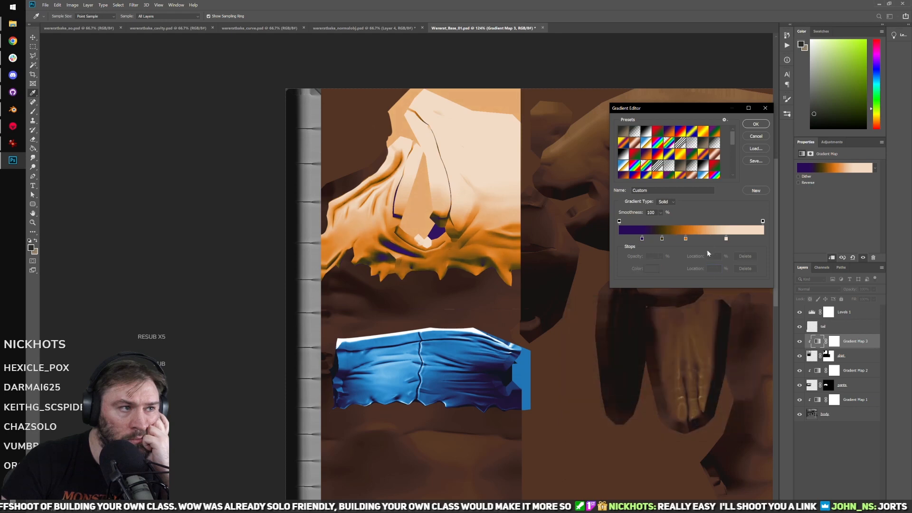
{"action": "left_click", "coordinate": [712, 239]}
{"action": "mouse_move", "coordinate": [711, 239]}
{"action": "left_mouse_down"}
{"action": "mouse_move", "coordinate": [705, 252]}
{"action": "mouse_move", "coordinate": [718, 239]}
{"action": "left_mouse_up"}
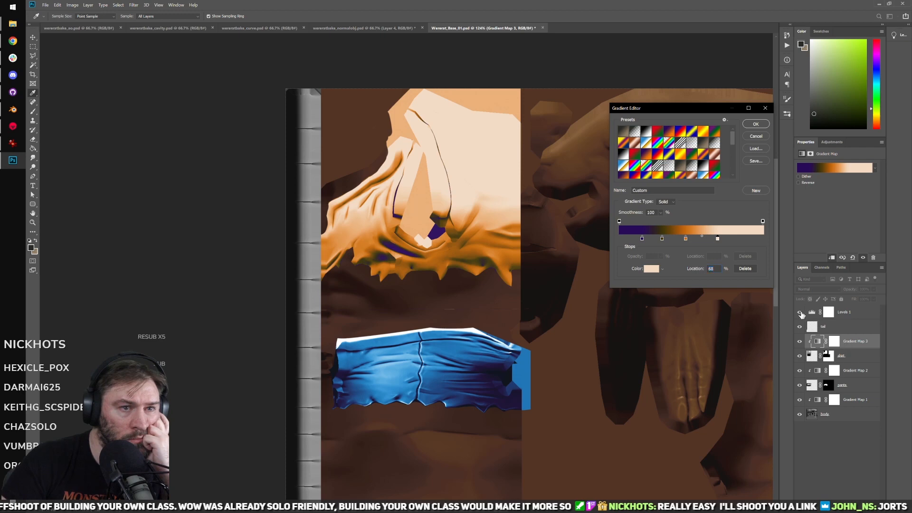
{"action": "left_click_drag", "start_coordinate": [733, 239], "coordinate": [763, 347]}
{"action": "left_click_drag", "start_coordinate": [717, 239], "coordinate": [761, 241]}
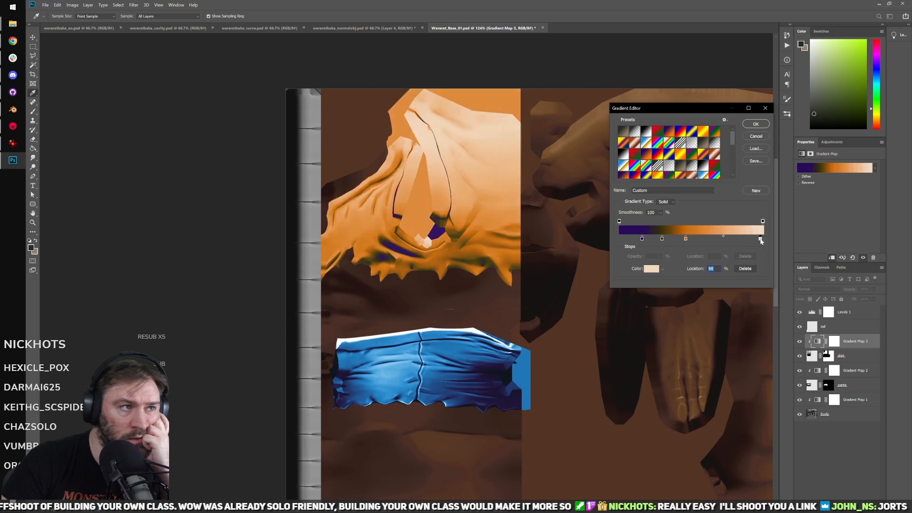
Step: Shift the olive and orange stops toward the light end and recolor the olive stop a dark reddish brown
{"action": "mouse_move", "coordinate": [687, 243]}
{"action": "left_mouse_down"}
{"action": "mouse_move", "coordinate": [703, 242]}
{"action": "mouse_move", "coordinate": [669, 244]}
{"action": "left_mouse_up"}
{"action": "left_click", "coordinate": [651, 269]}
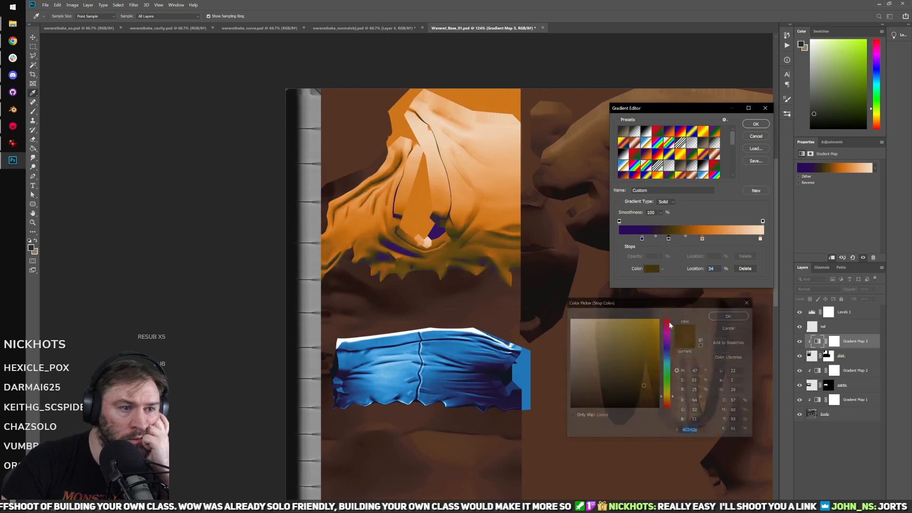
{"action": "left_click_drag", "start_coordinate": [667, 402], "coordinate": [645, 390]}
{"action": "left_click", "coordinate": [668, 404]}
{"action": "left_click", "coordinate": [726, 316]}
{"action": "left_click_drag", "start_coordinate": [703, 238], "coordinate": [674, 242]}
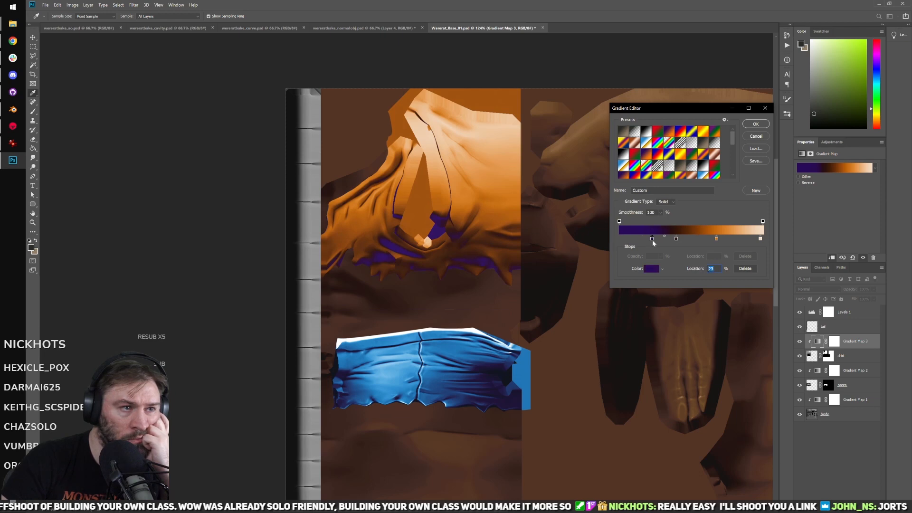
Step: Try a black 000000 color stop at the dark end of the shirt gradient
{"action": "left_click", "coordinate": [650, 273]}
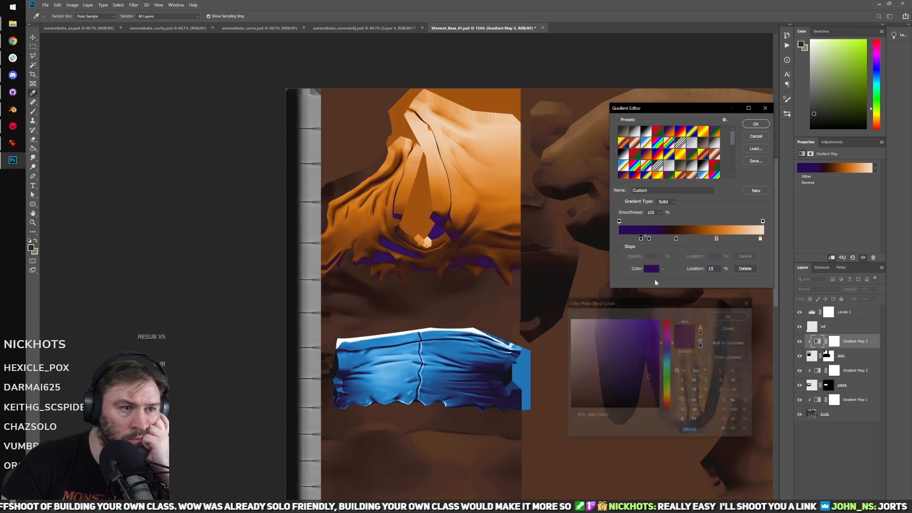
{"action": "left_click_drag", "start_coordinate": [642, 355], "coordinate": [695, 414]}
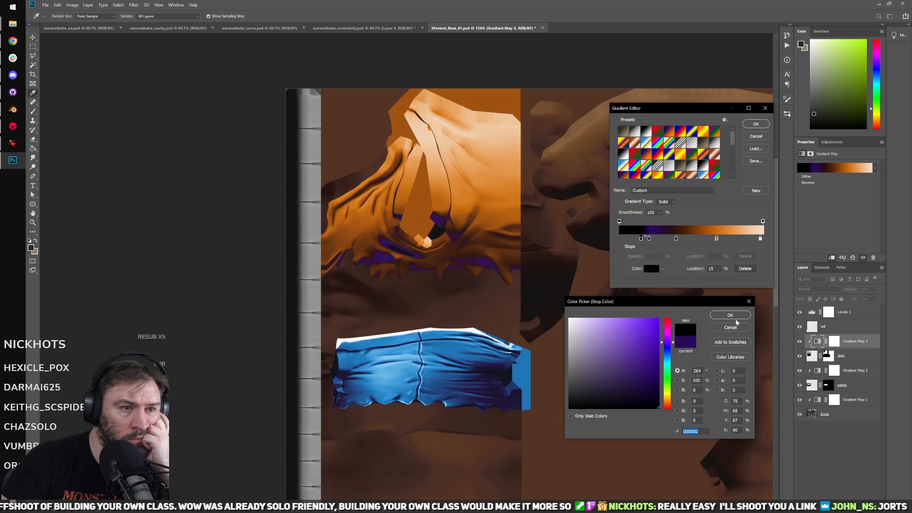
{"action": "key", "text": "Return"}
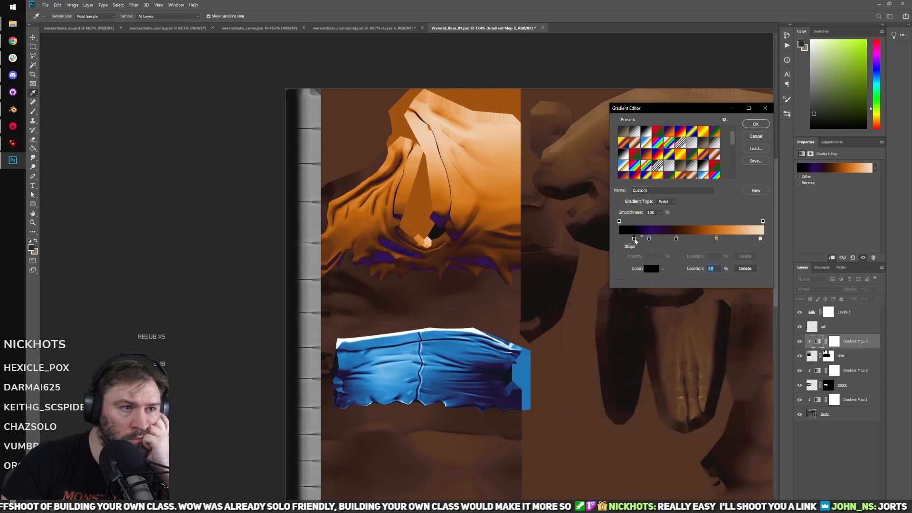
{"action": "left_click_drag", "start_coordinate": [651, 240], "coordinate": [632, 269]}
Step: Move the violet stop to 17% and accept the shirt gradient
{"action": "left_click_drag", "start_coordinate": [652, 239], "coordinate": [641, 239]}
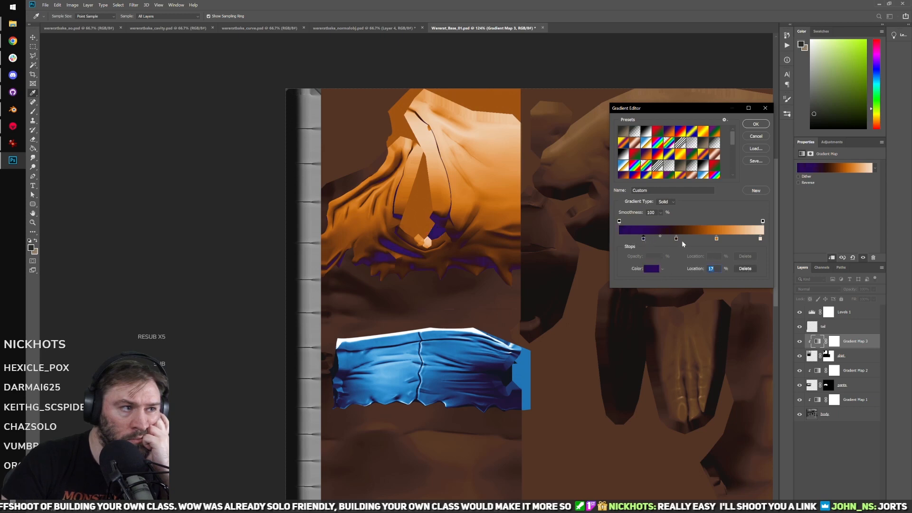
{"action": "left_click", "coordinate": [758, 125]}
{"action": "key", "text": "ctrl+0"}
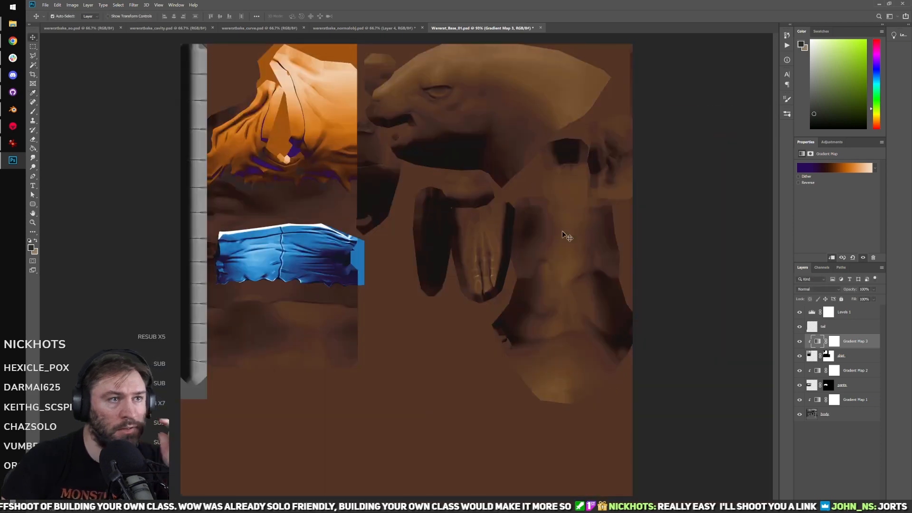
{"action": "scroll", "coordinate": [561, 226], "scroll_direction": "up", "scroll_amount": 2, "text": "alt"}
{"action": "scroll", "coordinate": [336, 193], "scroll_direction": "down", "scroll_amount": 1, "text": "alt"}
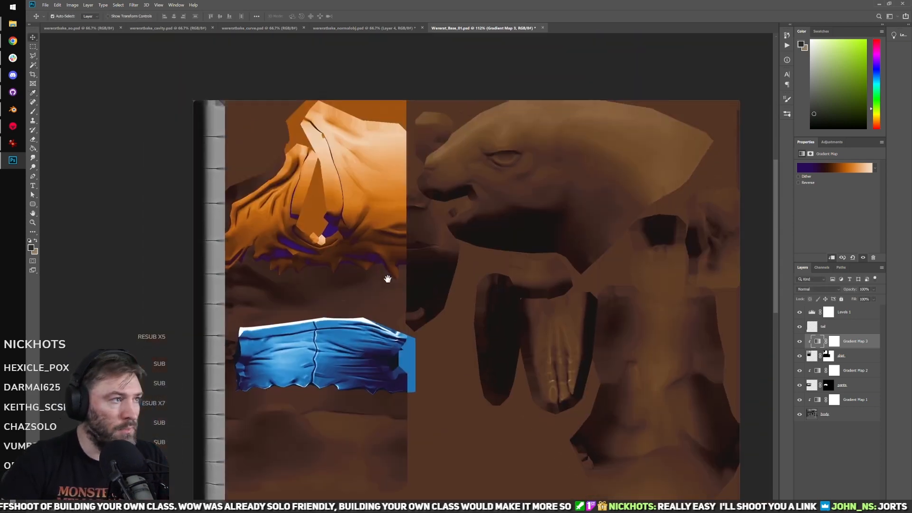
{"action": "scroll", "coordinate": [308, 235], "scroll_direction": "down", "scroll_amount": 1, "text": "alt"}
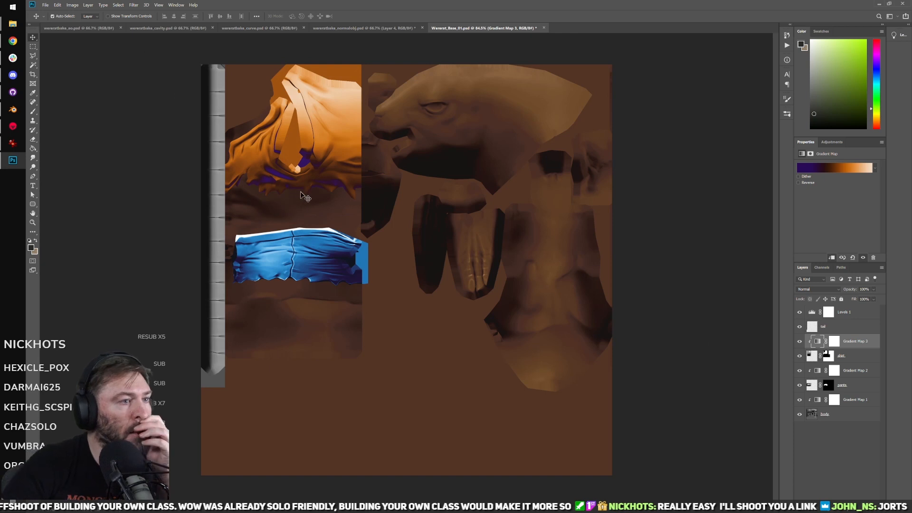
Step: Save Wererat_Base_01.psd and save a PNG copy as Wererat_Base_01.png in Downloads
{"action": "left_click", "coordinate": [45, 5]}
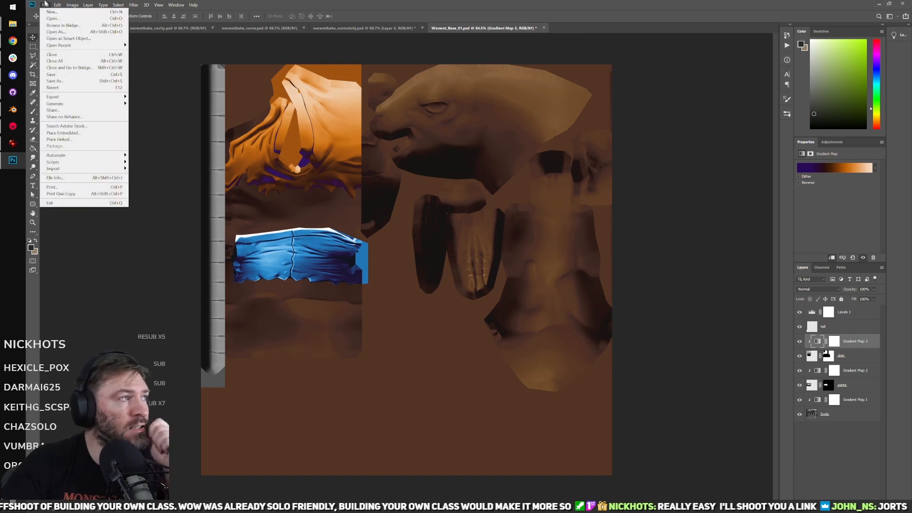
{"action": "left_click", "coordinate": [73, 76]}
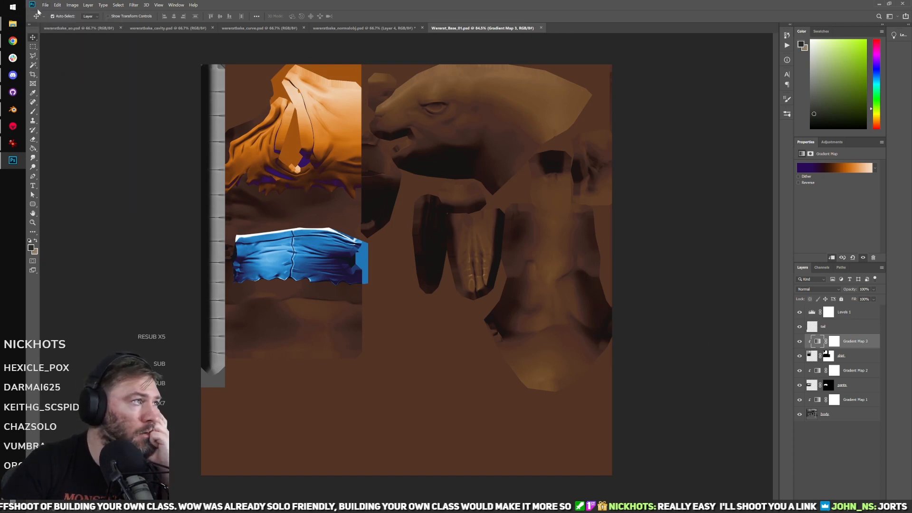
{"action": "left_click", "coordinate": [46, 6]}
{"action": "left_click", "coordinate": [71, 84]}
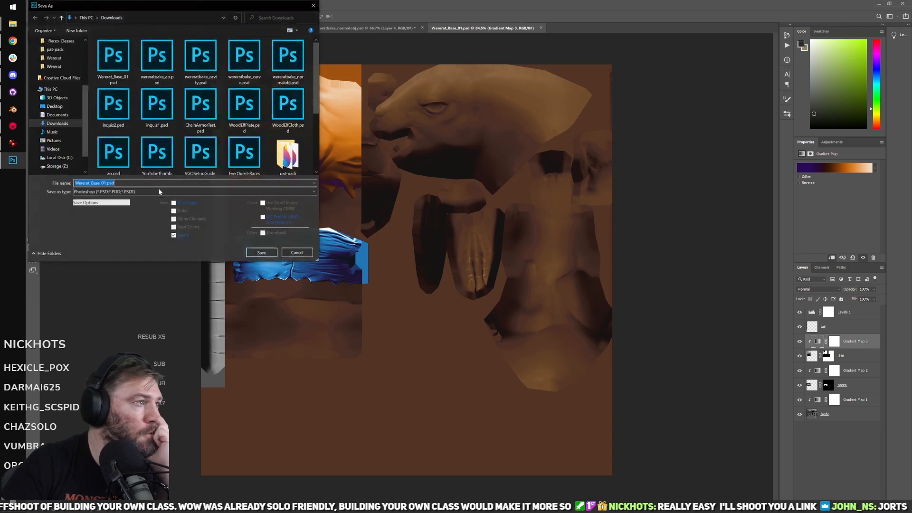
{"action": "left_click", "coordinate": [137, 192]}
{"action": "left_click", "coordinate": [110, 303]}
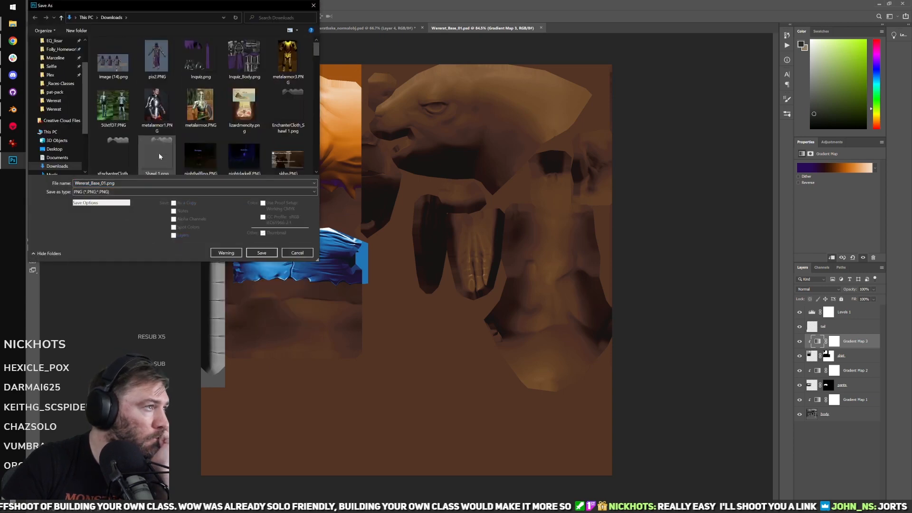
{"action": "left_click", "coordinate": [262, 252]}
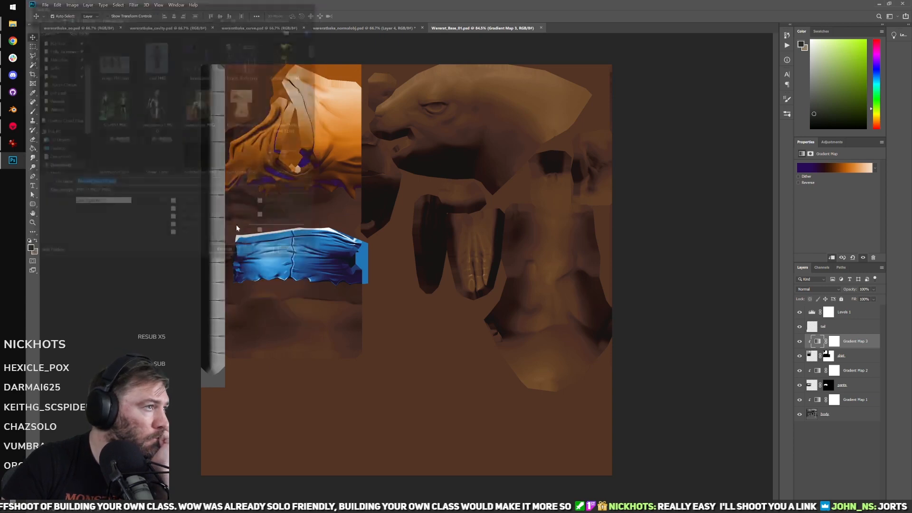
{"action": "left_click", "coordinate": [484, 176]}
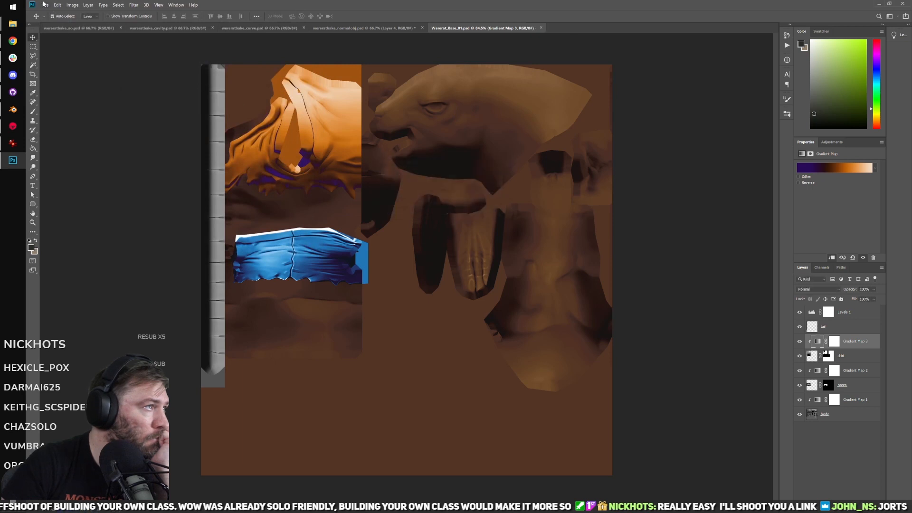
Step: Close all open documents, discarding the changes to wereratbake_normalobj.psd
{"action": "left_click", "coordinate": [46, 5]}
{"action": "left_click", "coordinate": [55, 60]}
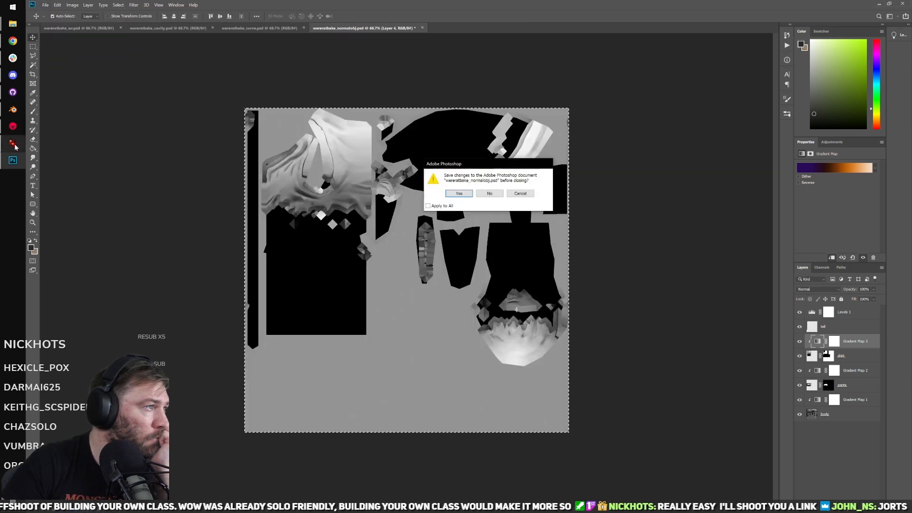
{"action": "left_click", "coordinate": [486, 195]}
Step: Switch to Blender and add a Mirror modifier on the X axis to HumanMaleBody
{"action": "left_click", "coordinate": [13, 110]}
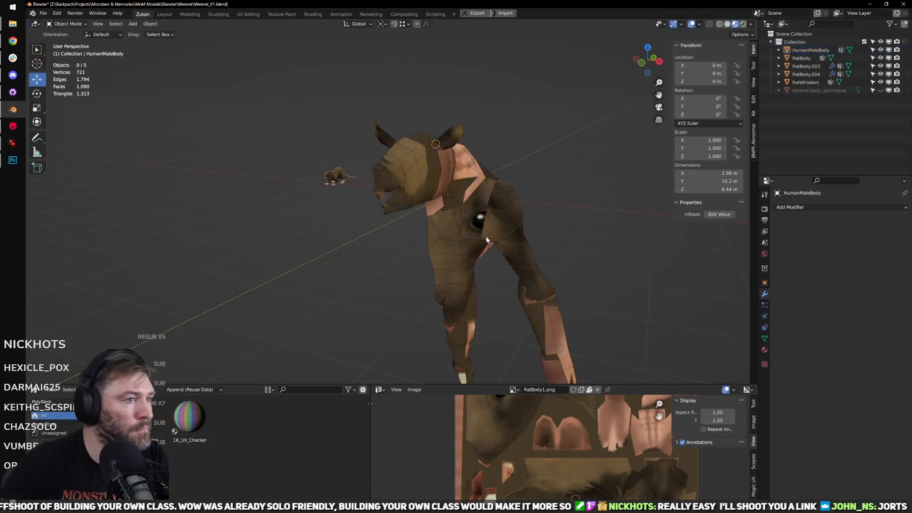
{"action": "left_click", "coordinate": [786, 208]}
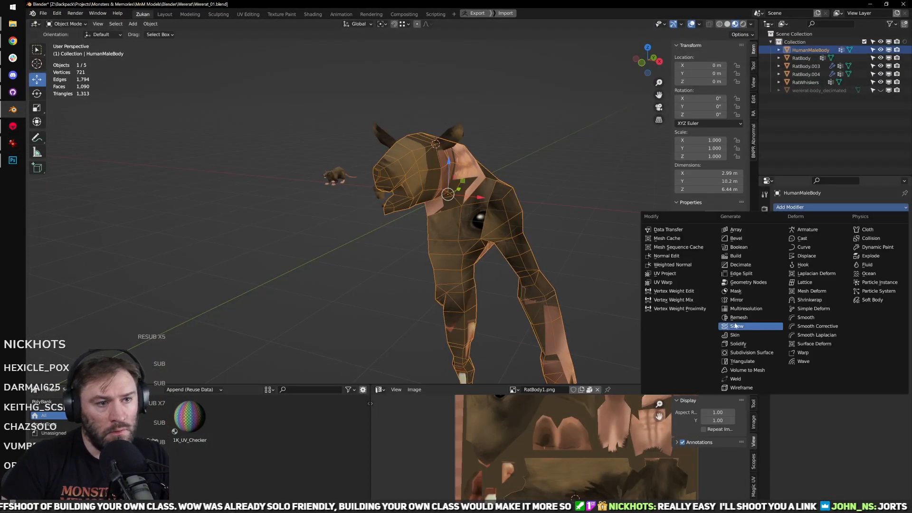
{"action": "left_click", "coordinate": [741, 300]}
{"action": "middle_click_drag", "start_coordinate": [679, 285], "coordinate": [652, 278]}
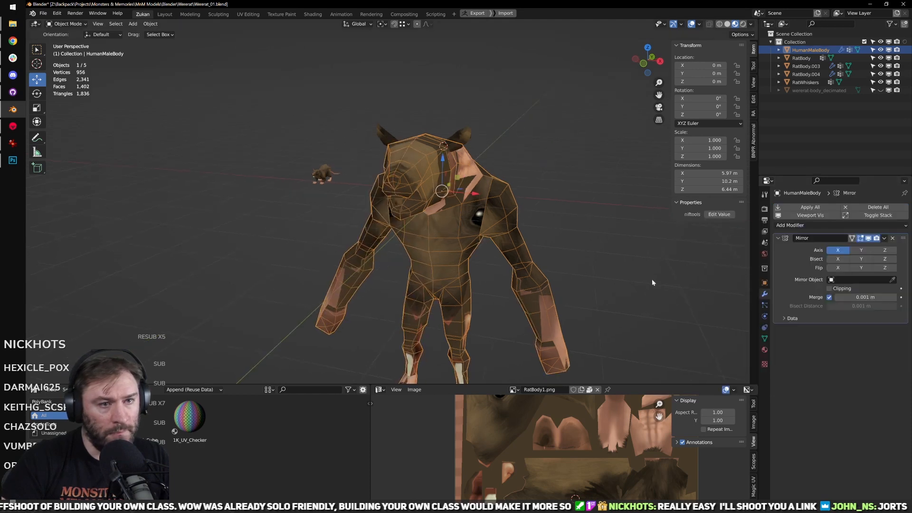
Step: Replace the base color texture of WereRatBodyMat with the image Wererat_Base_01.png
{"action": "left_click", "coordinate": [765, 350]}
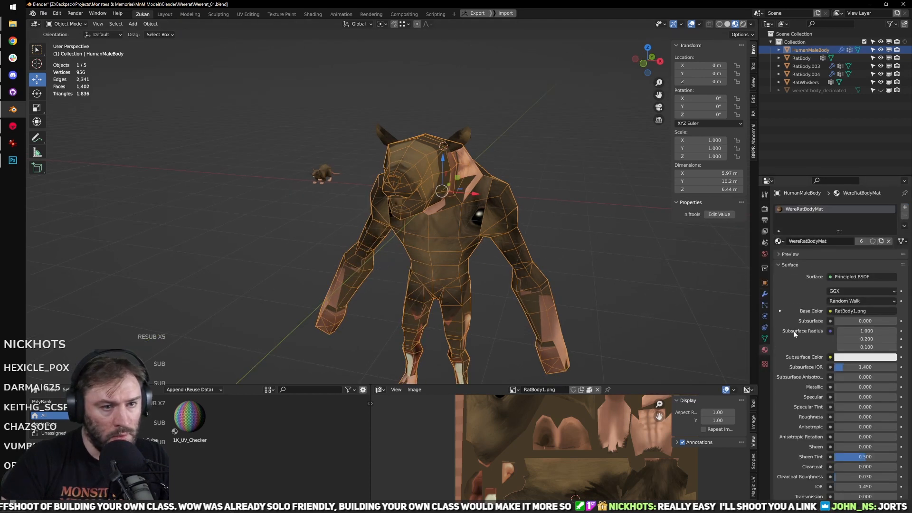
{"action": "key", "text": "Tab"}
{"action": "key", "text": "ctrl+Tab"}
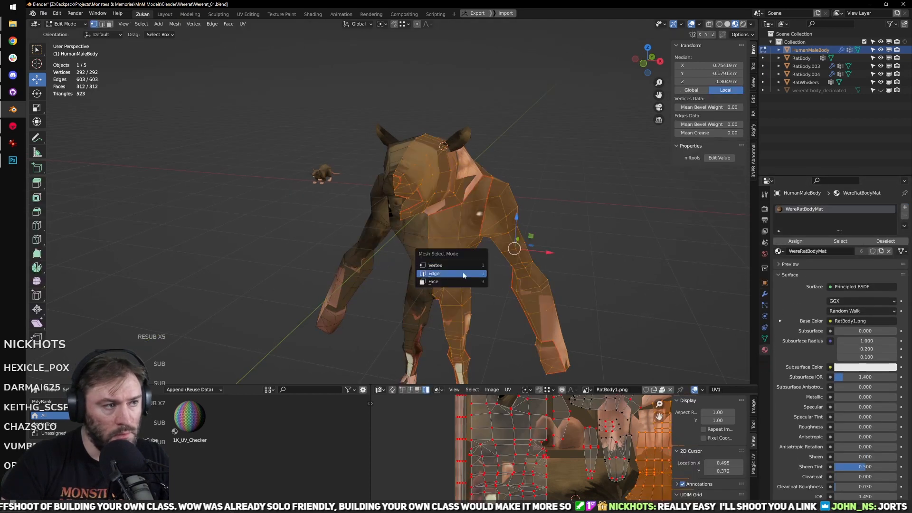
{"action": "left_click", "coordinate": [454, 286]}
{"action": "left_click", "coordinate": [446, 244]}
{"action": "key", "text": "Tab"}
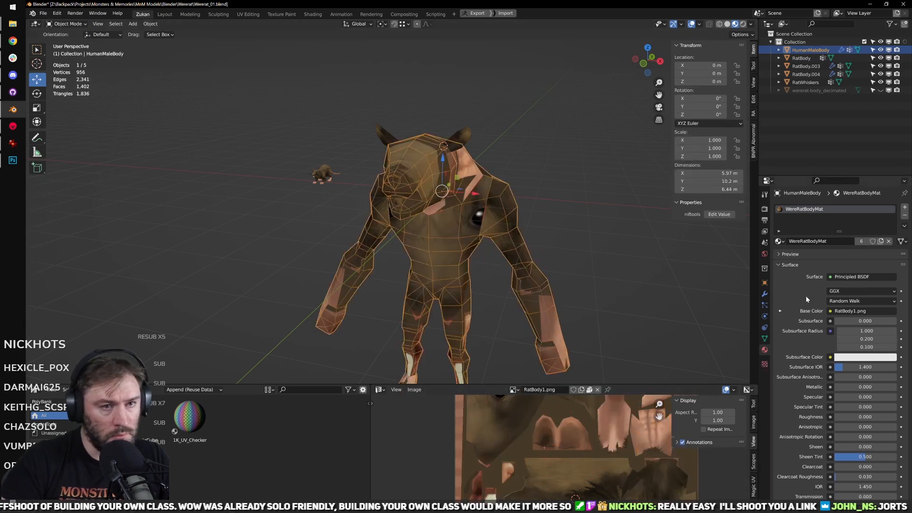
{"action": "left_click", "coordinate": [834, 312]}
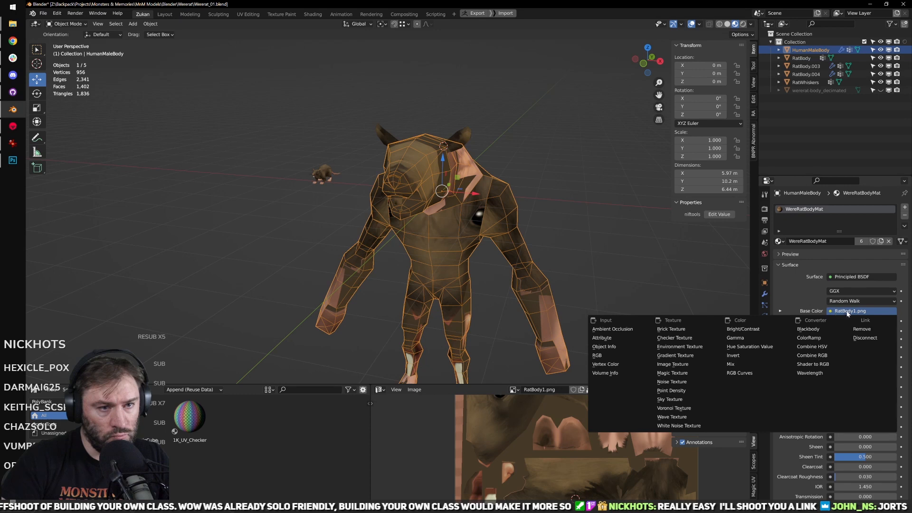
{"action": "left_click", "coordinate": [673, 364]}
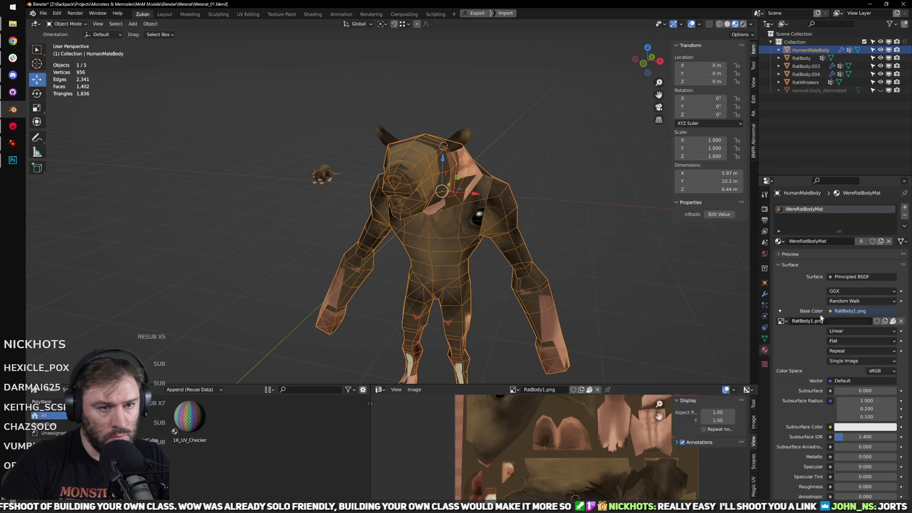
{"action": "left_click", "coordinate": [879, 321]}
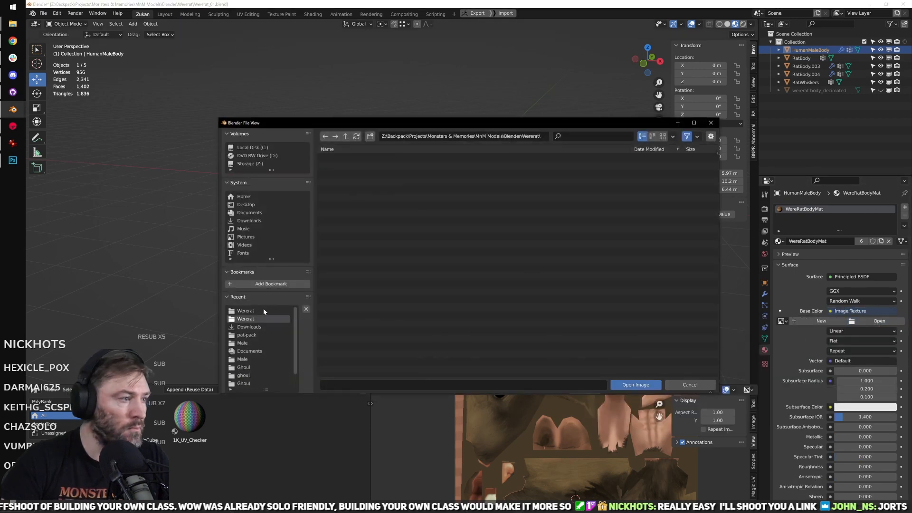
{"action": "double_click", "coordinate": [361, 238]}
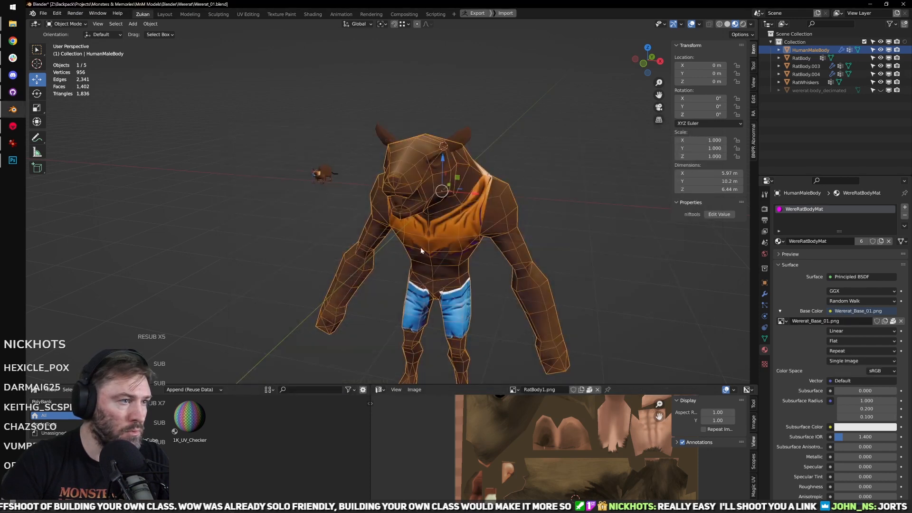
Step: Inspect the textured wererat model from several angles in a maximized viewport
{"action": "left_click", "coordinate": [548, 182]}
{"action": "key", "text": "ctrl+space"}
{"action": "middle_click_drag", "start_coordinate": [603, 183], "coordinate": [642, 67]}
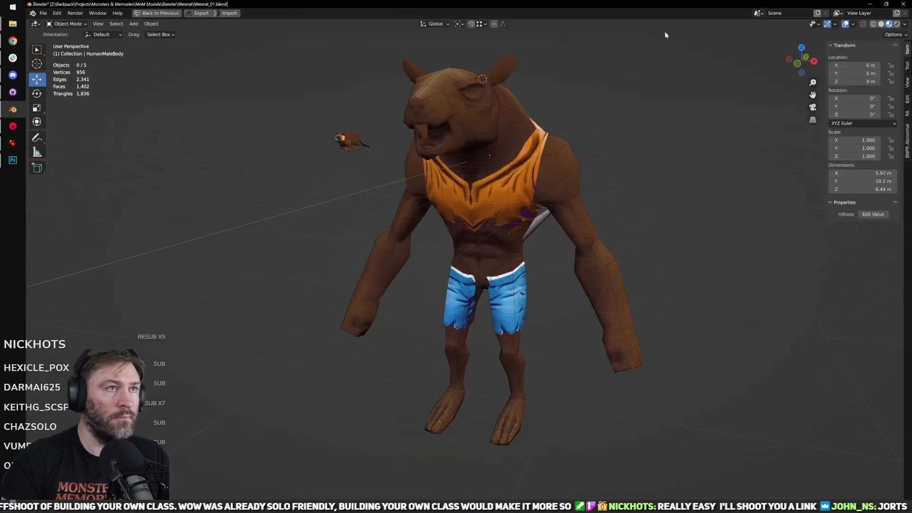
{"action": "left_click", "coordinate": [848, 24]}
{"action": "middle_click_drag", "start_coordinate": [646, 157], "coordinate": [574, 281]}
{"action": "middle_click_drag", "start_coordinate": [530, 302], "coordinate": [486, 279]}
{"action": "key", "text": "ctrl+space"}
{"action": "key", "text": "ctrl+space"}
{"action": "key", "text": "ctrl+space"}
Step: Switch to Photoshop and open Wererat_Base_01.psd from Downloads
{"action": "left_click", "coordinate": [13, 160]}
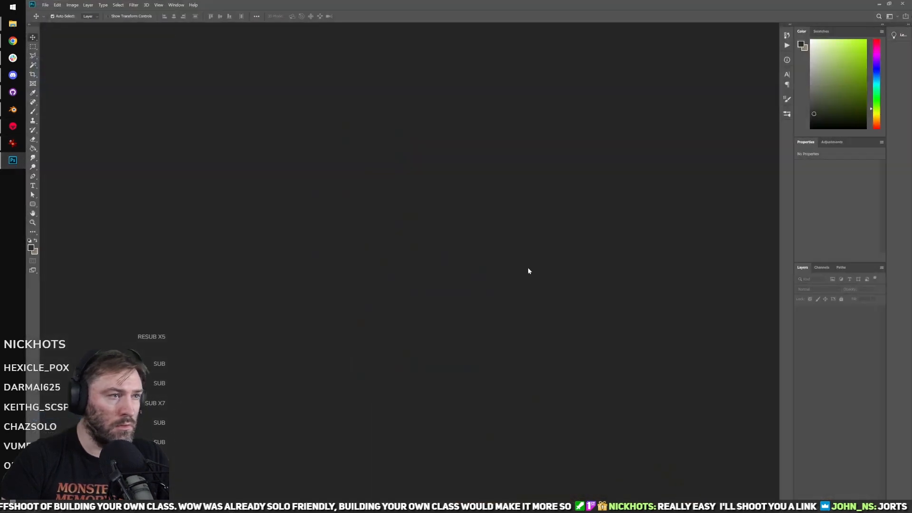
{"action": "left_click", "coordinate": [45, 5]}
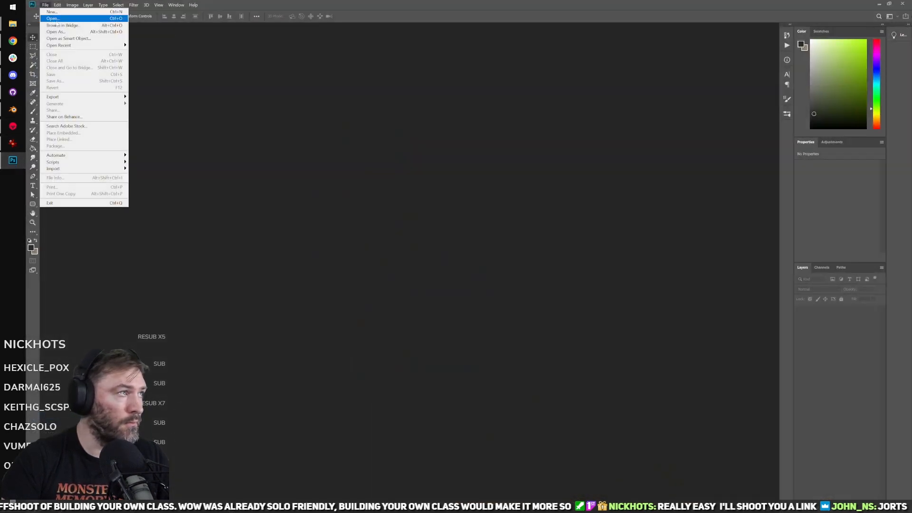
{"action": "left_click", "coordinate": [53, 18]}
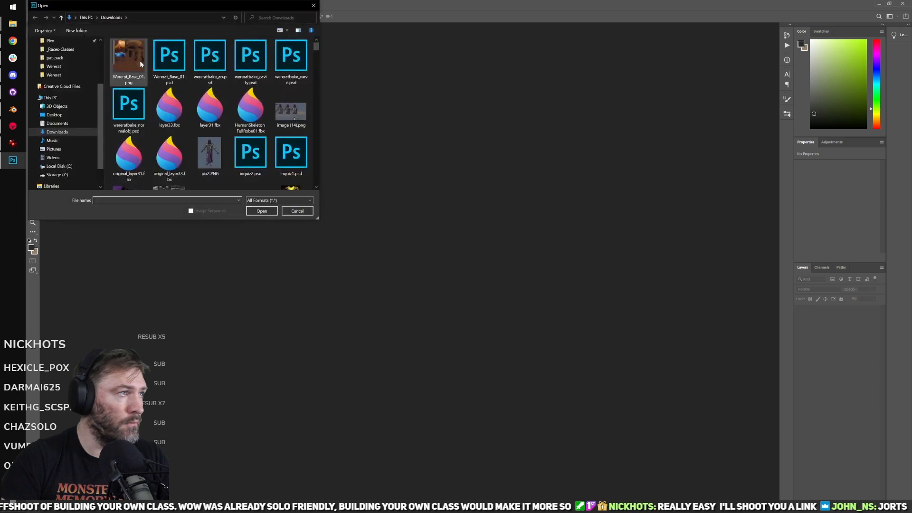
{"action": "double_click", "coordinate": [166, 61]}
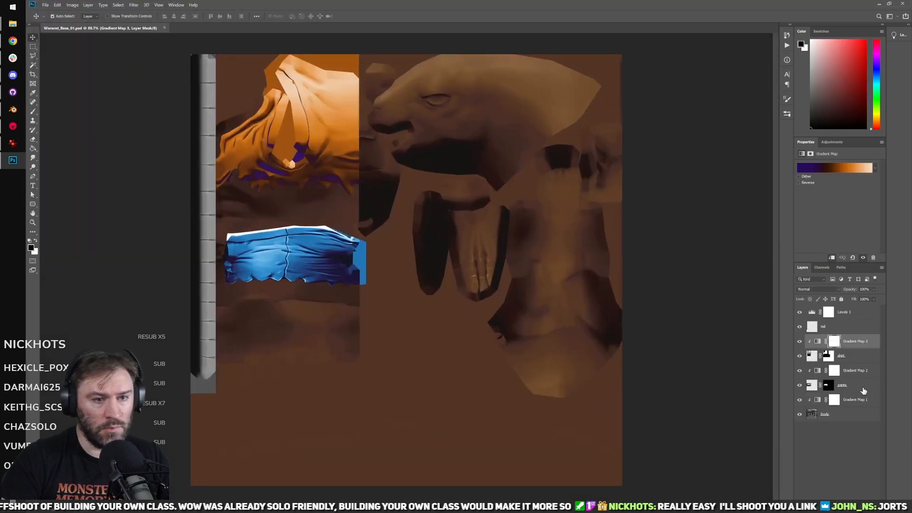
Step: Disable the layer mask on the shirt layer of Wererat_Base_01.psd
{"action": "left_click", "coordinate": [855, 362]}
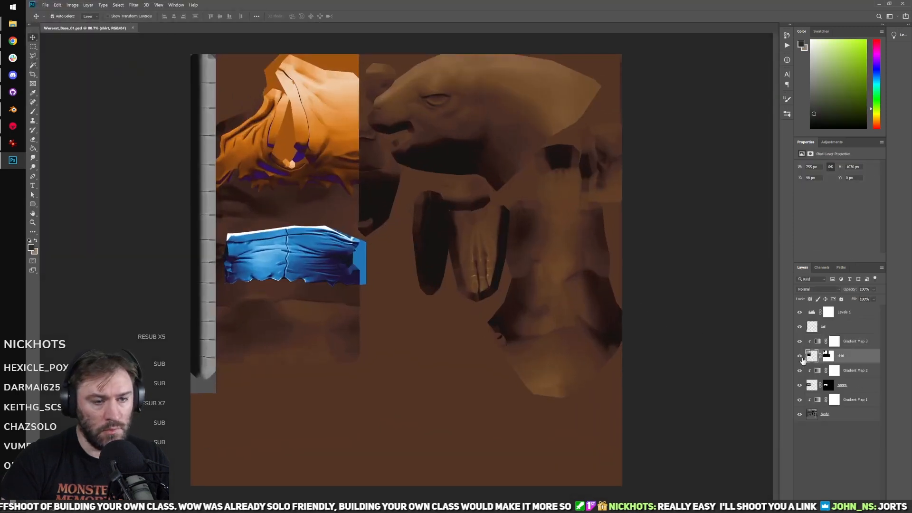
{"action": "left_click", "coordinate": [832, 360]}
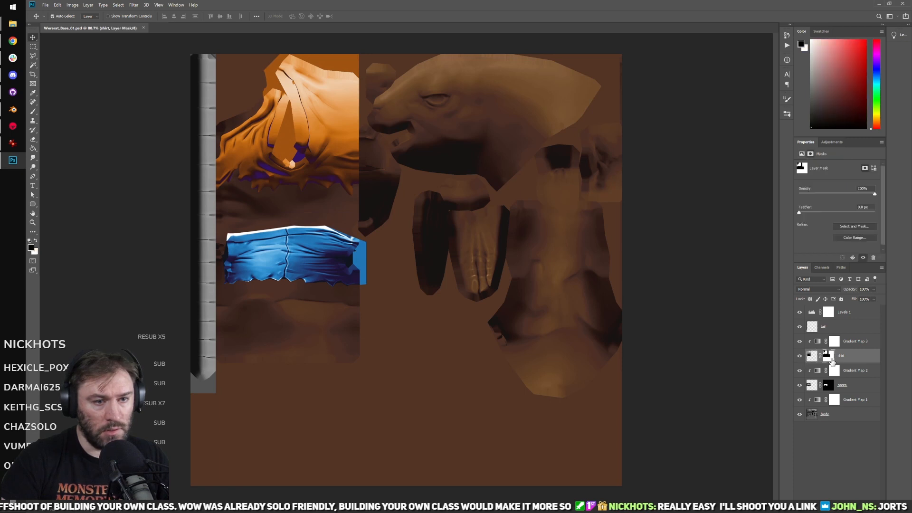
{"action": "right_click", "coordinate": [832, 360]}
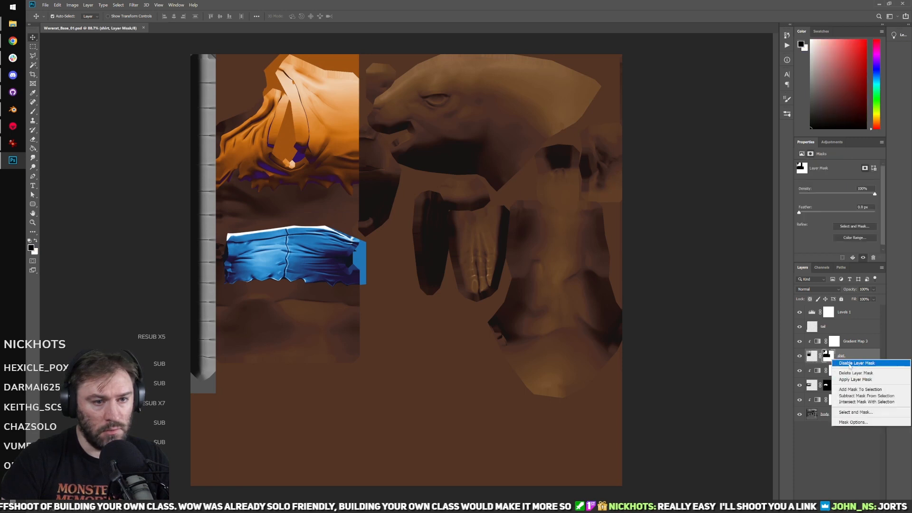
{"action": "left_click", "coordinate": [855, 363]}
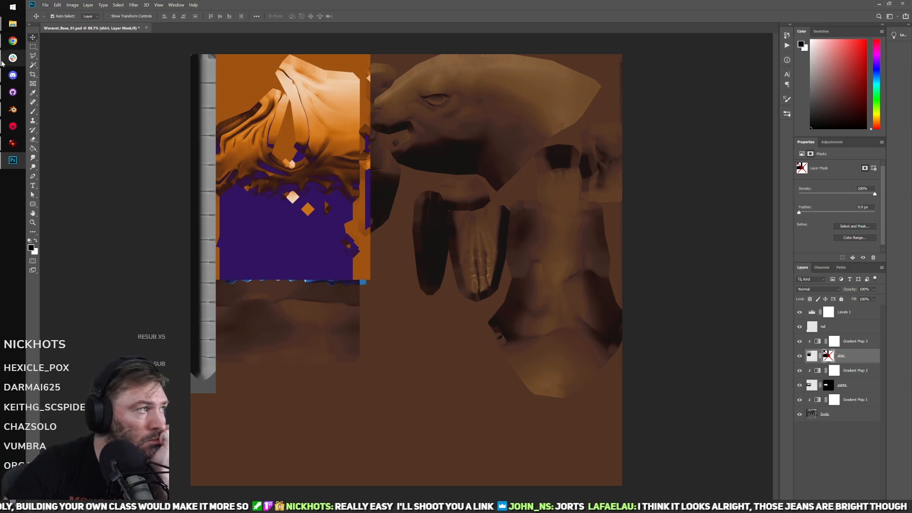
{"action": "left_click", "coordinate": [13, 126]}
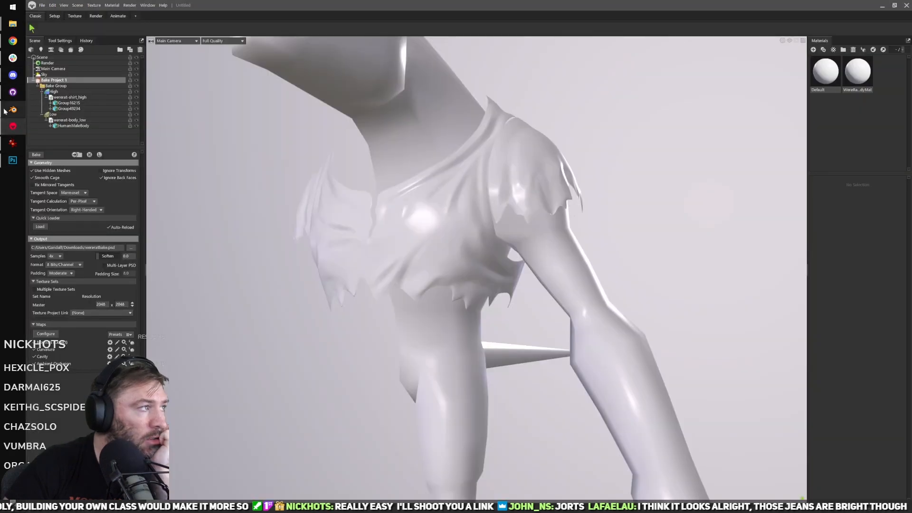
{"action": "left_click", "coordinate": [12, 160]}
{"action": "left_click", "coordinate": [45, 5]}
{"action": "left_click", "coordinate": [47, 17]}
{"action": "left_click", "coordinate": [46, 5]}
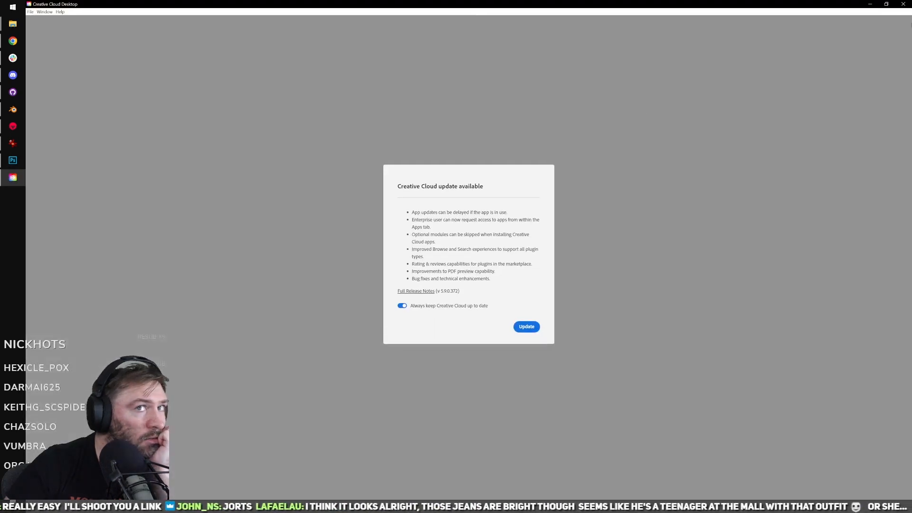
{"action": "left_click", "coordinate": [904, 4]}
Step: Open the wereratbake ao, cavity, curve and normalobj PSD files from Downloads together
{"action": "left_click", "coordinate": [46, 5]}
{"action": "left_click", "coordinate": [46, 18]}
{"action": "left_click", "coordinate": [173, 79]}
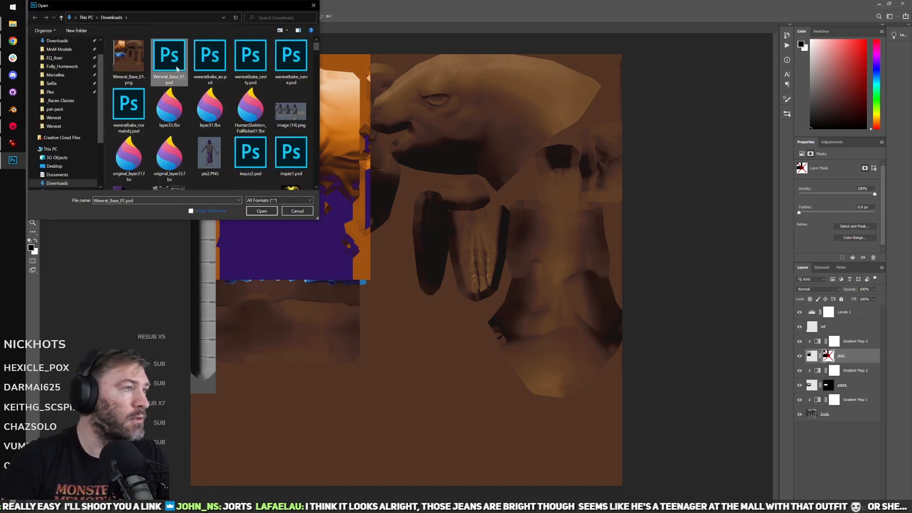
{"action": "left_click", "coordinate": [210, 75]}
{"action": "left_click", "coordinate": [133, 111], "text": "shift"}
{"action": "left_click", "coordinate": [265, 211]}
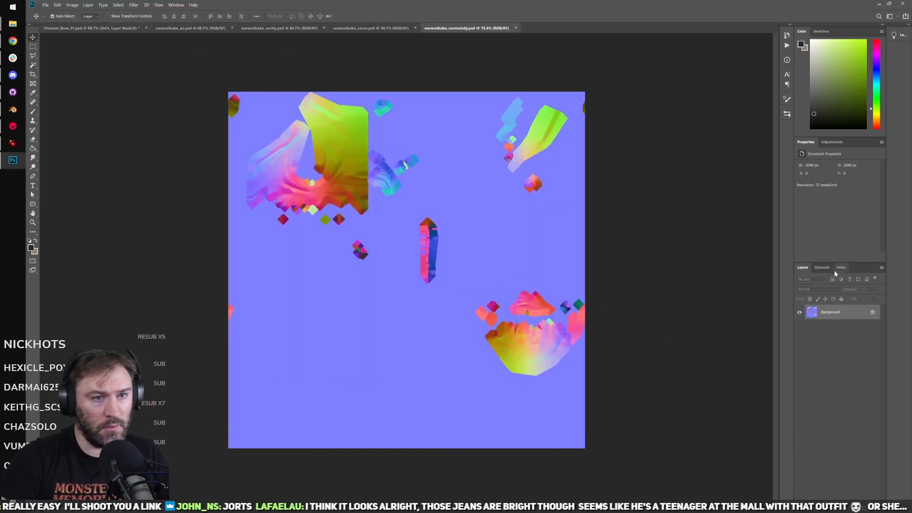
Step: Copy the green channel of wereratbake_normalobj.psd, paste it as a layer and merge it into the background
{"action": "left_click", "coordinate": [823, 267]}
{"action": "left_click", "coordinate": [841, 310]}
{"action": "key", "text": "ctrl+a"}
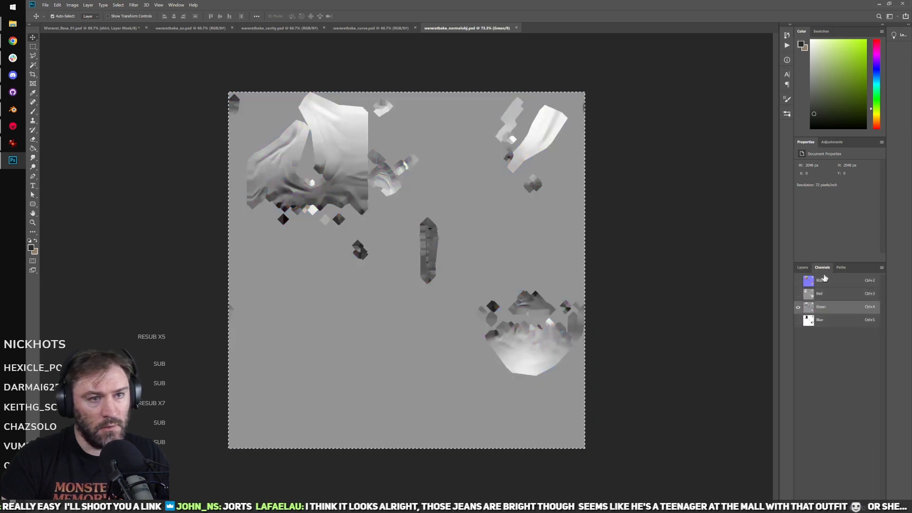
{"action": "left_click", "coordinate": [810, 280]}
{"action": "left_click", "coordinate": [808, 270]}
{"action": "key", "text": "ctrl+v"}
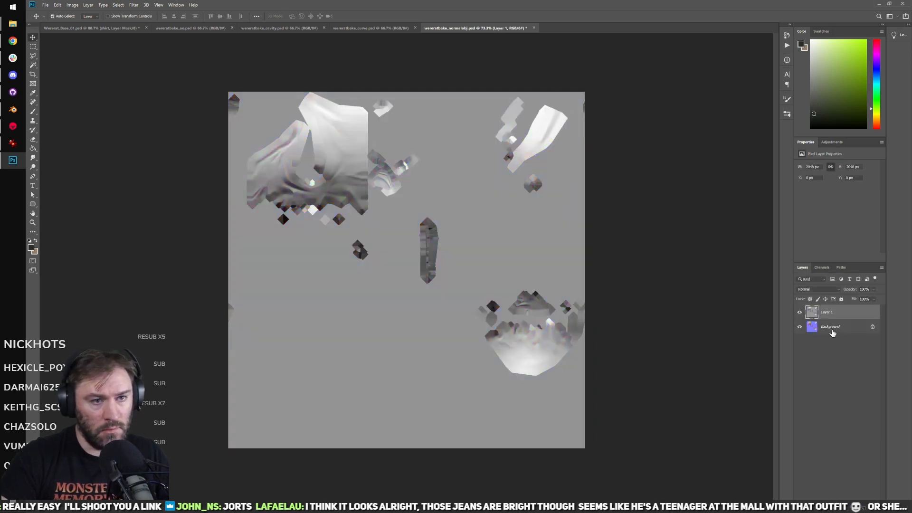
{"action": "key", "text": "ctrl+e"}
Step: Copy the whole curvature bake and paste it as a new layer in wereratbake_normalobj.psd
{"action": "left_click", "coordinate": [370, 28]}
{"action": "key", "text": "ctrl+a"}
{"action": "key", "text": "ctrl+c"}
{"action": "left_click", "coordinate": [449, 28]}
{"action": "key", "text": "ctrl+v"}
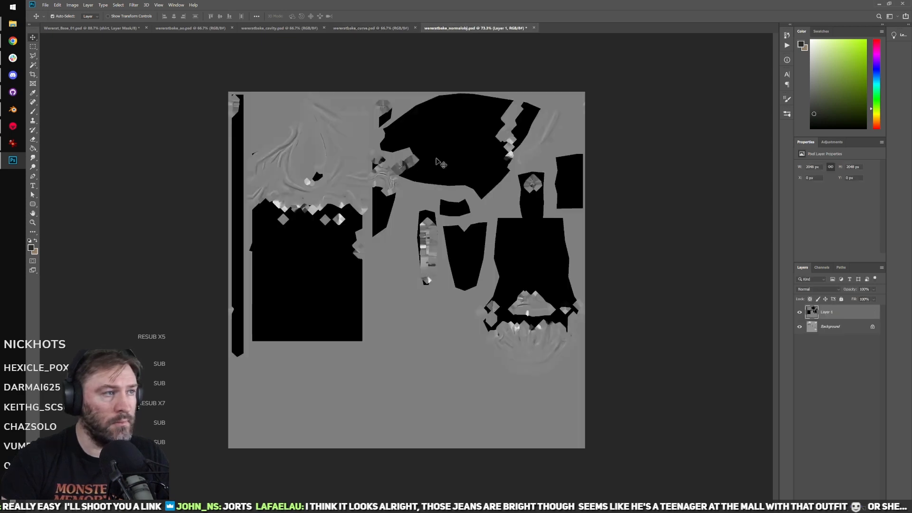
Step: Copy the whole cavity bake and paste it as a new layer in wereratbake_normalobj.psd
{"action": "left_click", "coordinate": [293, 27]}
{"action": "key", "text": "ctrl+a"}
{"action": "key", "text": "ctrl+c"}
{"action": "left_click", "coordinate": [454, 28]}
{"action": "key", "text": "ctrl+v"}
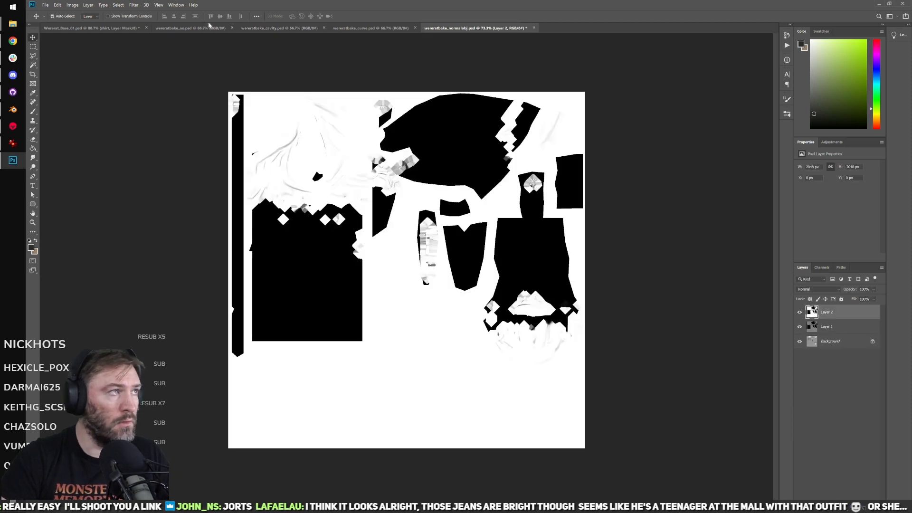
Step: Copy the whole ambient occlusion bake and paste it as the top layer in wereratbake_normalobj.psd
{"action": "left_click", "coordinate": [190, 28]}
{"action": "key", "text": "ctrl+a"}
{"action": "key", "text": "ctrl+c"}
{"action": "left_click", "coordinate": [456, 28]}
{"action": "key", "text": "ctrl+v"}
Step: Set the blend mode of the three pasted bake layers to Multiply
{"action": "left_click", "coordinate": [851, 346], "text": "shift"}
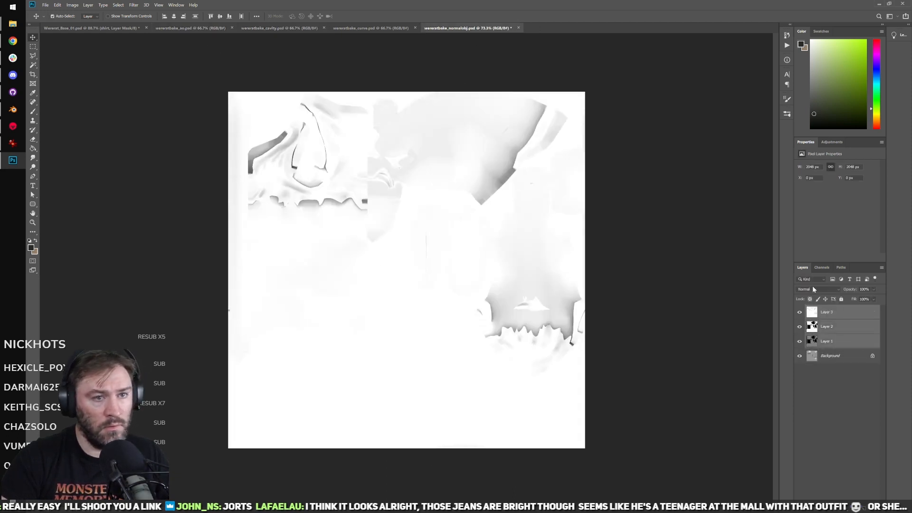
{"action": "left_click", "coordinate": [813, 289]}
{"action": "left_click", "coordinate": [813, 318]}
{"action": "left_click", "coordinate": [843, 383]}
{"action": "left_click", "coordinate": [833, 345]}
{"action": "left_click", "coordinate": [806, 291]}
{"action": "key", "text": "Escape"}
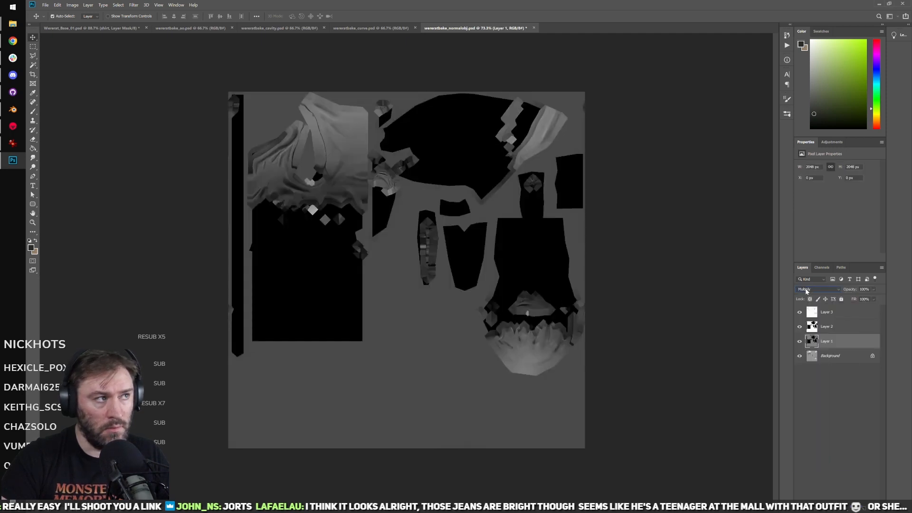
Step: Merge all layers of wereratbake_normalobj.psd into one and convert the background into a regular layer
{"action": "left_click", "coordinate": [831, 355]}
{"action": "key", "text": "ctrl+shift+e"}
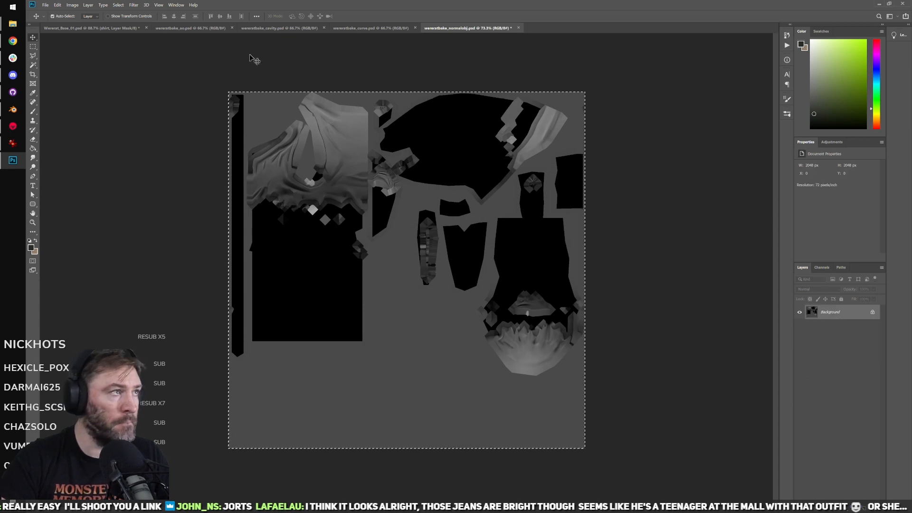
{"action": "double_click", "coordinate": [848, 310]}
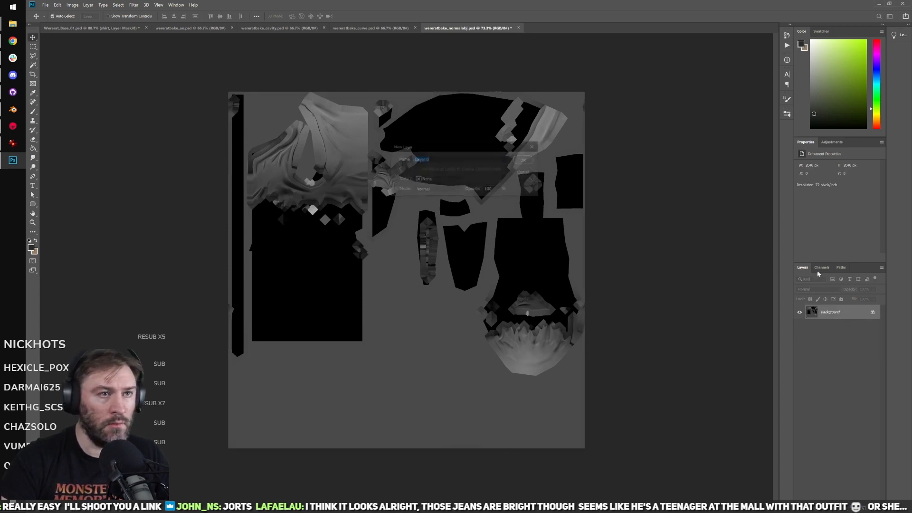
{"action": "key", "text": "Return"}
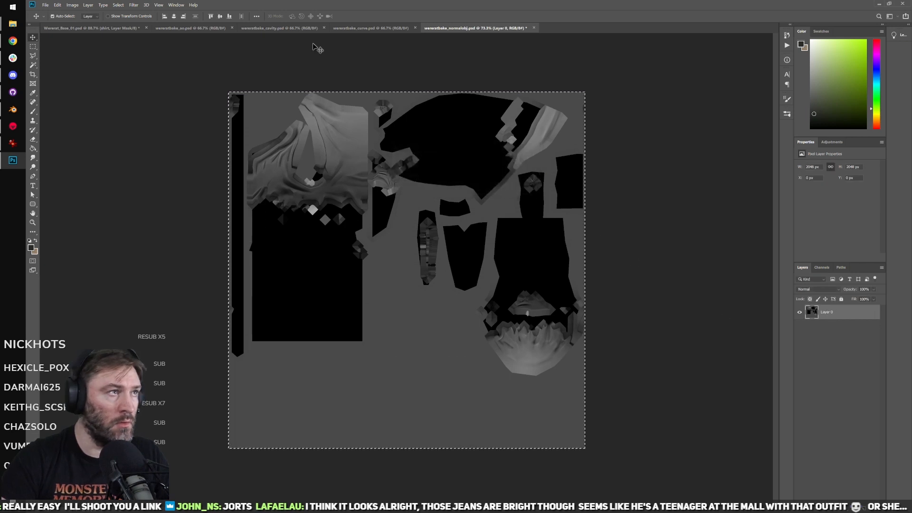
Step: Paste the merged bake above the shirt layer in Wererat_Base_01.psd, copy the shirt's mask onto it and delete the old shirt layer
{"action": "left_click", "coordinate": [90, 28]}
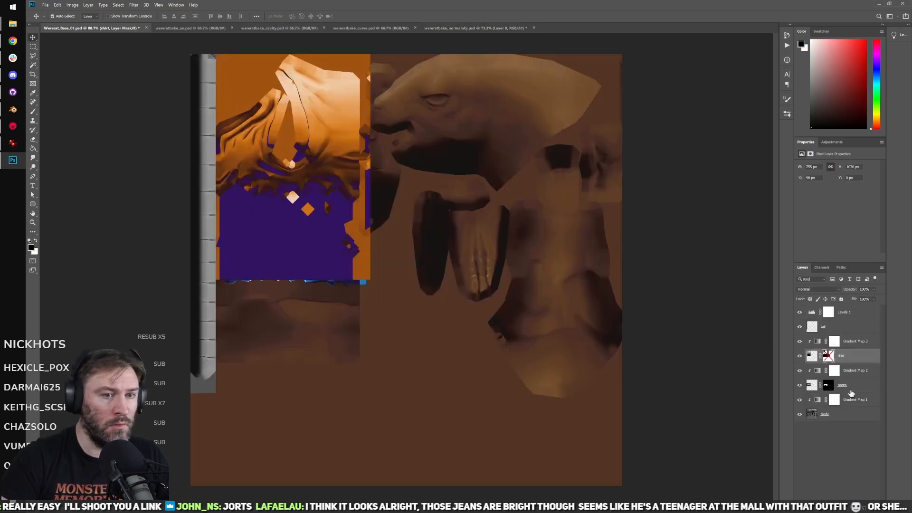
{"action": "left_click", "coordinate": [812, 356]}
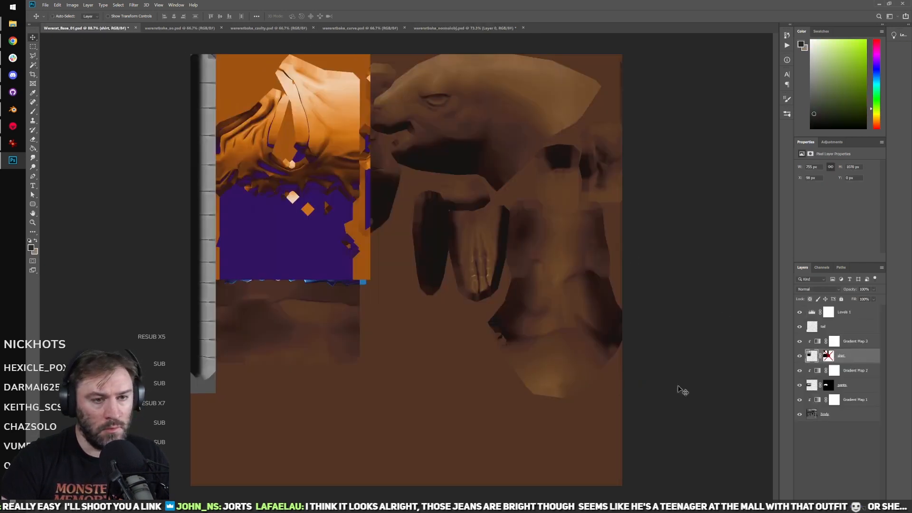
{"action": "key", "text": "ctrl+v"}
{"action": "left_click", "coordinate": [828, 374]}
{"action": "left_click_drag", "start_coordinate": [828, 373], "coordinate": [832, 360], "text": "alt"}
{"action": "key", "text": "Delete"}
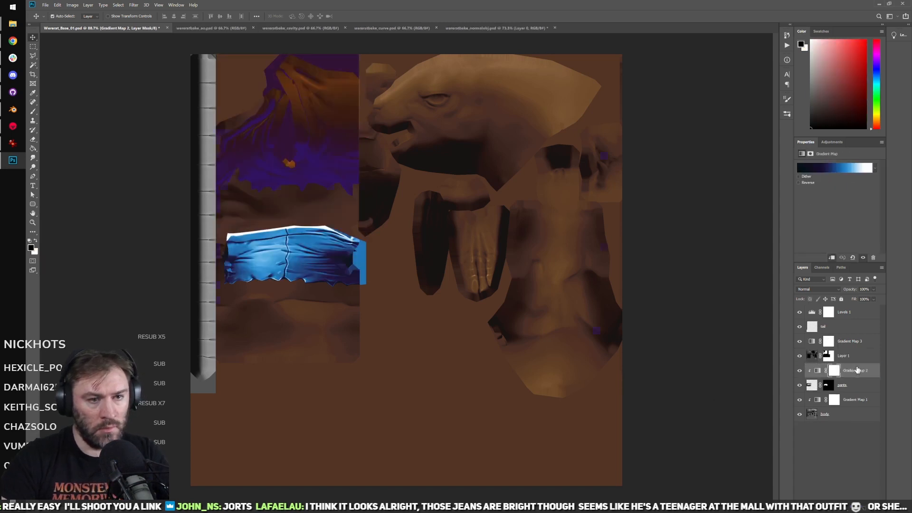
Step: Clip Gradient Map 3 to the pasted bake layer and select that layer's mask
{"action": "left_click", "coordinate": [862, 345]}
{"action": "left_click", "coordinate": [855, 347], "text": "alt"}
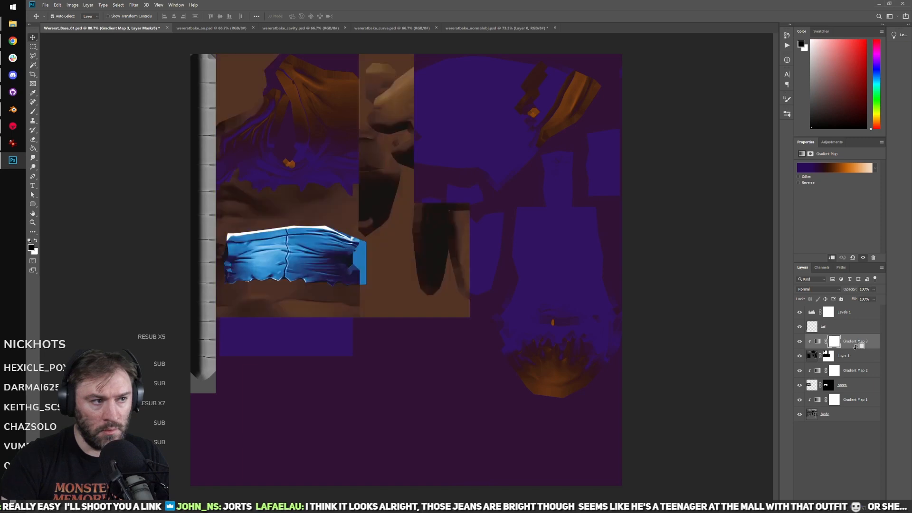
{"action": "left_click", "coordinate": [829, 358]}
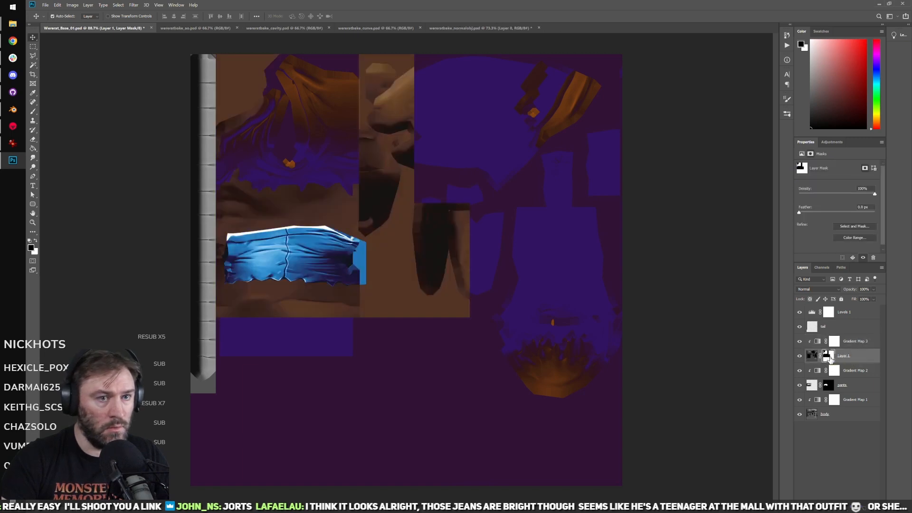
{"action": "left_click", "coordinate": [829, 358], "text": "alt"}
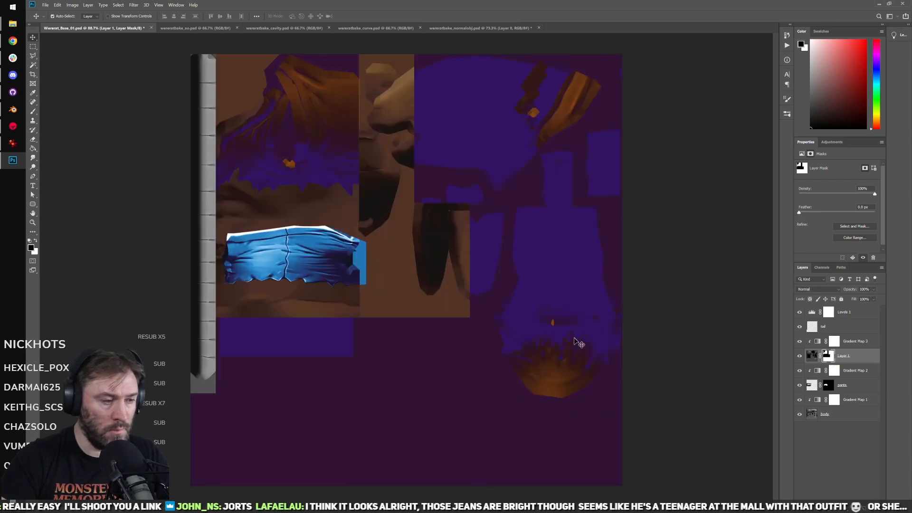
Step: Select everything on the shirt layer's mask outside the two shirt pieces and fill it with the black foreground colour
{"action": "key", "text": "m"}
{"action": "left_click_drag", "start_coordinate": [668, 49], "coordinate": [390, 276]}
{"action": "left_click_drag", "start_coordinate": [190, 486], "coordinate": [500, 199], "text": "shift"}
{"action": "left_click_drag", "start_coordinate": [623, 216], "coordinate": [442, 327], "text": "shift"}
{"action": "left_click_drag", "start_coordinate": [696, 497], "coordinate": [466, 407], "text": "shift"}
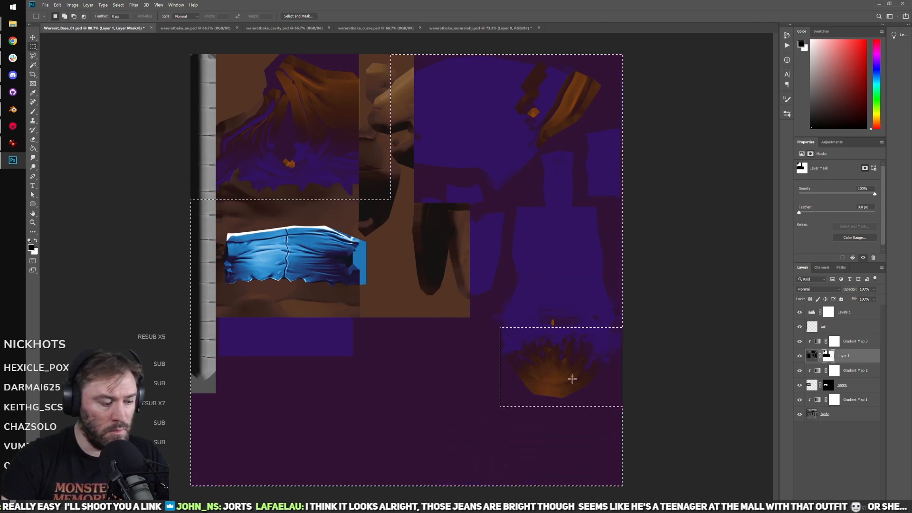
{"action": "right_click", "coordinate": [418, 395]}
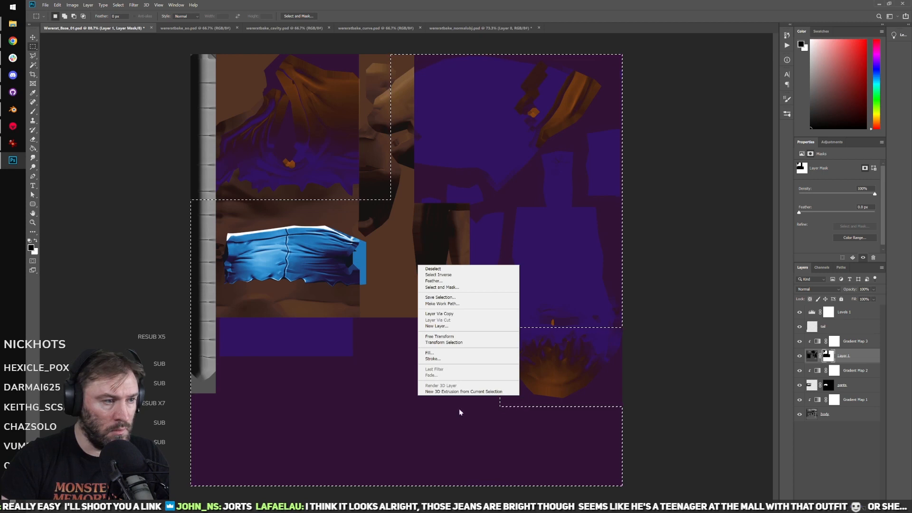
{"action": "left_click", "coordinate": [435, 352]}
{"action": "key", "text": "Return"}
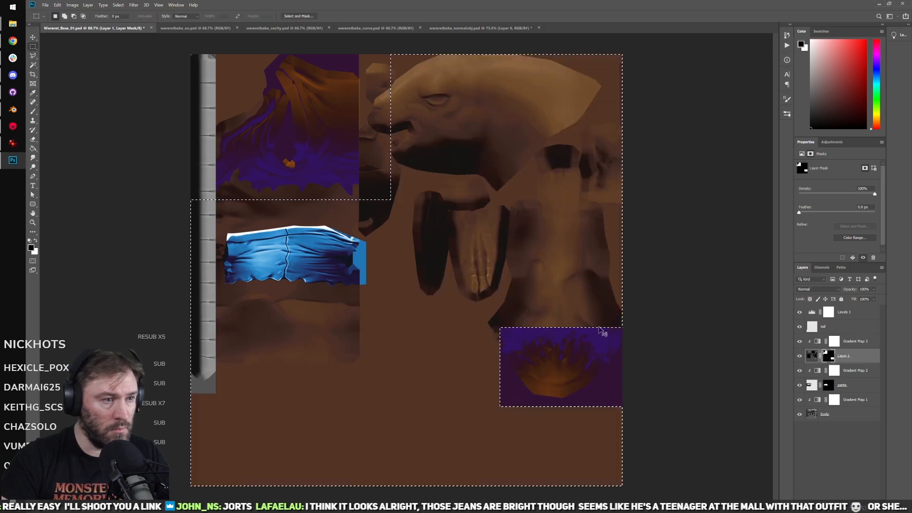
Step: With Gradient Map 3 temporarily hidden, trace the lower shirt piece's jagged hem and fill the mask area above it with black
{"action": "scroll", "coordinate": [610, 362], "scroll_direction": "up", "scroll_amount": 4, "text": "alt"}
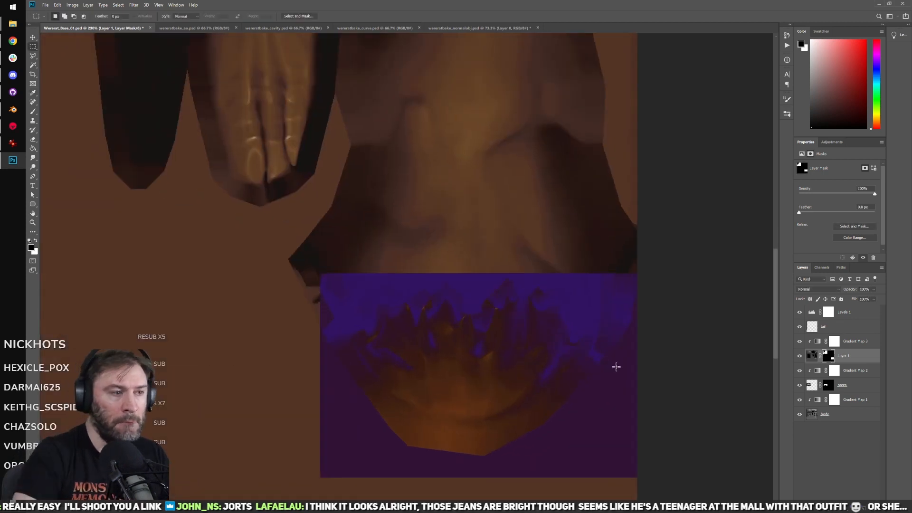
{"action": "scroll", "coordinate": [613, 363], "scroll_direction": "up", "scroll_amount": 3, "text": "alt"}
{"action": "key", "text": "l"}
{"action": "scroll", "coordinate": [273, 333], "scroll_direction": "up", "scroll_amount": 2, "text": "alt"}
{"action": "left_click_drag", "start_coordinate": [293, 368], "coordinate": [287, 368]}
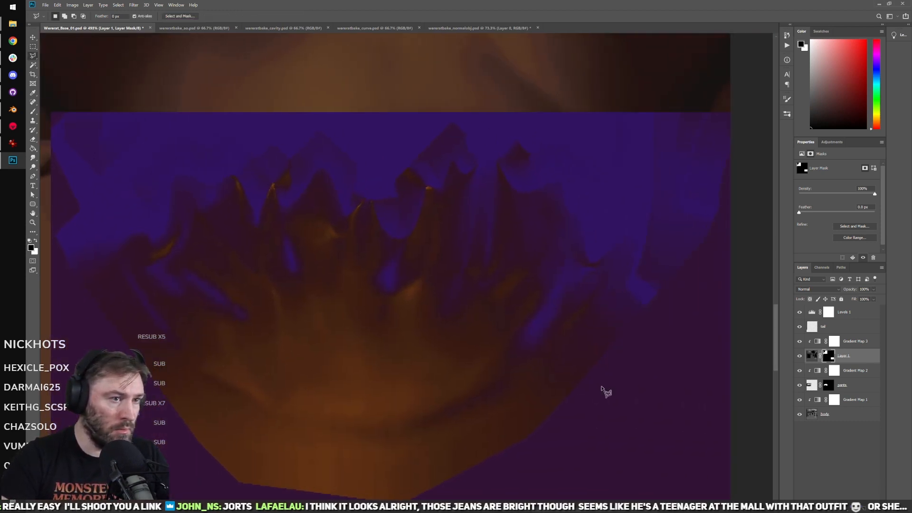
{"action": "scroll", "coordinate": [505, 369], "scroll_direction": "up", "scroll_amount": 1, "text": "alt"}
{"action": "left_click_drag", "start_coordinate": [325, 329], "coordinate": [450, 339]}
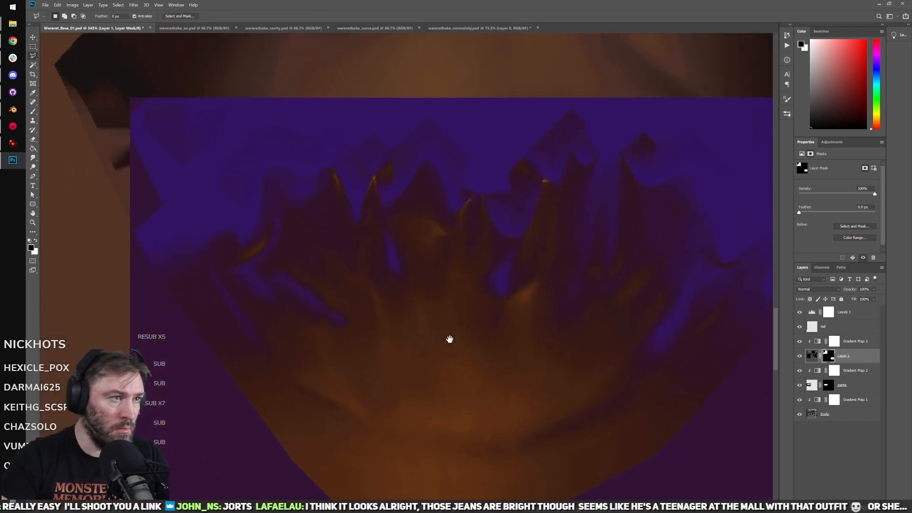
{"action": "left_click", "coordinate": [801, 342]}
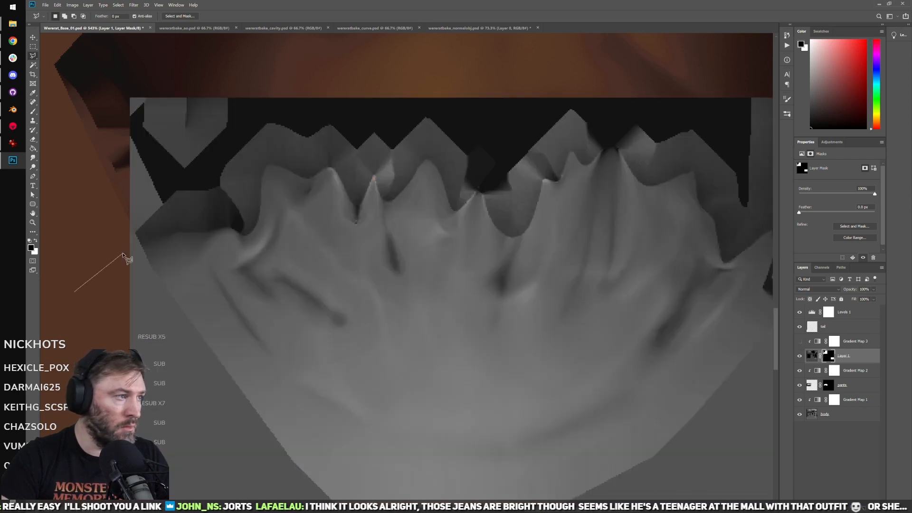
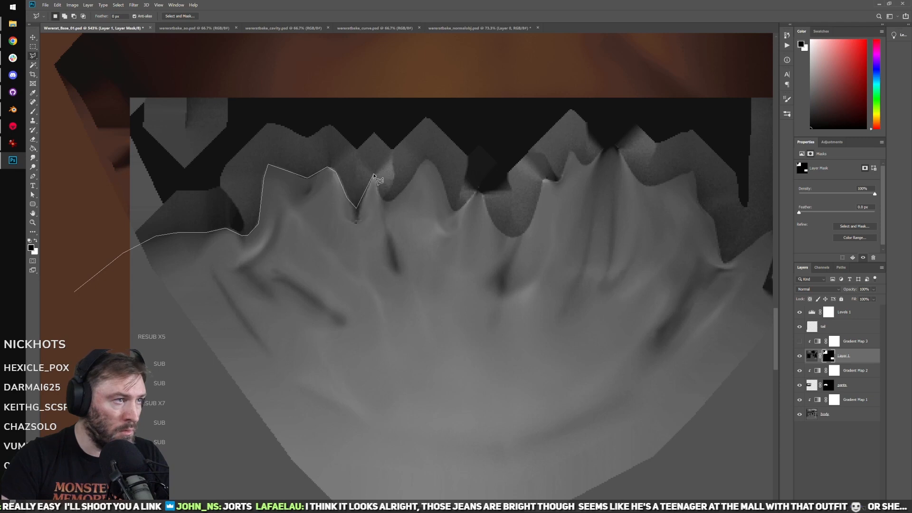
{"action": "left_click", "coordinate": [428, 162]}
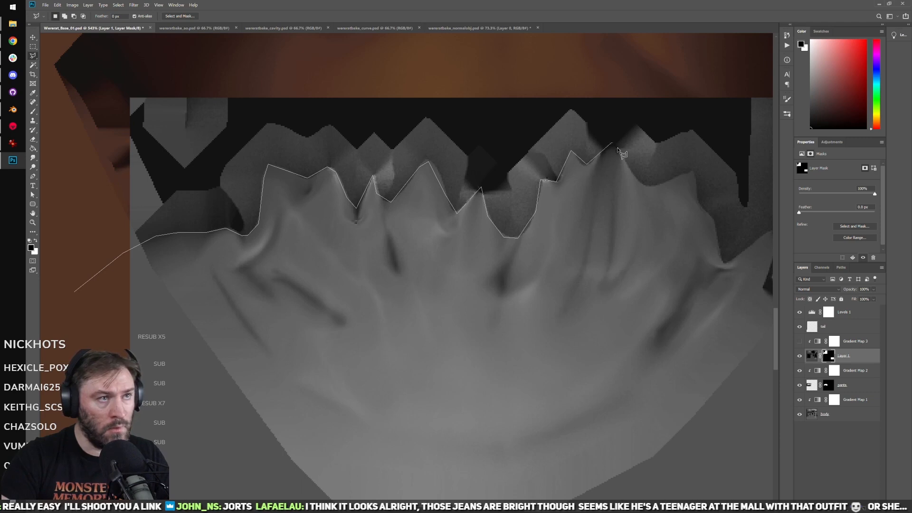
{"action": "left_click", "coordinate": [694, 175]}
{"action": "left_click_drag", "start_coordinate": [662, 206], "coordinate": [459, 236]}
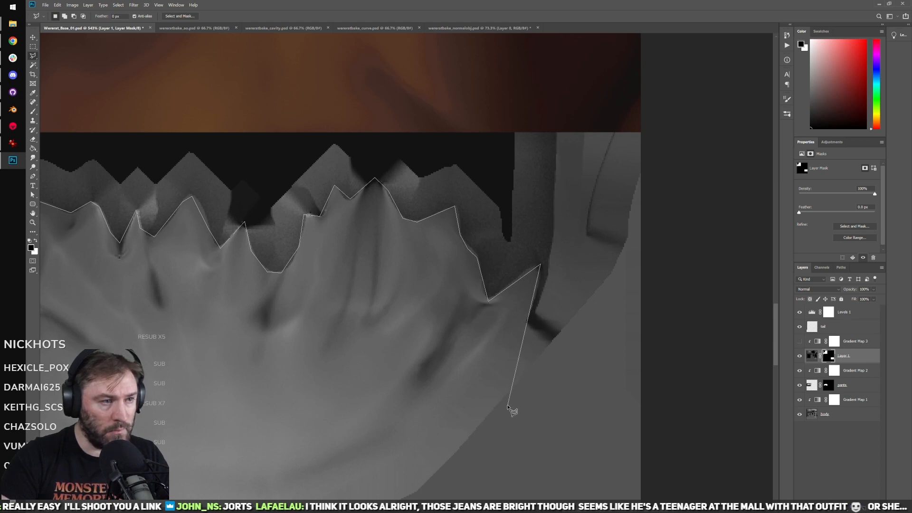
{"action": "left_click", "coordinate": [727, 428]}
{"action": "left_click", "coordinate": [709, 81]}
{"action": "left_click_drag", "start_coordinate": [204, 140], "coordinate": [686, 120]}
{"action": "left_click", "coordinate": [317, 109]}
{"action": "left_click", "coordinate": [322, 311]}
{"action": "scroll", "coordinate": [392, 290], "scroll_direction": "down", "scroll_amount": 2, "text": "alt"}
{"action": "right_click", "coordinate": [427, 228]}
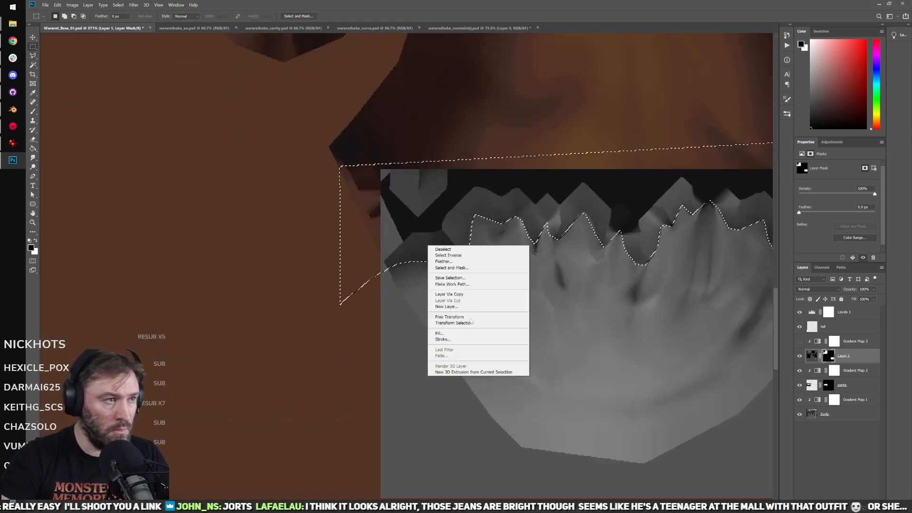
{"action": "left_click", "coordinate": [475, 339]}
{"action": "left_click", "coordinate": [506, 153]}
{"action": "key", "text": "m"}
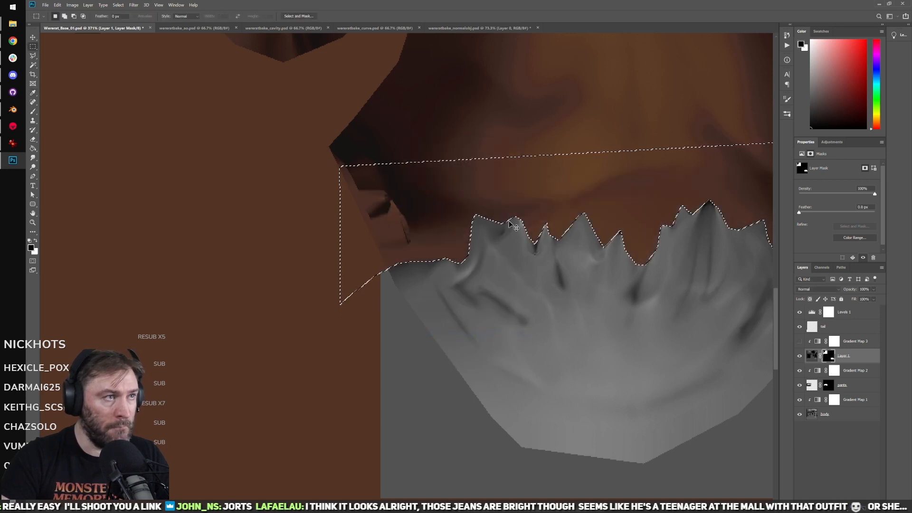
{"action": "key", "text": "ctrl+d"}
{"action": "scroll", "coordinate": [575, 299], "scroll_direction": "down", "scroll_amount": 3, "text": "alt"}
{"action": "left_click", "coordinate": [800, 342]}
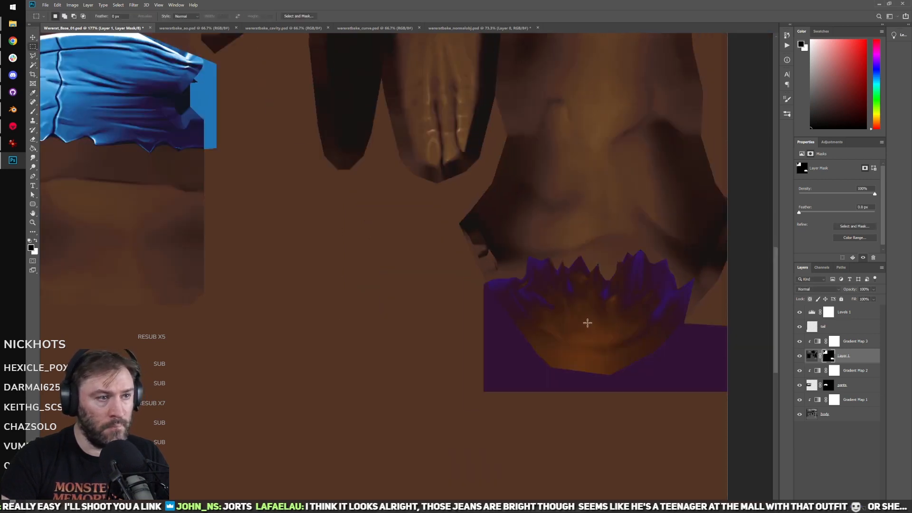
Step: Adjust Gradient Map 3's colour stops: move the dark brown stop to 23%, the orange to 44%, and the peach stop inward
{"action": "scroll", "coordinate": [584, 319], "scroll_direction": "down", "scroll_amount": 2, "text": "alt"}
{"action": "scroll", "coordinate": [451, 309], "scroll_direction": "up", "scroll_amount": 5}
{"action": "key", "text": "v"}
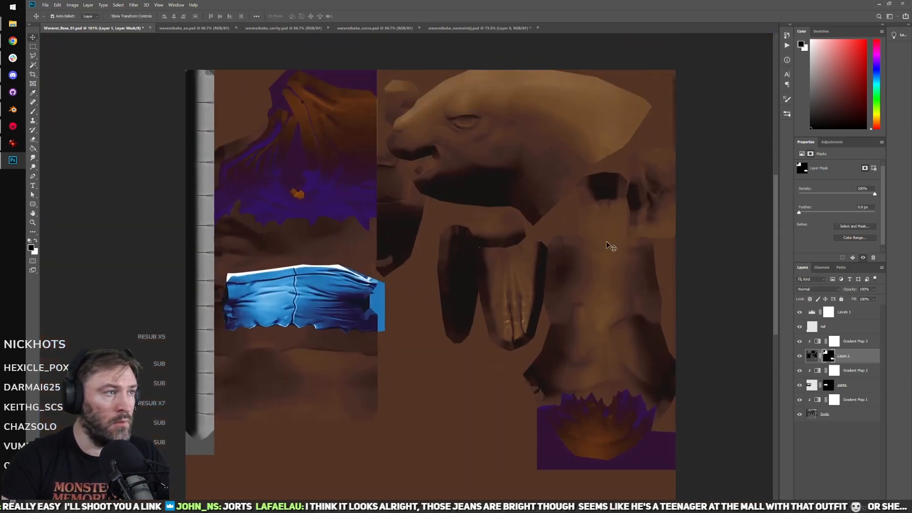
{"action": "left_click", "coordinate": [855, 343]}
{"action": "left_click", "coordinate": [828, 166]}
{"action": "mouse_move", "coordinate": [644, 240]}
{"action": "left_mouse_down"}
{"action": "mouse_move", "coordinate": [627, 242]}
{"action": "mouse_move", "coordinate": [660, 241]}
{"action": "left_mouse_up"}
{"action": "left_click_drag", "start_coordinate": [717, 240], "coordinate": [694, 241]}
{"action": "left_click_drag", "start_coordinate": [760, 240], "coordinate": [742, 240]}
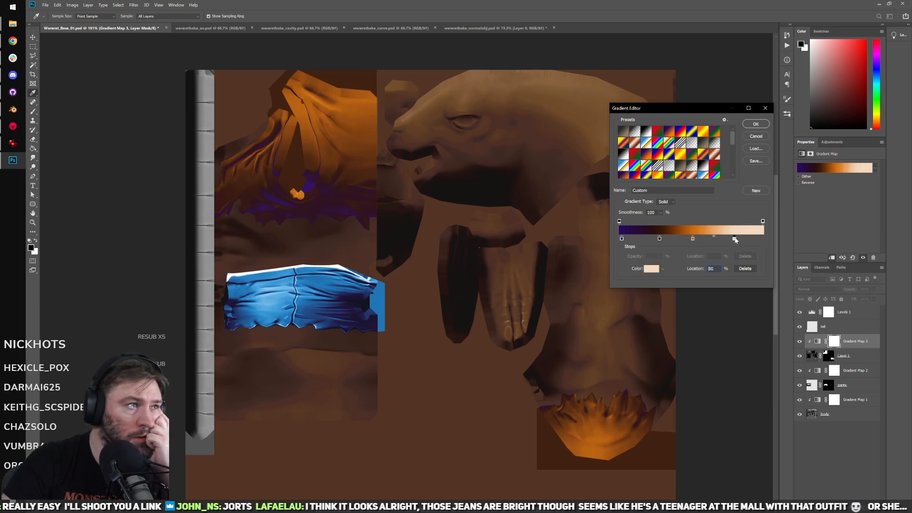
{"action": "left_click_drag", "start_coordinate": [660, 240], "coordinate": [643, 241]}
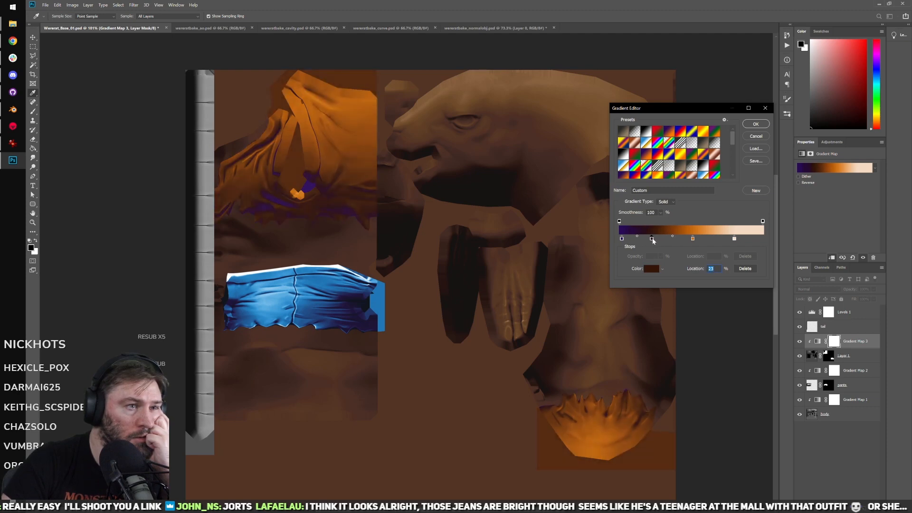
{"action": "left_click_drag", "start_coordinate": [693, 240], "coordinate": [687, 240]}
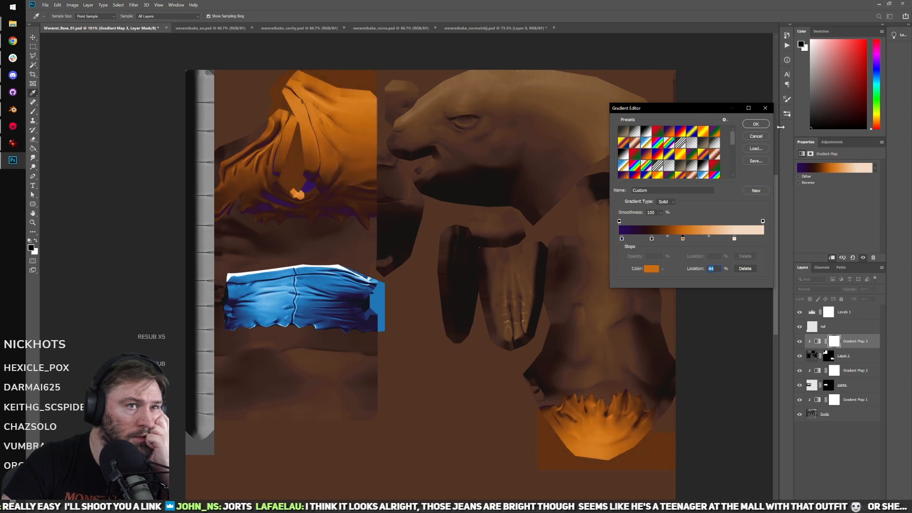
{"action": "left_click", "coordinate": [756, 124]}
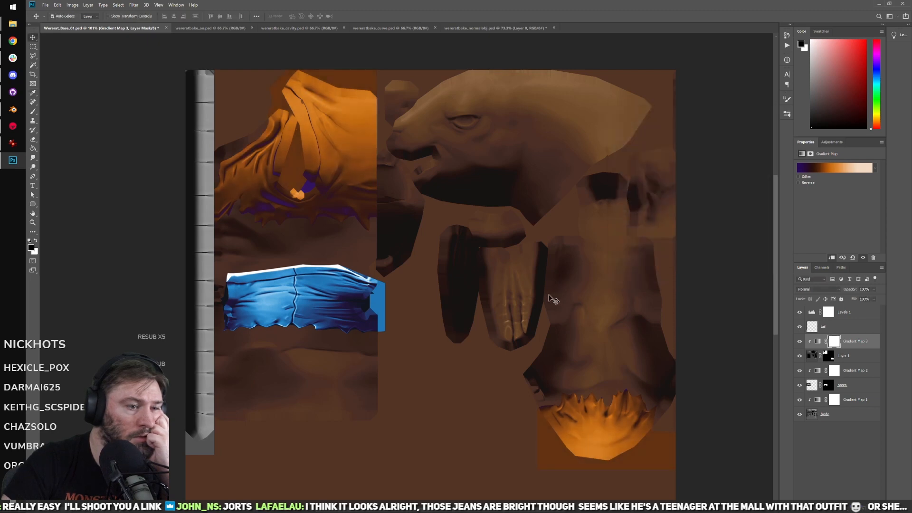
Step: Save the PSD, then export a PNG copy that overwrites Wererat_Base_01.png in Downloads
{"action": "left_click", "coordinate": [46, 5]}
{"action": "left_click", "coordinate": [53, 73]}
{"action": "left_click", "coordinate": [46, 4]}
{"action": "left_click", "coordinate": [53, 81]}
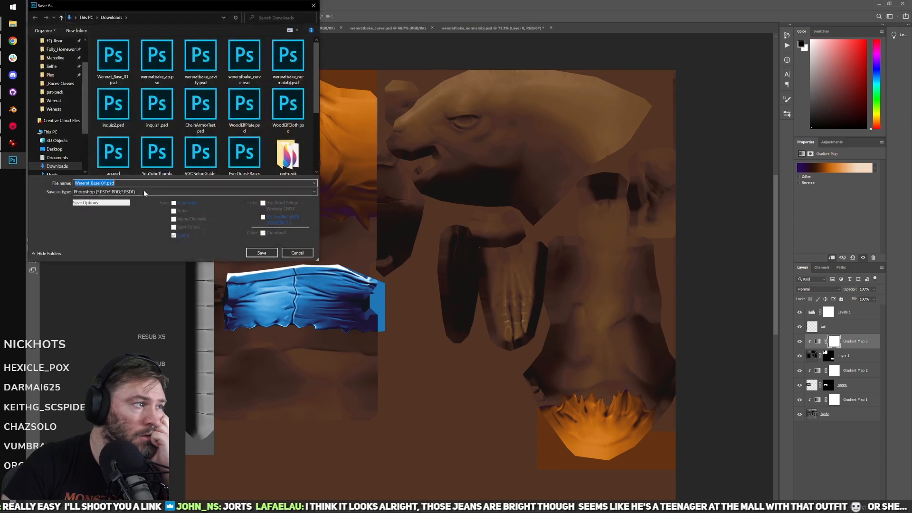
{"action": "left_click", "coordinate": [144, 192]}
{"action": "left_click", "coordinate": [126, 303]}
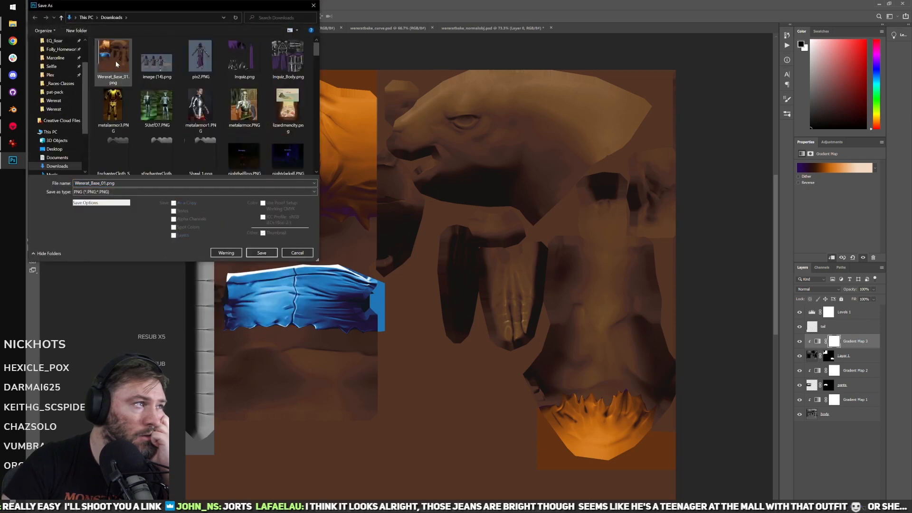
{"action": "double_click", "coordinate": [116, 64]}
{"action": "left_click", "coordinate": [485, 260]}
{"action": "left_click", "coordinate": [485, 177]}
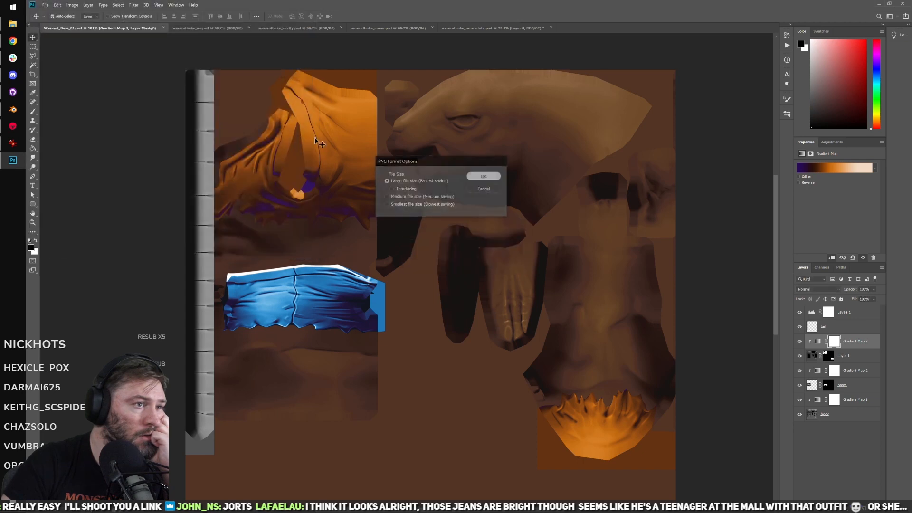
Step: Close all open Photoshop documents and dismiss the Creative Cloud window
{"action": "left_click", "coordinate": [45, 5]}
{"action": "left_click", "coordinate": [70, 67]}
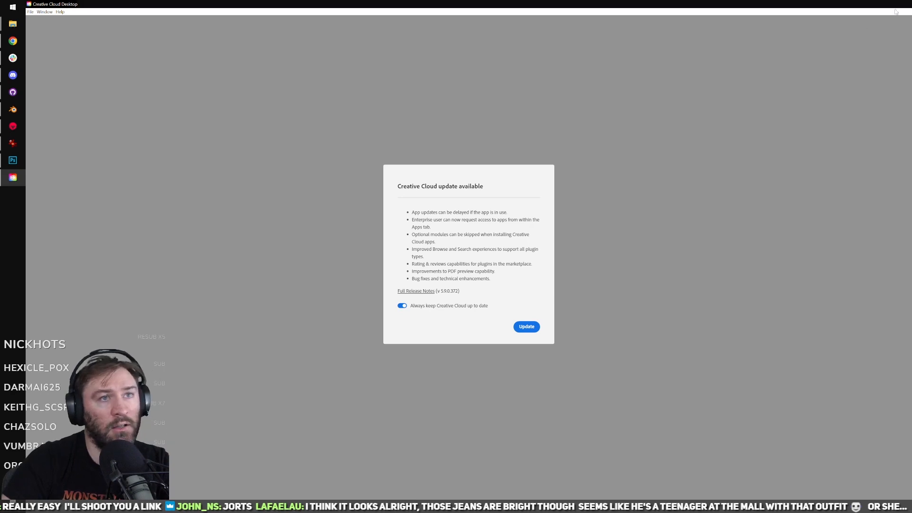
{"action": "left_click", "coordinate": [904, 6]}
{"action": "left_click", "coordinate": [46, 4]}
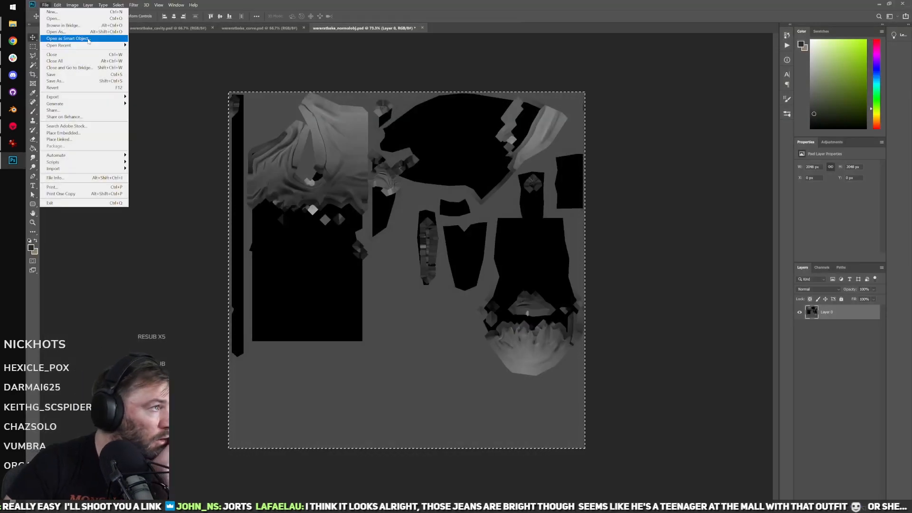
{"action": "left_click", "coordinate": [75, 61]}
{"action": "left_click", "coordinate": [466, 197]}
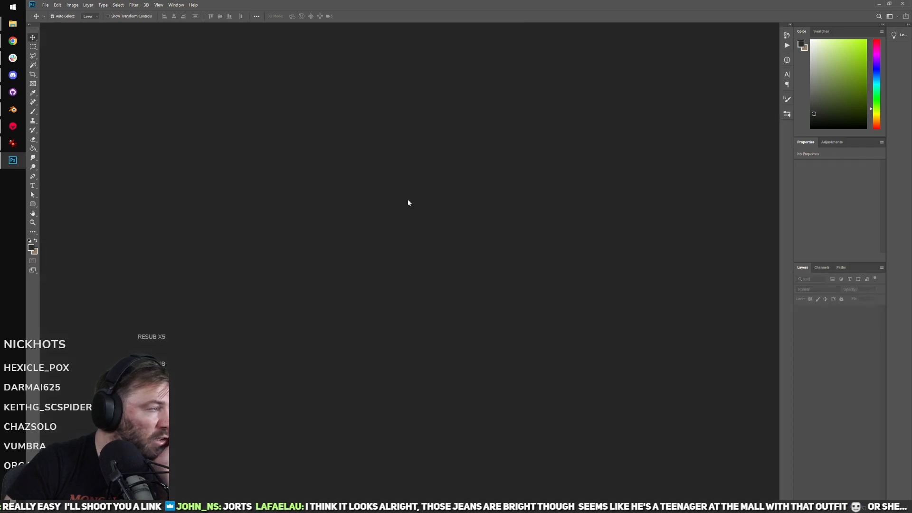
Step: Switch to Blender and reload Wererat_Base_01.png from Downloads as the base colour texture of WereRatBodyMat
{"action": "left_click", "coordinate": [13, 127]}
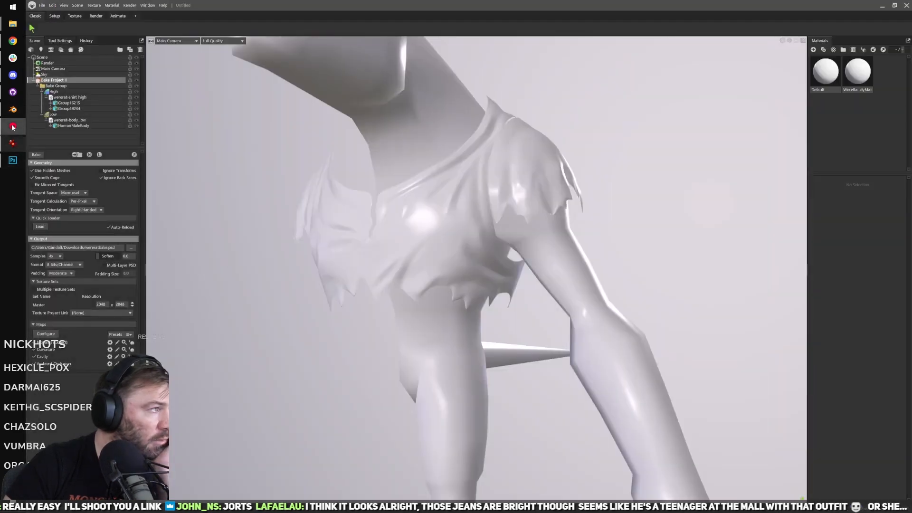
{"action": "left_click", "coordinate": [13, 109]}
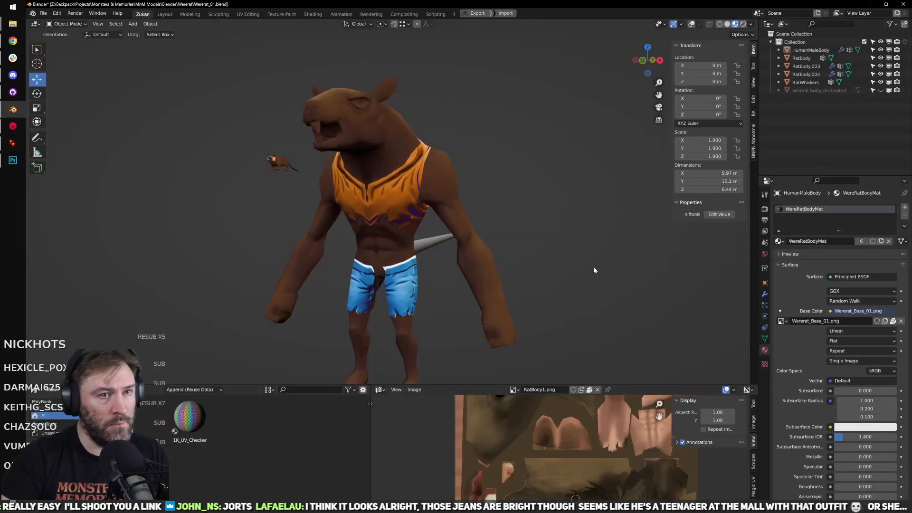
{"action": "left_click", "coordinate": [901, 320]}
{"action": "left_click", "coordinate": [879, 321]}
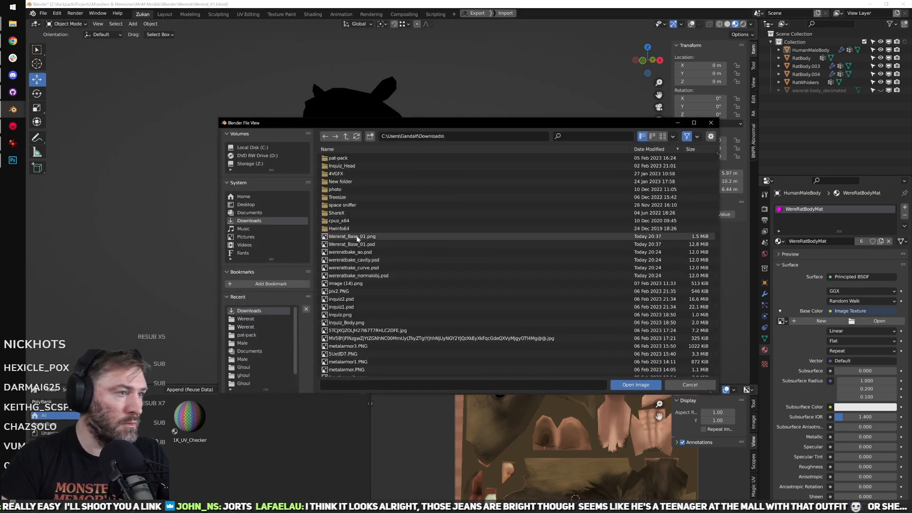
{"action": "double_click", "coordinate": [357, 238]}
Step: Maximize the 3D viewport and examine the updated shirt texture on the wererat from several angles
{"action": "key", "text": "ctrl+space"}
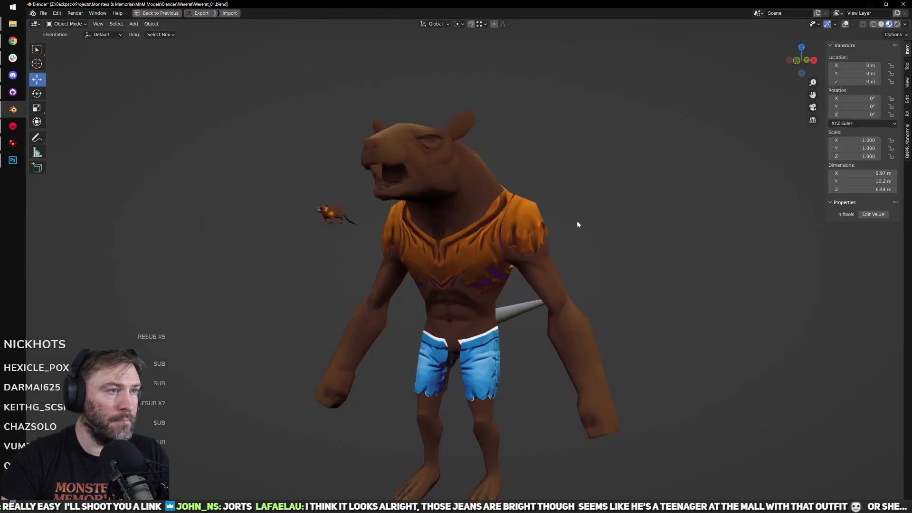
{"action": "middle_click_drag", "start_coordinate": [624, 336], "coordinate": [619, 316]}
{"action": "scroll", "coordinate": [447, 250], "scroll_direction": "up", "scroll_amount": 3}
{"action": "middle_click_drag", "start_coordinate": [257, 190], "coordinate": [521, 270]}
{"action": "scroll", "coordinate": [383, 218], "scroll_direction": "down", "scroll_amount": 3}
{"action": "scroll", "coordinate": [521, 269], "scroll_direction": "up", "scroll_amount": 4}
{"action": "middle_click_drag", "start_coordinate": [613, 261], "coordinate": [508, 244], "text": "shift"}
{"action": "scroll", "coordinate": [508, 244], "scroll_direction": "up", "scroll_amount": 2}
{"action": "scroll", "coordinate": [312, 242], "scroll_direction": "down", "scroll_amount": 4}
{"action": "middle_click_drag", "start_coordinate": [312, 241], "coordinate": [488, 255]}
Step: Examine the small rat model beside the wererat and how the shared texture wraps onto it
{"action": "left_click", "coordinate": [534, 198]}
{"action": "scroll", "coordinate": [541, 227], "scroll_direction": "up", "scroll_amount": 3}
{"action": "middle_click_drag", "start_coordinate": [541, 227], "coordinate": [582, 314]}
{"action": "scroll", "coordinate": [684, 369], "scroll_direction": "up", "scroll_amount": 2}
{"action": "scroll", "coordinate": [483, 282], "scroll_direction": "down", "scroll_amount": 2}
{"action": "middle_click_drag", "start_coordinate": [288, 257], "coordinate": [456, 271]}
{"action": "scroll", "coordinate": [323, 331], "scroll_direction": "down", "scroll_amount": 3}
{"action": "scroll", "coordinate": [361, 321], "scroll_direction": "up", "scroll_amount": 3}
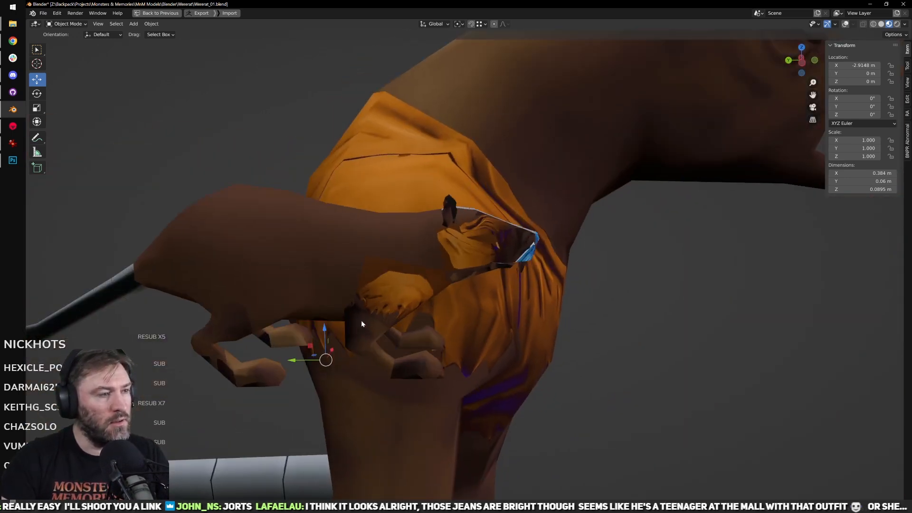
{"action": "scroll", "coordinate": [418, 327], "scroll_direction": "up", "scroll_amount": 1}
{"action": "scroll", "coordinate": [429, 328], "scroll_direction": "down", "scroll_amount": 5}
{"action": "middle_click_drag", "start_coordinate": [415, 329], "coordinate": [500, 300]}
{"action": "scroll", "coordinate": [408, 342], "scroll_direction": "down", "scroll_amount": 3}
{"action": "middle_click_drag", "start_coordinate": [380, 356], "coordinate": [509, 343], "text": "shift"}
{"action": "scroll", "coordinate": [481, 340], "scroll_direction": "down", "scroll_amount": 3}
{"action": "scroll", "coordinate": [320, 261], "scroll_direction": "down", "scroll_amount": 2}
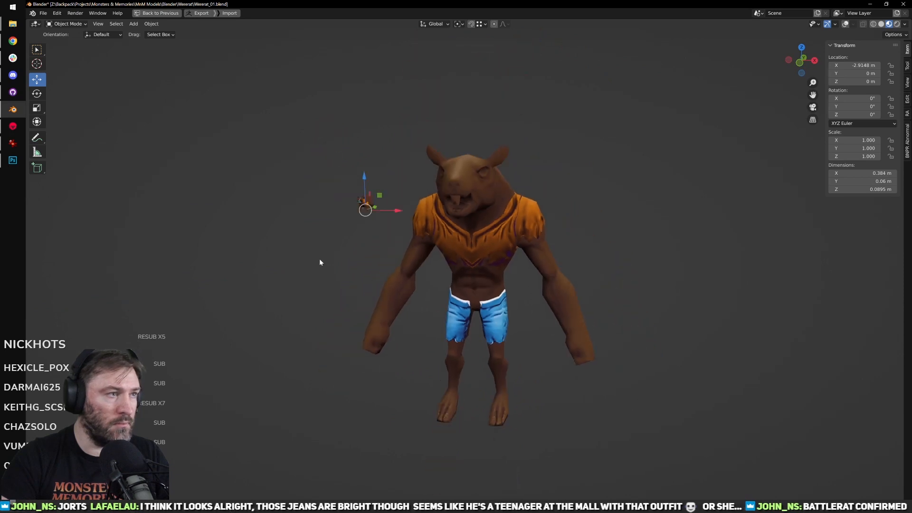
Step: Hide the small rat model and its whiskers beside the wererat
{"action": "left_click", "coordinate": [471, 228]}
{"action": "left_click", "coordinate": [365, 202]}
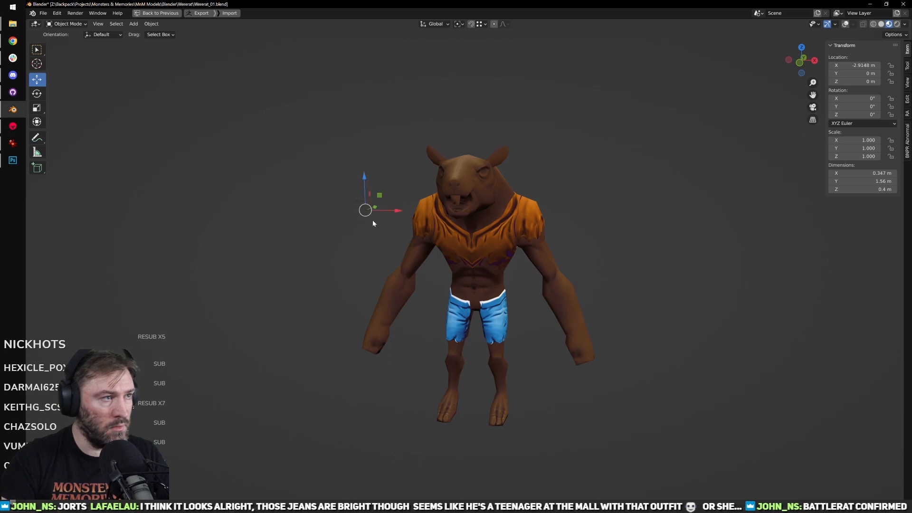
{"action": "key", "text": "h"}
Step: Review the wererat's shirt and jeans shorts from the front and sides, both close up and at full-body distance
{"action": "scroll", "coordinate": [584, 277], "scroll_direction": "up", "scroll_amount": 3}
{"action": "mouse_move", "coordinate": [559, 281]}
{"action": "middle_mouse_down"}
{"action": "mouse_move", "coordinate": [538, 282]}
{"action": "mouse_move", "coordinate": [550, 281]}
{"action": "middle_mouse_up"}
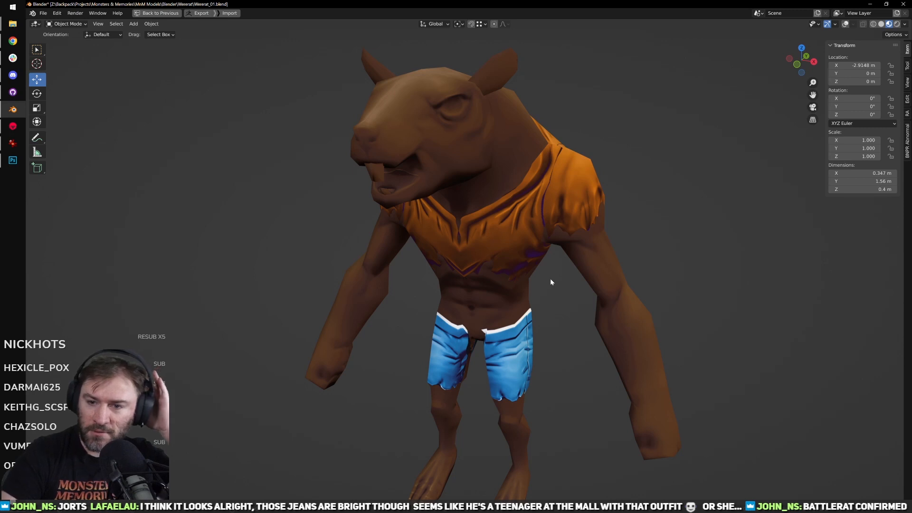
{"action": "scroll", "coordinate": [582, 267], "scroll_direction": "down", "scroll_amount": 4}
{"action": "scroll", "coordinate": [597, 329], "scroll_direction": "up", "scroll_amount": 3}
{"action": "middle_click_drag", "start_coordinate": [597, 334], "coordinate": [486, 259]}
{"action": "scroll", "coordinate": [487, 259], "scroll_direction": "down", "scroll_amount": 1}
{"action": "middle_click_drag", "start_coordinate": [491, 223], "coordinate": [456, 298]}
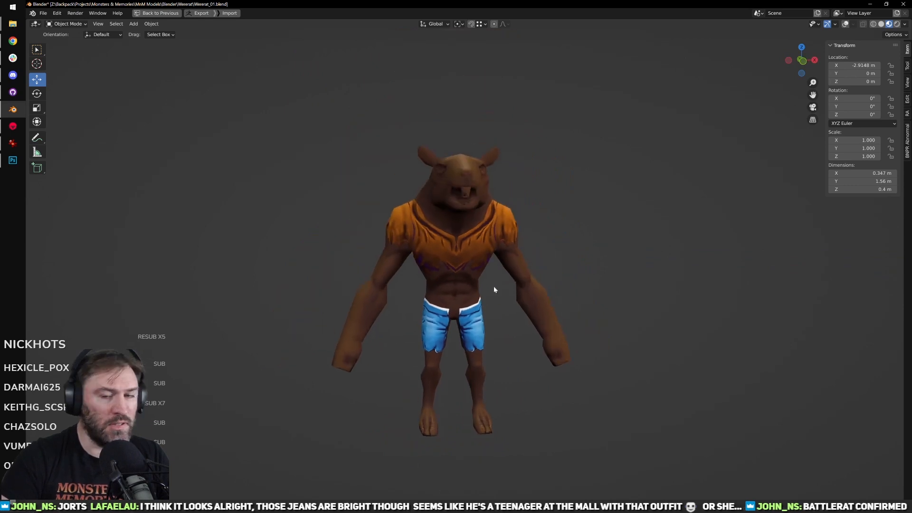
{"action": "mouse_move", "coordinate": [550, 320]}
{"action": "middle_mouse_down"}
{"action": "mouse_move", "coordinate": [507, 299]}
{"action": "mouse_move", "coordinate": [530, 255]}
{"action": "mouse_move", "coordinate": [554, 253]}
{"action": "mouse_move", "coordinate": [347, 261]}
{"action": "mouse_move", "coordinate": [520, 277]}
{"action": "mouse_move", "coordinate": [551, 265]}
{"action": "mouse_move", "coordinate": [555, 310]}
{"action": "middle_mouse_up"}
{"action": "scroll", "coordinate": [517, 296], "scroll_direction": "up", "scroll_amount": 3}
{"action": "scroll", "coordinate": [551, 264], "scroll_direction": "down", "scroll_amount": 3}
{"action": "middle_click_drag", "start_coordinate": [480, 304], "coordinate": [407, 293]}
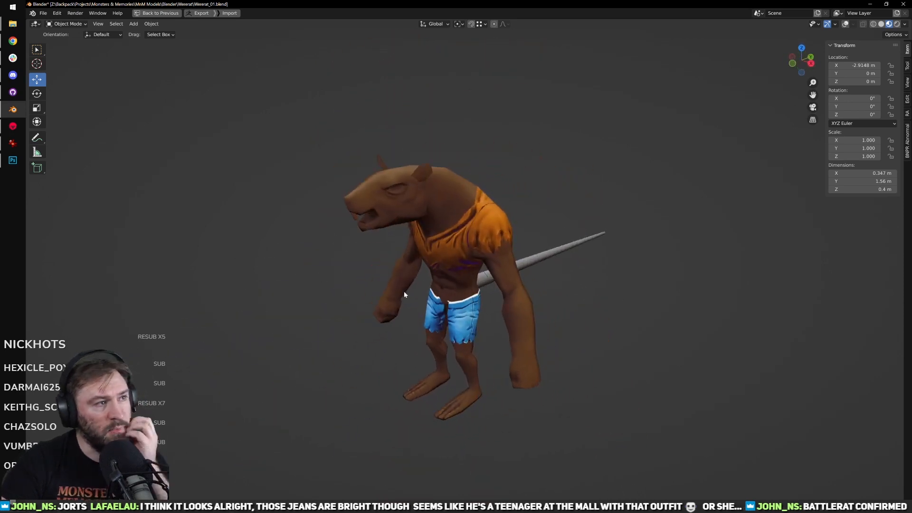
{"action": "scroll", "coordinate": [475, 274], "scroll_direction": "up", "scroll_amount": 1}
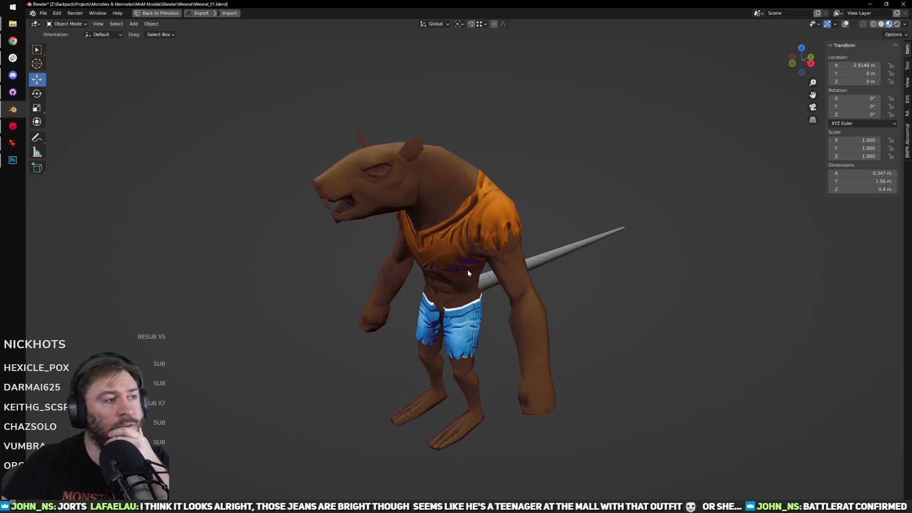
Step: Inspect the wererat's head, orange shirt and jeans shorts from the front, both close up and from farther away
{"action": "middle_click_drag", "start_coordinate": [302, 202], "coordinate": [417, 212]}
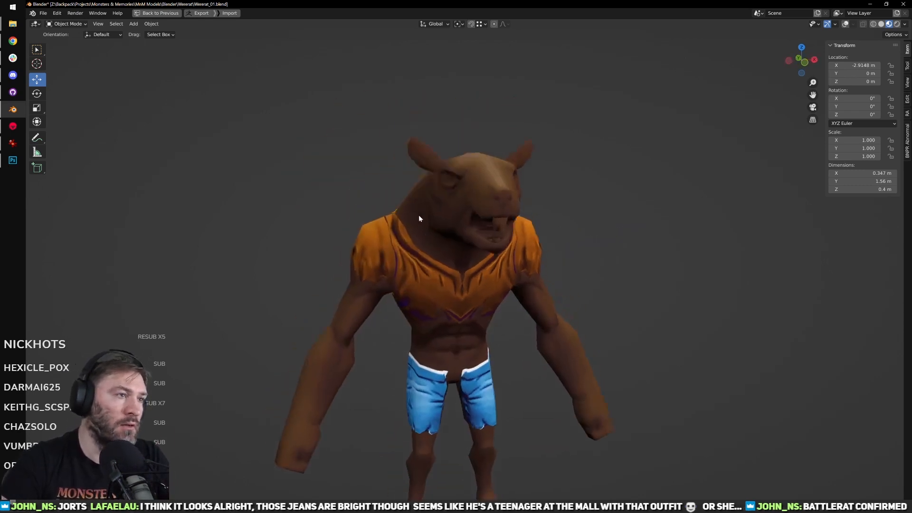
{"action": "scroll", "coordinate": [462, 227], "scroll_direction": "up", "scroll_amount": 3}
{"action": "scroll", "coordinate": [389, 207], "scroll_direction": "up", "scroll_amount": 2}
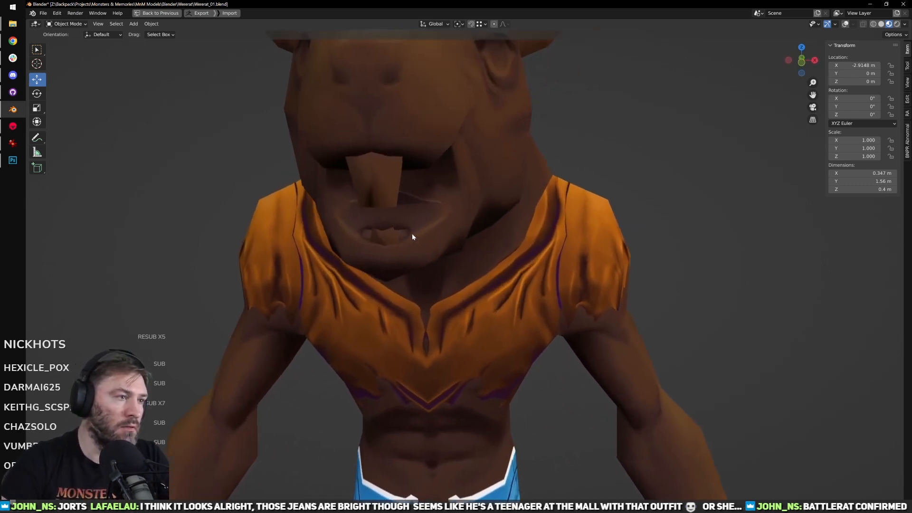
{"action": "scroll", "coordinate": [423, 229], "scroll_direction": "down", "scroll_amount": 3}
{"action": "middle_click_drag", "start_coordinate": [432, 218], "coordinate": [490, 214]}
{"action": "scroll", "coordinate": [490, 213], "scroll_direction": "up", "scroll_amount": 4}
{"action": "middle_click_drag", "start_coordinate": [468, 260], "coordinate": [486, 248]}
{"action": "middle_click_drag", "start_coordinate": [493, 244], "coordinate": [439, 264]}
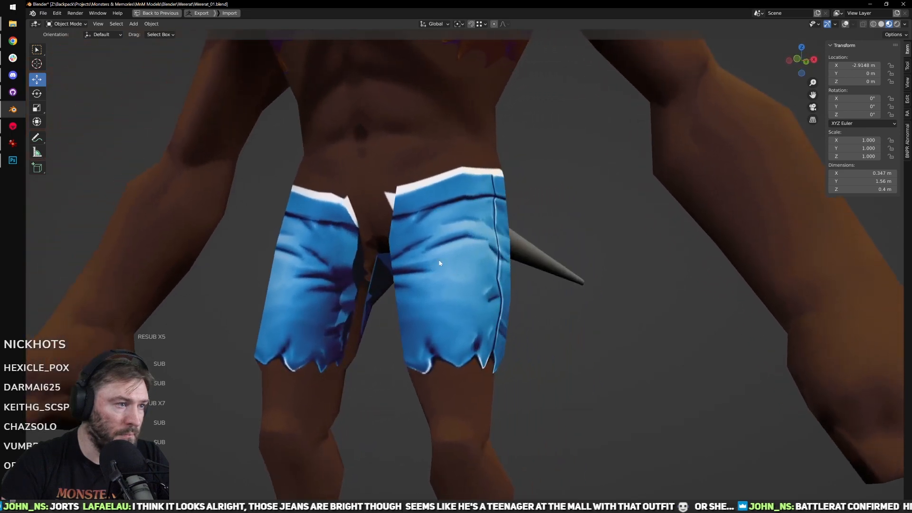
{"action": "scroll", "coordinate": [439, 263], "scroll_direction": "down", "scroll_amount": 4}
{"action": "scroll", "coordinate": [486, 285], "scroll_direction": "down", "scroll_amount": 3}
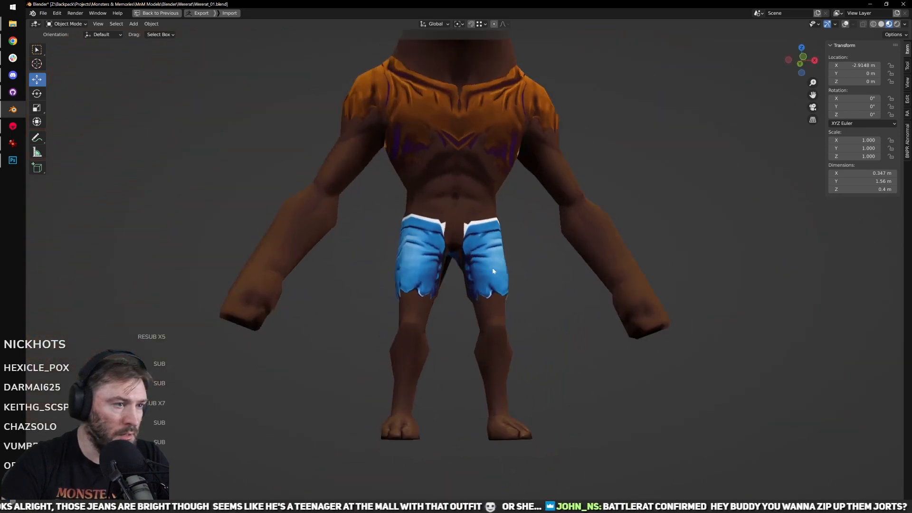
Step: Examine the wererat's legs and feet close up, and review the full-body look from three-quarter angles
{"action": "middle_click_drag", "start_coordinate": [578, 363], "coordinate": [472, 363]}
{"action": "scroll", "coordinate": [448, 337], "scroll_direction": "up", "scroll_amount": 4}
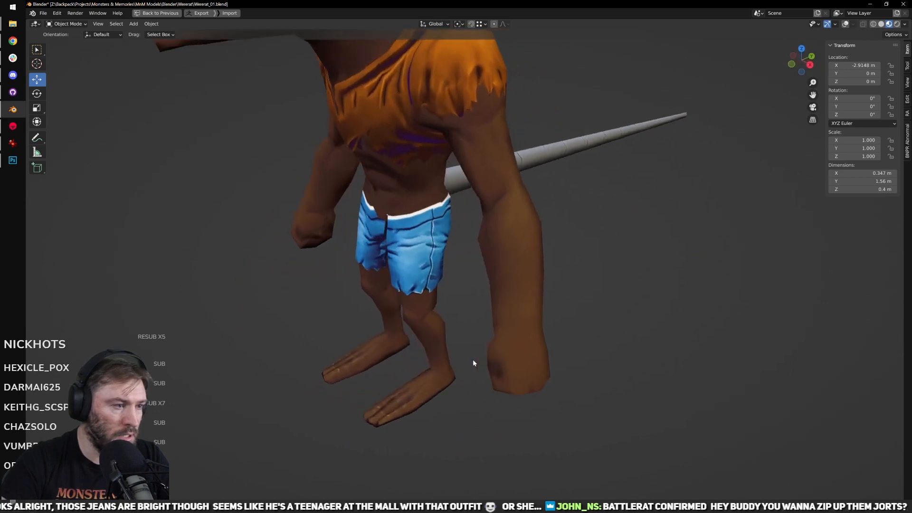
{"action": "scroll", "coordinate": [528, 309], "scroll_direction": "up", "scroll_amount": 5}
{"action": "middle_click_drag", "start_coordinate": [568, 288], "coordinate": [609, 352]}
{"action": "scroll", "coordinate": [523, 352], "scroll_direction": "down", "scroll_amount": 3}
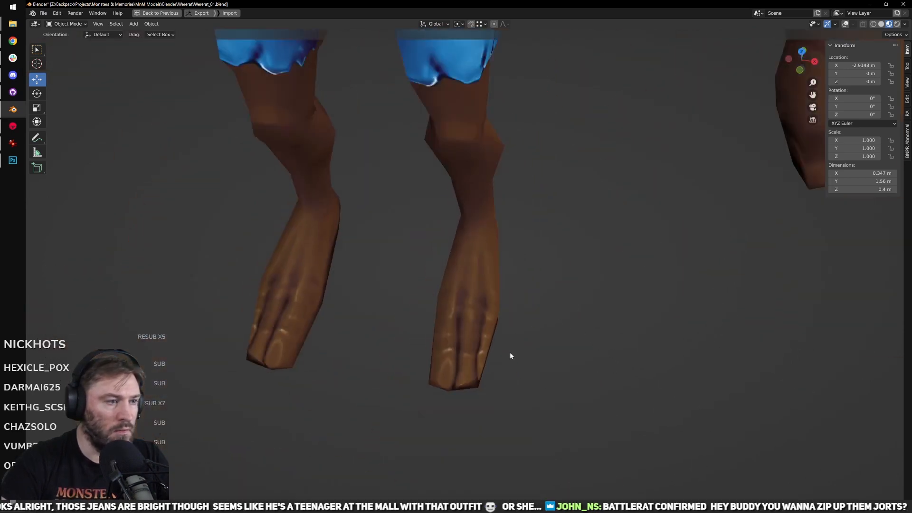
{"action": "middle_click_drag", "start_coordinate": [523, 347], "coordinate": [493, 295]}
{"action": "scroll", "coordinate": [490, 346], "scroll_direction": "down", "scroll_amount": 3}
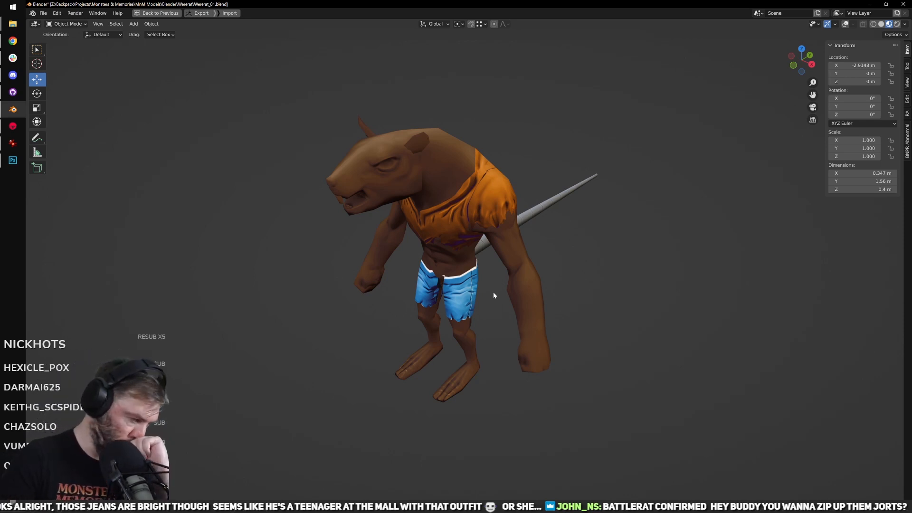
{"action": "scroll", "coordinate": [580, 186], "scroll_direction": "up", "scroll_amount": 3}
{"action": "middle_click_drag", "start_coordinate": [538, 138], "coordinate": [537, 177]}
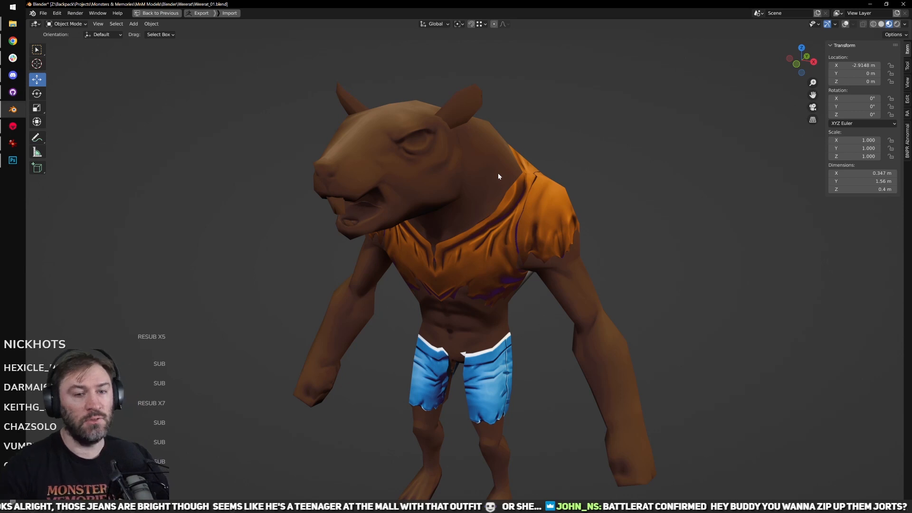
{"action": "scroll", "coordinate": [499, 186], "scroll_direction": "down", "scroll_amount": 2}
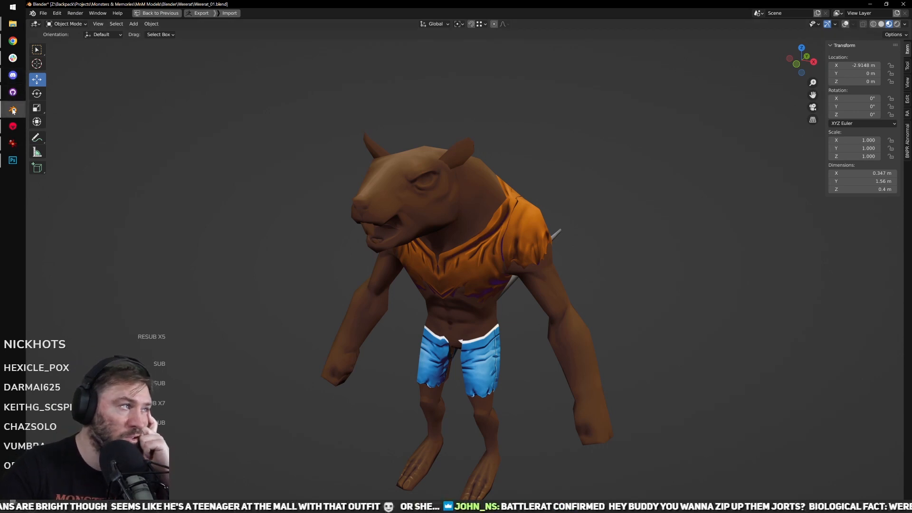
Step: Switch to Photoshop and open Wererat_Base_01.psd from the Downloads folder
{"action": "mouse_move", "coordinate": [12, 126]}
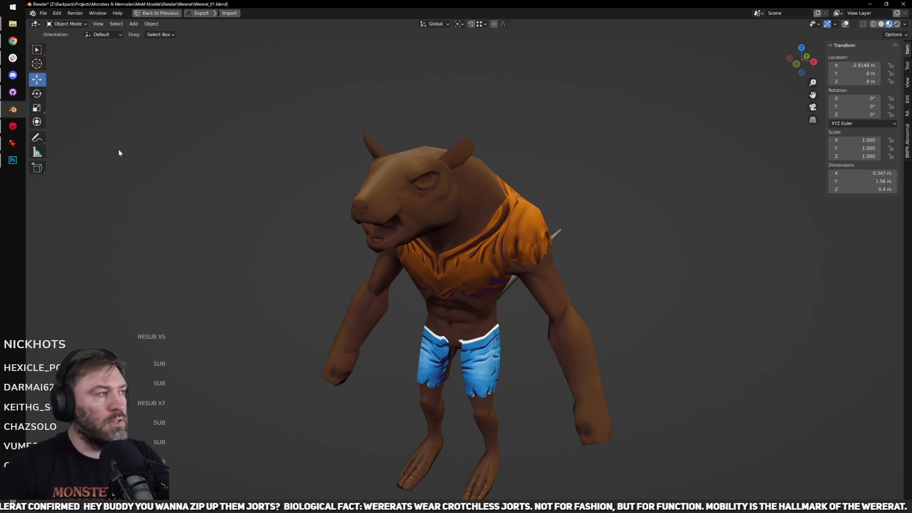
{"action": "left_click", "coordinate": [13, 160]}
{"action": "left_click", "coordinate": [45, 5]}
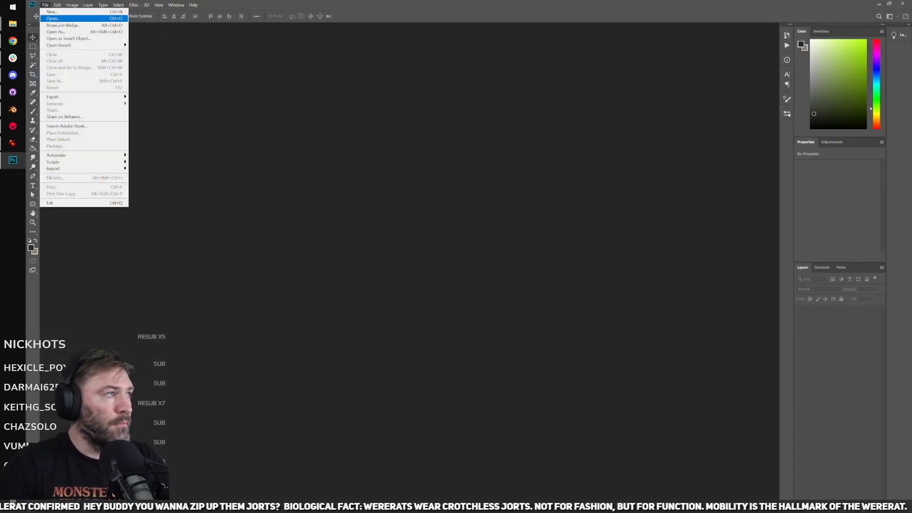
{"action": "left_click", "coordinate": [57, 19]}
{"action": "left_click", "coordinate": [169, 62]}
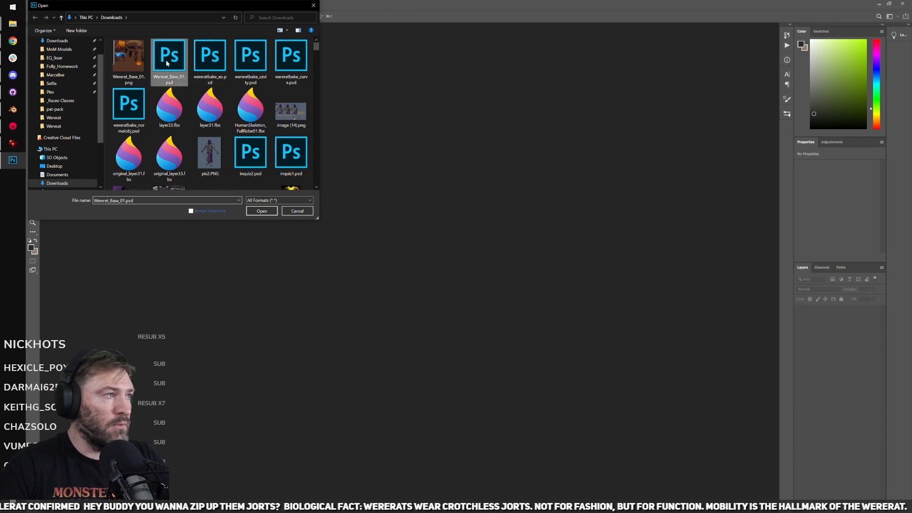
{"action": "left_click", "coordinate": [261, 211]}
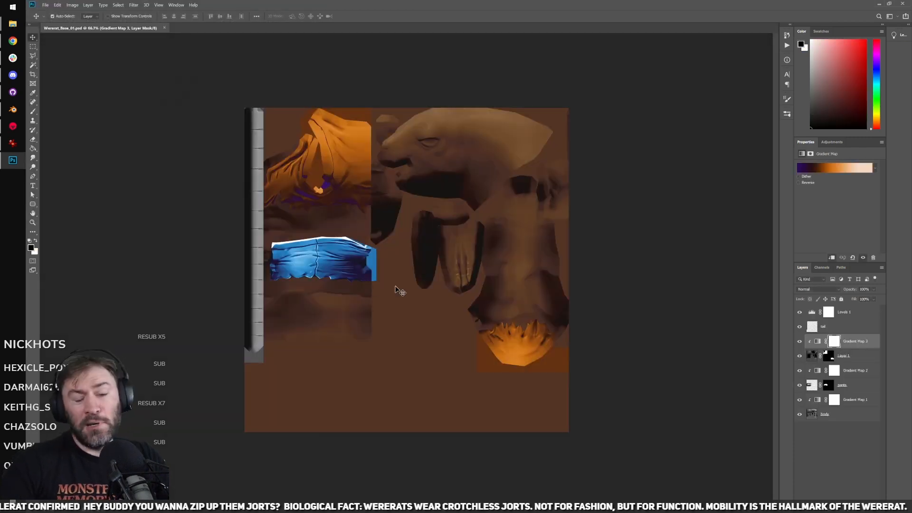
Step: Examine the wererat texture layout close up, including the foot, shorts and shirt areas
{"action": "scroll", "coordinate": [393, 275], "scroll_direction": "up", "scroll_amount": 3, "text": "alt"}
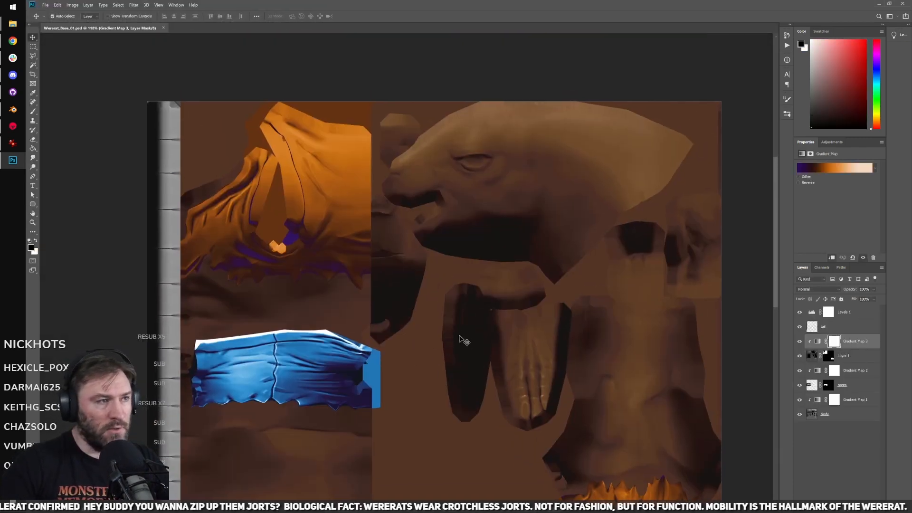
{"action": "scroll", "coordinate": [464, 338], "scroll_direction": "up", "scroll_amount": 1, "text": "alt"}
{"action": "left_click_drag", "start_coordinate": [420, 355], "coordinate": [437, 420]}
{"action": "scroll", "coordinate": [428, 369], "scroll_direction": "up", "scroll_amount": 2, "text": "alt"}
{"action": "left_click_drag", "start_coordinate": [437, 364], "coordinate": [415, 255]}
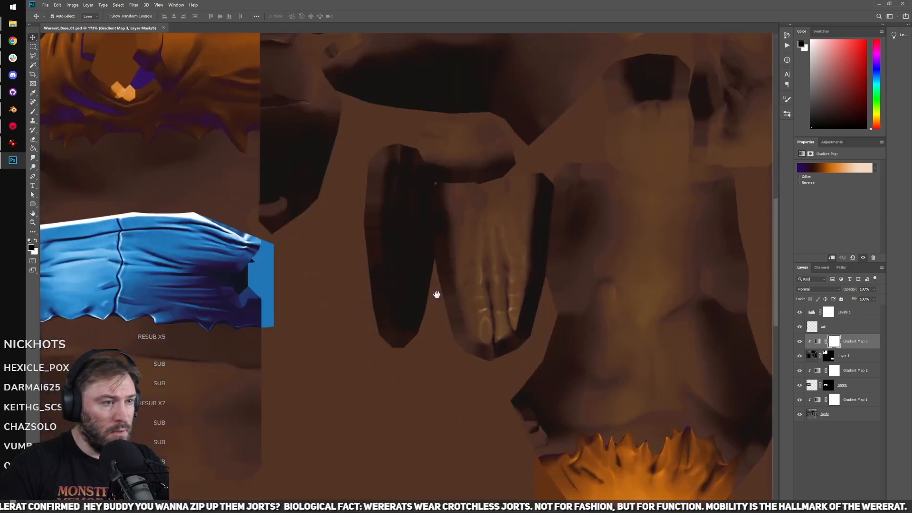
{"action": "left_click_drag", "start_coordinate": [354, 261], "coordinate": [397, 291]}
{"action": "scroll", "coordinate": [385, 274], "scroll_direction": "down", "scroll_amount": 4, "text": "alt"}
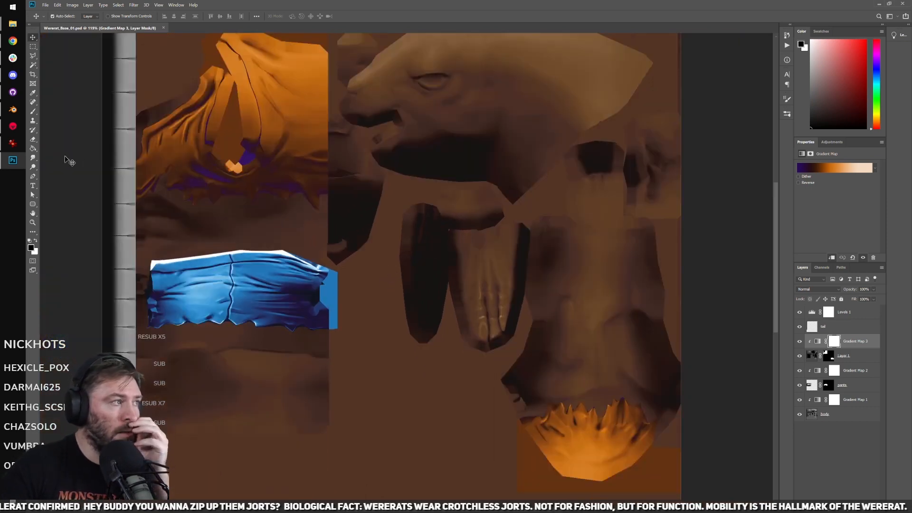
Step: Switch to Blender, restore the full workspace layout from the maximized viewport, and turn on the viewport overlays
{"action": "left_click", "coordinate": [10, 109]}
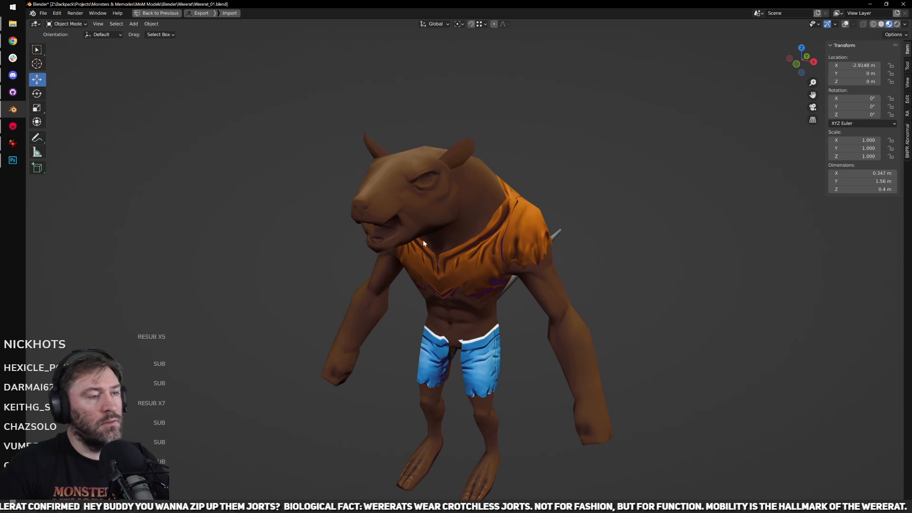
{"action": "key", "text": "ctrl+space"}
{"action": "scroll", "coordinate": [439, 213], "scroll_direction": "down", "scroll_amount": 3}
{"action": "scroll", "coordinate": [437, 214], "scroll_direction": "up", "scroll_amount": 3}
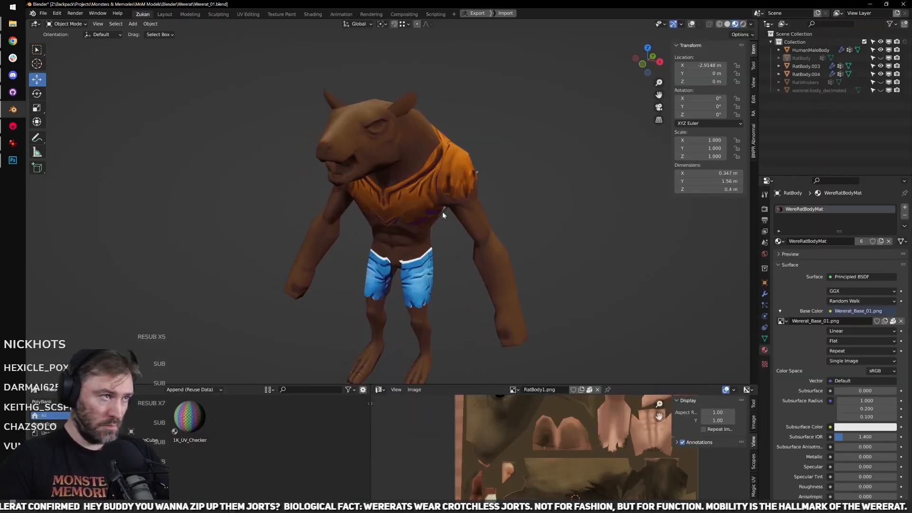
{"action": "middle_click_drag", "start_coordinate": [426, 204], "coordinate": [464, 207]}
{"action": "scroll", "coordinate": [428, 170], "scroll_direction": "up", "scroll_amount": 3}
{"action": "scroll", "coordinate": [424, 179], "scroll_direction": "down", "scroll_amount": 3}
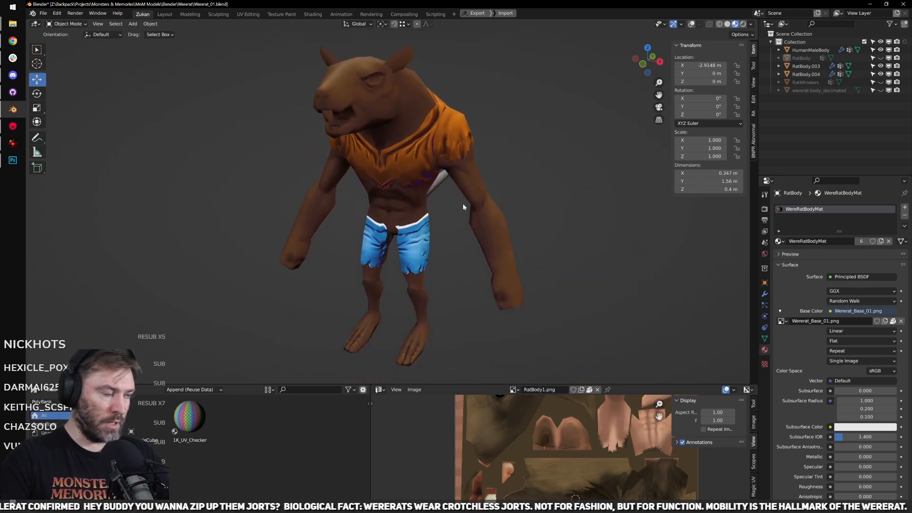
{"action": "left_click", "coordinate": [692, 25]}
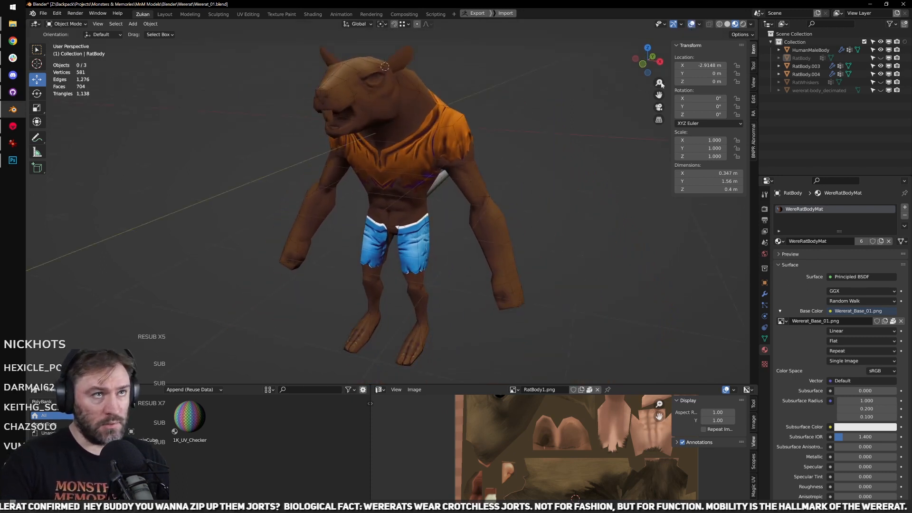
{"action": "scroll", "coordinate": [340, 143], "scroll_direction": "down", "scroll_amount": 4}
{"action": "scroll", "coordinate": [339, 140], "scroll_direction": "up", "scroll_amount": 3}
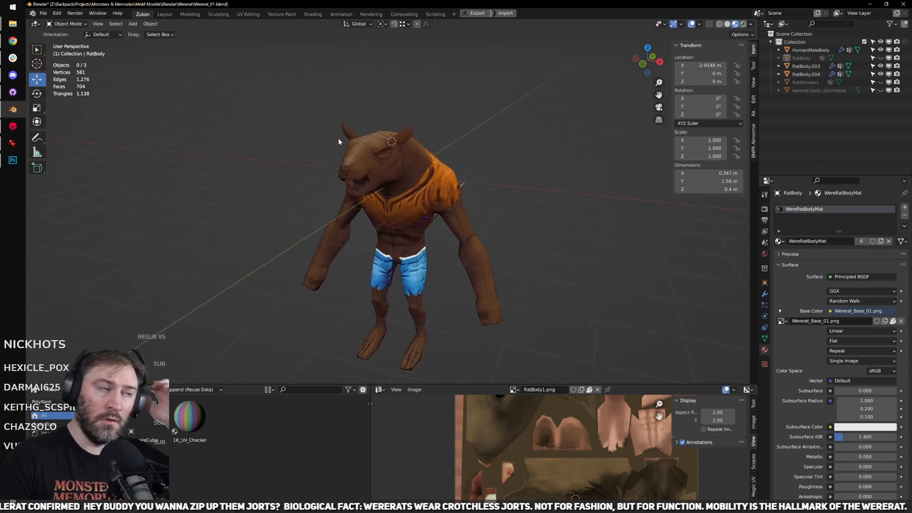
Step: Save the current Blender file, and save it again as a new version named Wererat_02.blend
{"action": "left_click", "coordinate": [43, 13]}
{"action": "left_click", "coordinate": [55, 67]}
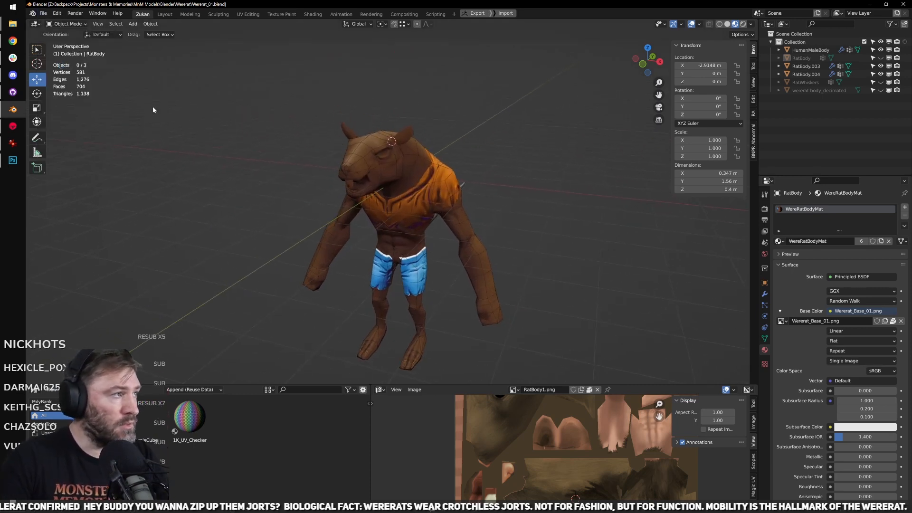
{"action": "left_click", "coordinate": [42, 13]}
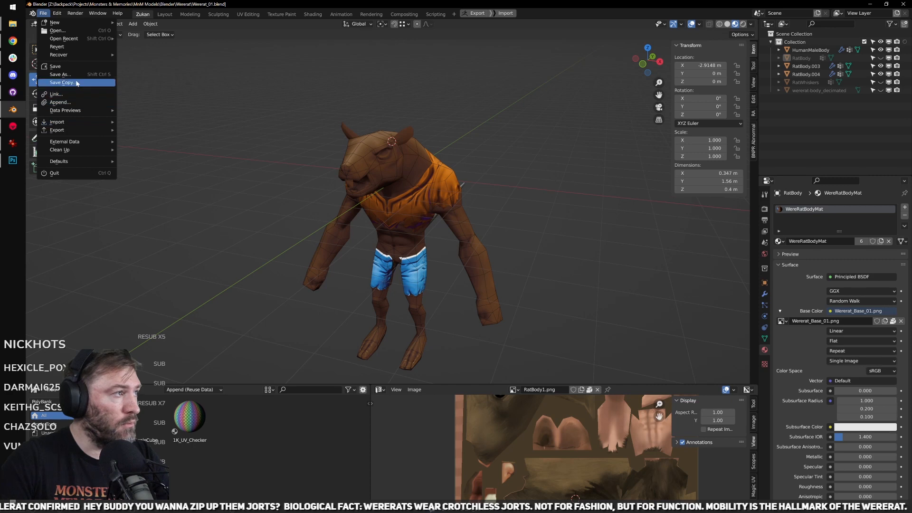
{"action": "left_click", "coordinate": [62, 74]}
{"action": "left_click", "coordinate": [602, 385]}
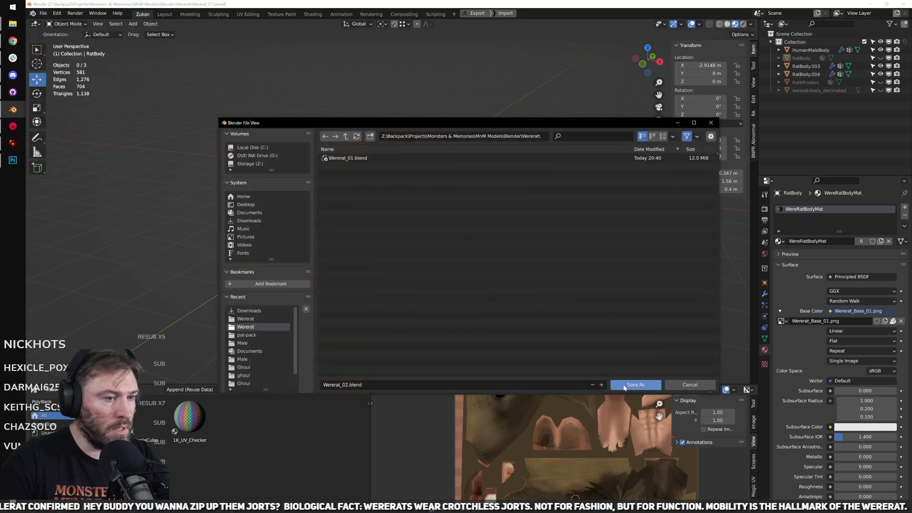
{"action": "left_click", "coordinate": [636, 385]}
Step: Try to move the wererat's body mesh upward along the Z axis in the front view
{"action": "middle_click_drag", "start_coordinate": [498, 229], "coordinate": [515, 224], "text": "shift"}
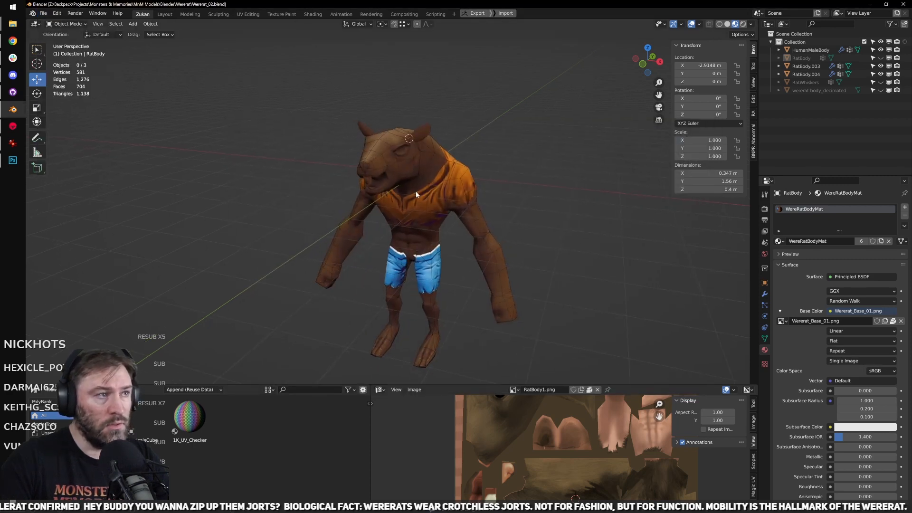
{"action": "left_click", "coordinate": [441, 194]}
{"action": "scroll", "coordinate": [440, 194], "scroll_direction": "up", "scroll_amount": 3}
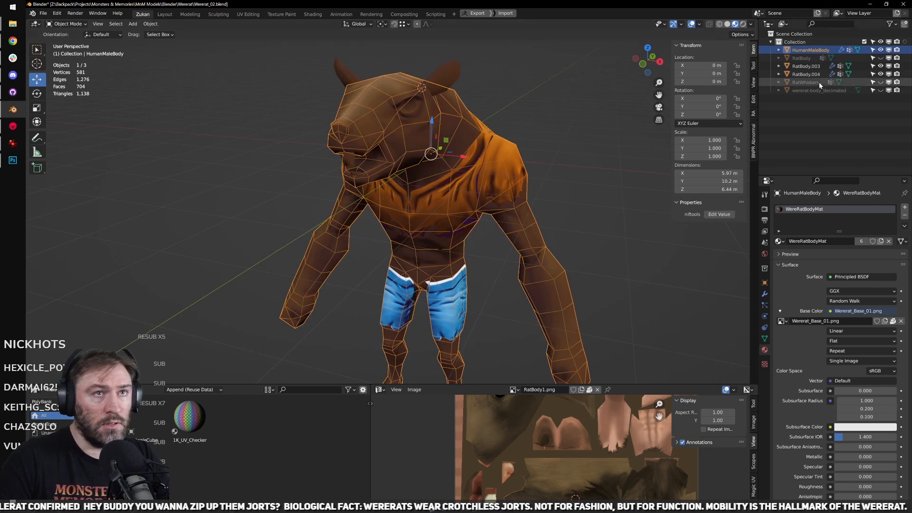
{"action": "left_click", "coordinate": [642, 63]}
{"action": "scroll", "coordinate": [482, 291], "scroll_direction": "down", "scroll_amount": 1}
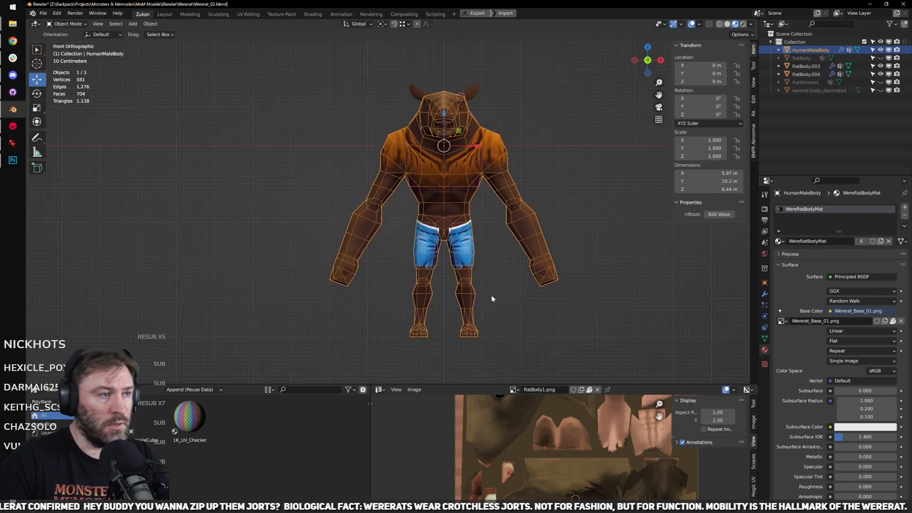
{"action": "scroll", "coordinate": [464, 174], "scroll_direction": "down", "scroll_amount": 1}
{"action": "middle_click_drag", "start_coordinate": [460, 179], "coordinate": [442, 229], "text": "shift"}
{"action": "key", "text": "g"}
{"action": "key", "text": "z"}
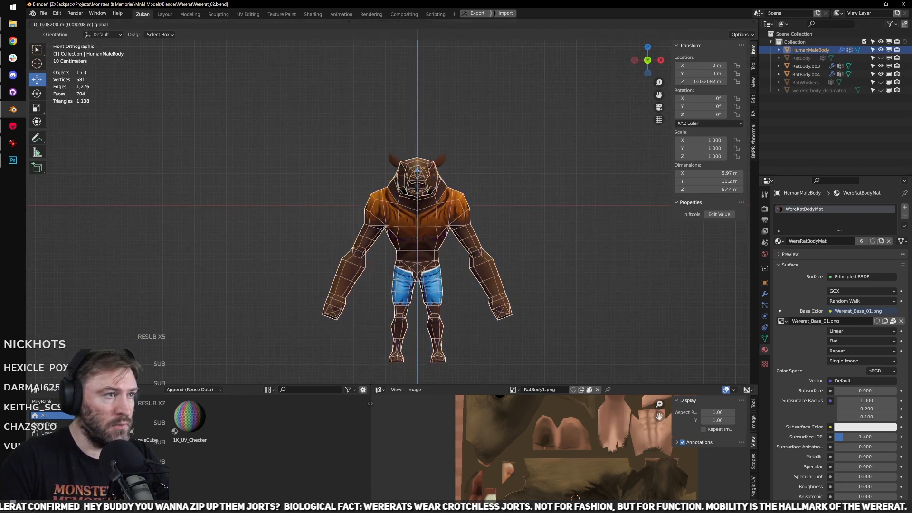
{"action": "left_click", "coordinate": [427, 60]}
{"action": "key", "text": "ctrl+z"}
Step: Select all three visible wererat objects, examine their mesh edges from an angle, and clear the selection
{"action": "left_click_drag", "start_coordinate": [278, 95], "coordinate": [467, 301]}
{"action": "middle_click_drag", "start_coordinate": [468, 301], "coordinate": [433, 245]}
{"action": "scroll", "coordinate": [432, 245], "scroll_direction": "up", "scroll_amount": 2}
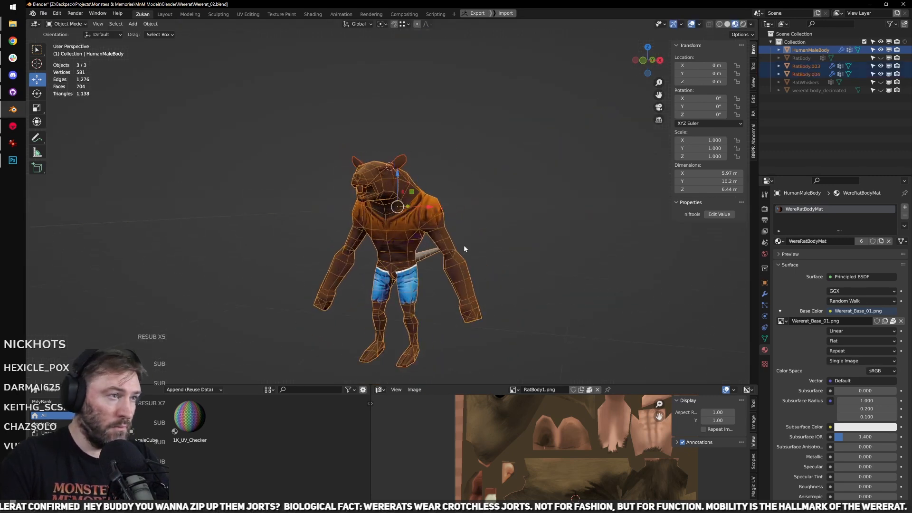
{"action": "scroll", "coordinate": [433, 204], "scroll_direction": "up", "scroll_amount": 3}
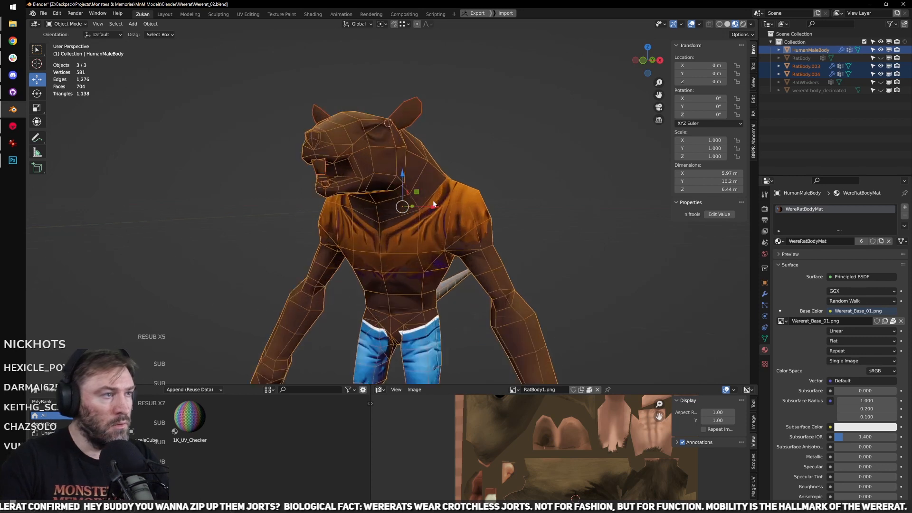
{"action": "scroll", "coordinate": [489, 228], "scroll_direction": "down", "scroll_amount": 4}
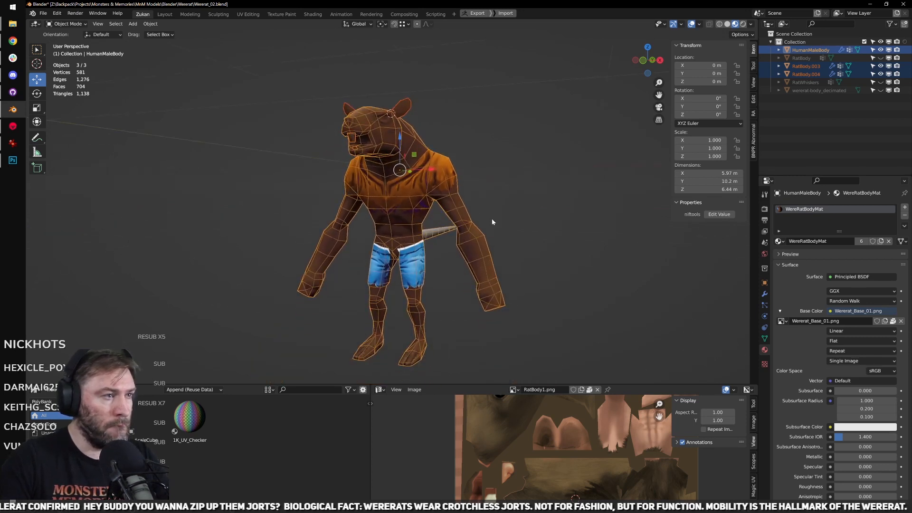
{"action": "left_click", "coordinate": [527, 210]}
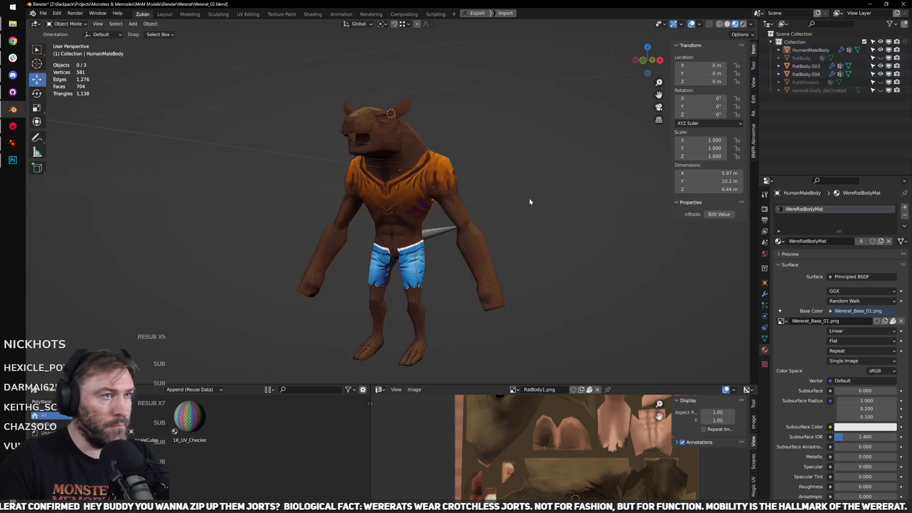
Step: Reset the 3D cursor's location to 0 m on the X, Y and Z axes
{"action": "left_click", "coordinate": [753, 99]}
{"action": "left_click", "coordinate": [754, 114]}
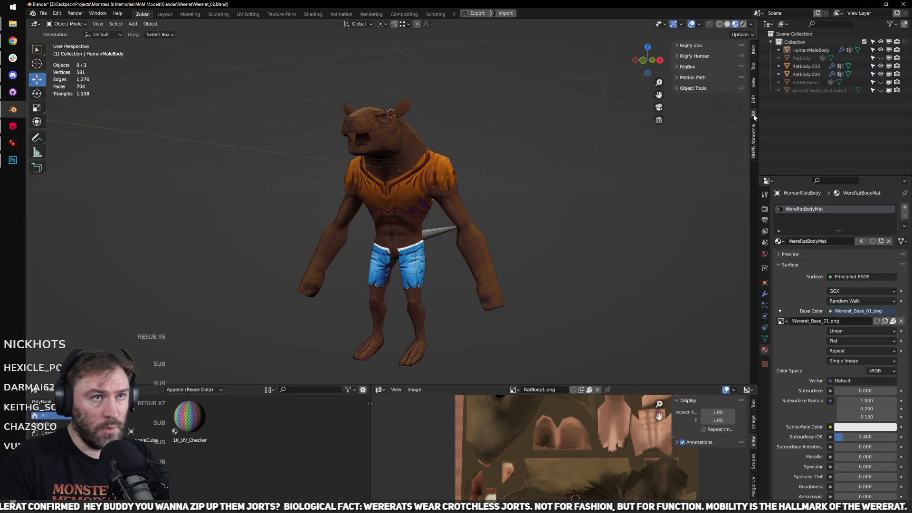
{"action": "left_click", "coordinate": [754, 91]}
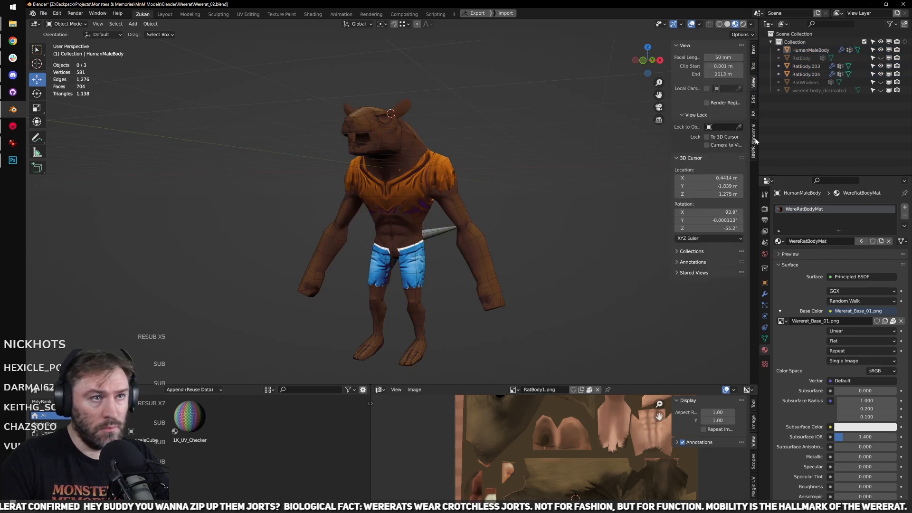
{"action": "left_click_drag", "start_coordinate": [686, 178], "coordinate": [685, 193]}
{"action": "type", "text": "0"}
{"action": "key", "text": "Return"}
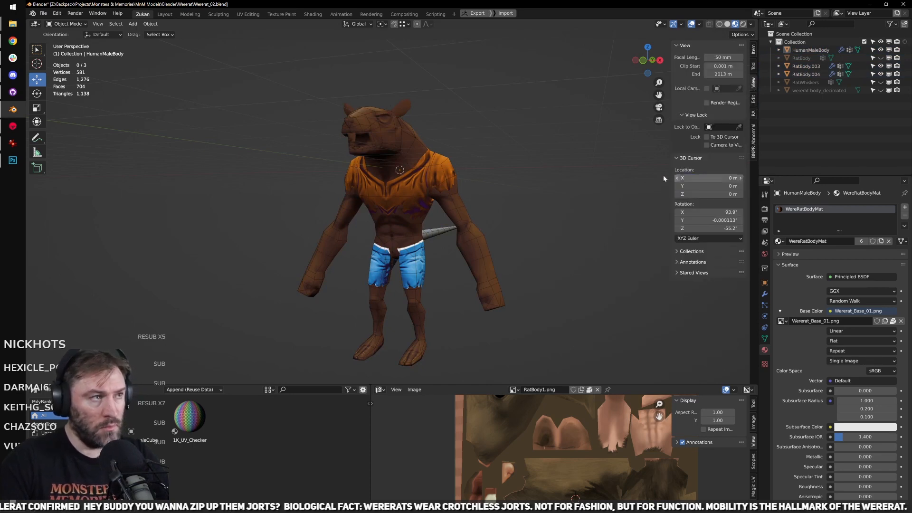
Step: Add a Plain Axes empty at the world origin and parent the three visible wererat objects to it
{"action": "key", "text": "shift+a"}
{"action": "mouse_move", "coordinate": [565, 241]}
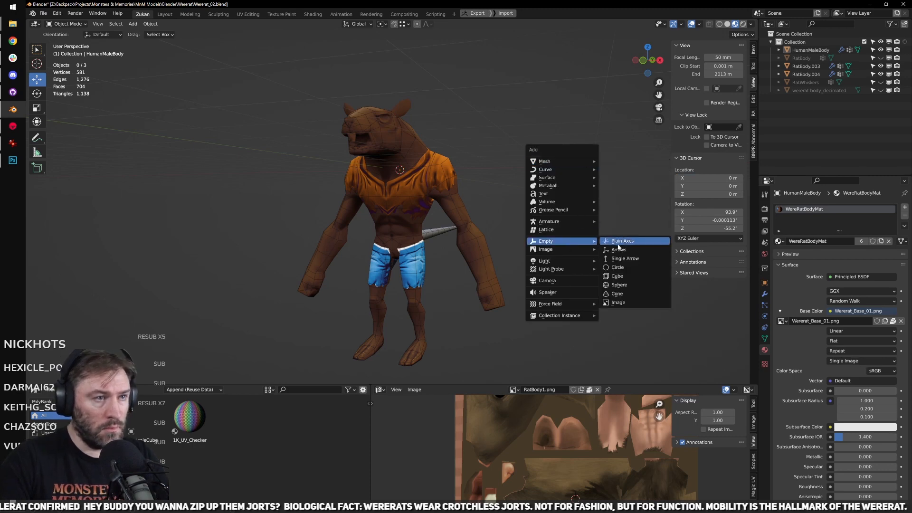
{"action": "left_click", "coordinate": [614, 242]}
{"action": "key", "text": "shift+z"}
{"action": "left_click_drag", "start_coordinate": [340, 97], "coordinate": [506, 326]}
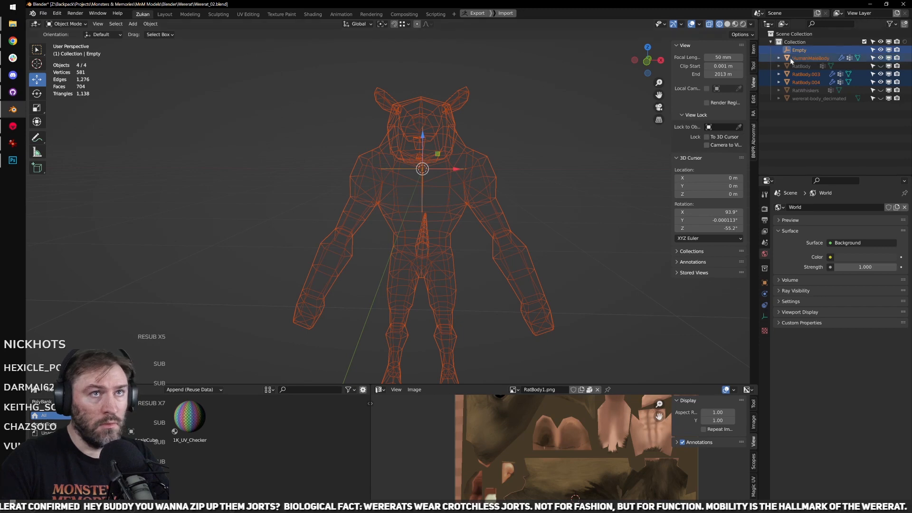
{"action": "key", "text": "ctrl+p"}
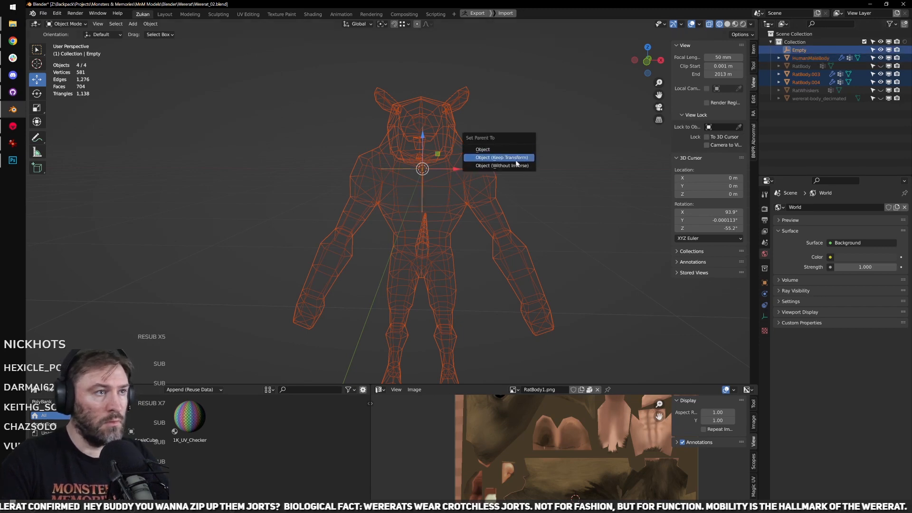
{"action": "left_click", "coordinate": [521, 150]}
Step: Raise the whole wererat along the Z axis in the front view by moving its parent empty
{"action": "left_click", "coordinate": [803, 49]}
{"action": "key", "text": "KP_1"}
{"action": "key", "text": "shift+z"}
{"action": "key", "text": "r"}
{"action": "key", "text": "w"}
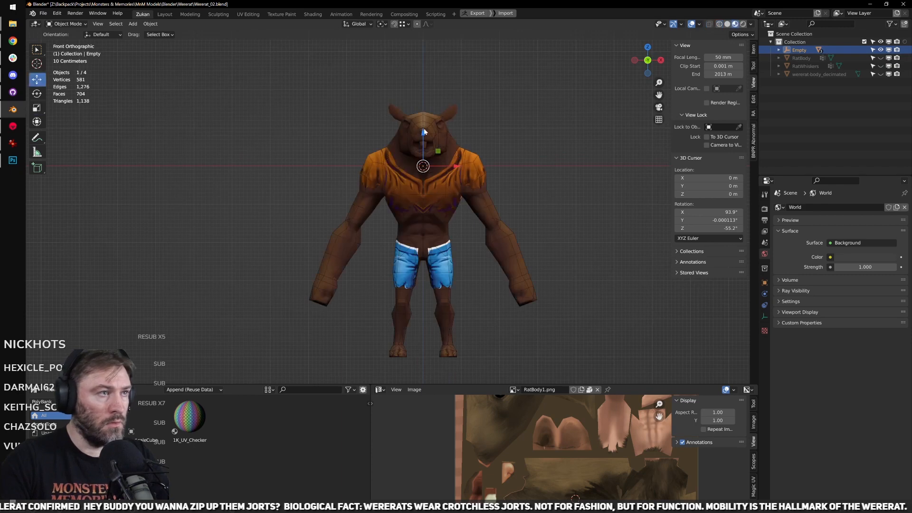
{"action": "left_click_drag", "start_coordinate": [424, 132], "coordinate": [440, 67]}
{"action": "middle_click_drag", "start_coordinate": [426, 116], "coordinate": [436, 193], "text": "shift"}
{"action": "left_click_drag", "start_coordinate": [433, 145], "coordinate": [449, 58]}
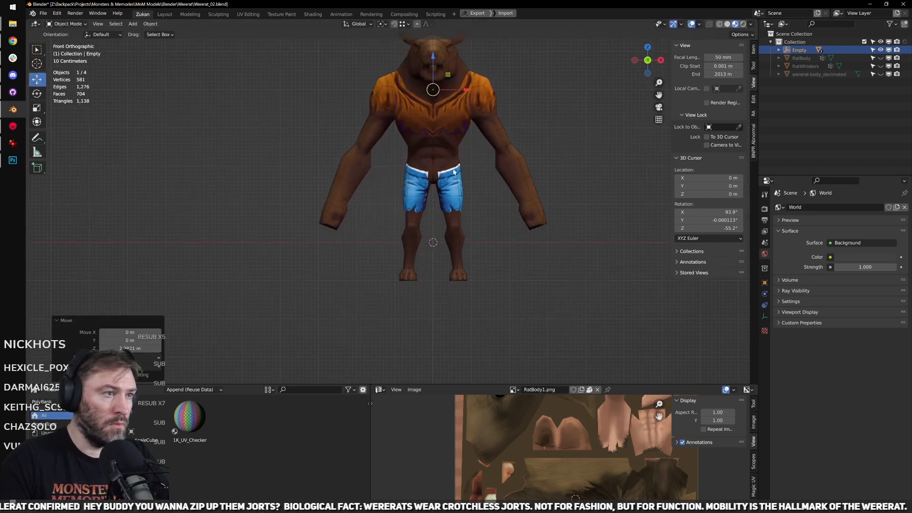
Step: Apply the empty's transforms and raise the wererat about 0.995 m along Z to bring its feet to the ground line
{"action": "key", "text": "ctrl+a"}
{"action": "left_click", "coordinate": [484, 196]}
{"action": "left_click_drag", "start_coordinate": [437, 219], "coordinate": [437, 174]}
{"action": "scroll", "coordinate": [520, 283], "scroll_direction": "up", "scroll_amount": 6}
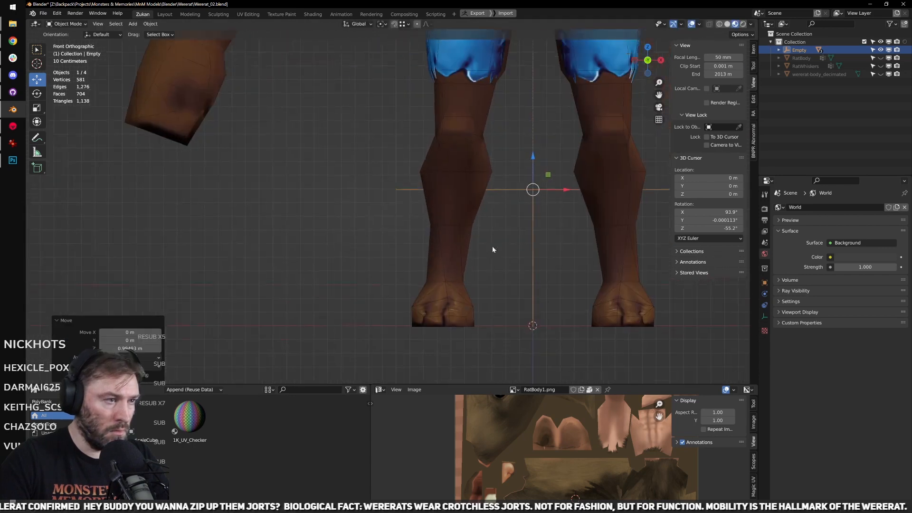
Step: Apply the empty's transforms, fine-tune the wererat's height against the ground line, and apply the transforms again
{"action": "scroll", "coordinate": [427, 255], "scroll_direction": "up", "scroll_amount": 5}
{"action": "key", "text": "ctrl+a"}
{"action": "left_click", "coordinate": [523, 195]}
{"action": "left_click_drag", "start_coordinate": [624, 207], "coordinate": [622, 198]}
{"action": "scroll", "coordinate": [509, 196], "scroll_direction": "down", "scroll_amount": 5}
{"action": "key", "text": "KP_3"}
{"action": "scroll", "coordinate": [386, 304], "scroll_direction": "down", "scroll_amount": 5}
{"action": "key", "text": "ctrl+a"}
{"action": "left_click", "coordinate": [489, 299]}
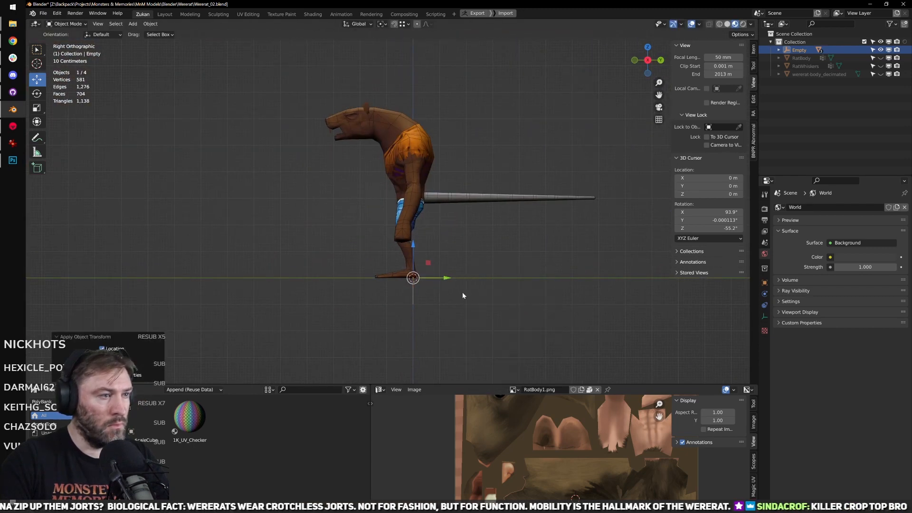
Step: Scale the wererat uniformly to 0.585 through its parent empty
{"action": "key", "text": "r"}
{"action": "left_click_drag", "start_coordinate": [449, 296], "coordinate": [448, 276]}
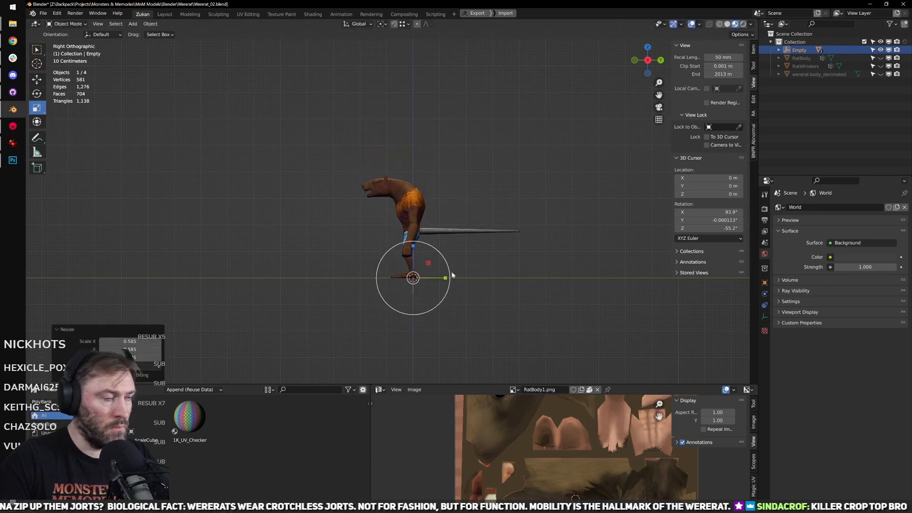
{"action": "middle_click_drag", "start_coordinate": [448, 276], "coordinate": [513, 278]}
{"action": "scroll", "coordinate": [503, 249], "scroll_direction": "up", "scroll_amount": 3}
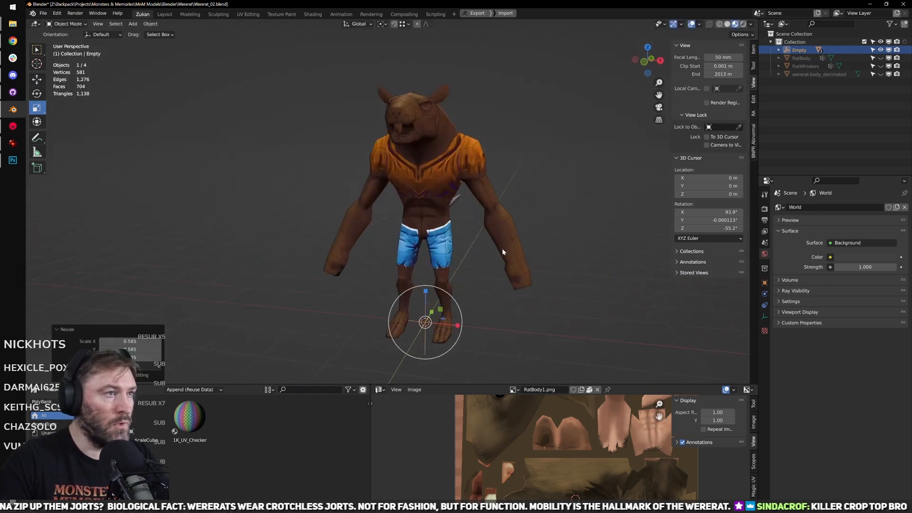
Step: Open the recent file HumanMale_Anim13.blend in a separate Blender window
{"action": "left_click", "coordinate": [43, 13]}
{"action": "left_click", "coordinate": [41, 15]}
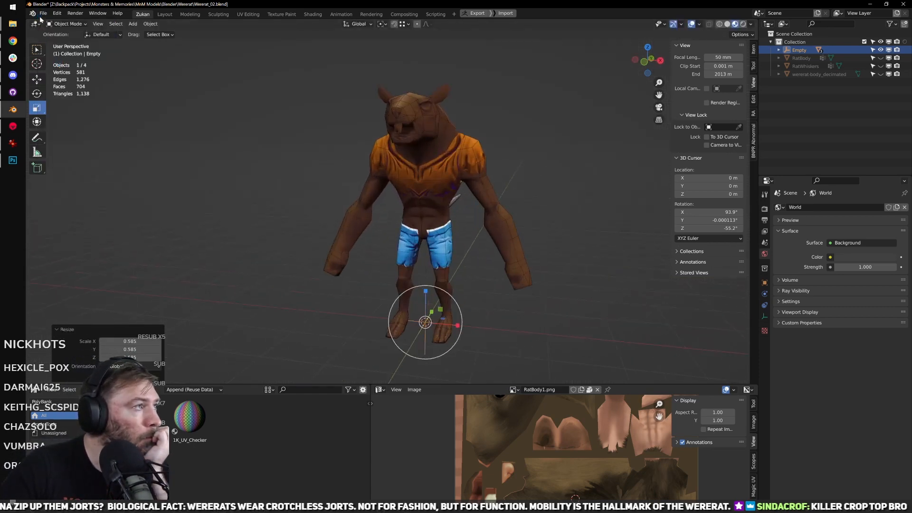
{"action": "left_click", "coordinate": [7, 112]}
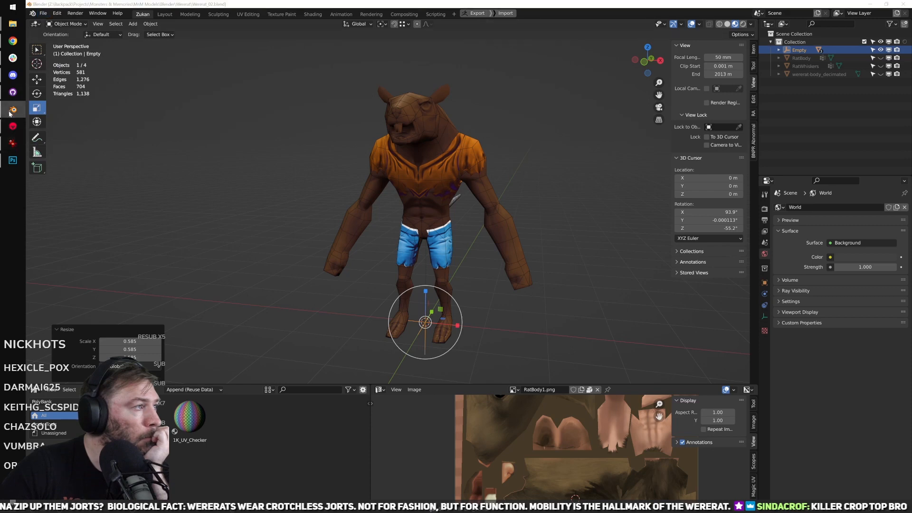
{"action": "right_click", "coordinate": [7, 112]}
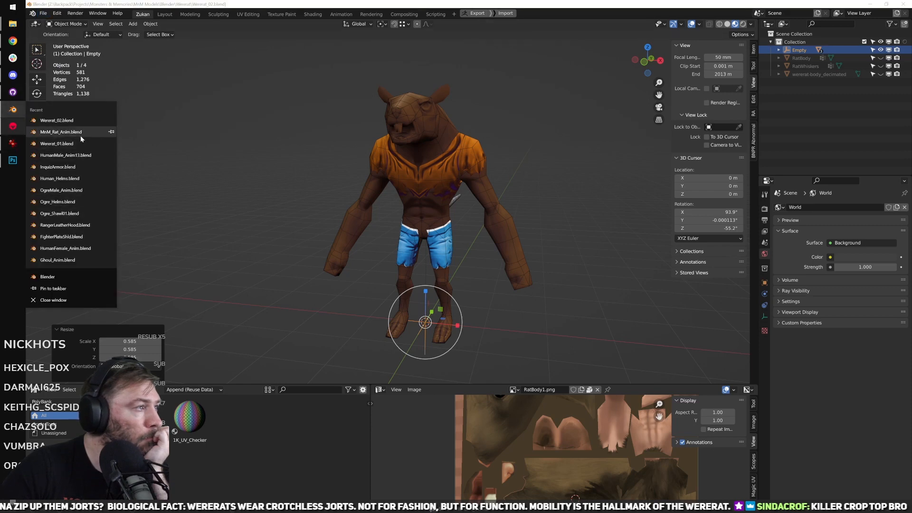
{"action": "left_click", "coordinate": [91, 161]}
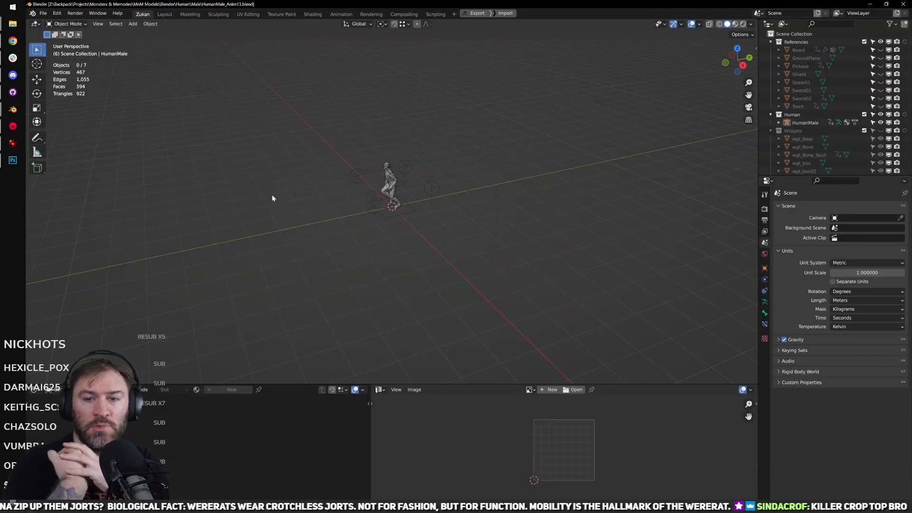
Step: Select the HumanMale rig and change the Shader Editor area to the Action Editor
{"action": "scroll", "coordinate": [332, 214], "scroll_direction": "up", "scroll_amount": 6}
{"action": "middle_click_drag", "start_coordinate": [387, 268], "coordinate": [423, 209]}
{"action": "left_click", "coordinate": [417, 186]}
{"action": "left_click", "coordinate": [443, 232]}
{"action": "left_click", "coordinate": [421, 240]}
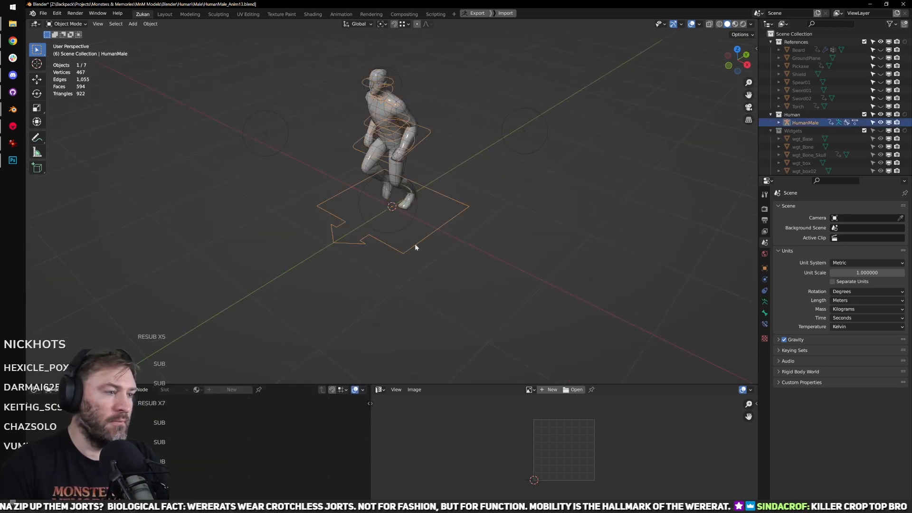
{"action": "left_click", "coordinate": [35, 389]}
{"action": "left_click", "coordinate": [153, 412]}
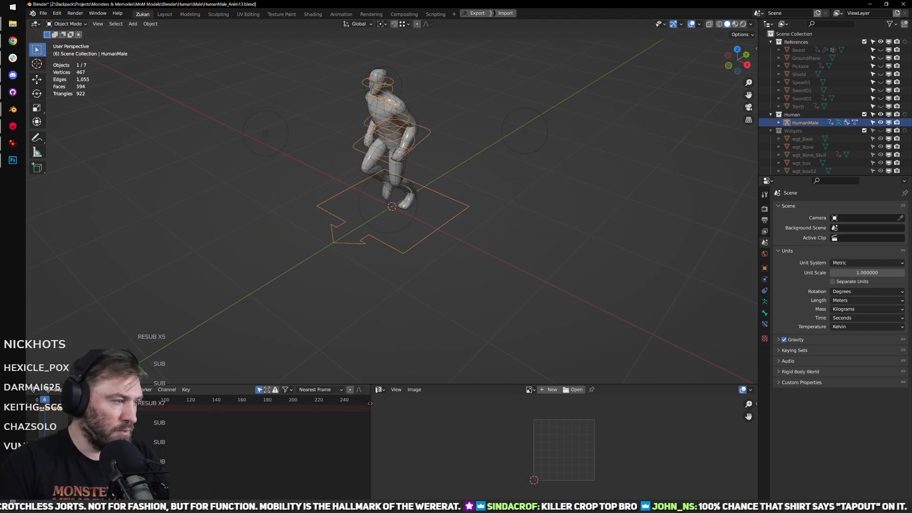
{"action": "left_click", "coordinate": [69, 408]}
Step: Assign the Apose action to the HumanMale rig
{"action": "left_click", "coordinate": [290, 391]}
{"action": "type", "text": "apo"}
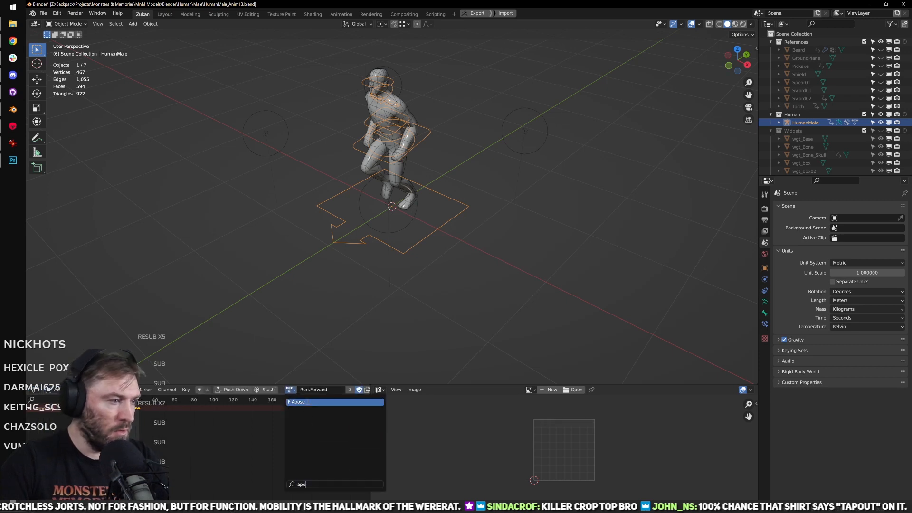
{"action": "key", "text": "Return"}
{"action": "left_click", "coordinate": [422, 273]}
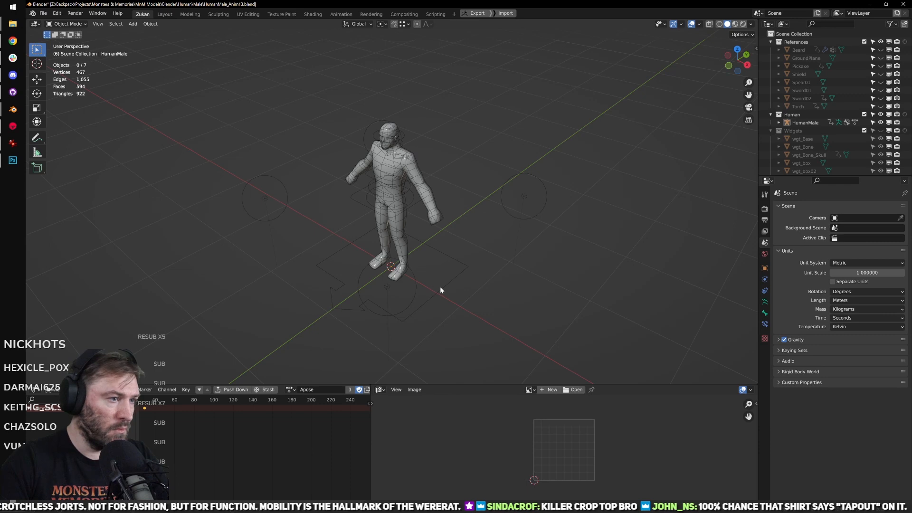
Step: Set the HumanMale rig's action to Idle.Standing
{"action": "left_click", "coordinate": [440, 288]}
{"action": "left_click", "coordinate": [290, 390]}
{"action": "type", "text": "stan"}
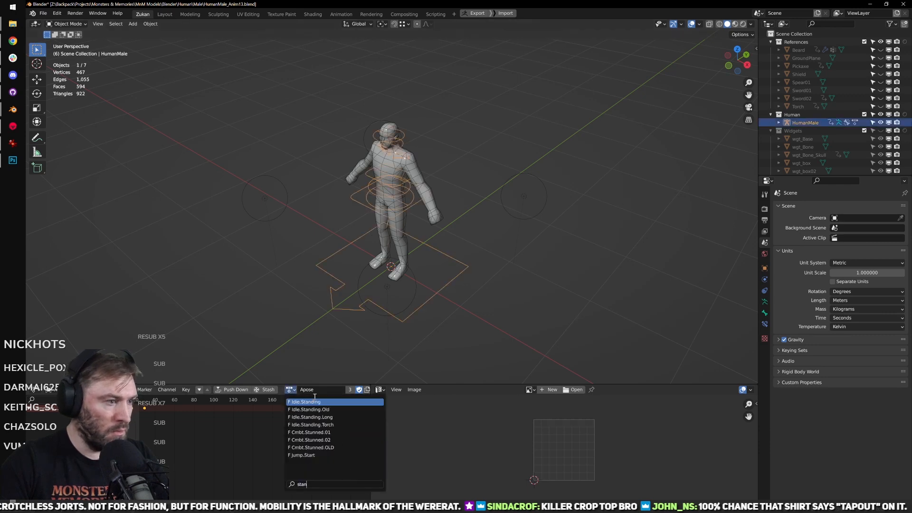
{"action": "key", "text": "Return"}
Step: Select the human male body mesh and clear its parent
{"action": "left_click", "coordinate": [412, 255]}
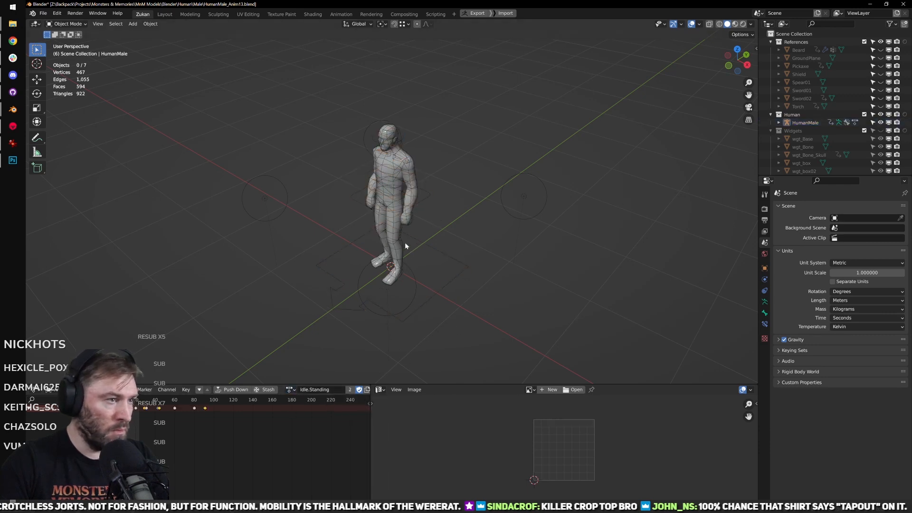
{"action": "left_click", "coordinate": [406, 244], "text": "alt"}
{"action": "left_click", "coordinate": [399, 256]}
{"action": "key", "text": "alt+p"}
{"action": "left_click", "coordinate": [398, 261]}
{"action": "left_click", "coordinate": [457, 260]}
Step: Copy the human male body mesh, close HumanMale_Anim13.blend without saving, and paste the mesh into Wererat_02.blend
{"action": "left_click", "coordinate": [408, 224]}
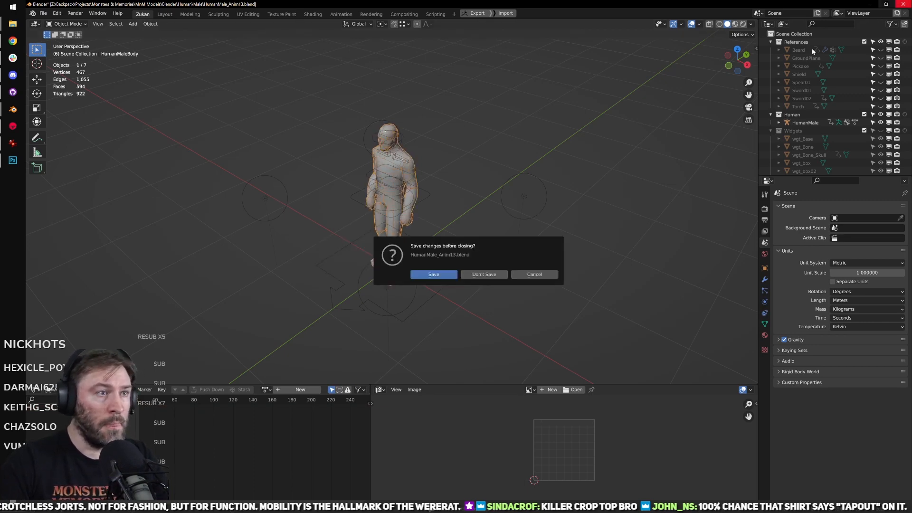
{"action": "left_click", "coordinate": [478, 277]}
{"action": "key", "text": "ctrl+v"}
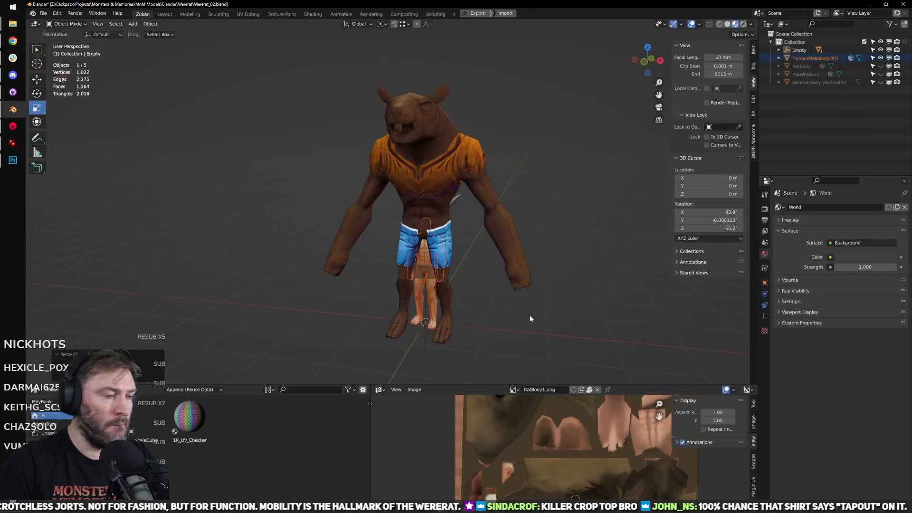
Step: Move the pasted human body along the X axis to stand beside the wererat
{"action": "scroll", "coordinate": [484, 266], "scroll_direction": "up", "scroll_amount": 4}
{"action": "left_click", "coordinate": [393, 333]}
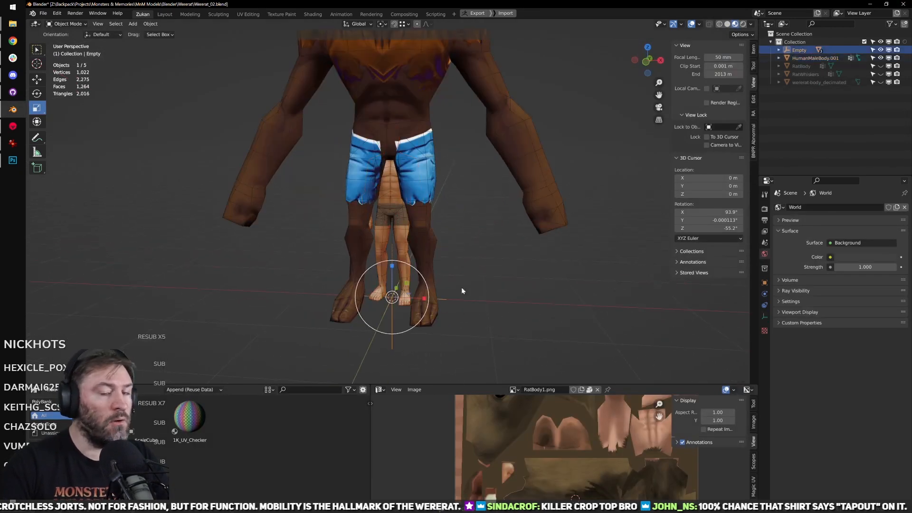
{"action": "key", "text": "shift+space"}
{"action": "key", "text": "g"}
{"action": "left_click", "coordinate": [397, 241]}
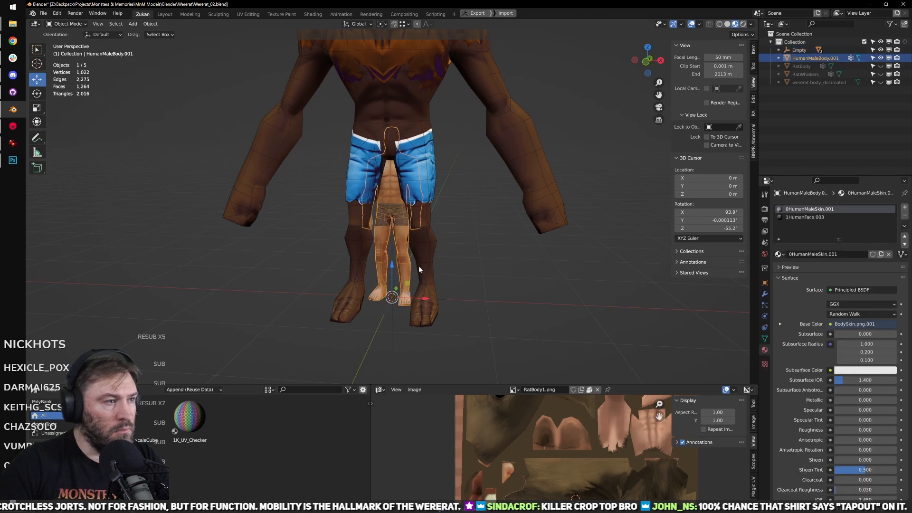
{"action": "left_click_drag", "start_coordinate": [424, 297], "coordinate": [308, 284]}
Step: Scale the wererat down through its empty, enlarge it by 1.055, and compare its size with the human from several angles
{"action": "left_click", "coordinate": [402, 331]}
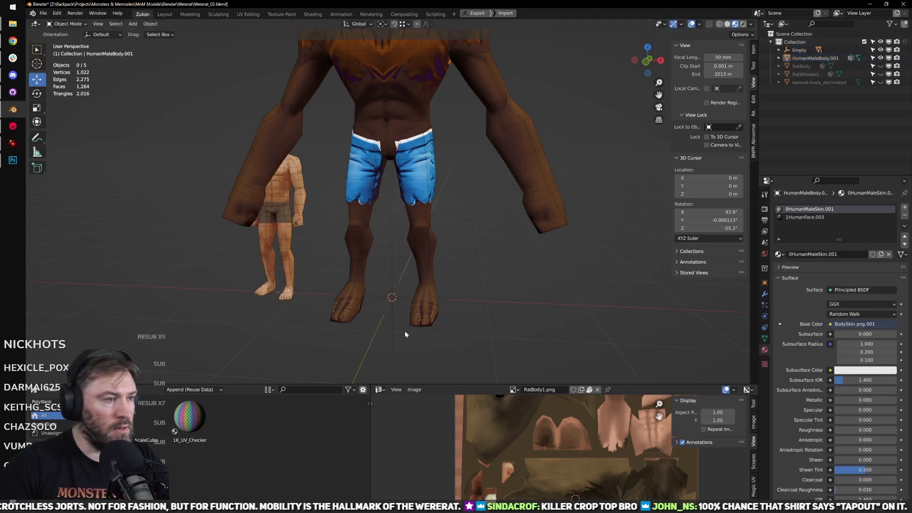
{"action": "middle_click_drag", "start_coordinate": [403, 330], "coordinate": [436, 340], "text": "shift"}
{"action": "left_click", "coordinate": [435, 341]}
{"action": "key", "text": "shift+space"}
{"action": "key", "text": "s"}
{"action": "left_click_drag", "start_coordinate": [433, 336], "coordinate": [421, 322]}
{"action": "middle_click_drag", "start_coordinate": [434, 323], "coordinate": [444, 326]}
{"action": "left_click_drag", "start_coordinate": [426, 330], "coordinate": [427, 331]}
{"action": "middle_click_drag", "start_coordinate": [498, 308], "coordinate": [527, 297]}
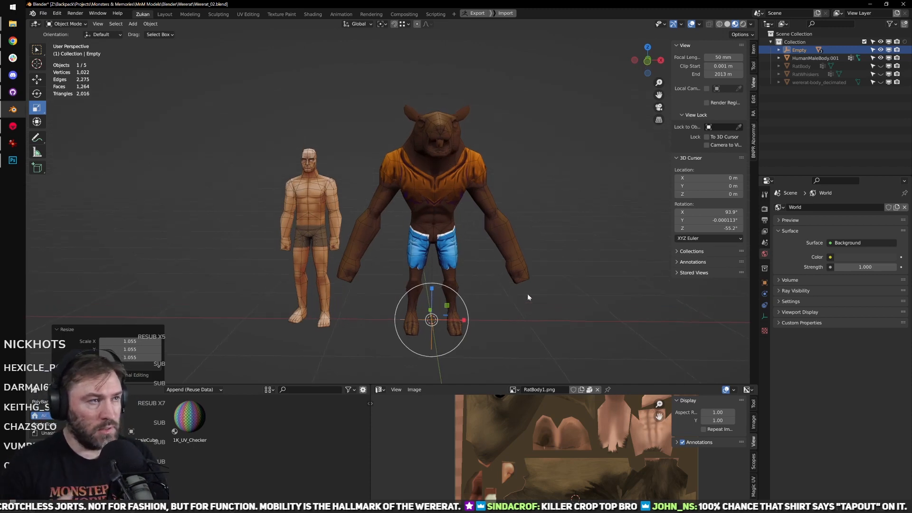
{"action": "middle_click_drag", "start_coordinate": [537, 291], "coordinate": [392, 228]}
{"action": "scroll", "coordinate": [400, 232], "scroll_direction": "up", "scroll_amount": 3}
{"action": "scroll", "coordinate": [317, 218], "scroll_direction": "down", "scroll_amount": 3}
{"action": "middle_click_drag", "start_coordinate": [380, 264], "coordinate": [526, 281]}
{"action": "scroll", "coordinate": [526, 282], "scroll_direction": "up", "scroll_amount": 3}
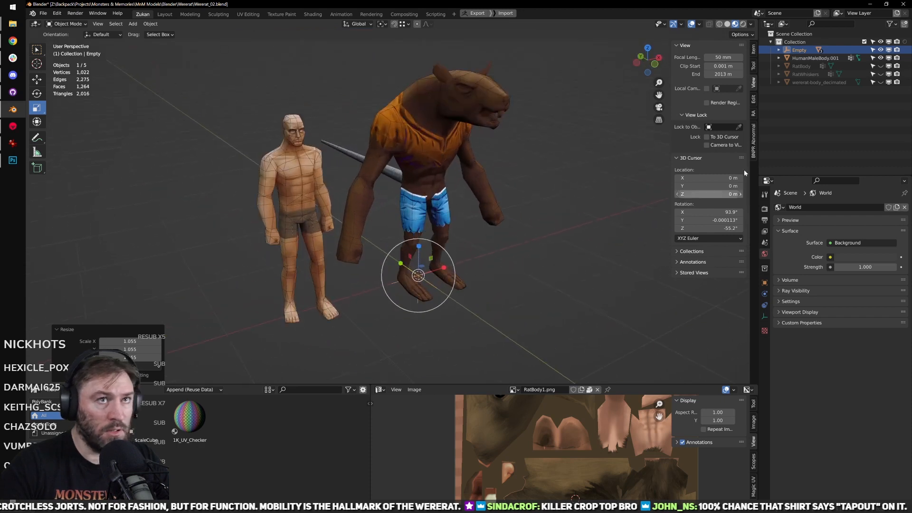
Step: Rename the wererat's parent empty to Wererat
{"action": "right_click", "coordinate": [799, 50]}
{"action": "double_click", "coordinate": [799, 50]}
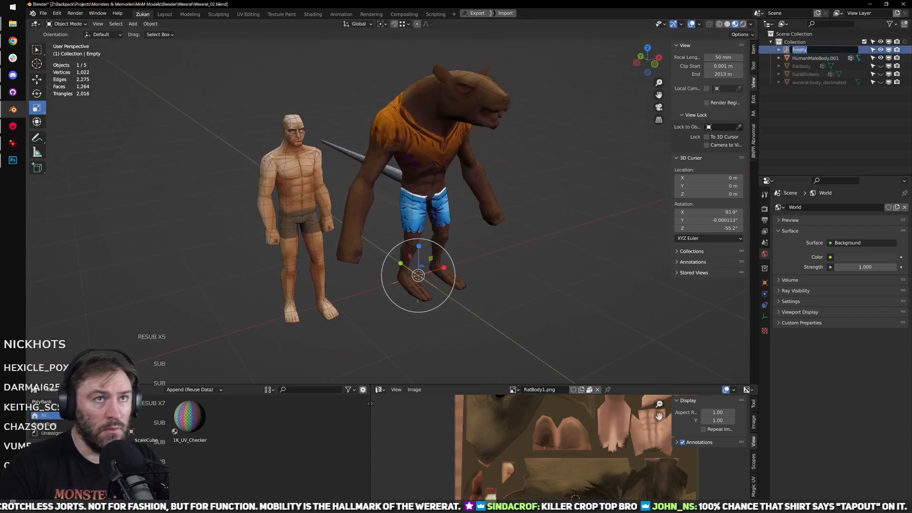
{"action": "type", "text": "Werrat"}
{"action": "key", "text": "Return"}
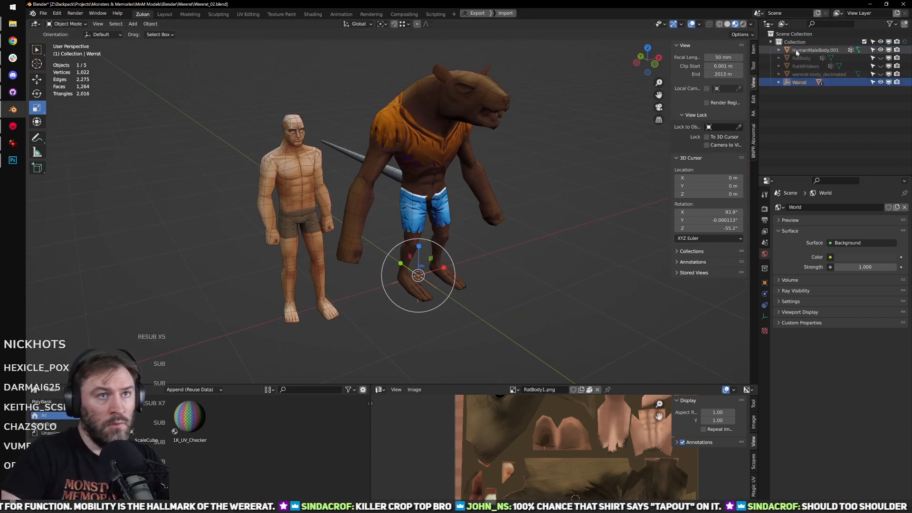
{"action": "double_click", "coordinate": [801, 82]}
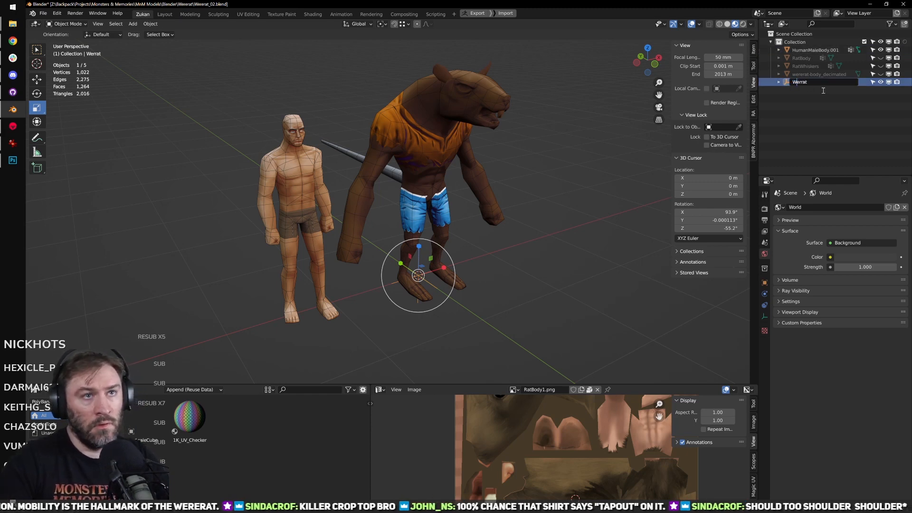
{"action": "type", "text": "e"}
{"action": "key", "text": "Return"}
Step: Select the Wererat empty with its full hierarchy and apply all their transforms
{"action": "middle_click_drag", "start_coordinate": [570, 145], "coordinate": [518, 159]}
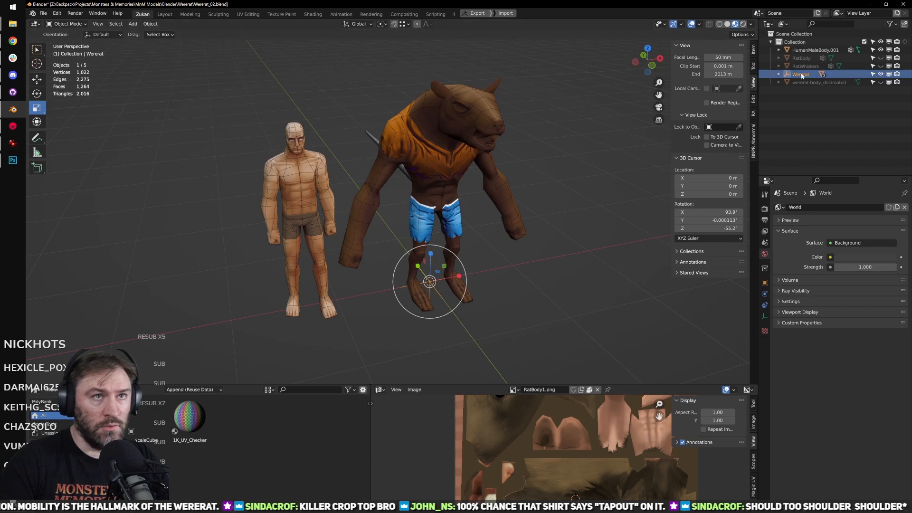
{"action": "right_click", "coordinate": [779, 74]}
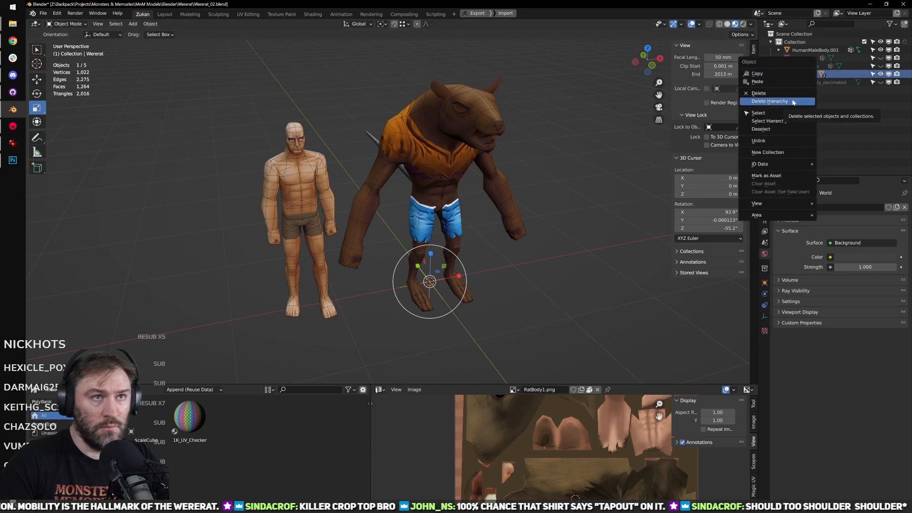
{"action": "left_click", "coordinate": [767, 120]}
{"action": "key", "text": "ctrl+a"}
{"action": "left_click", "coordinate": [571, 138]}
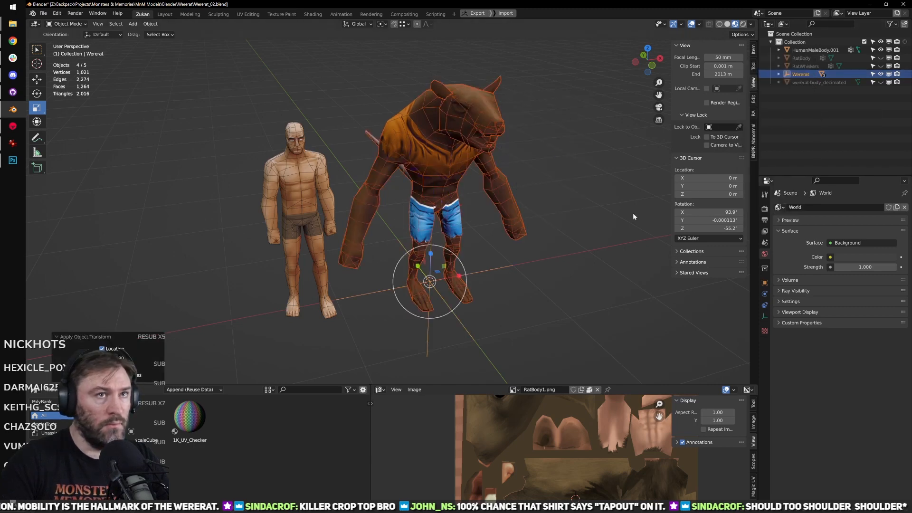
Step: Try to move the Wererat empty along the X axis toward the human in the front view, and undo the move
{"action": "left_click", "coordinate": [516, 220]}
{"action": "key", "text": "w"}
{"action": "key", "text": "KP_1"}
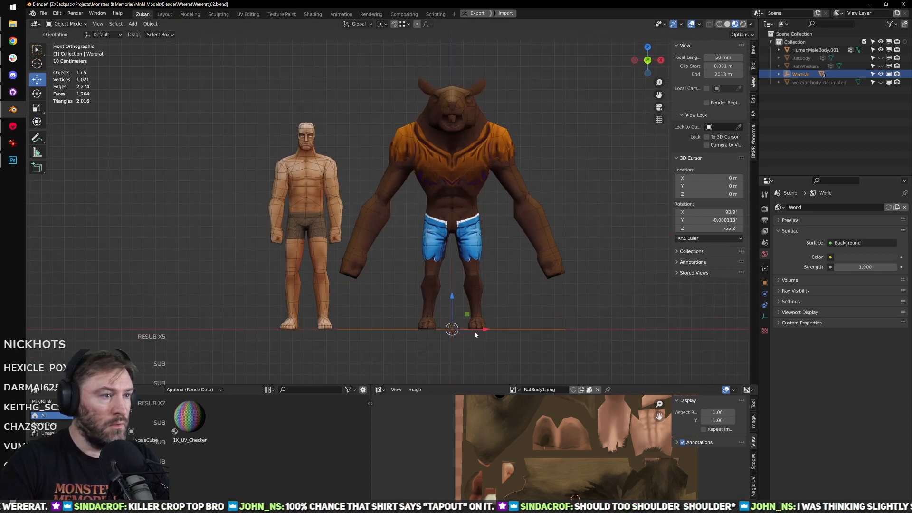
{"action": "left_click_drag", "start_coordinate": [483, 328], "coordinate": [447, 329]}
{"action": "key", "text": "ctrl+z"}
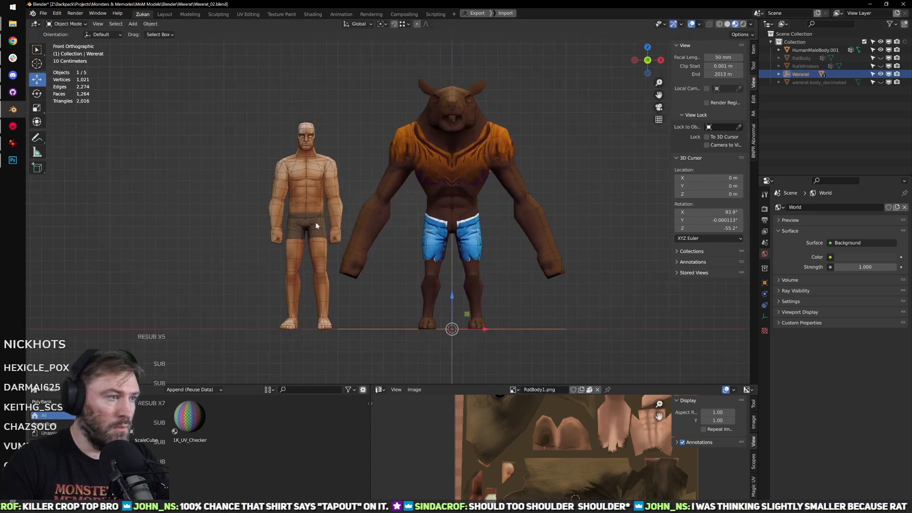
Step: Move the human body about 0.385 m along the X axis, closer to the wererat
{"action": "left_click", "coordinate": [317, 246]}
{"action": "left_click_drag", "start_coordinate": [341, 328], "coordinate": [381, 332]}
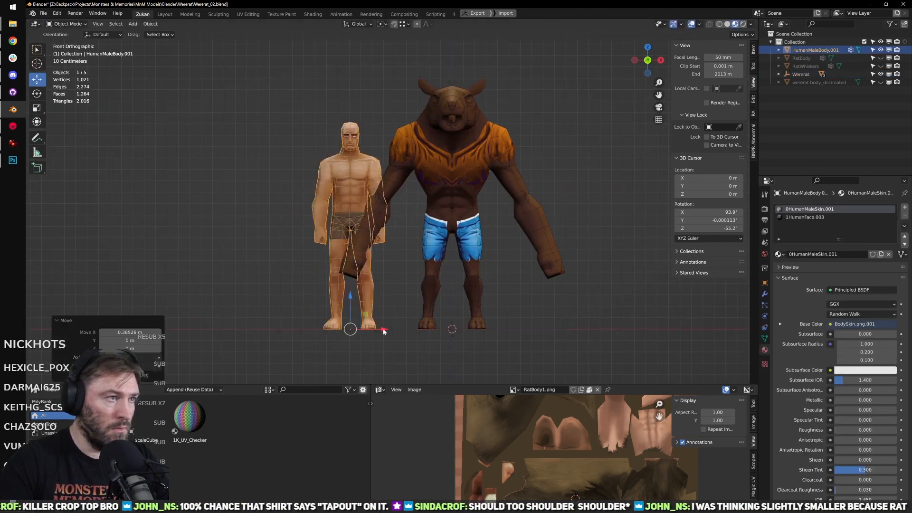
Step: Compare the wererat's size and proportions with the human reference from several perspective angles
{"action": "middle_click_drag", "start_coordinate": [573, 307], "coordinate": [541, 289]}
{"action": "scroll", "coordinate": [552, 311], "scroll_direction": "up", "scroll_amount": 1}
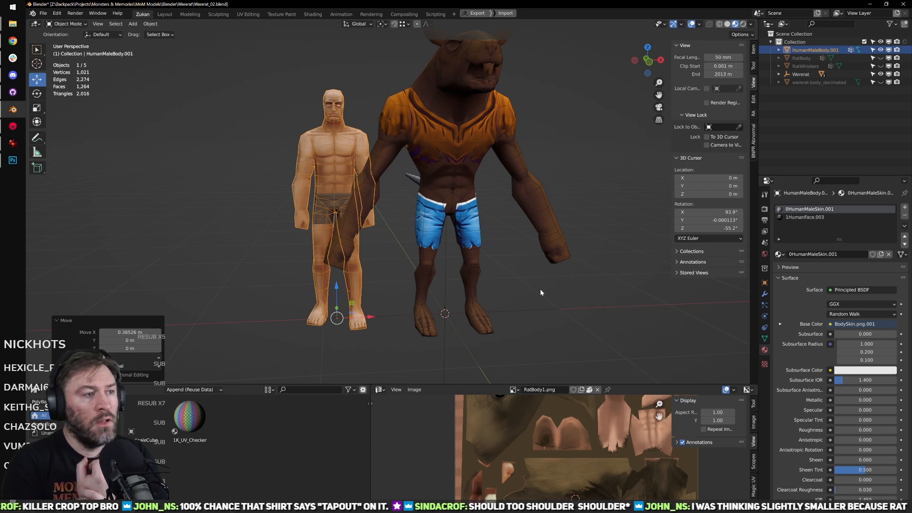
{"action": "left_click", "coordinate": [550, 262]}
{"action": "scroll", "coordinate": [549, 263], "scroll_direction": "down", "scroll_amount": 3}
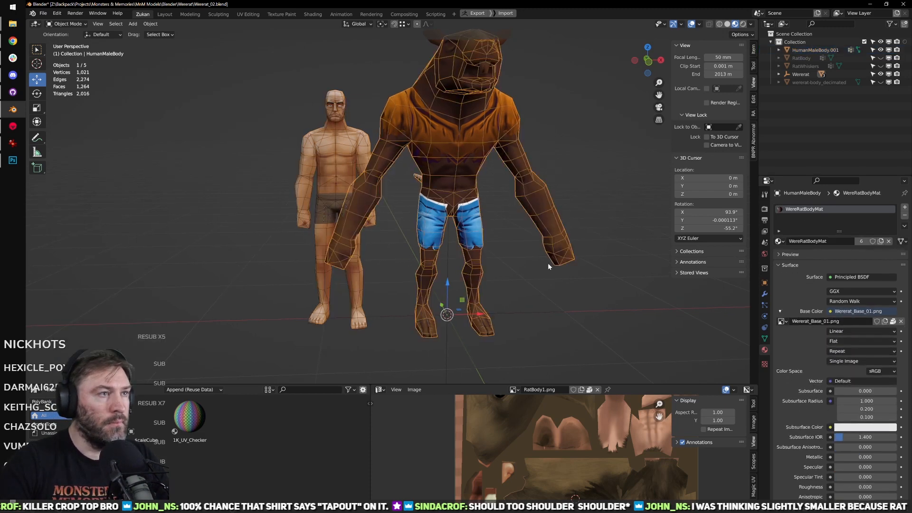
{"action": "left_click", "coordinate": [549, 264]}
{"action": "middle_click_drag", "start_coordinate": [573, 273], "coordinate": [543, 209]}
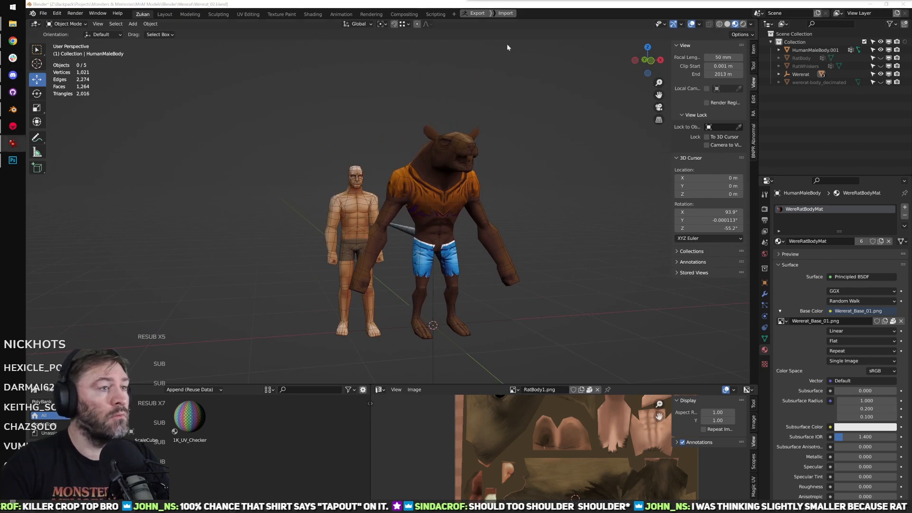
{"action": "middle_click_drag", "start_coordinate": [544, 210], "coordinate": [513, 199]}
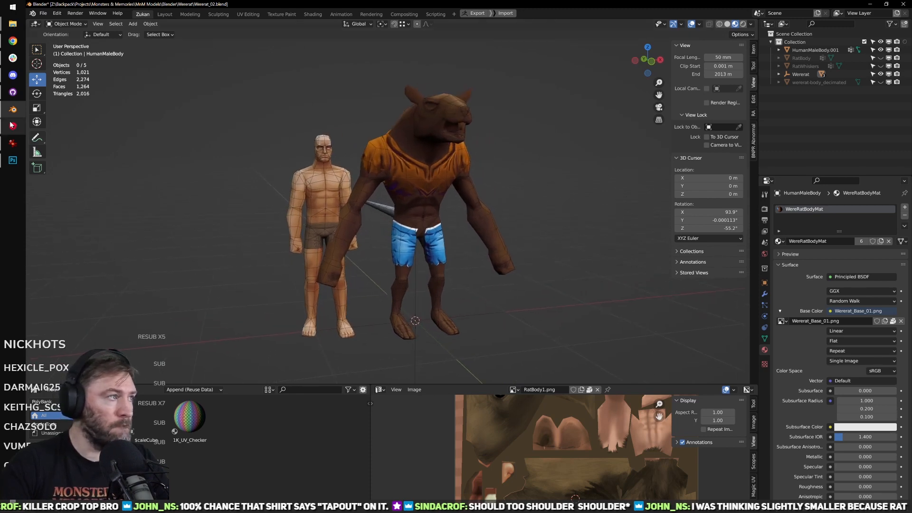
Step: Switch to Photoshop, inspect the blue shorts area of Wererat_Base_01.psd, and return to Blender
{"action": "mouse_move", "coordinate": [13, 158]}
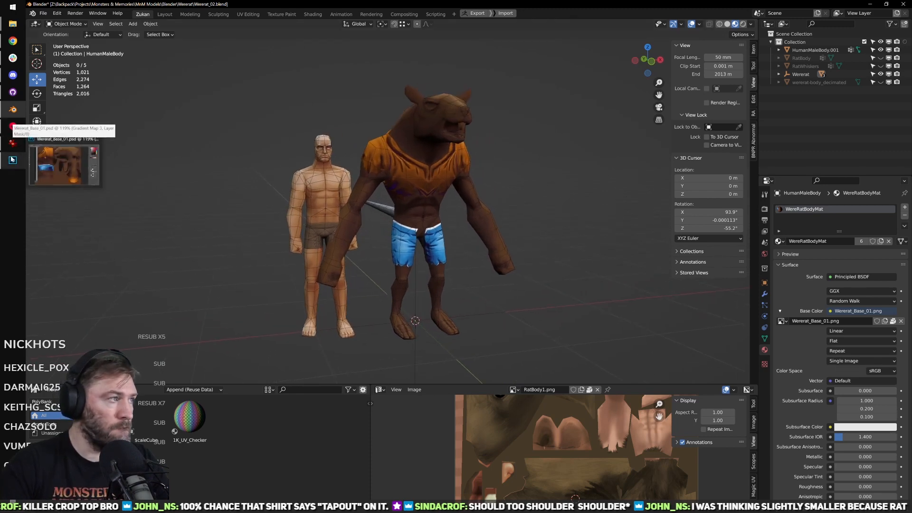
{"action": "left_click", "coordinate": [58, 164]}
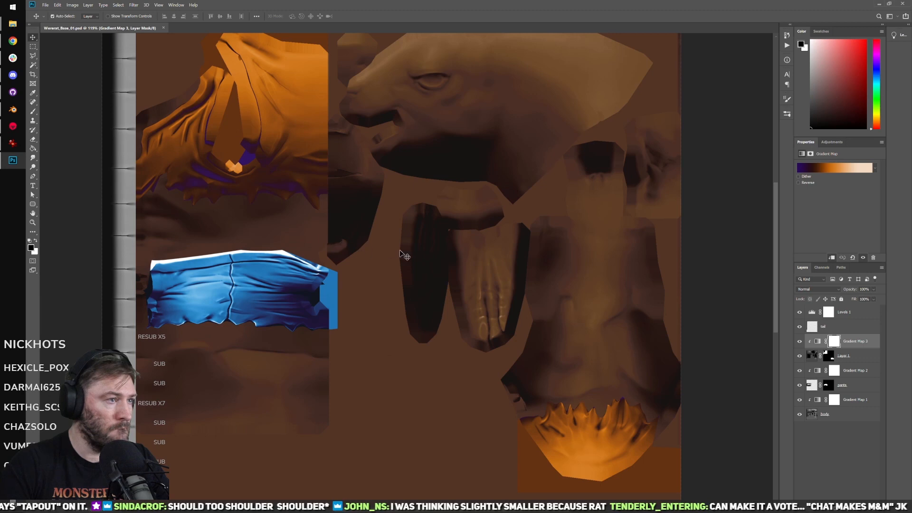
{"action": "scroll", "coordinate": [370, 305], "scroll_direction": "up", "scroll_amount": 3, "text": "alt"}
{"action": "left_click_drag", "start_coordinate": [272, 339], "coordinate": [413, 294]}
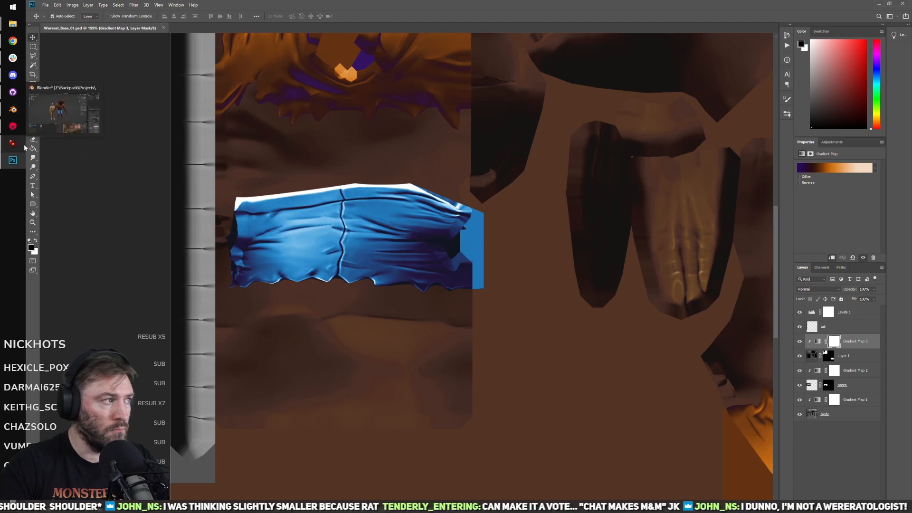
{"action": "left_click", "coordinate": [13, 111]}
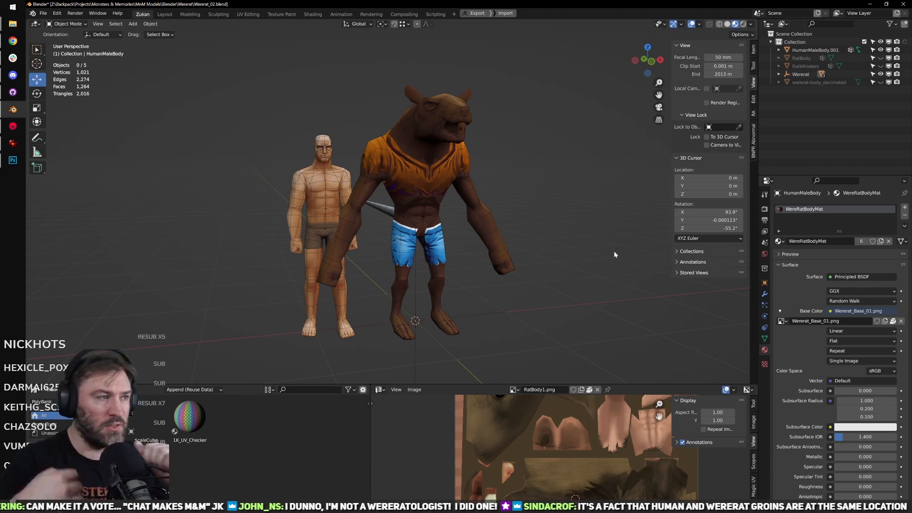
Step: Select the Wererat empty and scale it up slightly in the front view against the human reference
{"action": "key", "text": "KP_1"}
{"action": "scroll", "coordinate": [453, 181], "scroll_direction": "up", "scroll_amount": 4}
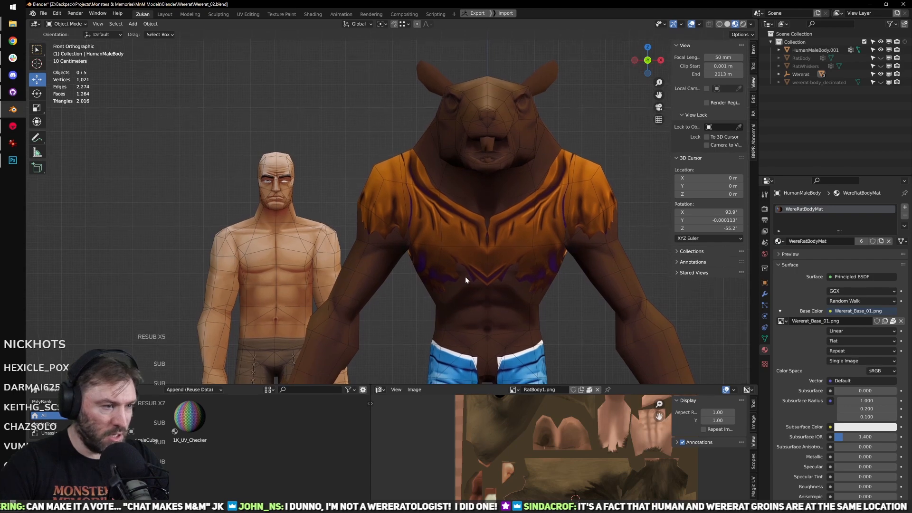
{"action": "scroll", "coordinate": [468, 278], "scroll_direction": "down", "scroll_amount": 4}
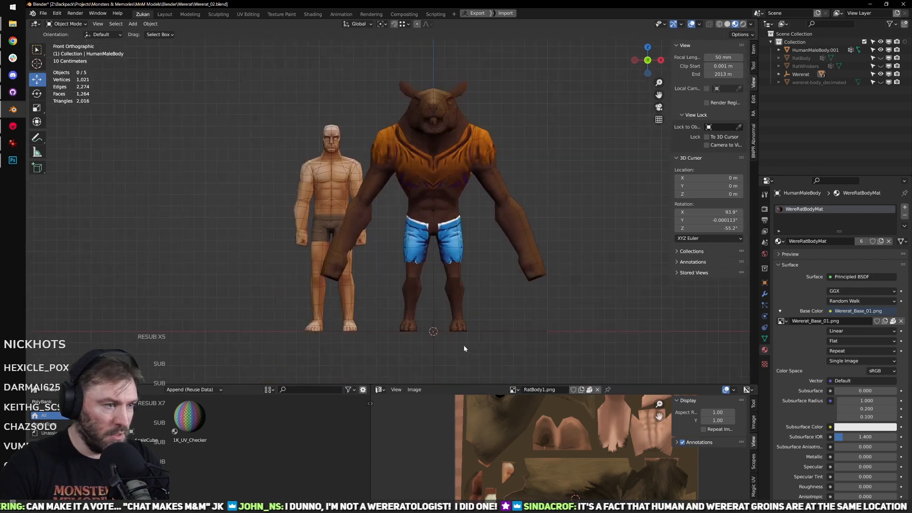
{"action": "scroll", "coordinate": [456, 341], "scroll_direction": "up", "scroll_amount": 2}
{"action": "scroll", "coordinate": [446, 368], "scroll_direction": "down", "scroll_amount": 3}
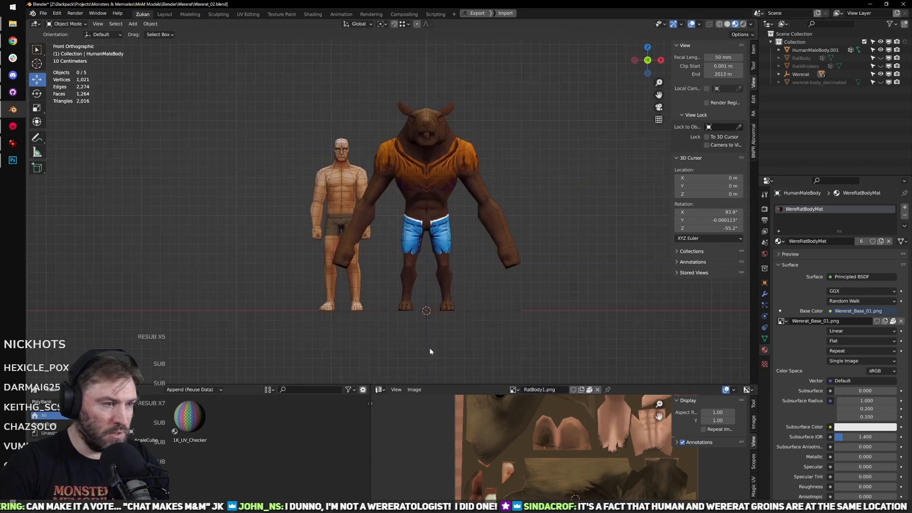
{"action": "left_click", "coordinate": [431, 349]}
{"action": "key", "text": "r"}
{"action": "scroll", "coordinate": [506, 295], "scroll_direction": "up", "scroll_amount": 3}
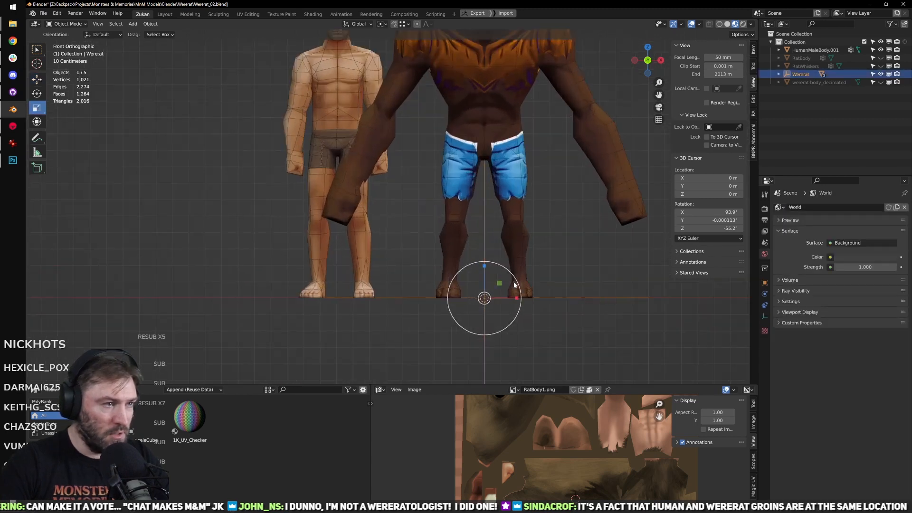
{"action": "left_click_drag", "start_coordinate": [507, 326], "coordinate": [509, 328]}
Step: Move the human body about 0.879 m along the X axis so it overlaps the wererat
{"action": "middle_click_drag", "start_coordinate": [443, 188], "coordinate": [454, 273], "text": "shift"}
{"action": "left_click", "coordinate": [375, 275]}
{"action": "key", "text": "w"}
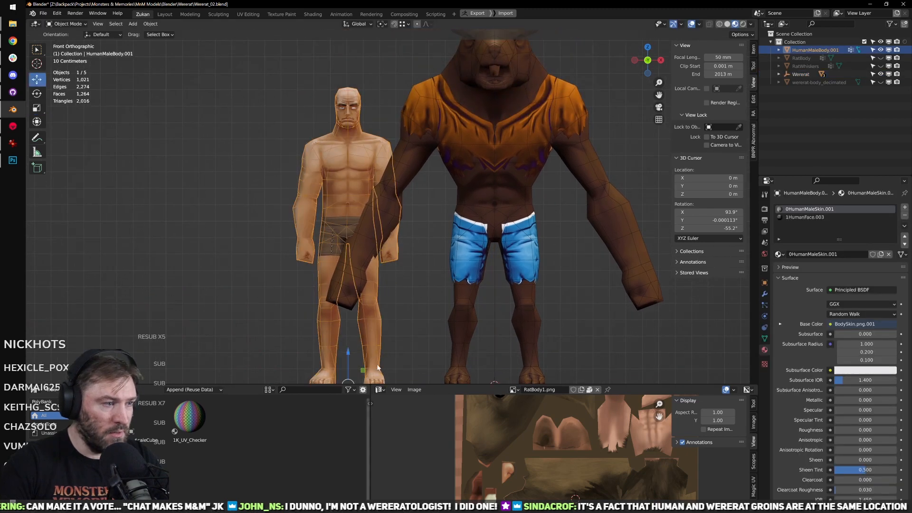
{"action": "scroll", "coordinate": [375, 376], "scroll_direction": "down", "scroll_amount": 2}
{"action": "left_click_drag", "start_coordinate": [377, 338], "coordinate": [489, 328]}
{"action": "scroll", "coordinate": [533, 346], "scroll_direction": "up", "scroll_amount": 4}
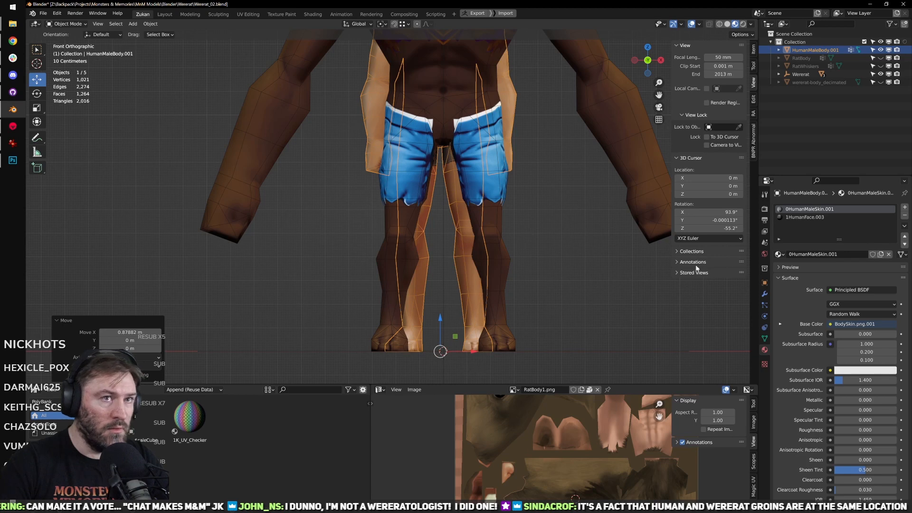
Step: Scale the Wererat empty uniformly to 0.995, using wireframe display to compare it with the overlapping human
{"action": "left_click", "coordinate": [801, 74]}
{"action": "scroll", "coordinate": [519, 216], "scroll_direction": "up", "scroll_amount": 2}
{"action": "key", "text": "shift+z"}
{"action": "scroll", "coordinate": [509, 242], "scroll_direction": "down", "scroll_amount": 6}
{"action": "key", "text": "shift+space"}
{"action": "key", "text": "s"}
{"action": "left_click_drag", "start_coordinate": [449, 377], "coordinate": [449, 375]}
{"action": "scroll", "coordinate": [505, 292], "scroll_direction": "down", "scroll_amount": 4}
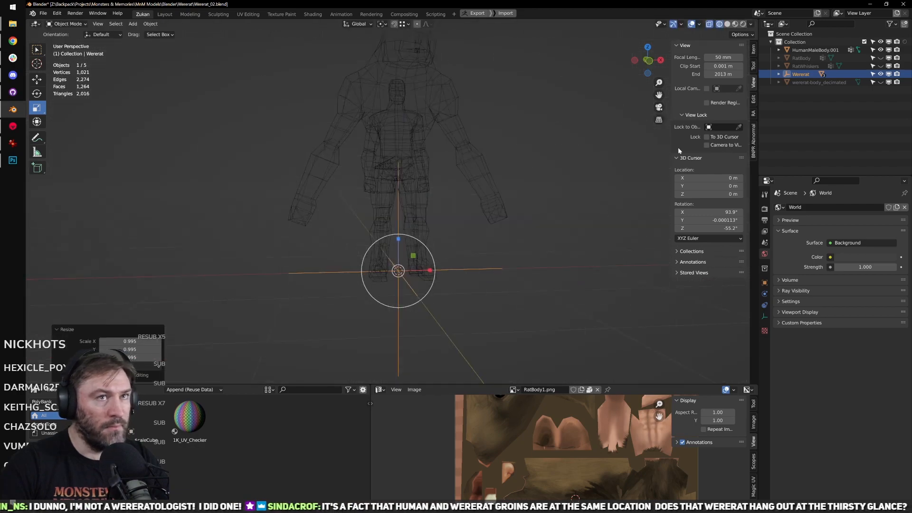
Step: Move the human body about -0.664 m along X, back beside the wererat, and restore the textured display
{"action": "left_click", "coordinate": [815, 50]}
{"action": "key", "text": "shift+z"}
{"action": "middle_click_drag", "start_coordinate": [504, 228], "coordinate": [519, 222]}
{"action": "key", "text": "w"}
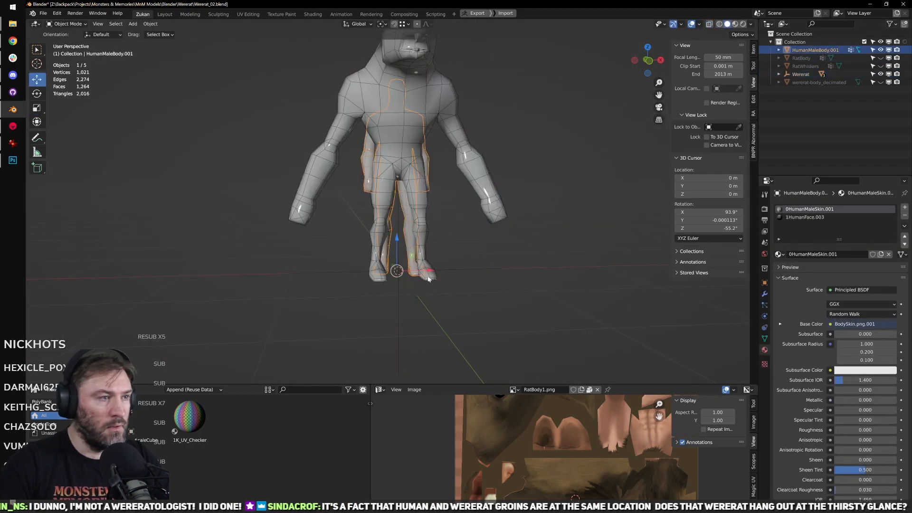
{"action": "key", "text": "shift+z"}
{"action": "left_click_drag", "start_coordinate": [430, 272], "coordinate": [359, 272]}
{"action": "key", "text": "z"}
{"action": "middle_click_drag", "start_coordinate": [475, 268], "coordinate": [480, 281]}
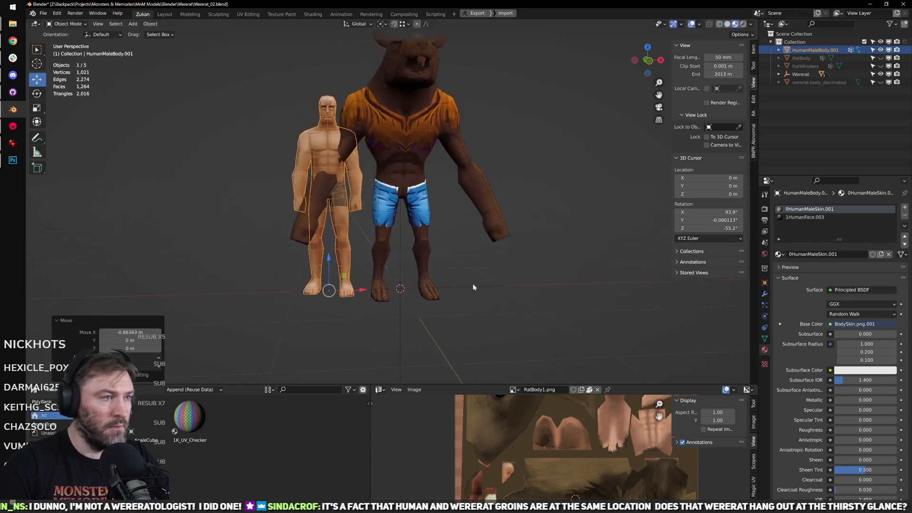
Step: Select the Wererat empty's full hierarchy and apply all its transforms
{"action": "right_click", "coordinate": [796, 75]}
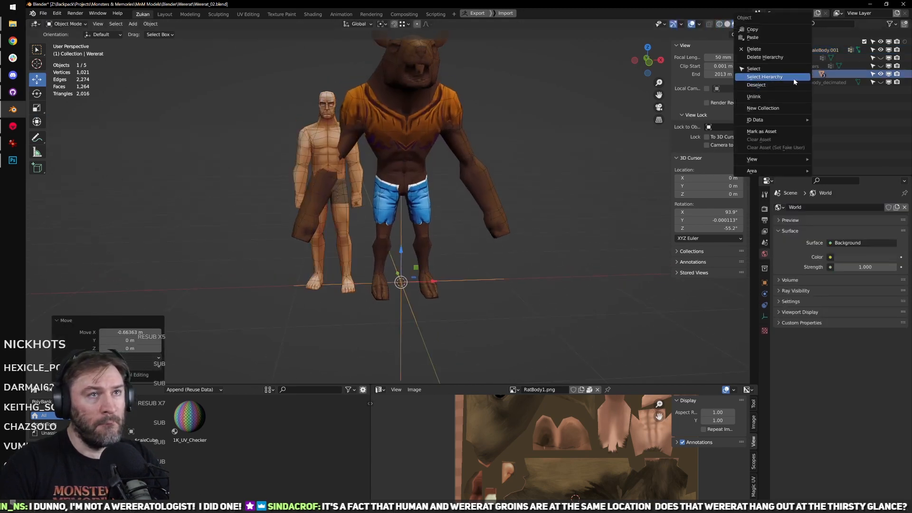
{"action": "left_click", "coordinate": [784, 76]}
{"action": "key", "text": "ctrl+a"}
{"action": "left_click", "coordinate": [512, 168]}
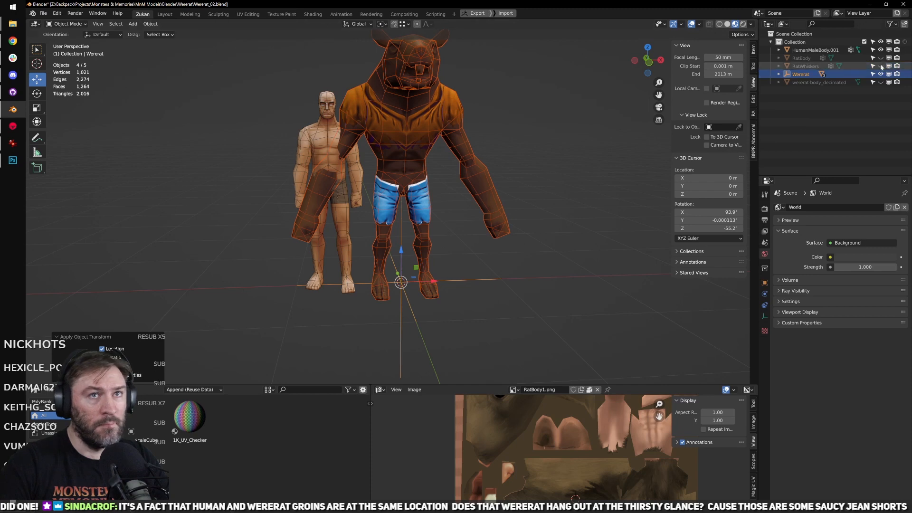
Step: Unhide all objects, then hide wererat.body_decimated again
{"action": "key", "text": "alt+h"}
{"action": "left_click", "coordinate": [819, 82]}
{"action": "key", "text": "h"}
Step: Select RatWhiskers on the small rat and move it to the wererat's face, about 0.44 m forward along Y
{"action": "scroll", "coordinate": [224, 254], "scroll_direction": "up", "scroll_amount": 5}
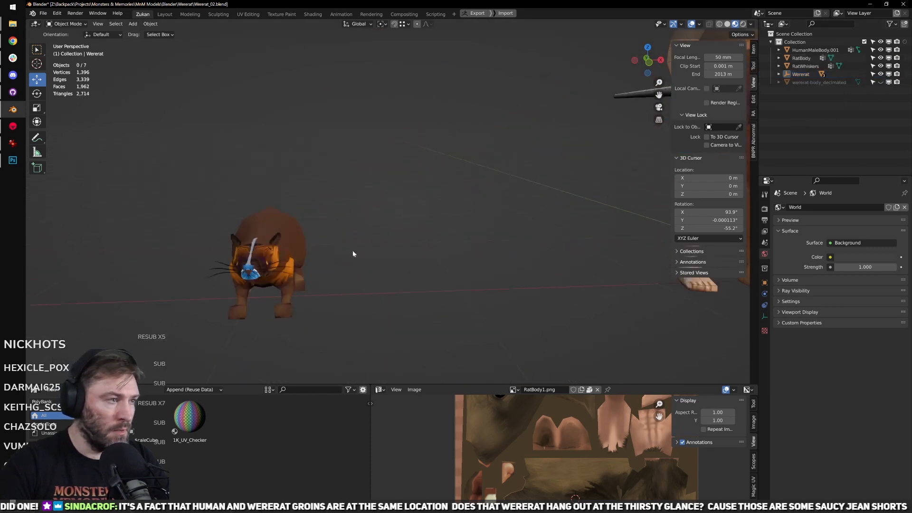
{"action": "left_click", "coordinate": [273, 276]}
{"action": "key", "text": "KP_1"}
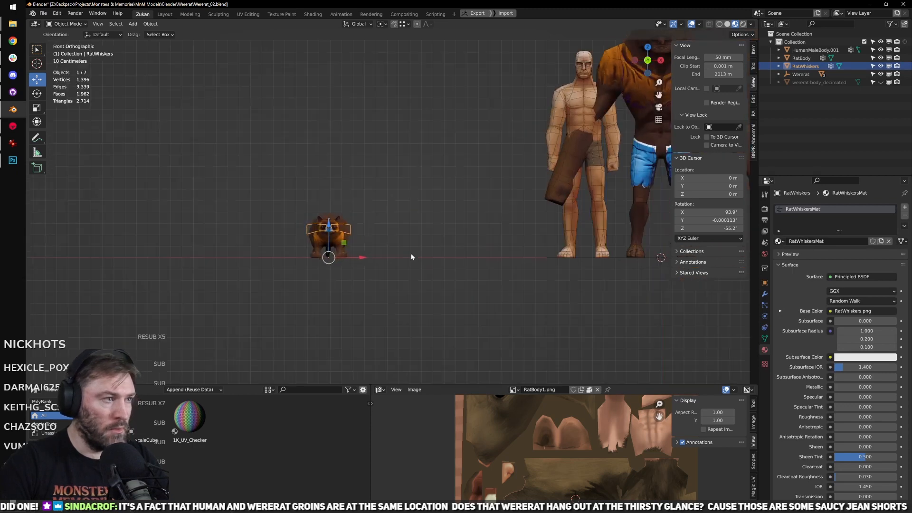
{"action": "left_click_drag", "start_coordinate": [256, 270], "coordinate": [534, 106]}
{"action": "middle_click_drag", "start_coordinate": [594, 115], "coordinate": [494, 153]}
{"action": "left_click_drag", "start_coordinate": [486, 241], "coordinate": [443, 242]}
{"action": "middle_click_drag", "start_coordinate": [399, 287], "coordinate": [493, 183]}
{"action": "key", "text": "KP_Decimal"}
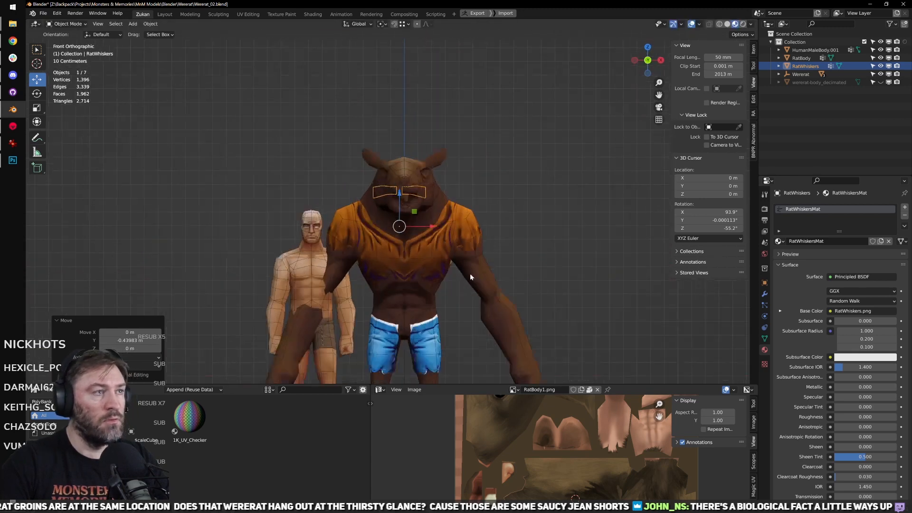
Step: Delete the whisker faces on one side of the RatWhiskers mesh, keeping only the other half
{"action": "key", "text": "Tab"}
{"action": "key", "text": "alt+z"}
{"action": "key", "text": "ctrl+Tab"}
{"action": "left_click", "coordinate": [449, 217]}
{"action": "left_click_drag", "start_coordinate": [223, 49], "coordinate": [416, 197]}
{"action": "key", "text": "x"}
{"action": "left_click", "coordinate": [413, 195]}
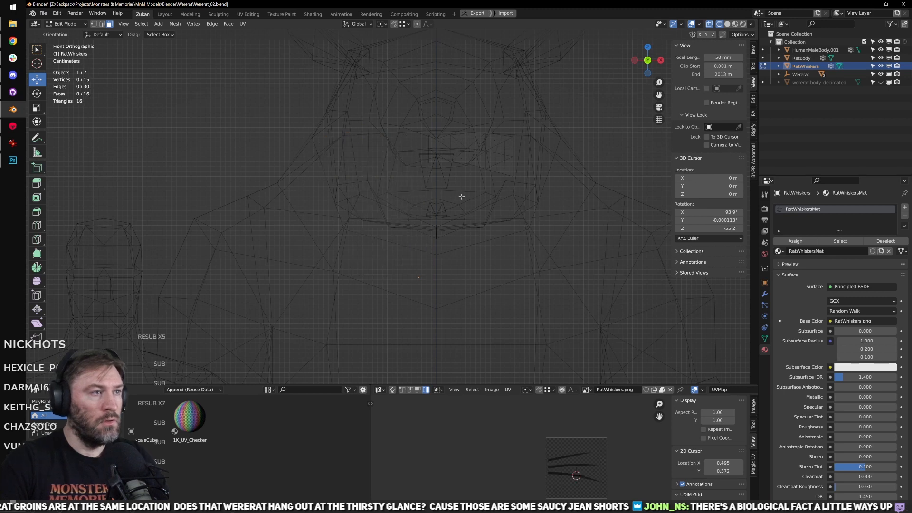
Step: Position the remaining whisker half beside the wererat's muzzle, moving it about 0.12 m forward along Y
{"action": "key", "text": "Tab"}
{"action": "key", "text": "alt+z"}
{"action": "left_click_drag", "start_coordinate": [421, 281], "coordinate": [474, 270]}
{"action": "key", "text": "z"}
{"action": "middle_click_drag", "start_coordinate": [486, 259], "coordinate": [311, 268]}
{"action": "left_click_drag", "start_coordinate": [486, 258], "coordinate": [452, 262]}
{"action": "key", "text": "KP_1"}
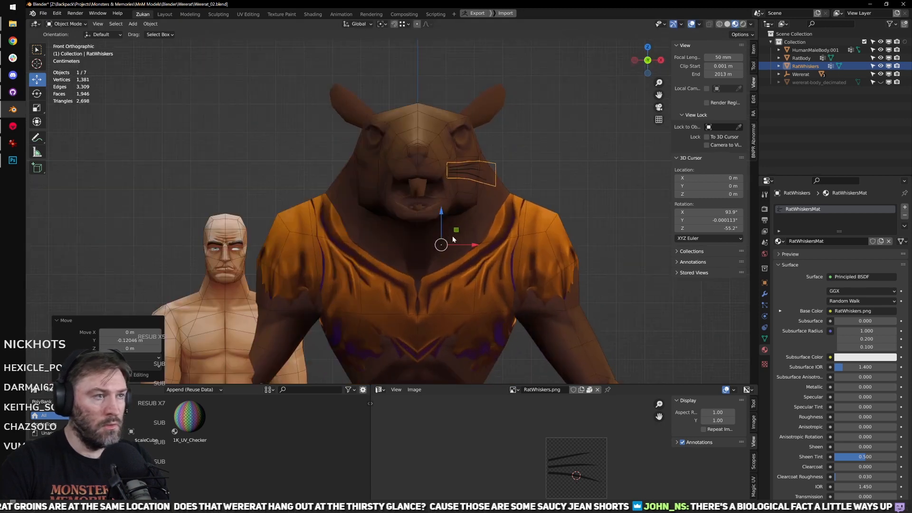
{"action": "middle_click_drag", "start_coordinate": [453, 240], "coordinate": [449, 247], "text": "shift"}
{"action": "left_click_drag", "start_coordinate": [438, 254], "coordinate": [432, 252]}
Step: Set the RatWhiskers origin to the mesh's center of mass (Surface)
{"action": "middle_click_drag", "start_coordinate": [469, 199], "coordinate": [474, 242]}
{"action": "scroll", "coordinate": [476, 242], "scroll_direction": "up", "scroll_amount": 1}
{"action": "key", "text": "ctrl+alt+shift+c"}
{"action": "left_click", "coordinate": [460, 253]}
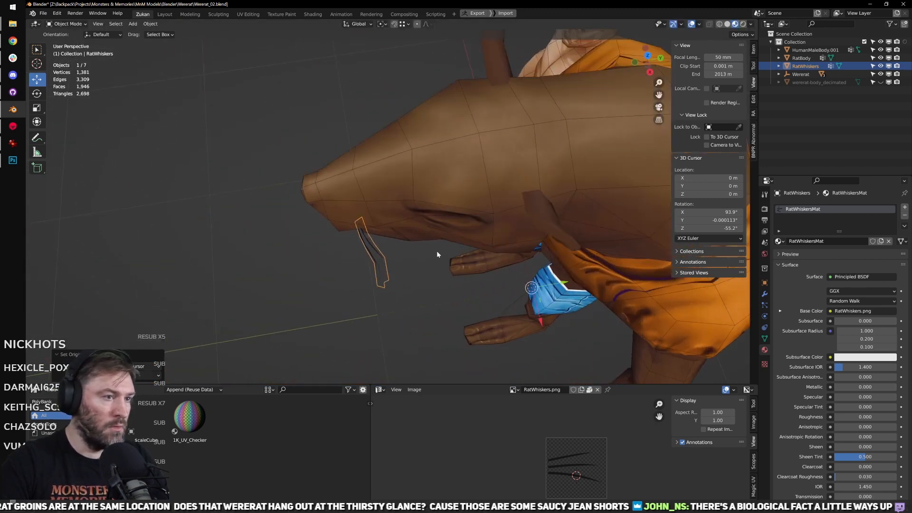
{"action": "key", "text": "ctrl+alt+shift+c"}
{"action": "left_click", "coordinate": [427, 261]}
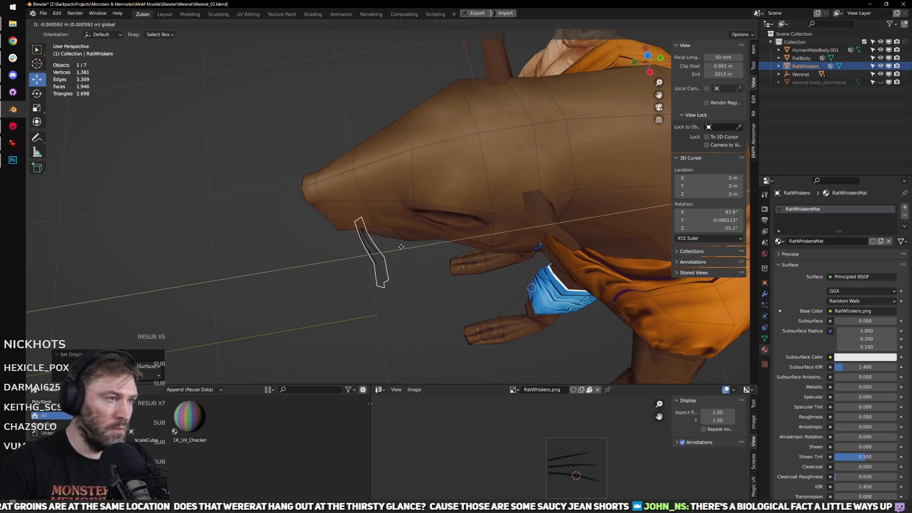
Step: Rotate and nudge the whisker half so it sits against the side of the wererat's snout
{"action": "left_click_drag", "start_coordinate": [402, 248], "coordinate": [409, 255]}
{"action": "mouse_move", "coordinate": [409, 255]}
{"action": "middle_mouse_down"}
{"action": "mouse_move", "coordinate": [417, 230]}
{"action": "mouse_move", "coordinate": [473, 231]}
{"action": "middle_mouse_up"}
{"action": "key", "text": "z"}
{"action": "left_click_drag", "start_coordinate": [456, 180], "coordinate": [455, 174]}
{"action": "middle_click_drag", "start_coordinate": [456, 174], "coordinate": [544, 329]}
{"action": "key", "text": "r"}
{"action": "left_click_drag", "start_coordinate": [538, 298], "coordinate": [509, 273]}
{"action": "key", "text": "g"}
{"action": "mouse_move", "coordinate": [518, 289]}
{"action": "middle_mouse_down"}
{"action": "mouse_move", "coordinate": [514, 253]}
{"action": "mouse_move", "coordinate": [586, 225]}
{"action": "mouse_move", "coordinate": [561, 239]}
{"action": "mouse_move", "coordinate": [606, 245]}
{"action": "middle_mouse_up"}
{"action": "key", "text": "z"}
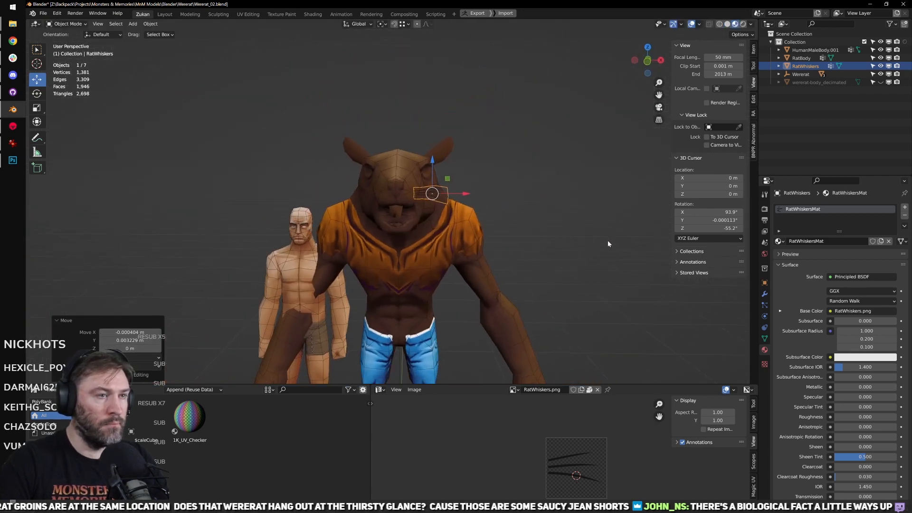
Step: Apply all transforms on RatWhiskers and add a Mirror modifier across the X axis
{"action": "key", "text": "ctrl+a"}
{"action": "left_click", "coordinate": [608, 243]}
{"action": "left_click", "coordinate": [765, 294]}
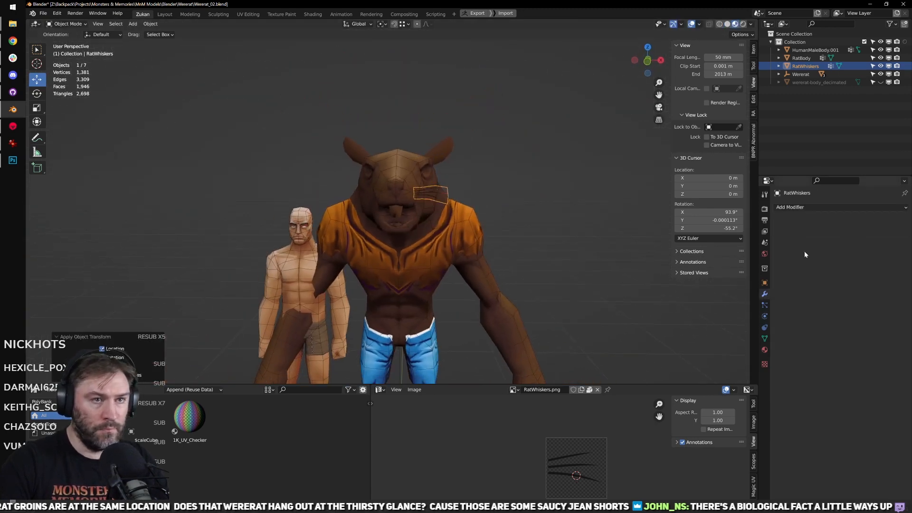
{"action": "left_click", "coordinate": [808, 208]}
{"action": "left_click", "coordinate": [753, 300]}
{"action": "left_click", "coordinate": [599, 264]}
Step: Examine the mirrored whiskers on the wererat's snout from several angles with the viewport overlays hidden
{"action": "middle_click_drag", "start_coordinate": [600, 264], "coordinate": [534, 247]}
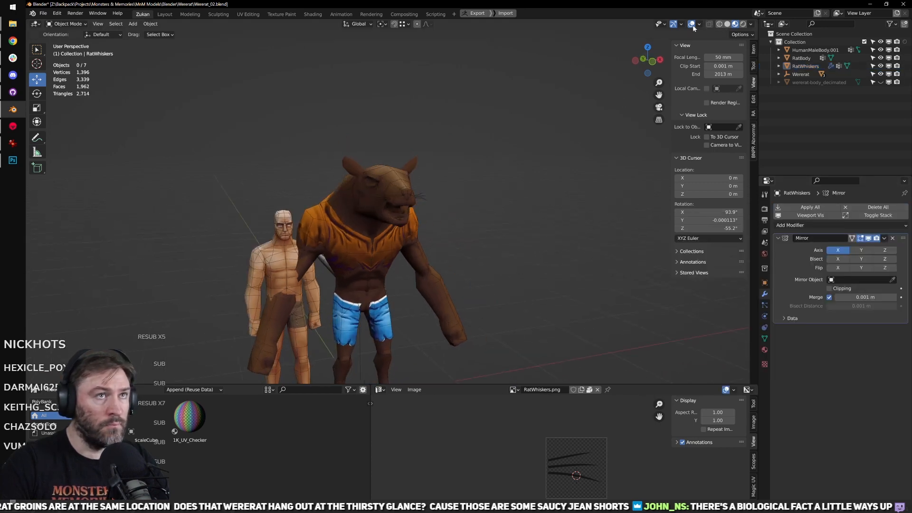
{"action": "scroll", "coordinate": [537, 202], "scroll_direction": "down", "scroll_amount": 6}
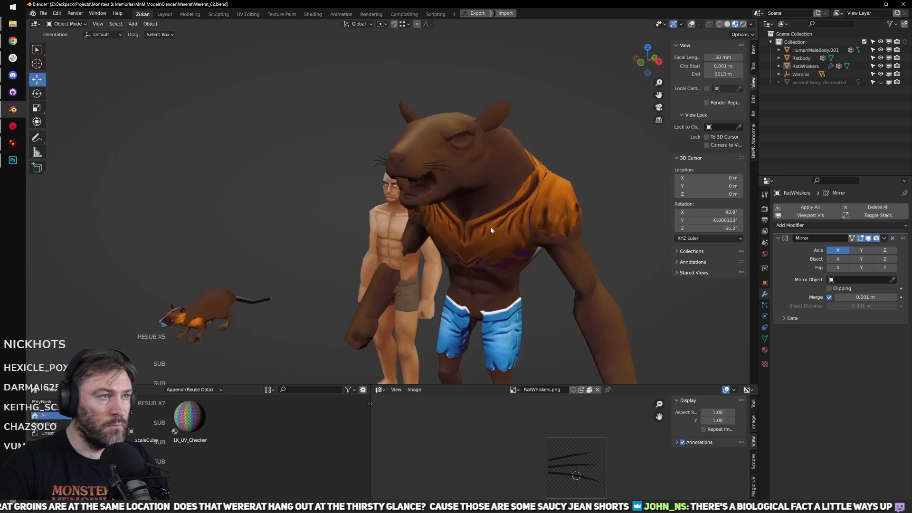
{"action": "middle_click_drag", "start_coordinate": [490, 230], "coordinate": [531, 227]}
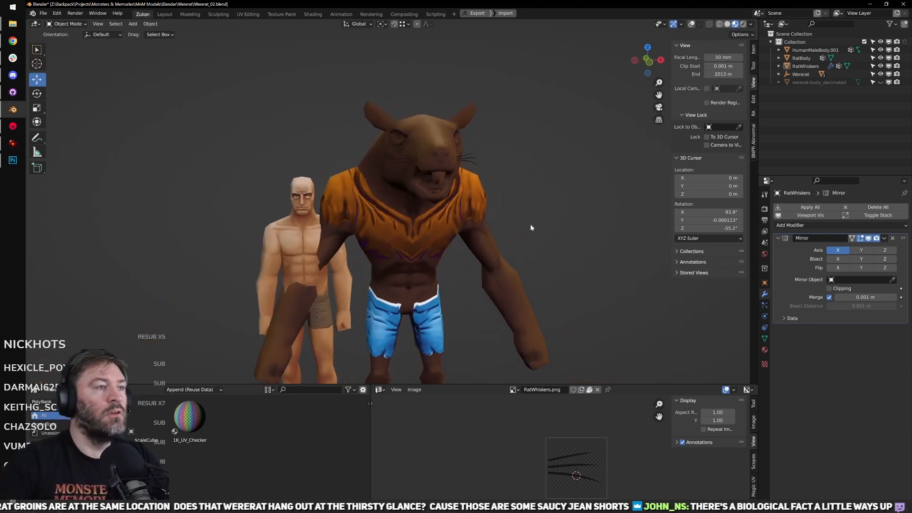
{"action": "scroll", "coordinate": [530, 224], "scroll_direction": "down", "scroll_amount": 5}
{"action": "middle_click_drag", "start_coordinate": [531, 224], "coordinate": [468, 176]}
{"action": "middle_click_drag", "start_coordinate": [278, 167], "coordinate": [356, 121]}
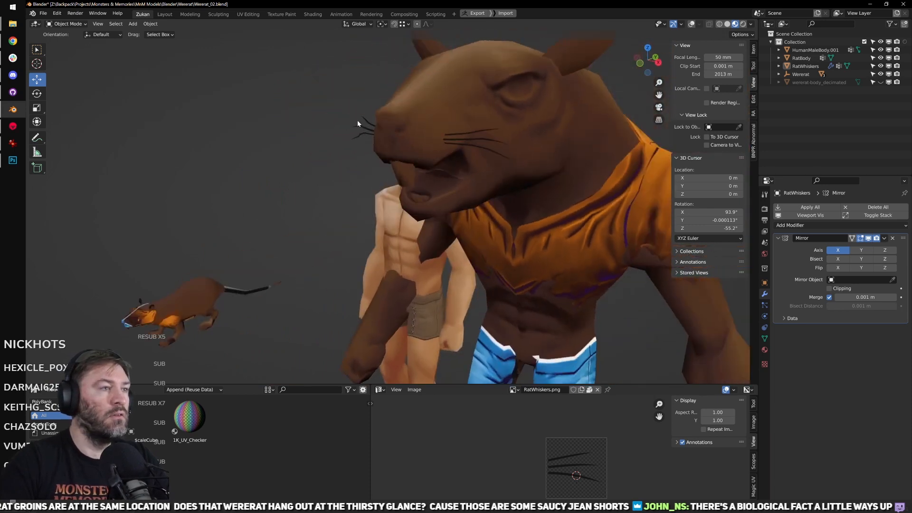
Step: Open the RatWhiskers mesh for editing with the viewport overlays shown
{"action": "left_click", "coordinate": [355, 120]}
{"action": "middle_click_drag", "start_coordinate": [516, 143], "coordinate": [540, 147]}
{"action": "key", "text": "r"}
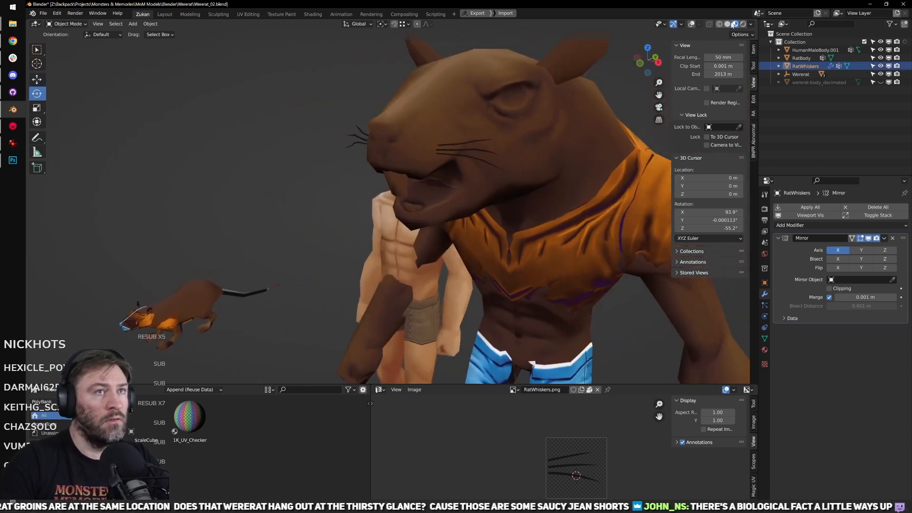
{"action": "key", "text": "Tab"}
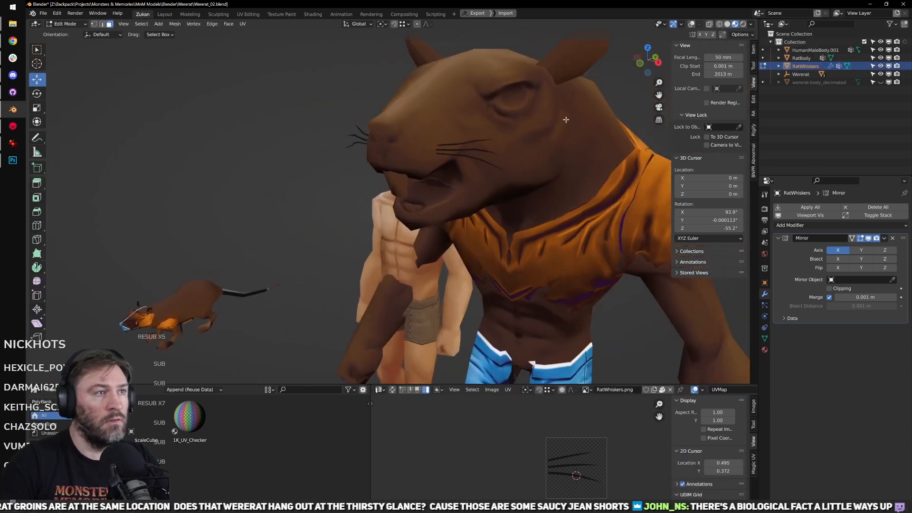
{"action": "left_click", "coordinate": [692, 24]}
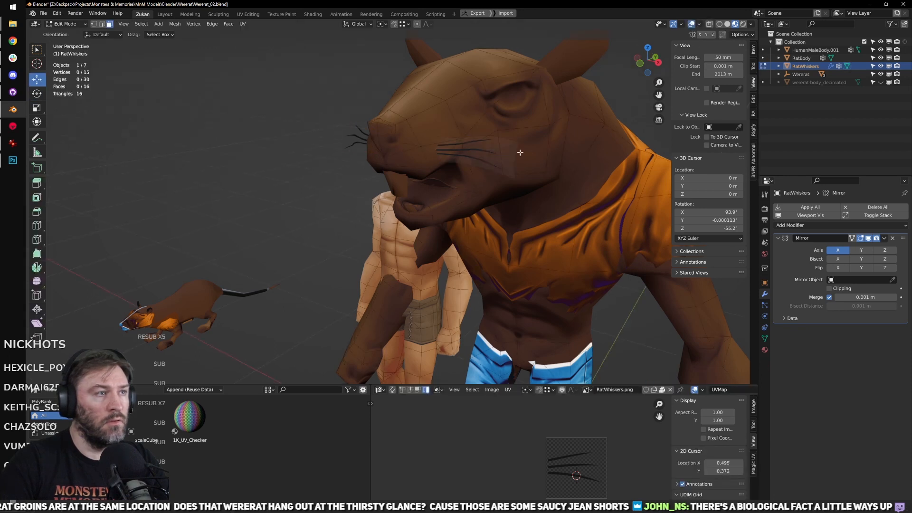
Step: Rotate all whisker faces freely and about -3.6° around the X axis to realign them with the snout
{"action": "key", "text": "a"}
{"action": "key", "text": "r"}
{"action": "key", "text": "e"}
{"action": "middle_click_drag", "start_coordinate": [471, 153], "coordinate": [466, 152]}
{"action": "left_click_drag", "start_coordinate": [461, 140], "coordinate": [460, 141]}
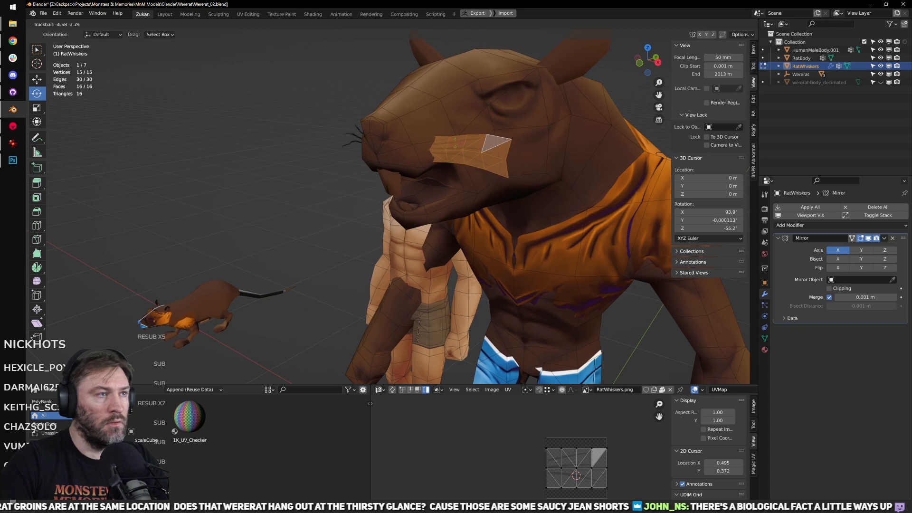
{"action": "left_click", "coordinate": [455, 142]}
{"action": "left_click_drag", "start_coordinate": [455, 143], "coordinate": [452, 147]}
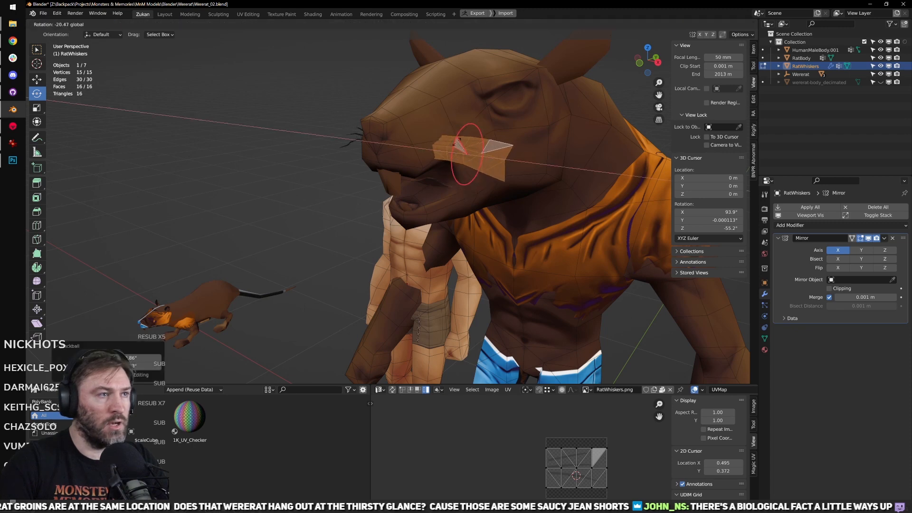
{"action": "left_click", "coordinate": [454, 142]}
{"action": "middle_click_drag", "start_coordinate": [454, 142], "coordinate": [515, 192]}
Step: Select an inner vertical column of whisker vertices in vertex mode and move it to bend the whiskers
{"action": "key", "text": "ctrl+Tab"}
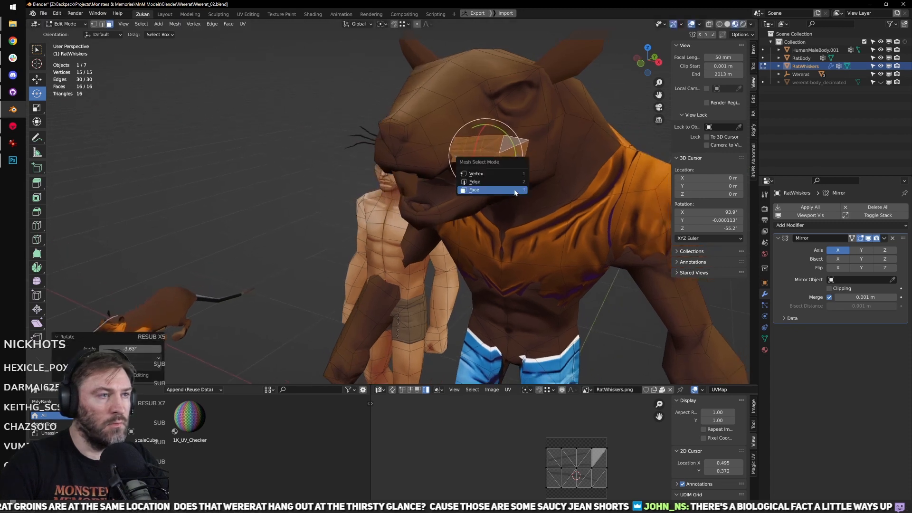
{"action": "left_click", "coordinate": [511, 183]}
{"action": "scroll", "coordinate": [550, 157], "scroll_direction": "up", "scroll_amount": 5}
{"action": "key", "text": "shift+z"}
{"action": "left_click_drag", "start_coordinate": [539, 85], "coordinate": [559, 195]}
{"action": "key", "text": "ctrl+Tab"}
{"action": "left_click", "coordinate": [540, 187]}
{"action": "mouse_move", "coordinate": [535, 190]}
{"action": "middle_mouse_down"}
{"action": "mouse_move", "coordinate": [514, 193]}
{"action": "mouse_move", "coordinate": [503, 136]}
{"action": "middle_mouse_up"}
{"action": "key", "text": "shift+z"}
{"action": "key", "text": "w"}
{"action": "left_click_drag", "start_coordinate": [503, 132], "coordinate": [526, 139]}
Step: Lower the next column of whisker vertices and raise the outermost column about 0.021 m along Z
{"action": "left_click_drag", "start_coordinate": [525, 105], "coordinate": [573, 220]}
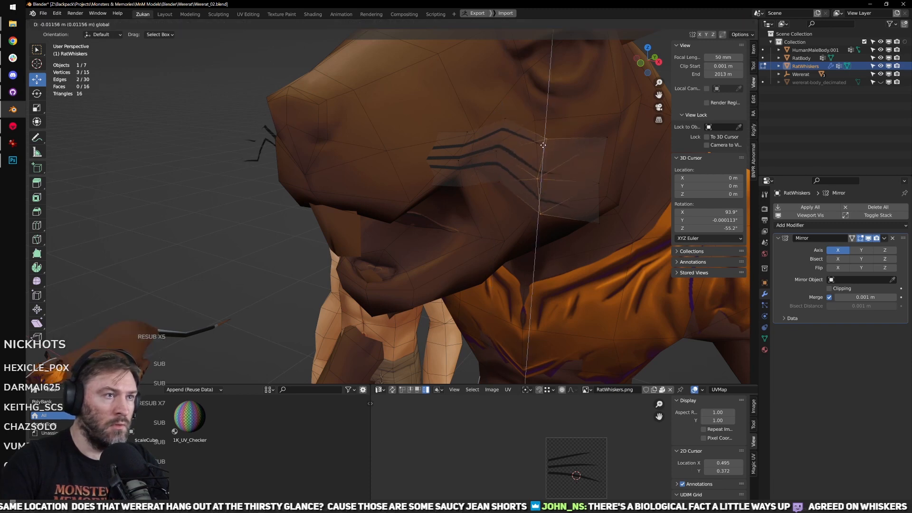
{"action": "left_click_drag", "start_coordinate": [570, 99], "coordinate": [647, 285]}
{"action": "left_click_drag", "start_coordinate": [600, 150], "coordinate": [609, 127]}
{"action": "middle_click_drag", "start_coordinate": [609, 128], "coordinate": [522, 164]}
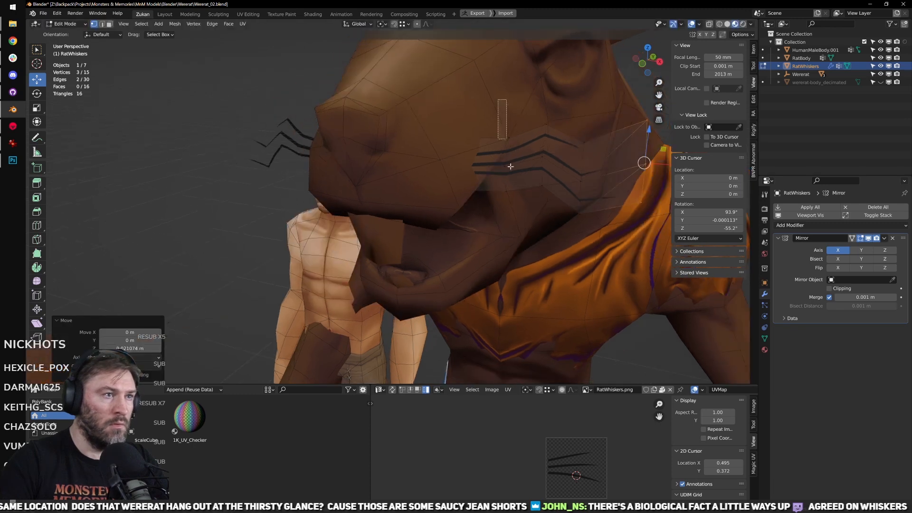
Step: Adjust the height of the vertex columns near the whisker roots, shifting the selected column about 0.0086 m along Z
{"action": "left_click_drag", "start_coordinate": [508, 141], "coordinate": [507, 136]}
{"action": "key", "text": "shift+z"}
{"action": "left_click_drag", "start_coordinate": [431, 111], "coordinate": [477, 207]}
{"action": "key", "text": "shift+z"}
{"action": "left_click_drag", "start_coordinate": [466, 131], "coordinate": [467, 139]}
{"action": "middle_click_drag", "start_coordinate": [468, 139], "coordinate": [503, 183]}
{"action": "scroll", "coordinate": [498, 182], "scroll_direction": "up", "scroll_amount": 3}
{"action": "scroll", "coordinate": [501, 235], "scroll_direction": "up", "scroll_amount": 1}
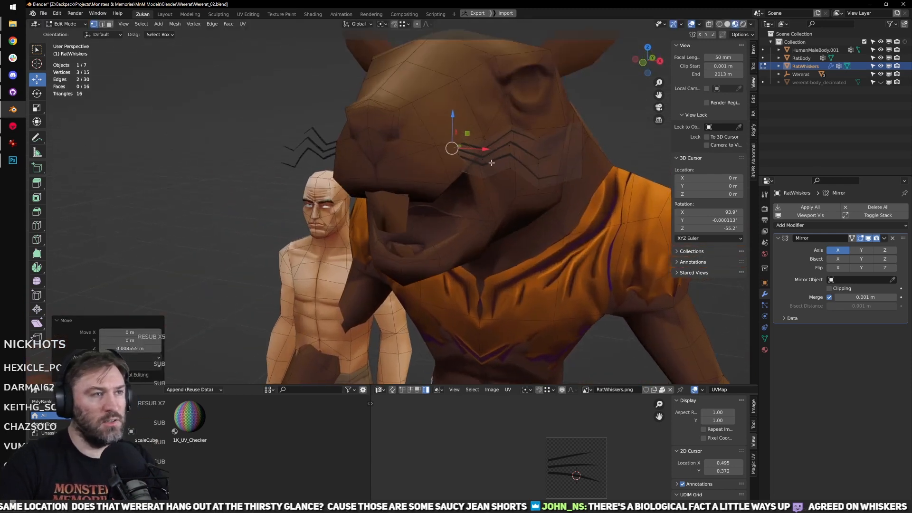
Step: Lower the raised middle column of whisker vertices to soften the zigzag bend
{"action": "middle_click_drag", "start_coordinate": [500, 235], "coordinate": [488, 247], "text": "shift"}
{"action": "key", "text": "shift+z"}
{"action": "left_click_drag", "start_coordinate": [492, 111], "coordinate": [520, 203]}
{"action": "key", "text": "shift+z"}
{"action": "left_click_drag", "start_coordinate": [505, 128], "coordinate": [506, 138]}
{"action": "key", "text": "shift+z"}
{"action": "left_click_drag", "start_coordinate": [560, 119], "coordinate": [588, 148]}
{"action": "key", "text": "shift+z"}
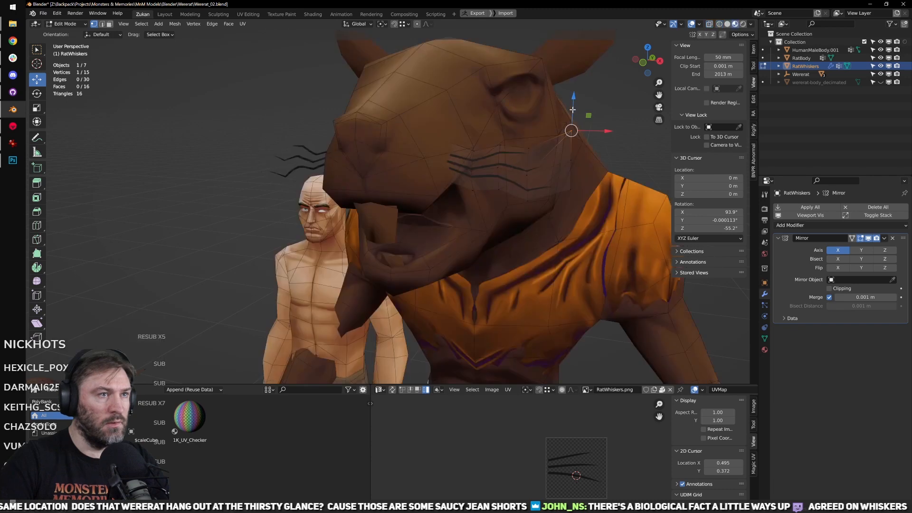
{"action": "left_click_drag", "start_coordinate": [575, 96], "coordinate": [574, 112]}
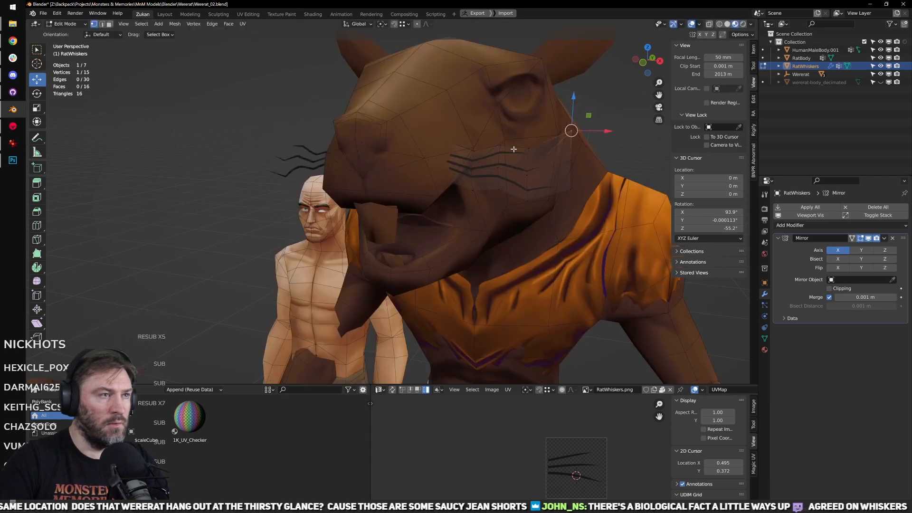
Step: Scale the outermost column of whisker vertices up along Z so the whisker tips fan out
{"action": "key", "text": "shift+z"}
{"action": "left_click_drag", "start_coordinate": [589, 77], "coordinate": [546, 217]}
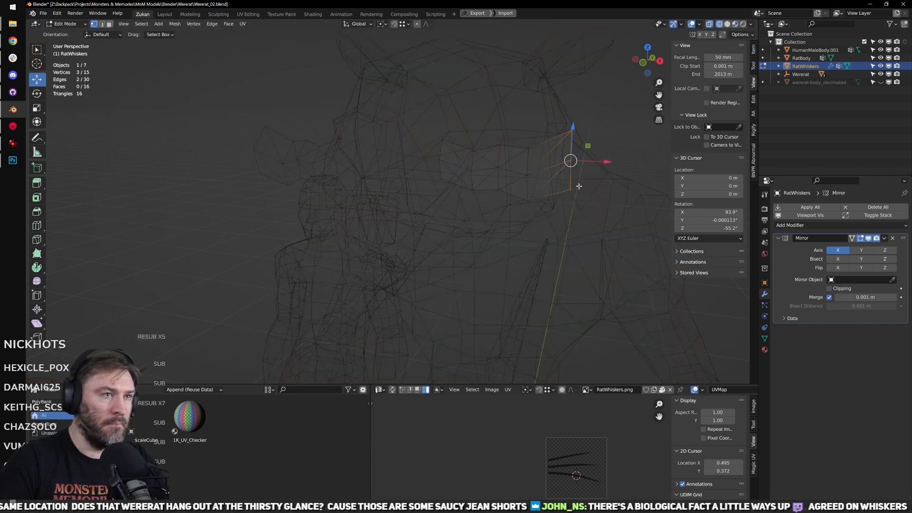
{"action": "key", "text": "shift+z"}
{"action": "key", "text": "z"}
{"action": "key", "text": "r"}
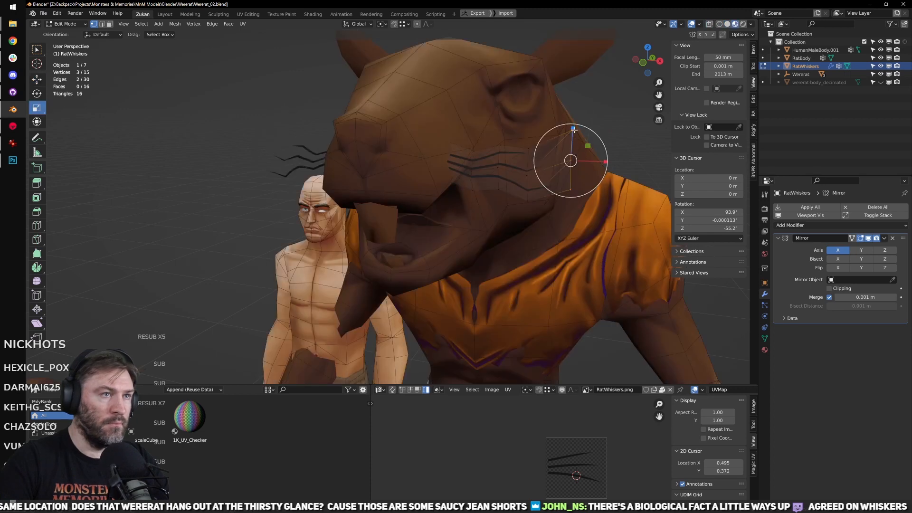
{"action": "key", "text": "o"}
{"action": "left_click_drag", "start_coordinate": [574, 128], "coordinate": [578, 108]}
Step: Try to rotate the outermost column of whisker vertices
{"action": "scroll", "coordinate": [574, 122], "scroll_direction": "up", "scroll_amount": 7}
{"action": "scroll", "coordinate": [577, 114], "scroll_direction": "down", "scroll_amount": 2}
{"action": "middle_click_drag", "start_coordinate": [579, 108], "coordinate": [476, 179]}
{"action": "key", "text": "shift+space"}
{"action": "key", "text": "r"}
{"action": "left_click_drag", "start_coordinate": [385, 271], "coordinate": [366, 272]}
{"action": "key", "text": "ctrl+z"}
Step: Move the outer whisker vertices away from the cheek in top view, return to Object Mode and clear the selection
{"action": "key", "text": "shift+space"}
{"action": "key", "text": "g"}
{"action": "key", "text": "KP_7"}
{"action": "left_click_drag", "start_coordinate": [391, 240], "coordinate": [401, 233]}
{"action": "middle_click_drag", "start_coordinate": [426, 275], "coordinate": [525, 211]}
{"action": "key", "text": "Tab"}
{"action": "left_click", "coordinate": [513, 189]}
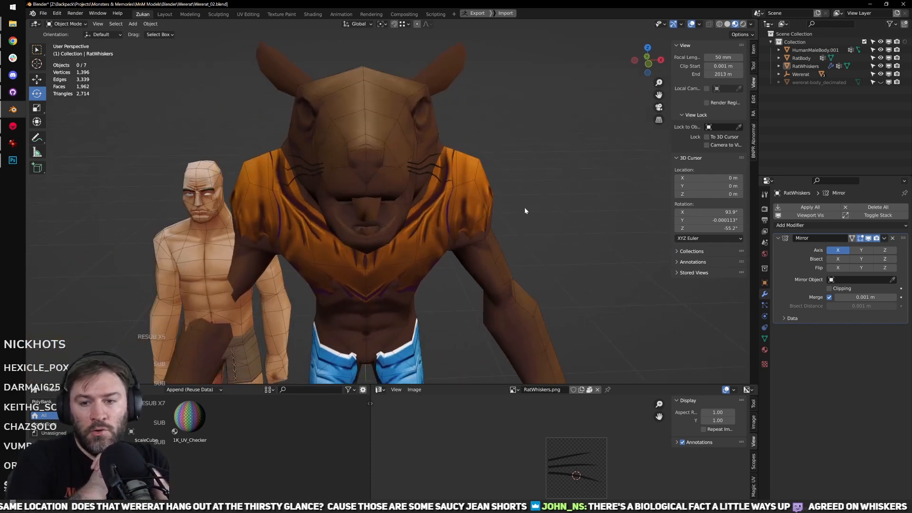
Step: Parent RatWhiskers to the Wererat object
{"action": "middle_click_drag", "start_coordinate": [524, 208], "coordinate": [464, 192]}
{"action": "left_click", "coordinate": [808, 66]}
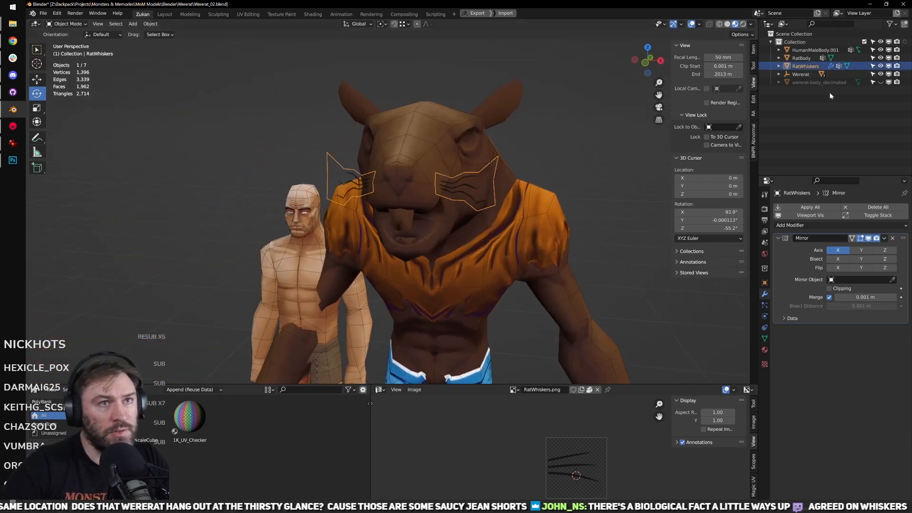
{"action": "left_click", "coordinate": [802, 75], "text": "ctrl"}
{"action": "key", "text": "ctrl+p"}
{"action": "left_click", "coordinate": [614, 150]}
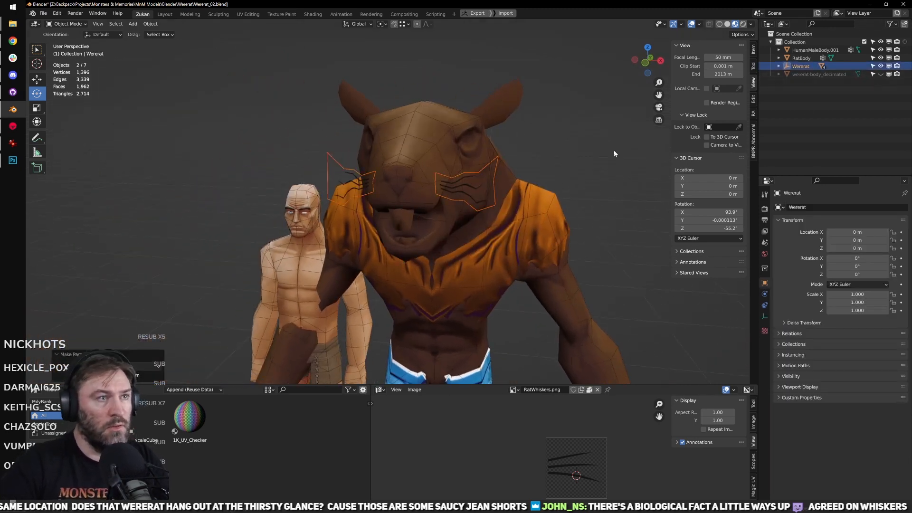
{"action": "middle_click_drag", "start_coordinate": [624, 127], "coordinate": [531, 155]}
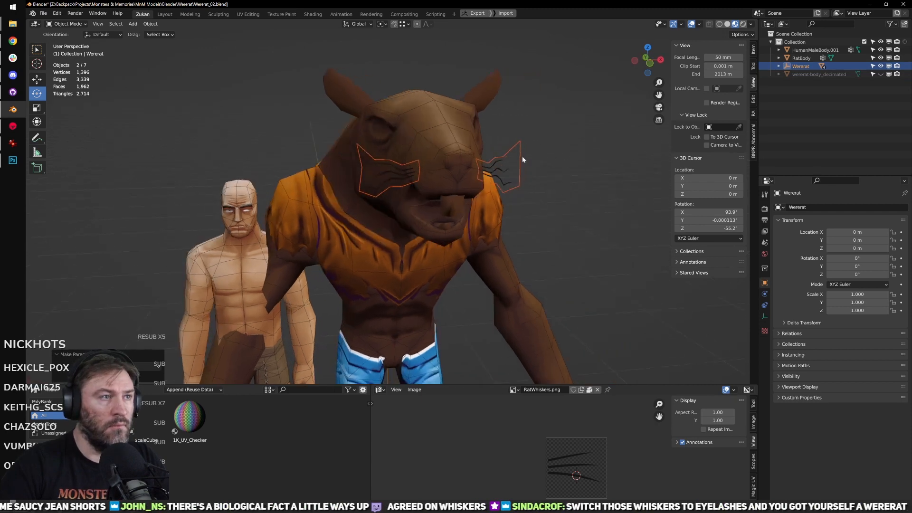
Step: Apply all object transforms on RatWhiskers
{"action": "left_click", "coordinate": [521, 160]}
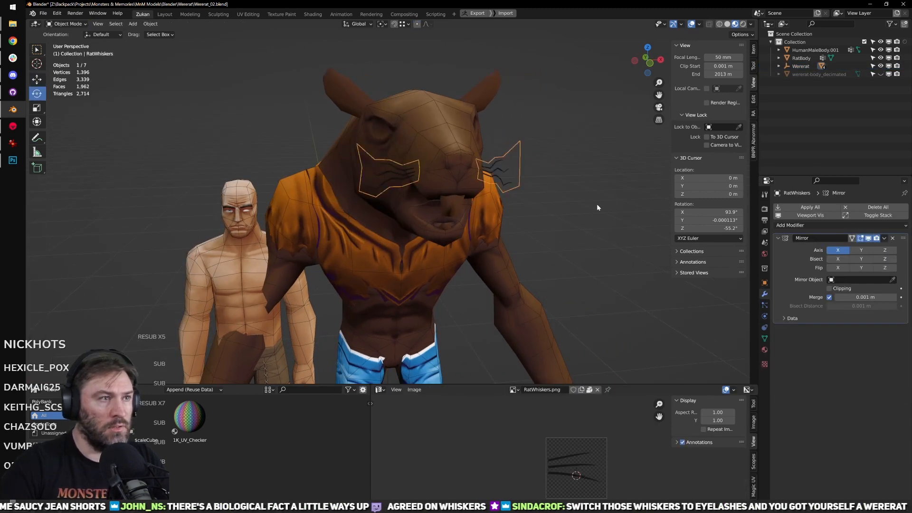
{"action": "middle_click_drag", "start_coordinate": [600, 206], "coordinate": [571, 210]}
{"action": "scroll", "coordinate": [572, 210], "scroll_direction": "down", "scroll_amount": 4}
{"action": "key", "text": "ctrl+a"}
{"action": "left_click", "coordinate": [590, 210]}
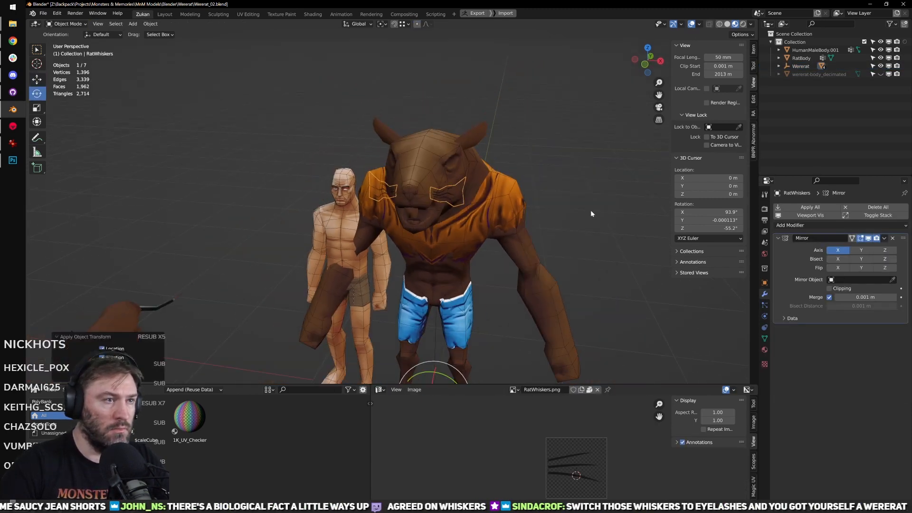
Step: Clear the selection and save the Wererat_02.blend file
{"action": "middle_click_drag", "start_coordinate": [587, 253], "coordinate": [532, 152]}
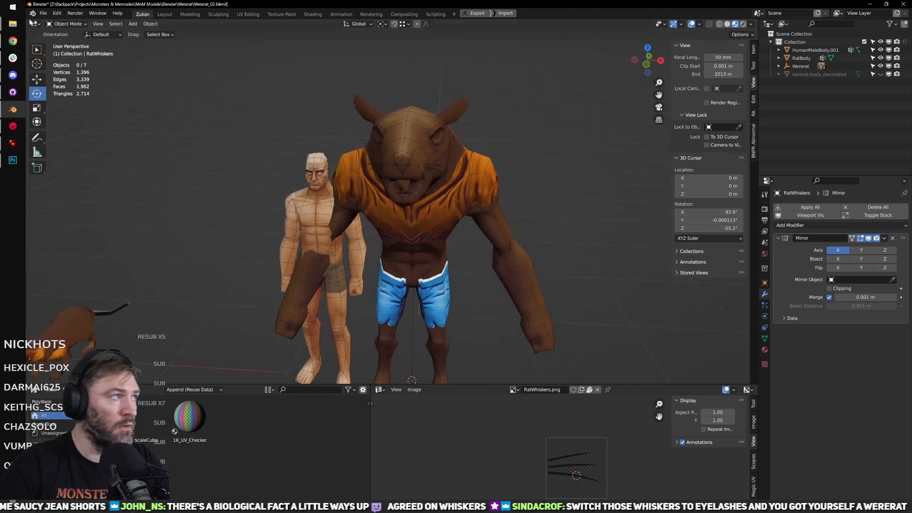
{"action": "left_click", "coordinate": [43, 13]}
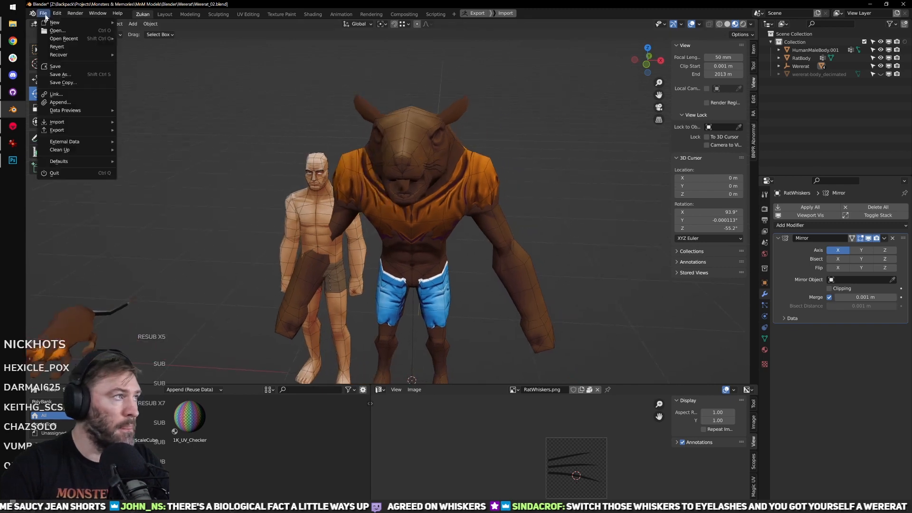
{"action": "left_click", "coordinate": [56, 67]}
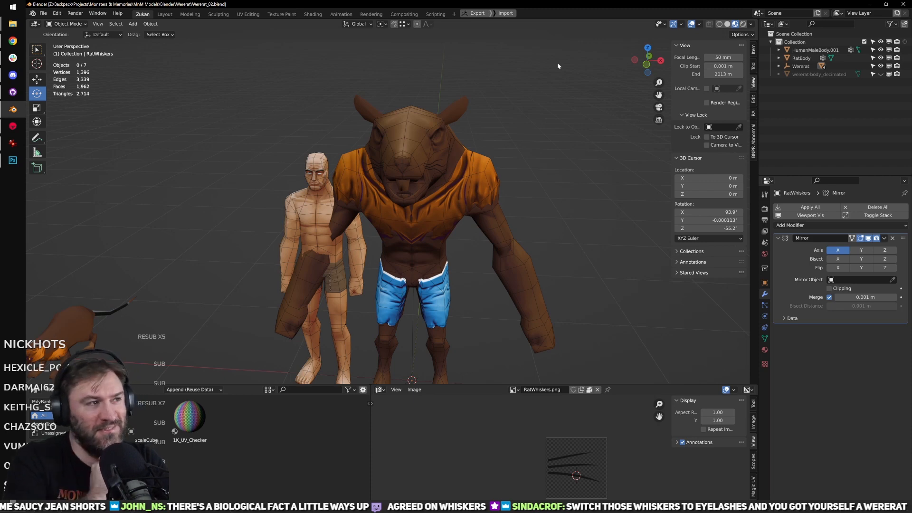
Step: Duplicate RatWhiskers, remove the copy's Mirror modifier and set its origin to its center of mass (Surface)
{"action": "scroll", "coordinate": [551, 60], "scroll_direction": "up", "scroll_amount": 3}
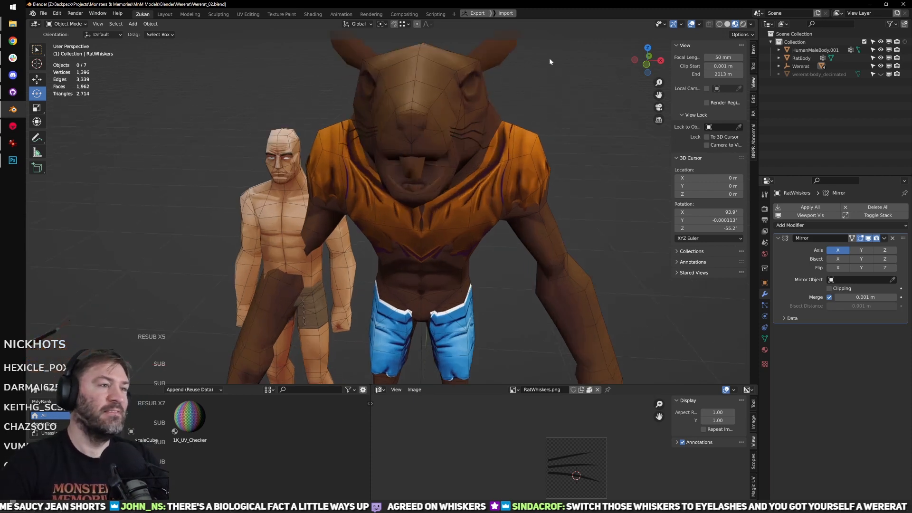
{"action": "middle_click_drag", "start_coordinate": [507, 197], "coordinate": [443, 205]}
{"action": "key", "text": "shift+d"}
{"action": "left_click", "coordinate": [457, 219]}
{"action": "left_click", "coordinate": [893, 238]}
{"action": "key", "text": "ctrl+alt+shift+c"}
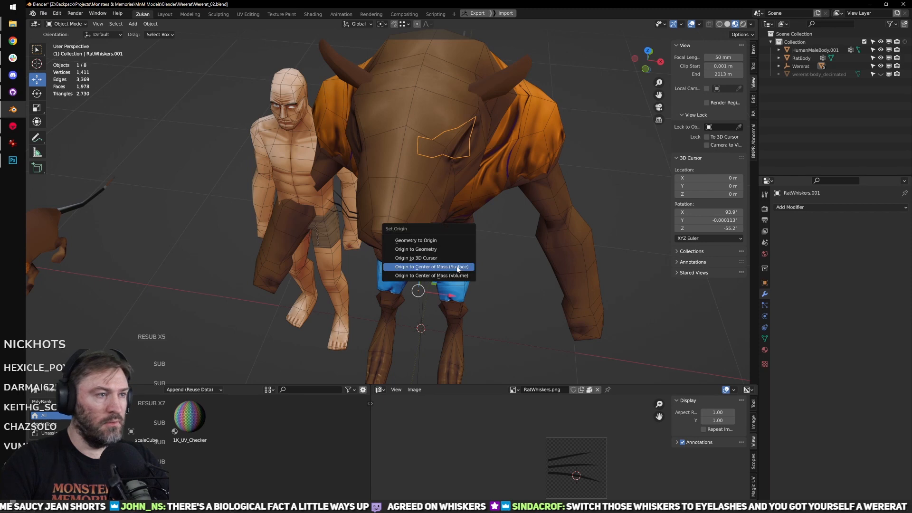
{"action": "left_click", "coordinate": [451, 259]}
Step: Move the whisker copy toward the wererat's eye and rotate it about -73° to stand upright
{"action": "mouse_move", "coordinate": [451, 145]}
{"action": "left_mouse_down"}
{"action": "mouse_move", "coordinate": [470, 143]}
{"action": "mouse_move", "coordinate": [453, 163]}
{"action": "mouse_move", "coordinate": [438, 140]}
{"action": "left_mouse_up"}
{"action": "key", "text": "KP_3"}
{"action": "scroll", "coordinate": [454, 163], "scroll_direction": "up", "scroll_amount": 4}
{"action": "middle_click_drag", "start_coordinate": [438, 140], "coordinate": [480, 219]}
{"action": "key", "text": "shift+space"}
{"action": "key", "text": "r"}
{"action": "left_click_drag", "start_coordinate": [538, 206], "coordinate": [562, 156]}
Step: Position the rotated whisker copy above the rear corner of the eye in the right side view as an eyelash clump
{"action": "key", "text": "KP_3"}
{"action": "key", "text": "shift+space"}
{"action": "key", "text": "g"}
{"action": "scroll", "coordinate": [462, 187], "scroll_direction": "up", "scroll_amount": 2}
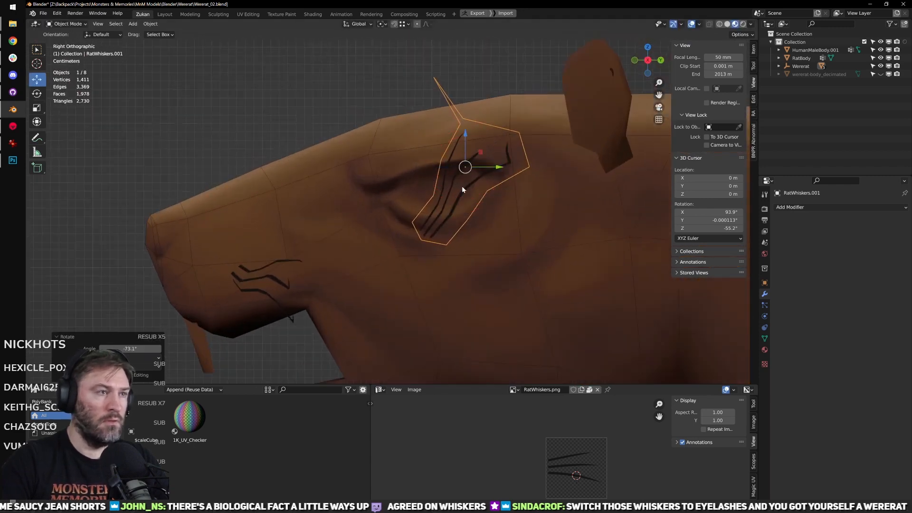
{"action": "left_click_drag", "start_coordinate": [463, 172], "coordinate": [557, 97]}
{"action": "key", "text": "w"}
{"action": "left_click_drag", "start_coordinate": [496, 103], "coordinate": [511, 135]}
Step: Duplicate the lash clump twice forward along the upper eyelid, rotating the second copy about -26.5° and repositioning it
{"action": "key", "text": "shift+d"}
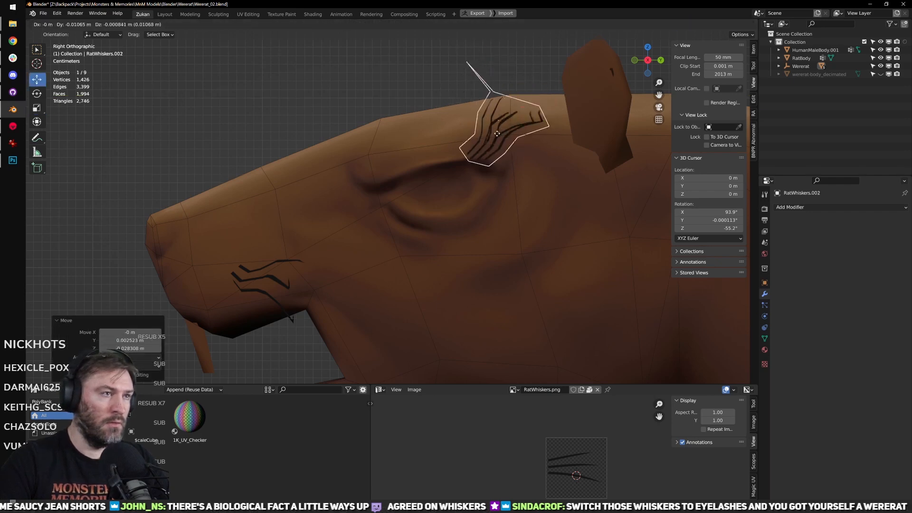
{"action": "left_click", "coordinate": [484, 131]}
{"action": "key", "text": "shift+d"}
{"action": "left_click", "coordinate": [469, 139]}
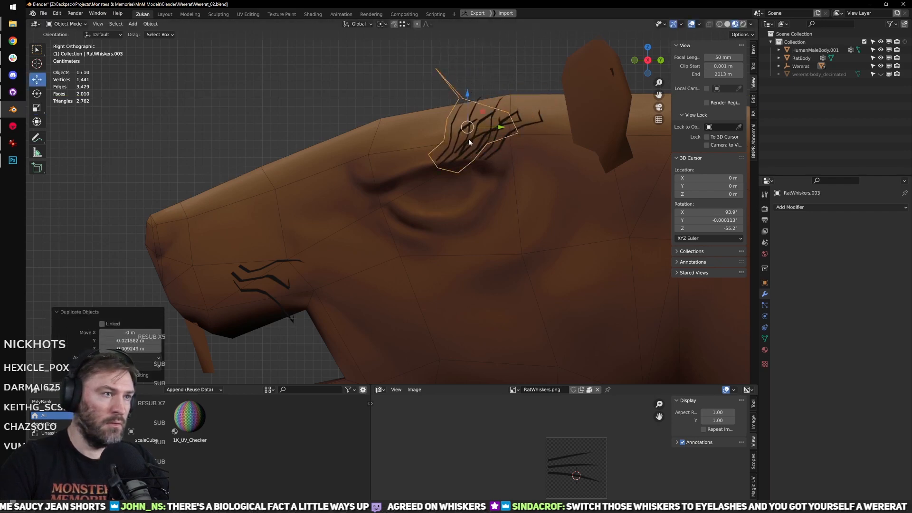
{"action": "key", "text": "r"}
{"action": "left_click", "coordinate": [469, 141]}
{"action": "key", "text": "g"}
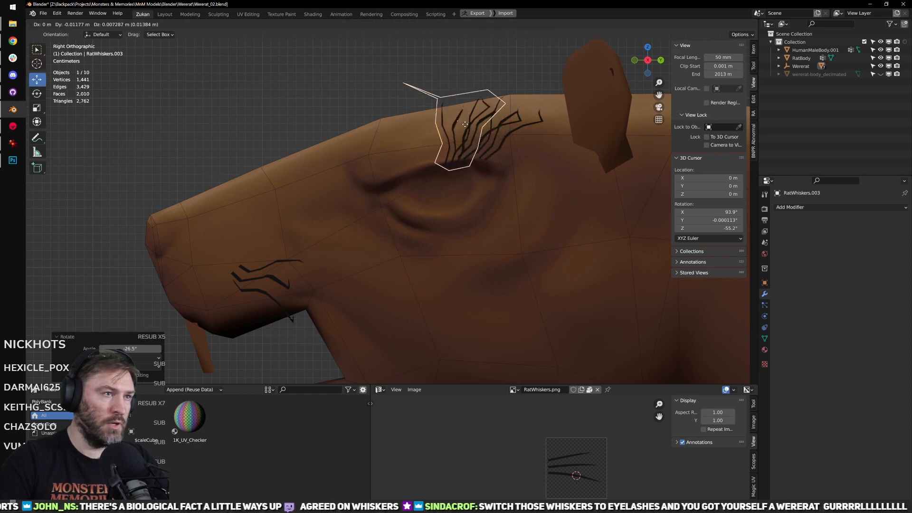
{"action": "left_click", "coordinate": [474, 138]}
Step: Duplicate the lash clump forward over the middle of the eyelid, rotate the copy and nudge it into line
{"action": "key", "text": "shift+d"}
{"action": "left_click", "coordinate": [453, 145]}
{"action": "key", "text": "shift+space"}
{"action": "key", "text": "r"}
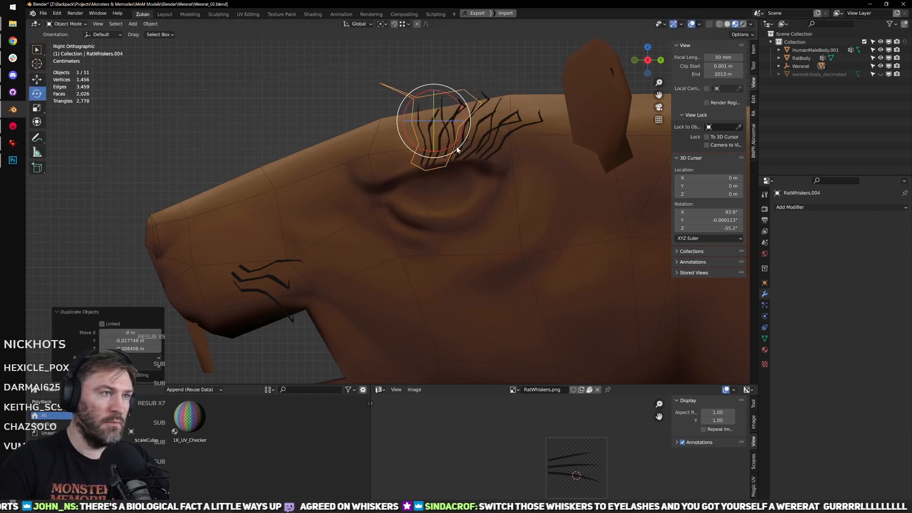
{"action": "left_click_drag", "start_coordinate": [455, 150], "coordinate": [444, 156]}
{"action": "key", "text": "shift+space"}
{"action": "key", "text": "g"}
{"action": "left_click_drag", "start_coordinate": [433, 124], "coordinate": [430, 123]}
Step: Add another lash clump toward the front of the eyelid and rotate it about -15.6°
{"action": "key", "text": "shift+d"}
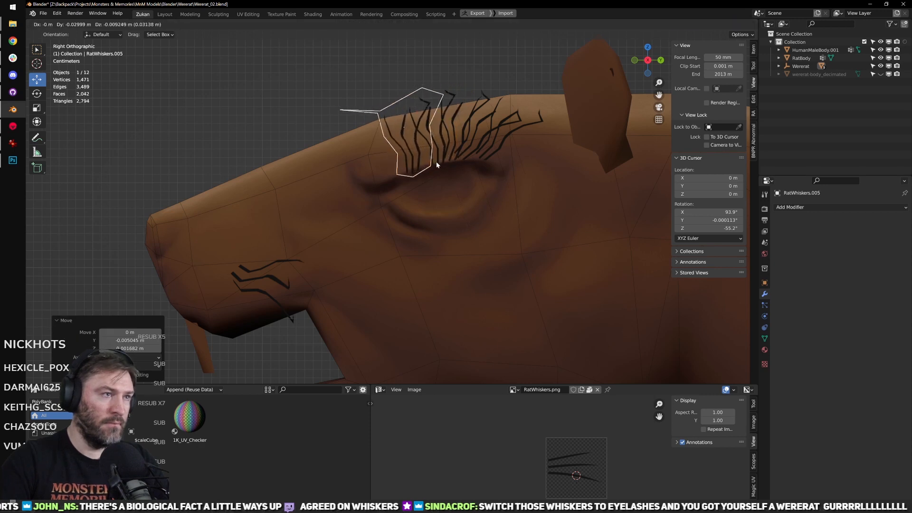
{"action": "left_click", "coordinate": [428, 158]}
{"action": "key", "text": "shift+space"}
{"action": "key", "text": "r"}
{"action": "left_click_drag", "start_coordinate": [429, 161], "coordinate": [437, 152]}
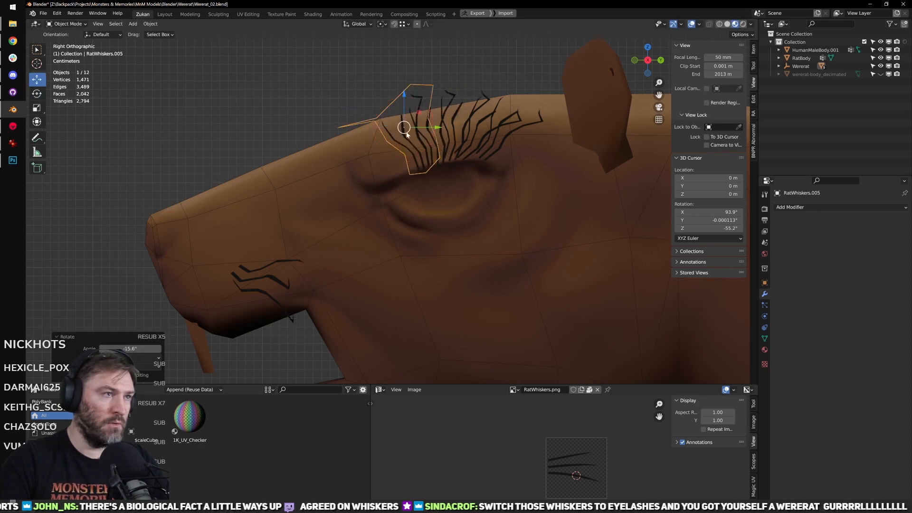
Step: Place a last lash clump copy at the front corner of the eye and rotate it about -13.3°
{"action": "key", "text": "shift+d"}
{"action": "left_click", "coordinate": [418, 175]}
{"action": "key", "text": "shift+space"}
{"action": "key", "text": "r"}
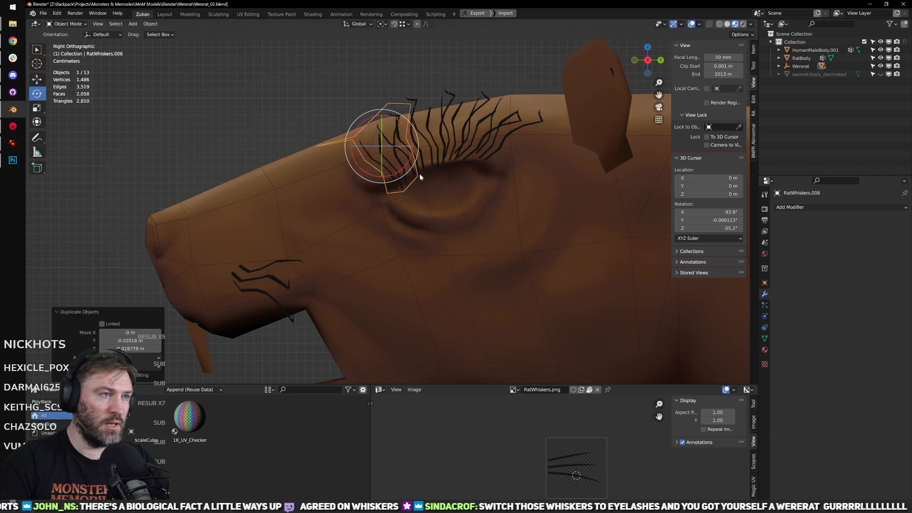
{"action": "left_click_drag", "start_coordinate": [418, 174], "coordinate": [400, 158]}
{"action": "key", "text": "shift+space"}
{"action": "key", "text": "g"}
Step: Move the frontmost lash clump inward along X until it meets the eyelid
{"action": "middle_click_drag", "start_coordinate": [400, 158], "coordinate": [569, 185]}
{"action": "key", "text": "g"}
{"action": "key", "text": "x"}
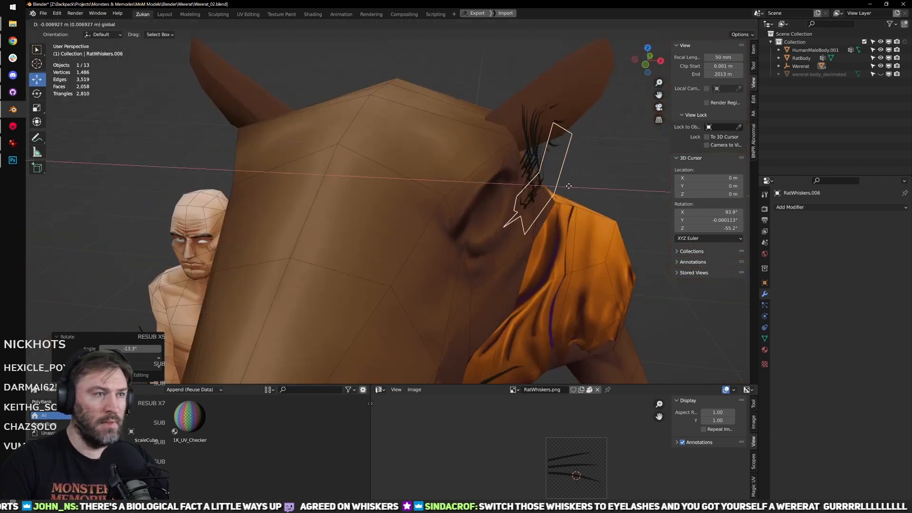
{"action": "left_click", "coordinate": [514, 182]}
Step: Move two of the lash clumps over the middle of the eyelid along X so their roots meet the lid
{"action": "middle_click_drag", "start_coordinate": [515, 182], "coordinate": [493, 196]}
{"action": "left_click", "coordinate": [491, 202]}
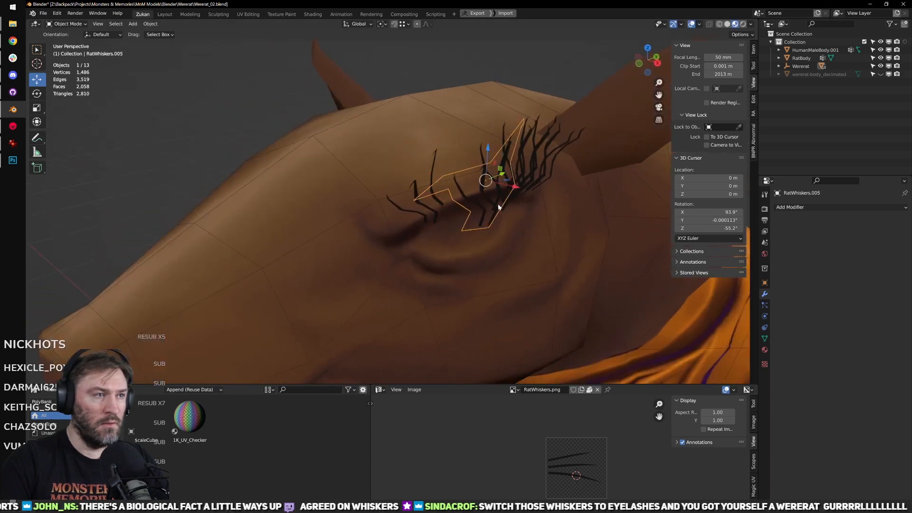
{"action": "key", "text": "g"}
{"action": "key", "text": "x"}
{"action": "left_click", "coordinate": [513, 185]}
{"action": "left_click", "coordinate": [514, 184]}
{"action": "key", "text": "g"}
{"action": "key", "text": "x"}
{"action": "left_click", "coordinate": [505, 155]}
Step: Move the lash clump over the rear half of the eyelid along X to line up with its neighbours
{"action": "left_click", "coordinate": [547, 174]}
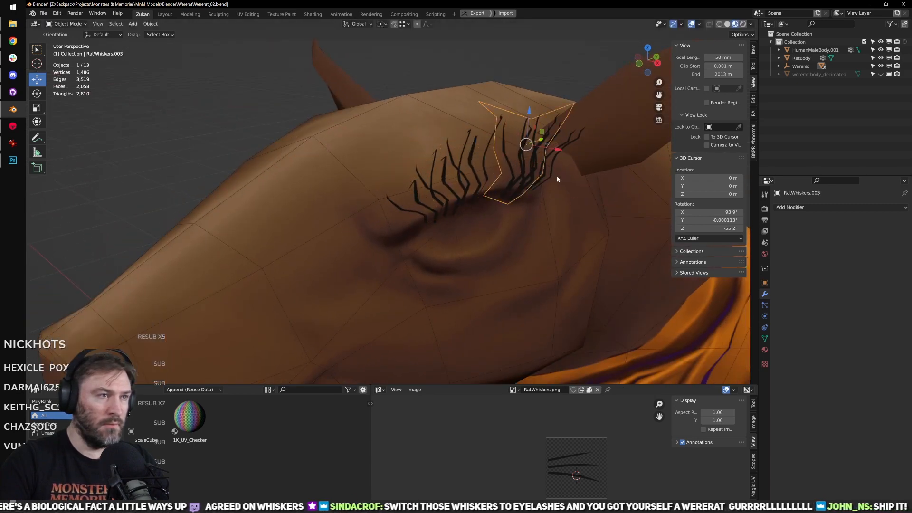
{"action": "key", "text": "g"}
{"action": "key", "text": "x"}
{"action": "left_click", "coordinate": [546, 157]}
Step: Reposition the rear lash clumps freely in side view so they follow the curve of the eyelid
{"action": "middle_click_drag", "start_coordinate": [546, 157], "coordinate": [459, 145]}
{"action": "left_click", "coordinate": [533, 135]}
{"action": "key", "text": "g"}
{"action": "left_click", "coordinate": [532, 144]}
{"action": "left_click", "coordinate": [520, 158]}
{"action": "key", "text": "g"}
{"action": "left_click", "coordinate": [527, 140]}
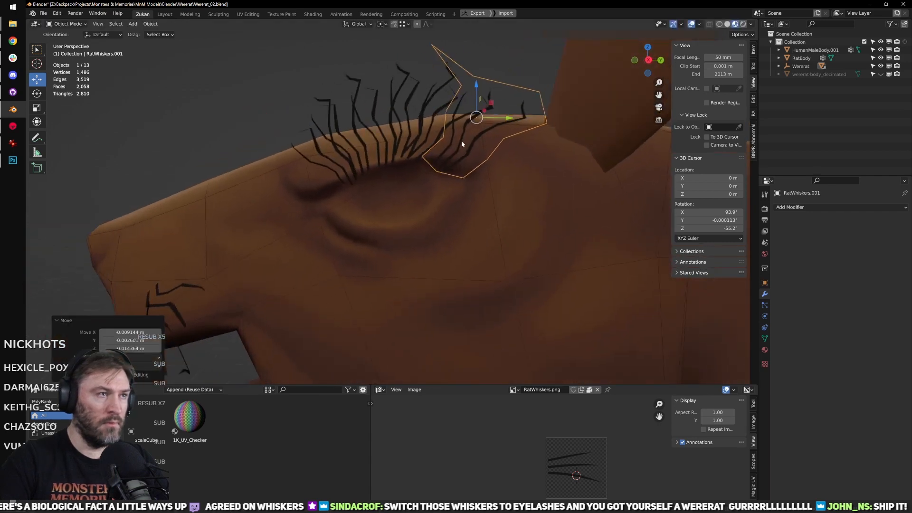
Step: Rotate the rearmost lash clump slightly, shift it down toward the back corner of the eye and deselect it
{"action": "key", "text": "shift+space"}
{"action": "key", "text": "r"}
{"action": "left_click_drag", "start_coordinate": [496, 149], "coordinate": [486, 150]}
{"action": "key", "text": "g"}
{"action": "left_click_drag", "start_coordinate": [476, 118], "coordinate": [486, 128]}
{"action": "scroll", "coordinate": [485, 131], "scroll_direction": "down", "scroll_amount": 3}
{"action": "middle_click_drag", "start_coordinate": [481, 144], "coordinate": [486, 138]}
{"action": "left_click", "coordinate": [454, 66]}
Step: Delete all the eyelash clumps above the eye, keeping the snout whiskers
{"action": "scroll", "coordinate": [455, 66], "scroll_direction": "down", "scroll_amount": 4}
{"action": "middle_click_drag", "start_coordinate": [455, 66], "coordinate": [487, 92]}
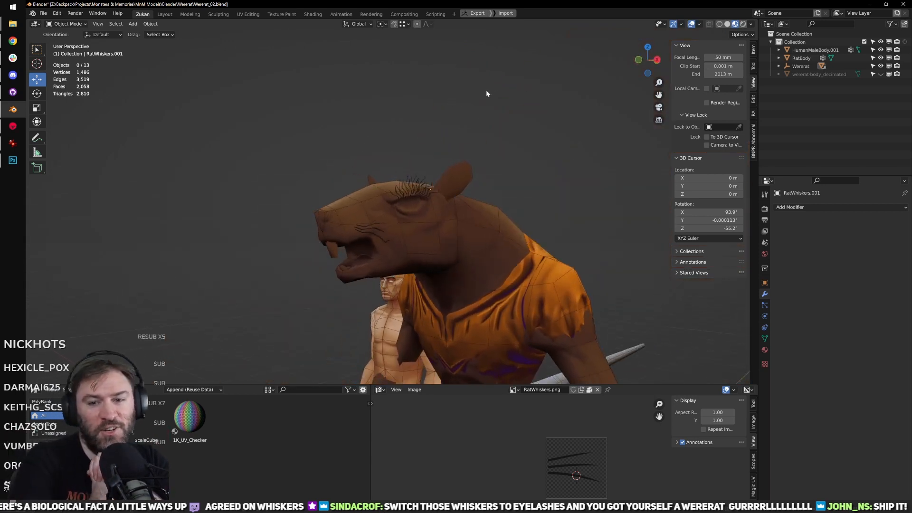
{"action": "scroll", "coordinate": [486, 90], "scroll_direction": "up", "scroll_amount": 5}
{"action": "middle_click_drag", "start_coordinate": [485, 84], "coordinate": [205, 75]}
{"action": "left_click", "coordinate": [472, 84]}
{"action": "key", "text": "Delete"}
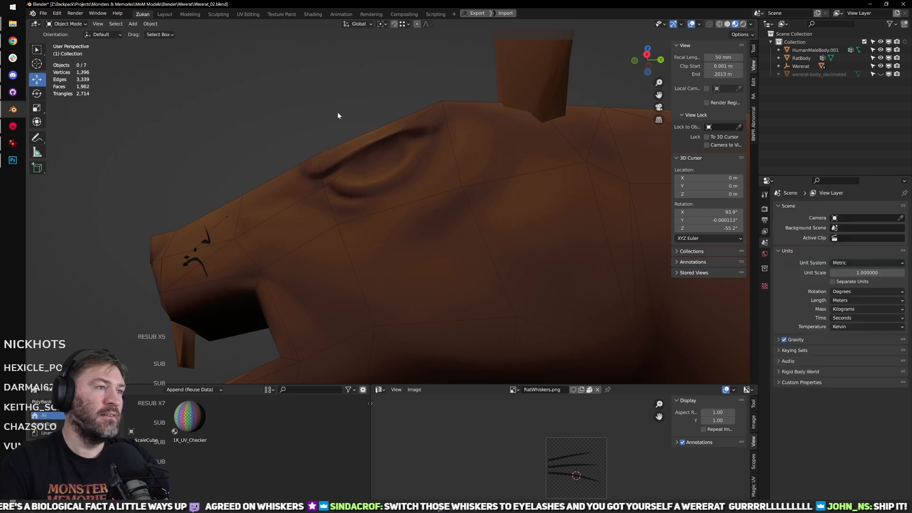
Step: Turn off the viewport overlays and maximize the 3D viewport to present the wererat from the front
{"action": "scroll", "coordinate": [335, 116], "scroll_direction": "down", "scroll_amount": 5}
{"action": "middle_click_drag", "start_coordinate": [332, 90], "coordinate": [437, 164]}
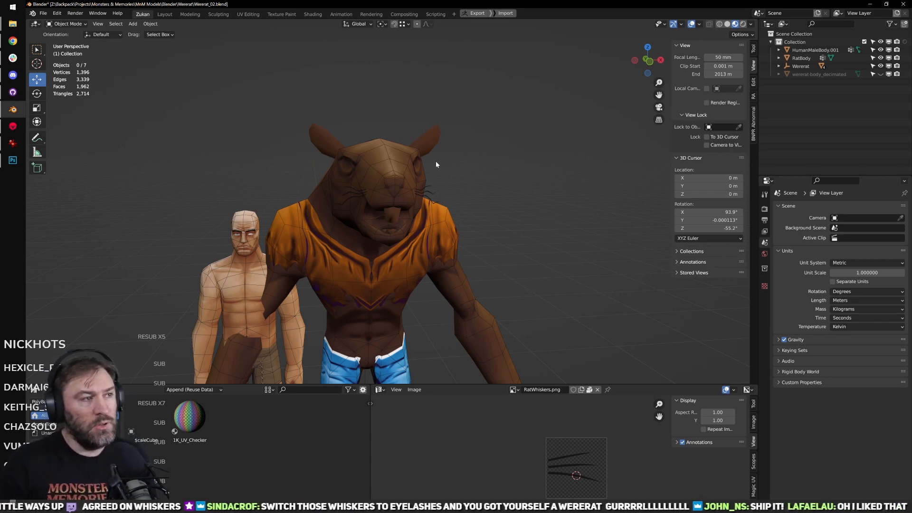
{"action": "middle_click_drag", "start_coordinate": [557, 152], "coordinate": [570, 112], "text": "shift"}
{"action": "left_click", "coordinate": [691, 24]}
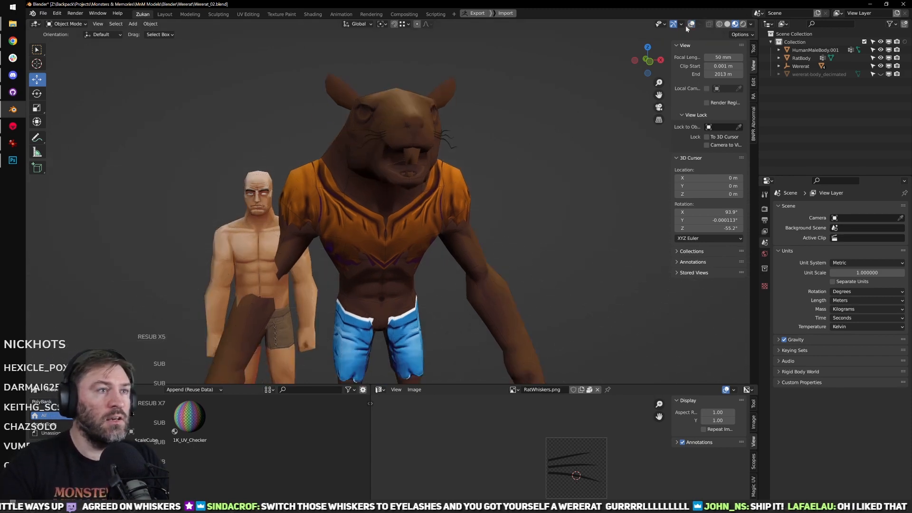
{"action": "key", "text": "ctrl+space"}
Step: Hide the human male body standing beside the wererat
{"action": "scroll", "coordinate": [579, 256], "scroll_direction": "down", "scroll_amount": 4}
{"action": "middle_click_drag", "start_coordinate": [579, 257], "coordinate": [562, 204], "text": "shift"}
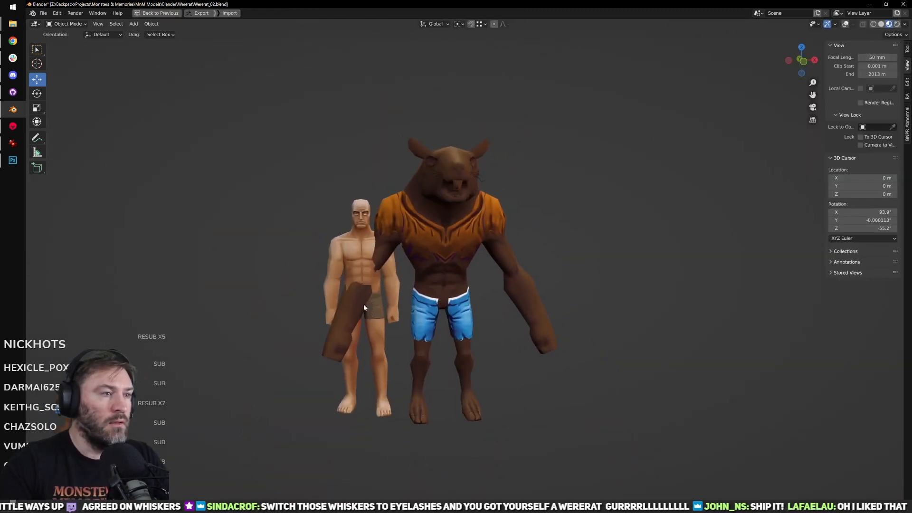
{"action": "left_click", "coordinate": [363, 401]}
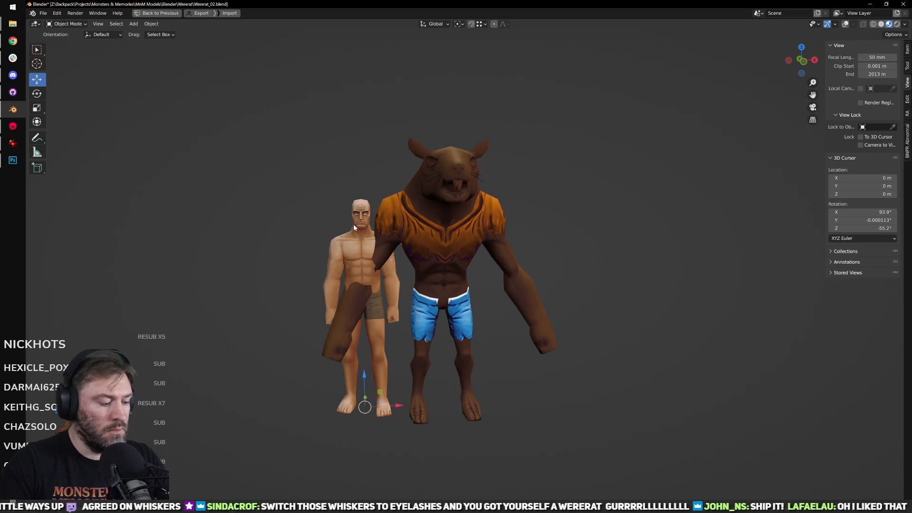
{"action": "key", "text": "h"}
Step: Examine the textured wererat from the front and both sides, near and far, including its head, clothes and tail
{"action": "scroll", "coordinate": [589, 287], "scroll_direction": "up", "scroll_amount": 3}
{"action": "middle_click_drag", "start_coordinate": [598, 335], "coordinate": [613, 286], "text": "shift"}
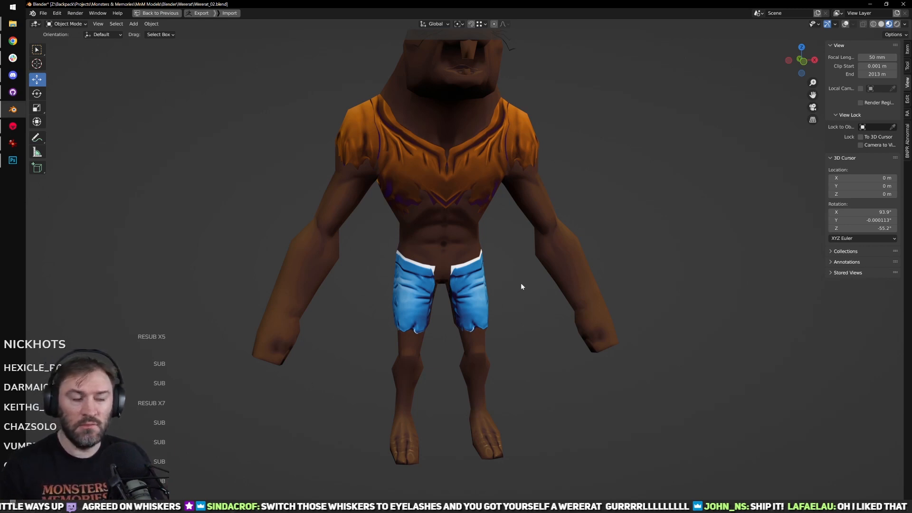
{"action": "scroll", "coordinate": [520, 283], "scroll_direction": "down", "scroll_amount": 3}
{"action": "middle_click_drag", "start_coordinate": [472, 194], "coordinate": [633, 264]}
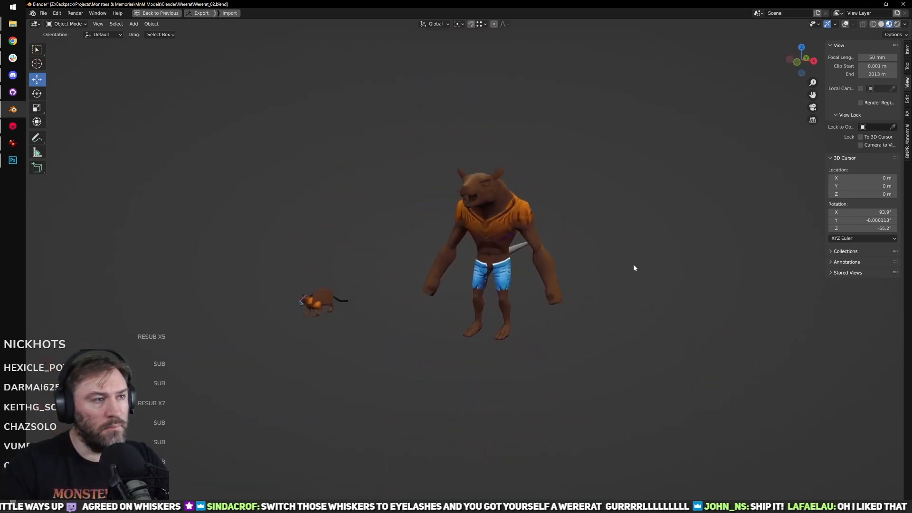
{"action": "scroll", "coordinate": [625, 273], "scroll_direction": "up", "scroll_amount": 3}
{"action": "mouse_move", "coordinate": [617, 302]}
{"action": "middle_mouse_down"}
{"action": "mouse_move", "coordinate": [531, 285]}
{"action": "mouse_move", "coordinate": [452, 291]}
{"action": "mouse_move", "coordinate": [497, 373]}
{"action": "mouse_move", "coordinate": [535, 373]}
{"action": "mouse_move", "coordinate": [434, 228]}
{"action": "mouse_move", "coordinate": [533, 301]}
{"action": "mouse_move", "coordinate": [542, 293]}
{"action": "mouse_move", "coordinate": [382, 300]}
{"action": "mouse_move", "coordinate": [516, 326]}
{"action": "mouse_move", "coordinate": [470, 325]}
{"action": "mouse_move", "coordinate": [450, 320]}
{"action": "mouse_move", "coordinate": [625, 319]}
{"action": "mouse_move", "coordinate": [575, 287]}
{"action": "mouse_move", "coordinate": [548, 285]}
{"action": "mouse_move", "coordinate": [426, 335]}
{"action": "mouse_move", "coordinate": [469, 300]}
{"action": "mouse_move", "coordinate": [586, 288]}
{"action": "mouse_move", "coordinate": [611, 315]}
{"action": "middle_mouse_up"}
{"action": "middle_click_drag", "start_coordinate": [636, 302], "coordinate": [510, 320]}
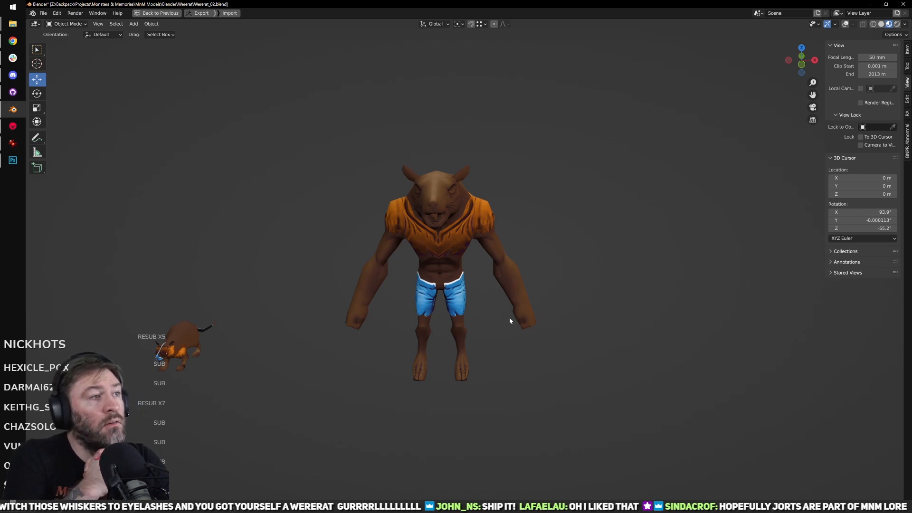
{"action": "scroll", "coordinate": [509, 319], "scroll_direction": "up", "scroll_amount": 3}
{"action": "middle_click_drag", "start_coordinate": [535, 335], "coordinate": [595, 284]}
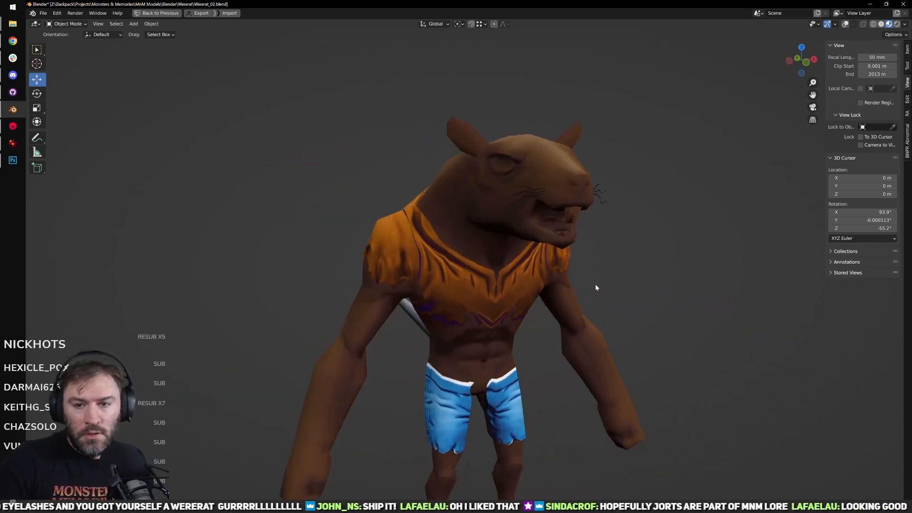
{"action": "scroll", "coordinate": [624, 257], "scroll_direction": "down", "scroll_amount": 2}
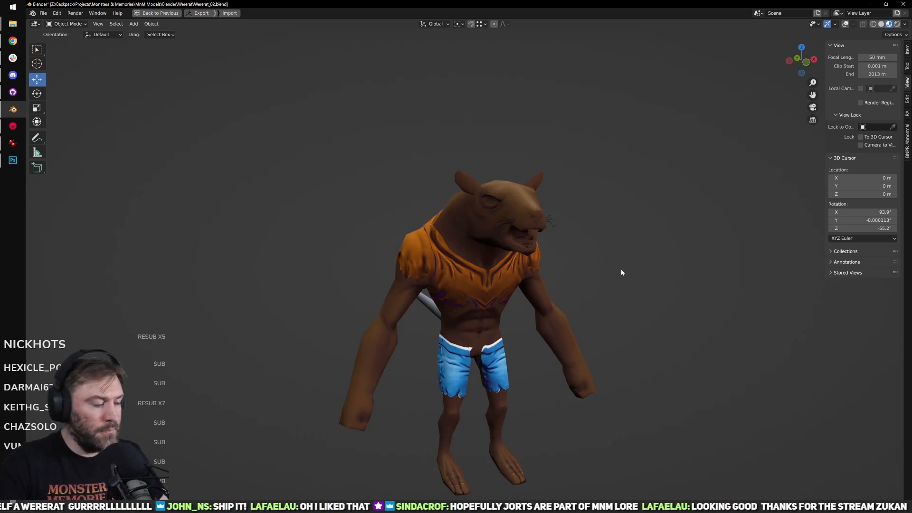
{"action": "middle_click_drag", "start_coordinate": [642, 264], "coordinate": [616, 252]}
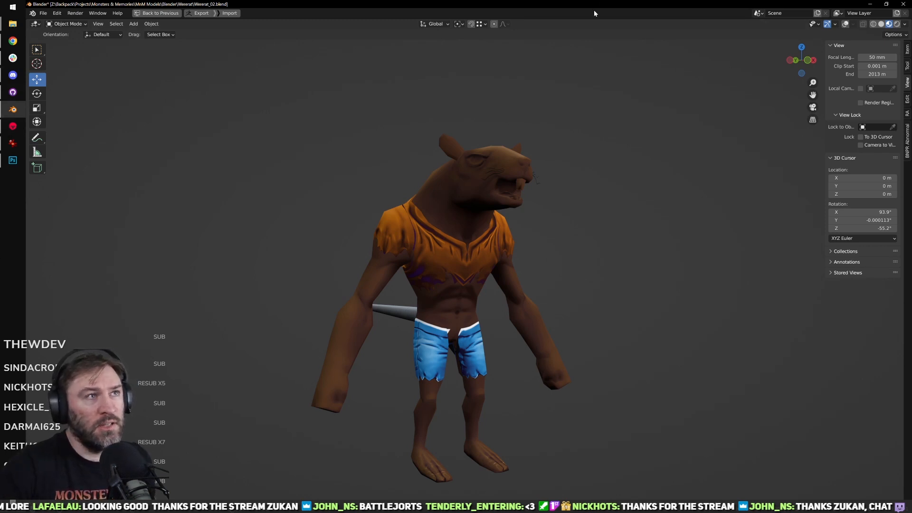
{"action": "middle_click_drag", "start_coordinate": [597, 308], "coordinate": [542, 300]}
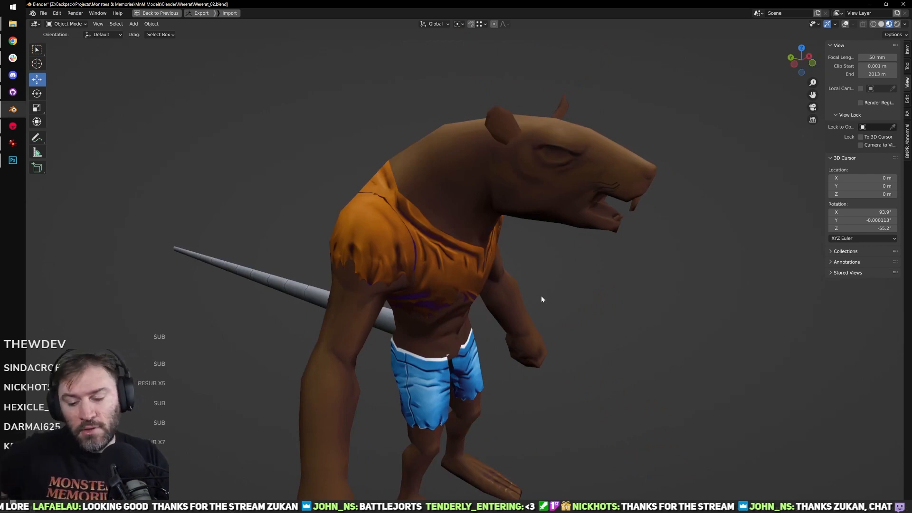
{"action": "scroll", "coordinate": [542, 300], "scroll_direction": "down", "scroll_amount": 3}
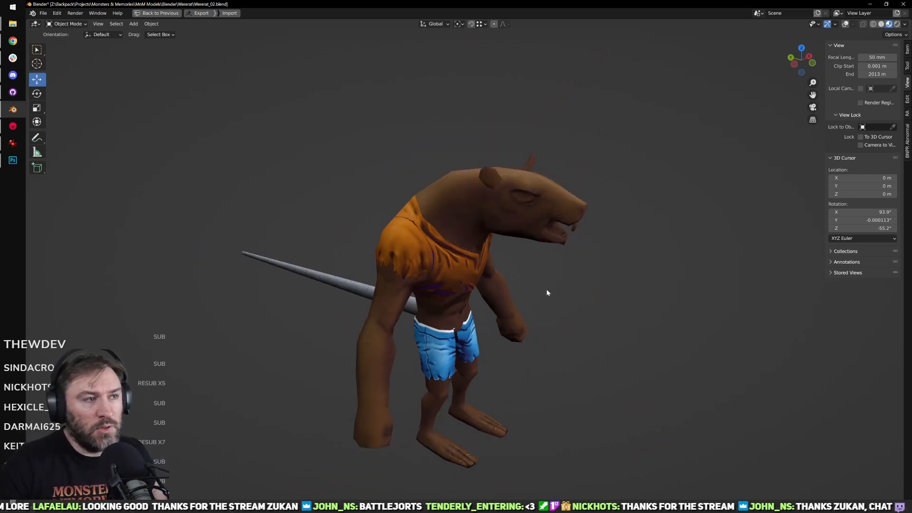